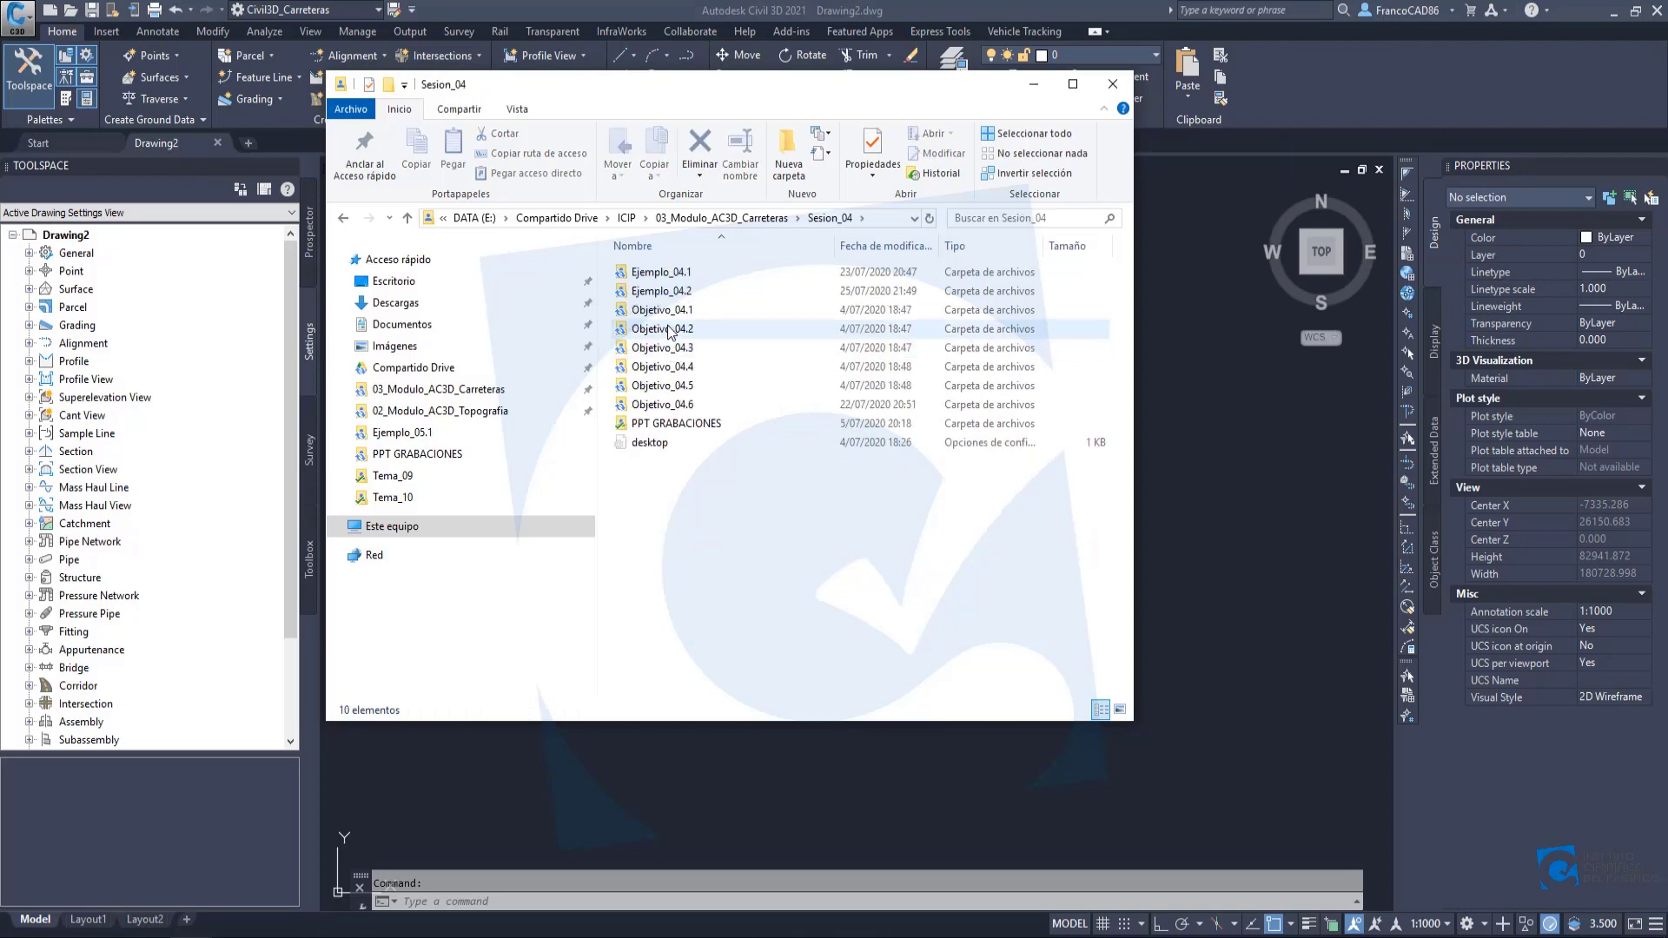
Open the Parametros workbook from the Ejemplo_03.2 folder of Sesion_03.
{"action": "double_click", "coordinate": [664, 291]}
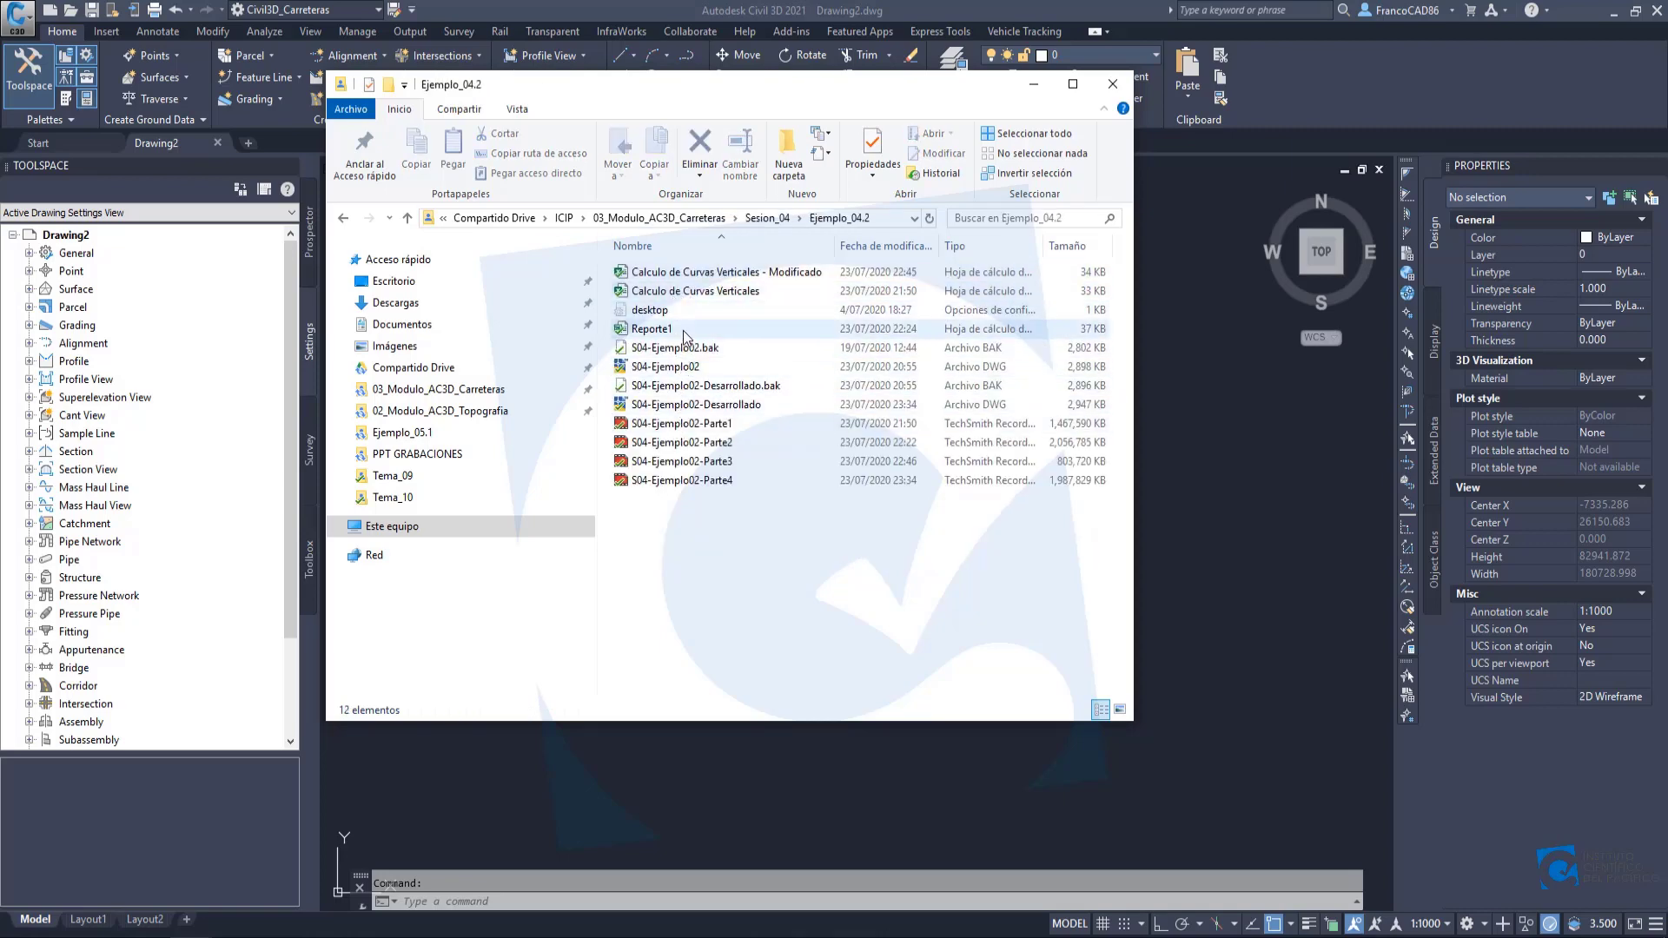
{"action": "left_click", "coordinate": [705, 218]}
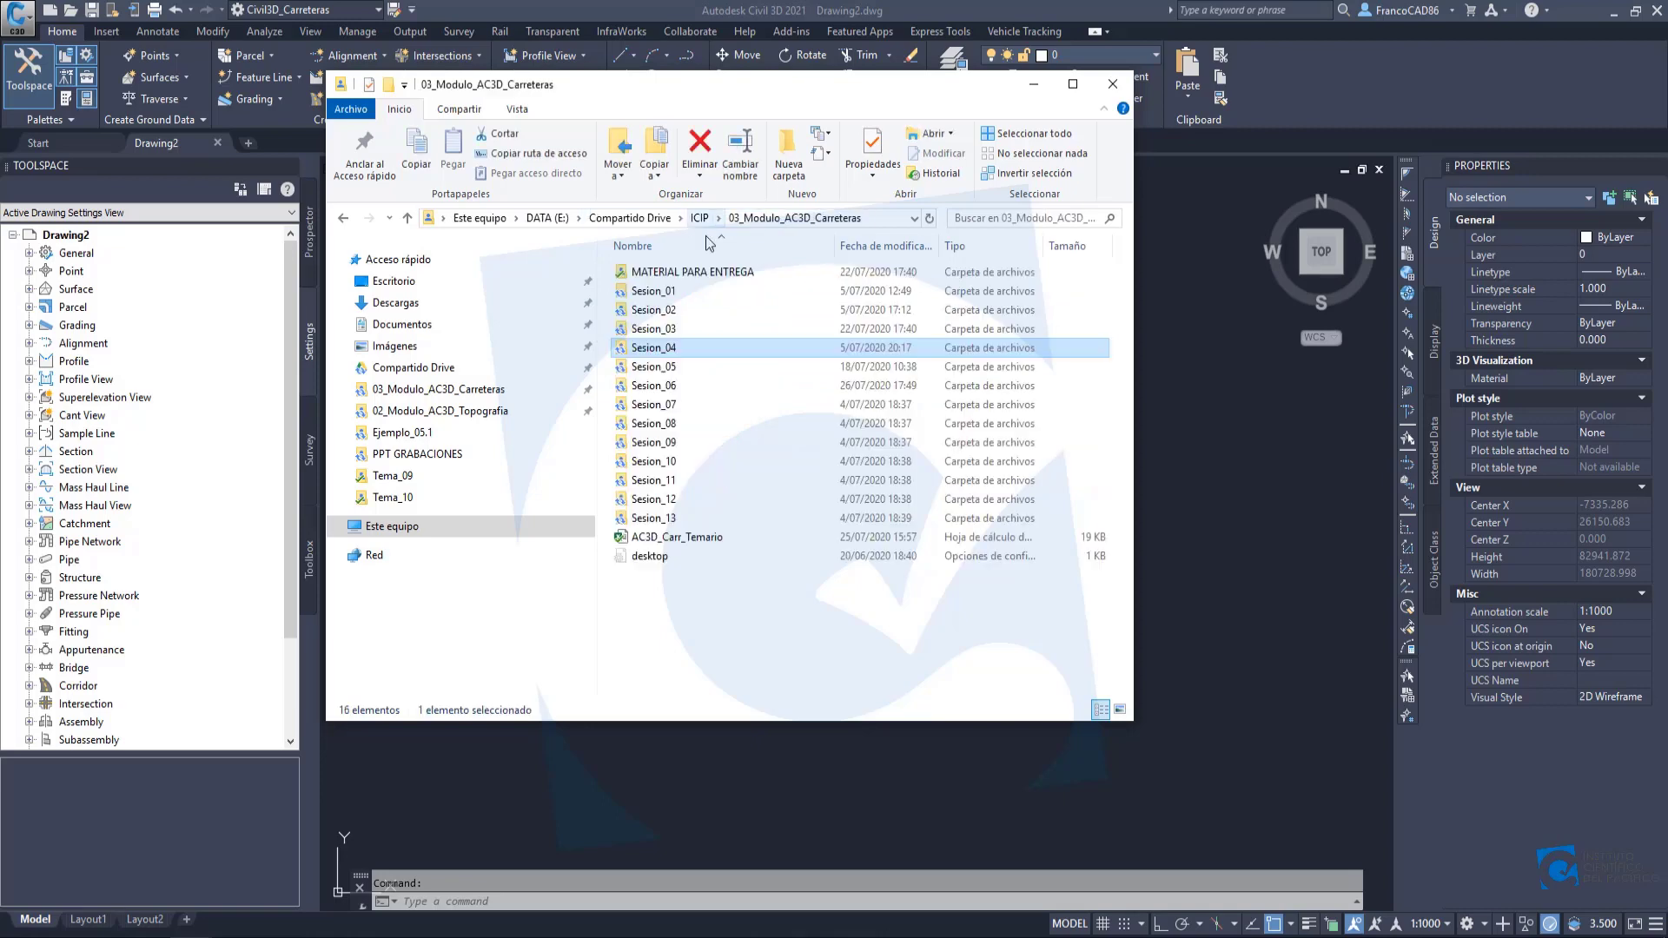
{"action": "double_click", "coordinate": [687, 329]}
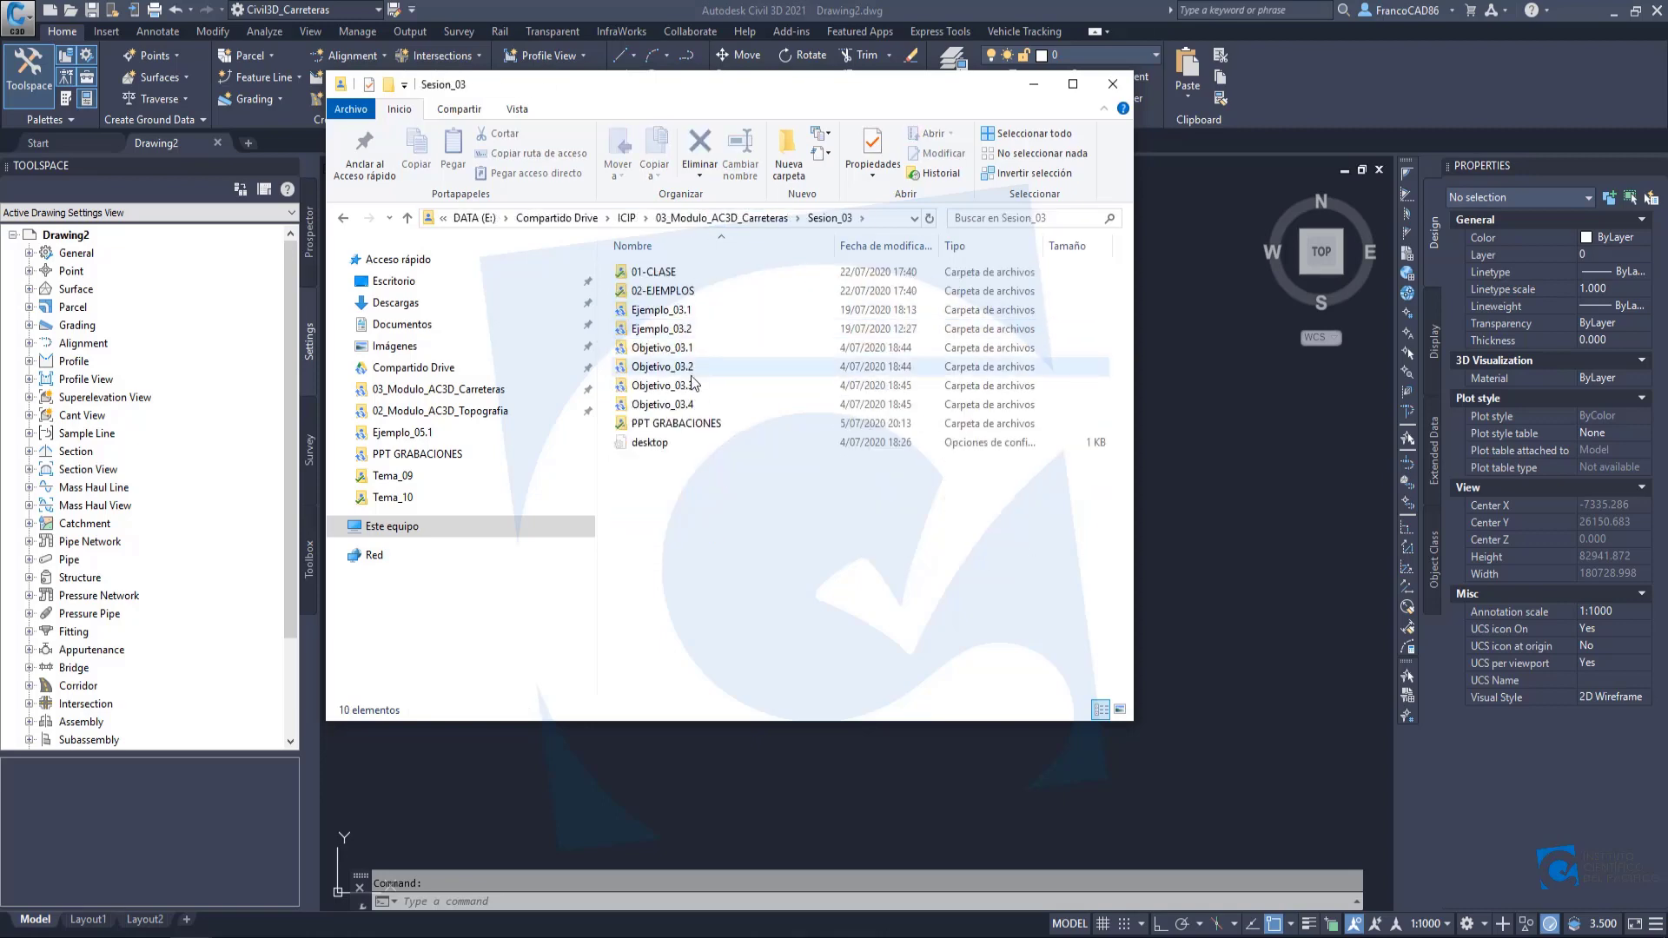
{"action": "double_click", "coordinate": [683, 331]}
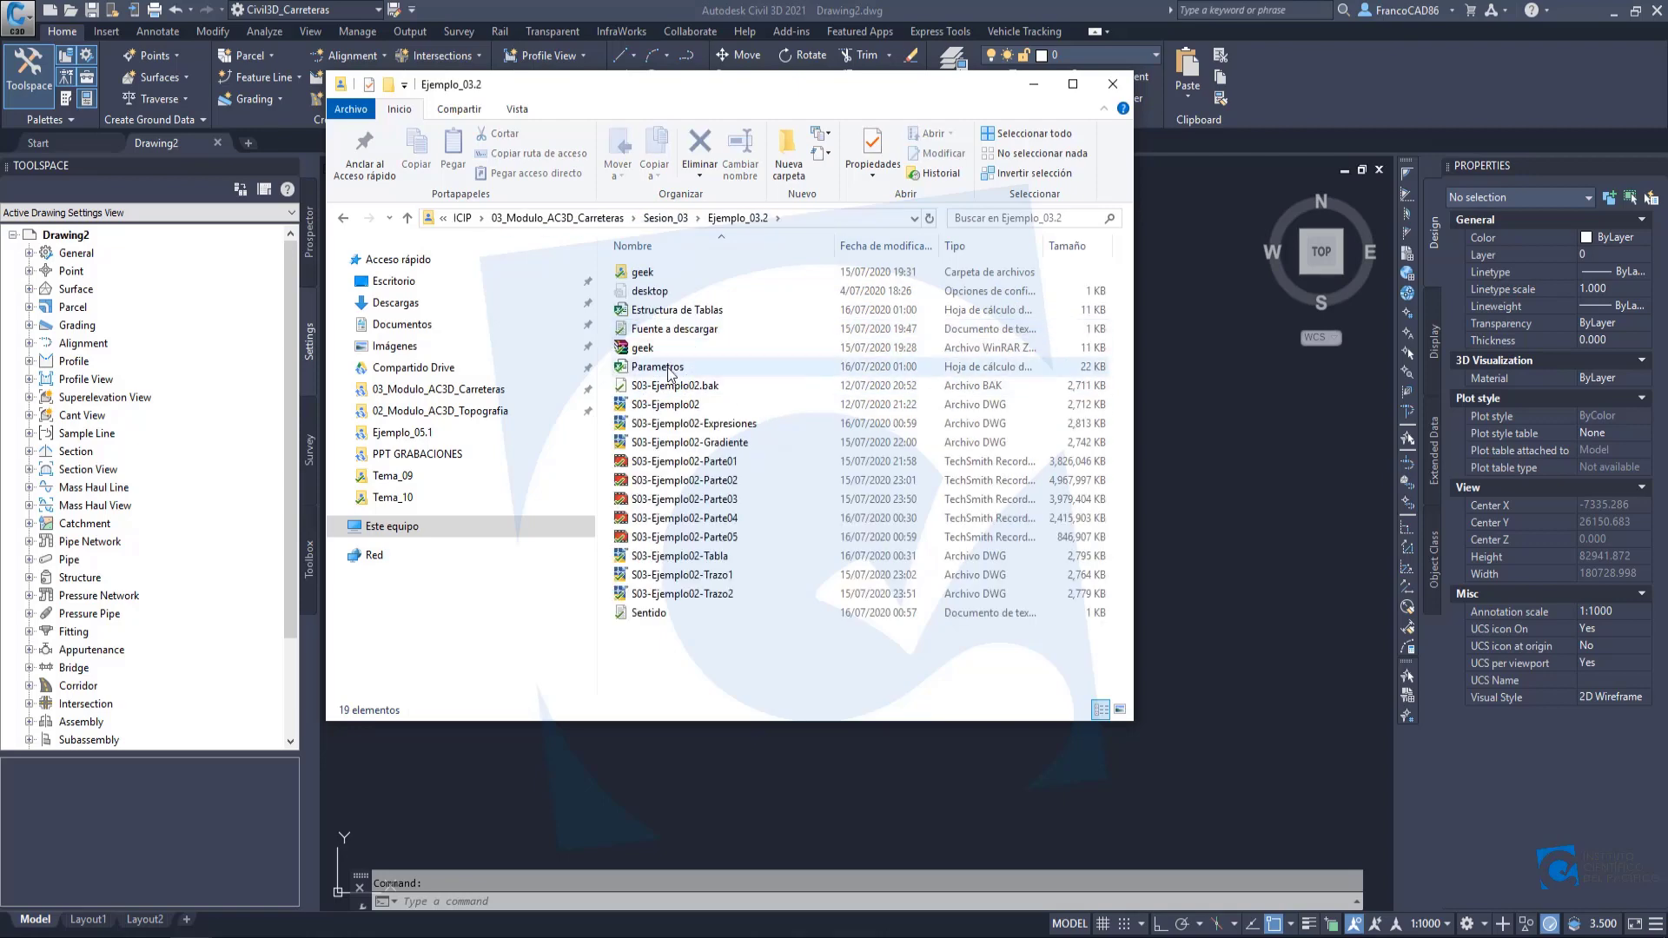
{"action": "double_click", "coordinate": [670, 369]}
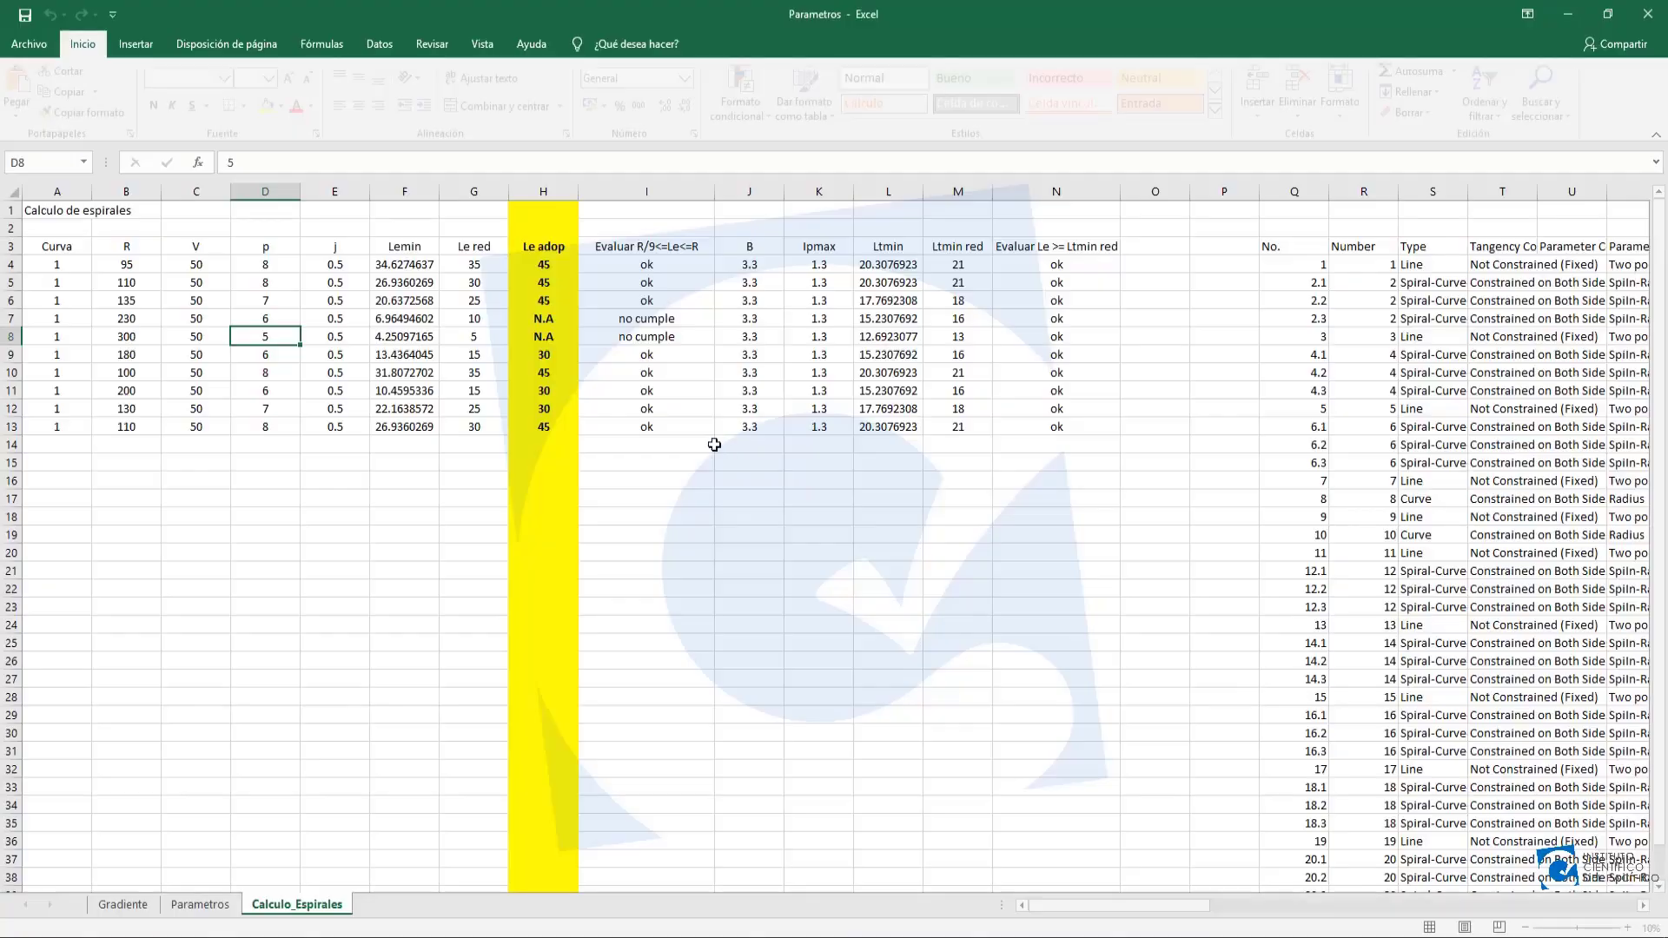
Review the design speed, lane width B and cross slope b on the Parametros sheet.
{"action": "scroll", "coordinate": [295, 782], "scroll_direction": "down", "scroll_amount": 1}
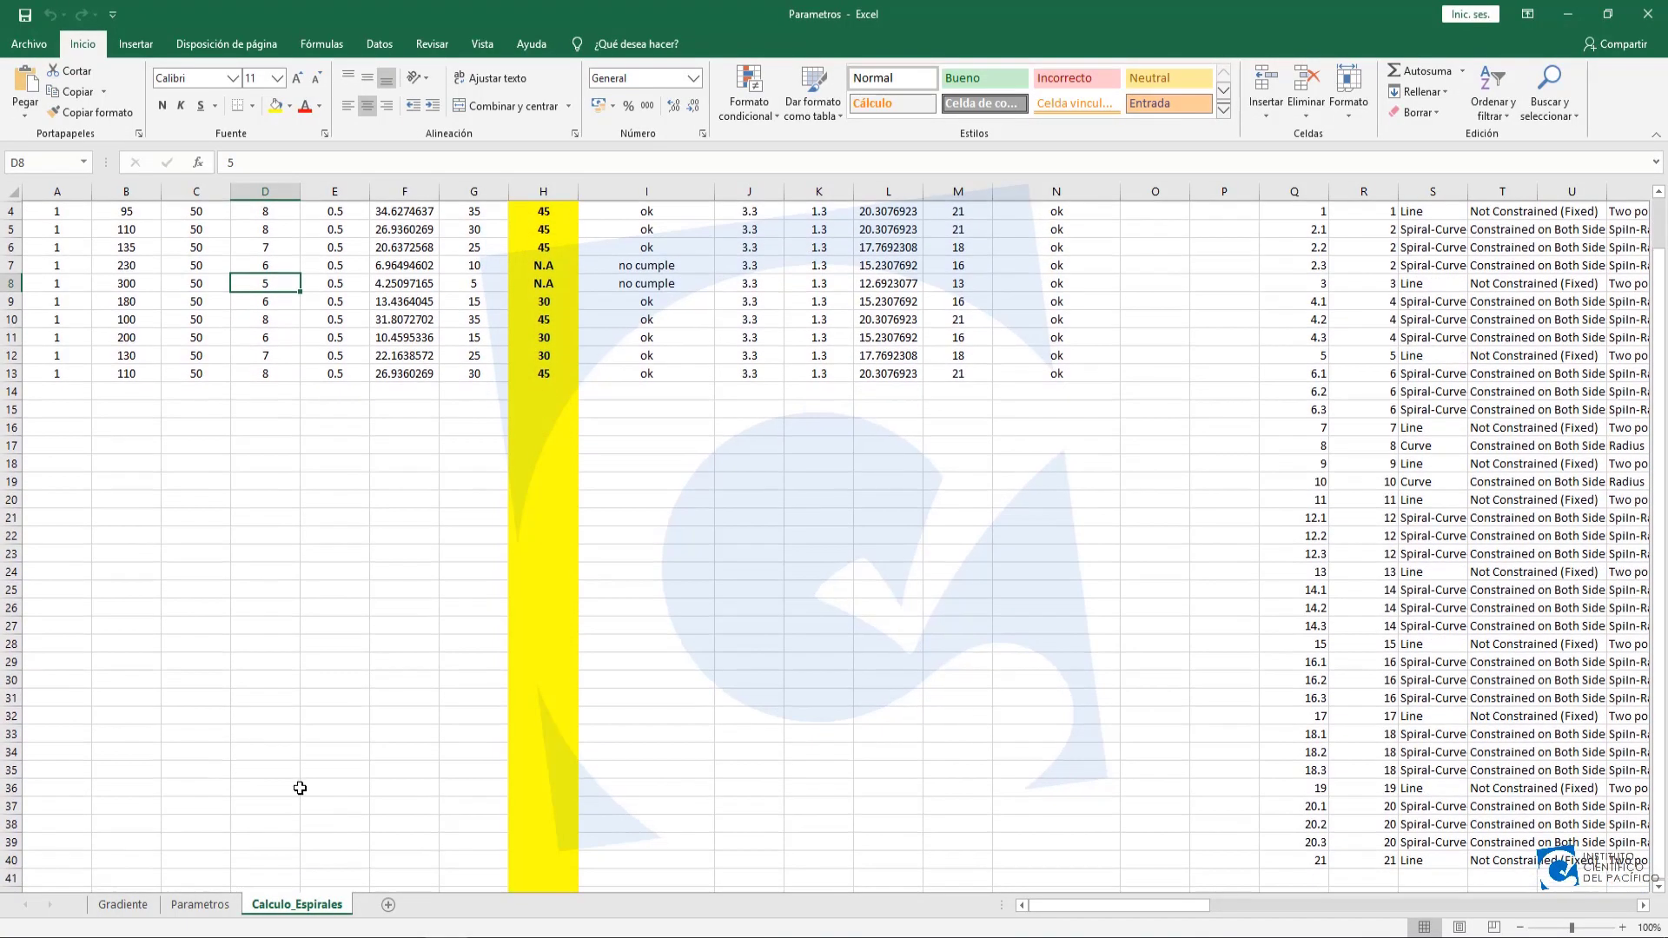
{"action": "left_click", "coordinate": [202, 909]}
{"action": "scroll", "coordinate": [265, 546], "scroll_direction": "up", "scroll_amount": 1}
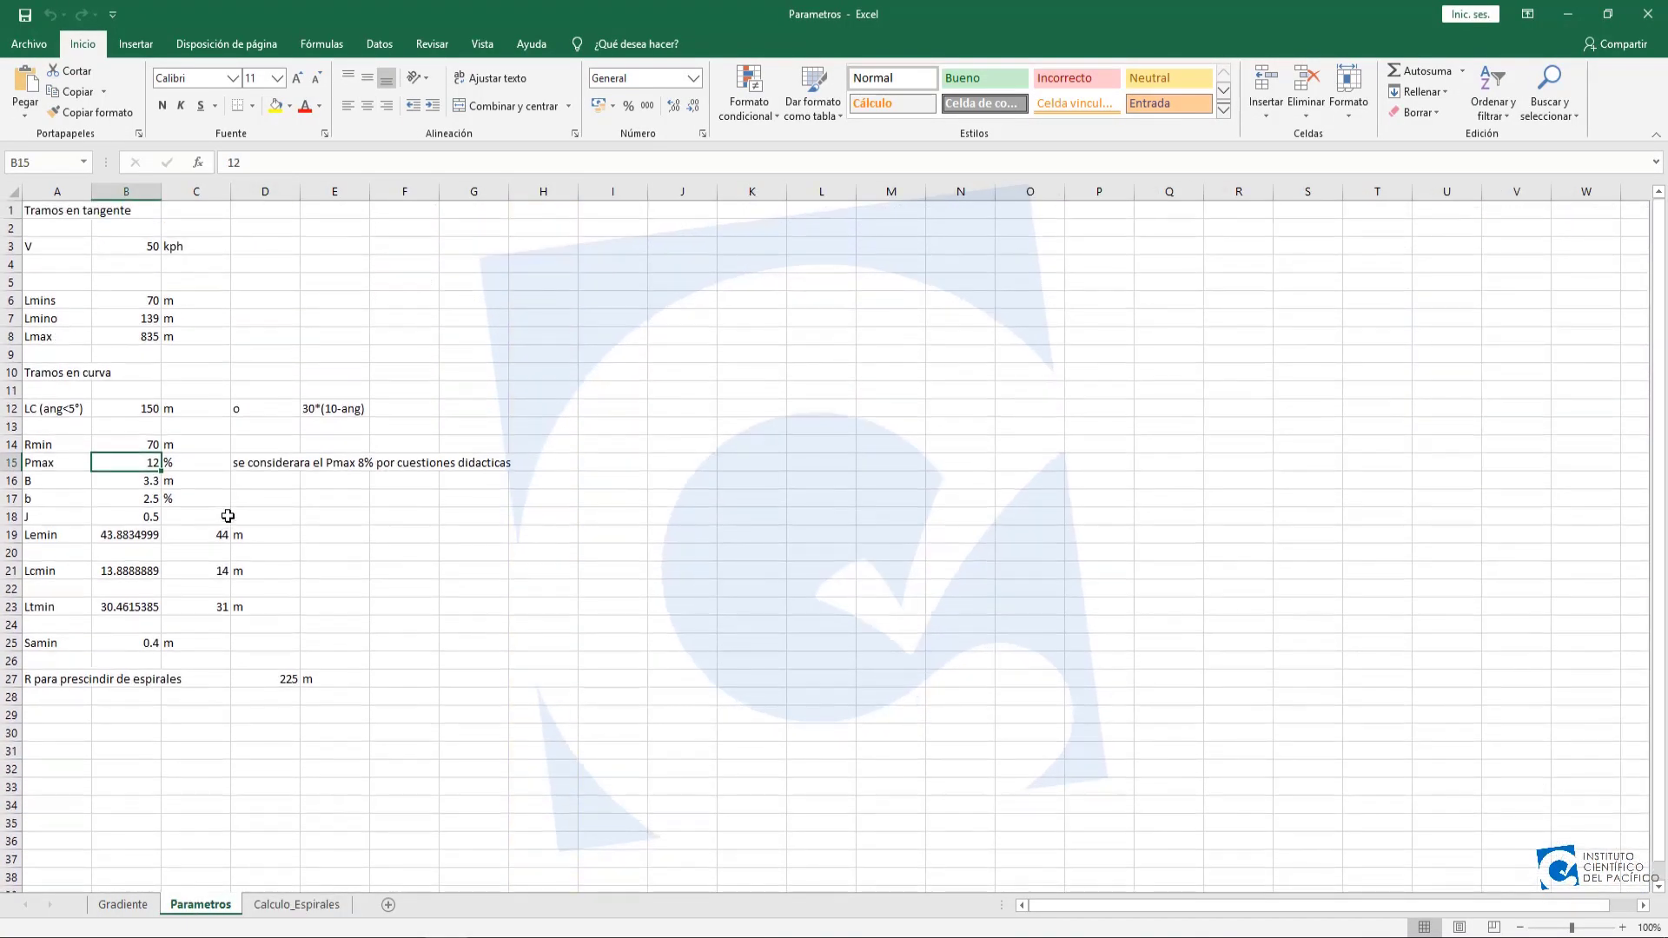
{"action": "left_click_drag", "start_coordinate": [149, 245], "coordinate": [191, 244]}
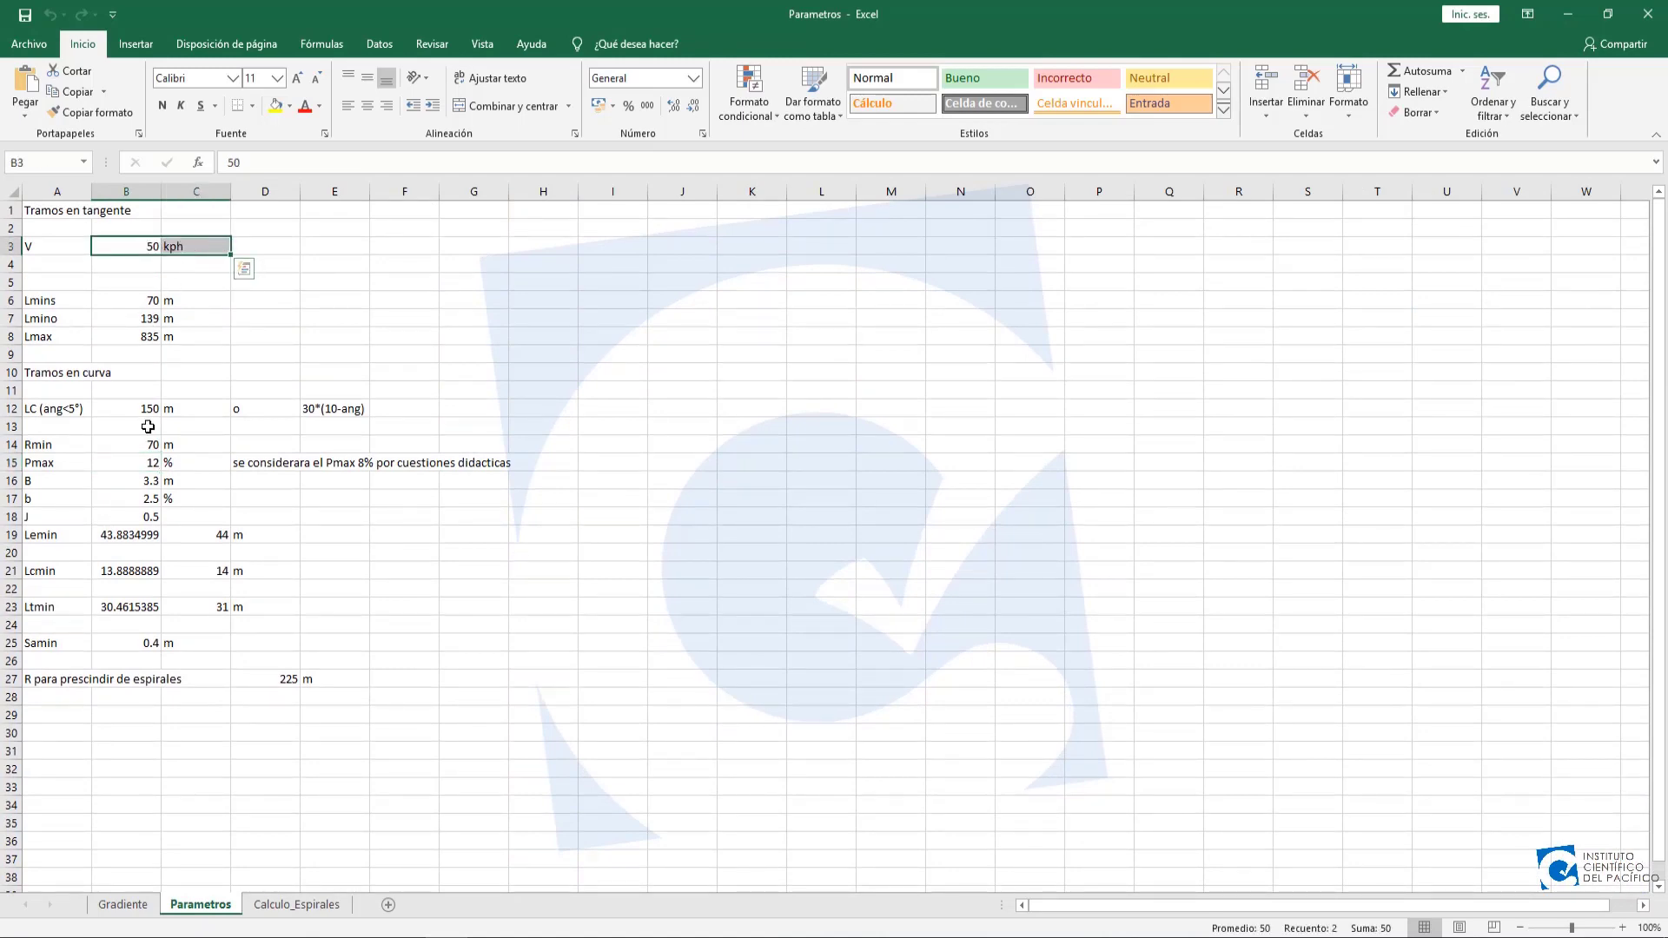
{"action": "mouse_move", "coordinate": [143, 498]}
{"action": "left_mouse_down"}
{"action": "mouse_move", "coordinate": [180, 499]}
{"action": "mouse_move", "coordinate": [169, 480]}
{"action": "left_mouse_up"}
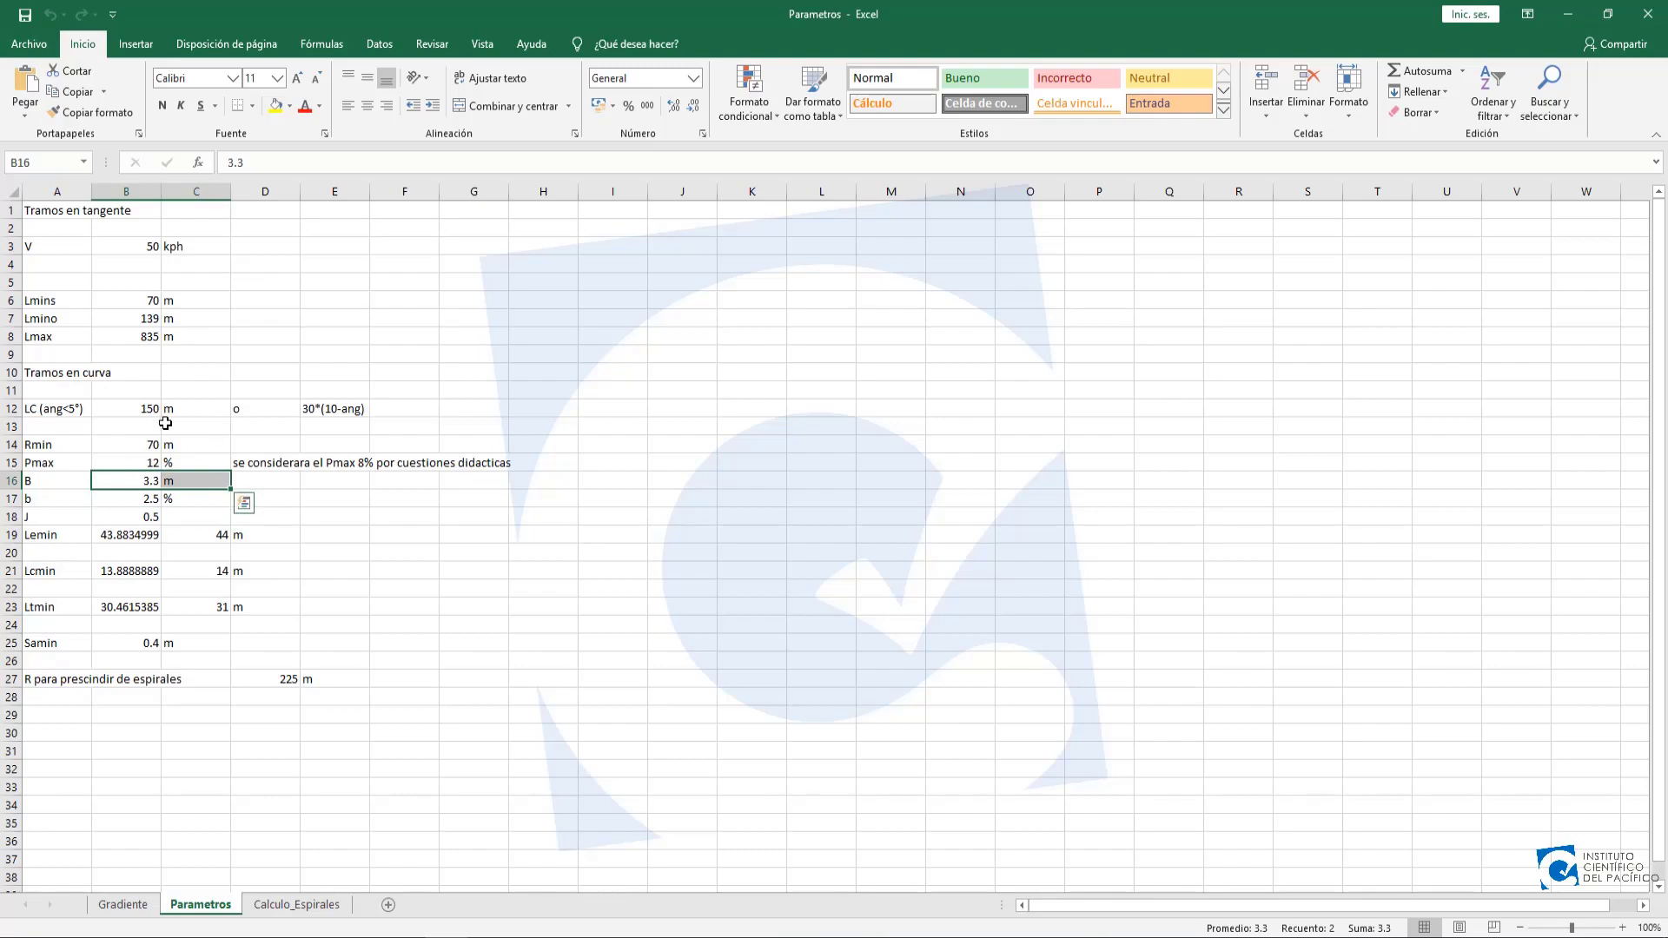
Switch to the DG-2018 PDF and examine the minimum carriageway widths, shoulder widths and slopes, and cross slope (bombeo) tables in chapter 304.
{"action": "left_click", "coordinate": [473, 930]}
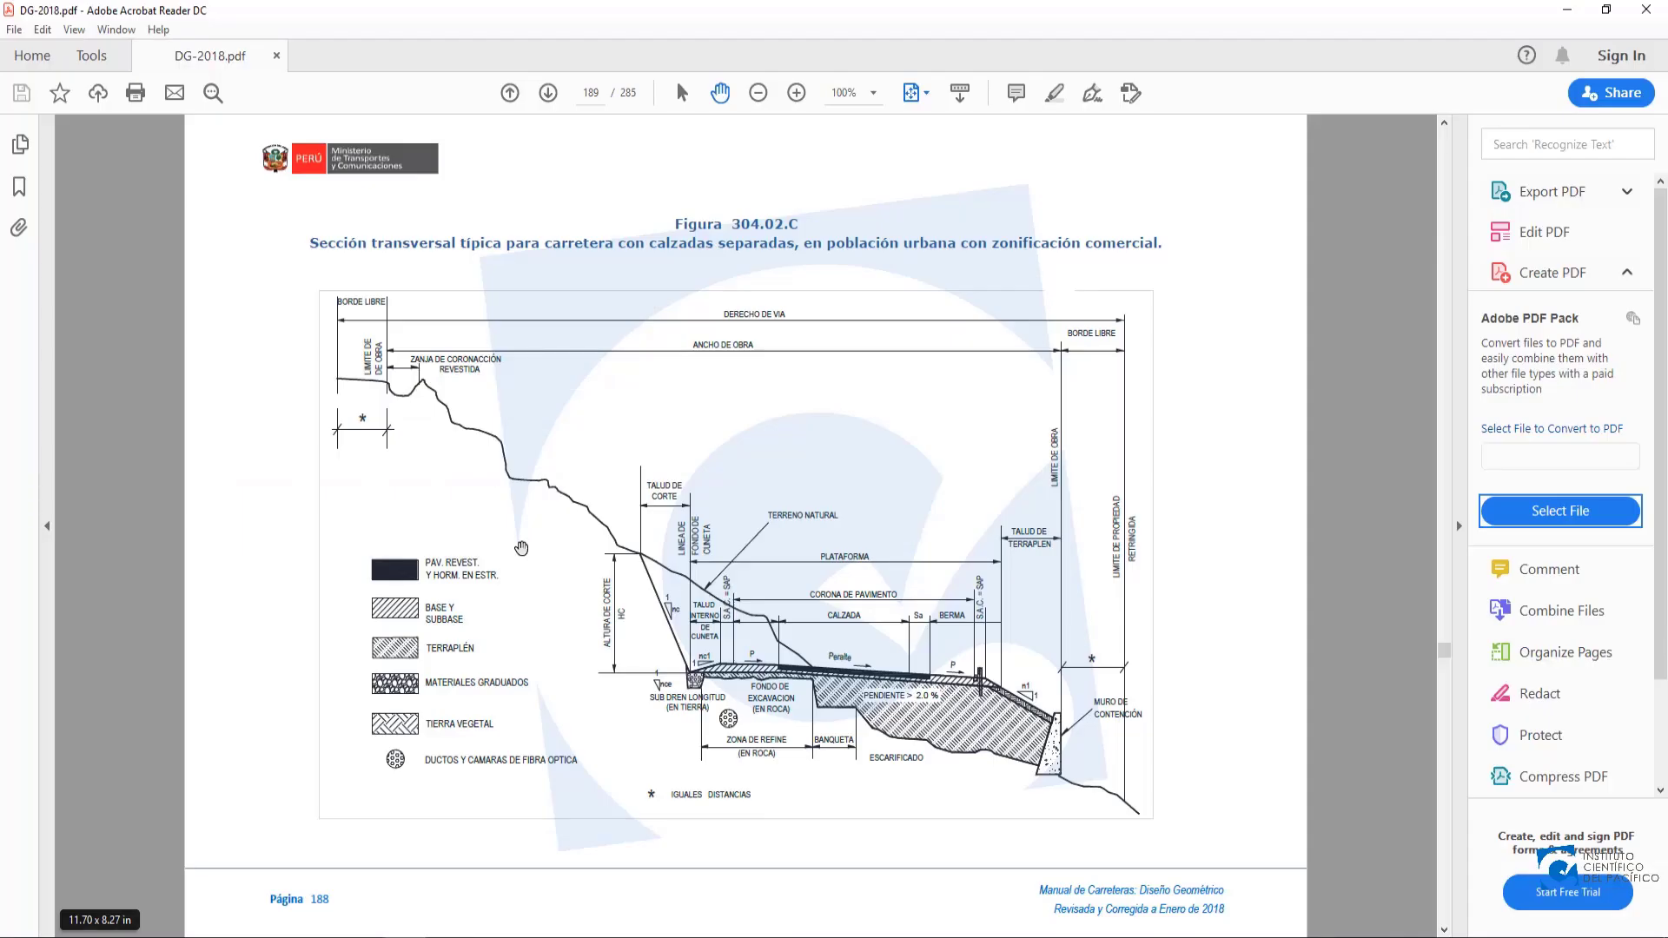
{"action": "scroll", "coordinate": [554, 360], "scroll_direction": "down", "scroll_amount": 3}
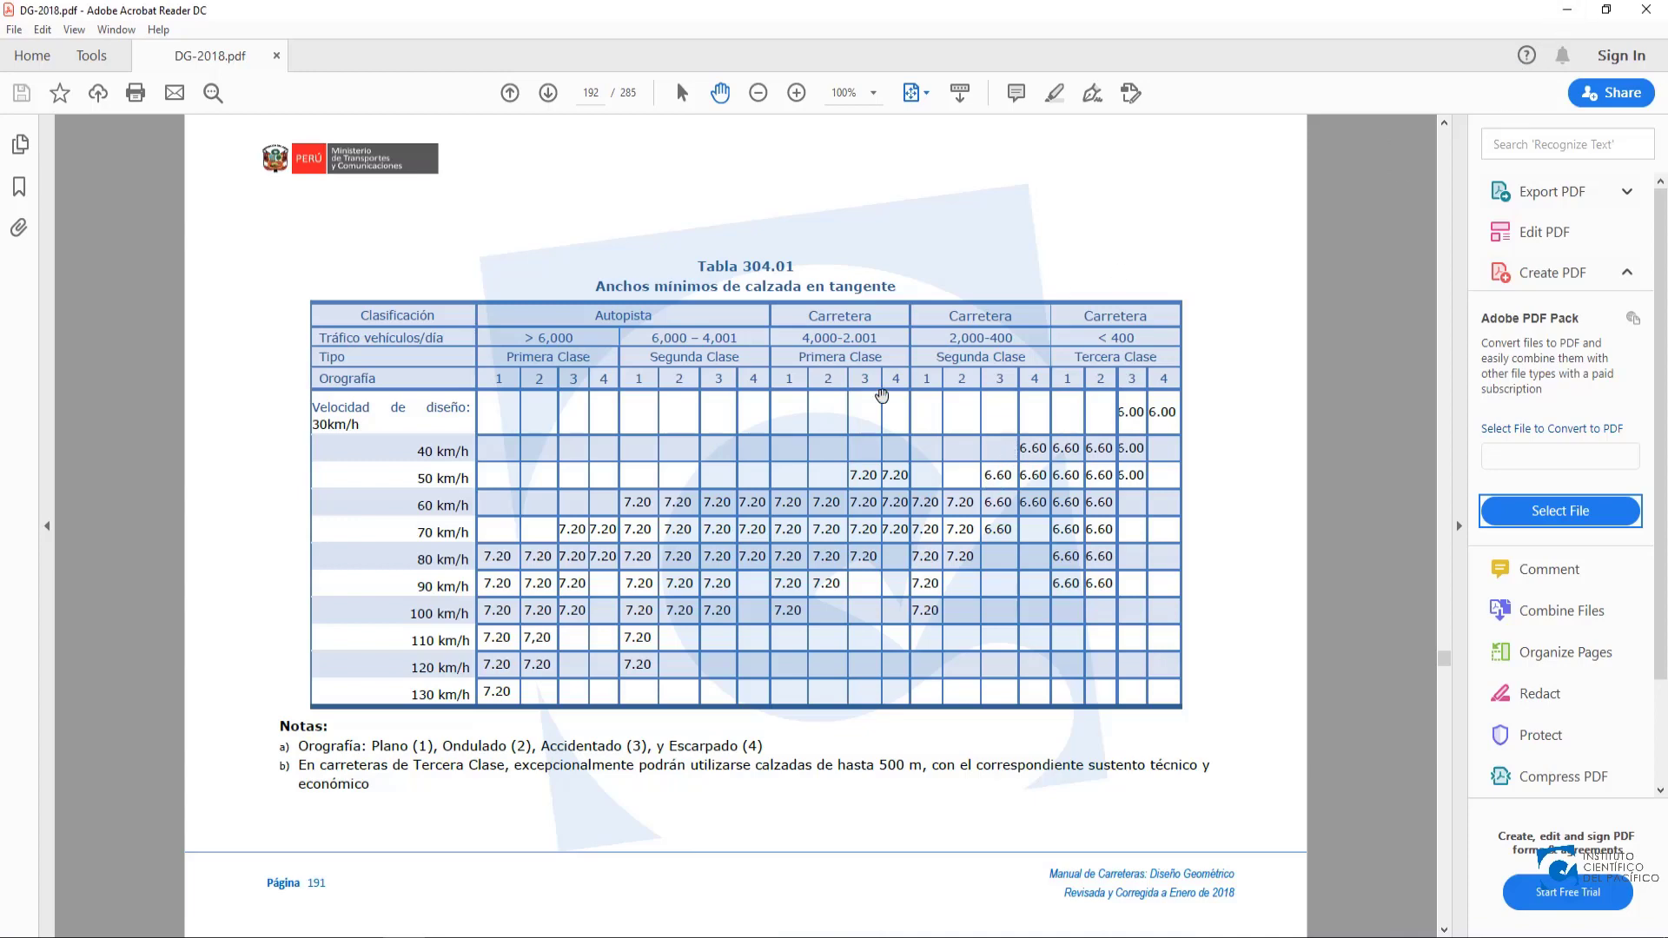
{"action": "scroll", "coordinate": [882, 396], "scroll_direction": "down", "scroll_amount": 2}
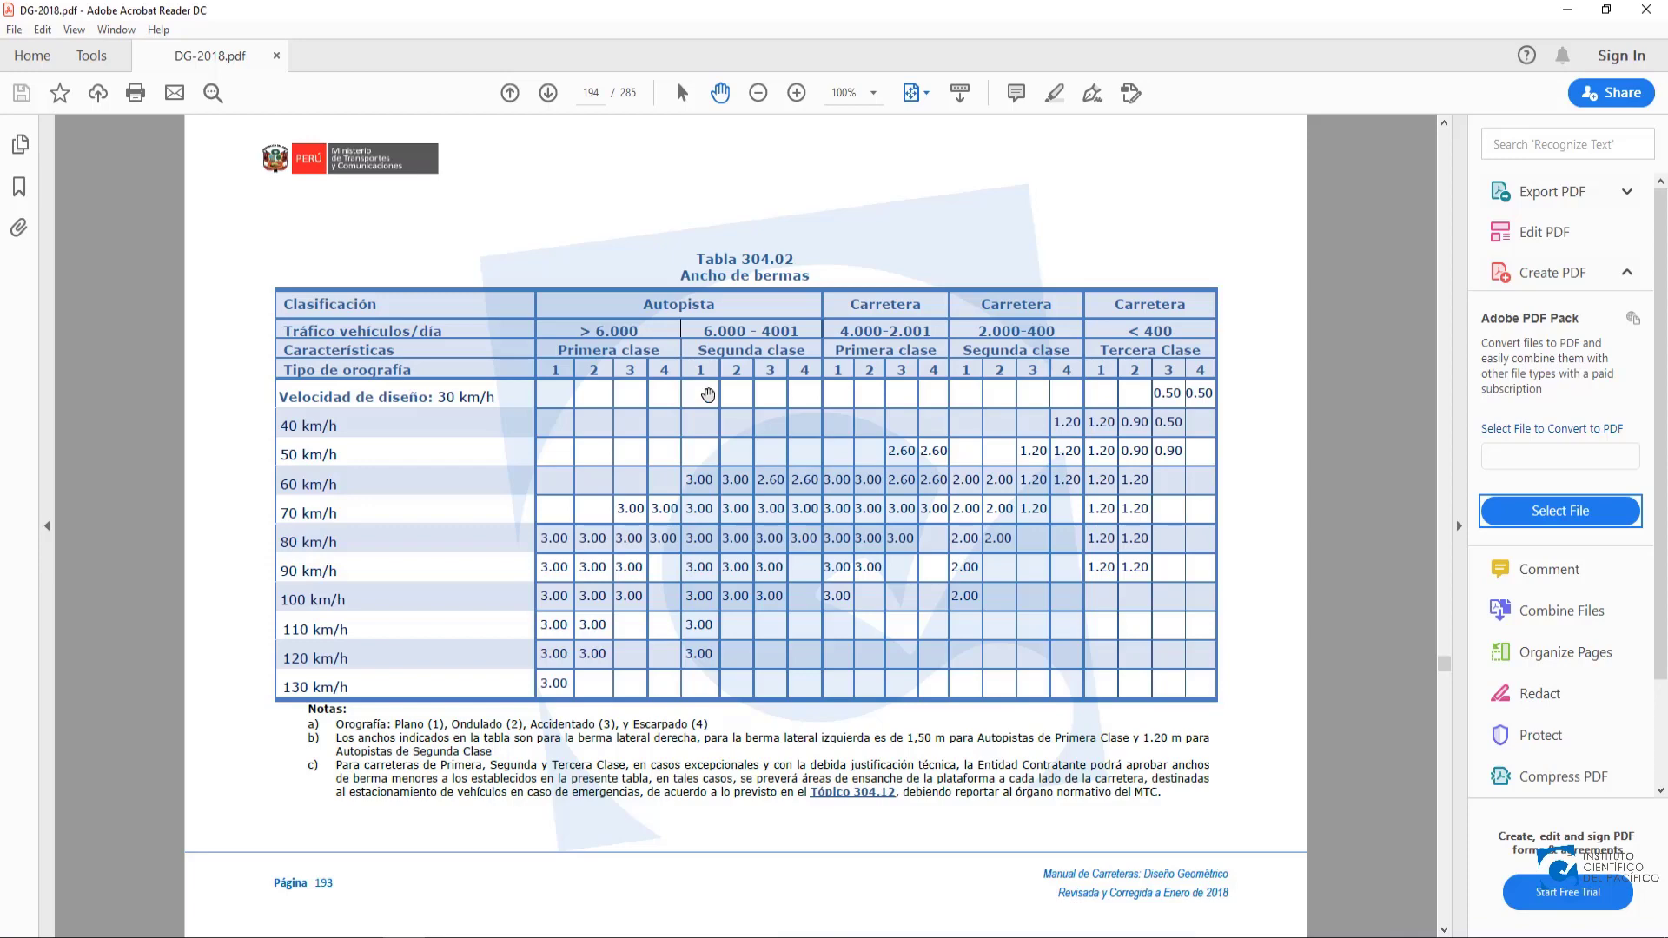
{"action": "scroll", "coordinate": [708, 395], "scroll_direction": "down", "scroll_amount": 1}
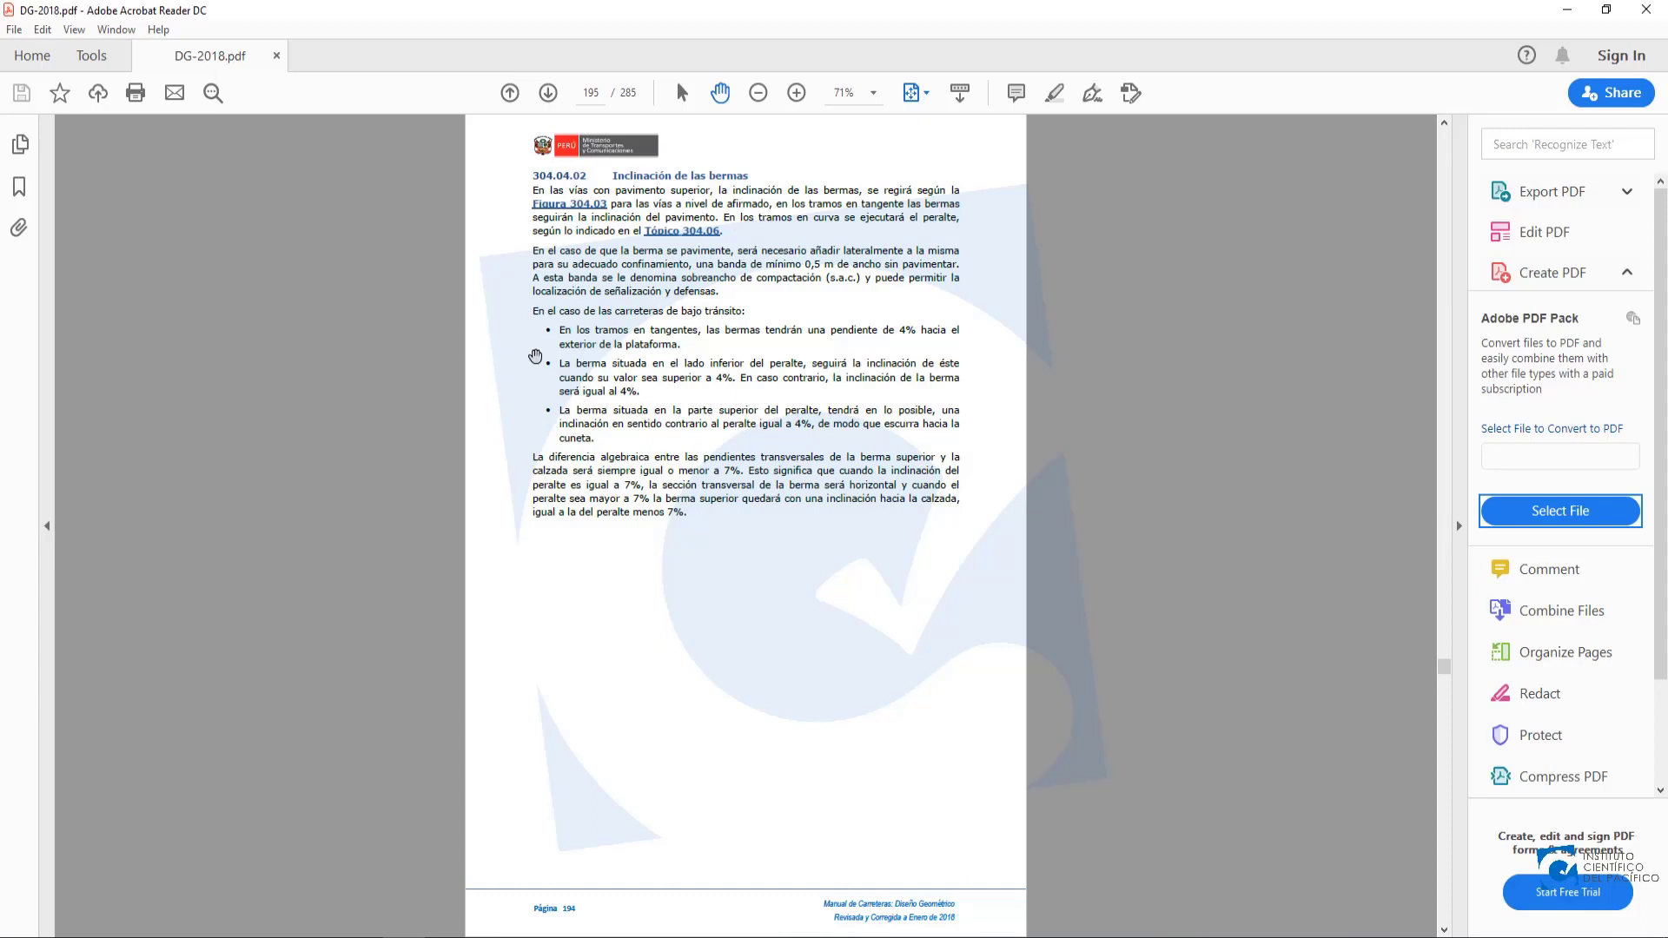
{"action": "scroll", "coordinate": [583, 390], "scroll_direction": "up", "scroll_amount": 1}
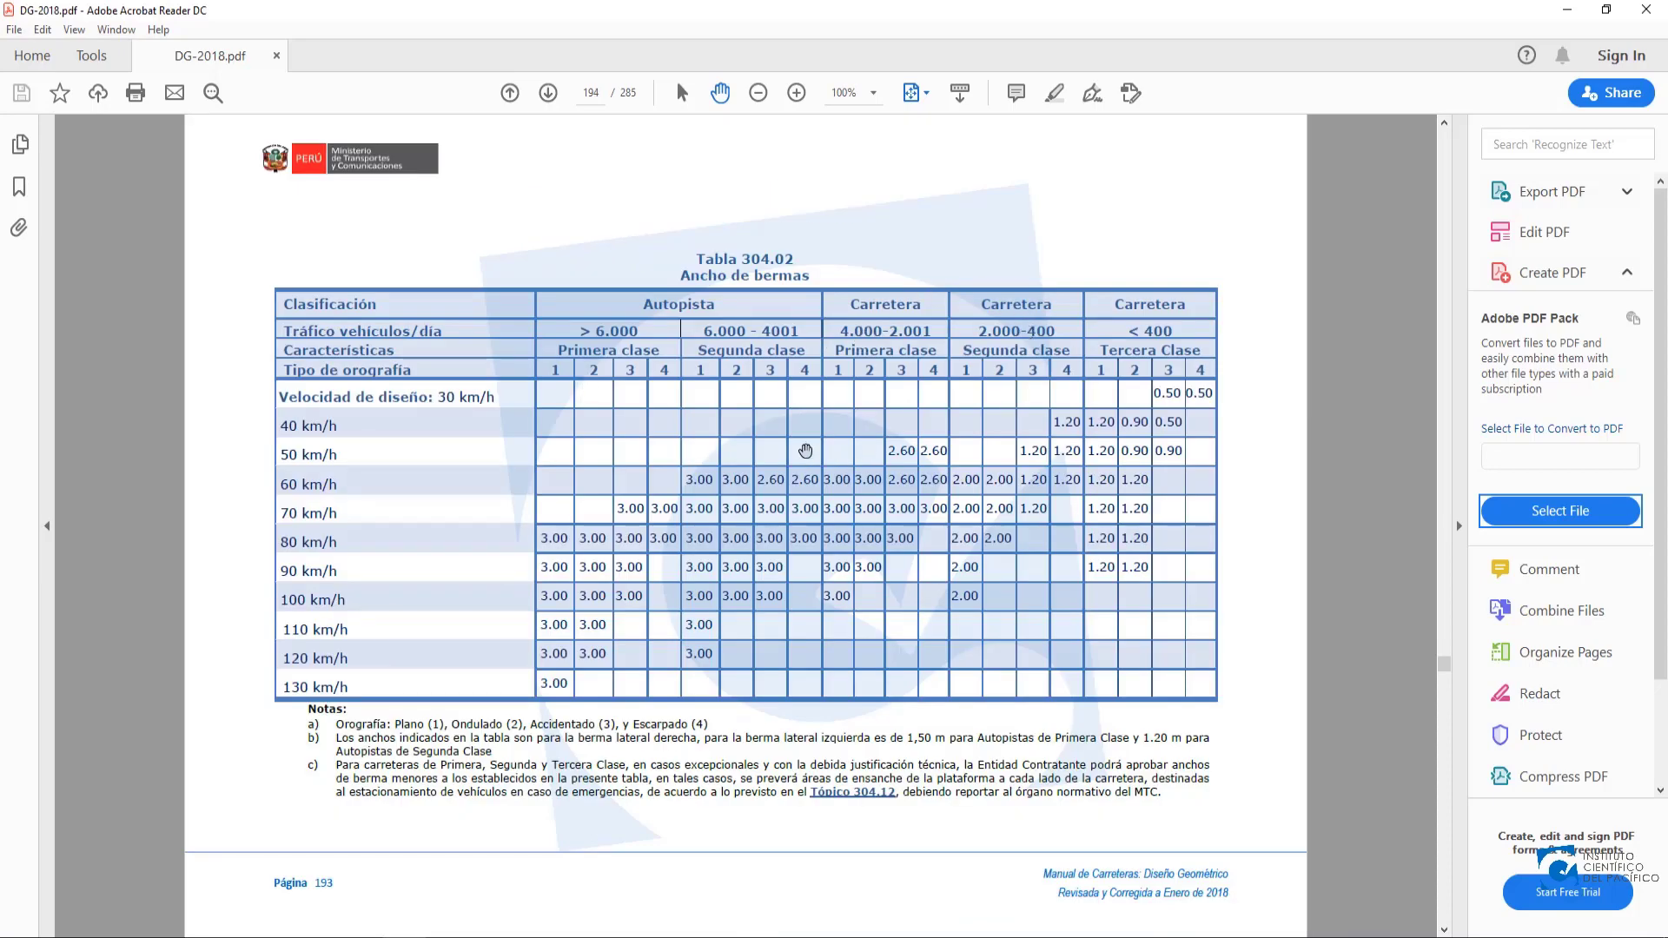
{"action": "scroll", "coordinate": [785, 442], "scroll_direction": "down", "scroll_amount": 1}
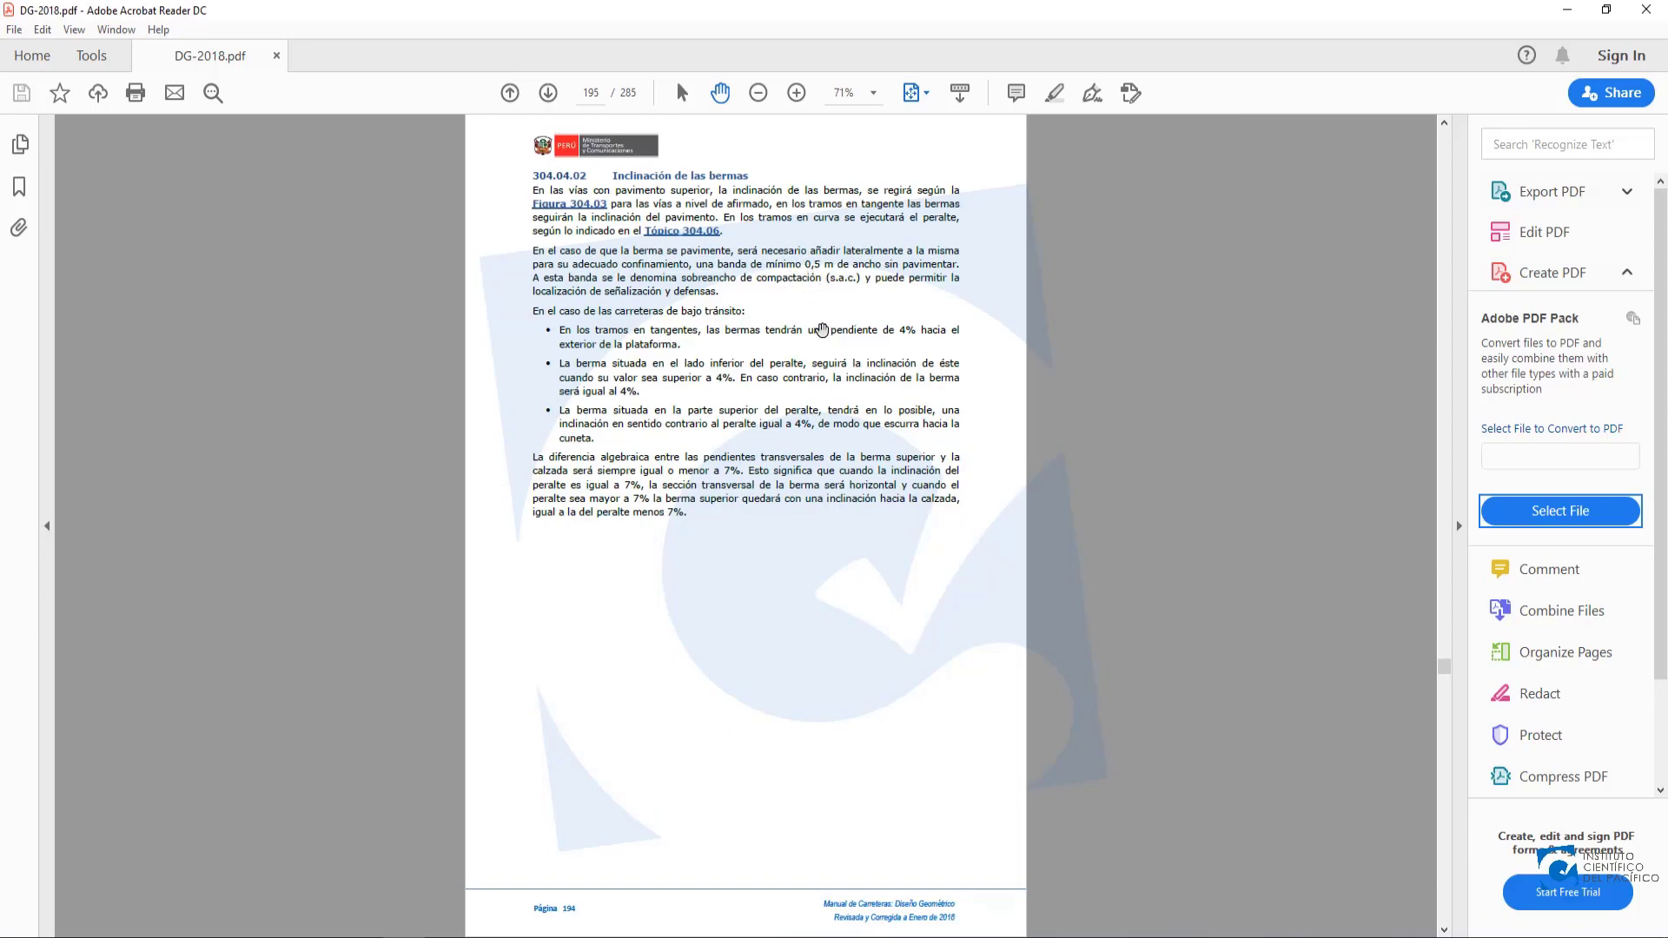
{"action": "scroll", "coordinate": [822, 330], "scroll_direction": "down", "scroll_amount": 1}
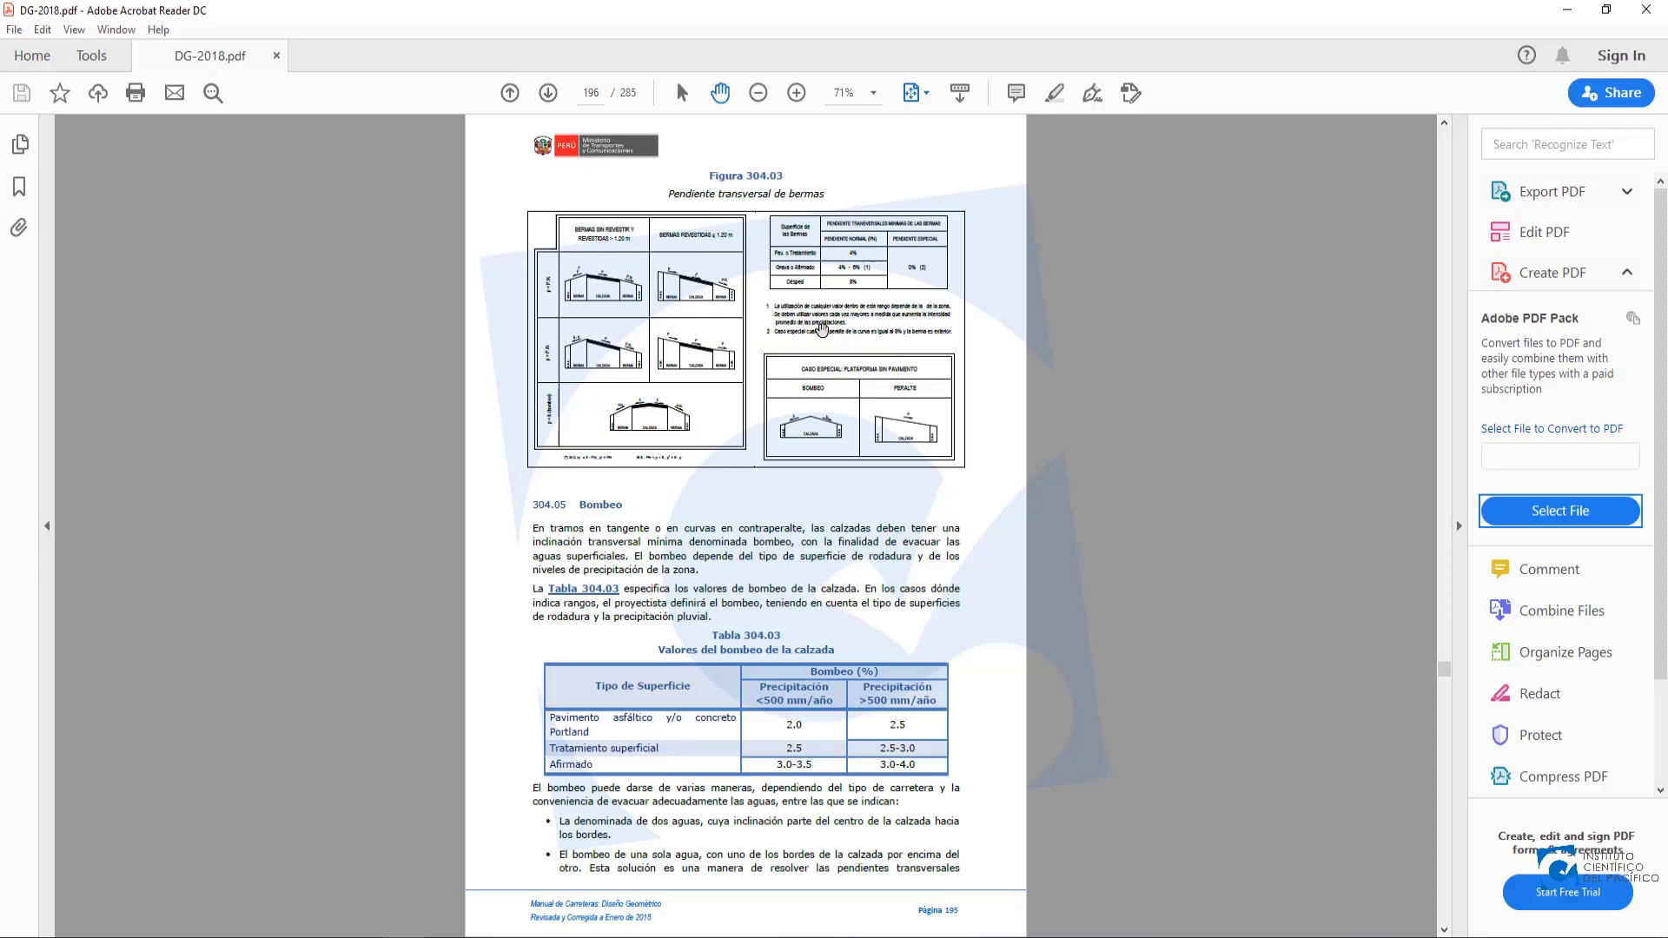
{"action": "scroll", "coordinate": [822, 329], "scroll_direction": "down", "scroll_amount": 2}
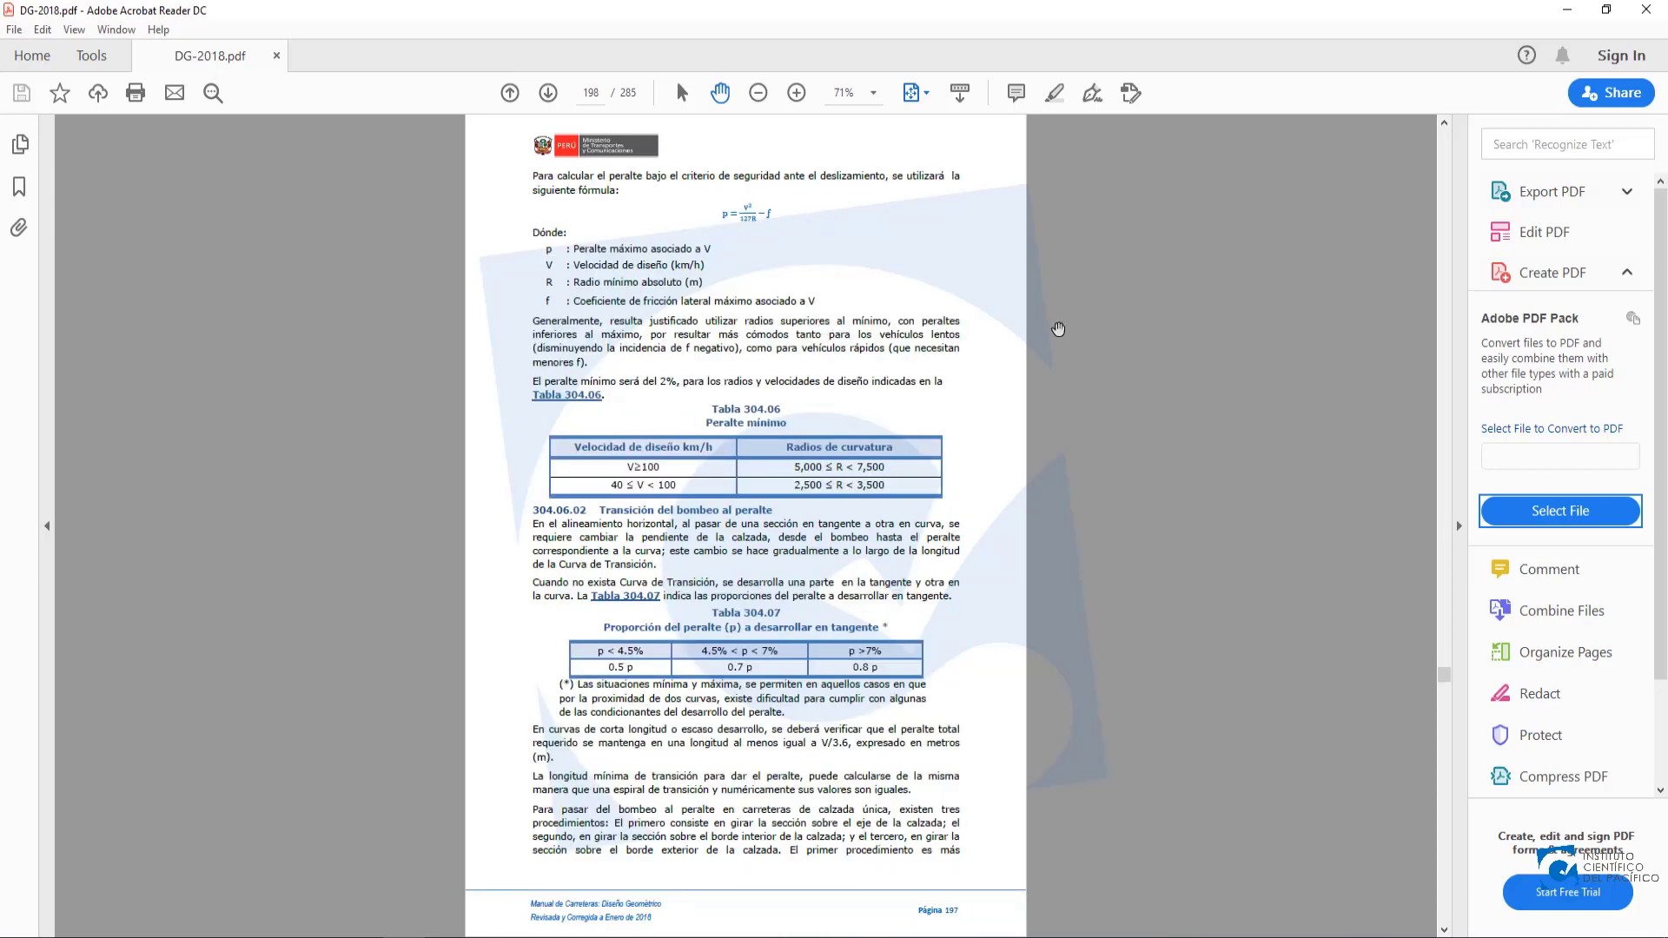
{"action": "left_click", "coordinate": [1569, 10]}
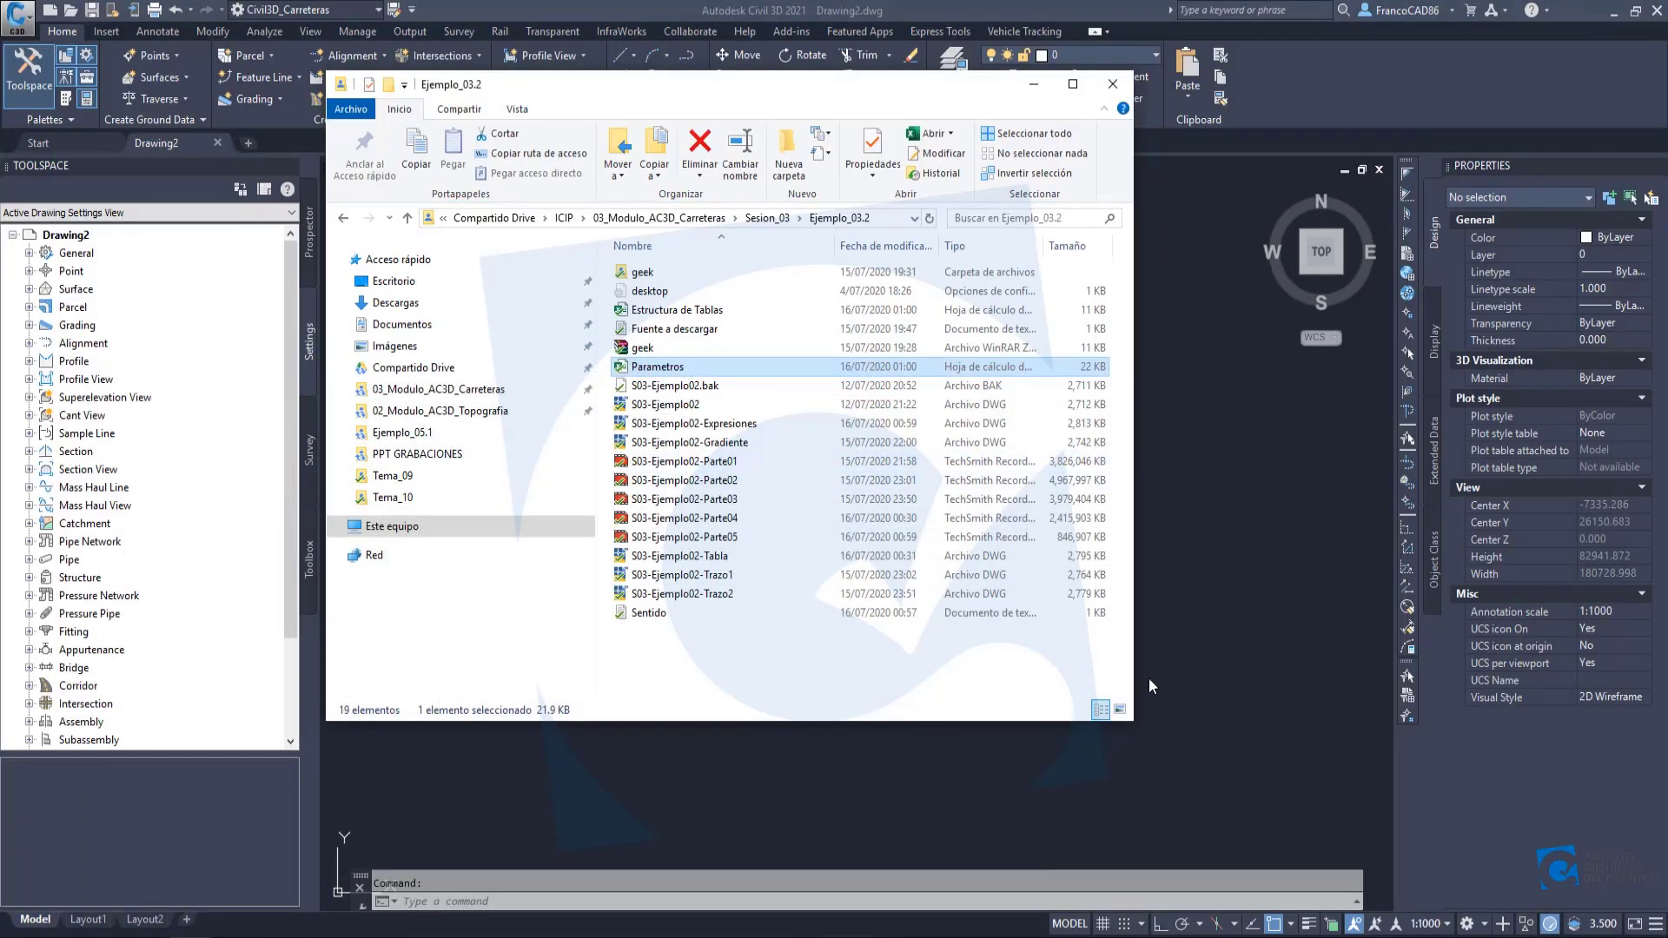
Return to Civil 3D and create an assembly named Seccion Tipica Carretera Segunda Clase of type Undivided Crowned Road with the All Codes code set style.
{"action": "left_click", "coordinate": [1187, 573]}
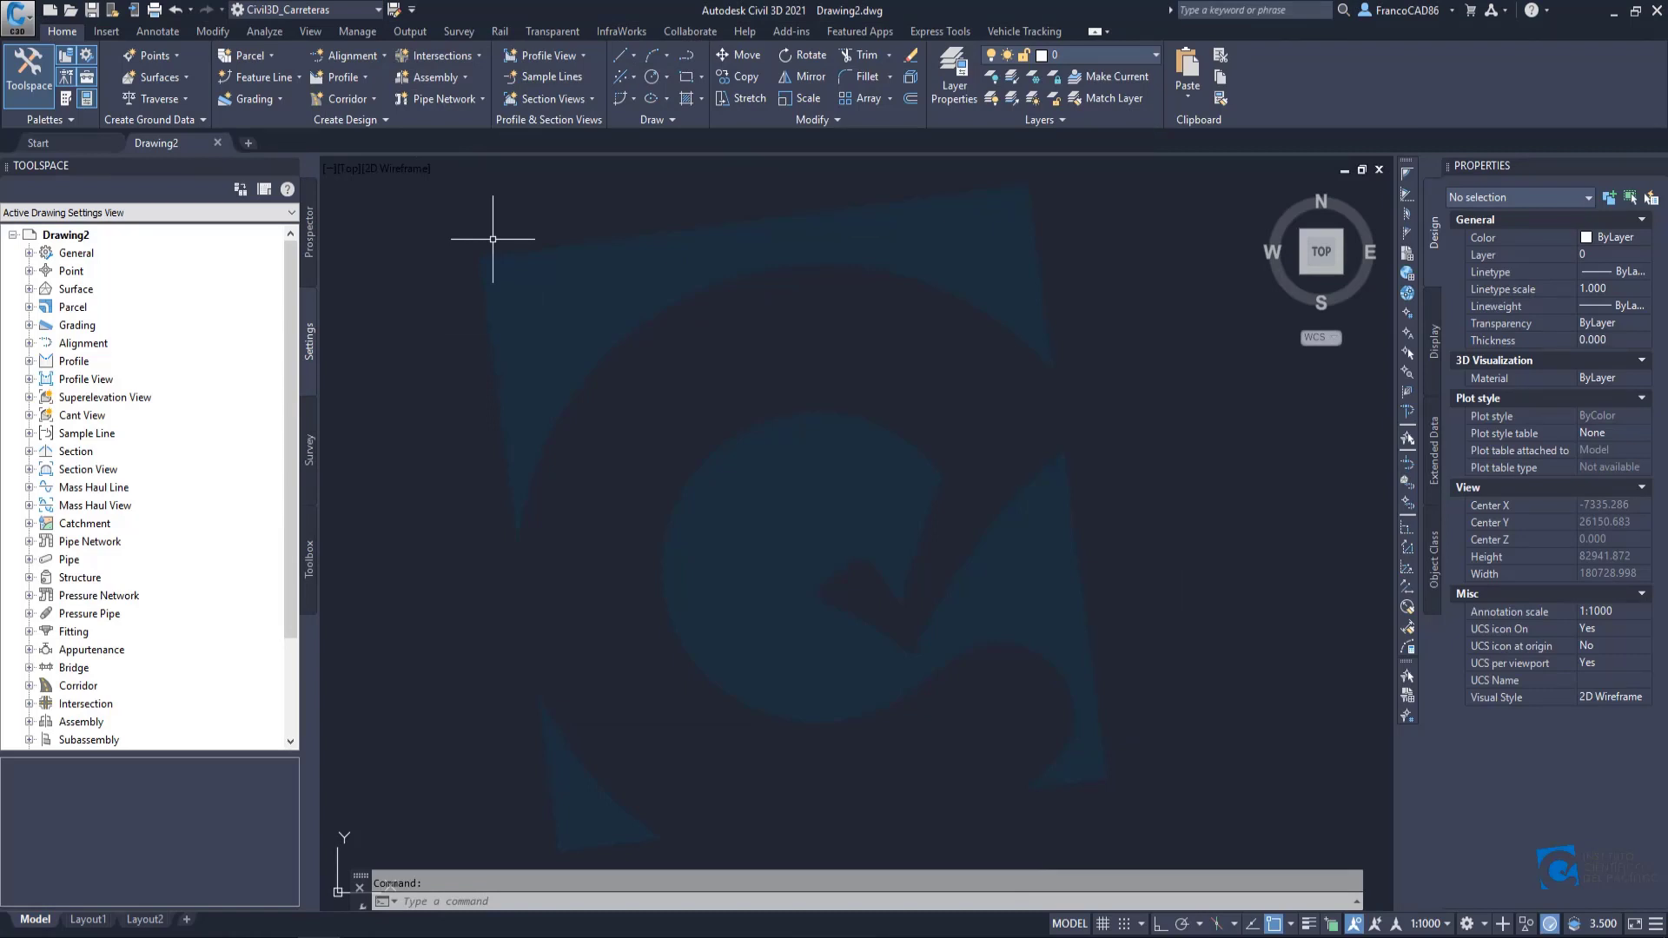
{"action": "left_click", "coordinate": [441, 82]}
{"action": "left_click", "coordinate": [440, 101]}
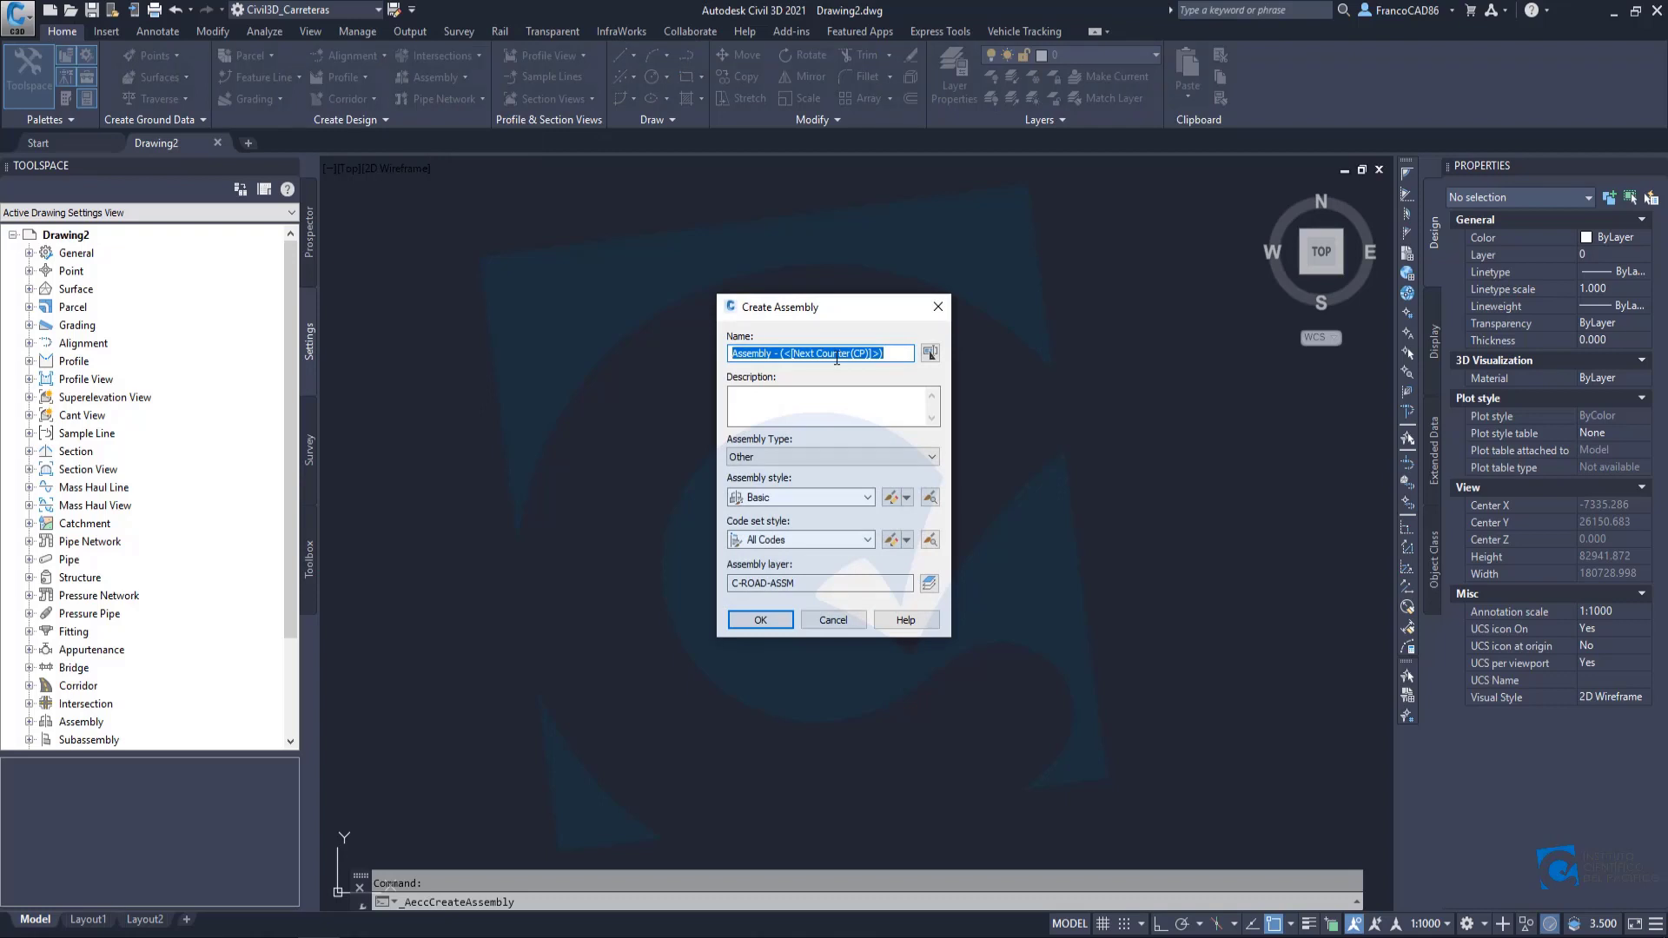
{"action": "type", "text": "Se"}
{"action": "left_click", "coordinate": [815, 400]}
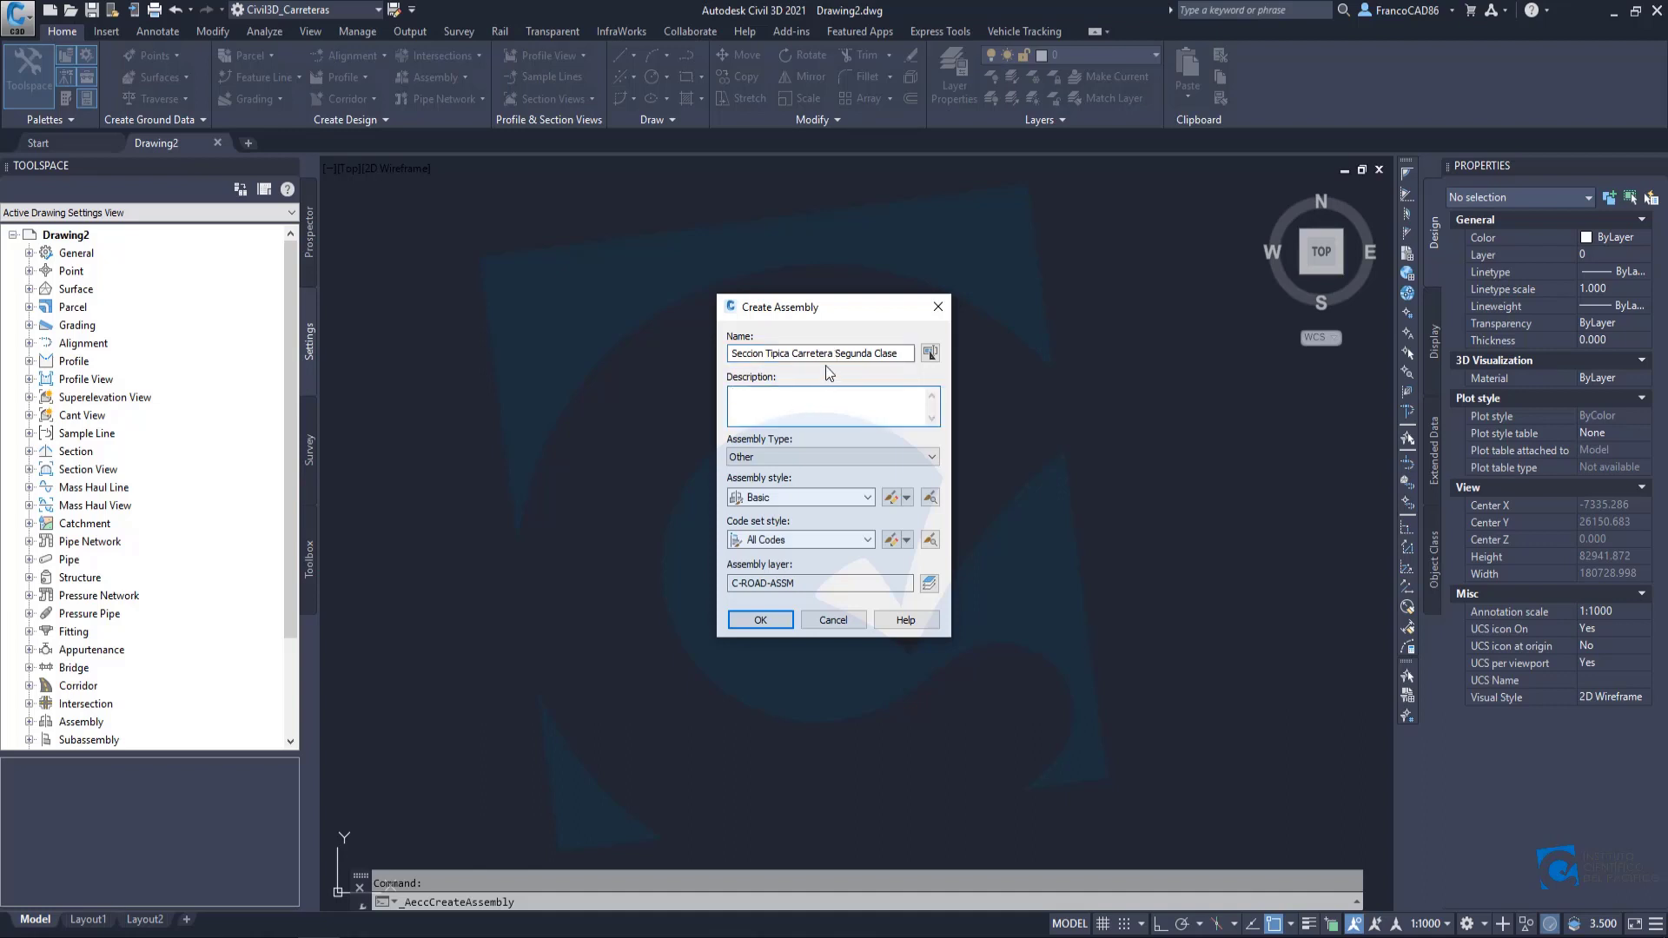
{"action": "left_click", "coordinate": [801, 456]}
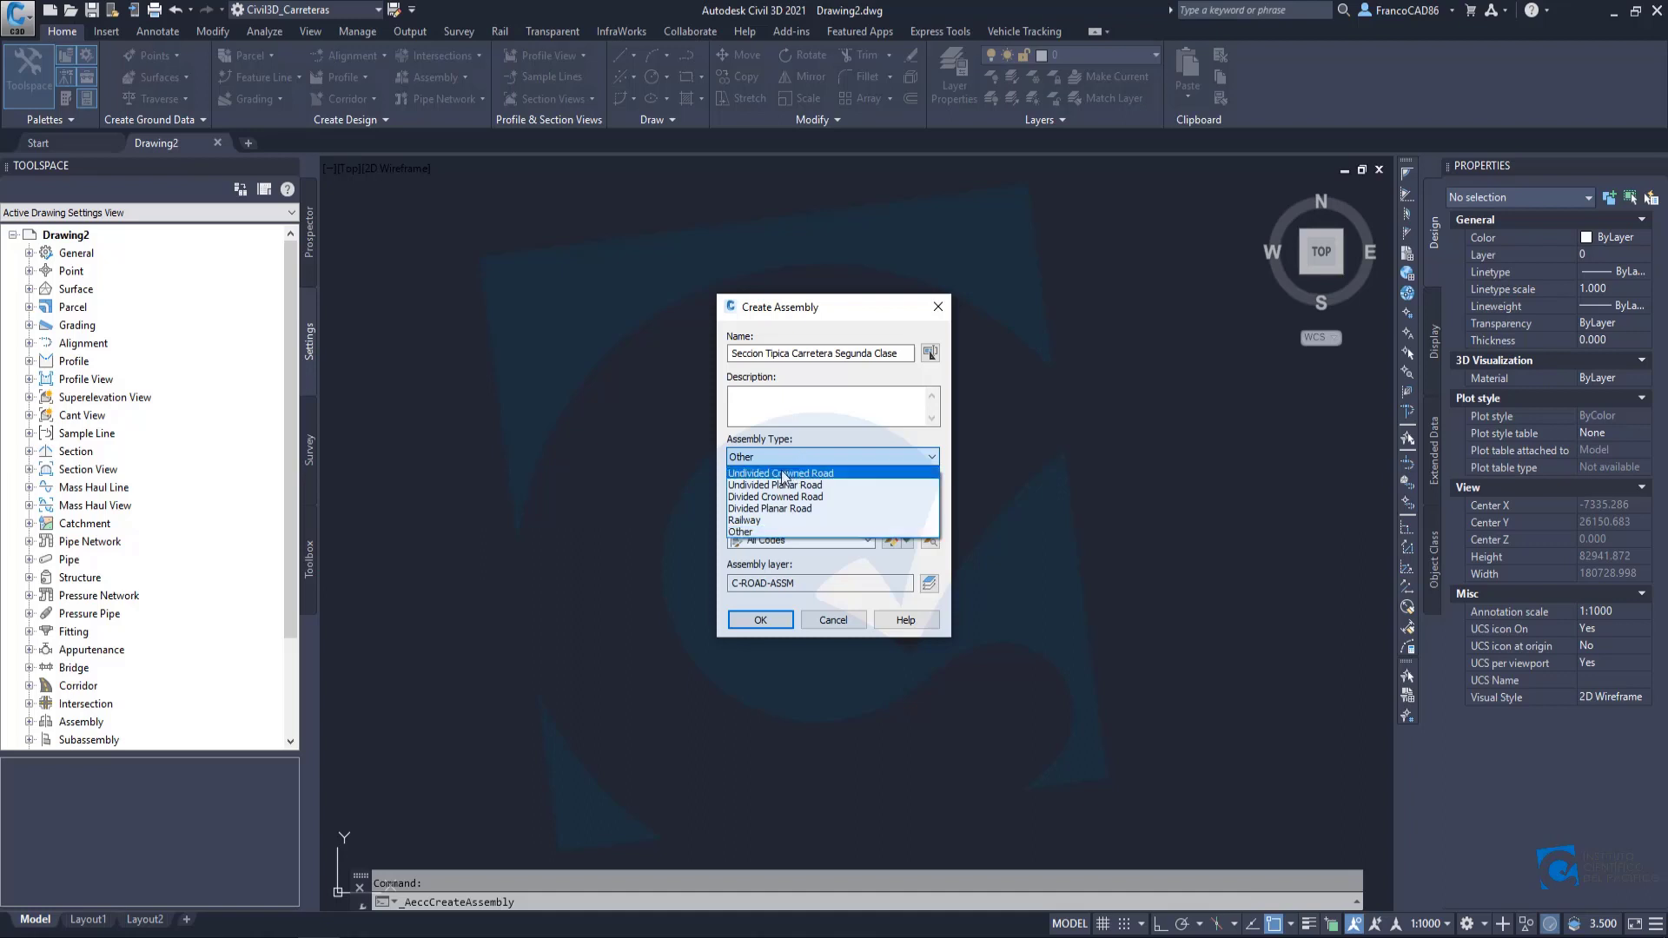
{"action": "left_click", "coordinate": [772, 477]}
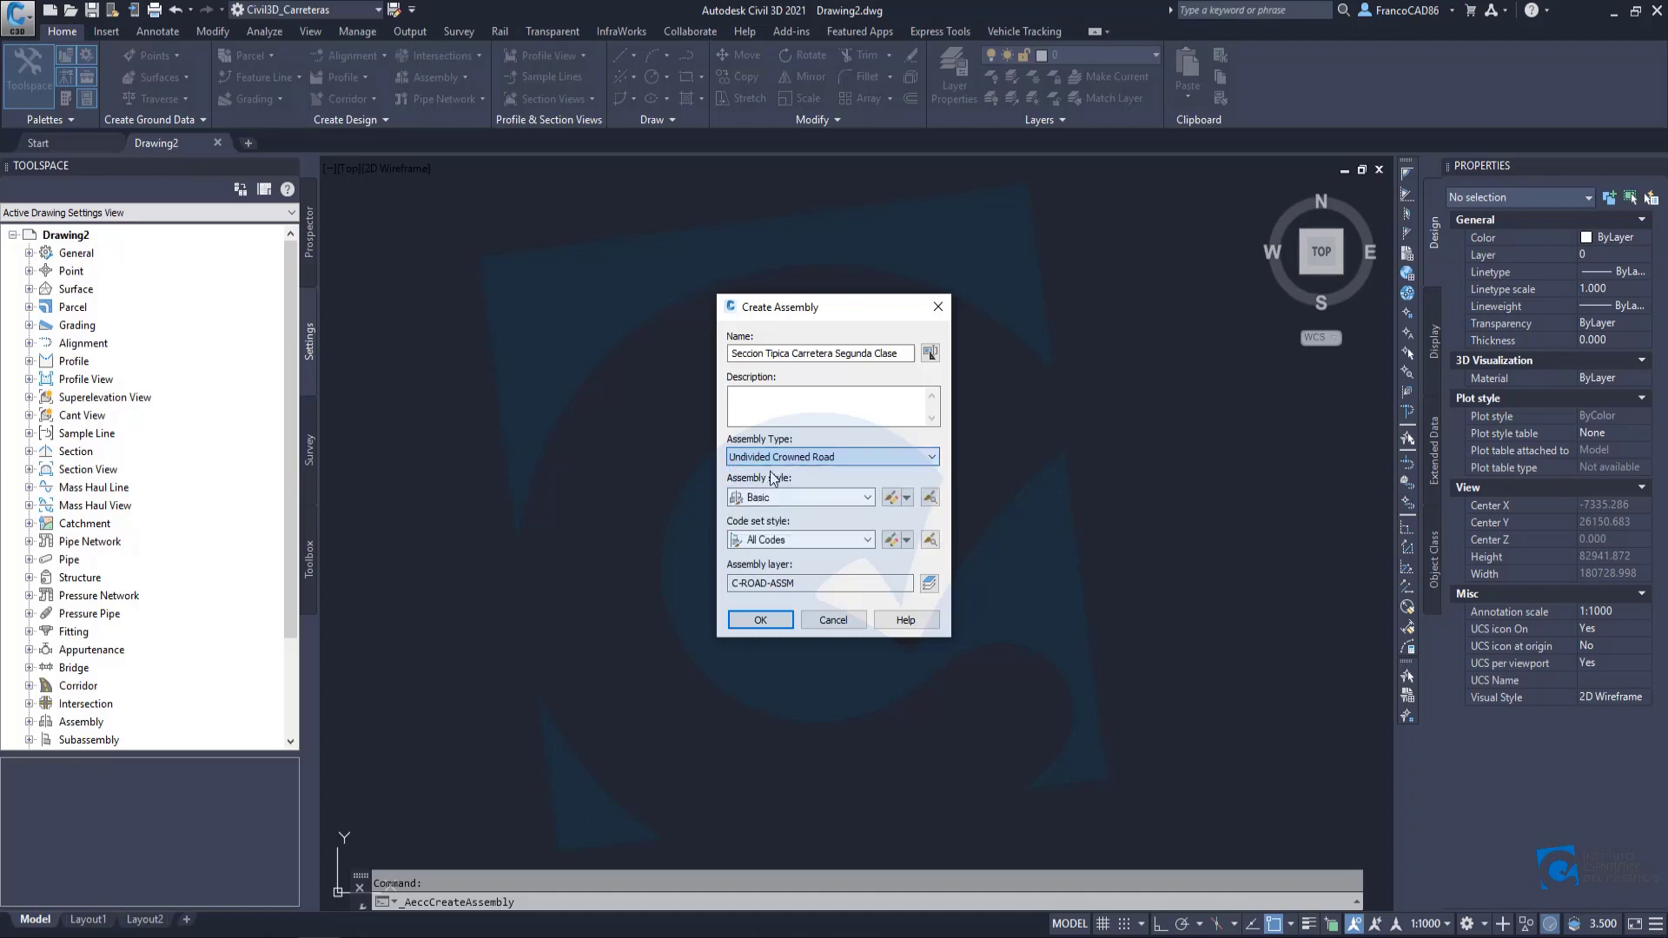
{"action": "left_click", "coordinate": [786, 540]}
{"action": "left_click", "coordinate": [784, 542]}
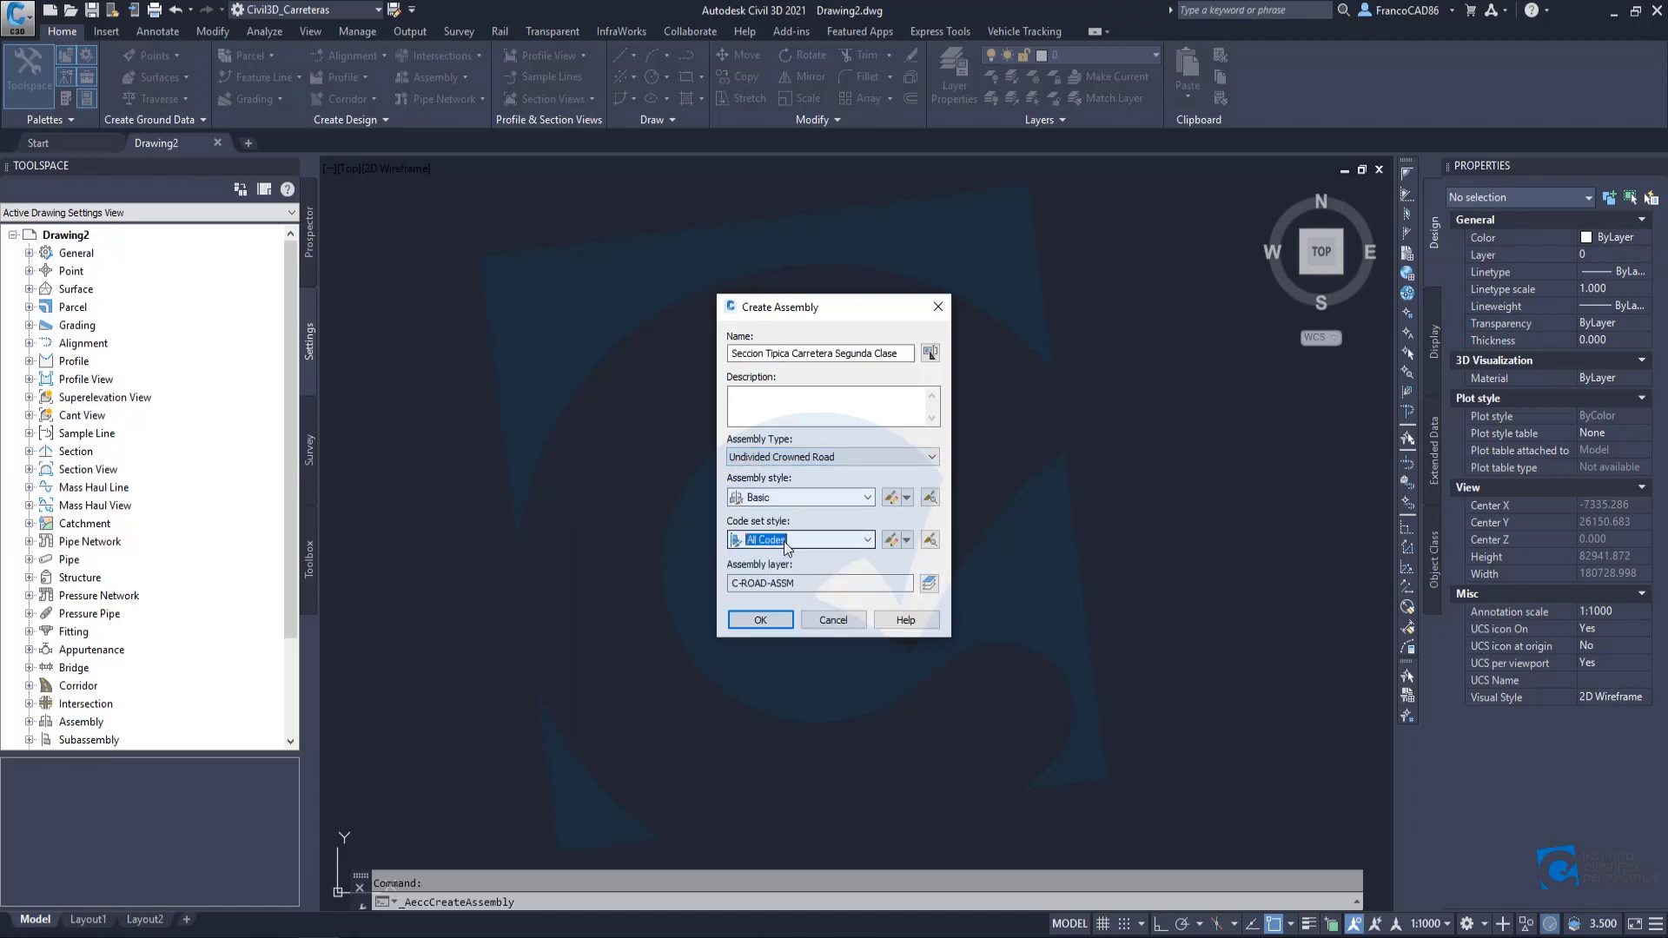
{"action": "left_click", "coordinate": [761, 620]}
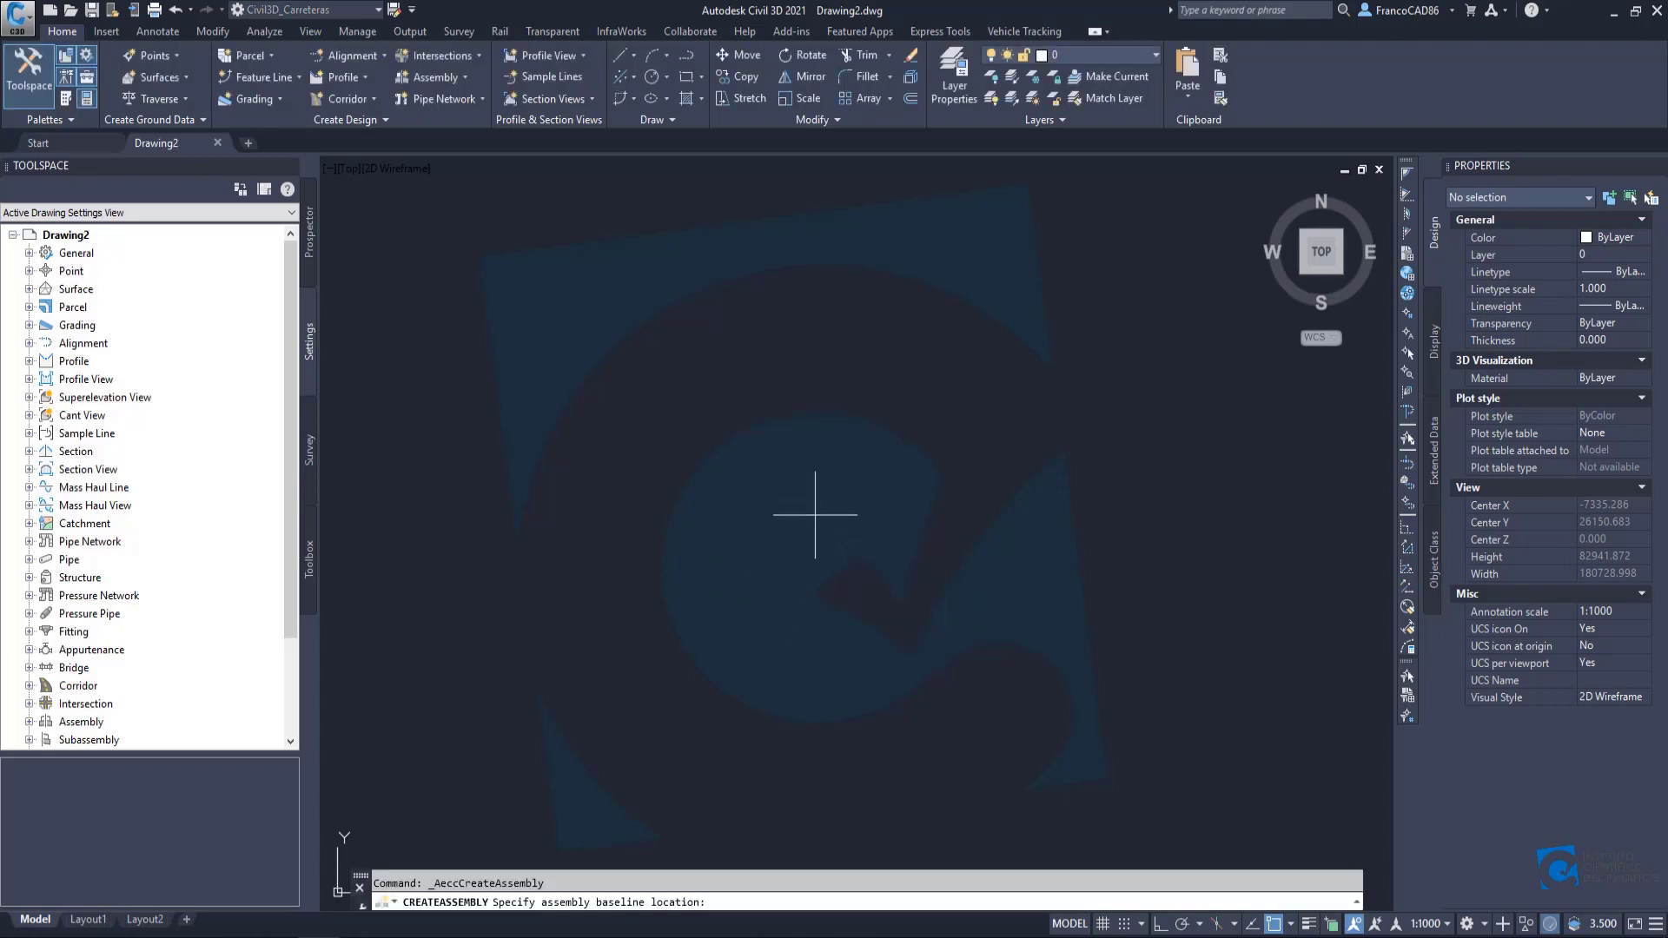
Place the assembly baseline in the empty model space.
{"action": "left_click", "coordinate": [812, 521]}
{"action": "scroll", "coordinate": [777, 502], "scroll_direction": "down", "scroll_amount": 2}
{"action": "scroll", "coordinate": [762, 497], "scroll_direction": "up", "scroll_amount": 4}
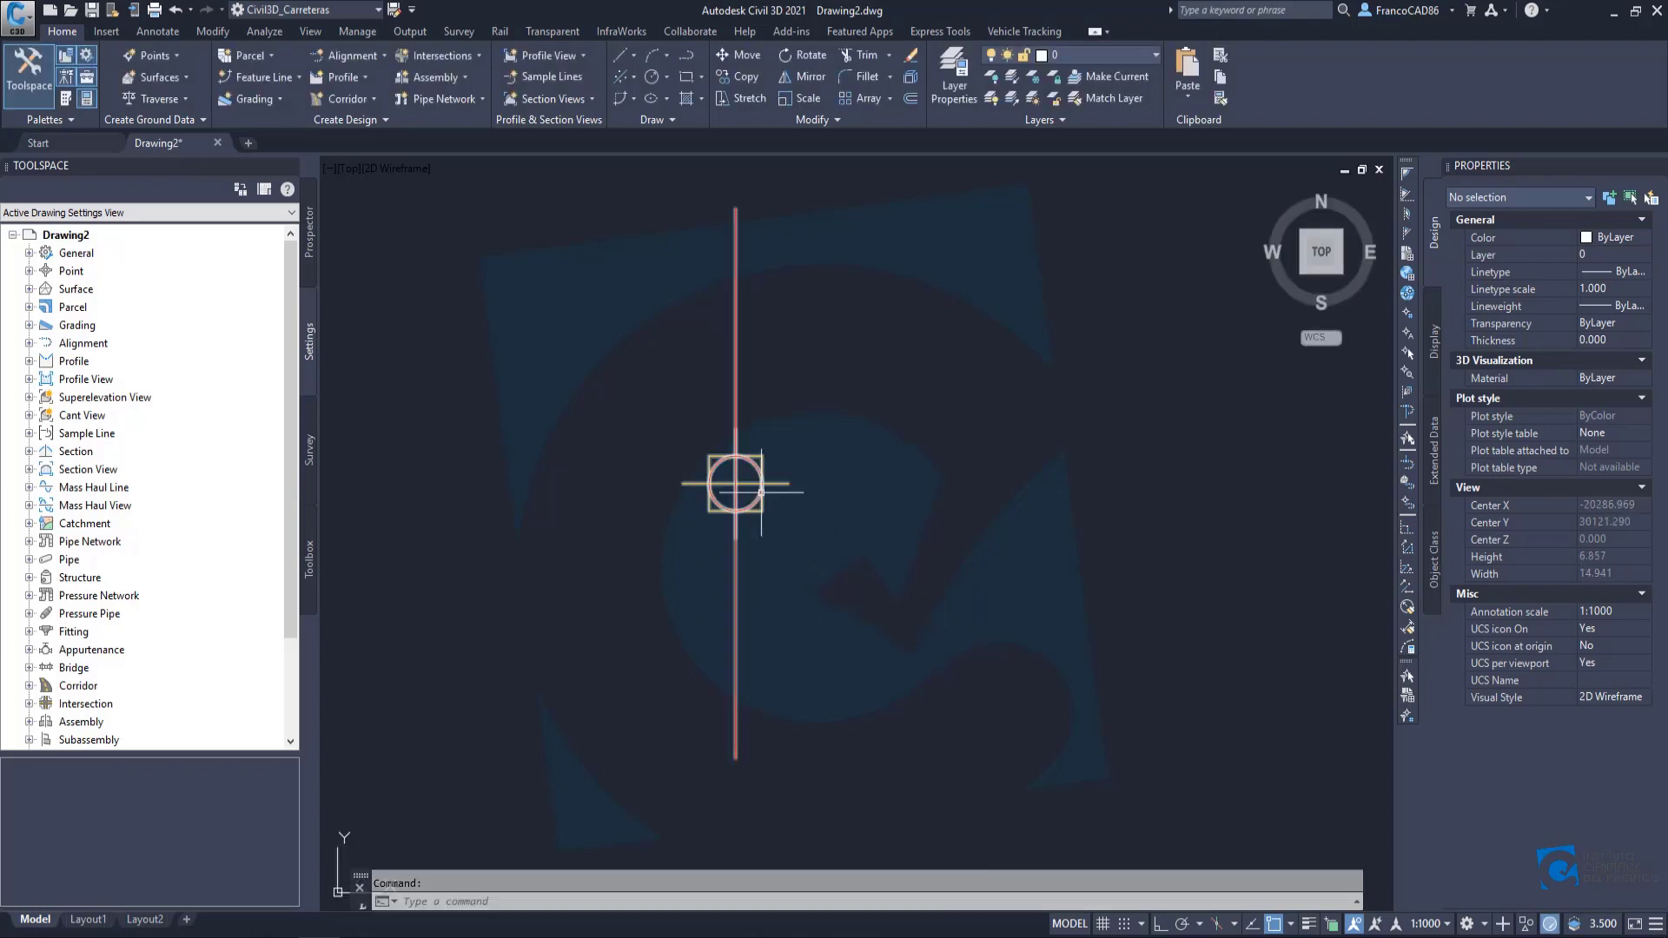
{"action": "scroll", "coordinate": [762, 493], "scroll_direction": "down", "scroll_amount": 4}
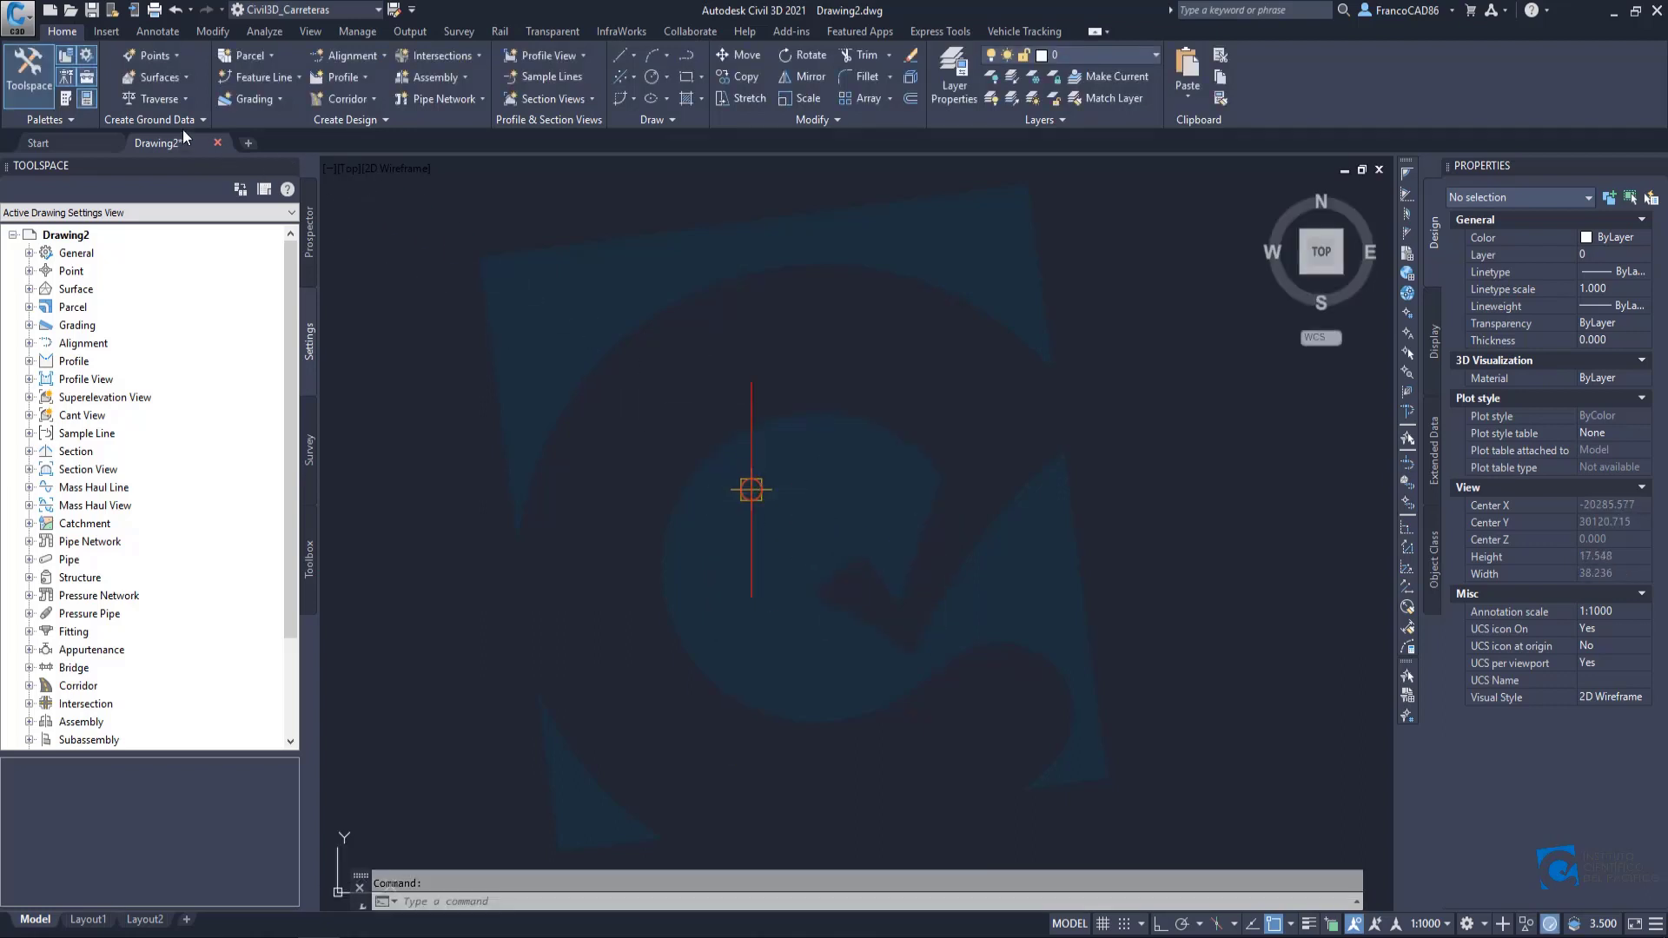
Display the subassembly tool palettes beside the assembly baseline.
{"action": "left_click", "coordinate": [65, 98]}
{"action": "middle_click_drag", "start_coordinate": [830, 472], "coordinate": [671, 397]}
{"action": "scroll", "coordinate": [669, 398], "scroll_direction": "up", "scroll_amount": 4}
{"action": "mouse_move", "coordinate": [538, 365]}
{"action": "middle_mouse_down"}
{"action": "mouse_move", "coordinate": [807, 429]}
{"action": "mouse_move", "coordinate": [698, 453]}
{"action": "middle_mouse_up"}
{"action": "scroll", "coordinate": [806, 429], "scroll_direction": "down", "scroll_amount": 4}
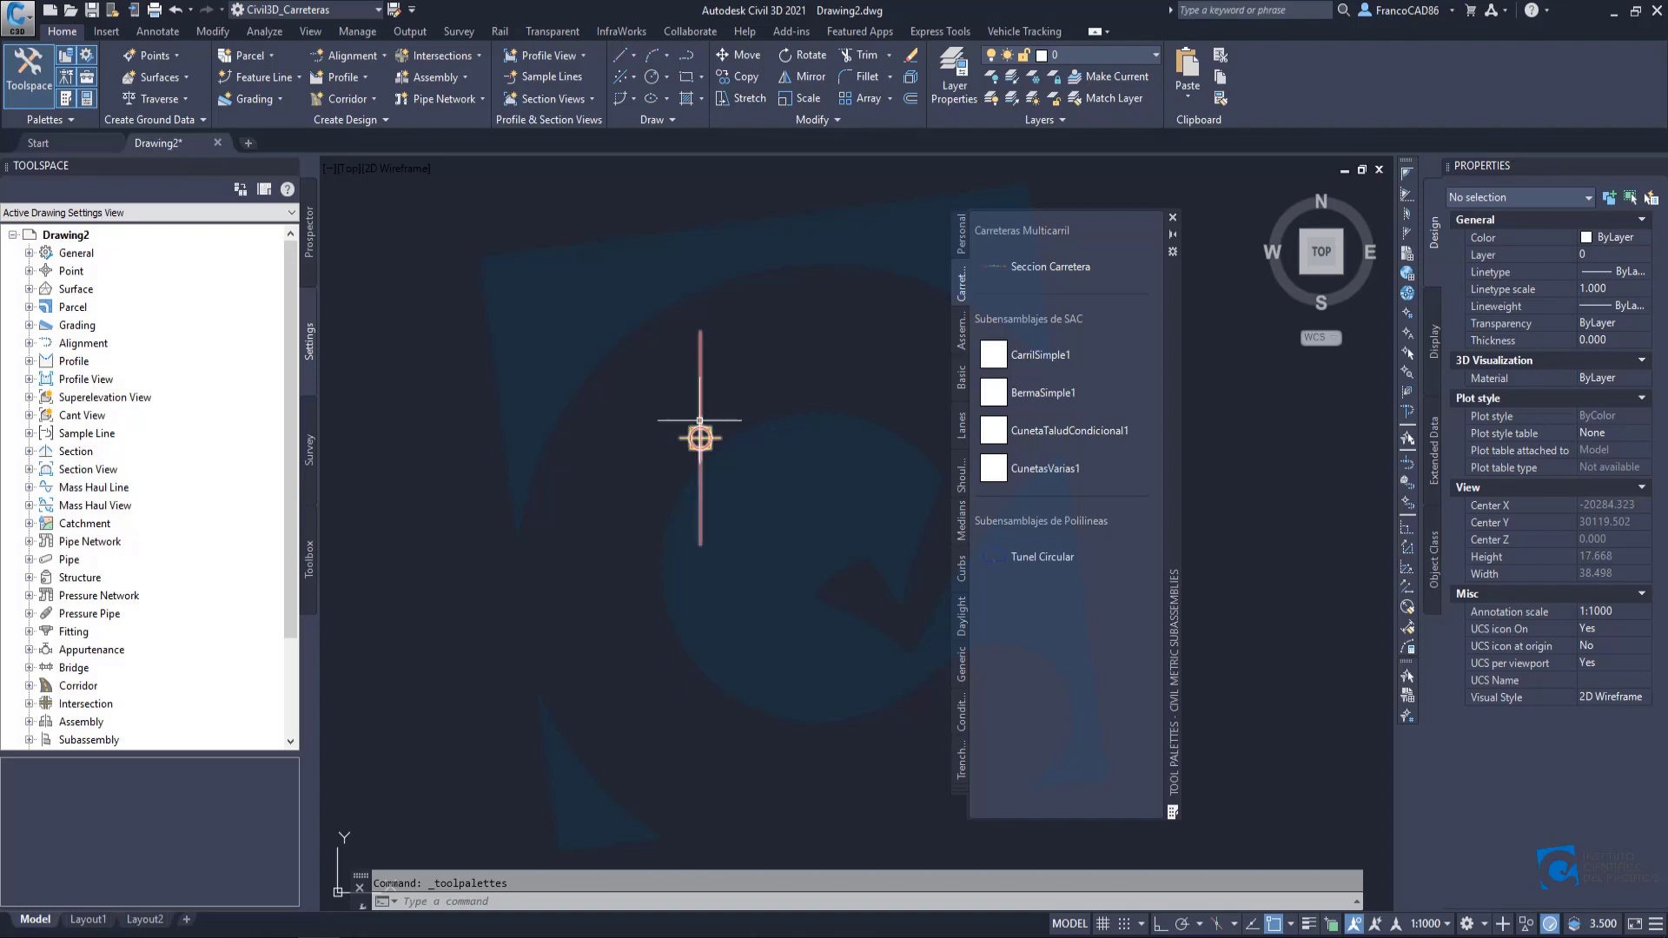
{"action": "scroll", "coordinate": [761, 429], "scroll_direction": "up", "scroll_amount": 4}
{"action": "scroll", "coordinate": [782, 430], "scroll_direction": "down", "scroll_amount": 2}
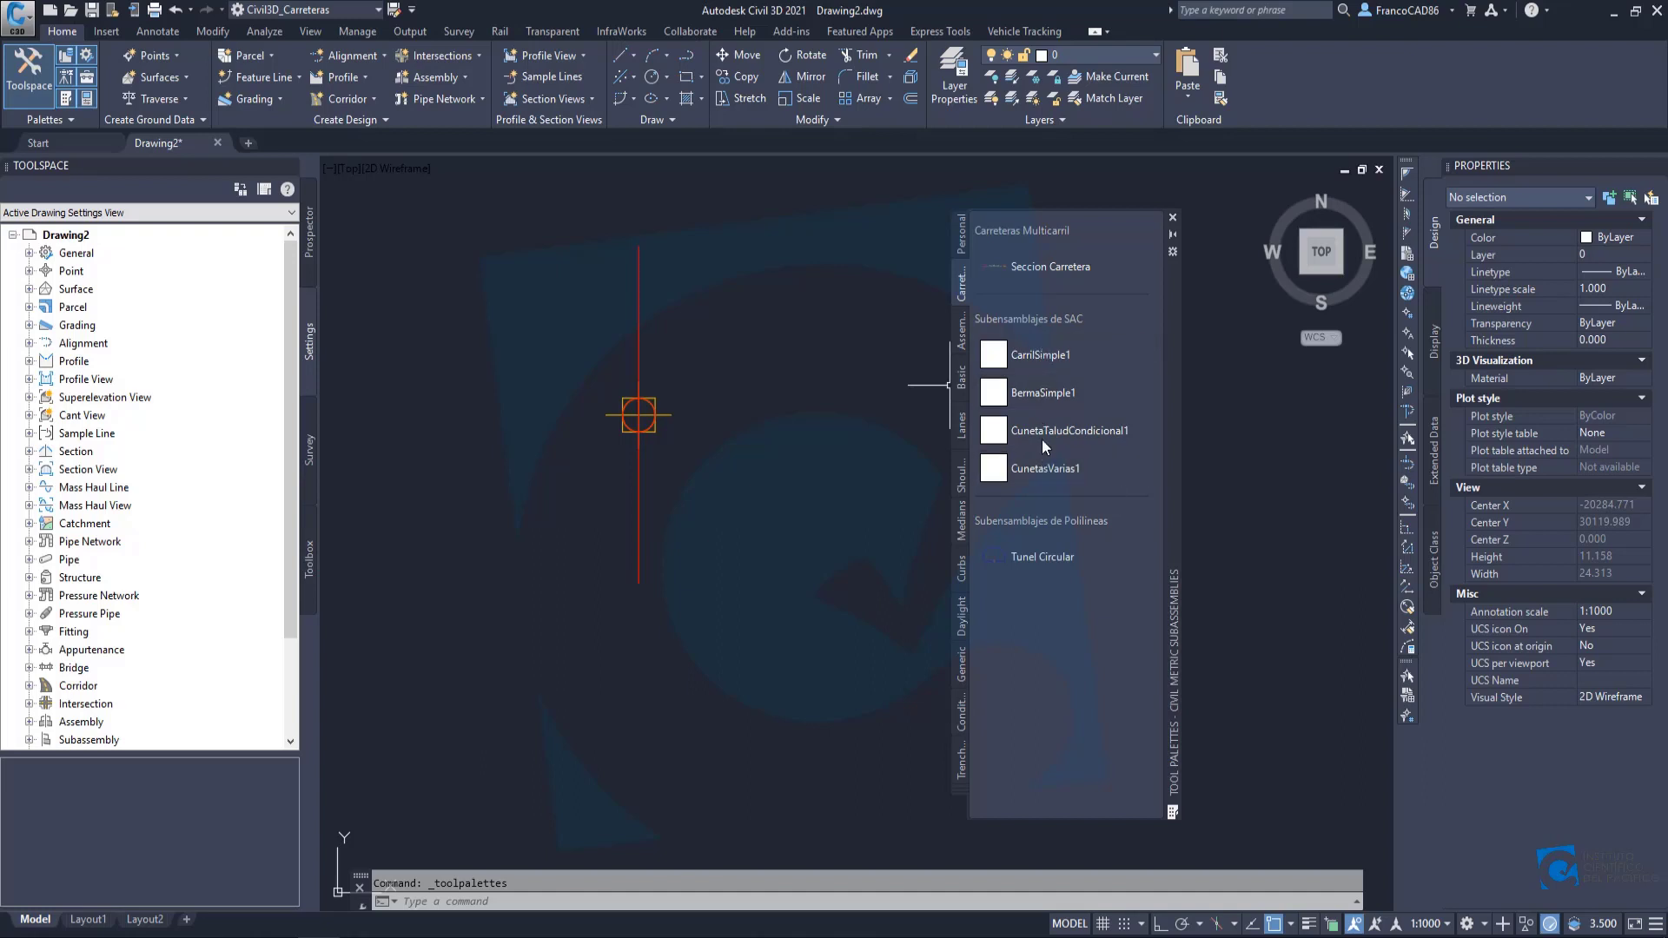
Start inserting the CarrilSimple1 subassembly with Ancho de Carril 3.3 m and Bombeo 2.5%.
{"action": "left_click", "coordinate": [1031, 358]}
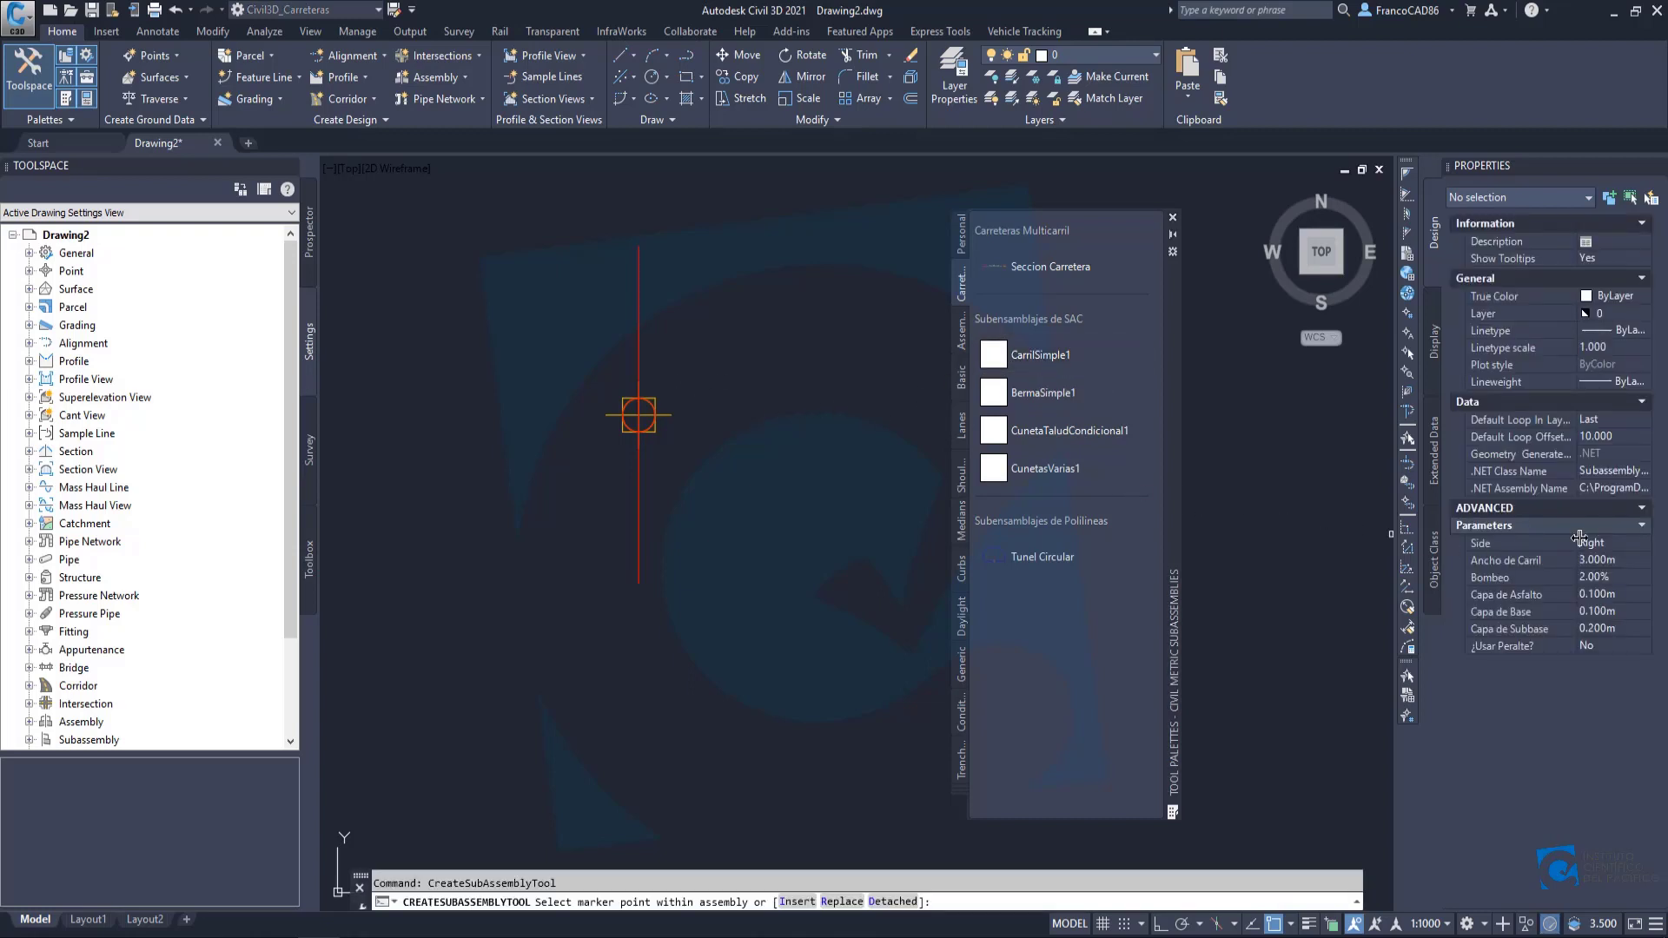
{"action": "left_click", "coordinate": [1602, 561]}
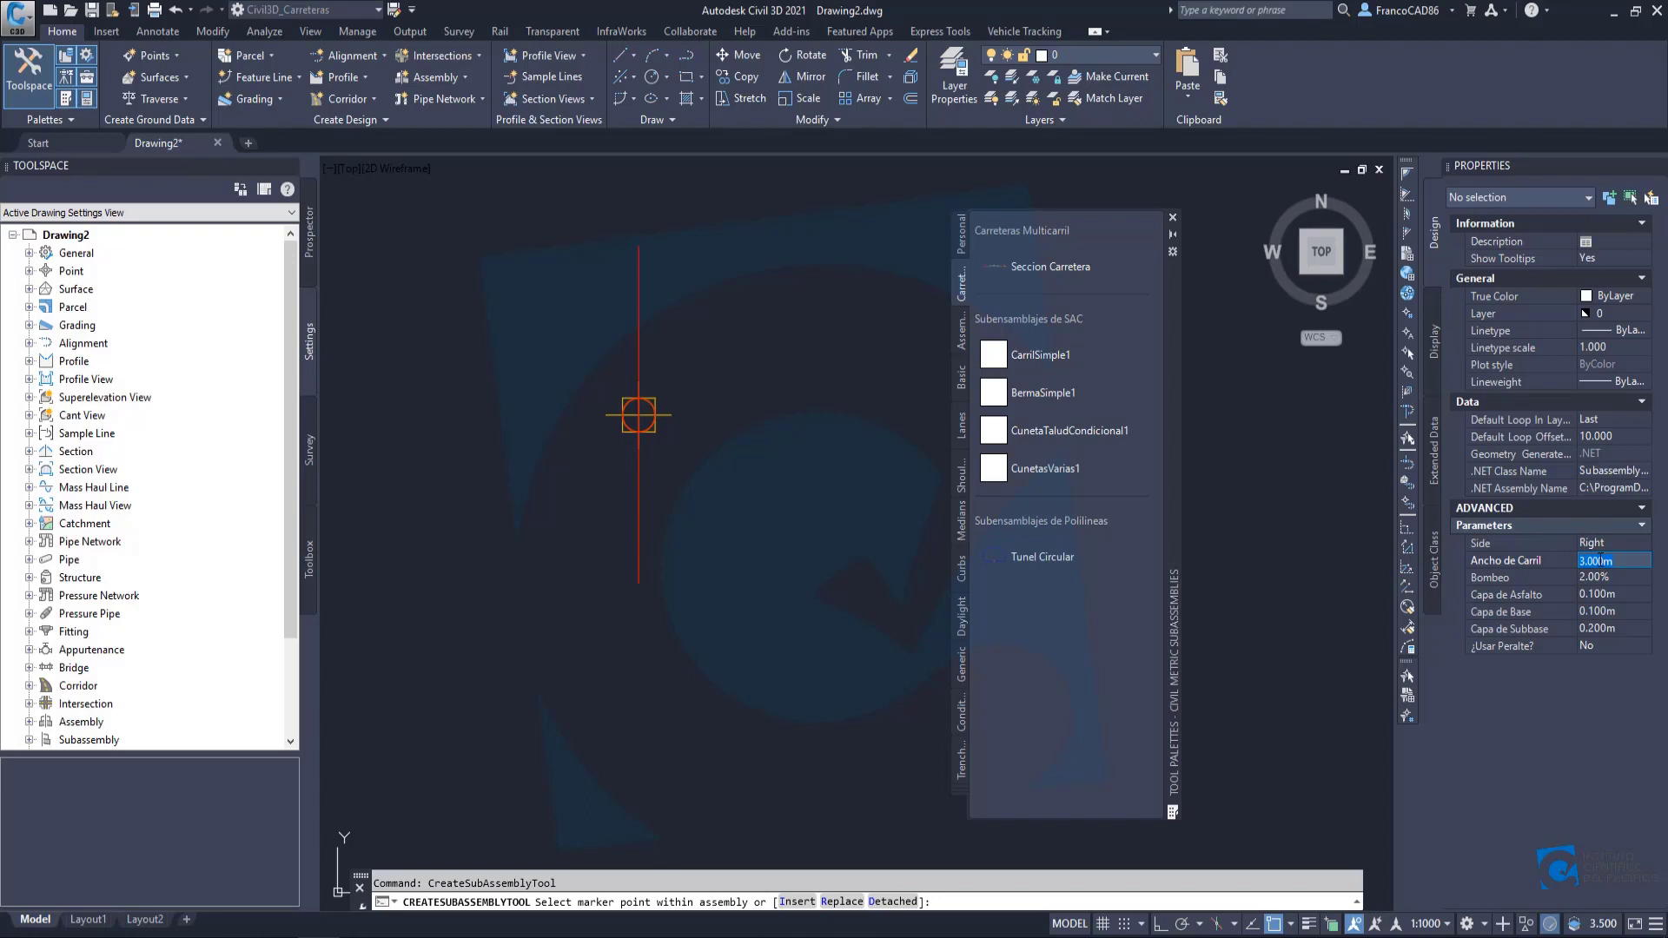
{"action": "type", "text": "3.3"}
{"action": "key", "text": "Tab"}
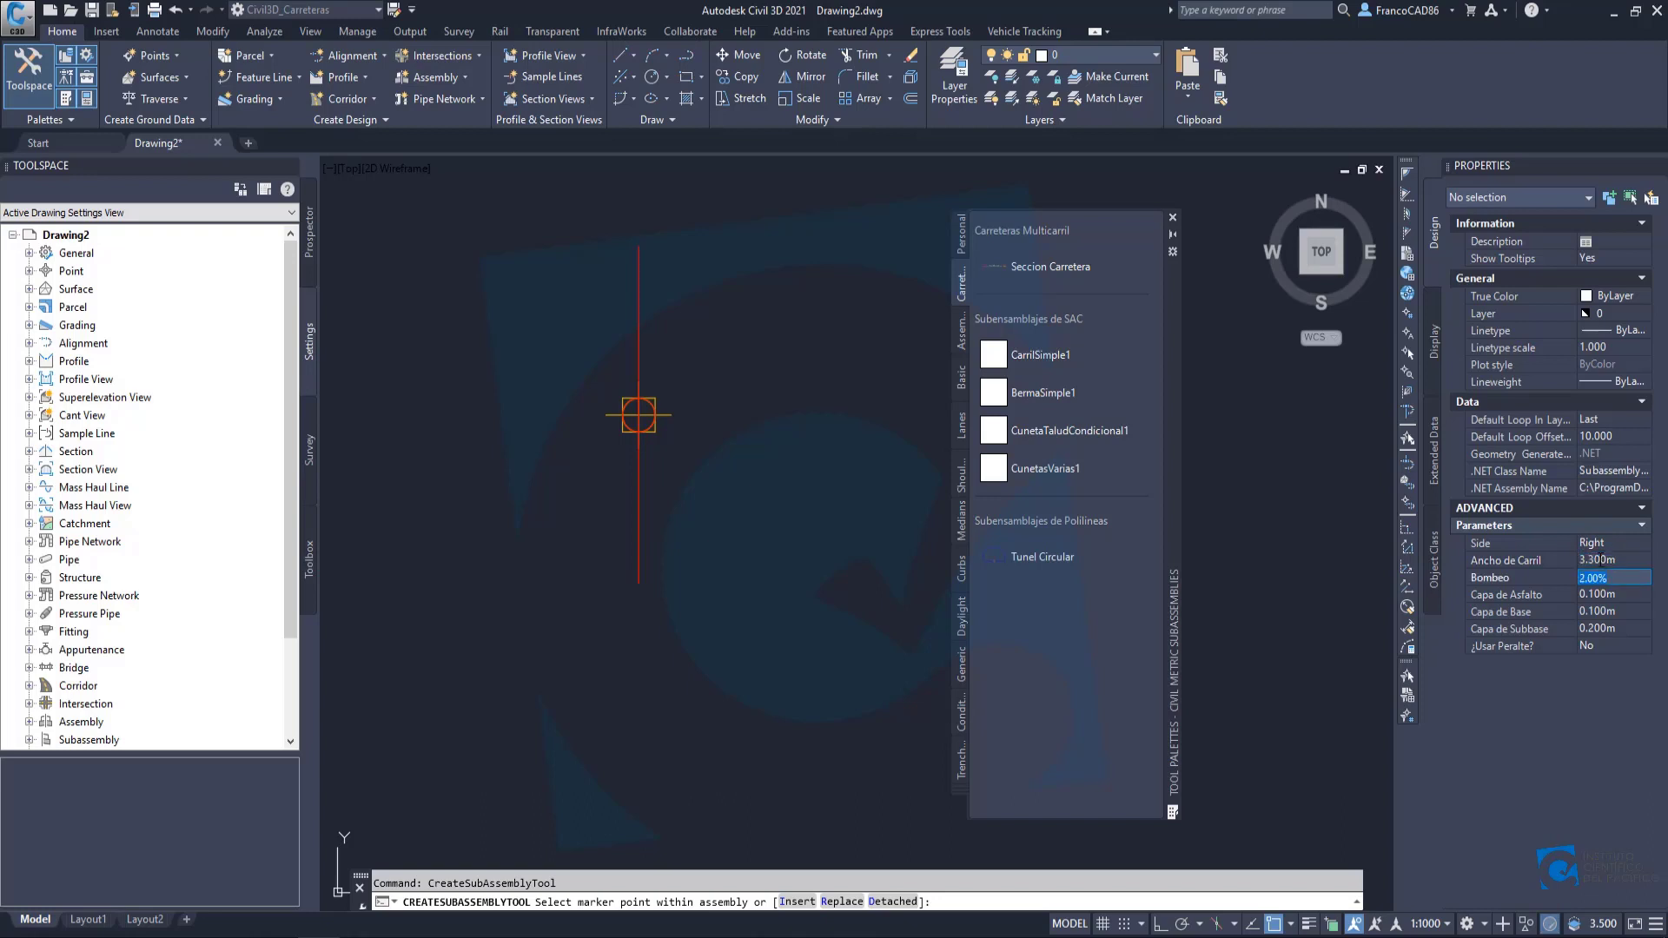
{"action": "type", "text": "2.5"}
{"action": "key", "text": "Tab"}
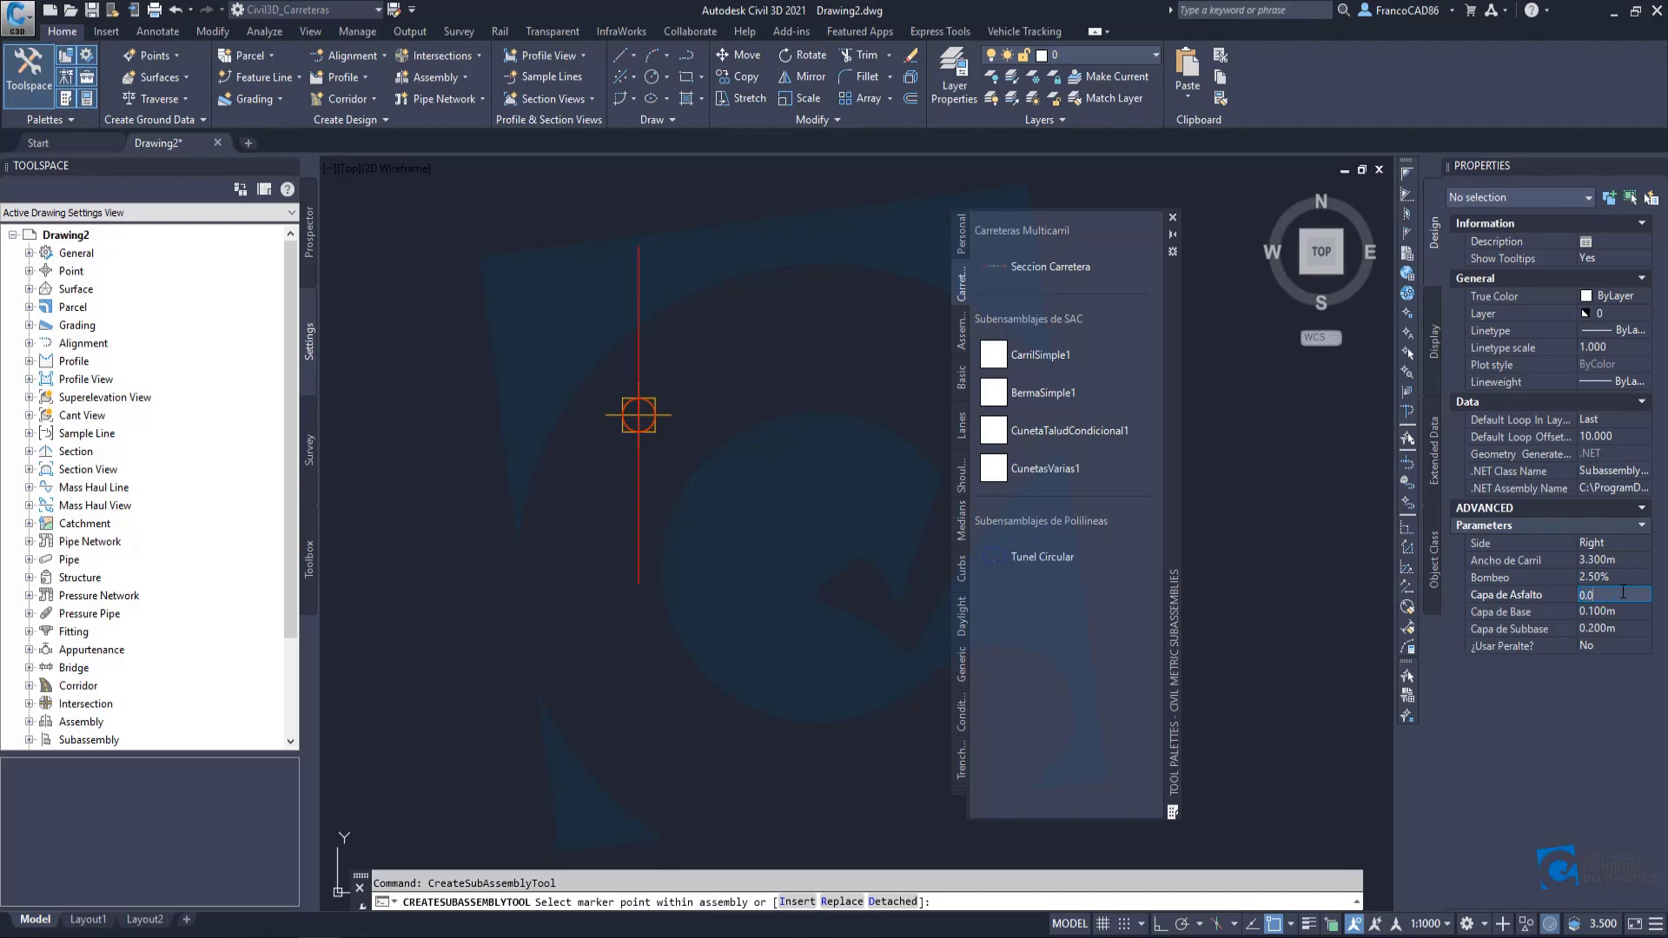
Set the right lane's Capa de Asfalto to 0.075 m, Capa de Base to 0.15 m and ¿Usar Peralte? to Yes, and attach it to the assembly baseline.
{"action": "type", "text": "0.075"}
{"action": "key", "text": "Tab"}
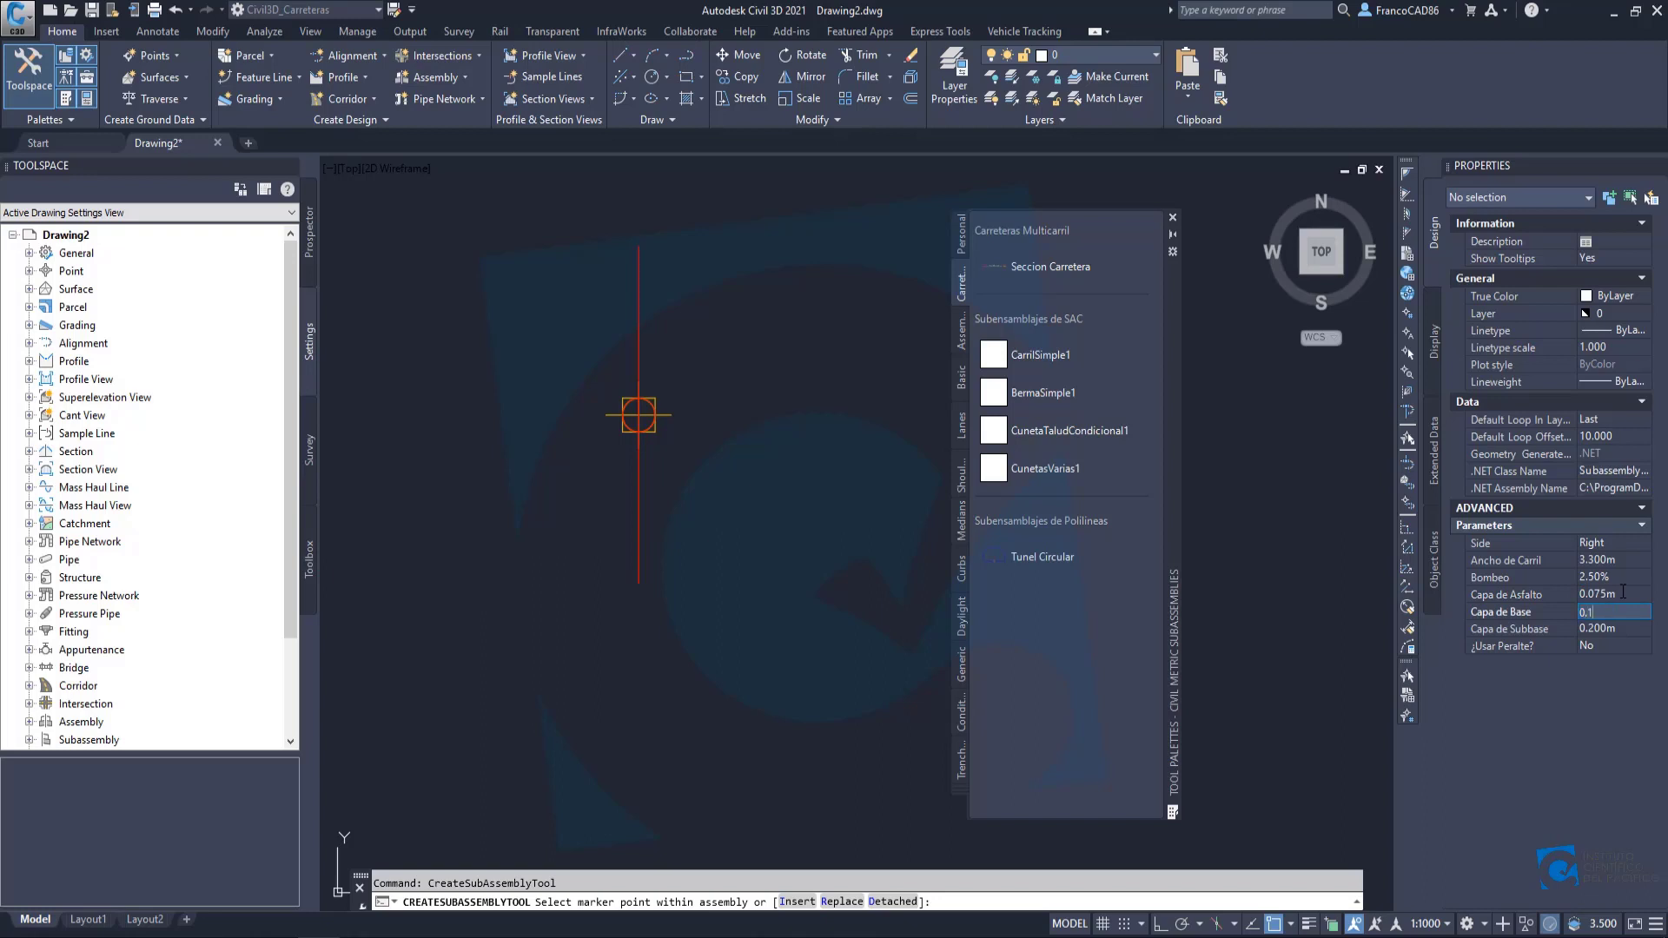
{"action": "type", "text": "0.15"}
{"action": "key", "text": "Tab"}
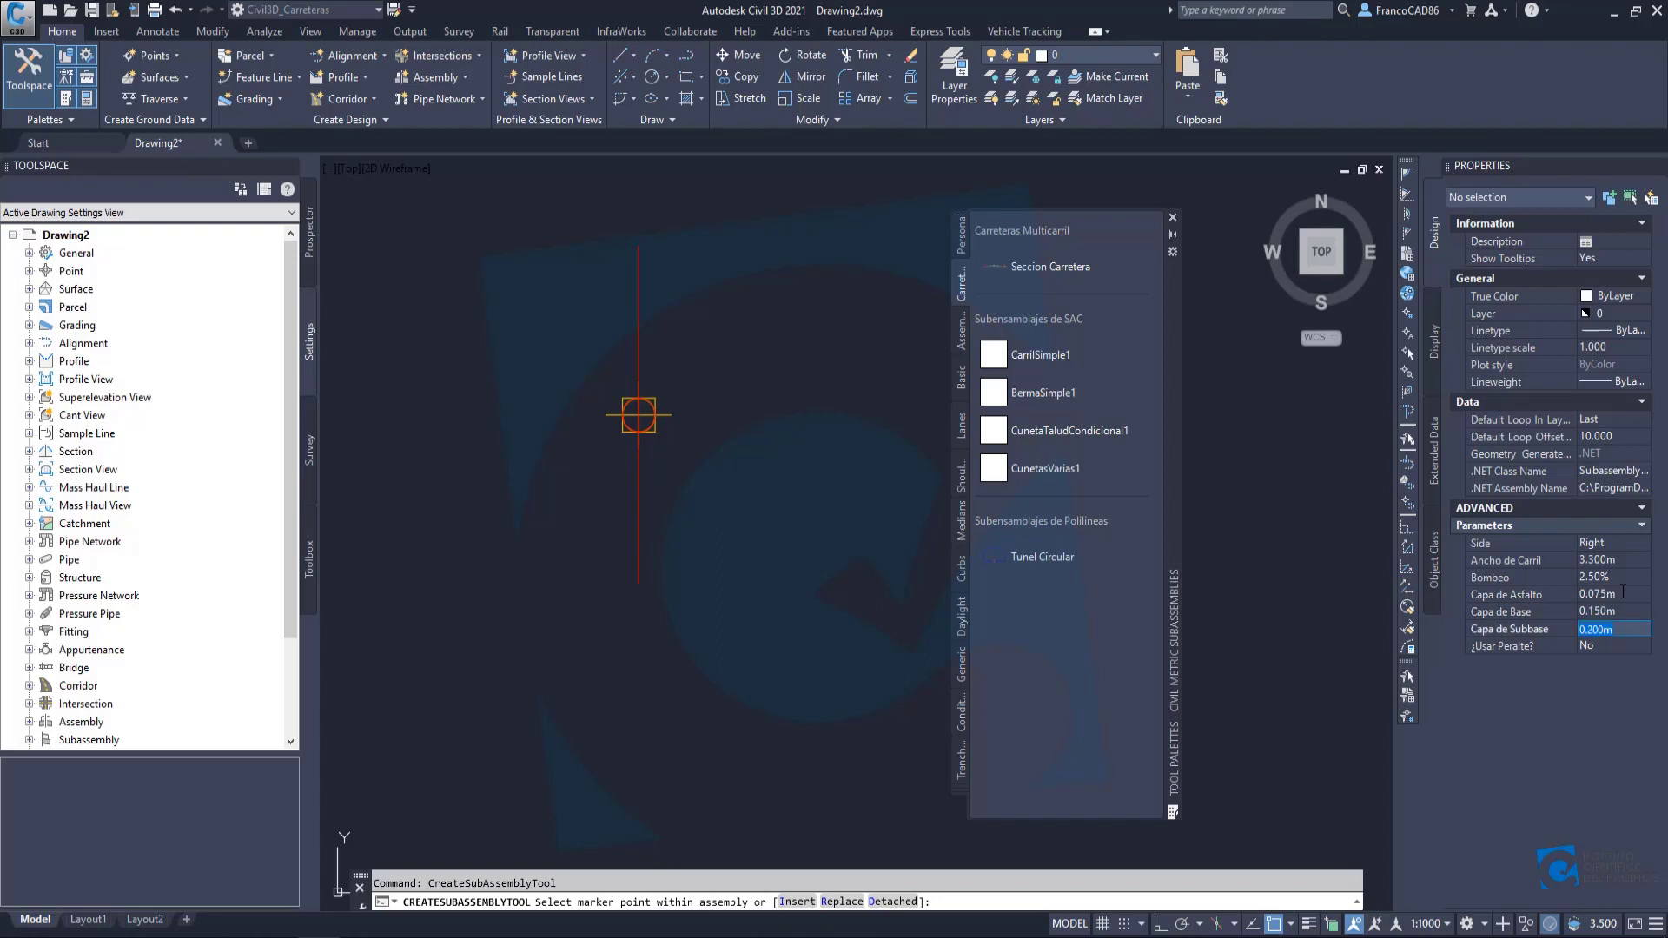
{"action": "left_click", "coordinate": [1624, 645]}
{"action": "left_click", "coordinate": [1624, 645]}
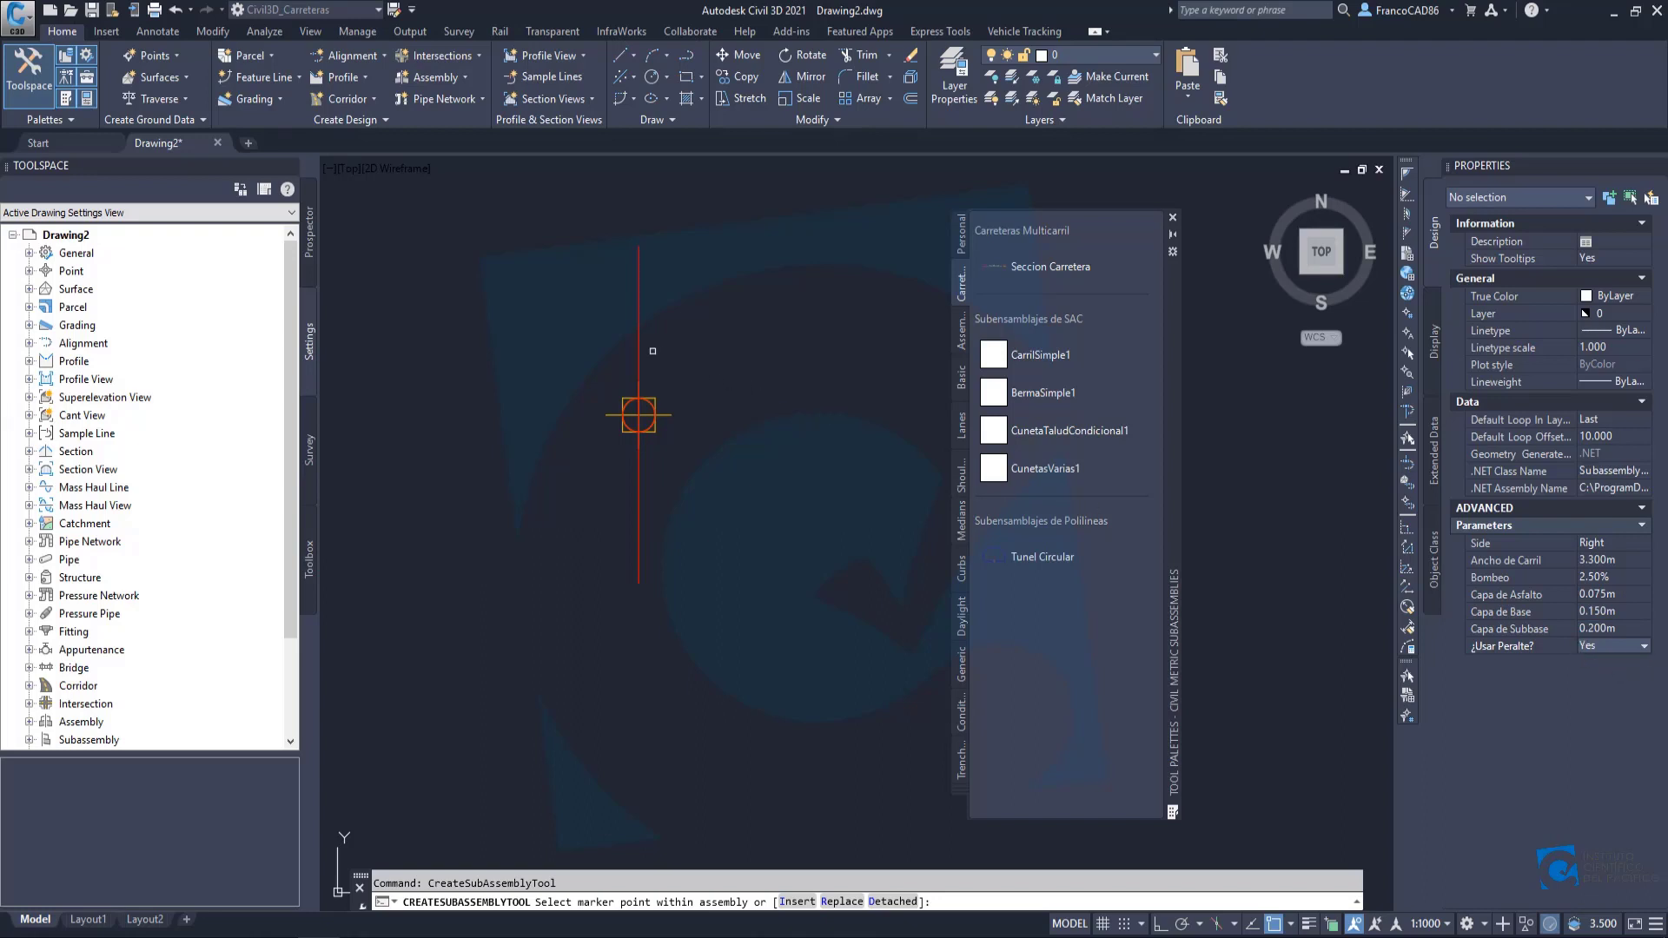
{"action": "left_click", "coordinate": [639, 346]}
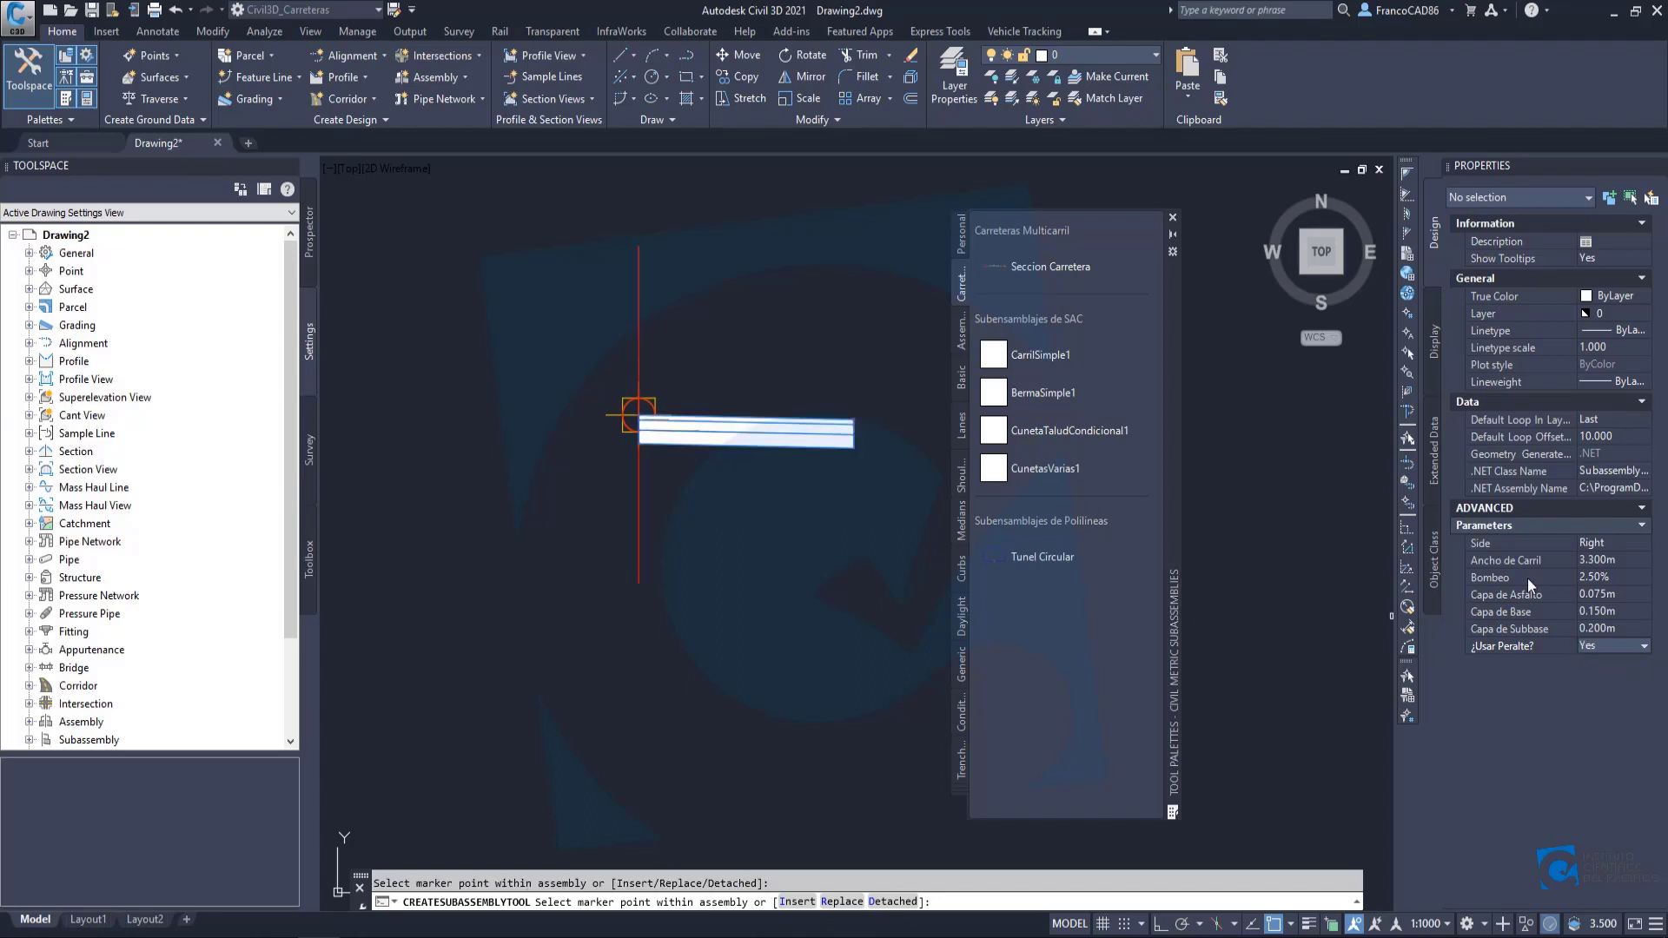
Switch the lane's Side to Left, attach a matching CarrilSimple1 lane to the assembly baseline and end the insertion.
{"action": "left_click", "coordinate": [1609, 543]}
{"action": "left_click", "coordinate": [1601, 561]}
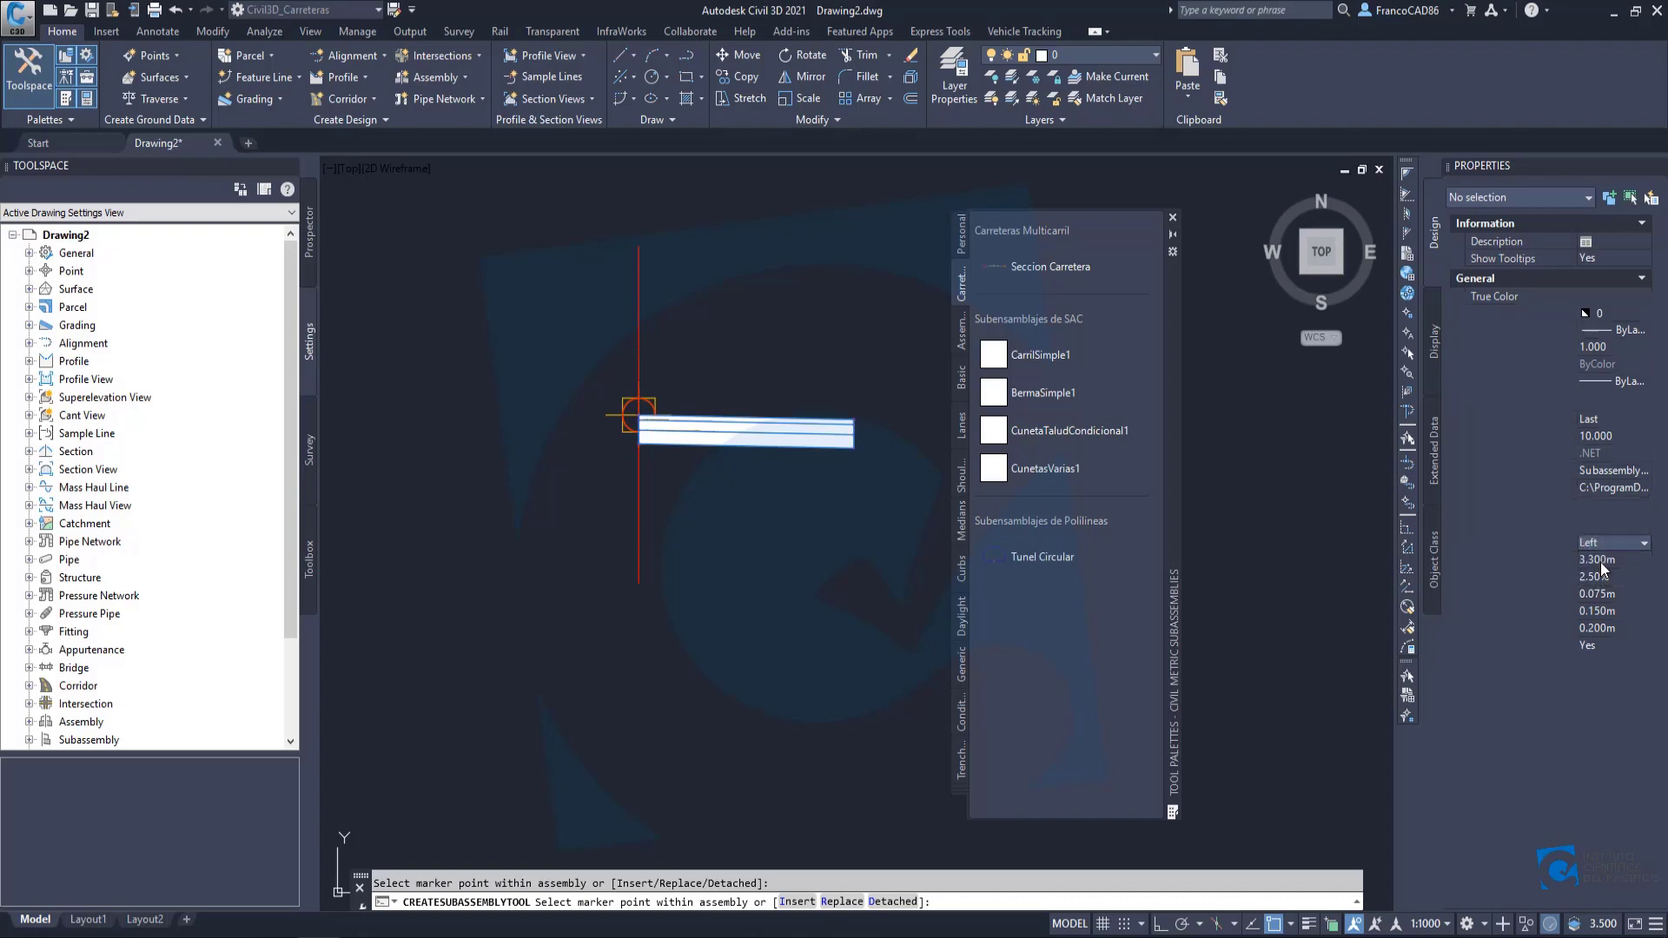
{"action": "left_click", "coordinate": [637, 345]}
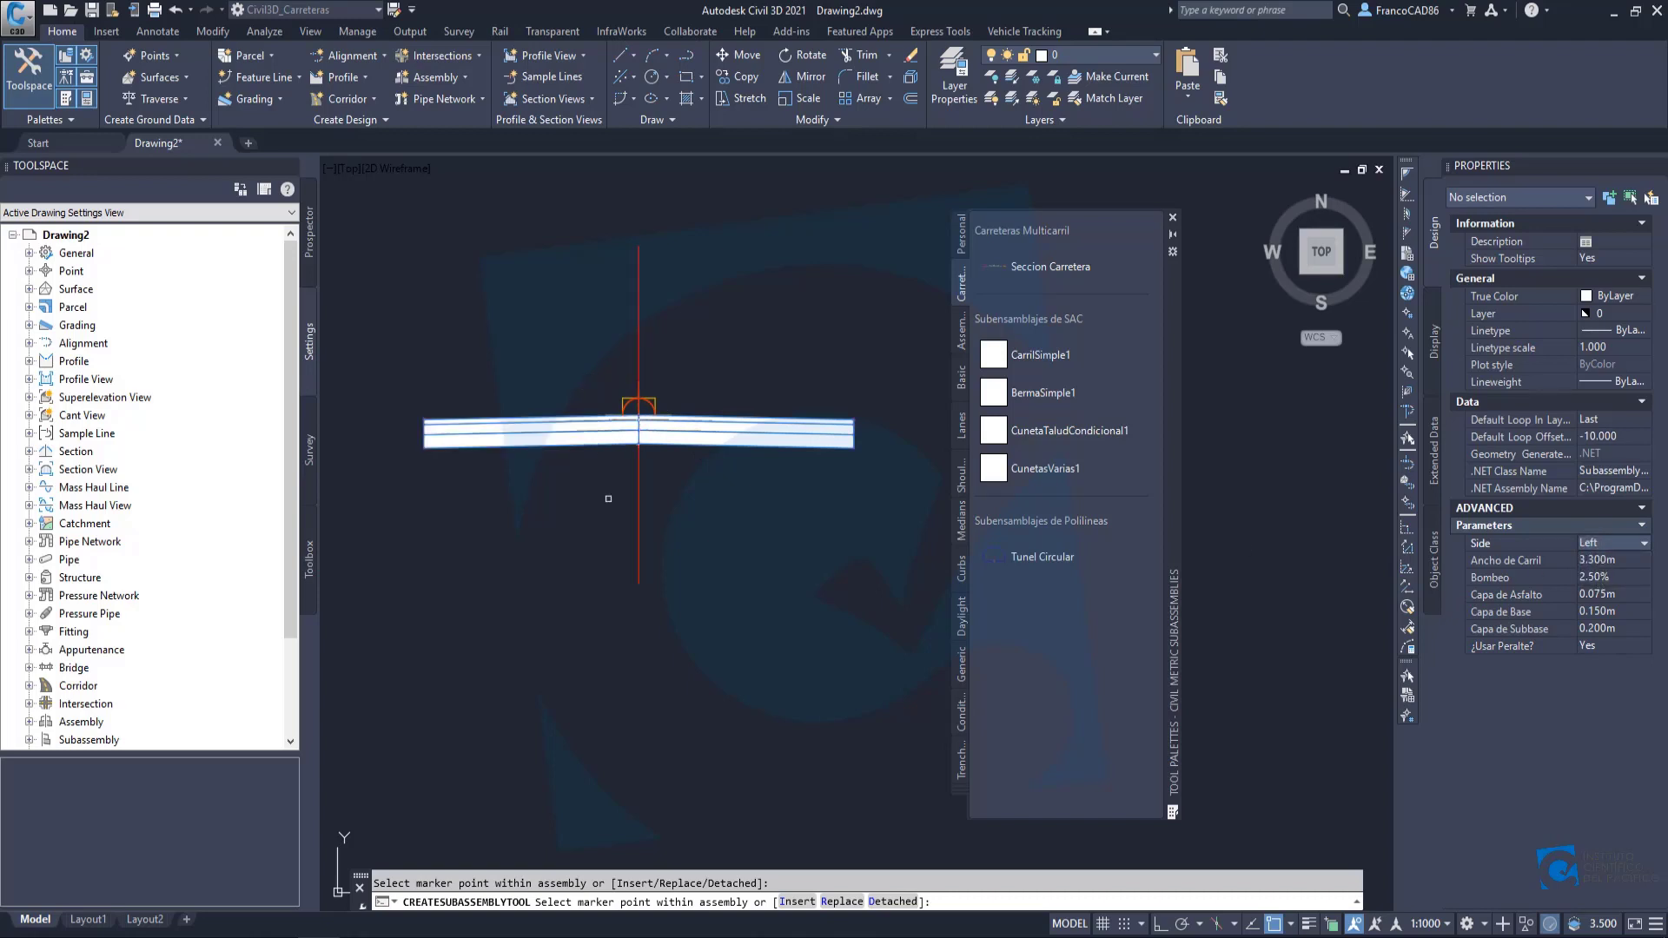
{"action": "key", "text": "Escape"}
Rename the right lane subassembly as Carril Derecho and leave its description empty.
{"action": "middle_click_drag", "start_coordinate": [699, 469], "coordinate": [638, 547]}
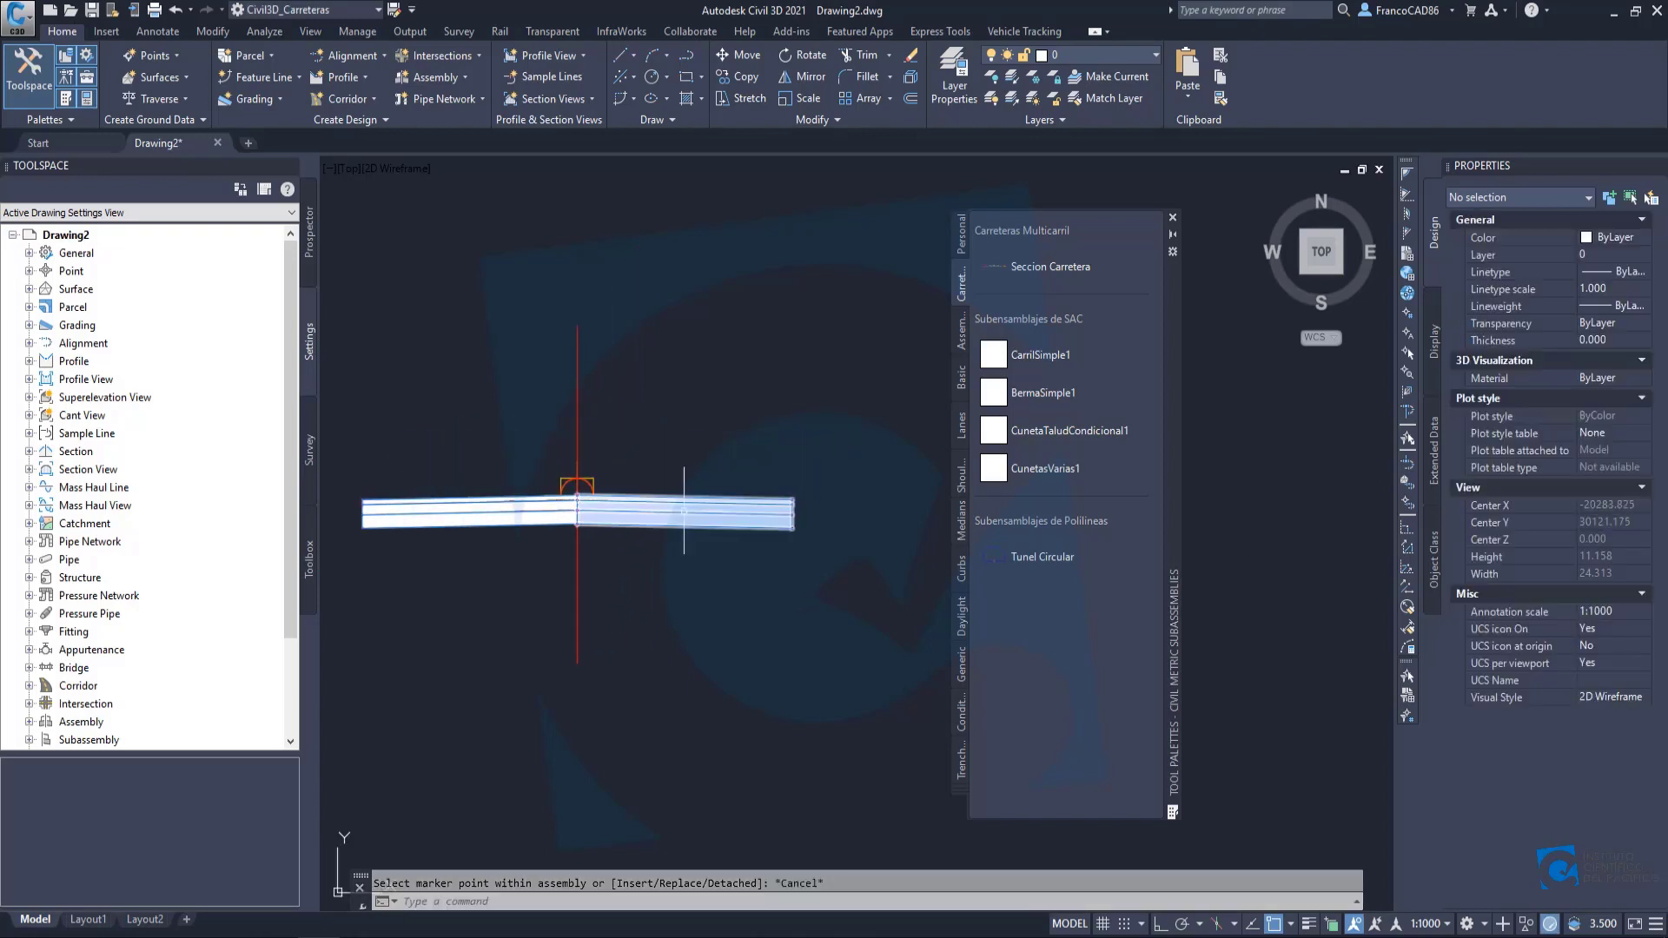
{"action": "left_click", "coordinate": [695, 513]}
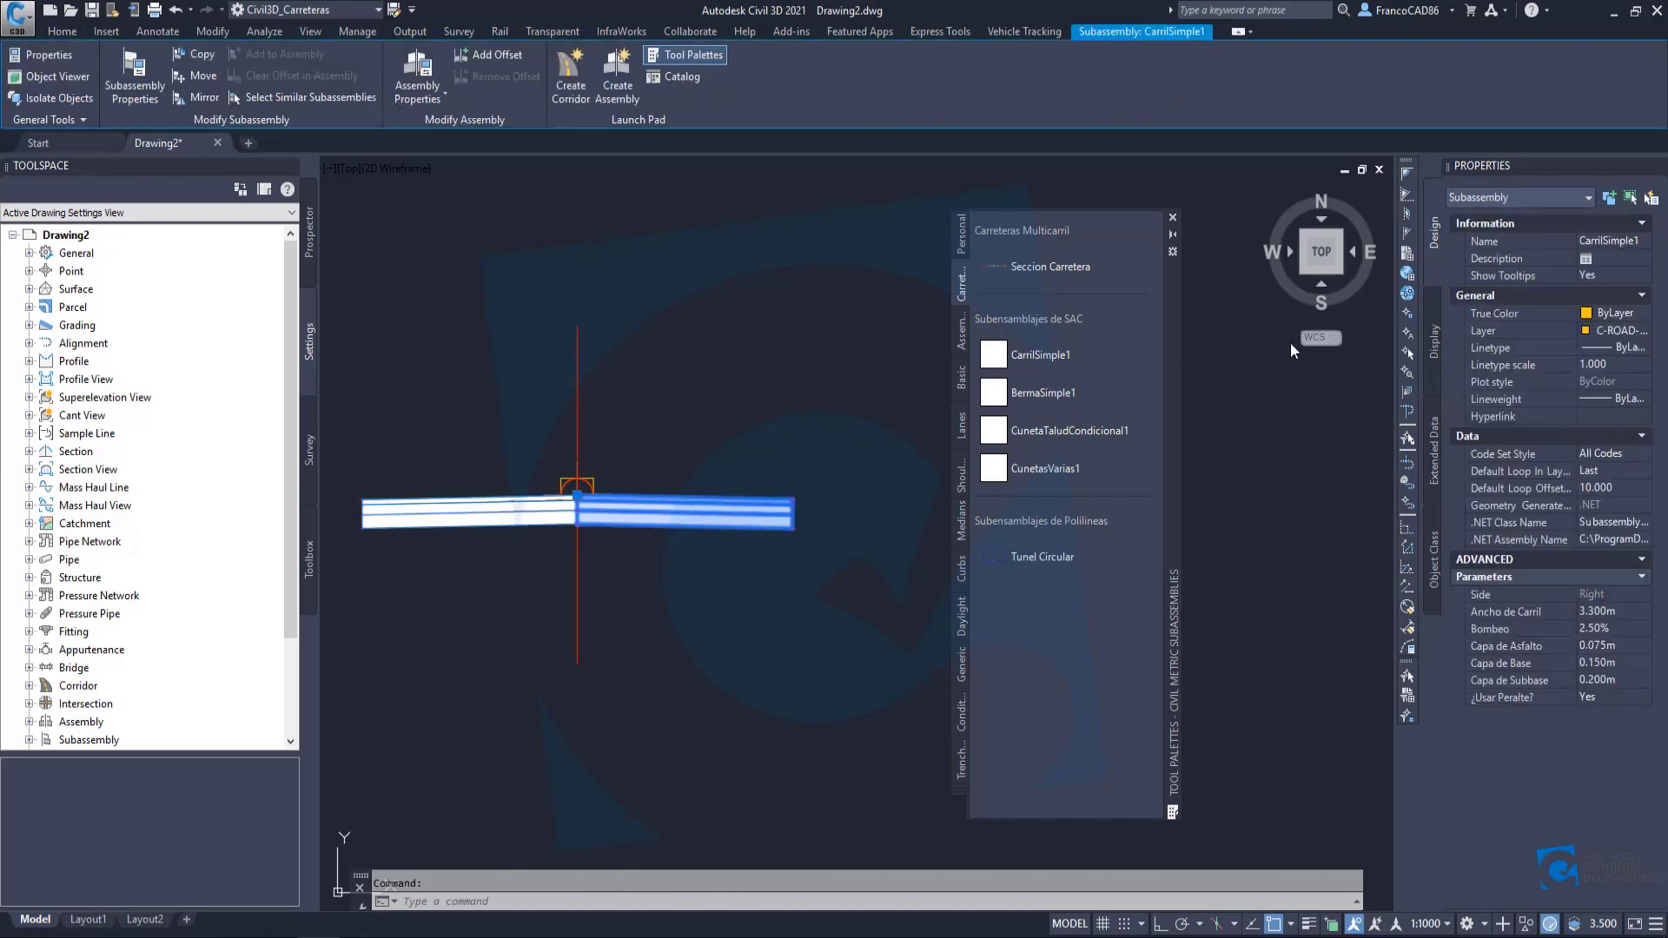
{"action": "left_click", "coordinate": [1619, 242]}
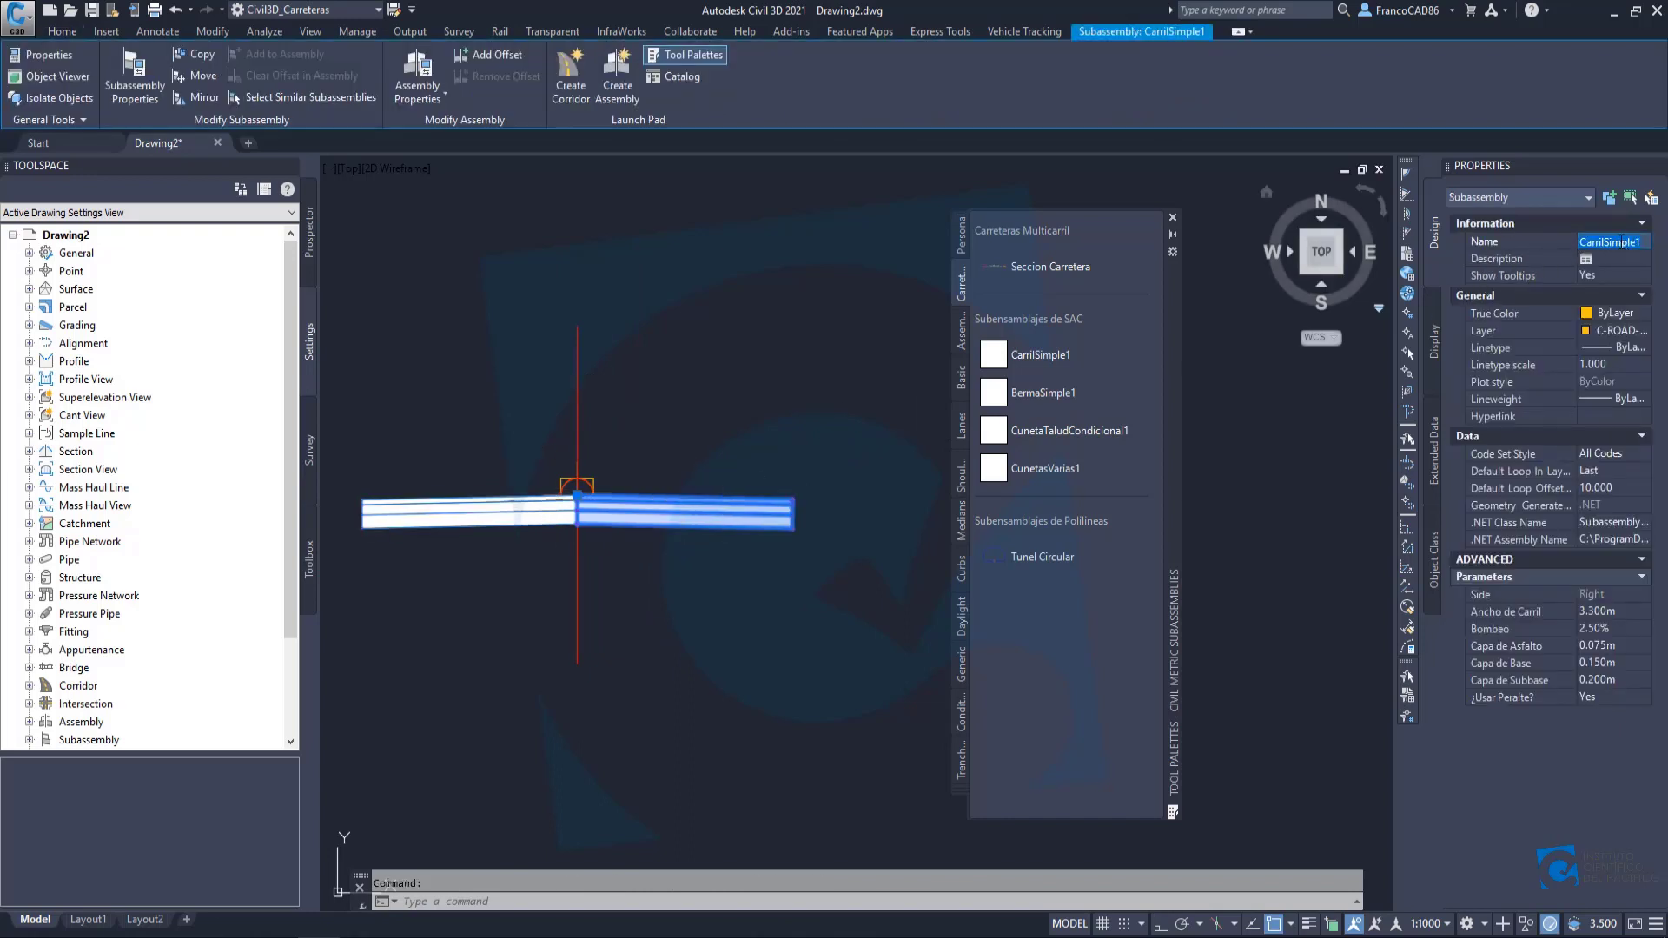
{"action": "type", "text": "C"}
{"action": "key", "text": "Return"}
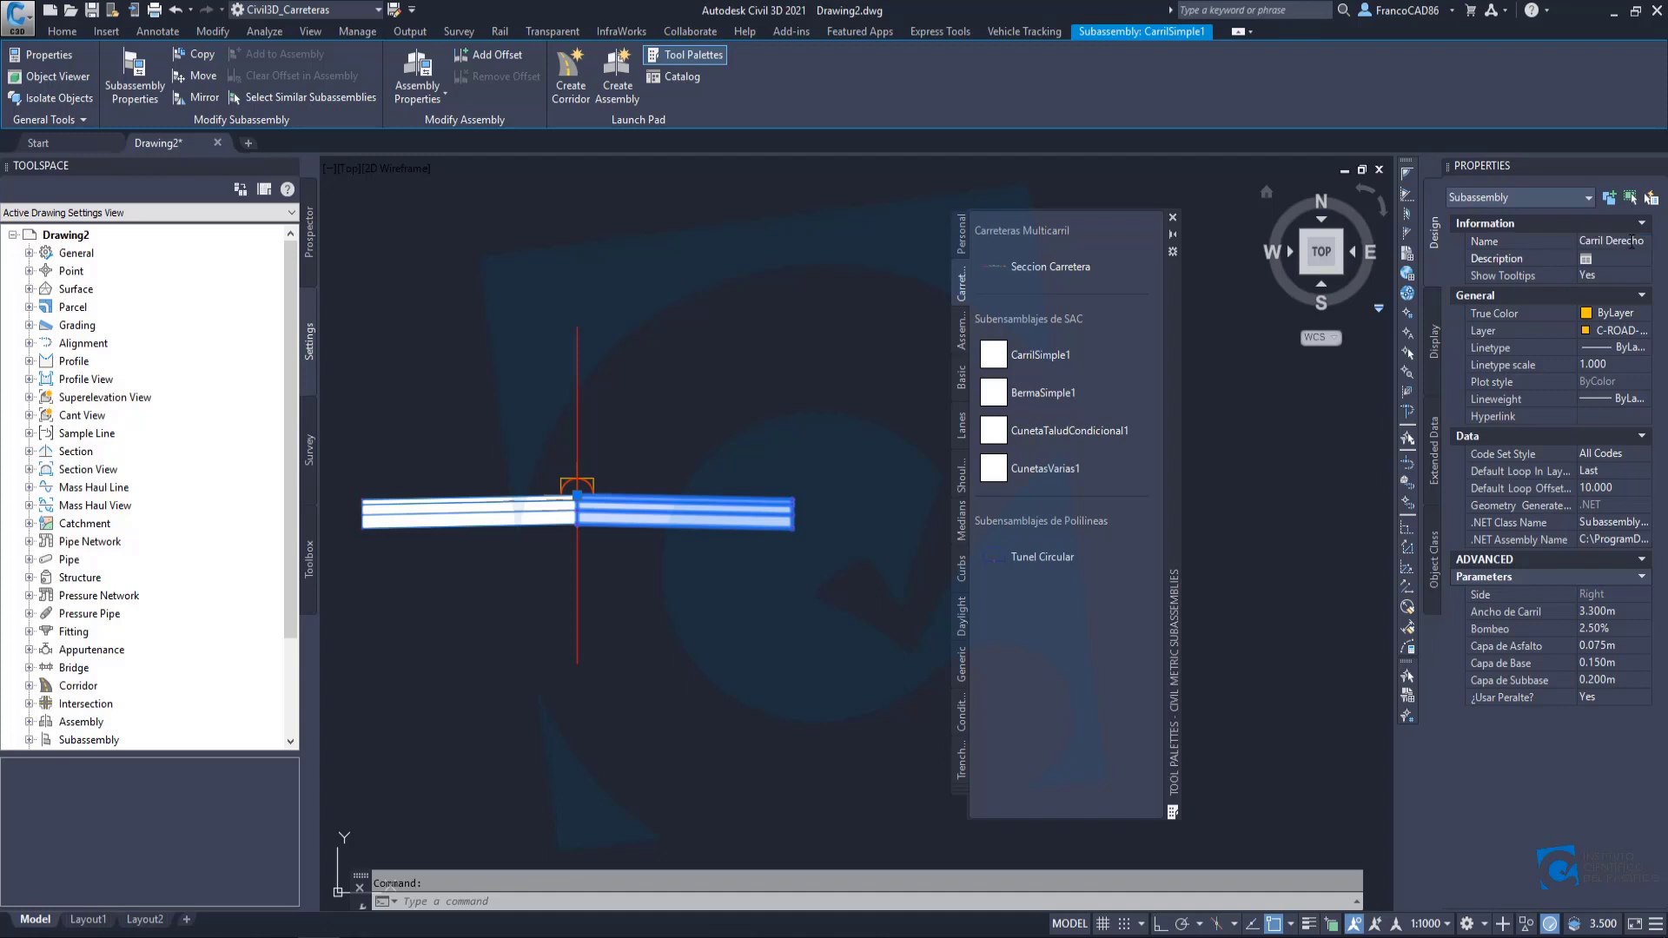
{"action": "left_click", "coordinate": [1632, 241]}
{"action": "left_click", "coordinate": [1636, 258]}
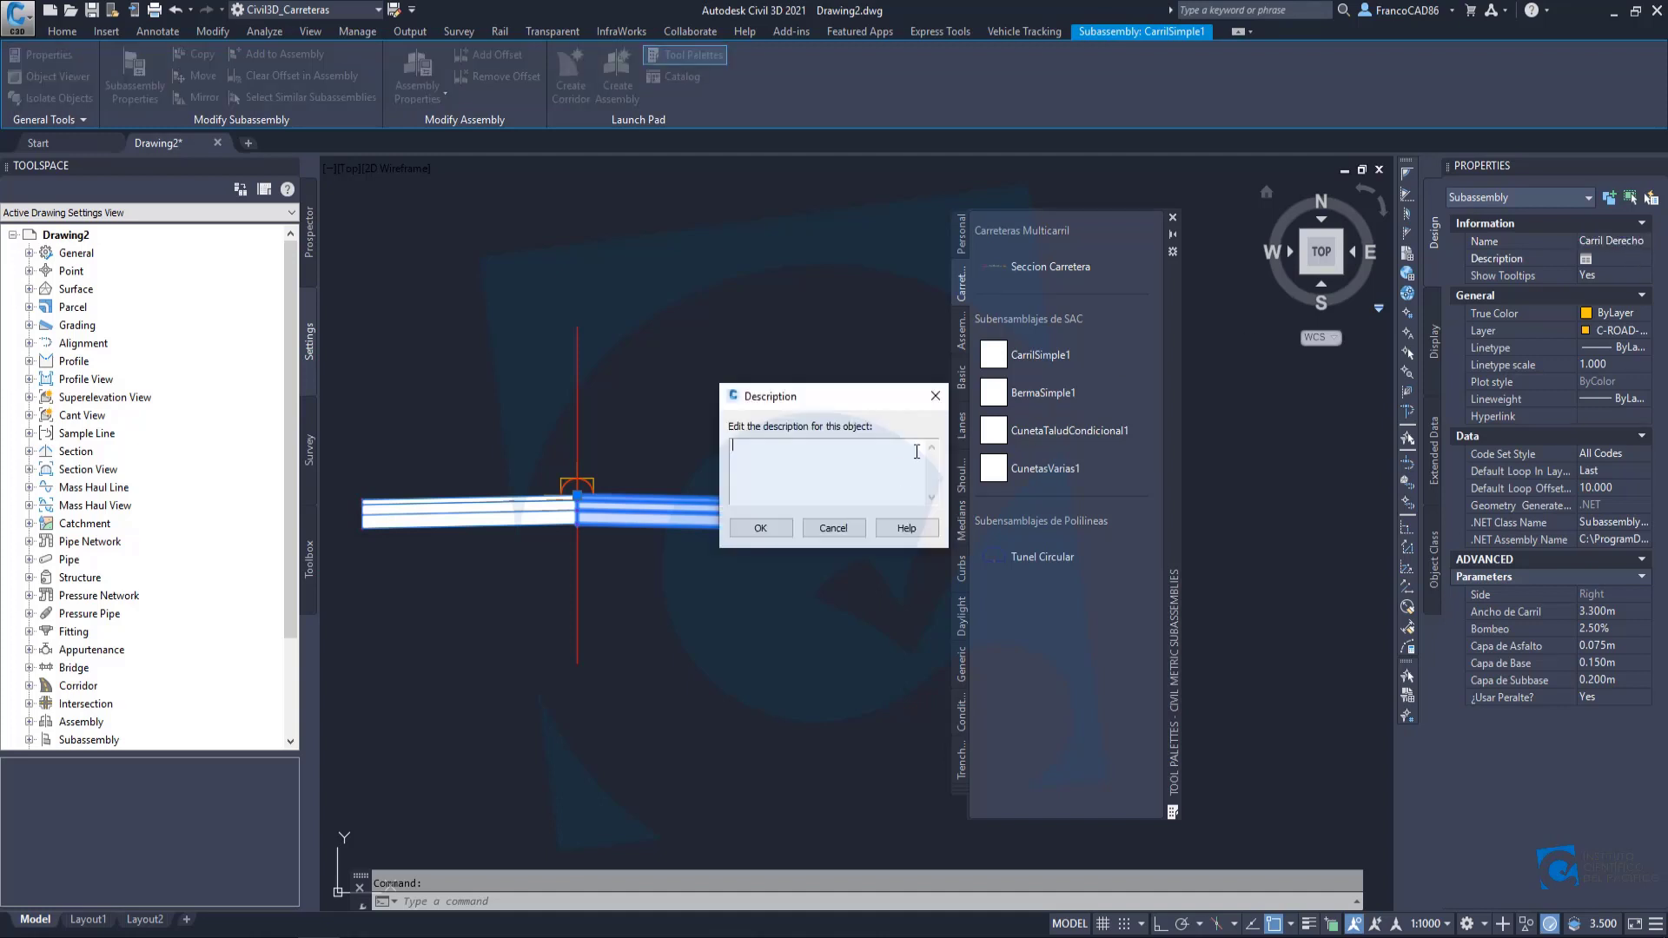
{"action": "key", "text": "Escape"}
{"action": "key", "text": "Escape"}
Rename the left lane subassembly as Carril Izquierdo and clear the selection.
{"action": "left_click", "coordinate": [509, 511]}
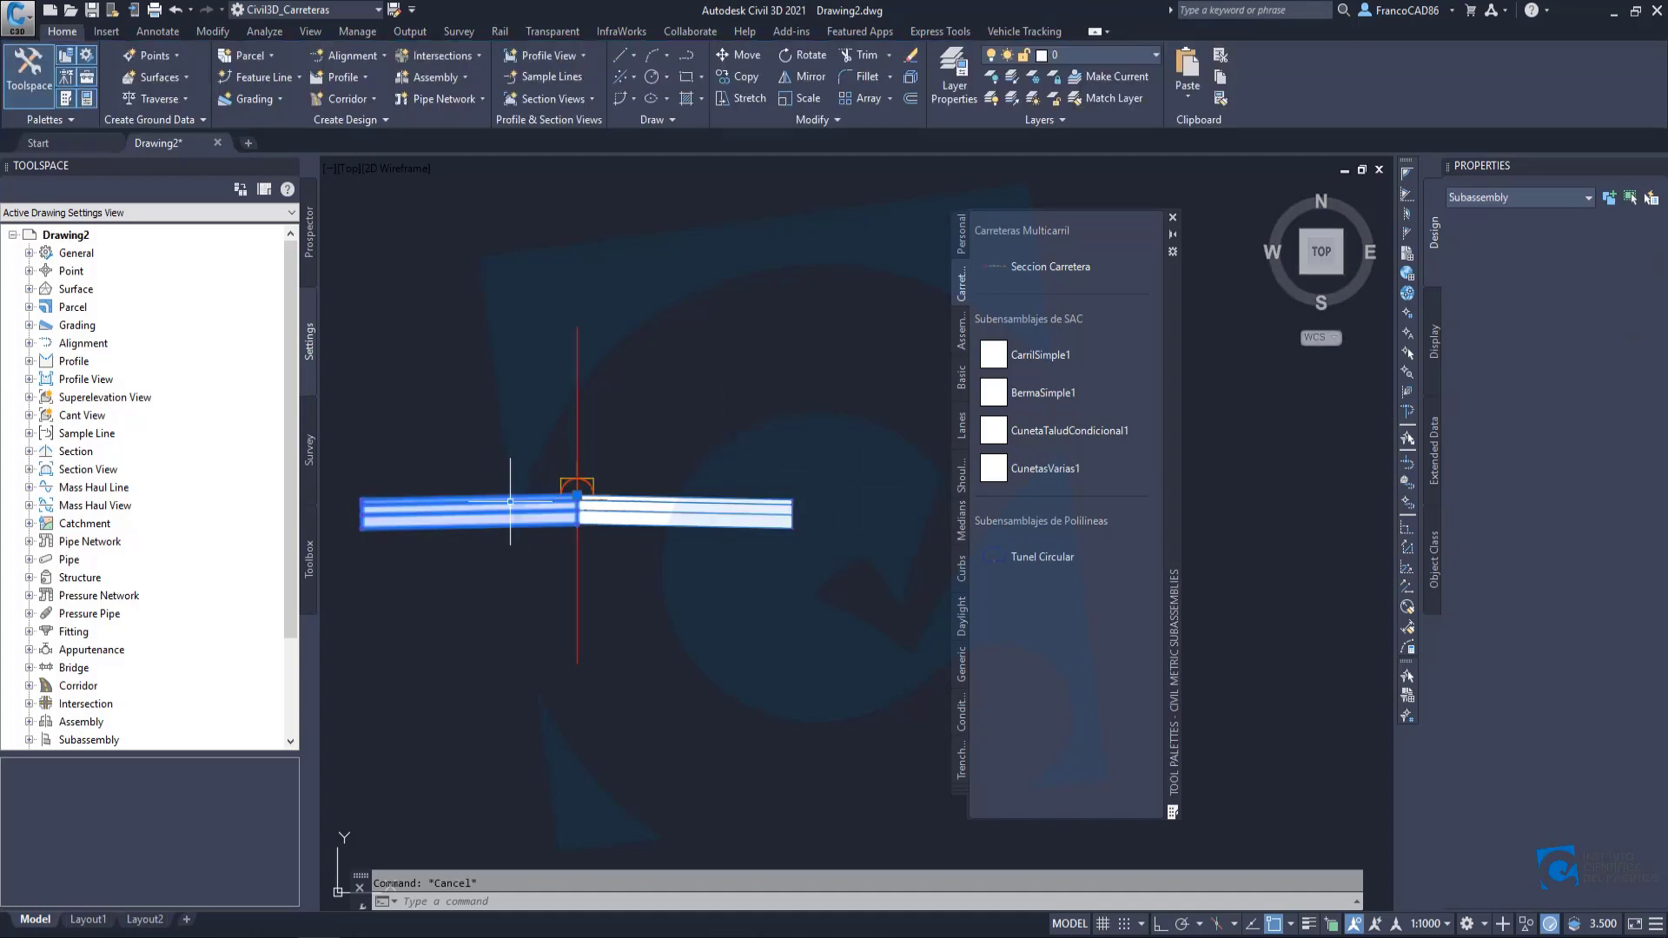
{"action": "left_click", "coordinate": [1623, 241]}
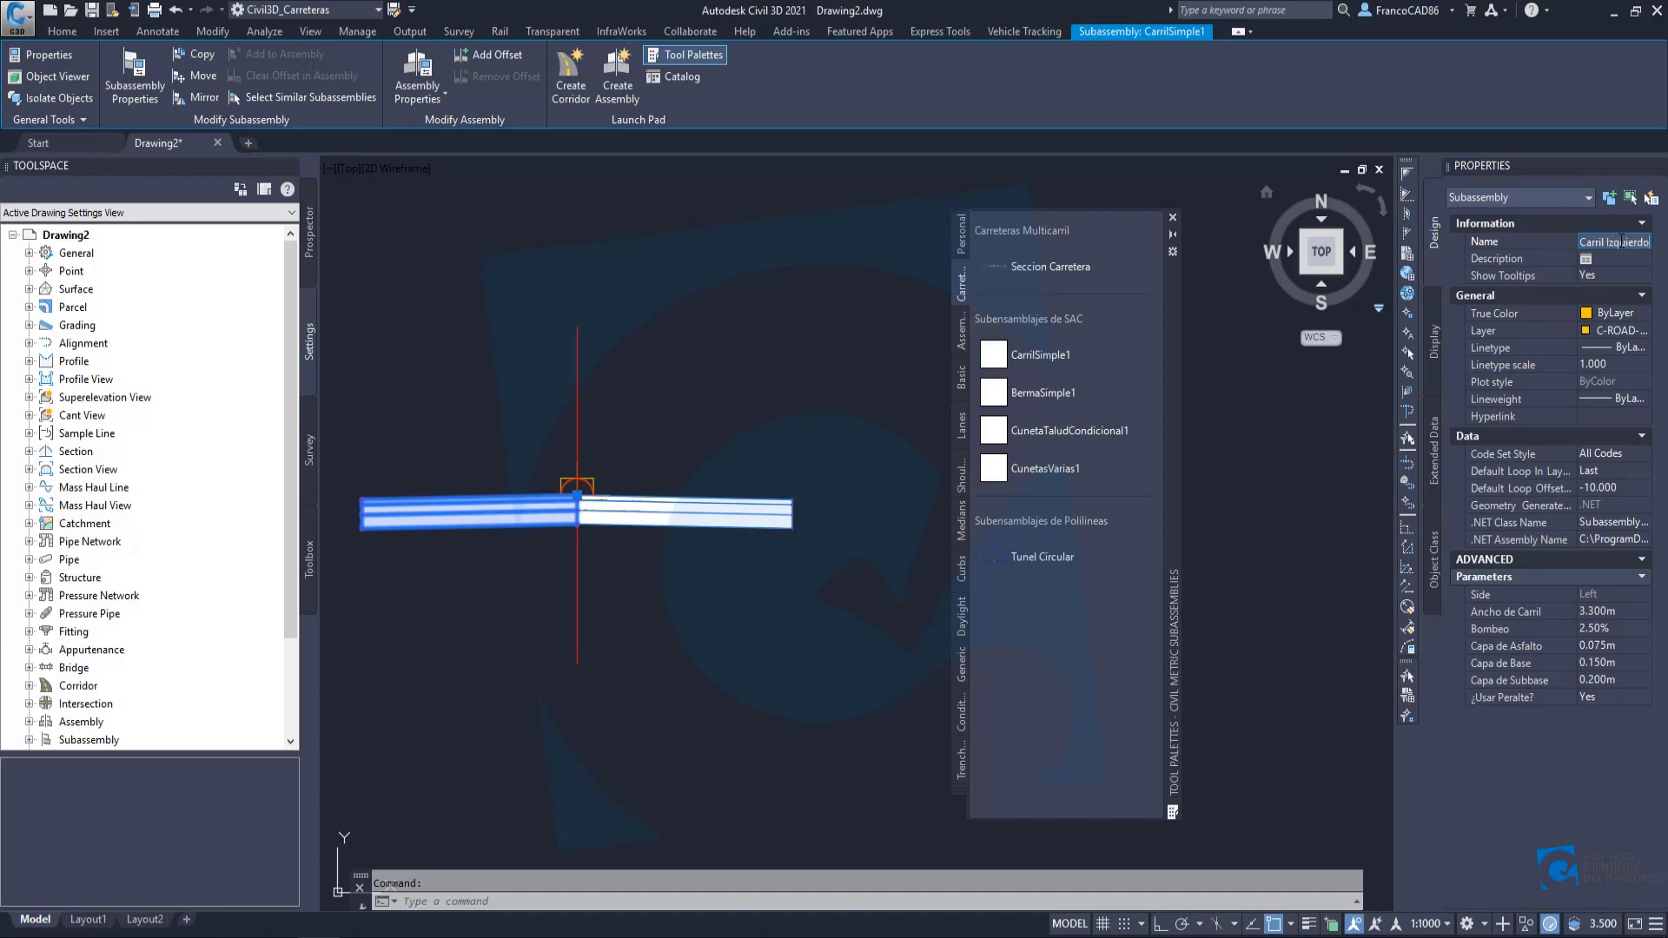
{"action": "key", "text": "Return"}
{"action": "key", "text": "Escape"}
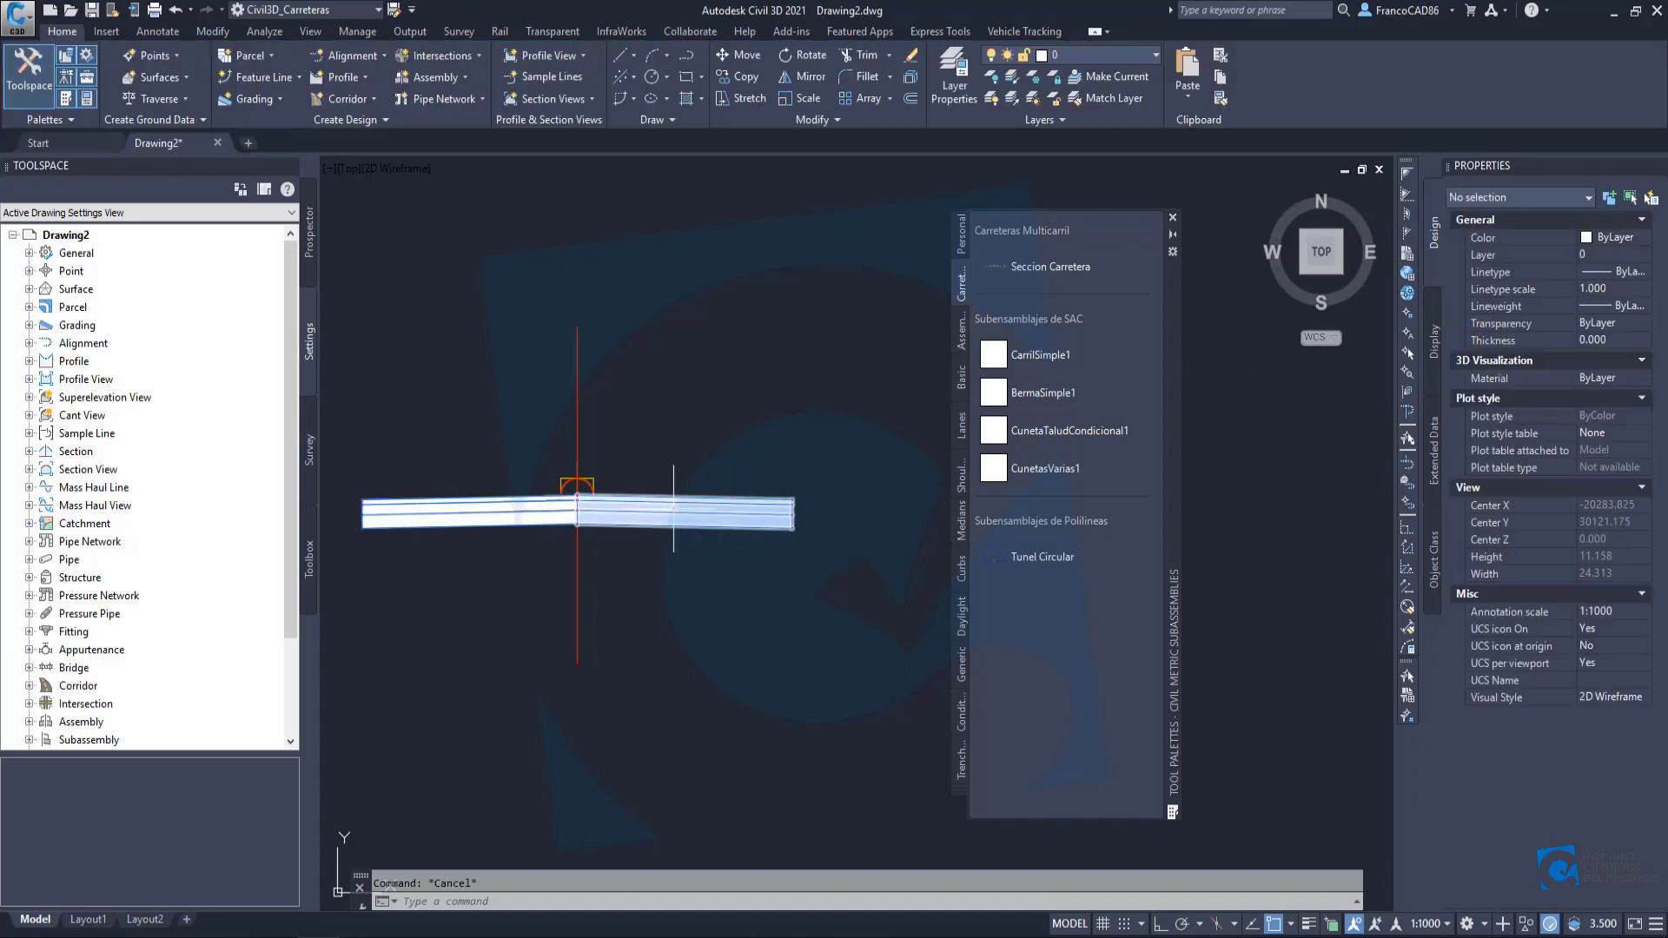
{"action": "middle_click_drag", "start_coordinate": [625, 522], "coordinate": [684, 486]}
{"action": "scroll", "coordinate": [645, 473], "scroll_direction": "up", "scroll_amount": 6}
{"action": "scroll", "coordinate": [626, 449], "scroll_direction": "down", "scroll_amount": 8}
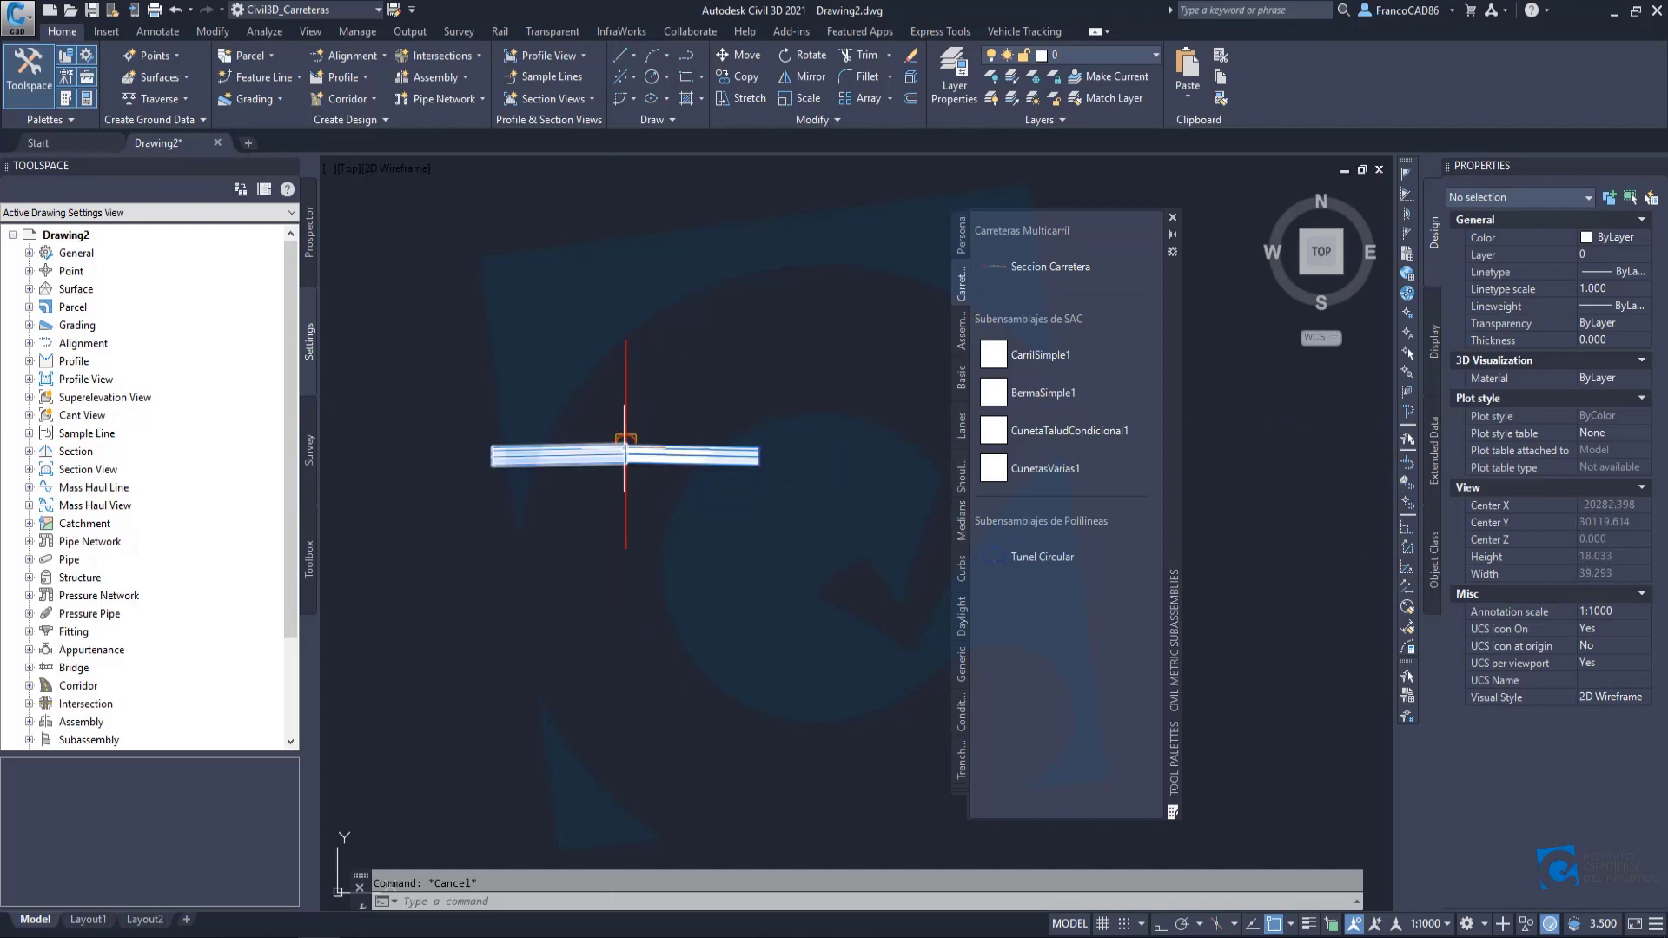
{"action": "scroll", "coordinate": [625, 448], "scroll_direction": "up", "scroll_amount": 4}
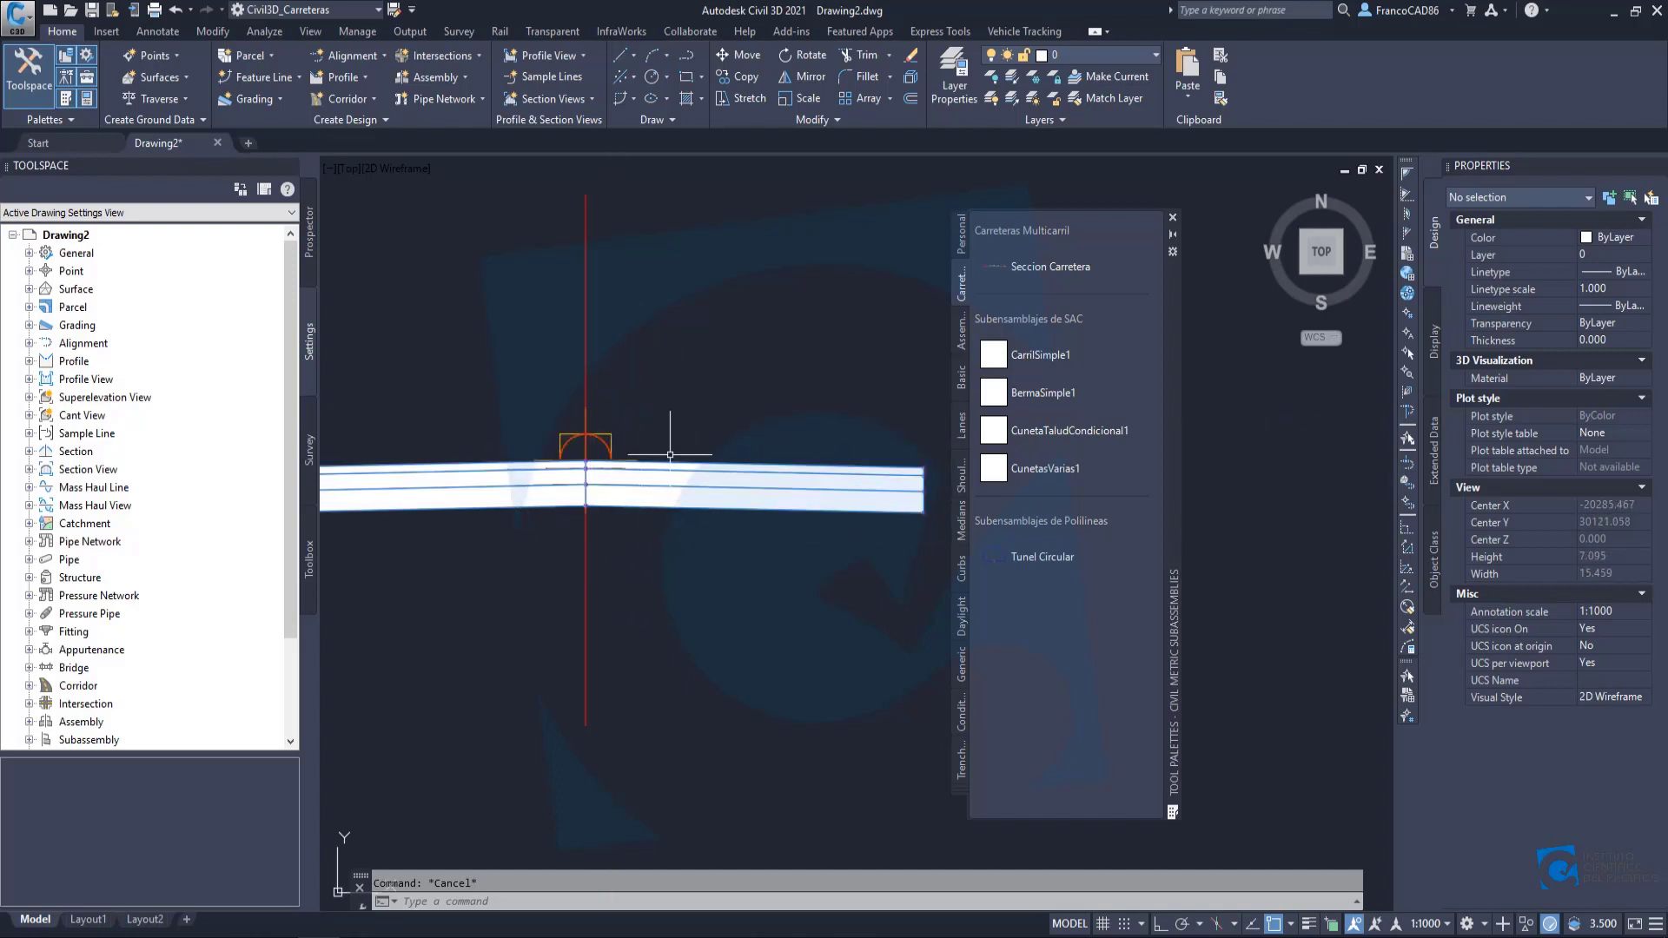
{"action": "scroll", "coordinate": [599, 452], "scroll_direction": "down", "scroll_amount": 5}
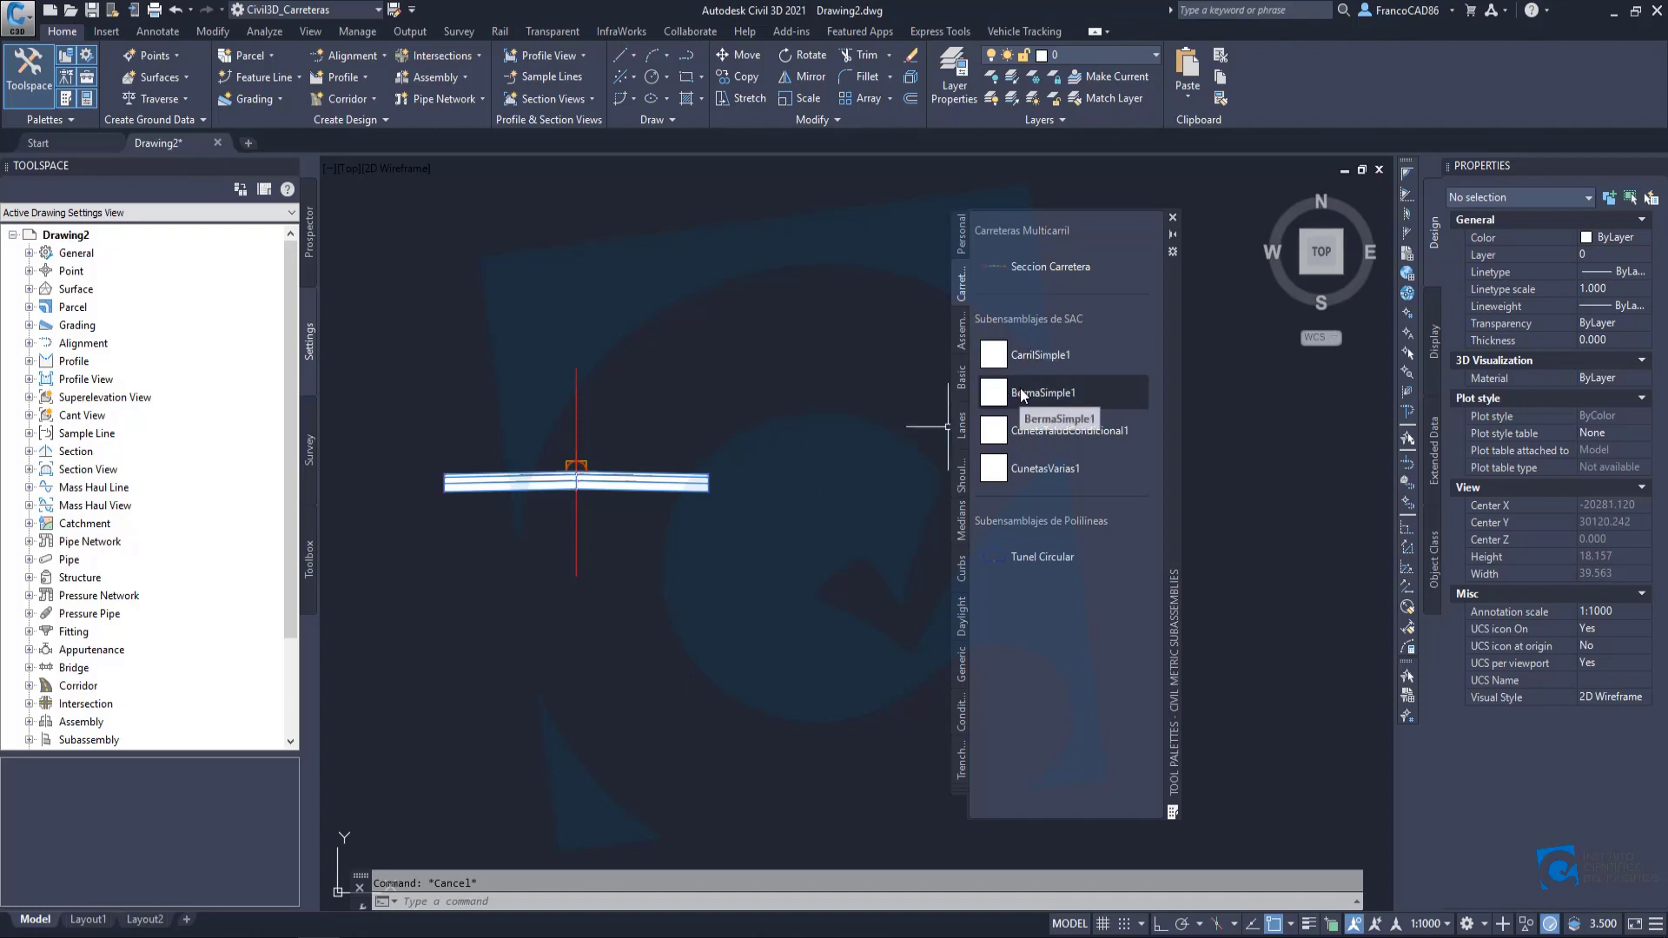
Start inserting BermaSimple1 with Side Right, Ancho de Berma 1.2 m, Inclinacion de Berma 2.5% and Derrame de Berma 3:1.
{"action": "left_click", "coordinate": [1043, 392]}
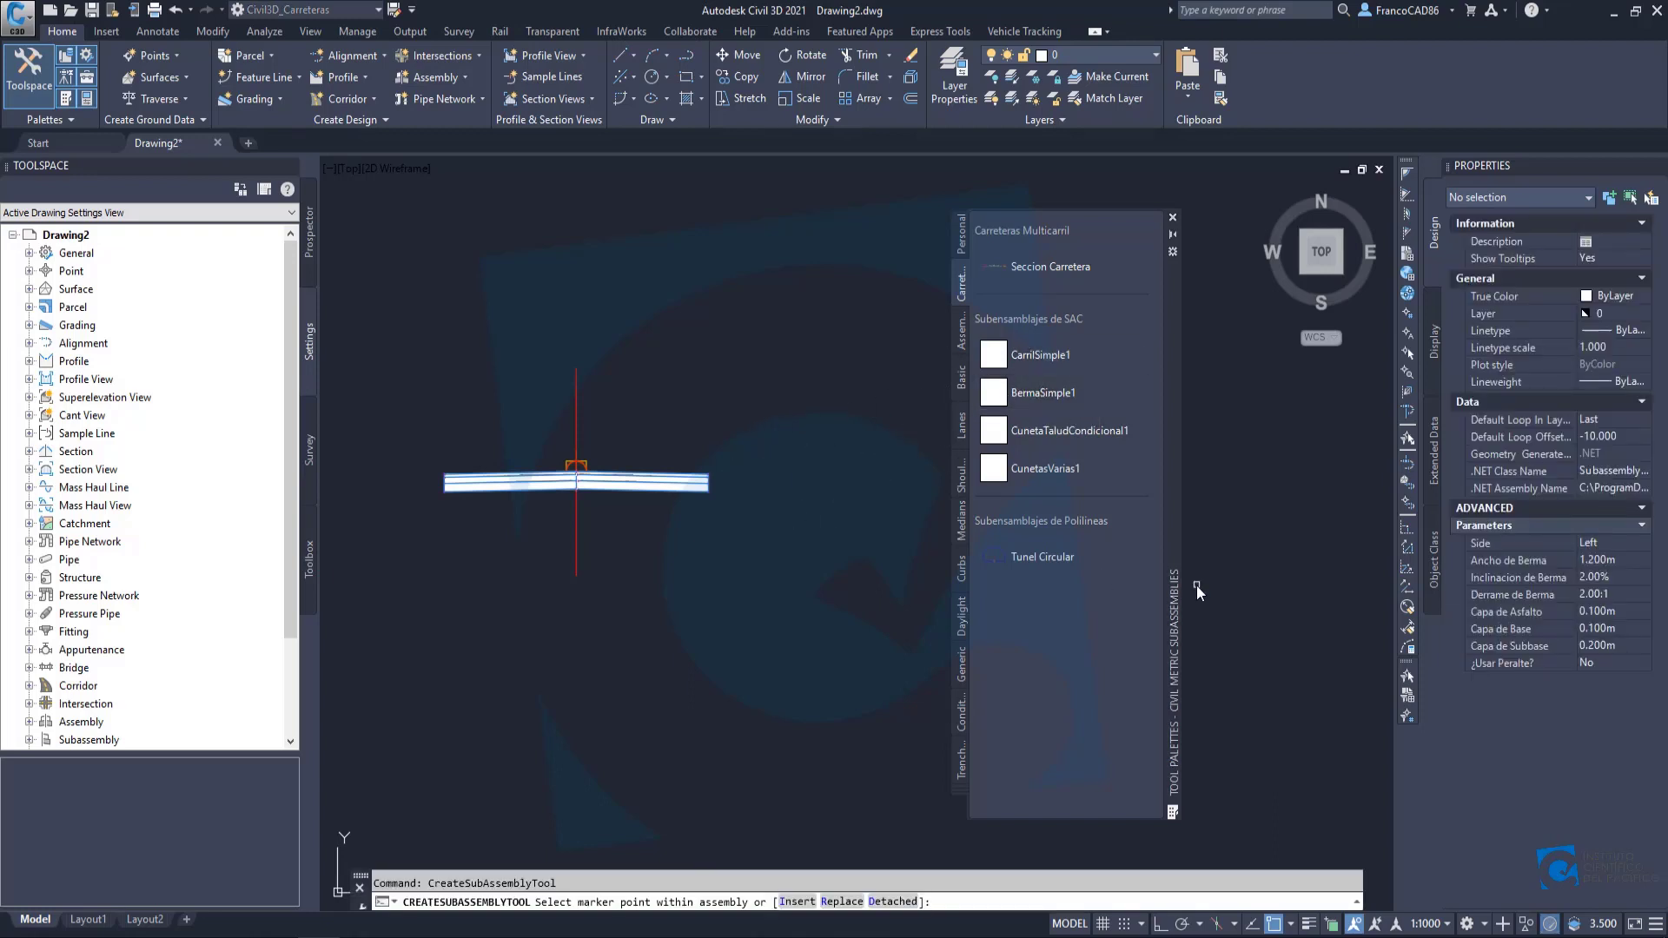
{"action": "left_click", "coordinate": [1592, 543]}
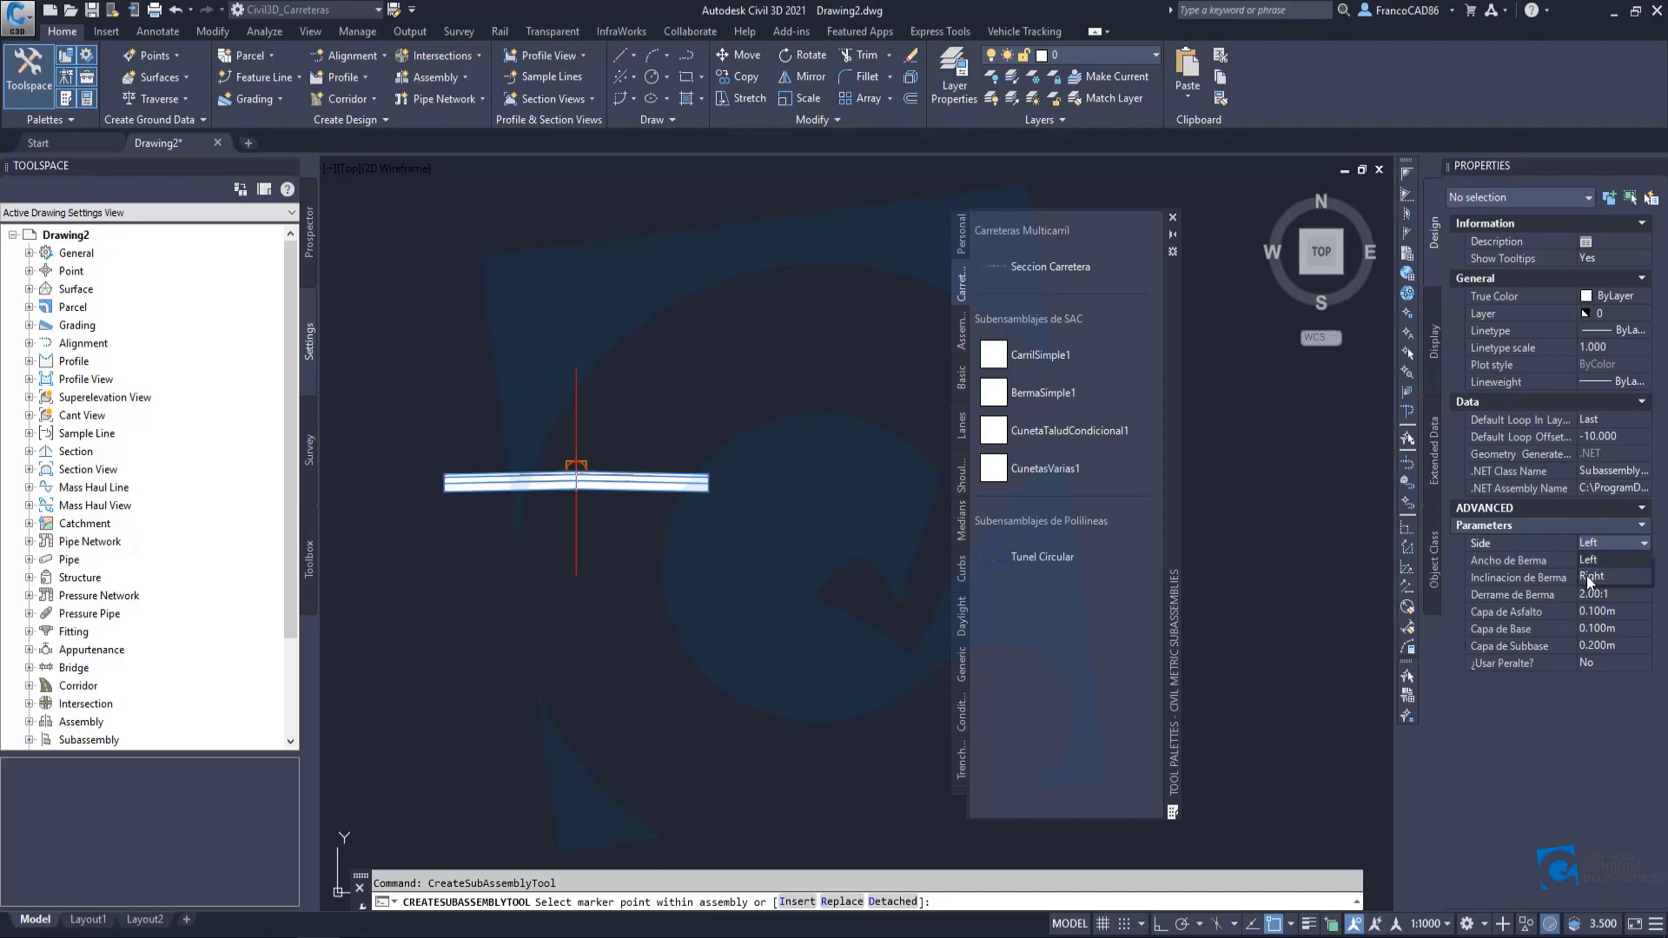
{"action": "left_click", "coordinate": [1590, 578]}
{"action": "left_click", "coordinate": [1616, 561]}
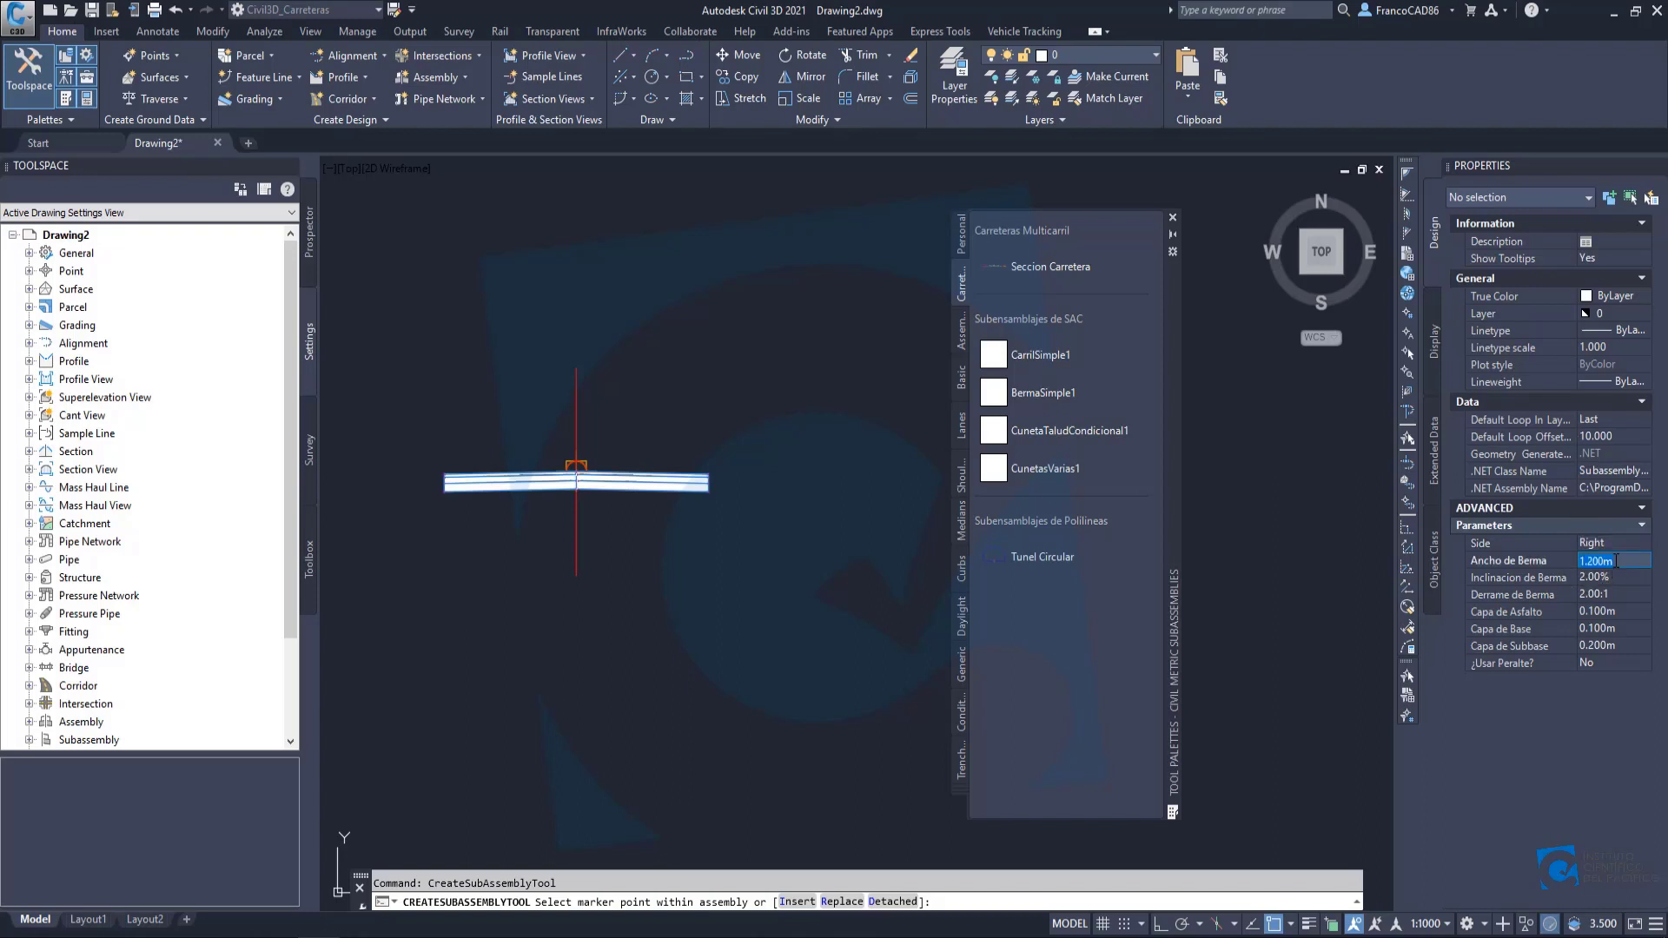
{"action": "type", "text": "1.2"}
{"action": "key", "text": "Tab"}
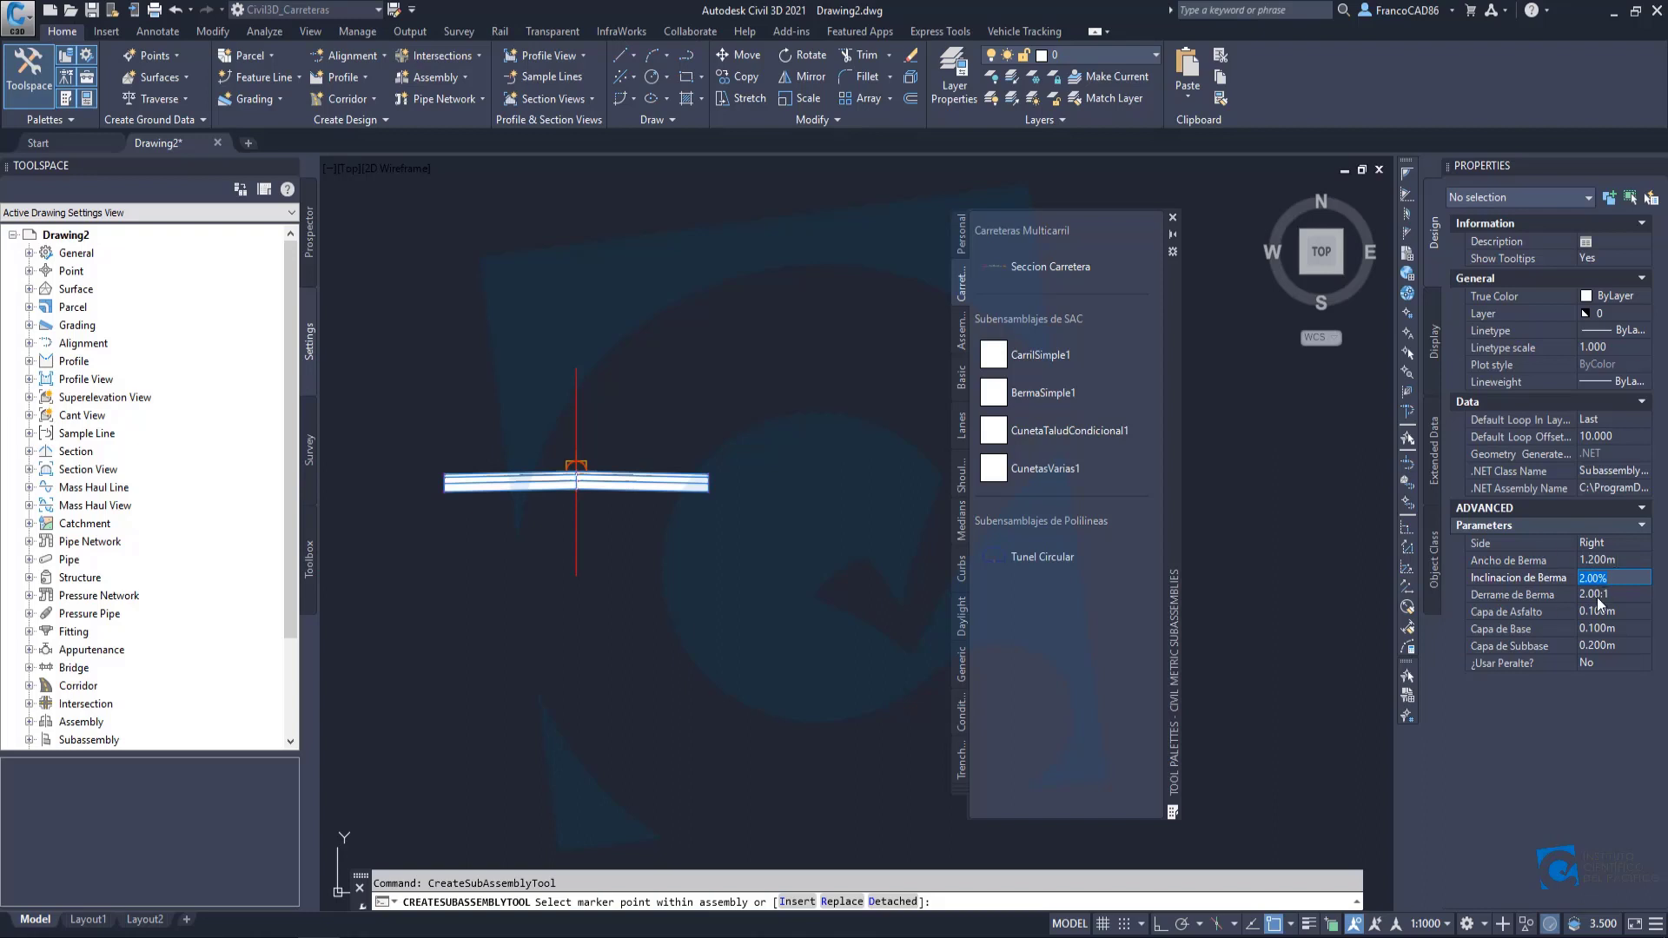
{"action": "type", "text": "2.5"}
{"action": "key", "text": "Tab"}
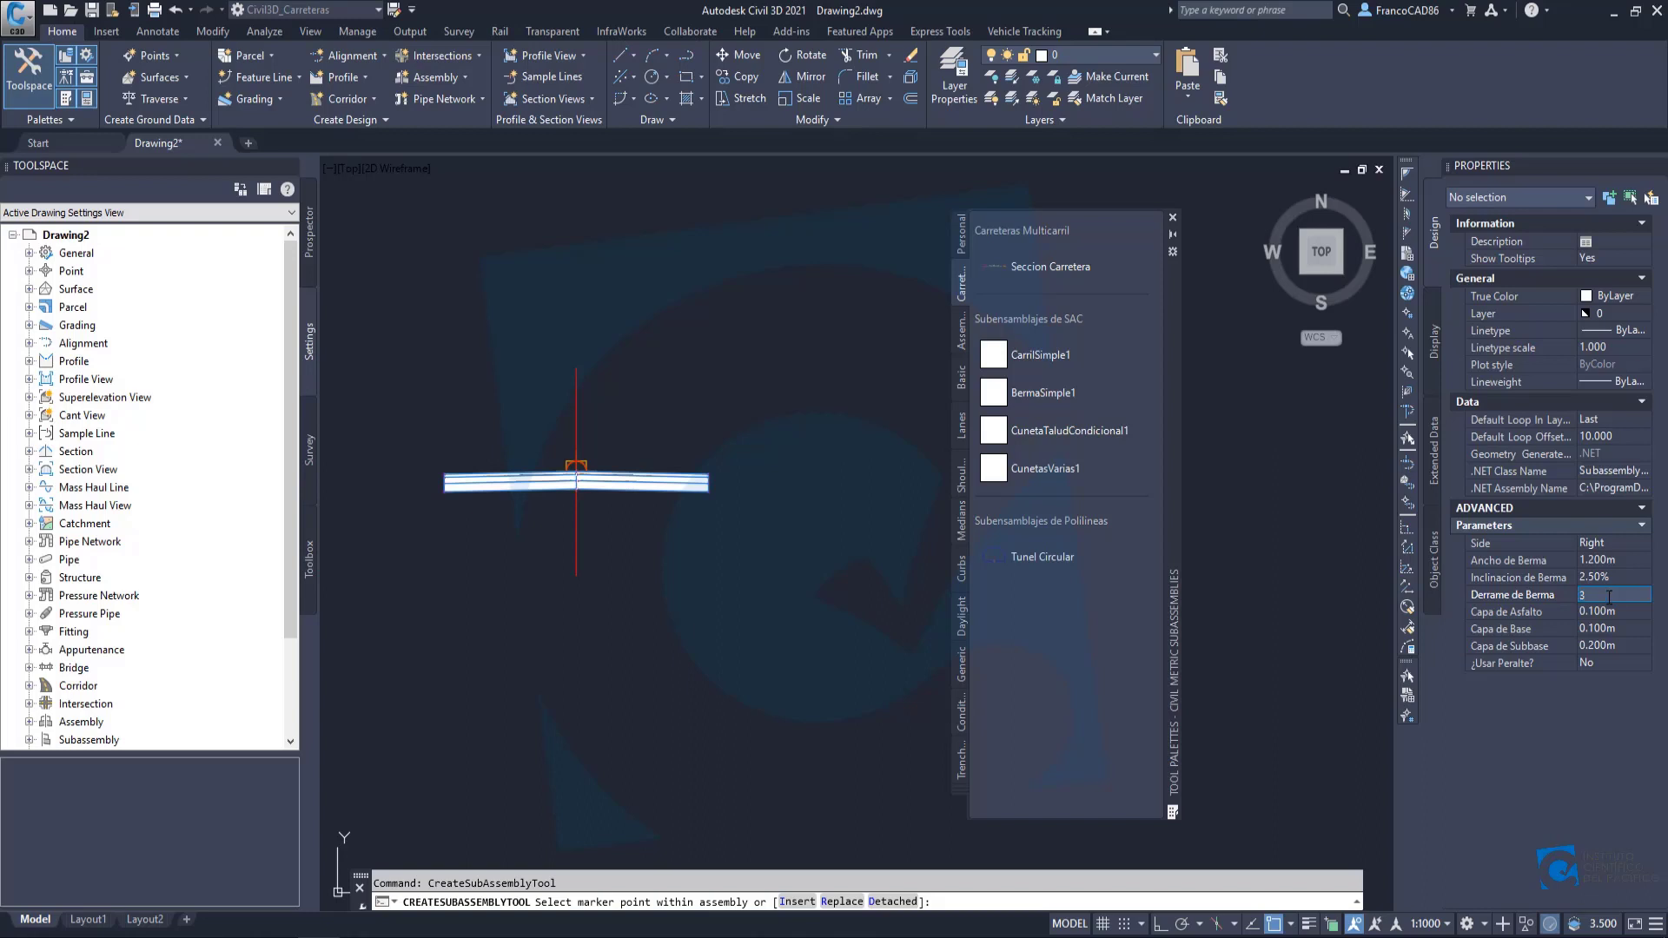
{"action": "key", "text": "Tab"}
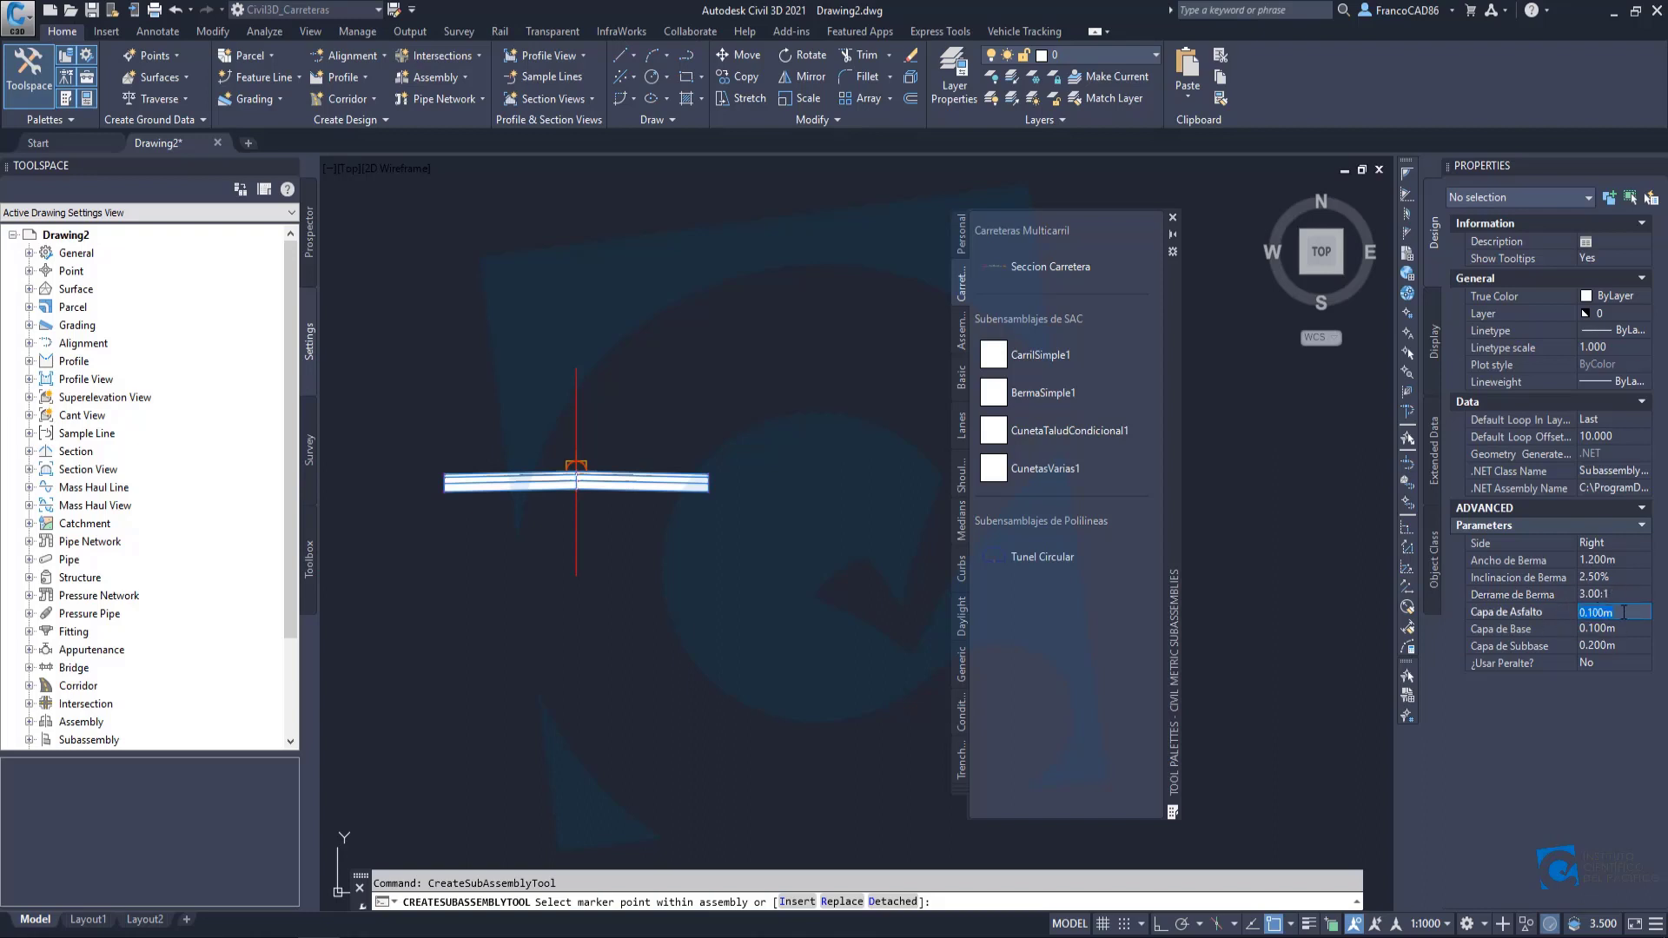
Set the shoulder's Capa de Asfalto to 0.075 m, Capa de Base to 0.15 m and ¿Usar Peralte? to Yes, and attach it to the right lane's upper outer corner.
{"action": "type", "text": "0.075"}
{"action": "key", "text": "Tab"}
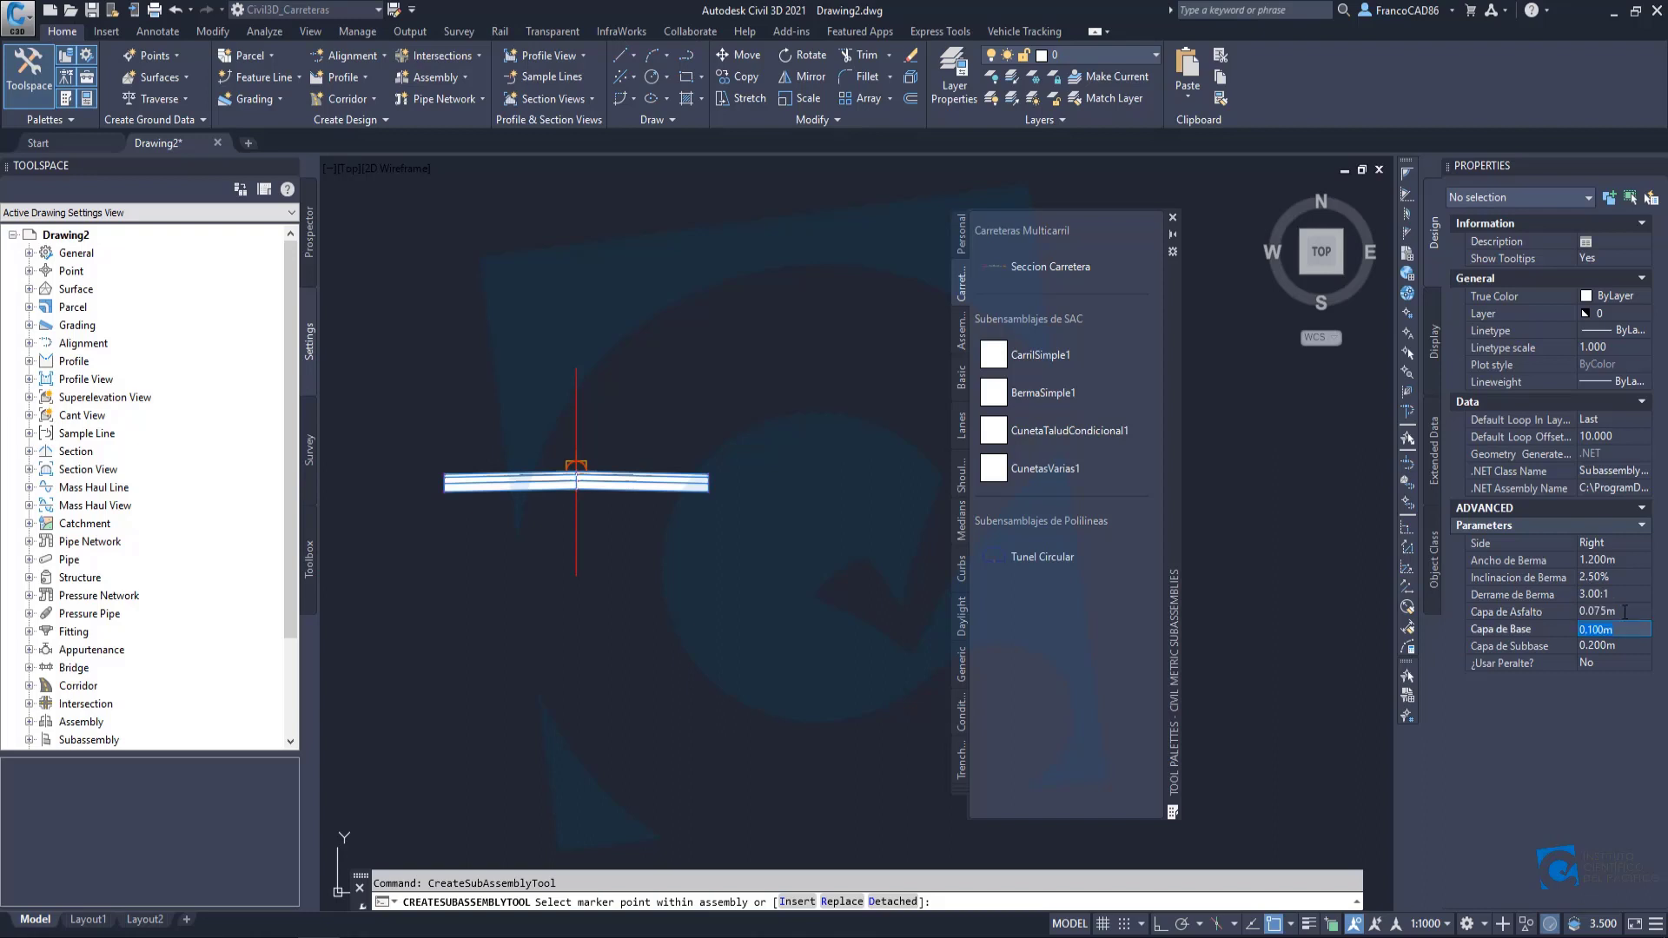
{"action": "key", "text": "Tab"}
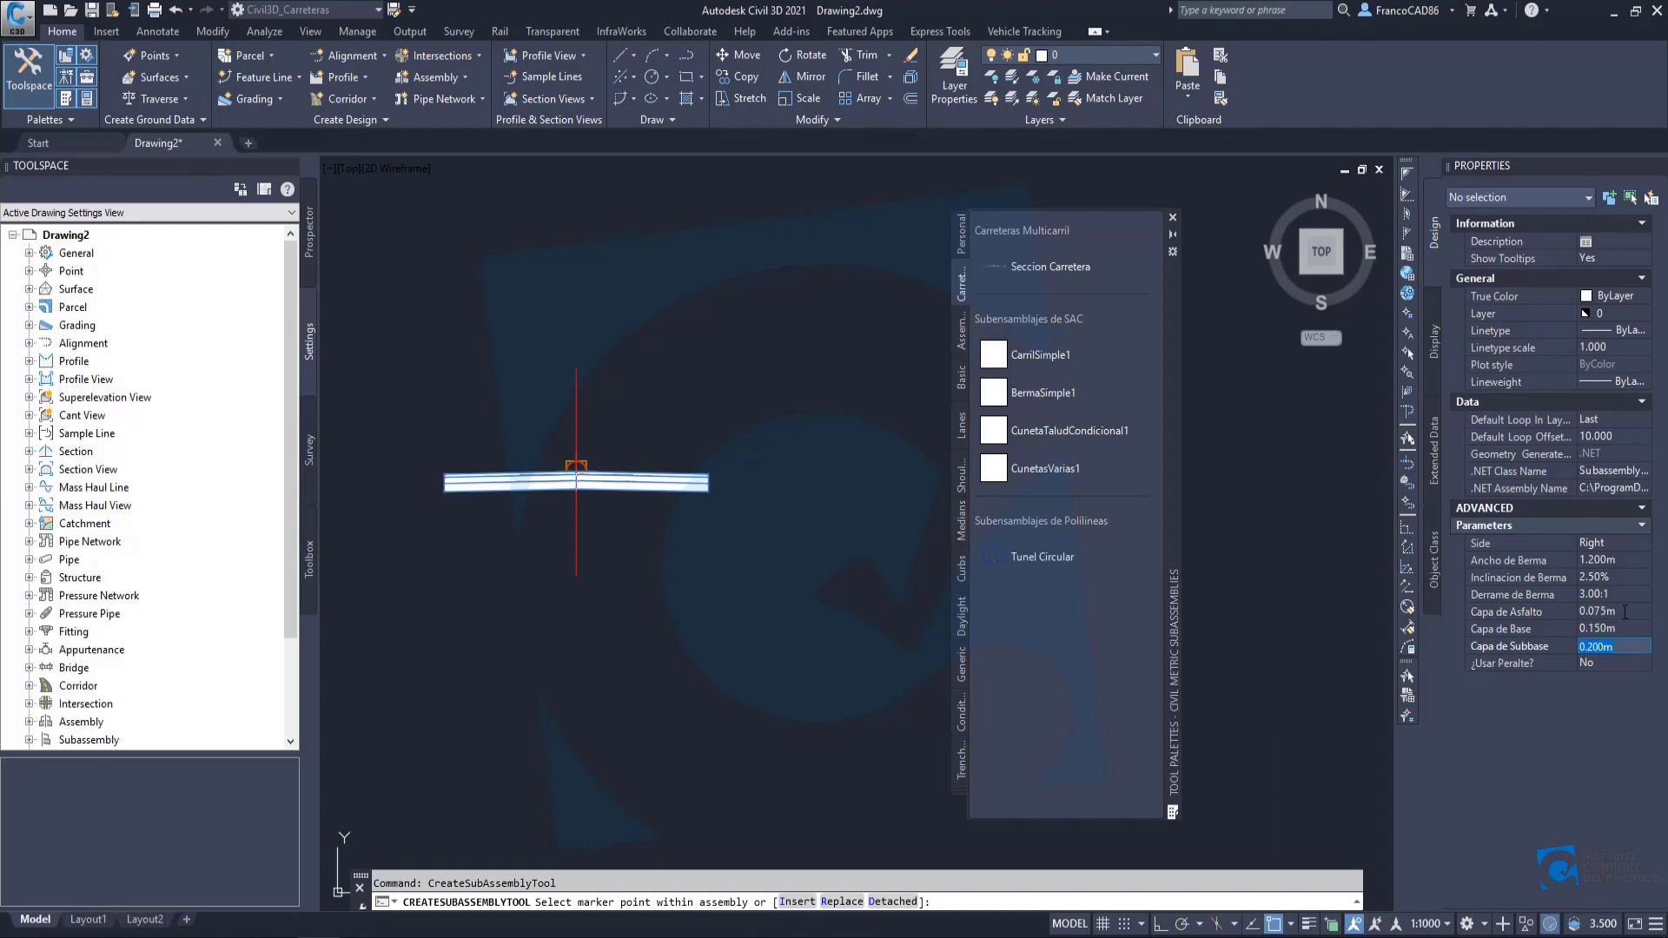
{"action": "left_click", "coordinate": [1632, 664]}
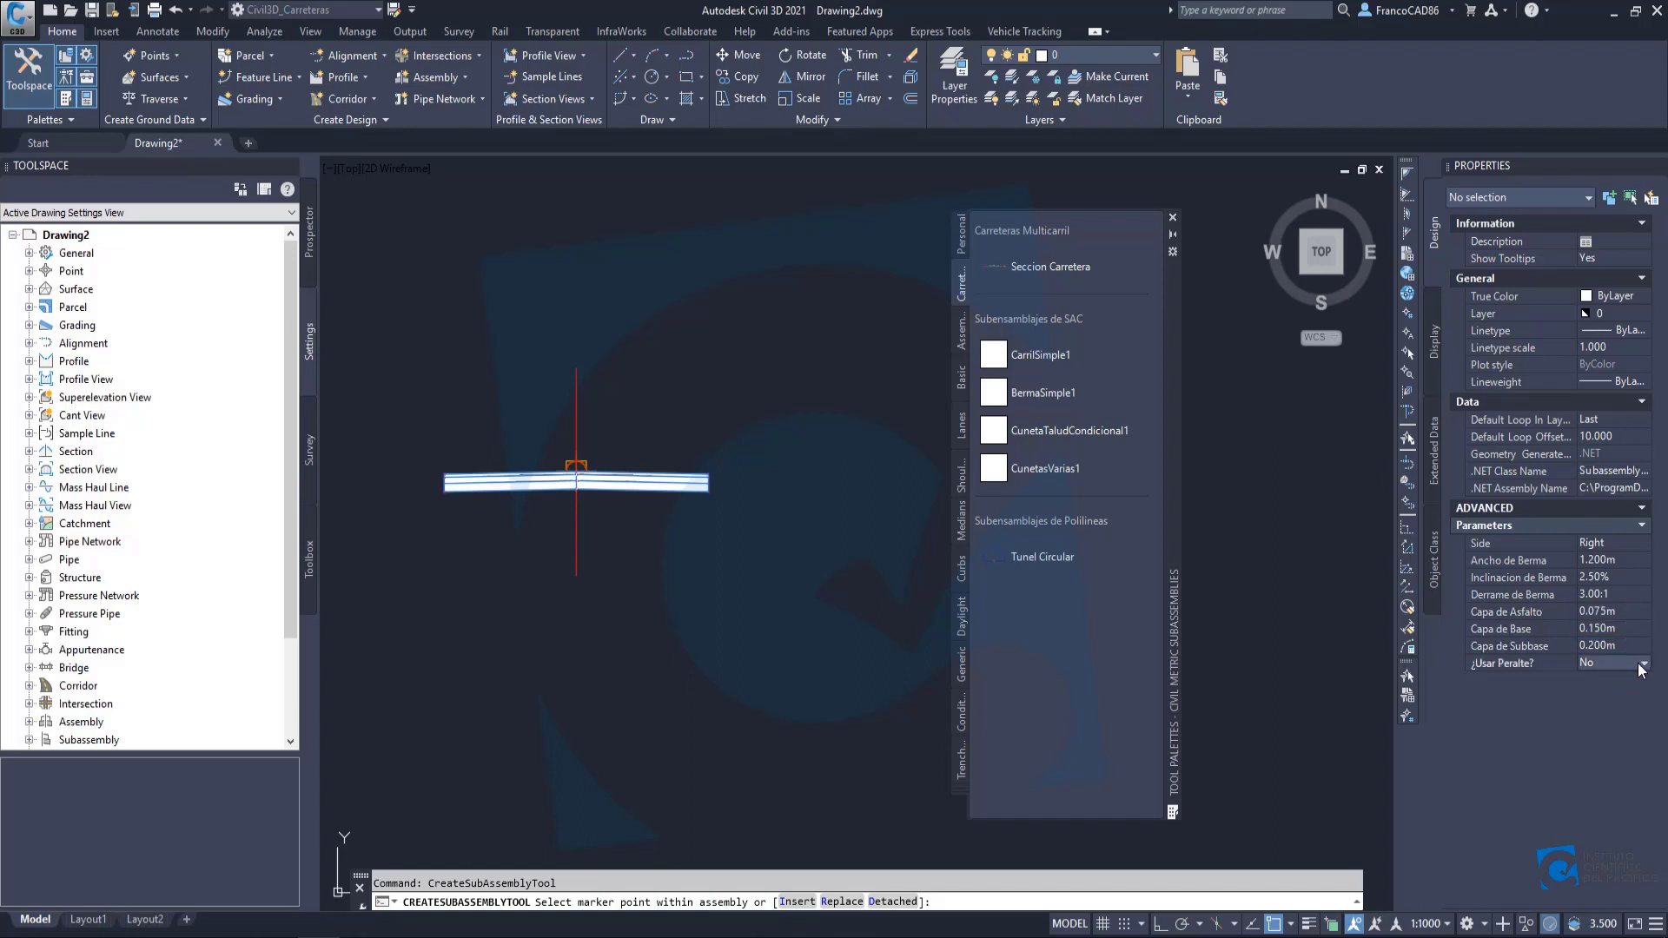
{"action": "left_click", "coordinate": [1642, 665]}
{"action": "left_click", "coordinate": [1607, 681]}
{"action": "scroll", "coordinate": [645, 525], "scroll_direction": "up", "scroll_amount": 5}
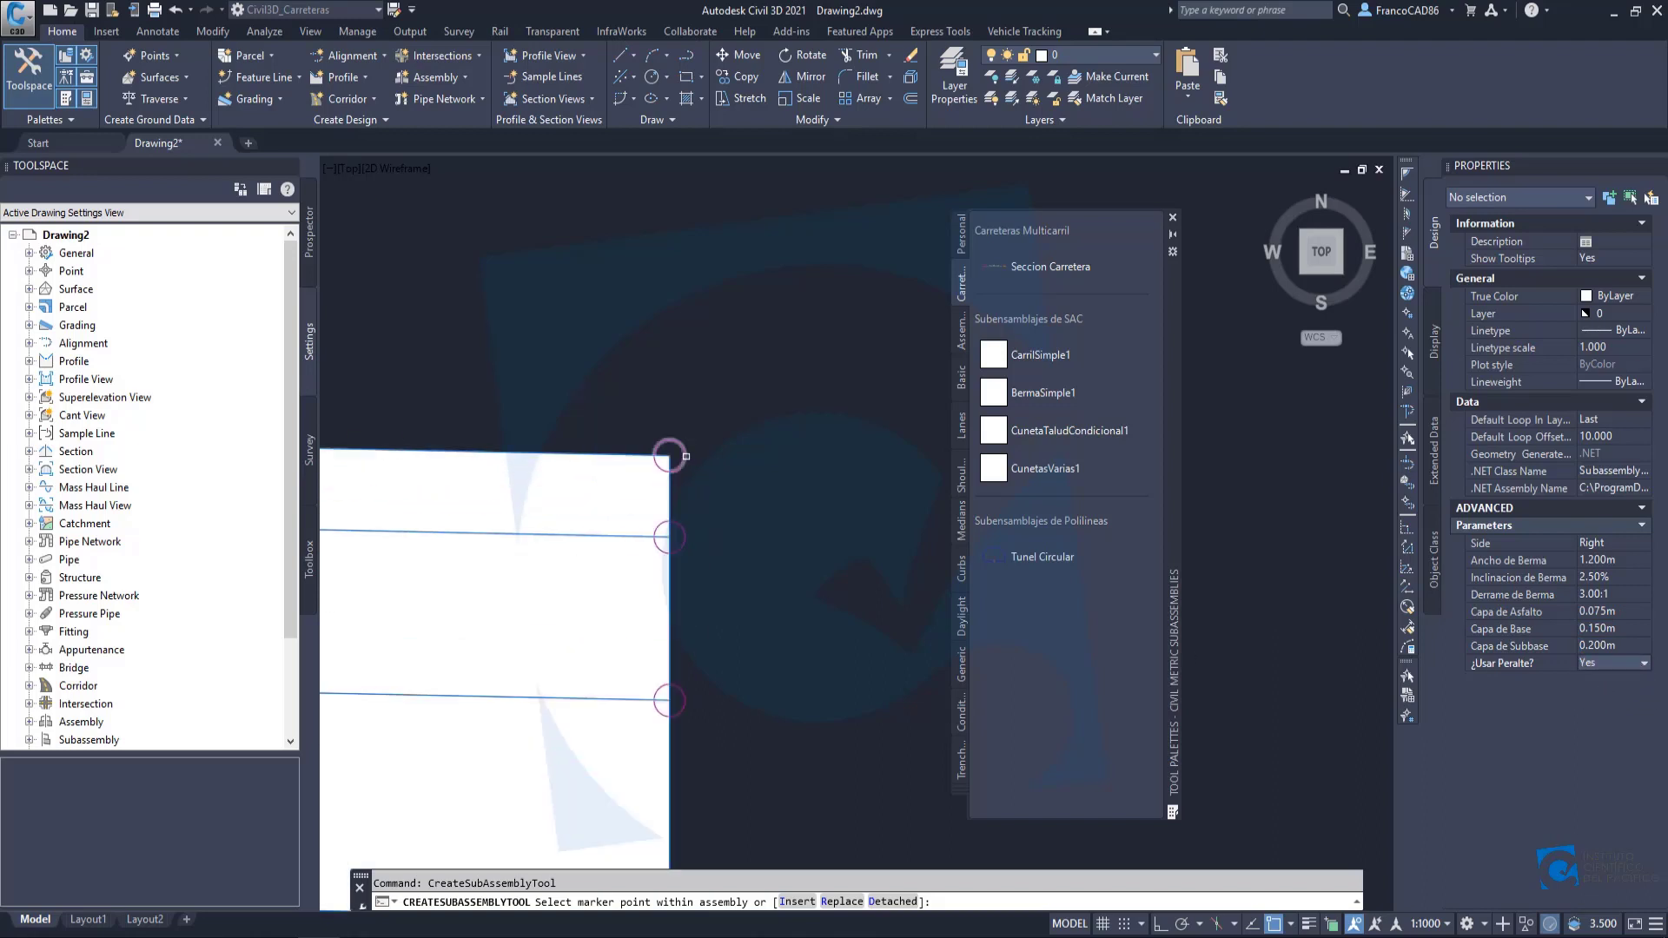
{"action": "scroll", "coordinate": [686, 456], "scroll_direction": "down", "scroll_amount": 6}
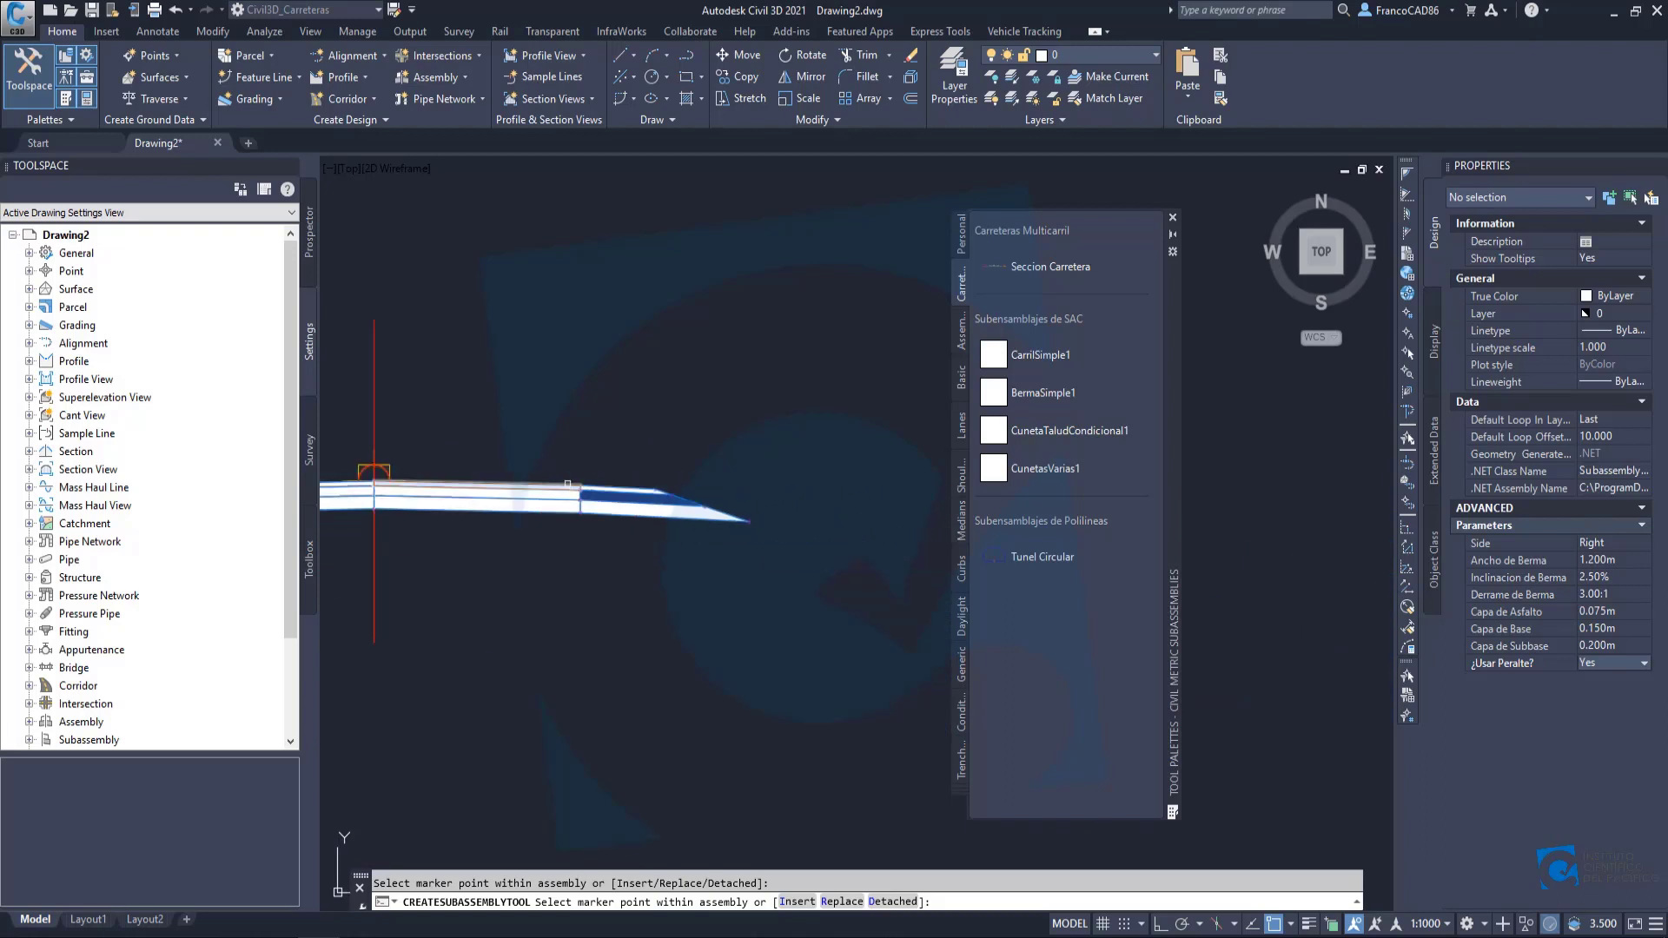
Switch the shoulder's Side to Left, attach it to the left lane's upper outer corner and end the insertion.
{"action": "scroll", "coordinate": [853, 493], "scroll_direction": "up", "scroll_amount": 4}
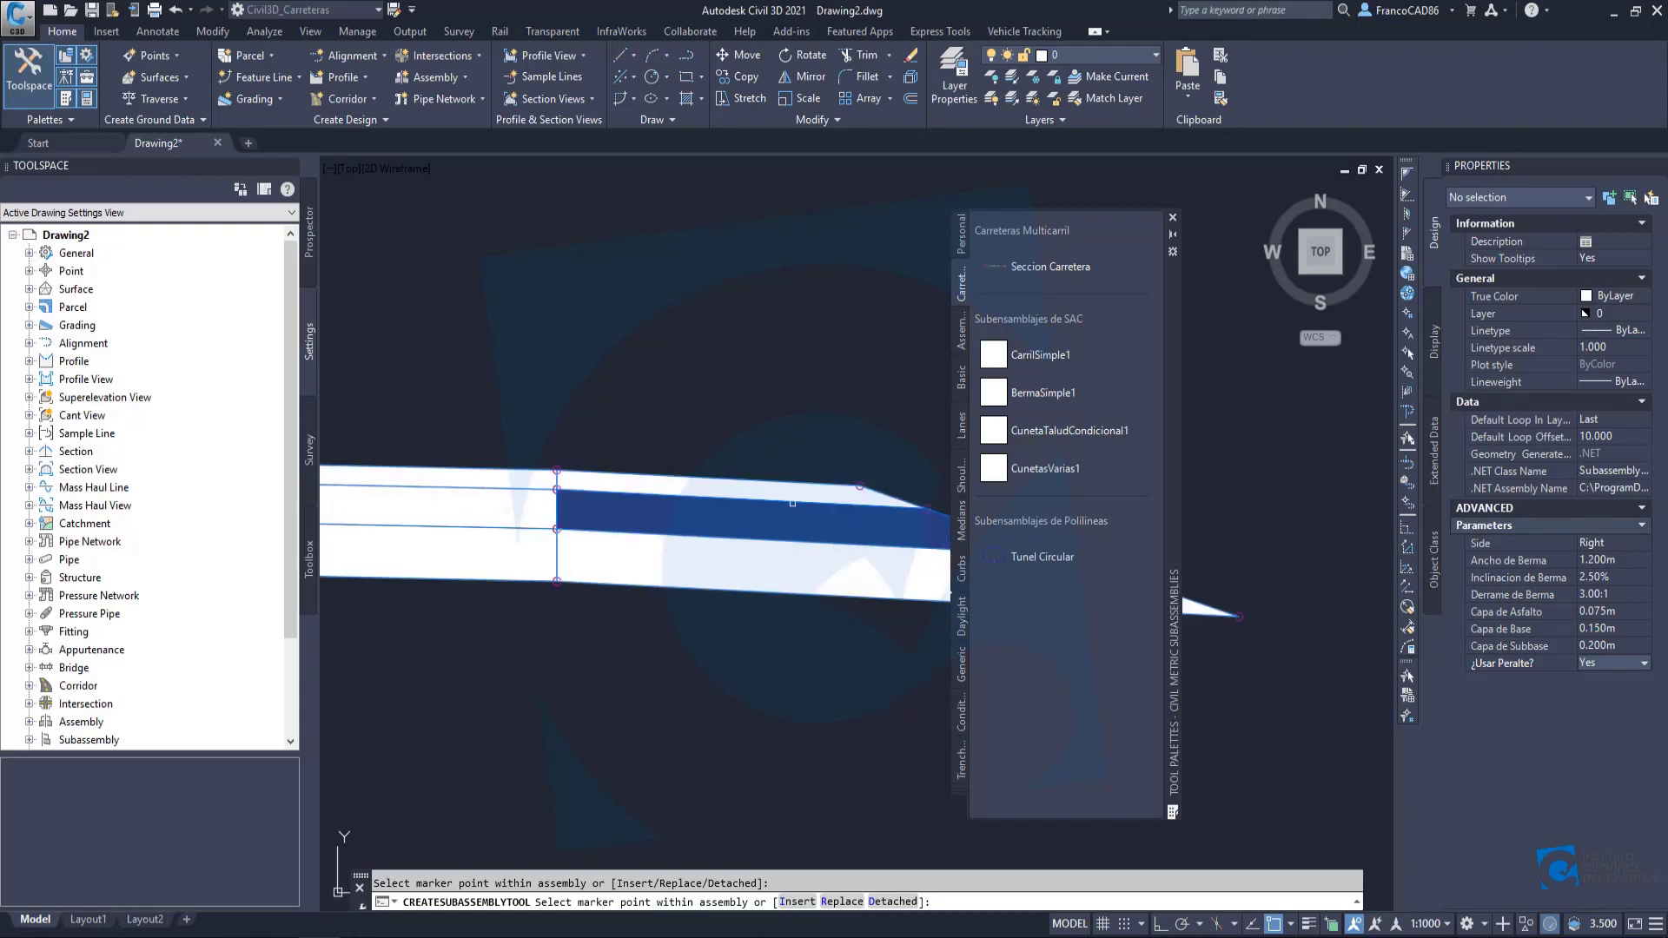
{"action": "scroll", "coordinate": [682, 477], "scroll_direction": "down", "scroll_amount": 3}
{"action": "scroll", "coordinate": [677, 487], "scroll_direction": "up", "scroll_amount": 5}
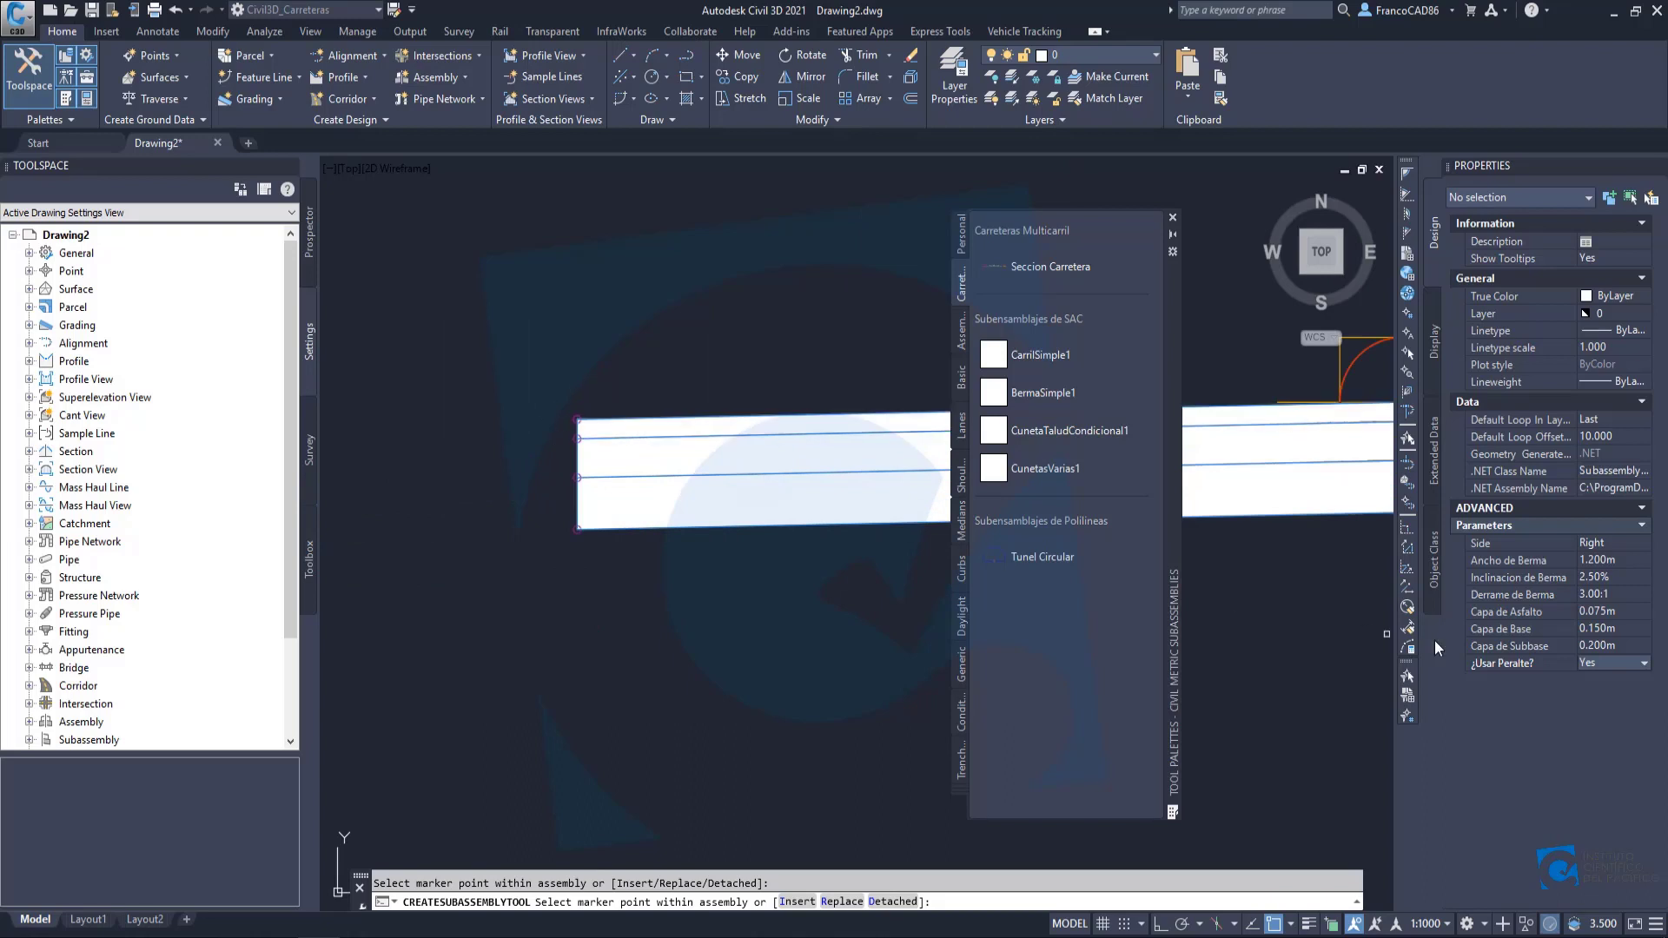
{"action": "scroll", "coordinate": [558, 400], "scroll_direction": "up", "scroll_amount": 2}
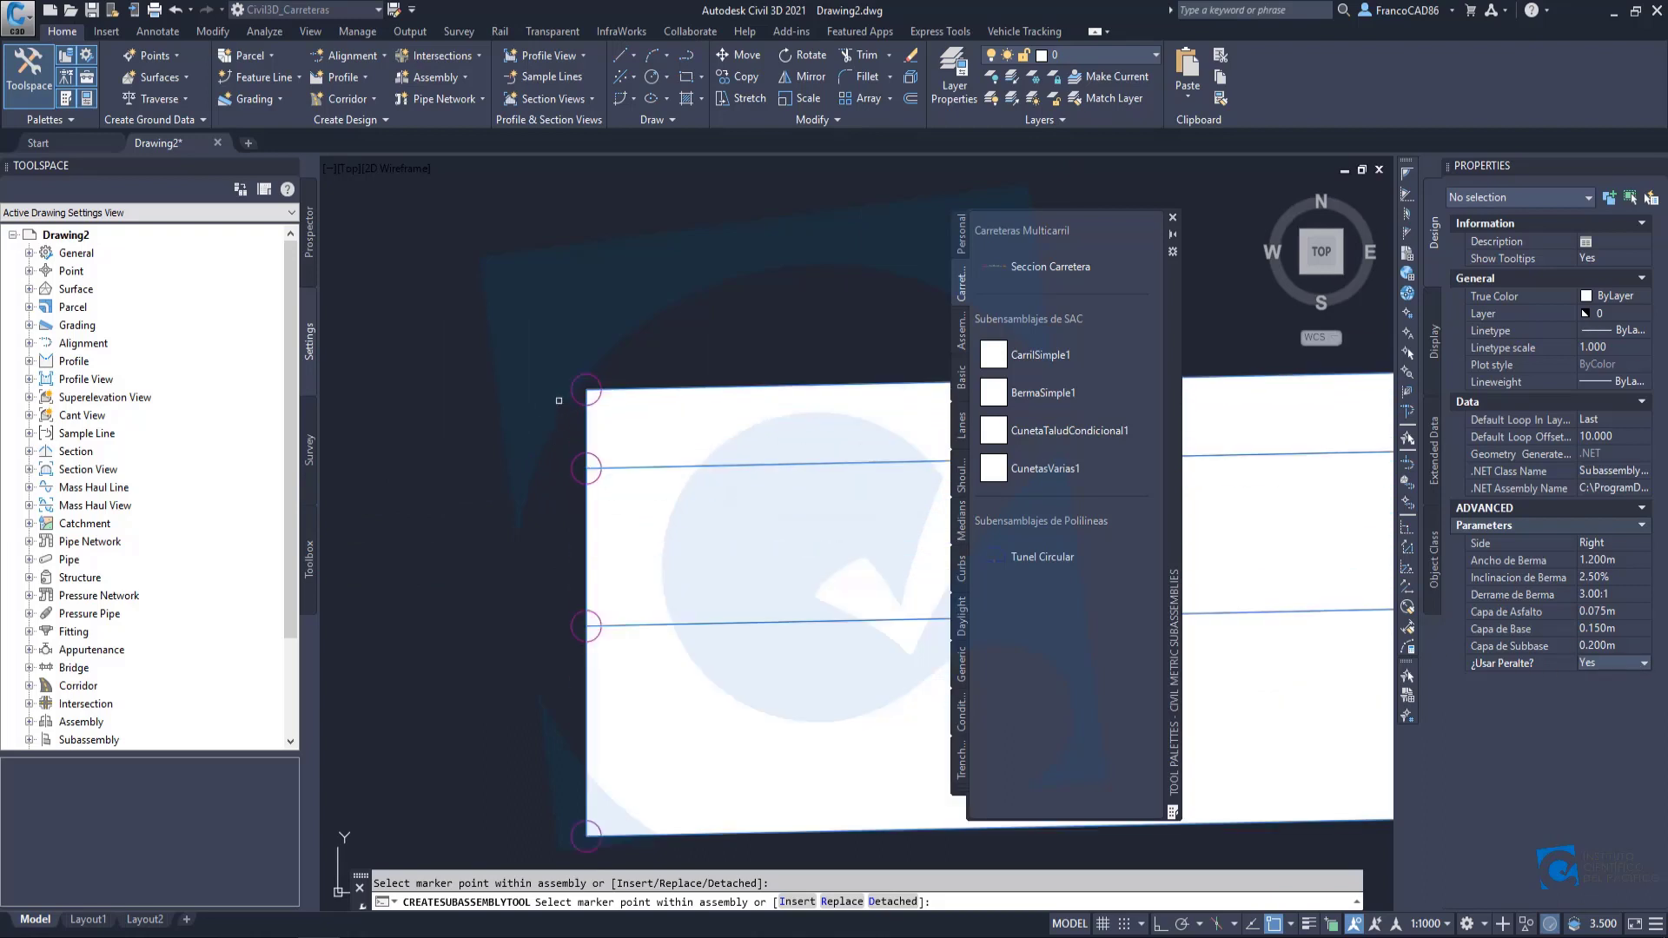
{"action": "left_click", "coordinate": [1611, 542]}
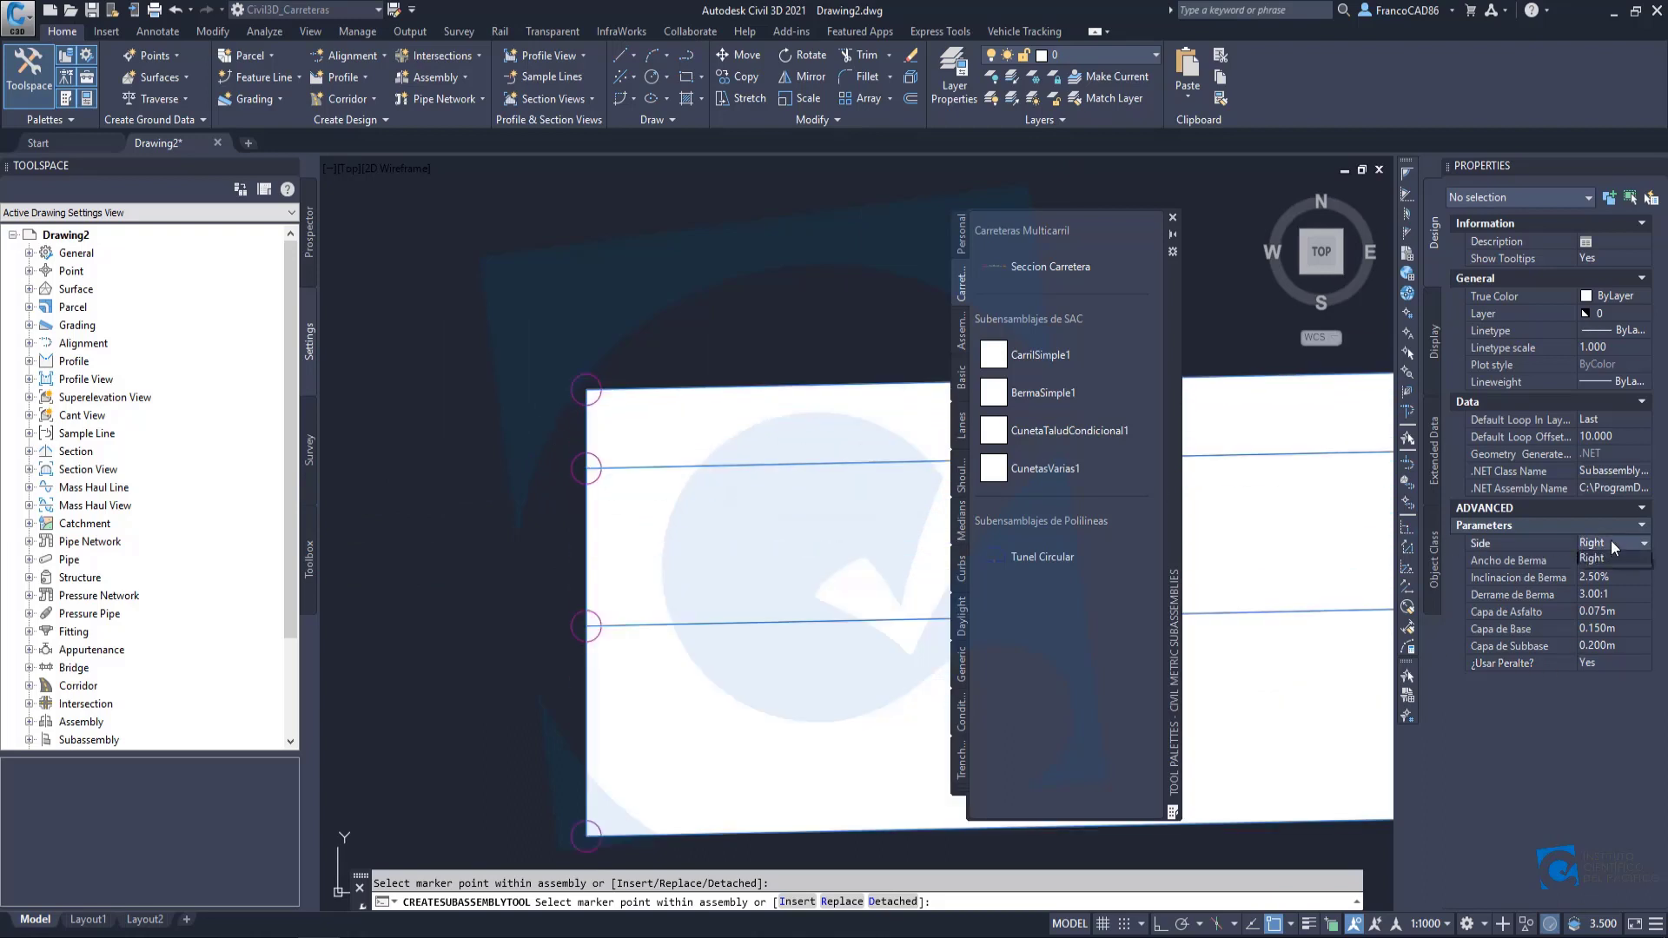
{"action": "left_click", "coordinate": [1602, 559]}
{"action": "left_click", "coordinate": [587, 391]}
{"action": "scroll", "coordinate": [597, 447], "scroll_direction": "down", "scroll_amount": 10}
{"action": "key", "text": "Escape"}
{"action": "key", "text": "Escape"}
Set the right shoulder's ¿Usar Peralte? to No and compare its slope with that of the adjoining lane.
{"action": "scroll", "coordinate": [608, 473], "scroll_direction": "down", "scroll_amount": 4}
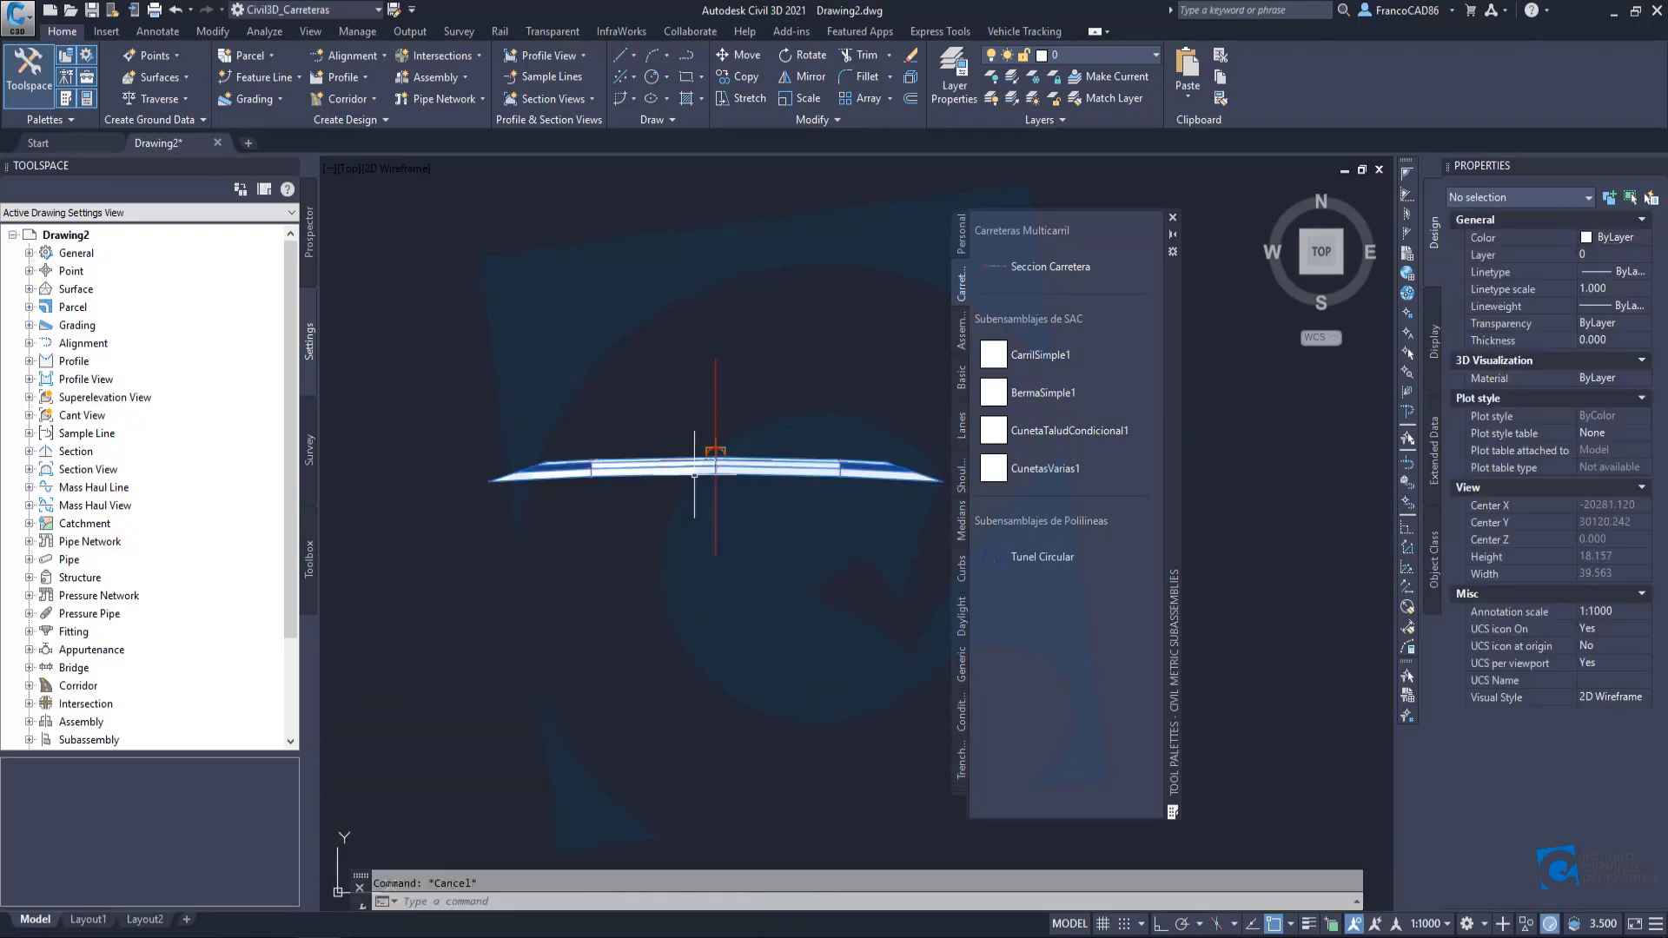
{"action": "middle_click_drag", "start_coordinate": [869, 470], "coordinate": [717, 486]}
{"action": "scroll", "coordinate": [719, 488], "scroll_direction": "up", "scroll_amount": 4}
{"action": "scroll", "coordinate": [718, 487], "scroll_direction": "up", "scroll_amount": 6}
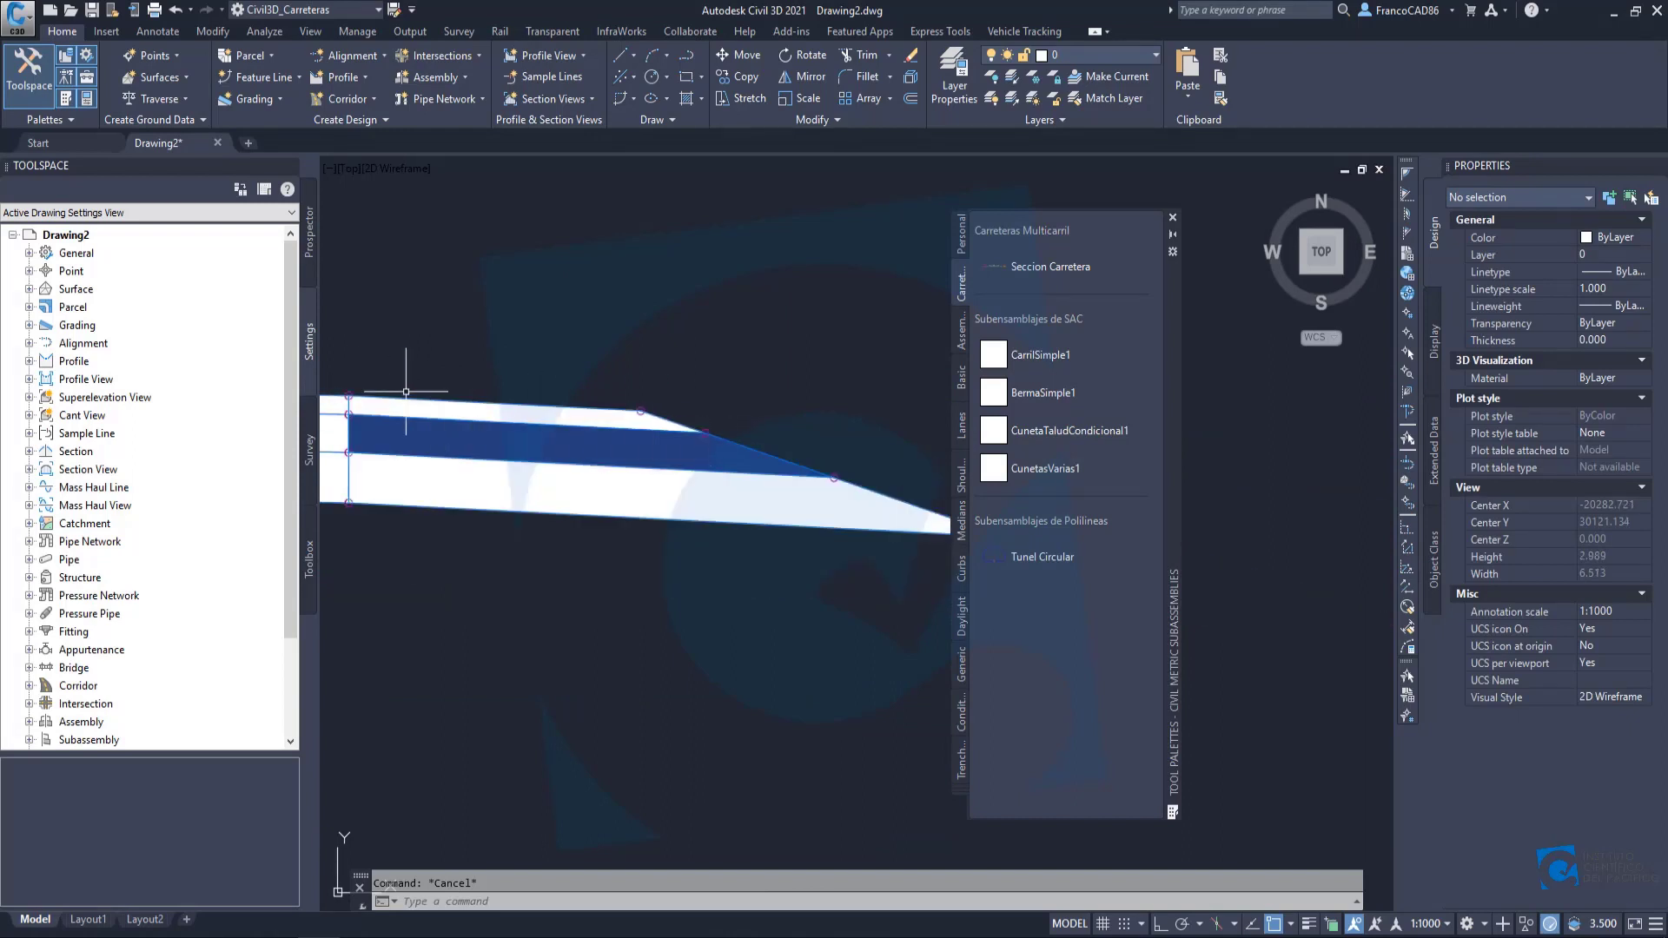
{"action": "scroll", "coordinate": [582, 425], "scroll_direction": "down", "scroll_amount": 2}
{"action": "left_click", "coordinate": [596, 406]}
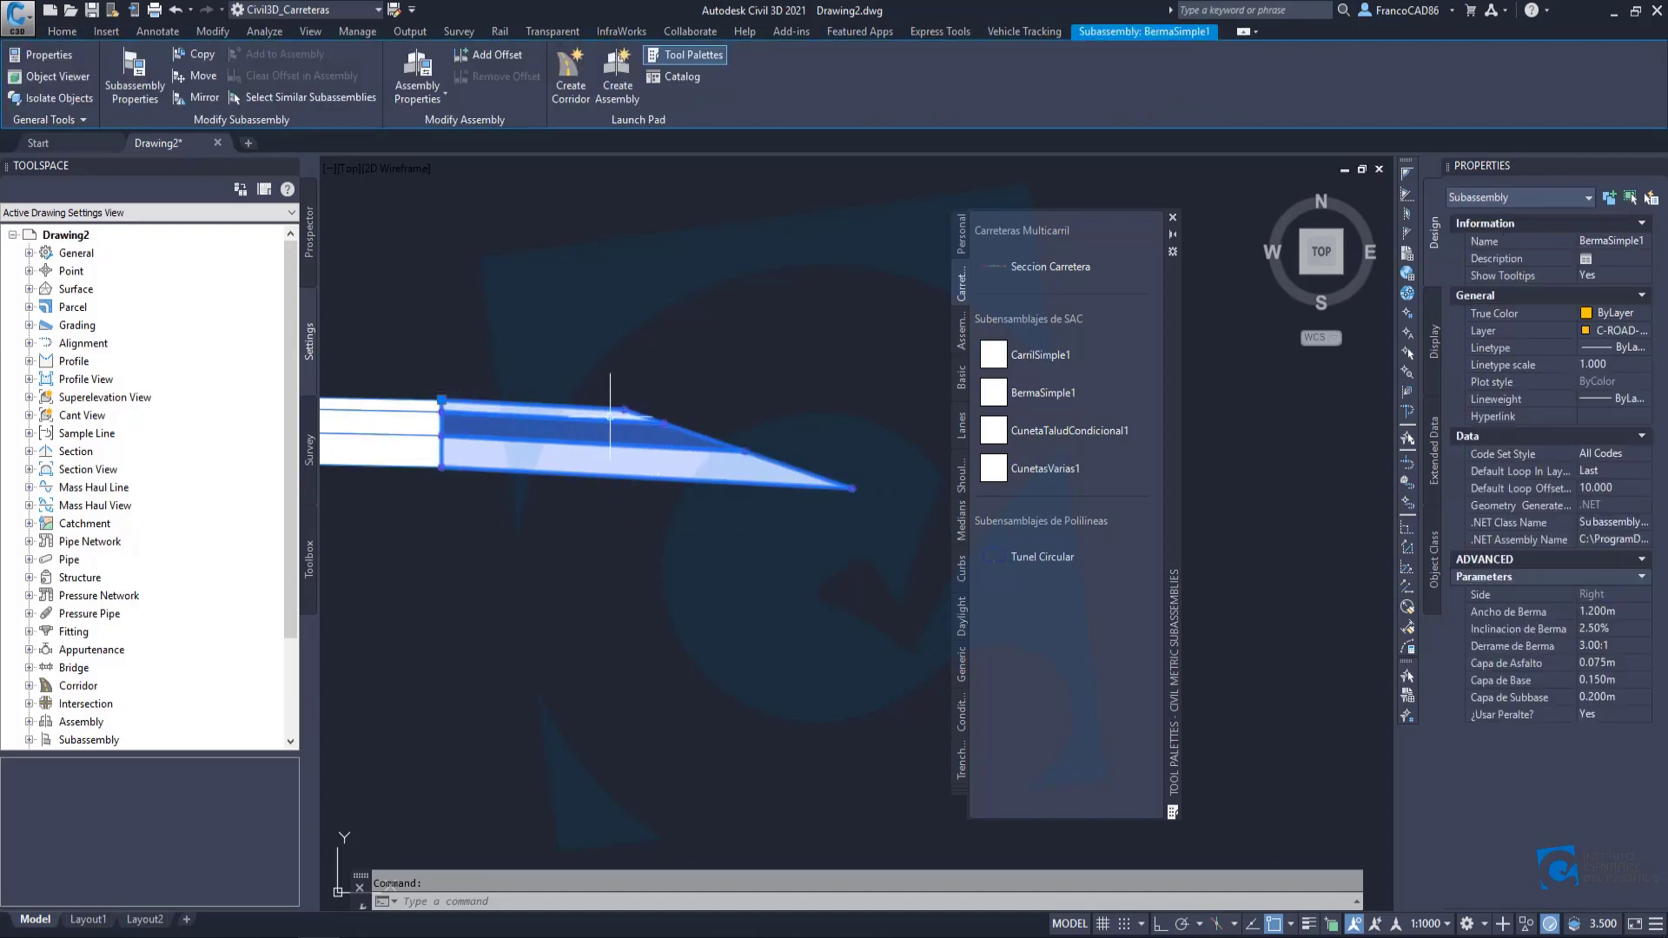
{"action": "scroll", "coordinate": [588, 416], "scroll_direction": "down", "scroll_amount": 2}
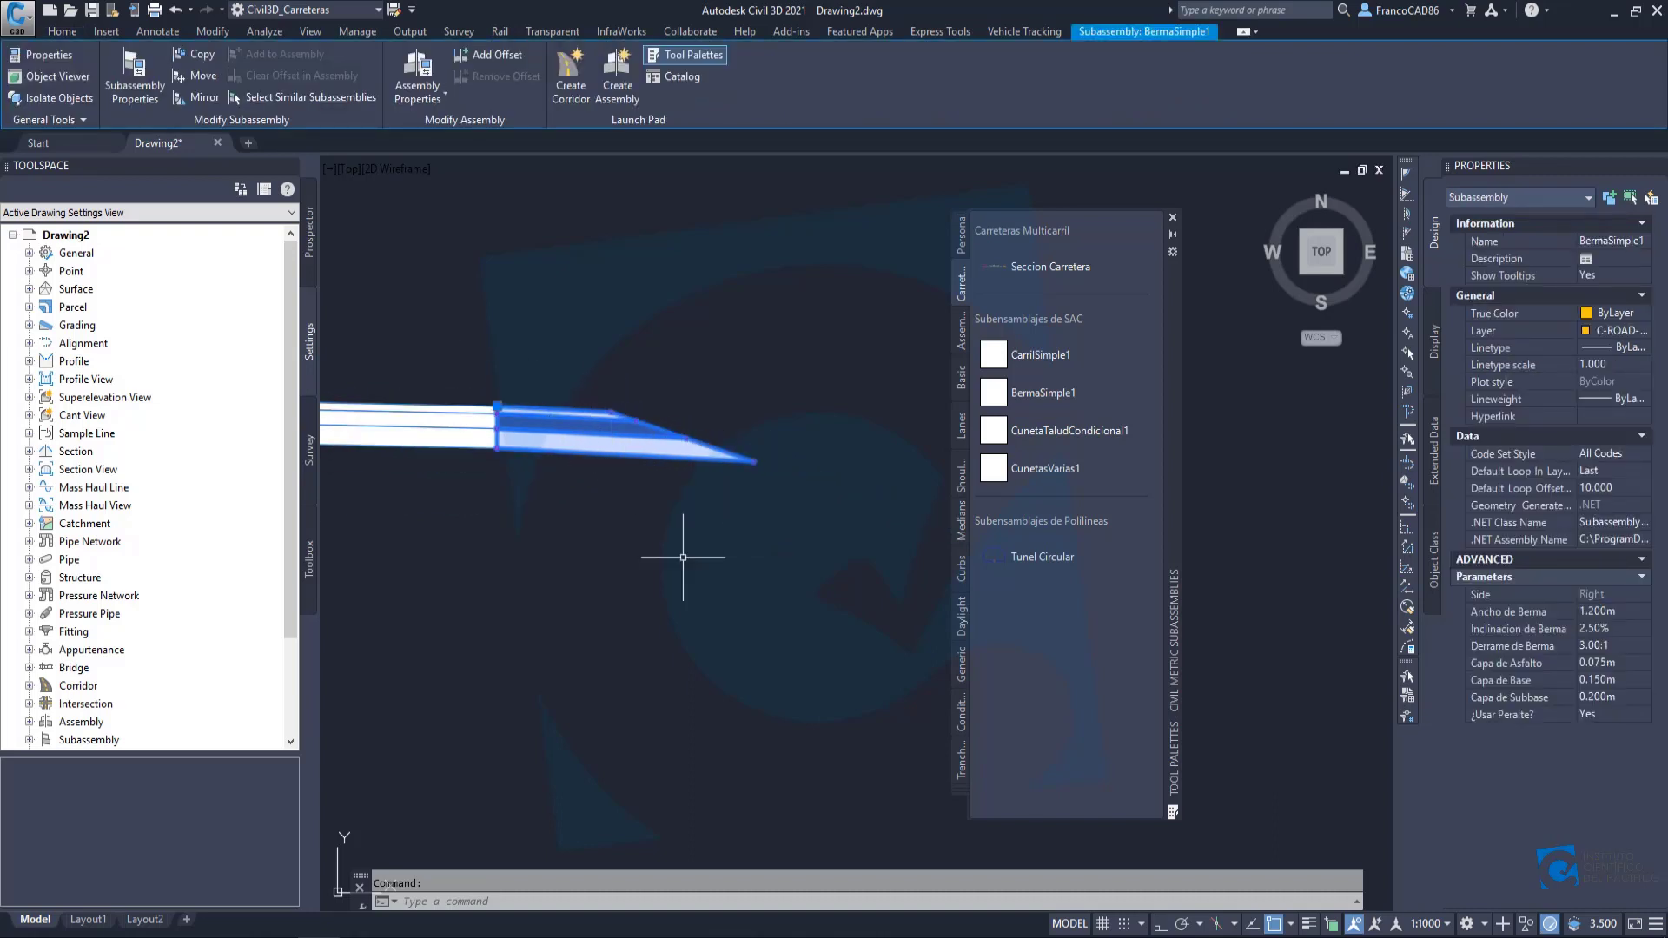
{"action": "left_click", "coordinate": [1612, 712]}
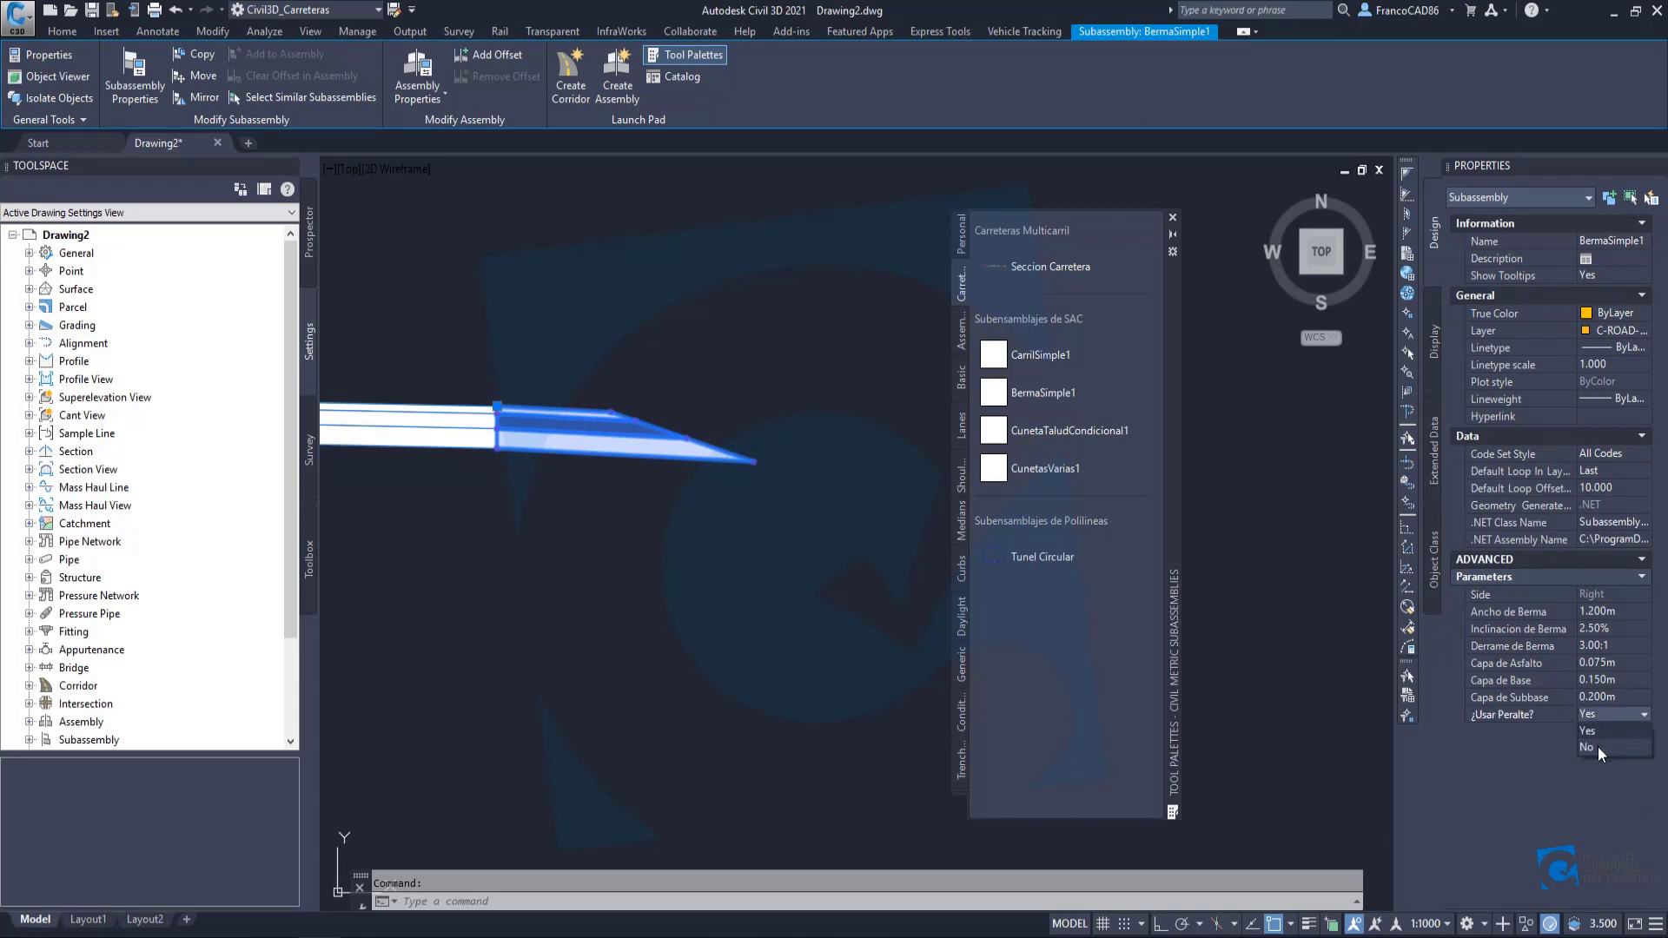
{"action": "left_click", "coordinate": [1597, 747]}
{"action": "scroll", "coordinate": [452, 378], "scroll_direction": "up", "scroll_amount": 3}
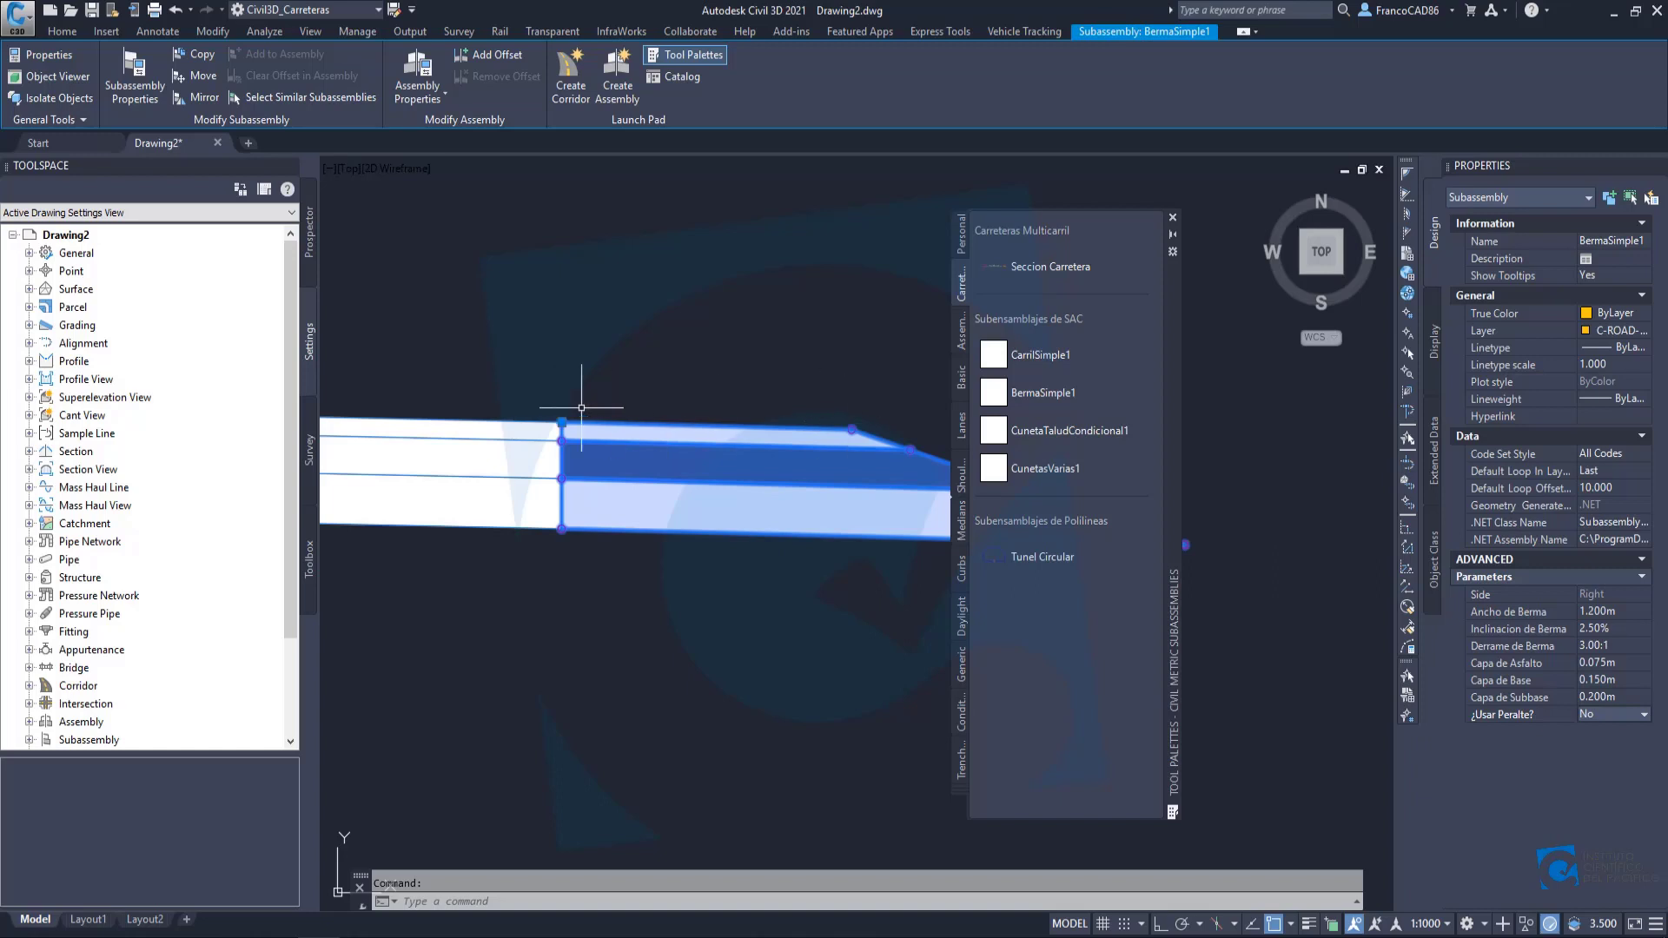
{"action": "scroll", "coordinate": [677, 424], "scroll_direction": "down", "scroll_amount": 4}
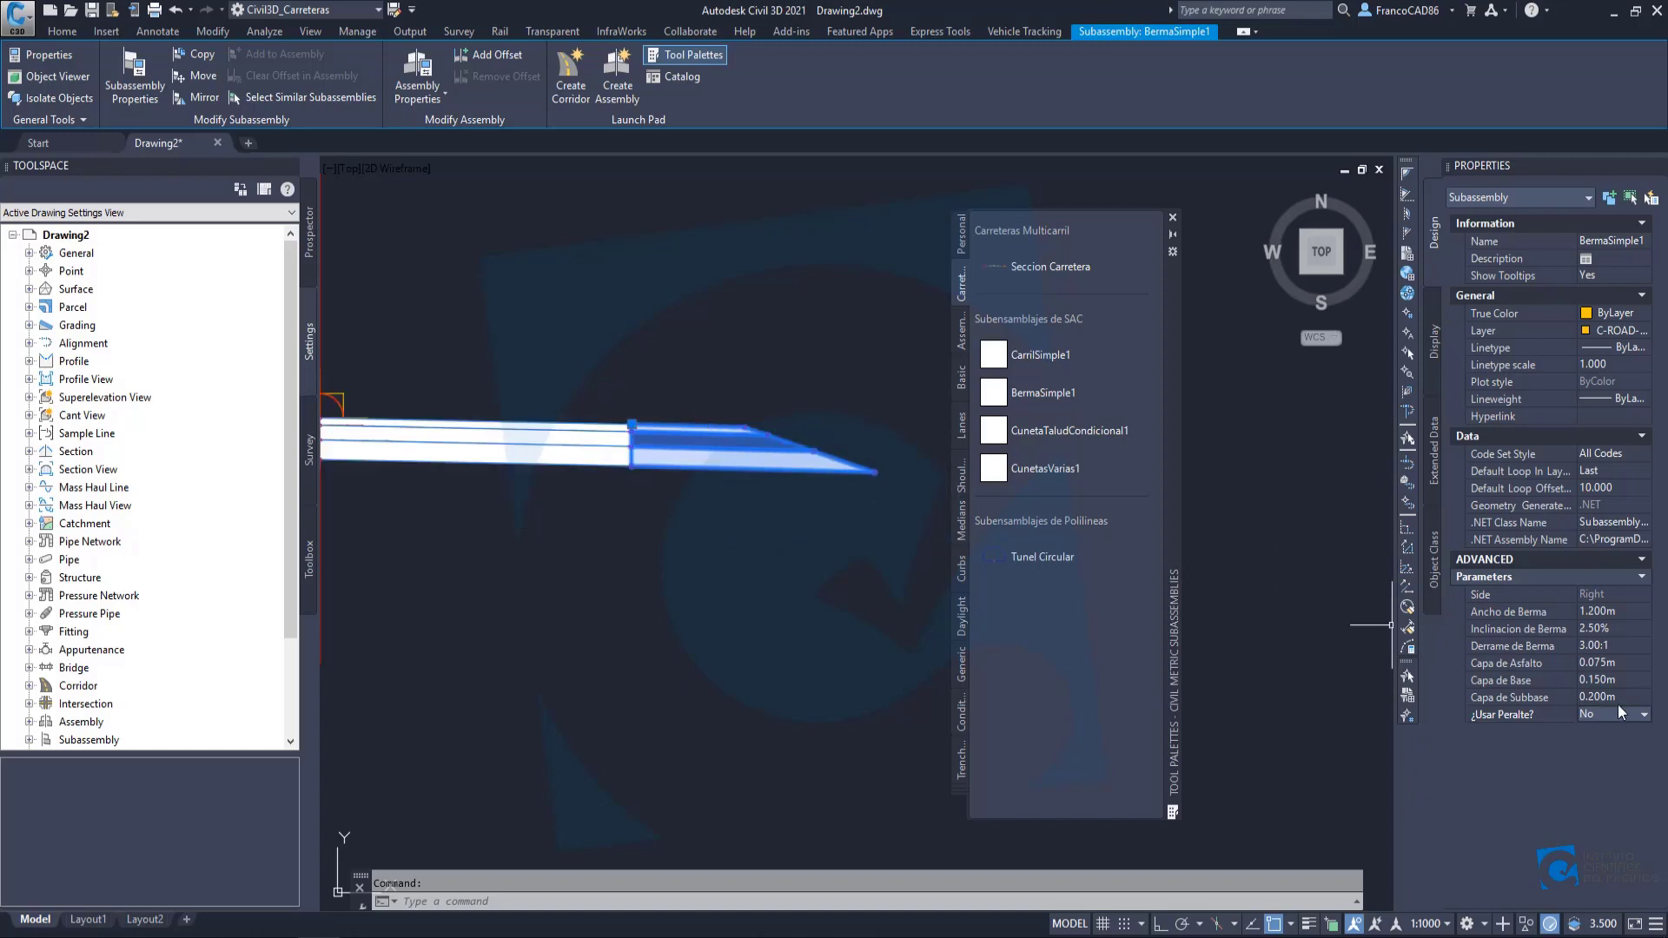
Return the right shoulder's ¿Usar Peralte? to Yes, check its shape and clear the selection.
{"action": "left_click", "coordinate": [1645, 715]}
{"action": "left_click", "coordinate": [1608, 731]}
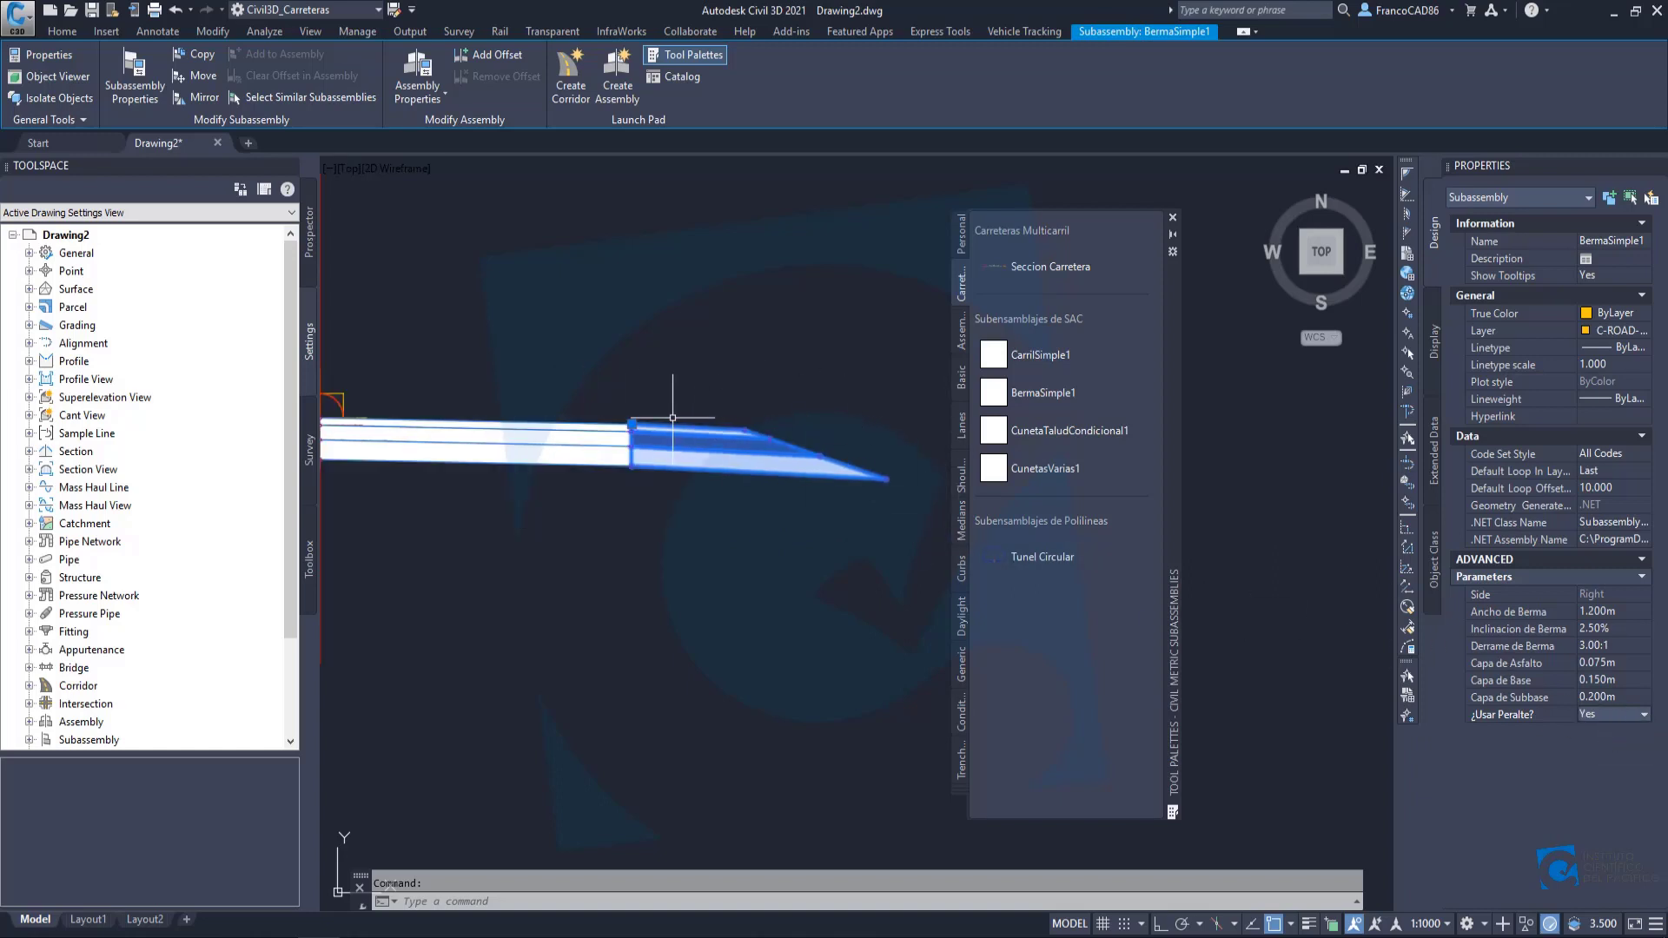
{"action": "scroll", "coordinate": [723, 413], "scroll_direction": "up", "scroll_amount": 2}
{"action": "middle_click_drag", "start_coordinate": [730, 414], "coordinate": [616, 383]}
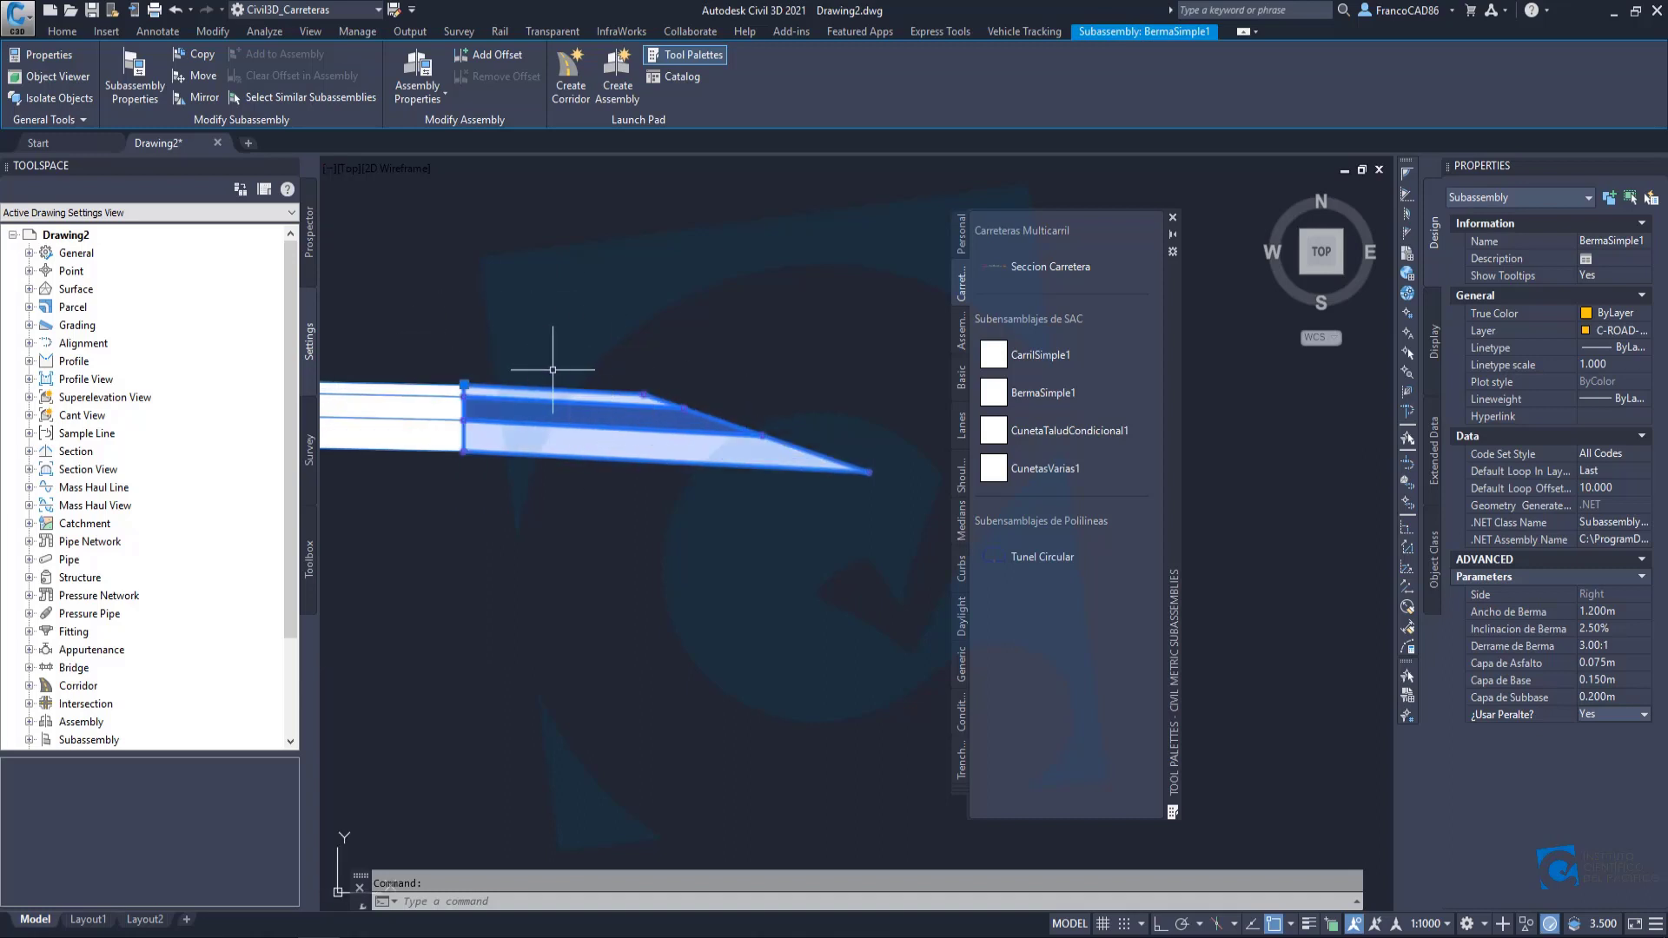
{"action": "key", "text": "Escape"}
{"action": "middle_click_drag", "start_coordinate": [567, 713], "coordinate": [682, 626]}
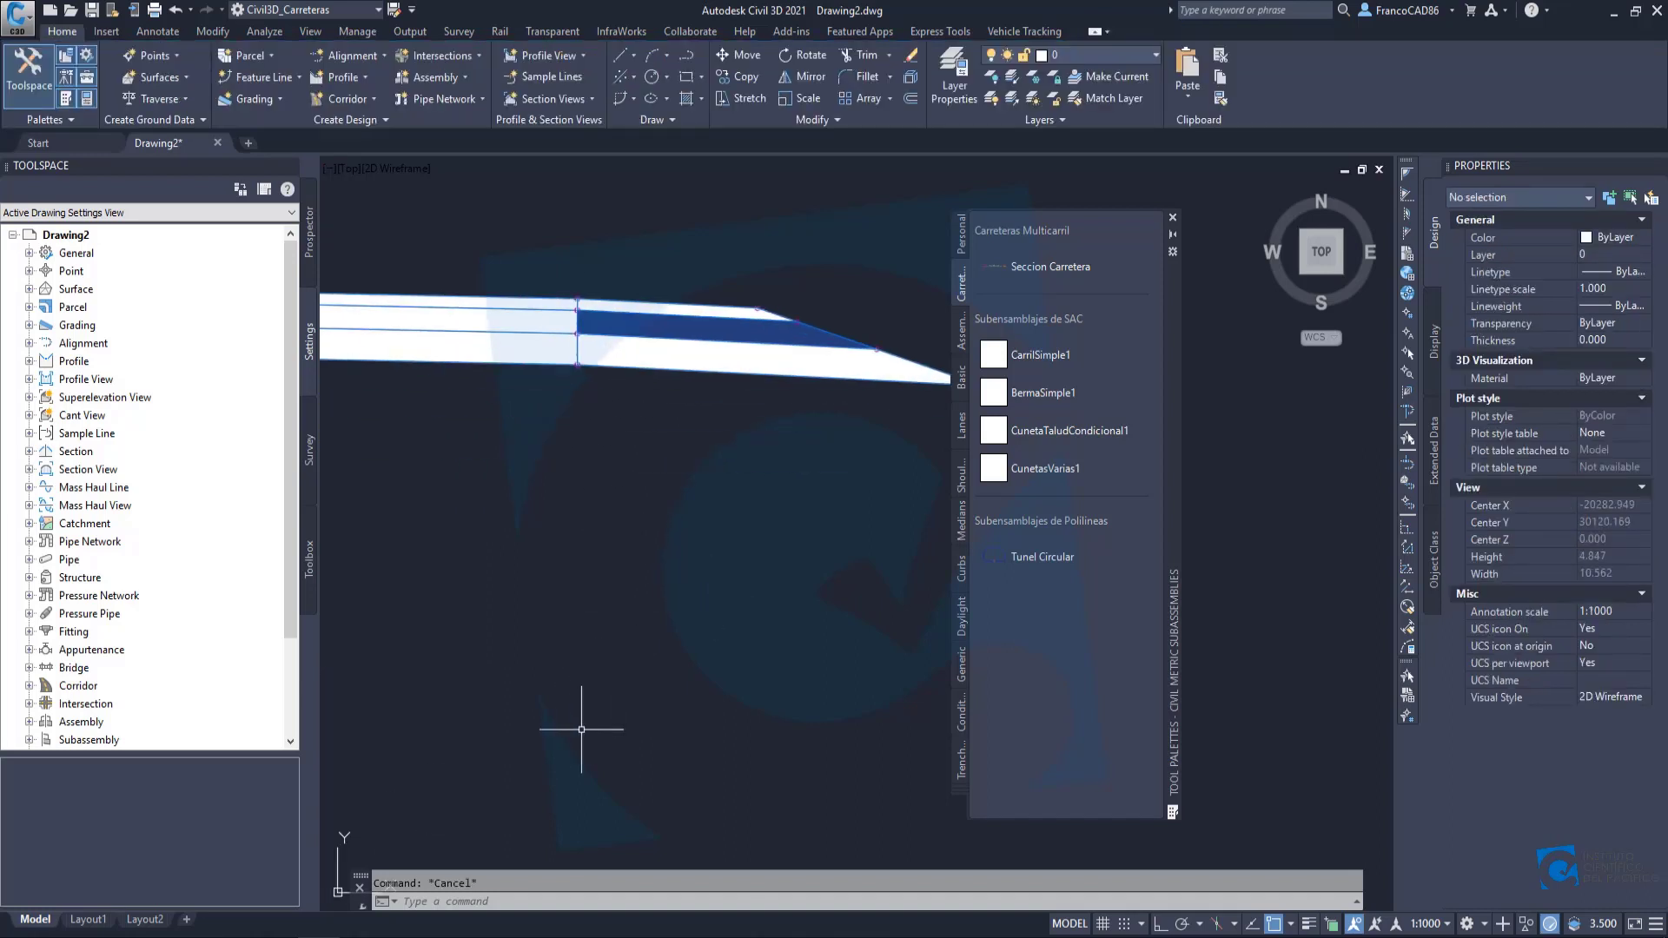
Launch Autodesk Subassembly Composer 2021 and open the recent file BermaSimple1.pkt.
{"action": "key", "text": "super"}
{"action": "type", "text": "co"}
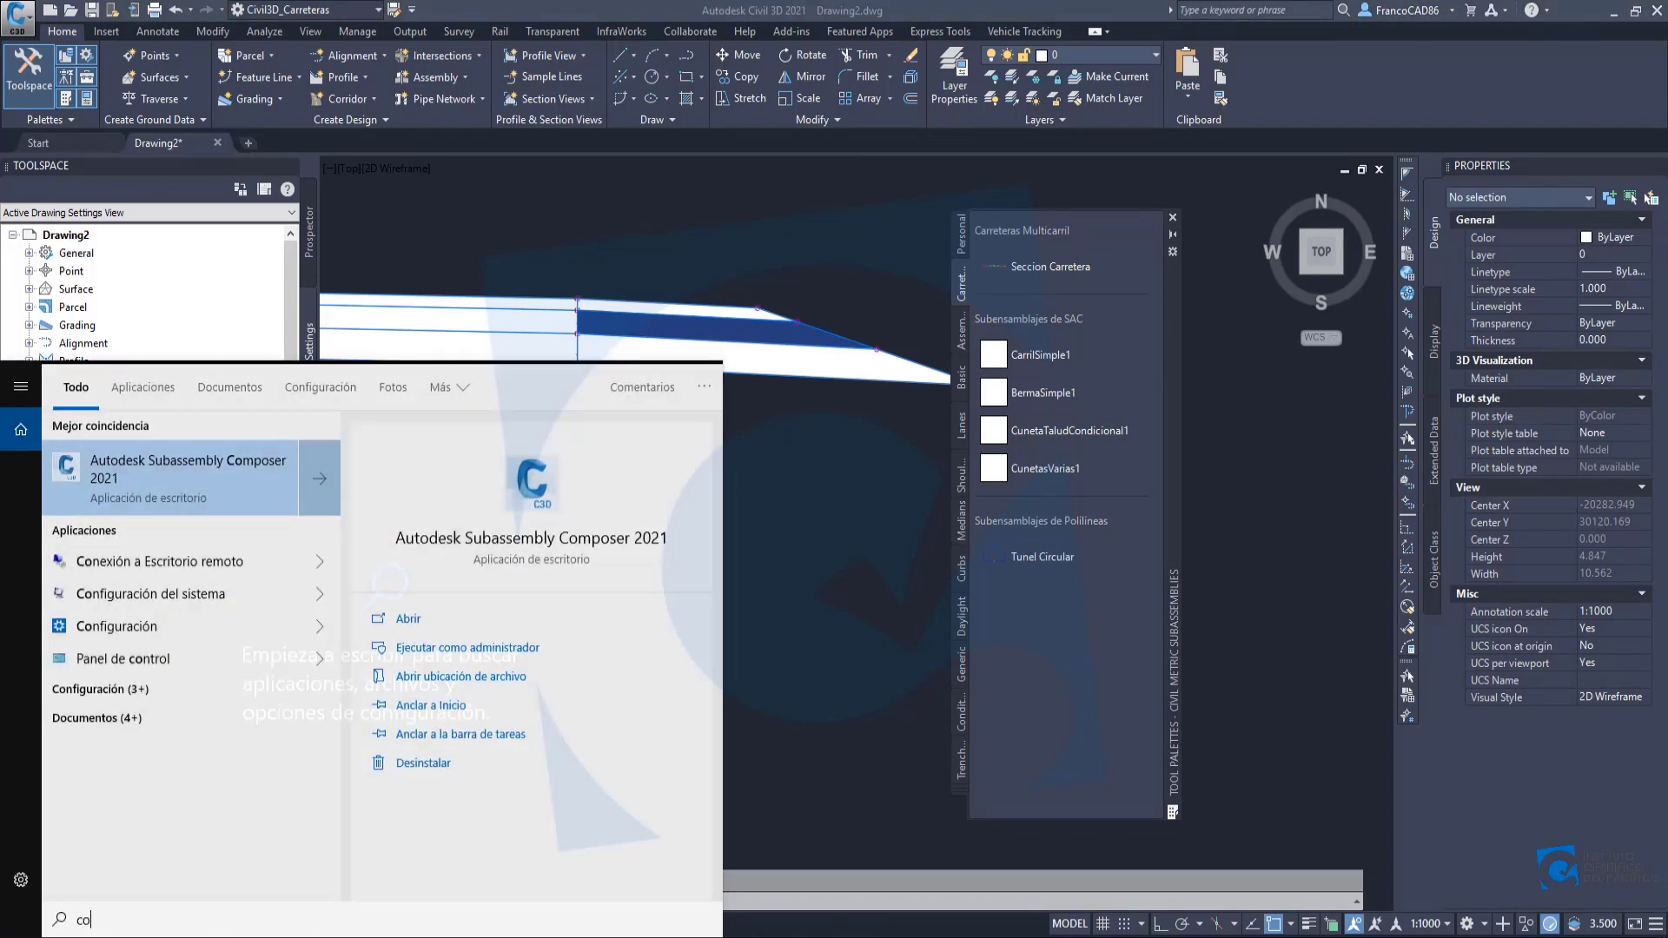
{"action": "type", "text": "m"}
{"action": "key", "text": "Return"}
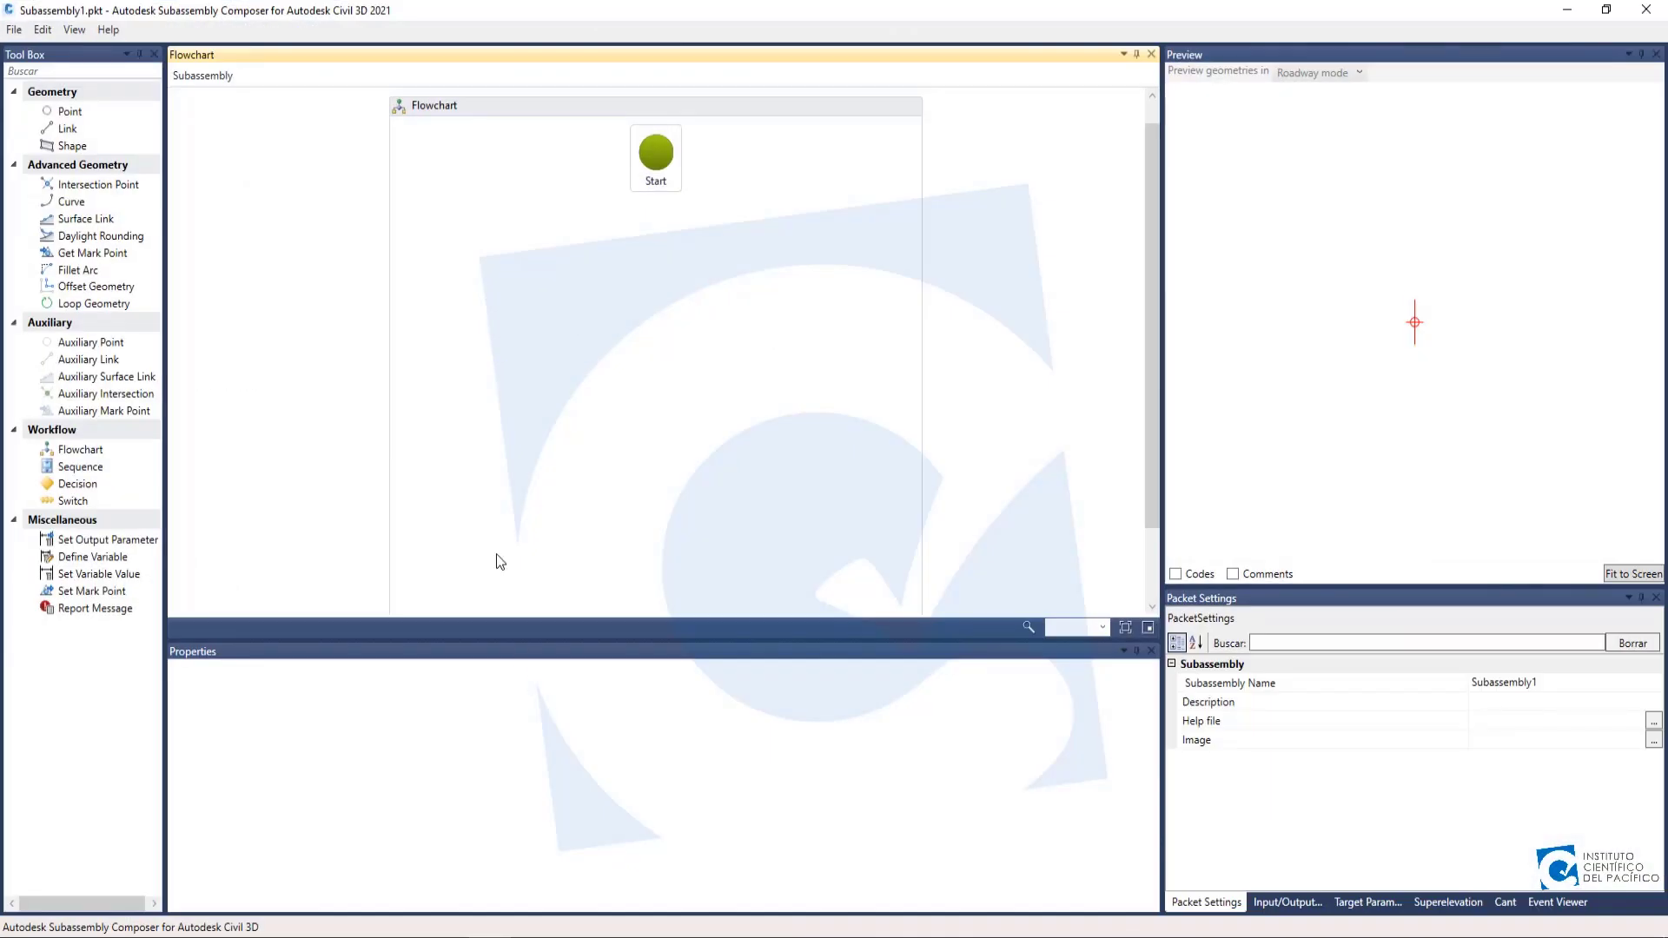
{"action": "left_click", "coordinate": [14, 30]}
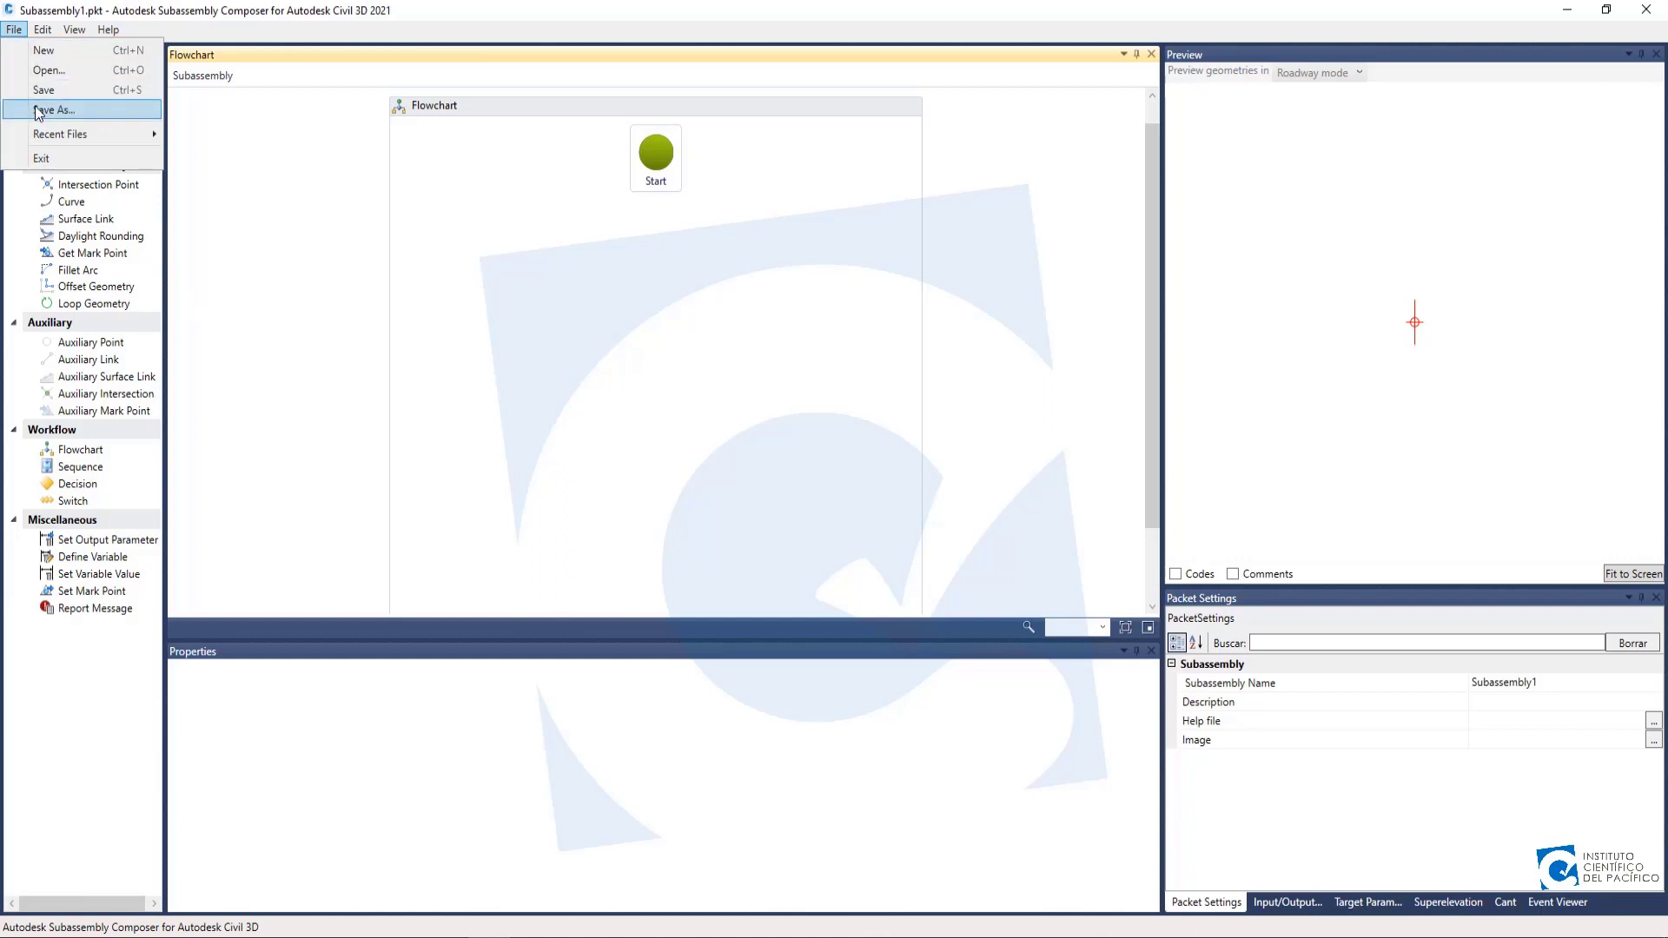
{"action": "mouse_move", "coordinate": [58, 139]}
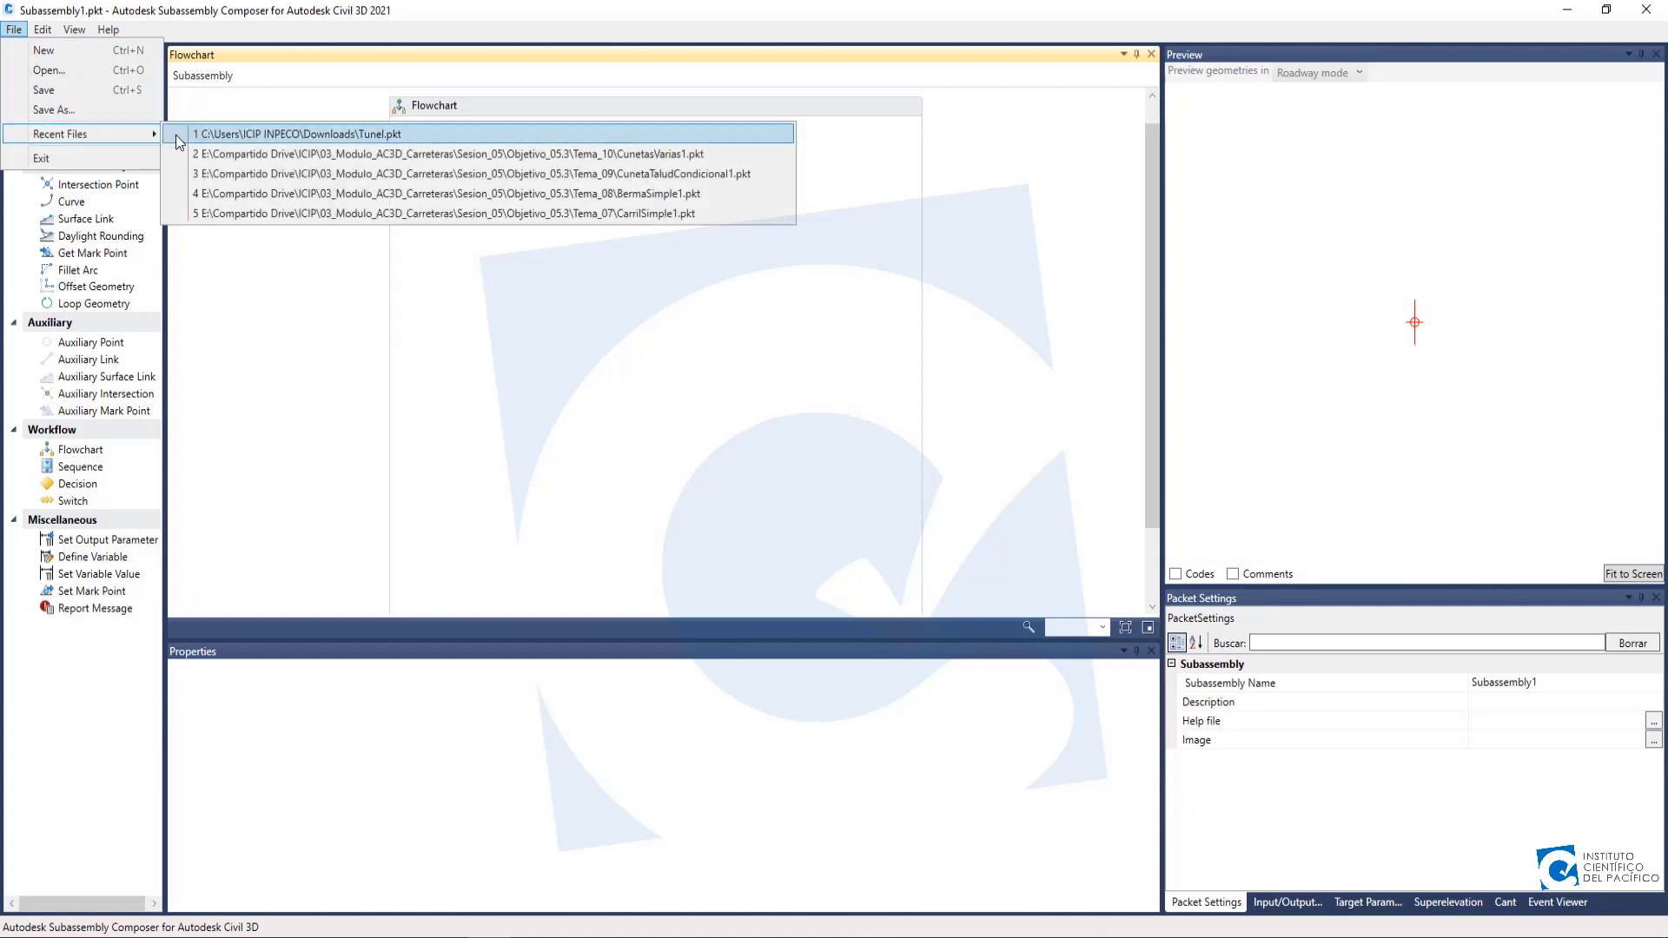
{"action": "left_click", "coordinate": [238, 192]}
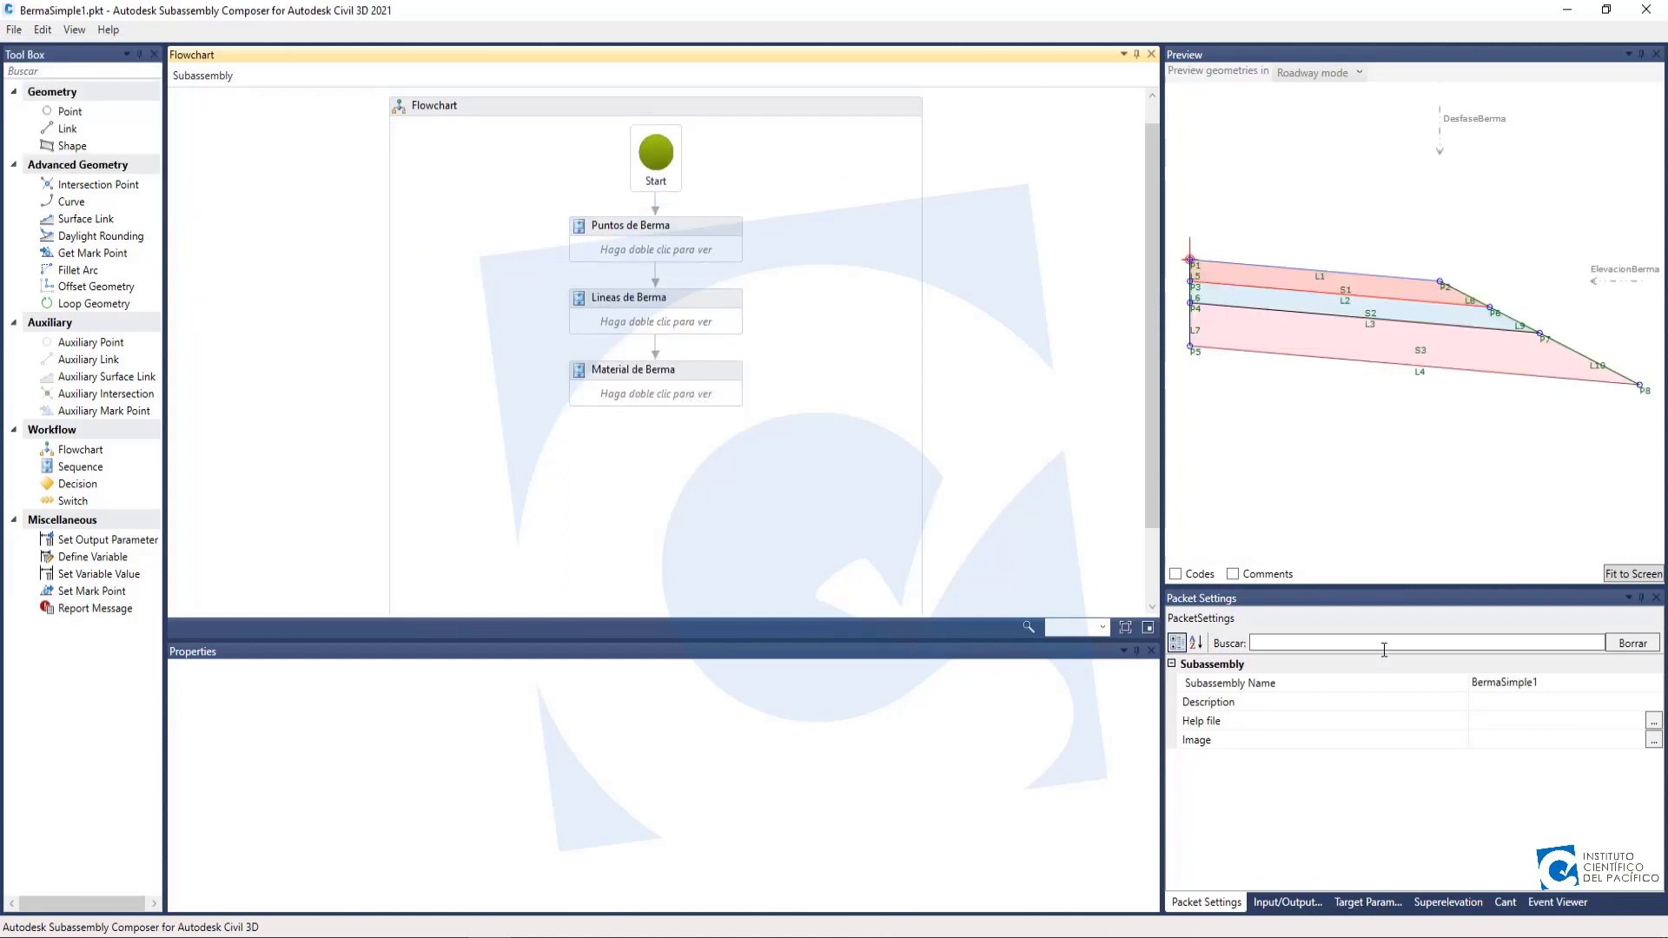
Examine the lane and shoulder superelevation slopes of BermaSimple1 and return to Civil 3D.
{"action": "left_click", "coordinate": [1432, 903]}
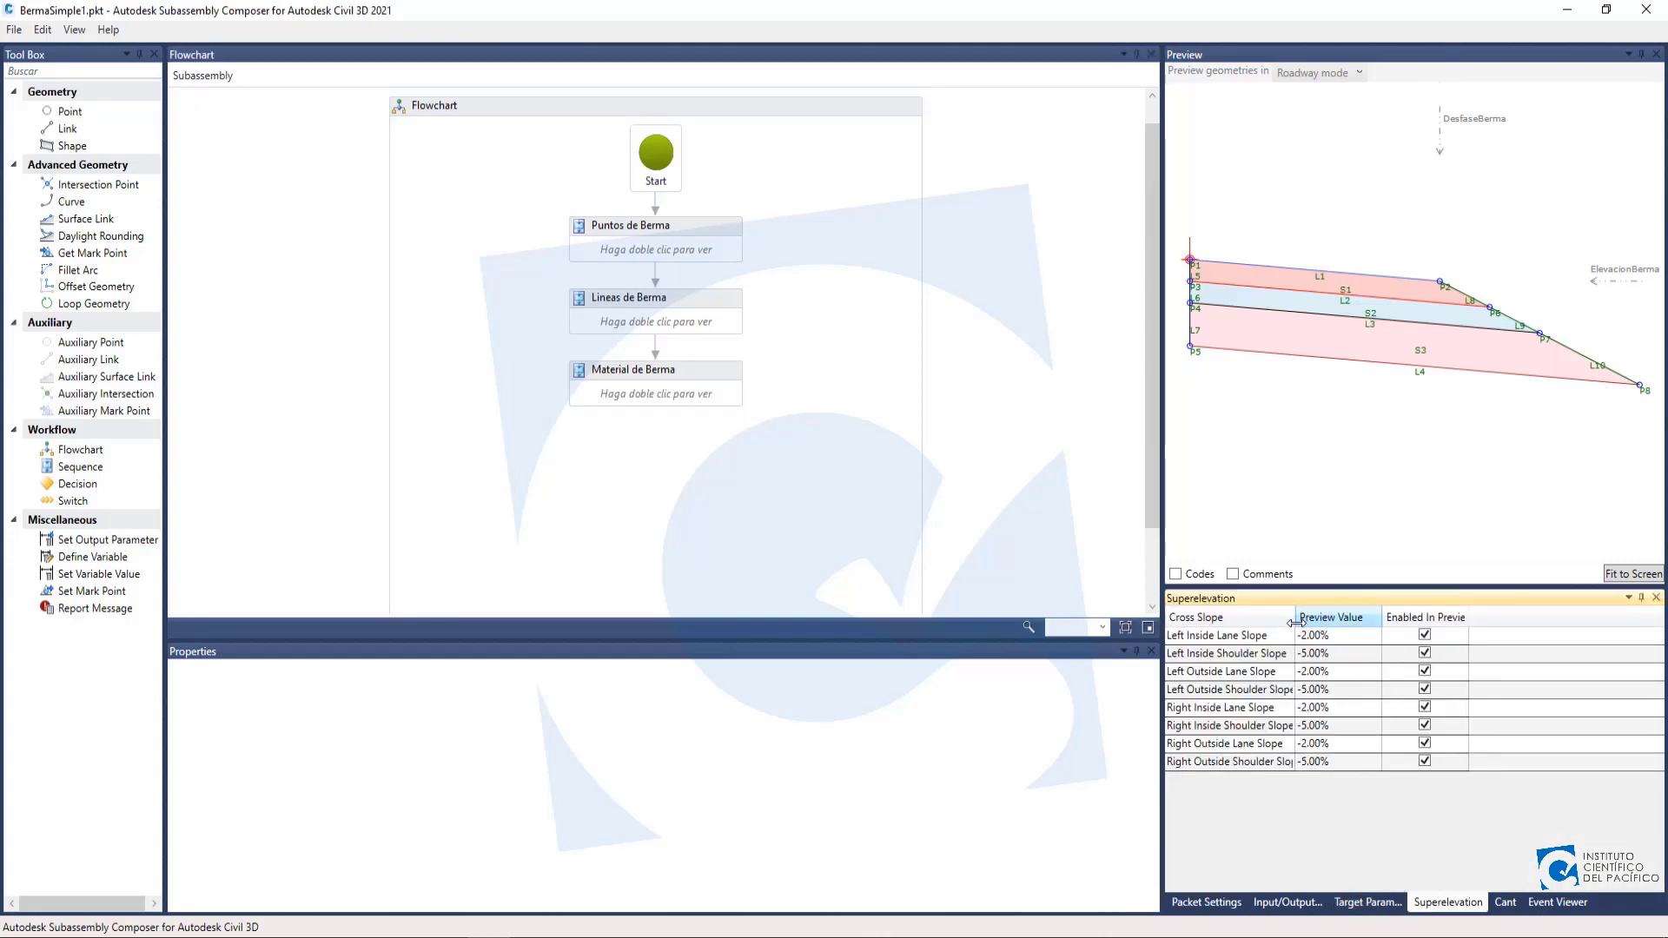
{"action": "left_click_drag", "start_coordinate": [1296, 622], "coordinate": [1332, 622]}
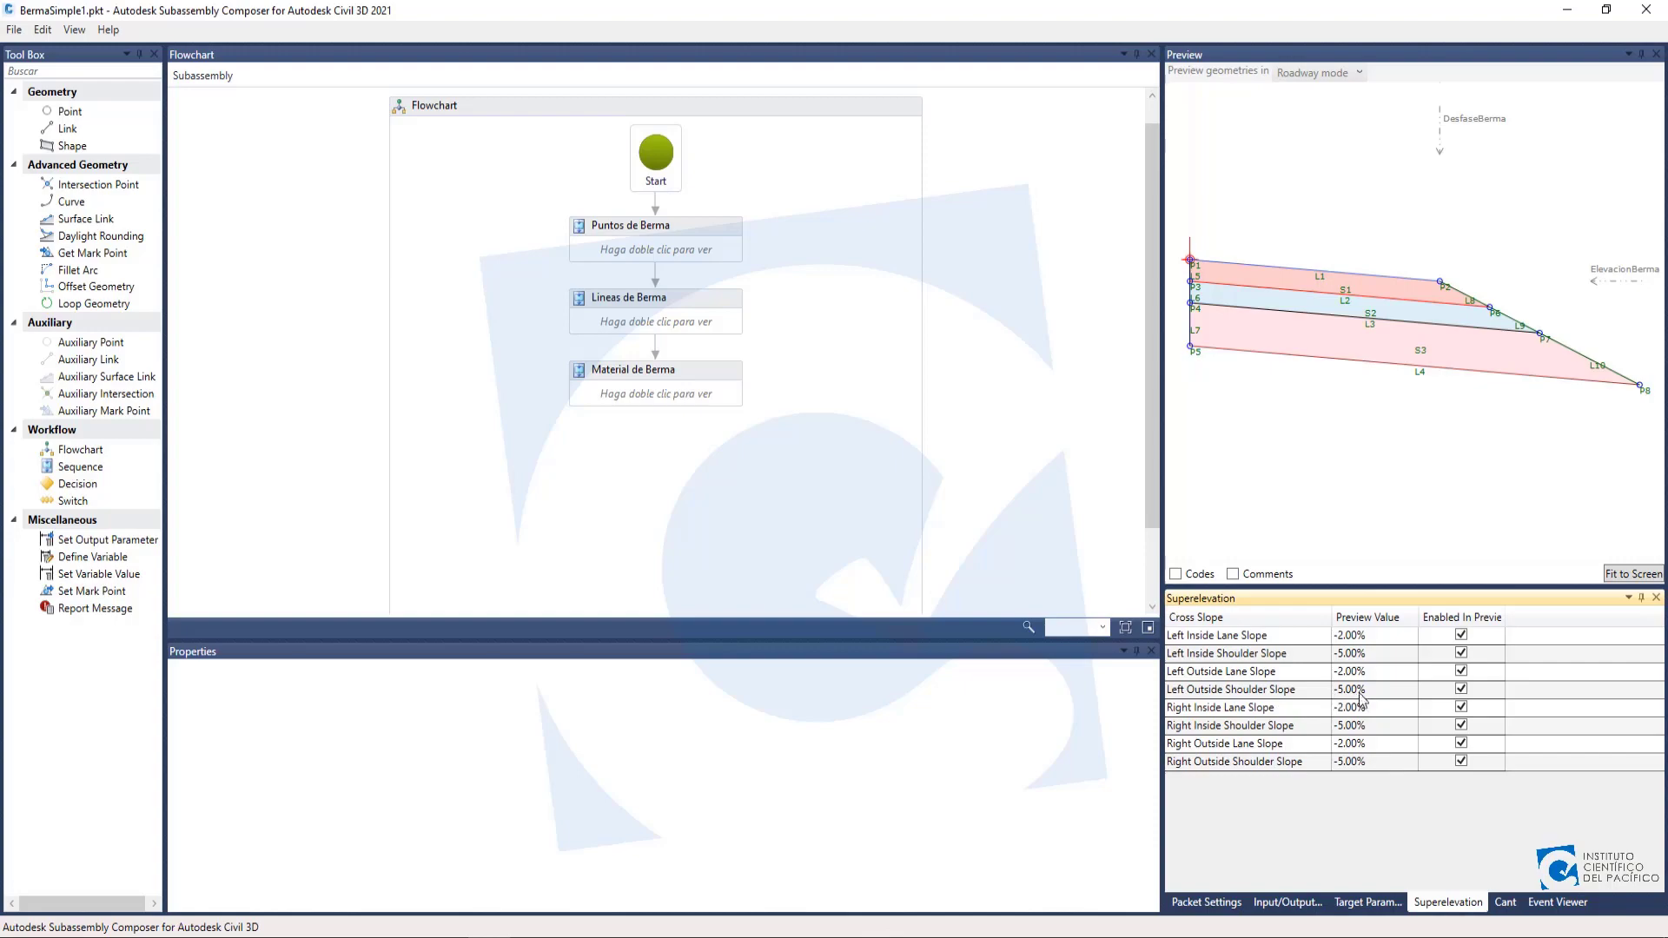
{"action": "left_click", "coordinate": [1569, 11]}
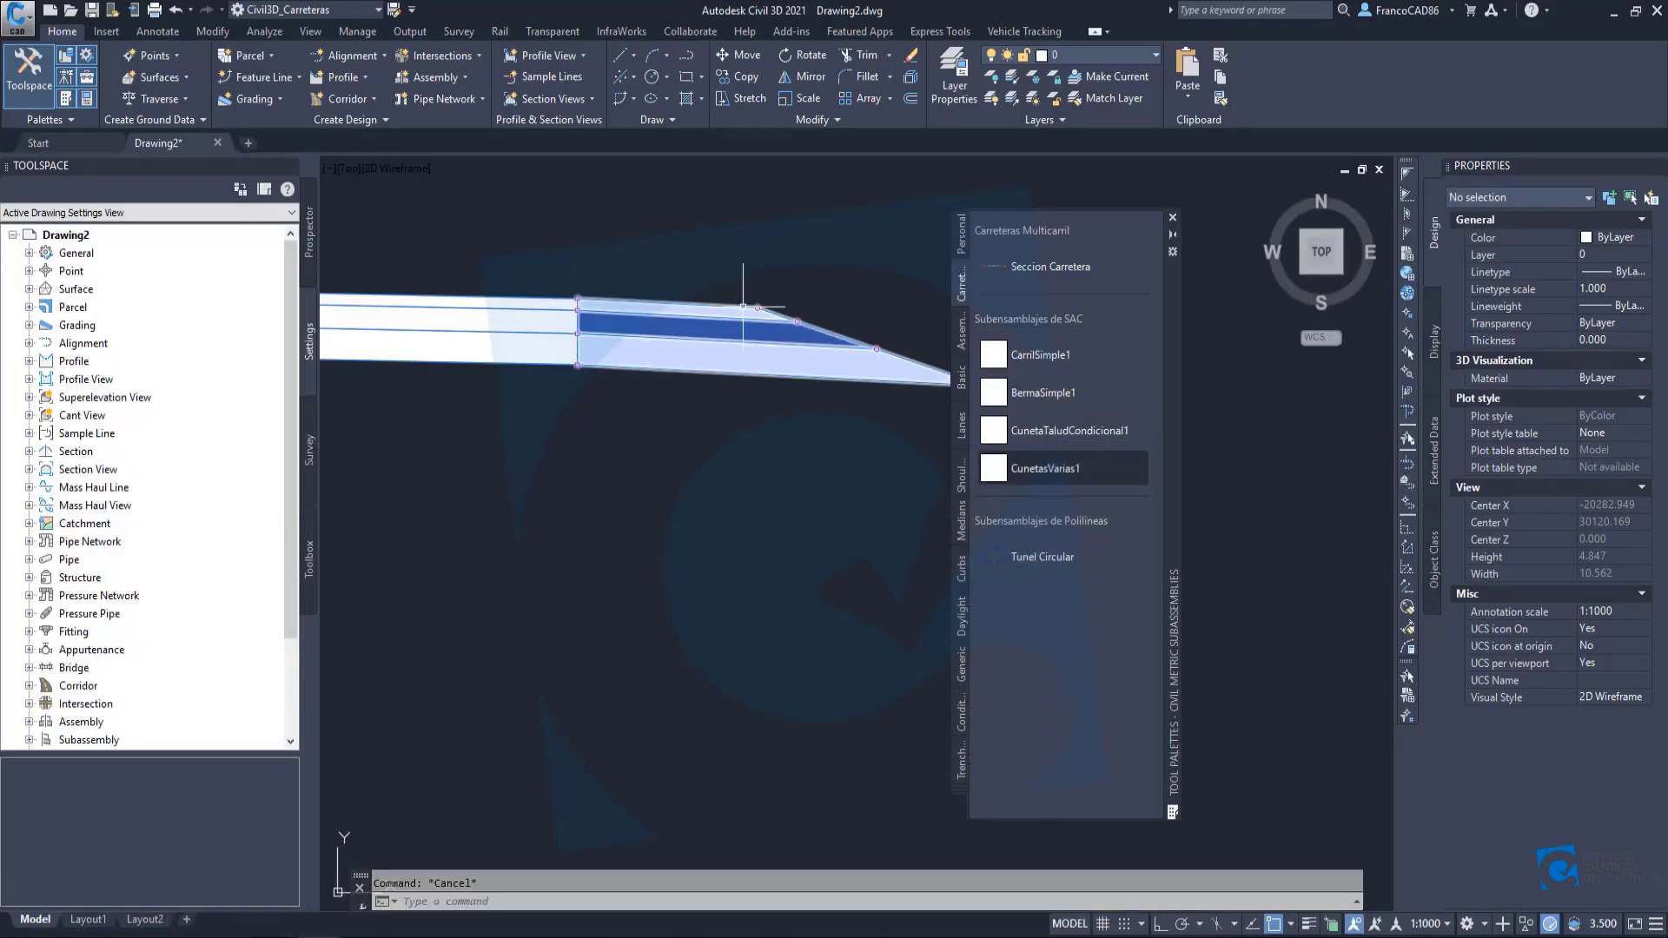
{"action": "left_click", "coordinate": [482, 924]}
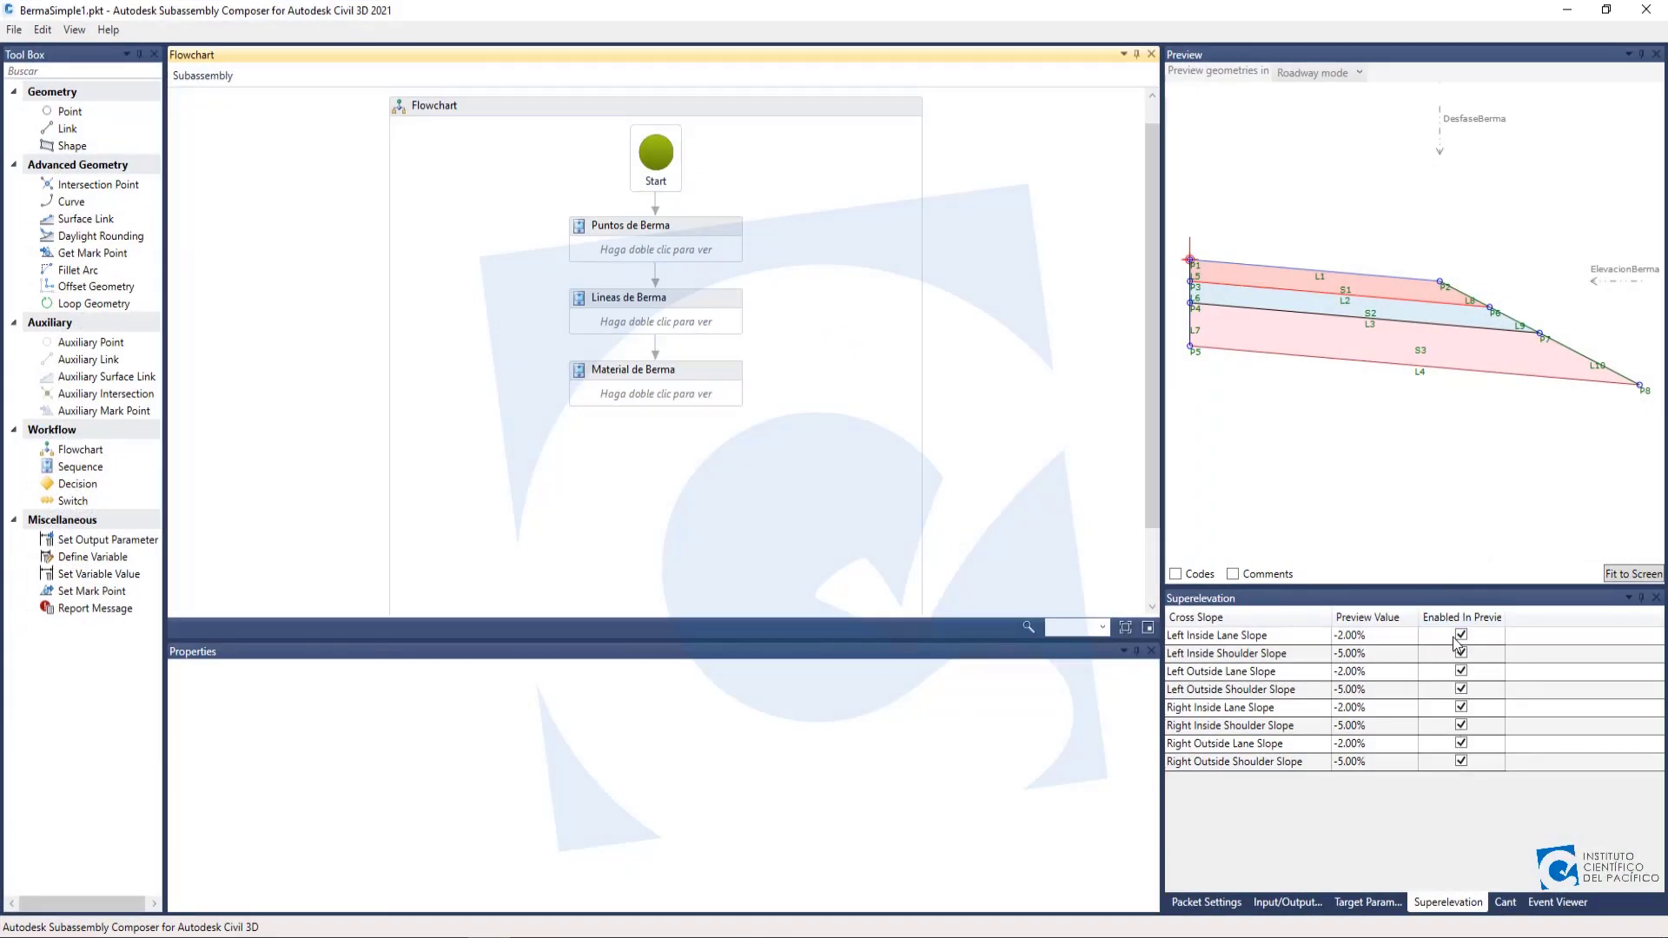
{"action": "left_click", "coordinate": [1569, 11]}
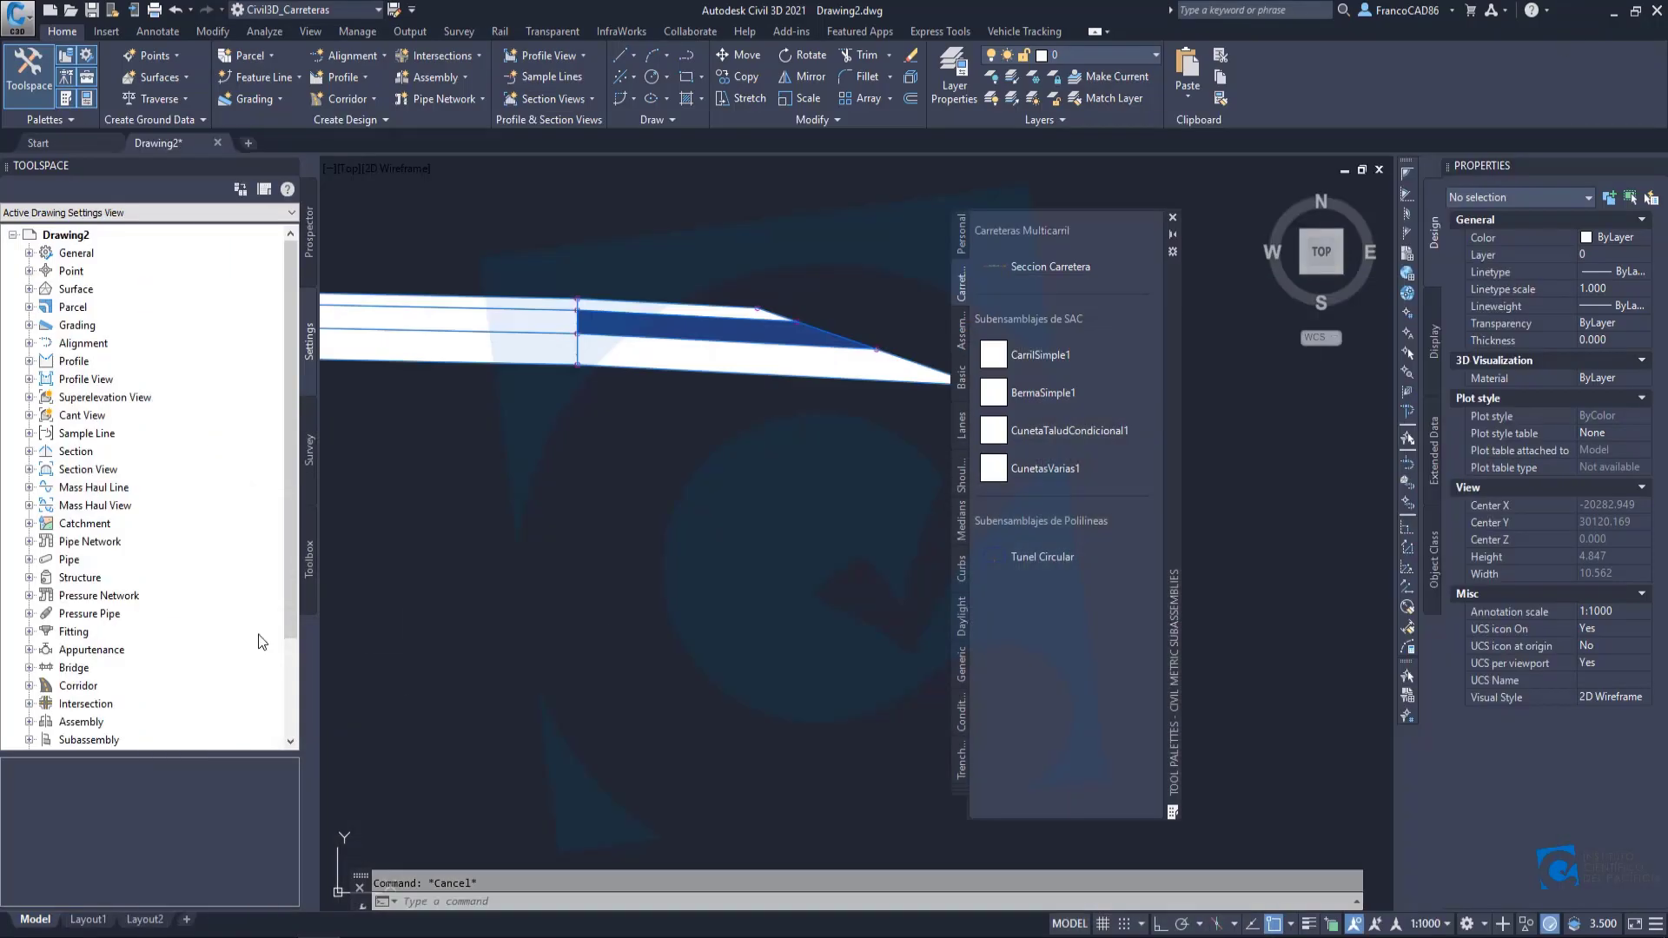
Examine the assembly's lanes and the right shoulder, especially the lower outer tip of the shoulder's side slope.
{"action": "scroll", "coordinate": [573, 288], "scroll_direction": "down", "scroll_amount": 8}
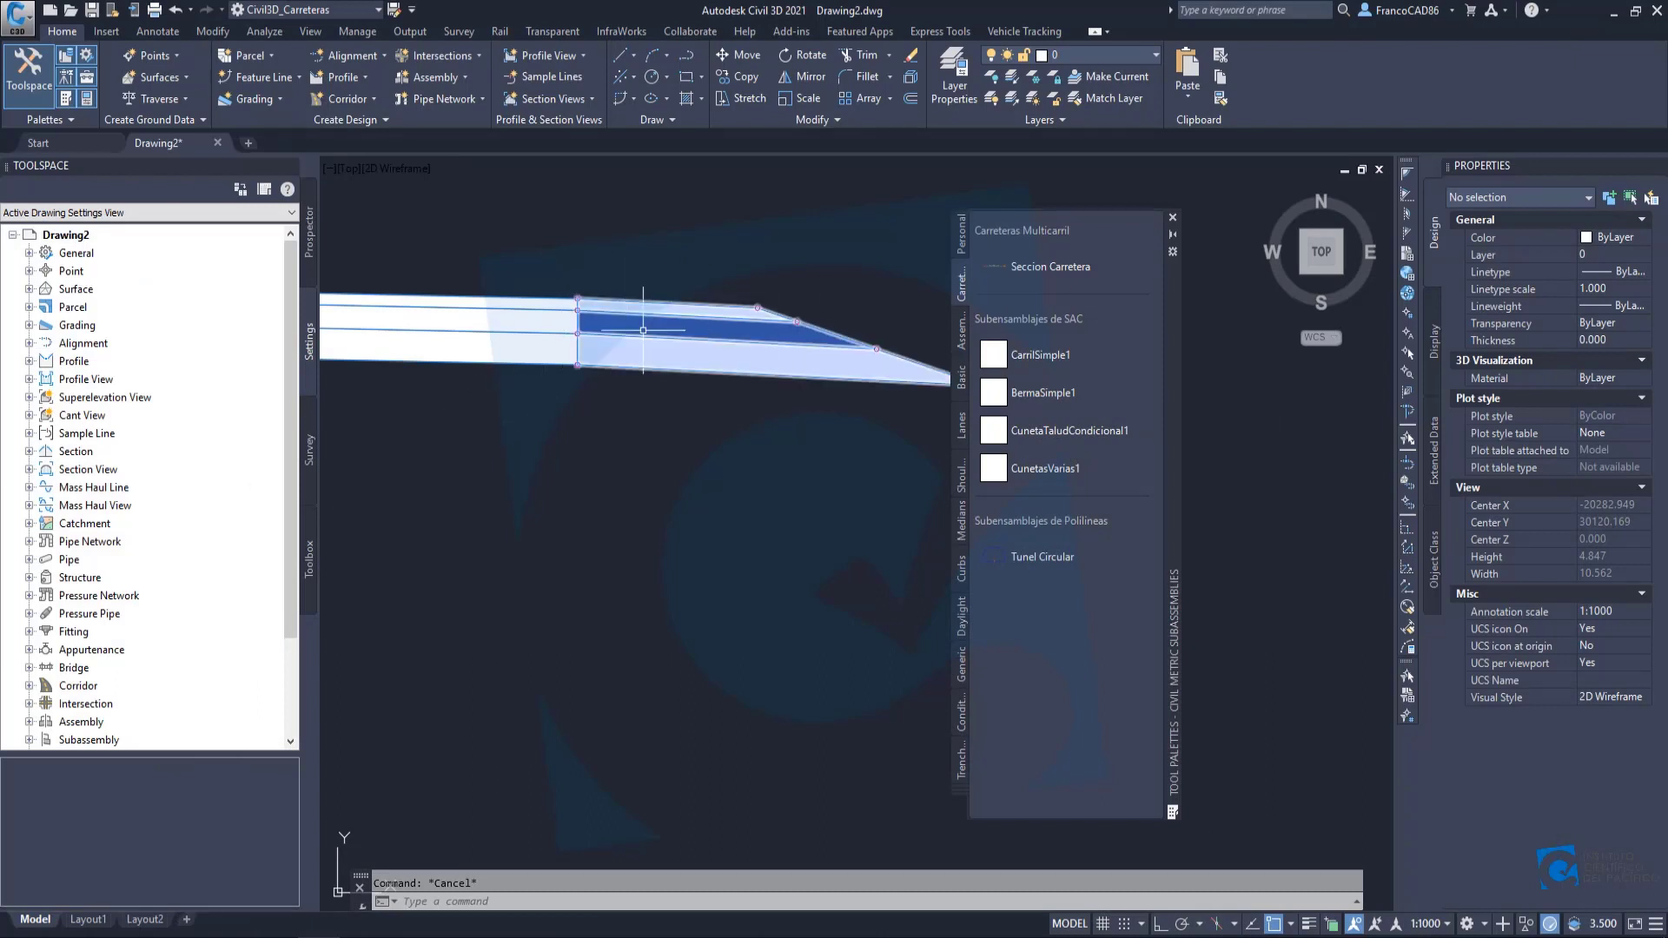
{"action": "scroll", "coordinate": [503, 284], "scroll_direction": "up", "scroll_amount": 4}
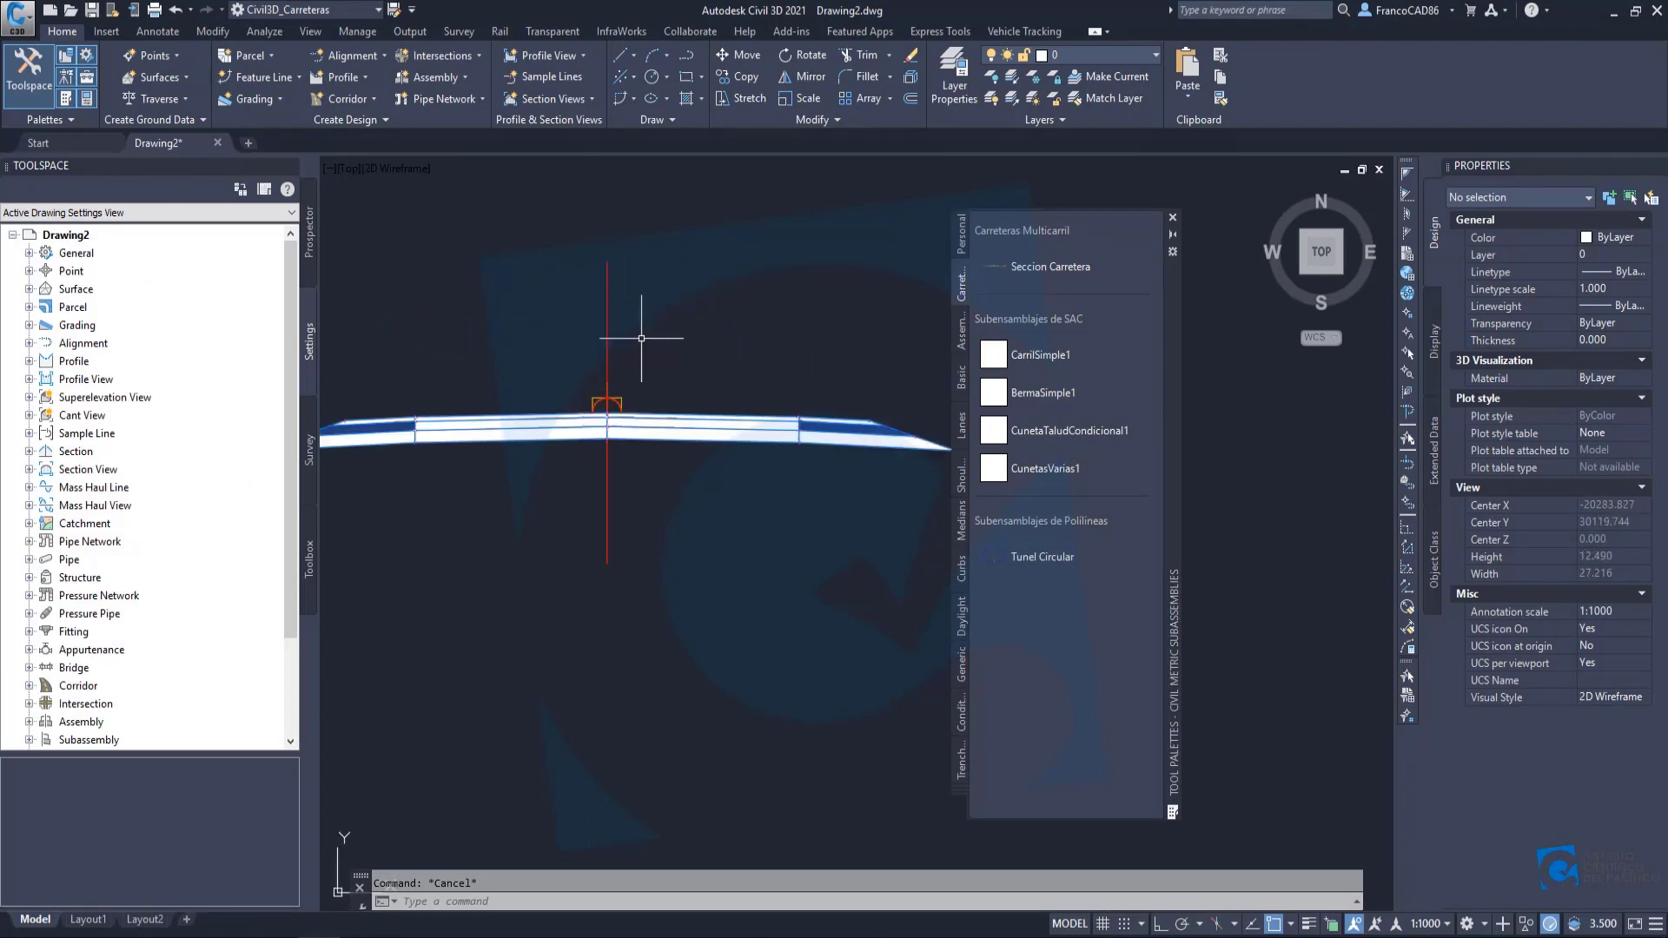
{"action": "middle_click_drag", "start_coordinate": [918, 346], "coordinate": [803, 339]}
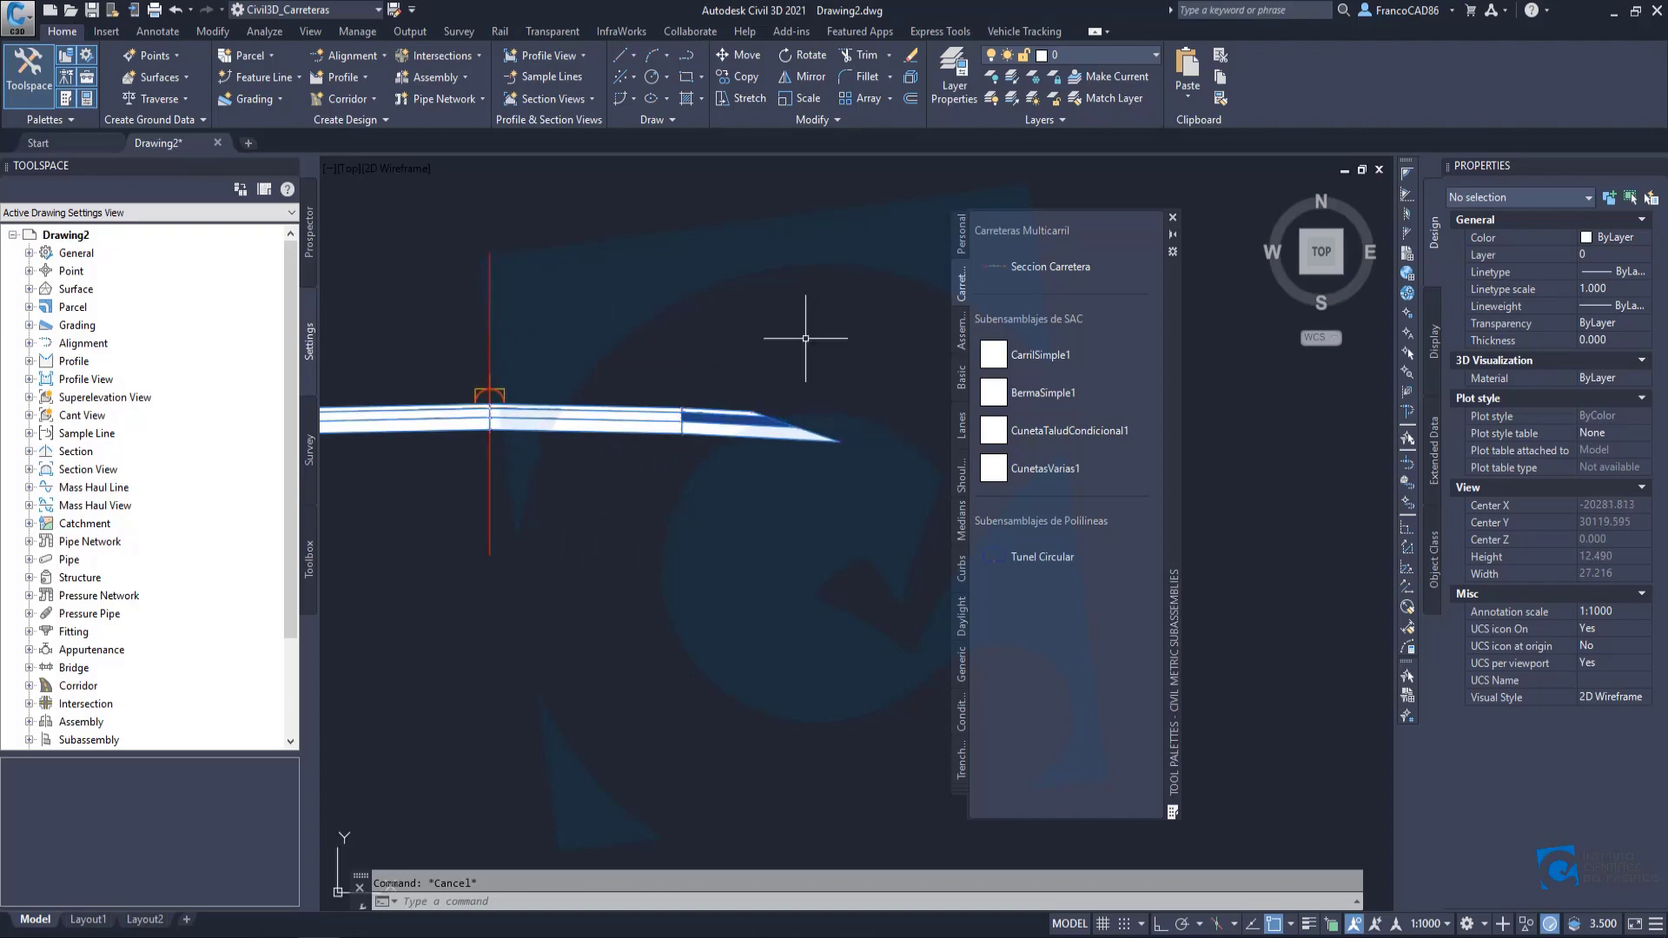
{"action": "scroll", "coordinate": [820, 477], "scroll_direction": "down", "scroll_amount": 1}
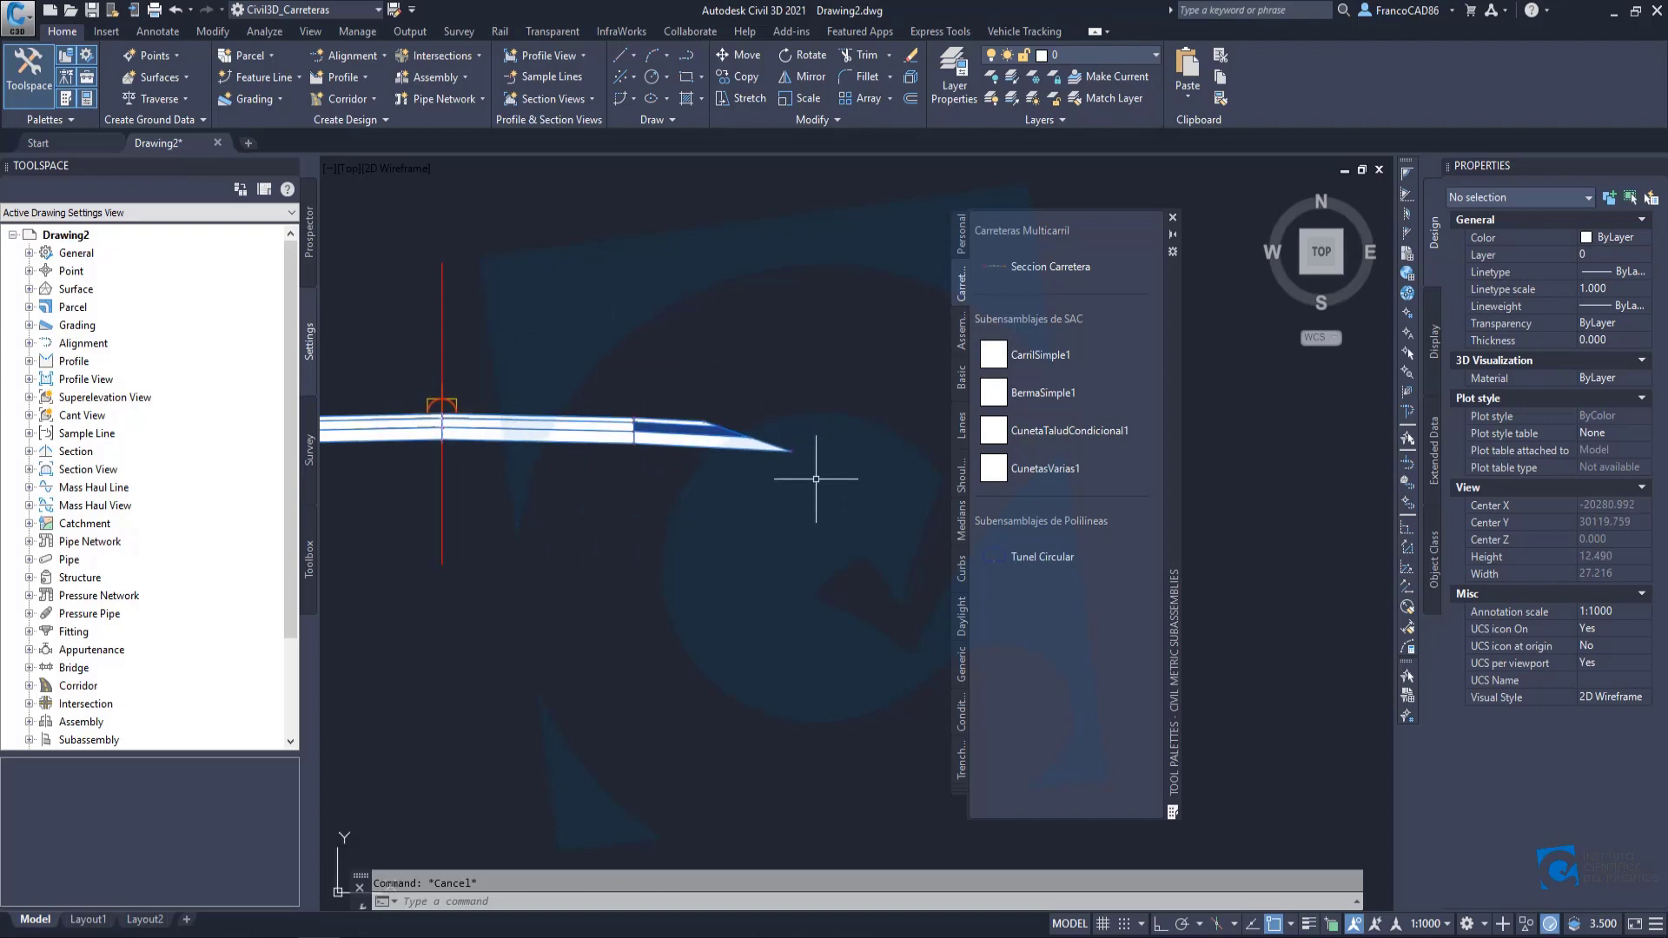
{"action": "scroll", "coordinate": [655, 477], "scroll_direction": "down", "scroll_amount": 1}
{"action": "scroll", "coordinate": [439, 439], "scroll_direction": "up", "scroll_amount": 2}
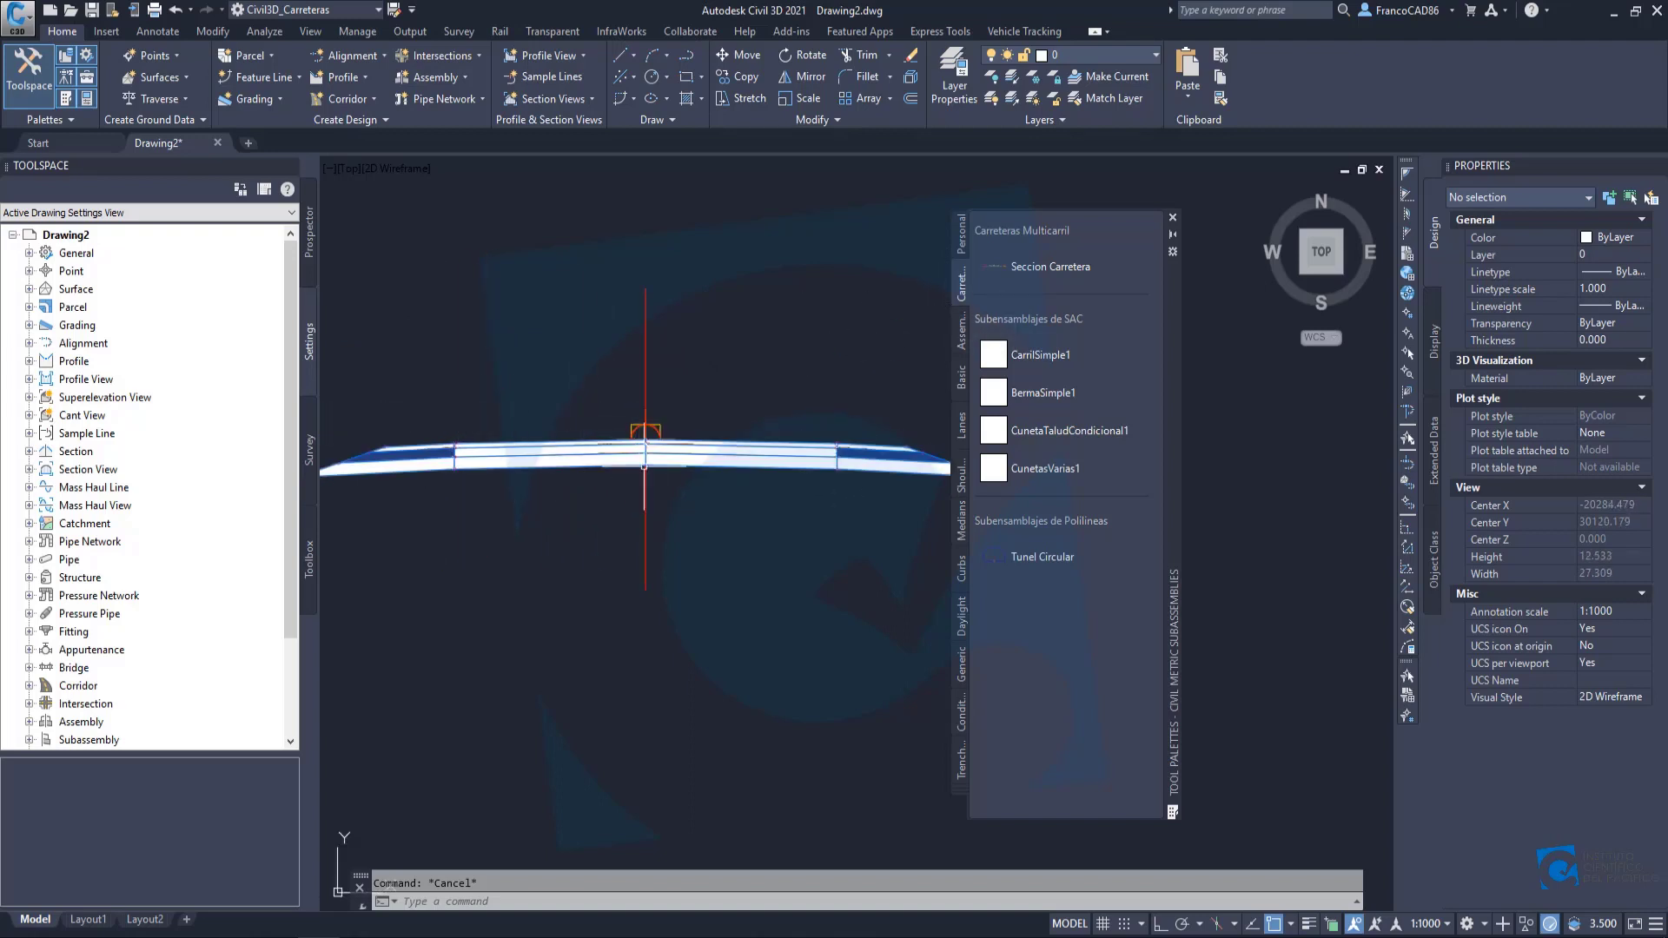
{"action": "middle_click_drag", "start_coordinate": [749, 491], "coordinate": [596, 489]}
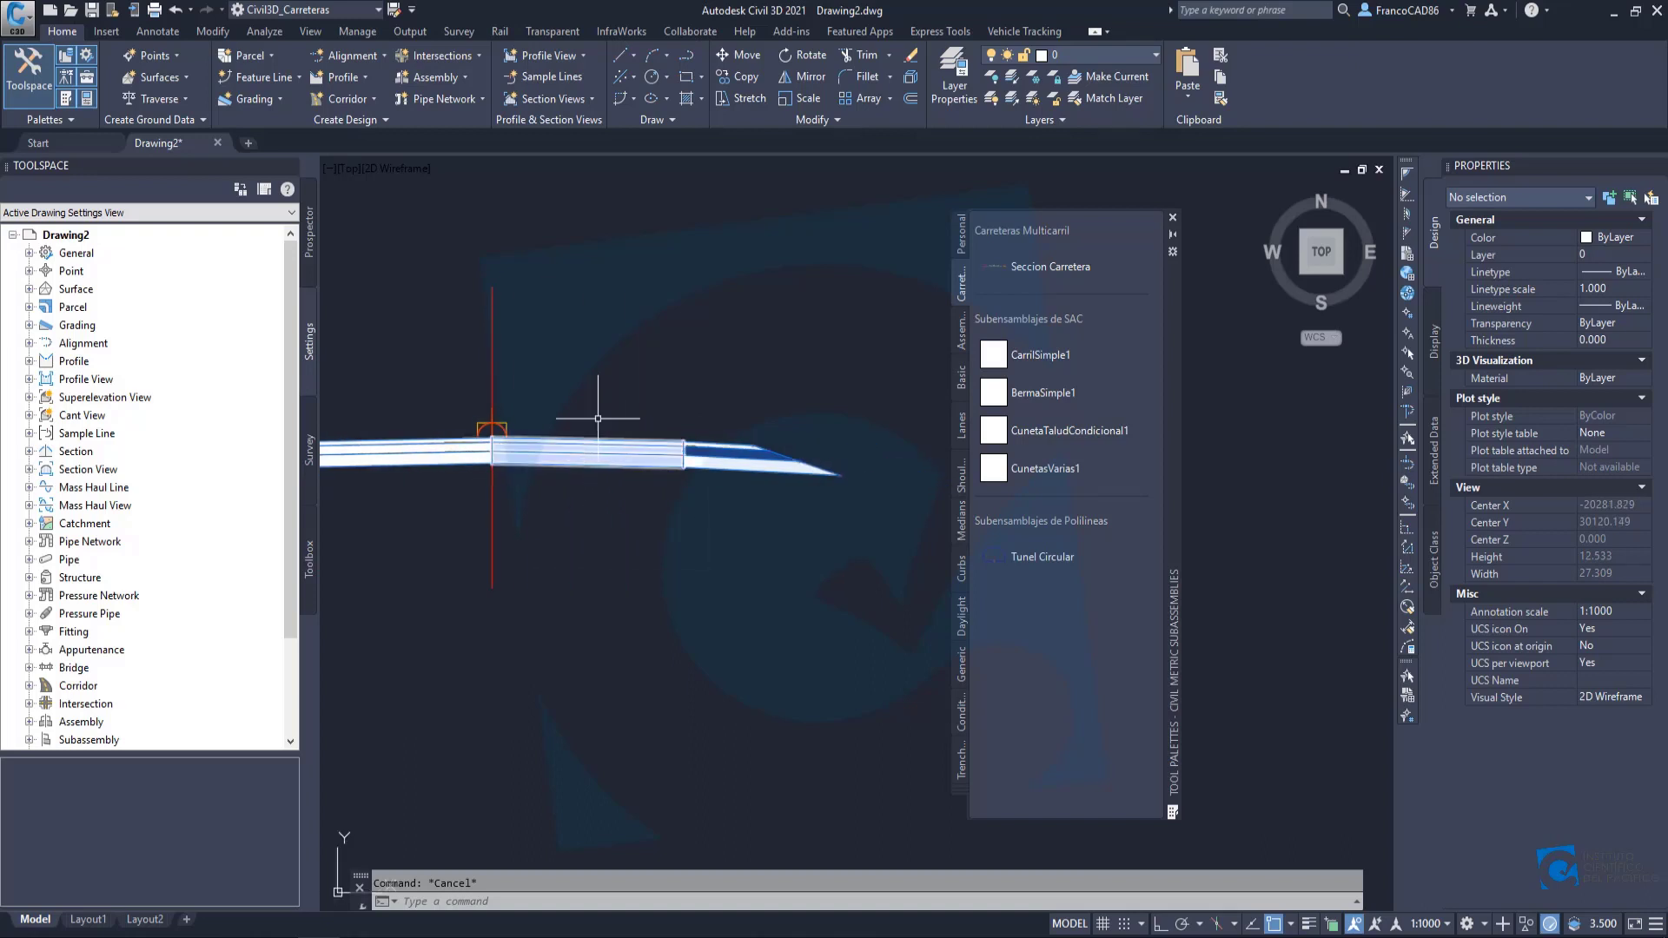
{"action": "scroll", "coordinate": [713, 456], "scroll_direction": "down", "scroll_amount": 2}
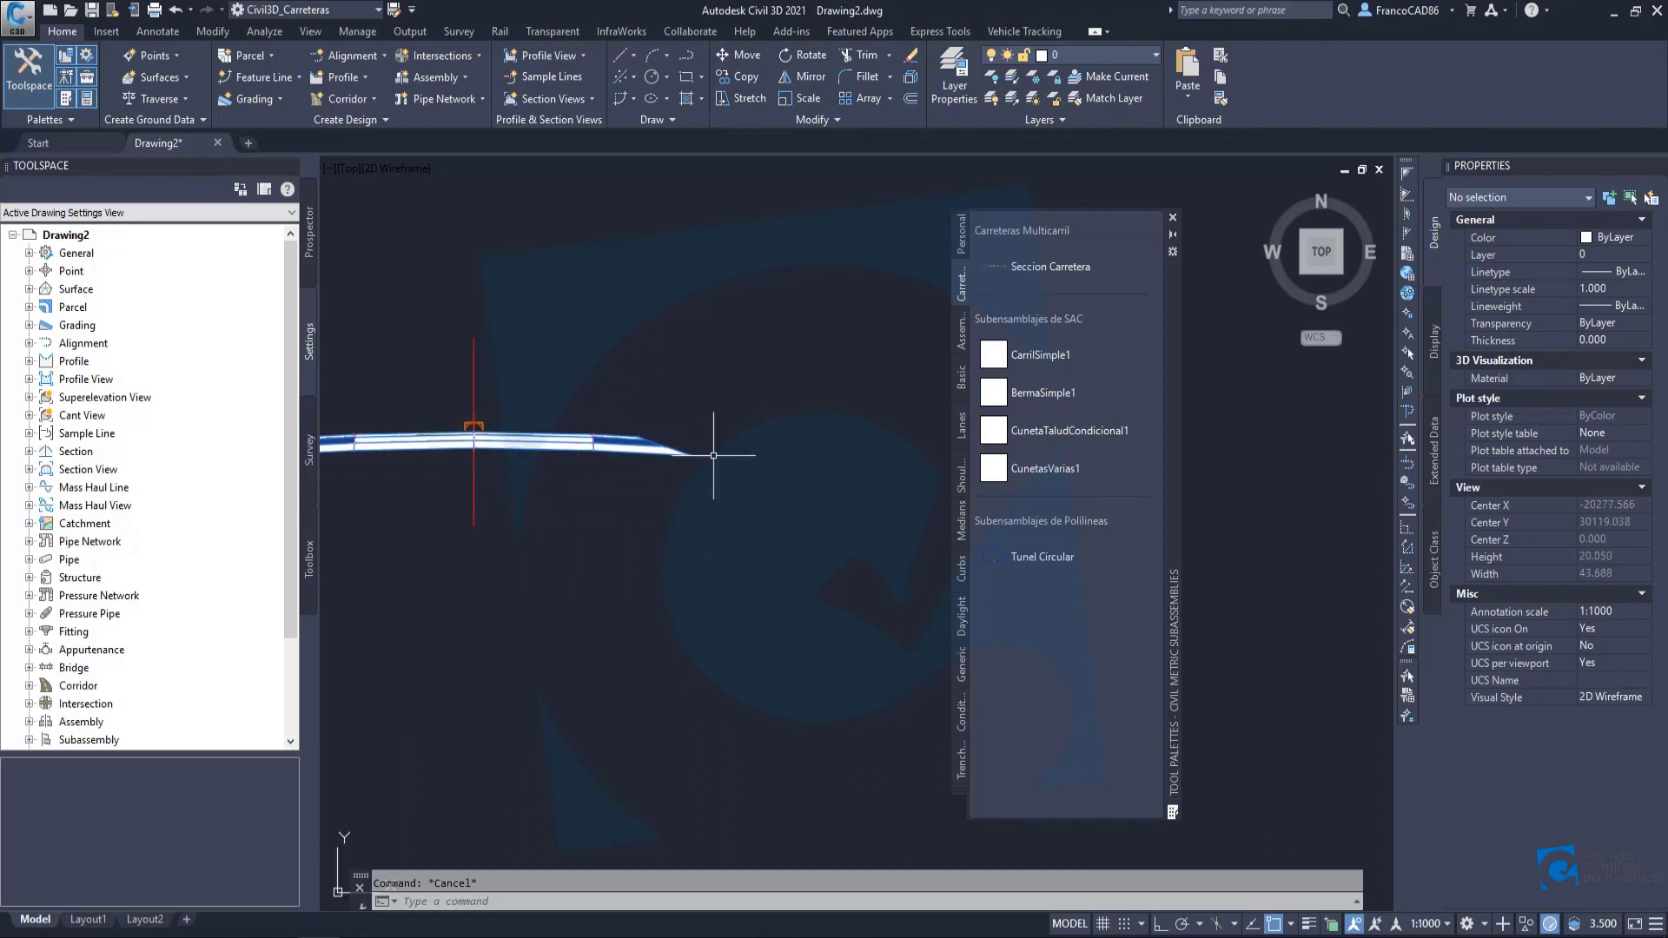
{"action": "scroll", "coordinate": [700, 448], "scroll_direction": "up", "scroll_amount": 2}
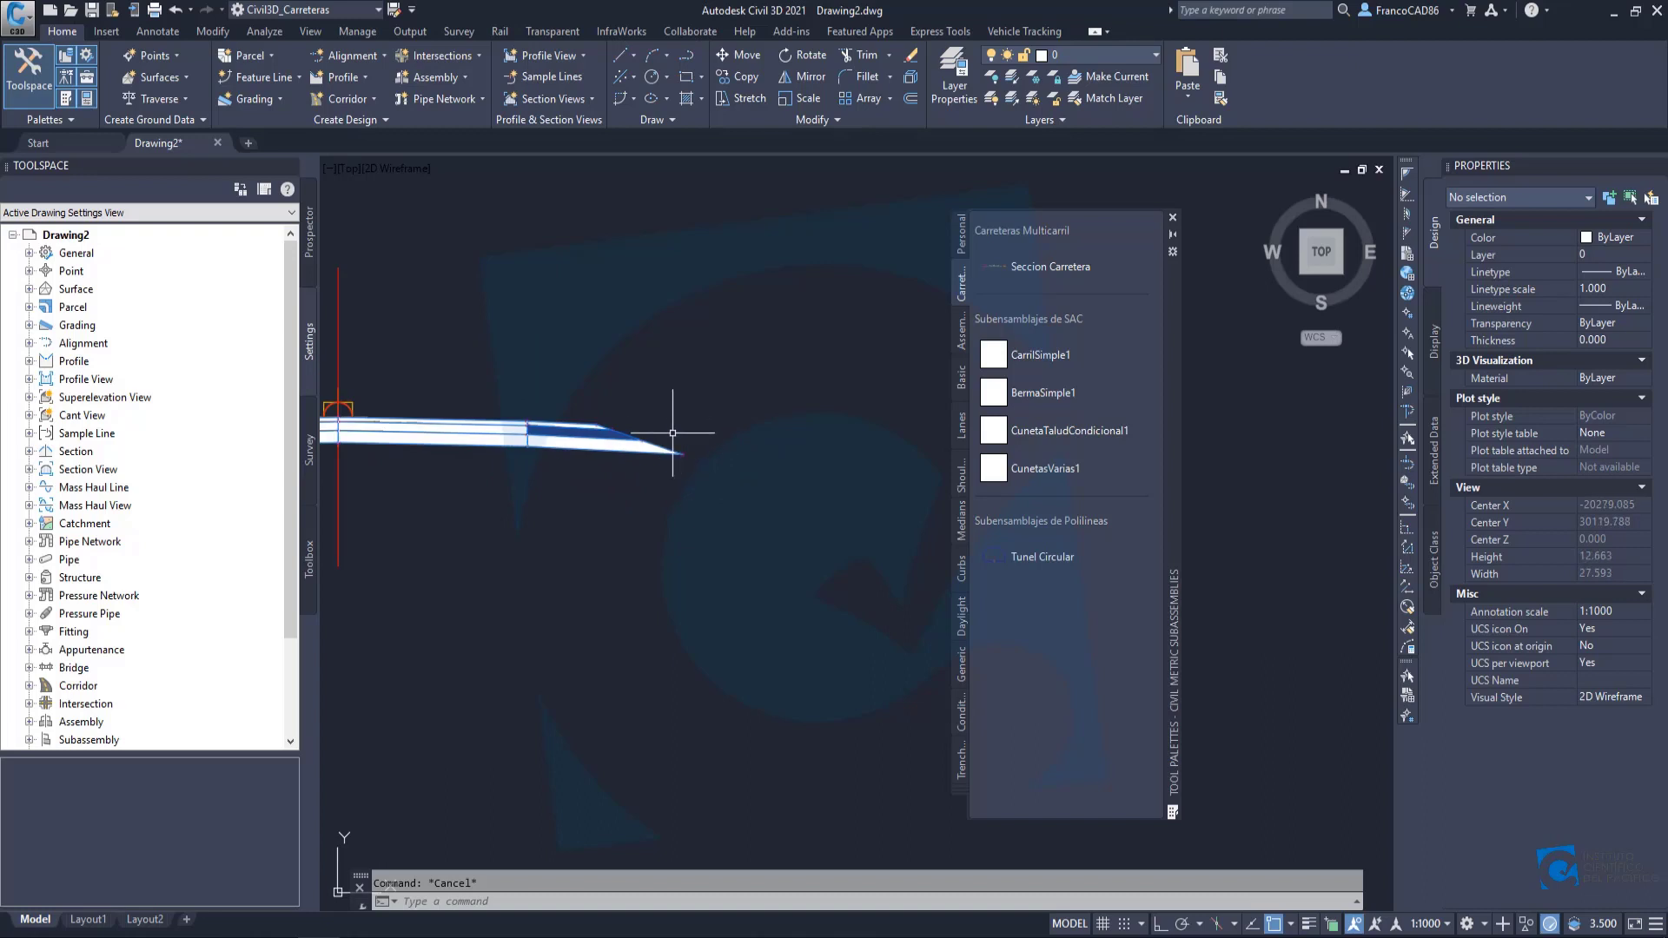
{"action": "scroll", "coordinate": [678, 460], "scroll_direction": "up", "scroll_amount": 4}
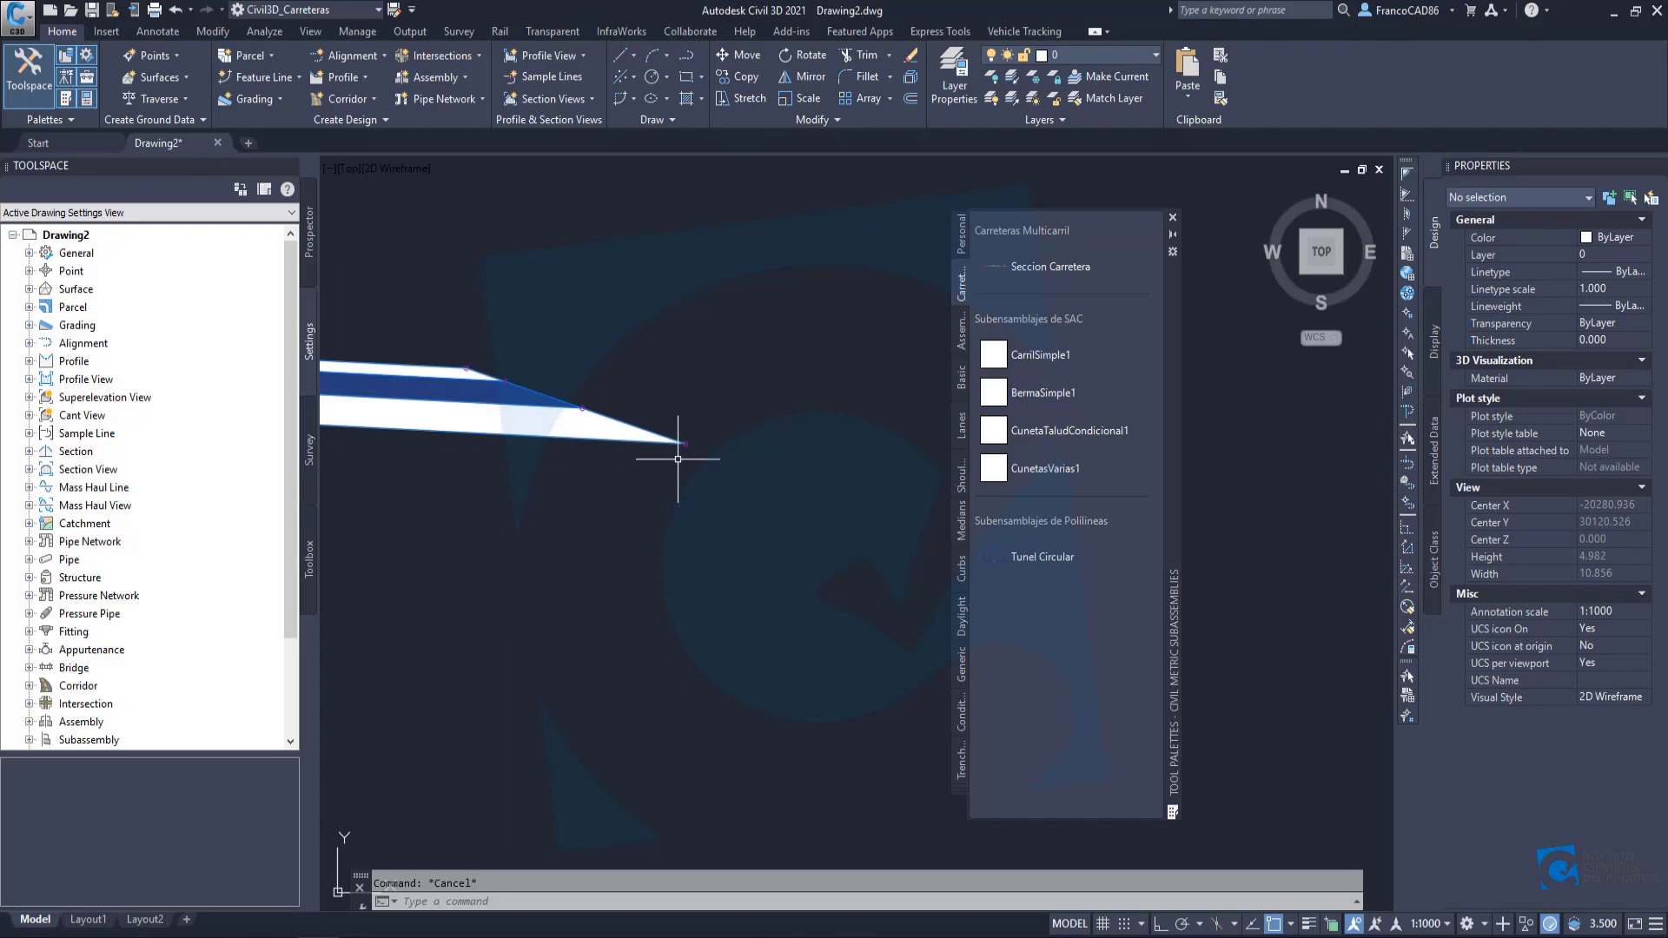
{"action": "scroll", "coordinate": [627, 408], "scroll_direction": "down", "scroll_amount": 4}
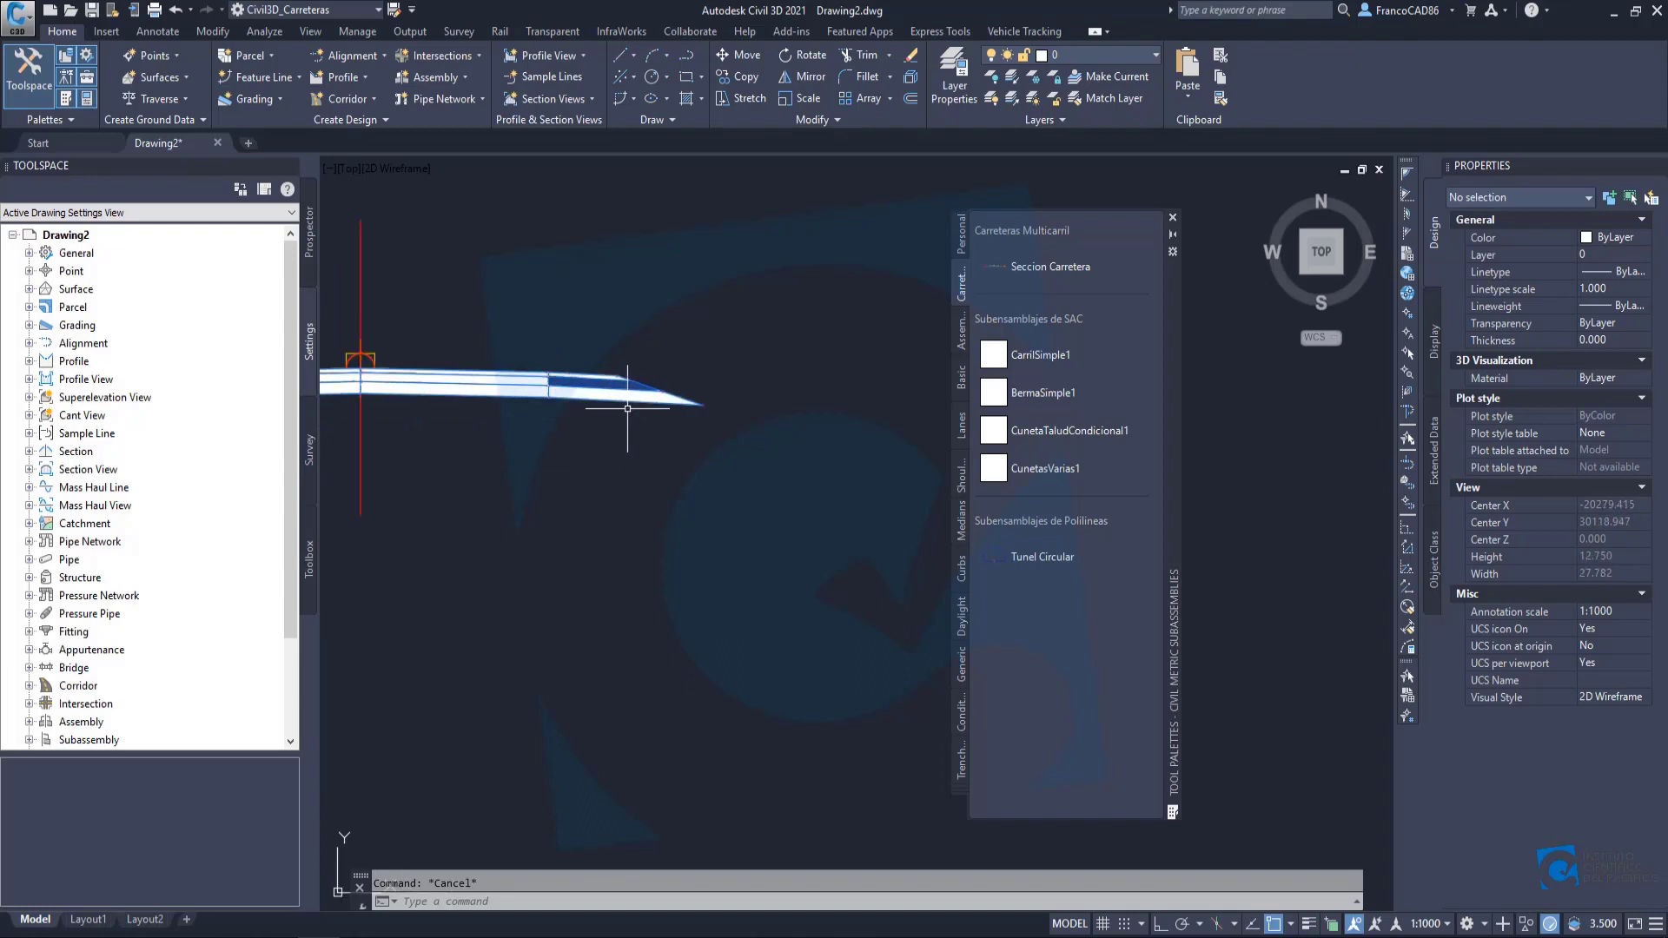
{"action": "scroll", "coordinate": [627, 408], "scroll_direction": "up", "scroll_amount": 4}
{"action": "mouse_move", "coordinate": [760, 410]}
{"action": "middle_mouse_down"}
{"action": "mouse_move", "coordinate": [585, 461]}
{"action": "mouse_move", "coordinate": [712, 403]}
{"action": "mouse_move", "coordinate": [610, 434]}
{"action": "middle_mouse_up"}
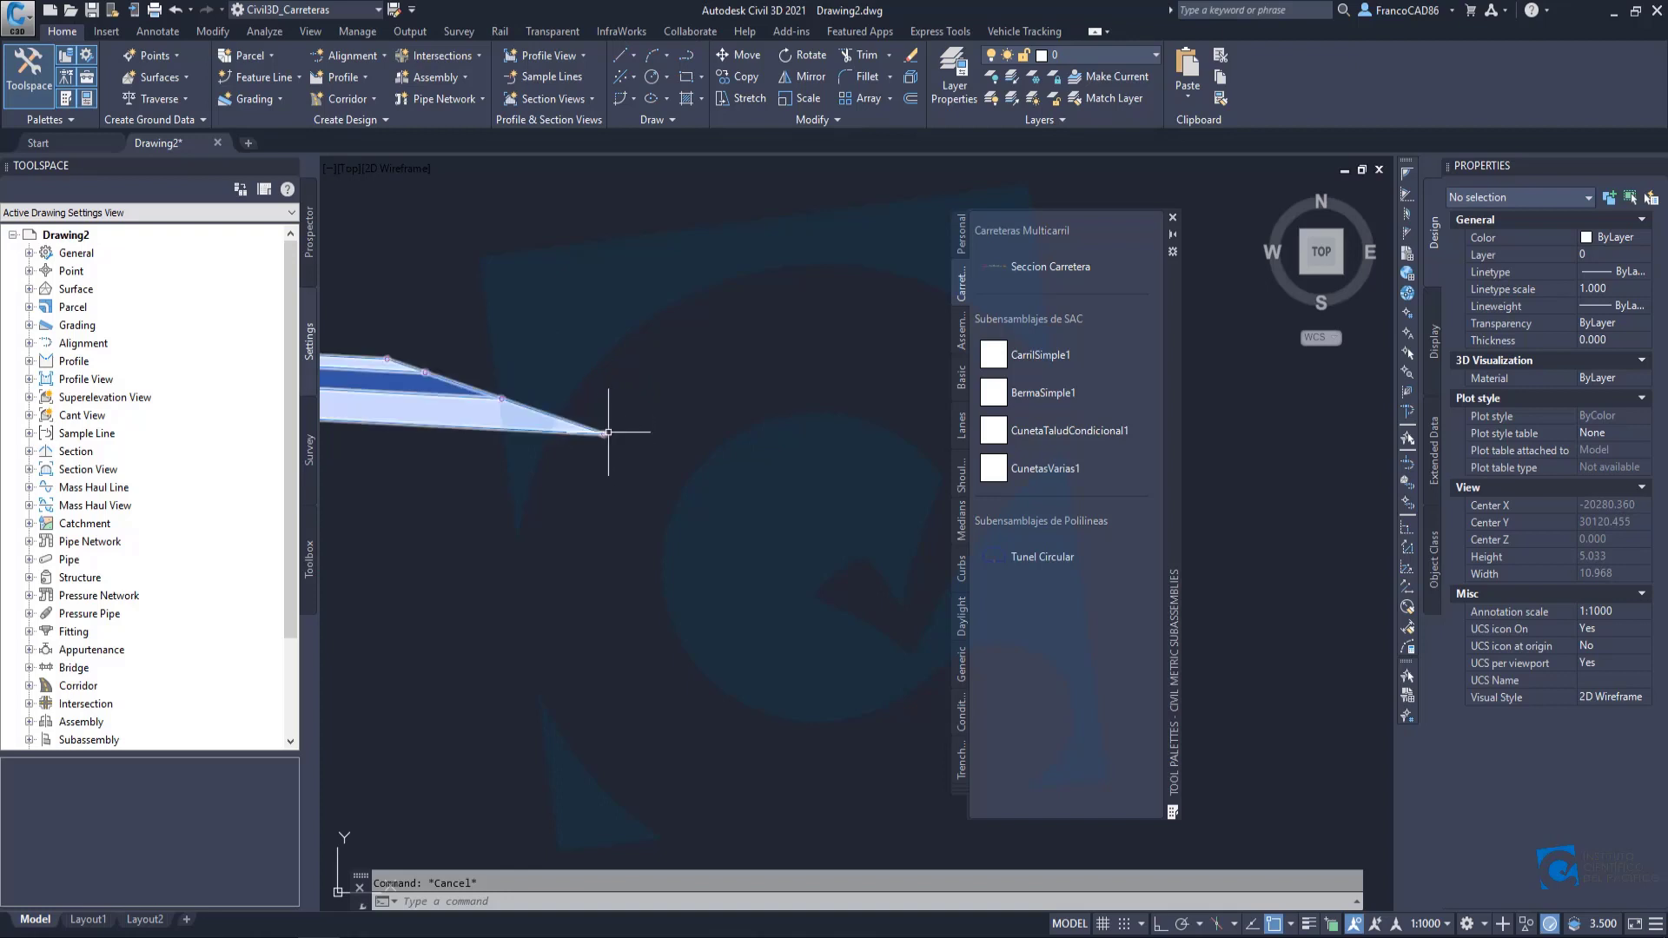
Sketch an irregular polyline about 18.8 m long beneath the assembly, rising steeply beyond the right shoulder like a ground line.
{"action": "scroll", "coordinate": [621, 438], "scroll_direction": "down", "scroll_amount": 6}
{"action": "mouse_move", "coordinate": [459, 448]}
{"action": "middle_mouse_down"}
{"action": "mouse_move", "coordinate": [620, 437]}
{"action": "mouse_move", "coordinate": [478, 445]}
{"action": "middle_mouse_up"}
{"action": "type", "text": "pl"}
{"action": "key", "text": "space"}
{"action": "left_click", "coordinate": [408, 409]}
{"action": "left_click", "coordinate": [504, 422]}
{"action": "left_click", "coordinate": [620, 413]}
{"action": "left_click", "coordinate": [566, 441]}
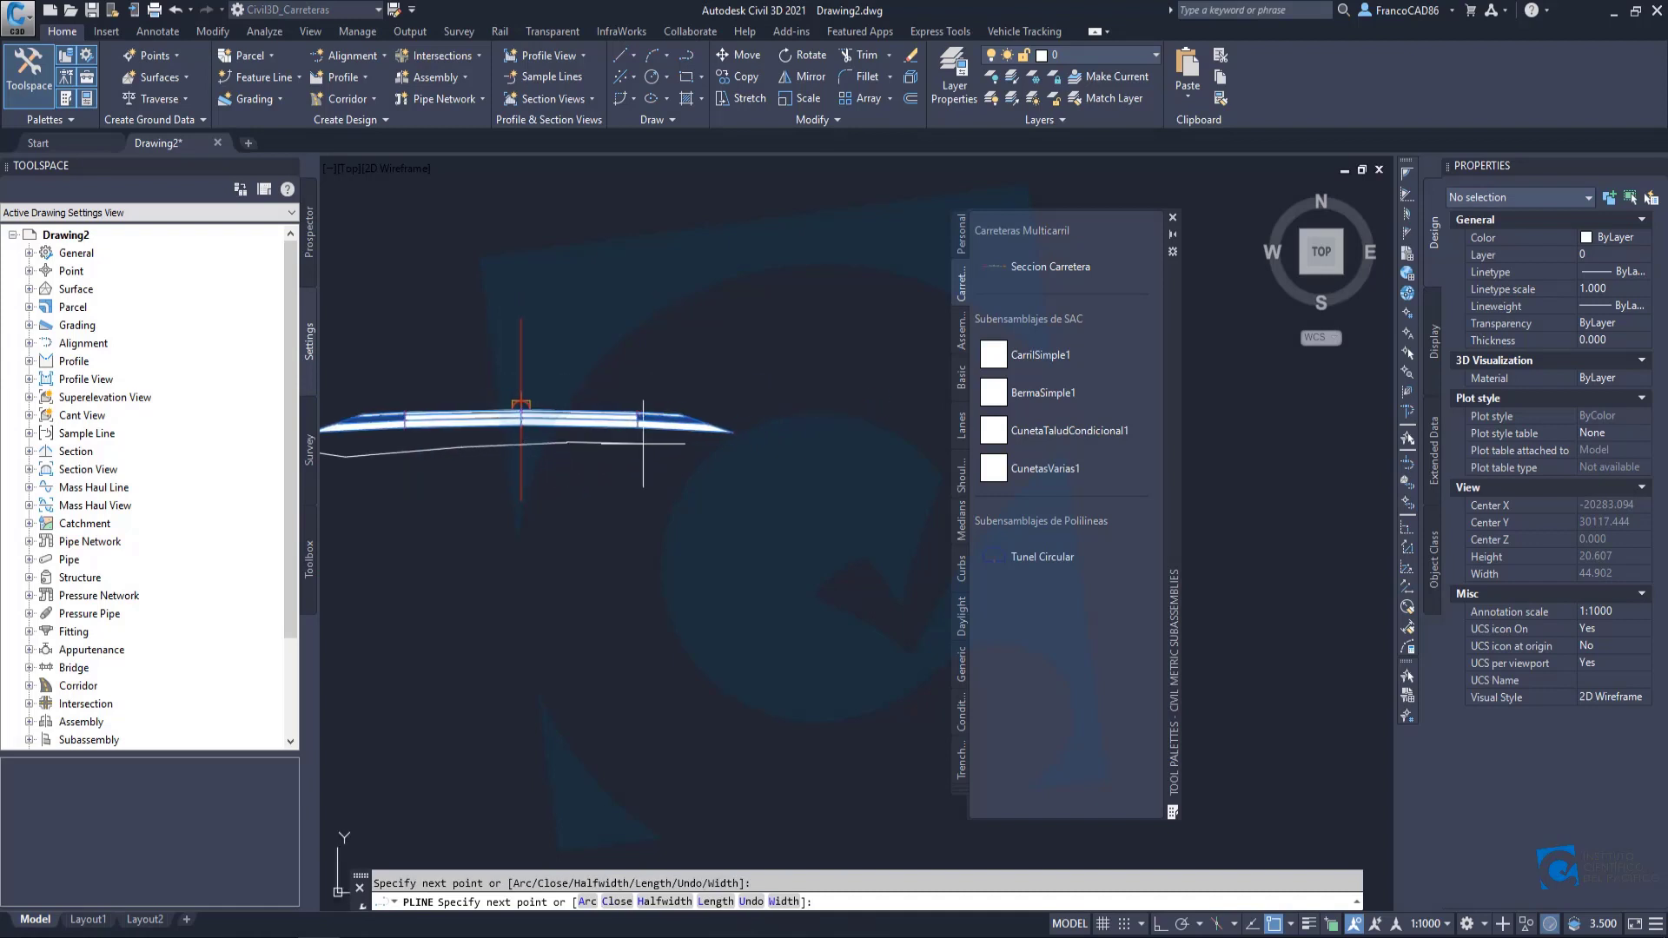
{"action": "left_click", "coordinate": [755, 454]}
{"action": "left_click", "coordinate": [828, 415]}
{"action": "left_click", "coordinate": [884, 364]}
{"action": "key", "text": "Return"}
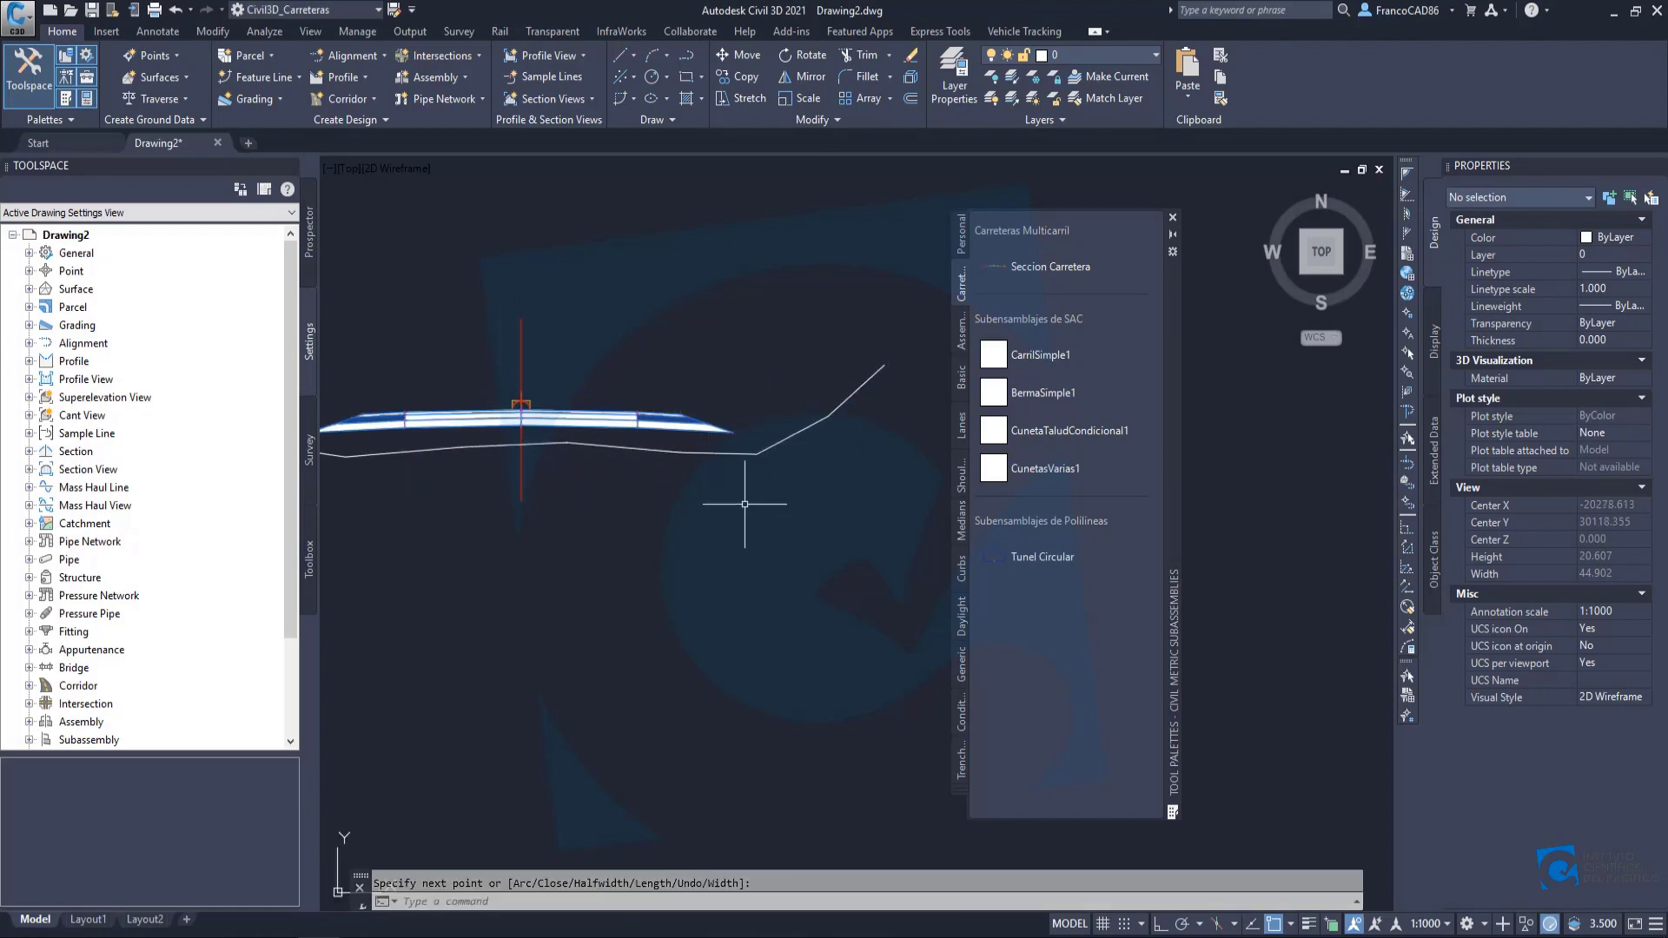
Change the colour of the ground polyline beneath the assembly to magenta.
{"action": "scroll", "coordinate": [745, 502], "scroll_direction": "up", "scroll_amount": 2}
{"action": "left_click", "coordinate": [793, 409]}
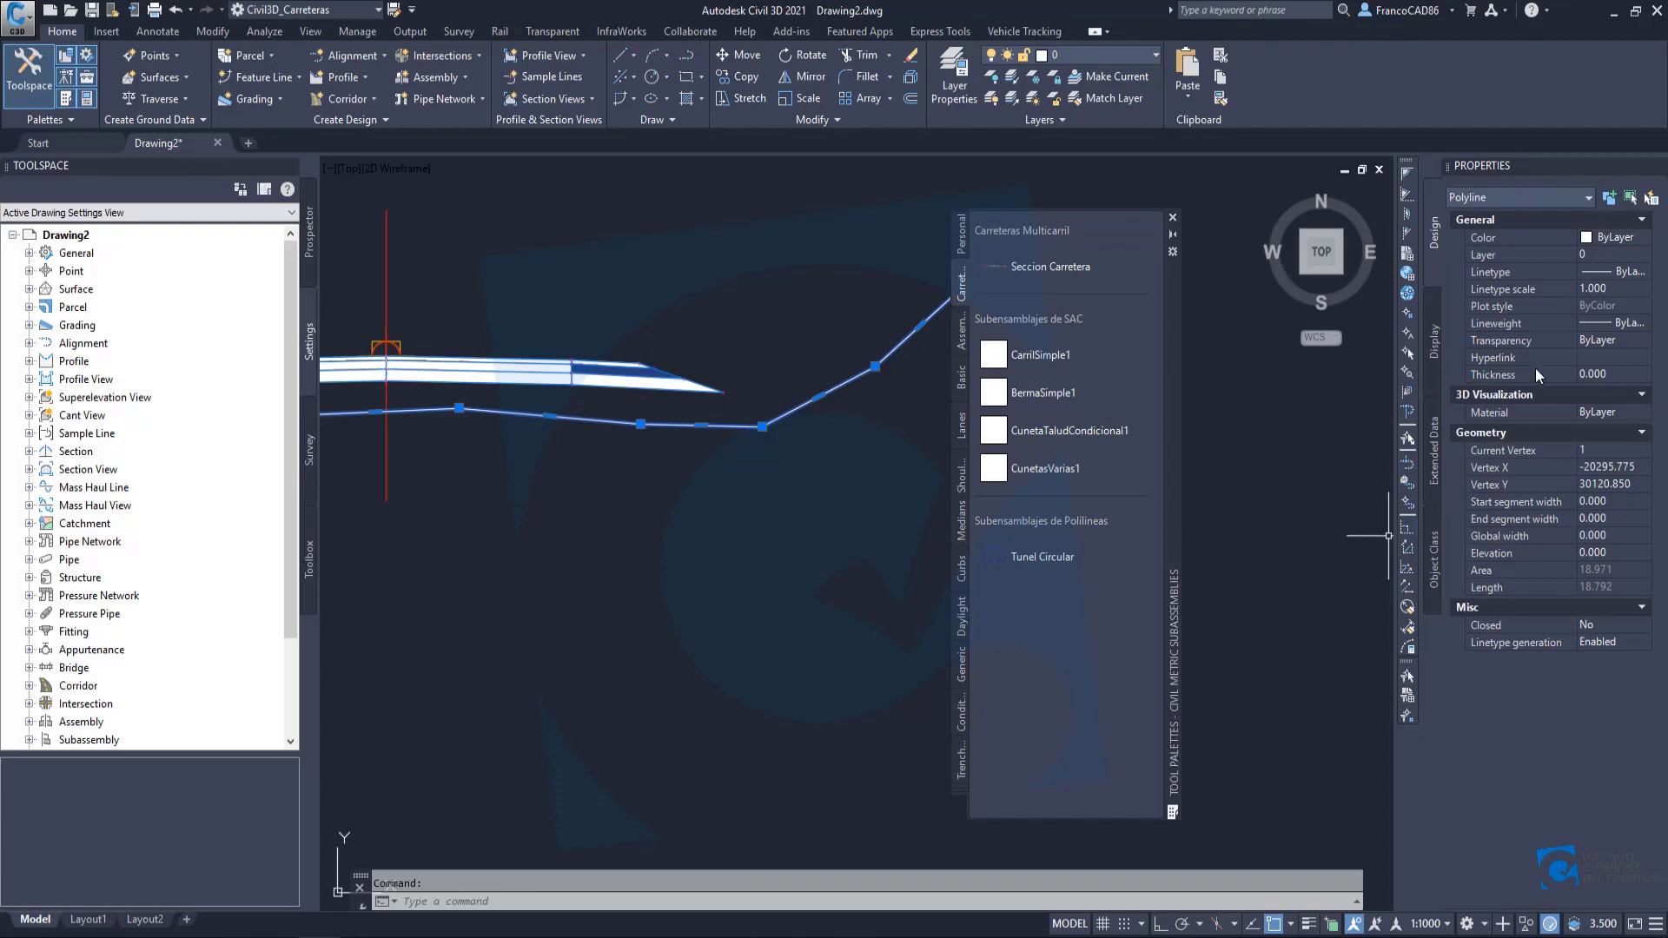
{"action": "left_click", "coordinate": [1614, 240]}
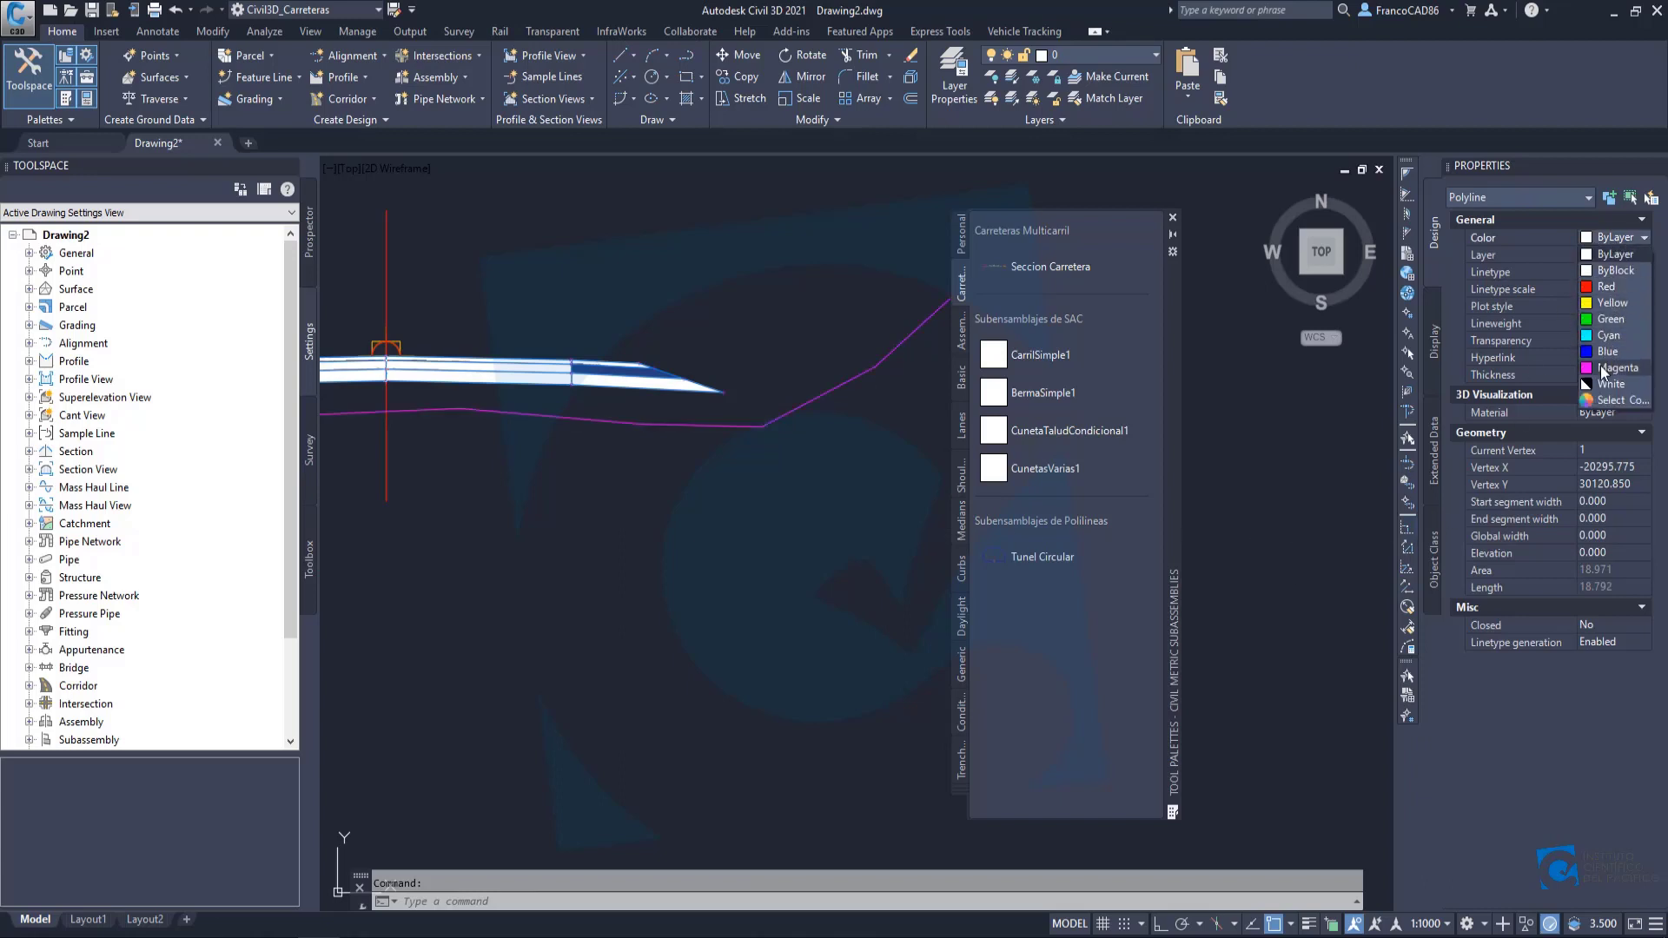
{"action": "left_click", "coordinate": [1600, 365]}
{"action": "key", "text": "Escape"}
Draw a short, nearly horizontal line outward from the lower tip of the right shoulder's side slope, ending above the ground line.
{"action": "scroll", "coordinate": [704, 391], "scroll_direction": "up", "scroll_amount": 2}
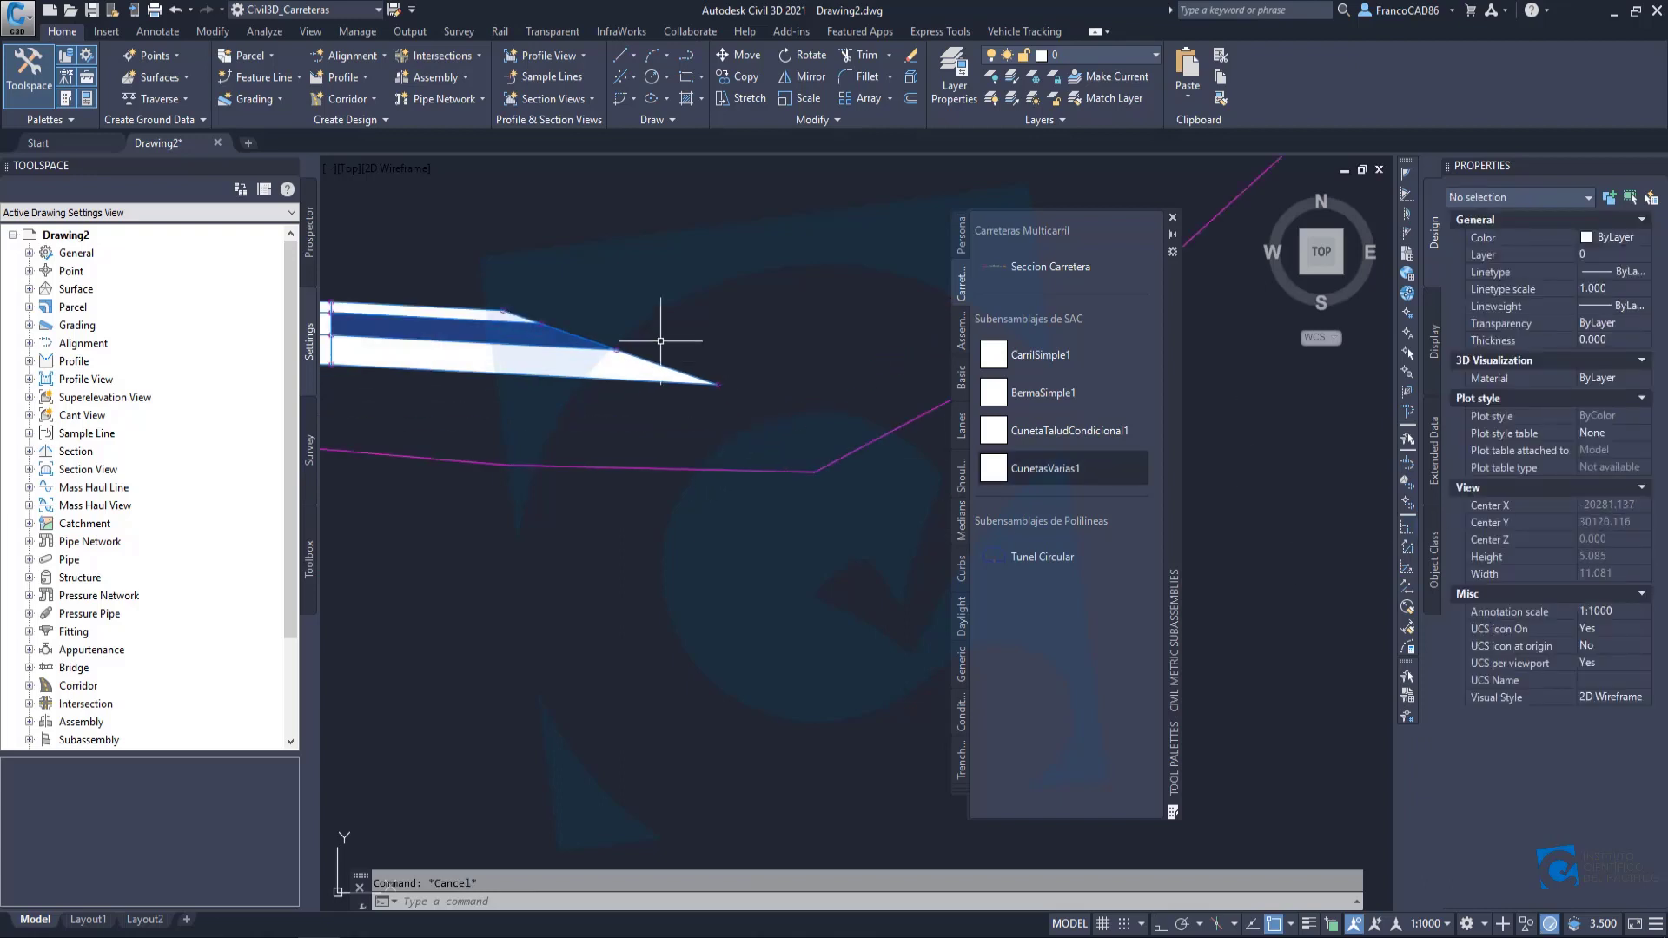
{"action": "scroll", "coordinate": [719, 380], "scroll_direction": "up", "scroll_amount": 2}
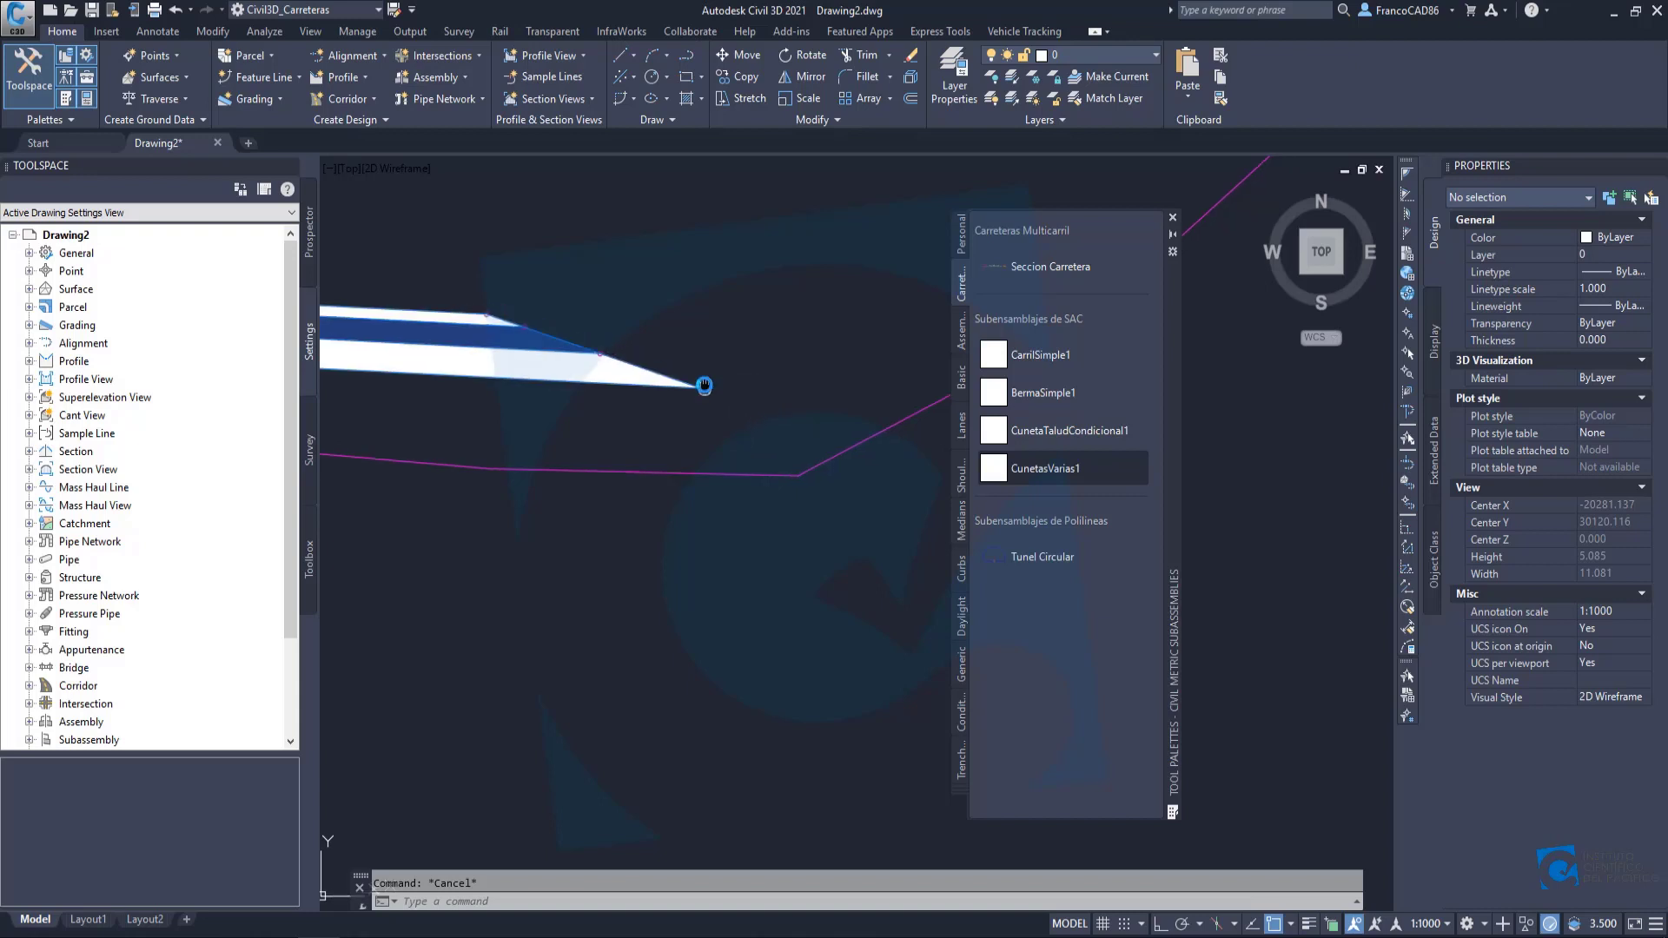
{"action": "scroll", "coordinate": [748, 470], "scroll_direction": "down", "scroll_amount": 2}
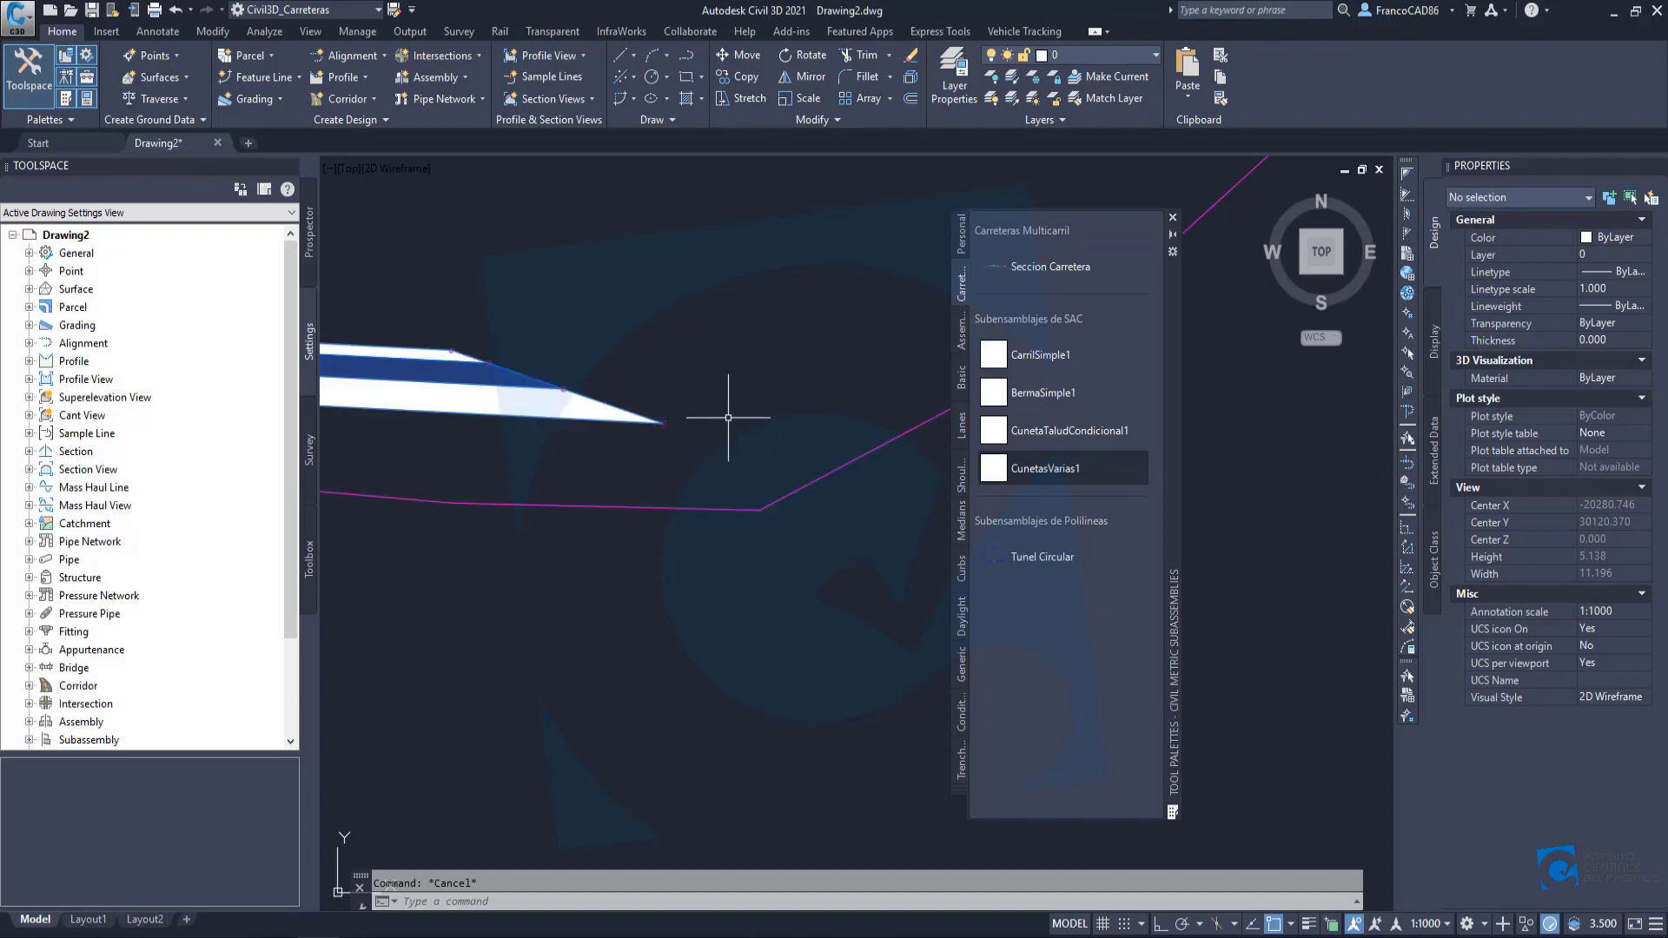
{"action": "scroll", "coordinate": [695, 422], "scroll_direction": "down", "scroll_amount": 2}
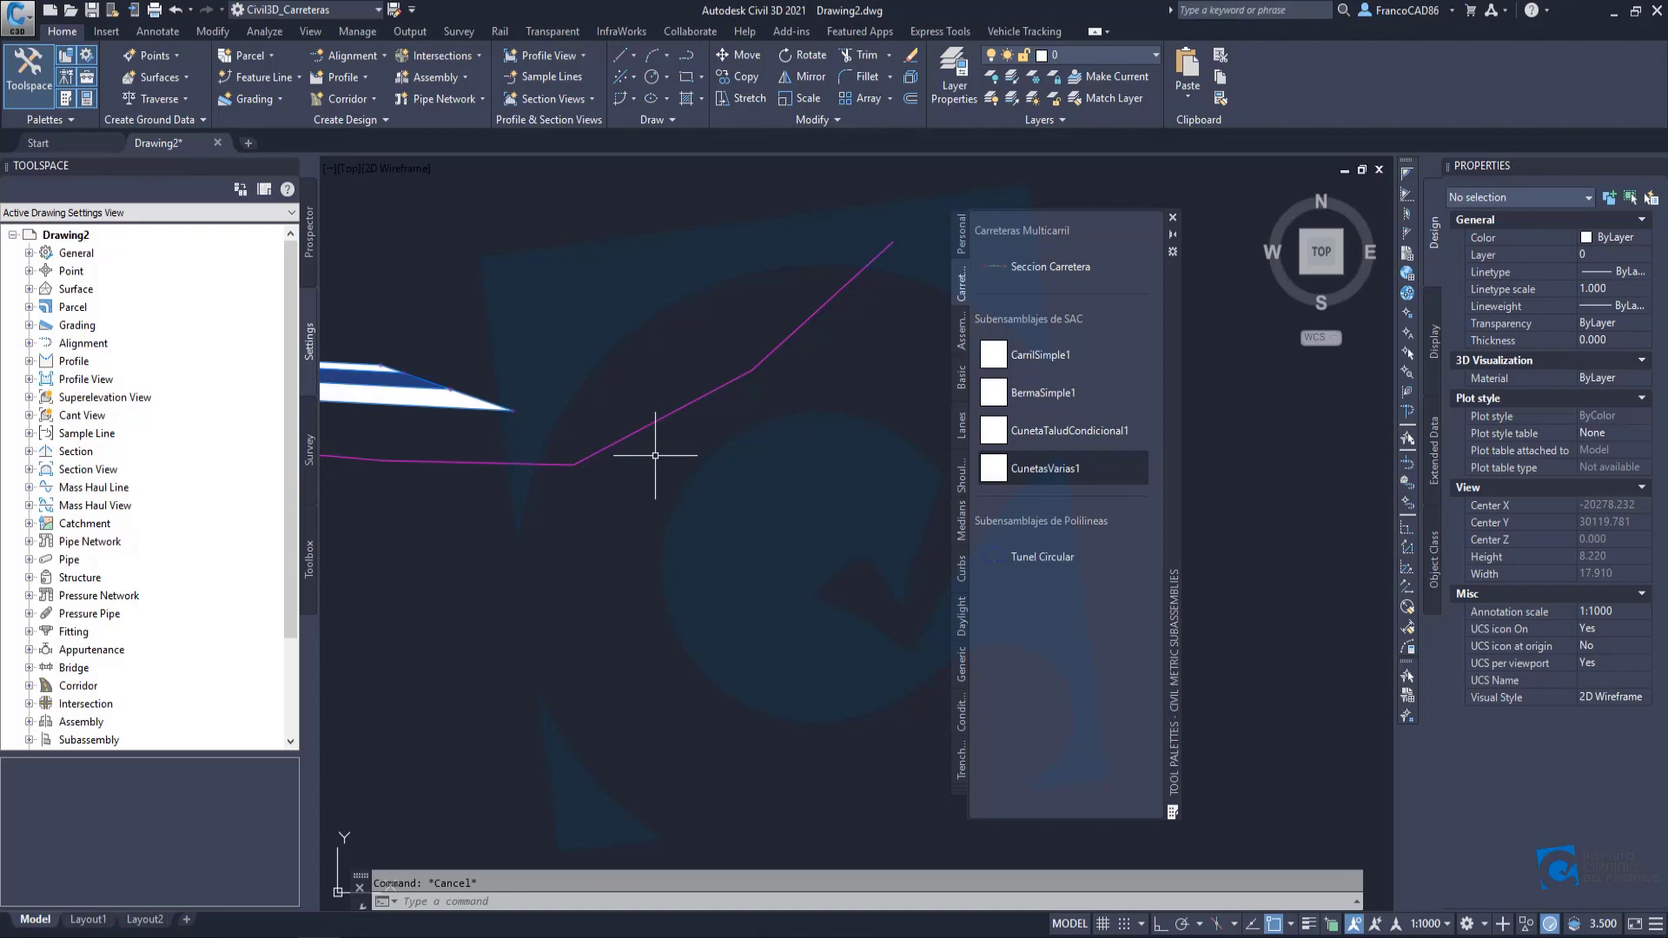
{"action": "scroll", "coordinate": [608, 361], "scroll_direction": "up", "scroll_amount": 2}
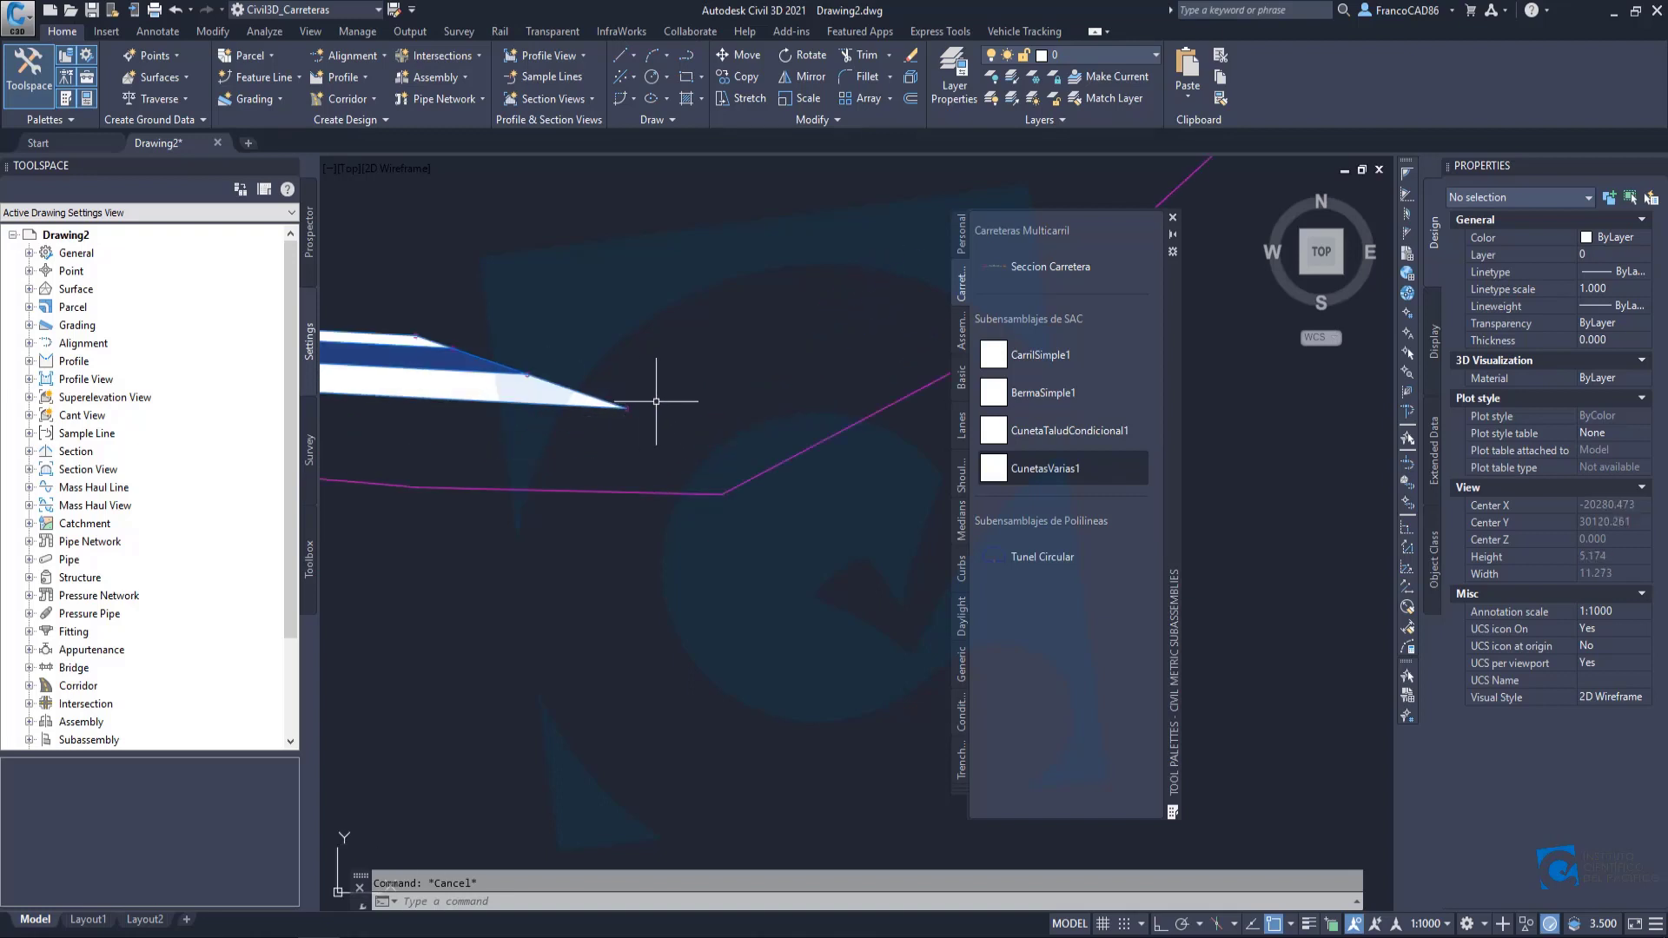
{"action": "scroll", "coordinate": [619, 396], "scroll_direction": "down", "scroll_amount": 1}
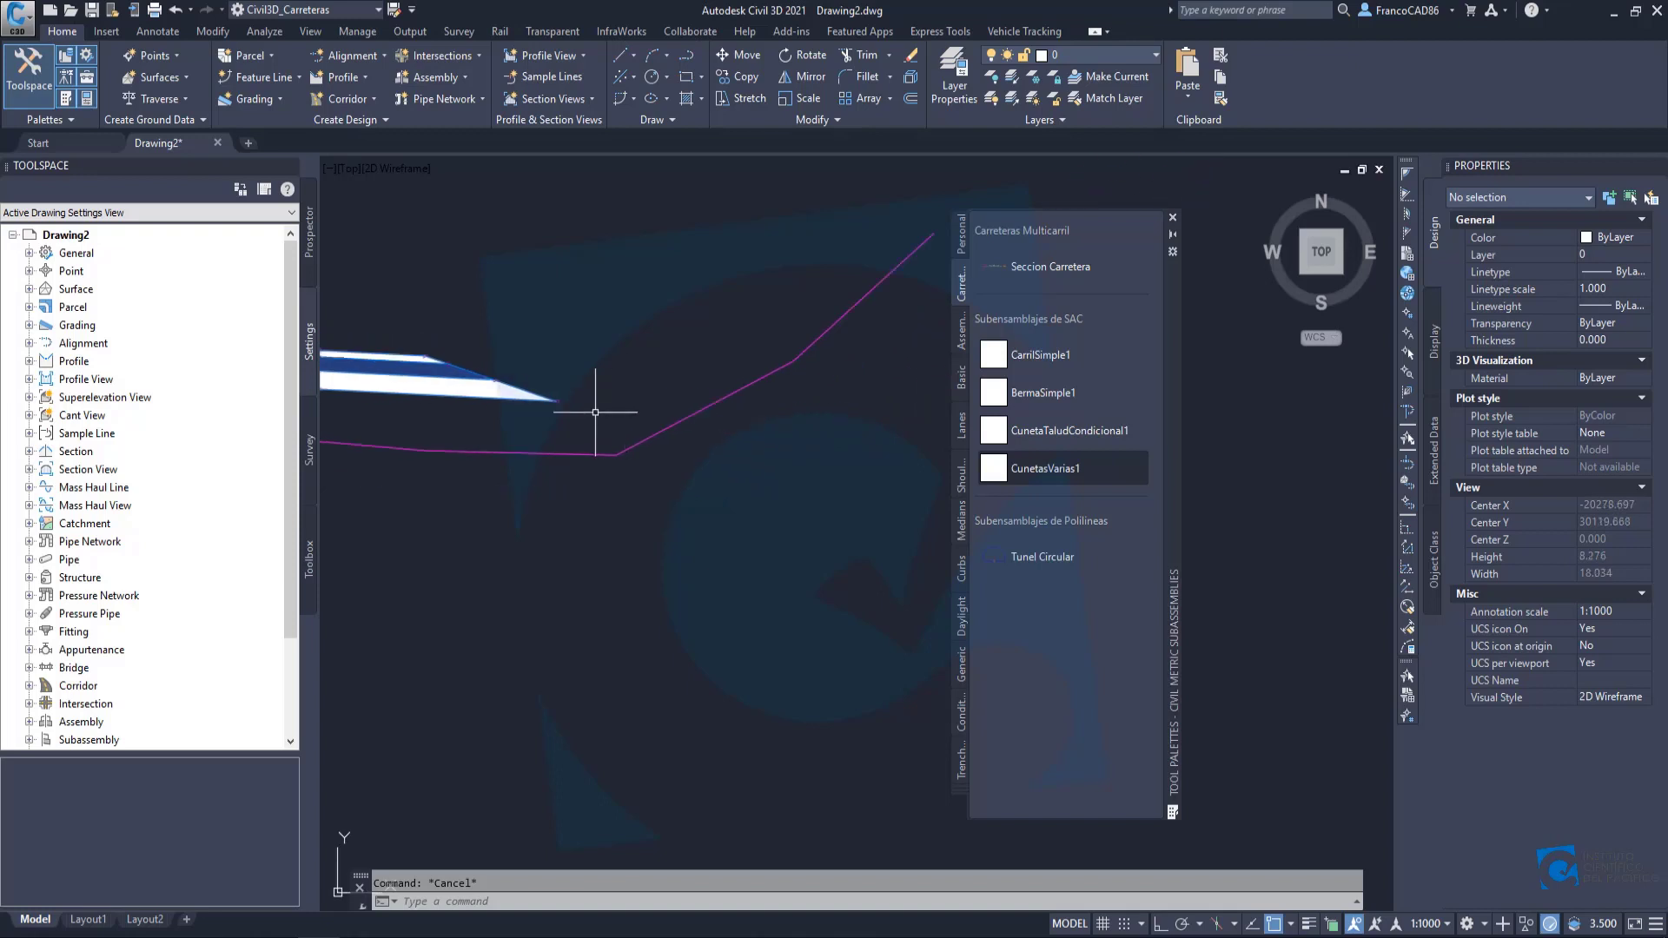
{"action": "scroll", "coordinate": [595, 412], "scroll_direction": "up", "scroll_amount": 1}
{"action": "type", "text": "l"}
{"action": "key", "text": "Return"}
{"action": "left_click", "coordinate": [532, 394]}
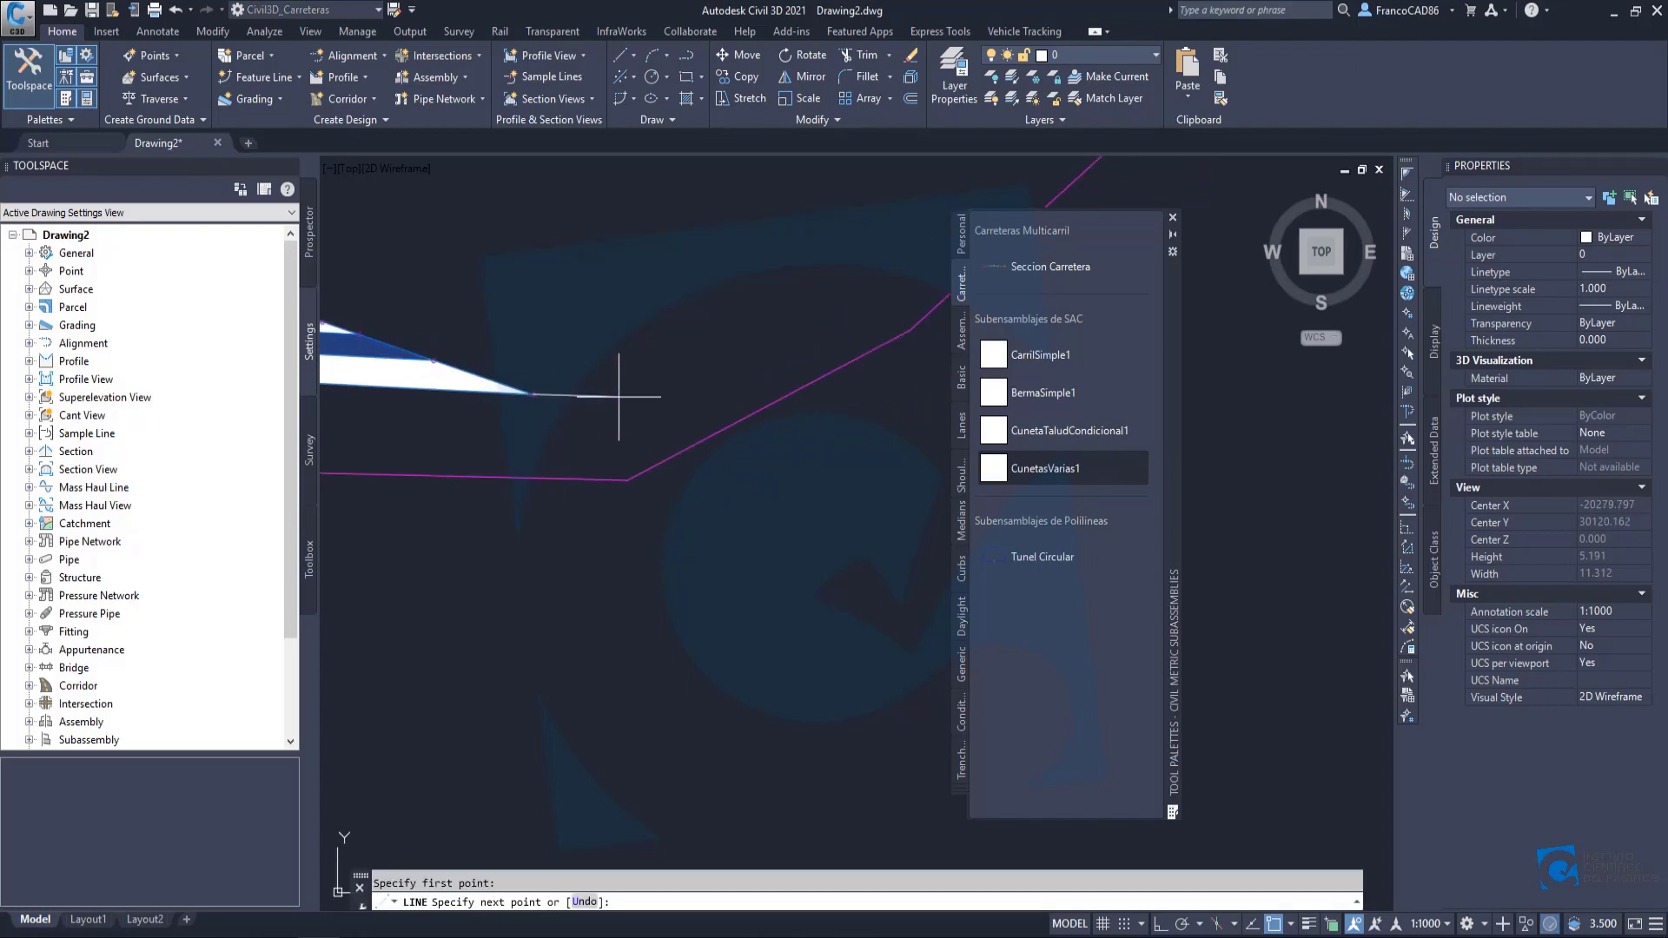
{"action": "left_click", "coordinate": [724, 401]}
{"action": "key", "text": "Return"}
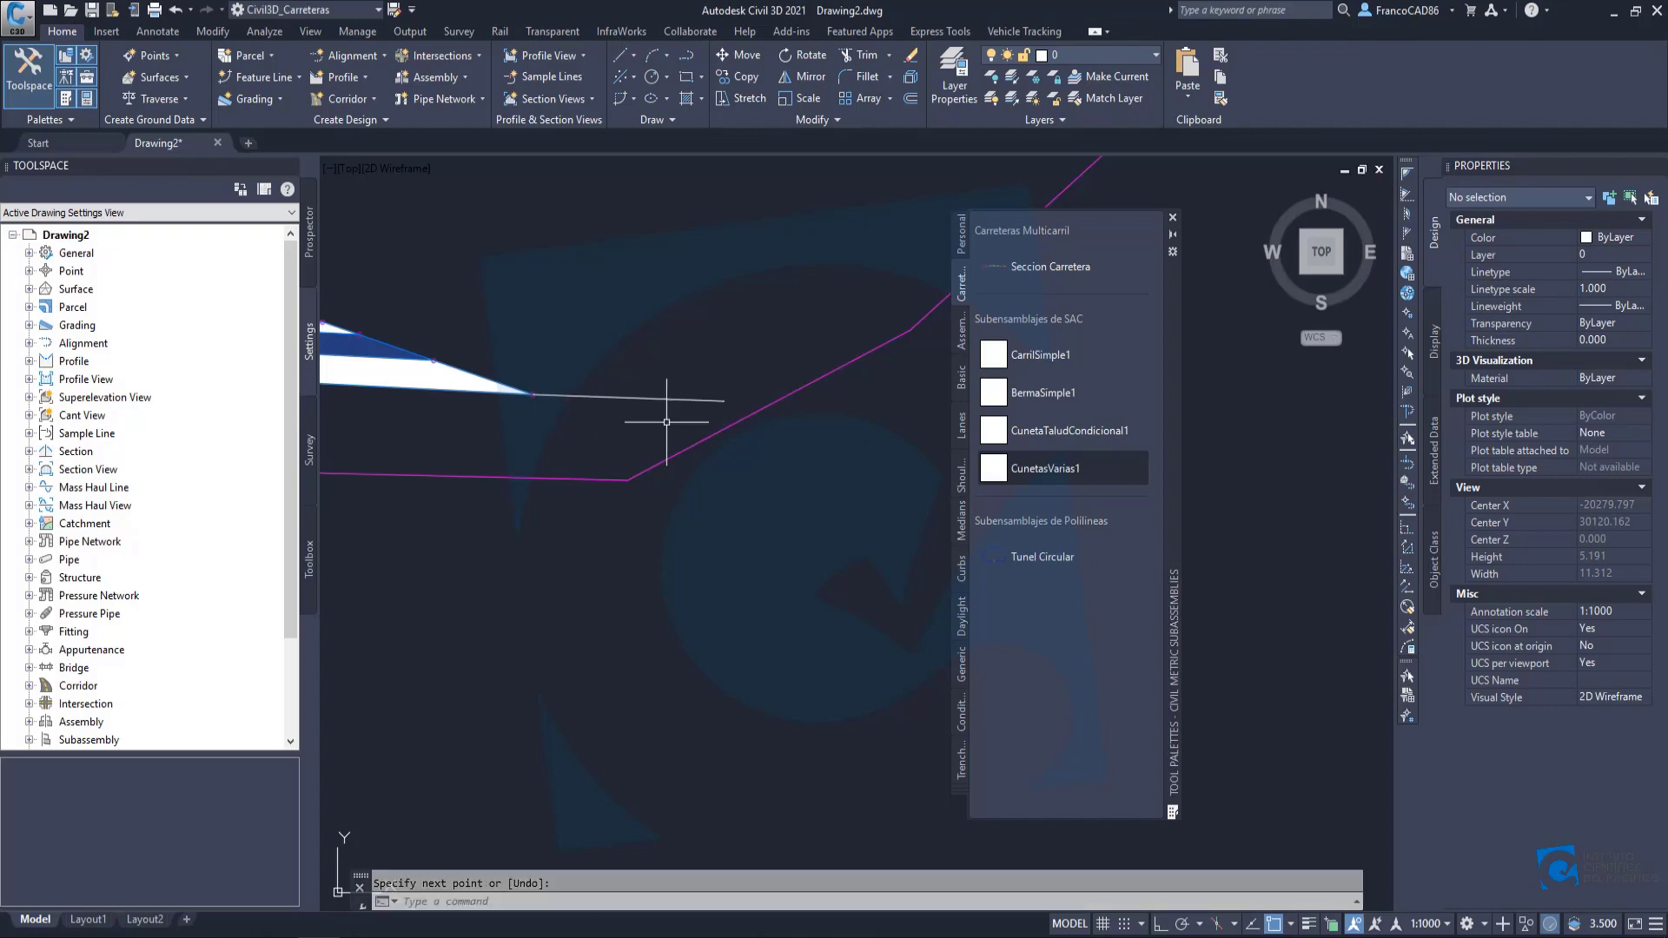
Stretch the ground line's upper bend beyond the right shoulder inward, so its steep segment crosses the short line.
{"action": "scroll", "coordinate": [663, 421], "scroll_direction": "up", "scroll_amount": 2}
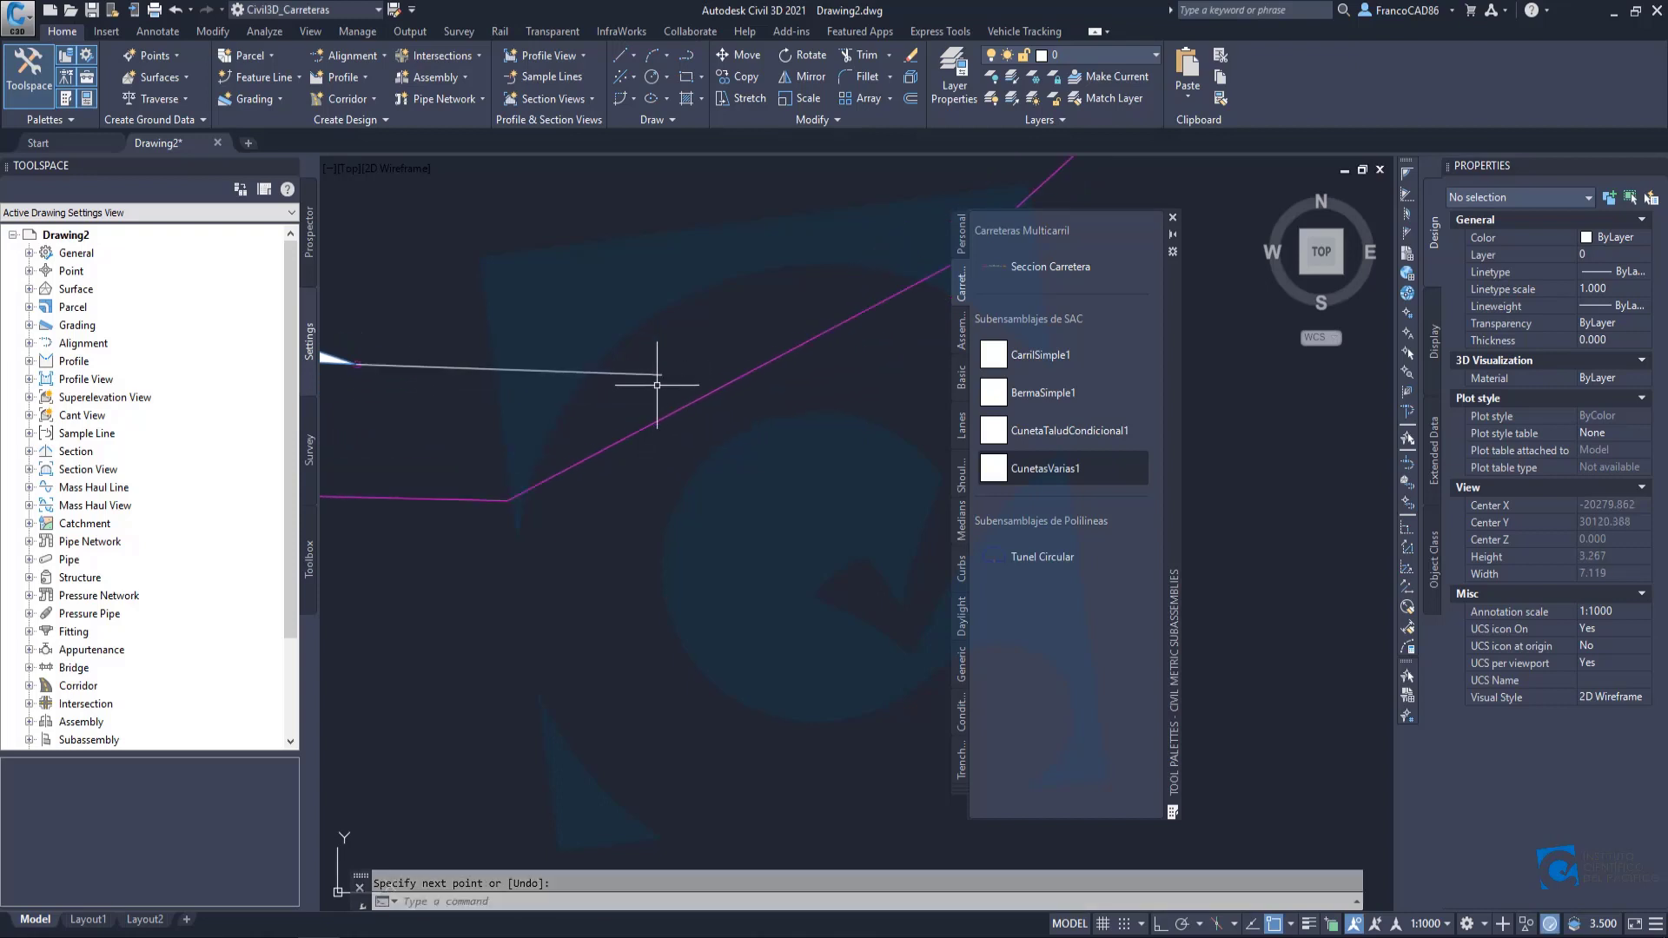
{"action": "scroll", "coordinate": [651, 360], "scroll_direction": "down", "scroll_amount": 2}
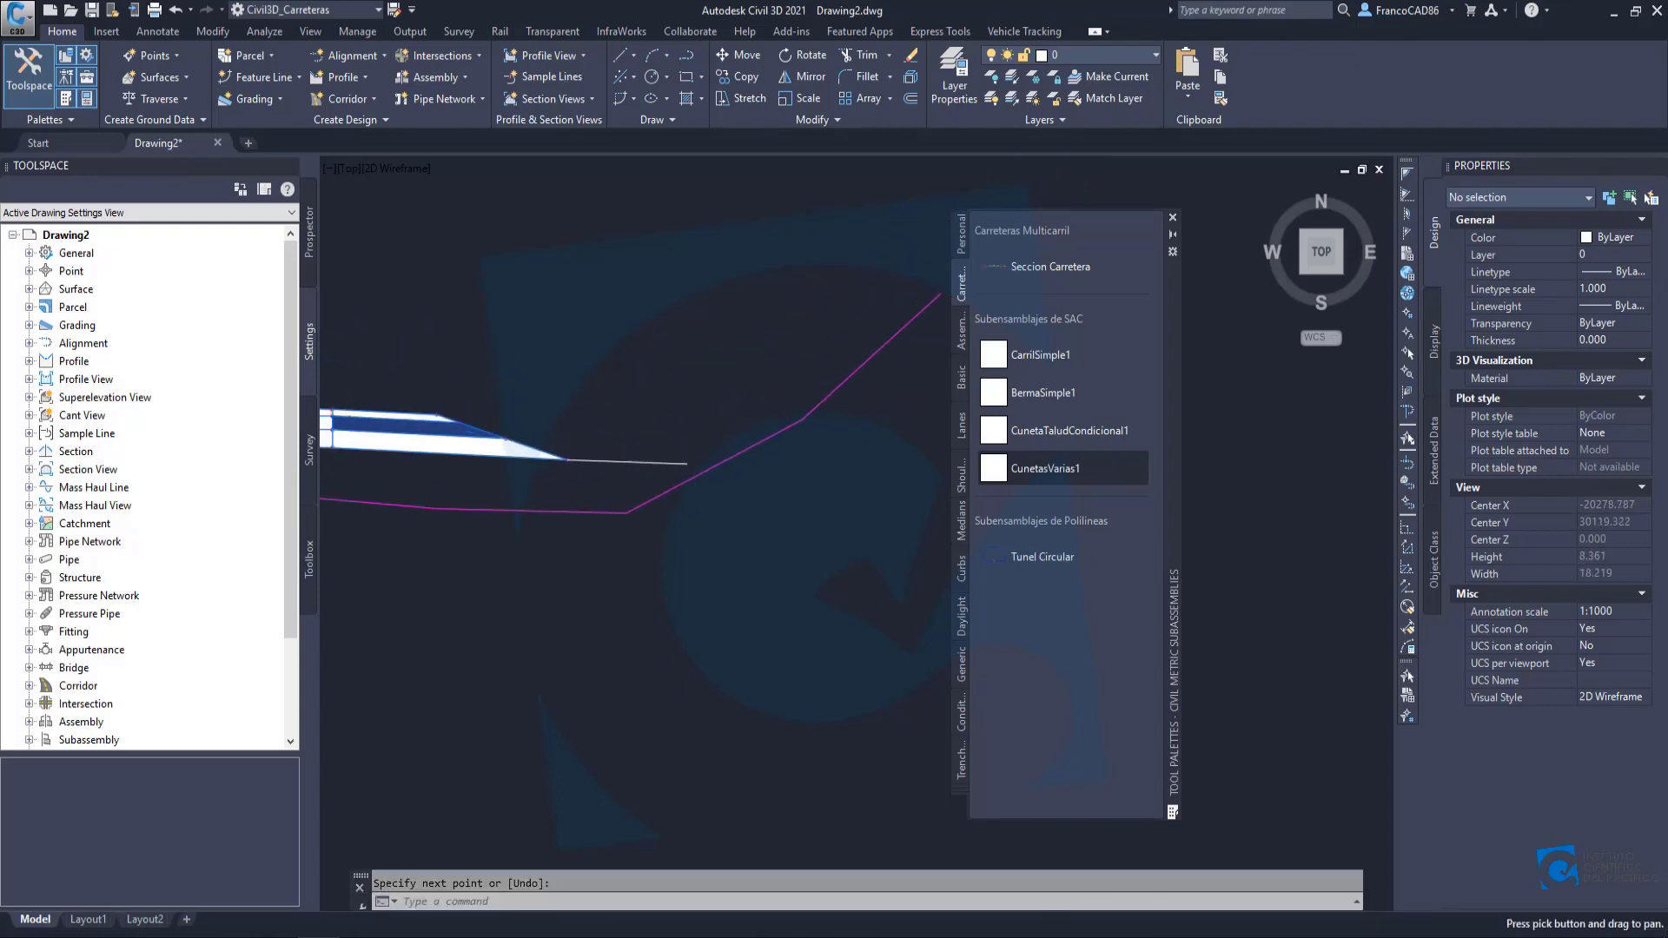
{"action": "key", "text": "Escape"}
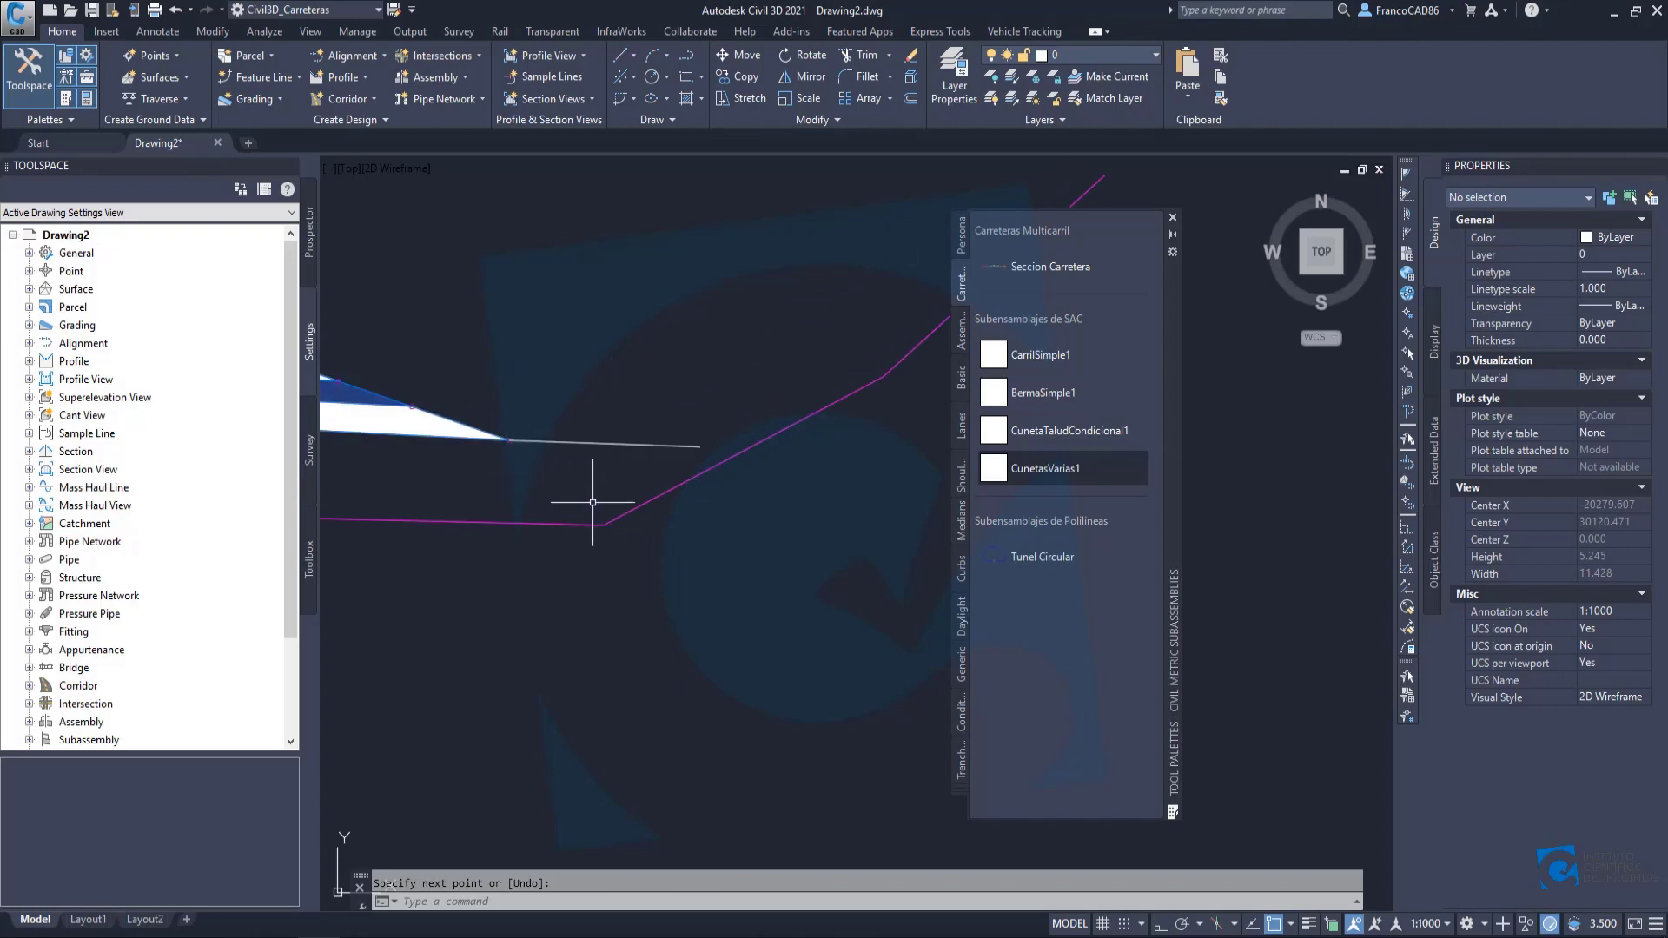
{"action": "left_click", "coordinate": [685, 476]}
{"action": "left_click", "coordinate": [883, 376]}
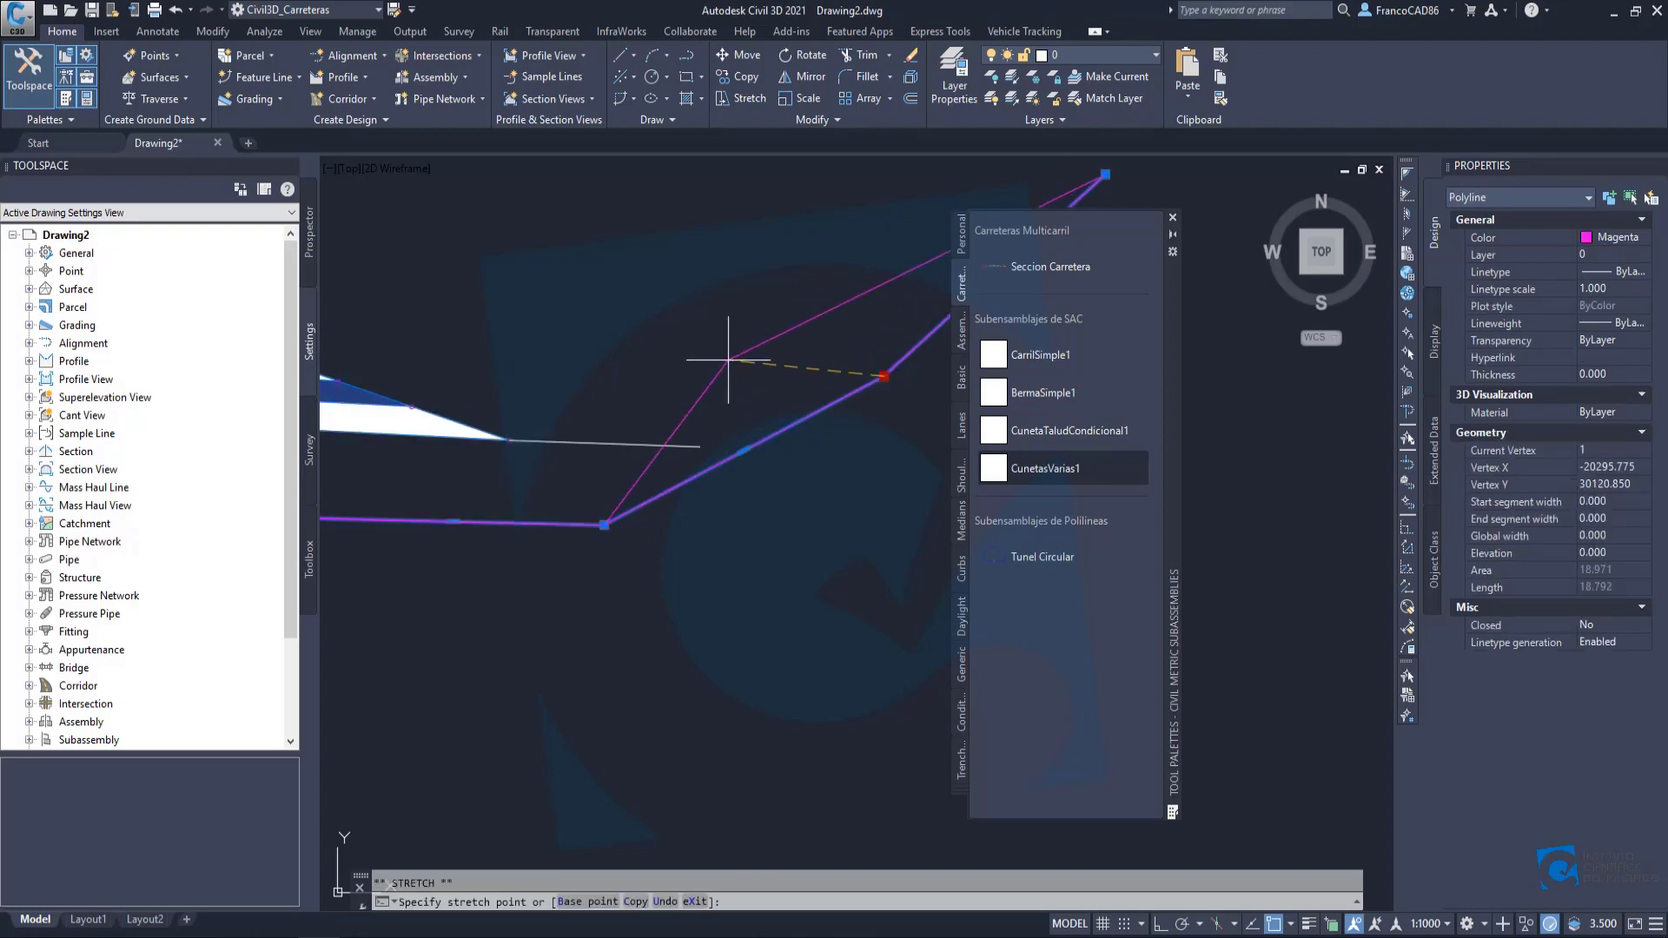
{"action": "left_click", "coordinate": [716, 356]}
{"action": "key", "text": "Escape"}
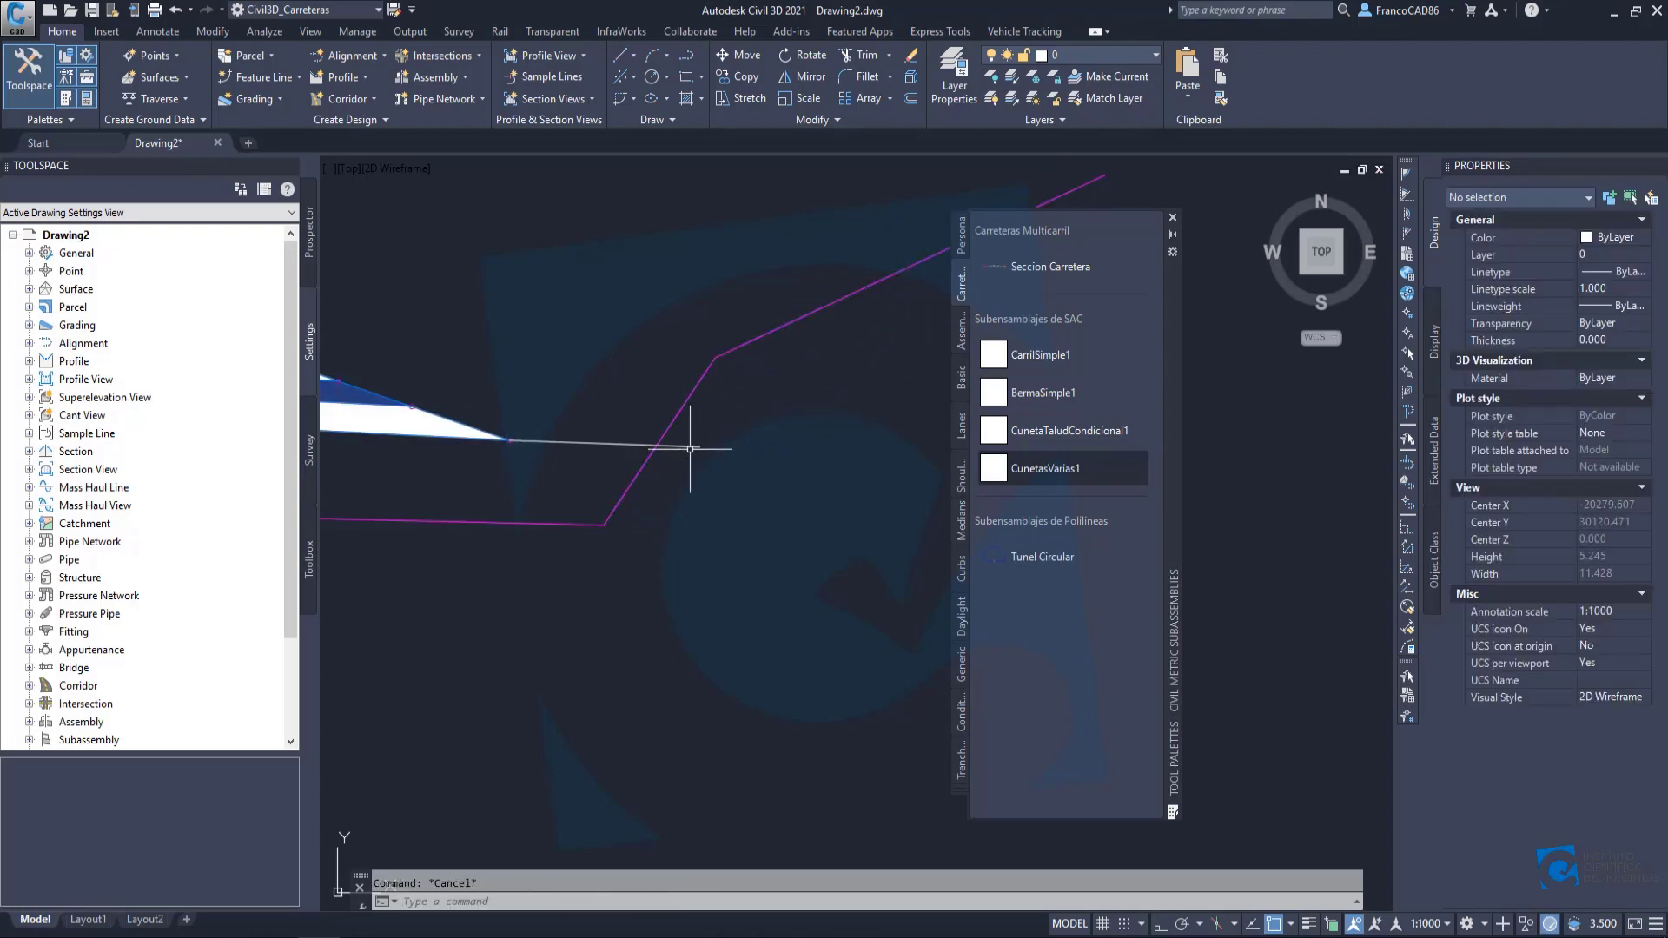
Draw a cut-slope line from the outer end of the short line up to the magenta ground line.
{"action": "scroll", "coordinate": [692, 448], "scroll_direction": "down", "scroll_amount": 4}
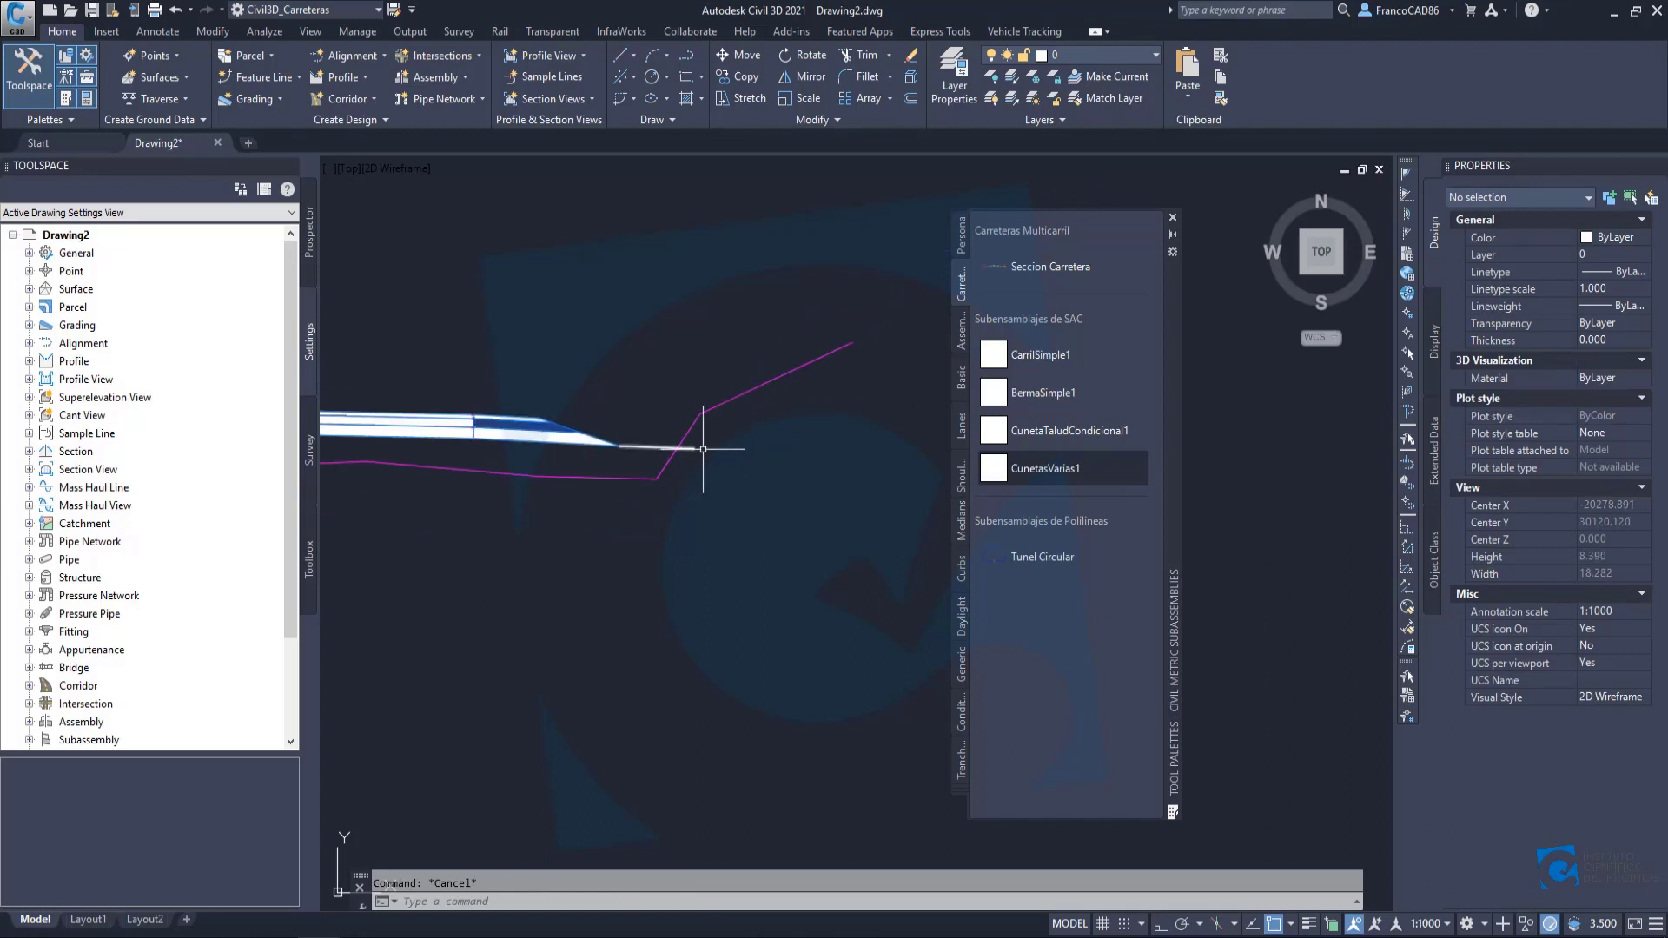
{"action": "scroll", "coordinate": [702, 445], "scroll_direction": "up", "scroll_amount": 4}
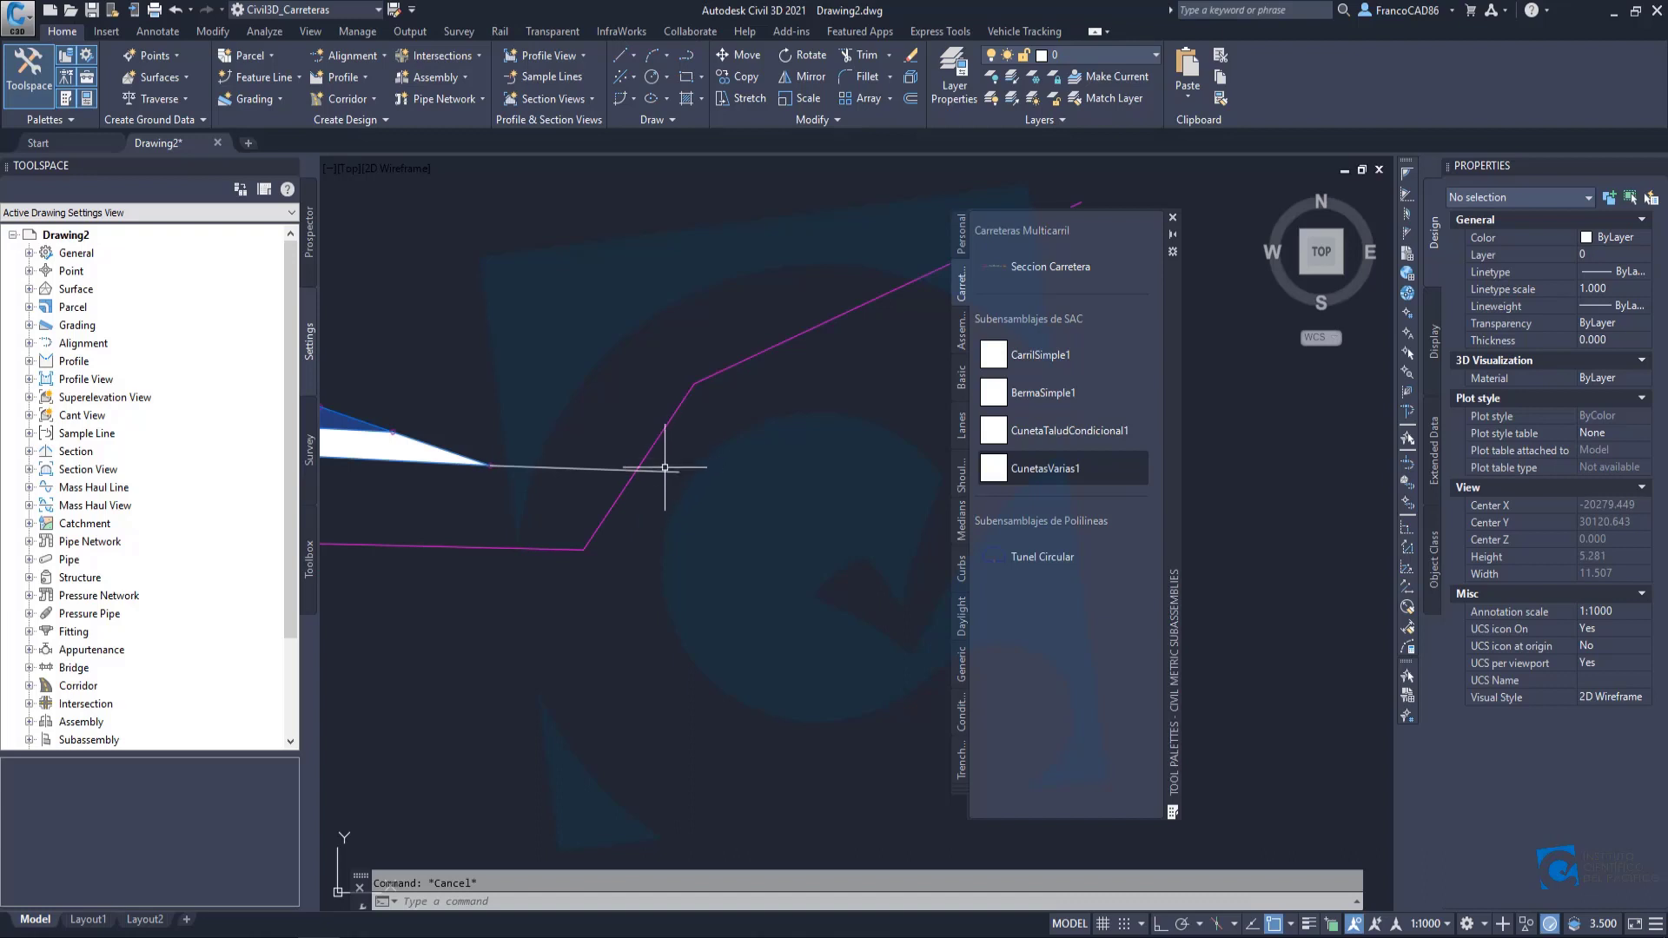
{"action": "scroll", "coordinate": [682, 468], "scroll_direction": "down", "scroll_amount": 4}
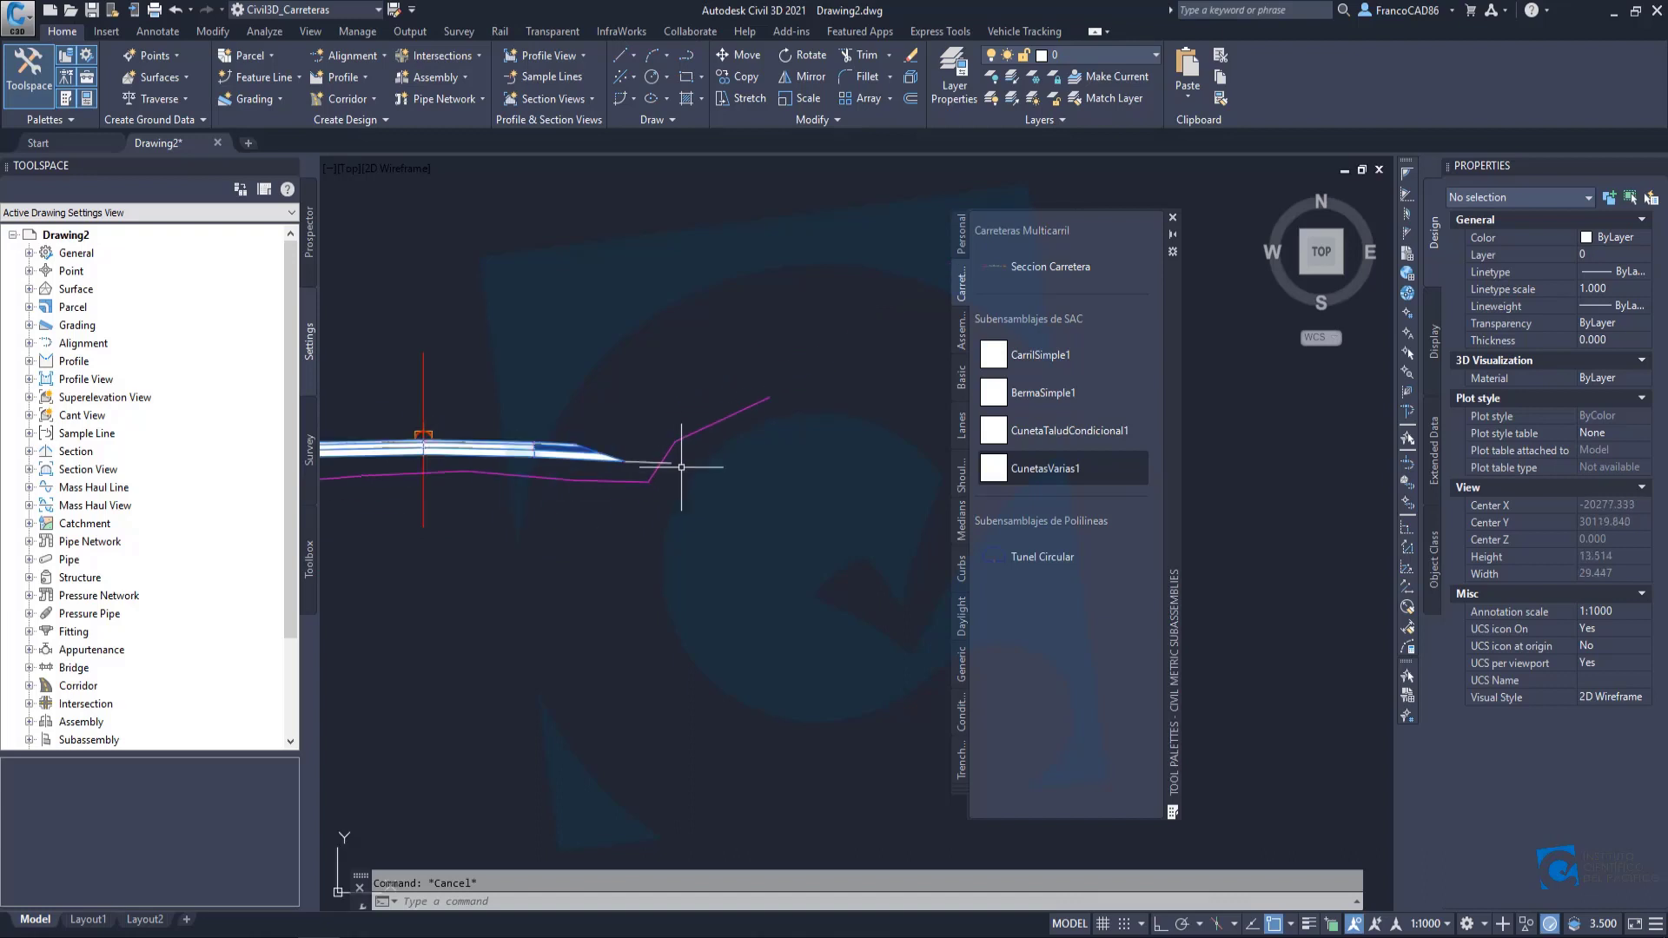
{"action": "scroll", "coordinate": [661, 476], "scroll_direction": "up", "scroll_amount": 6}
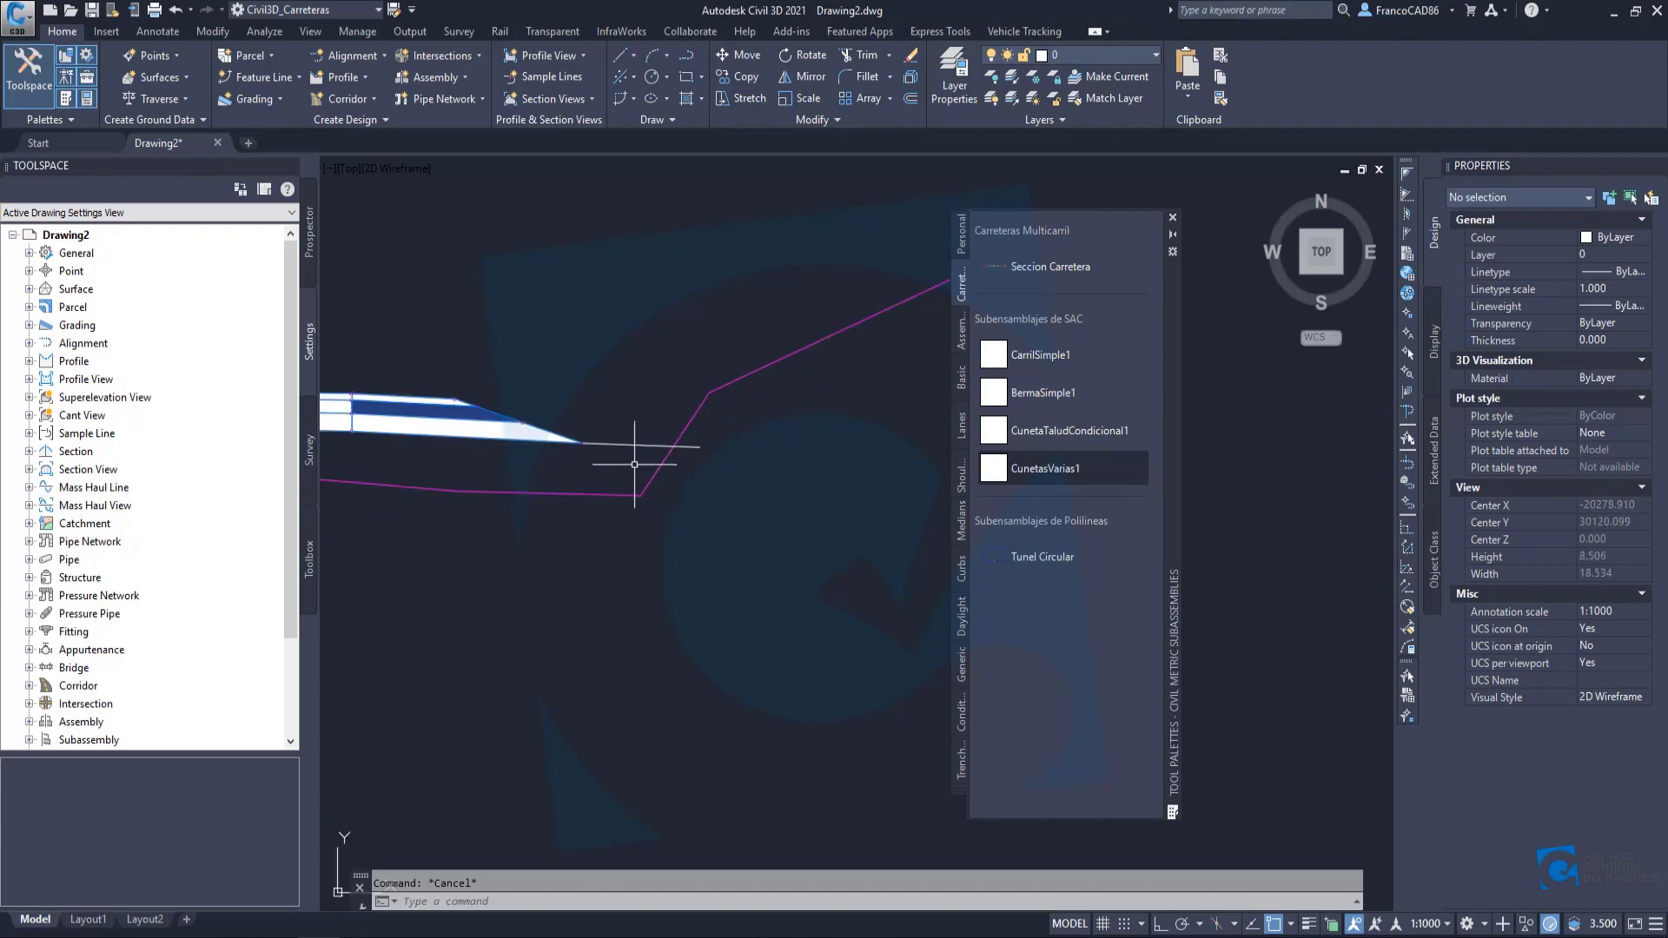
{"action": "key", "text": "Return"}
{"action": "left_click", "coordinate": [687, 450]}
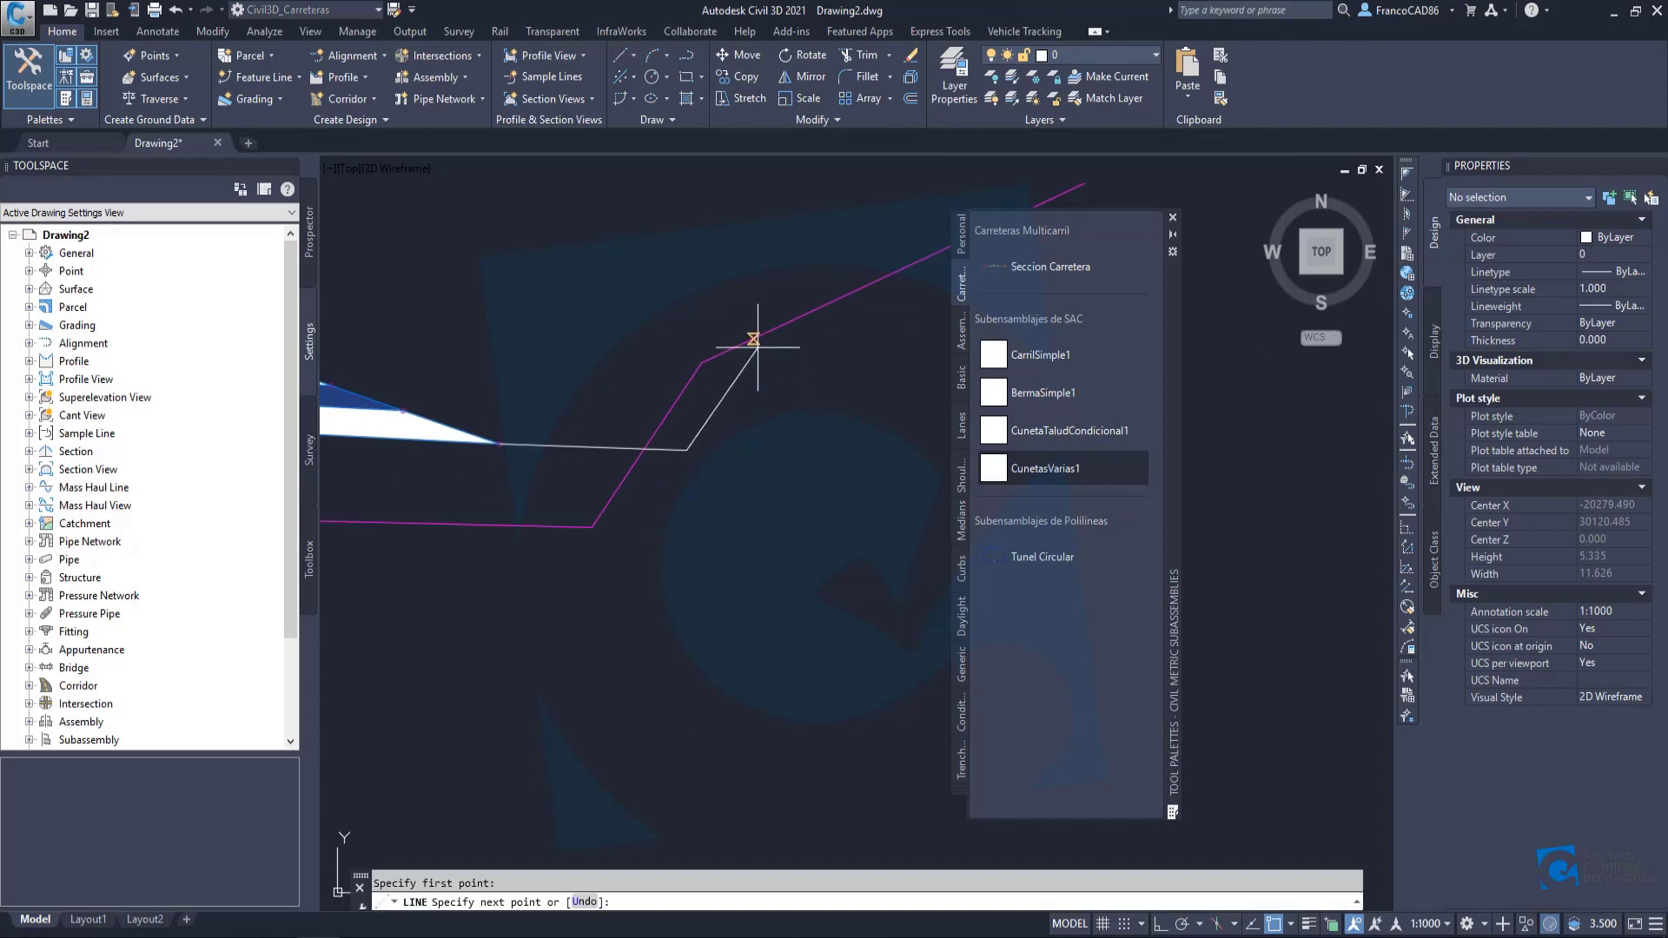
{"action": "left_click", "coordinate": [754, 338]}
{"action": "key", "text": "Return"}
{"action": "scroll", "coordinate": [648, 474], "scroll_direction": "down", "scroll_amount": 4}
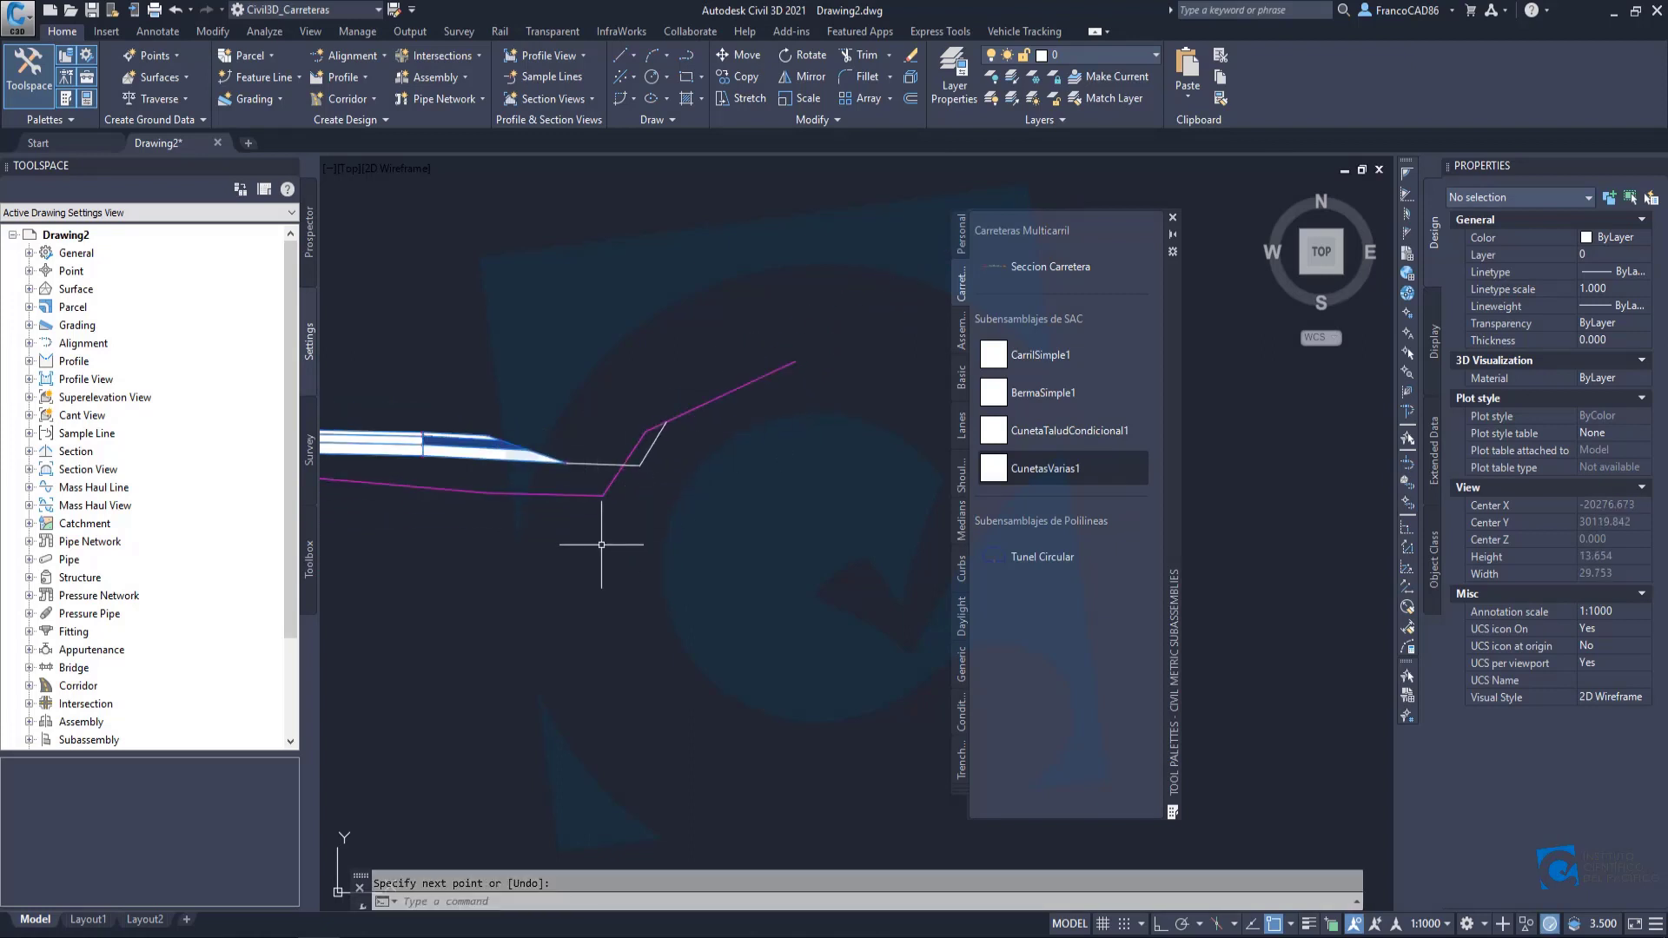
Examine the short line beside the right shoulder and the cut slope rising from it to the ground line.
{"action": "mouse_move", "coordinate": [601, 524]}
{"action": "middle_mouse_down"}
{"action": "mouse_move", "coordinate": [751, 528]}
{"action": "mouse_move", "coordinate": [561, 607]}
{"action": "mouse_move", "coordinate": [522, 663]}
{"action": "middle_mouse_up"}
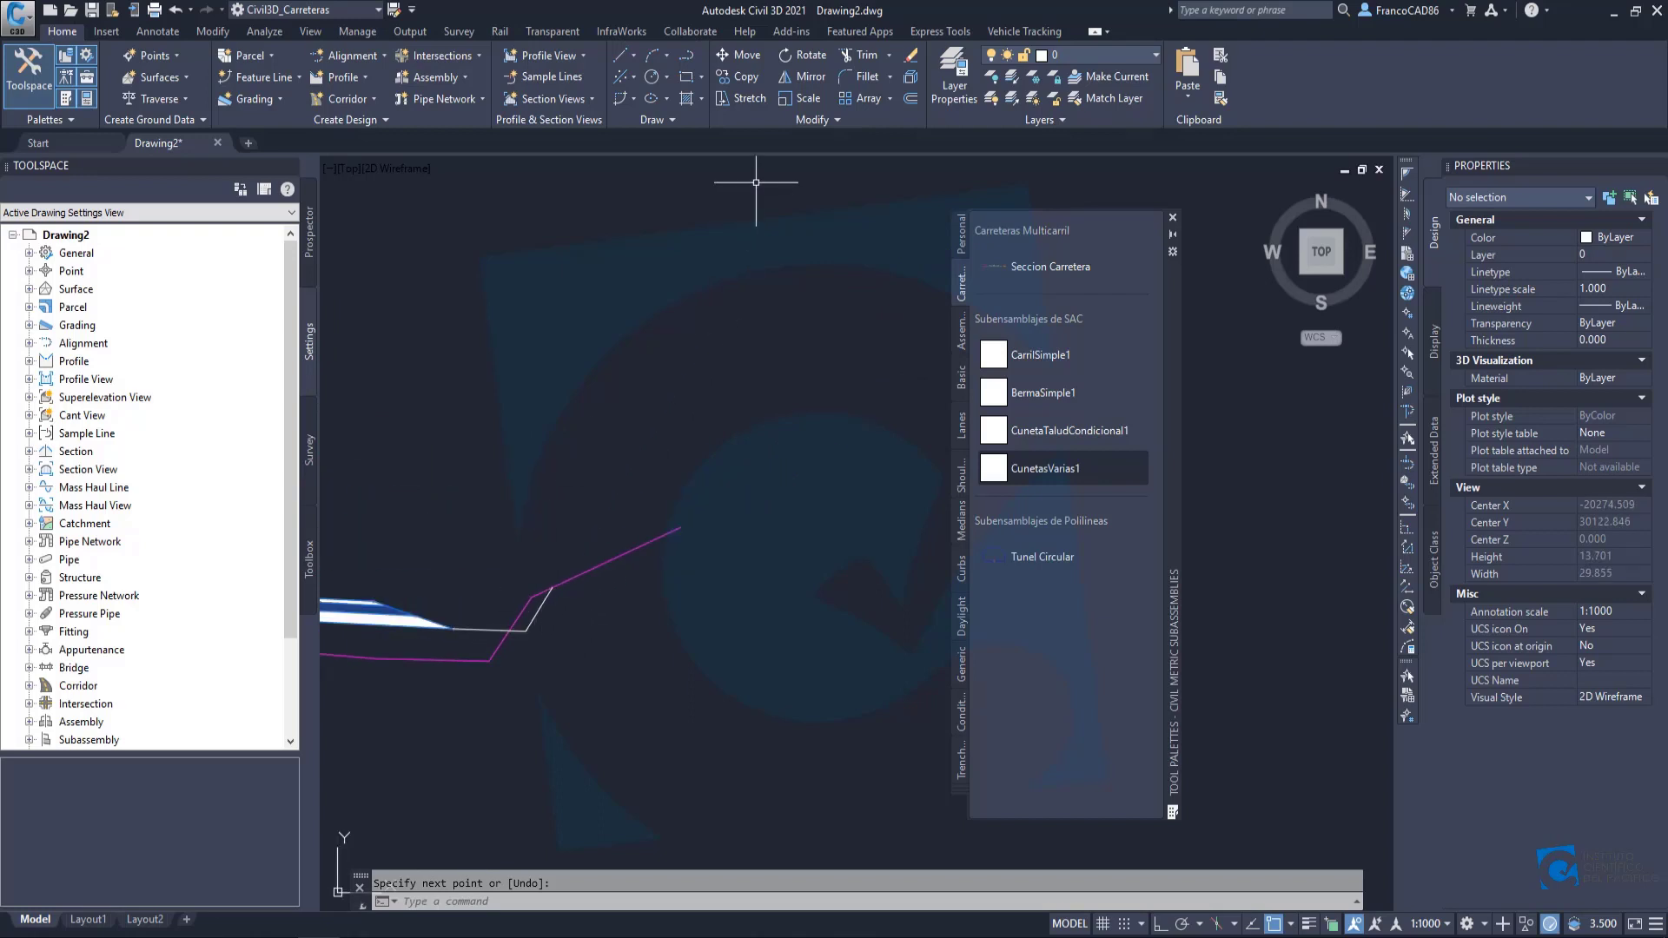
{"action": "scroll", "coordinate": [615, 491], "scroll_direction": "up", "scroll_amount": 4}
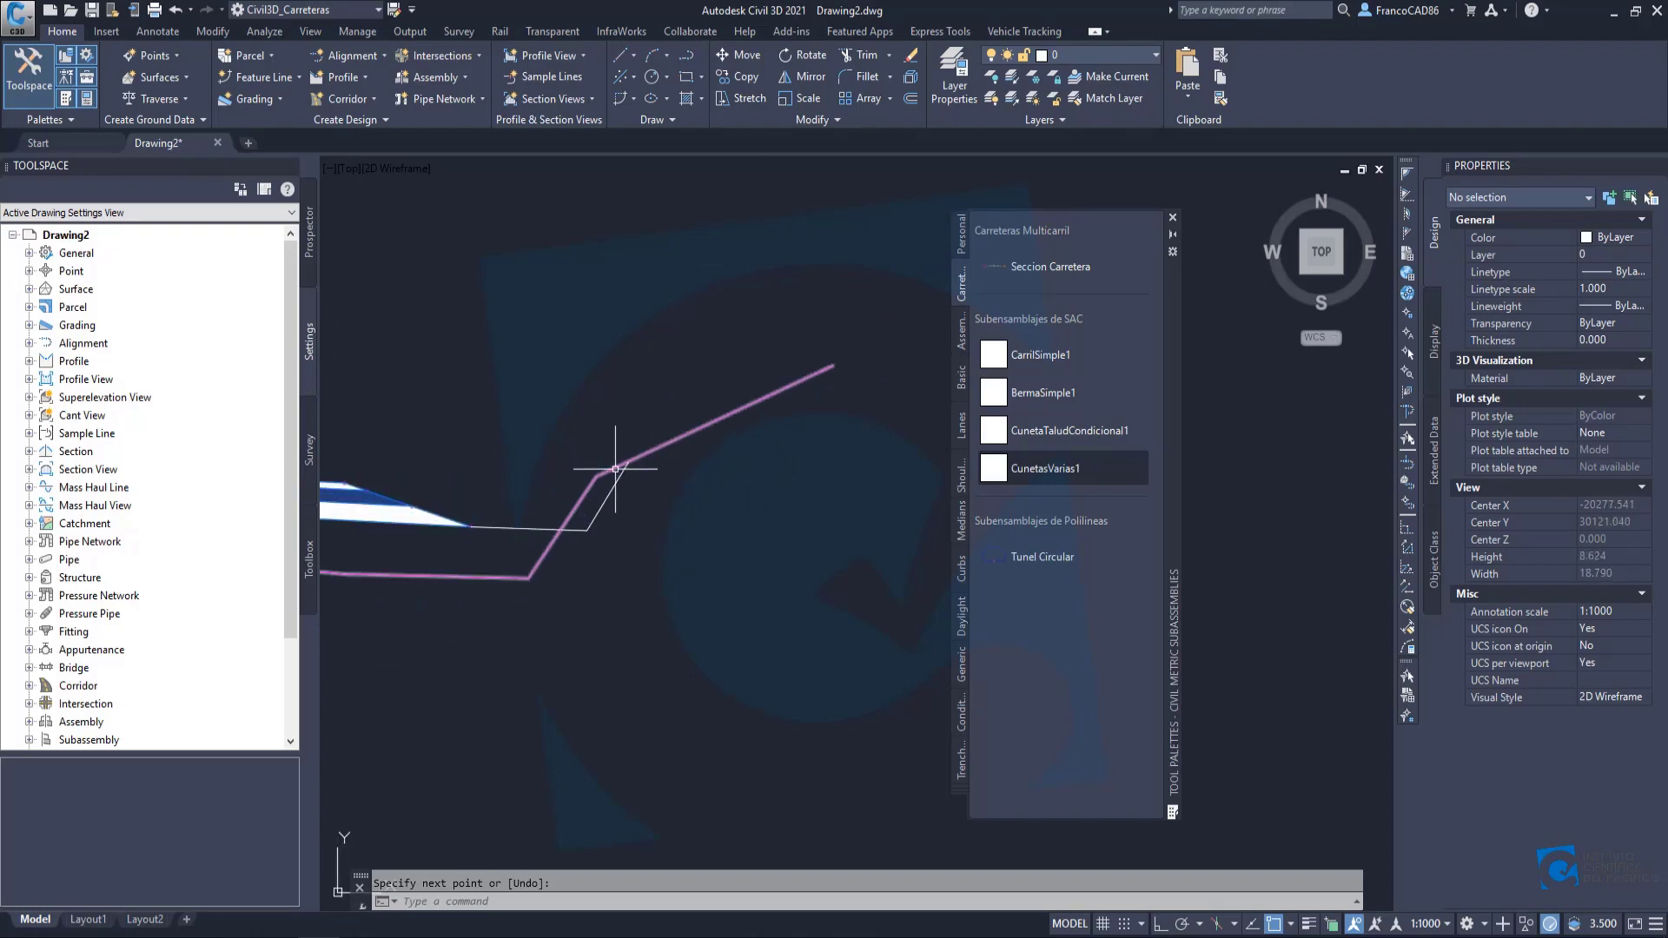
{"action": "scroll", "coordinate": [616, 491], "scroll_direction": "down", "scroll_amount": 4}
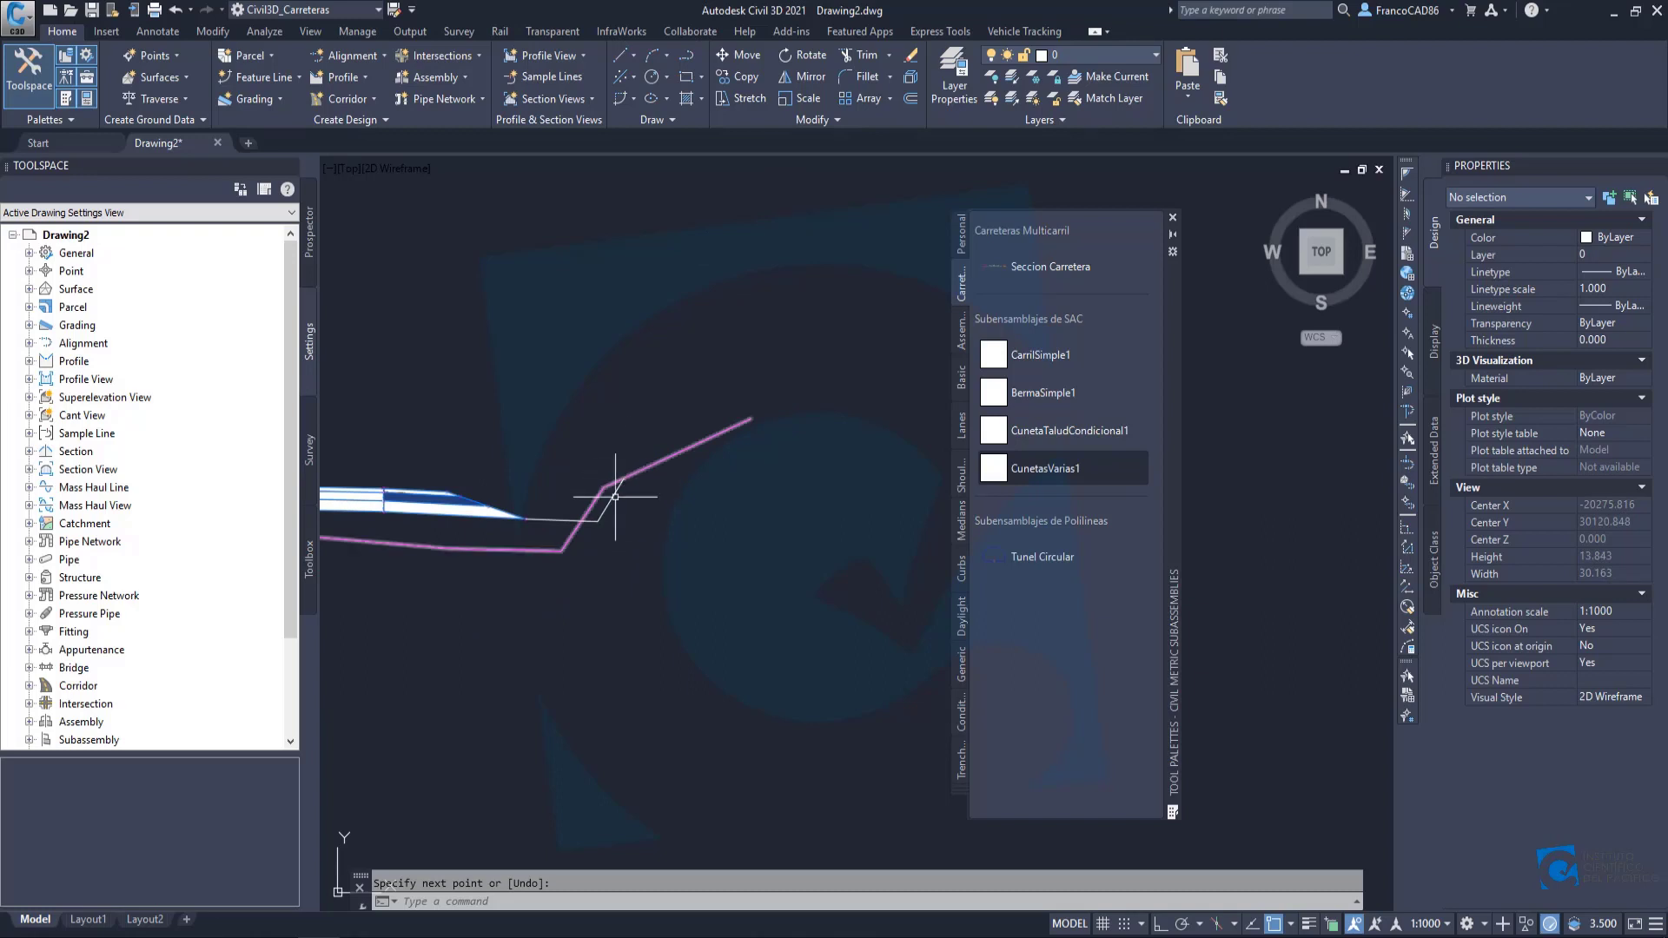
{"action": "middle_click_drag", "start_coordinate": [551, 544], "coordinate": [663, 544]}
{"action": "scroll", "coordinate": [664, 526], "scroll_direction": "up", "scroll_amount": 2}
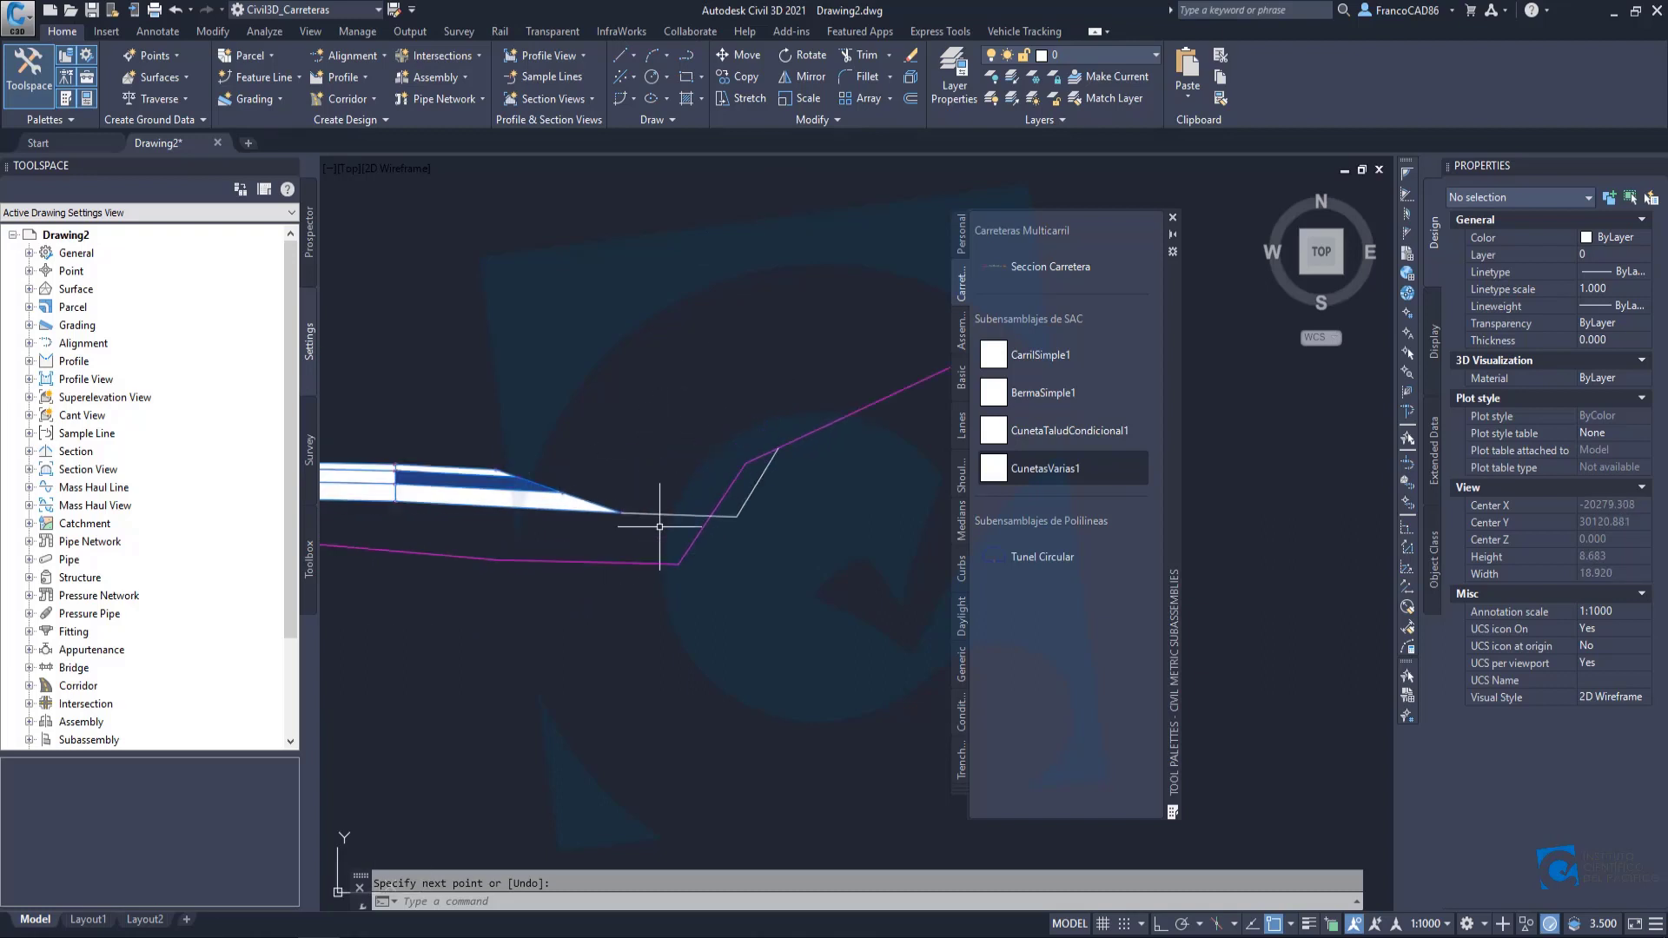
{"action": "scroll", "coordinate": [716, 516], "scroll_direction": "up", "scroll_amount": 2}
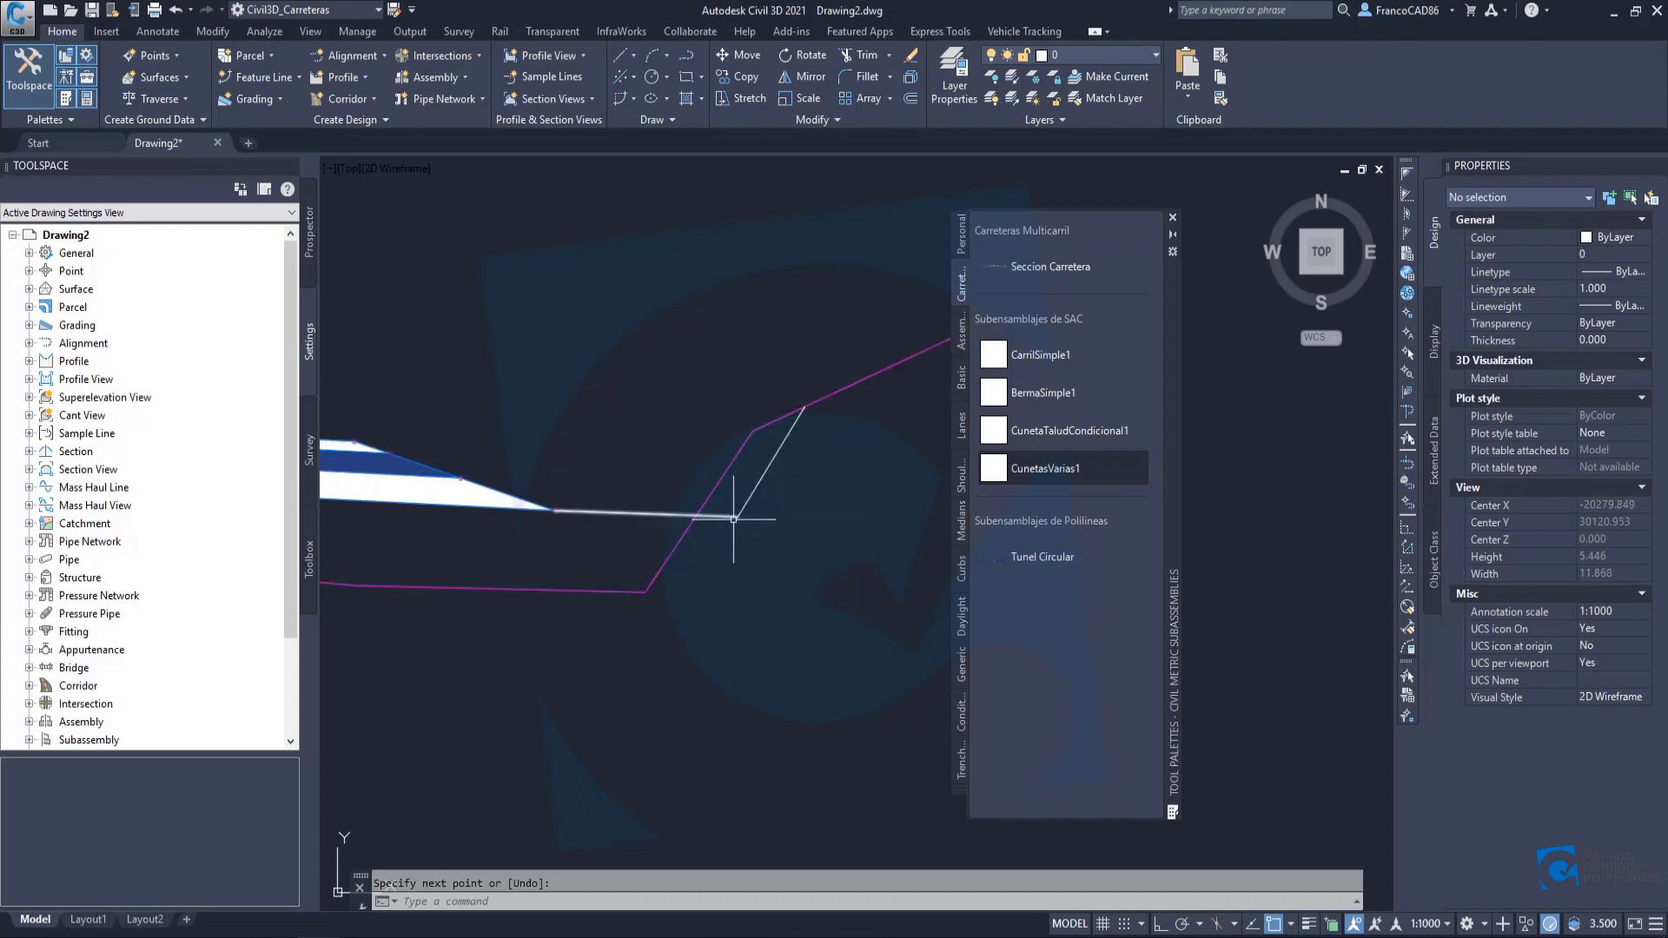
{"action": "middle_click_drag", "start_coordinate": [737, 511], "coordinate": [657, 506]}
{"action": "left_click", "coordinate": [657, 506]}
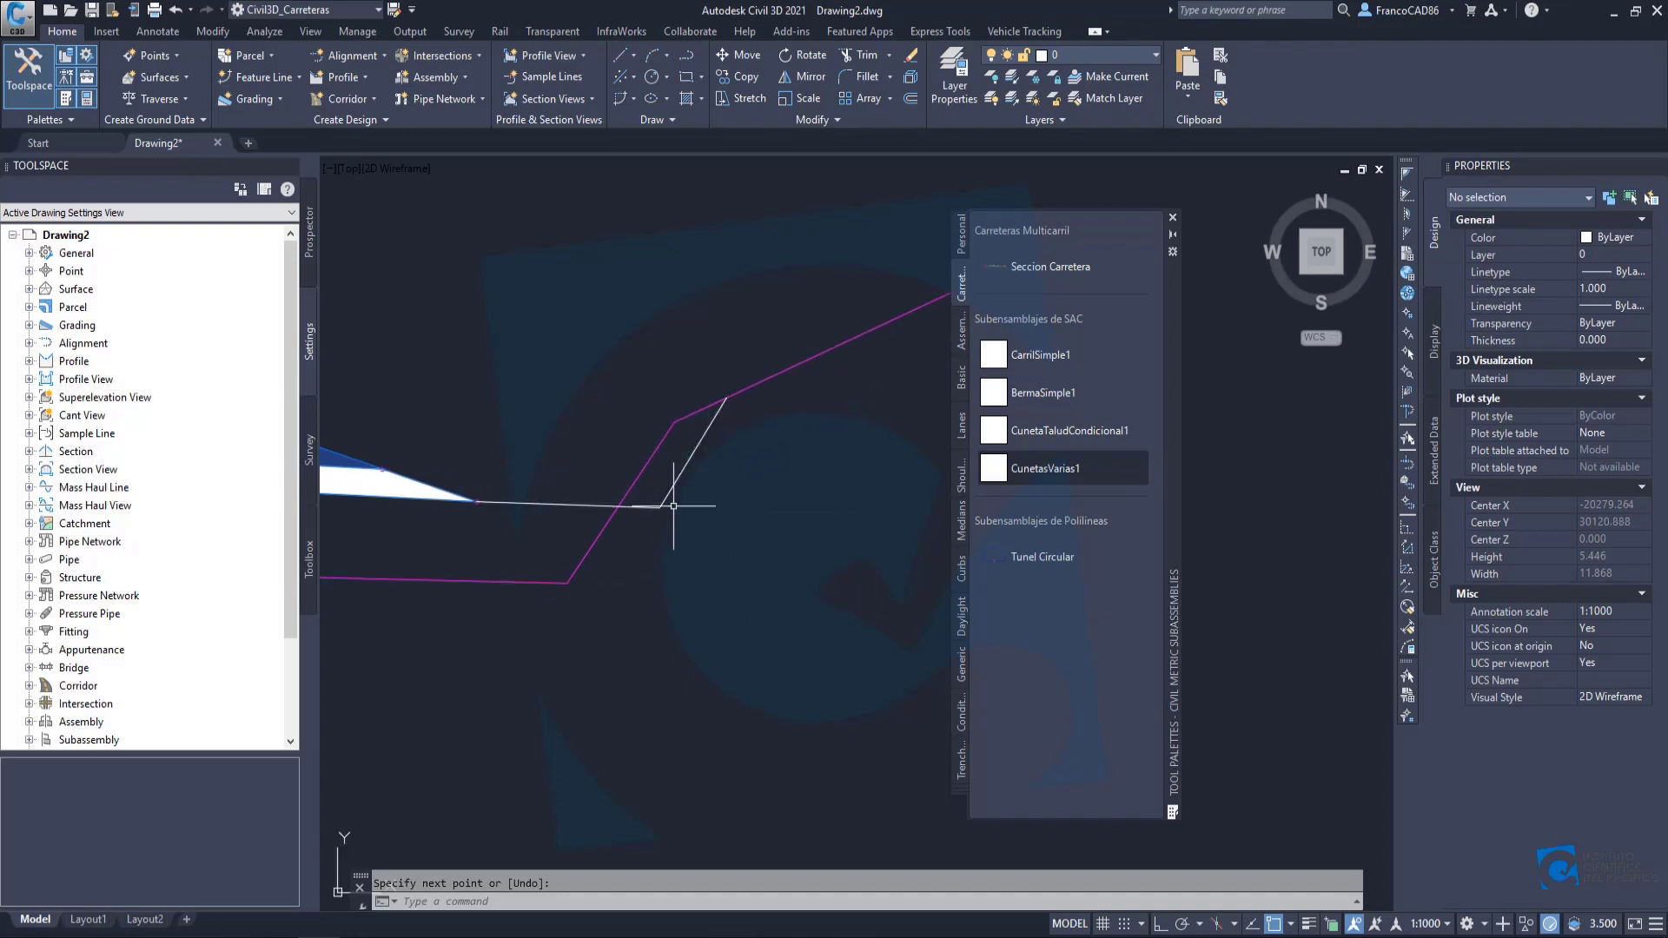
{"action": "left_click", "coordinate": [479, 502]}
{"action": "key", "text": "Return"}
{"action": "scroll", "coordinate": [791, 335], "scroll_direction": "down", "scroll_amount": 3}
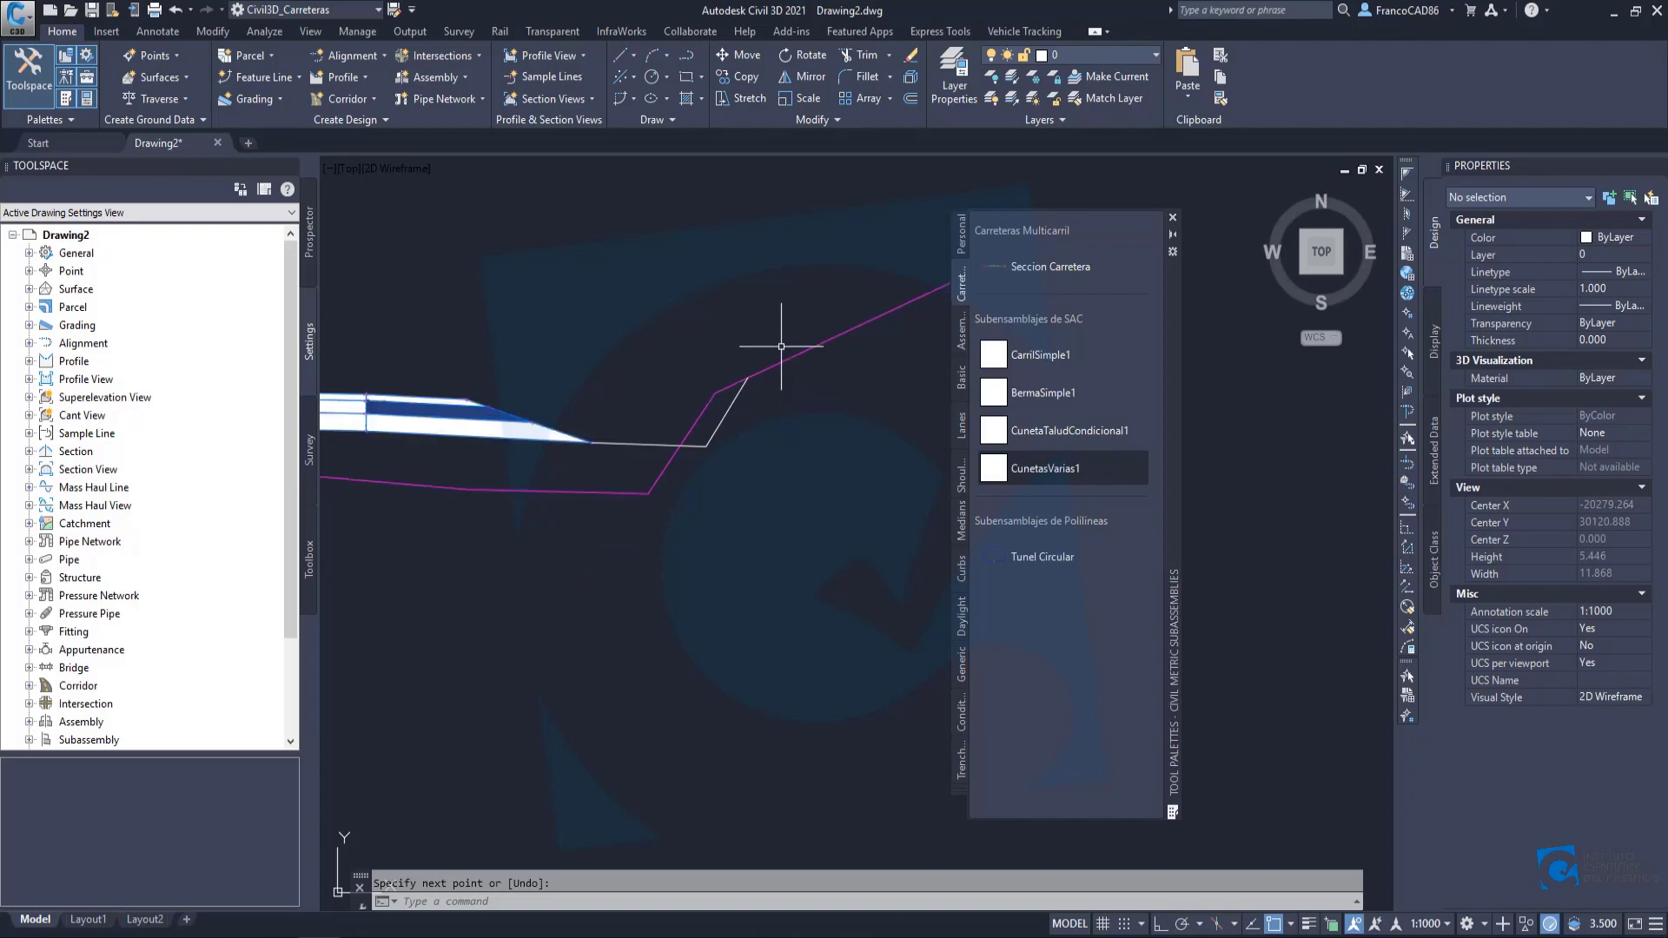
Stretch the ground line's bend near the cut slope down and outward, below the outer end of the short line.
{"action": "middle_click_drag", "start_coordinate": [803, 382], "coordinate": [695, 387]}
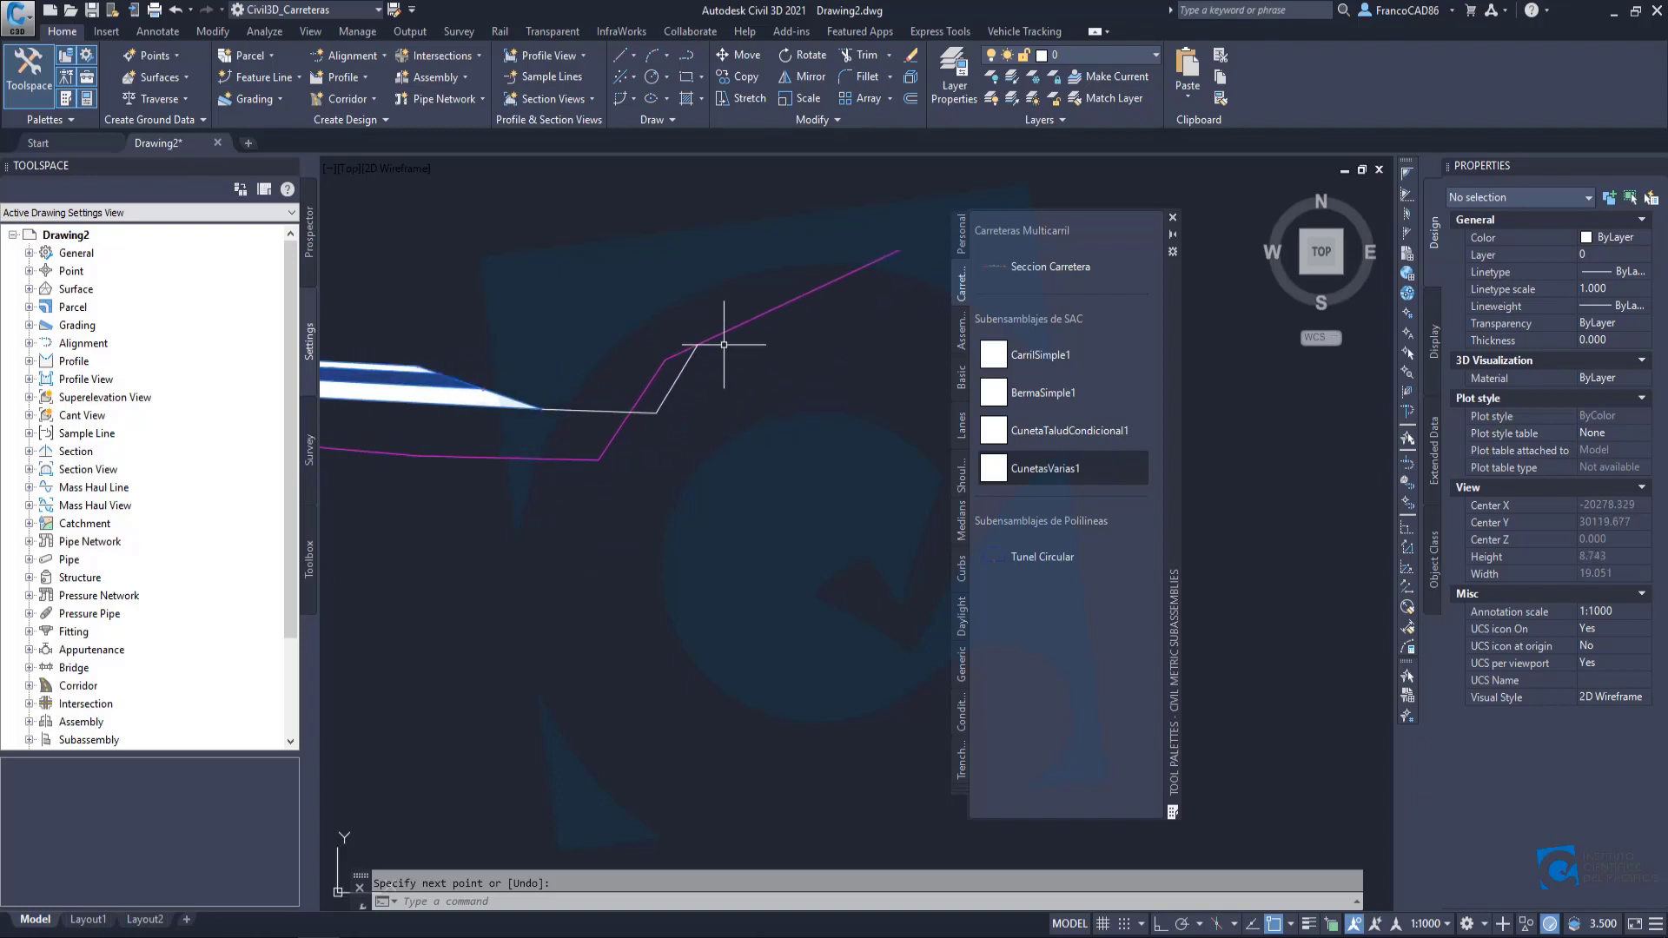
{"action": "left_click", "coordinate": [664, 359]}
{"action": "left_click", "coordinate": [665, 358]}
{"action": "left_click", "coordinate": [728, 467]}
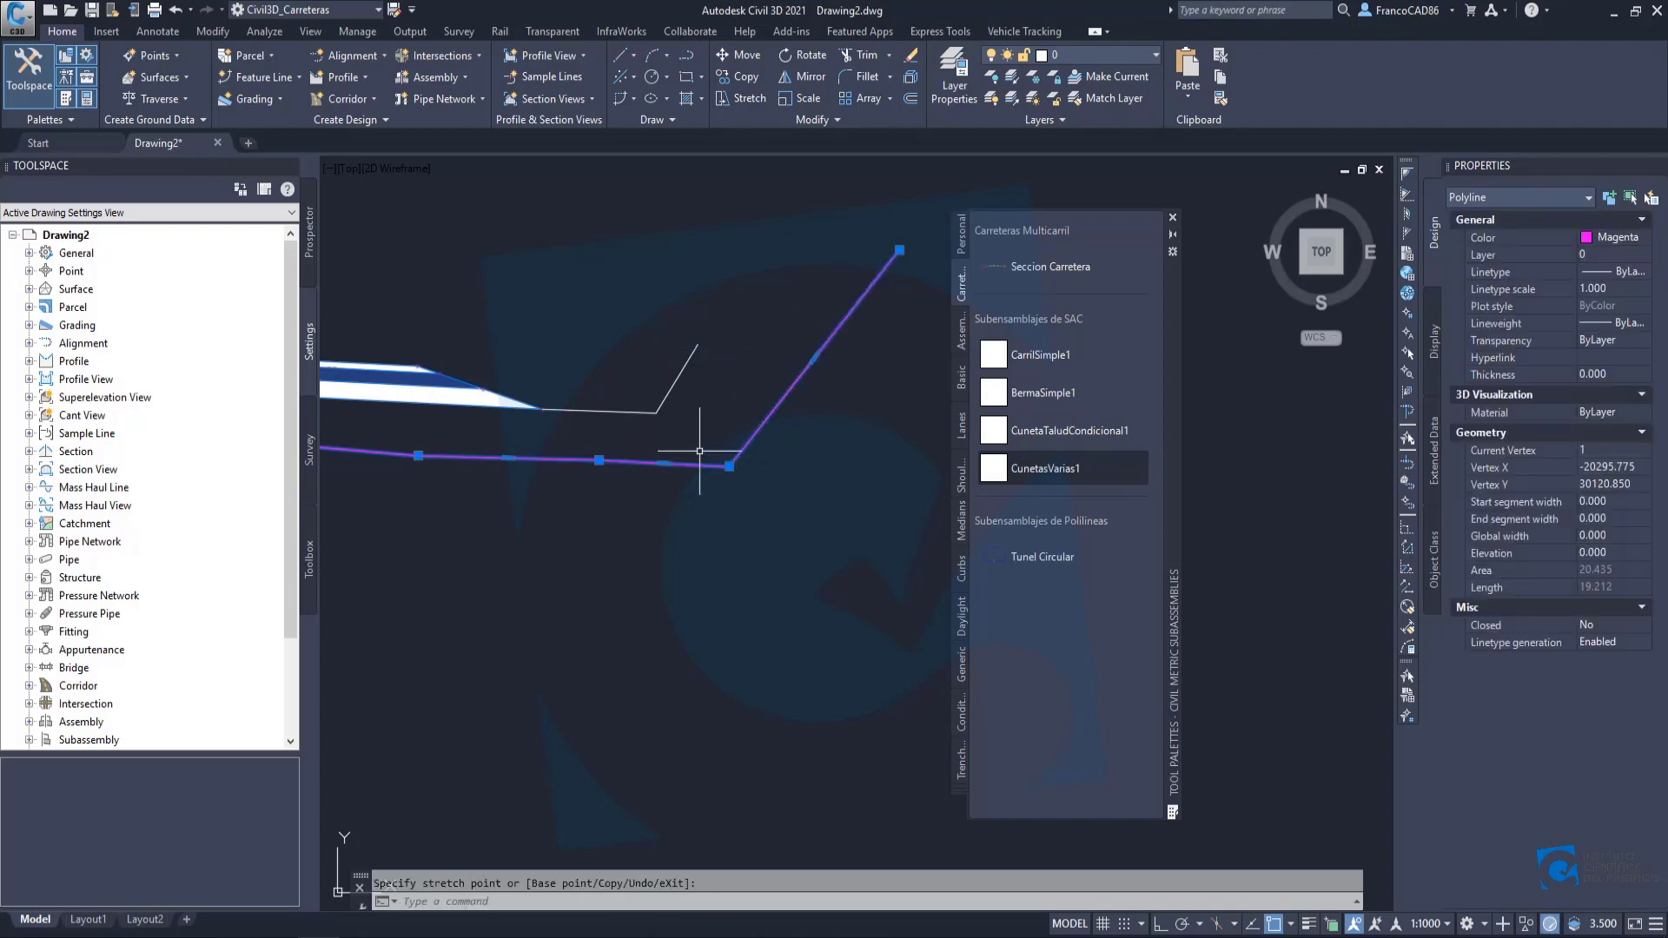
{"action": "key", "text": "Escape"}
Draw a fill-slope line from the outer end of the short line down to the ground line's relocated bend.
{"action": "type", "text": "l"}
{"action": "key", "text": "Return"}
{"action": "left_click", "coordinate": [656, 412]}
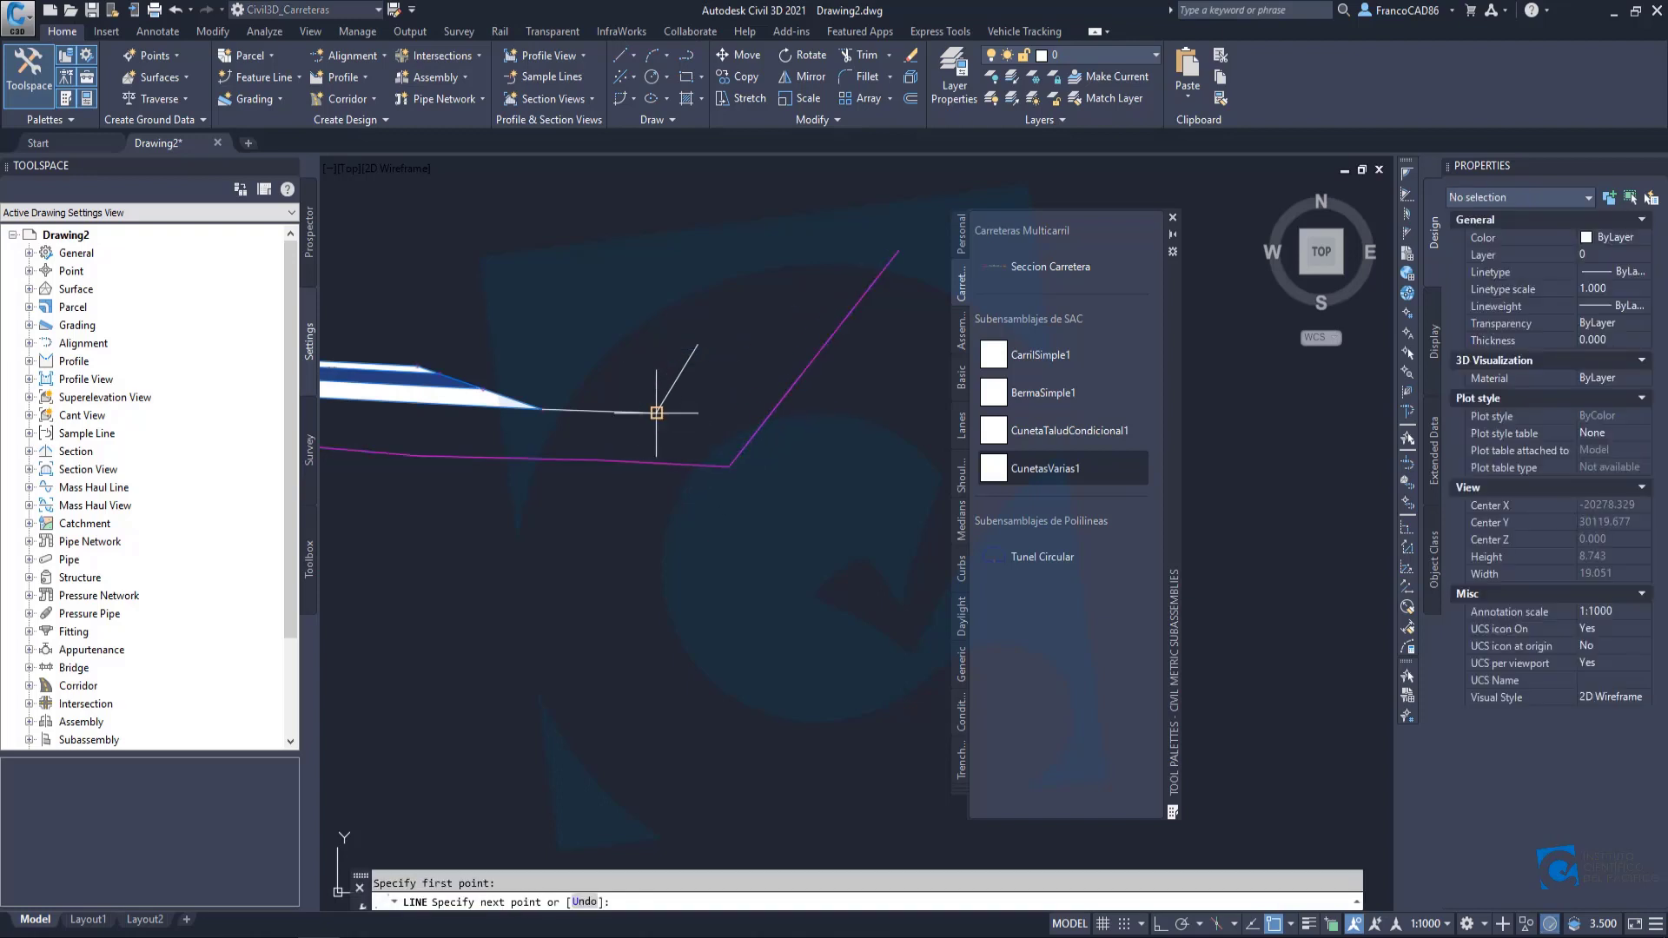
{"action": "left_click", "coordinate": [728, 467]}
{"action": "key", "text": "Return"}
{"action": "scroll", "coordinate": [608, 495], "scroll_direction": "down", "scroll_amount": 4}
{"action": "scroll", "coordinate": [644, 497], "scroll_direction": "up", "scroll_amount": 2}
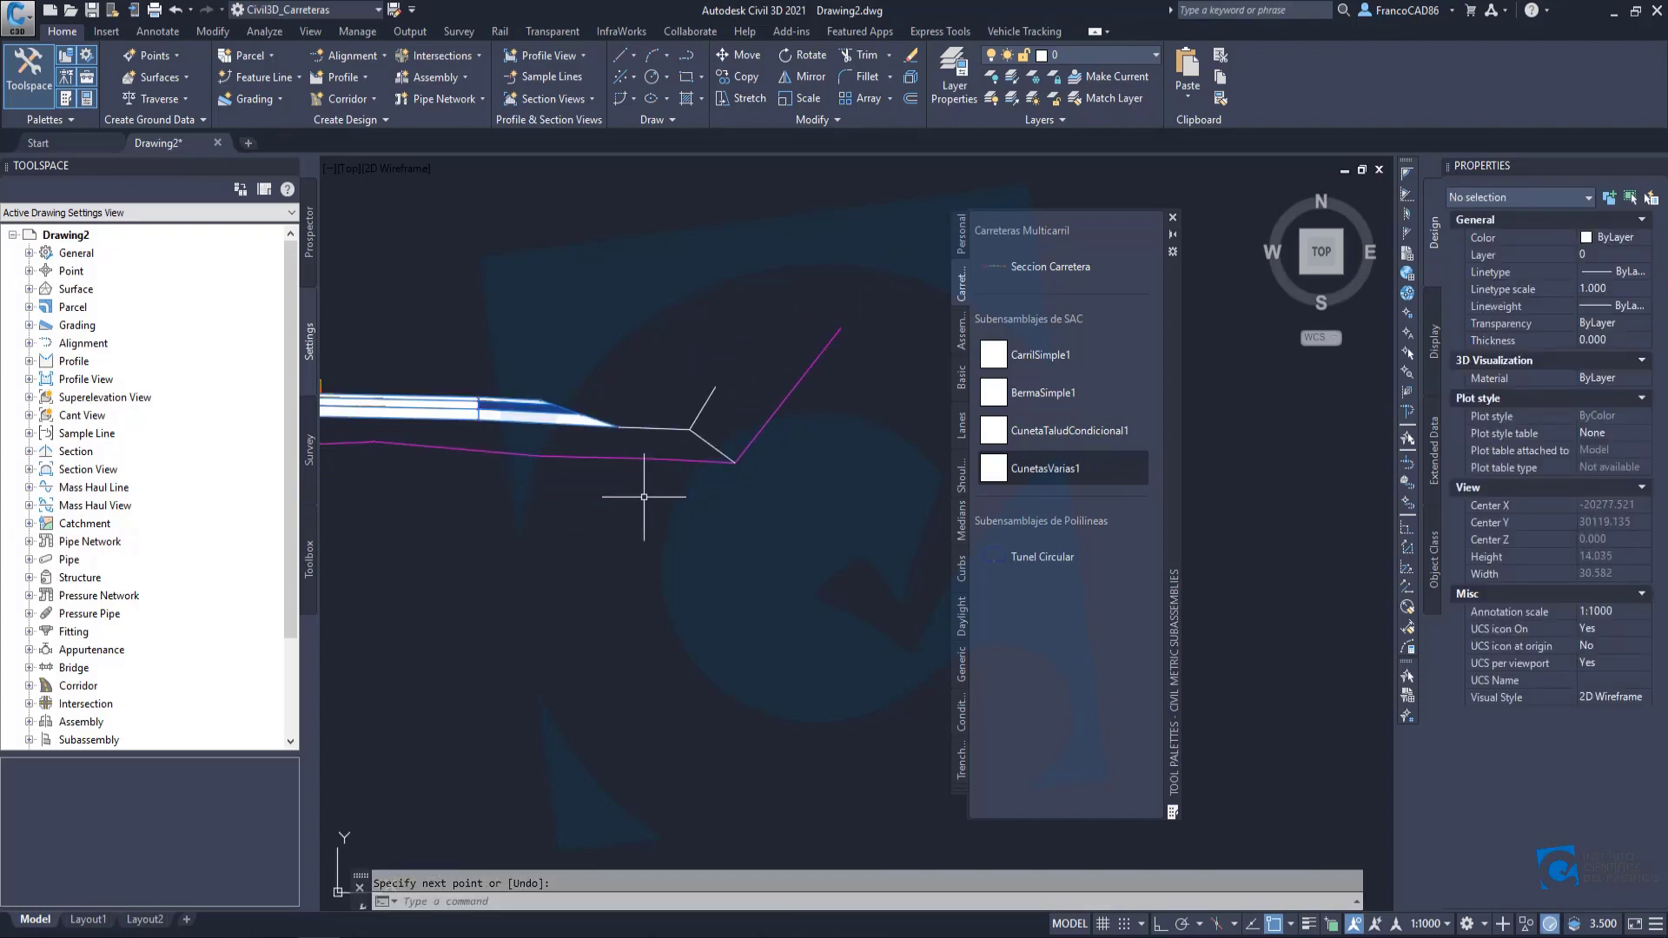
Stretch the ground-line vertex beneath the short line upward, above the shoulder's outer tip.
{"action": "key", "text": "Escape"}
{"action": "scroll", "coordinate": [754, 453], "scroll_direction": "up", "scroll_amount": 2}
{"action": "left_click", "coordinate": [708, 464]}
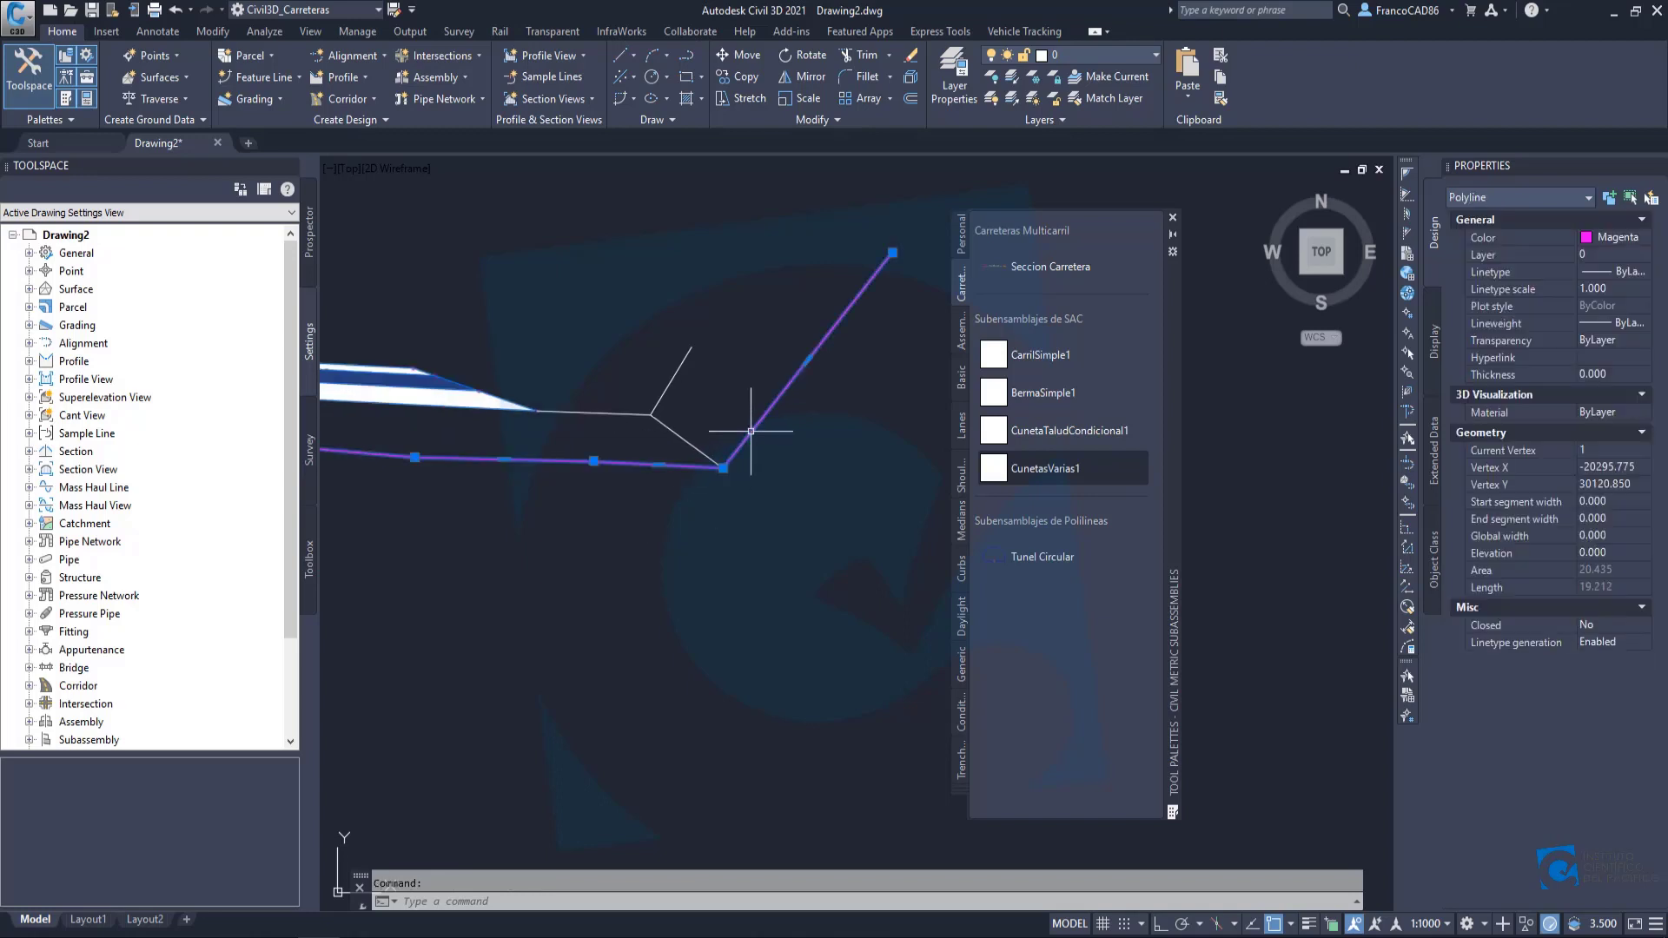
{"action": "mouse_move", "coordinate": [723, 468]}
{"action": "left_click", "coordinate": [594, 461]}
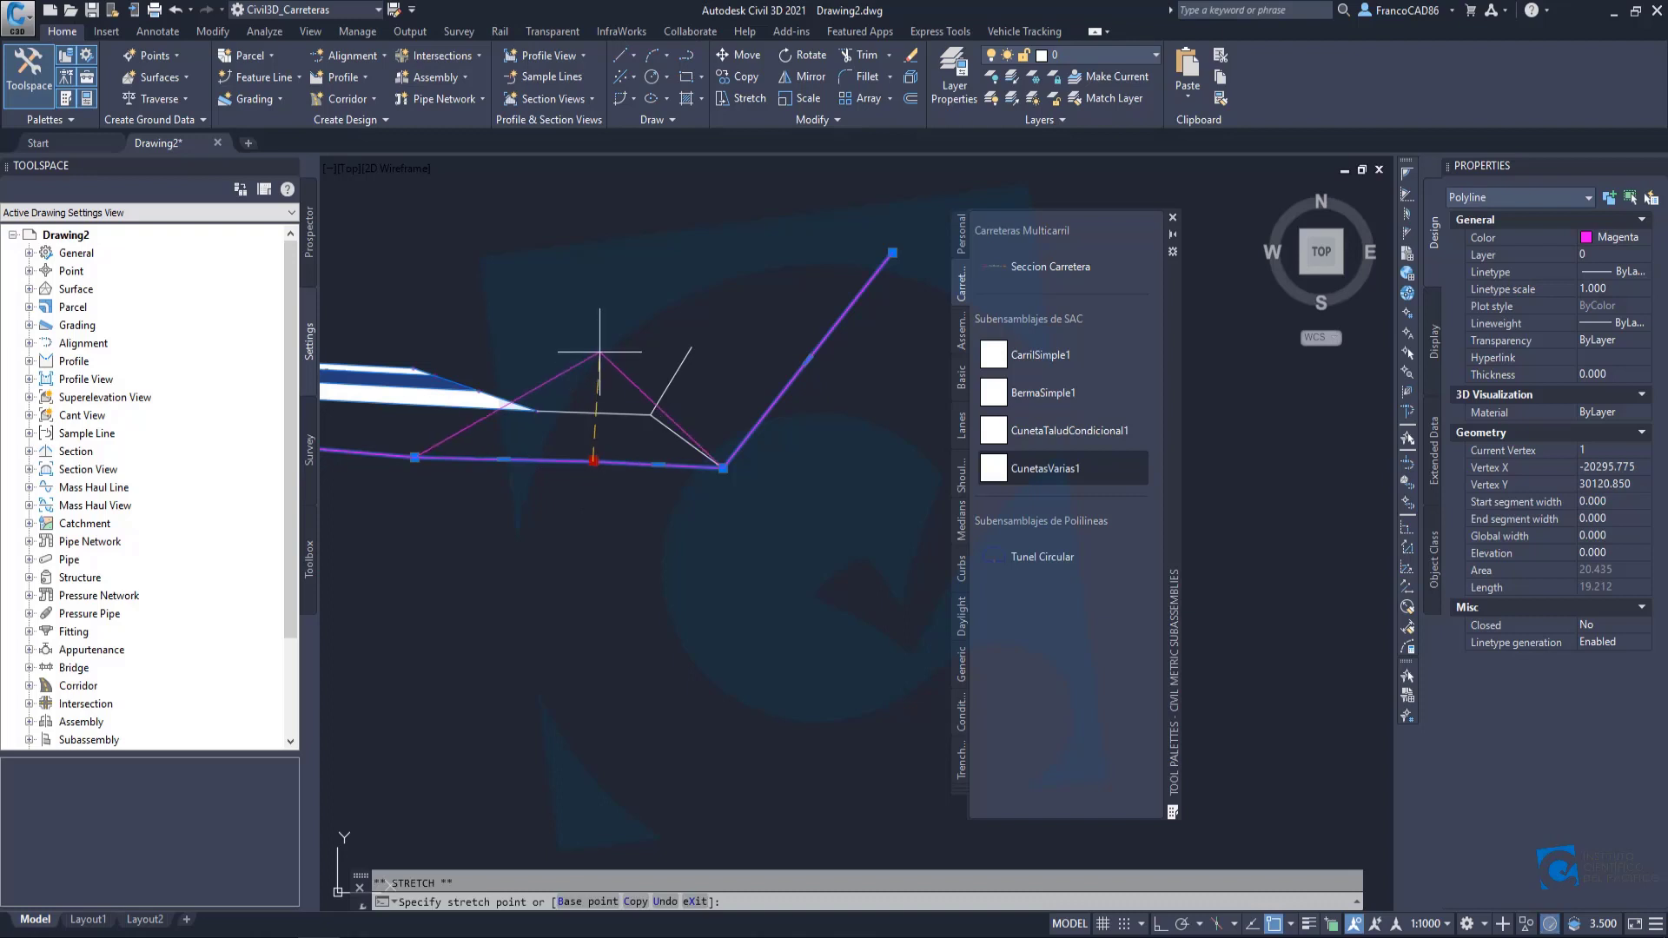
{"action": "left_click", "coordinate": [600, 352]}
{"action": "key", "text": "Escape"}
Erase the three sketched side lines that meet at the short line's outer end beyond the right shoulder.
{"action": "scroll", "coordinate": [650, 424], "scroll_direction": "up", "scroll_amount": 4}
{"action": "left_click", "coordinate": [663, 446]}
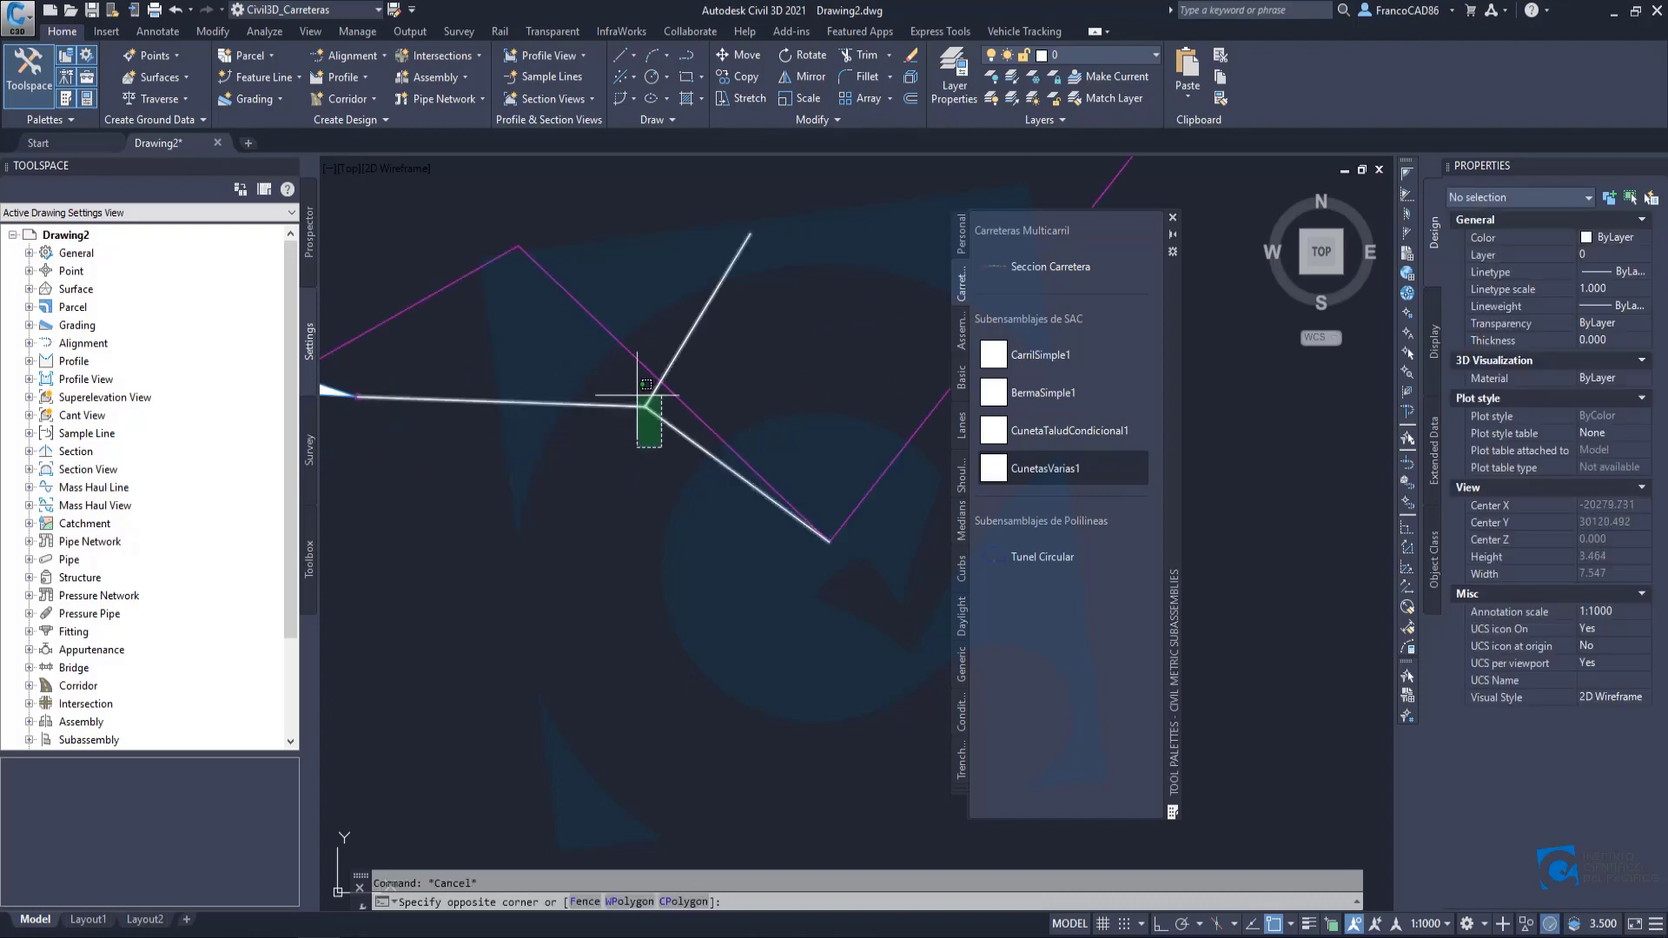
{"action": "left_click", "coordinate": [636, 396]}
{"action": "scroll", "coordinate": [584, 424], "scroll_direction": "down", "scroll_amount": 4}
{"action": "type", "text": "e"}
{"action": "key", "text": "Return"}
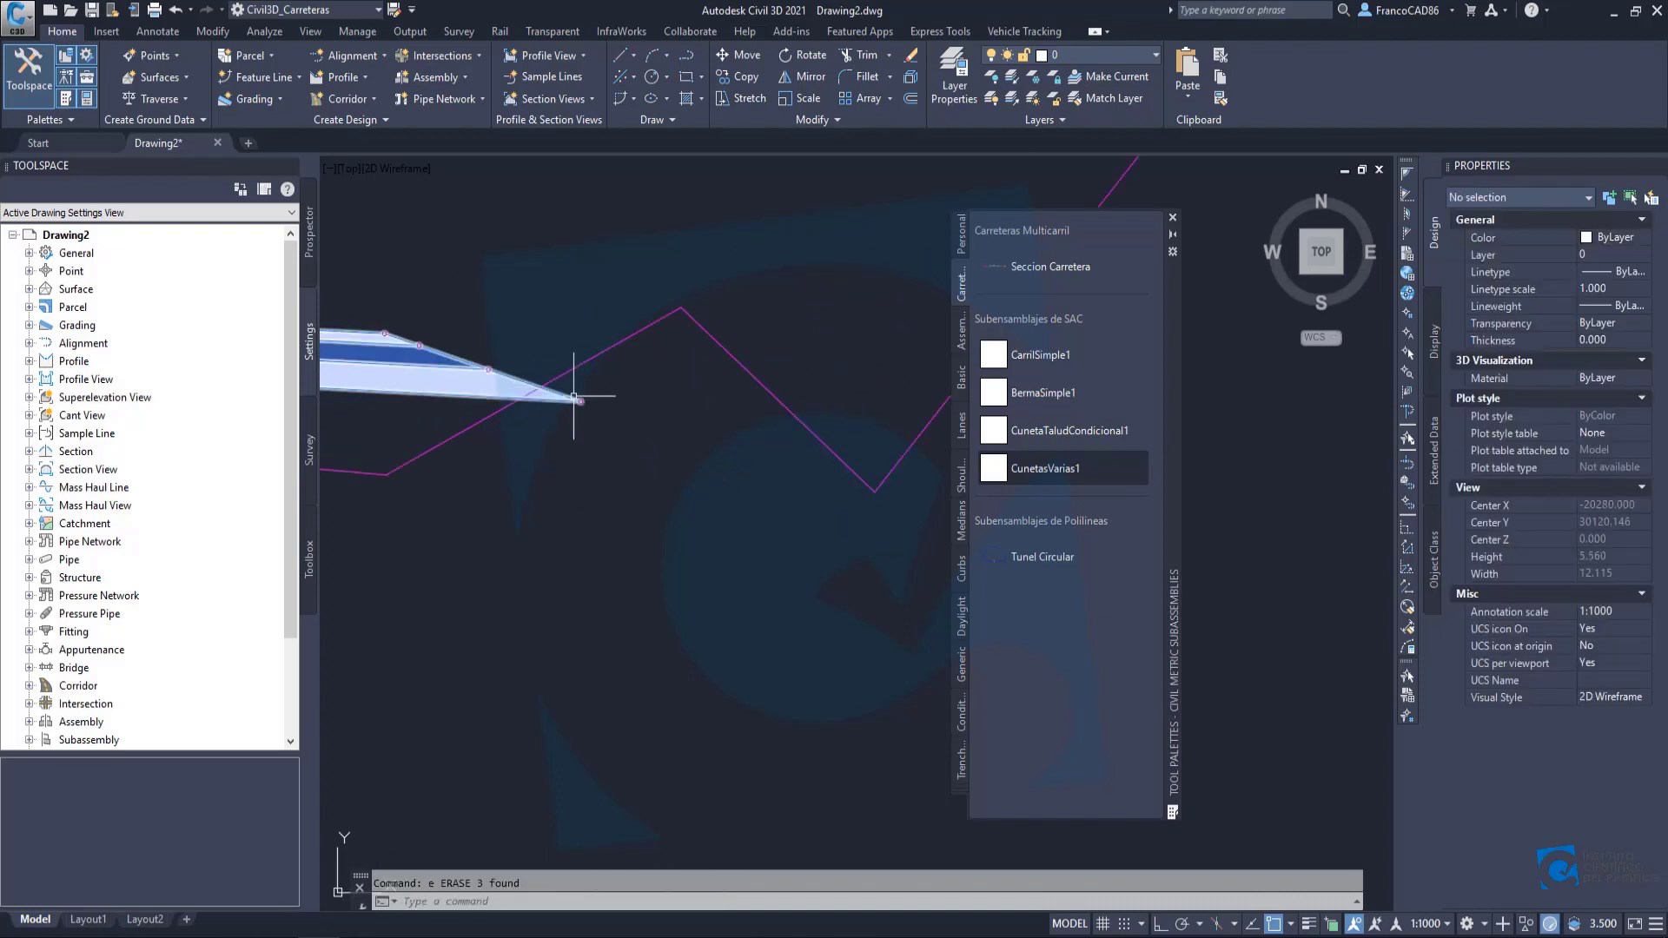
Stretch the ground line's low bend and outer end so it climbs steadily outward from the right shoulder.
{"action": "middle_click_drag", "start_coordinate": [610, 427], "coordinate": [653, 495]}
{"action": "left_click", "coordinate": [762, 490]}
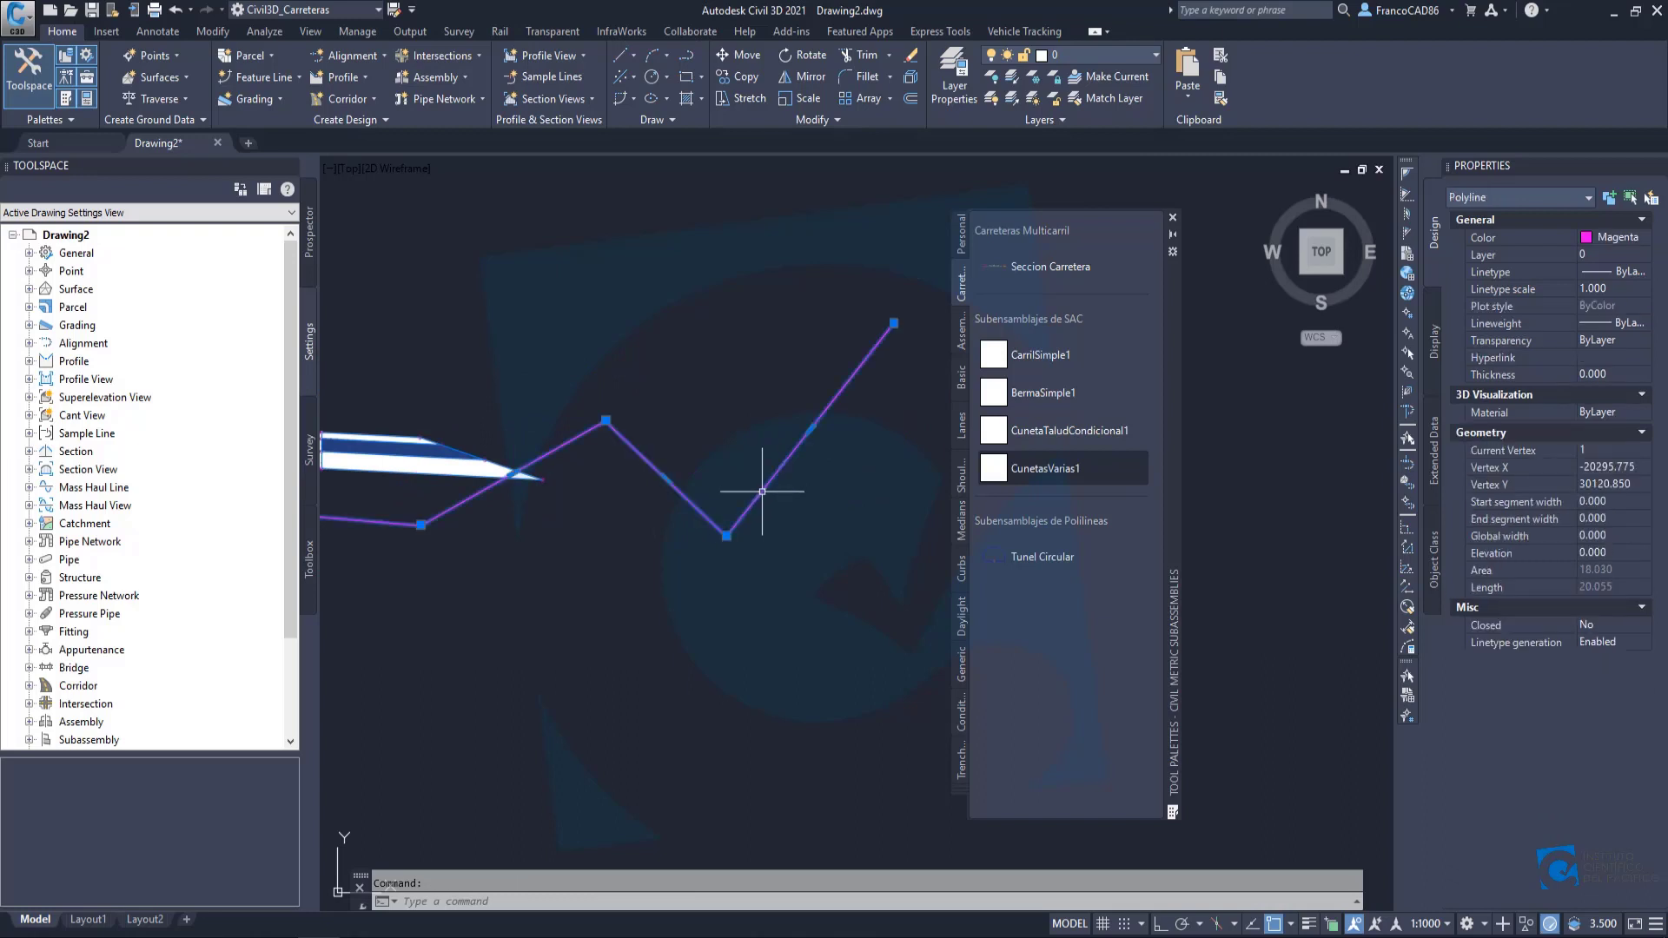
{"action": "left_click", "coordinate": [726, 536]}
{"action": "left_click", "coordinate": [726, 362]}
{"action": "middle_click_drag", "start_coordinate": [873, 353], "coordinate": [790, 470]}
{"action": "left_click", "coordinate": [811, 441]}
{"action": "left_click", "coordinate": [816, 365]}
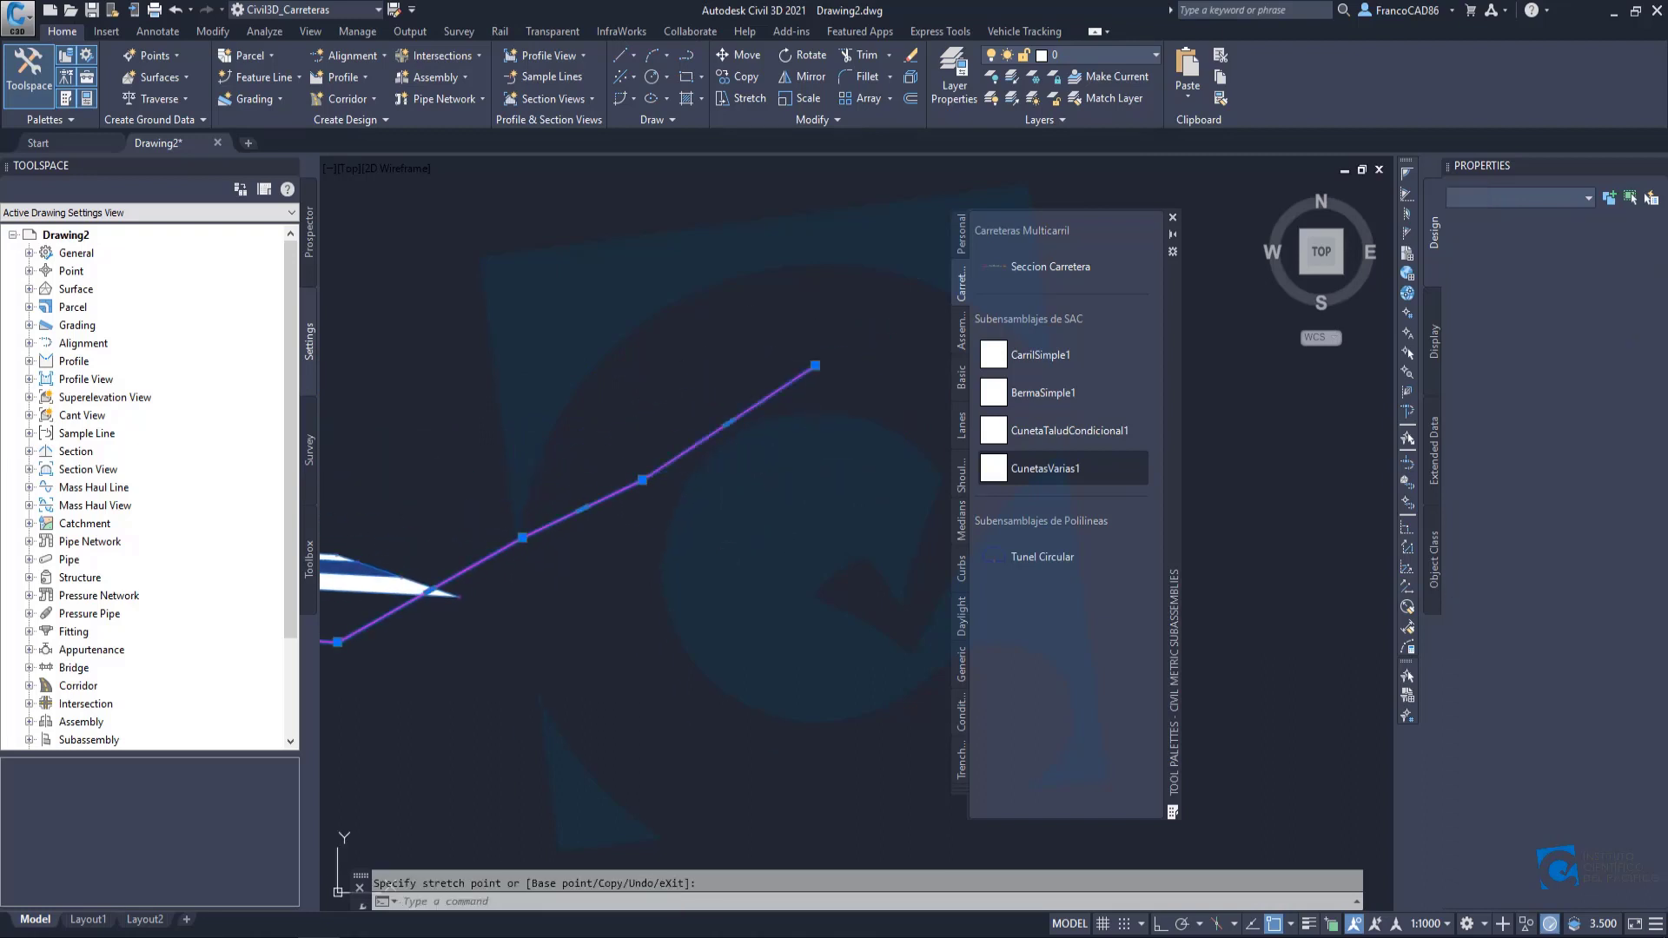
{"action": "key", "text": "Escape"}
Draw a ditch from the right shoulder's outer tip: a descending side, a nearly flat bottom and an outer side rising toward the ground line.
{"action": "middle_click_drag", "start_coordinate": [634, 576], "coordinate": [713, 493]}
{"action": "scroll", "coordinate": [570, 488], "scroll_direction": "up", "scroll_amount": 2}
{"action": "type", "text": "l"}
{"action": "key", "text": "Return"}
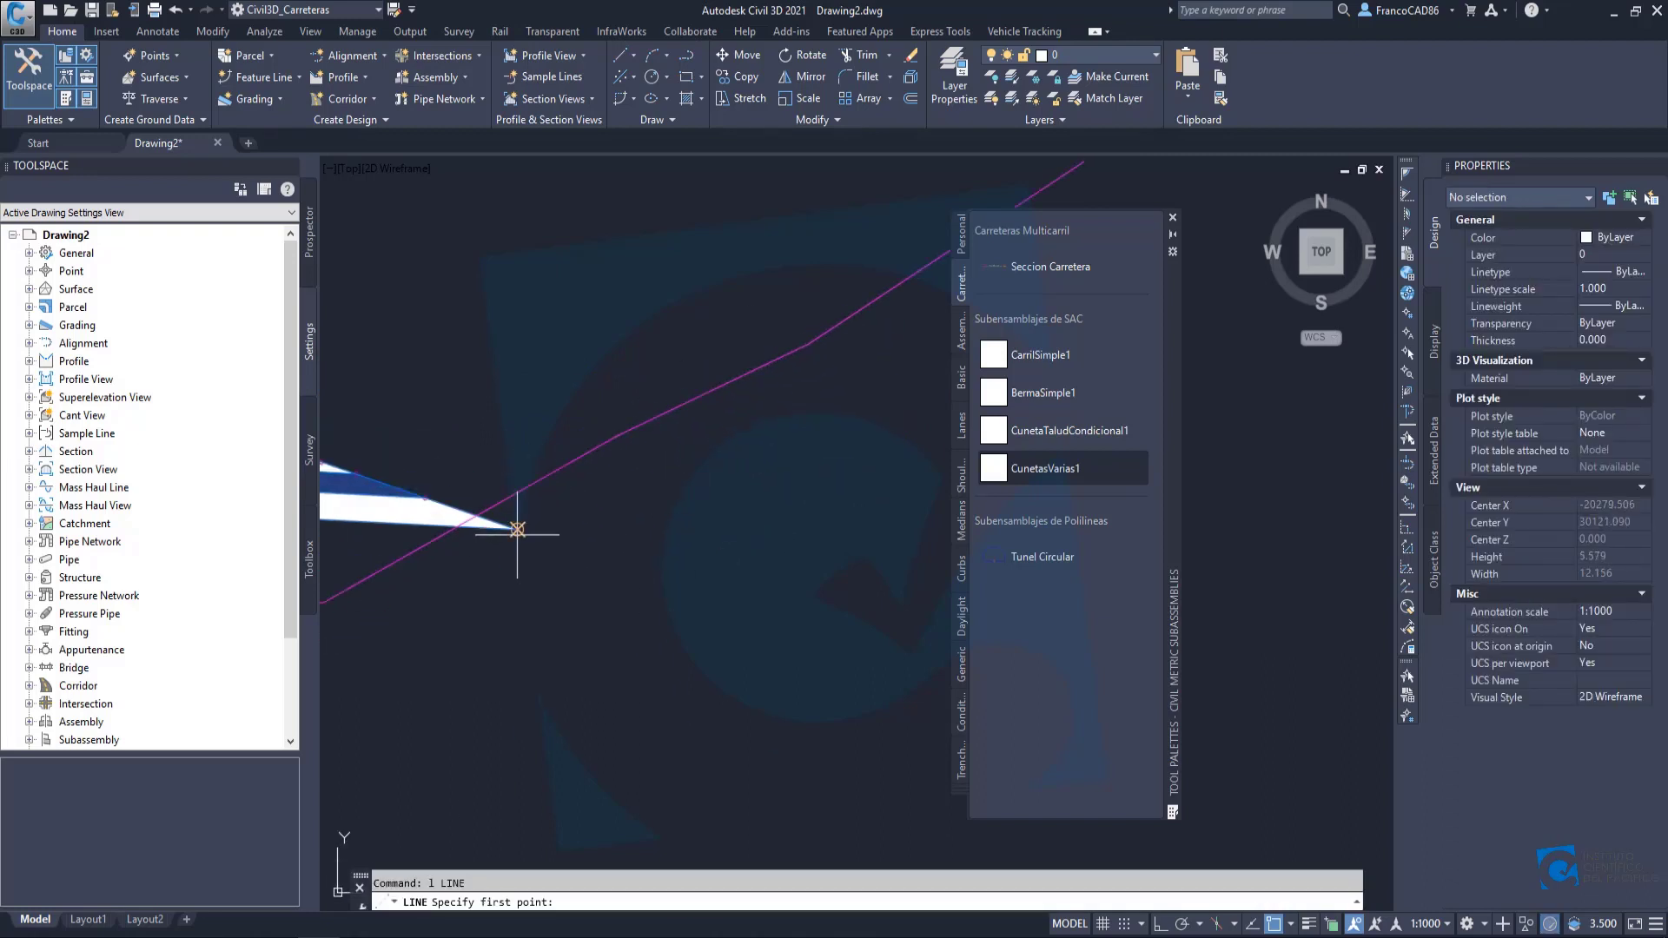
{"action": "left_click", "coordinate": [519, 530]}
{"action": "left_click", "coordinate": [678, 578]}
{"action": "middle_click_drag", "start_coordinate": [814, 585], "coordinate": [670, 577]}
{"action": "left_click", "coordinate": [649, 574]}
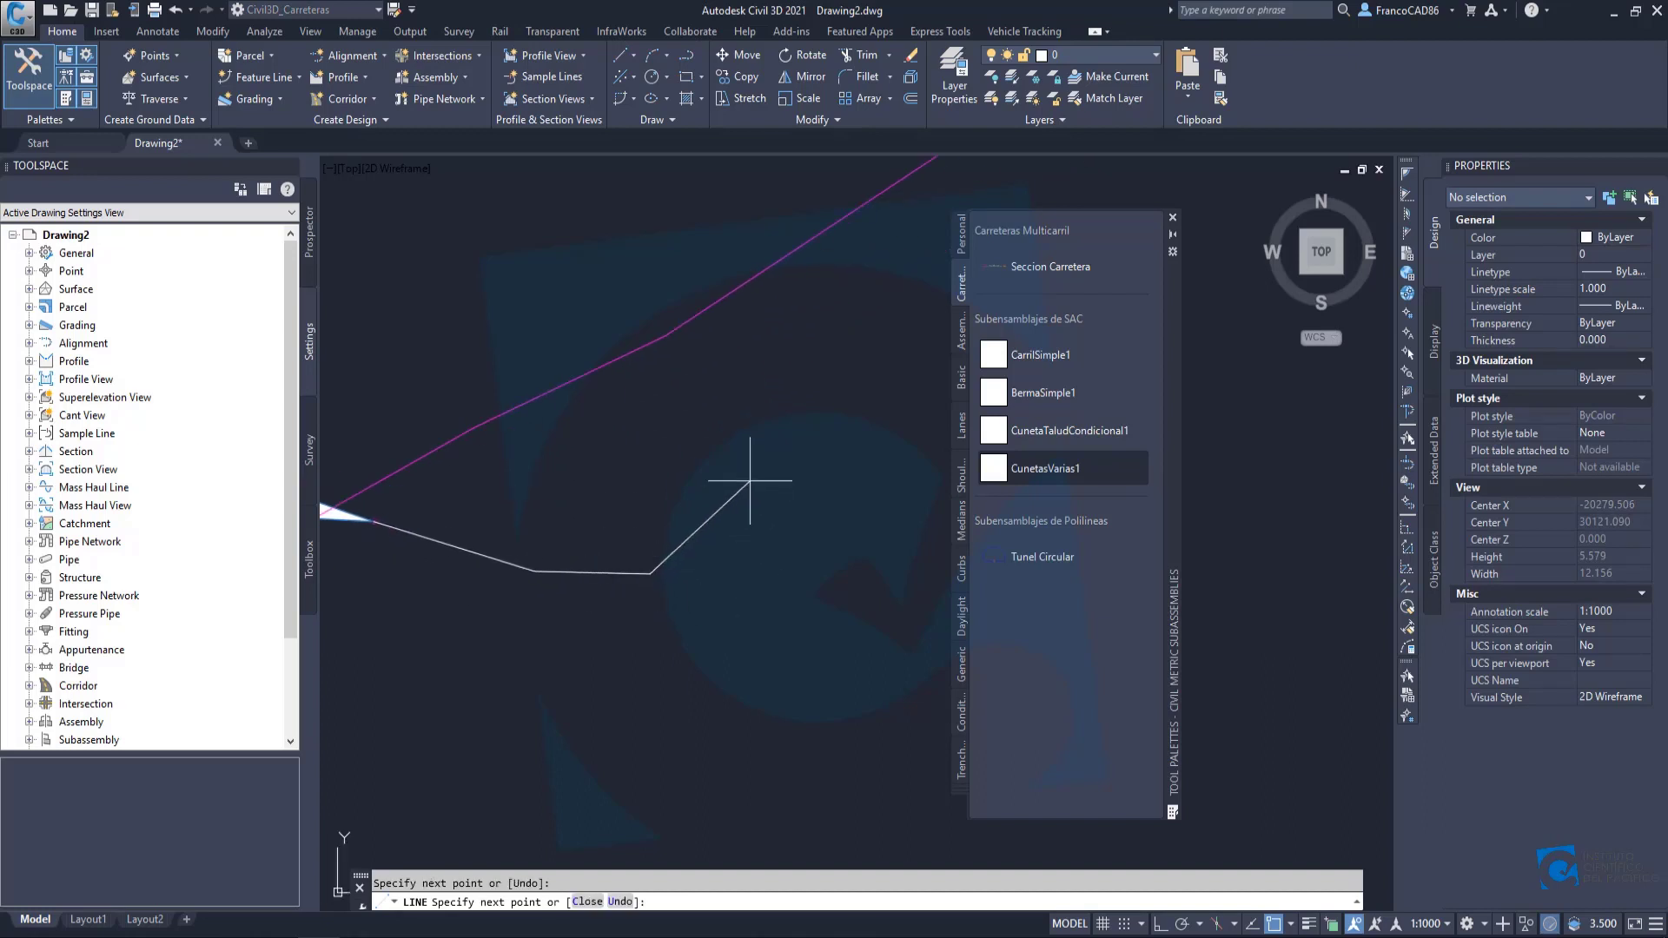
{"action": "scroll", "coordinate": [749, 480], "scroll_direction": "down", "scroll_amount": 4}
{"action": "middle_click_drag", "start_coordinate": [749, 480], "coordinate": [708, 531]}
{"action": "scroll", "coordinate": [709, 529], "scroll_direction": "up", "scroll_amount": 2}
{"action": "left_click", "coordinate": [711, 527]}
{"action": "key", "text": "Return"}
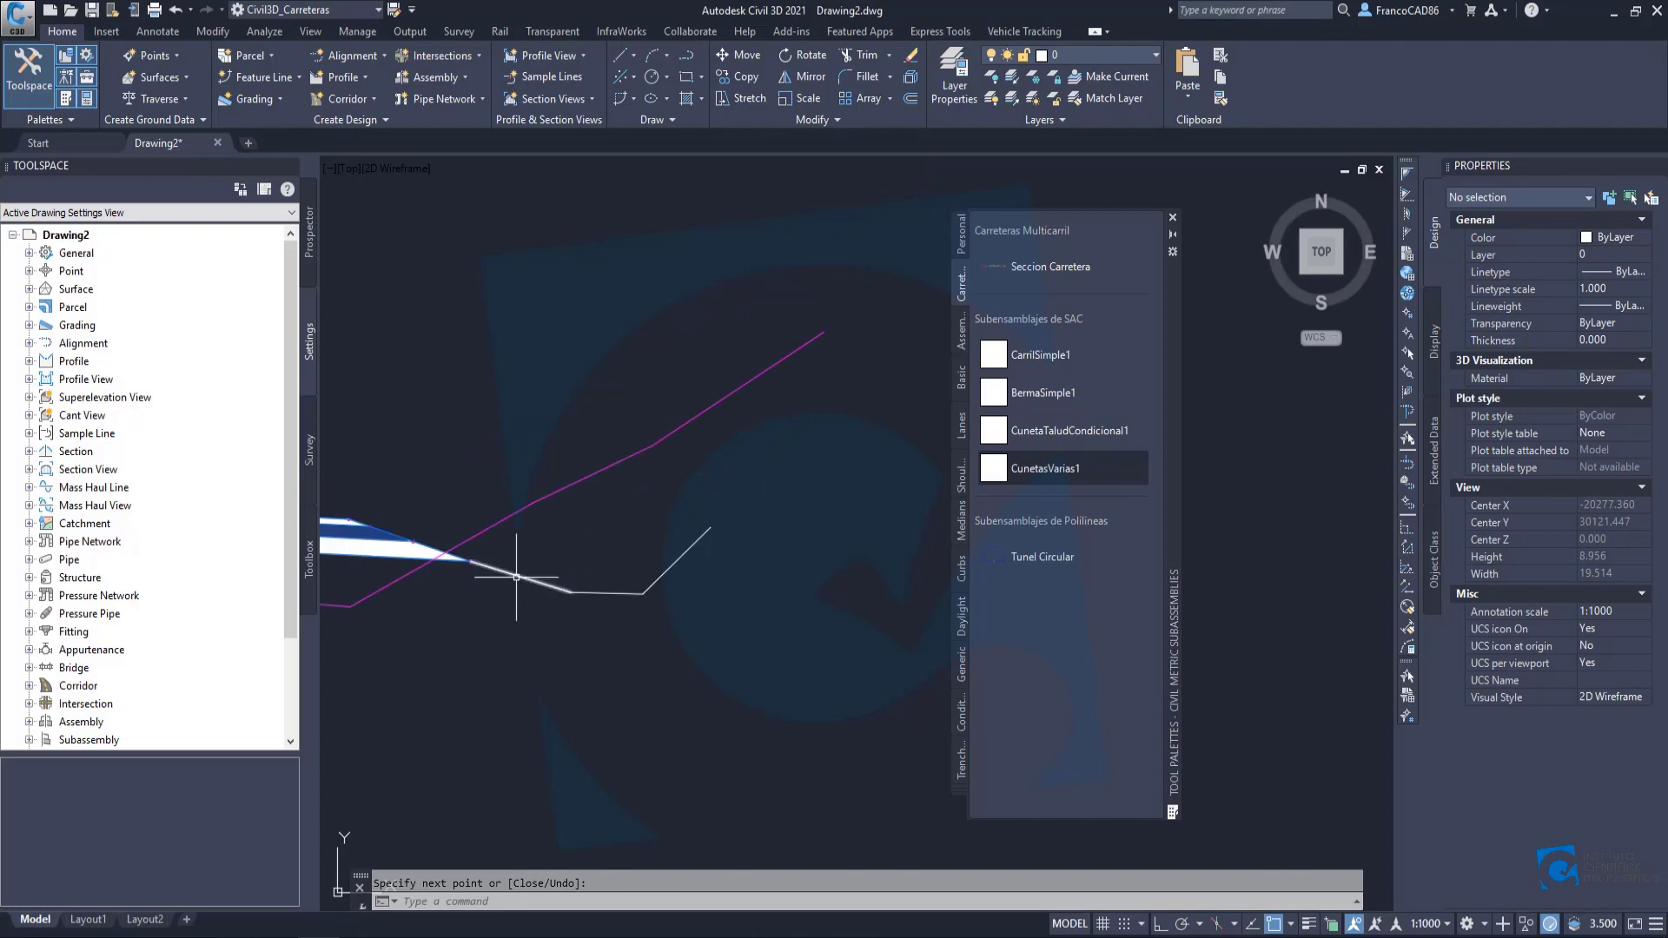
Examine the outer end of the ditch's rising side and its position relative to the ground line above.
{"action": "middle_click_drag", "start_coordinate": [717, 584], "coordinate": [651, 484]}
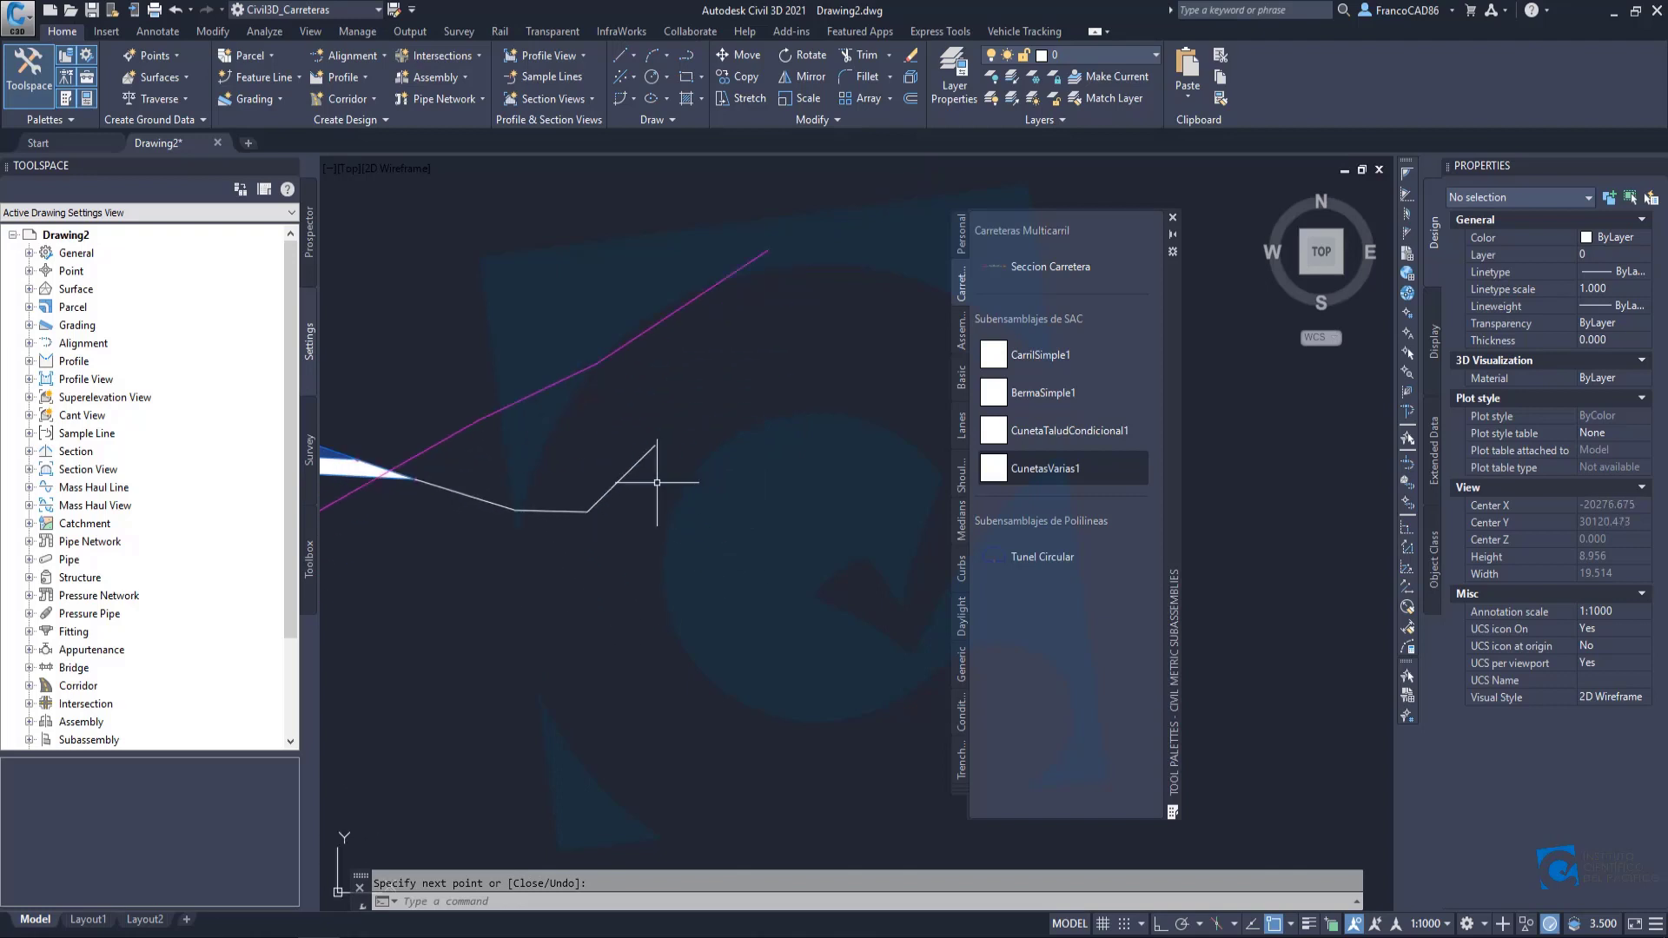
{"action": "scroll", "coordinate": [663, 451], "scroll_direction": "up", "scroll_amount": 2}
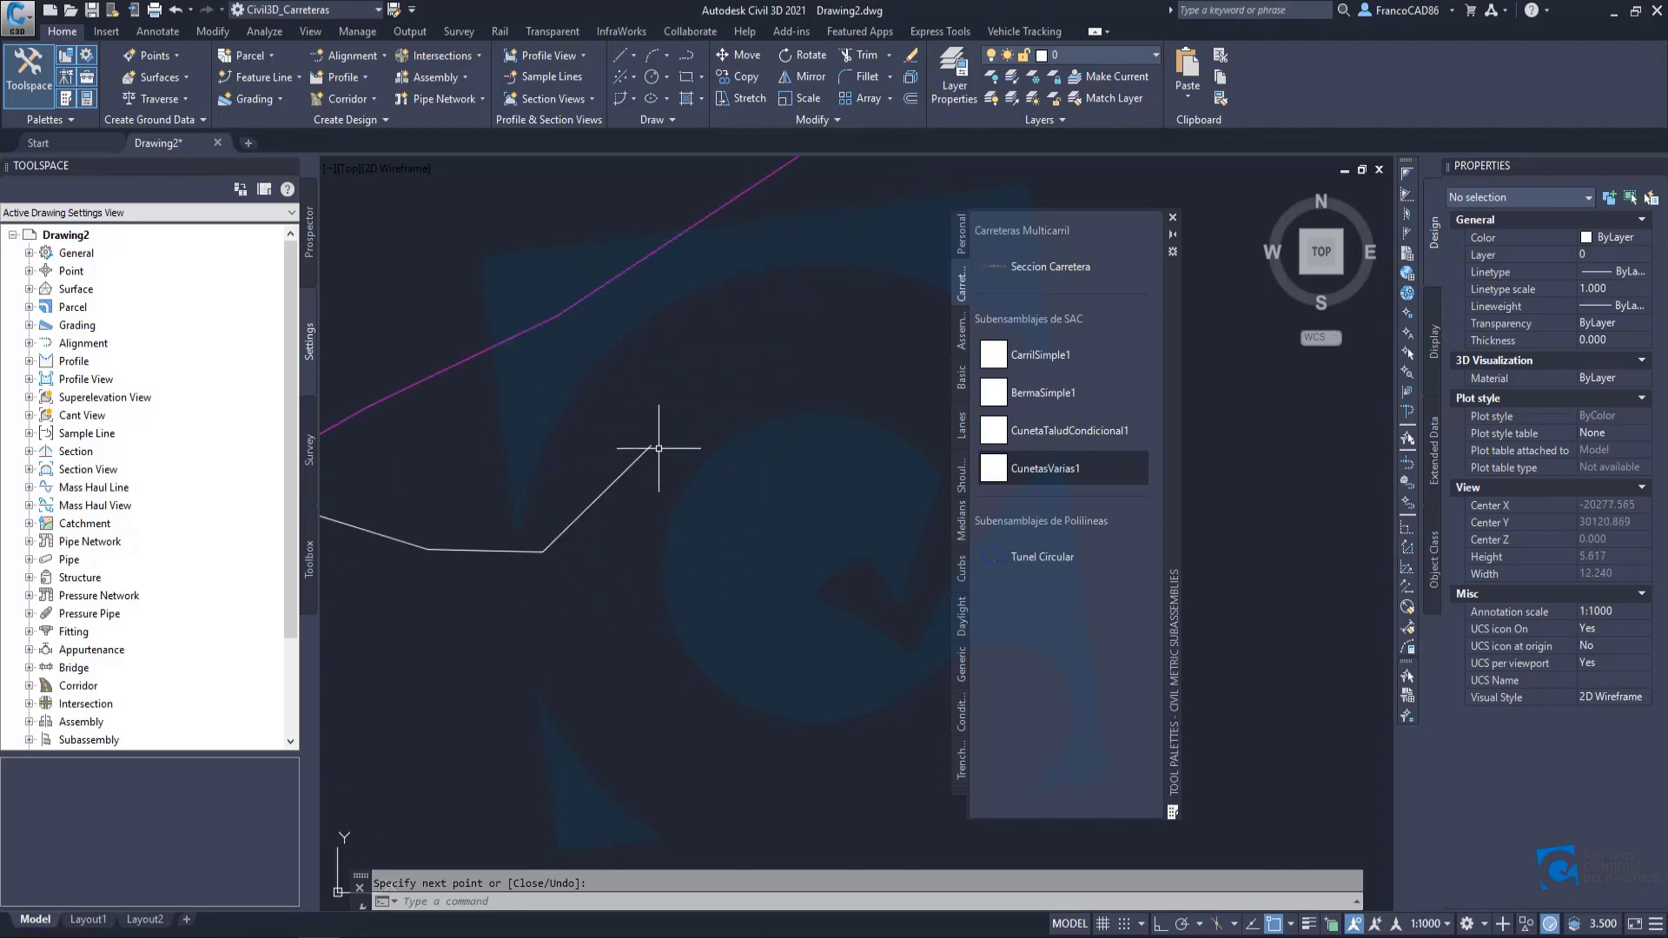
{"action": "scroll", "coordinate": [650, 450], "scroll_direction": "down", "scroll_amount": 2}
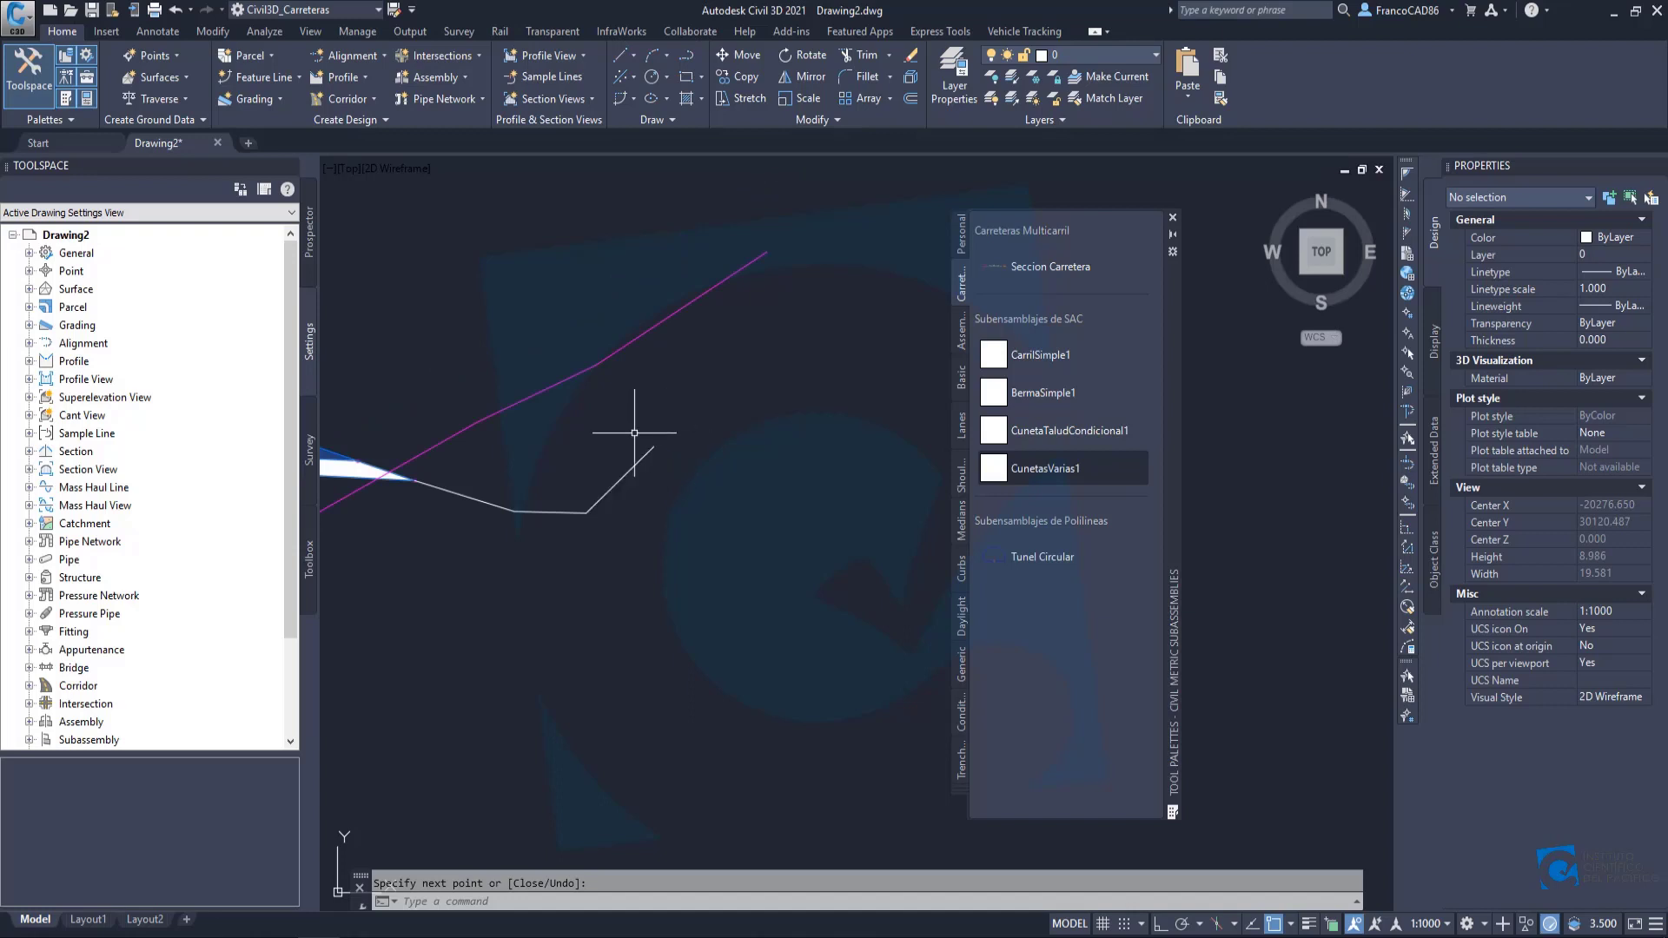
{"action": "middle_click_drag", "start_coordinate": [641, 440], "coordinate": [588, 489]}
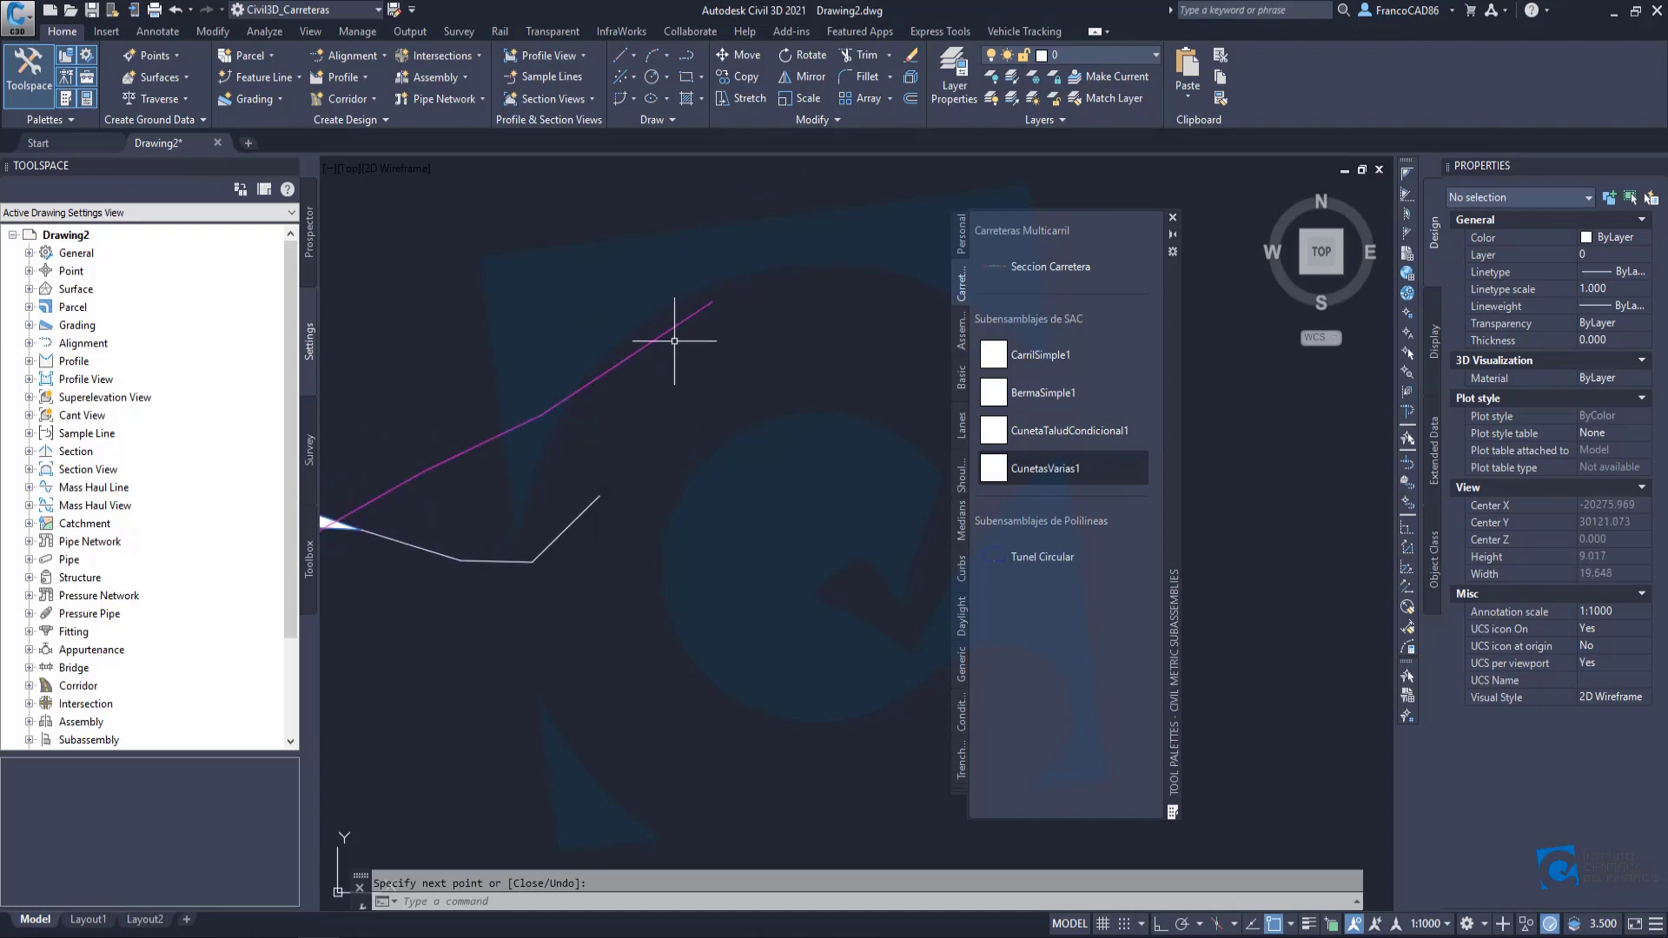
{"action": "scroll", "coordinate": [647, 432], "scroll_direction": "down", "scroll_amount": 2}
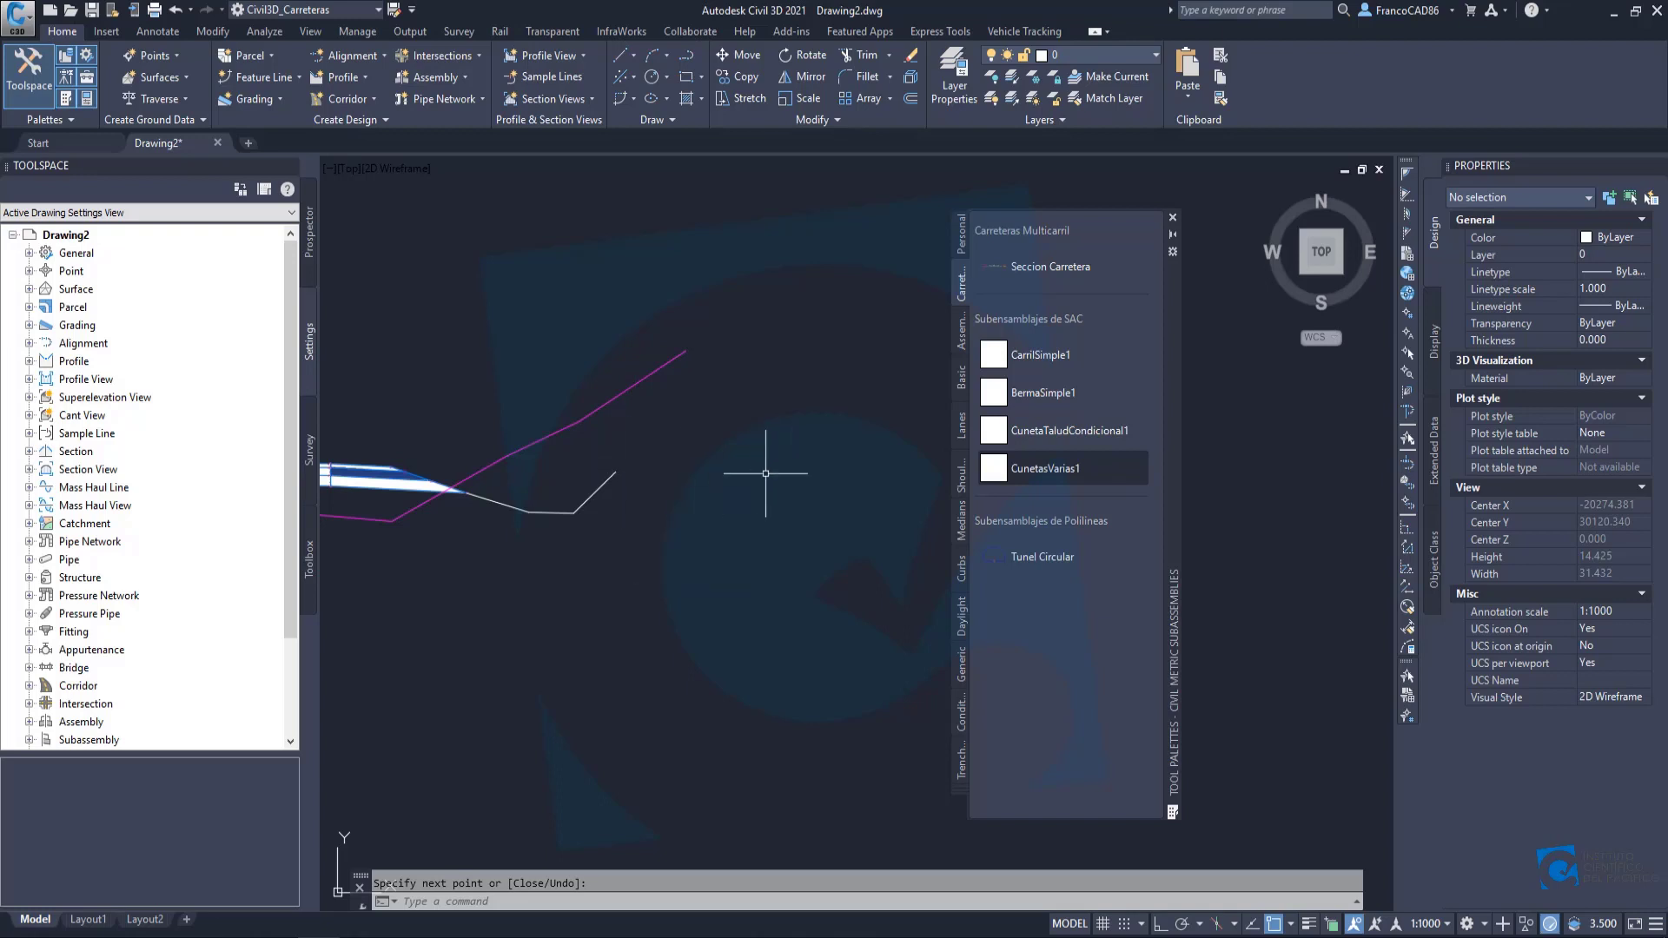
{"action": "left_click", "coordinate": [617, 472]}
{"action": "scroll", "coordinate": [619, 470], "scroll_direction": "up", "scroll_amount": 3}
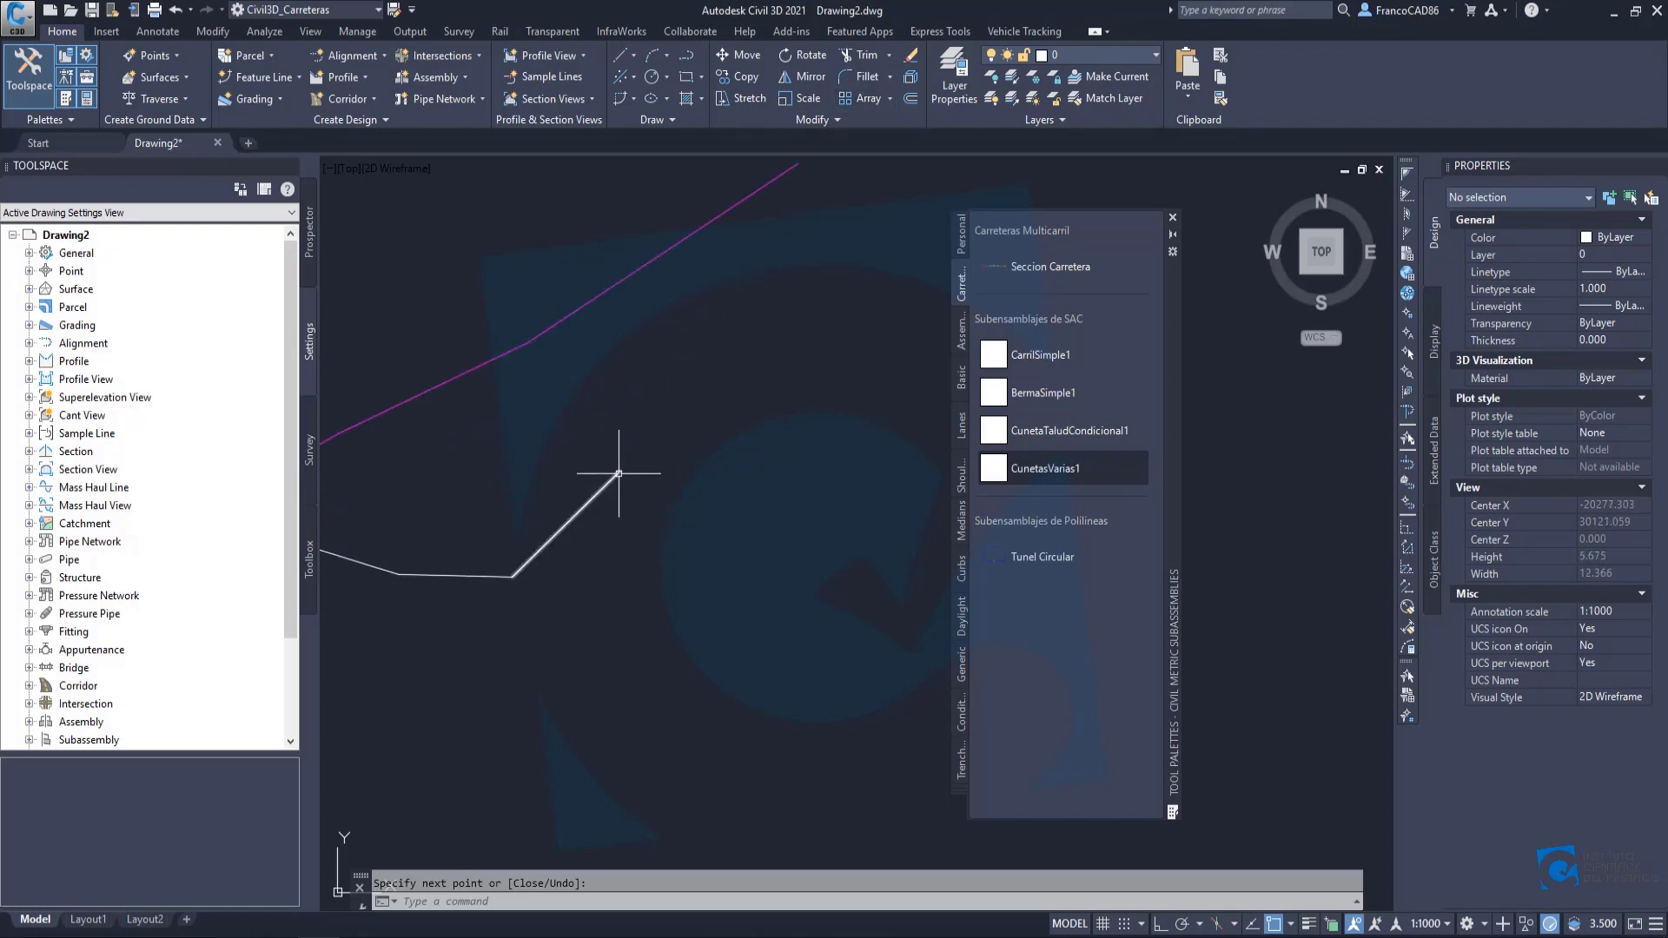
{"action": "scroll", "coordinate": [621, 463], "scroll_direction": "down", "scroll_amount": 3}
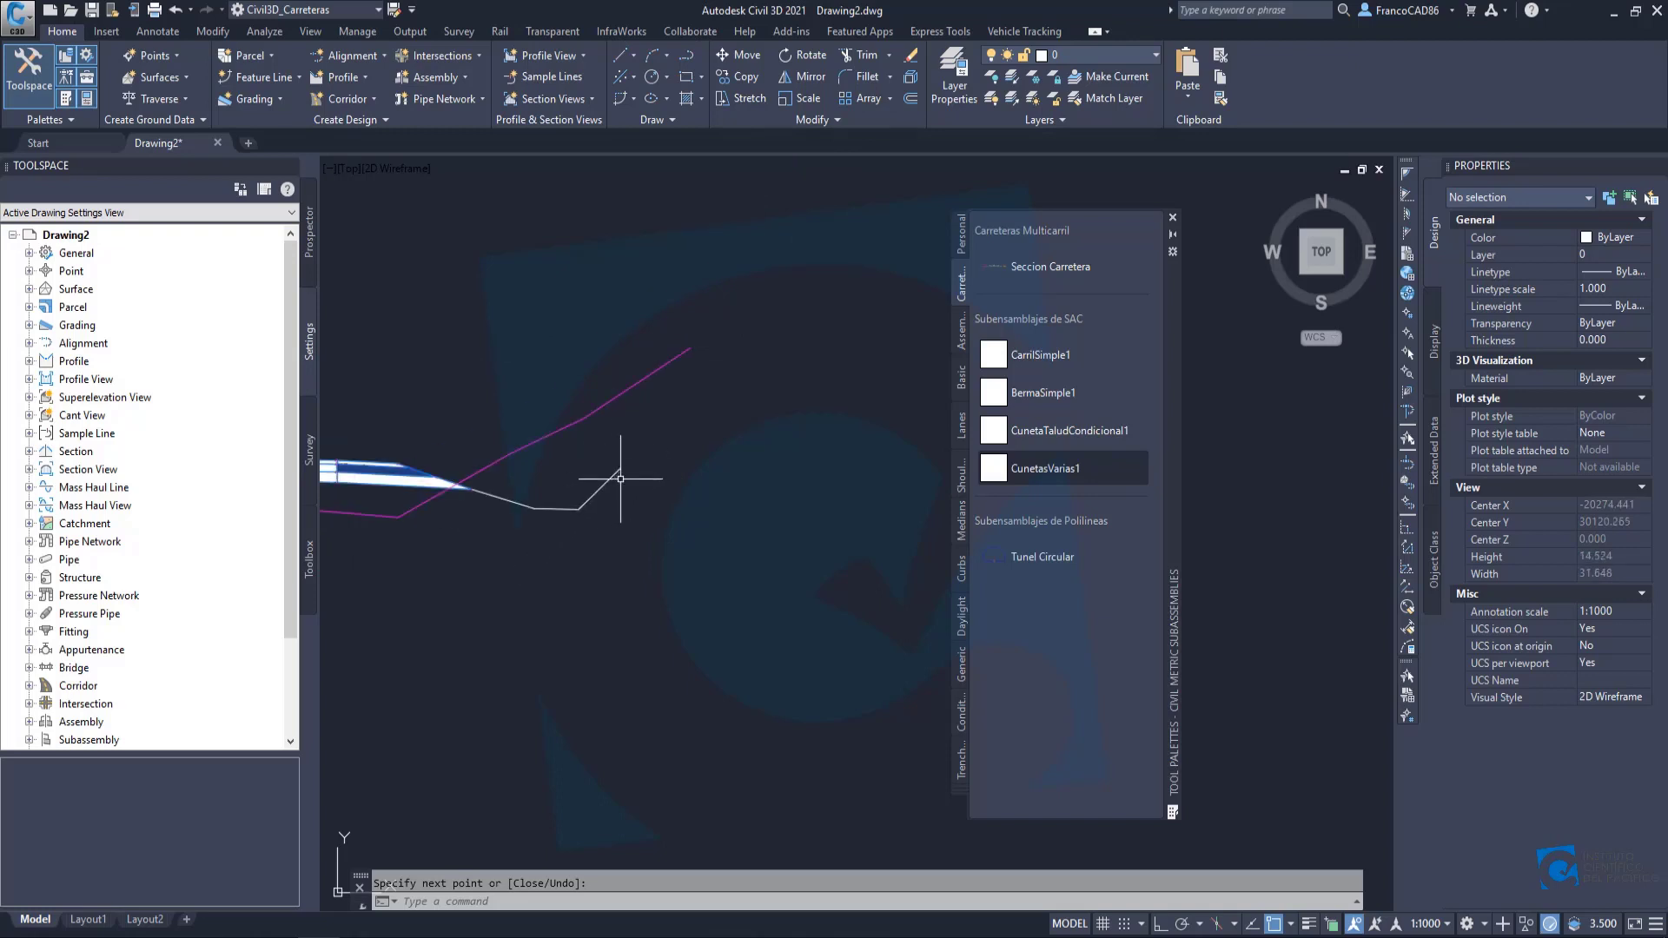
{"action": "left_click", "coordinate": [622, 469]}
{"action": "scroll", "coordinate": [643, 473], "scroll_direction": "up", "scroll_amount": 3}
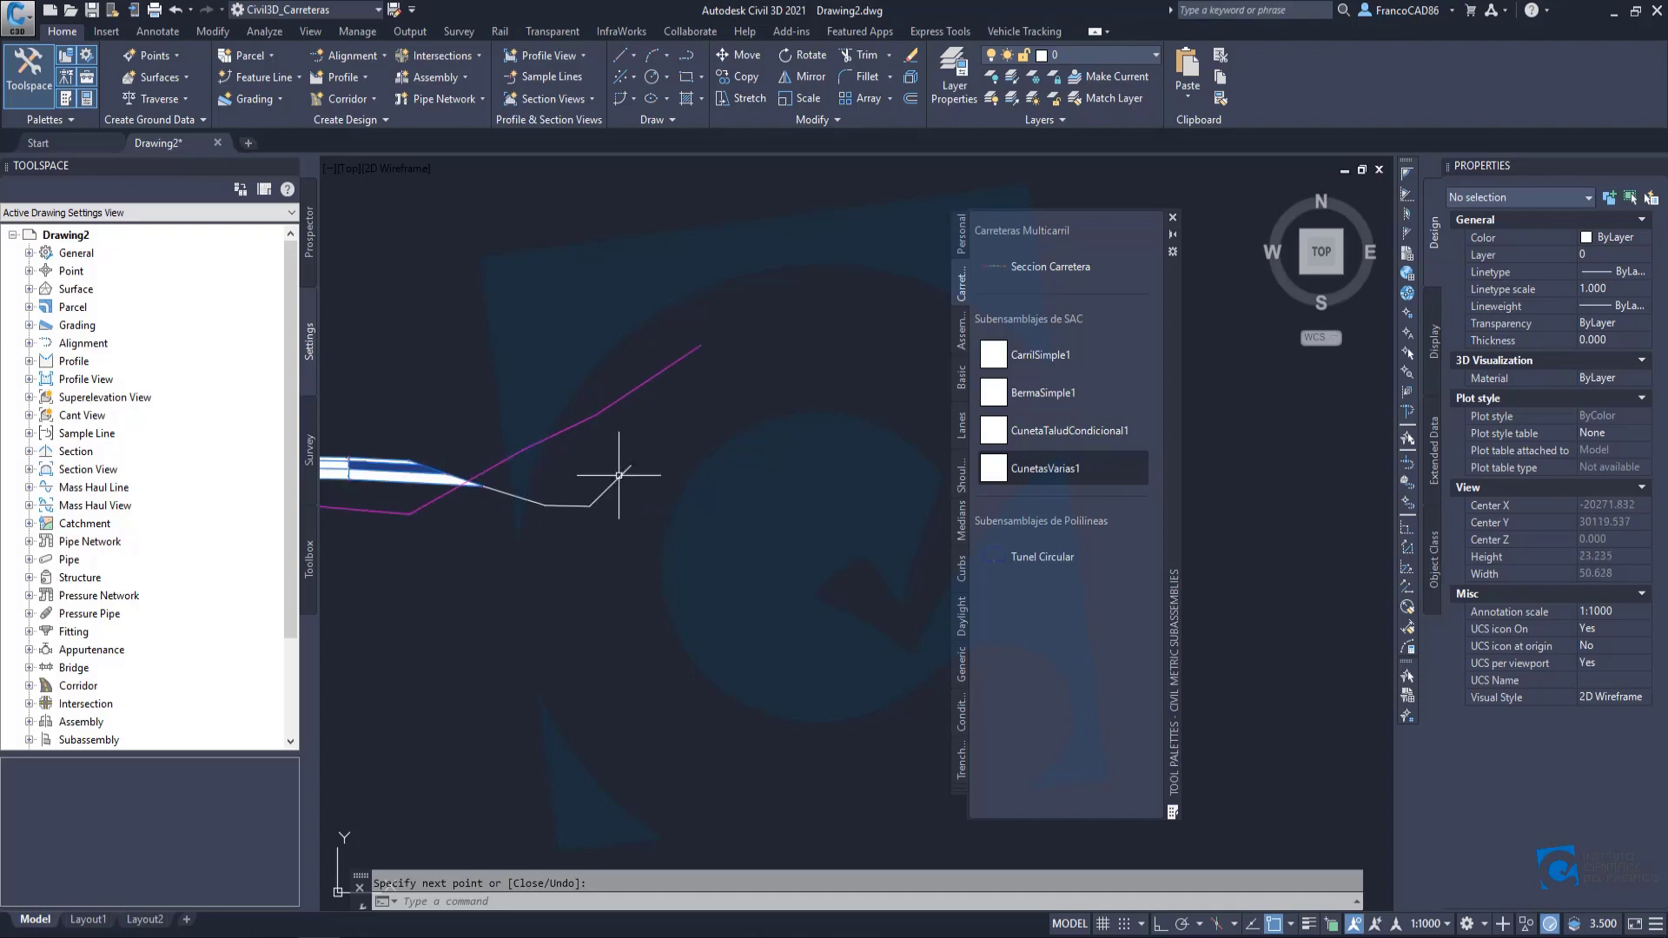
Stretch the ground line's outer end below the ditch and lower its adjacent bend so it crosses the ditch's rising side.
{"action": "left_click", "coordinate": [739, 317]}
{"action": "scroll", "coordinate": [759, 339], "scroll_direction": "down", "scroll_amount": 4}
{"action": "scroll", "coordinate": [803, 327], "scroll_direction": "up", "scroll_amount": 4}
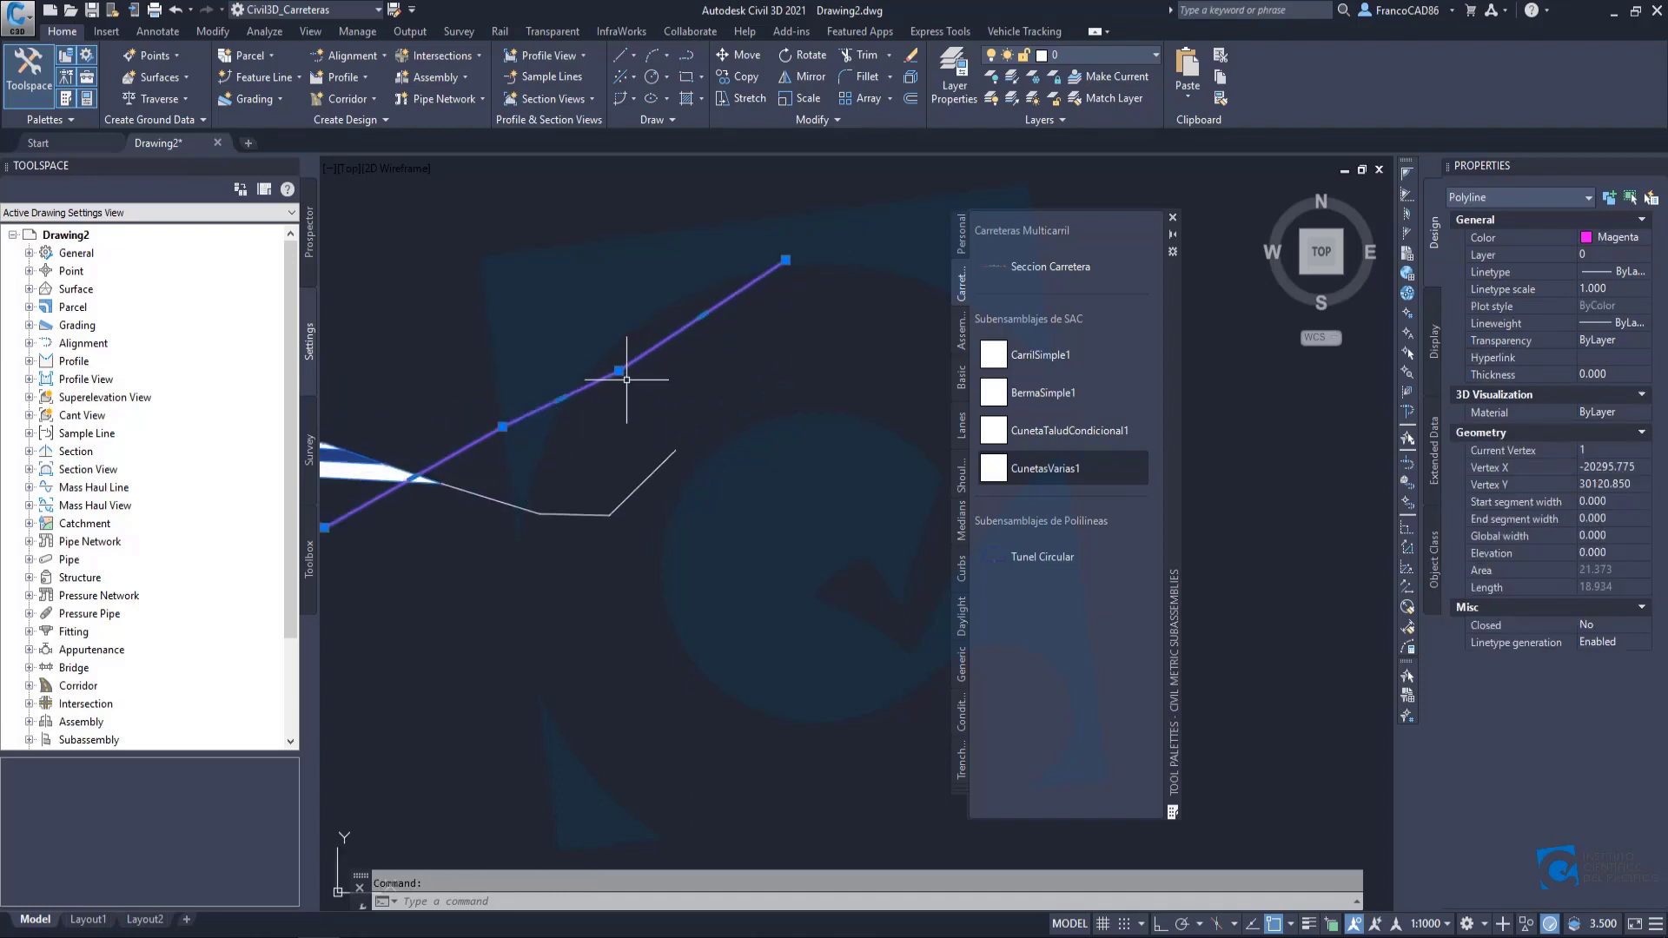
{"action": "left_click", "coordinate": [785, 259]}
{"action": "left_click", "coordinate": [741, 607]}
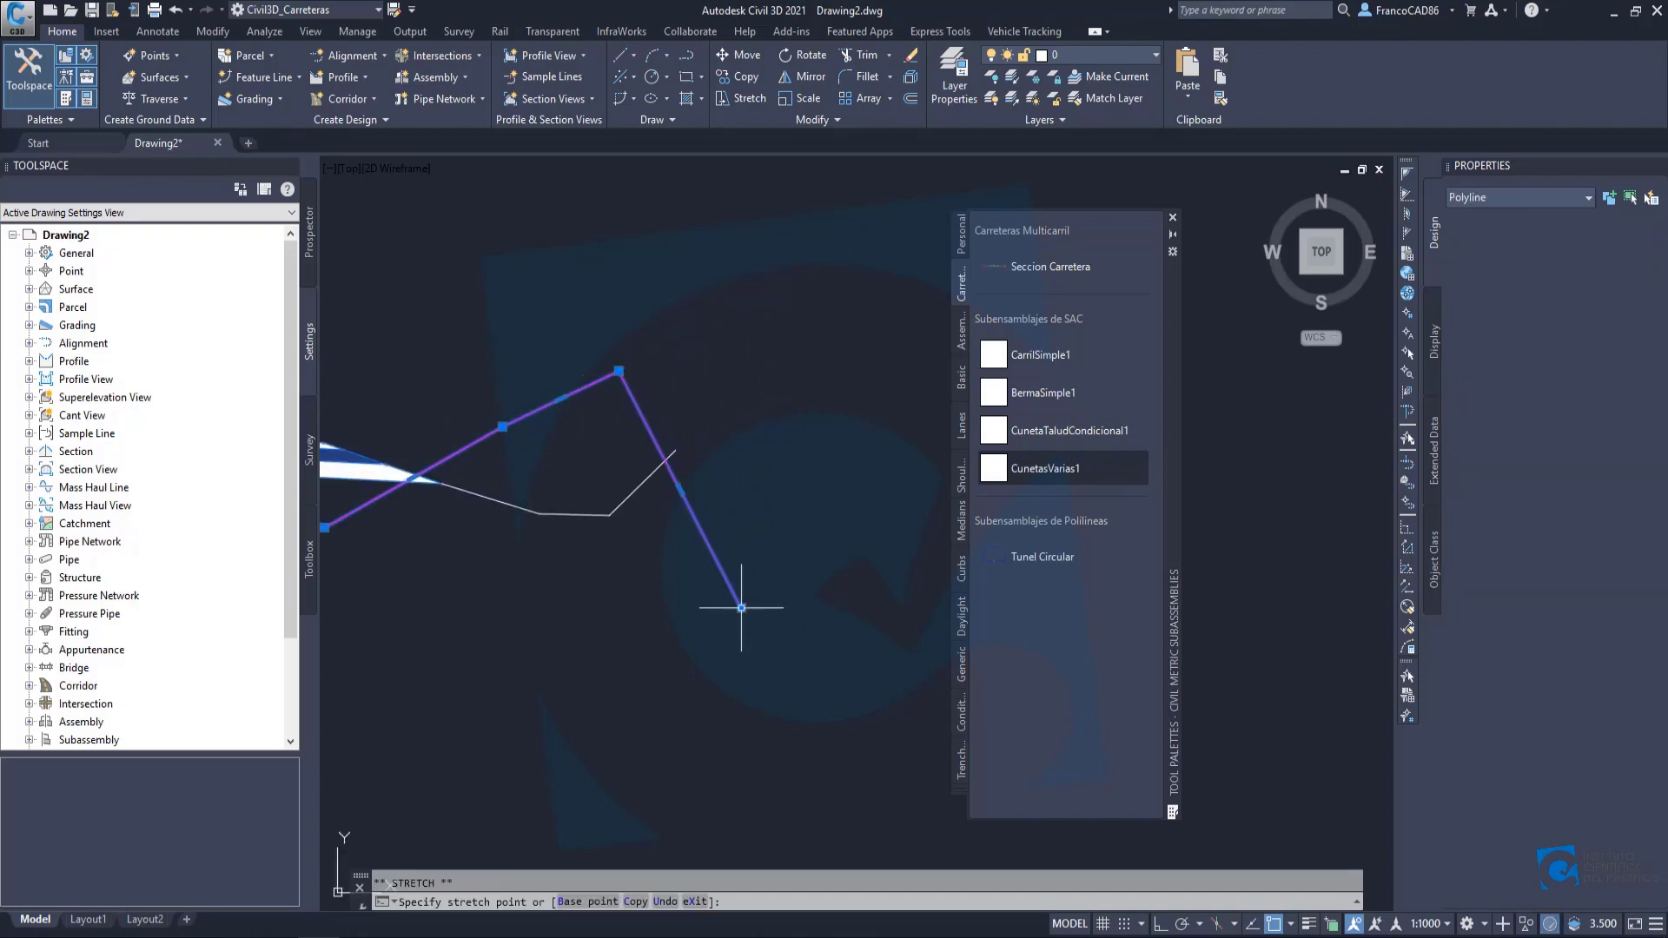
{"action": "left_click", "coordinate": [600, 443]}
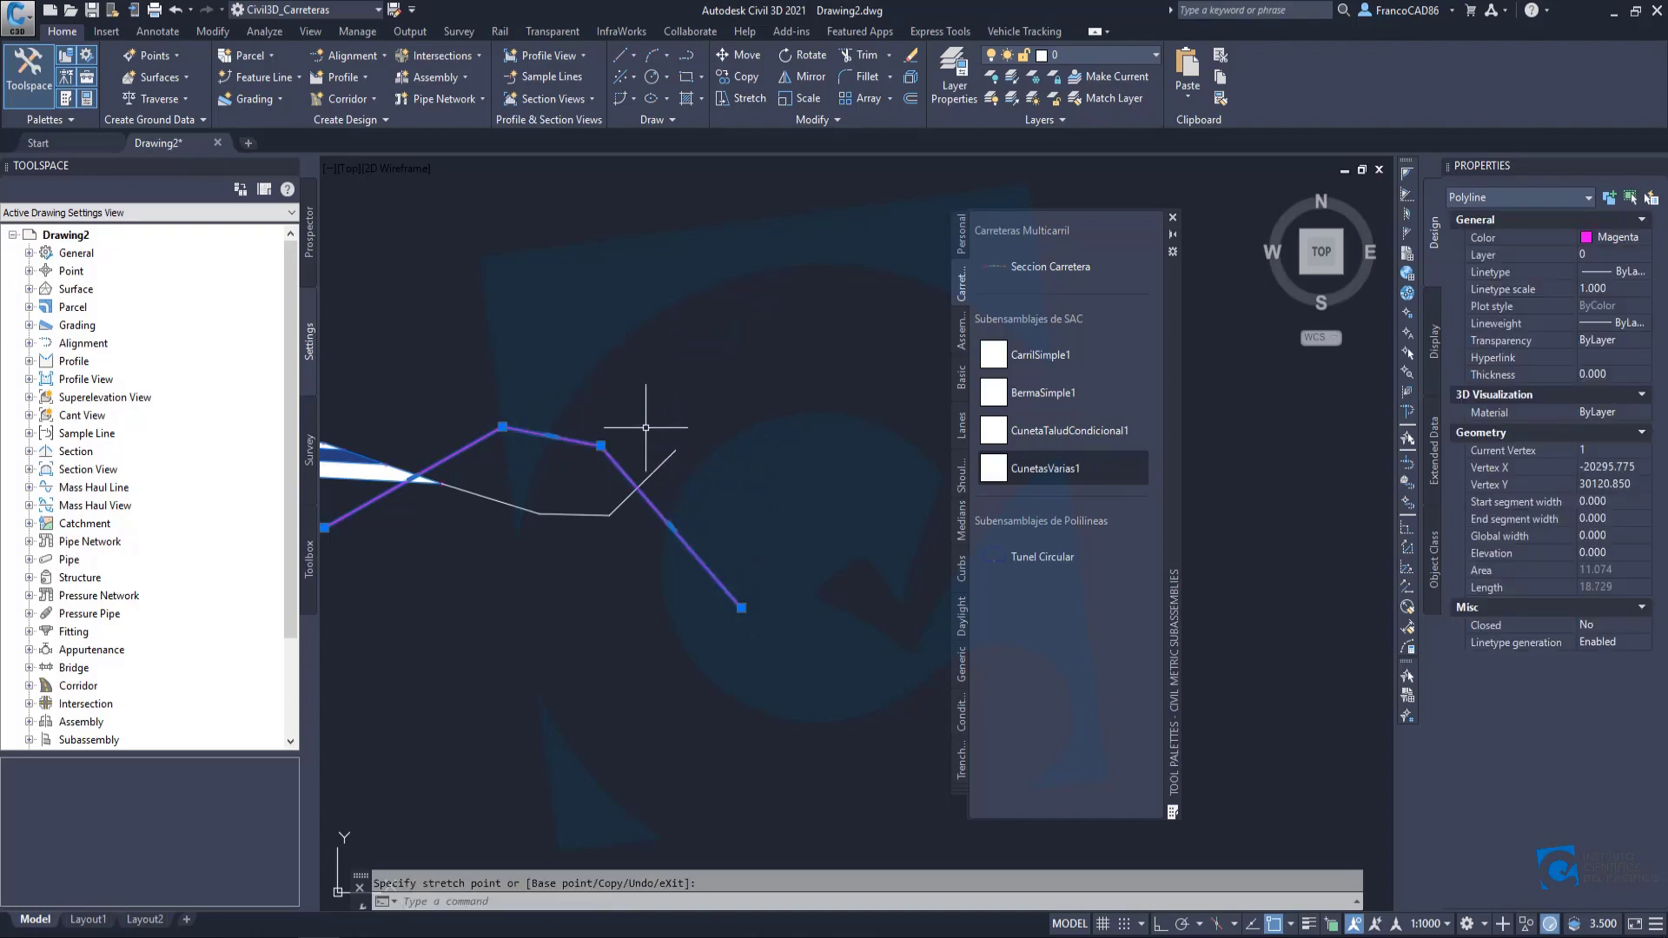
{"action": "key", "text": "Escape"}
Examine where the lowered ground line crosses the ditch's outer side, beyond the right shoulder.
{"action": "scroll", "coordinate": [761, 446], "scroll_direction": "down", "scroll_amount": 3}
{"action": "scroll", "coordinate": [638, 465], "scroll_direction": "up", "scroll_amount": 2}
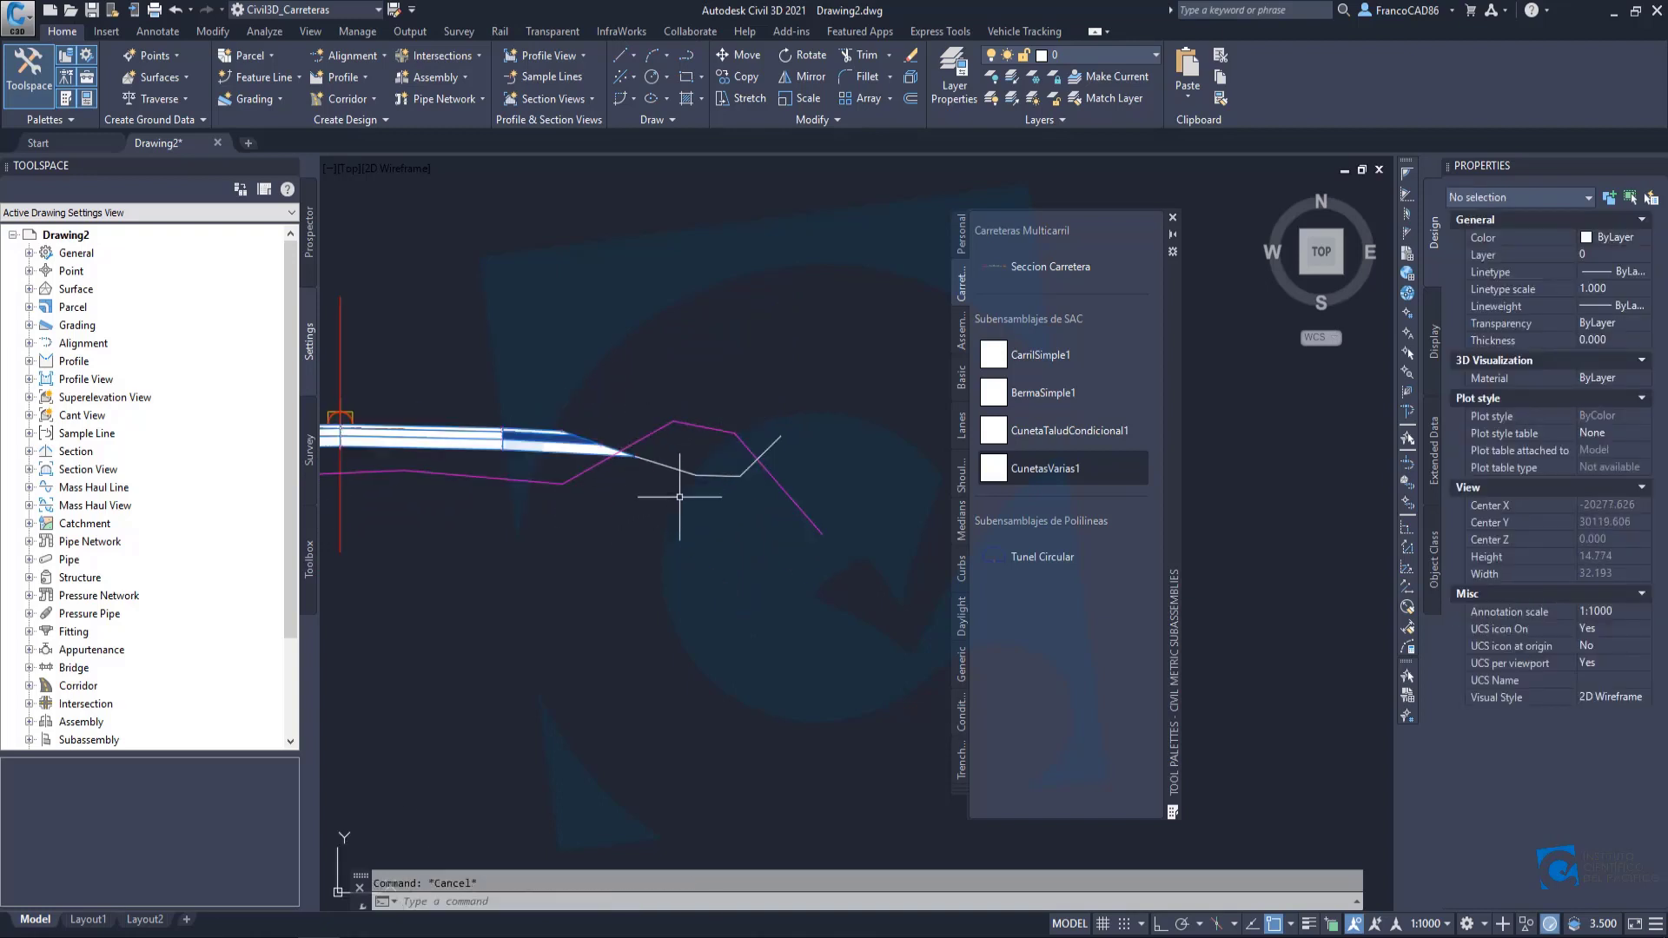
{"action": "scroll", "coordinate": [588, 455], "scroll_direction": "down", "scroll_amount": 2}
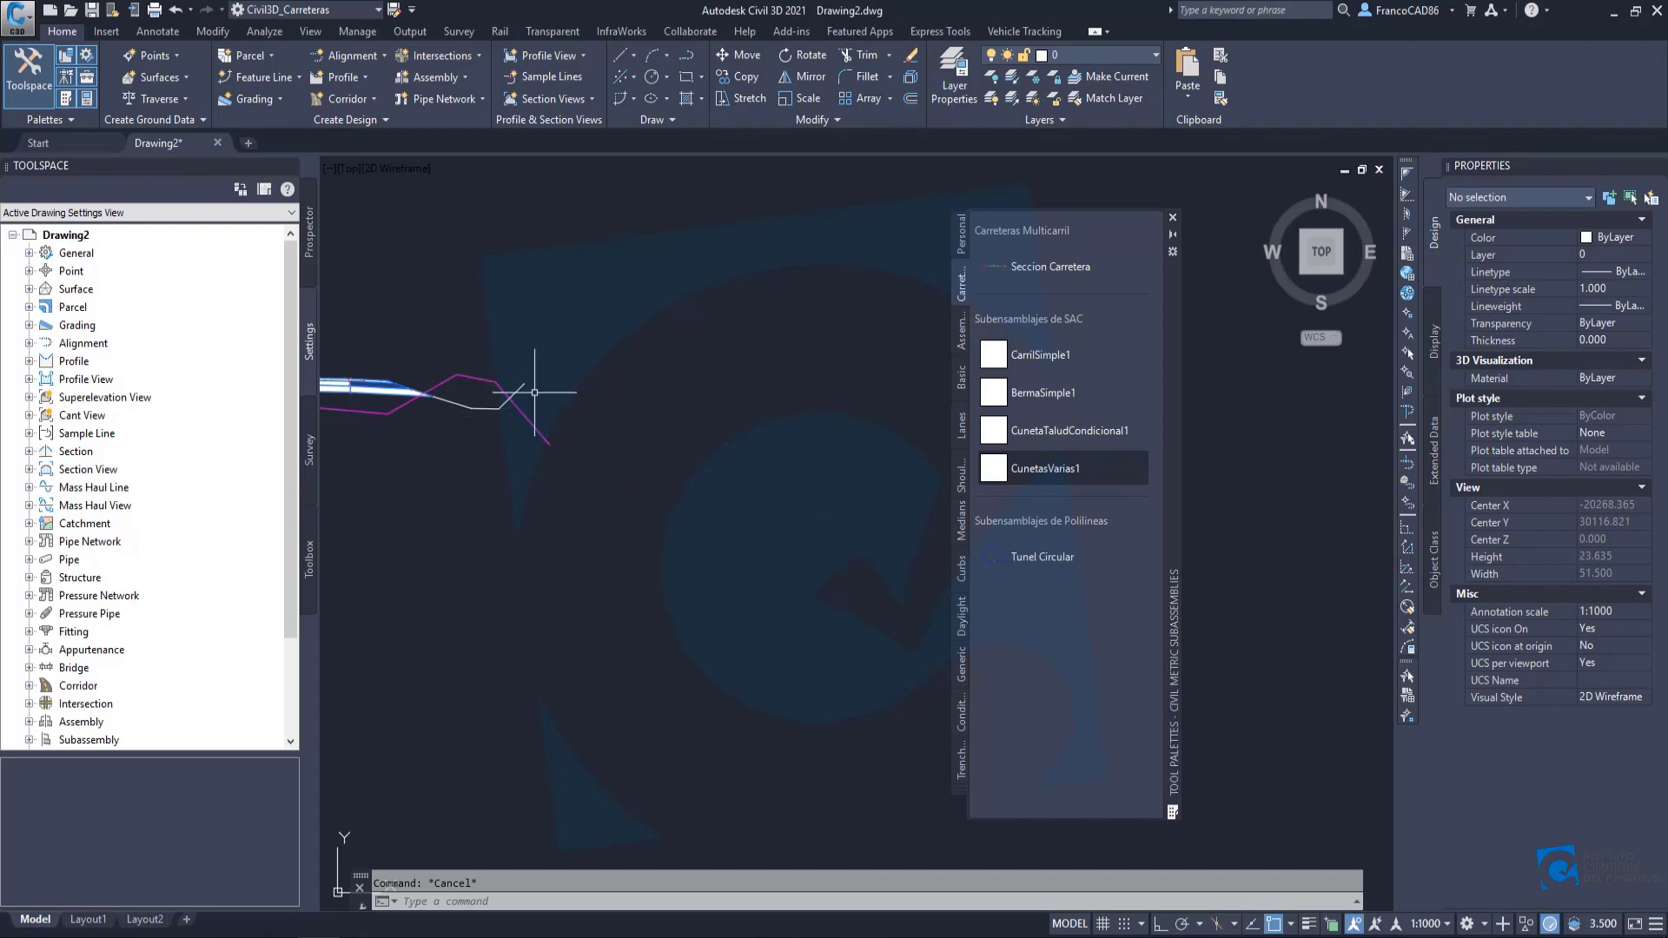
{"action": "scroll", "coordinate": [550, 343], "scroll_direction": "up", "scroll_amount": 2}
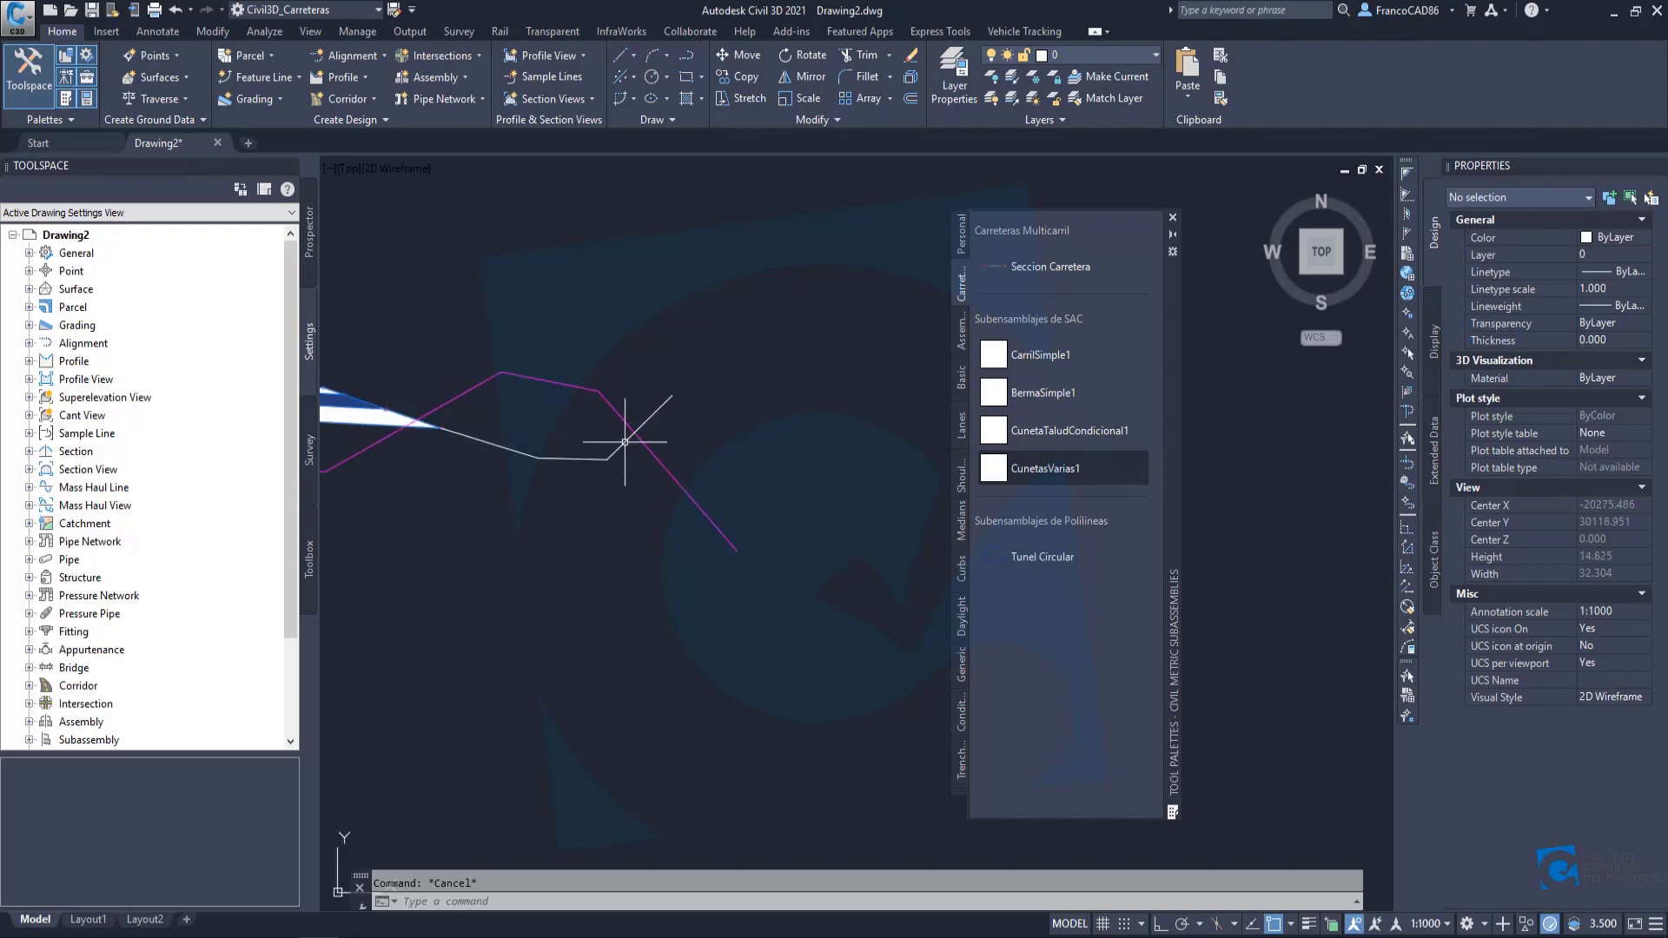
{"action": "middle_click_drag", "start_coordinate": [665, 401], "coordinate": [797, 436]}
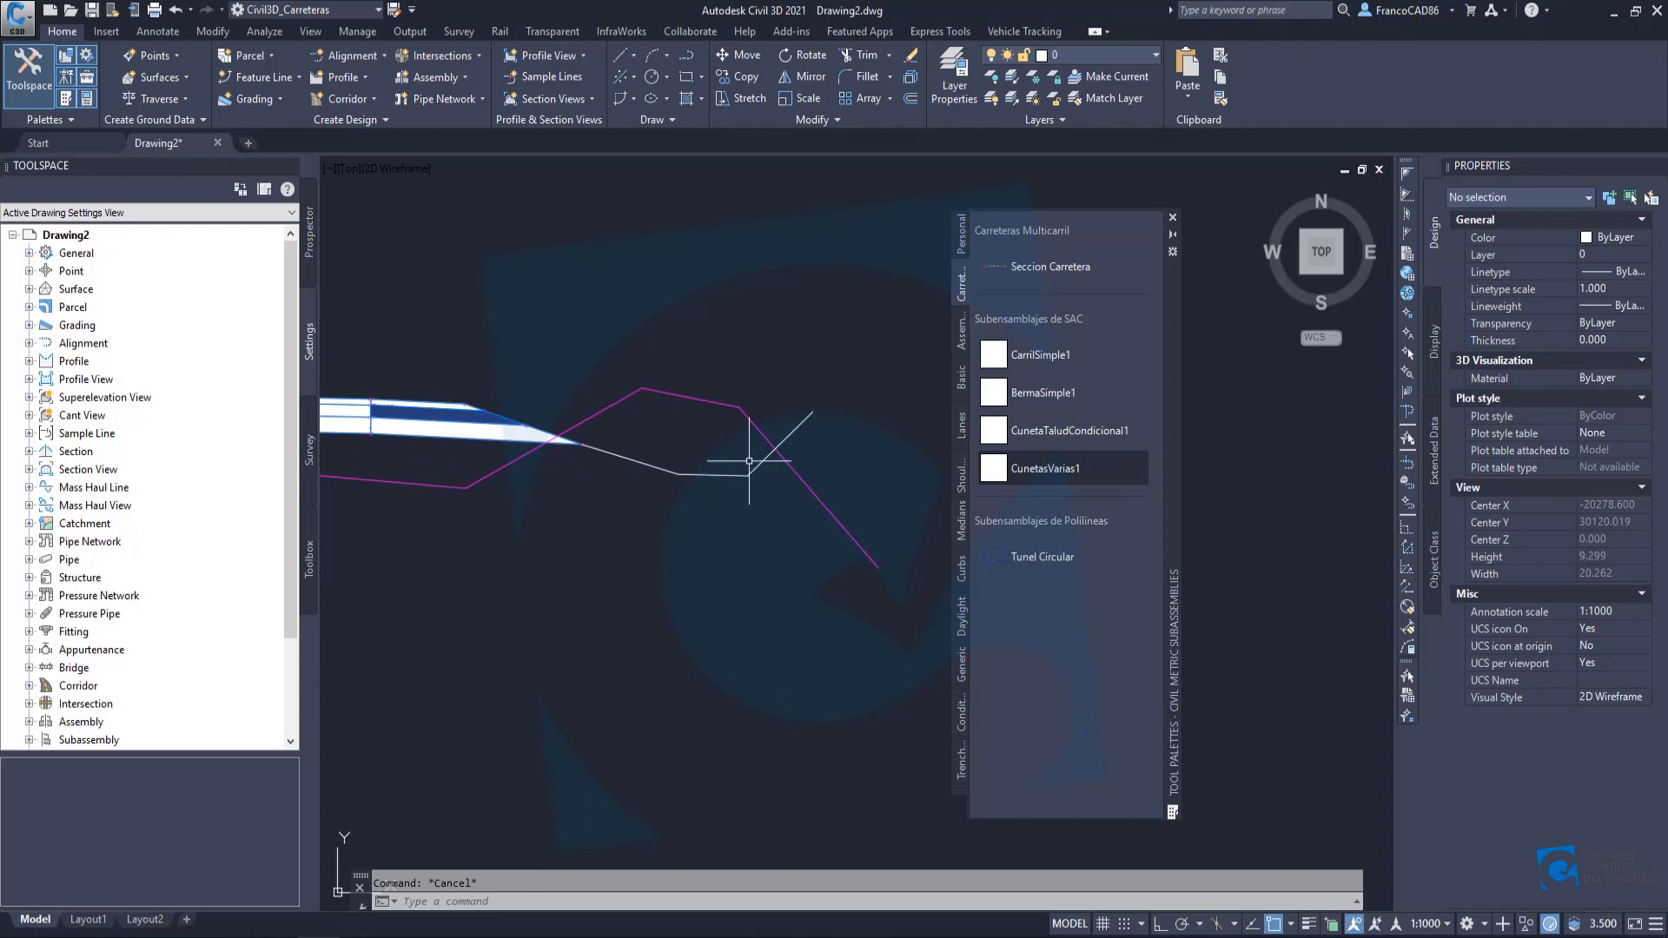
{"action": "left_click", "coordinate": [749, 461]}
{"action": "middle_click_drag", "start_coordinate": [804, 430], "coordinate": [612, 425]}
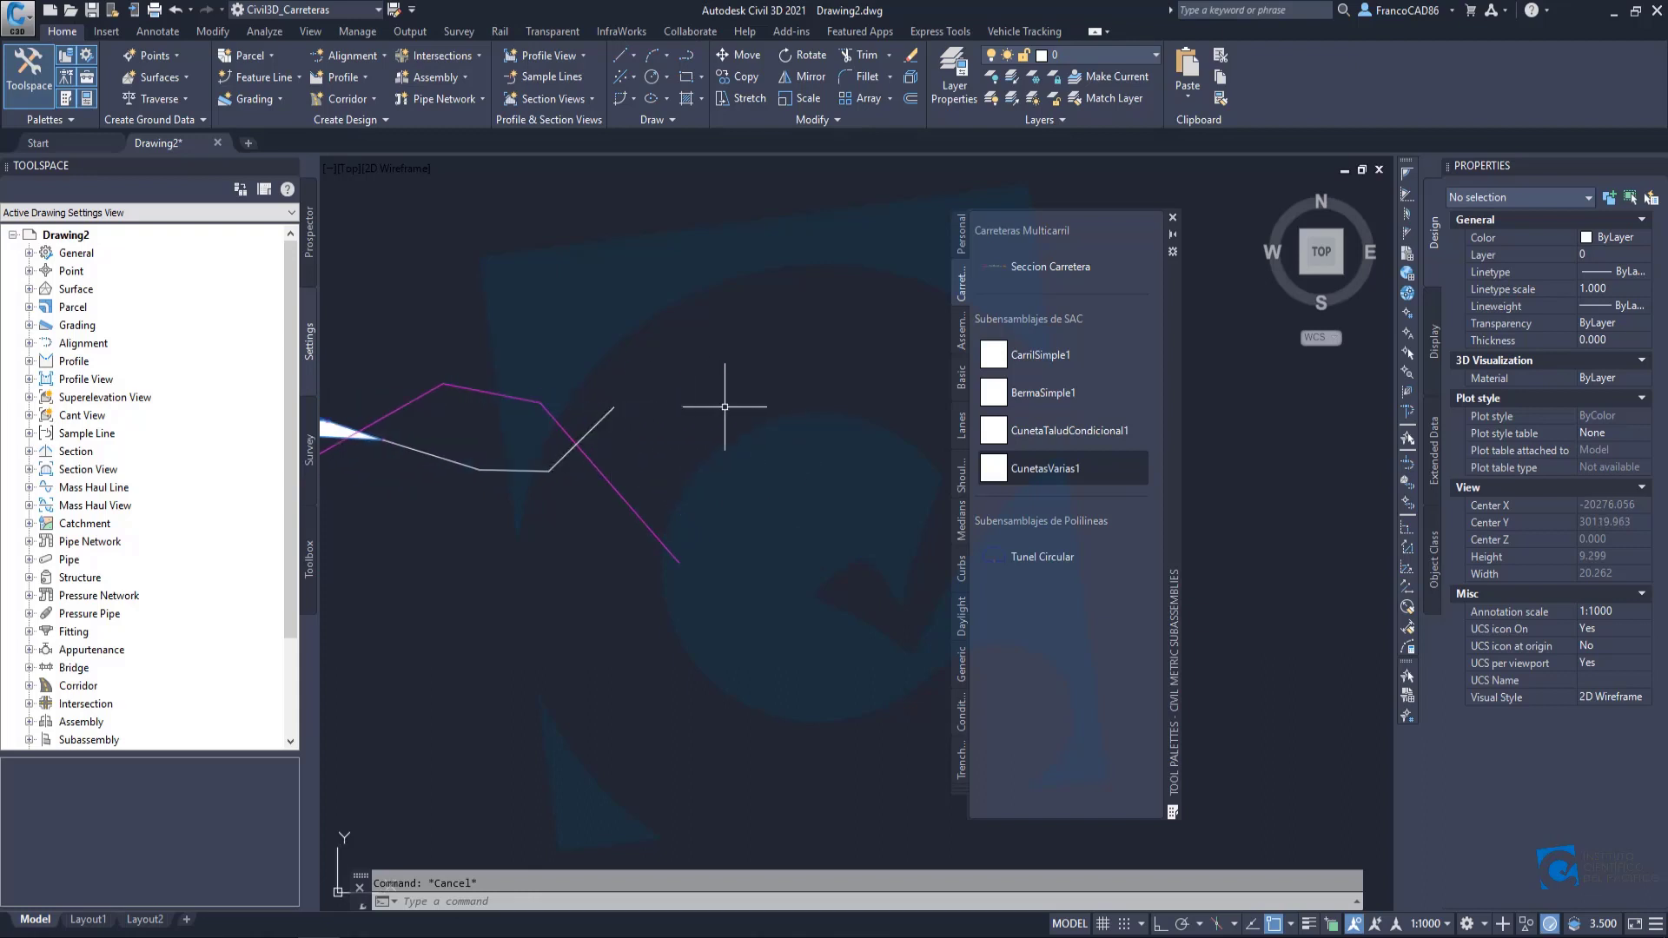
{"action": "scroll", "coordinate": [717, 404], "scroll_direction": "down", "scroll_amount": 4}
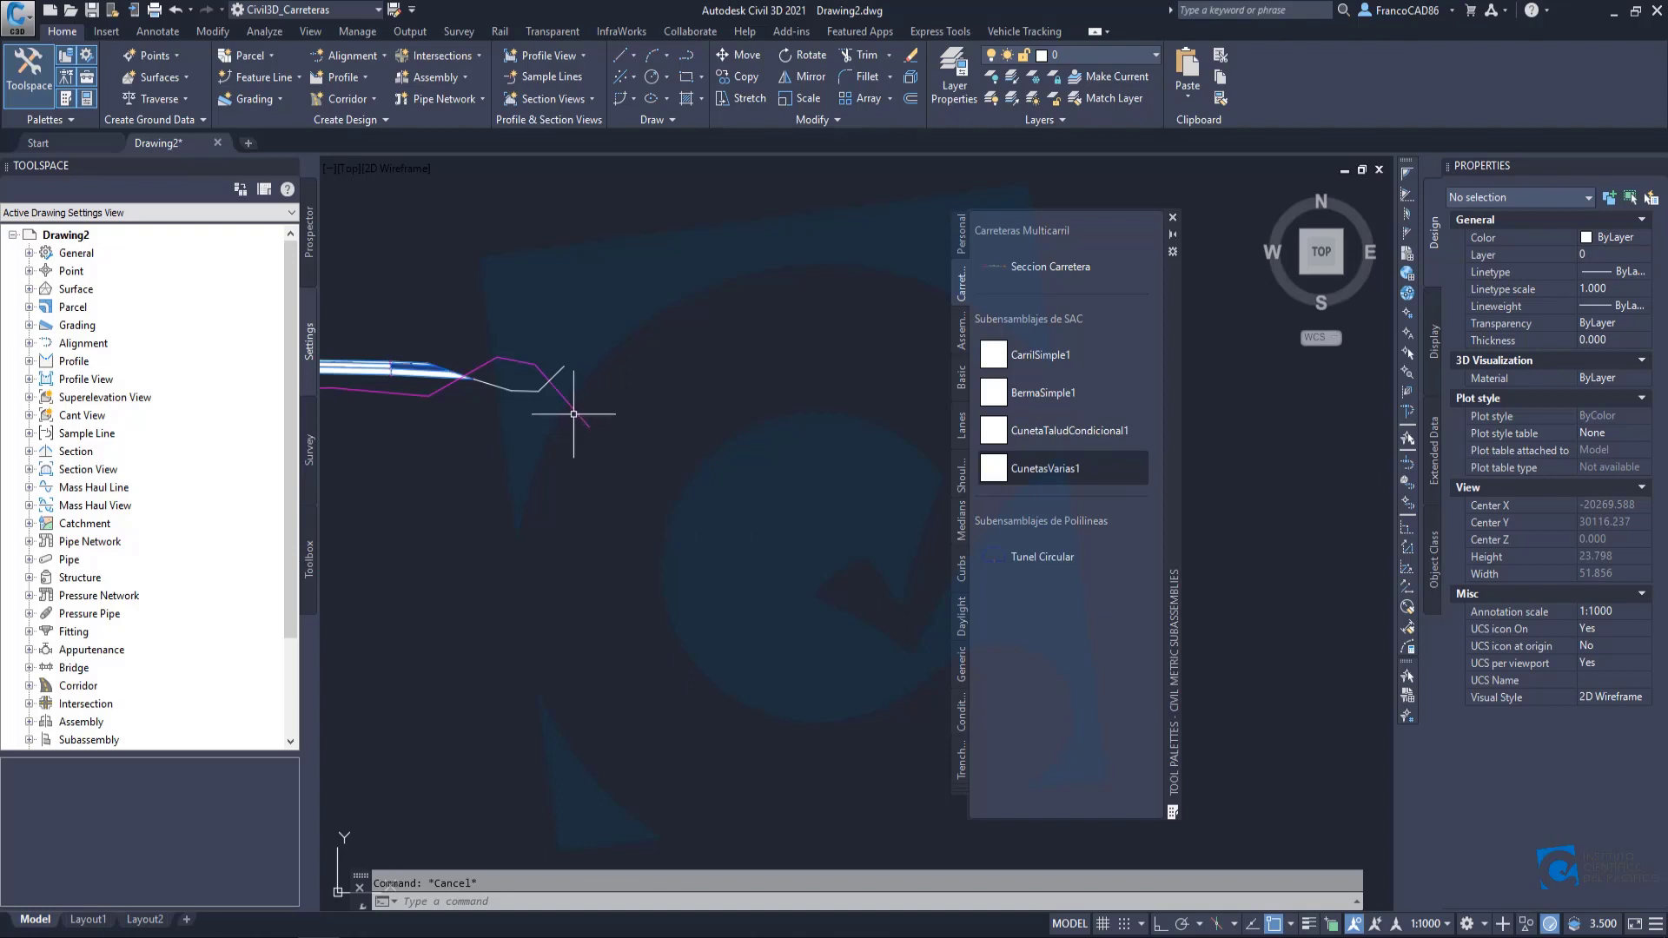
{"action": "scroll", "coordinate": [573, 414], "scroll_direction": "down", "scroll_amount": 3}
{"action": "middle_click_drag", "start_coordinate": [571, 412], "coordinate": [656, 425]}
{"action": "scroll", "coordinate": [656, 425], "scroll_direction": "up", "scroll_amount": 3}
{"action": "scroll", "coordinate": [653, 413], "scroll_direction": "up", "scroll_amount": 4}
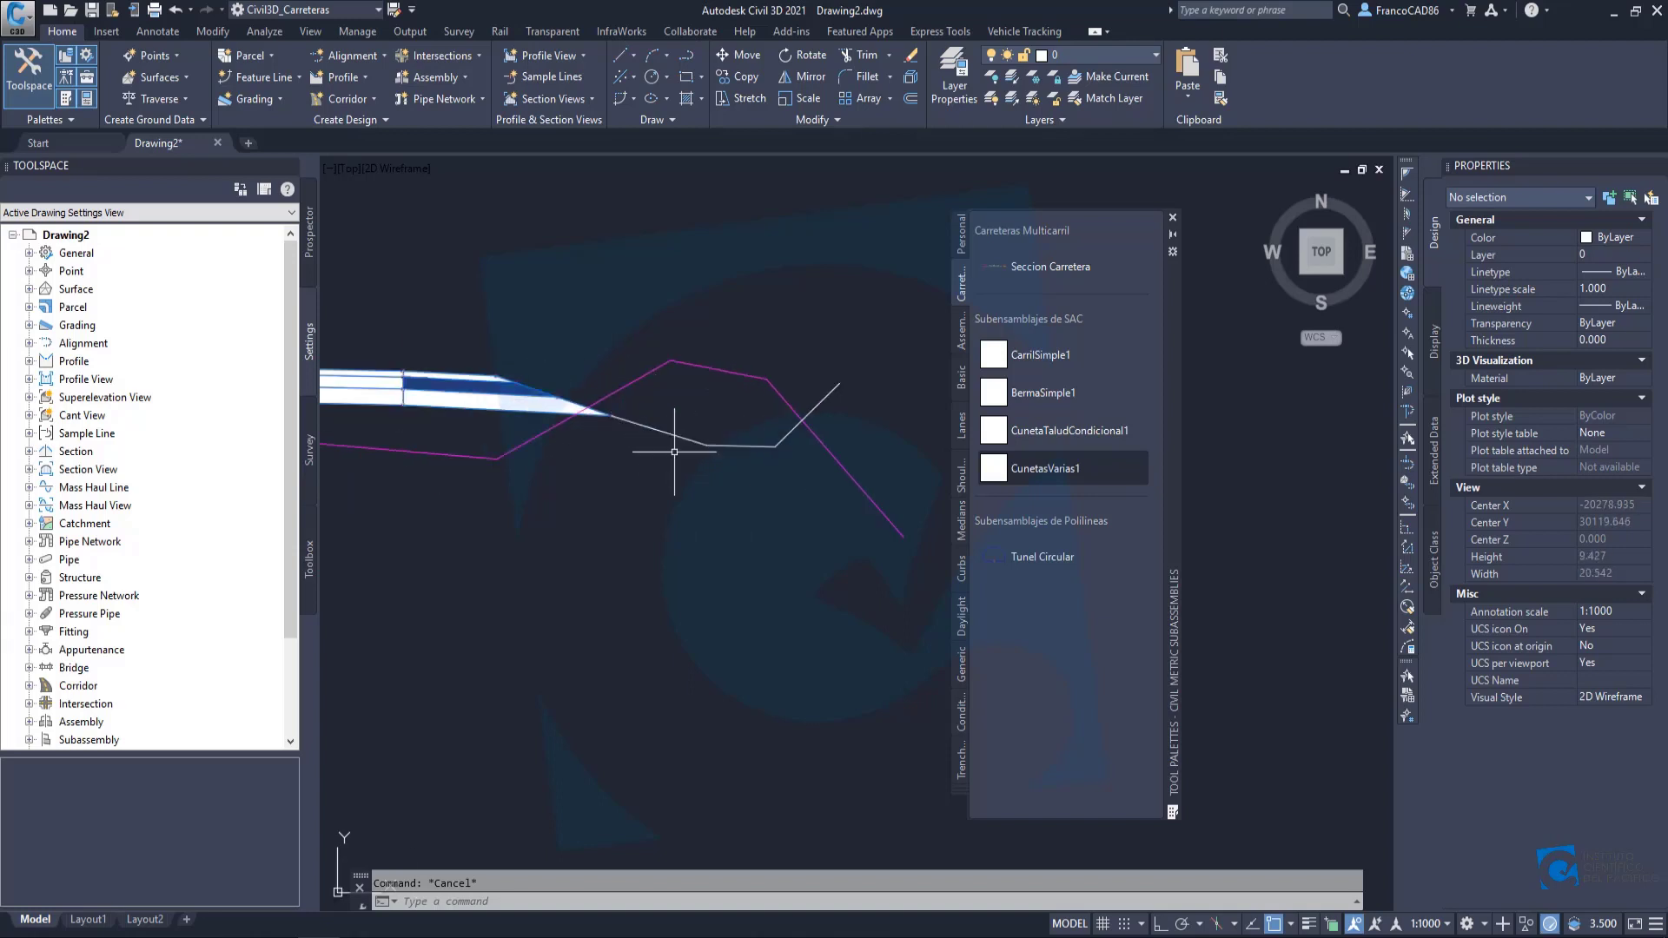
Erase the sketched ditch lines and the magenta ground line, keeping only the road assembly.
{"action": "left_click", "coordinate": [785, 475]}
{"action": "left_click", "coordinate": [704, 422]}
{"action": "left_click", "coordinate": [766, 353]}
{"action": "left_click", "coordinate": [739, 386]}
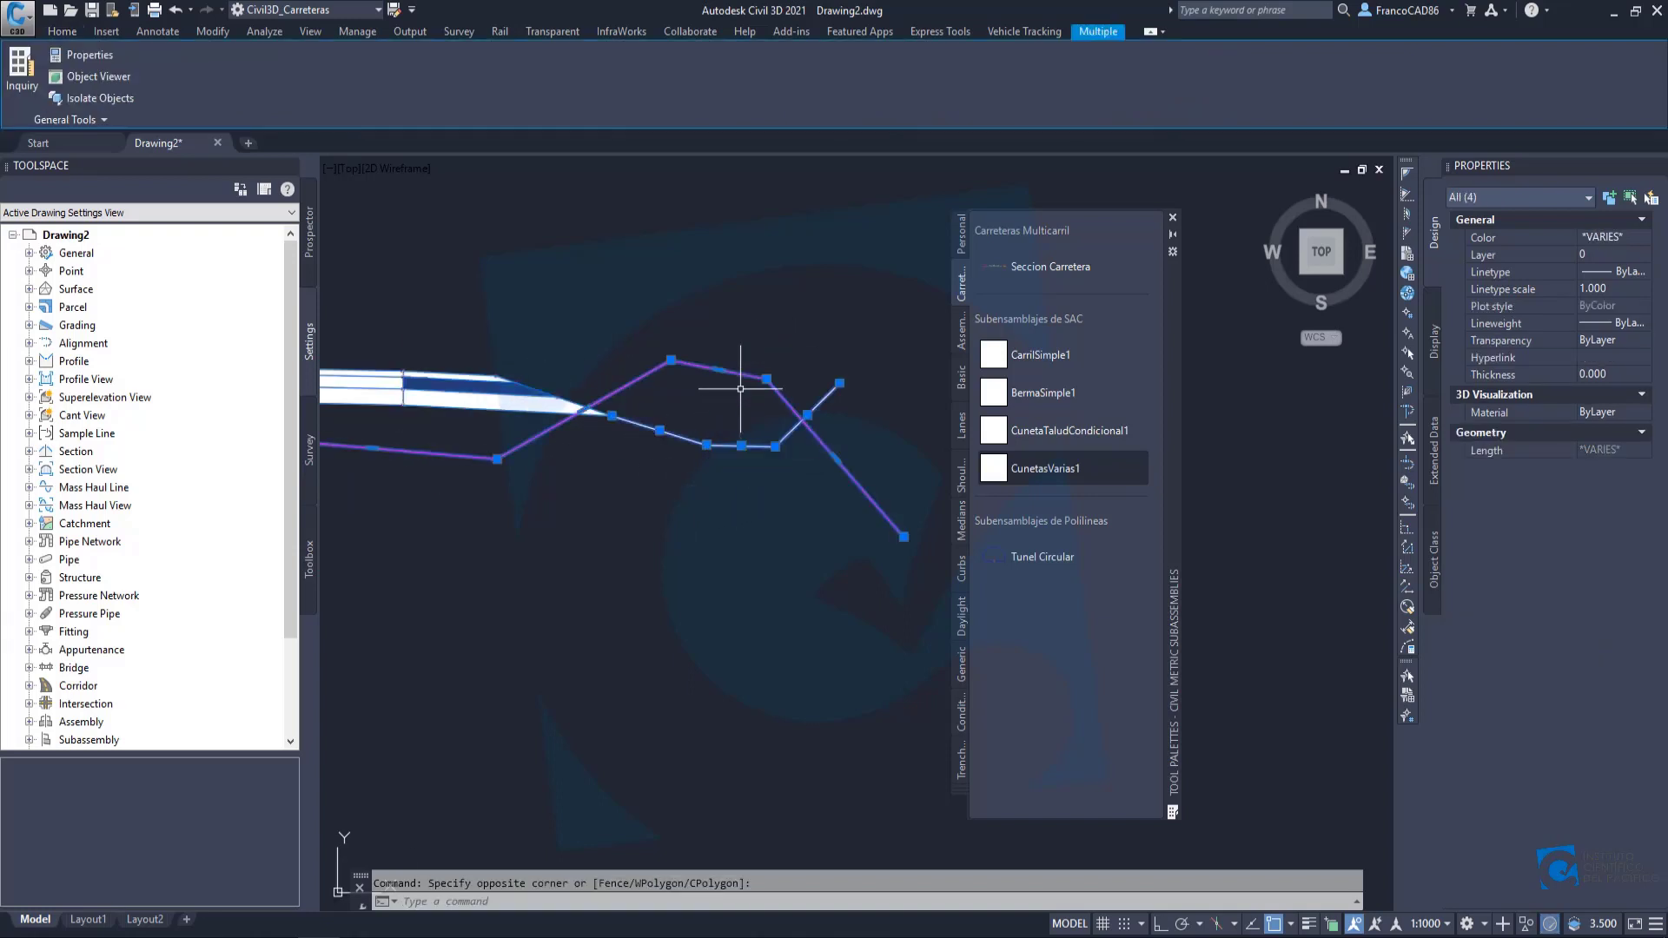
{"action": "key", "text": "Escape"}
{"action": "left_click", "coordinate": [811, 342]}
{"action": "left_click", "coordinate": [719, 481]}
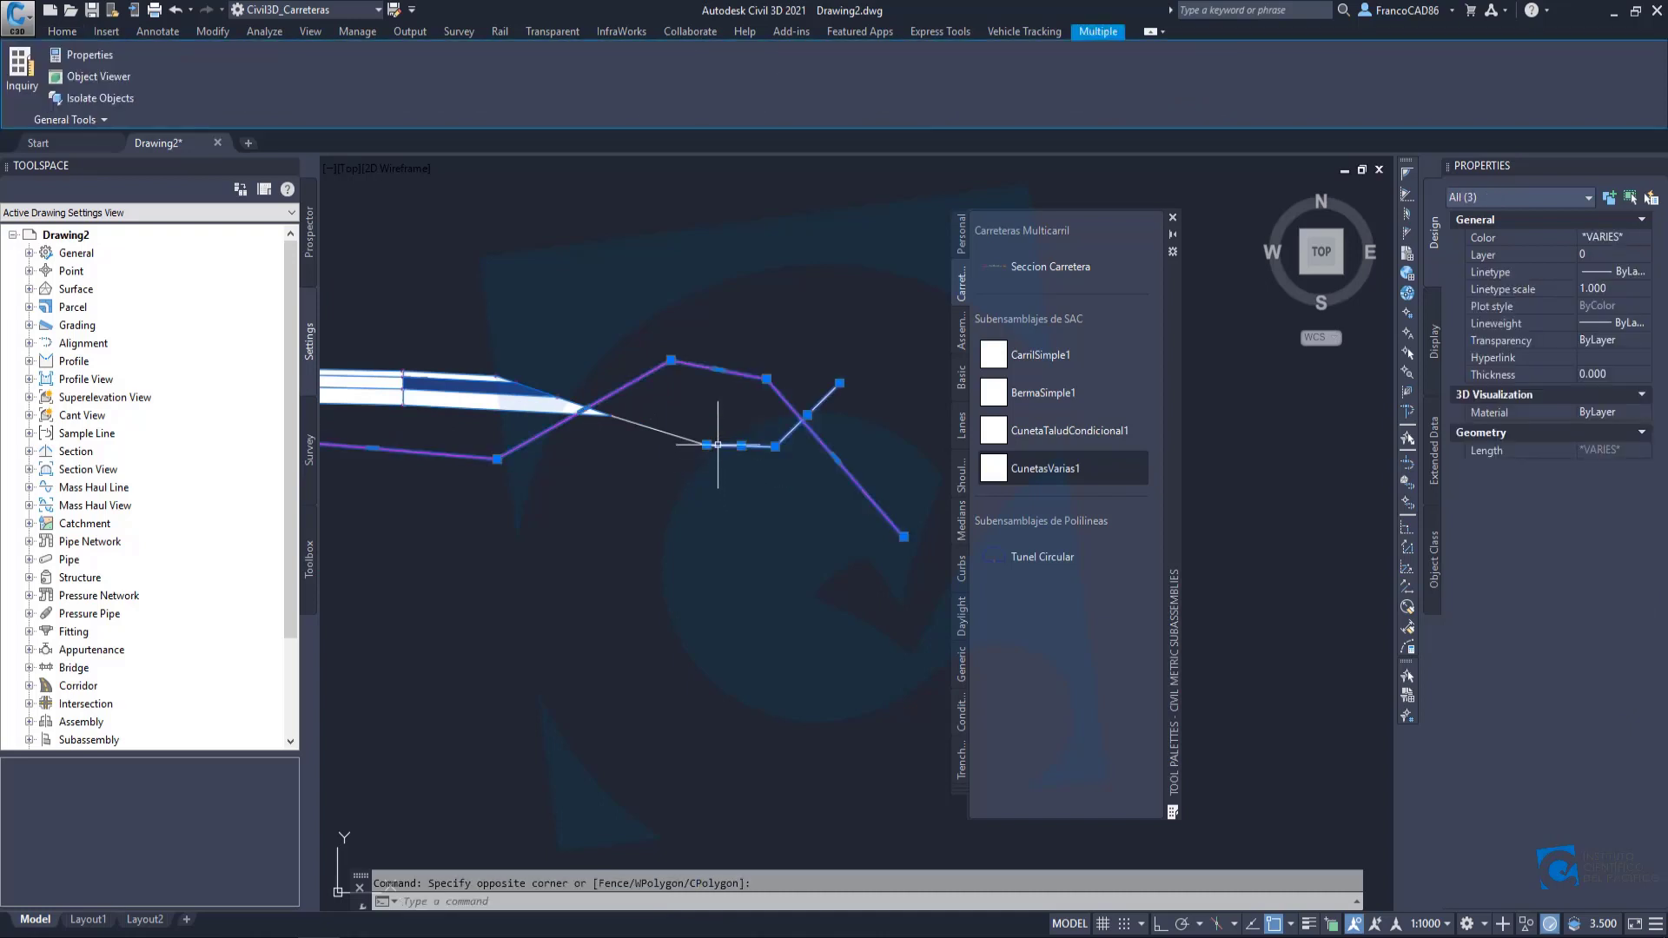
{"action": "key", "text": "Delete"}
{"action": "scroll", "coordinate": [648, 434], "scroll_direction": "down", "scroll_amount": 2}
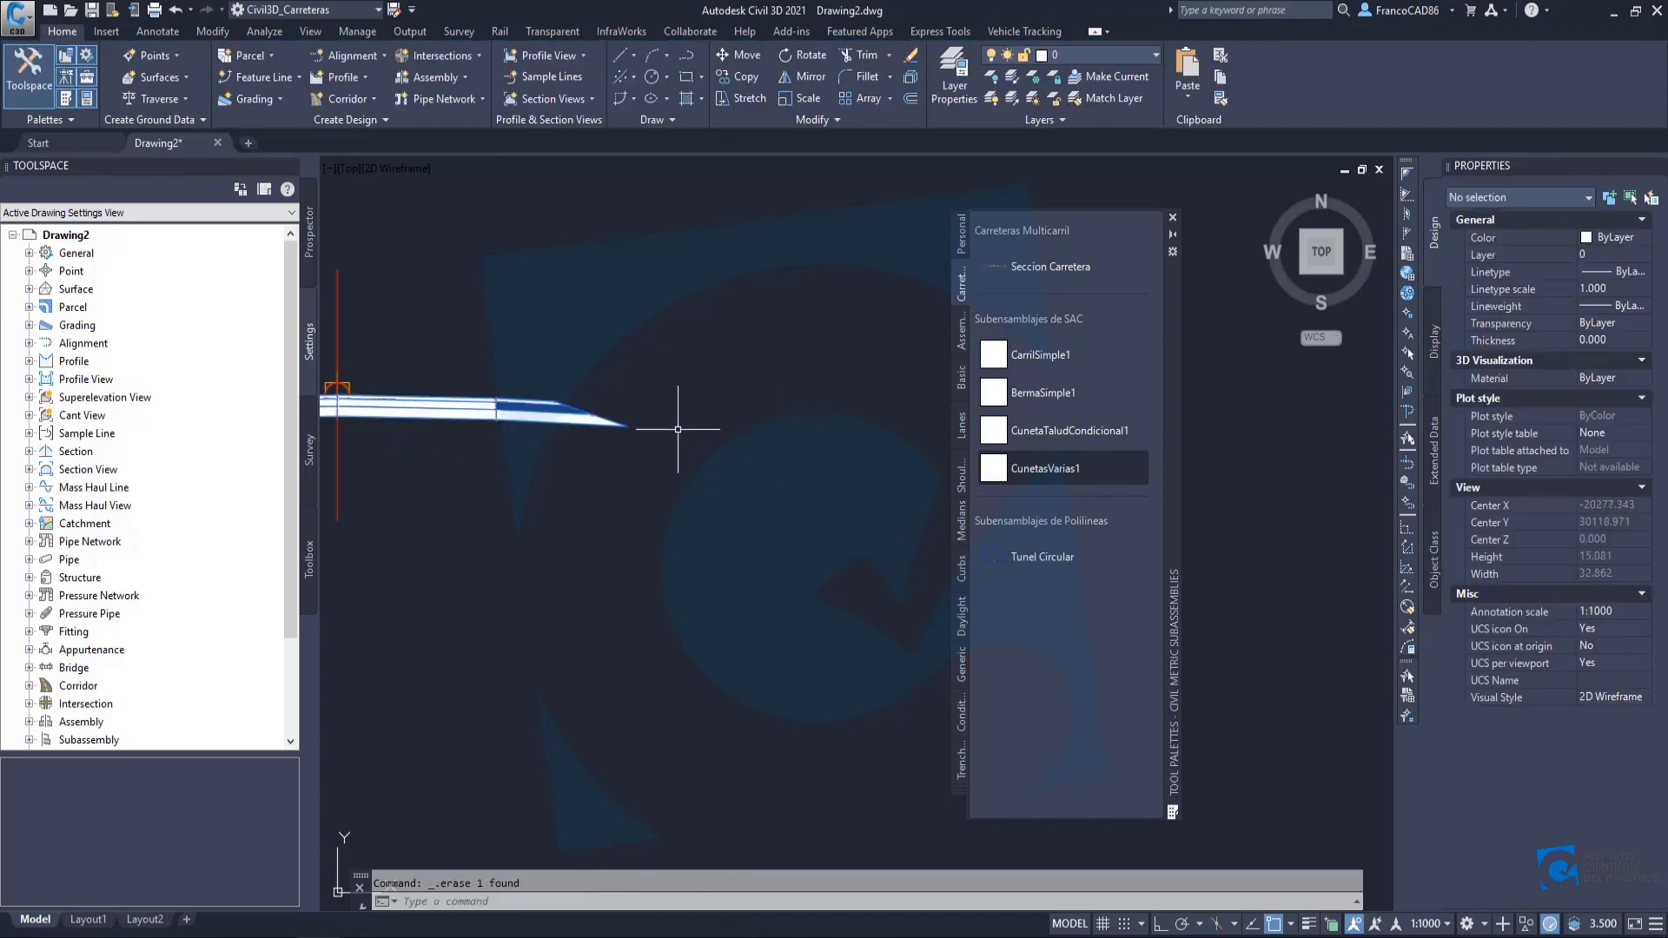
Attach a ConditionalCutOrFill subassembly of type Cut, with its side set to Right, at the right shoulder's outer tip.
{"action": "scroll", "coordinate": [686, 424], "scroll_direction": "down", "scroll_amount": 4}
{"action": "scroll", "coordinate": [685, 424], "scroll_direction": "up", "scroll_amount": 2}
{"action": "middle_click_drag", "start_coordinate": [622, 439], "coordinate": [721, 455]}
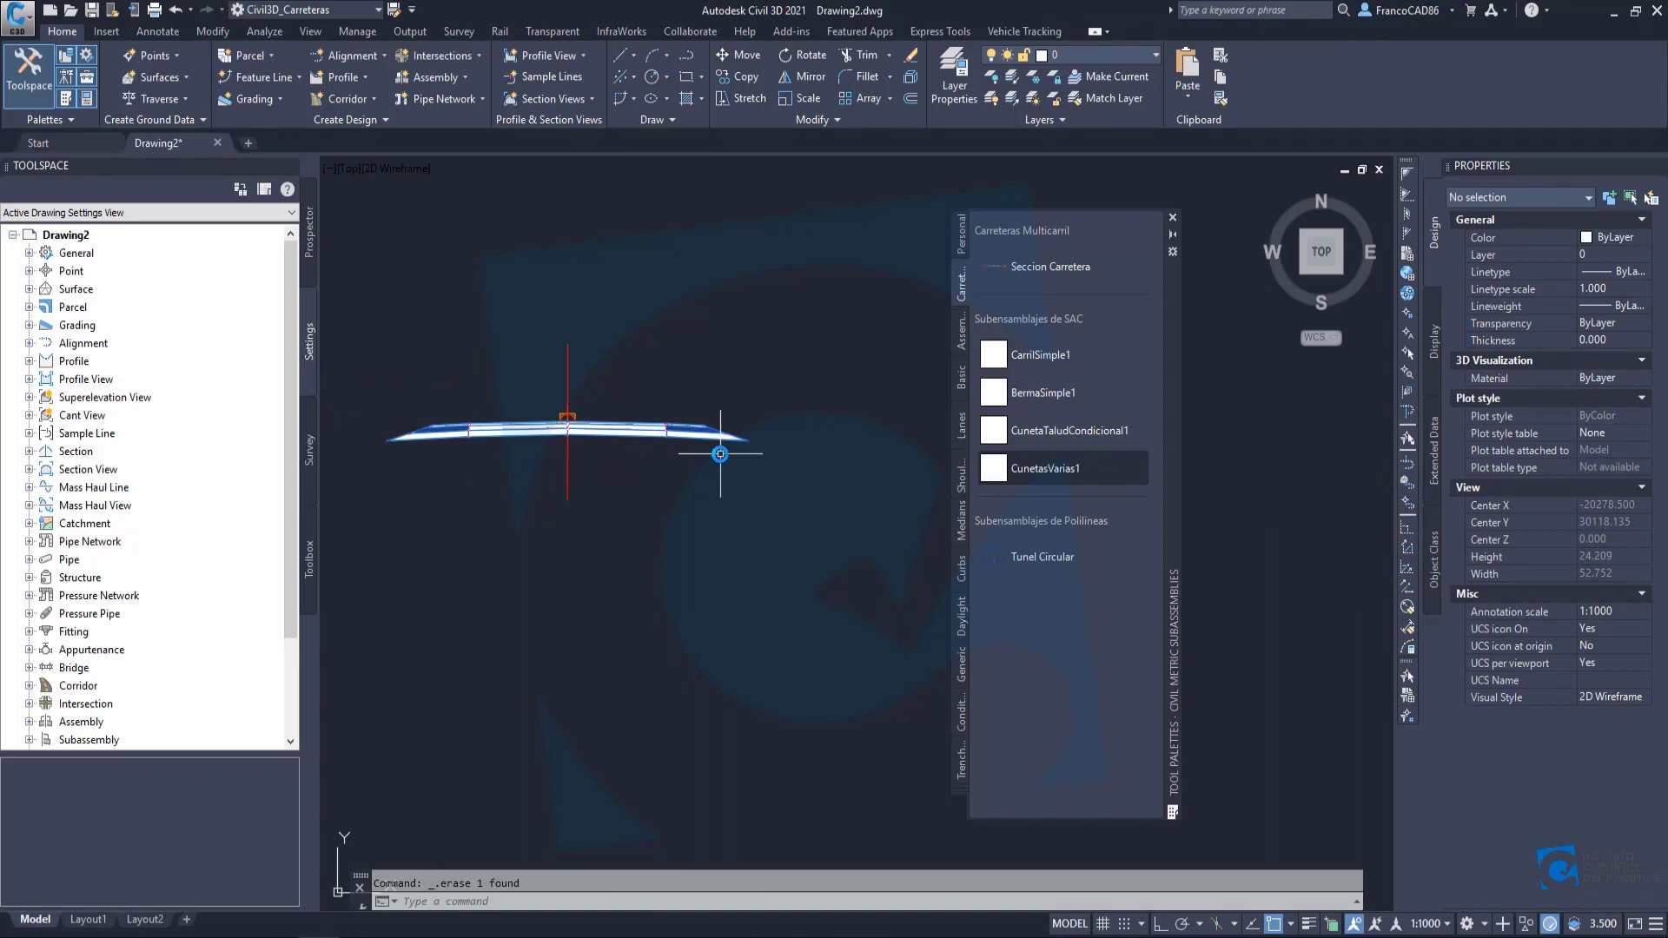
{"action": "scroll", "coordinate": [725, 456], "scroll_direction": "up", "scroll_amount": 2}
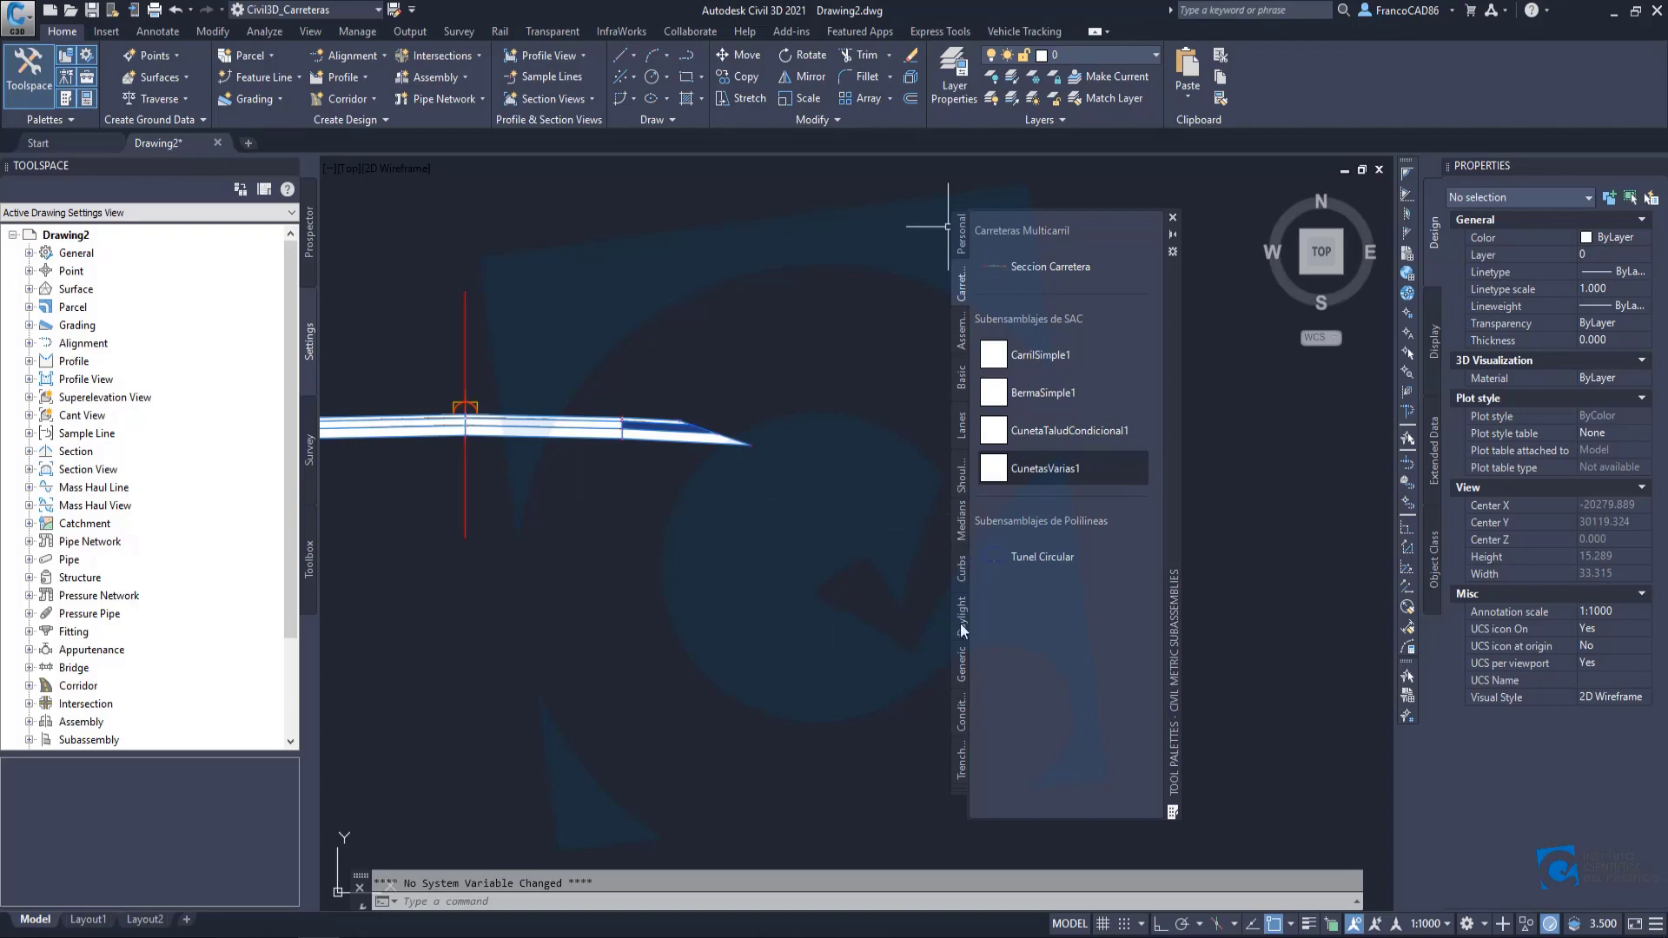
{"action": "left_click", "coordinate": [959, 717]}
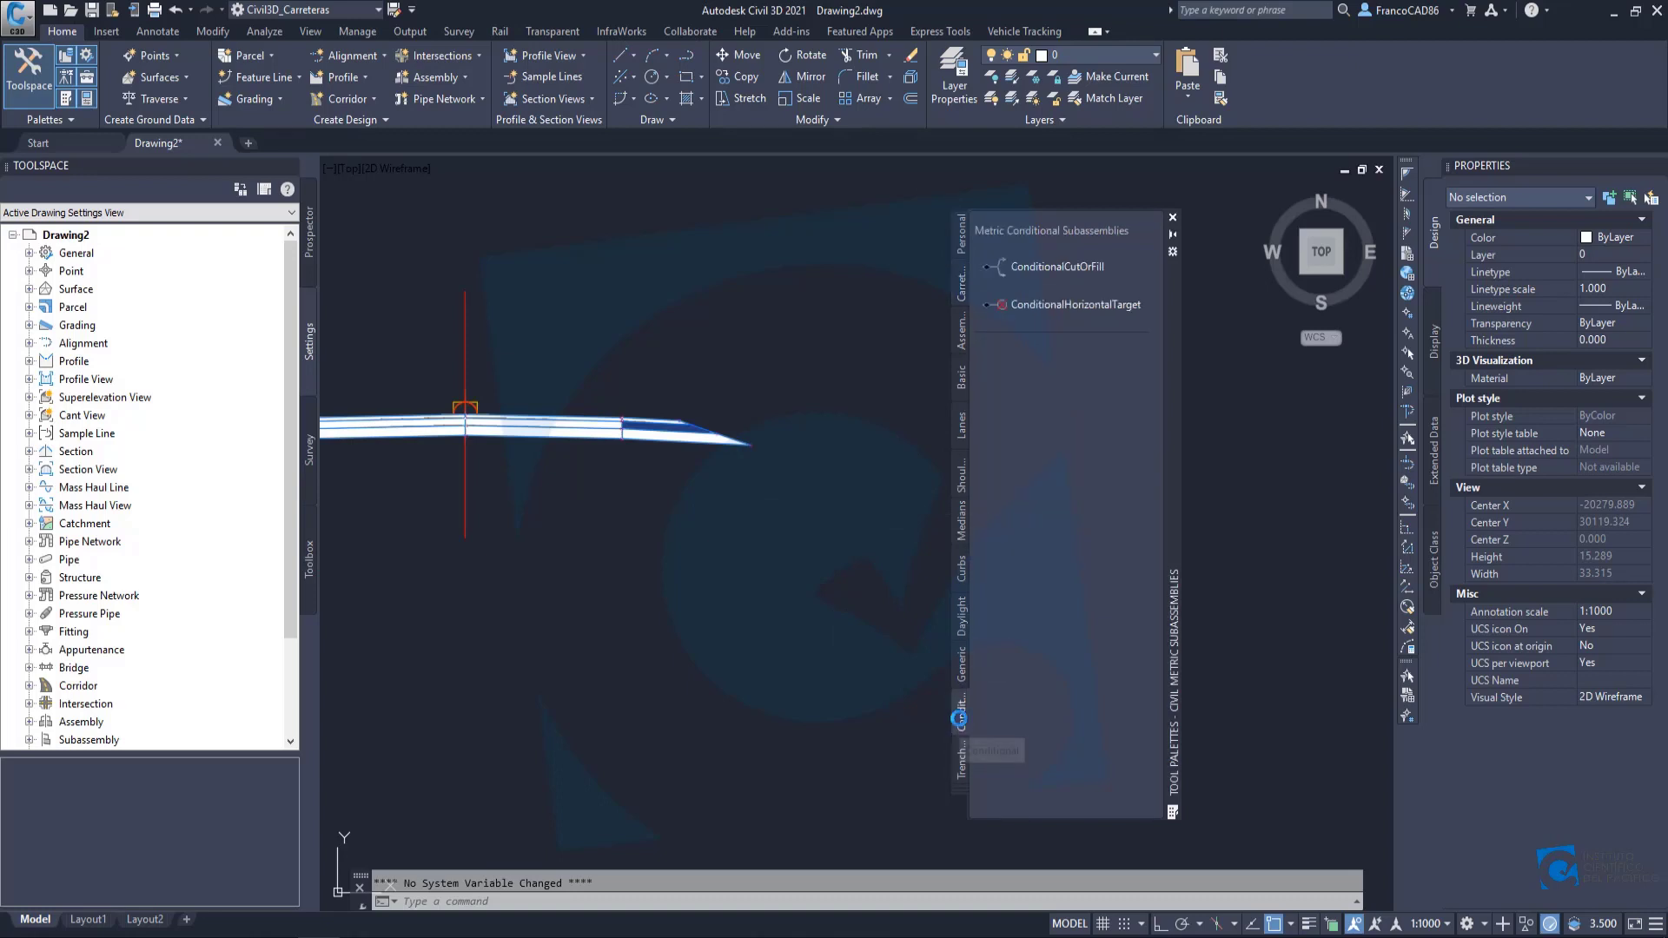
{"action": "left_click", "coordinate": [1019, 265]}
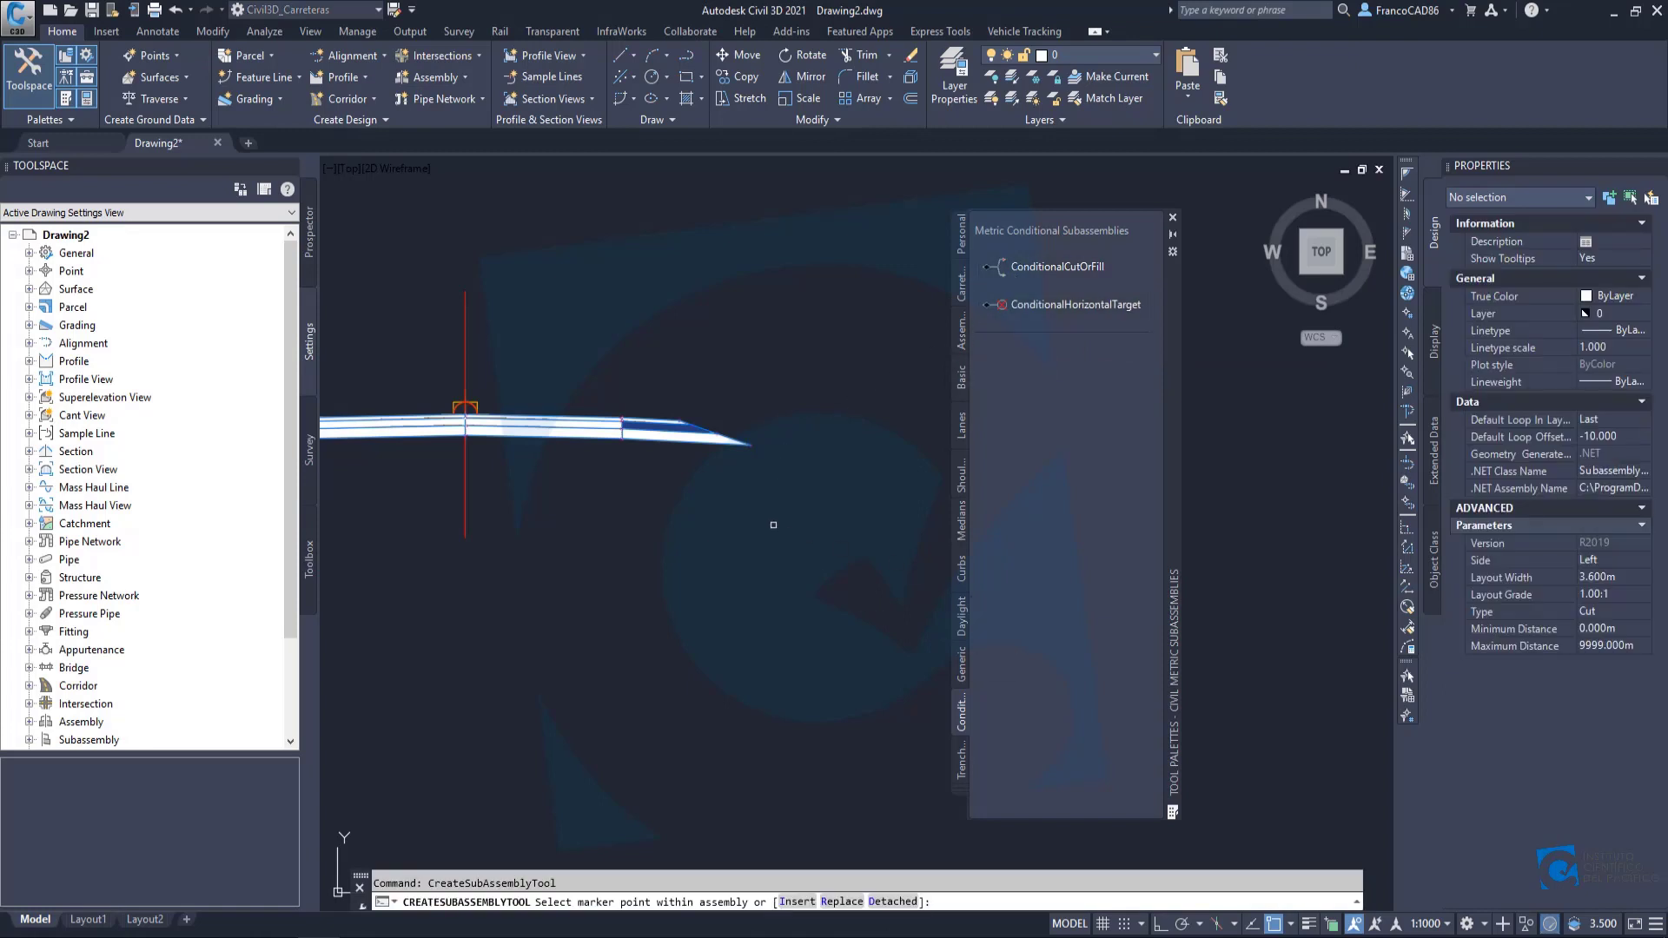
{"action": "left_click", "coordinate": [1606, 560]}
{"action": "left_click", "coordinate": [1599, 578]}
{"action": "scroll", "coordinate": [753, 446], "scroll_direction": "up", "scroll_amount": 4}
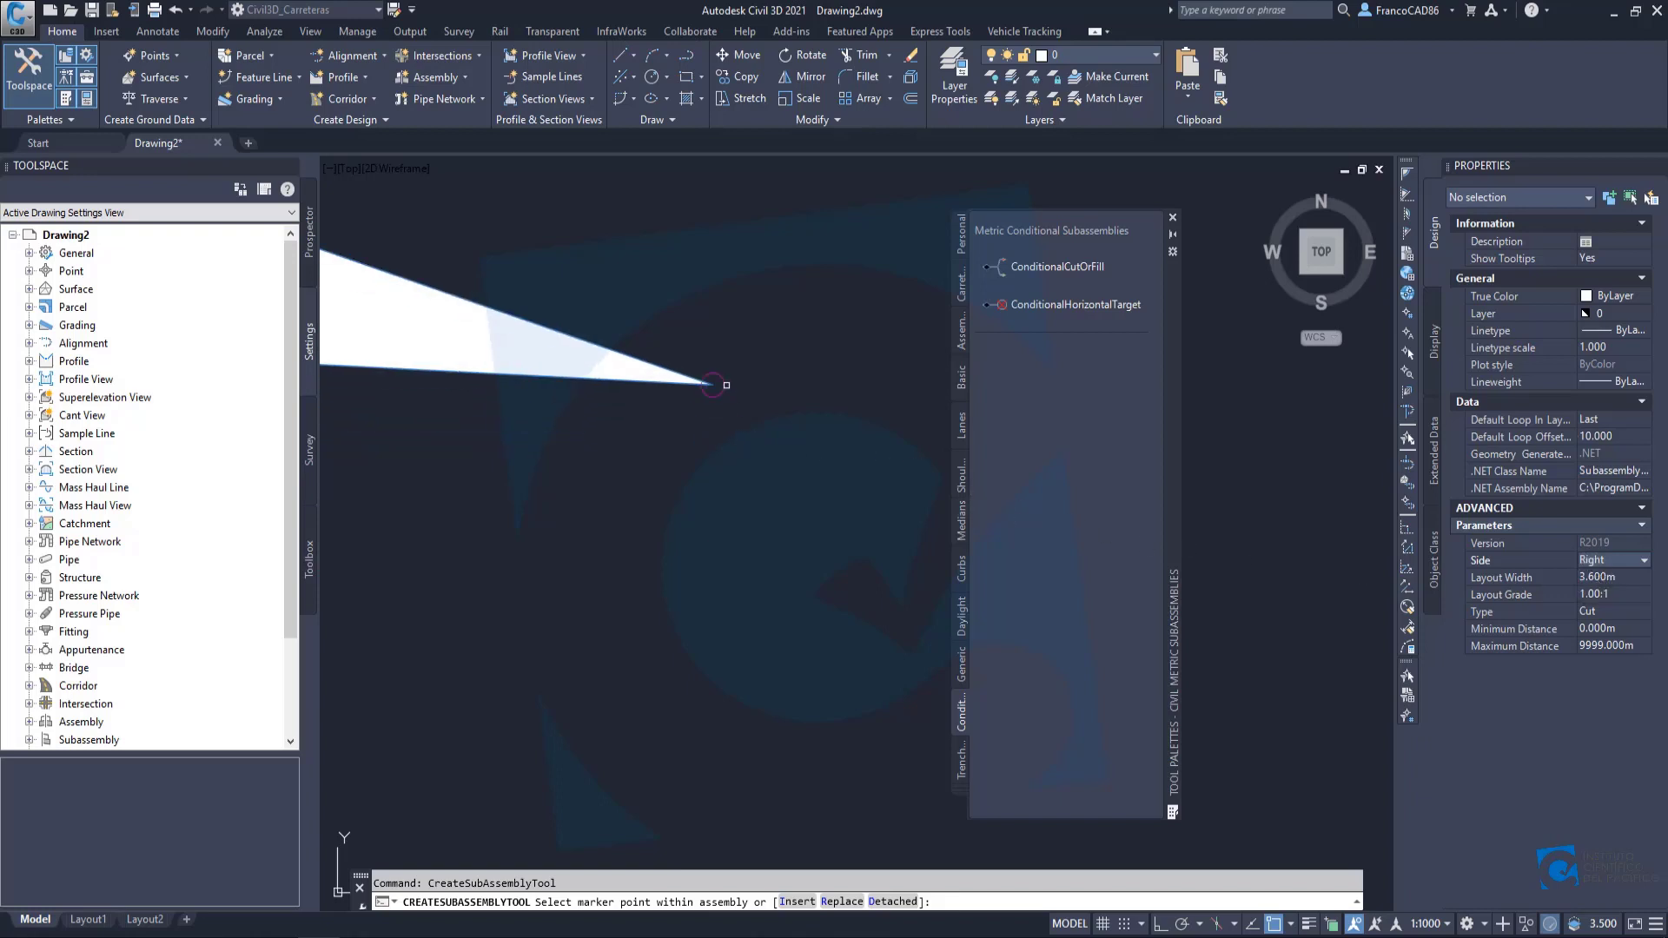
{"action": "scroll", "coordinate": [712, 384], "scroll_direction": "down", "scroll_amount": 5}
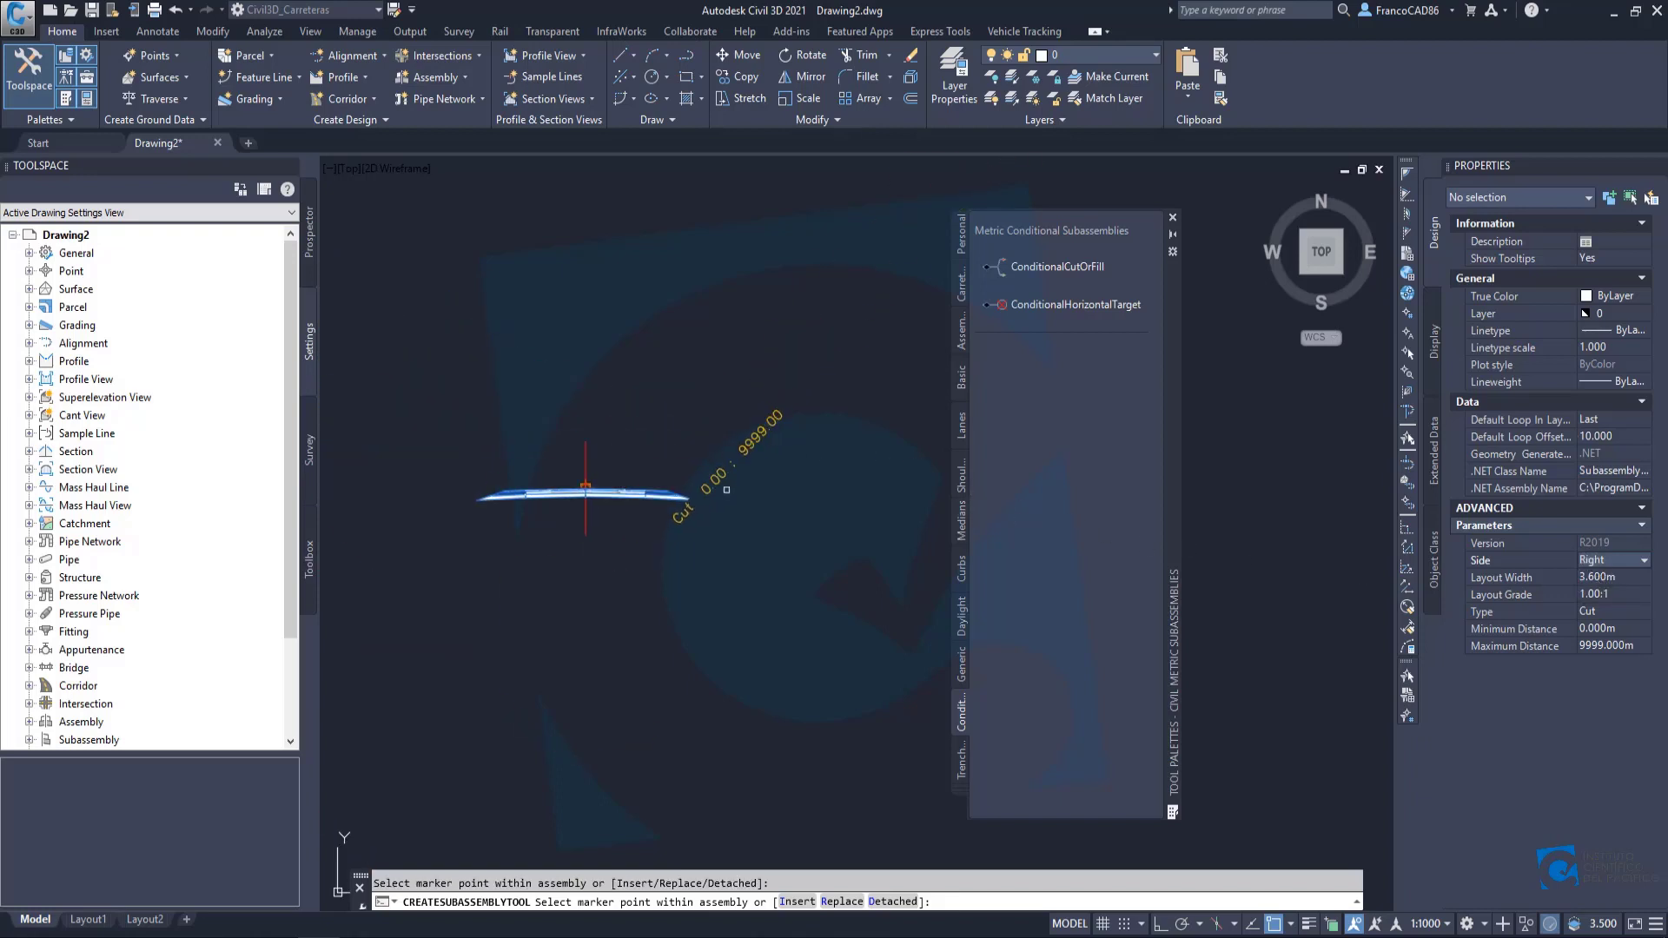
{"action": "key", "text": "Escape"}
{"action": "key", "text": "Escape"}
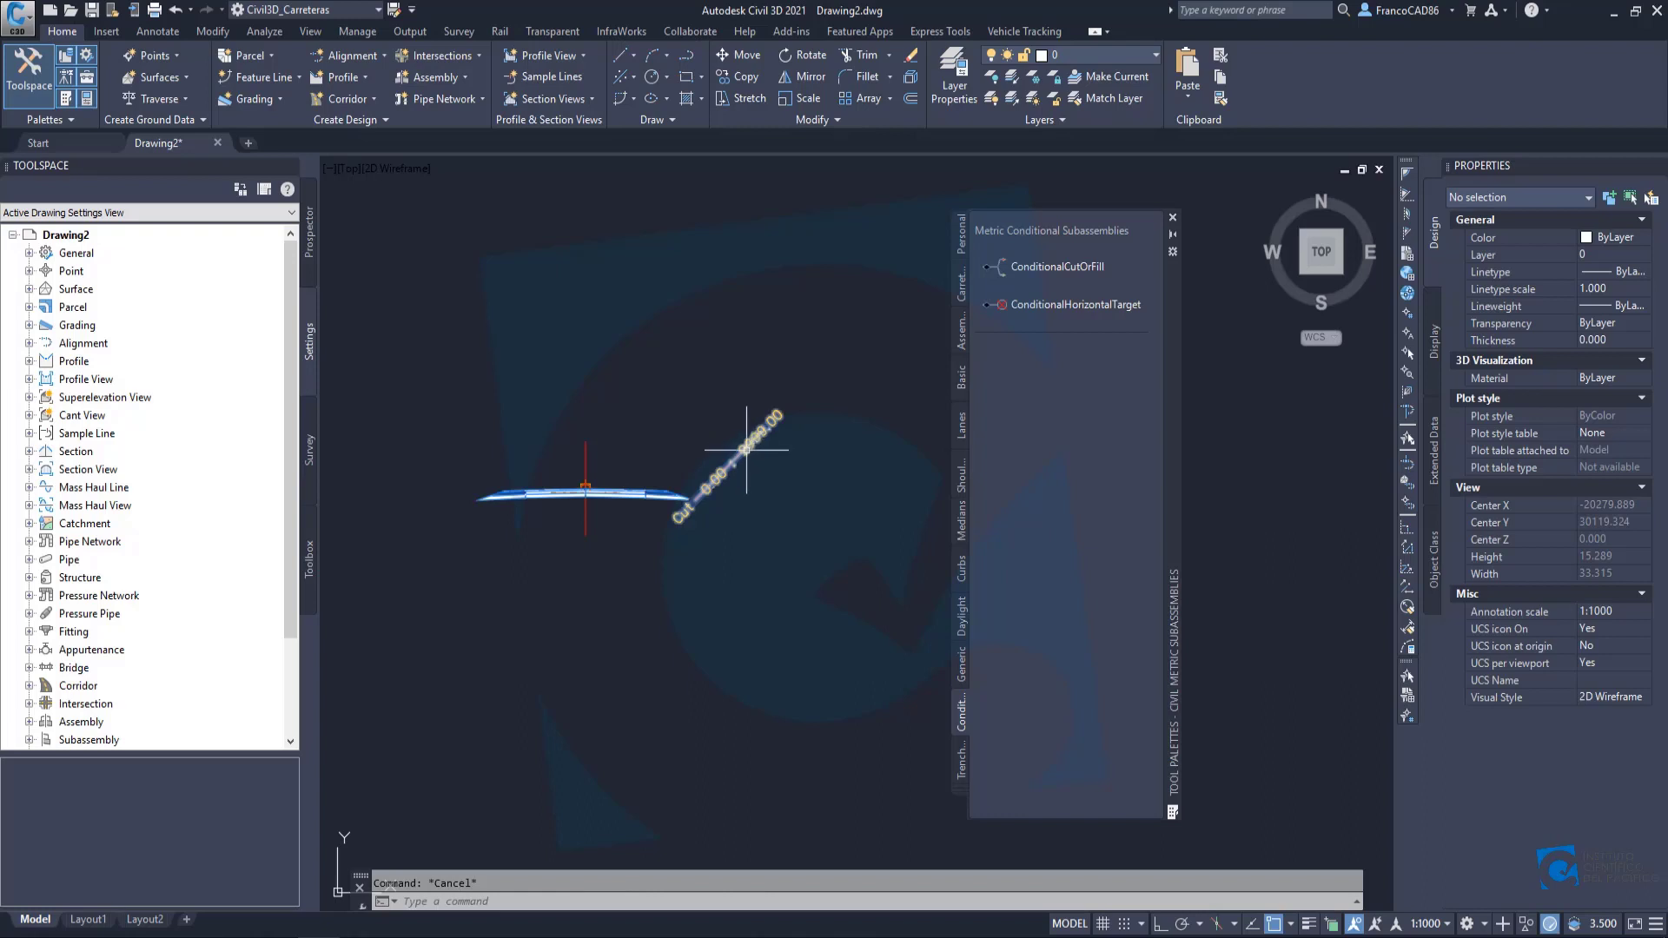
Set the layout width of the Cut conditional subassembly at the right shoulder to 10 m.
{"action": "scroll", "coordinate": [747, 450], "scroll_direction": "up", "scroll_amount": 3}
{"action": "scroll", "coordinate": [646, 500], "scroll_direction": "down", "scroll_amount": 3}
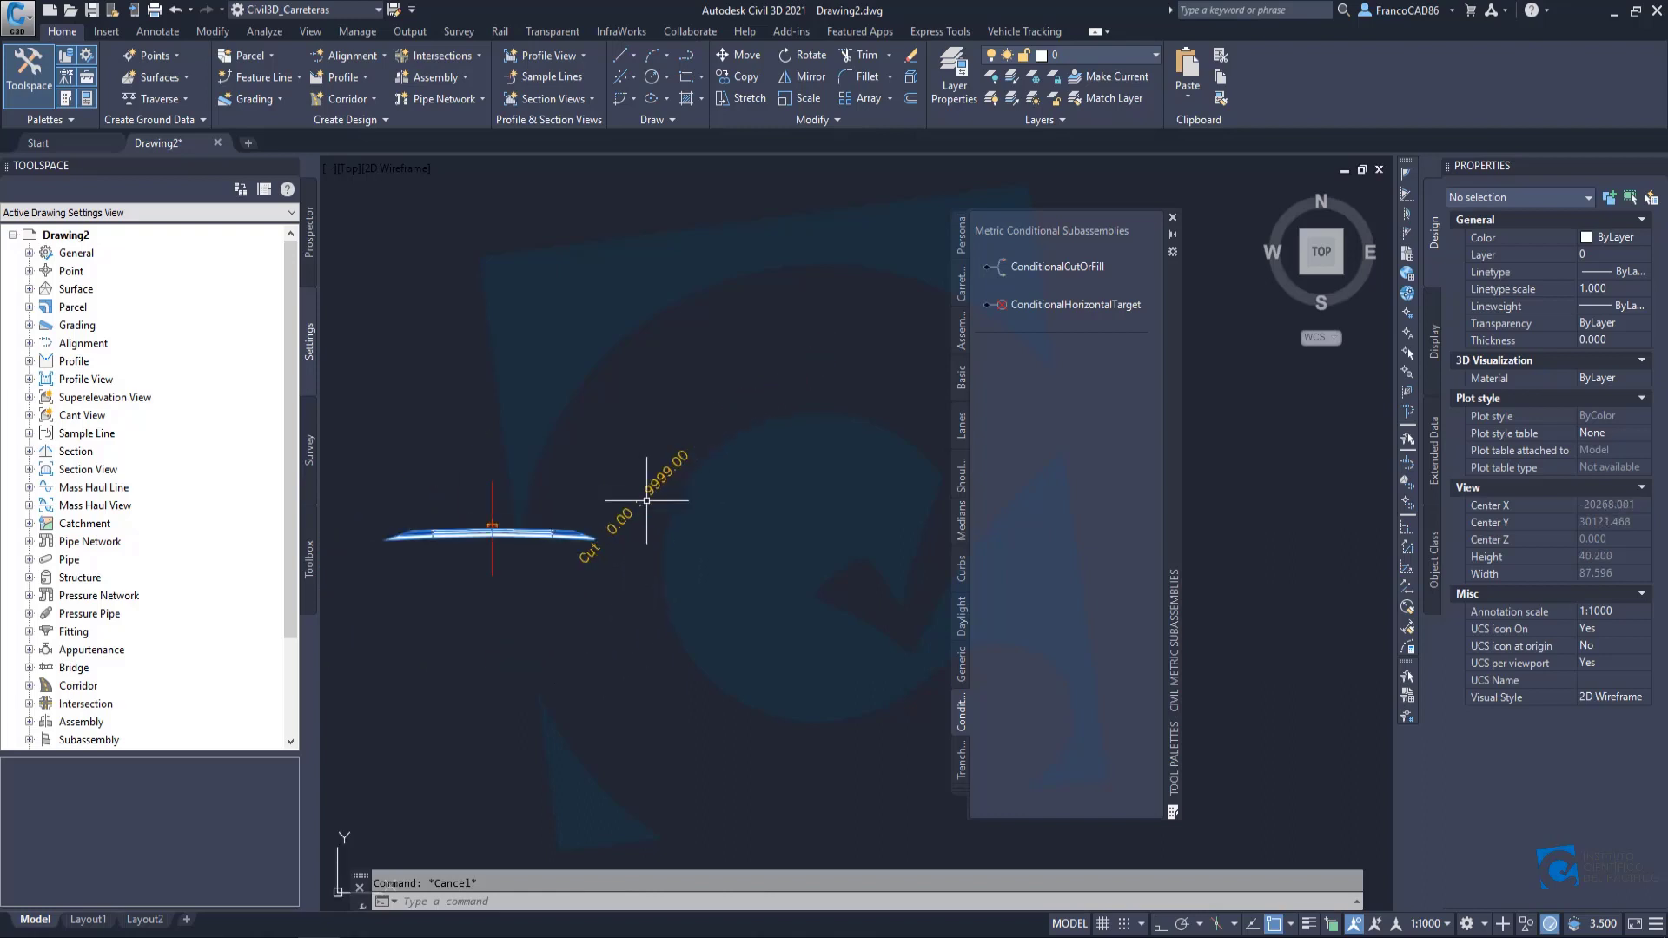
{"action": "scroll", "coordinate": [647, 500], "scroll_direction": "up", "scroll_amount": 4}
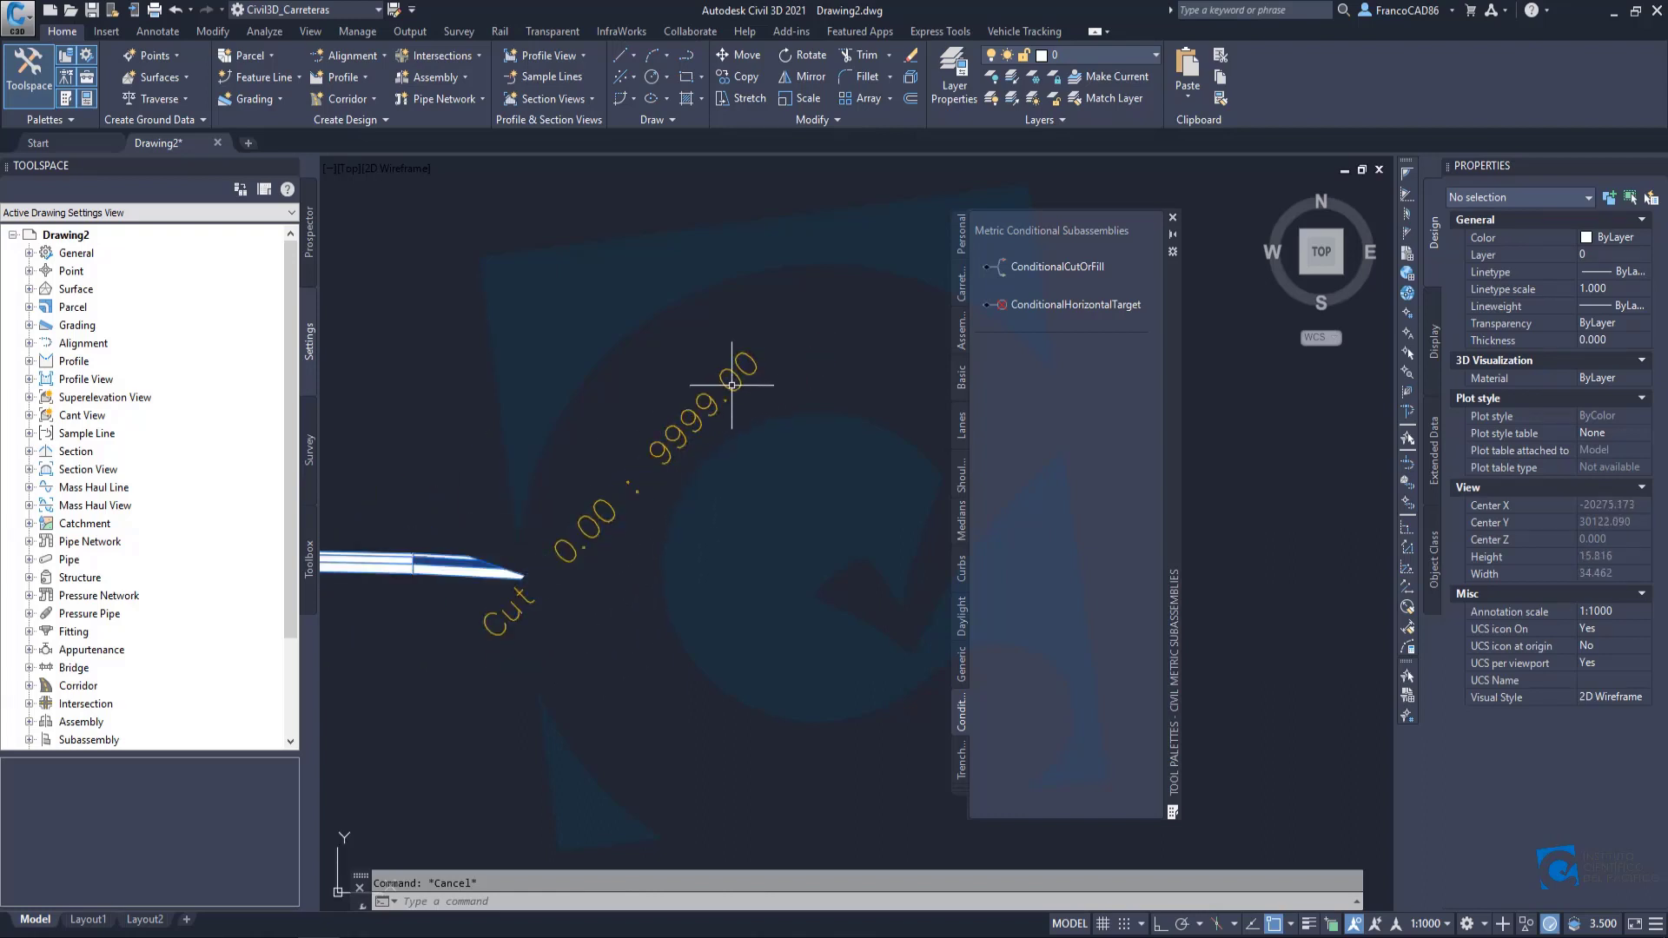
{"action": "left_click", "coordinate": [652, 455]}
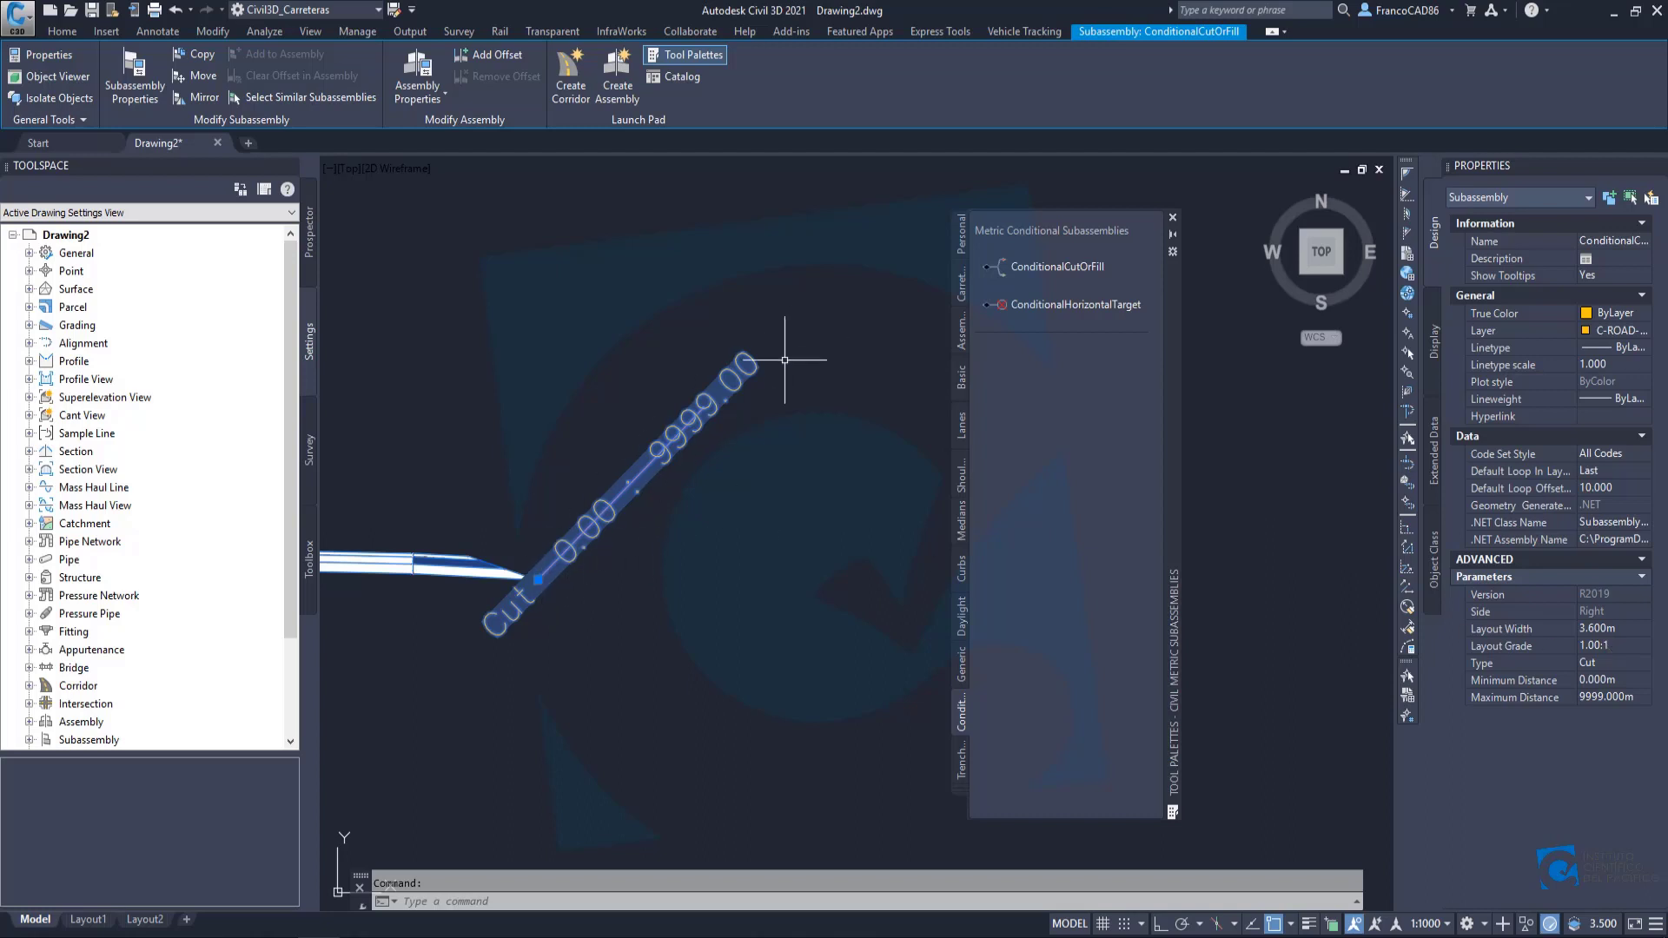
{"action": "left_click", "coordinate": [1615, 646]}
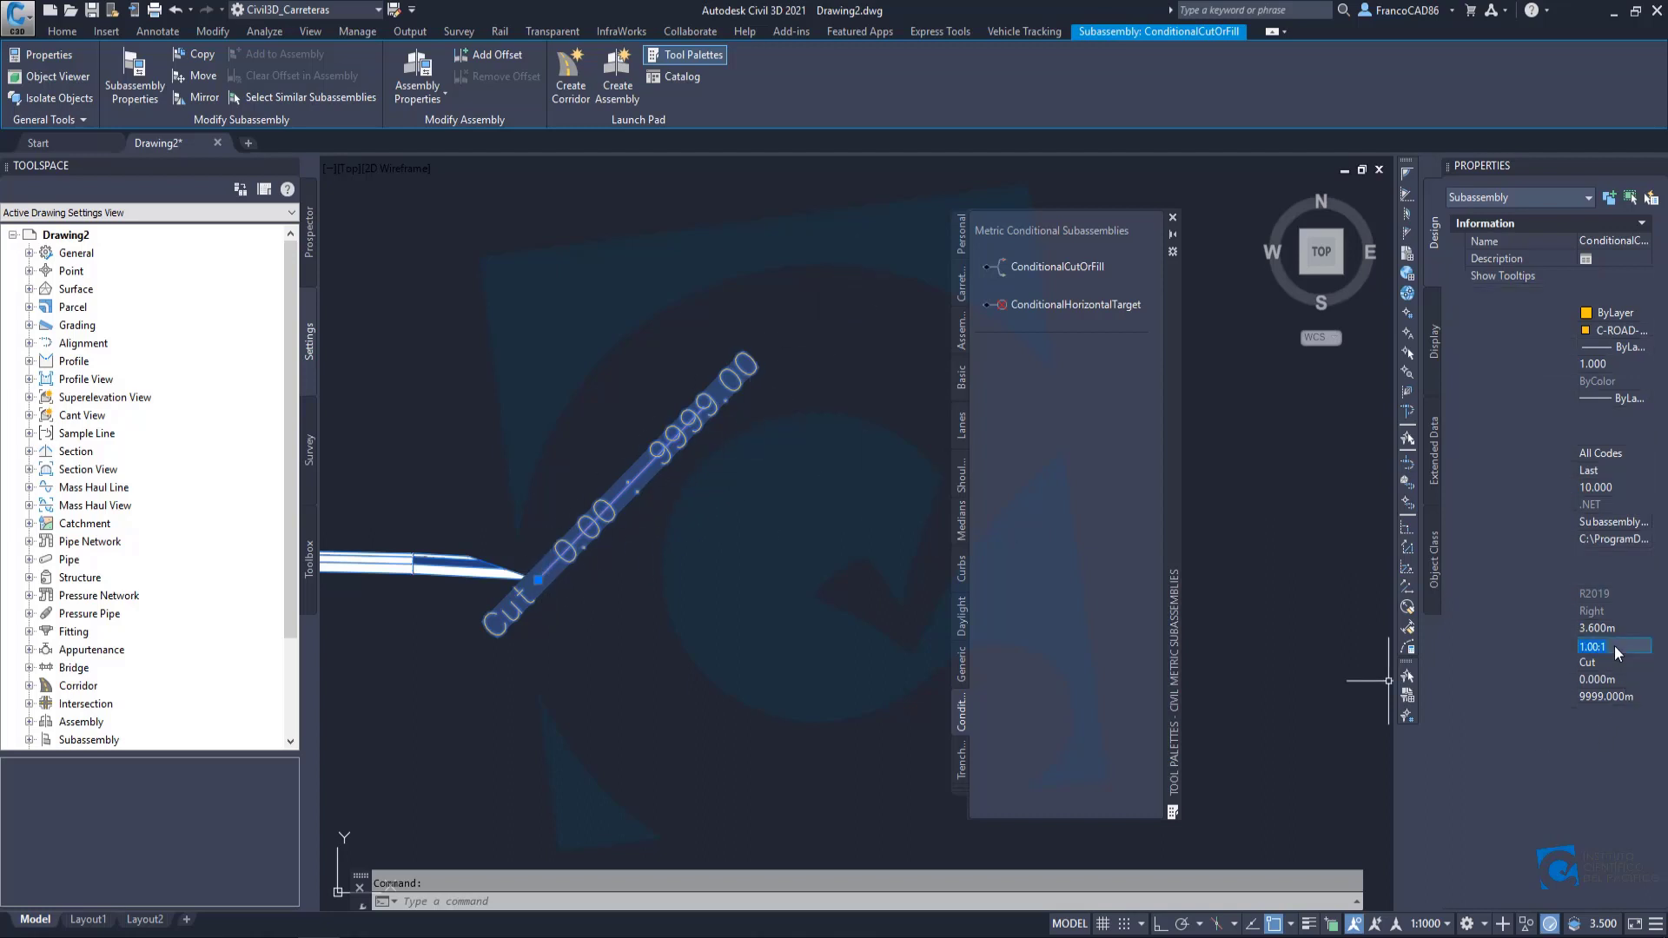
{"action": "left_click", "coordinate": [1616, 630]}
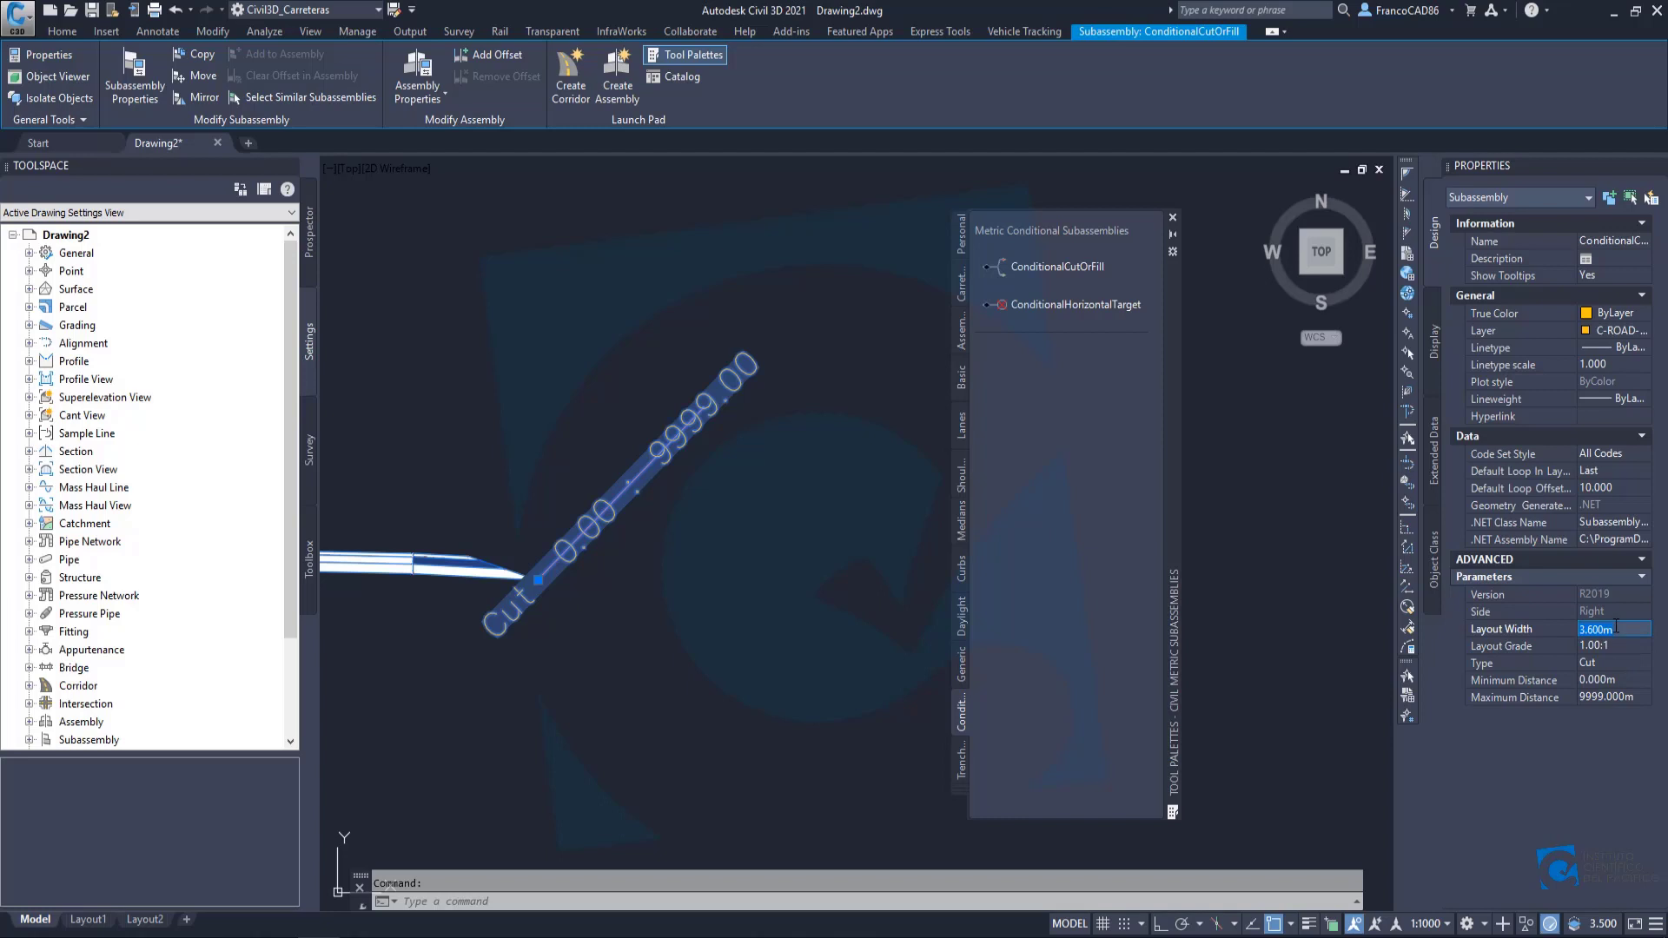
{"action": "type", "text": "10"}
{"action": "key", "text": "Return"}
{"action": "scroll", "coordinate": [859, 496], "scroll_direction": "down", "scroll_amount": 3}
{"action": "key", "text": "Escape"}
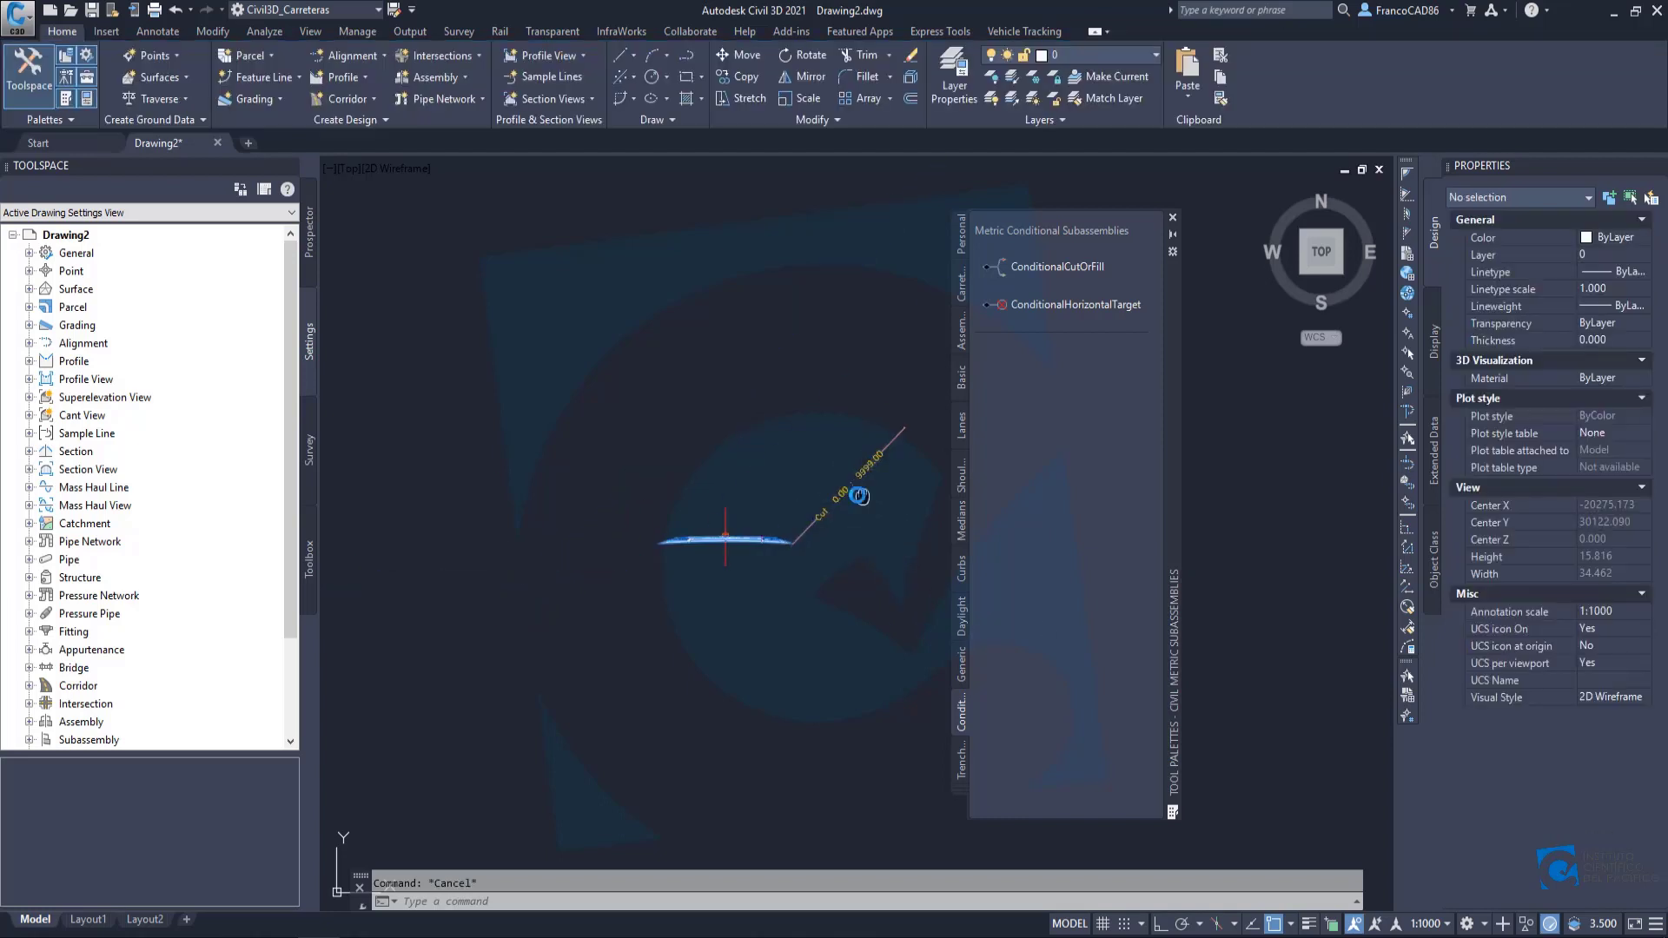
Examine the Cut conditional link from the right shoulder's tip to its outer end, including its distance range label.
{"action": "scroll", "coordinate": [859, 496], "scroll_direction": "up", "scroll_amount": 3}
{"action": "scroll", "coordinate": [785, 510], "scroll_direction": "up", "scroll_amount": 1}
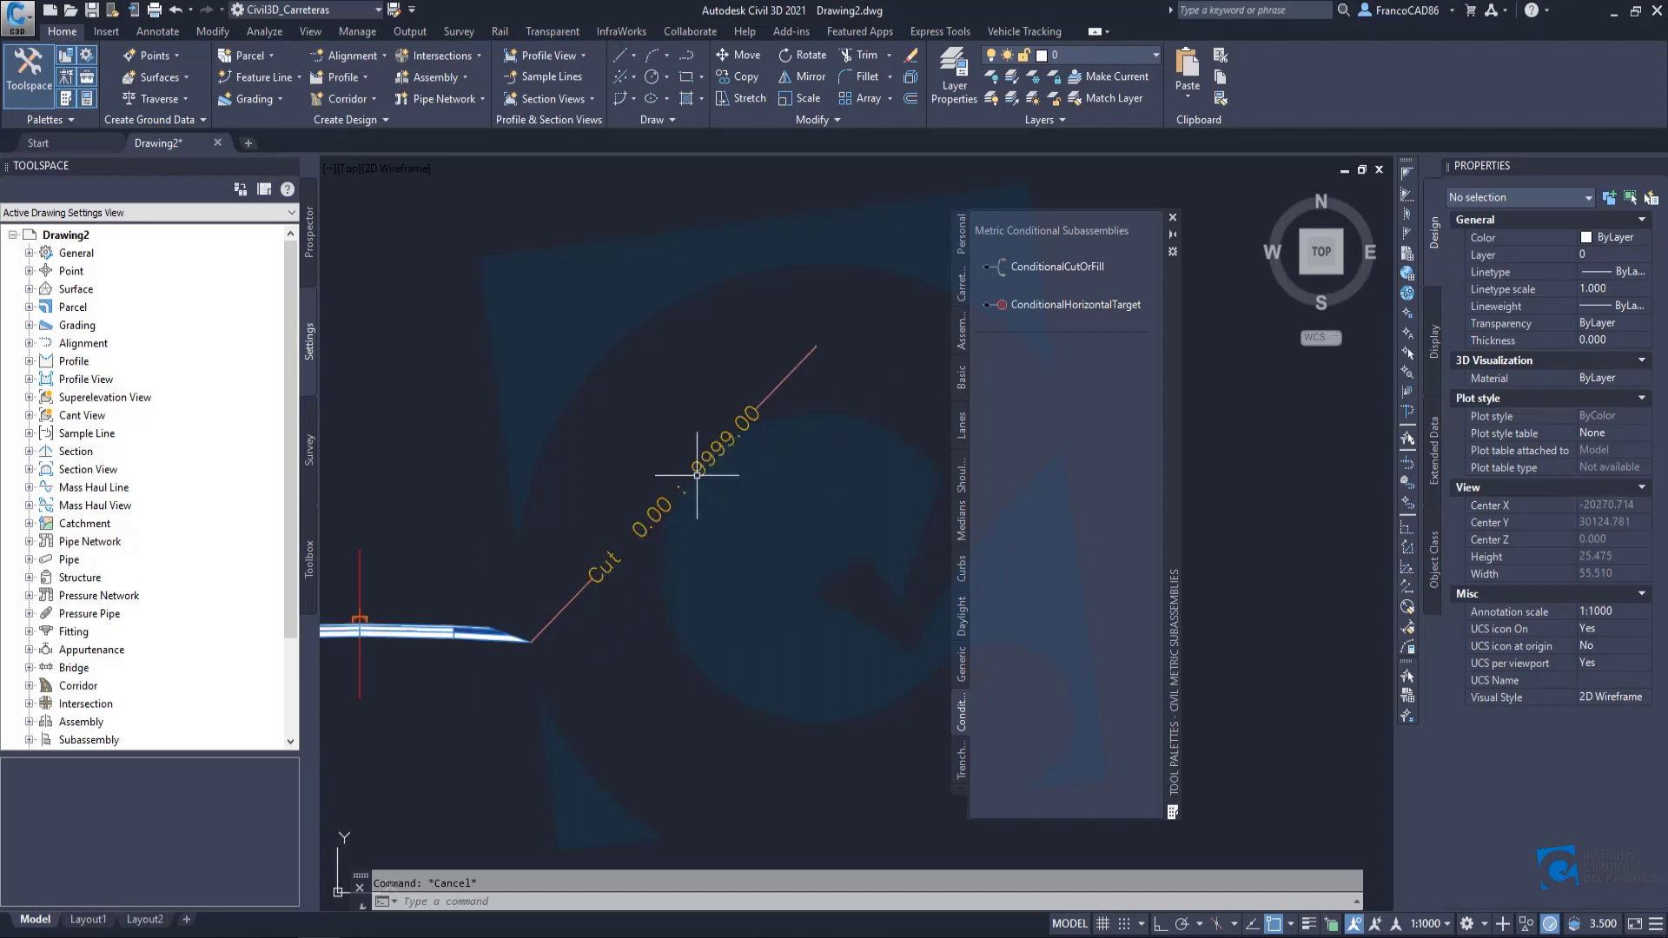
{"action": "middle_click_drag", "start_coordinate": [800, 369], "coordinate": [700, 431]}
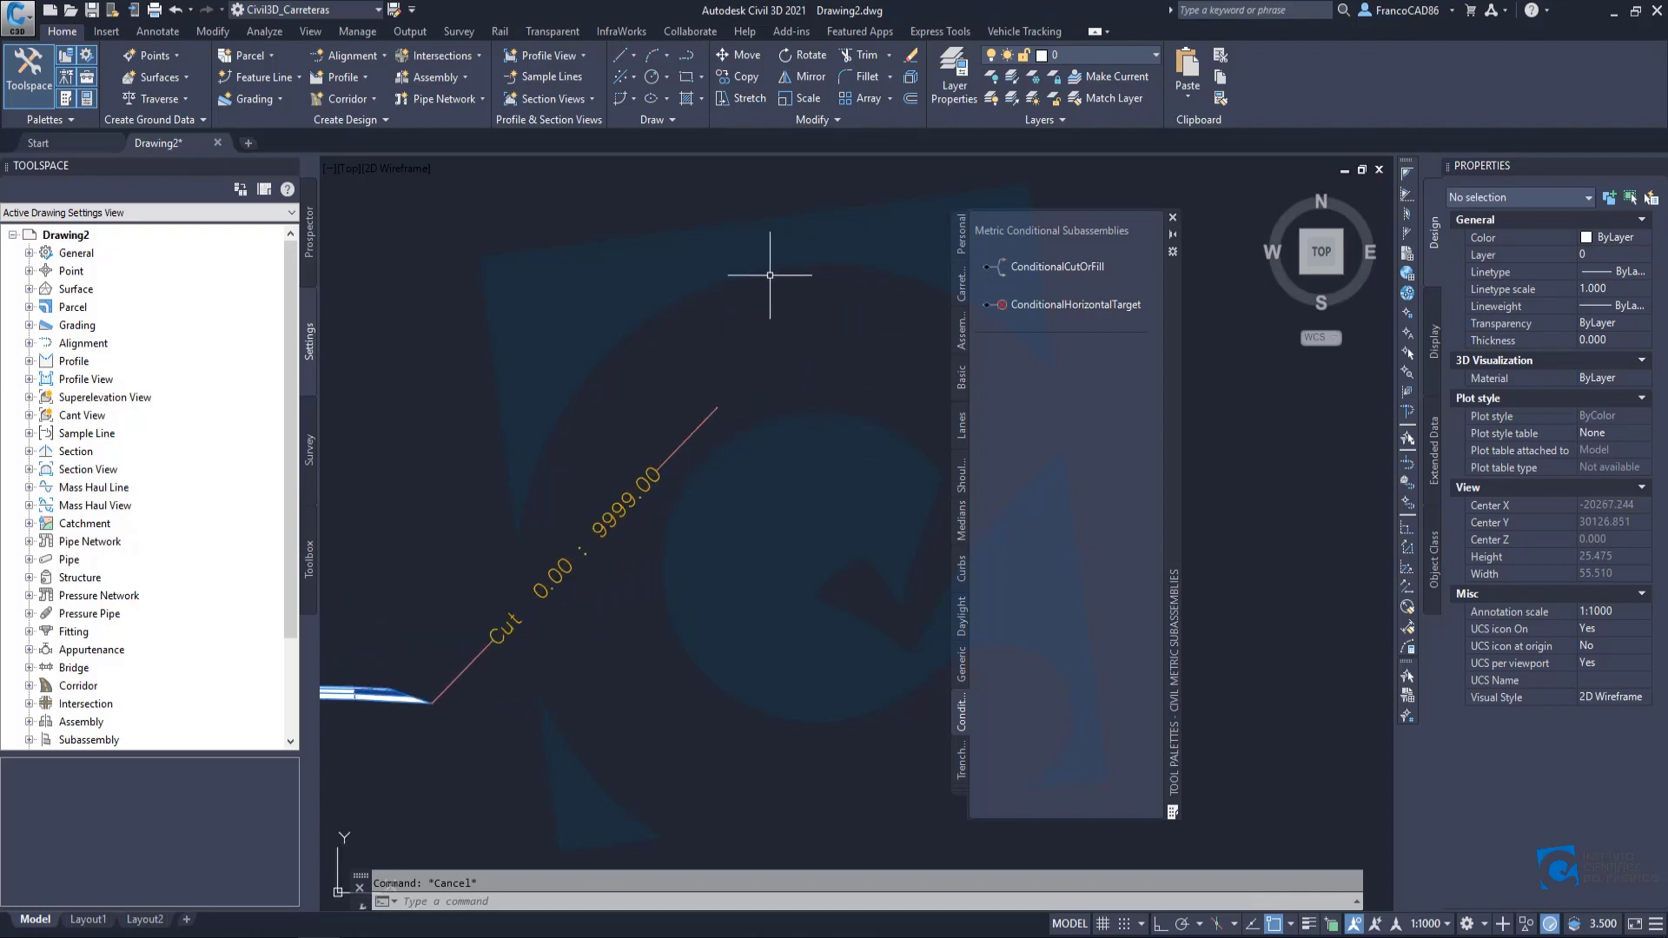
{"action": "middle_click_drag", "start_coordinate": [728, 402], "coordinate": [838, 251]}
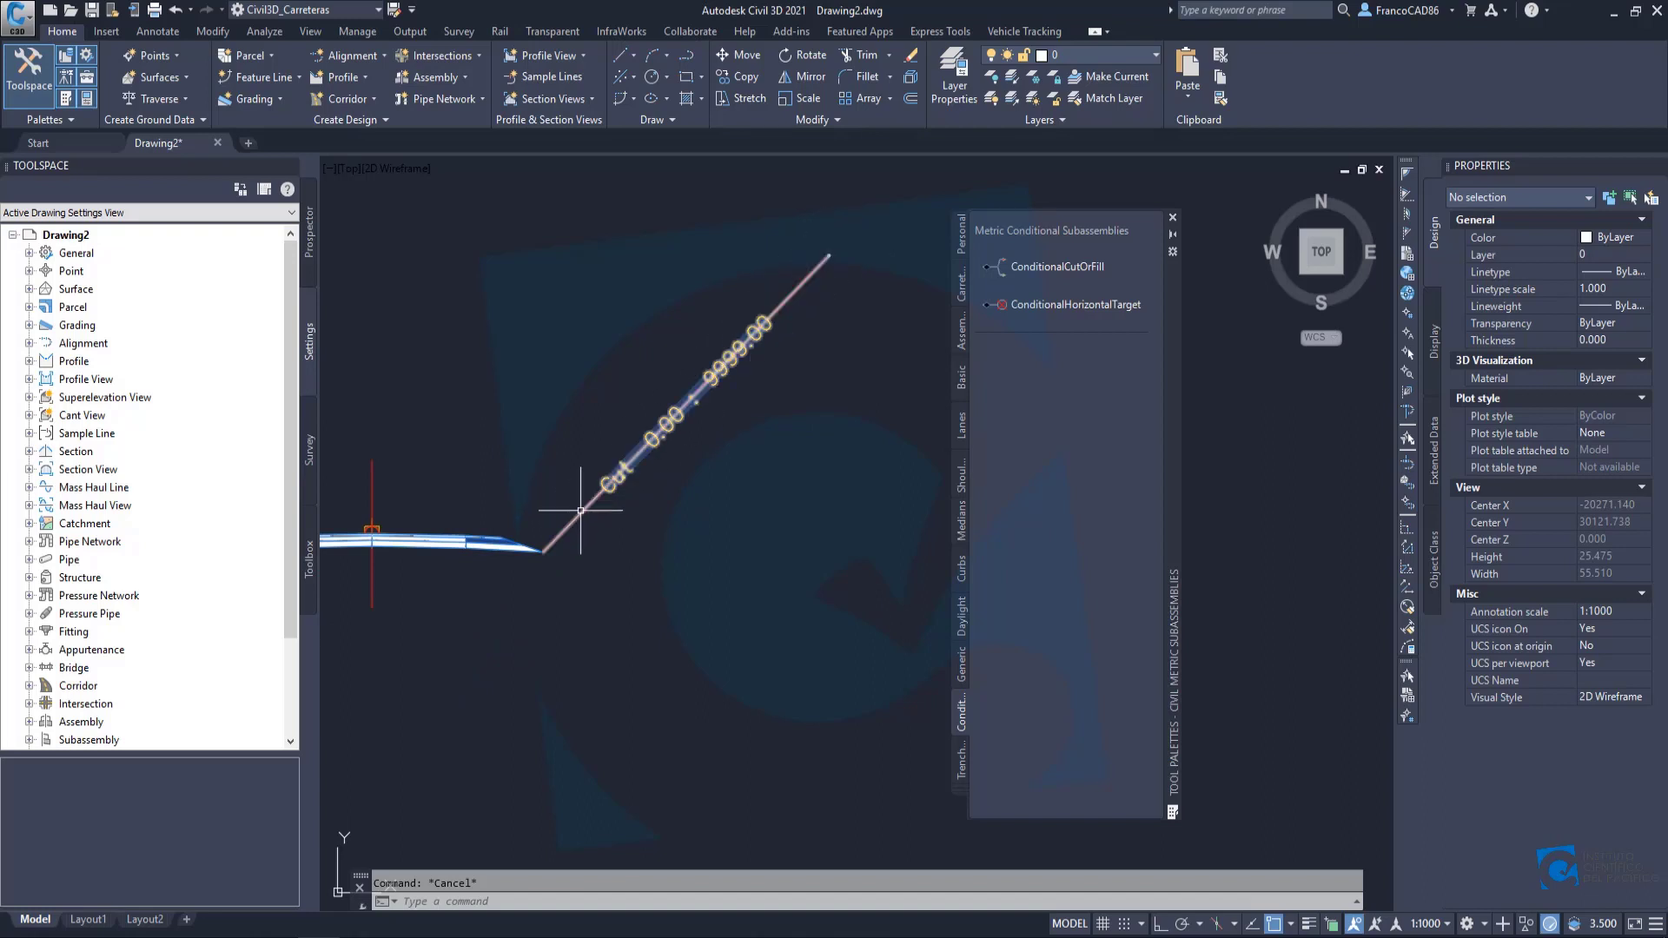
{"action": "scroll", "coordinate": [740, 353], "scroll_direction": "up", "scroll_amount": 4}
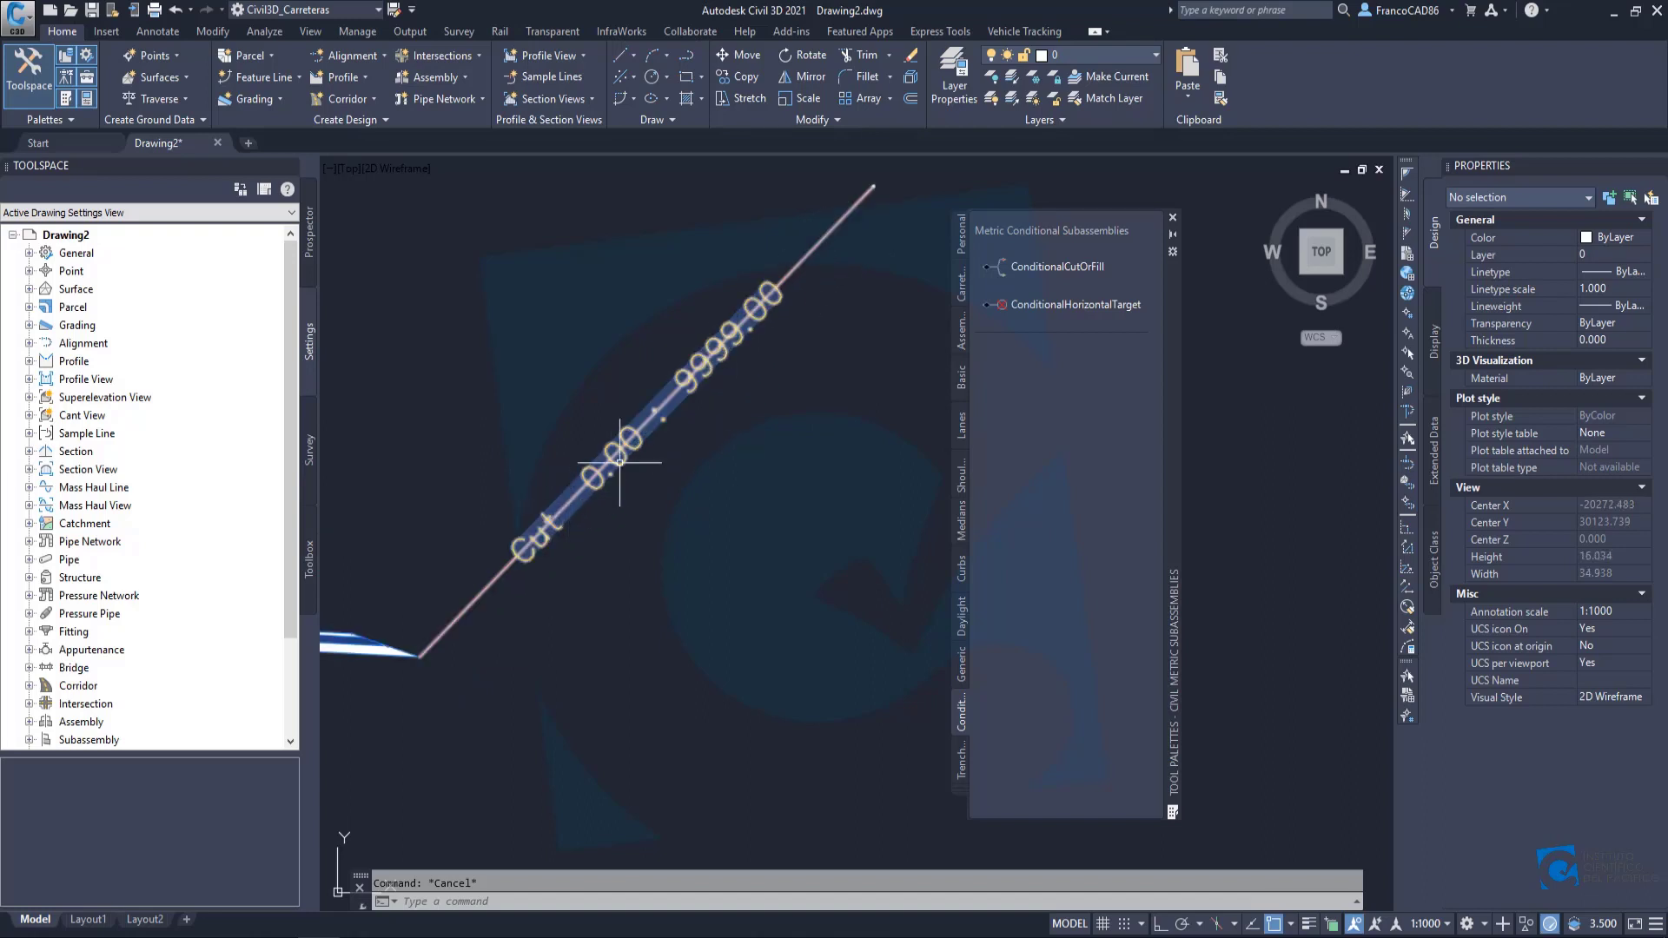
{"action": "scroll", "coordinate": [667, 476], "scroll_direction": "down", "scroll_amount": 2}
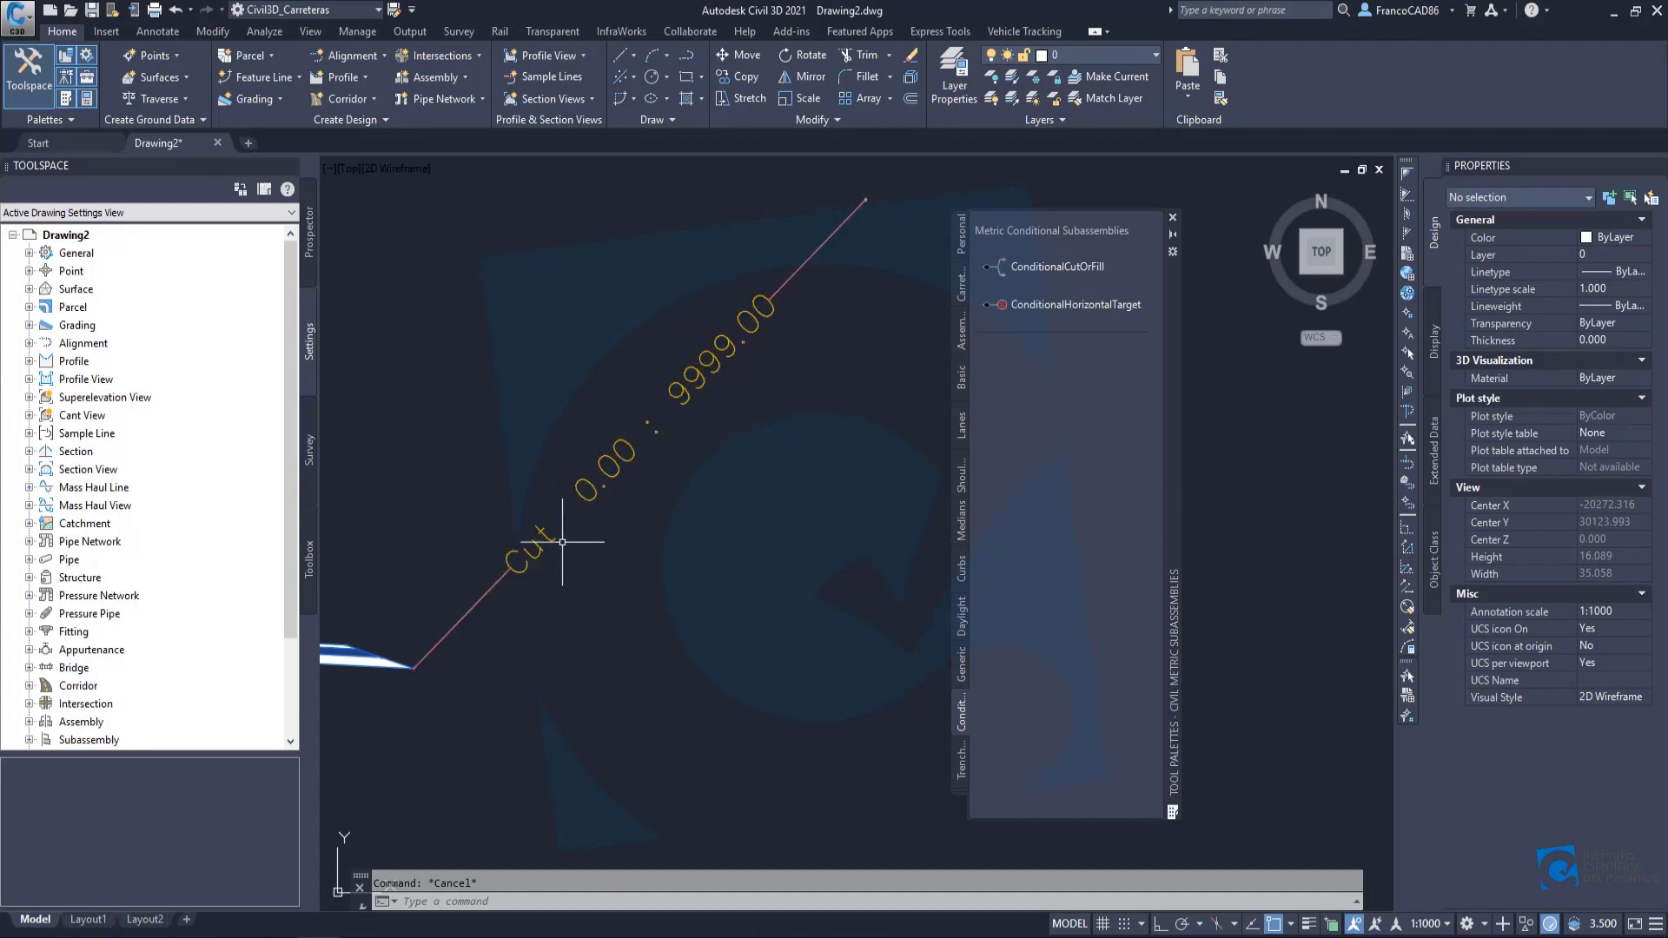
{"action": "scroll", "coordinate": [571, 516], "scroll_direction": "down", "scroll_amount": 2}
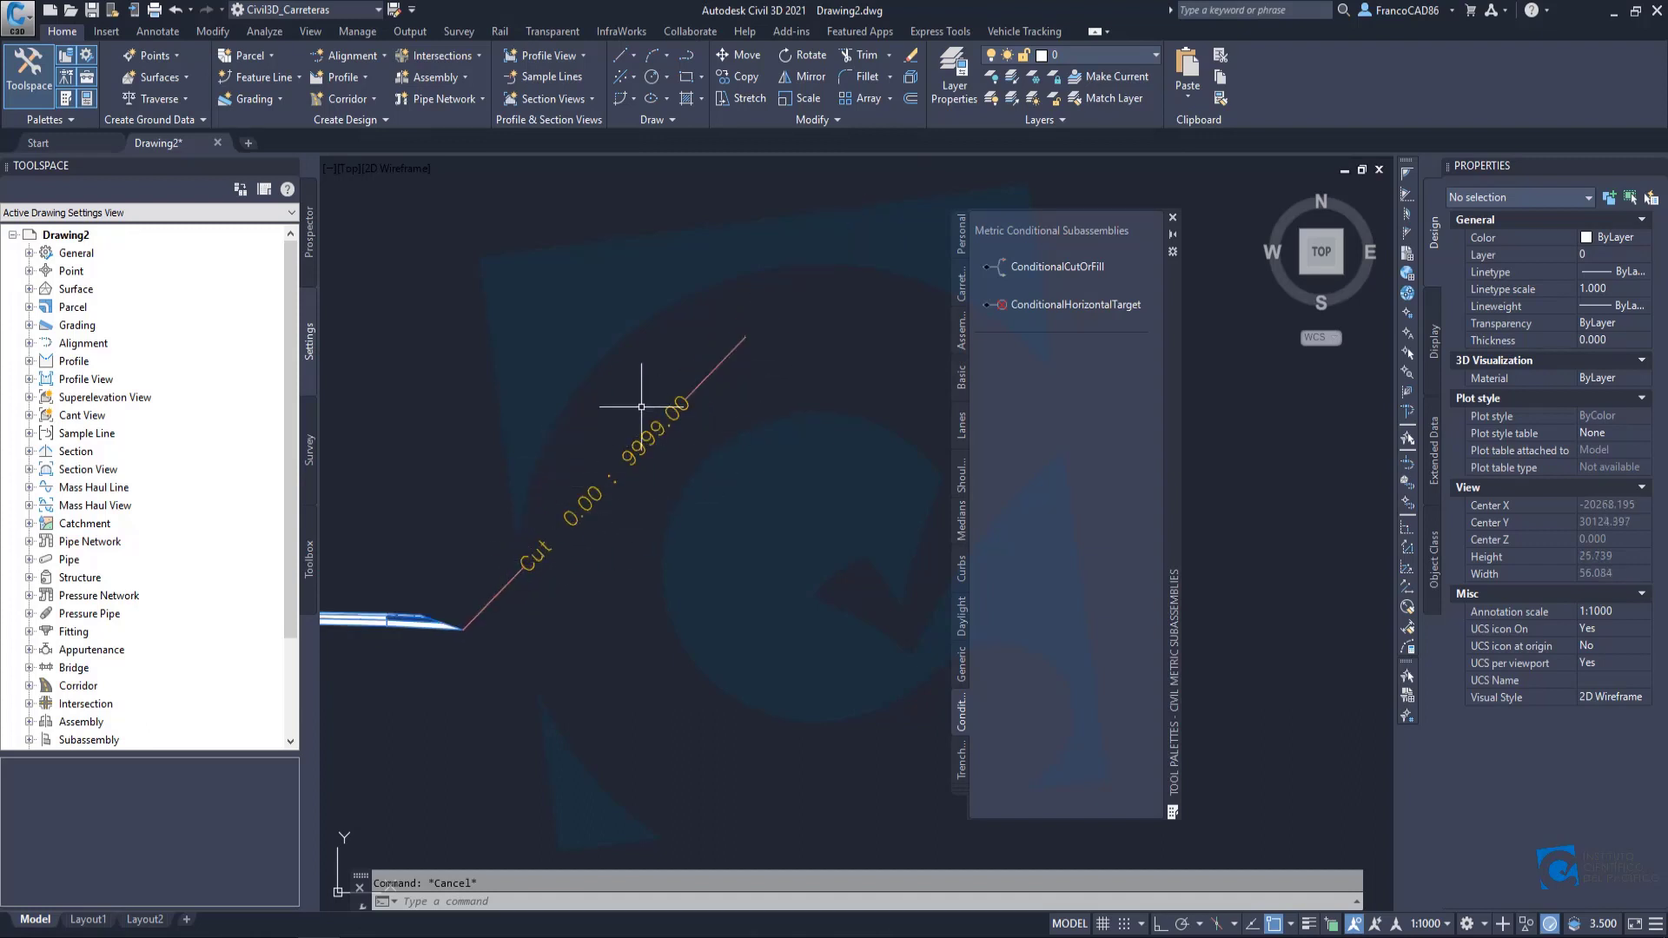
{"action": "scroll", "coordinate": [455, 625], "scroll_direction": "up", "scroll_amount": 2}
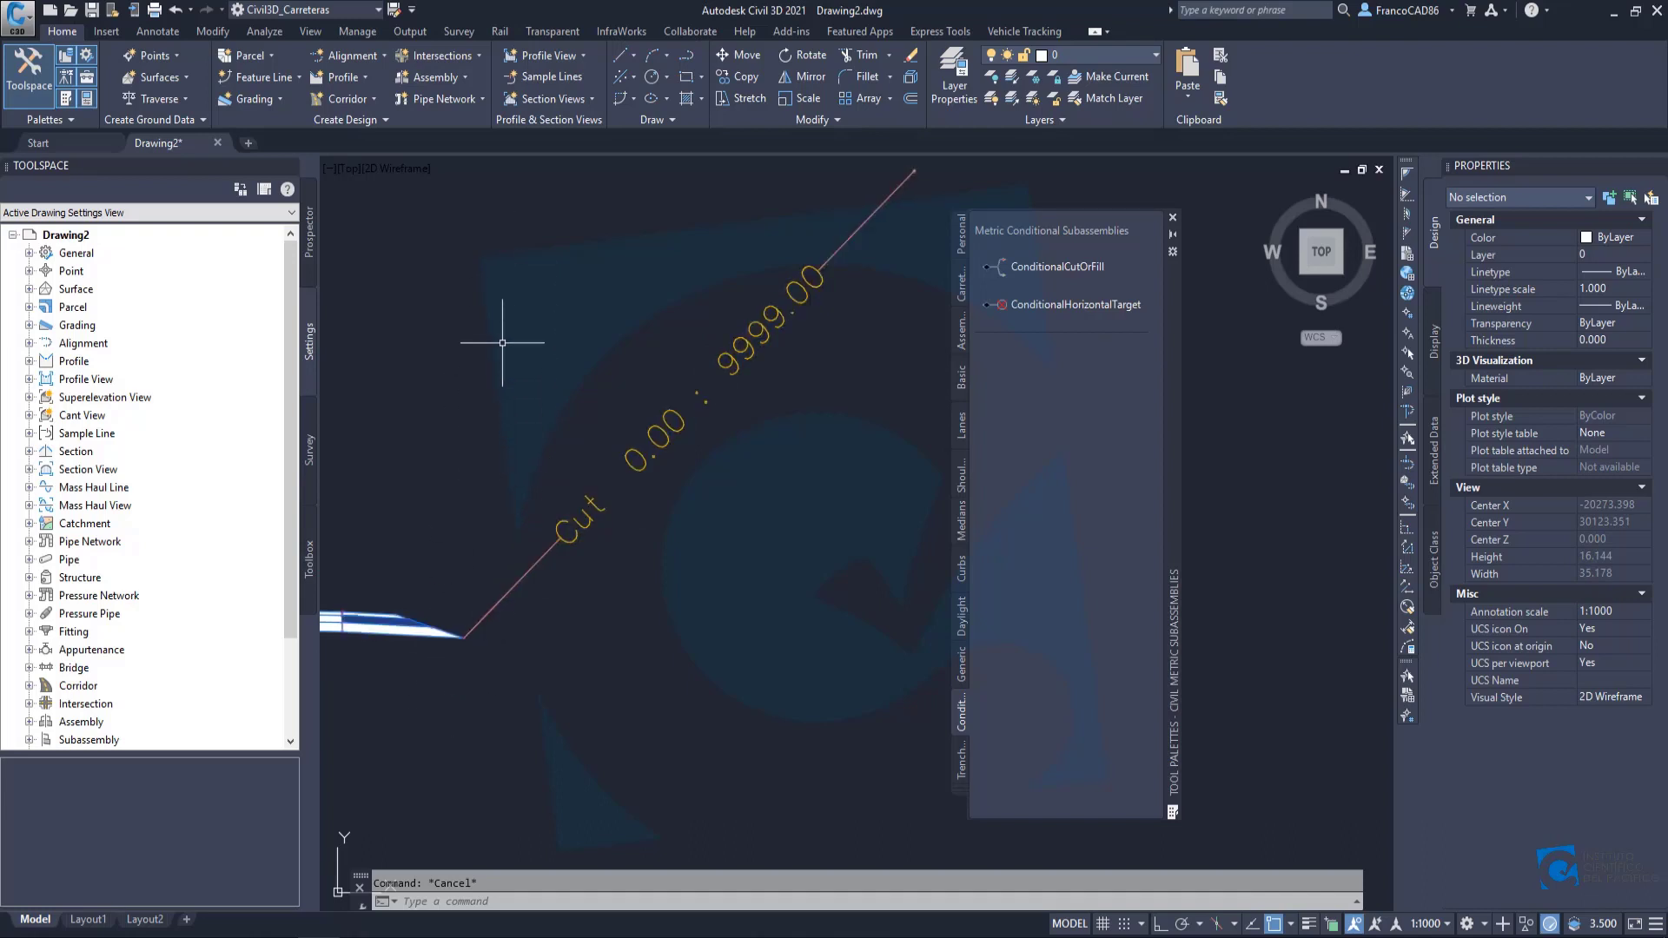
{"action": "scroll", "coordinate": [461, 594], "scroll_direction": "down", "scroll_amount": 4}
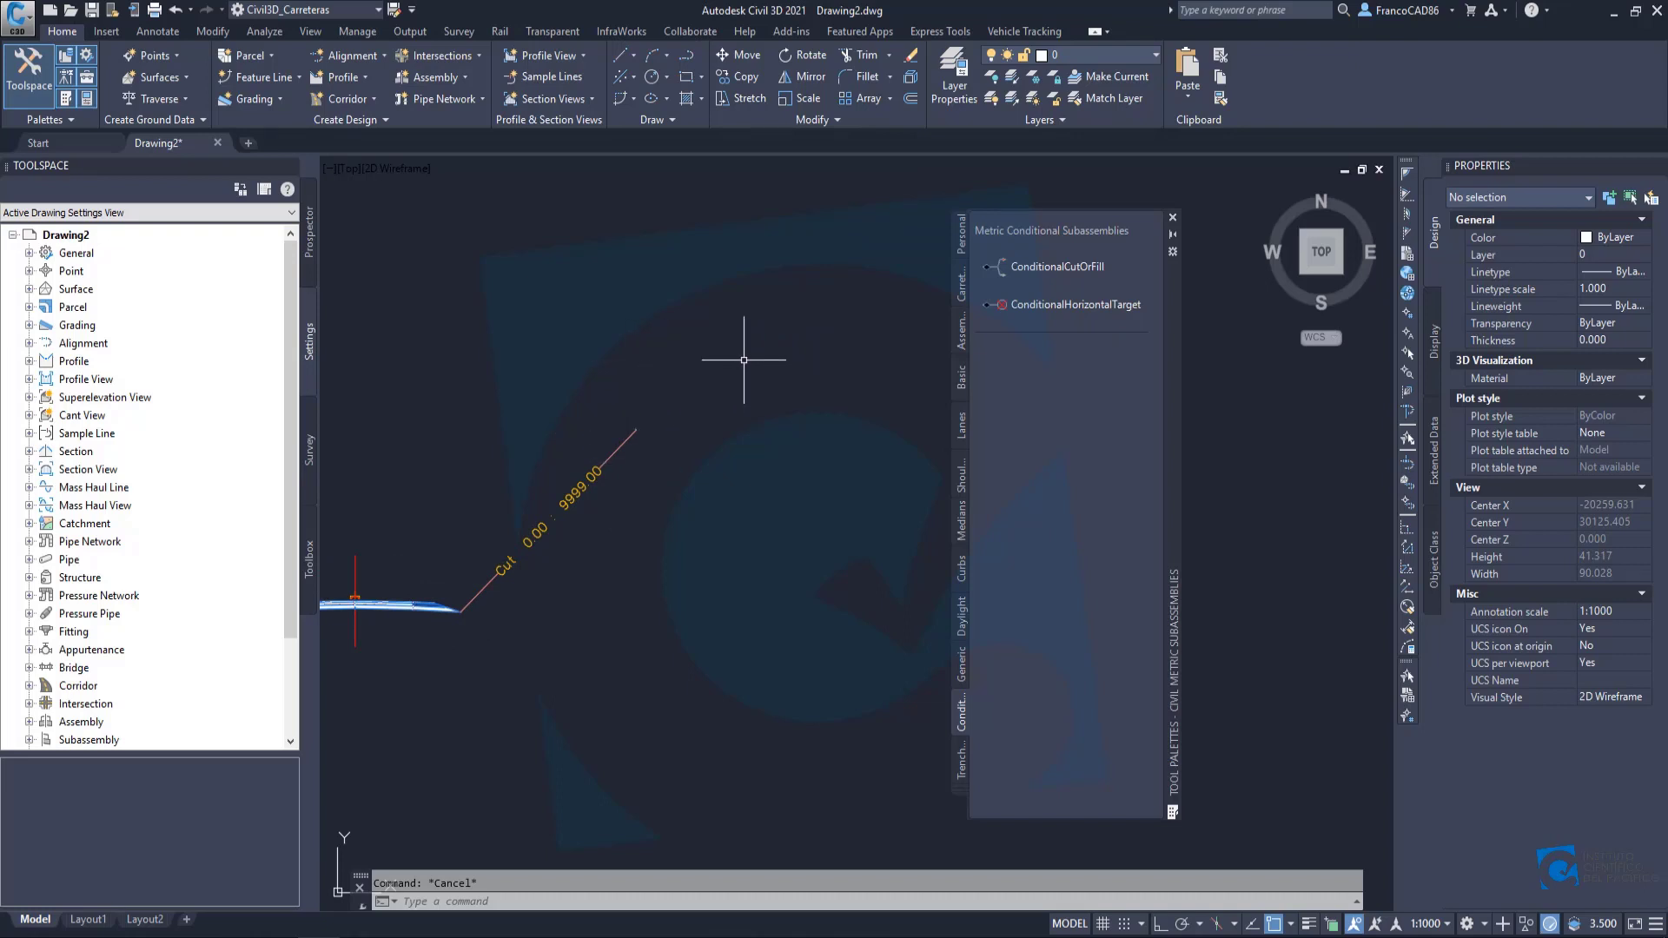
Draw a rectangle at the outer end of the Cut link as a placeholder for the cut-side components.
{"action": "type", "text": "rec"}
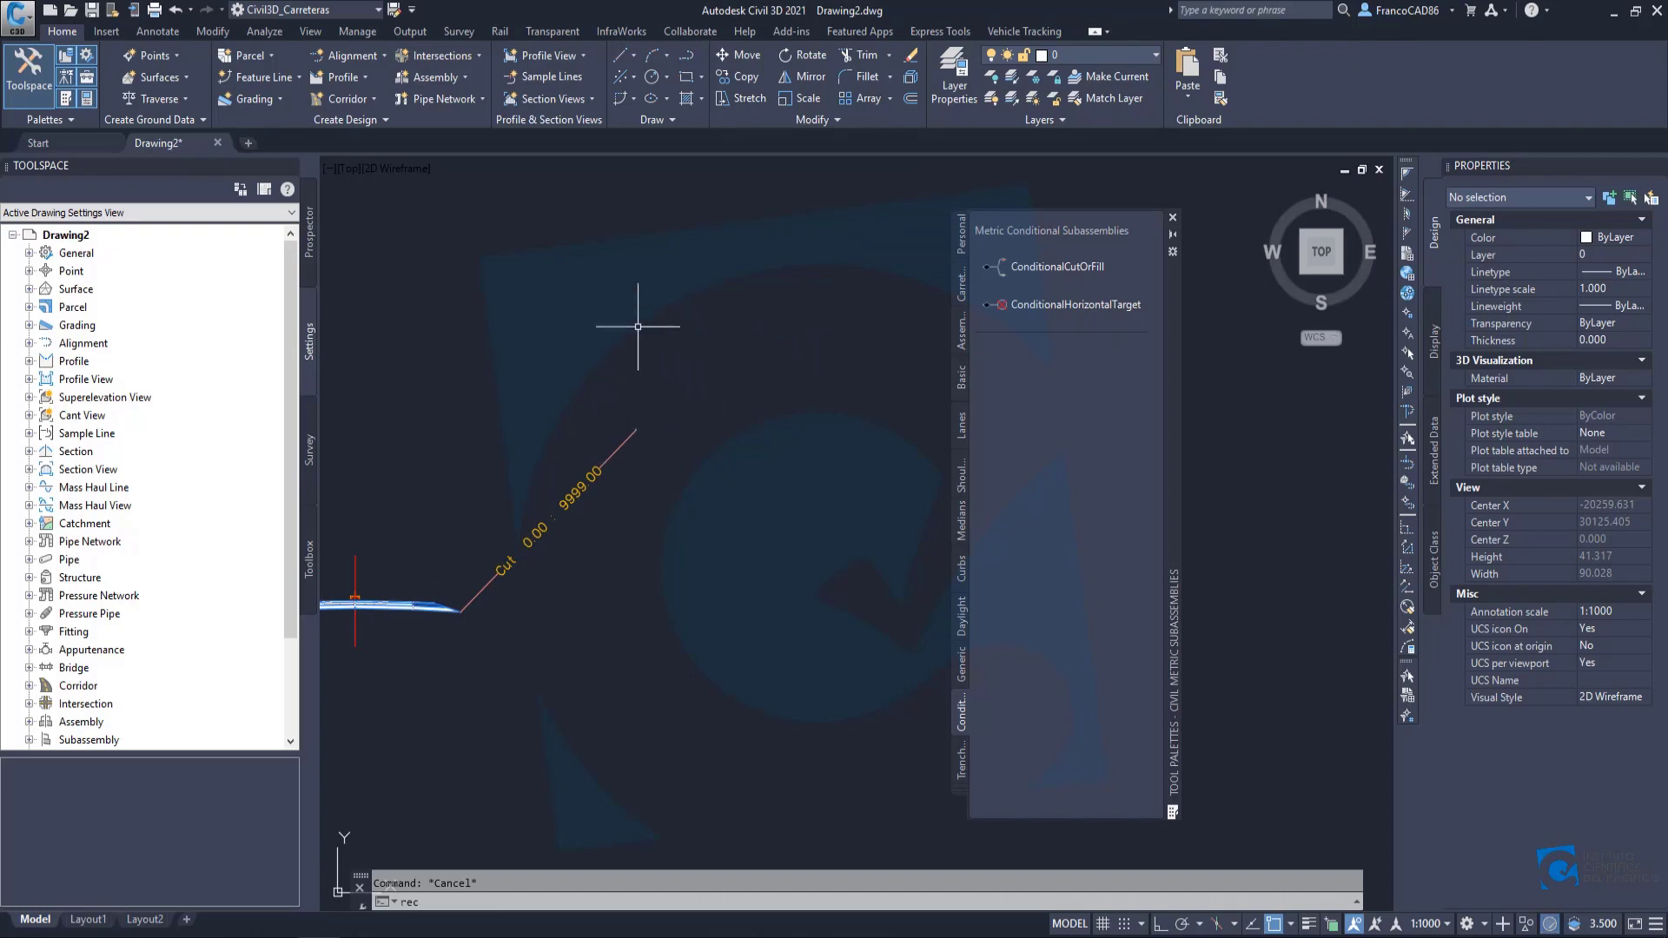
{"action": "key", "text": "Return"}
{"action": "left_click", "coordinate": [636, 312]}
{"action": "left_click", "coordinate": [820, 518]}
Attach a ConditionalCutOrFill subassembly of type Fill, with a 10 m layout width, at the right shoulder's outer tip.
{"action": "scroll", "coordinate": [484, 461], "scroll_direction": "up", "scroll_amount": 10}
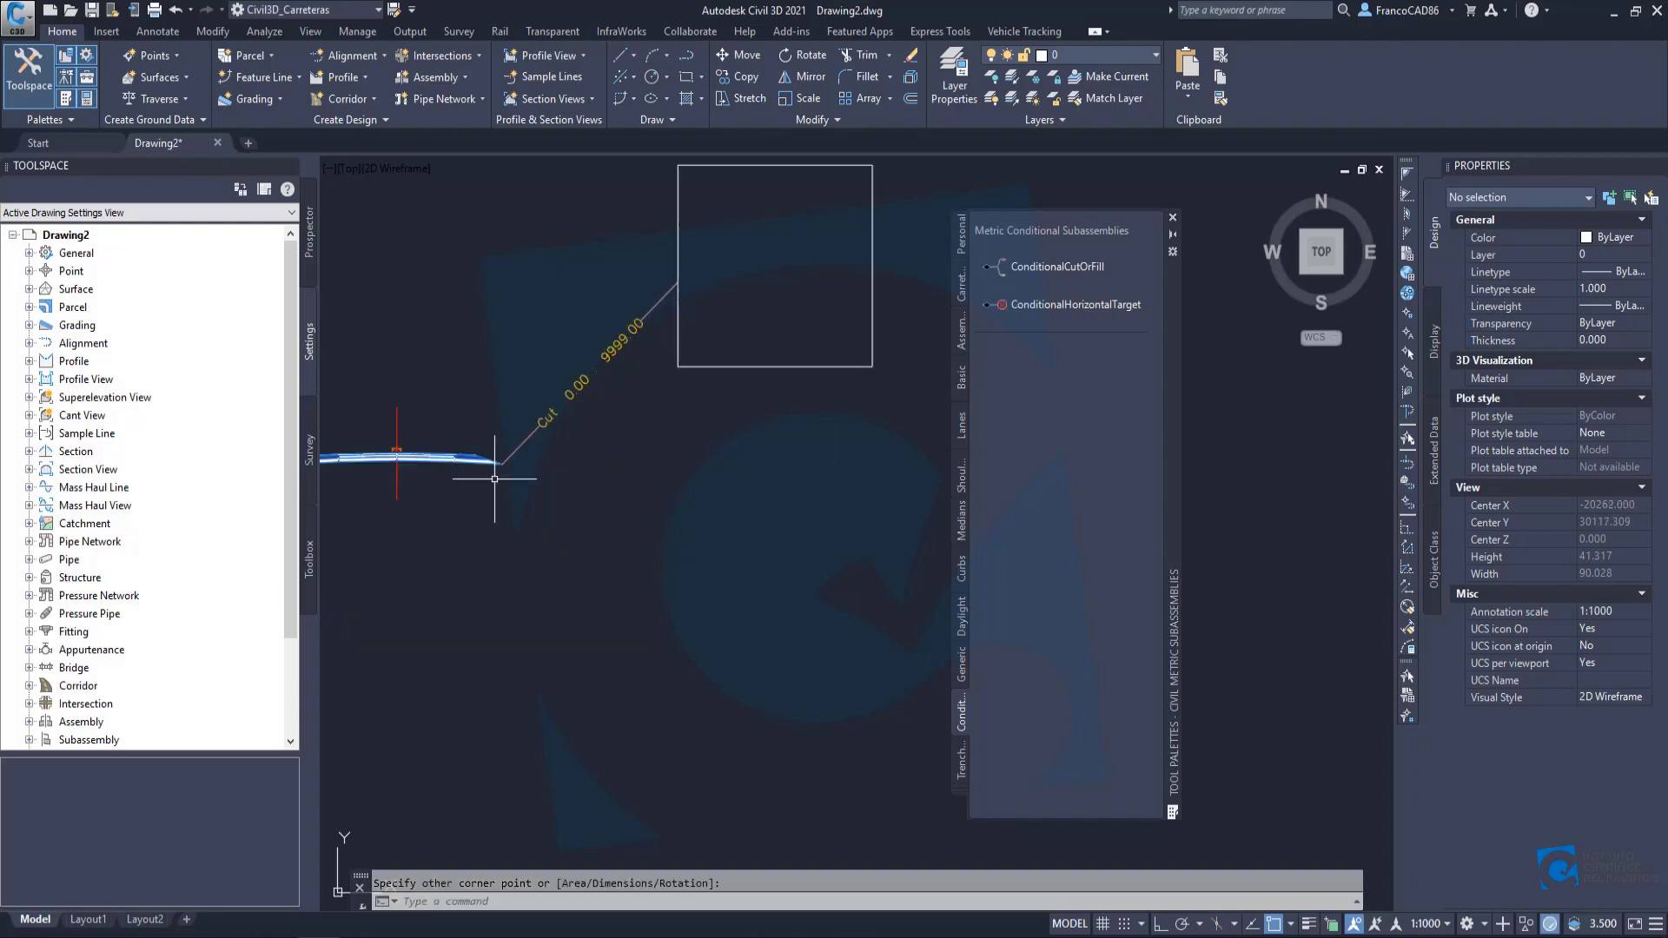
{"action": "left_click", "coordinate": [1053, 265]}
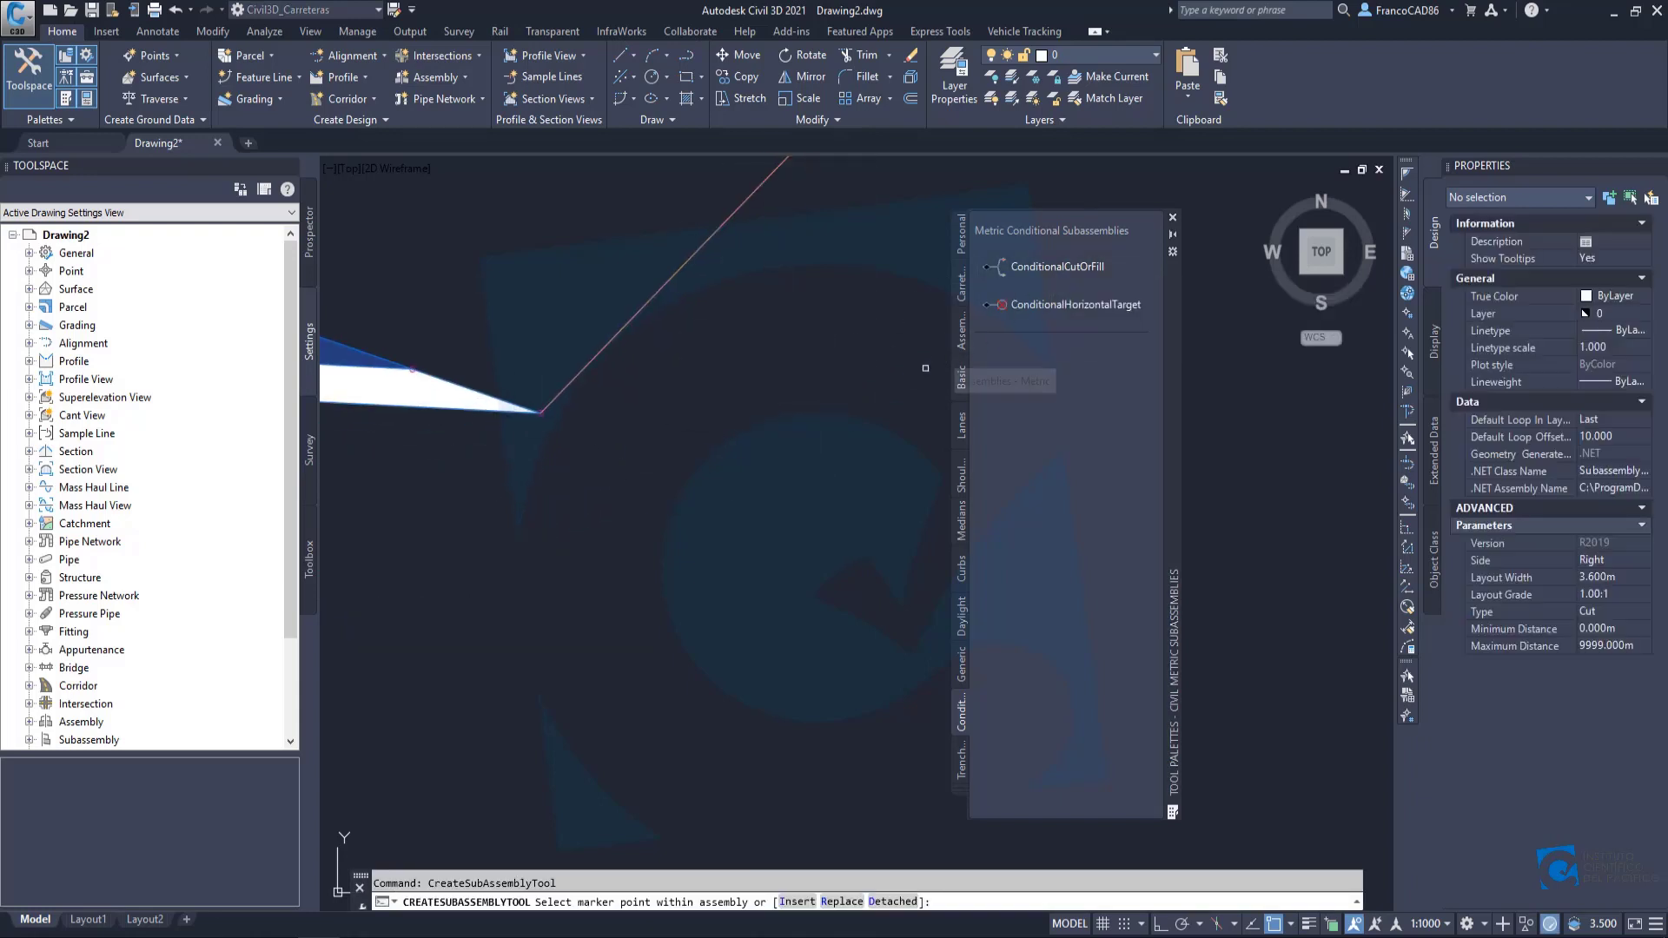
{"action": "left_click", "coordinate": [1606, 613]}
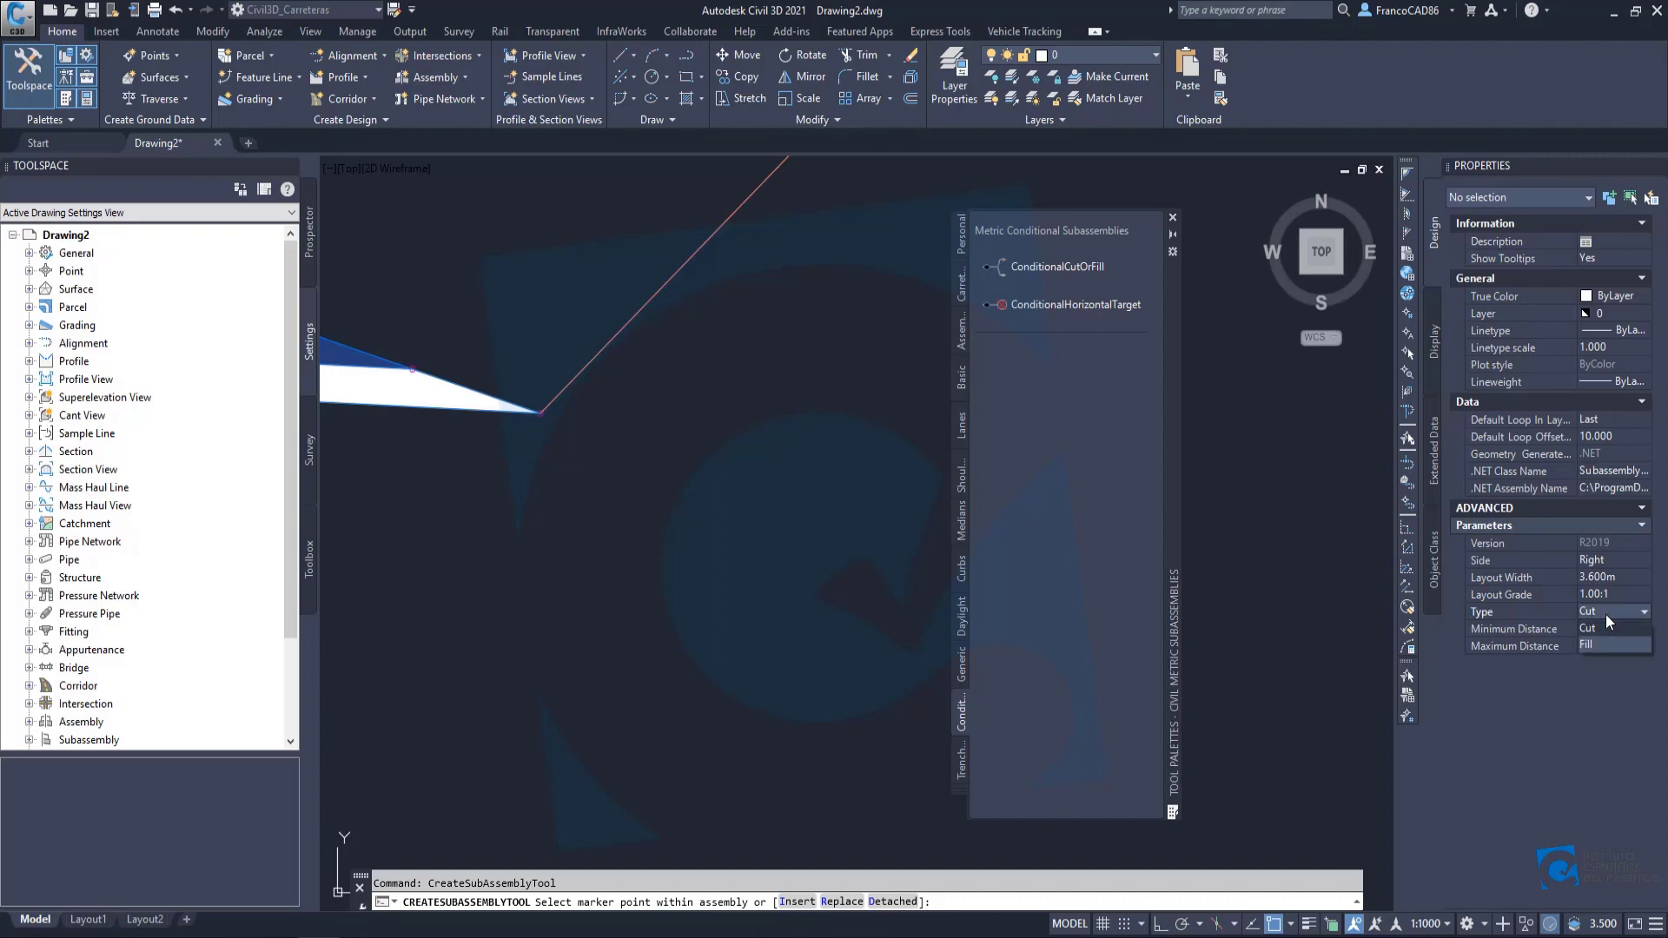
{"action": "left_click", "coordinate": [1592, 646]}
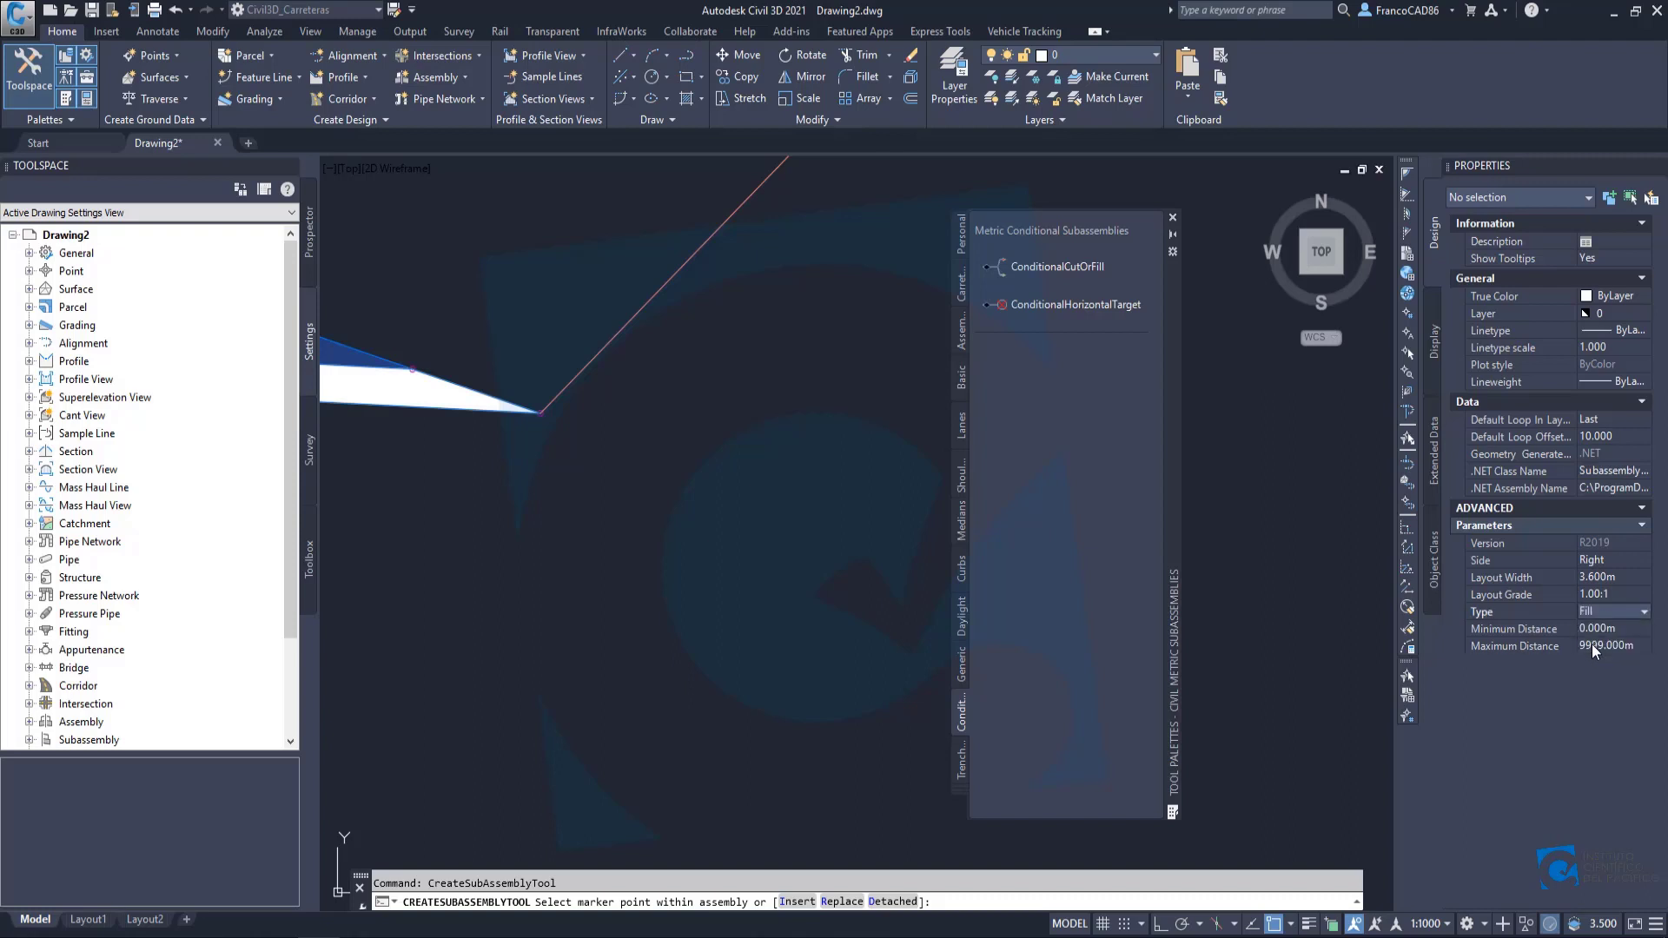
{"action": "left_click", "coordinate": [1607, 577]}
{"action": "type", "text": "10"}
{"action": "key", "text": "Tab"}
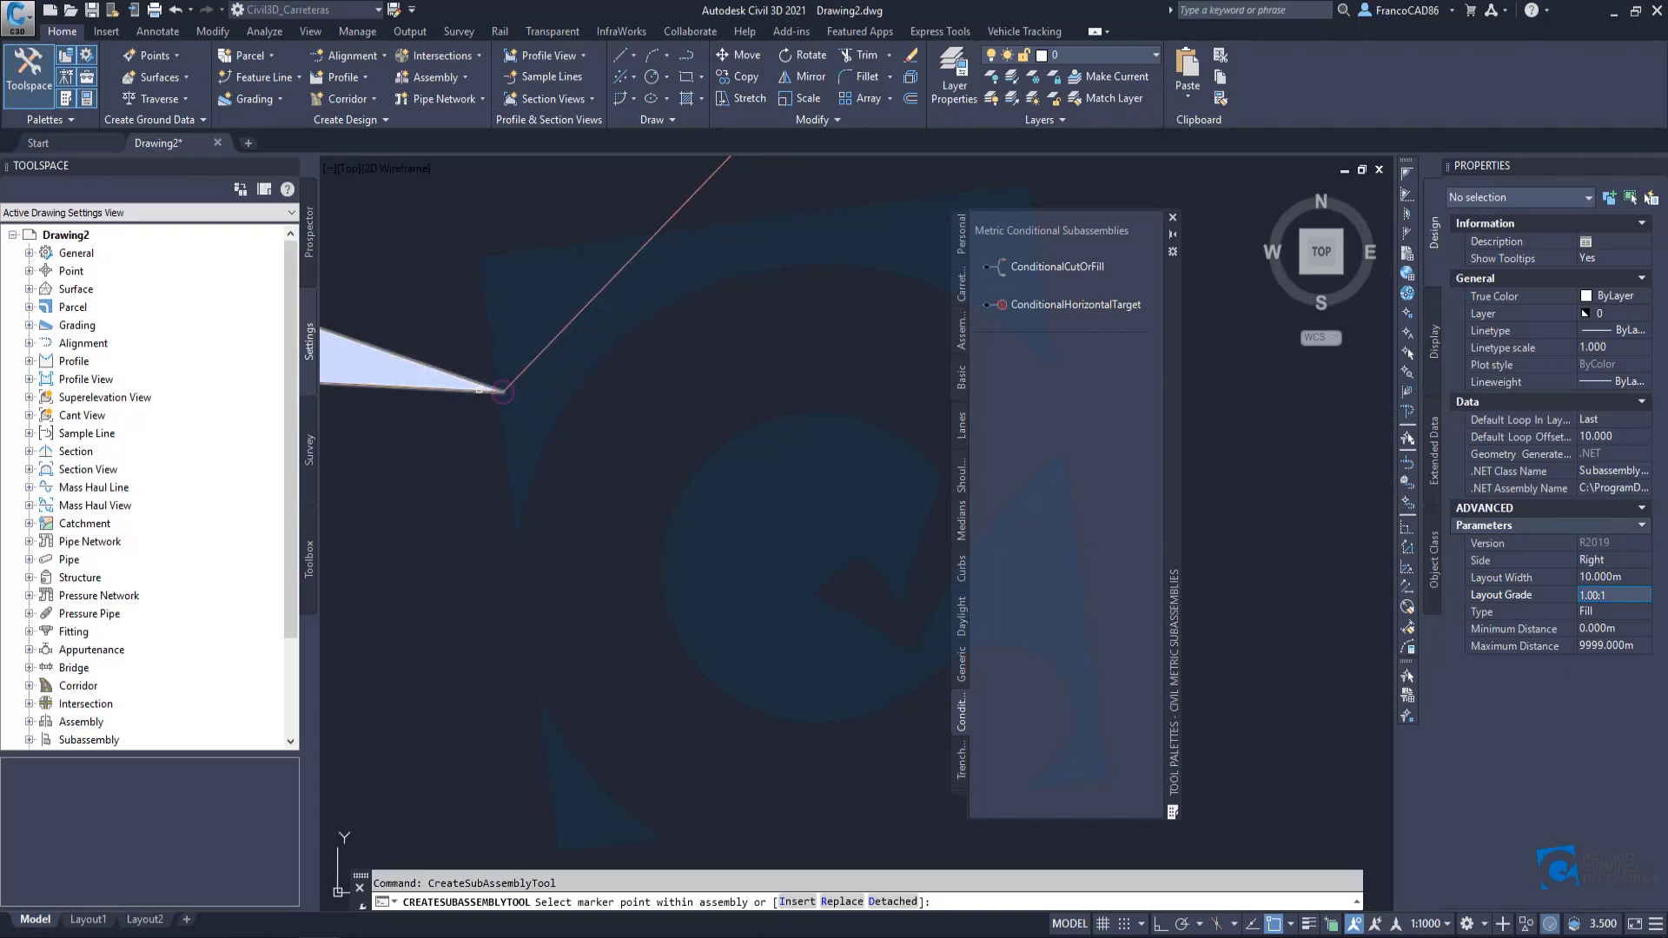
{"action": "left_click", "coordinate": [503, 392]}
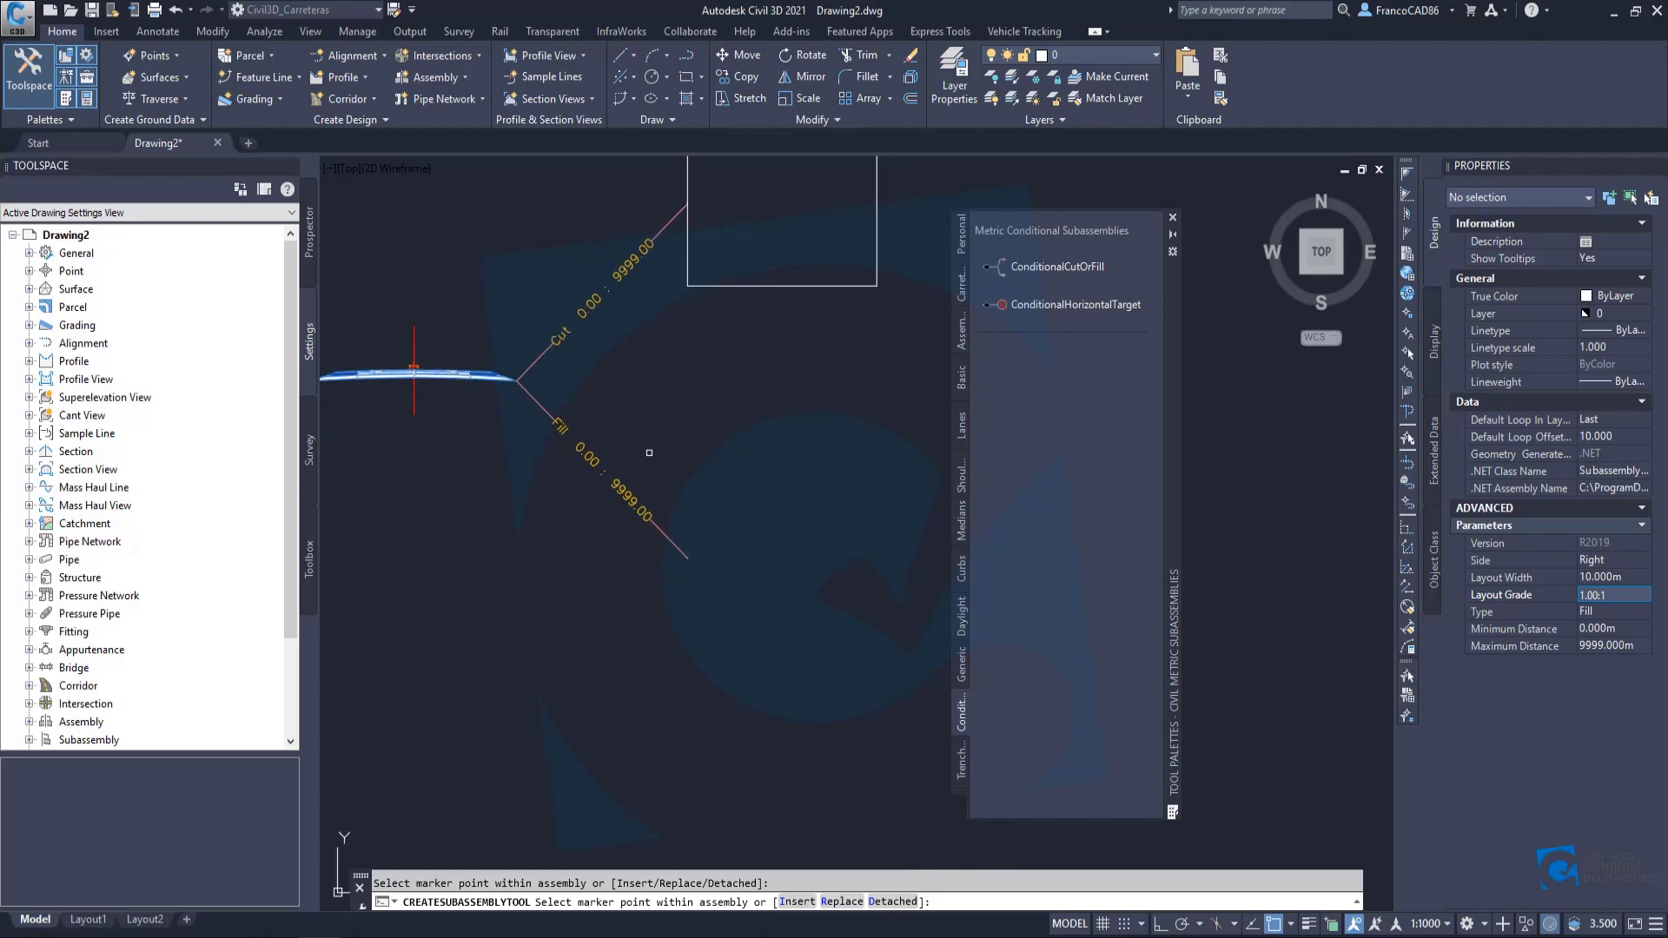
{"action": "middle_click_drag", "start_coordinate": [623, 430], "coordinate": [640, 555]}
{"action": "scroll", "coordinate": [639, 531], "scroll_direction": "up", "scroll_amount": 2}
{"action": "scroll", "coordinate": [584, 499], "scroll_direction": "down", "scroll_amount": 2}
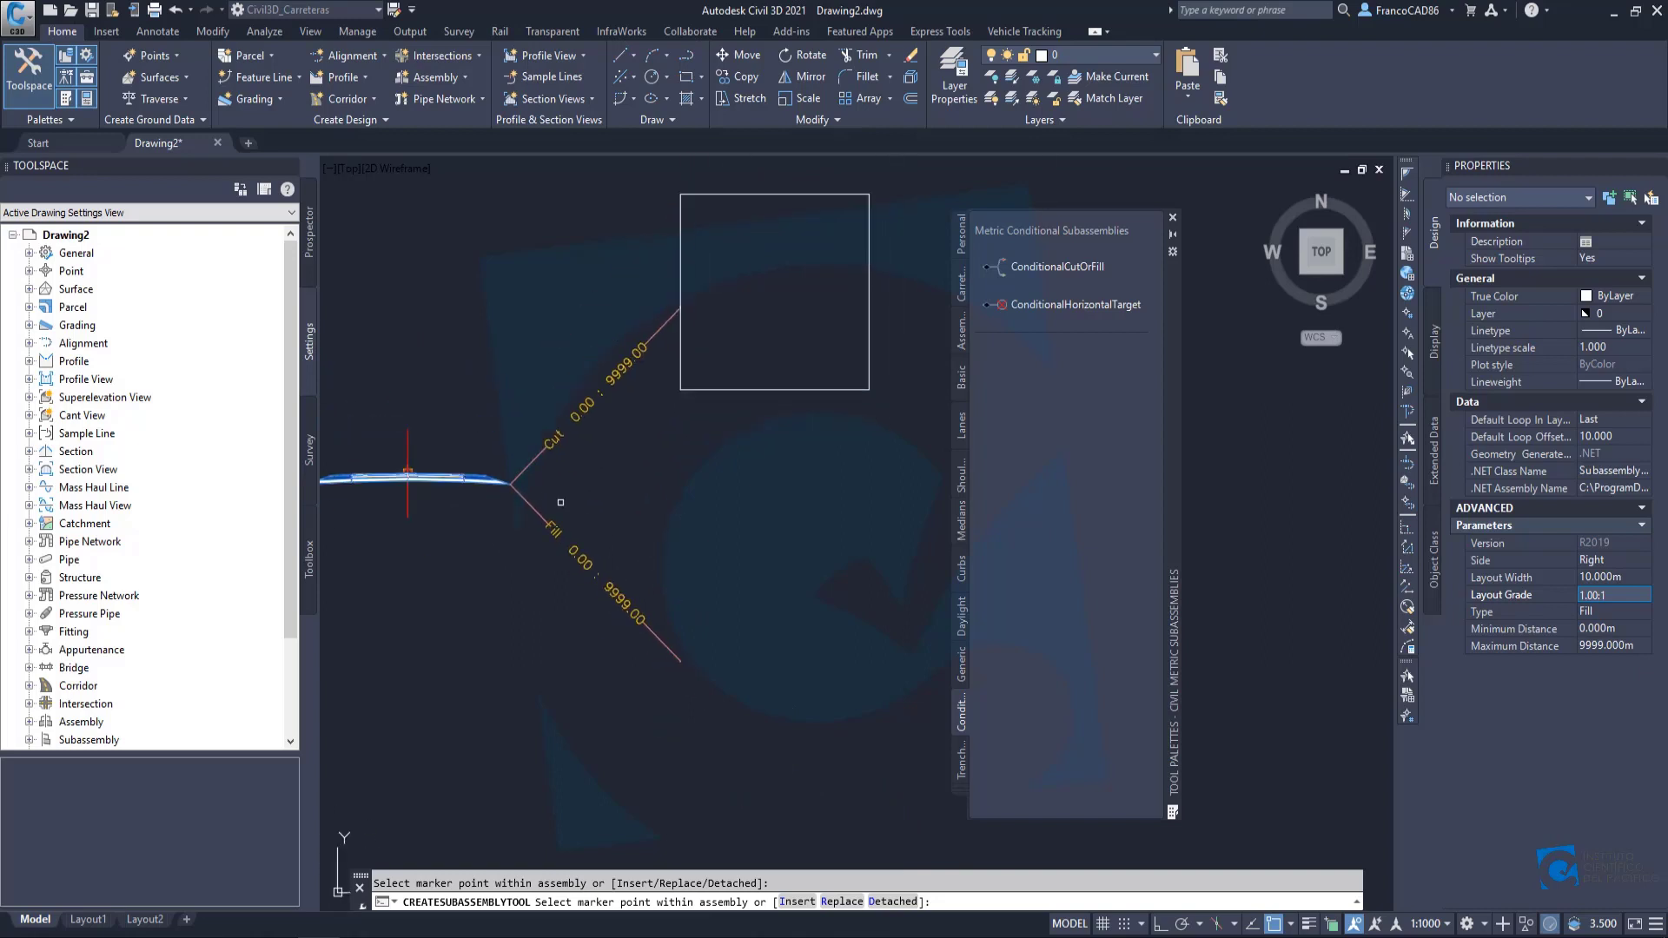
{"action": "key", "text": "Escape"}
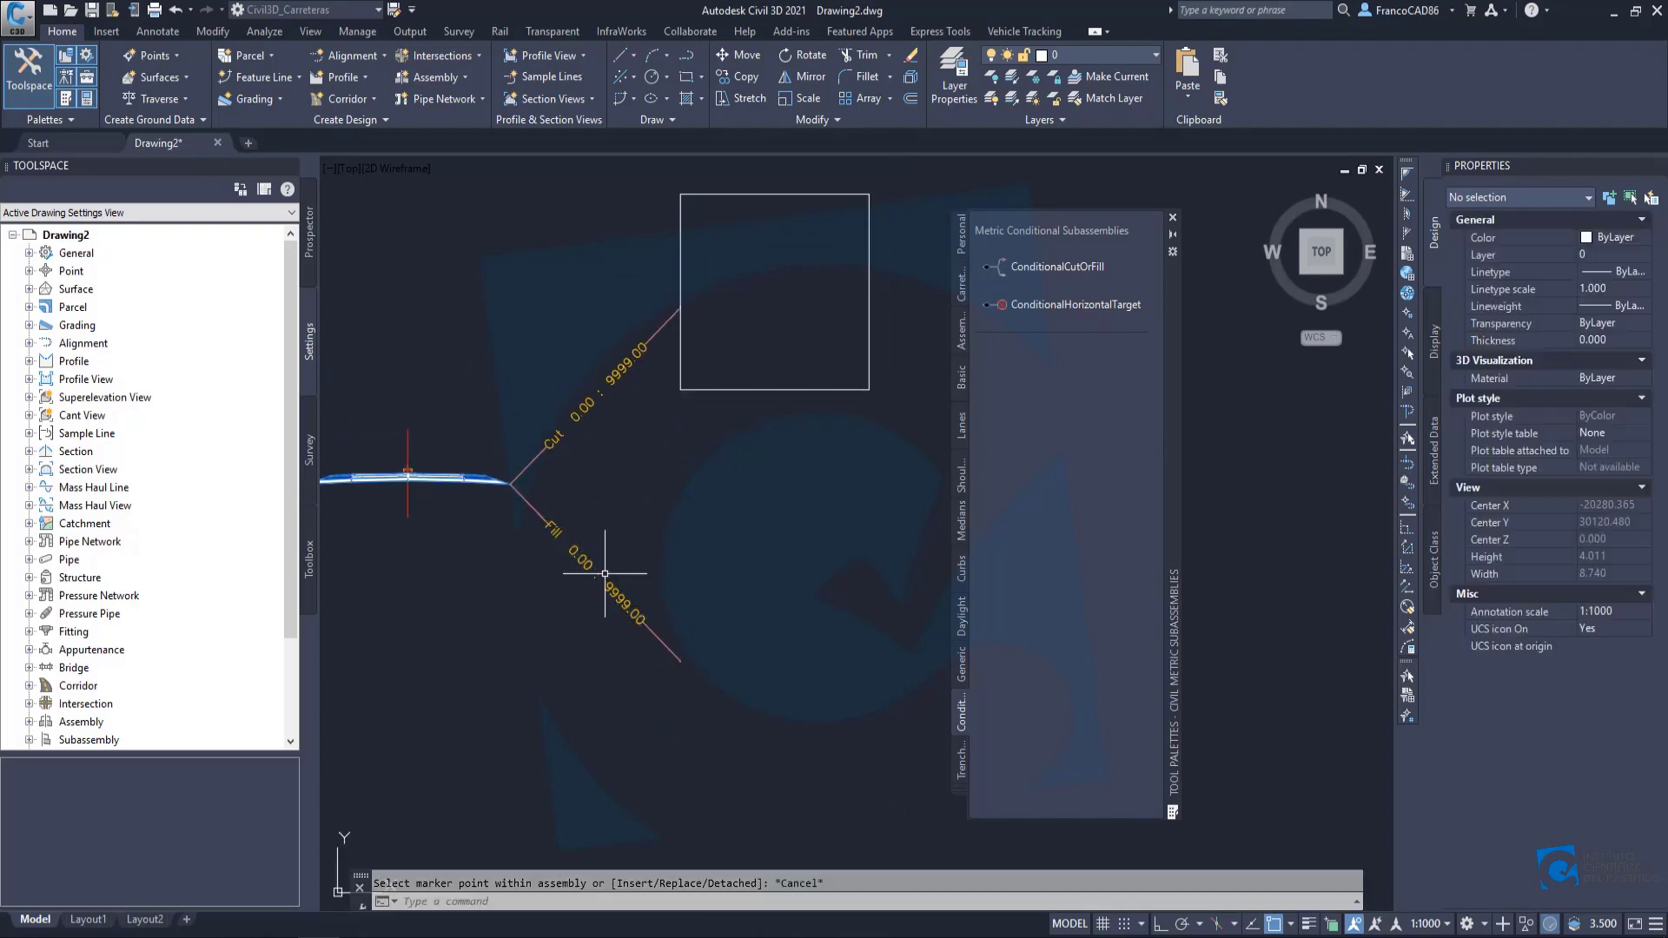
Draw a second rectangle at the outer end of the Fill link, below the cut-side rectangle.
{"action": "middle_click_drag", "start_coordinate": [686, 588], "coordinate": [640, 493]}
{"action": "key", "text": "Escape"}
{"action": "middle_click_drag", "start_coordinate": [650, 402], "coordinate": [634, 449]}
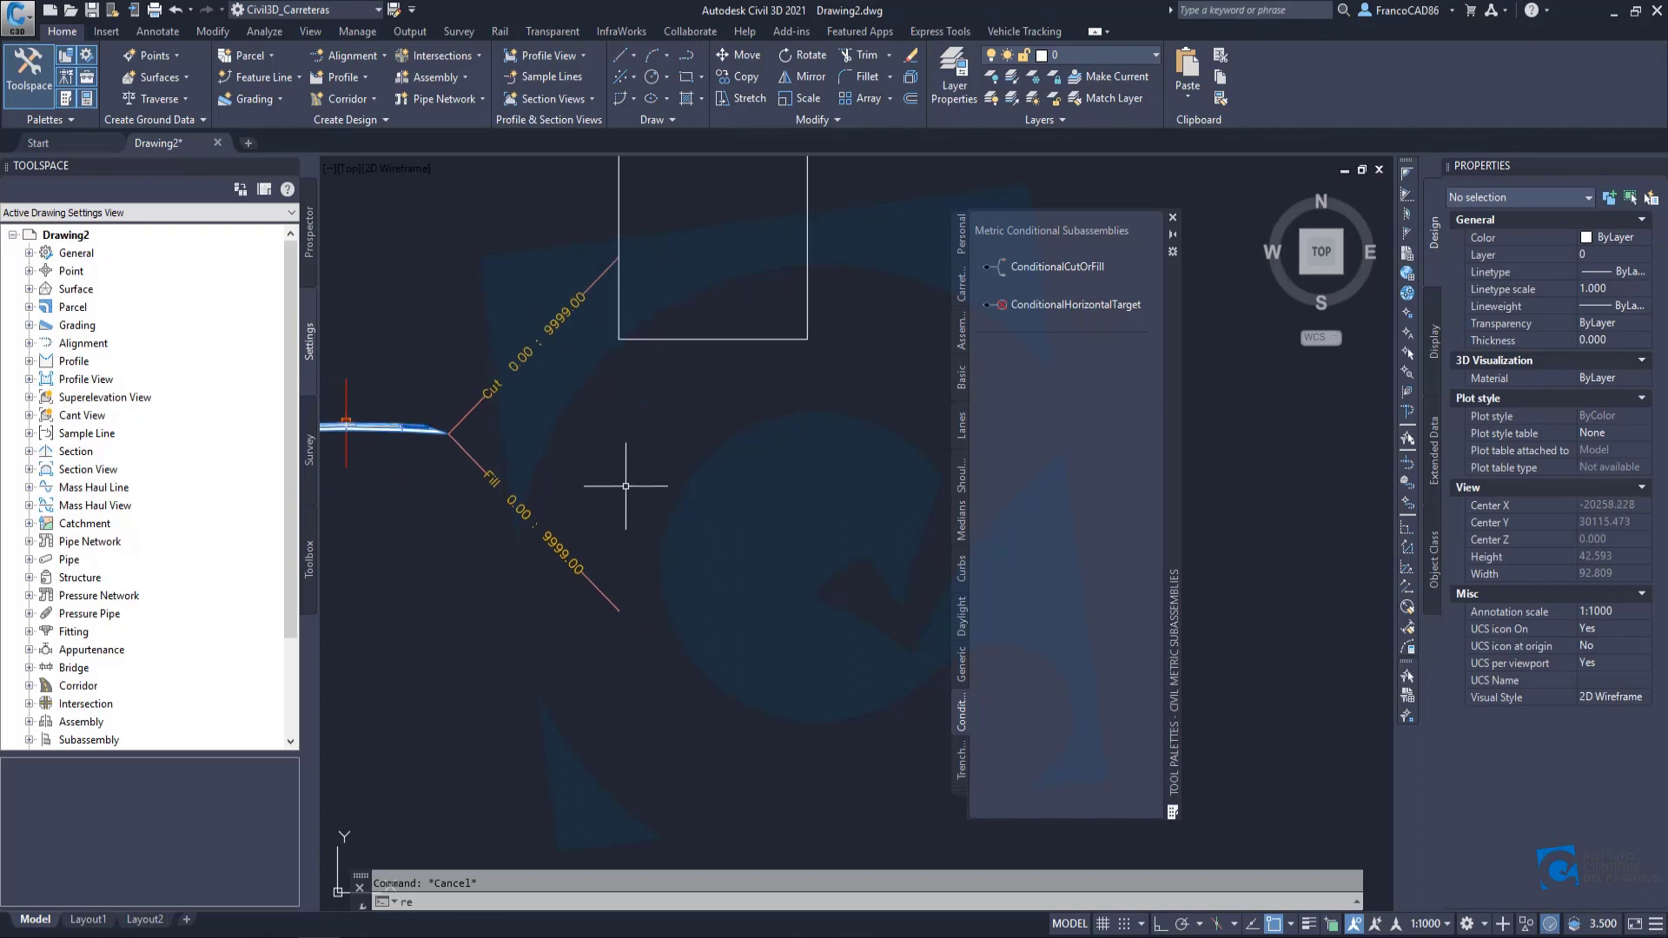
{"action": "type", "text": "rec"}
{"action": "key", "text": "Return"}
{"action": "left_click", "coordinate": [621, 459]}
{"action": "left_click", "coordinate": [824, 695]}
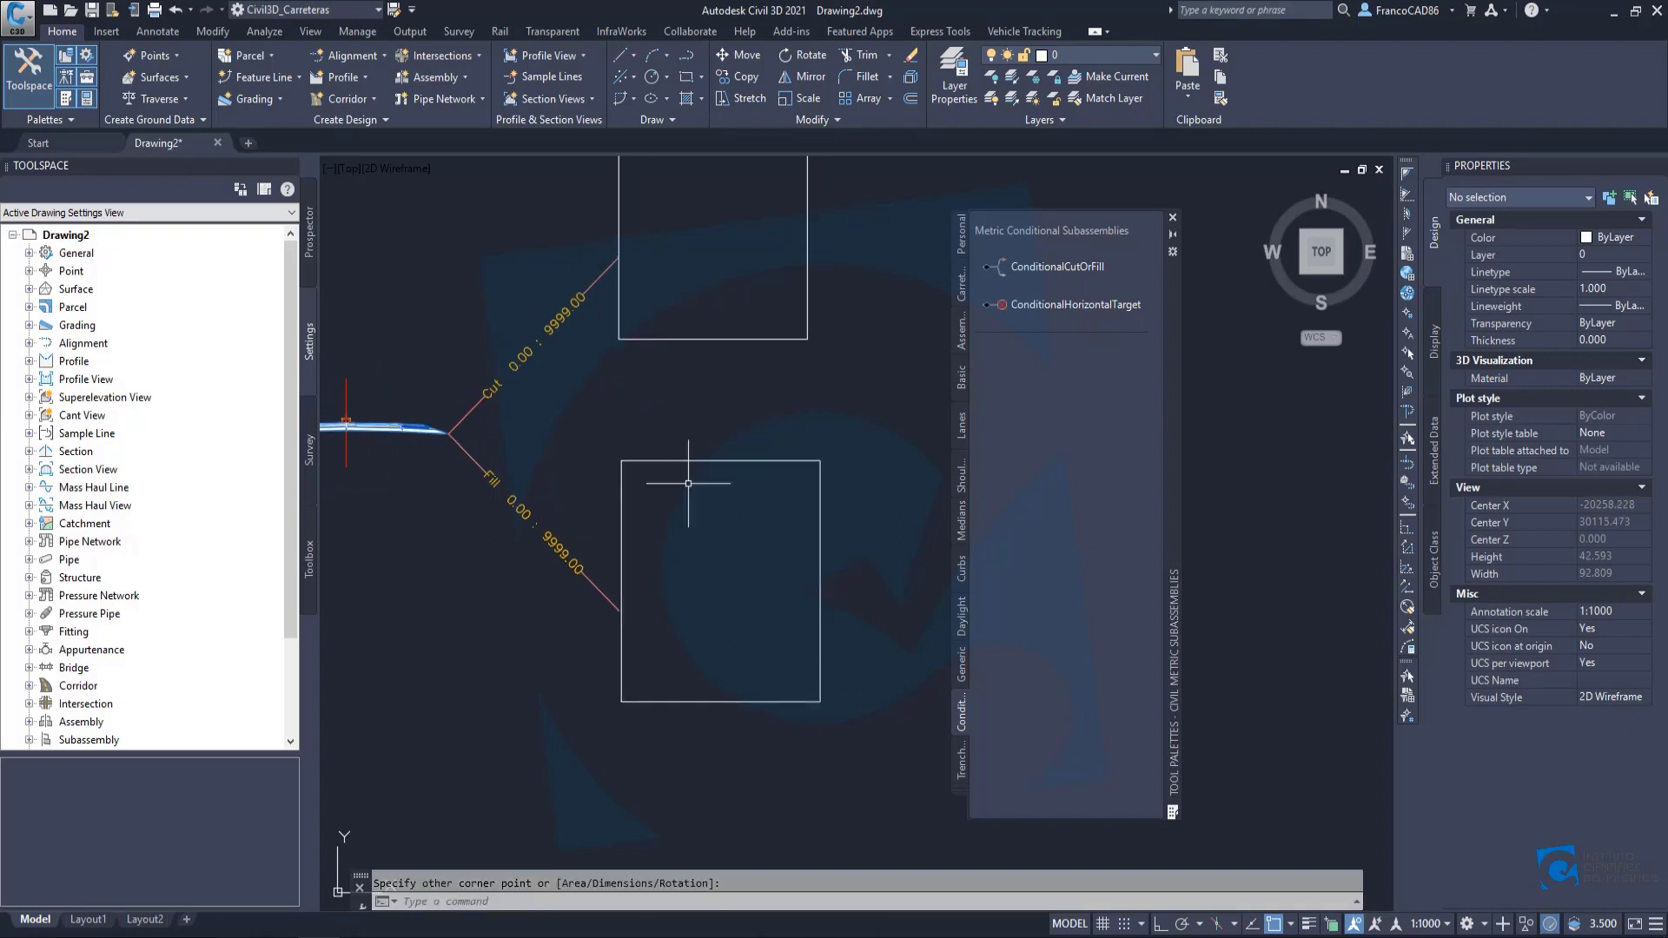
Examine how the Cut and Fill links branch from the shoulder tip and lead to their respective rectangles.
{"action": "scroll", "coordinate": [681, 513], "scroll_direction": "down", "scroll_amount": 4}
{"action": "scroll", "coordinate": [672, 597], "scroll_direction": "up", "scroll_amount": 4}
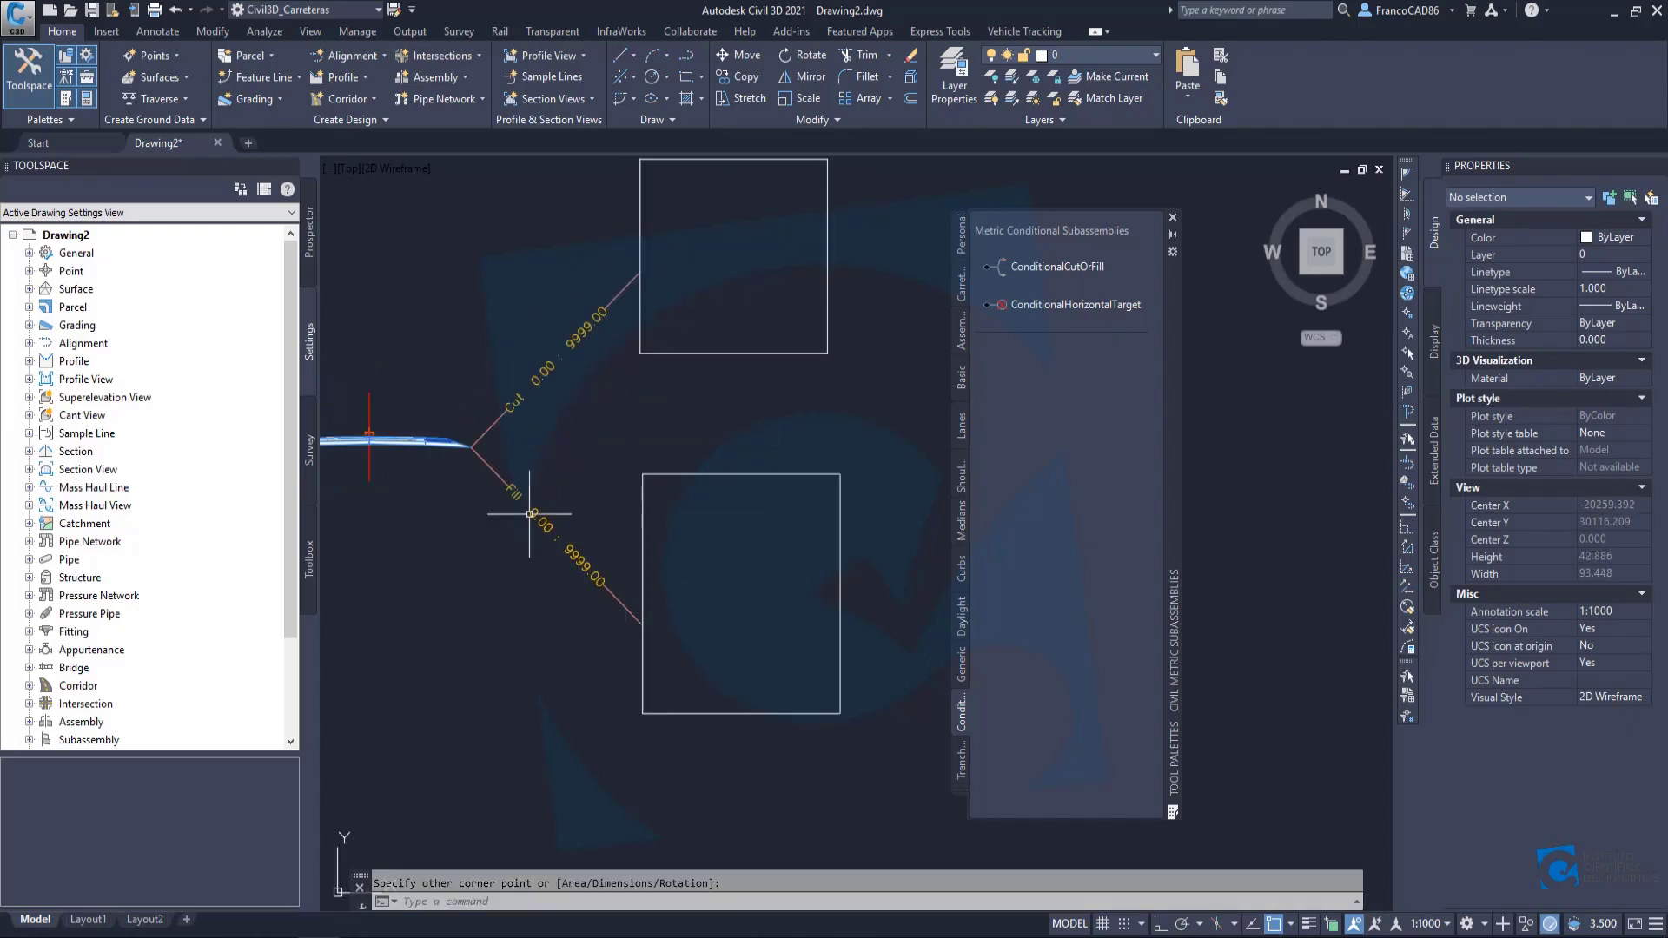
{"action": "scroll", "coordinate": [566, 557], "scroll_direction": "up", "scroll_amount": 2}
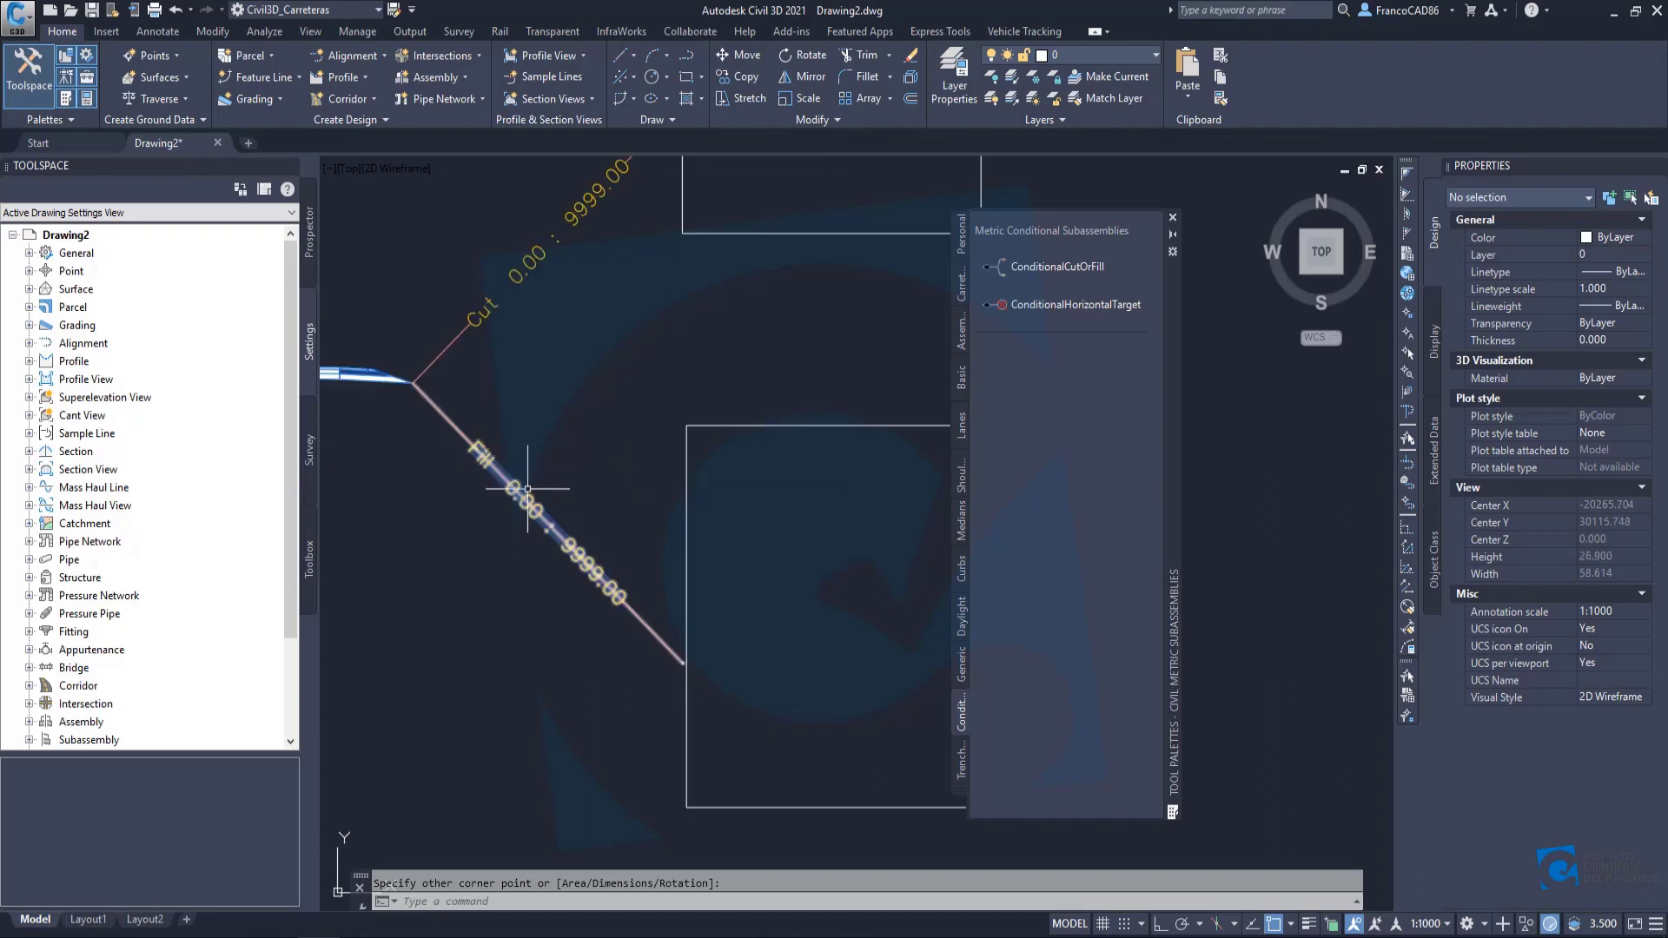
{"action": "scroll", "coordinate": [525, 480], "scroll_direction": "up", "scroll_amount": 2}
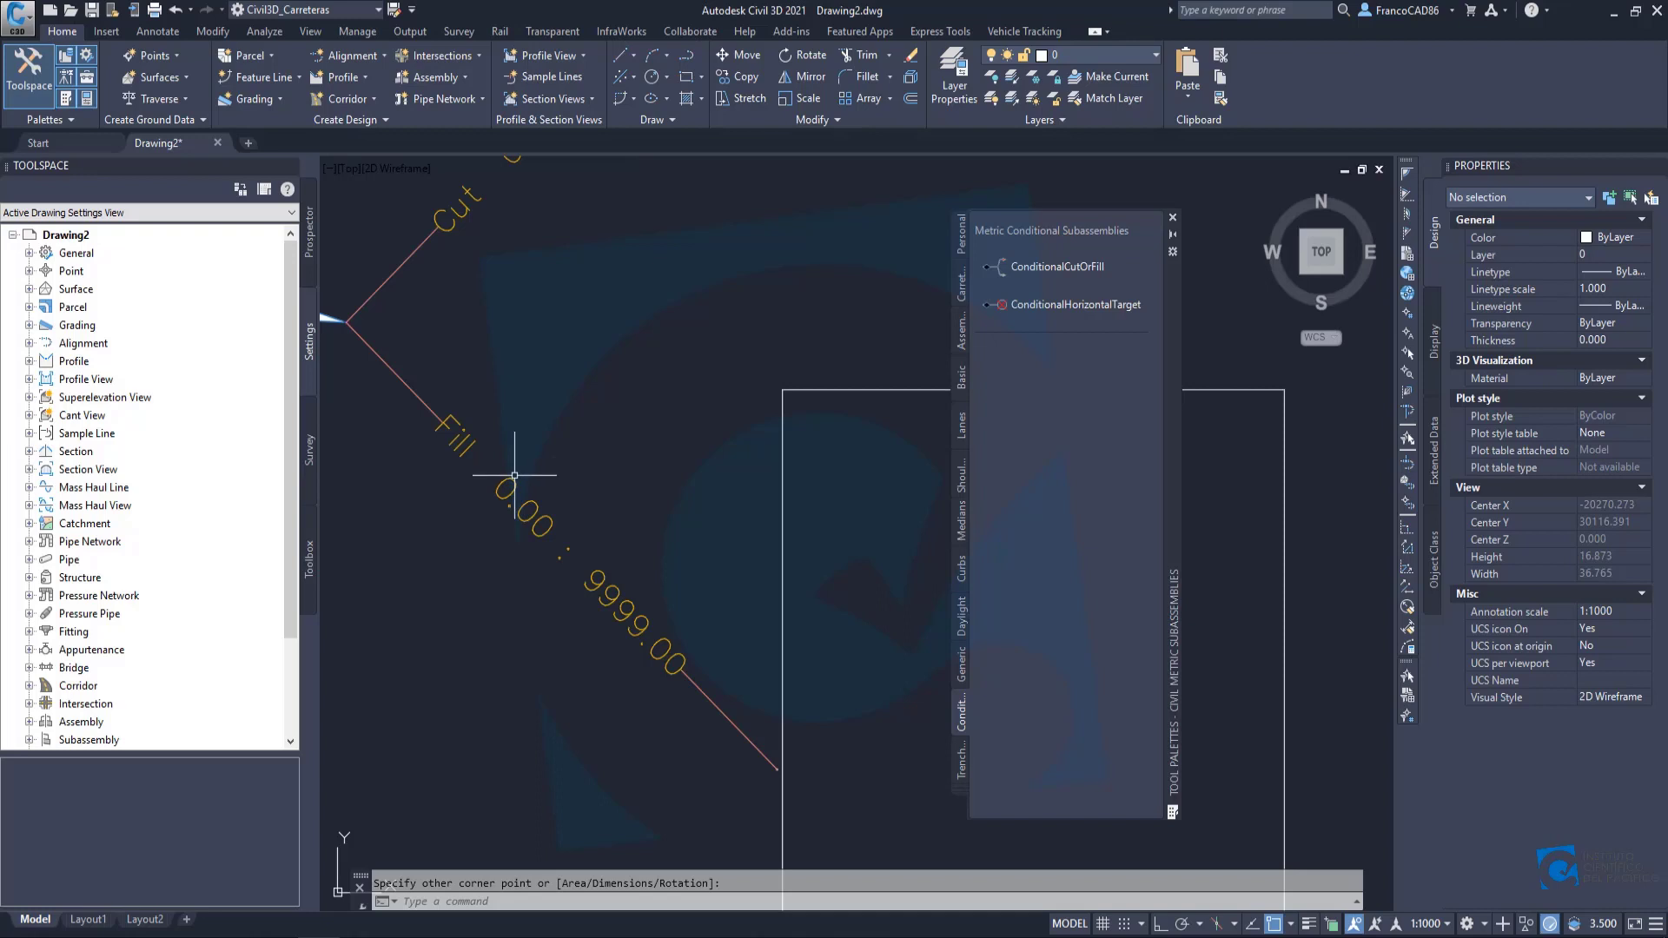
{"action": "scroll", "coordinate": [656, 609], "scroll_direction": "down", "scroll_amount": 3}
{"action": "scroll", "coordinate": [575, 540], "scroll_direction": "up", "scroll_amount": 2}
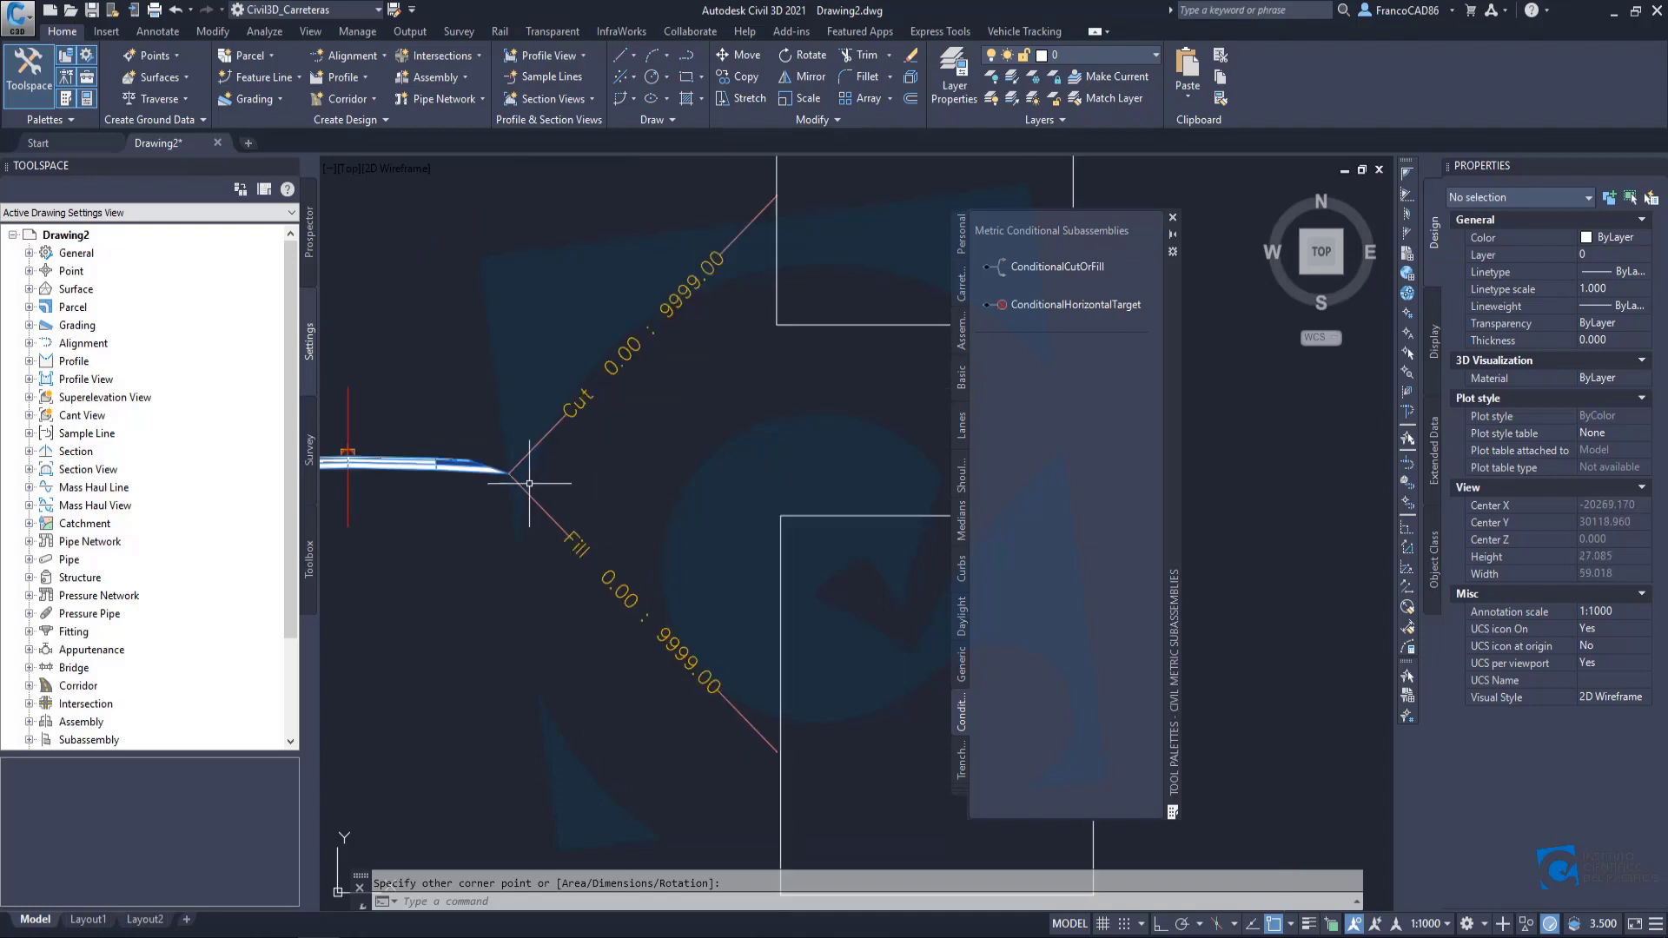
{"action": "middle_click_drag", "start_coordinate": [530, 486], "coordinate": [527, 408]}
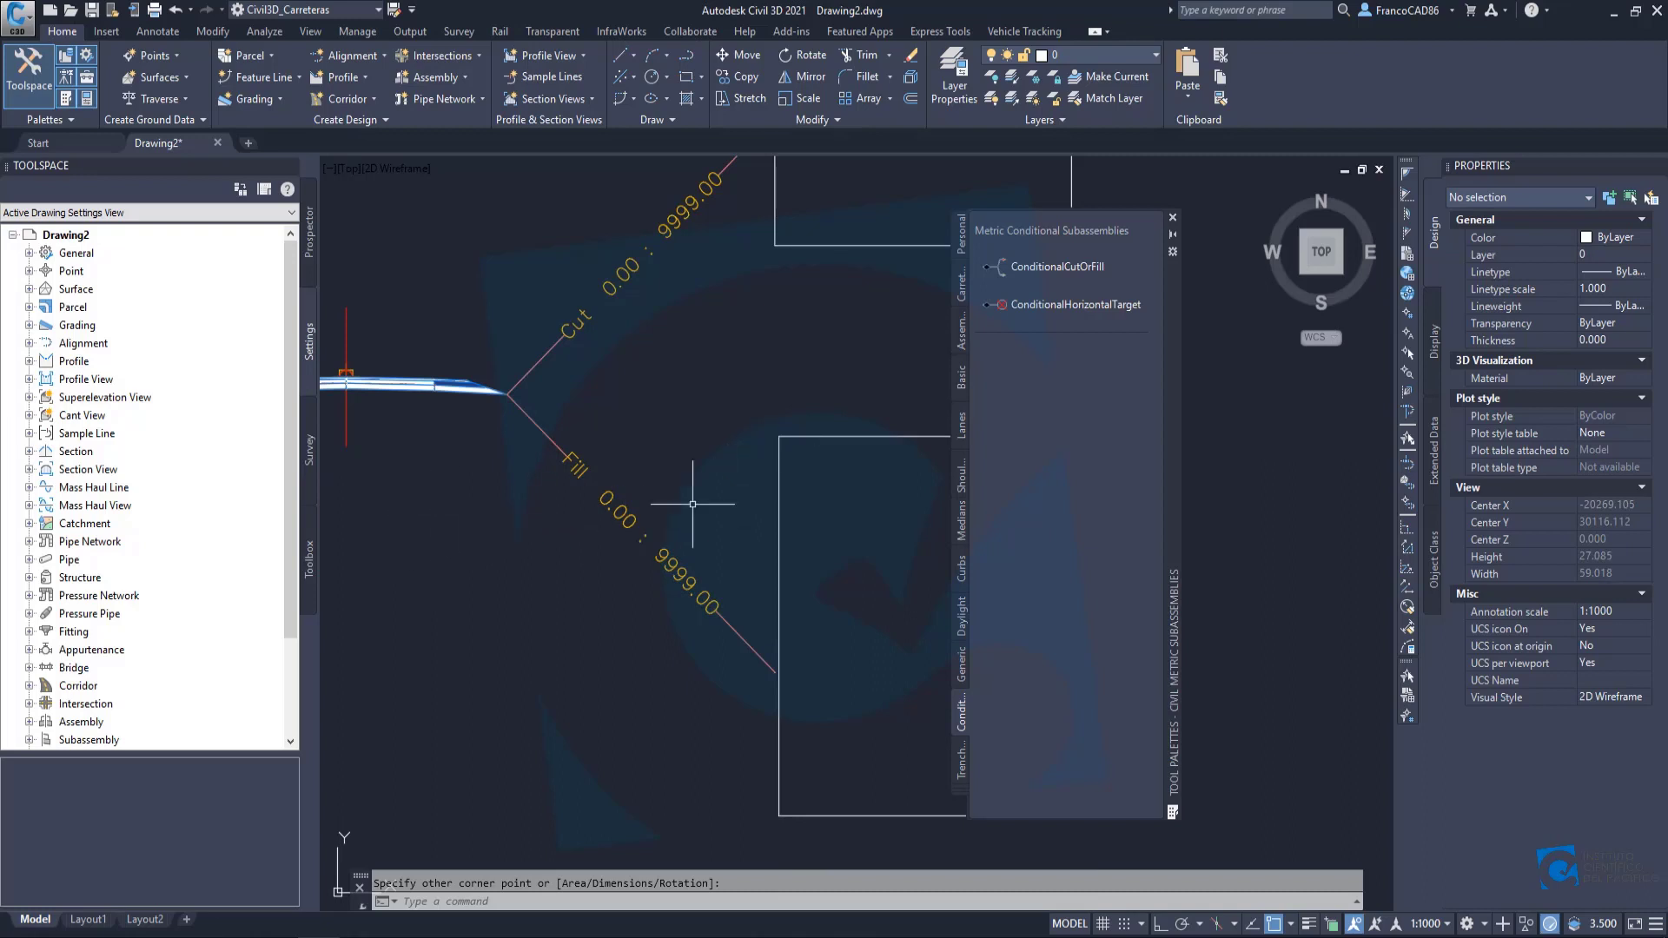
{"action": "middle_click_drag", "start_coordinate": [795, 553], "coordinate": [627, 459]}
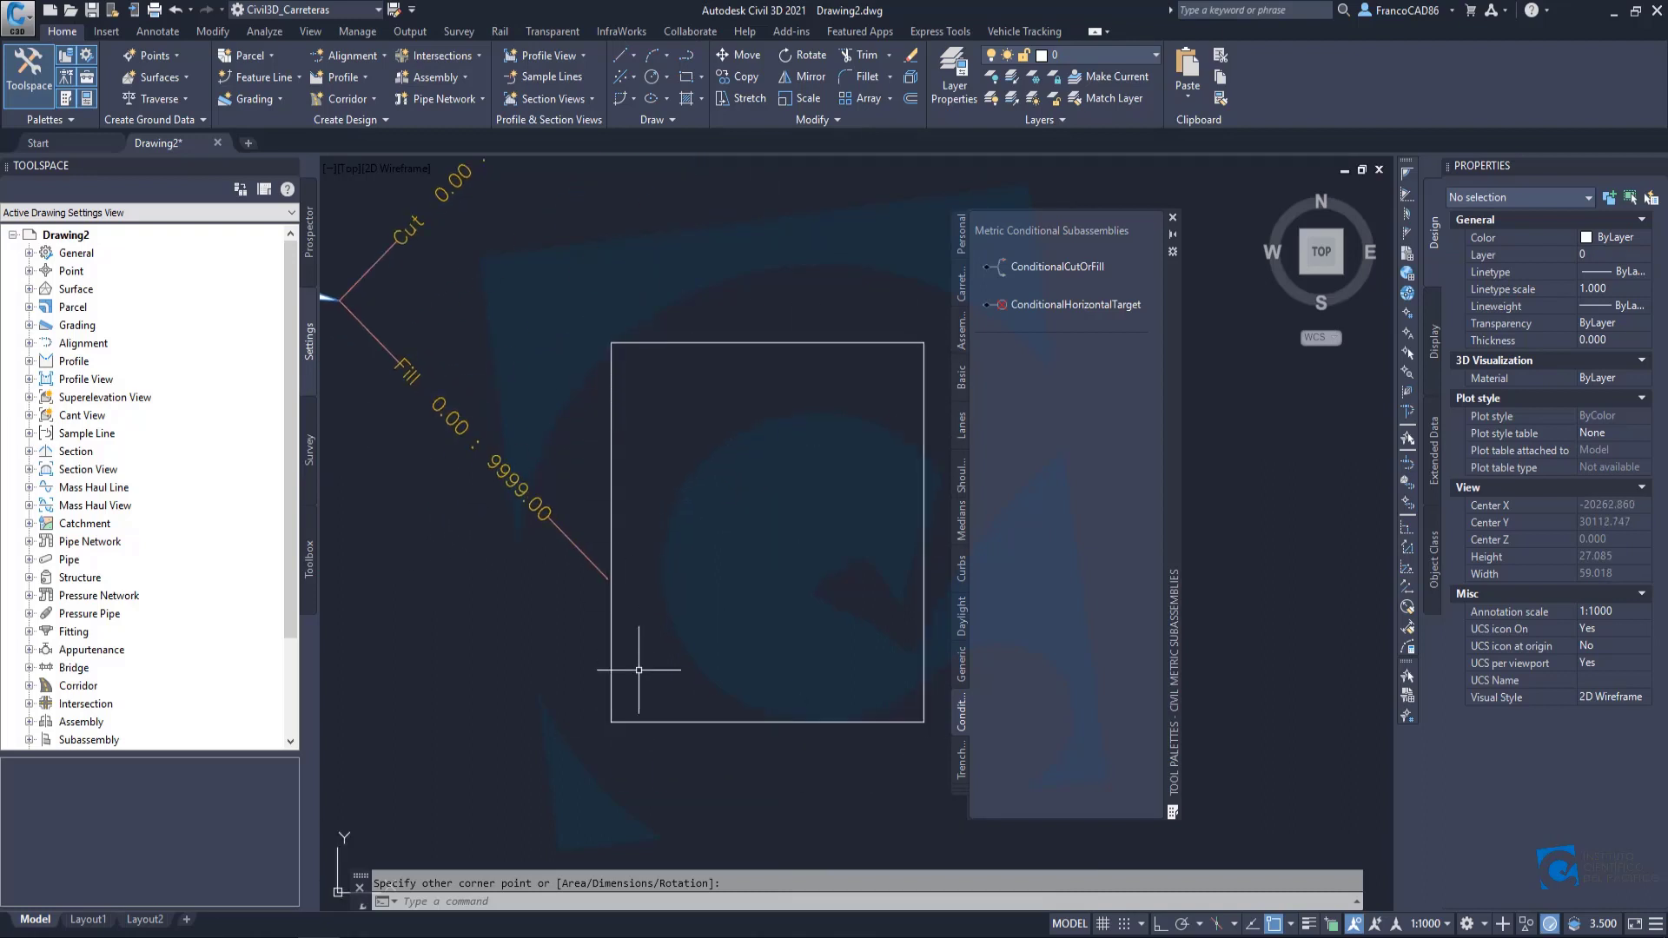
{"action": "mouse_move", "coordinate": [564, 352]}
{"action": "middle_mouse_down"}
{"action": "mouse_move", "coordinate": [594, 484]}
{"action": "mouse_move", "coordinate": [614, 458]}
{"action": "middle_mouse_up"}
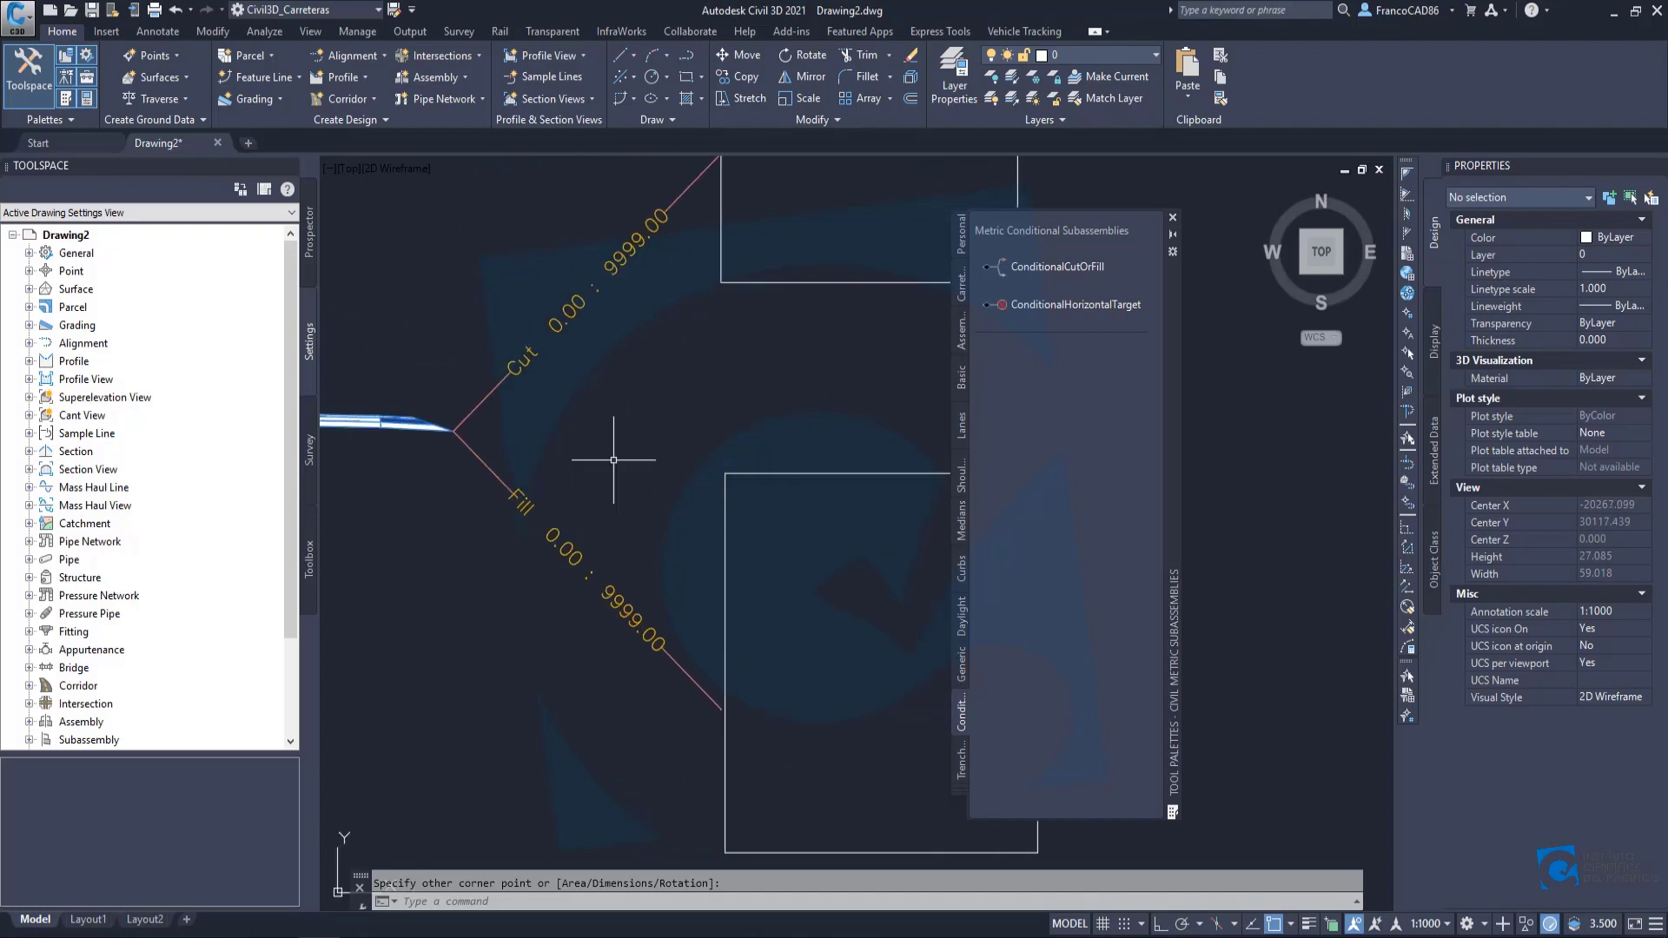
{"action": "middle_click_drag", "start_coordinate": [661, 298], "coordinate": [666, 496]}
{"action": "middle_click_drag", "start_coordinate": [574, 556], "coordinate": [625, 479]}
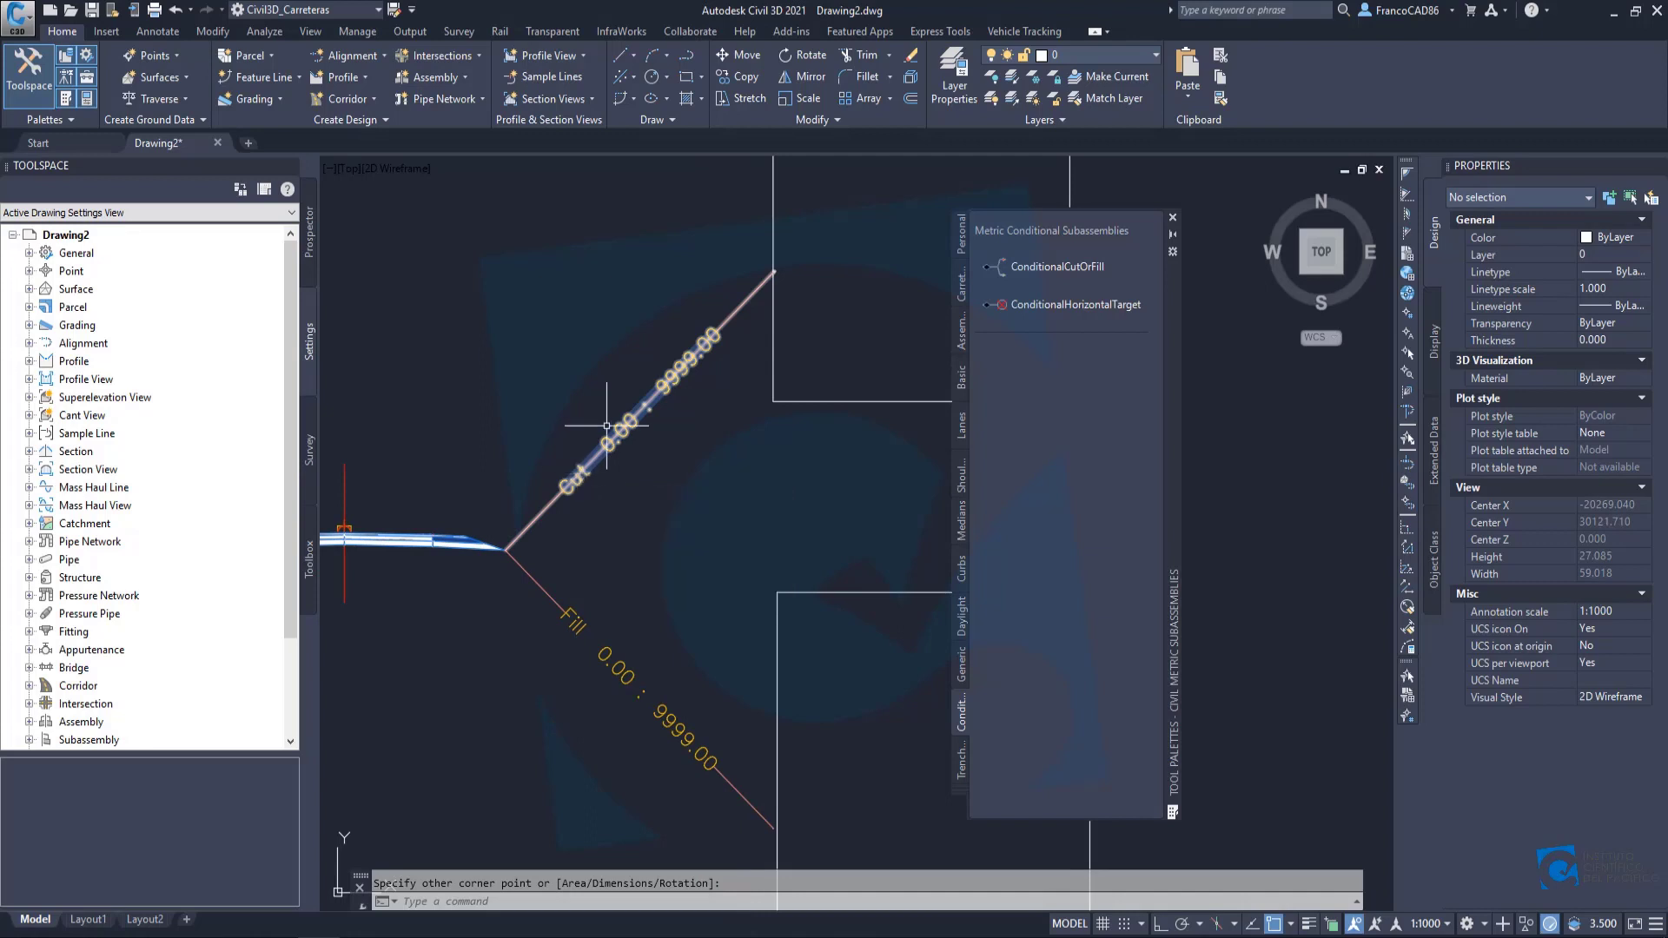
{"action": "middle_click_drag", "start_coordinate": [596, 461], "coordinate": [535, 509]}
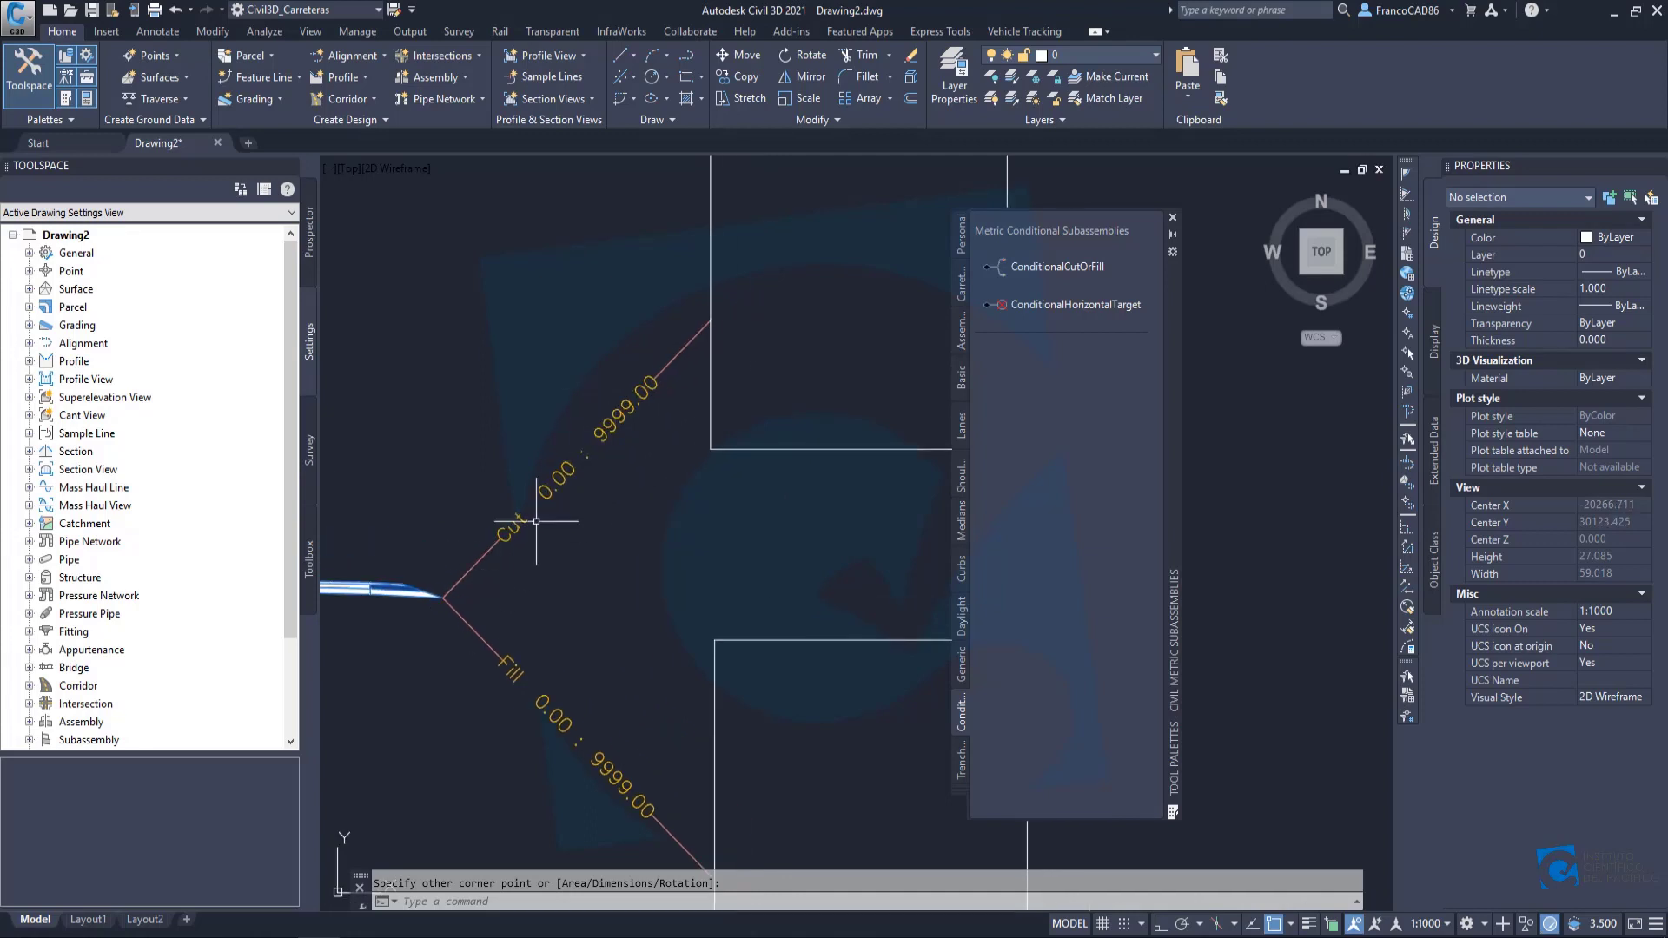
{"action": "scroll", "coordinate": [689, 335], "scroll_direction": "up", "scroll_amount": 6}
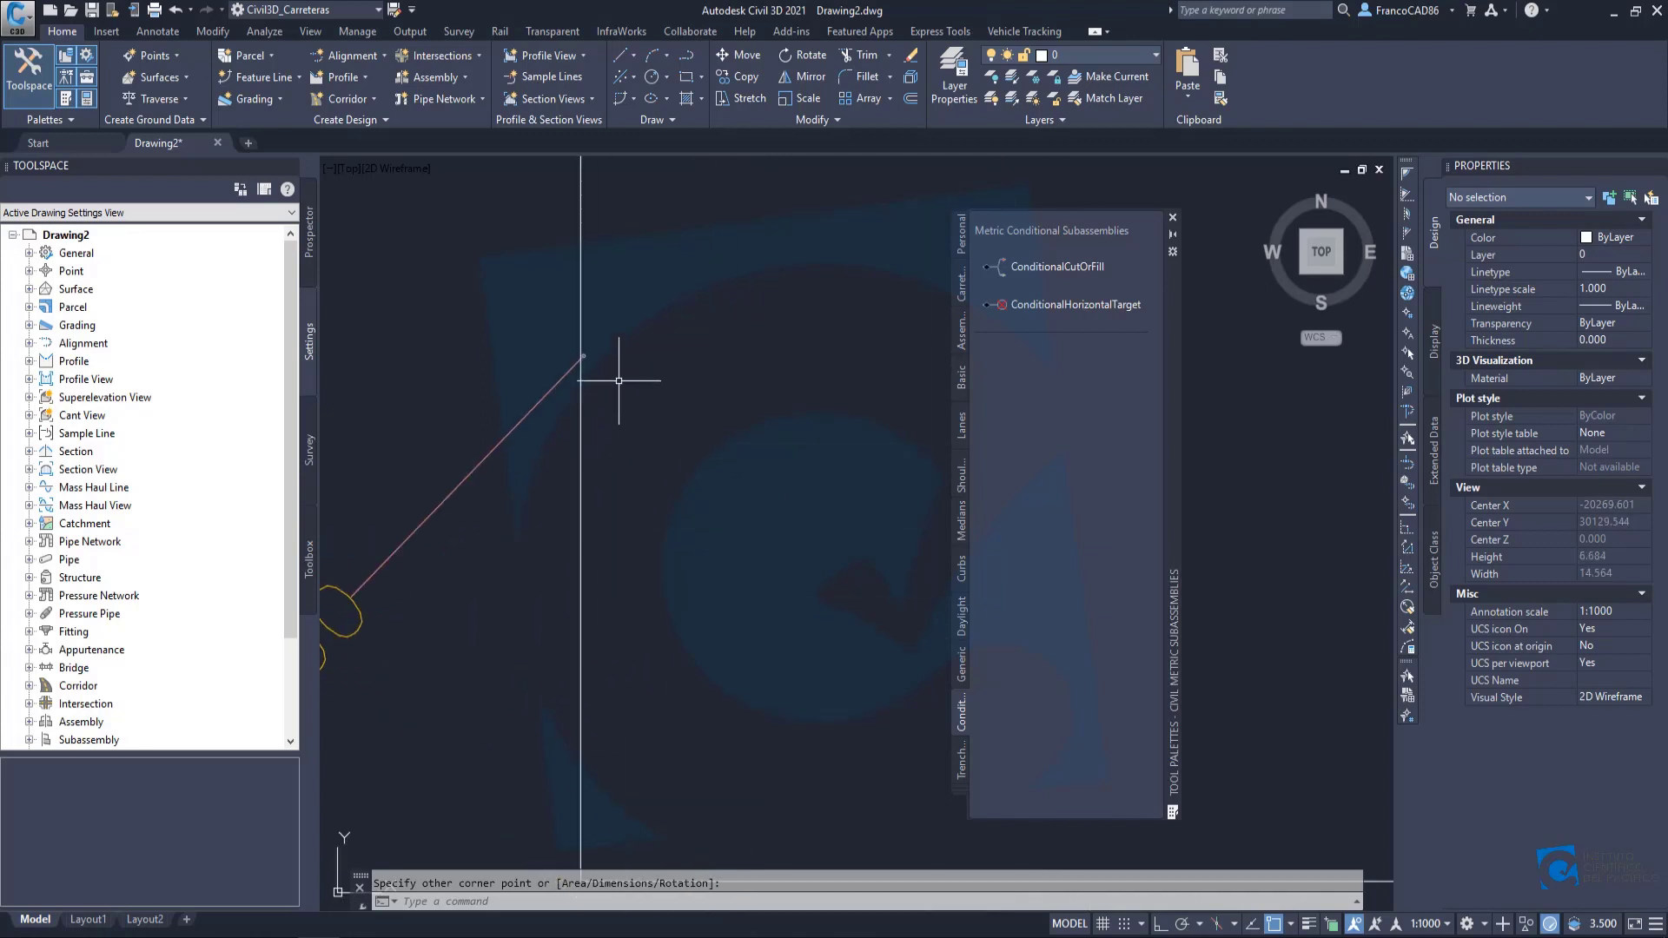
Attach a CunetasVarias1 subassembly, with the ditch type set to Cuneta Triangular, at the outer end of the Cut link.
{"action": "scroll", "coordinate": [619, 380], "scroll_direction": "down", "scroll_amount": 4}
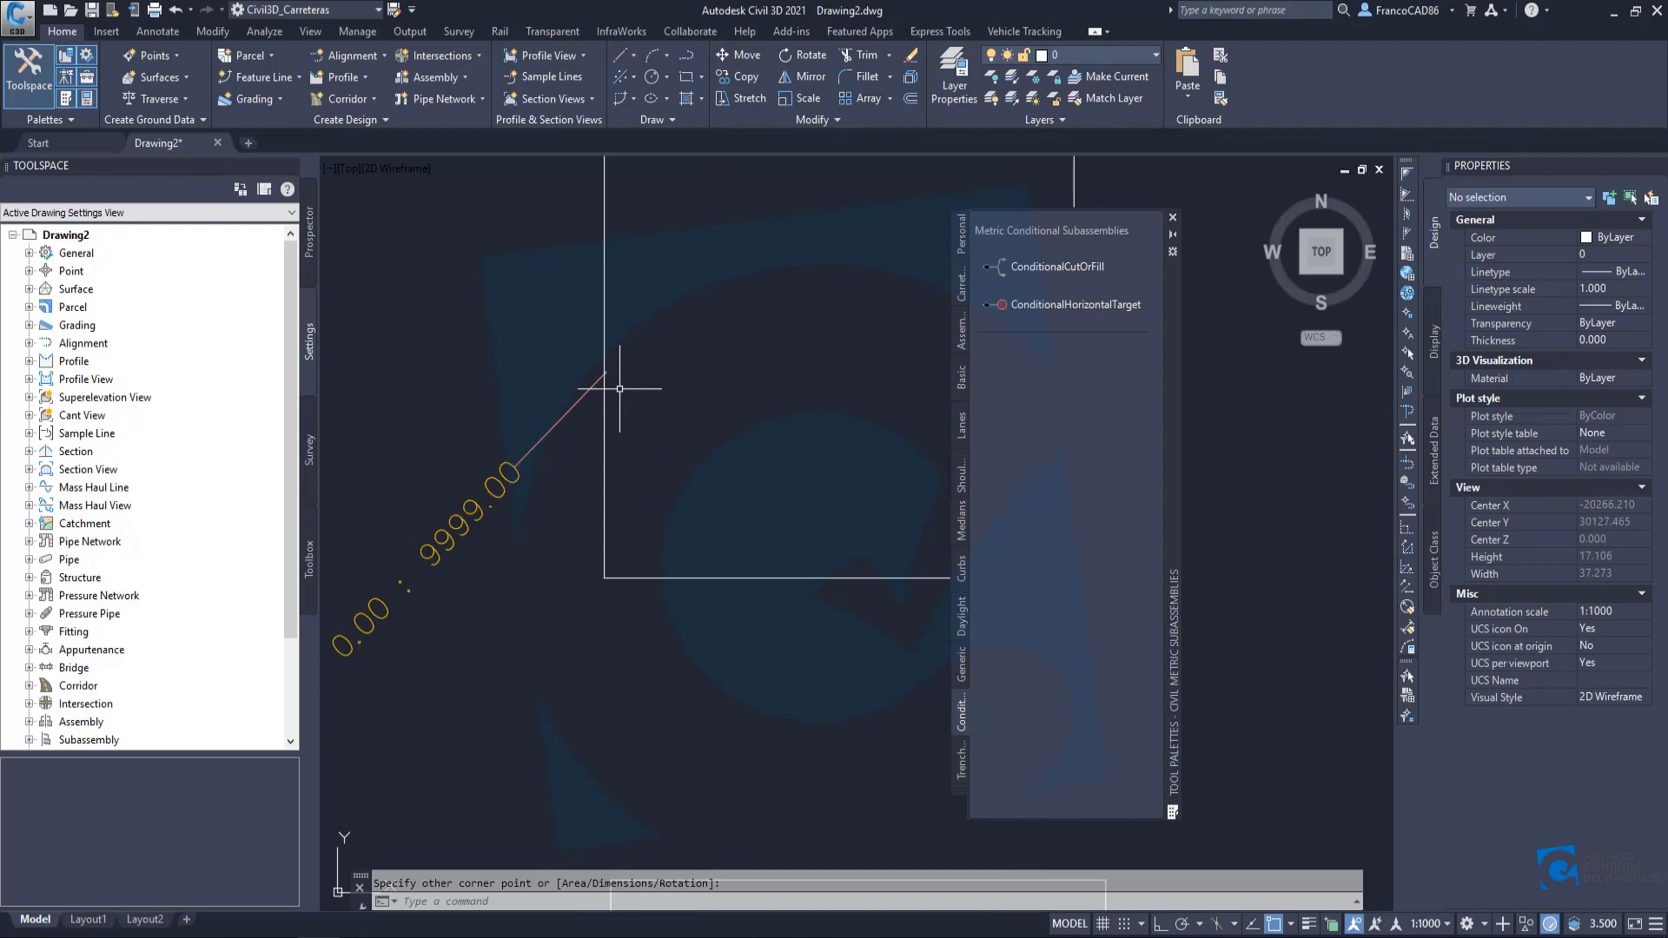
{"action": "scroll", "coordinate": [620, 388], "scroll_direction": "down", "scroll_amount": 4}
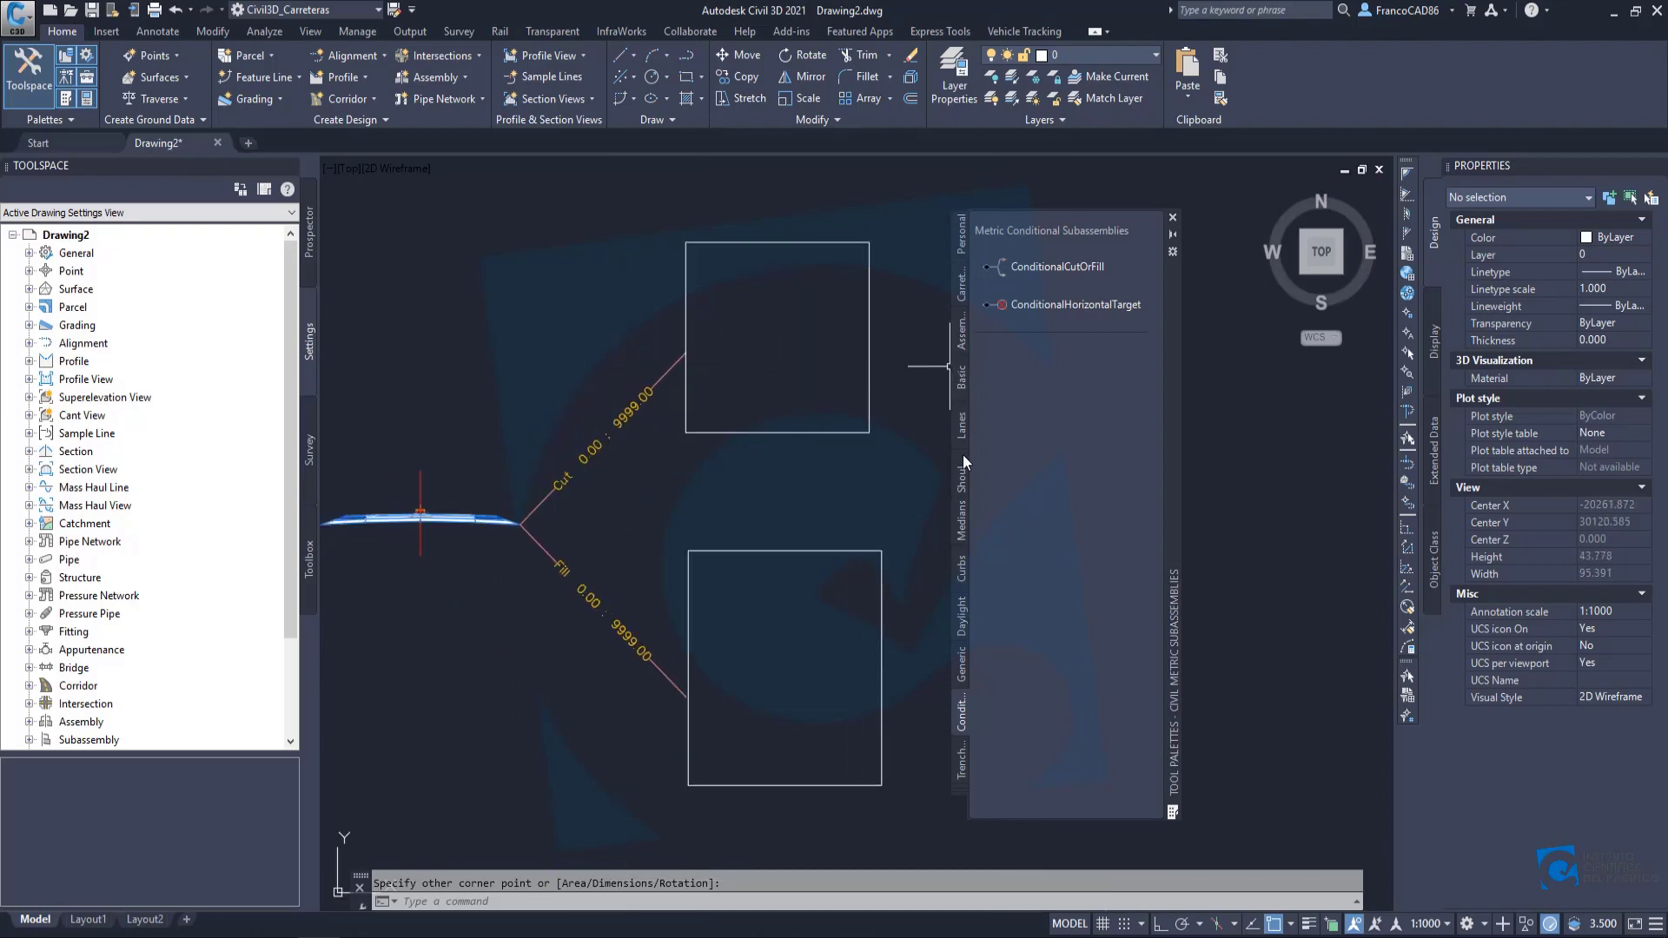
{"action": "left_click", "coordinate": [962, 291]}
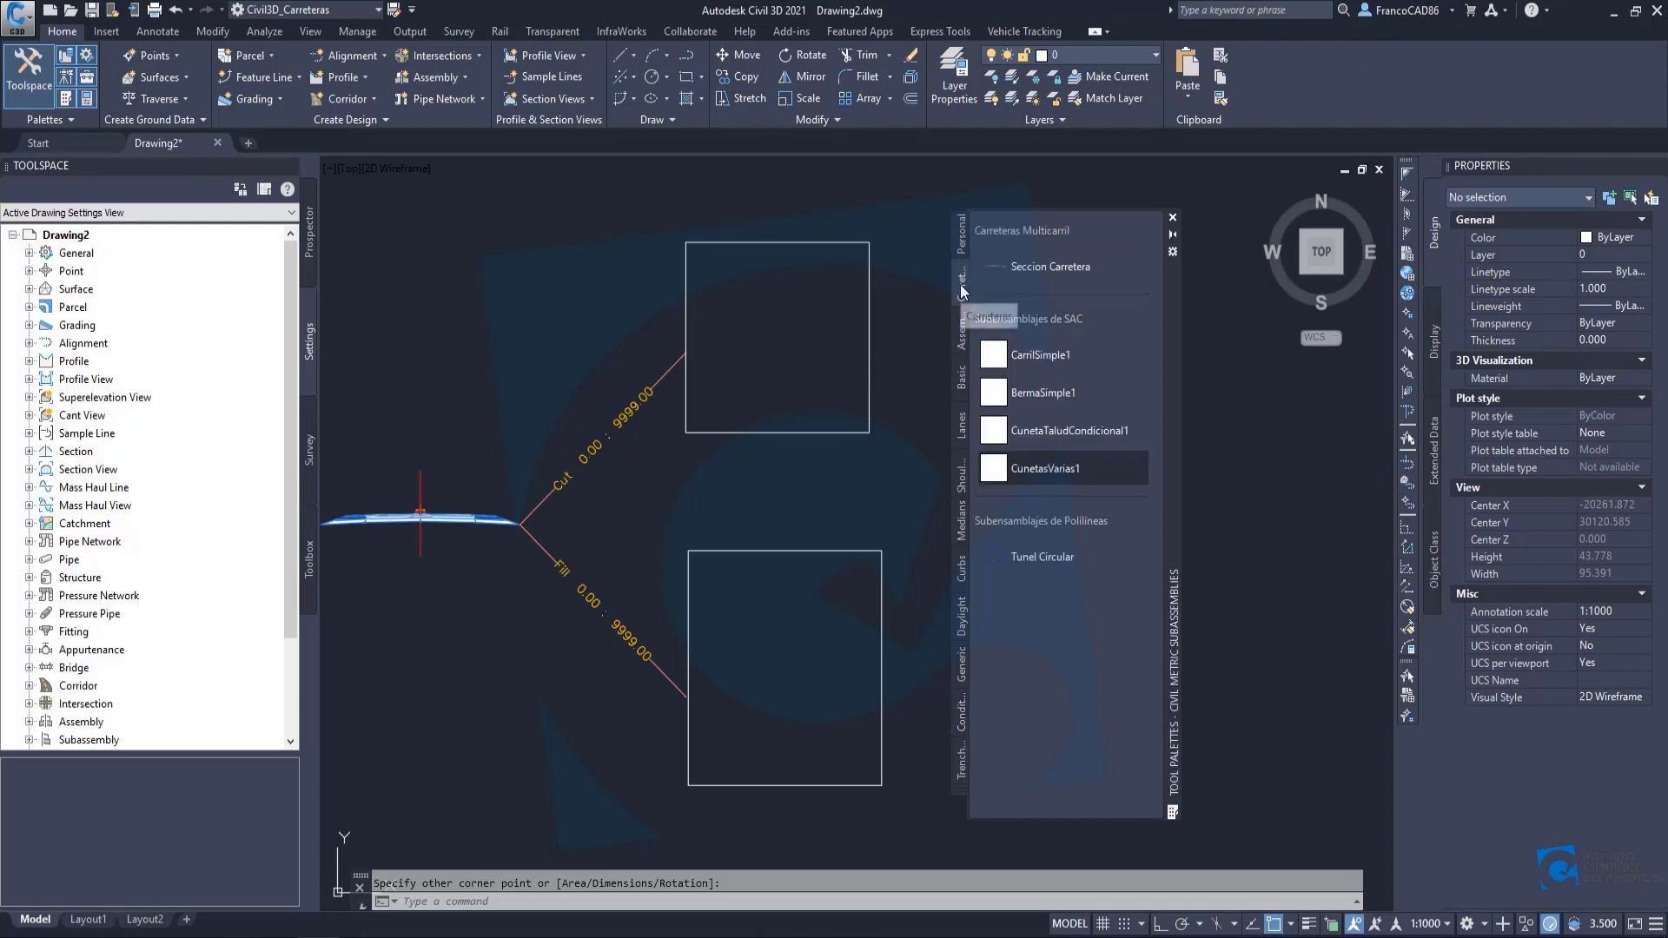
{"action": "left_click", "coordinate": [1035, 466]}
{"action": "scroll", "coordinate": [713, 351], "scroll_direction": "up", "scroll_amount": 2}
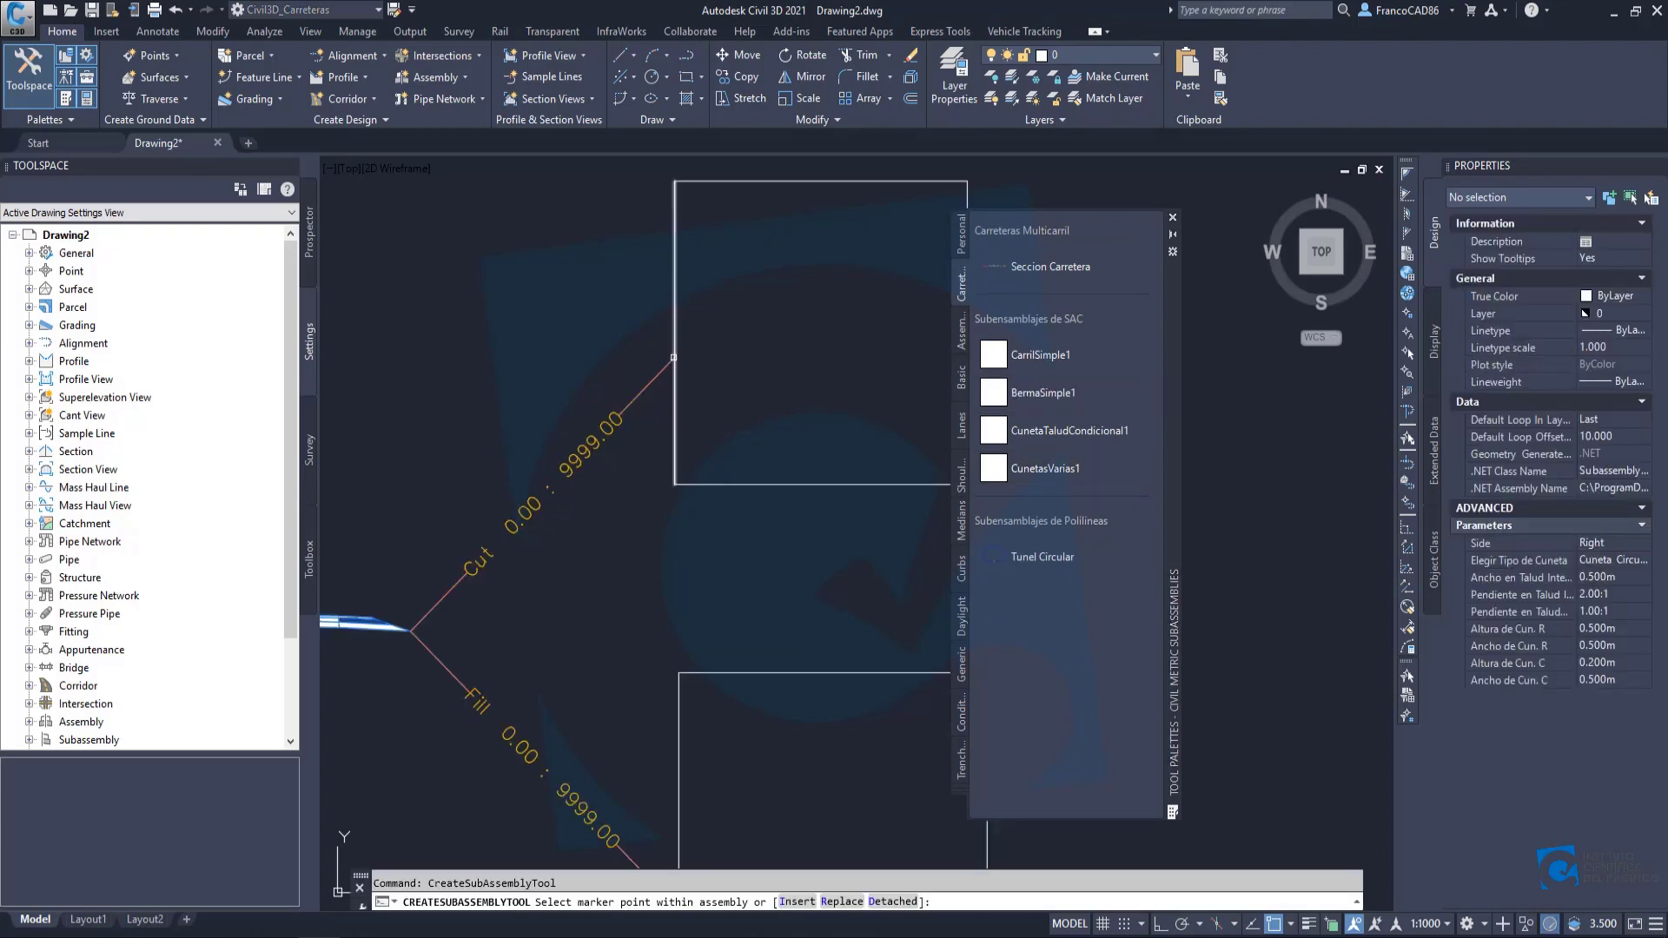
{"action": "left_click", "coordinate": [1630, 561]}
{"action": "left_click", "coordinate": [1633, 561]}
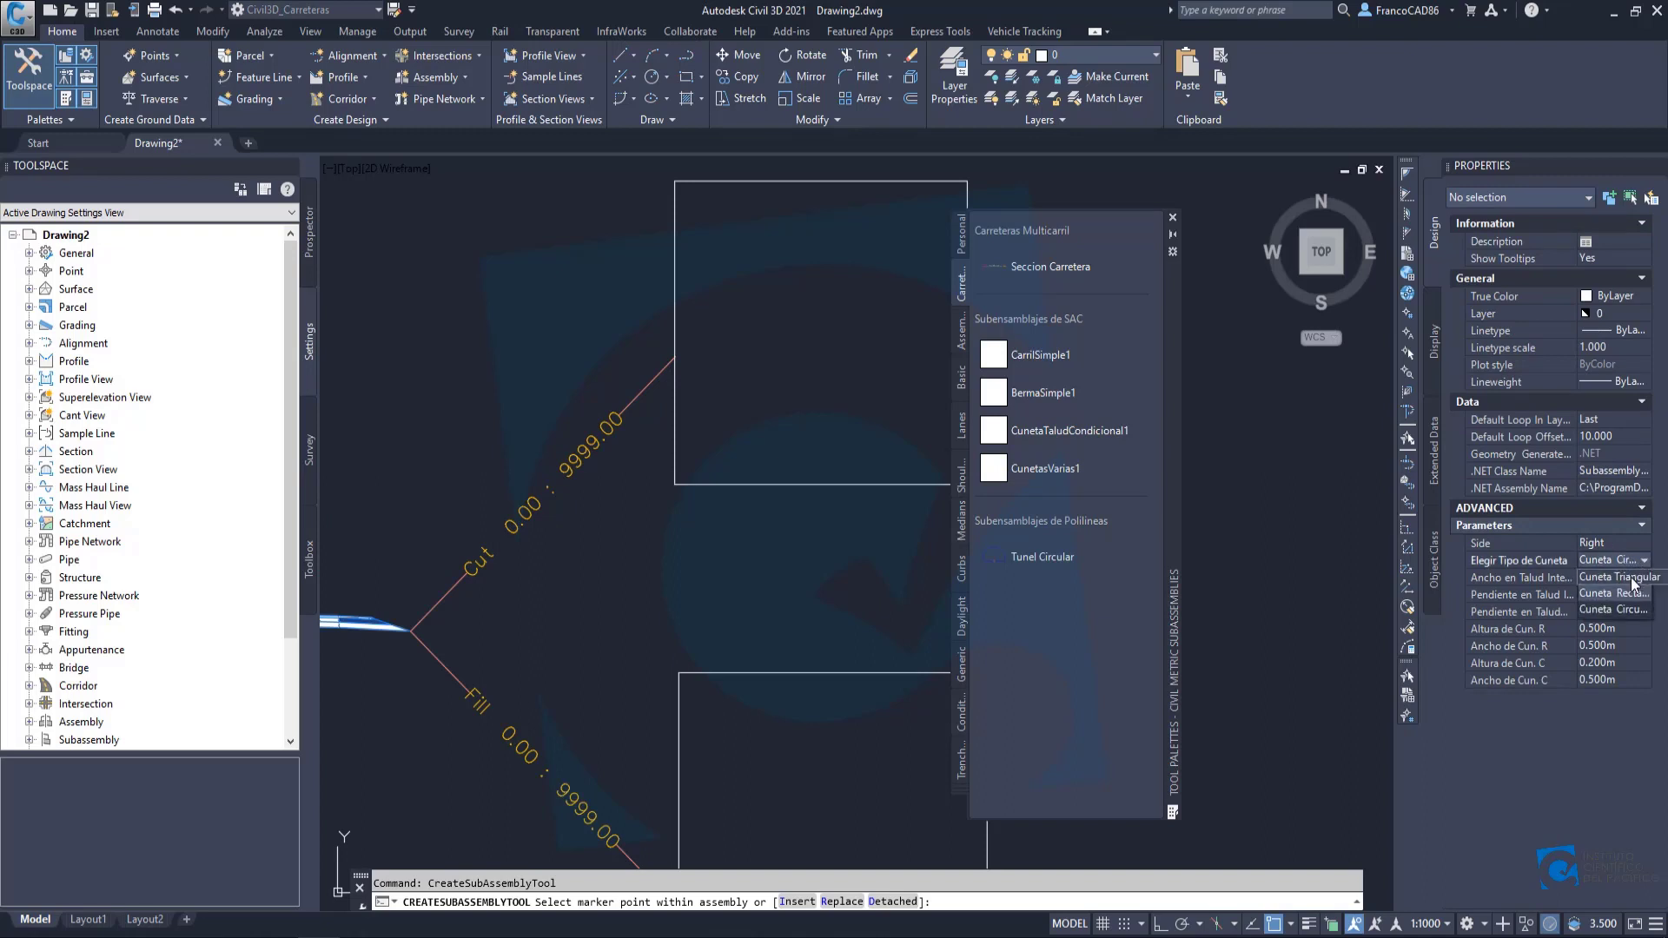
{"action": "left_click", "coordinate": [1633, 578]}
{"action": "scroll", "coordinate": [671, 358], "scroll_direction": "up", "scroll_amount": 3}
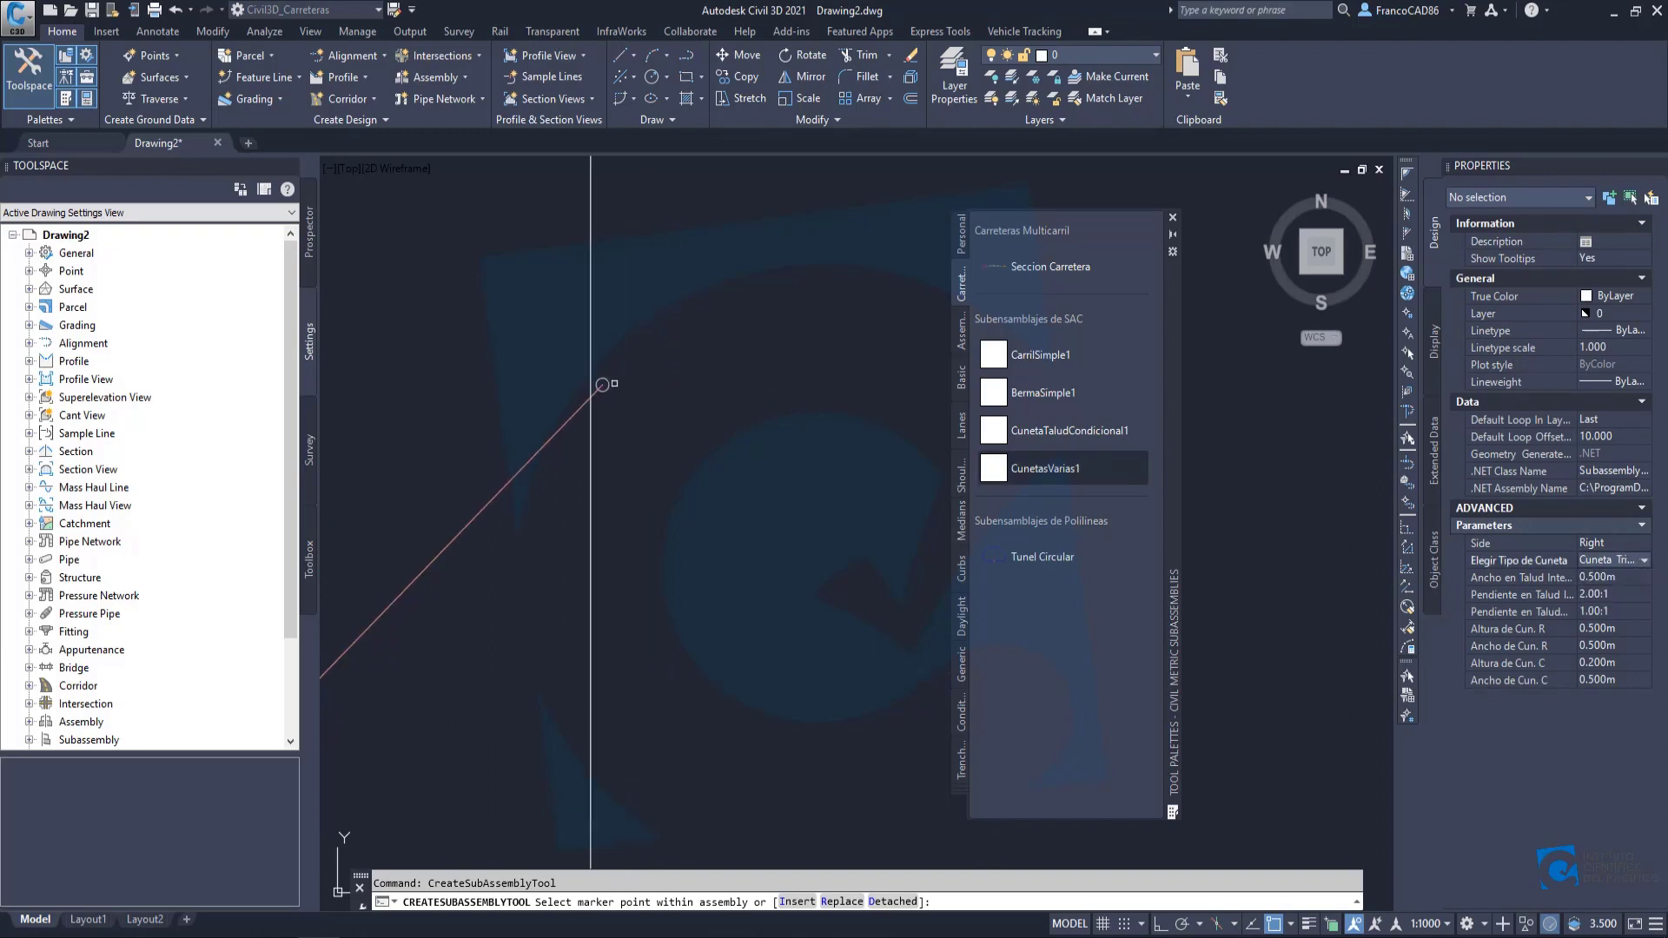
{"action": "left_click", "coordinate": [609, 384]}
{"action": "scroll", "coordinate": [645, 355], "scroll_direction": "down", "scroll_amount": 8}
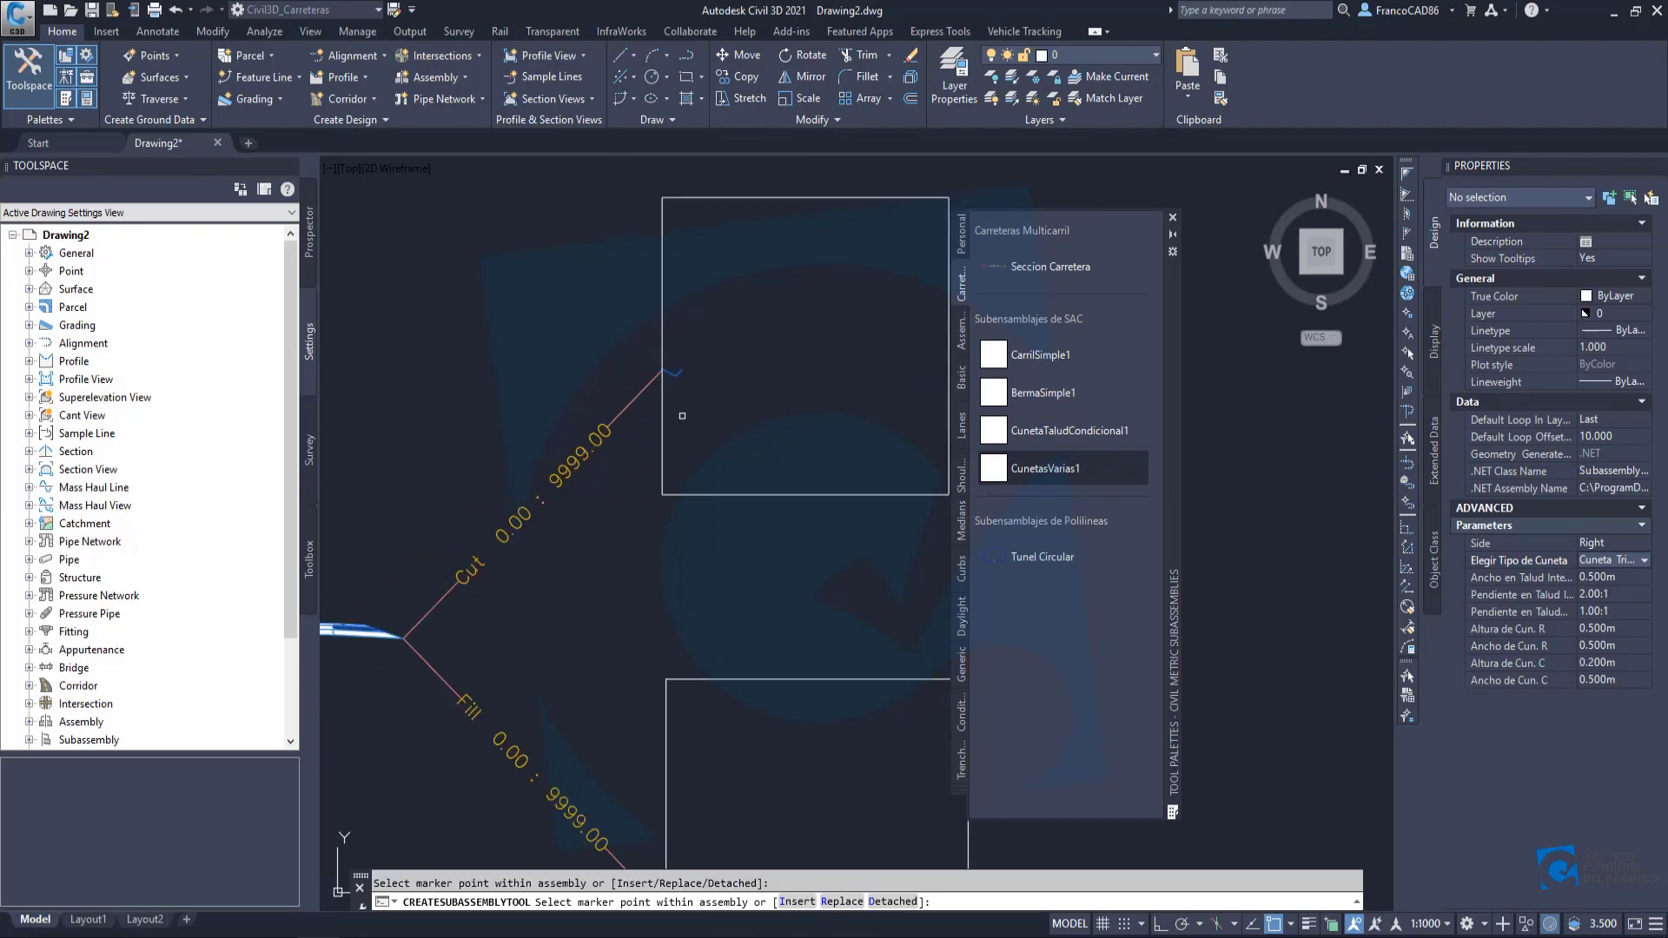
{"action": "scroll", "coordinate": [639, 371], "scroll_direction": "up", "scroll_amount": 3}
{"action": "scroll", "coordinate": [743, 381], "scroll_direction": "up", "scroll_amount": 3}
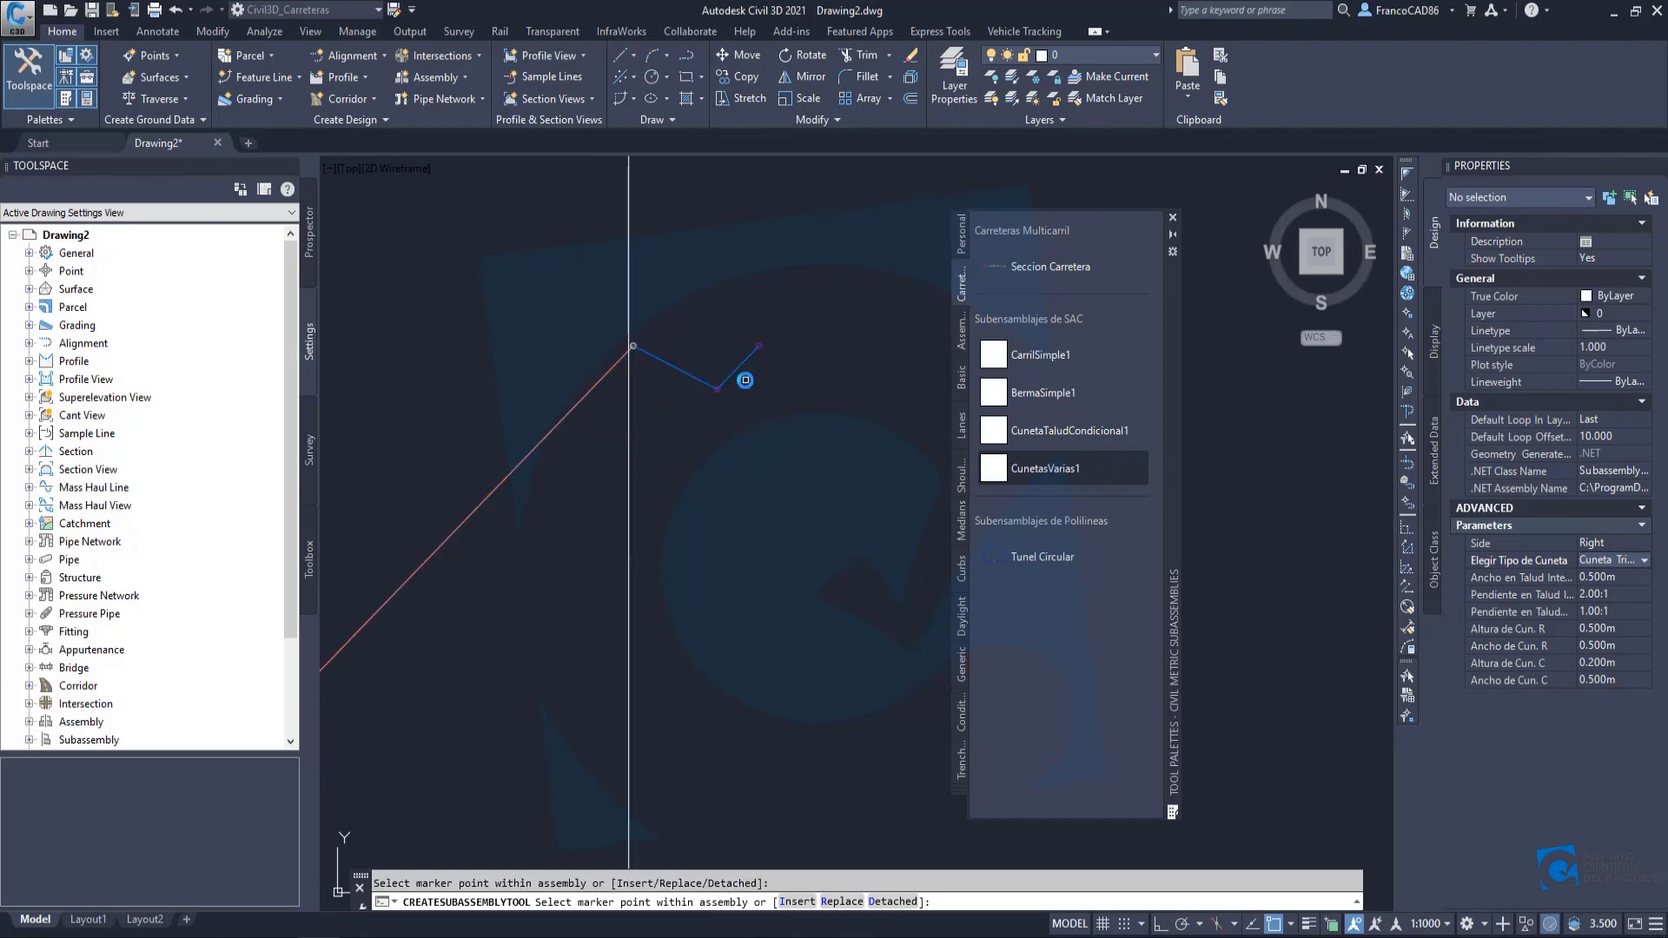
{"action": "scroll", "coordinate": [746, 381], "scroll_direction": "down", "scroll_amount": 5}
{"action": "scroll", "coordinate": [723, 321], "scroll_direction": "up", "scroll_amount": 2}
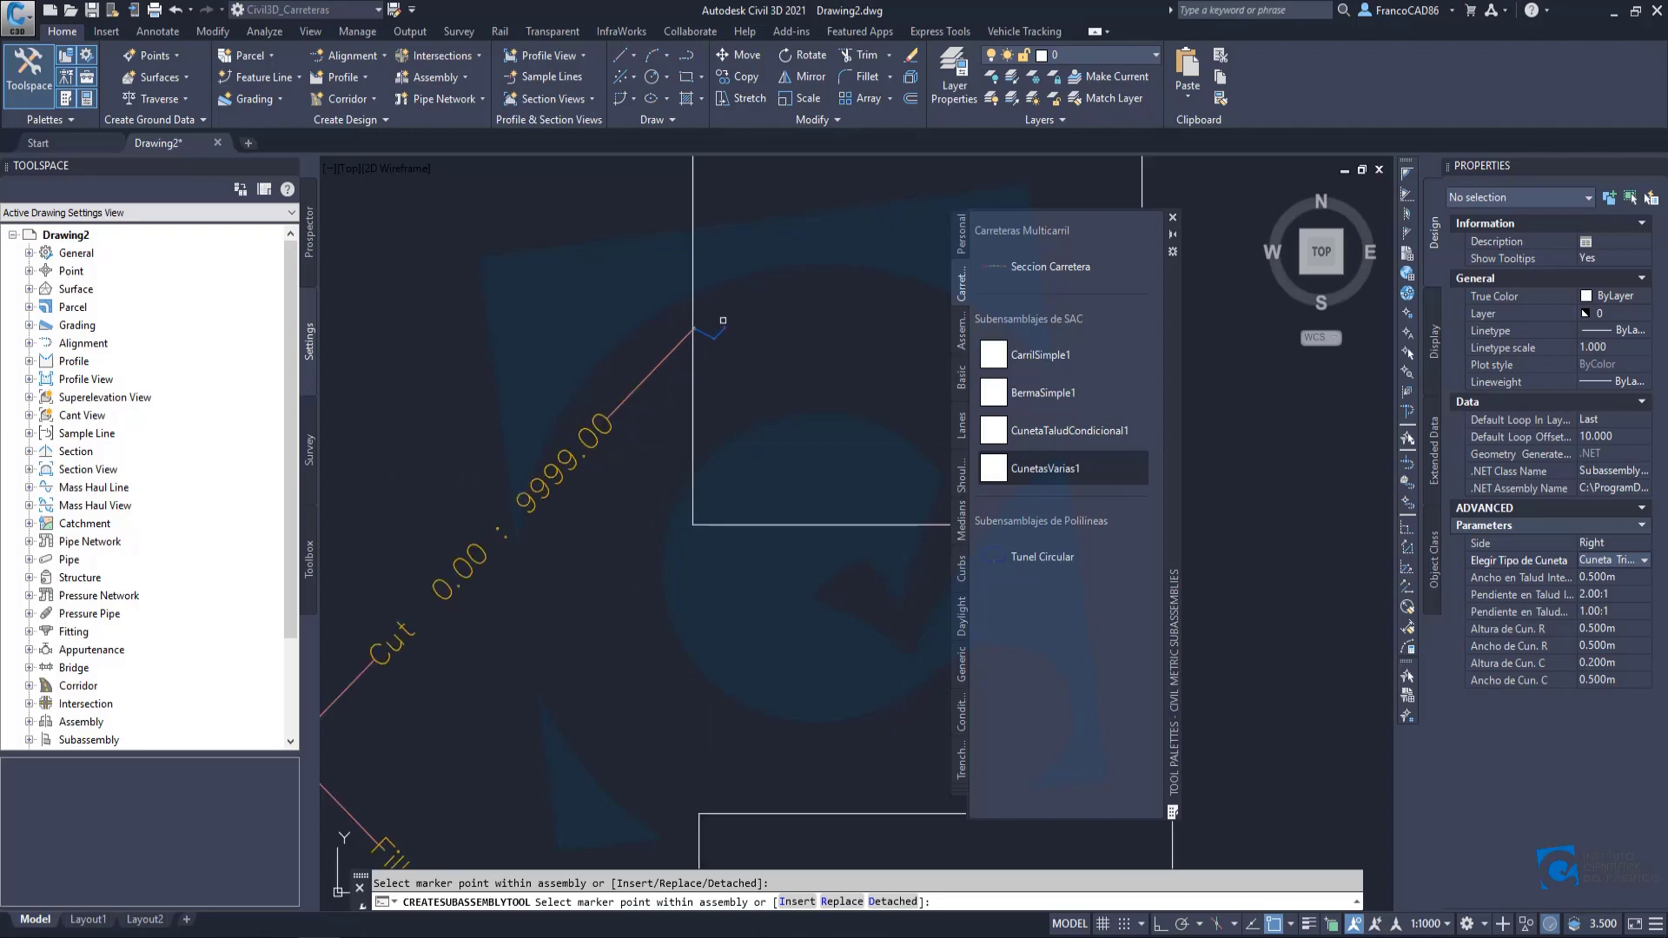
{"action": "key", "text": "Escape"}
Set the triangular ditch's inner slope width to 1 m and its inner slope to 3:1.
{"action": "scroll", "coordinate": [707, 336], "scroll_direction": "up", "scroll_amount": 2}
{"action": "left_click", "coordinate": [707, 343]}
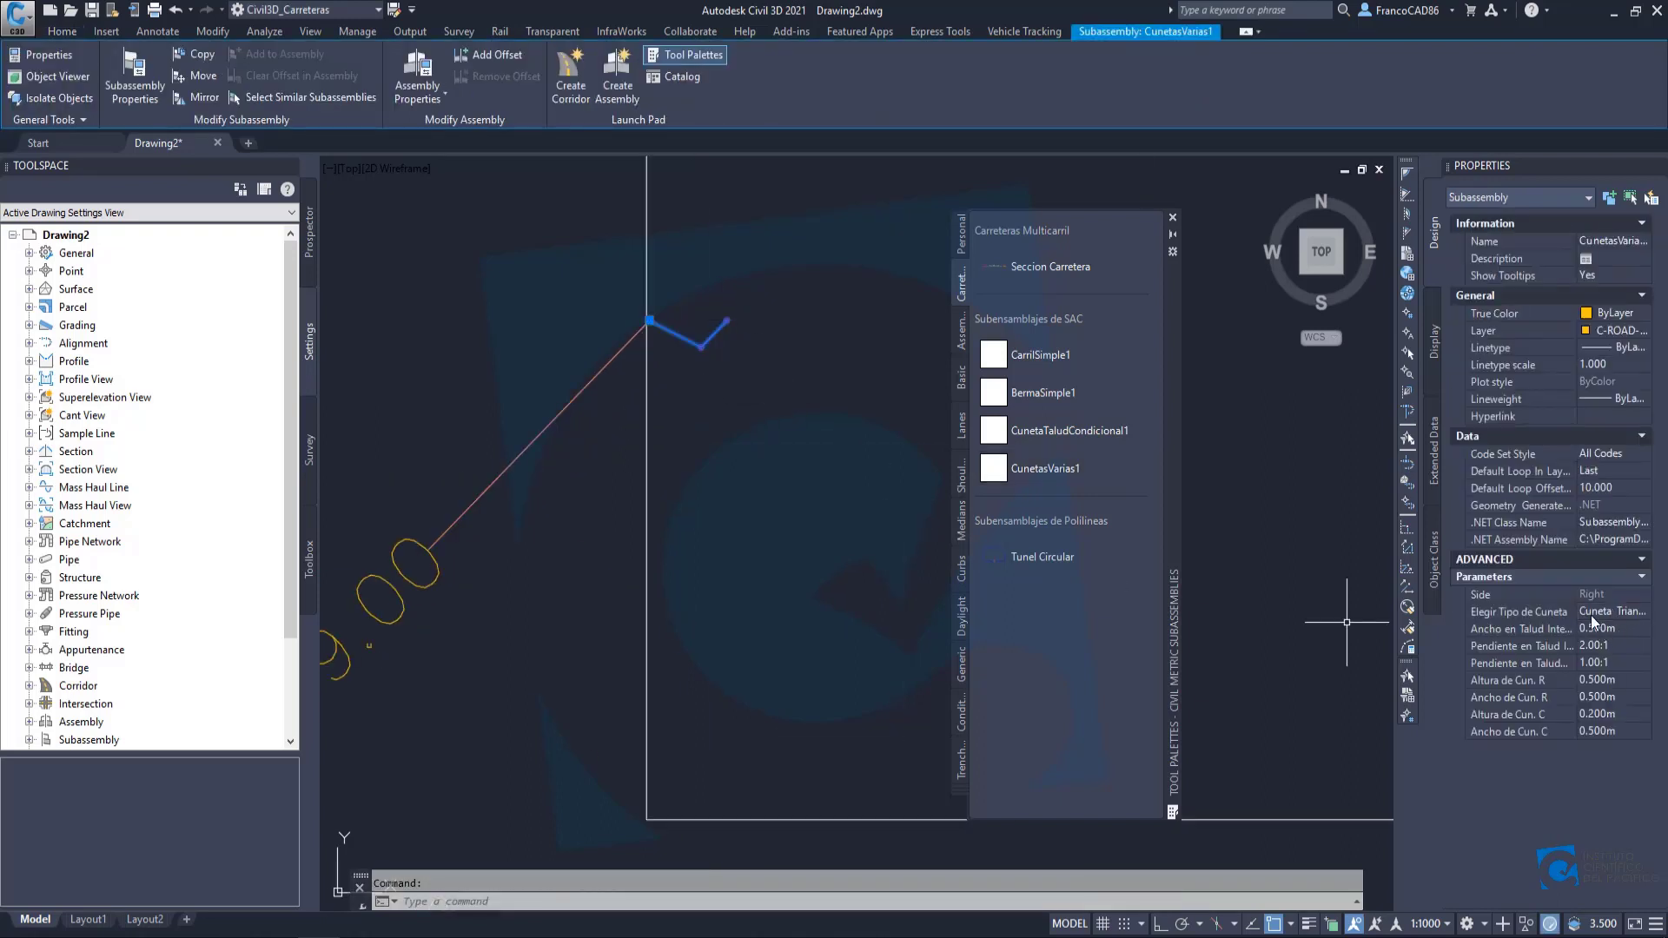
{"action": "scroll", "coordinate": [687, 316], "scroll_direction": "up", "scroll_amount": 4}
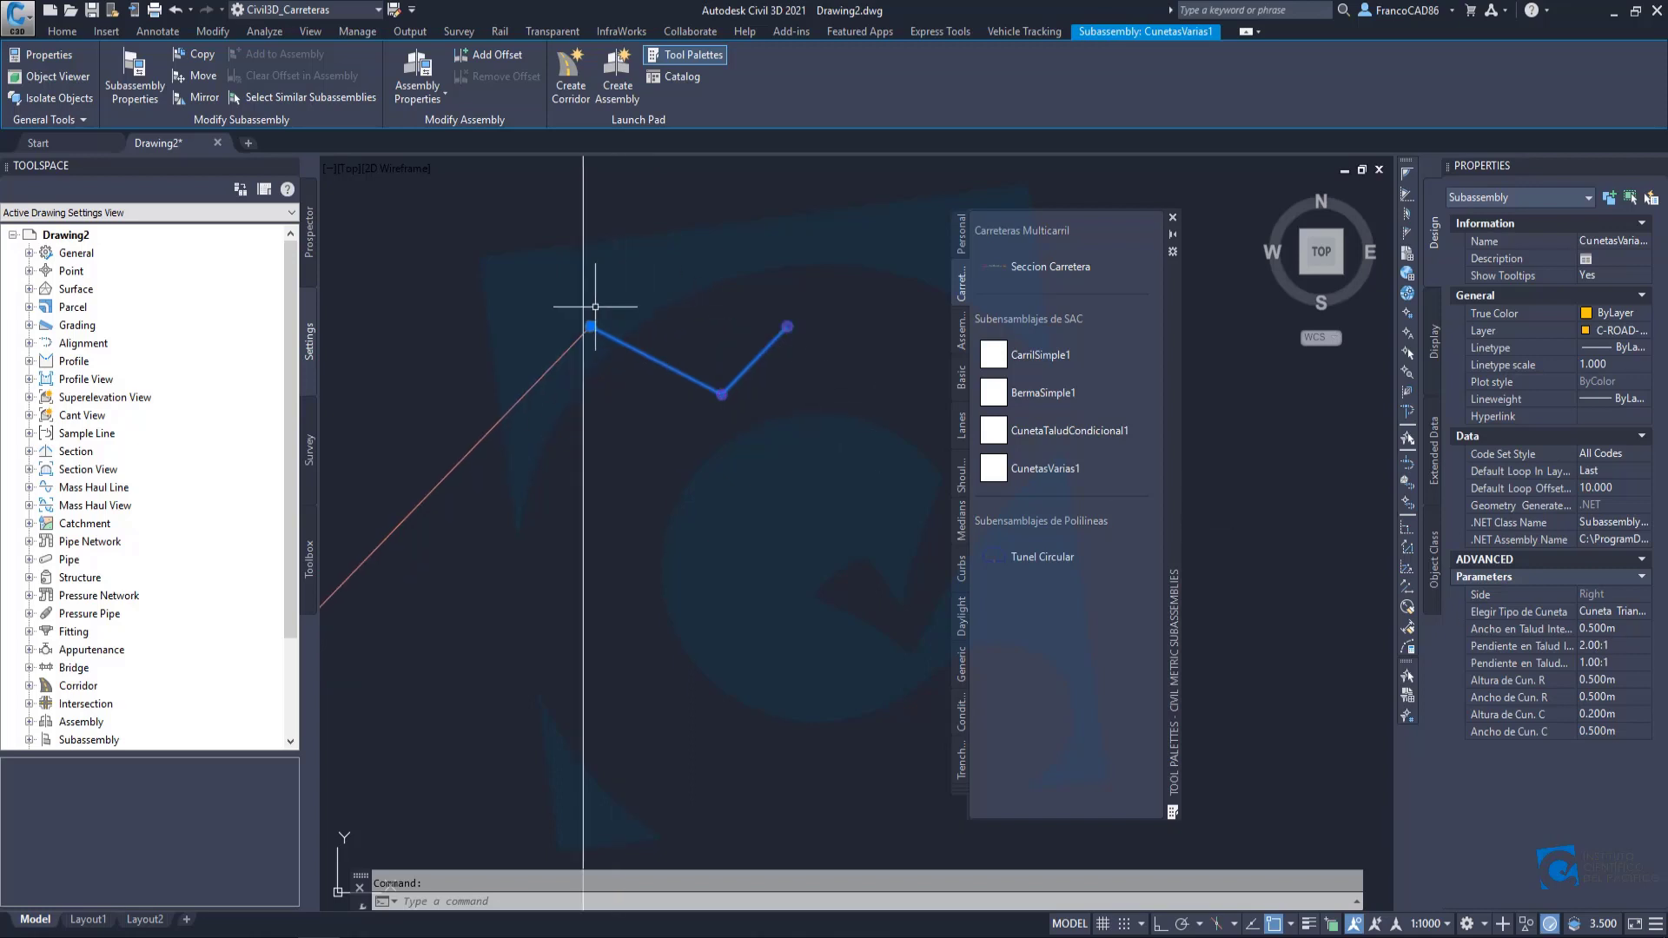
{"action": "left_click", "coordinate": [1616, 629]}
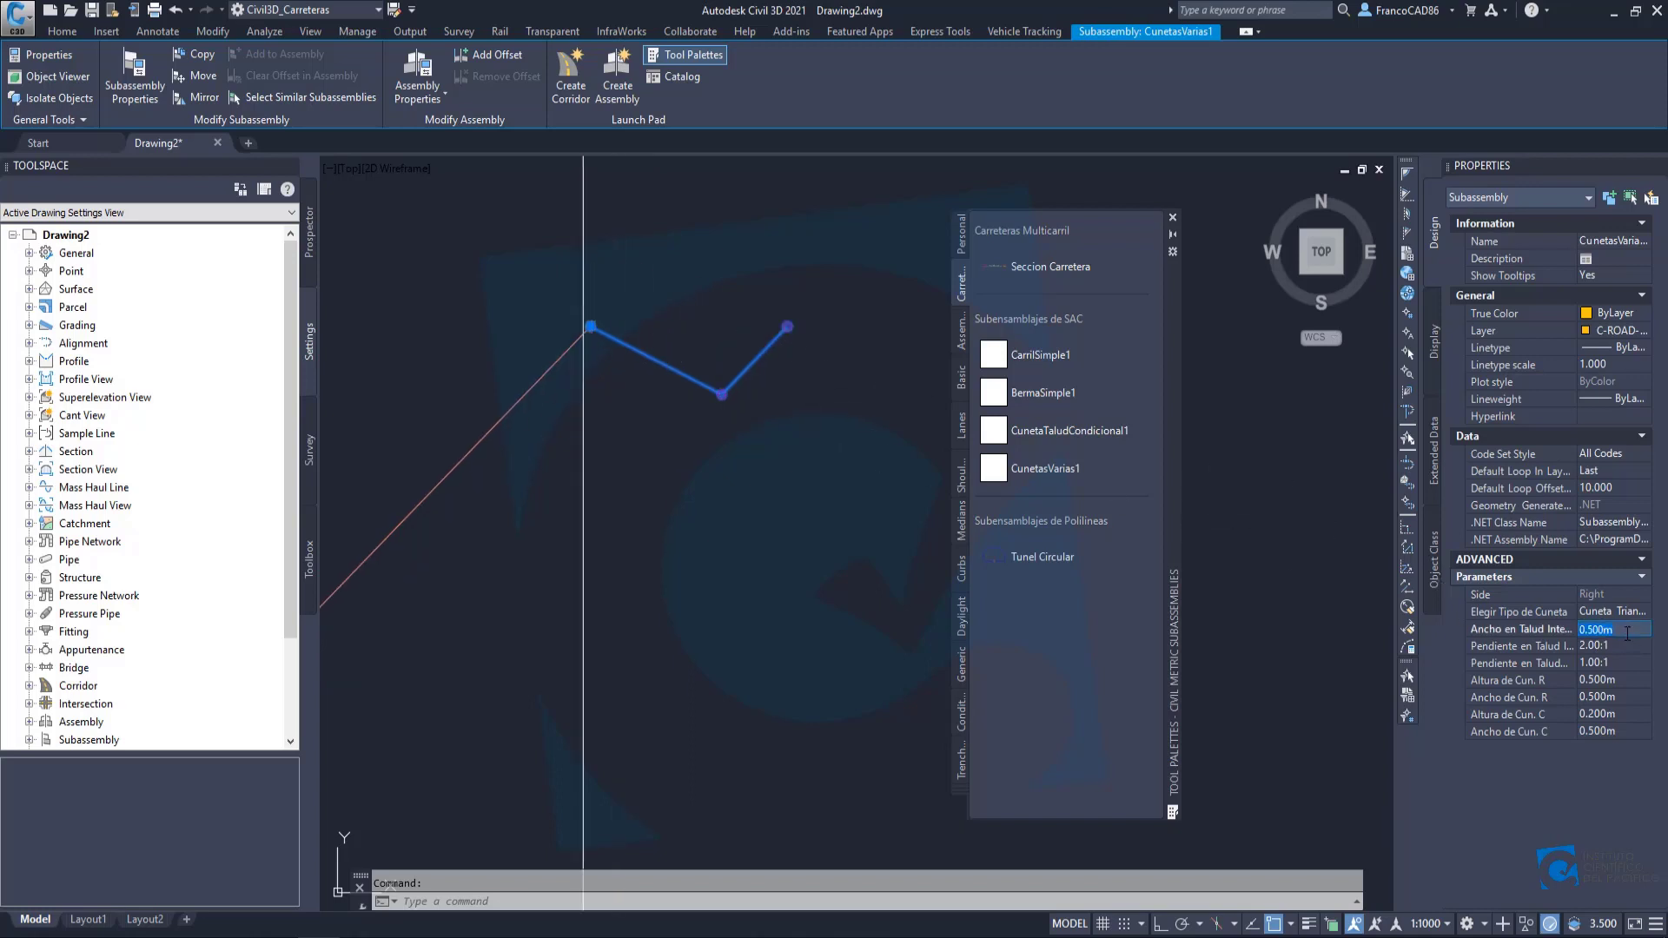
{"action": "key", "text": "Tab"}
{"action": "scroll", "coordinate": [725, 399], "scroll_direction": "down", "scroll_amount": 5}
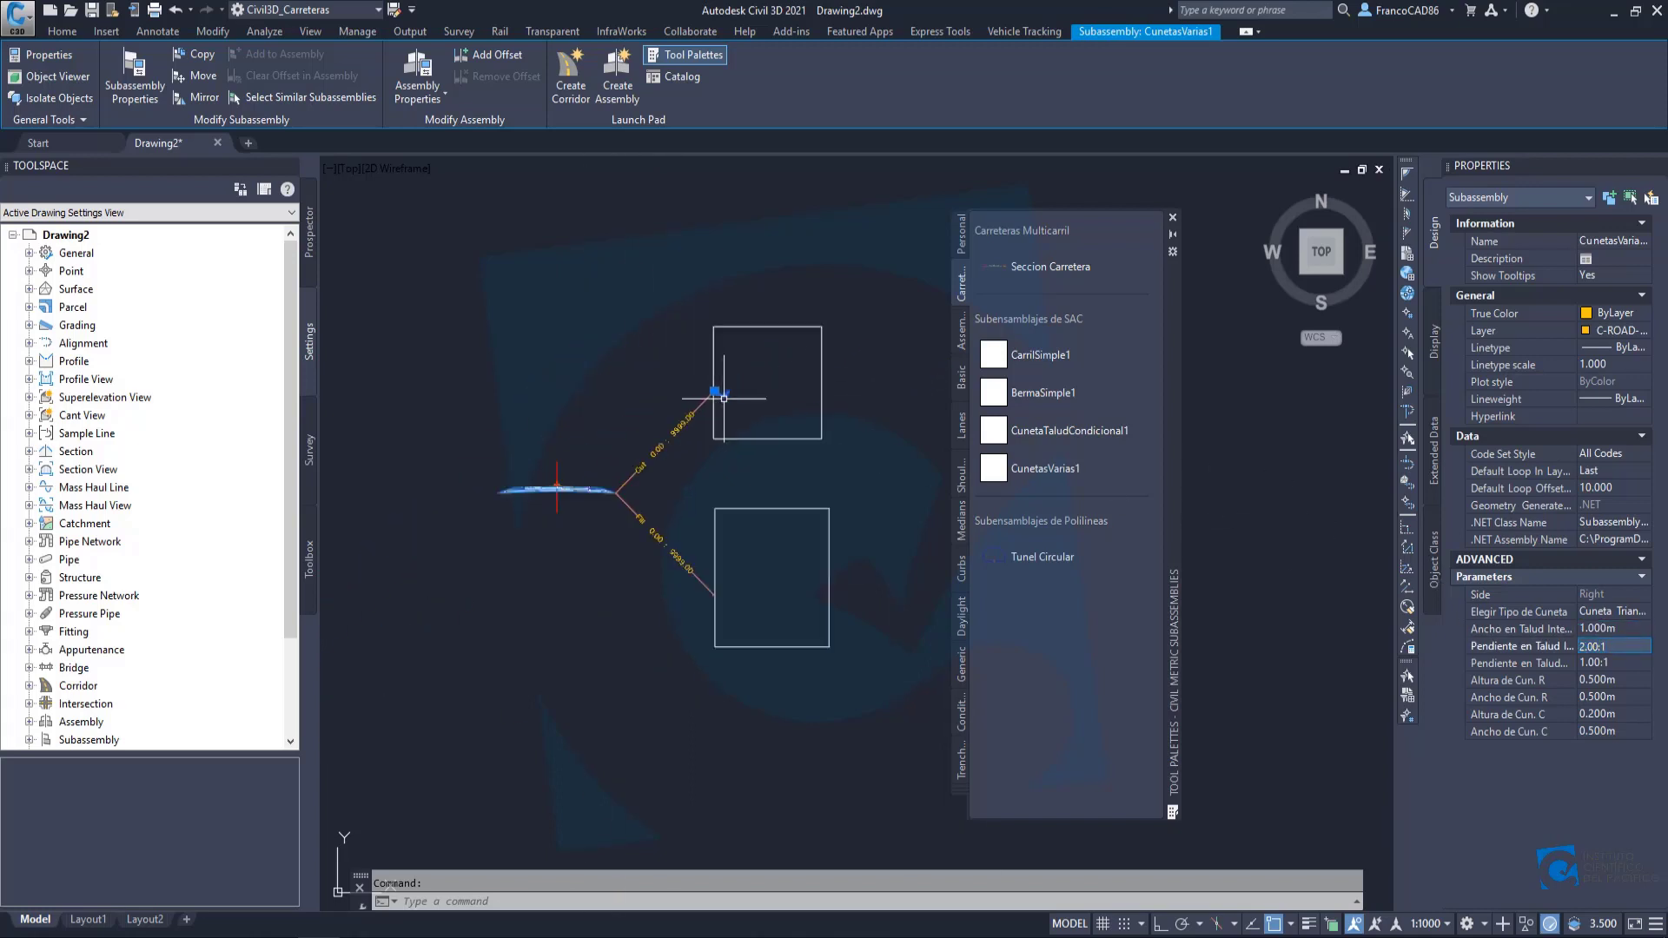
{"action": "scroll", "coordinate": [726, 399], "scroll_direction": "up", "scroll_amount": 3}
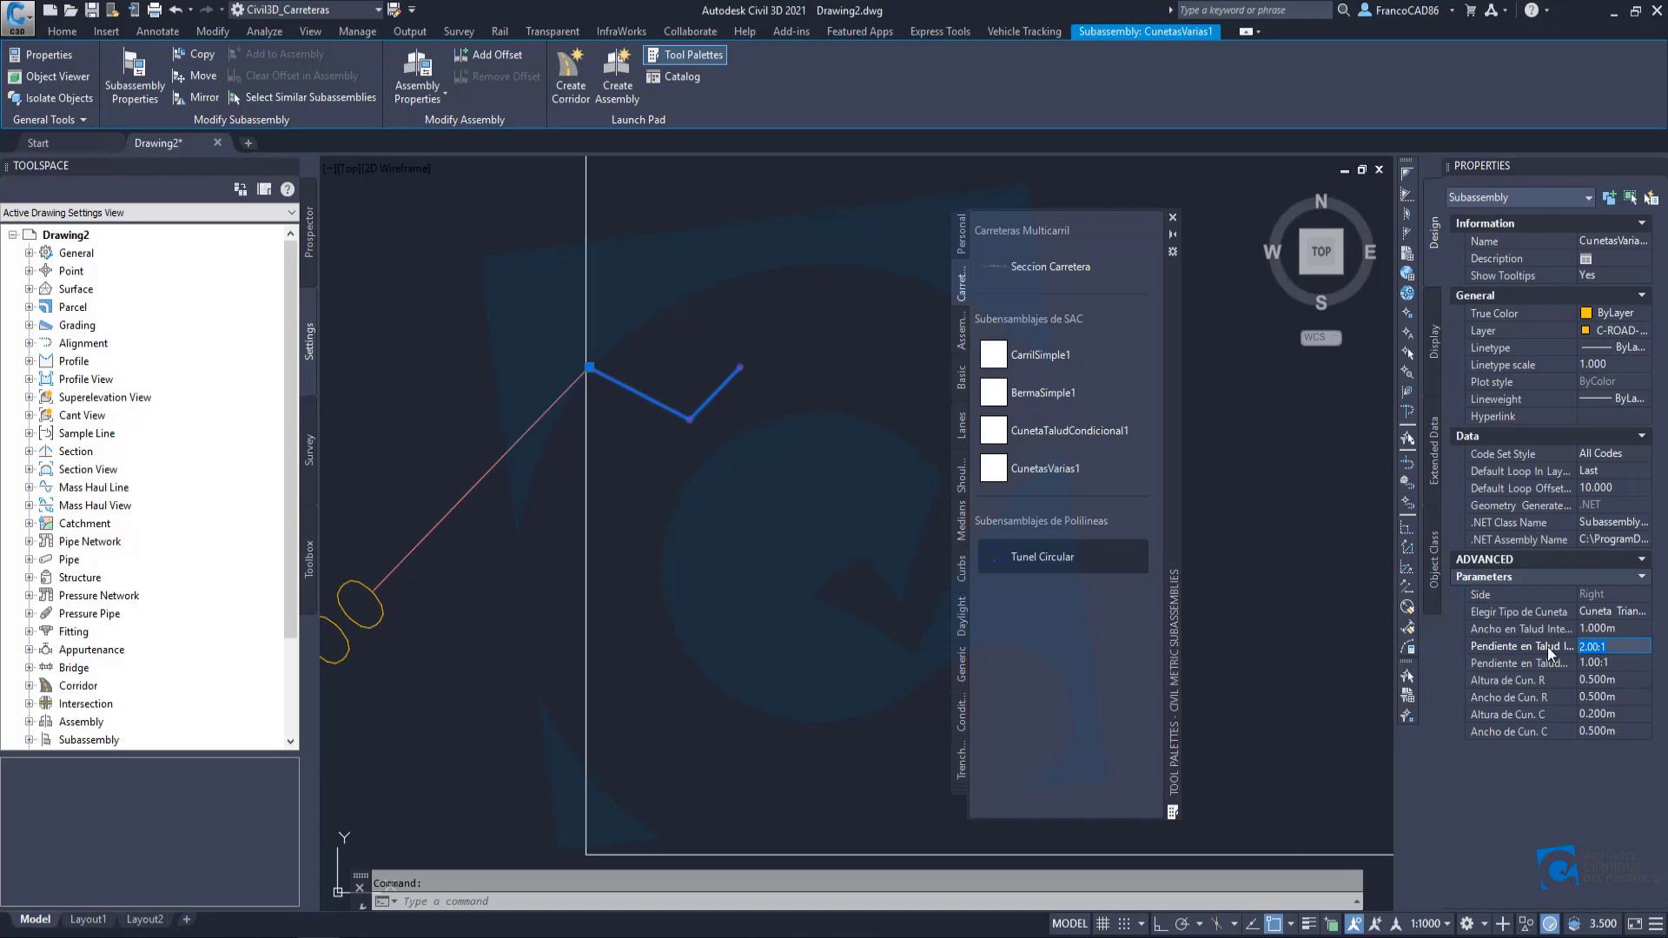
{"action": "type", "text": "3"}
{"action": "key", "text": "Tab"}
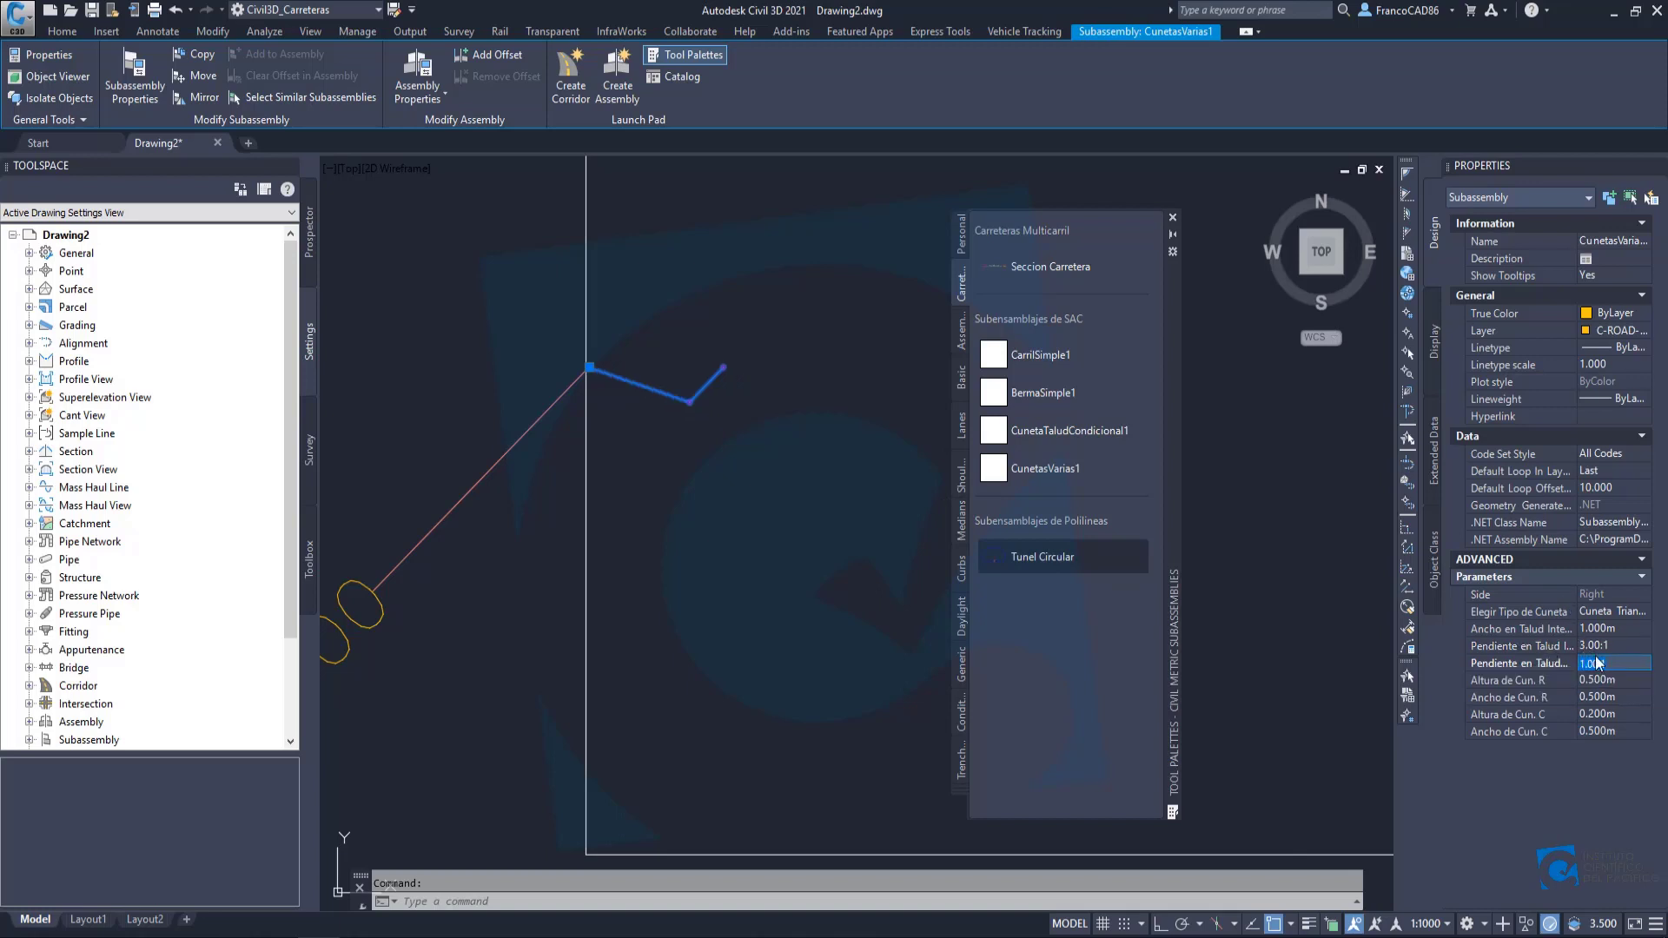
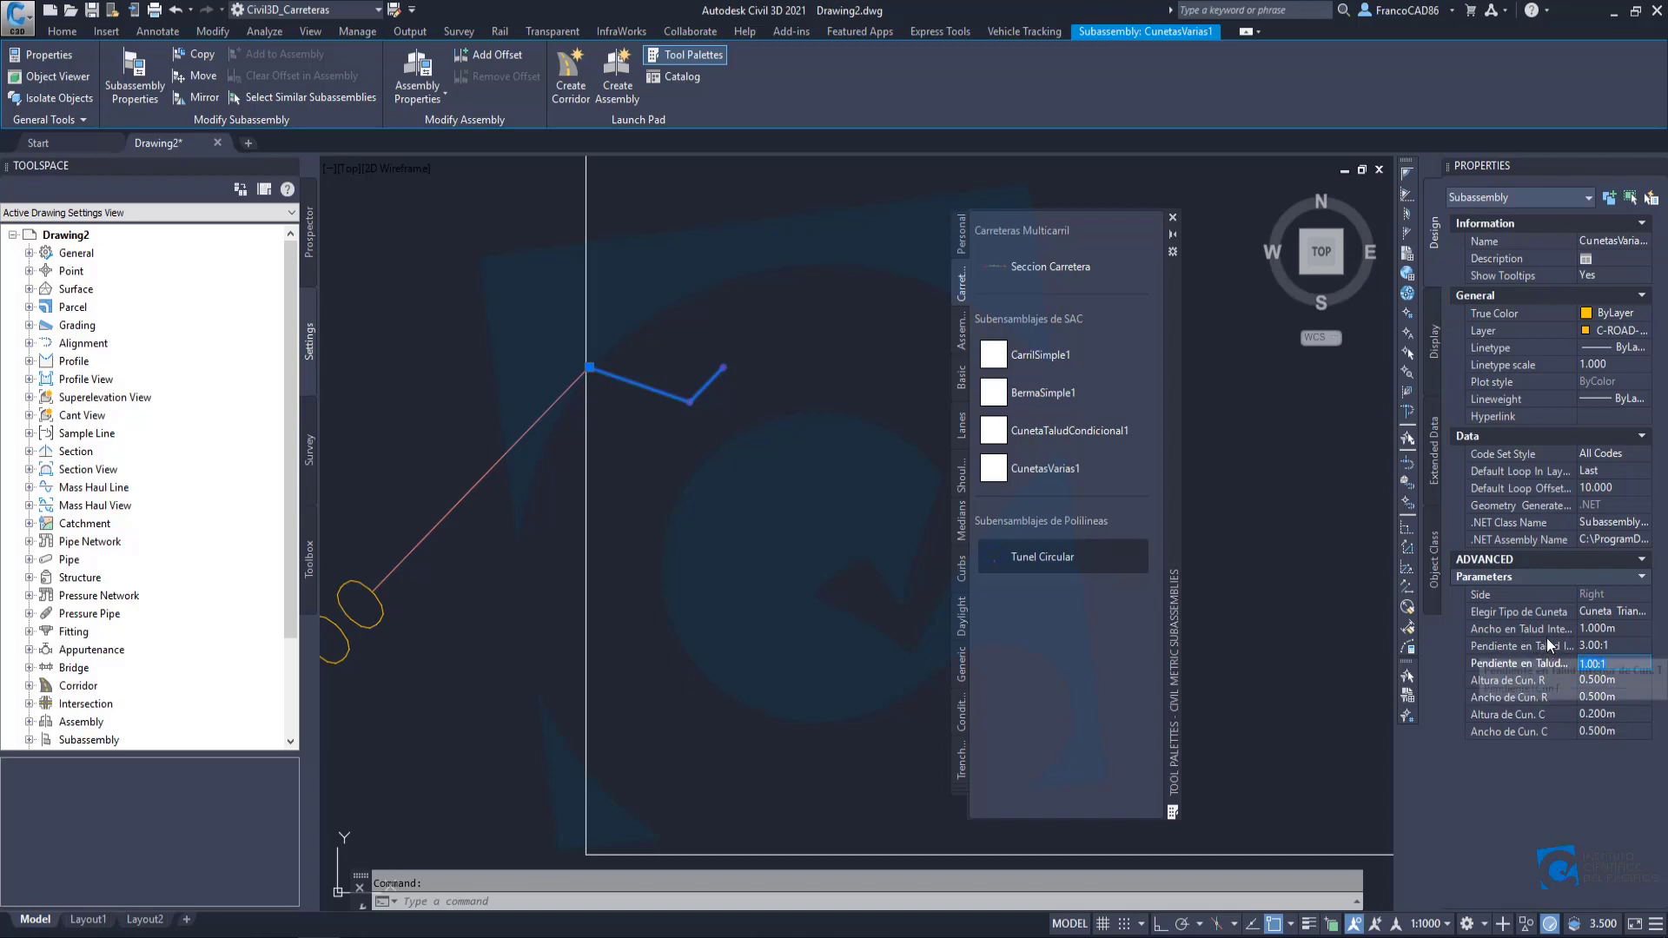
Set the triangular ditch's outer slope to 0.50:1 and deselect the subassembly.
{"action": "scroll", "coordinate": [718, 399], "scroll_direction": "up", "scroll_amount": 2}
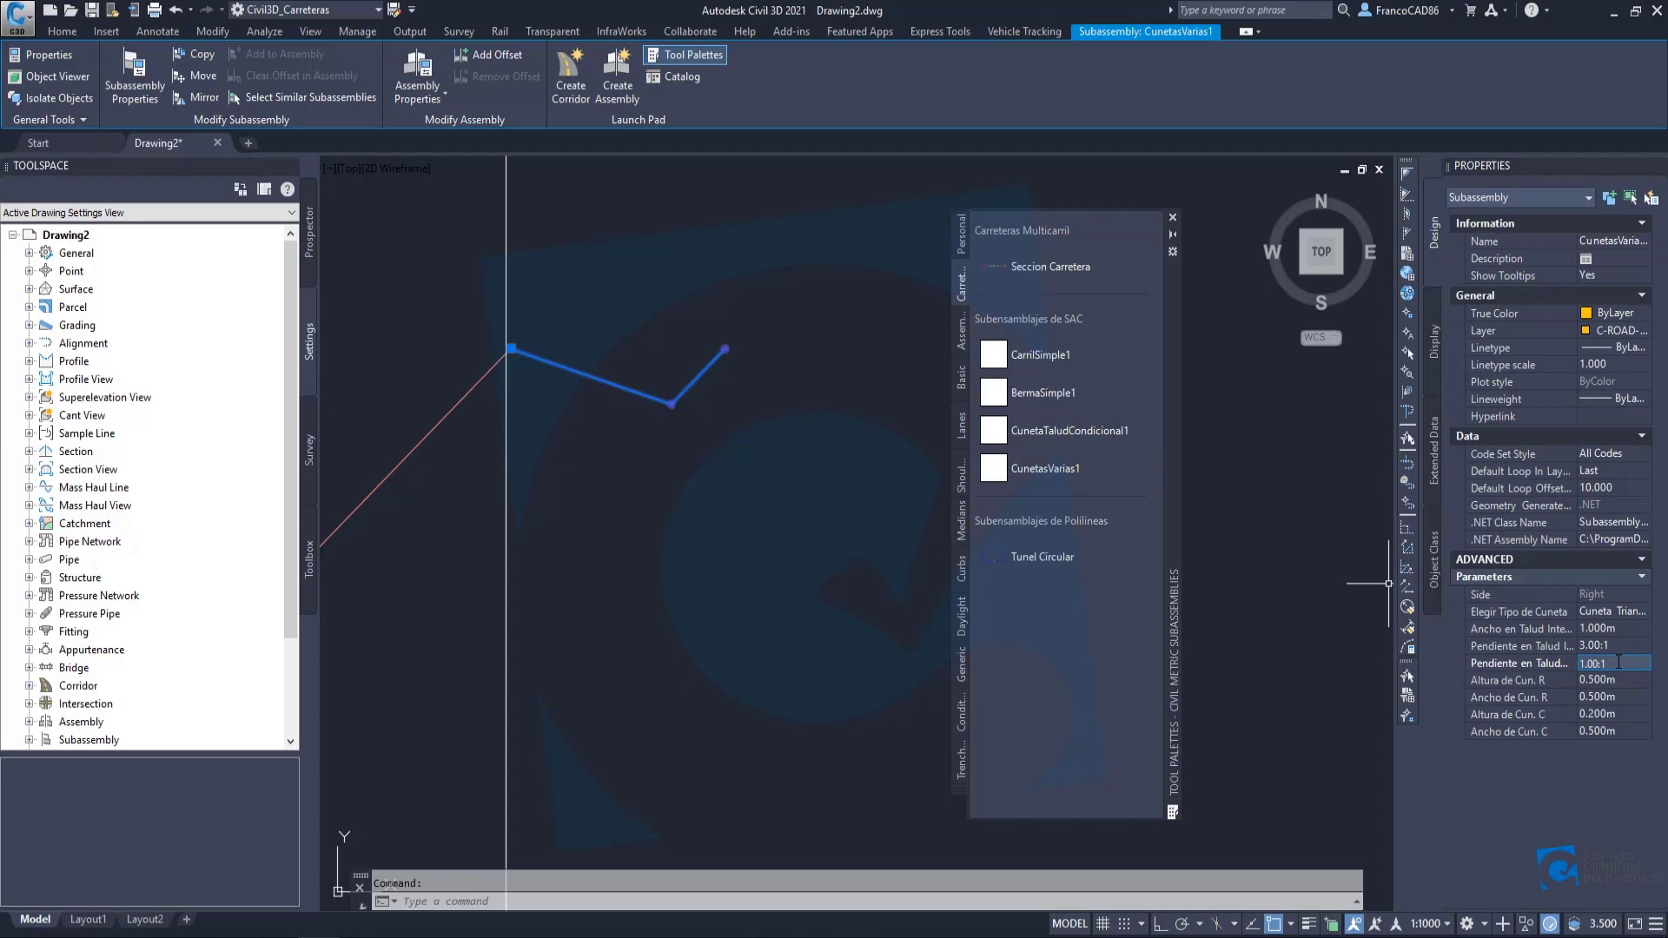
{"action": "type", "text": "1.5"}
{"action": "key", "text": "Tab"}
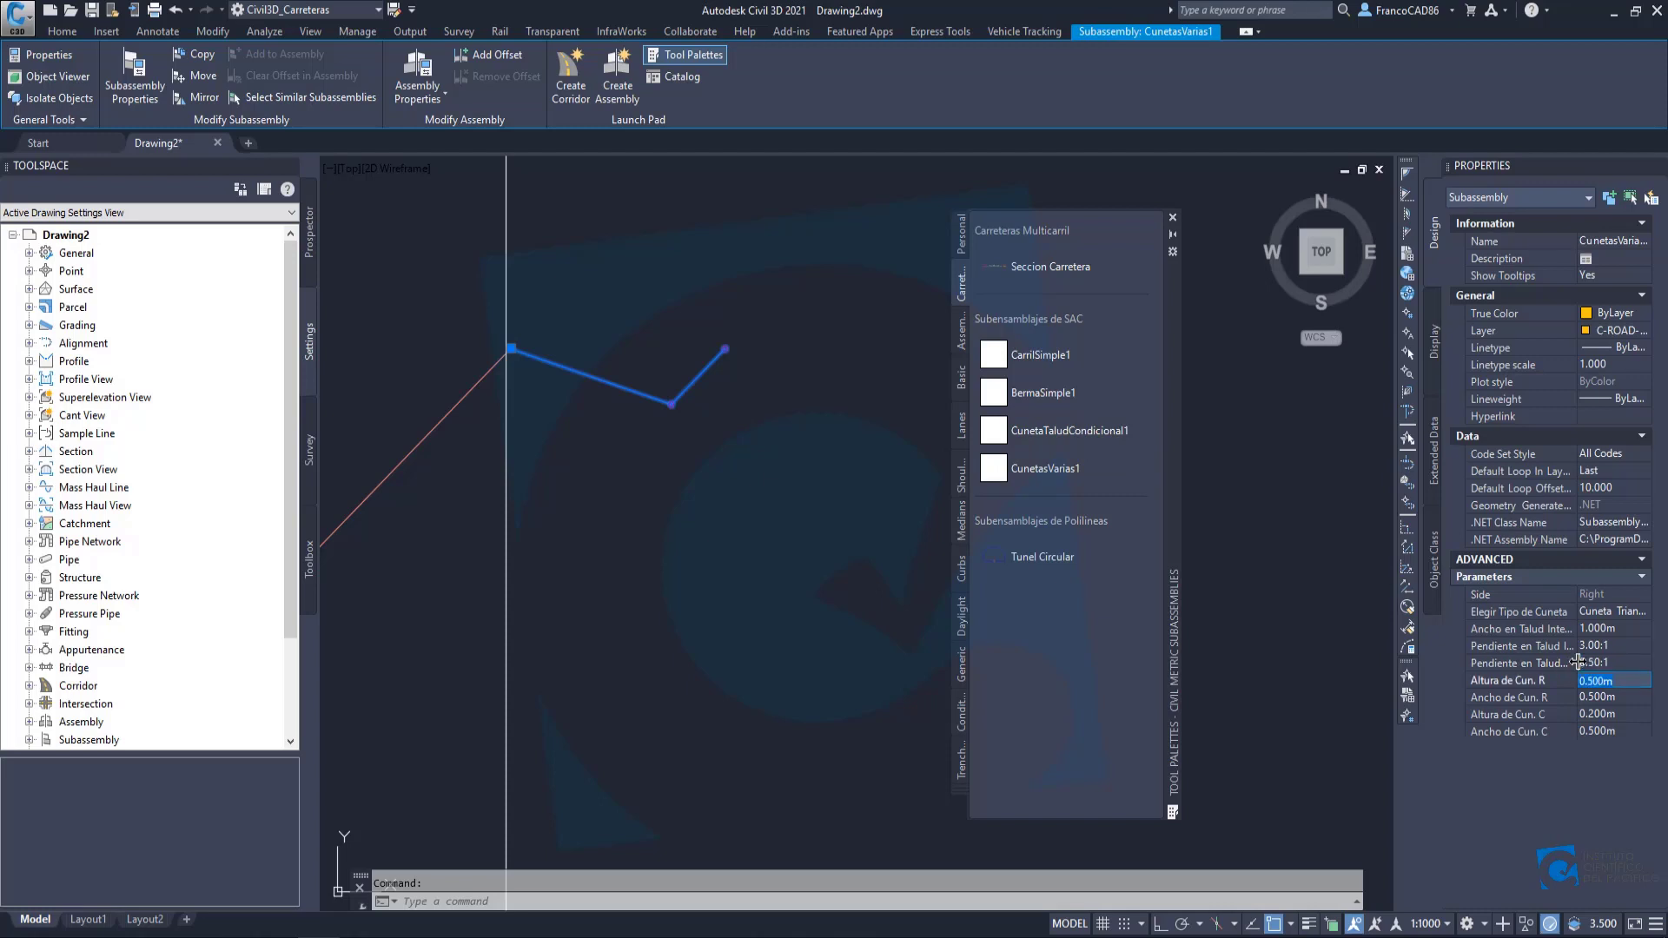
{"action": "scroll", "coordinate": [743, 369], "scroll_direction": "down", "scroll_amount": 3}
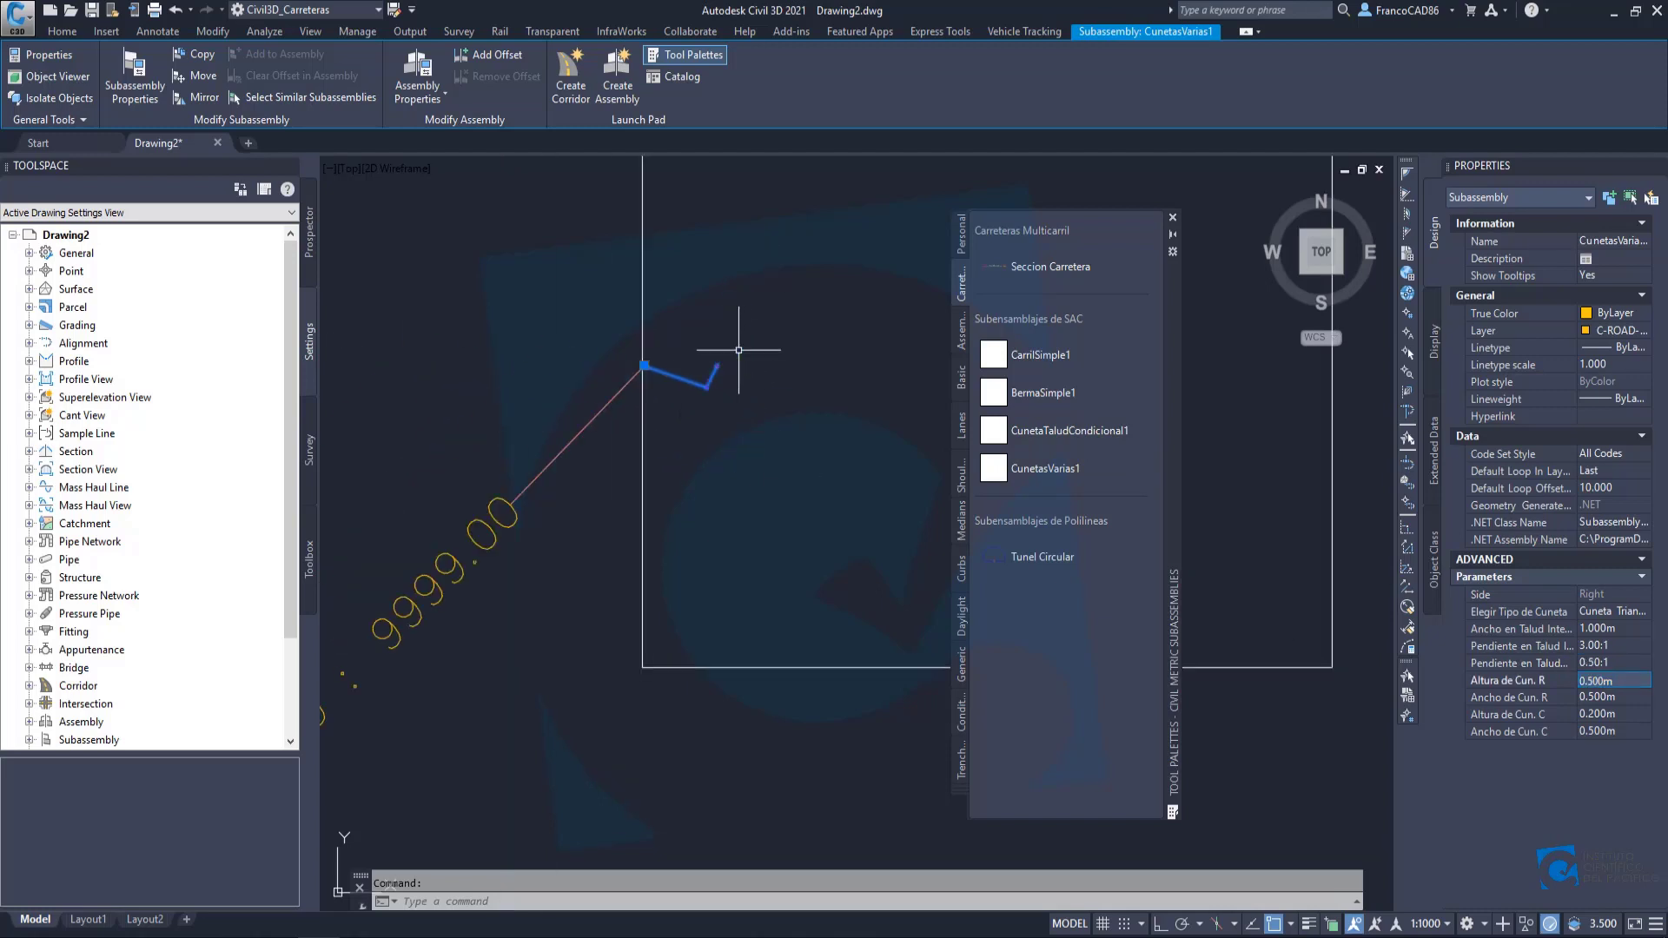
{"action": "key", "text": "Escape"}
Examine the triangular ditch inside the cut-side rectangle, especially its outer tip where further components can attach.
{"action": "scroll", "coordinate": [695, 347], "scroll_direction": "down", "scroll_amount": 3}
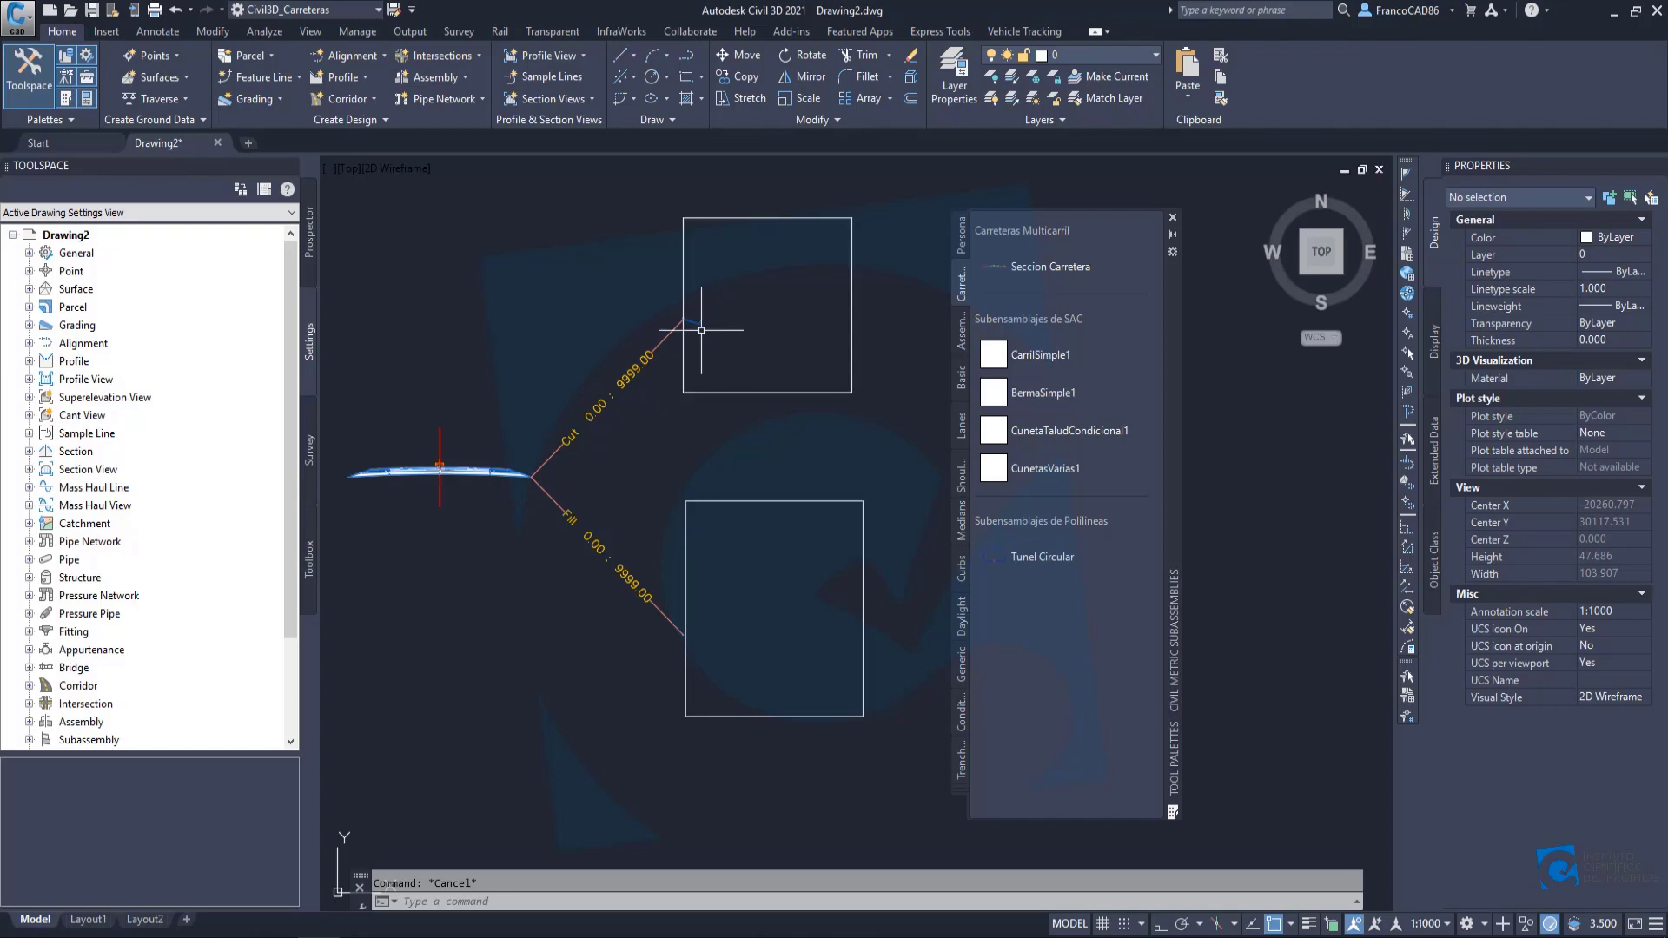
{"action": "scroll", "coordinate": [701, 330], "scroll_direction": "up", "scroll_amount": 8}
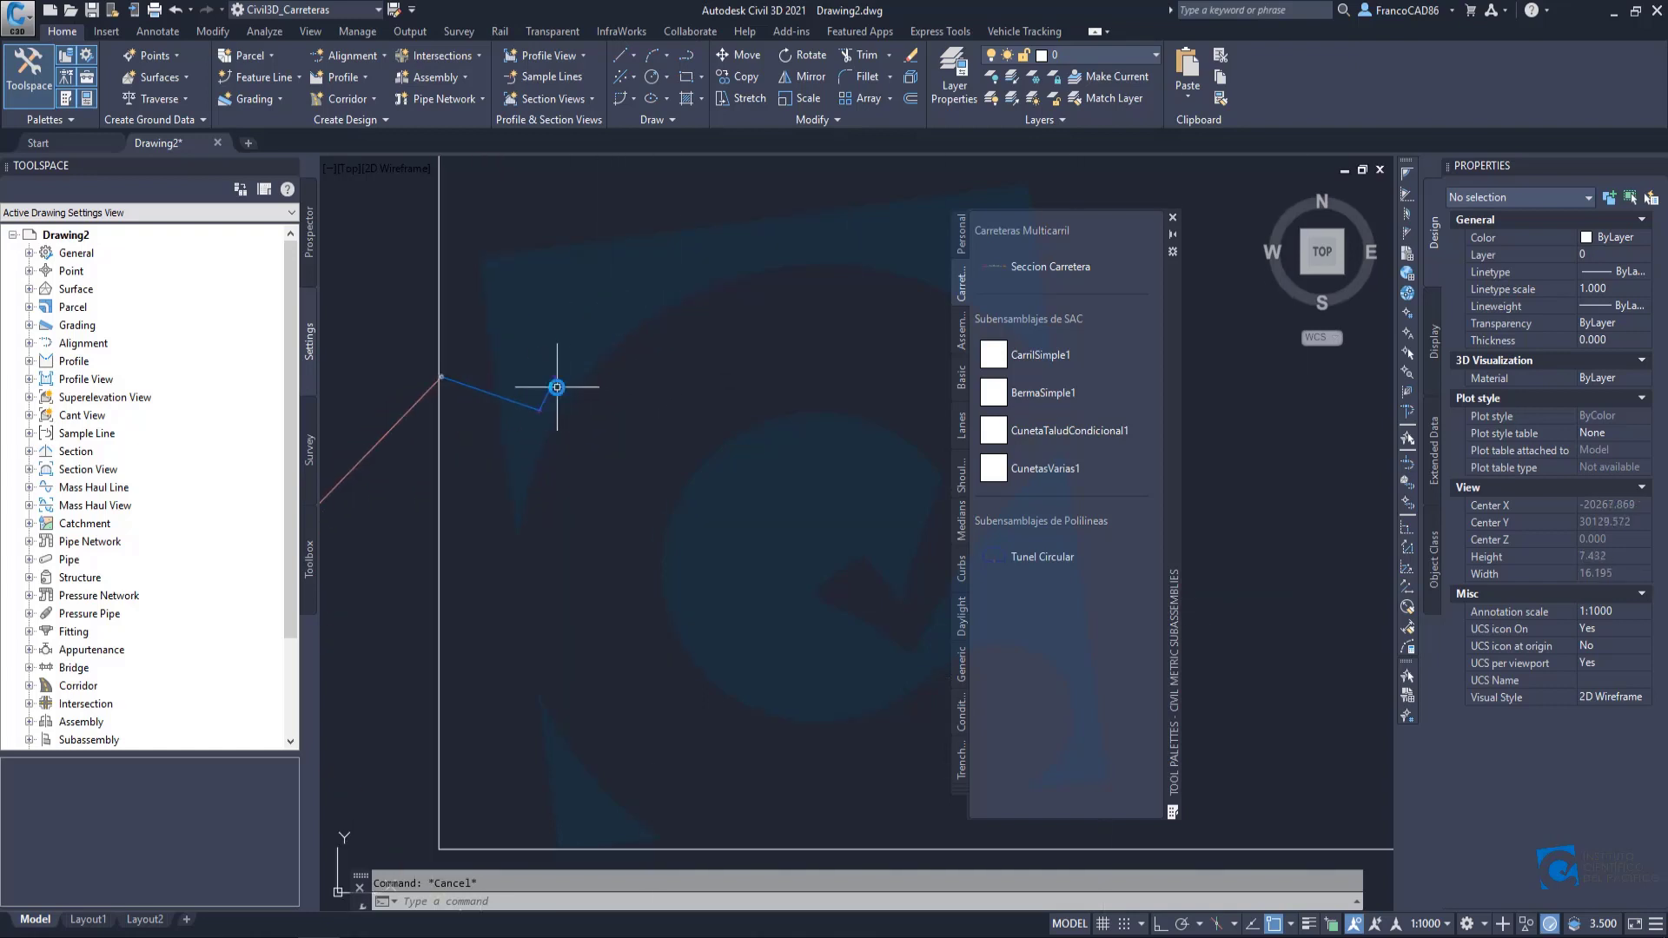
{"action": "scroll", "coordinate": [551, 365], "scroll_direction": "up", "scroll_amount": 2}
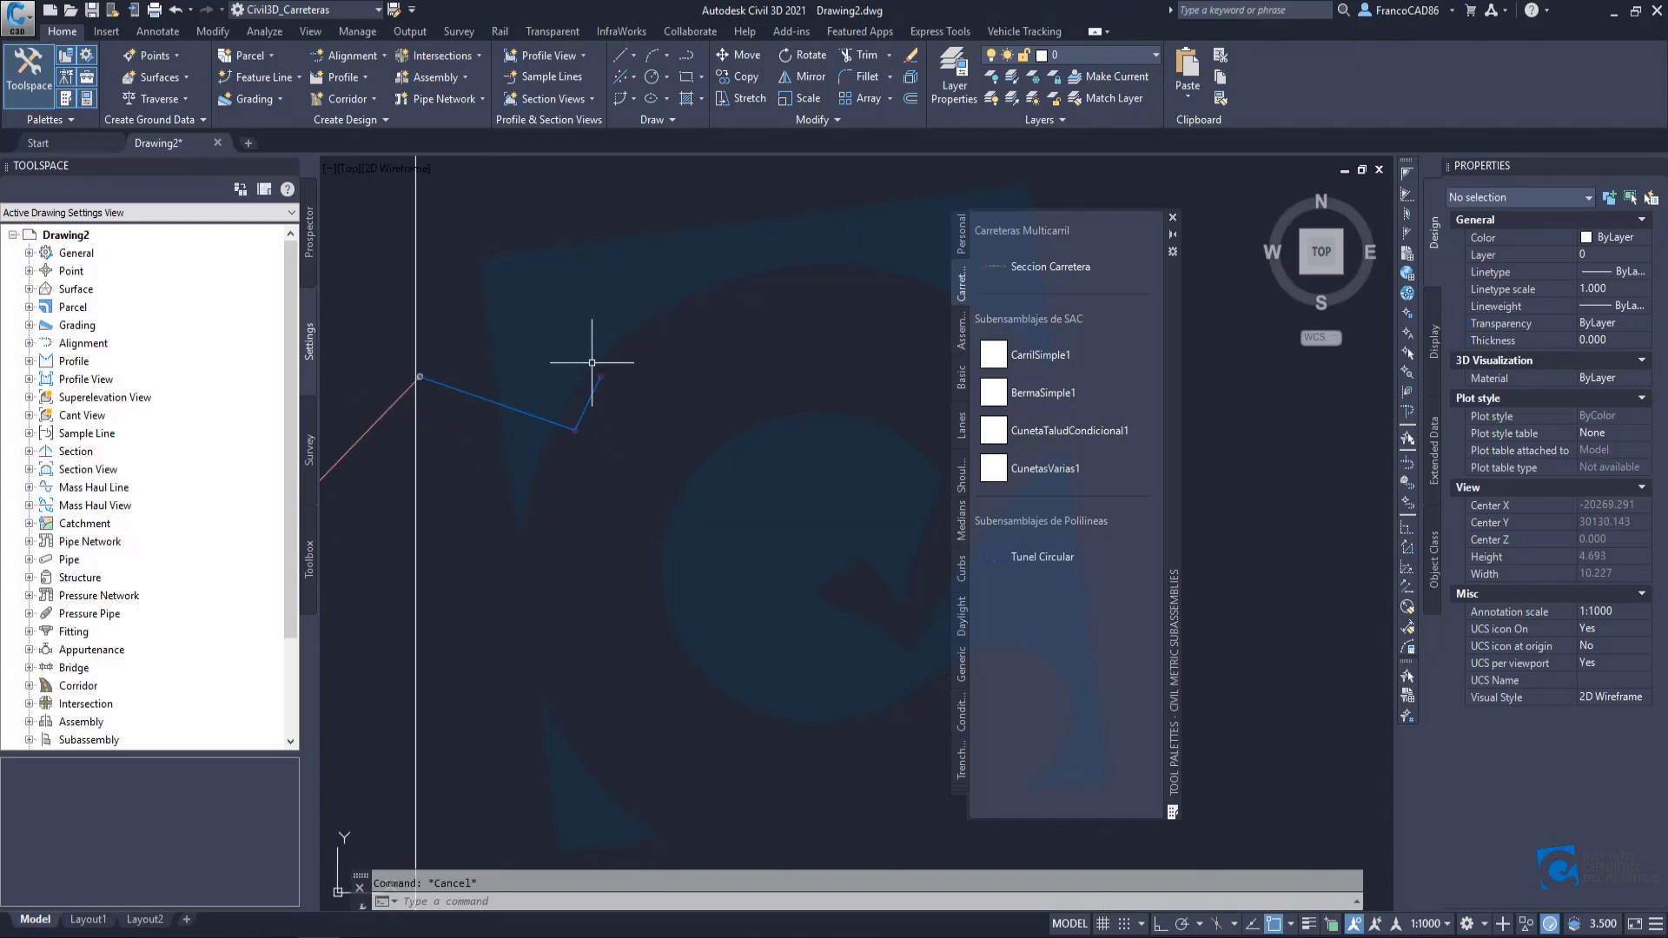
{"action": "scroll", "coordinate": [596, 460], "scroll_direction": "up", "scroll_amount": 2}
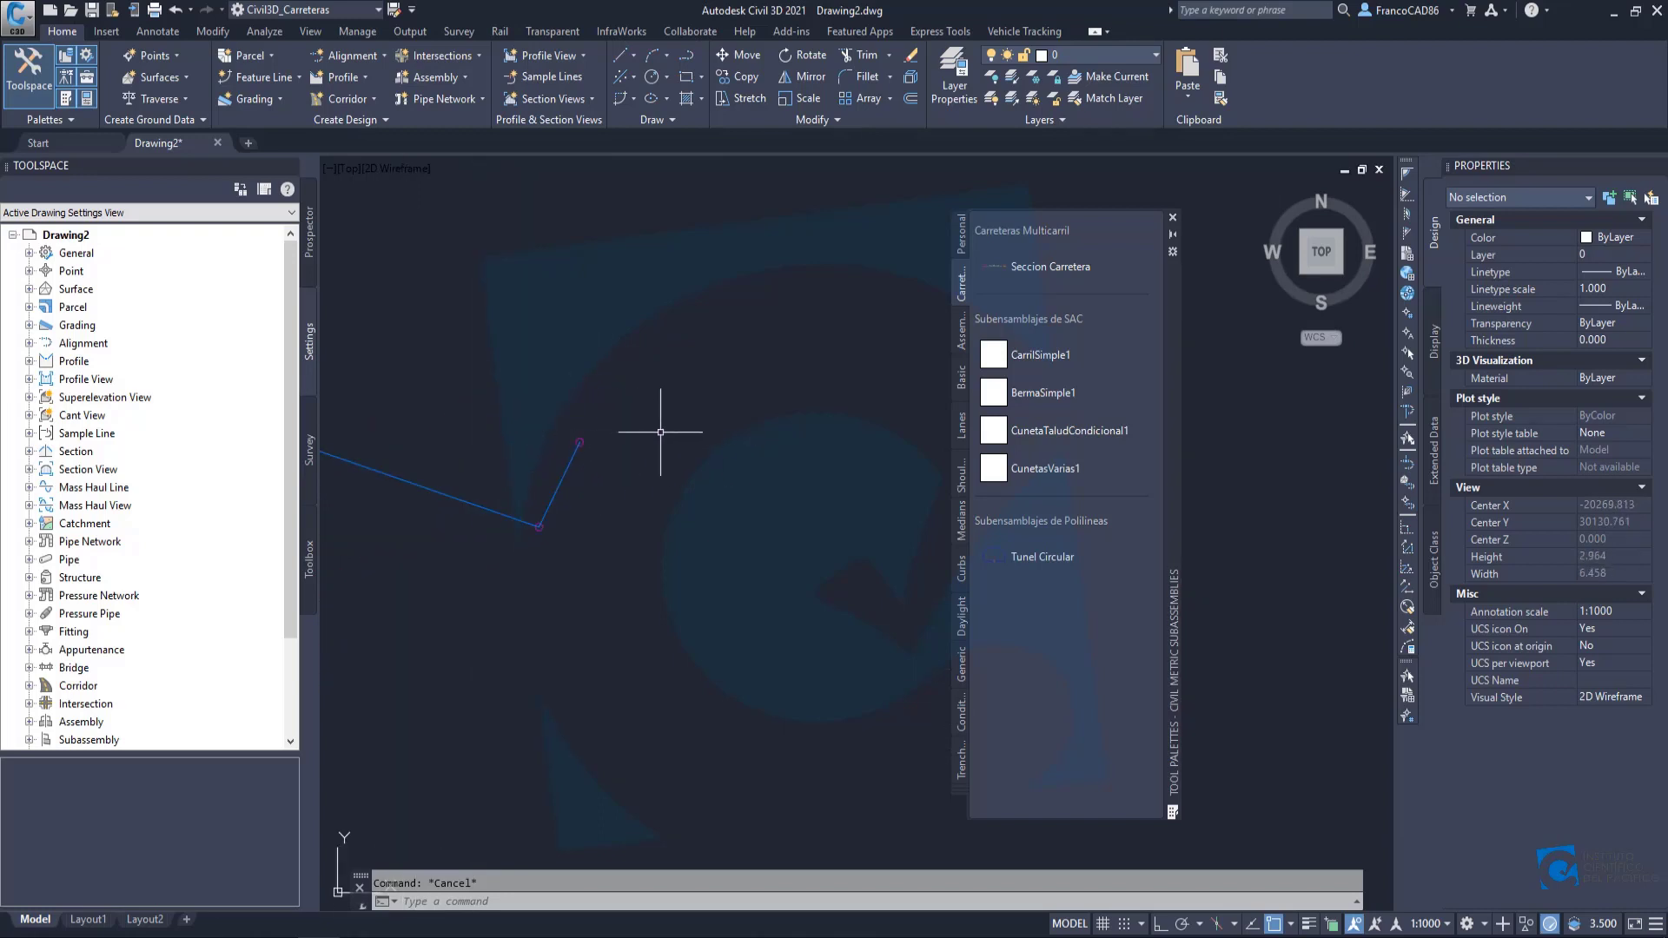
{"action": "scroll", "coordinate": [570, 438], "scroll_direction": "down", "scroll_amount": 2}
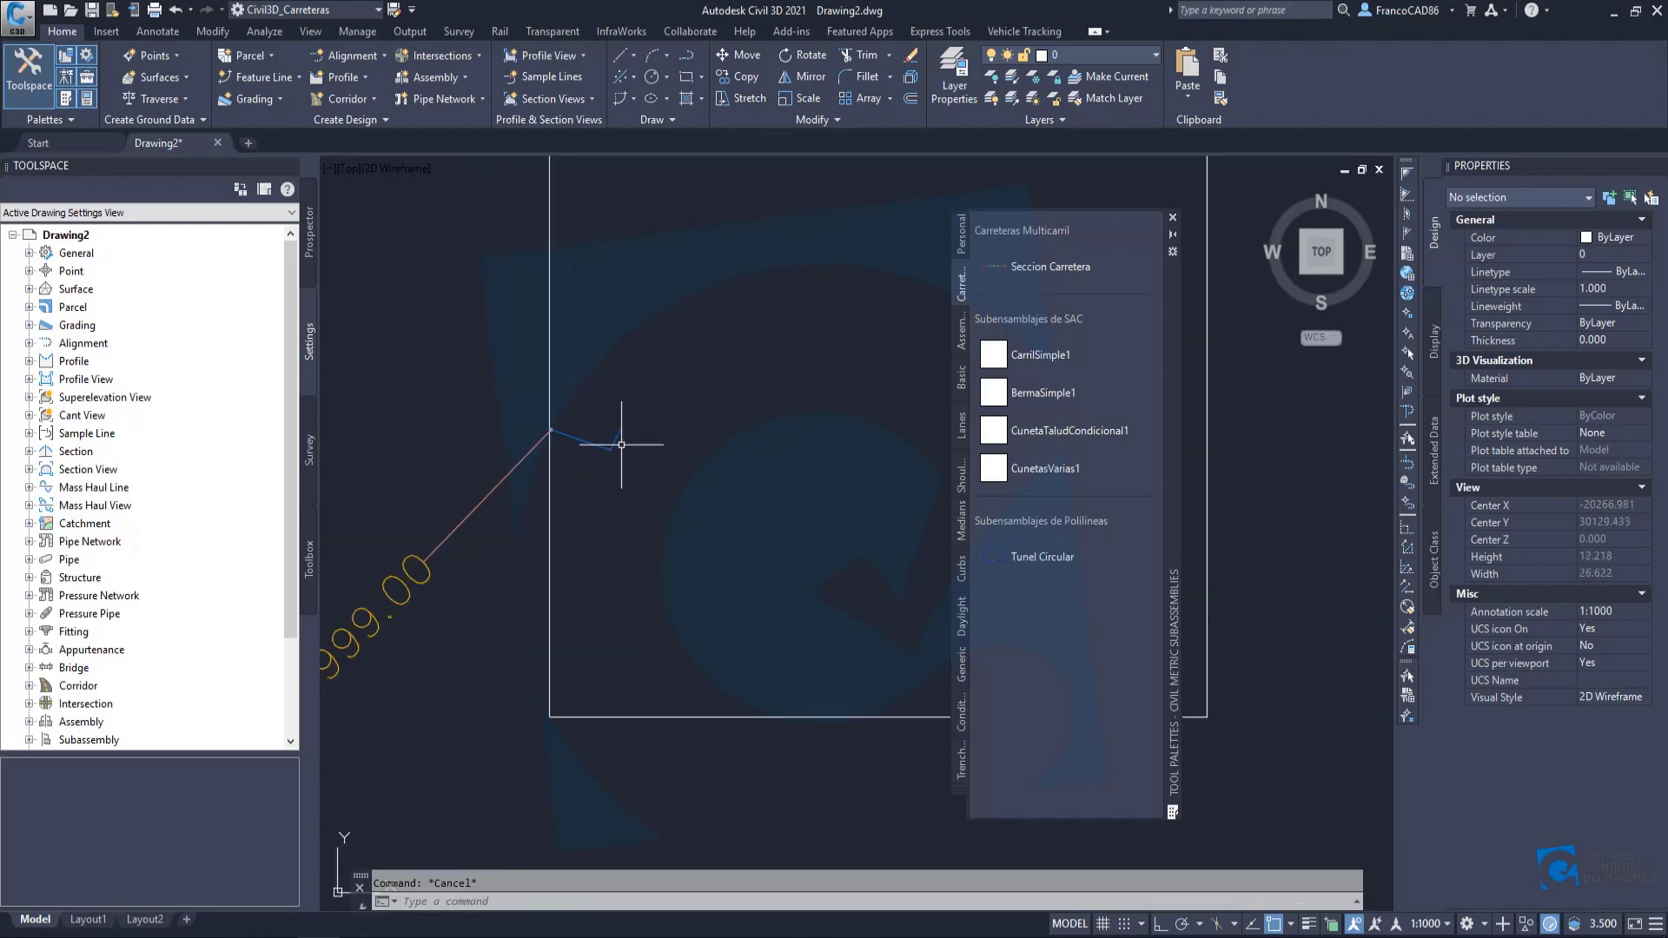
{"action": "scroll", "coordinate": [600, 435], "scroll_direction": "down", "scroll_amount": 2}
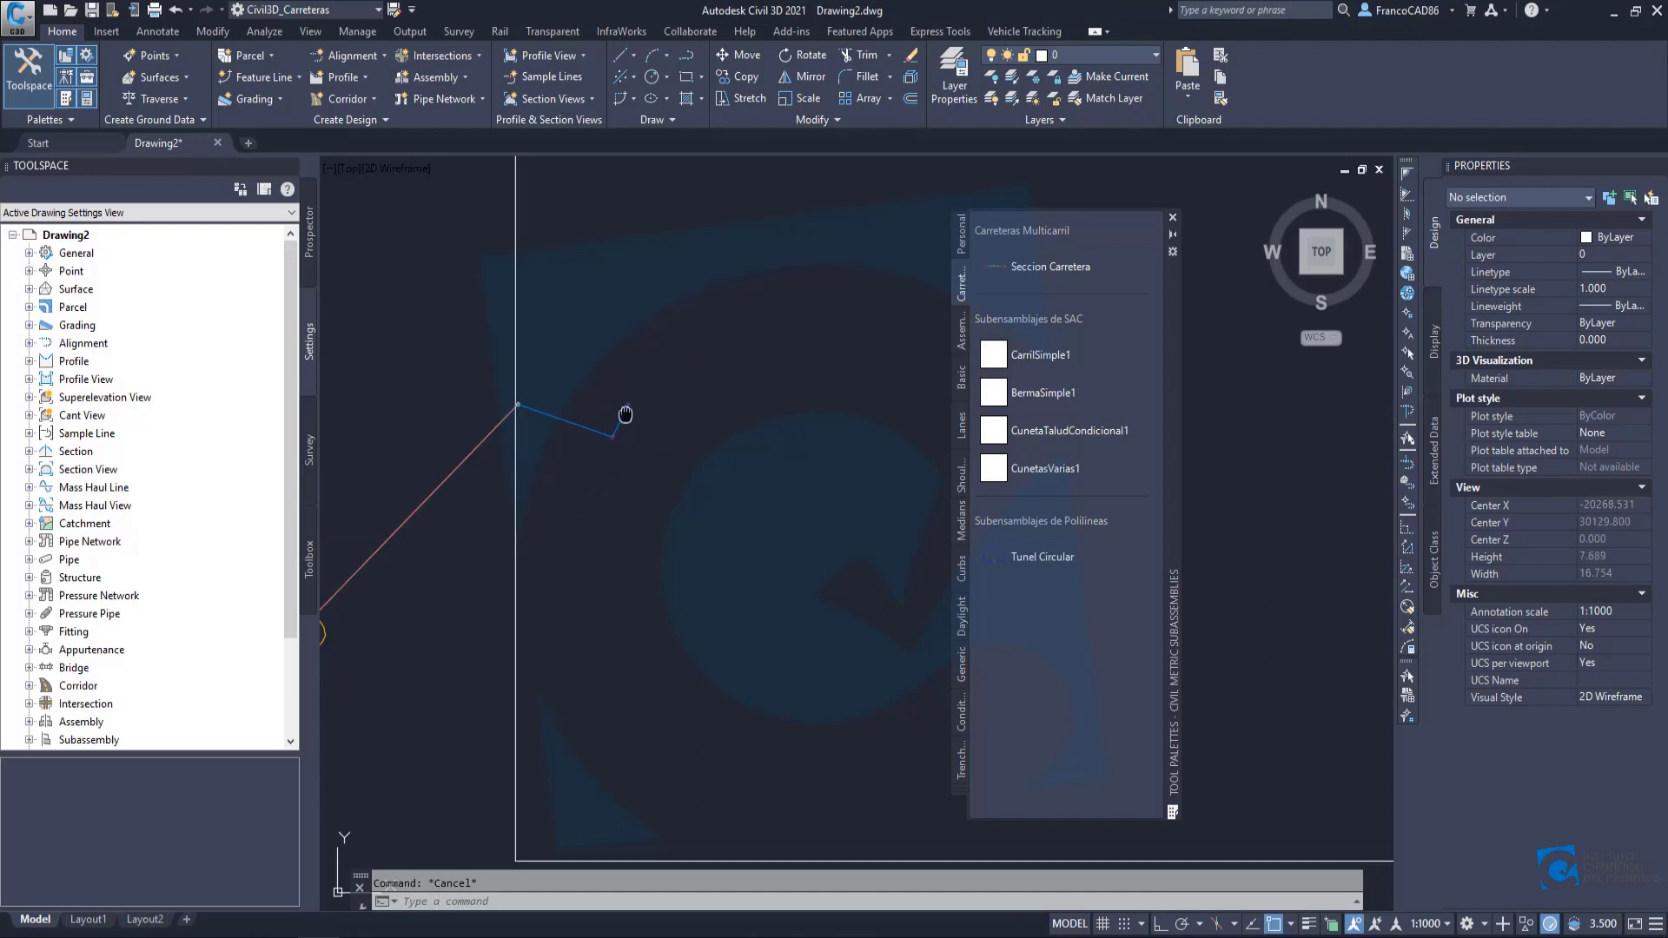
{"action": "scroll", "coordinate": [599, 486], "scroll_direction": "down", "scroll_amount": 2}
{"action": "scroll", "coordinate": [596, 479], "scroll_direction": "down", "scroll_amount": 2}
{"action": "scroll", "coordinate": [608, 510], "scroll_direction": "down", "scroll_amount": 2}
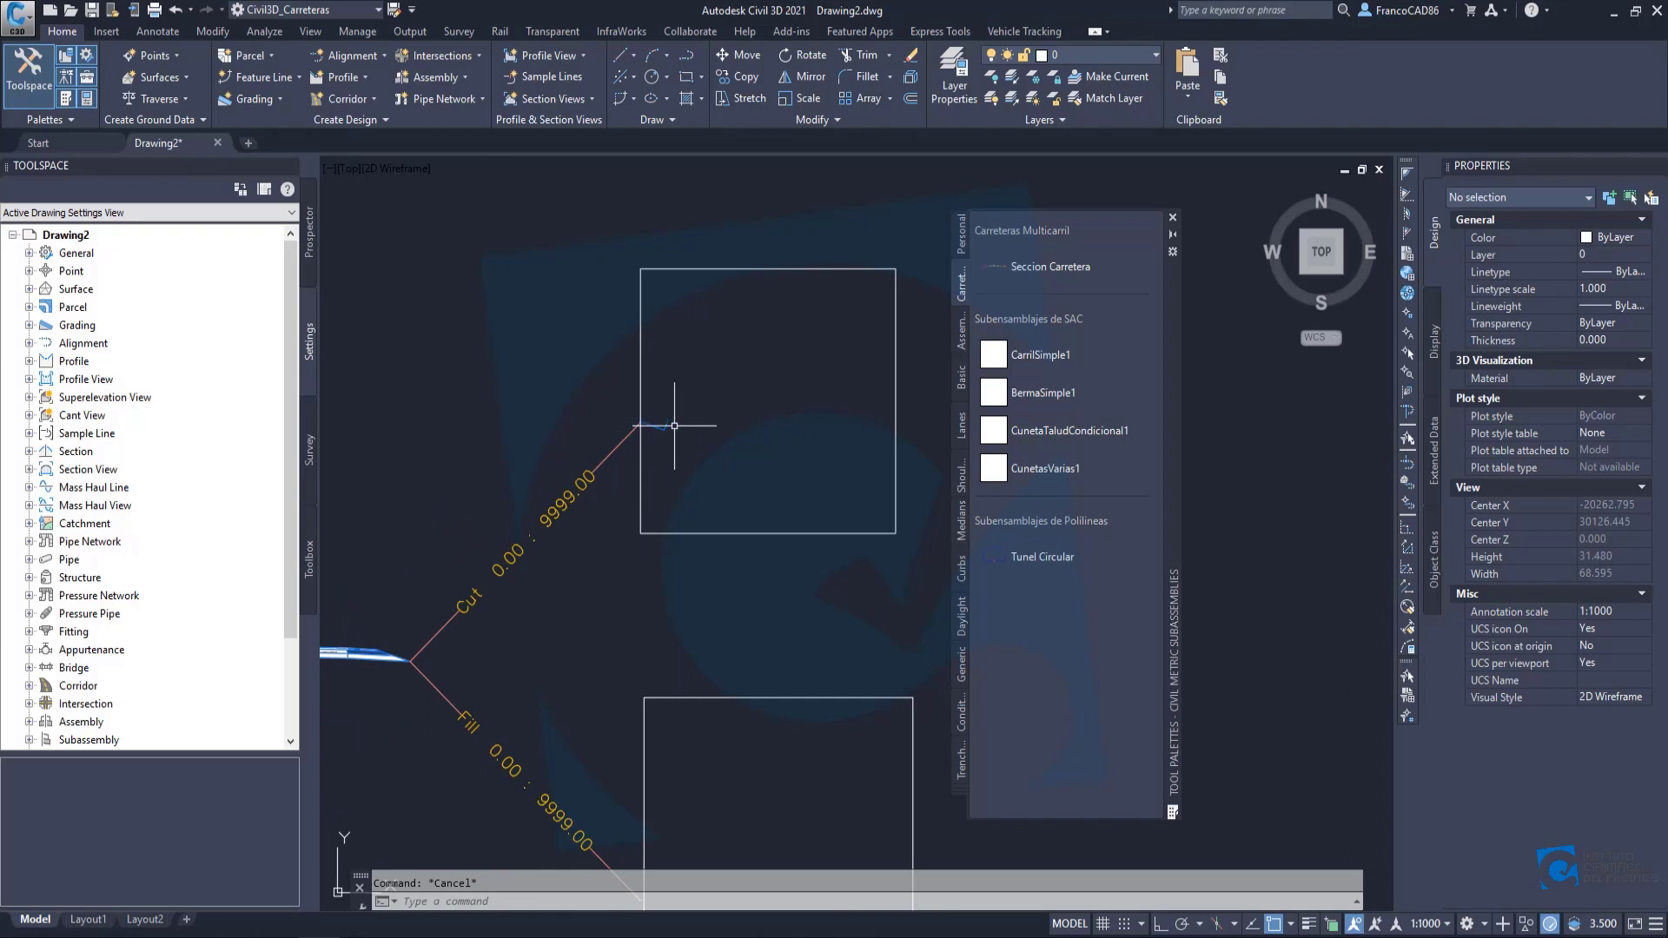
{"action": "scroll", "coordinate": [669, 421], "scroll_direction": "up", "scroll_amount": 3}
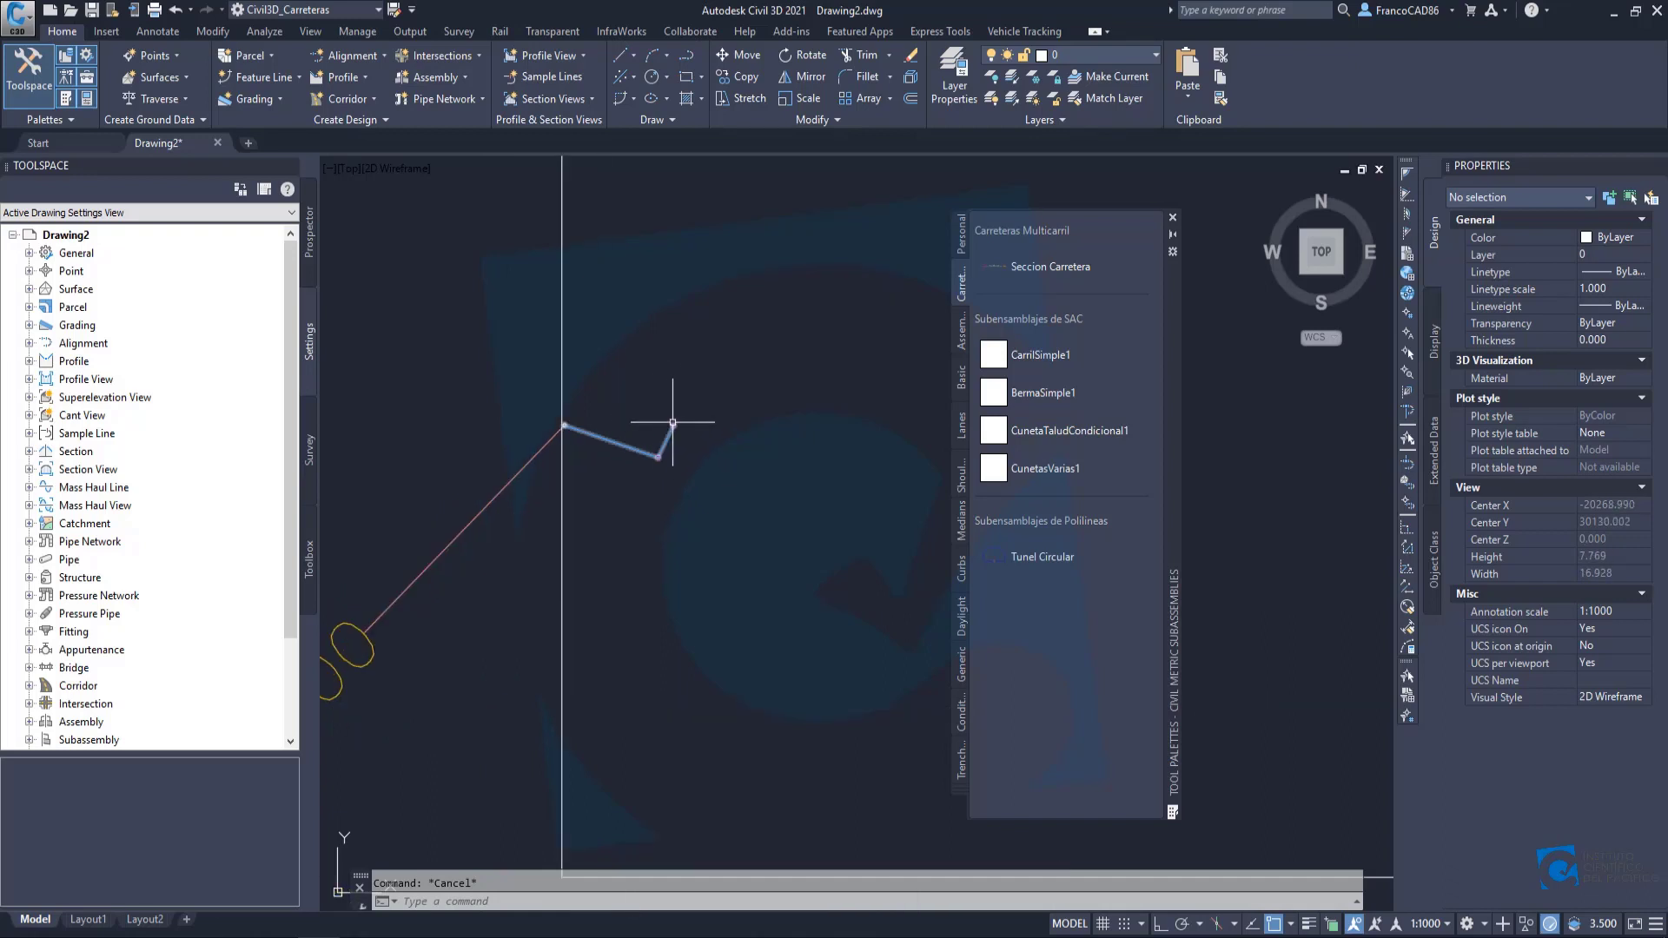
{"action": "scroll", "coordinate": [675, 423], "scroll_direction": "down", "scroll_amount": 3}
{"action": "middle_click_drag", "start_coordinate": [707, 418], "coordinate": [656, 459]}
{"action": "scroll", "coordinate": [627, 472], "scroll_direction": "up", "scroll_amount": 4}
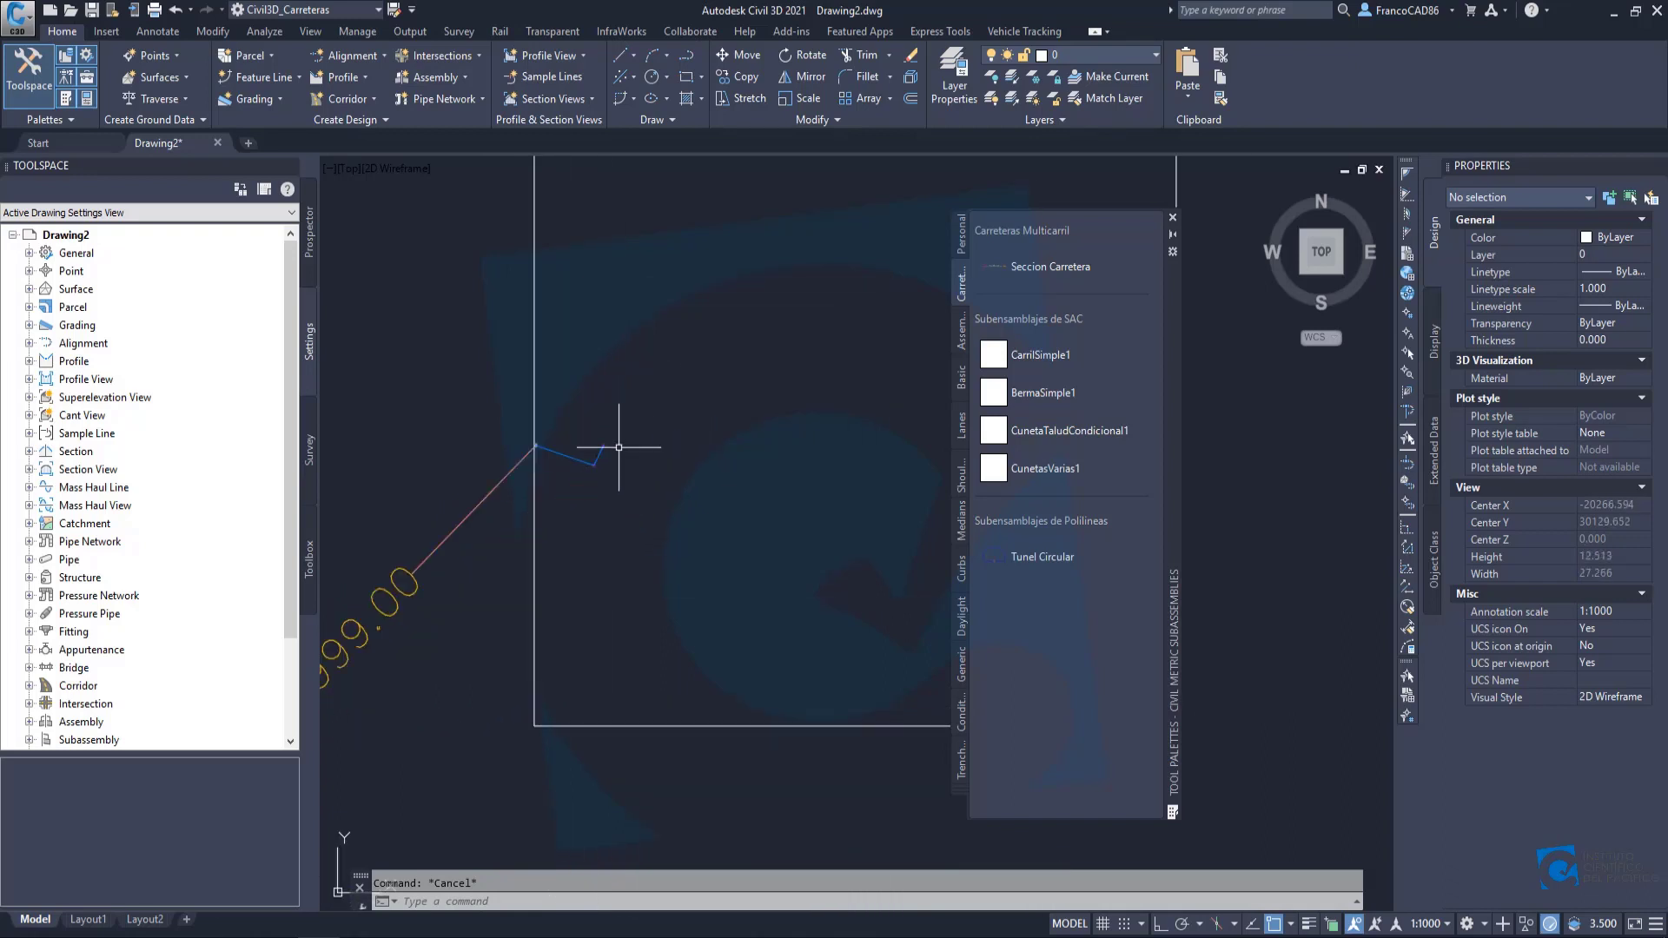
{"action": "scroll", "coordinate": [614, 448], "scroll_direction": "up", "scroll_amount": 4}
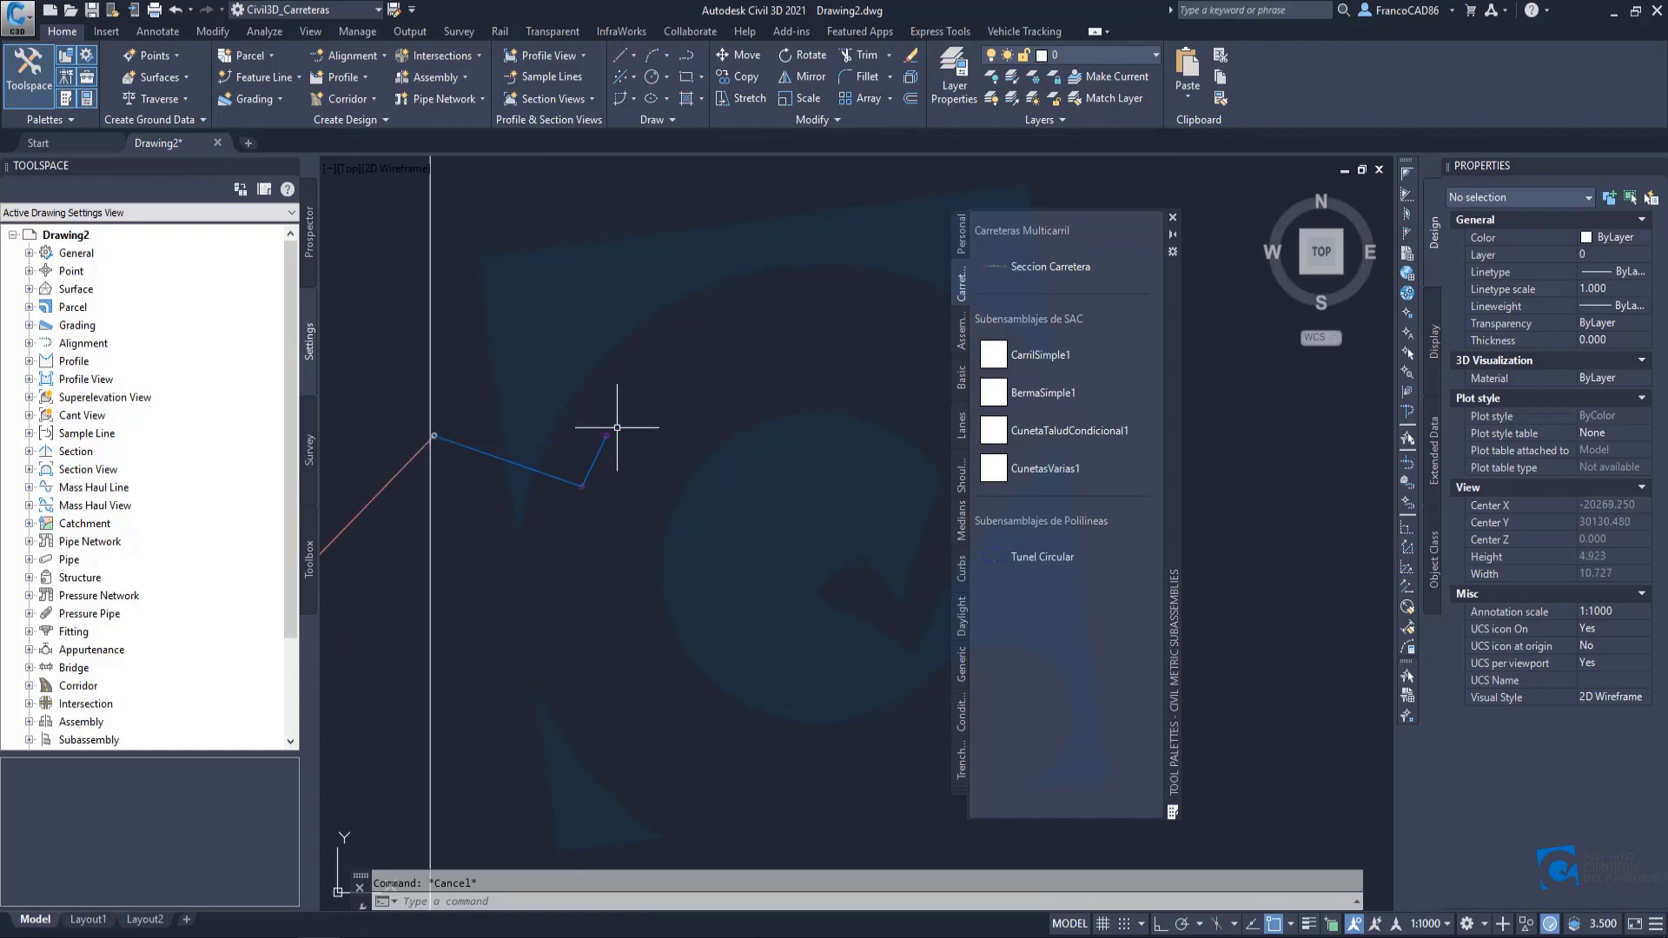
{"action": "scroll", "coordinate": [602, 446], "scroll_direction": "down", "scroll_amount": 4}
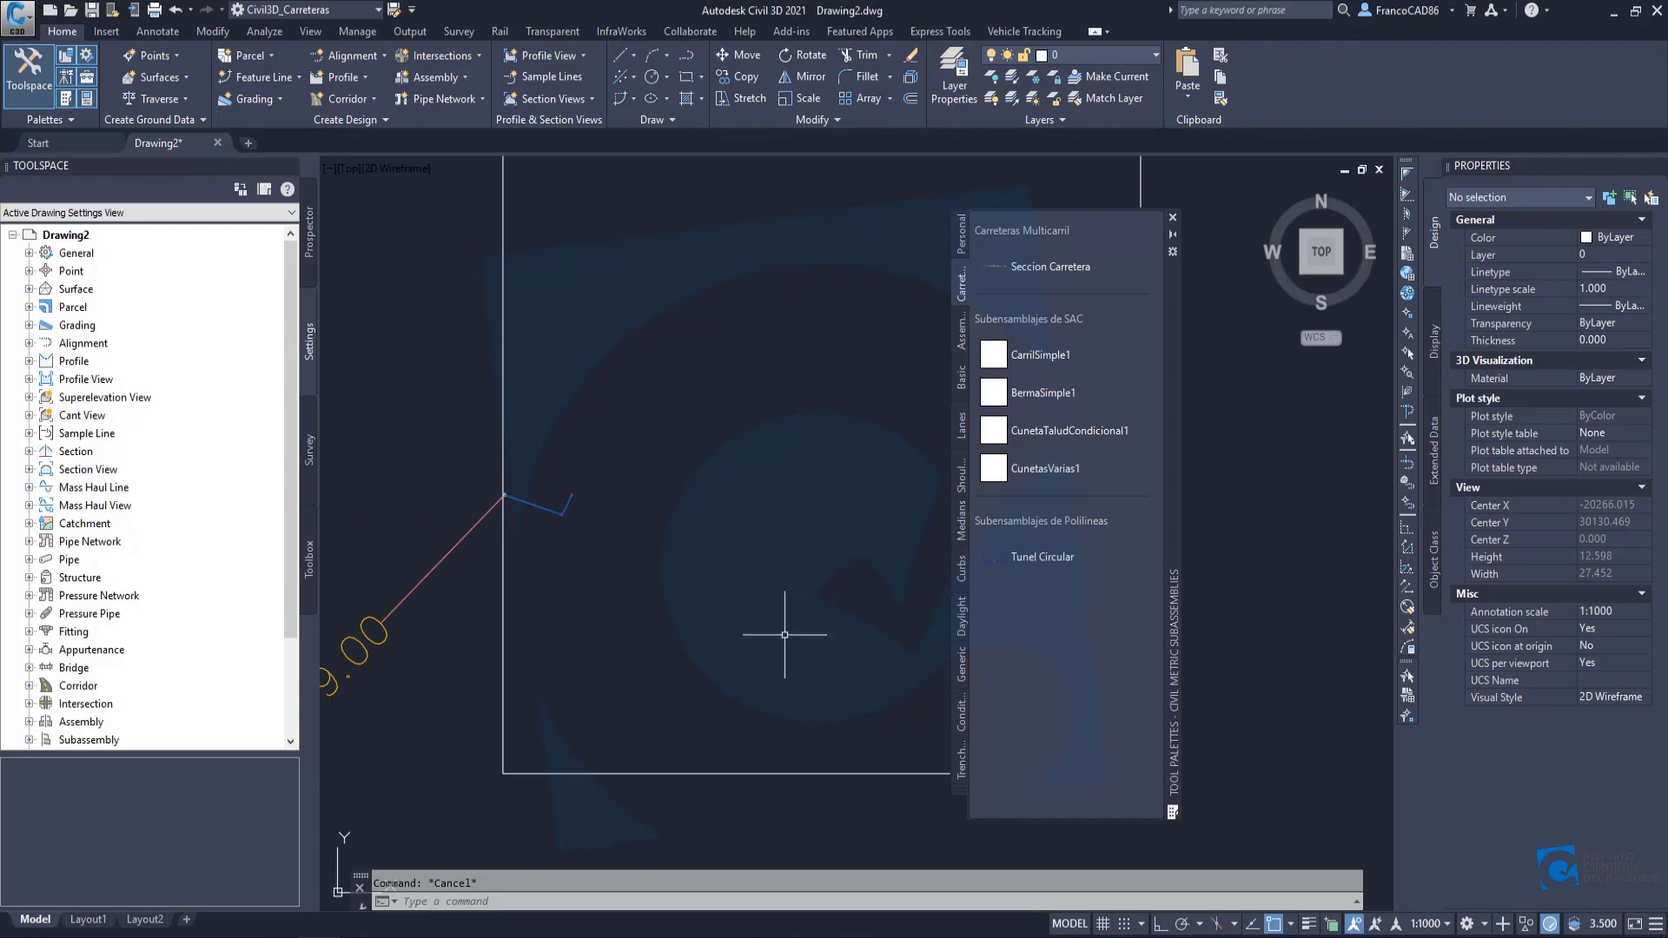
{"action": "middle_click_drag", "start_coordinate": [668, 332], "coordinate": [663, 420]}
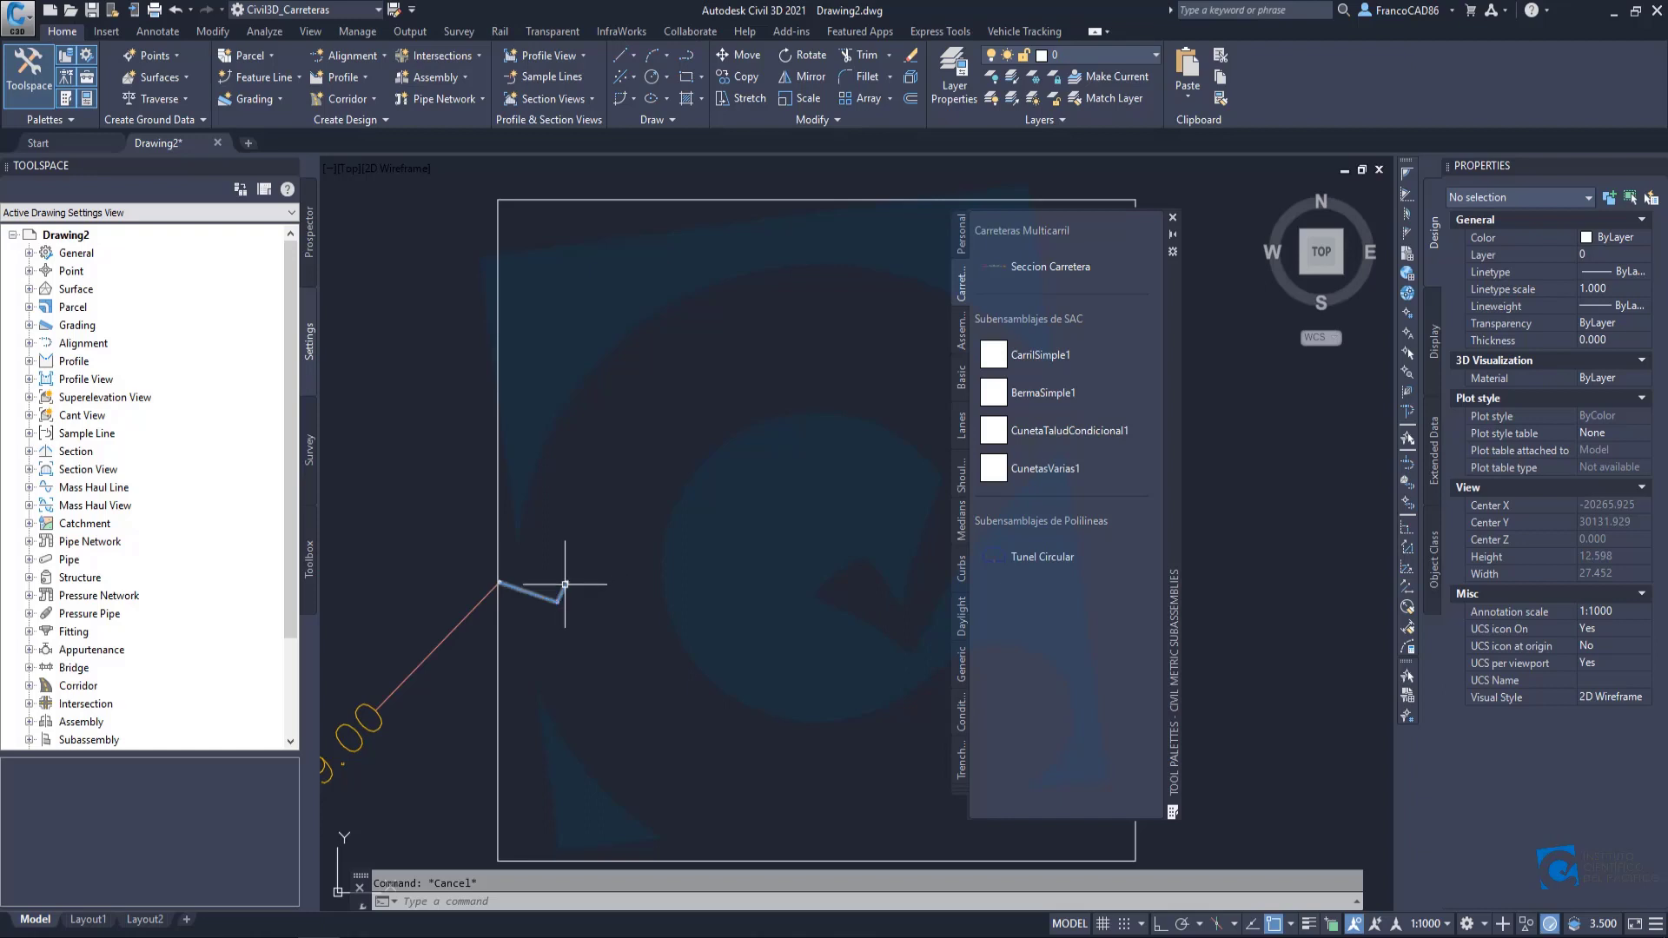
{"action": "scroll", "coordinate": [629, 454], "scroll_direction": "down", "scroll_amount": 3}
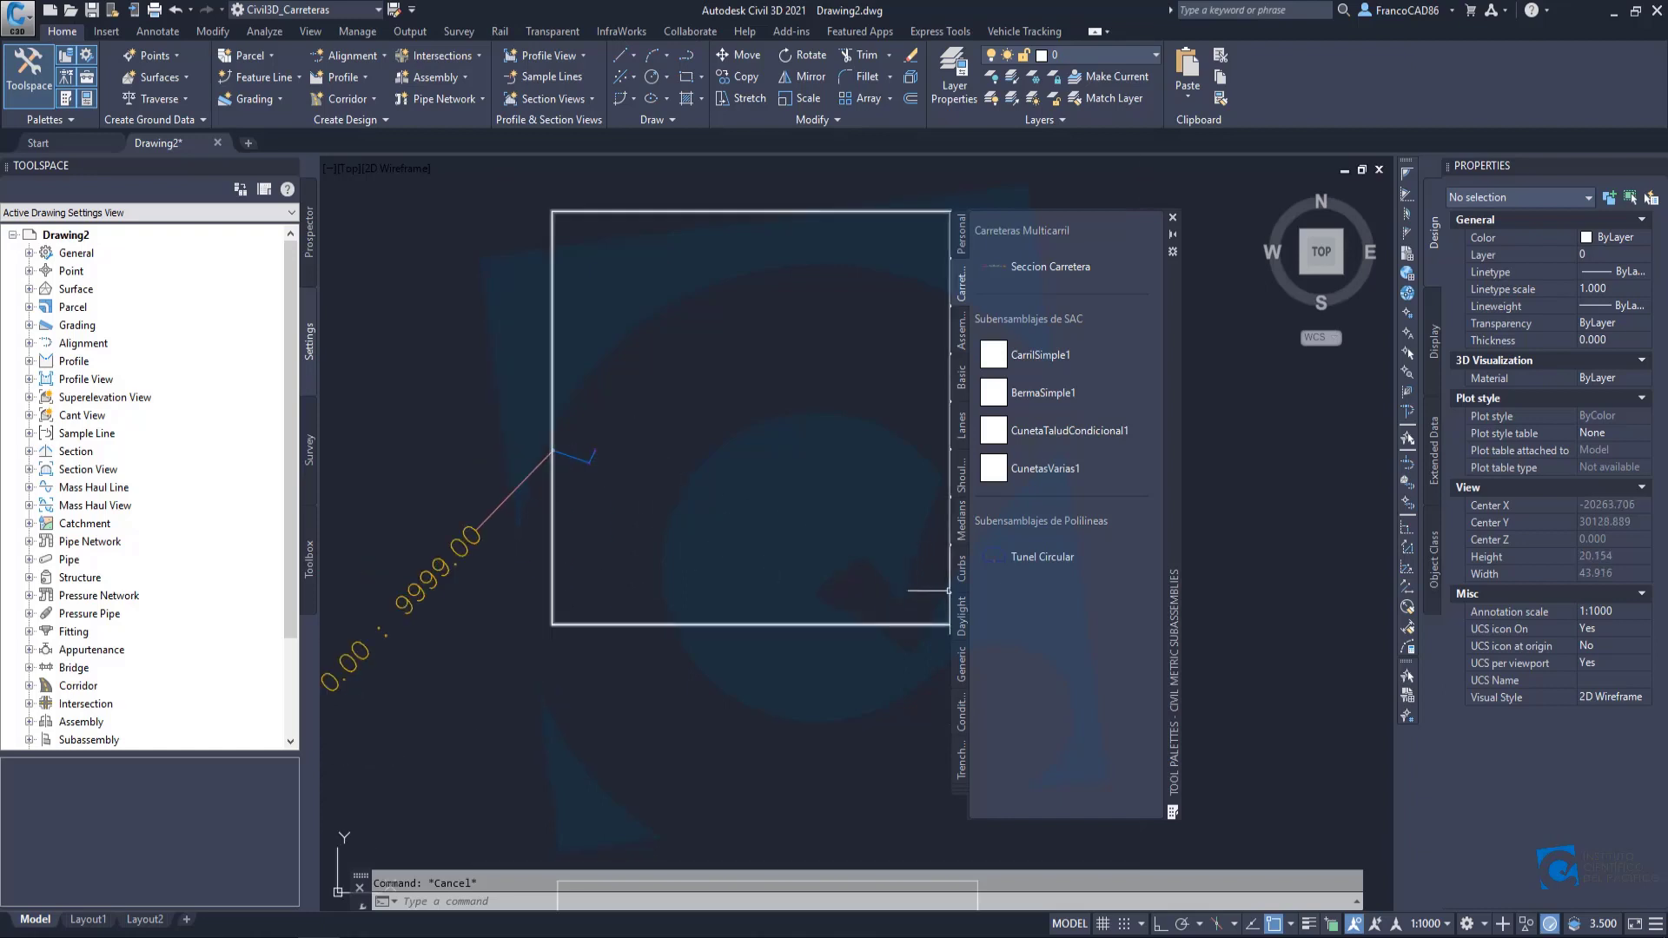
Attach a ConditionalCutOrFill subassembly of type Cut, with a 10 m layout width, at the triangular ditch's outer tip.
{"action": "left_click", "coordinate": [961, 721]}
{"action": "middle_click_drag", "start_coordinate": [901, 482], "coordinate": [793, 476]}
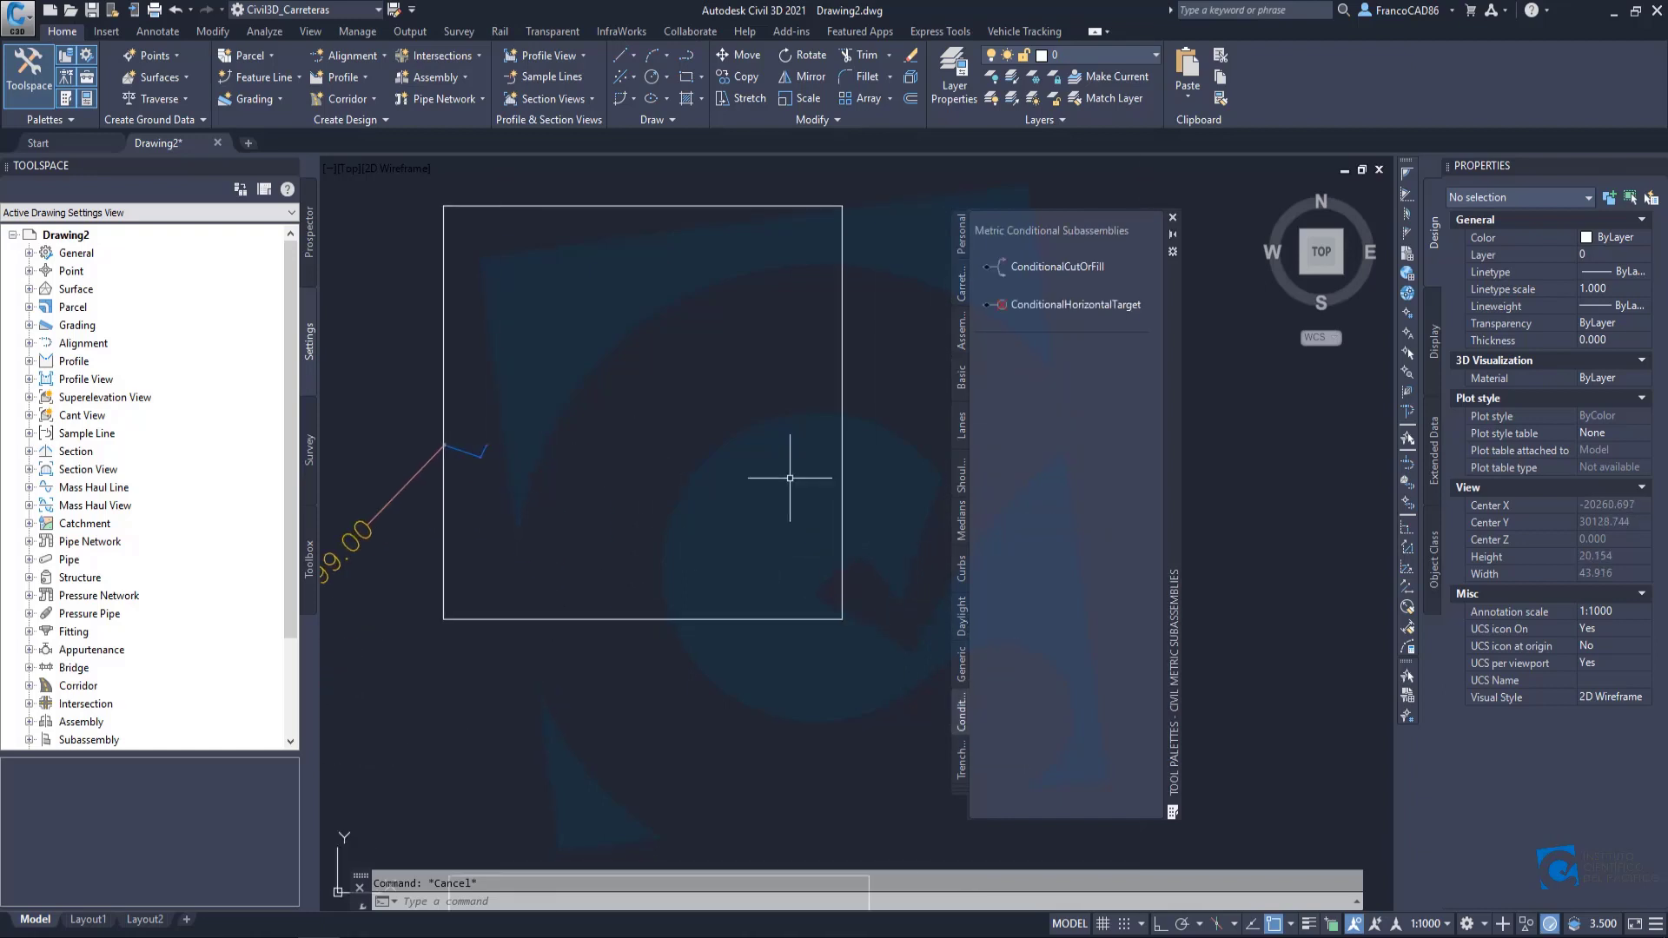
{"action": "left_click", "coordinate": [1037, 266]}
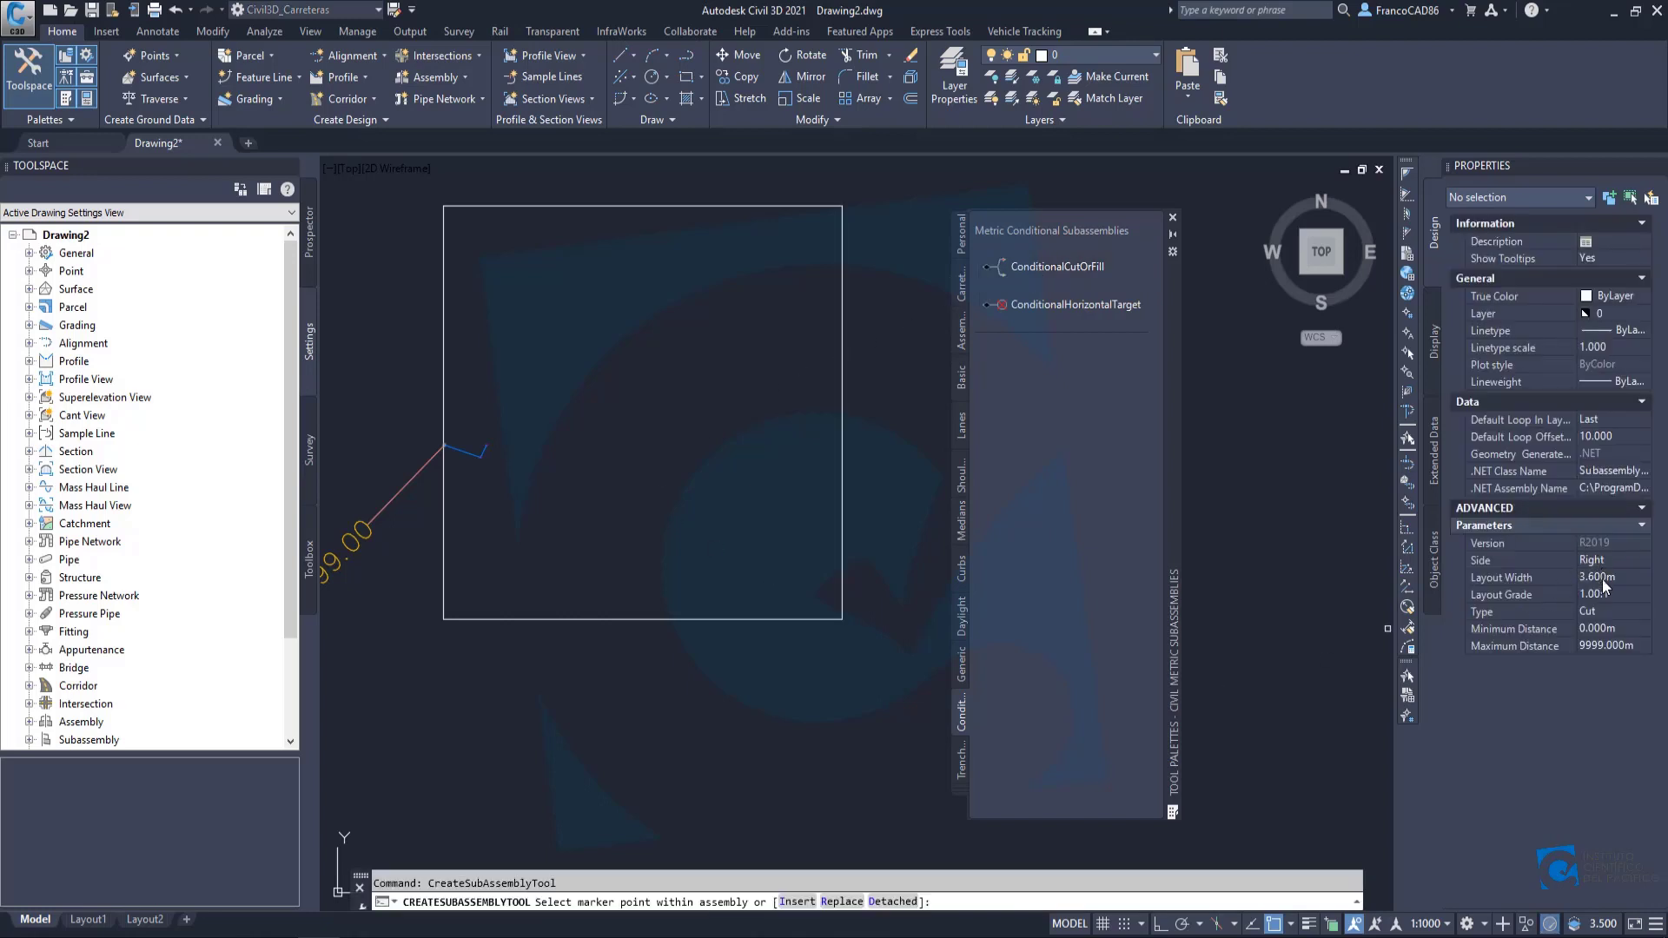
{"action": "left_click", "coordinate": [1572, 576]}
{"action": "type", "text": "10"}
{"action": "key", "text": "Tab"}
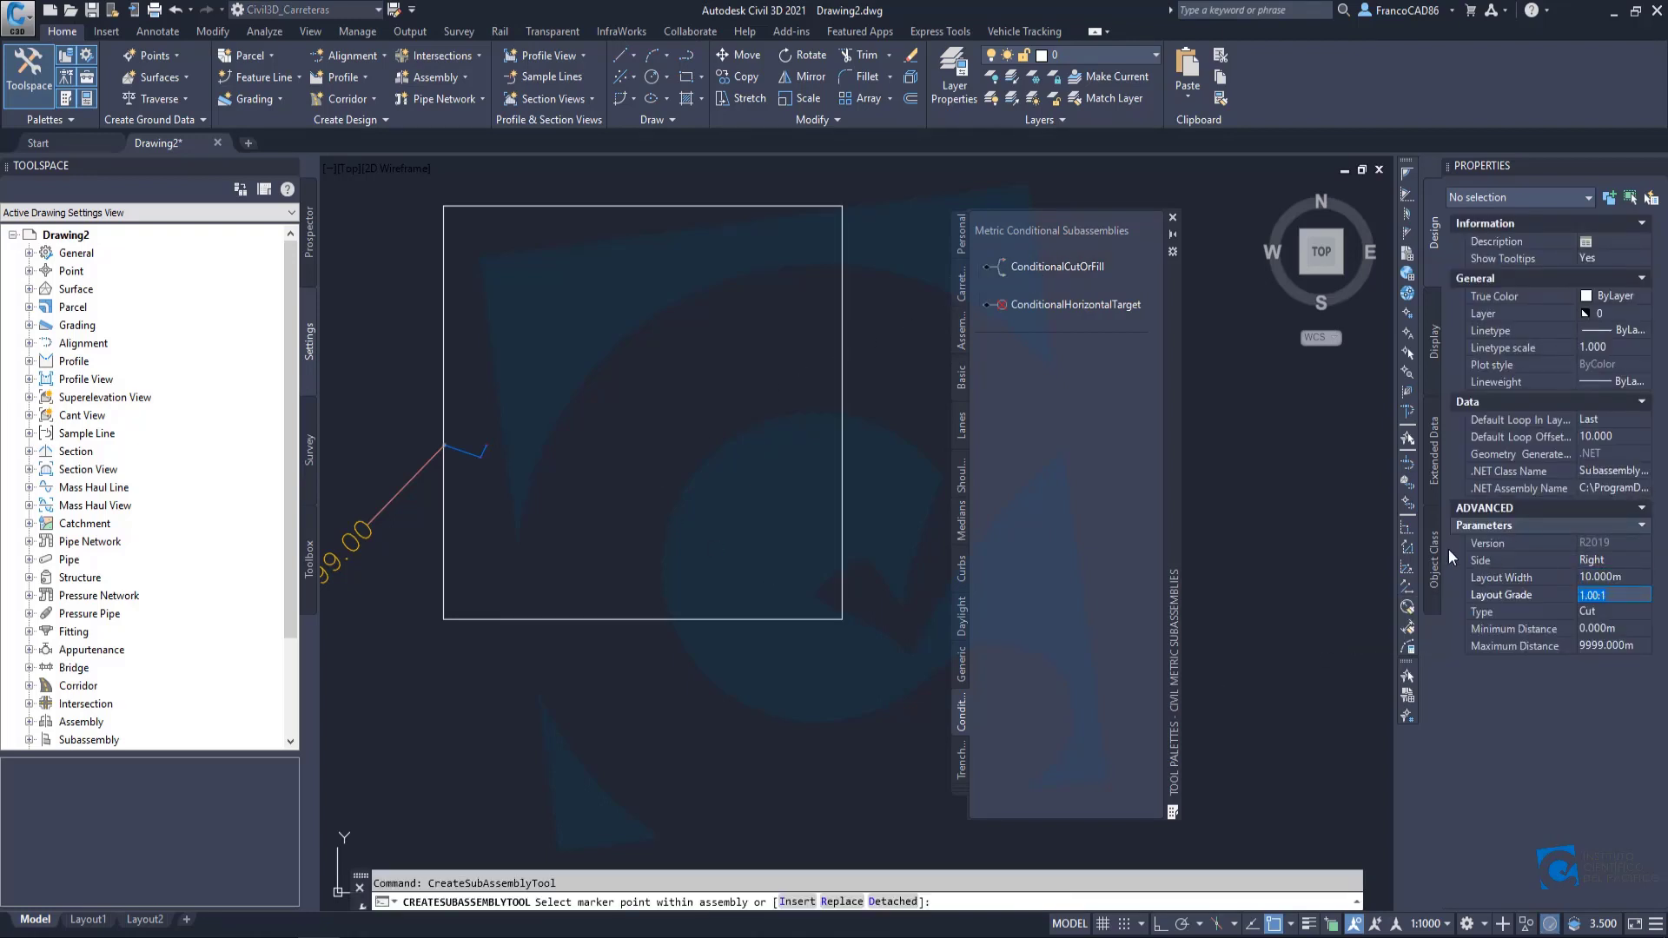
{"action": "scroll", "coordinate": [493, 443], "scroll_direction": "up", "scroll_amount": 10}
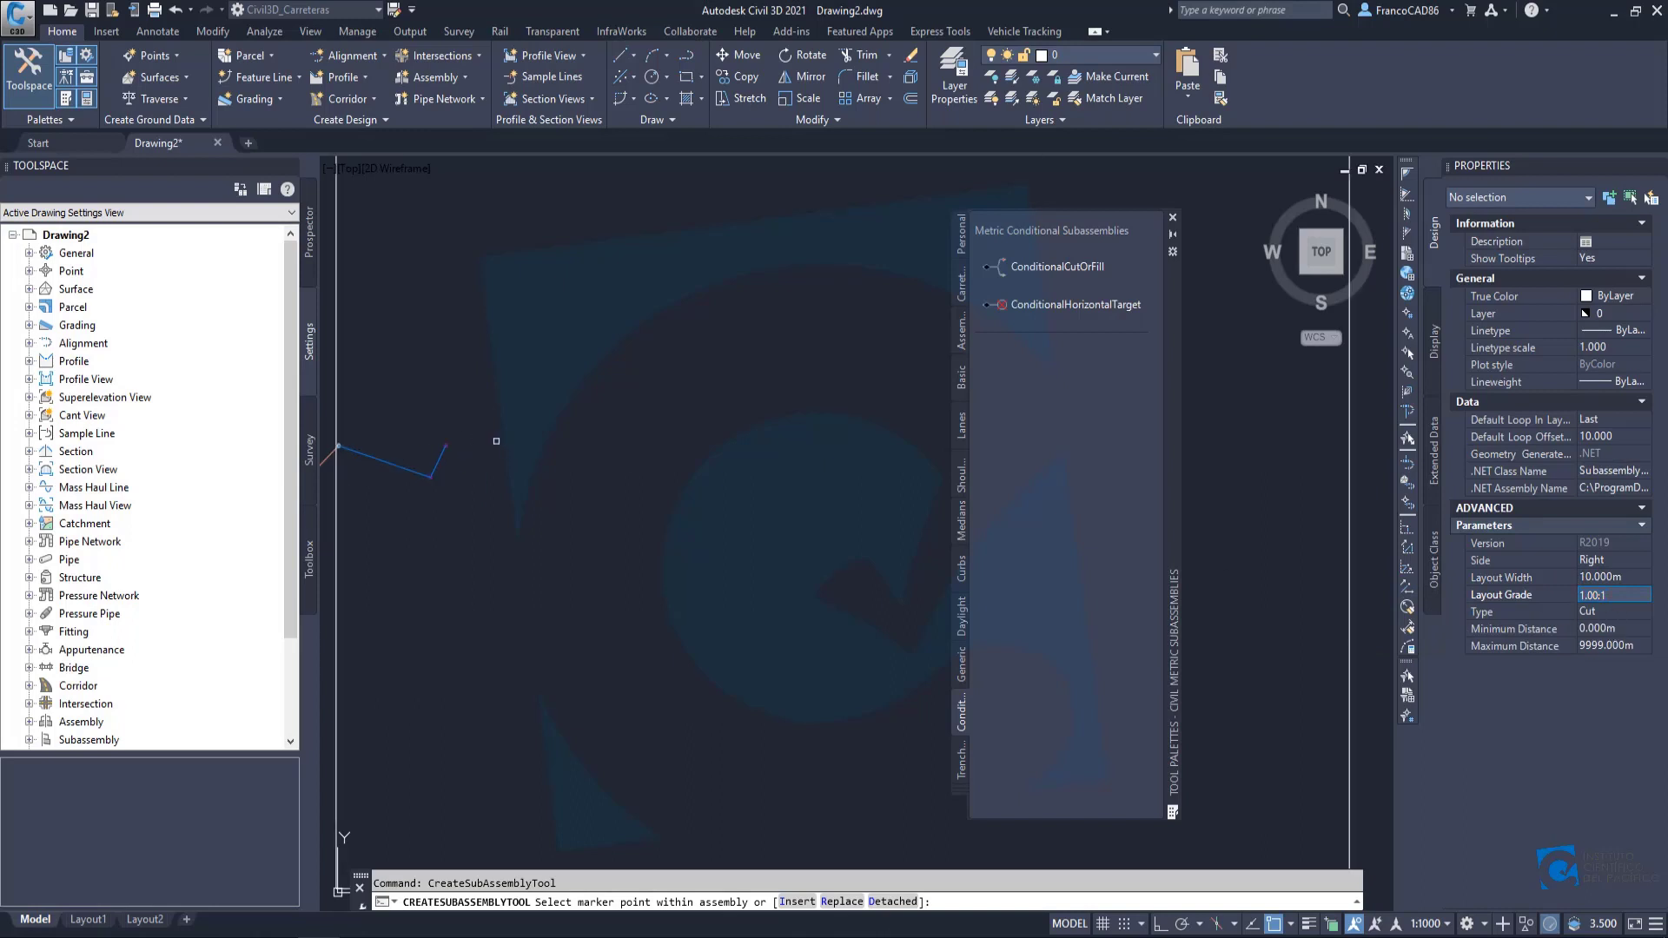
{"action": "left_click", "coordinate": [530, 415]}
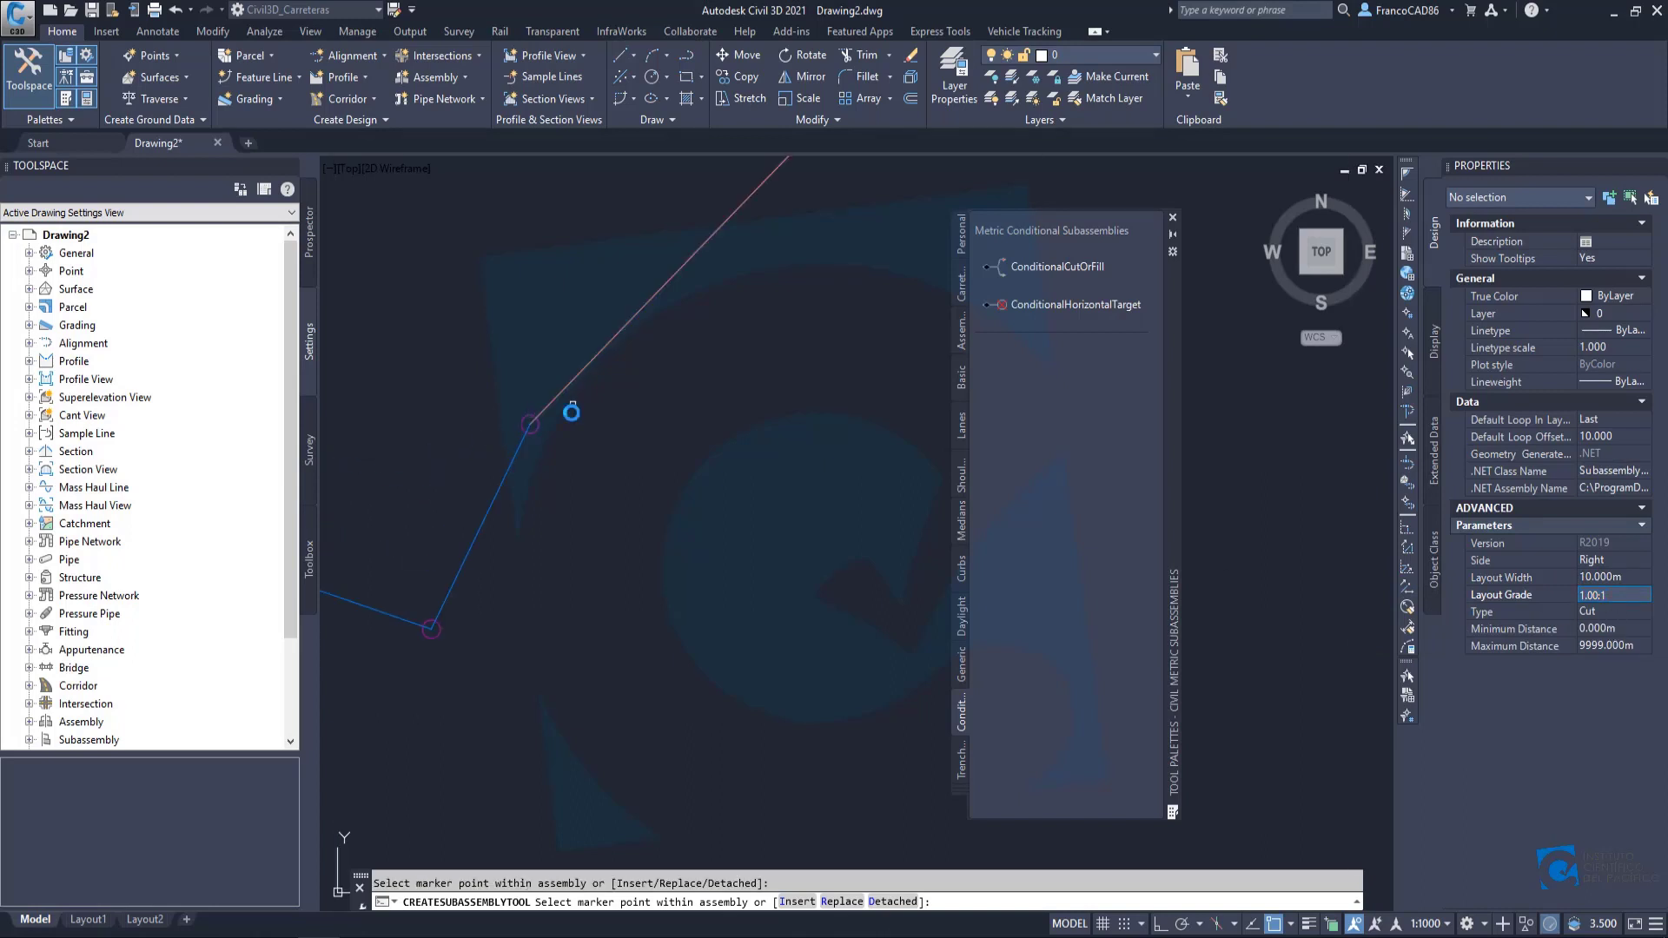
Attach another ConditionalCutOrFill subassembly of type Fill at the same outer tip of the ditch and end the command.
{"action": "scroll", "coordinate": [611, 439], "scroll_direction": "down", "scroll_amount": 10}
{"action": "scroll", "coordinate": [634, 420], "scroll_direction": "up", "scroll_amount": 5}
{"action": "scroll", "coordinate": [736, 324], "scroll_direction": "down", "scroll_amount": 2}
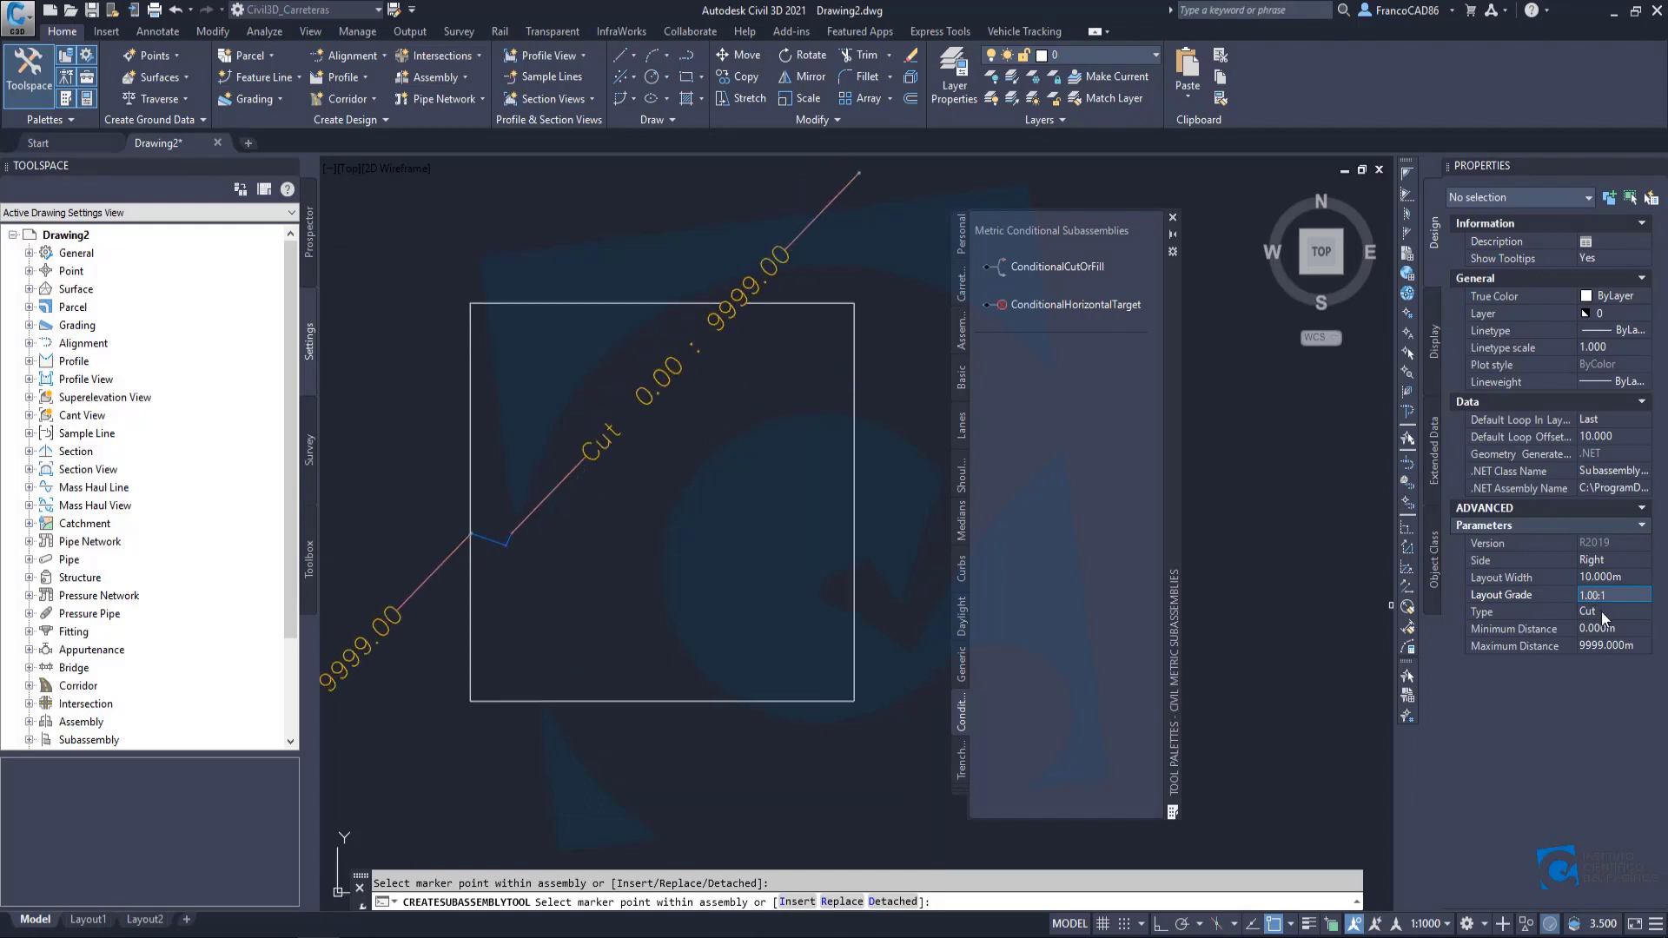
{"action": "left_click", "coordinate": [1594, 644]}
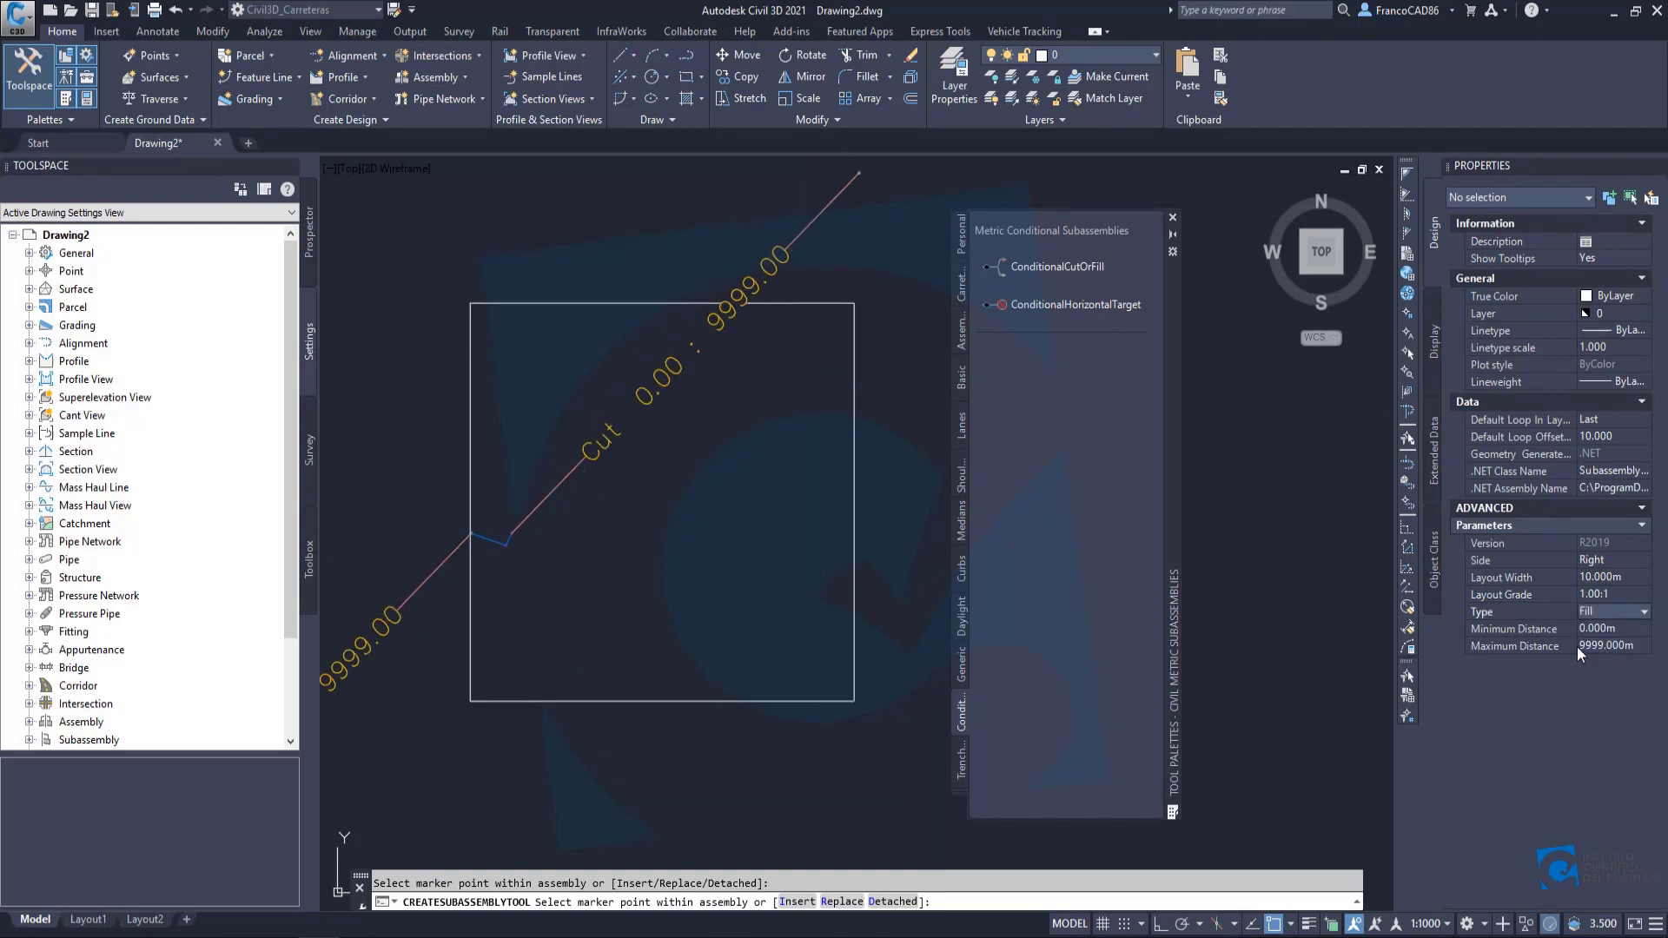
{"action": "scroll", "coordinate": [510, 532], "scroll_direction": "up", "scroll_amount": 10}
{"action": "left_click", "coordinate": [499, 523]}
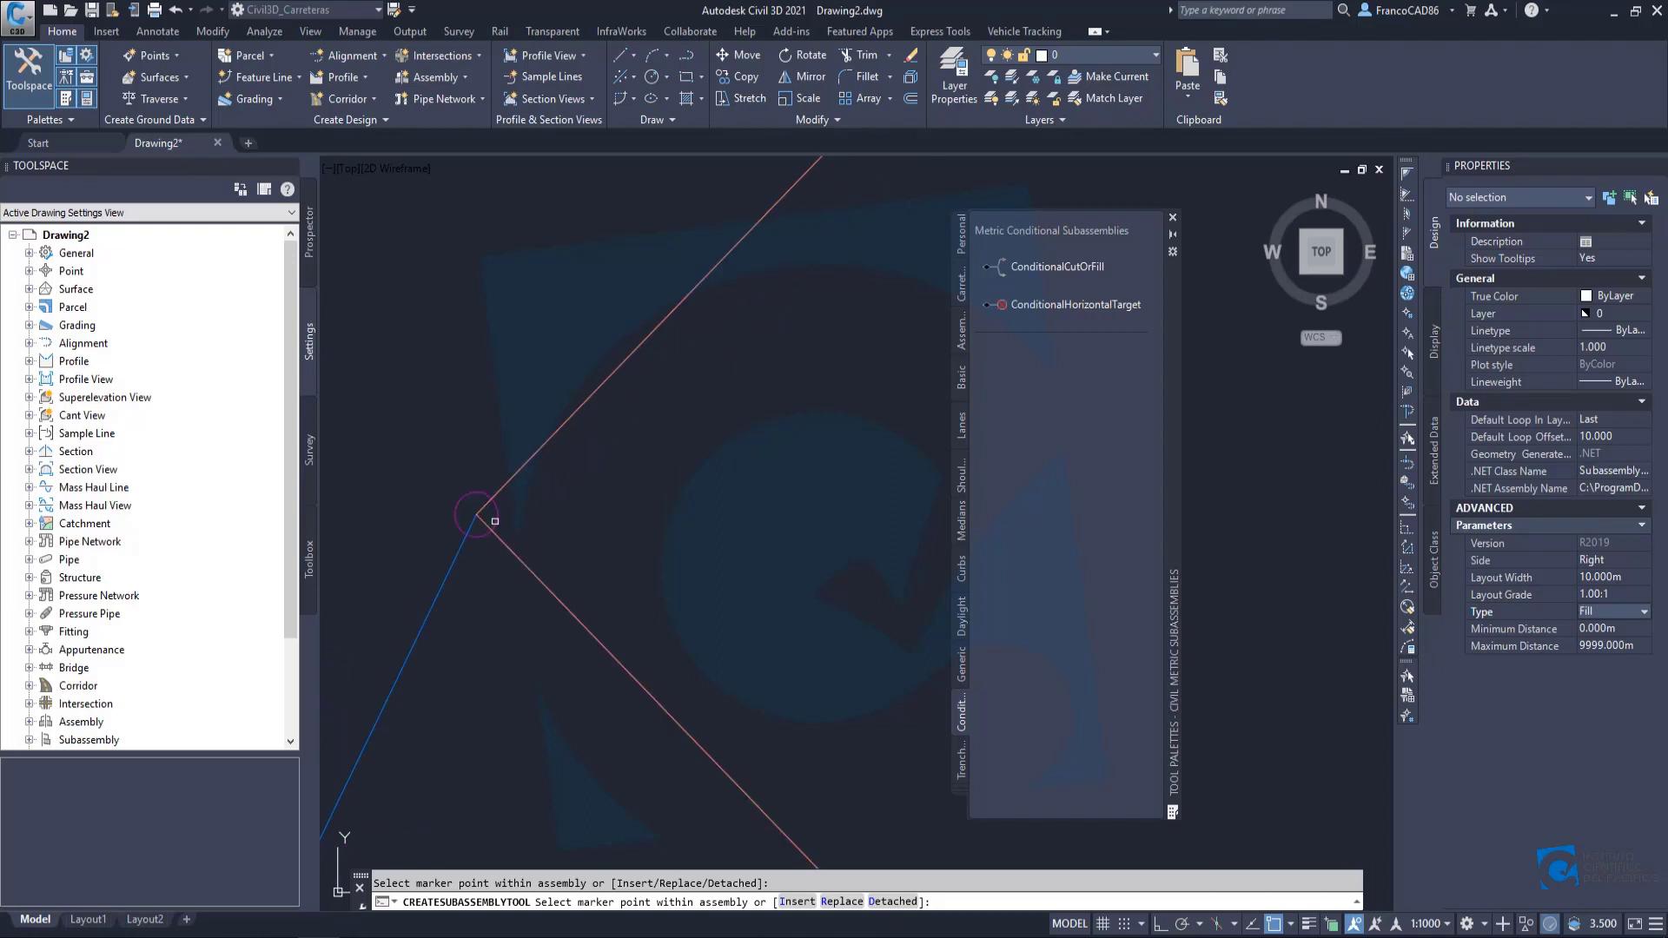
{"action": "scroll", "coordinate": [622, 443], "scroll_direction": "down", "scroll_amount": 12}
{"action": "key", "text": "Escape"}
Examine the Cut and Fill branches at the ditch's outer tip and how they relate to the roadside conditional links.
{"action": "scroll", "coordinate": [643, 440], "scroll_direction": "up", "scroll_amount": 4}
{"action": "scroll", "coordinate": [607, 521], "scroll_direction": "up", "scroll_amount": 6}
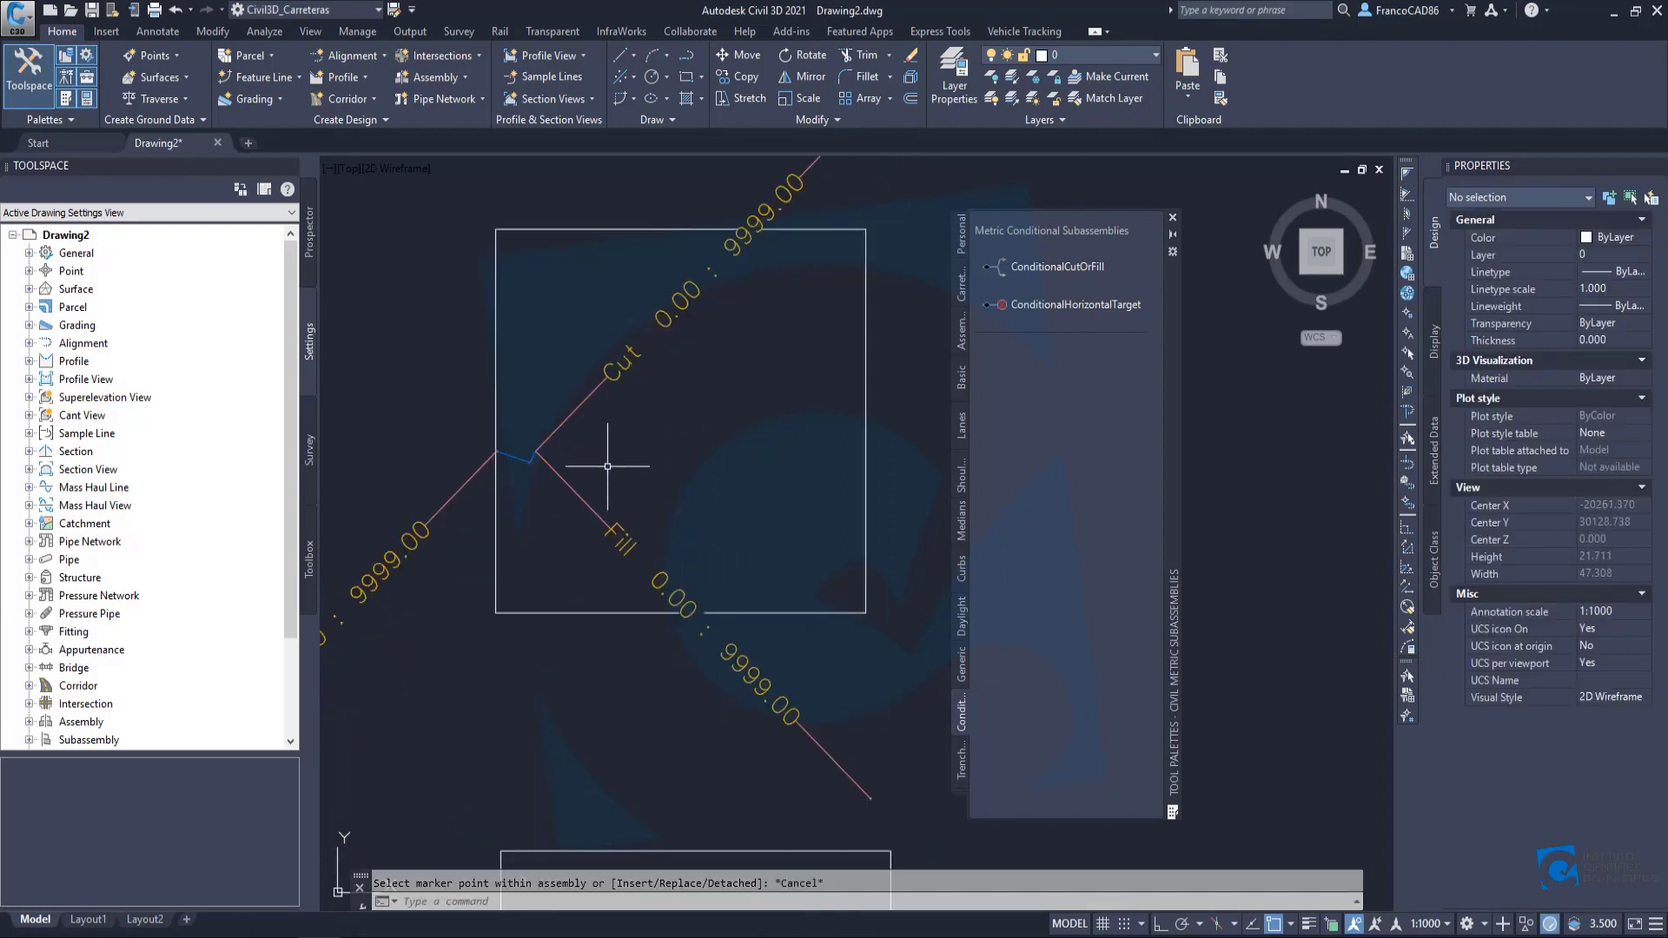
{"action": "scroll", "coordinate": [460, 548], "scroll_direction": "up", "scroll_amount": 2}
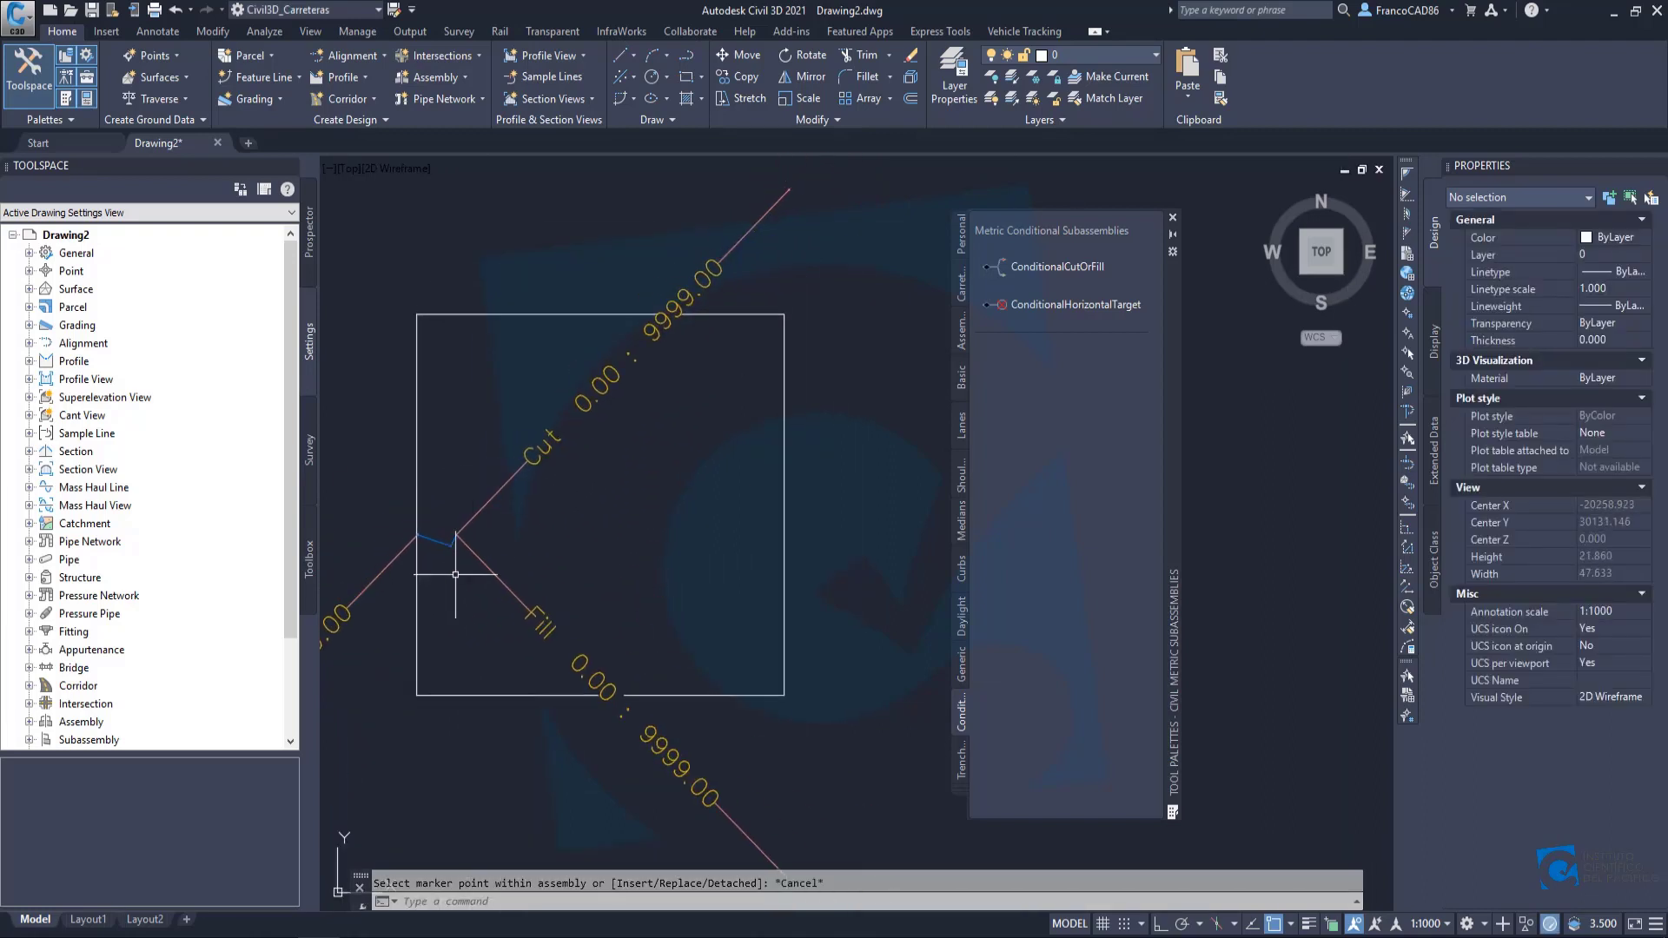
{"action": "scroll", "coordinate": [408, 547], "scroll_direction": "down", "scroll_amount": 12}
{"action": "scroll", "coordinate": [411, 561], "scroll_direction": "up", "scroll_amount": 8}
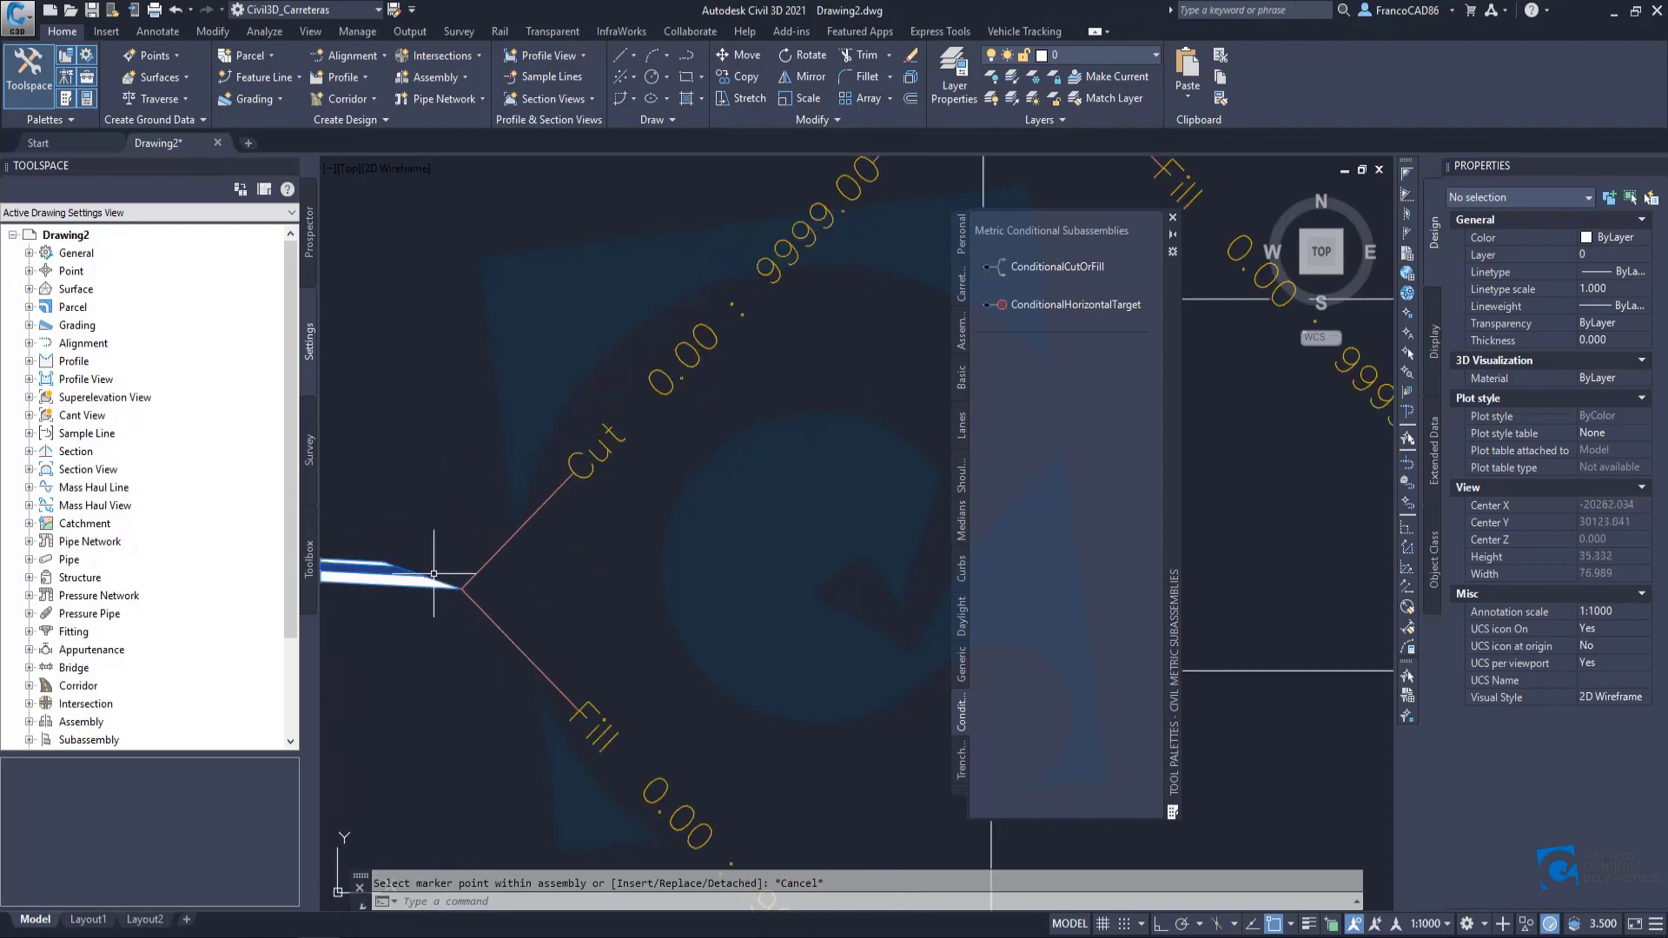
{"action": "scroll", "coordinate": [454, 585], "scroll_direction": "down", "scroll_amount": 4}
{"action": "middle_click_drag", "start_coordinate": [652, 398], "coordinate": [642, 405]}
{"action": "scroll", "coordinate": [565, 431], "scroll_direction": "up", "scroll_amount": 2}
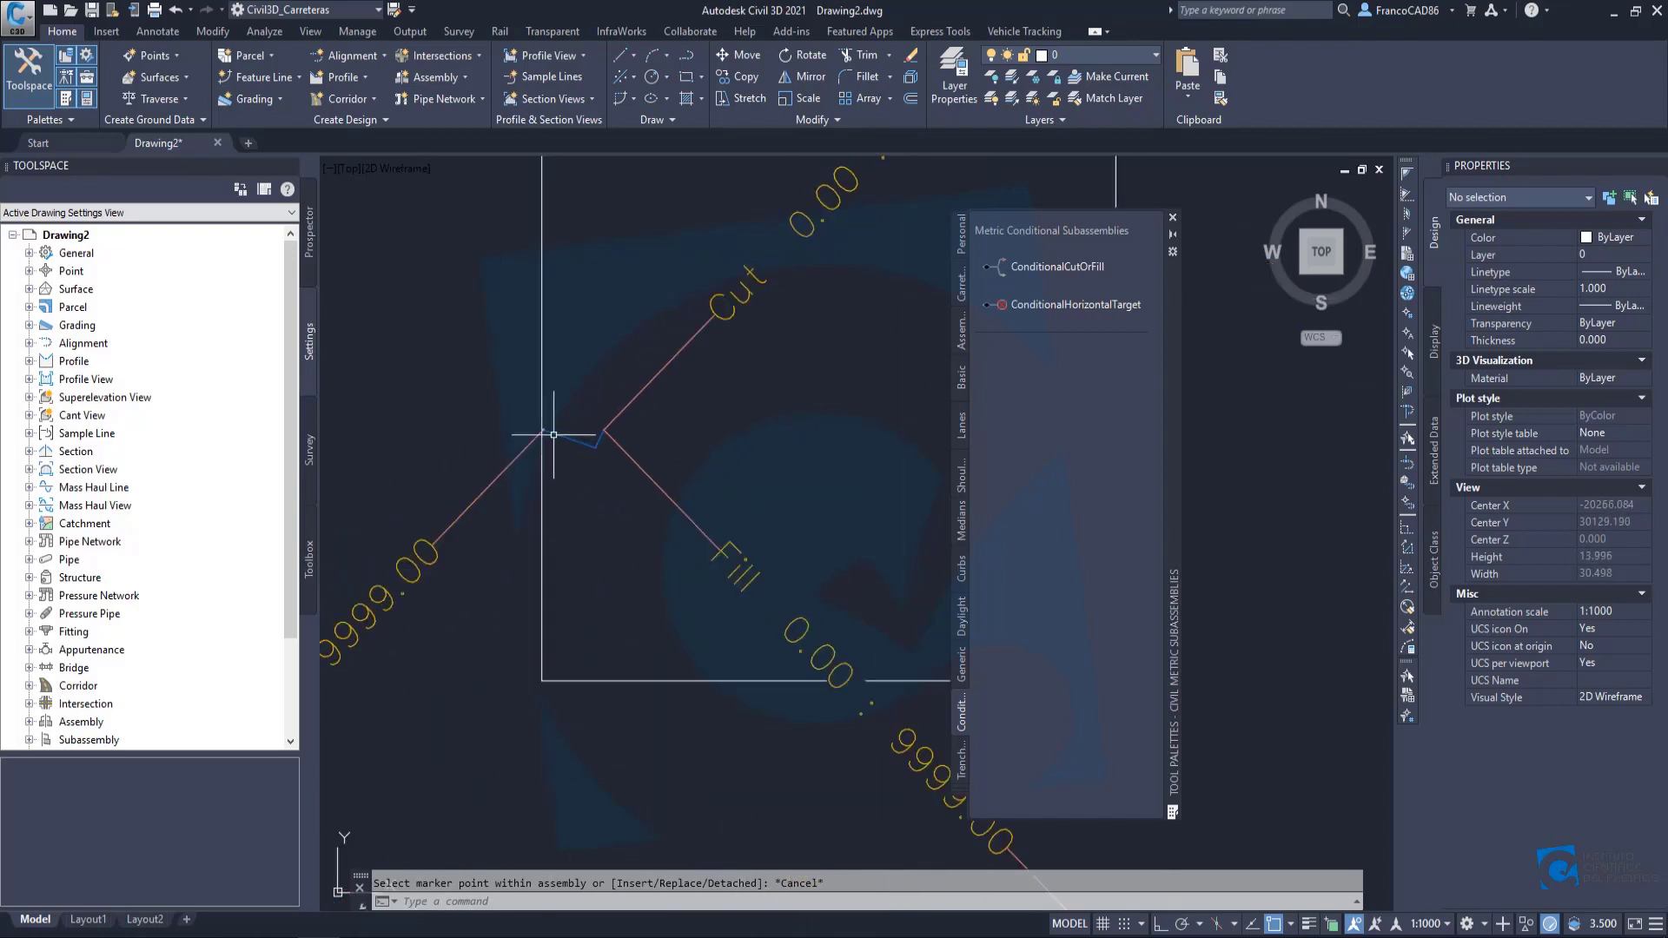
{"action": "scroll", "coordinate": [487, 486], "scroll_direction": "up", "scroll_amount": 2}
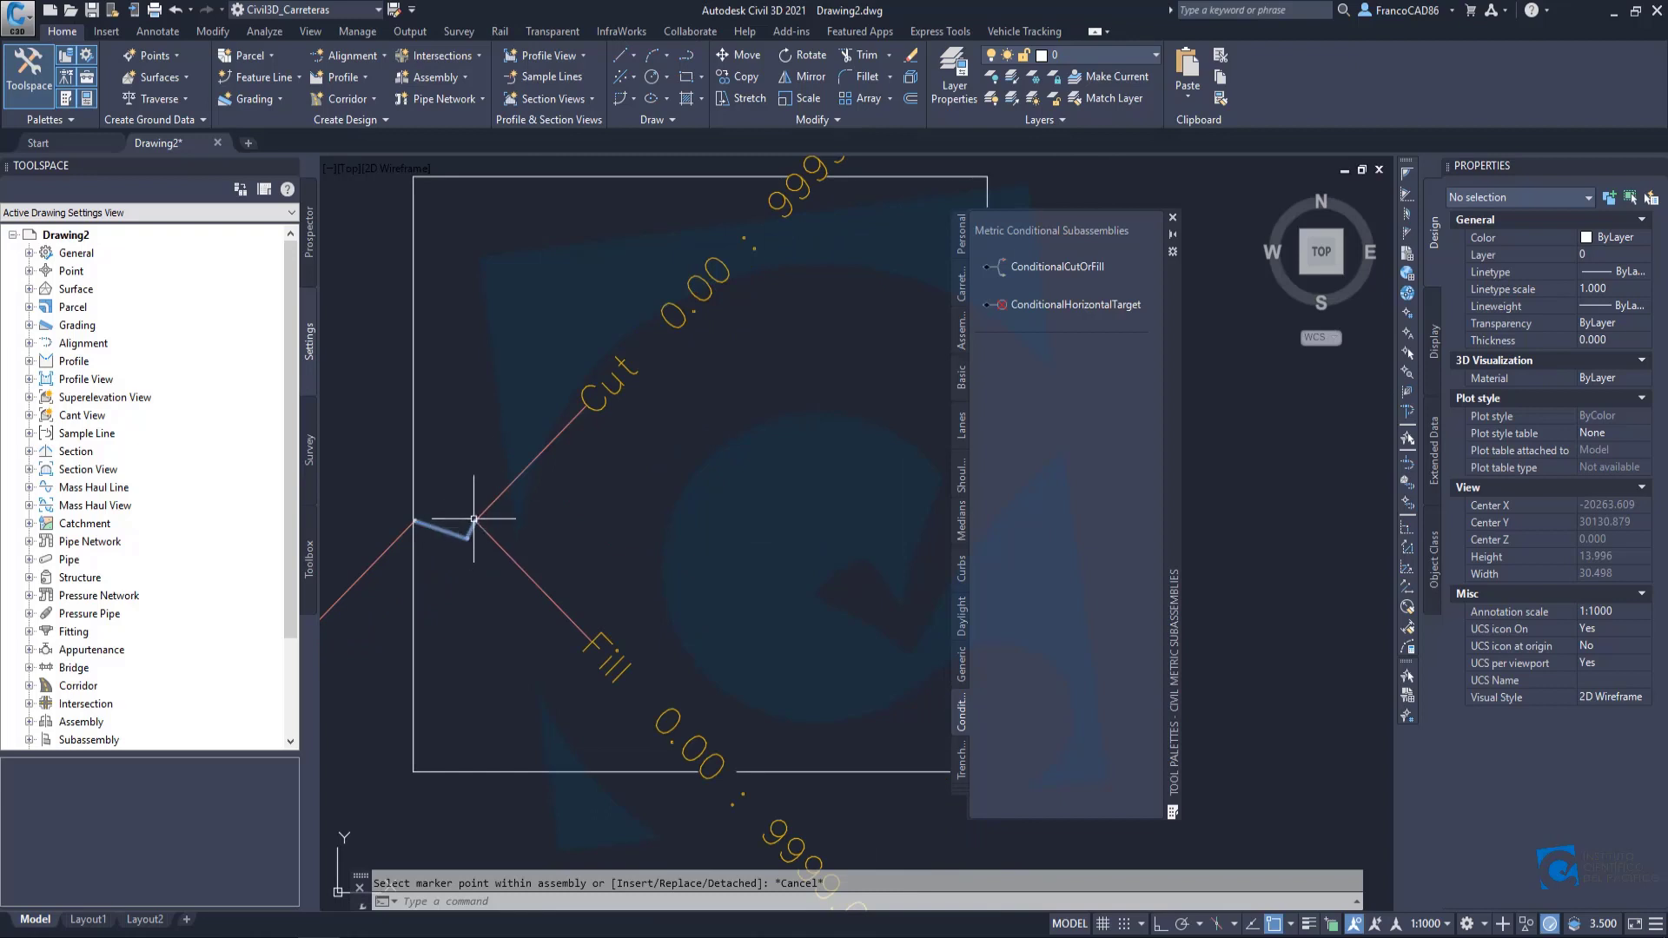
{"action": "scroll", "coordinate": [473, 522], "scroll_direction": "up", "scroll_amount": 2}
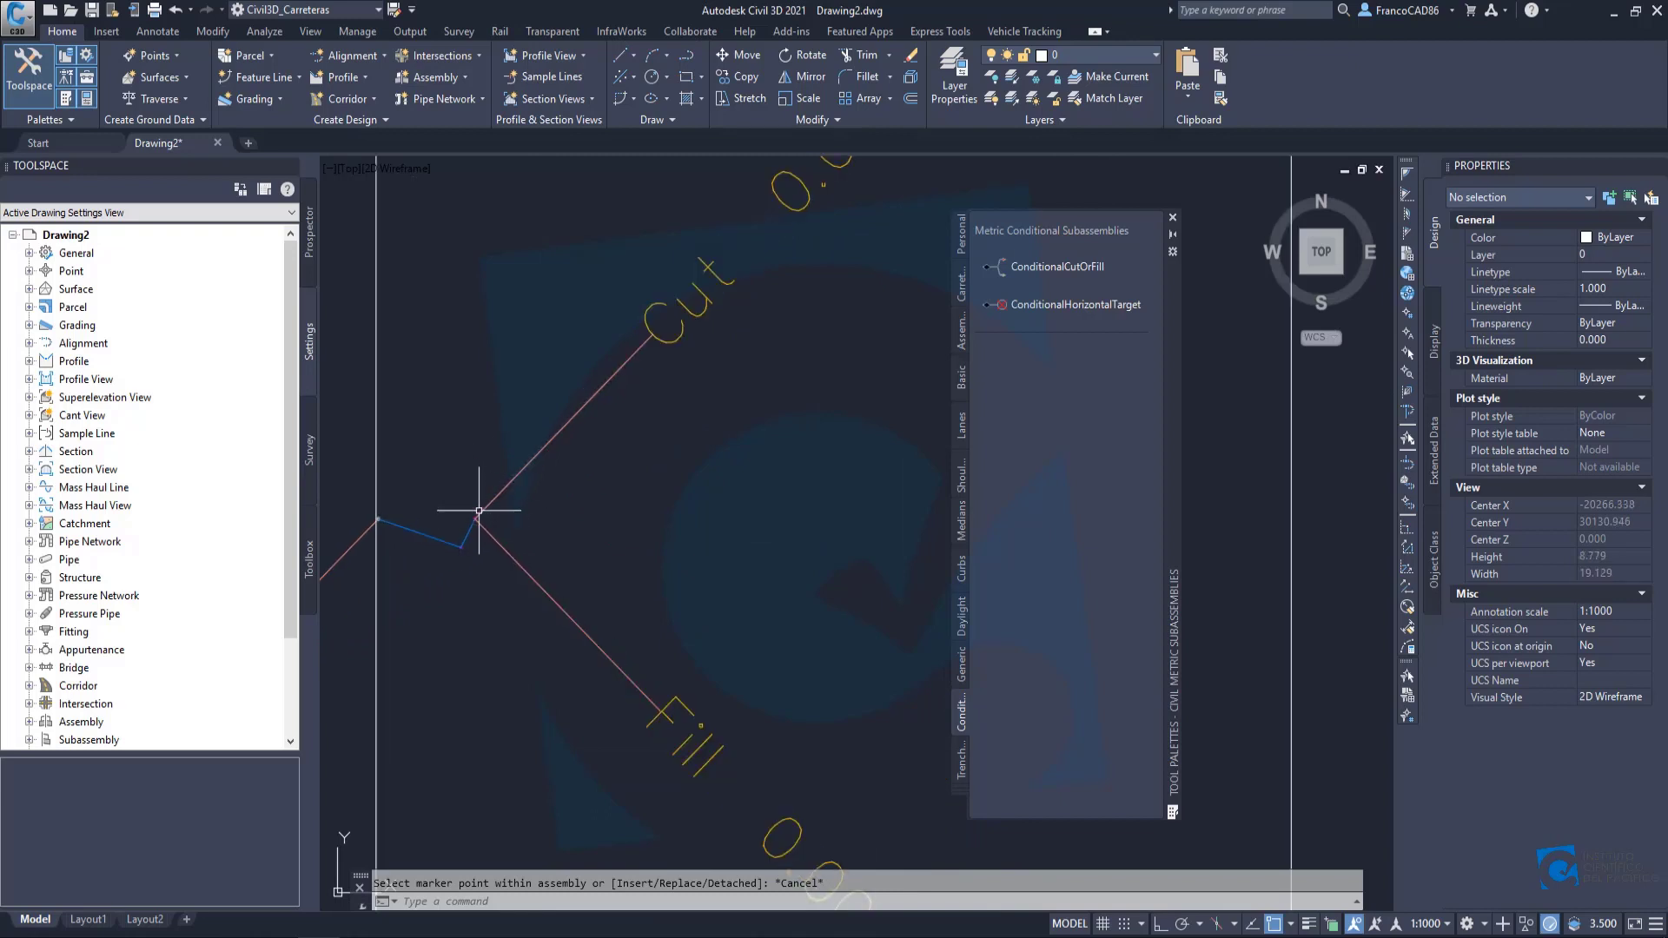
{"action": "scroll", "coordinate": [475, 519], "scroll_direction": "down", "scroll_amount": 4}
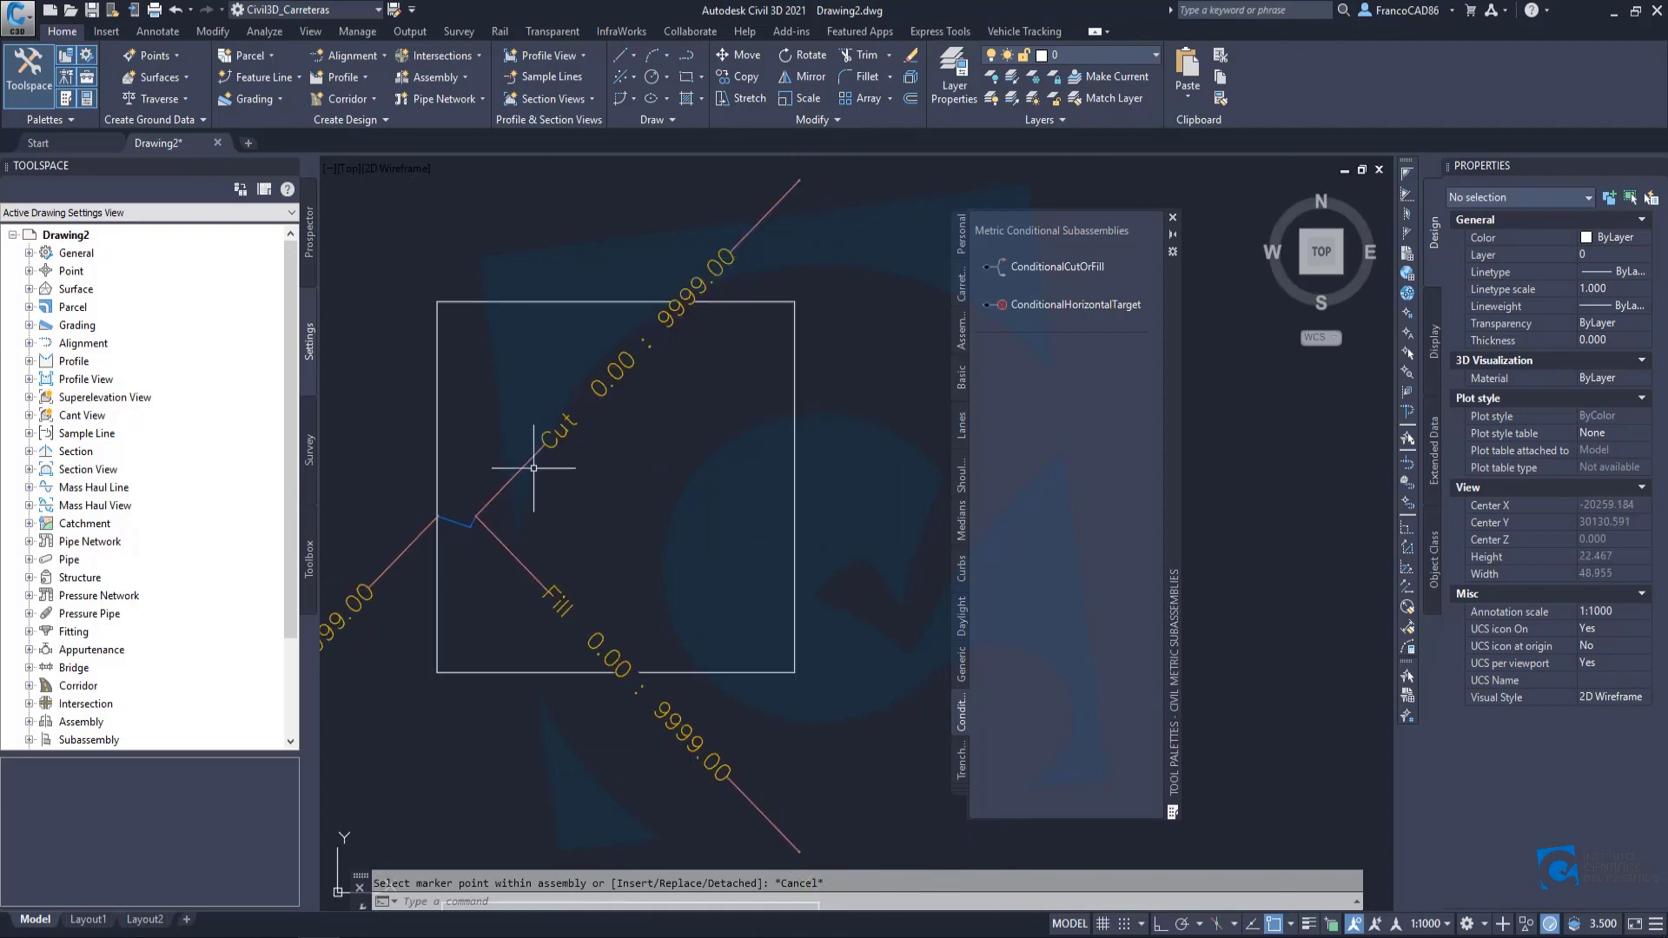
{"action": "scroll", "coordinate": [504, 447], "scroll_direction": "up", "scroll_amount": 2}
{"action": "middle_click_drag", "start_coordinate": [592, 281], "coordinate": [601, 465]}
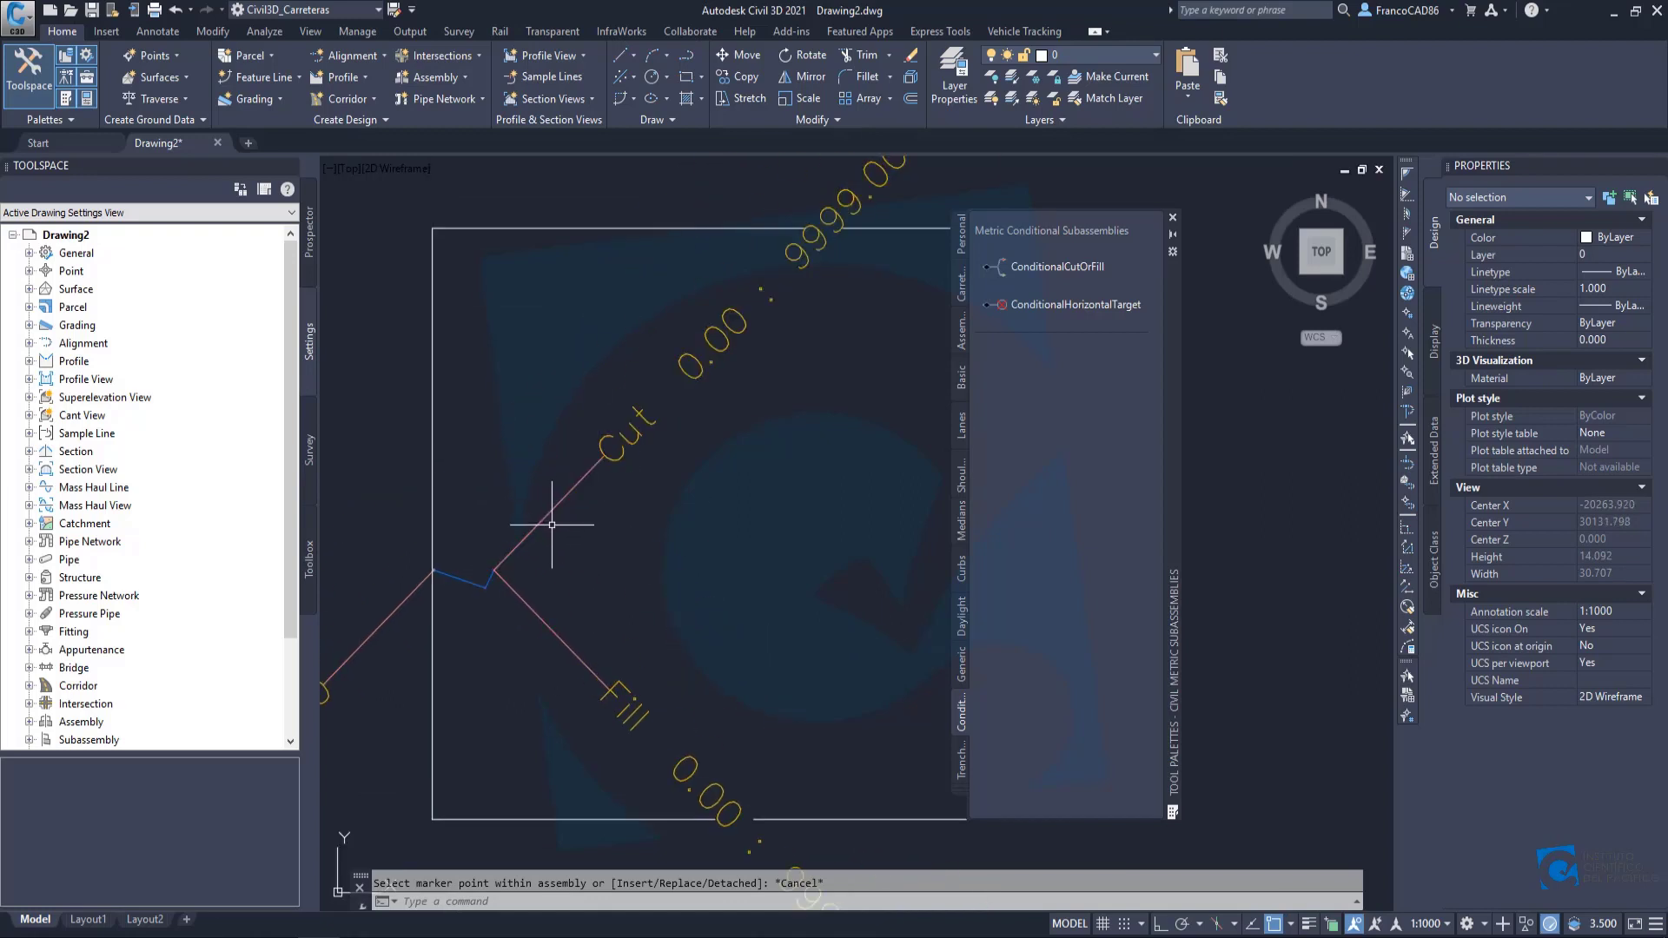
{"action": "scroll", "coordinate": [552, 532], "scroll_direction": "down", "scroll_amount": 1}
{"action": "scroll", "coordinate": [486, 556], "scroll_direction": "up", "scroll_amount": 5}
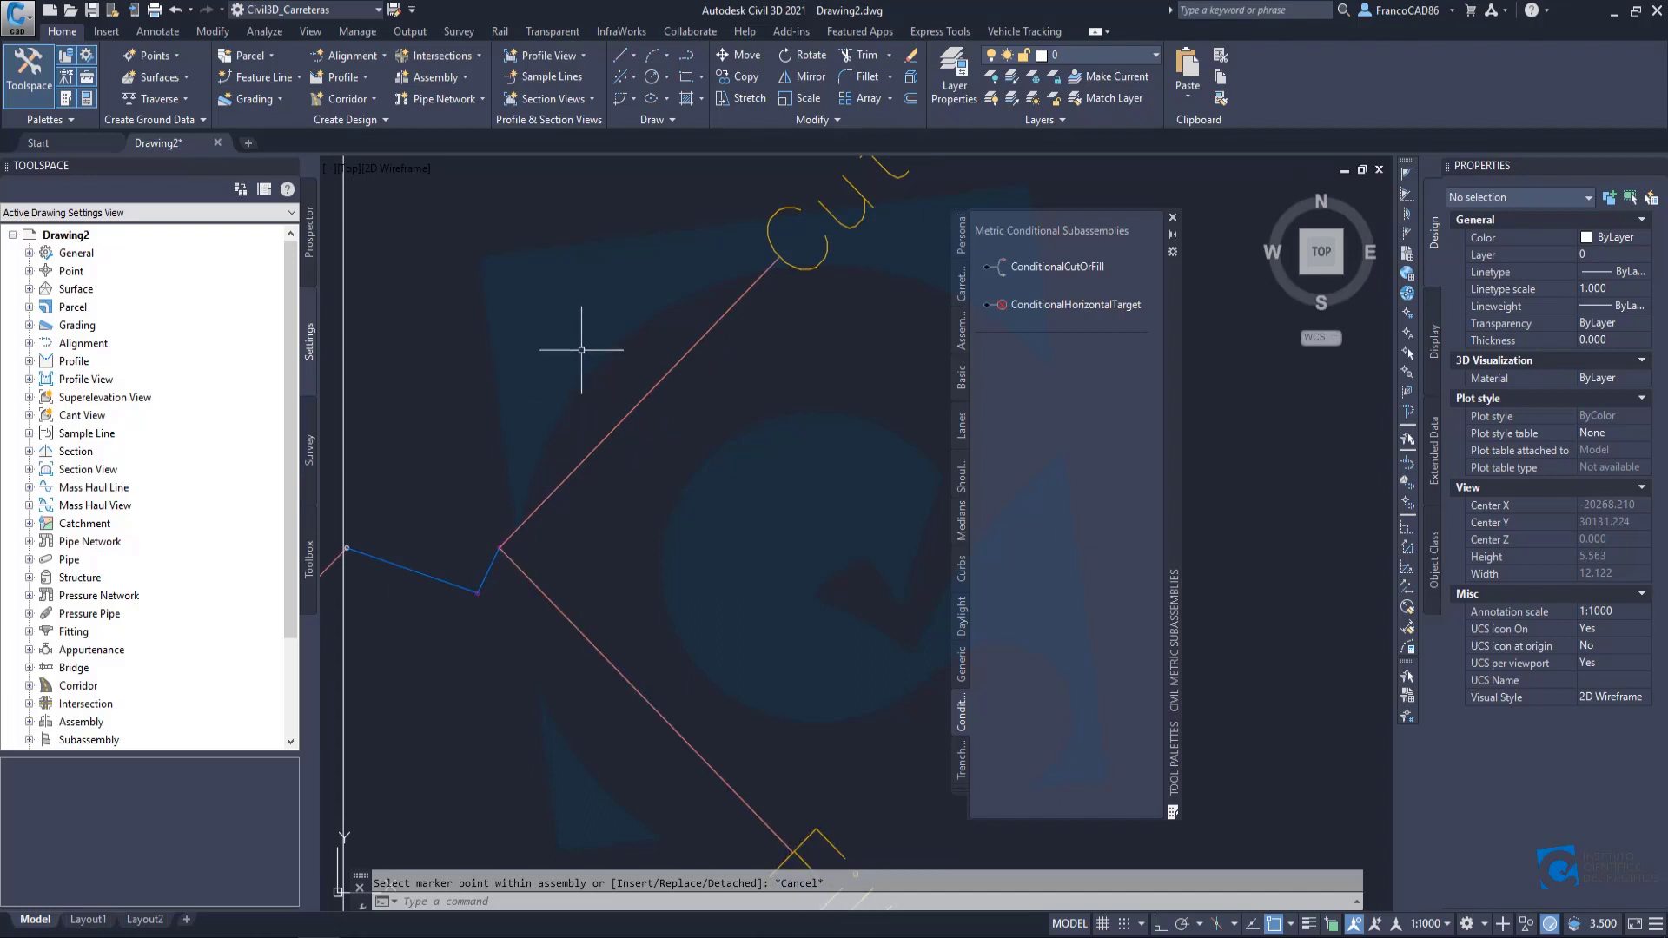
{"action": "scroll", "coordinate": [521, 532], "scroll_direction": "down", "scroll_amount": 2}
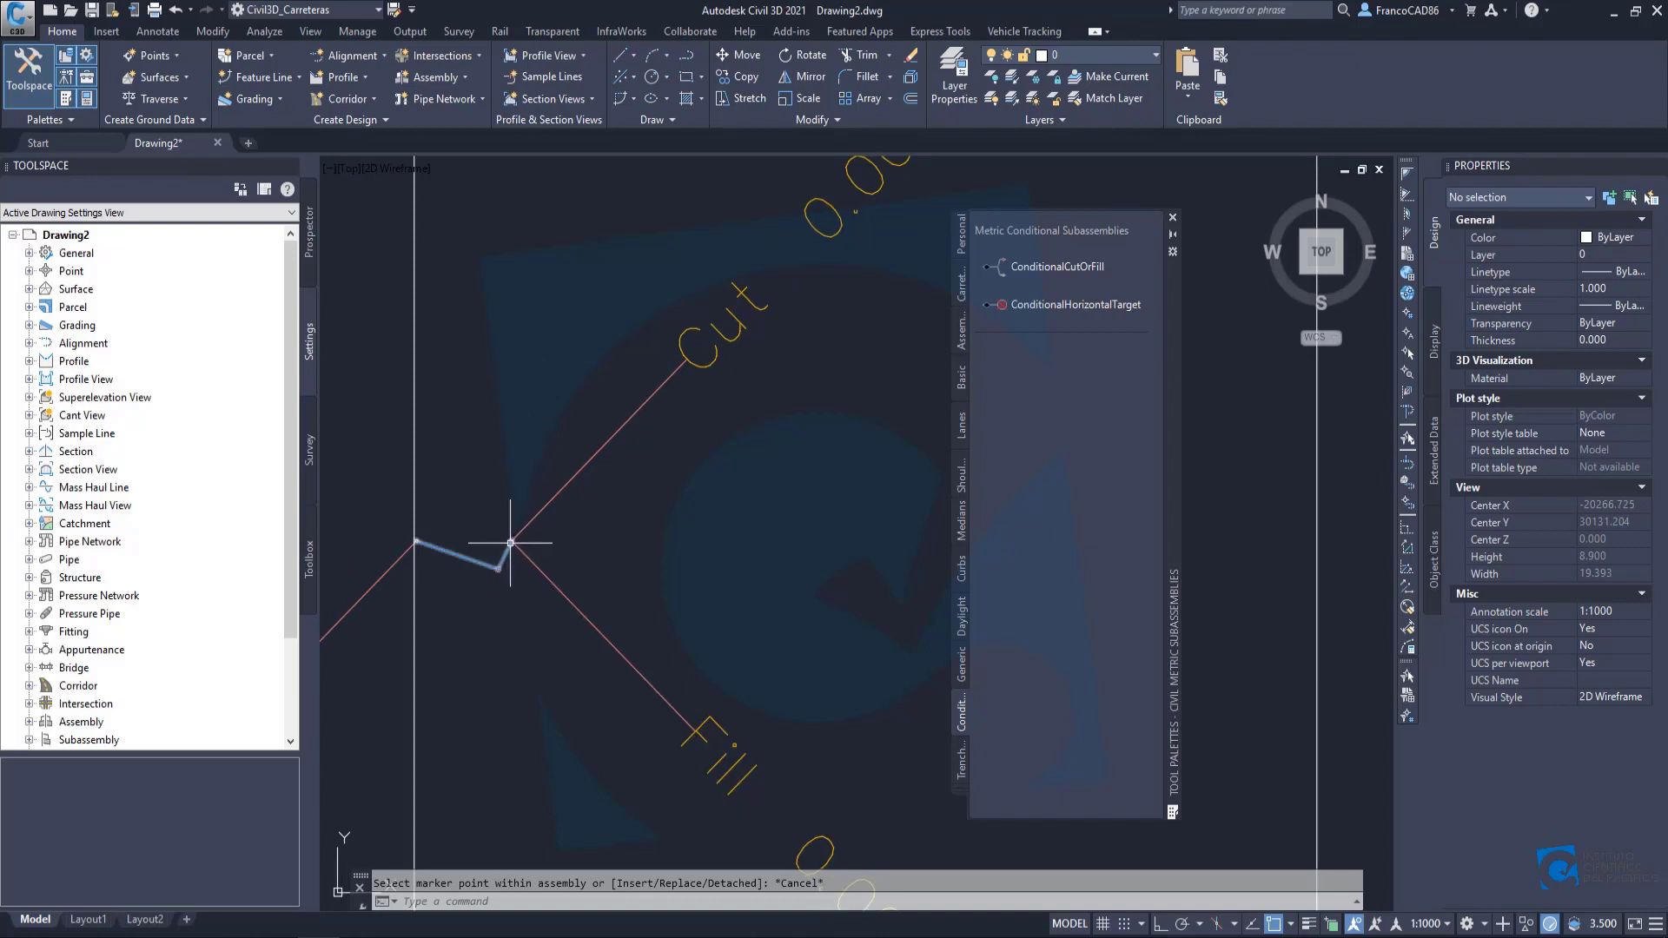
{"action": "scroll", "coordinate": [517, 285], "scroll_direction": "down", "scroll_amount": 2}
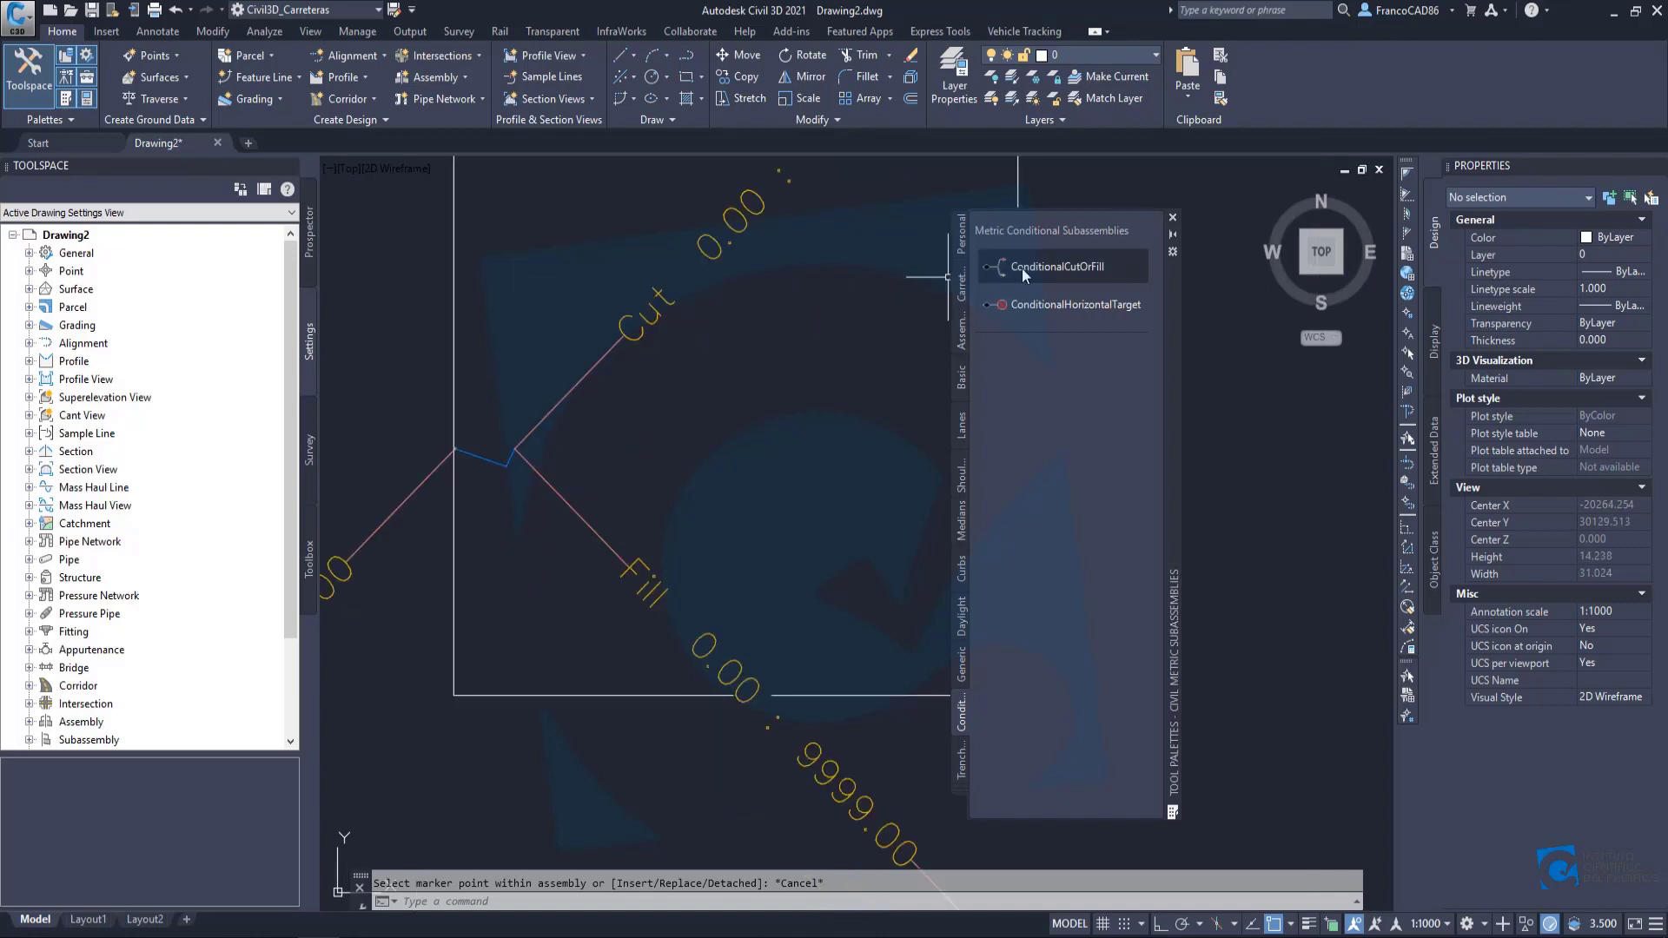
Attach a second Cut-type ConditionalCutOrFill at the ditch's outer tip, with a 10 m layout width and 1.50:1 layout grade.
{"action": "left_click", "coordinate": [1053, 262]}
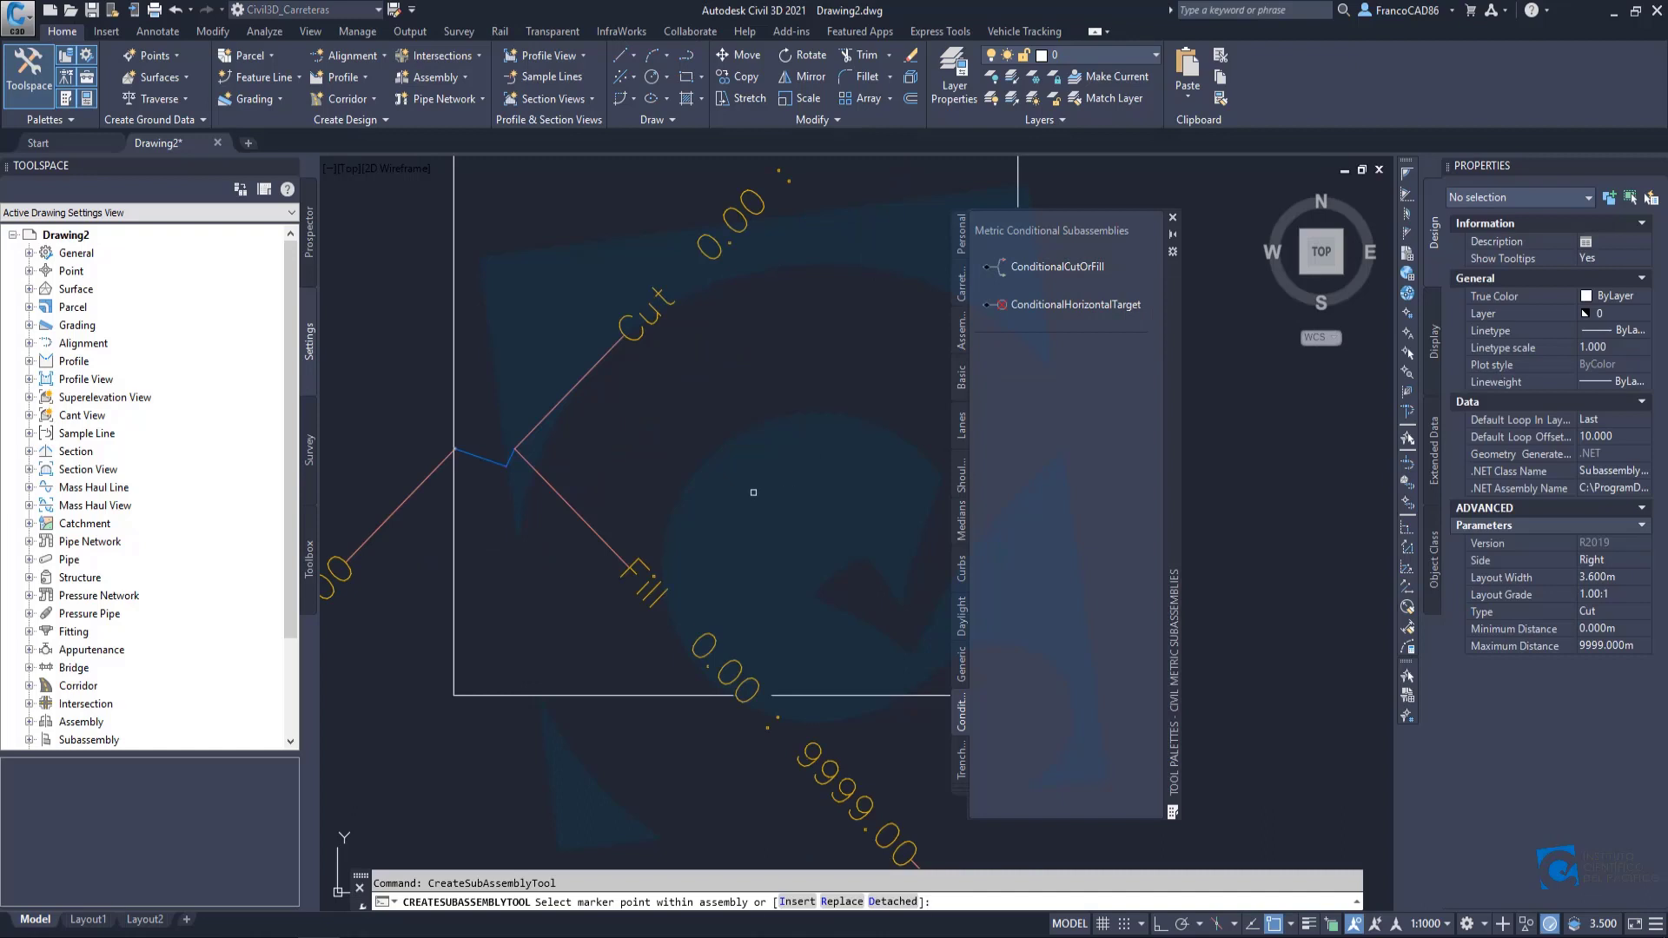
{"action": "left_click", "coordinate": [1604, 581]}
{"action": "type", "text": "10"}
{"action": "key", "text": "Tab"}
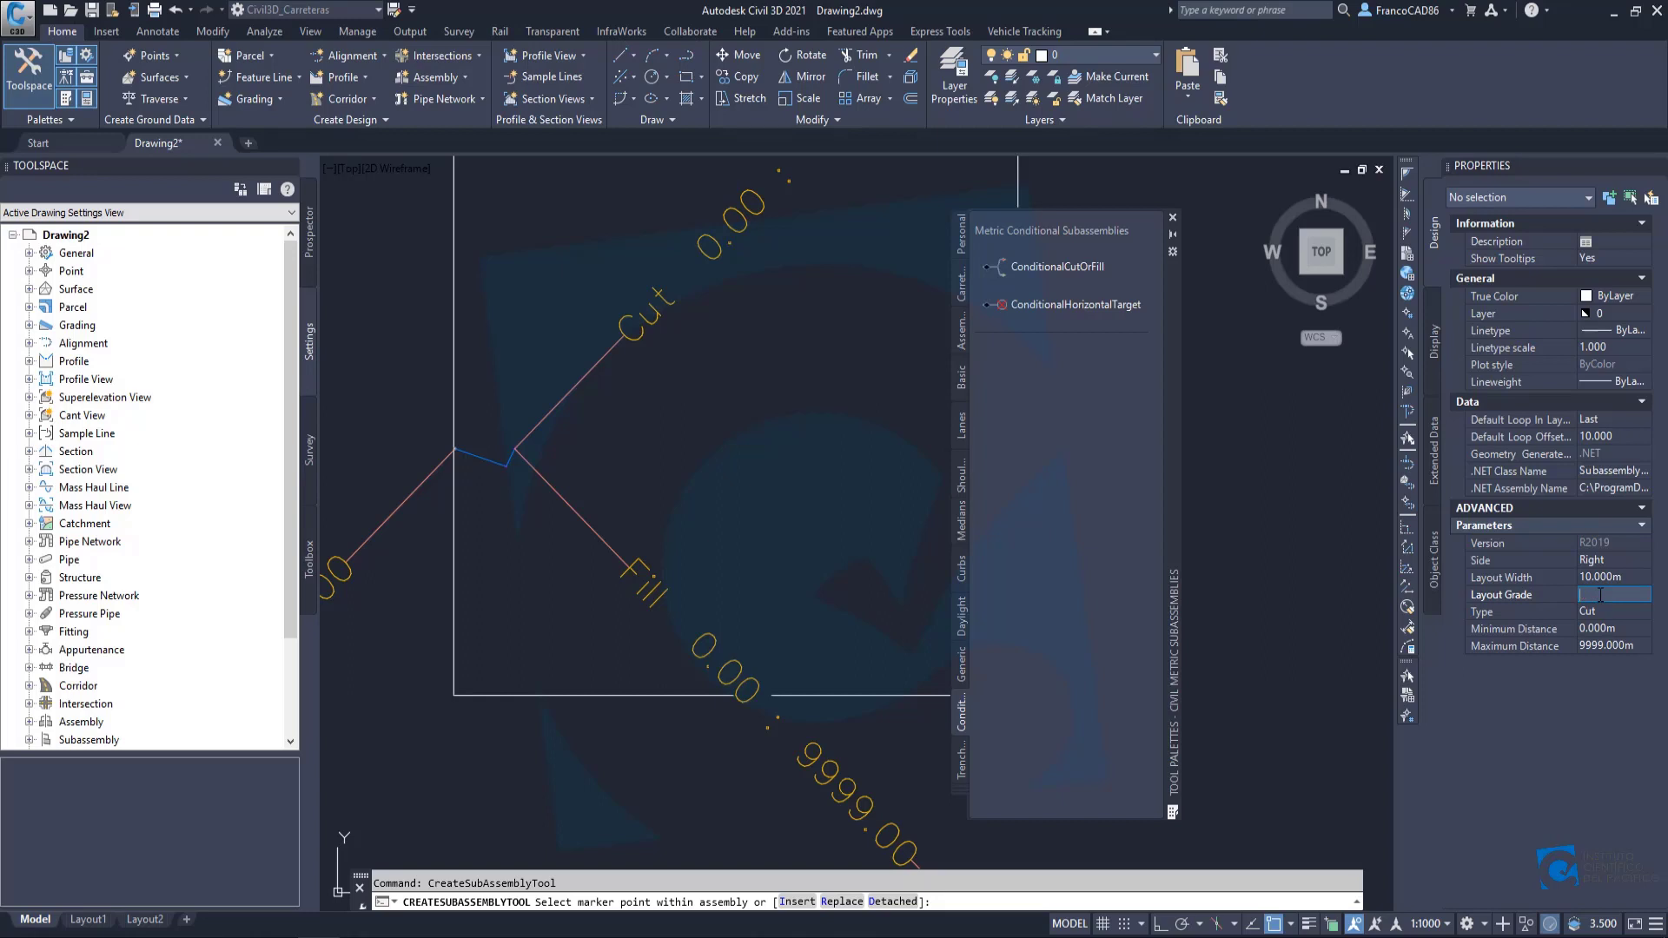
{"action": "key", "text": "Tab"}
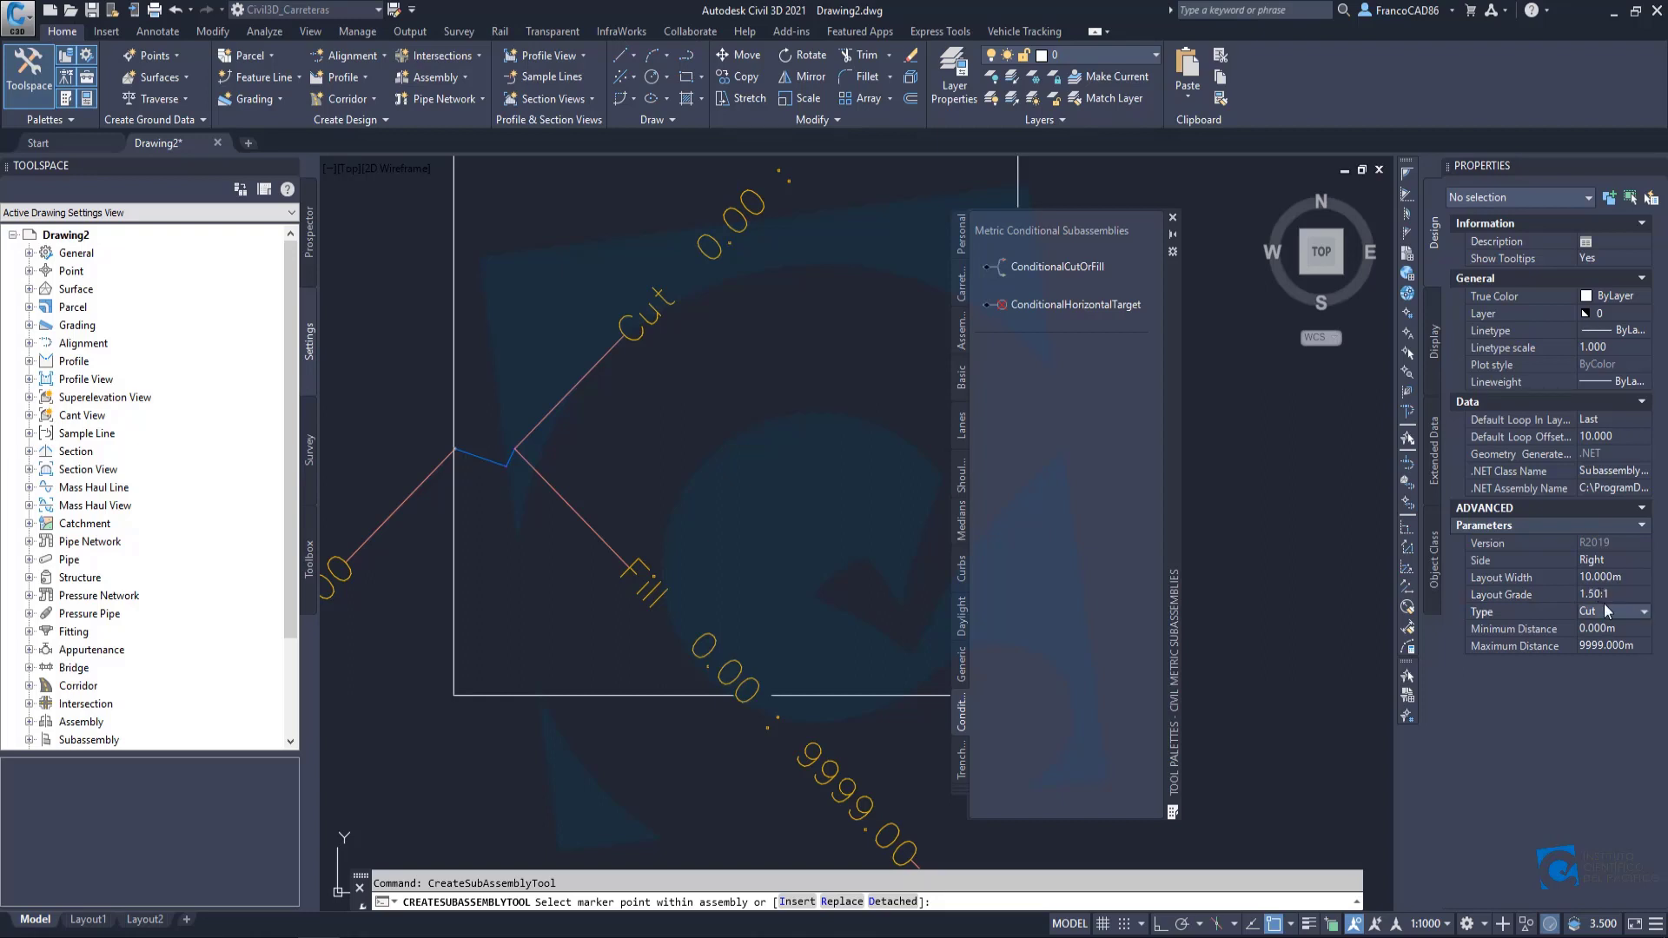
{"action": "scroll", "coordinate": [463, 460], "scroll_direction": "up", "scroll_amount": 4}
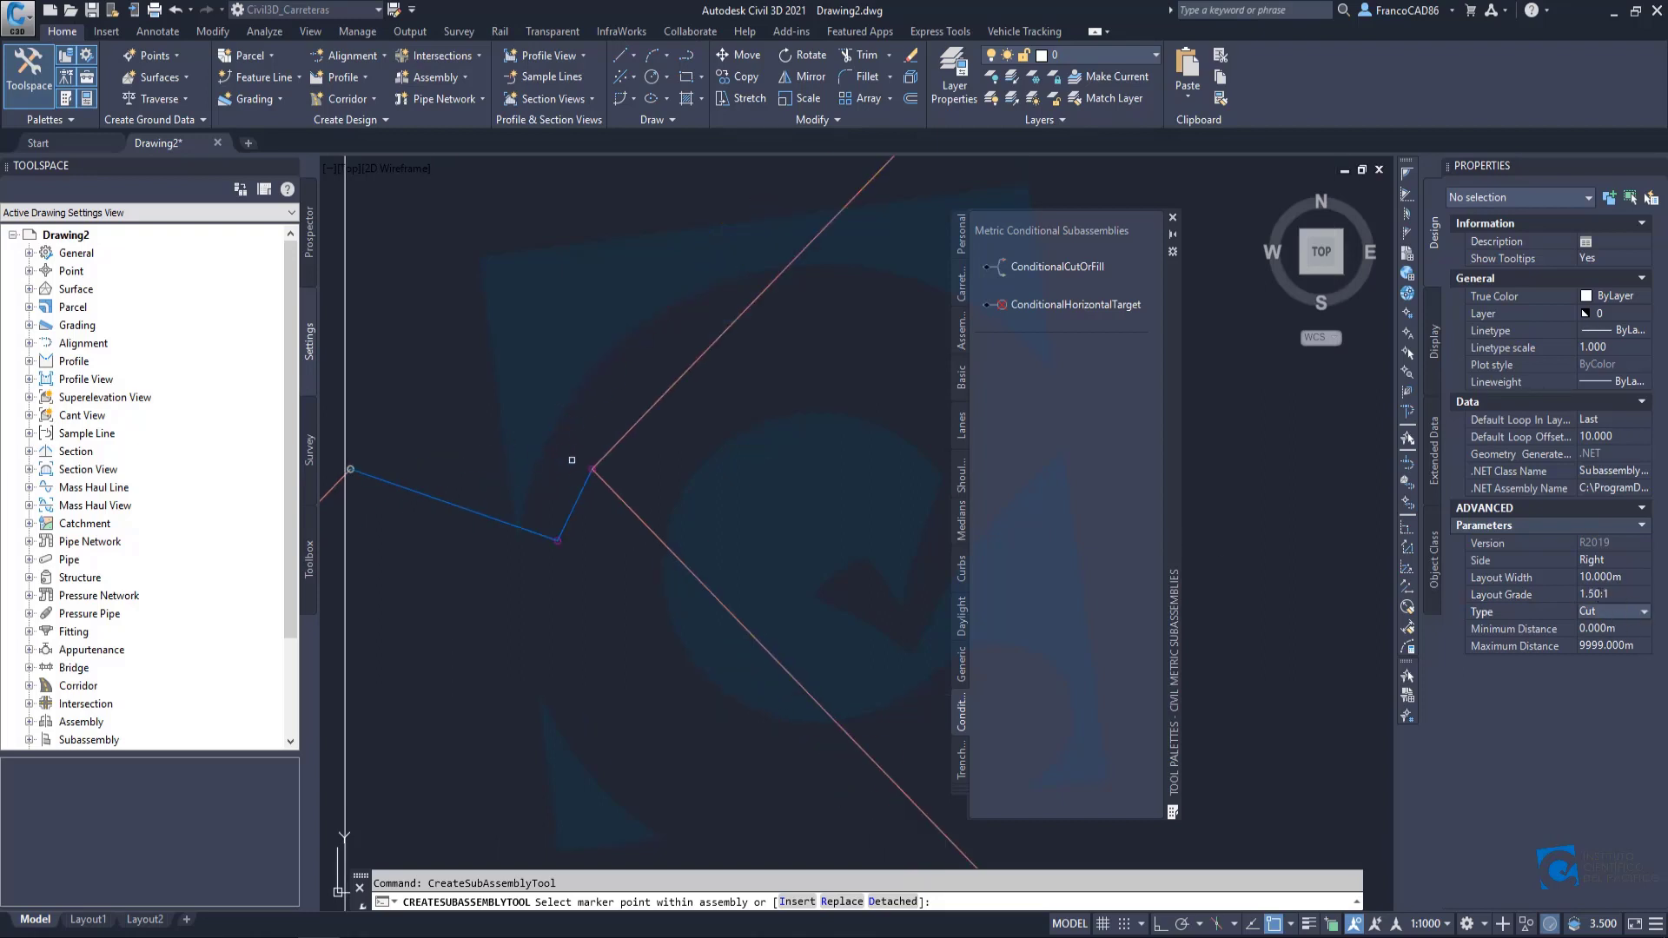
{"action": "scroll", "coordinate": [608, 451], "scroll_direction": "down", "scroll_amount": 10}
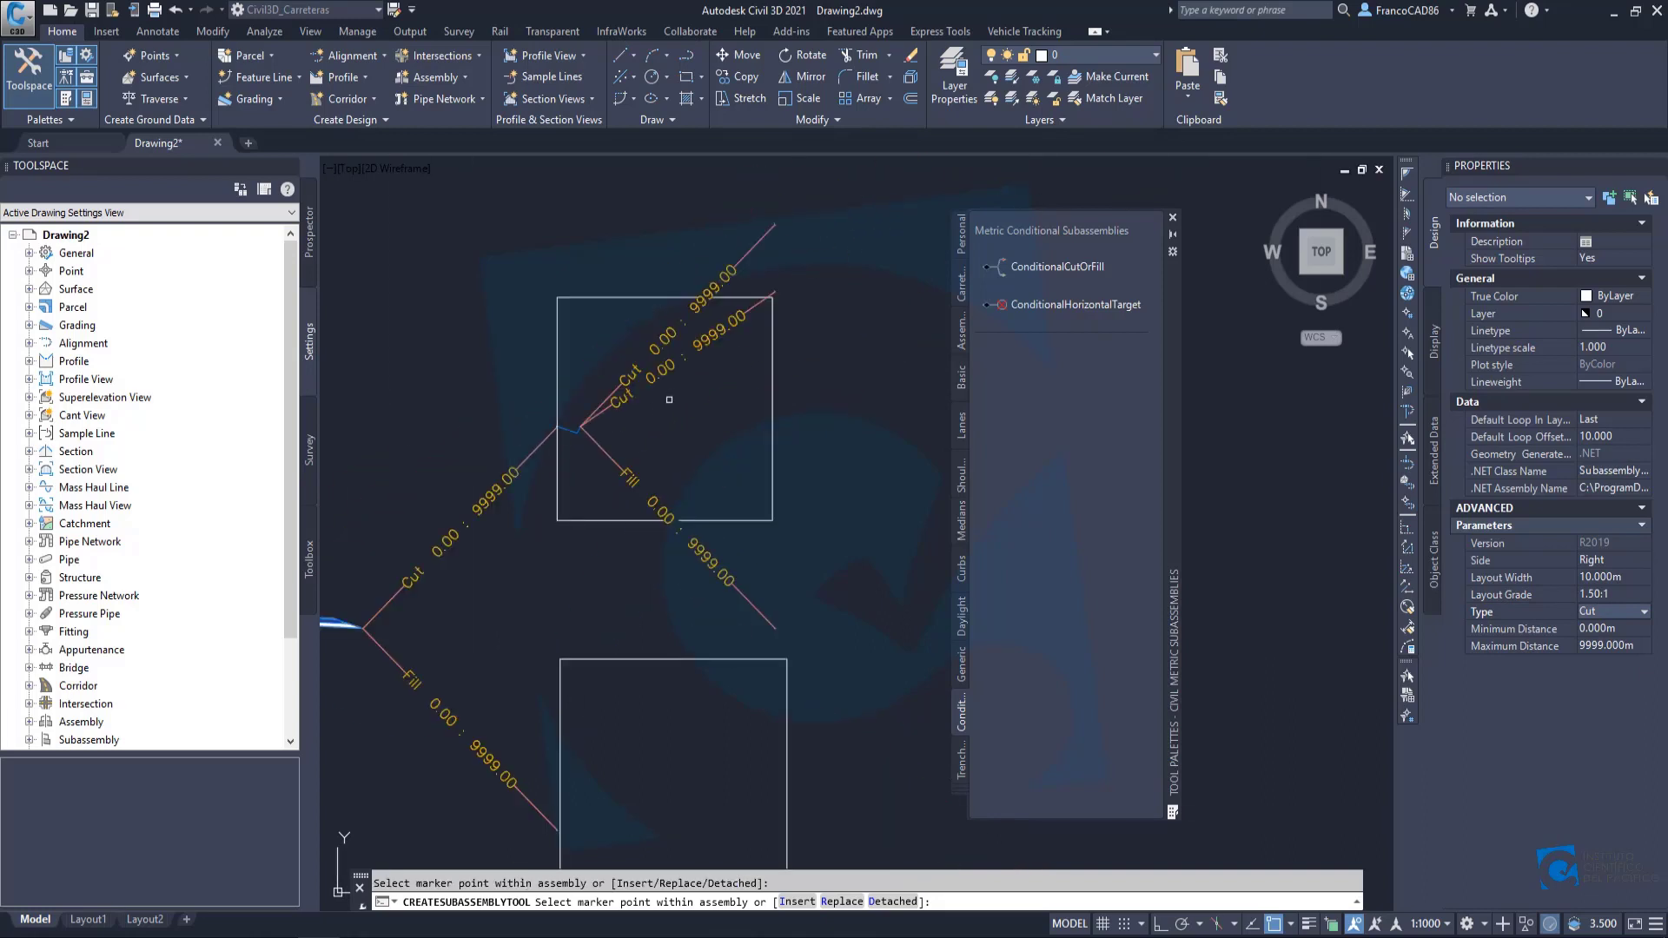
{"action": "mouse_move", "coordinate": [670, 399]}
{"action": "middle_mouse_down"}
{"action": "mouse_move", "coordinate": [696, 479]}
{"action": "mouse_move", "coordinate": [655, 409]}
{"action": "middle_mouse_up"}
{"action": "scroll", "coordinate": [710, 438], "scroll_direction": "up", "scroll_amount": 4}
{"action": "key", "text": "Escape"}
{"action": "key", "text": "Escape"}
Set the maximum distance of the steeper 1.00:1 Cut condition at the ditch tip to 7 m and deselect it.
{"action": "scroll", "coordinate": [715, 435], "scroll_direction": "down", "scroll_amount": 2}
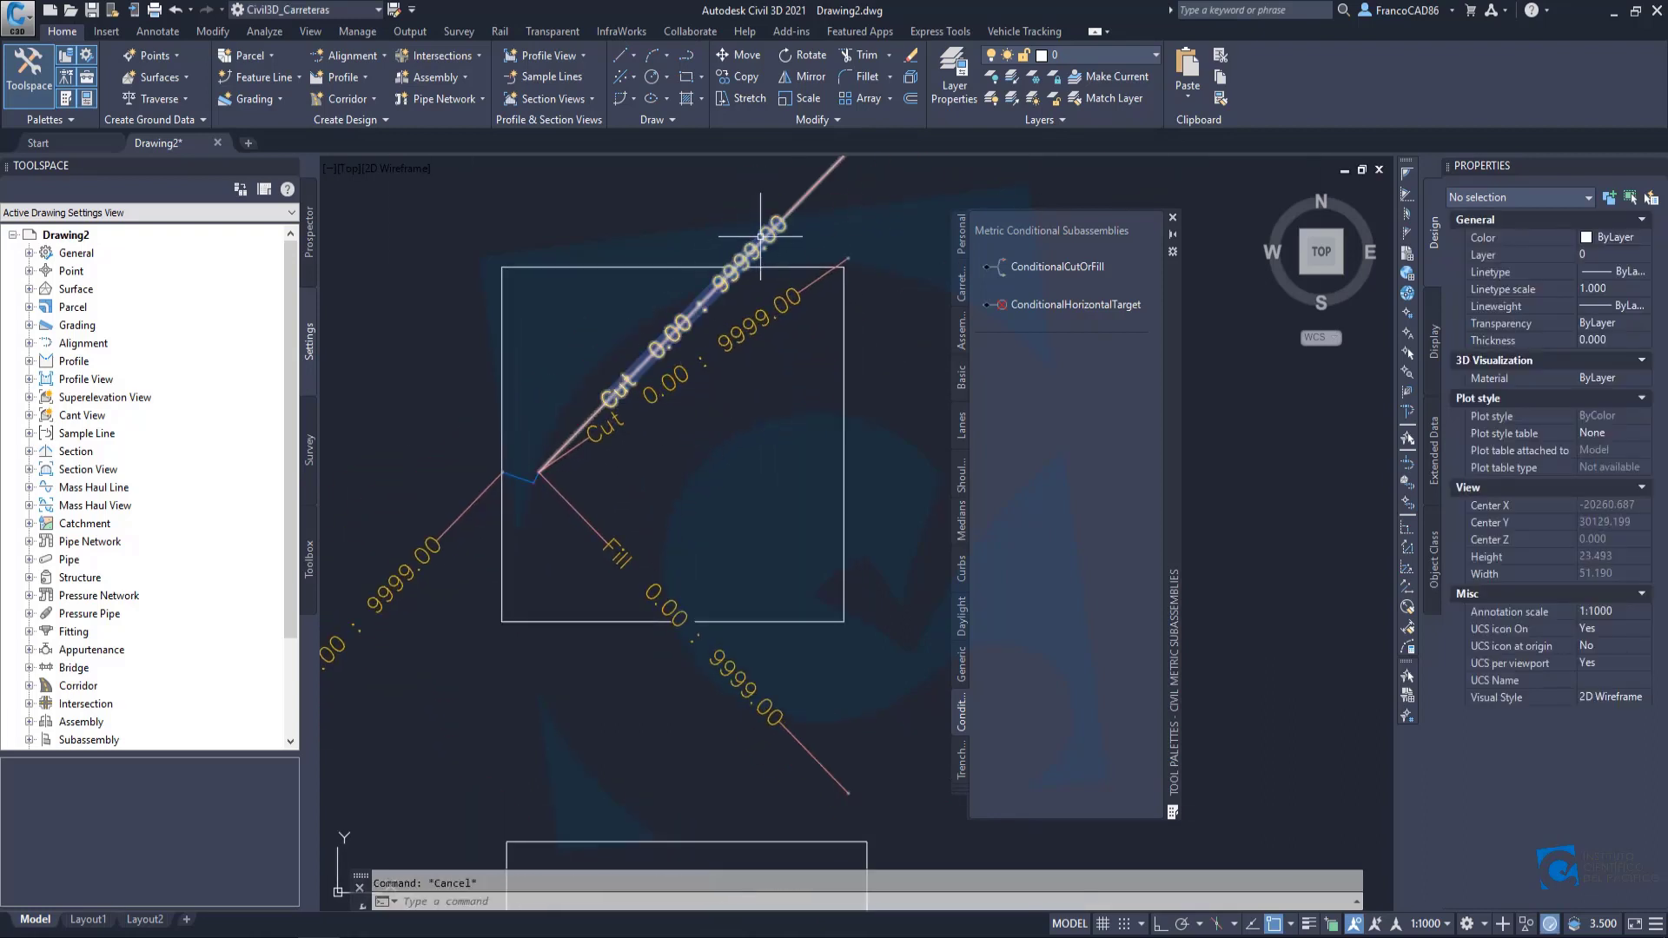
{"action": "middle_click_drag", "start_coordinate": [762, 240], "coordinate": [708, 319]}
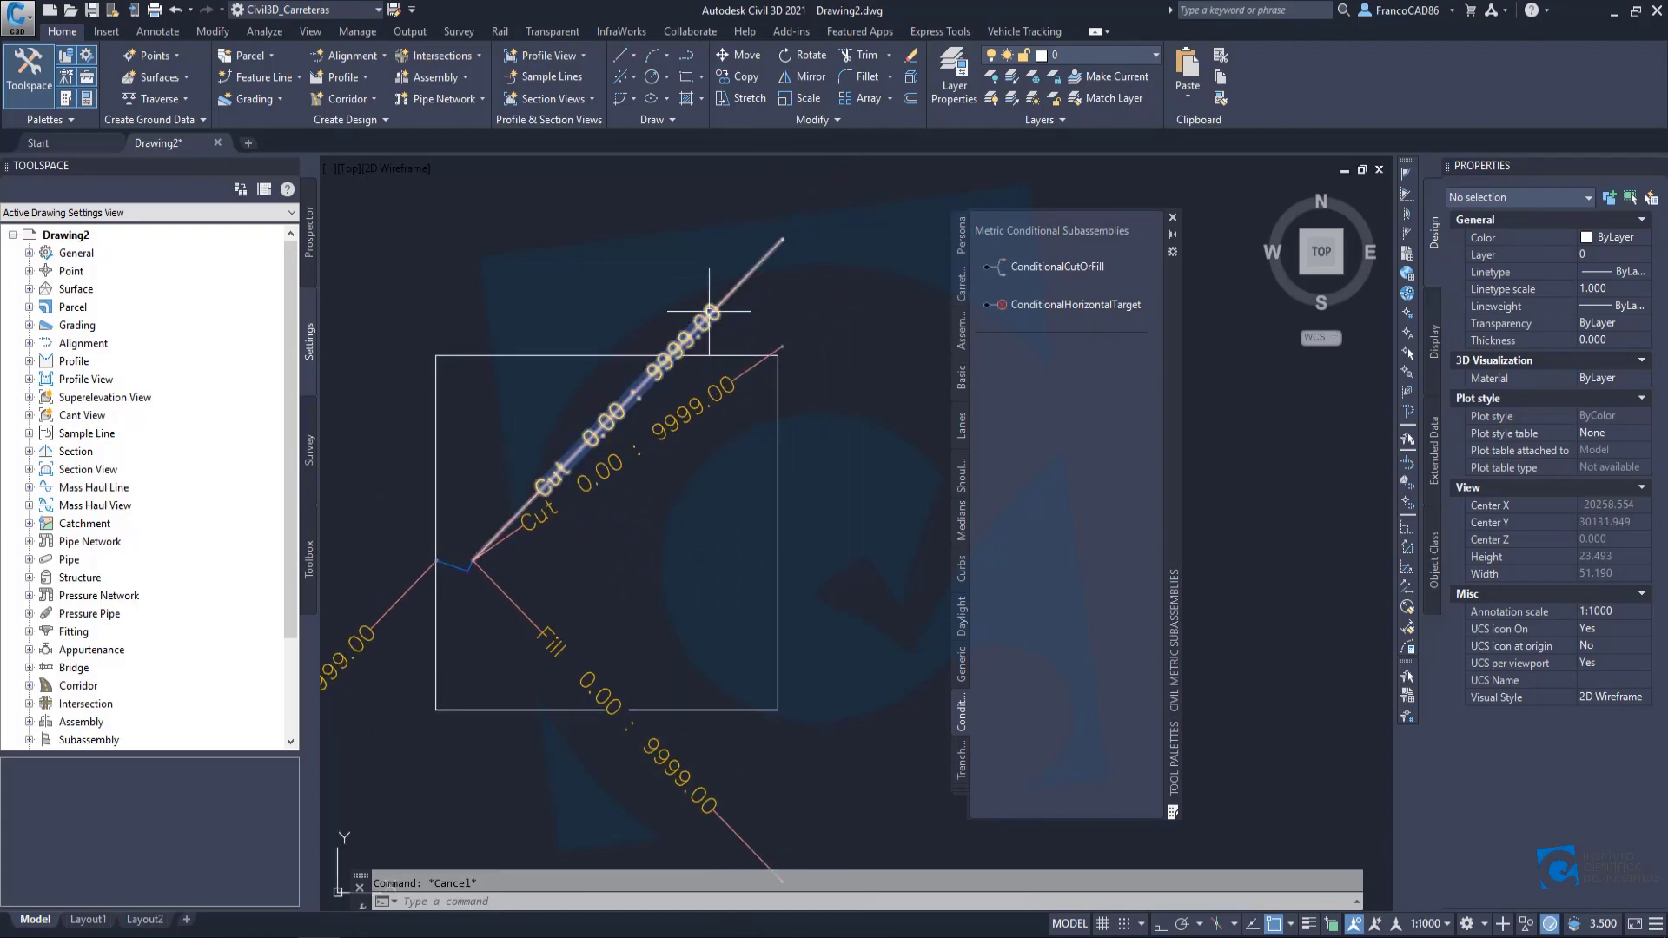
{"action": "left_click", "coordinate": [710, 311]}
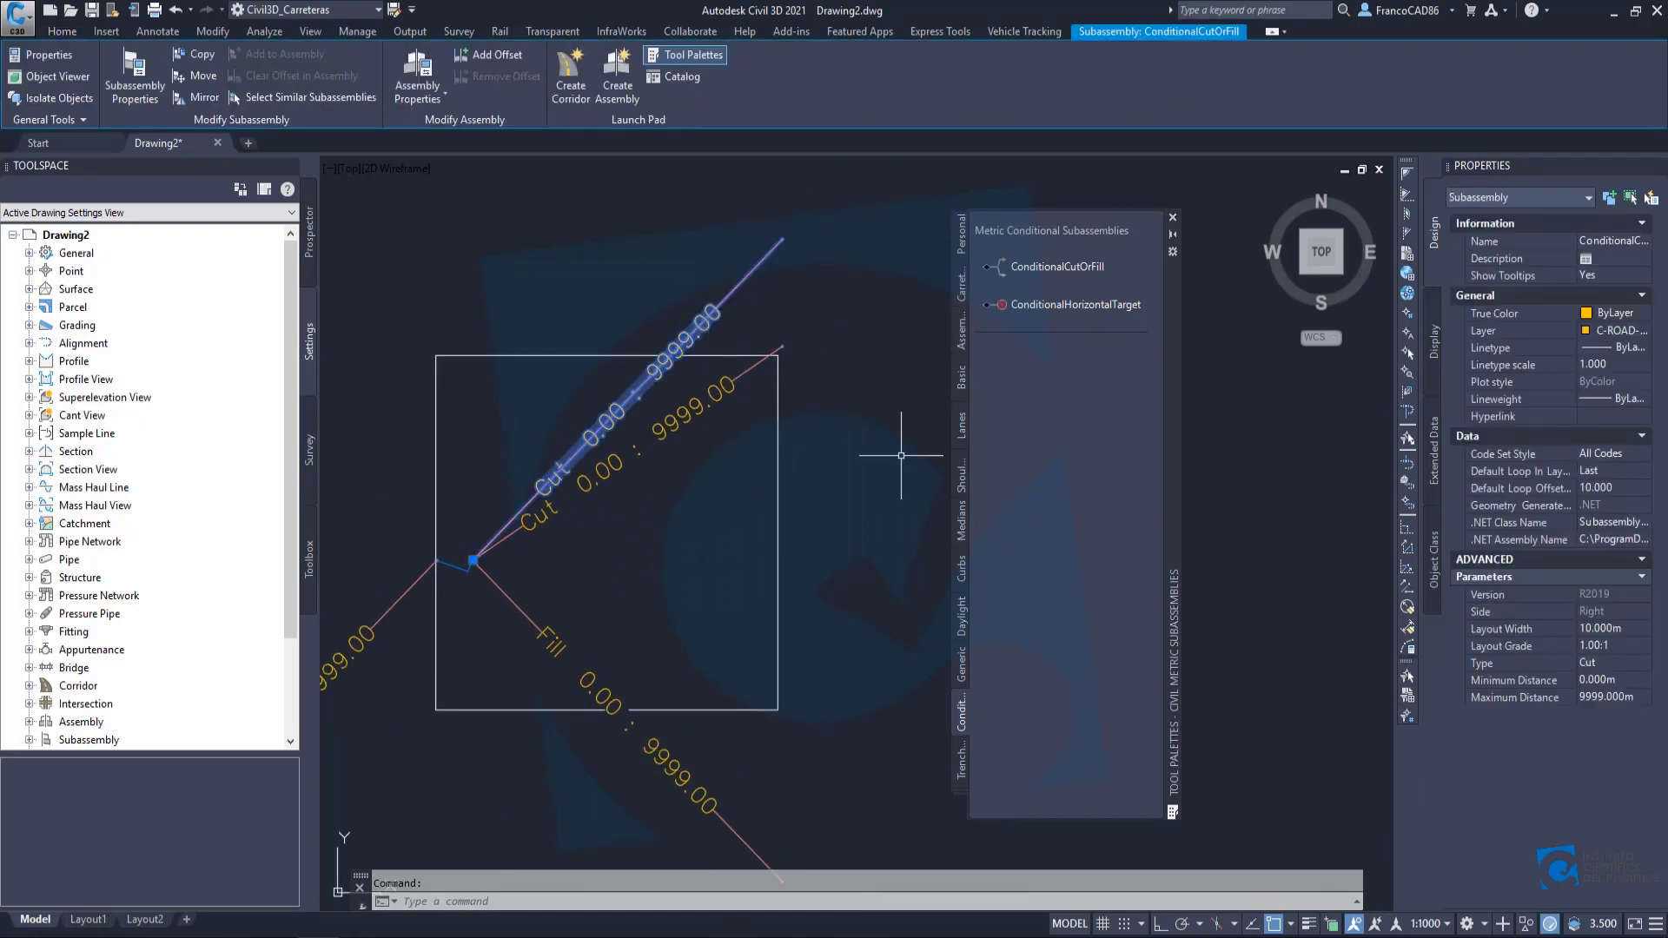
{"action": "left_click", "coordinate": [1598, 701]}
{"action": "type", "text": "7"}
{"action": "key", "text": "Return"}
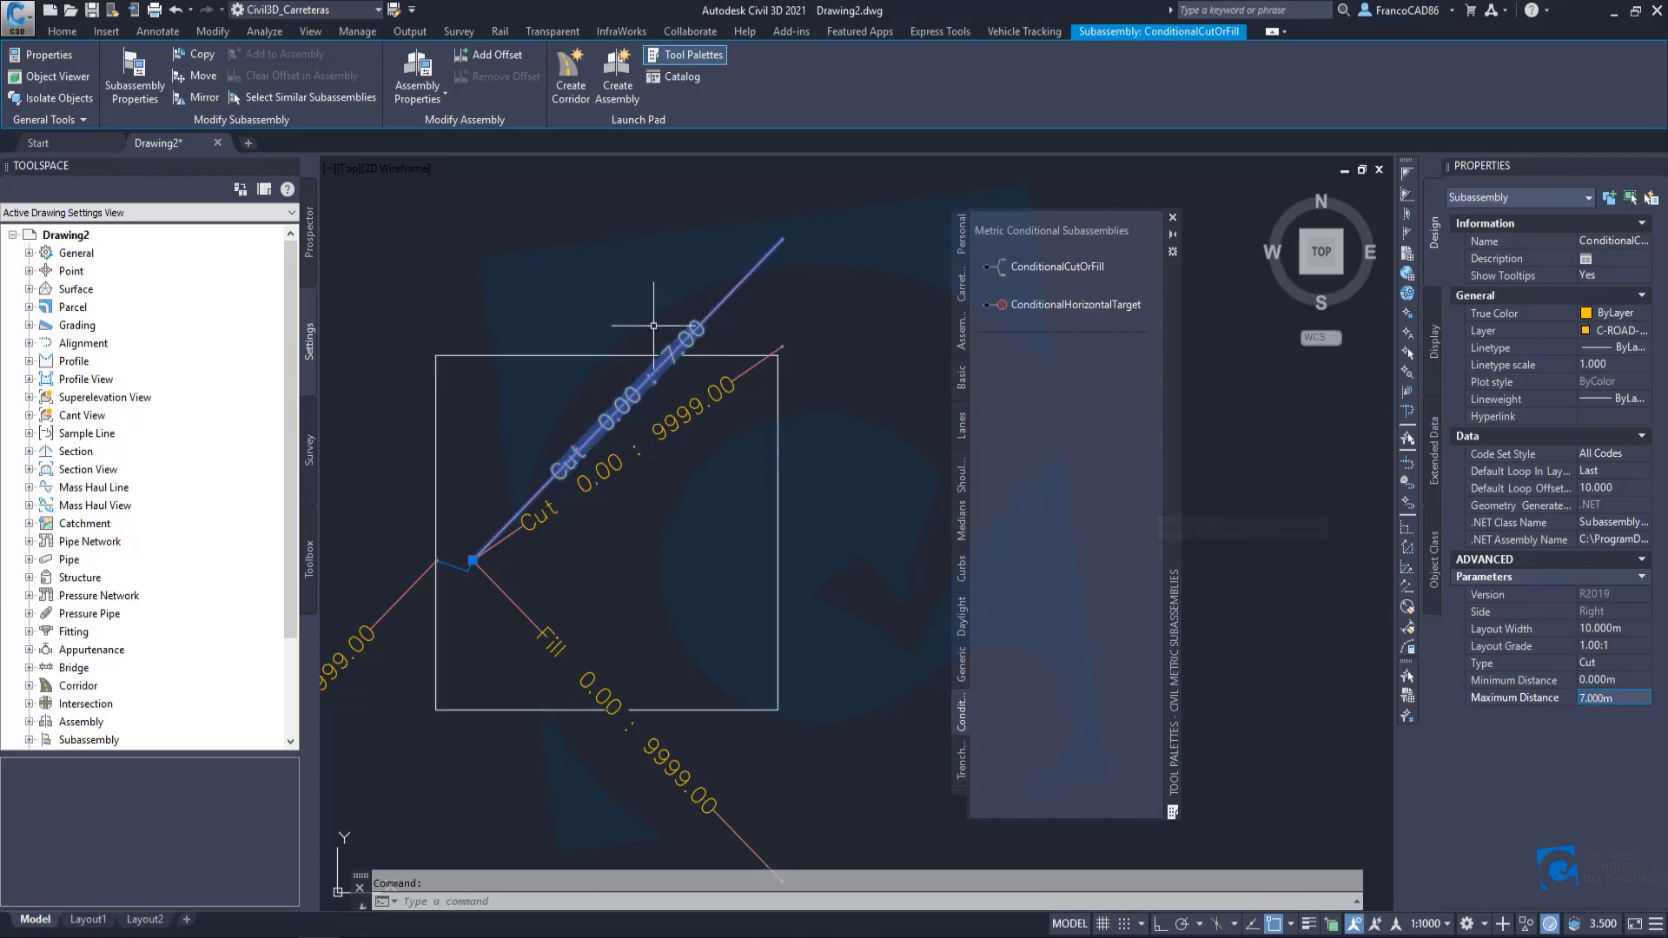
{"action": "key", "text": "Escape"}
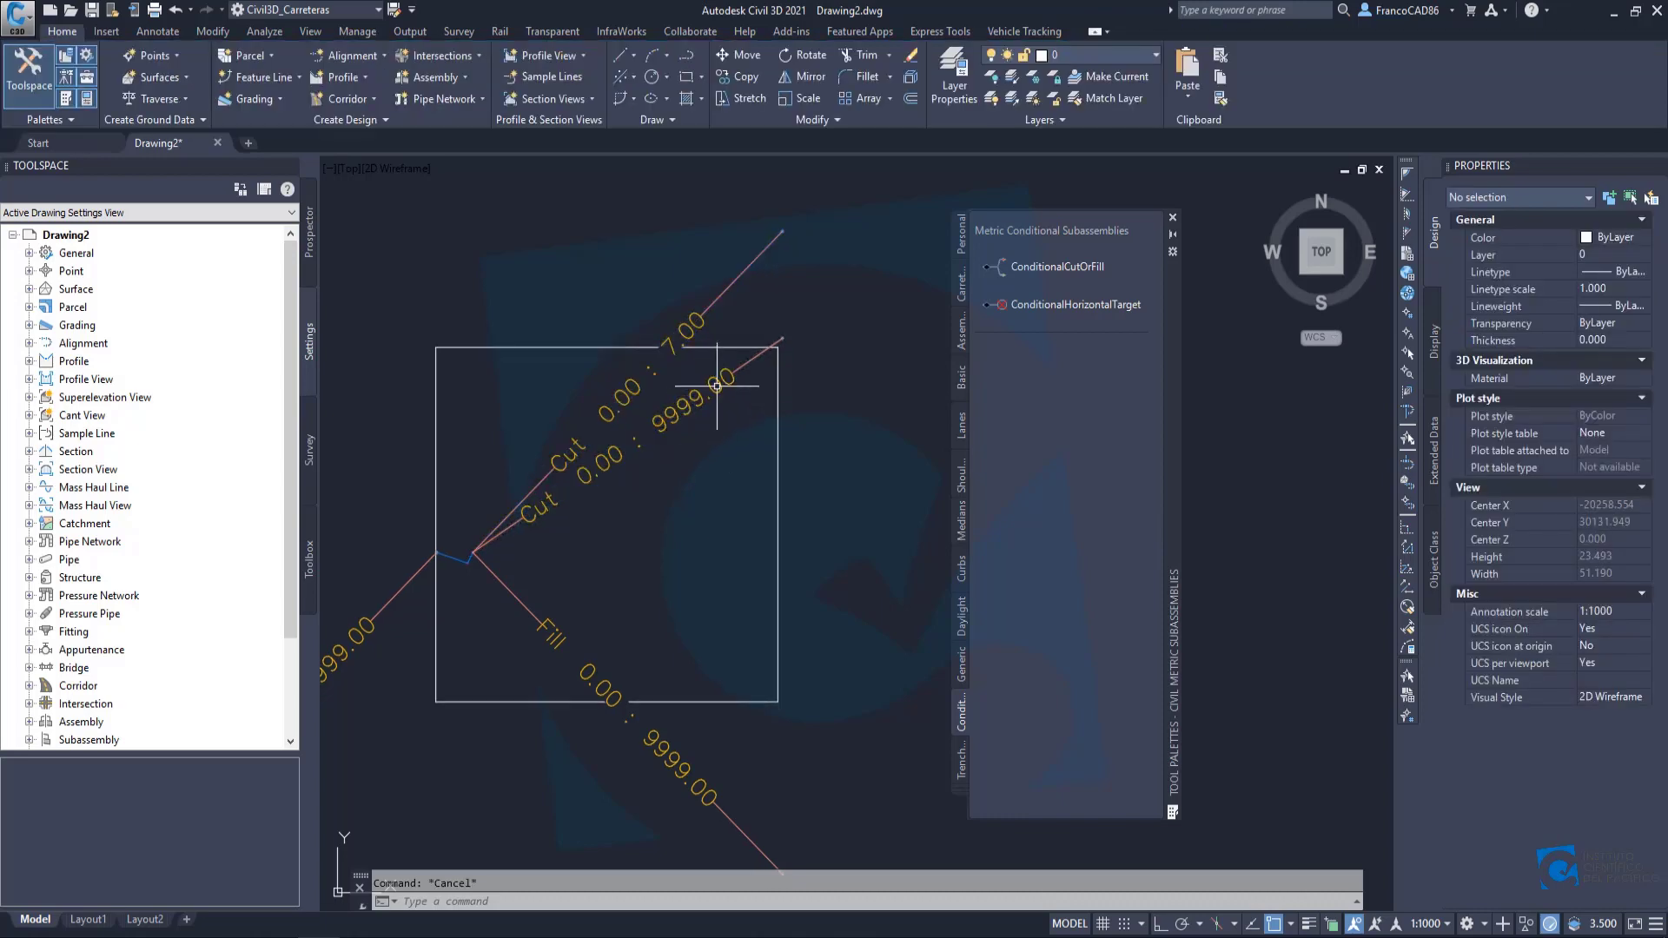
Set the minimum distance of the 1.50:1 Cut condition at the ditch tip to 7 m and deselect it.
{"action": "left_click", "coordinate": [717, 385]}
{"action": "left_click", "coordinate": [1620, 677]}
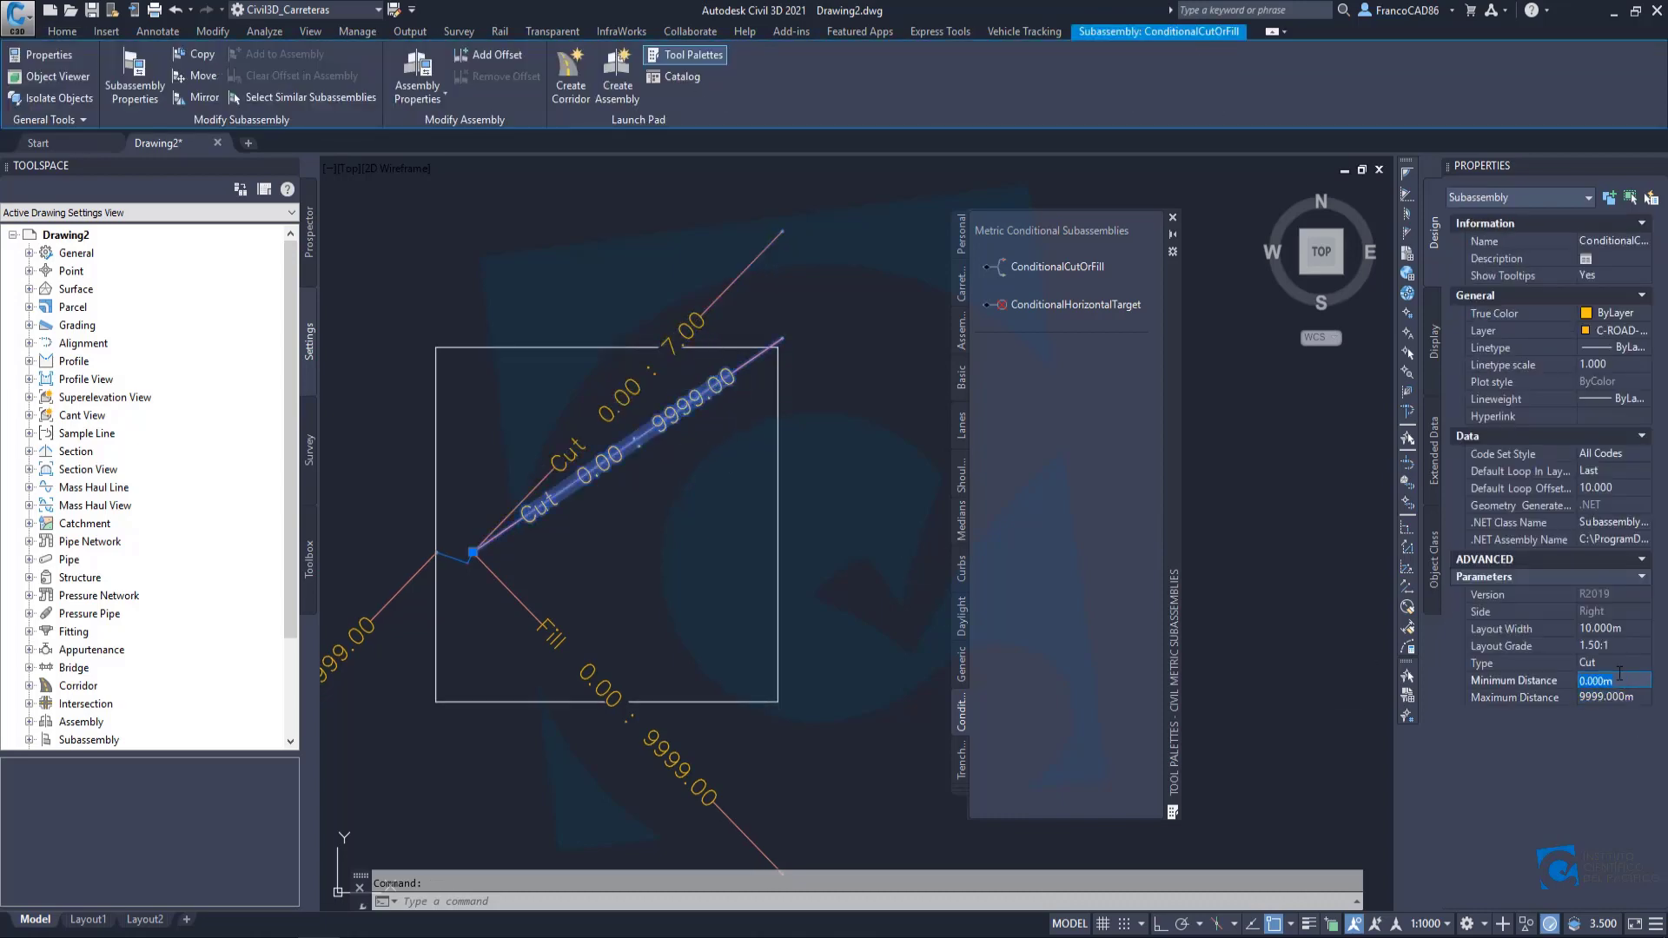
{"action": "type", "text": "7"}
{"action": "key", "text": "Tab"}
{"action": "key", "text": "Escape"}
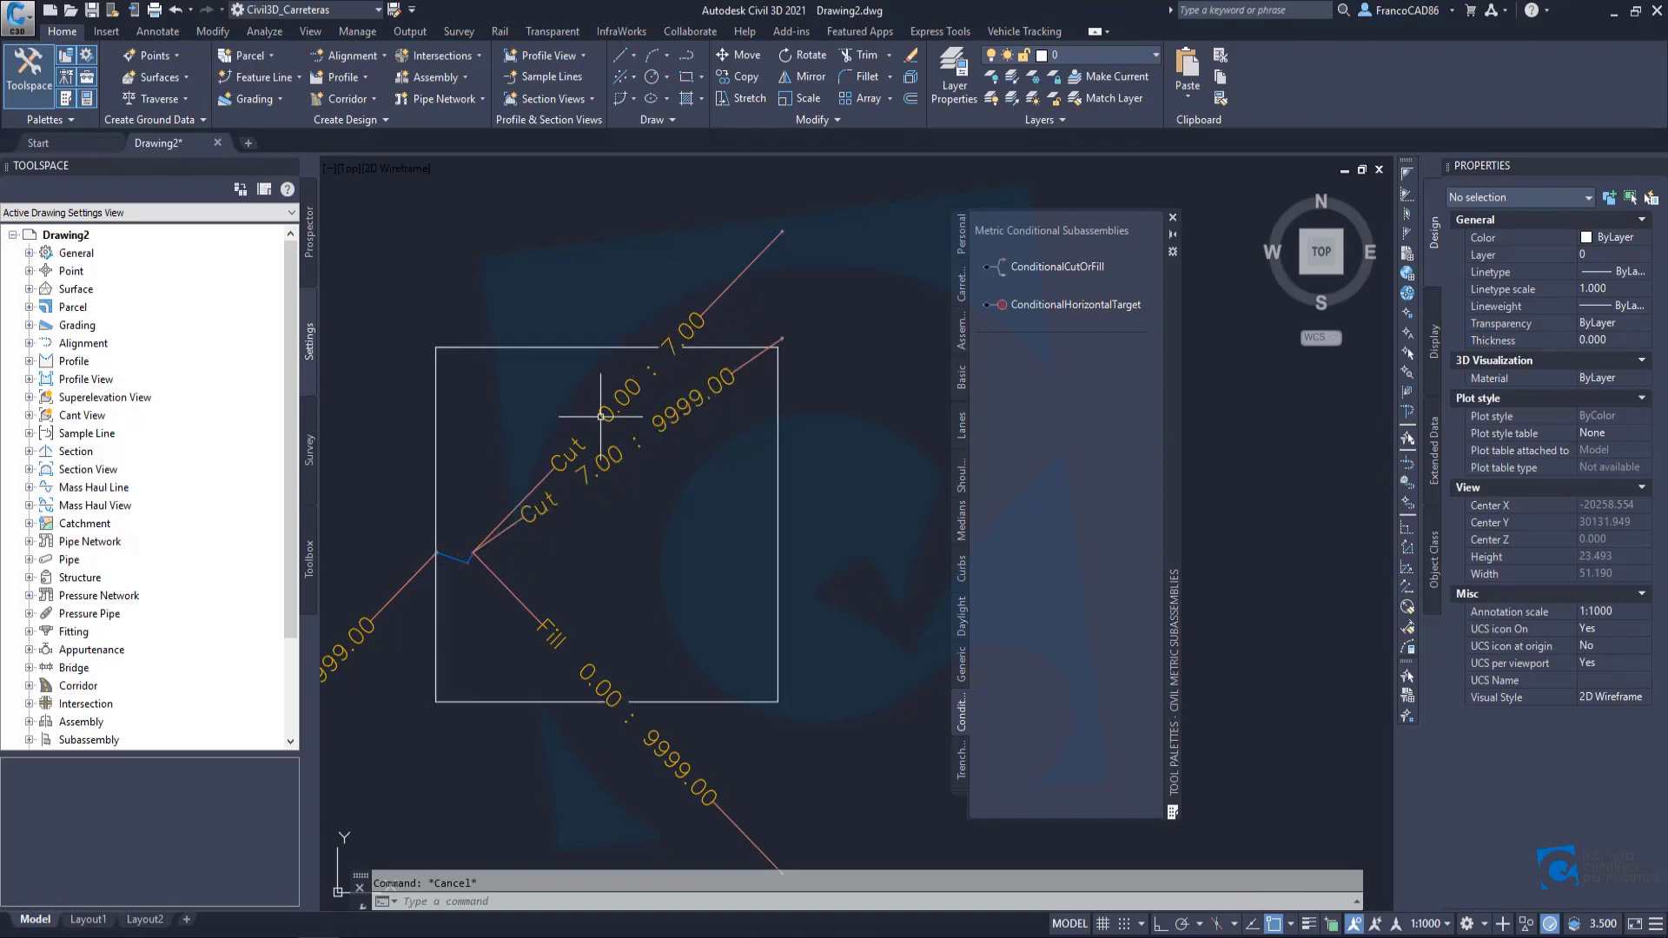
Sketch an open terrain polyline that starts above the ditch, crosses both Cut branches and falls away on the far side.
{"action": "middle_click_drag", "start_coordinate": [521, 499], "coordinate": [769, 263]}
{"action": "middle_click_drag", "start_coordinate": [874, 249], "coordinate": [607, 540]}
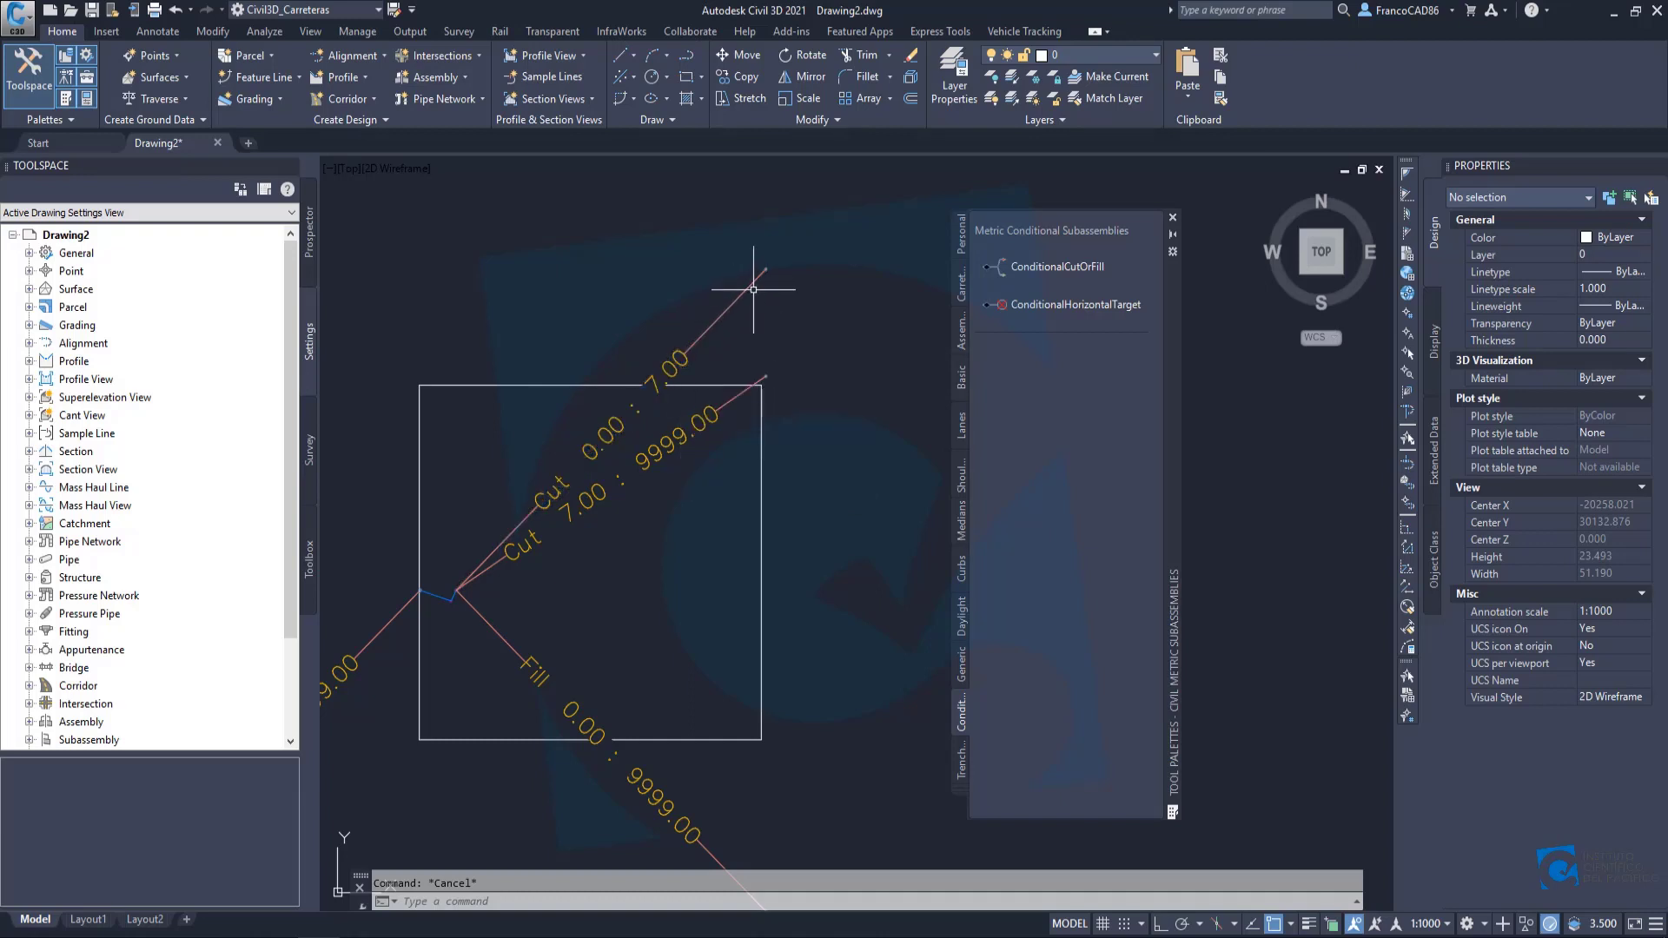
{"action": "middle_click_drag", "start_coordinate": [753, 290], "coordinate": [711, 307]}
{"action": "middle_click_drag", "start_coordinate": [476, 548], "coordinate": [493, 528]}
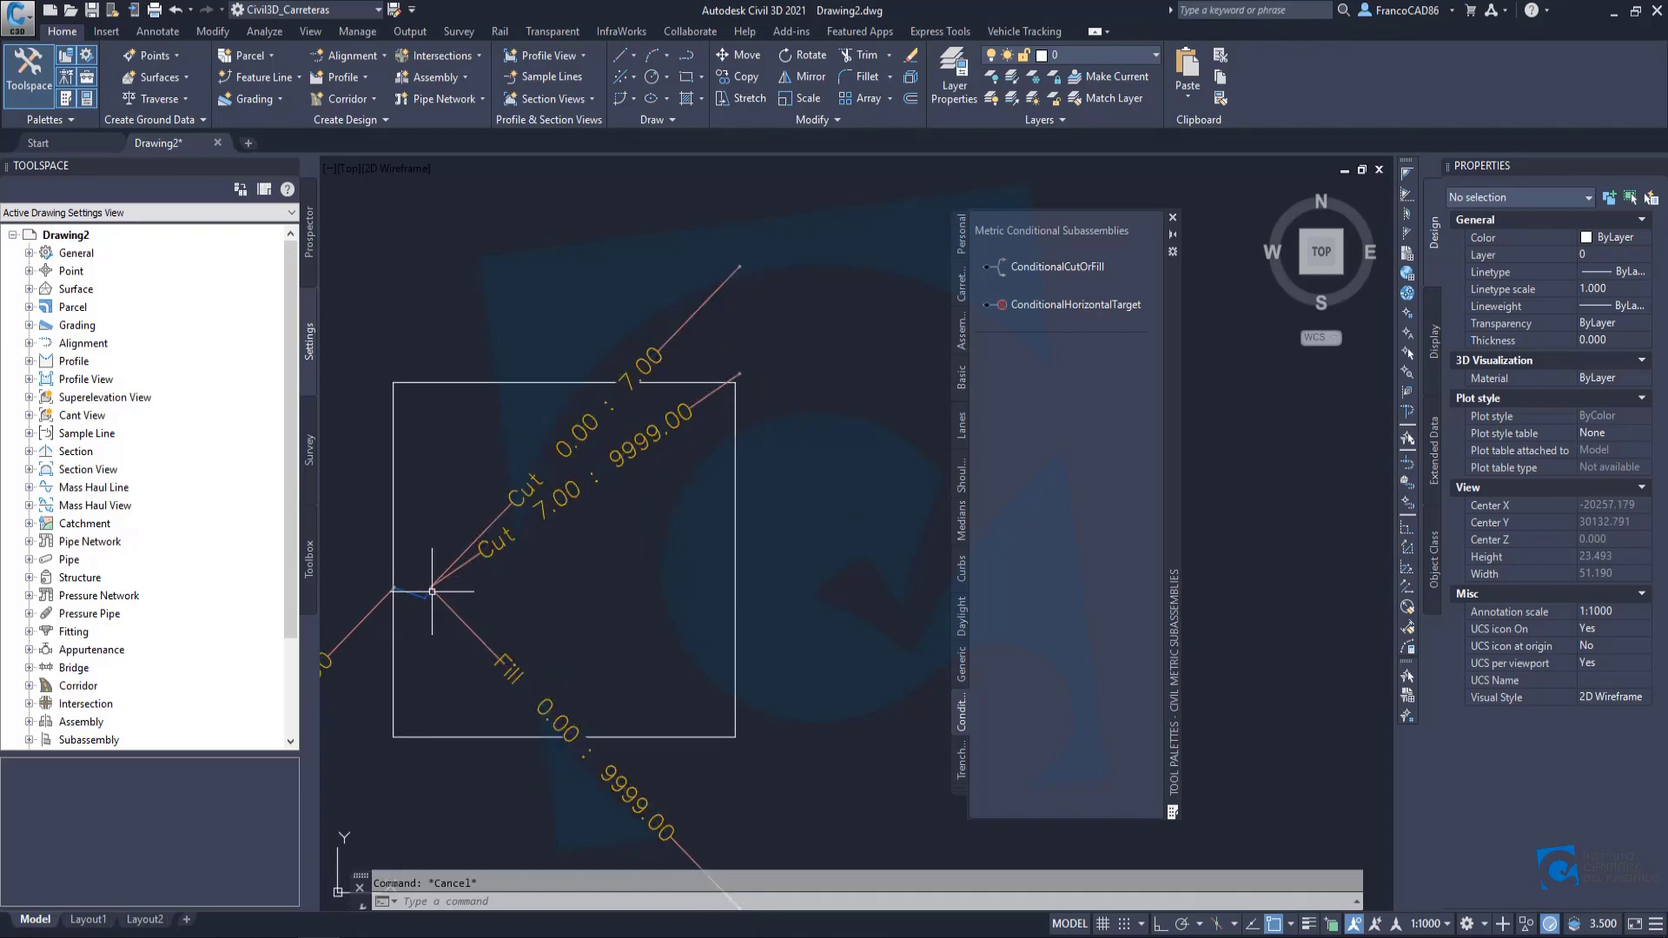
{"action": "scroll", "coordinate": [430, 584], "scroll_direction": "up", "scroll_amount": 4}
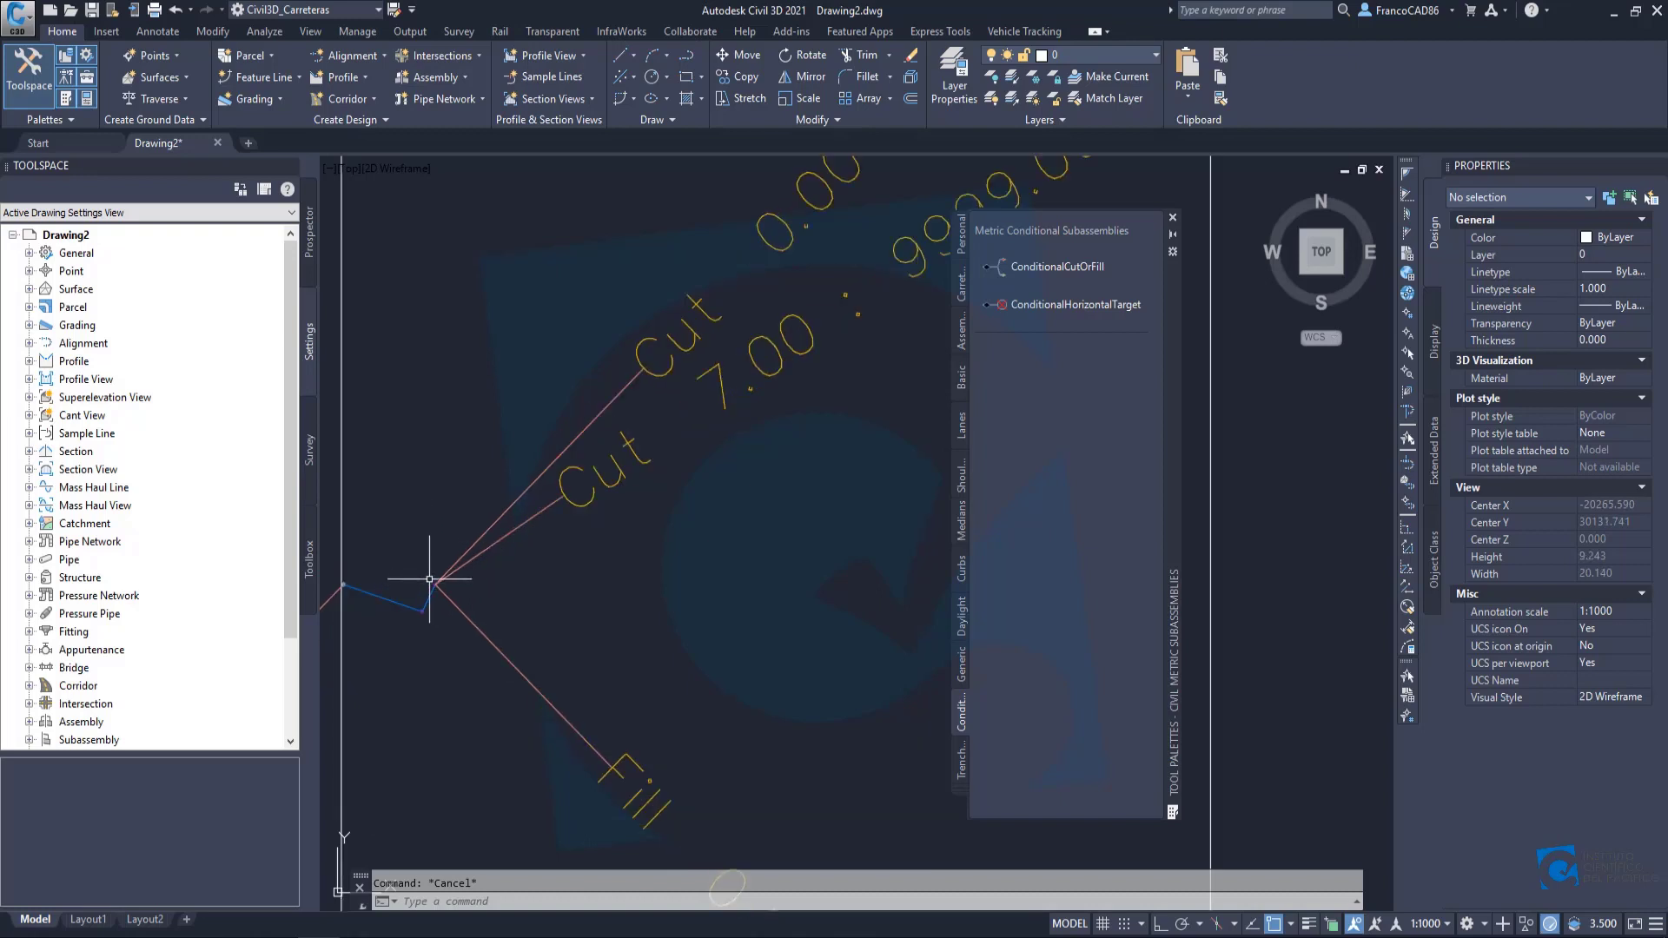
{"action": "type", "text": "pl"}
{"action": "key", "text": "Return"}
{"action": "left_click", "coordinate": [366, 440]}
{"action": "left_click", "coordinate": [450, 403]}
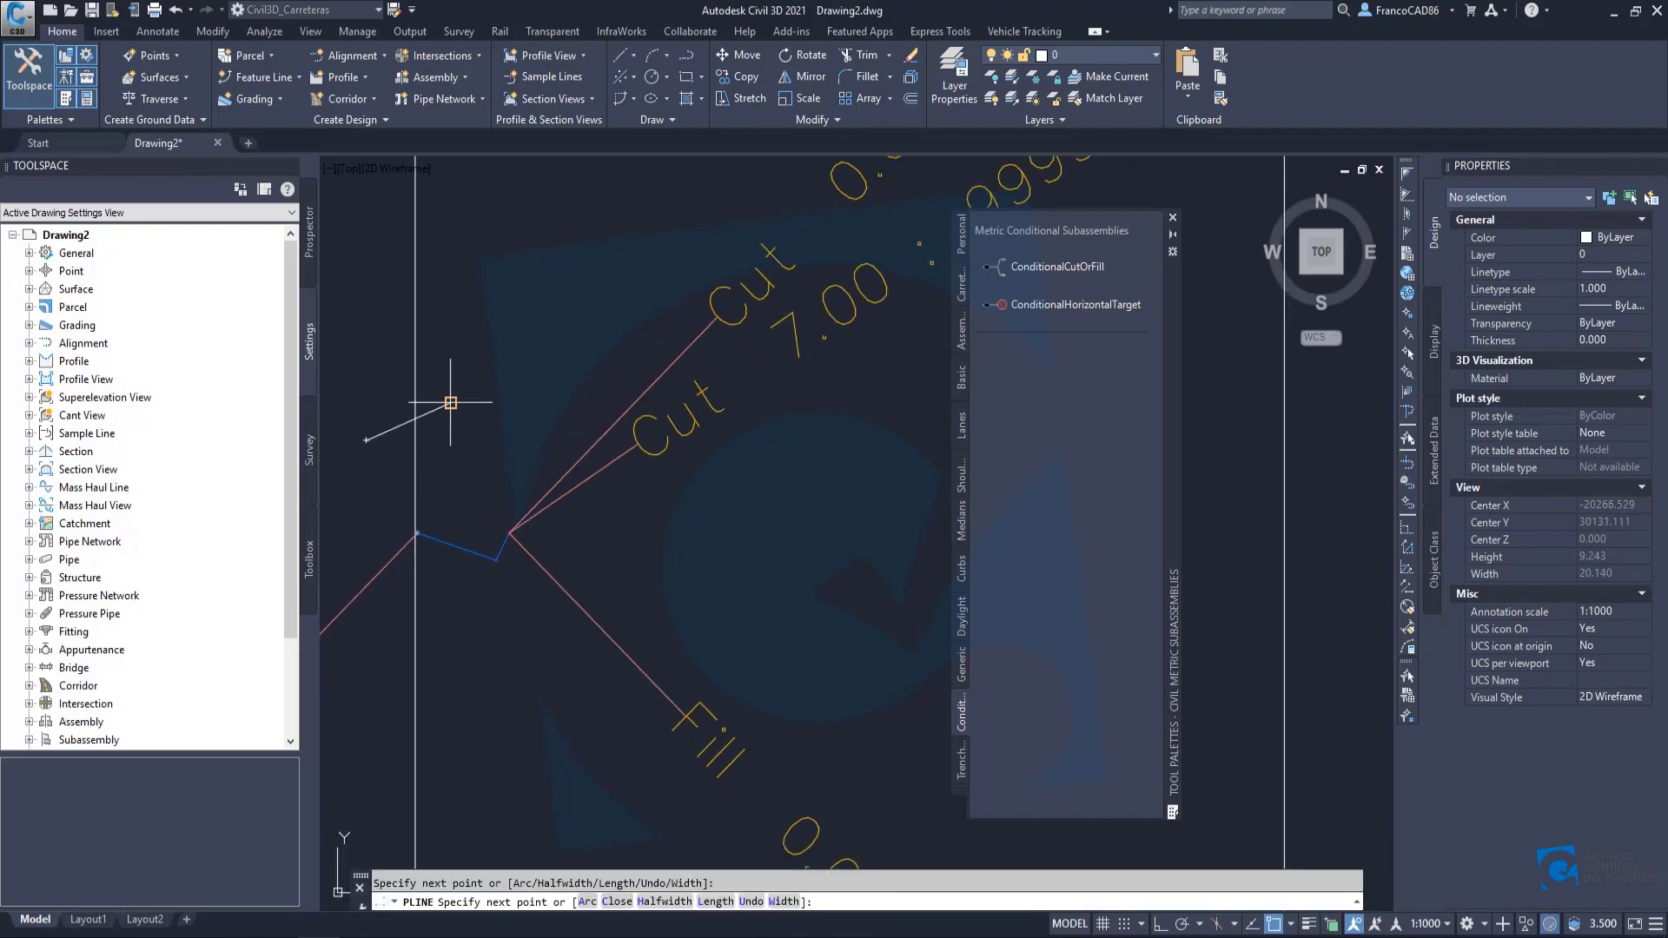
{"action": "left_click", "coordinate": [512, 408]}
{"action": "left_click", "coordinate": [582, 421]}
{"action": "left_click", "coordinate": [856, 522]}
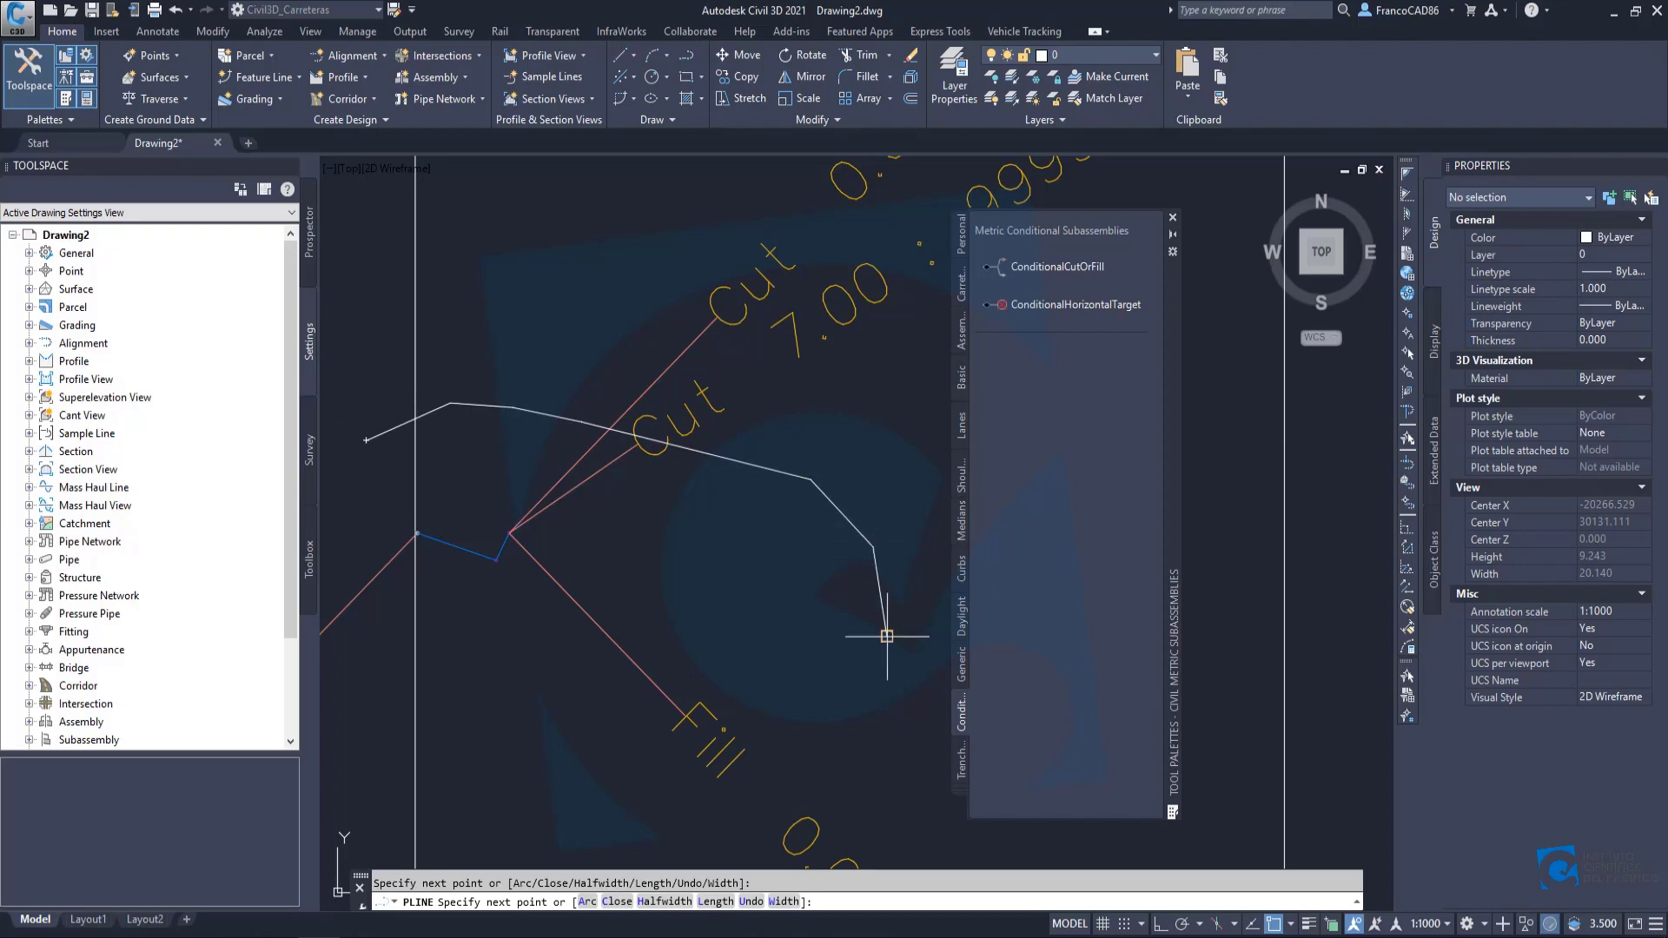
{"action": "key", "text": "Return"}
Measure the vertical distance from the ditch's outer tip up to the terrain polyline with a temporary linear dimension.
{"action": "scroll", "coordinate": [509, 539], "scroll_direction": "up", "scroll_amount": 2}
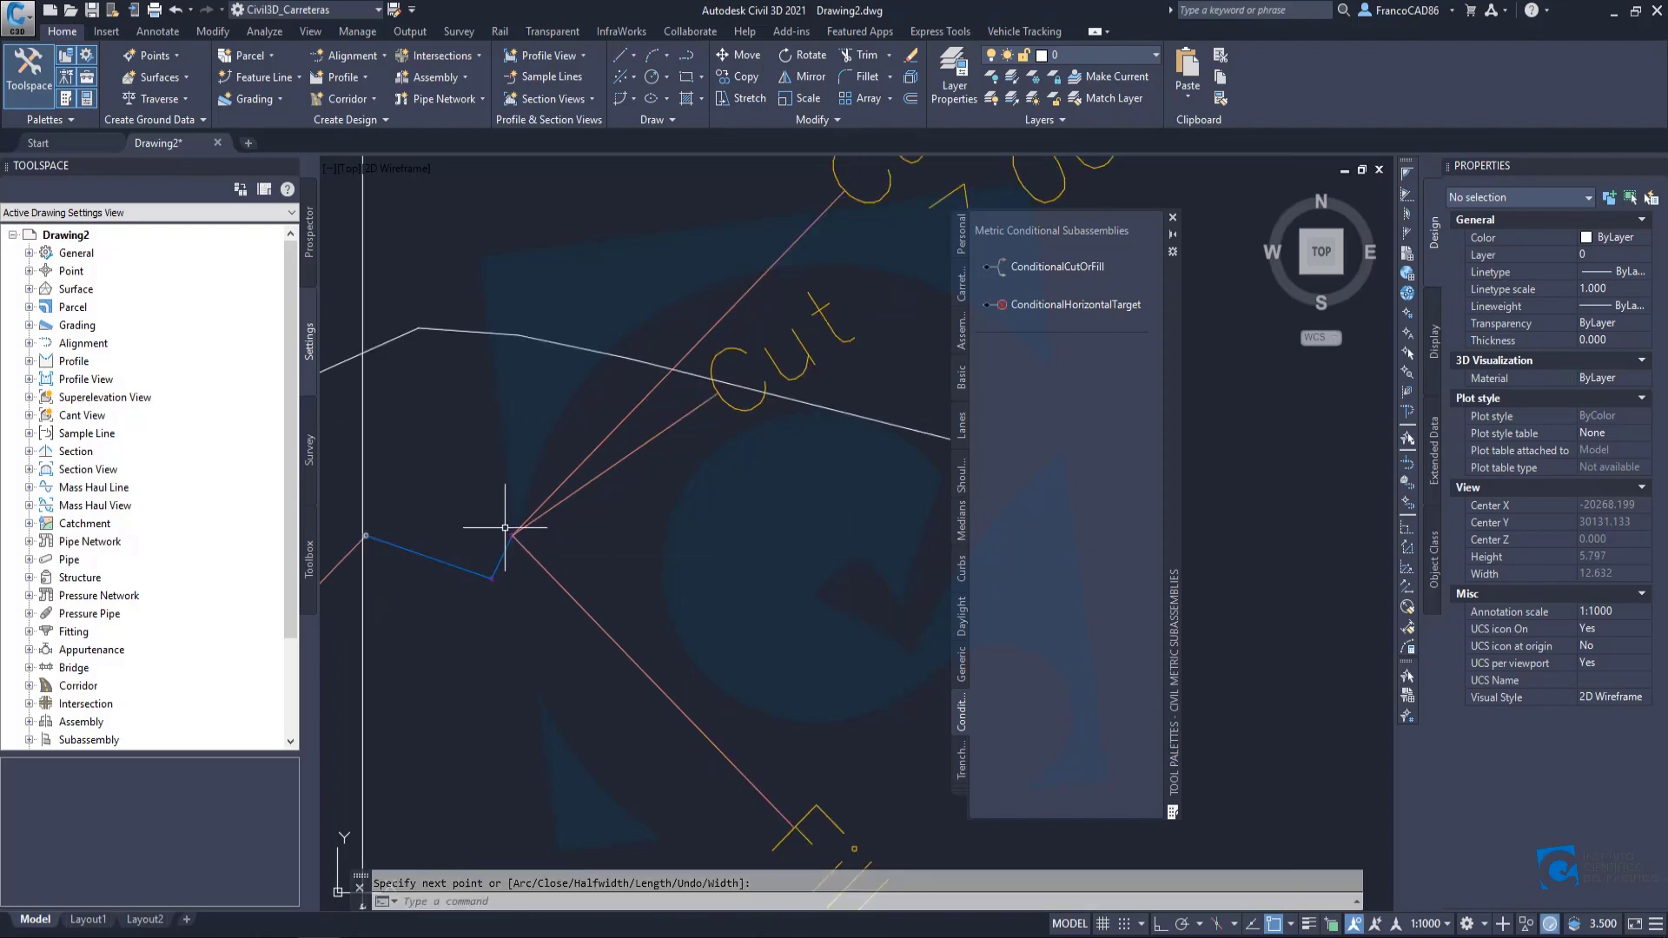
{"action": "type", "text": "dli"}
{"action": "key", "text": "Return"}
{"action": "left_click", "coordinate": [513, 535]}
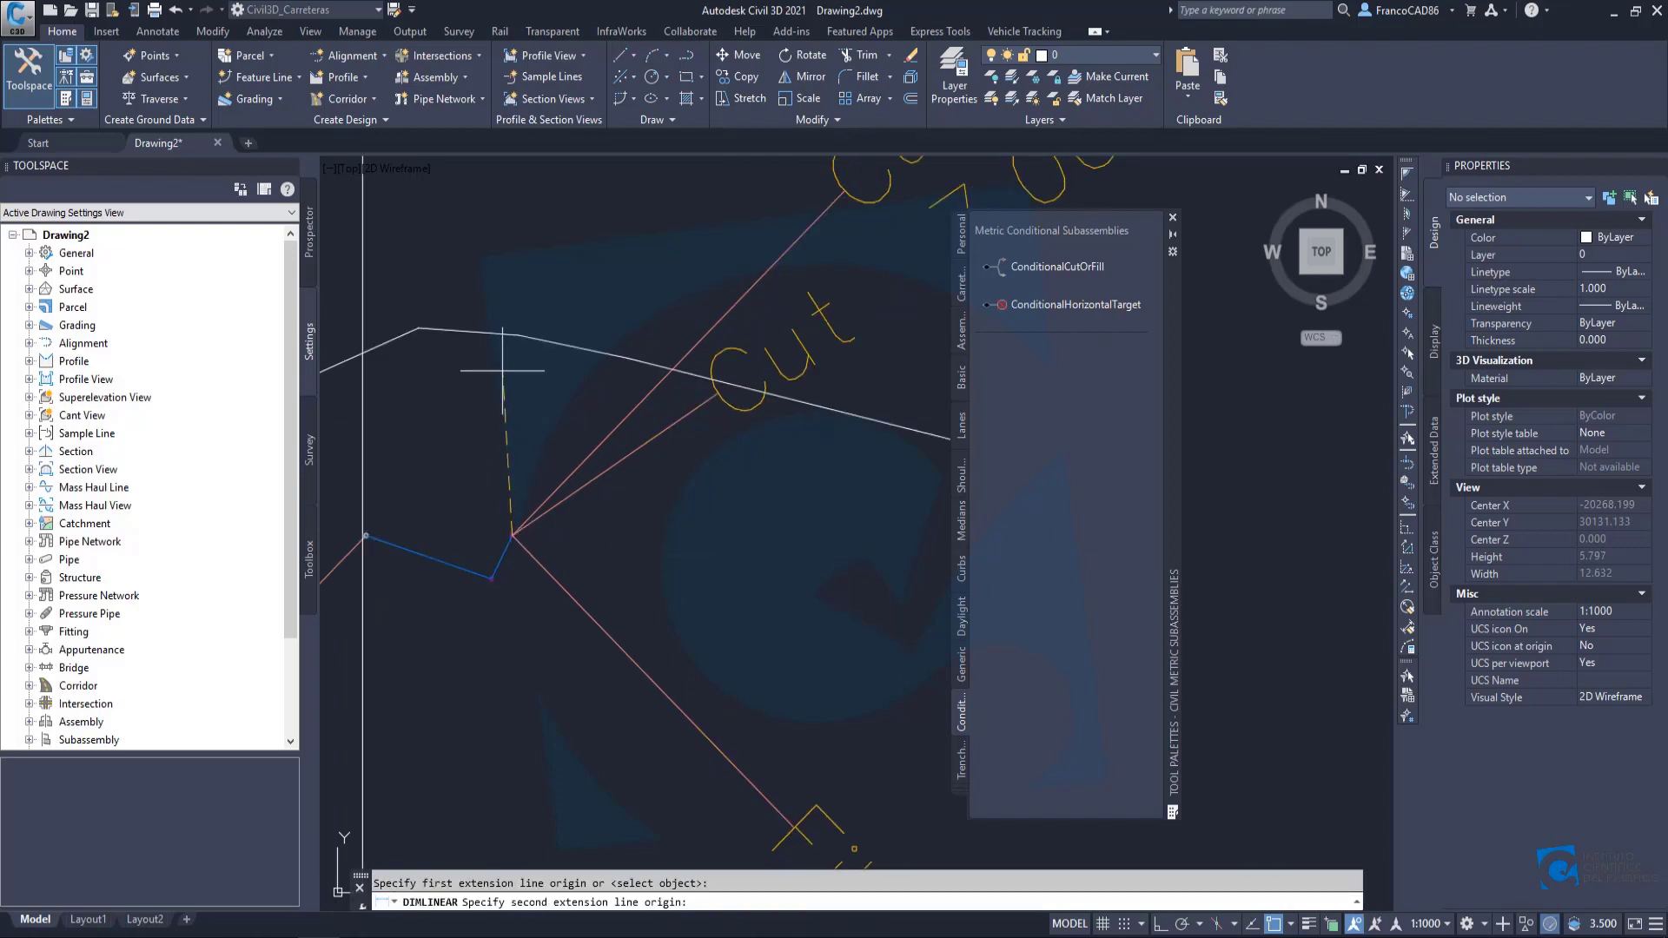
{"action": "left_click", "coordinate": [510, 334]}
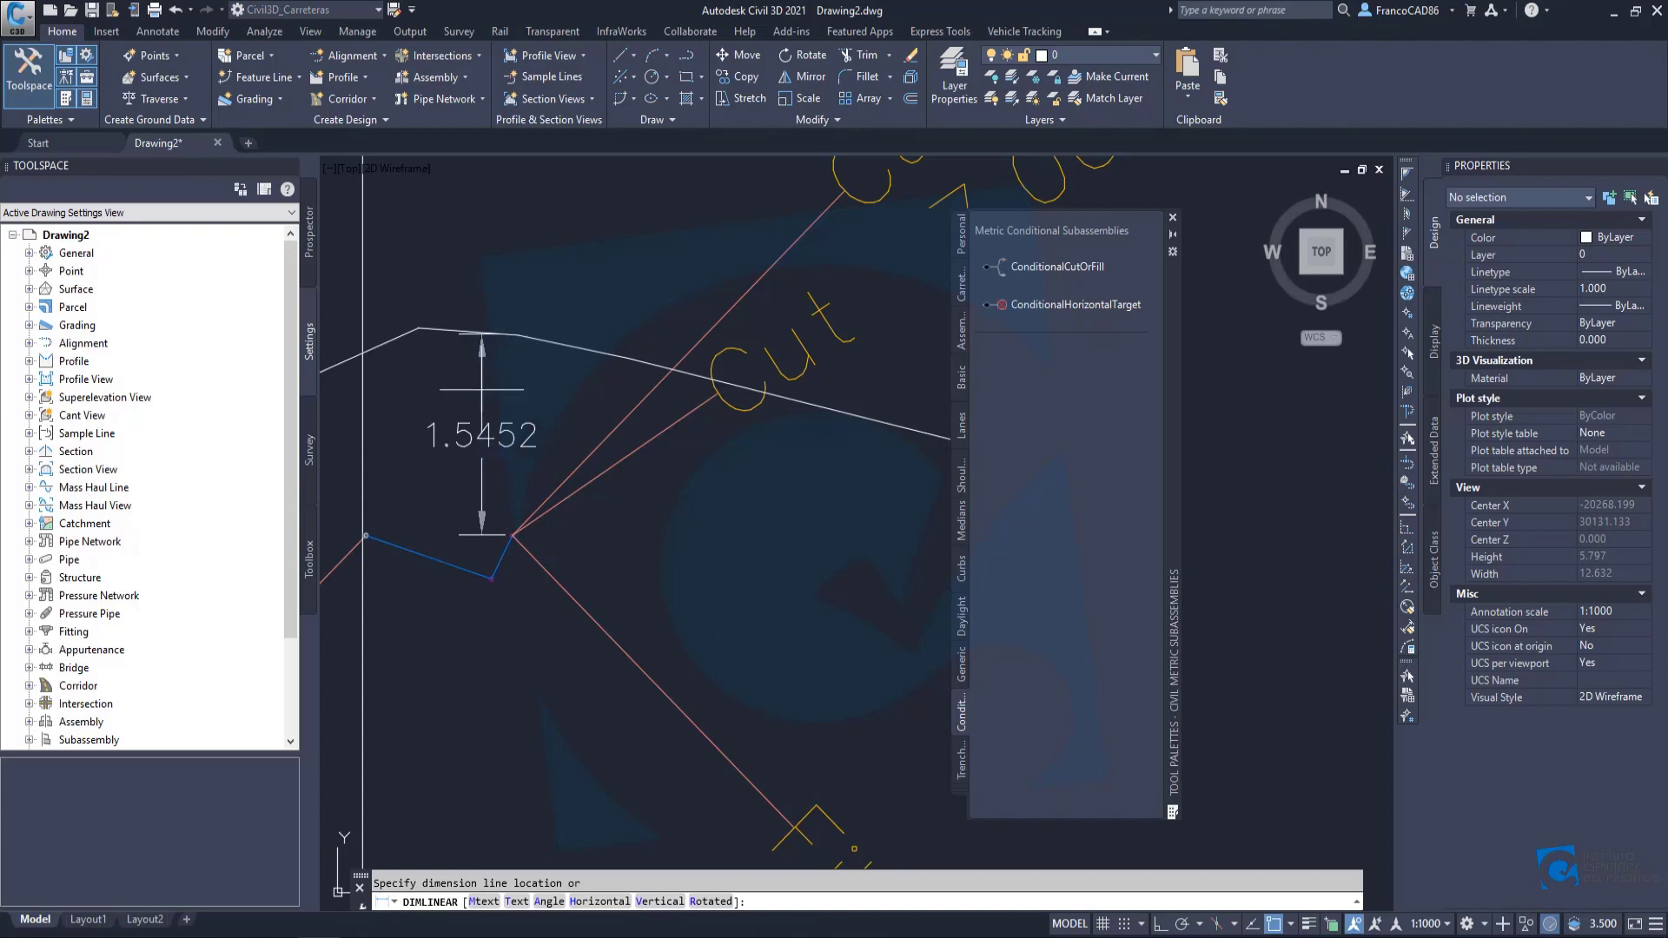
{"action": "scroll", "coordinate": [482, 389], "scroll_direction": "down", "scroll_amount": 4}
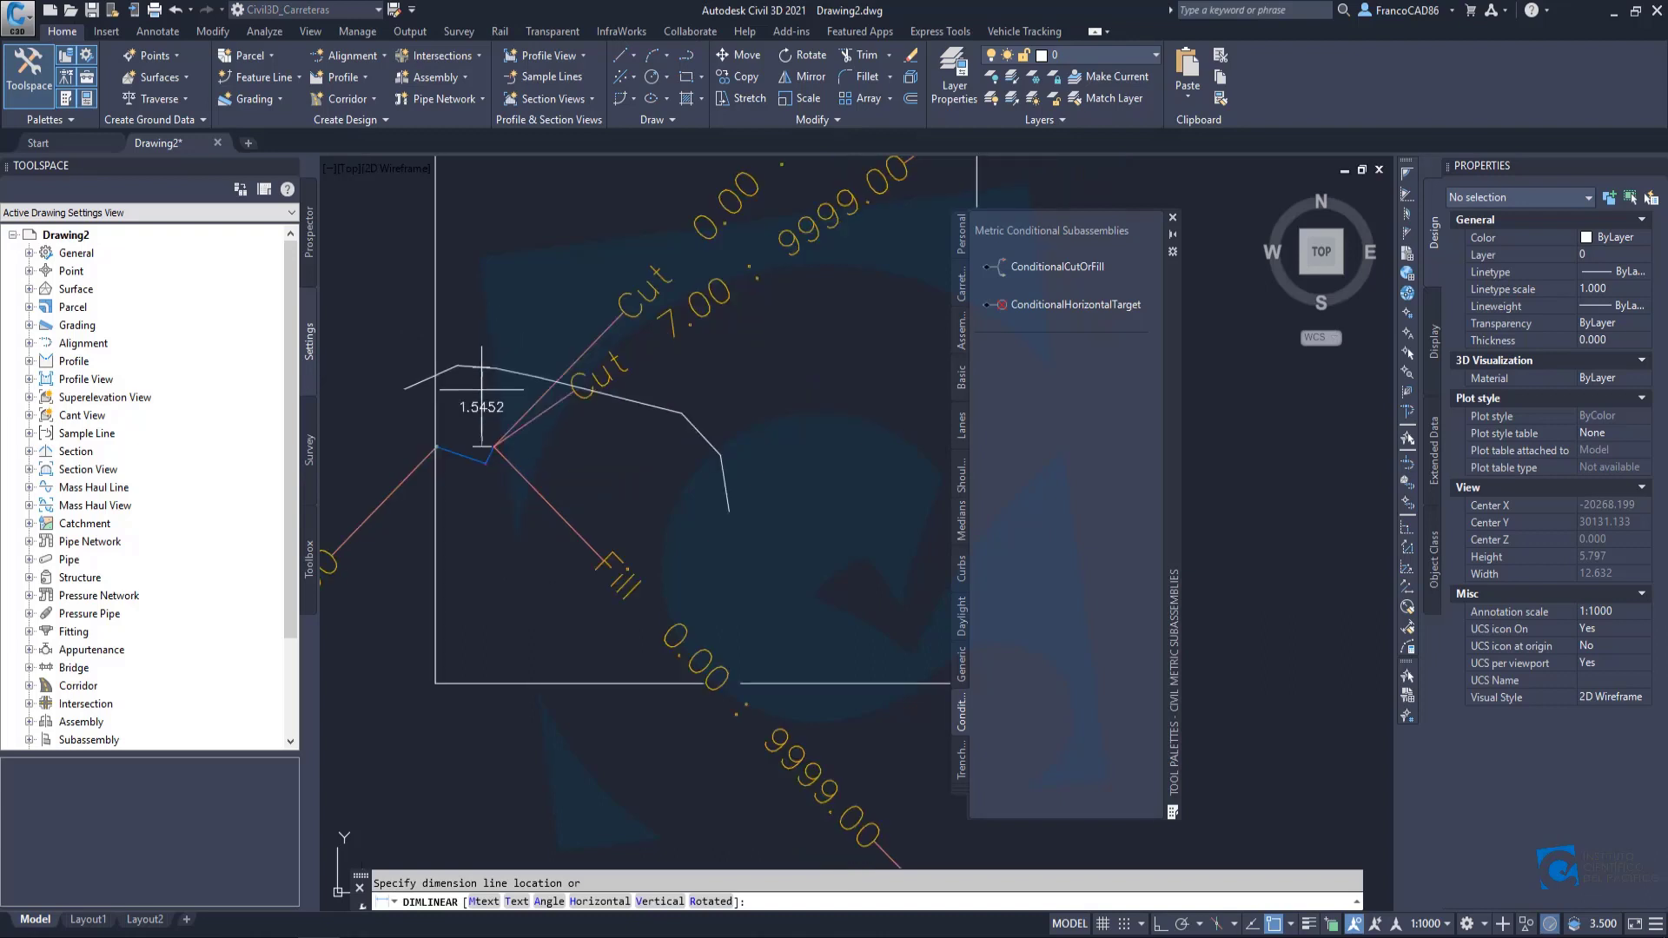
{"action": "key", "text": "Escape"}
Draw two small rectangles, one at the outer end of each Cut branch of the ditch.
{"action": "scroll", "coordinate": [482, 390], "scroll_direction": "down", "scroll_amount": 6}
{"action": "type", "text": "re"}
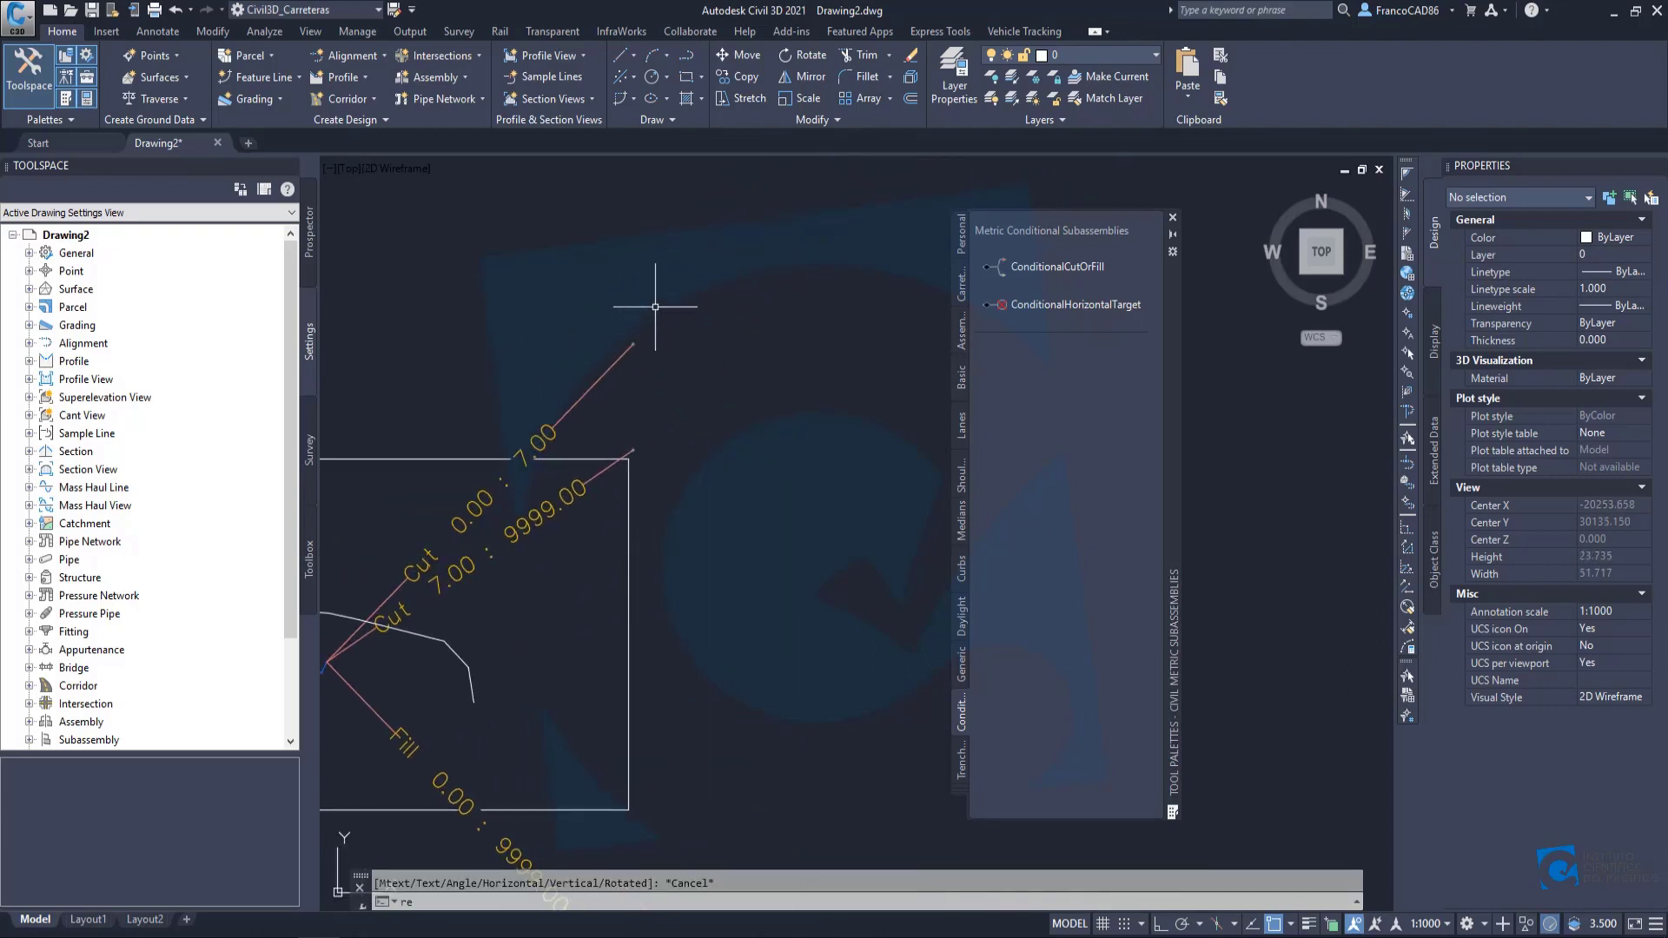
{"action": "type", "text": "c"}
{"action": "key", "text": "Return"}
{"action": "left_click", "coordinate": [636, 288]}
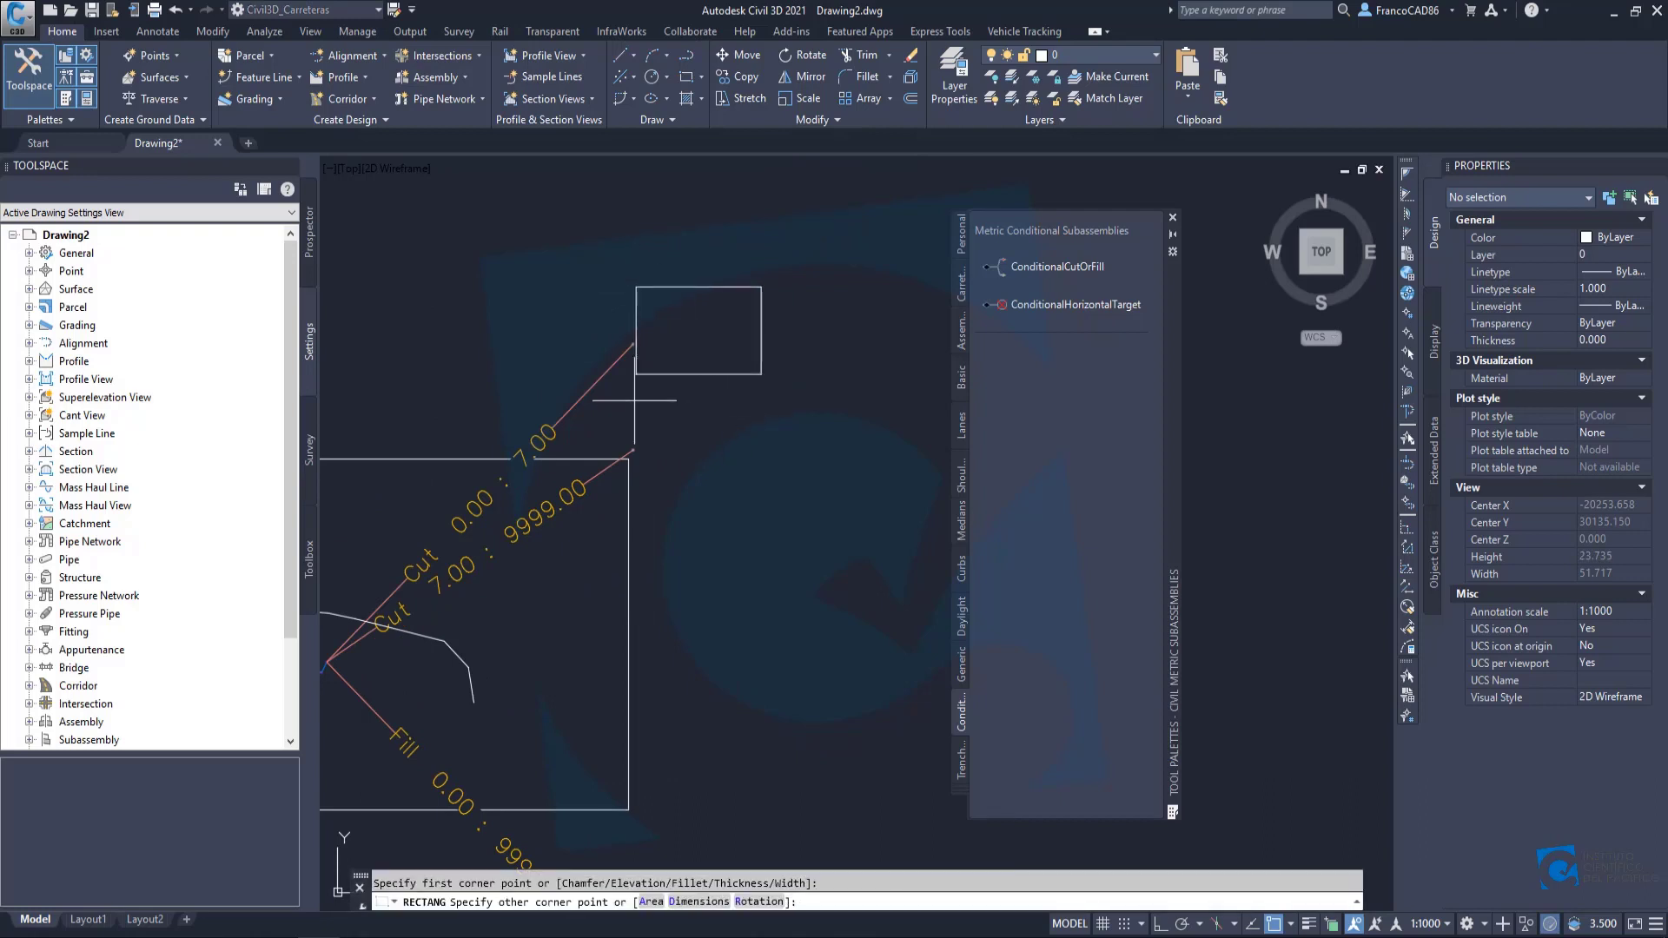
{"action": "left_click", "coordinate": [764, 479]}
{"action": "scroll", "coordinate": [760, 695], "scroll_direction": "down", "scroll_amount": 2}
{"action": "middle_click_drag", "start_coordinate": [760, 713], "coordinate": [727, 494]}
{"action": "scroll", "coordinate": [662, 603], "scroll_direction": "up", "scroll_amount": 2}
{"action": "scroll", "coordinate": [656, 600], "scroll_direction": "down", "scroll_amount": 2}
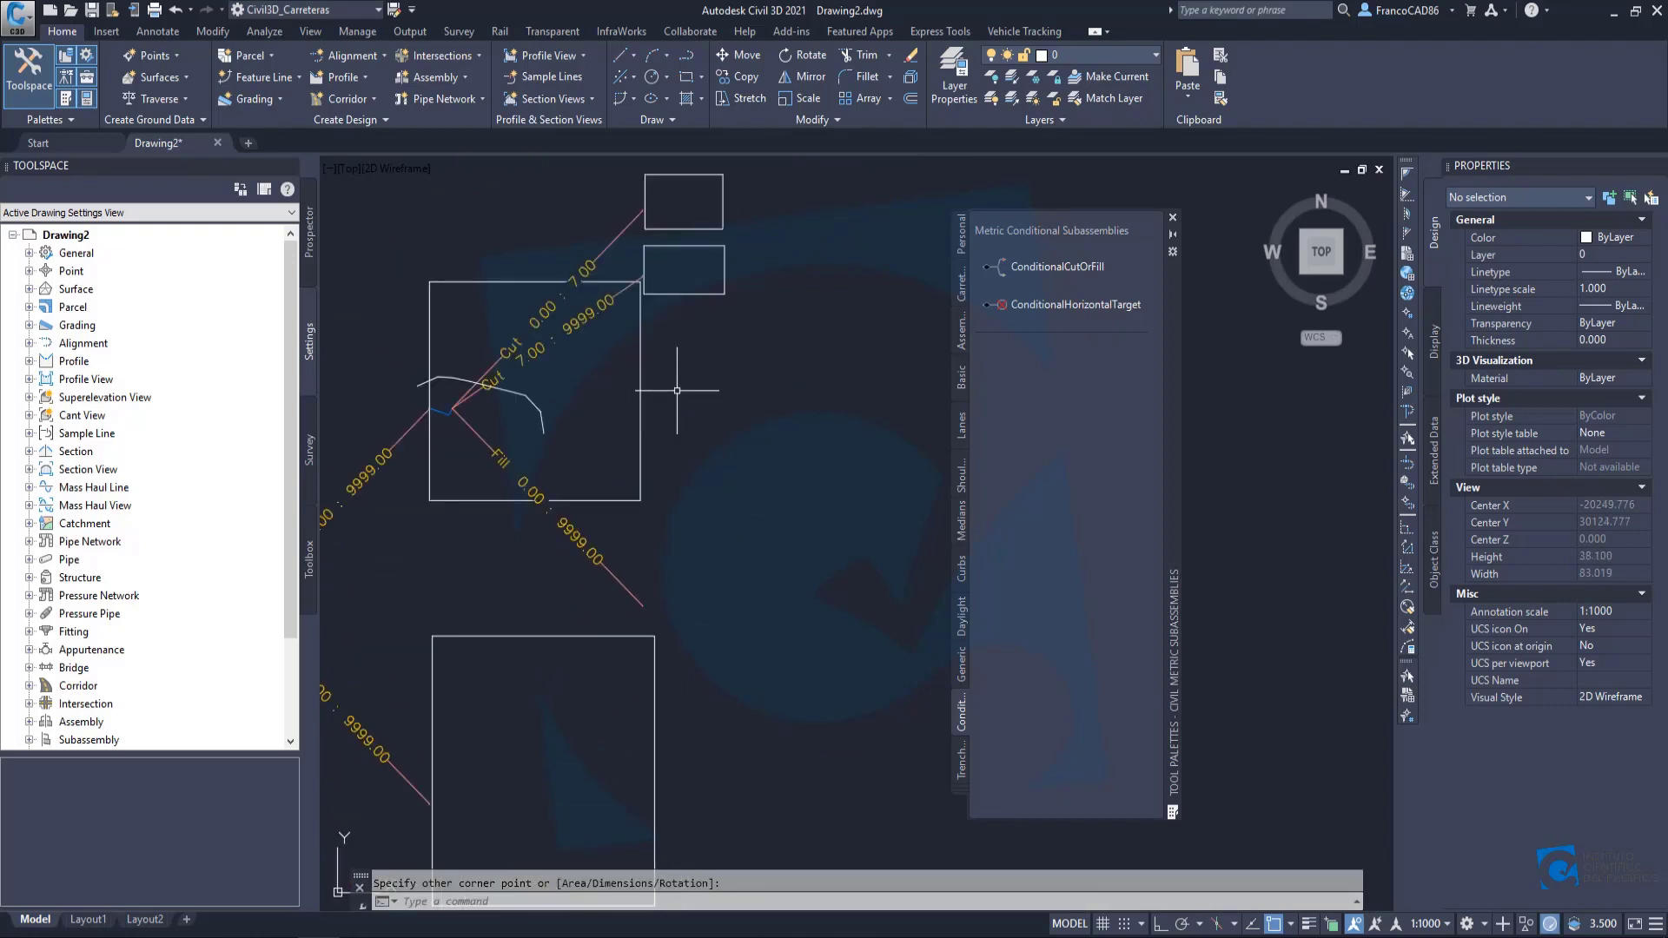
Erase the two small rectangles at the outer ends of the Cut branches.
{"action": "middle_click_drag", "start_coordinate": [676, 390], "coordinate": [676, 523]}
{"action": "key", "text": "Escape"}
{"action": "type", "text": "e"}
{"action": "key", "text": "Return"}
{"action": "left_click", "coordinate": [741, 452]}
{"action": "left_click", "coordinate": [747, 407]}
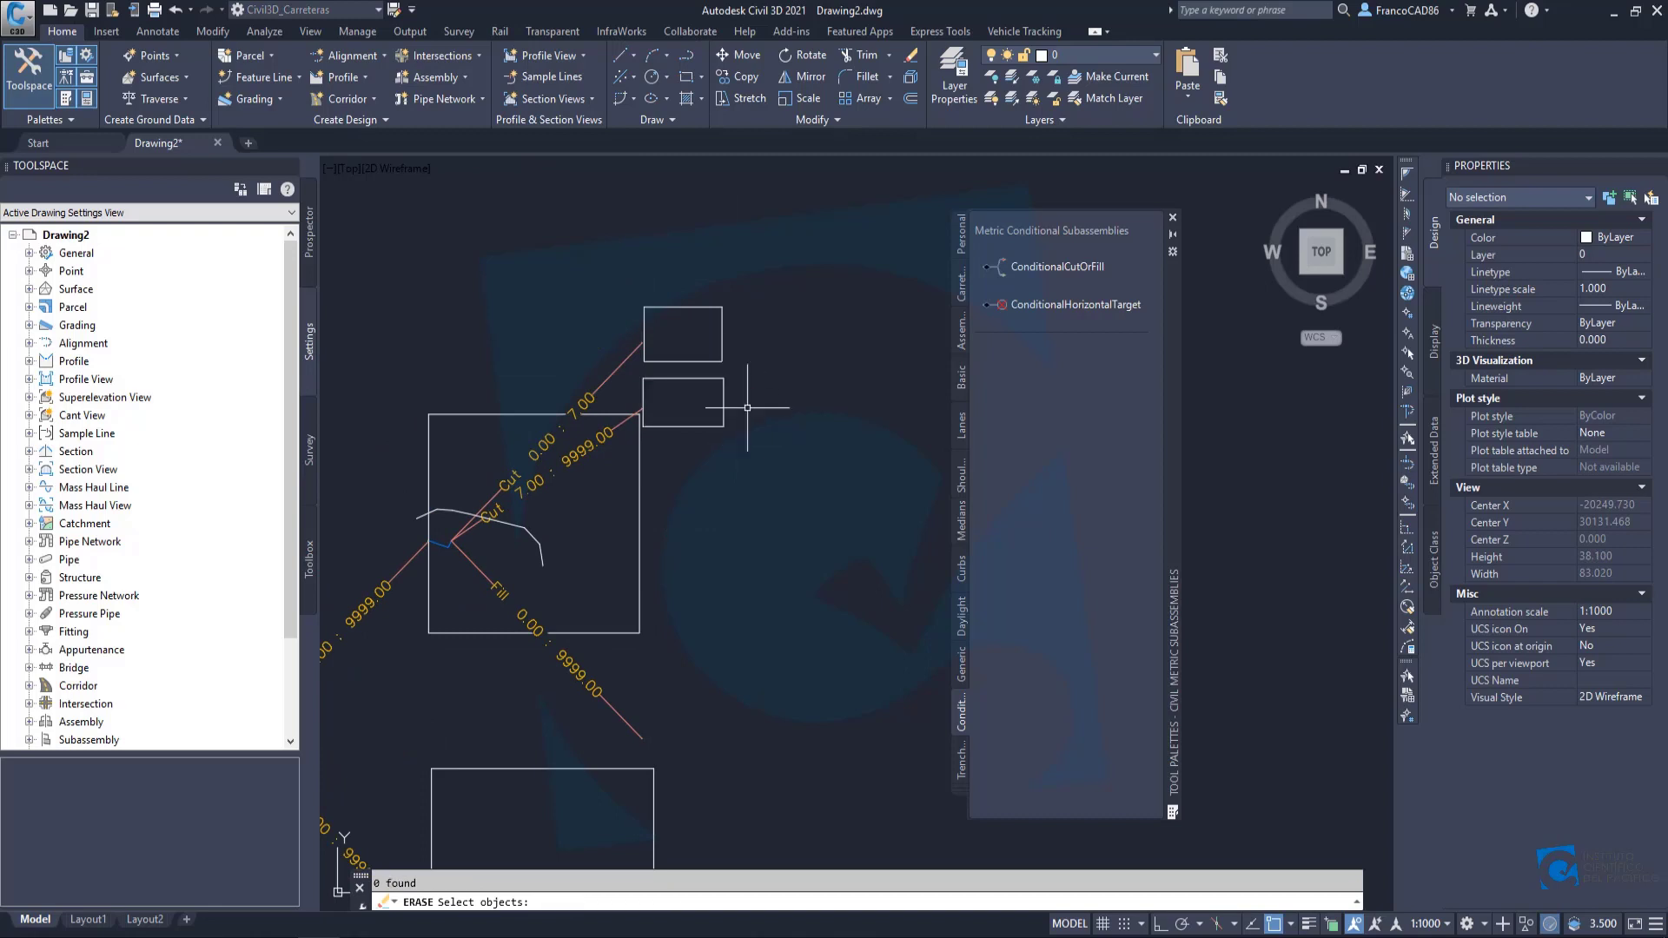
{"action": "key", "text": "Escape"}
{"action": "type", "text": "e"}
{"action": "key", "text": "Return"}
{"action": "left_click", "coordinate": [749, 459]}
{"action": "left_click", "coordinate": [708, 333]}
{"action": "key", "text": "Return"}
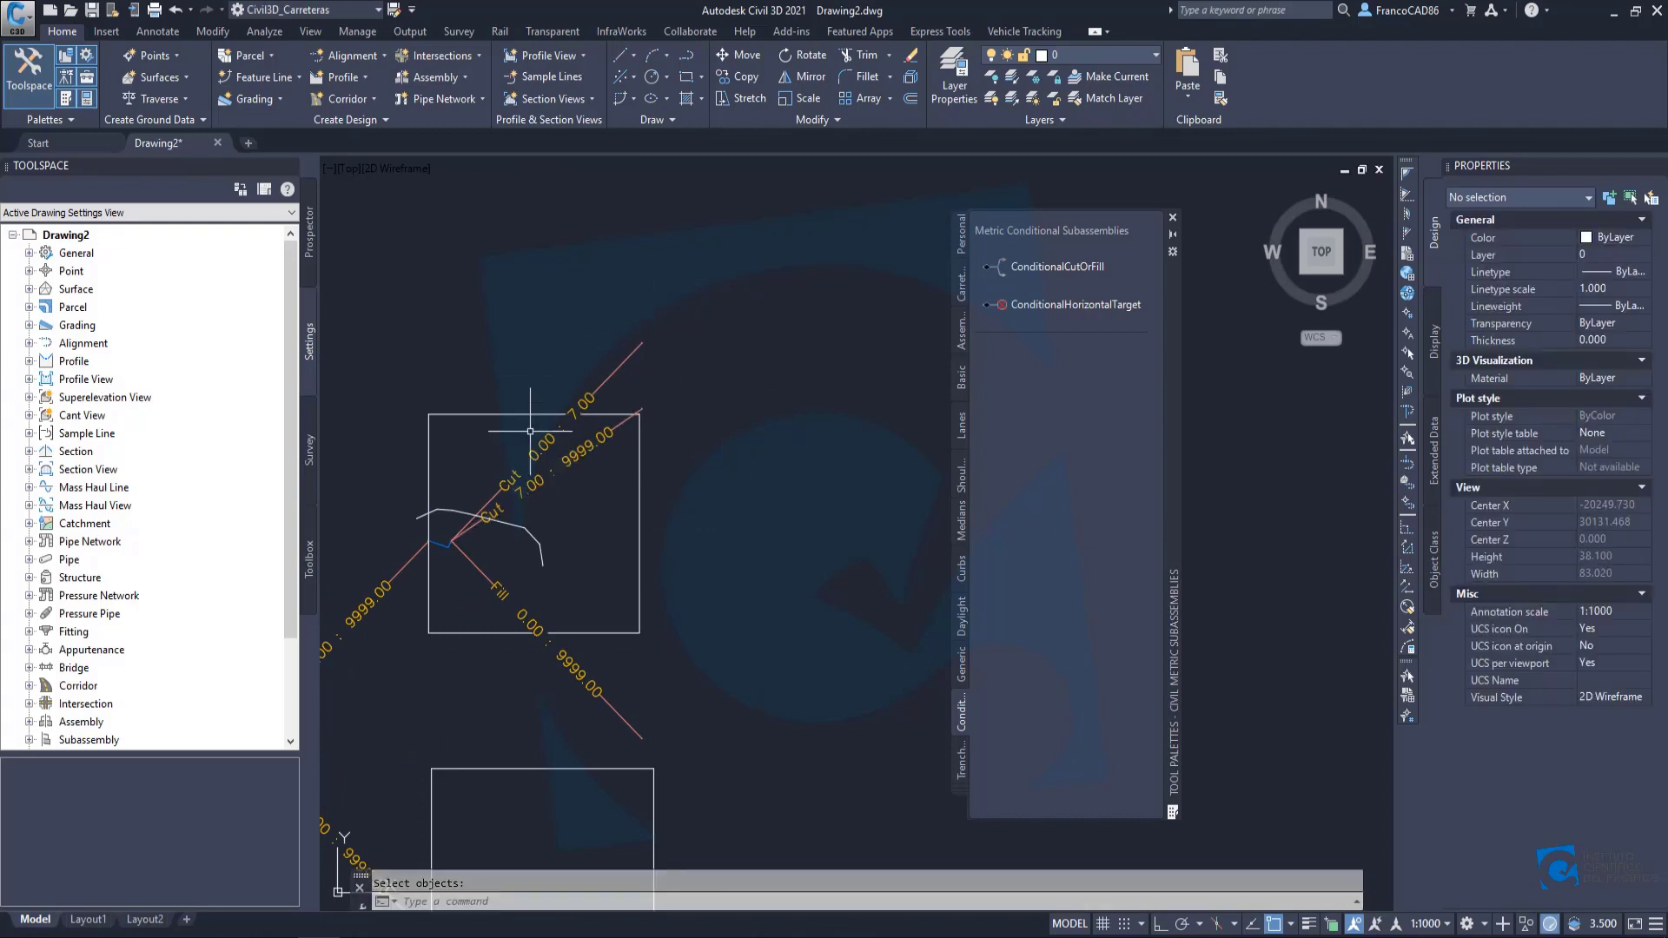
Examine how the terrain polyline relates to the ditch's two Cut ranges, its Fill branch and the roadside conditions.
{"action": "scroll", "coordinate": [530, 431], "scroll_direction": "down", "scroll_amount": 2}
{"action": "scroll", "coordinate": [461, 466], "scroll_direction": "up", "scroll_amount": 2}
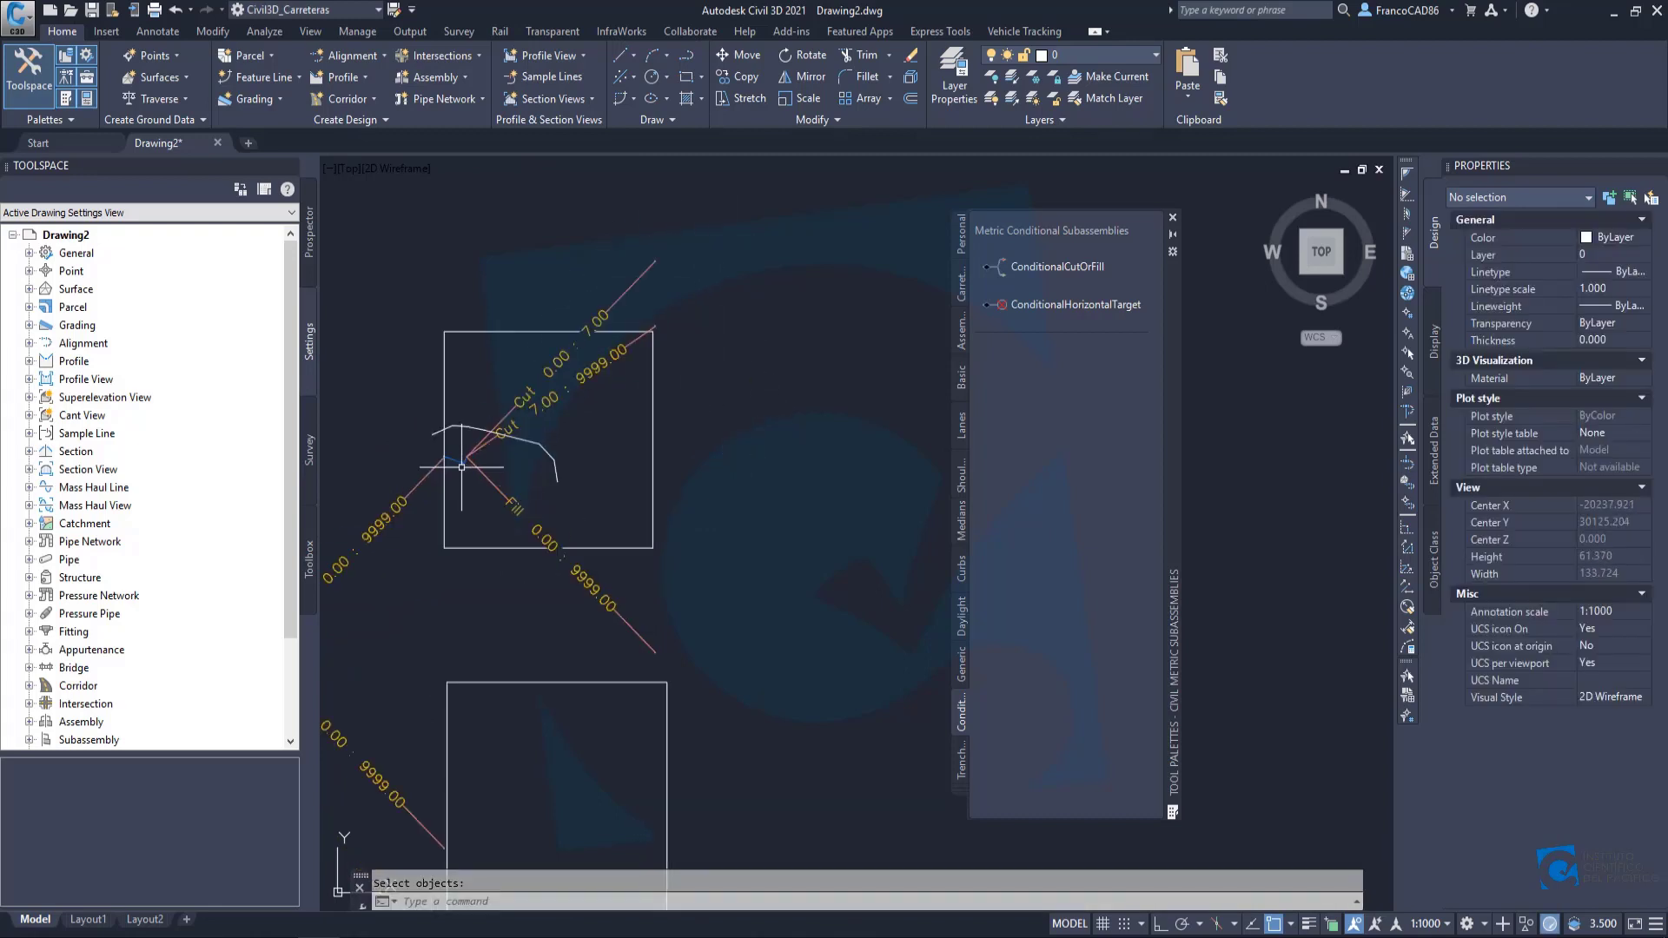
{"action": "scroll", "coordinate": [512, 412], "scroll_direction": "up", "scroll_amount": 2}
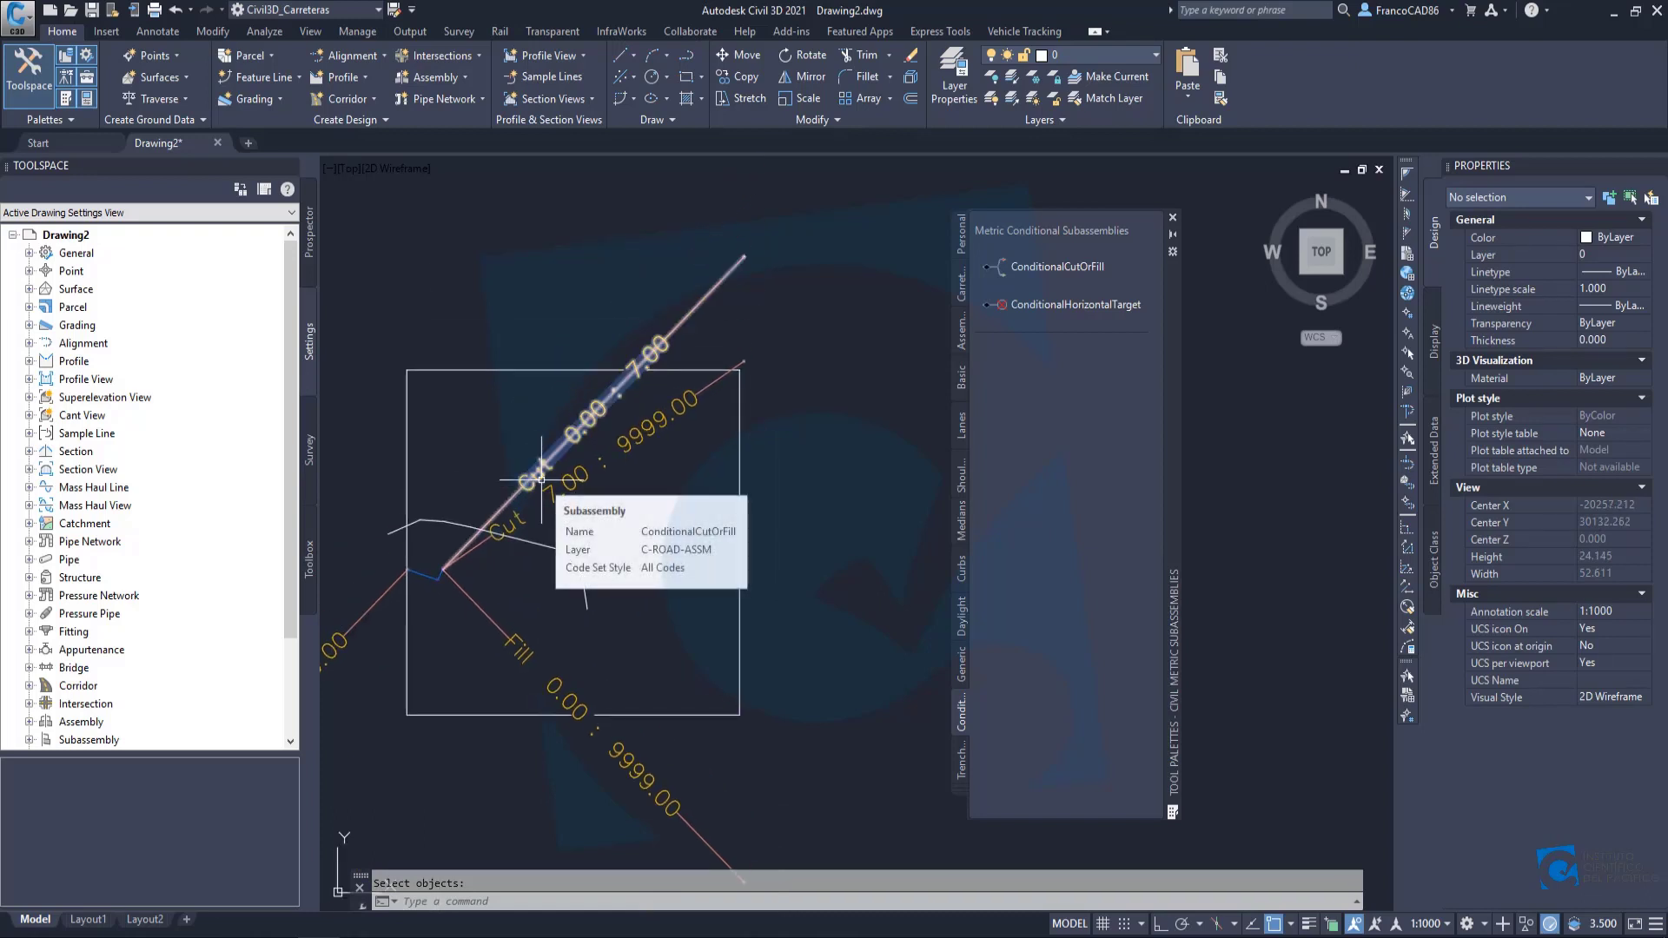
{"action": "scroll", "coordinate": [541, 479], "scroll_direction": "down", "scroll_amount": 6}
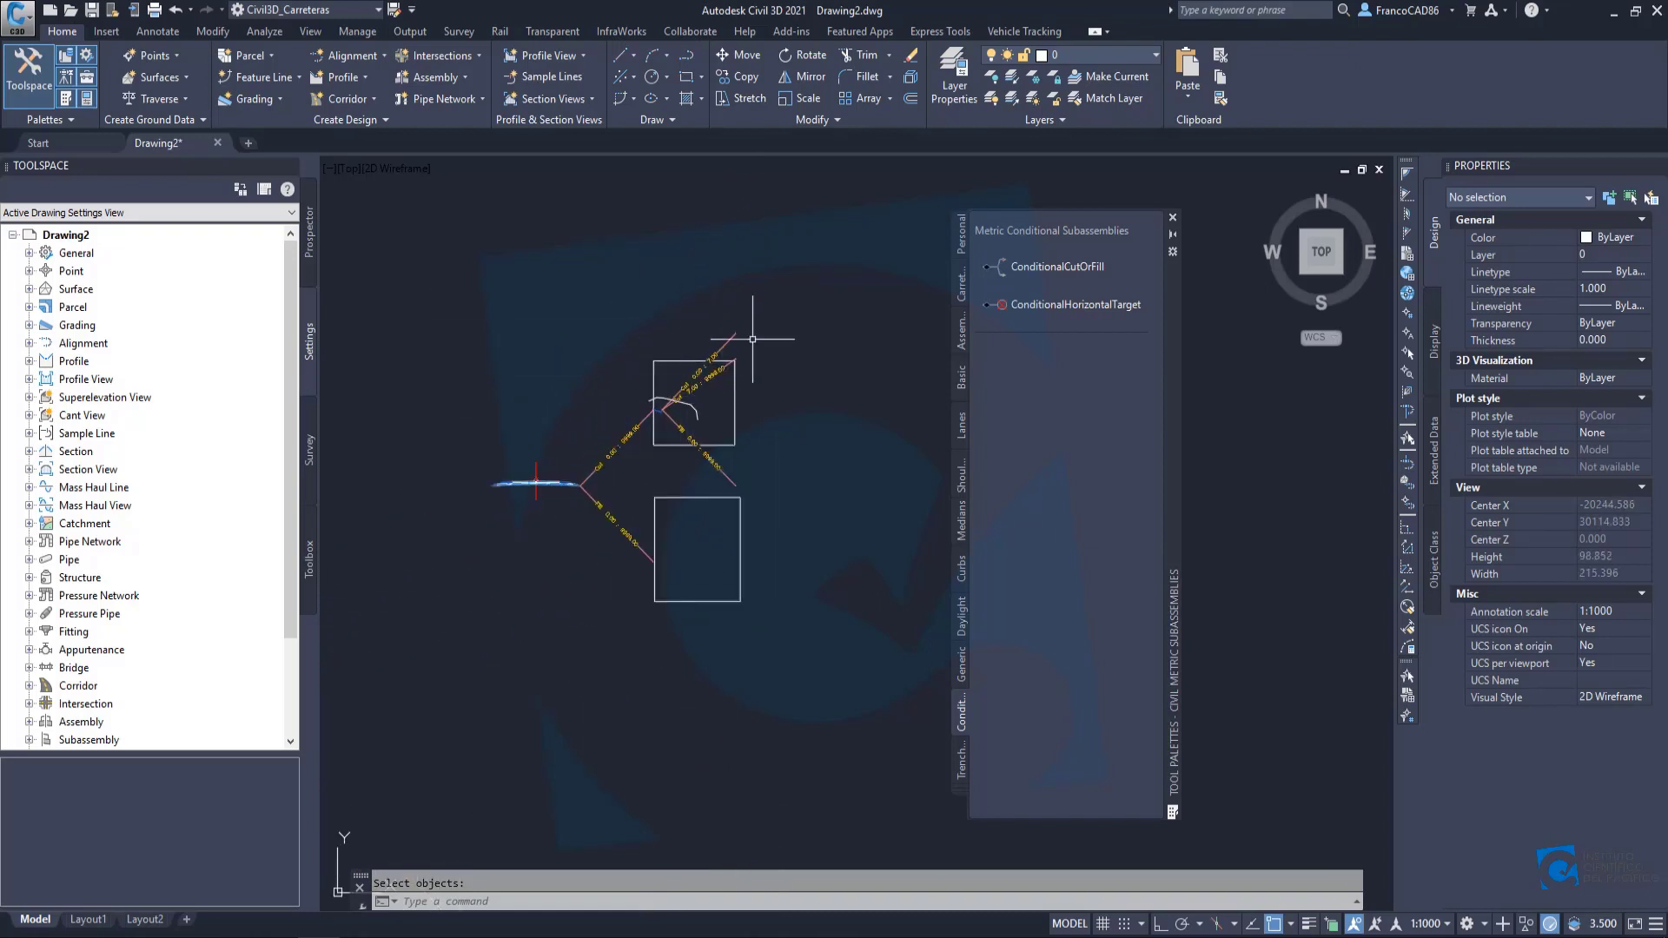
{"action": "scroll", "coordinate": [578, 482], "scroll_direction": "up", "scroll_amount": 4}
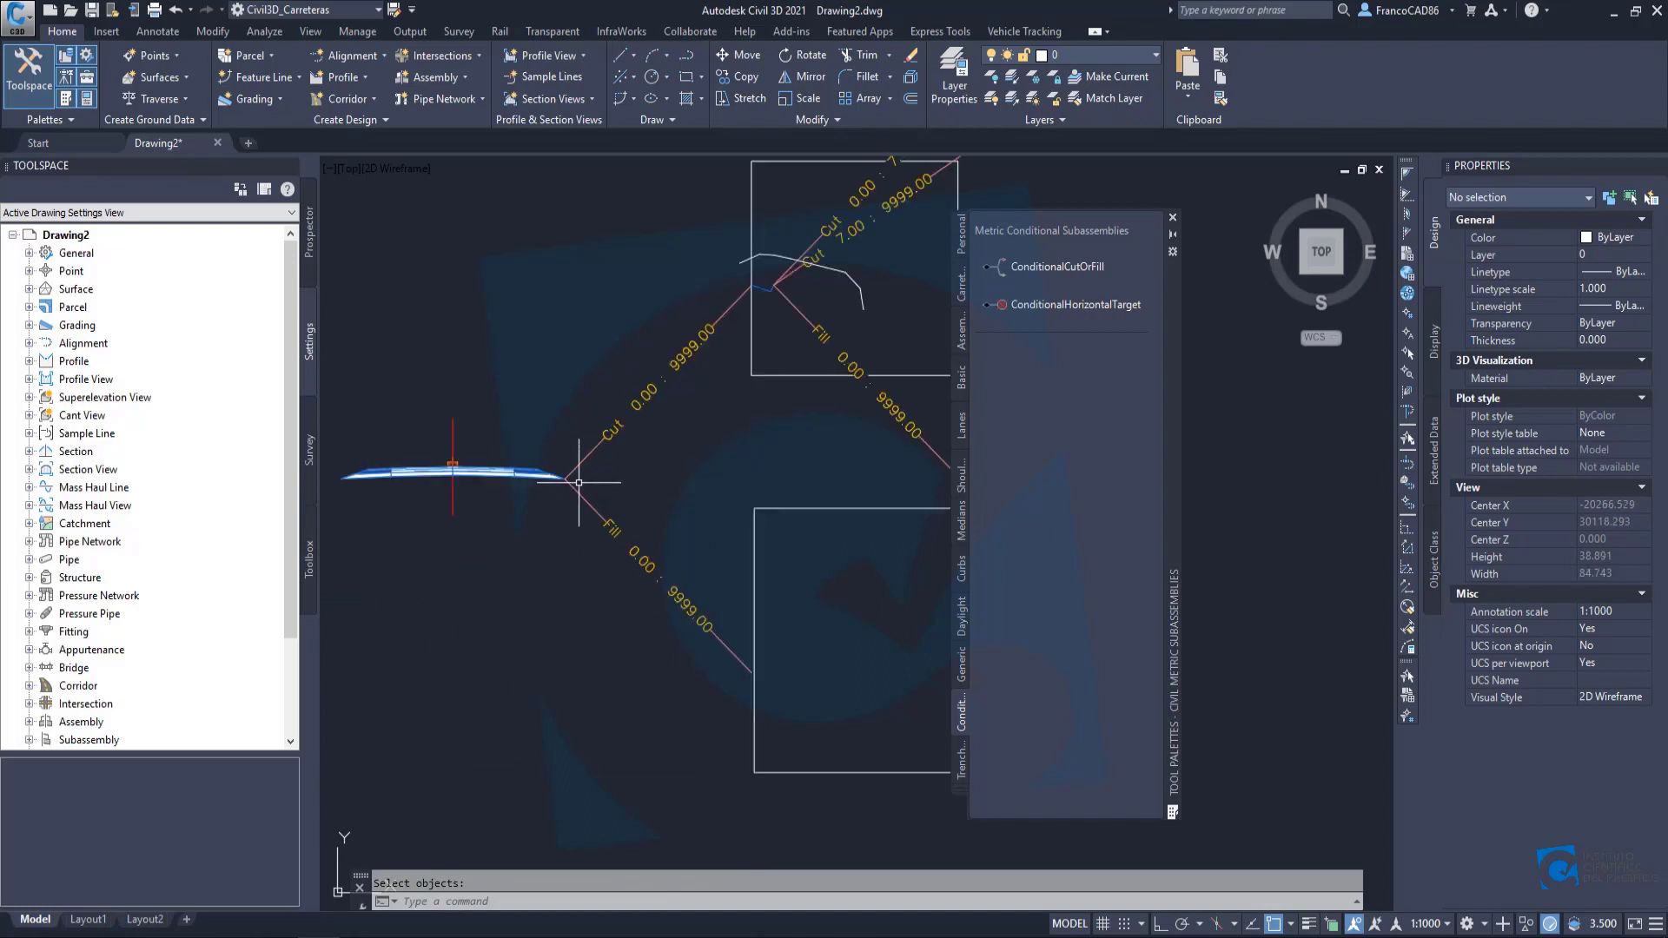
{"action": "scroll", "coordinate": [558, 483], "scroll_direction": "down", "scroll_amount": 2}
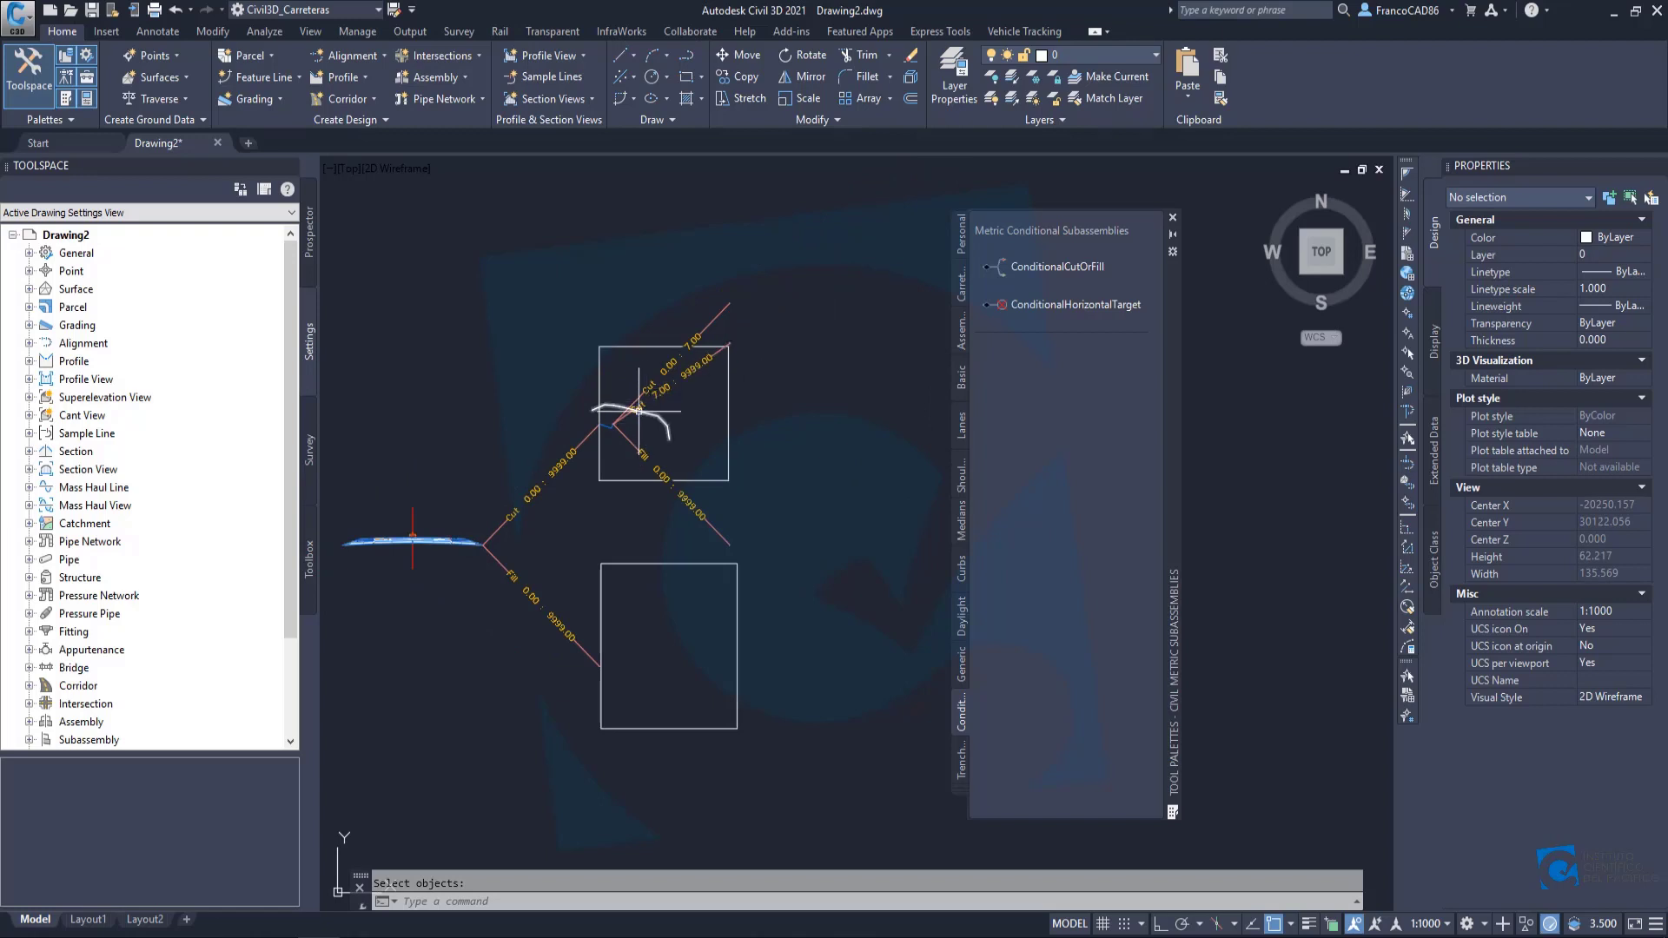
{"action": "scroll", "coordinate": [649, 393], "scroll_direction": "up", "scroll_amount": 4}
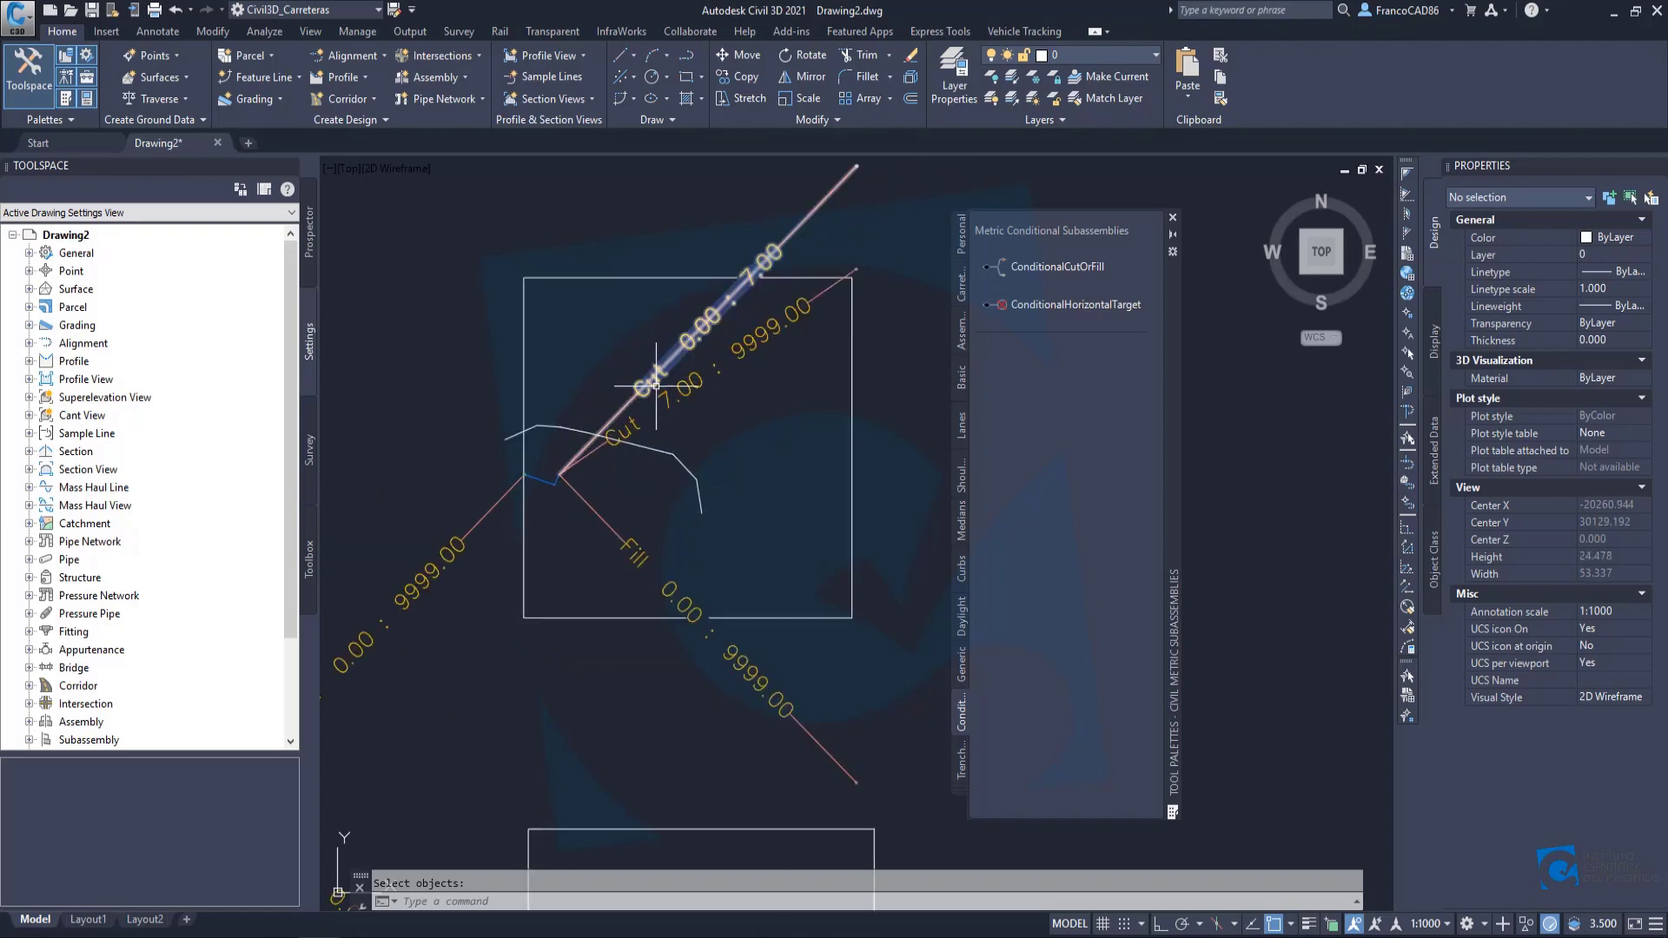
{"action": "scroll", "coordinate": [660, 399], "scroll_direction": "down", "scroll_amount": 4}
{"action": "scroll", "coordinate": [569, 484], "scroll_direction": "down", "scroll_amount": 2}
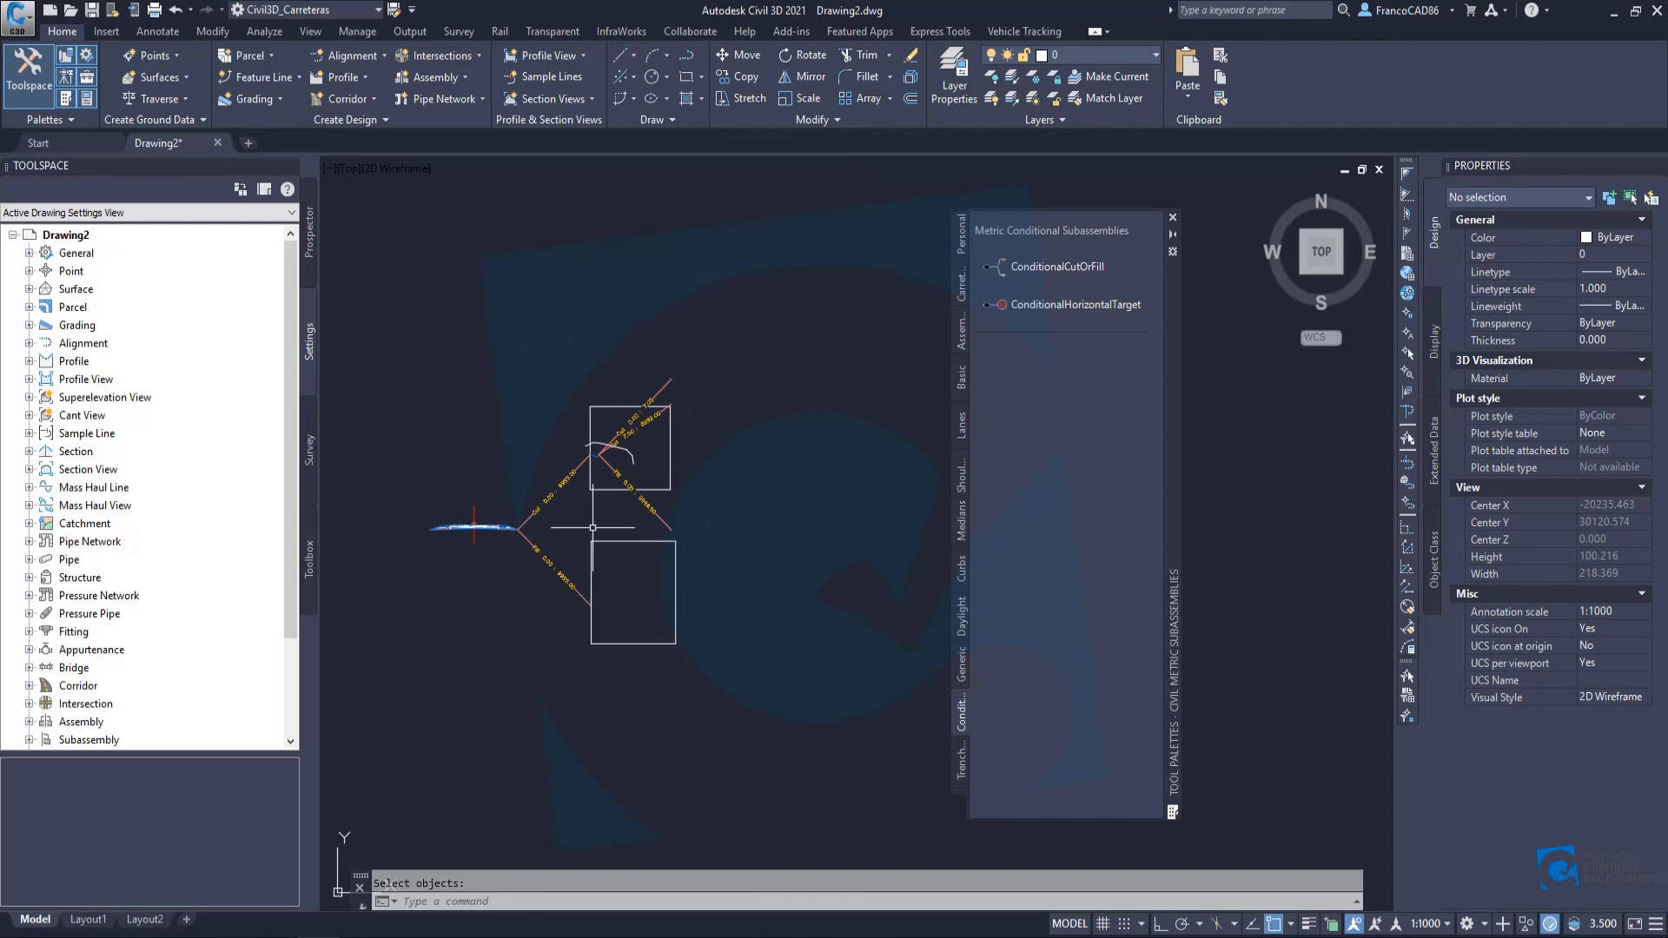
{"action": "scroll", "coordinate": [645, 408], "scroll_direction": "up", "scroll_amount": 6}
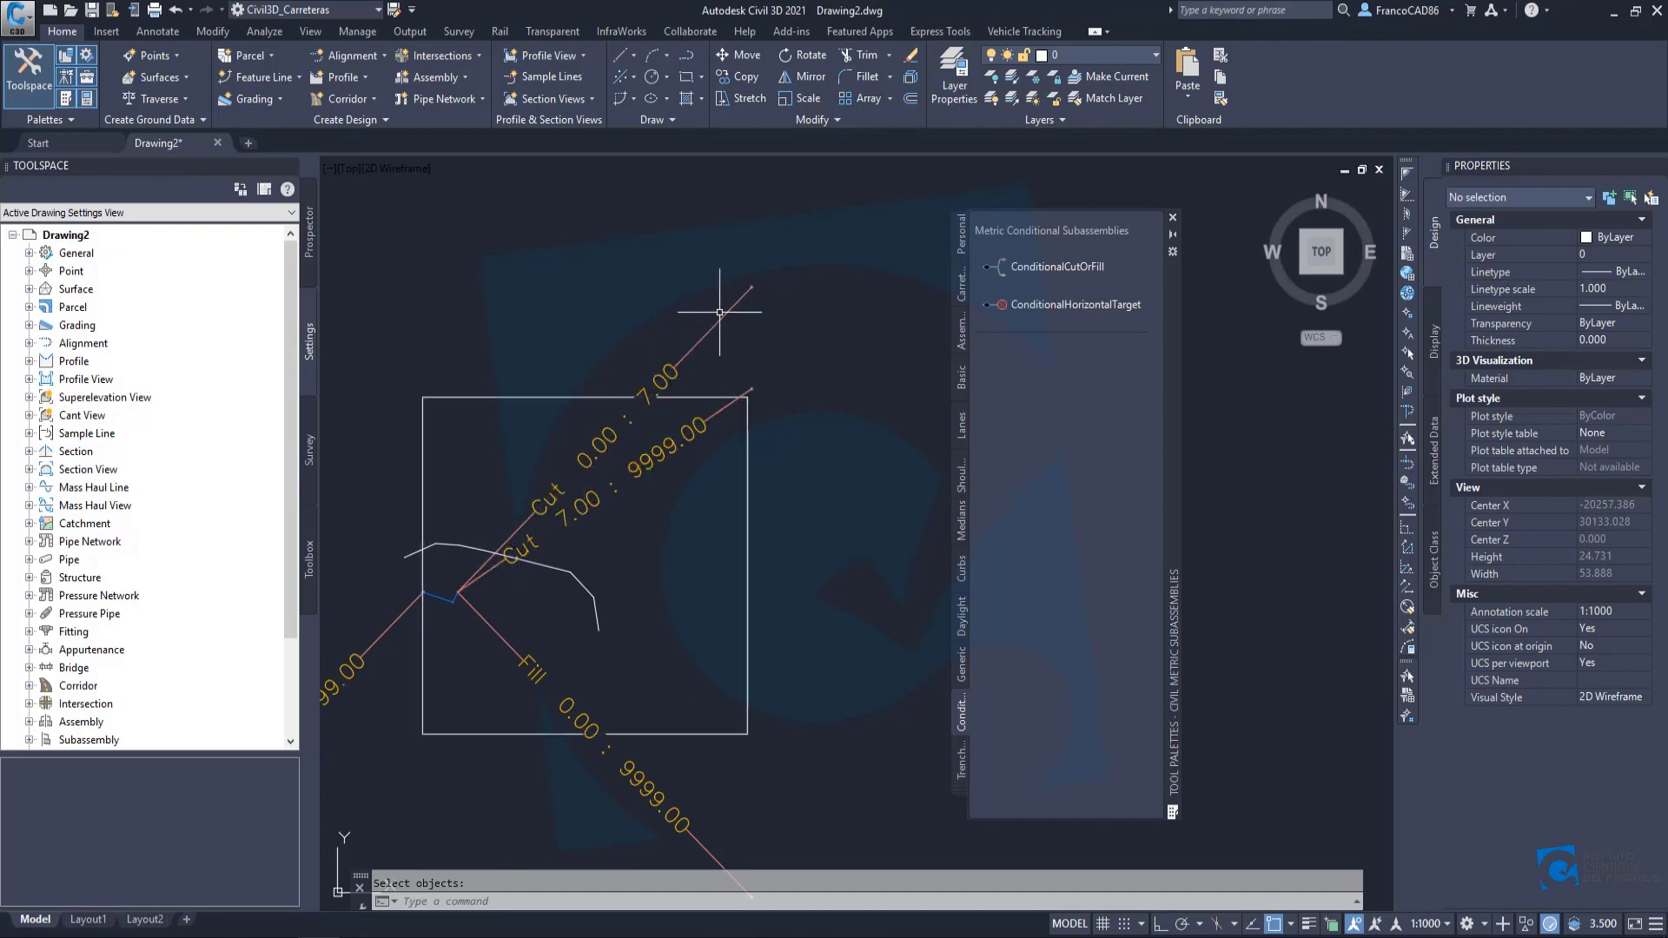
{"action": "middle_click_drag", "start_coordinate": [686, 579], "coordinate": [683, 352]}
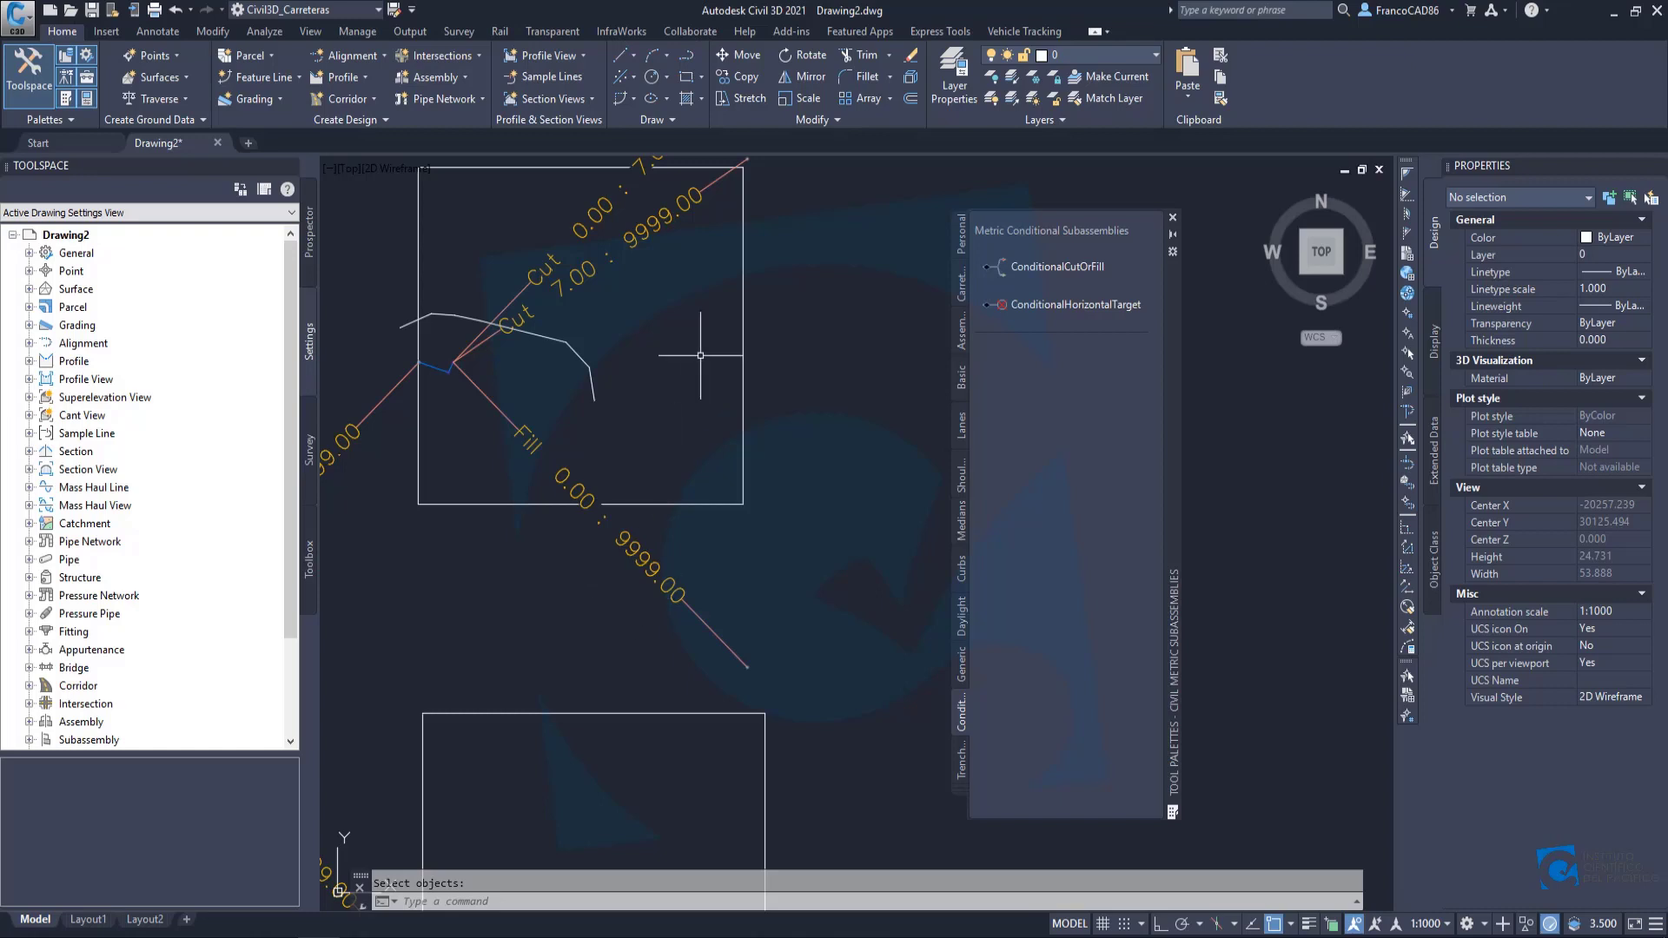
{"action": "middle_click_drag", "start_coordinate": [700, 355], "coordinate": [713, 426]}
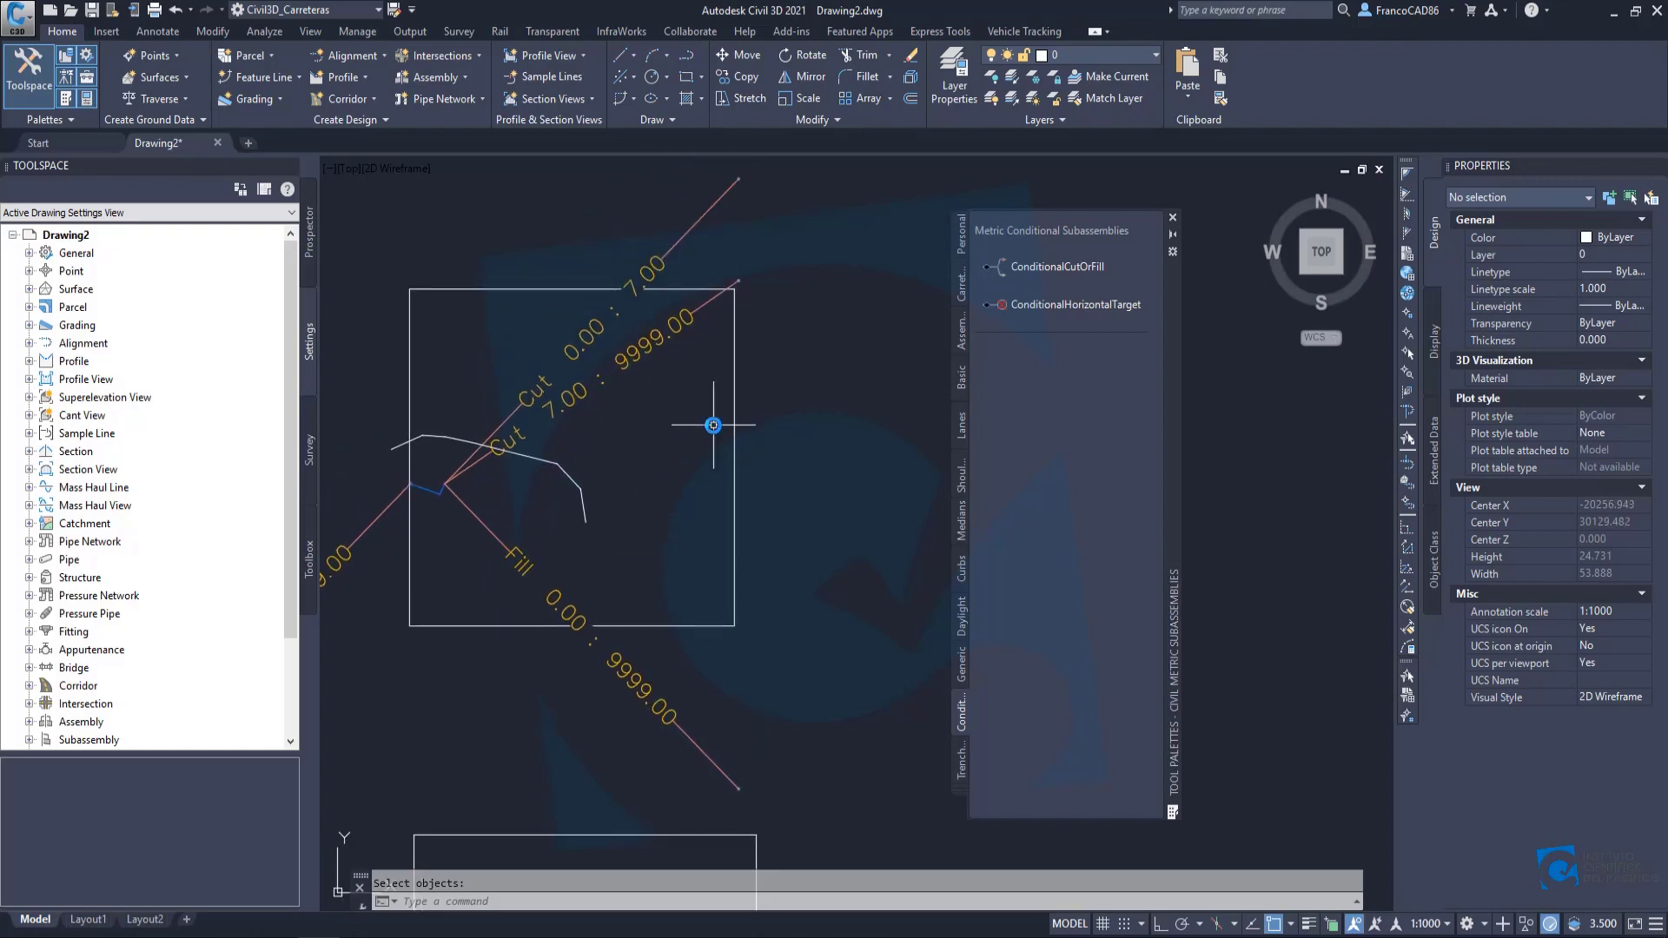
{"action": "scroll", "coordinate": [714, 425], "scroll_direction": "down", "scroll_amount": 2}
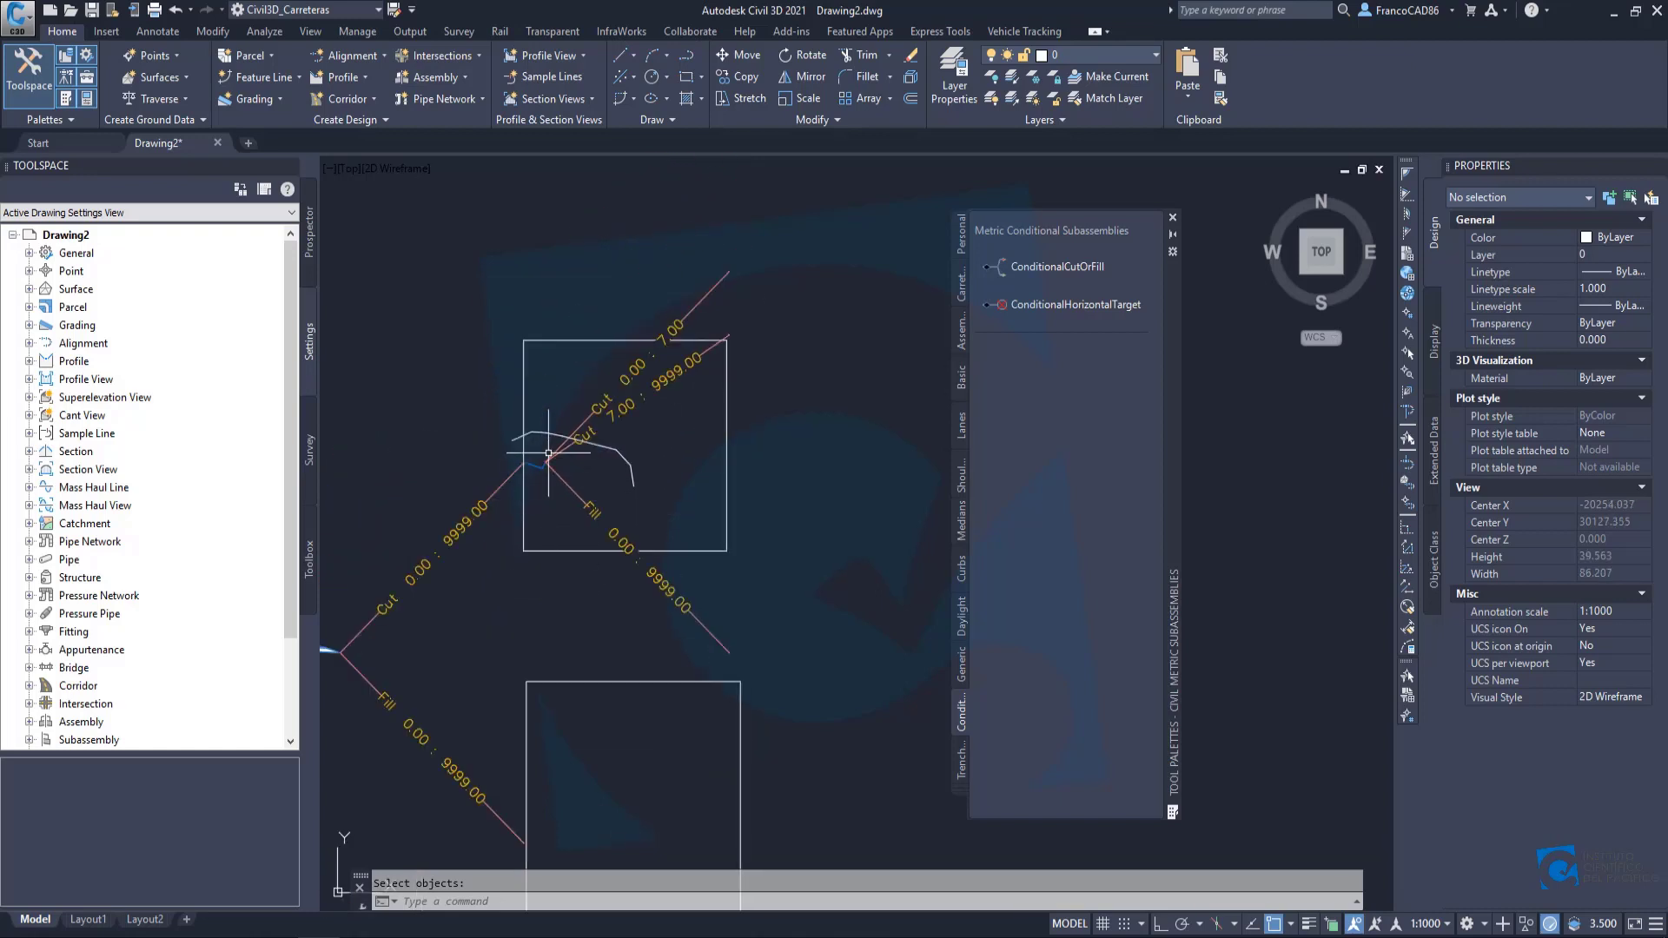
{"action": "middle_click_drag", "start_coordinate": [548, 453], "coordinate": [539, 402]}
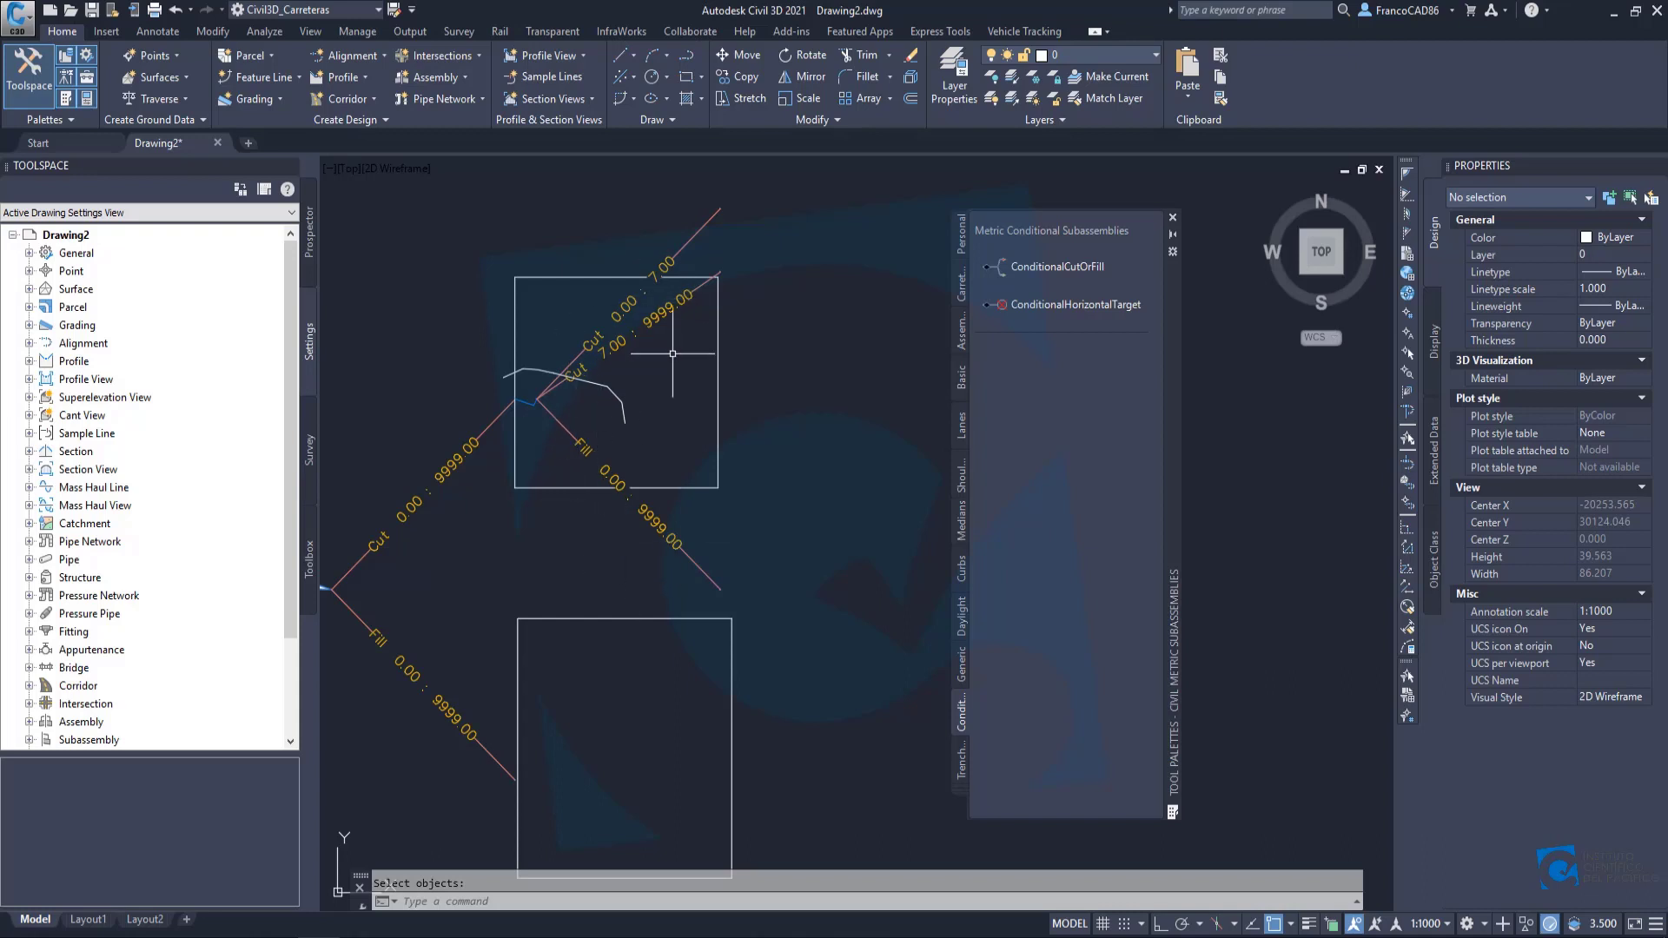
{"action": "middle_click_drag", "start_coordinate": [697, 309], "coordinate": [660, 395]}
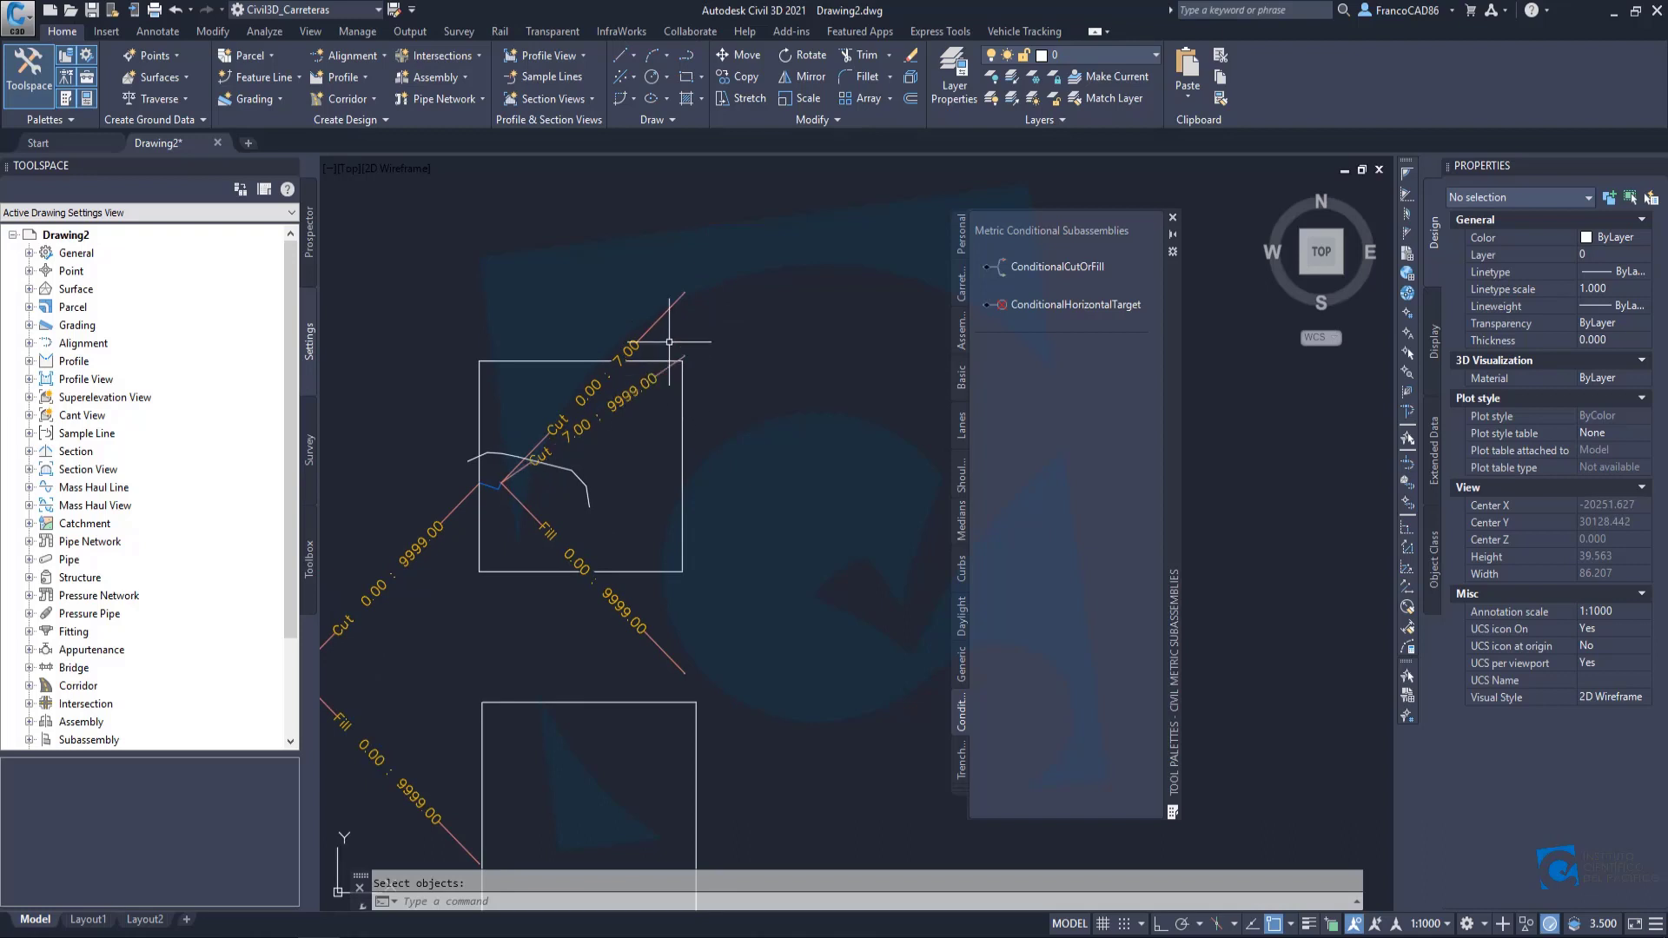
{"action": "scroll", "coordinate": [684, 327], "scroll_direction": "up", "scroll_amount": 2}
{"action": "middle_click_drag", "start_coordinate": [684, 326], "coordinate": [764, 335]}
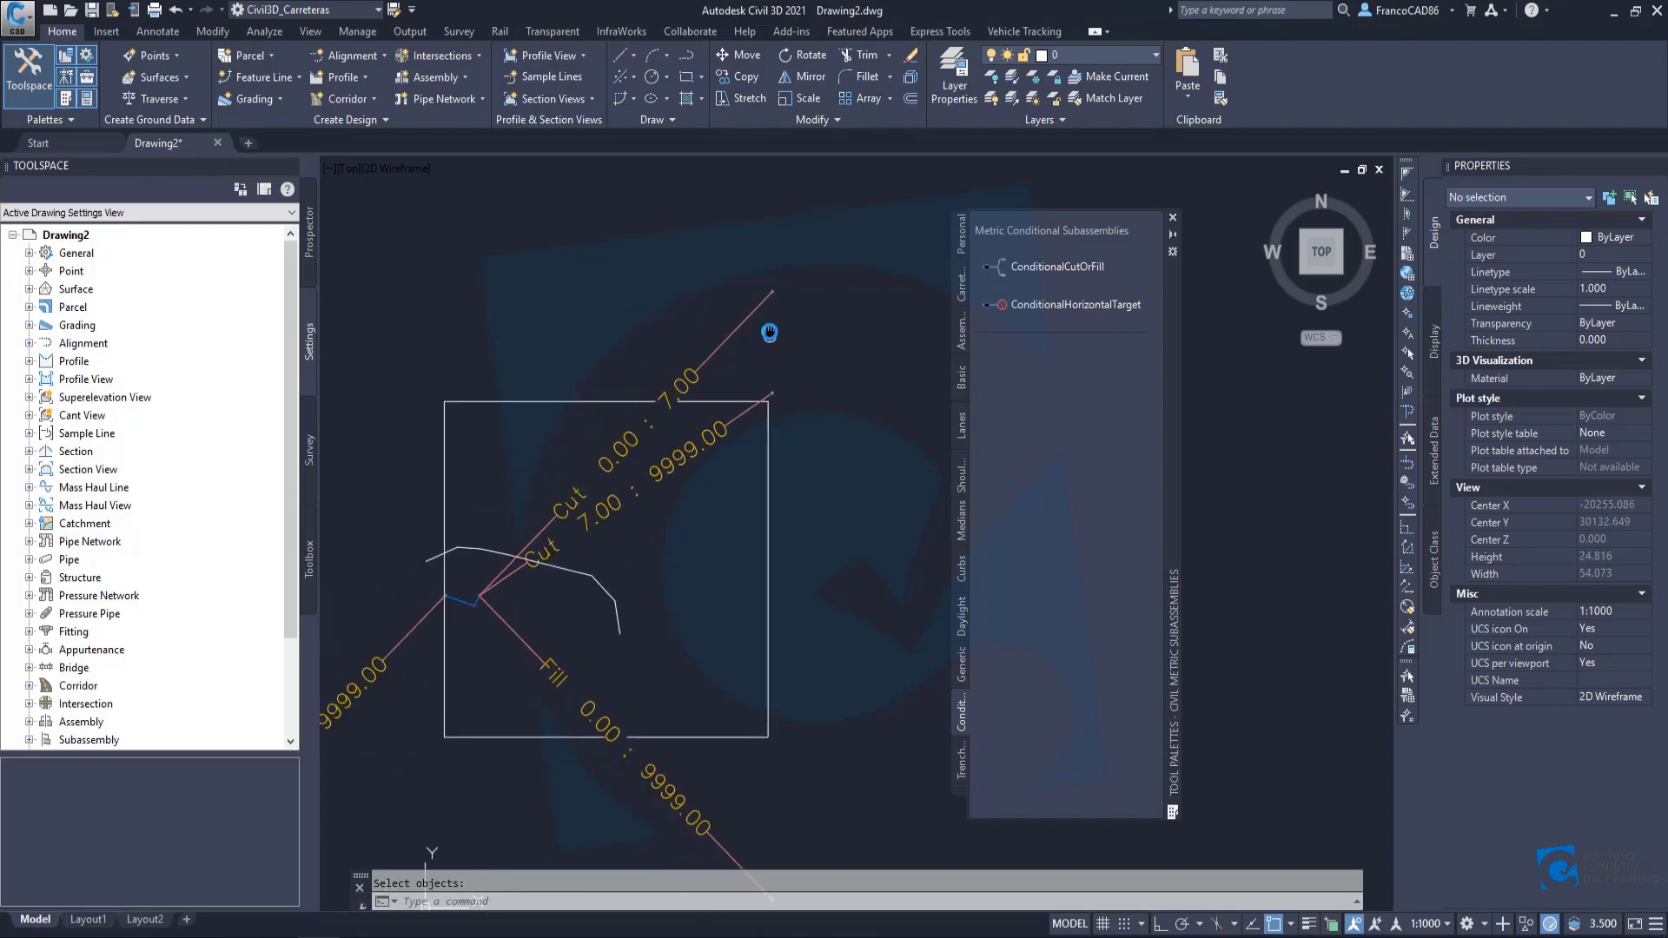
{"action": "scroll", "coordinate": [484, 577], "scroll_direction": "up", "scroll_amount": 3}
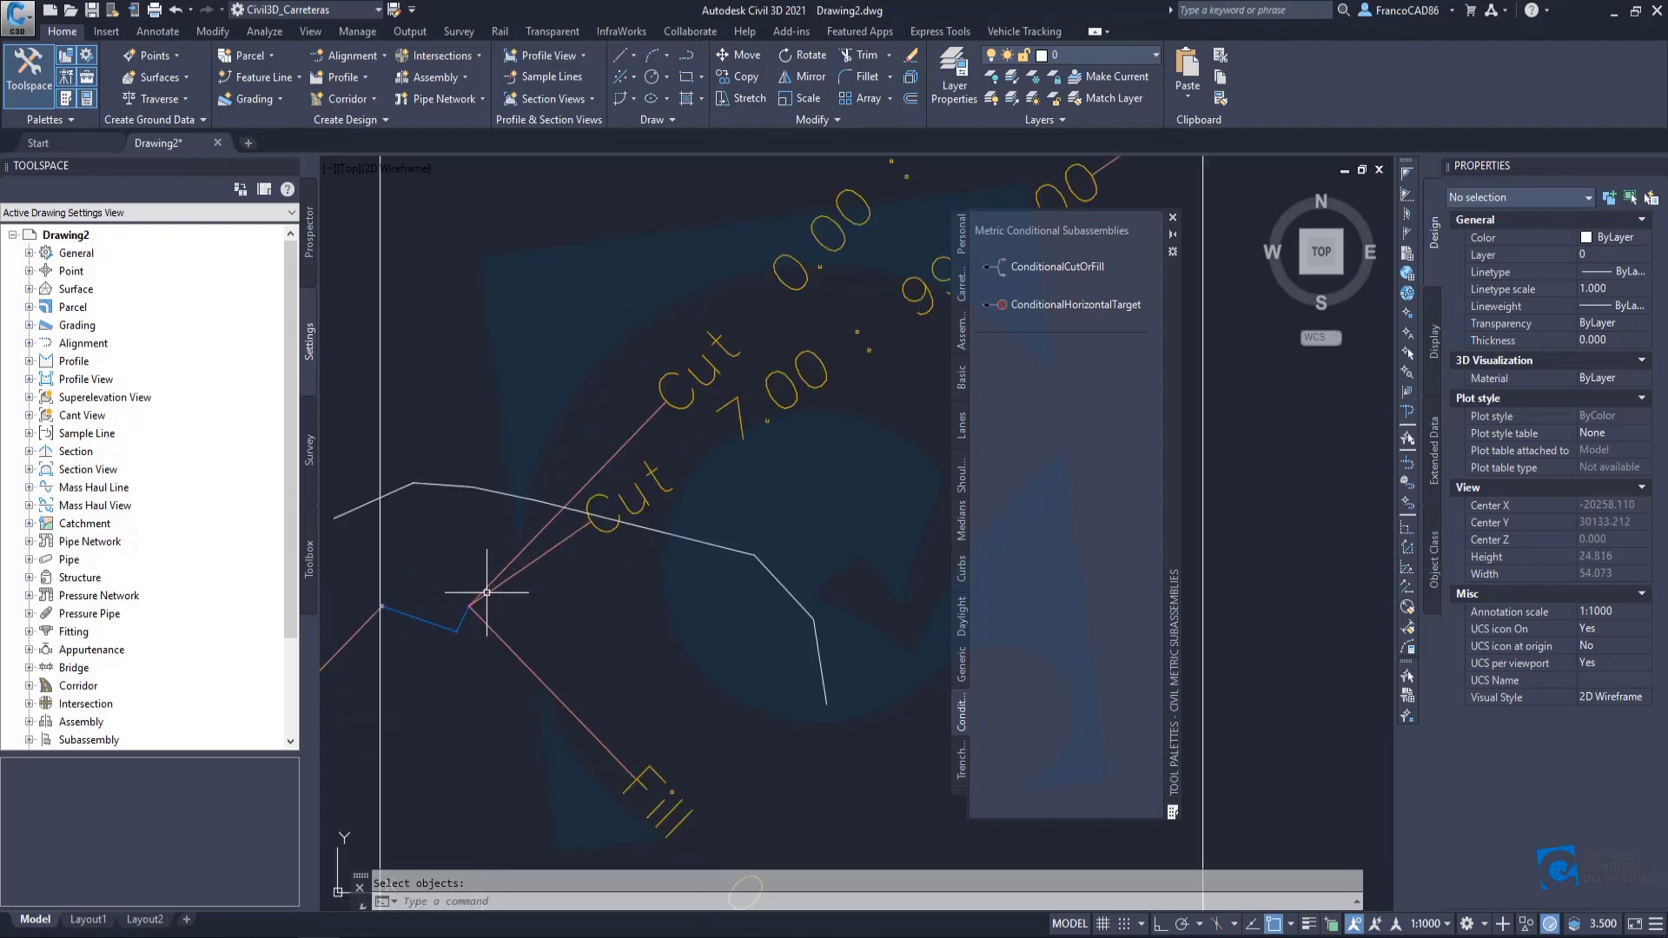
{"action": "scroll", "coordinate": [466, 596], "scroll_direction": "down", "scroll_amount": 3}
{"action": "scroll", "coordinate": [629, 461], "scroll_direction": "up", "scroll_amount": 4}
Attach a right-side LinkWidthAndSlope, 1.000 m wide with 0% slope, to the outer end of the ditch's Cut 0.00 : 7.00 branch.
{"action": "mouse_move", "coordinate": [767, 334]}
{"action": "middle_mouse_down"}
{"action": "mouse_move", "coordinate": [629, 461]}
{"action": "mouse_move", "coordinate": [642, 425]}
{"action": "middle_mouse_up"}
{"action": "scroll", "coordinate": [660, 423], "scroll_direction": "down", "scroll_amount": 2}
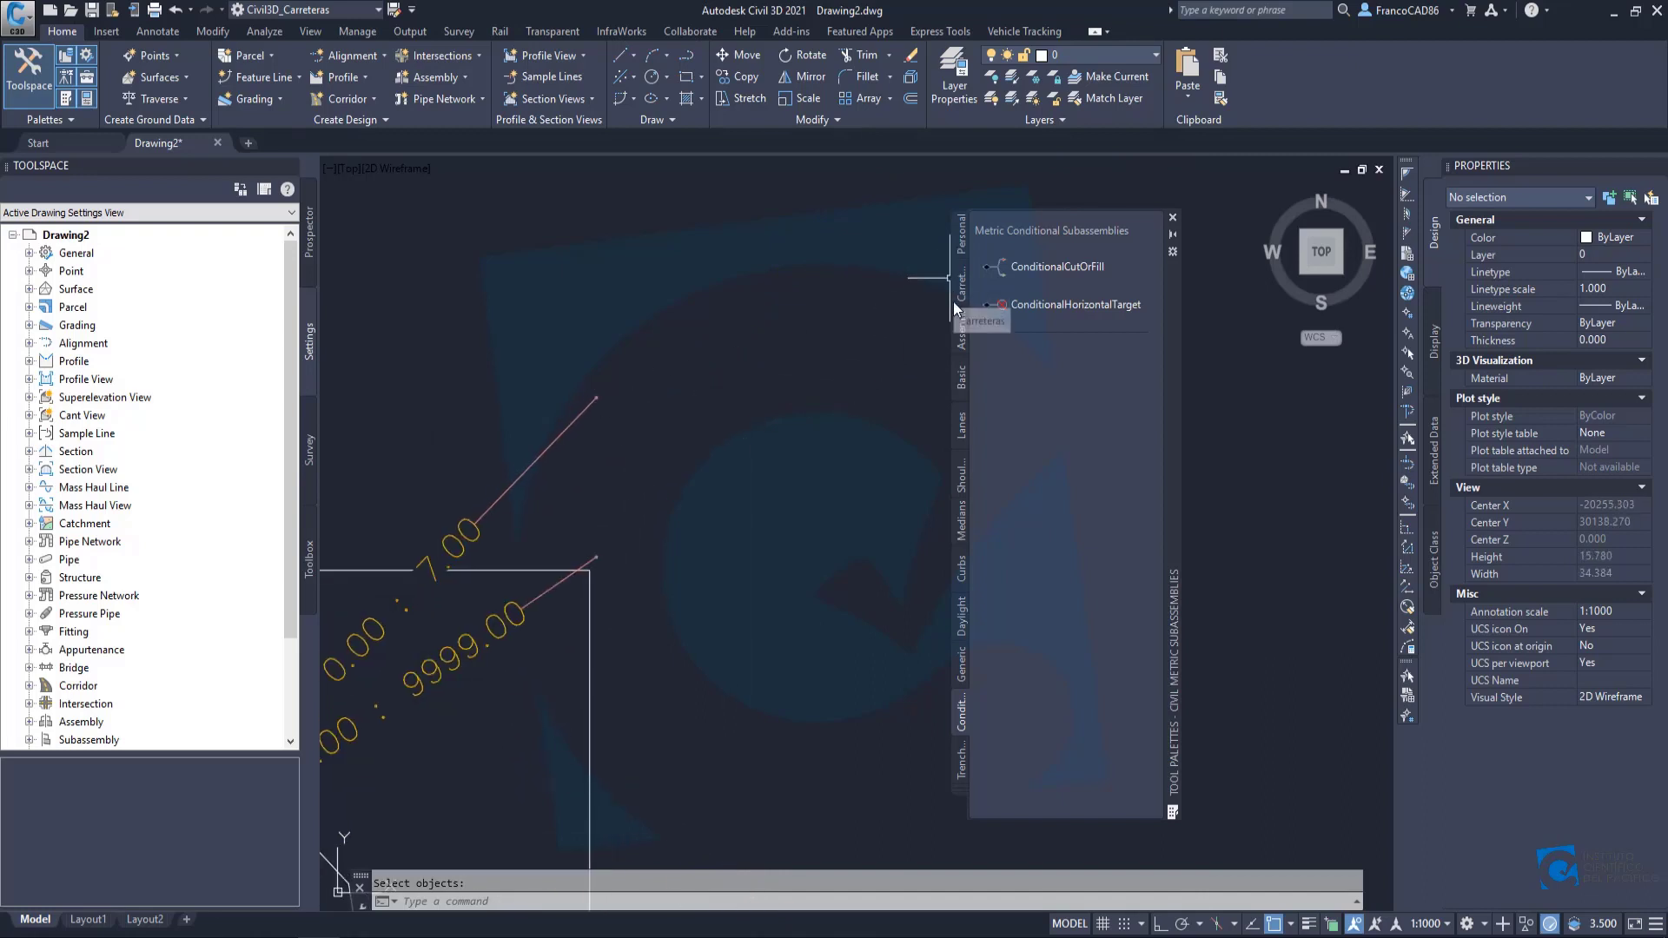
{"action": "left_click", "coordinate": [960, 665]}
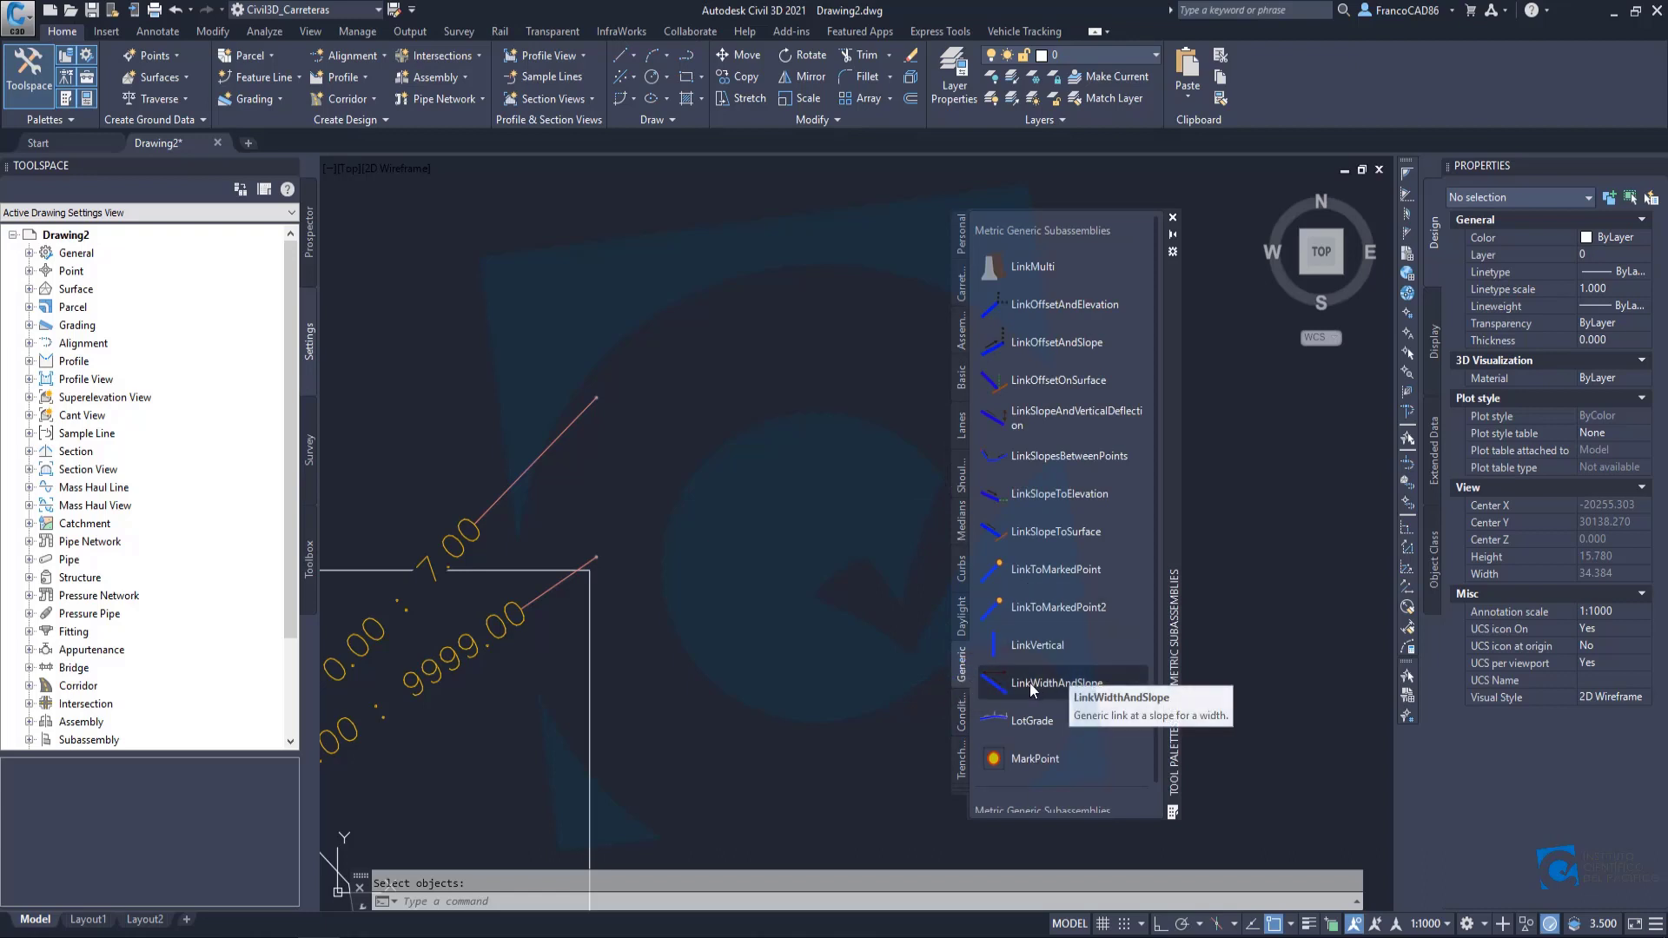
{"action": "left_click", "coordinate": [1029, 683]}
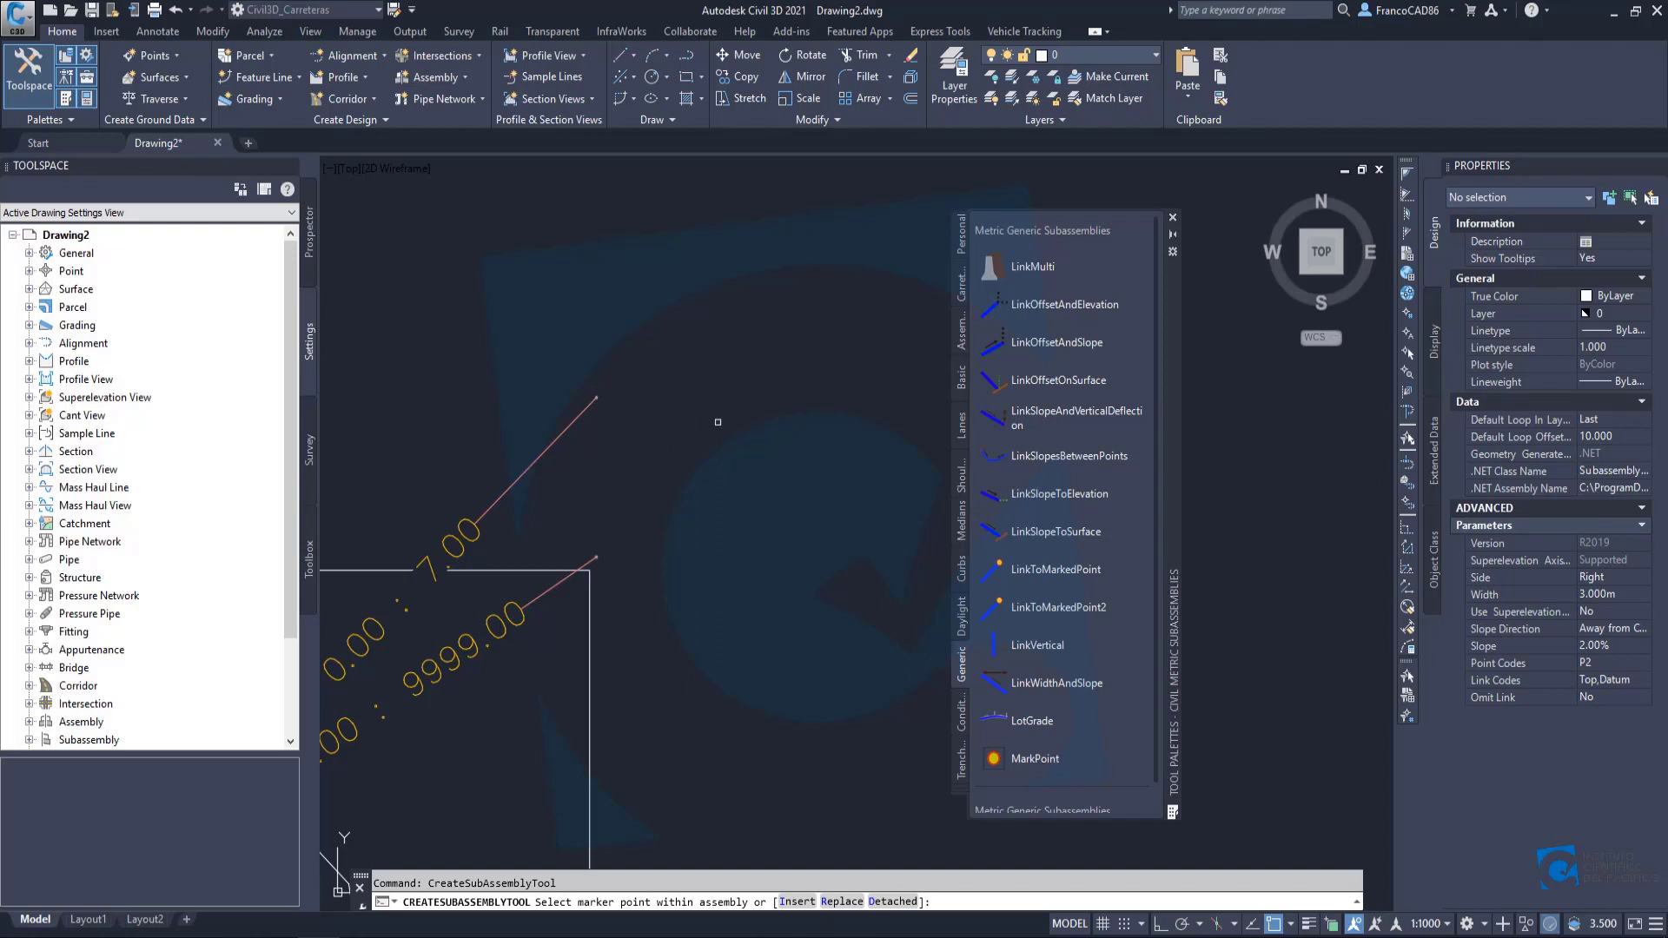
{"action": "left_click", "coordinate": [1606, 595]}
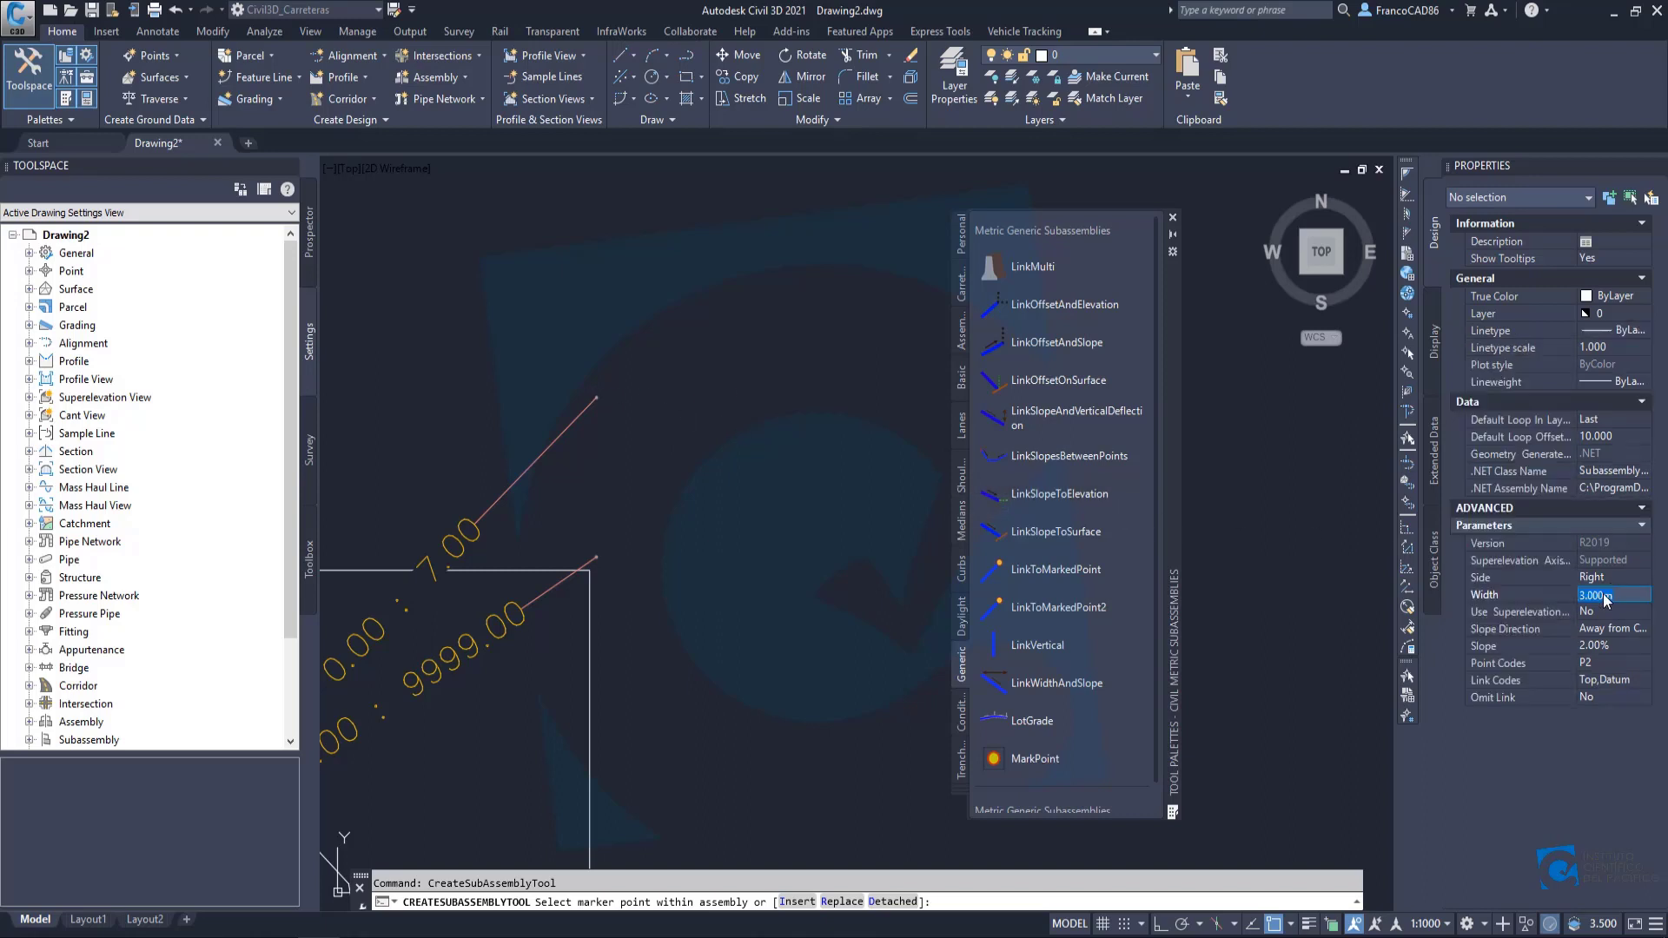
{"action": "key", "text": "Tab"}
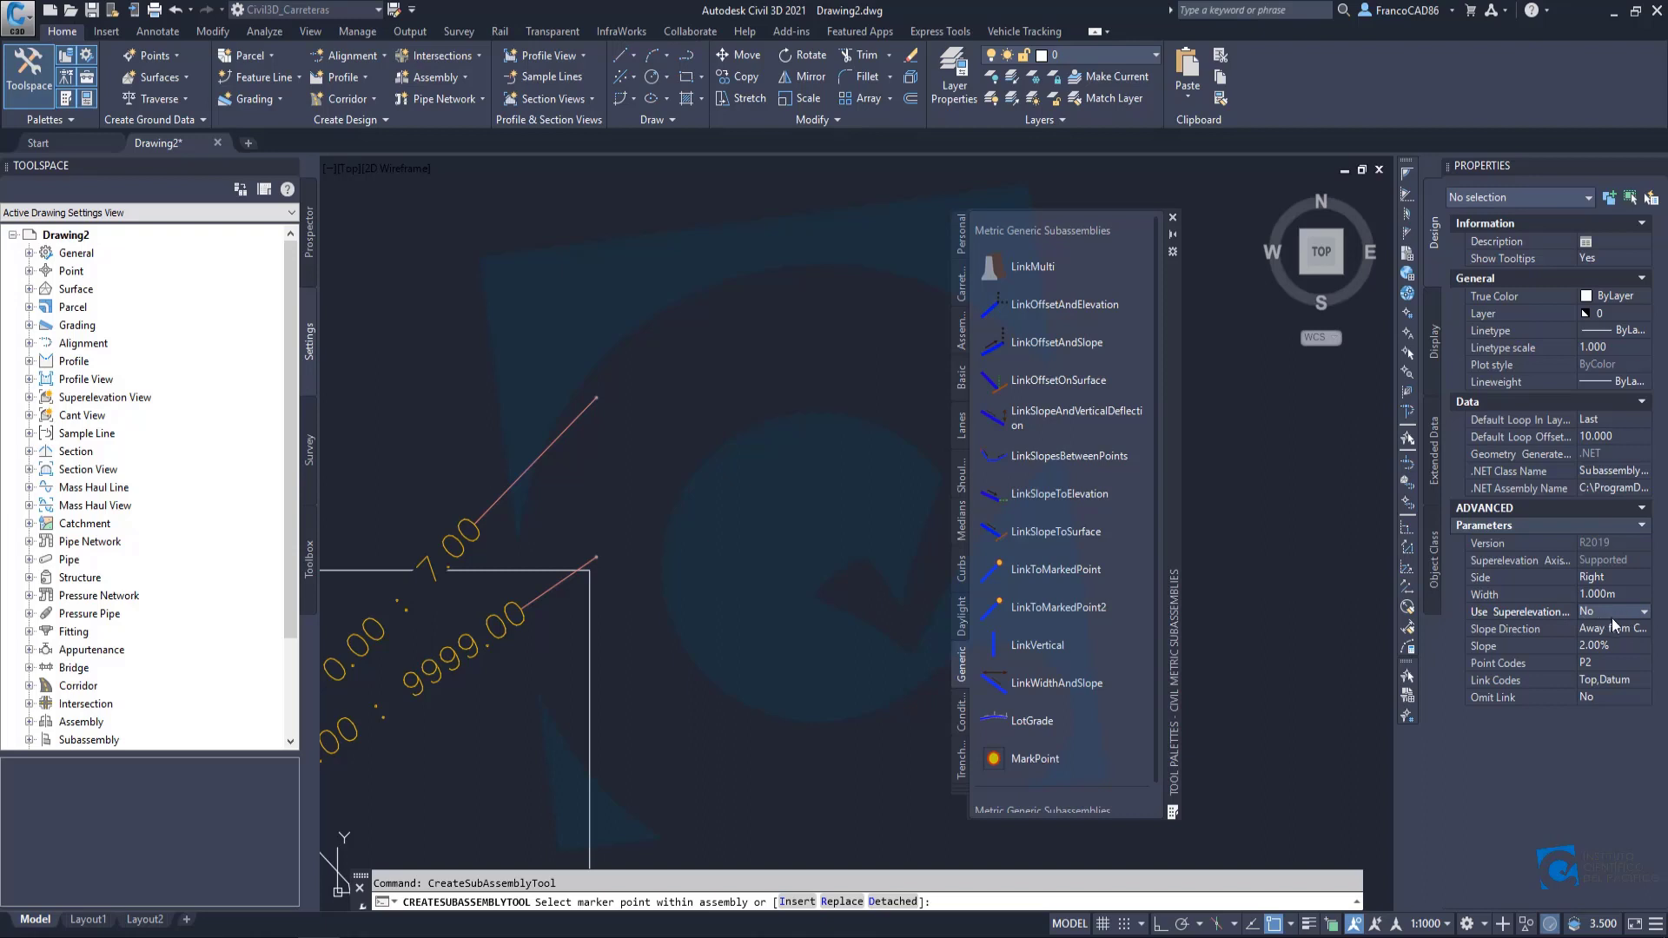
{"action": "left_click", "coordinate": [1607, 651]}
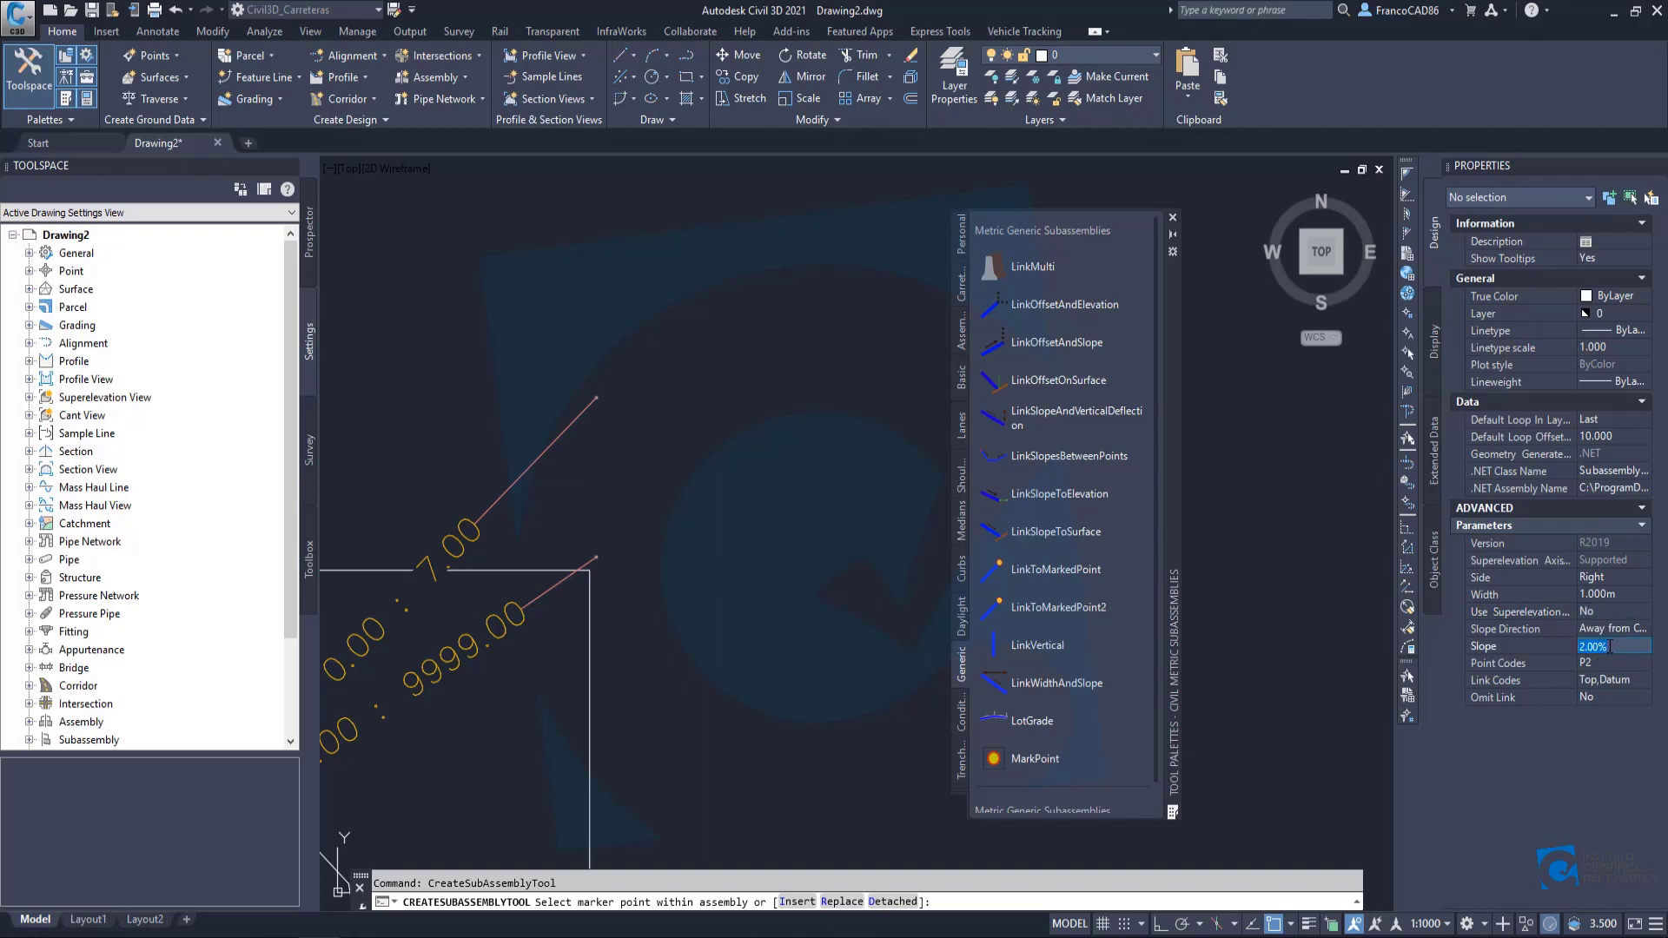
{"action": "type", "text": "0"}
{"action": "key", "text": "Tab"}
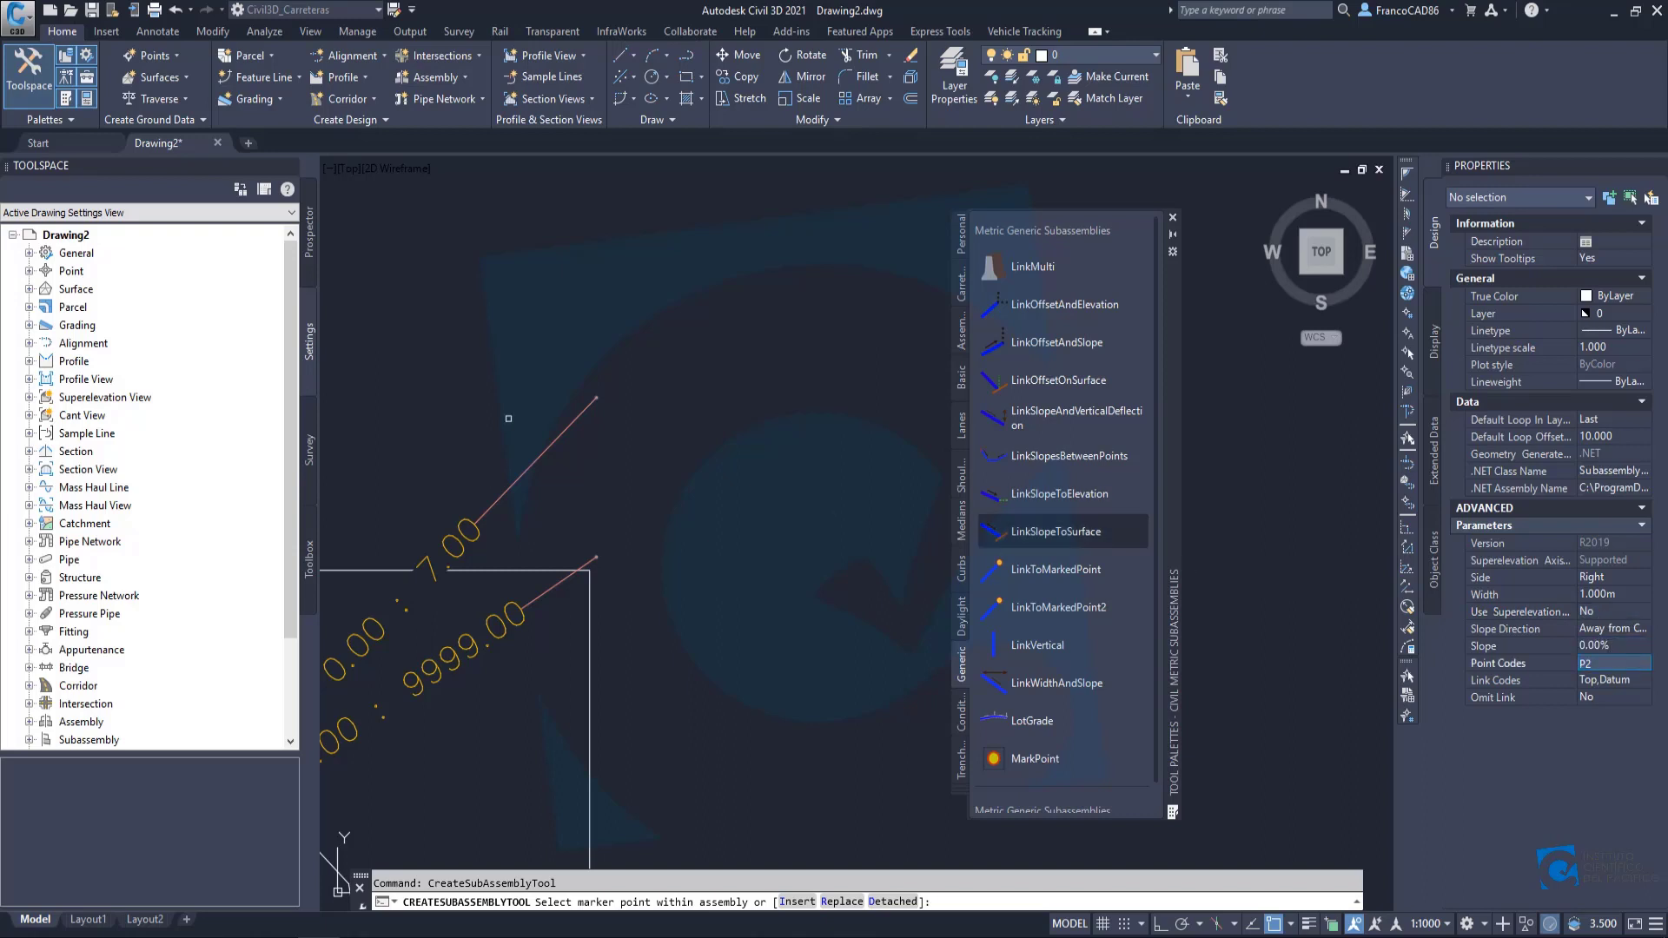
{"action": "left_click", "coordinate": [613, 372]}
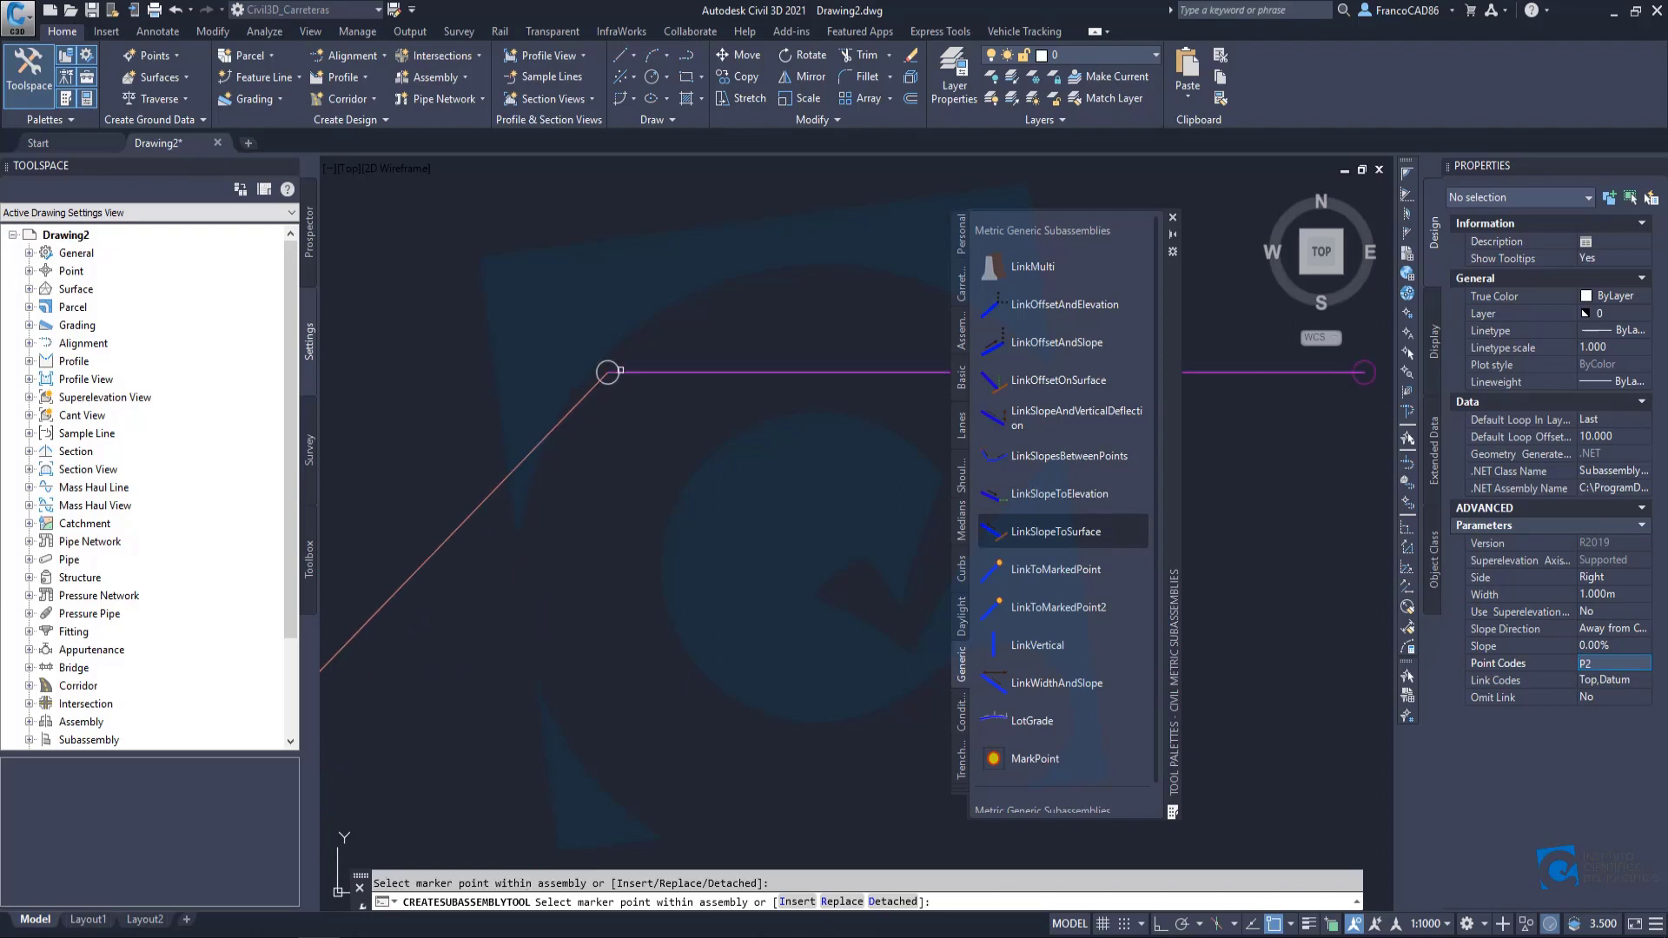
Attach a 0.5 m wide LinkWidthAndSlope link to the outer end of the ditch's Cut 7.00 : 9999.00 branch.
{"action": "scroll", "coordinate": [575, 447], "scroll_direction": "down", "scroll_amount": 12}
{"action": "middle_click_drag", "start_coordinate": [609, 579], "coordinate": [729, 470]}
{"action": "scroll", "coordinate": [719, 478], "scroll_direction": "down", "scroll_amount": 2}
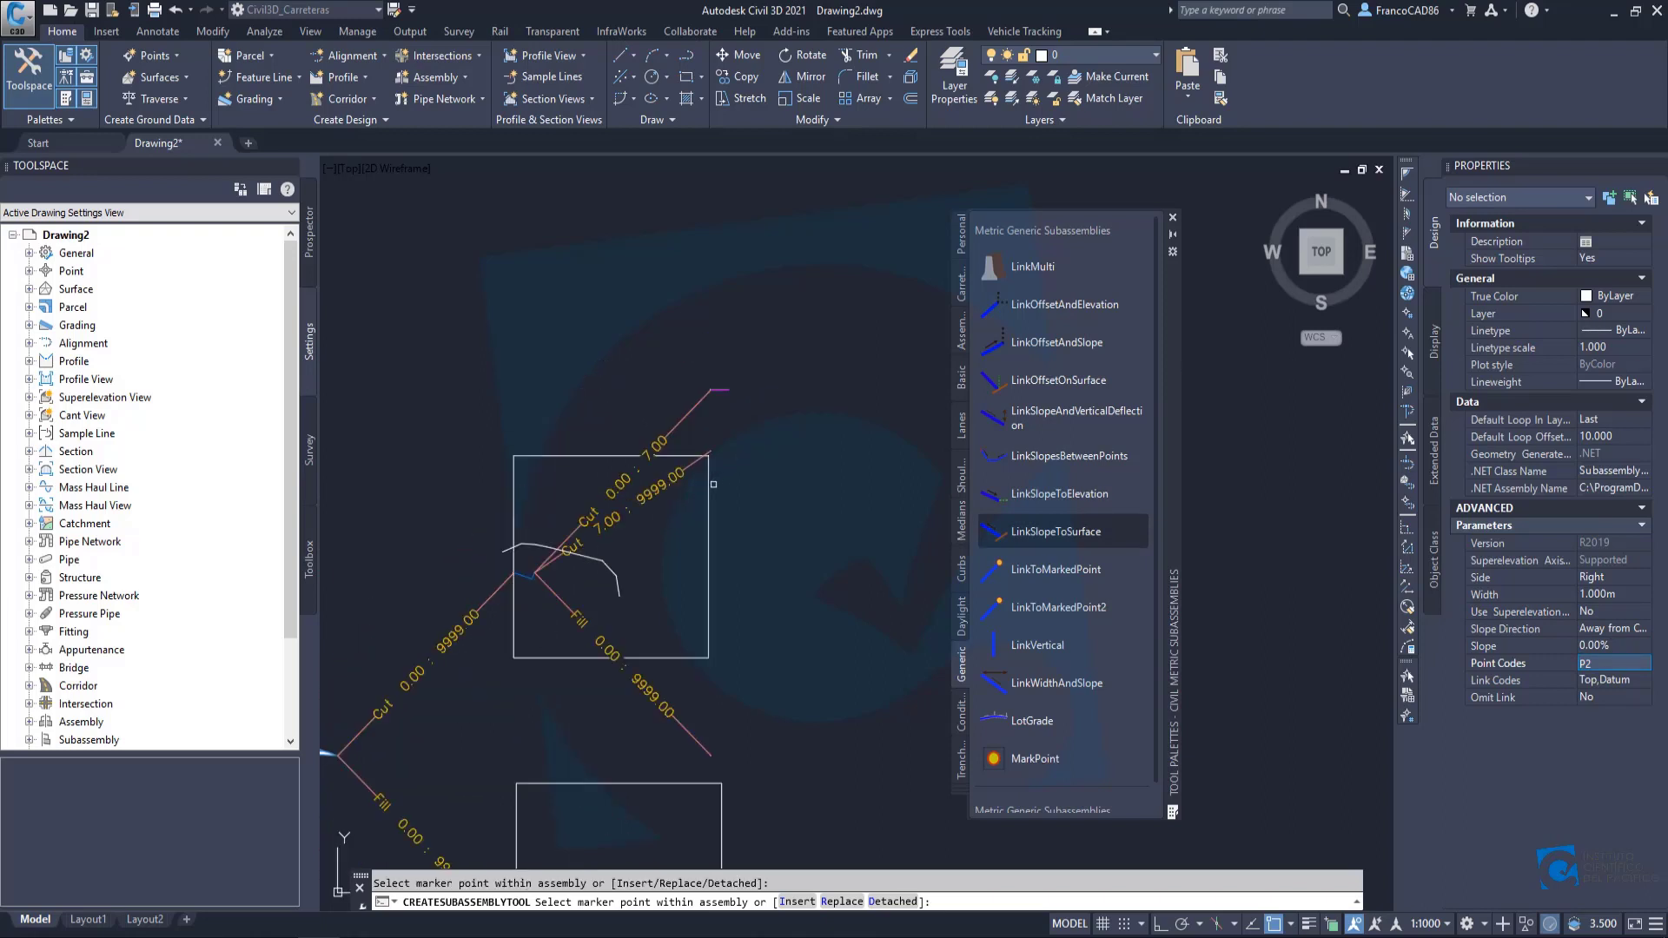
{"action": "scroll", "coordinate": [712, 483], "scroll_direction": "up", "scroll_amount": 2}
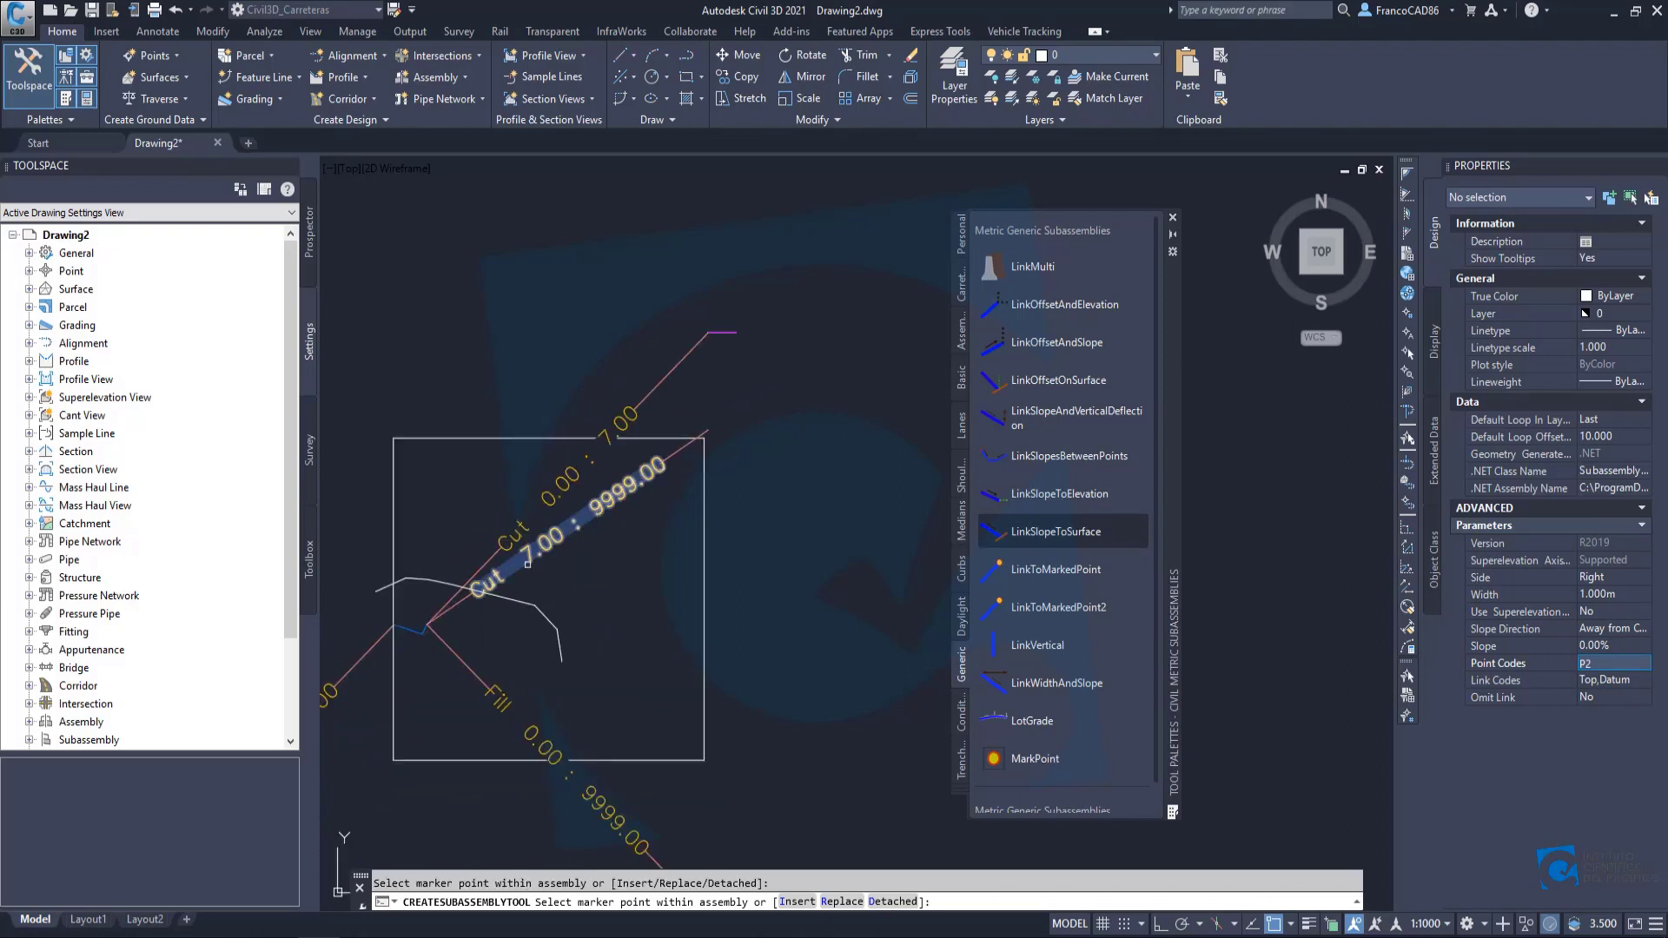
{"action": "scroll", "coordinate": [719, 448], "scroll_direction": "up", "scroll_amount": 3}
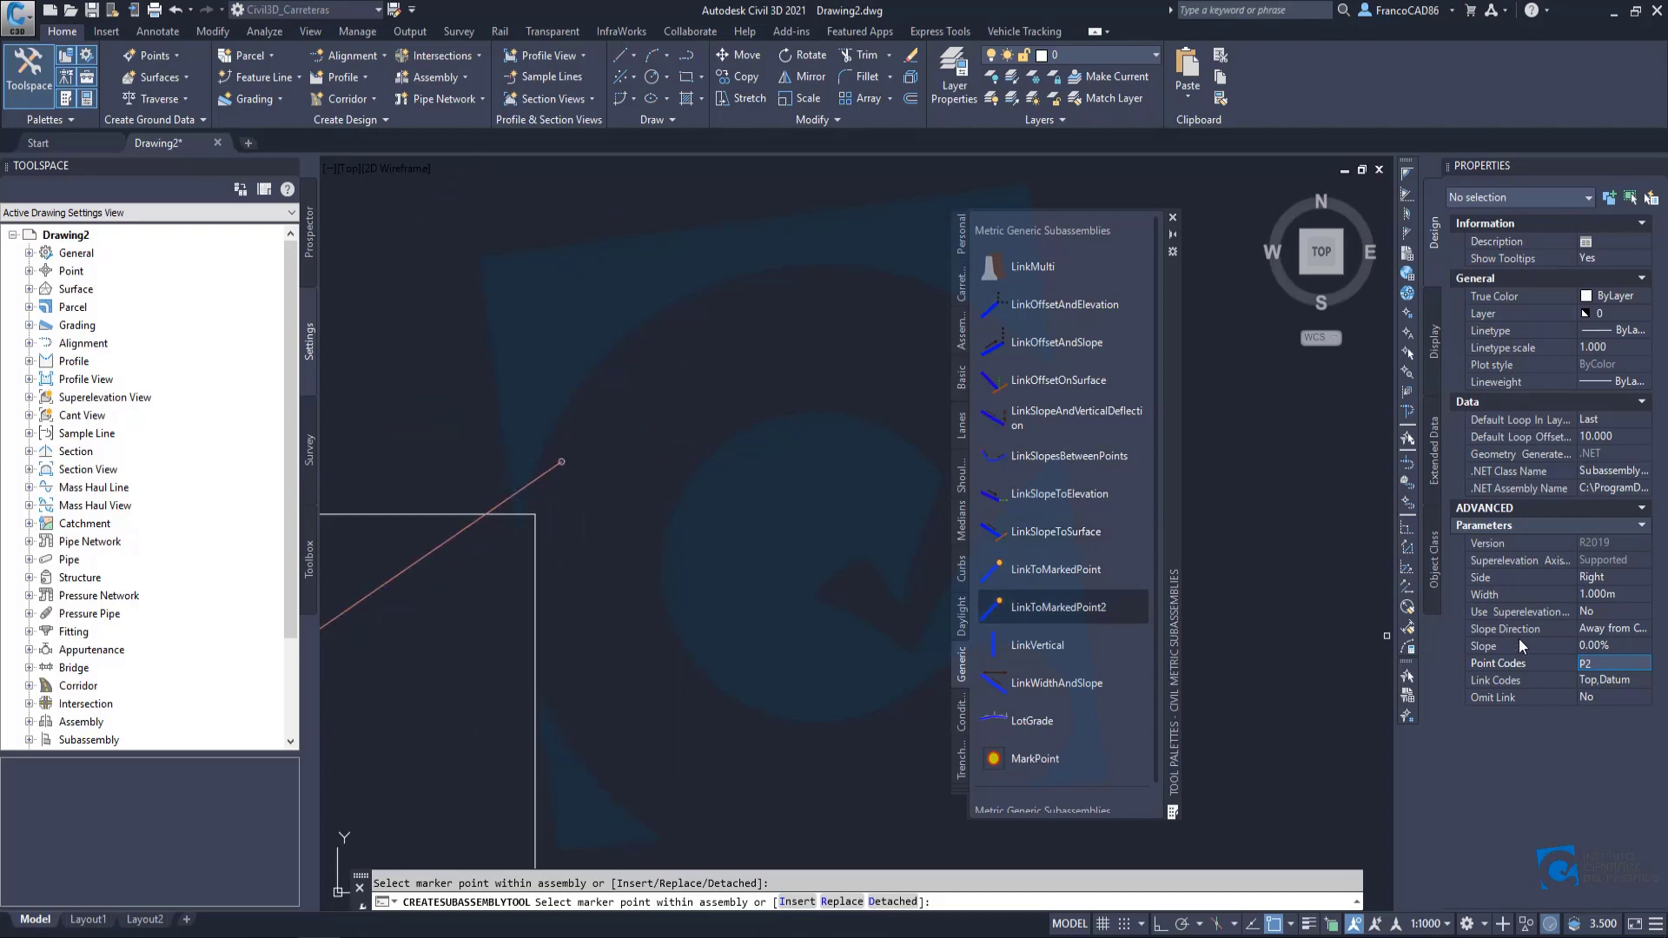
{"action": "left_click", "coordinate": [1599, 594]}
{"action": "type", "text": "0.5"}
{"action": "key", "text": "Tab"}
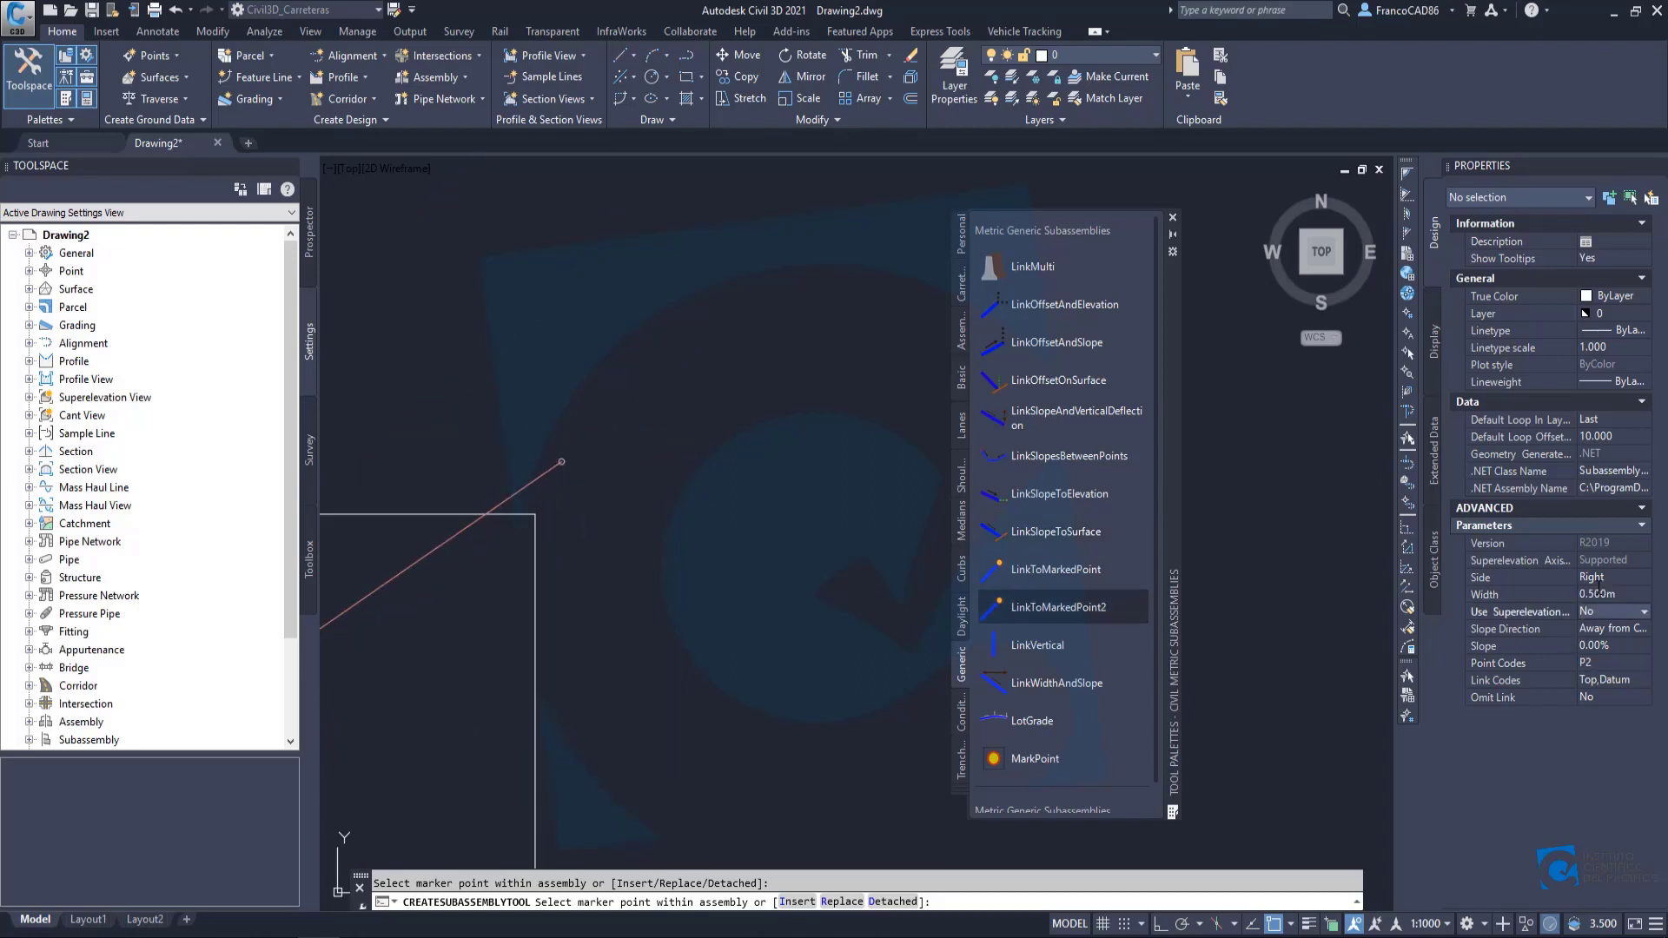
{"action": "scroll", "coordinate": [560, 462], "scroll_direction": "up", "scroll_amount": 3}
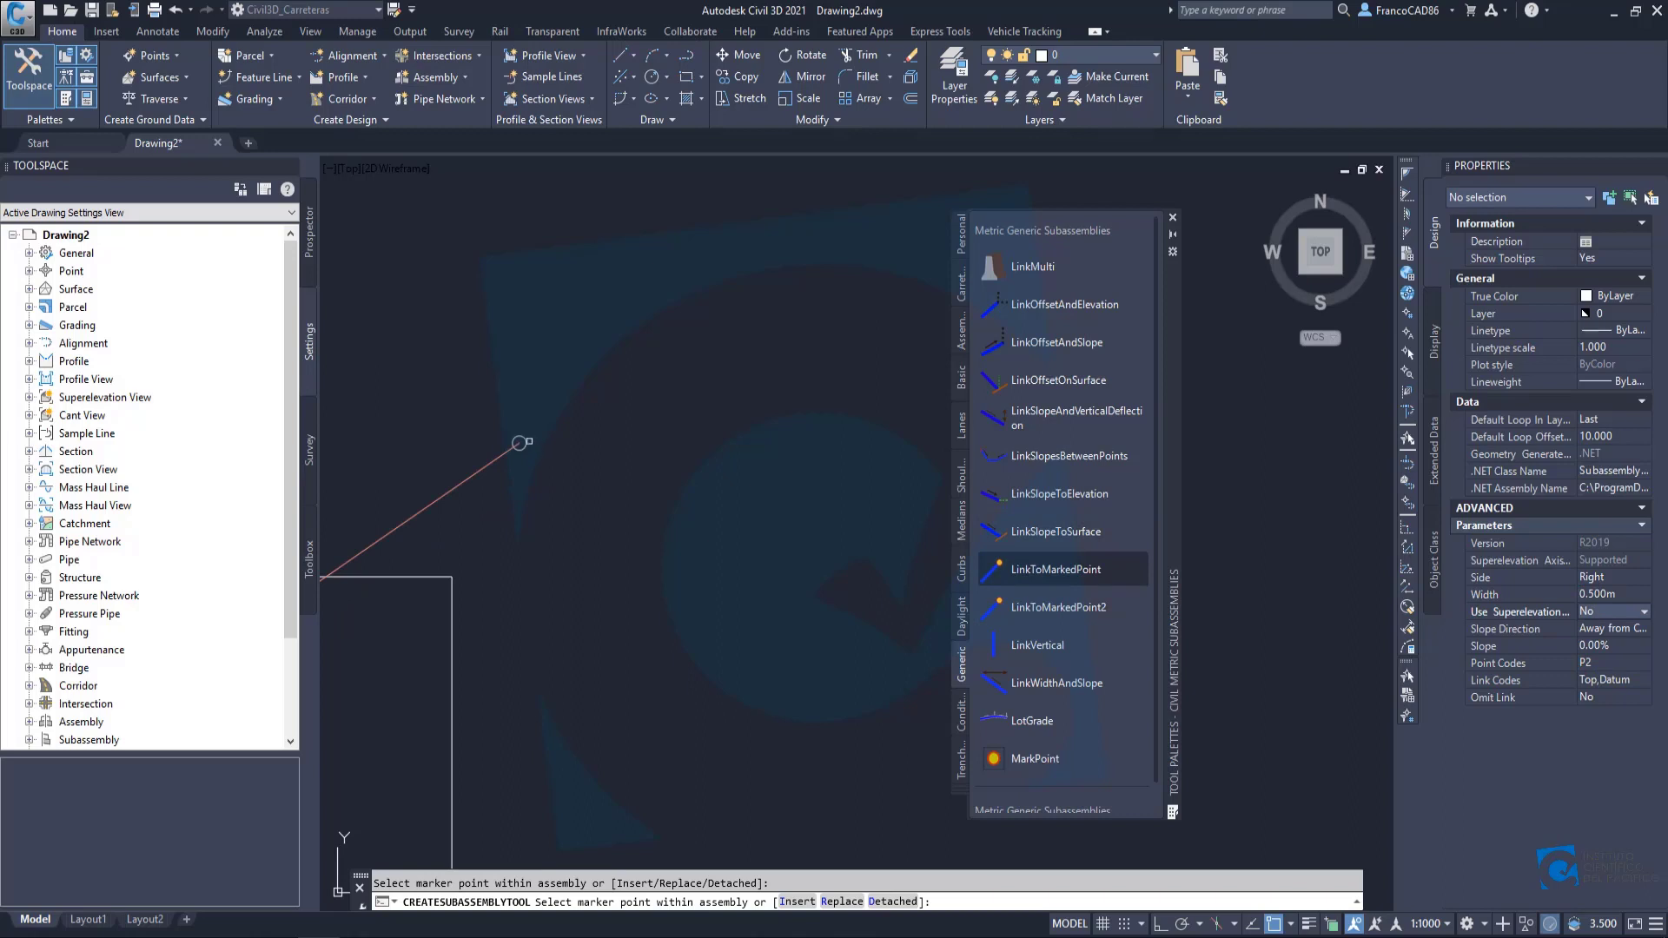
{"action": "left_click", "coordinate": [529, 442]}
Examine the ditch's Fill branch, its outer end and its position relative to the Cut branches and the roadway.
{"action": "scroll", "coordinate": [585, 516], "scroll_direction": "down", "scroll_amount": 8}
{"action": "middle_click_drag", "start_coordinate": [603, 536], "coordinate": [668, 413]}
{"action": "middle_click_drag", "start_coordinate": [649, 655], "coordinate": [627, 458]}
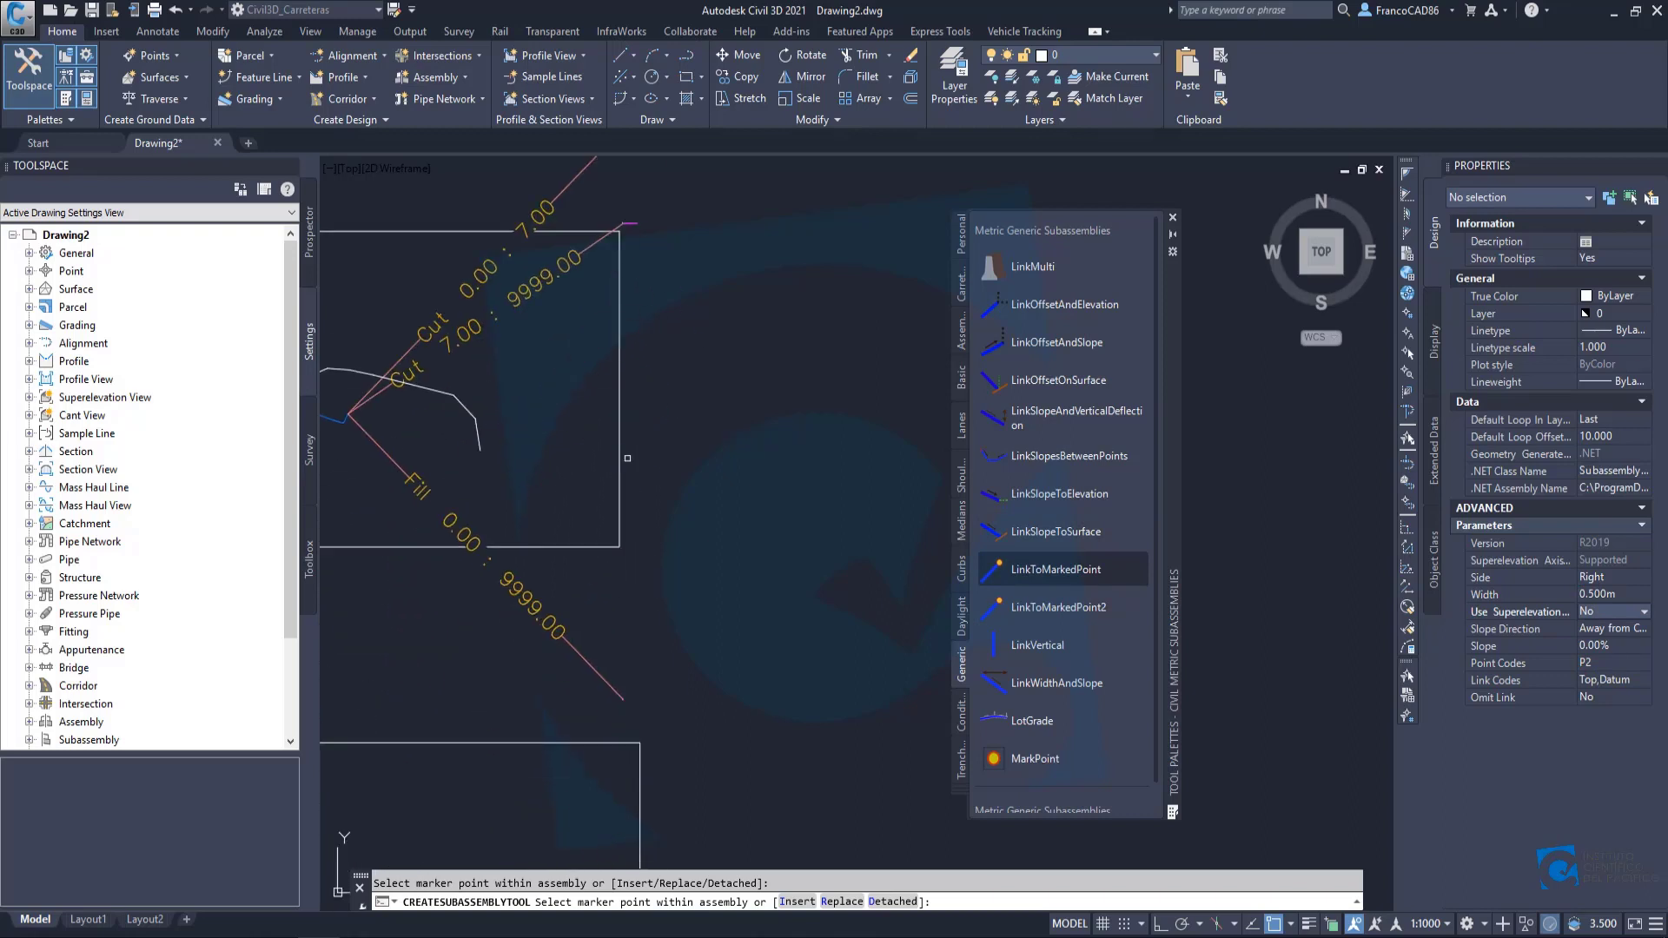
{"action": "middle_click_drag", "start_coordinate": [540, 563], "coordinate": [709, 499]}
{"action": "scroll", "coordinate": [542, 390], "scroll_direction": "up", "scroll_amount": 4}
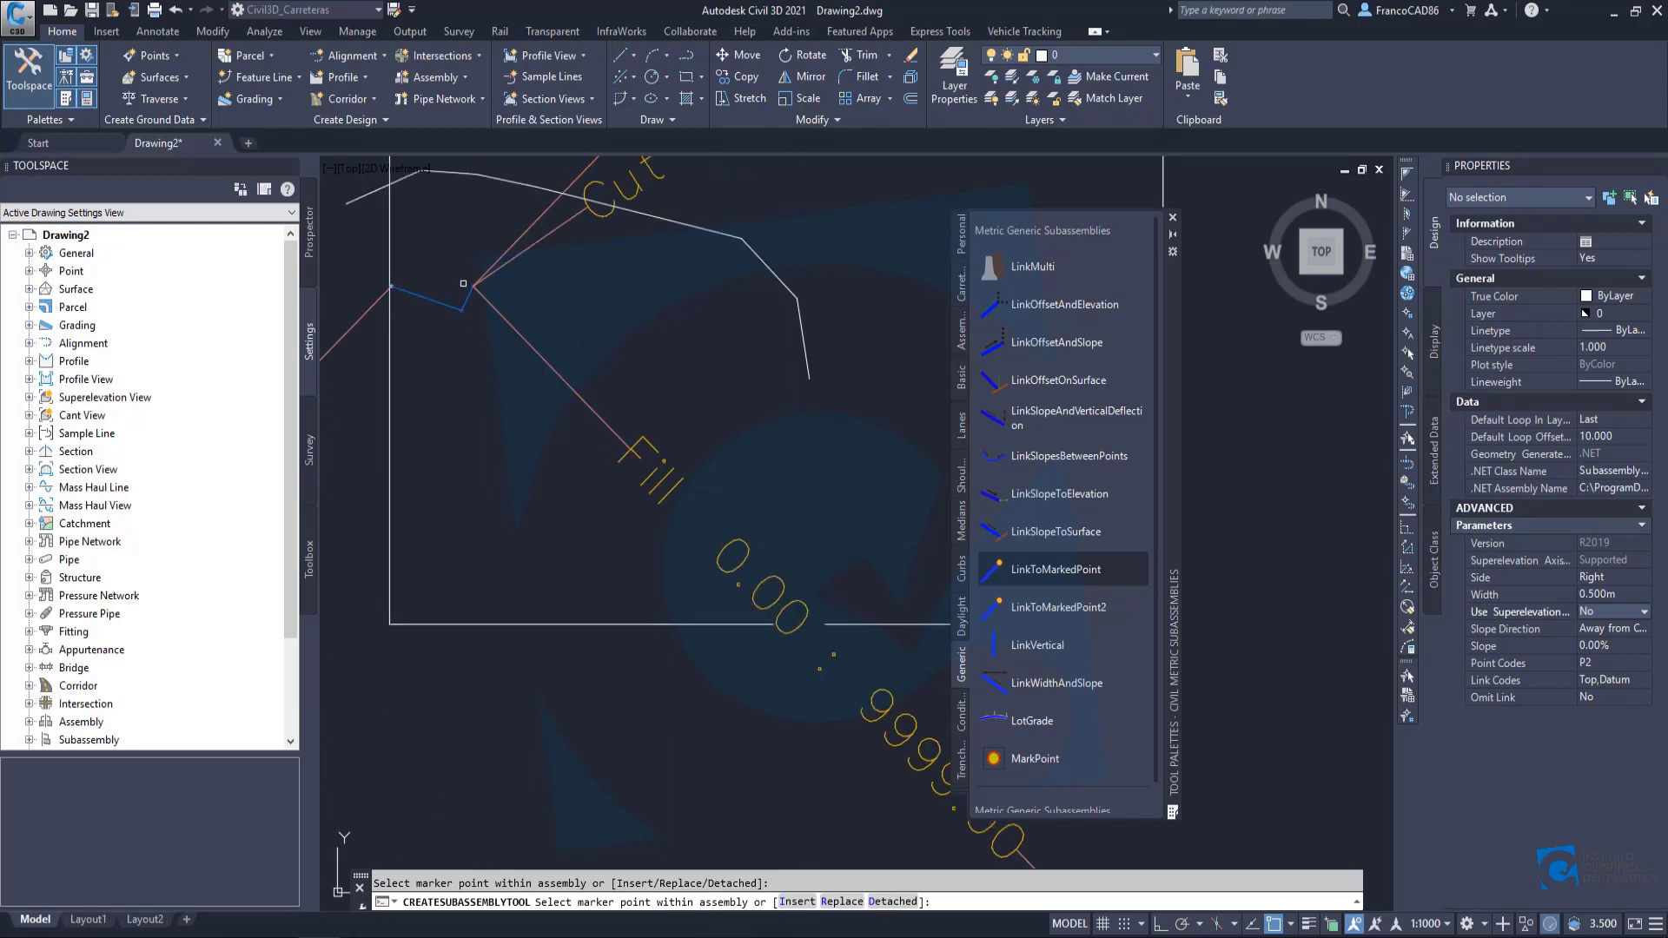
{"action": "scroll", "coordinate": [482, 309], "scroll_direction": "down", "scroll_amount": 4}
{"action": "scroll", "coordinate": [749, 577], "scroll_direction": "up", "scroll_amount": 5}
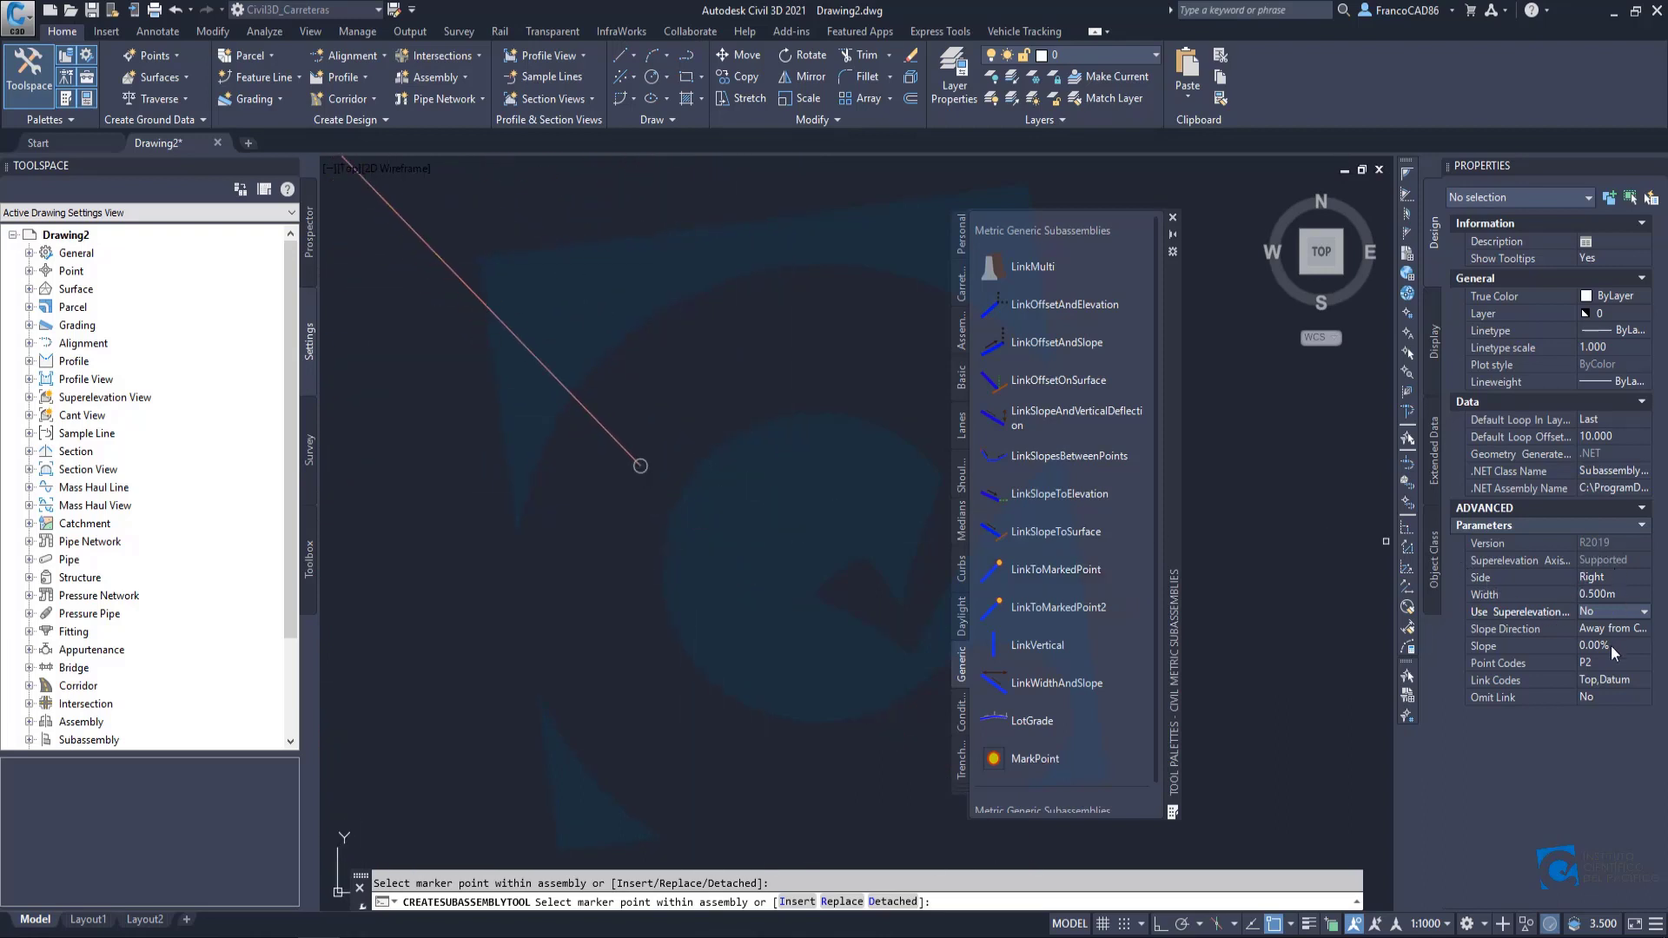
{"action": "scroll", "coordinate": [735, 287], "scroll_direction": "down", "scroll_amount": 5}
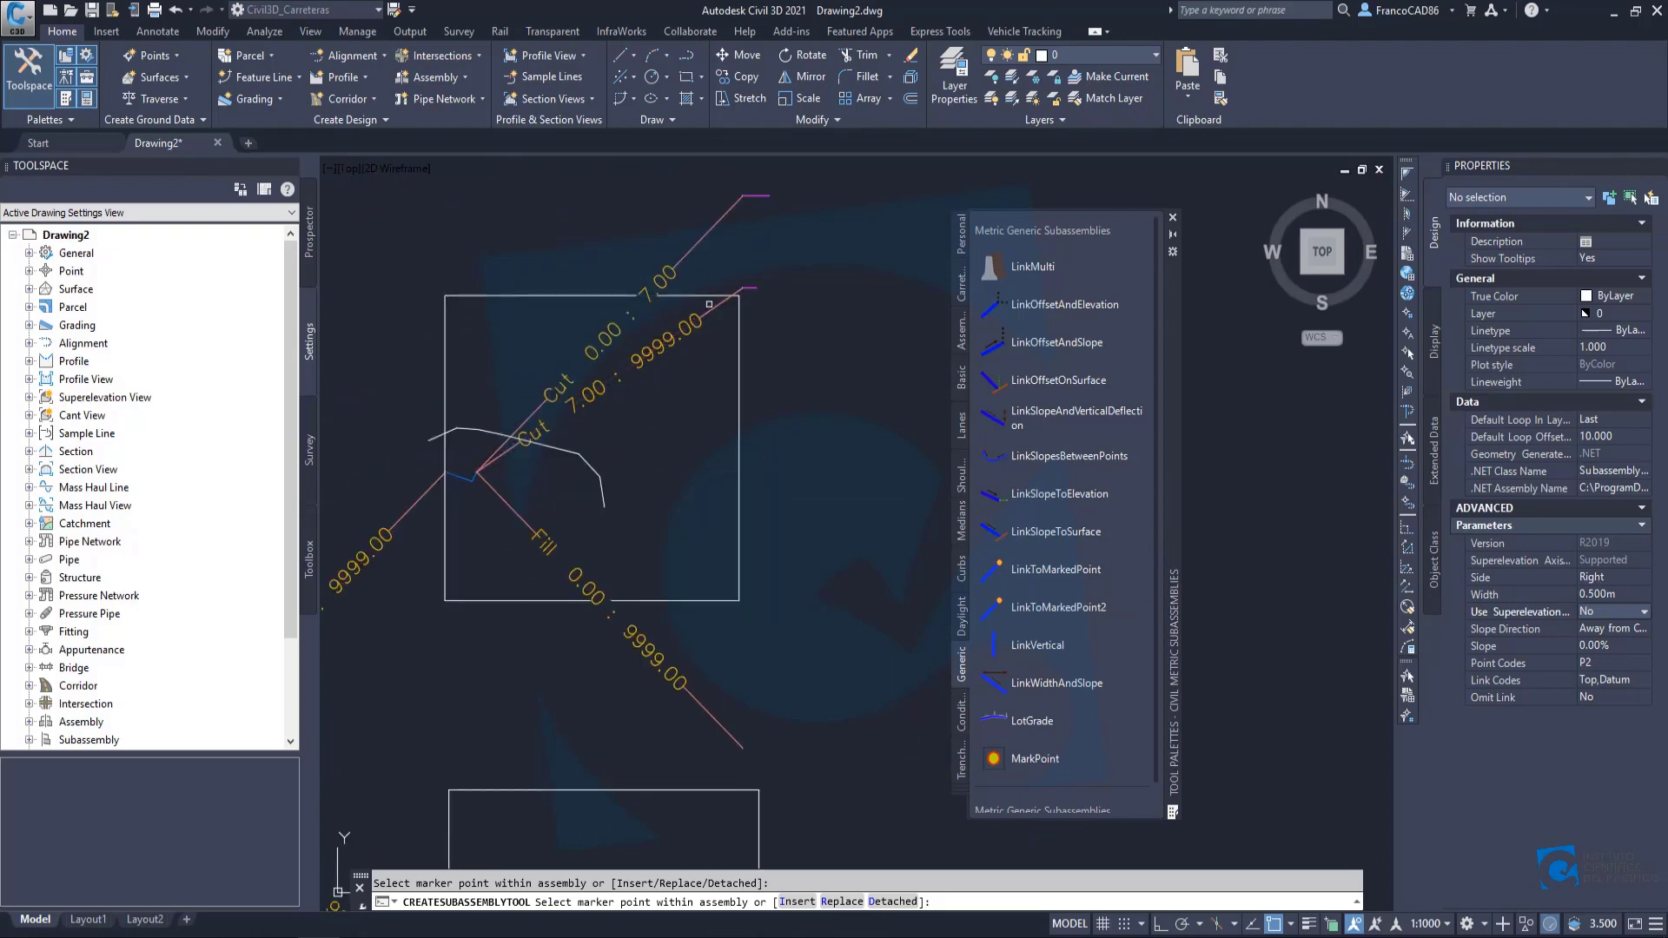
{"action": "scroll", "coordinate": [709, 305], "scroll_direction": "down", "scroll_amount": 5}
{"action": "scroll", "coordinate": [774, 507], "scroll_direction": "up", "scroll_amount": 5}
{"action": "scroll", "coordinate": [633, 417], "scroll_direction": "down", "scroll_amount": 5}
{"action": "middle_click_drag", "start_coordinate": [454, 426], "coordinate": [516, 437]}
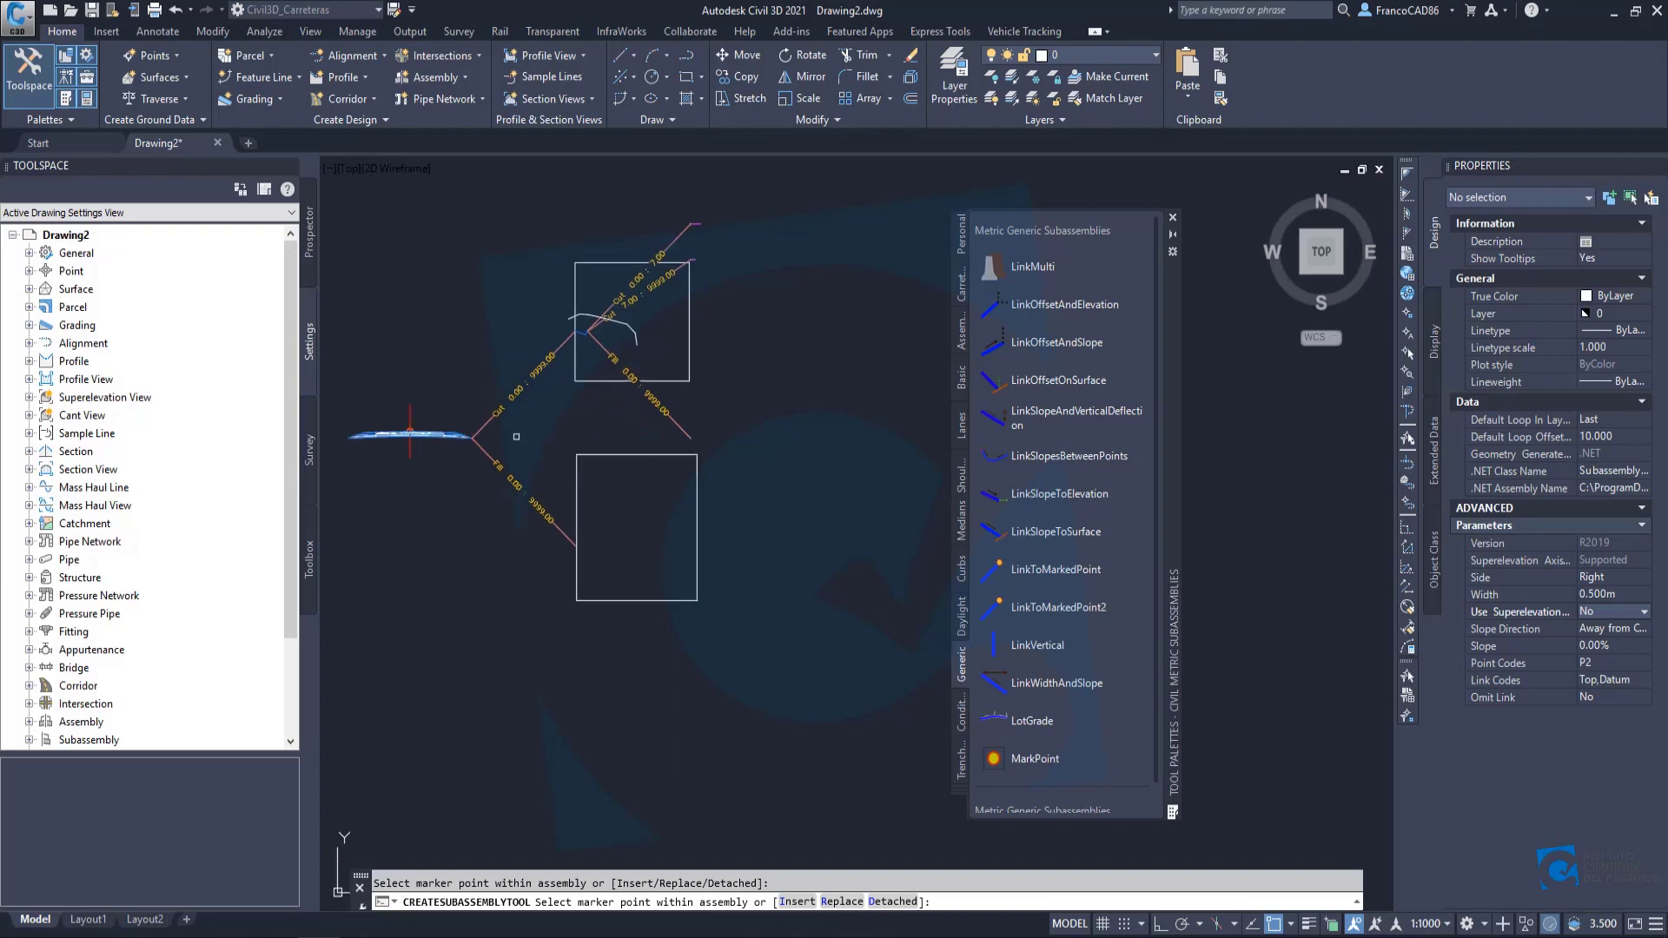
{"action": "scroll", "coordinate": [517, 437], "scroll_direction": "up", "scroll_amount": 5}
{"action": "scroll", "coordinate": [582, 436], "scroll_direction": "down", "scroll_amount": 3}
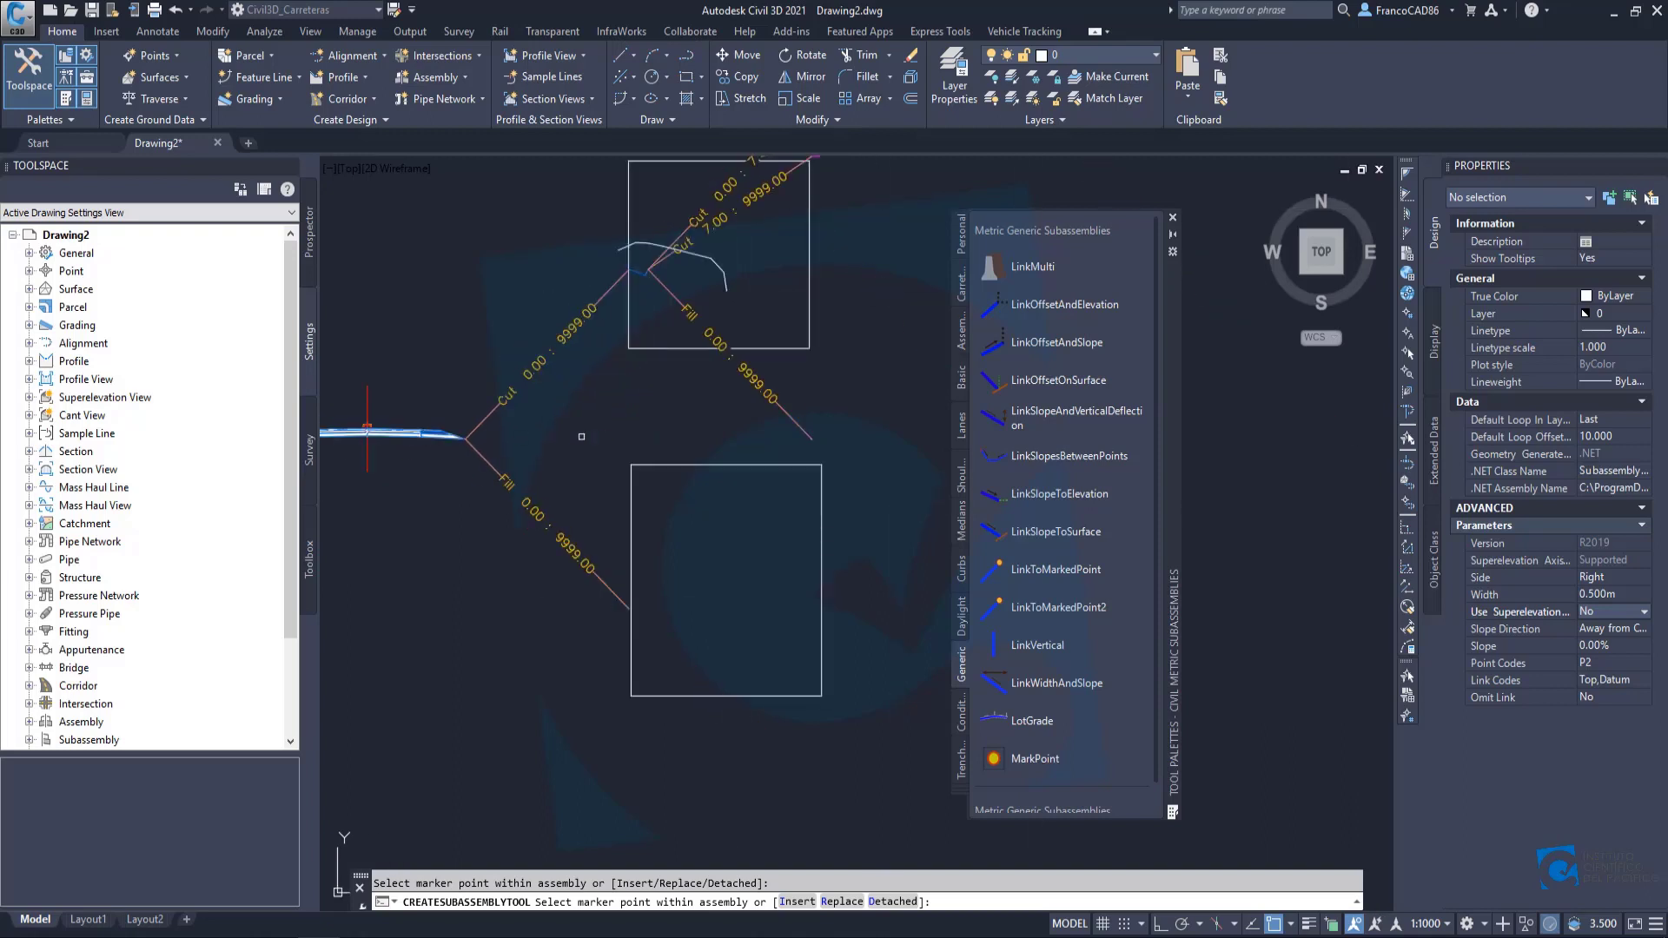
{"action": "scroll", "coordinate": [687, 444], "scroll_direction": "up", "scroll_amount": 8}
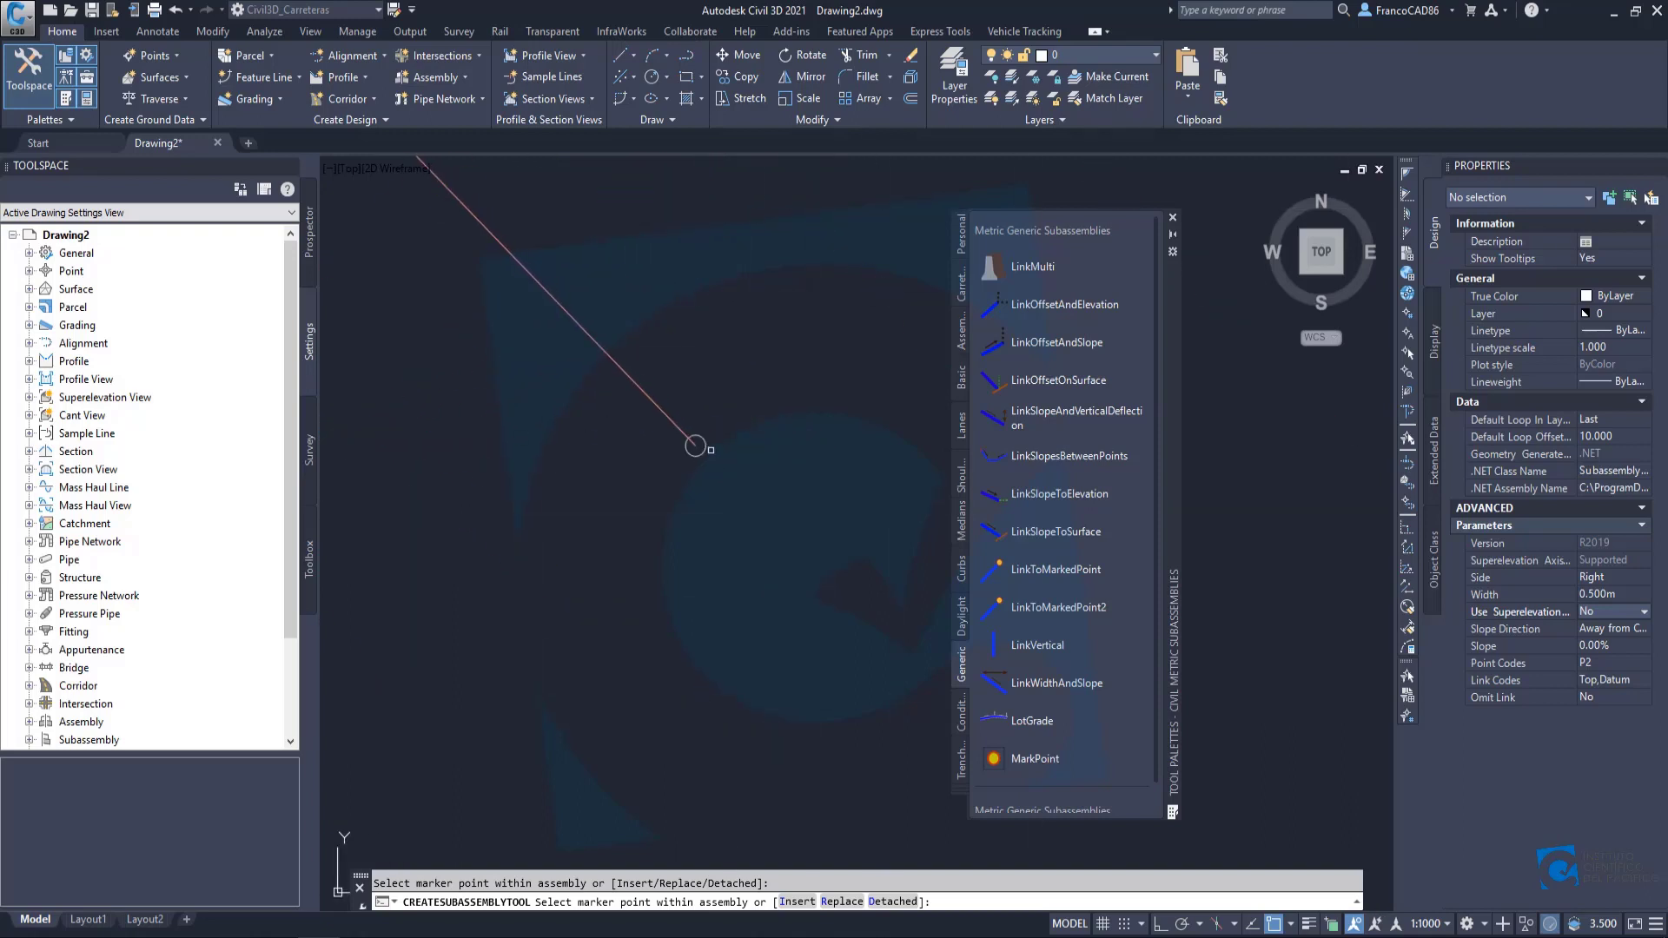
Widen the Properties palette so the full names of the superelevation slope options can be read.
{"action": "left_click", "coordinate": [1640, 613]}
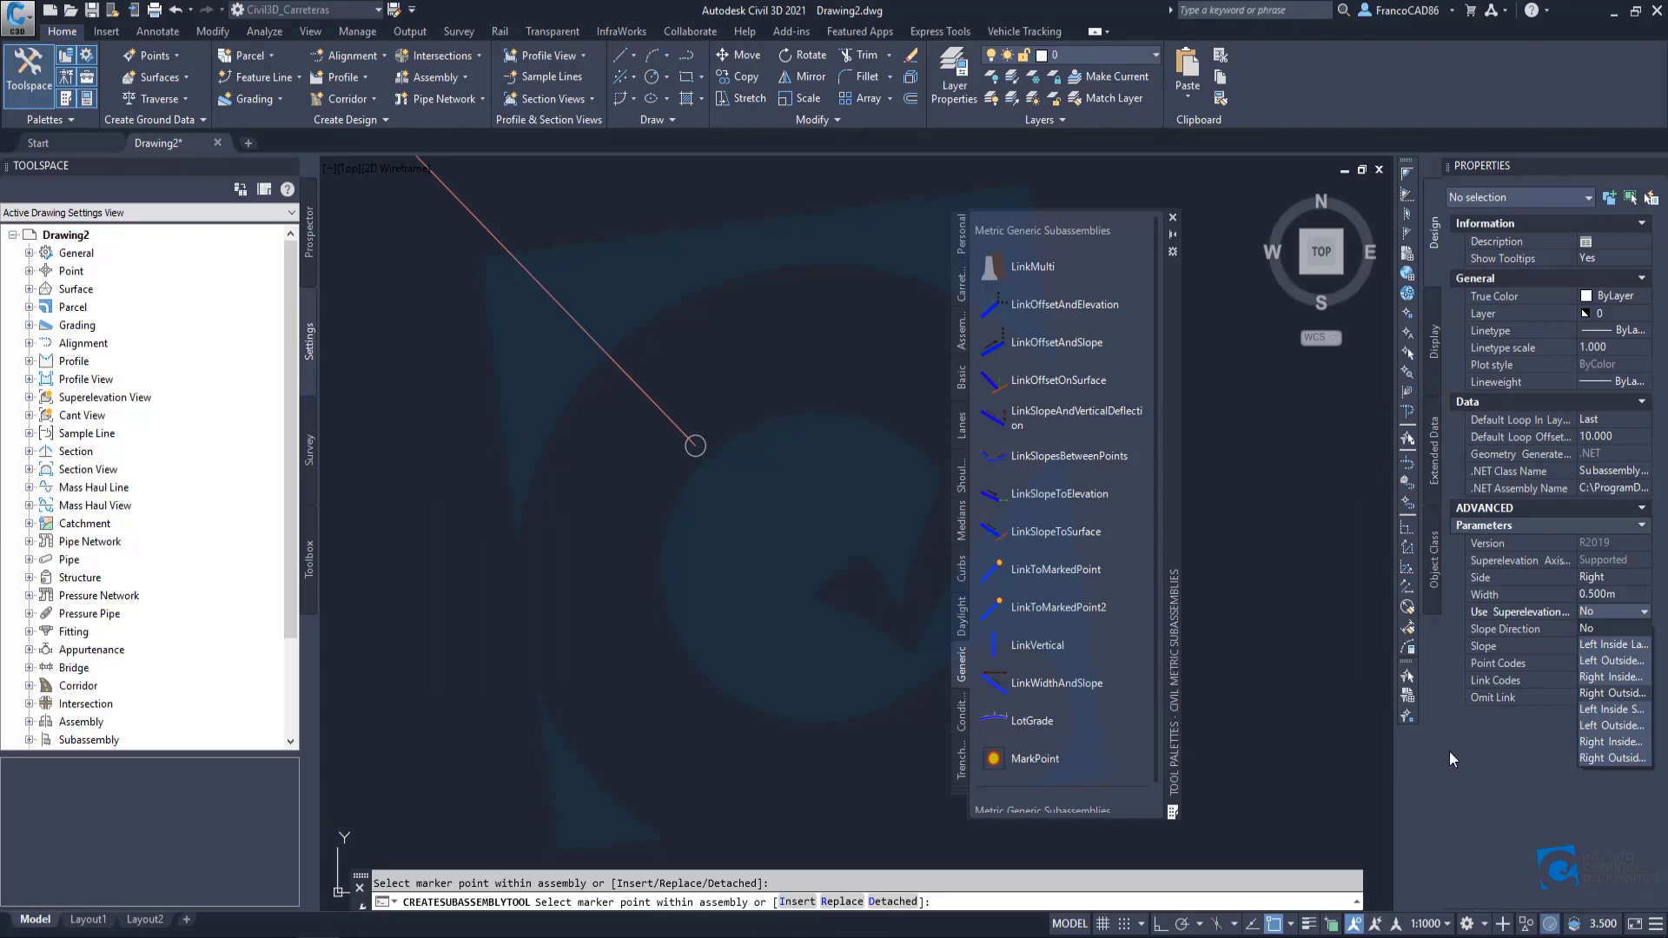
{"action": "left_click", "coordinate": [1420, 740]}
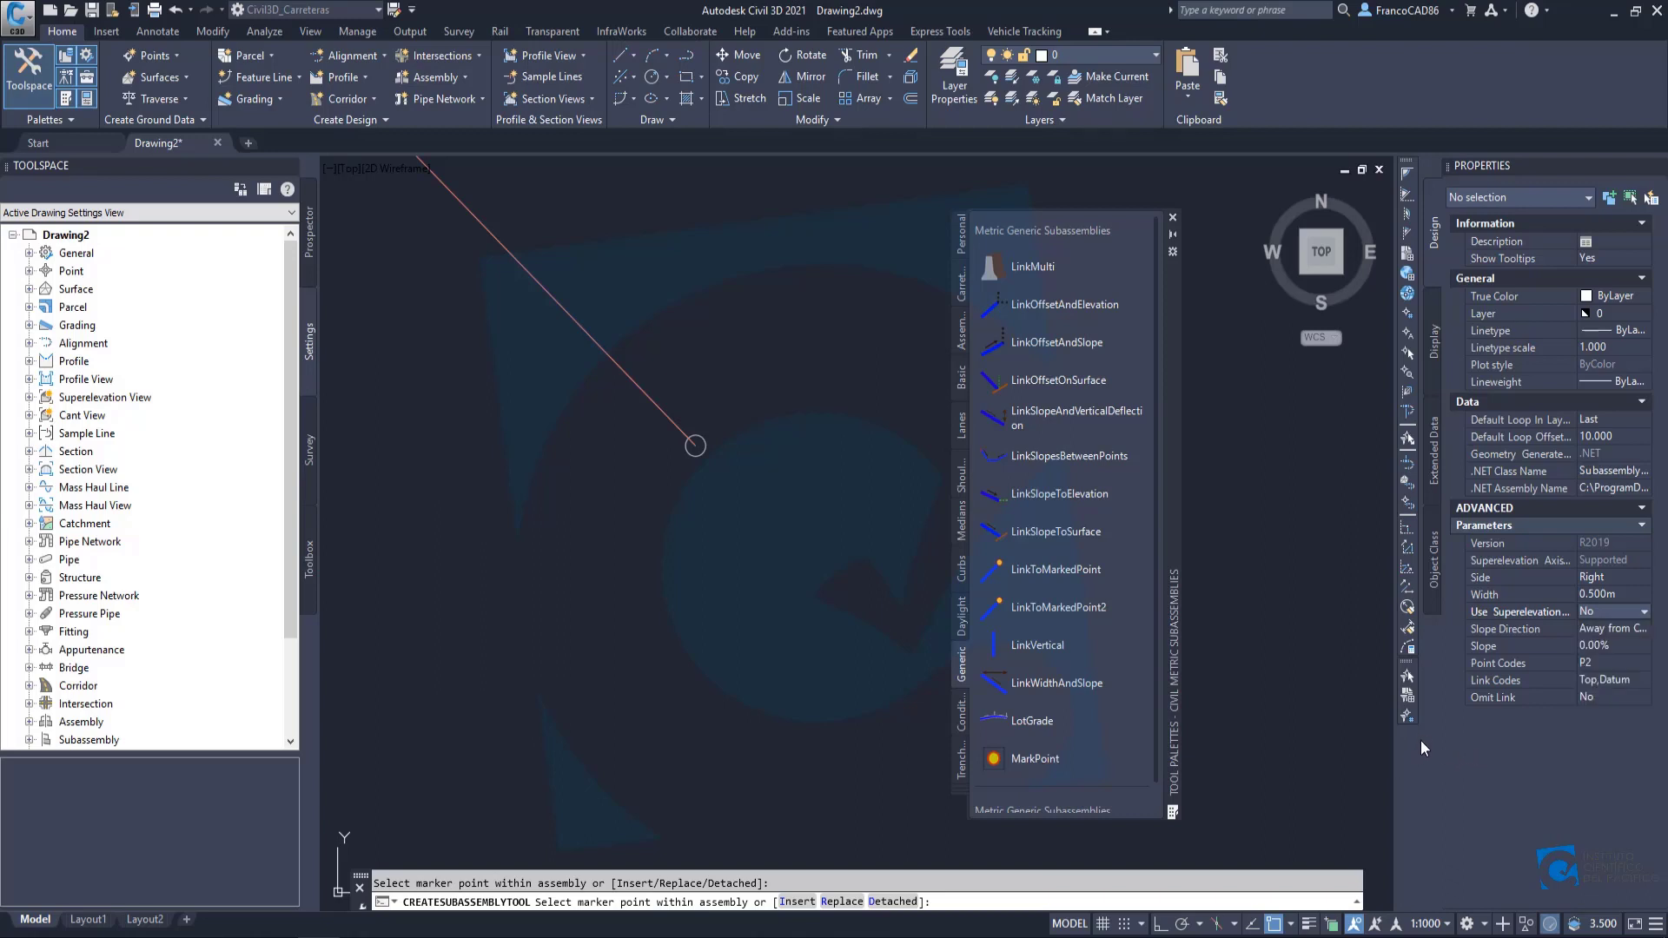
{"action": "left_click_drag", "start_coordinate": [1423, 740], "coordinate": [1311, 741]}
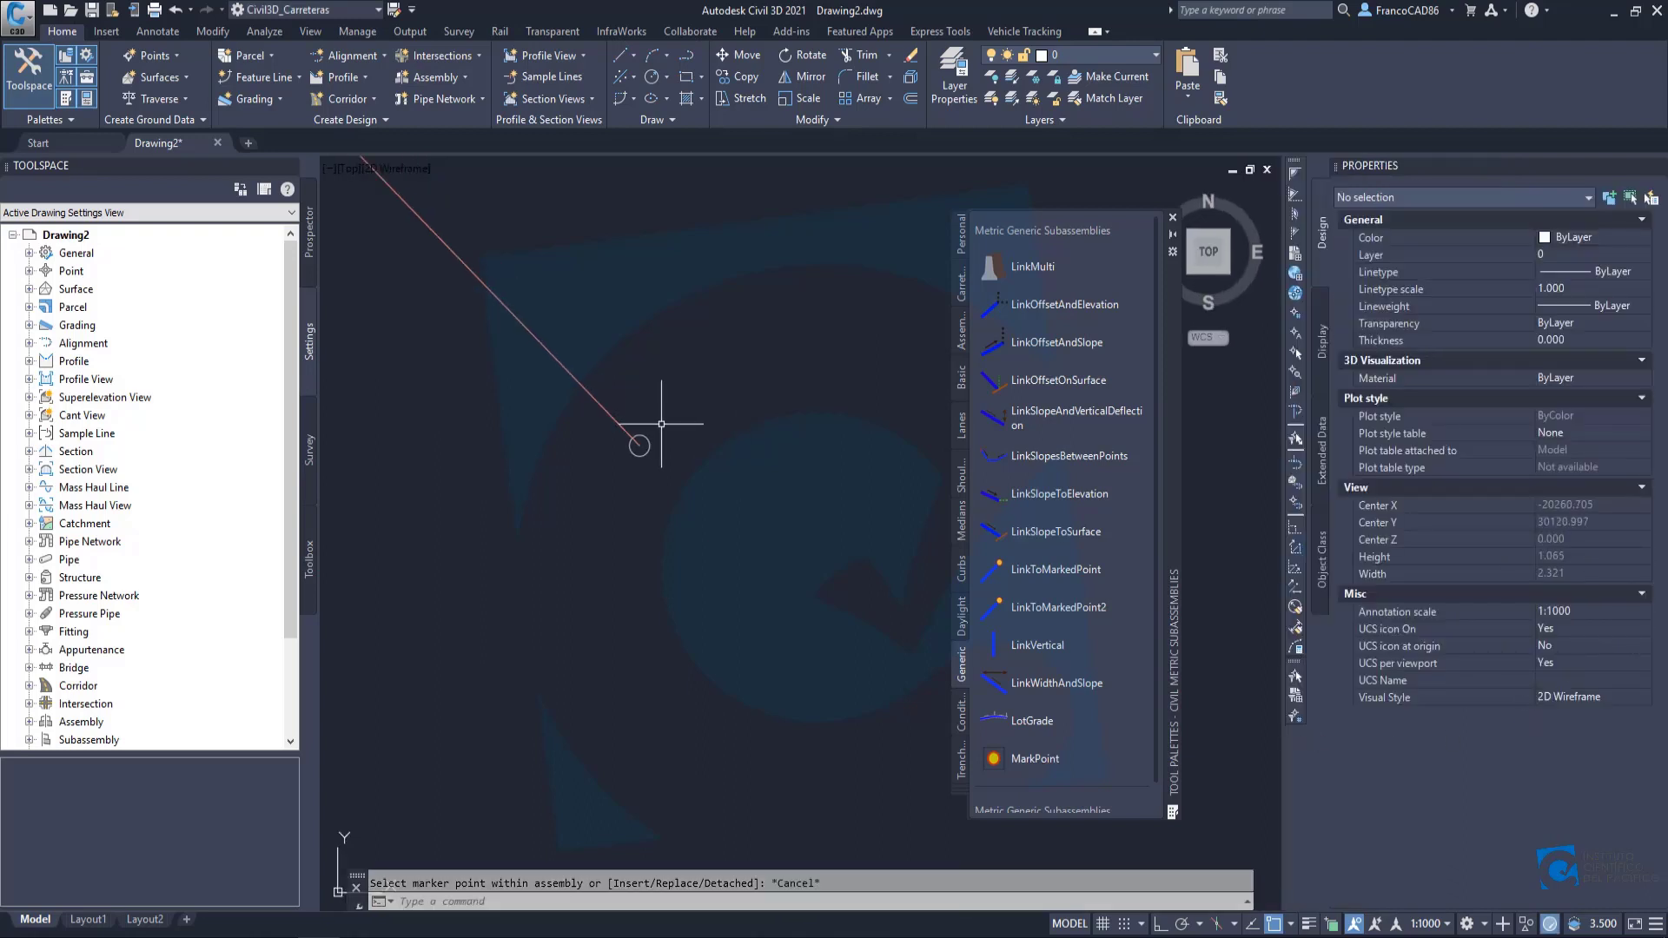
Restart LinkWidthAndSlope with a width of 0.5 m and Use Superelevation Slope set to Right Outside Shoulder.
{"action": "scroll", "coordinate": [667, 425], "scroll_direction": "down", "scroll_amount": 2}
{"action": "left_click", "coordinate": [1029, 683]}
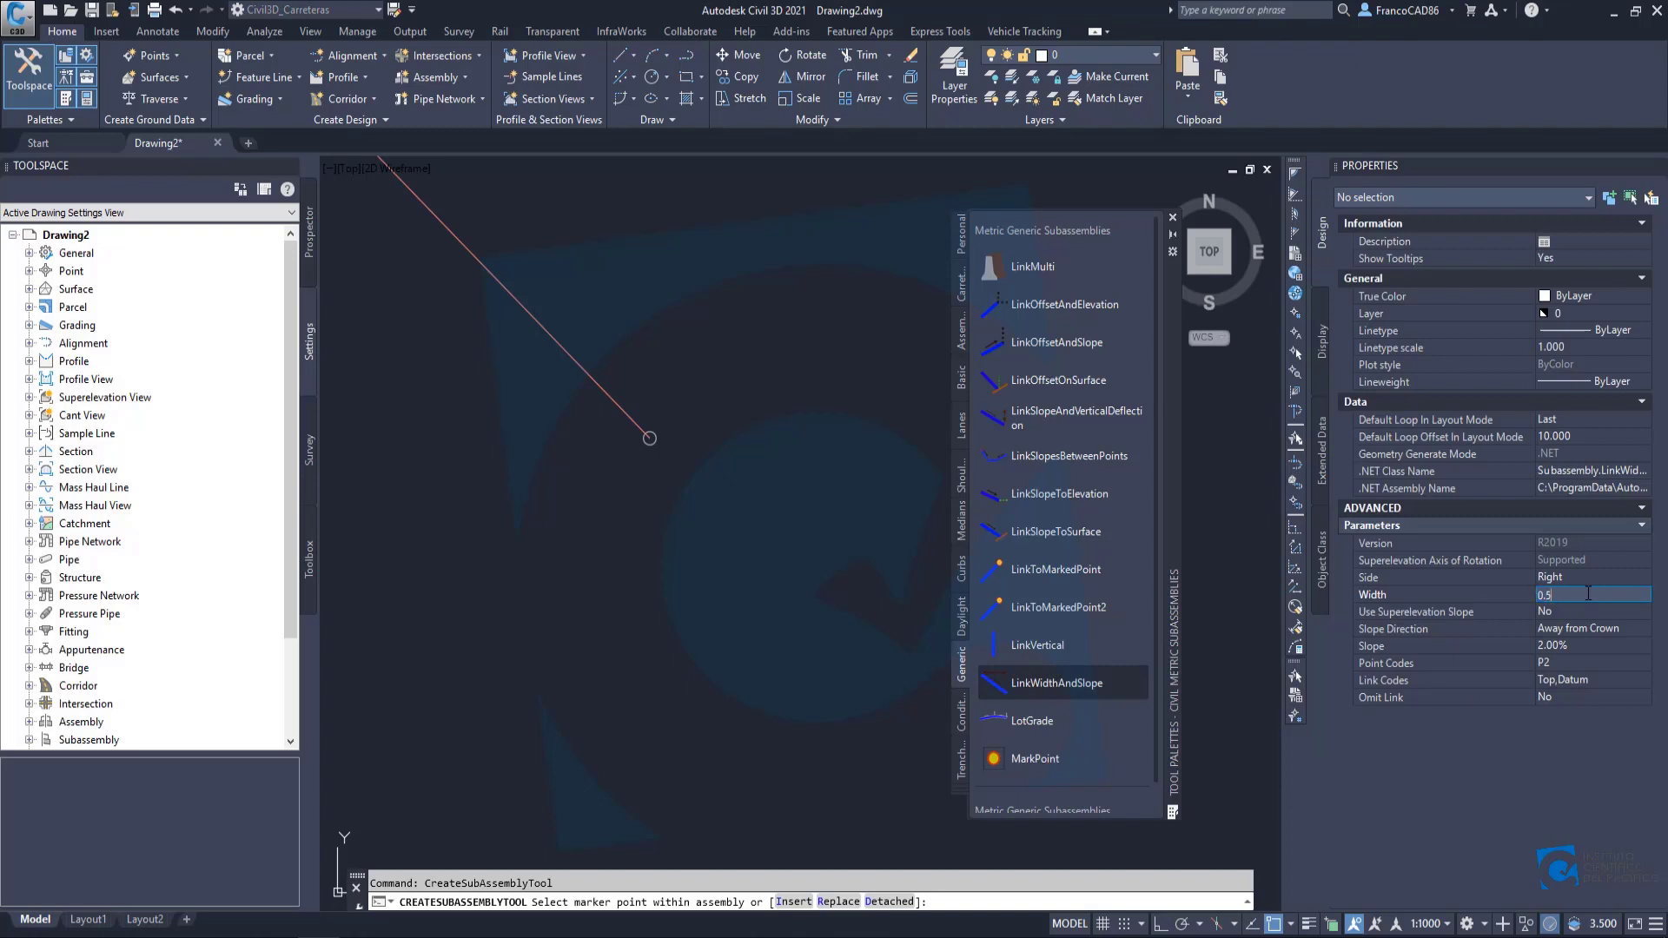
{"action": "key", "text": "Return"}
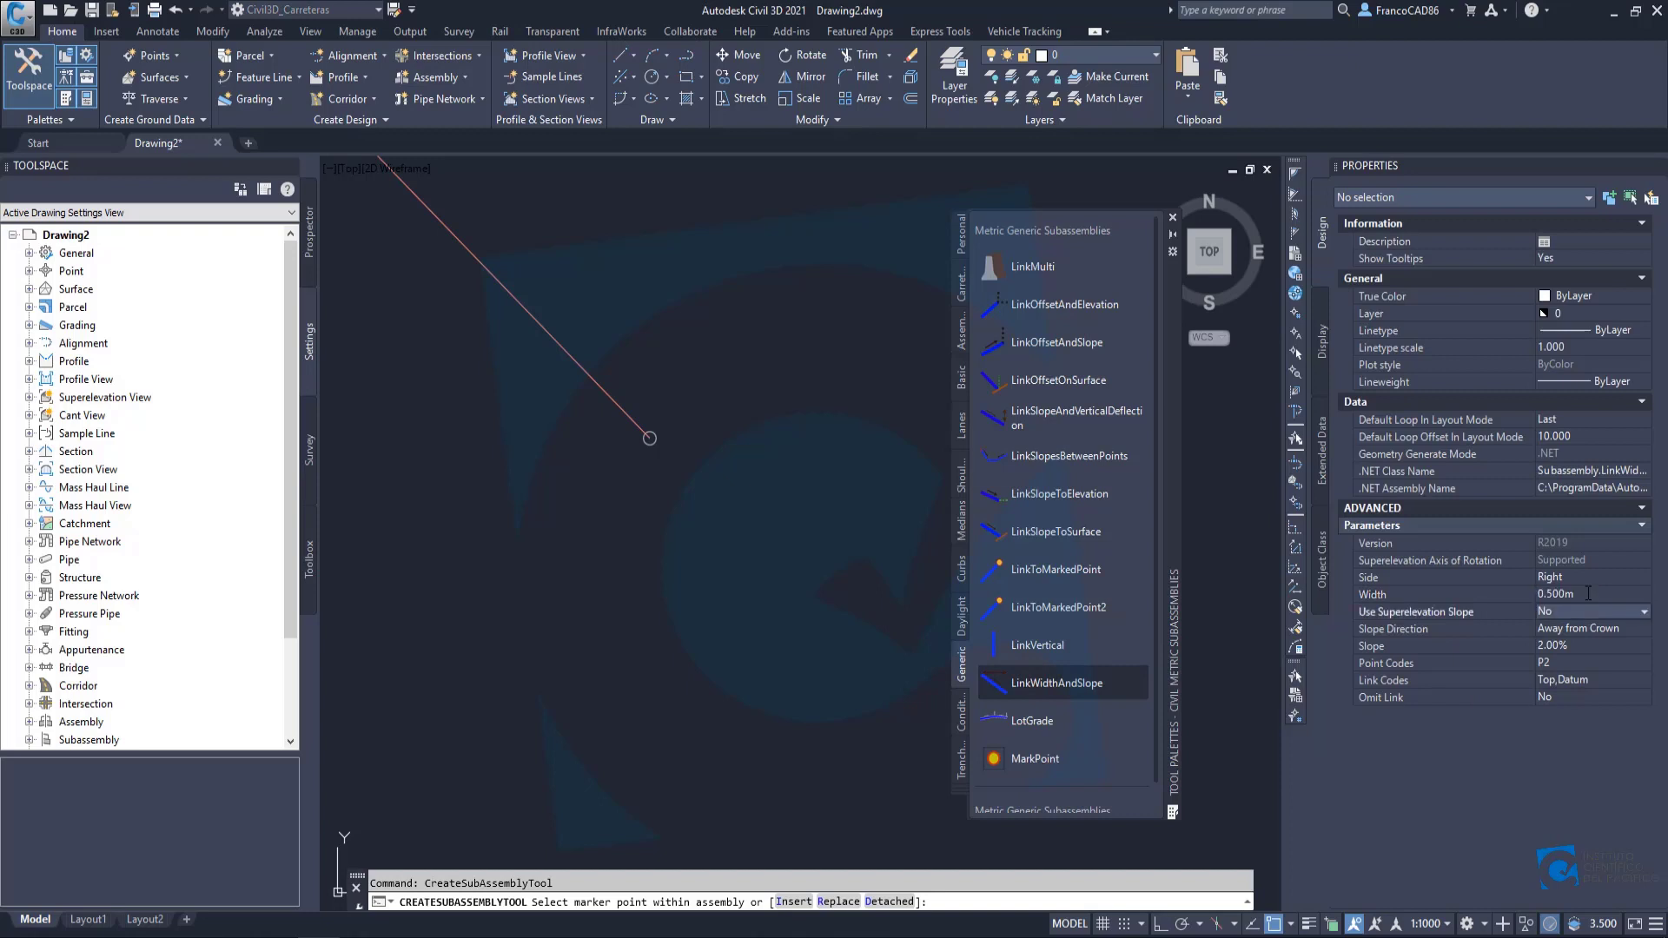
{"action": "left_click", "coordinate": [1645, 613]}
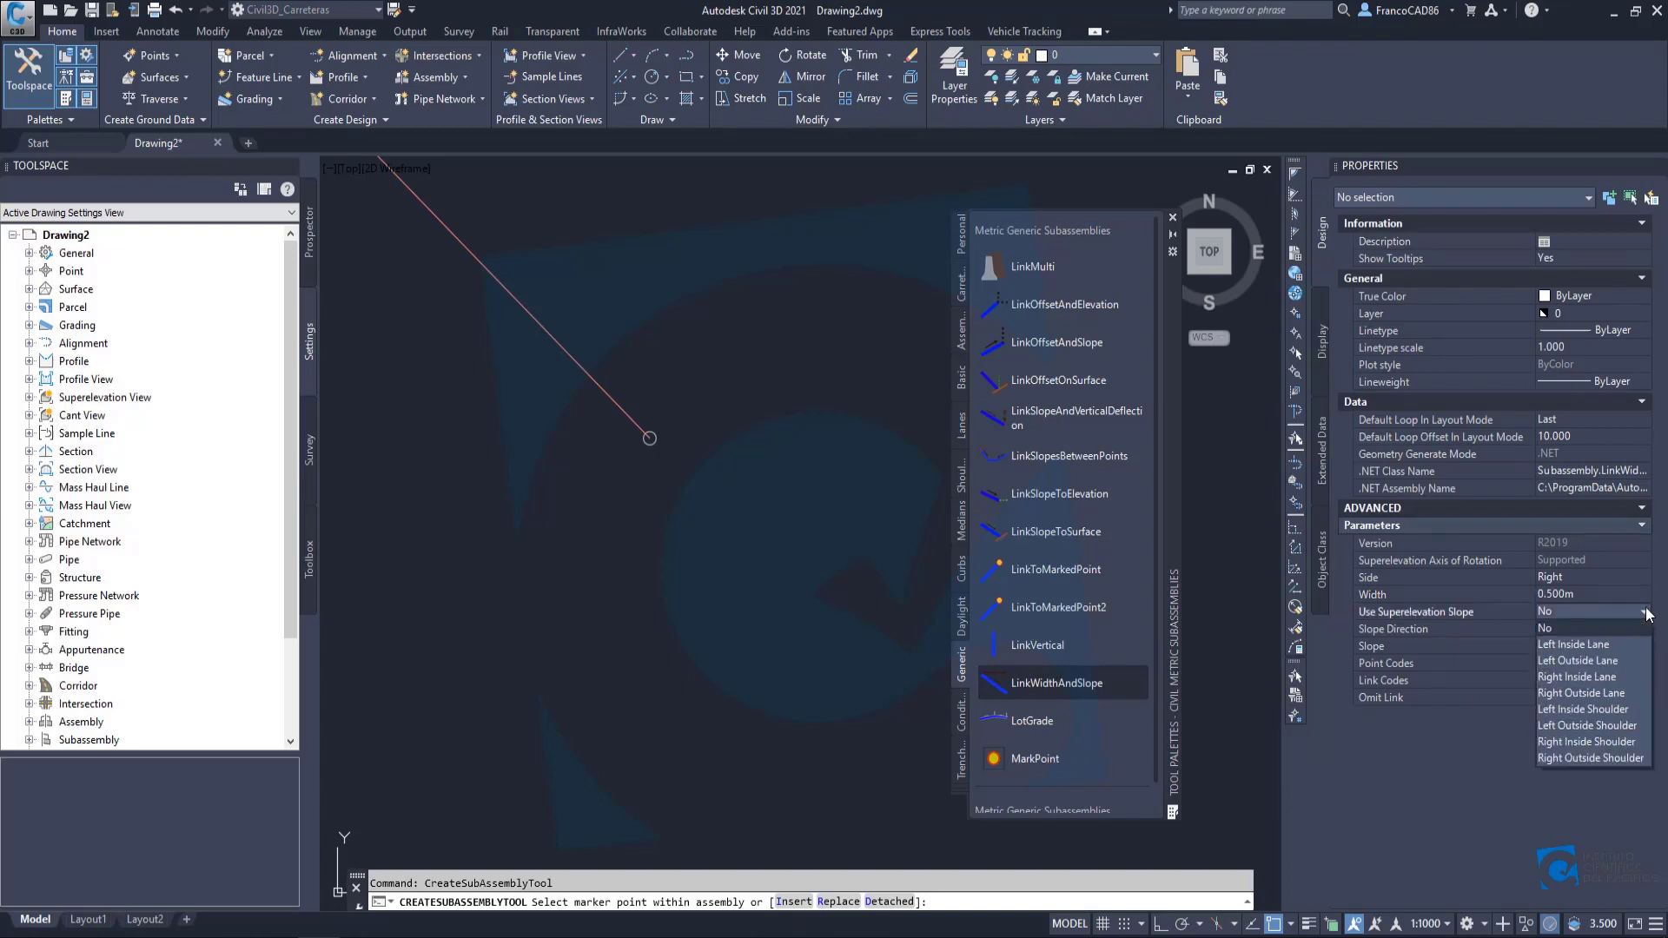
{"action": "left_click", "coordinate": [1597, 756]}
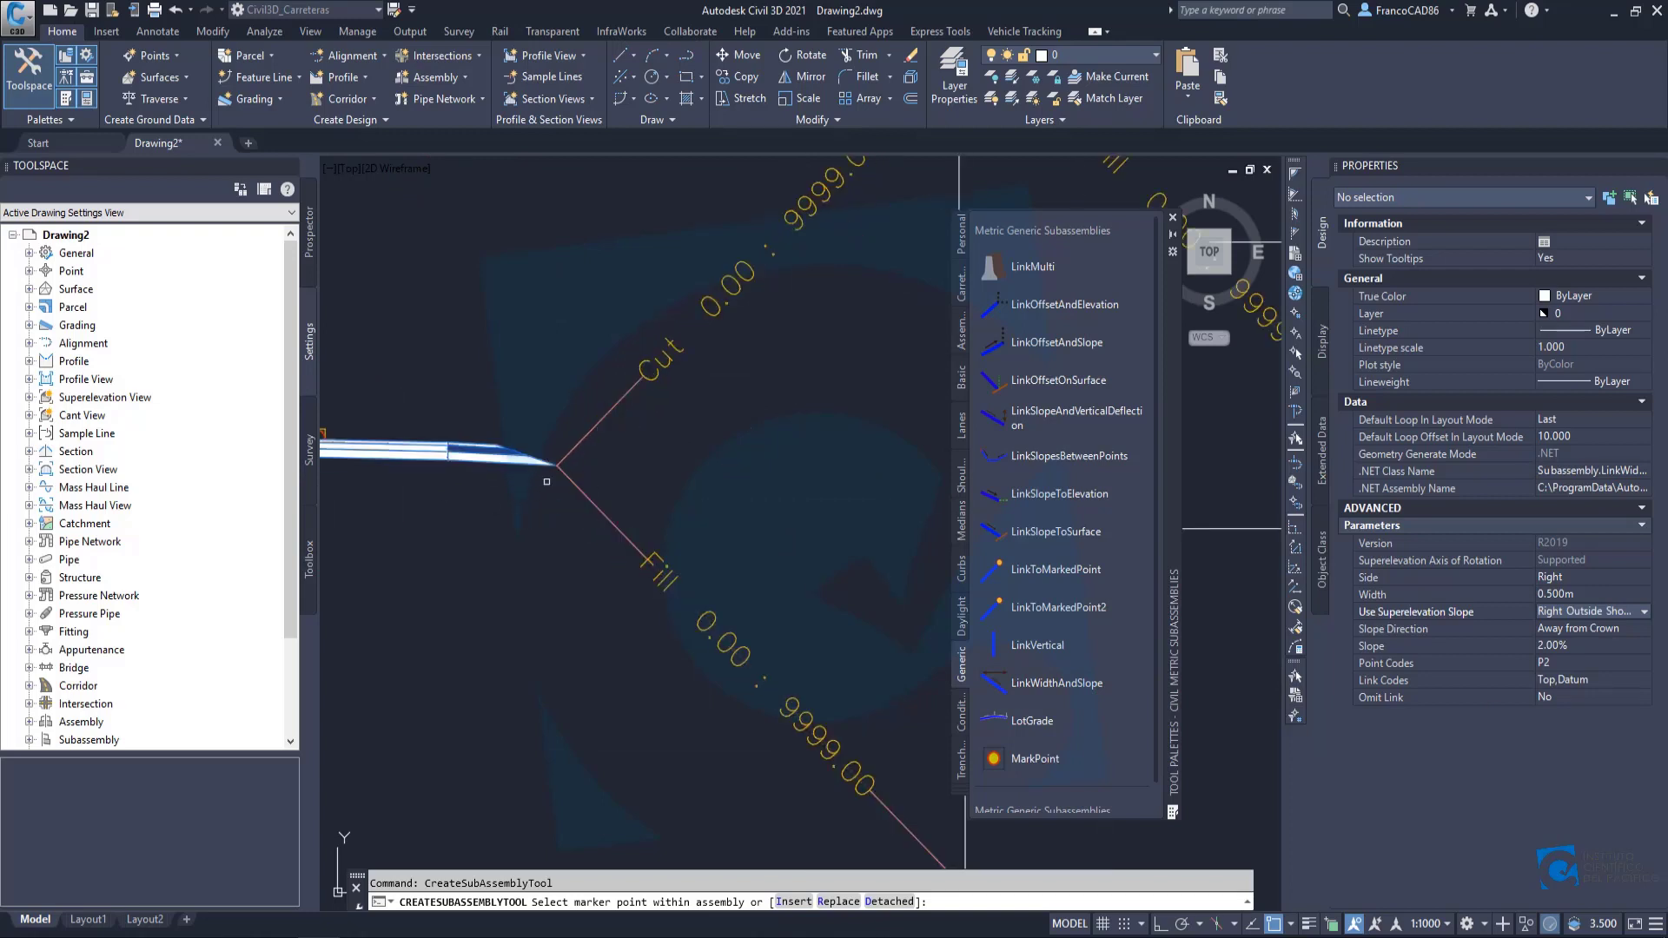
Set the link's slope to 0% and attach it to the outer end of the ditch's Fill branch.
{"action": "scroll", "coordinate": [513, 451], "scroll_direction": "down", "scroll_amount": 2}
{"action": "middle_click_drag", "start_coordinate": [844, 438], "coordinate": [503, 432]}
{"action": "scroll", "coordinate": [669, 466], "scroll_direction": "up", "scroll_amount": 10}
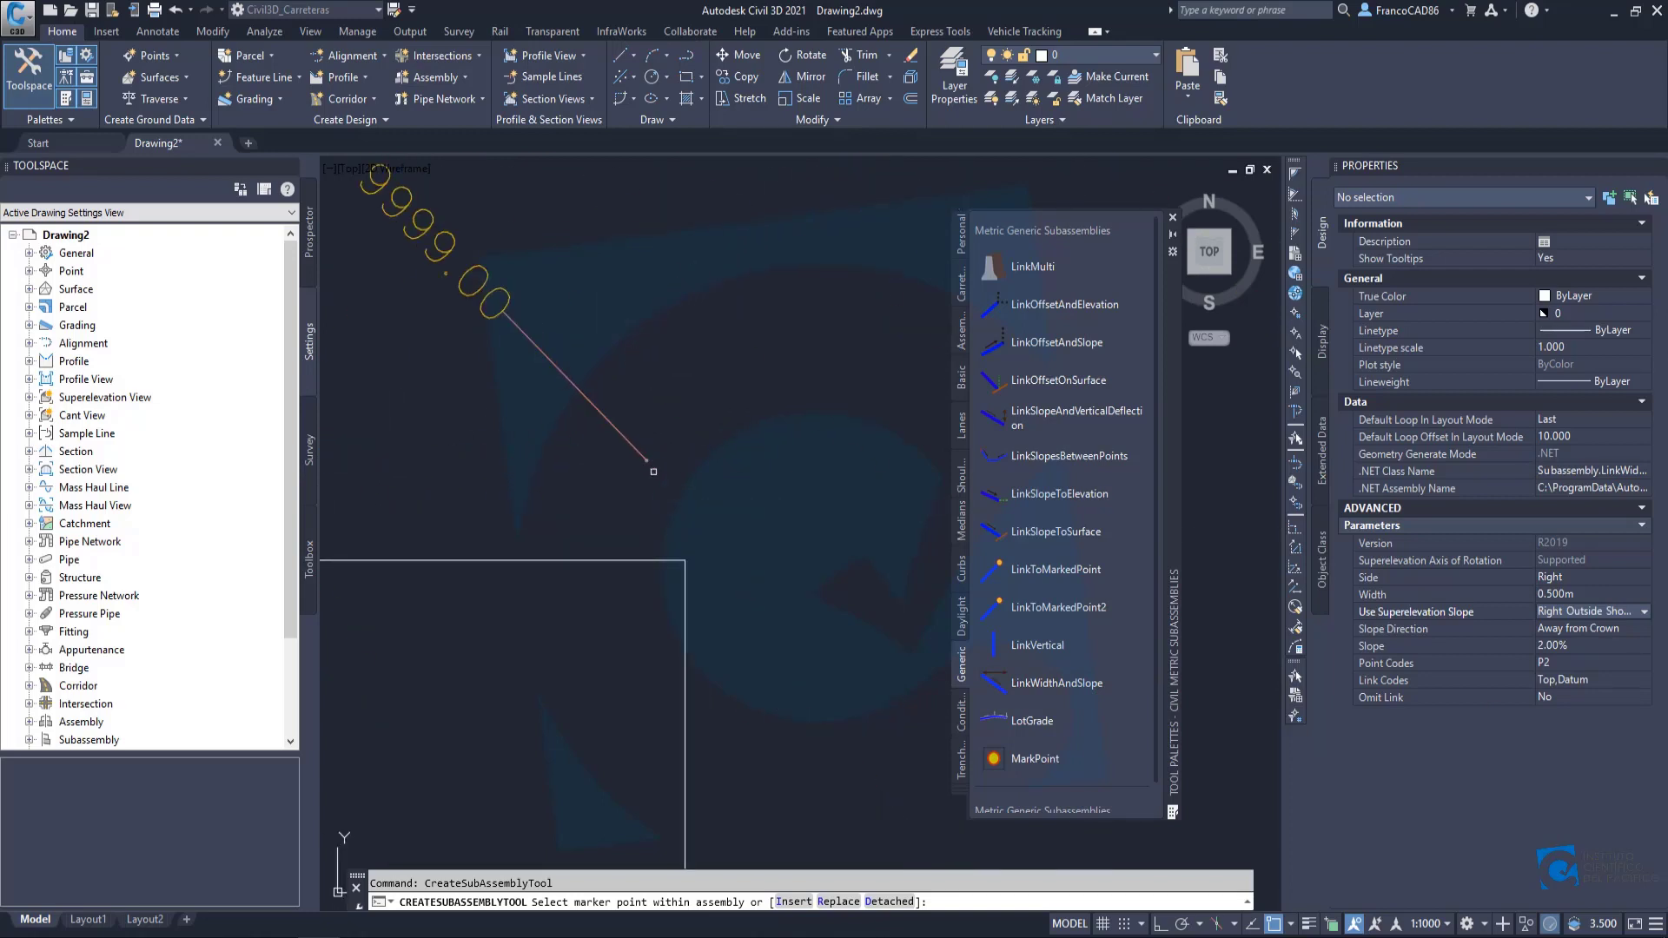
{"action": "left_click", "coordinate": [1562, 646]}
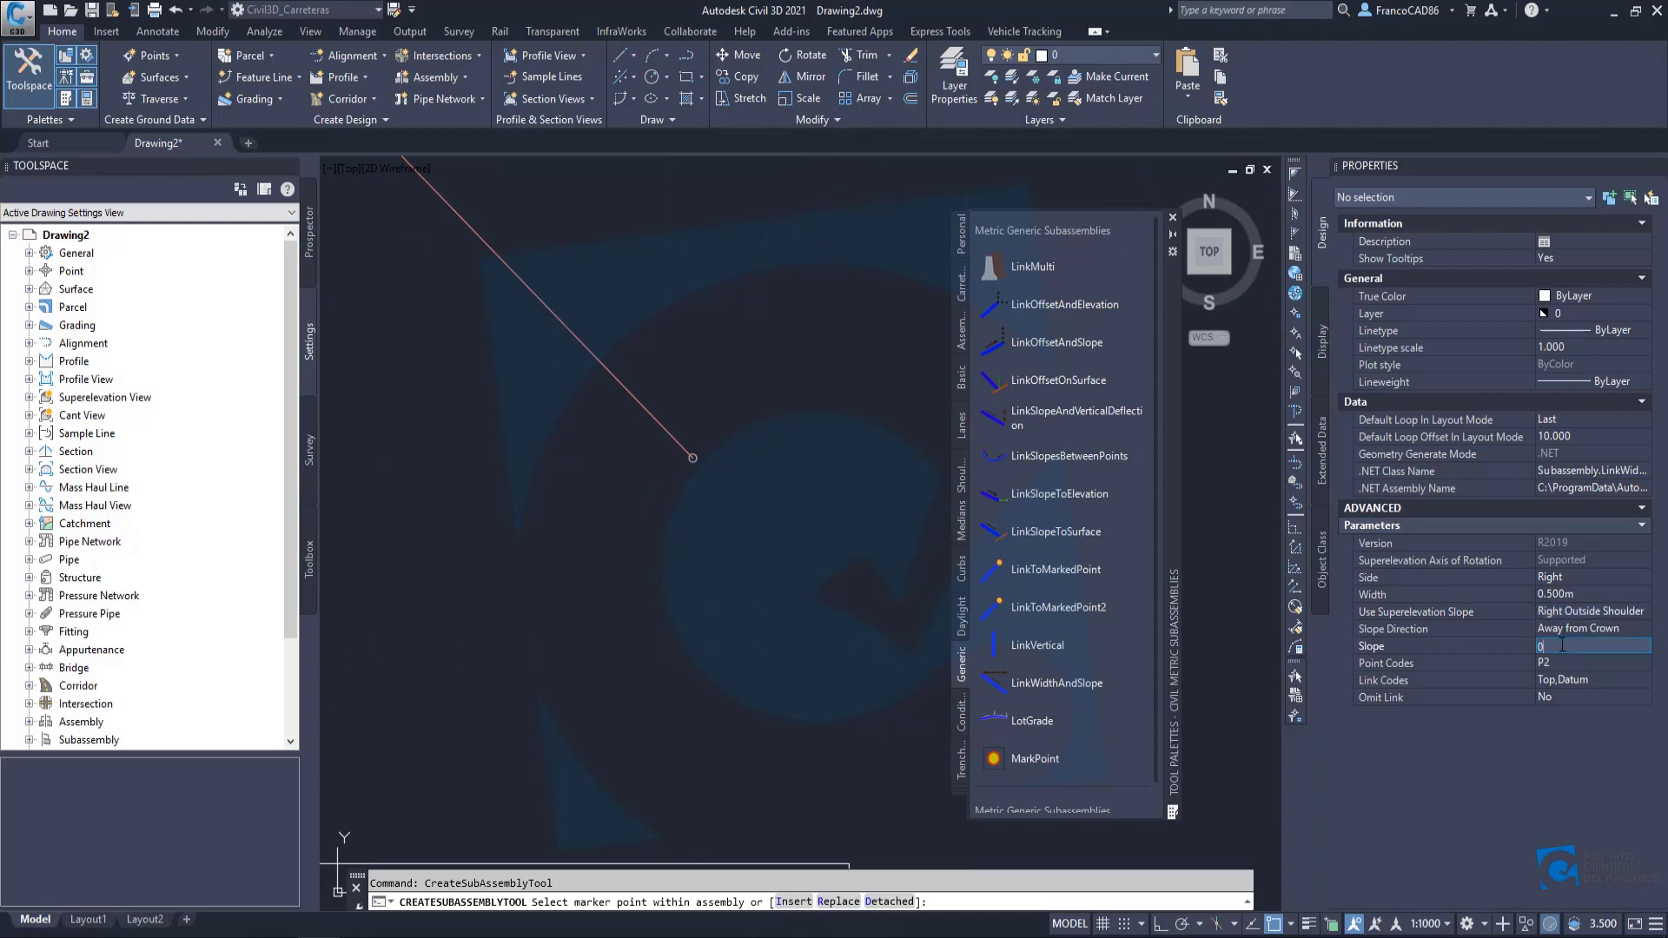
{"action": "type", "text": "0"}
{"action": "key", "text": "Tab"}
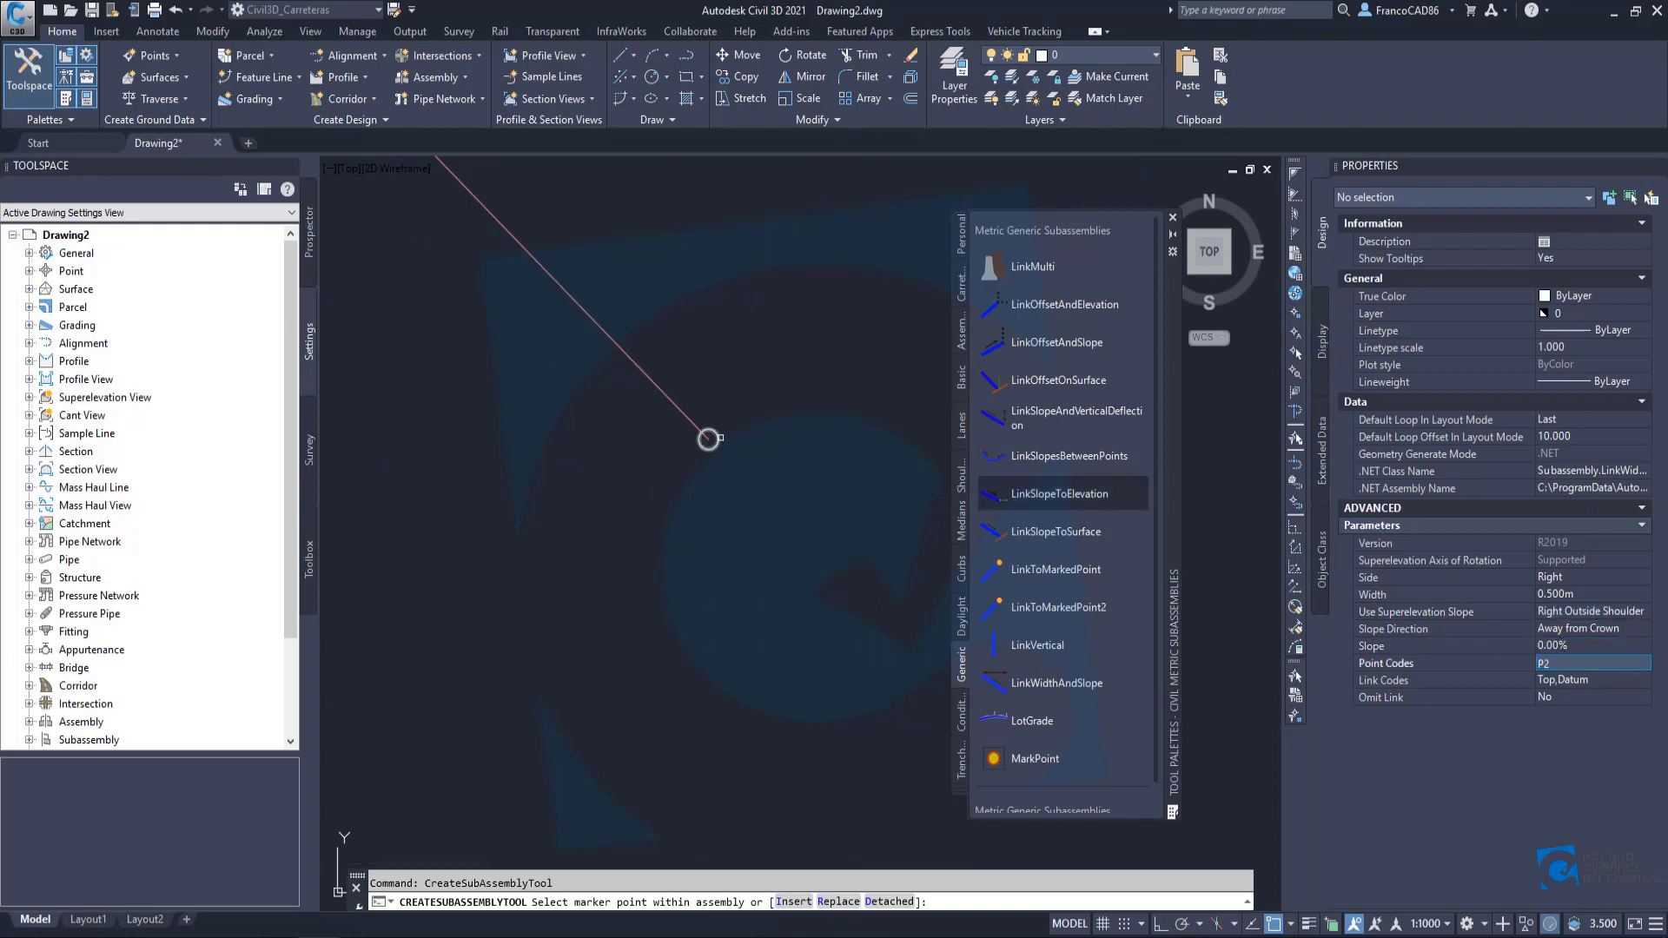
{"action": "scroll", "coordinate": [708, 439], "scroll_direction": "down", "scroll_amount": 5}
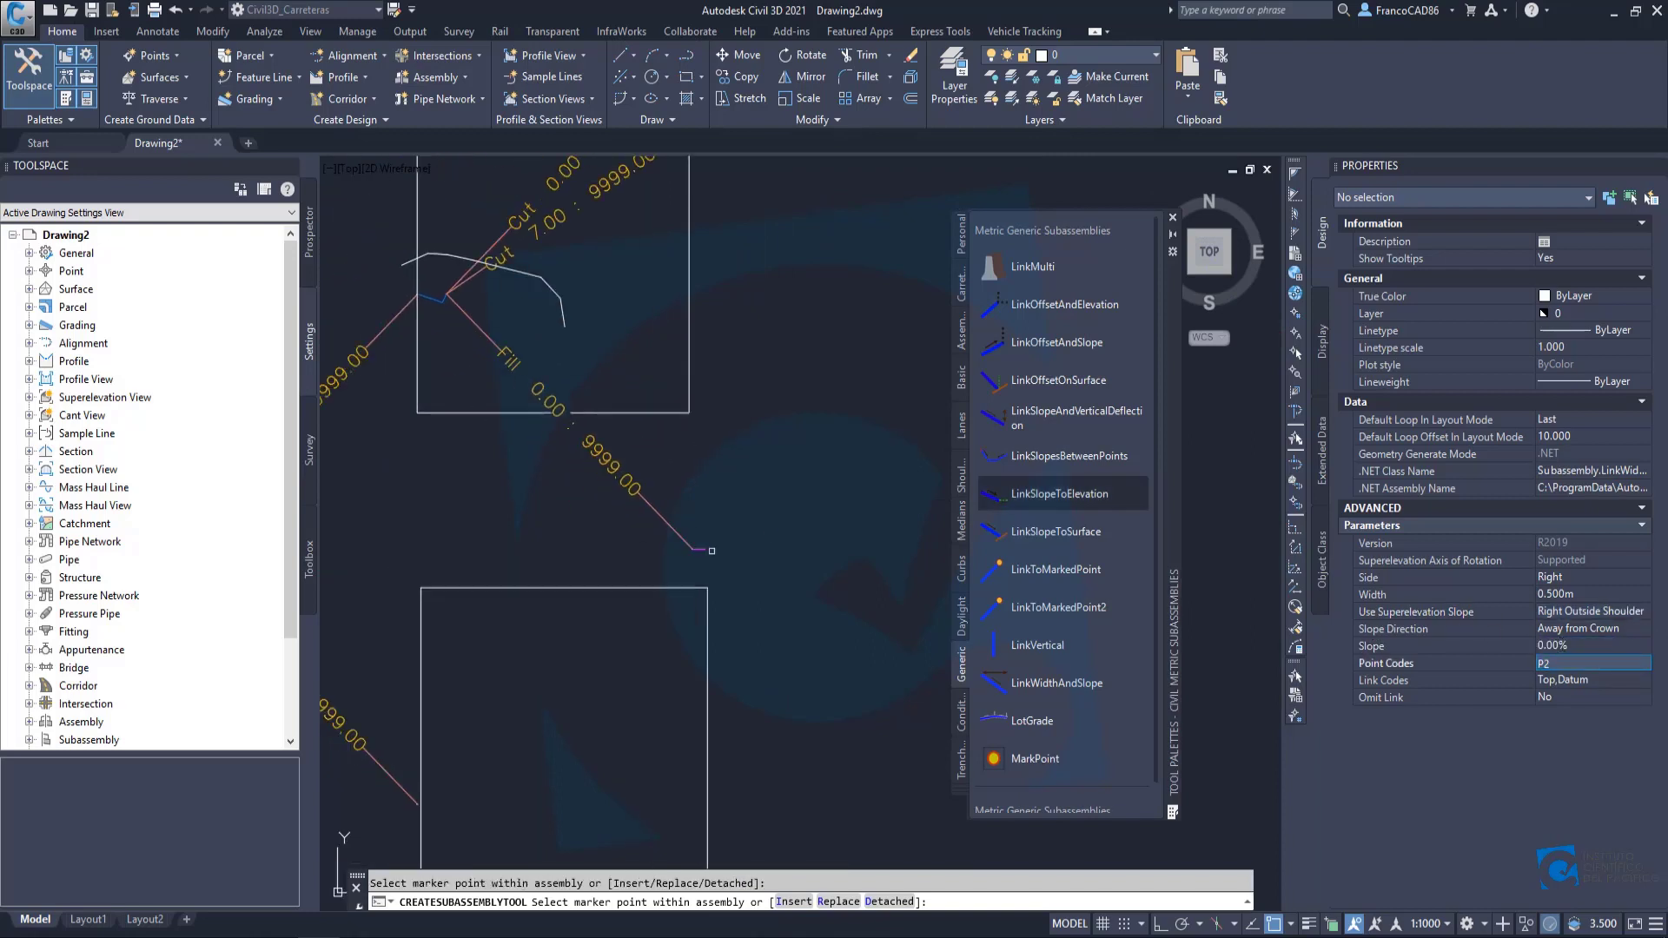
{"action": "scroll", "coordinate": [712, 551], "scroll_direction": "up", "scroll_amount": 8}
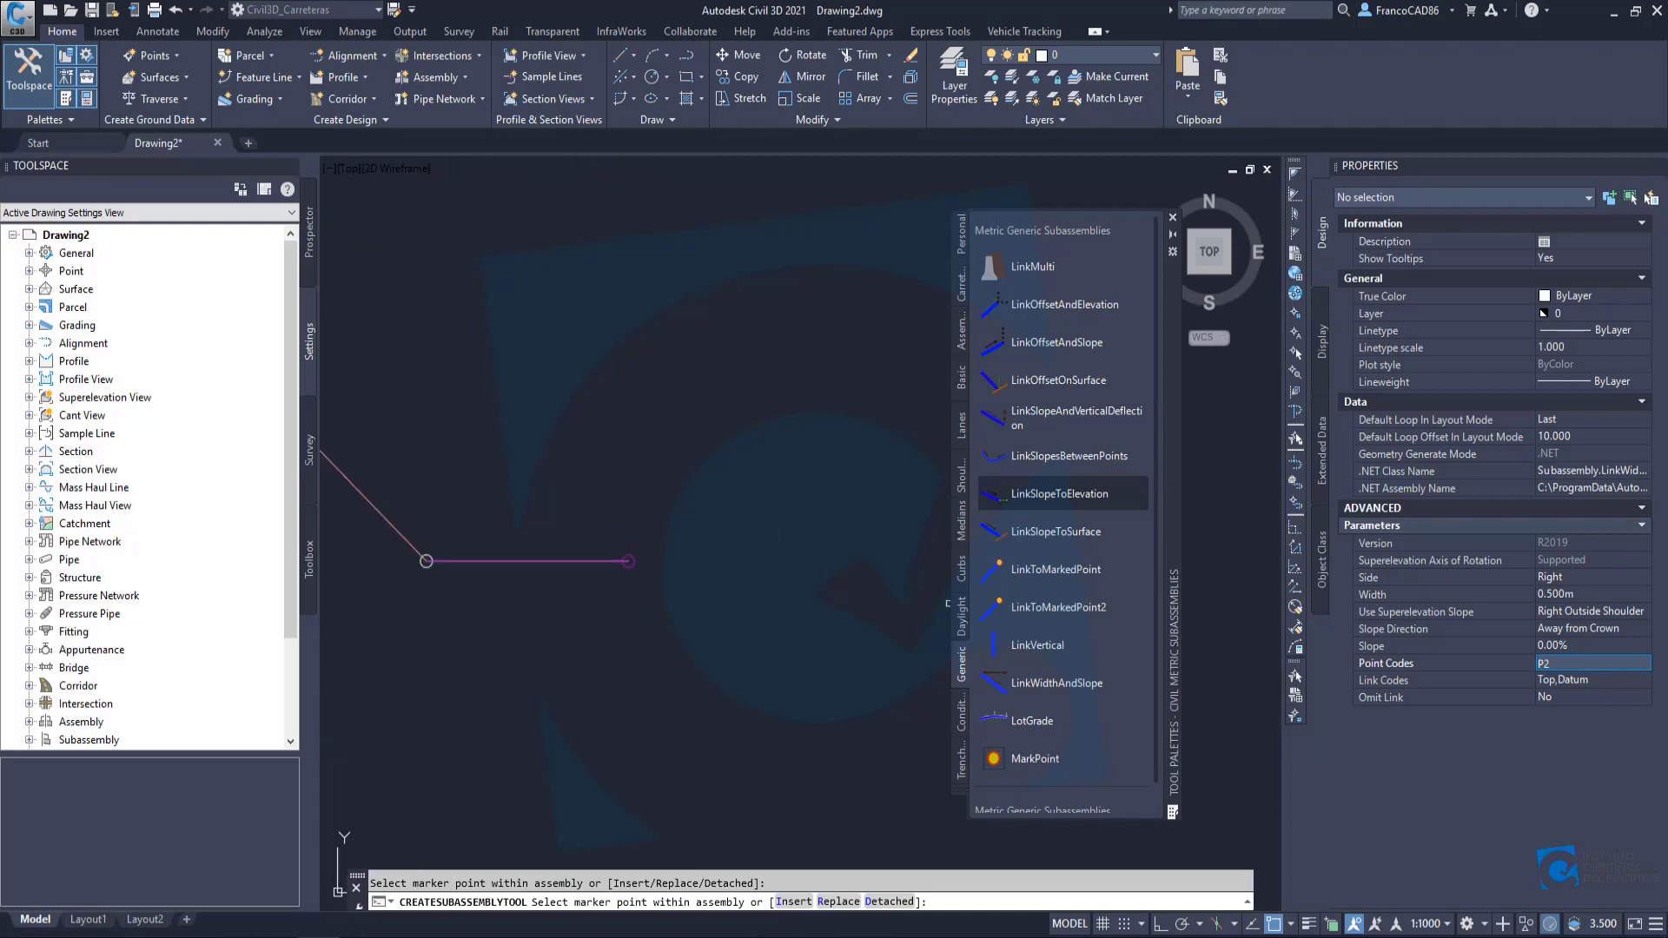
{"action": "left_click", "coordinate": [1573, 647]}
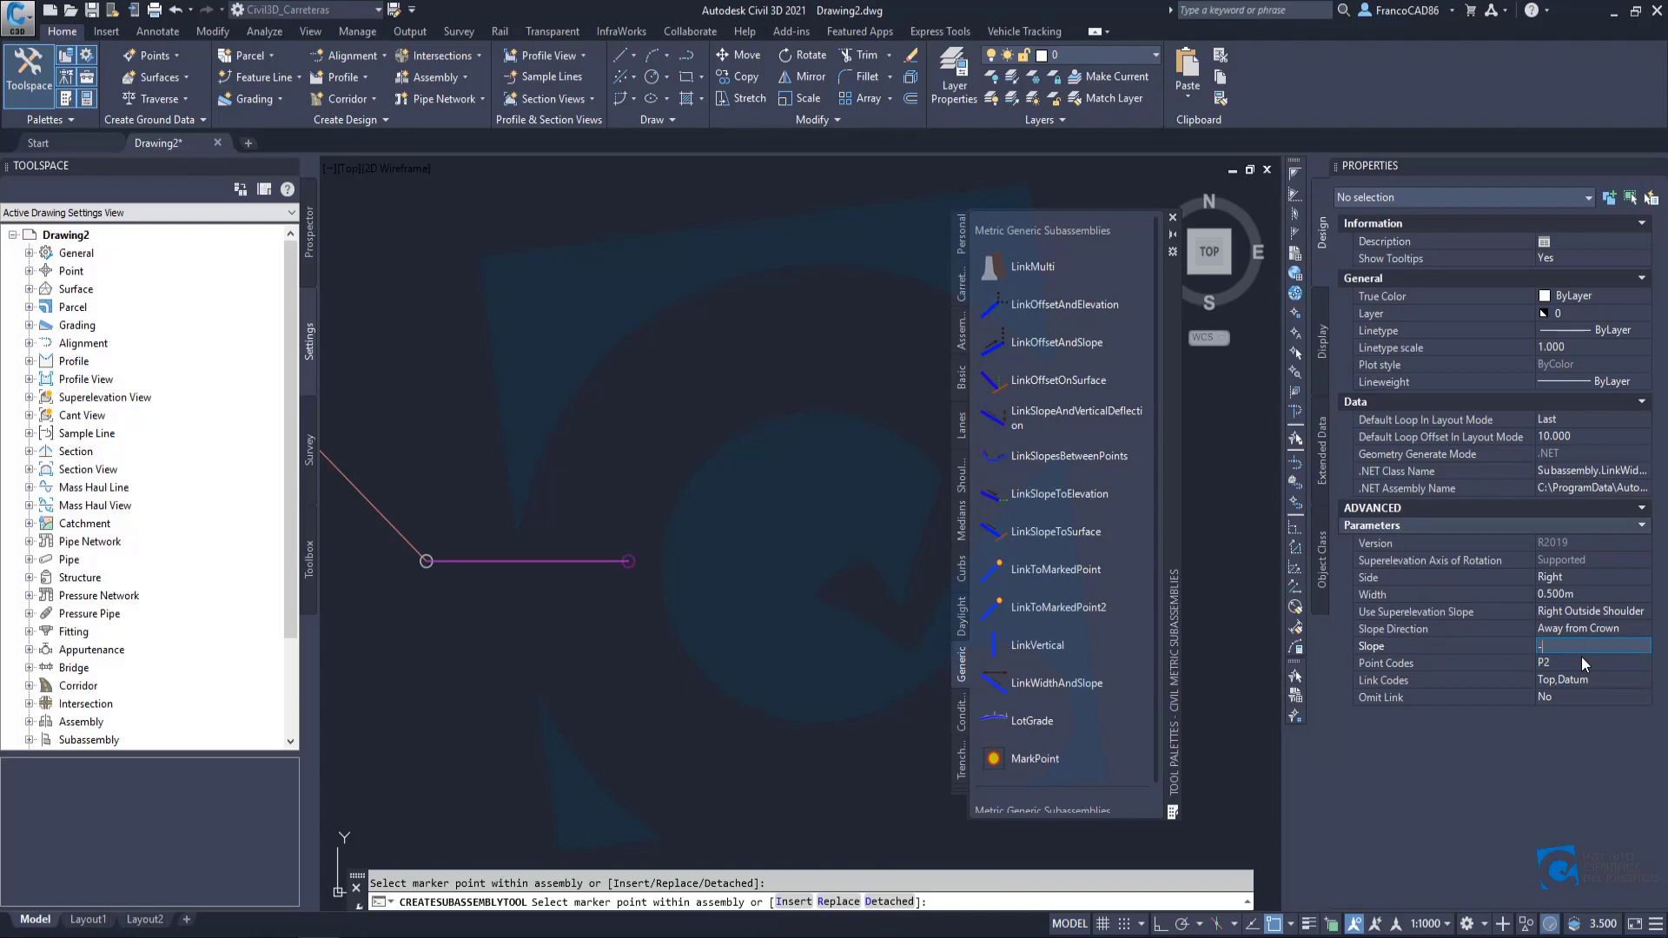
{"action": "type", "text": "-2."}
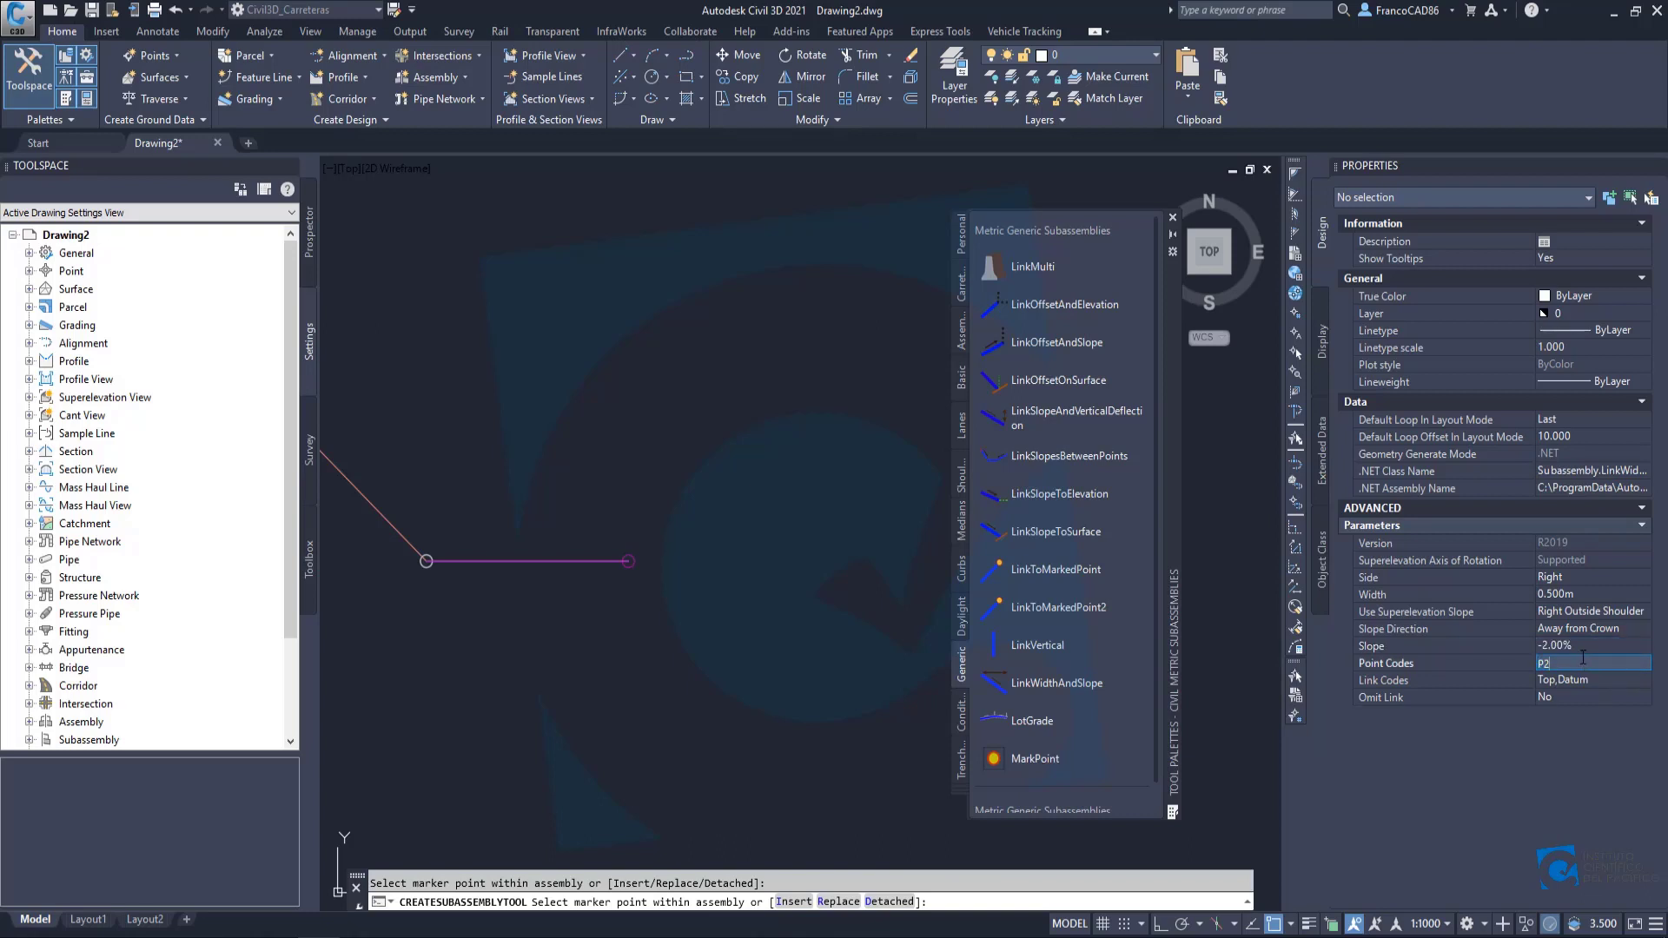
{"action": "key", "text": "Return"}
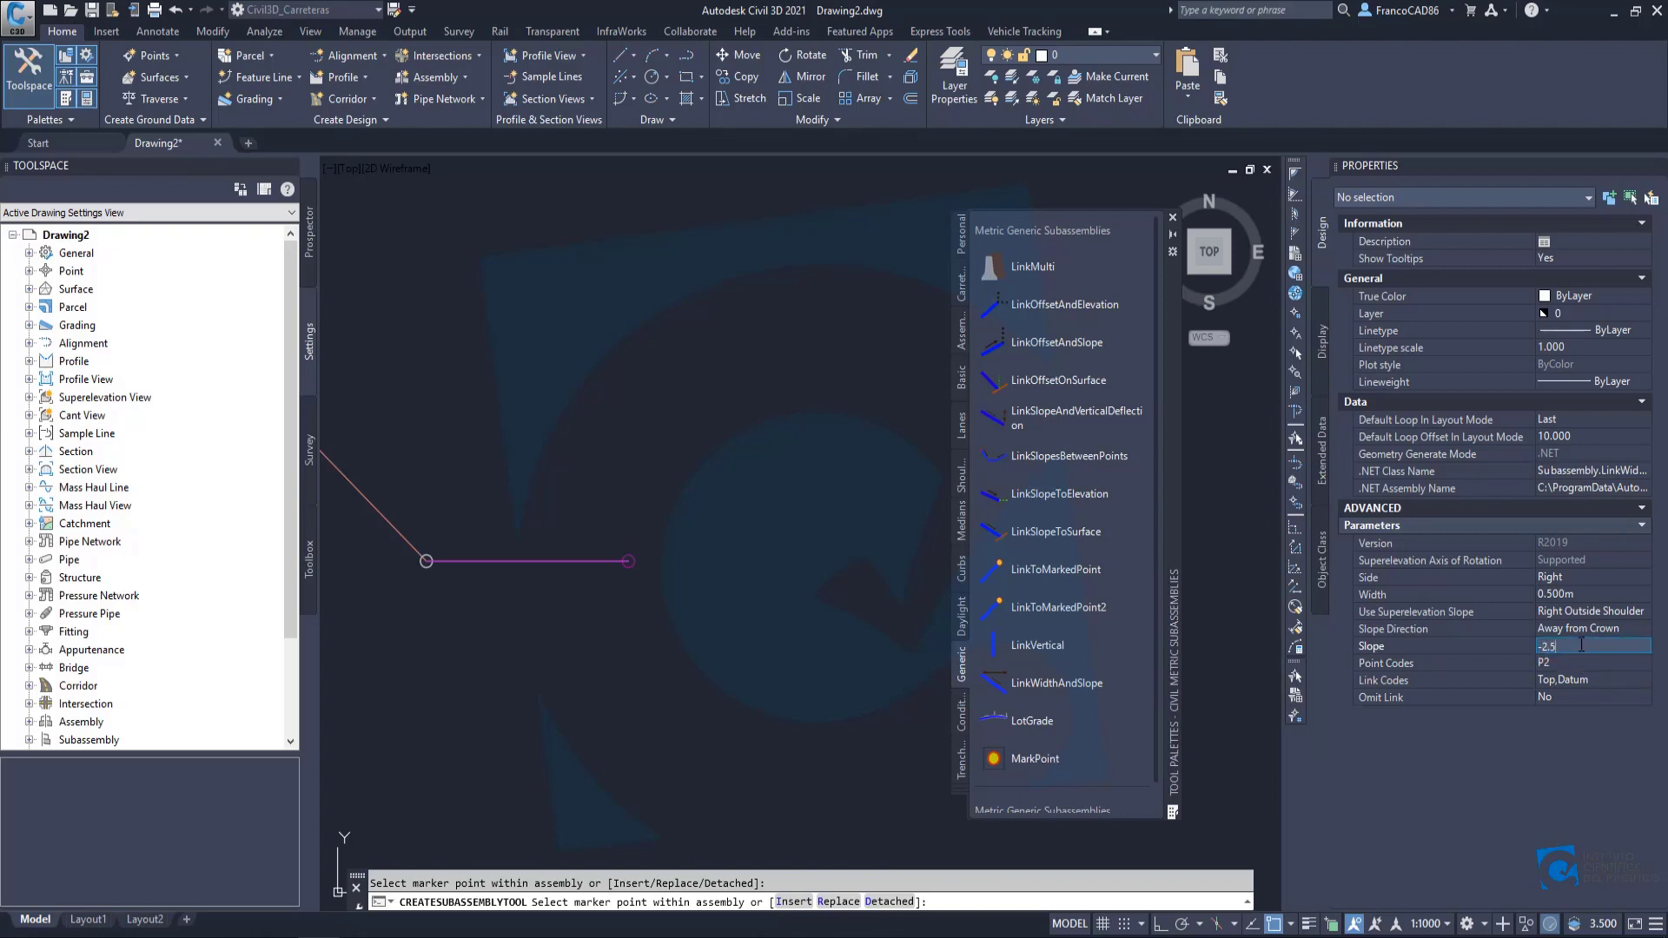
{"action": "key", "text": "Tab"}
{"action": "key", "text": "Escape"}
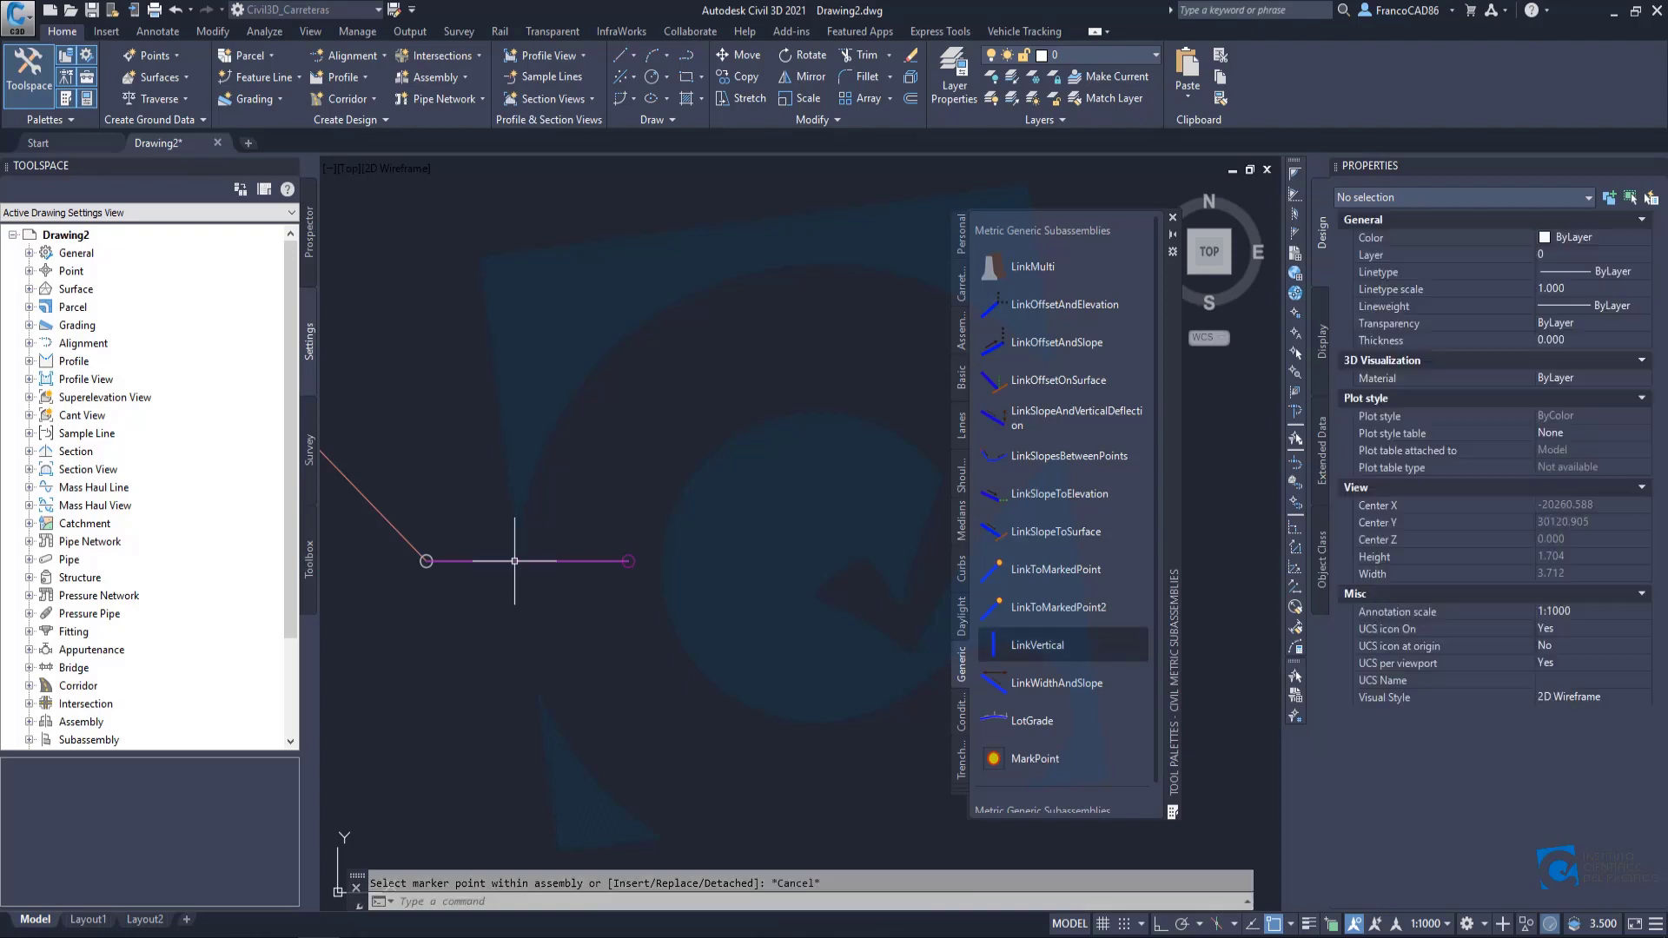
Set the slope of the link at the outer end of the ditch's Fill branch to -2.5%.
{"action": "left_click", "coordinate": [636, 565]}
{"action": "left_click", "coordinate": [1575, 696]}
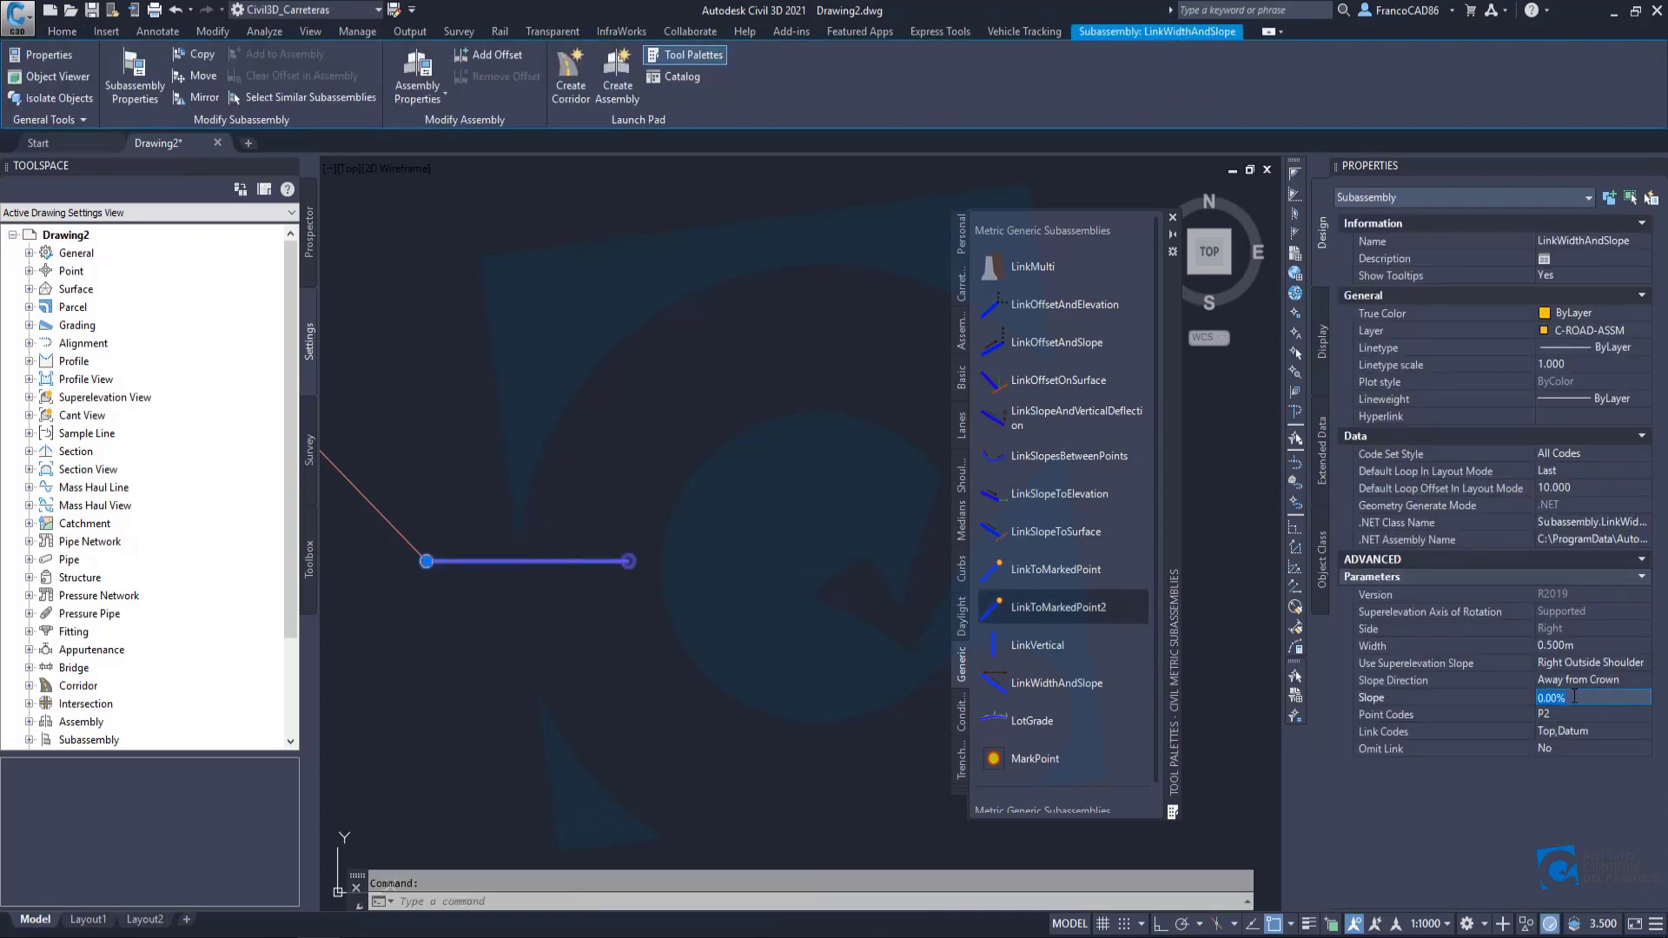
{"action": "key", "text": "Return"}
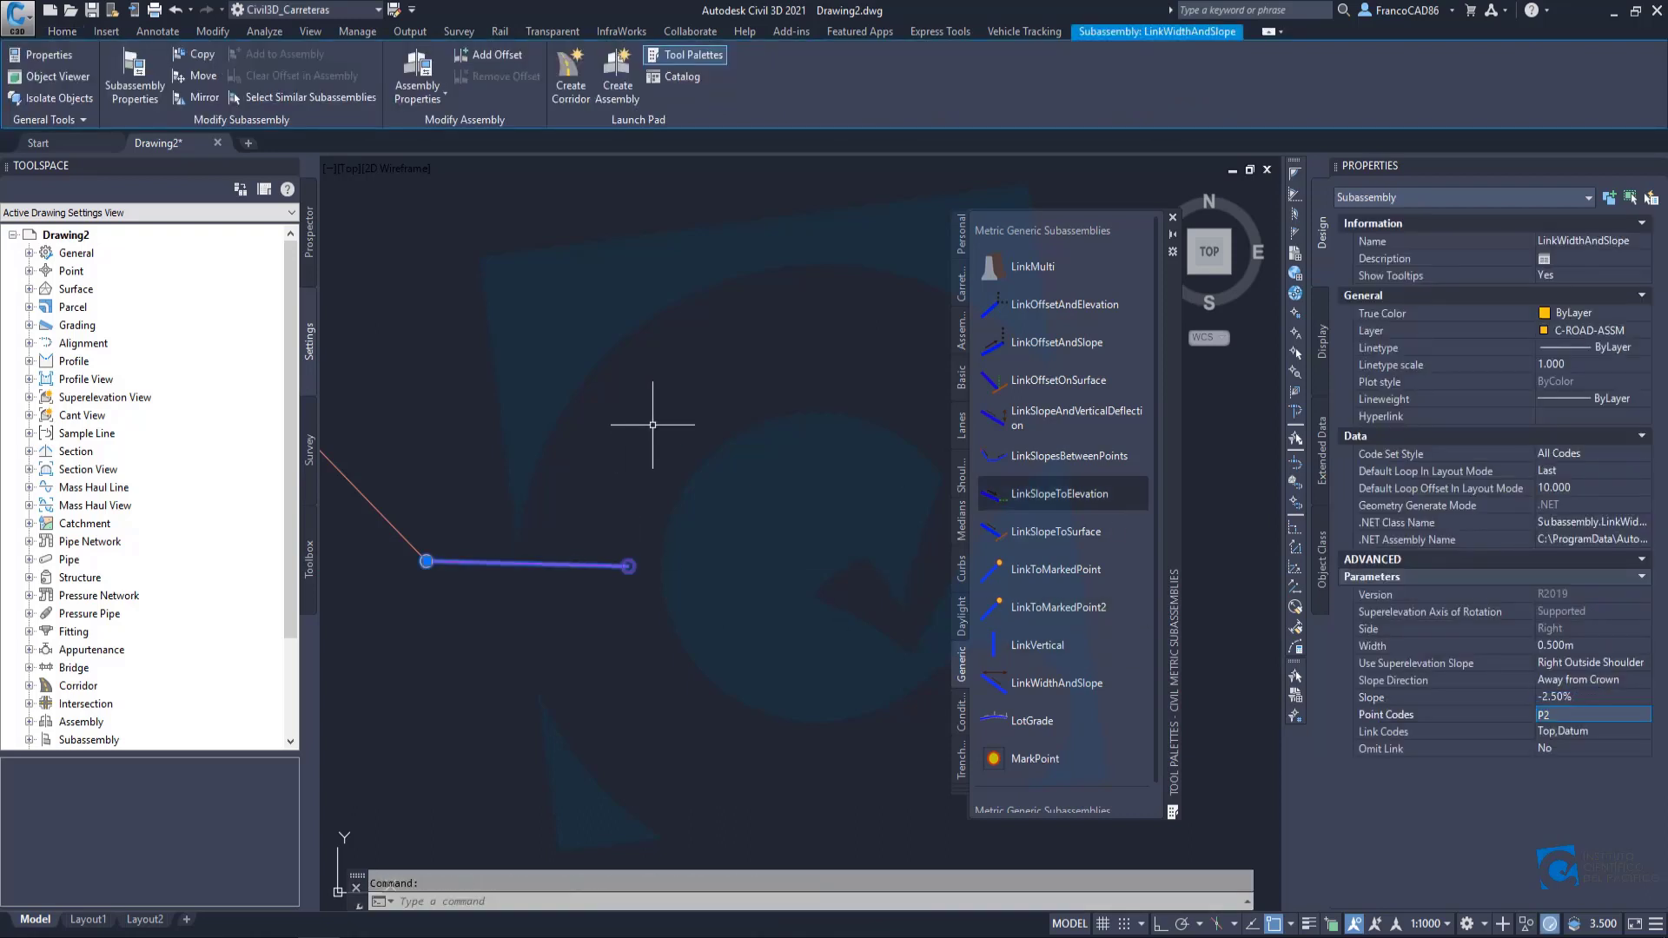
{"action": "scroll", "coordinate": [622, 440], "scroll_direction": "down", "scroll_amount": 6}
{"action": "key", "text": "Escape"}
Examine the links at the outer ends of the ditch's two Cut branches and how they relate to the Fill branch.
{"action": "middle_click_drag", "start_coordinate": [594, 445], "coordinate": [744, 525]}
{"action": "scroll", "coordinate": [732, 501], "scroll_direction": "down", "scroll_amount": 8}
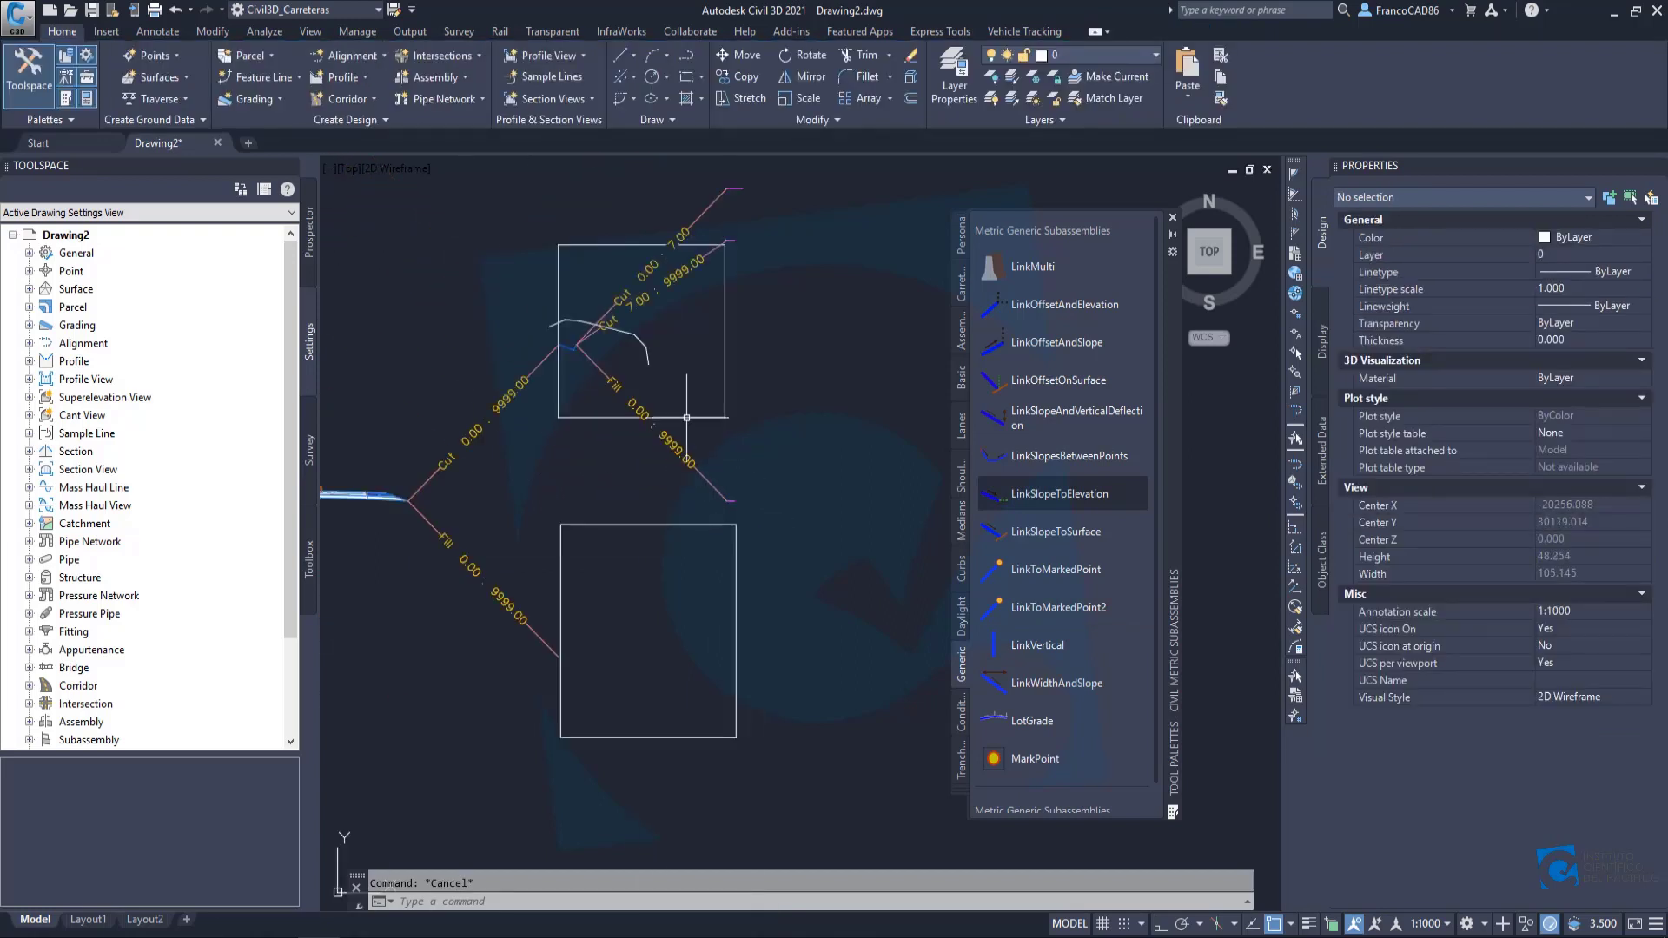
{"action": "middle_click_drag", "start_coordinate": [593, 361], "coordinate": [570, 413]}
{"action": "scroll", "coordinate": [570, 413], "scroll_direction": "up", "scroll_amount": 4}
{"action": "scroll", "coordinate": [581, 425], "scroll_direction": "down", "scroll_amount": 2}
{"action": "mouse_move", "coordinate": [744, 540]}
{"action": "middle_mouse_down"}
{"action": "mouse_move", "coordinate": [551, 447]}
{"action": "mouse_move", "coordinate": [603, 269]}
{"action": "mouse_move", "coordinate": [624, 327]}
{"action": "mouse_move", "coordinate": [646, 346]}
{"action": "mouse_move", "coordinate": [695, 336]}
{"action": "mouse_move", "coordinate": [715, 366]}
{"action": "middle_mouse_up"}
{"action": "scroll", "coordinate": [618, 318], "scroll_direction": "up", "scroll_amount": 4}
{"action": "scroll", "coordinate": [598, 308], "scroll_direction": "down", "scroll_amount": 4}
{"action": "scroll", "coordinate": [681, 308], "scroll_direction": "up", "scroll_amount": 2}
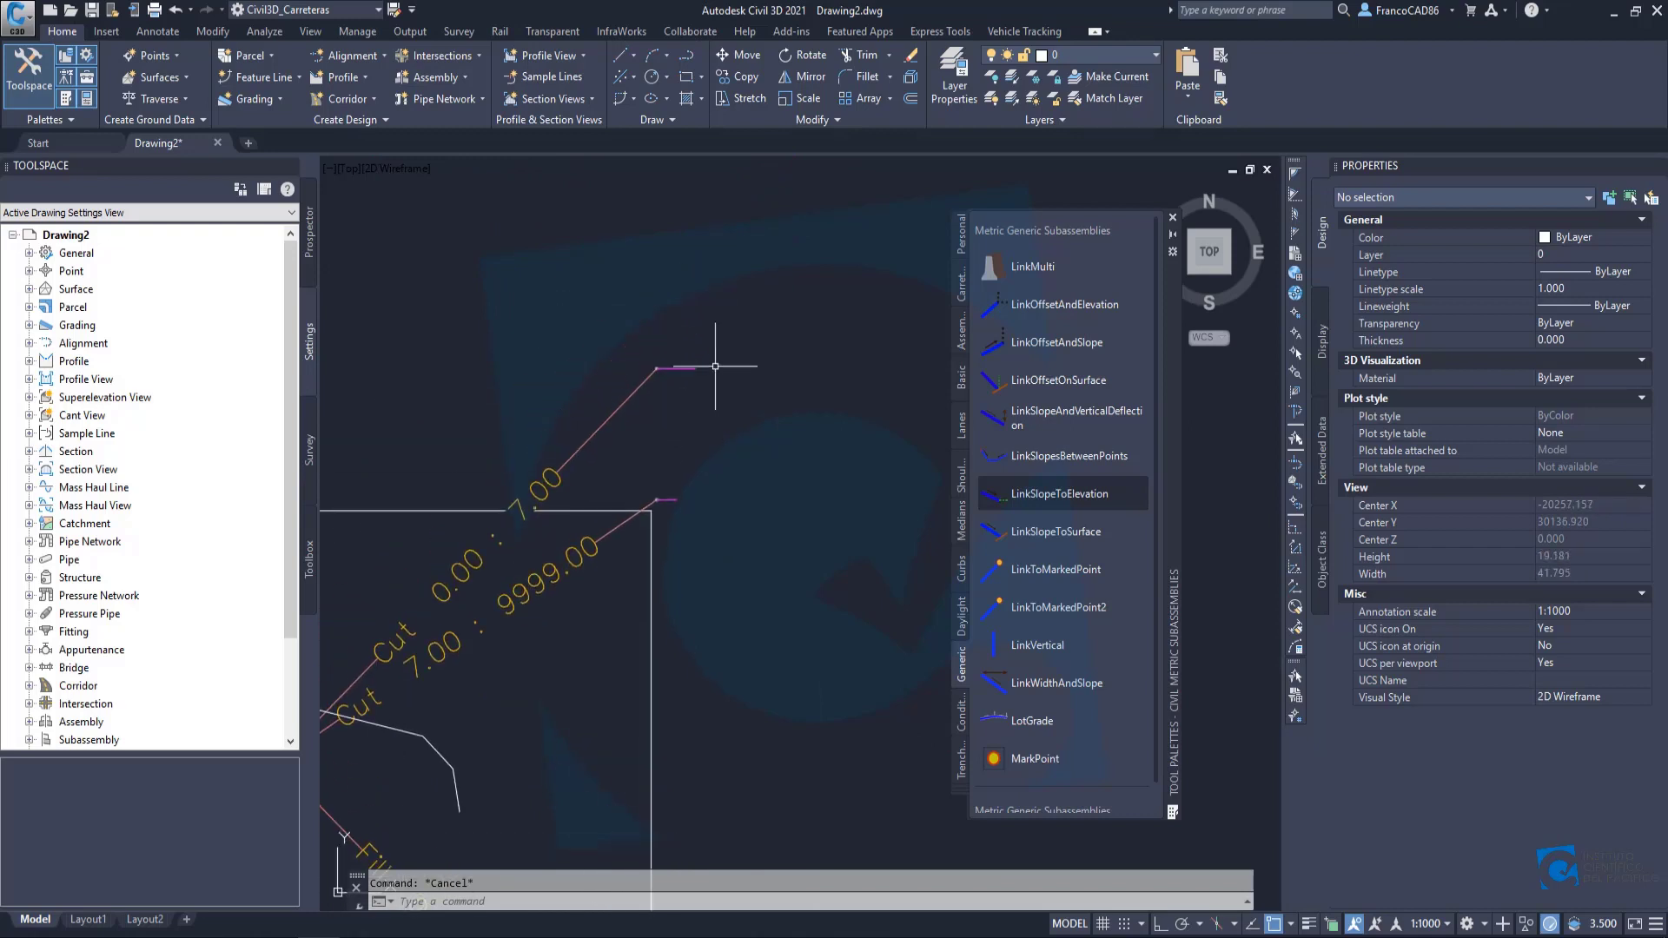
{"action": "scroll", "coordinate": [705, 369], "scroll_direction": "up", "scroll_amount": 6}
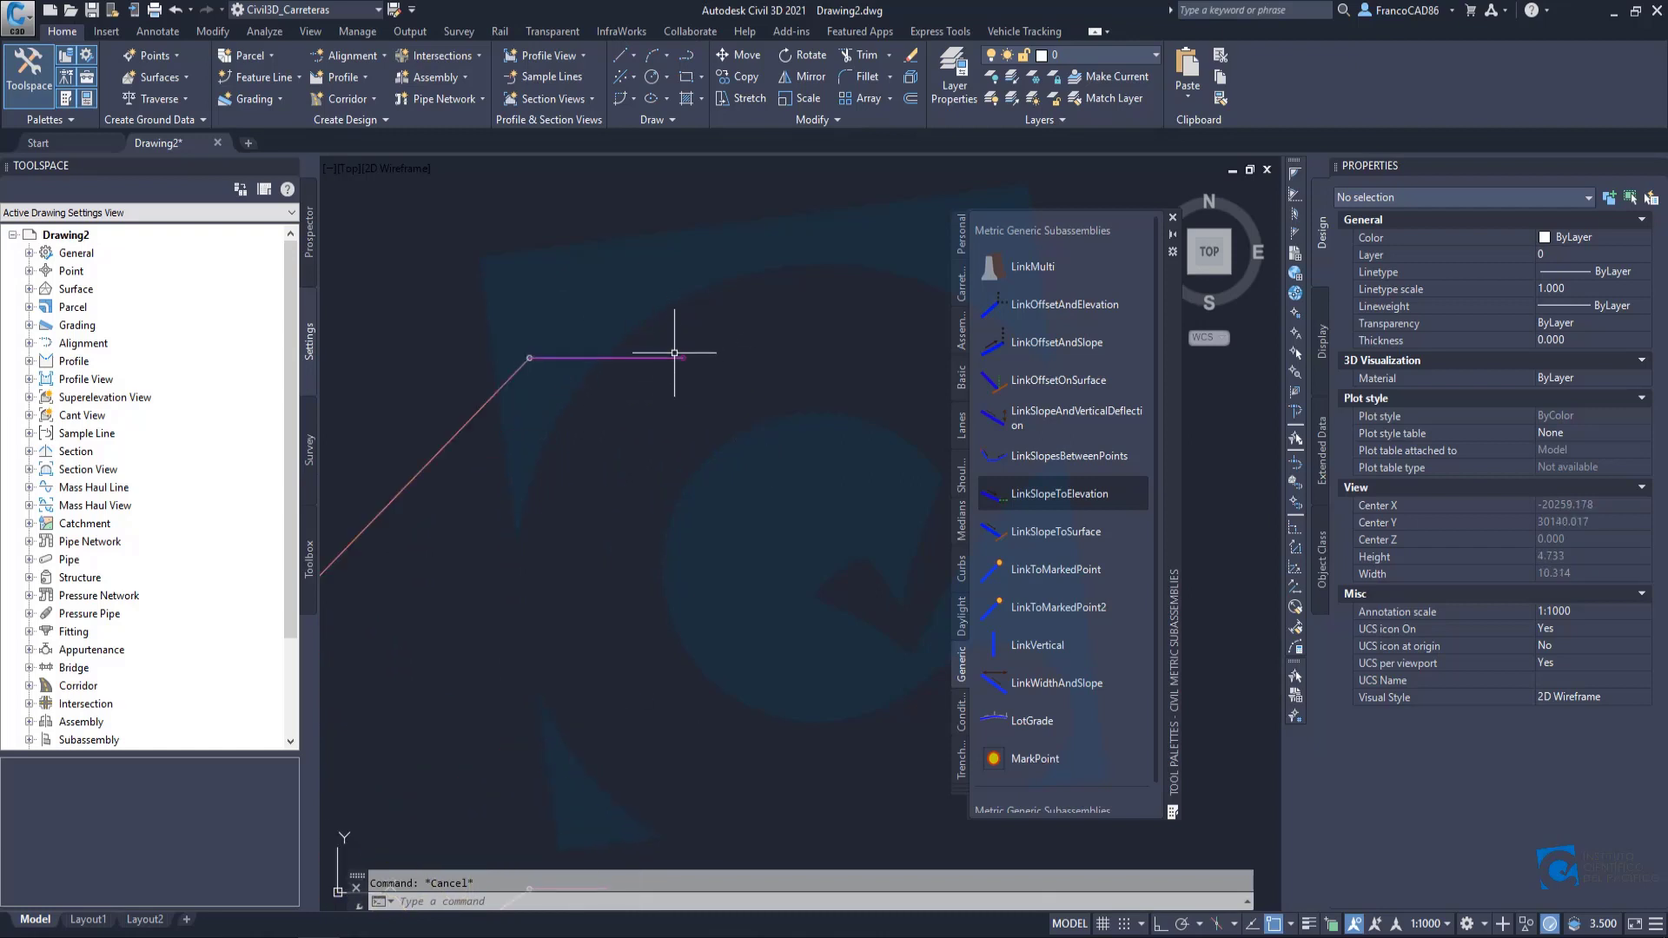
{"action": "scroll", "coordinate": [675, 352], "scroll_direction": "down", "scroll_amount": 4}
{"action": "scroll", "coordinate": [673, 352], "scroll_direction": "up", "scroll_amount": 4}
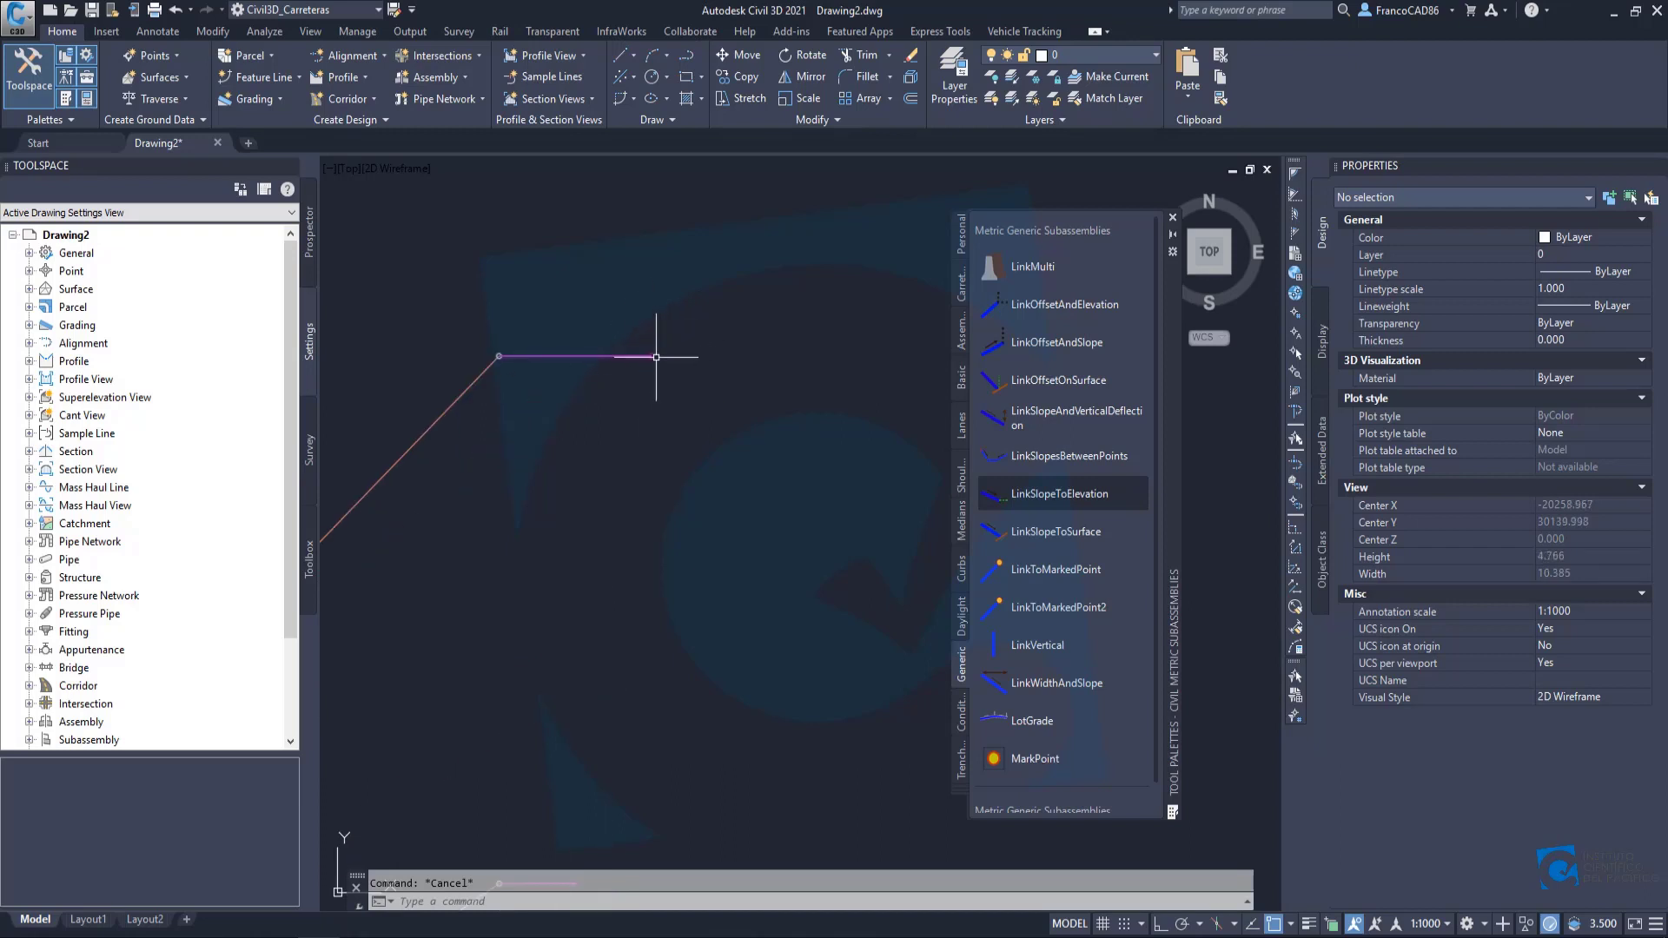
{"action": "scroll", "coordinate": [723, 315], "scroll_direction": "down", "scroll_amount": 2}
{"action": "scroll", "coordinate": [677, 339], "scroll_direction": "up", "scroll_amount": 2}
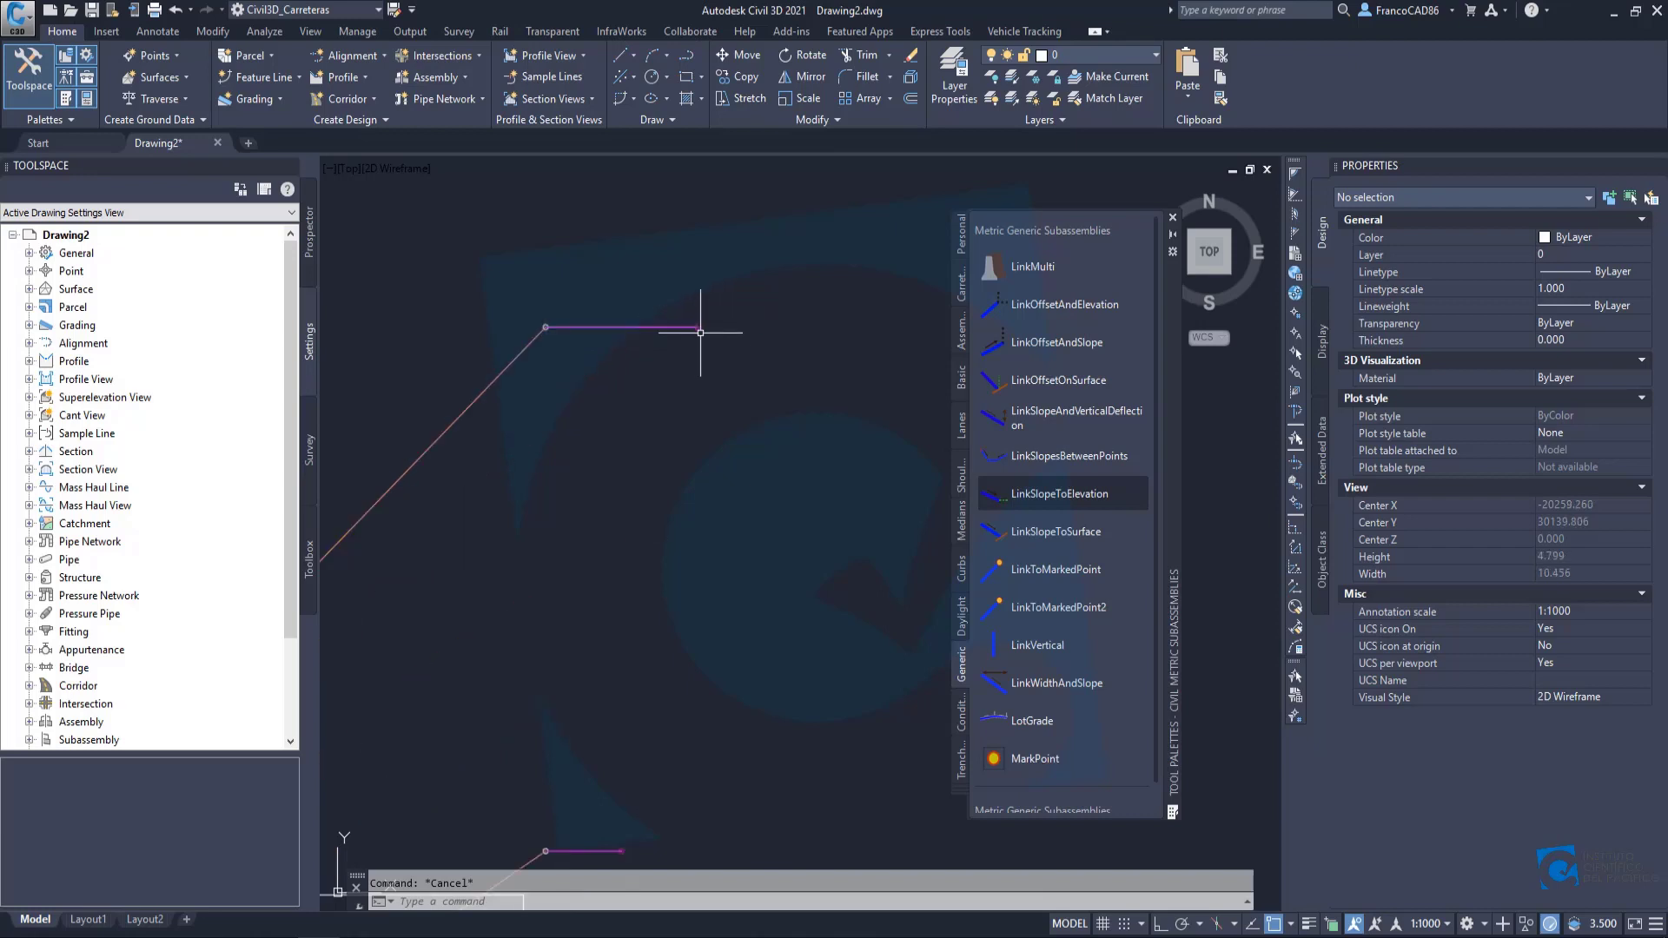
{"action": "scroll", "coordinate": [728, 380], "scroll_direction": "down", "scroll_amount": 4}
{"action": "scroll", "coordinate": [728, 380], "scroll_direction": "up", "scroll_amount": 2}
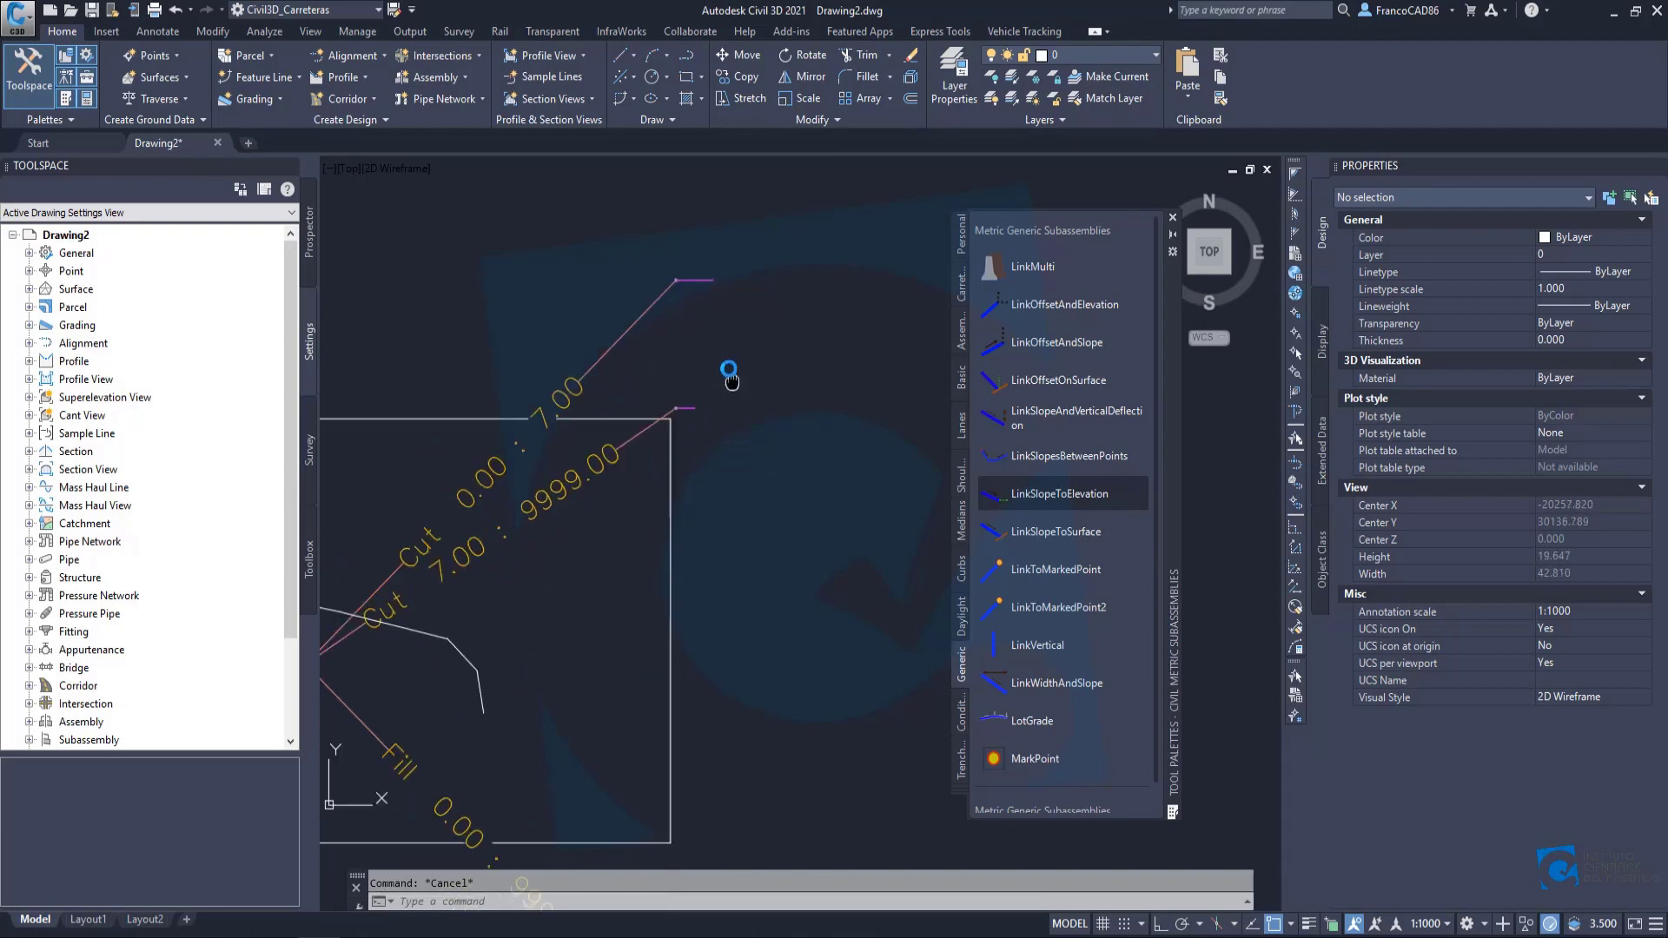
{"action": "scroll", "coordinate": [693, 409], "scroll_direction": "down", "scroll_amount": 8}
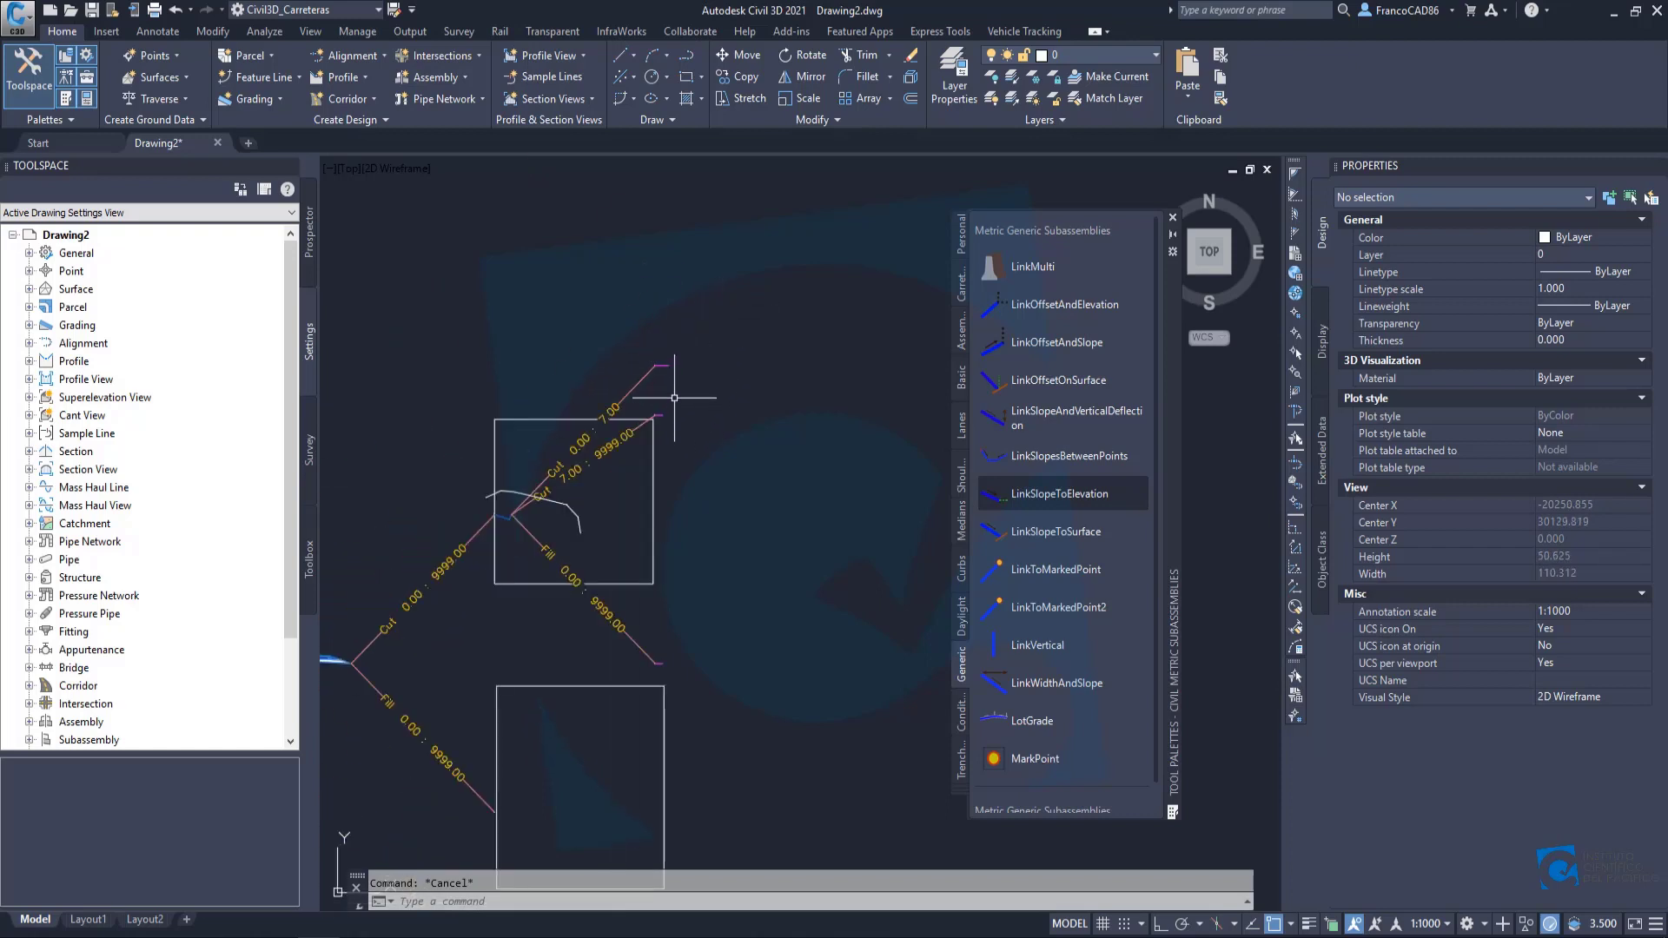
{"action": "scroll", "coordinate": [669, 397], "scroll_direction": "up", "scroll_amount": 2}
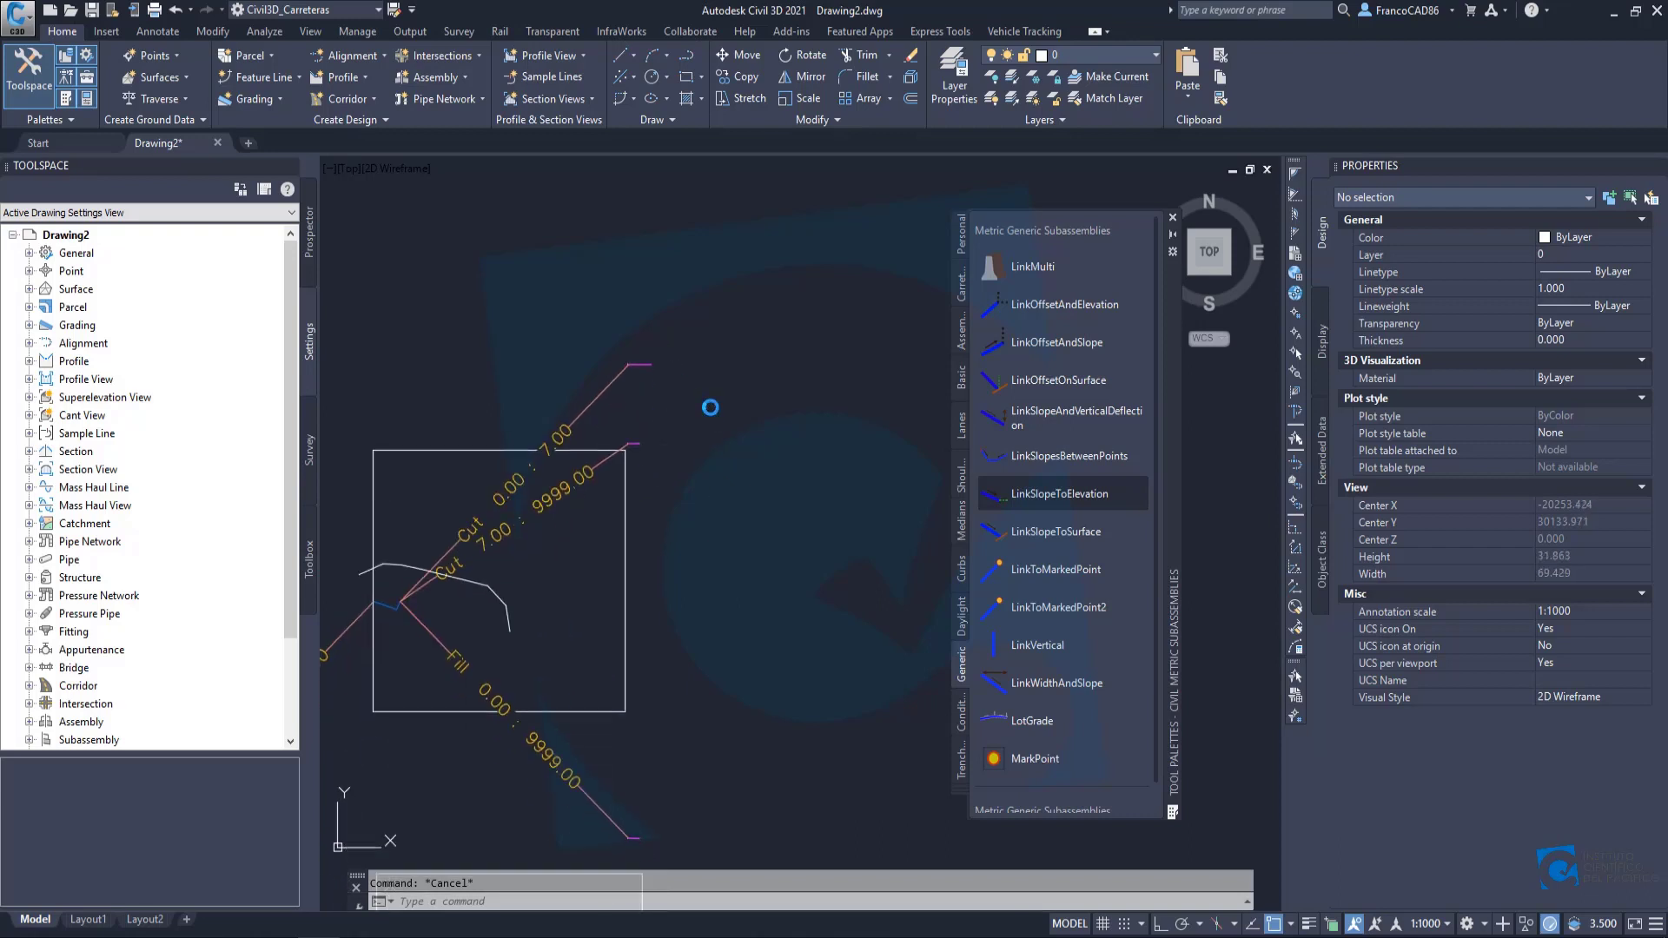
Attach a ConditionalCutOrFill of type Cut with a 10 m layout width to the outer end of the 0.00 : 7.00 Cut branch's link.
{"action": "left_click", "coordinate": [962, 712]}
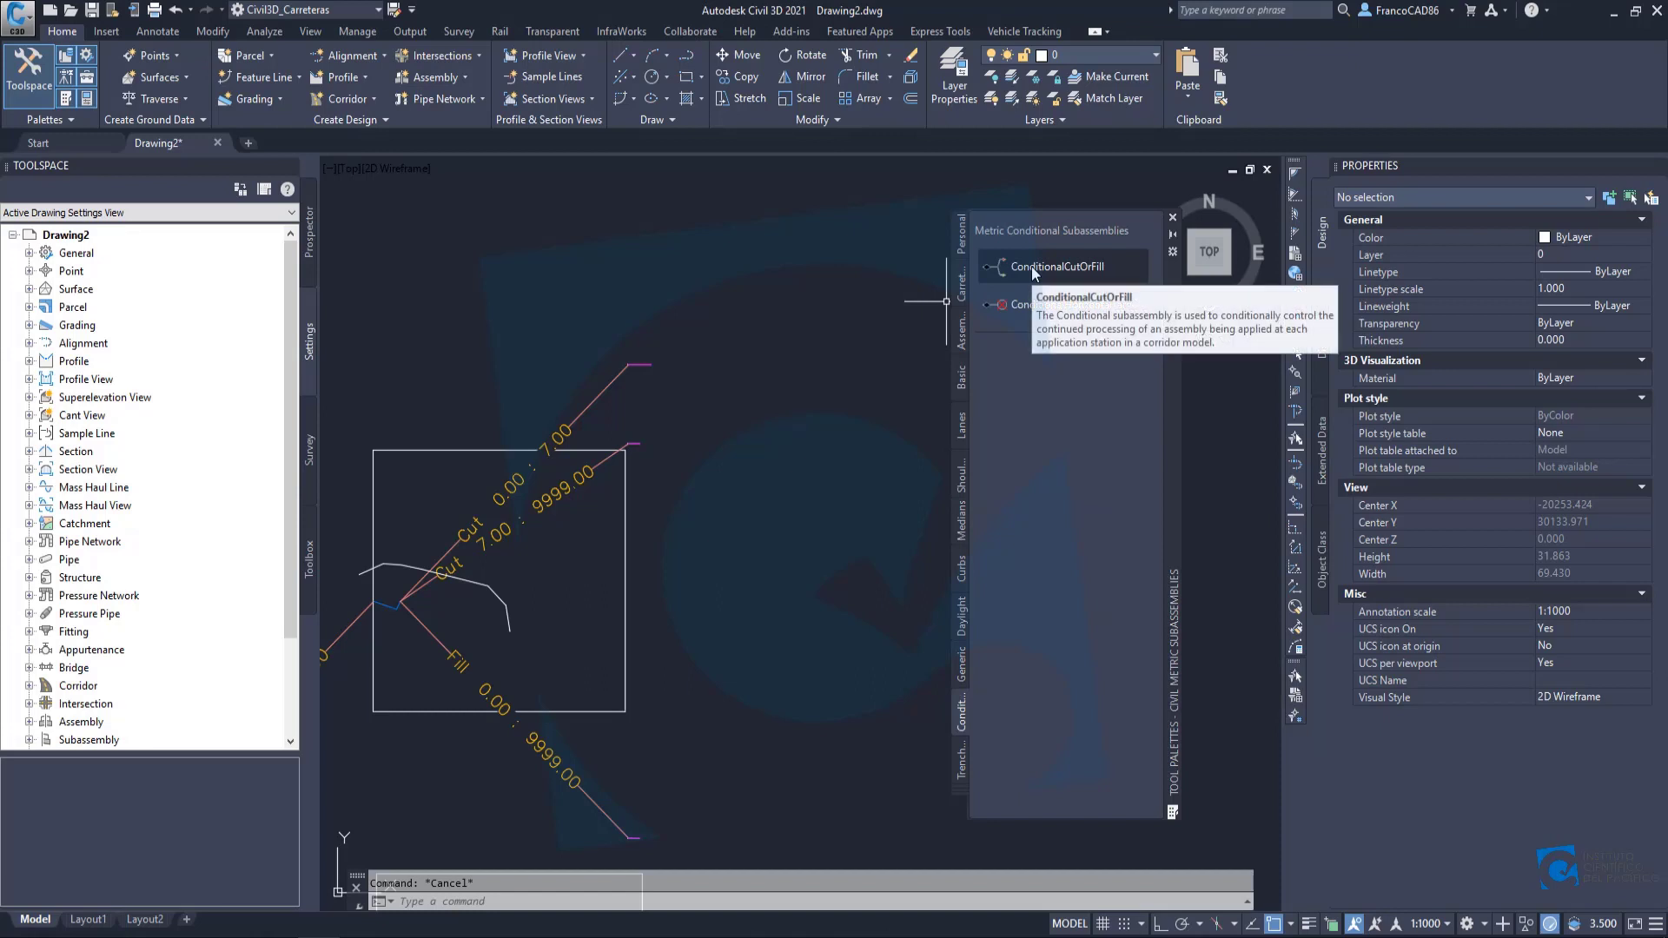
{"action": "left_click", "coordinate": [1031, 266]}
{"action": "scroll", "coordinate": [660, 358], "scroll_direction": "up", "scroll_amount": 6}
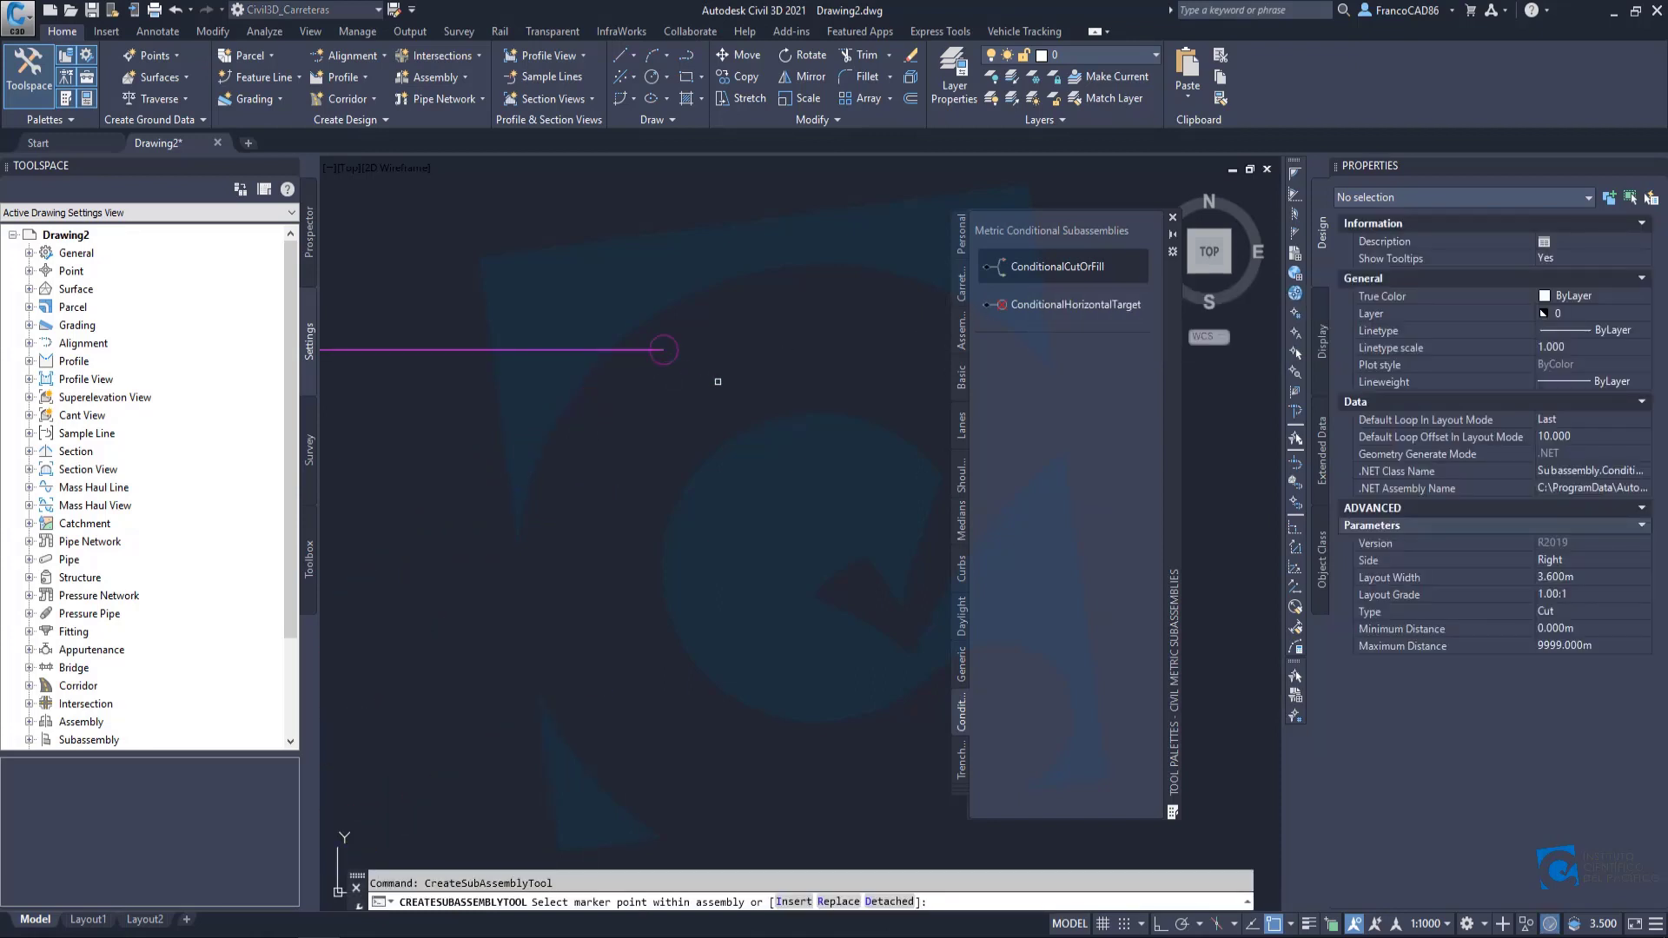
{"action": "left_click", "coordinate": [1503, 580]}
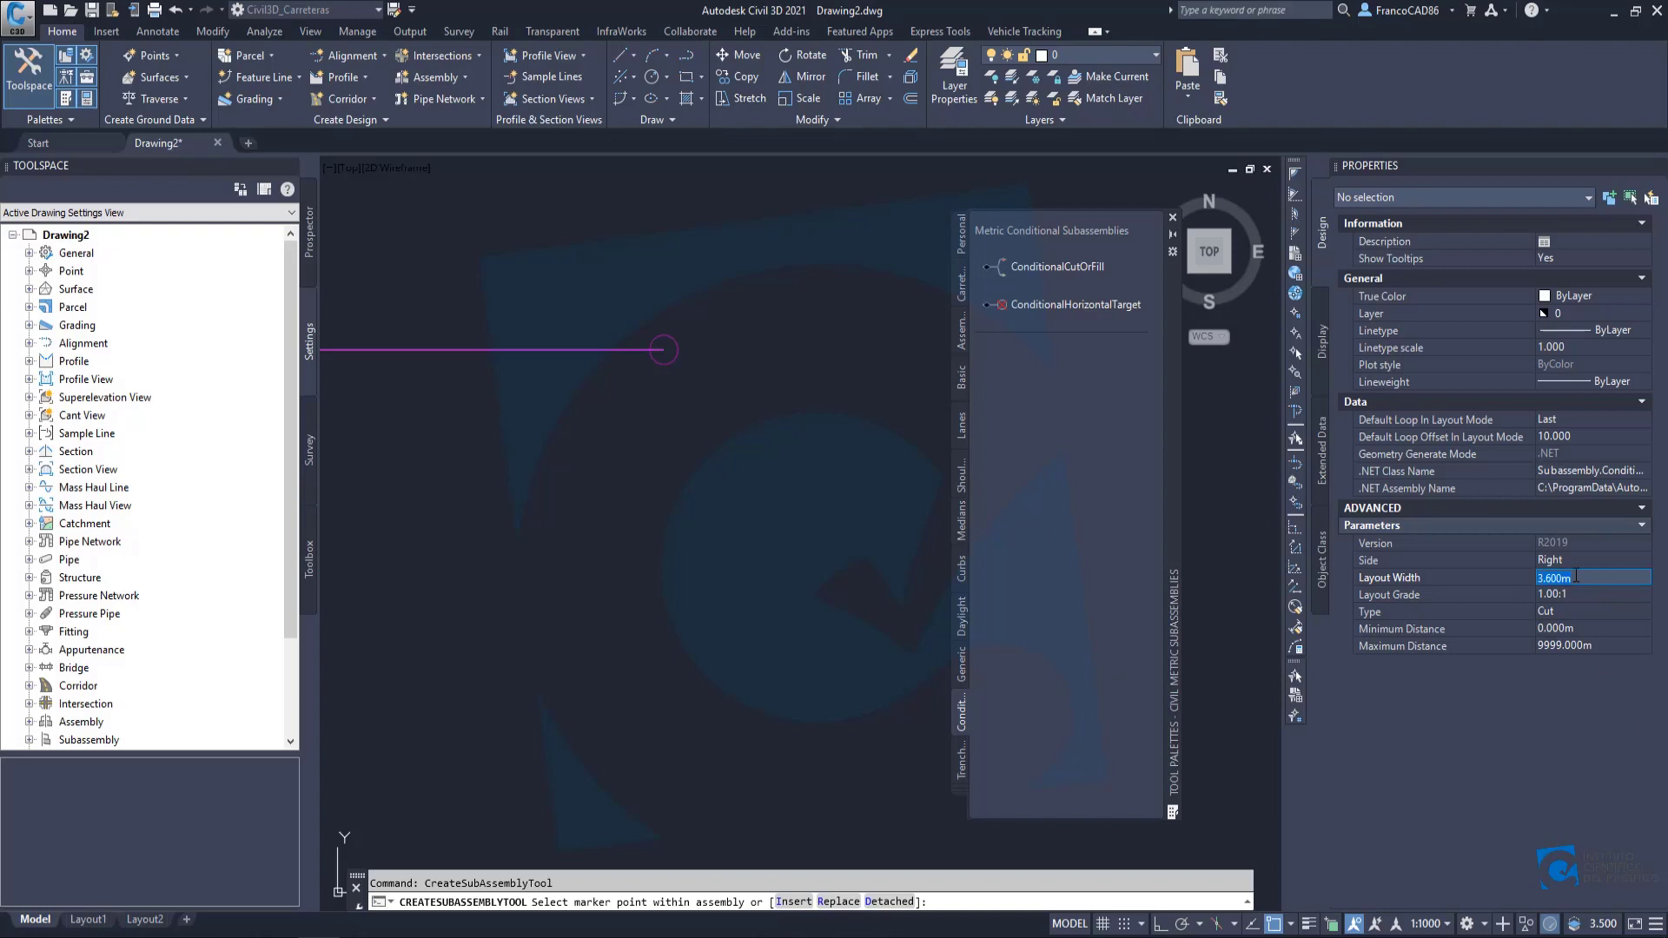
{"action": "type", "text": "10"}
{"action": "key", "text": "Tab"}
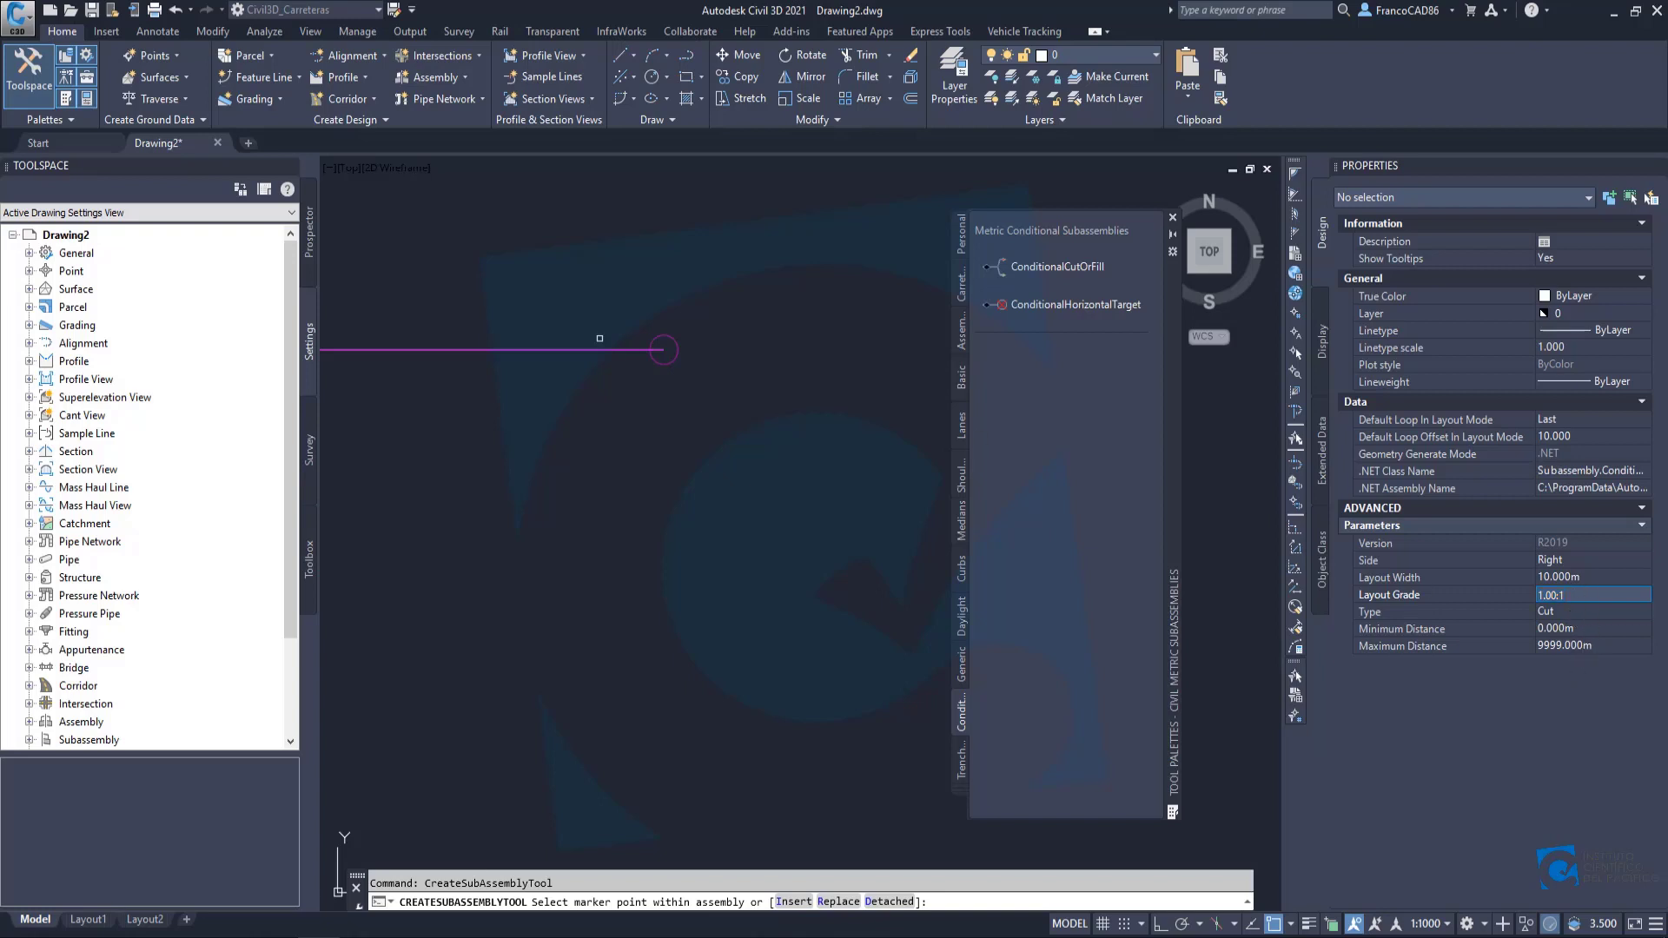
{"action": "scroll", "coordinate": [674, 332], "scroll_direction": "down", "scroll_amount": 3}
{"action": "scroll", "coordinate": [675, 331], "scroll_direction": "up", "scroll_amount": 3}
{"action": "left_click", "coordinate": [660, 339]}
{"action": "scroll", "coordinate": [675, 432], "scroll_direction": "down", "scroll_amount": 6}
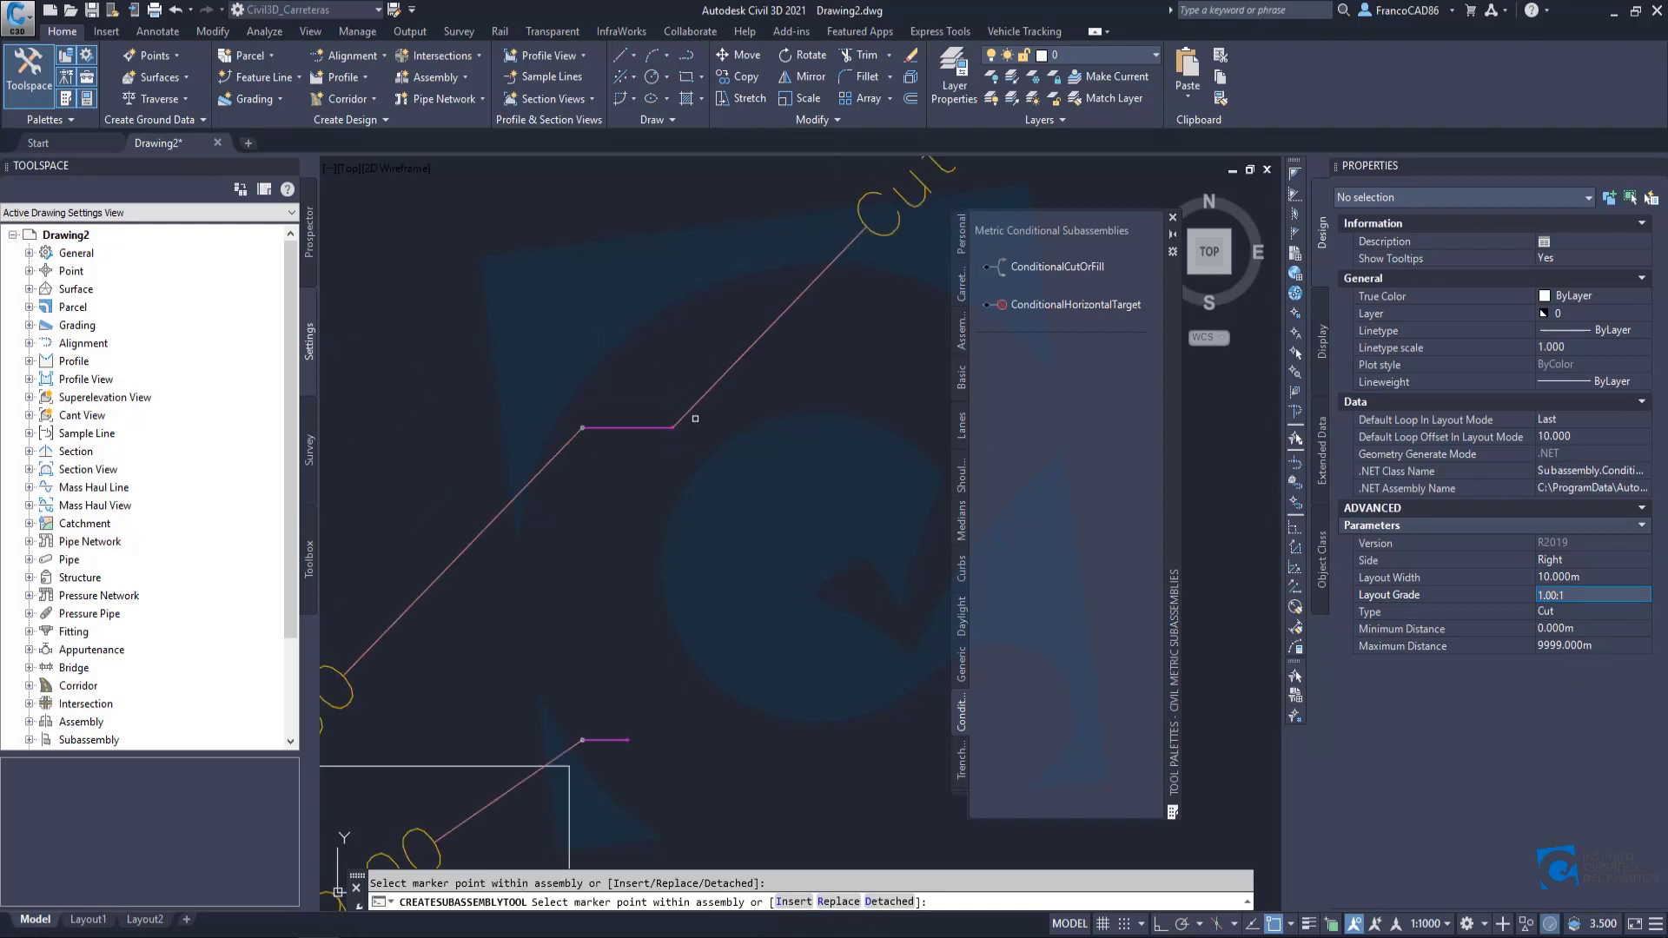
Attach a Fill conditional with a 4:1 layout grade and 3 m layout width to the same link end as the new Cut conditional.
{"action": "scroll", "coordinate": [695, 418], "scroll_direction": "down", "scroll_amount": 6}
{"action": "left_click", "coordinate": [1561, 614]}
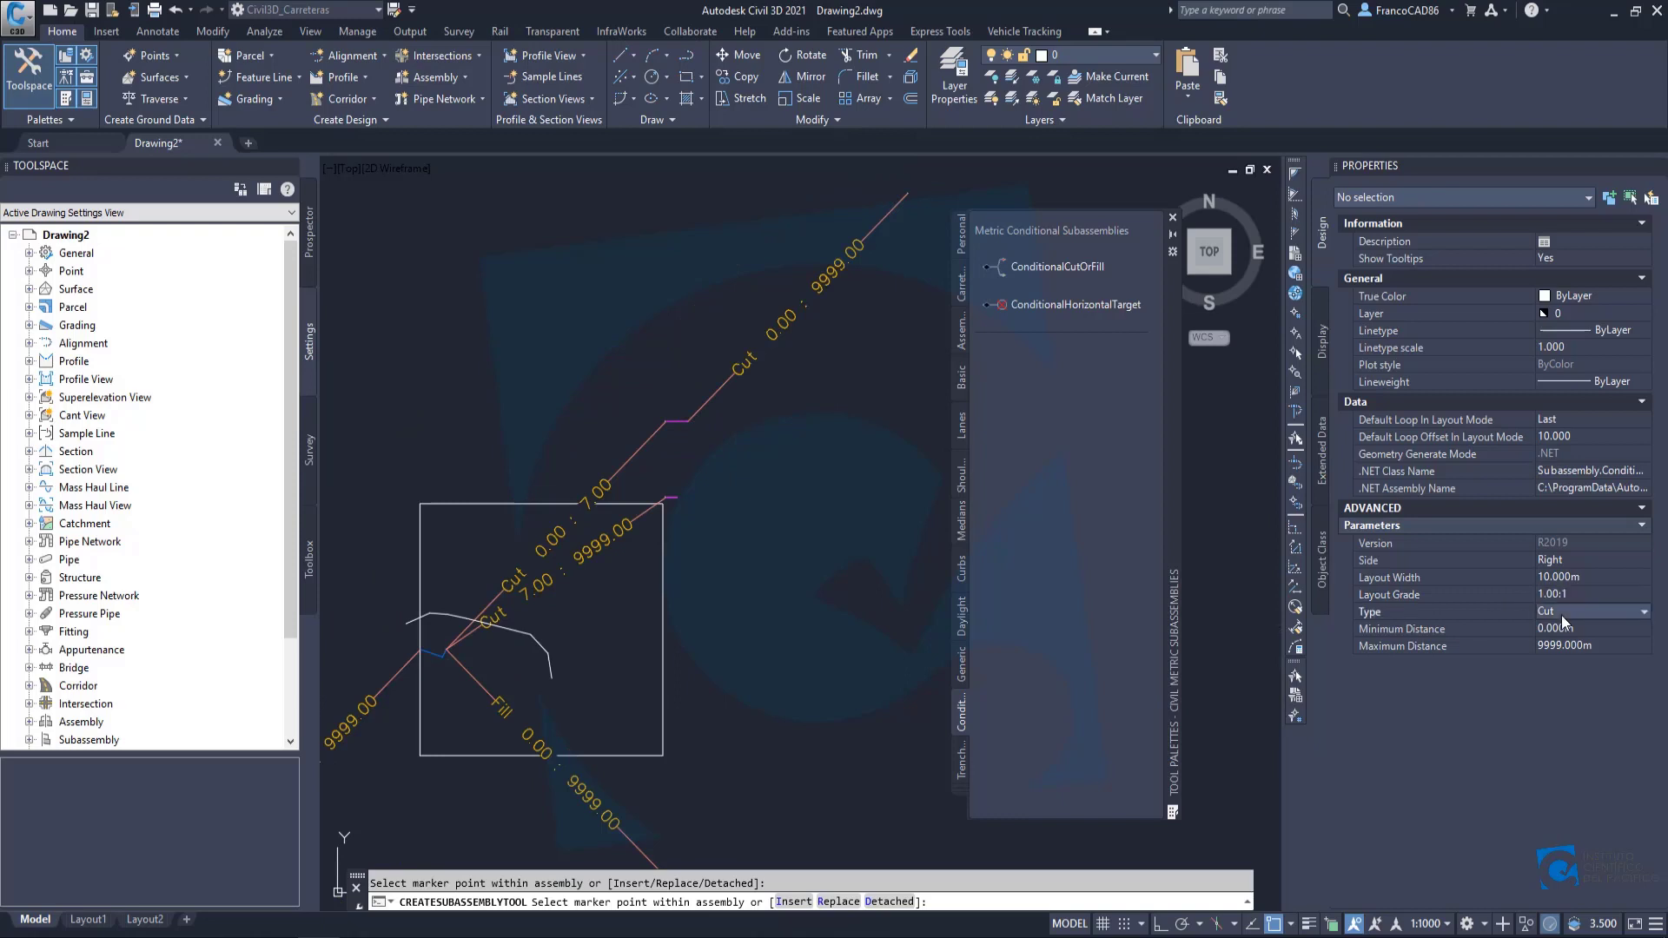
{"action": "left_click", "coordinate": [1561, 629]}
{"action": "scroll", "coordinate": [683, 406], "scroll_direction": "up", "scroll_amount": 5}
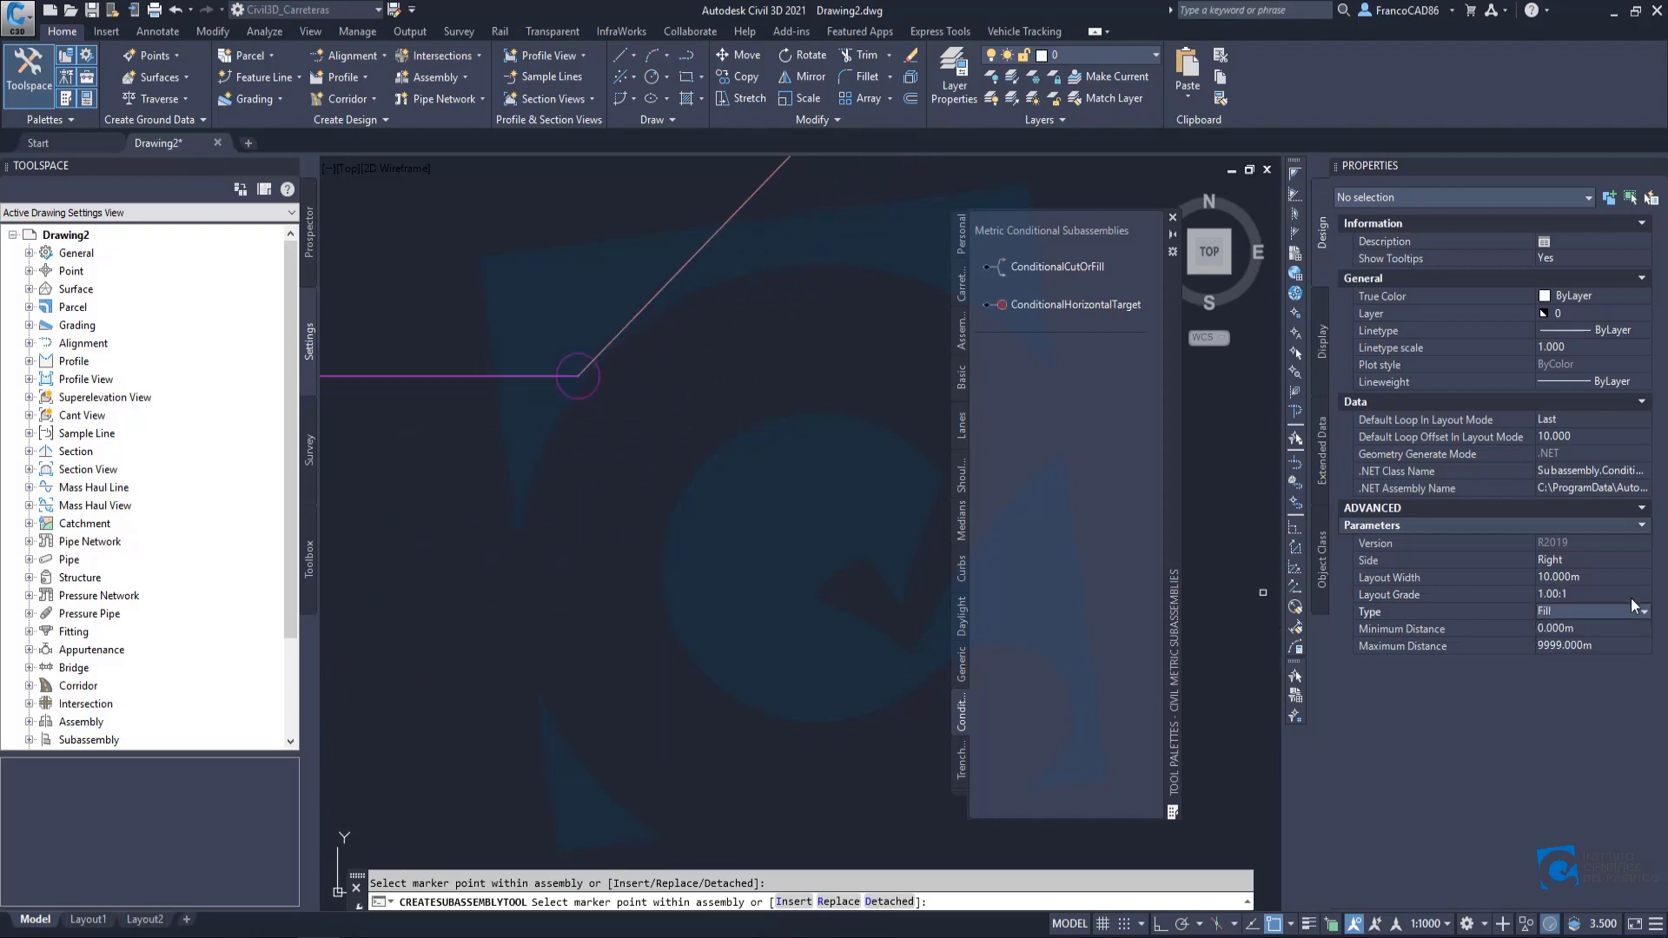
{"action": "left_click", "coordinate": [1583, 594]}
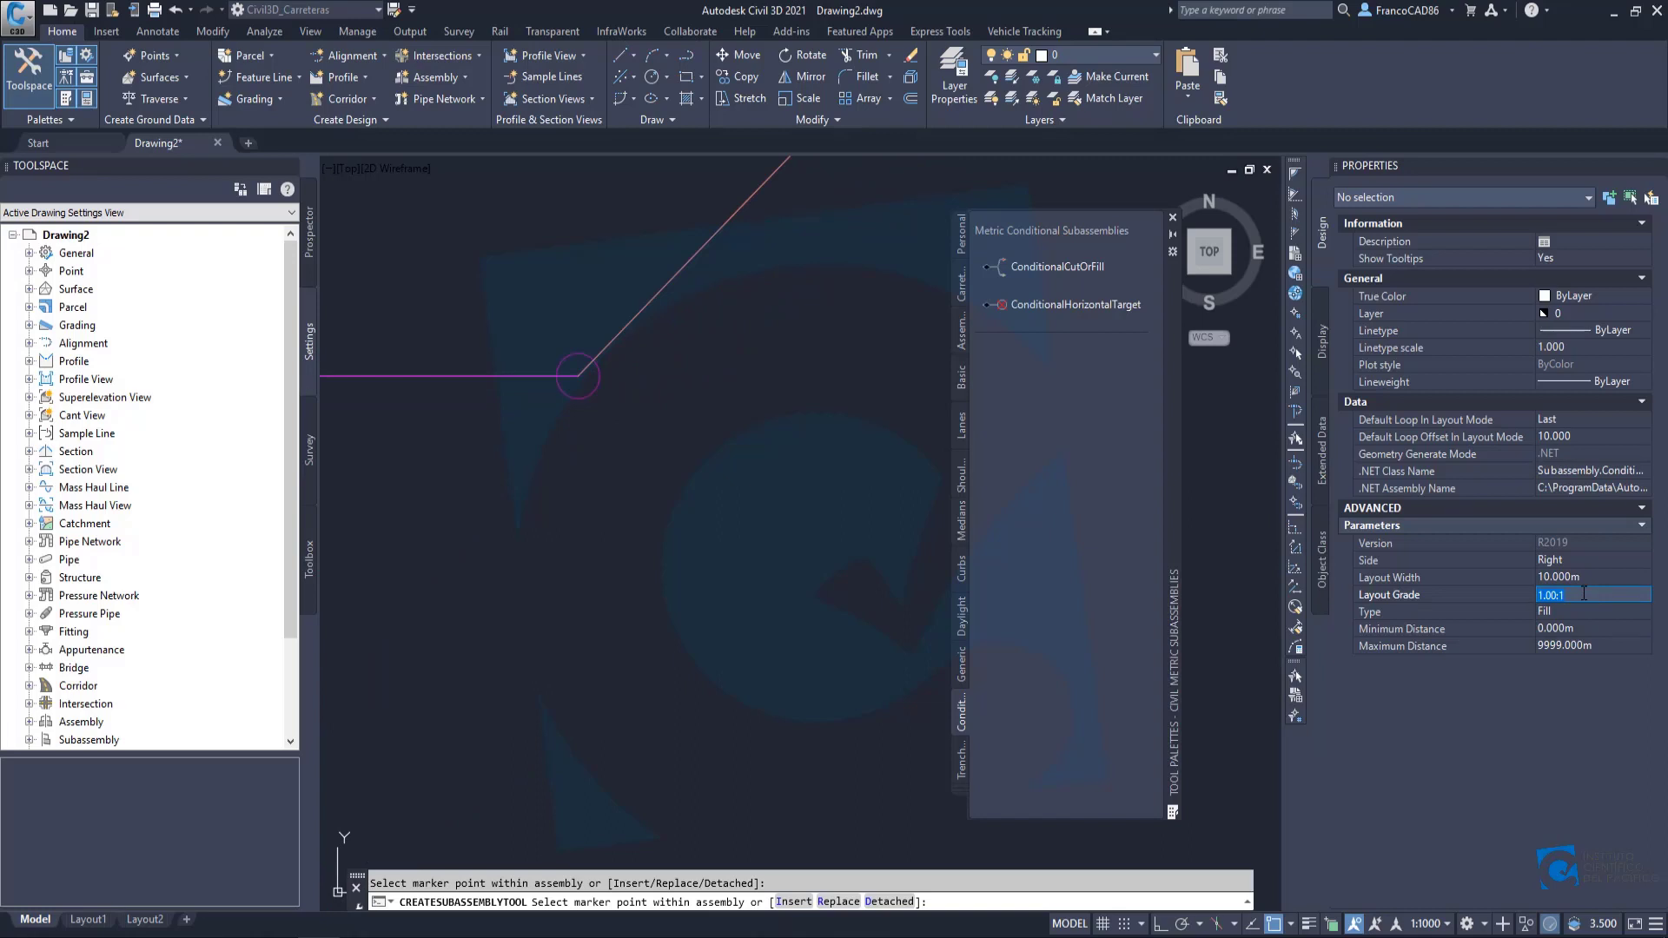
{"action": "type", "text": "4"}
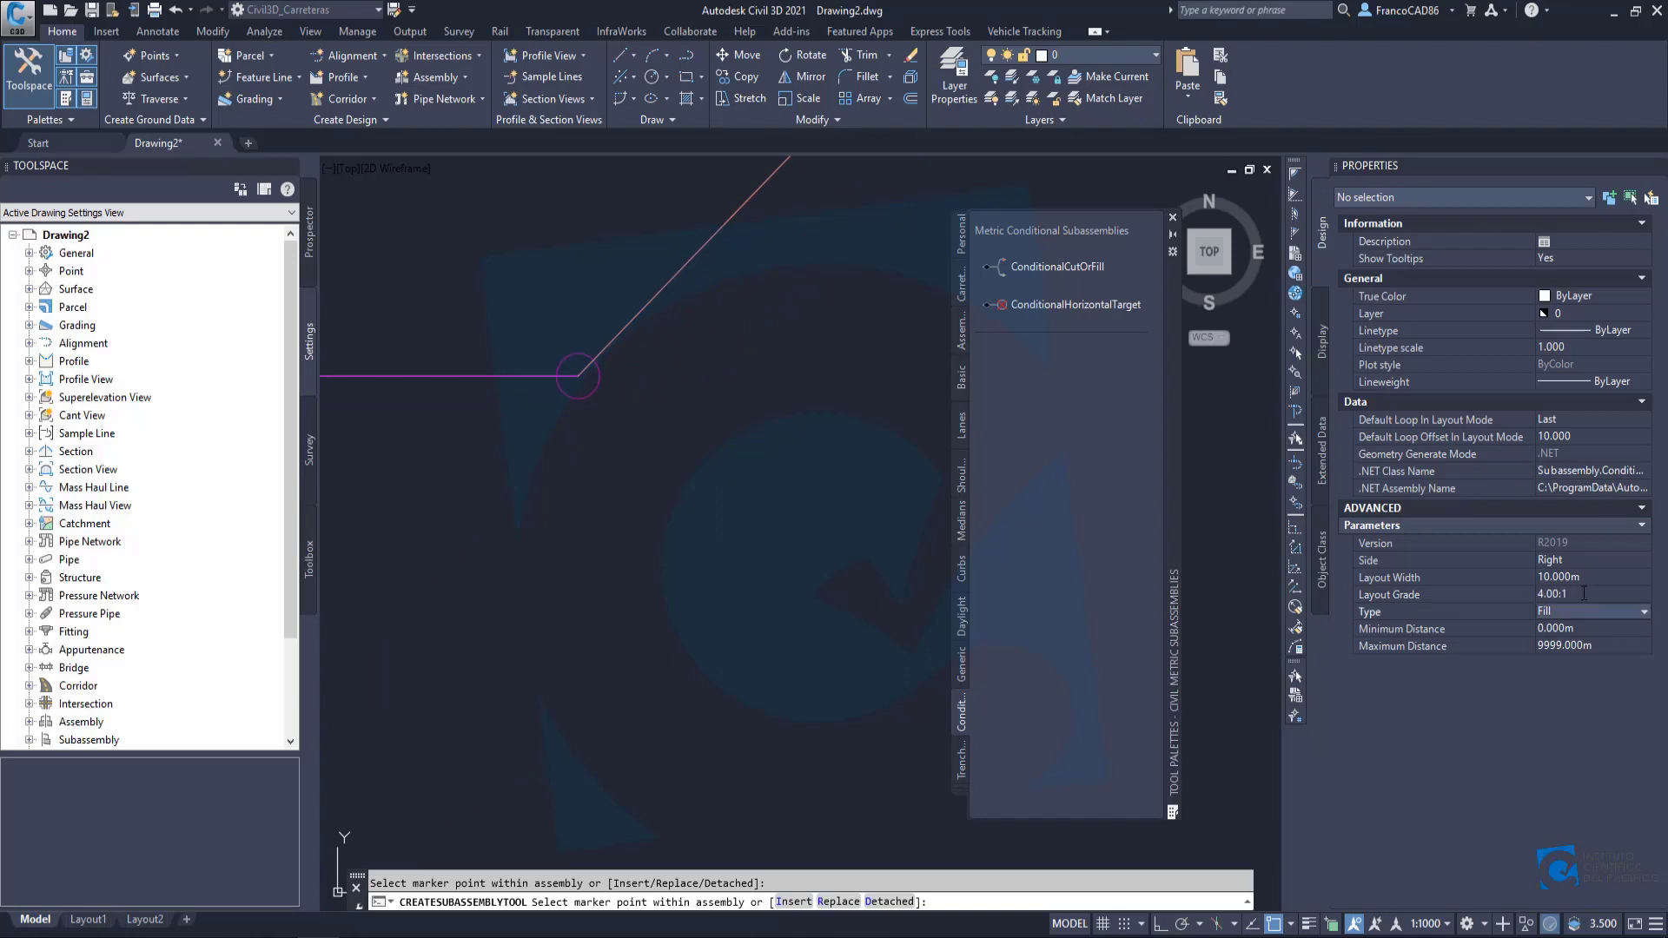
{"action": "left_click", "coordinate": [1582, 577]}
{"action": "type", "text": "3"}
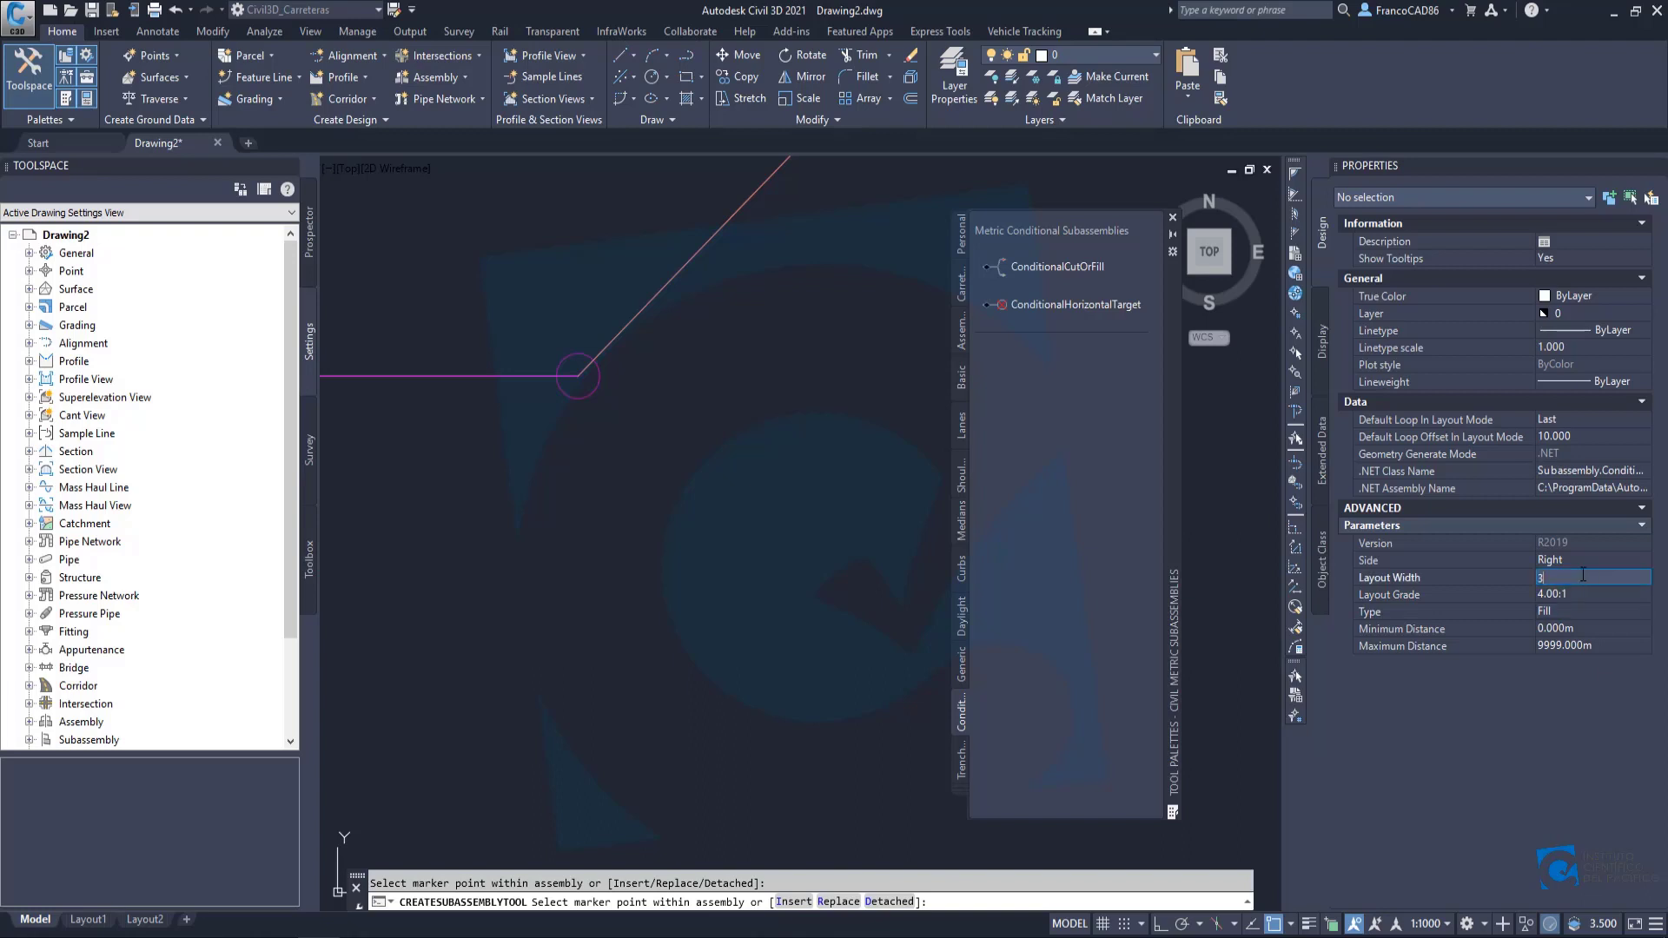
{"action": "key", "text": "Tab"}
{"action": "left_click", "coordinate": [575, 378]}
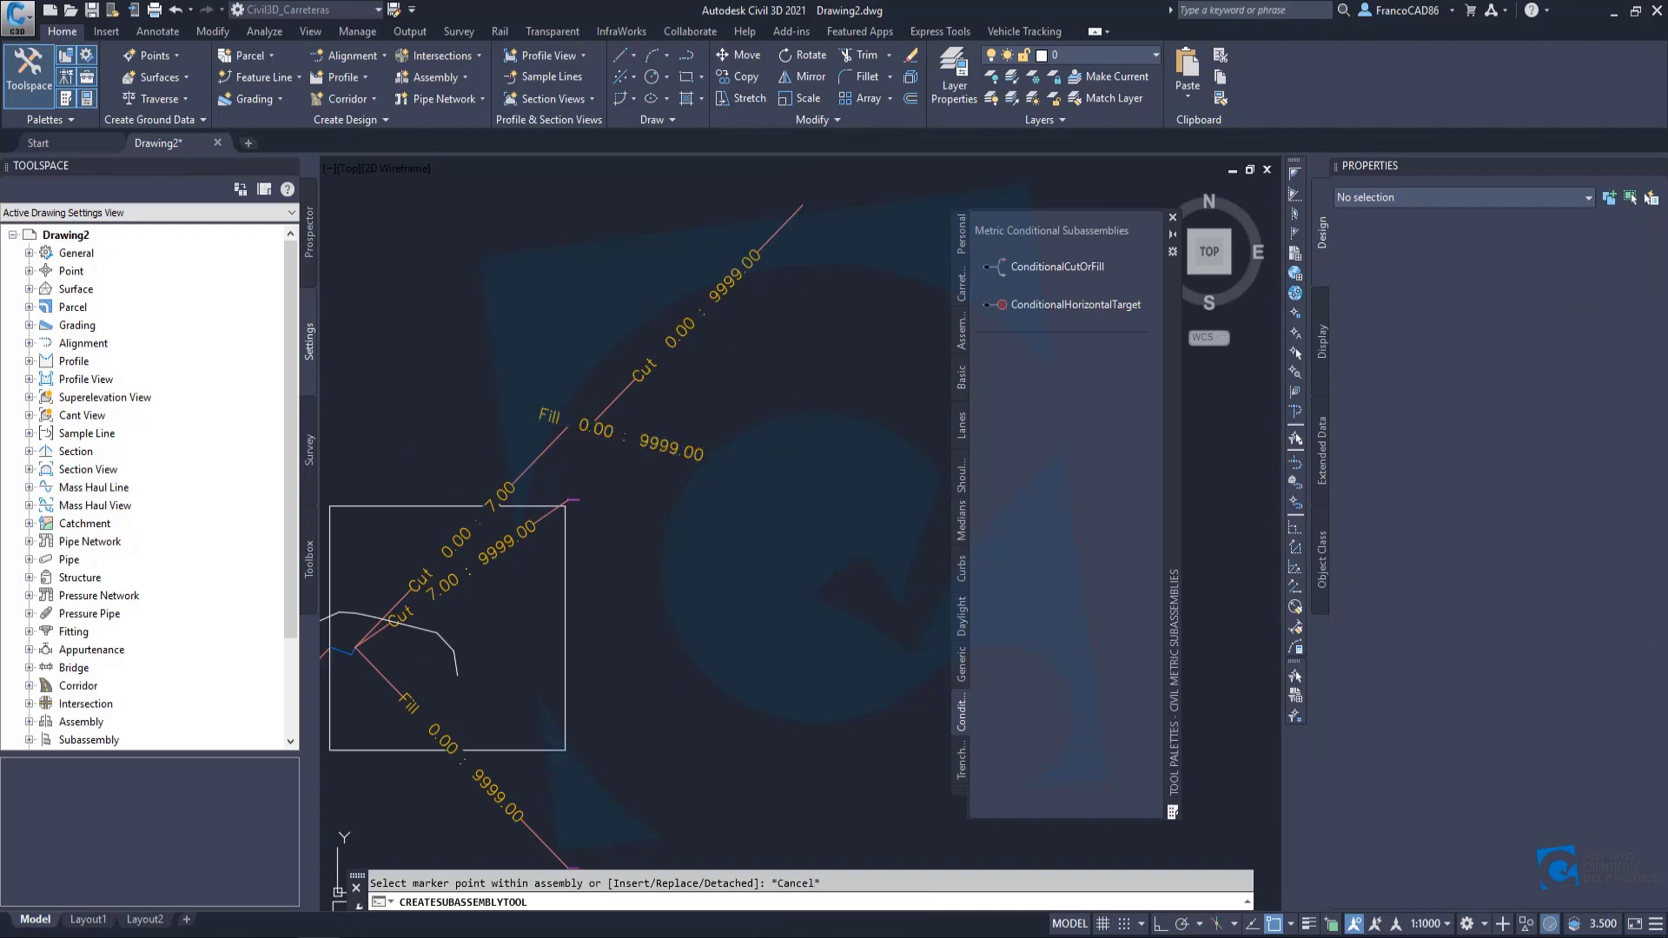
{"action": "key", "text": "Escape"}
Set the layout width of the new 4:1 Fill conditional to 10 m.
{"action": "left_click", "coordinate": [652, 443]}
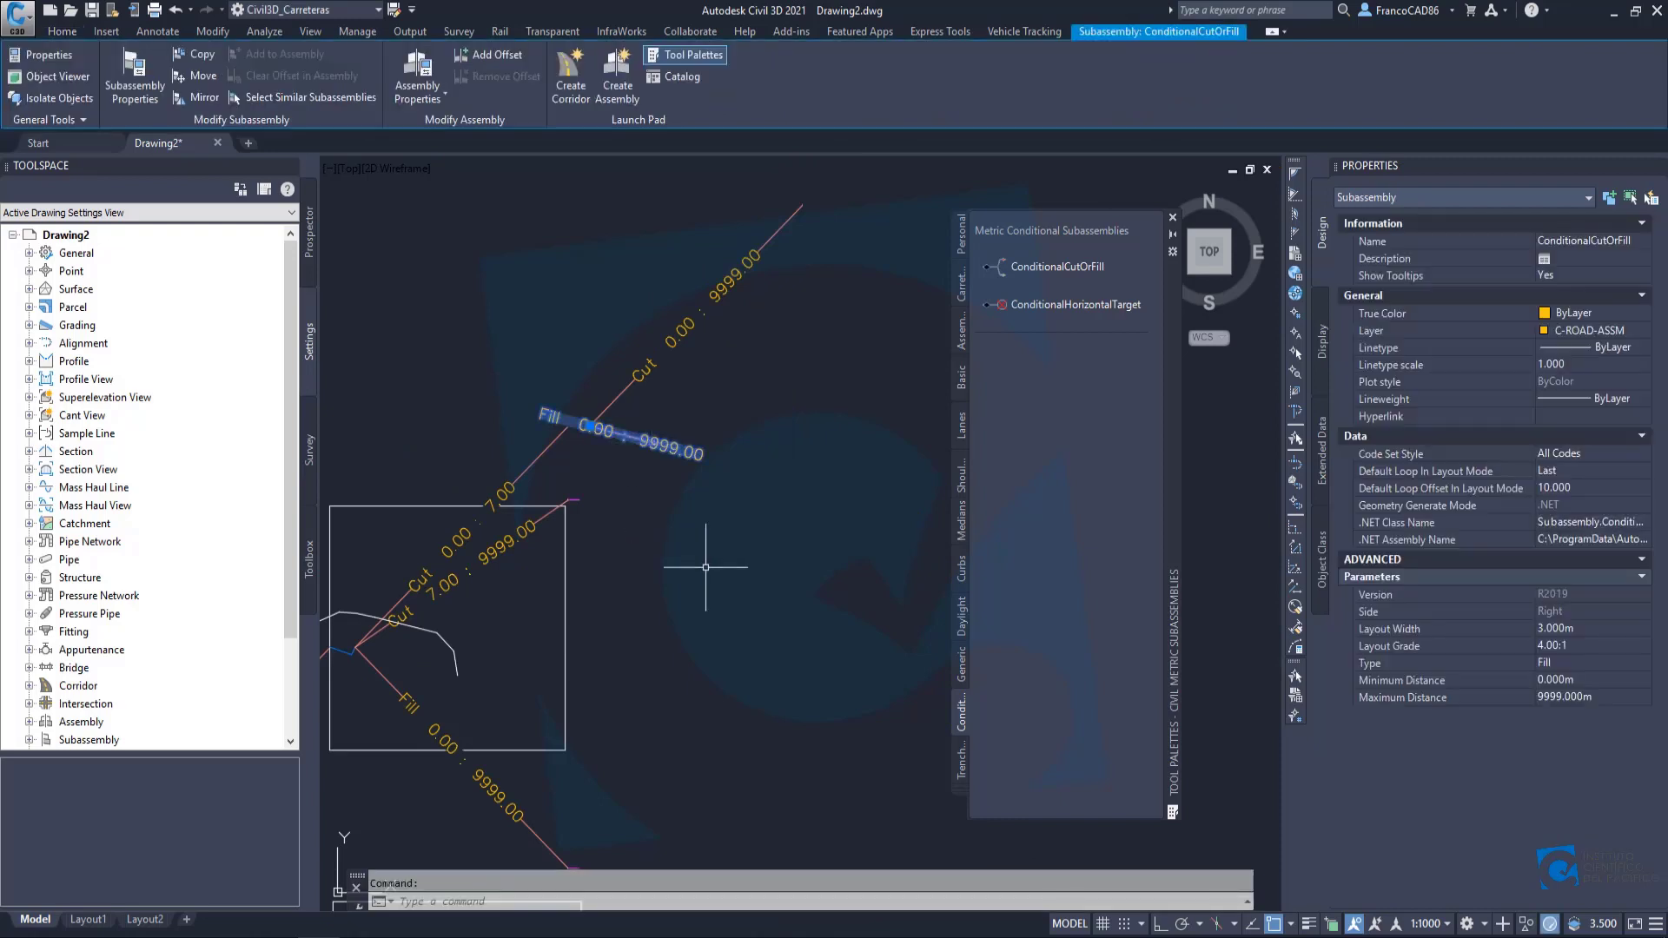
{"action": "left_click", "coordinate": [1583, 629]}
{"action": "type", "text": "10"}
{"action": "key", "text": "Tab"}
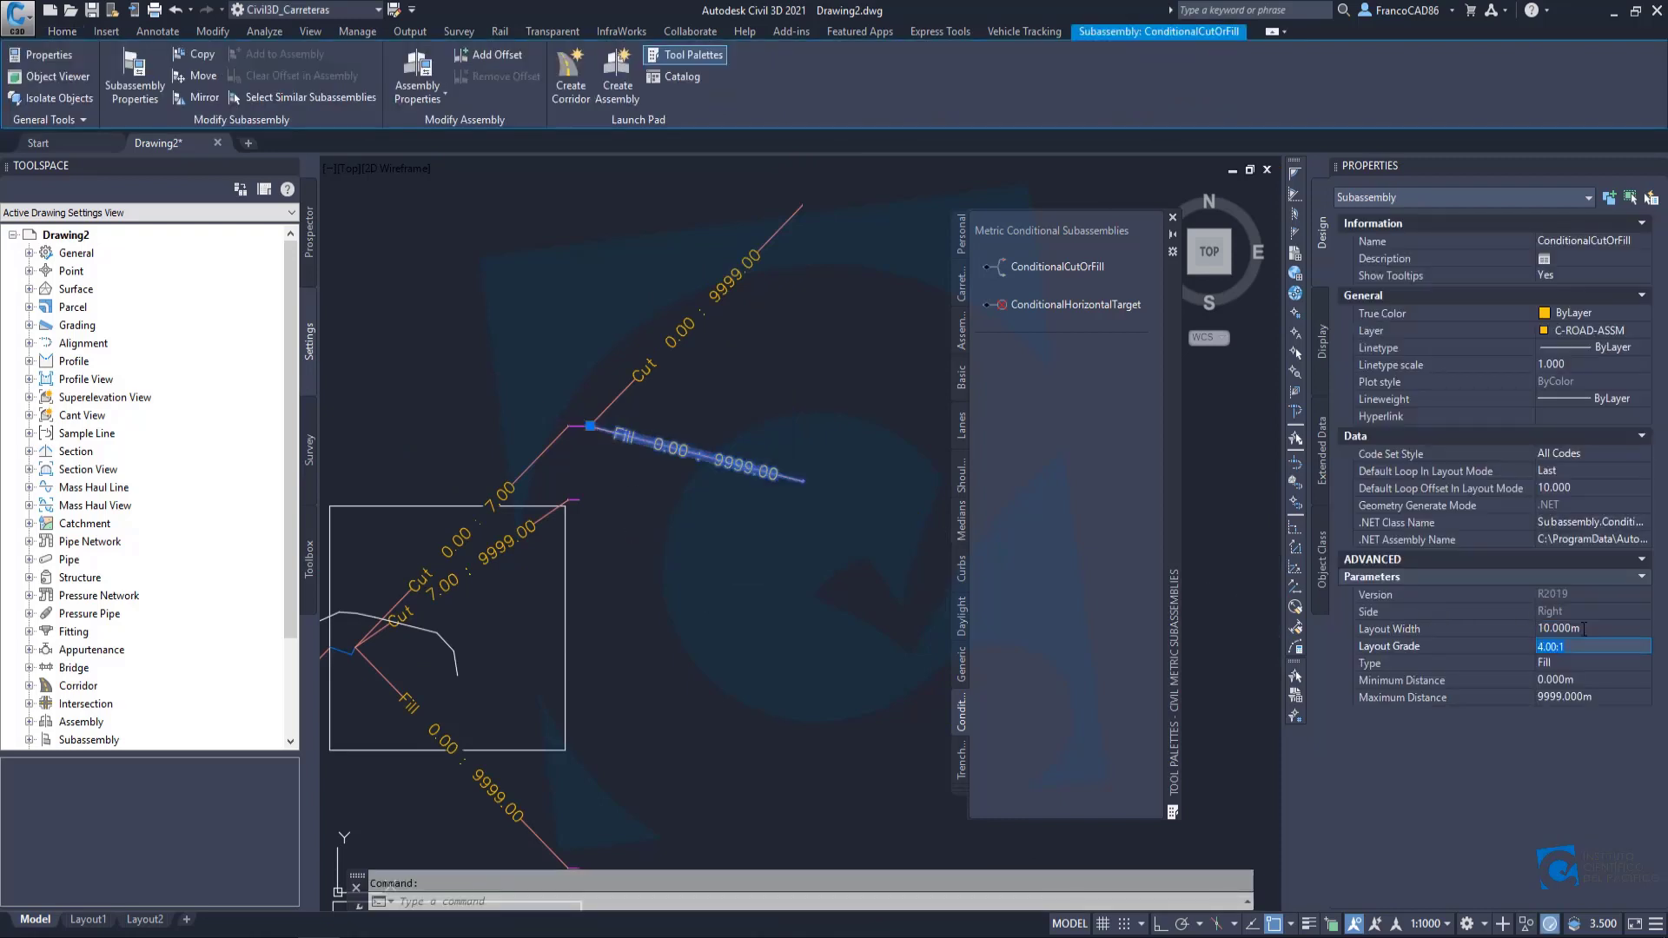
{"action": "key", "text": "Escape"}
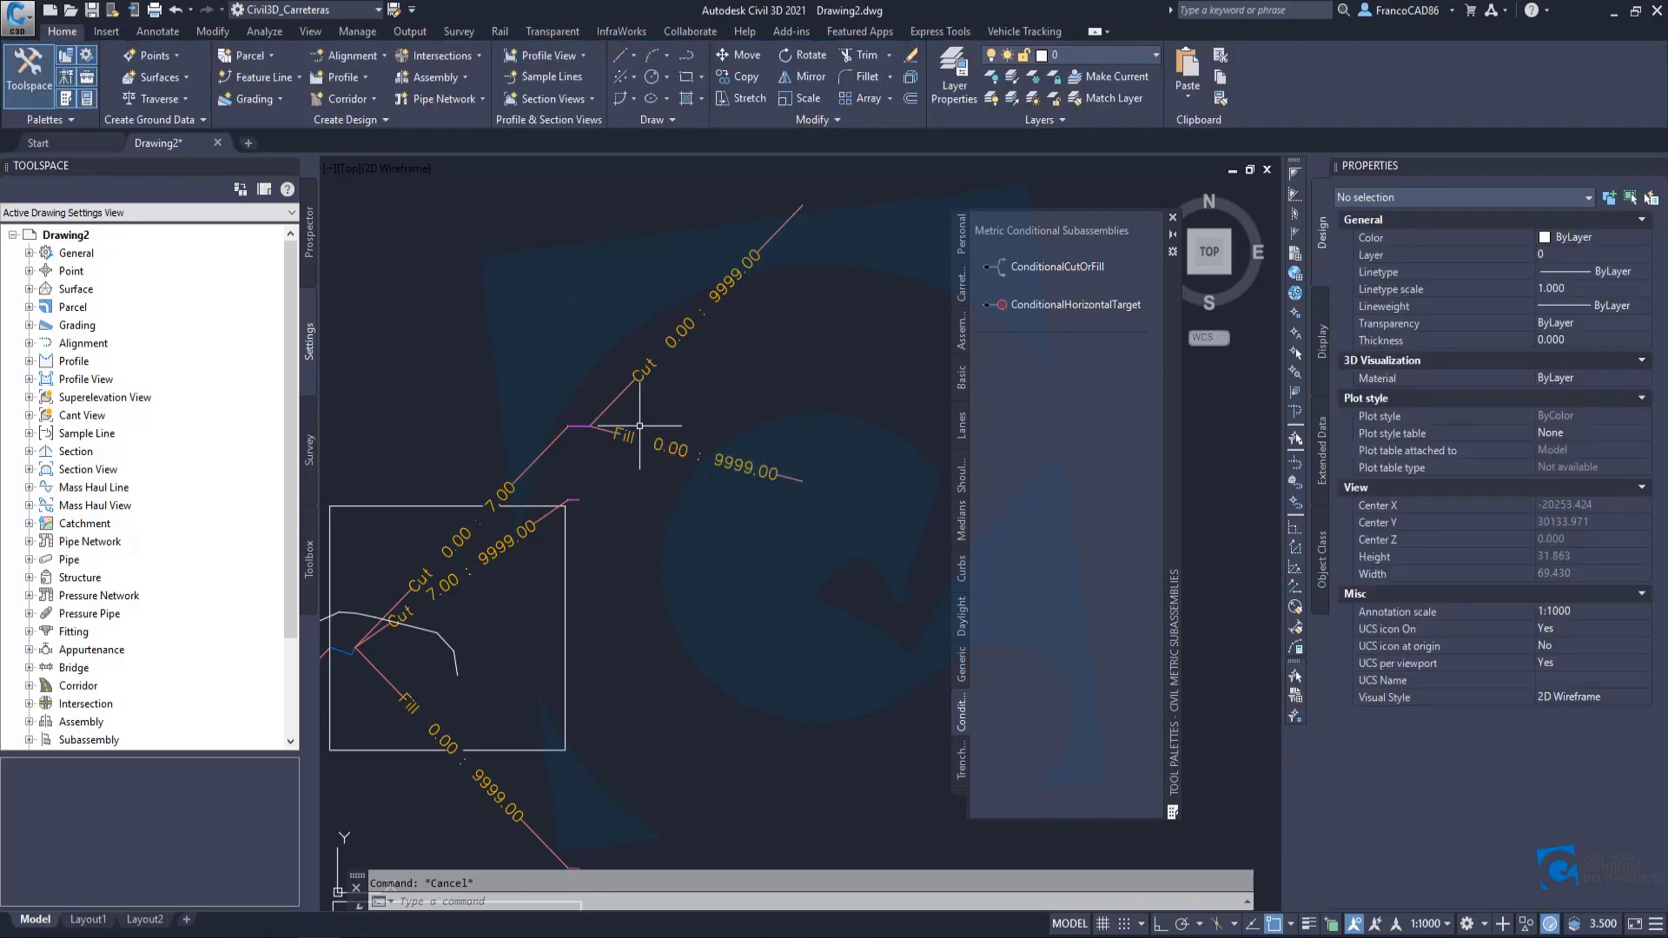
Start a right-side DaylightBench subassembly with a 0.25:1 cut slope and a maximum cut height of 10 m.
{"action": "scroll", "coordinate": [629, 417], "scroll_direction": "up", "scroll_amount": 2}
{"action": "scroll", "coordinate": [552, 428], "scroll_direction": "up", "scroll_amount": 4}
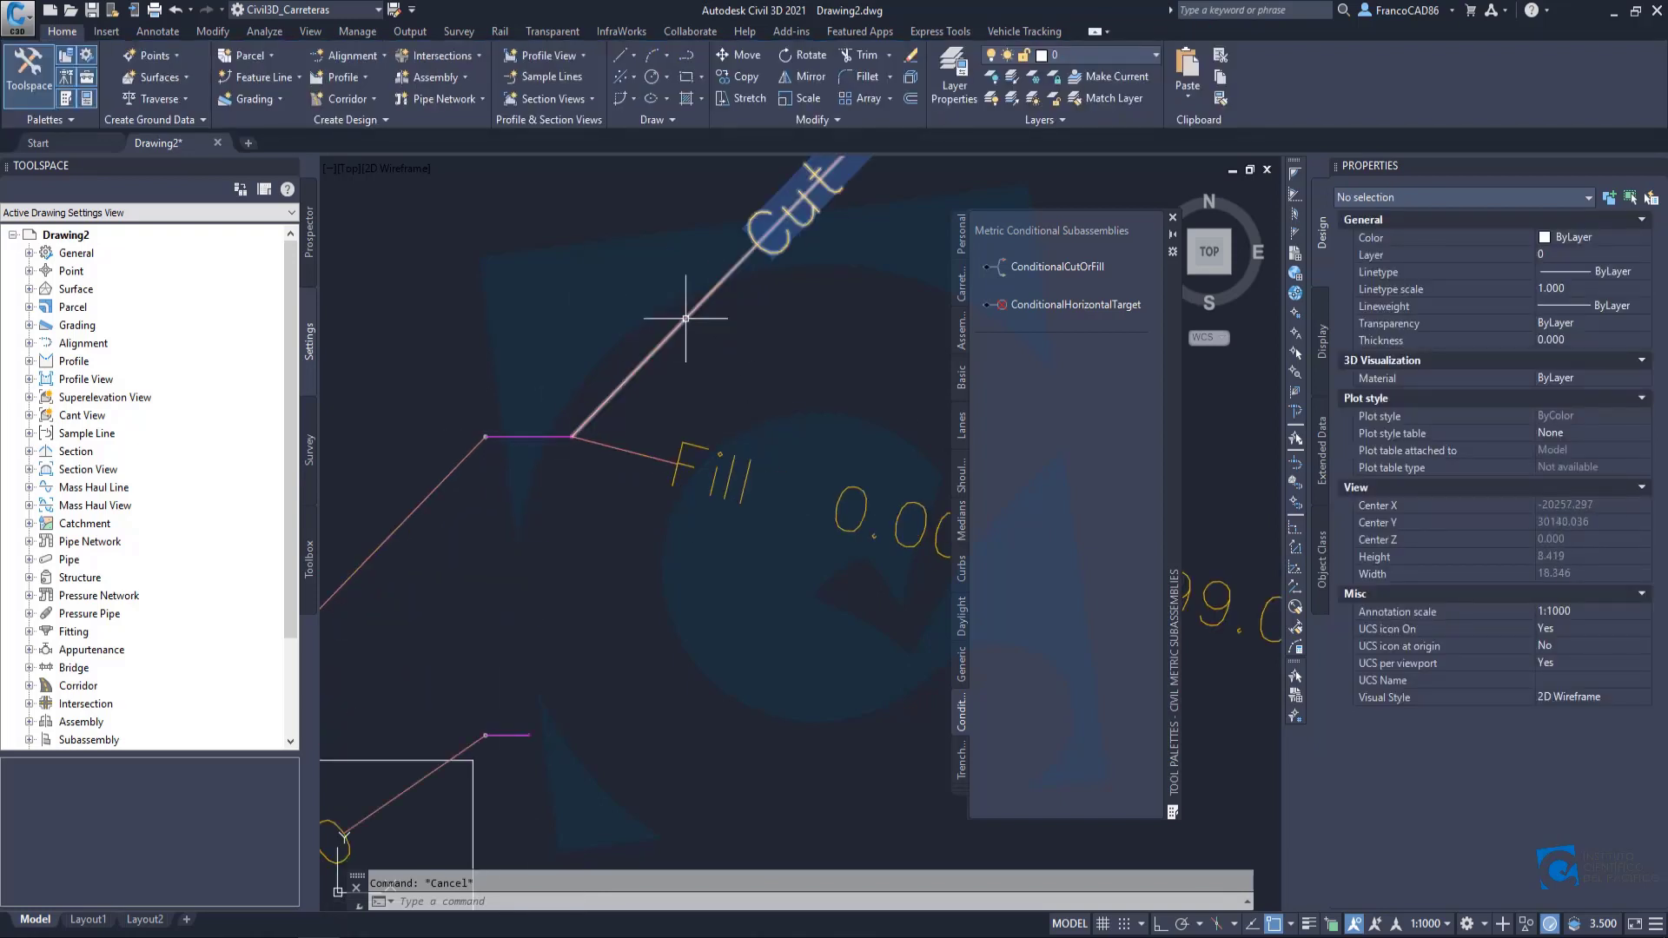
{"action": "scroll", "coordinate": [695, 313], "scroll_direction": "down", "scroll_amount": 6}
{"action": "mouse_move", "coordinate": [712, 307]}
{"action": "middle_mouse_down"}
{"action": "mouse_move", "coordinate": [661, 420]}
{"action": "mouse_move", "coordinate": [670, 466]}
{"action": "middle_mouse_up"}
{"action": "scroll", "coordinate": [577, 477], "scroll_direction": "up", "scroll_amount": 5}
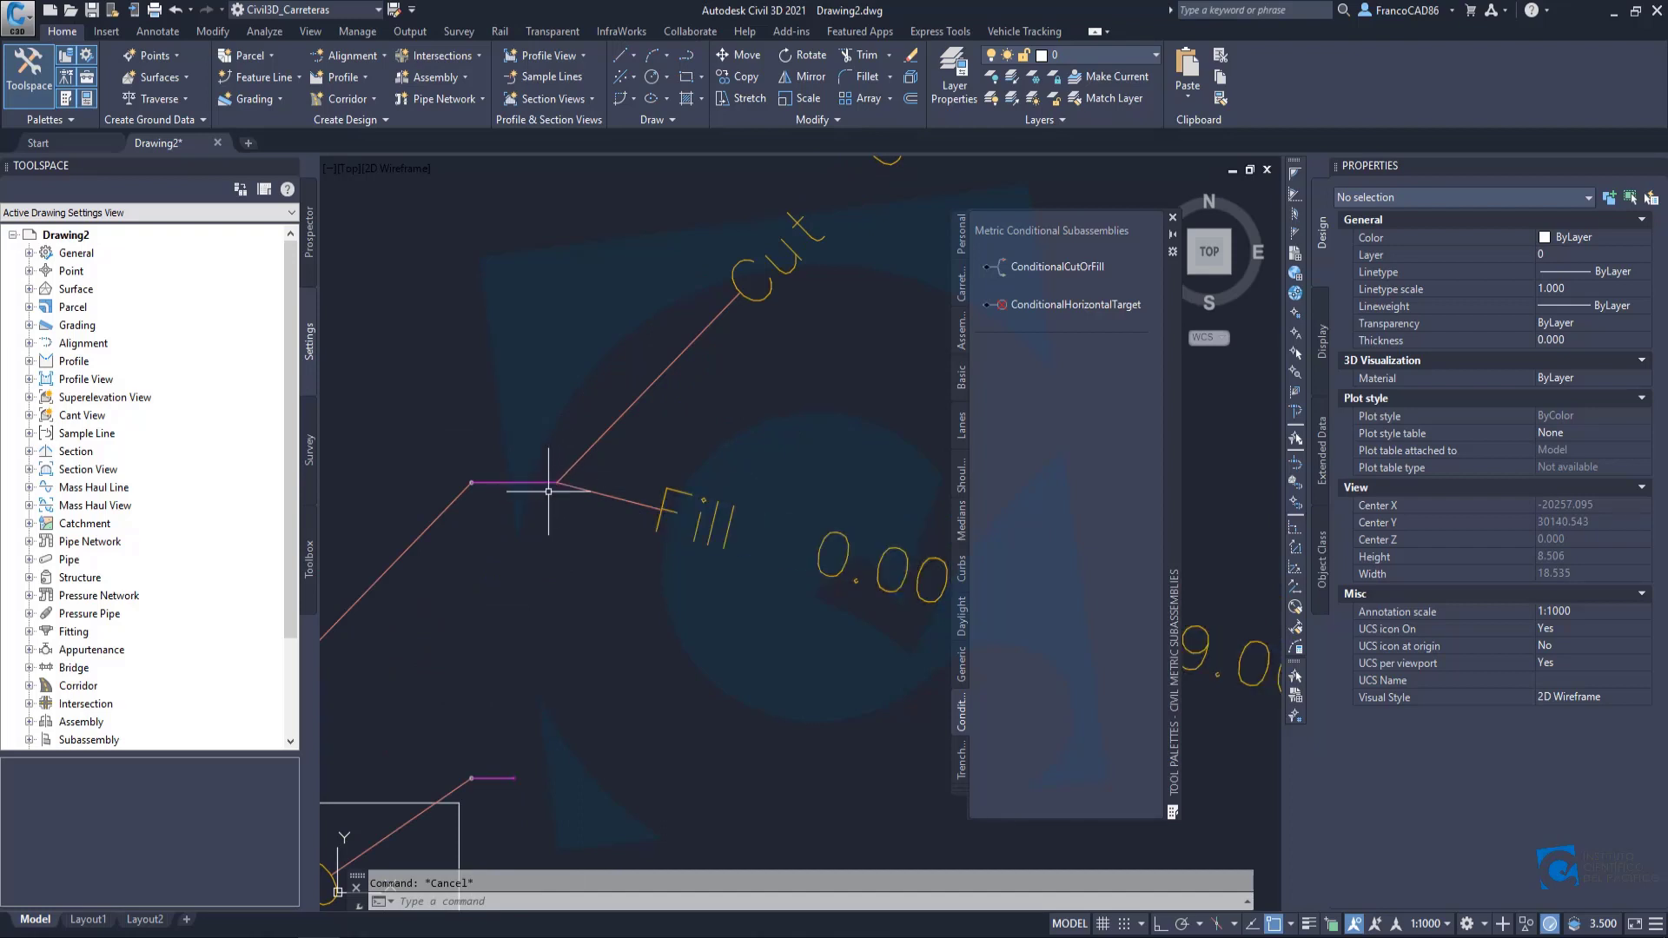
{"action": "scroll", "coordinate": [556, 482], "scroll_direction": "down", "scroll_amount": 6}
{"action": "middle_click_drag", "start_coordinate": [771, 292], "coordinate": [681, 409]}
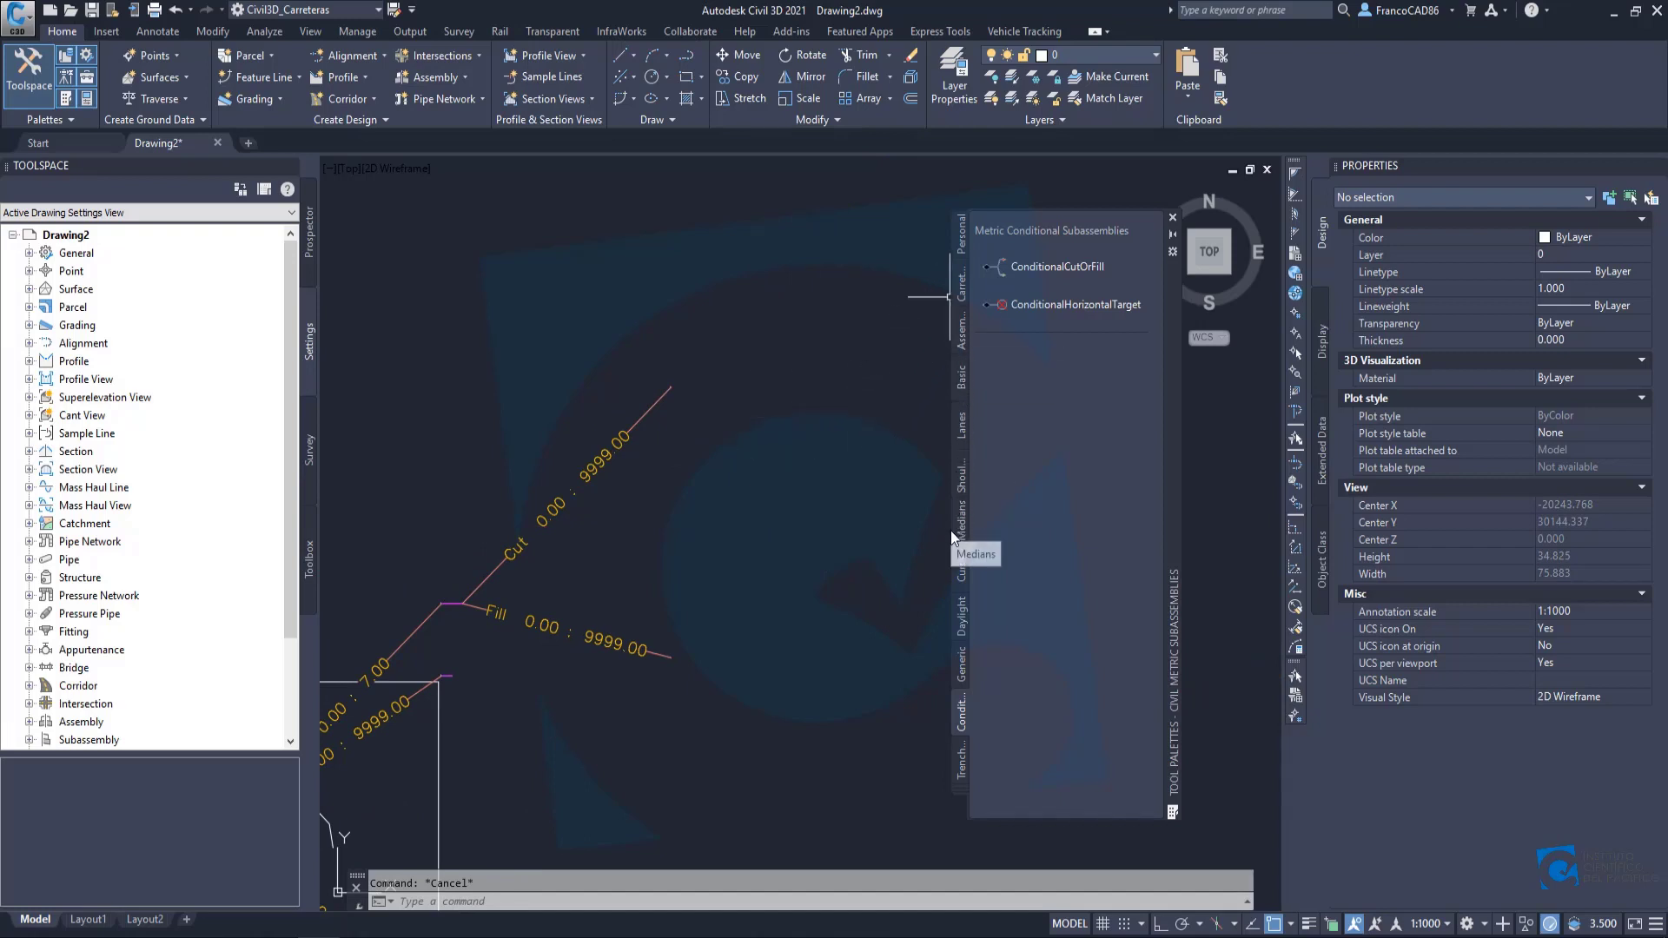
{"action": "left_click", "coordinate": [962, 630]}
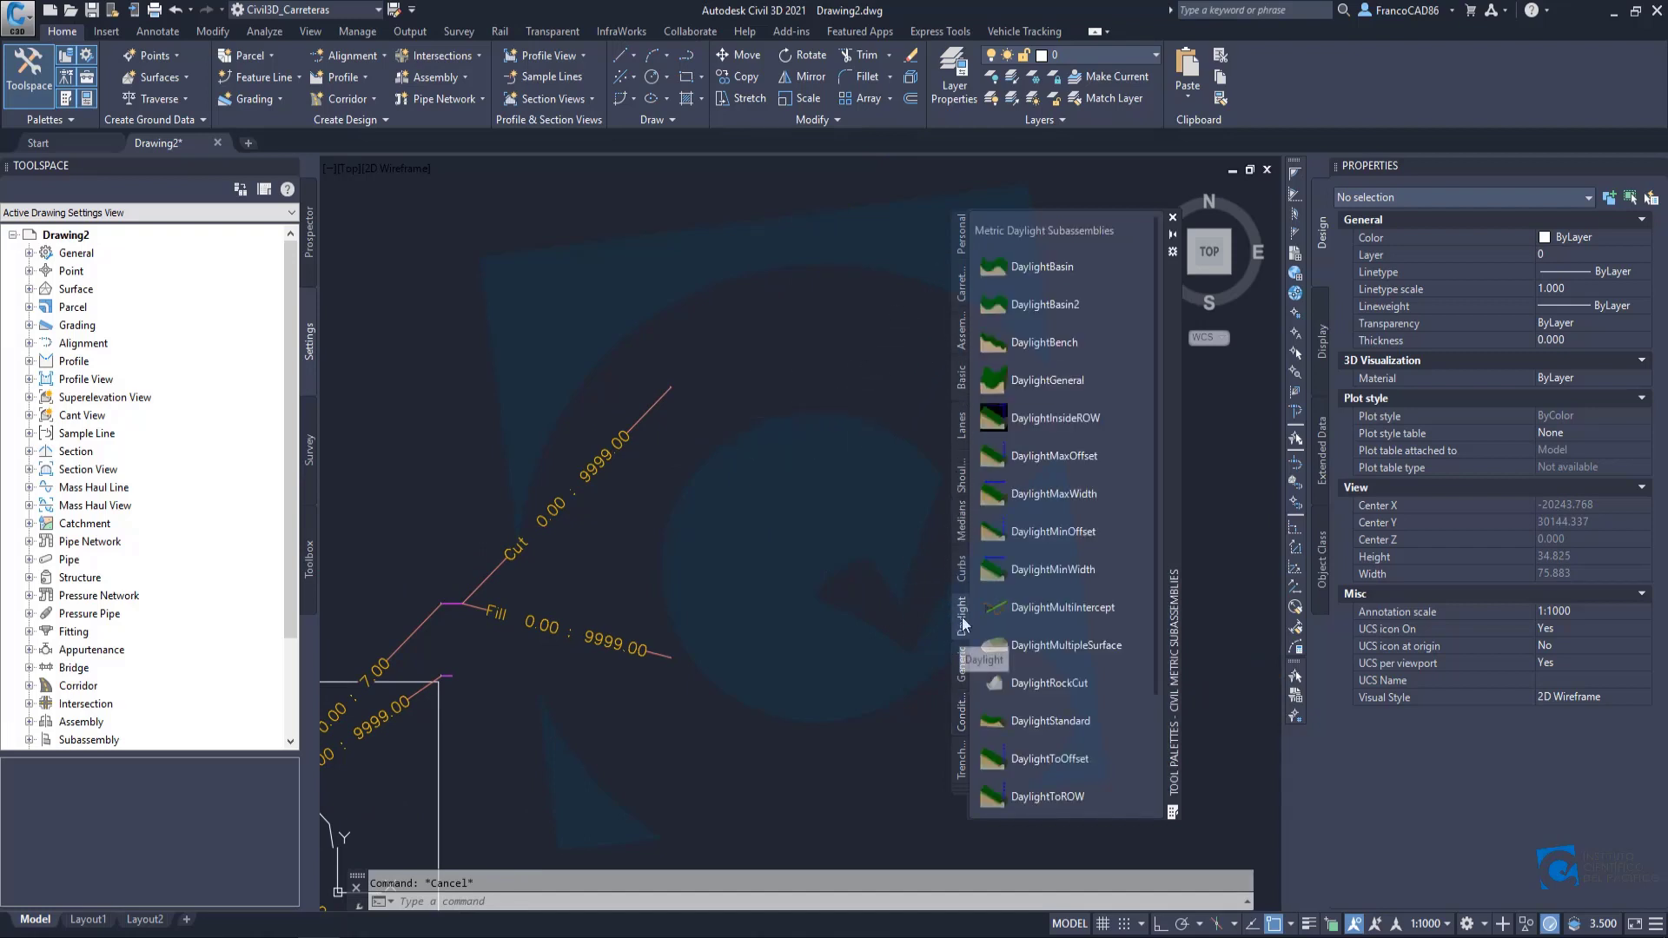
{"action": "left_click", "coordinate": [1033, 344]}
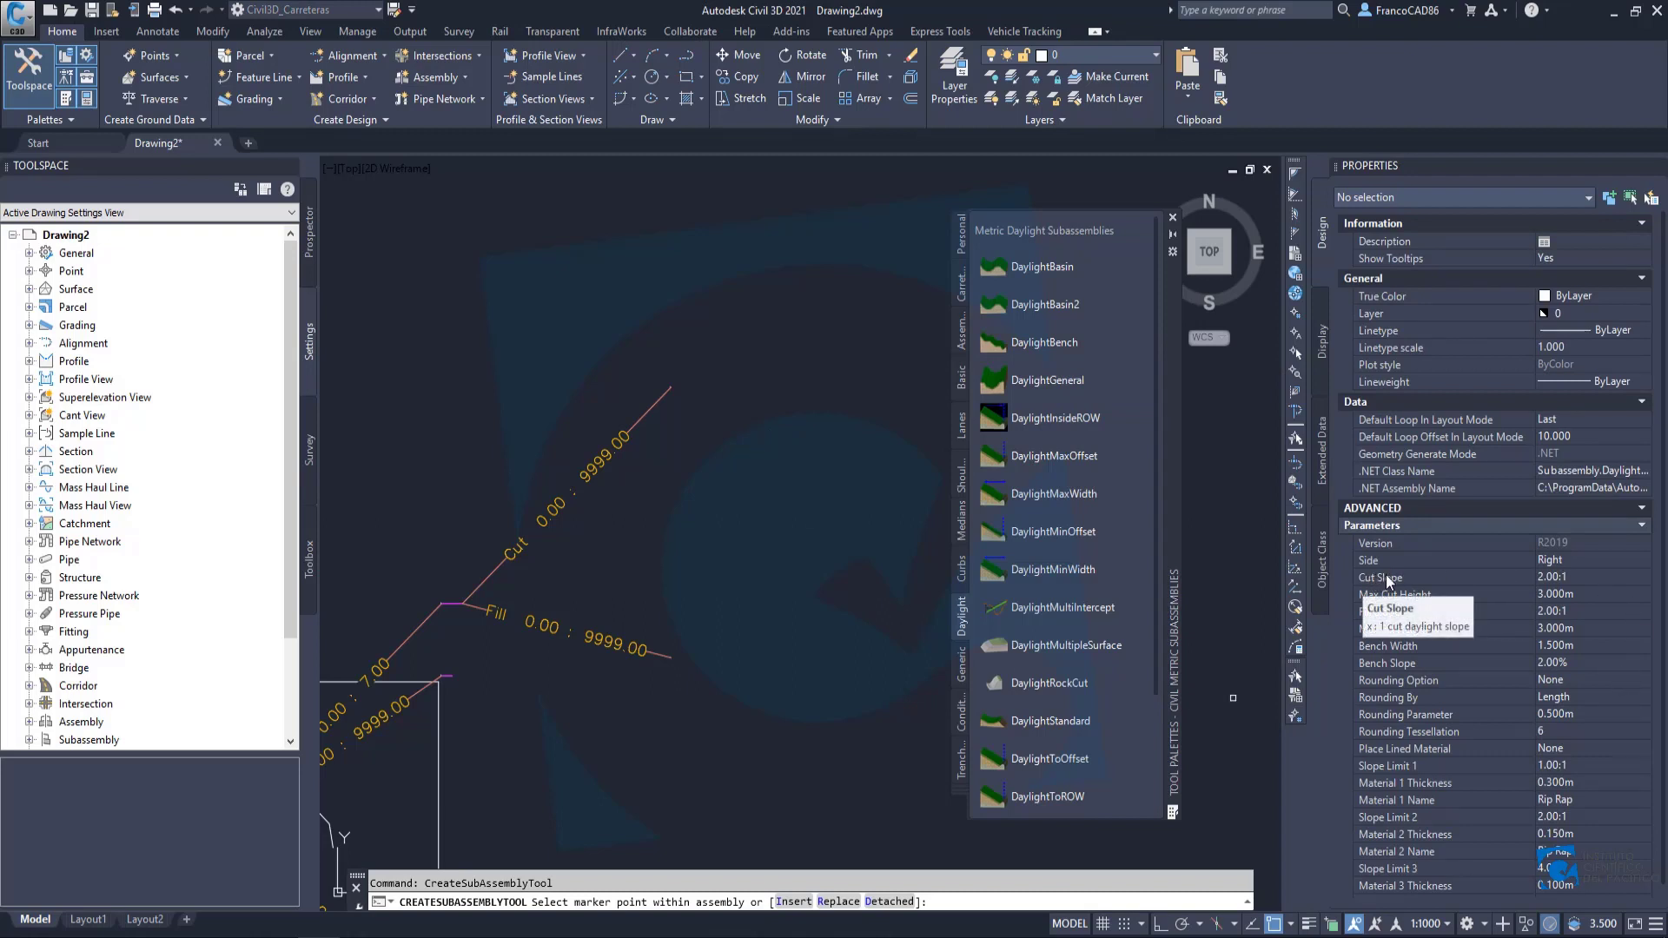
{"action": "left_click", "coordinate": [1577, 576]}
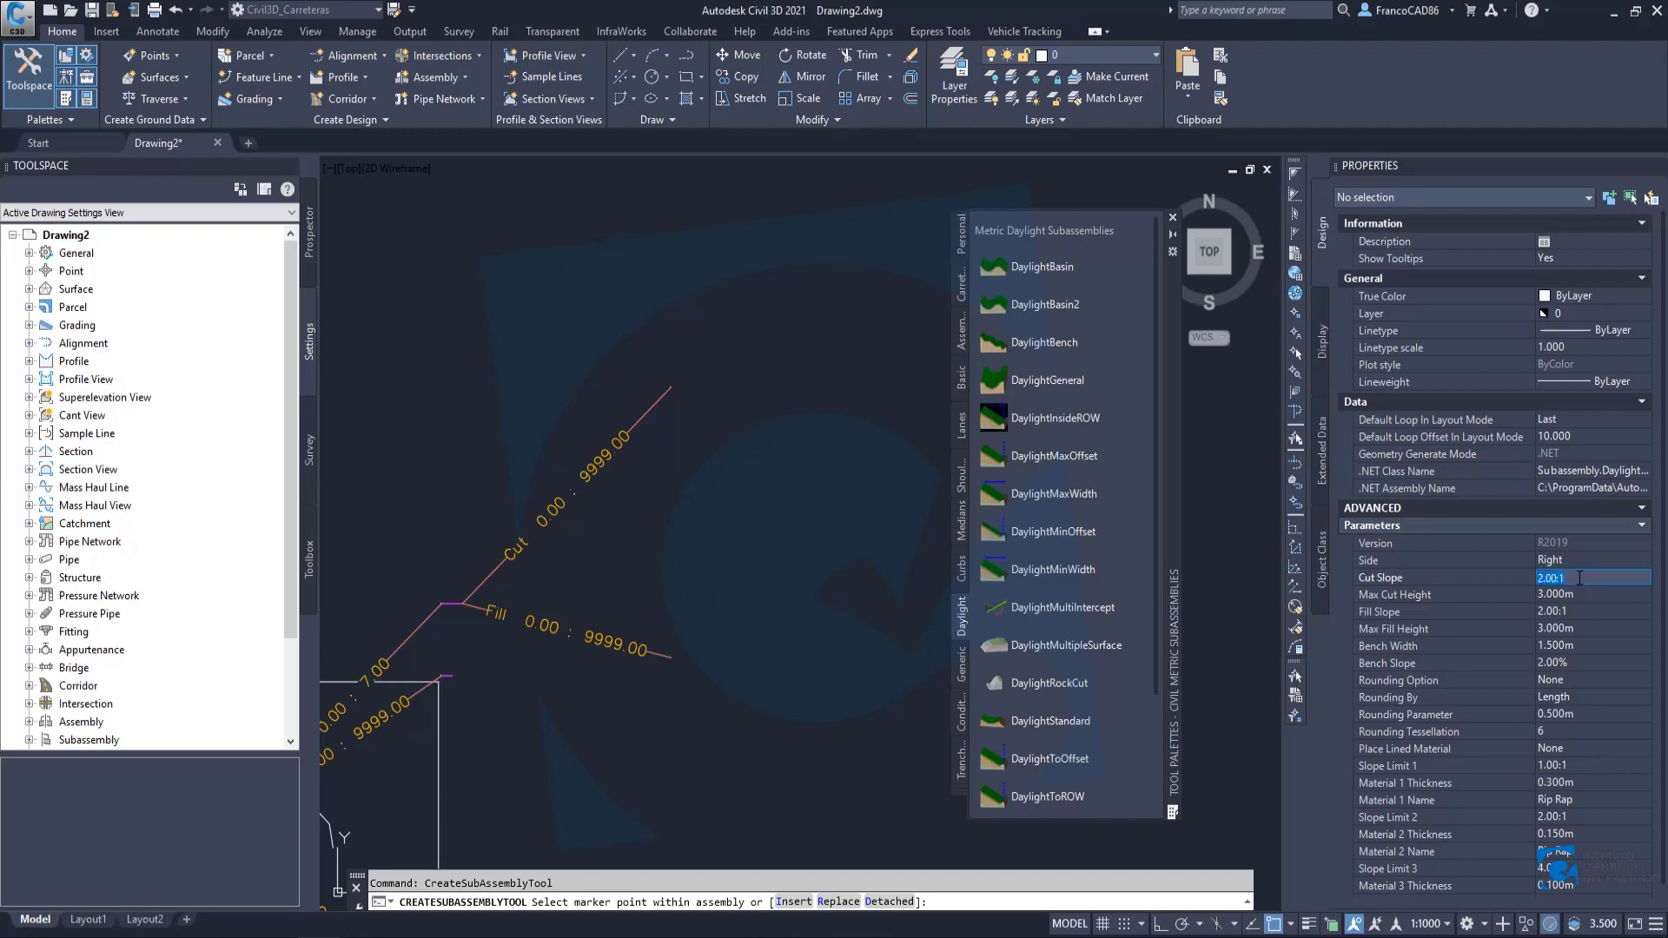
{"action": "type", "text": "0.25"}
{"action": "key", "text": "Tab"}
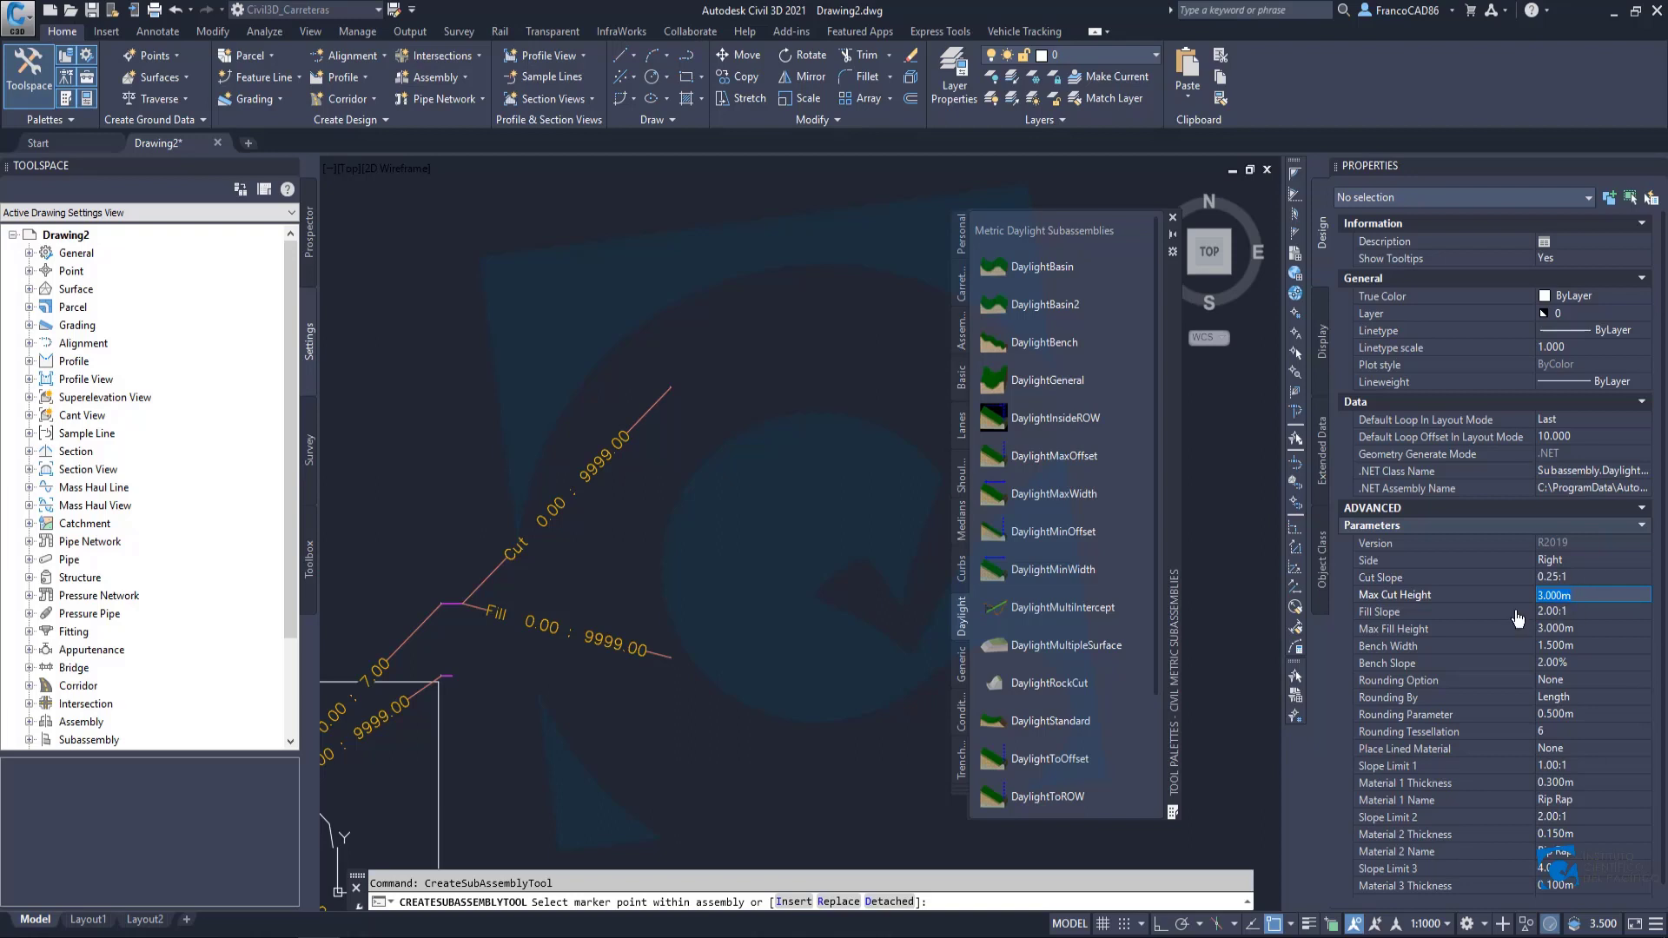
{"action": "type", "text": "10"}
{"action": "key", "text": "Tab"}
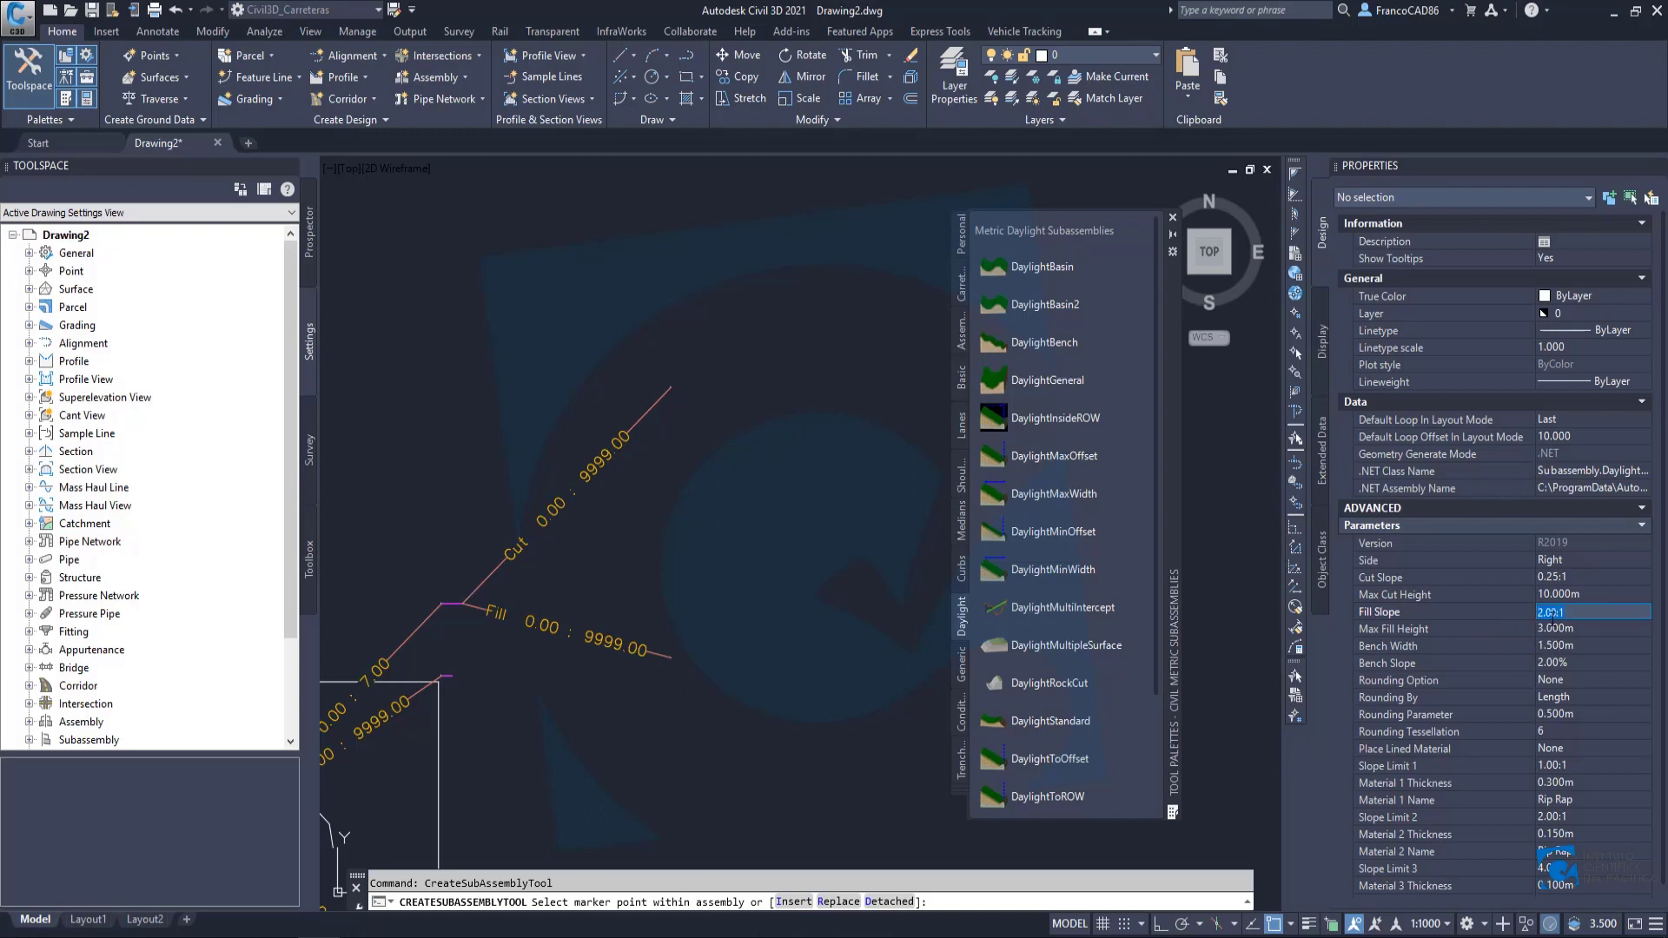
Set the DaylightBench fill slope to 2:1 and its maximum fill height to 200 m.
{"action": "type", "text": "2"}
{"action": "key", "text": "Tab"}
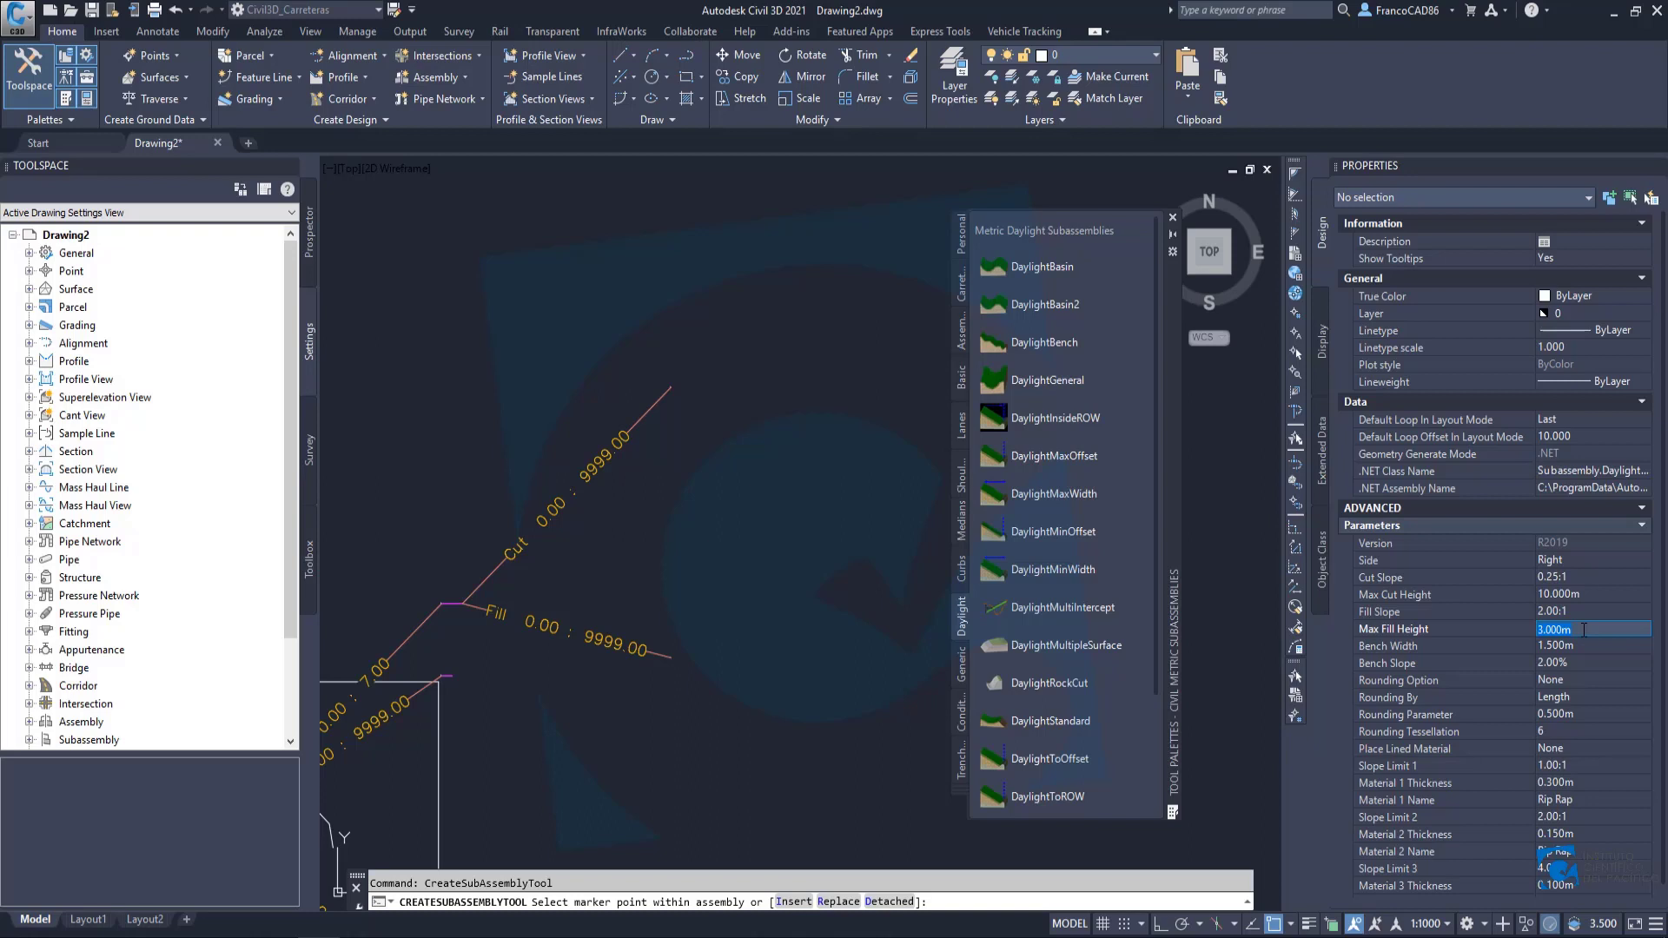
{"action": "type", "text": "10"}
{"action": "type", "text": "20"}
{"action": "type", "text": "0"}
{"action": "key", "text": "Tab"}
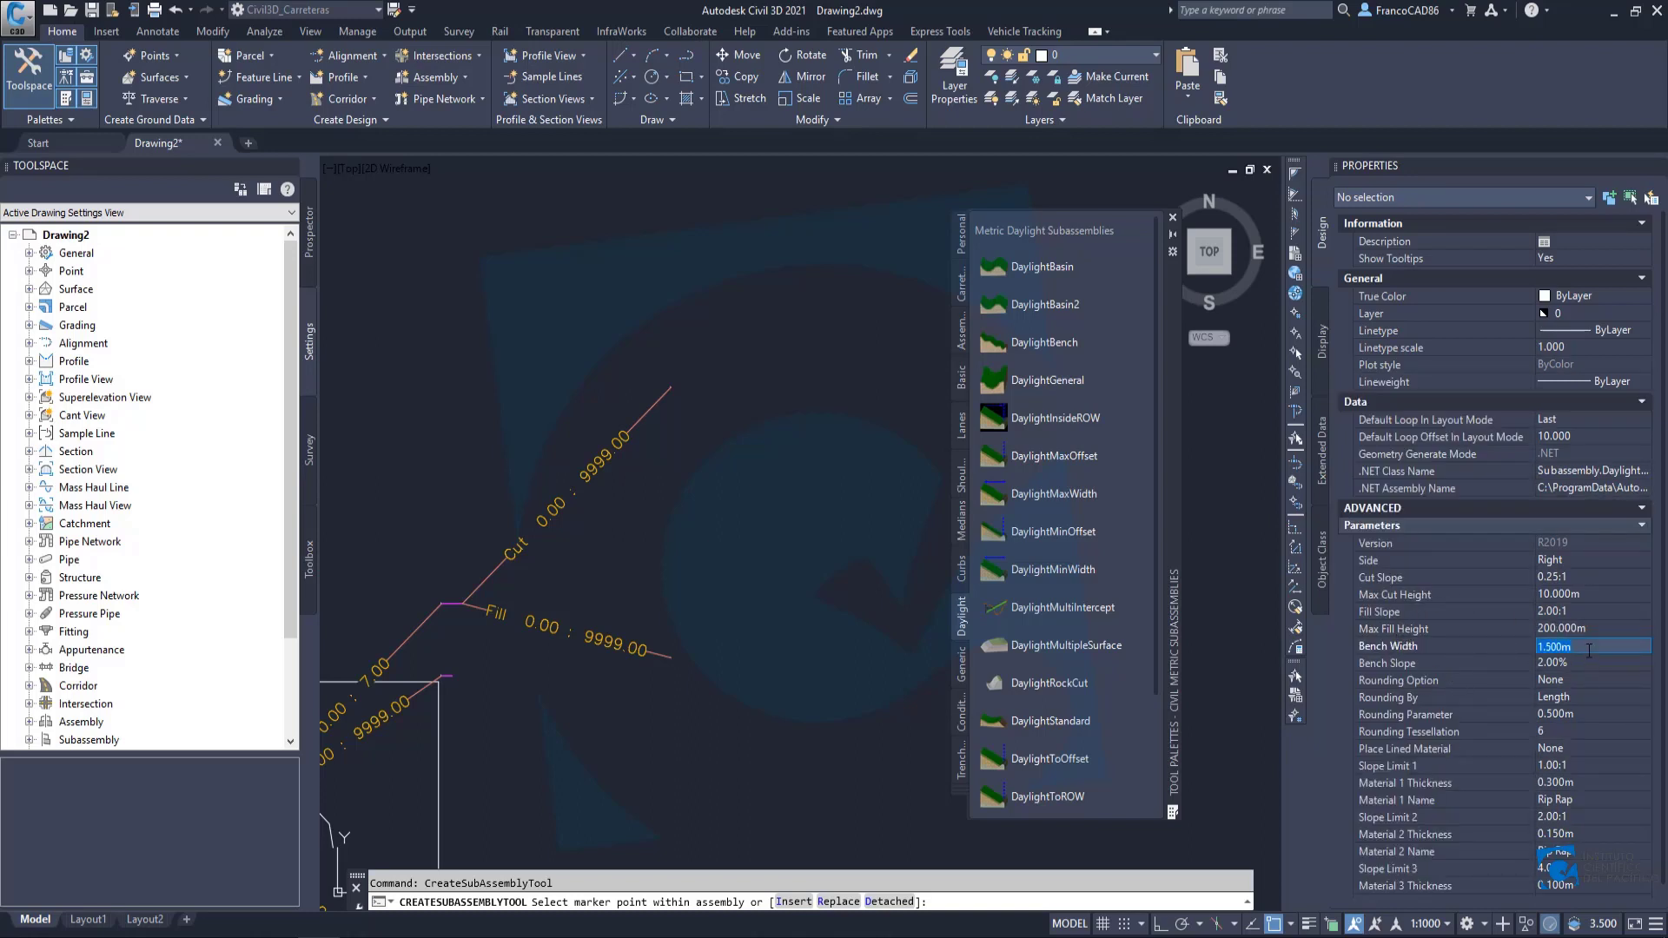
Set the DaylightBench bench width to 3 m and the bench slope to -2%.
{"action": "type", "text": "3"}
{"action": "key", "text": "Tab"}
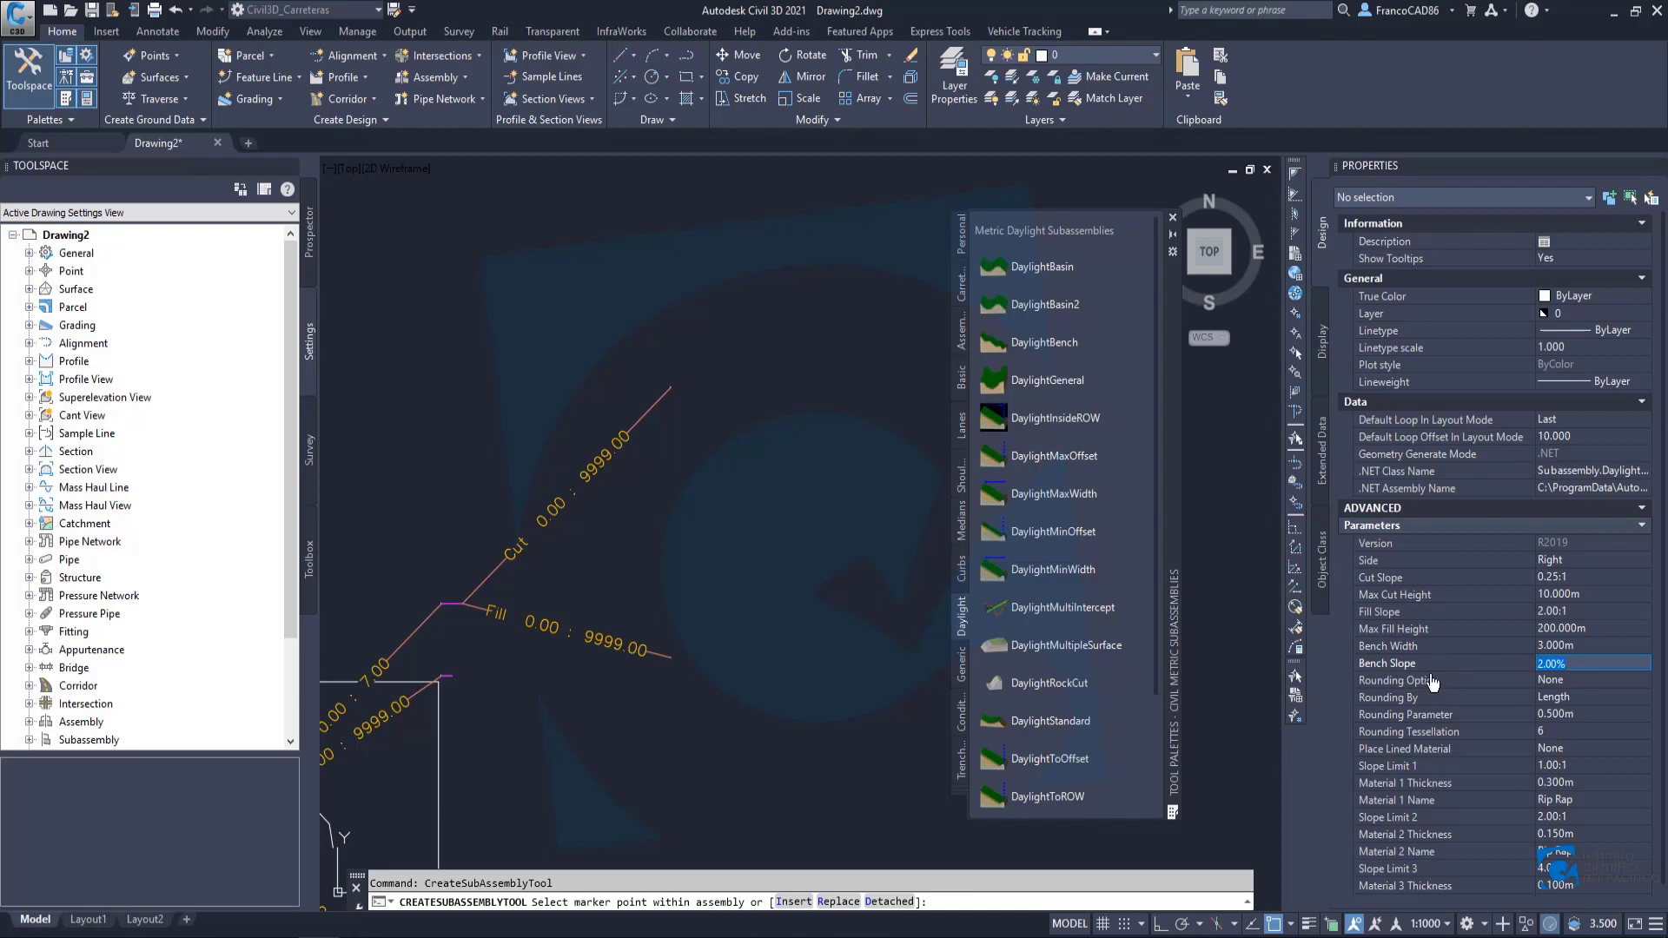
{"action": "type", "text": "-2"}
{"action": "key", "text": "Tab"}
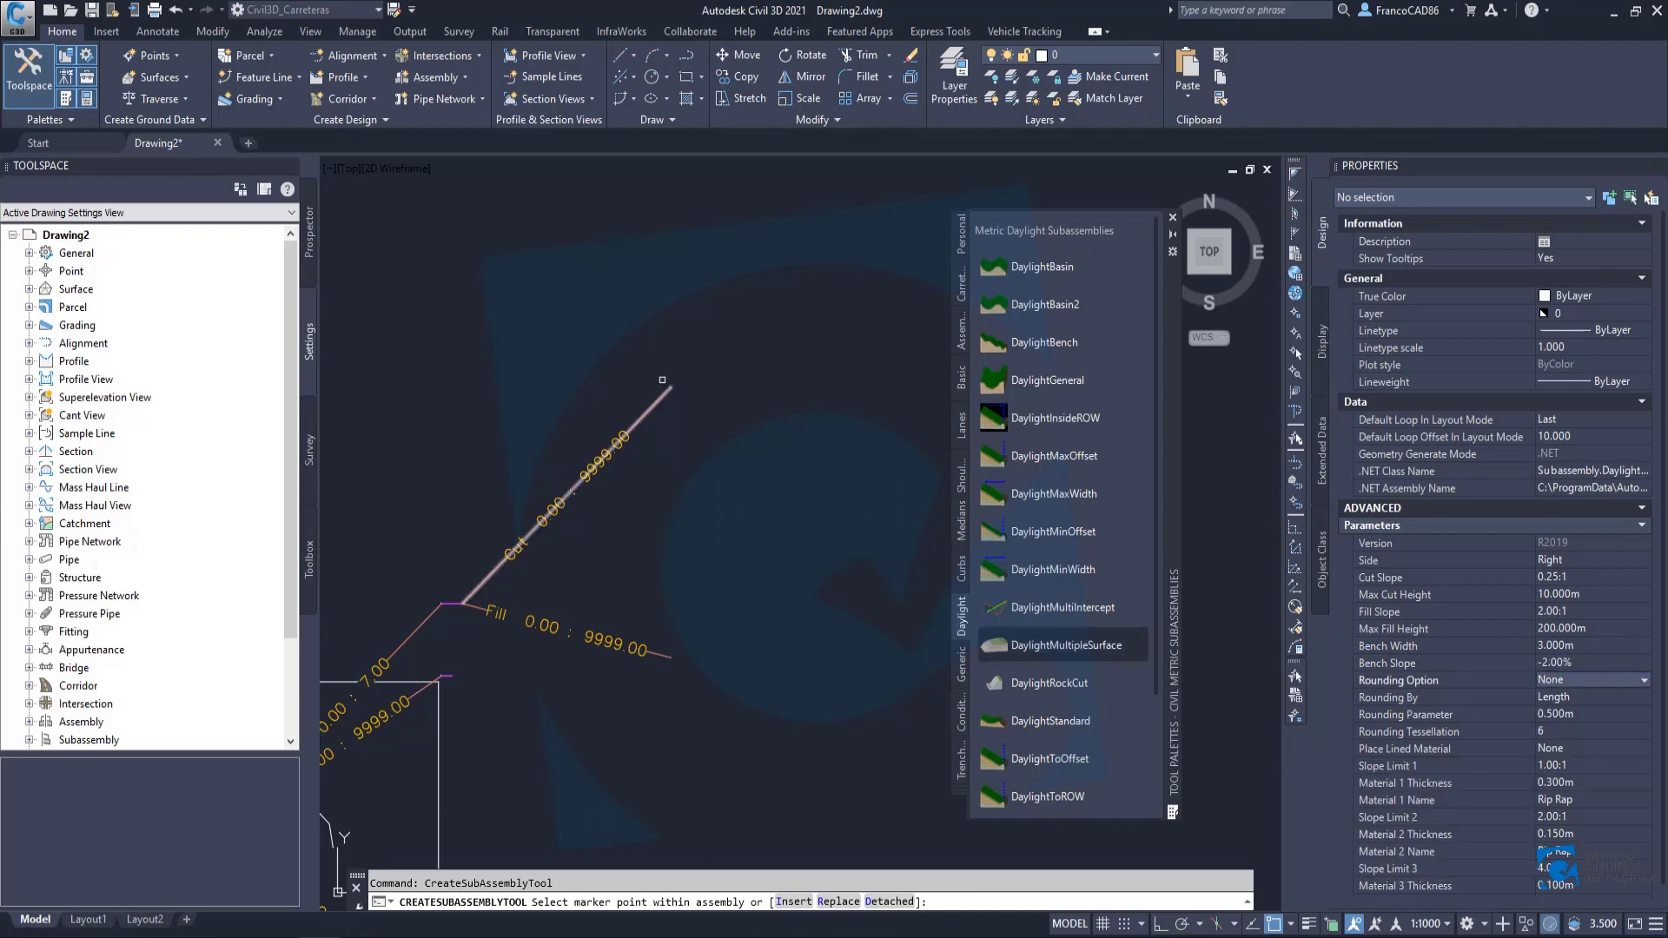
Attach the DaylightBench to the outer end of the 0.00 : 9999.00 Cut branch beyond the 0.00 : 7.00 branch's link.
{"action": "scroll", "coordinate": [417, 608], "scroll_direction": "up", "scroll_amount": 6}
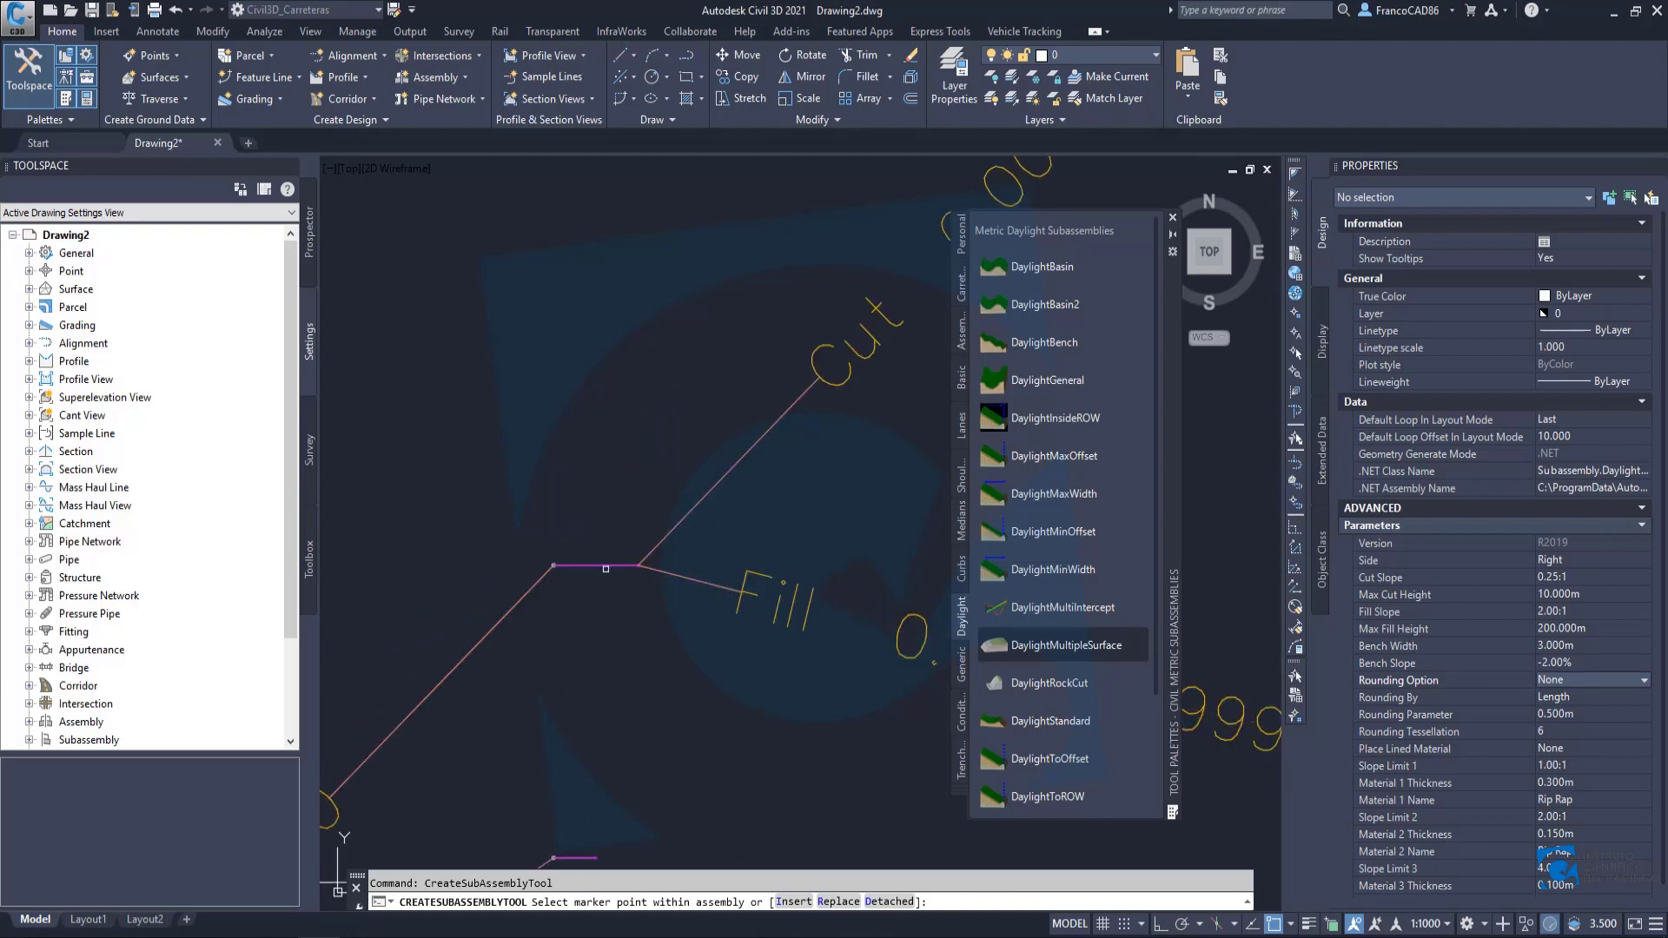
{"action": "scroll", "coordinate": [474, 574], "scroll_direction": "down", "scroll_amount": 4}
{"action": "scroll", "coordinate": [511, 571], "scroll_direction": "up", "scroll_amount": 4}
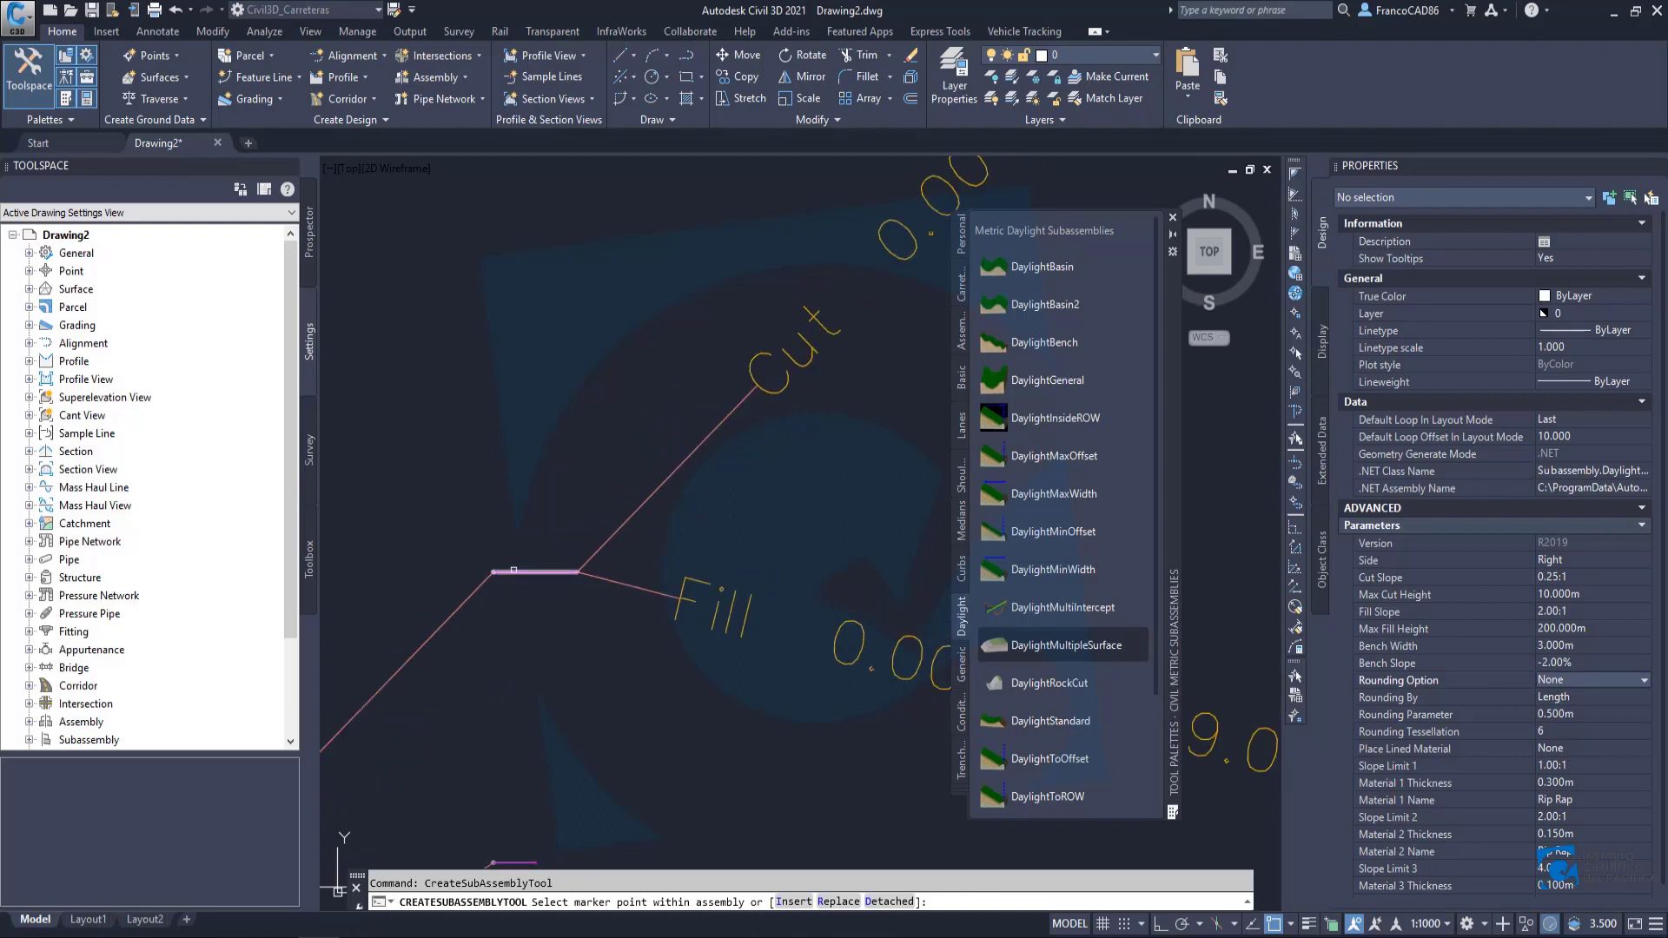
{"action": "scroll", "coordinate": [554, 572], "scroll_direction": "down", "scroll_amount": 4}
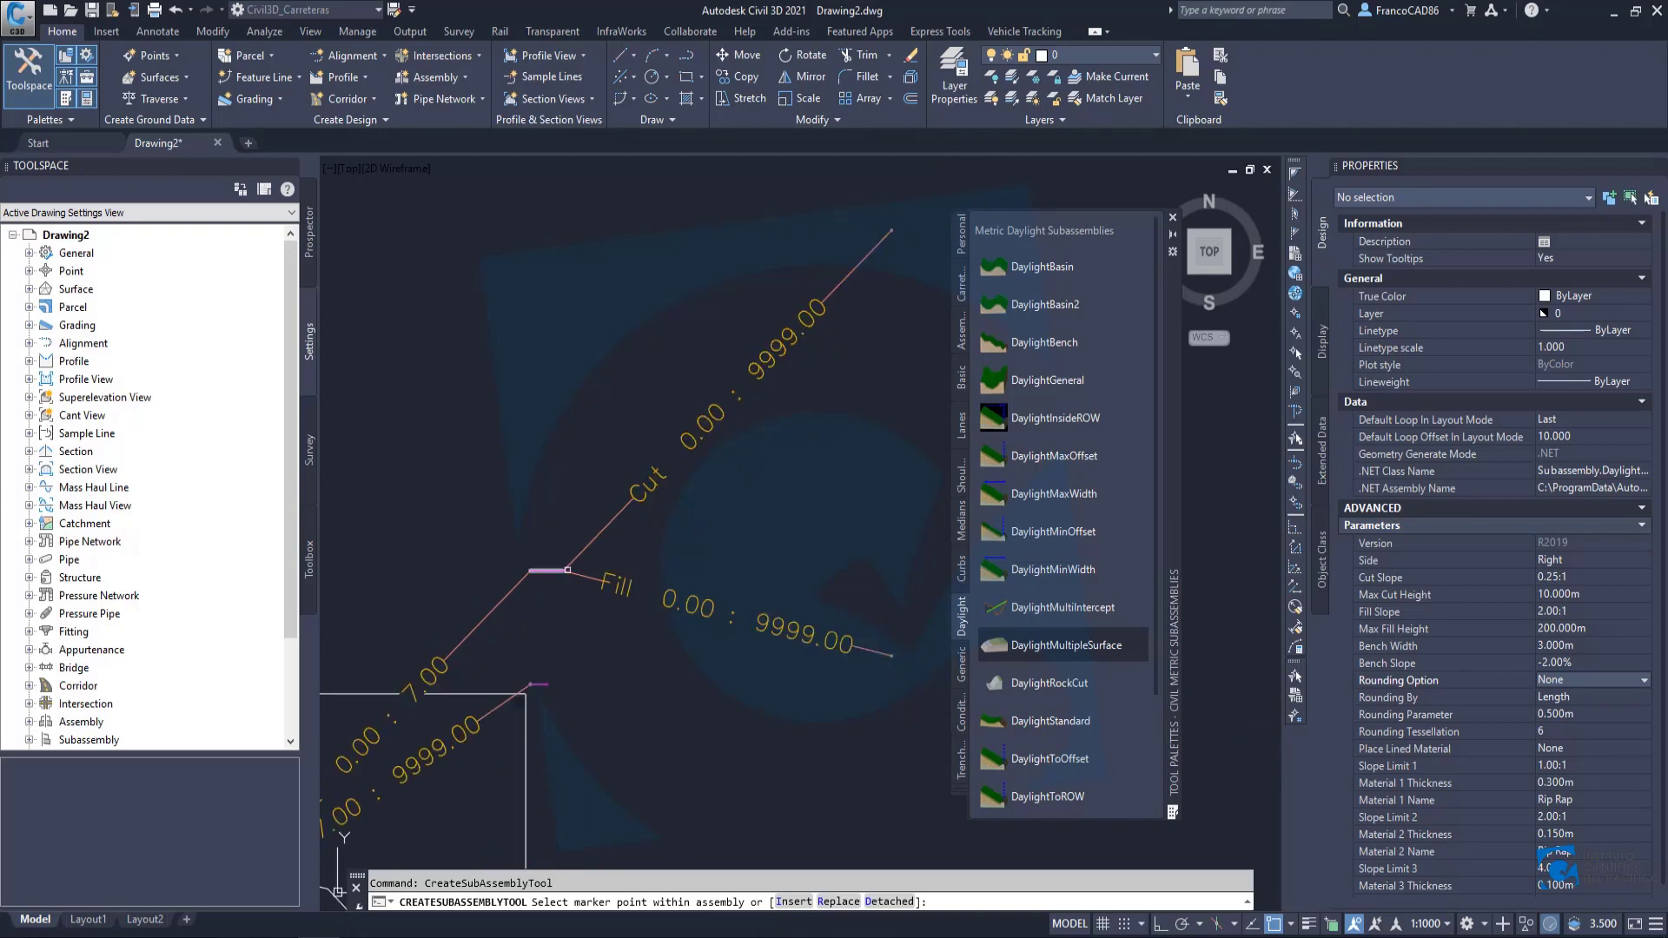
{"action": "left_click", "coordinate": [1621, 663]}
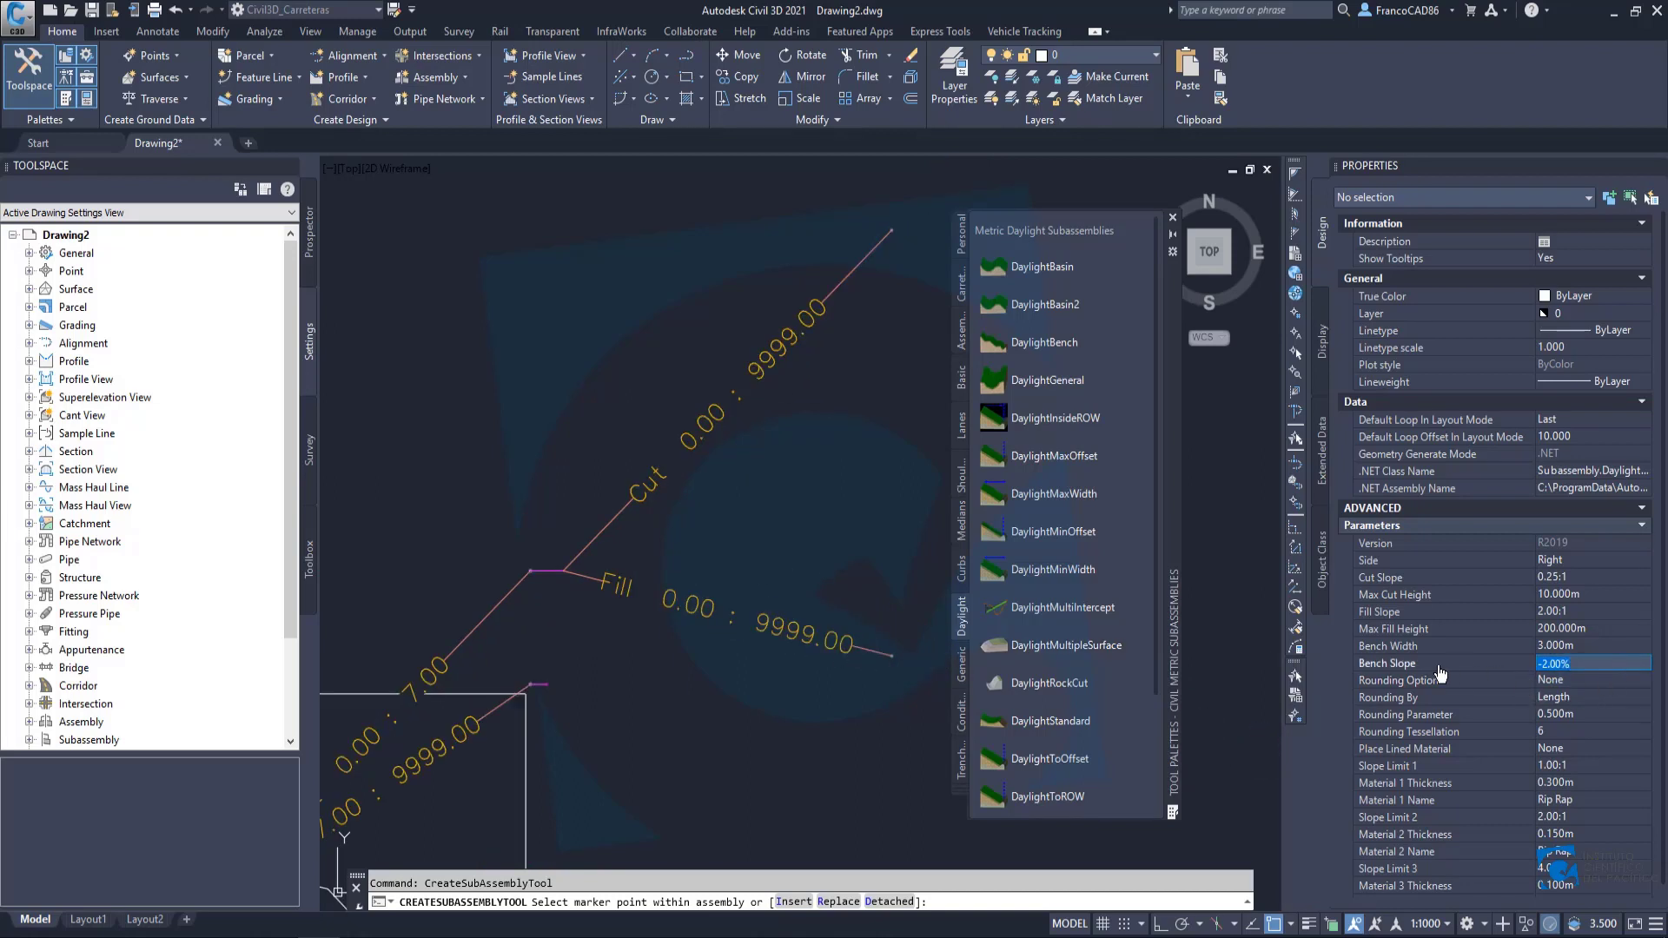
{"action": "scroll", "coordinate": [681, 466], "scroll_direction": "up", "scroll_amount": 6}
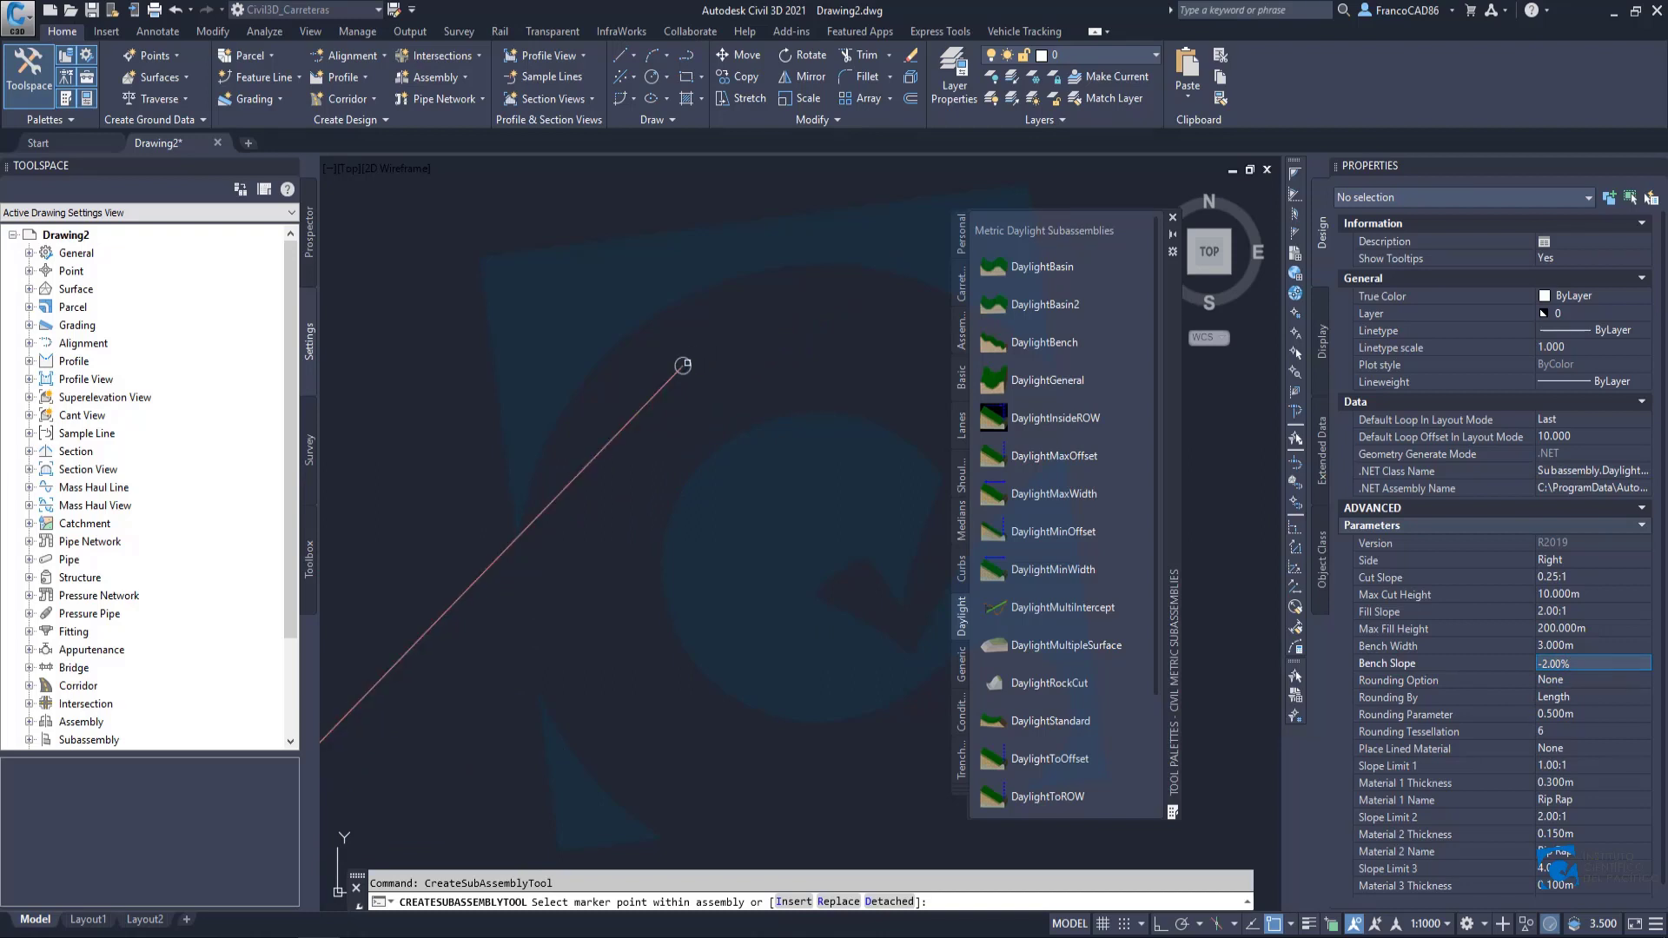
{"action": "left_click", "coordinate": [683, 366]}
{"action": "scroll", "coordinate": [669, 382], "scroll_direction": "down", "scroll_amount": 4}
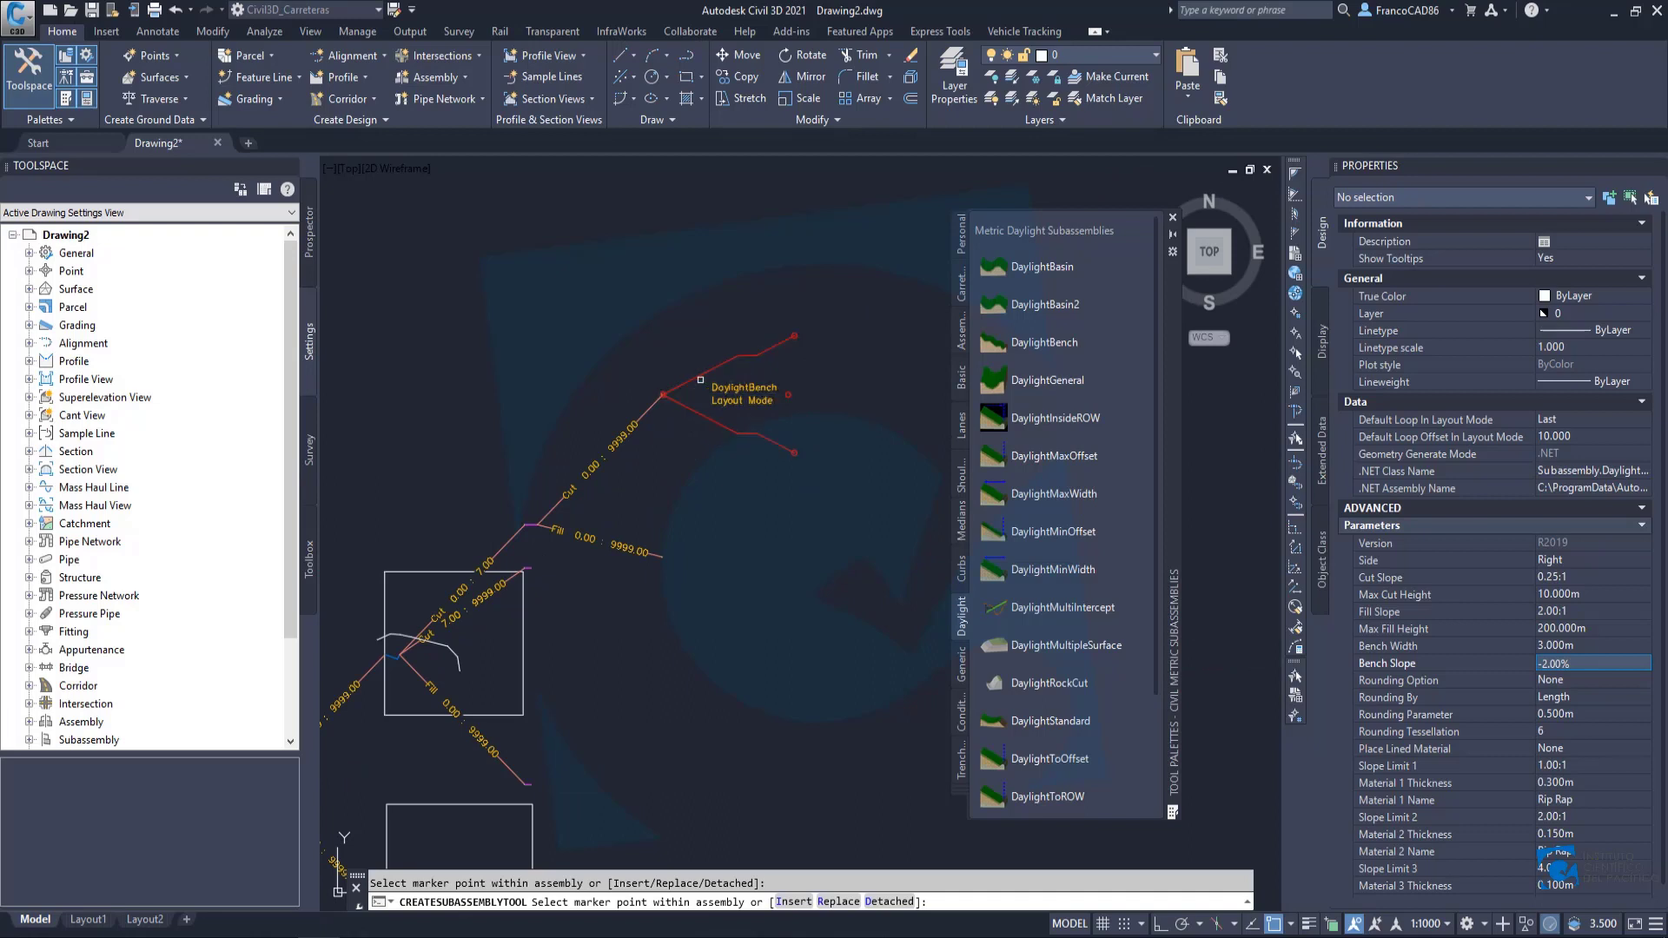
Attach another DaylightBench with the same parameters to the outer end of the neighbouring 4:1 Fill branch and finish placing subassemblies.
{"action": "scroll", "coordinate": [591, 551], "scroll_direction": "up", "scroll_amount": 2}
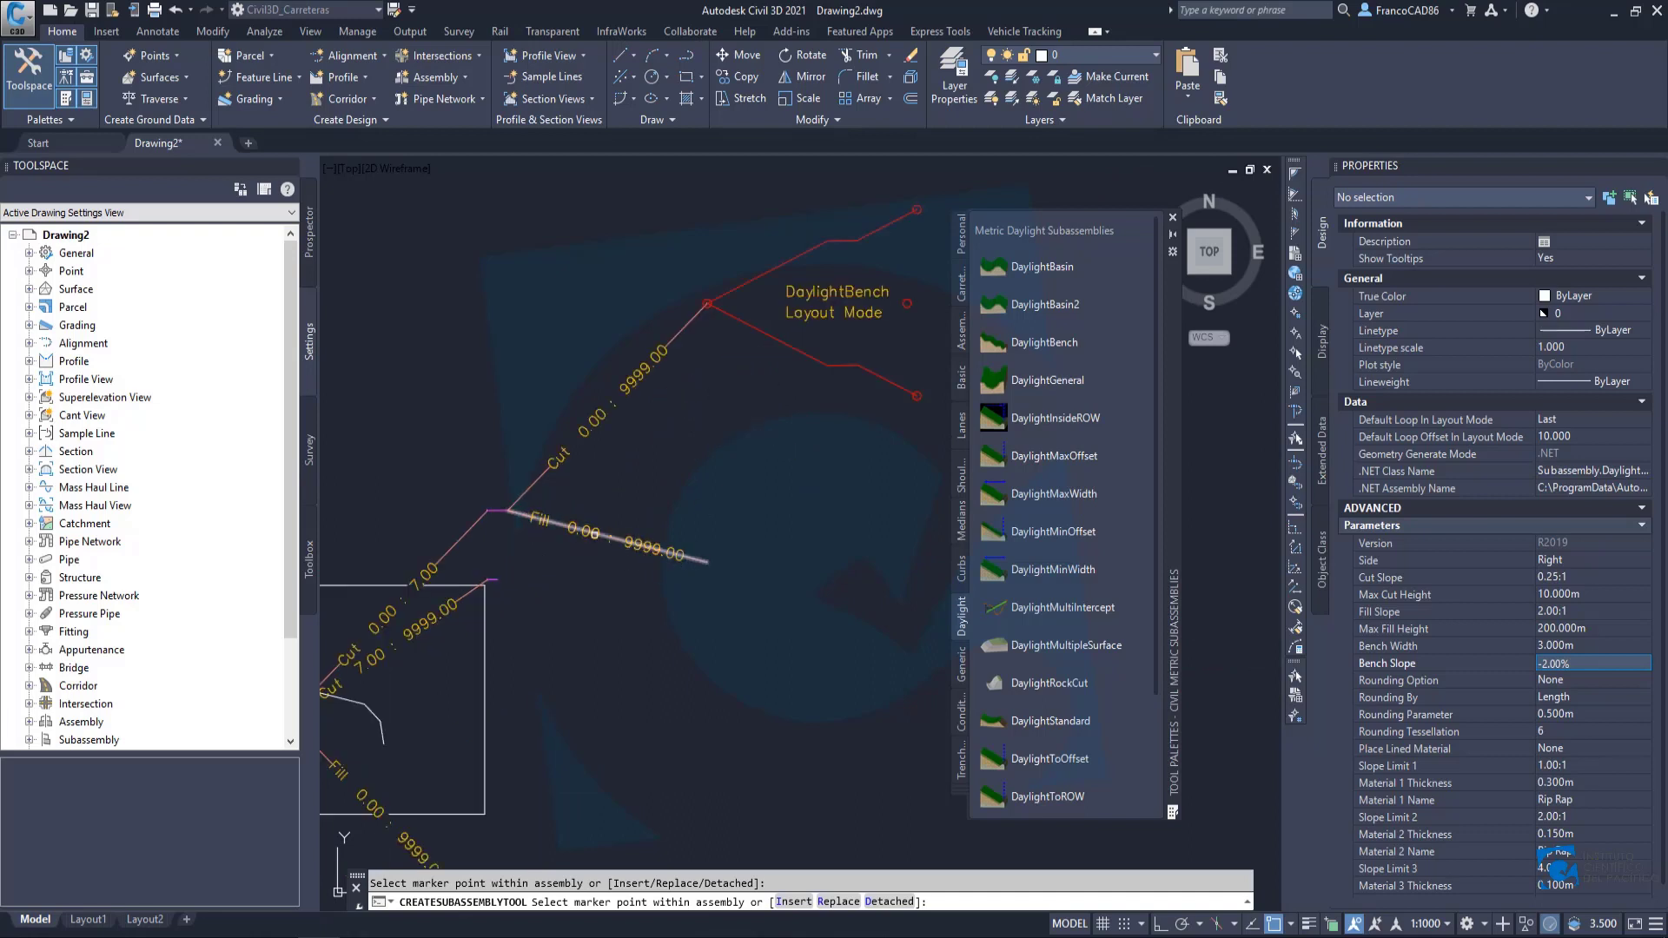
{"action": "middle_click_drag", "start_coordinate": [710, 569], "coordinate": [684, 535]}
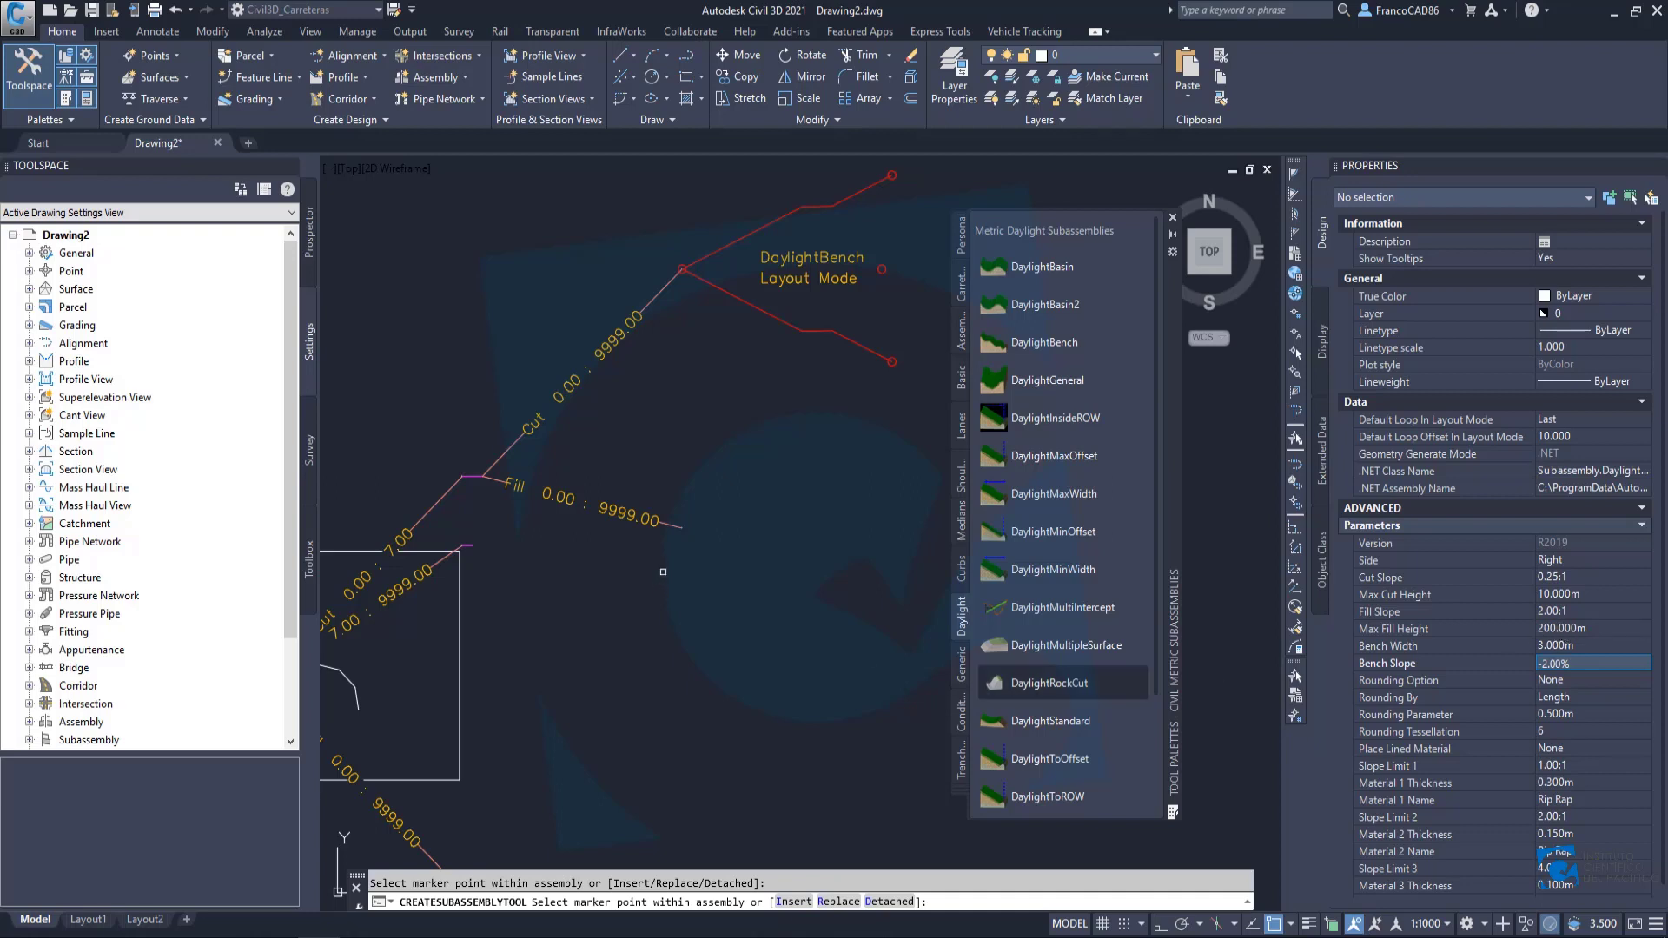
{"action": "scroll", "coordinate": [685, 527], "scroll_direction": "up", "scroll_amount": 5}
{"action": "scroll", "coordinate": [634, 484], "scroll_direction": "up", "scroll_amount": 3}
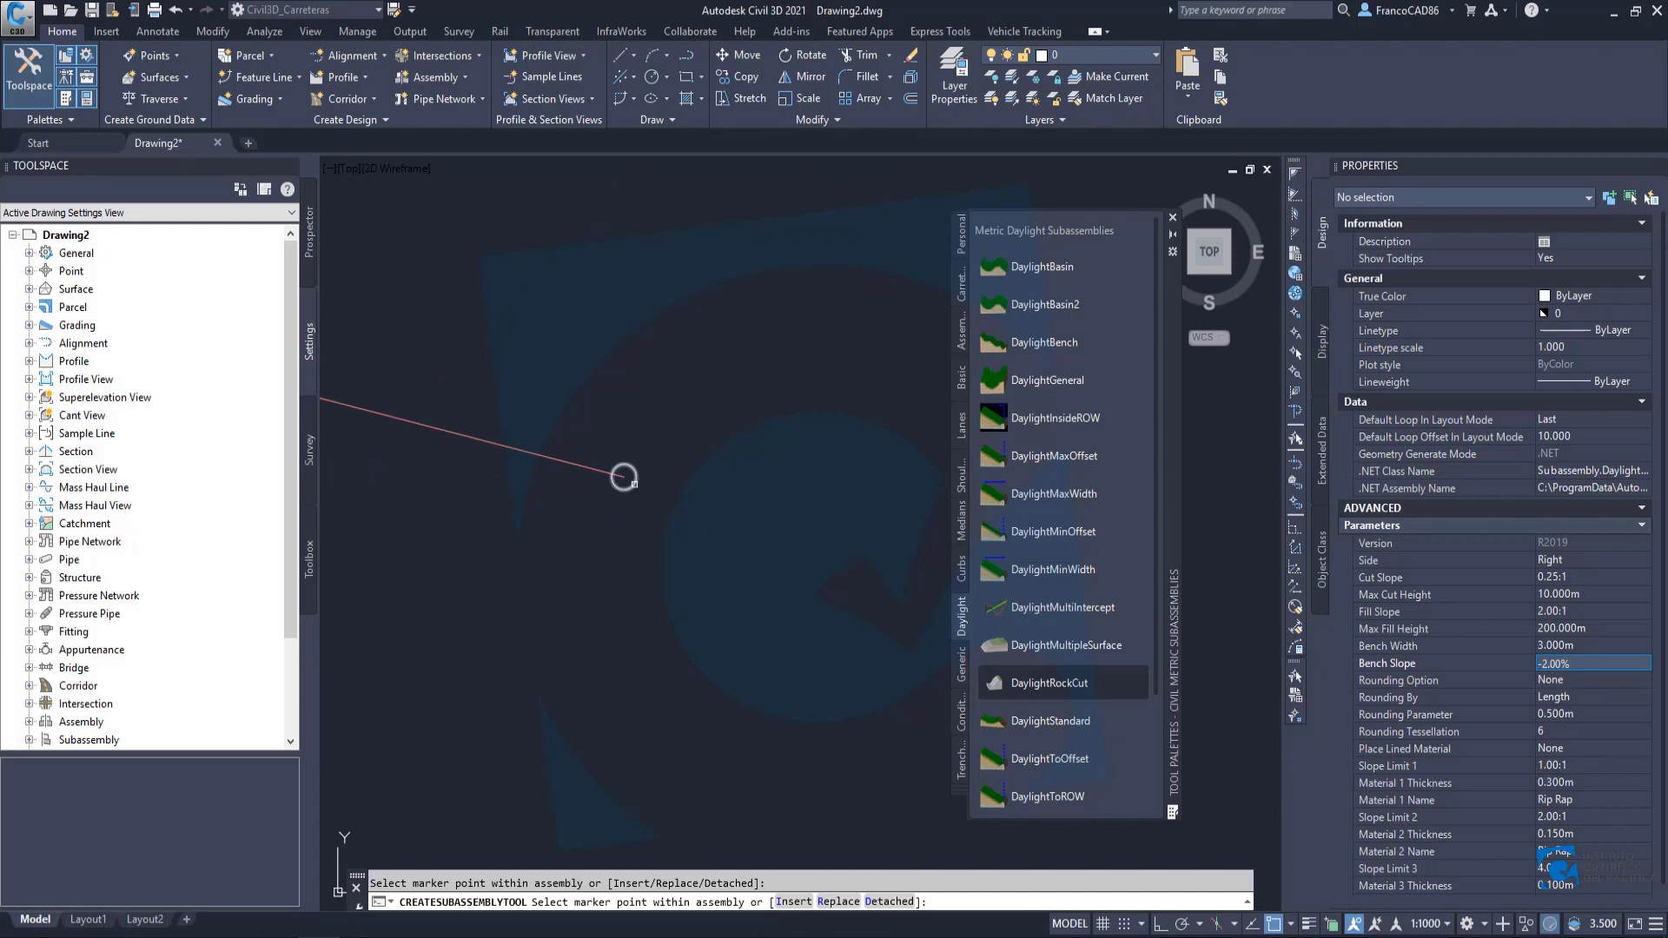
{"action": "scroll", "coordinate": [624, 477], "scroll_direction": "down", "scroll_amount": 6}
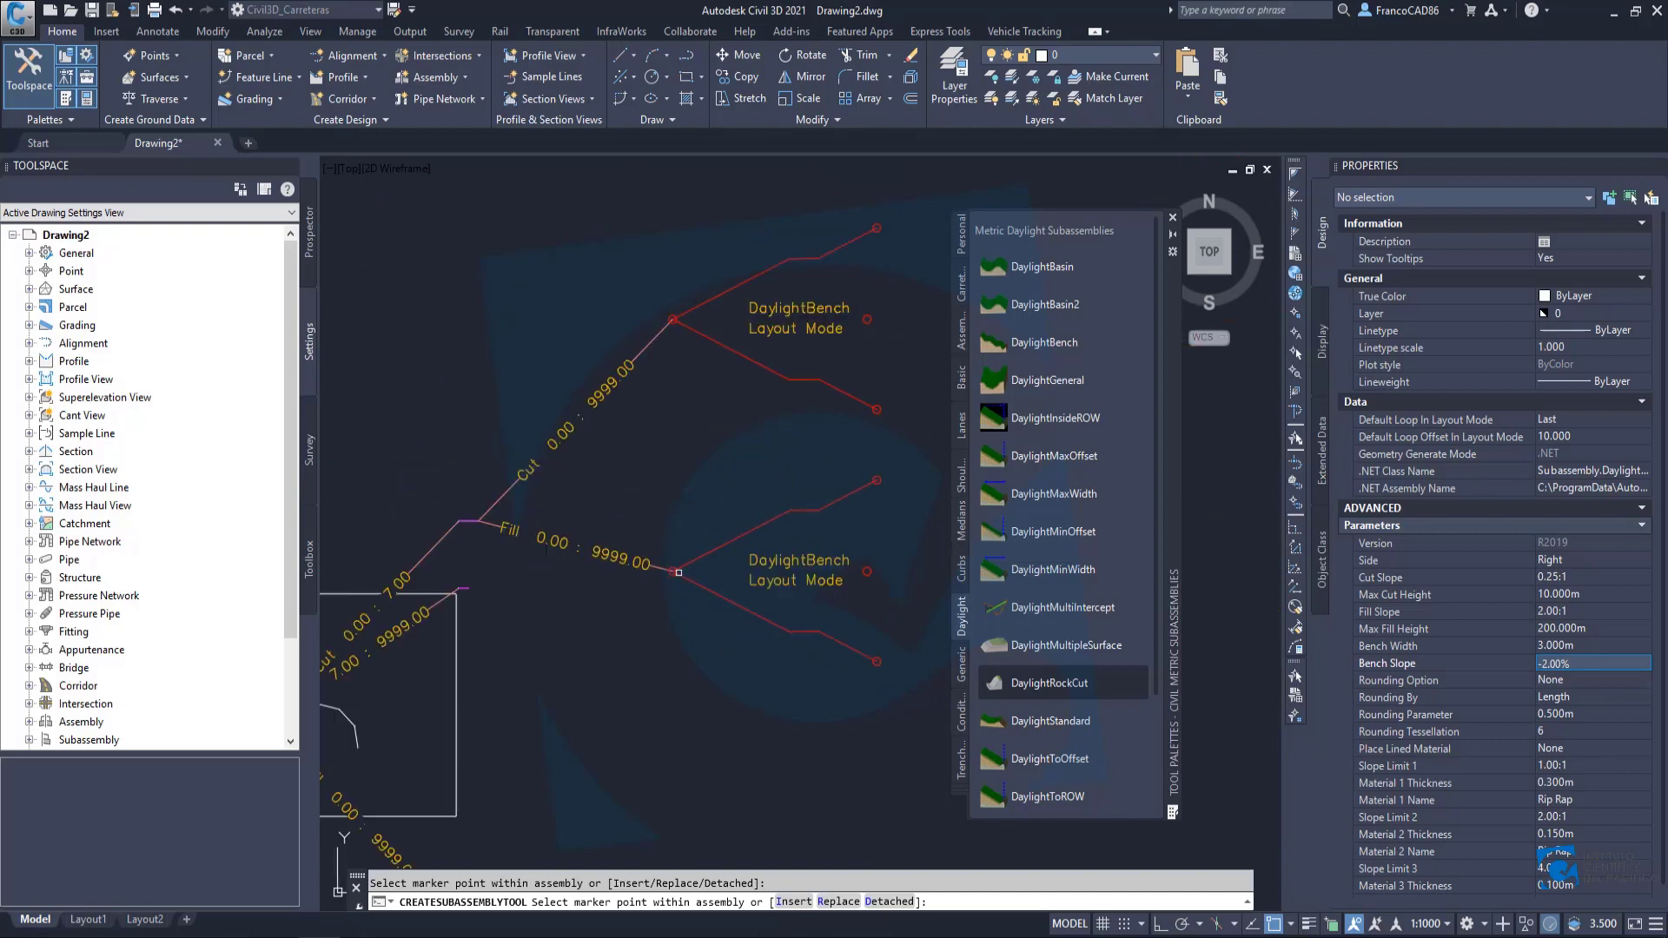
{"action": "scroll", "coordinate": [653, 487], "scroll_direction": "down", "scroll_amount": 3}
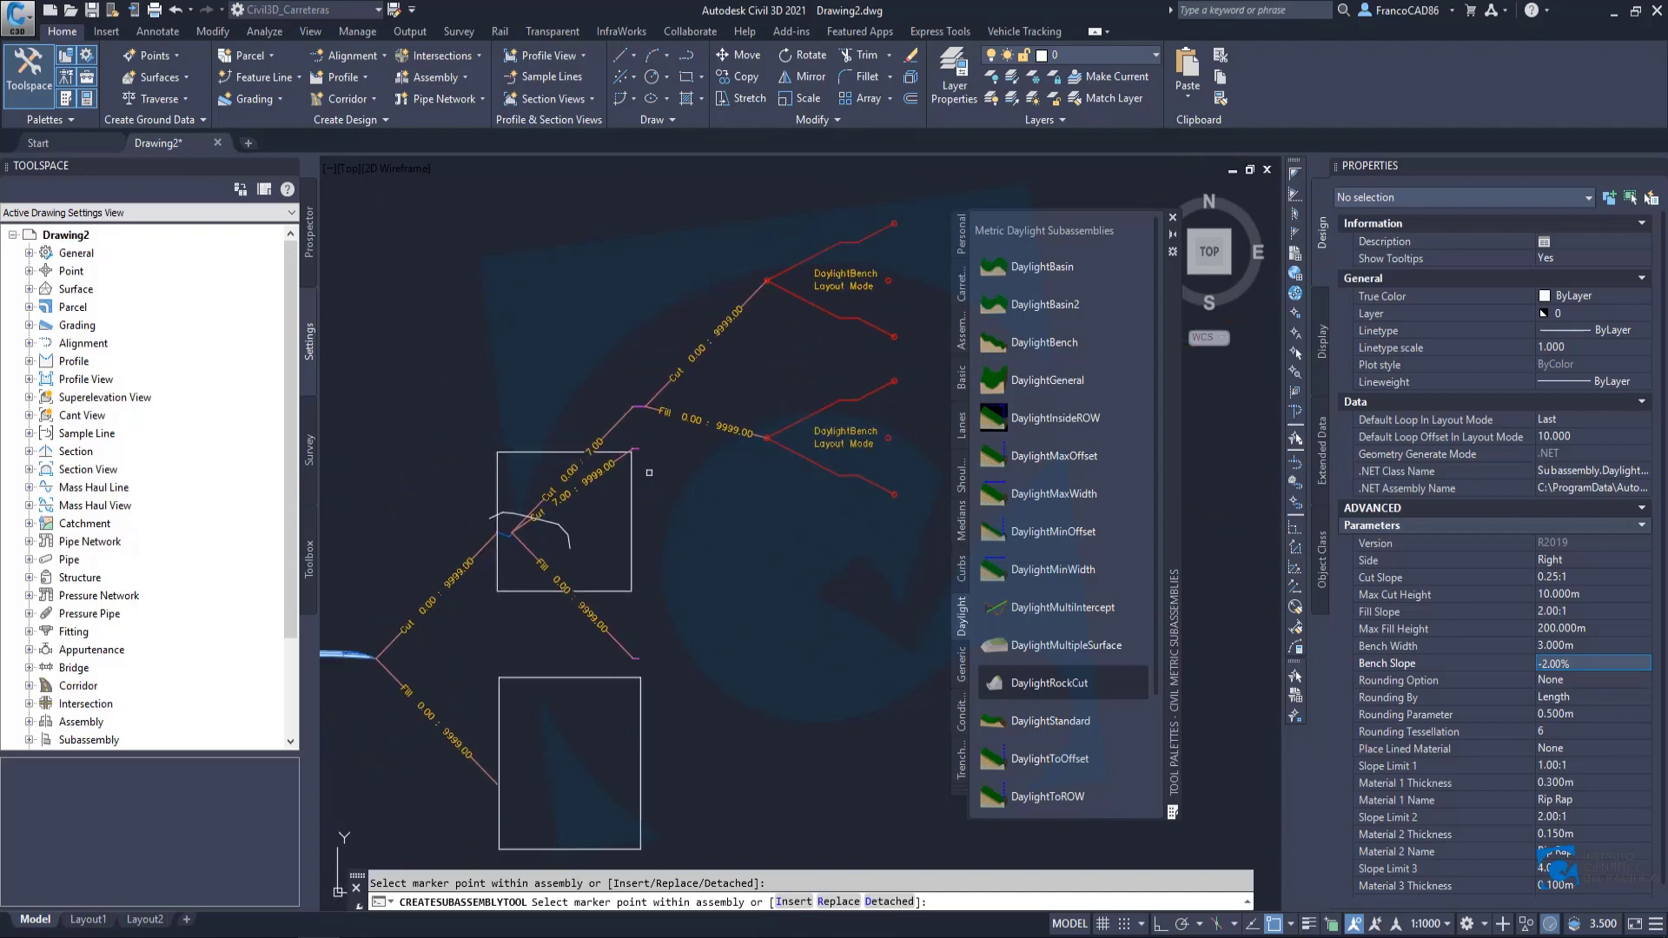
{"action": "scroll", "coordinate": [748, 419], "scroll_direction": "down", "scroll_amount": 3}
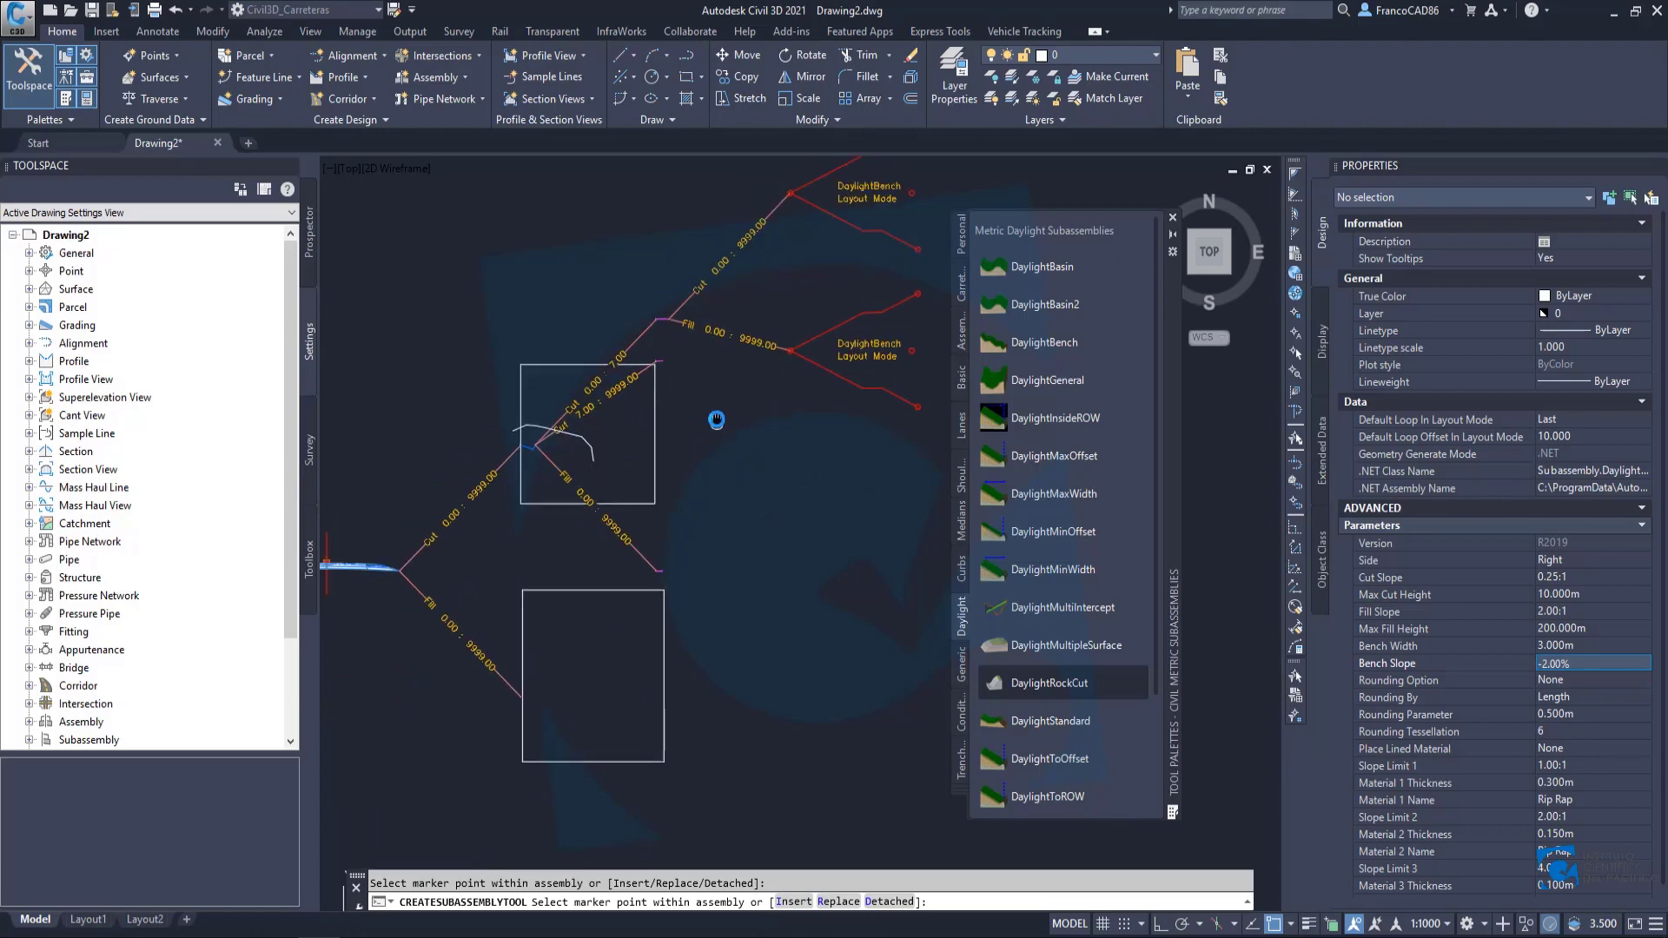
{"action": "key", "text": "Escape"}
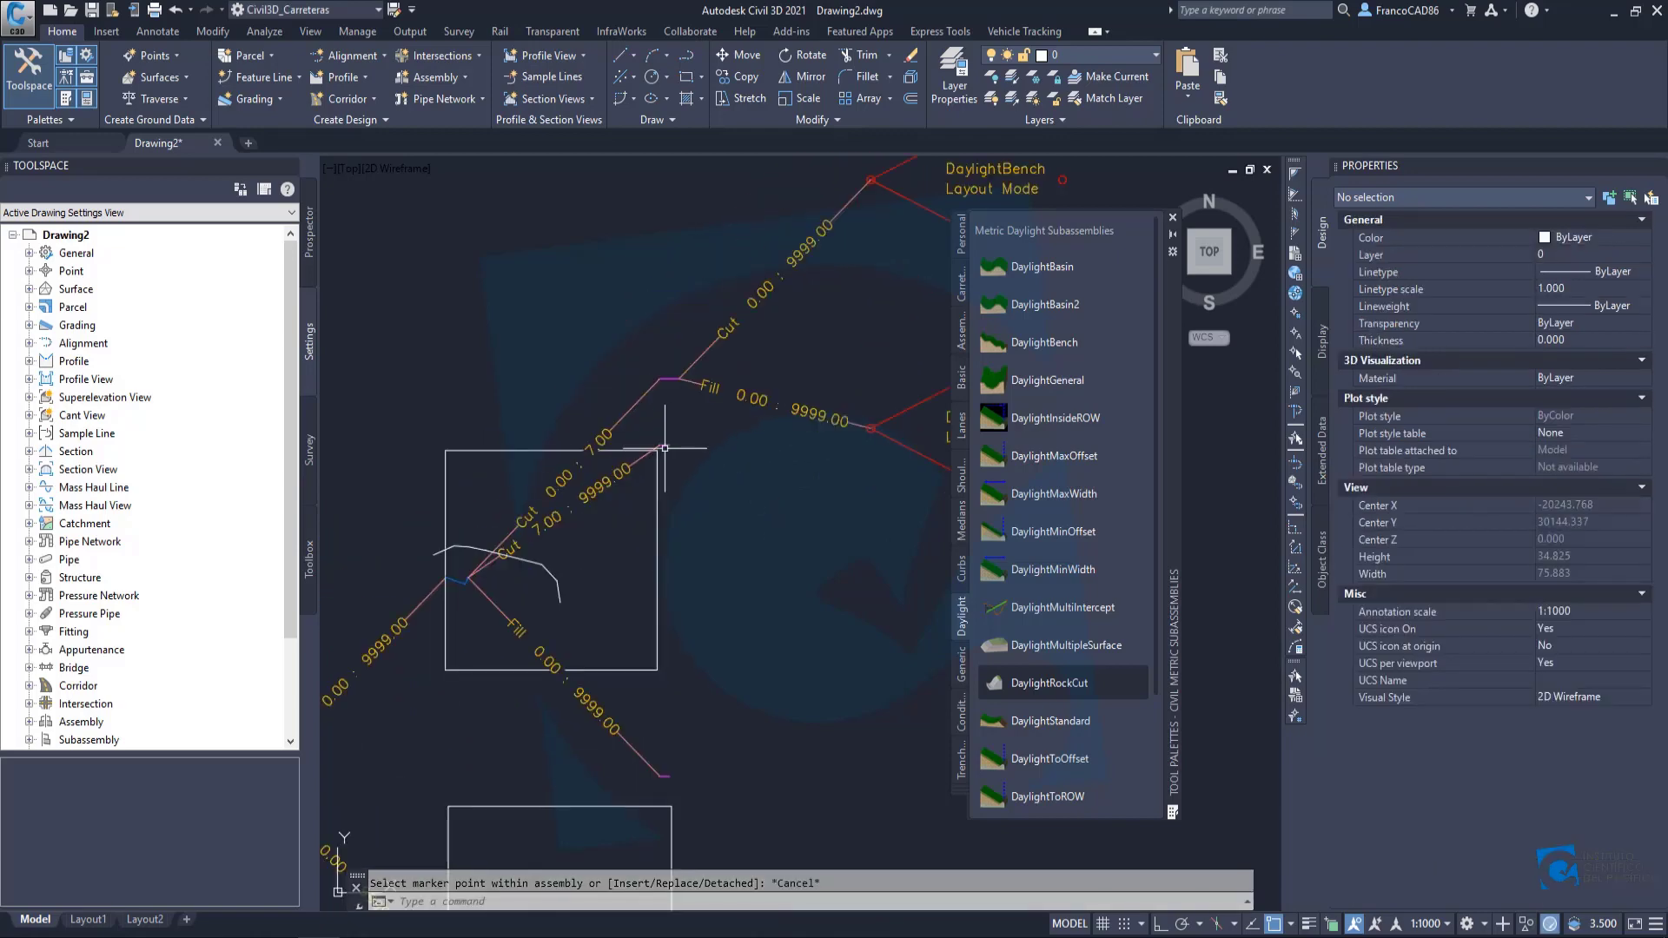
{"action": "scroll", "coordinate": [449, 570], "scroll_direction": "up", "scroll_amount": 7}
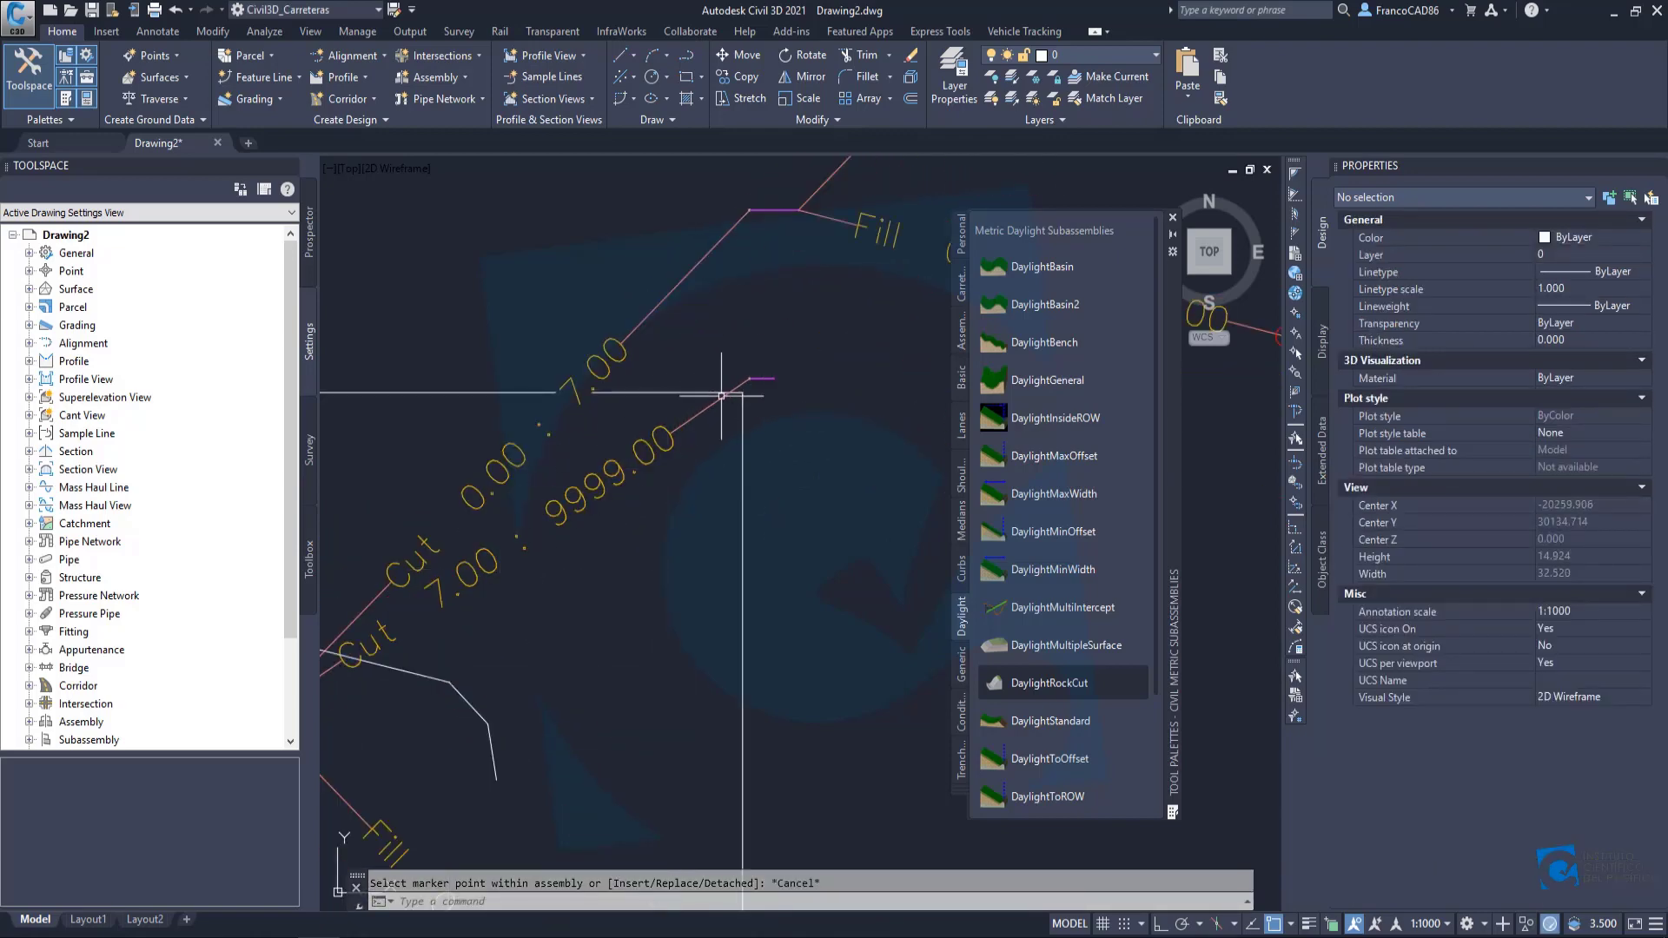
{"action": "scroll", "coordinate": [676, 428], "scroll_direction": "down", "scroll_amount": 4}
{"action": "scroll", "coordinate": [674, 437], "scroll_direction": "up", "scroll_amount": 4}
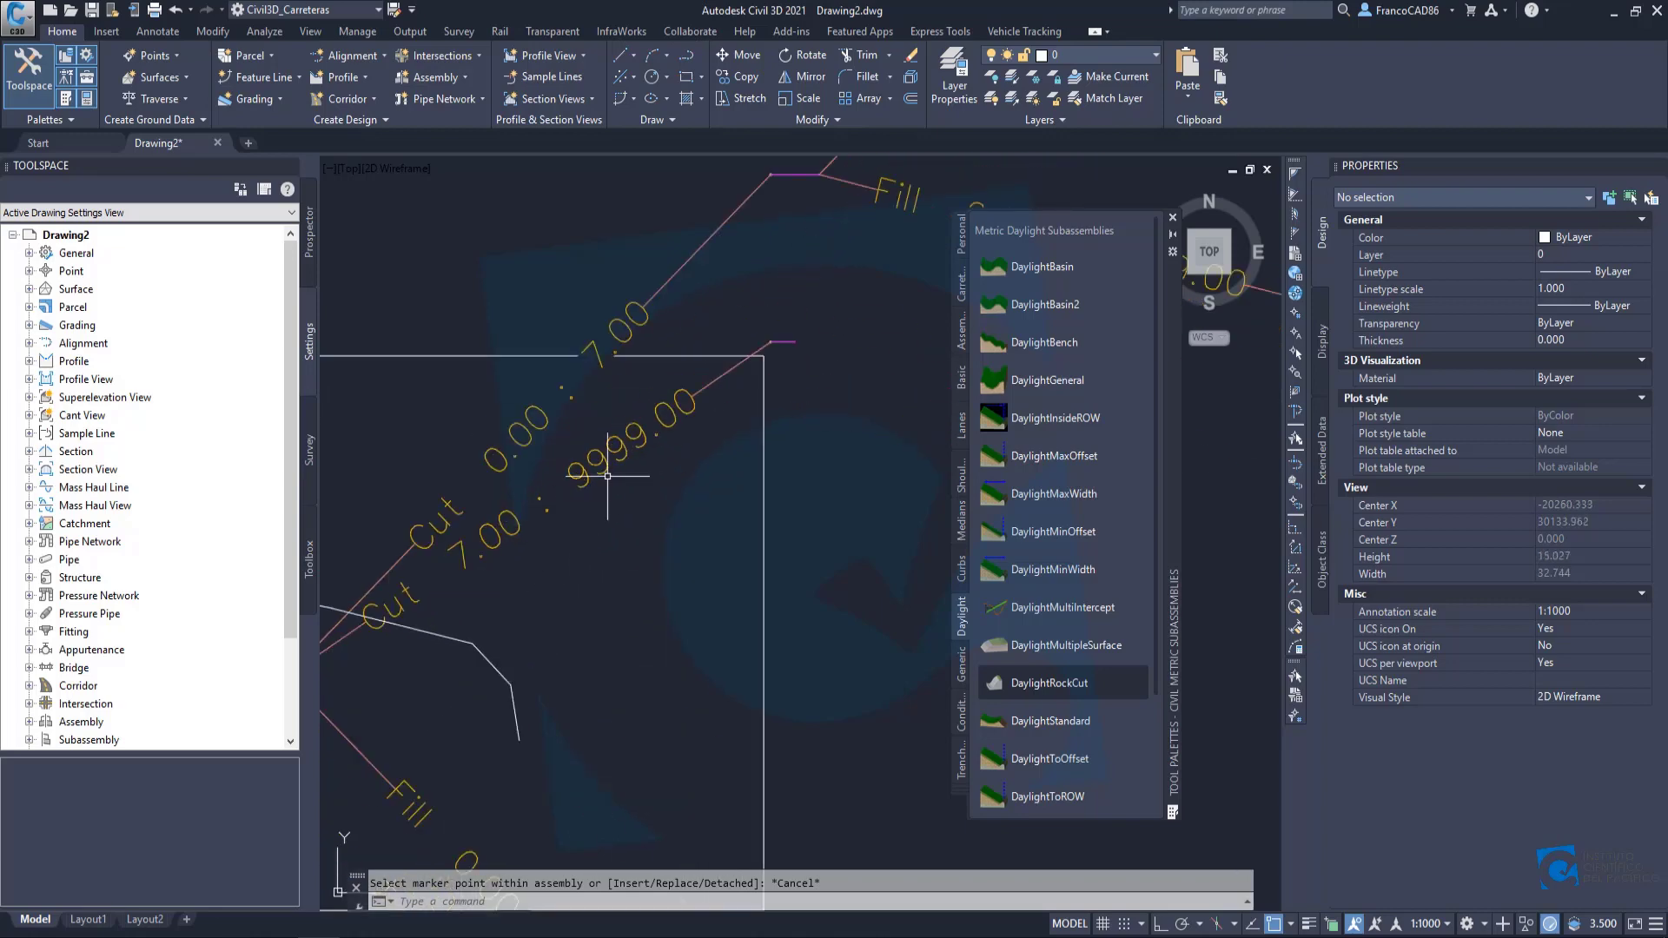
{"action": "scroll", "coordinate": [682, 426], "scroll_direction": "down", "scroll_amount": 2}
{"action": "mouse_move", "coordinate": [760, 399]}
{"action": "middle_mouse_down"}
{"action": "mouse_move", "coordinate": [586, 567]}
{"action": "mouse_move", "coordinate": [633, 544]}
{"action": "mouse_move", "coordinate": [608, 563]}
{"action": "middle_mouse_up"}
{"action": "scroll", "coordinate": [587, 568], "scroll_direction": "down", "scroll_amount": 2}
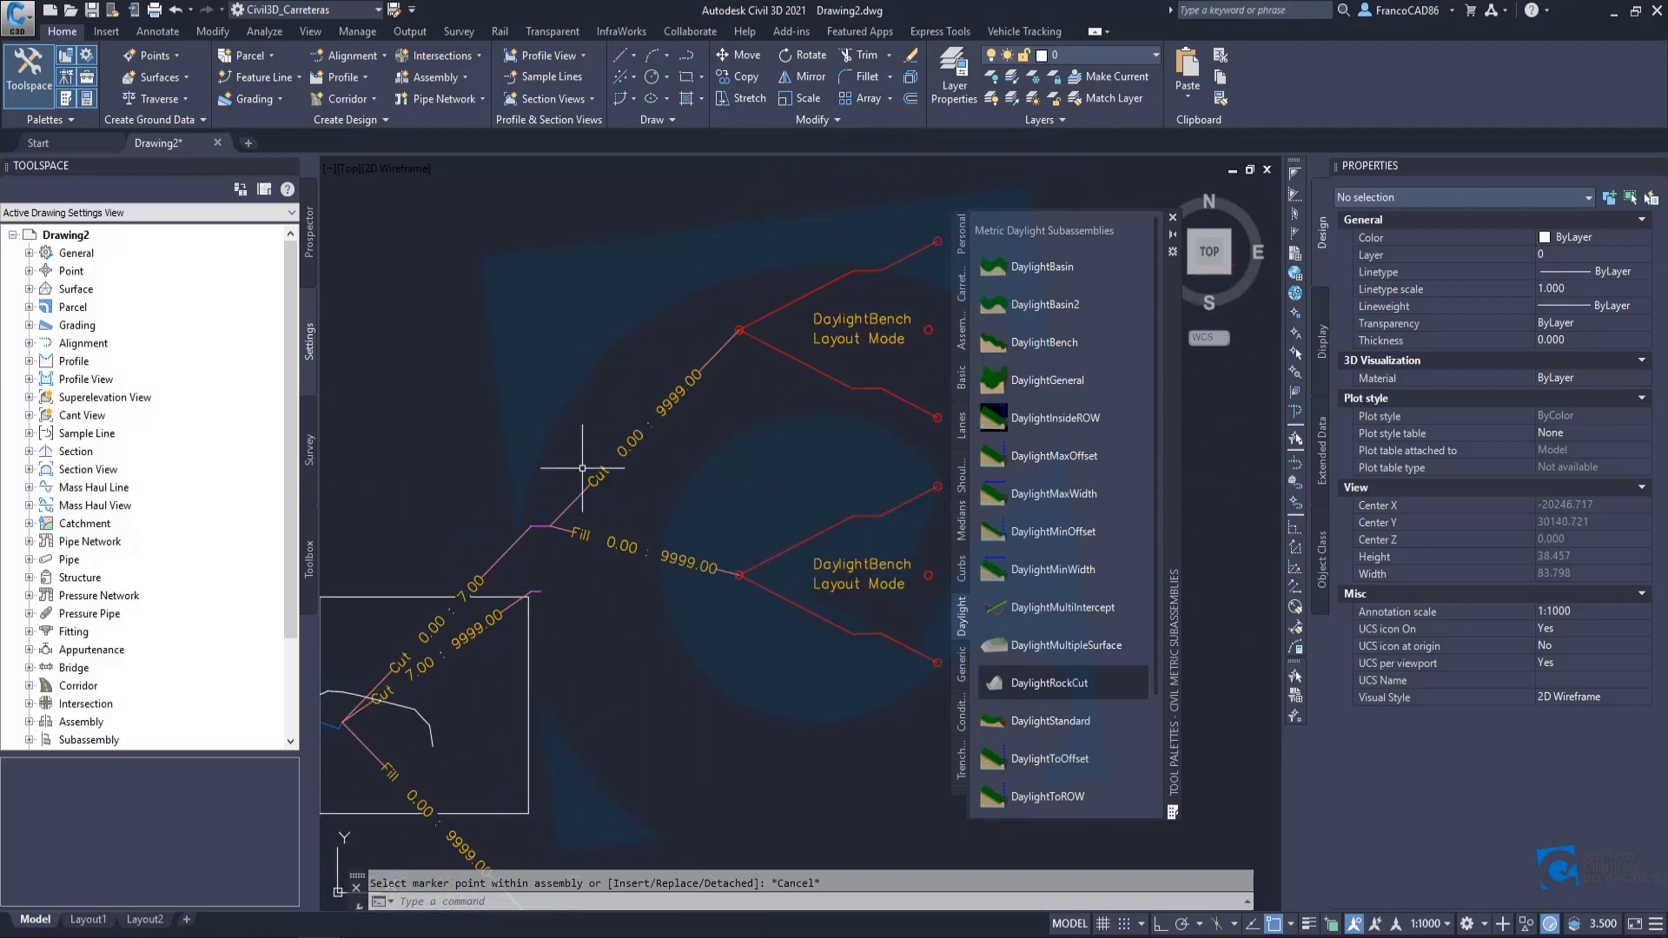
Copy the conditional cut and fill subassemblies with their two DaylightBench subassemblies to the outer end of the link on the Cut 7.00 : 9999.00 branch.
{"action": "middle_click_drag", "start_coordinate": [814, 641], "coordinate": [682, 615]}
{"action": "scroll", "coordinate": [682, 614], "scroll_direction": "down", "scroll_amount": 2}
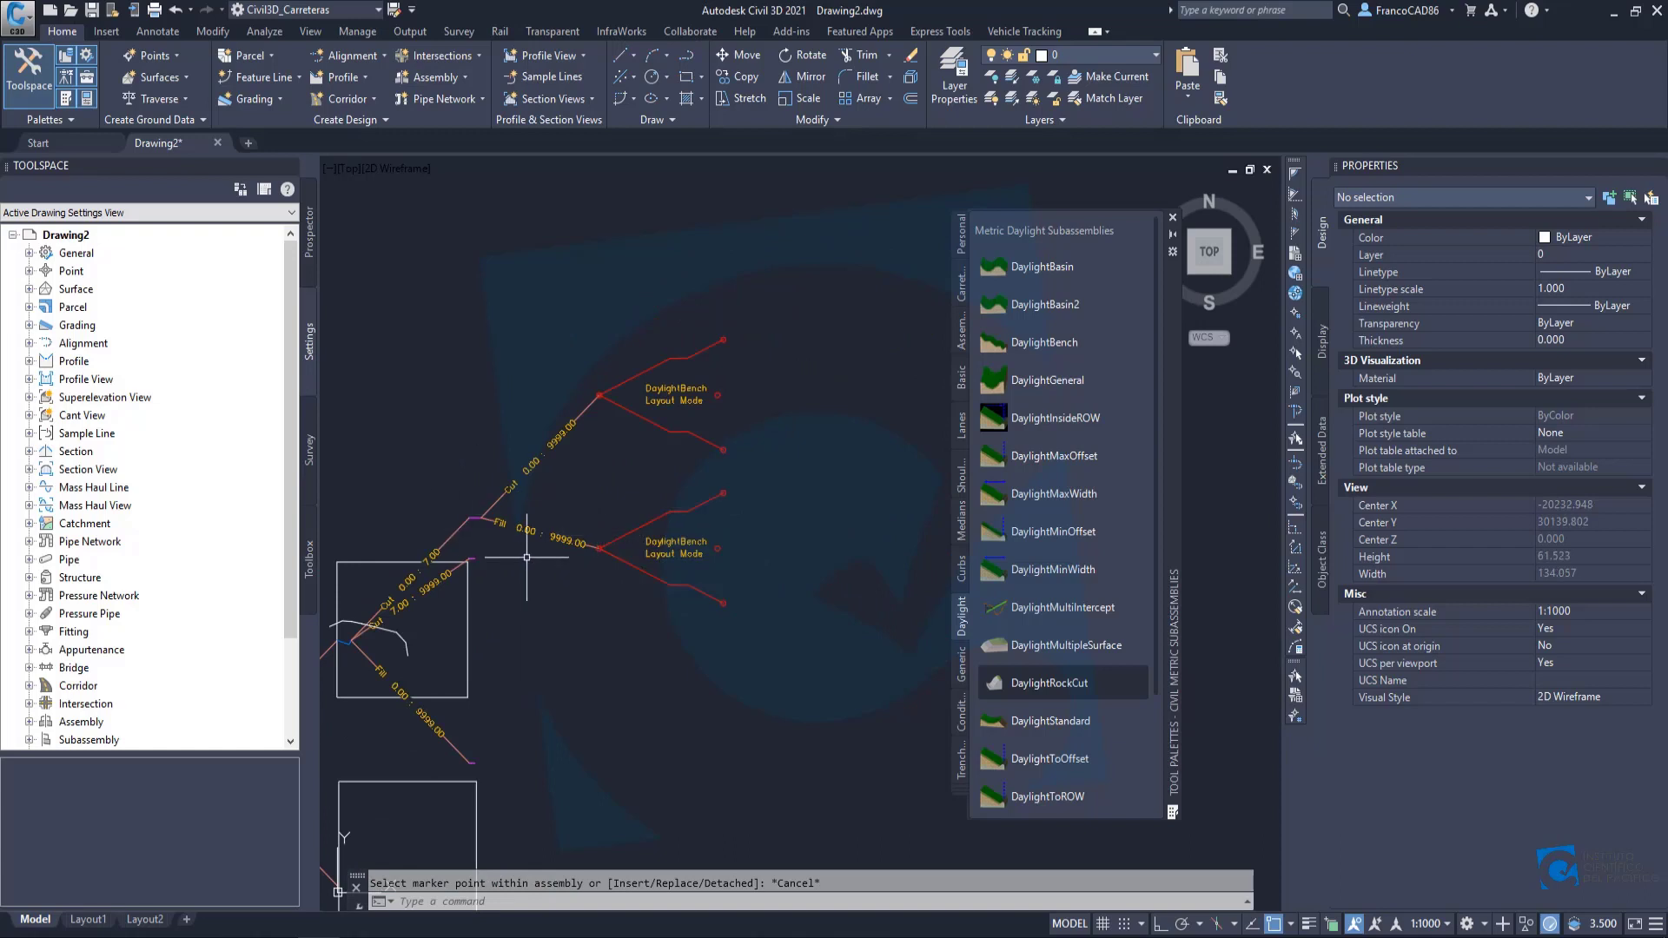
{"action": "left_click", "coordinate": [836, 666]}
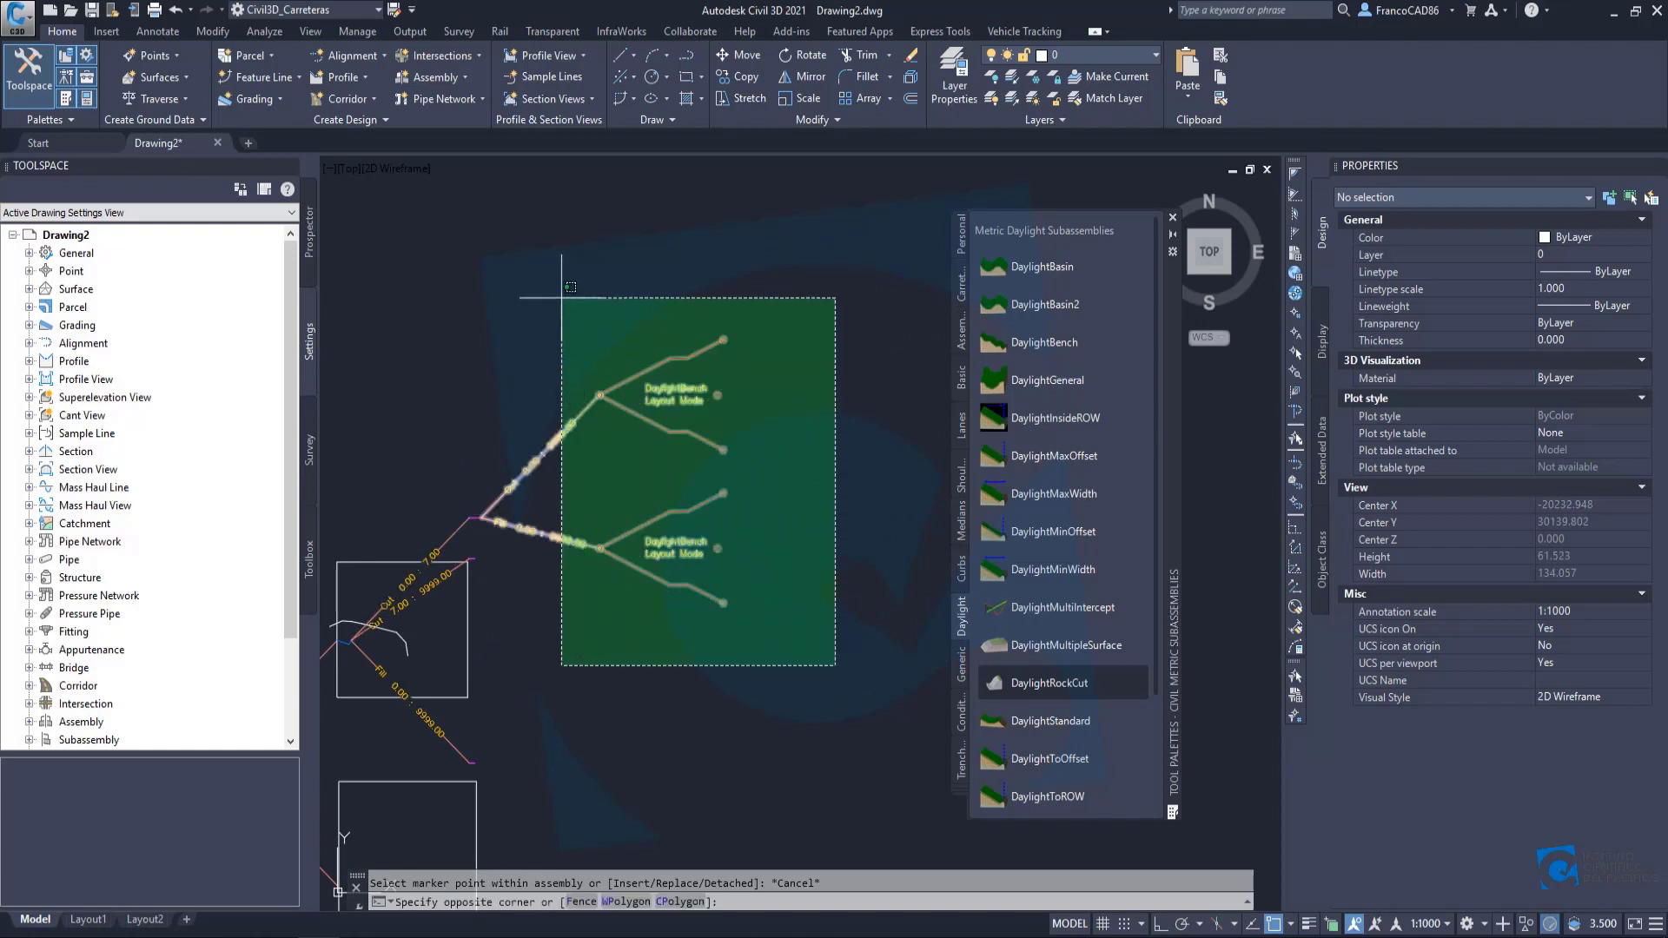
{"action": "left_click", "coordinate": [559, 257]}
{"action": "middle_click_drag", "start_coordinate": [600, 469], "coordinate": [699, 461]}
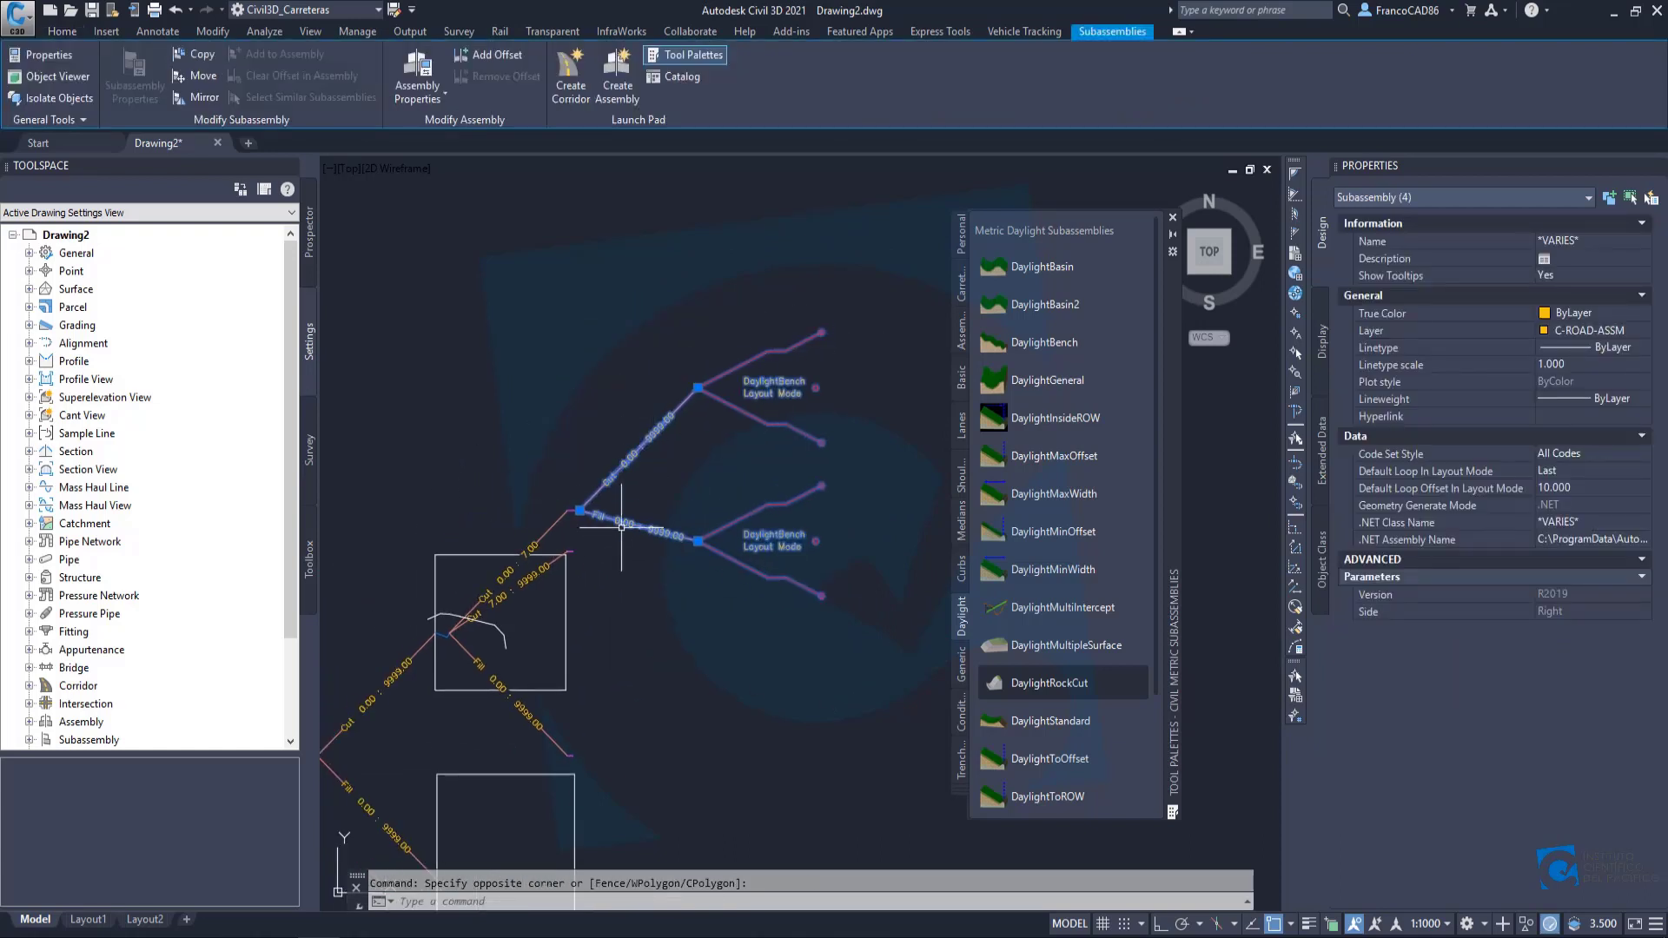
{"action": "left_click", "coordinate": [190, 51]}
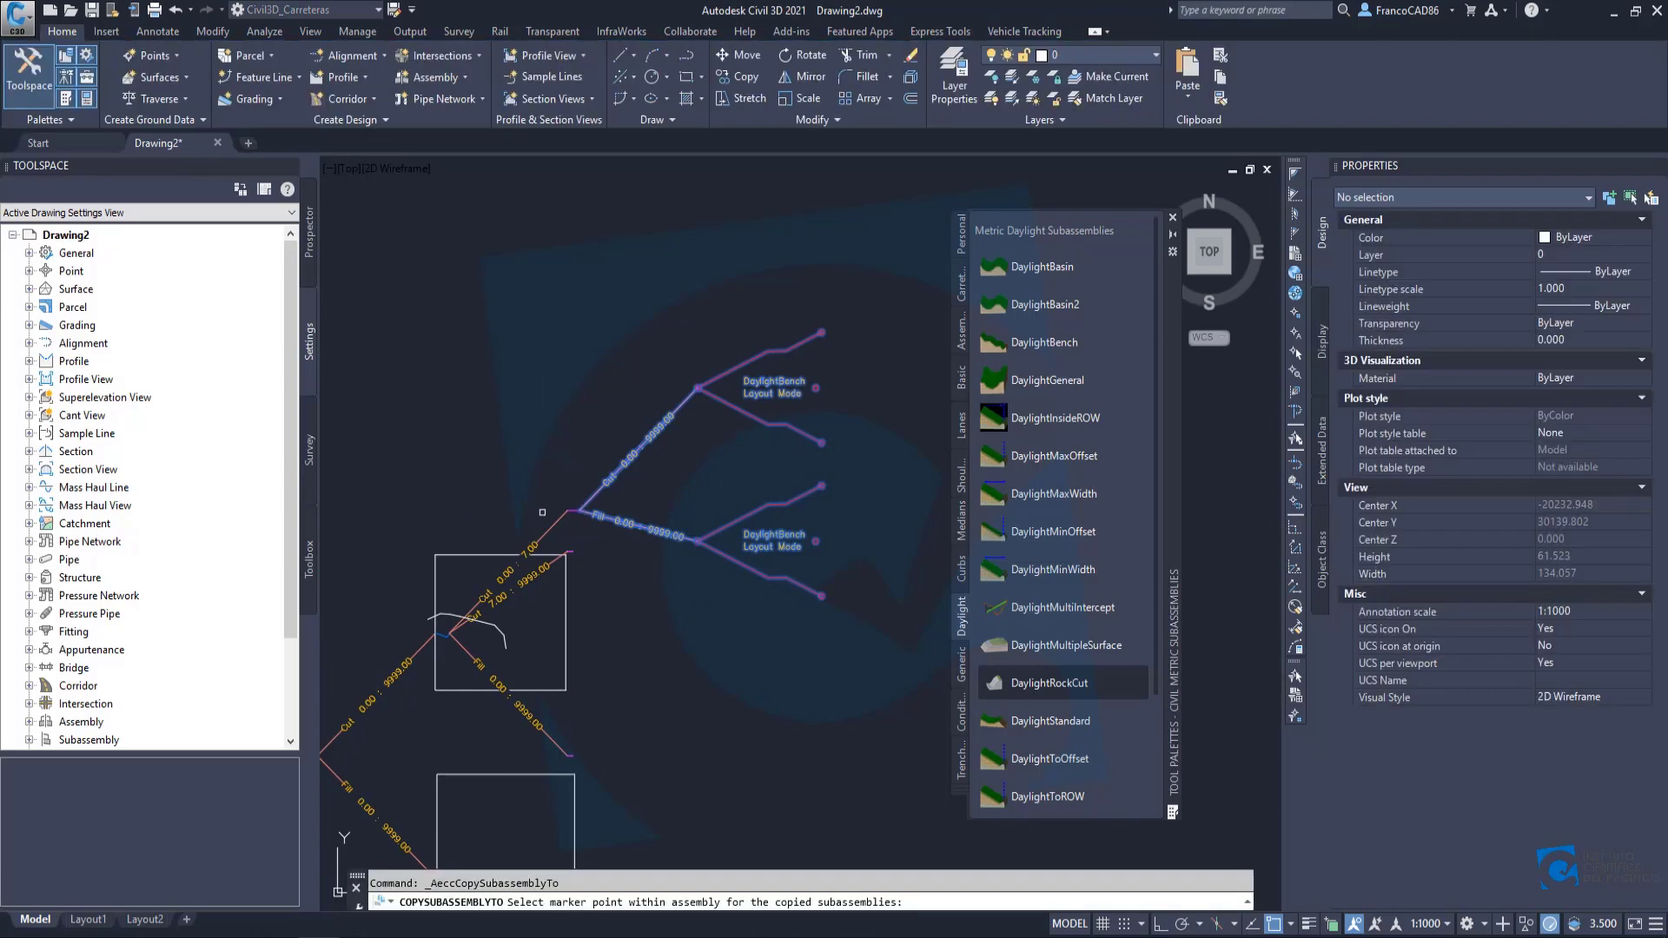
{"action": "scroll", "coordinate": [508, 465], "scroll_direction": "up", "scroll_amount": 5}
{"action": "scroll", "coordinate": [521, 456], "scroll_direction": "up", "scroll_amount": 5}
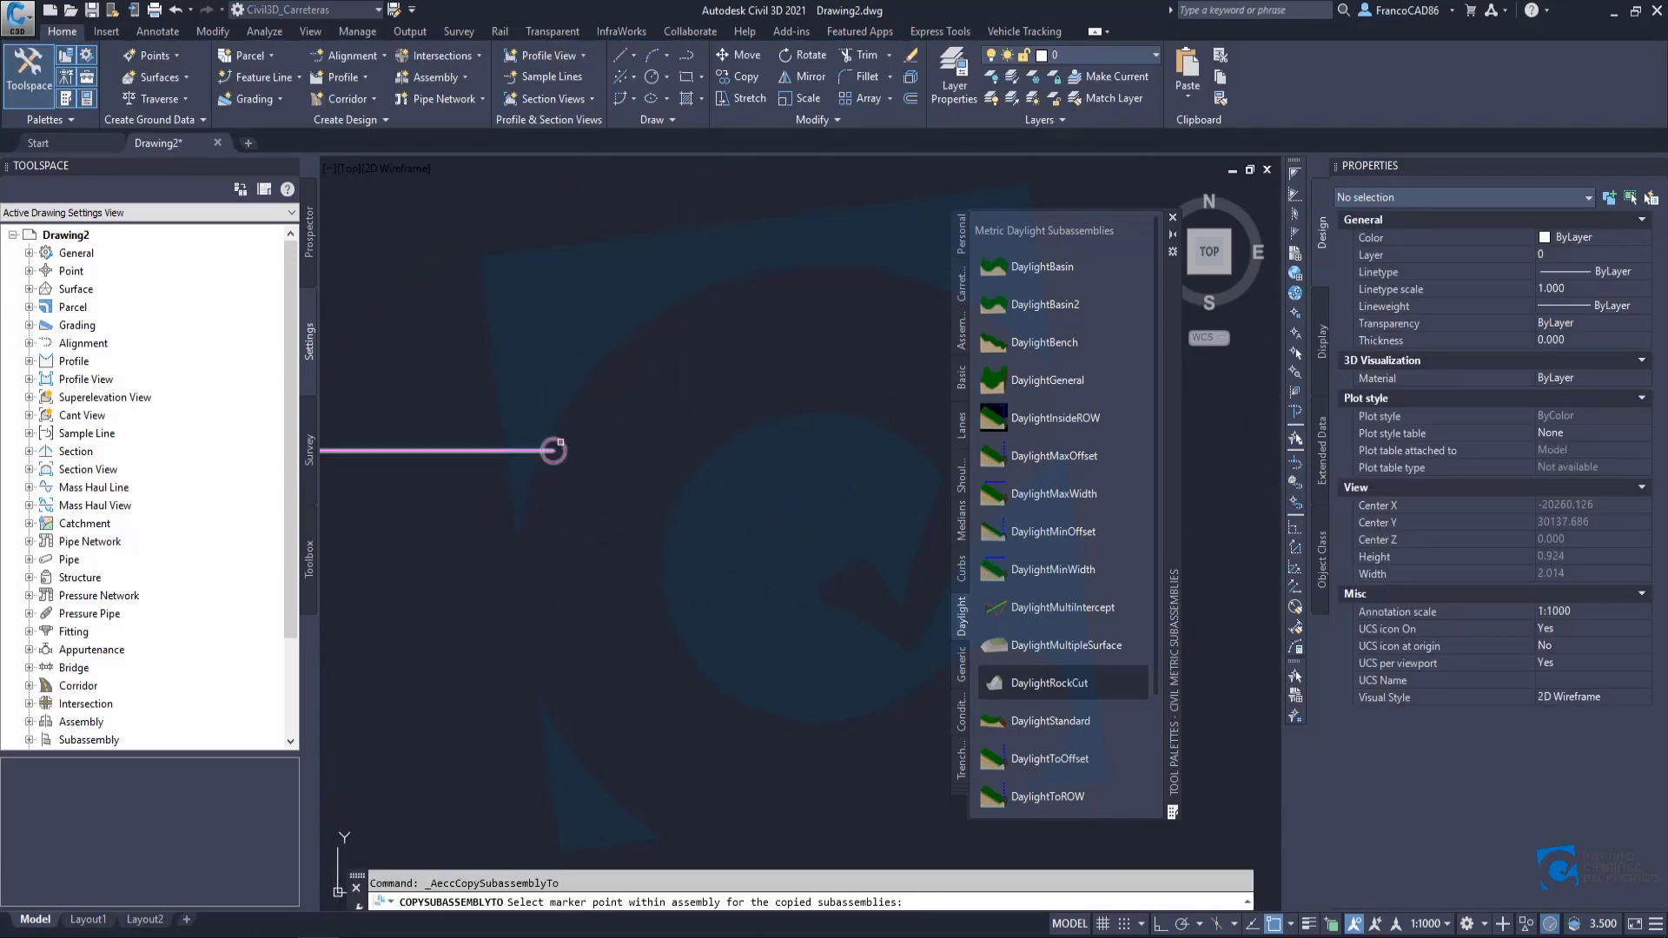
{"action": "left_click", "coordinate": [554, 450]}
{"action": "scroll", "coordinate": [596, 566], "scroll_direction": "down", "scroll_amount": 5}
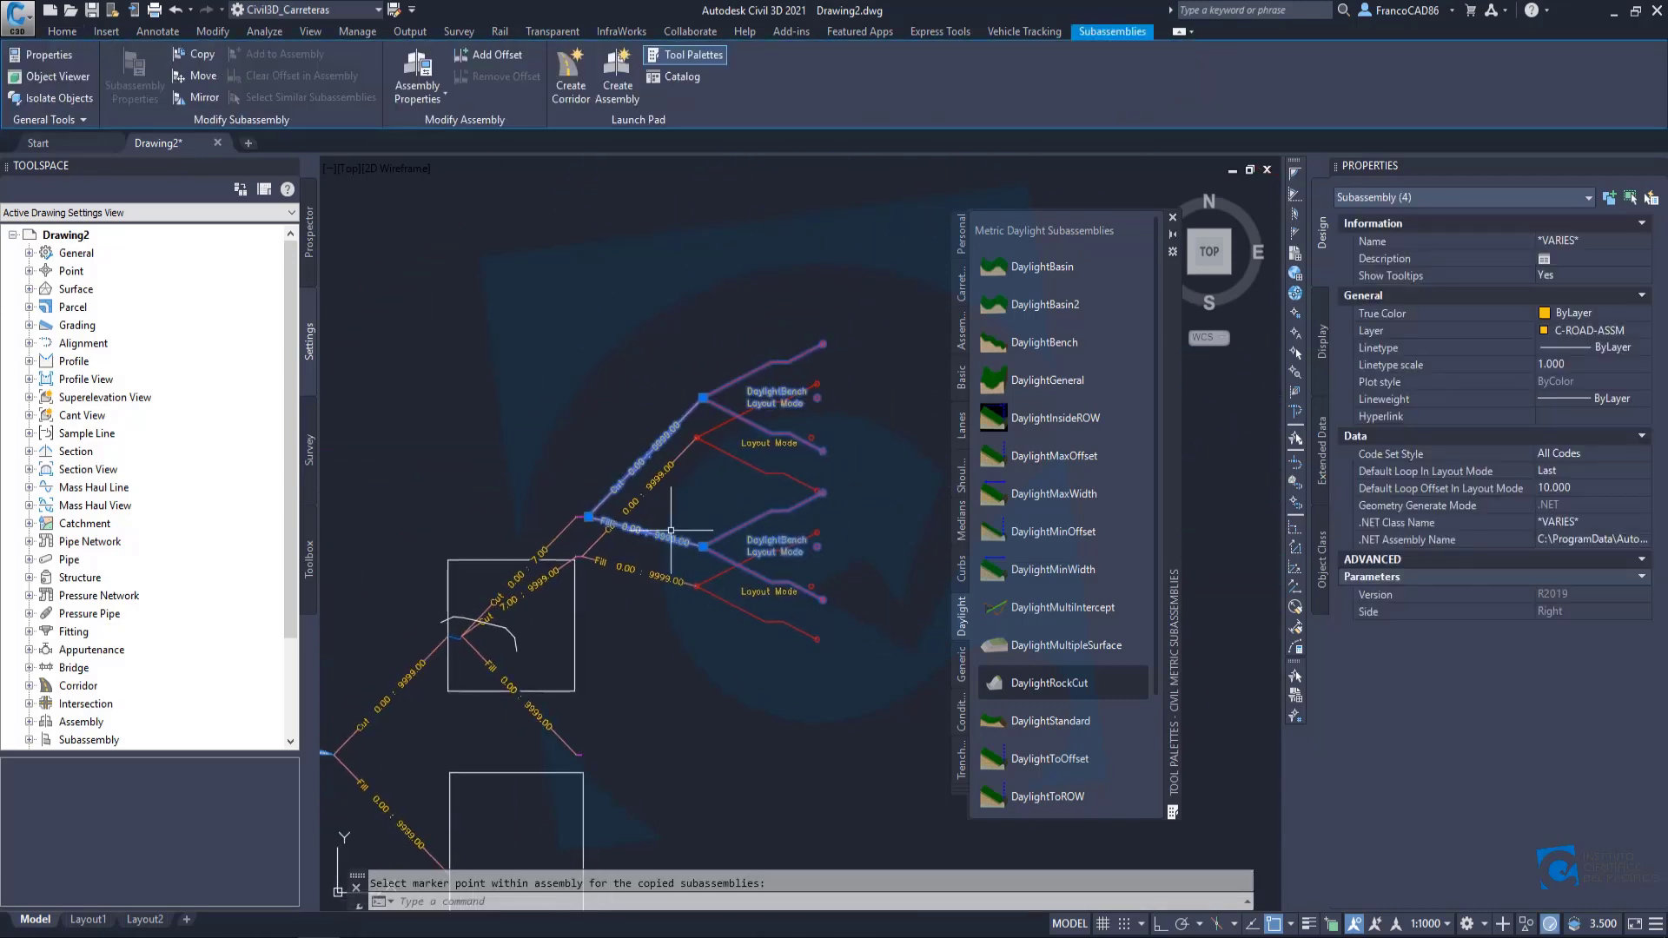
{"action": "key", "text": "Escape"}
Examine the copied conditional and DaylightBench subassemblies and their attachment to the link on the Cut 7.00 : 9999.00 branch.
{"action": "scroll", "coordinate": [702, 502], "scroll_direction": "up", "scroll_amount": 2}
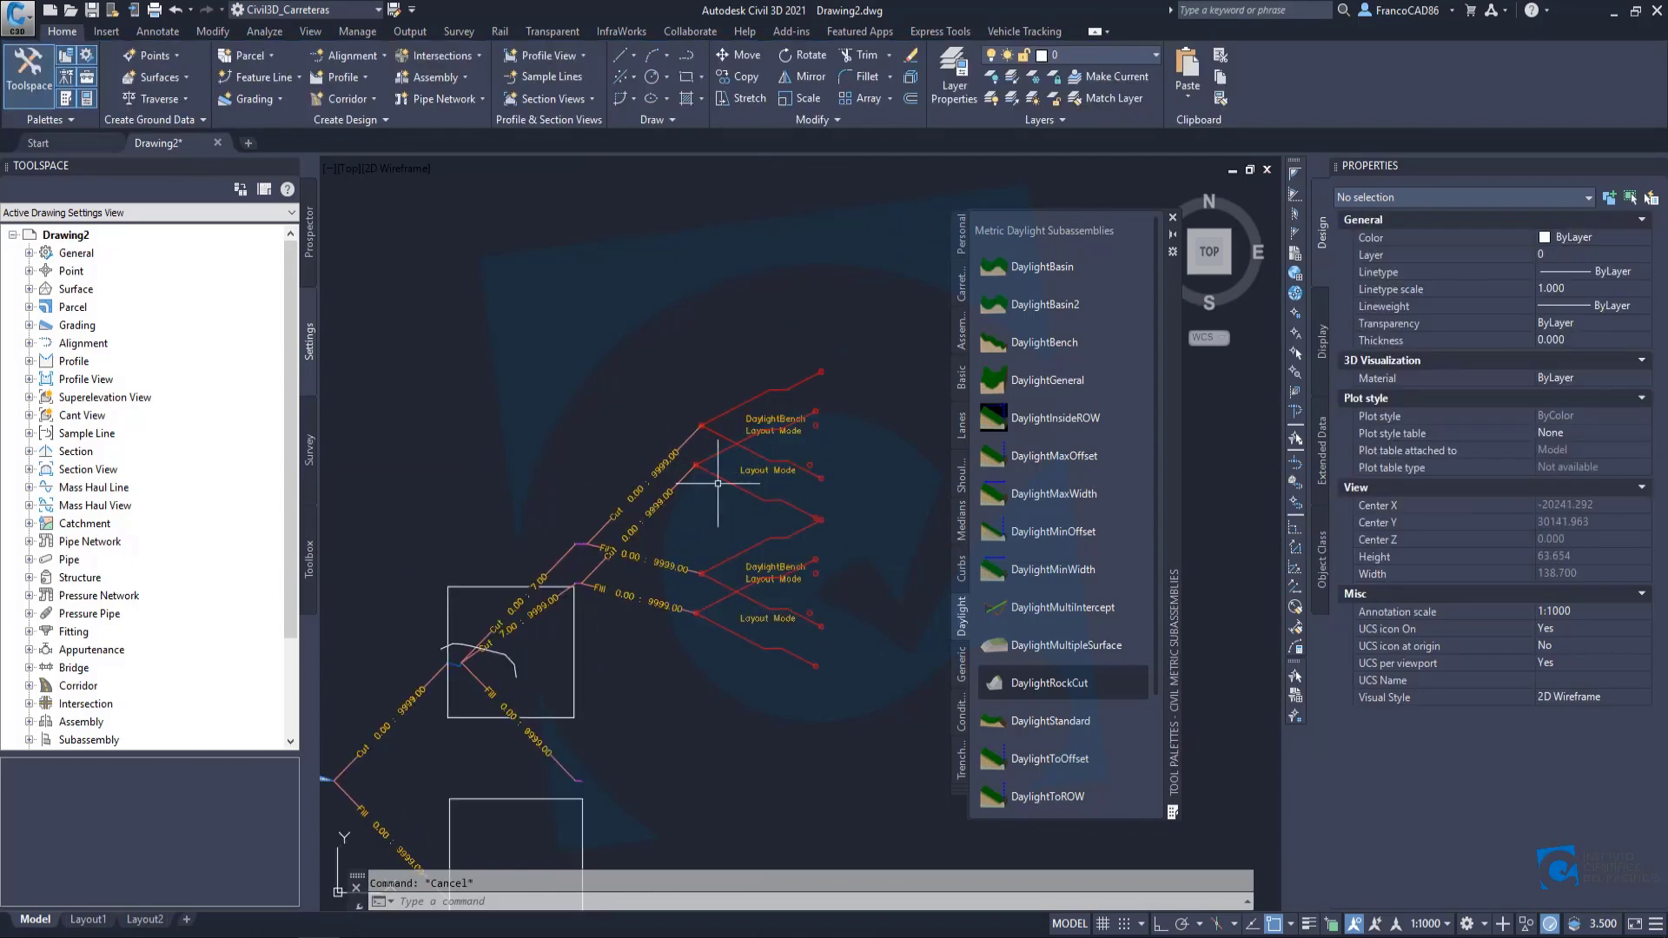
{"action": "scroll", "coordinate": [686, 479], "scroll_direction": "up", "scroll_amount": 2}
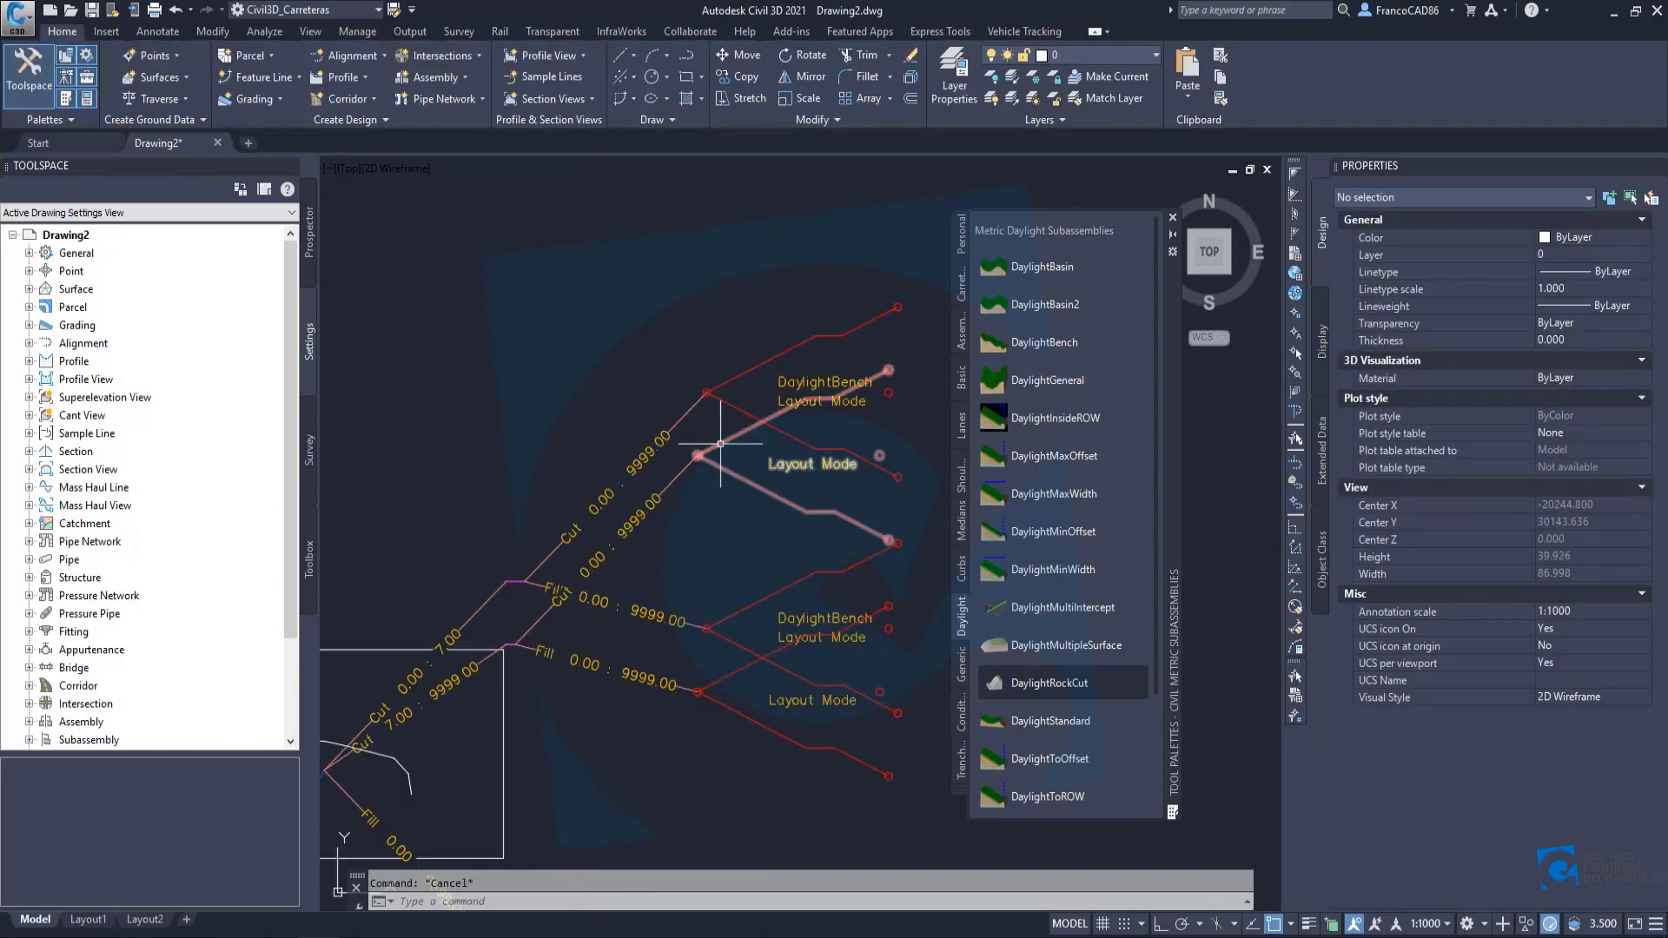
{"action": "left_click", "coordinate": [710, 497]}
{"action": "scroll", "coordinate": [707, 510], "scroll_direction": "up", "scroll_amount": 2}
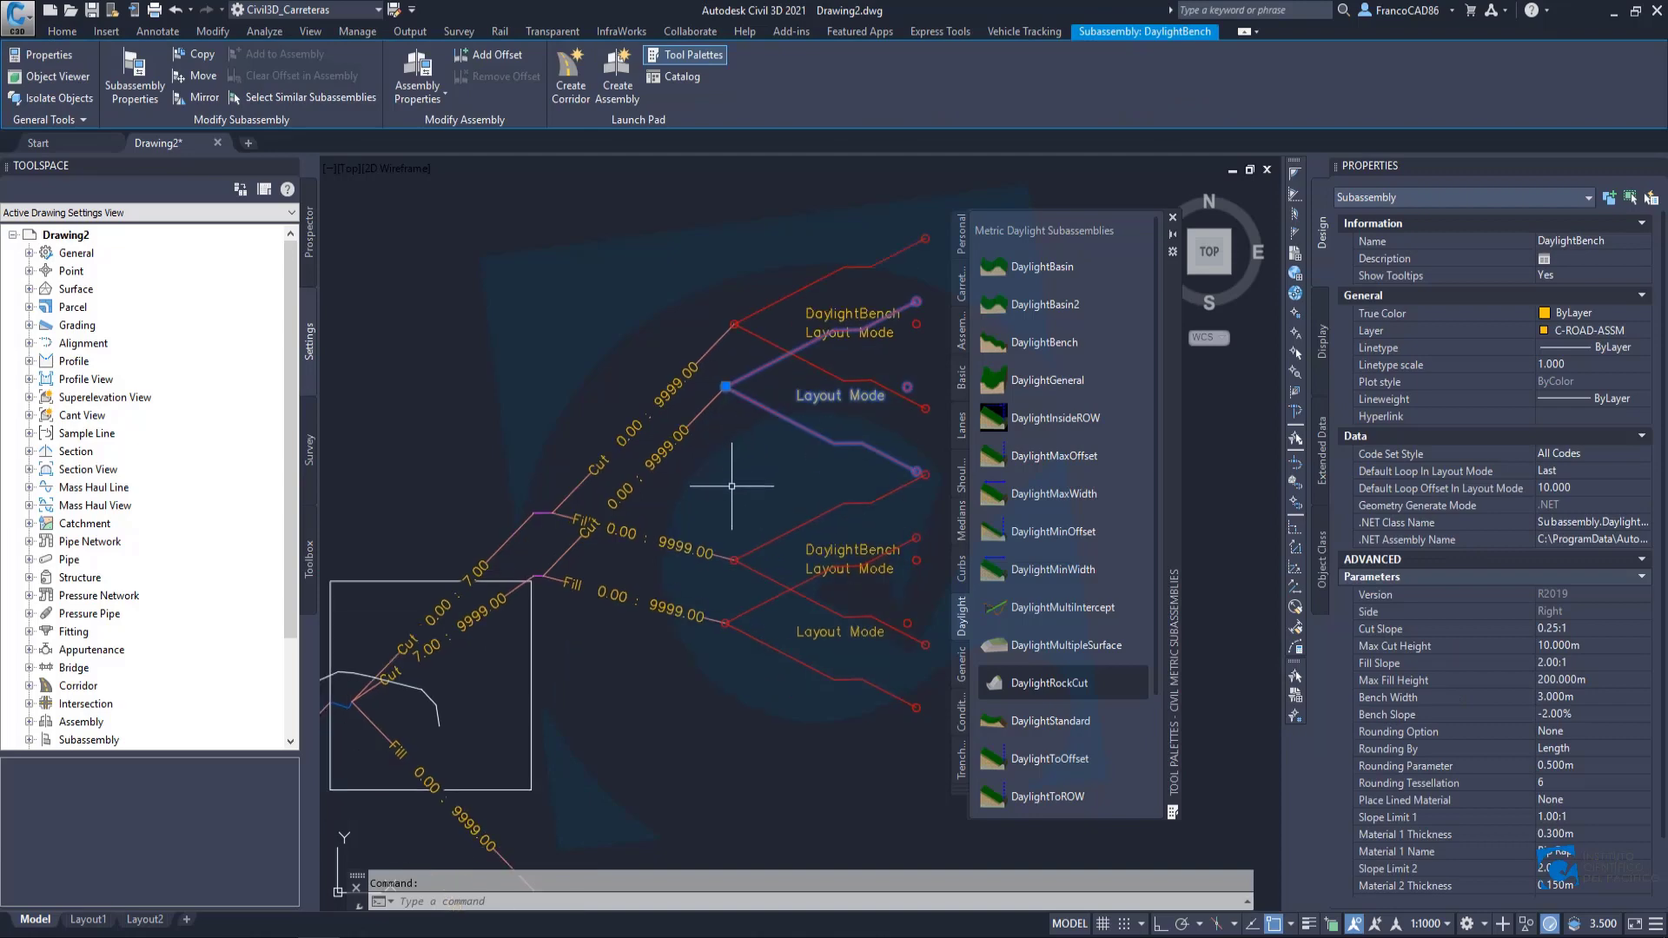
{"action": "key", "text": "Escape"}
{"action": "scroll", "coordinate": [643, 504], "scroll_direction": "up", "scroll_amount": 4}
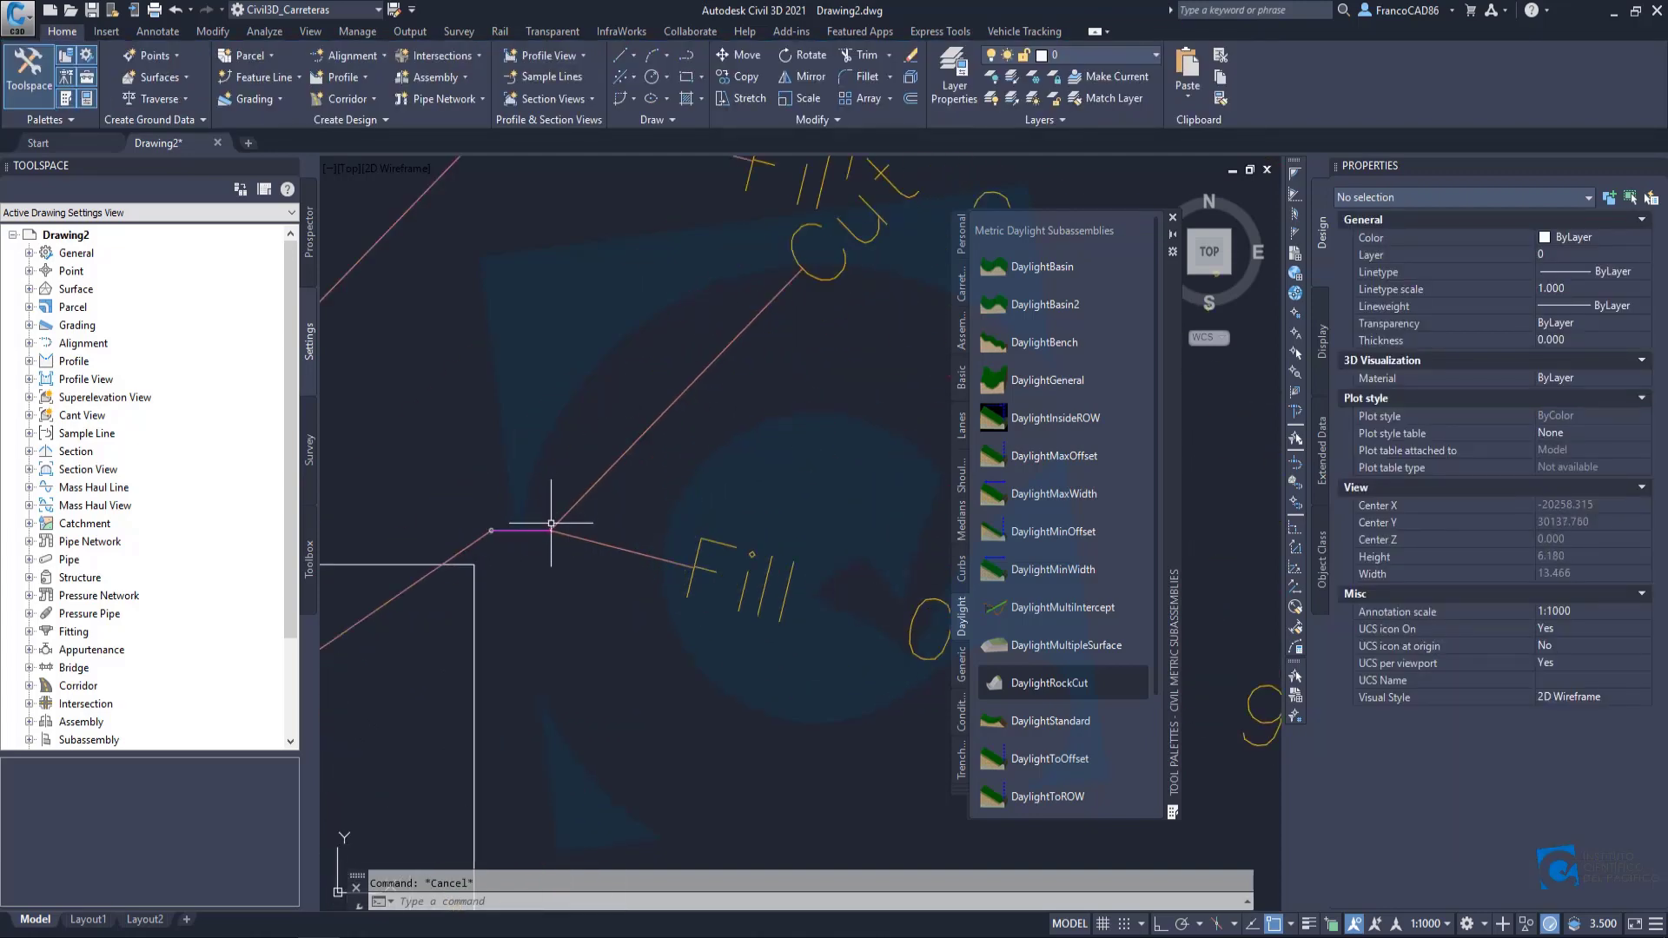
{"action": "scroll", "coordinate": [575, 523], "scroll_direction": "down", "scroll_amount": 6}
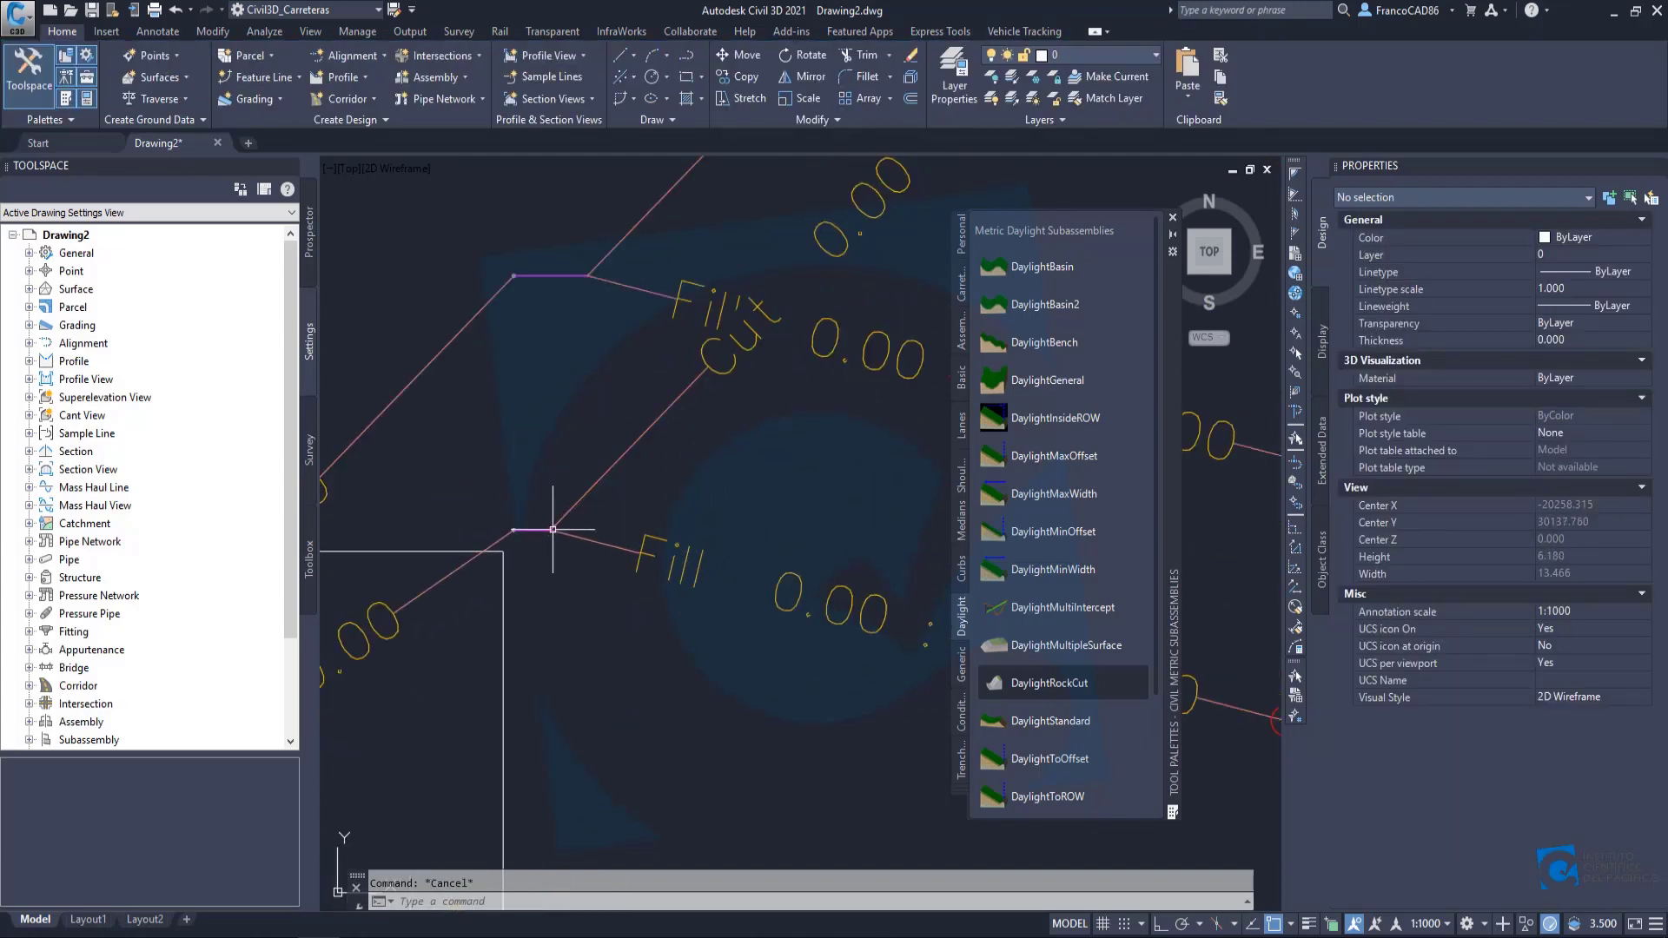
{"action": "scroll", "coordinate": [652, 556], "scroll_direction": "down", "scroll_amount": 4}
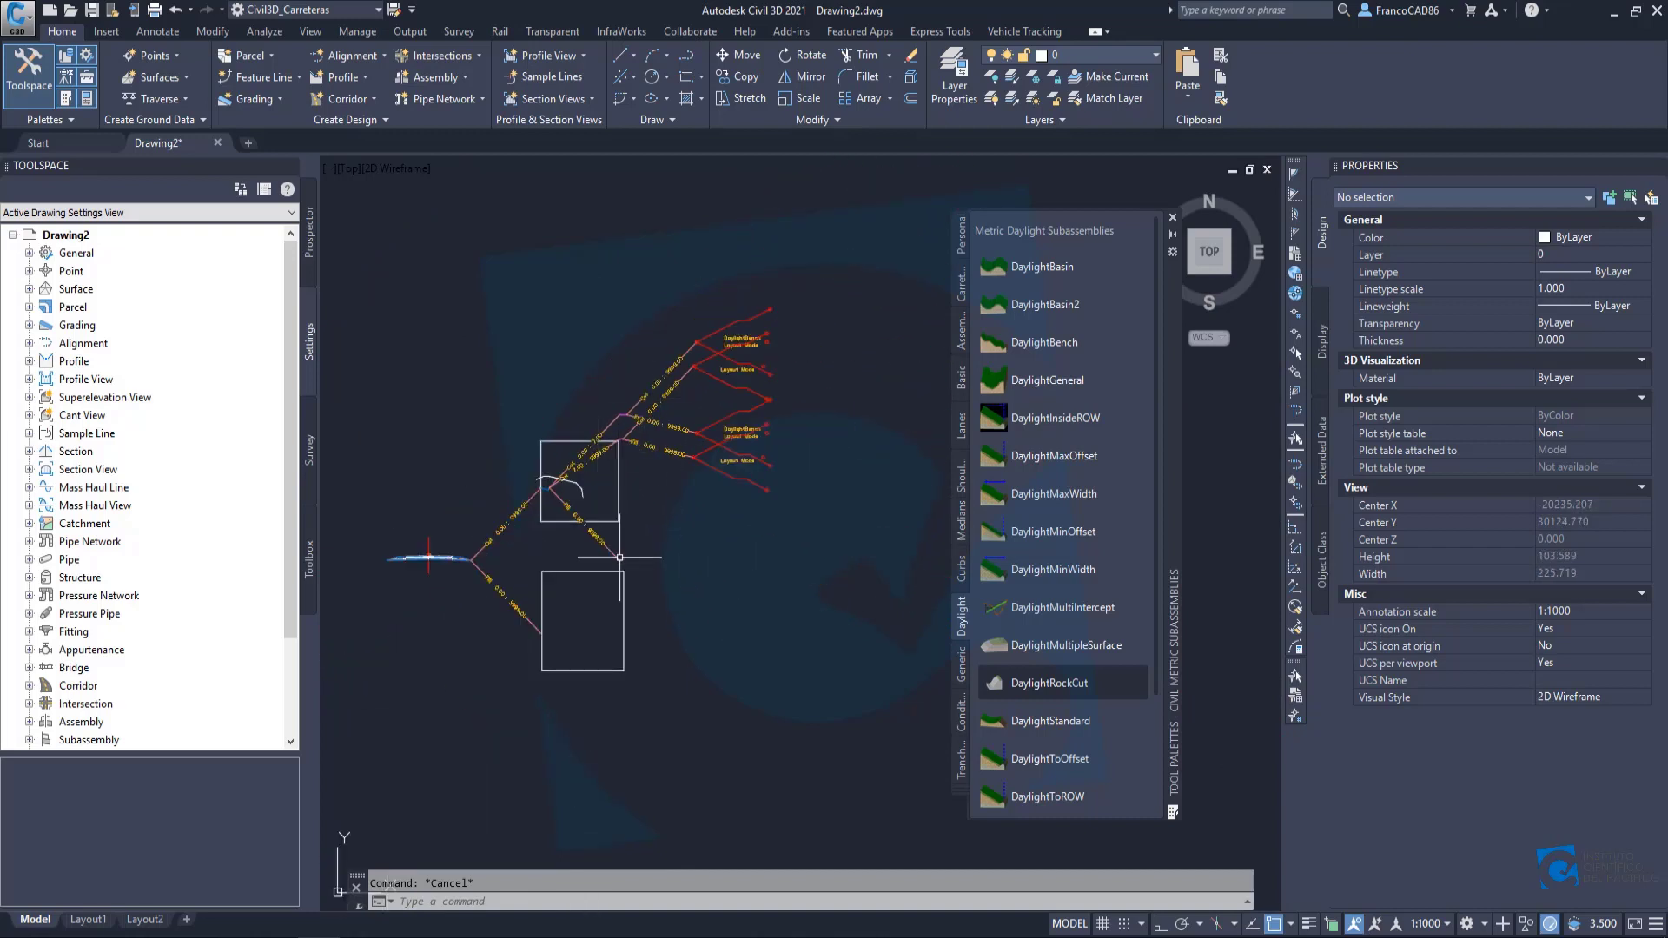
{"action": "scroll", "coordinate": [621, 559], "scroll_direction": "up", "scroll_amount": 2}
{"action": "scroll", "coordinate": [721, 425], "scroll_direction": "up", "scroll_amount": 2}
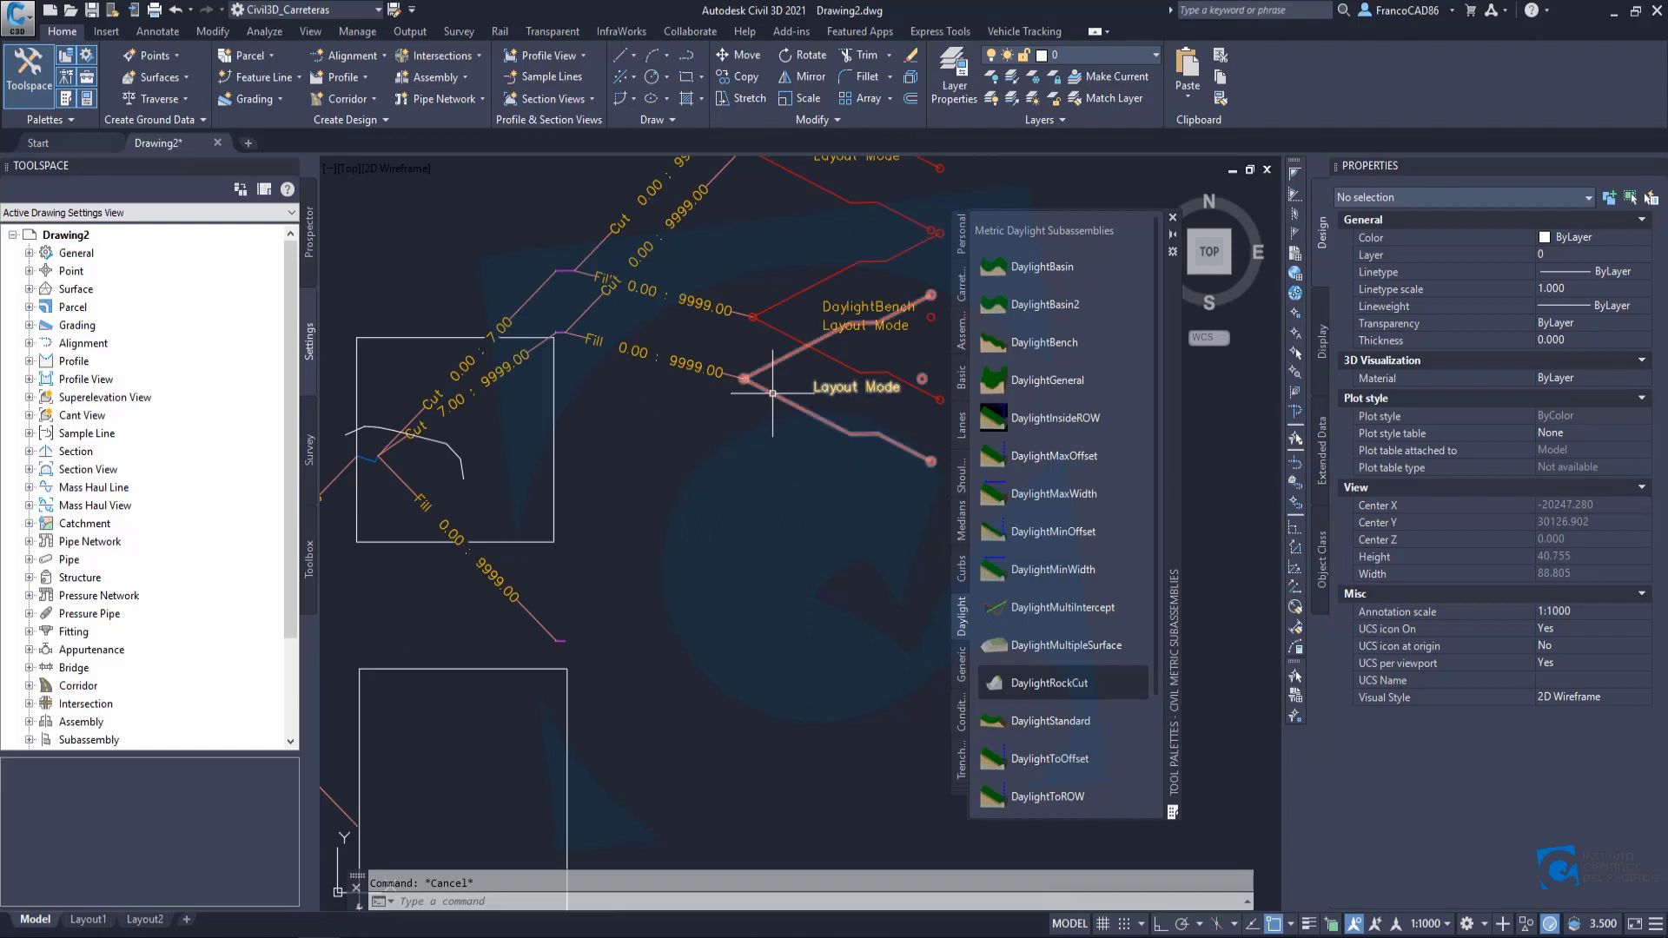
Copy the lower set of conditional cut, conditional fill and two DaylightBench subassemblies to the end of the link on the ditch's Fill 0.00 : 9999.00 branch.
{"action": "middle_click_drag", "start_coordinate": [624, 433], "coordinate": [634, 364]}
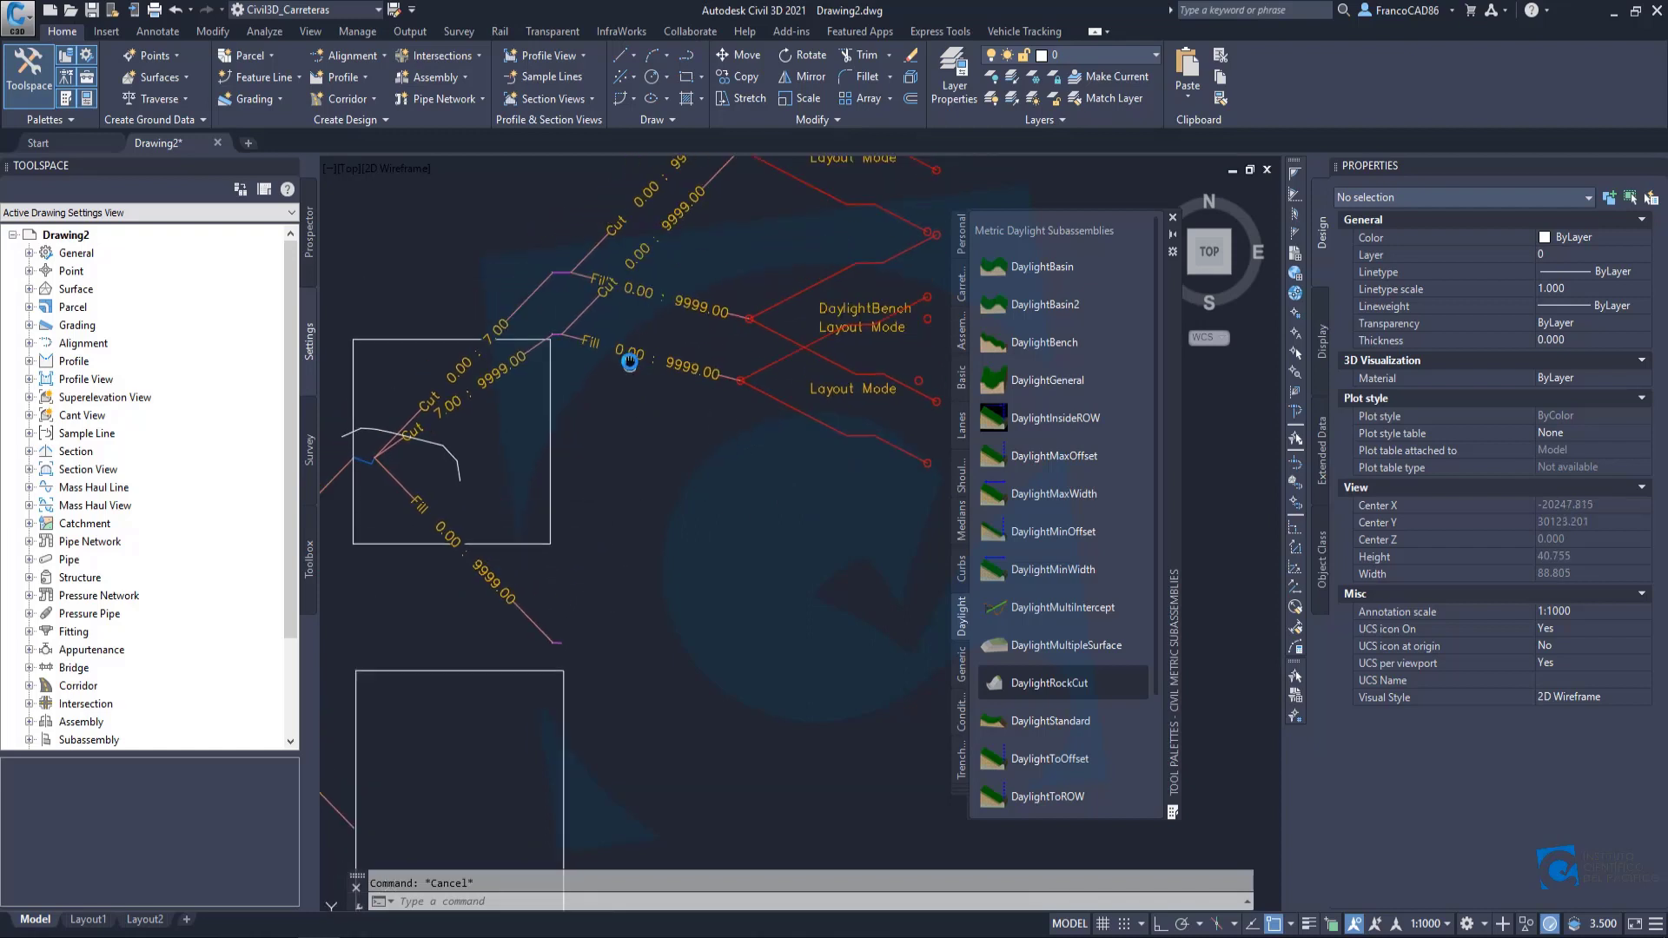
{"action": "left_click", "coordinate": [611, 376]}
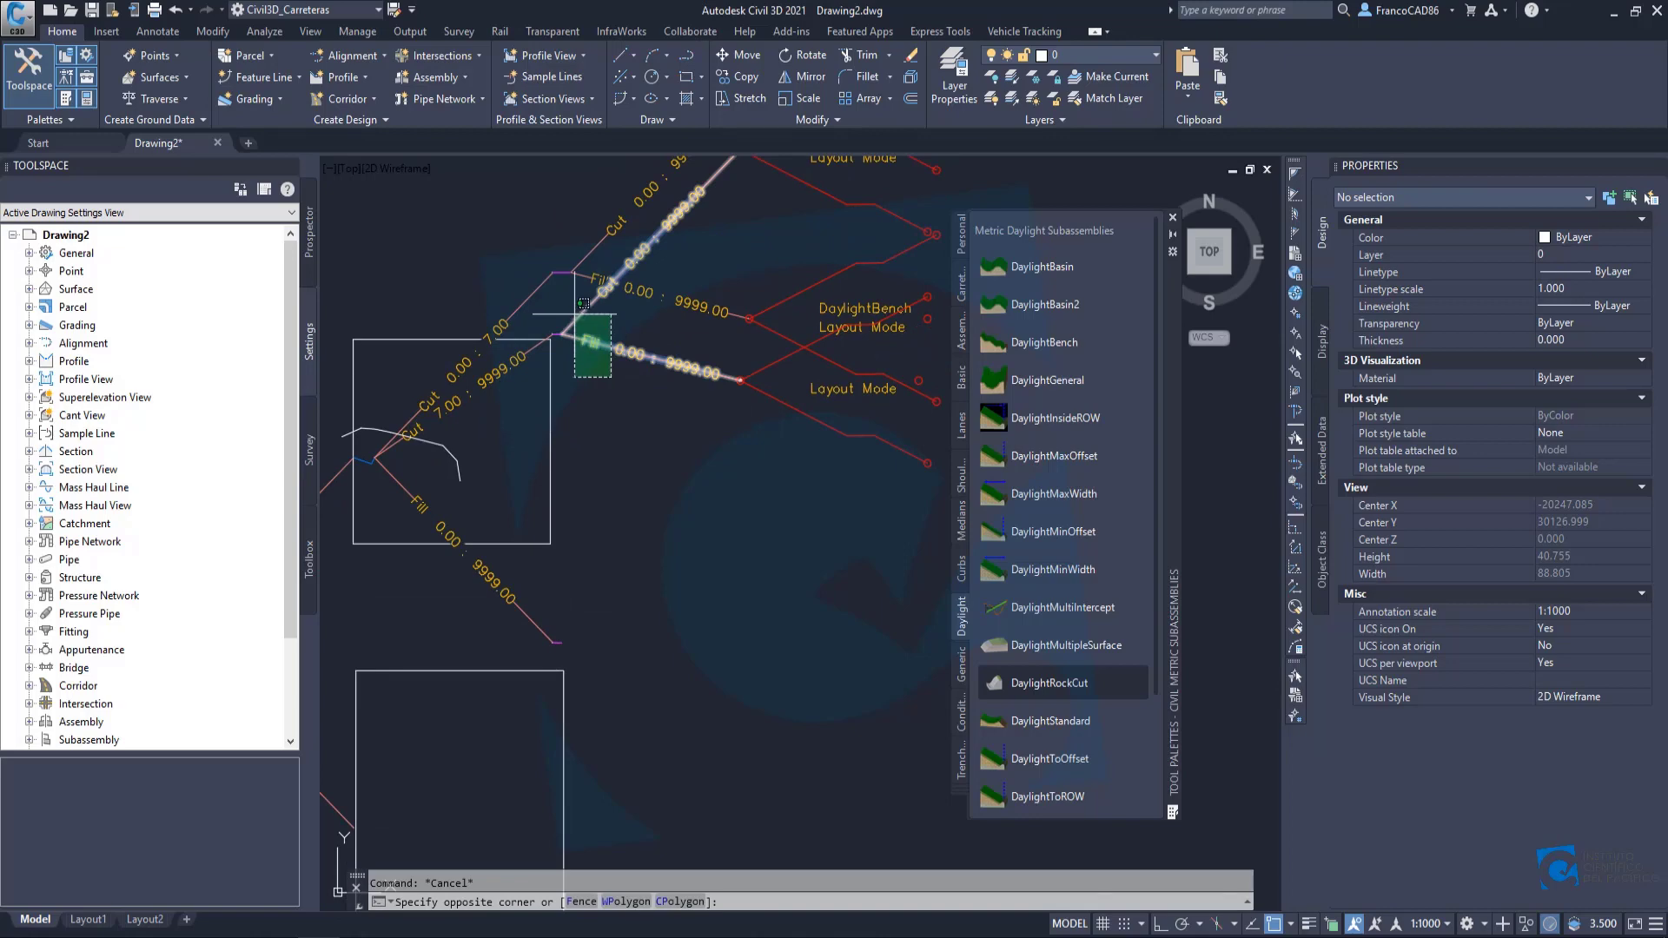
{"action": "left_click", "coordinate": [574, 298]}
{"action": "scroll", "coordinate": [755, 198], "scroll_direction": "down", "scroll_amount": 2}
{"action": "middle_click_drag", "start_coordinate": [756, 198], "coordinate": [672, 359]}
{"action": "left_click", "coordinate": [684, 342]}
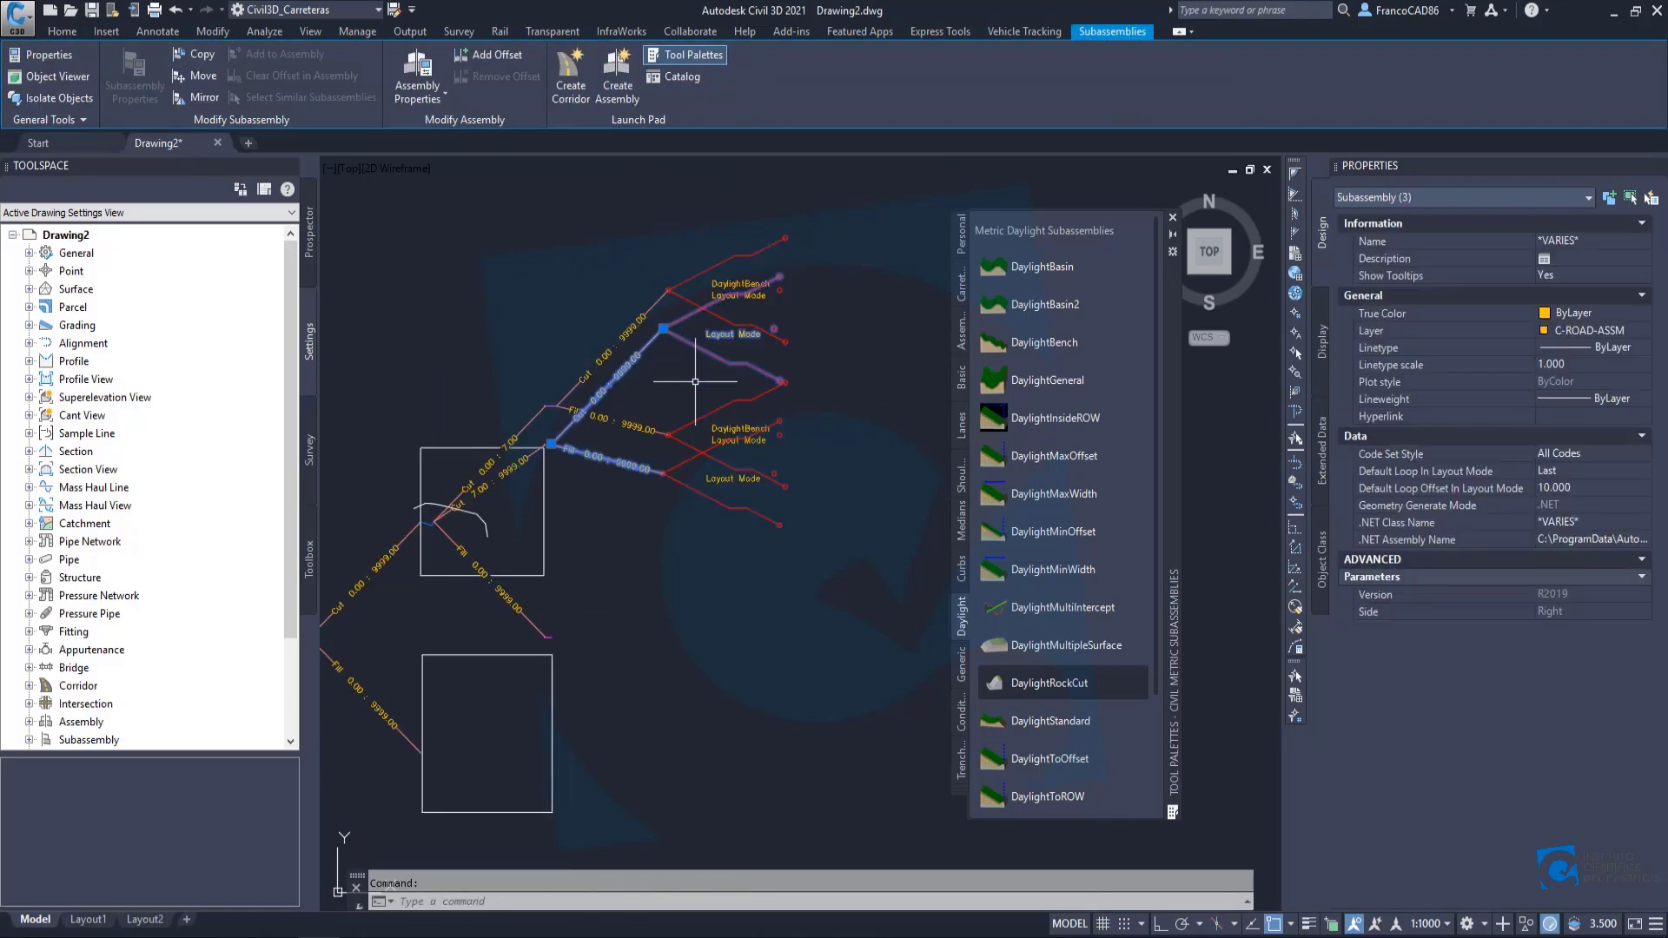
{"action": "left_click", "coordinate": [678, 465]}
{"action": "left_click", "coordinate": [195, 54]}
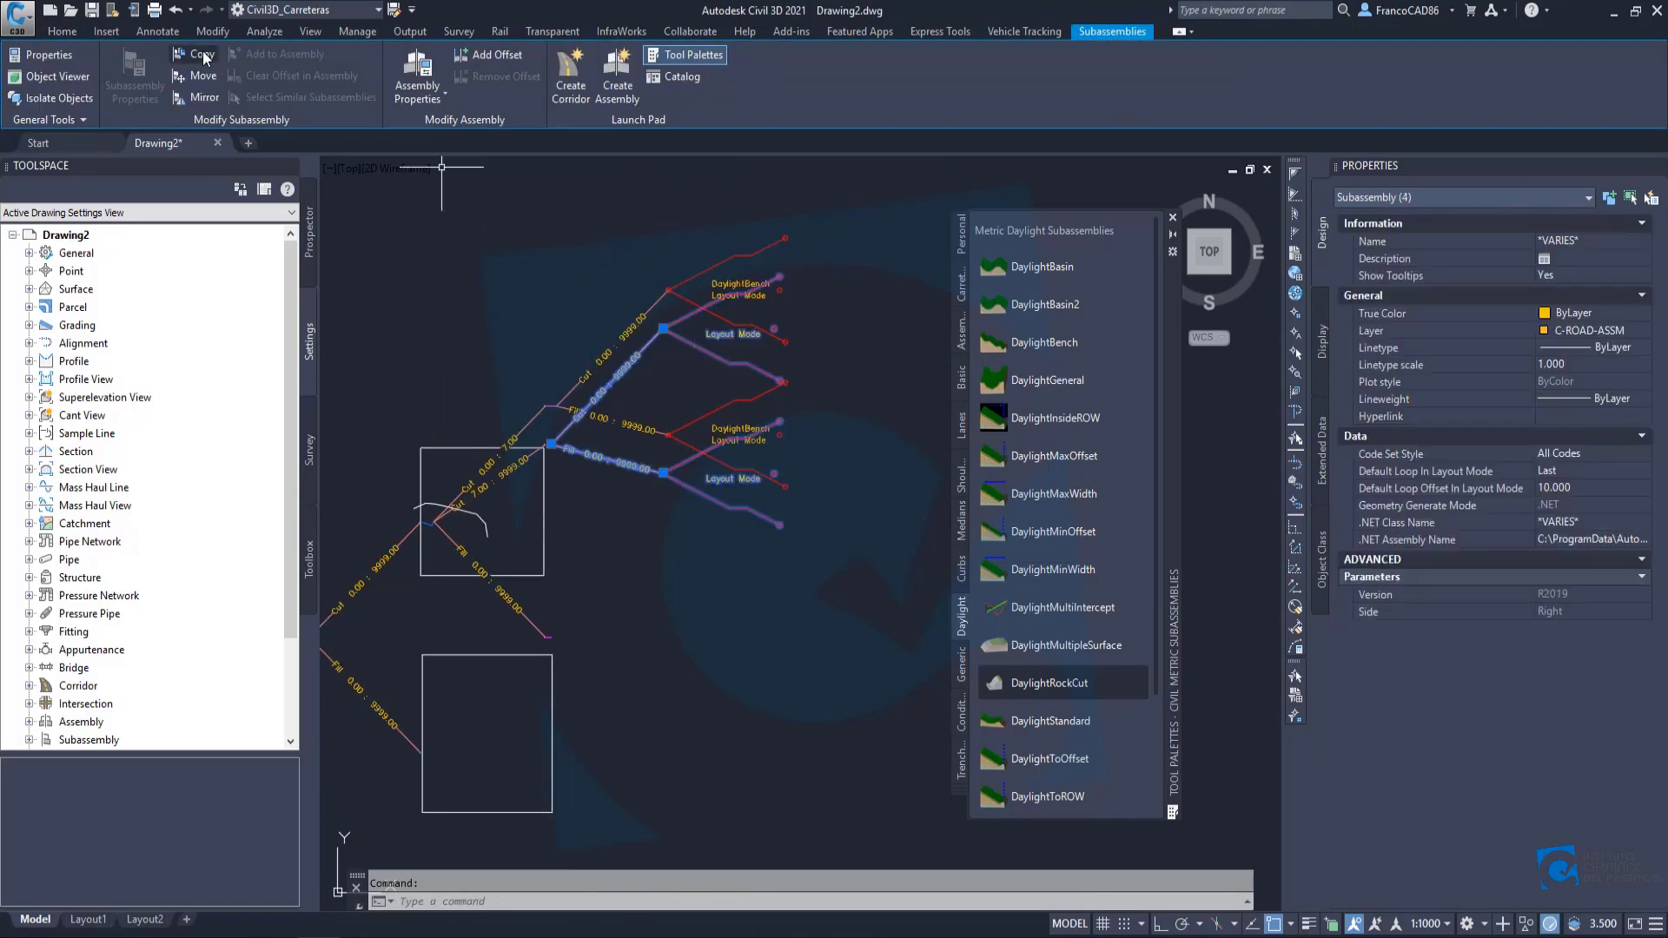
{"action": "scroll", "coordinate": [532, 638], "scroll_direction": "up", "scroll_amount": 5}
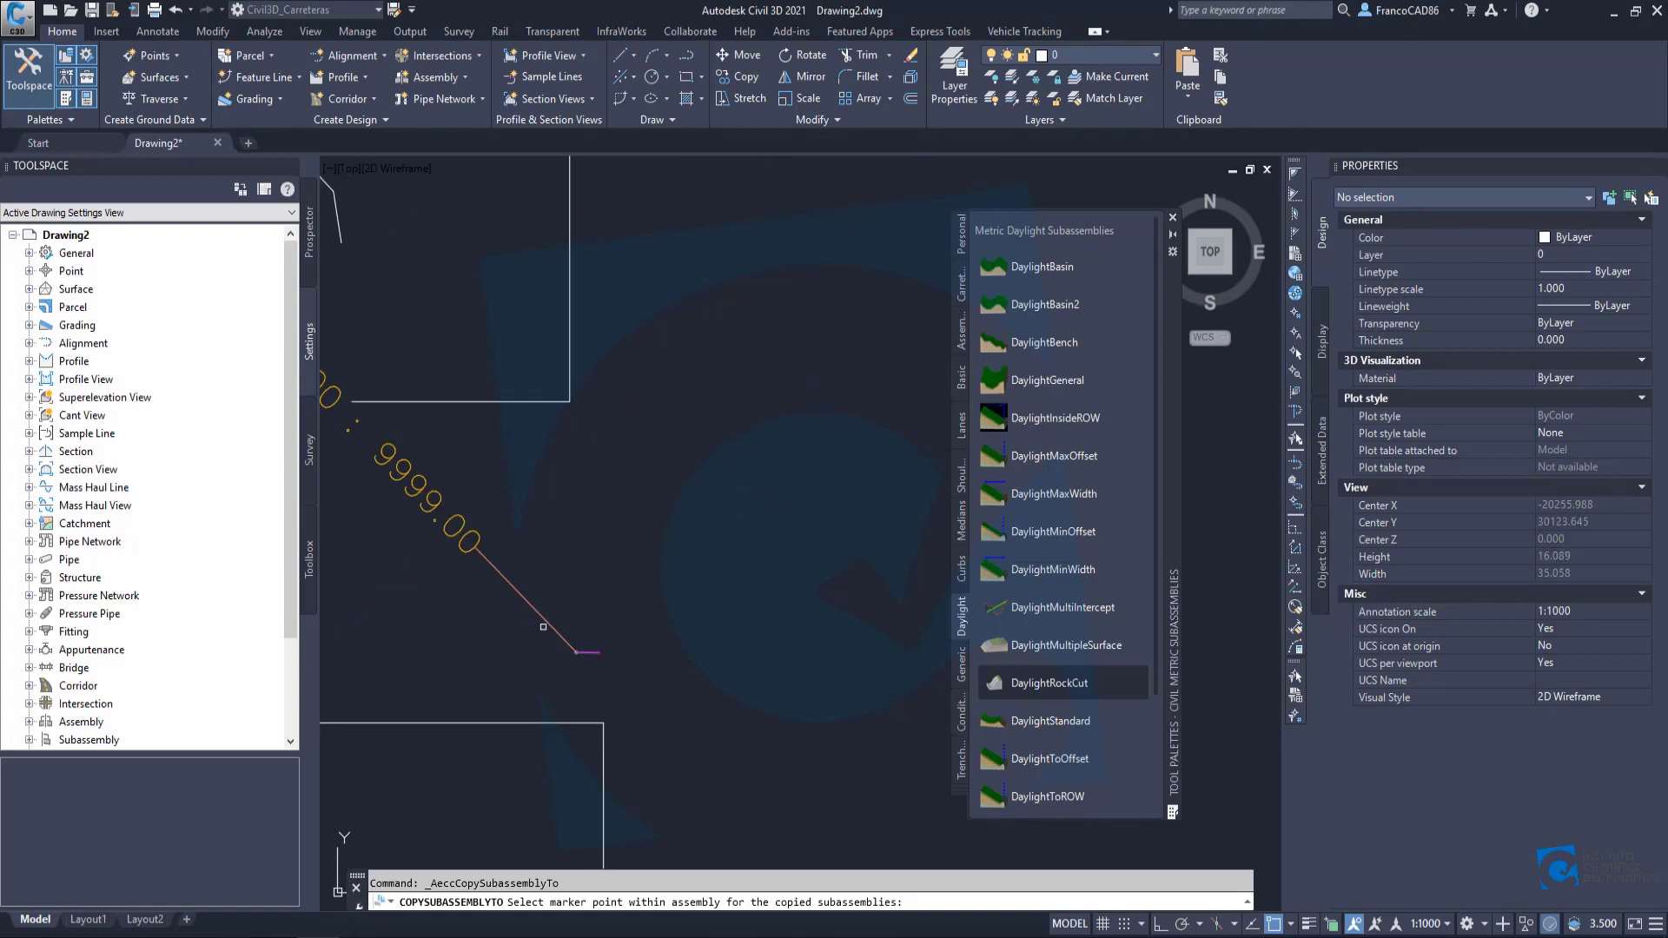
{"action": "left_click", "coordinate": [631, 625]}
{"action": "scroll", "coordinate": [639, 627], "scroll_direction": "down", "scroll_amount": 2}
{"action": "scroll", "coordinate": [678, 552], "scroll_direction": "up", "scroll_amount": 4}
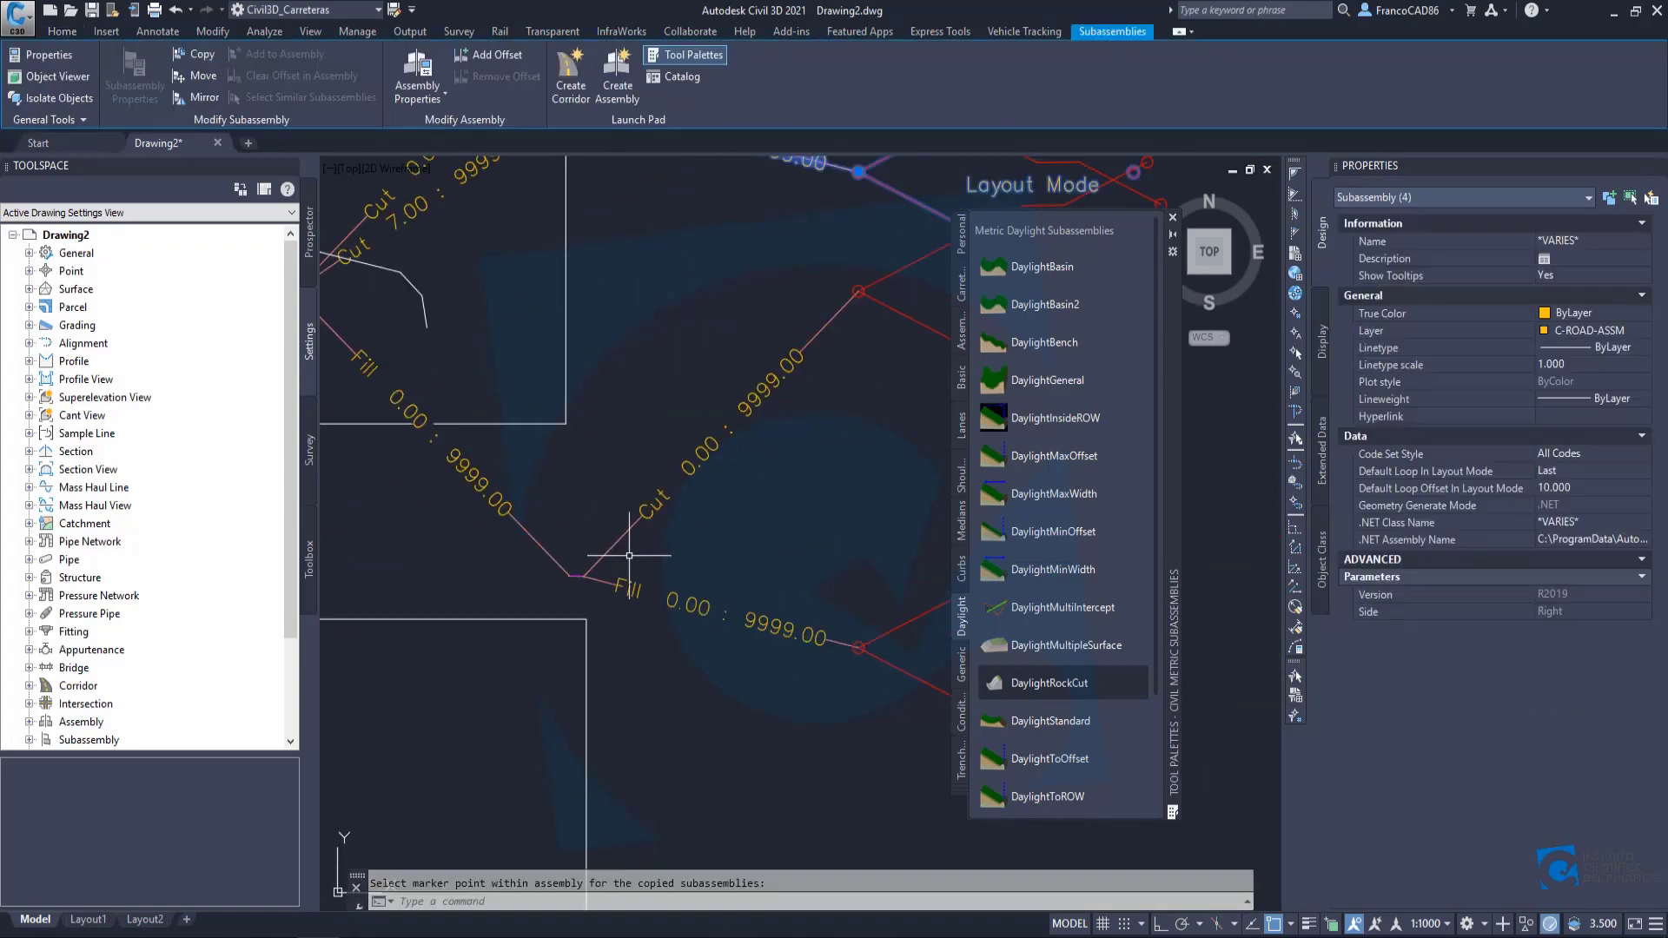
{"action": "key", "text": "Escape"}
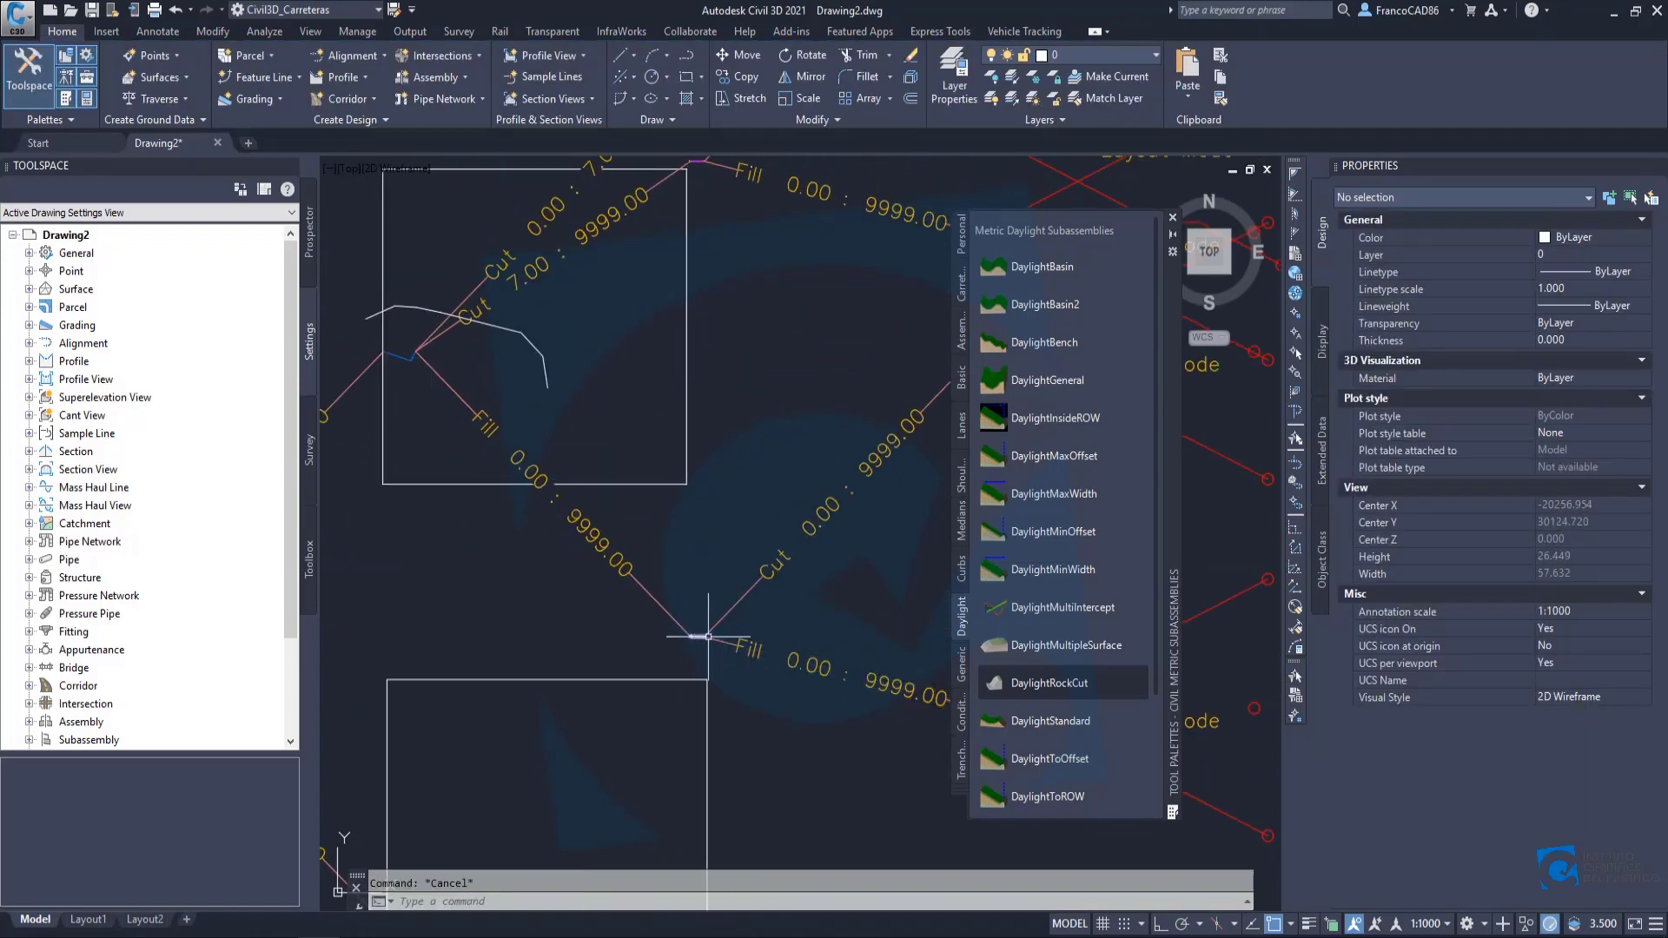
Examine the assembly's fill branch, ditch and roadway edge, and how the copied subassemblies connect to the short fill link.
{"action": "scroll", "coordinate": [691, 638], "scroll_direction": "up", "scroll_amount": 4}
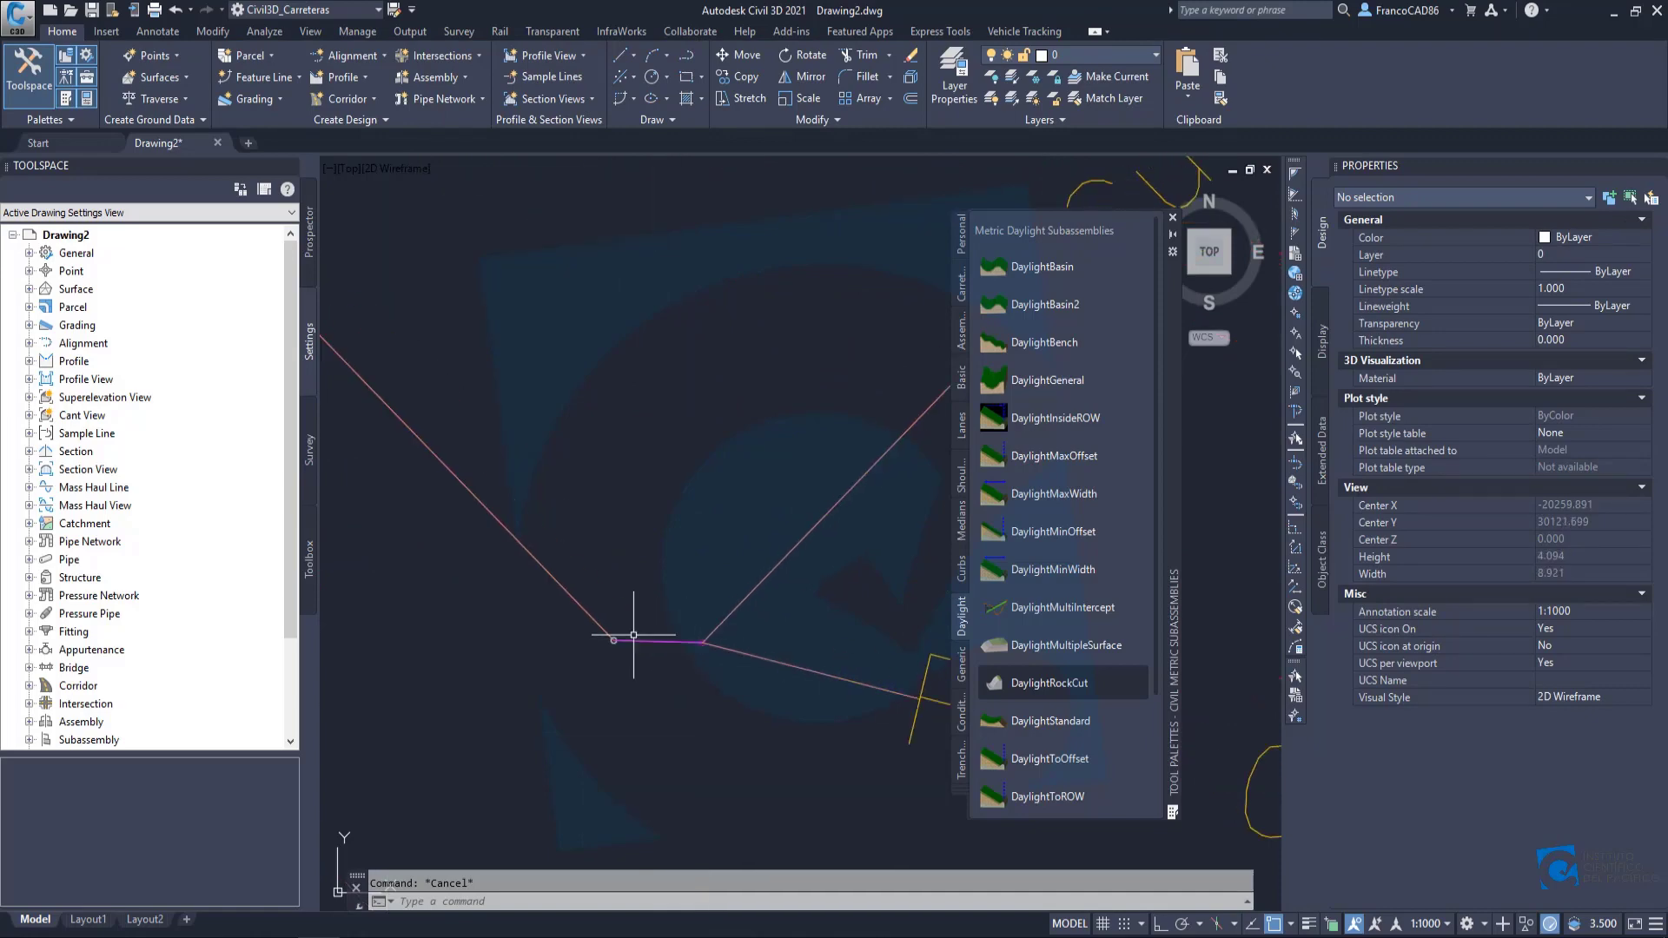
{"action": "scroll", "coordinate": [630, 636], "scroll_direction": "down", "scroll_amount": 4}
{"action": "middle_click_drag", "start_coordinate": [401, 496], "coordinate": [551, 571]}
{"action": "scroll", "coordinate": [464, 426], "scroll_direction": "up", "scroll_amount": 3}
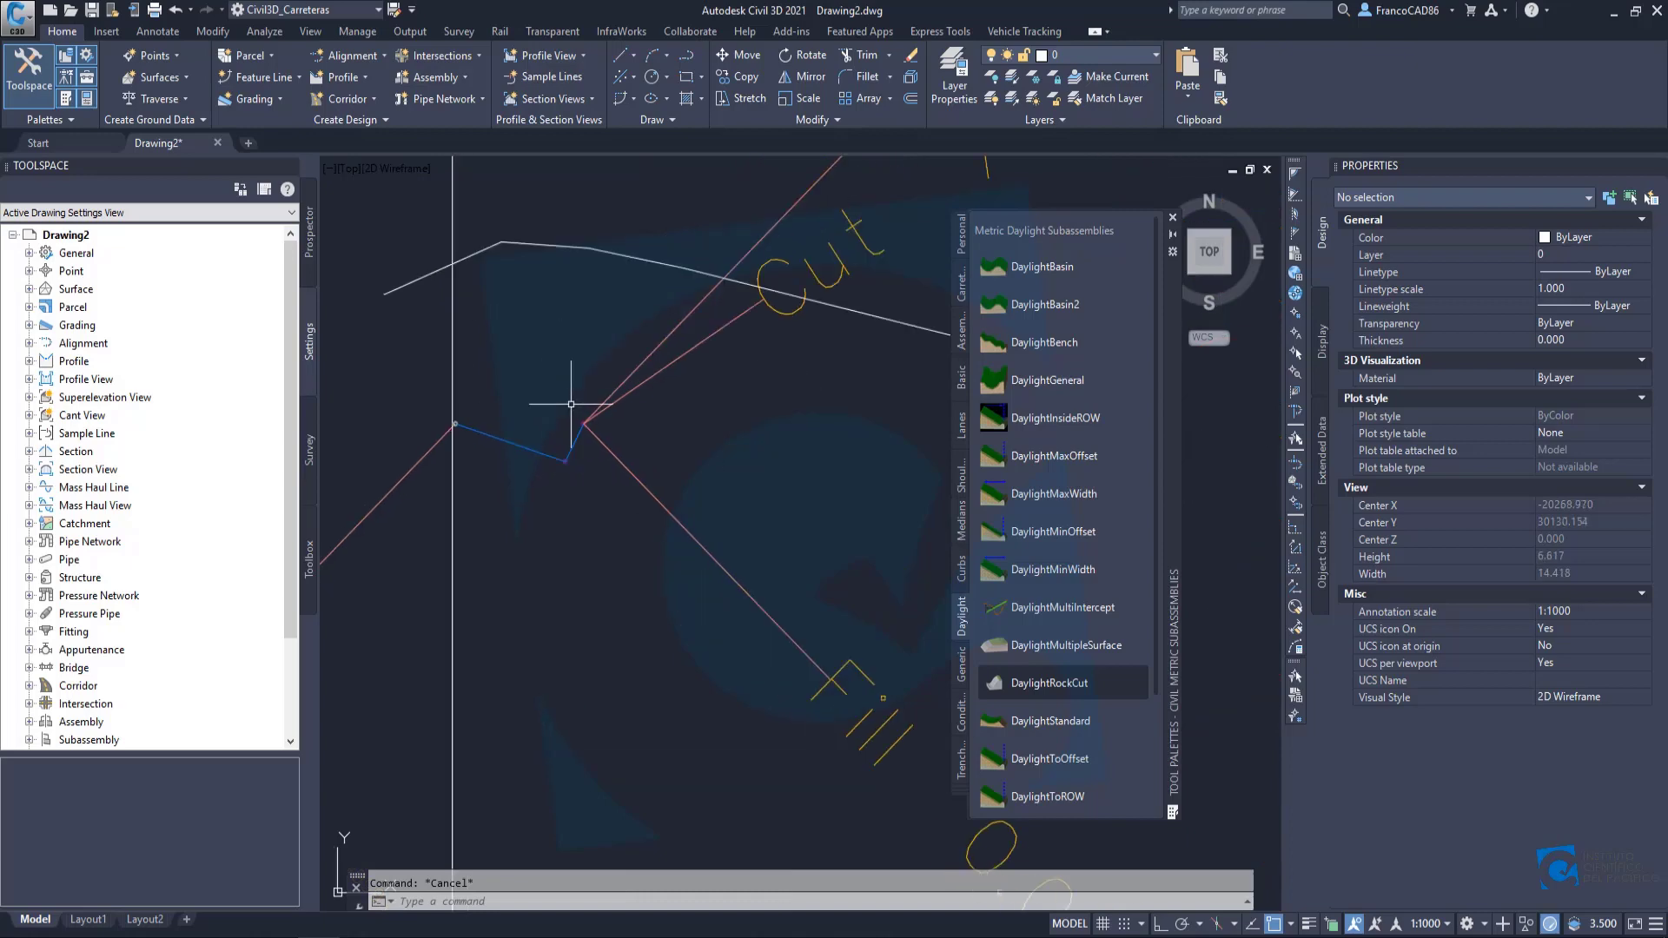
{"action": "scroll", "coordinate": [579, 429], "scroll_direction": "down", "scroll_amount": 6}
{"action": "middle_click_drag", "start_coordinate": [874, 715], "coordinate": [582, 587]}
{"action": "scroll", "coordinate": [581, 587], "scroll_direction": "up", "scroll_amount": 8}
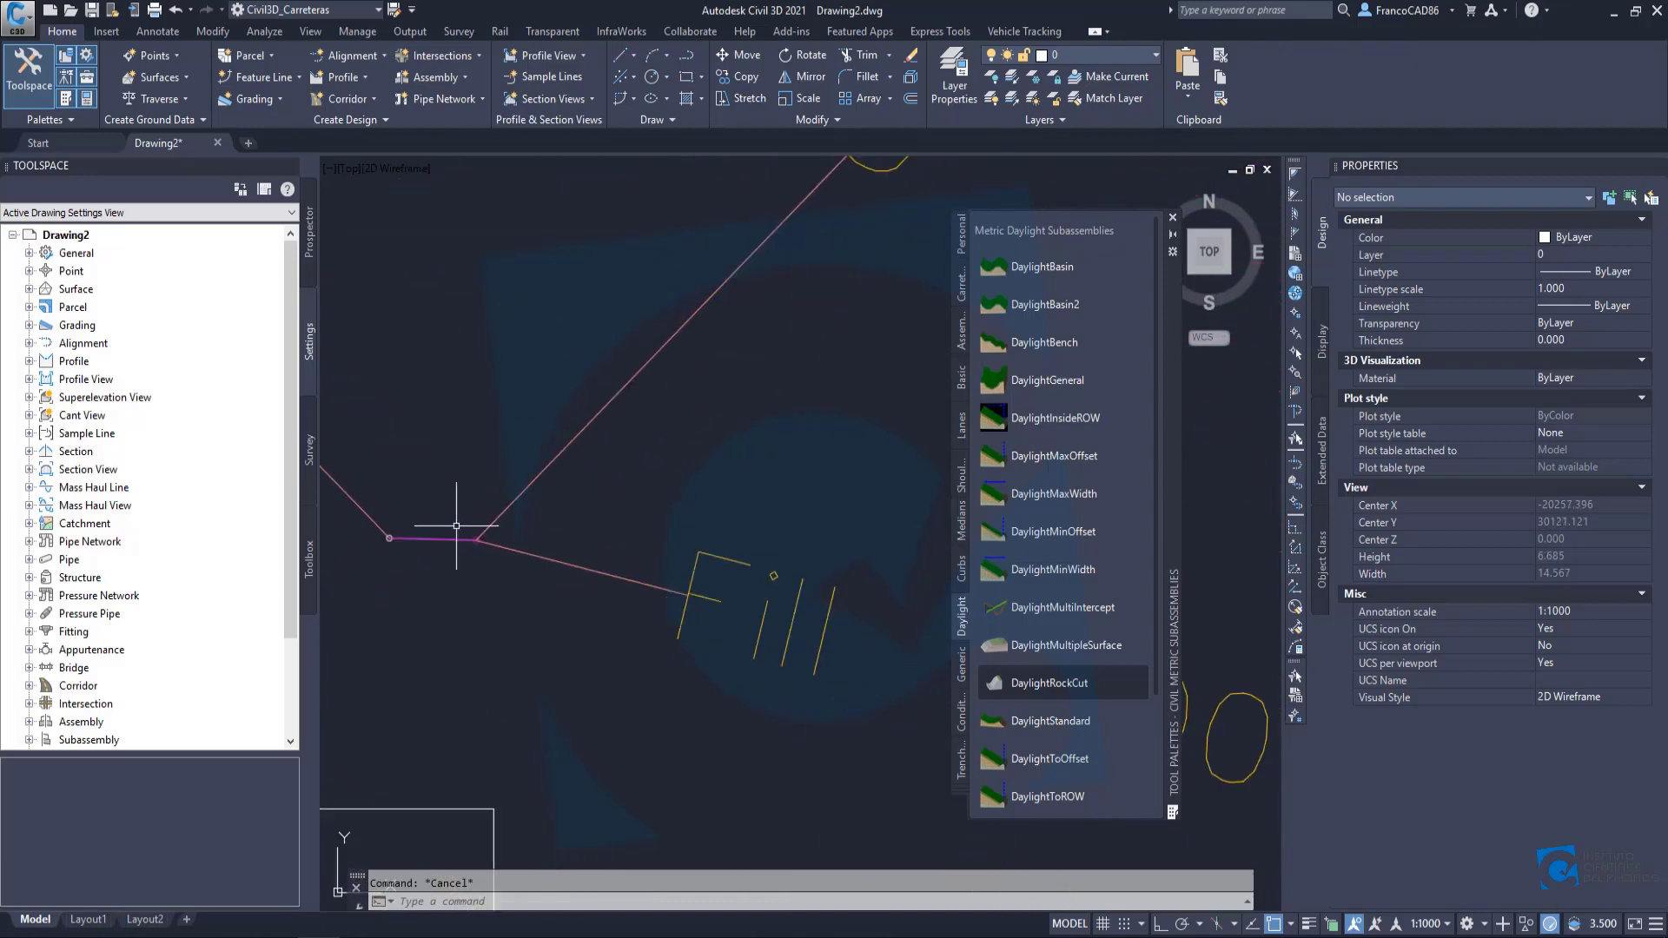
{"action": "scroll", "coordinate": [480, 538], "scroll_direction": "down", "scroll_amount": 12}
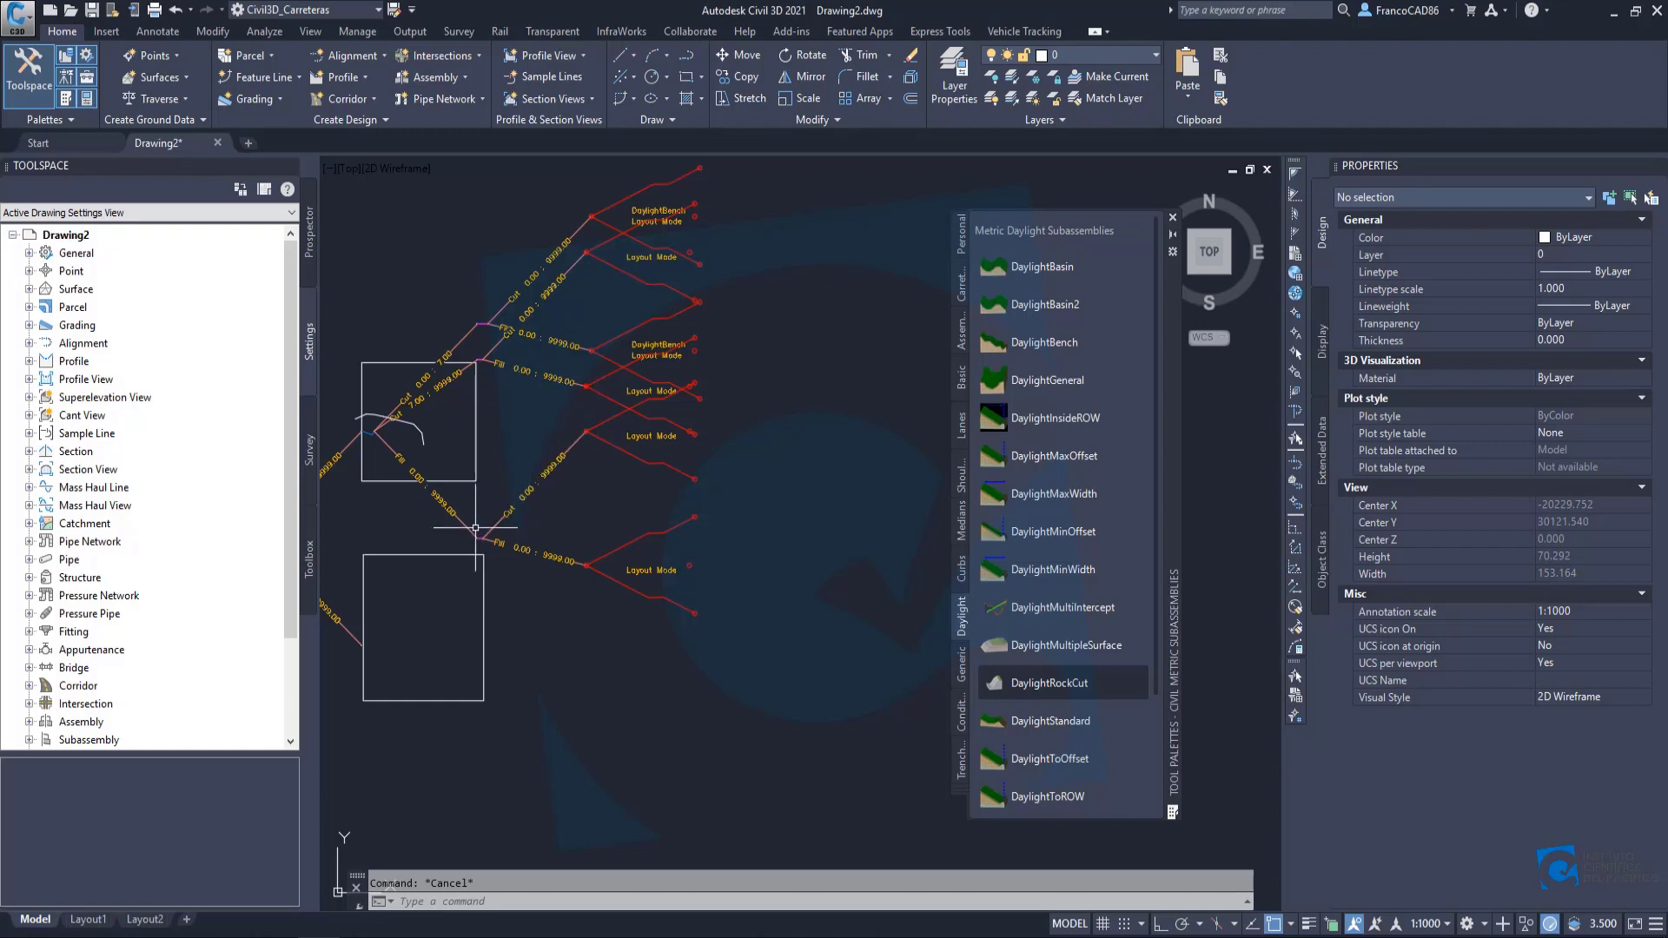
{"action": "middle_click_drag", "start_coordinate": [526, 551], "coordinate": [676, 562]}
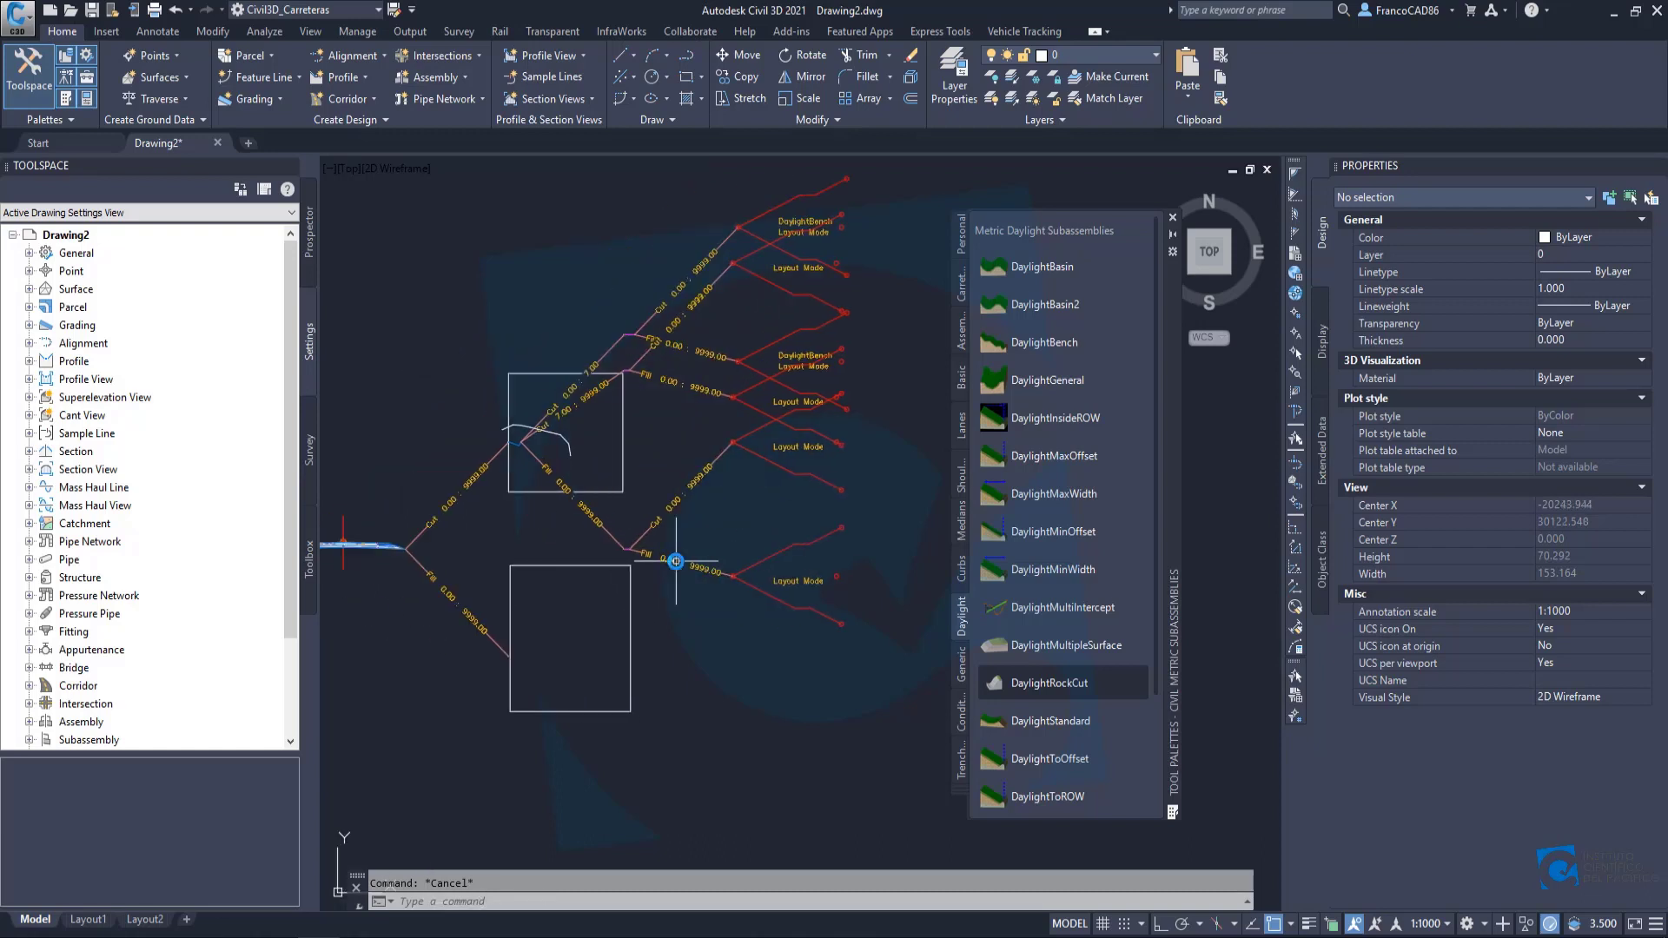
{"action": "mouse_move", "coordinate": [738, 621]}
{"action": "middle_mouse_down"}
{"action": "mouse_move", "coordinate": [696, 585]}
{"action": "mouse_move", "coordinate": [603, 607]}
{"action": "mouse_move", "coordinate": [609, 544]}
{"action": "middle_mouse_up"}
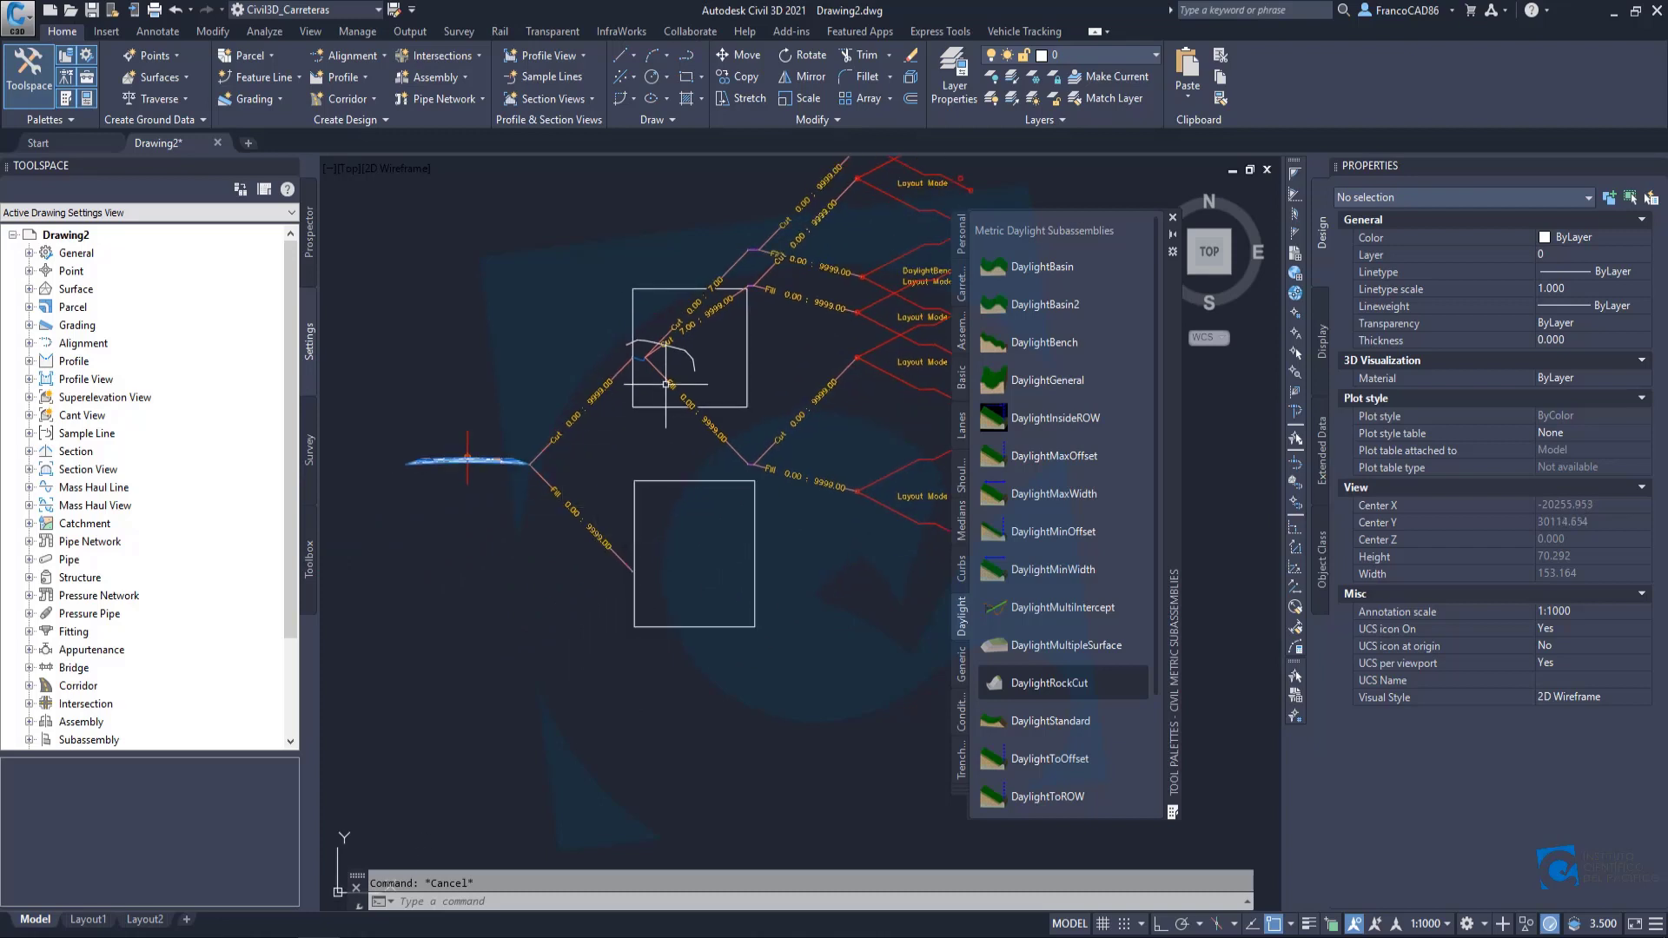
{"action": "middle_click_drag", "start_coordinate": [788, 445], "coordinate": [681, 527]}
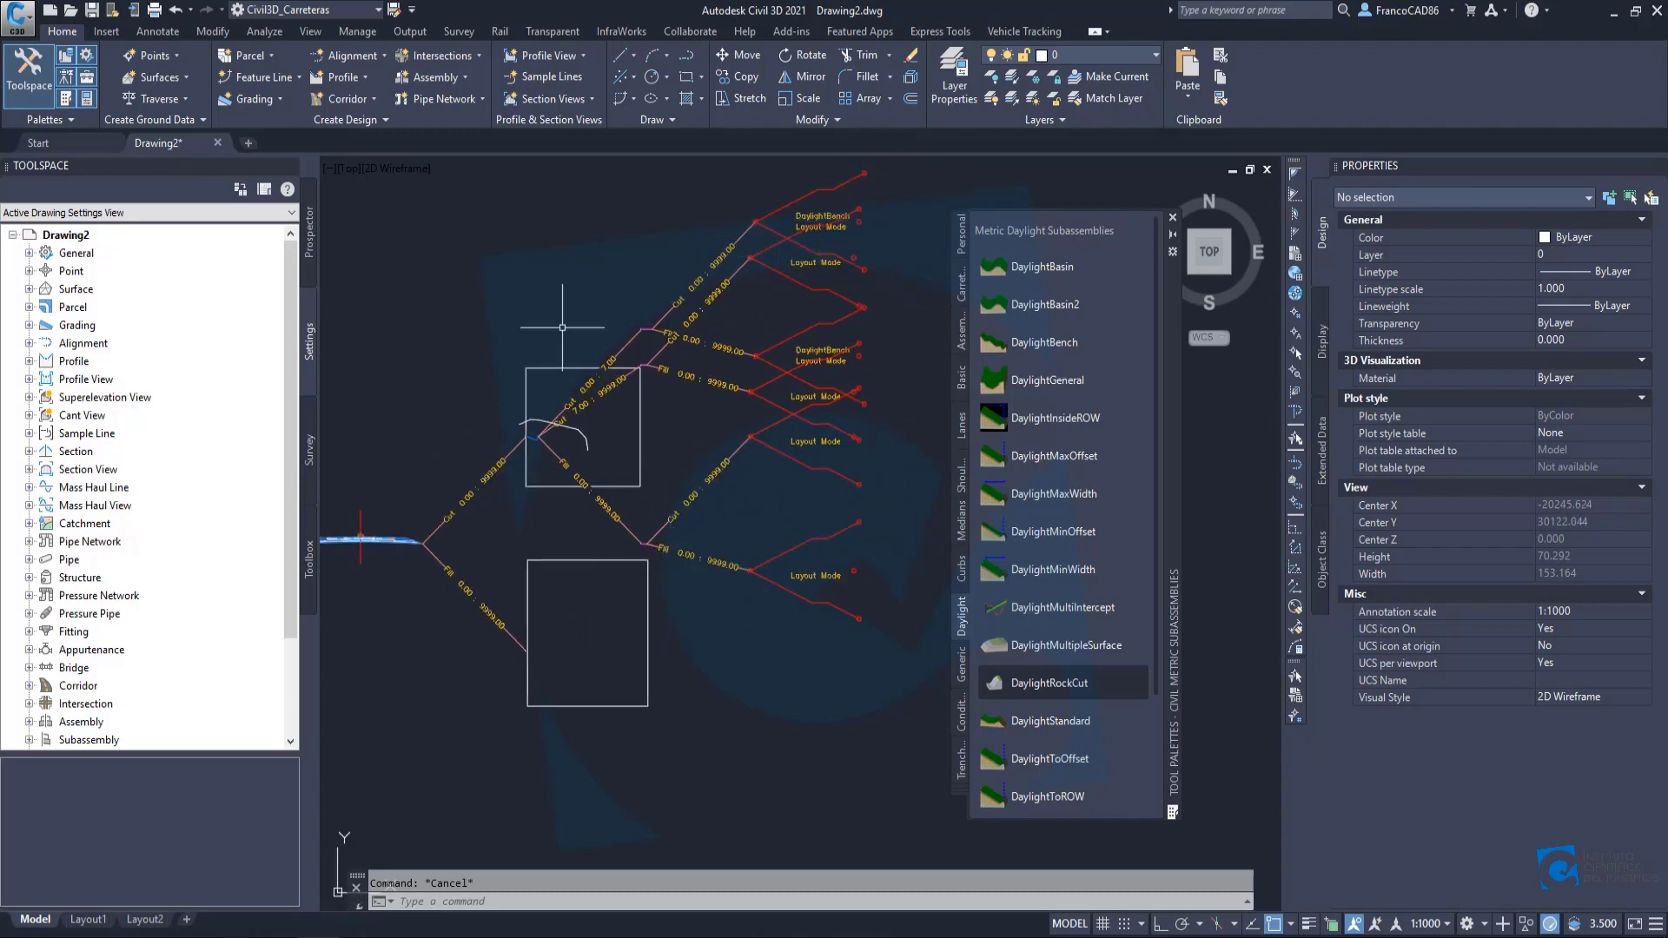
{"action": "scroll", "coordinate": [548, 412], "scroll_direction": "up", "scroll_amount": 4}
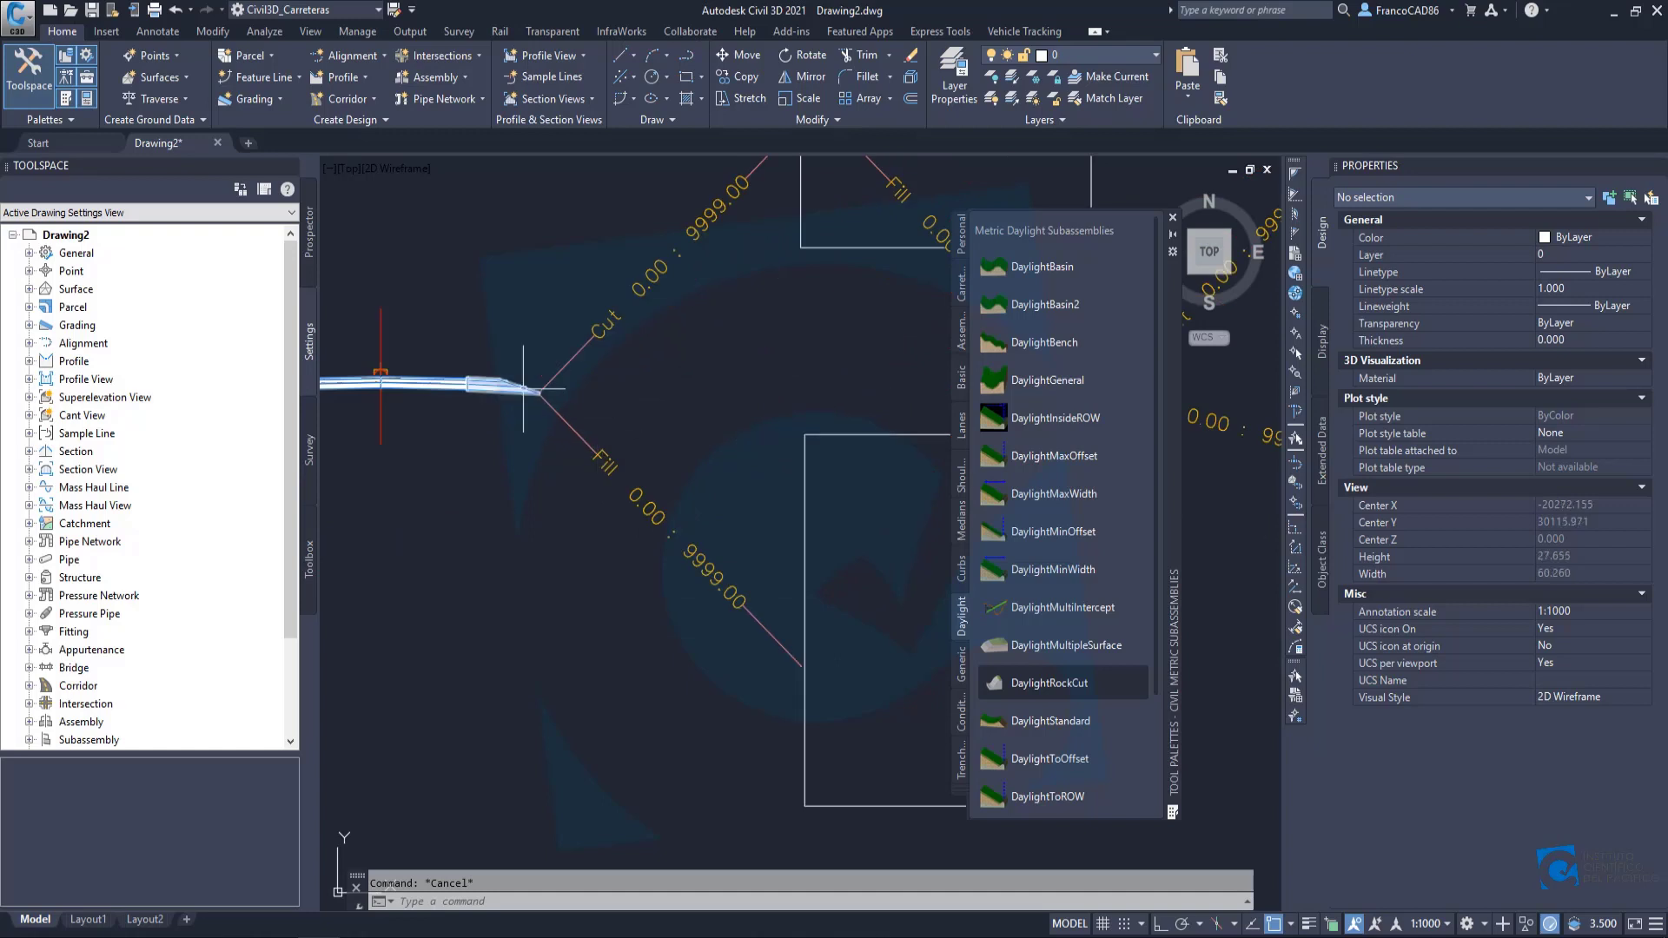
Set Use Superelevation Slope to No and the slope to 0% for the LinkWidthAndSlope subassembly at the end of the ditch's fill branch.
{"action": "mouse_move", "coordinate": [750, 671]}
{"action": "middle_mouse_down"}
{"action": "mouse_move", "coordinate": [596, 614]}
{"action": "mouse_move", "coordinate": [596, 588]}
{"action": "mouse_move", "coordinate": [849, 614]}
{"action": "mouse_move", "coordinate": [923, 415]}
{"action": "mouse_move", "coordinate": [651, 399]}
{"action": "middle_mouse_up"}
{"action": "scroll", "coordinate": [592, 500], "scroll_direction": "up", "scroll_amount": 6}
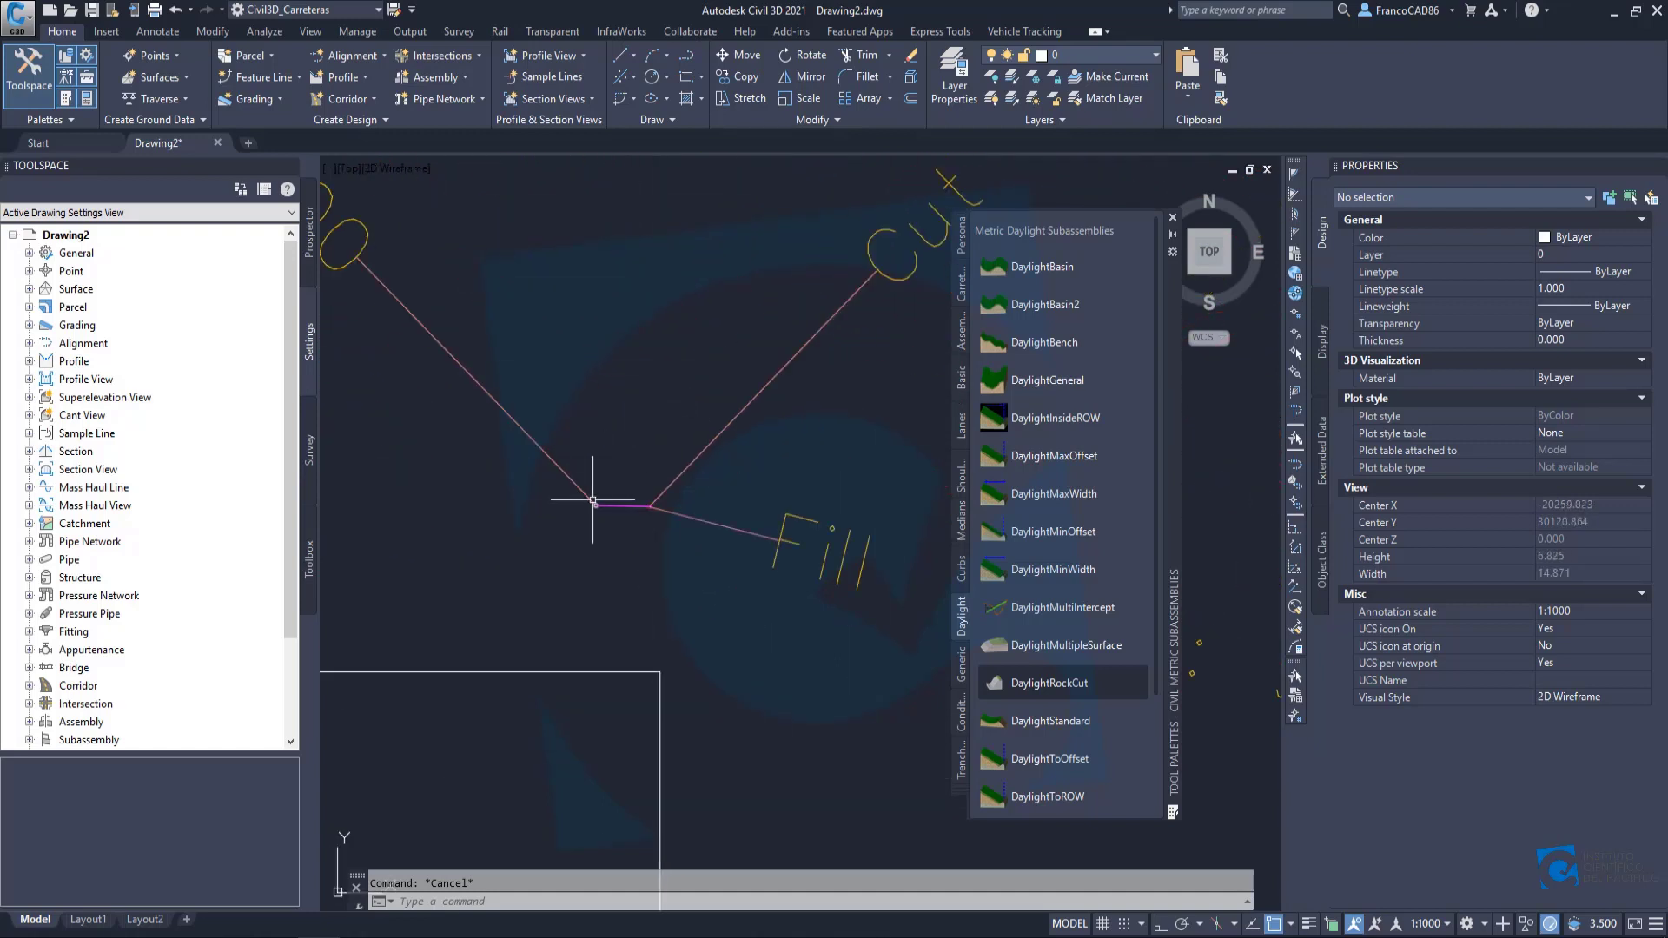
{"action": "scroll", "coordinate": [624, 510], "scroll_direction": "up", "scroll_amount": 2}
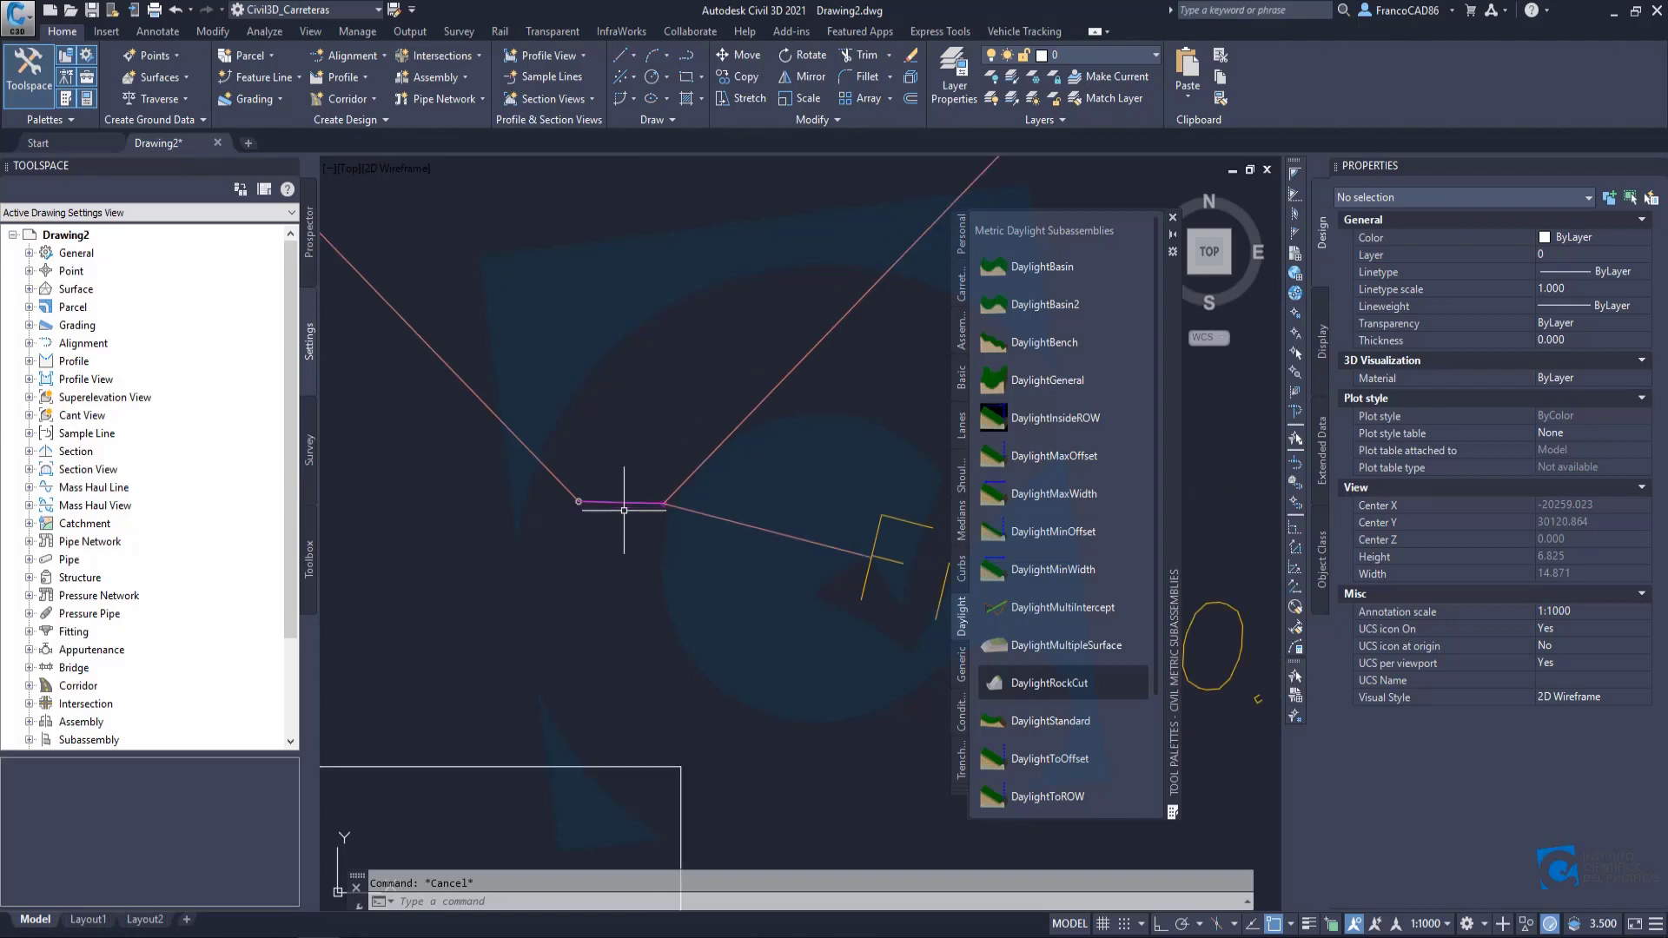
{"action": "left_click", "coordinate": [625, 506]}
{"action": "scroll", "coordinate": [782, 409], "scroll_direction": "down", "scroll_amount": 3}
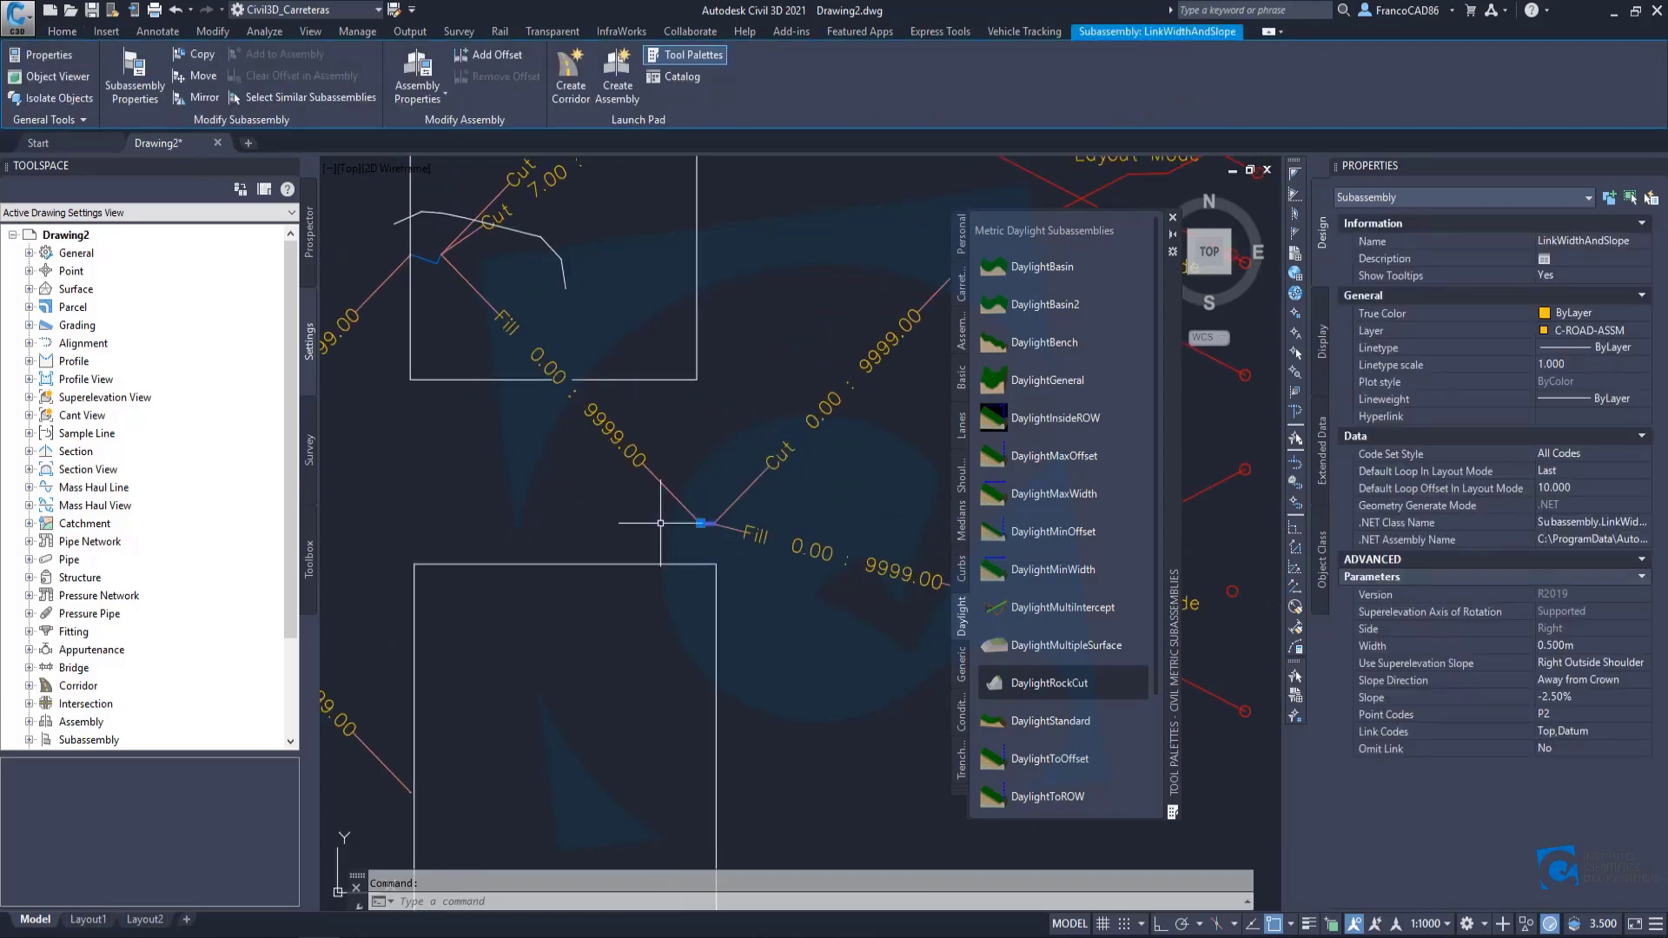
{"action": "middle_click_drag", "start_coordinate": [718, 535], "coordinate": [702, 535]}
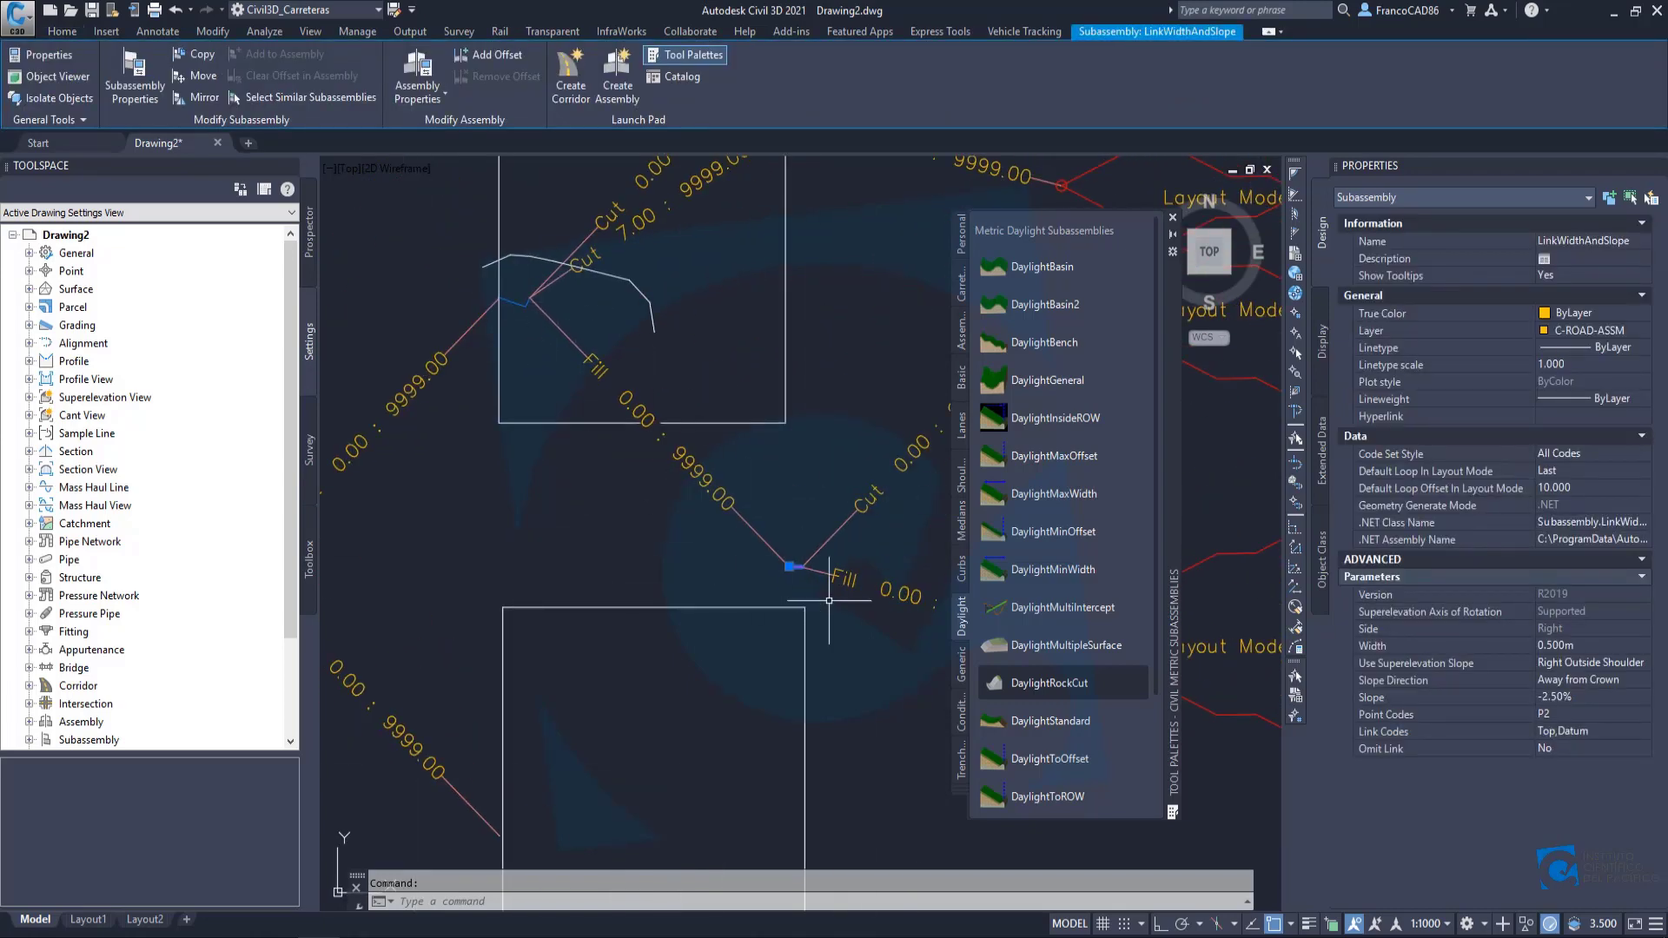
{"action": "scroll", "coordinate": [643, 521], "scroll_direction": "up", "scroll_amount": 5}
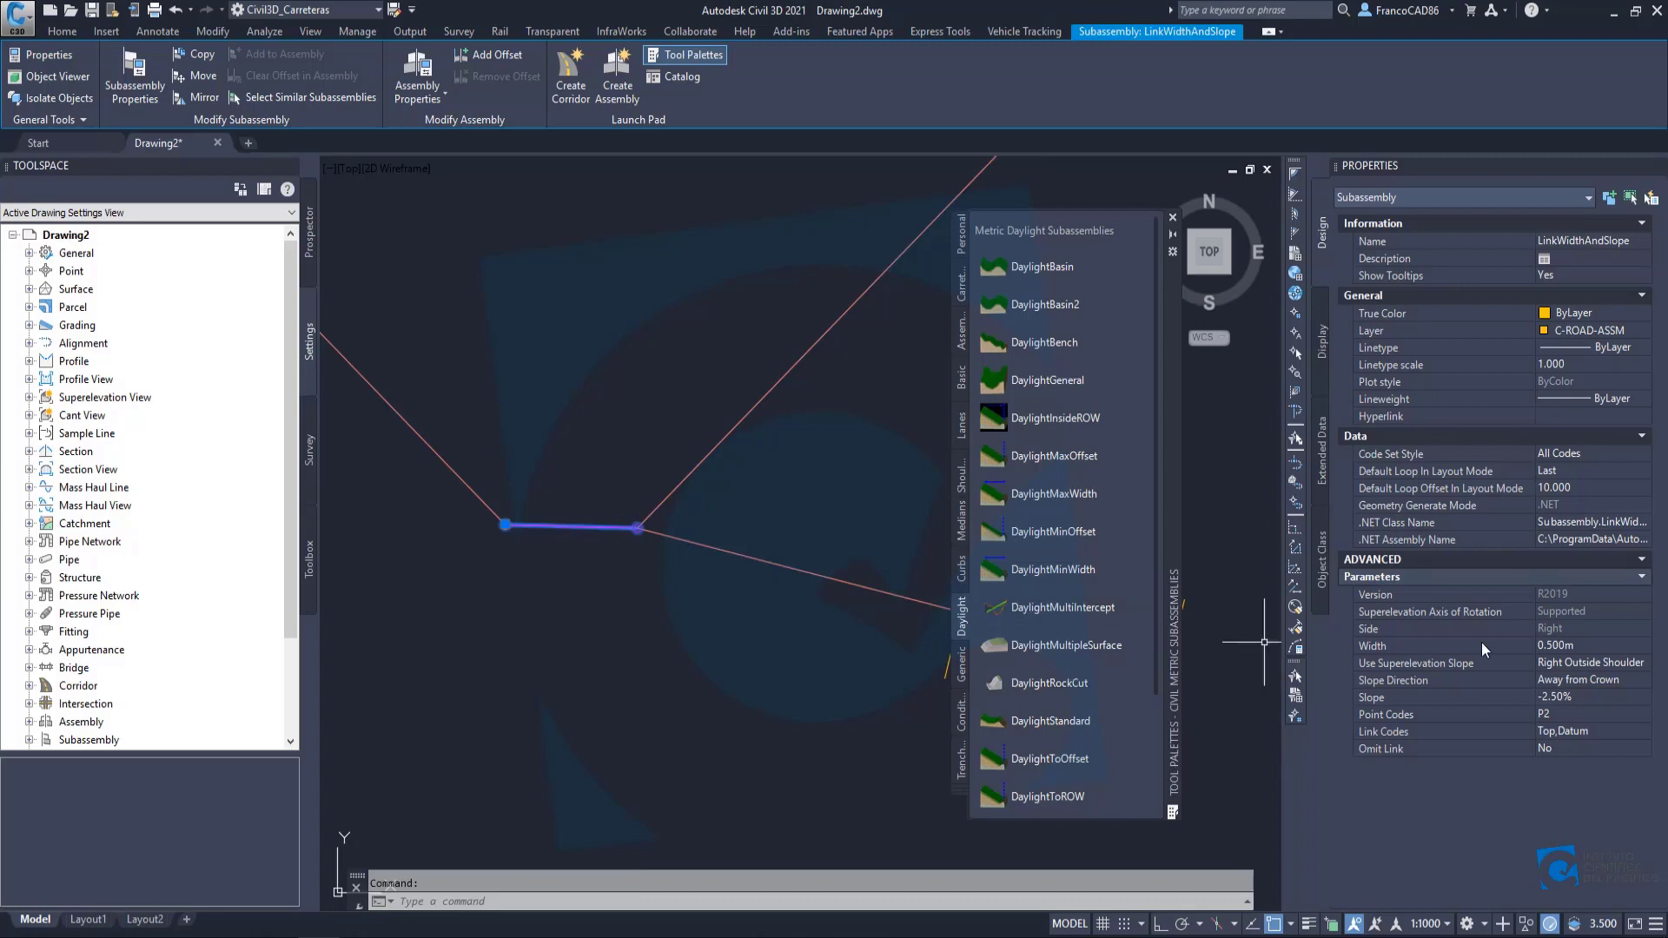
{"action": "left_click", "coordinate": [1577, 661]}
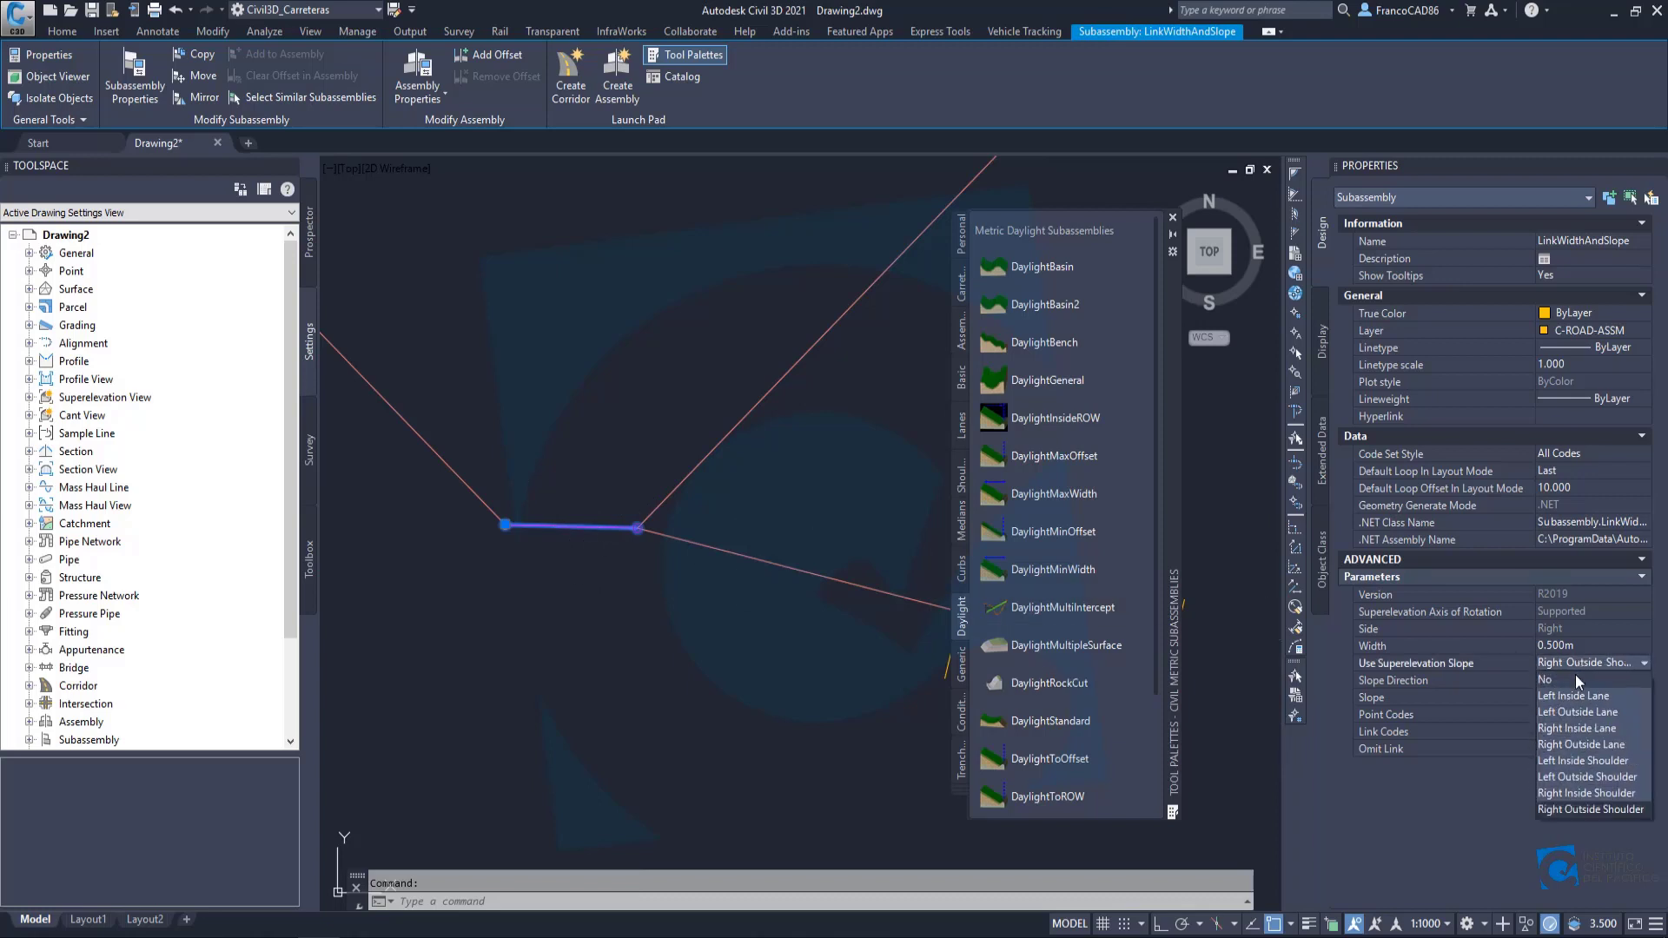
{"action": "left_click", "coordinate": [1576, 679]}
{"action": "left_click", "coordinate": [1562, 695]}
{"action": "type", "text": "0"}
{"action": "key", "text": "Tab"}
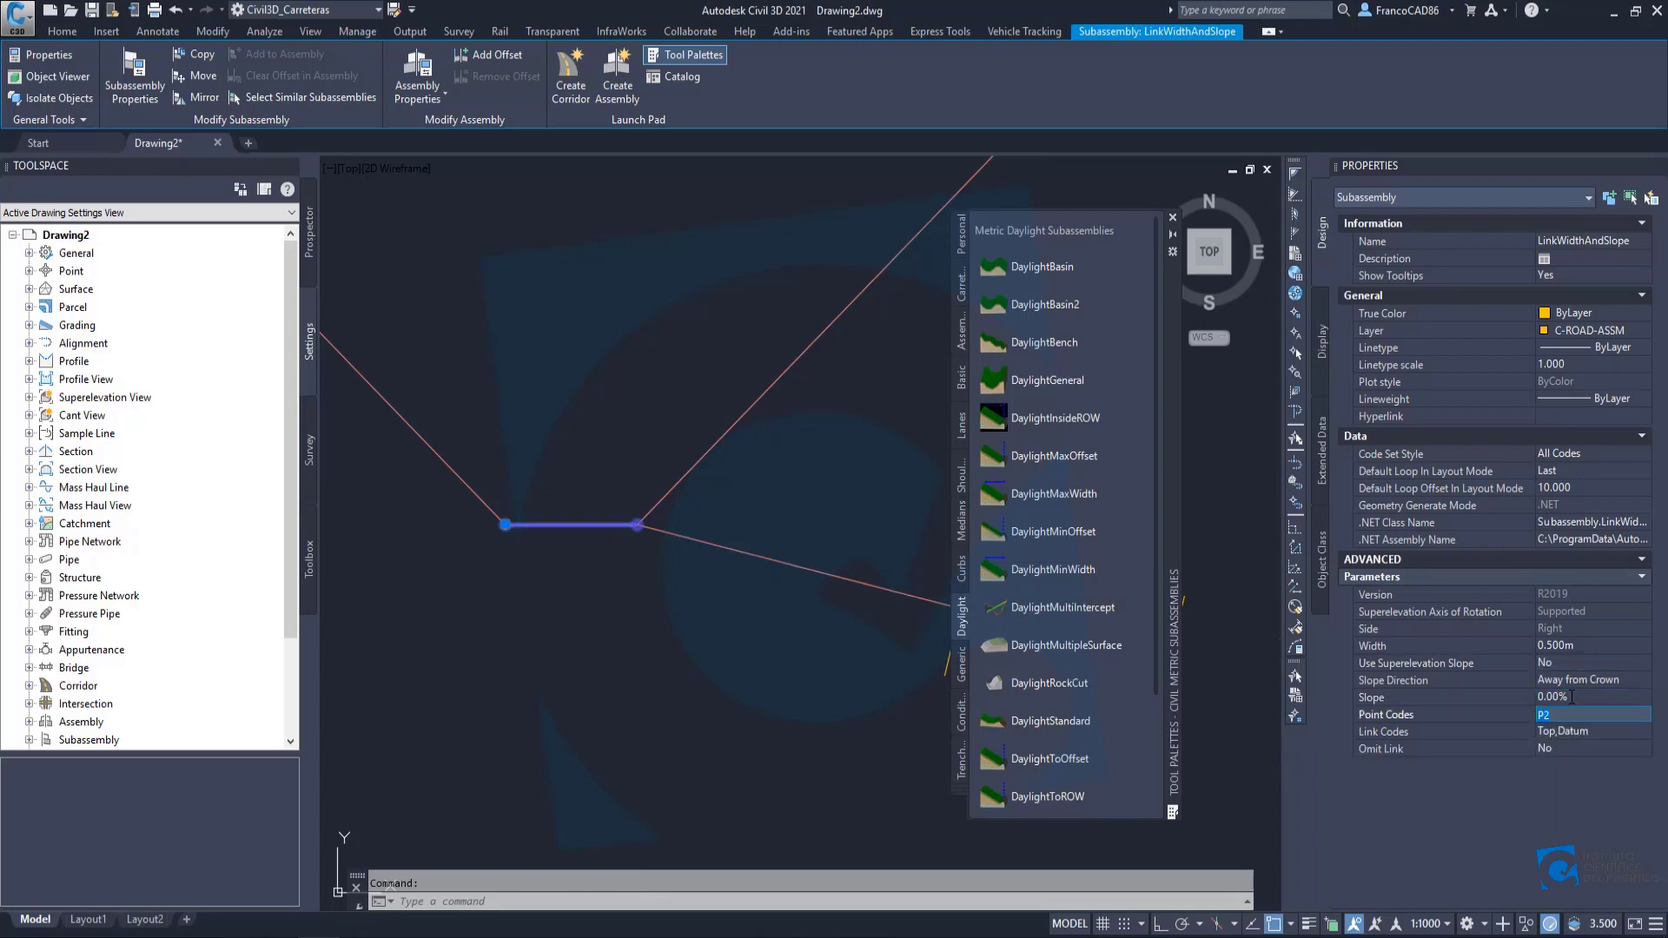
Copy the 0.5 m link, conditional cut and fill and two DaylightBench subassemblies from the ditch's fill branch to the roadway's Fill 0.00 : 9999.00 branch end.
{"action": "key", "text": "Escape"}
{"action": "scroll", "coordinate": [608, 478], "scroll_direction": "down", "scroll_amount": 3}
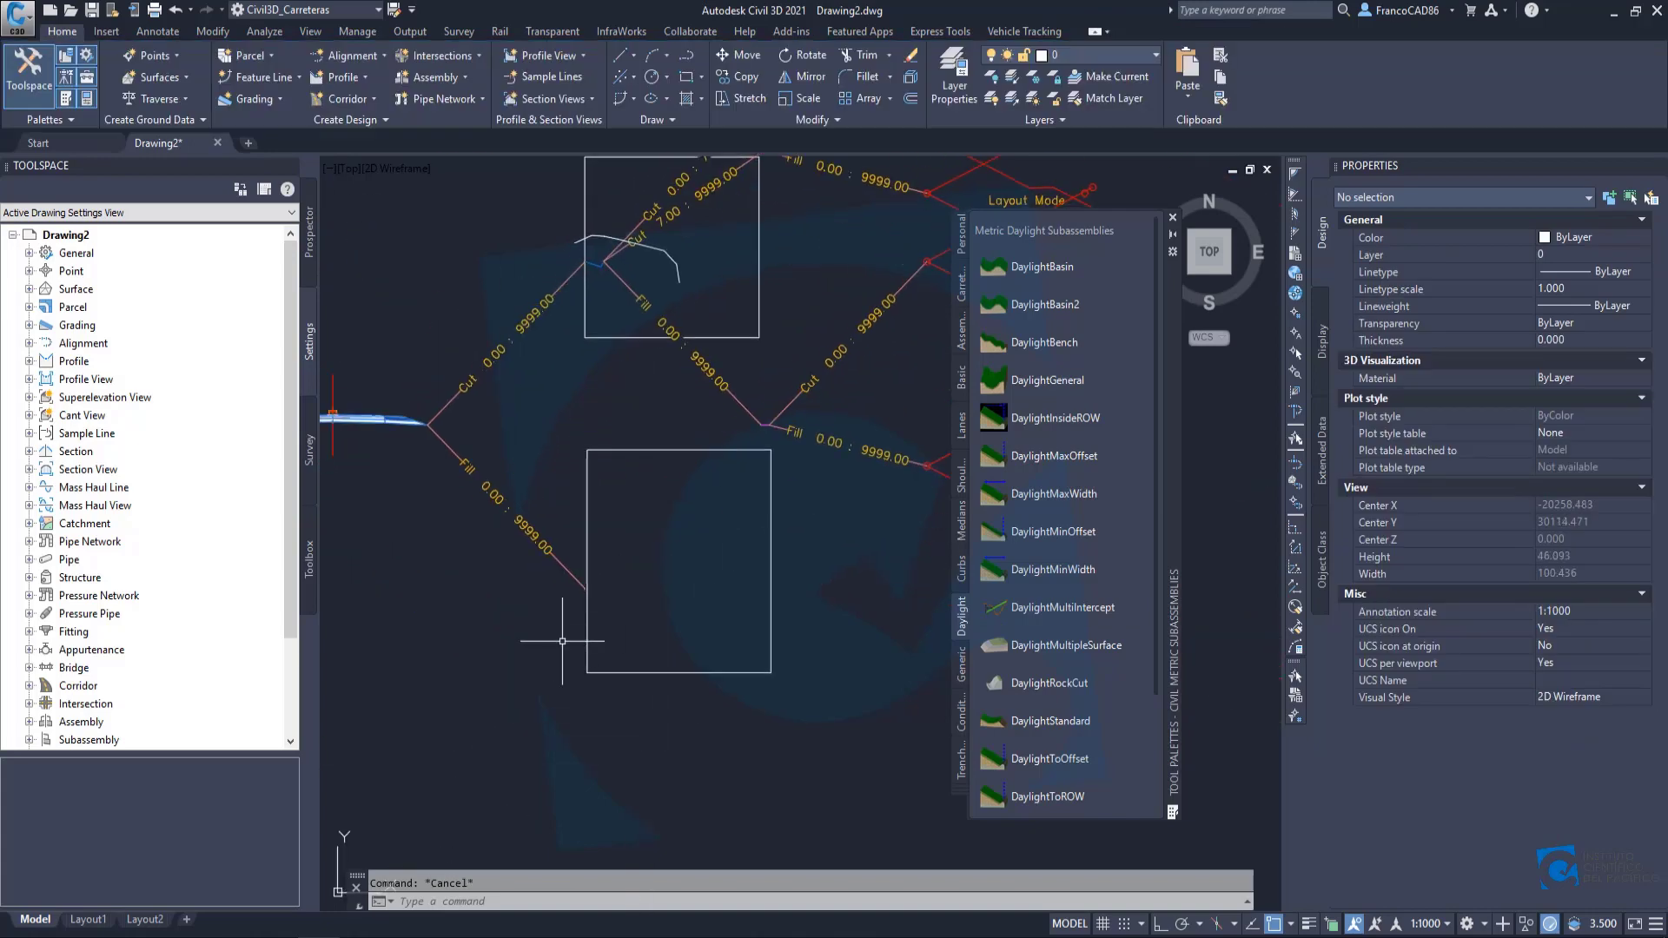
{"action": "scroll", "coordinate": [608, 591], "scroll_direction": "up", "scroll_amount": 3}
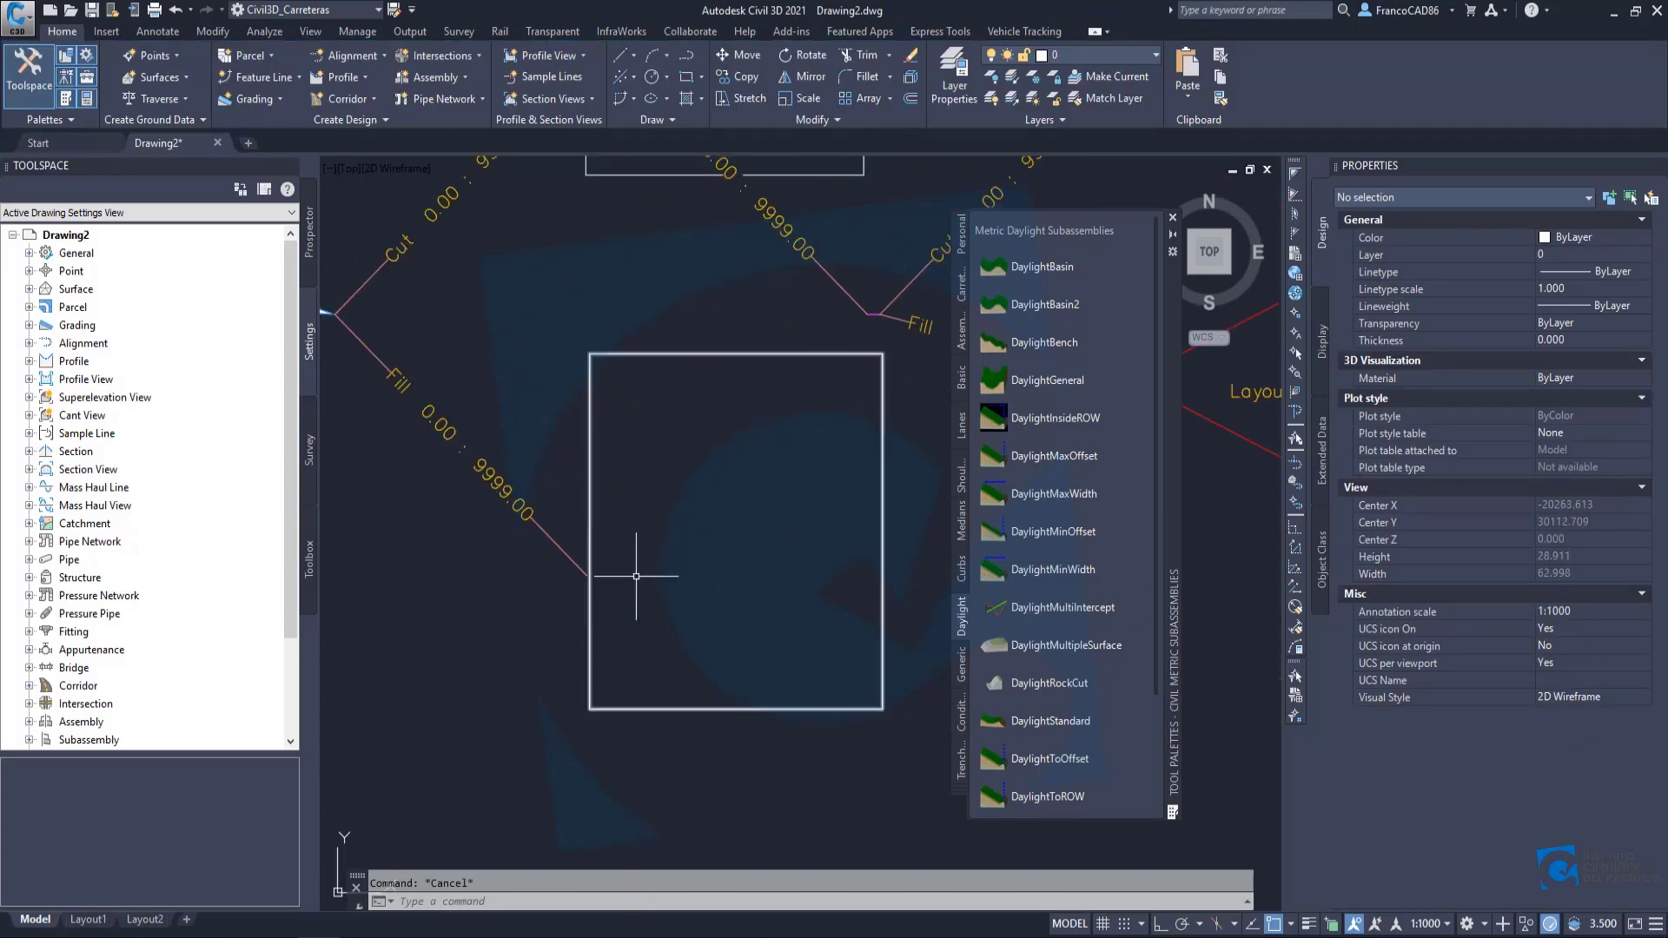
{"action": "scroll", "coordinate": [610, 576], "scroll_direction": "down", "scroll_amount": 2}
{"action": "scroll", "coordinate": [611, 576], "scroll_direction": "up", "scroll_amount": 2}
{"action": "scroll", "coordinate": [782, 502], "scroll_direction": "down", "scroll_amount": 2}
{"action": "left_click", "coordinate": [806, 672]}
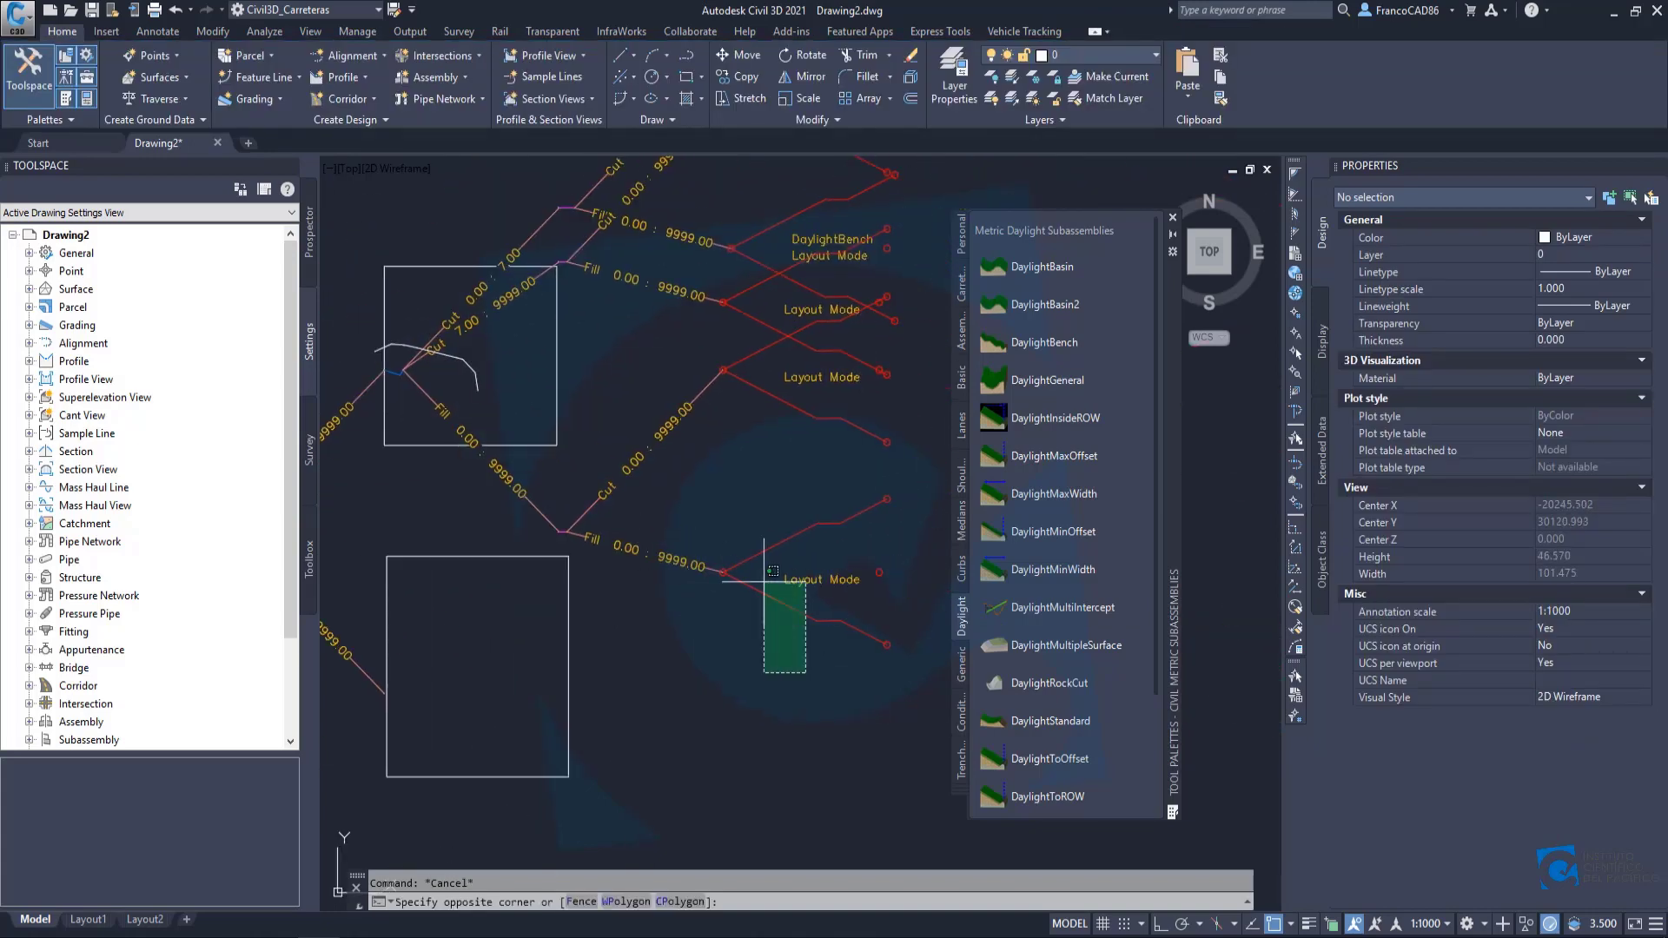
{"action": "left_click", "coordinate": [677, 372]}
{"action": "scroll", "coordinate": [574, 532], "scroll_direction": "up", "scroll_amount": 3}
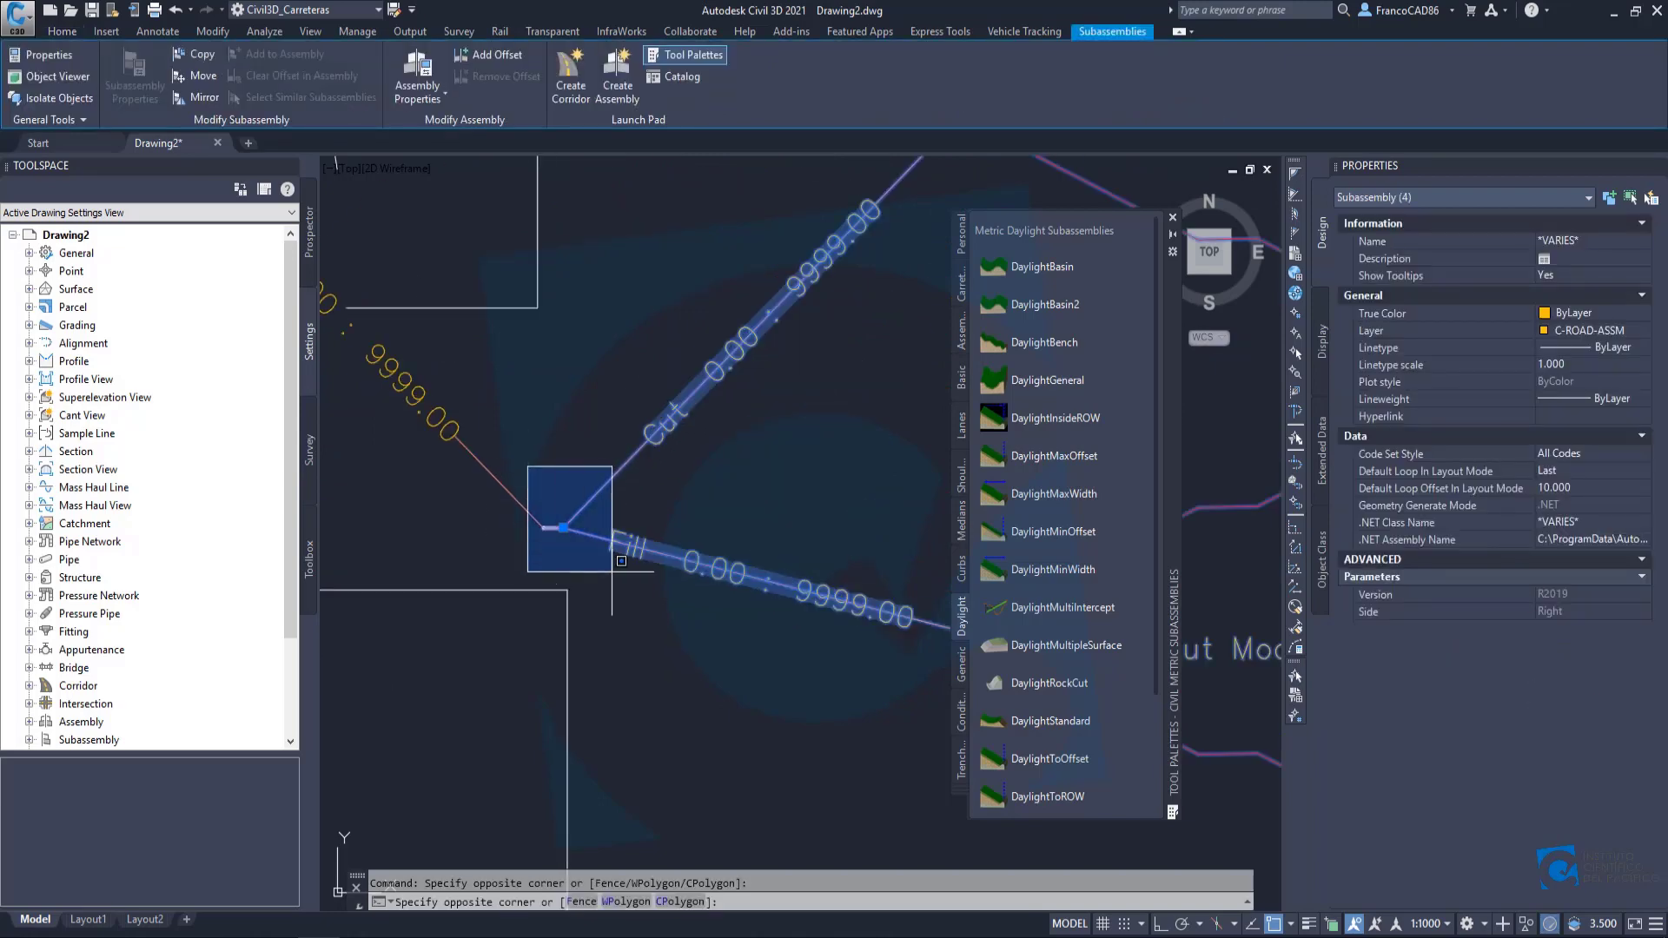
{"action": "left_click", "coordinate": [202, 57]}
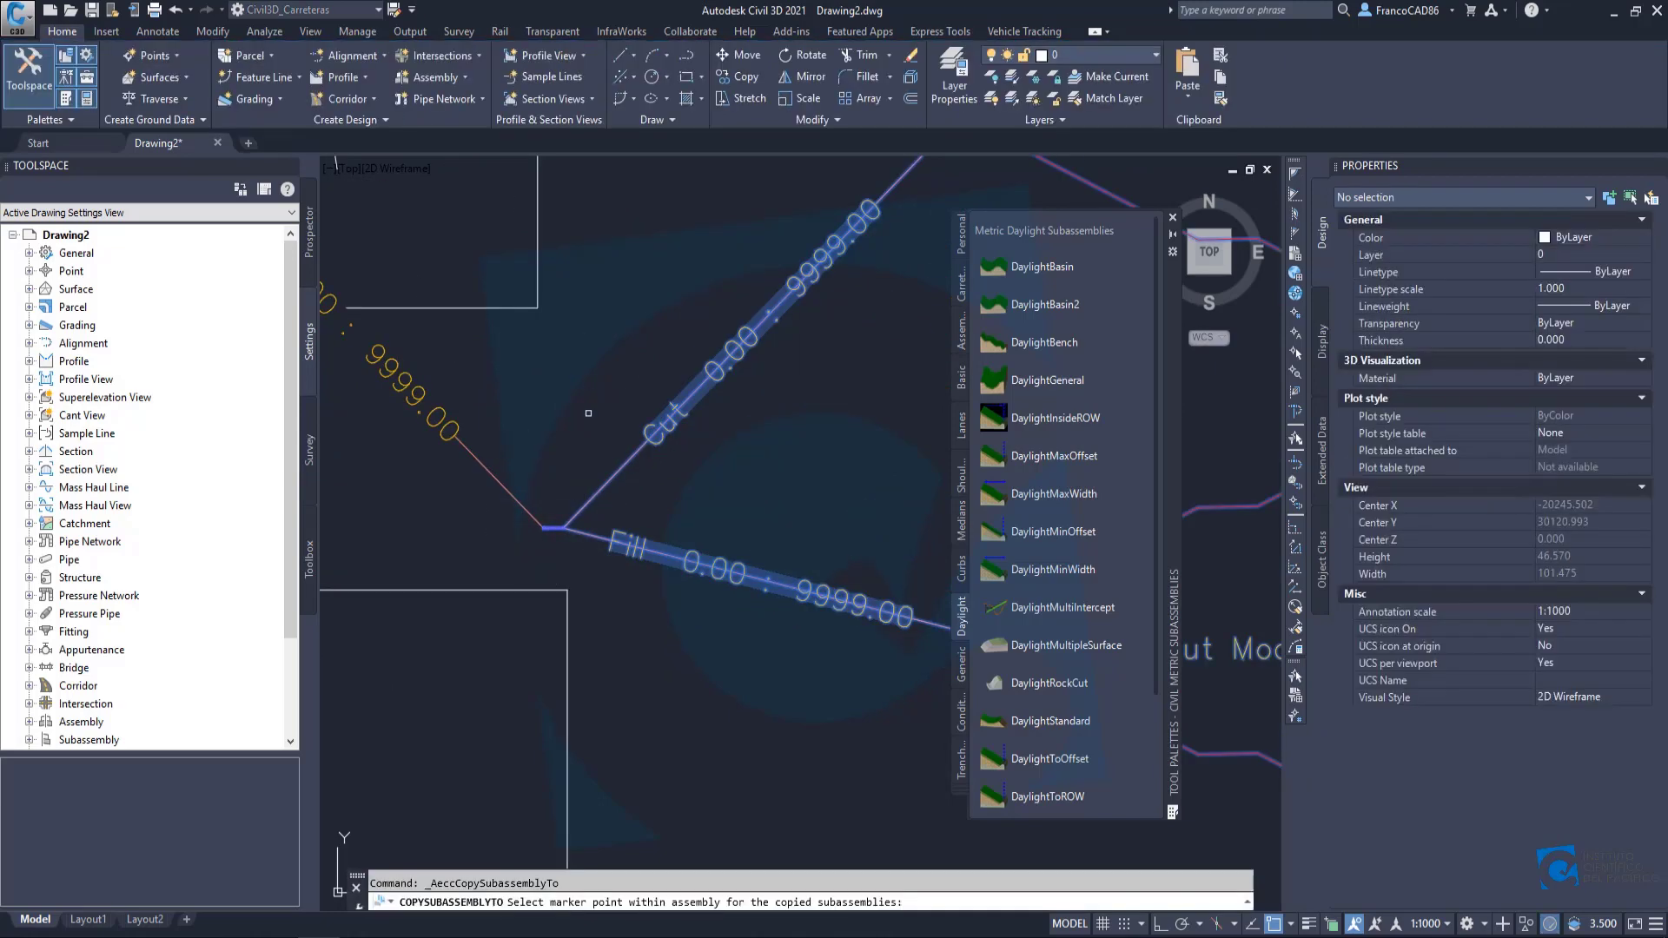
{"action": "scroll", "coordinate": [566, 476], "scroll_direction": "up", "scroll_amount": 10}
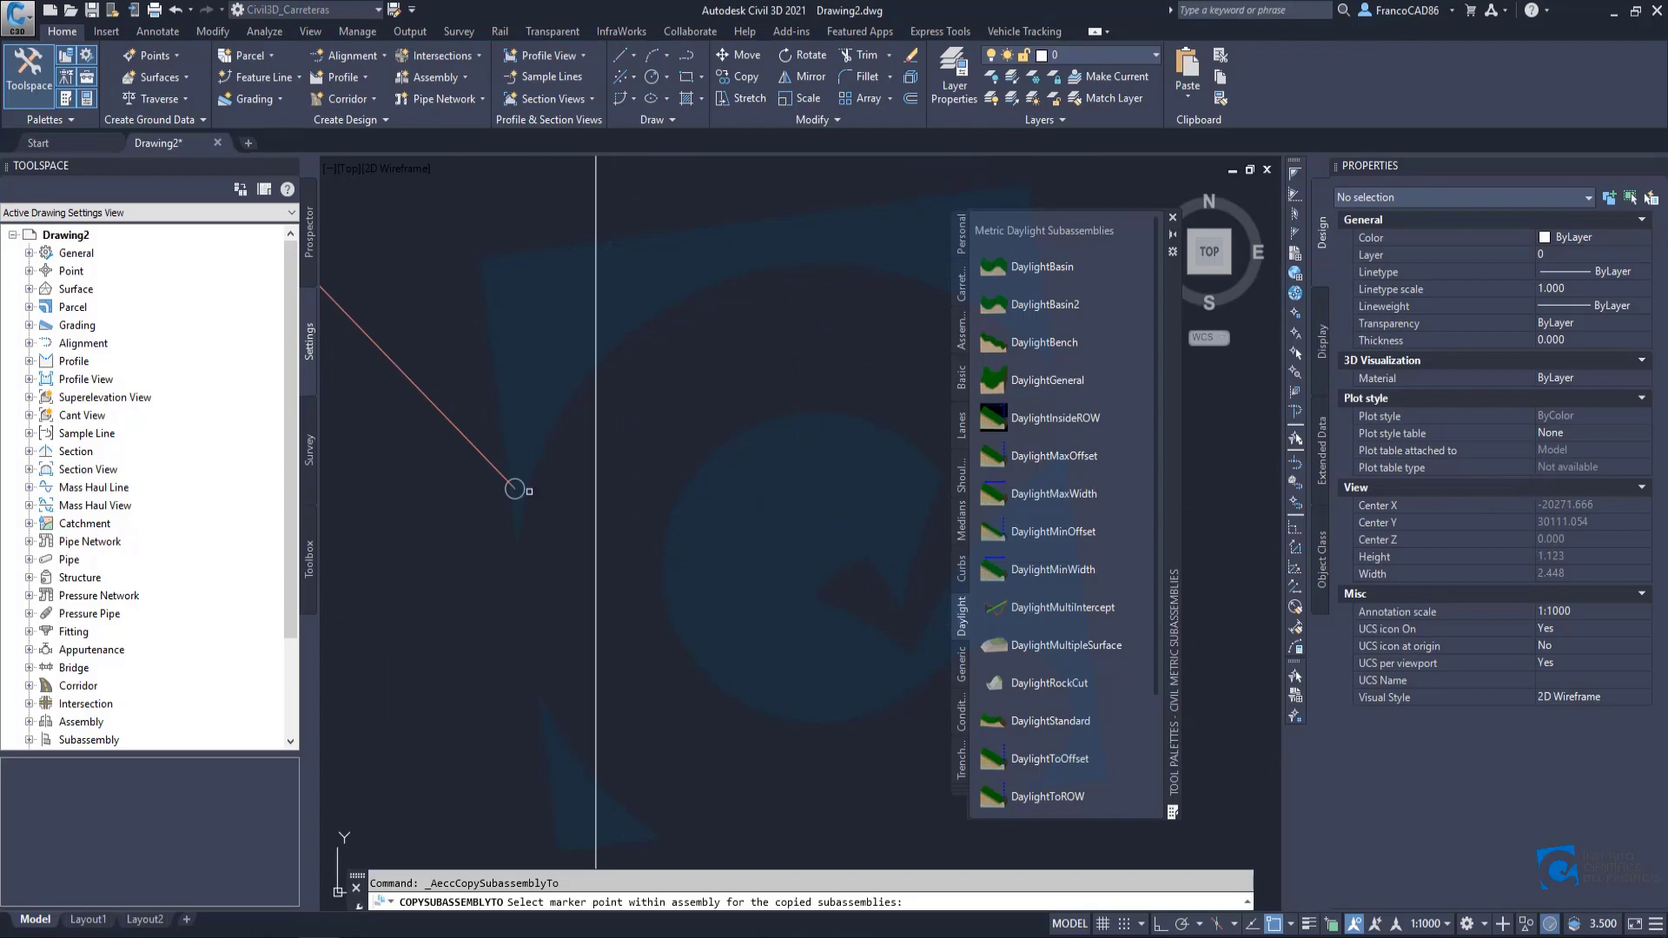
{"action": "left_click", "coordinate": [514, 488]}
{"action": "scroll", "coordinate": [632, 528], "scroll_direction": "down", "scroll_amount": 6}
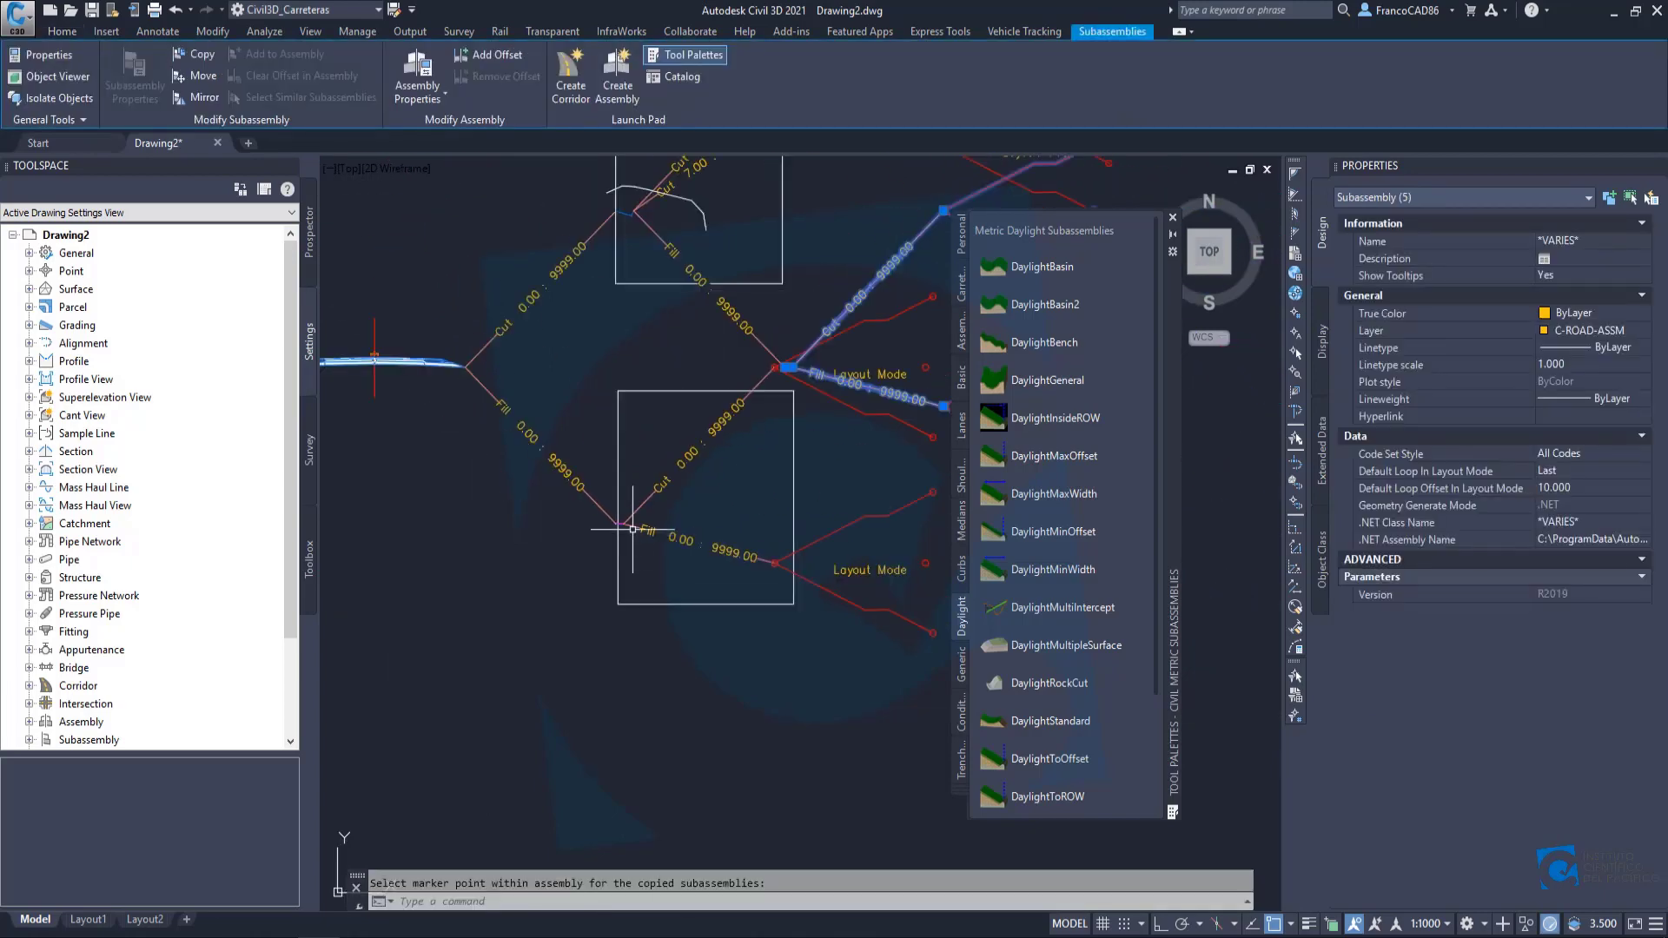
{"action": "key", "text": "Escape"}
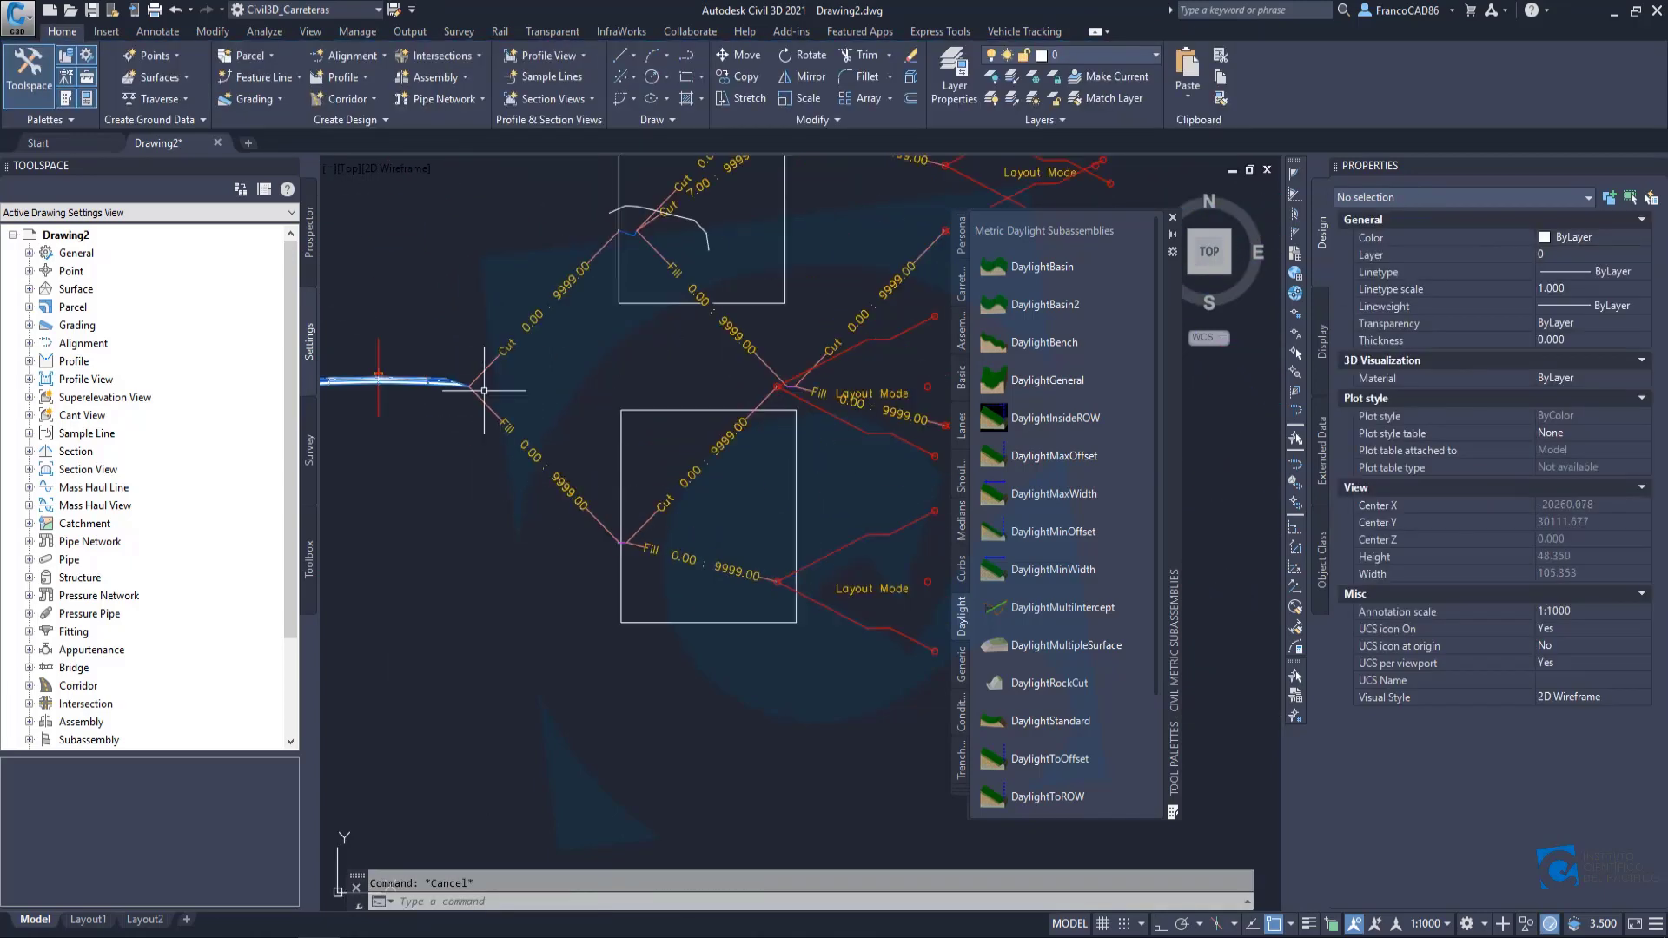
Examine the copied link, conditional and DaylightBench subassemblies and their attachment to the end of the roadway's fill branch.
{"action": "scroll", "coordinate": [572, 477], "scroll_direction": "up", "scroll_amount": 2}
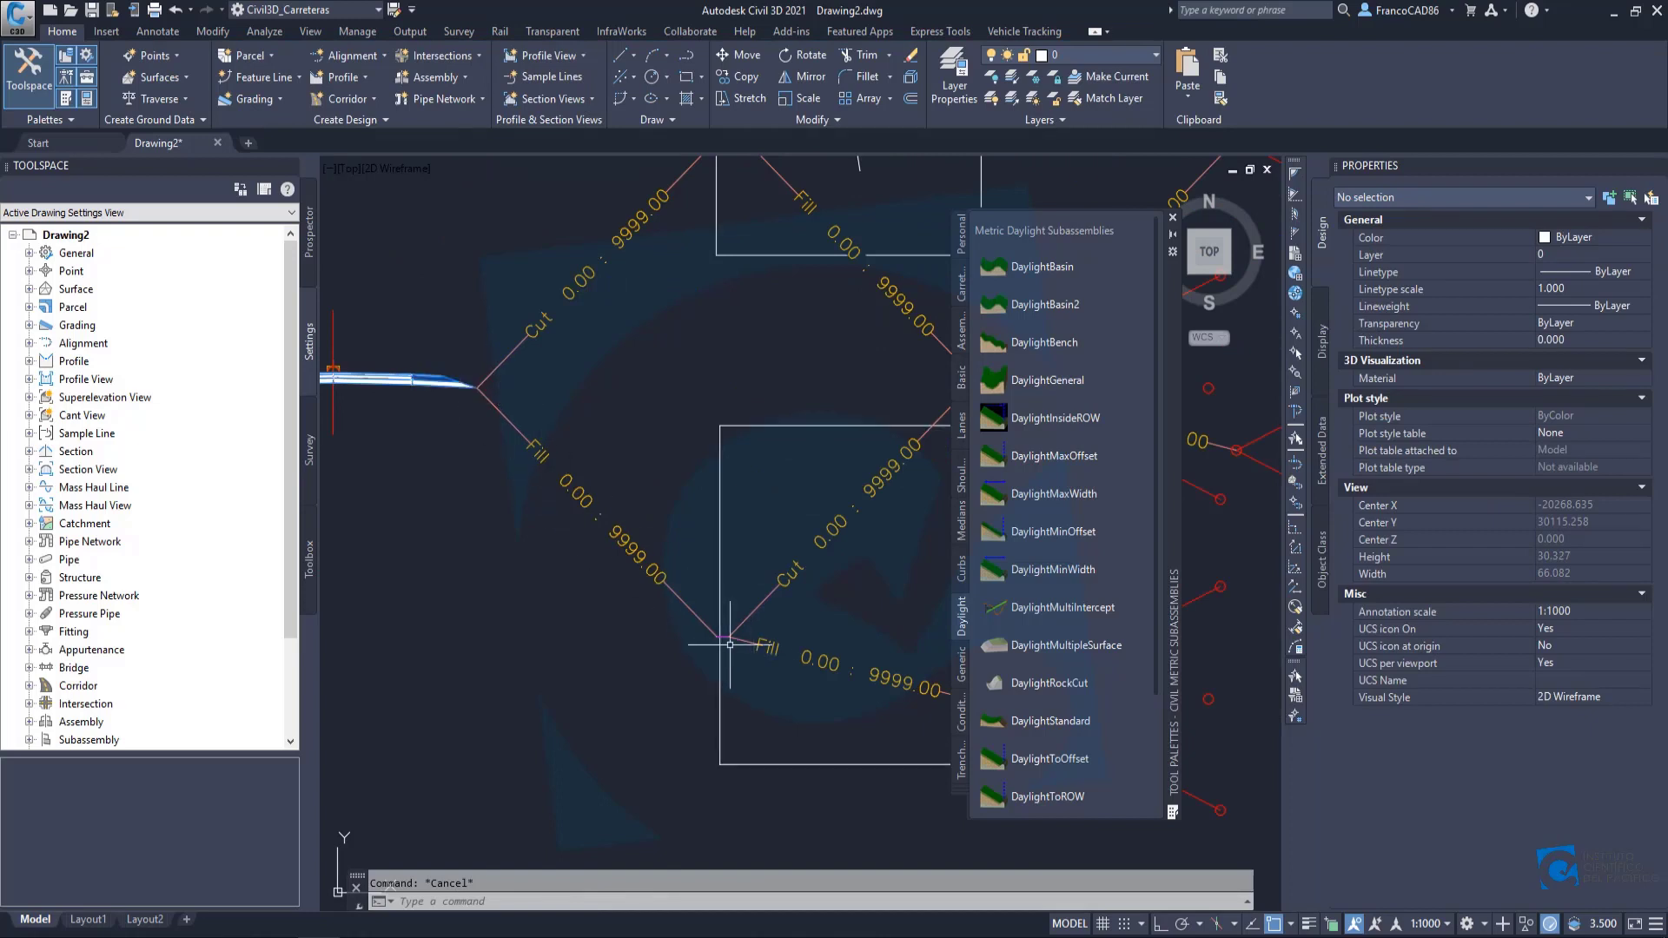
{"action": "scroll", "coordinate": [707, 639], "scroll_direction": "up", "scroll_amount": 4}
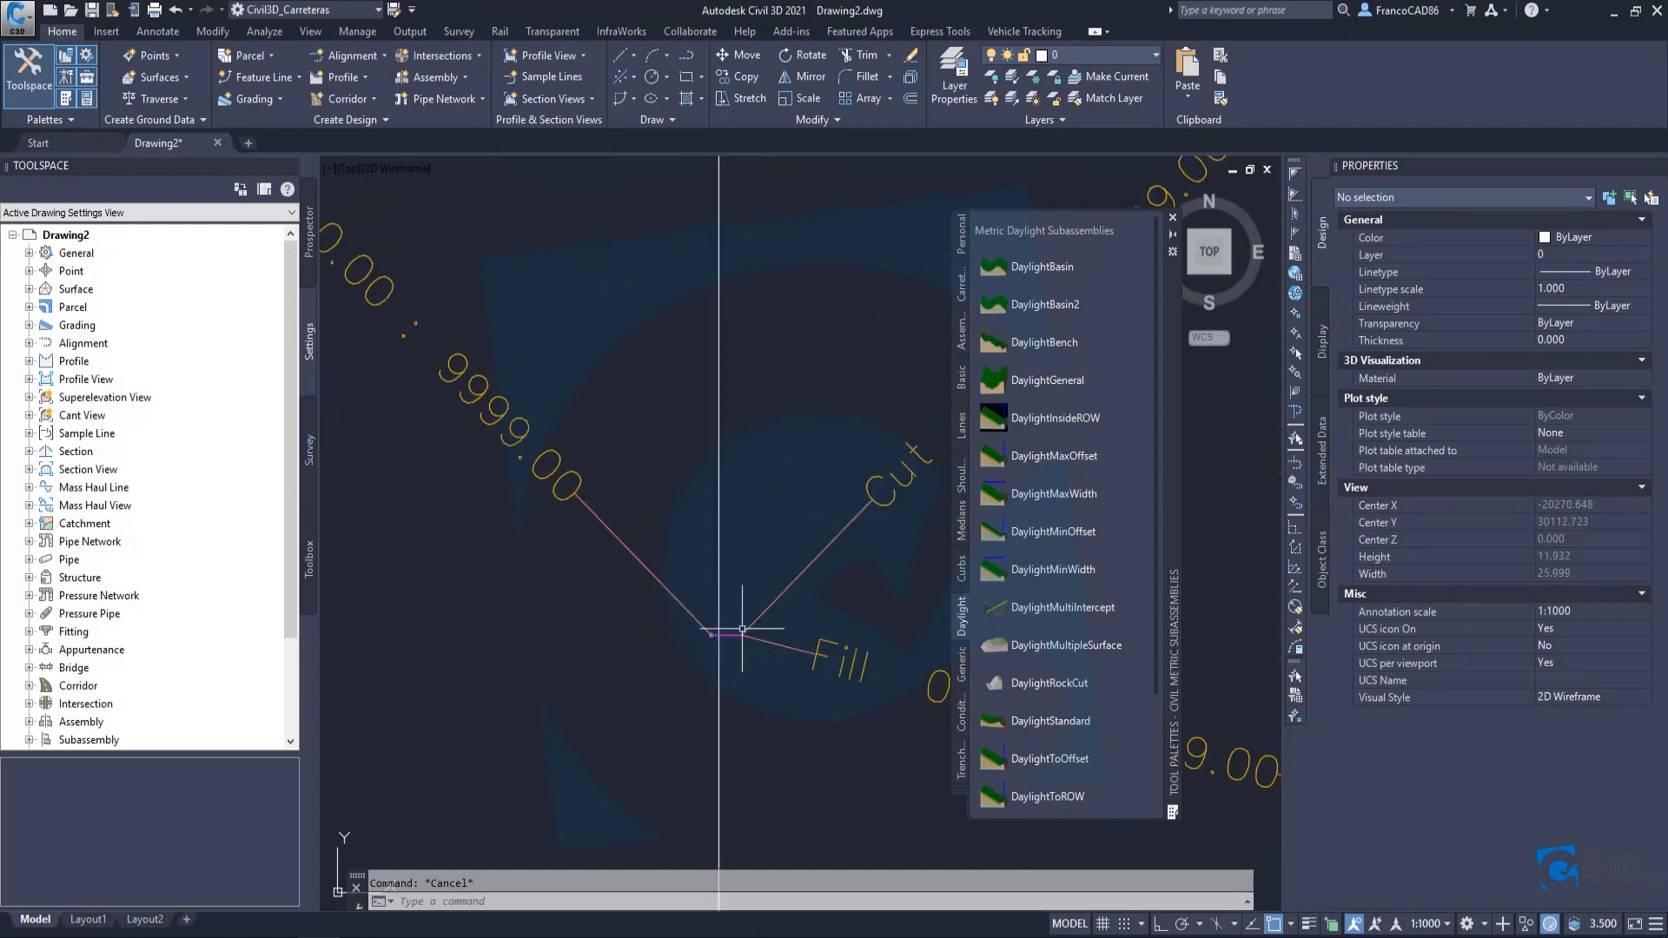
{"action": "scroll", "coordinate": [721, 622], "scroll_direction": "down", "scroll_amount": 6}
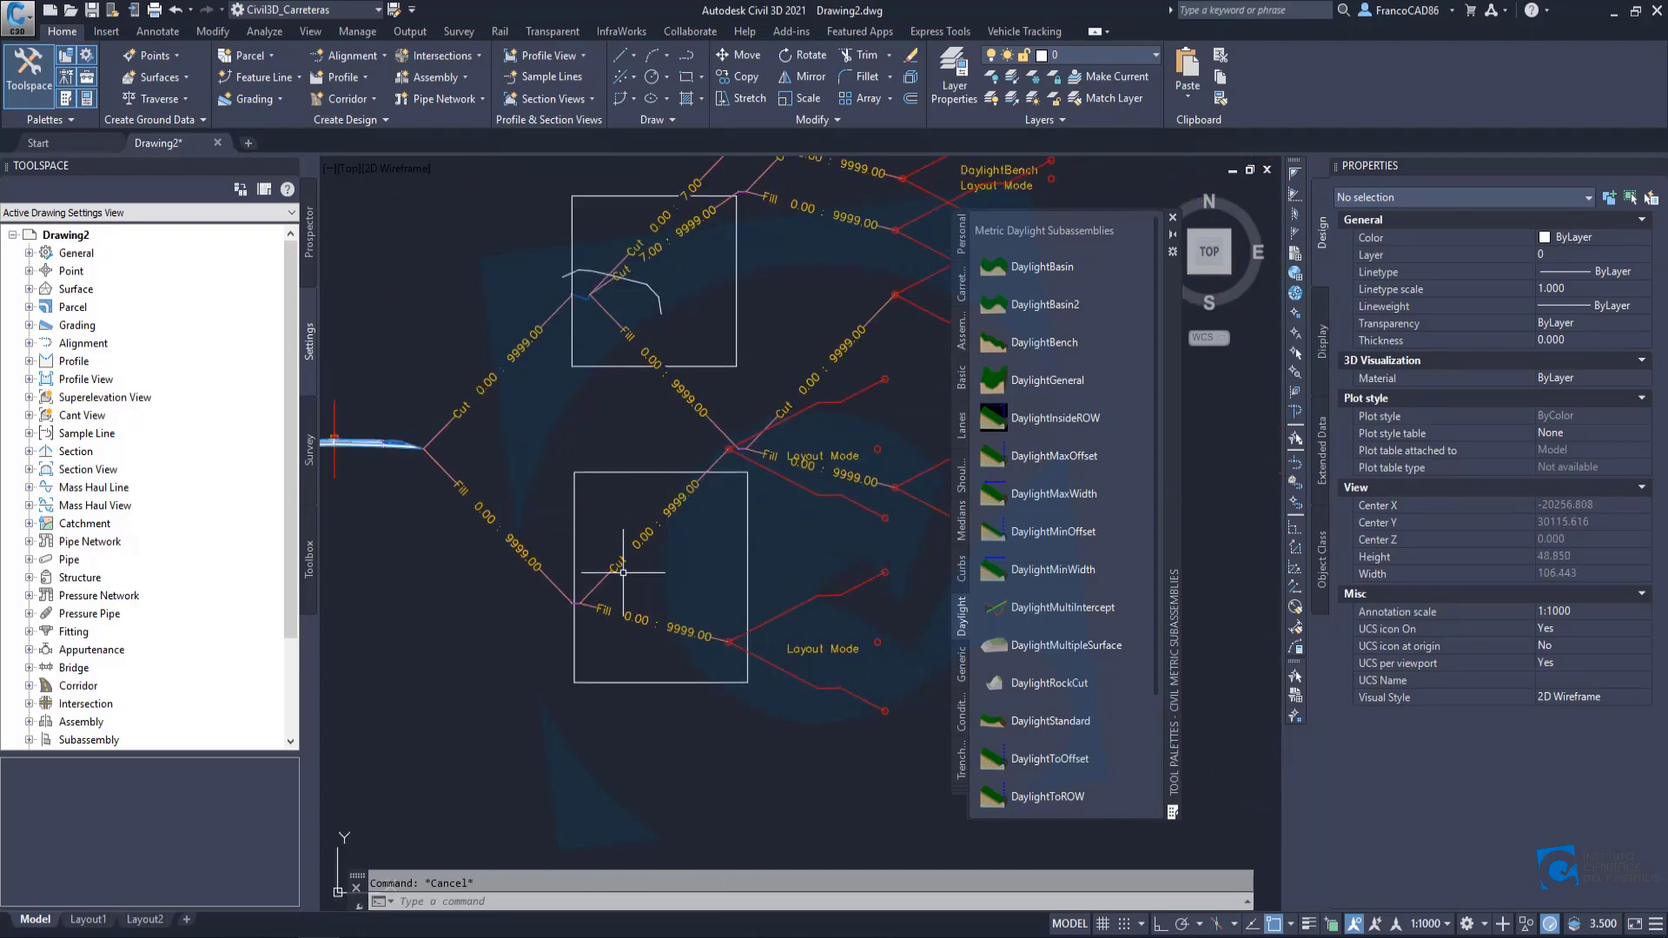
{"action": "scroll", "coordinate": [575, 595], "scroll_direction": "up", "scroll_amount": 8}
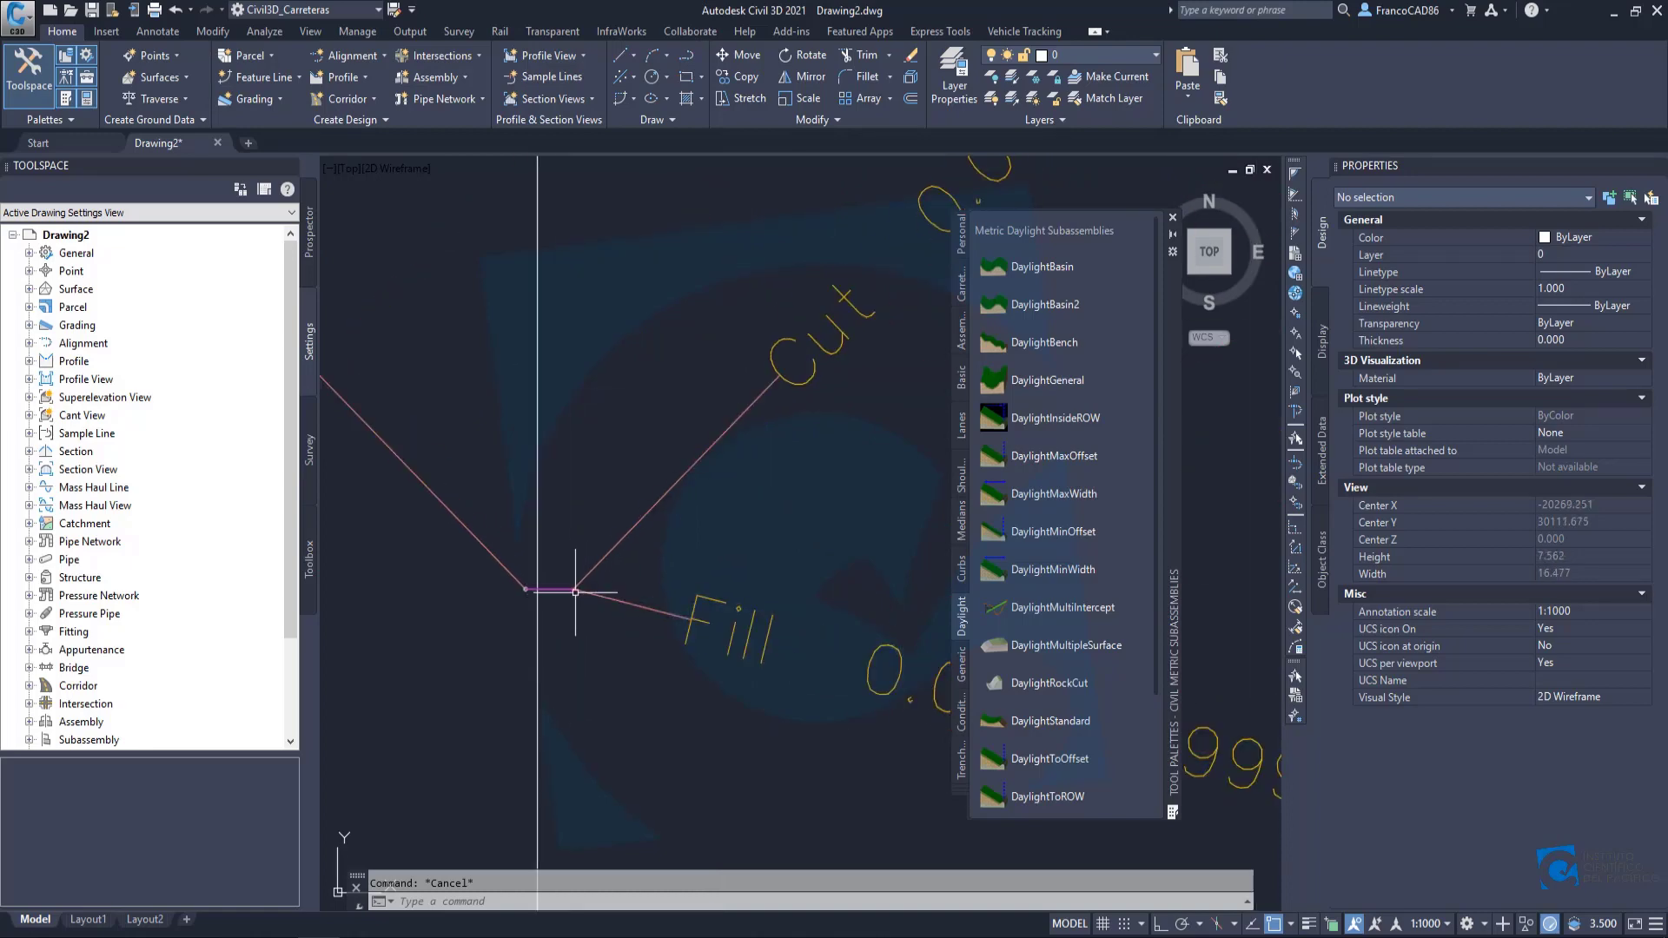
{"action": "scroll", "coordinate": [576, 592], "scroll_direction": "down", "scroll_amount": 6}
{"action": "middle_click_drag", "start_coordinate": [758, 415], "coordinate": [659, 496]}
{"action": "scroll", "coordinate": [887, 514], "scroll_direction": "down", "scroll_amount": 1}
{"action": "mouse_move", "coordinate": [768, 660]}
{"action": "middle_mouse_down"}
{"action": "mouse_move", "coordinate": [715, 565]}
{"action": "mouse_move", "coordinate": [740, 588]}
{"action": "middle_mouse_up"}
{"action": "scroll", "coordinate": [714, 565], "scroll_direction": "up", "scroll_amount": 5}
{"action": "scroll", "coordinate": [754, 602], "scroll_direction": "down", "scroll_amount": 3}
{"action": "scroll", "coordinate": [714, 574], "scroll_direction": "down", "scroll_amount": 4}
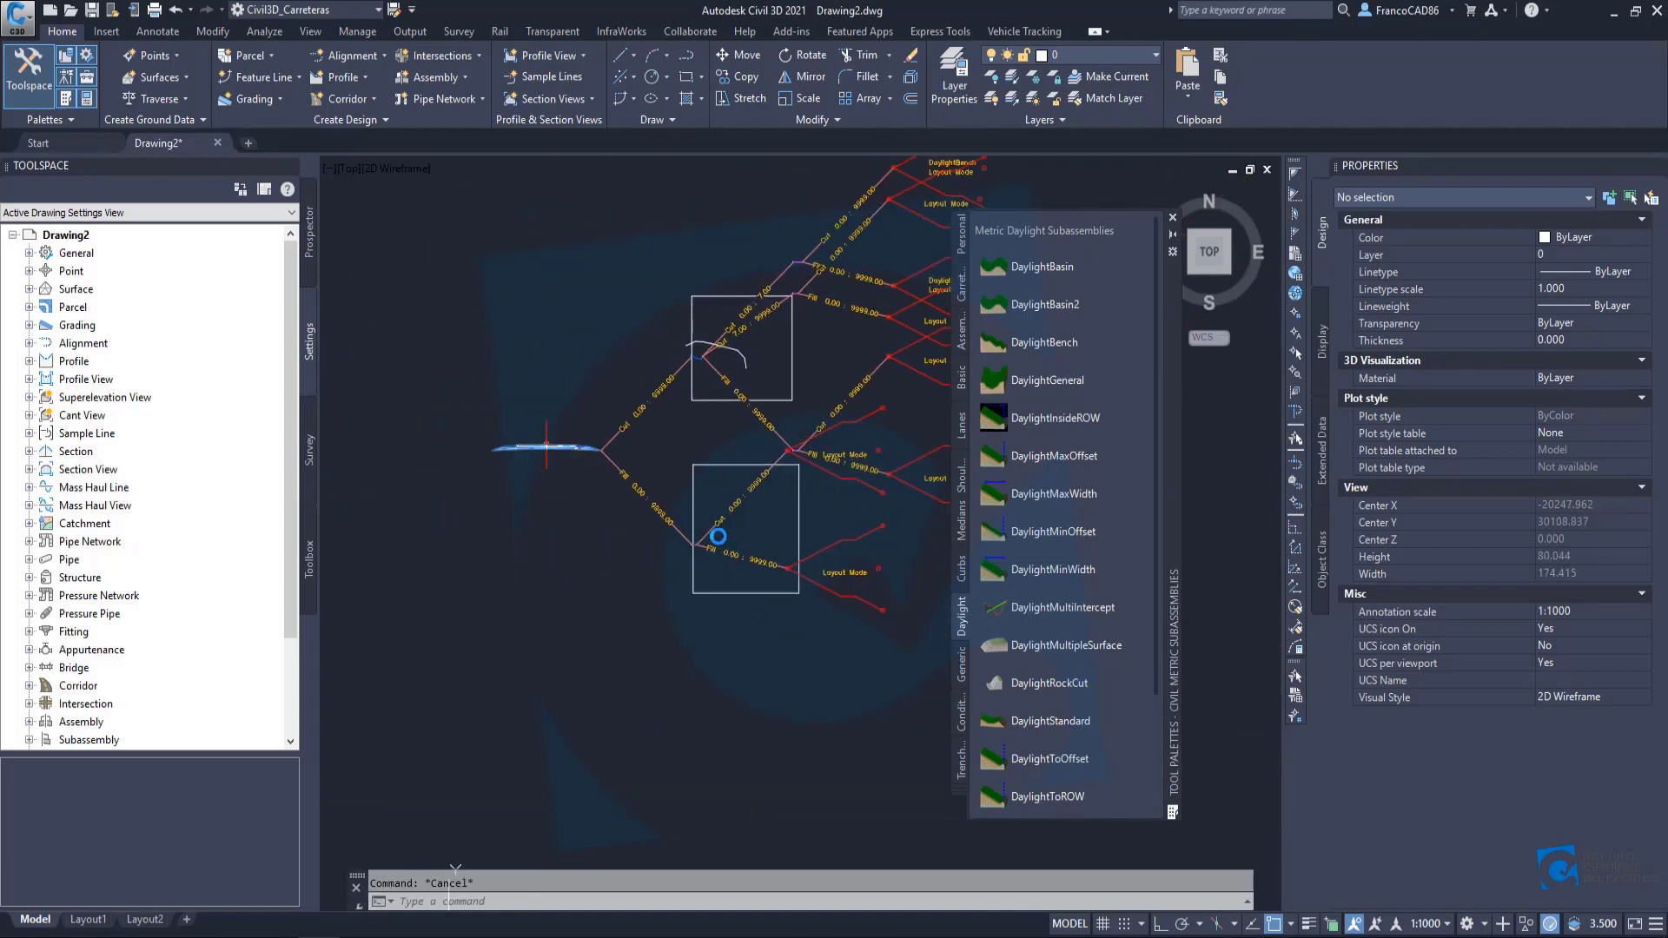
Erase the two guide rectangles and the arc drawn over the assembly, and close the tool palettes.
{"action": "scroll", "coordinate": [709, 489], "scroll_direction": "up", "scroll_amount": 2}
{"action": "left_click", "coordinate": [703, 451]}
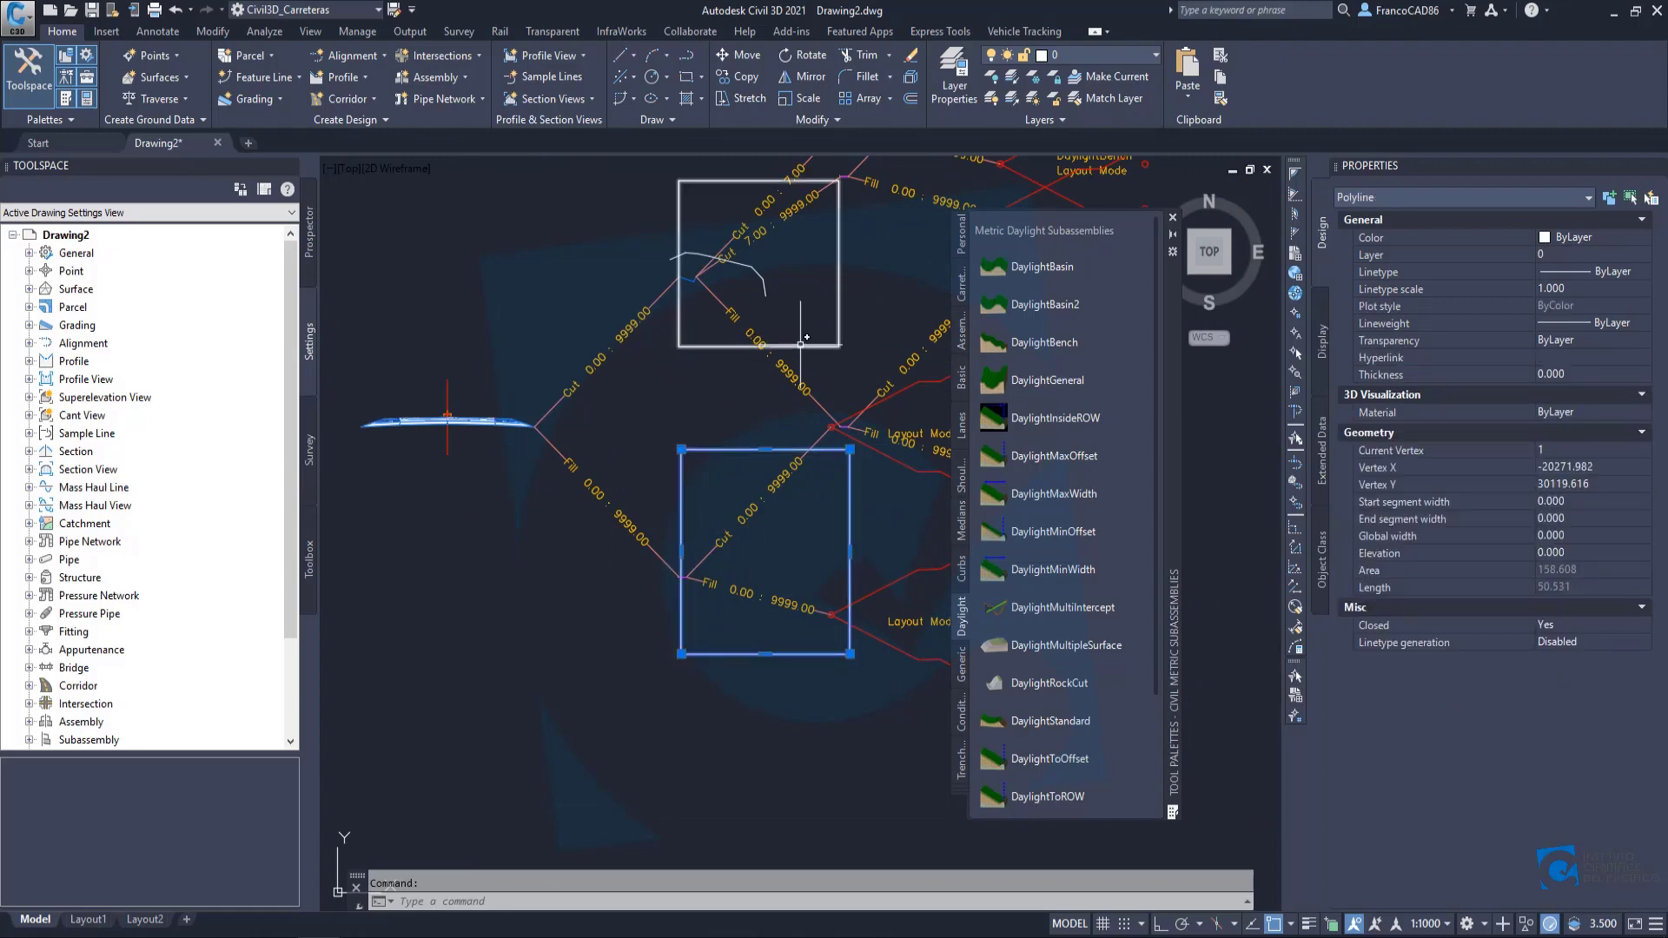
{"action": "left_click", "coordinate": [770, 346]}
{"action": "left_click", "coordinate": [758, 272]}
{"action": "type", "text": "e"}
{"action": "key", "text": "Return"}
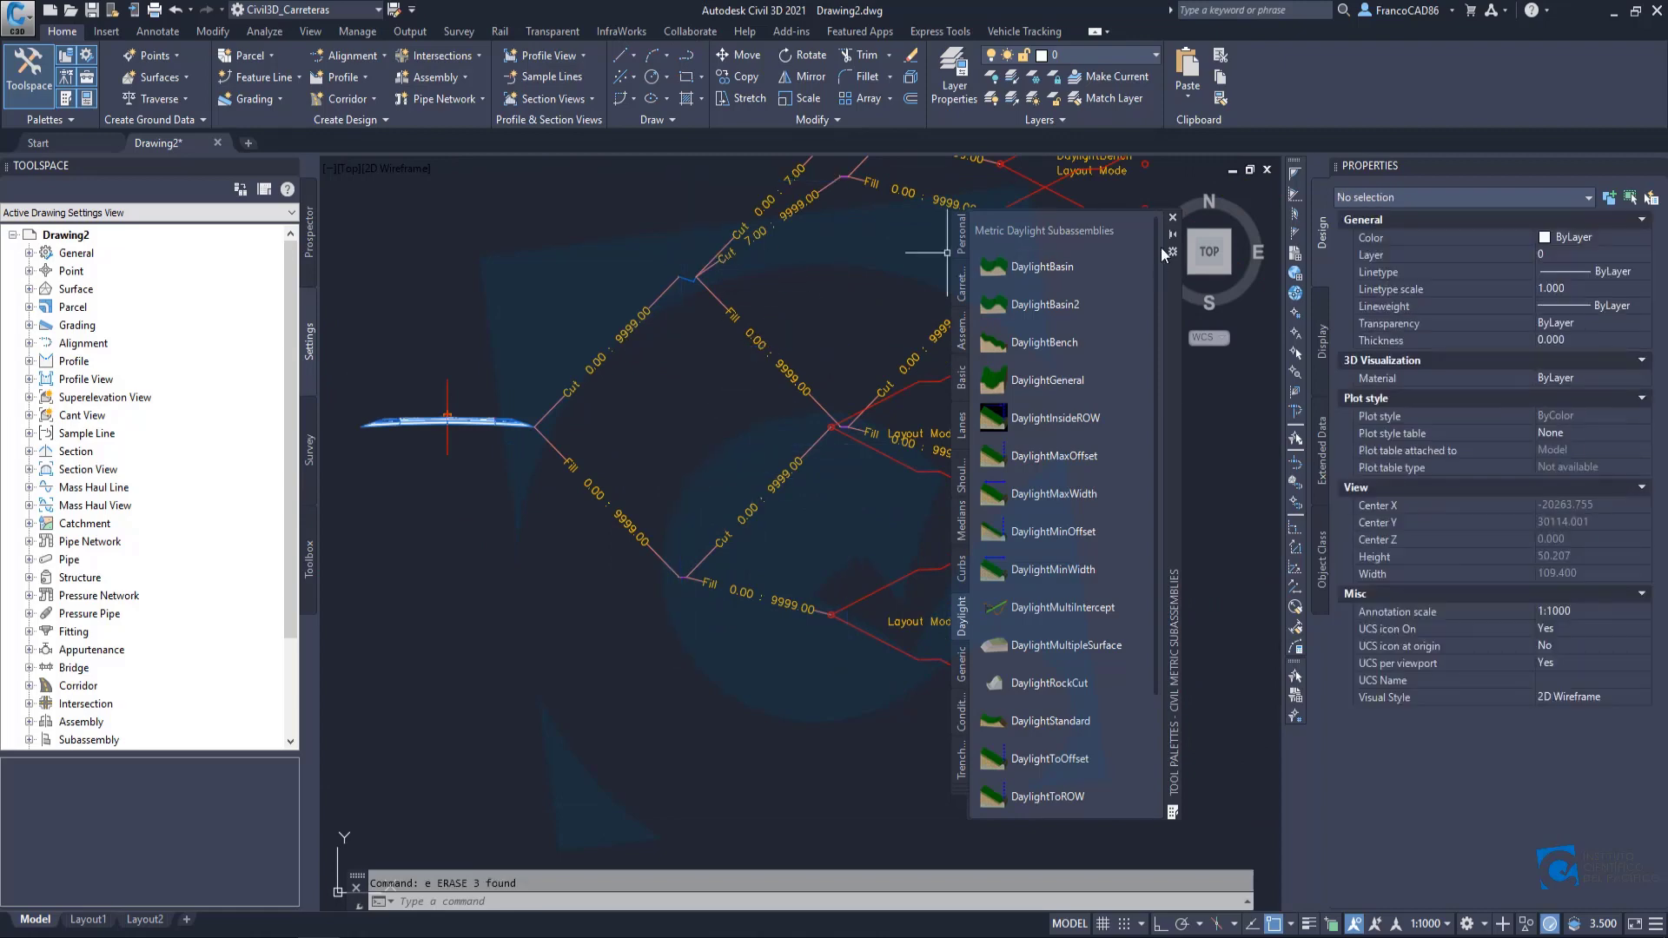
{"action": "left_click", "coordinate": [1173, 219]}
Set the Cut 0.00 : 7.00 conditional subassembly's layout width to 20 m and layout grade to 0.50:1.
{"action": "scroll", "coordinate": [886, 362], "scroll_direction": "down", "scroll_amount": 2}
{"action": "middle_click_drag", "start_coordinate": [886, 362], "coordinate": [849, 424]}
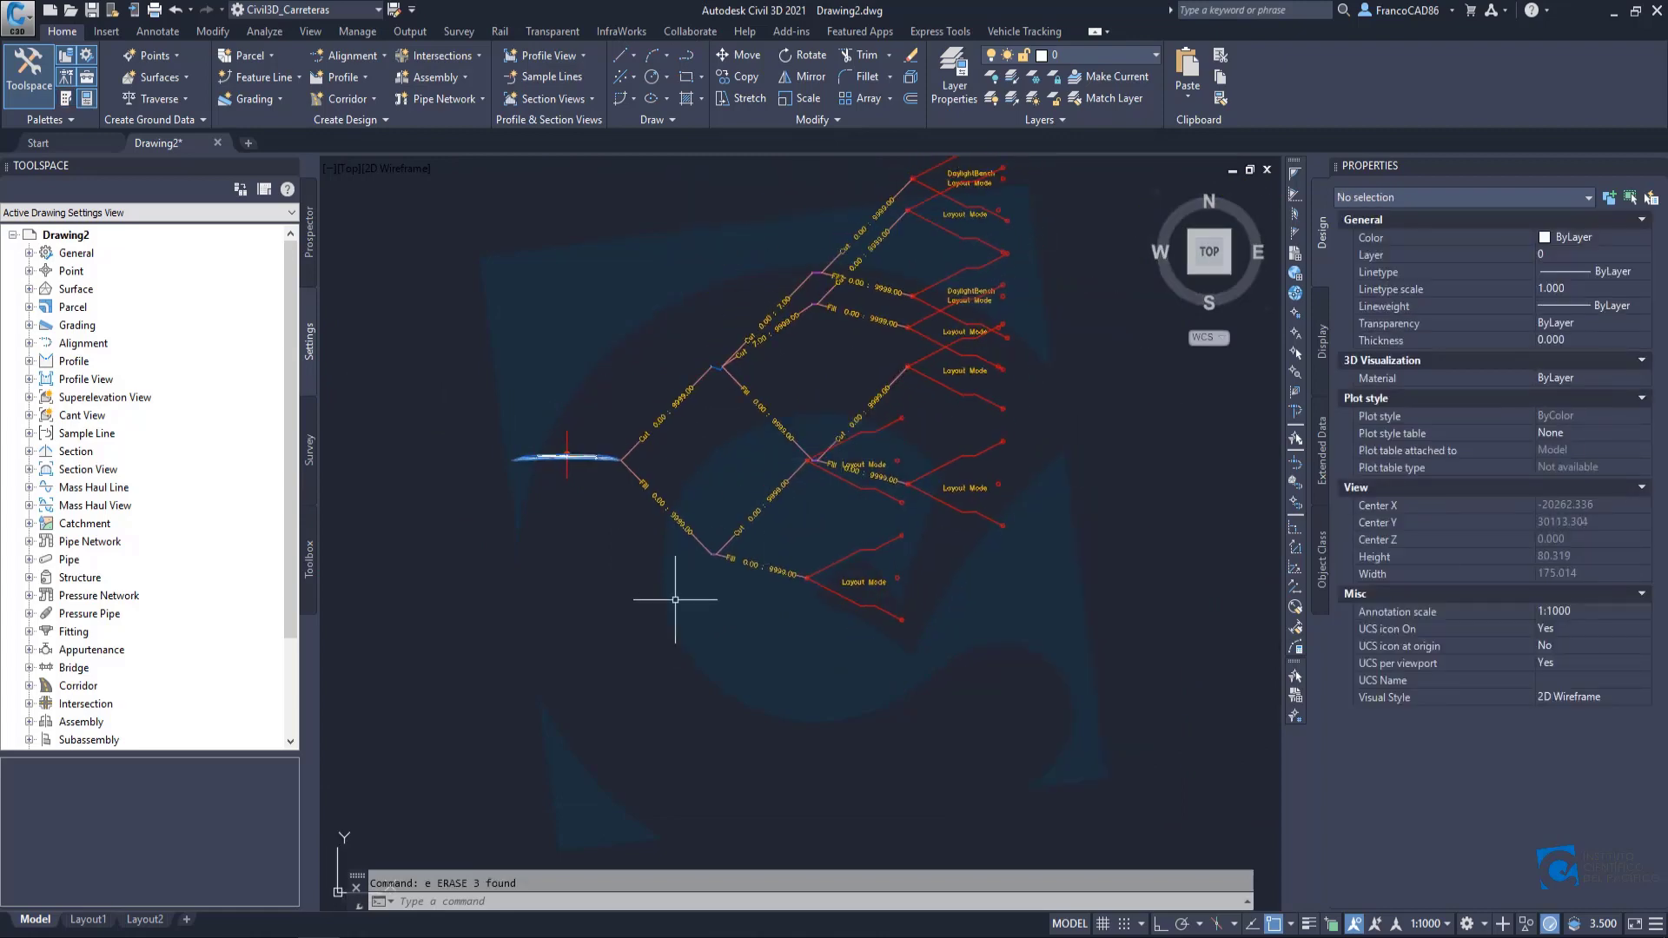
{"action": "scroll", "coordinate": [676, 593], "scroll_direction": "up", "scroll_amount": 2}
{"action": "middle_click_drag", "start_coordinate": [737, 576], "coordinate": [665, 537]}
{"action": "scroll", "coordinate": [665, 537], "scroll_direction": "down", "scroll_amount": 2}
{"action": "mouse_move", "coordinate": [720, 383]}
{"action": "middle_mouse_down"}
{"action": "mouse_move", "coordinate": [703, 525]}
{"action": "mouse_move", "coordinate": [719, 567]}
{"action": "middle_mouse_up"}
{"action": "scroll", "coordinate": [762, 392], "scroll_direction": "up", "scroll_amount": 2}
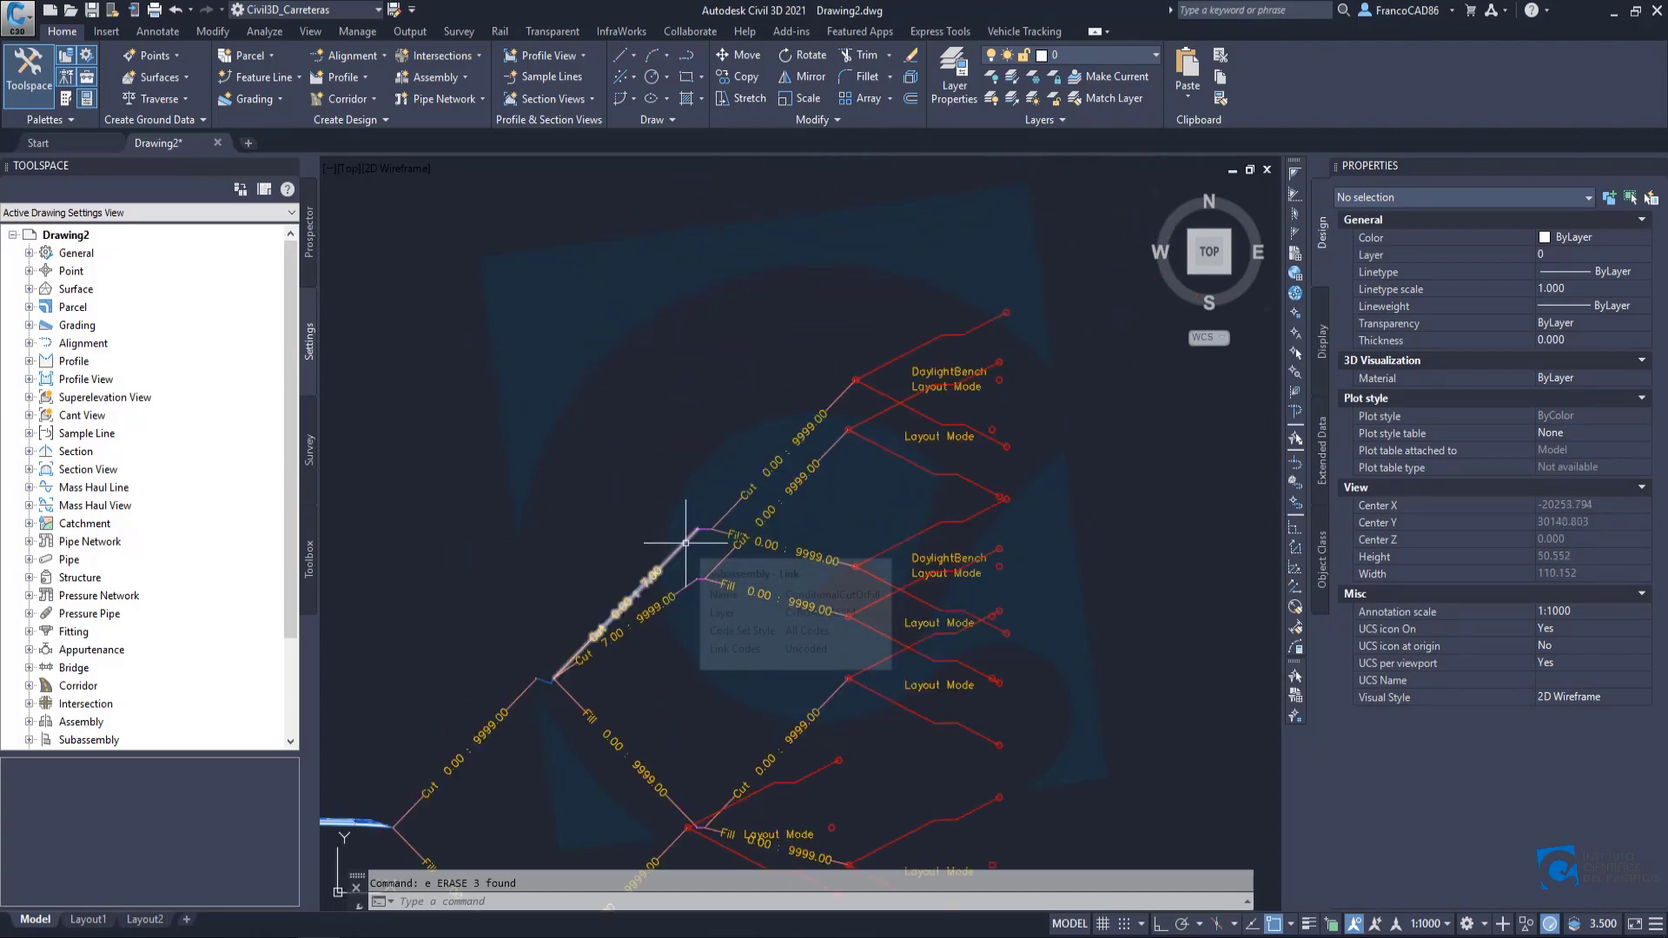
{"action": "left_click", "coordinate": [685, 543]}
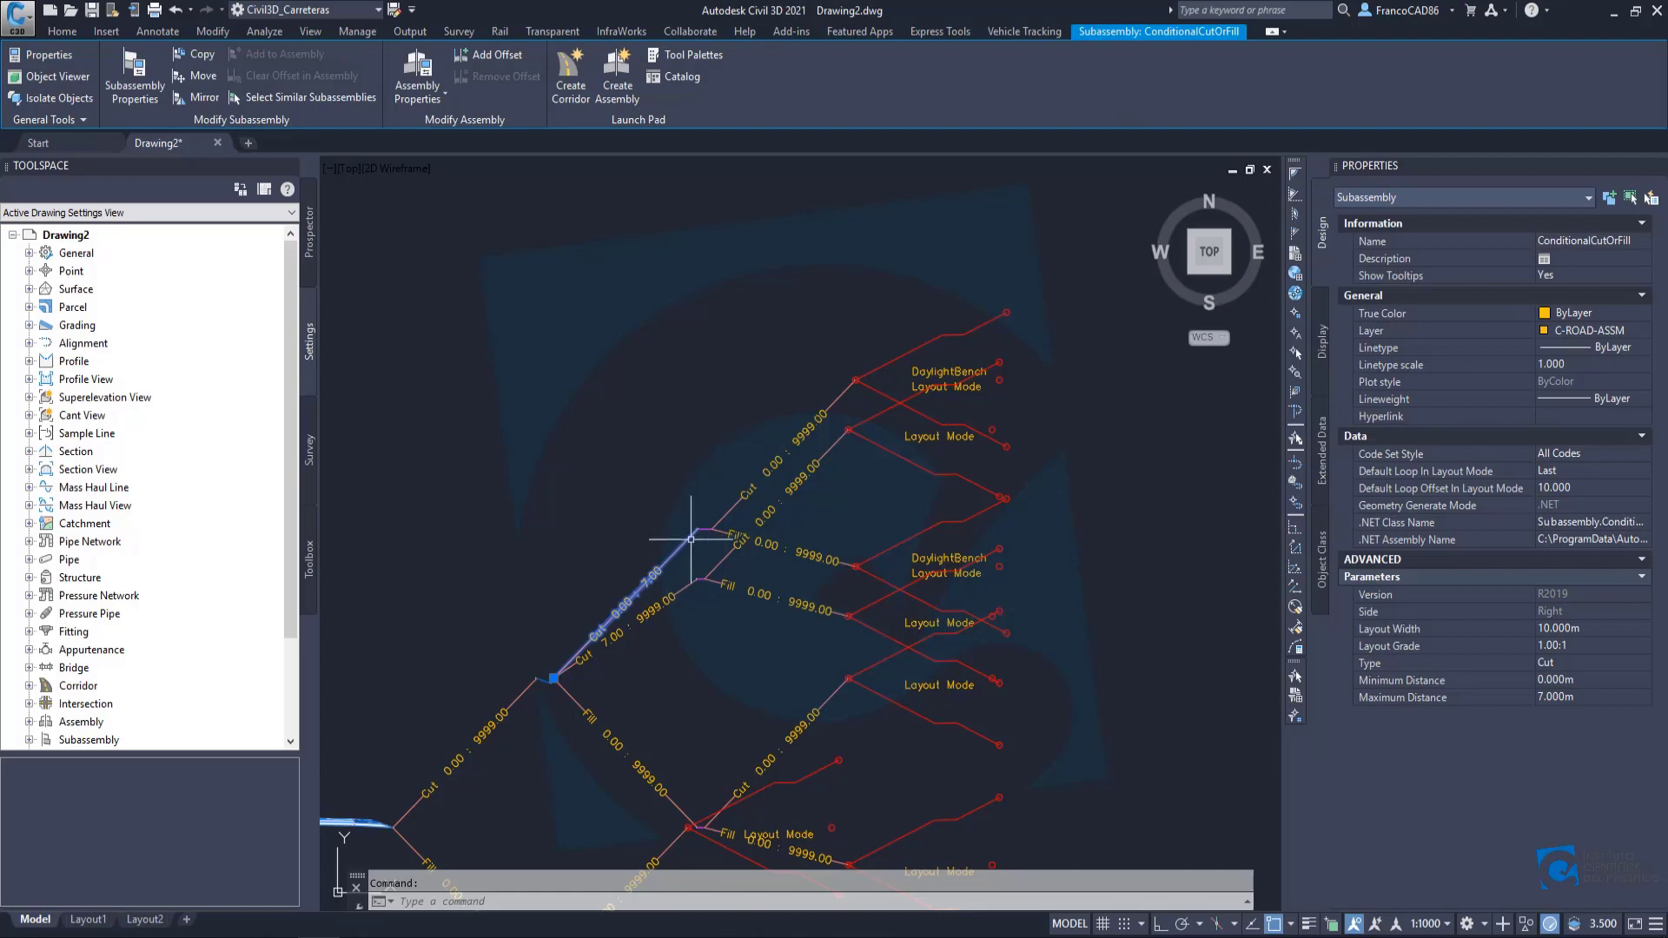
{"action": "left_click", "coordinate": [1579, 630]}
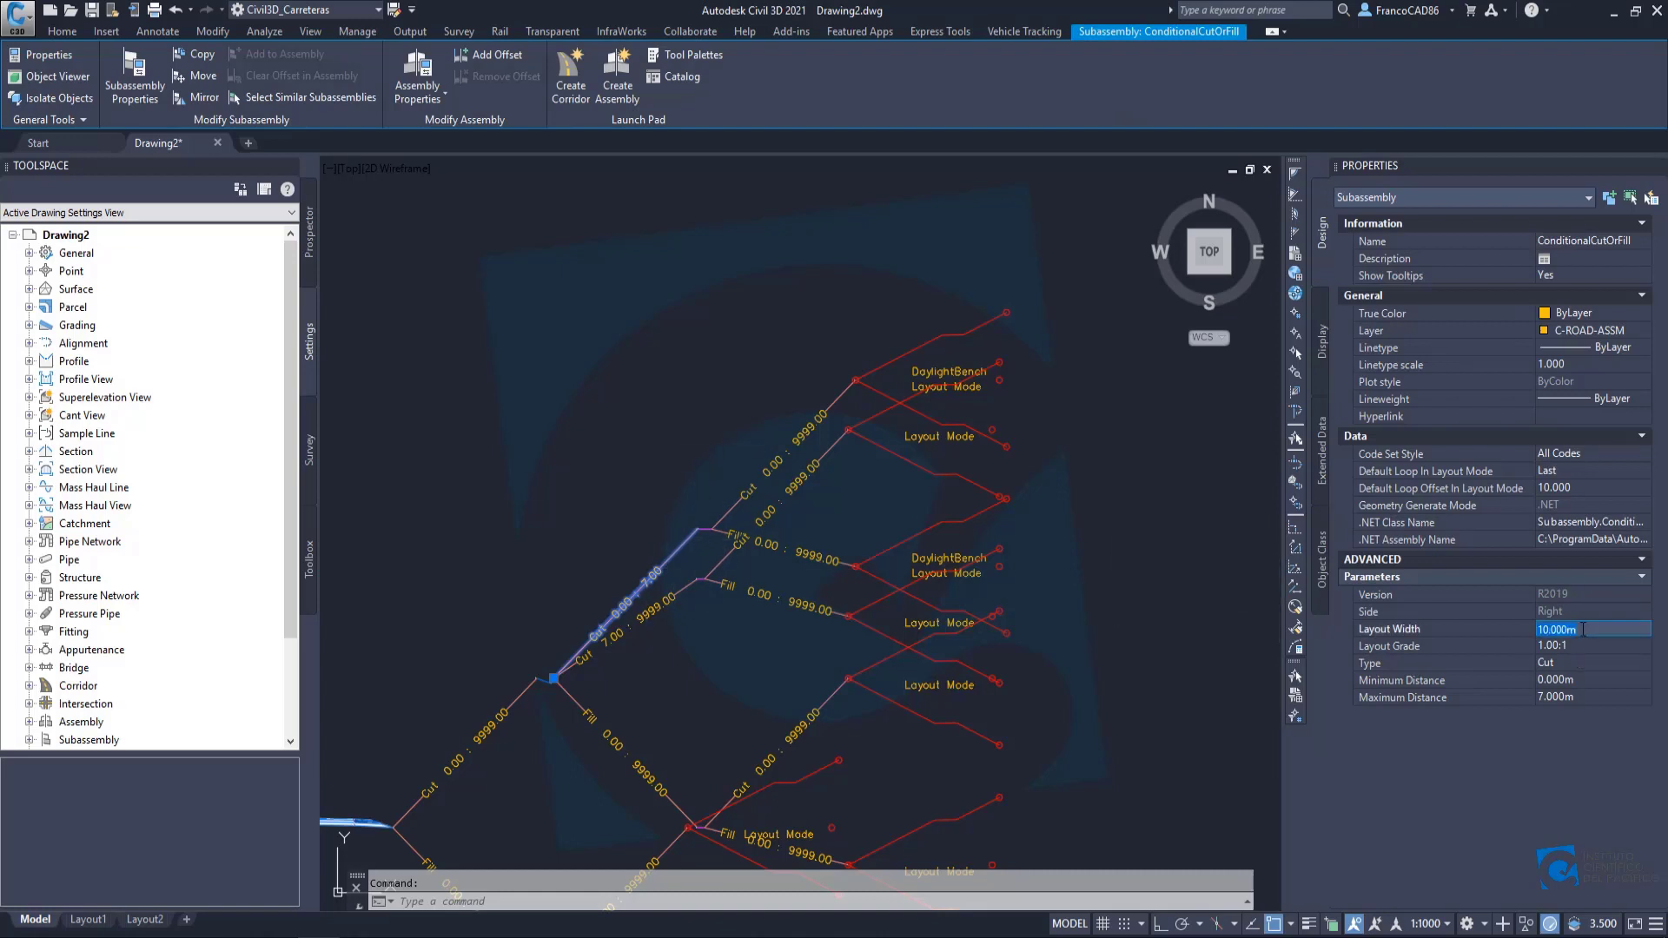
{"action": "type", "text": "20"}
{"action": "key", "text": "Tab"}
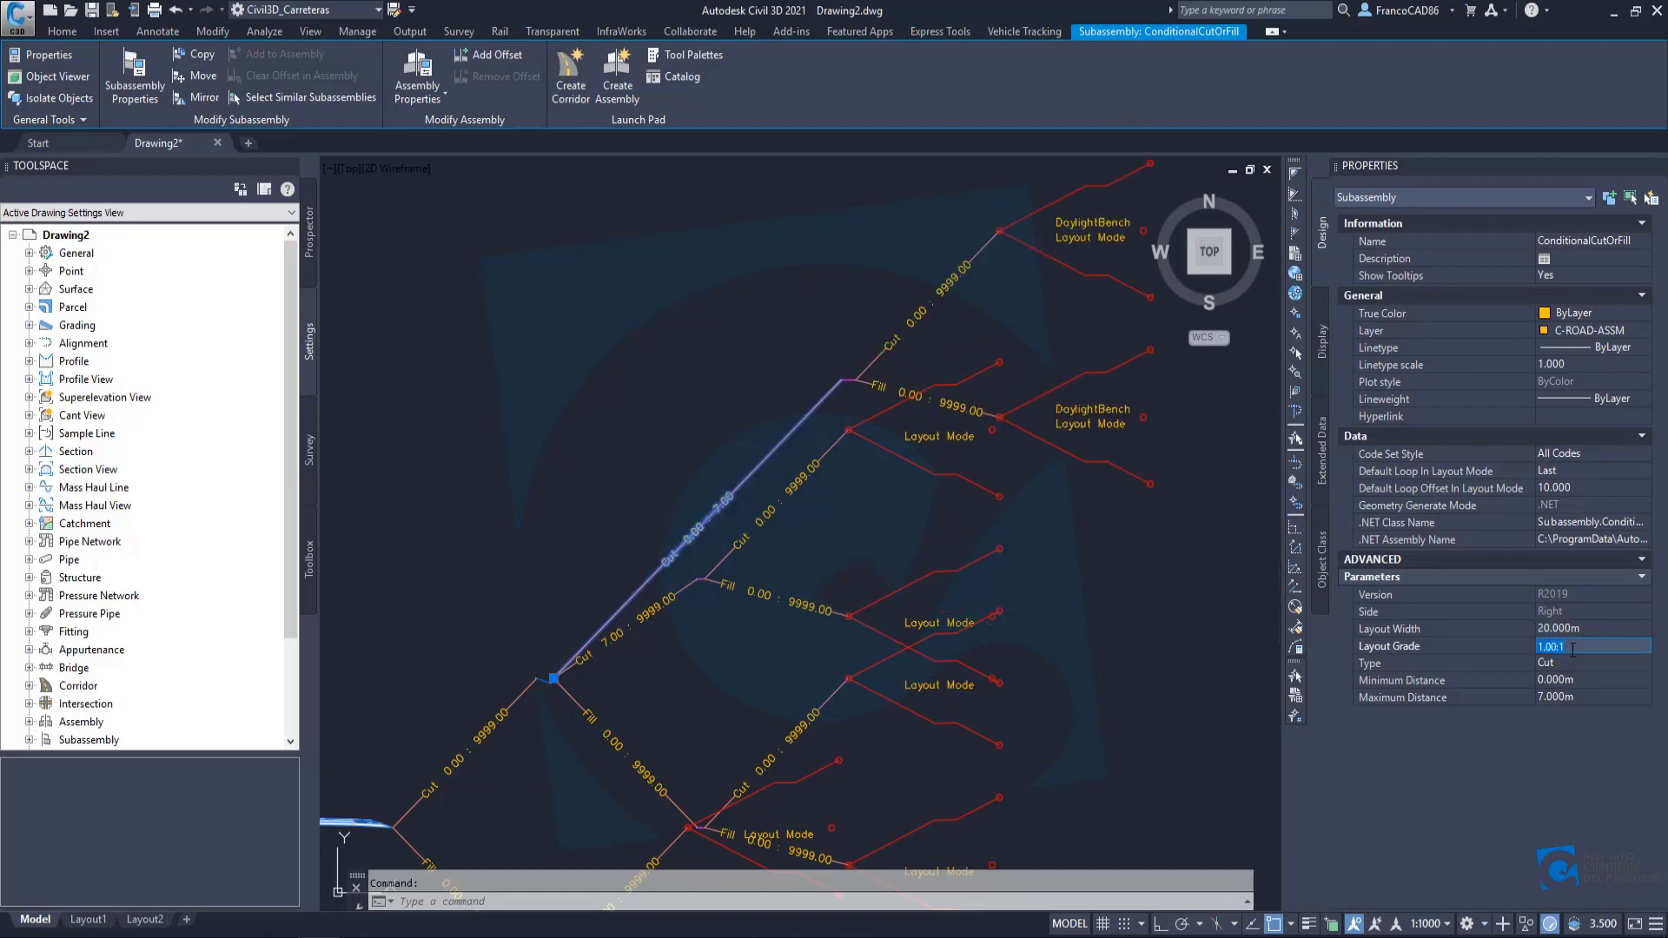
{"action": "key", "text": "Tab"}
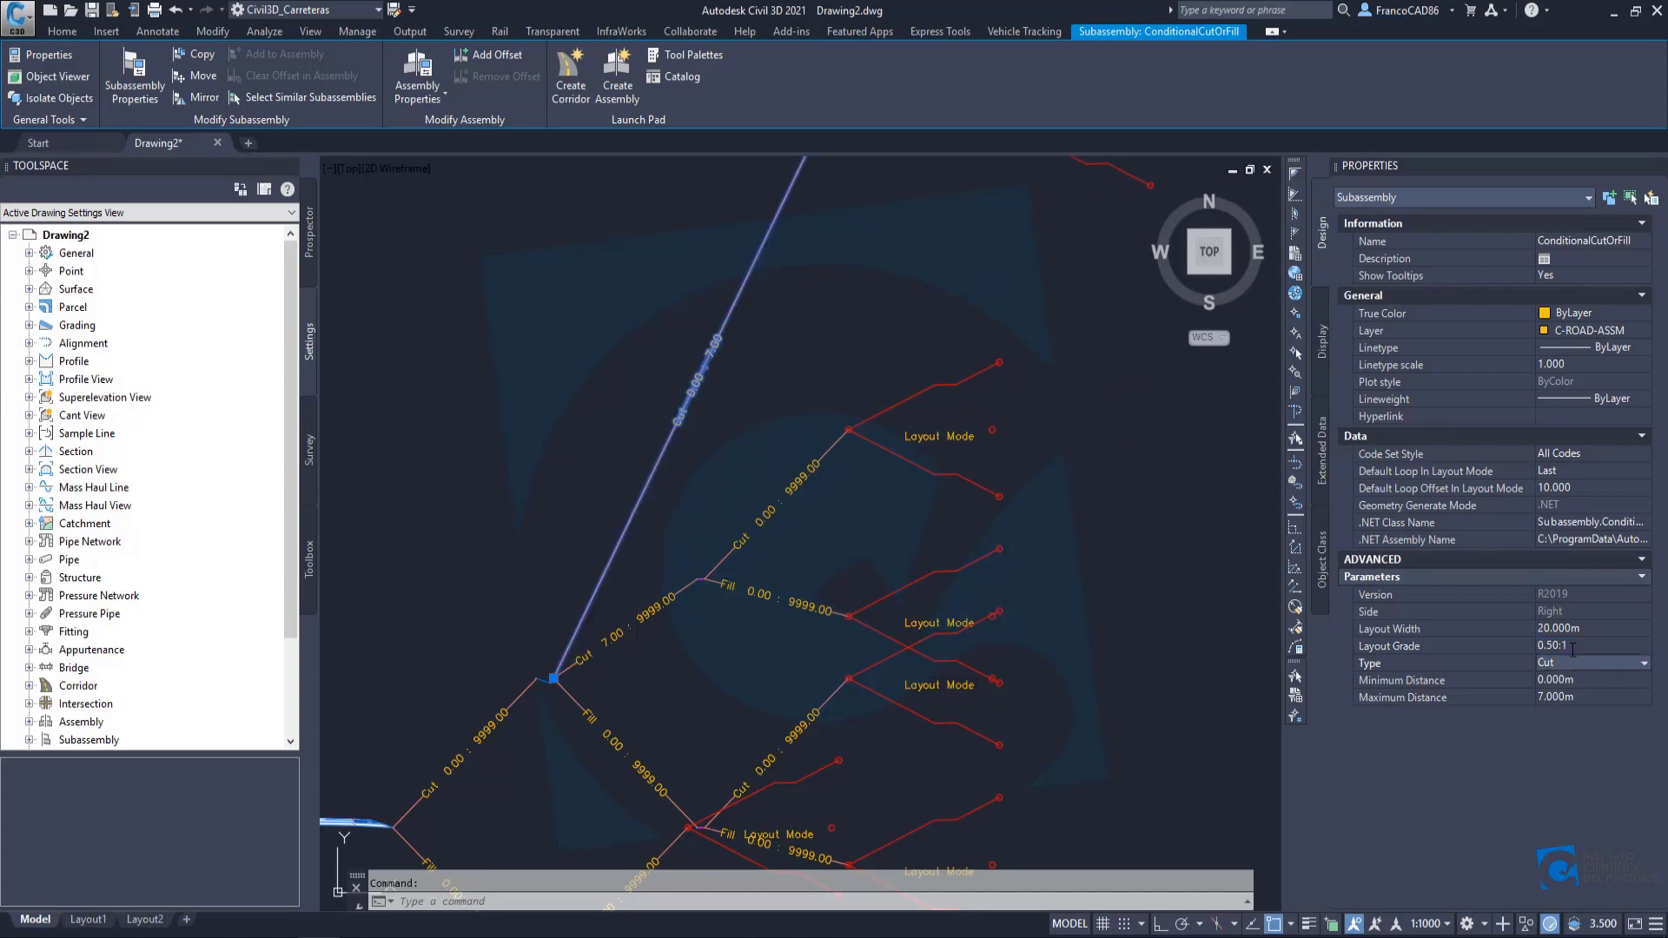
{"action": "scroll", "coordinate": [695, 511], "scroll_direction": "down", "scroll_amount": 6}
{"action": "scroll", "coordinate": [750, 498], "scroll_direction": "up", "scroll_amount": 4}
{"action": "key", "text": "Escape"}
Set the Cut 7.00 : 9999.00 conditional subassembly's layout width to 15 m and layout grade to 1.00:1.
{"action": "middle_click_drag", "start_coordinate": [663, 561], "coordinate": [797, 522]}
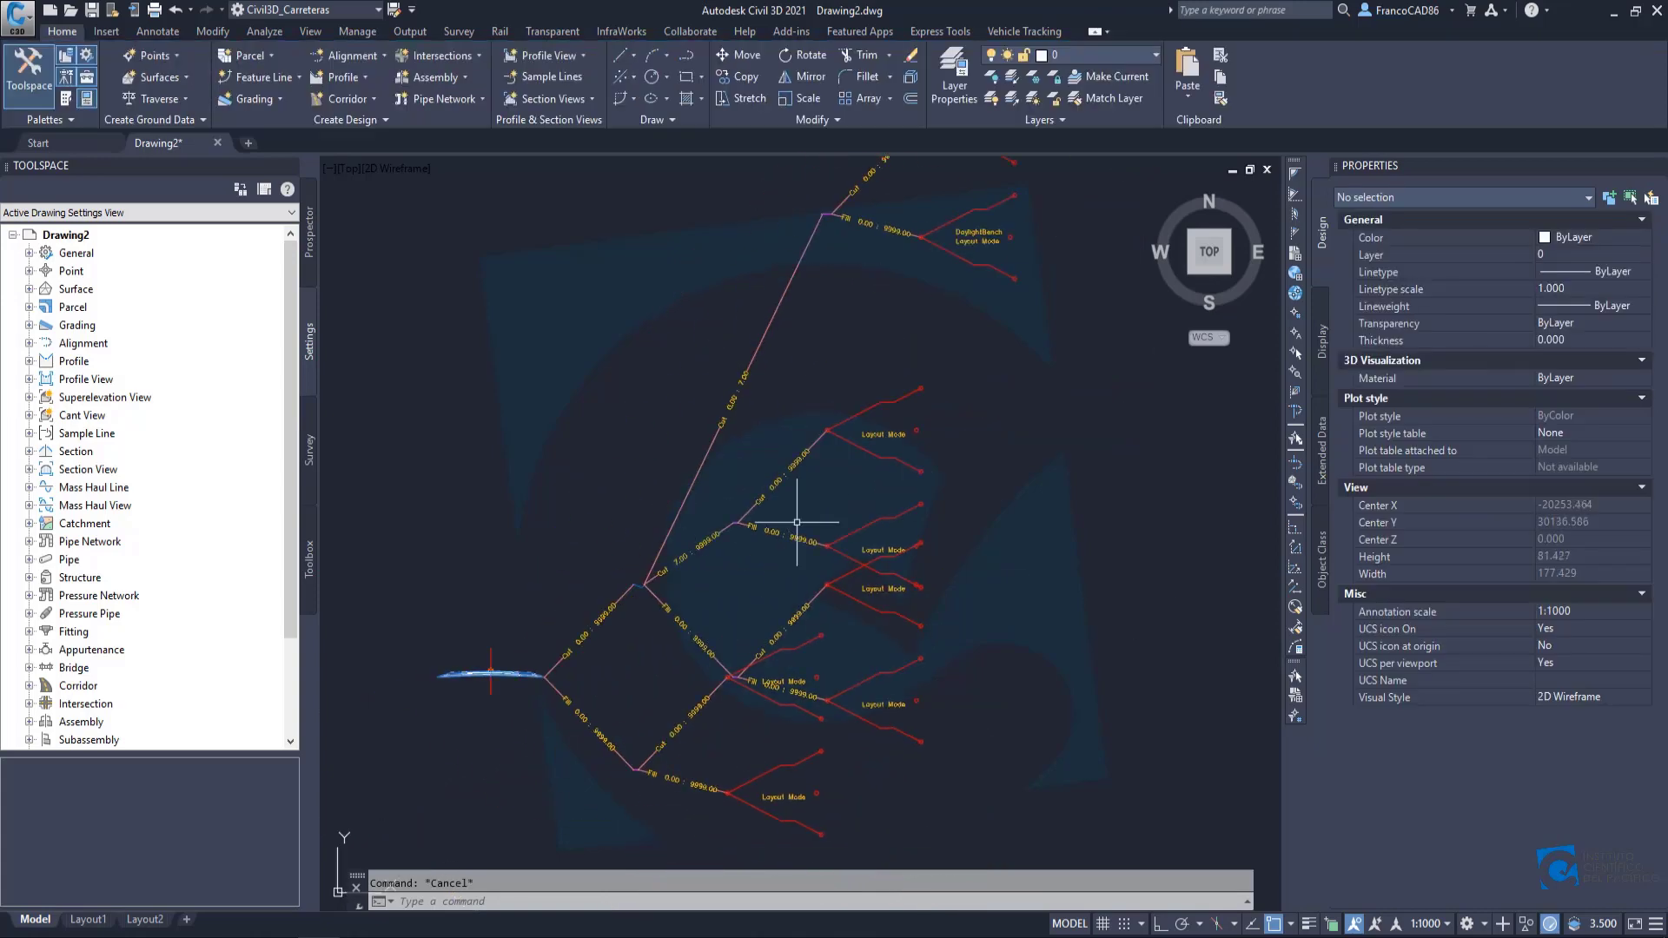
{"action": "left_click", "coordinate": [741, 540]}
{"action": "scroll", "coordinate": [743, 525], "scroll_direction": "up", "scroll_amount": 2}
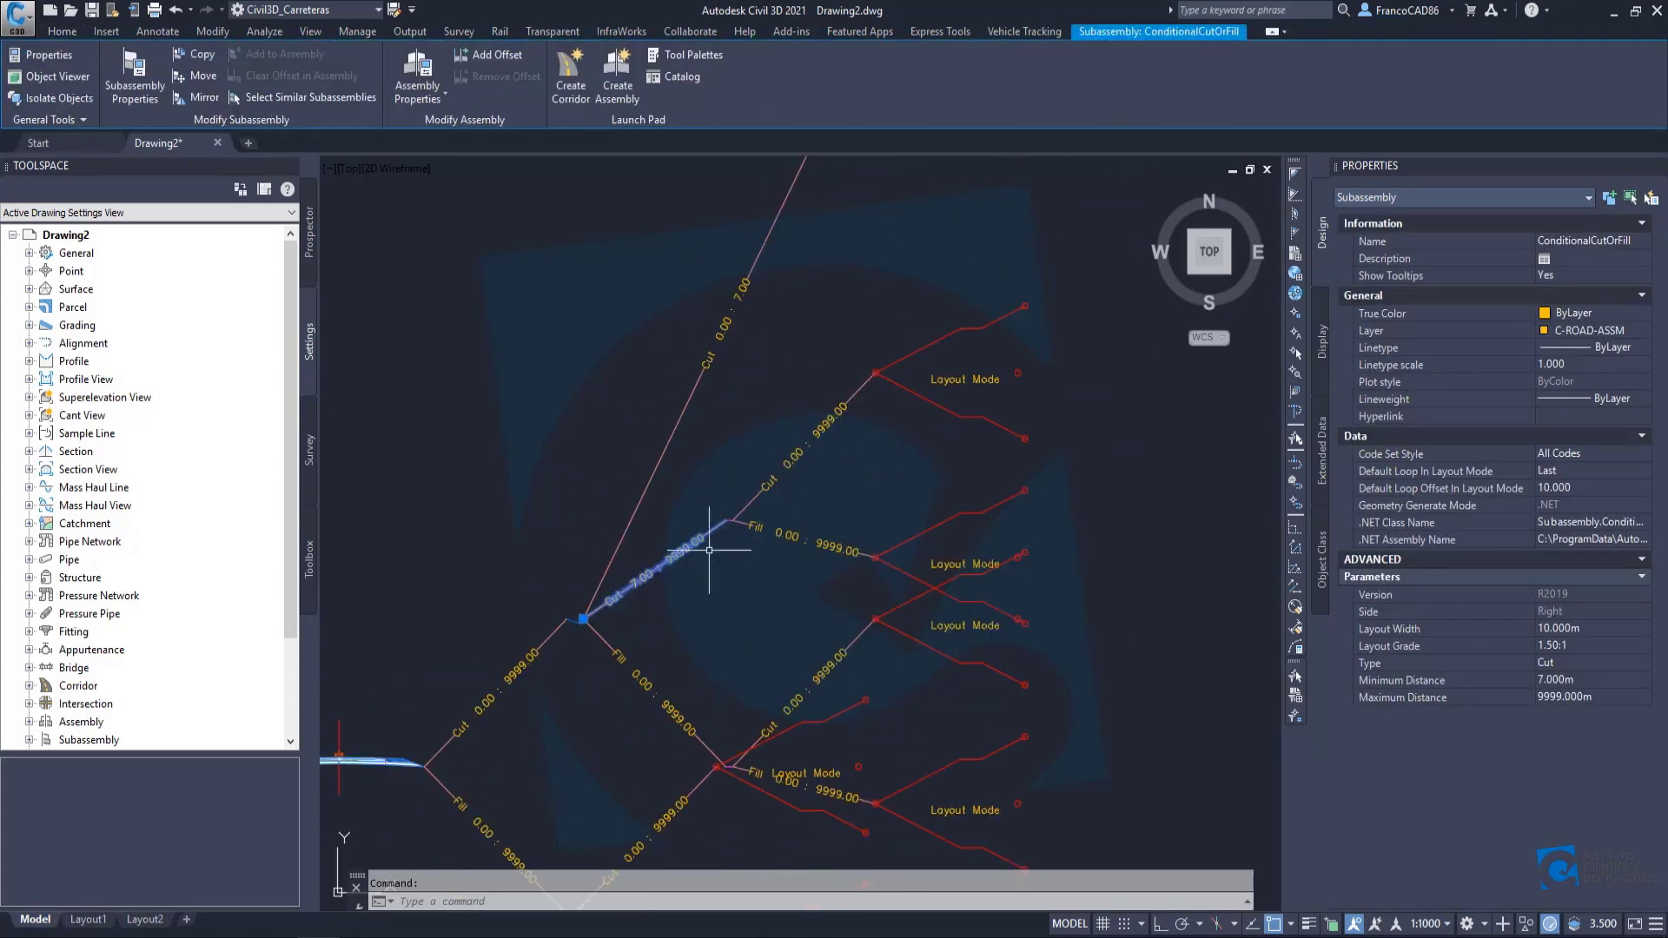
{"action": "left_click", "coordinate": [1574, 631]}
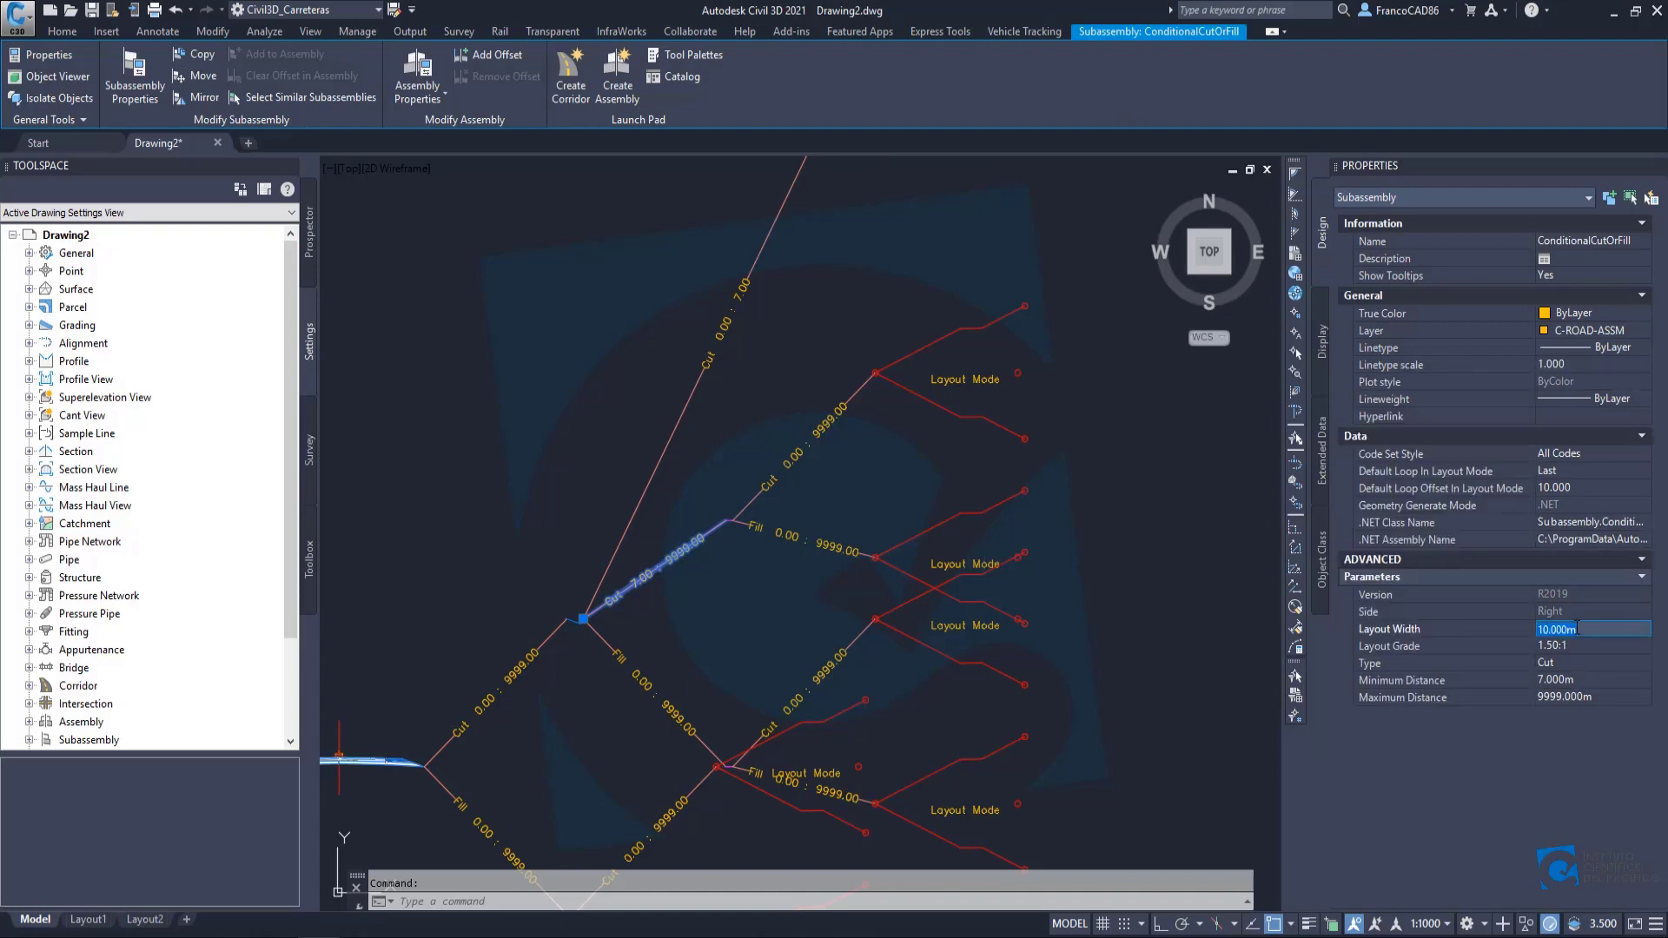
{"action": "key", "text": "Tab"}
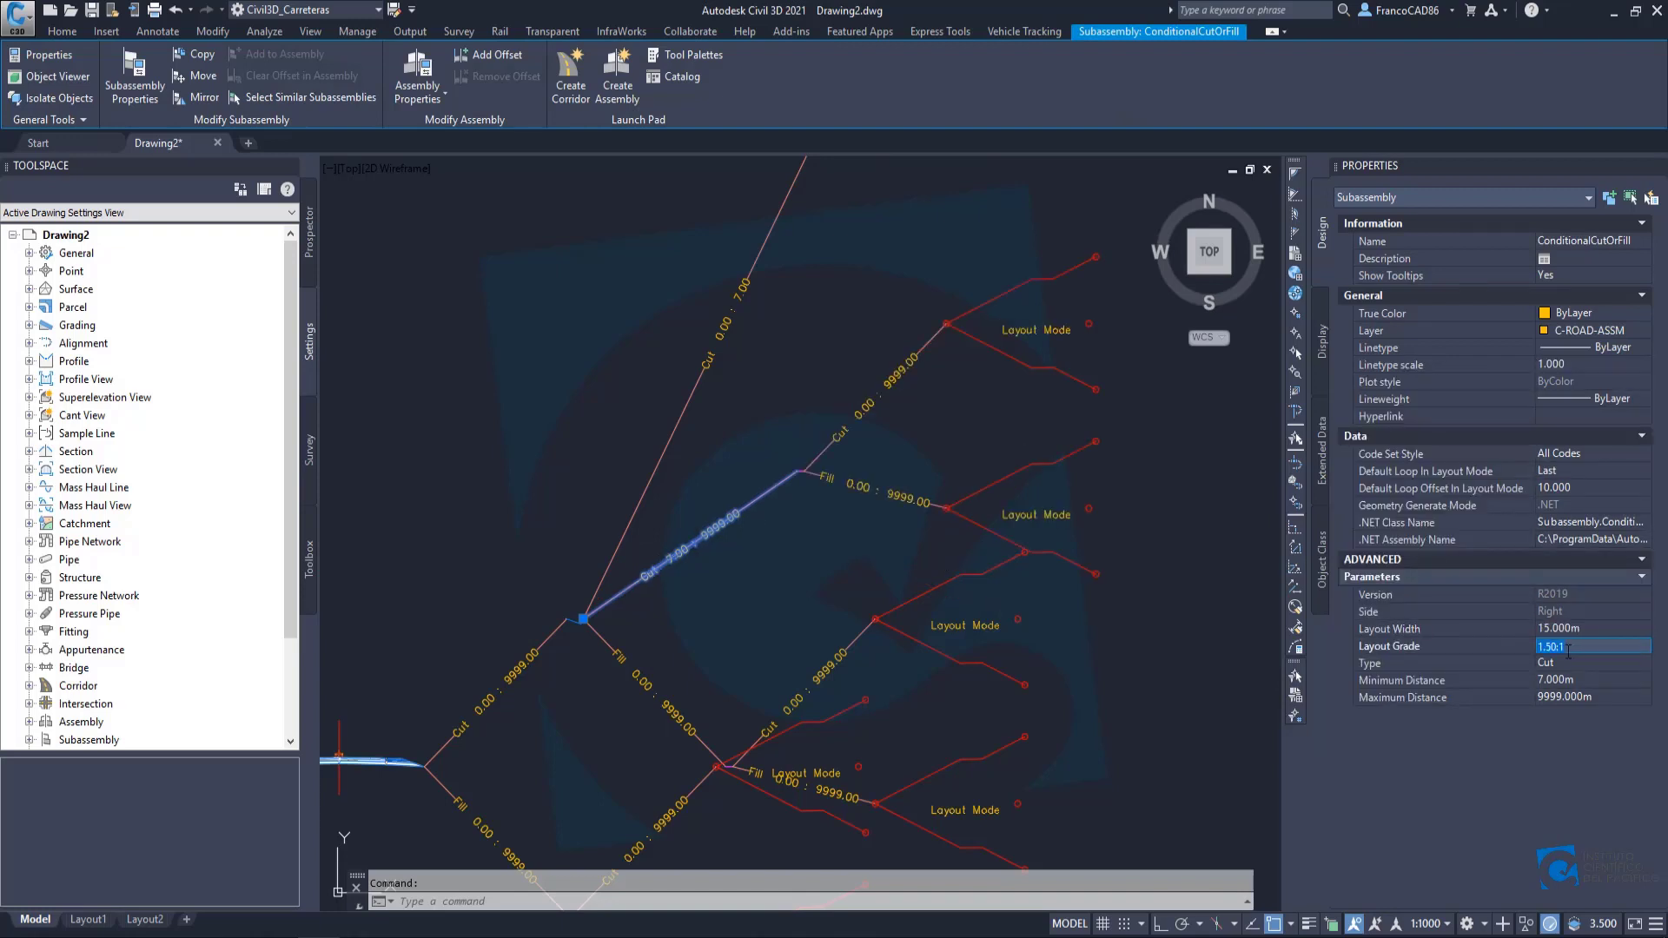
{"action": "type", "text": "1"}
{"action": "key", "text": "Tab"}
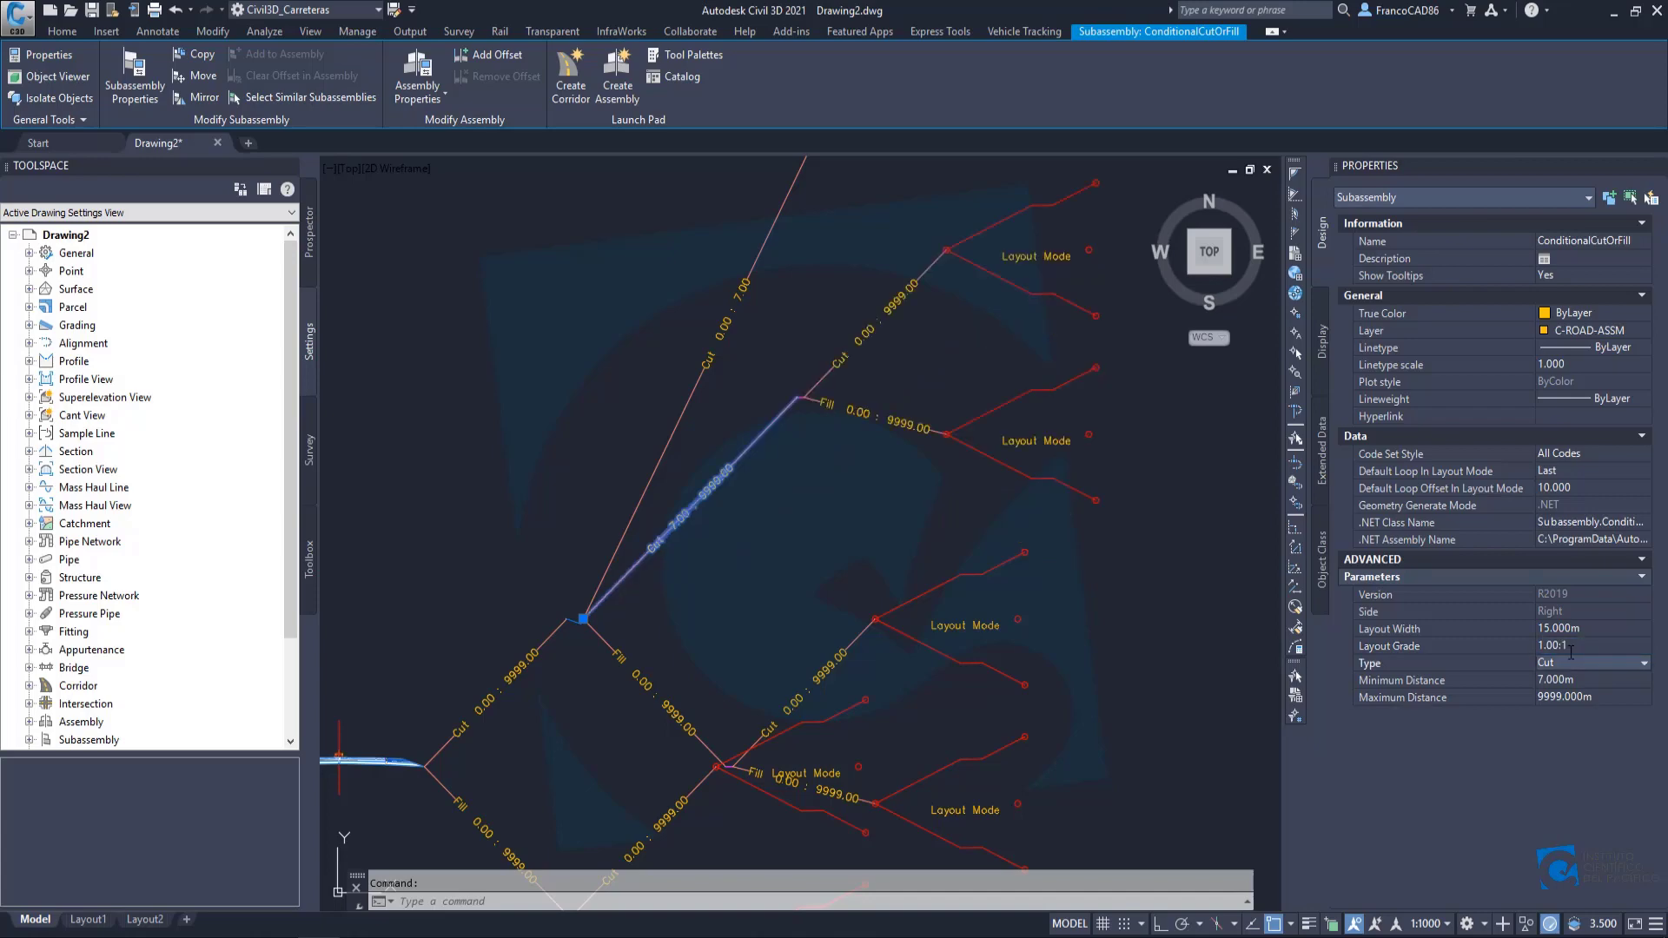
{"action": "scroll", "coordinate": [939, 385], "scroll_direction": "down", "scroll_amount": 4}
{"action": "key", "text": "Escape"}
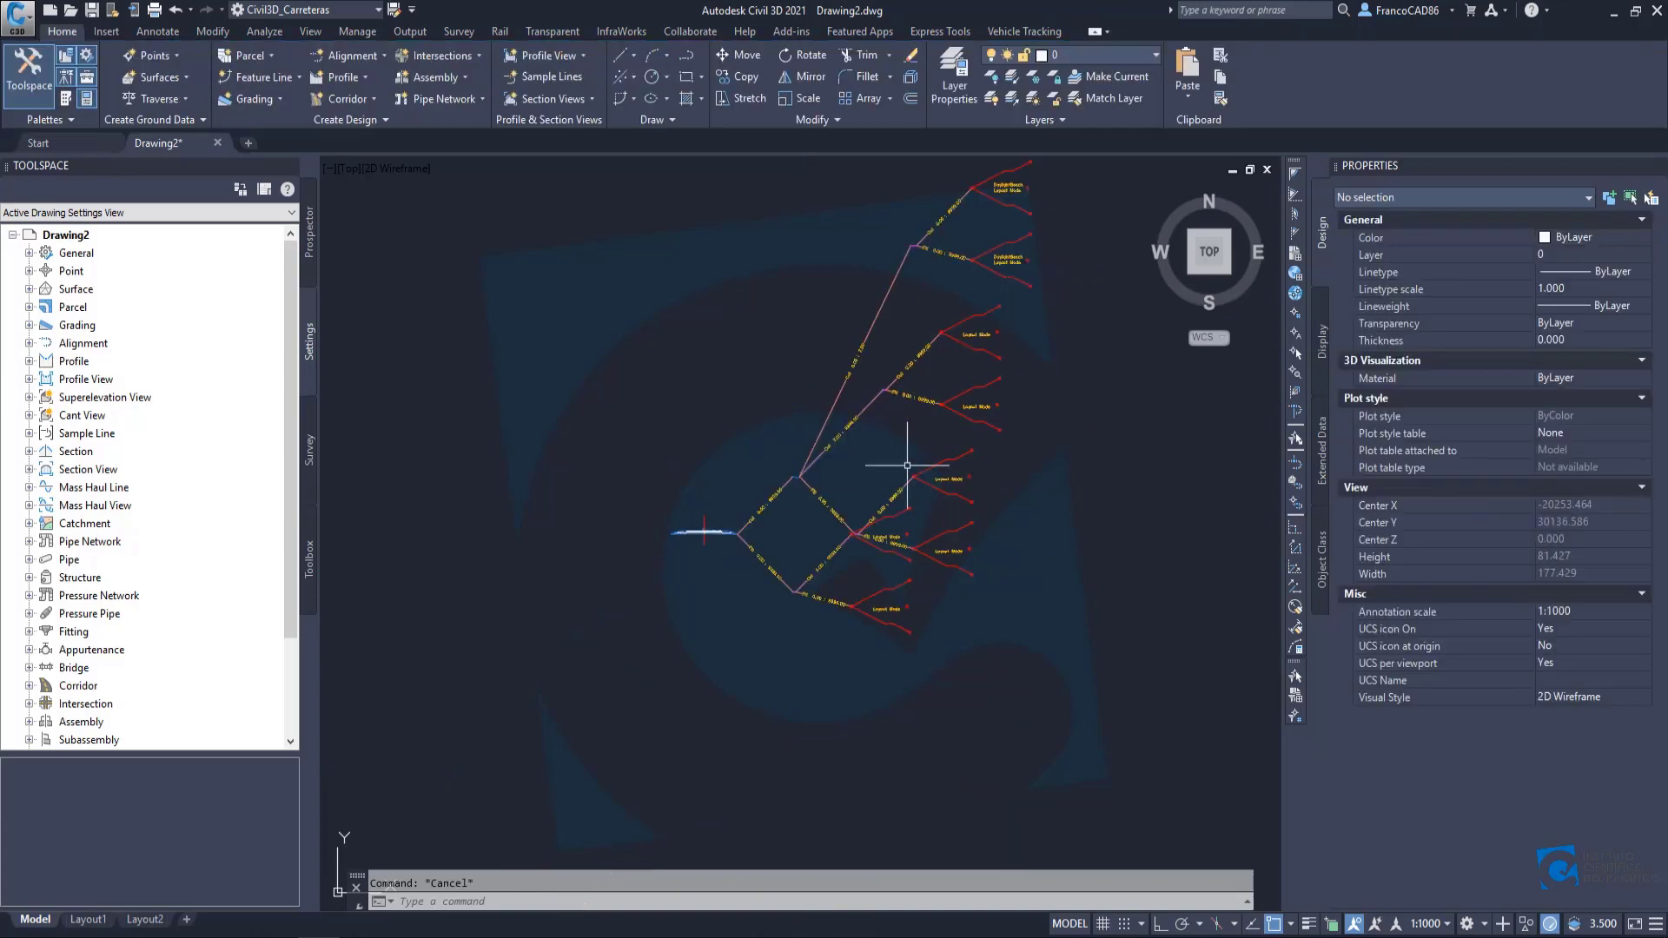
Set the layout width to 20 m and layout grade to 0.80:1 for the Fill 0.00 : 9999.00 conditional at the roadway edge.
{"action": "scroll", "coordinate": [907, 466], "scroll_direction": "up", "scroll_amount": 2}
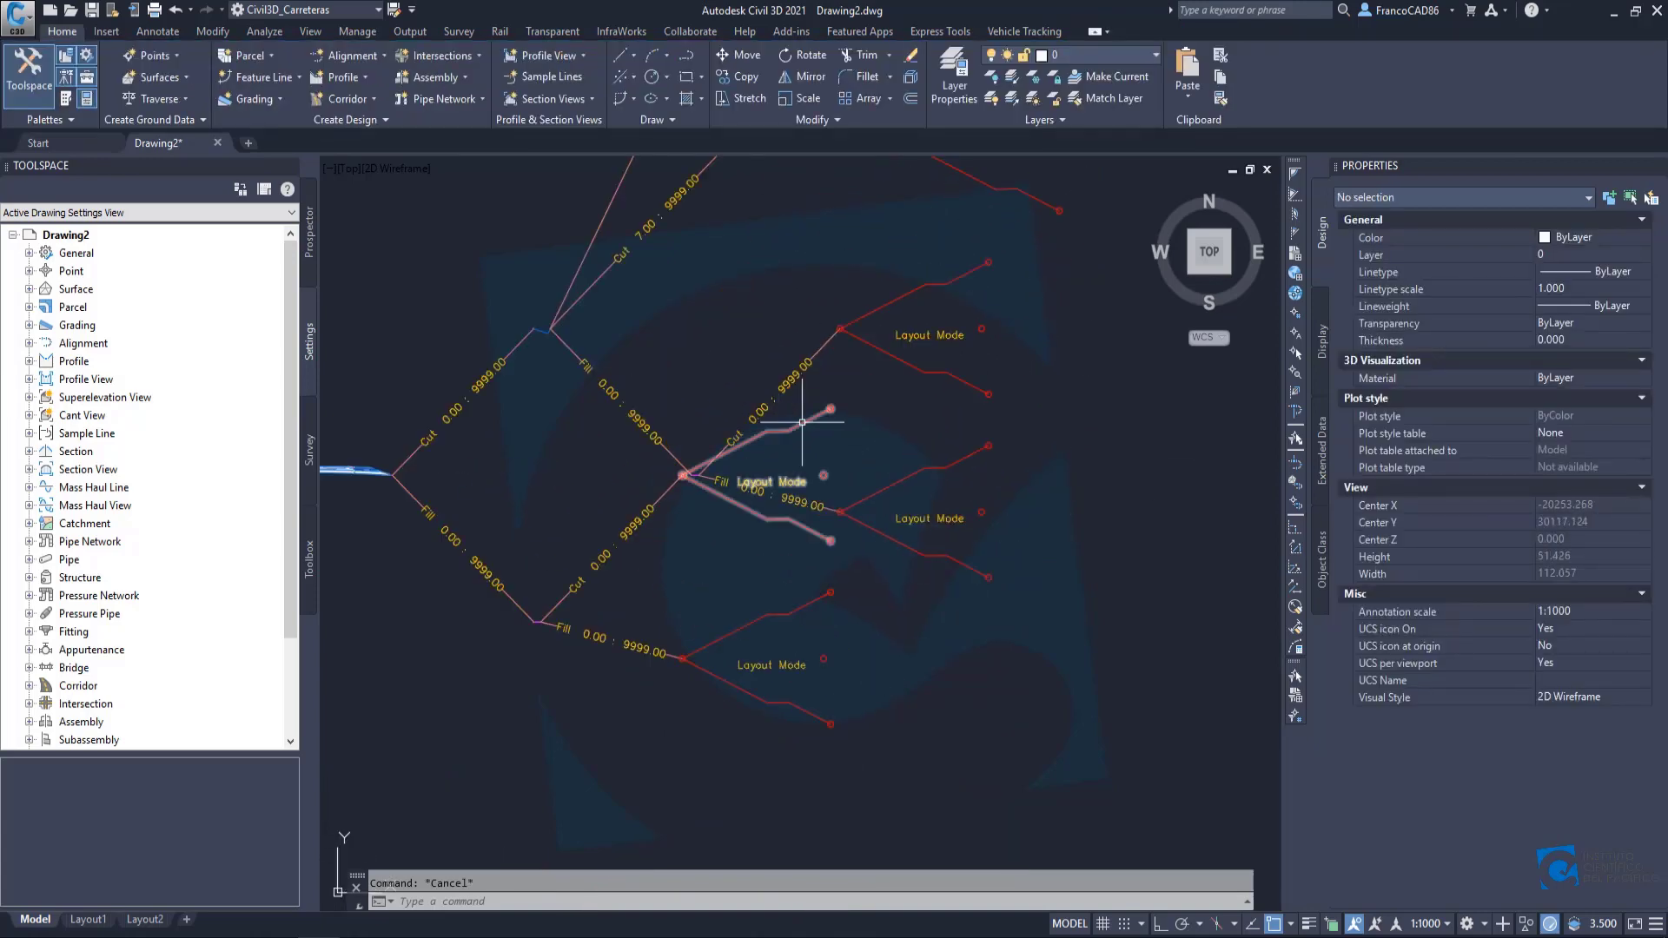
{"action": "middle_click_drag", "start_coordinate": [769, 450], "coordinate": [849, 348]}
{"action": "left_click", "coordinate": [564, 470]}
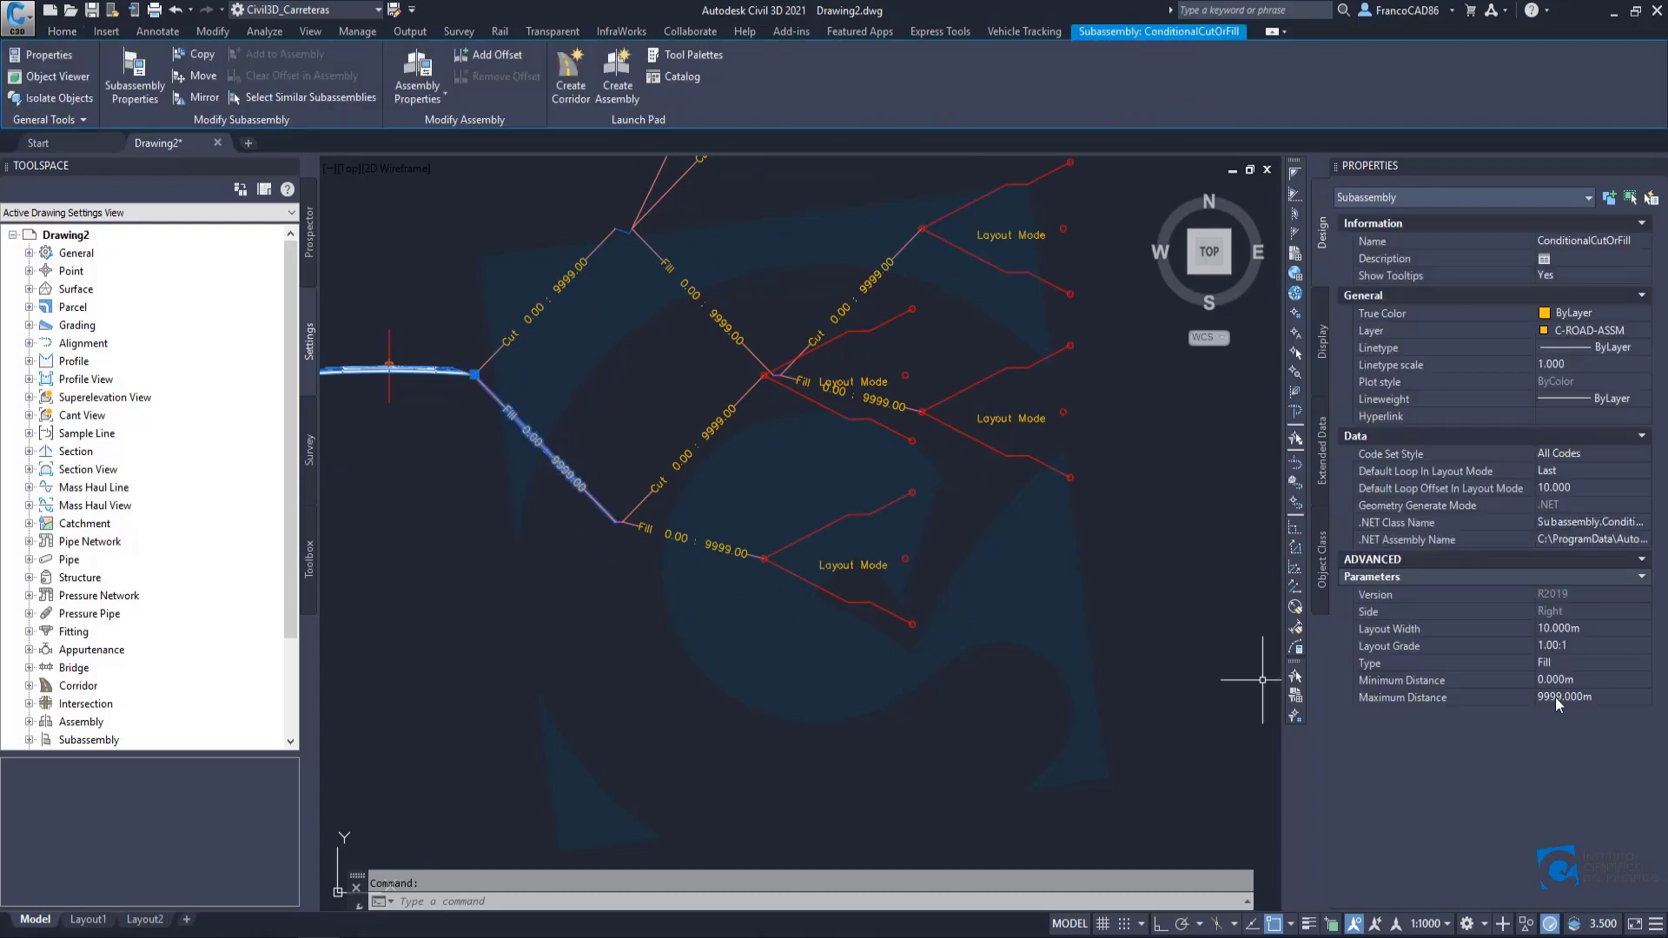
{"action": "left_click", "coordinate": [1582, 628]}
{"action": "type", "text": "20"}
{"action": "key", "text": "Tab"}
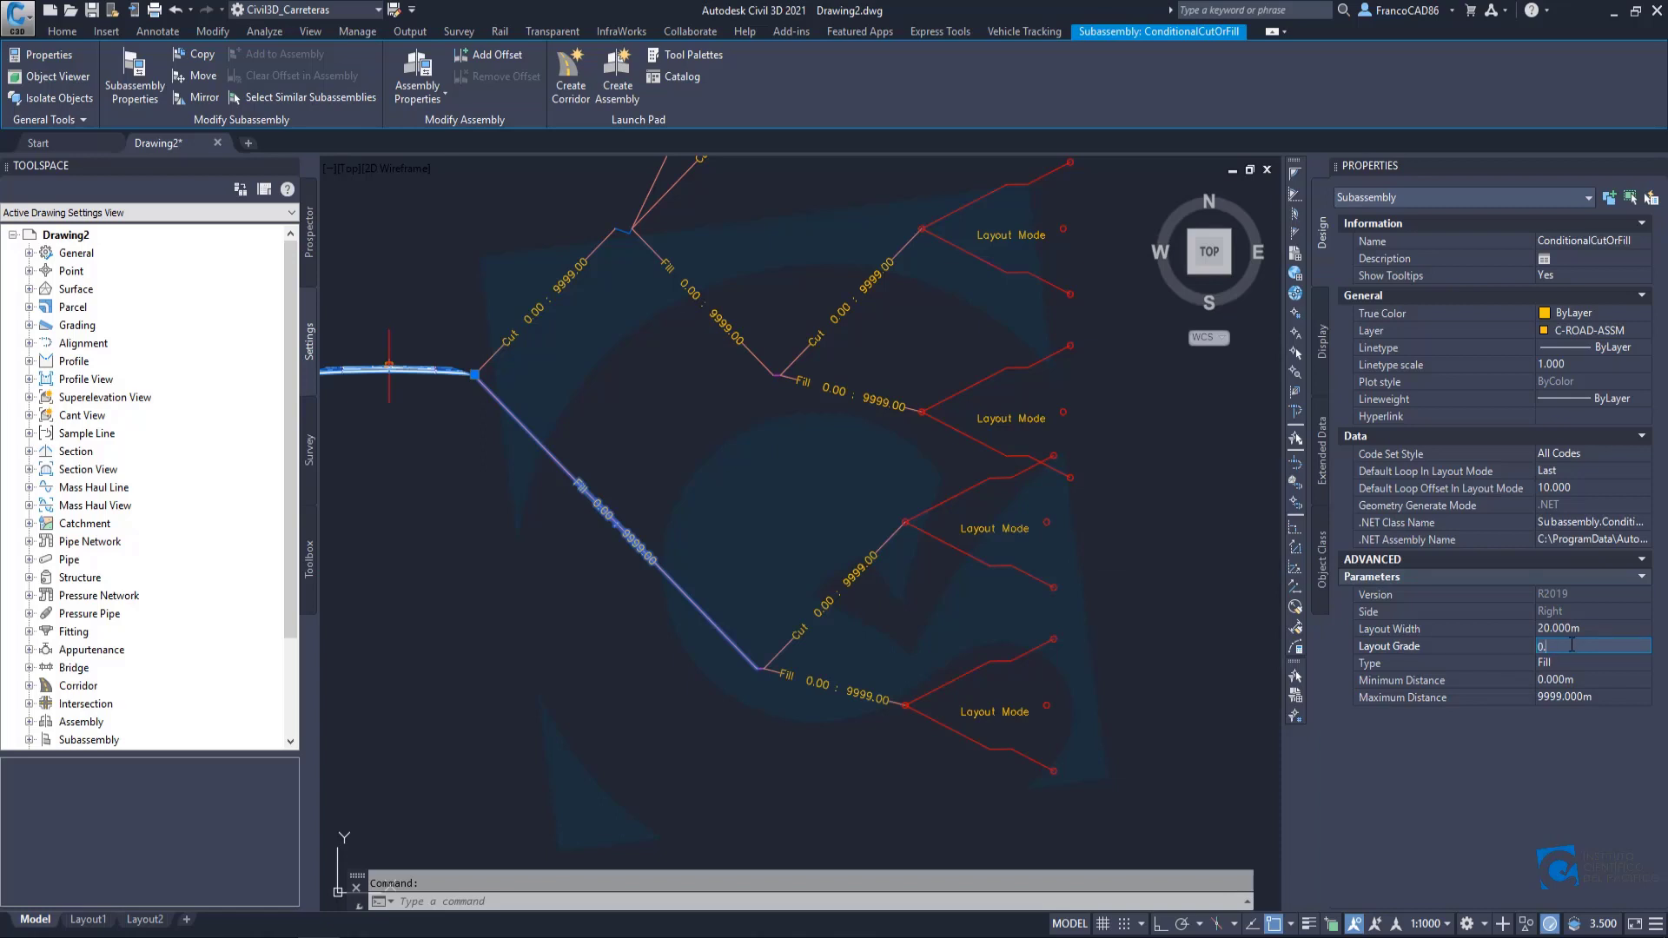
{"action": "type", "text": "0.8"}
{"action": "key", "text": "Return"}
{"action": "scroll", "coordinate": [810, 363], "scroll_direction": "down", "scroll_amount": 5}
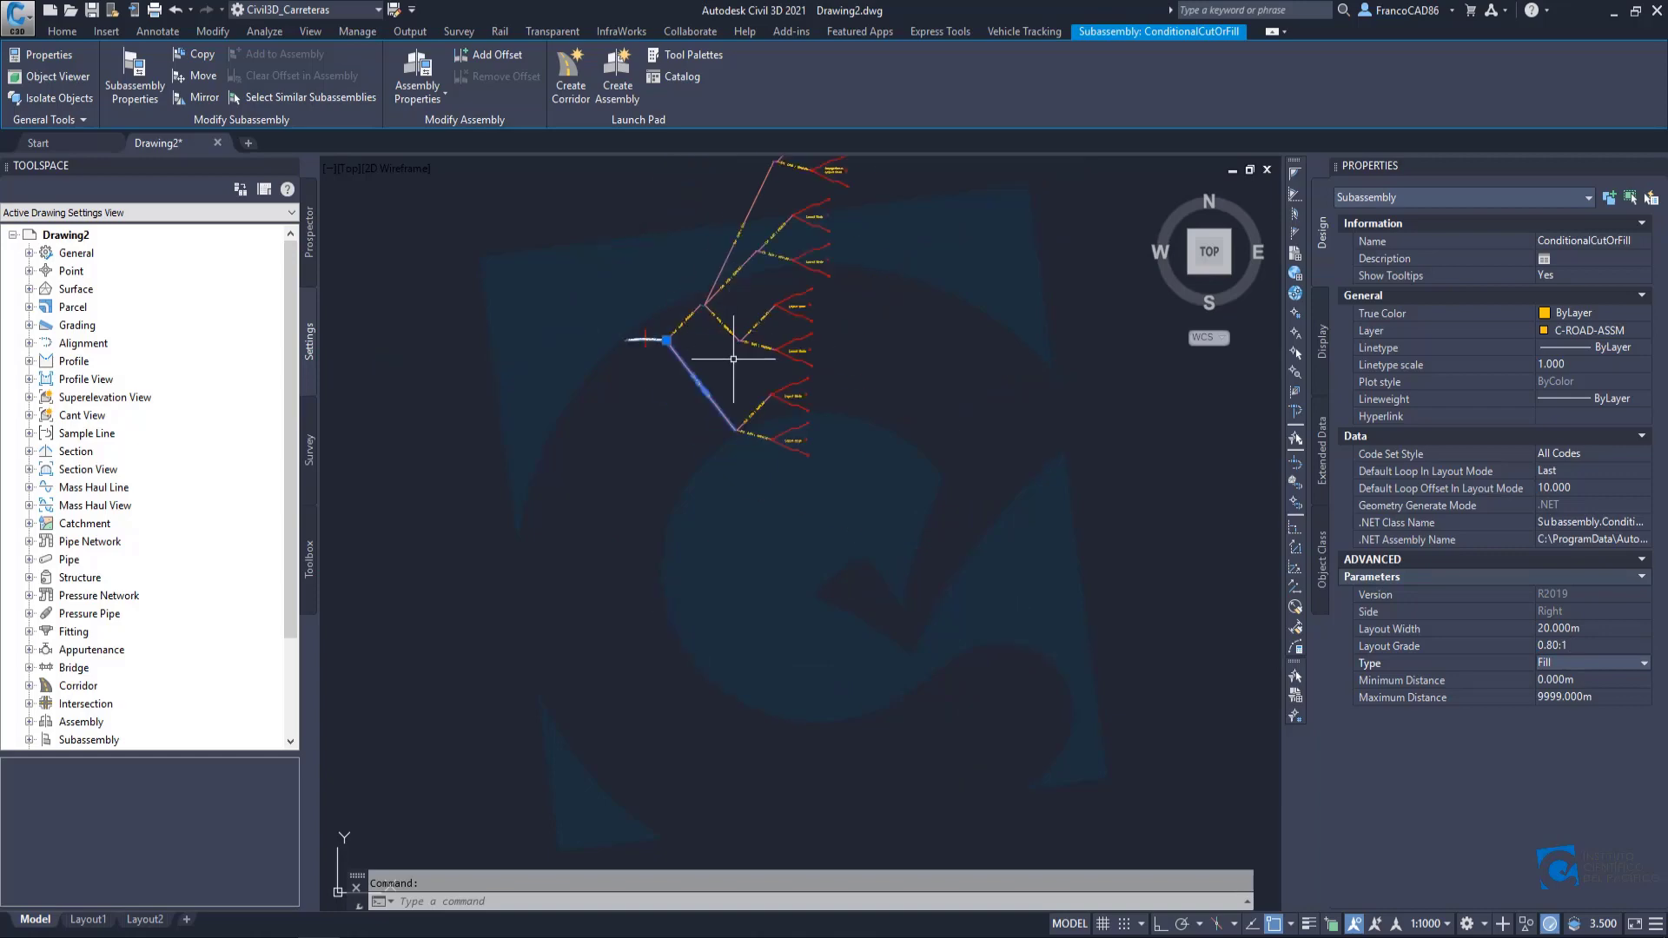
{"action": "key", "text": "Escape"}
Examine the spread-out conditional branches, the roadway section and the point where the cut and fill conditionals attach to its edge.
{"action": "middle_click_drag", "start_coordinate": [811, 364], "coordinate": [820, 528]}
{"action": "scroll", "coordinate": [783, 461], "scroll_direction": "up", "scroll_amount": 2}
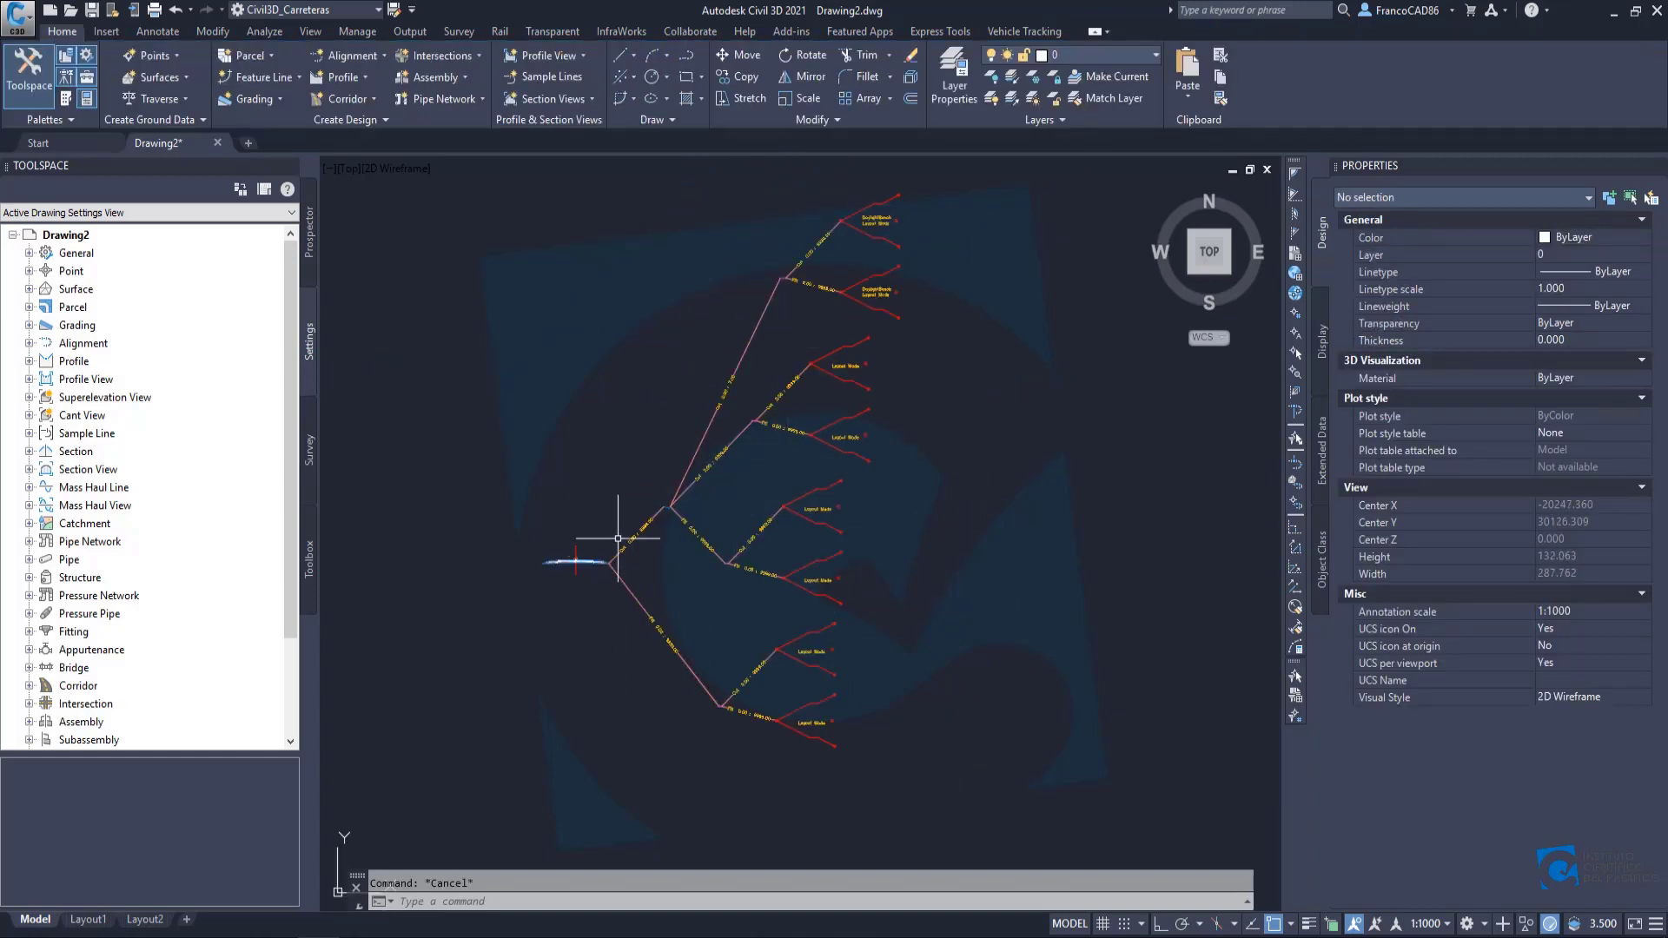
{"action": "scroll", "coordinate": [618, 538], "scroll_direction": "up", "scroll_amount": 2}
{"action": "scroll", "coordinate": [578, 647], "scroll_direction": "up", "scroll_amount": 1}
{"action": "scroll", "coordinate": [533, 599], "scroll_direction": "up", "scroll_amount": 2}
{"action": "middle_click_drag", "start_coordinate": [411, 525], "coordinate": [660, 543]}
{"action": "scroll", "coordinate": [743, 530], "scroll_direction": "down", "scroll_amount": 4}
{"action": "scroll", "coordinate": [734, 504], "scroll_direction": "up", "scroll_amount": 2}
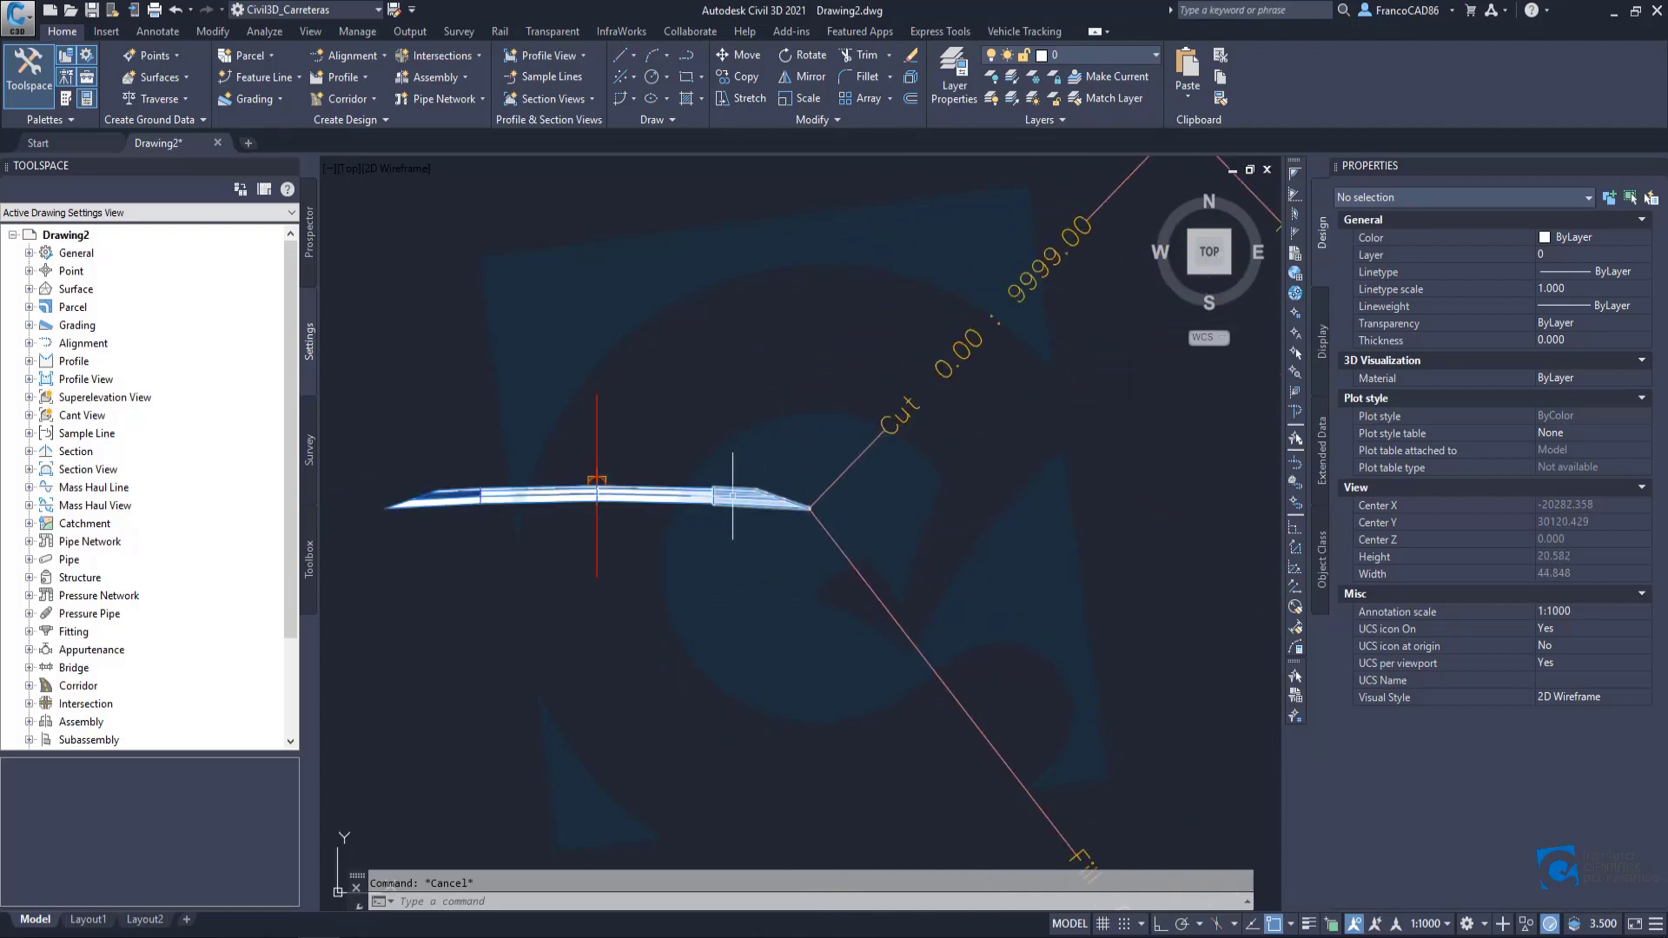
{"action": "middle_click_drag", "start_coordinate": [691, 494], "coordinate": [596, 479]}
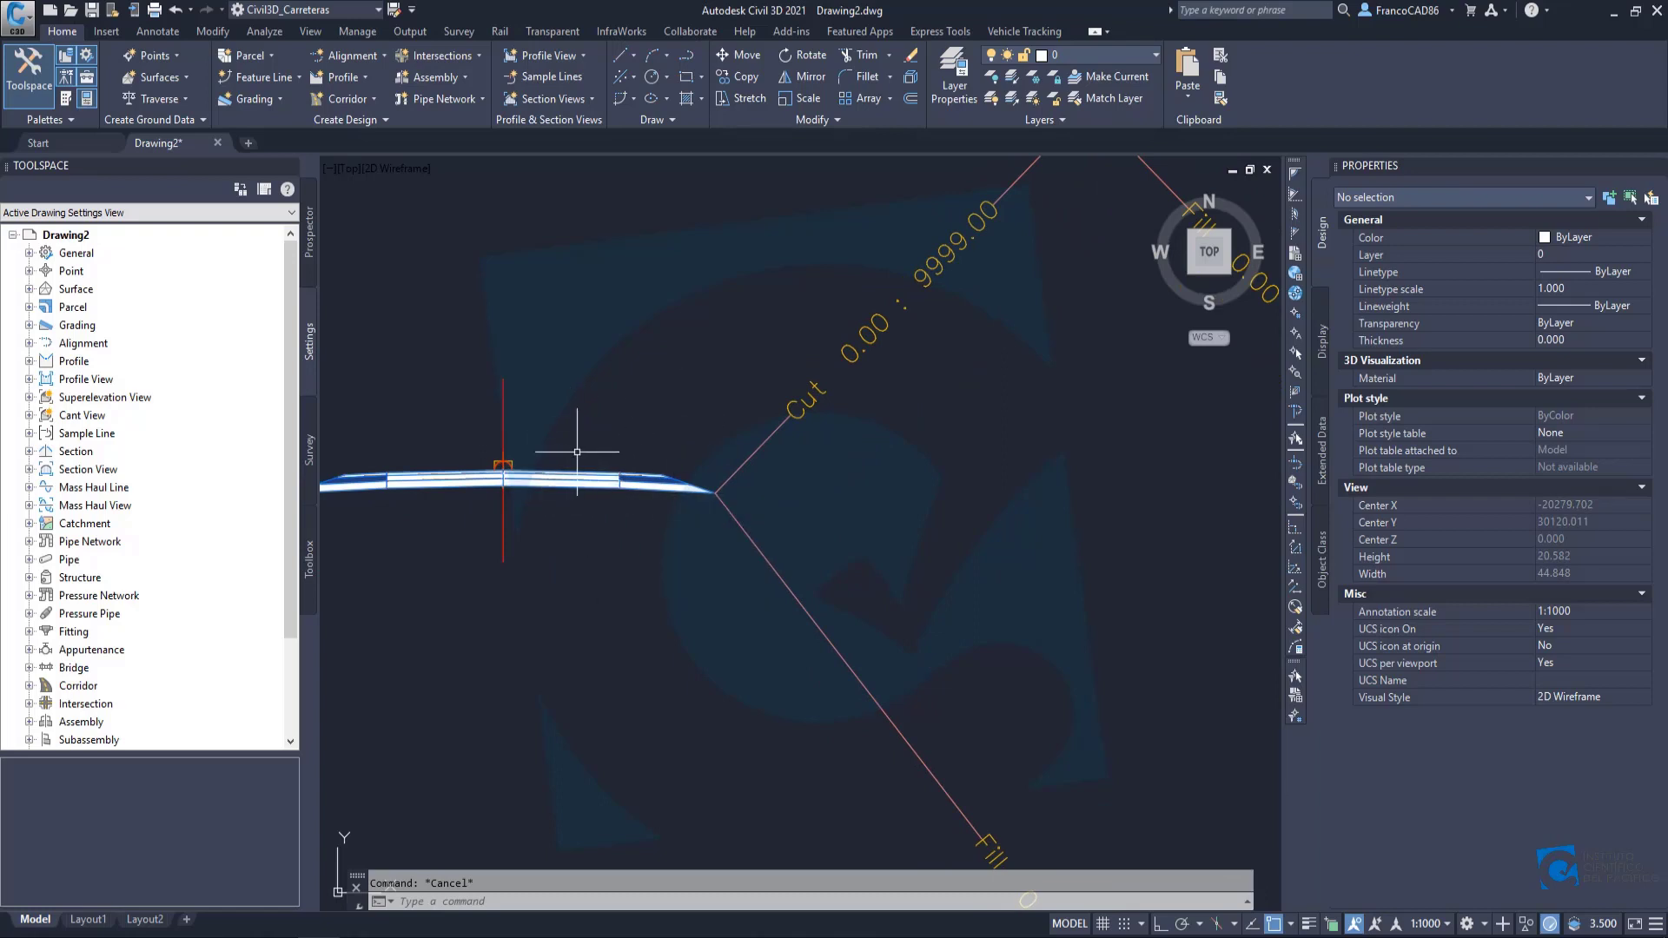
{"action": "scroll", "coordinate": [569, 504], "scroll_direction": "down", "scroll_amount": 2}
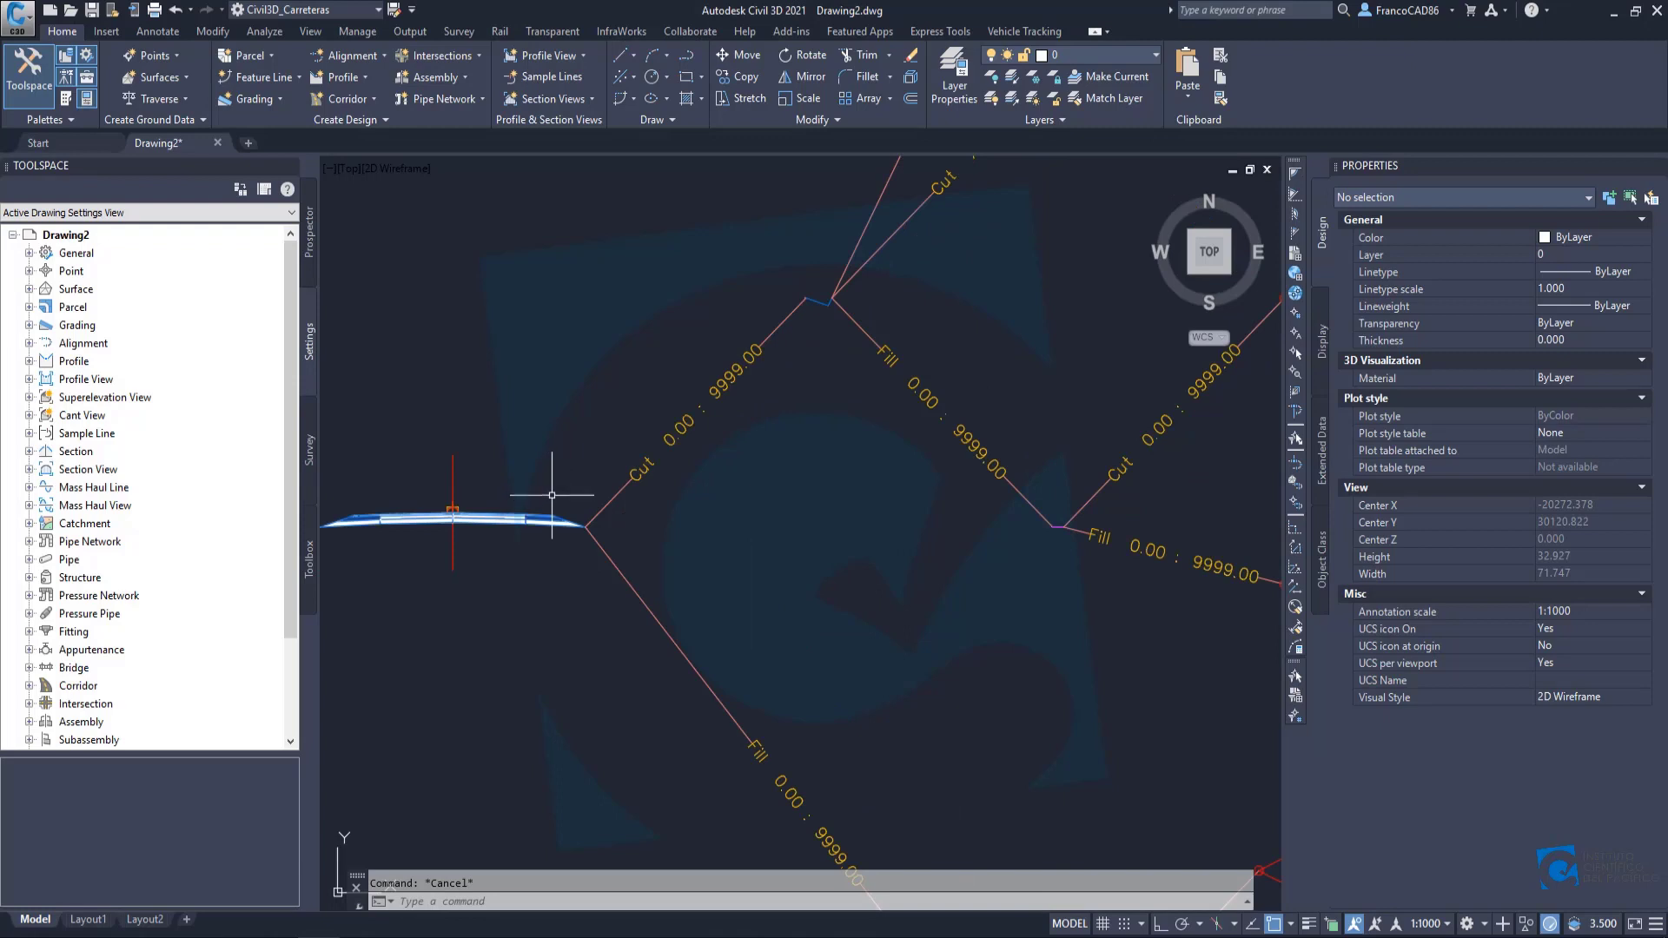
Examine the Cut 0.00 : 9999.00 branch from the roadway edge to the ditch and the conditionals attached at the ditch's outer end.
{"action": "middle_click_drag", "start_coordinate": [752, 338], "coordinate": [577, 468]}
{"action": "scroll", "coordinate": [632, 438], "scroll_direction": "up", "scroll_amount": 2}
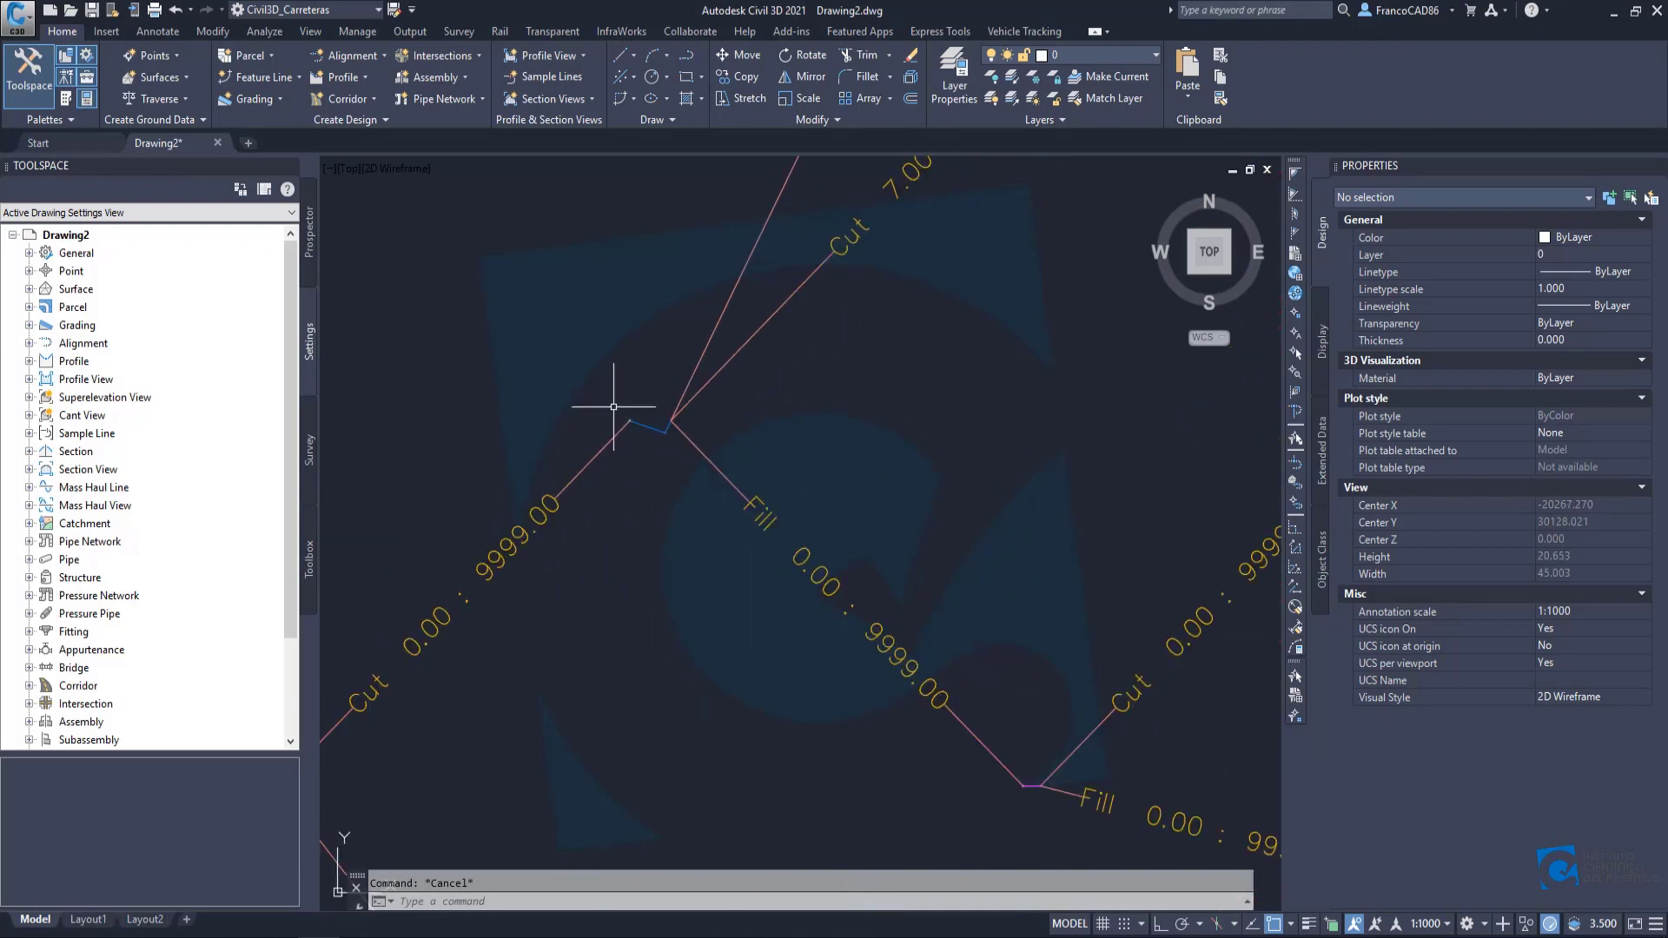
{"action": "scroll", "coordinate": [676, 439], "scroll_direction": "down", "scroll_amount": 4}
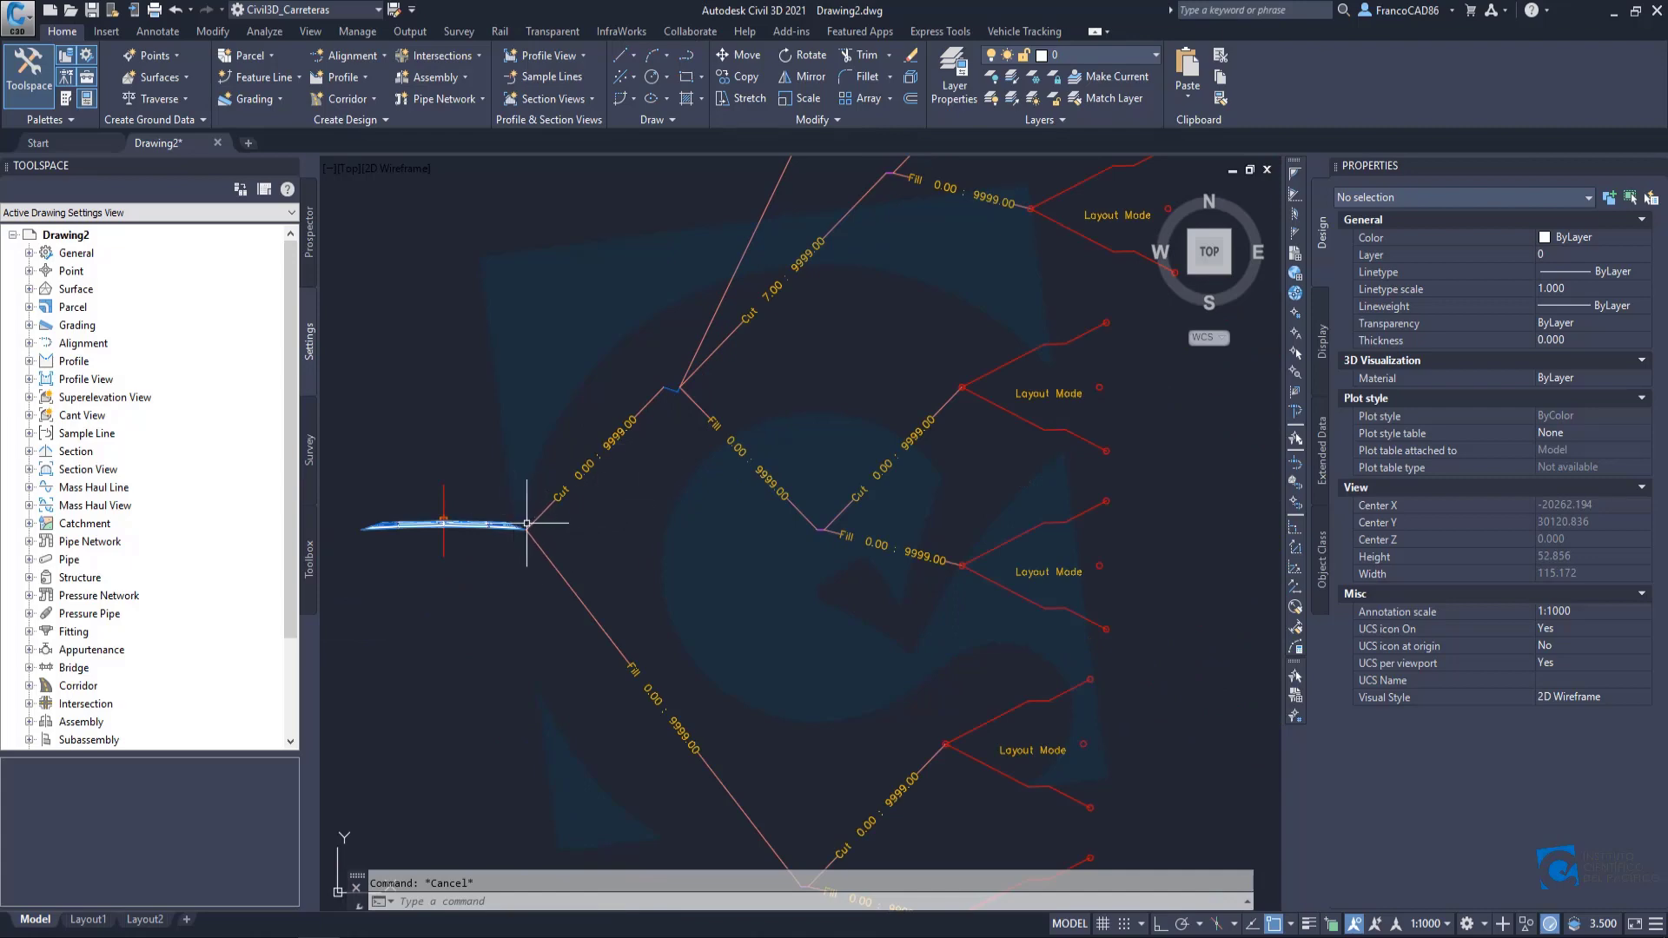
{"action": "scroll", "coordinate": [527, 523], "scroll_direction": "up", "scroll_amount": 10}
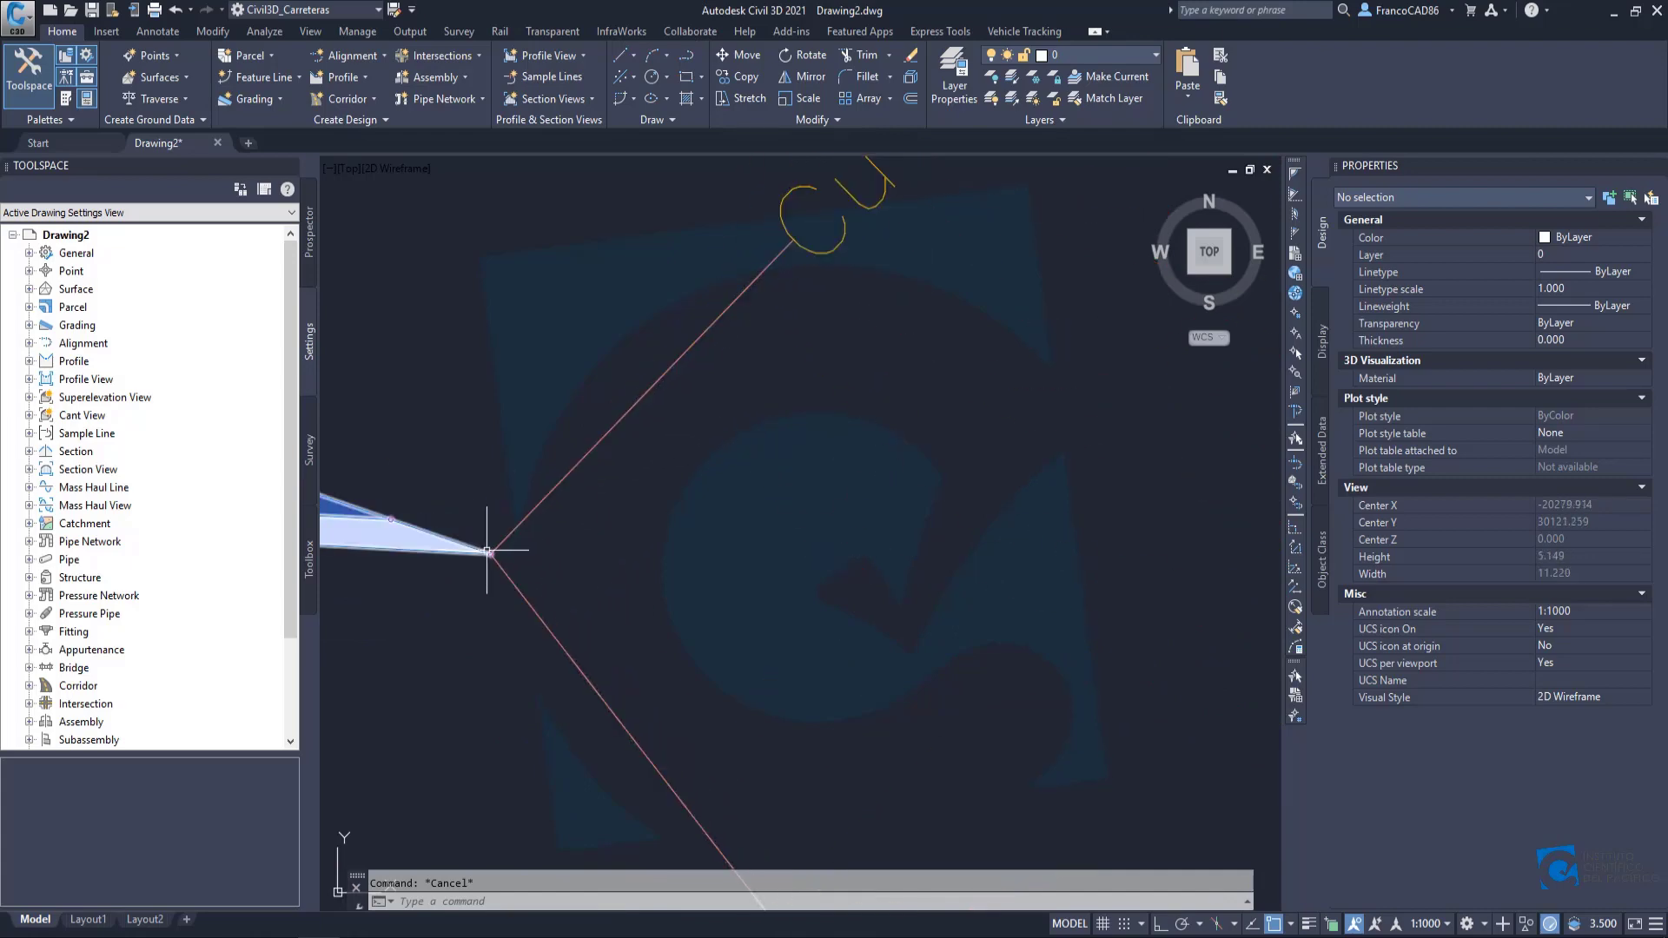
{"action": "scroll", "coordinate": [489, 550], "scroll_direction": "down", "scroll_amount": 12}
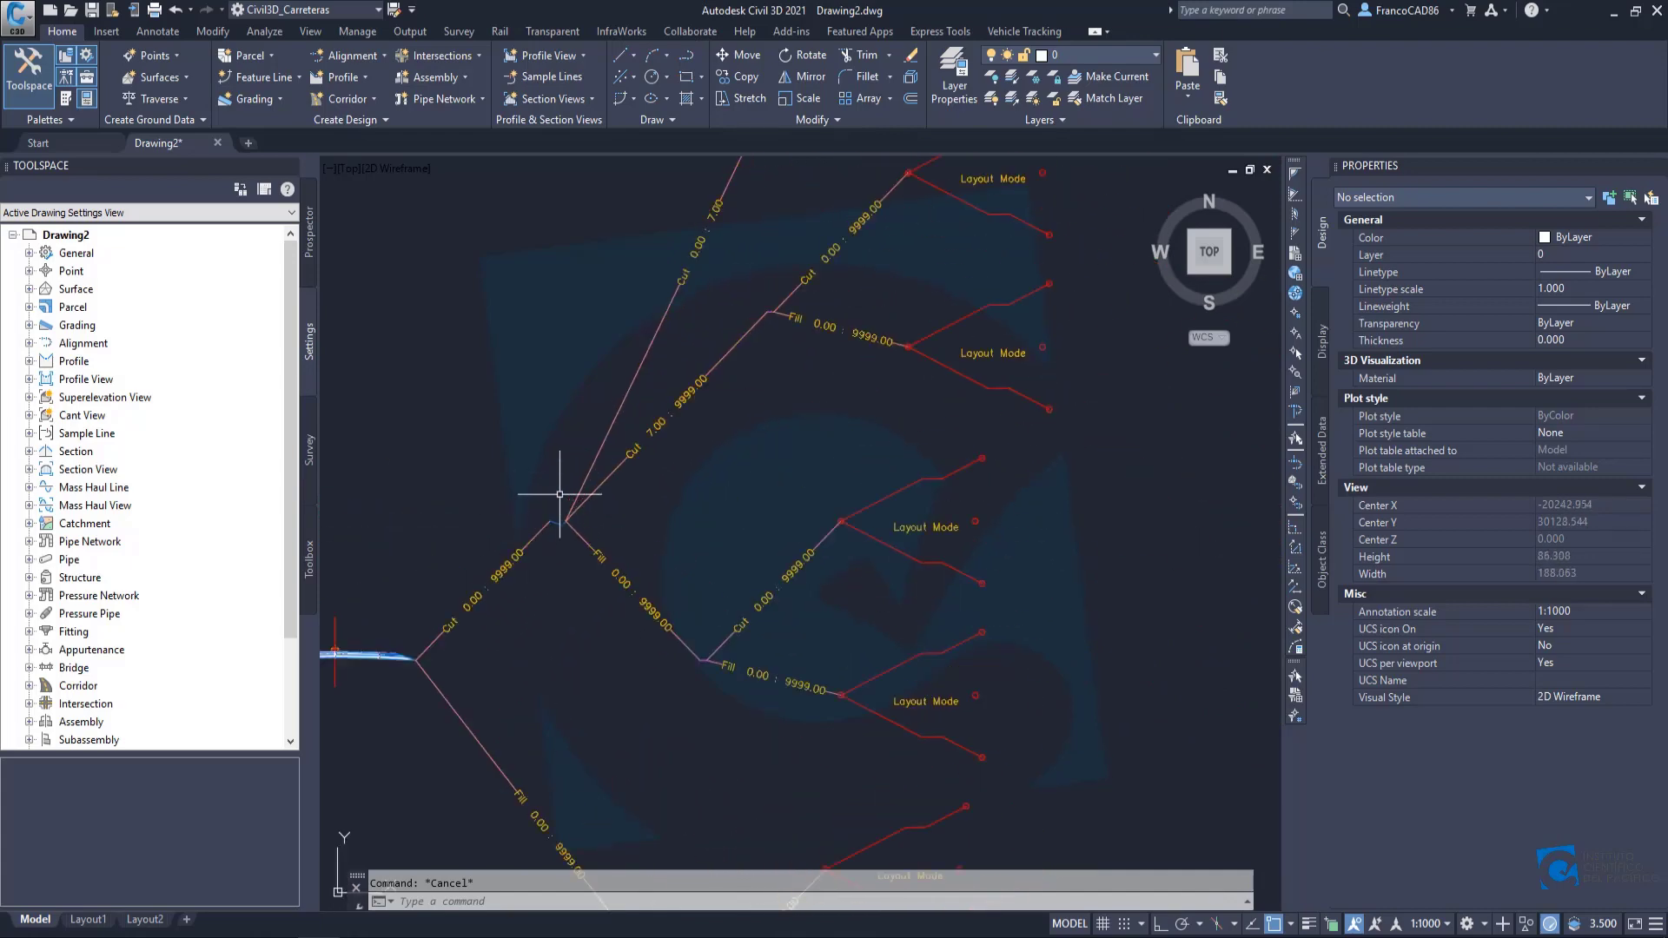
{"action": "scroll", "coordinate": [560, 494], "scroll_direction": "up", "scroll_amount": 8}
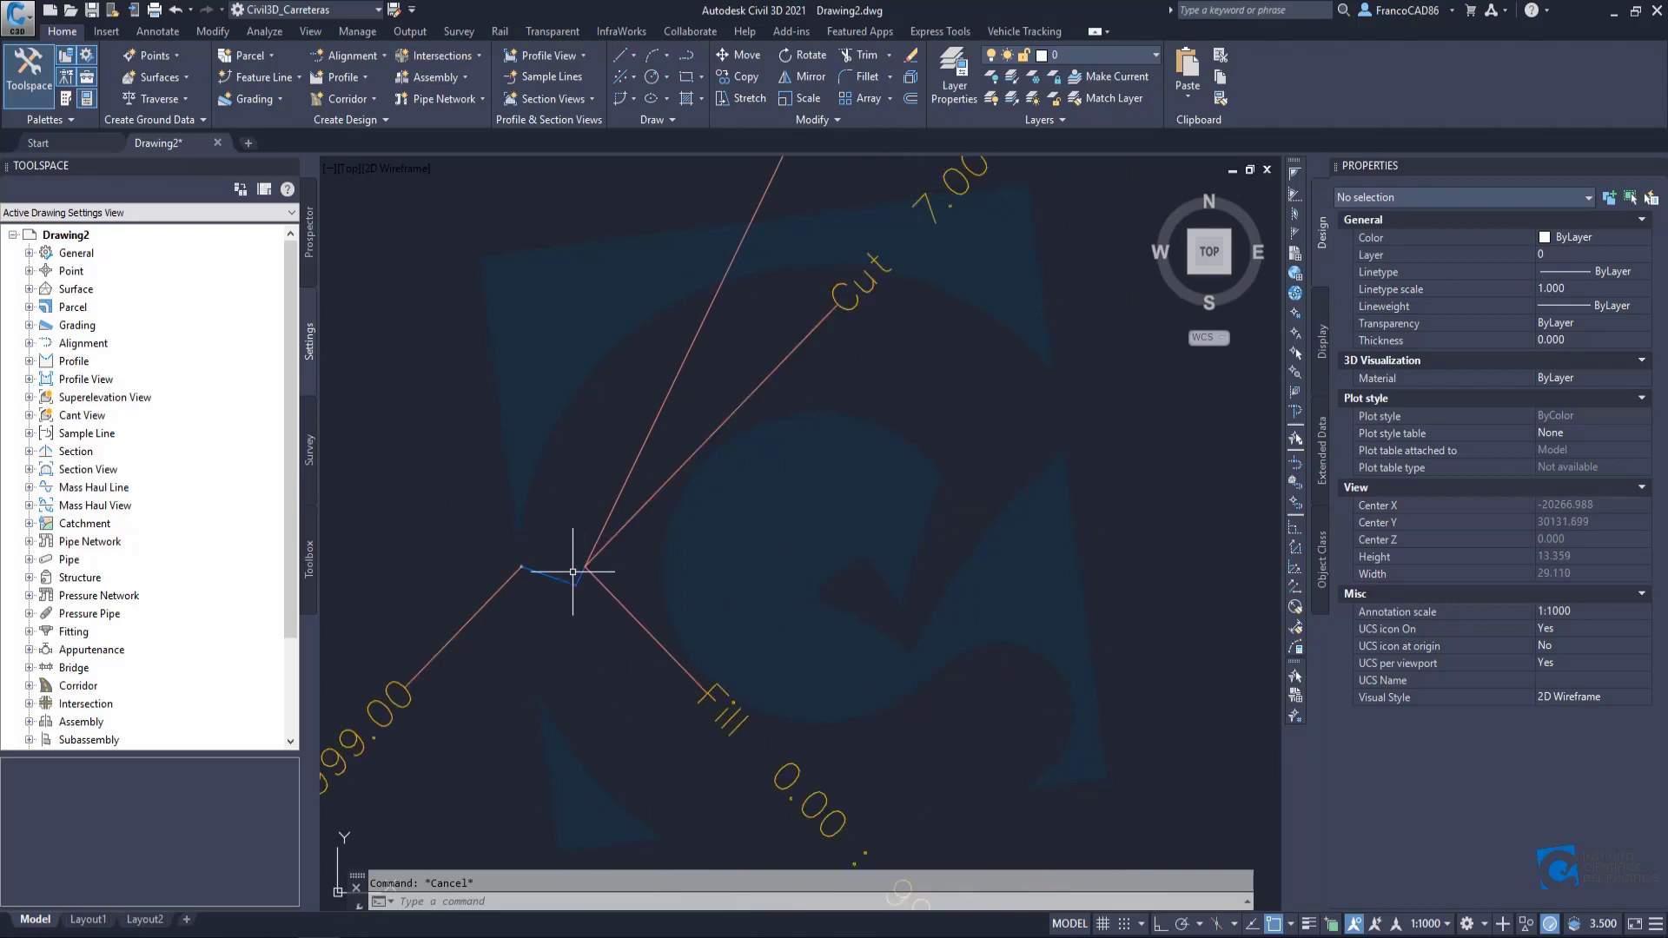
{"action": "scroll", "coordinate": [573, 571], "scroll_direction": "up", "scroll_amount": 6}
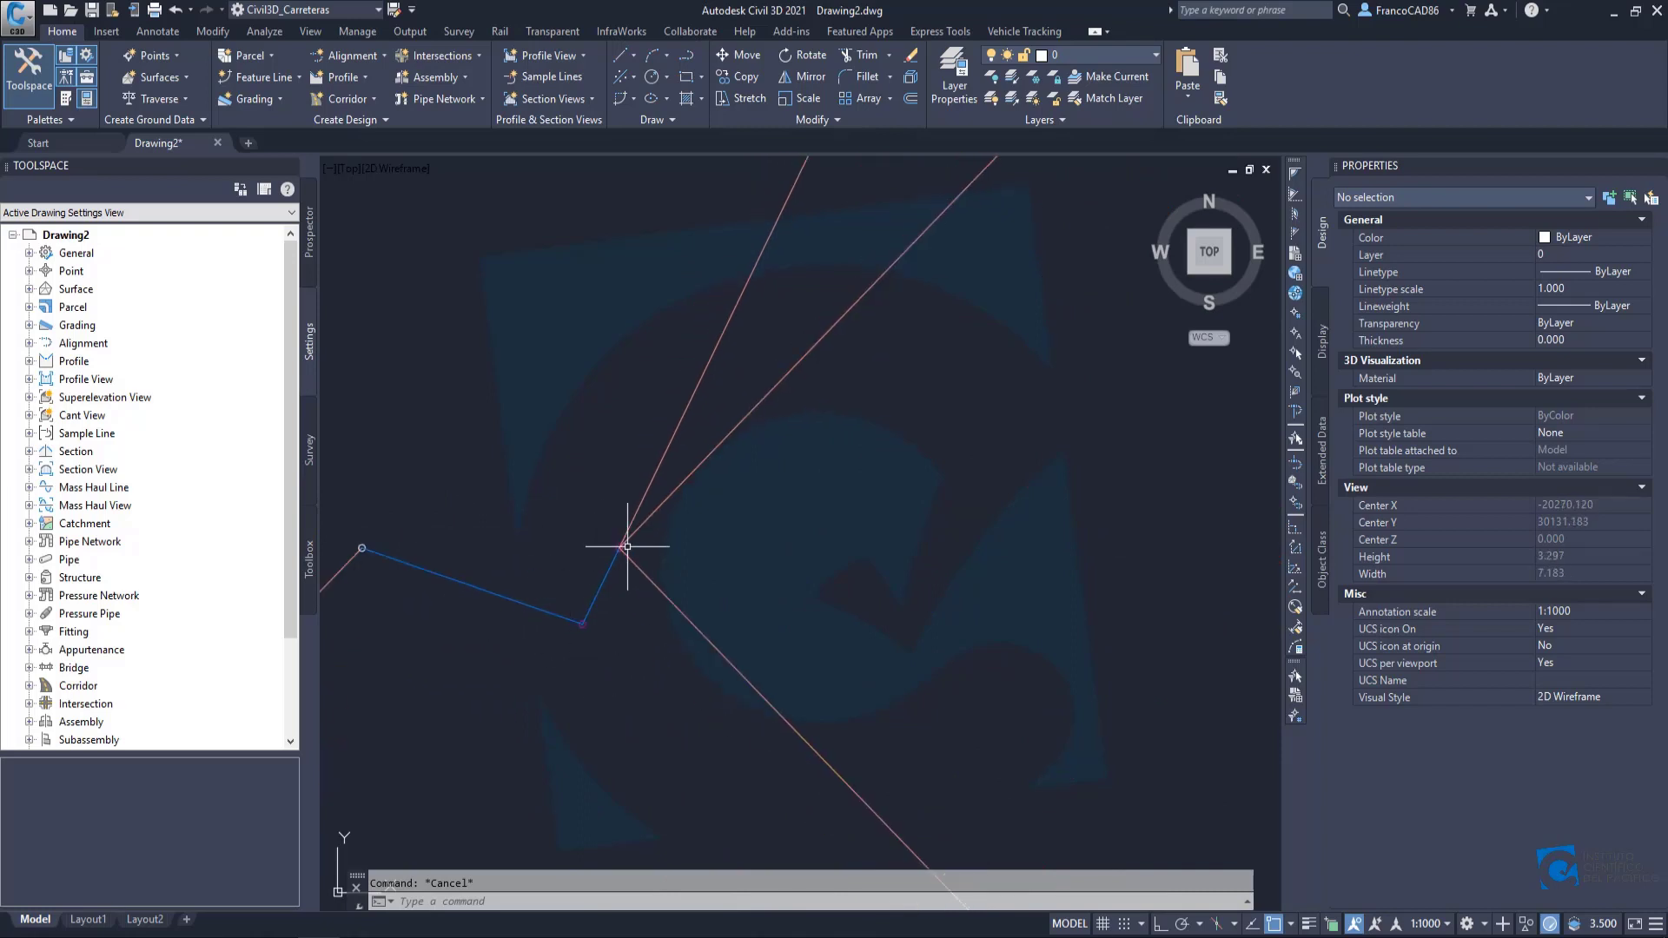
{"action": "scroll", "coordinate": [610, 555], "scroll_direction": "down", "scroll_amount": 12}
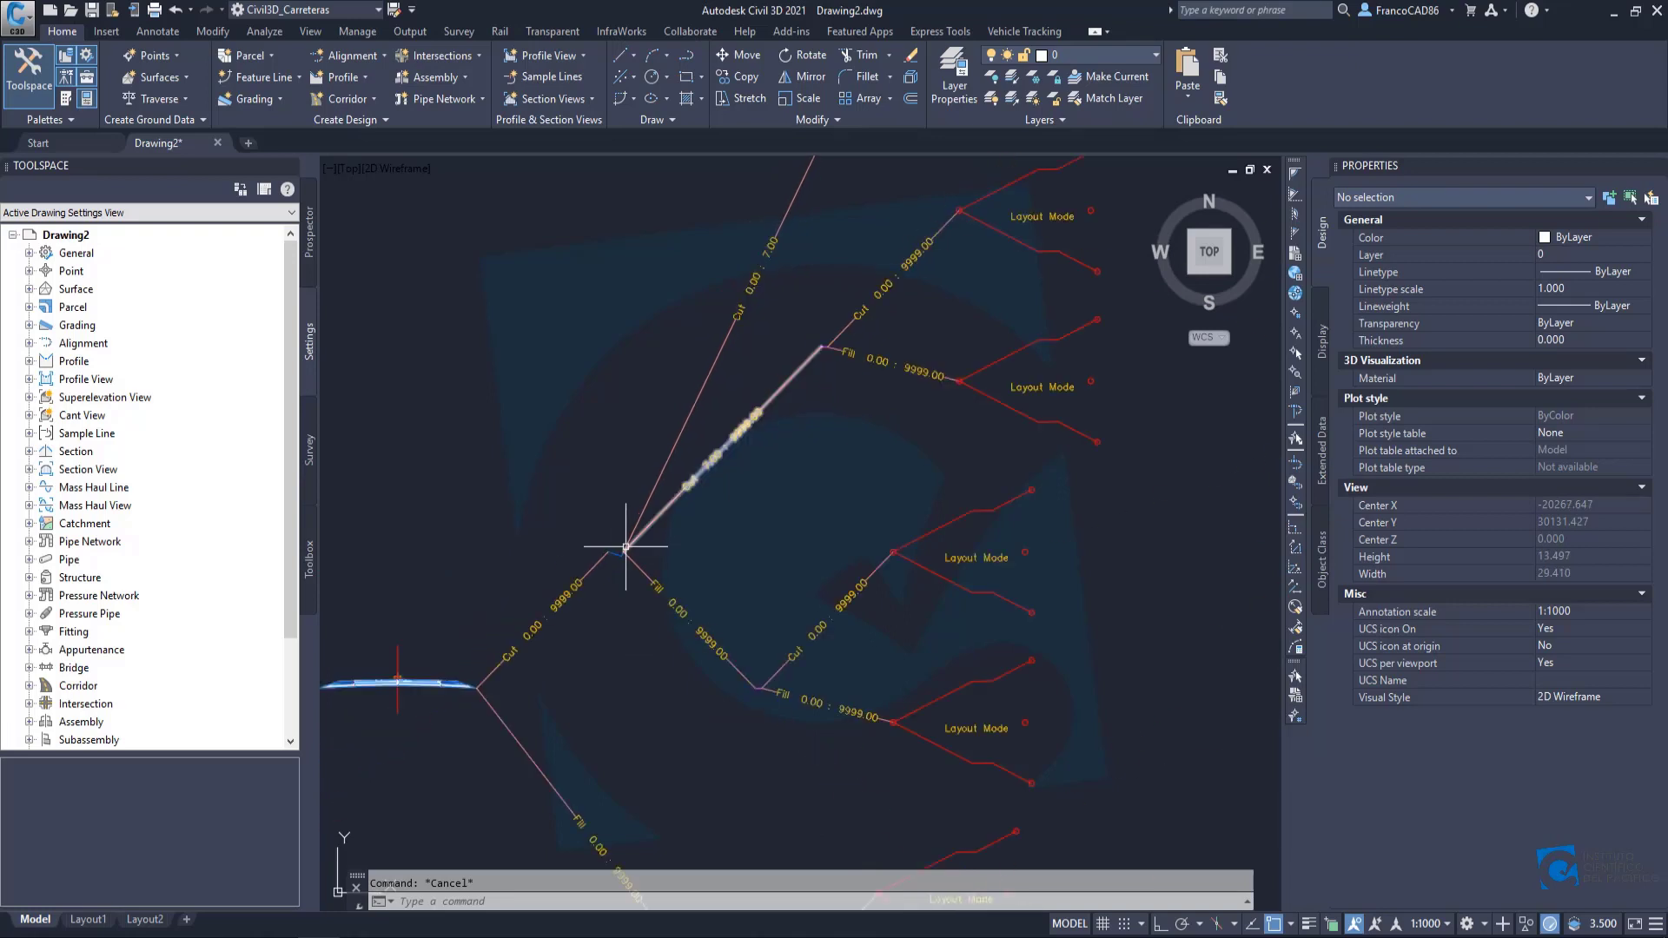
Examine the Cut 0.00 : 7.00 branch, its end link, and the cut and fill conditionals leading to the DaylightBench subassemblies.
{"action": "scroll", "coordinate": [698, 321], "scroll_direction": "up", "scroll_amount": 8}
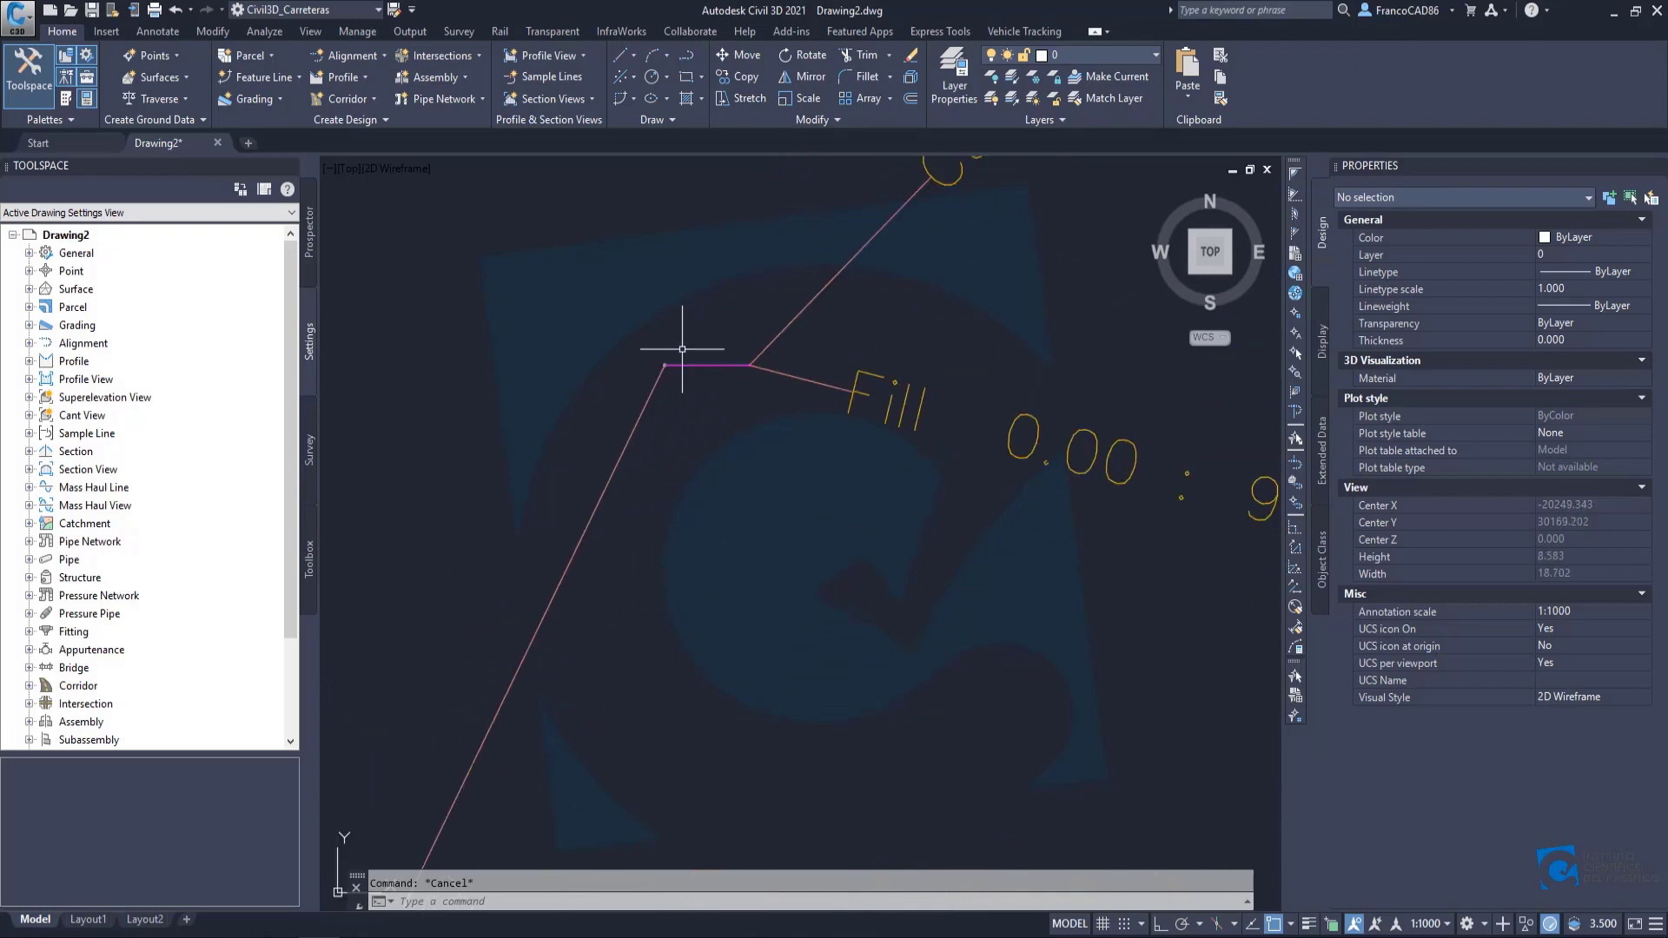
{"action": "scroll", "coordinate": [708, 362], "scroll_direction": "down", "scroll_amount": 8}
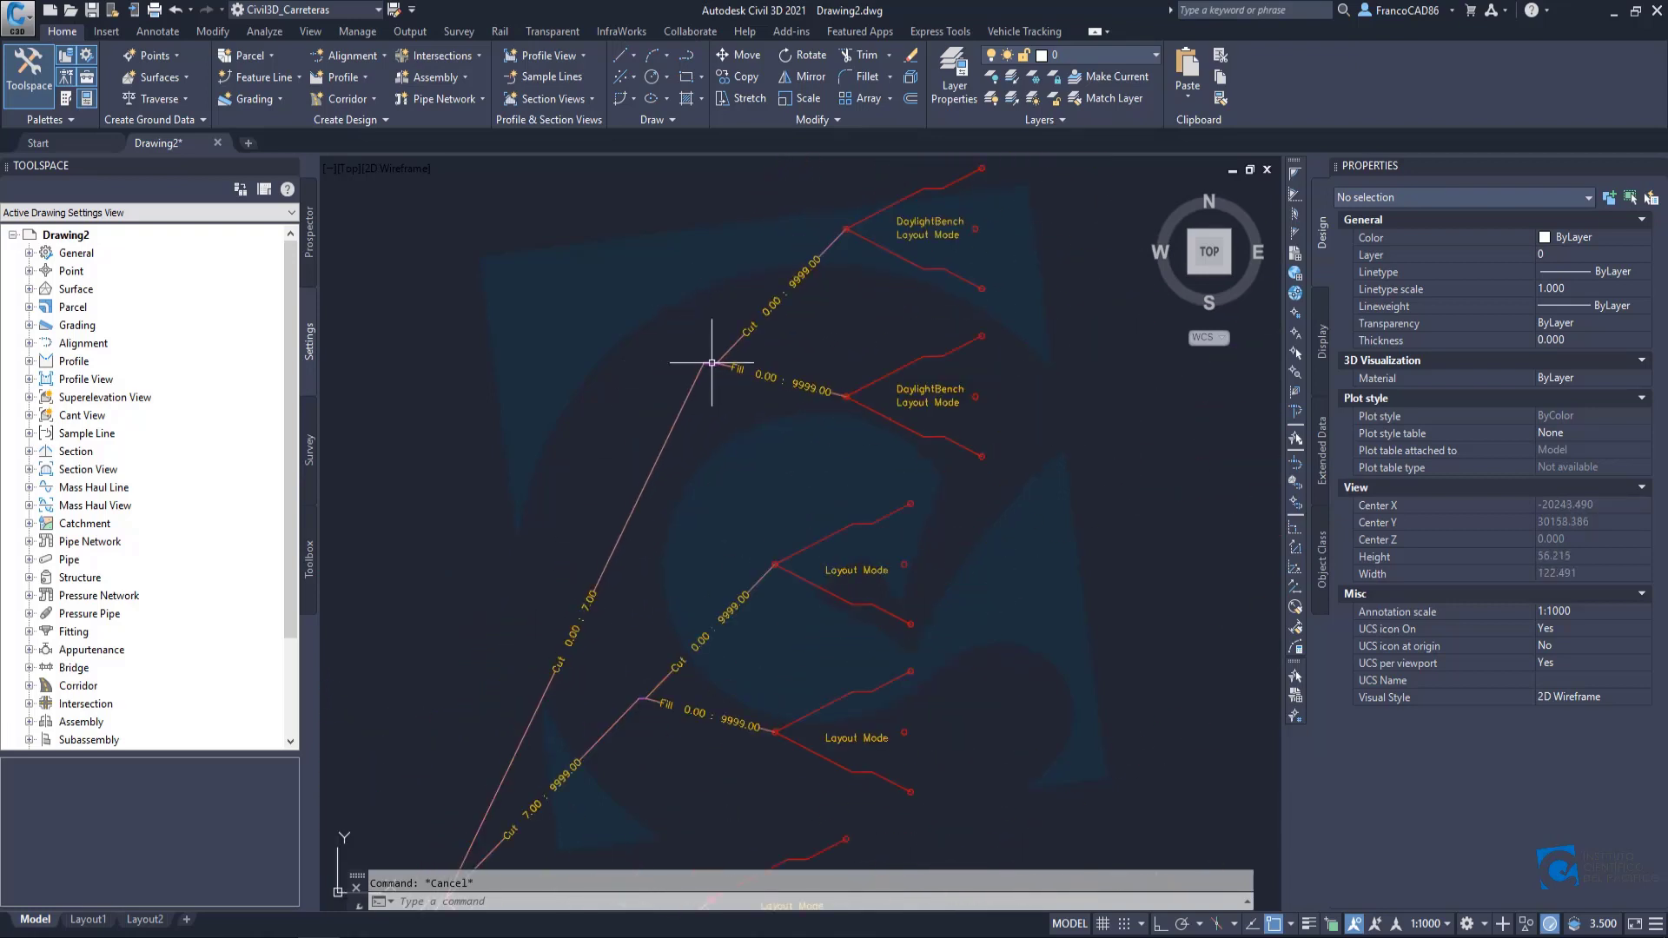
{"action": "scroll", "coordinate": [565, 625], "scroll_direction": "up", "scroll_amount": 4}
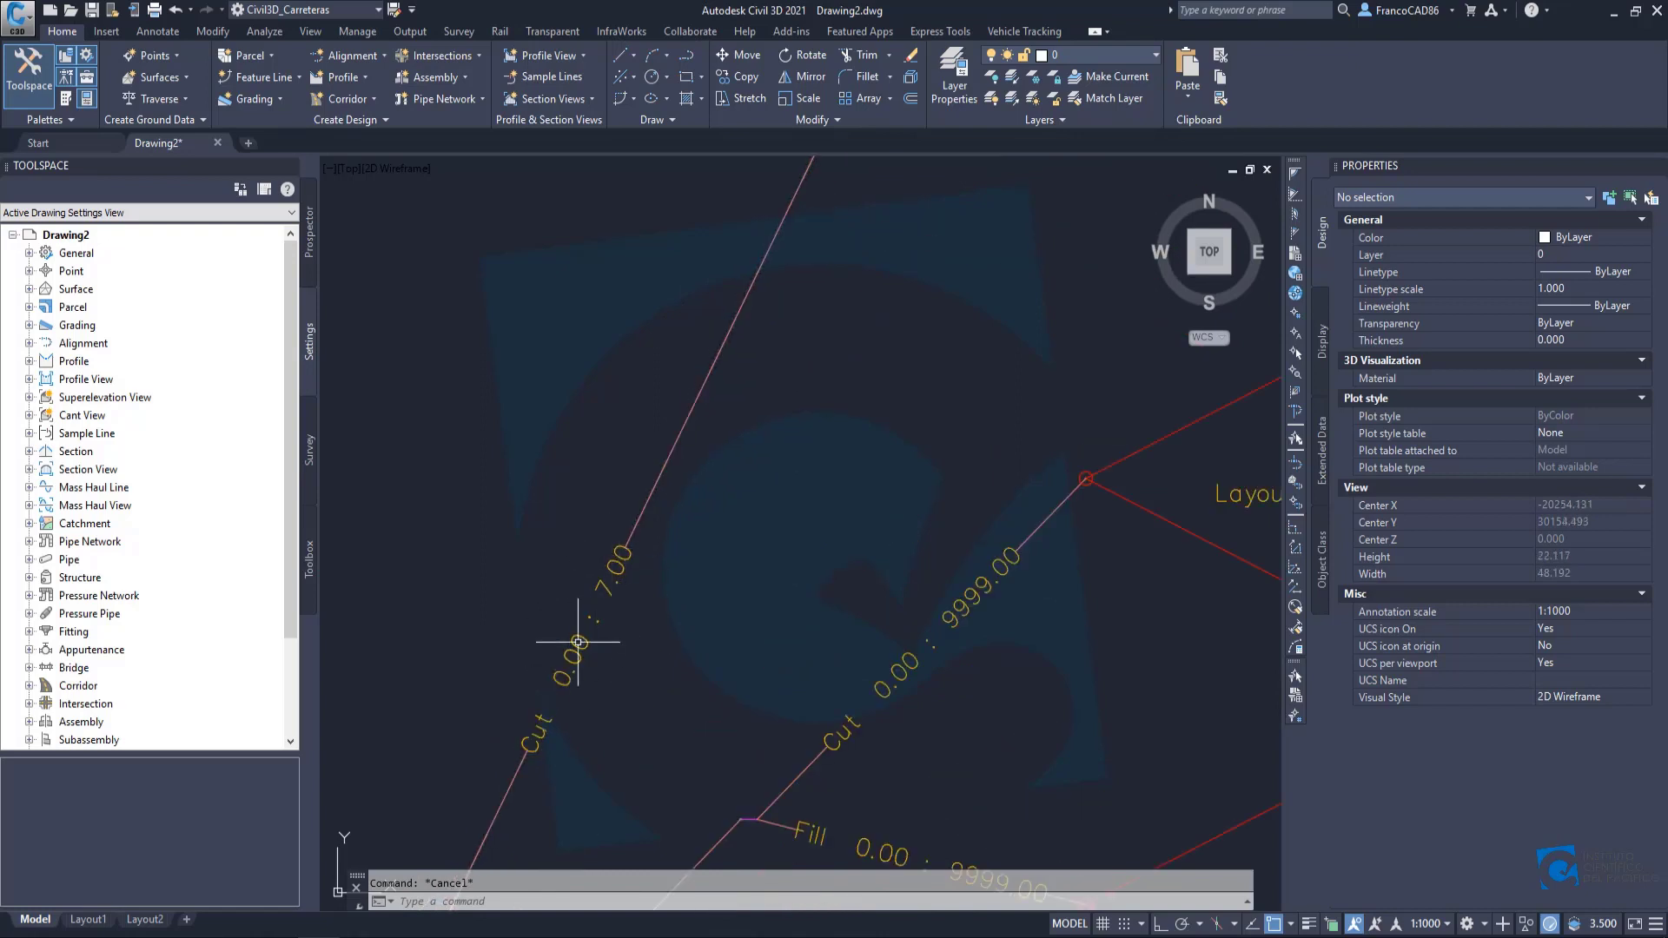
{"action": "scroll", "coordinate": [659, 483], "scroll_direction": "down", "scroll_amount": 5}
{"action": "scroll", "coordinate": [509, 582], "scroll_direction": "up", "scroll_amount": 3}
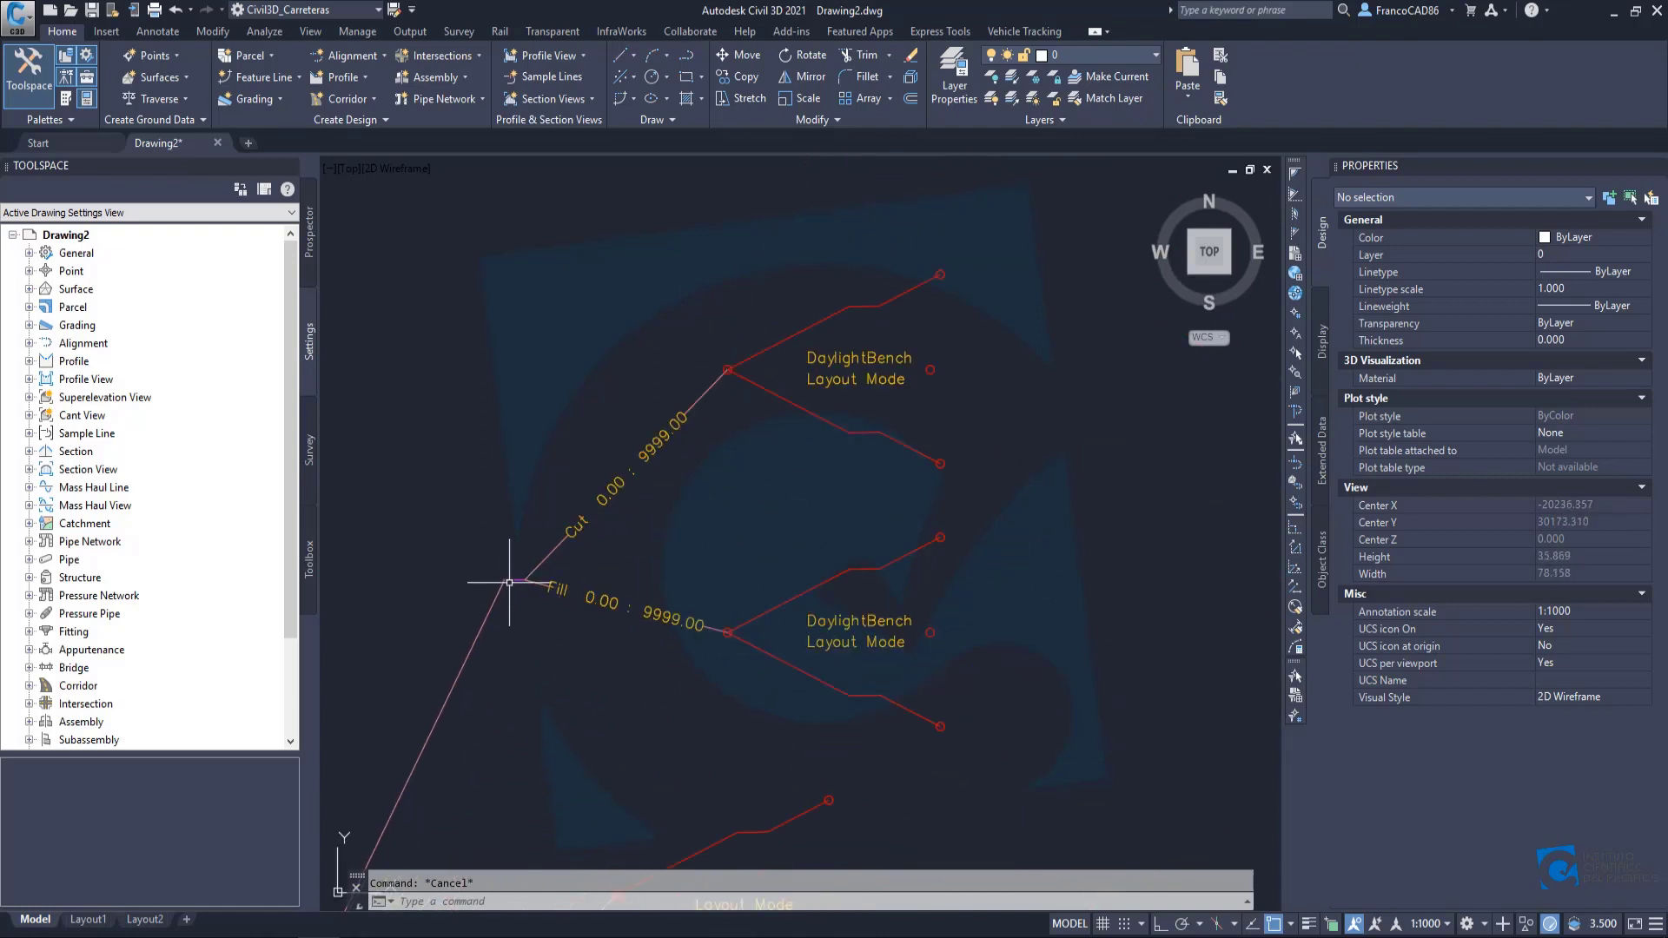
{"action": "scroll", "coordinate": [510, 582], "scroll_direction": "up", "scroll_amount": 4}
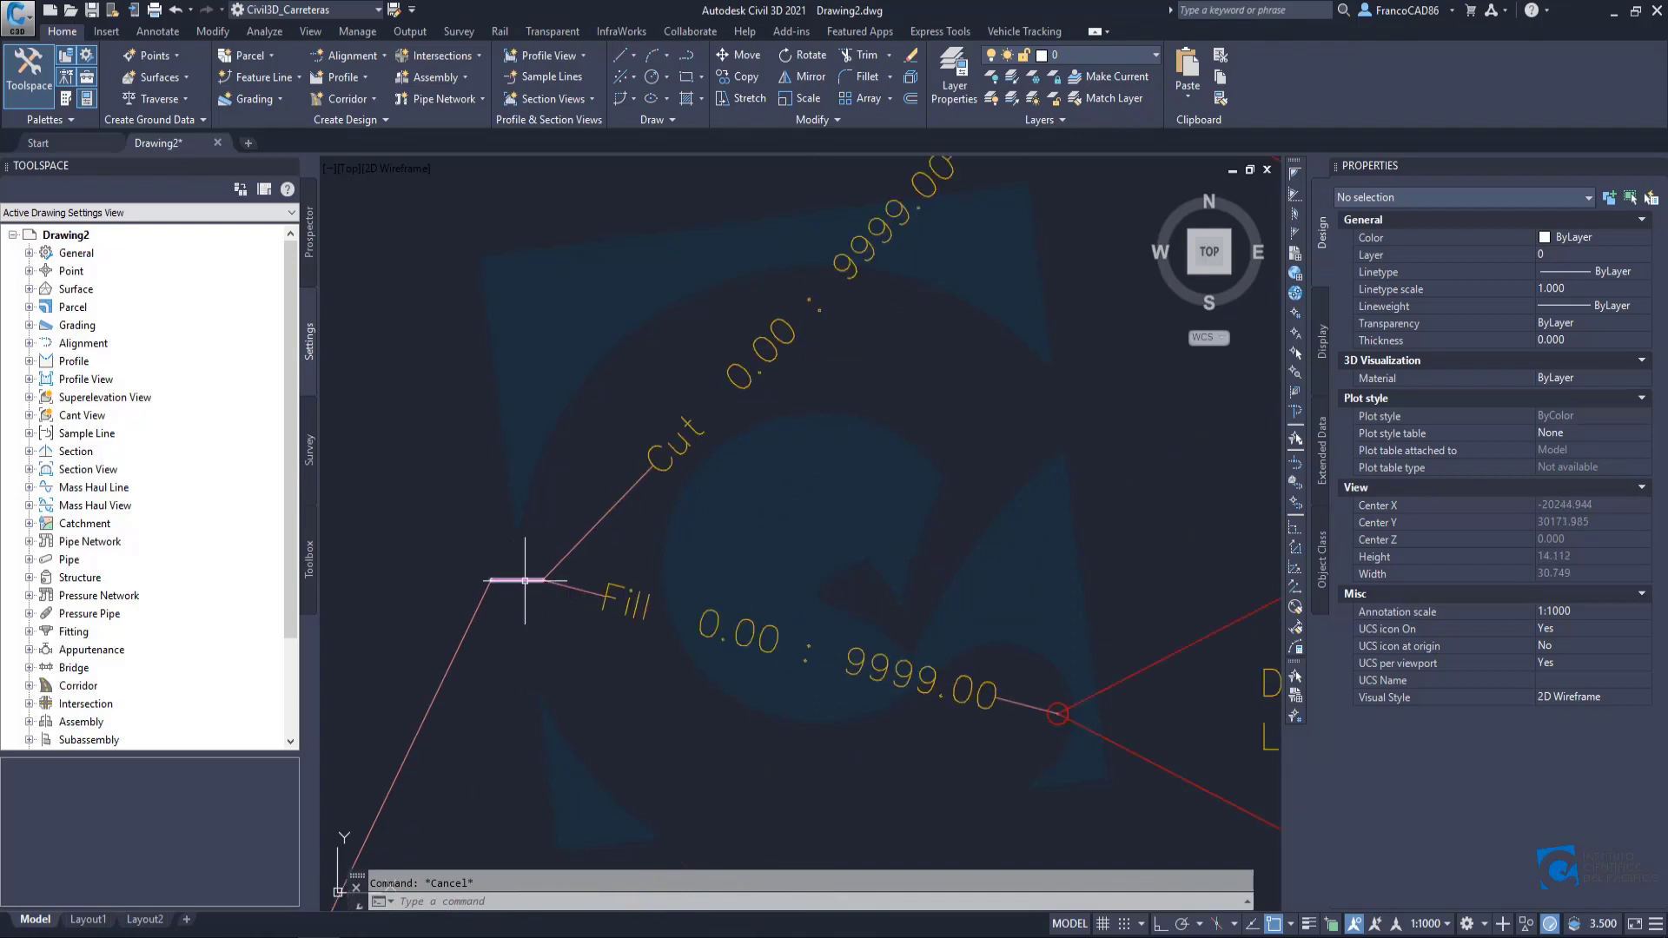
{"action": "scroll", "coordinate": [525, 580], "scroll_direction": "up", "scroll_amount": 4}
{"action": "scroll", "coordinate": [557, 590], "scroll_direction": "down", "scroll_amount": 8}
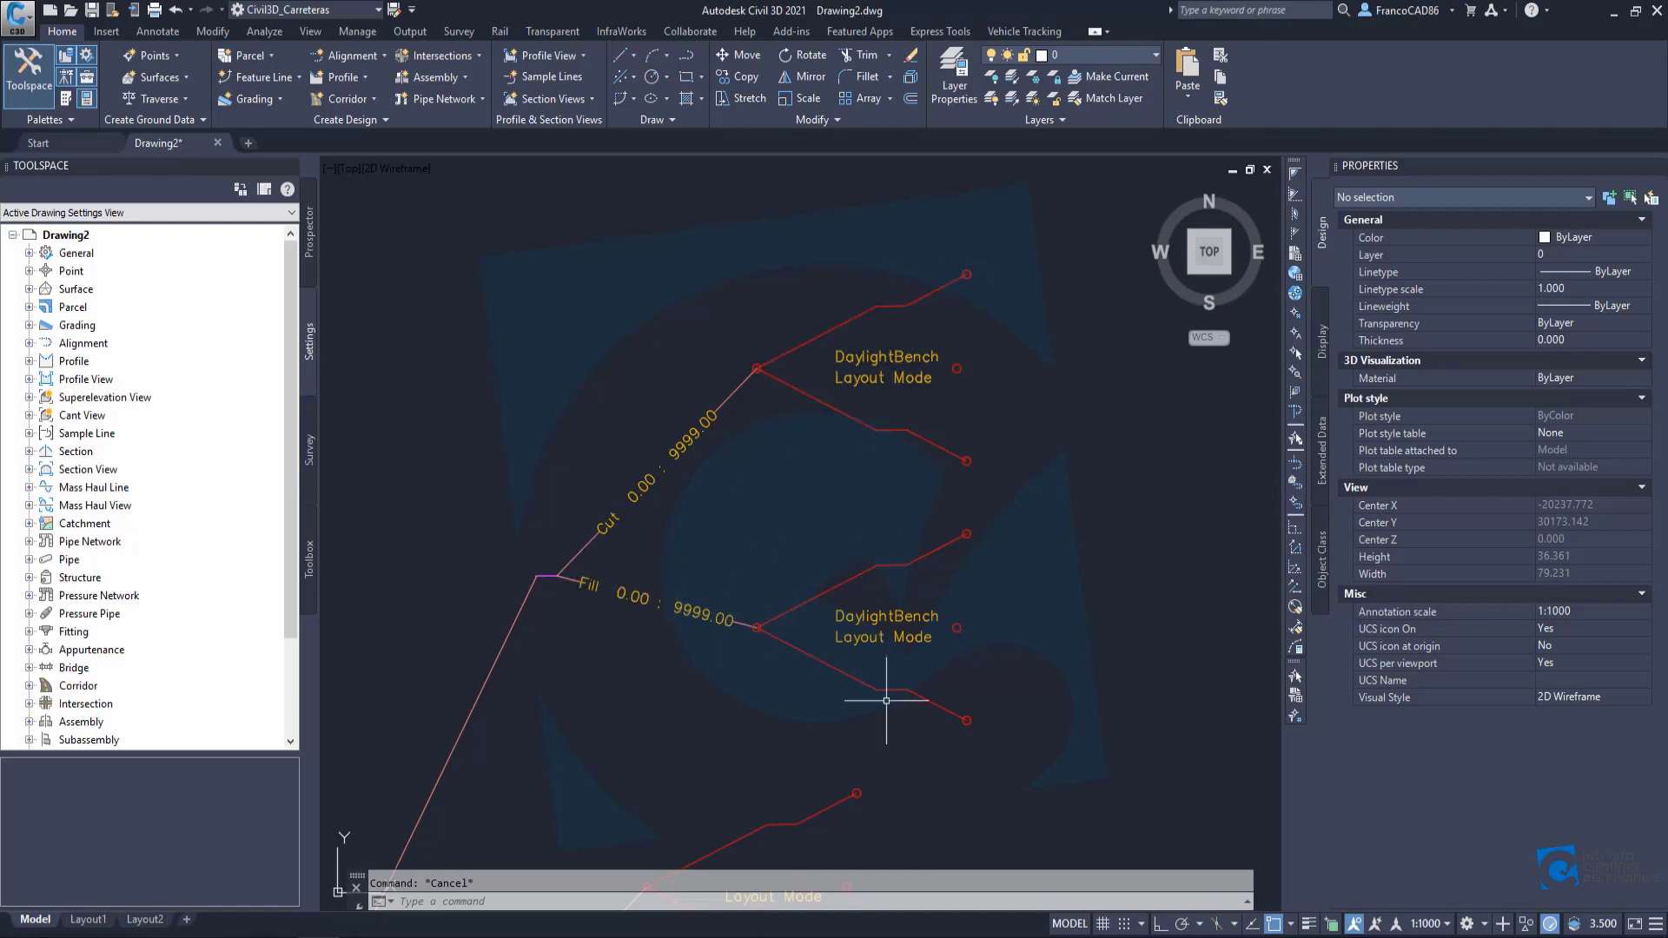
{"action": "scroll", "coordinate": [707, 653], "scroll_direction": "down", "scroll_amount": 4}
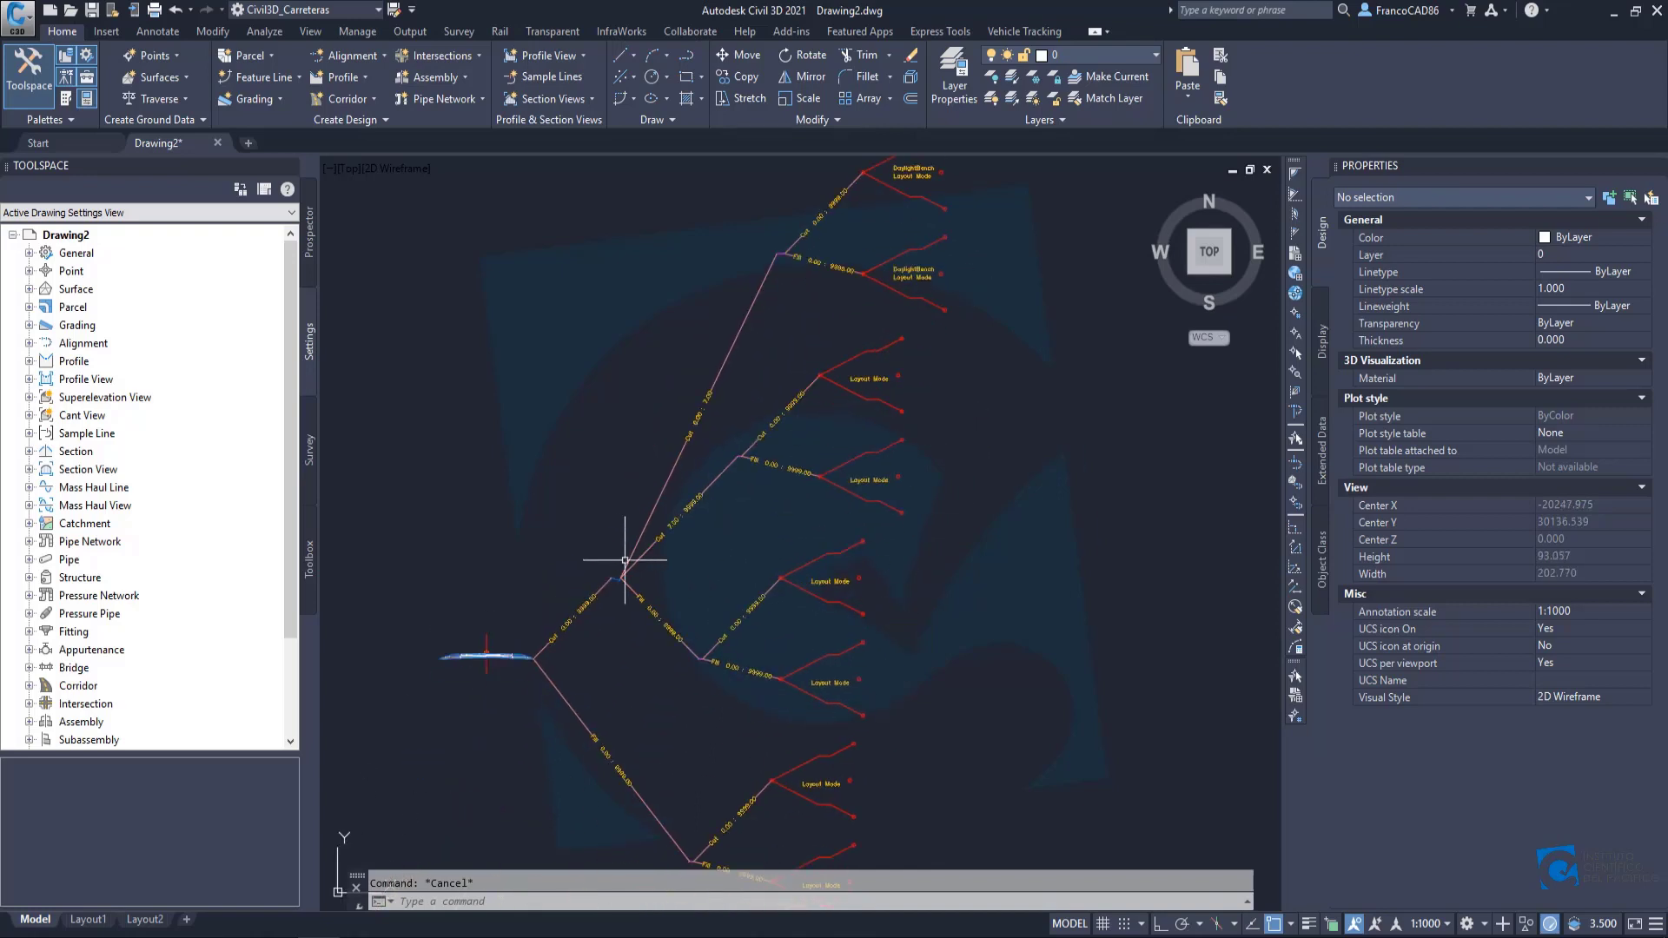
Examine the Cut 7.00 : 9999.00 branch, identifying its end link and following the attached cut and fill conditionals to their daylight subassemblies.
{"action": "scroll", "coordinate": [664, 539], "scroll_direction": "up", "scroll_amount": 4}
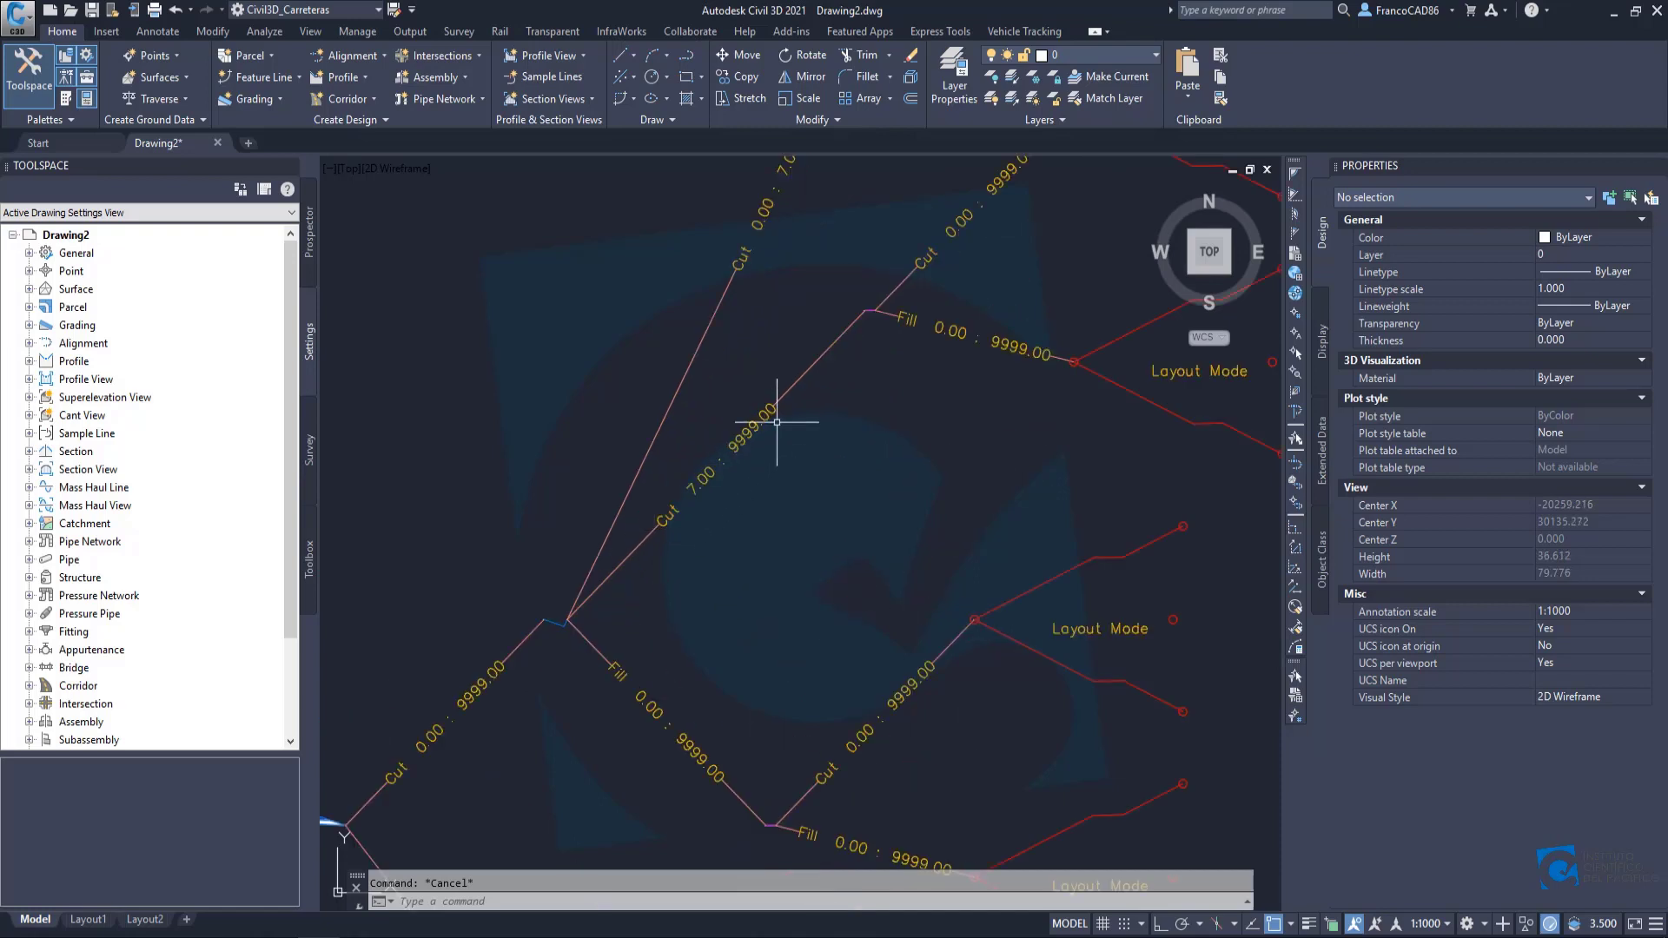
{"action": "scroll", "coordinate": [600, 599], "scroll_direction": "up", "scroll_amount": 6}
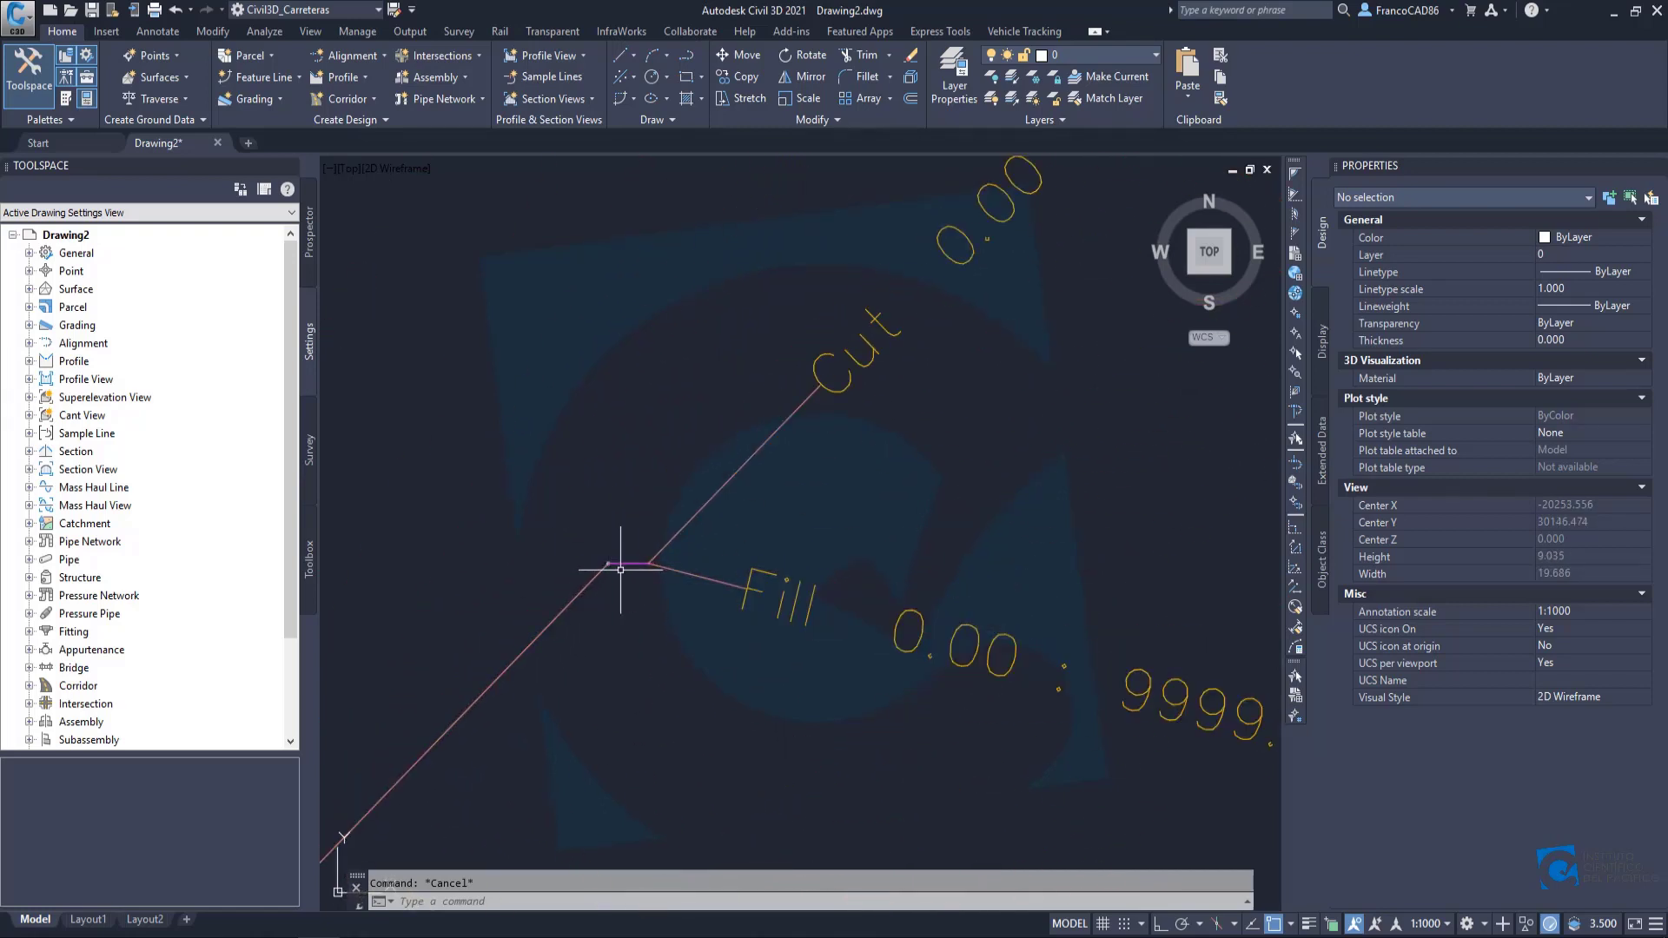
{"action": "mouse_move", "coordinate": [627, 562]}
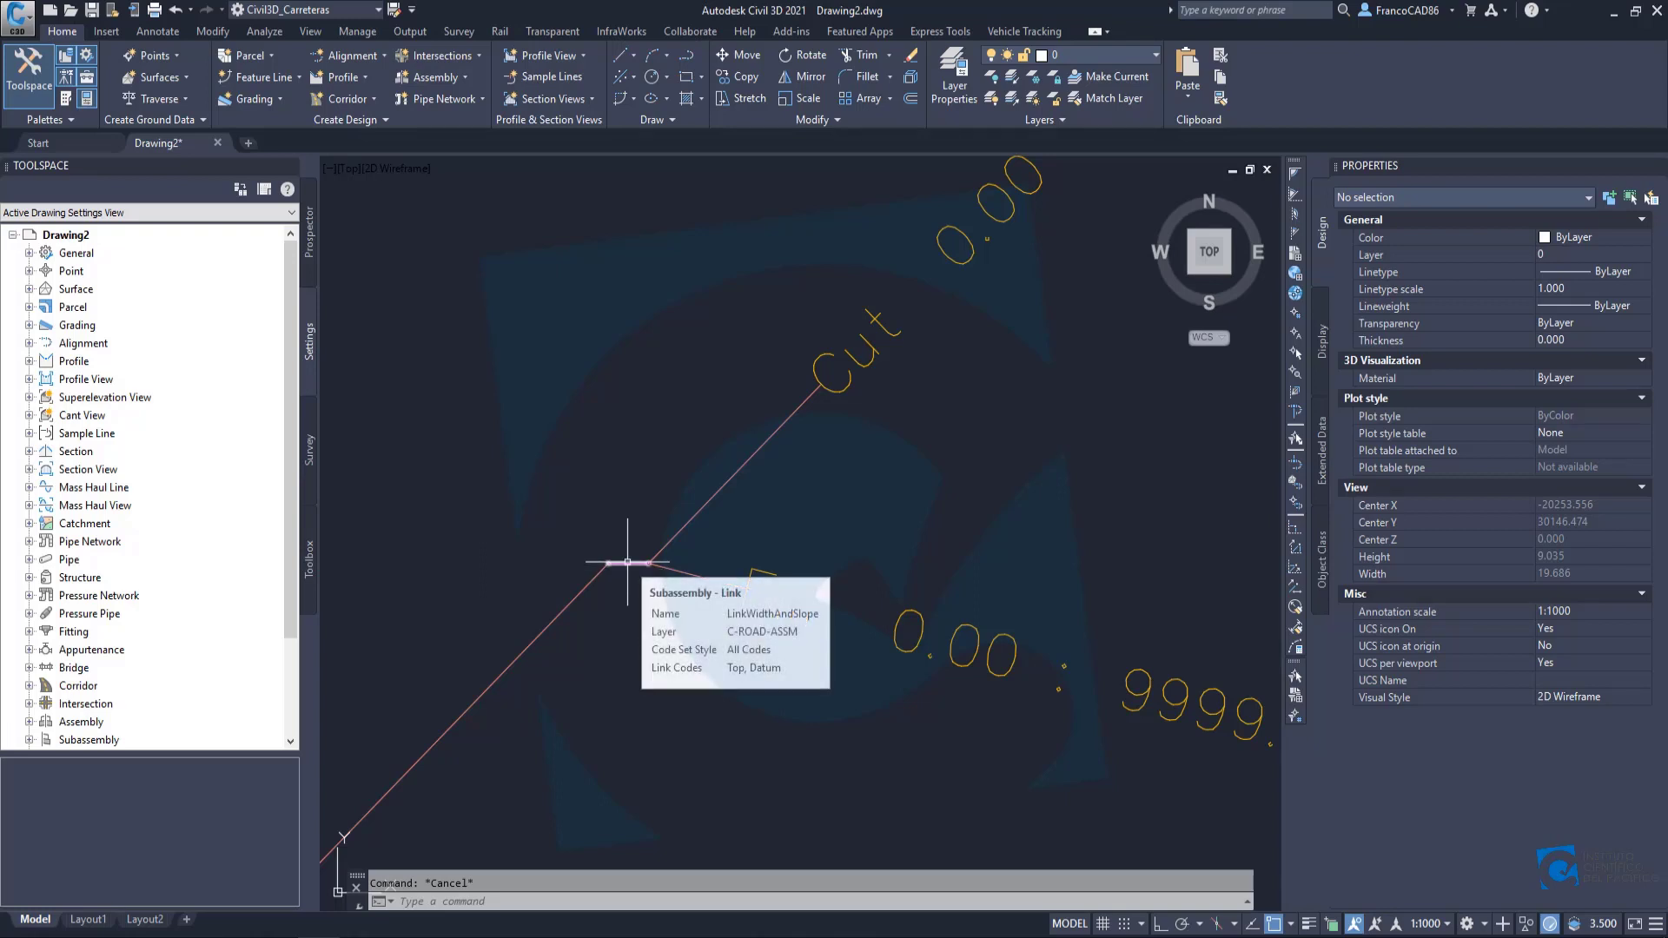
{"action": "scroll", "coordinate": [602, 565], "scroll_direction": "down", "scroll_amount": 4}
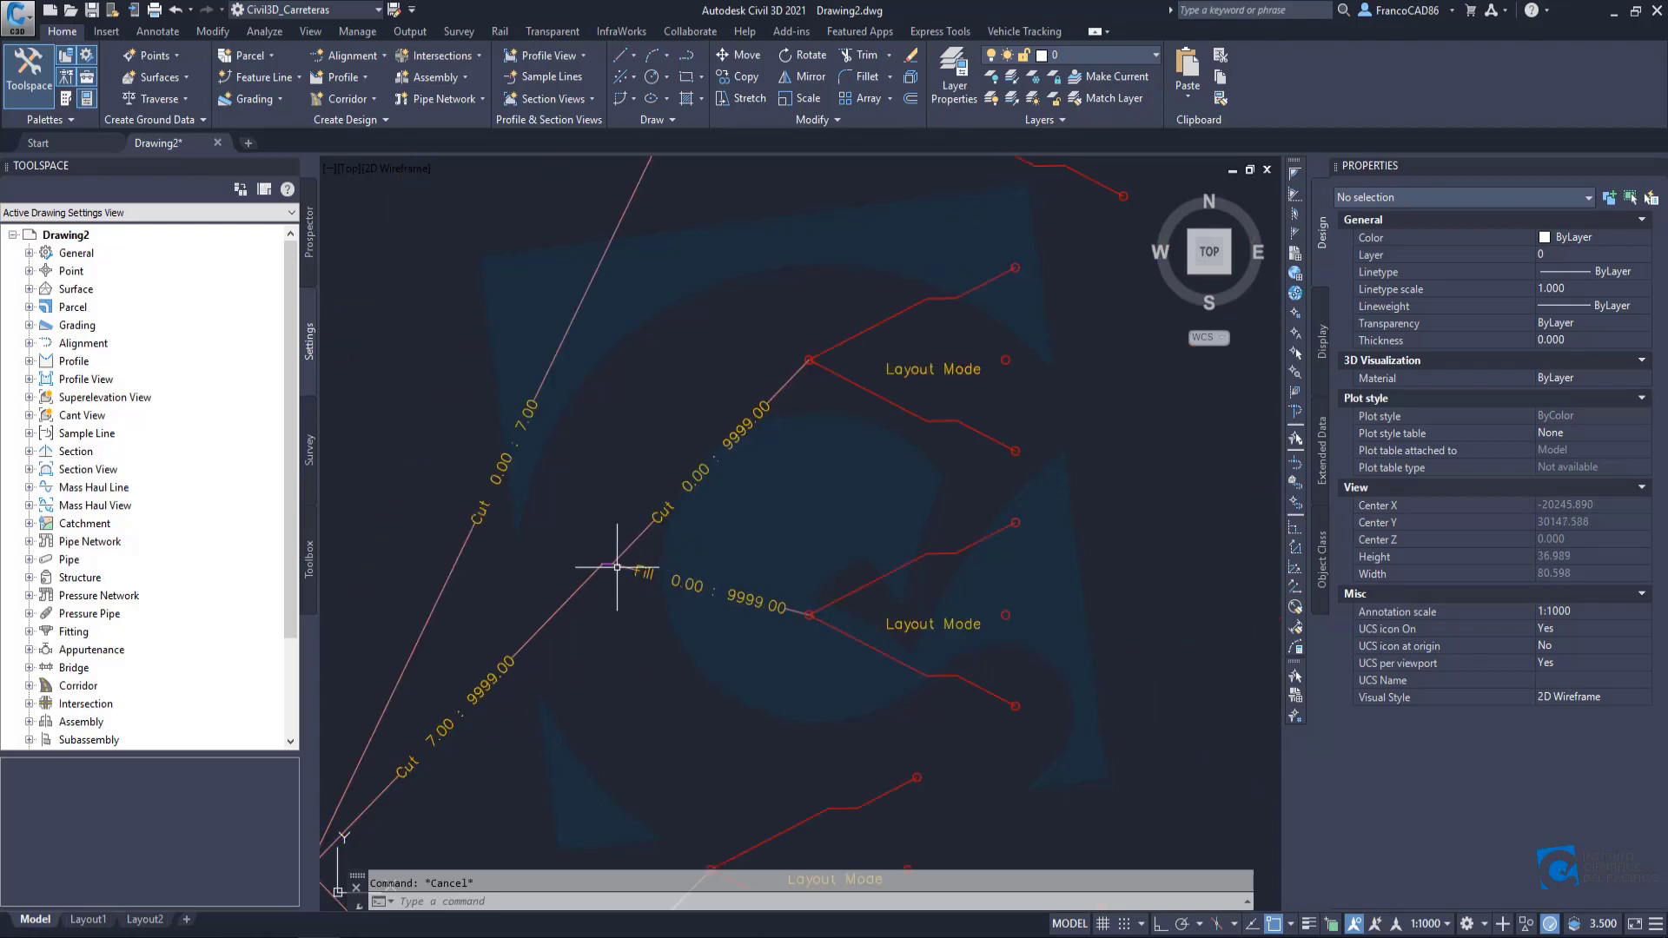
{"action": "scroll", "coordinate": [598, 563], "scroll_direction": "up", "scroll_amount": 8}
{"action": "scroll", "coordinate": [596, 558], "scroll_direction": "down", "scroll_amount": 7}
{"action": "scroll", "coordinate": [715, 499], "scroll_direction": "up", "scroll_amount": 2}
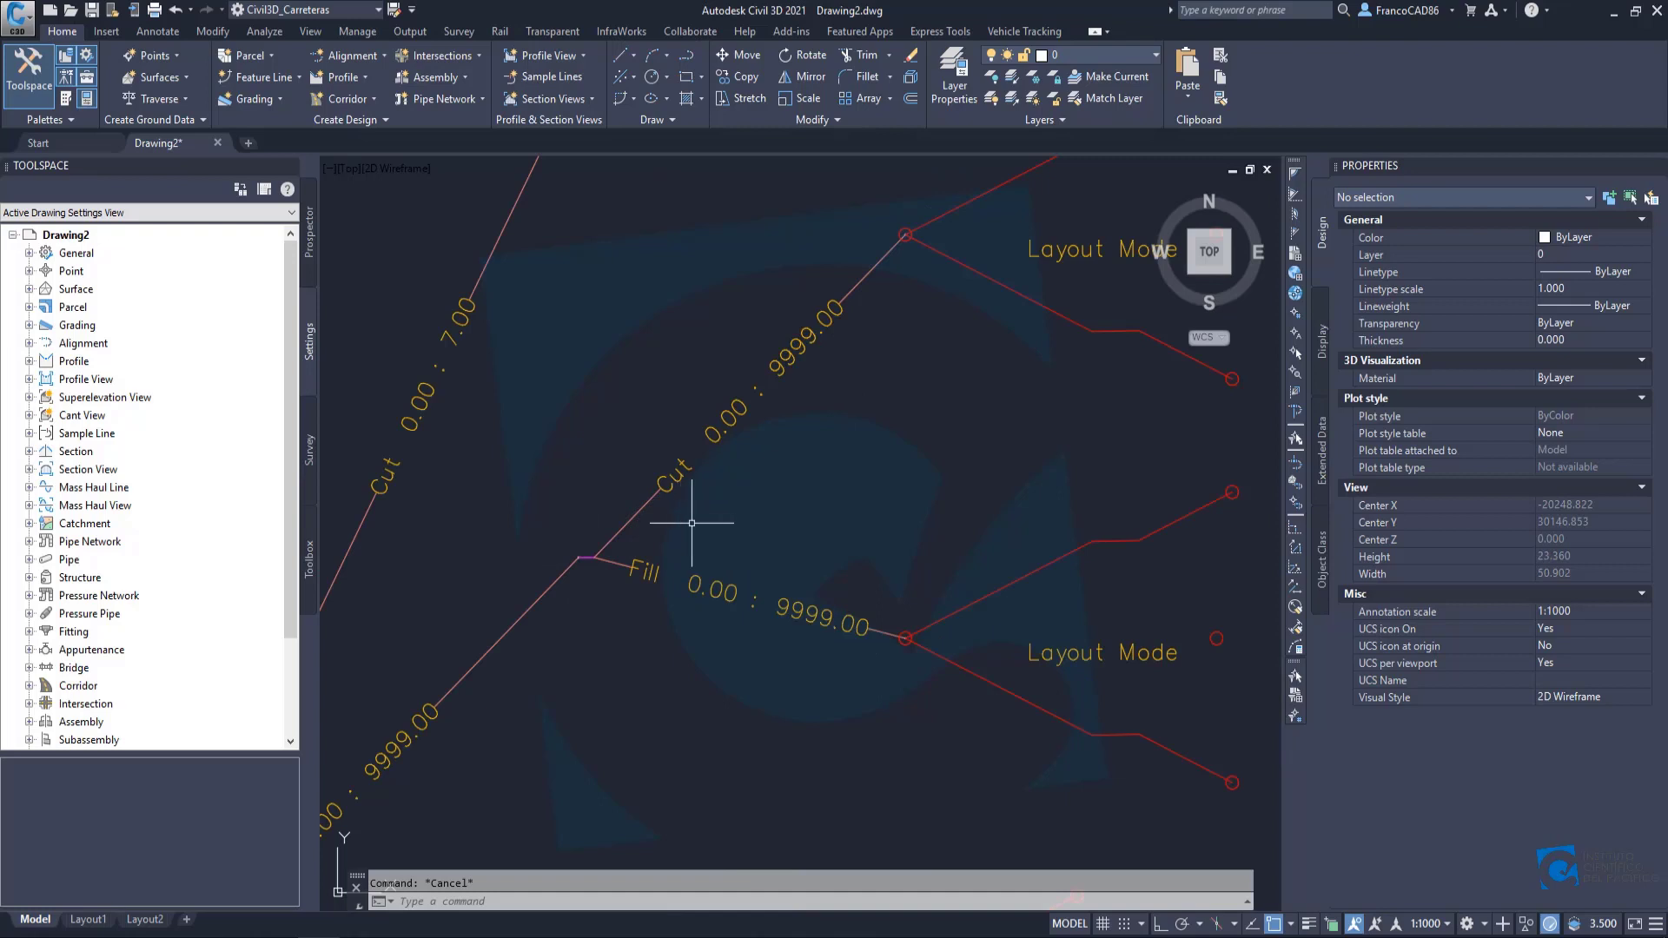
{"action": "scroll", "coordinate": [731, 490], "scroll_direction": "down", "scroll_amount": 2}
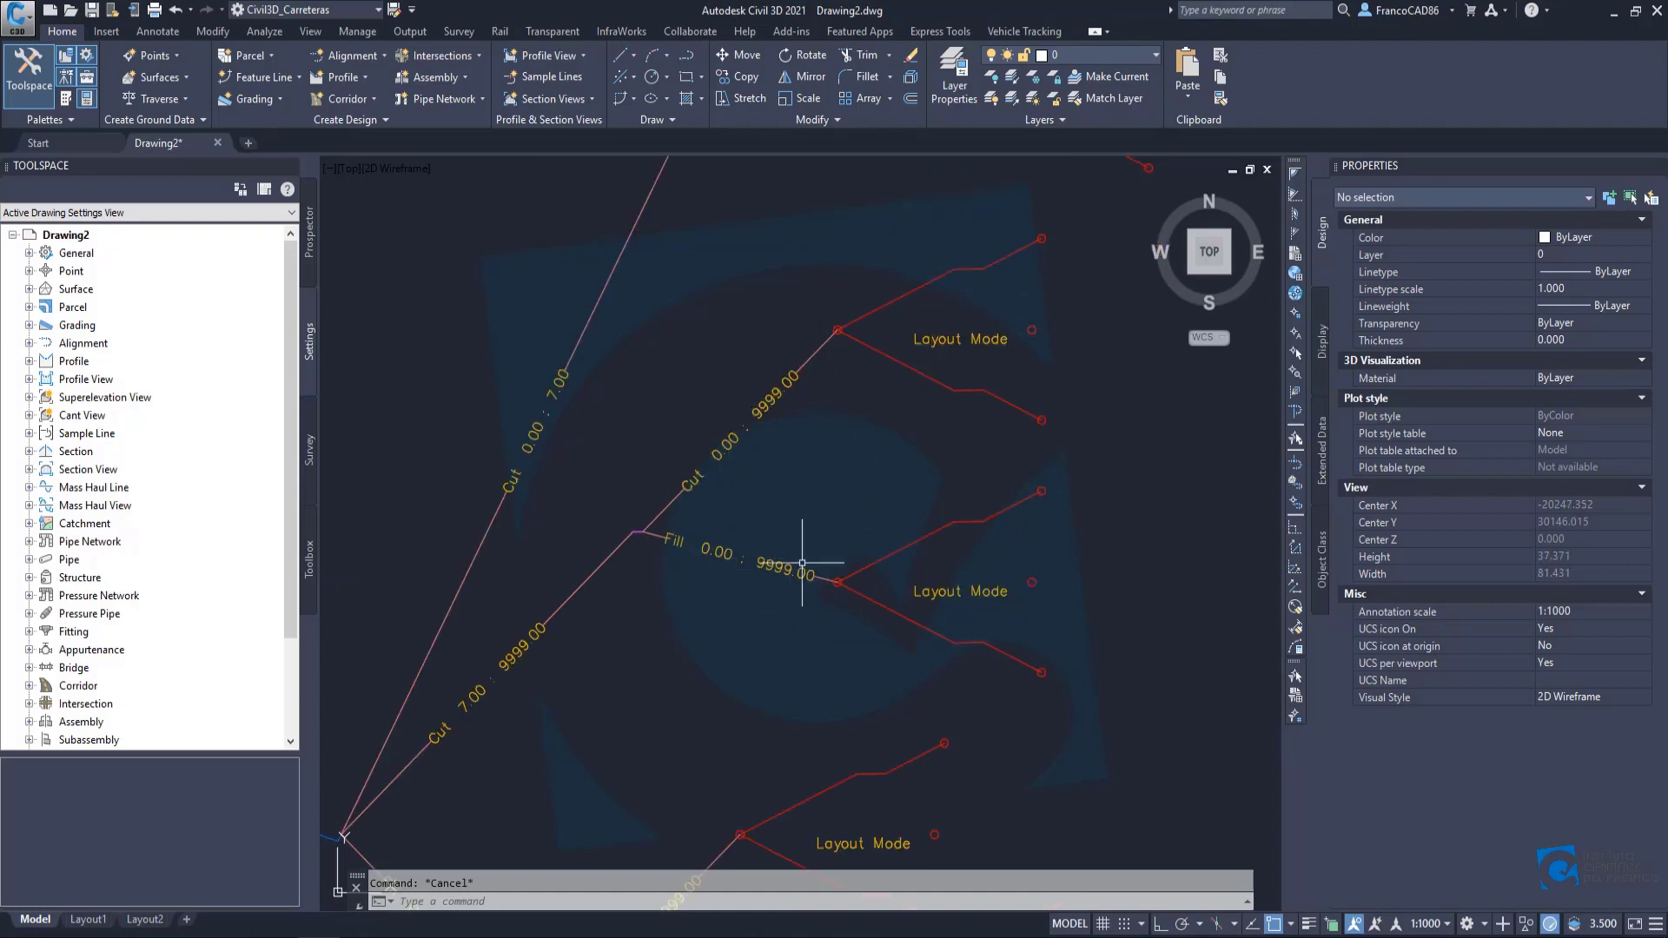
{"action": "scroll", "coordinate": [802, 563], "scroll_direction": "down", "scroll_amount": 3}
Examine the Fill 0.00 : 9999.00 branch from the ditch, including its end link, attached cut and fill conditionals, and daylight subassemblies.
{"action": "scroll", "coordinate": [745, 404], "scroll_direction": "up", "scroll_amount": 7}
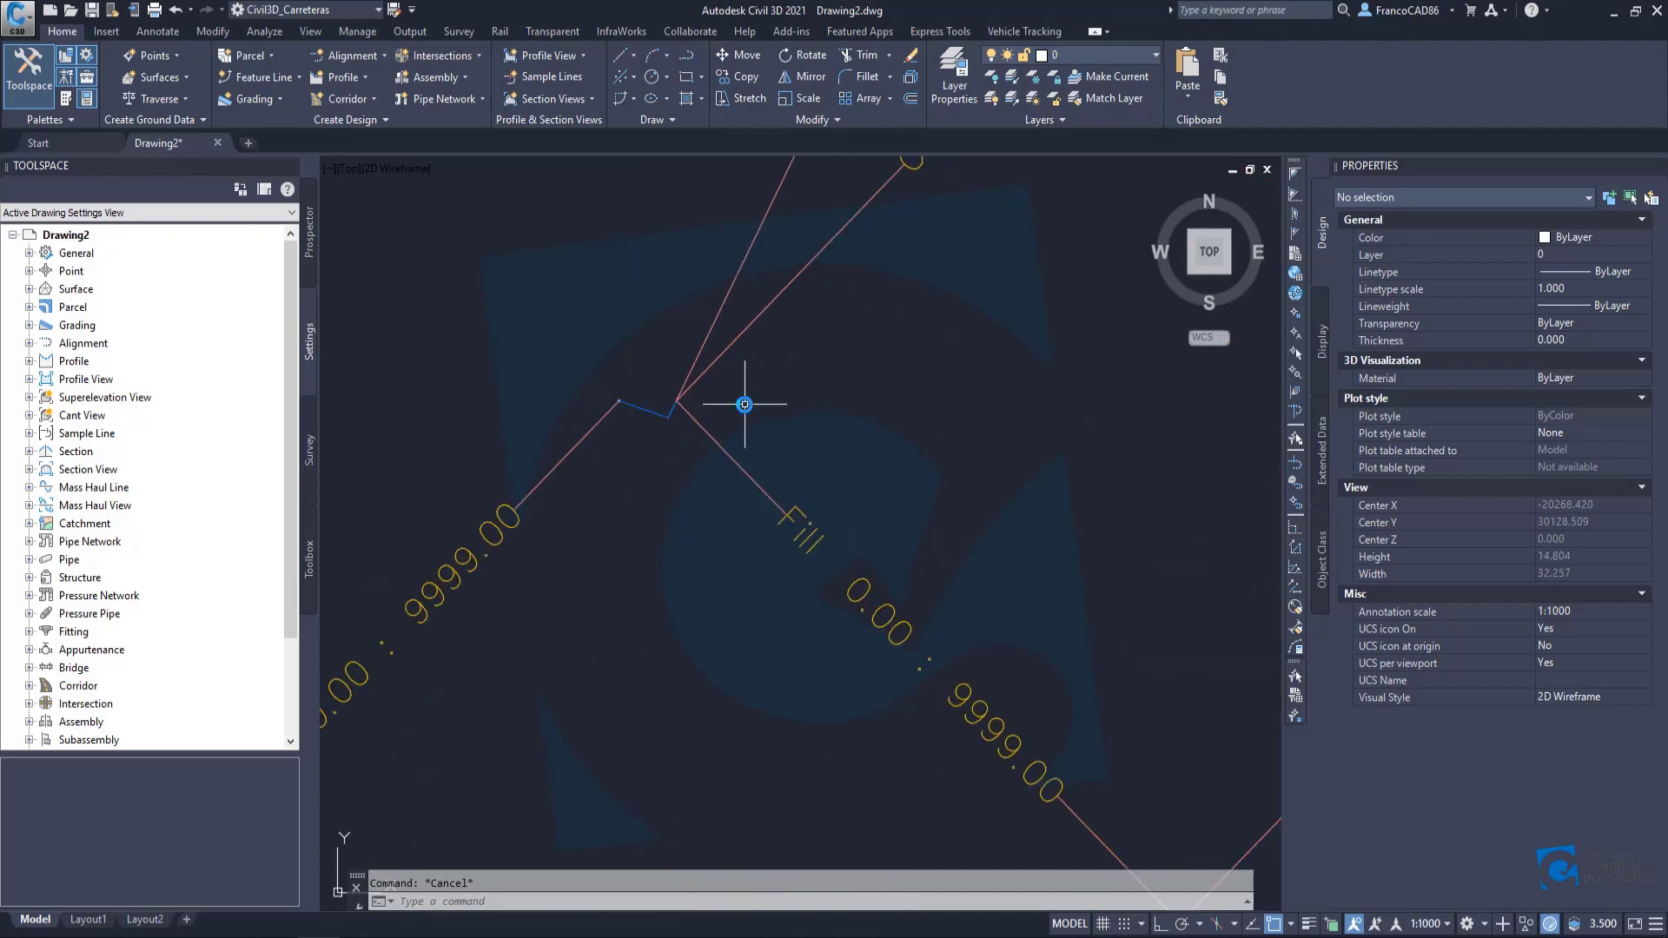
{"action": "scroll", "coordinate": [702, 404], "scroll_direction": "up", "scroll_amount": 2}
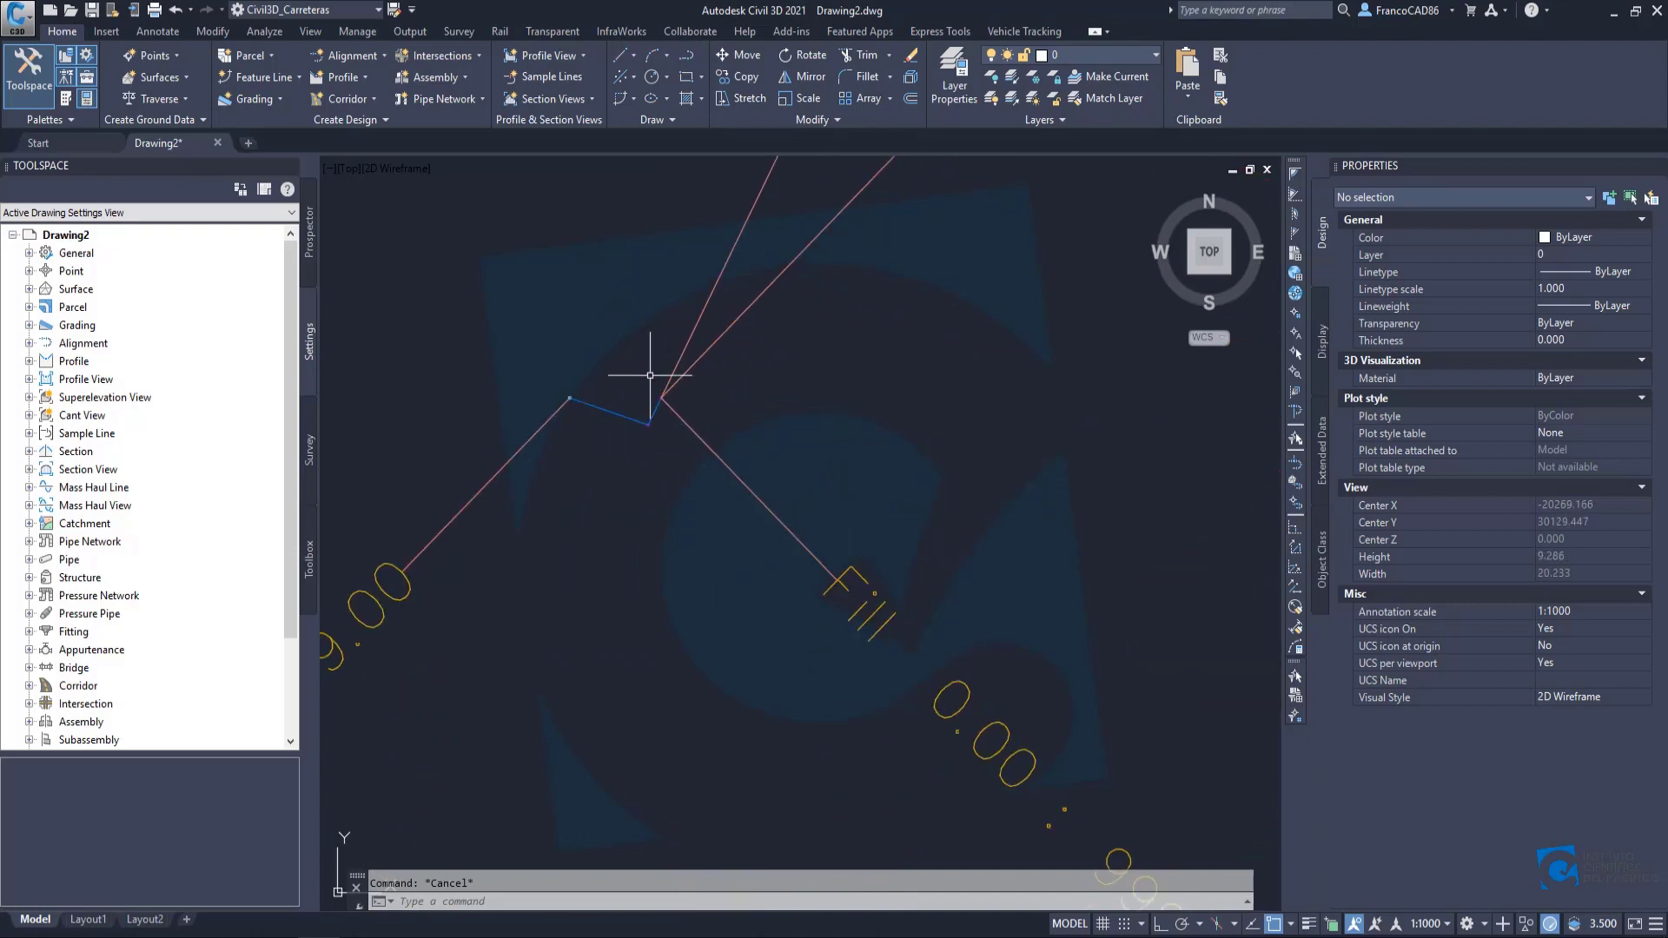
{"action": "scroll", "coordinate": [650, 375], "scroll_direction": "down", "scroll_amount": 4}
{"action": "scroll", "coordinate": [704, 543], "scroll_direction": "up", "scroll_amount": 3}
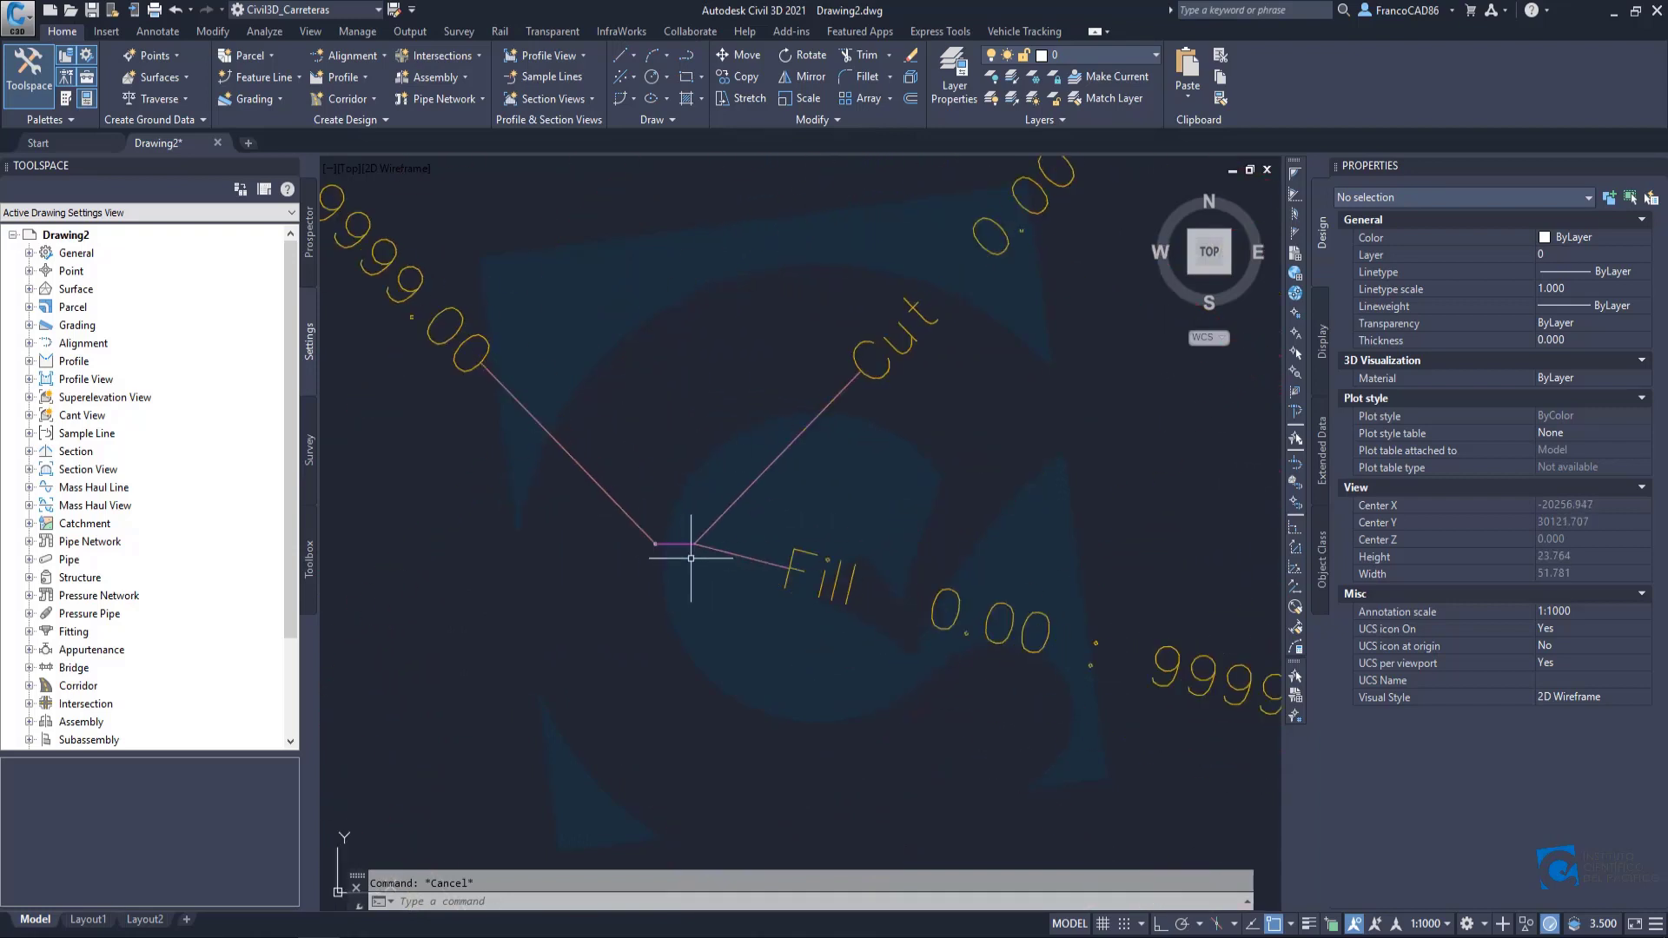
{"action": "scroll", "coordinate": [691, 557], "scroll_direction": "up", "scroll_amount": 6}
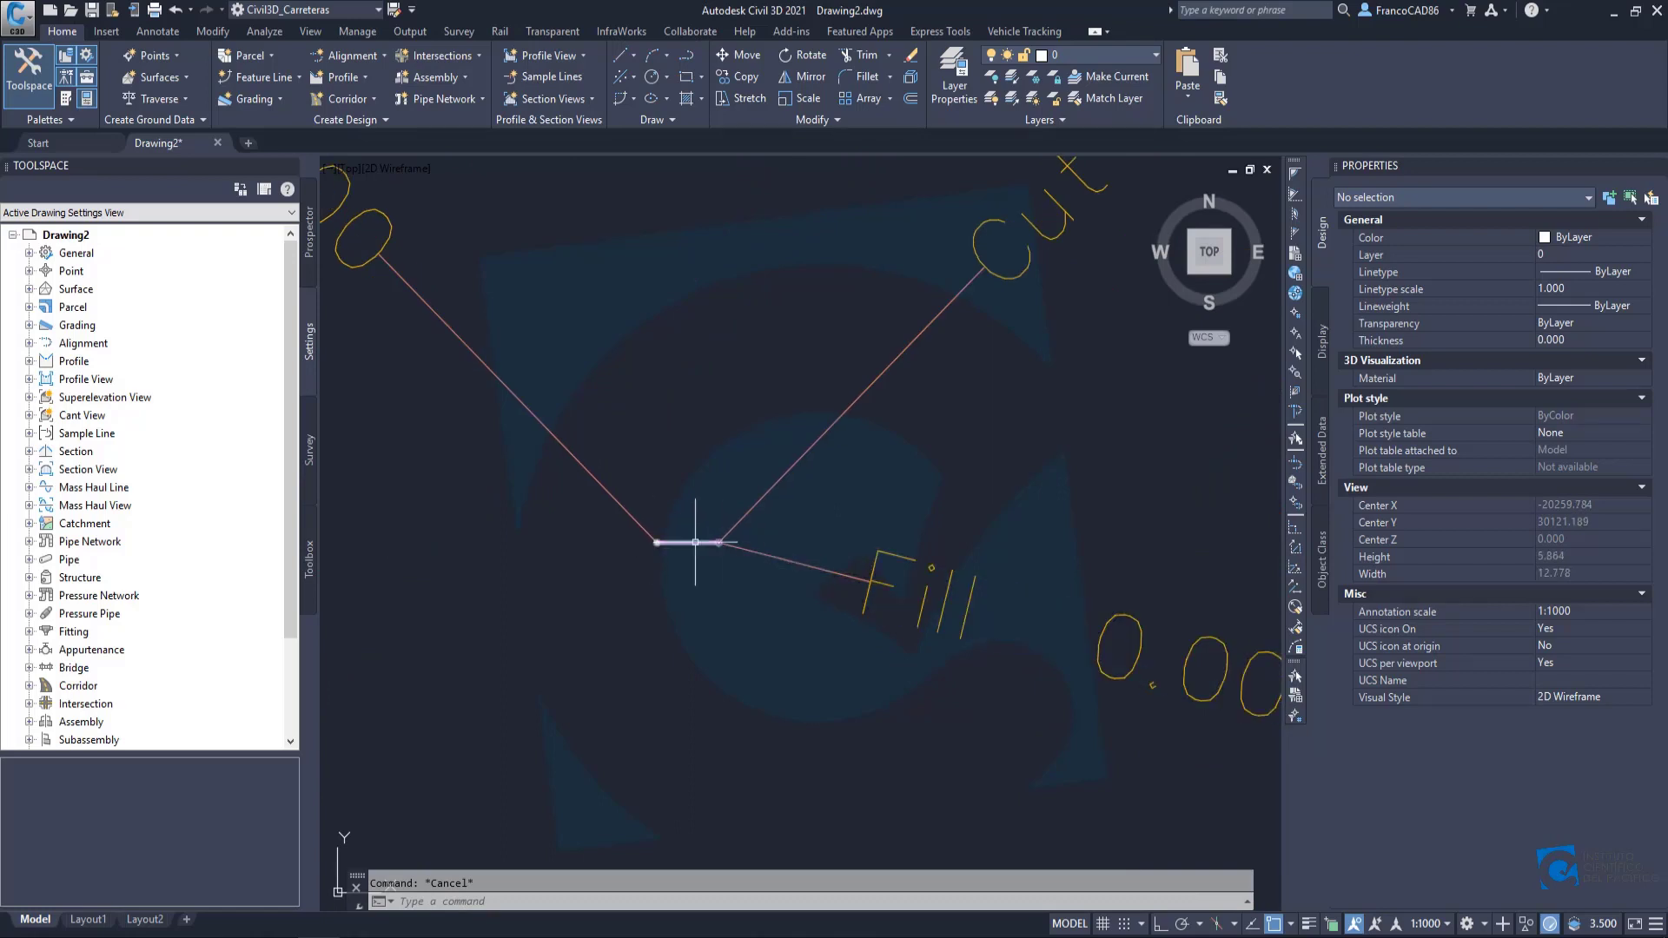
{"action": "scroll", "coordinate": [692, 544], "scroll_direction": "down", "scroll_amount": 2}
{"action": "mouse_move", "coordinate": [733, 556]}
{"action": "middle_mouse_down"}
{"action": "mouse_move", "coordinate": [652, 533]}
{"action": "mouse_move", "coordinate": [532, 550]}
{"action": "middle_mouse_up"}
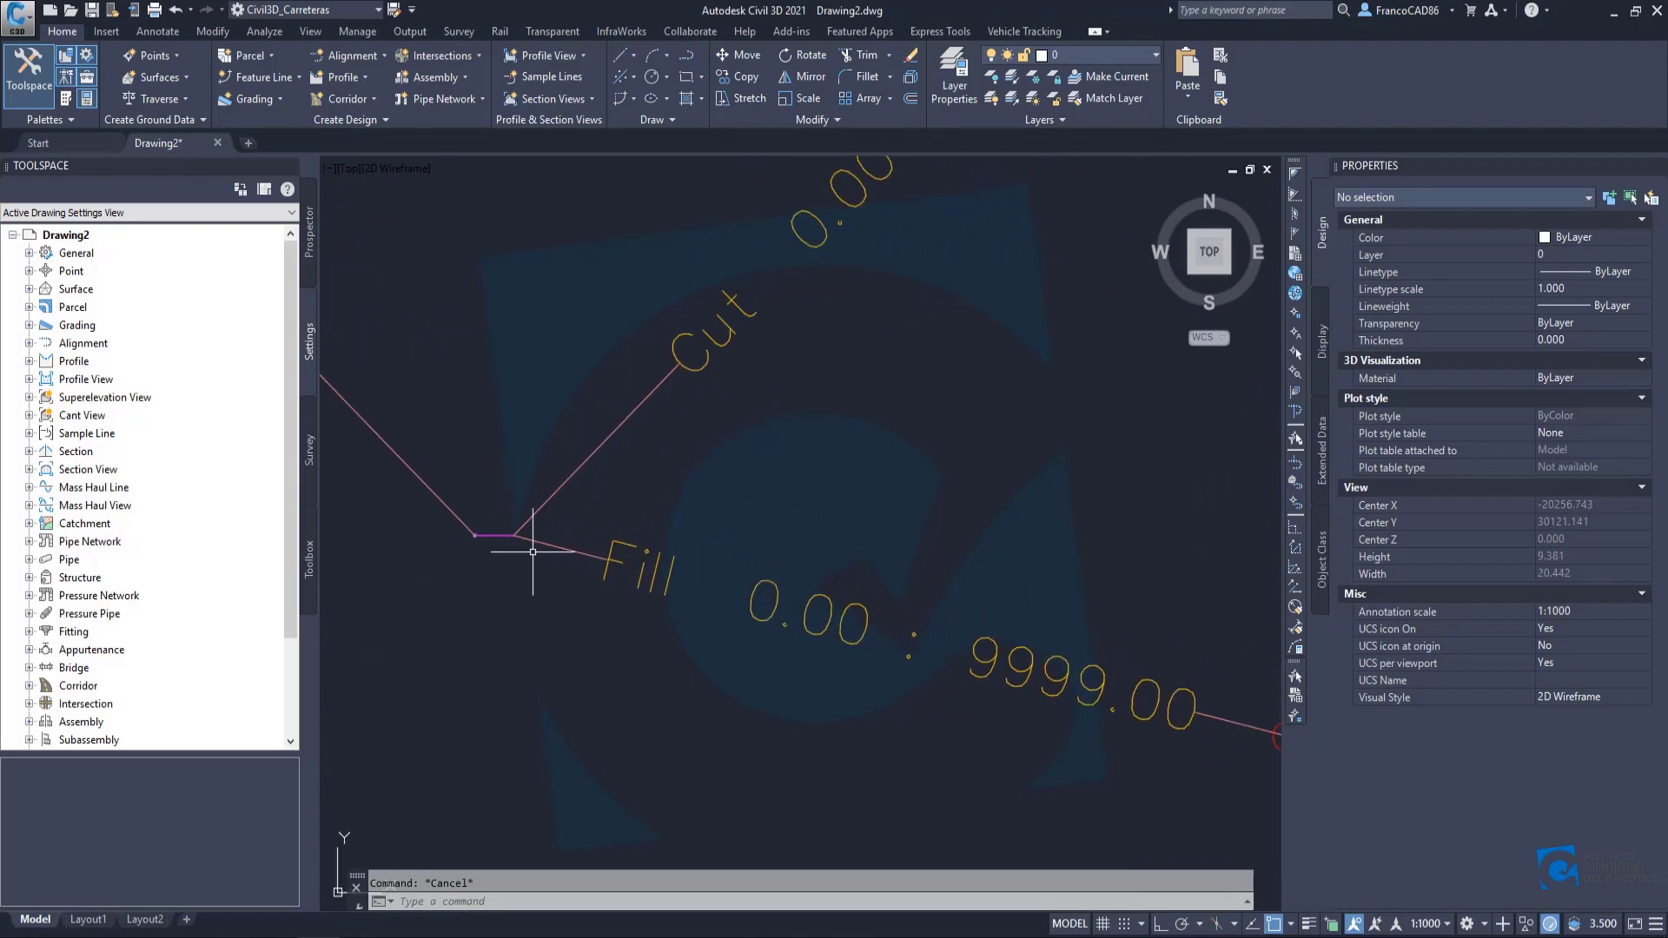
{"action": "scroll", "coordinate": [530, 545], "scroll_direction": "up", "scroll_amount": 4}
{"action": "scroll", "coordinate": [495, 521], "scroll_direction": "down", "scroll_amount": 4}
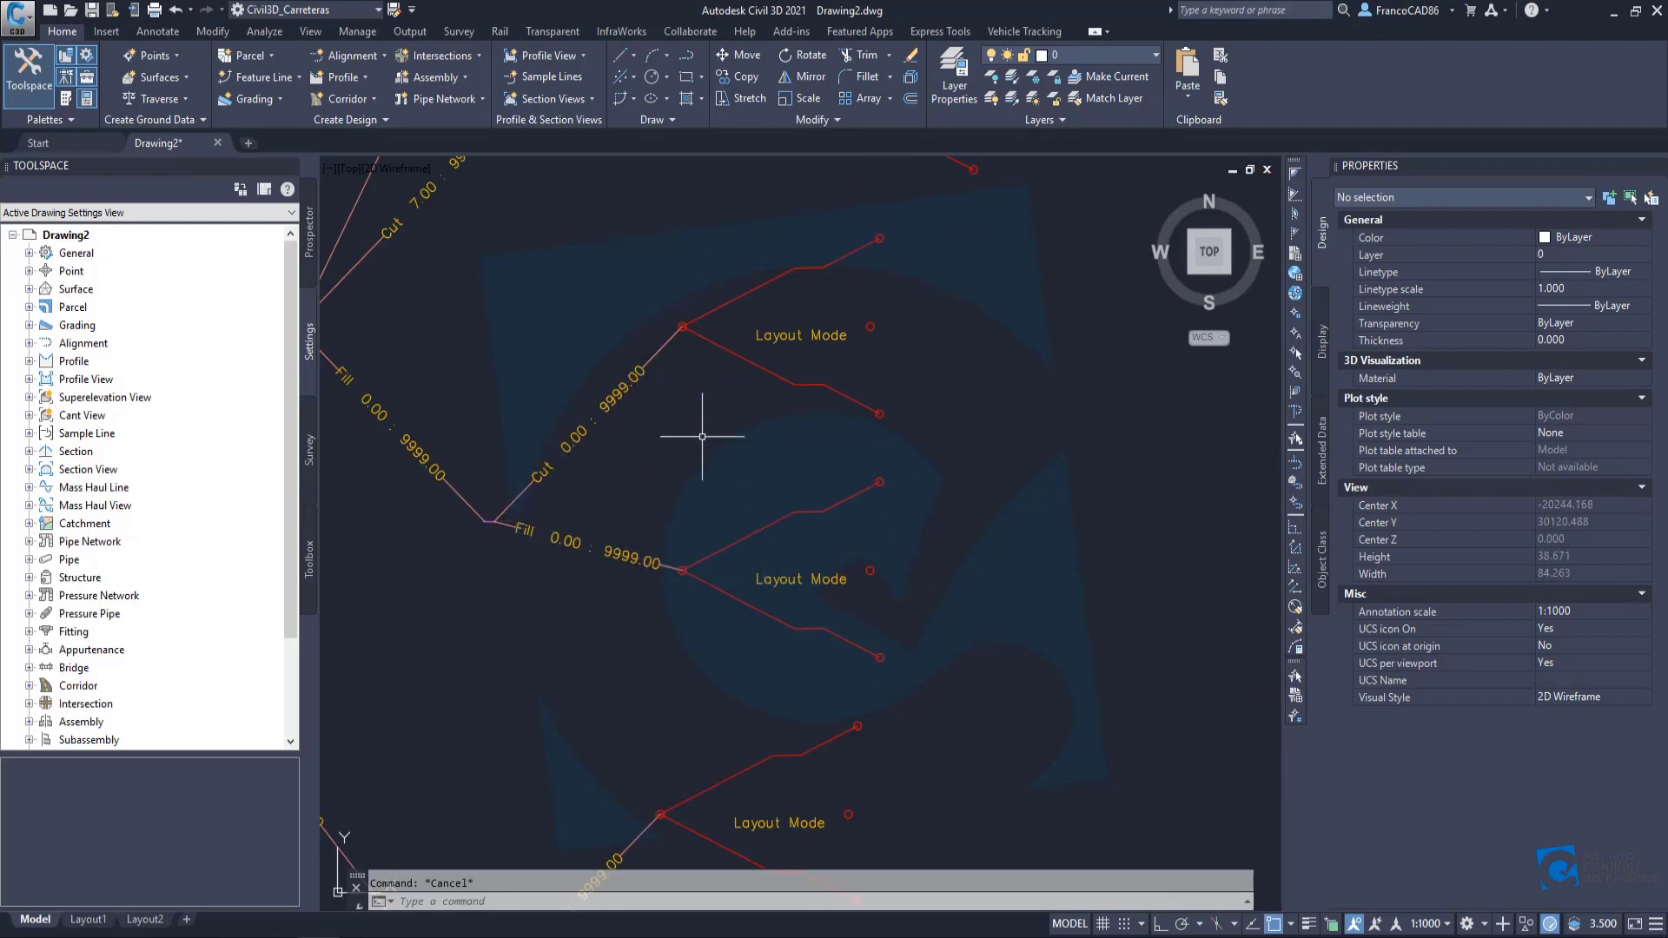
{"action": "mouse_move", "coordinate": [597, 545]}
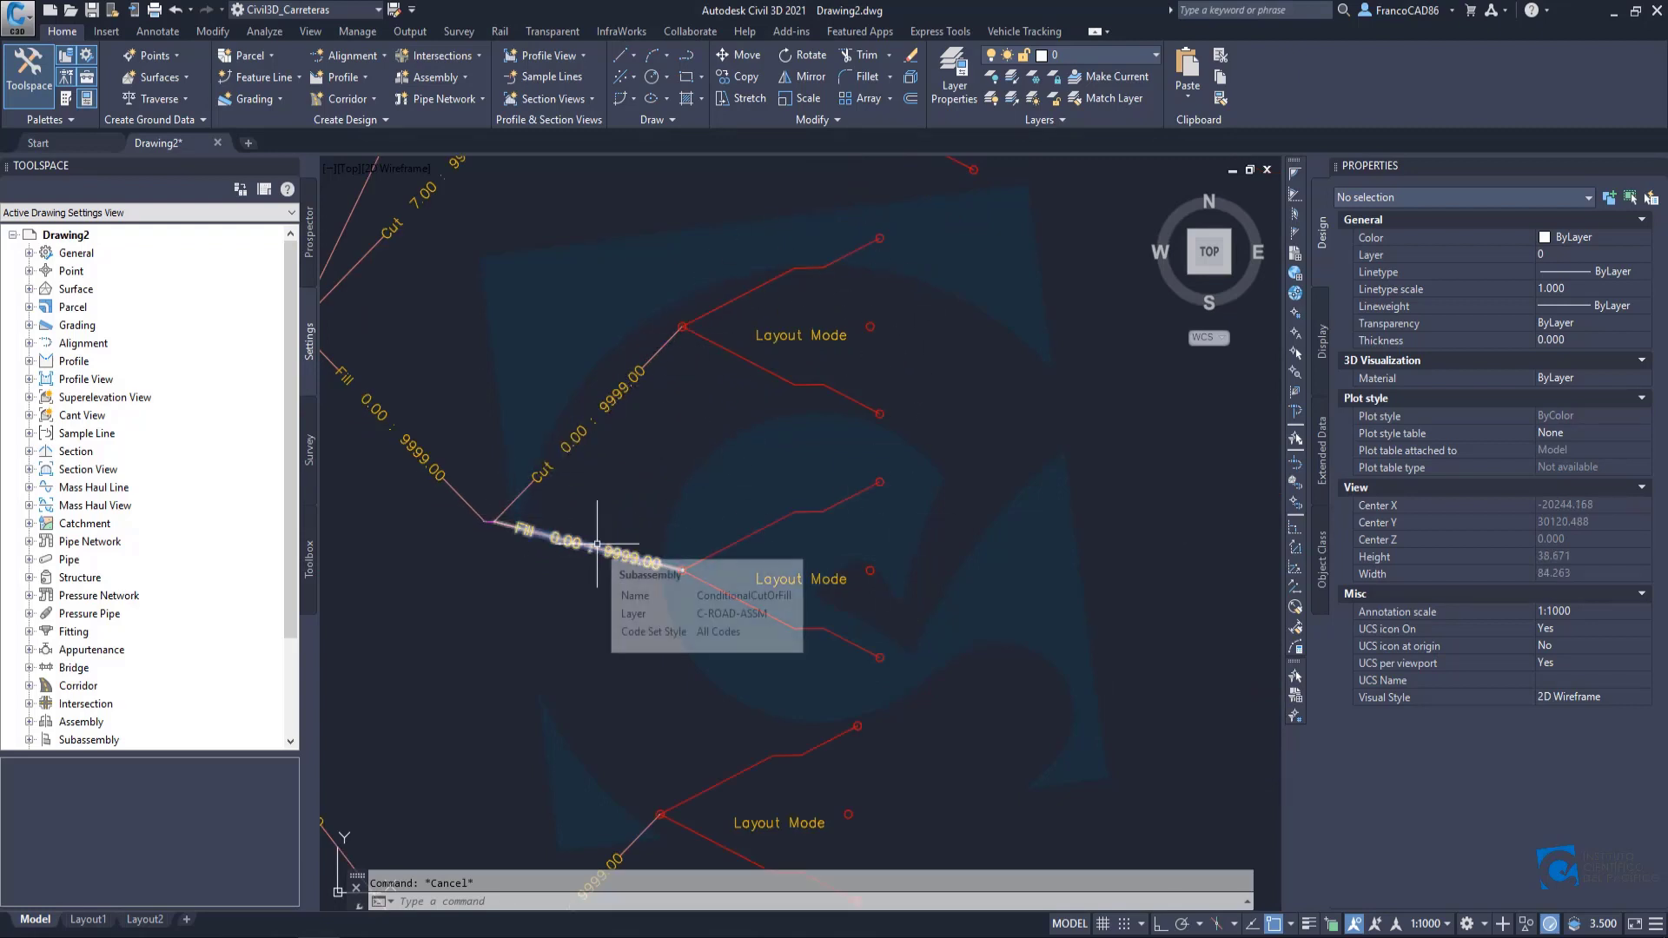
{"action": "scroll", "coordinate": [597, 545], "scroll_direction": "up", "scroll_amount": 4}
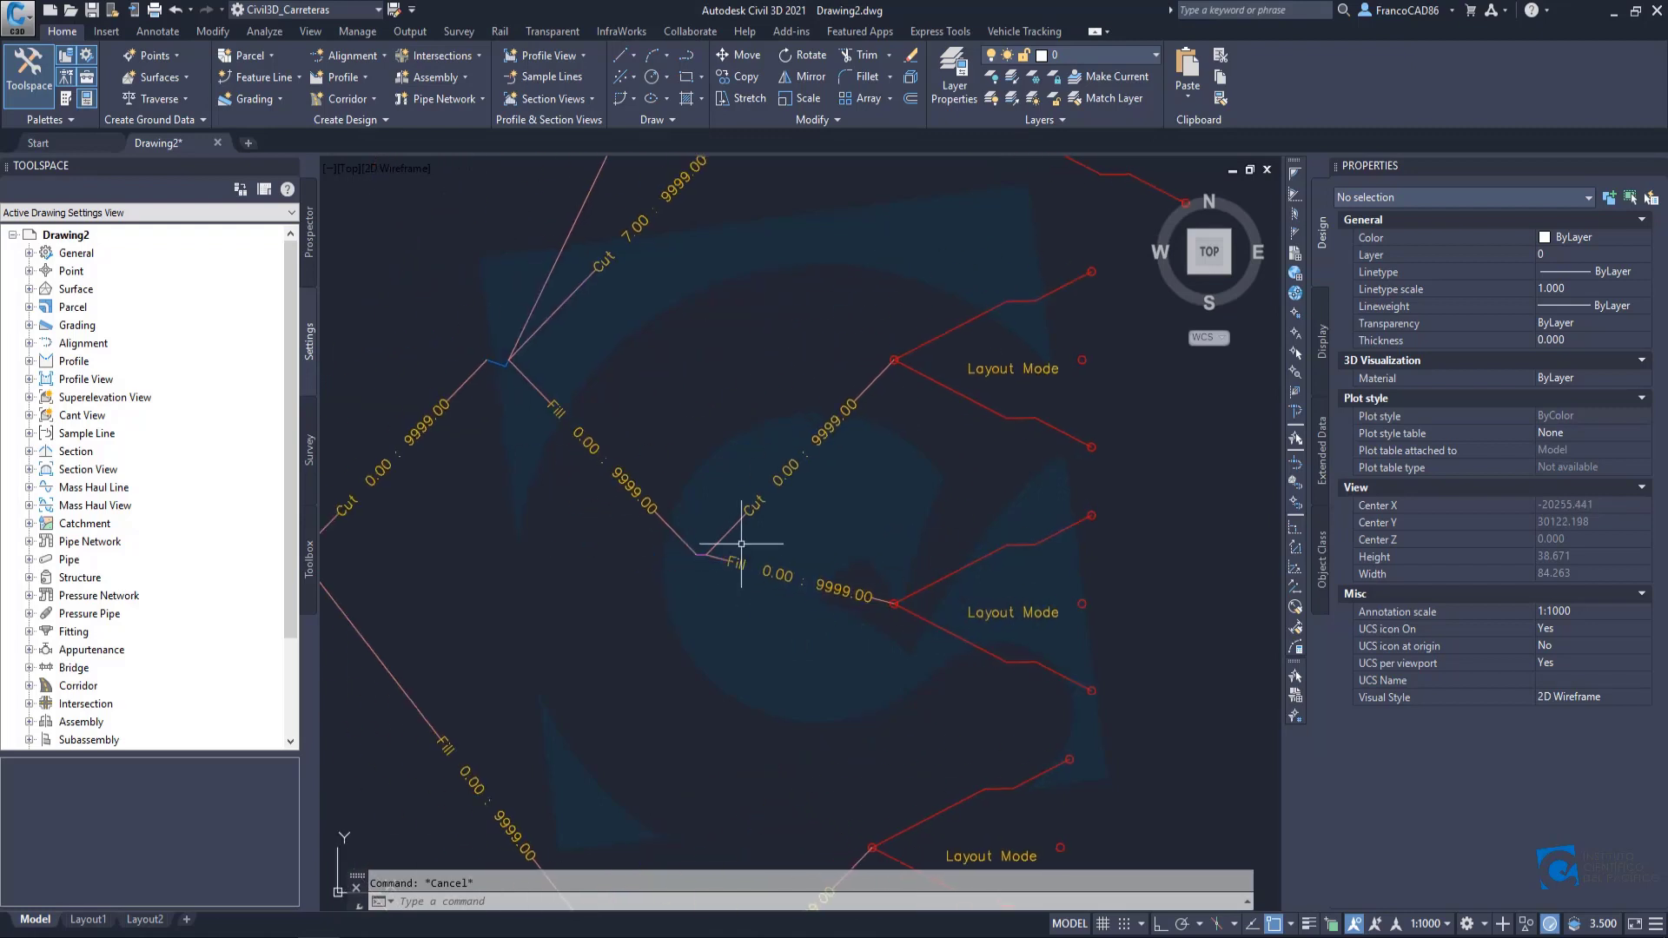
{"action": "scroll", "coordinate": [647, 510], "scroll_direction": "down", "scroll_amount": 4}
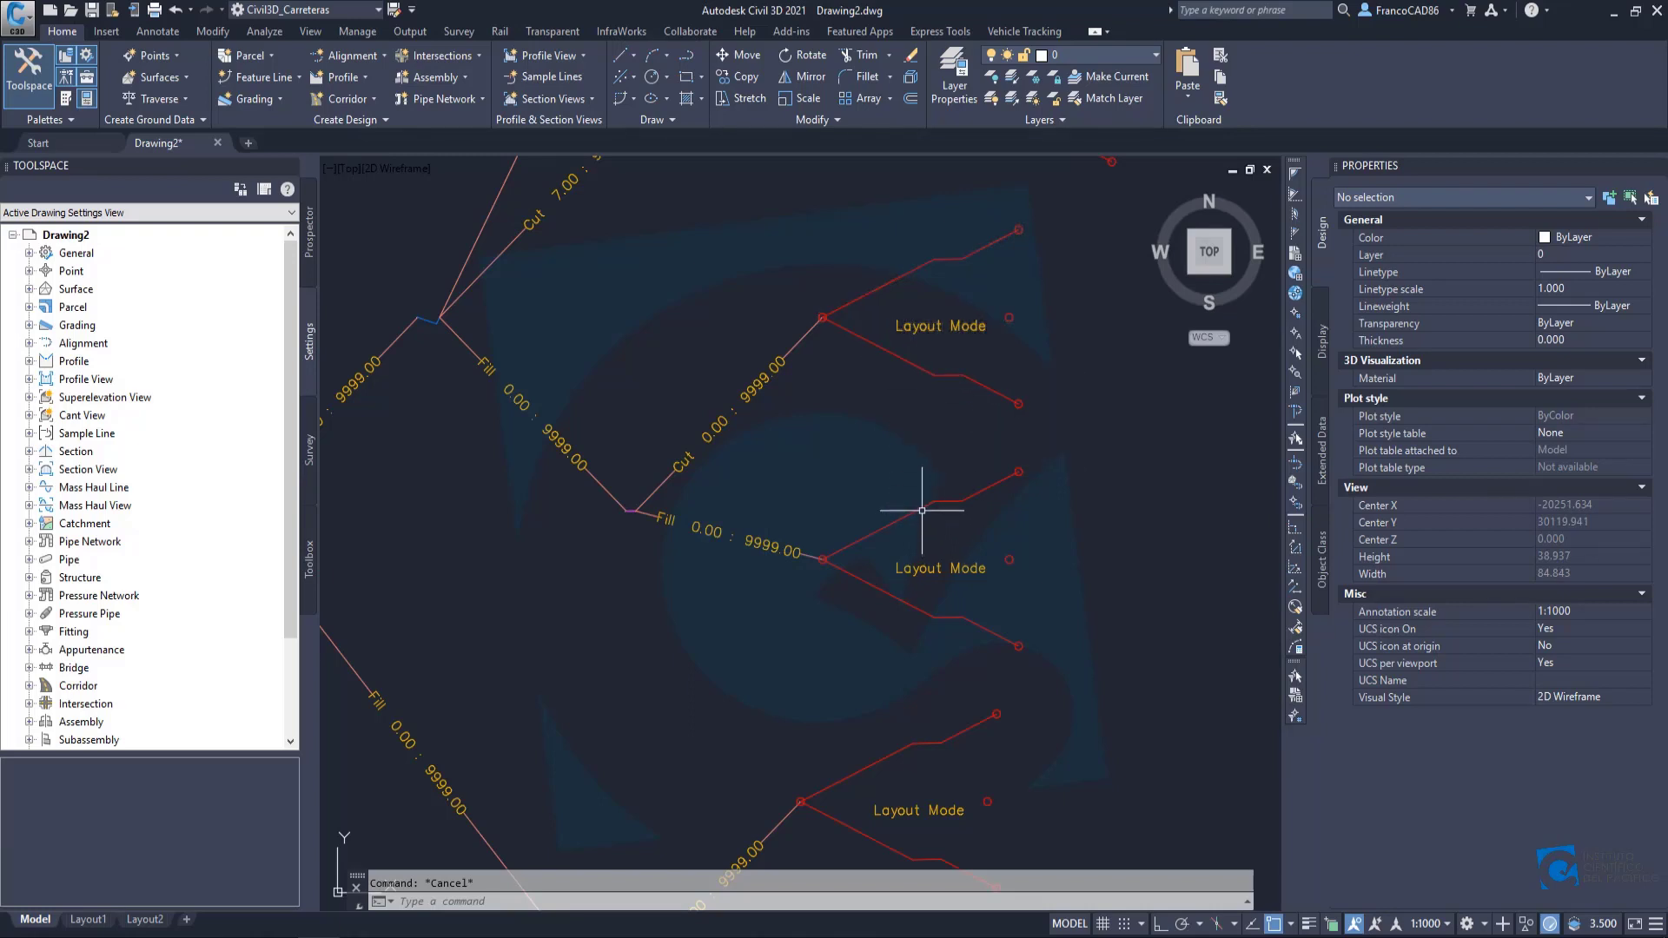
{"action": "scroll", "coordinate": [640, 491], "scroll_direction": "up", "scroll_amount": 5}
{"action": "scroll", "coordinate": [718, 507], "scroll_direction": "down", "scroll_amount": 2}
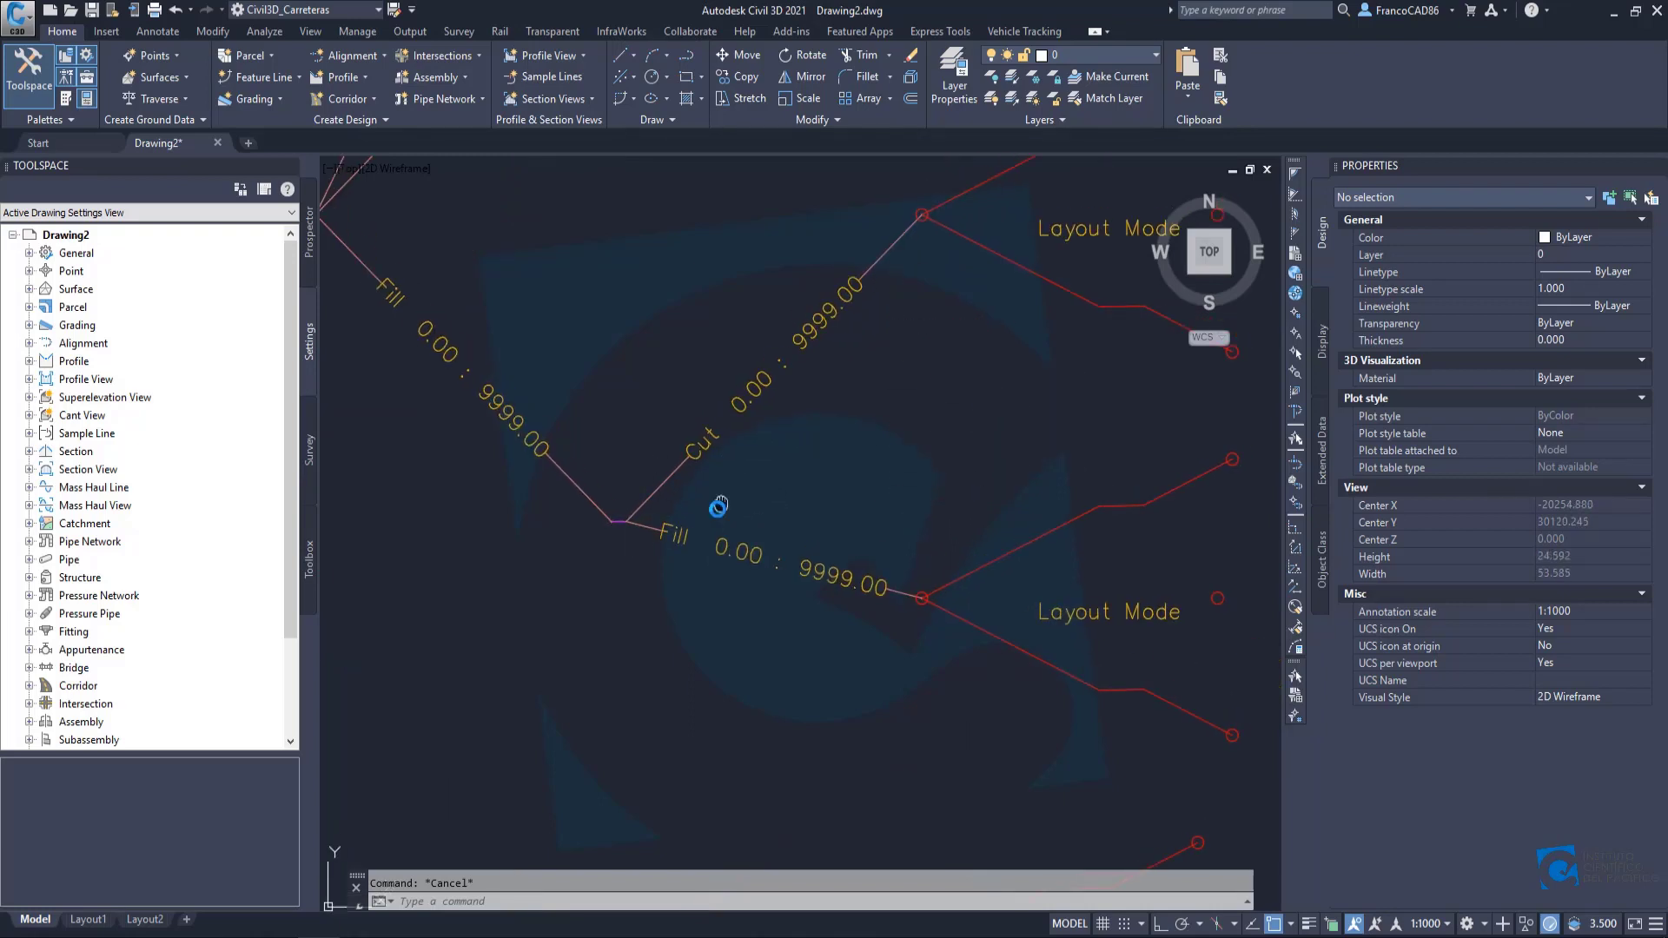
{"action": "middle_click_drag", "start_coordinate": [718, 507], "coordinate": [707, 529]}
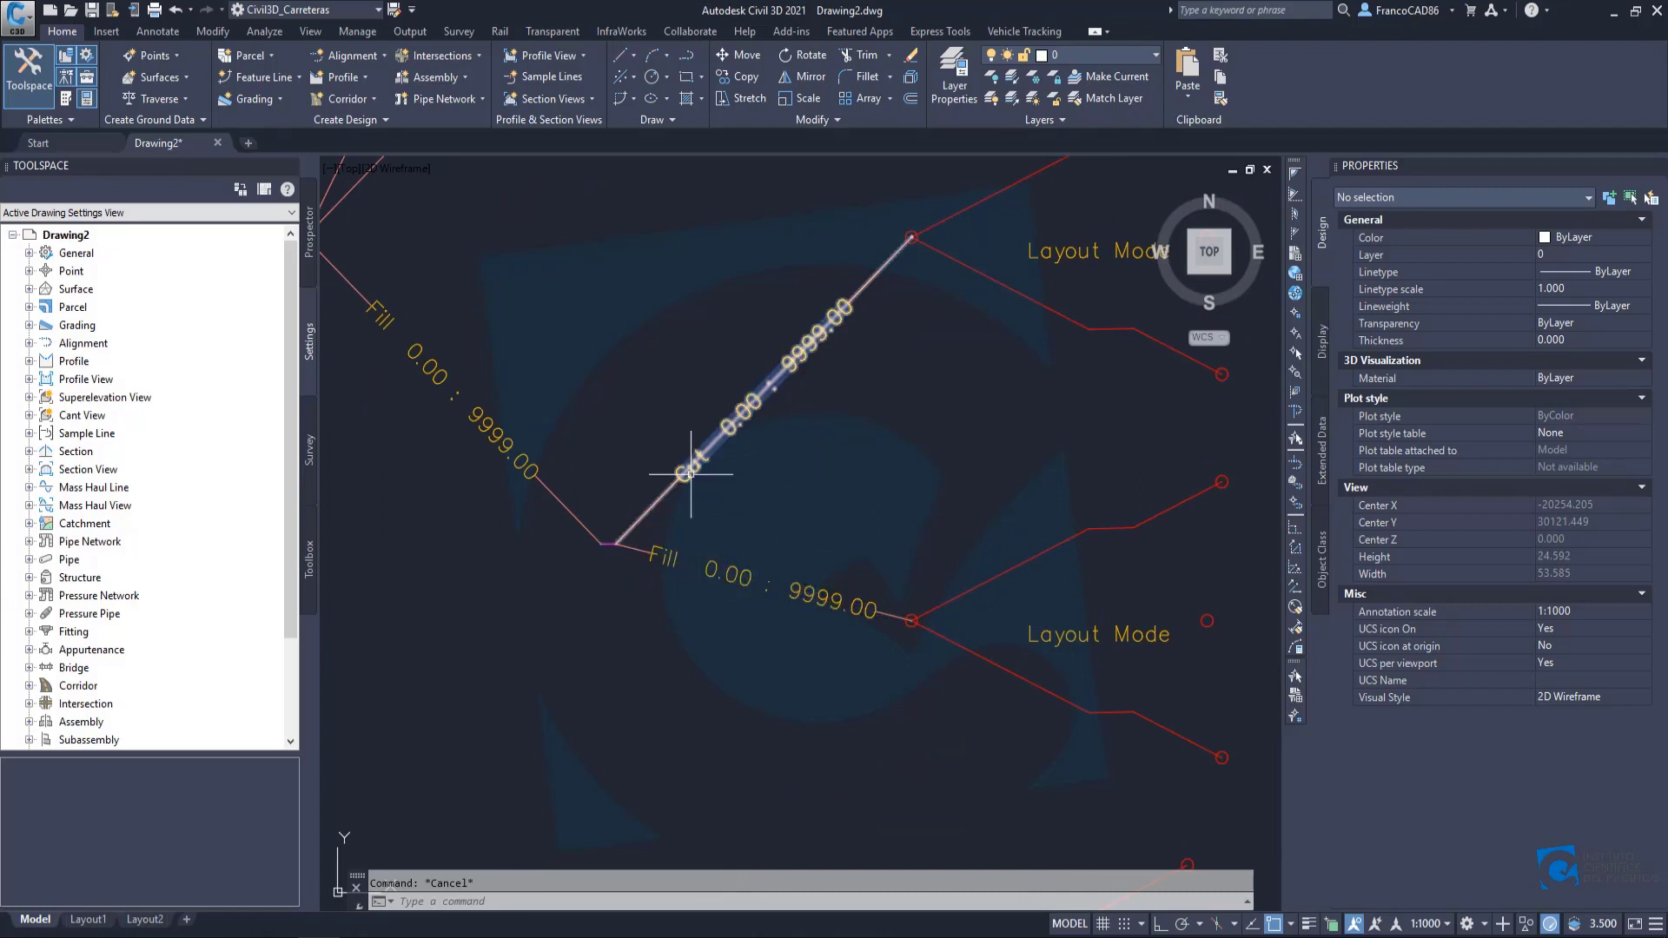
{"action": "scroll", "coordinate": [608, 547], "scroll_direction": "up", "scroll_amount": 6}
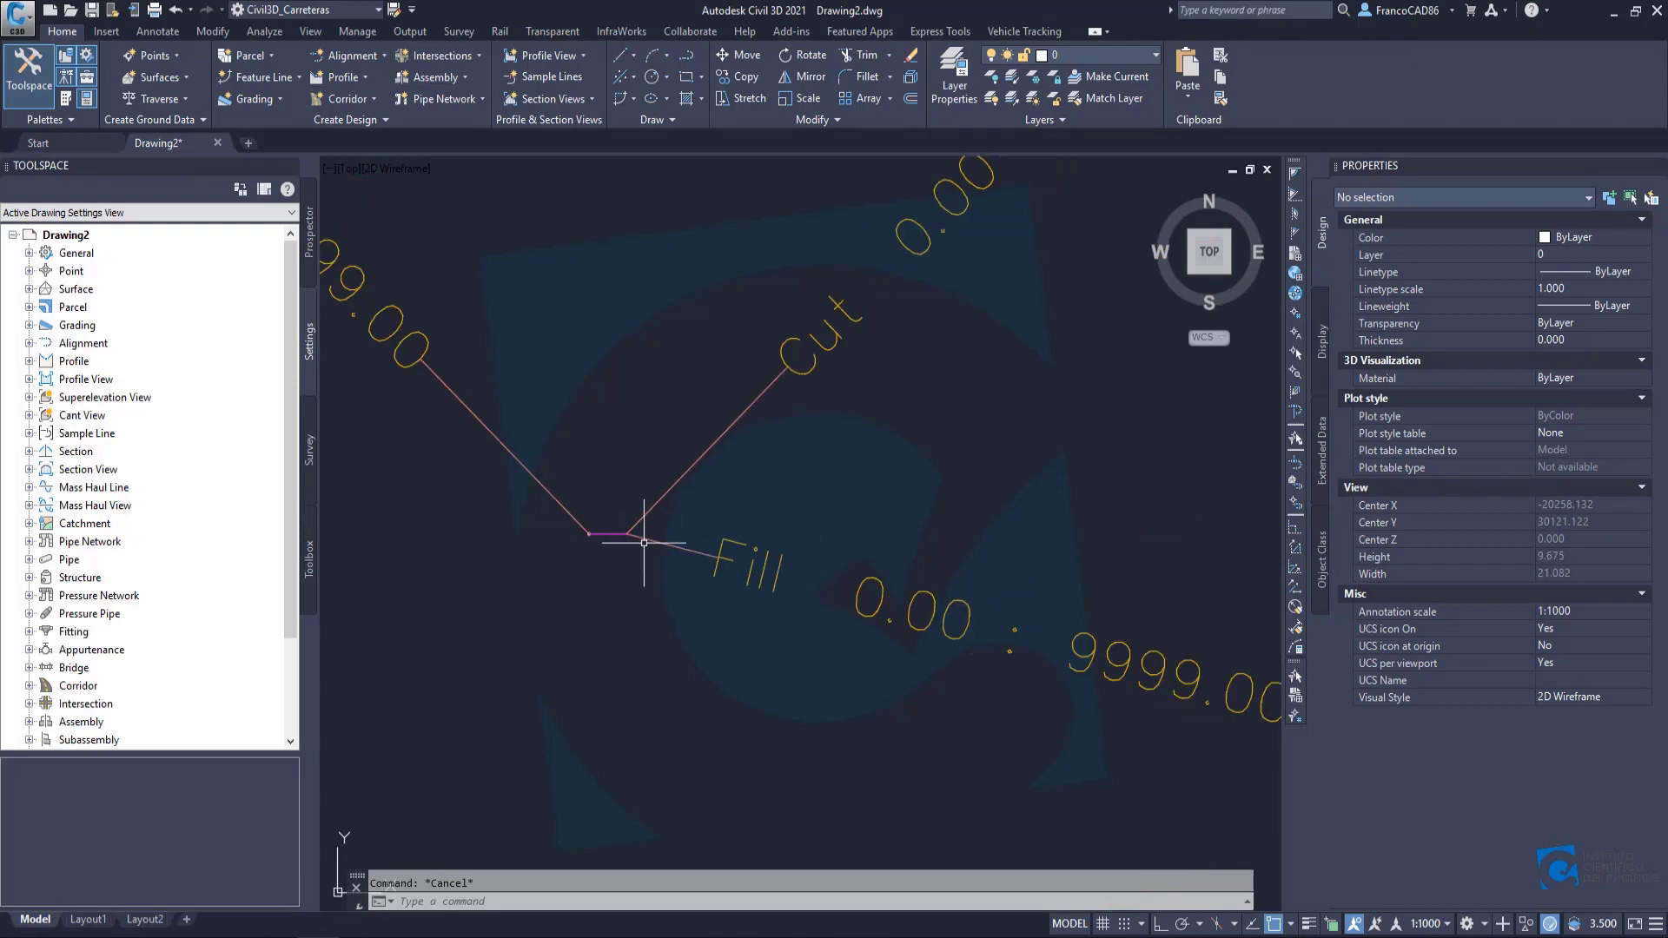
{"action": "scroll", "coordinate": [613, 531], "scroll_direction": "down", "scroll_amount": 6}
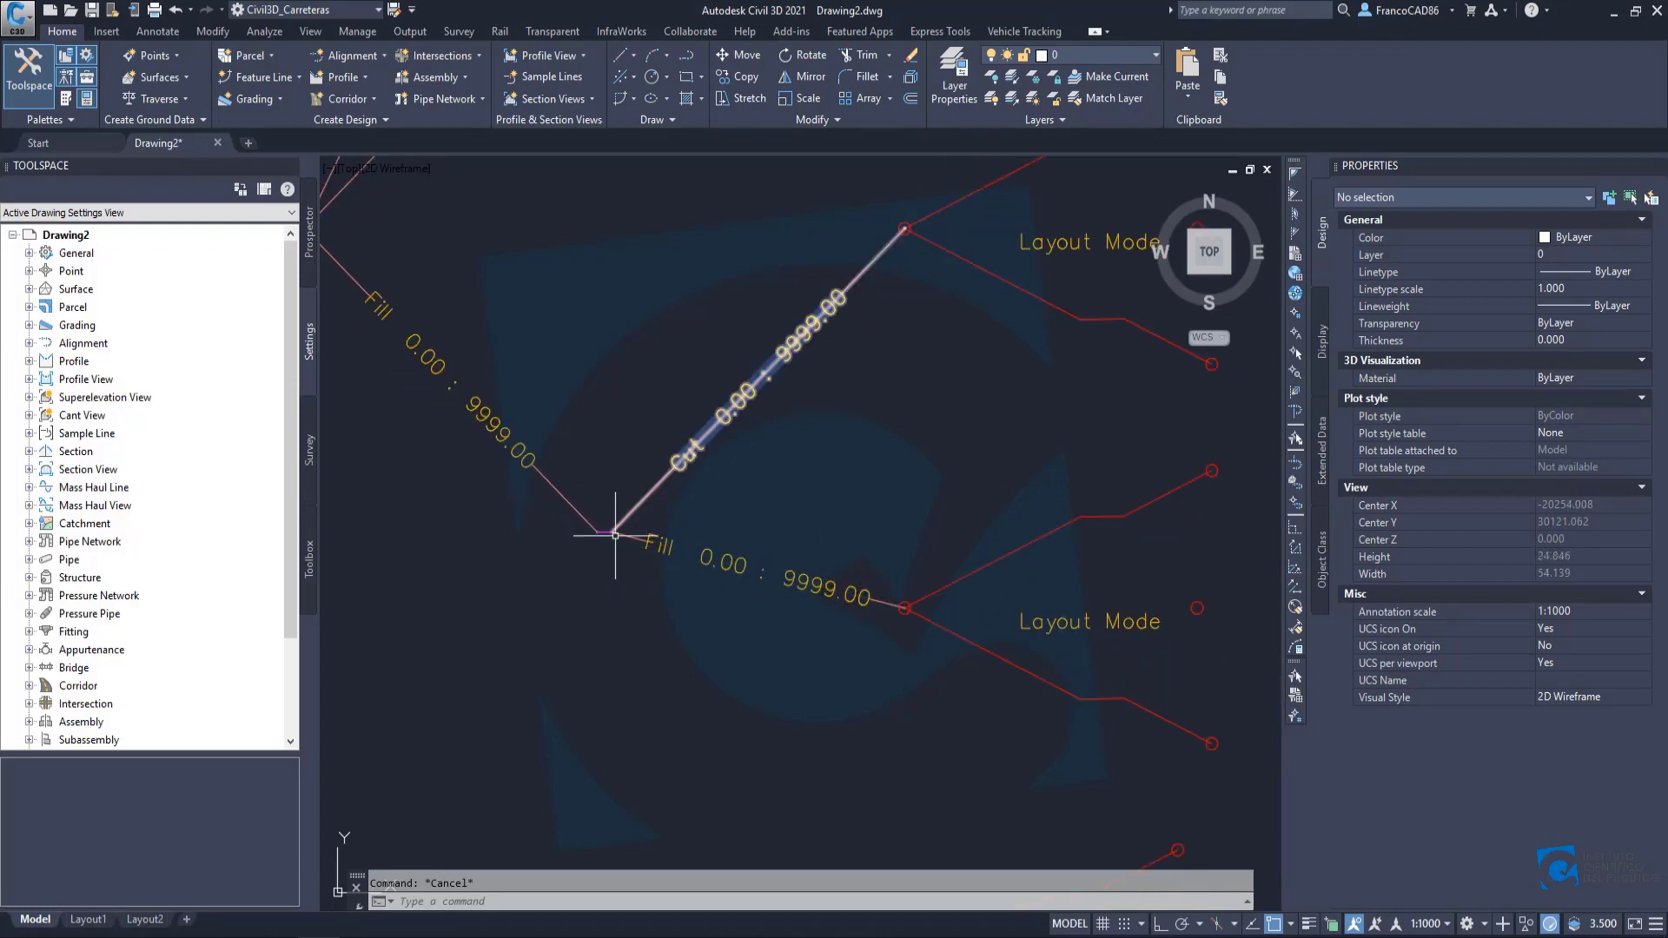
{"action": "scroll", "coordinate": [612, 526], "scroll_direction": "down", "scroll_amount": 2}
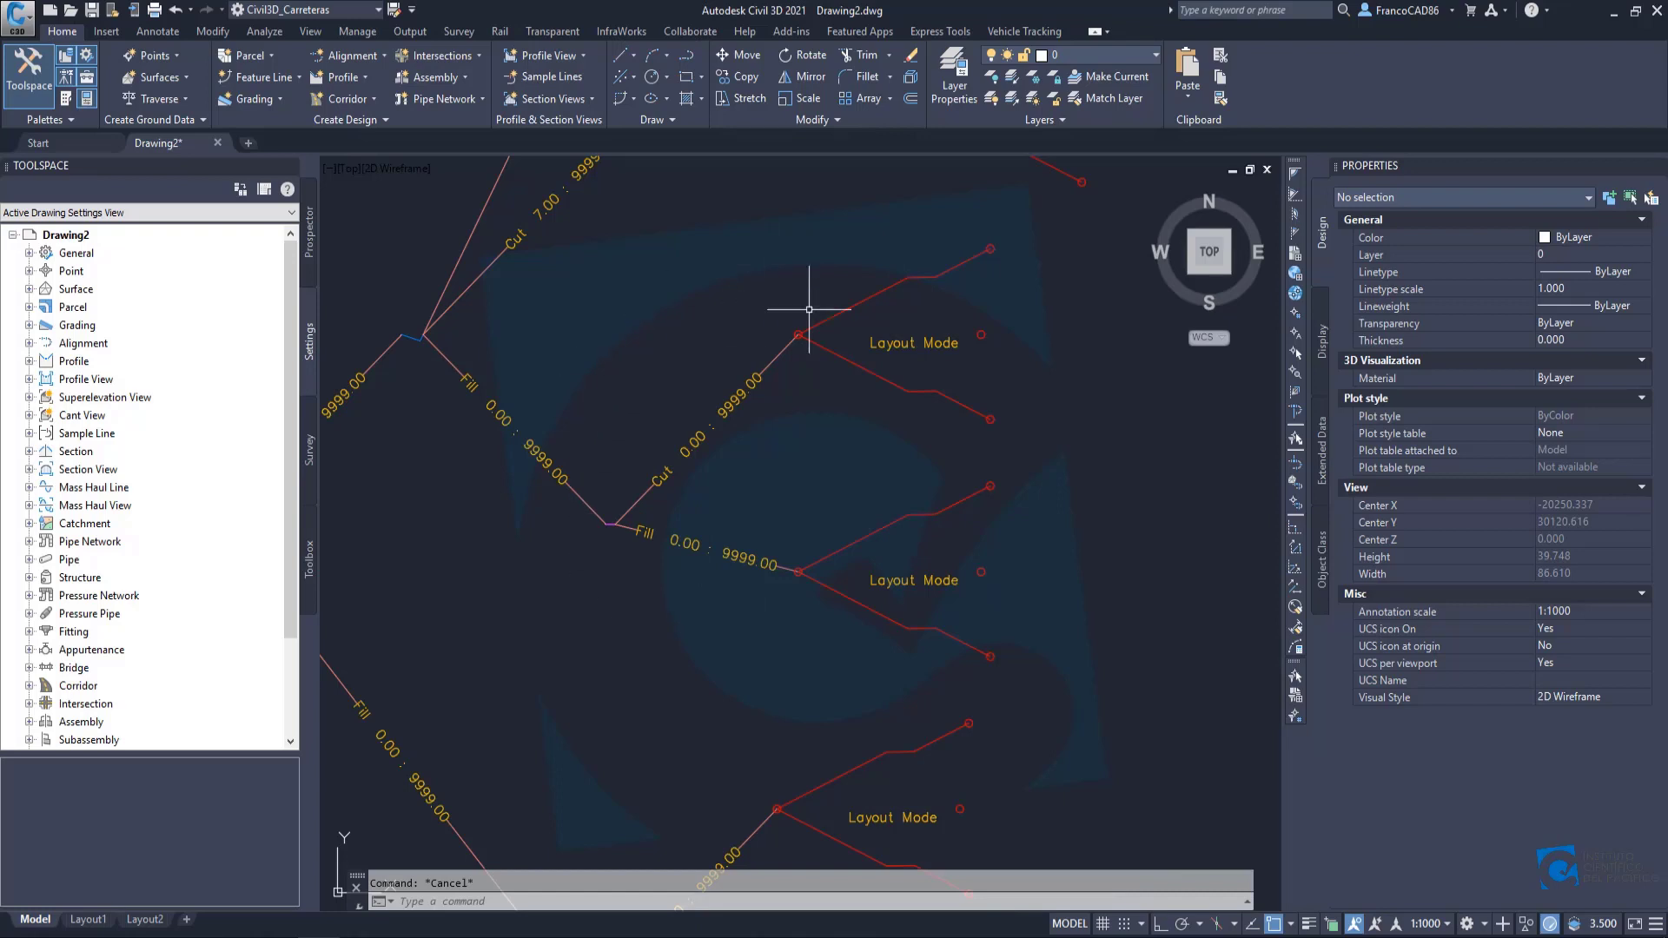
{"action": "scroll", "coordinate": [774, 477], "scroll_direction": "down", "scroll_amount": 2}
{"action": "scroll", "coordinate": [730, 695], "scroll_direction": "up", "scroll_amount": 2}
{"action": "scroll", "coordinate": [707, 573], "scroll_direction": "down", "scroll_amount": 4}
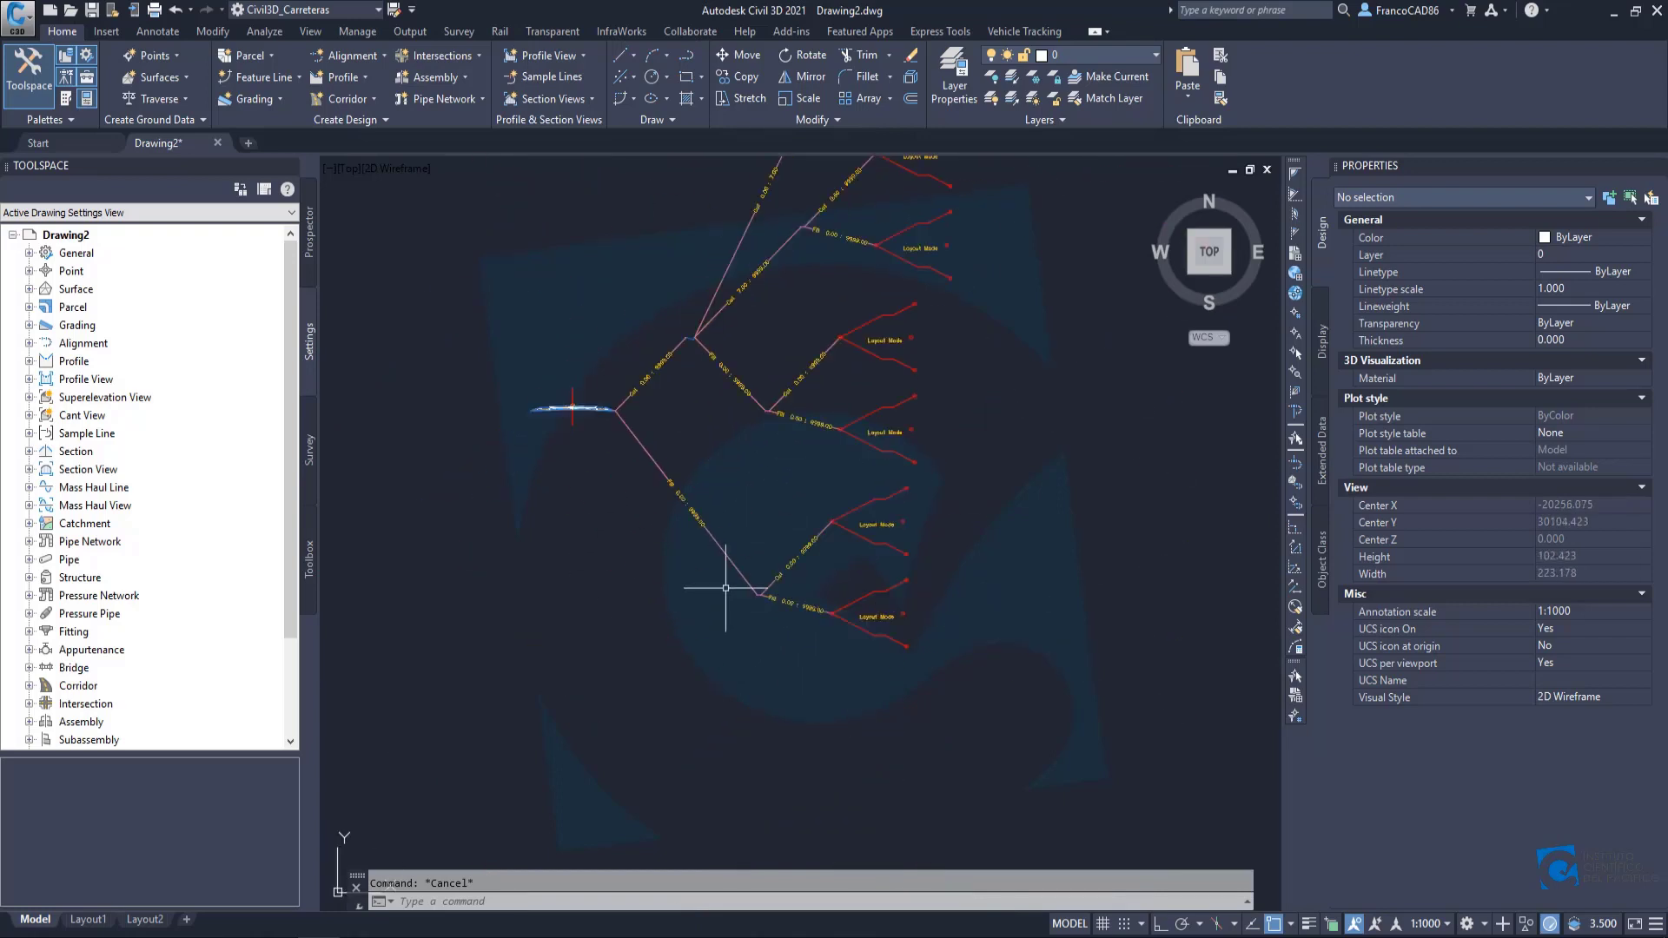
Rename the shoulder subassembly on the roadway's right side as Berma Derecha.
{"action": "scroll", "coordinate": [782, 547], "scroll_direction": "down", "scroll_amount": 2}
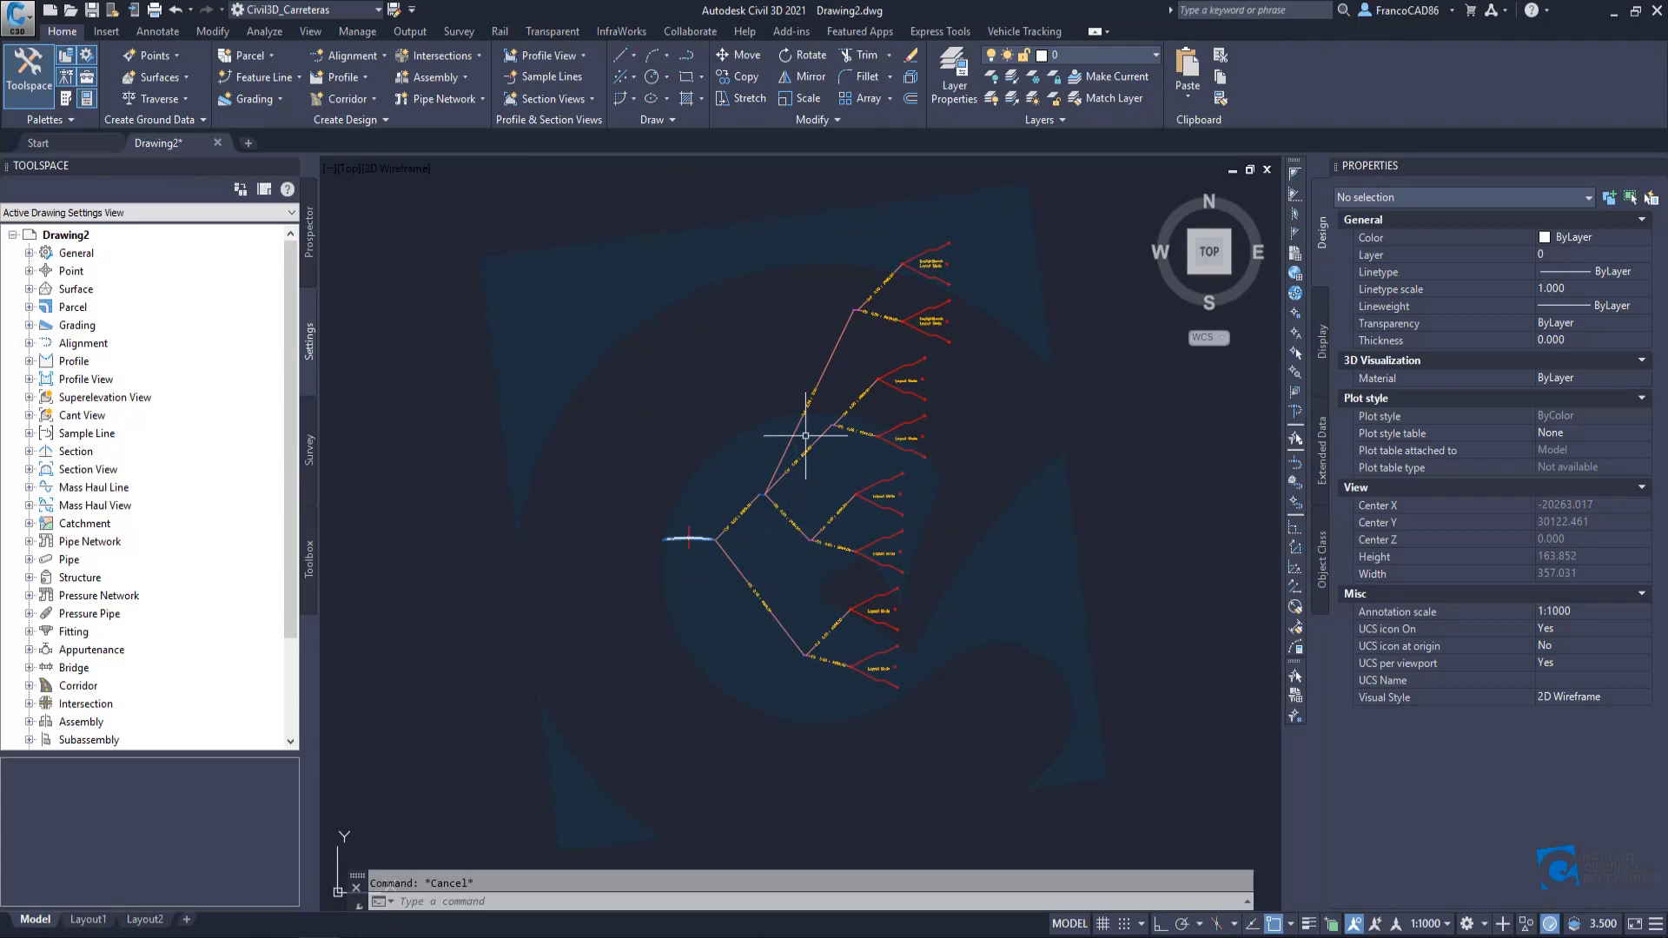
{"action": "scroll", "coordinate": [956, 347], "scroll_direction": "up", "scroll_amount": 4}
{"action": "scroll", "coordinate": [916, 420], "scroll_direction": "down", "scroll_amount": 2}
{"action": "scroll", "coordinate": [686, 539], "scroll_direction": "up", "scroll_amount": 5}
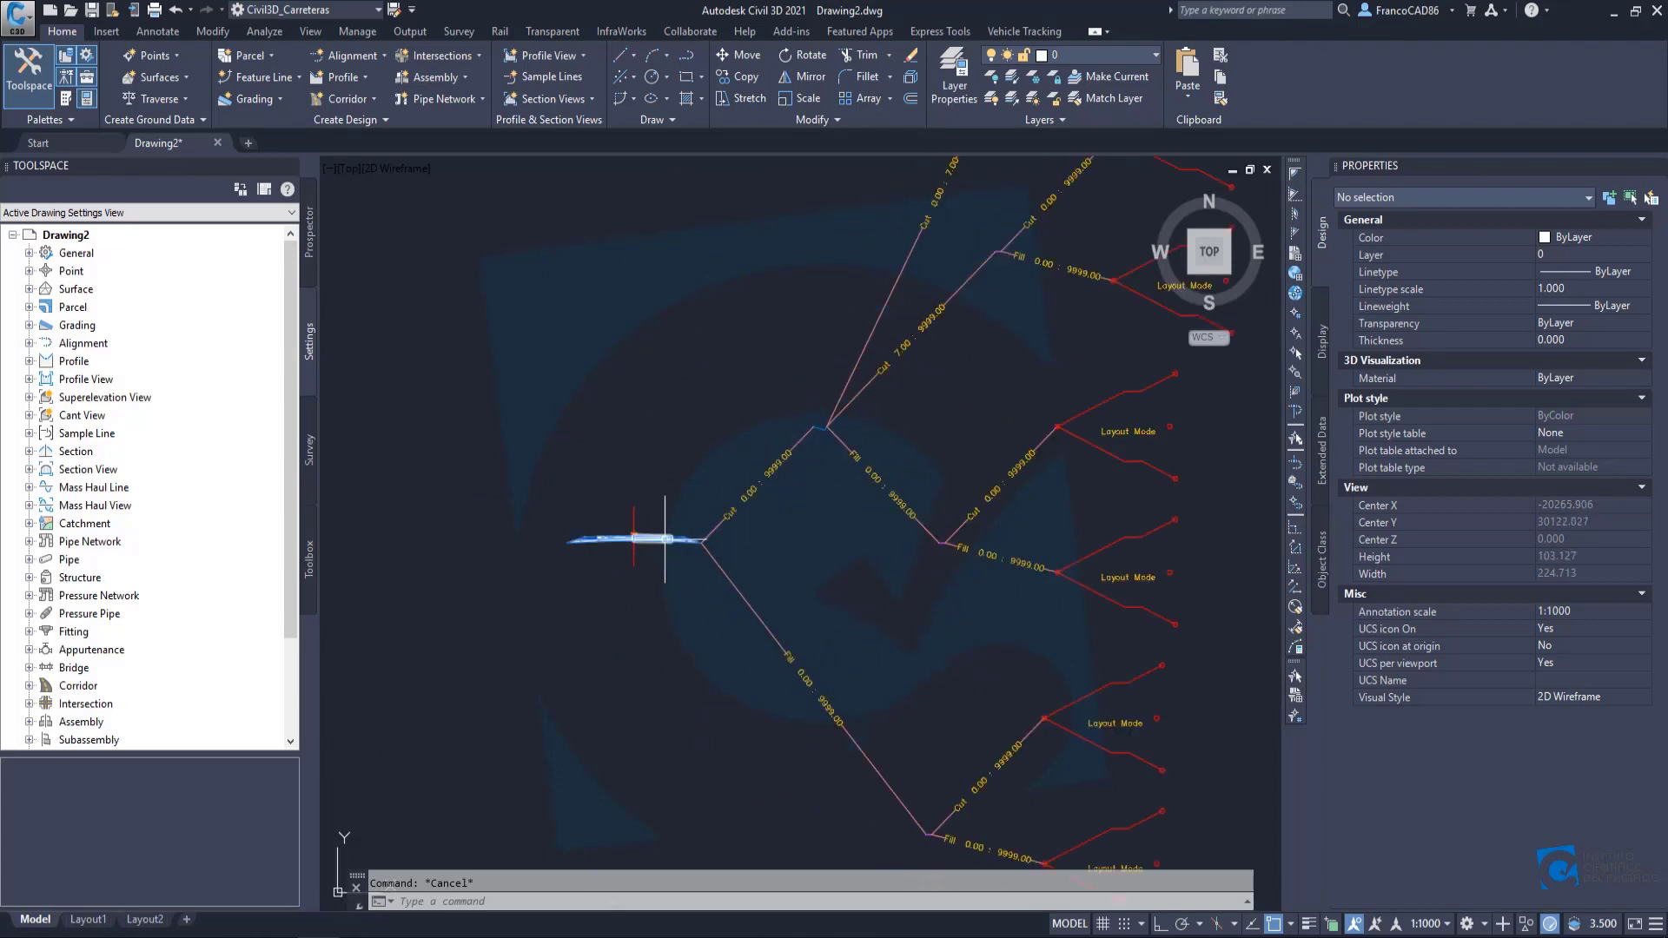
{"action": "left_click", "coordinate": [679, 515]}
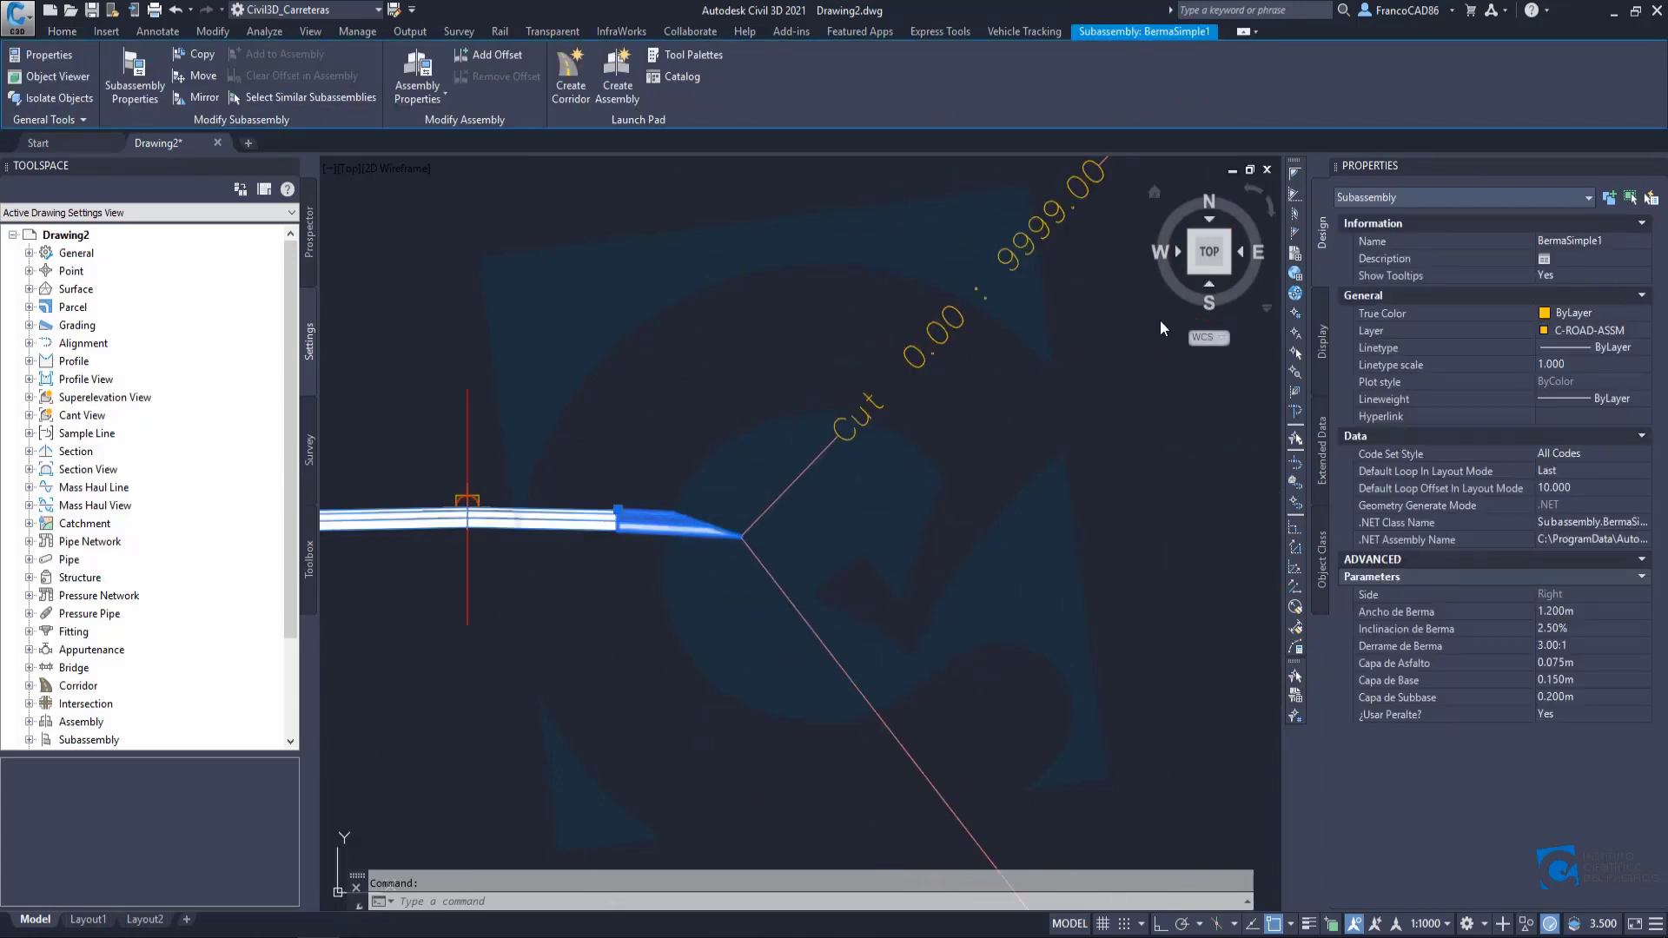
{"action": "left_click", "coordinate": [1596, 246]}
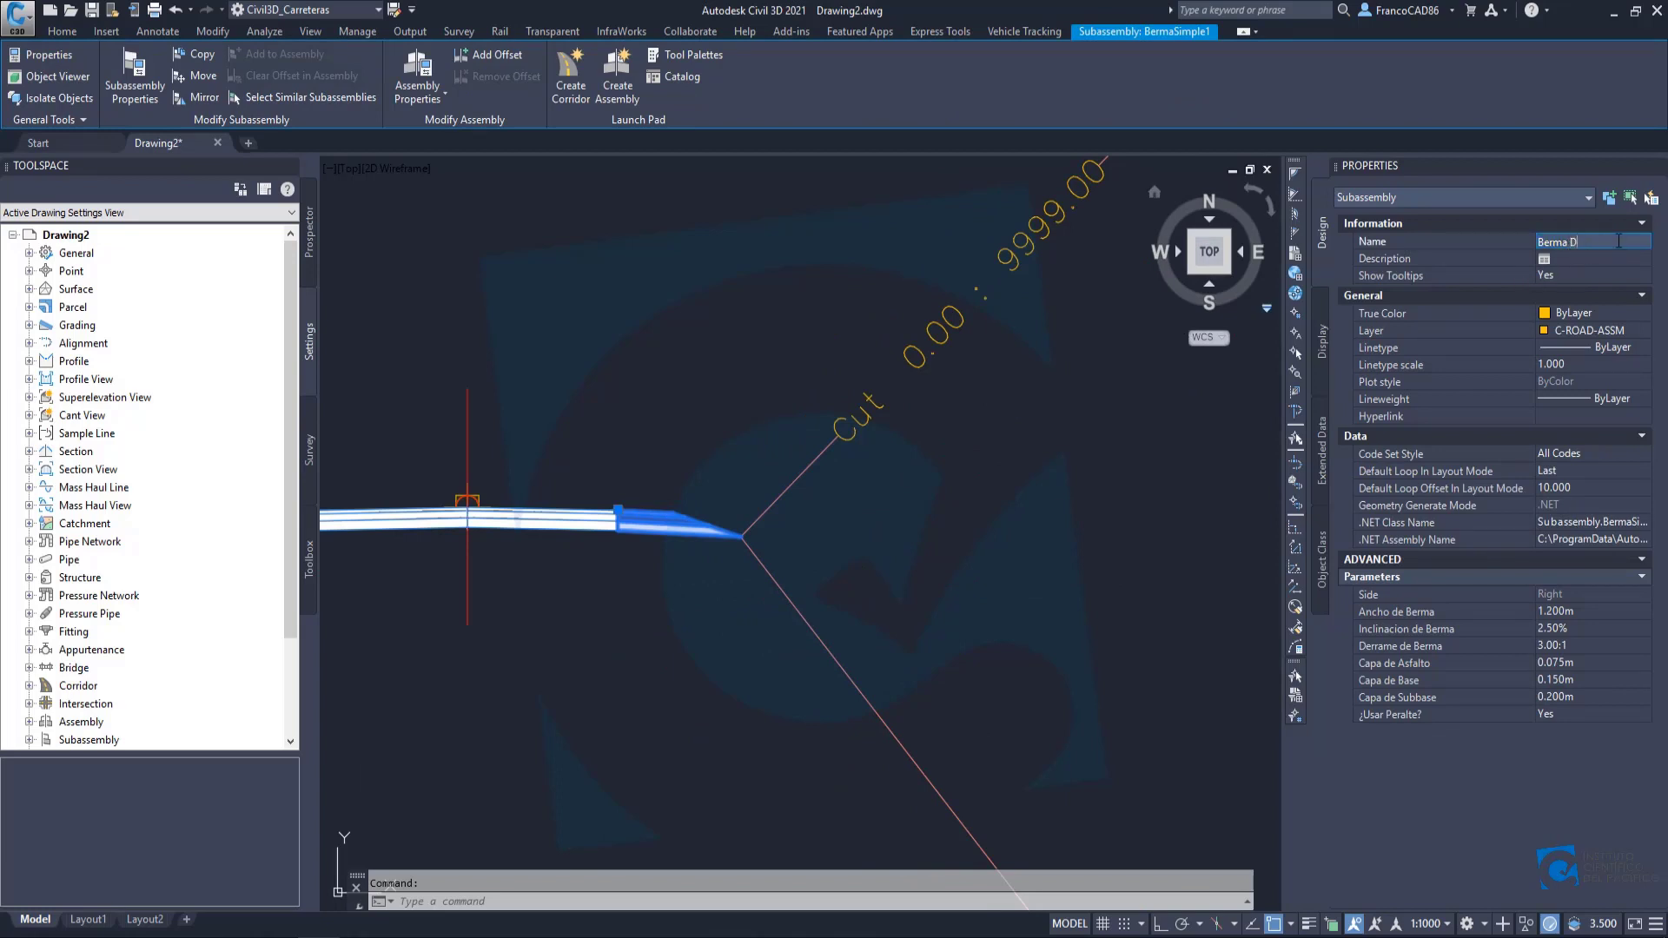
{"action": "key", "text": "Return"}
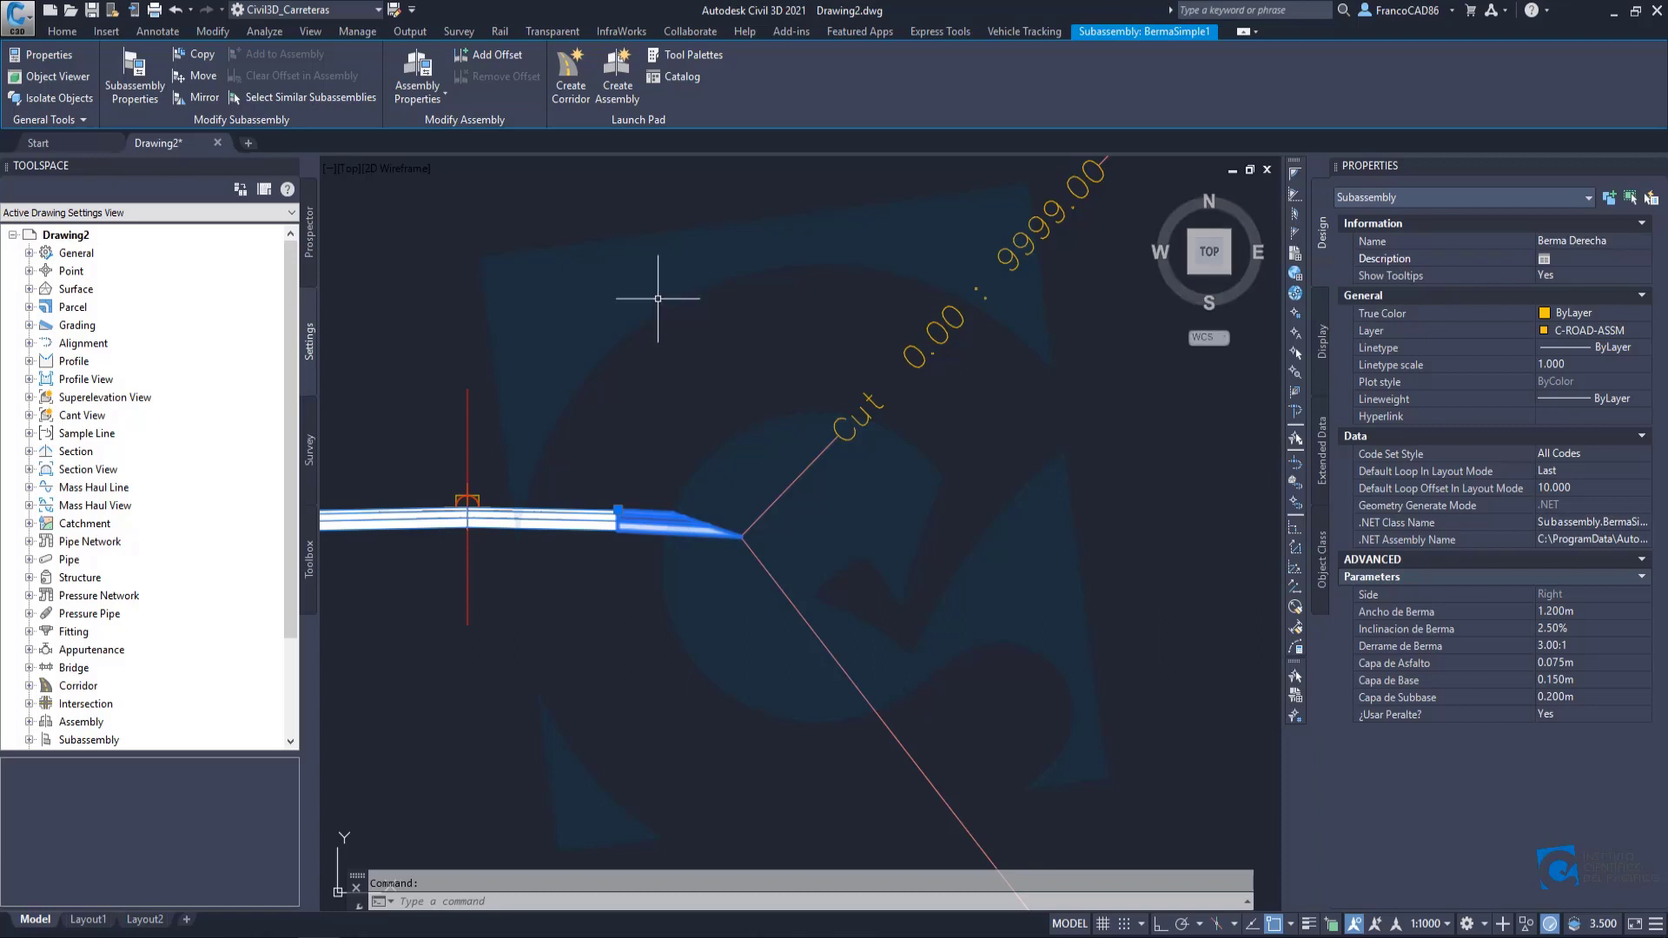
Rename the shoulder subassembly on the roadway's left side as Berma Izquierda and clear the selection.
{"action": "middle_click_drag", "start_coordinate": [584, 391], "coordinate": [842, 381]}
{"action": "key", "text": "Escape"}
{"action": "left_click", "coordinate": [540, 524]}
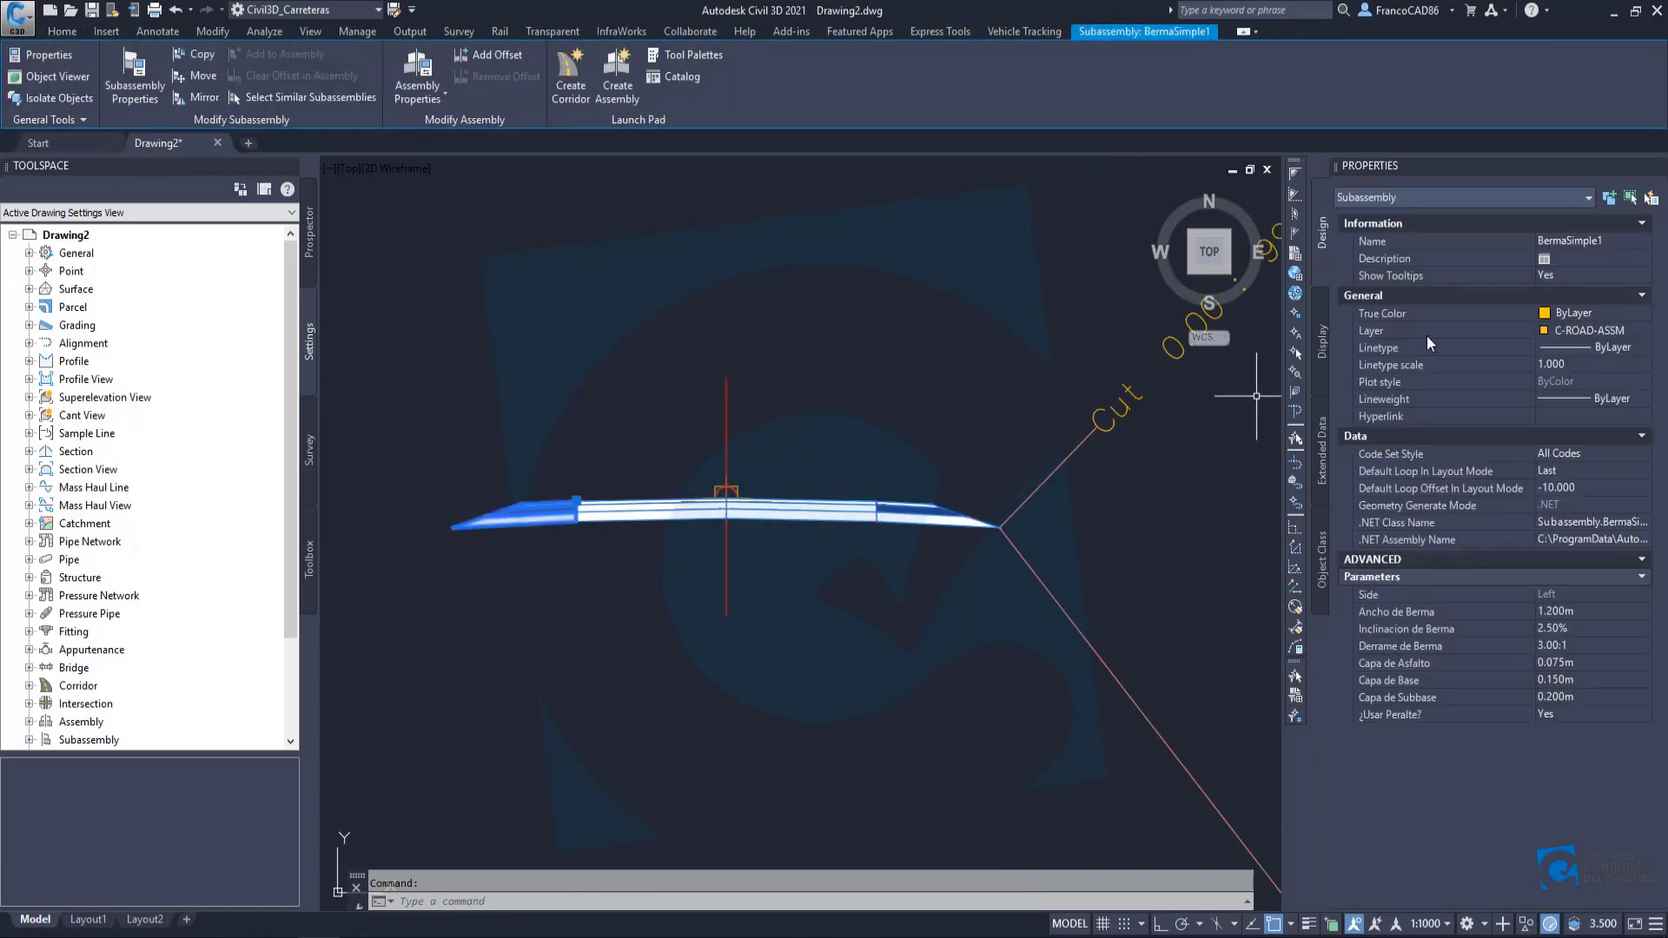
{"action": "left_click", "coordinate": [1603, 241]}
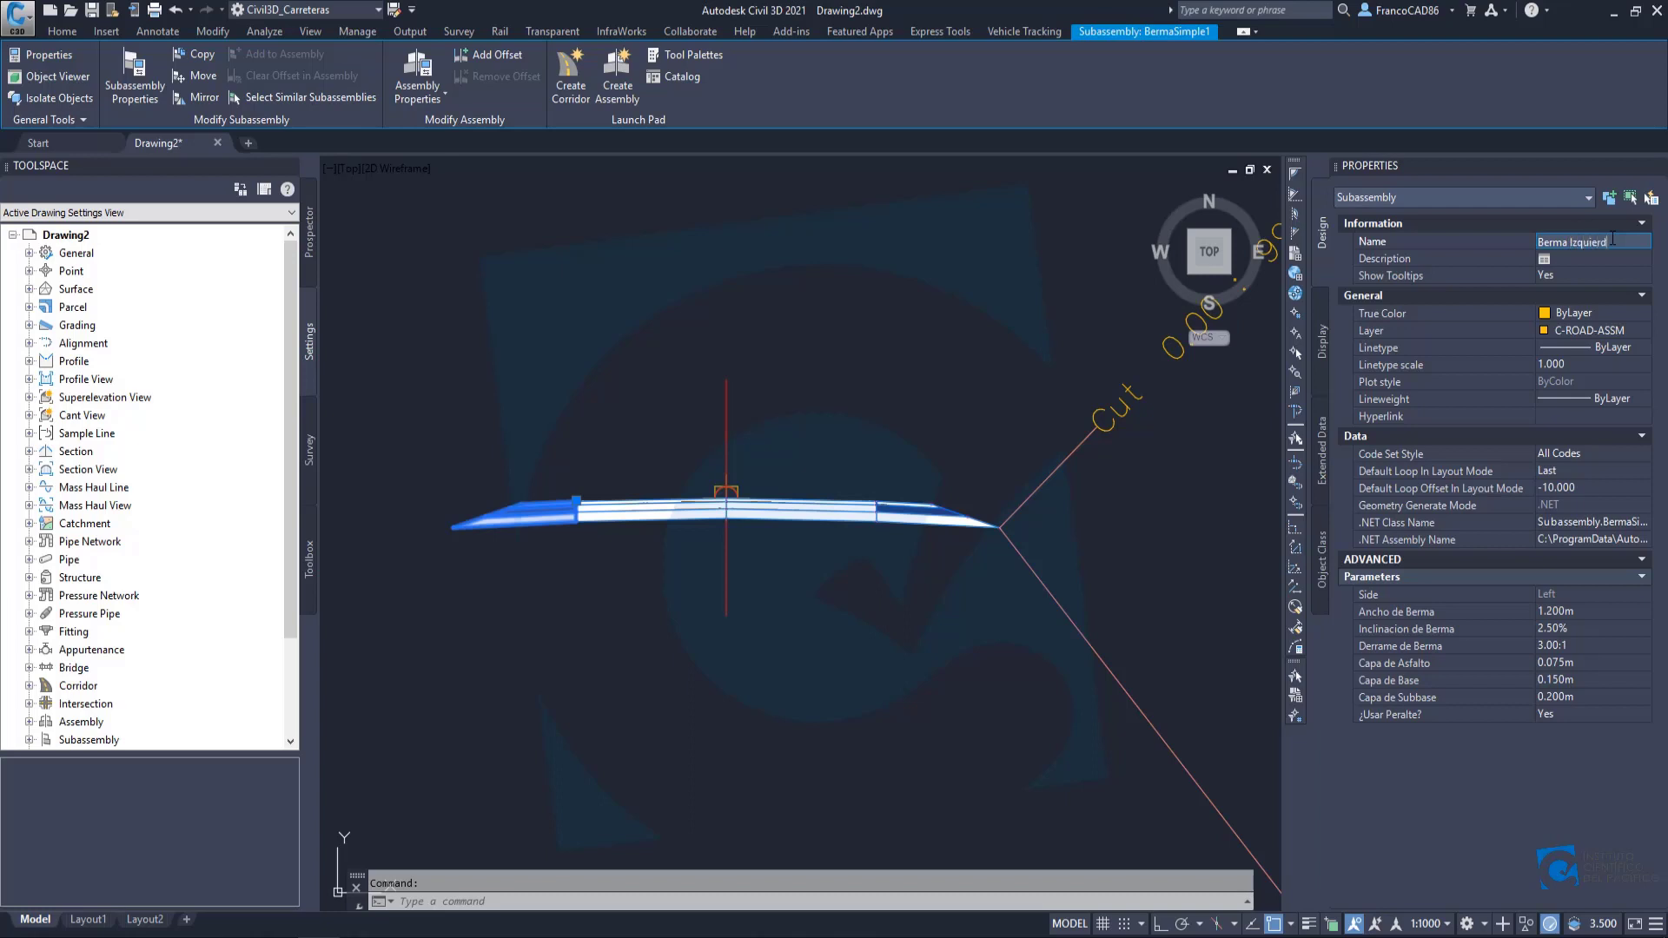
{"action": "key", "text": "Return"}
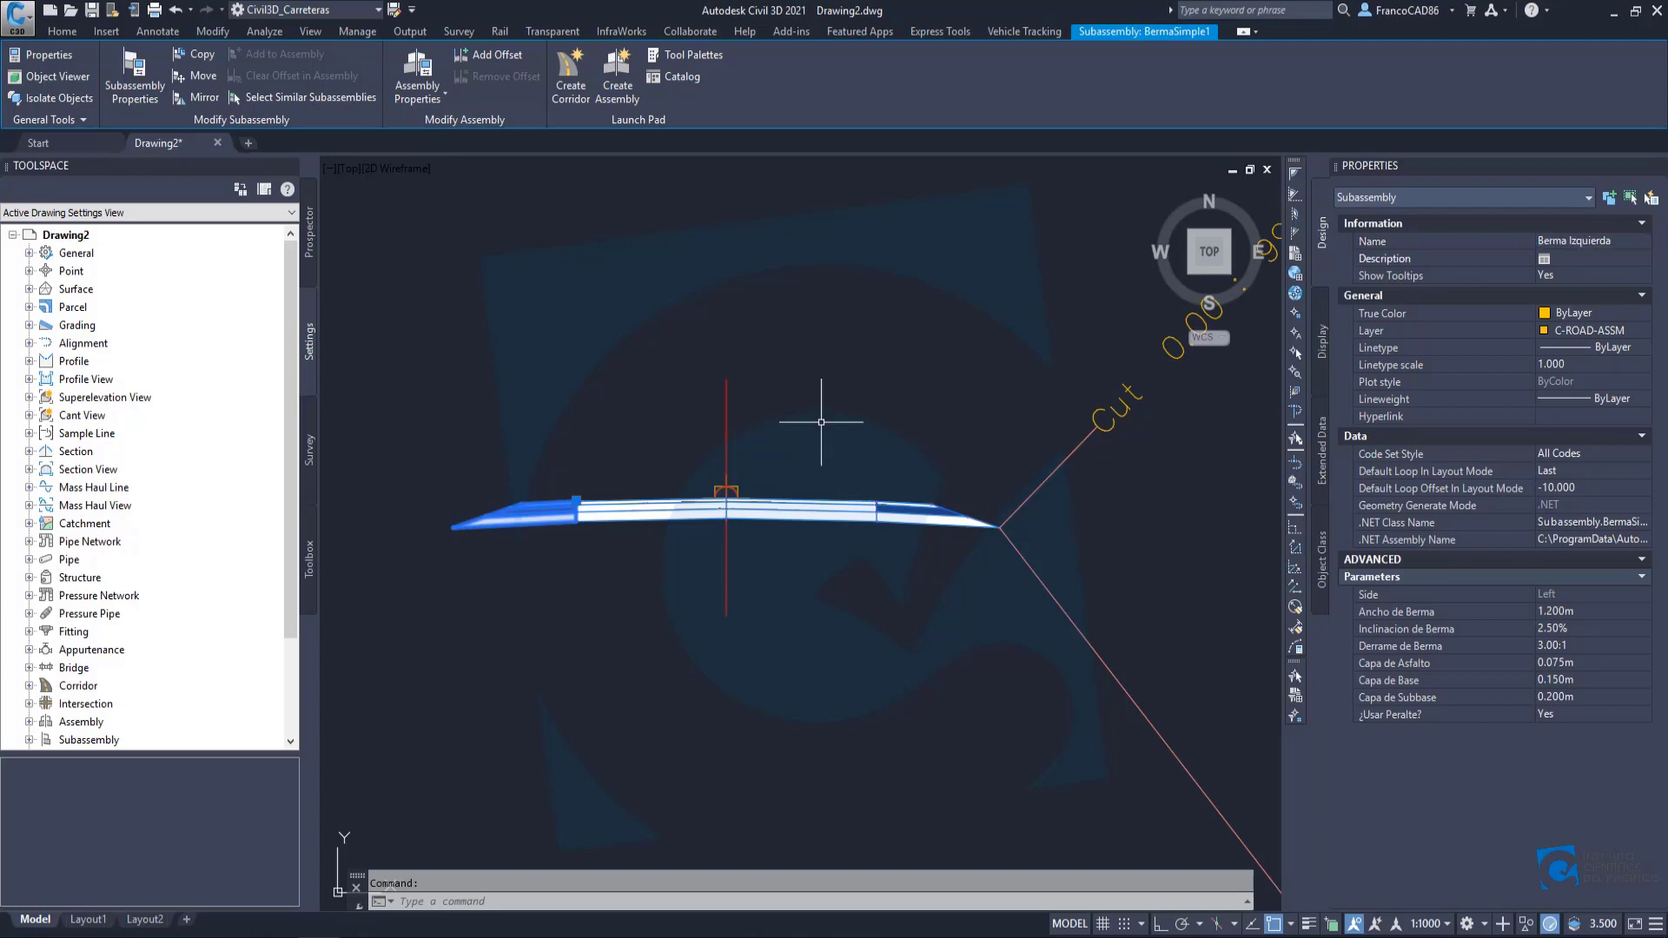
{"action": "key", "text": "Escape"}
Rename the Cut 0.00 : 9999.00 conditional attached to the right shoulder as Condicional Corte Derecha 1.
{"action": "scroll", "coordinate": [689, 570], "scroll_direction": "down", "scroll_amount": 4}
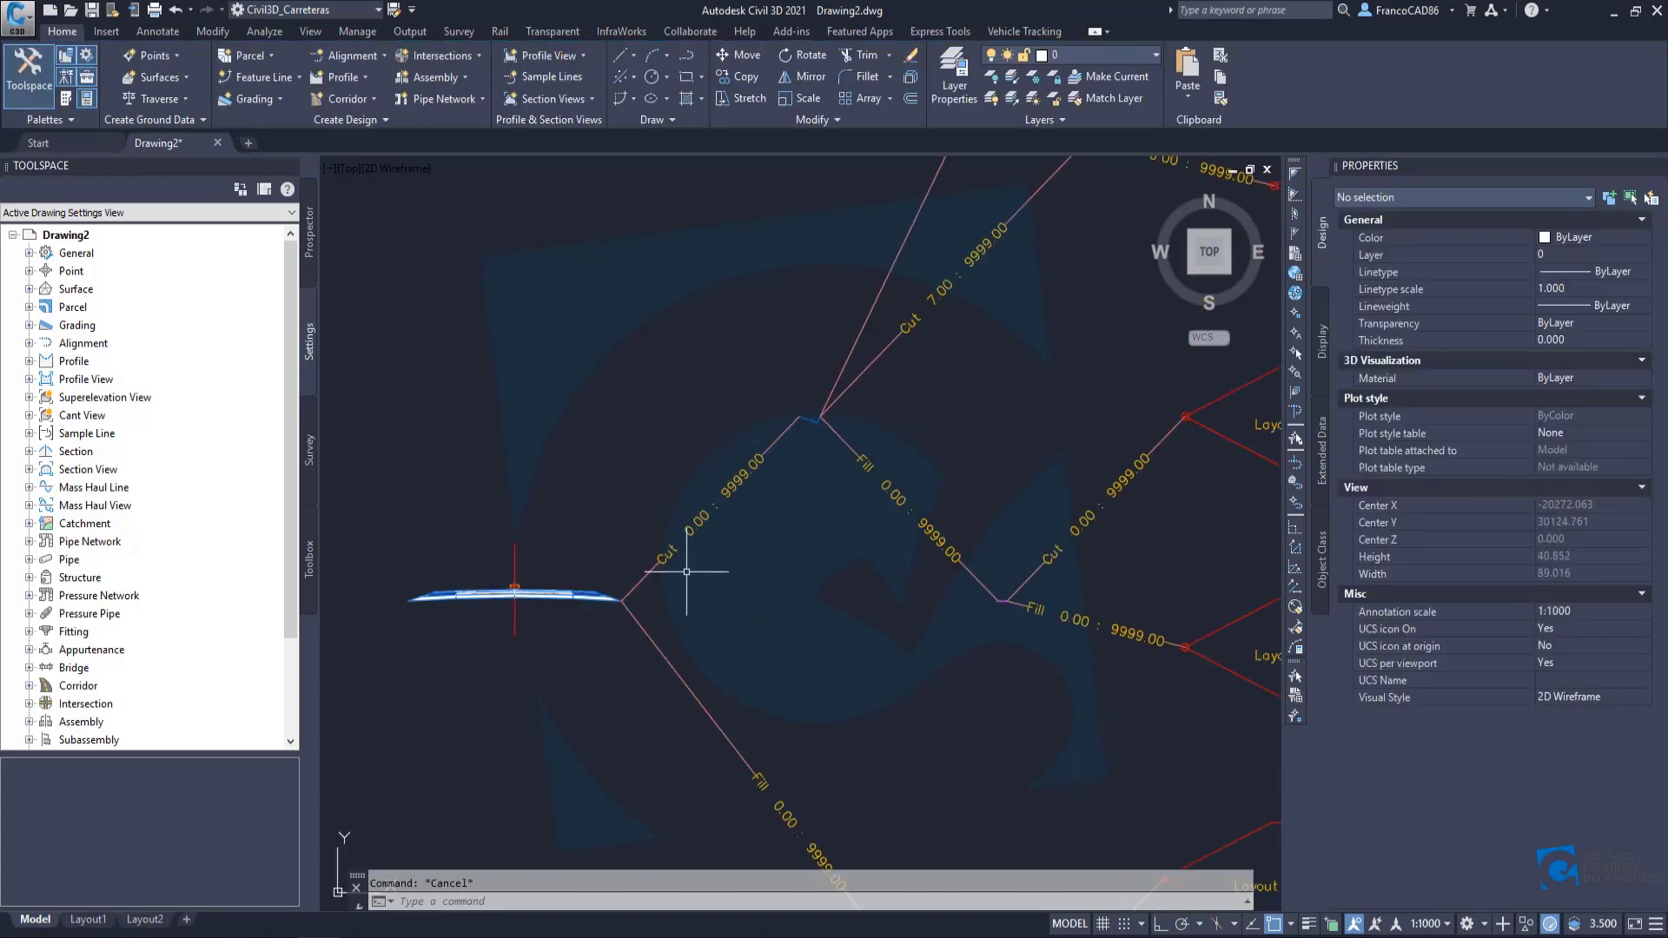
{"action": "scroll", "coordinate": [792, 368], "scroll_direction": "down", "scroll_amount": 2}
{"action": "scroll", "coordinate": [652, 515], "scroll_direction": "up", "scroll_amount": 3}
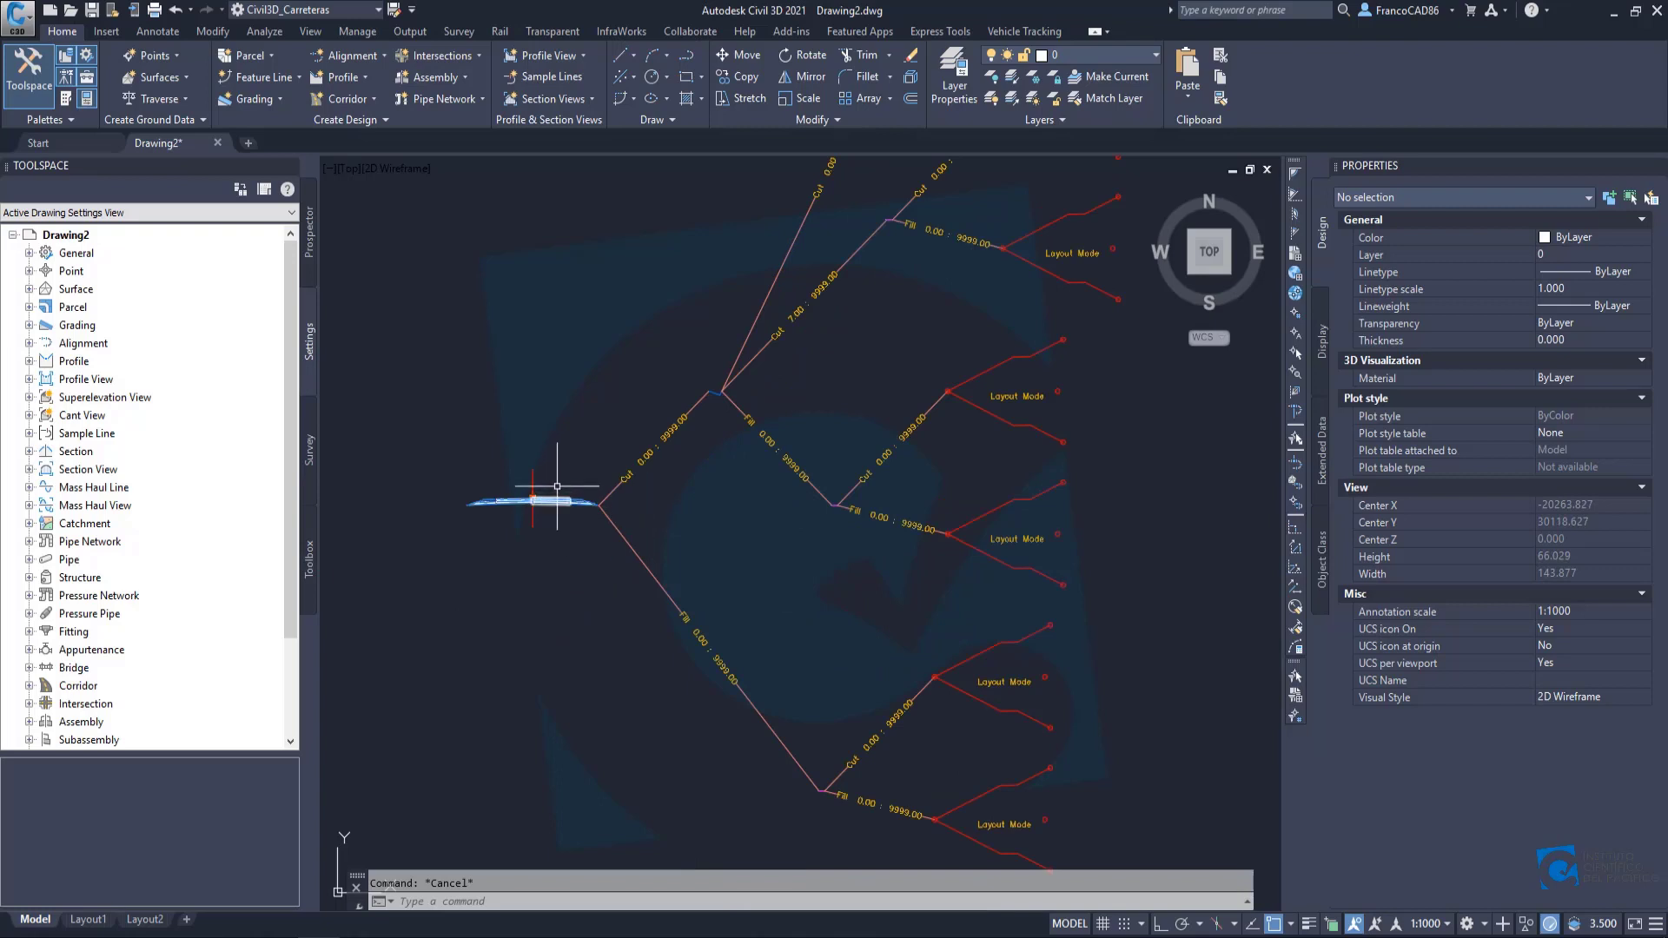
{"action": "scroll", "coordinate": [522, 482], "scroll_direction": "down", "scroll_amount": 3}
{"action": "middle_click_drag", "start_coordinate": [741, 388], "coordinate": [687, 525]}
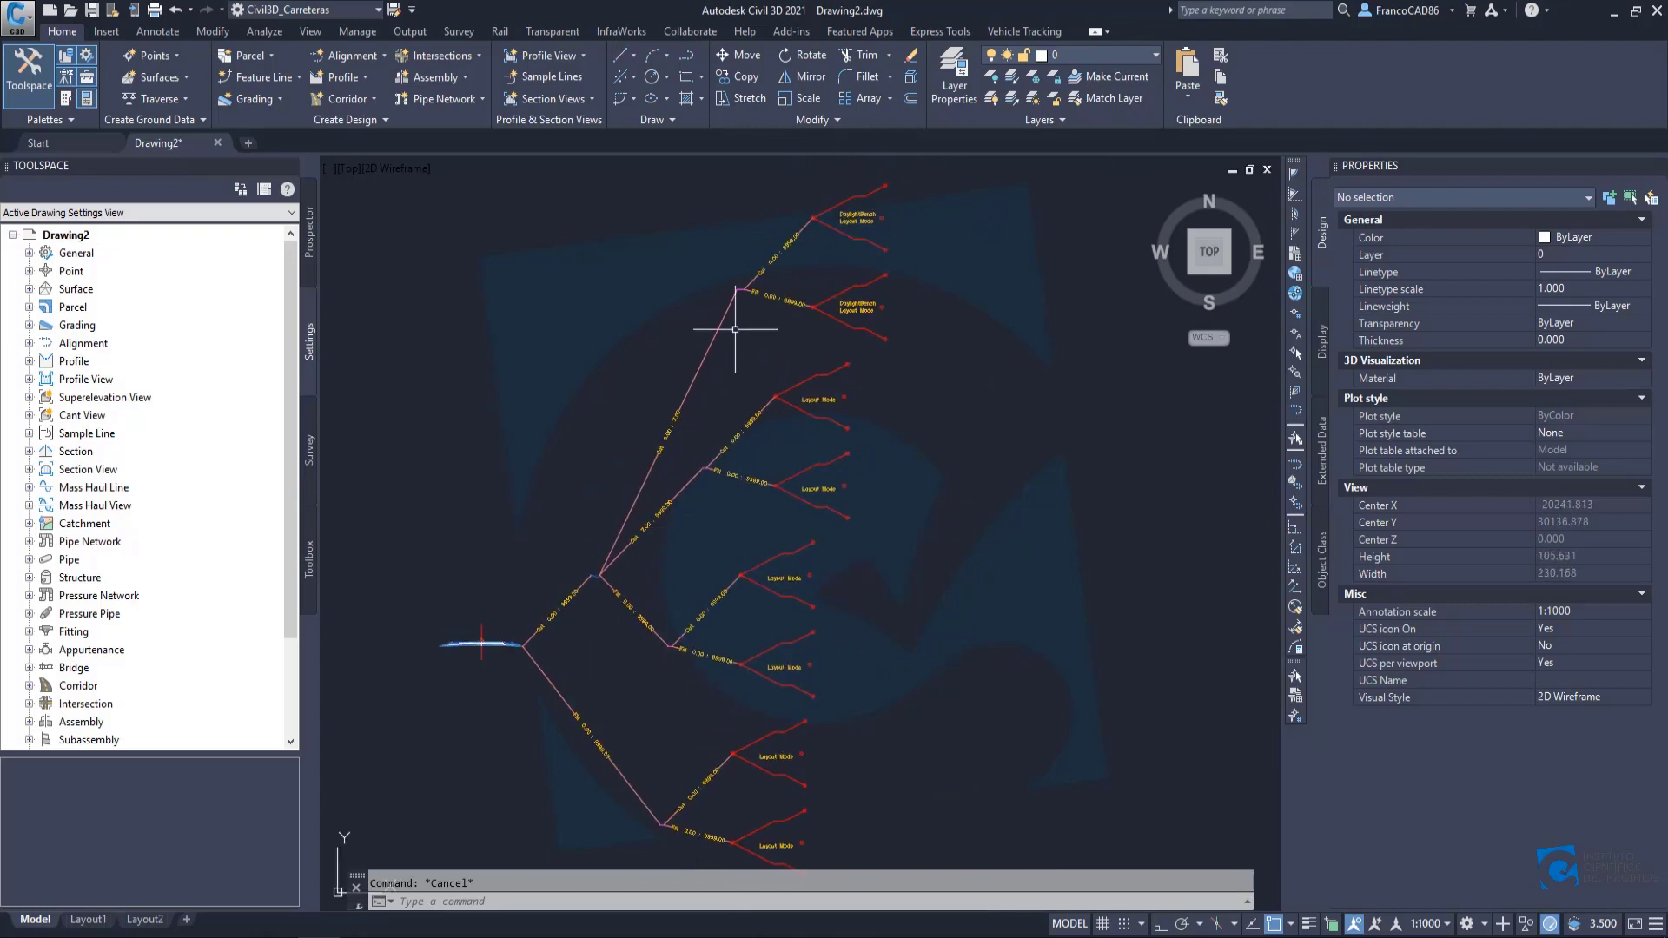
{"action": "scroll", "coordinate": [560, 618], "scroll_direction": "up", "scroll_amount": 5}
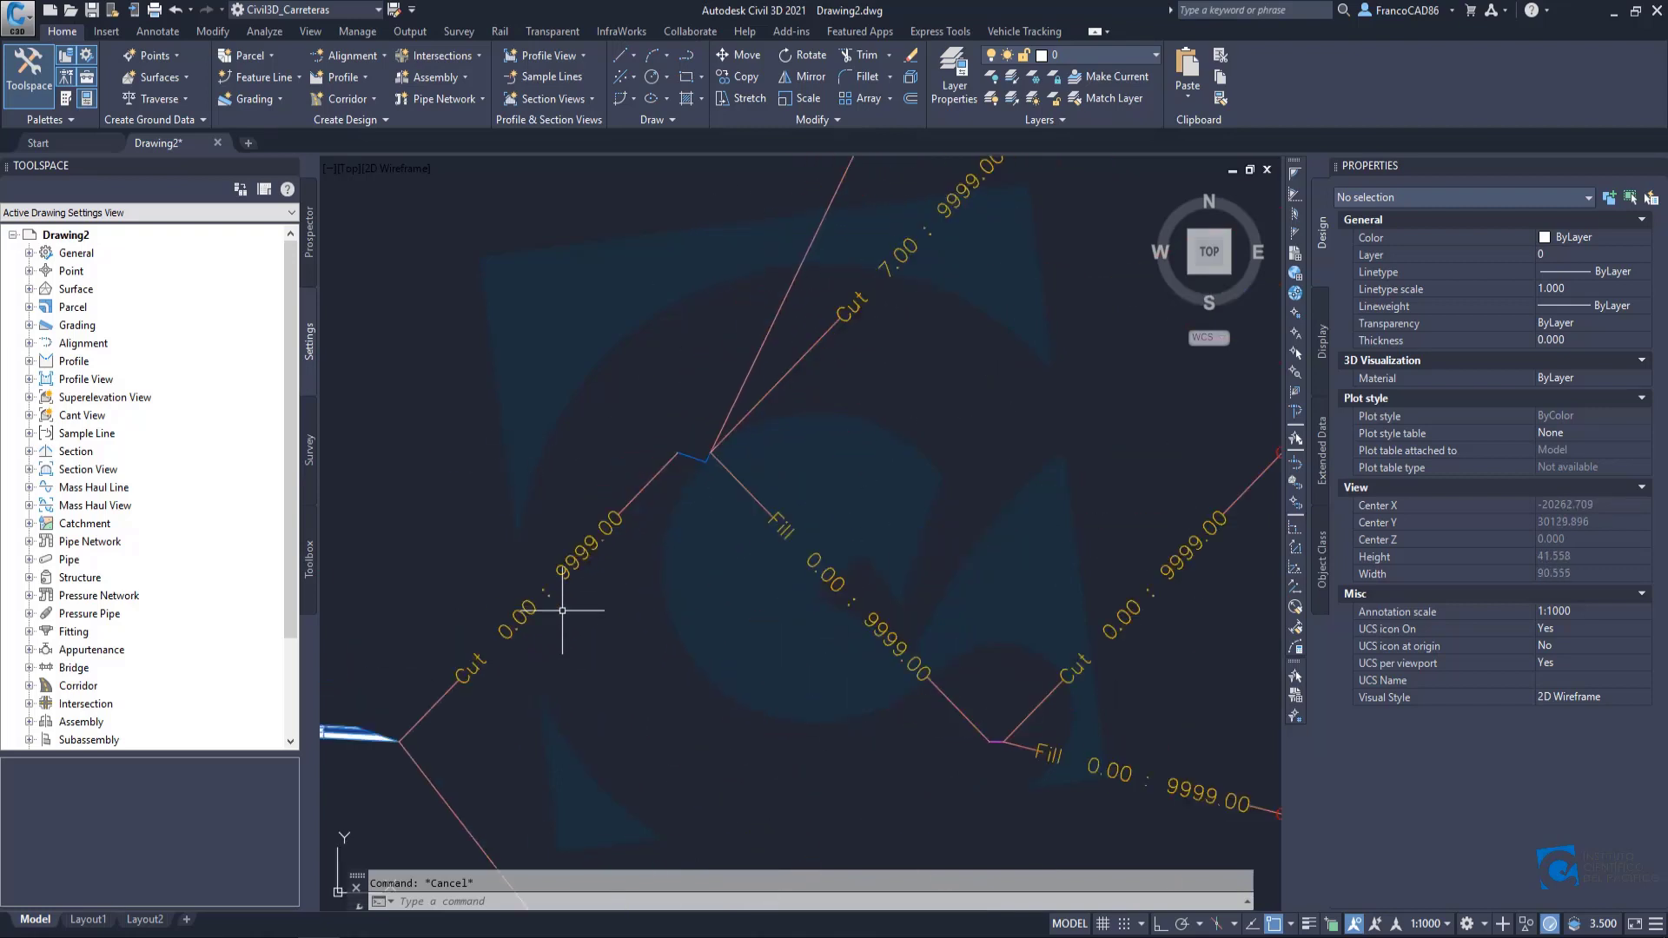
{"action": "left_click", "coordinate": [585, 540]}
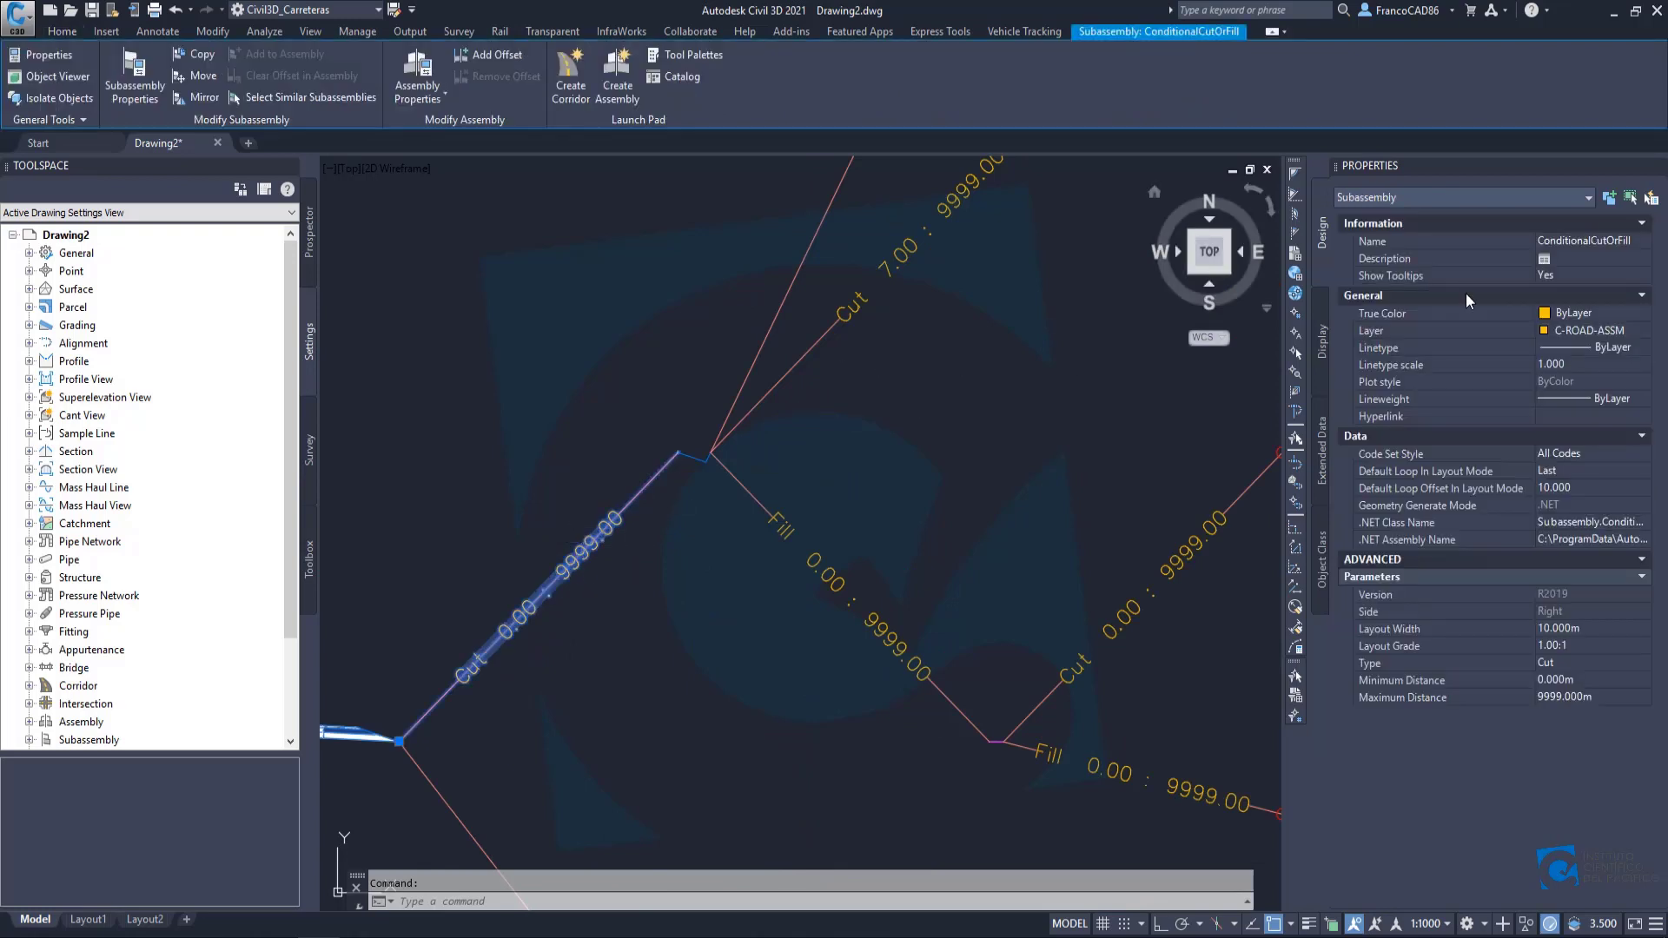
{"action": "left_click", "coordinate": [1628, 242]}
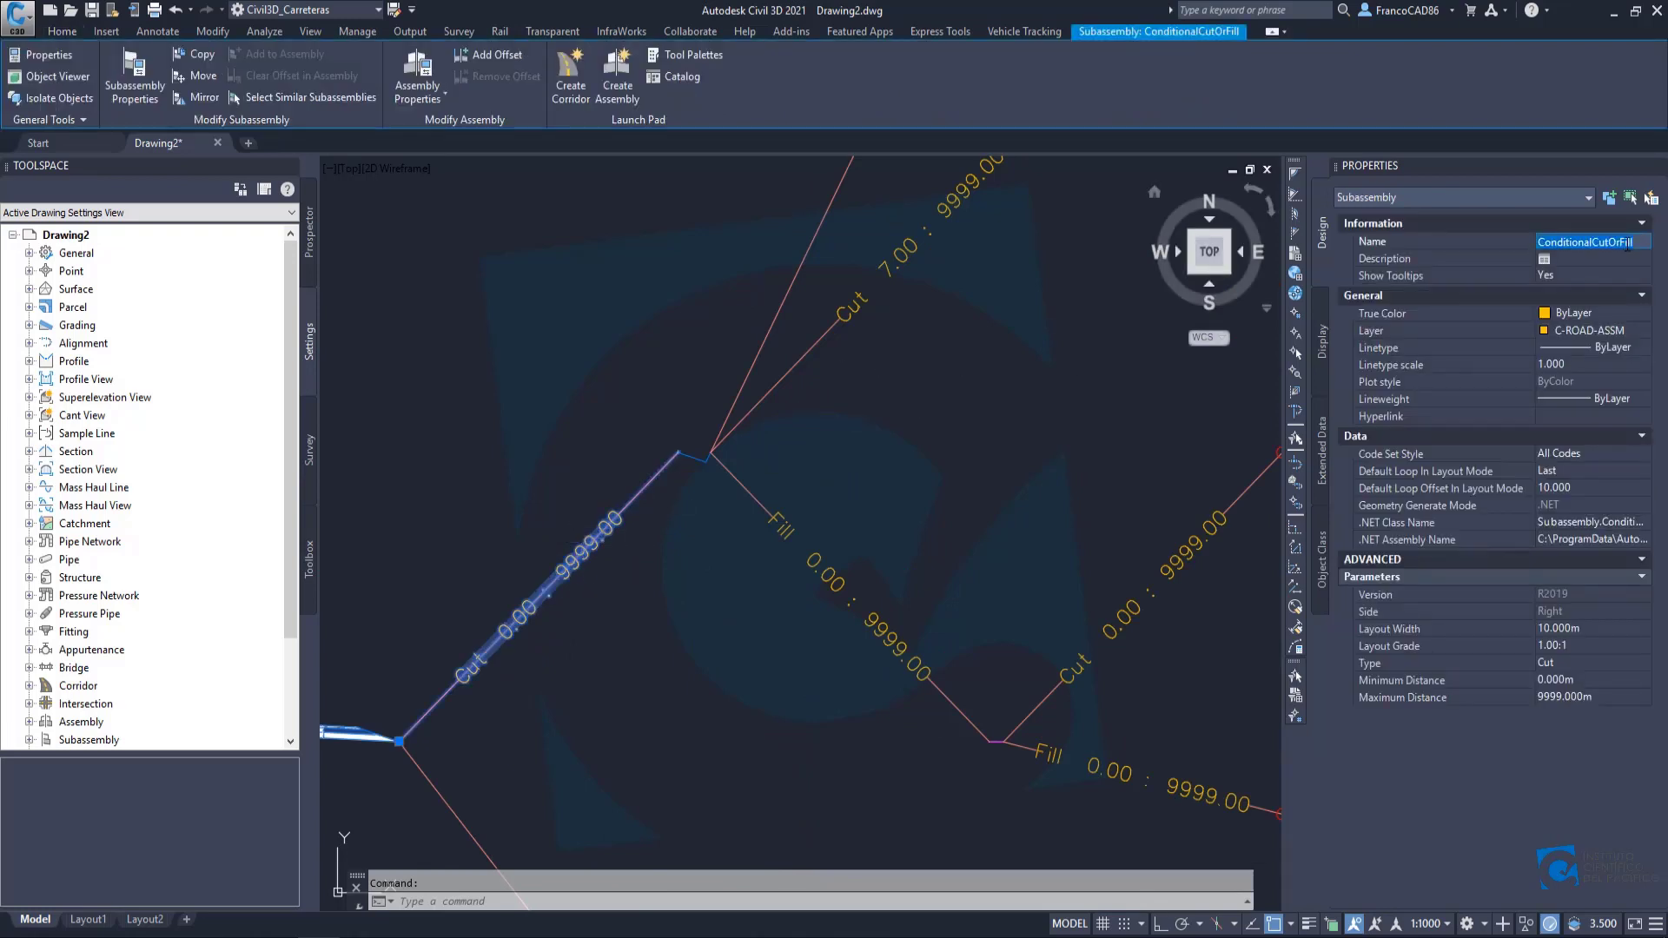
{"action": "type", "text": "Con"}
{"action": "key", "text": "Return"}
{"action": "left_click", "coordinate": [1627, 244]}
{"action": "key", "text": "Return"}
{"action": "left_click", "coordinate": [1631, 244]}
{"action": "left_click", "coordinate": [804, 422]}
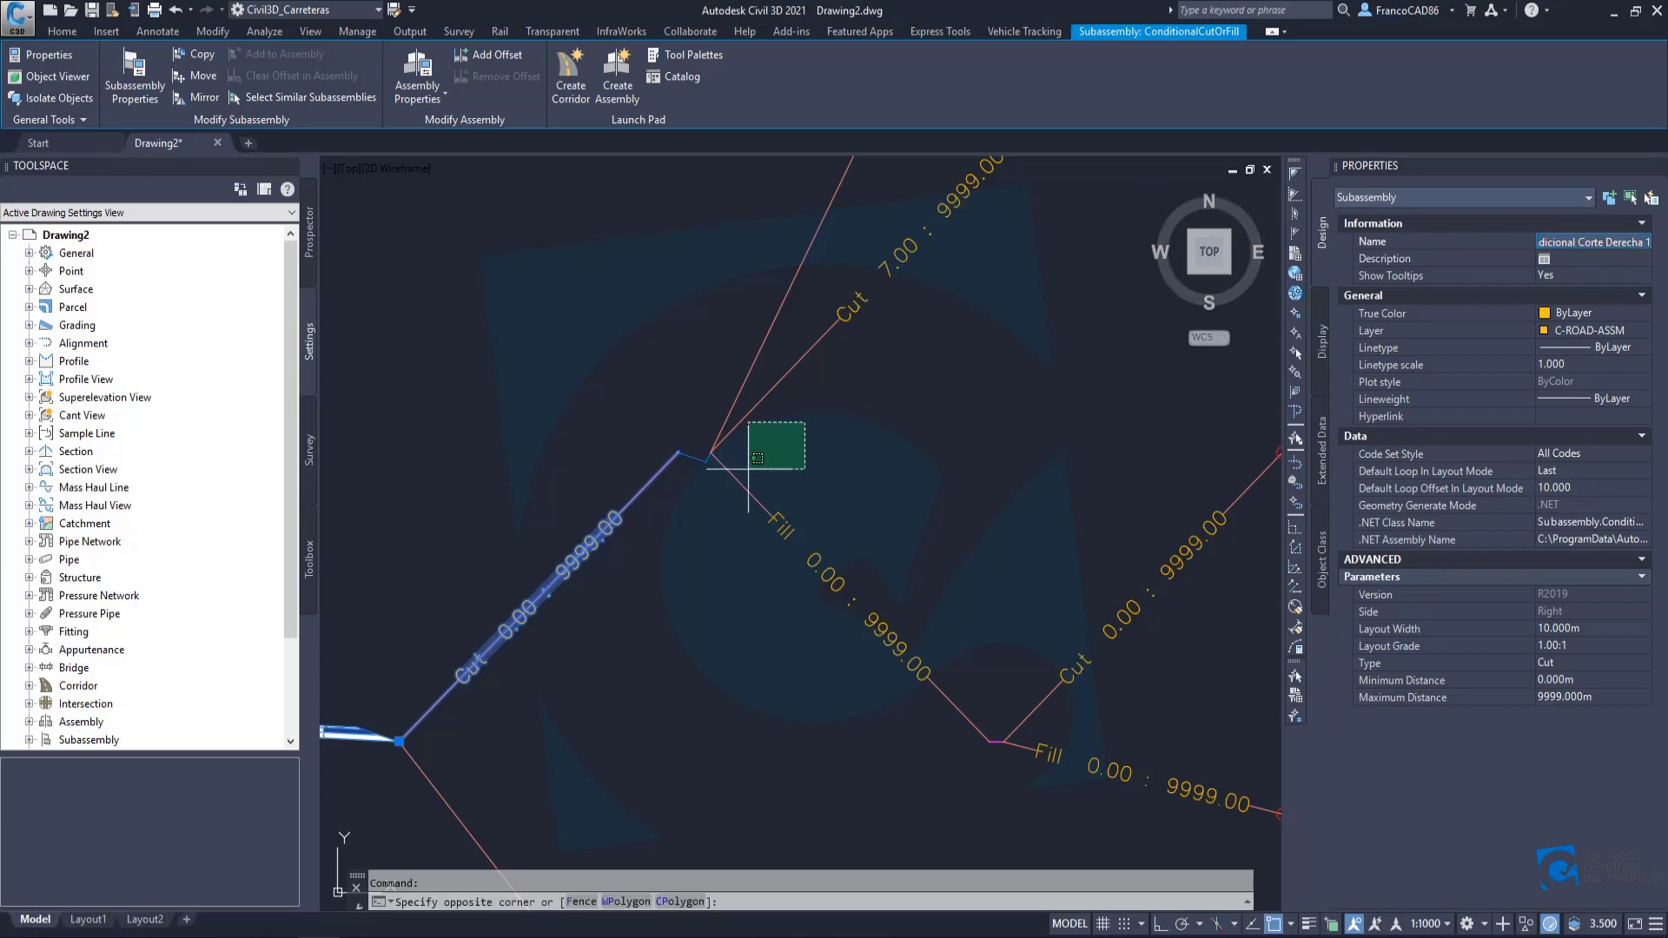
{"action": "left_click", "coordinate": [750, 468]}
Rename the Cut 0.00 : 7.00 conditional attached to the ditch as Condicional Corte Derecha 2.
{"action": "scroll", "coordinate": [842, 424], "scroll_direction": "down", "scroll_amount": 4}
{"action": "middle_click_drag", "start_coordinate": [925, 330], "coordinate": [744, 537]}
{"action": "middle_click_drag", "start_coordinate": [735, 420], "coordinate": [689, 477]}
{"action": "key", "text": "Escape"}
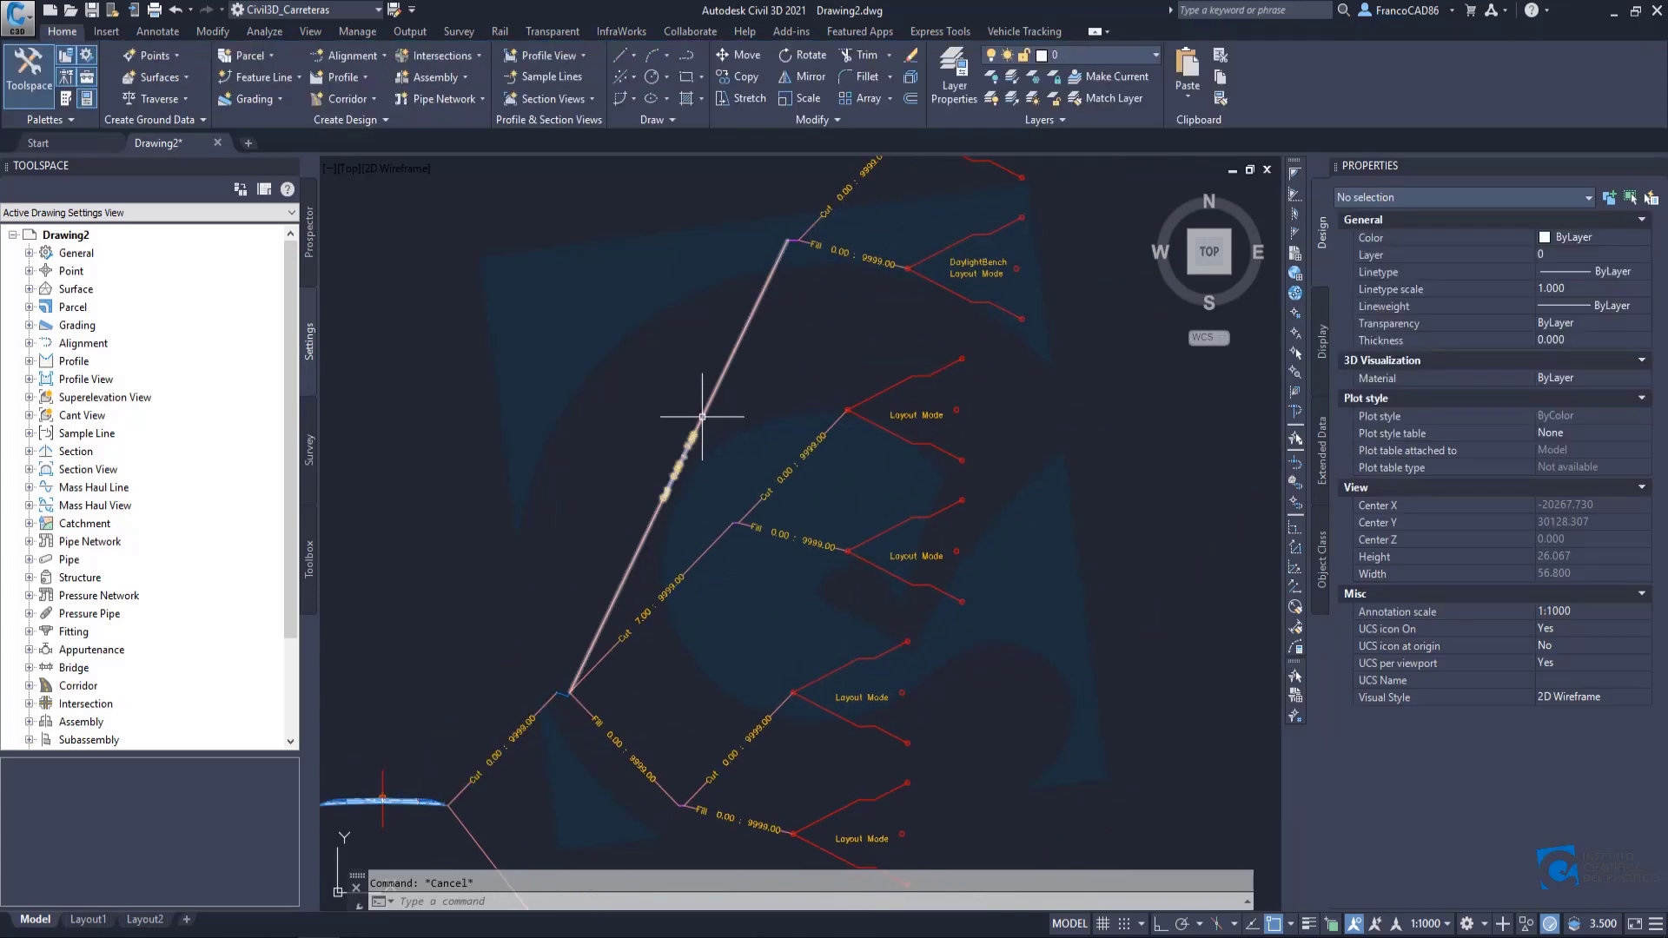
{"action": "left_click", "coordinate": [695, 426]}
{"action": "left_click", "coordinate": [1592, 241]}
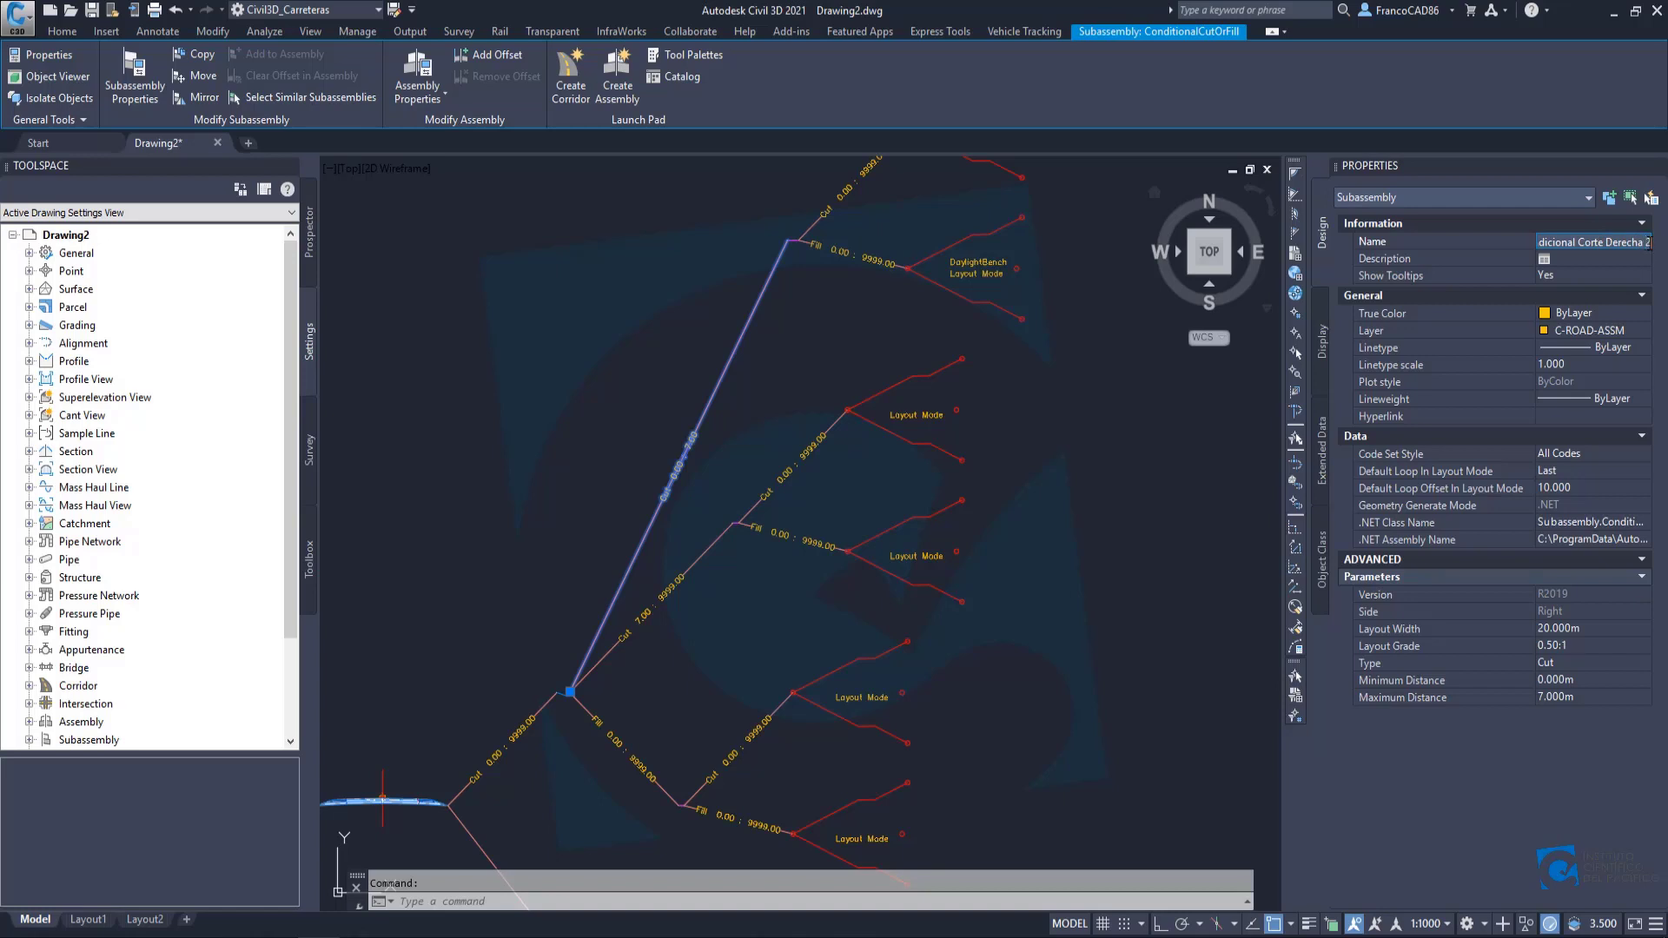
{"action": "key", "text": "Return"}
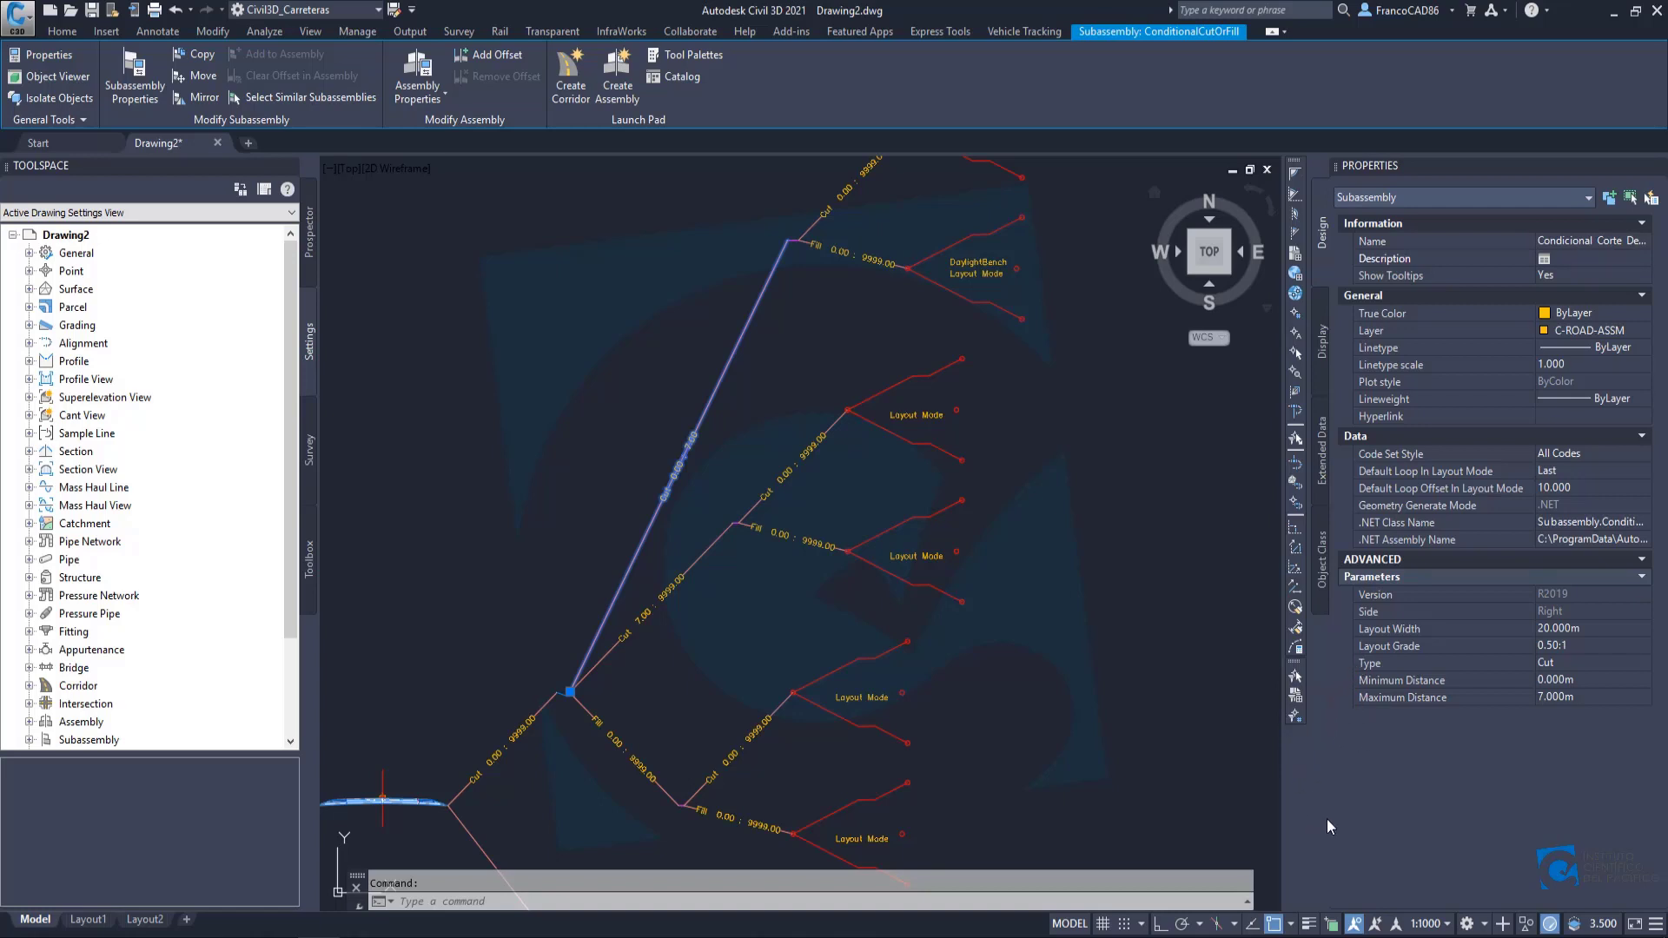
Widen the Properties palette and its value column enough to fit the full subassembly name.
{"action": "left_click", "coordinate": [1189, 718]}
{"action": "left_click", "coordinate": [1154, 748]}
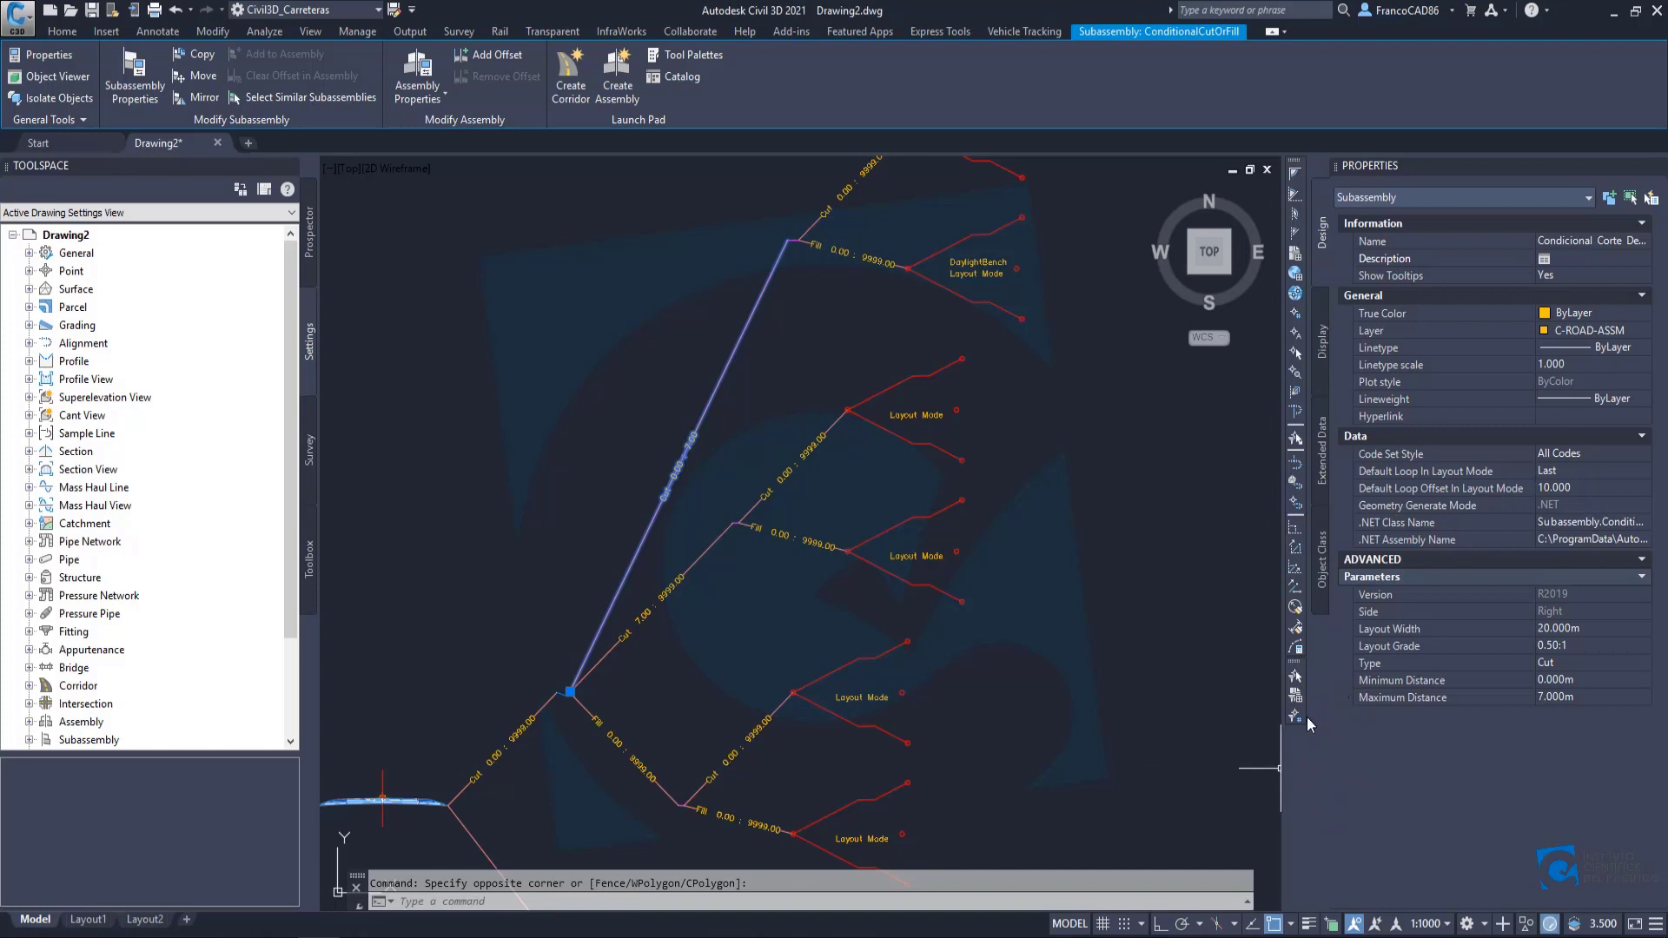
{"action": "left_click_drag", "start_coordinate": [1310, 718], "coordinate": [1179, 728]}
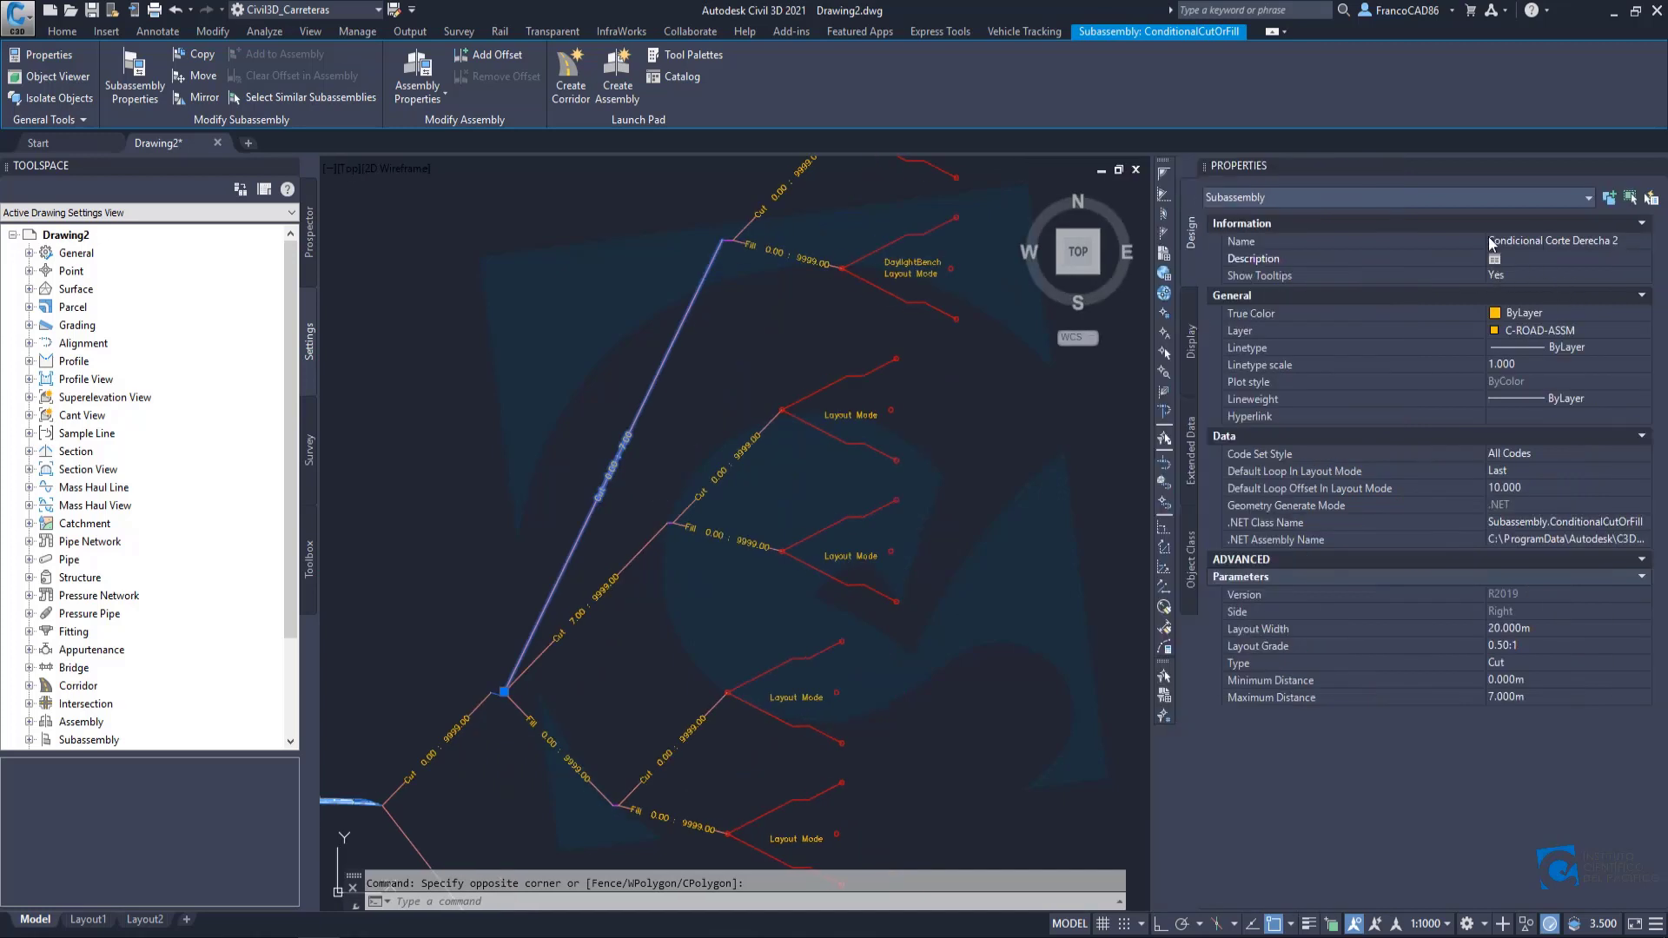
{"action": "left_click_drag", "start_coordinate": [1485, 239], "coordinate": [1413, 256]}
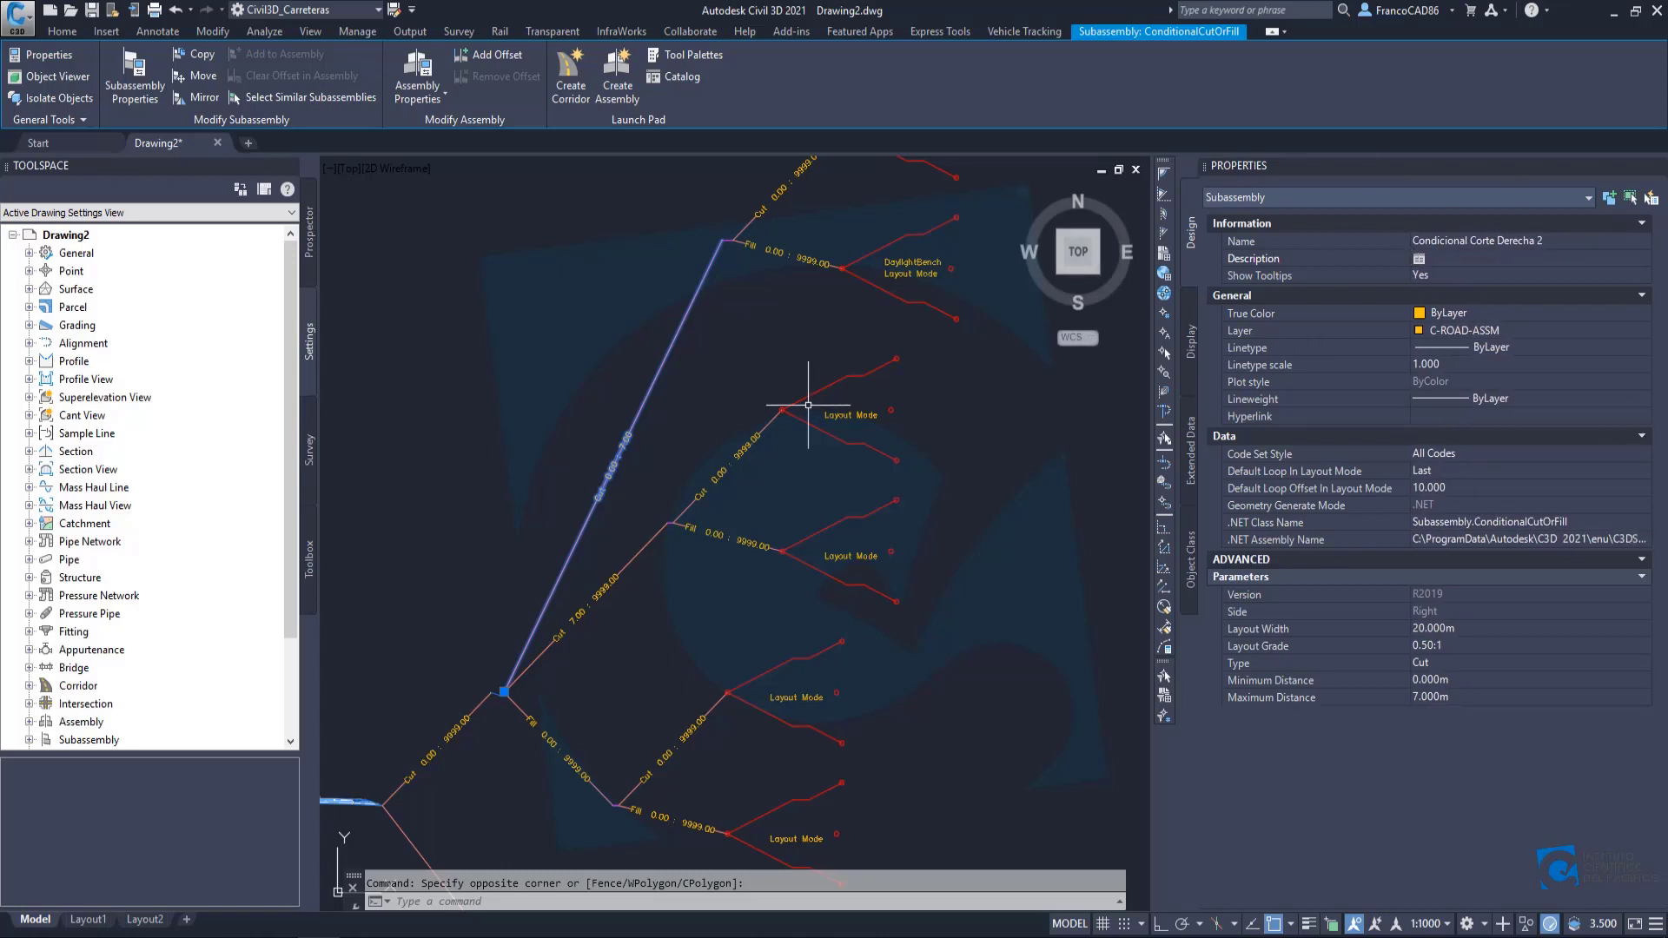
Add the distance range to the Cut 0.00 : 7.00 conditional's name, making it Condicional Corte Derecha 2 (0-7).
{"action": "scroll", "coordinate": [808, 390], "scroll_direction": "down", "scroll_amount": 2}
{"action": "scroll", "coordinate": [556, 635], "scroll_direction": "up", "scroll_amount": 2}
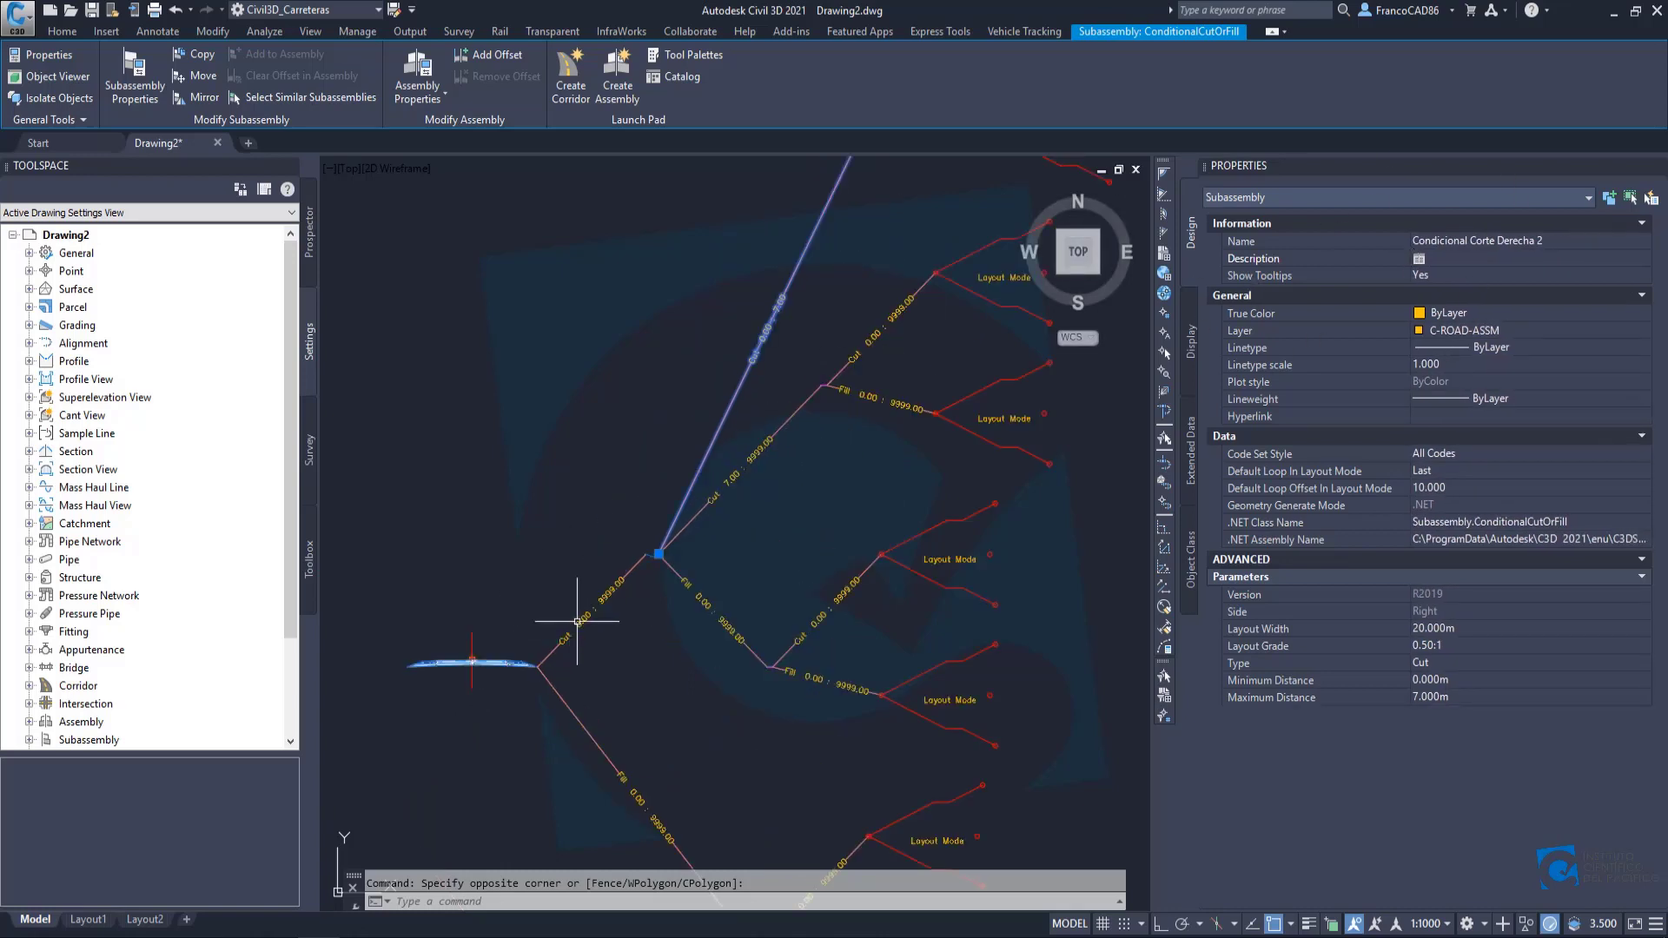
{"action": "scroll", "coordinate": [700, 454], "scroll_direction": "down", "scroll_amount": 1}
{"action": "scroll", "coordinate": [850, 243], "scroll_direction": "up", "scroll_amount": 2}
{"action": "middle_click_drag", "start_coordinate": [852, 240], "coordinate": [727, 415]}
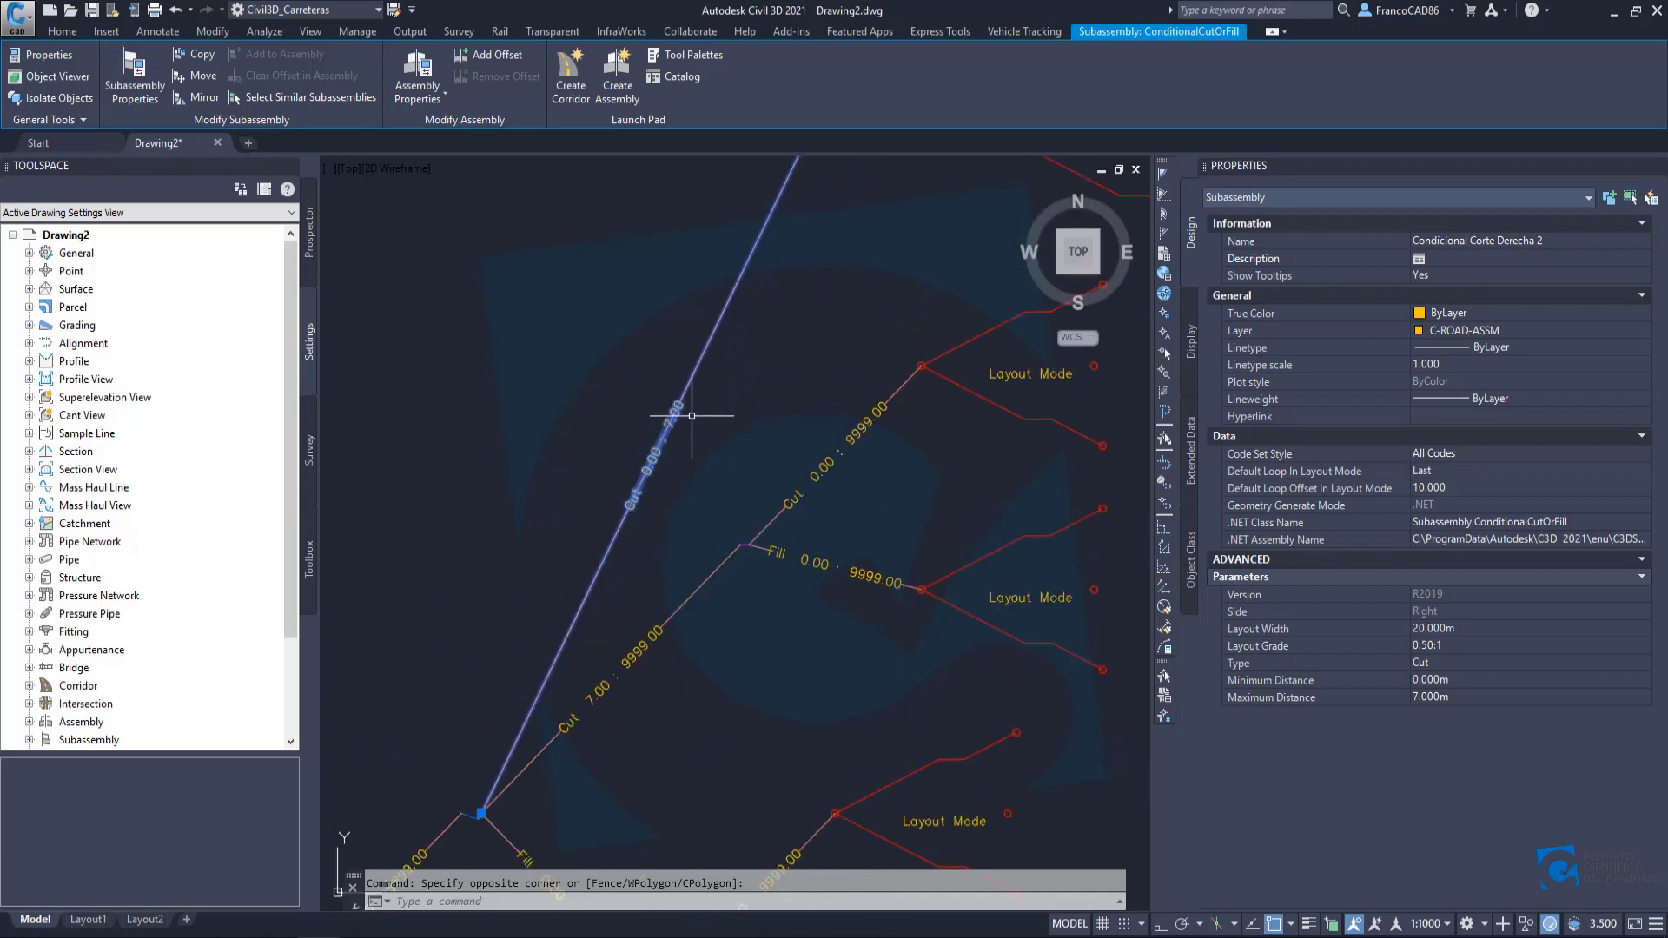
{"action": "left_click", "coordinate": [1538, 242]}
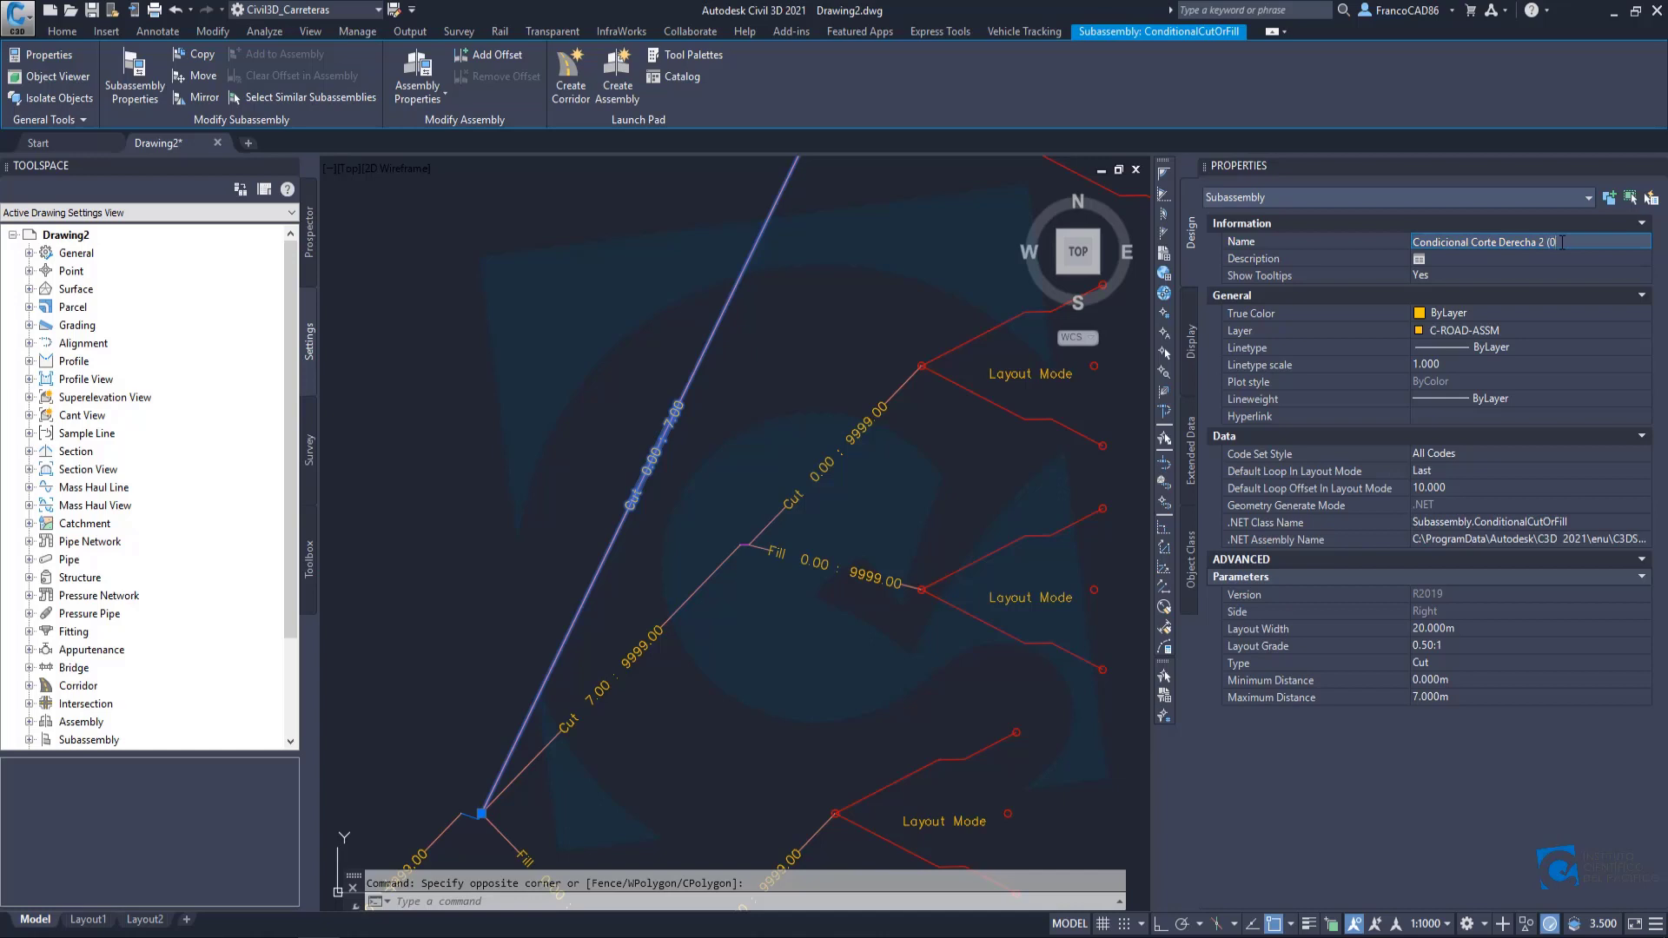
{"action": "key", "text": "Return"}
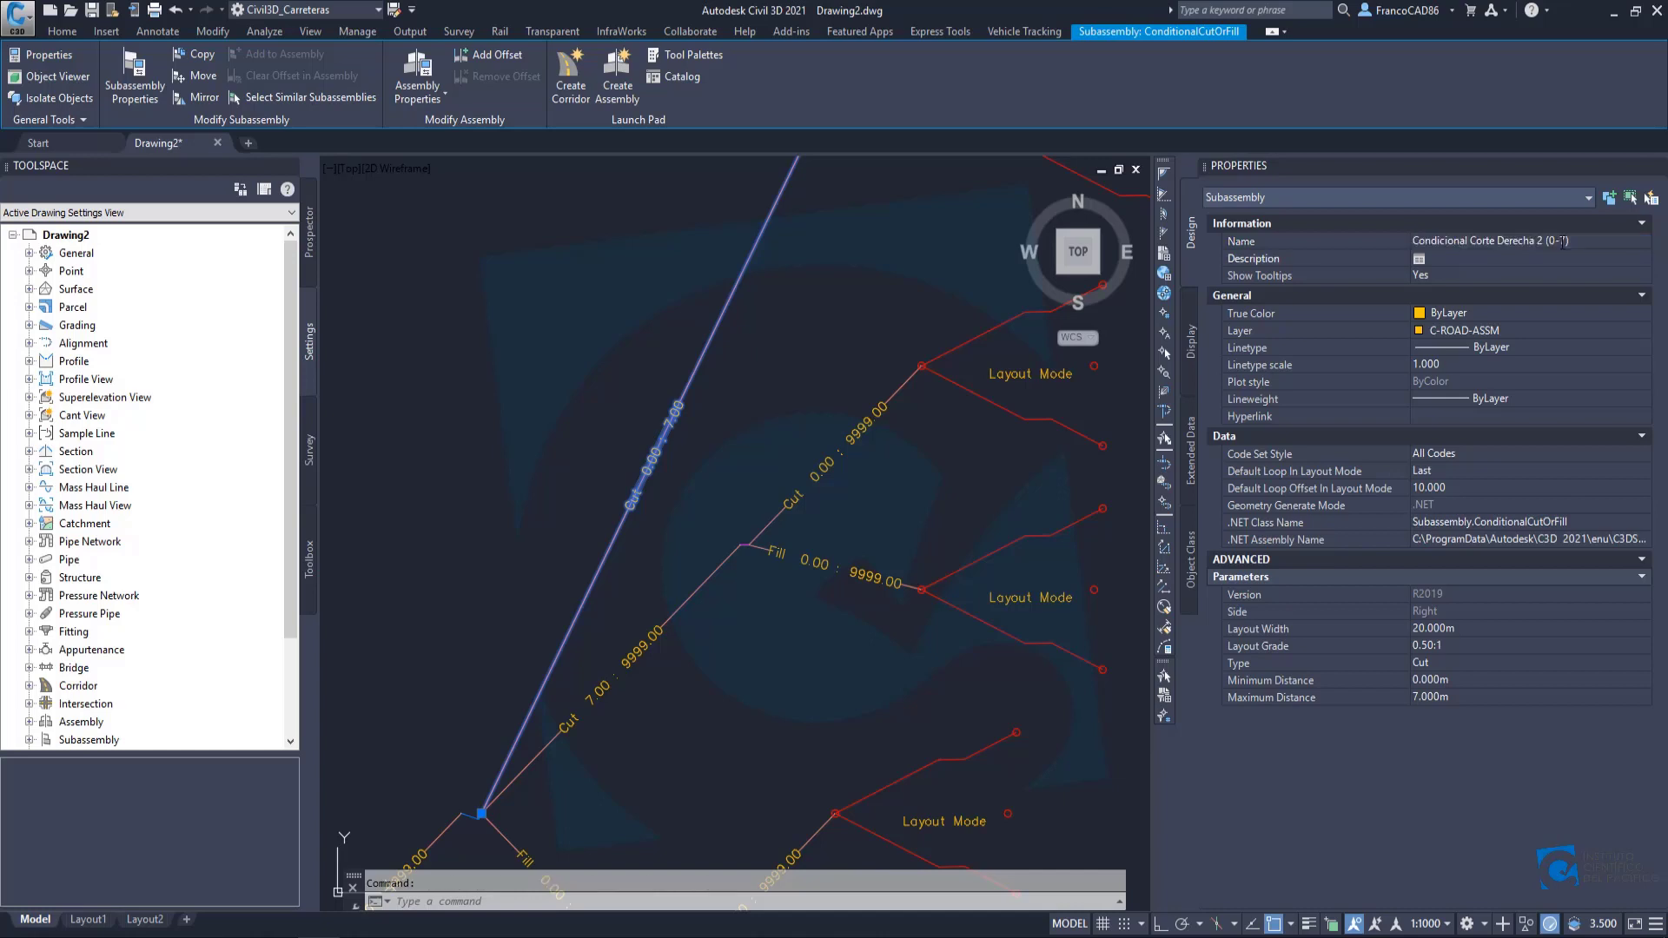
Rename the Cut 0.00 : 9999.00 conditional at the end of the Cut 0.00 : 7.00 branch as Condicional Corte Derecha 3.
{"action": "scroll", "coordinate": [800, 409], "scroll_direction": "down", "scroll_amount": 2}
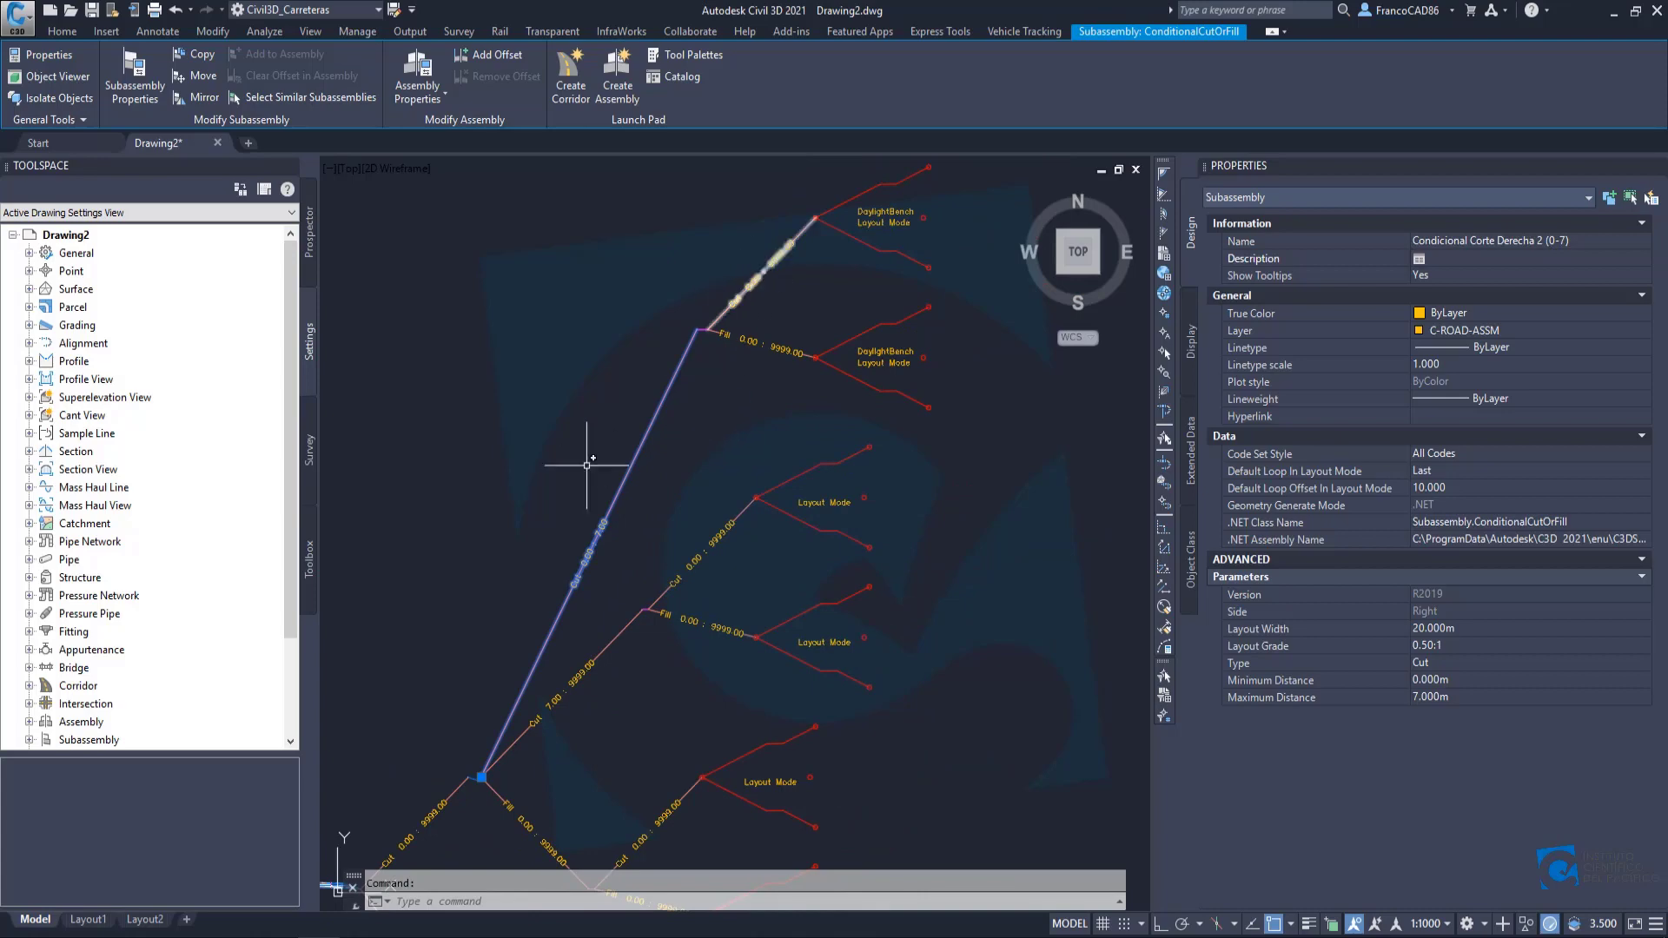
{"action": "scroll", "coordinate": [707, 362], "scroll_direction": "up", "scroll_amount": 2}
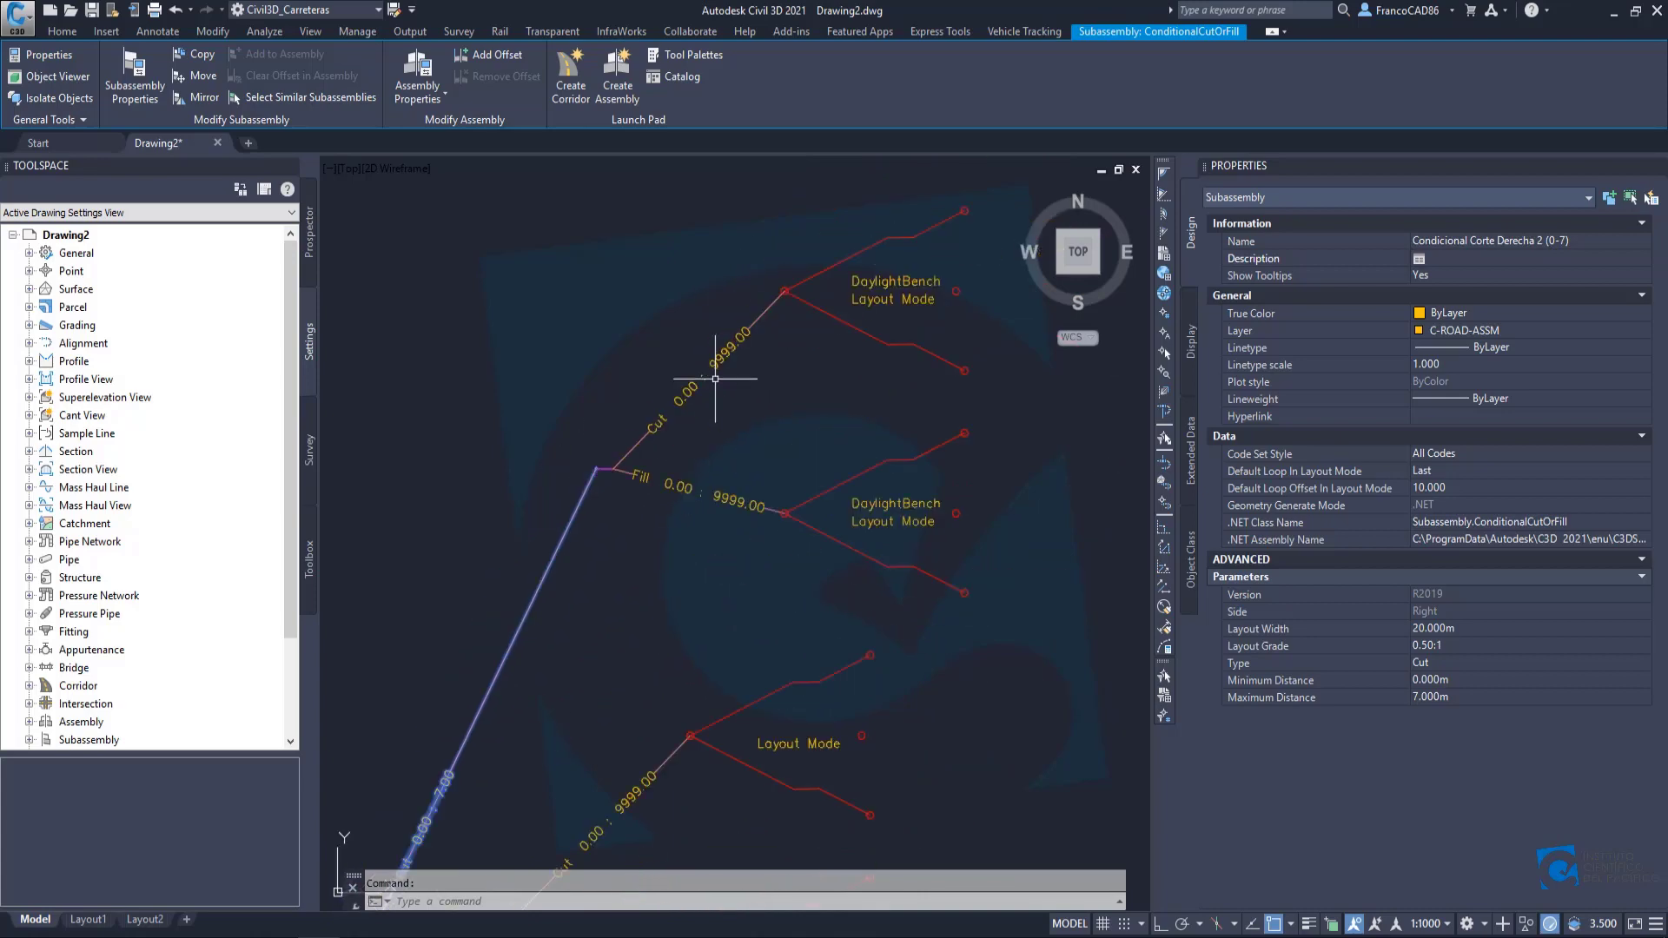
{"action": "left_click", "coordinate": [742, 336]}
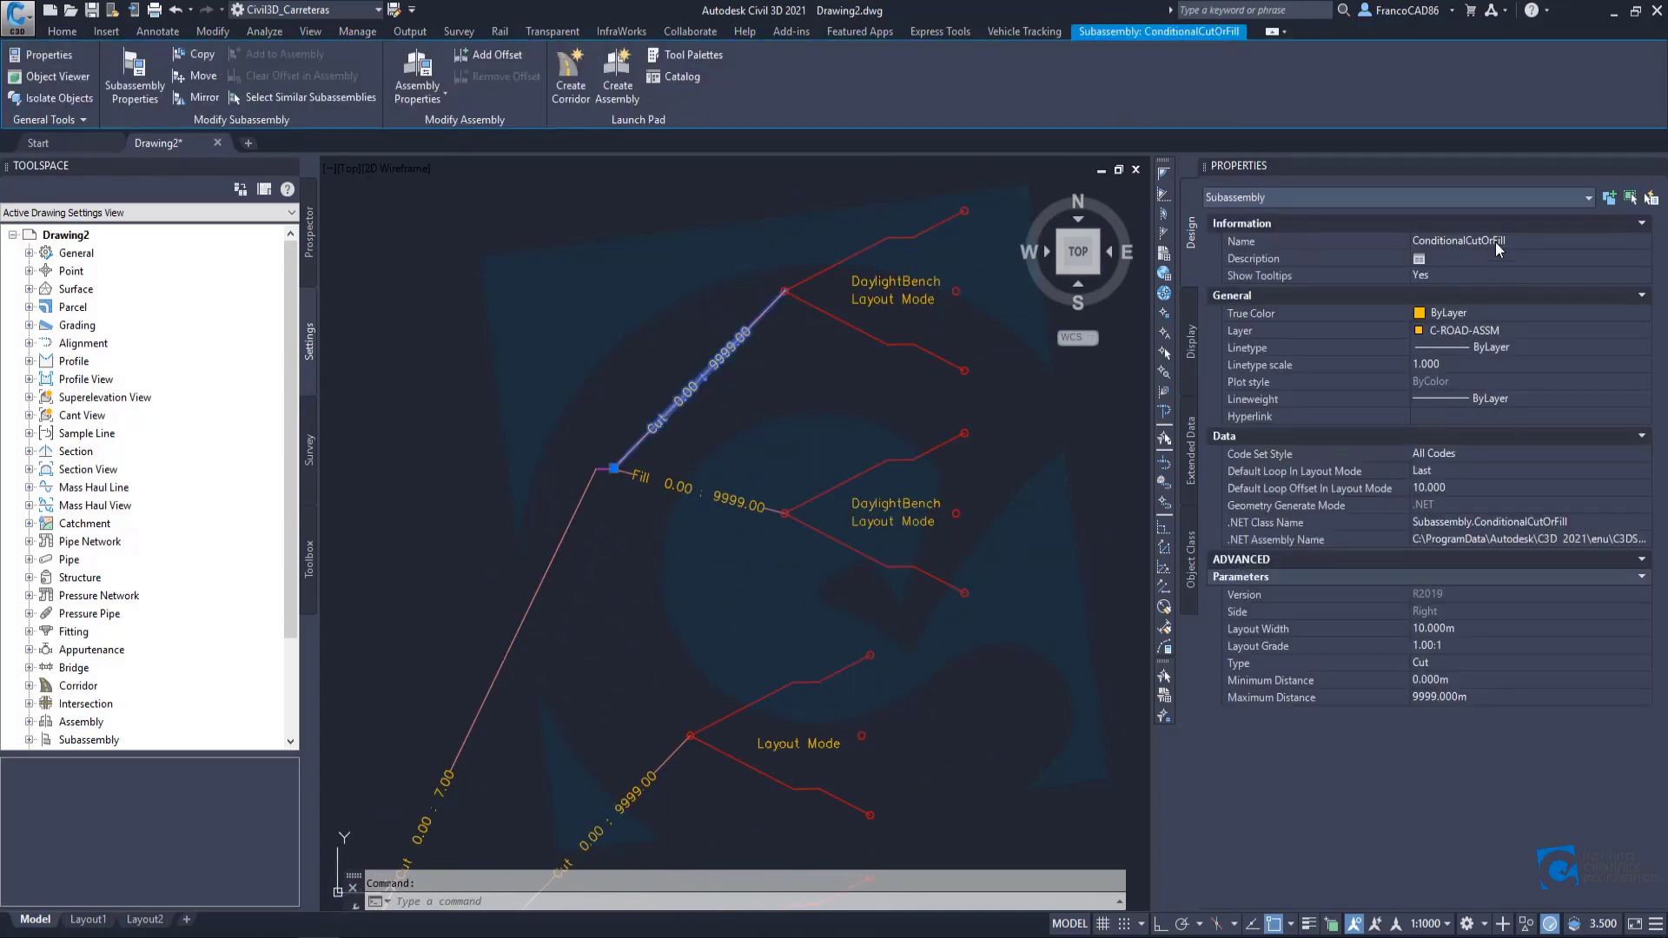
{"action": "left_click", "coordinate": [1497, 247]}
{"action": "key", "text": "ctrl+v"}
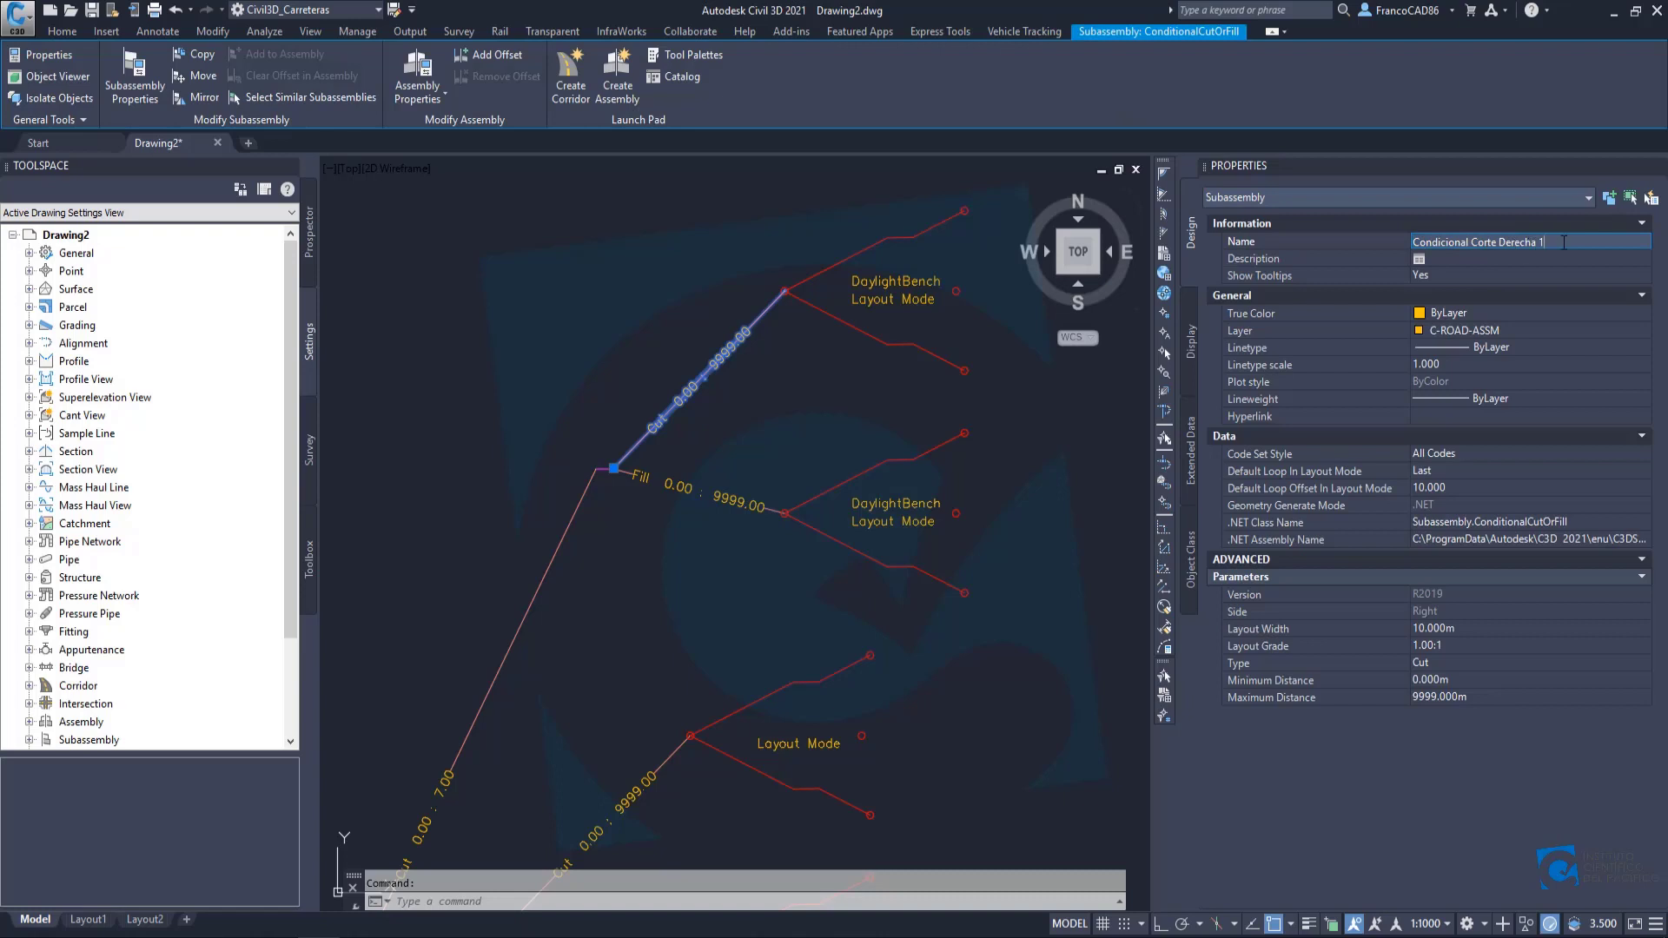
{"action": "key", "text": "Return"}
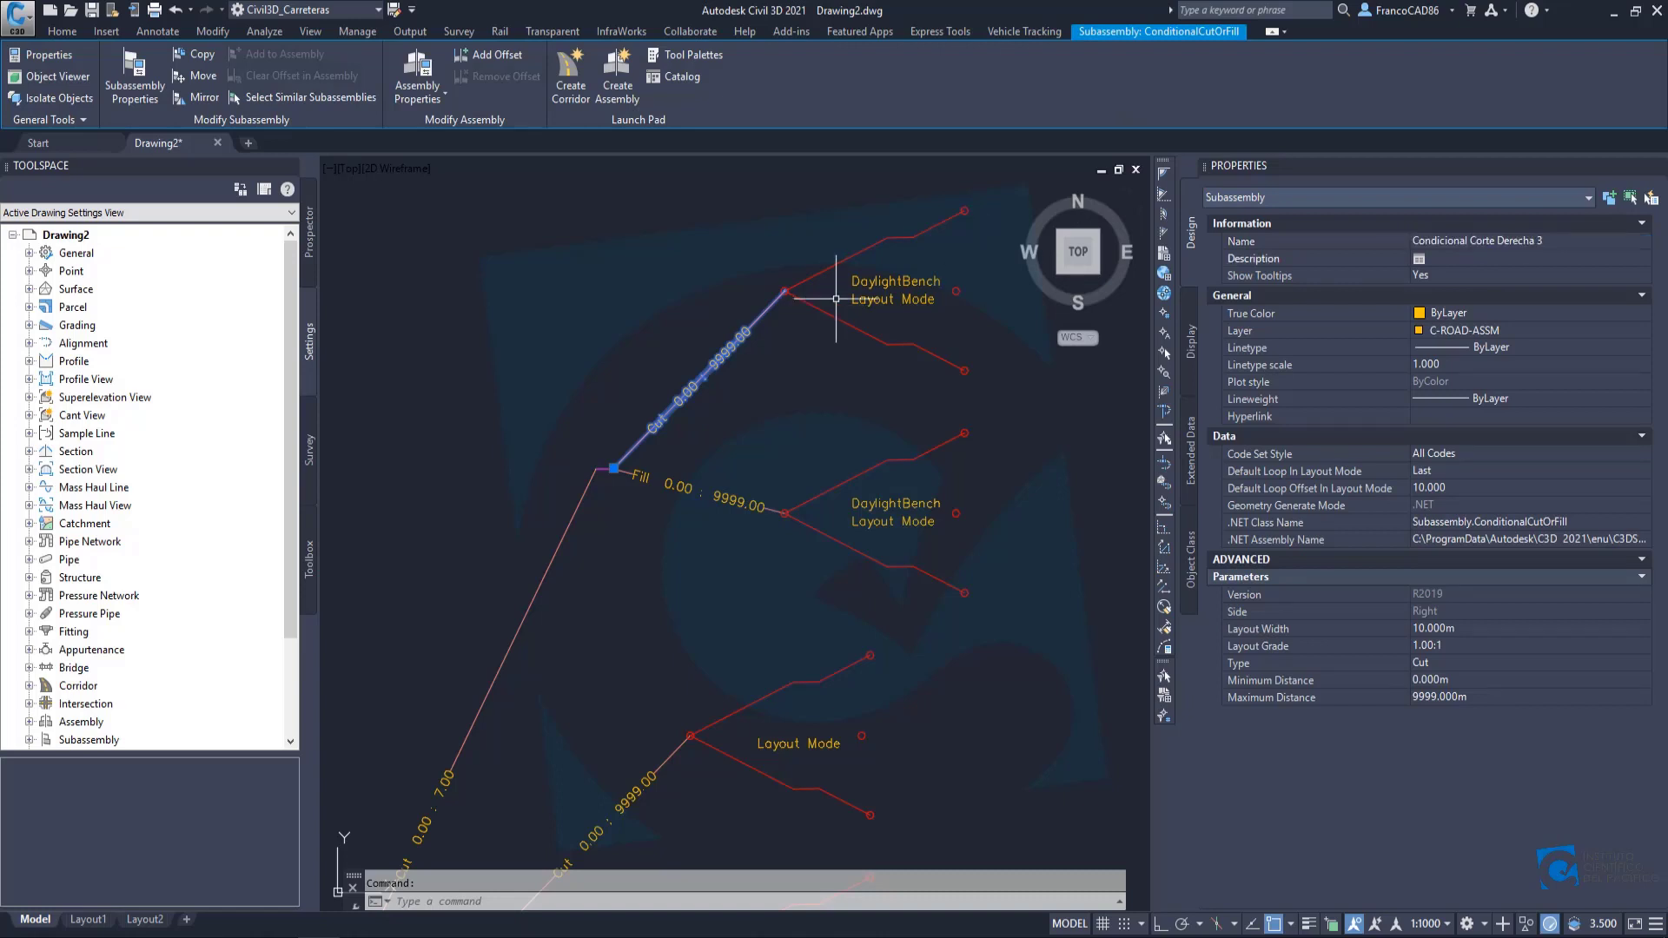
Rename the Cut 7.00 : 9999.00 conditional attached to the ditch as Condicional Corte Derecha 4 (7-inf).
{"action": "middle_click_drag", "start_coordinate": [754, 461], "coordinate": [774, 388]}
{"action": "scroll", "coordinate": [762, 391], "scroll_direction": "down", "scroll_amount": 2}
{"action": "middle_click_drag", "start_coordinate": [736, 495], "coordinate": [820, 346]}
{"action": "scroll", "coordinate": [685, 551], "scroll_direction": "up", "scroll_amount": 2}
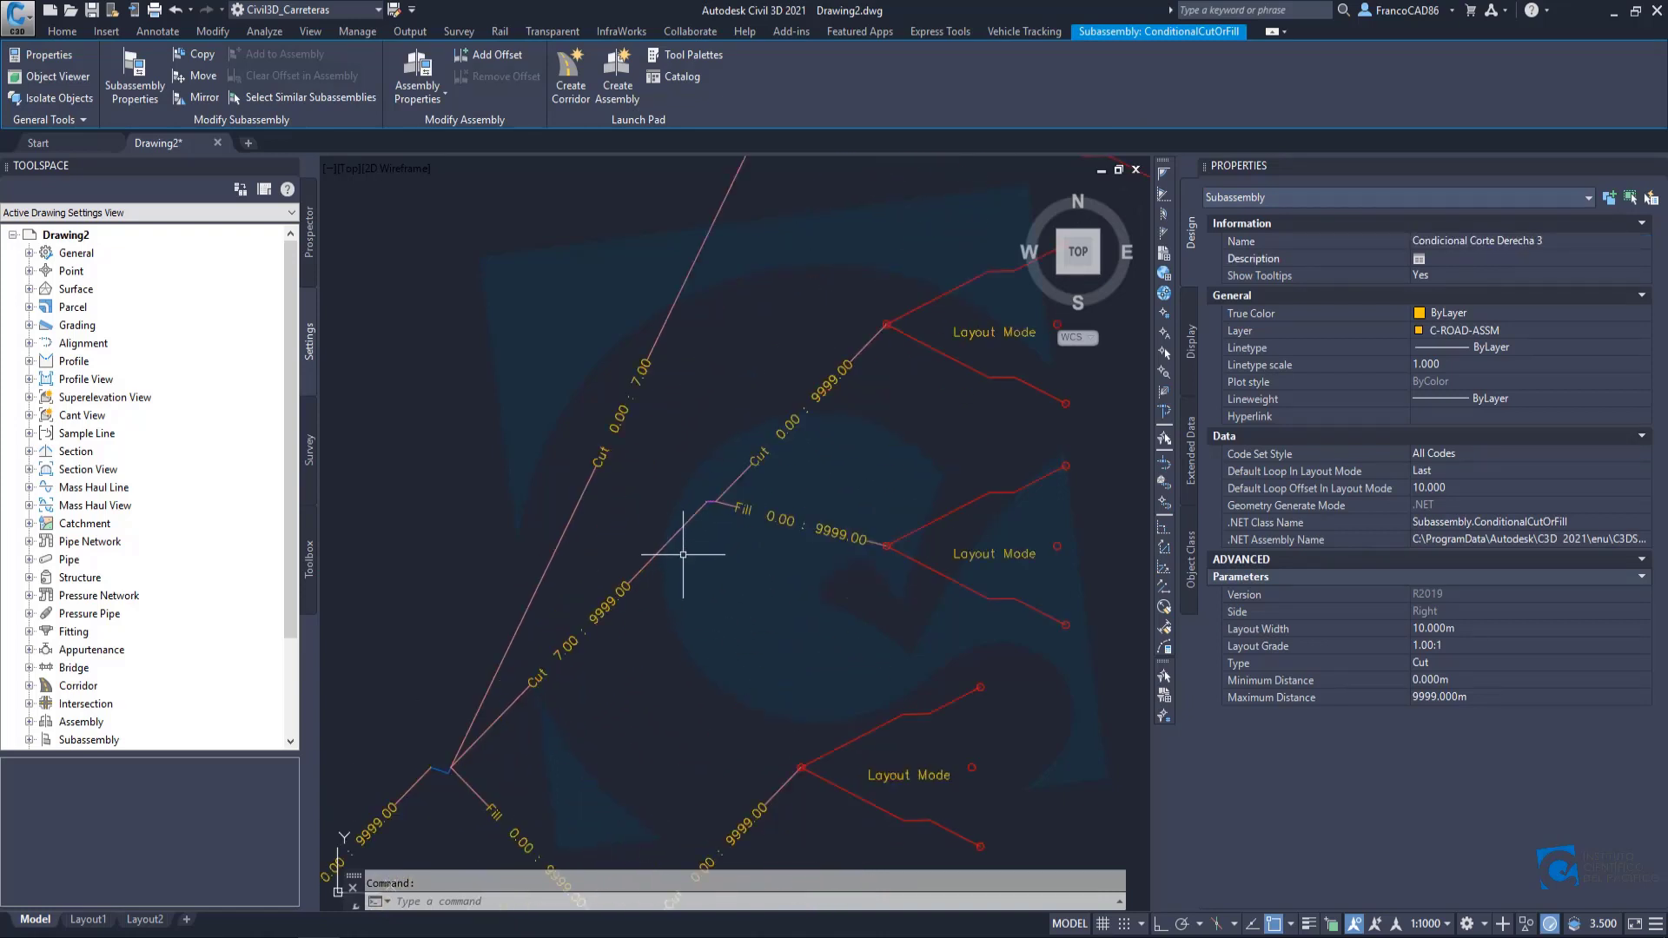
{"action": "scroll", "coordinate": [730, 506], "scroll_direction": "up", "scroll_amount": 2}
{"action": "key", "text": "Escape"}
{"action": "left_click", "coordinate": [703, 483]}
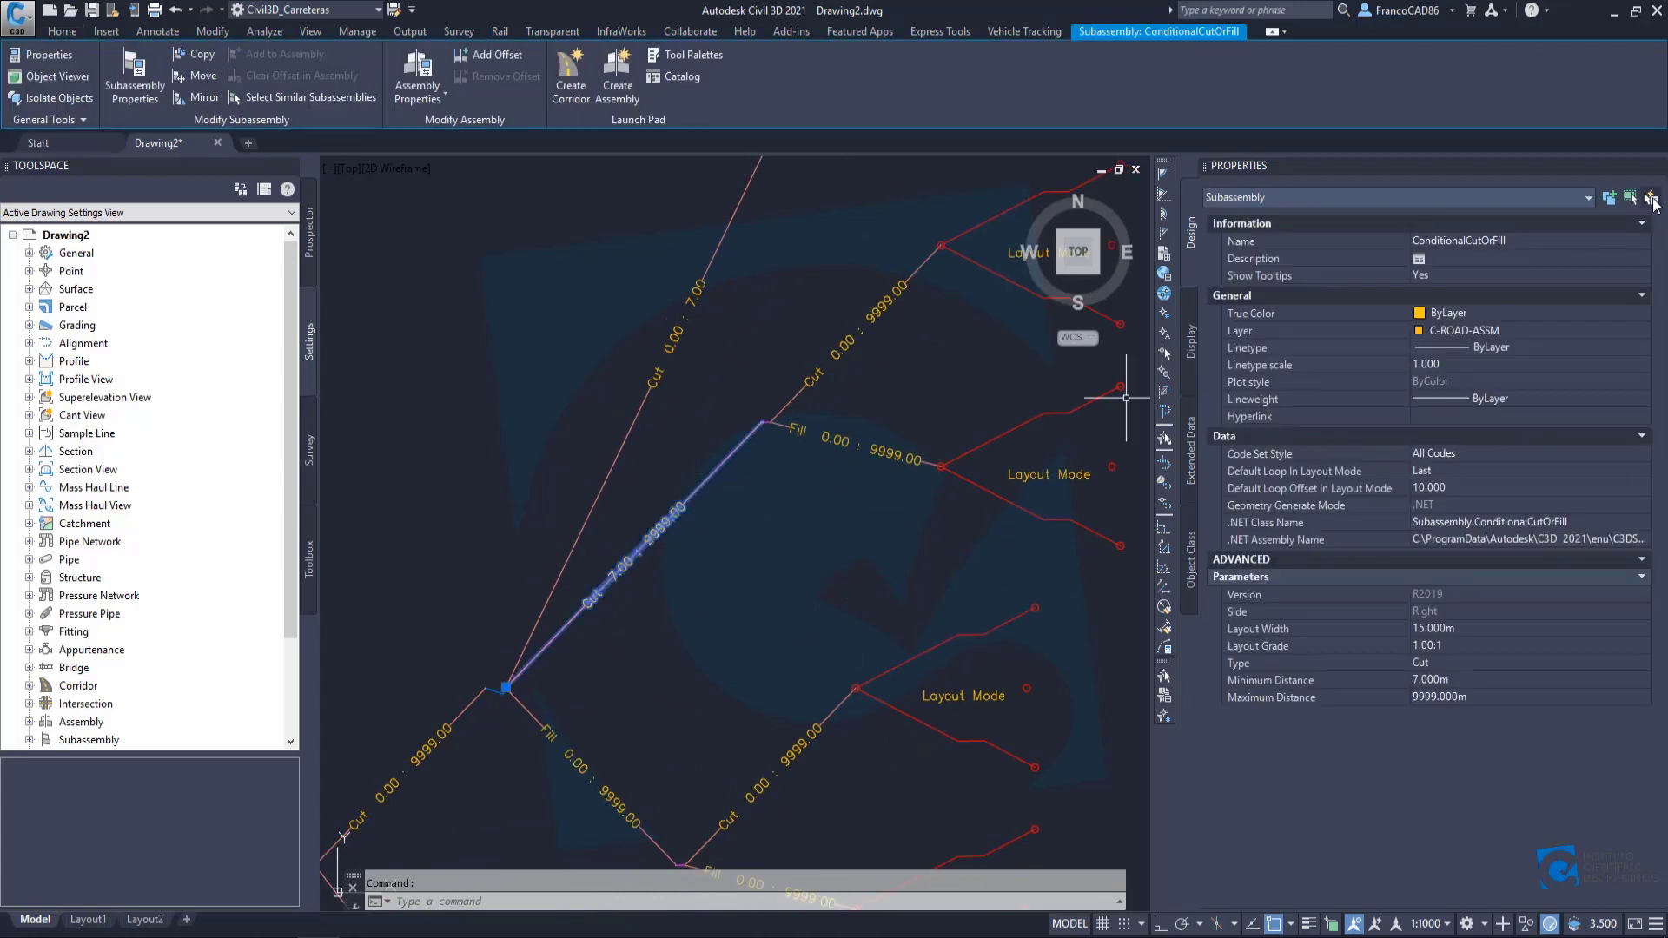
{"action": "left_click", "coordinate": [1524, 244]}
{"action": "left_click", "coordinate": [1535, 242]}
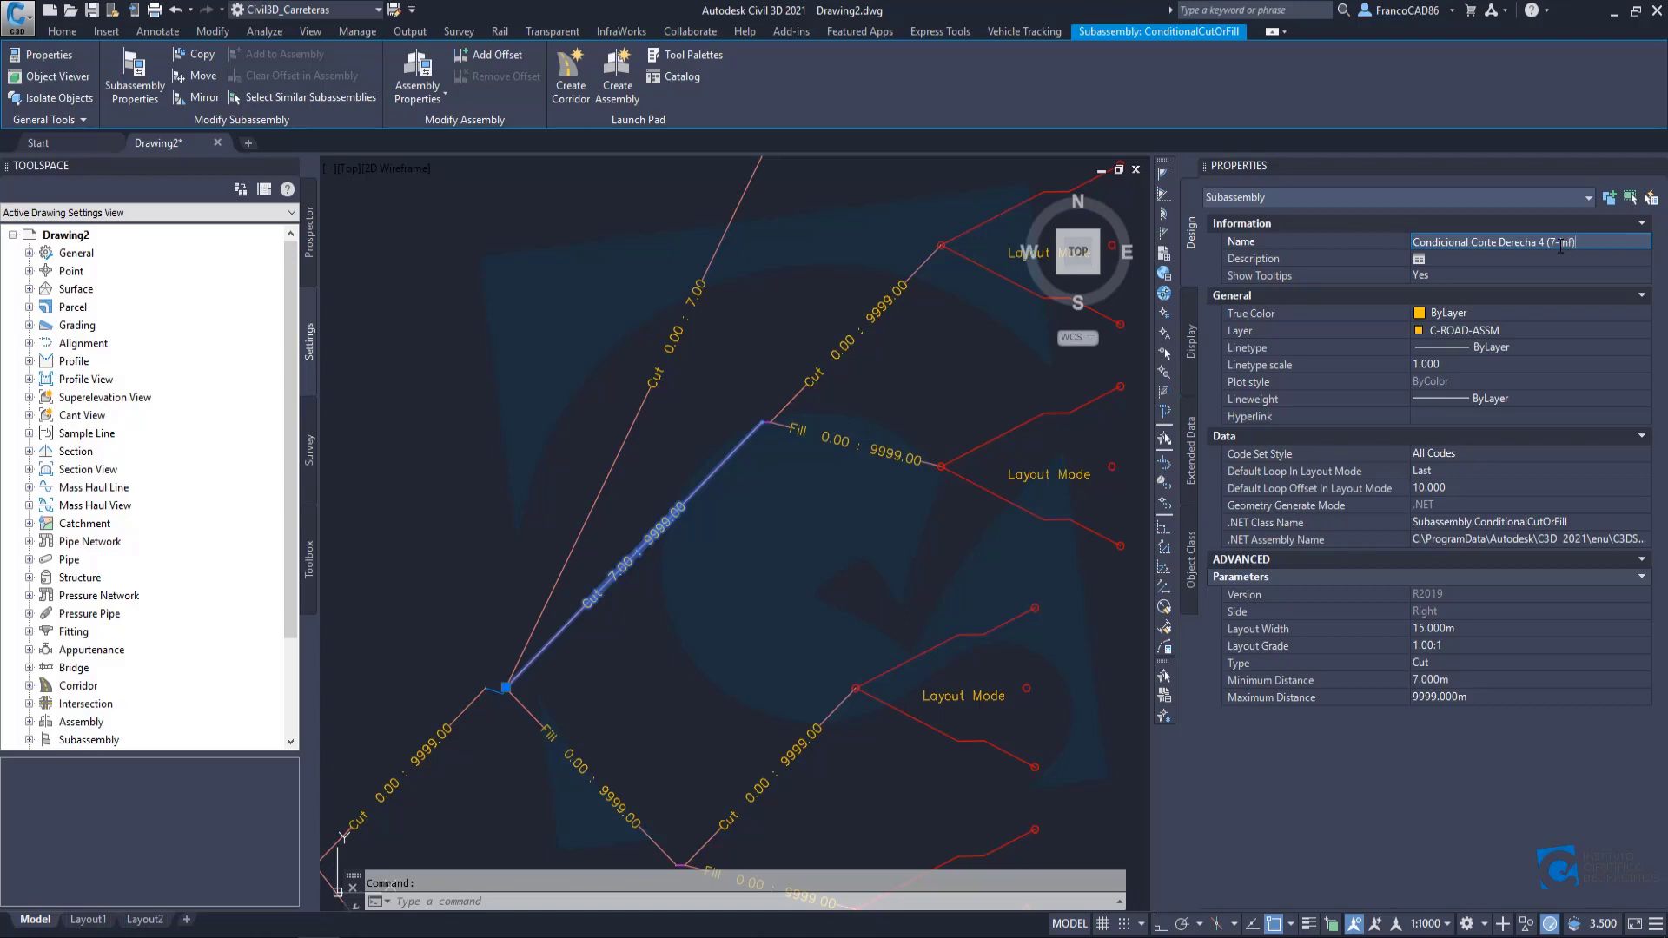
{"action": "key", "text": "Return"}
Rename the Cut 0.00 : 9999.00 conditional at the end of the Cut 7.00 : 9999.00 branch as Condicional Corte Derecha 5.
{"action": "mouse_move", "coordinate": [763, 391]}
{"action": "middle_mouse_down"}
{"action": "mouse_move", "coordinate": [718, 528]}
{"action": "mouse_move", "coordinate": [715, 502]}
{"action": "middle_mouse_up"}
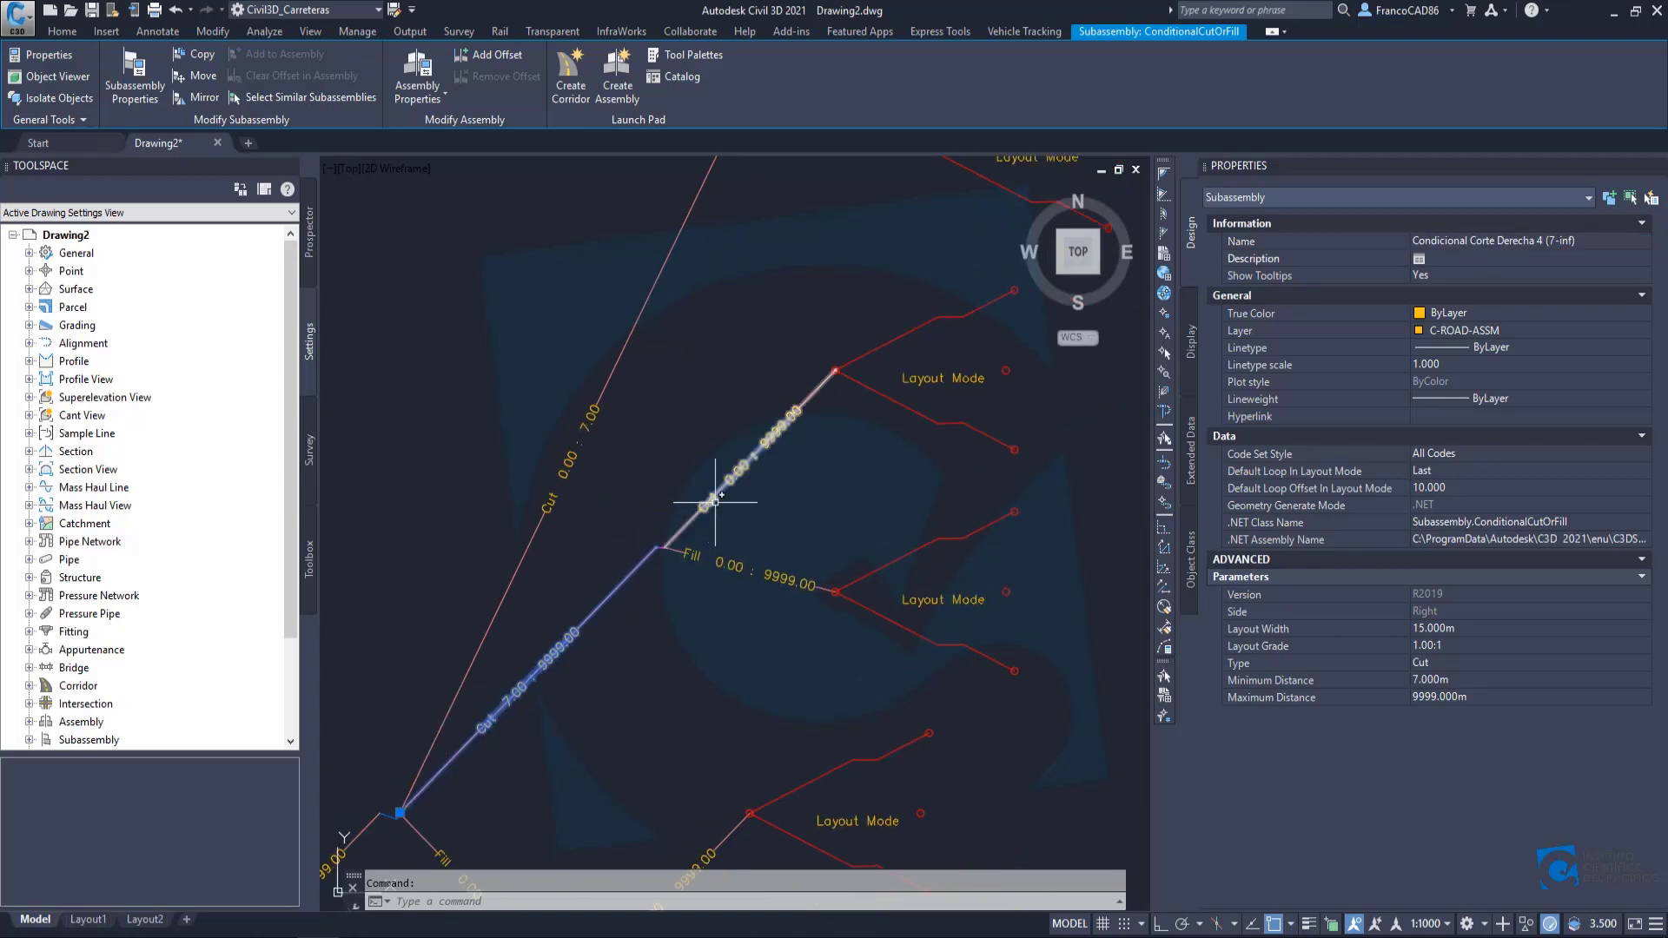
{"action": "key", "text": "Escape"}
{"action": "left_click", "coordinate": [765, 461]}
{"action": "left_click", "coordinate": [1531, 241]}
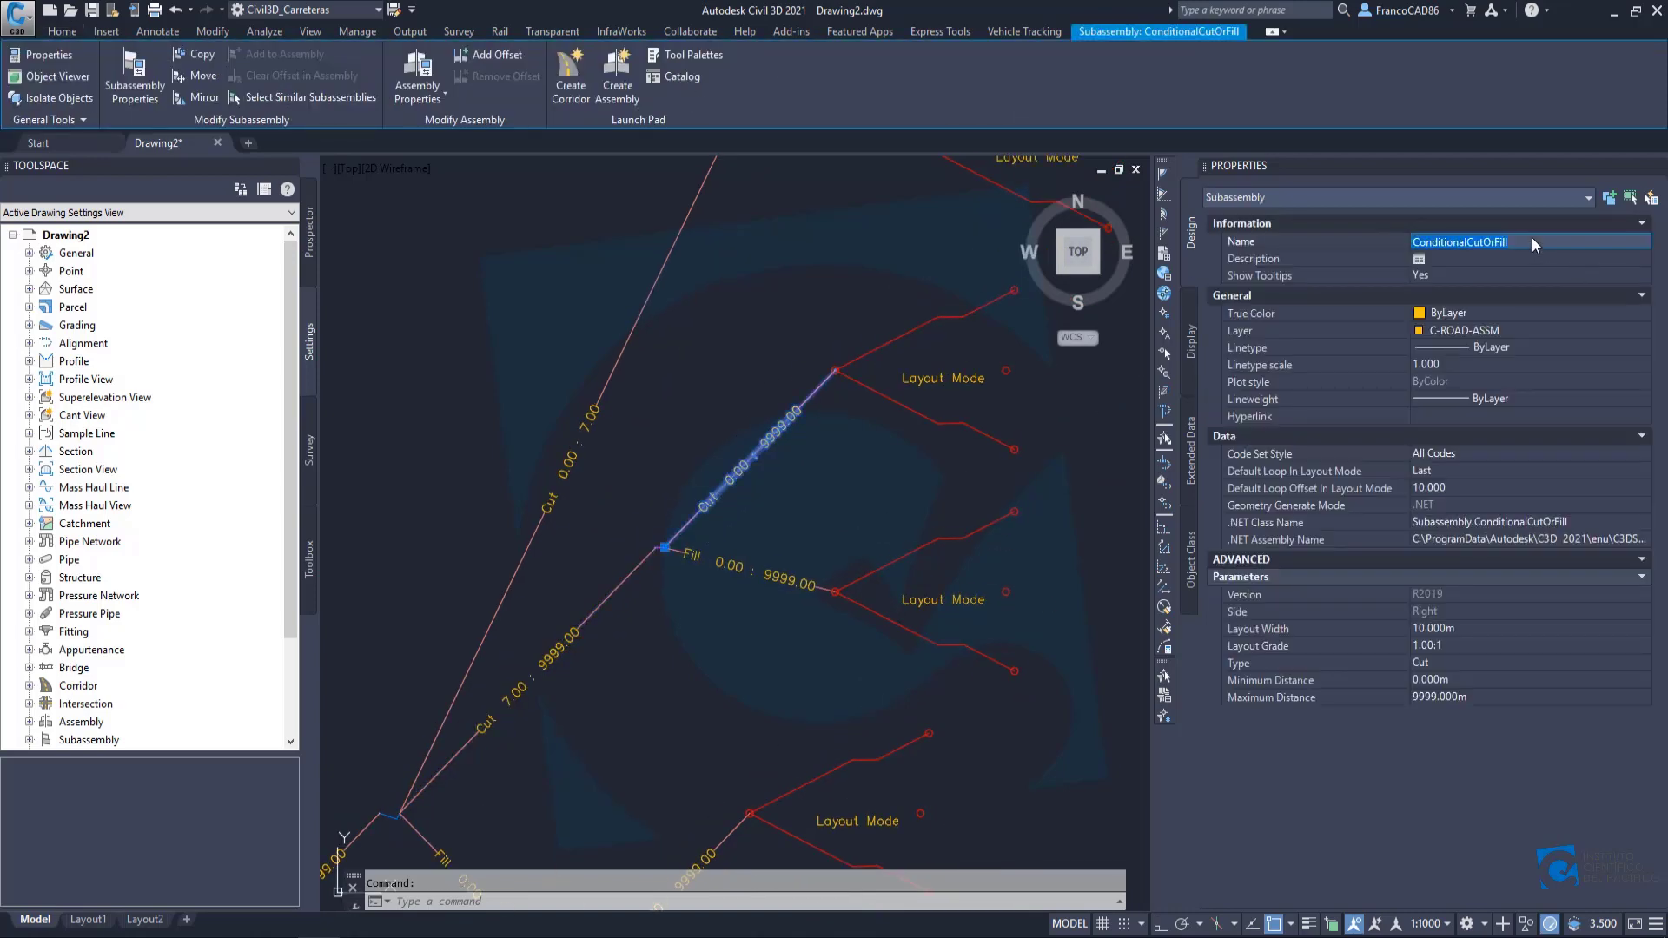
{"action": "key", "text": "ctrl+v"}
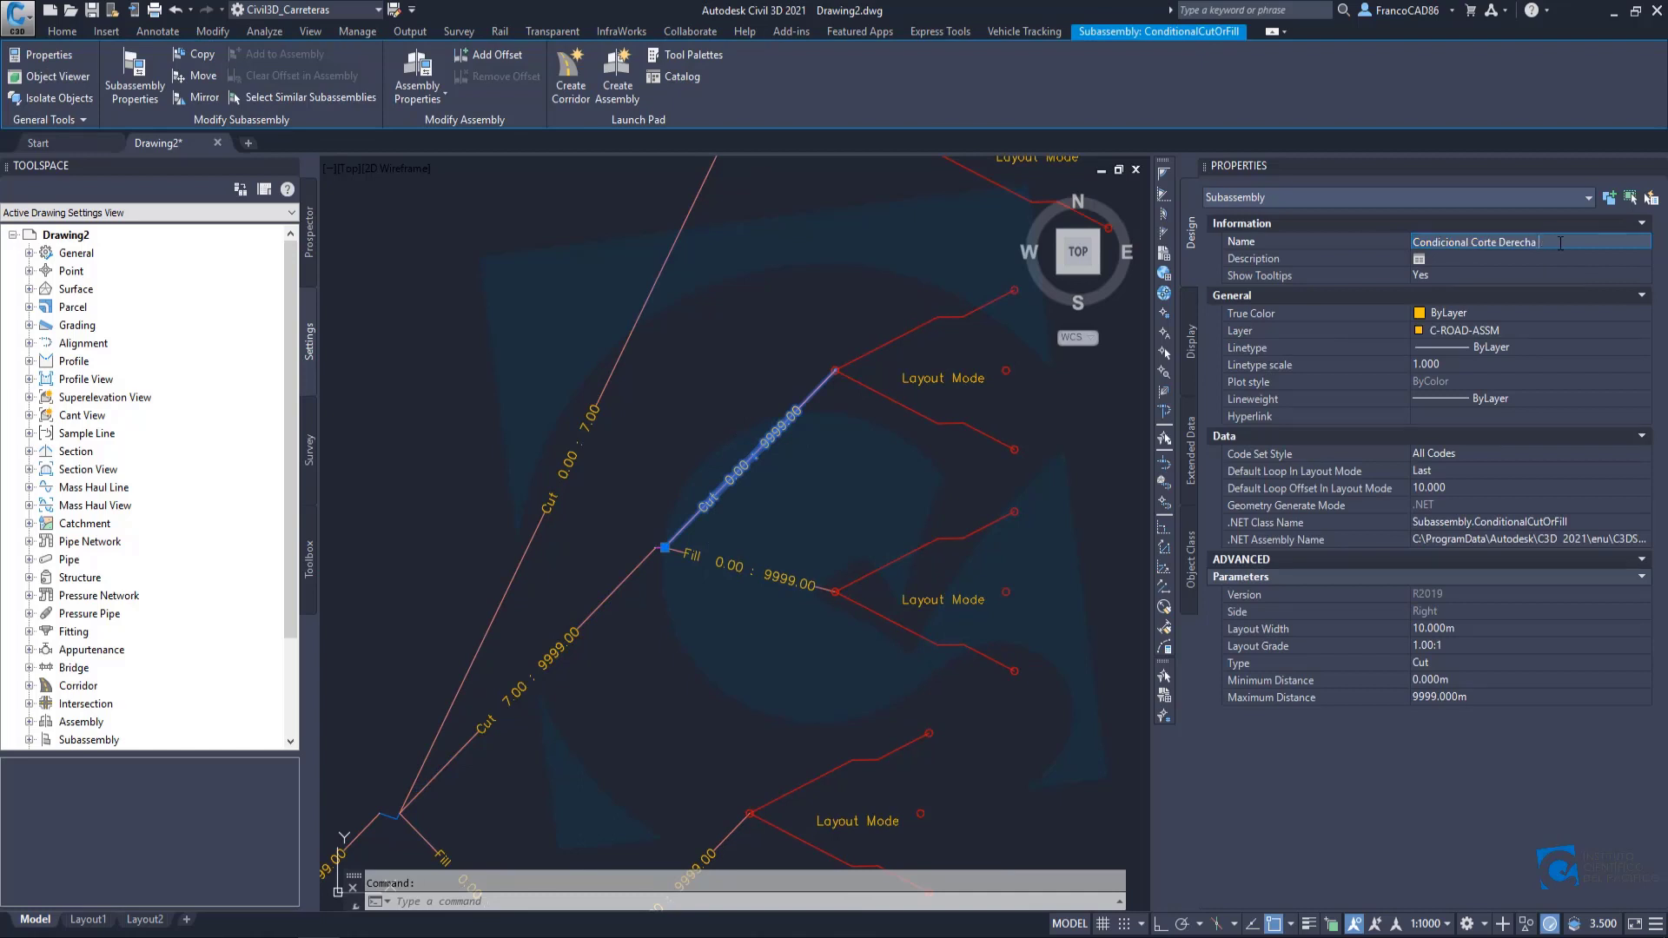
{"action": "type", "text": "5"}
{"action": "key", "text": "Return"}
Rename the Cut conditional at the end of the ditch's Fill 0.00 : 9999.00 branch as Condicional Corte Derecha 6.
{"action": "middle_click_drag", "start_coordinate": [804, 554], "coordinate": [795, 515]}
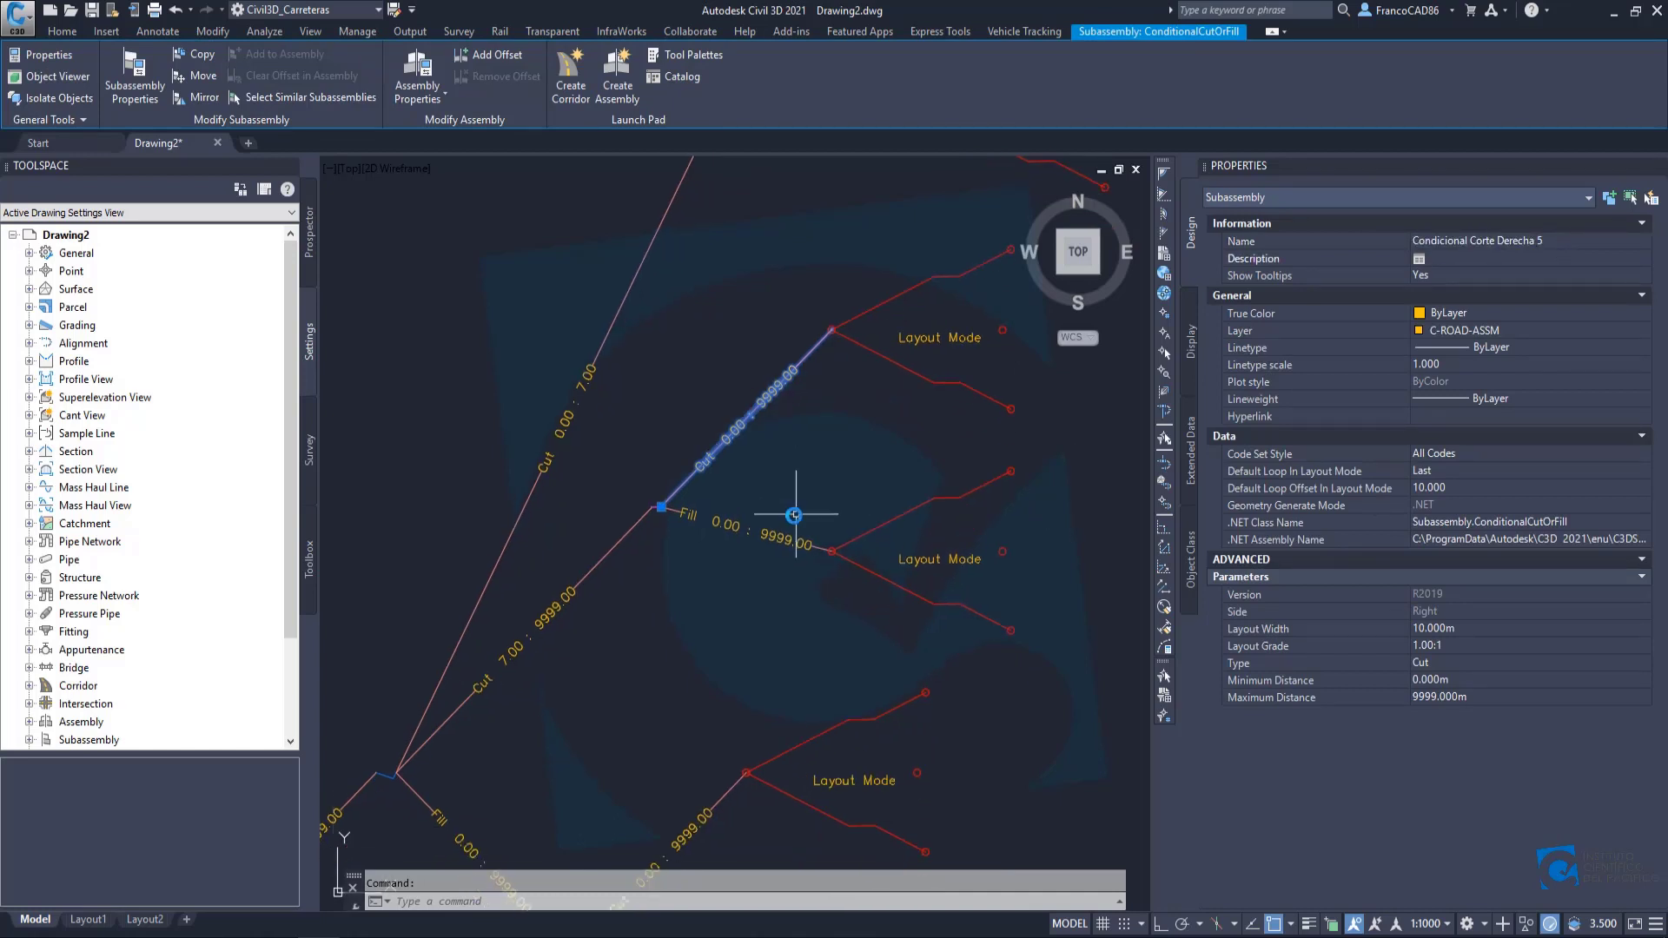
{"action": "scroll", "coordinate": [794, 516], "scroll_direction": "down", "scroll_amount": 2}
{"action": "middle_click_drag", "start_coordinate": [709, 693], "coordinate": [767, 519]}
{"action": "scroll", "coordinate": [768, 532], "scroll_direction": "up", "scroll_amount": 2}
{"action": "key", "text": "Escape"}
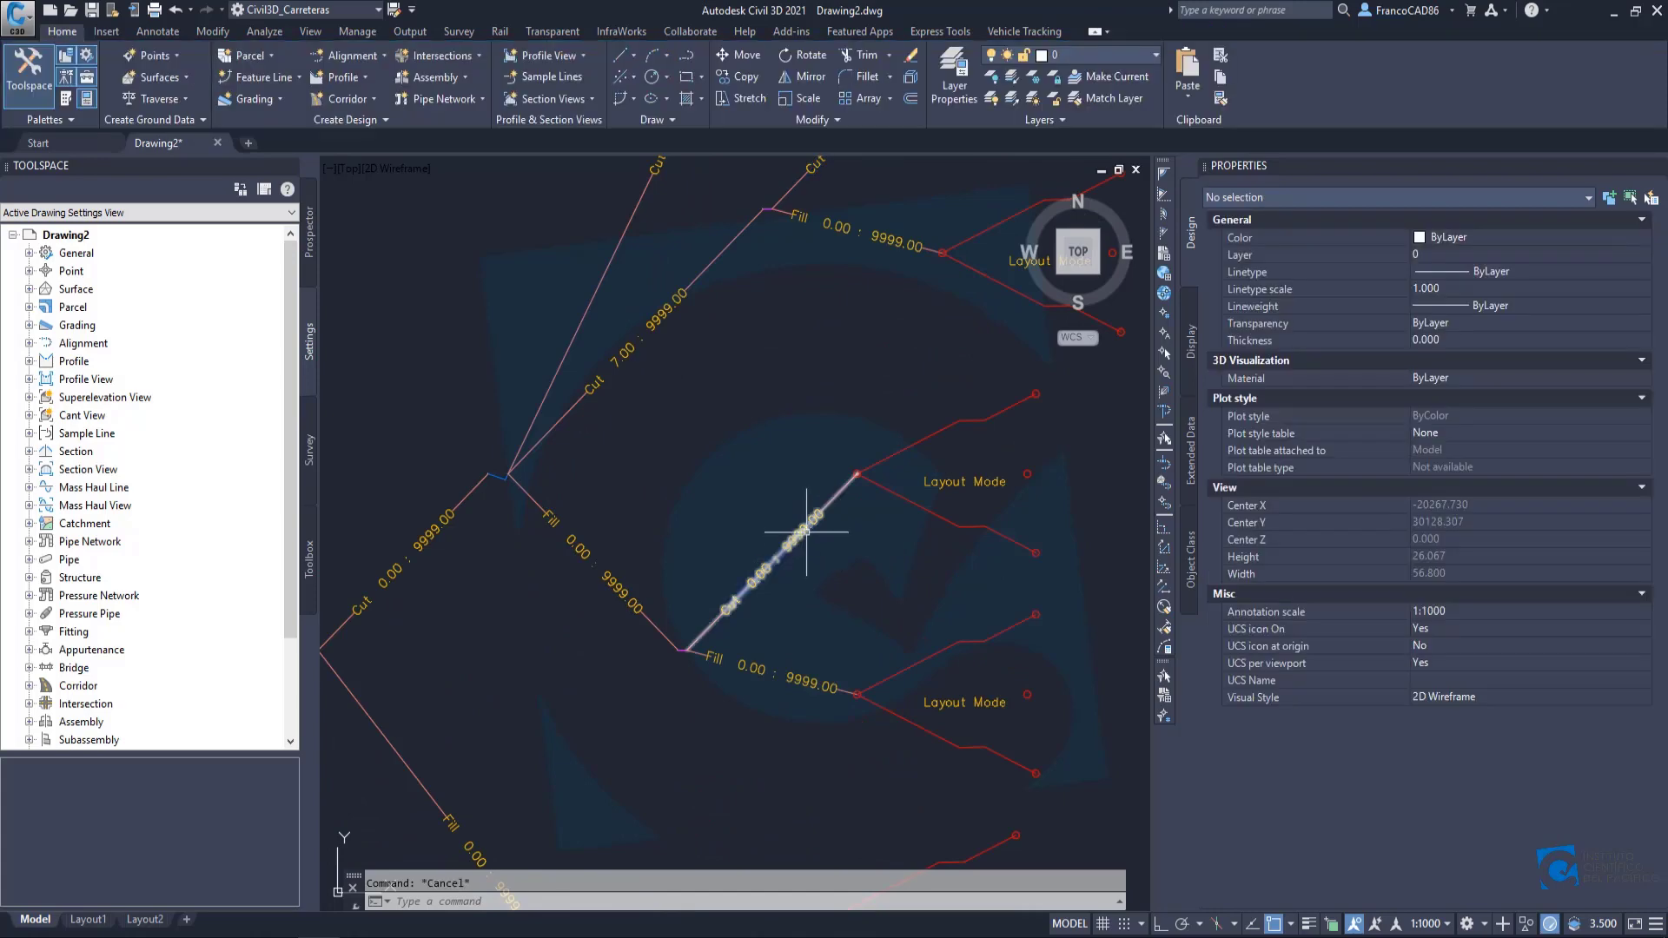
{"action": "left_click", "coordinate": [807, 532]}
{"action": "left_click", "coordinate": [1525, 244]}
{"action": "key", "text": "ctrl+v"}
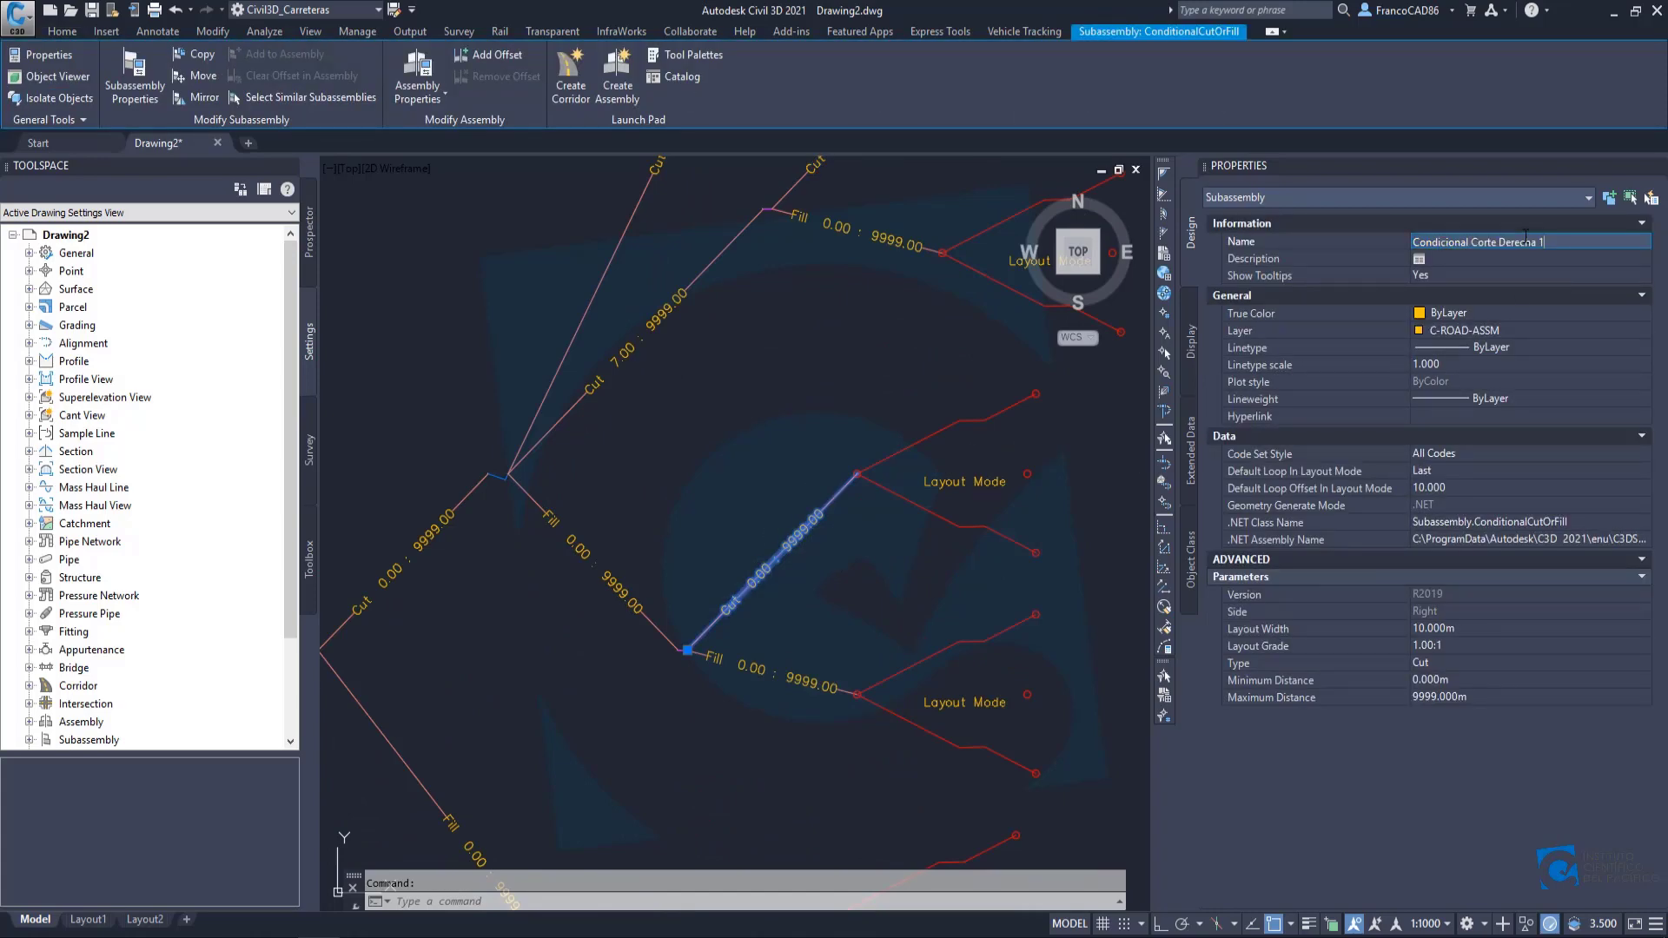
{"action": "type", "text": "4"}
{"action": "key", "text": "Return"}
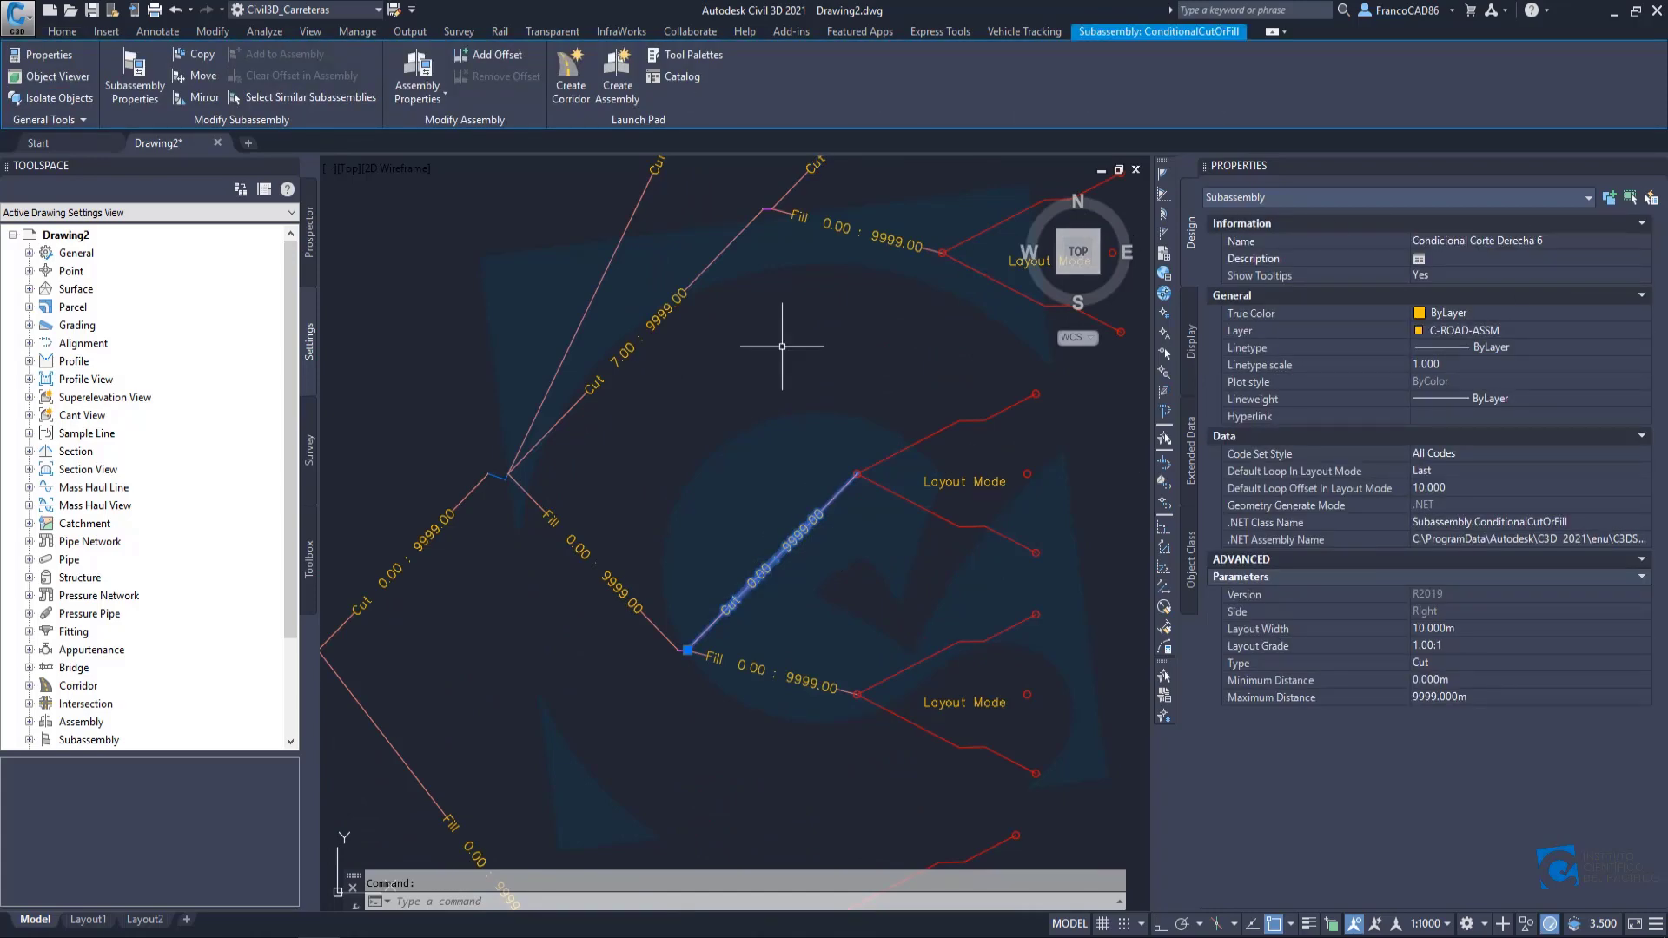
Rename the Cut conditional at the end of the long Fill branch from the road edge as Condicional Corte Derecha 7.
{"action": "middle_click_drag", "start_coordinate": [799, 645], "coordinate": [834, 387]}
{"action": "key", "text": "Escape"}
{"action": "left_click", "coordinate": [821, 702]}
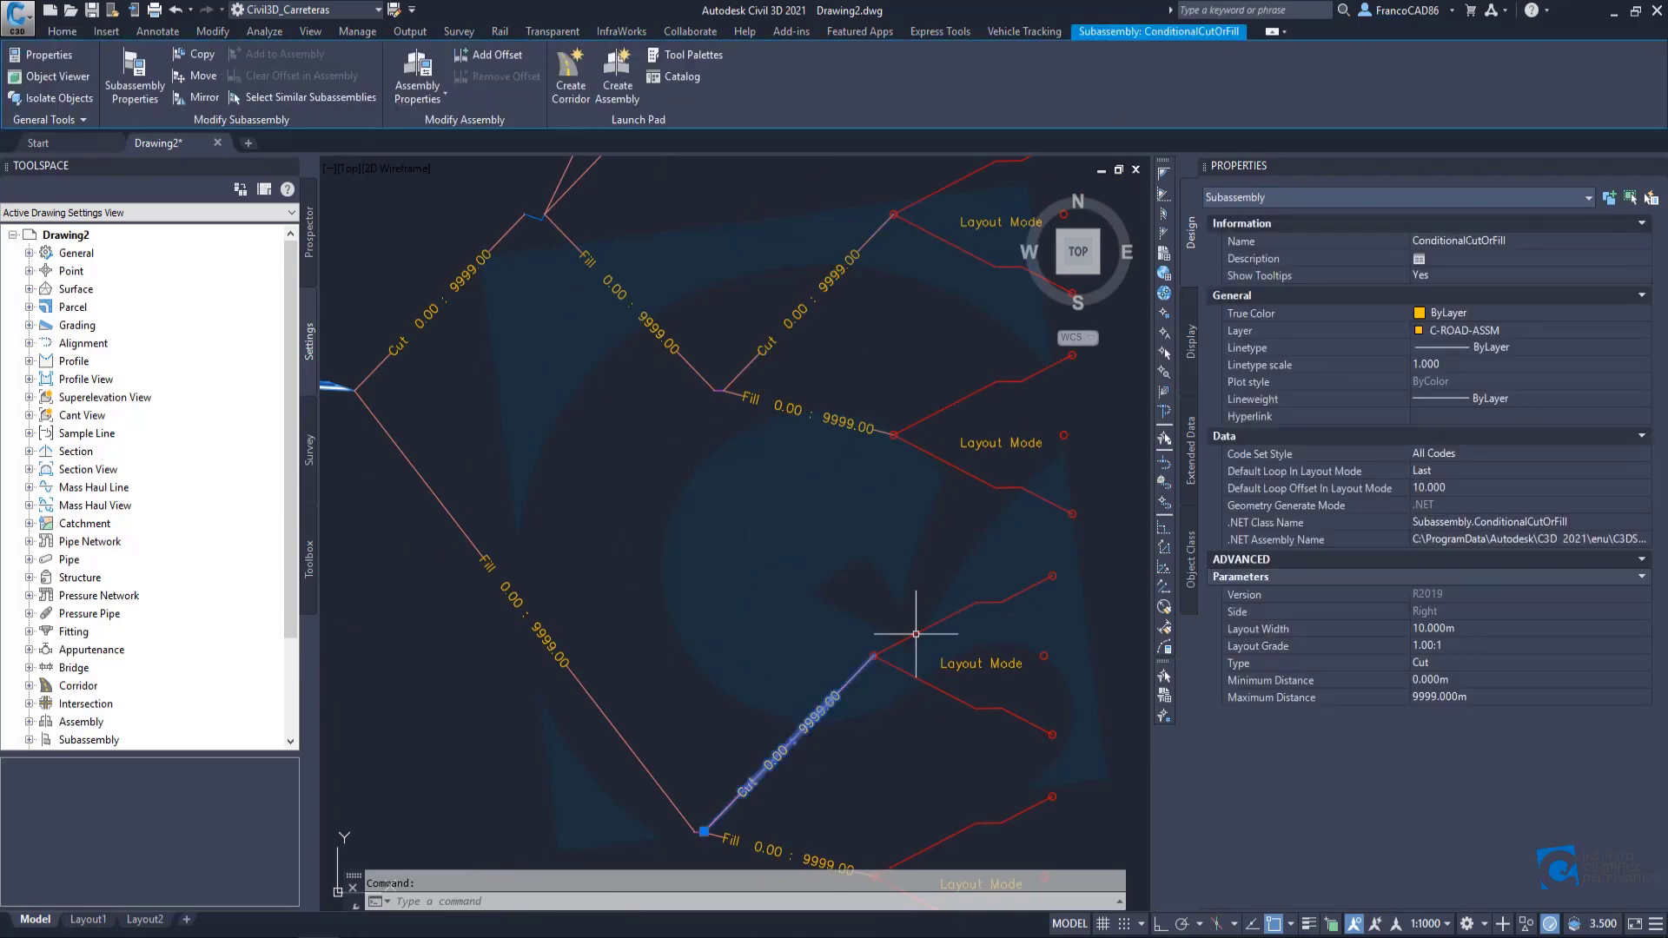
{"action": "left_click", "coordinate": [1509, 244]}
{"action": "key", "text": "ctrl+v"}
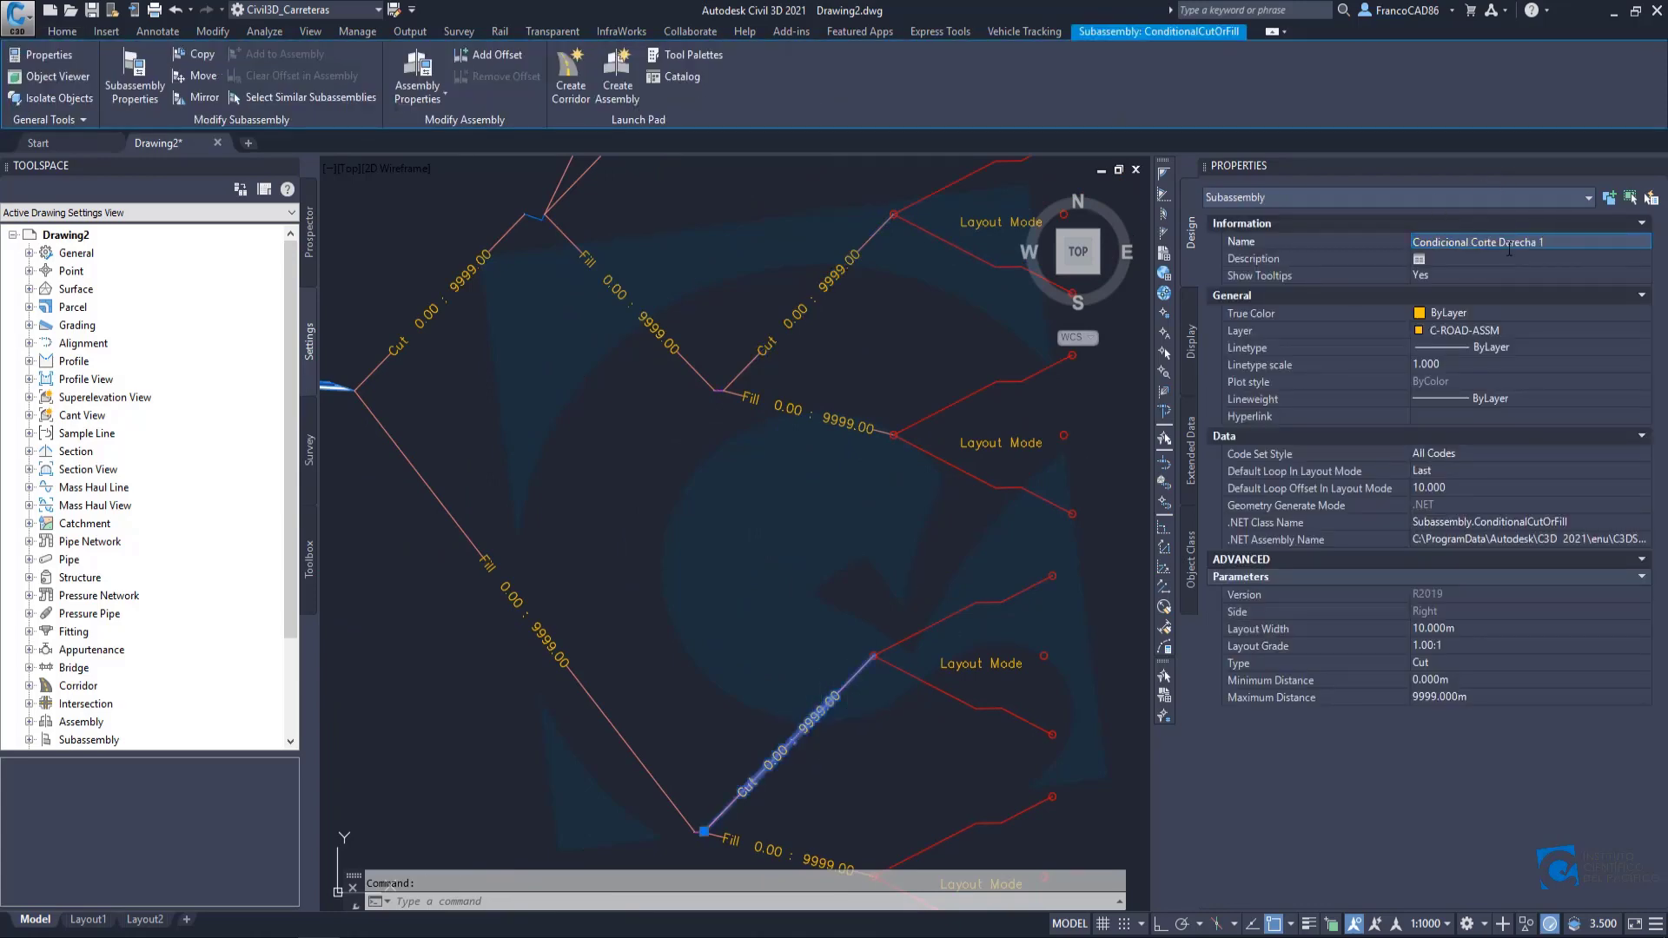
{"action": "key", "text": "BackSpace"}
{"action": "type", "text": "7"}
{"action": "key", "text": "Return"}
Check the name of the Cut conditional on the ditch's Fill branch and review the layout of all the branches.
{"action": "scroll", "coordinate": [790, 381], "scroll_direction": "down", "scroll_amount": 2}
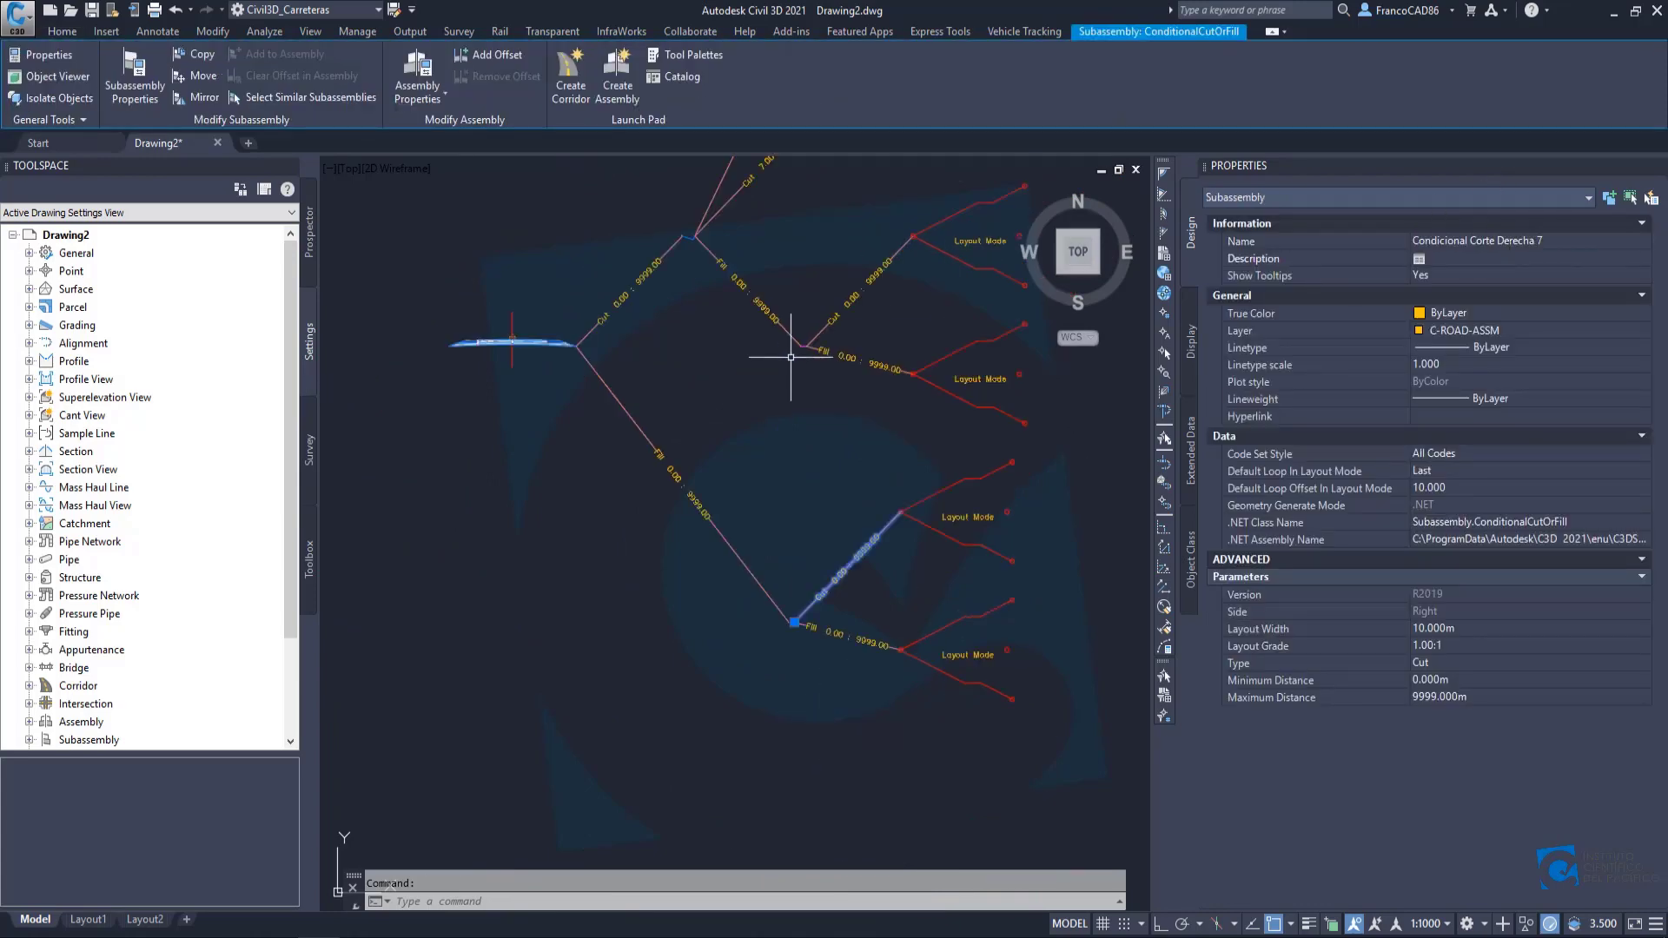
{"action": "key", "text": "Escape"}
{"action": "left_click", "coordinate": [840, 349]}
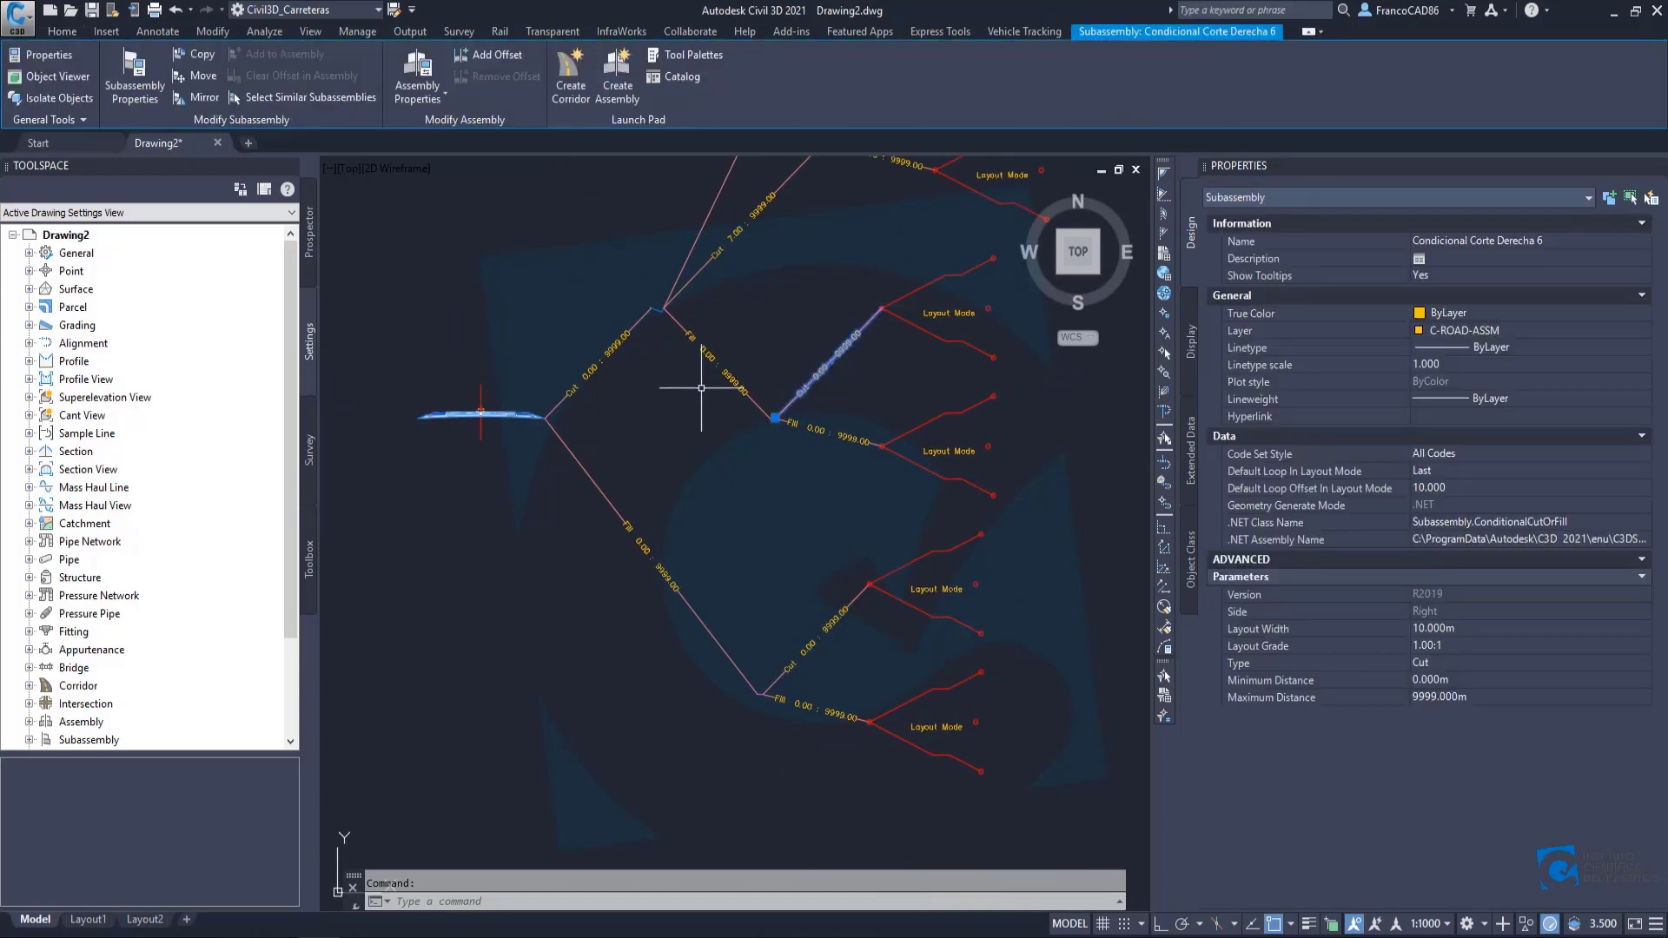
{"action": "key", "text": "Escape"}
{"action": "middle_click_drag", "start_coordinate": [758, 348], "coordinate": [732, 474]}
{"action": "middle_click_drag", "start_coordinate": [710, 370], "coordinate": [684, 443]}
{"action": "middle_click_drag", "start_coordinate": [593, 676], "coordinate": [654, 515]}
{"action": "scroll", "coordinate": [603, 490], "scroll_direction": "down", "scroll_amount": 2}
{"action": "middle_click_drag", "start_coordinate": [690, 358], "coordinate": [655, 487]}
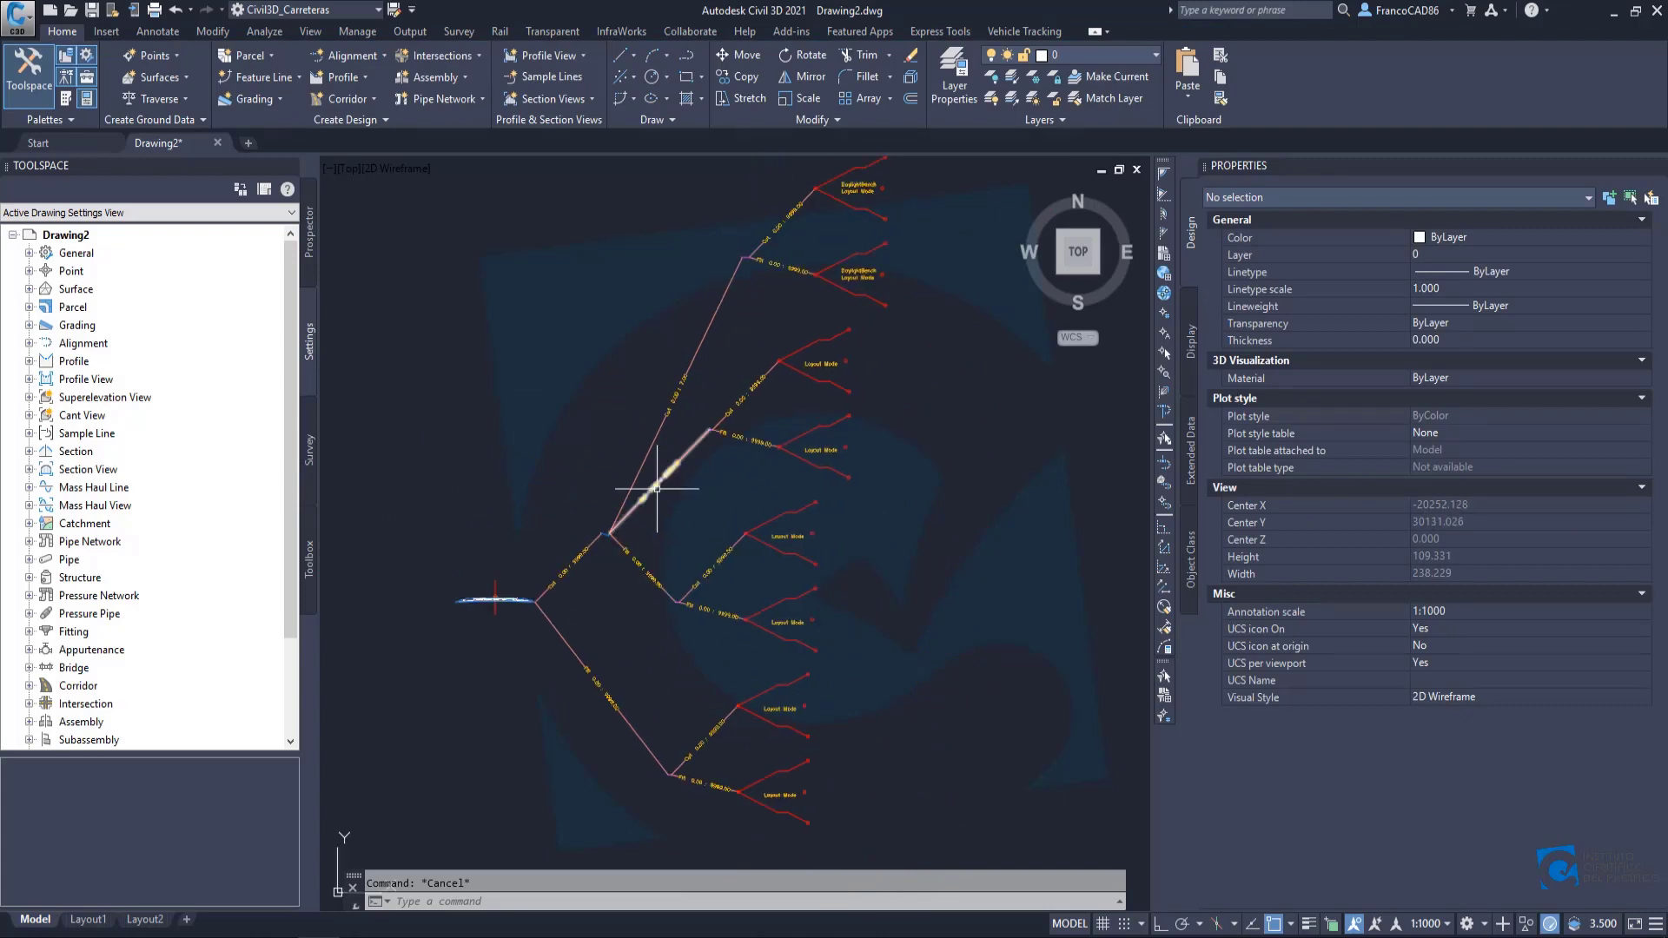
{"action": "scroll", "coordinate": [660, 477], "scroll_direction": "up", "scroll_amount": 2}
{"action": "scroll", "coordinate": [662, 476], "scroll_direction": "down", "scroll_amount": 2}
{"action": "middle_click_drag", "start_coordinate": [624, 627], "coordinate": [638, 483]}
{"action": "scroll", "coordinate": [578, 457], "scroll_direction": "up", "scroll_amount": 2}
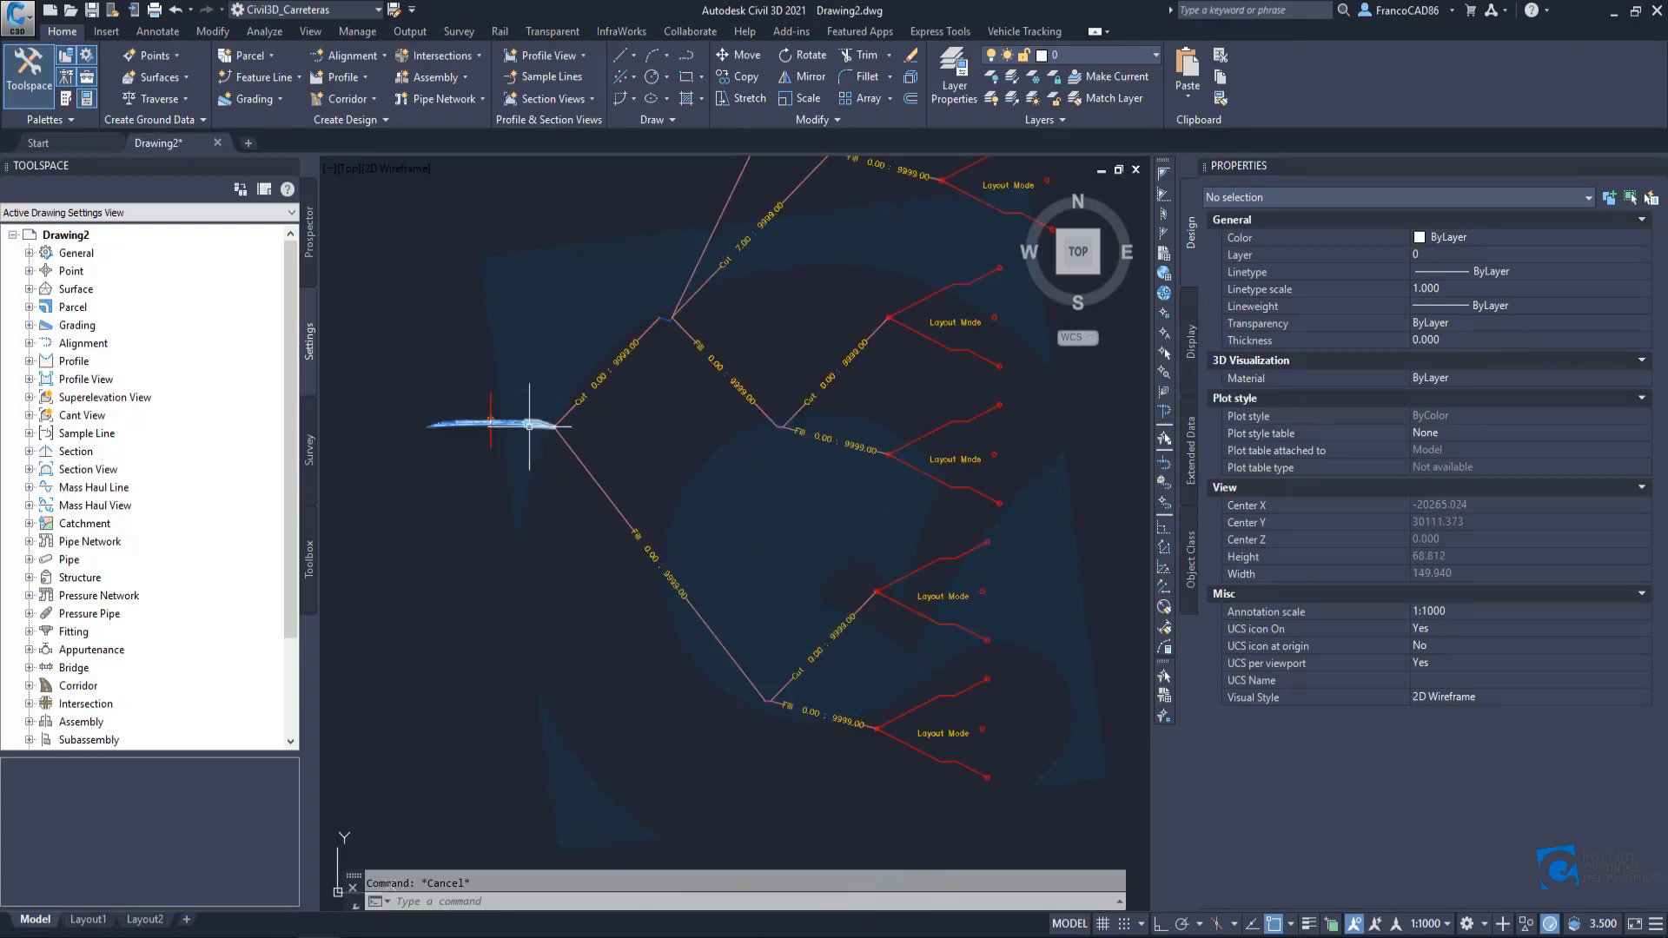
{"action": "scroll", "coordinate": [825, 421], "scroll_direction": "down", "scroll_amount": 2}
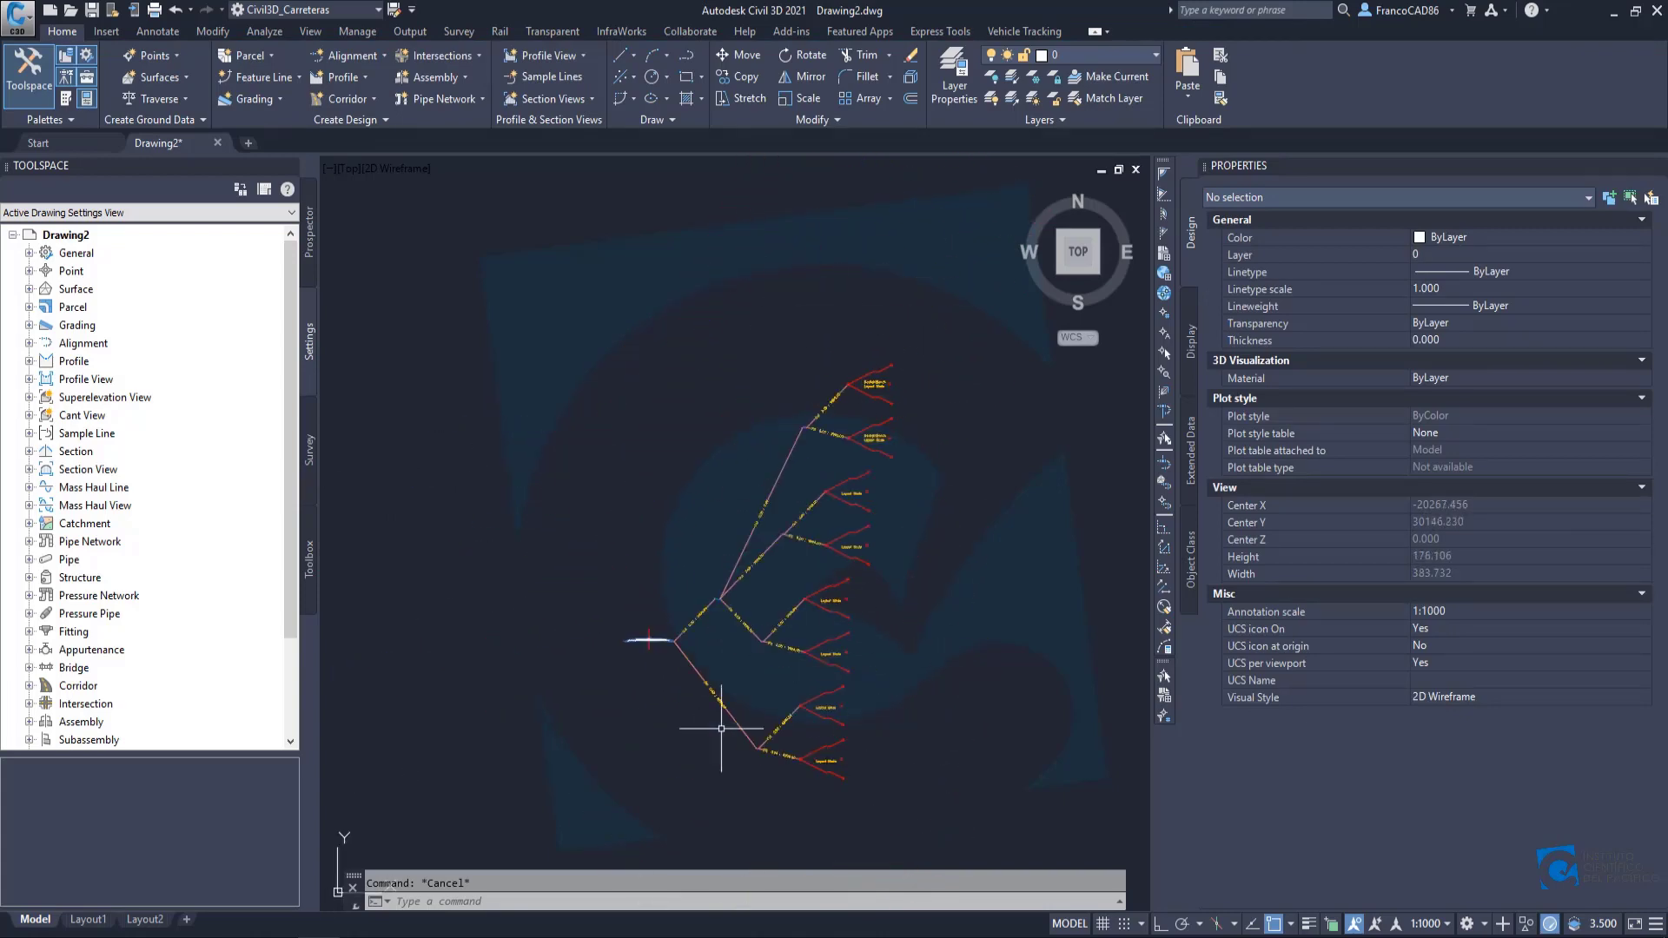
Rename the long Fill 0.00 : 9999.00 conditional attached to the road edge as Condicional Relleno Derecha 1.
{"action": "scroll", "coordinate": [714, 697], "scroll_direction": "up", "scroll_amount": 2}
{"action": "scroll", "coordinate": [714, 697], "scroll_direction": "up", "scroll_amount": 2}
{"action": "left_click", "coordinate": [756, 627]}
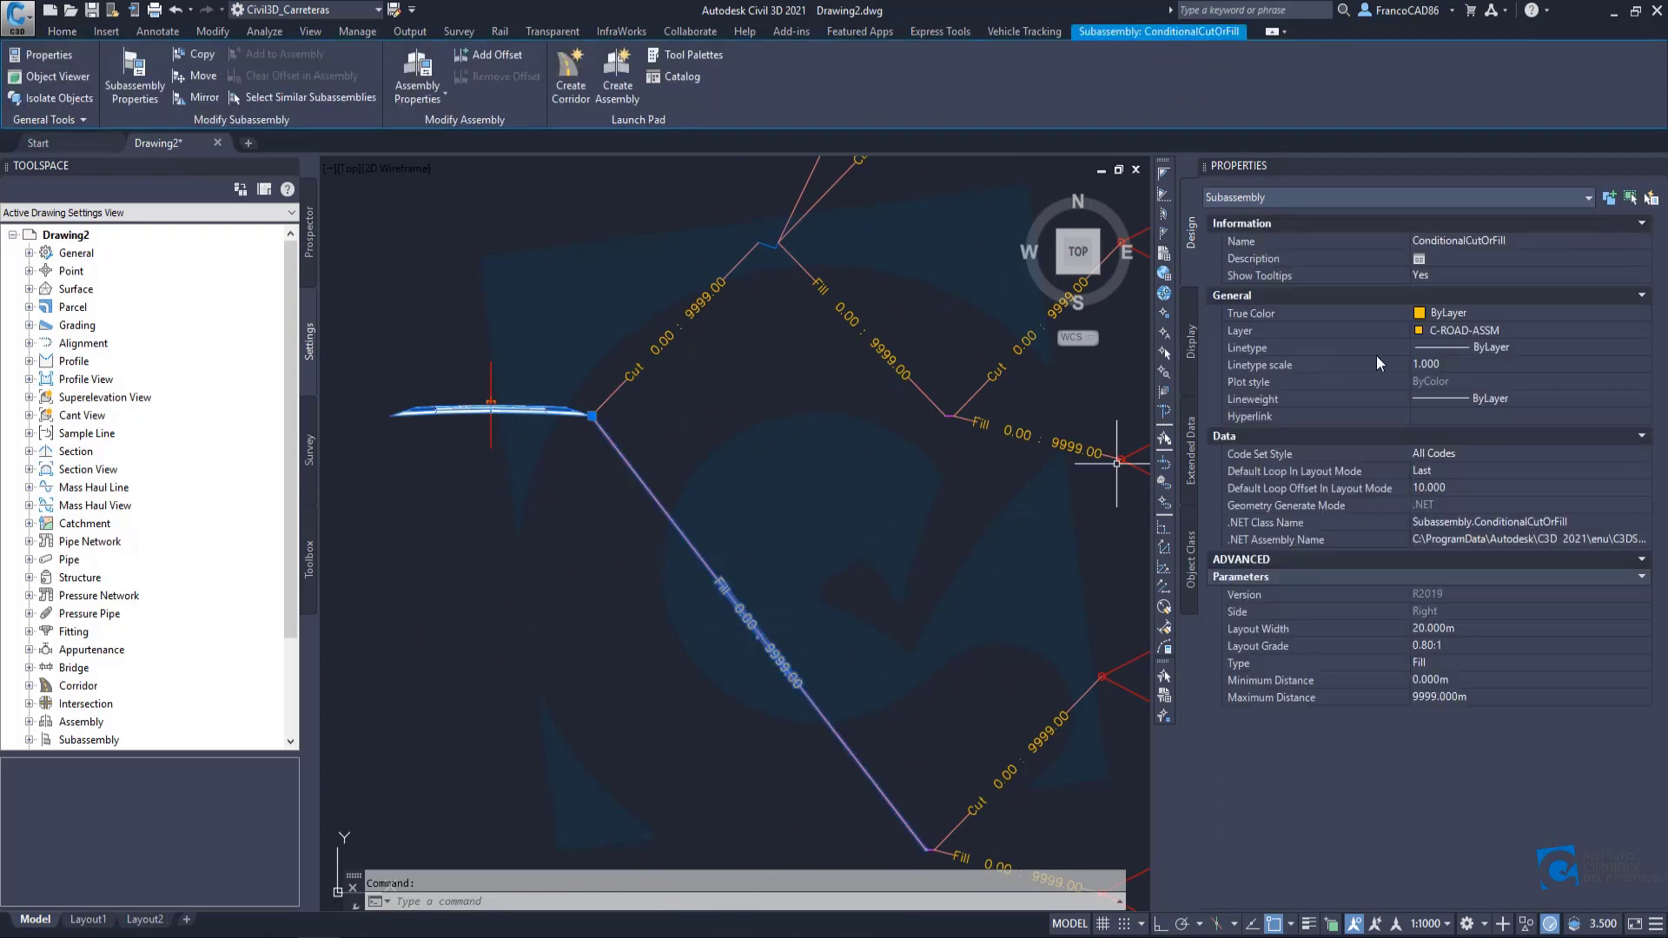
{"action": "left_click", "coordinate": [1498, 241]}
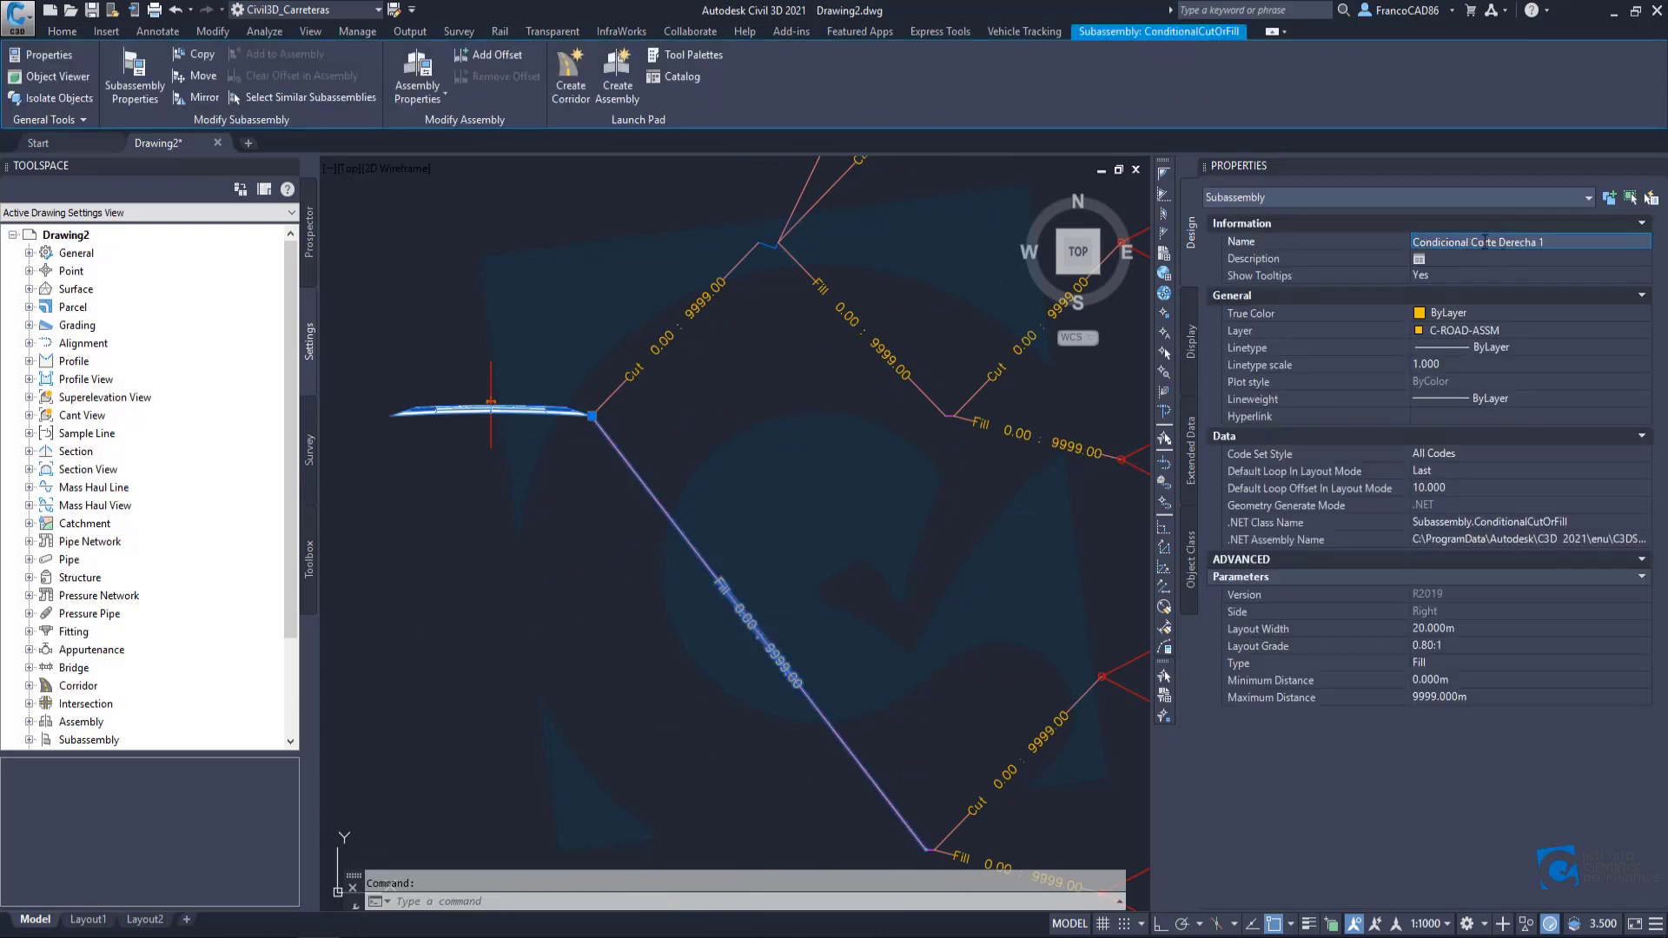
{"action": "type", "text": "Relleno"}
{"action": "key", "text": "Return"}
{"action": "scroll", "coordinate": [845, 444], "scroll_direction": "down", "scroll_amount": 3}
{"action": "key", "text": "Escape"}
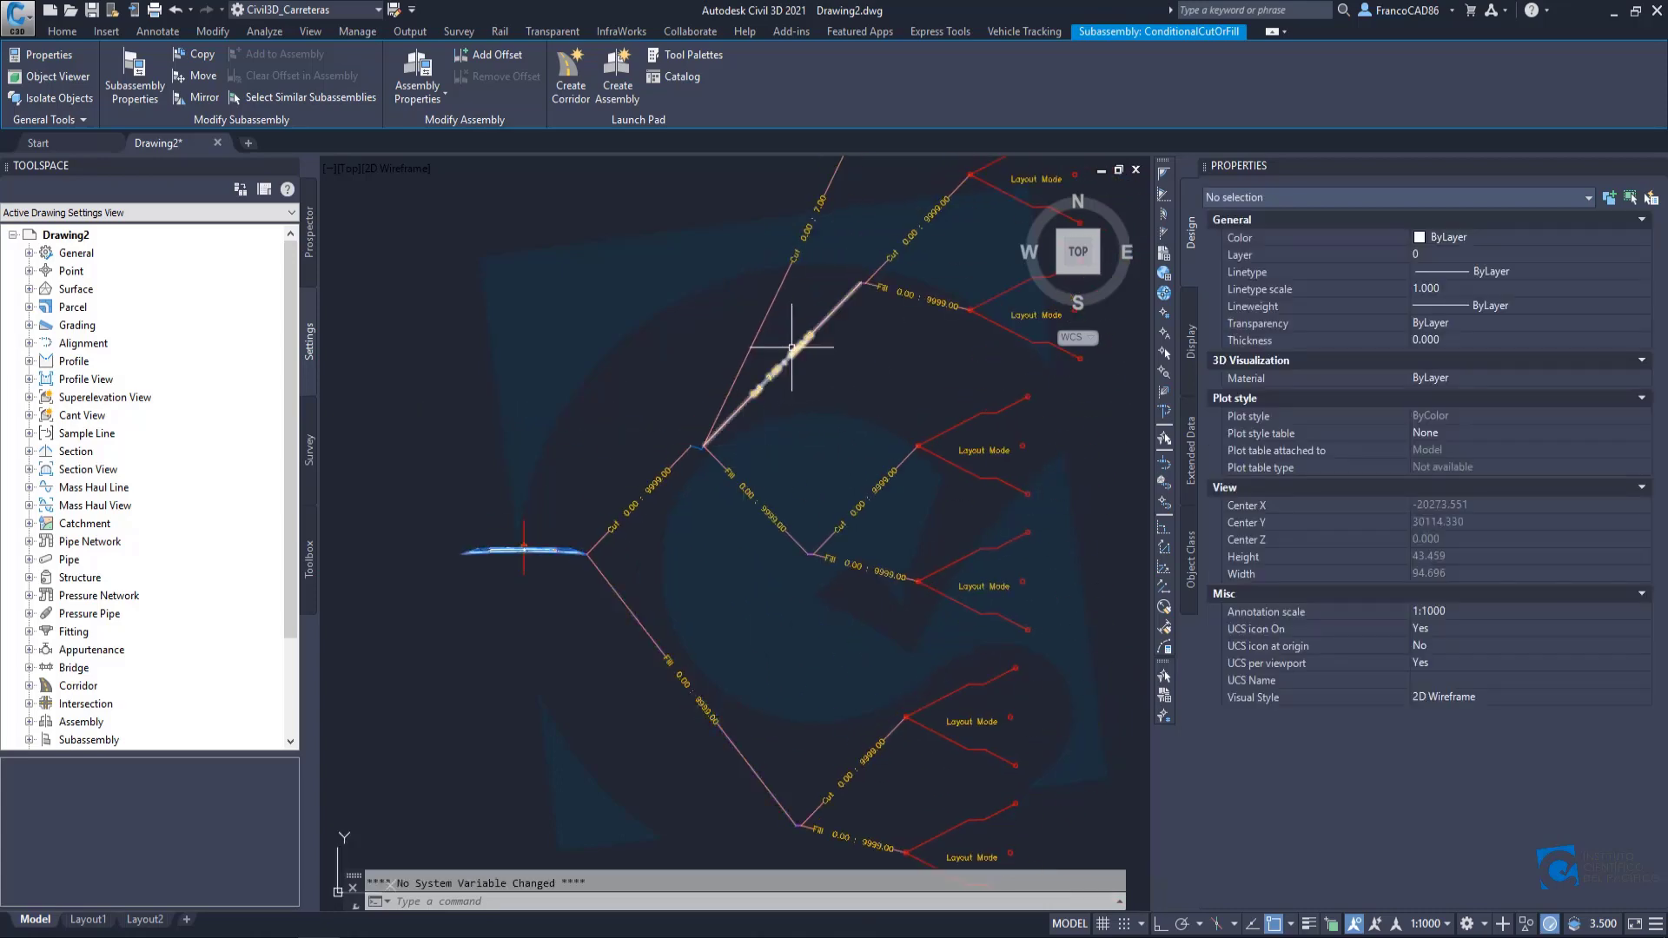
Rename the Fill 0.00 : 9999.00 conditional attached to the ditch as Condicional Relleno Derecha 2.
{"action": "scroll", "coordinate": [819, 353], "scroll_direction": "down", "scroll_amount": 2}
{"action": "scroll", "coordinate": [566, 596], "scroll_direction": "up", "scroll_amount": 2}
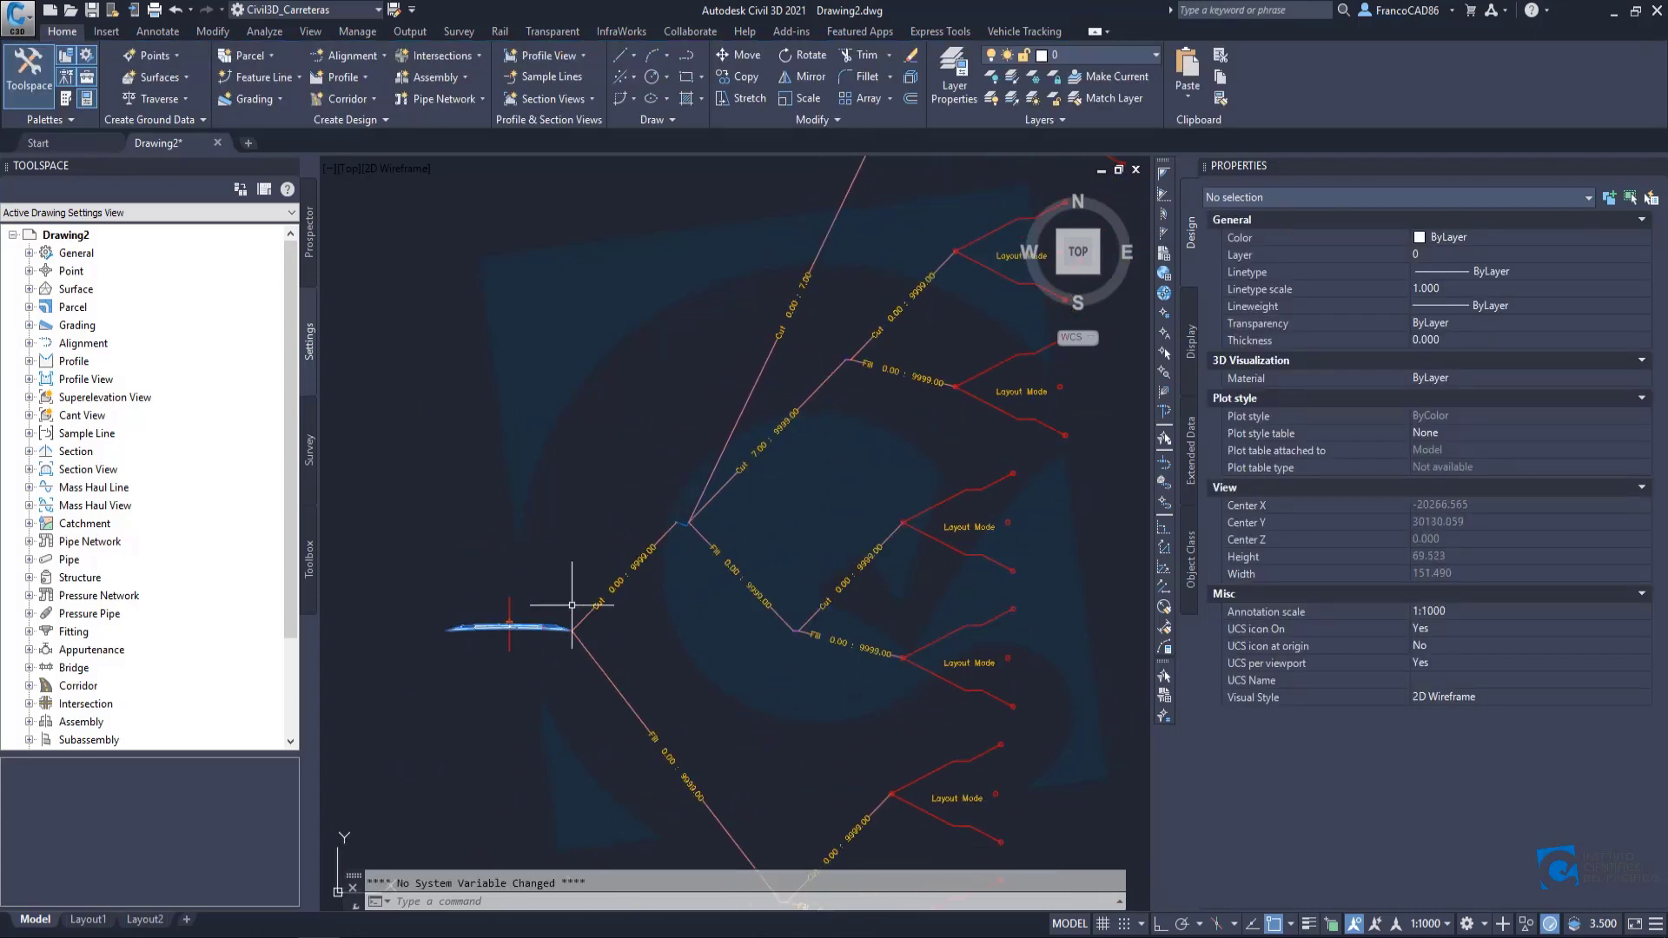
{"action": "scroll", "coordinate": [672, 550], "scroll_direction": "up", "scroll_amount": 2}
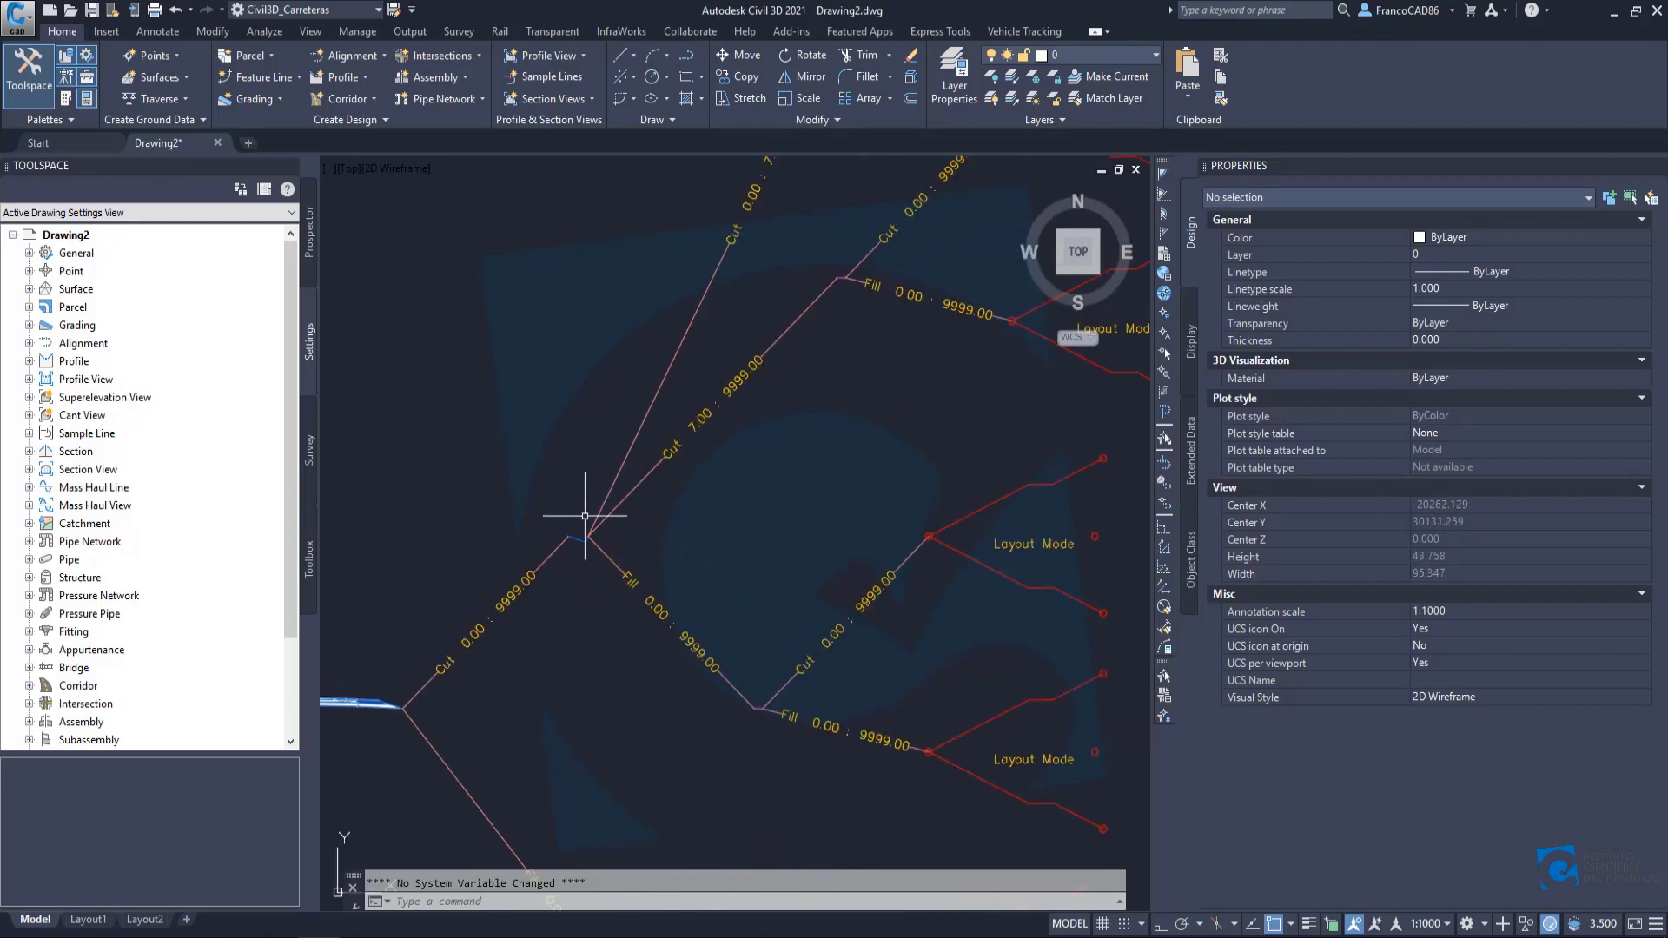
{"action": "left_click", "coordinate": [608, 557]}
{"action": "left_click", "coordinate": [1515, 236]}
{"action": "key", "text": "ctrl+v"}
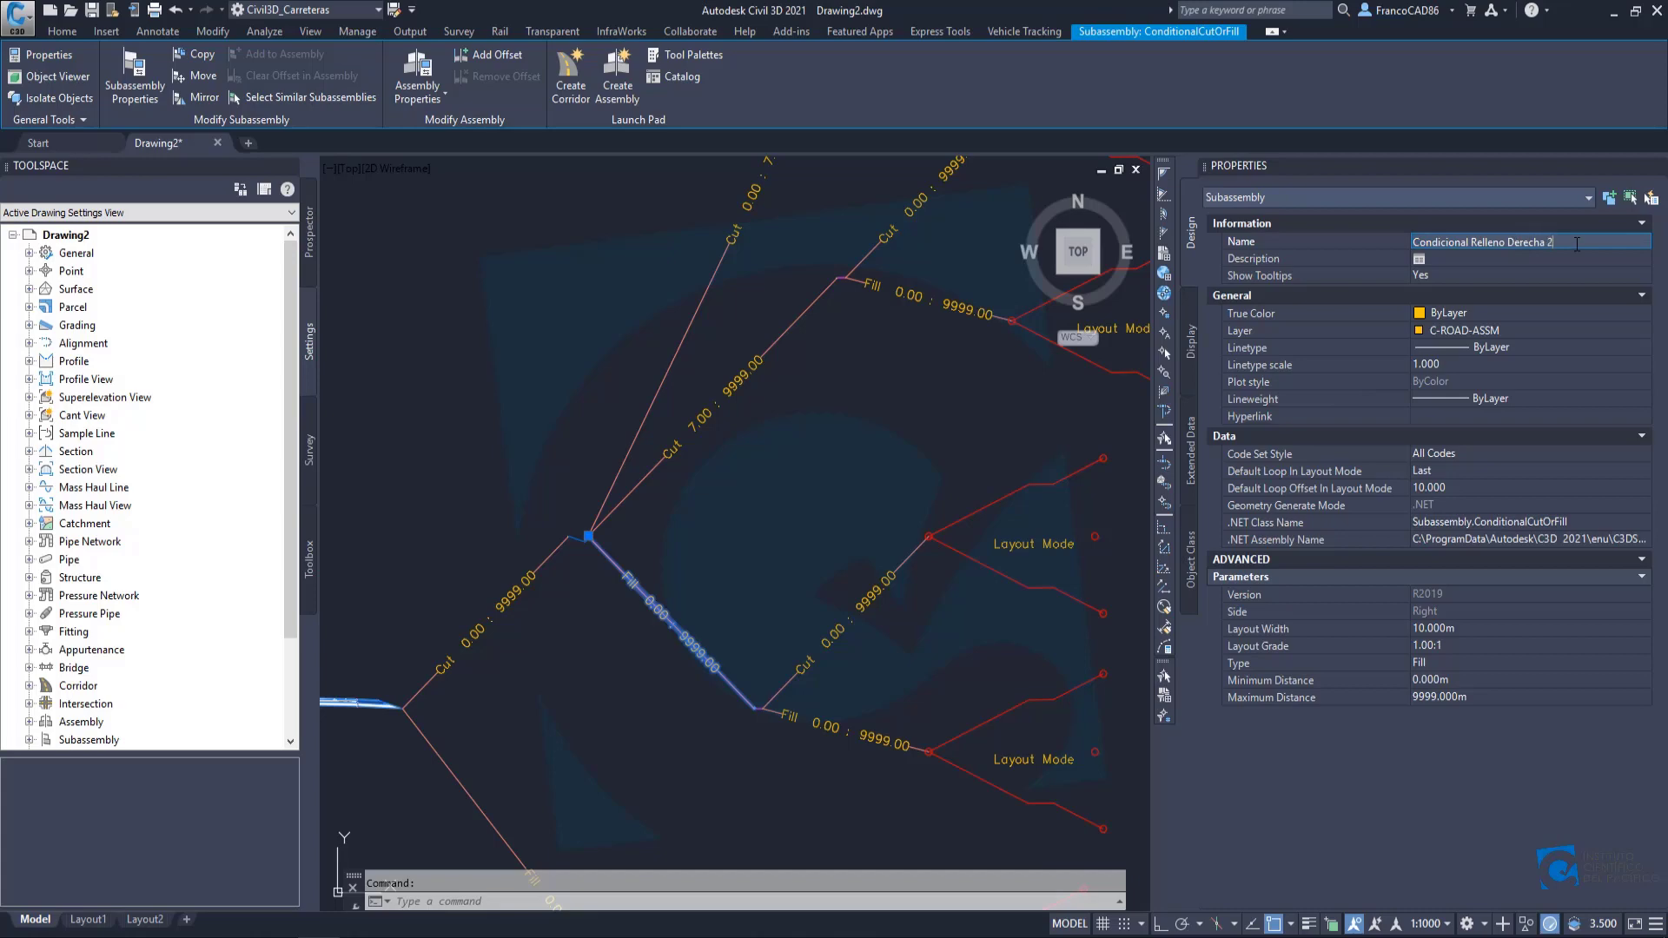
{"action": "key", "text": "Return"}
Rename the Fill conditional at the end of the Cut 0.00 : 7.00 branch as Condicional Relleno Derecha 3.
{"action": "scroll", "coordinate": [811, 397], "scroll_direction": "down", "scroll_amount": 2}
{"action": "key", "text": "Escape"}
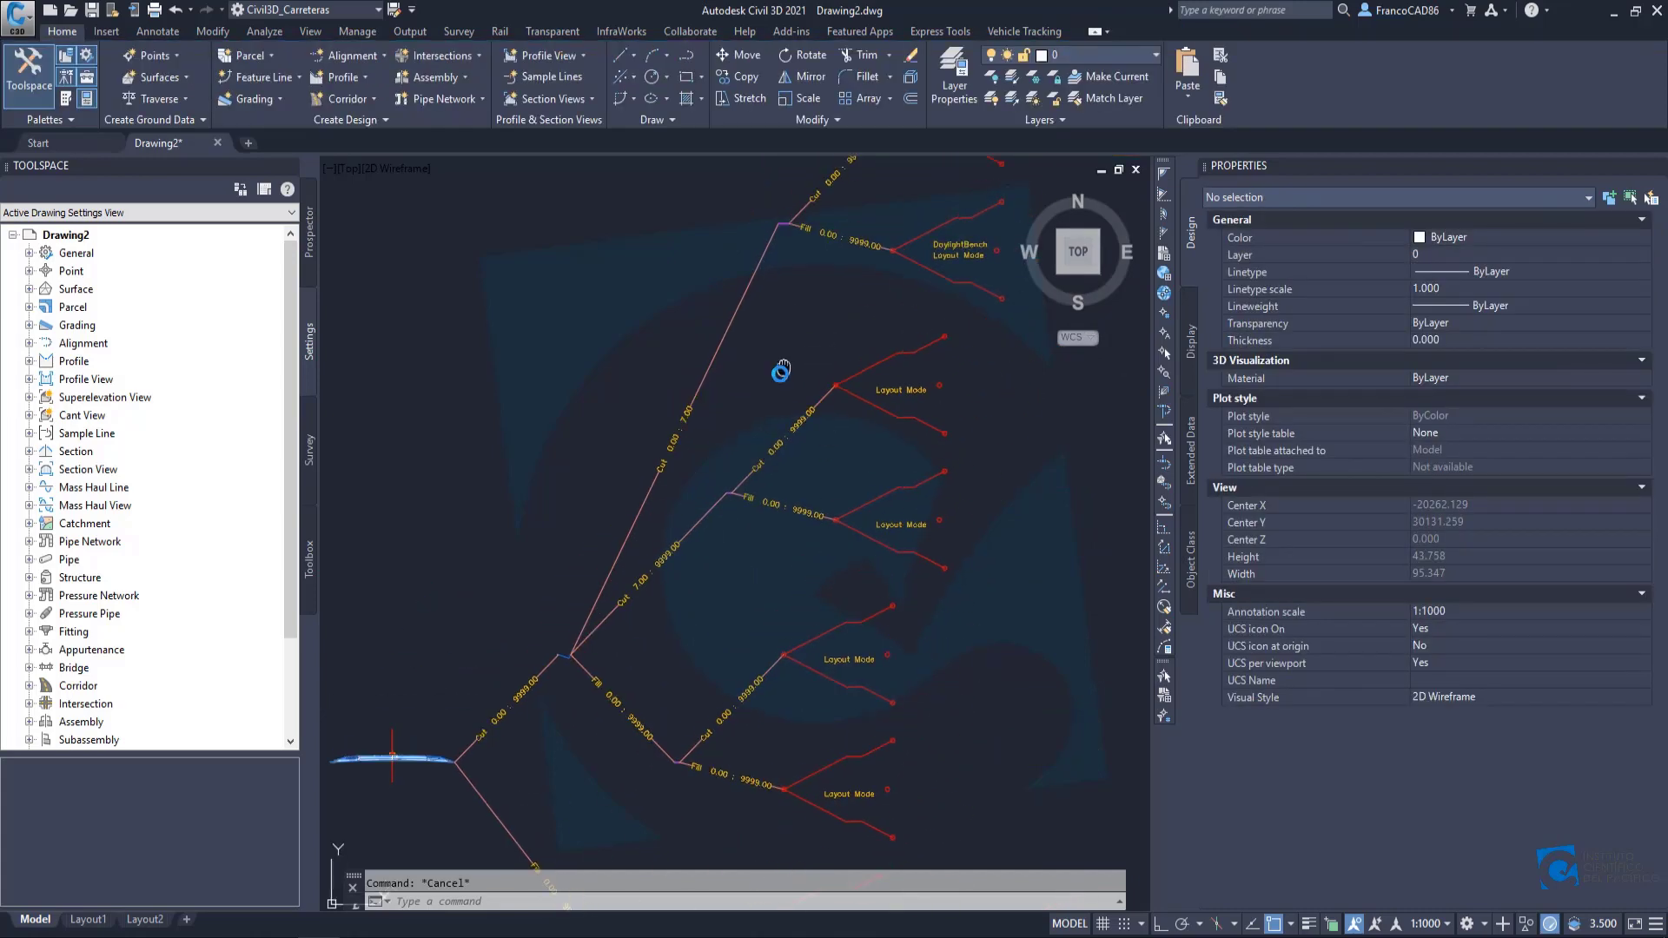
{"action": "scroll", "coordinate": [765, 382], "scroll_direction": "up", "scroll_amount": 2}
{"action": "left_click", "coordinate": [776, 339]}
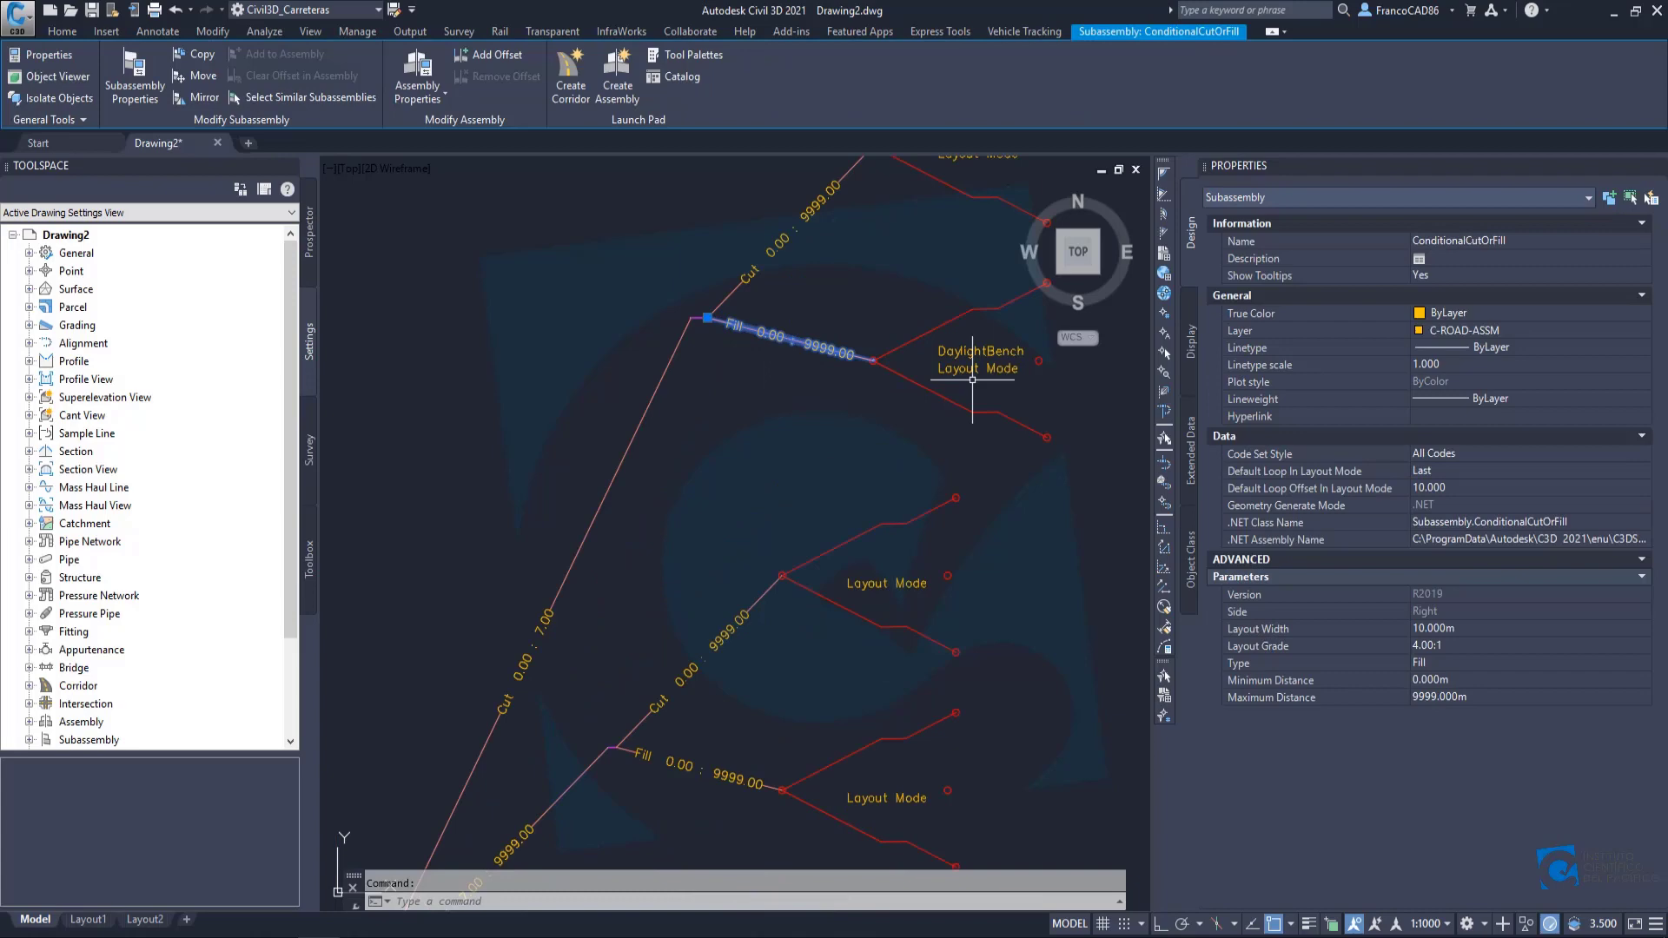
{"action": "left_click", "coordinate": [1519, 242]}
{"action": "key", "text": "ctrl+v"}
{"action": "key", "text": "BackSpace"}
{"action": "type", "text": "3"}
{"action": "key", "text": "Return"}
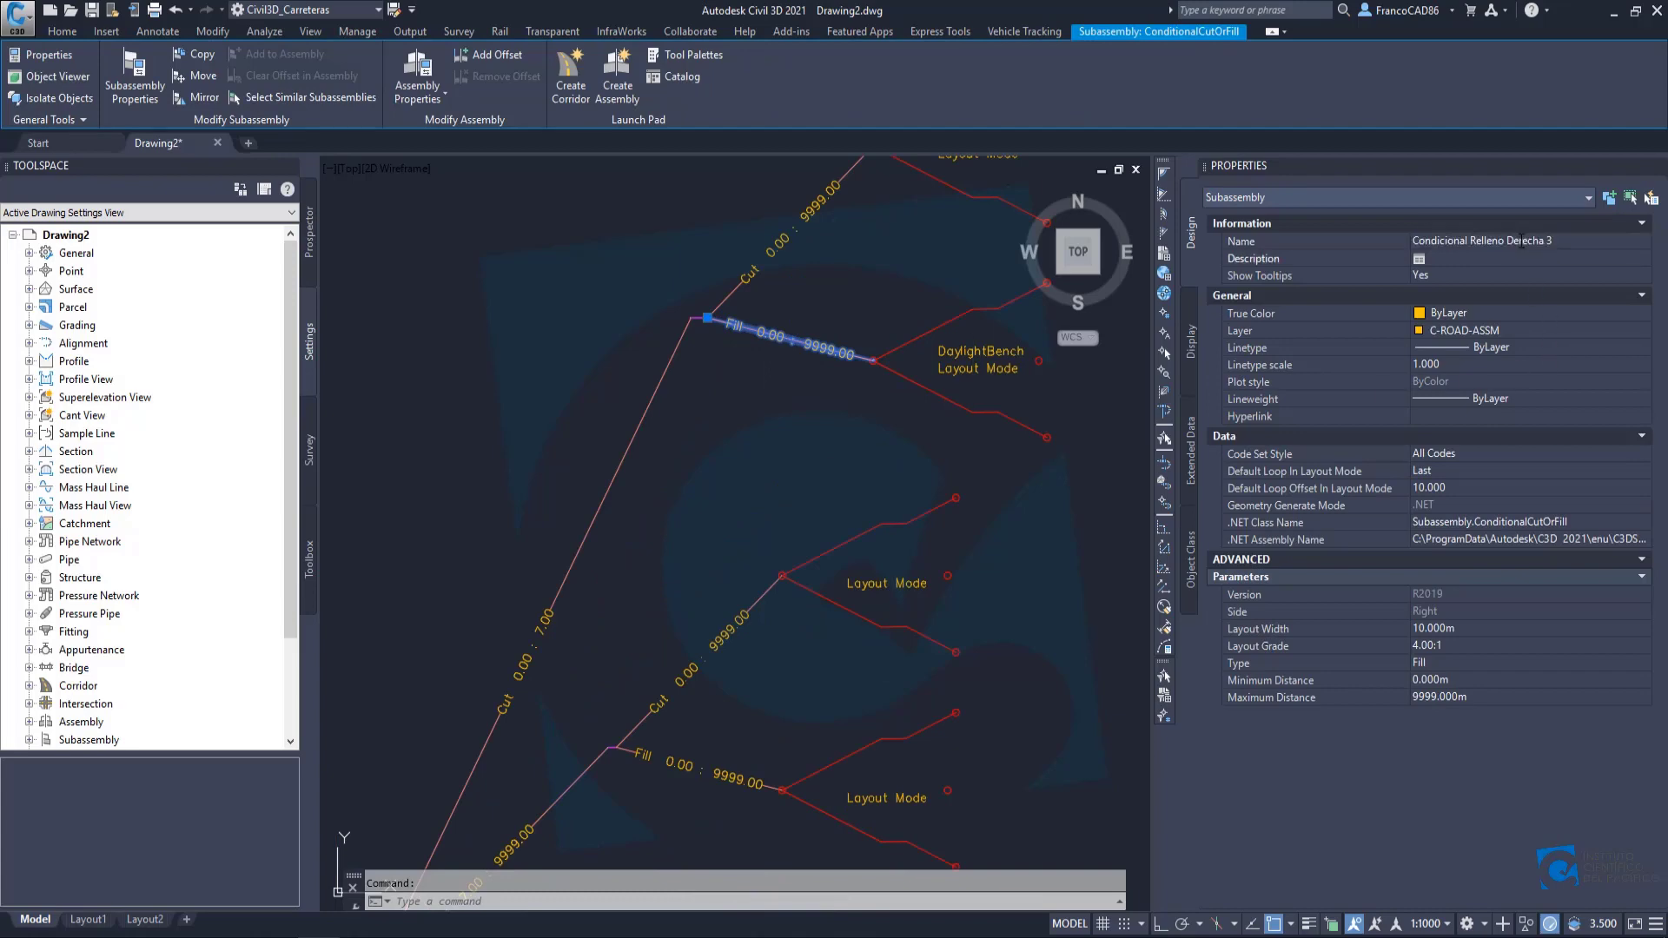
Rename the Fill conditional at the end of the Cut 7.00 : 9999.00 branch as Condicional Relleno Derecha 4.
{"action": "middle_click_drag", "start_coordinate": [890, 569], "coordinate": [931, 393]}
{"action": "key", "text": "Escape"}
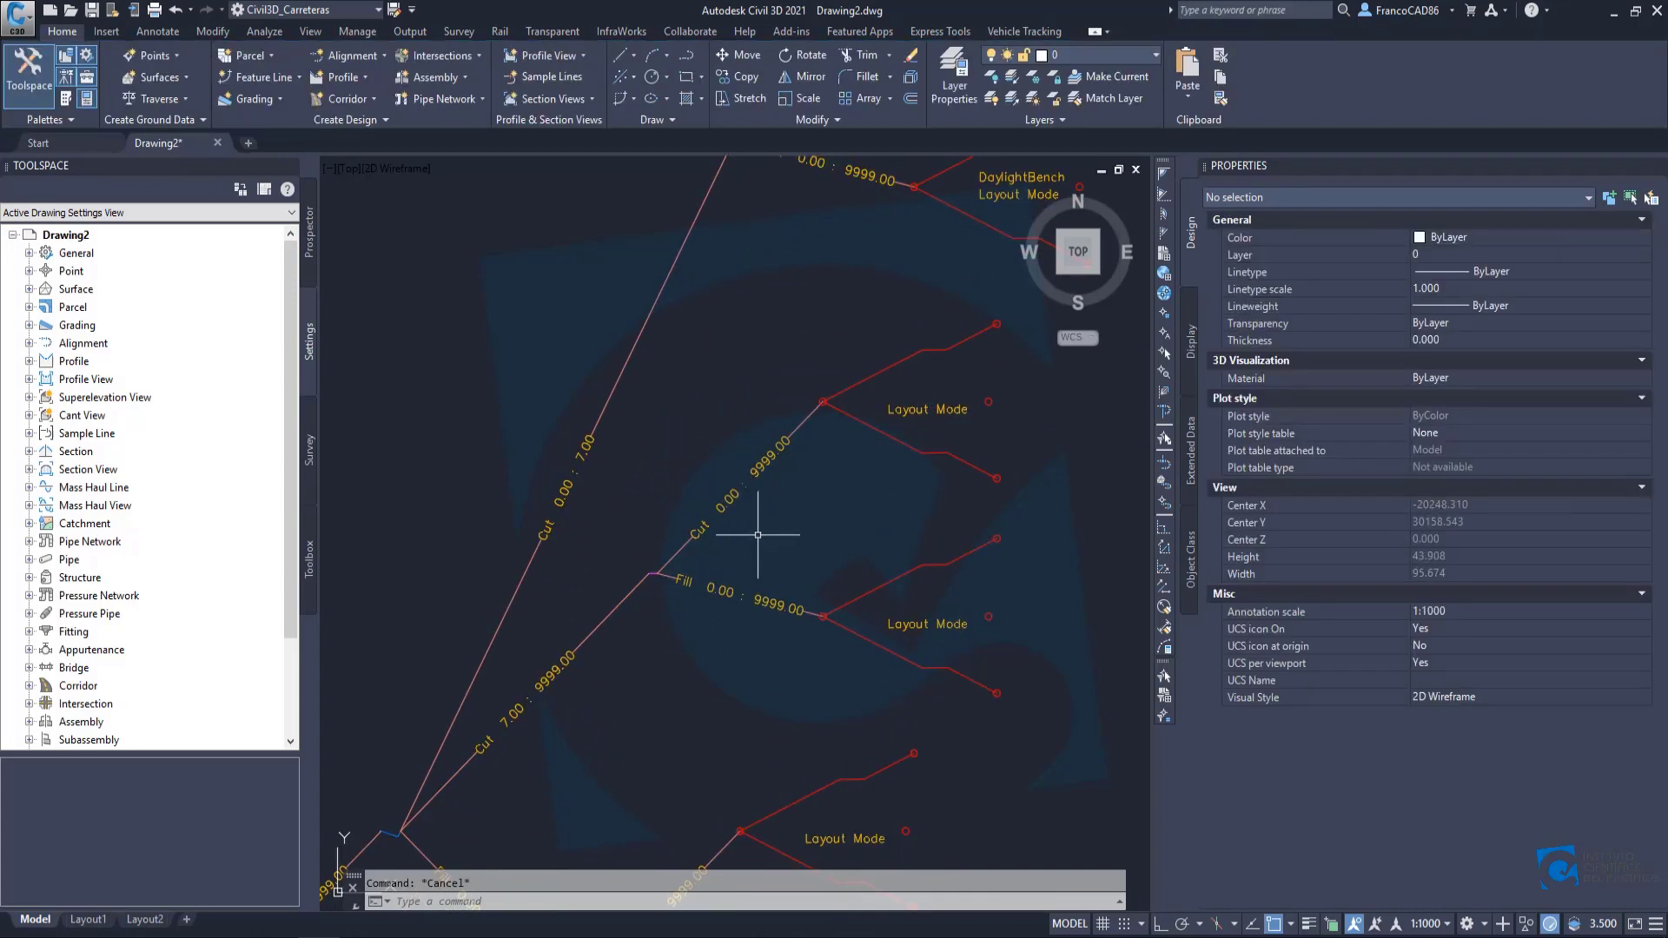
{"action": "left_click", "coordinate": [728, 586]}
{"action": "left_click", "coordinate": [1543, 242]}
{"action": "key", "text": "ctrl+v"}
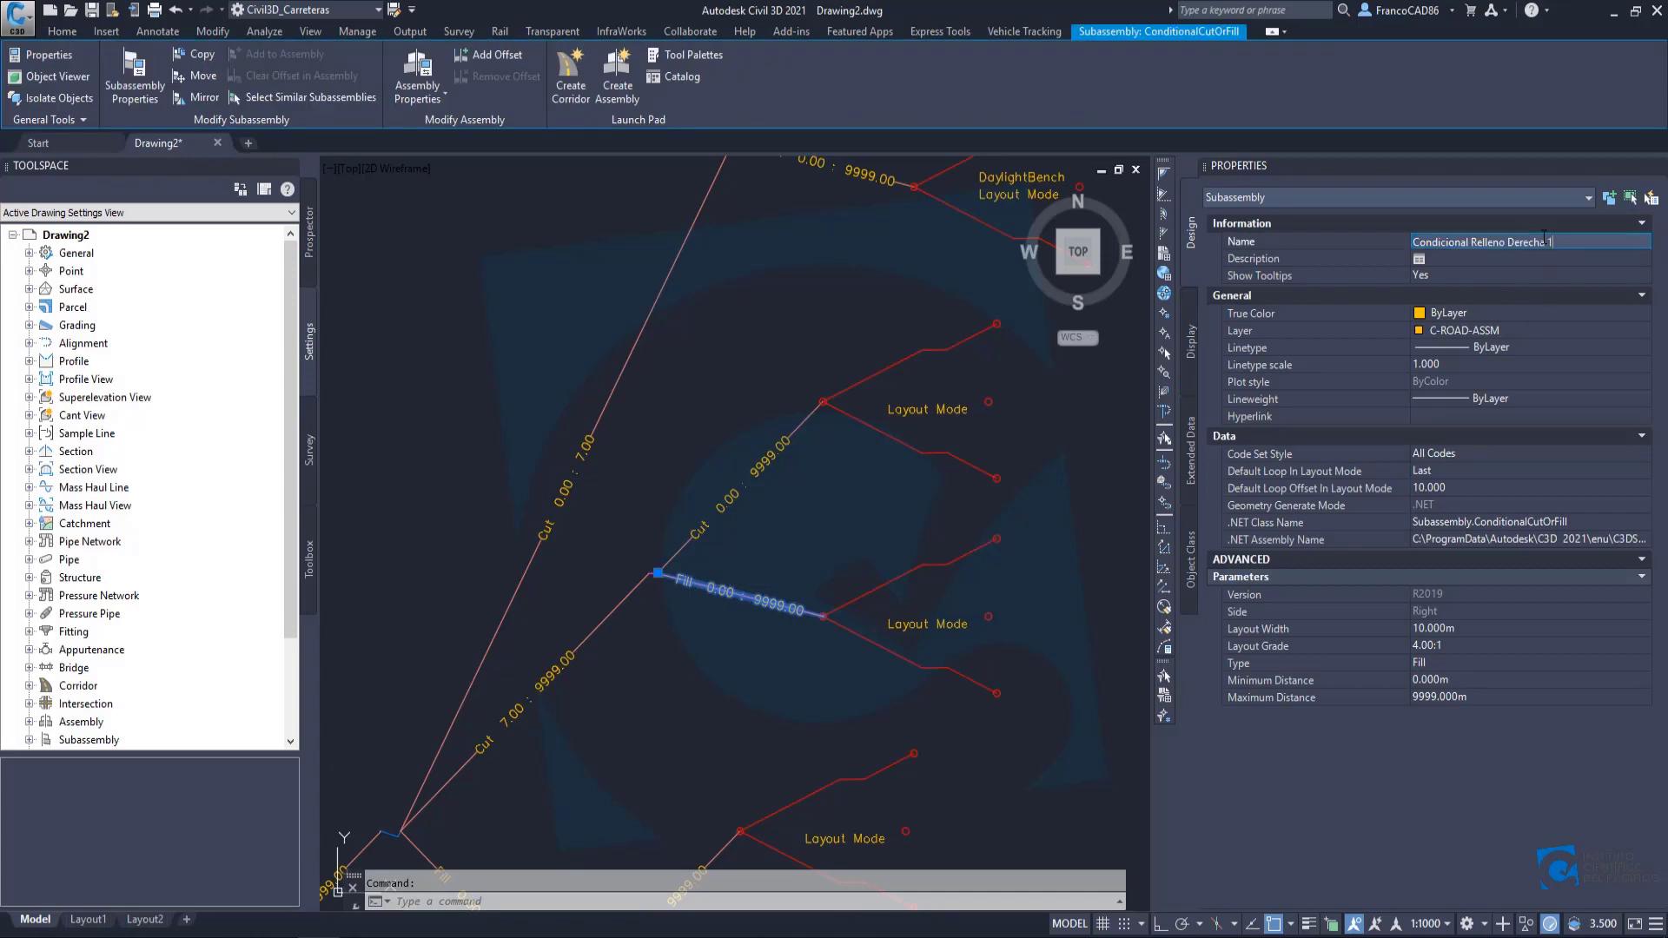
{"action": "type", "text": "4"}
{"action": "key", "text": "Return"}
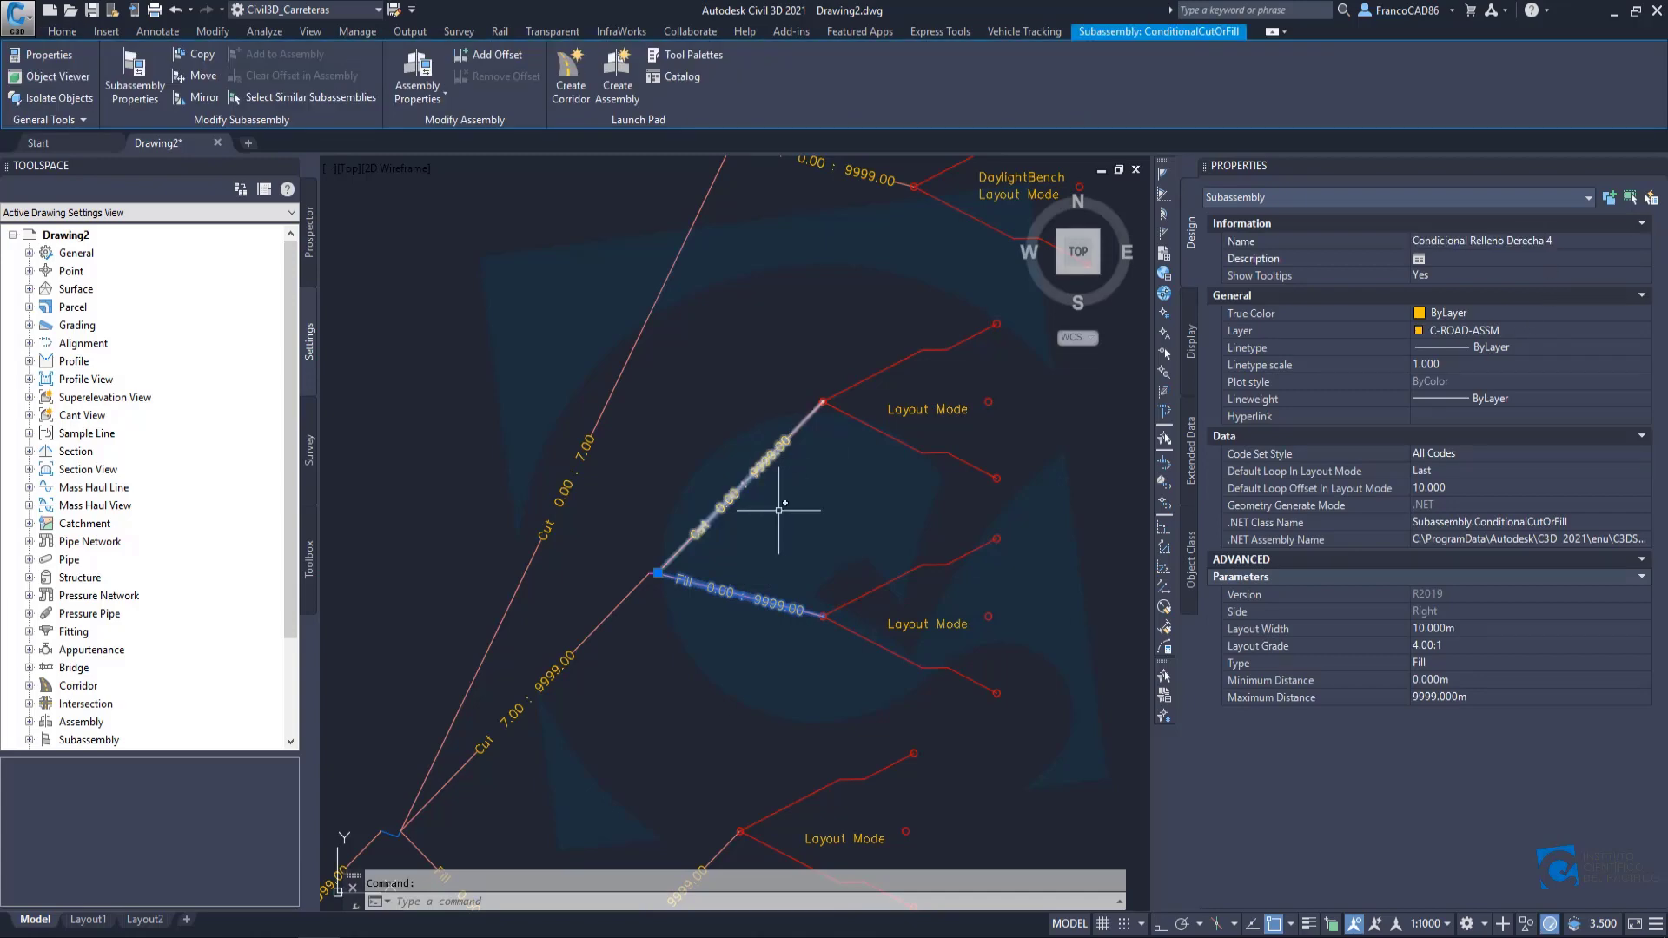
Rename the Fill conditional at the end of the ditch's Fill 0.00 : 9999.00 branch as Condicional Relleno Derecha 5.
{"action": "scroll", "coordinate": [783, 510], "scroll_direction": "down", "scroll_amount": 2}
{"action": "middle_click_drag", "start_coordinate": [783, 559], "coordinate": [761, 446]}
{"action": "key", "text": "Escape"}
{"action": "left_click", "coordinate": [748, 480]}
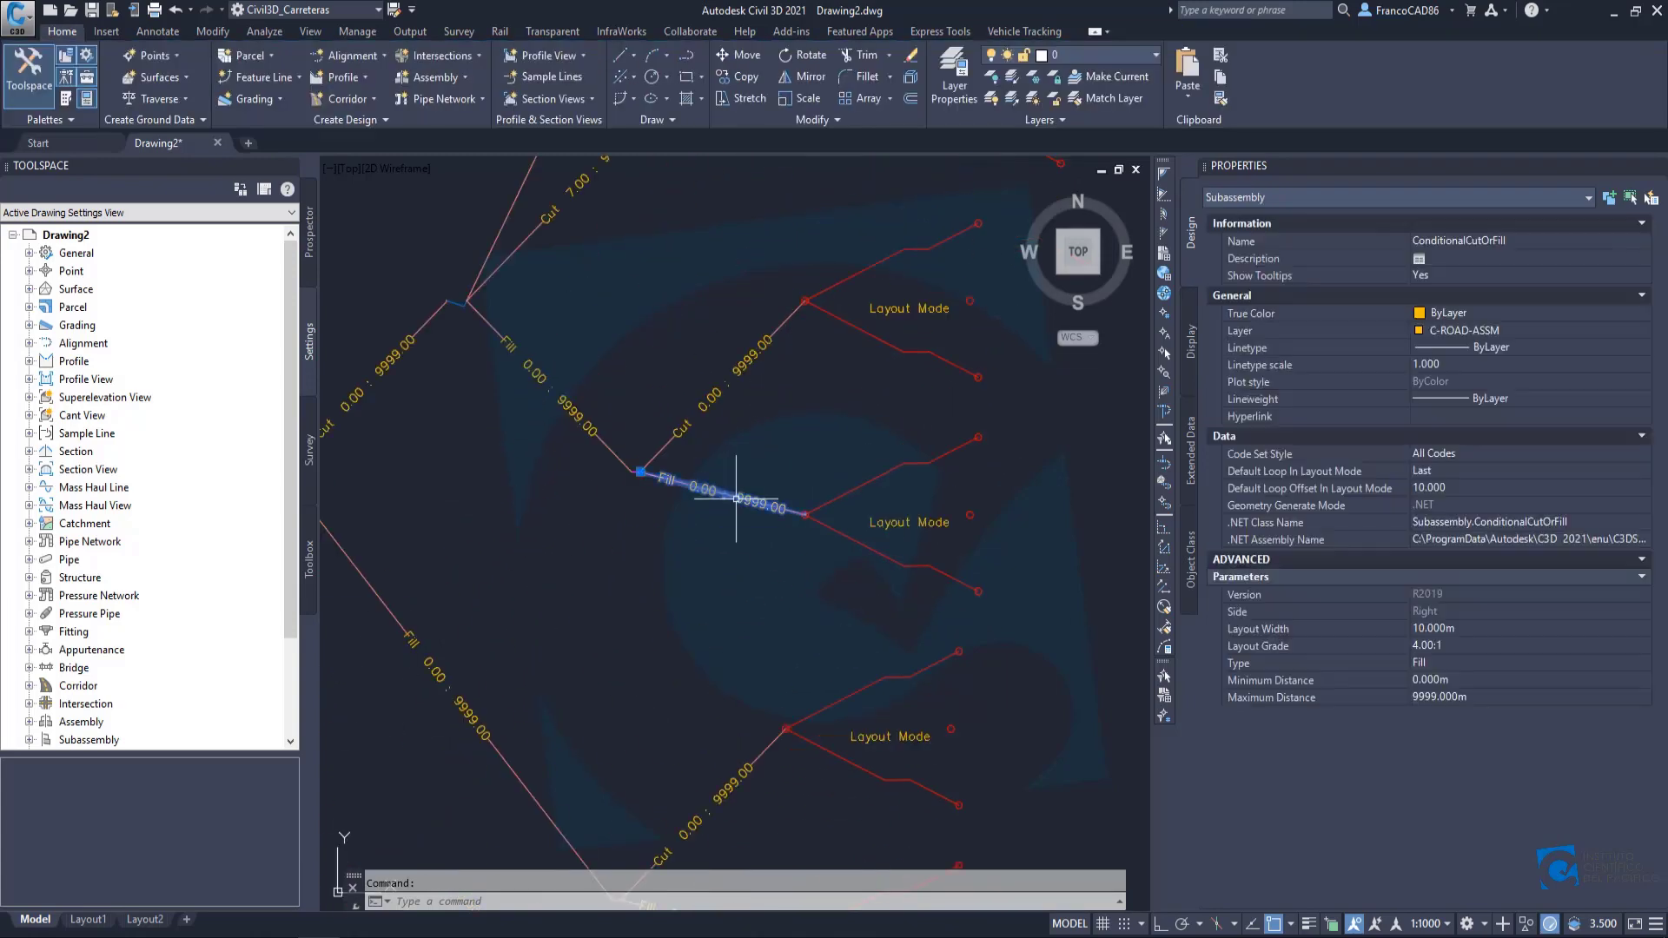
{"action": "scroll", "coordinate": [761, 447], "scroll_direction": "up", "scroll_amount": 2}
{"action": "left_click", "coordinate": [1577, 241]}
{"action": "key", "text": "ctrl+v"}
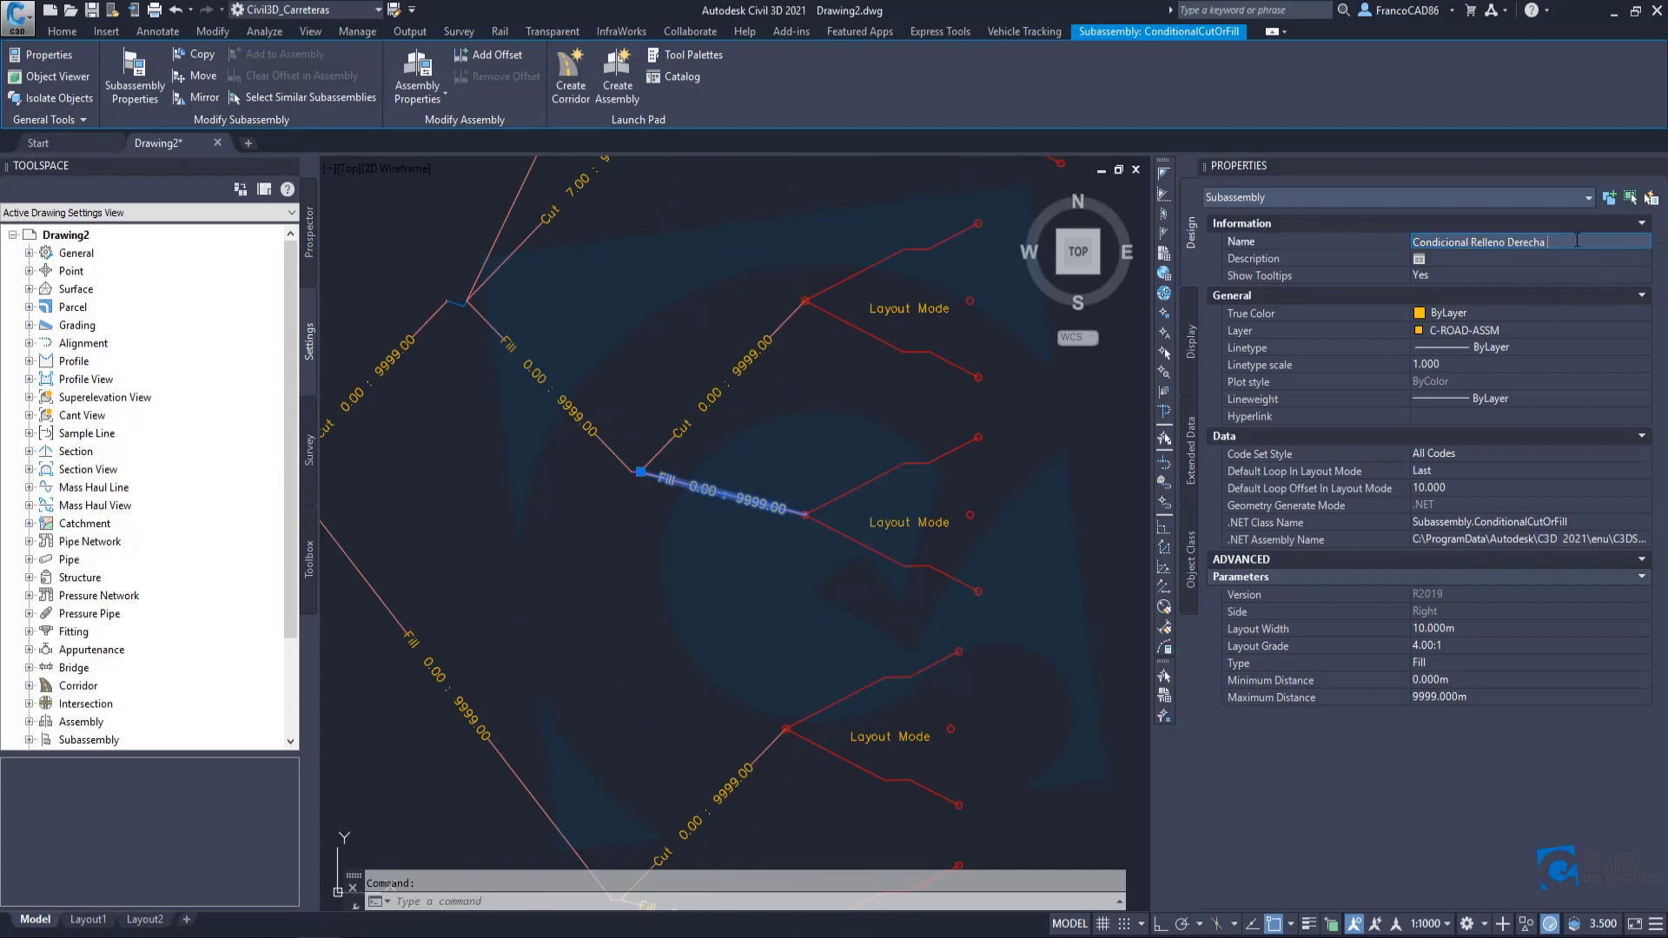
{"action": "type", "text": "5"}
{"action": "key", "text": "Return"}
Rename the Fill conditional ending the long Fill branch from the road edge as Condicional Relleno Derecha with the next number in sequence.
{"action": "middle_click_drag", "start_coordinate": [807, 682], "coordinate": [827, 383]}
{"action": "key", "text": "Escape"}
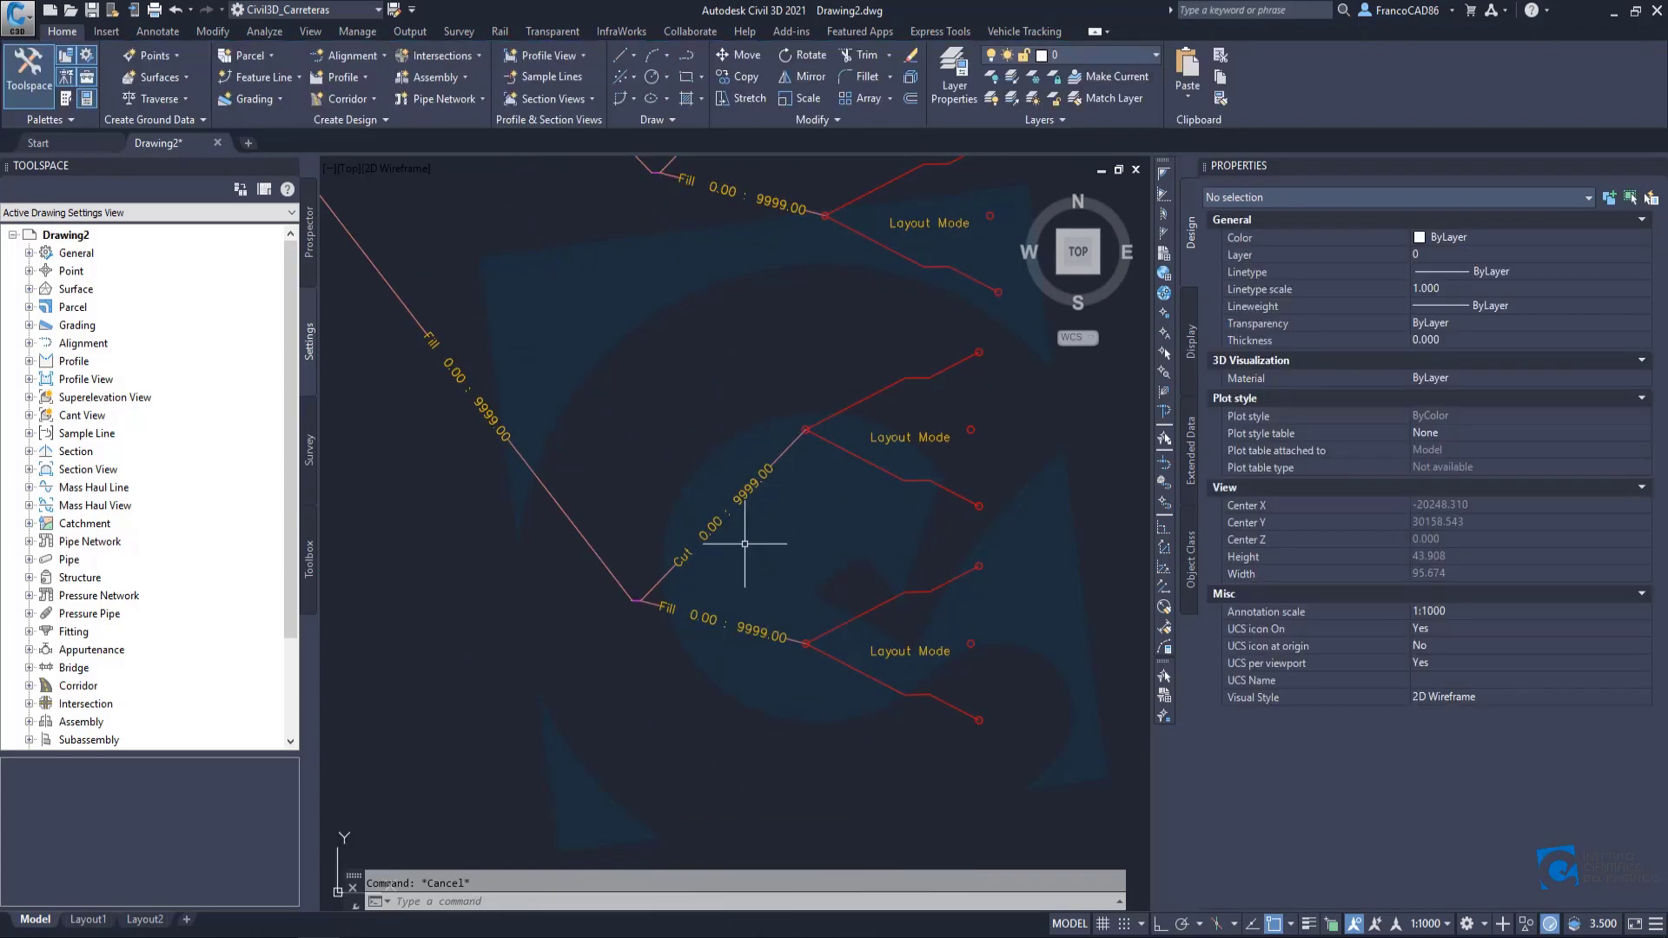
{"action": "left_click", "coordinate": [734, 622]}
{"action": "left_click", "coordinate": [1518, 248]}
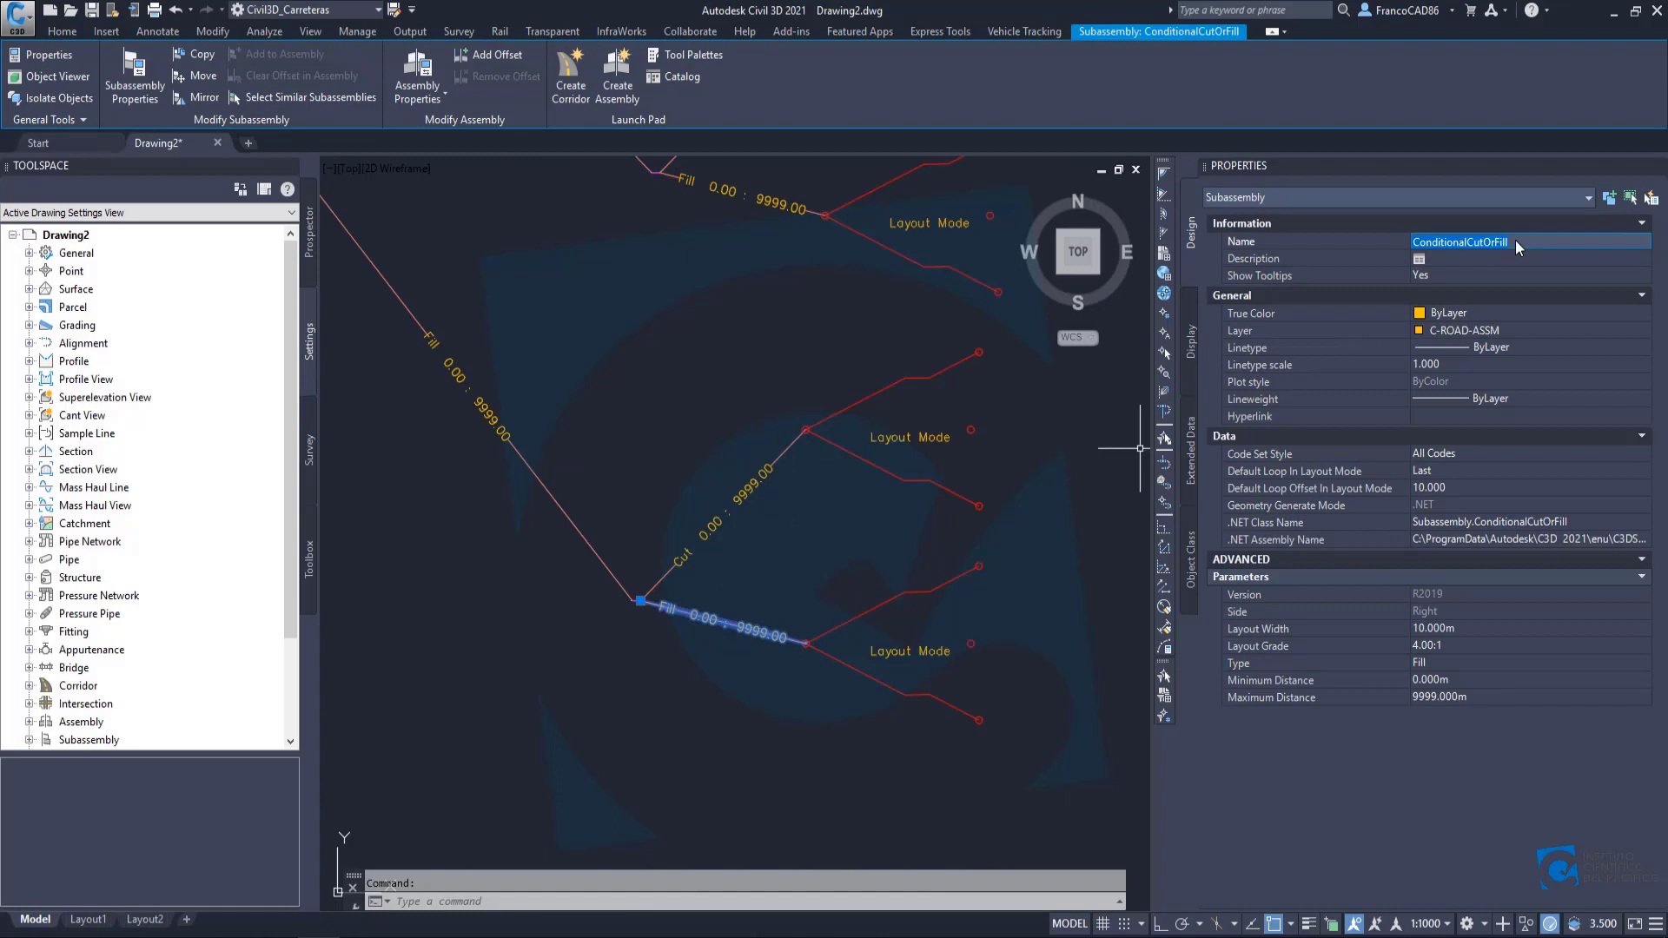
{"action": "key", "text": "ctrl+v"}
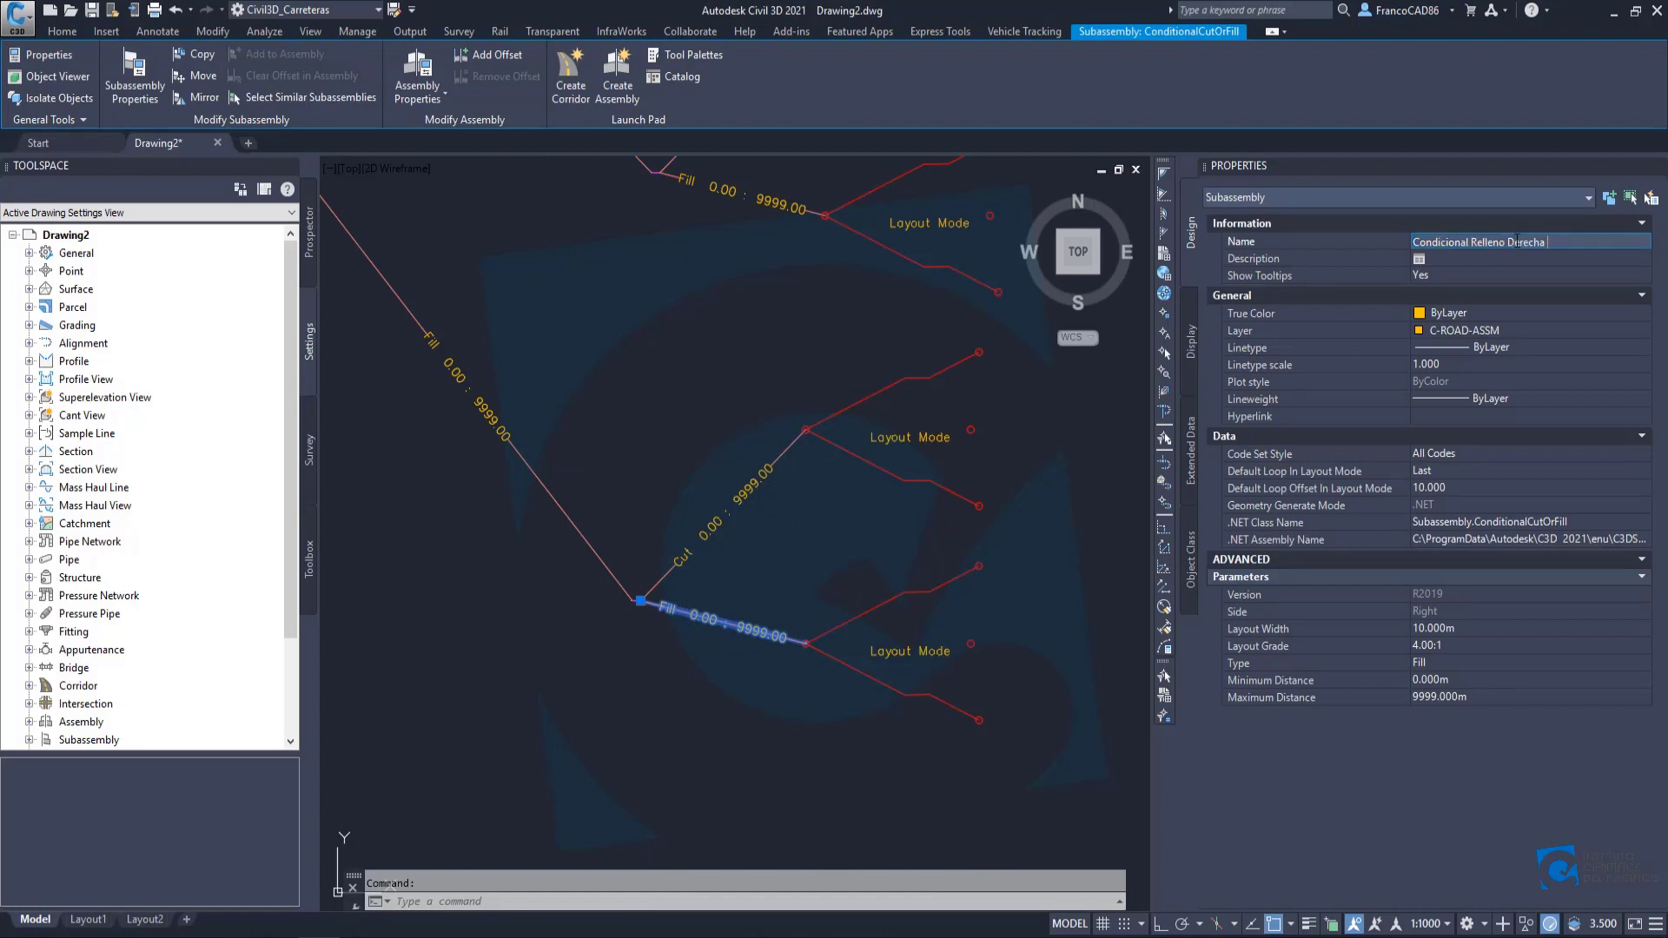
{"action": "key", "text": "Return"}
Rename the triangular ditch at the end of the Cut 0.00 : 9999.00 branch from the road edge as Cuneta Triangular Derecha.
{"action": "scroll", "coordinate": [656, 410], "scroll_direction": "down", "scroll_amount": 3}
{"action": "key", "text": "Escape"}
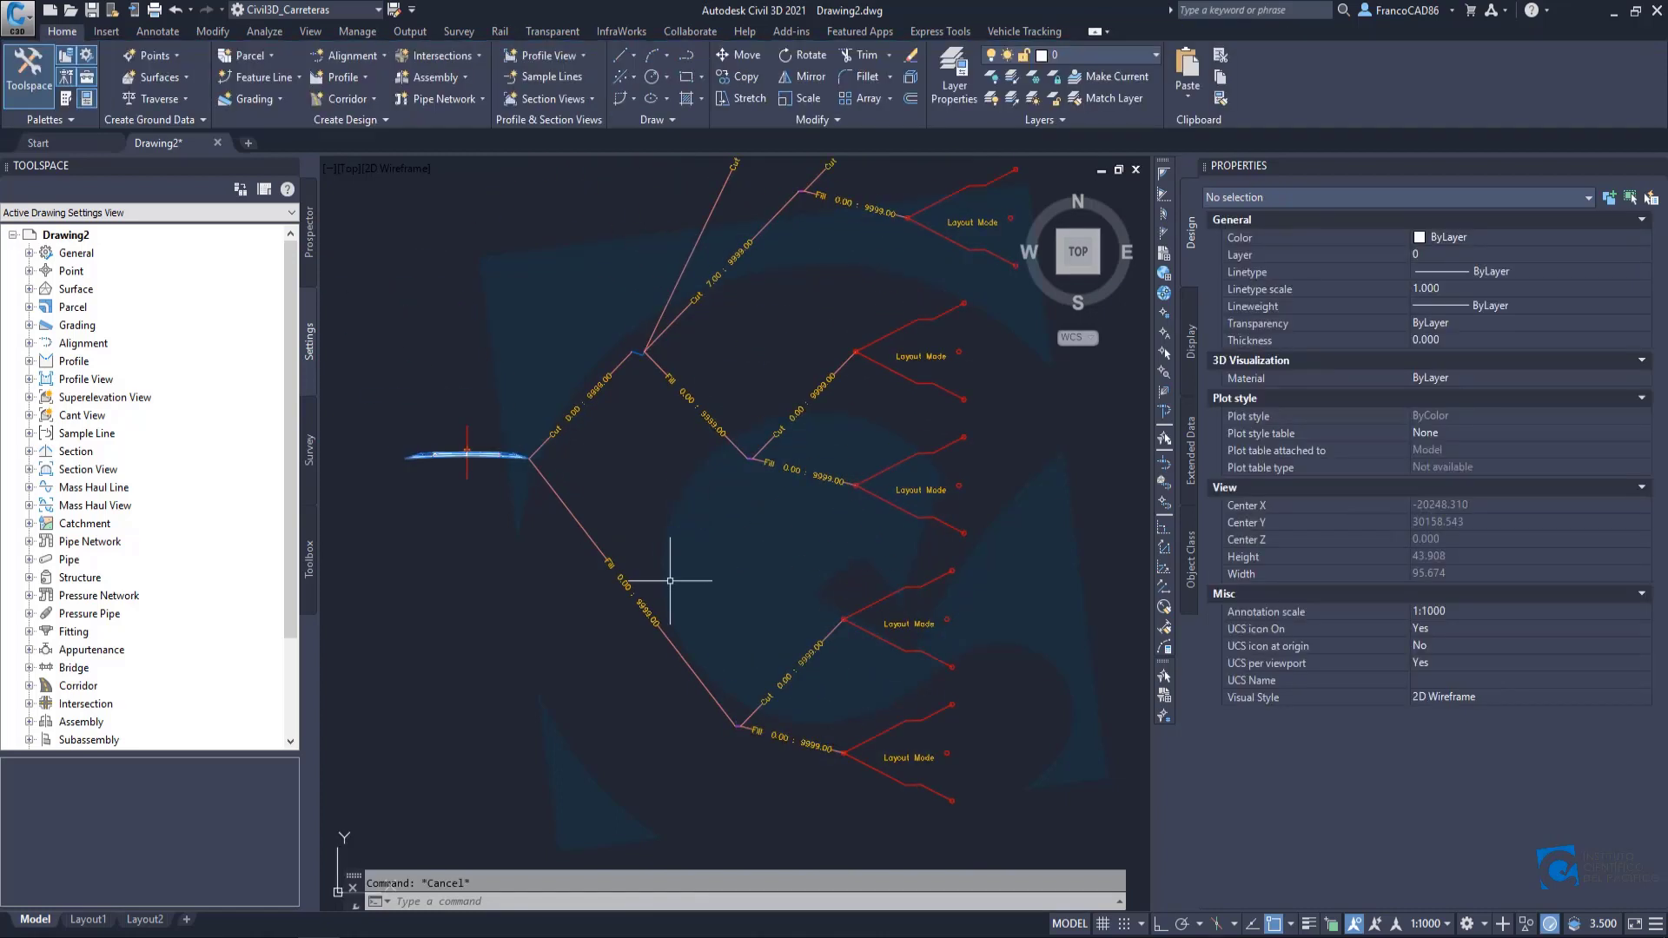
{"action": "scroll", "coordinate": [665, 261], "scroll_direction": "up", "scroll_amount": 4}
{"action": "middle_click_drag", "start_coordinate": [569, 539], "coordinate": [764, 479]}
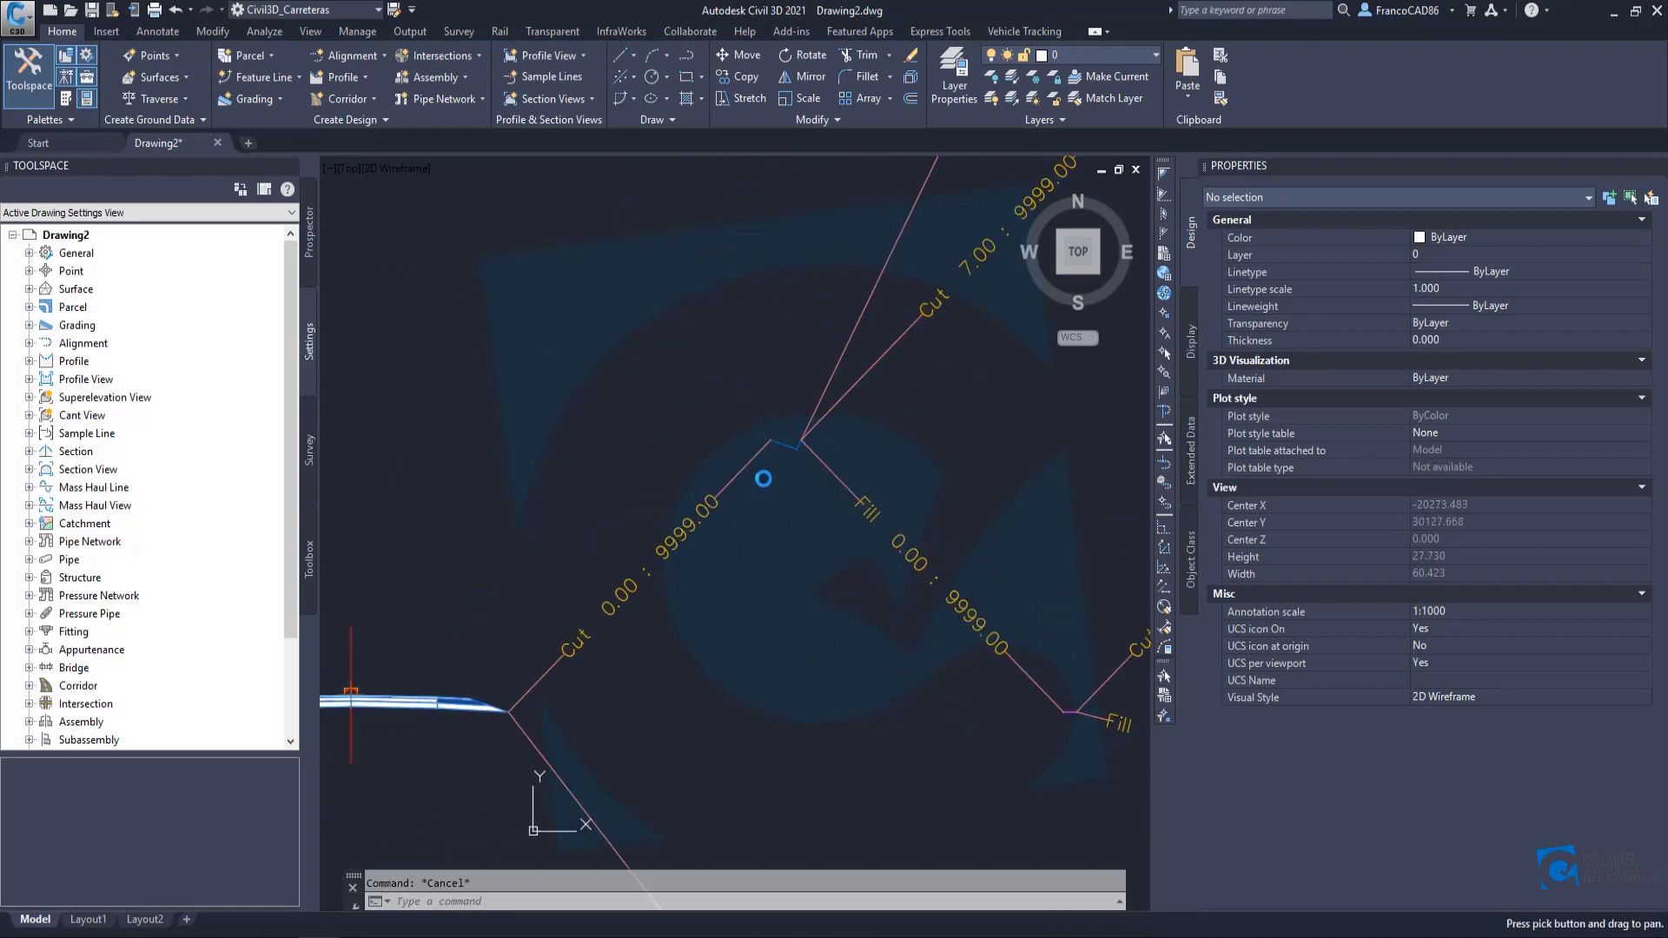
{"action": "scroll", "coordinate": [763, 478], "scroll_direction": "up", "scroll_amount": 3}
{"action": "left_click", "coordinate": [793, 422]}
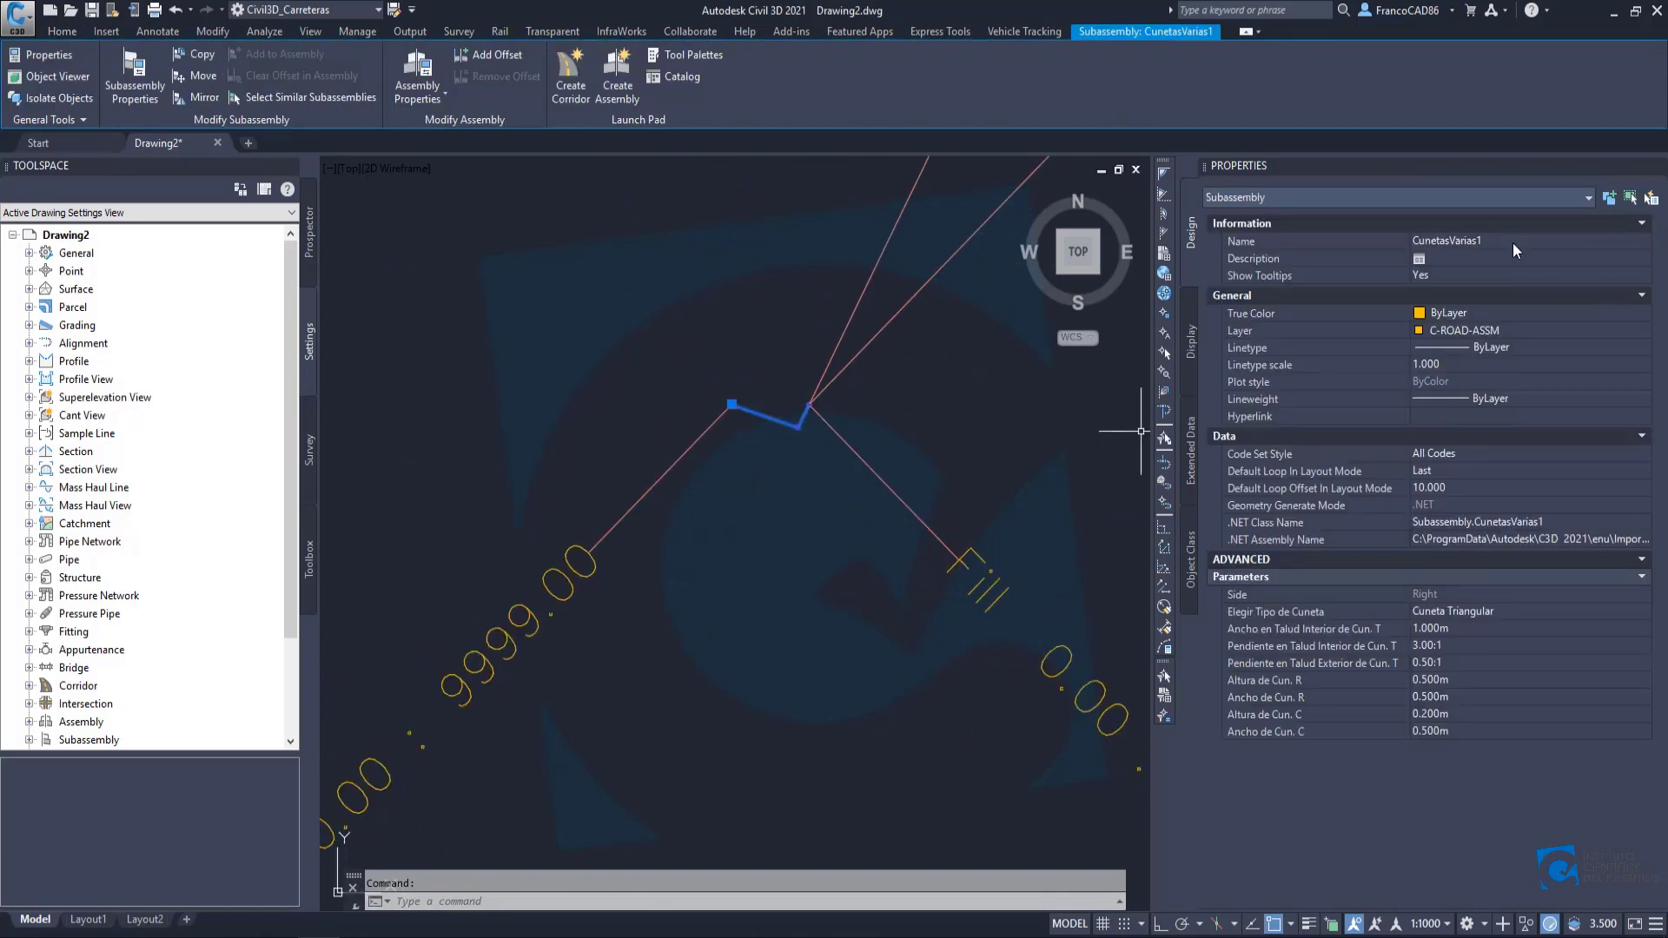
{"action": "left_click", "coordinate": [1511, 243]}
{"action": "type", "text": "Cu"}
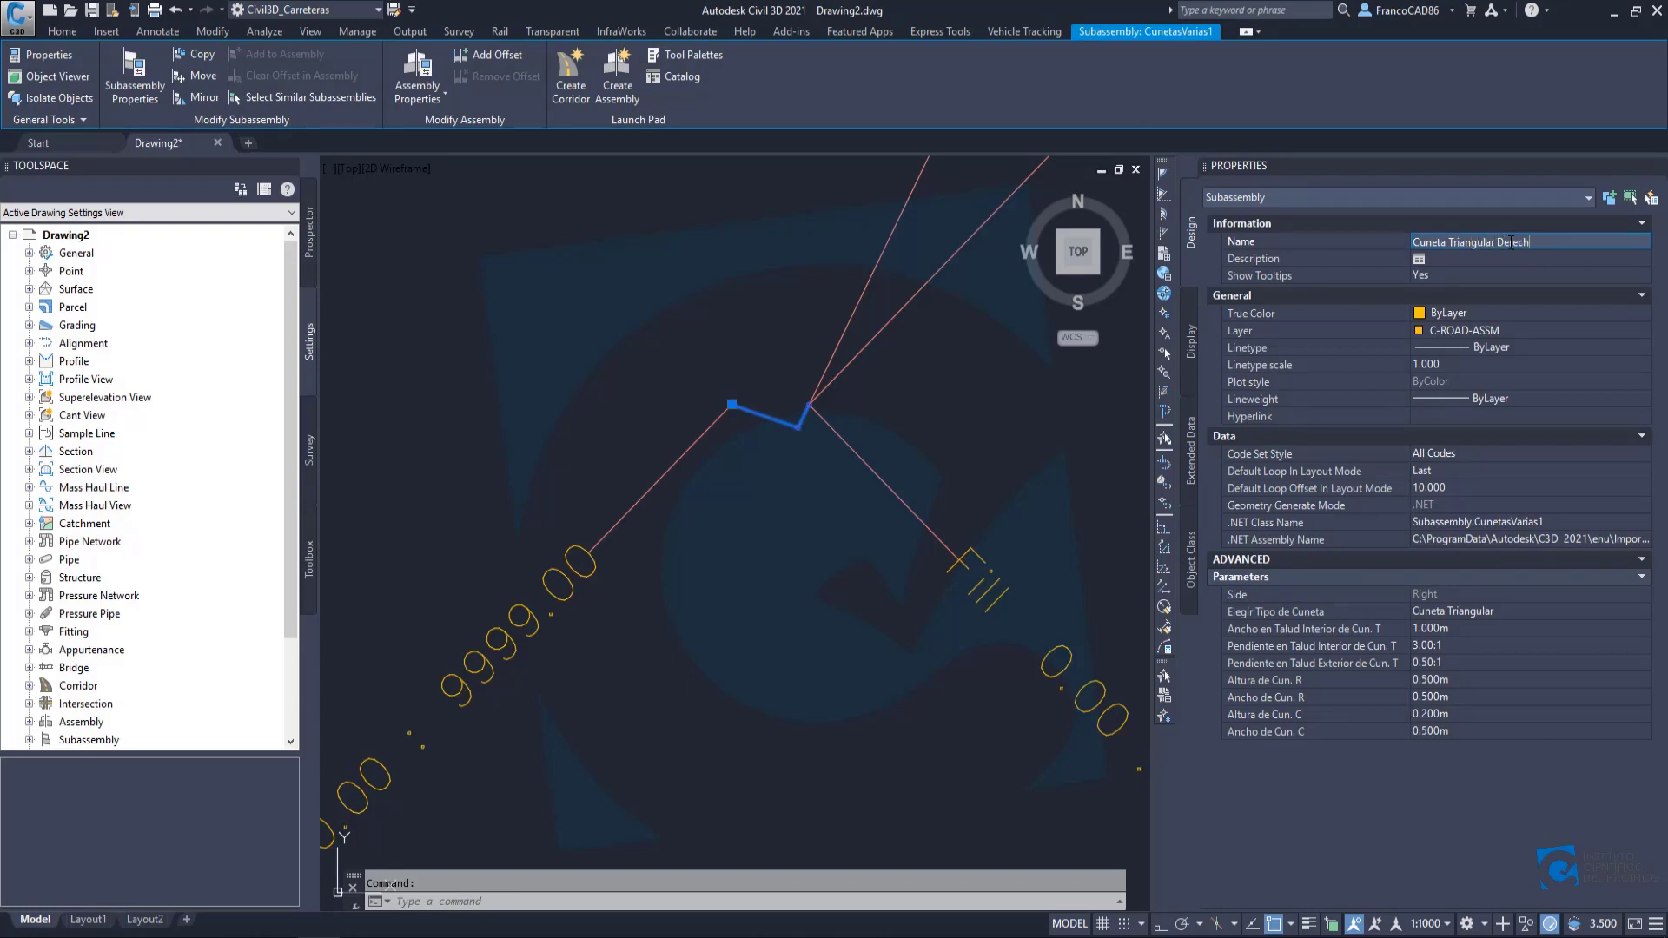
{"action": "key", "text": "Return"}
{"action": "scroll", "coordinate": [888, 453], "scroll_direction": "down", "scroll_amount": 4}
{"action": "middle_click_drag", "start_coordinate": [887, 391], "coordinate": [710, 486]}
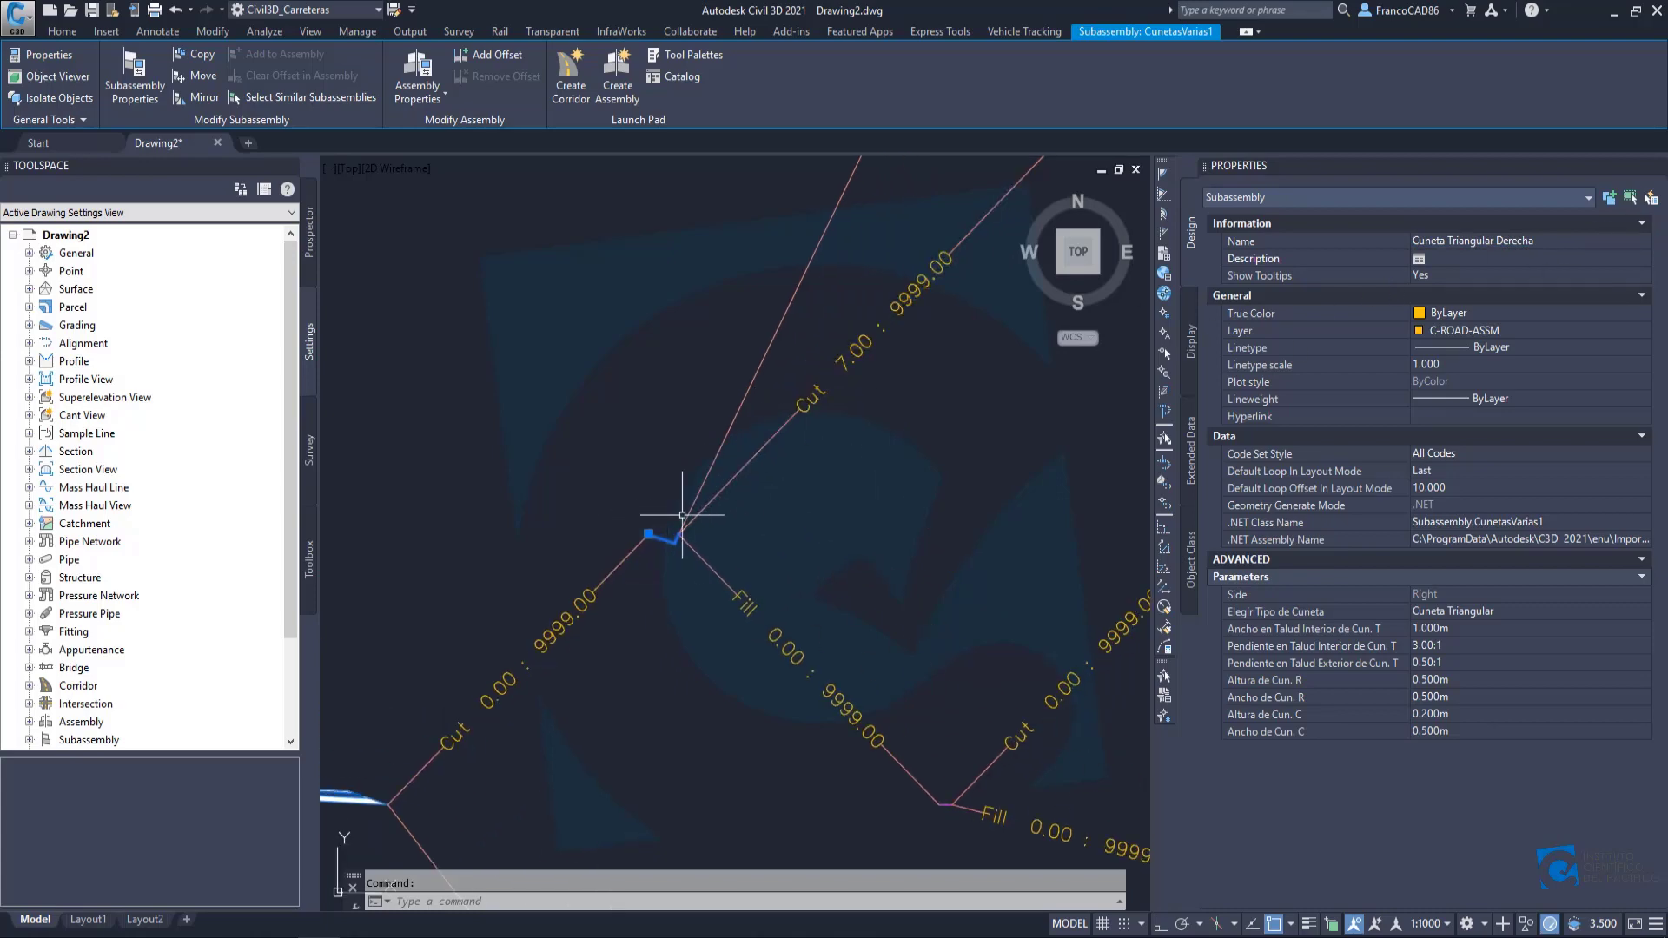
{"action": "key", "text": "Escape"}
Rename the bench link at the end of the Cut 0.00 : 7.00 branch as Banqueta Derecha (1m).
{"action": "scroll", "coordinate": [691, 523], "scroll_direction": "down", "scroll_amount": 4}
{"action": "middle_click_drag", "start_coordinate": [795, 366], "coordinate": [677, 507]}
{"action": "middle_click_drag", "start_coordinate": [808, 279], "coordinate": [640, 476]}
{"action": "scroll", "coordinate": [608, 452], "scroll_direction": "up", "scroll_amount": 9}
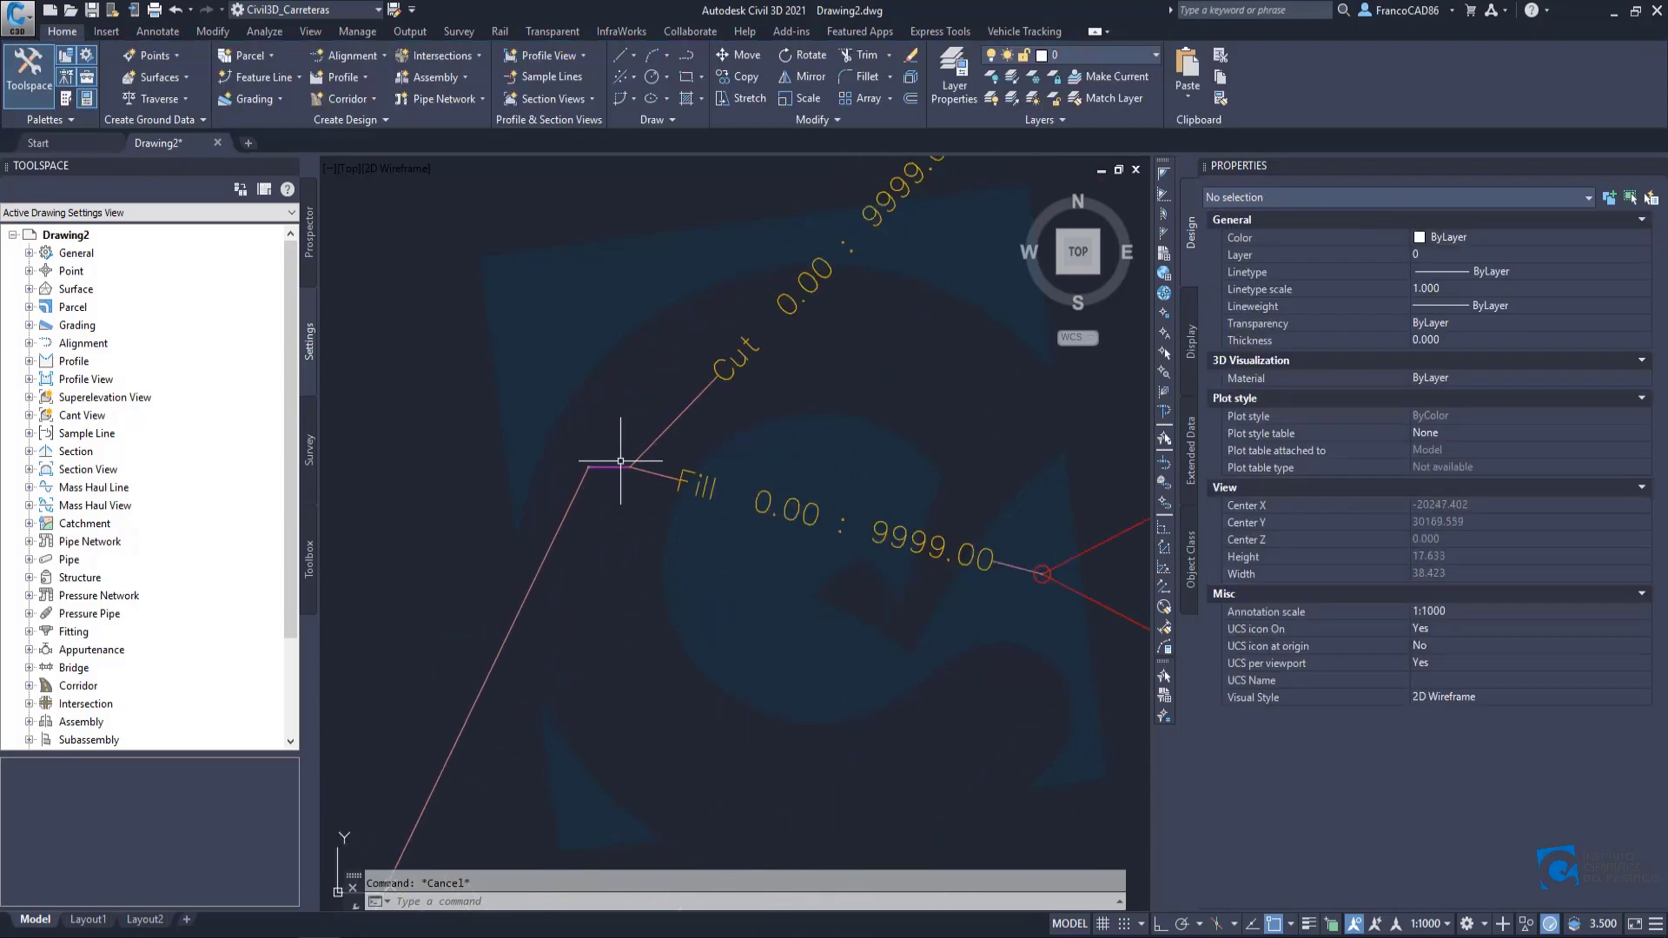
{"action": "left_click", "coordinate": [594, 469]}
{"action": "scroll", "coordinate": [651, 321], "scroll_direction": "down", "scroll_amount": 4}
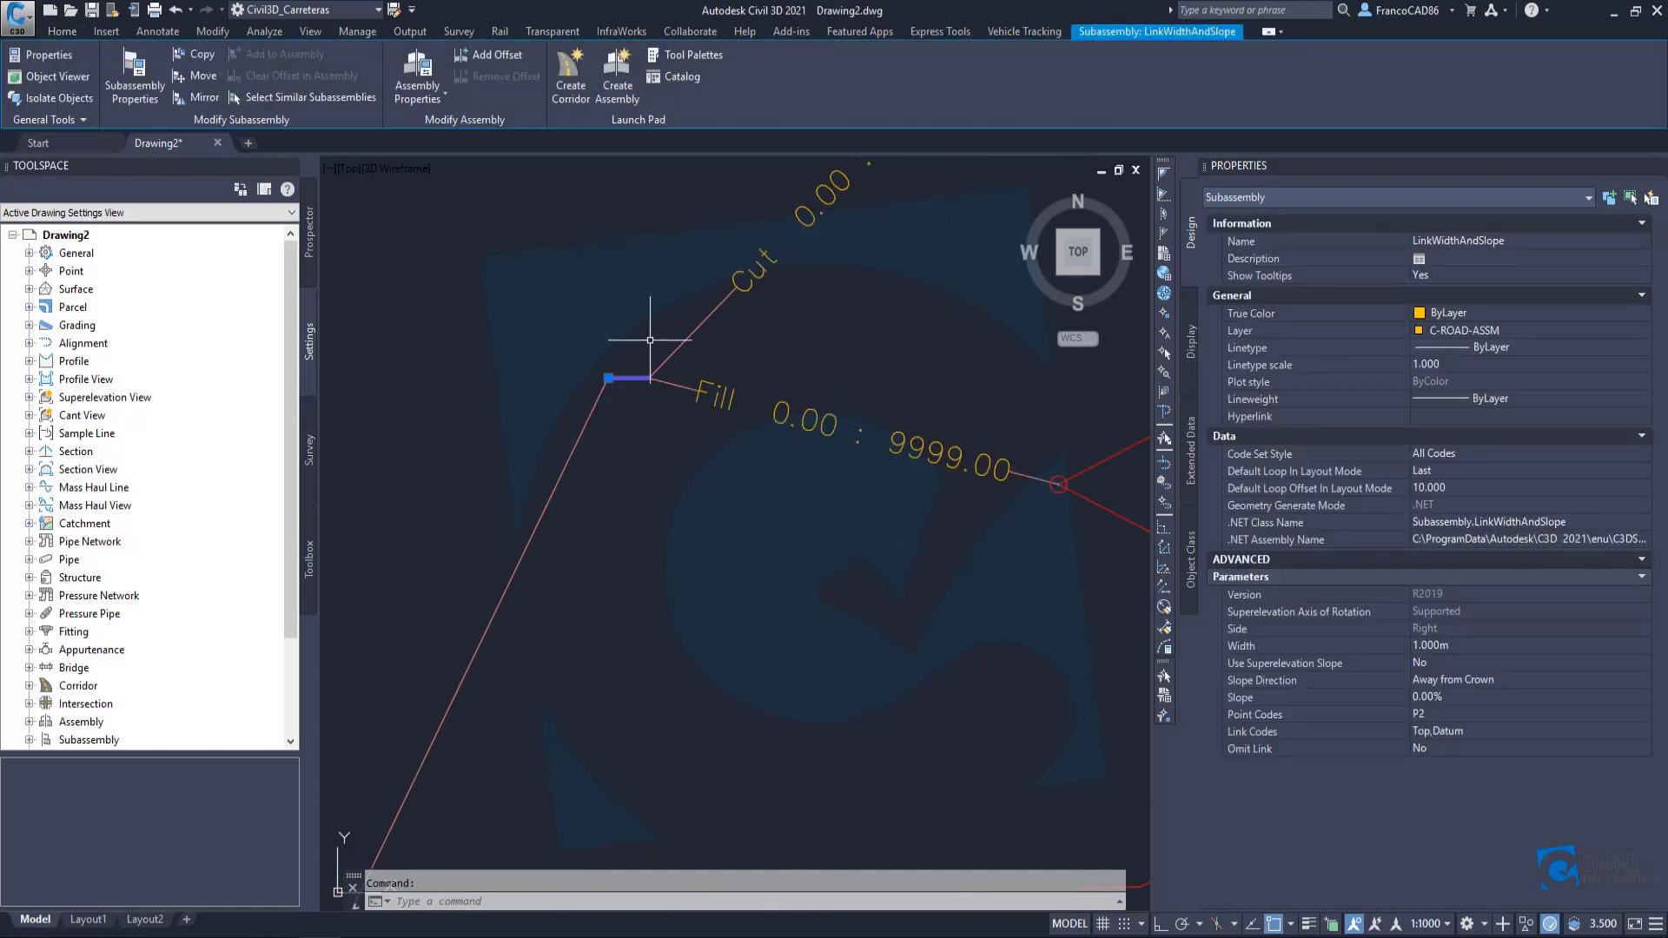
{"action": "left_click", "coordinate": [1510, 246]}
{"action": "type", "text": "Banqueta Derecha (1m"}
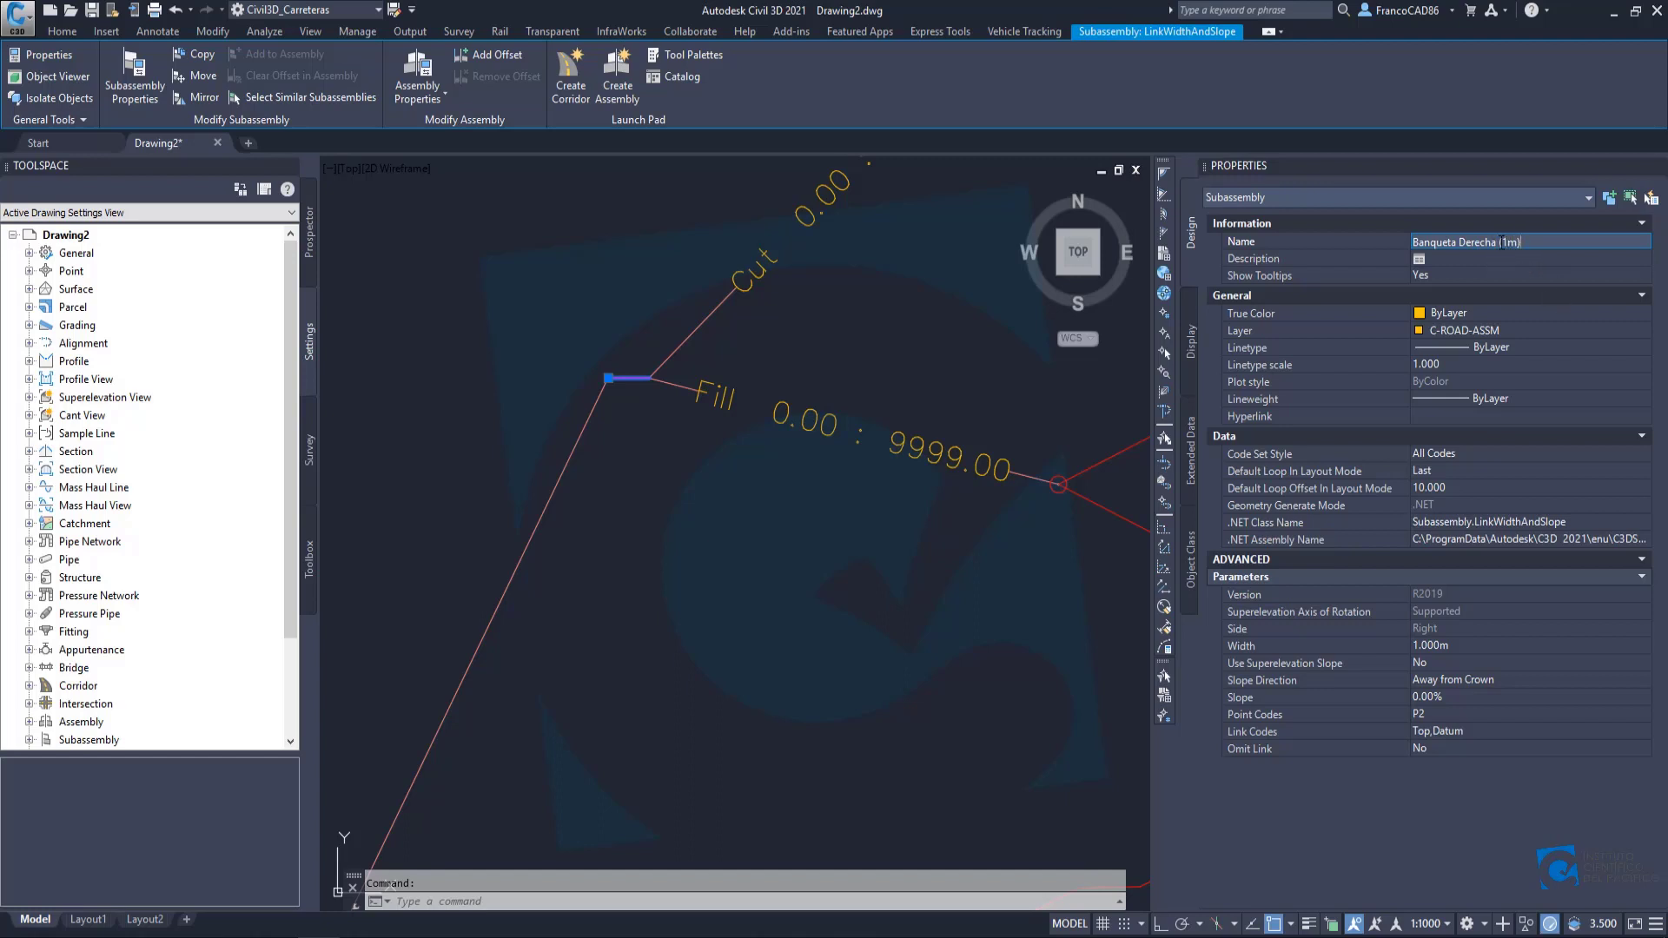
{"action": "scroll", "coordinate": [574, 373], "scroll_direction": "down", "scroll_amount": 6}
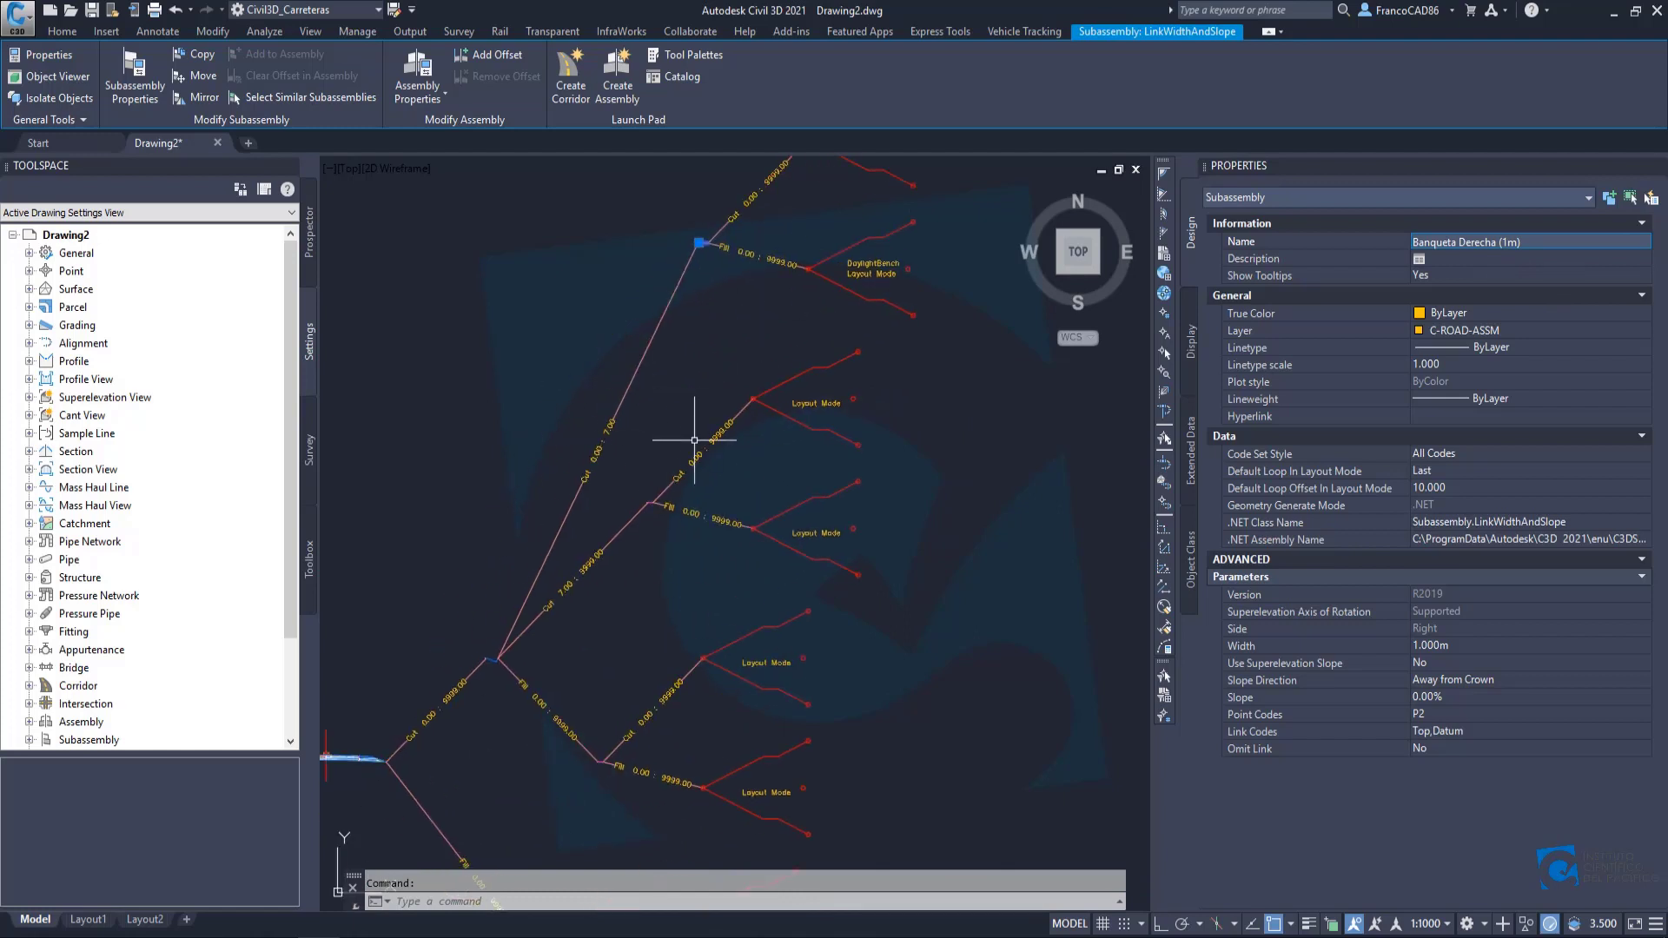
{"action": "scroll", "coordinate": [717, 274], "scroll_direction": "up", "scroll_amount": 5}
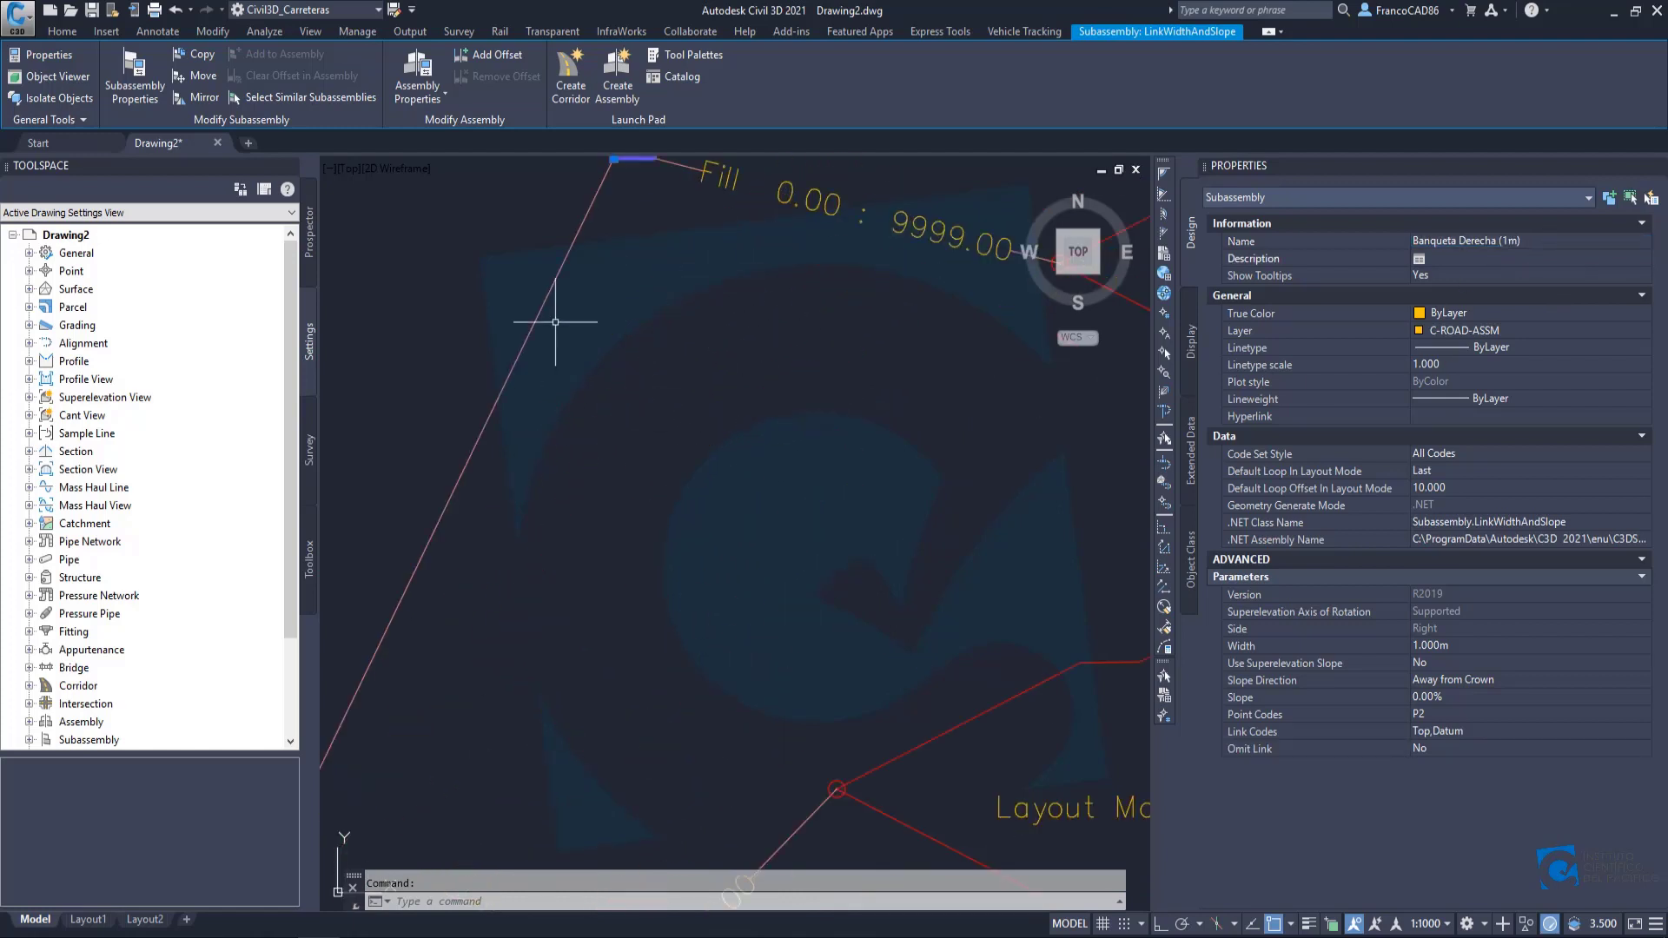
{"action": "scroll", "coordinate": [700, 278], "scroll_direction": "down", "scroll_amount": 5}
{"action": "key", "text": "Escape"}
Rename the bench link at the end of the Cut 7.00 : 9999.00 branch as Banqueta Derecha 1 (0.50m).
{"action": "scroll", "coordinate": [691, 376], "scroll_direction": "up", "scroll_amount": 7}
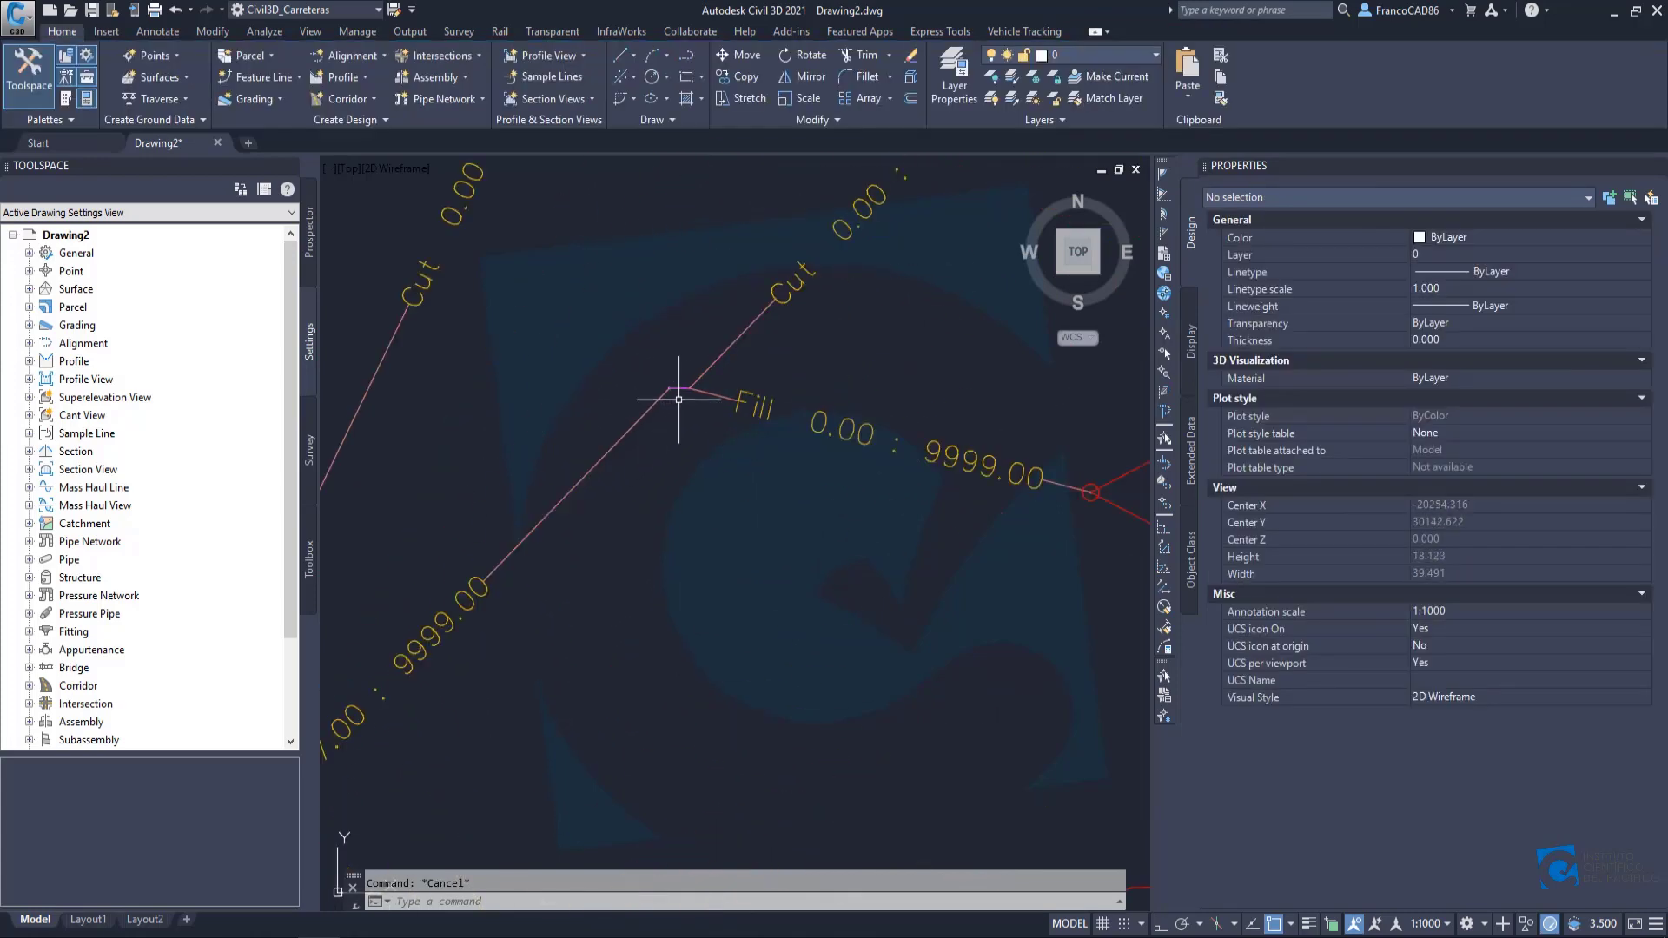
{"action": "left_click", "coordinate": [676, 372]}
{"action": "scroll", "coordinate": [677, 372], "scroll_direction": "down", "scroll_amount": 7}
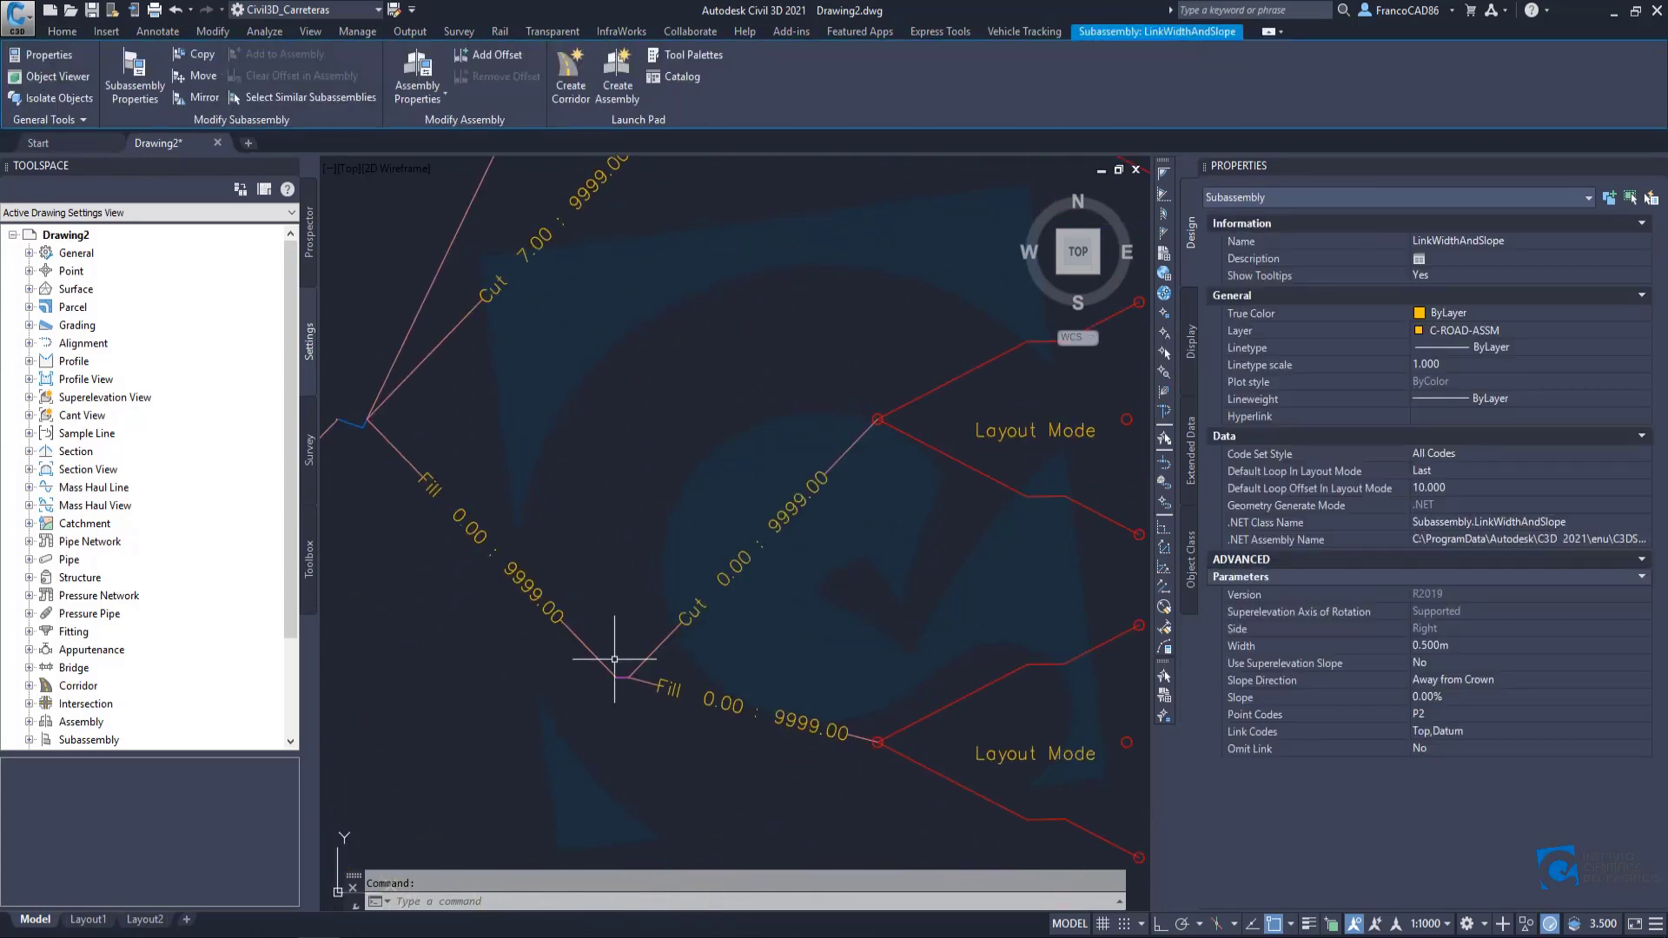
{"action": "scroll", "coordinate": [655, 246], "scroll_direction": "up", "scroll_amount": 5}
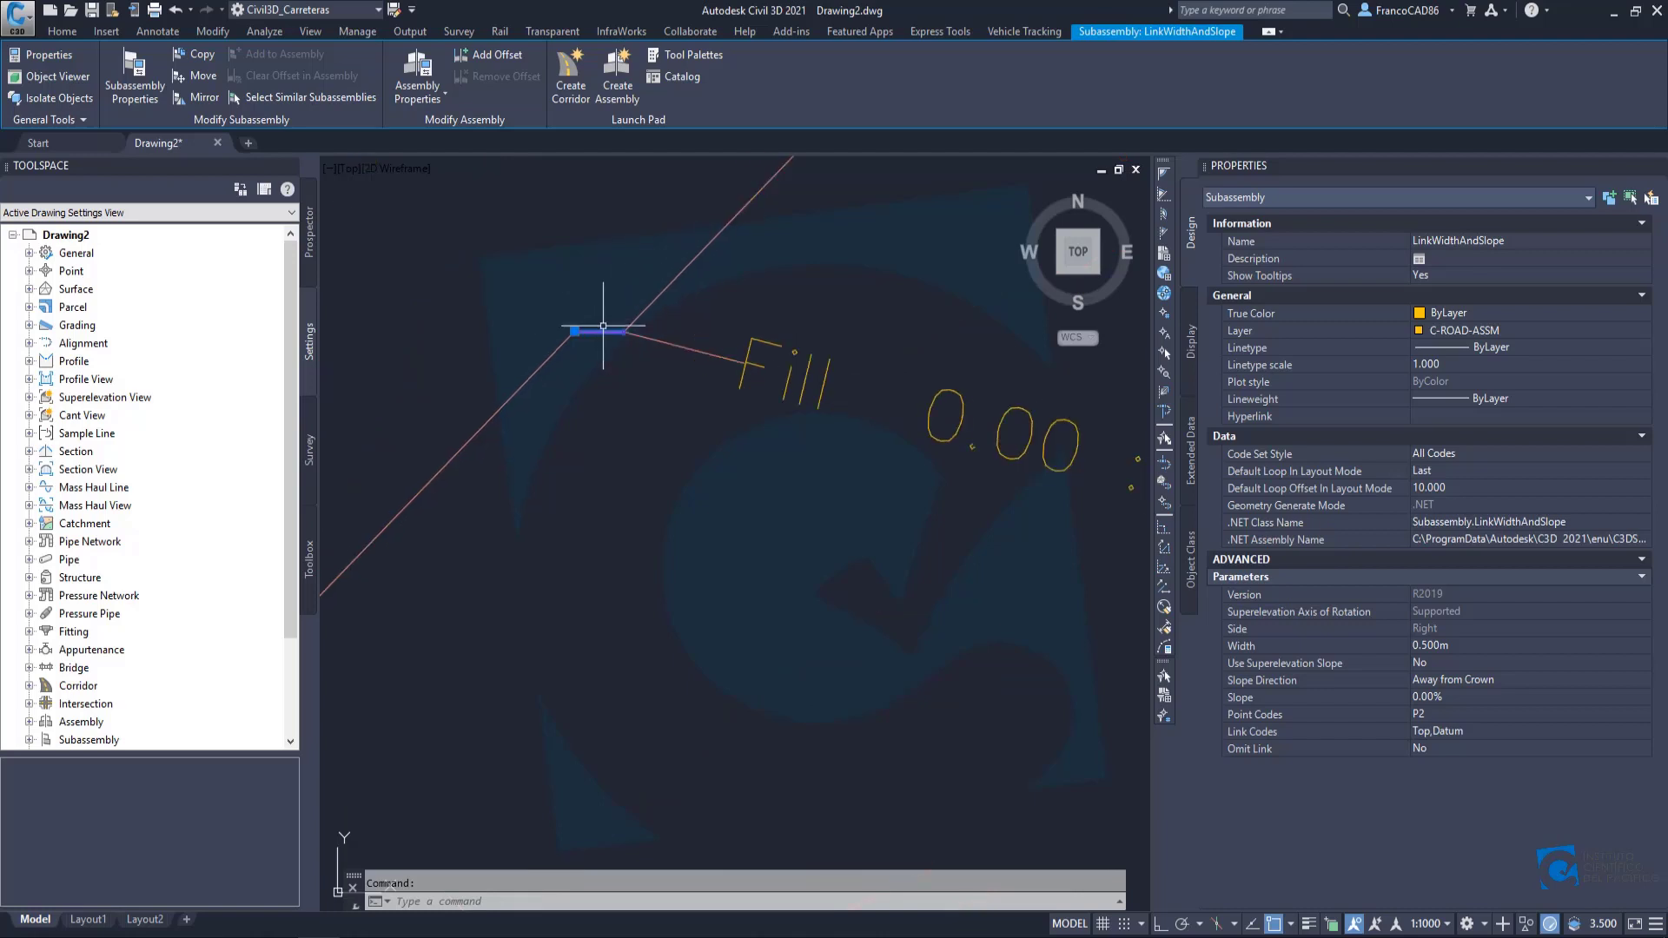
{"action": "left_click", "coordinate": [1486, 238]}
{"action": "type", "text": "Condicional Relleno Derecha 1"}
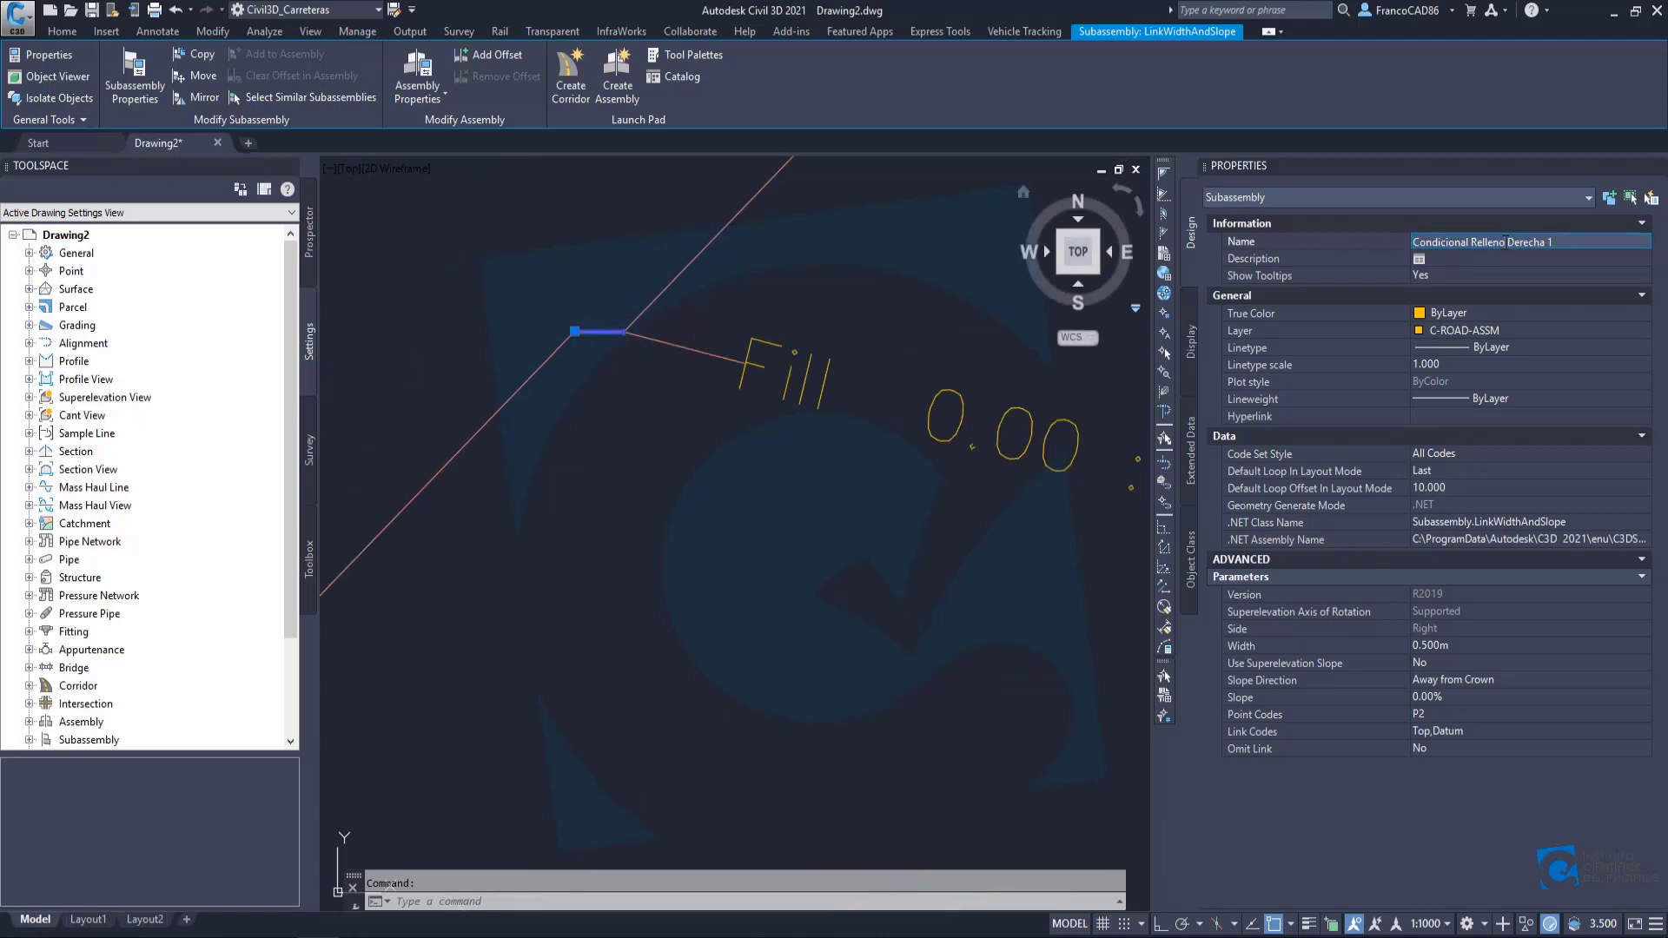
{"action": "type", "text": "Banqueta Derecha 1 (0.50m"}
{"action": "key", "text": "Return"}
{"action": "scroll", "coordinate": [800, 477], "scroll_direction": "down", "scroll_amount": 4}
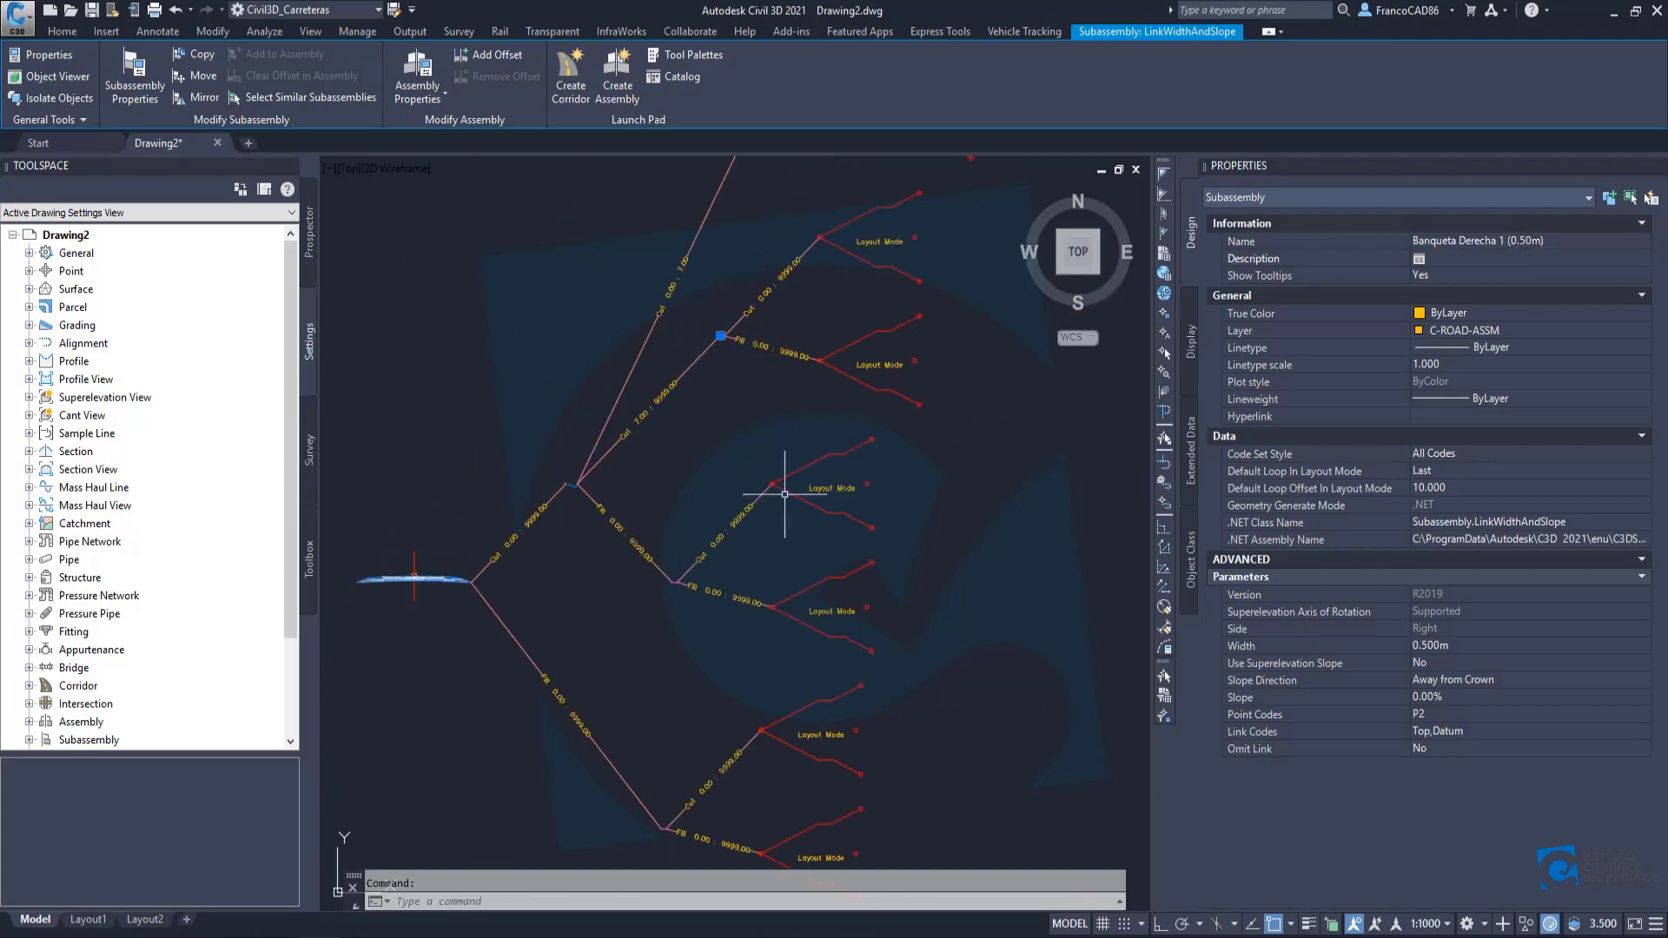
{"action": "scroll", "coordinate": [633, 563], "scroll_direction": "up", "scroll_amount": 4}
{"action": "key", "text": "Escape"}
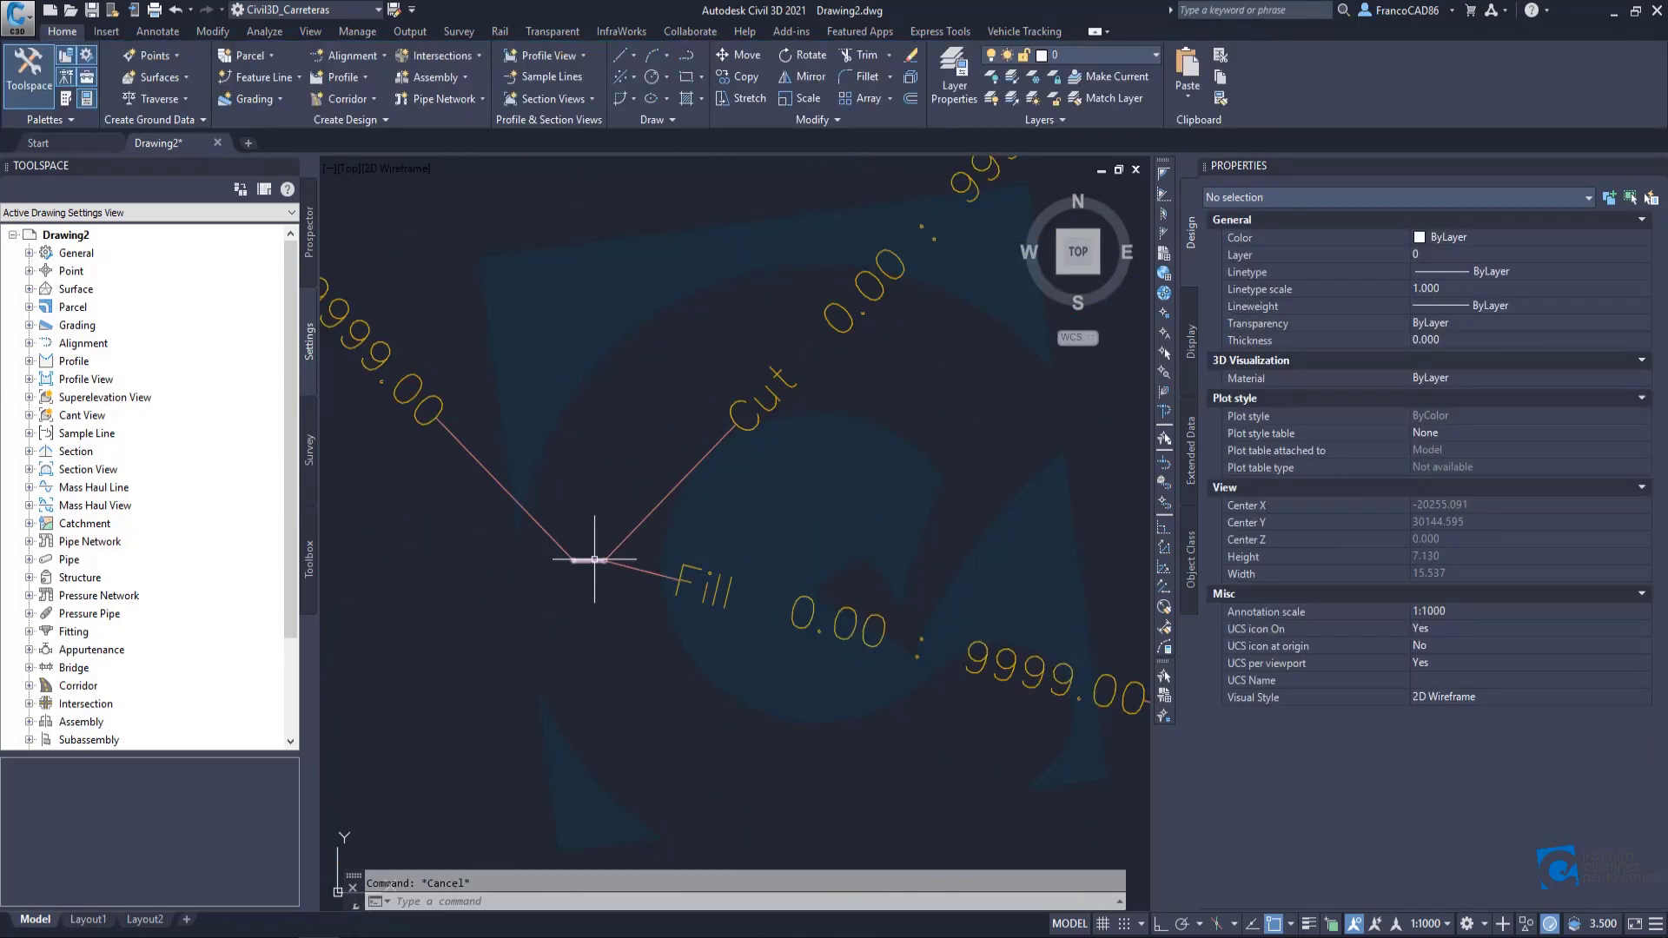
Reuse the name of the Cut 7.00 : 9999.00 bench link to rename the link ending the ditch's Fill branch as Banqueta Derecha 2 (0.50m).
{"action": "left_click", "coordinate": [592, 561]}
{"action": "scroll", "coordinate": [756, 272], "scroll_direction": "down", "scroll_amount": 4}
{"action": "scroll", "coordinate": [622, 436], "scroll_direction": "up", "scroll_amount": 4}
{"action": "key", "text": "Escape"}
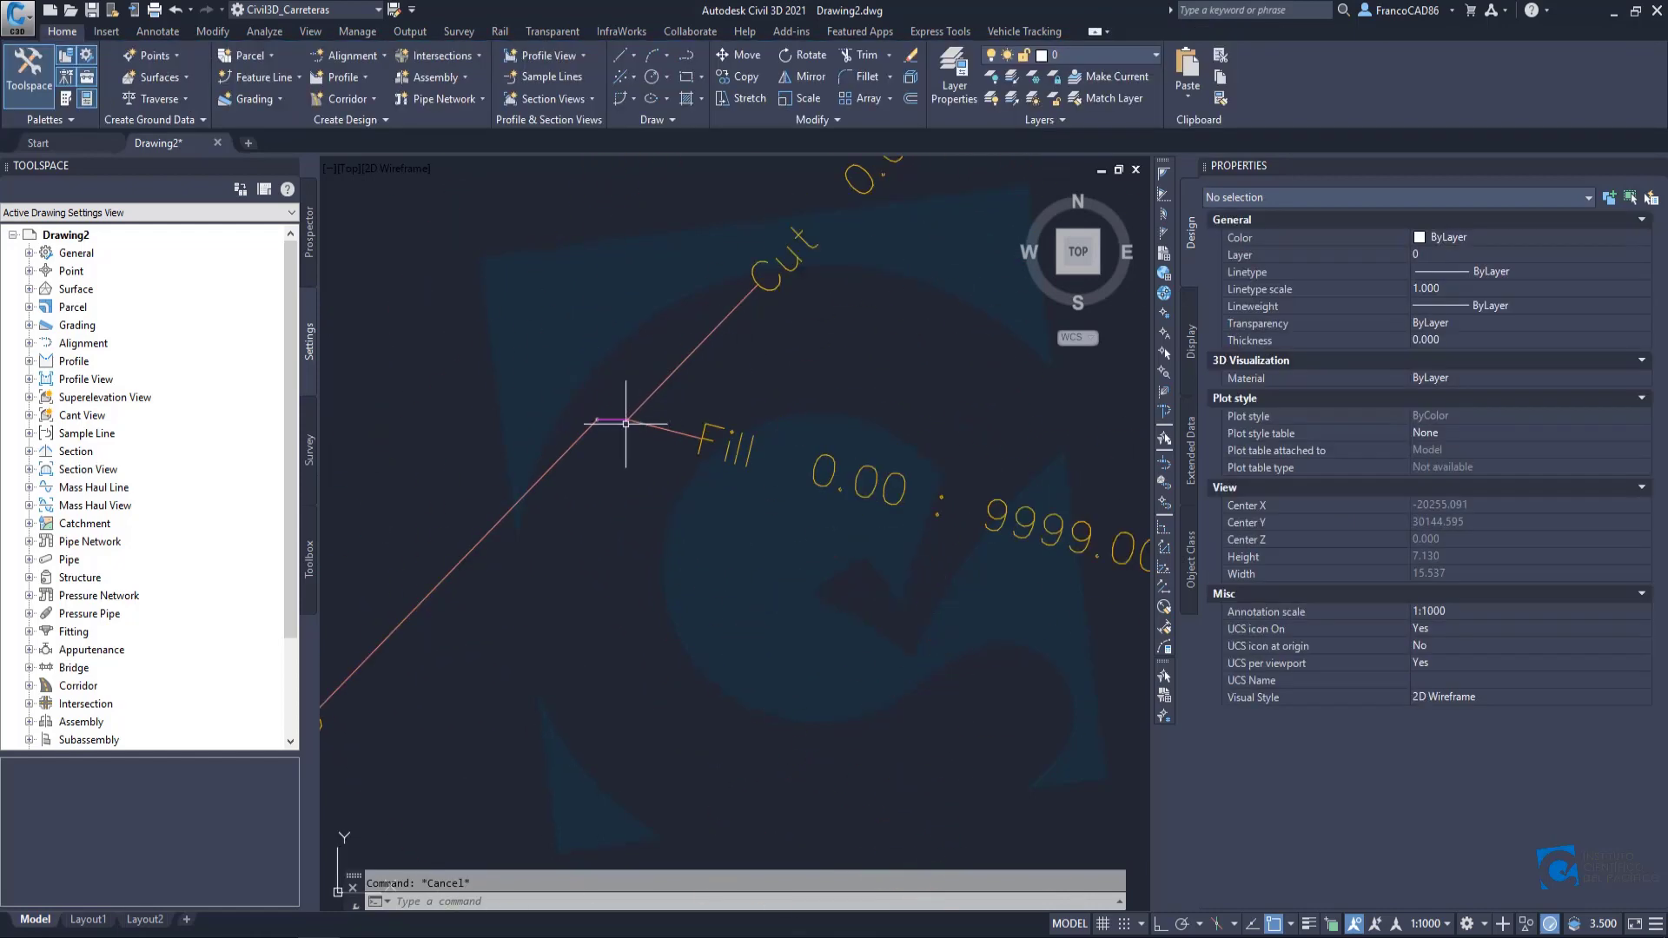
{"action": "left_click", "coordinate": [607, 418]}
{"action": "left_click", "coordinate": [1582, 241]}
{"action": "key", "text": "ctrl+c"}
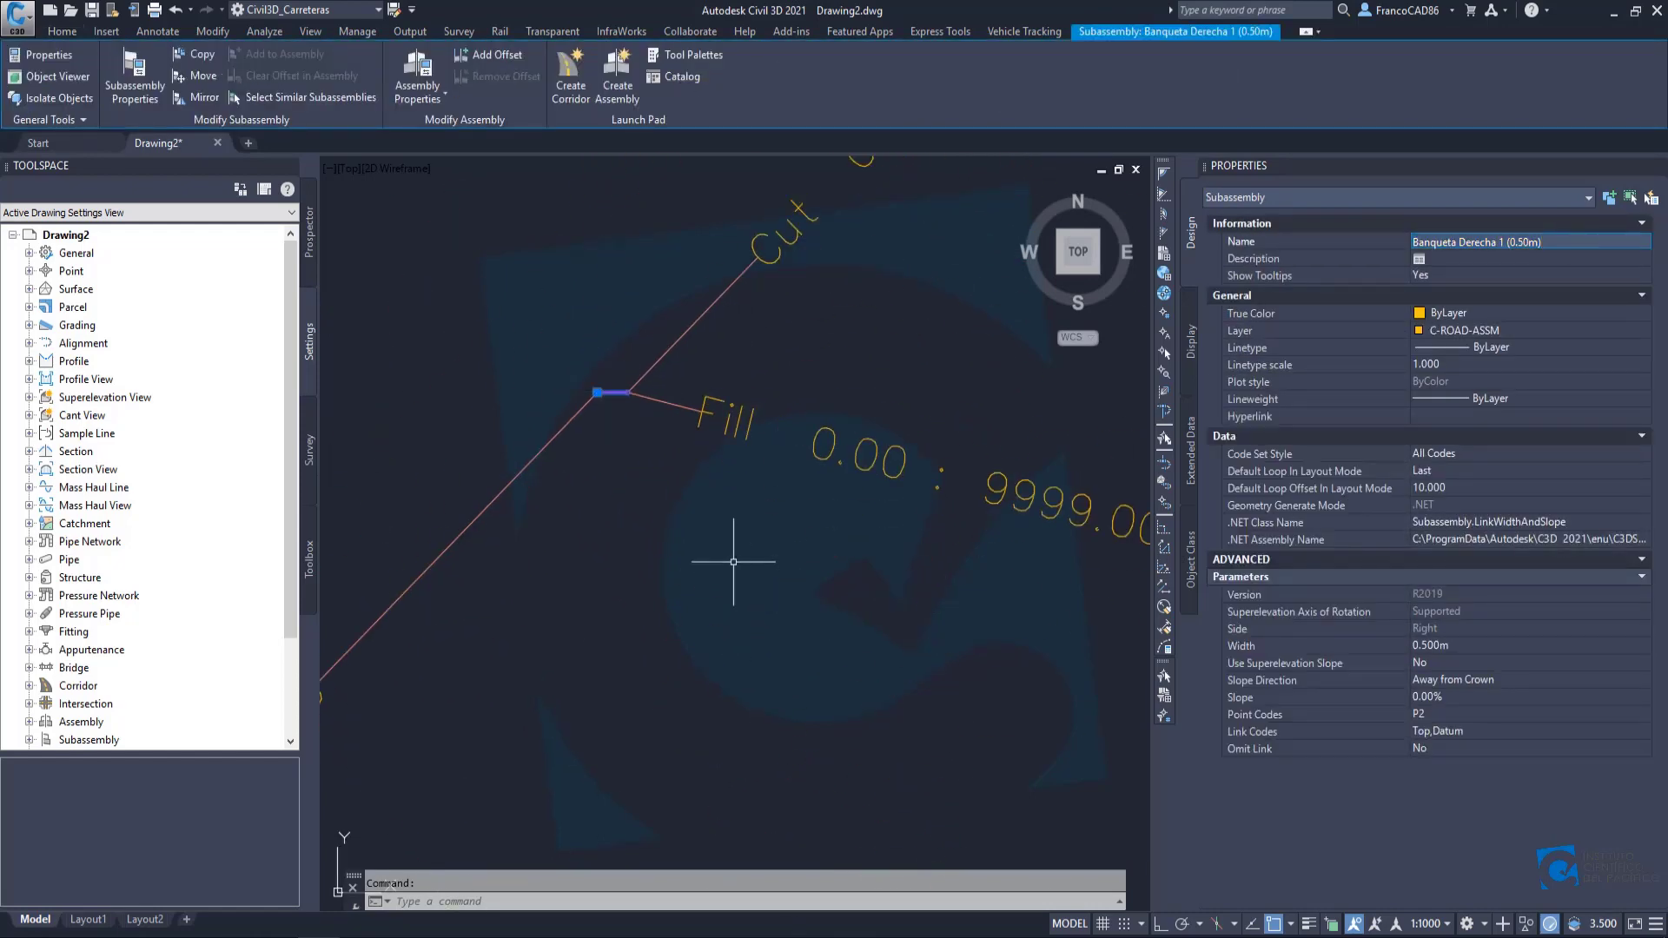
{"action": "scroll", "coordinate": [748, 521], "scroll_direction": "down", "scroll_amount": 4}
{"action": "scroll", "coordinate": [781, 434], "scroll_direction": "up", "scroll_amount": 4}
{"action": "key", "text": "Escape"}
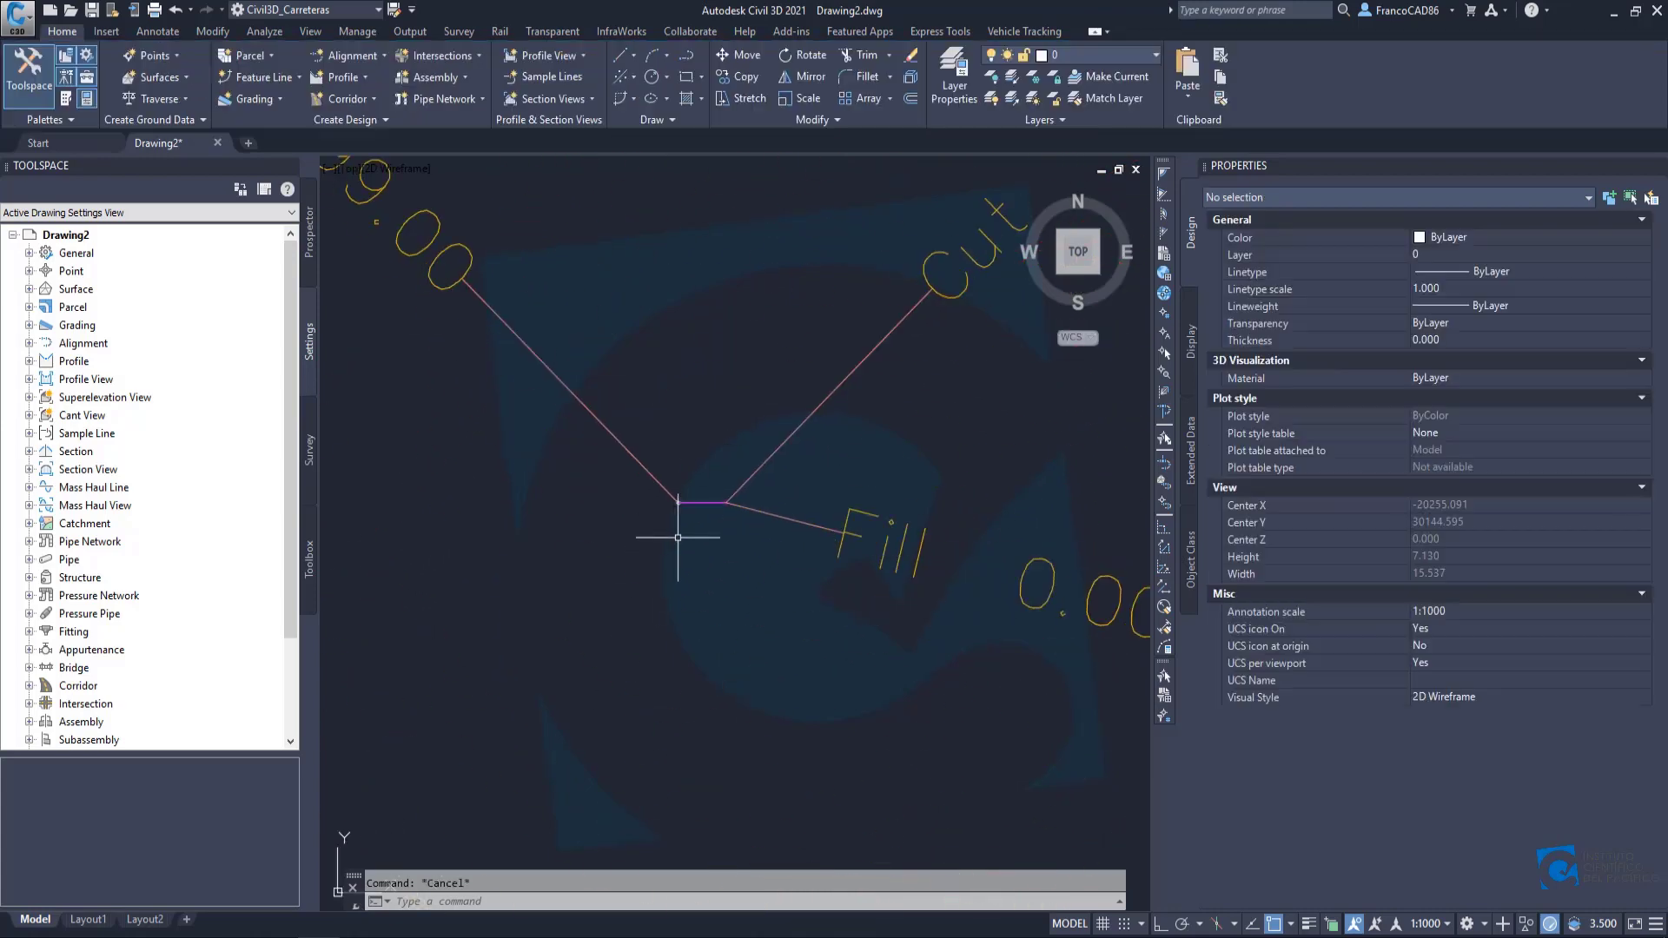
{"action": "left_click", "coordinate": [706, 501]}
{"action": "left_click", "coordinate": [1542, 243]}
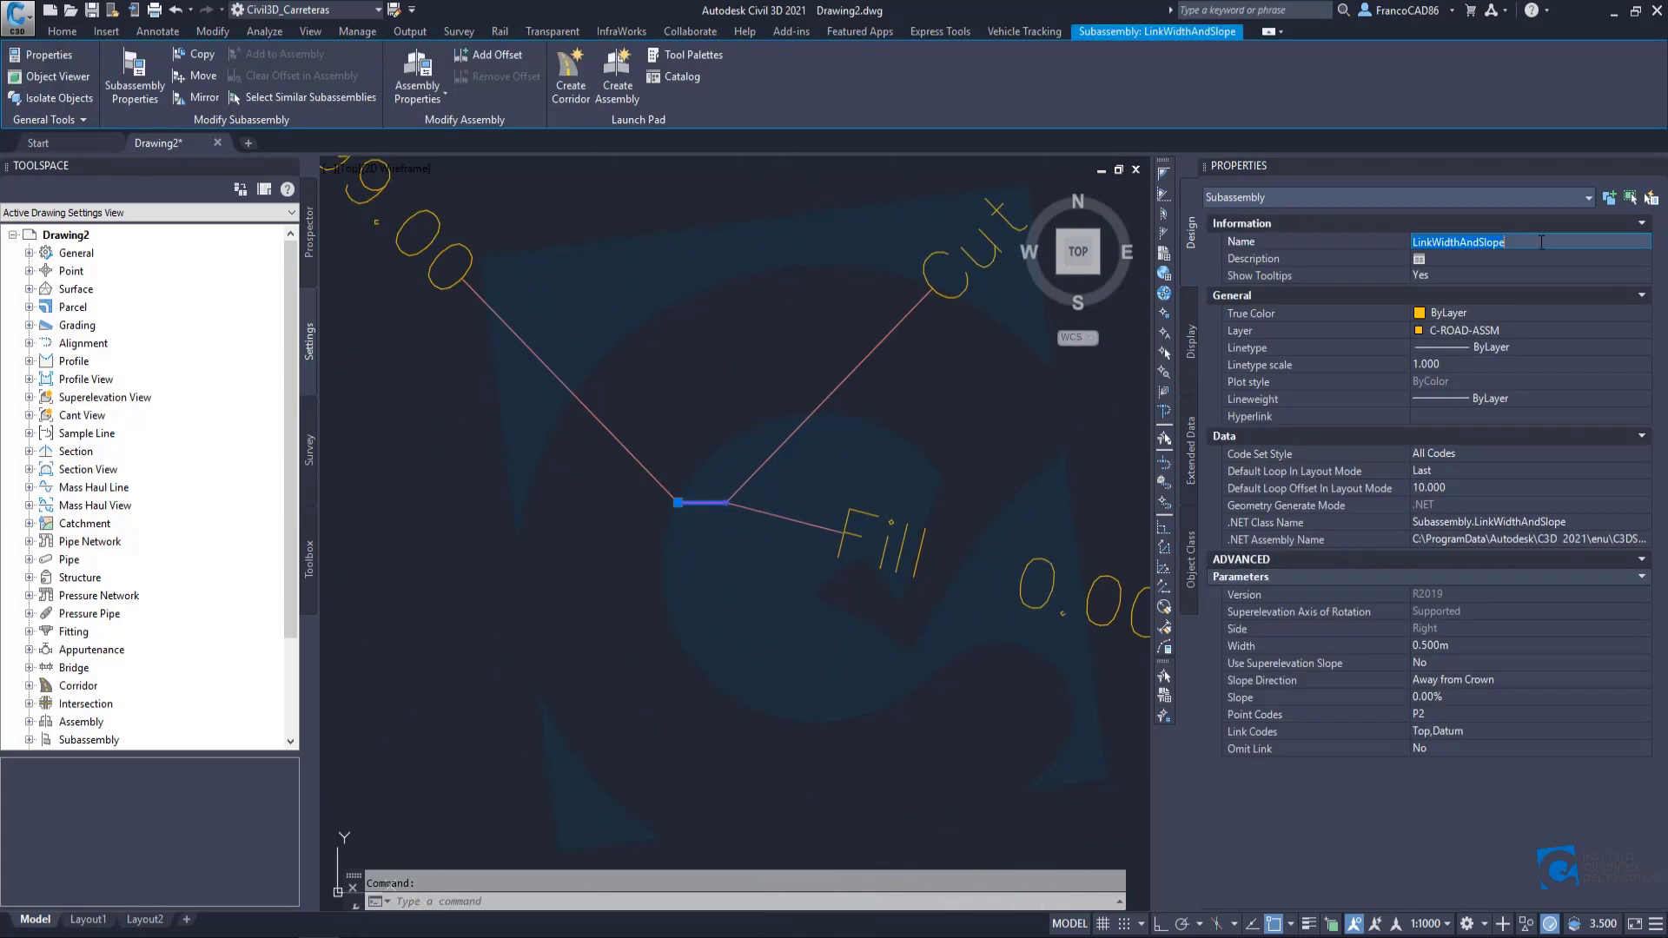
{"action": "key", "text": "ctrl+v"}
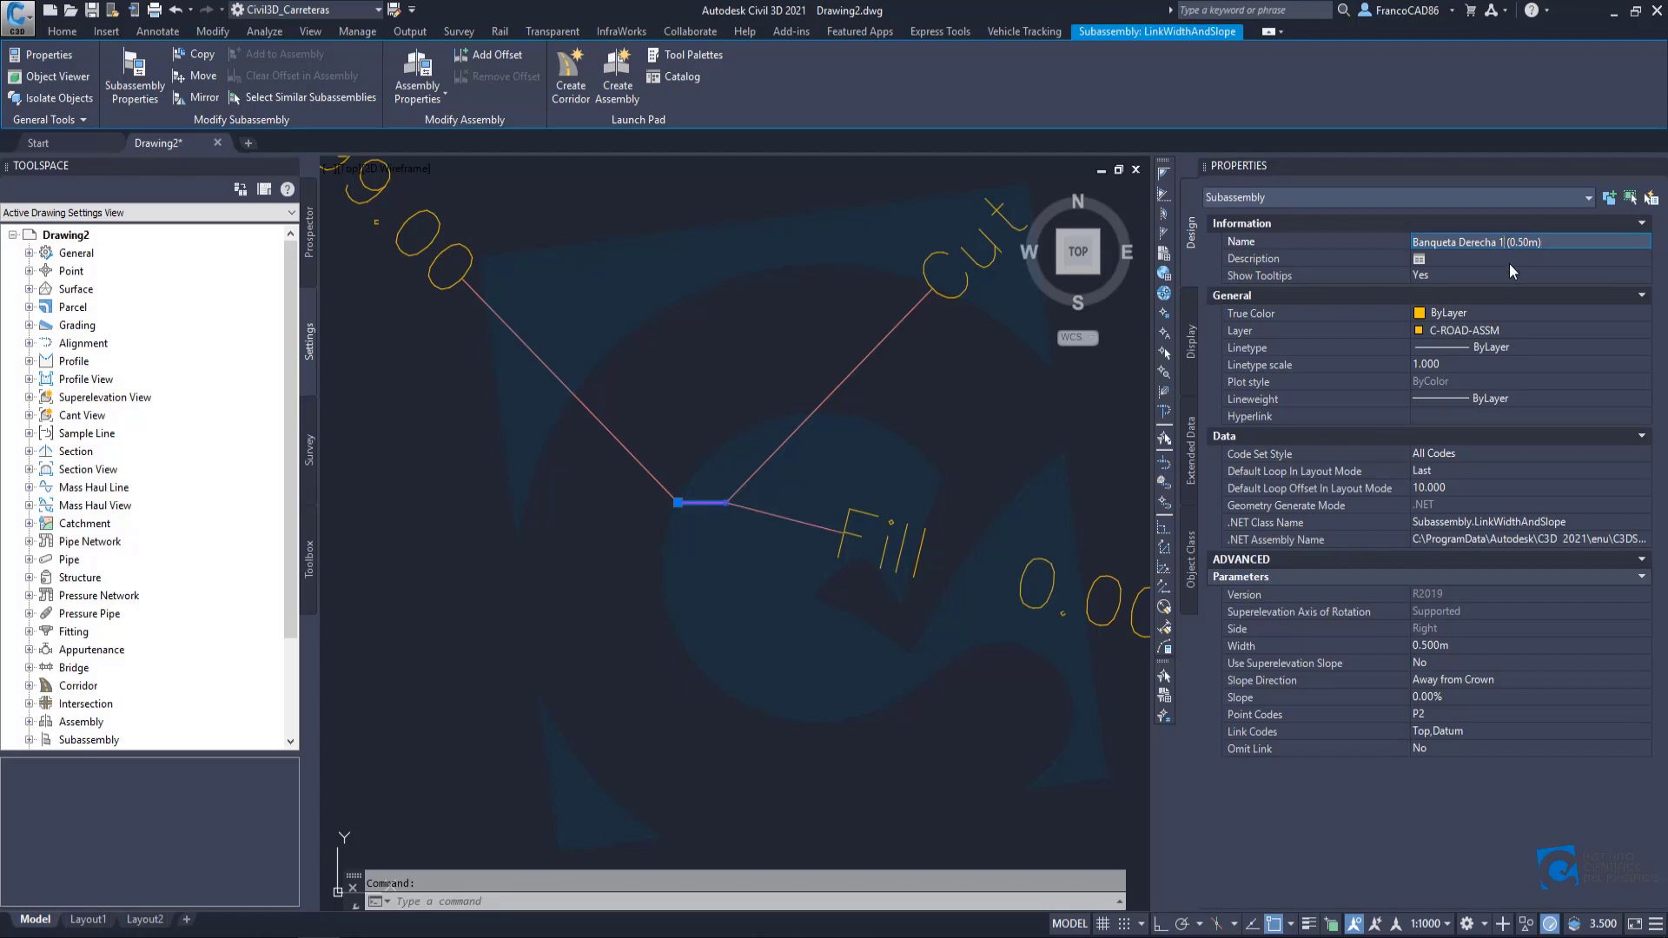
{"action": "key", "text": "Return"}
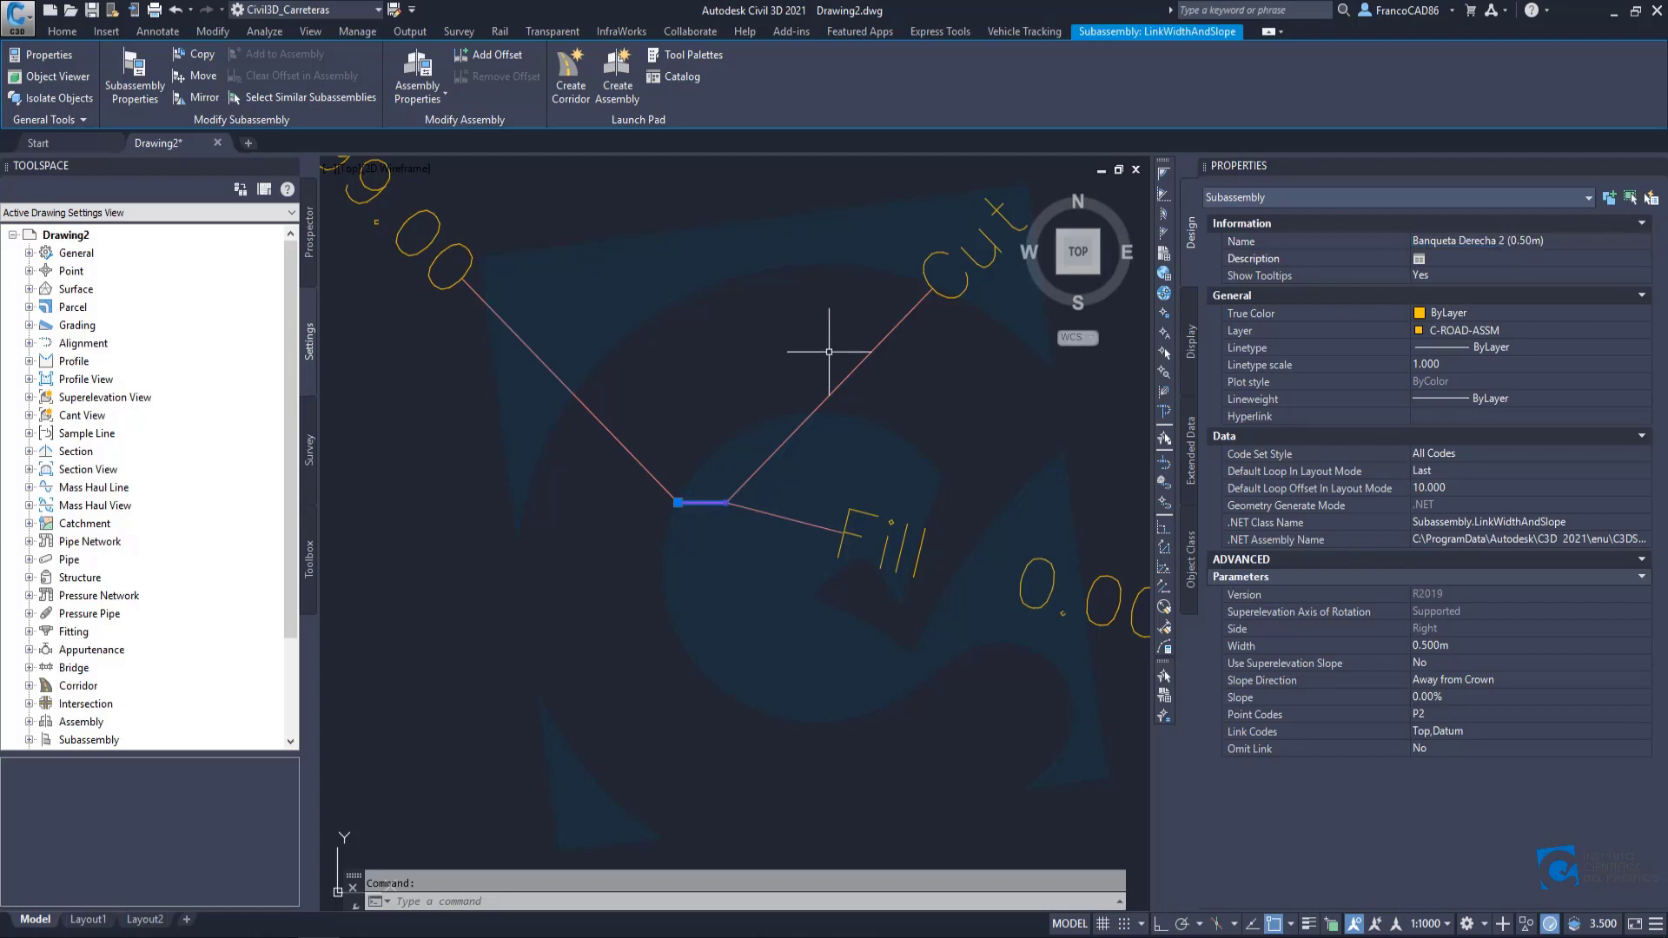
Set the link at the end of the long Fill branch from the road edge to use the Right Outside Shoulder superelevation slope.
{"action": "scroll", "coordinate": [859, 367], "scroll_direction": "down", "scroll_amount": 4}
{"action": "middle_click_drag", "start_coordinate": [915, 522], "coordinate": [838, 371]}
{"action": "middle_click_drag", "start_coordinate": [890, 513], "coordinate": [840, 441]}
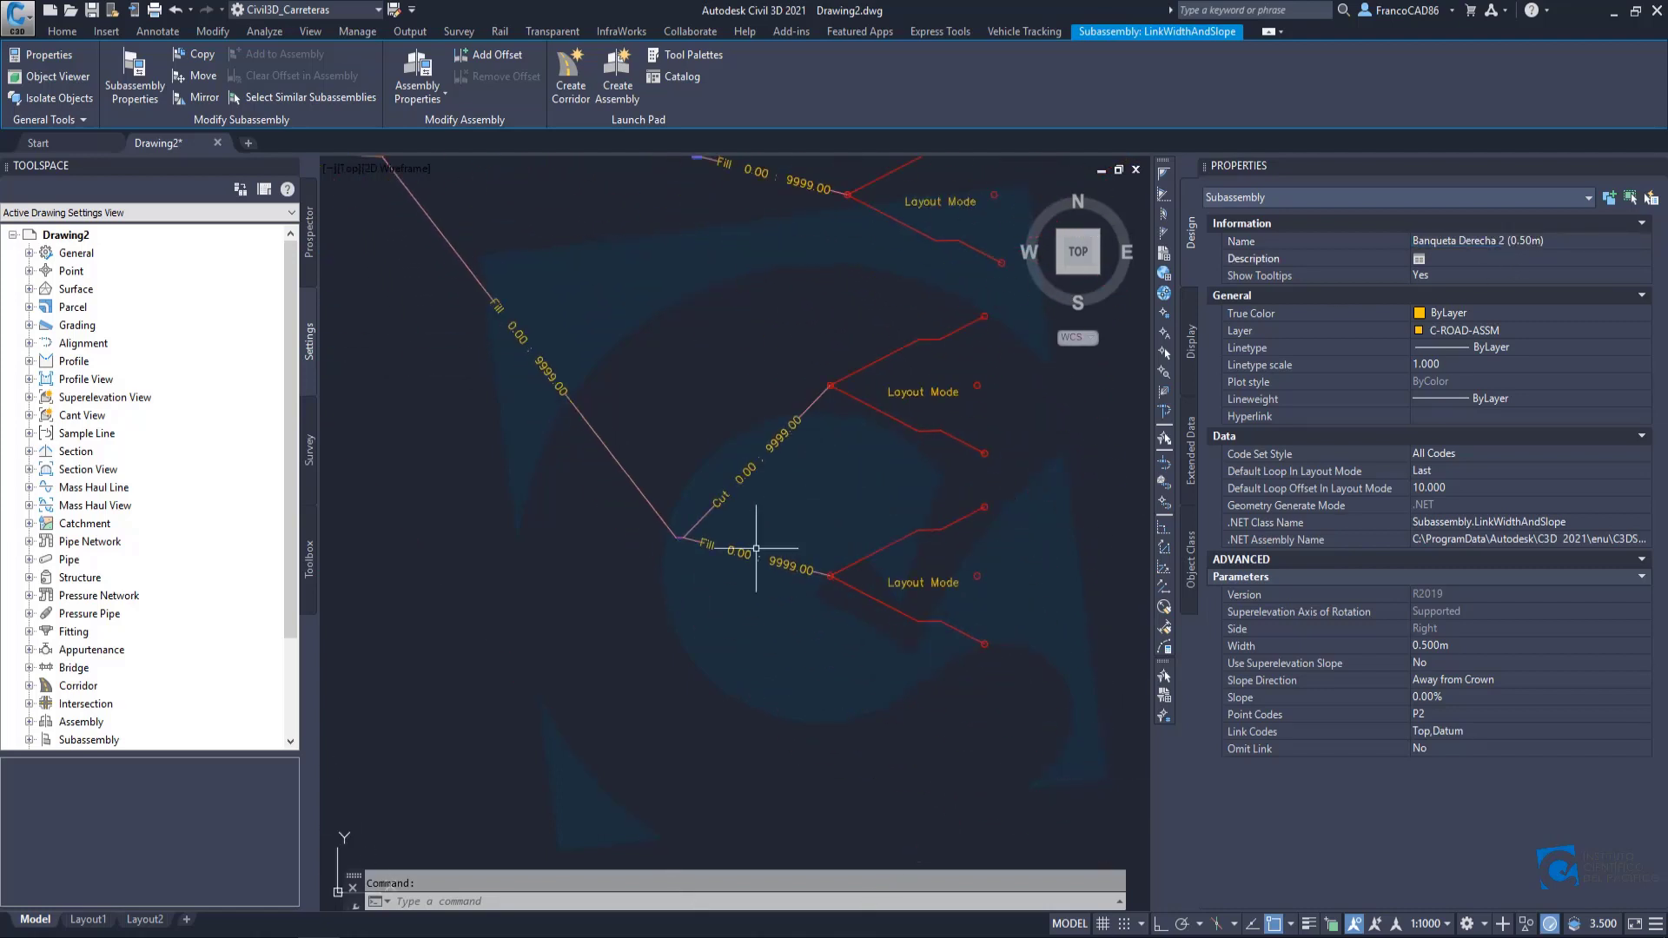
{"action": "scroll", "coordinate": [737, 633], "scroll_direction": "up", "scroll_amount": 6}
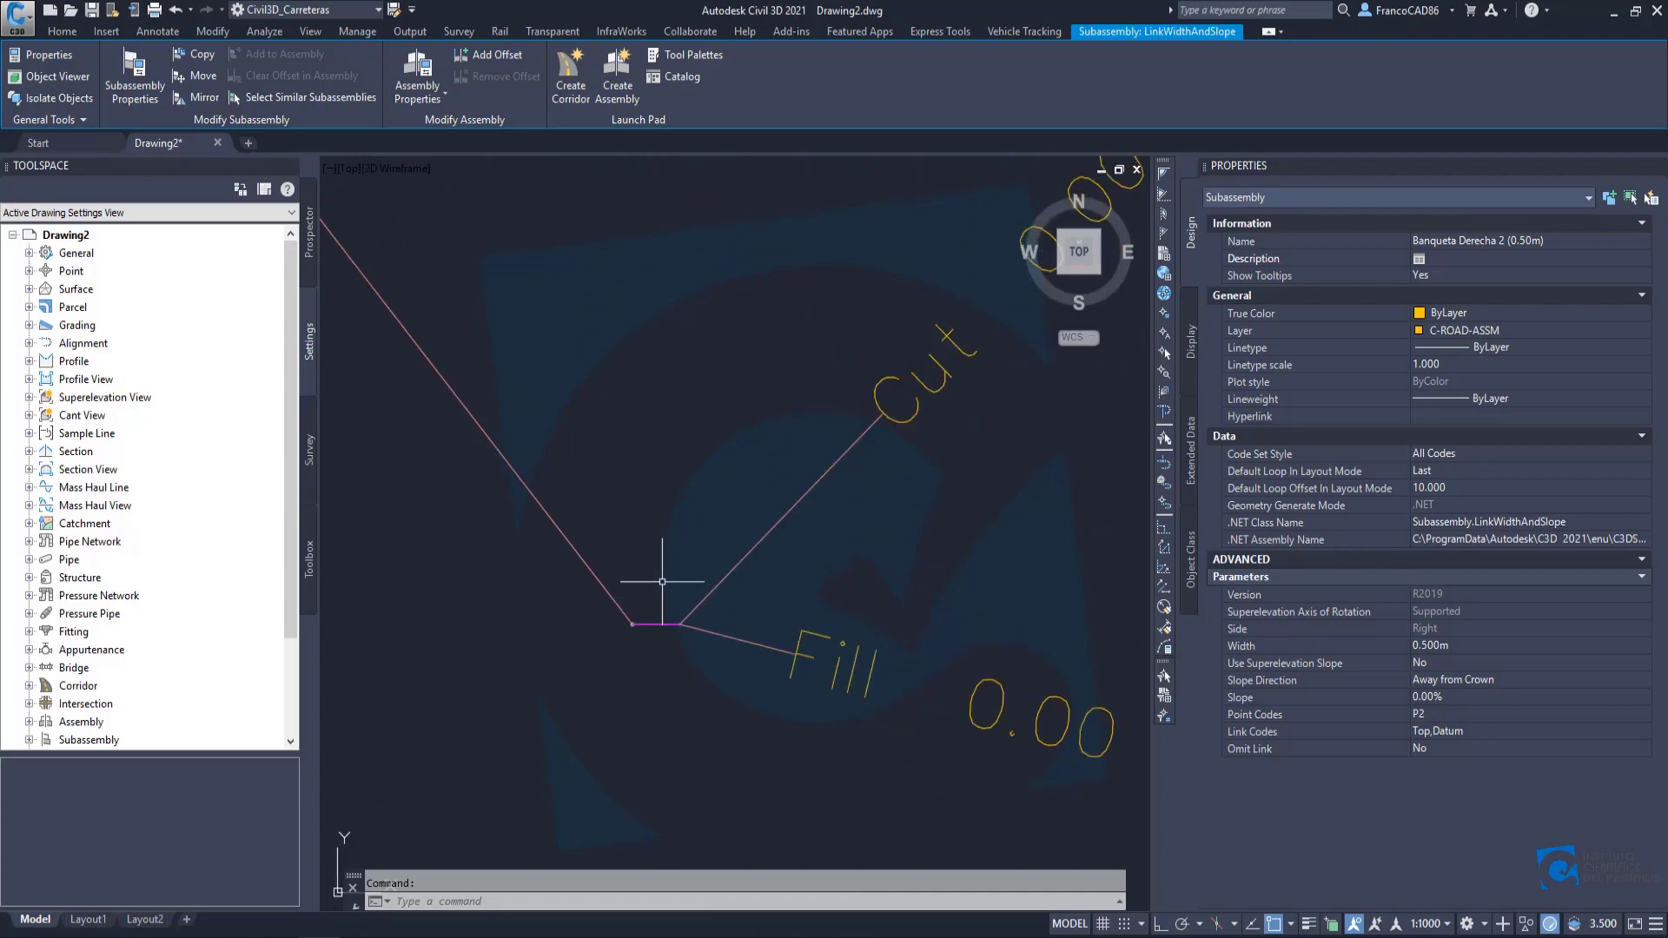
{"action": "left_click", "coordinate": [683, 598]}
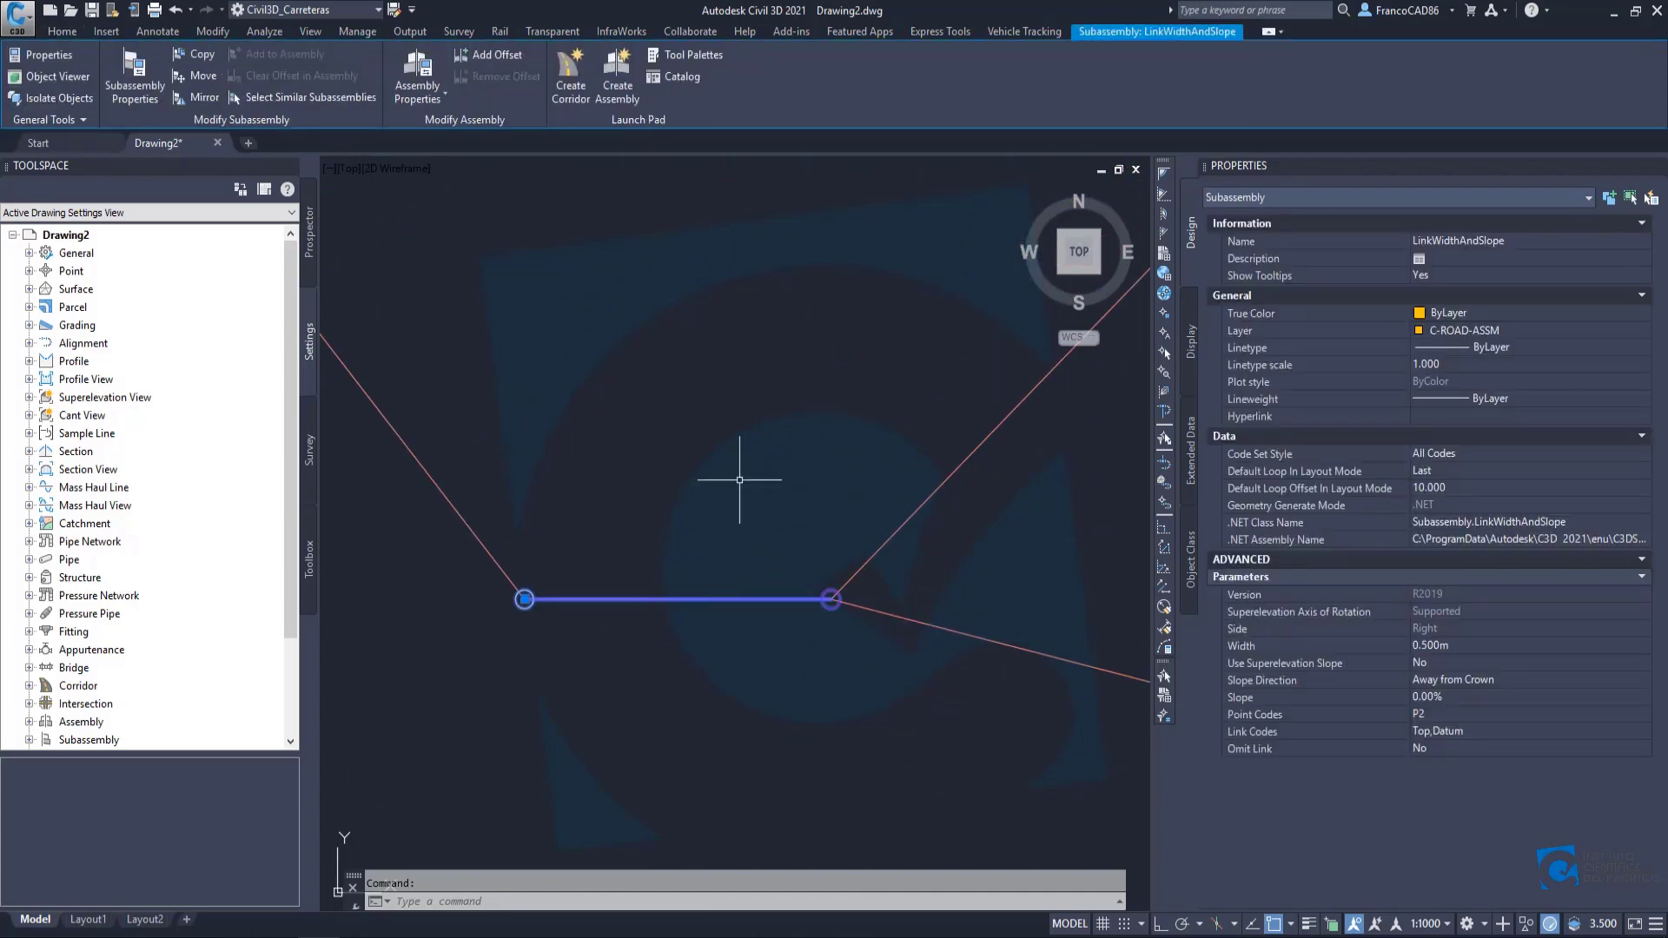
{"action": "scroll", "coordinate": [740, 469], "scroll_direction": "down", "scroll_amount": 10}
{"action": "scroll", "coordinate": [722, 395], "scroll_direction": "up", "scroll_amount": 3}
{"action": "scroll", "coordinate": [580, 282], "scroll_direction": "up", "scroll_amount": 3}
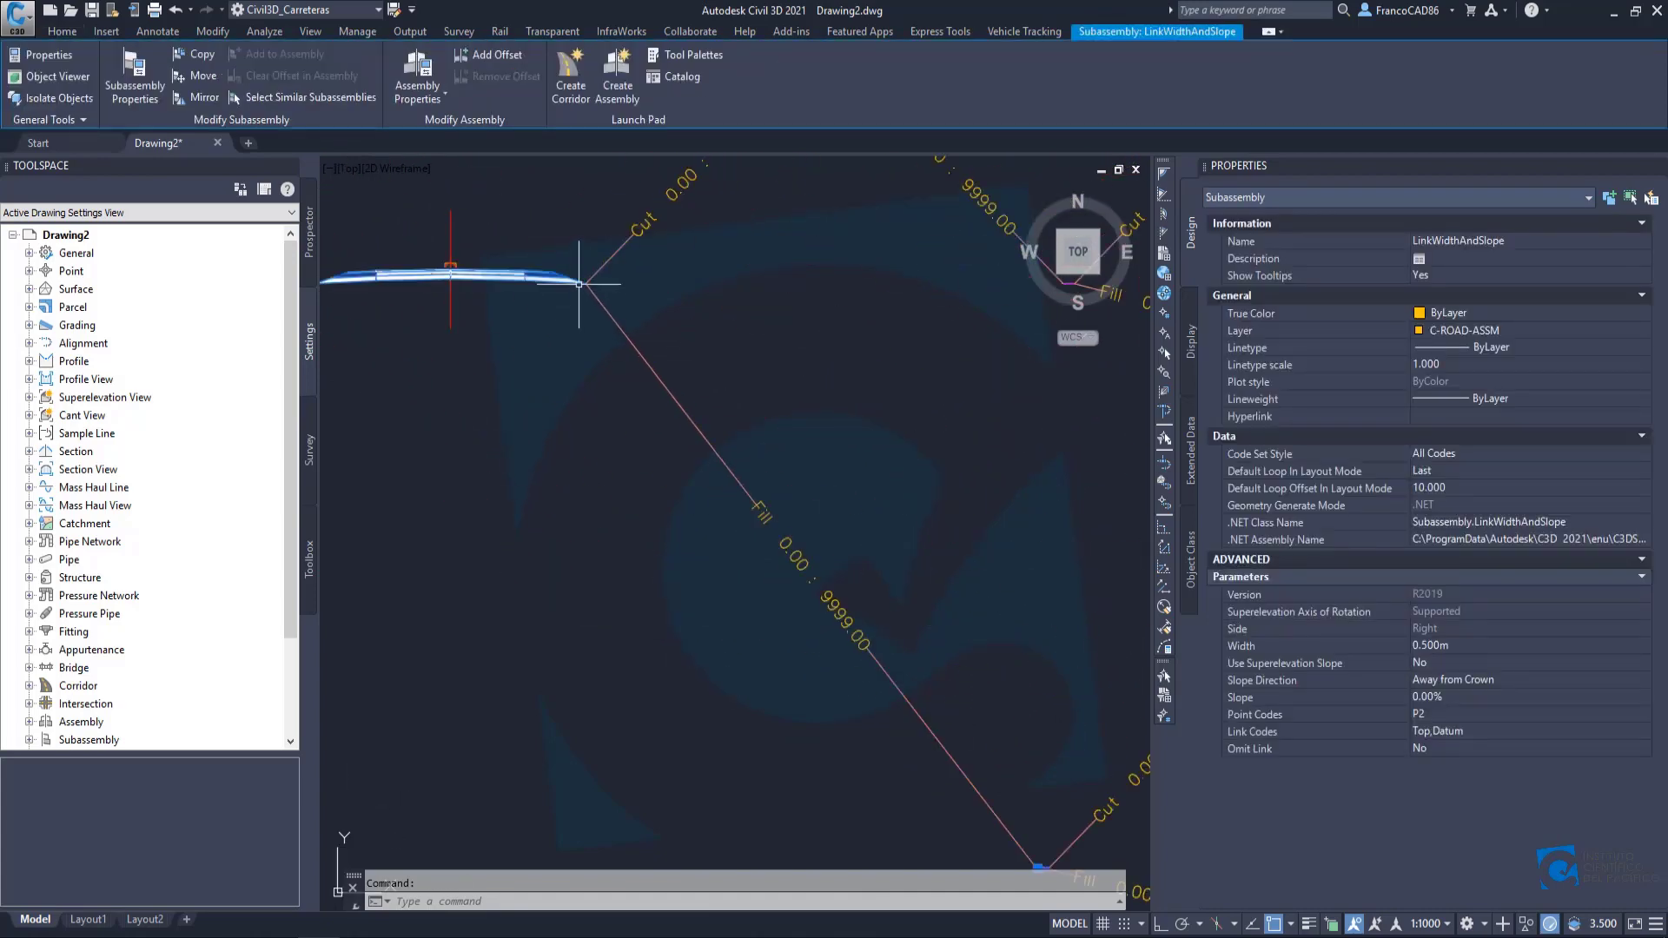
{"action": "scroll", "coordinate": [582, 284], "scroll_direction": "down", "scroll_amount": 3}
{"action": "scroll", "coordinate": [707, 466], "scroll_direction": "up", "scroll_amount": 5}
{"action": "scroll", "coordinate": [614, 477], "scroll_direction": "up", "scroll_amount": 5}
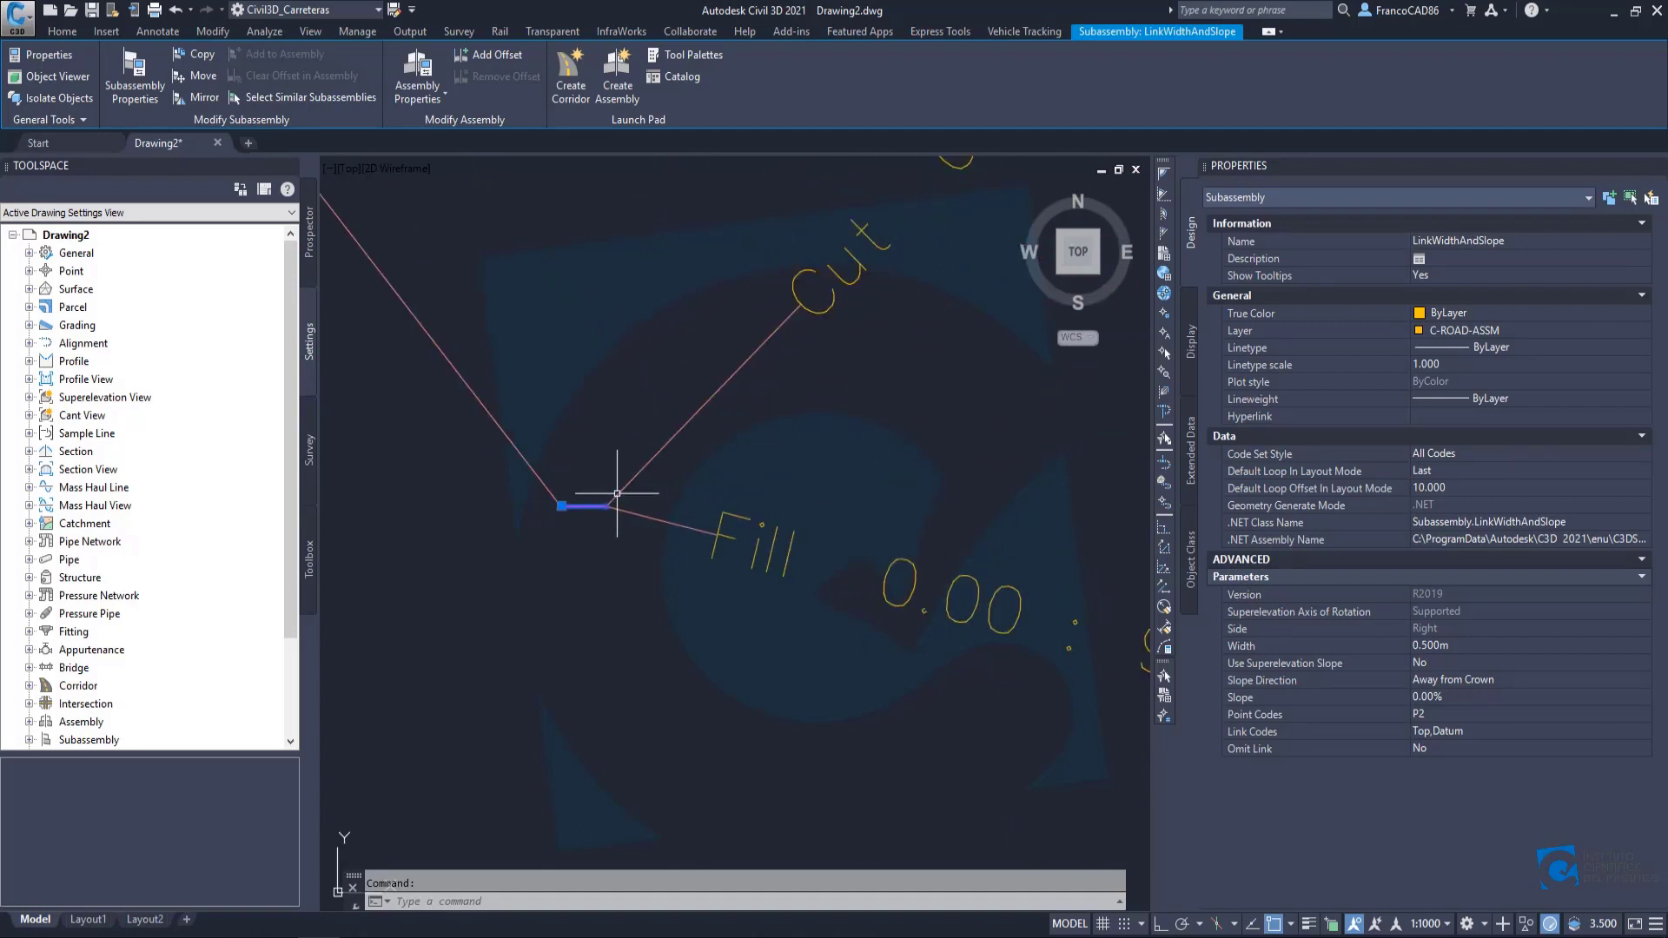
{"action": "left_click", "coordinate": [1449, 664]}
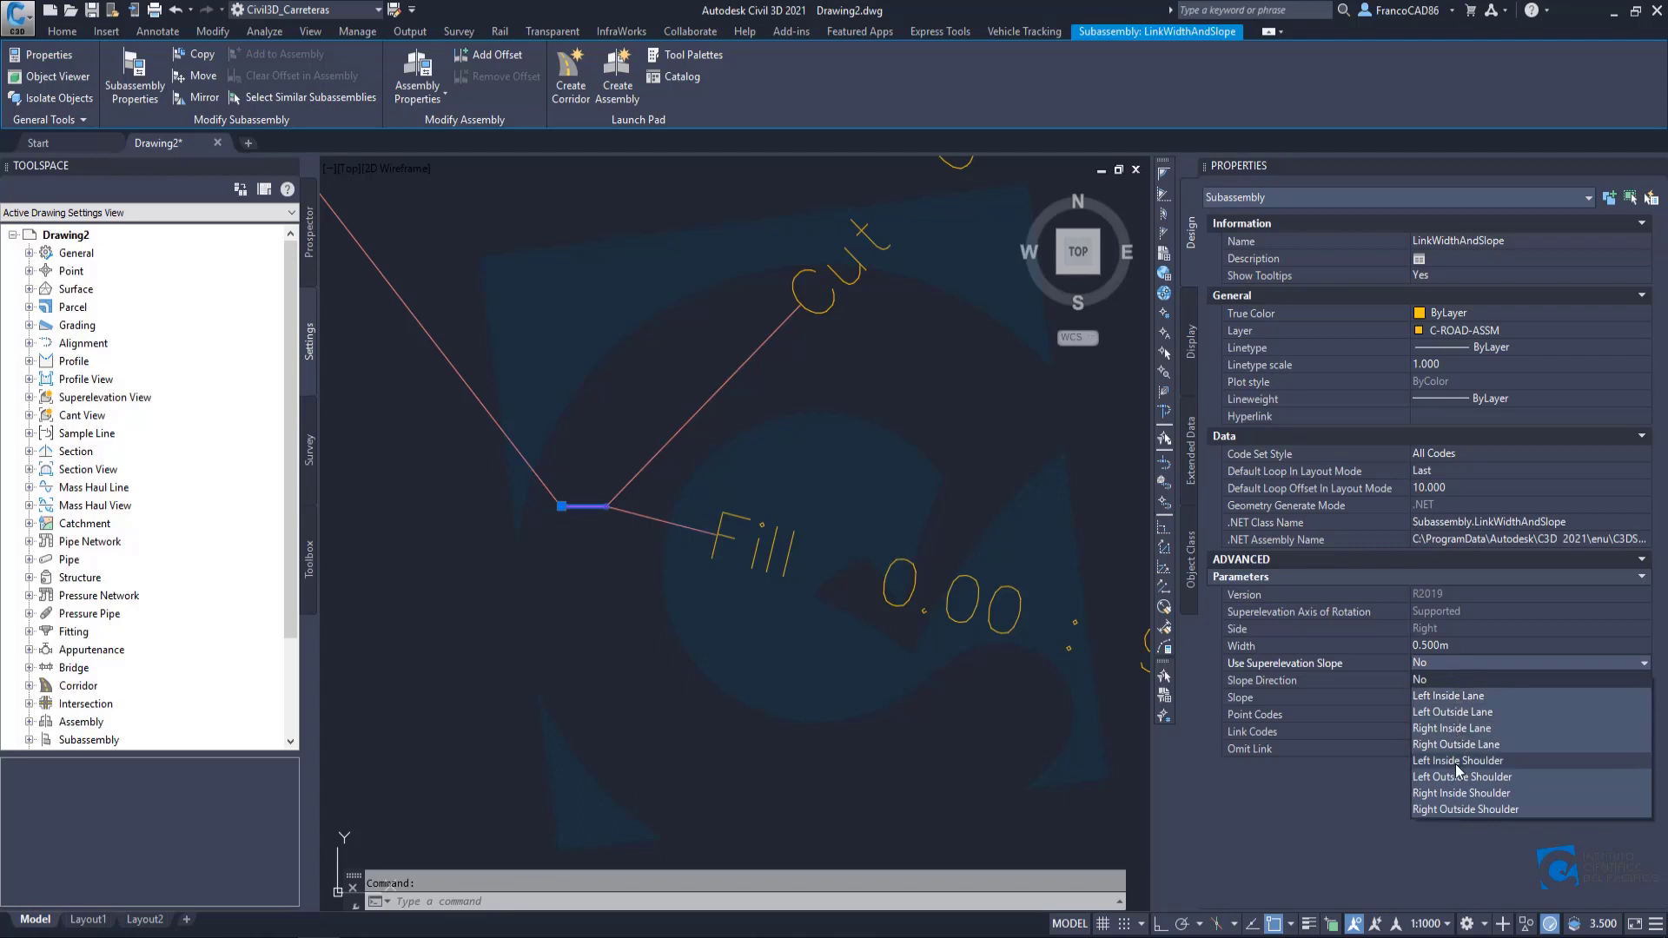
{"action": "left_click", "coordinate": [1440, 809]}
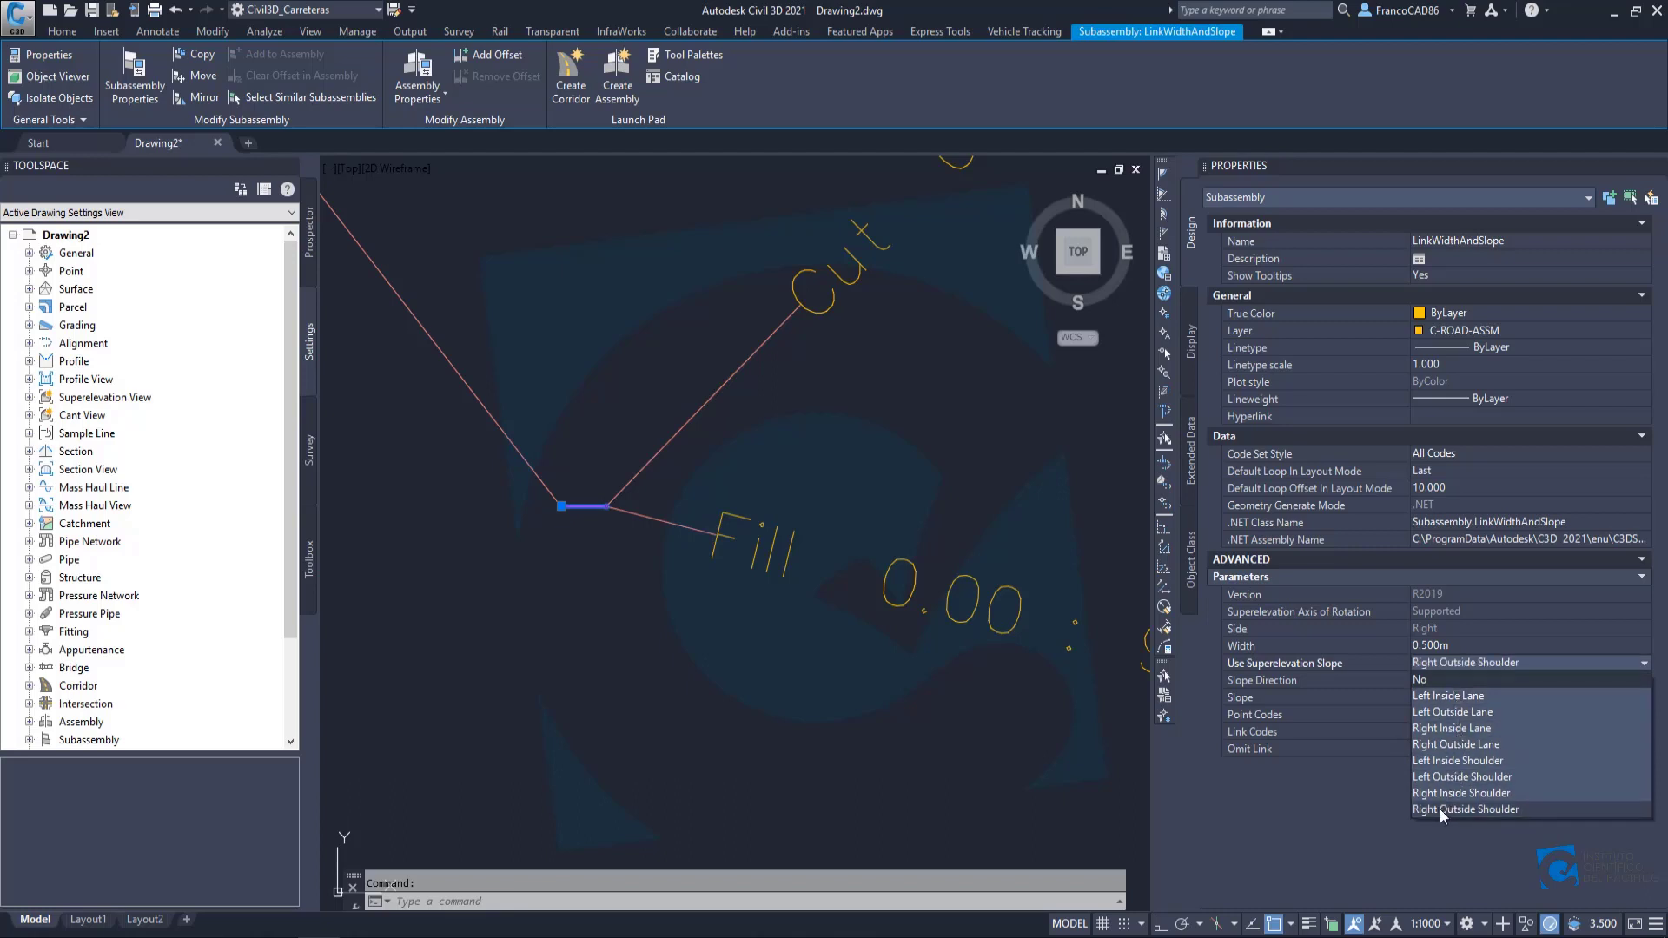
Set the slope of the link at the end of the long Fill branch to -2.50%.
{"action": "middle_click_drag", "start_coordinate": [398, 318], "coordinate": [965, 827]}
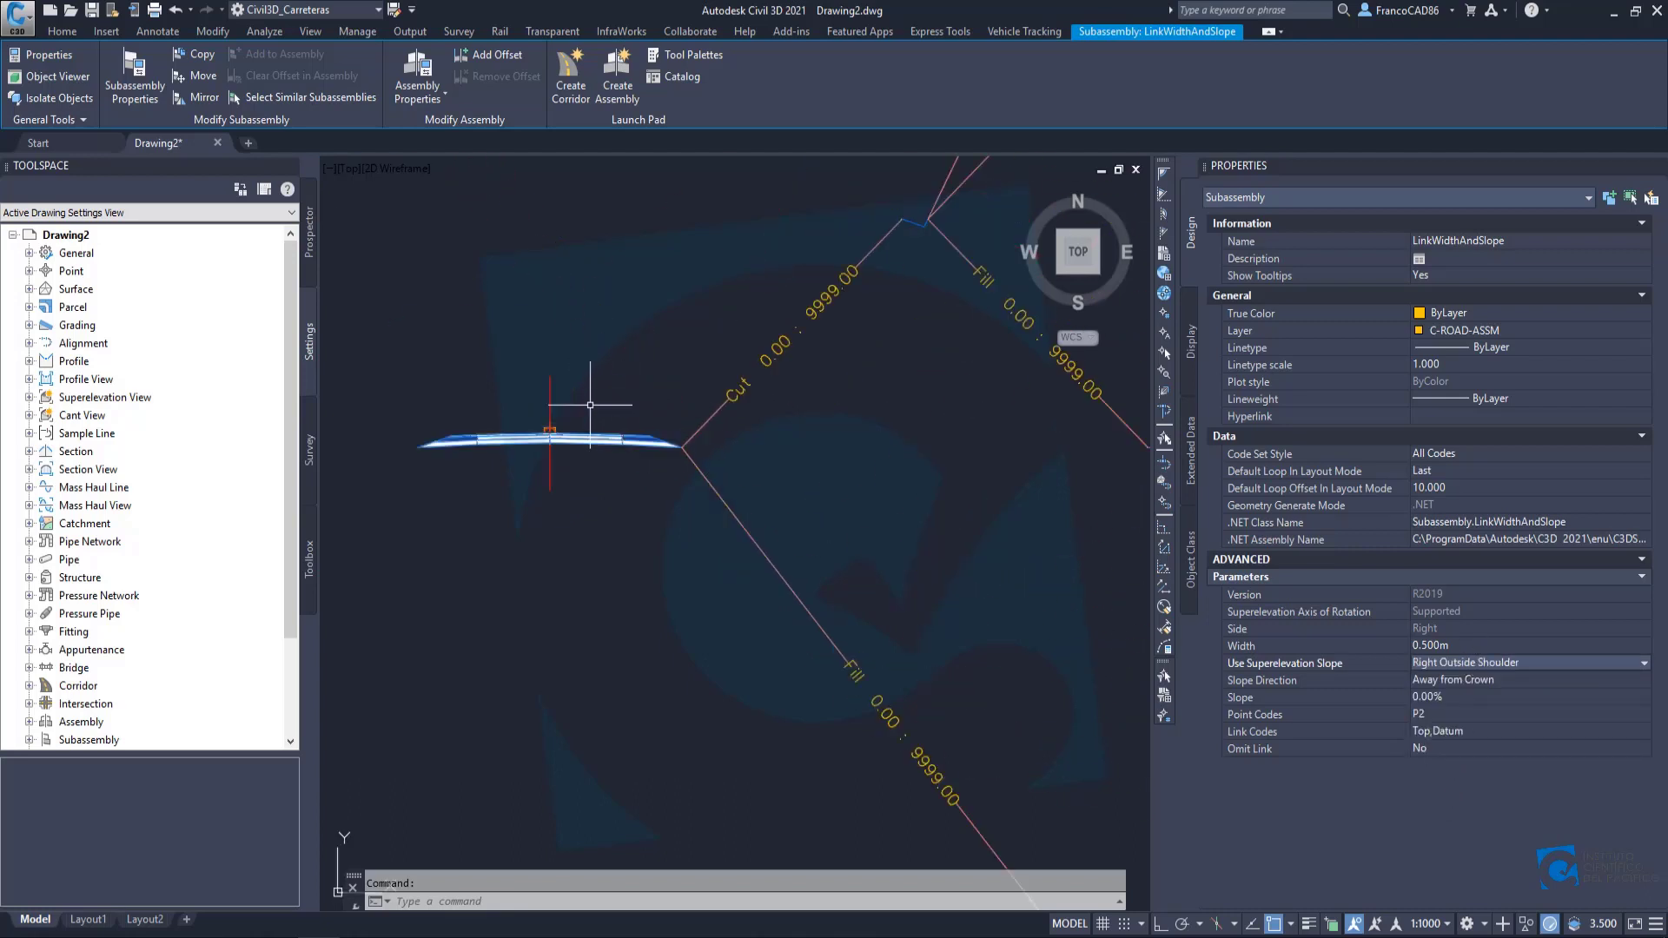
{"action": "scroll", "coordinate": [645, 432], "scroll_direction": "up", "scroll_amount": 3}
{"action": "scroll", "coordinate": [683, 459], "scroll_direction": "down", "scroll_amount": 3}
{"action": "middle_click_drag", "start_coordinate": [921, 598], "coordinate": [747, 369]}
{"action": "middle_click_drag", "start_coordinate": [912, 602], "coordinate": [638, 331]}
{"action": "scroll", "coordinate": [689, 495], "scroll_direction": "up", "scroll_amount": 4}
{"action": "middle_click_drag", "start_coordinate": [813, 523], "coordinate": [728, 474]}
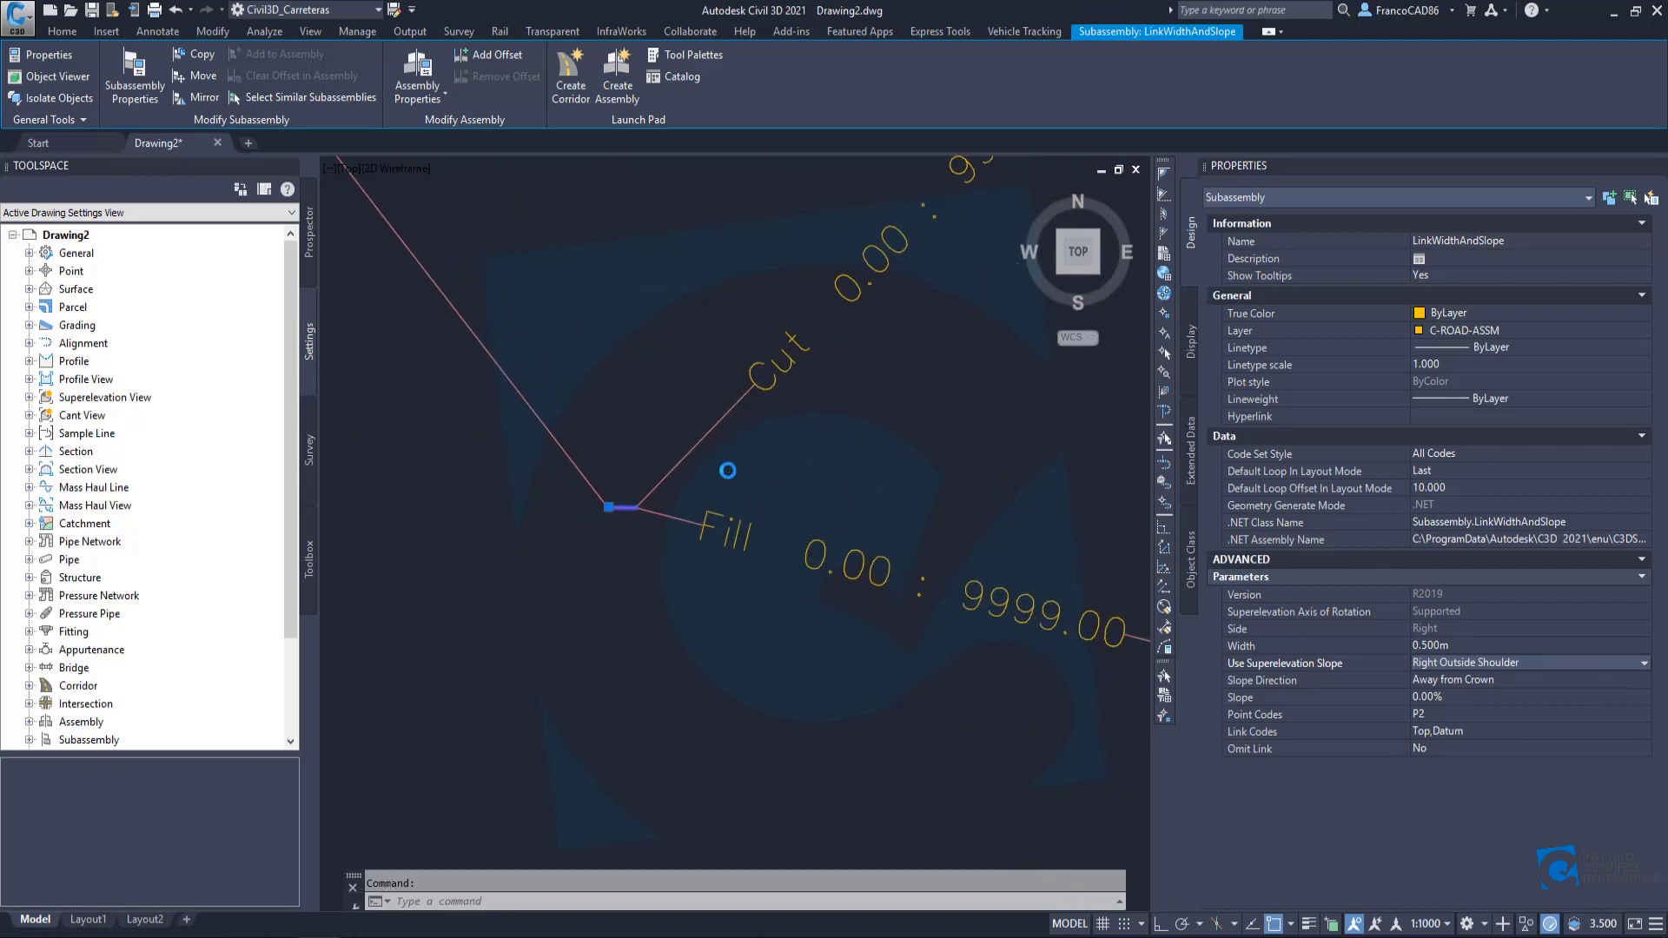
{"action": "left_click", "coordinate": [1450, 700]}
{"action": "type", "text": "-2.5"}
{"action": "key", "text": "Tab"}
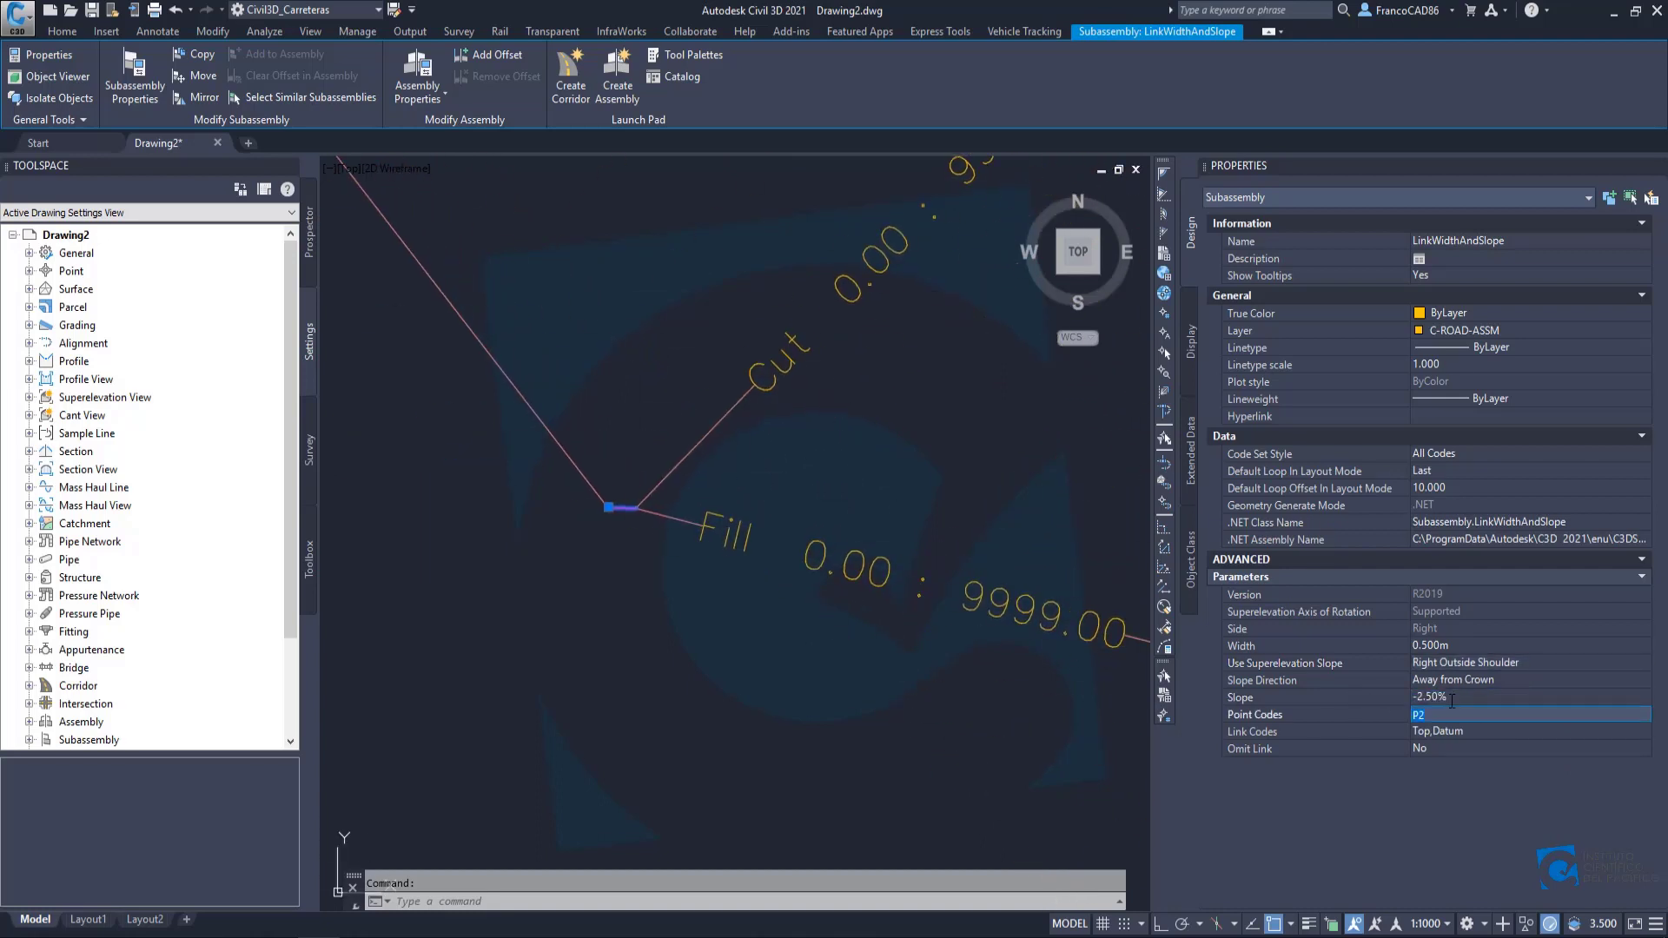
Rename the link at the end of the long Fill branch as SAC Derecha.
{"action": "scroll", "coordinate": [605, 504], "scroll_direction": "up", "scroll_amount": 8}
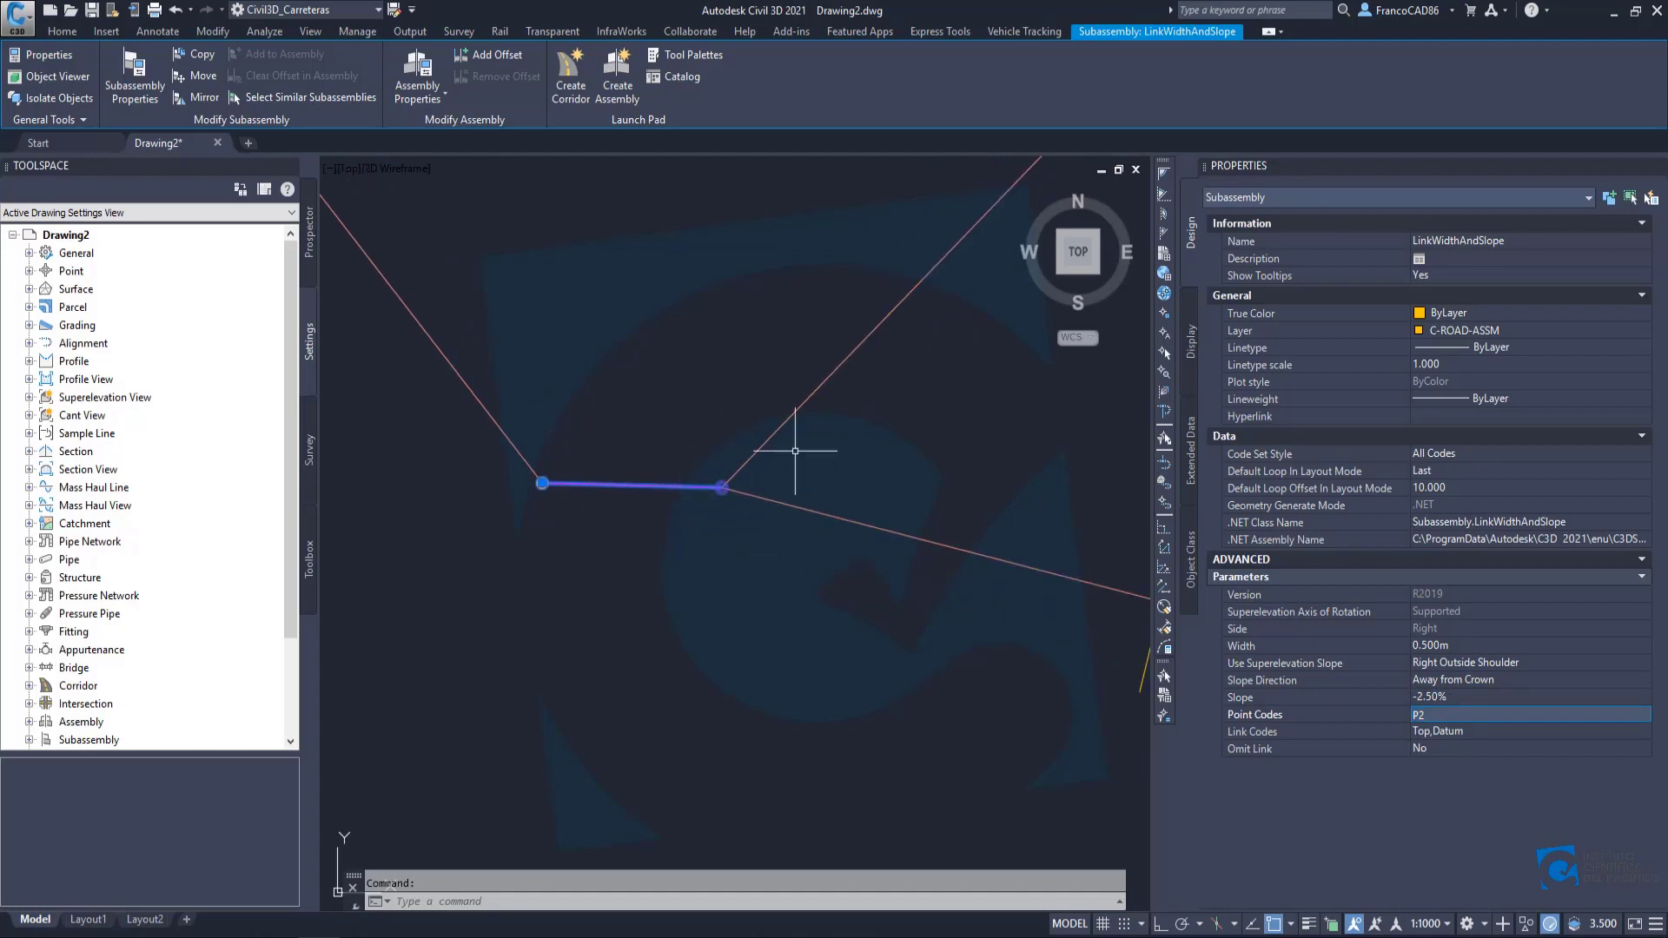
{"action": "scroll", "coordinate": [676, 483], "scroll_direction": "down", "scroll_amount": 4}
{"action": "left_click", "coordinate": [1515, 239]}
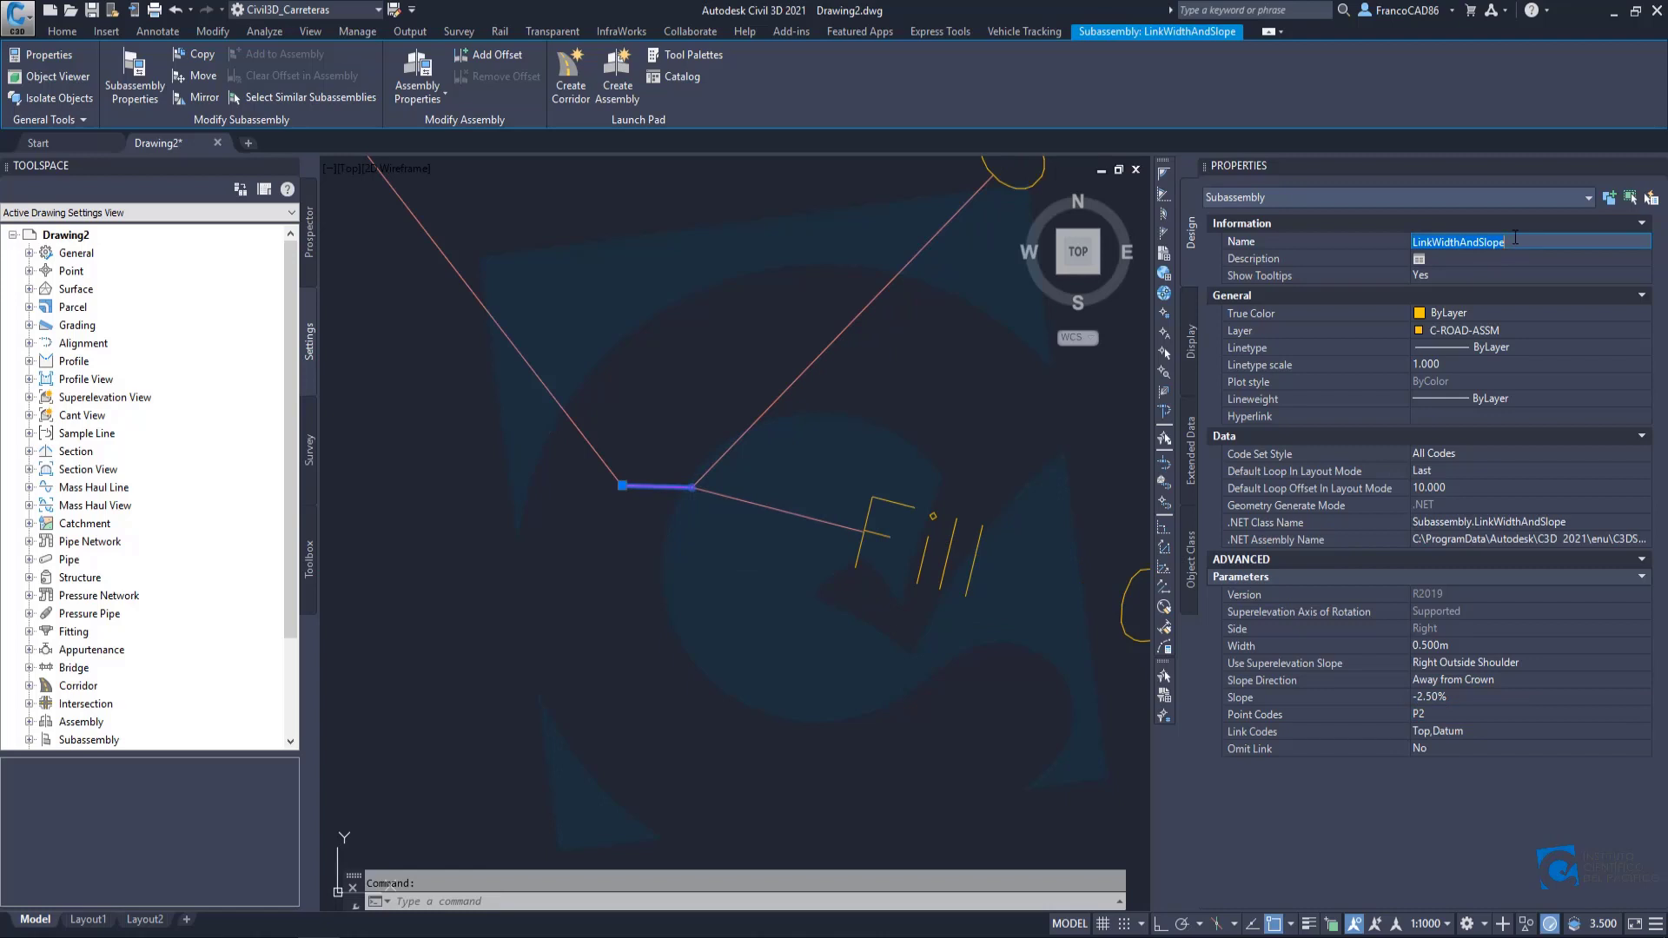
{"action": "type", "text": "SAC Derecha"}
{"action": "key", "text": "Return"}
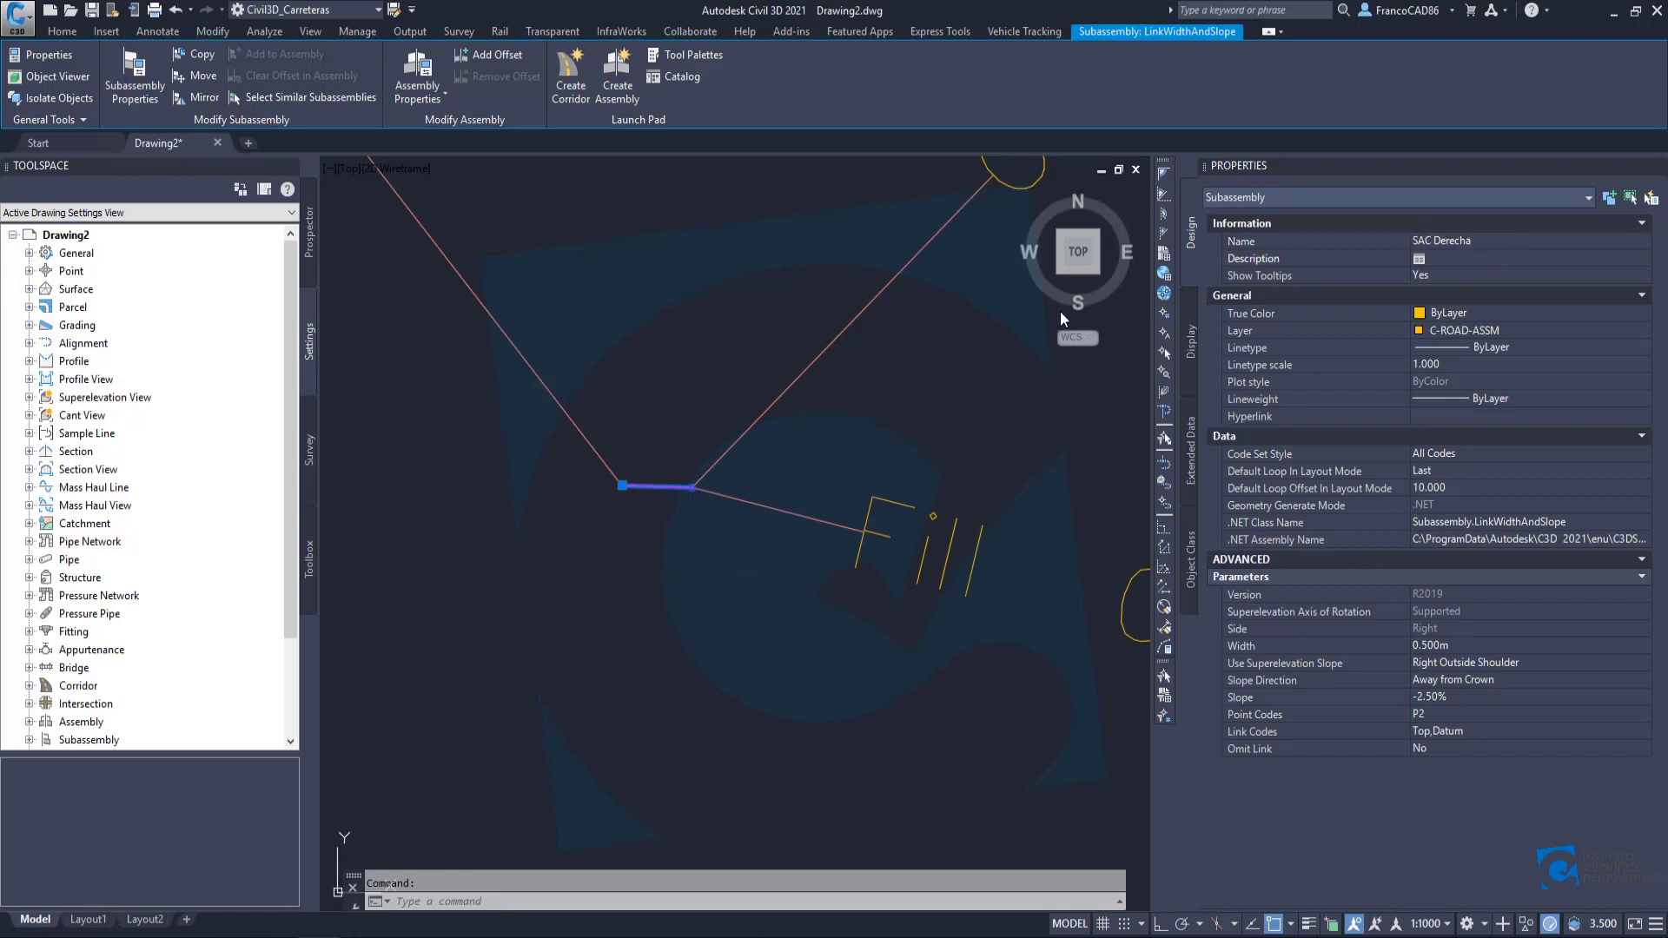
Rename the DaylightBench on the Cut sub-branch beyond the Cut 0.00 : 7.00 conditional as Talud Derecha 1.
{"action": "scroll", "coordinate": [800, 466], "scroll_direction": "down", "scroll_amount": 5}
{"action": "key", "text": "Escape"}
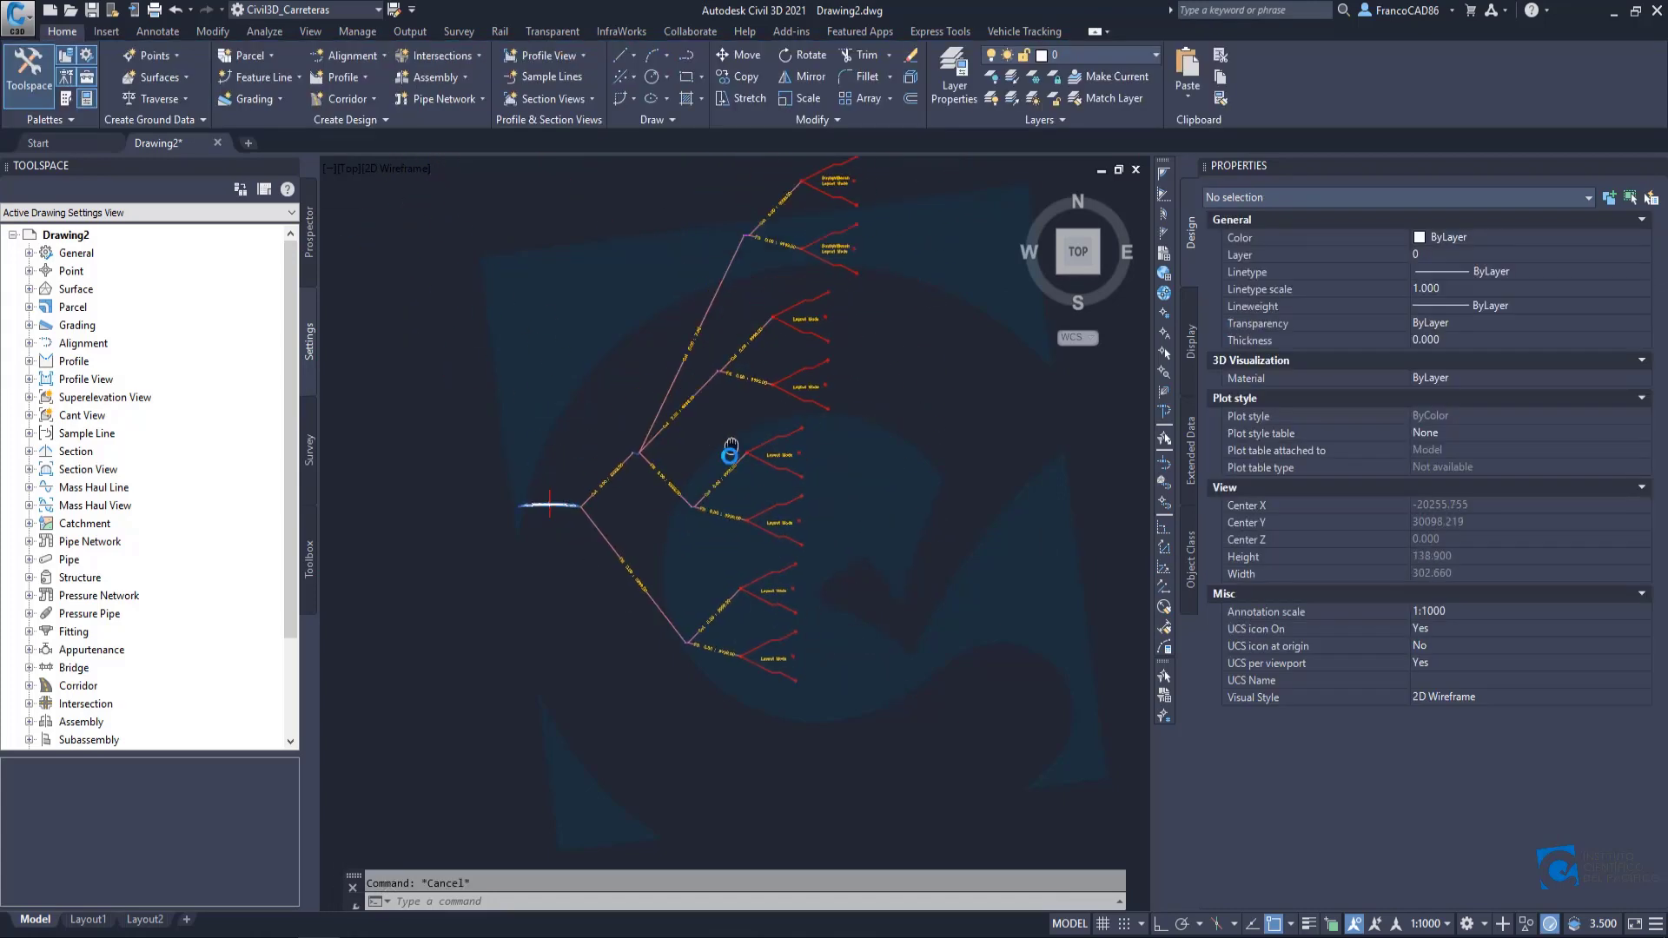
{"action": "scroll", "coordinate": [786, 252], "scroll_direction": "up", "scroll_amount": 6}
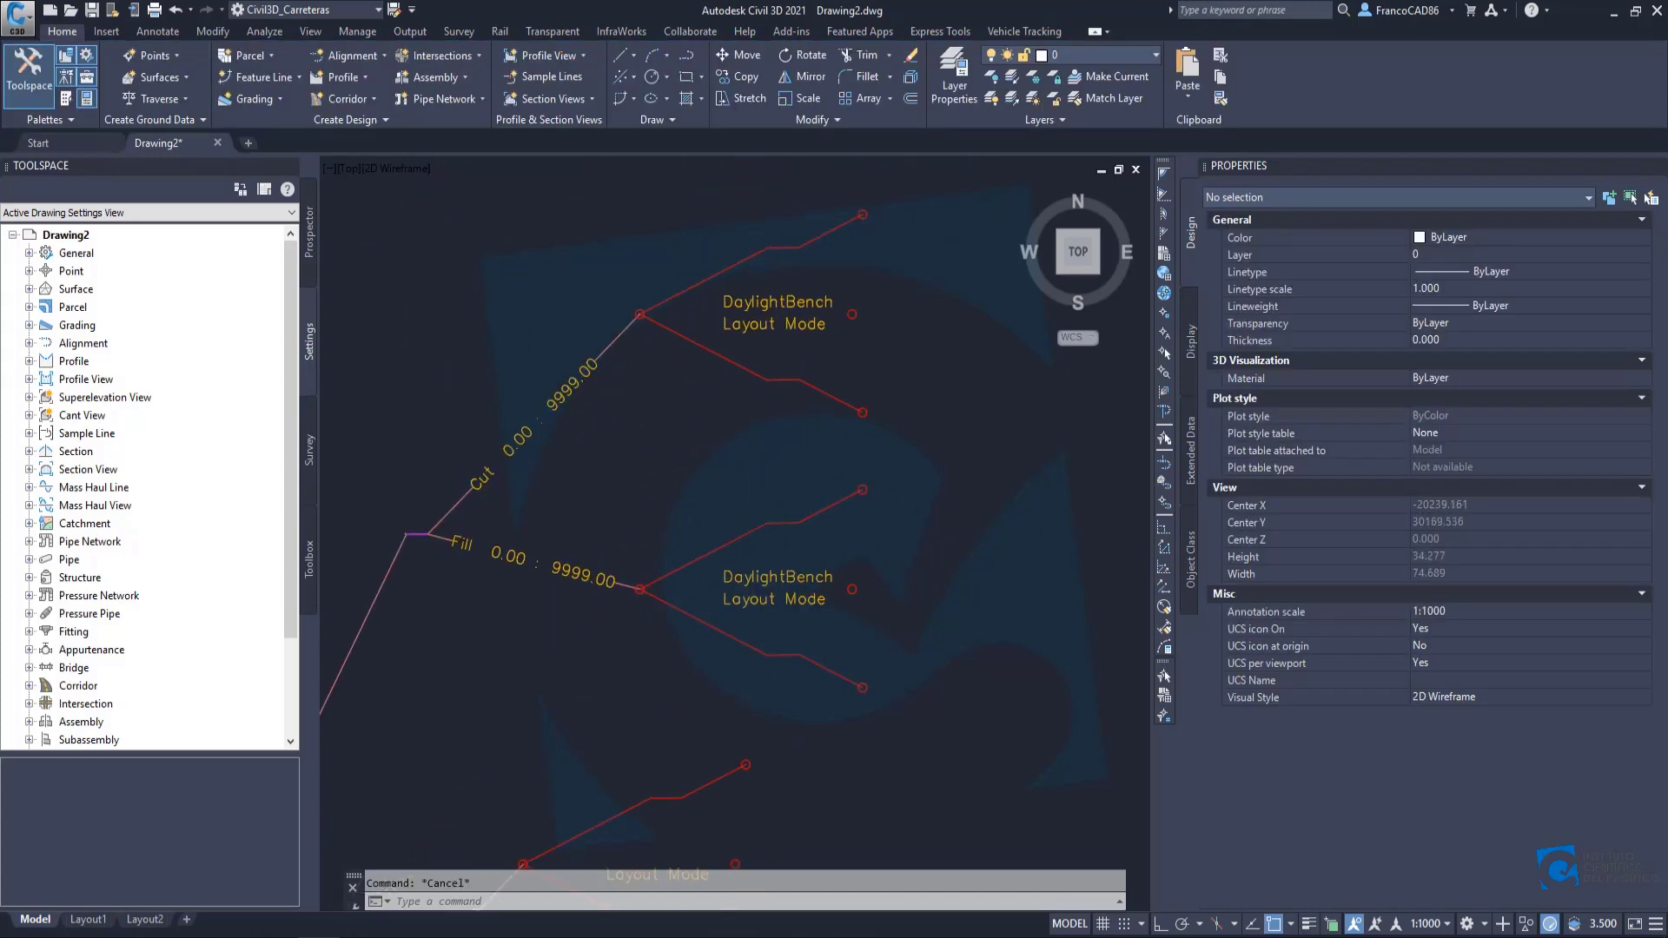
{"action": "scroll", "coordinate": [728, 260], "scroll_direction": "down", "scroll_amount": 3}
{"action": "scroll", "coordinate": [728, 260], "scroll_direction": "up", "scroll_amount": 3}
{"action": "left_click", "coordinate": [728, 261]}
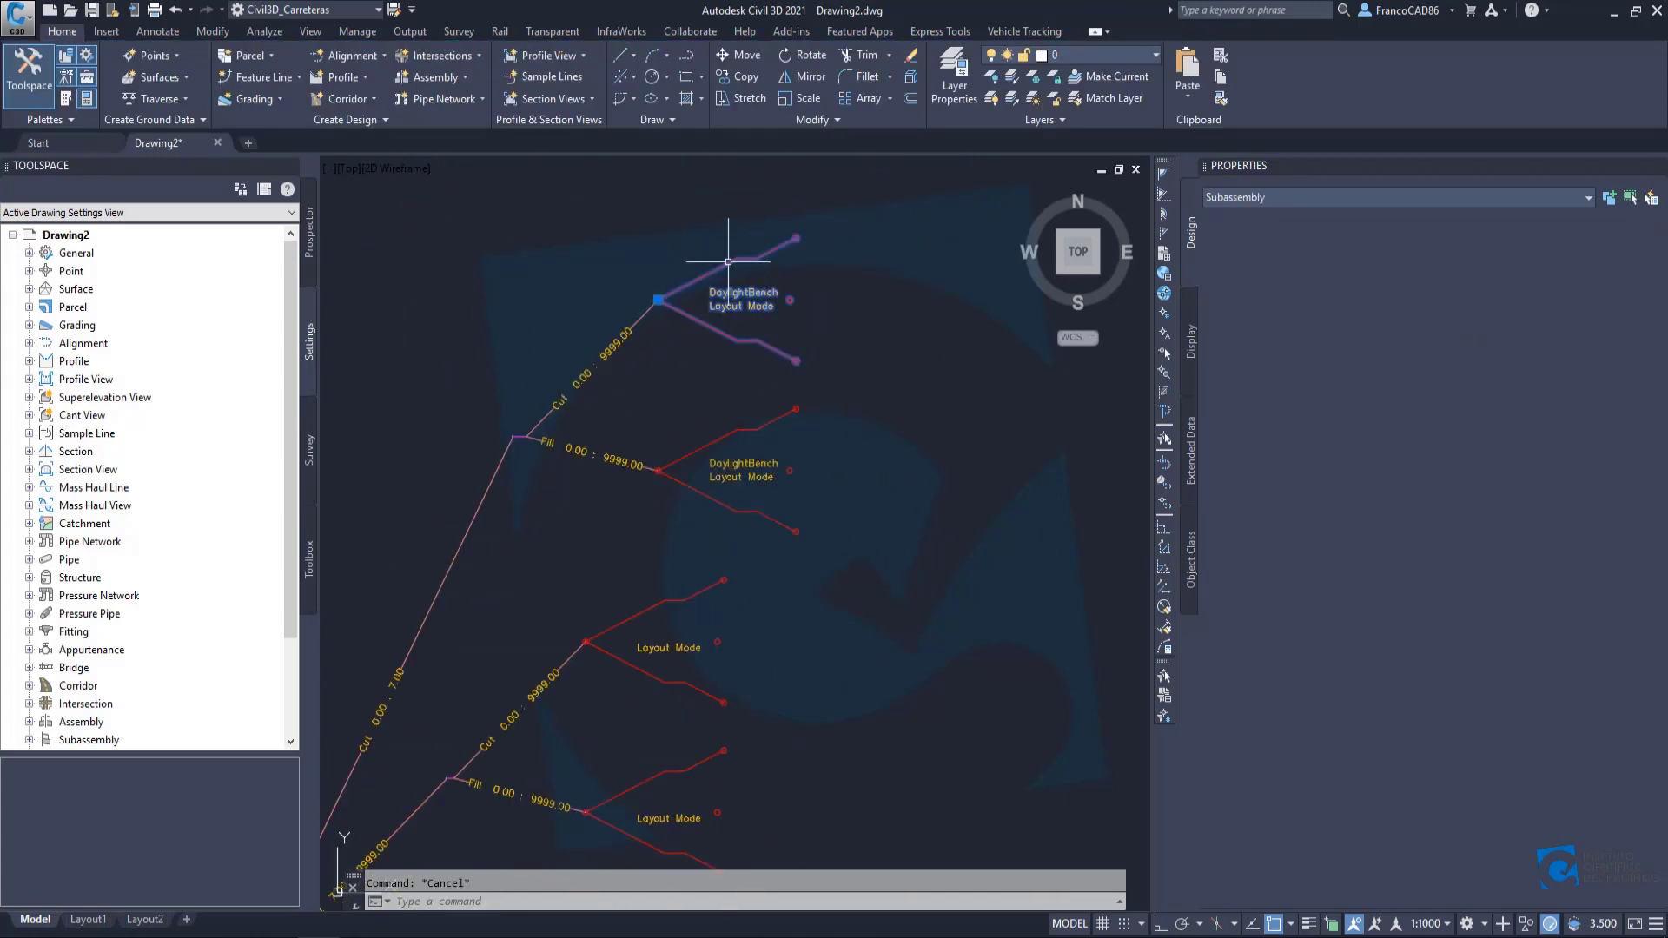
{"action": "left_click", "coordinate": [1479, 242]}
{"action": "type", "text": "T"}
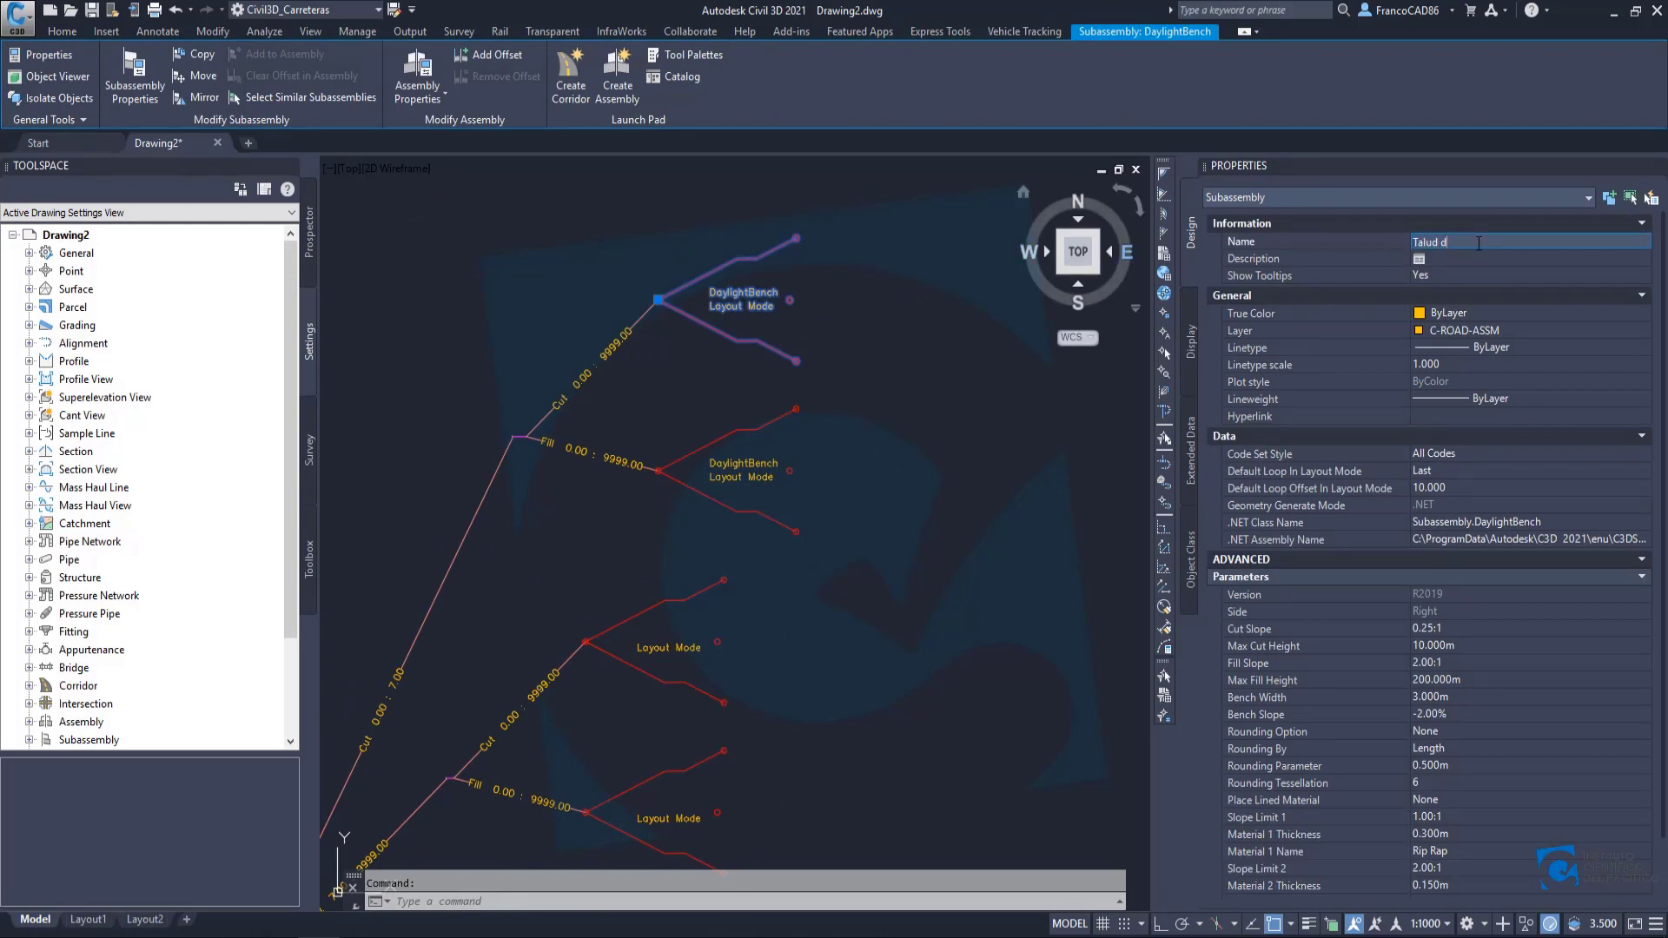
{"action": "type", "text": "alud Derecha 1"}
{"action": "key", "text": "Return"}
Reuse that name to rename the DaylightBench on the neighbouring Fill sub-branch as Talud Derecha 2.
{"action": "left_click", "coordinate": [1480, 243]}
{"action": "key", "text": "ctrl+c"}
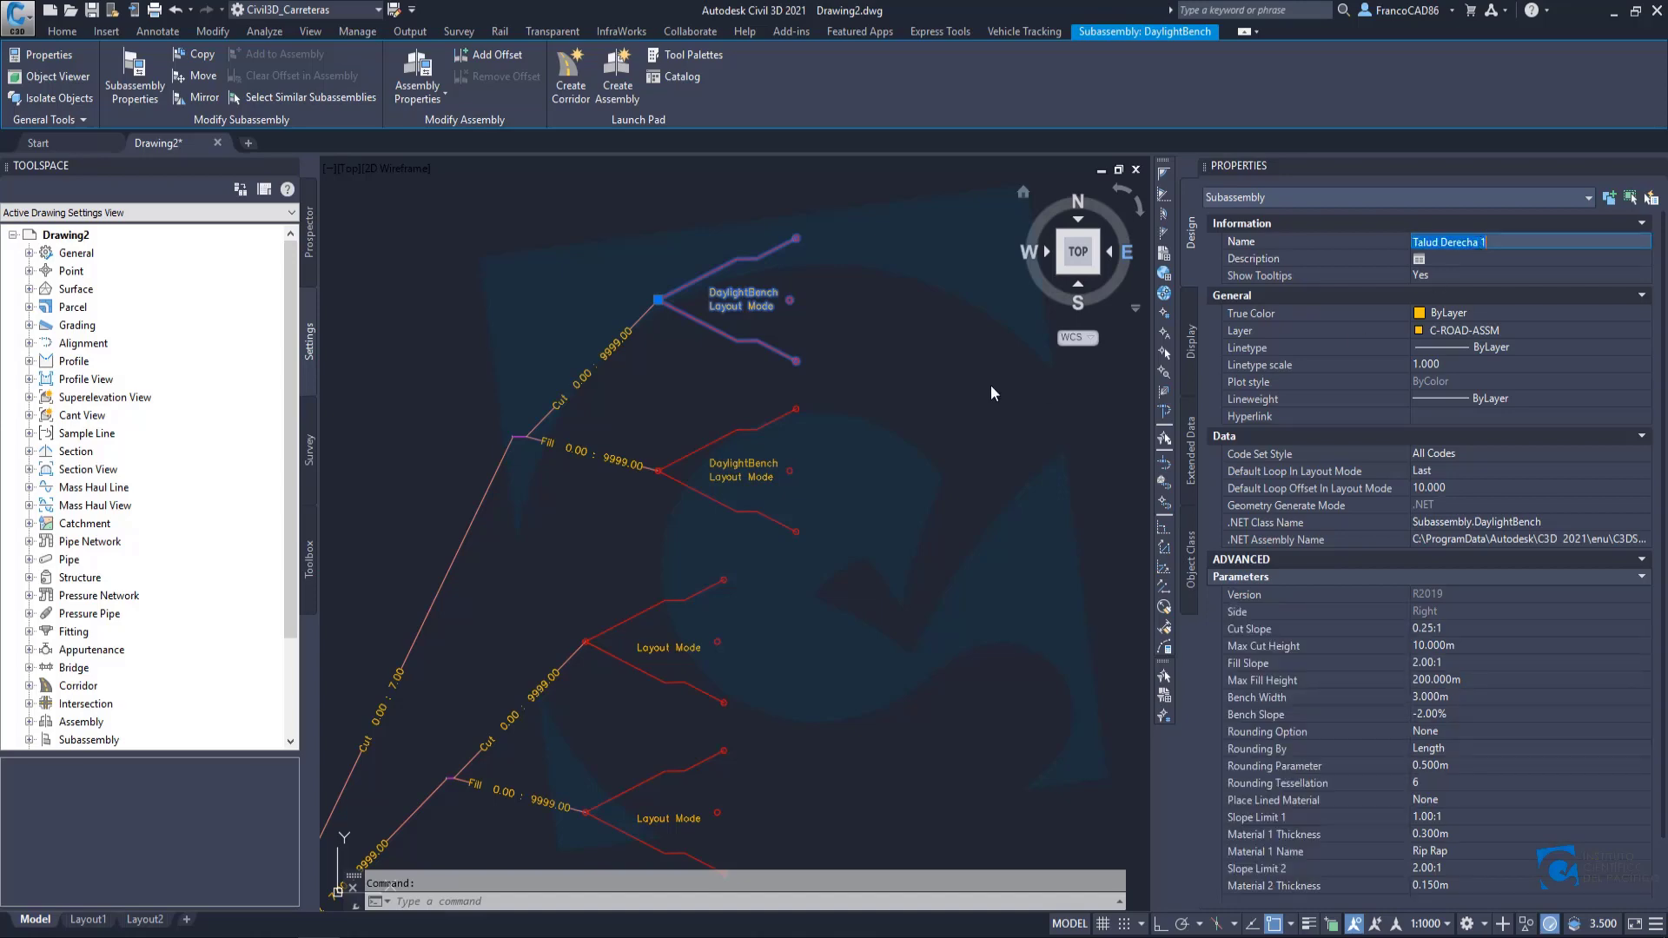
{"action": "left_click", "coordinate": [782, 414]}
{"action": "key", "text": "Escape"}
{"action": "left_click", "coordinate": [782, 415]}
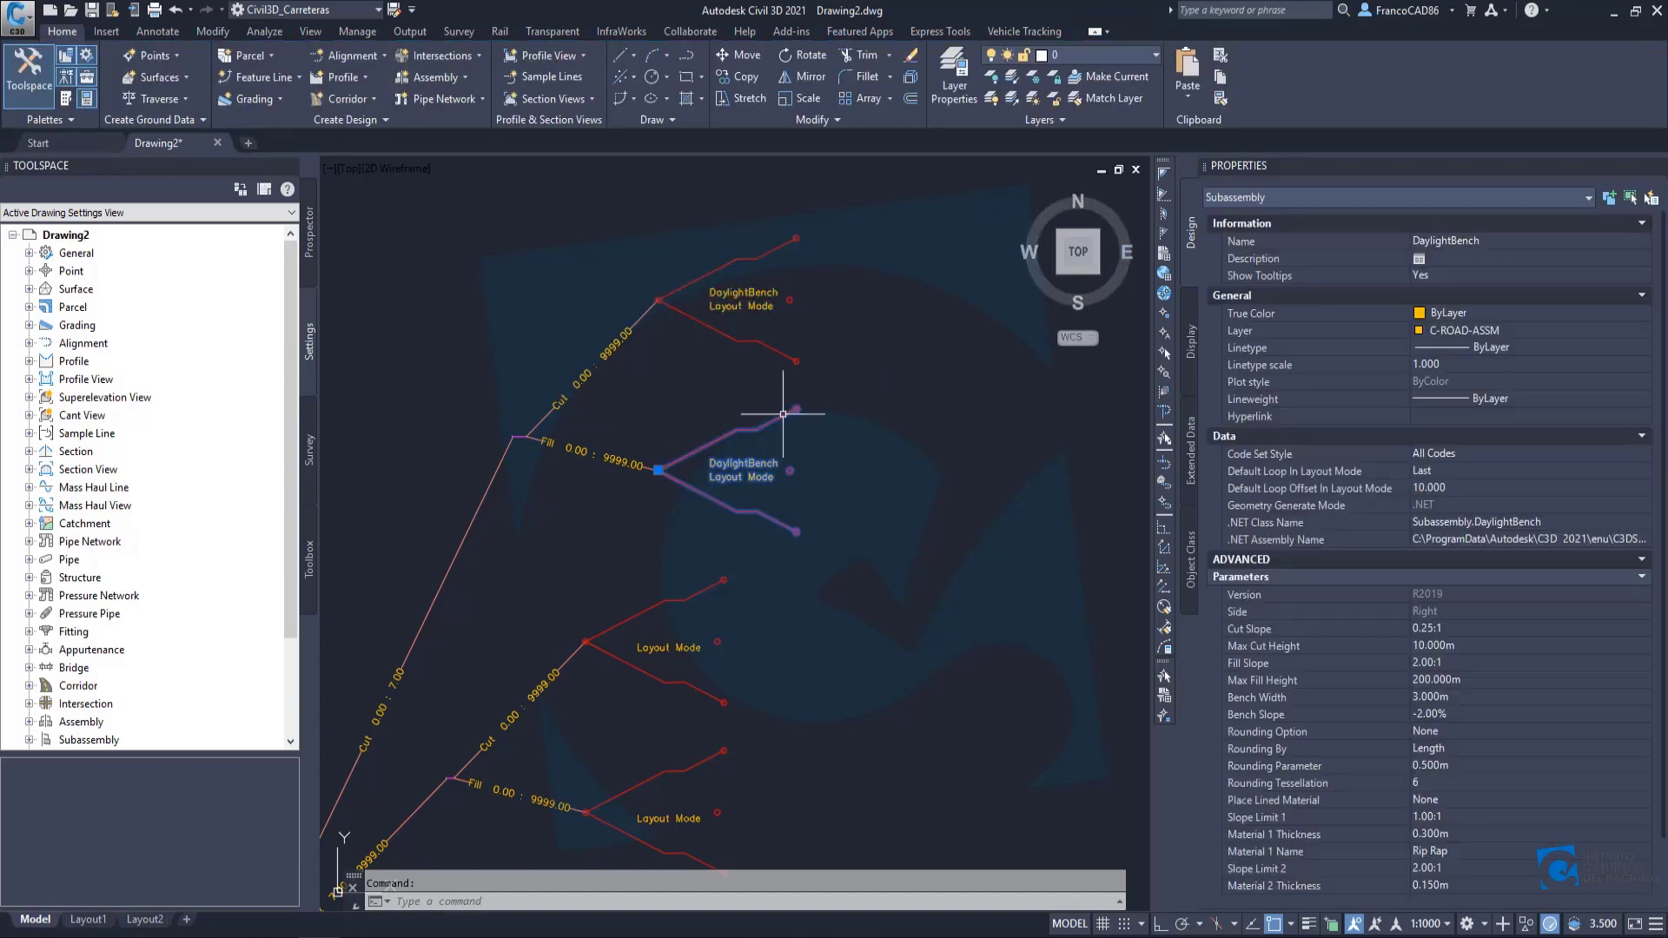
{"action": "left_click", "coordinate": [1502, 242]}
{"action": "key", "text": "ctrl+v"}
{"action": "key", "text": "Return"}
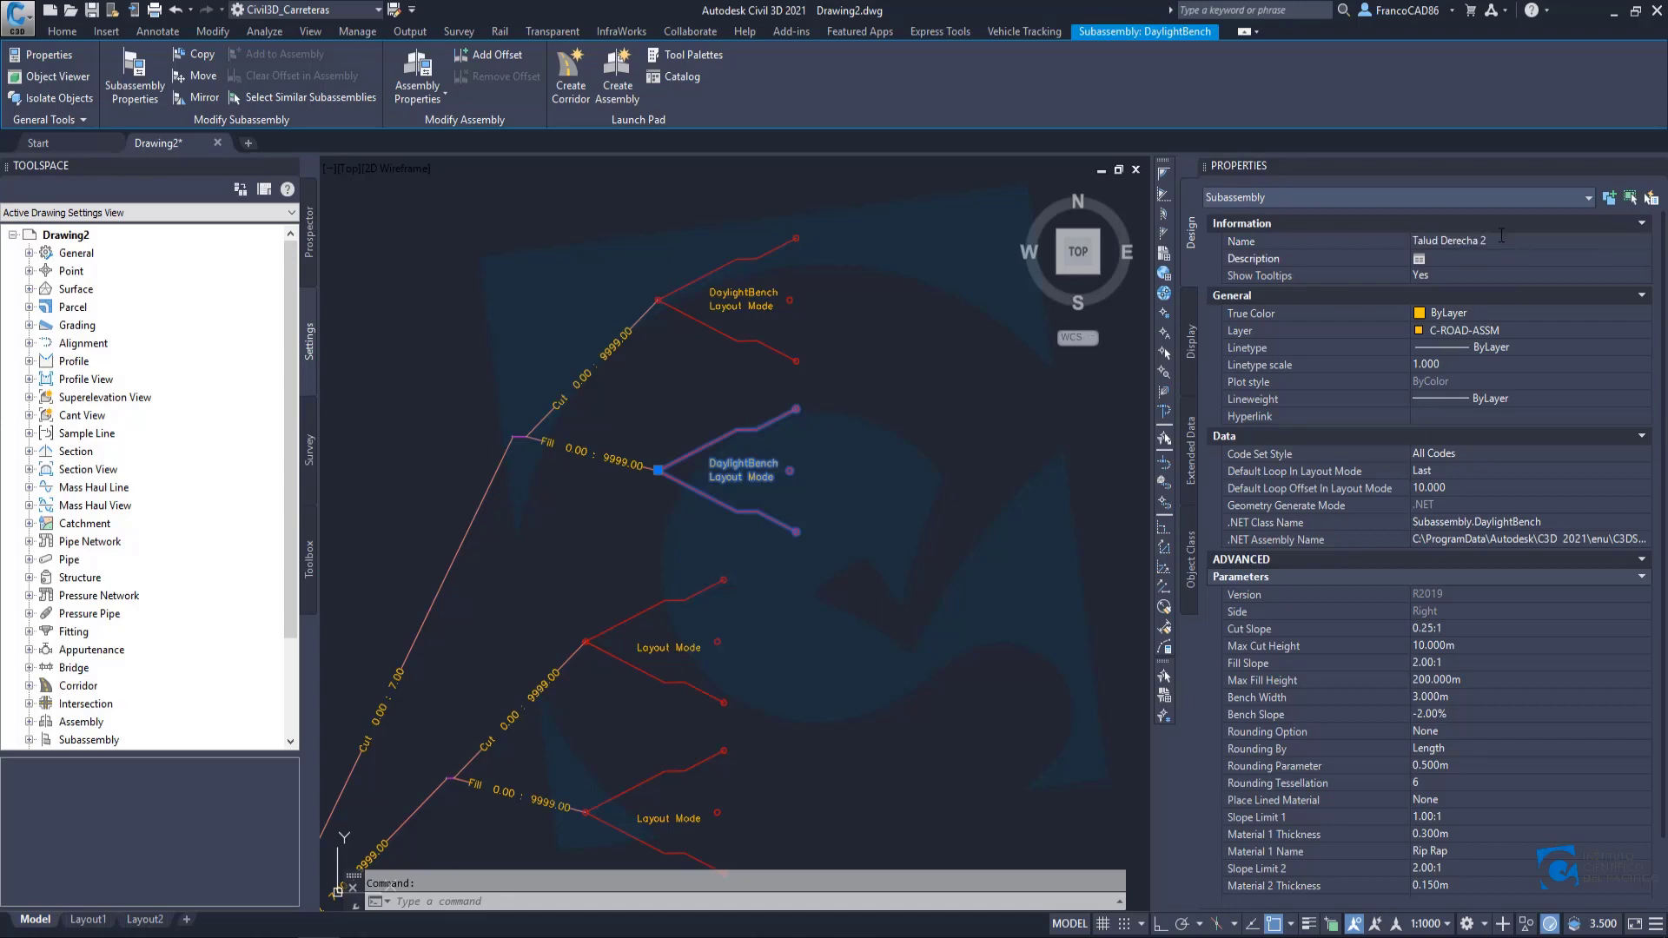
Rename the DaylightBench on the Cut sub-branch beyond the Cut 7.00 : 9999.00 conditional as Talud Derecha 3.
{"action": "middle_click_drag", "start_coordinate": [682, 598], "coordinate": [773, 400]}
{"action": "key", "text": "Escape"}
{"action": "left_click", "coordinate": [774, 400]}
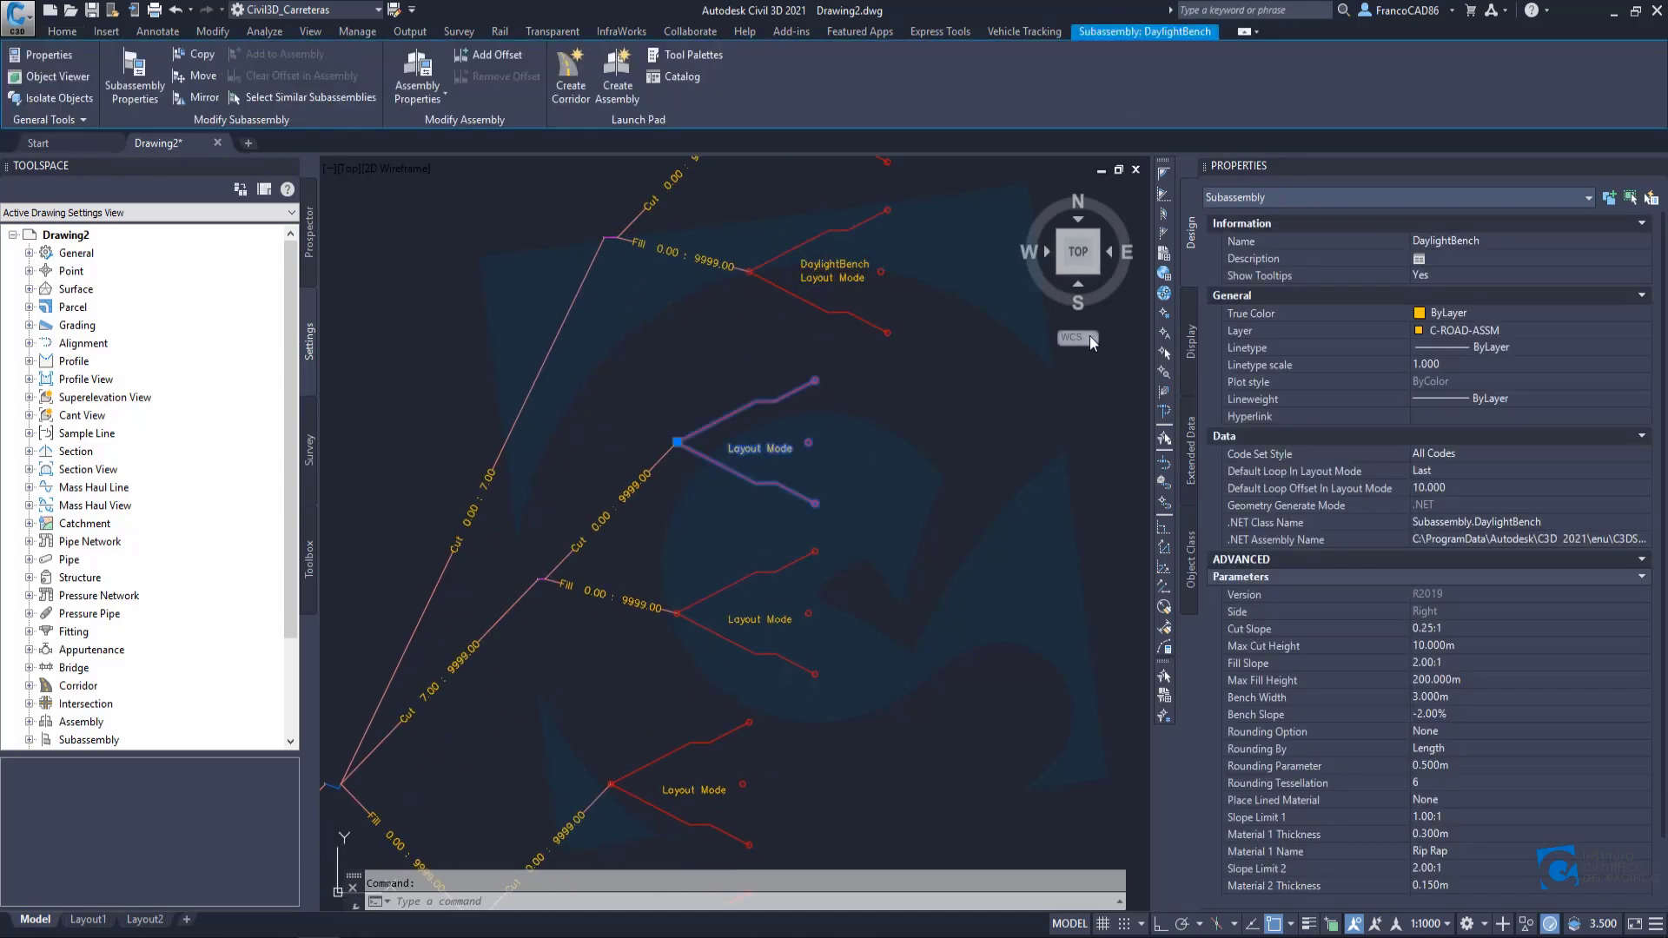
{"action": "left_click", "coordinate": [1455, 241]}
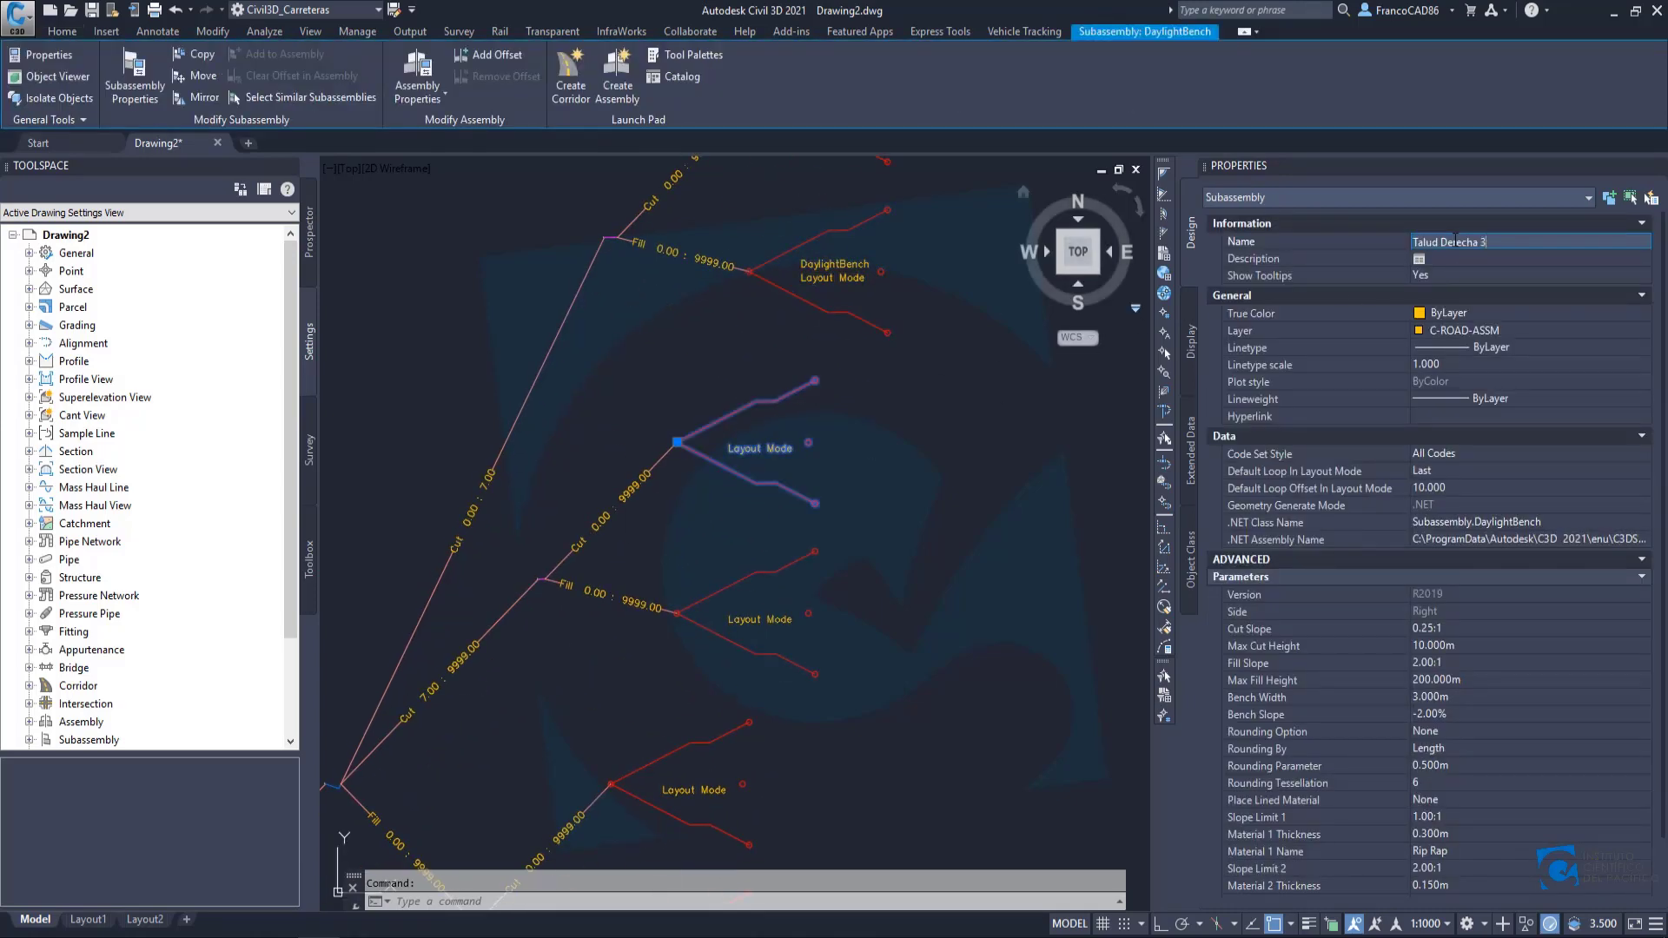
{"action": "key", "text": "Return"}
Rename the DaylightBench on the Fill sub-branch beyond the Cut 7.00 : 9999.00 conditional as Talud Derecha 4.
{"action": "middle_click_drag", "start_coordinate": [826, 577], "coordinate": [842, 402]}
{"action": "key", "text": "Escape"}
{"action": "left_click", "coordinate": [818, 408]}
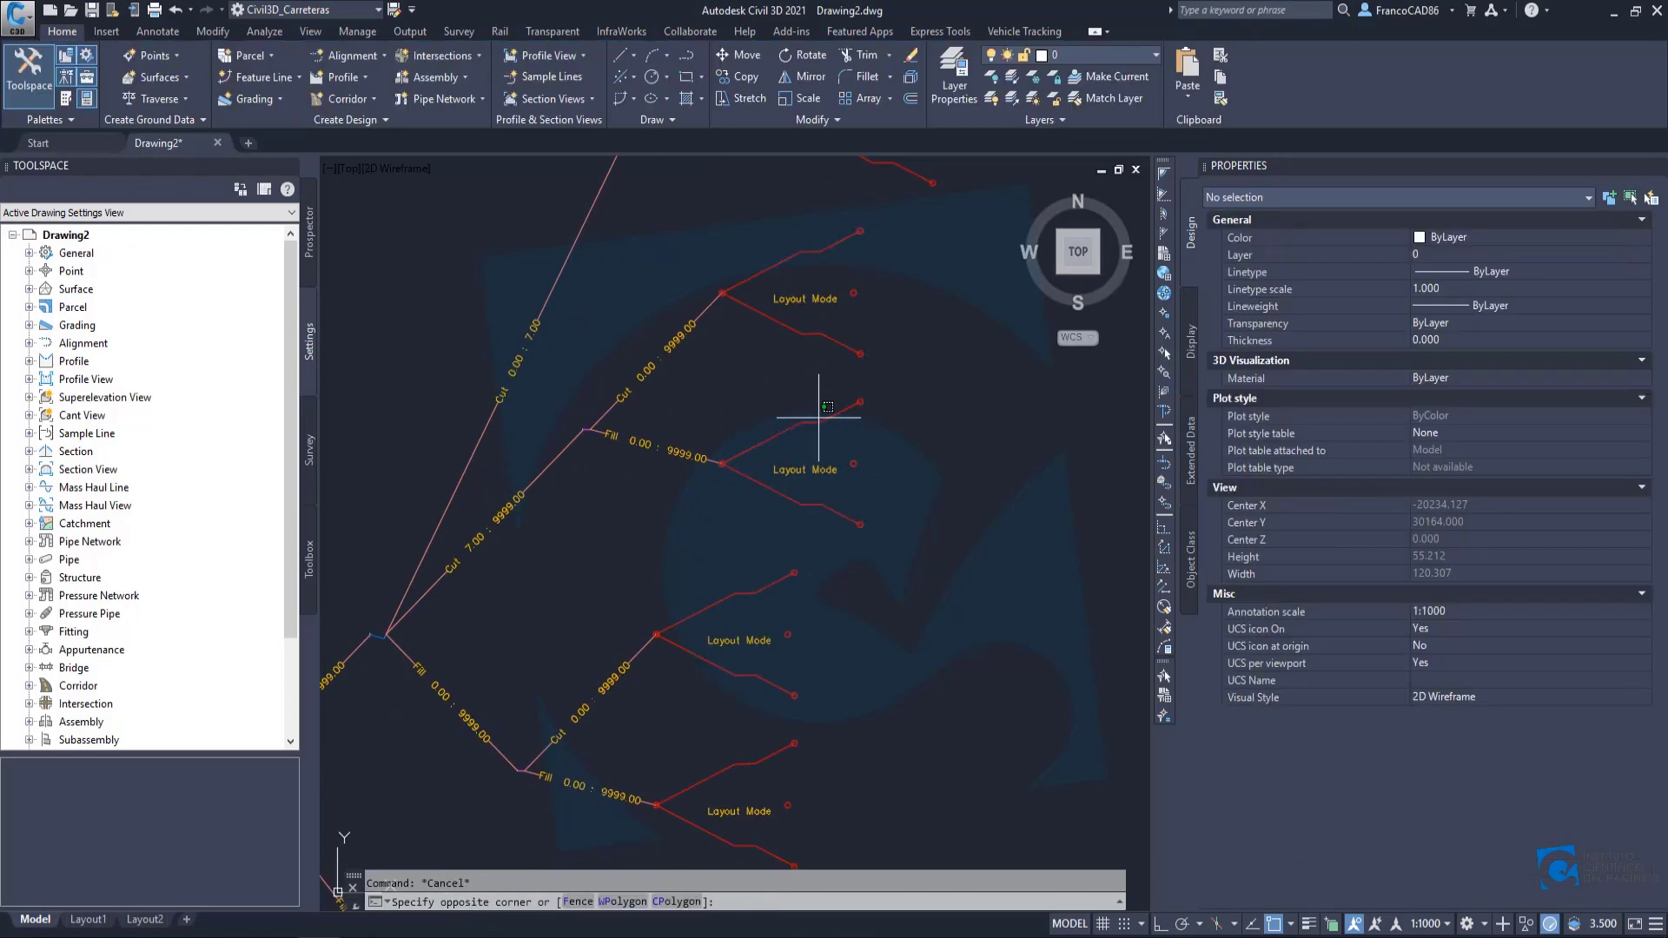
{"action": "left_click", "coordinate": [829, 408]}
{"action": "left_click", "coordinate": [1527, 242]}
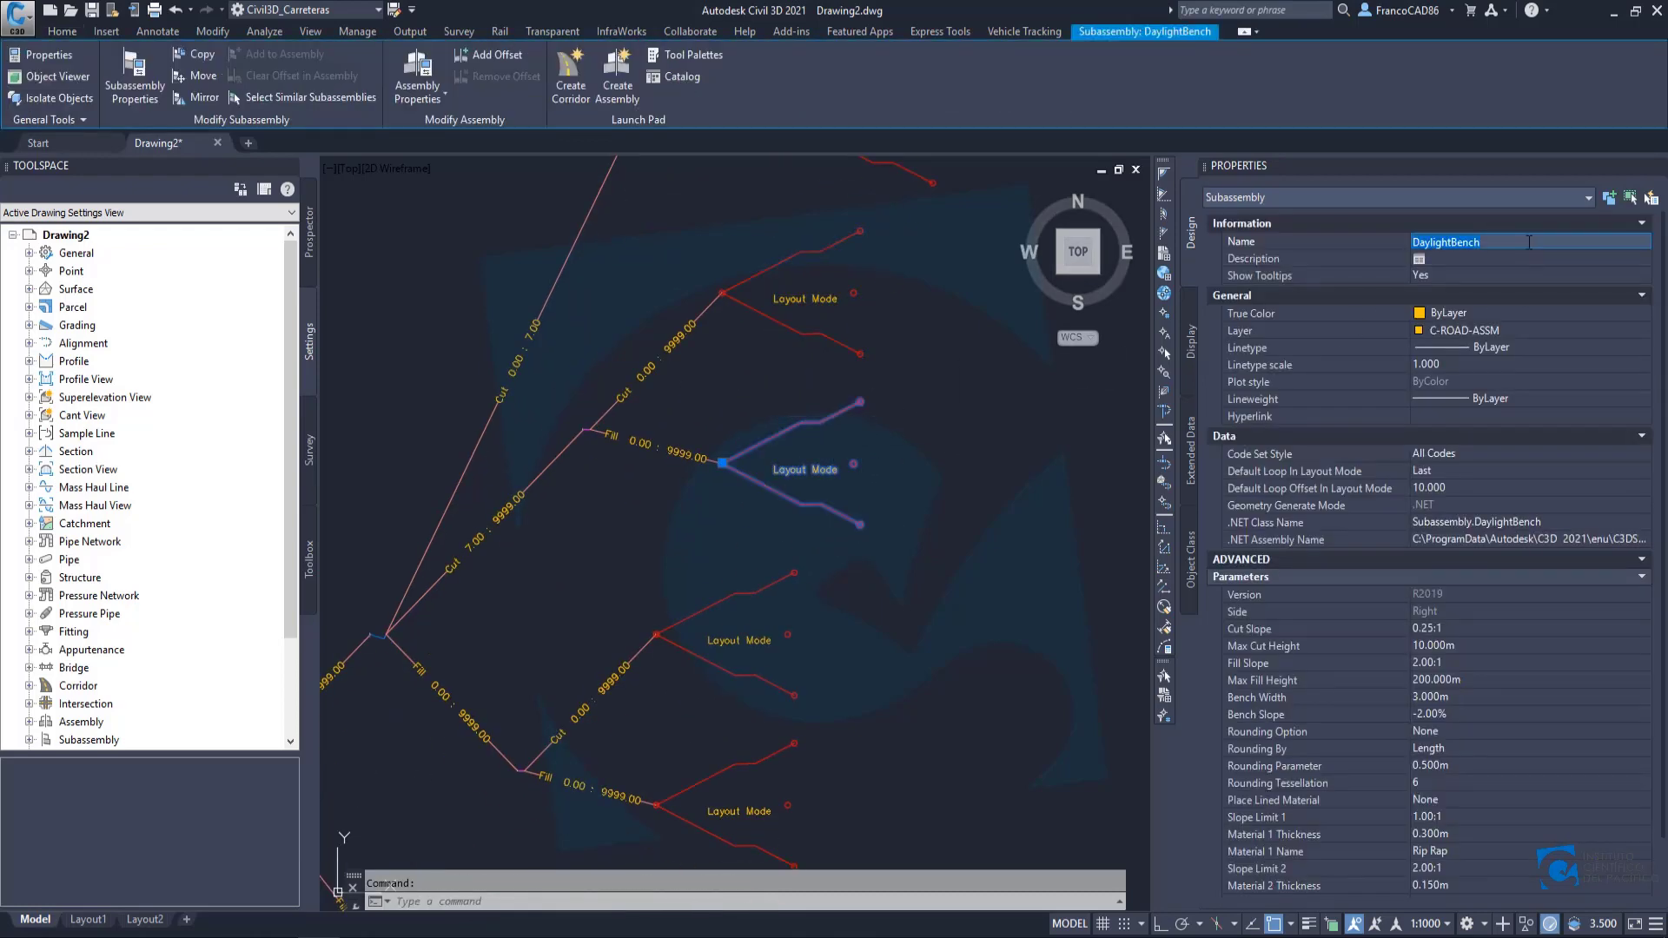
{"action": "type", "text": "Talud Derecha 1"}
{"action": "key", "text": "Return"}
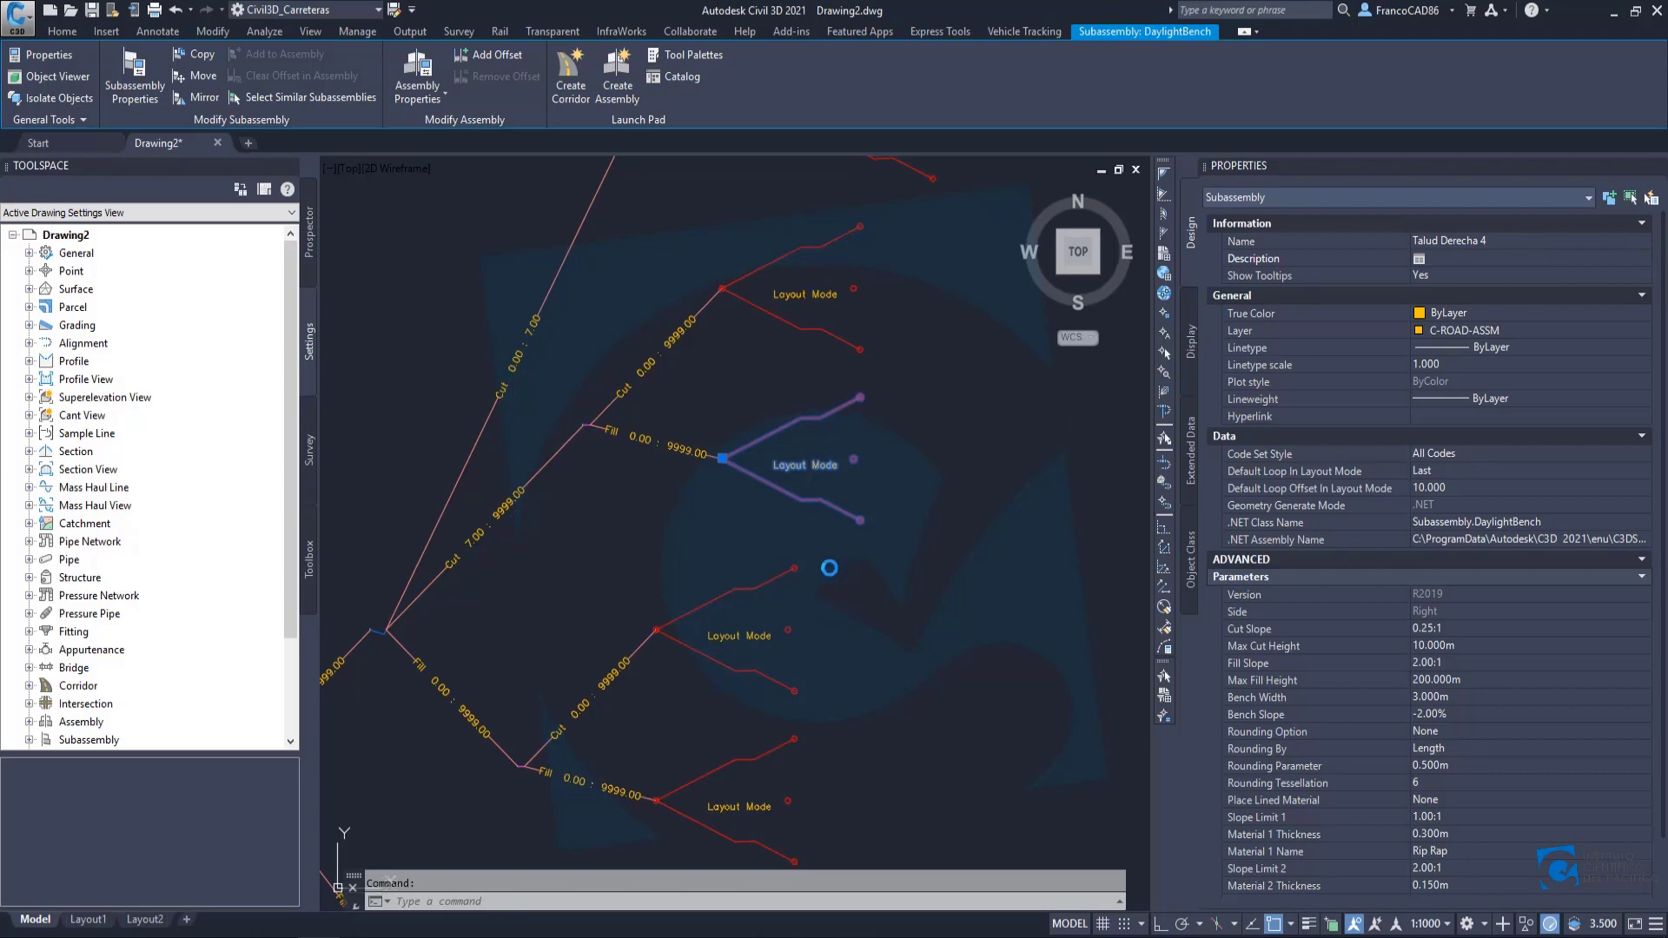
Rename the DaylightBench on the Cut sub-branch of the ditch's Fill branch with the next Talud Derecha number.
{"action": "middle_click_drag", "start_coordinate": [830, 566], "coordinate": [835, 407]}
{"action": "key", "text": "Escape"}
{"action": "left_click", "coordinate": [777, 426]}
{"action": "left_click", "coordinate": [1474, 245]}
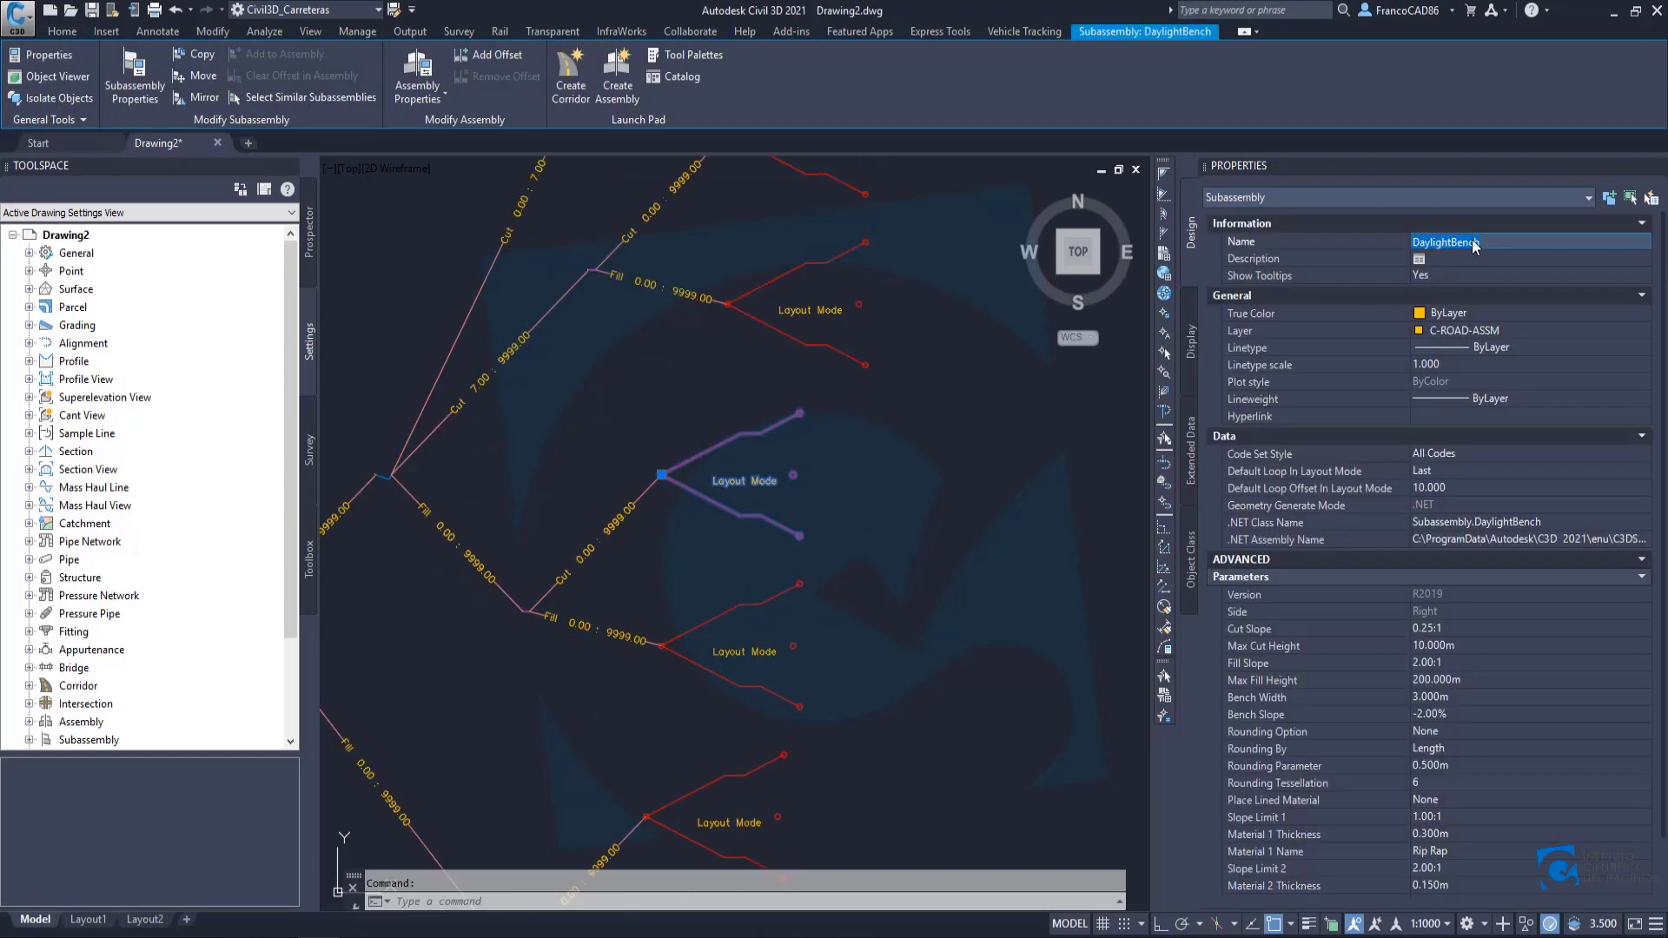
{"action": "type", "text": "Talud Derecha 1"}
{"action": "key", "text": "Return"}
Rename the DaylightBench on the Fill sub-branch of the ditch's Fill branch as Talud Derecha 6.
{"action": "middle_click_drag", "start_coordinate": [794, 471], "coordinate": [848, 440]}
{"action": "key", "text": "Escape"}
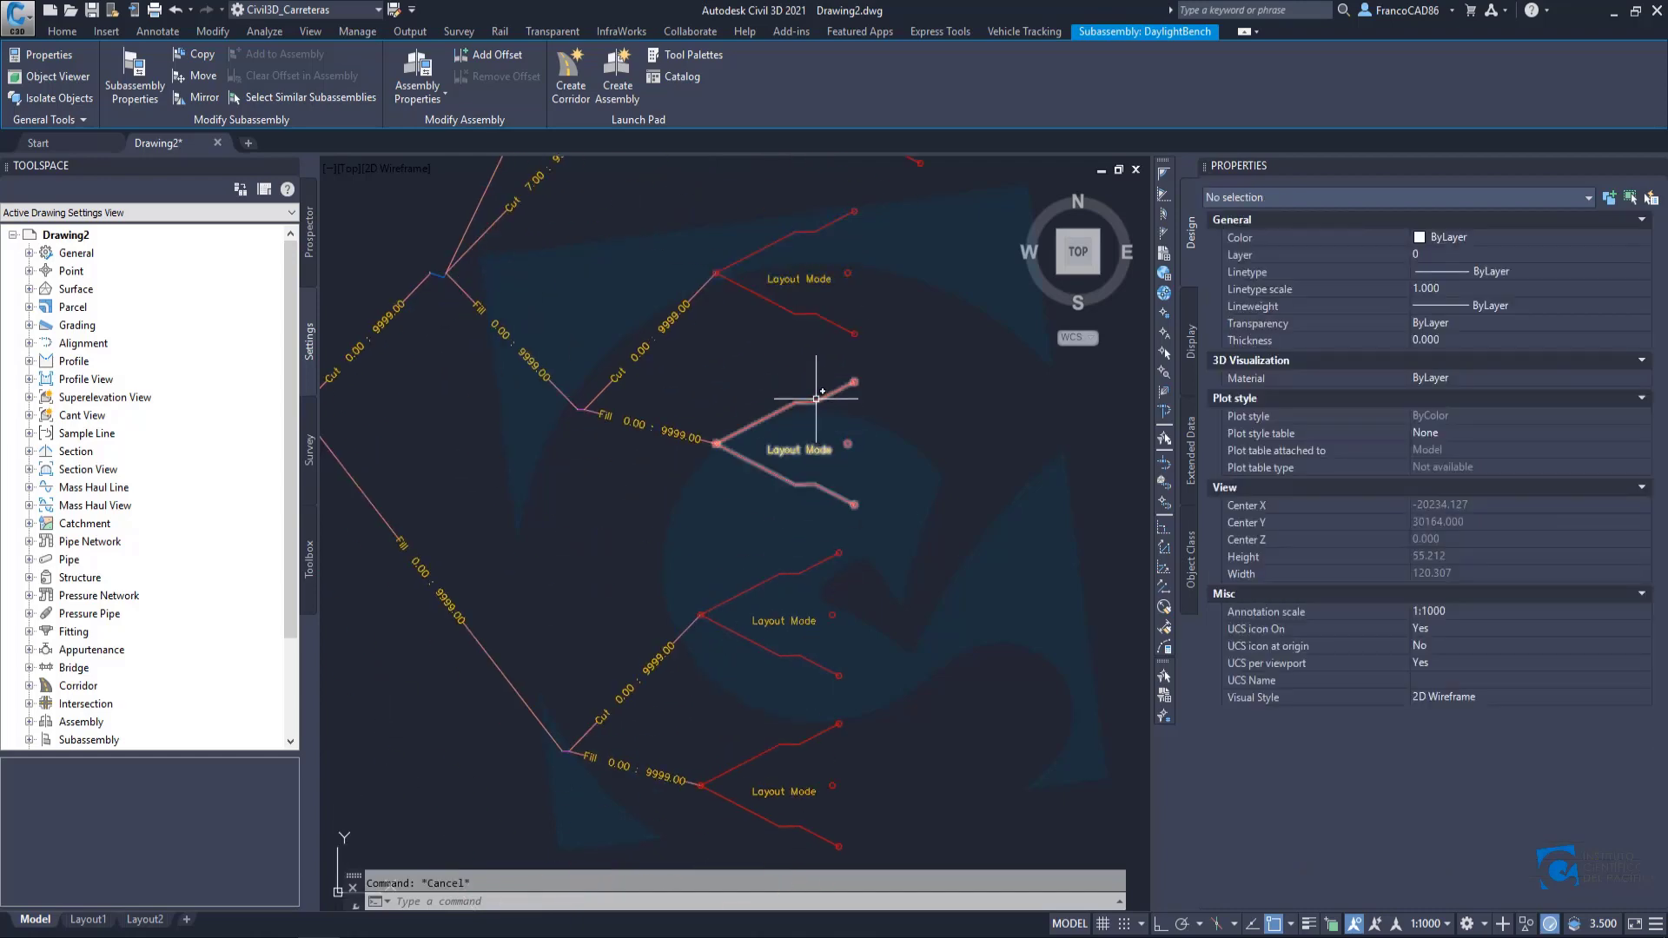
{"action": "left_click", "coordinate": [822, 399]}
{"action": "left_click", "coordinate": [1477, 243]}
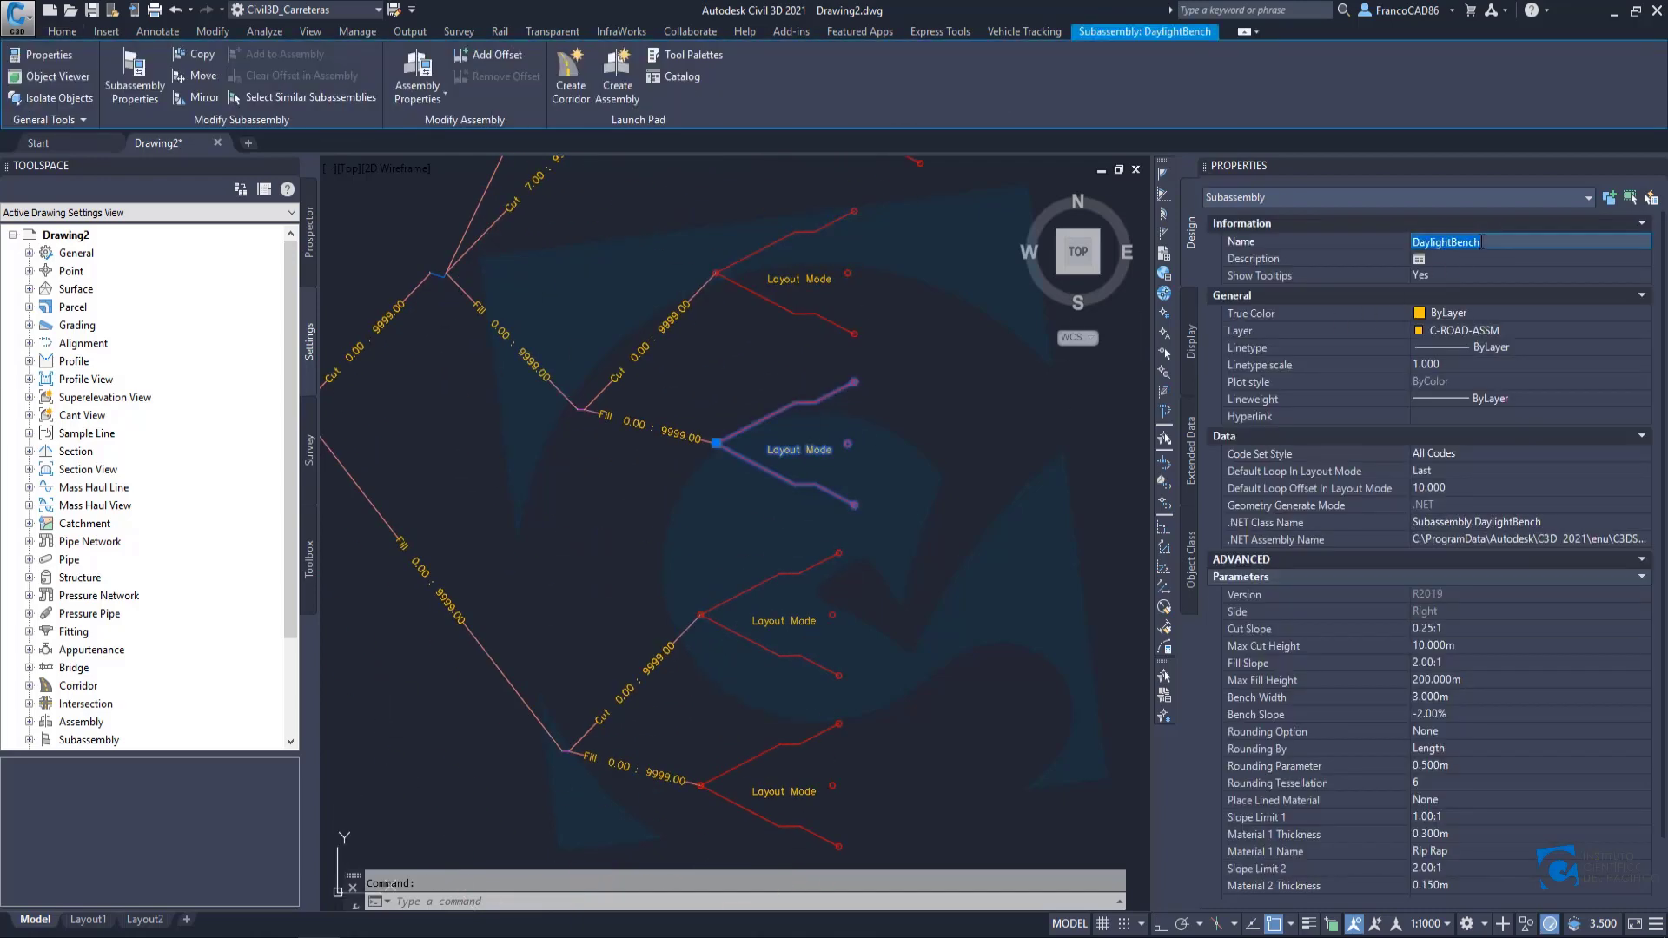
{"action": "type", "text": "Talud Derecha 6"}
{"action": "key", "text": "Return"}
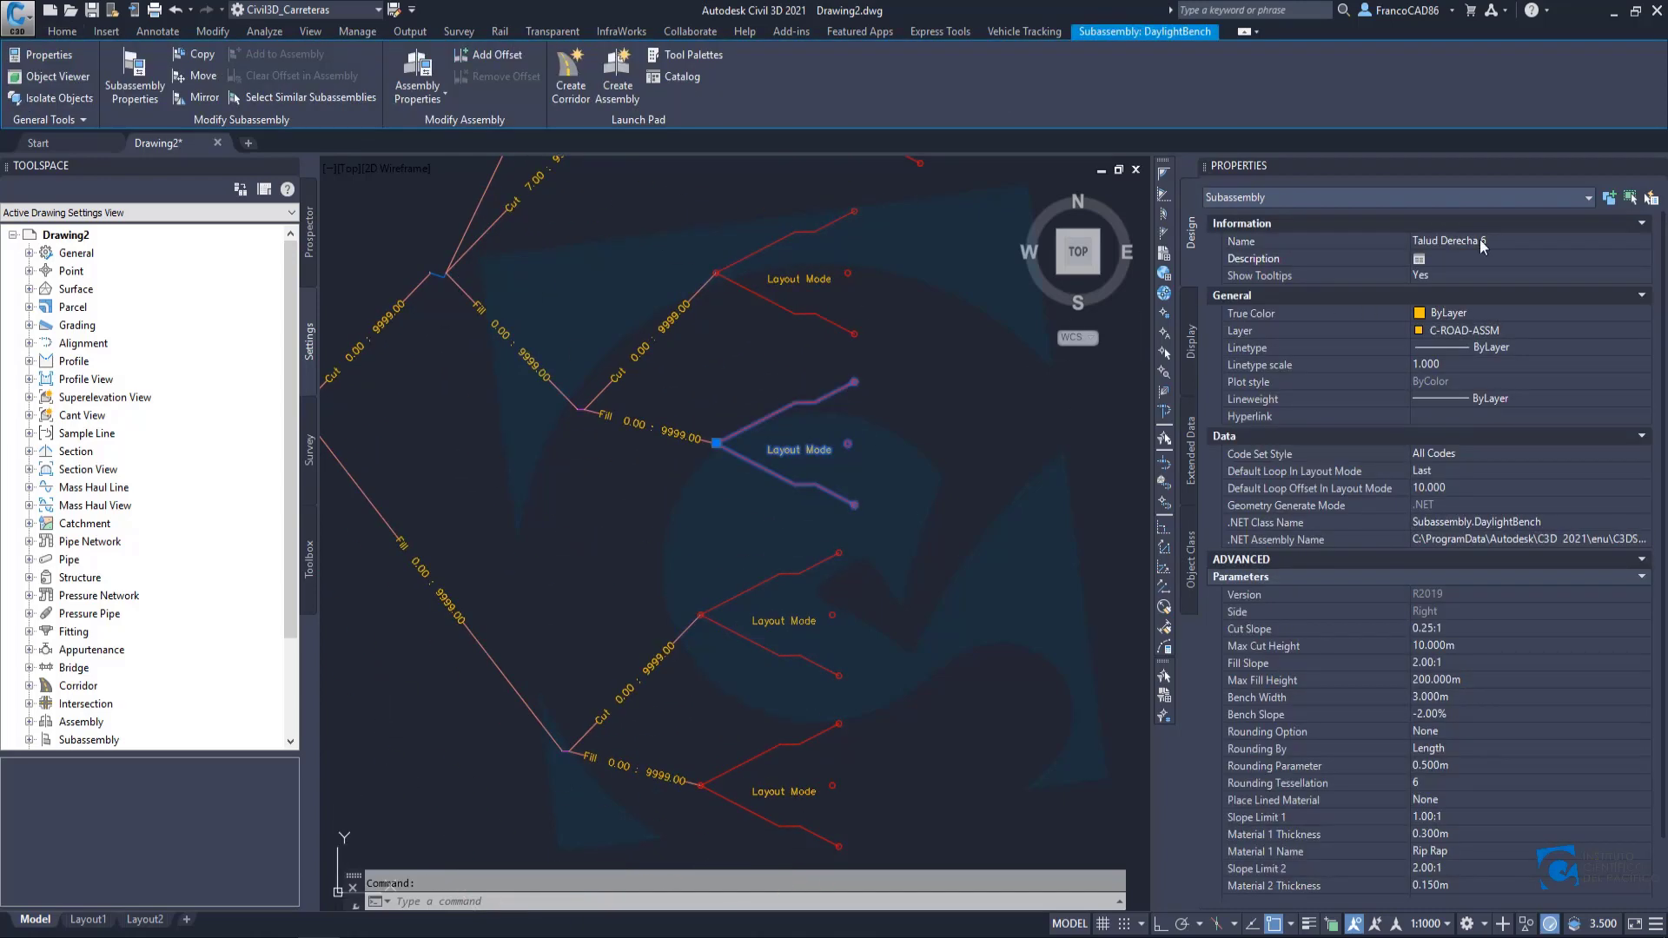
Rename the DaylightBench on the Cut sub-branch of the road edge's long Fill branch as Talud Derecha 7.
{"action": "scroll", "coordinate": [682, 634], "scroll_direction": "down", "scroll_amount": 2}
{"action": "middle_click_drag", "start_coordinate": [682, 634], "coordinate": [723, 487]}
{"action": "key", "text": "Escape"}
{"action": "left_click", "coordinate": [782, 450]}
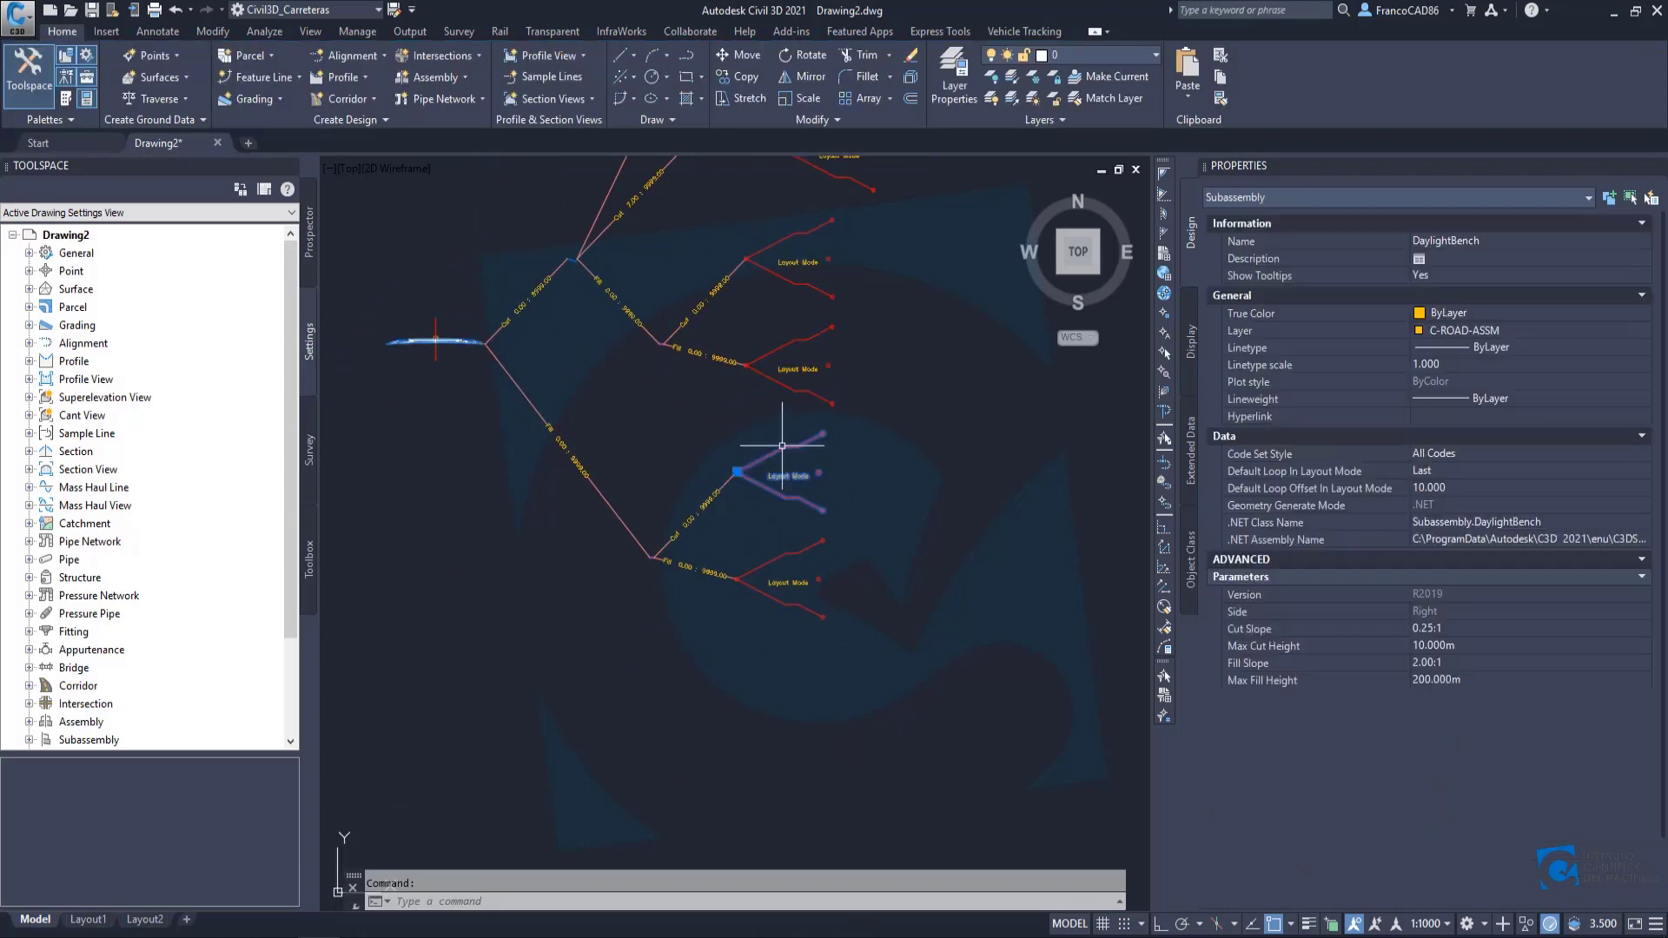
{"action": "left_click", "coordinate": [1502, 243]}
{"action": "type", "text": "Talud Derecha"}
{"action": "type", "text": "1"}
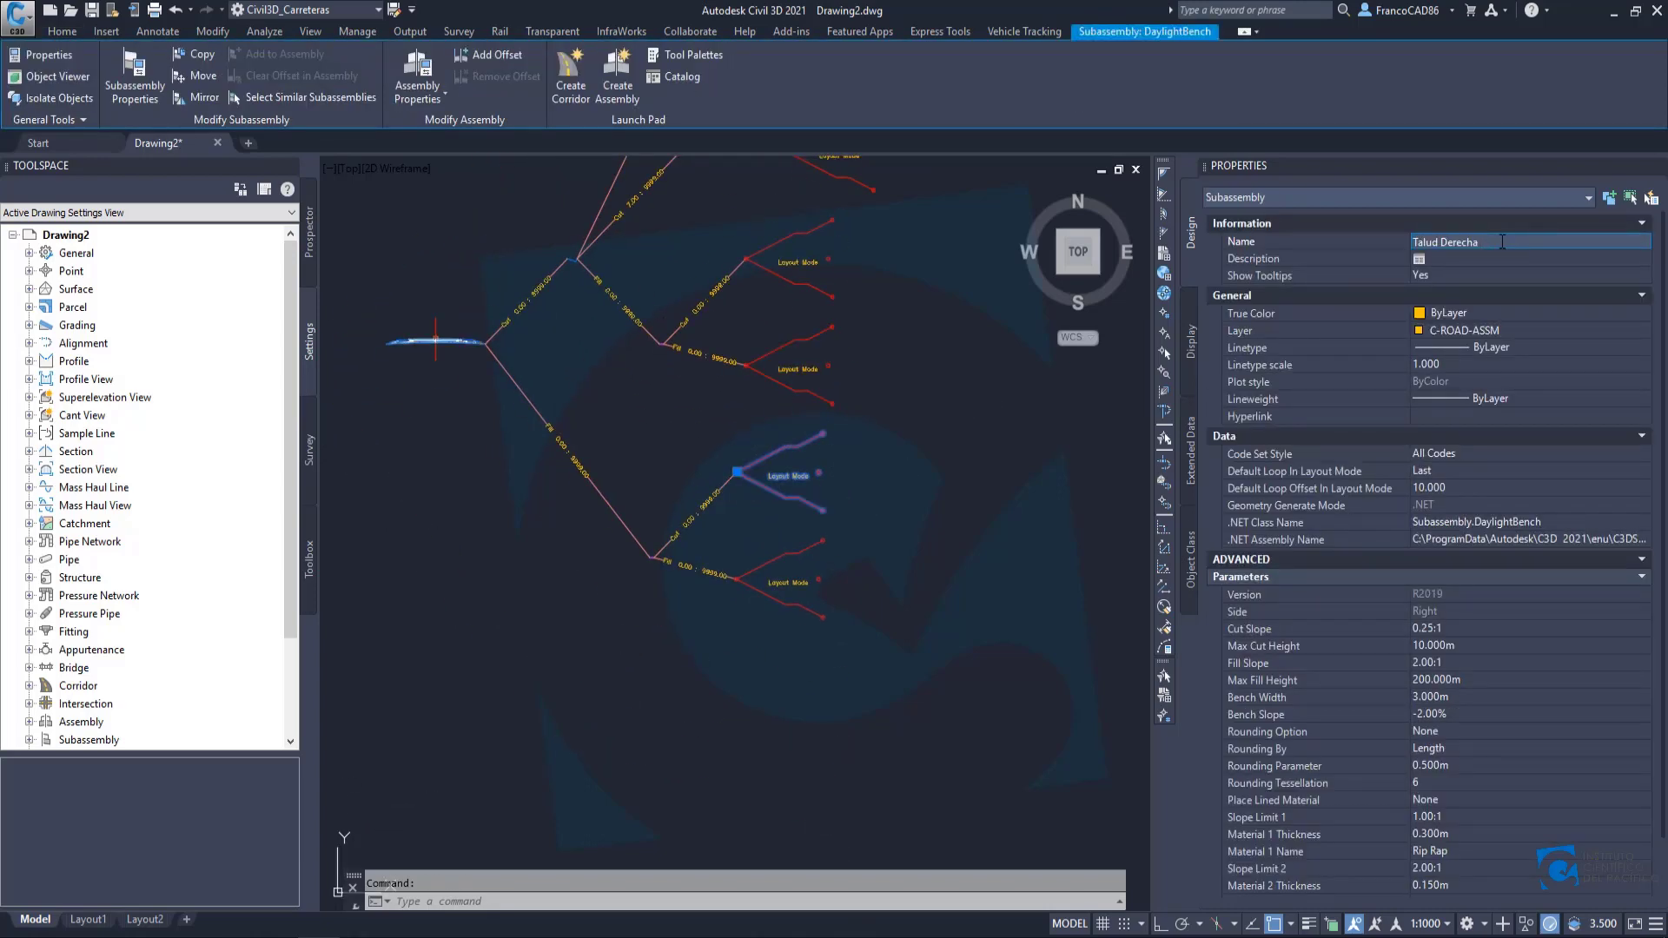
{"action": "type", "text": "7"}
{"action": "key", "text": "Return"}
Rename the DaylightBench on the Fill sub-branch of the road edge's long Fill branch as Talud Derecha 8.
{"action": "key", "text": "Escape"}
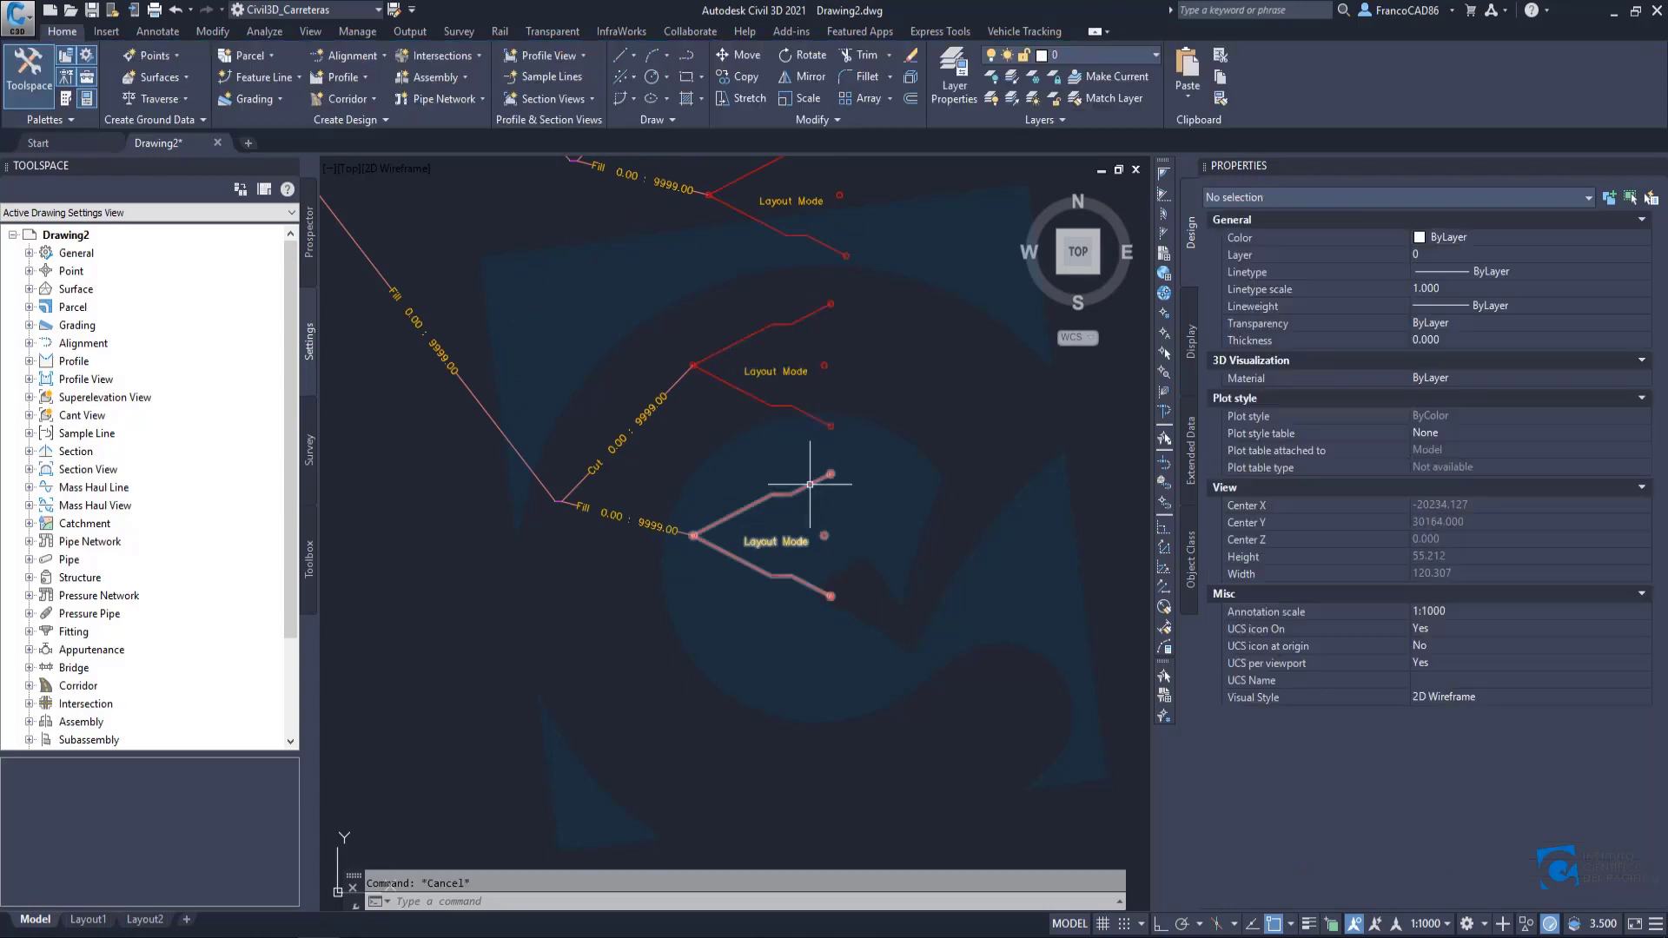
{"action": "left_click", "coordinate": [820, 489]}
{"action": "left_click", "coordinate": [1472, 243]}
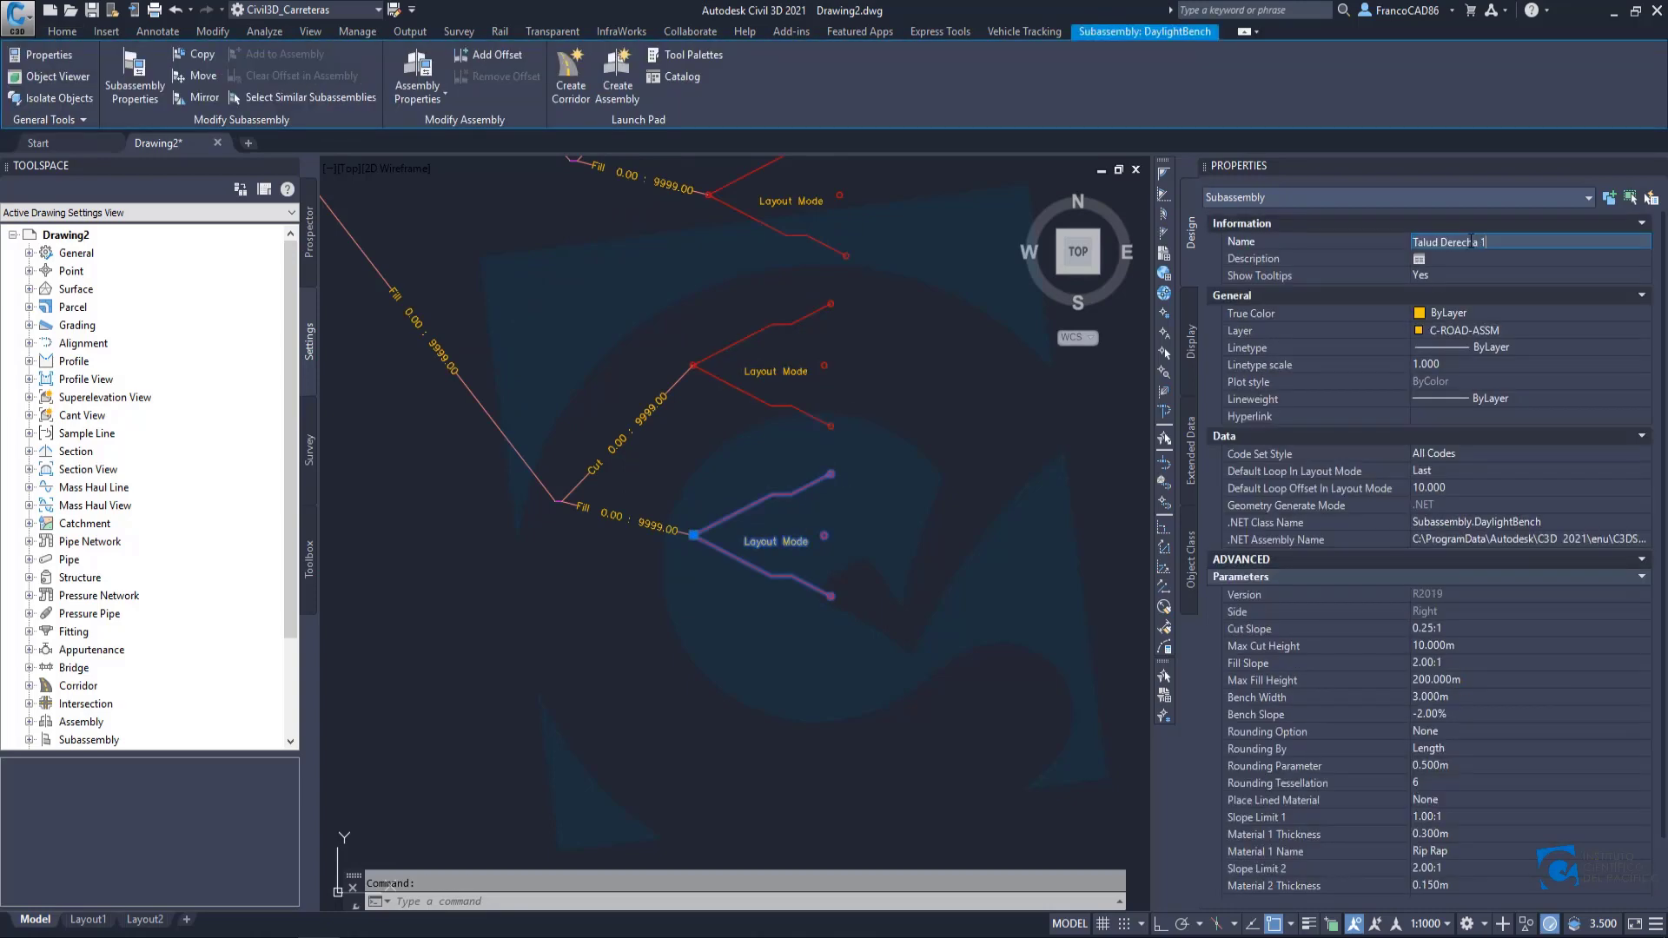
{"action": "type", "text": "Talud Derecha 8"}
{"action": "key", "text": "Return"}
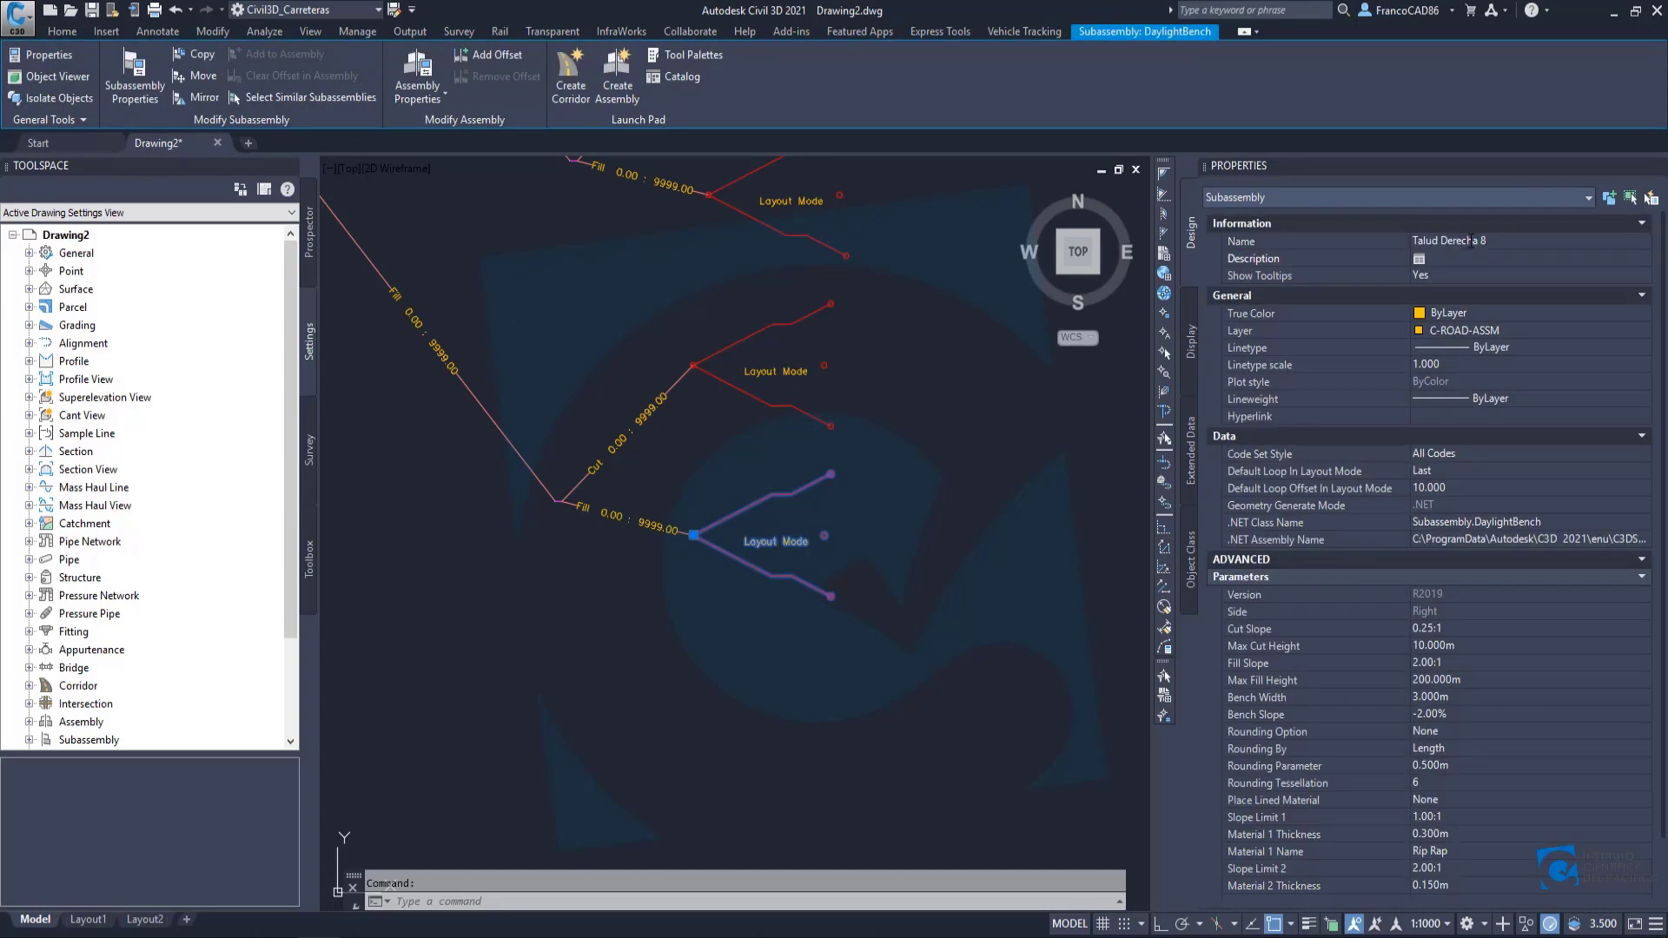
{"action": "scroll", "coordinate": [739, 587], "scroll_direction": "down", "scroll_amount": 4}
{"action": "key", "text": "Escape"}
Mirror all the right-side conditional, link, ditch and bench subassemblies onto the marker point at the road's outer left edge.
{"action": "scroll", "coordinate": [740, 587], "scroll_direction": "up", "scroll_amount": 3}
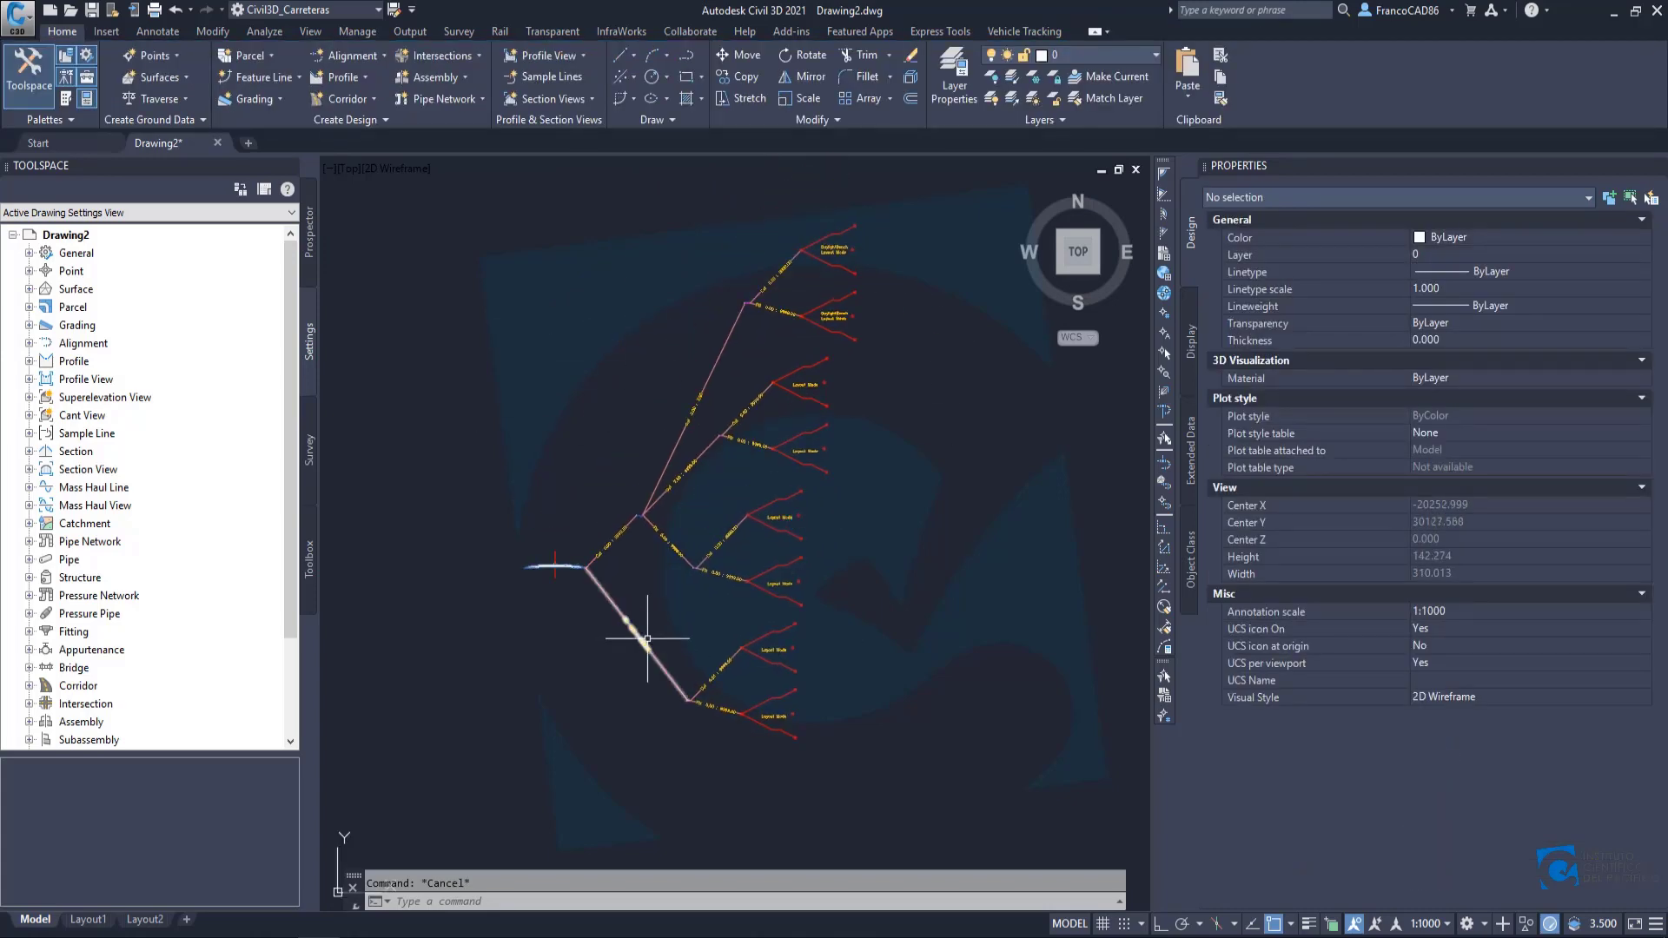
{"action": "scroll", "coordinate": [617, 578], "scroll_direction": "up", "scroll_amount": 2}
{"action": "scroll", "coordinate": [618, 578], "scroll_direction": "up", "scroll_amount": 15}
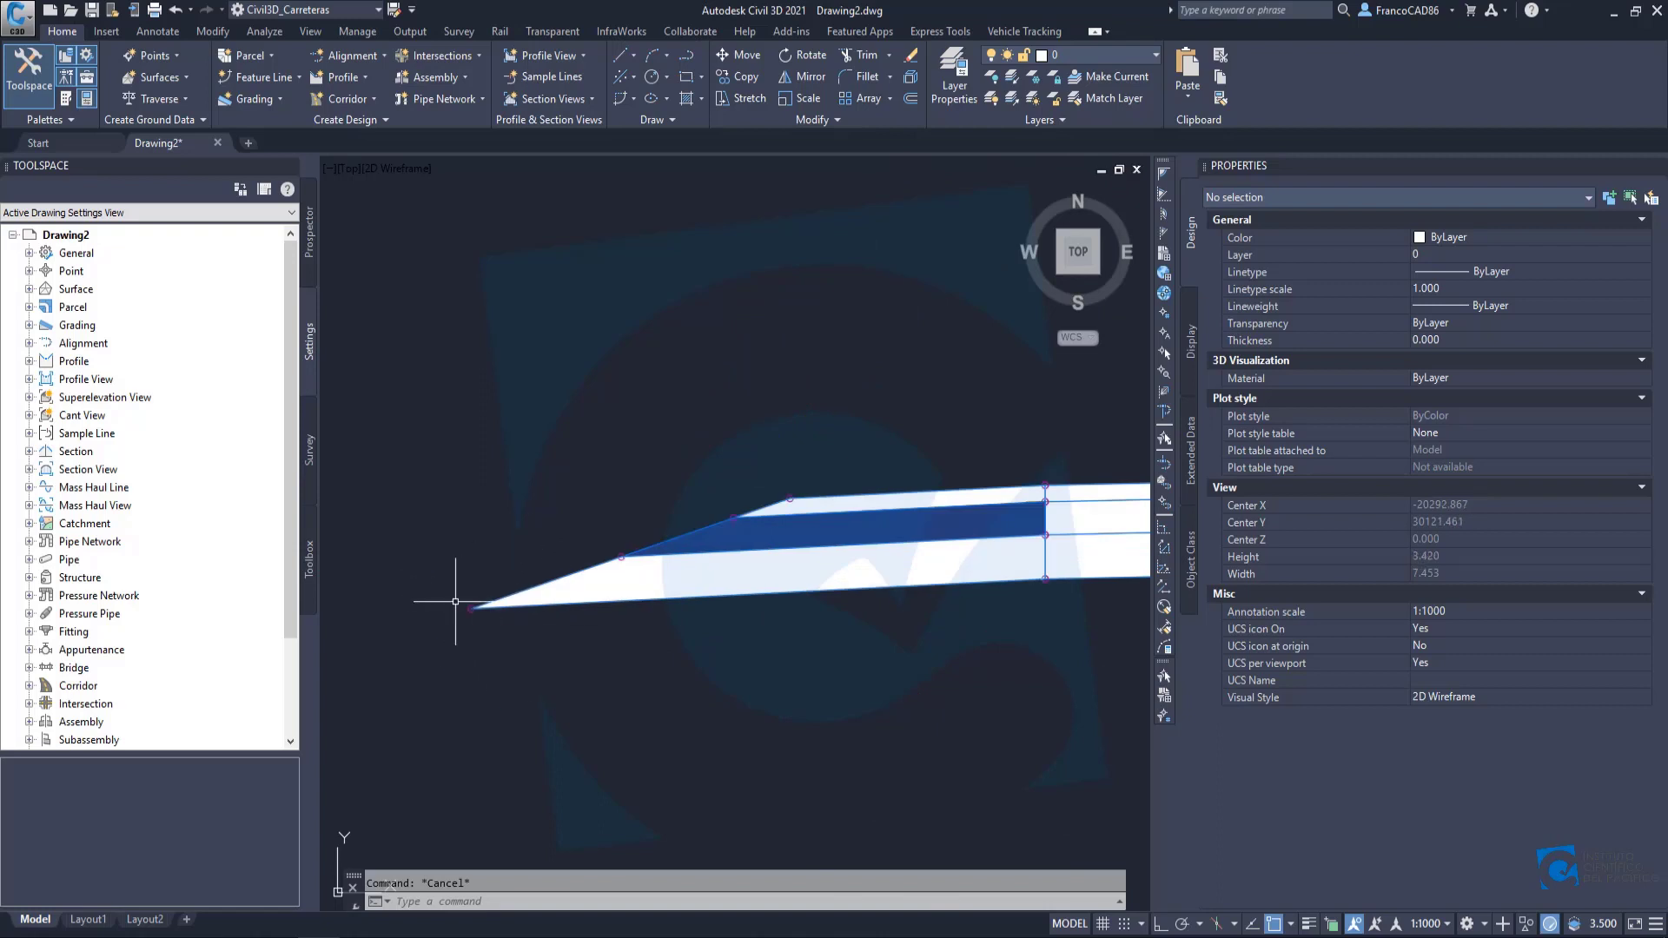
{"action": "scroll", "coordinate": [477, 542], "scroll_direction": "down", "scroll_amount": 10}
{"action": "scroll", "coordinate": [708, 495], "scroll_direction": "down", "scroll_amount": 3}
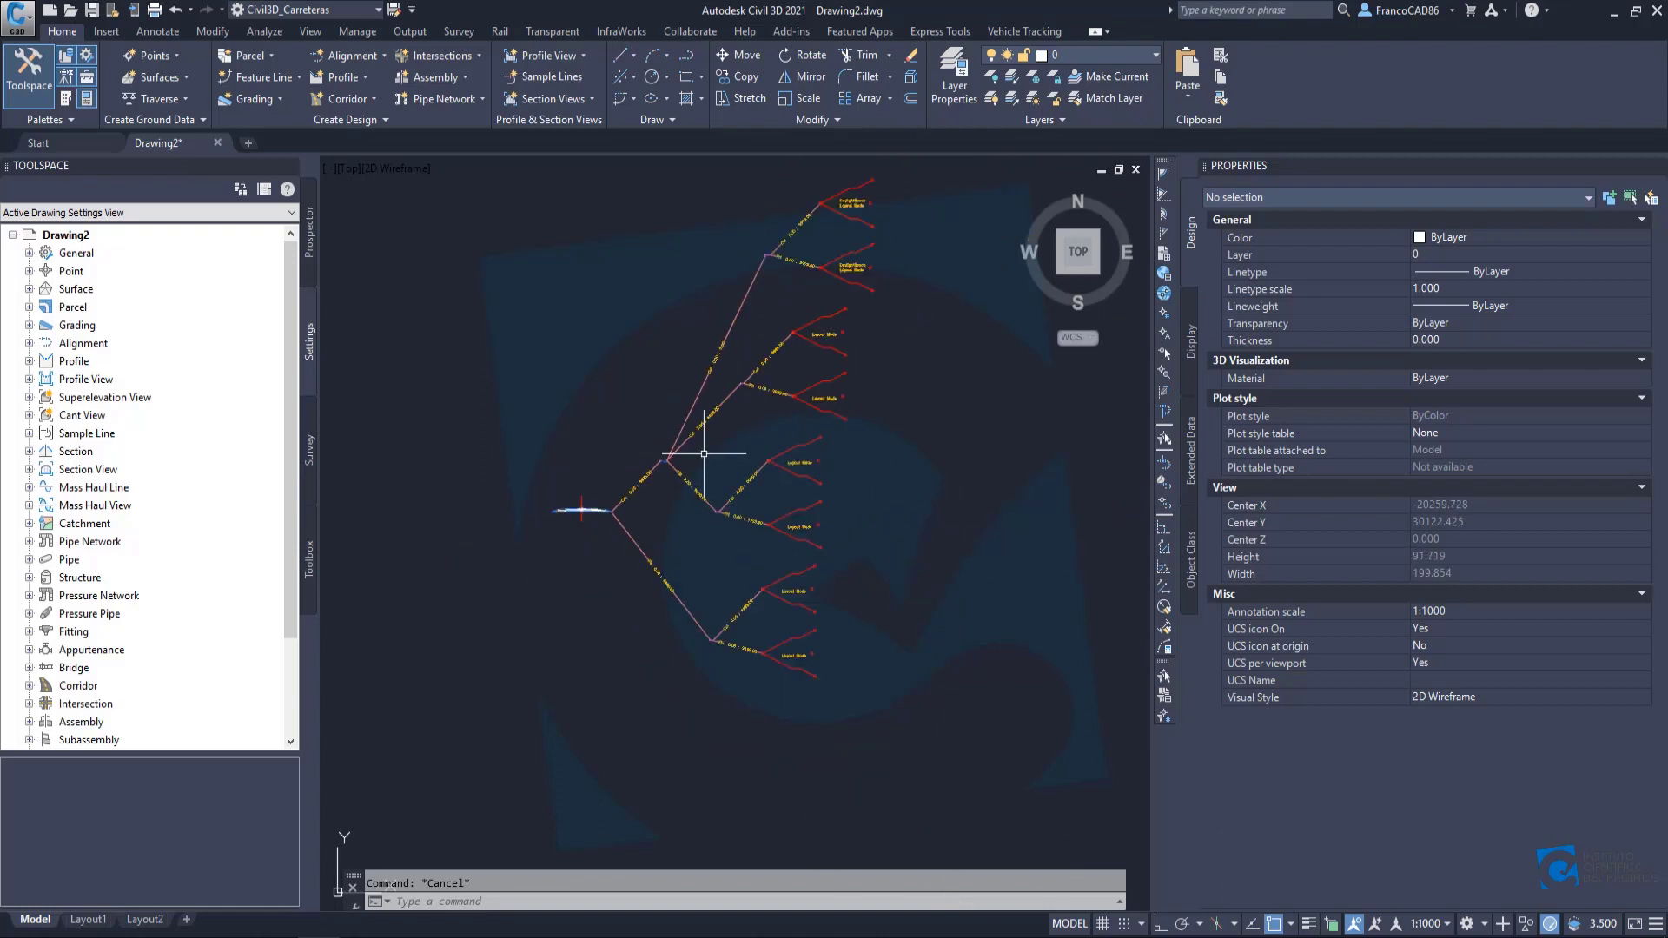
{"action": "scroll", "coordinate": [921, 686], "scroll_direction": "down", "scroll_amount": 3}
{"action": "scroll", "coordinate": [916, 696], "scroll_direction": "up", "scroll_amount": 1}
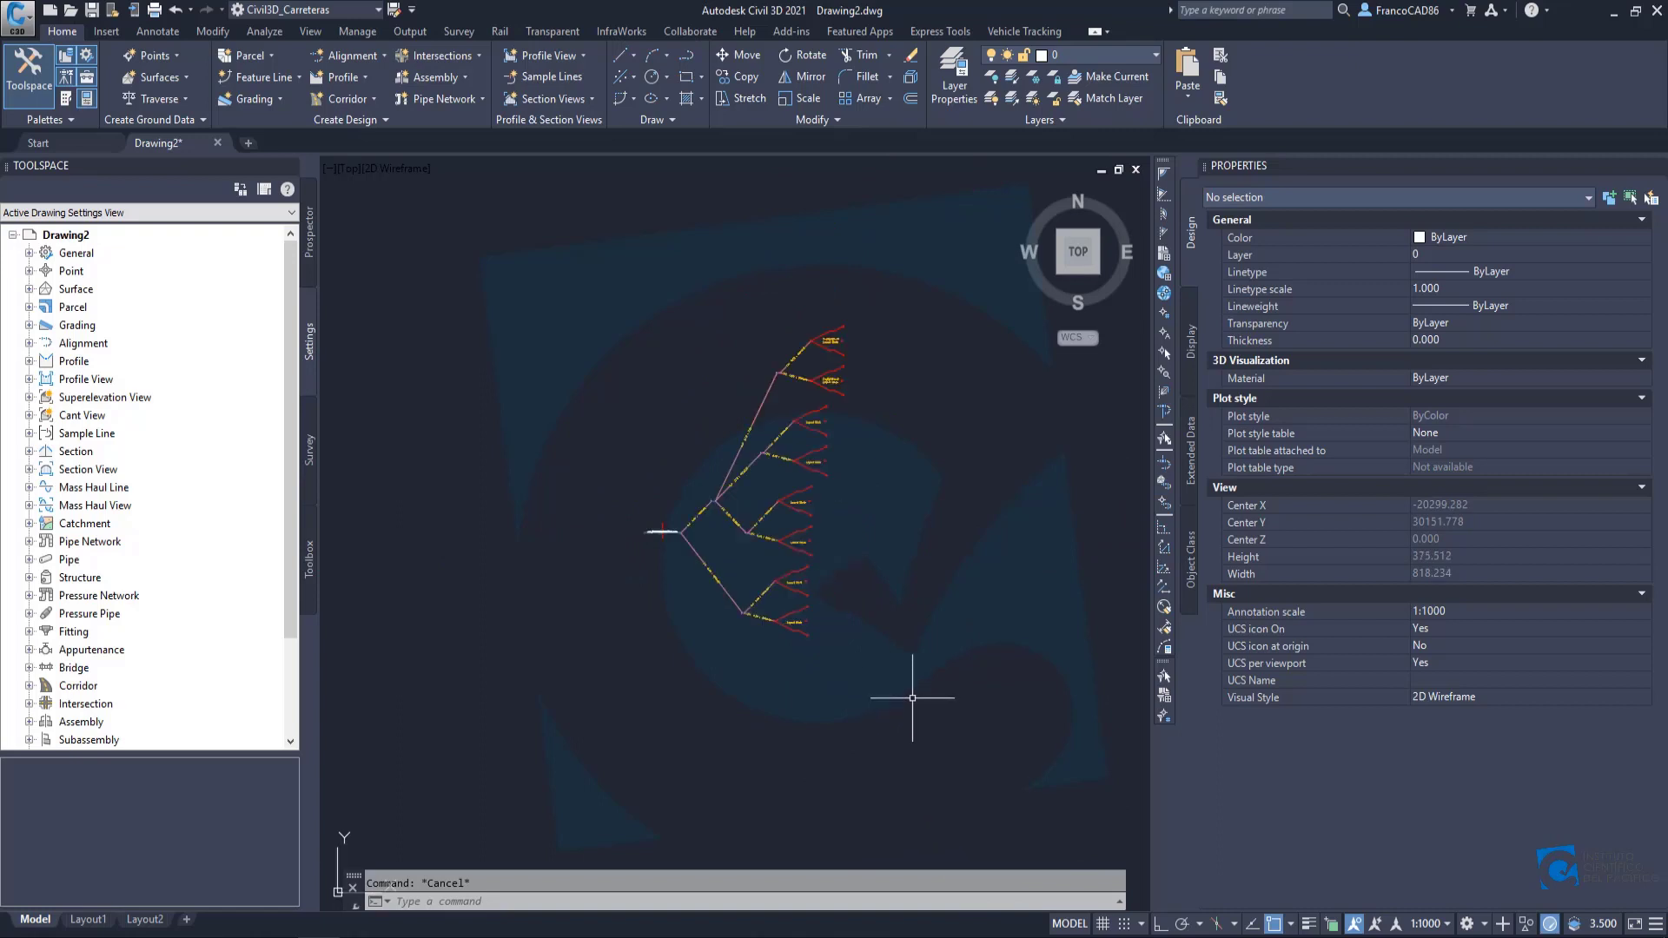
{"action": "left_click", "coordinate": [954, 715]}
{"action": "left_click", "coordinate": [702, 292]}
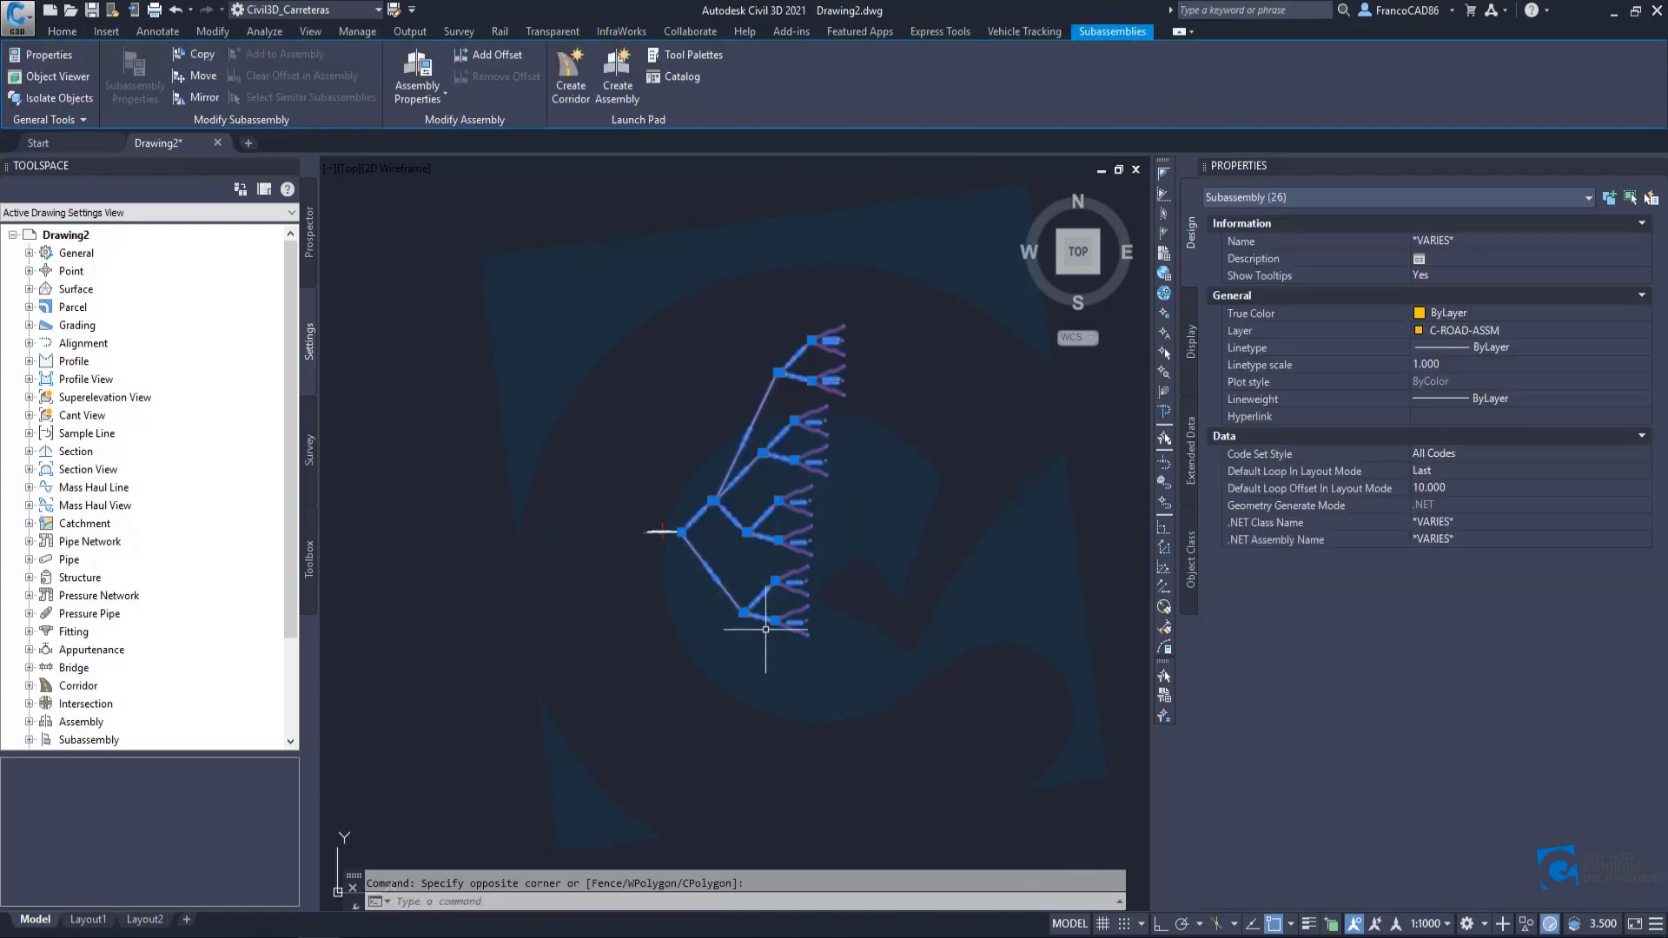
{"action": "scroll", "coordinate": [641, 551], "scroll_direction": "up", "scroll_amount": 4}
{"action": "scroll", "coordinate": [641, 550], "scroll_direction": "up", "scroll_amount": 3}
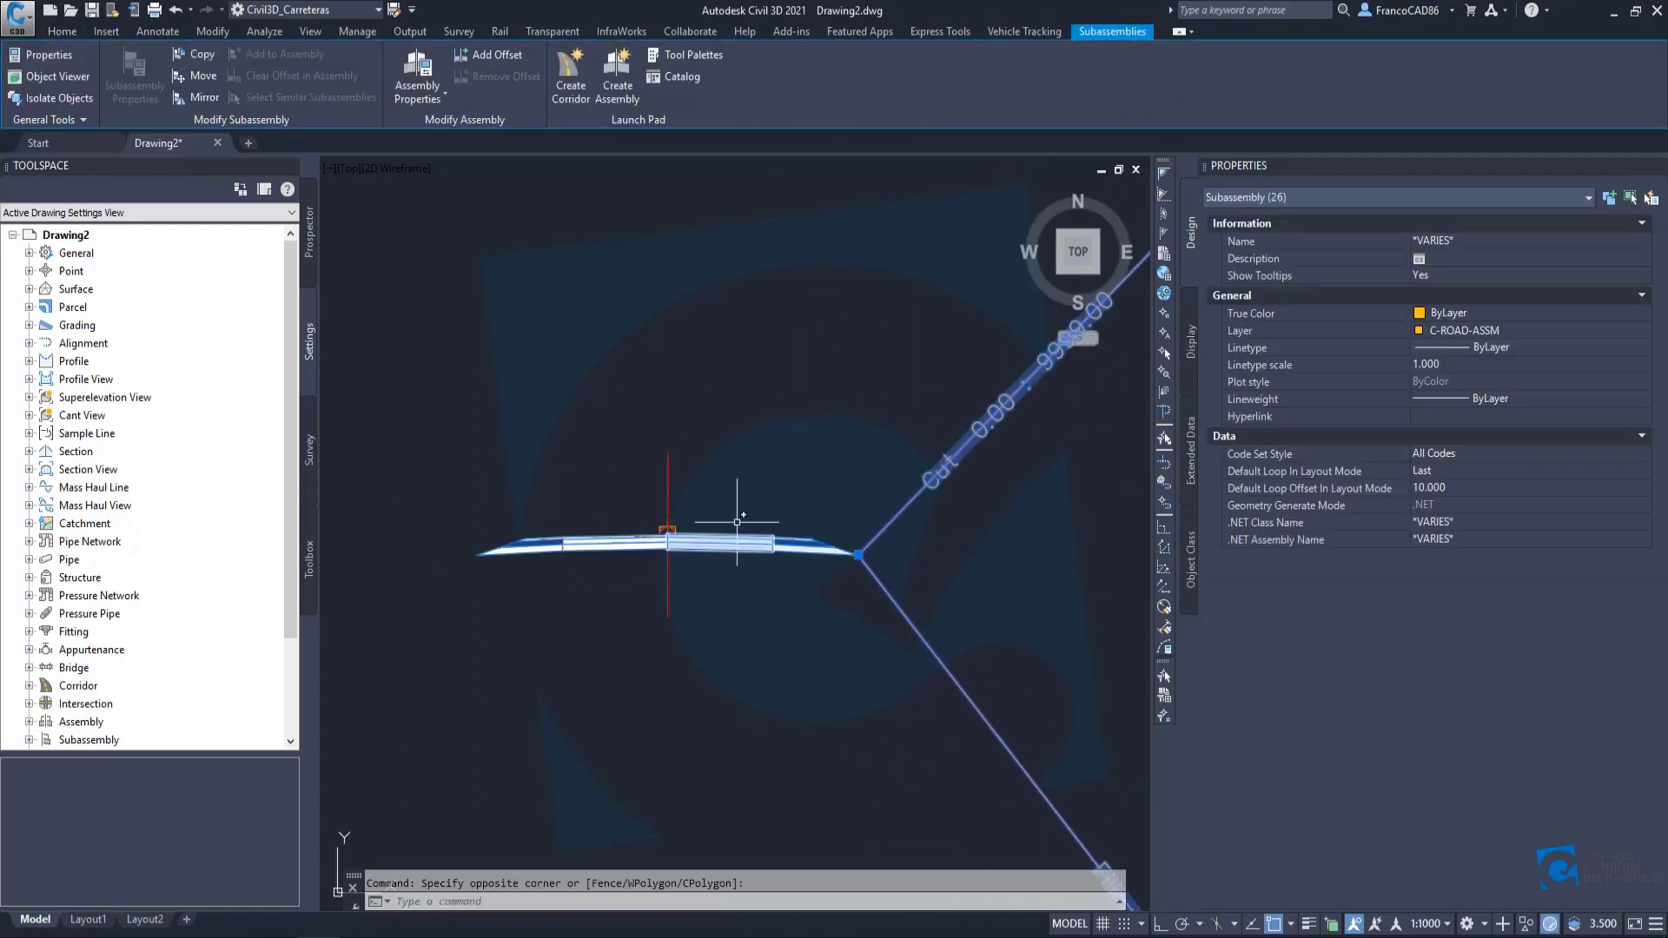
{"action": "scroll", "coordinate": [722, 512], "scroll_direction": "down", "scroll_amount": 3}
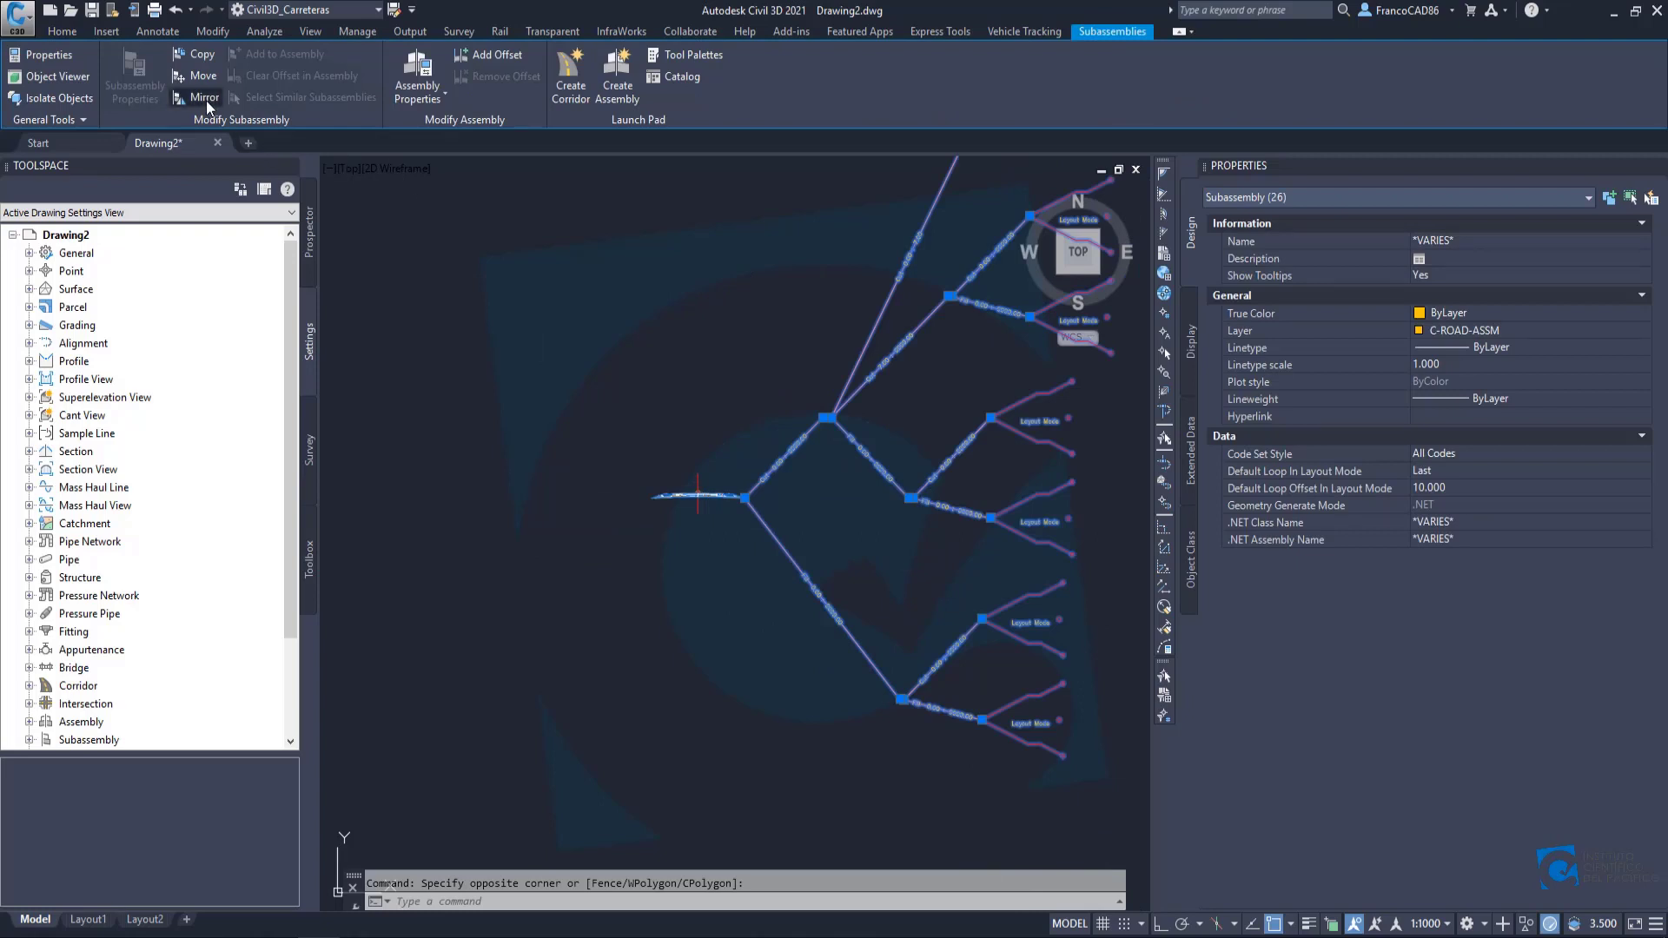
{"action": "left_click", "coordinate": [206, 101]}
{"action": "scroll", "coordinate": [730, 547], "scroll_direction": "up", "scroll_amount": 5}
{"action": "scroll", "coordinate": [773, 525], "scroll_direction": "up", "scroll_amount": 5}
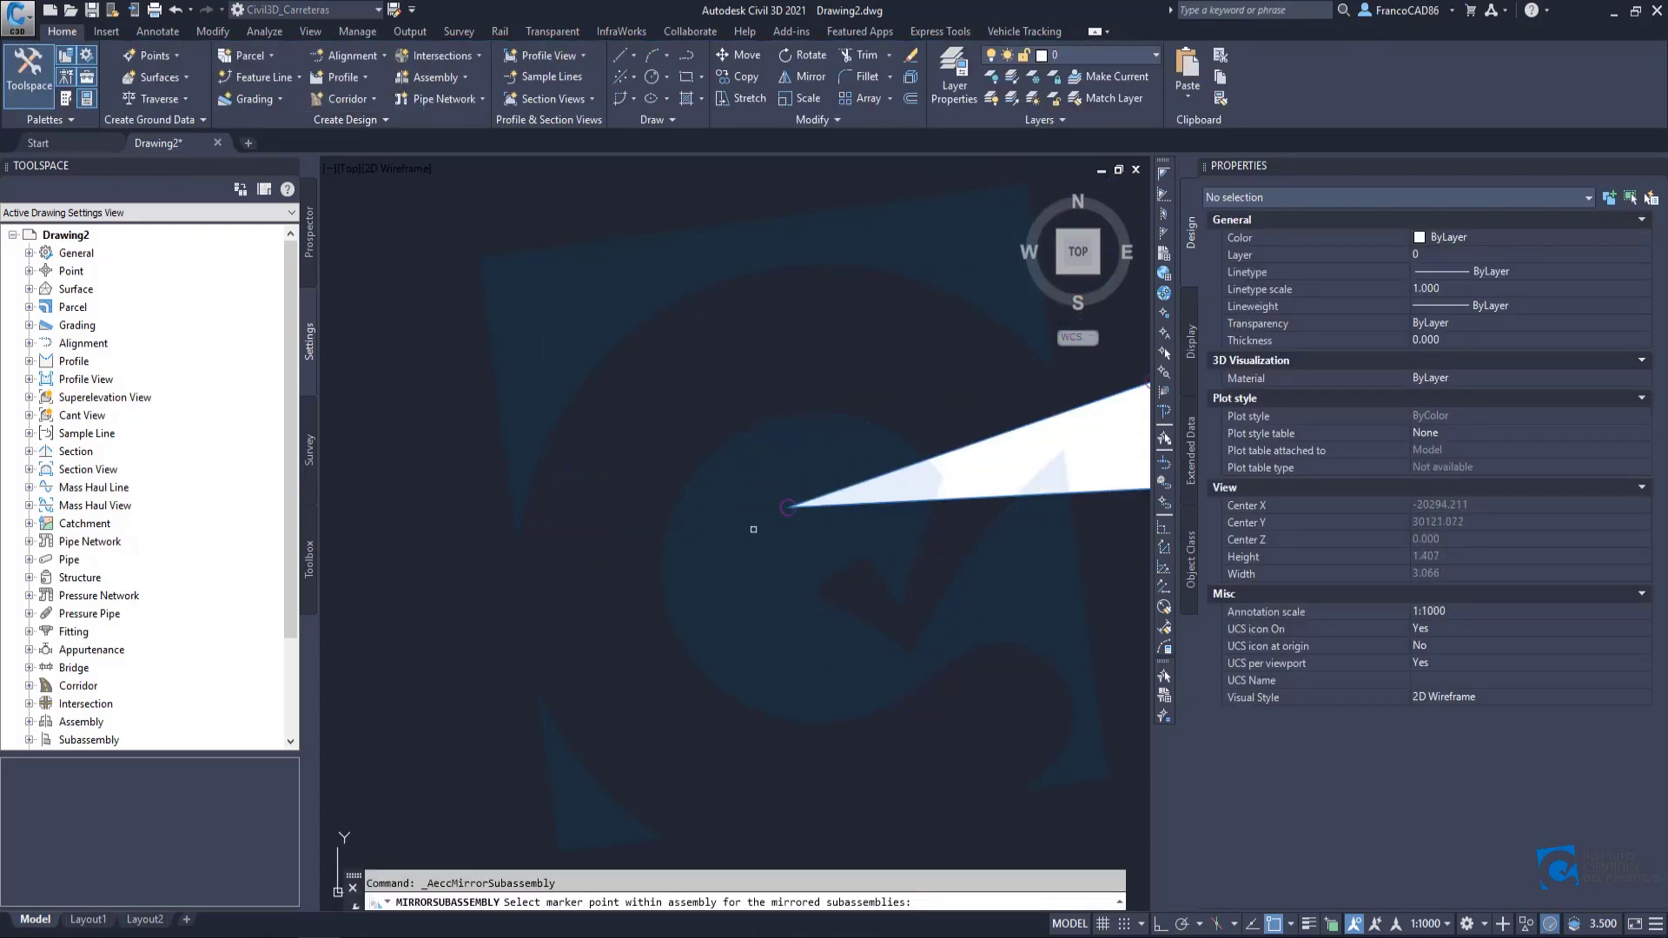
{"action": "left_click", "coordinate": [804, 484]}
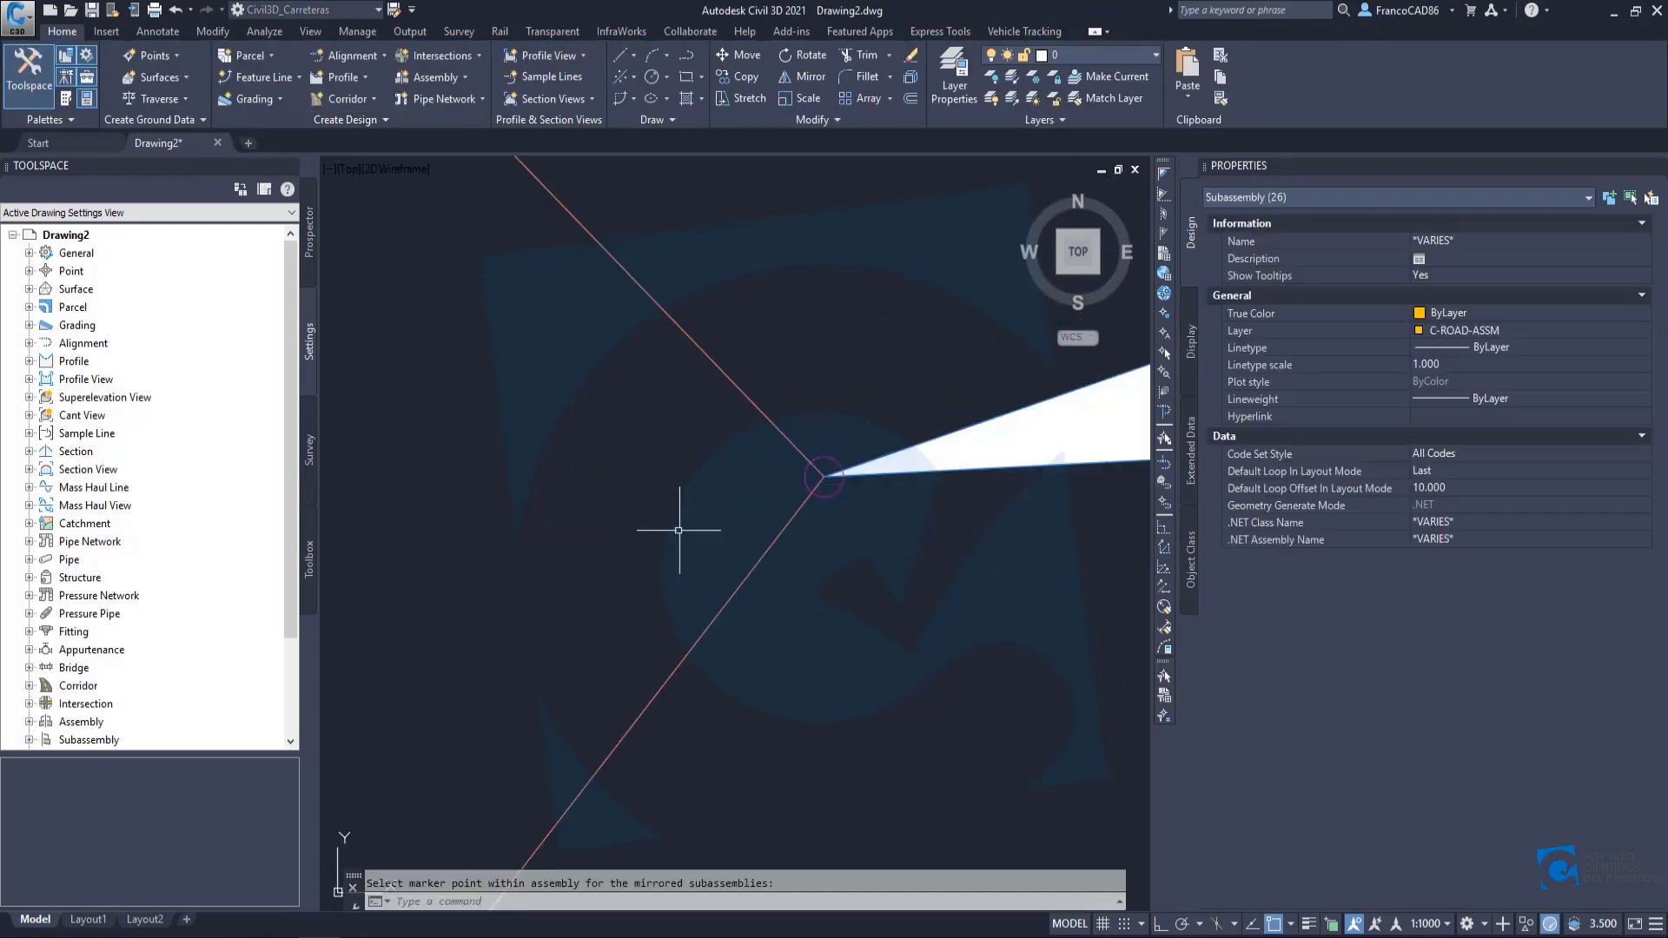
{"action": "scroll", "coordinate": [681, 531], "scroll_direction": "down", "scroll_amount": 5}
{"action": "middle_click_drag", "start_coordinate": [661, 477], "coordinate": [670, 555]}
{"action": "key", "text": "Escape"}
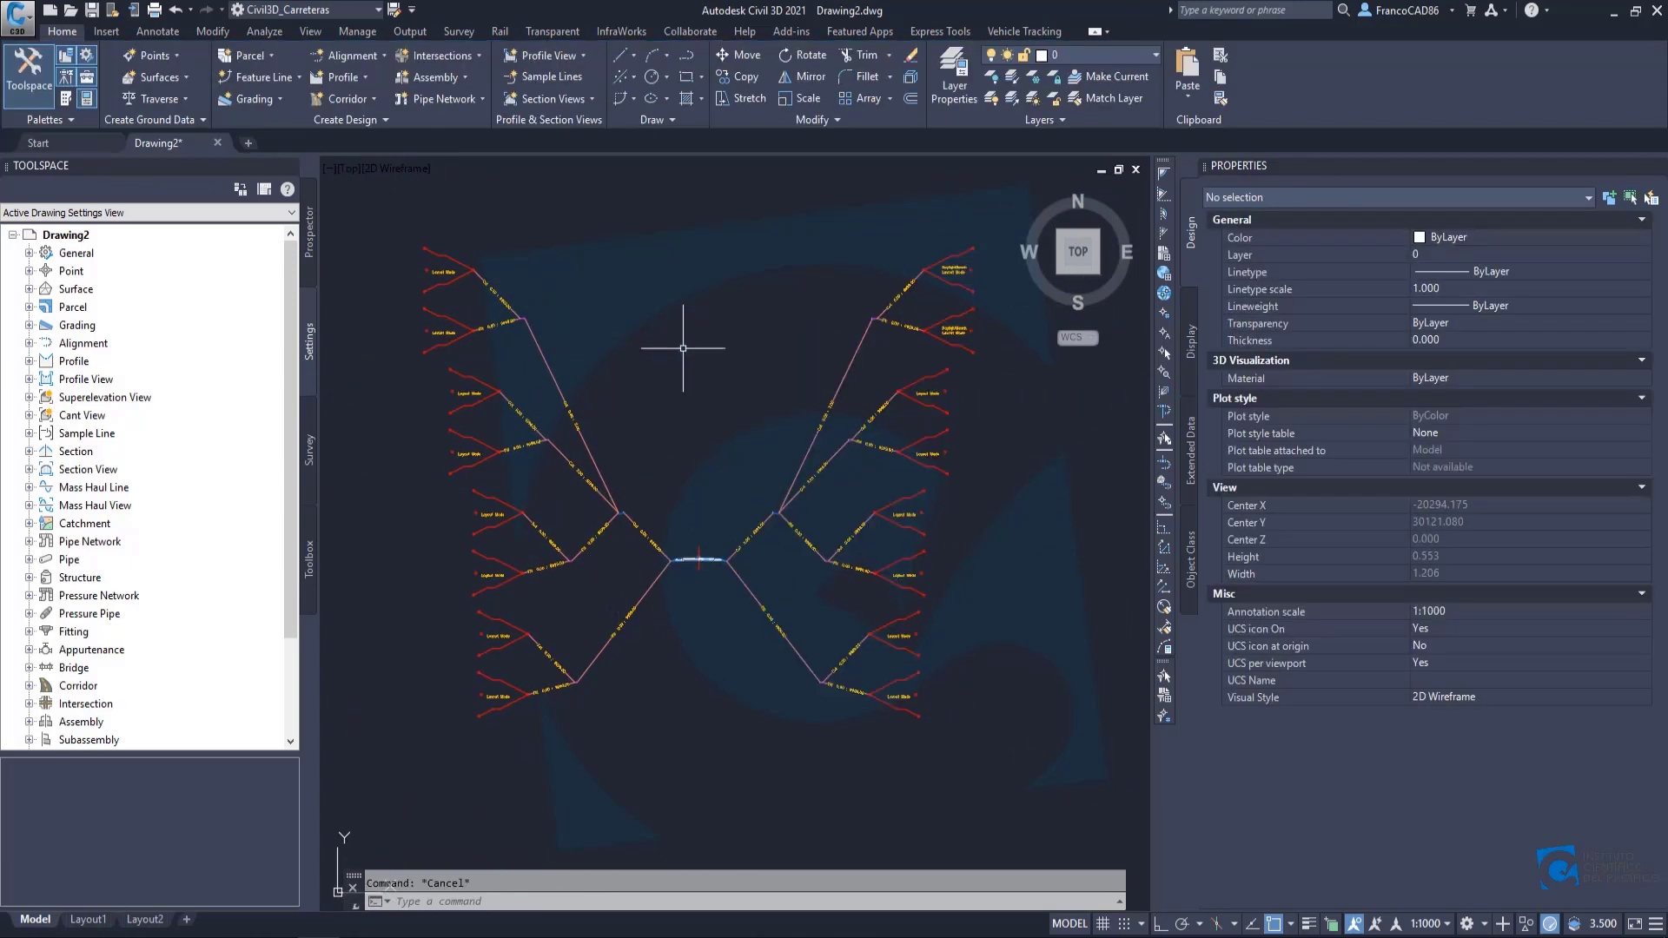
Rename the mirrored Cut conditional at the road's left edge as Condicional Corte Izquierda 1.
{"action": "scroll", "coordinate": [657, 562], "scroll_direction": "up", "scroll_amount": 3}
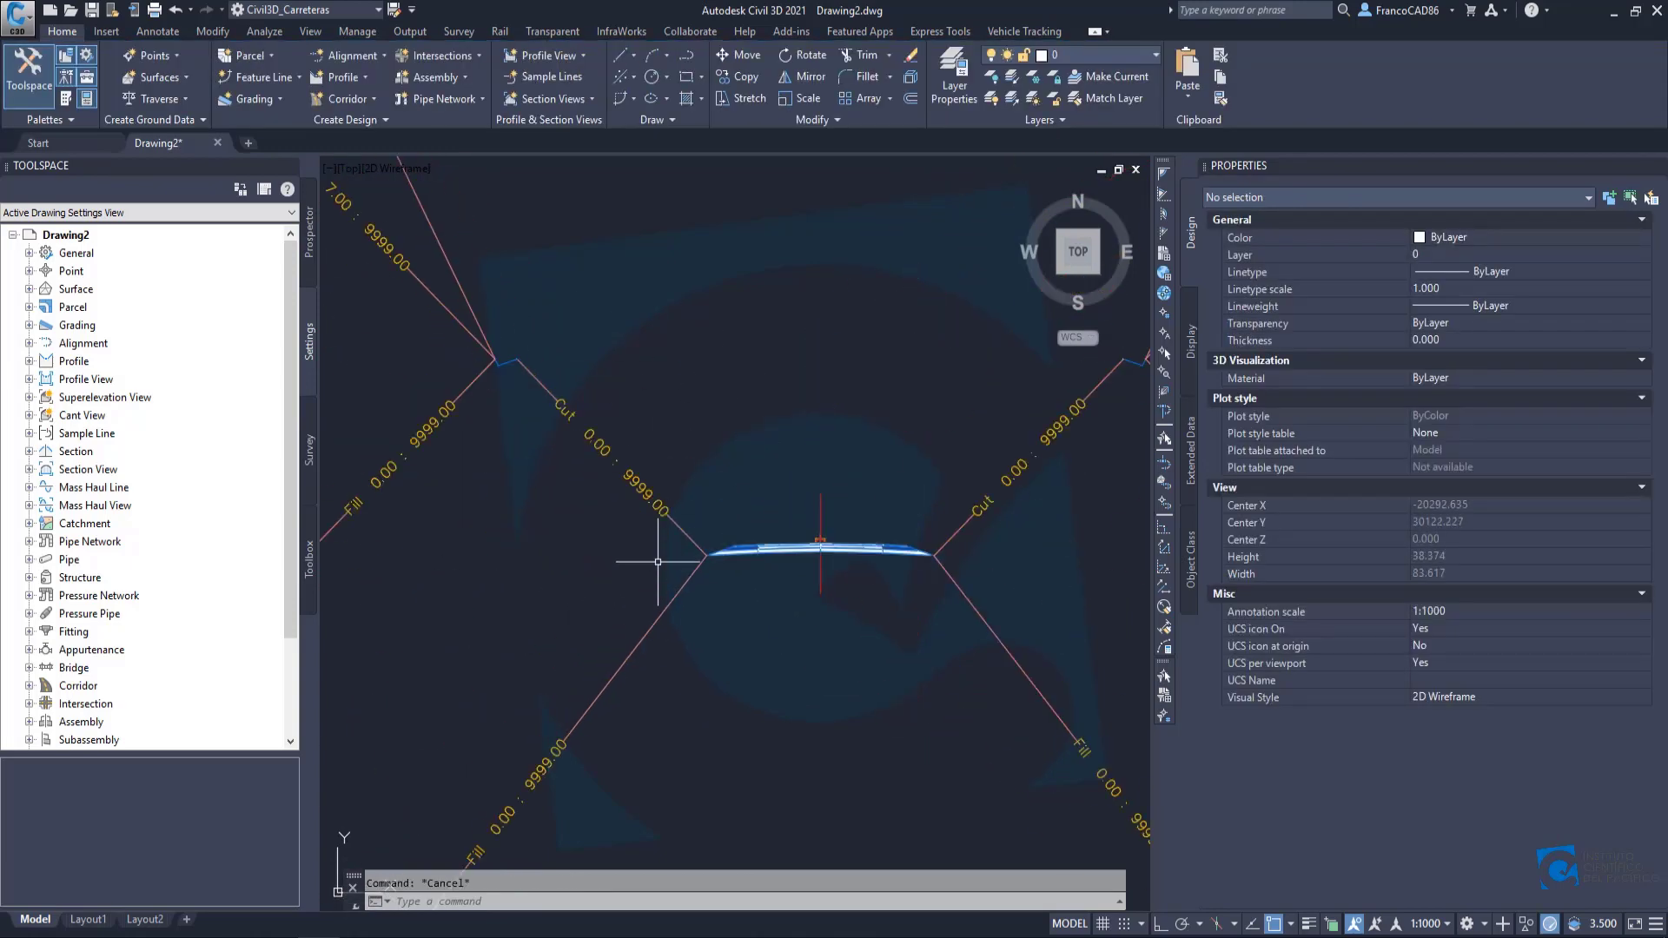
{"action": "scroll", "coordinate": [658, 562], "scroll_direction": "down", "scroll_amount": 2}
{"action": "mouse_move", "coordinate": [655, 553]}
{"action": "middle_mouse_down"}
{"action": "mouse_move", "coordinate": [676, 558]}
{"action": "mouse_move", "coordinate": [708, 522]}
{"action": "middle_mouse_up"}
{"action": "scroll", "coordinate": [673, 554], "scroll_direction": "up", "scroll_amount": 2}
{"action": "left_click", "coordinate": [680, 527]}
{"action": "scroll", "coordinate": [659, 598], "scroll_direction": "down", "scroll_amount": 1}
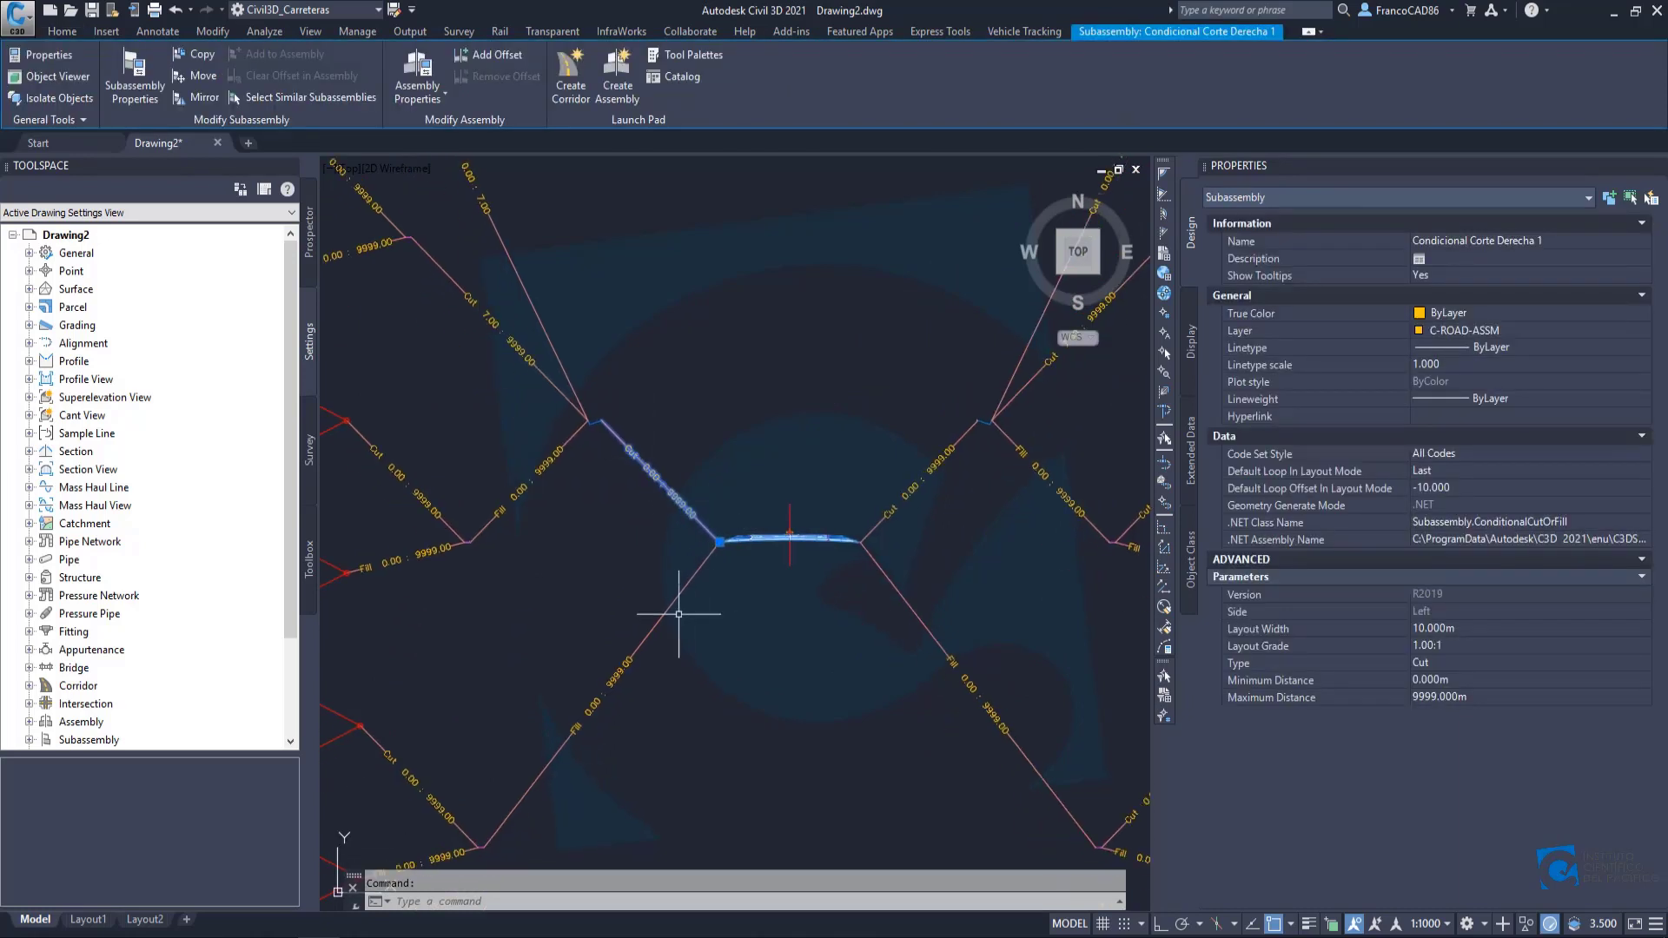
{"action": "left_click", "coordinate": [1510, 242]}
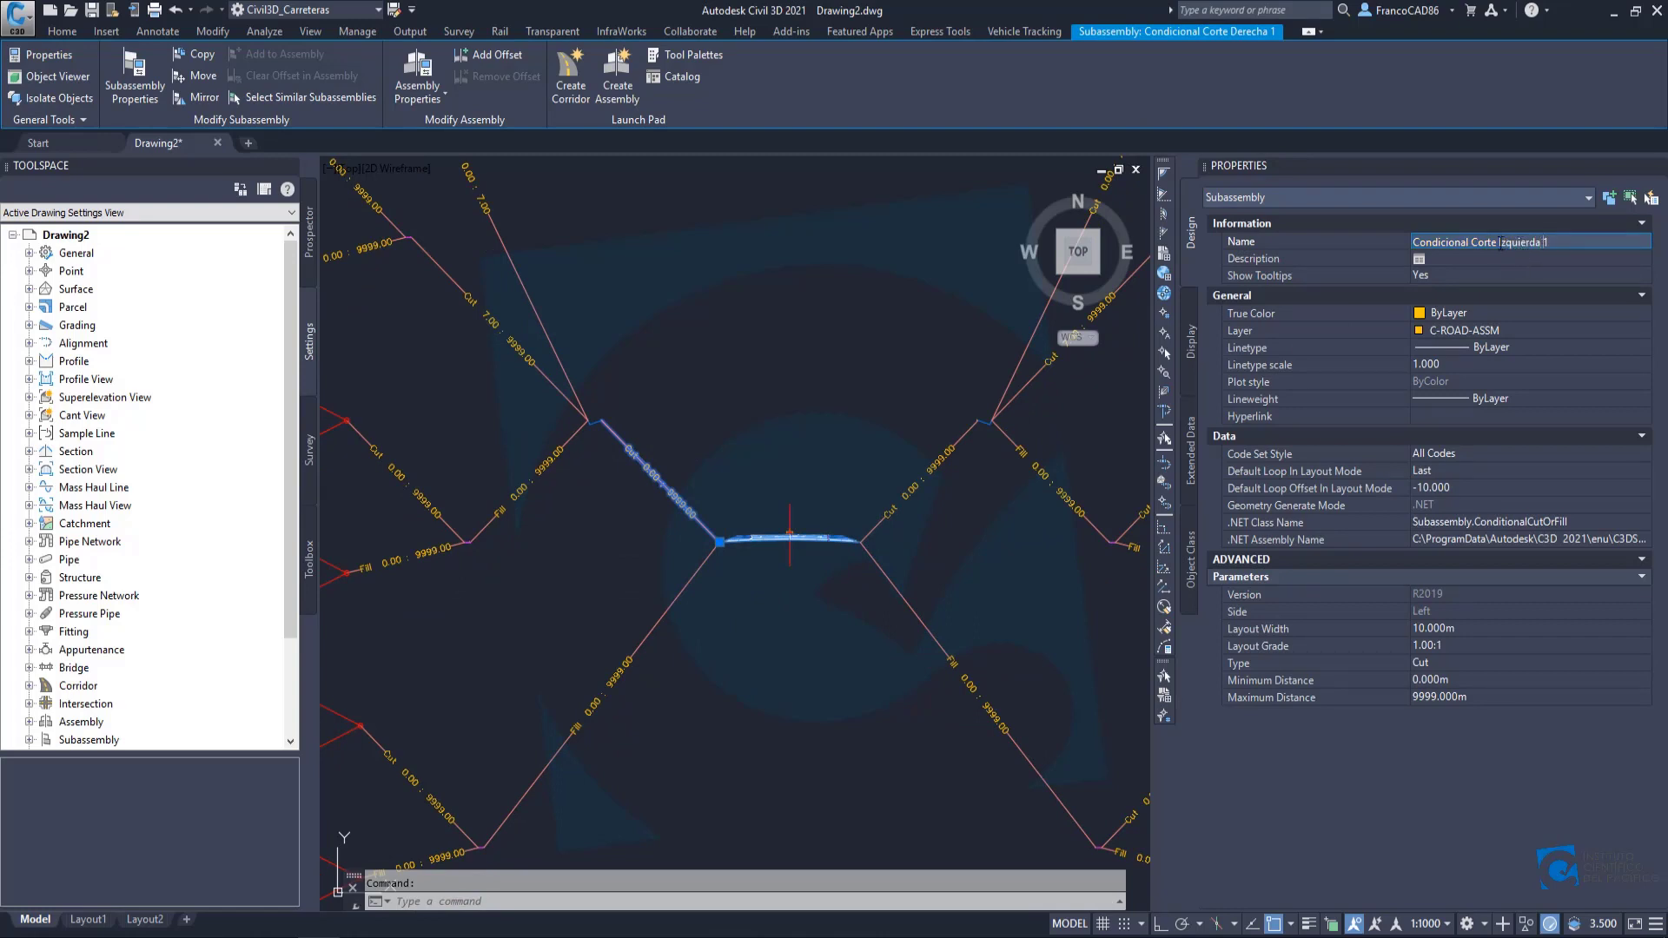
{"action": "left_click_drag", "start_coordinate": [1502, 246], "coordinate": [1534, 248]}
{"action": "key", "text": "Return"}
{"action": "scroll", "coordinate": [720, 430], "scroll_direction": "down", "scroll_amount": 3}
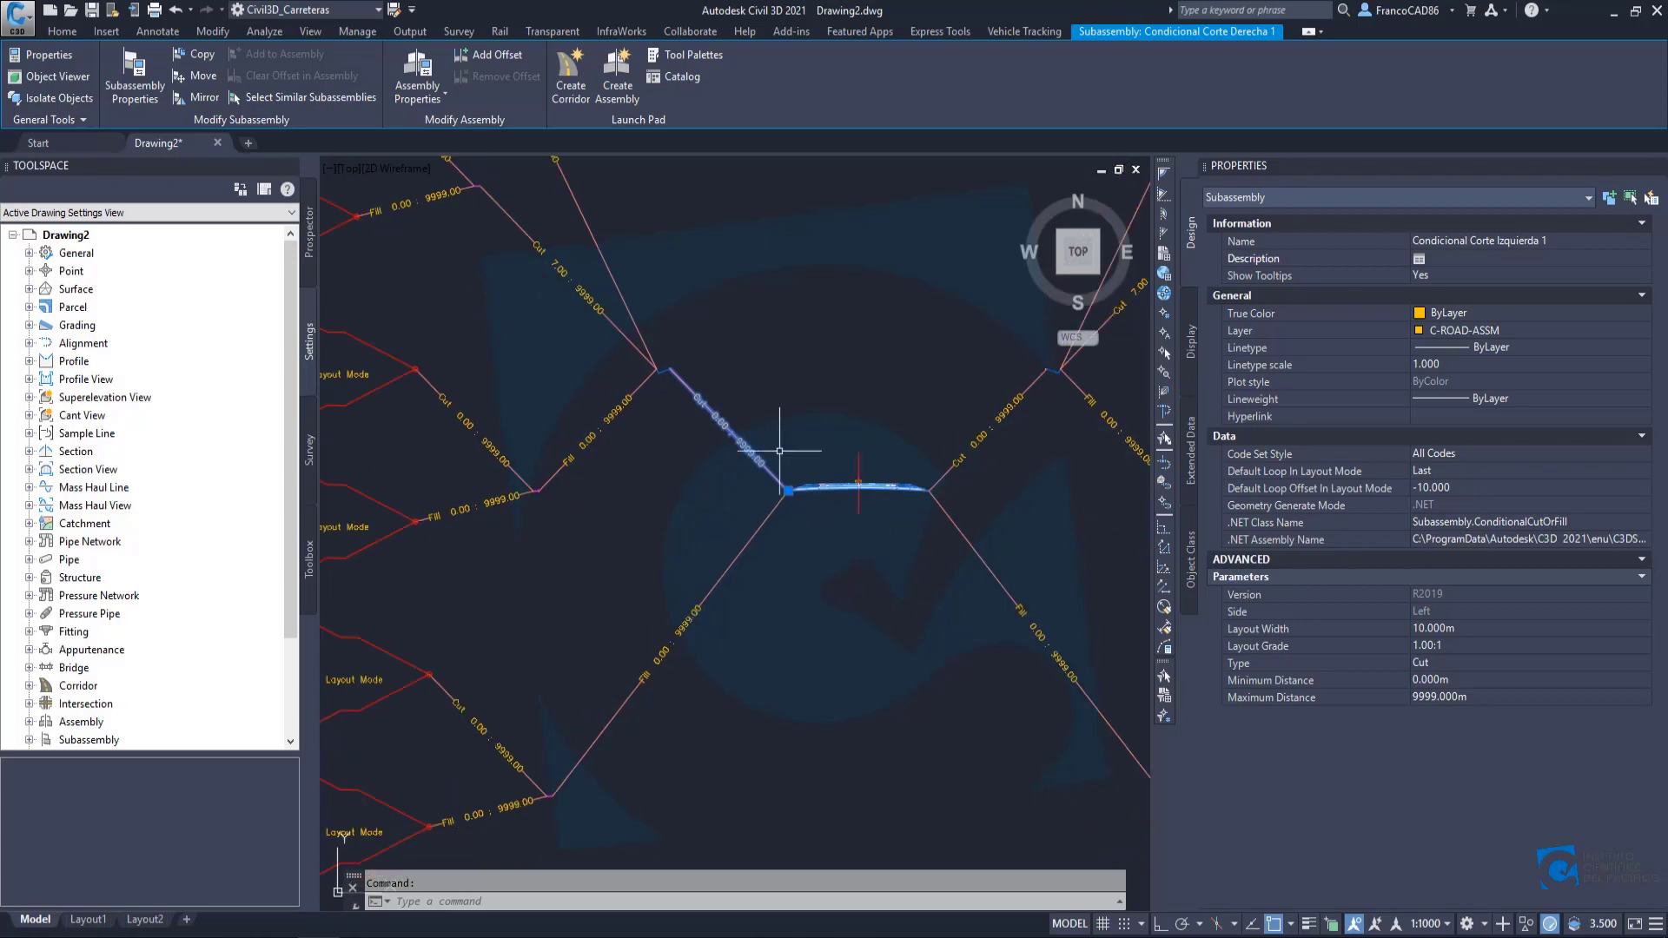
Rename the mirrored 0–7 m Cut conditional on the left side as Condicional Corte Izquierda 2 (0-7).
{"action": "scroll", "coordinate": [756, 486], "scroll_direction": "up", "scroll_amount": 5}
{"action": "key", "text": "Escape"}
{"action": "left_click", "coordinate": [672, 420]}
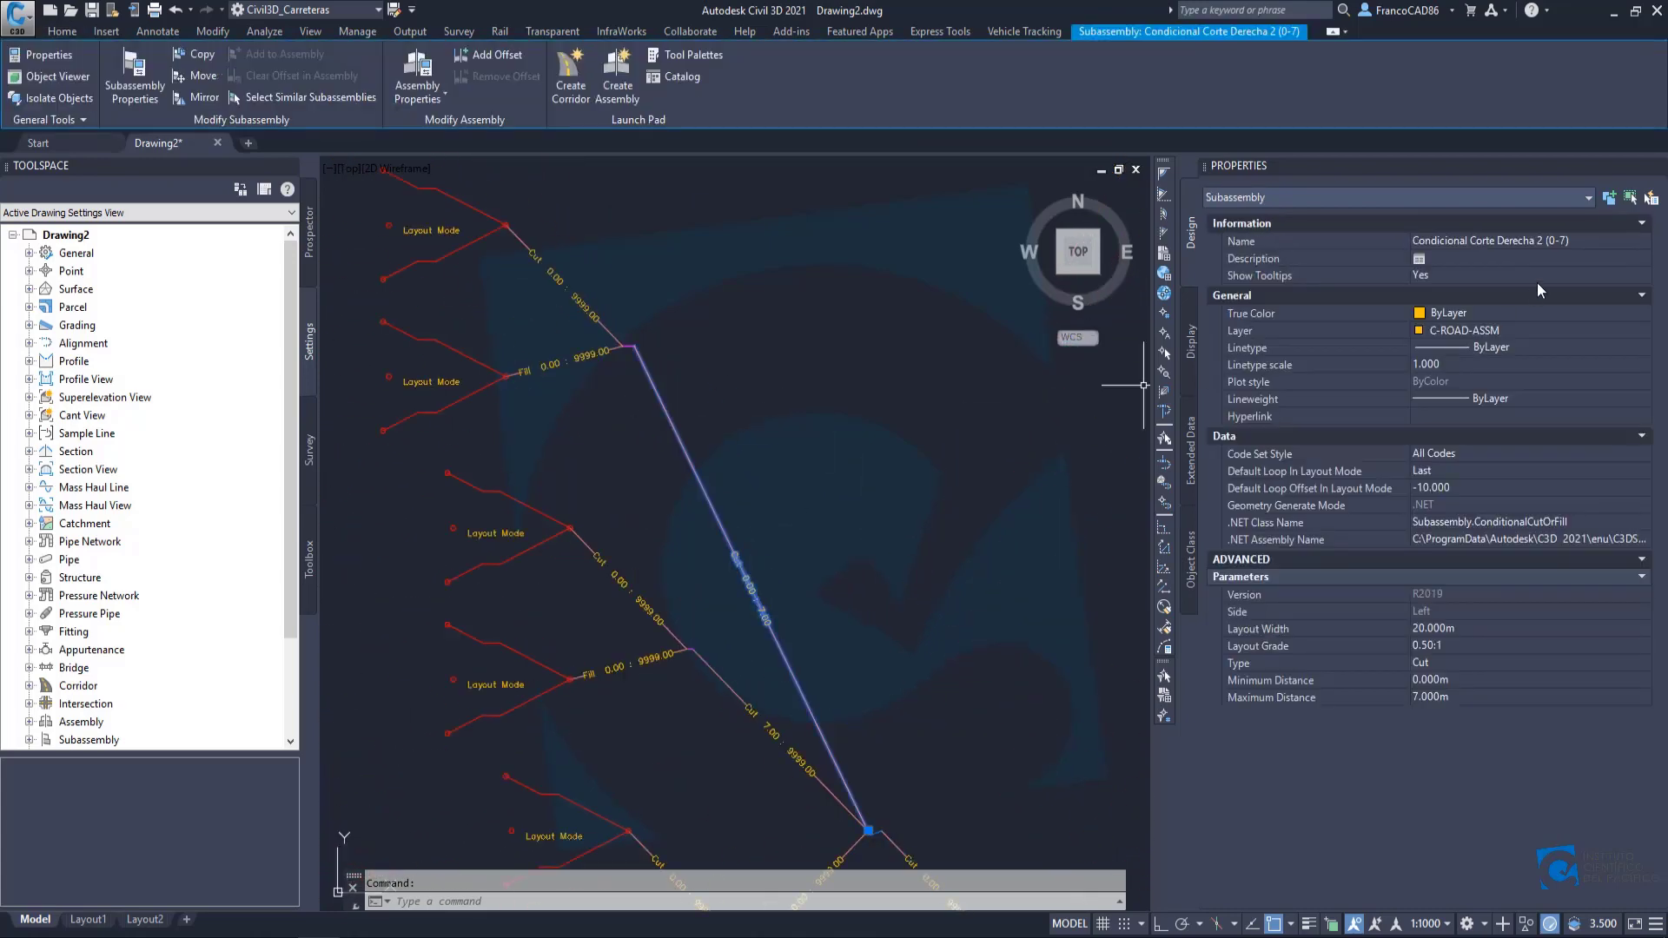
{"action": "left_click", "coordinate": [1516, 242]}
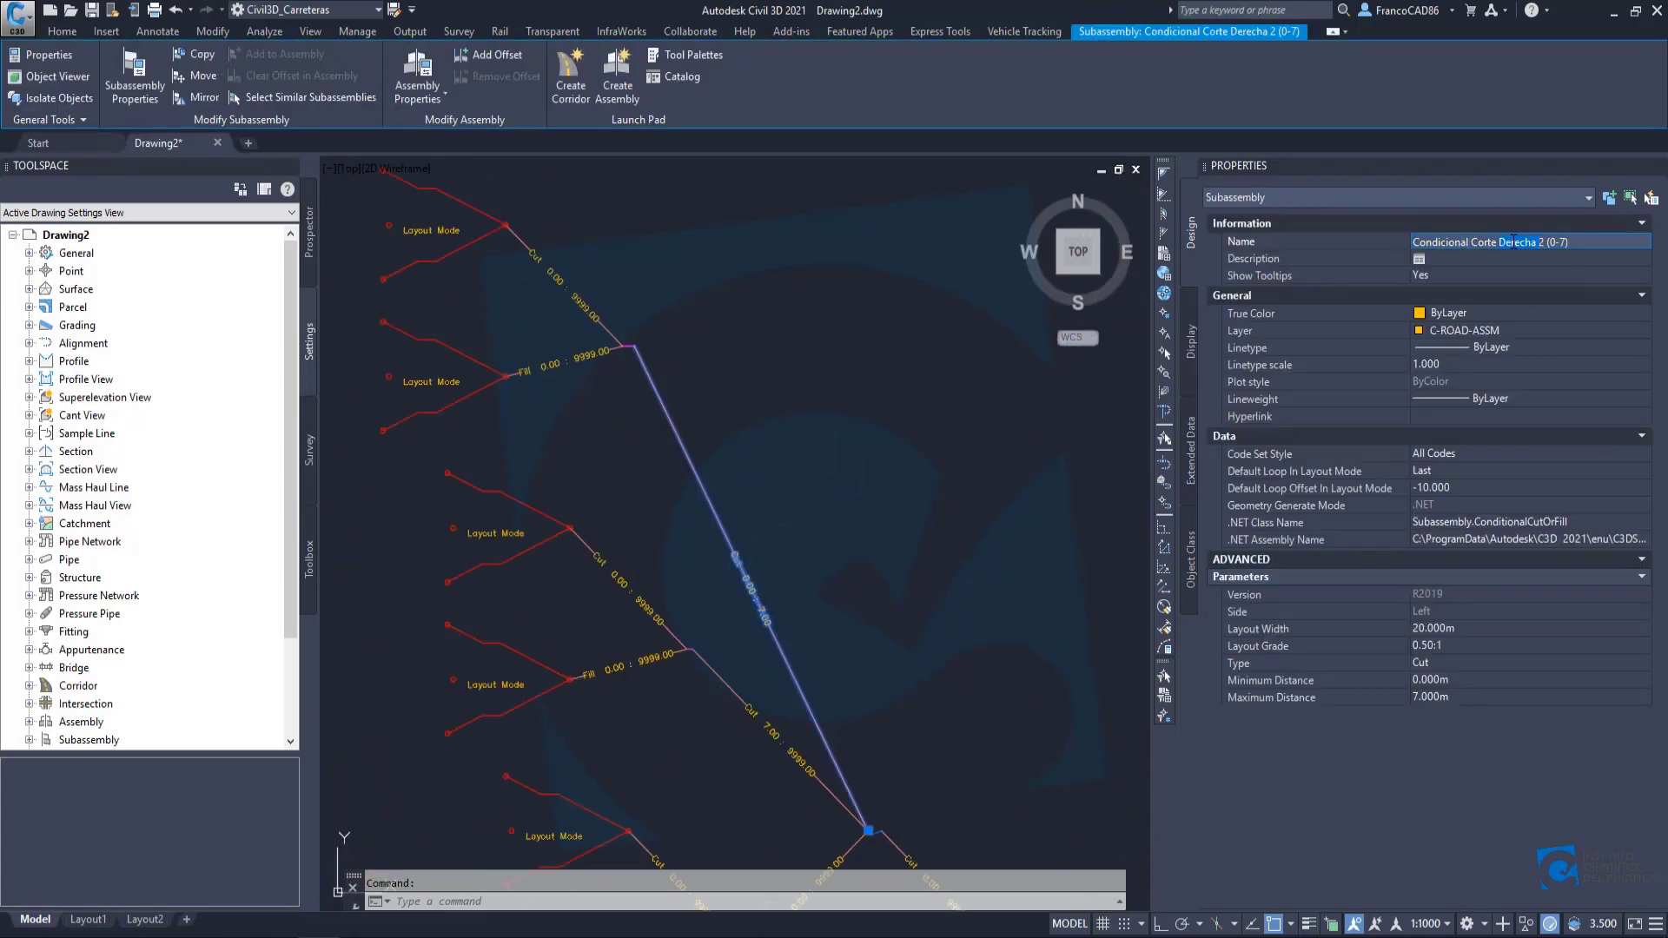
{"action": "key", "text": "Return"}
Rename the 1 m link at the end of the left 0–7 m Cut branch as Banqueta Izquierda (1m).
{"action": "scroll", "coordinate": [695, 391], "scroll_direction": "up", "scroll_amount": 5}
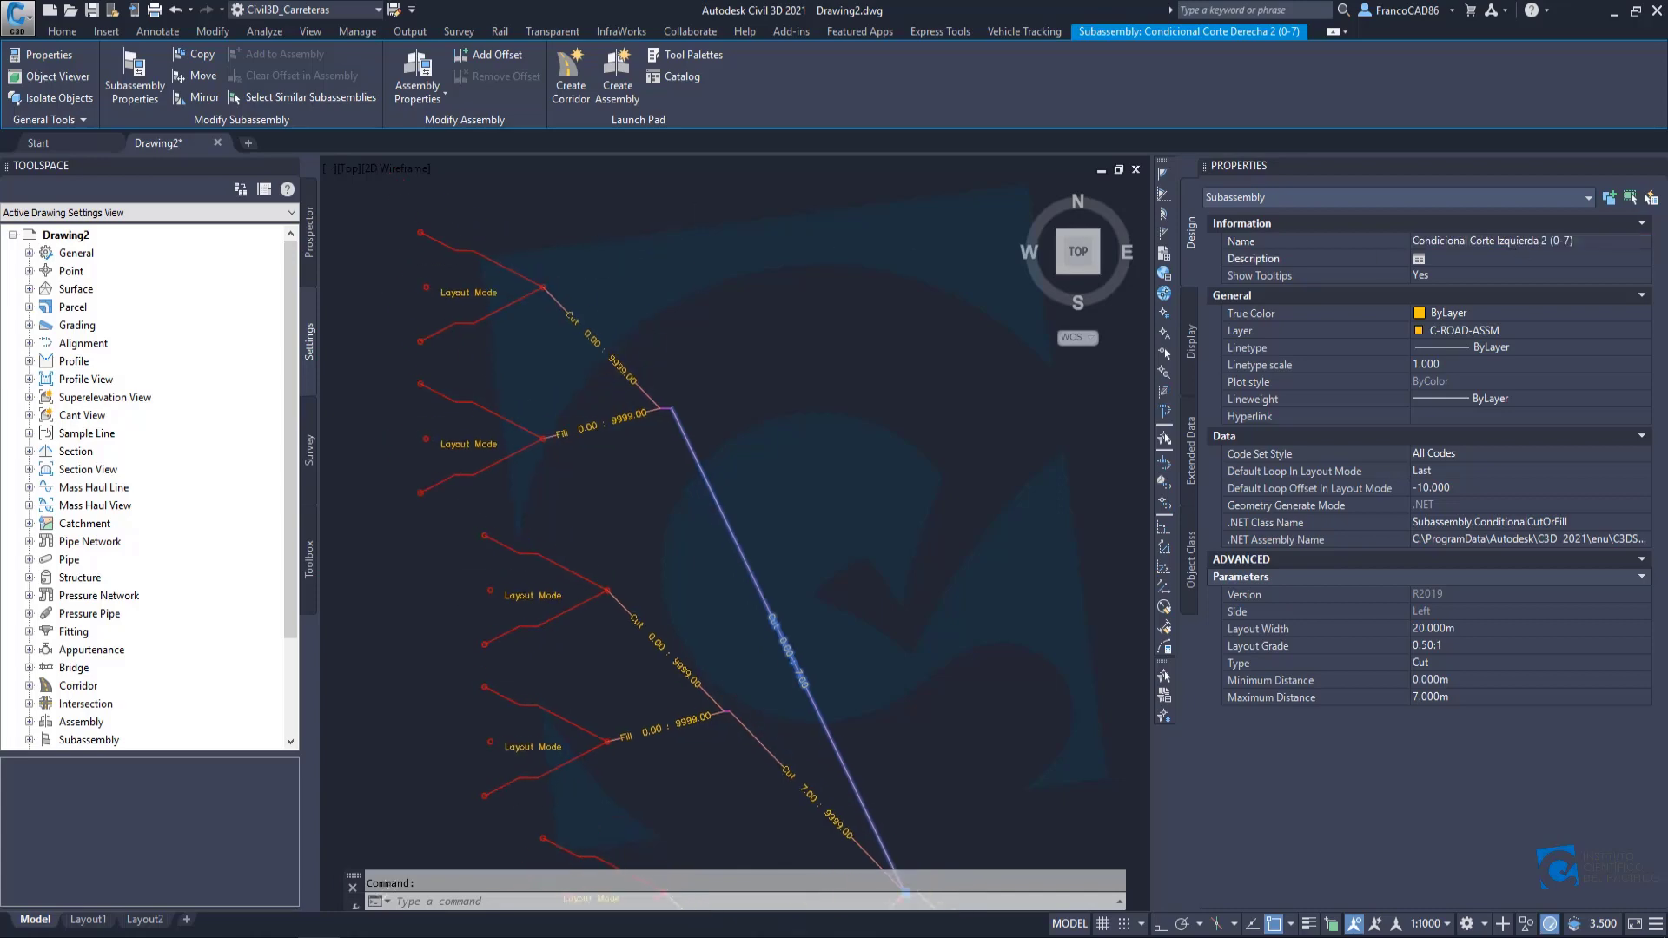
{"action": "key", "text": "Escape"}
{"action": "left_click", "coordinate": [694, 392]}
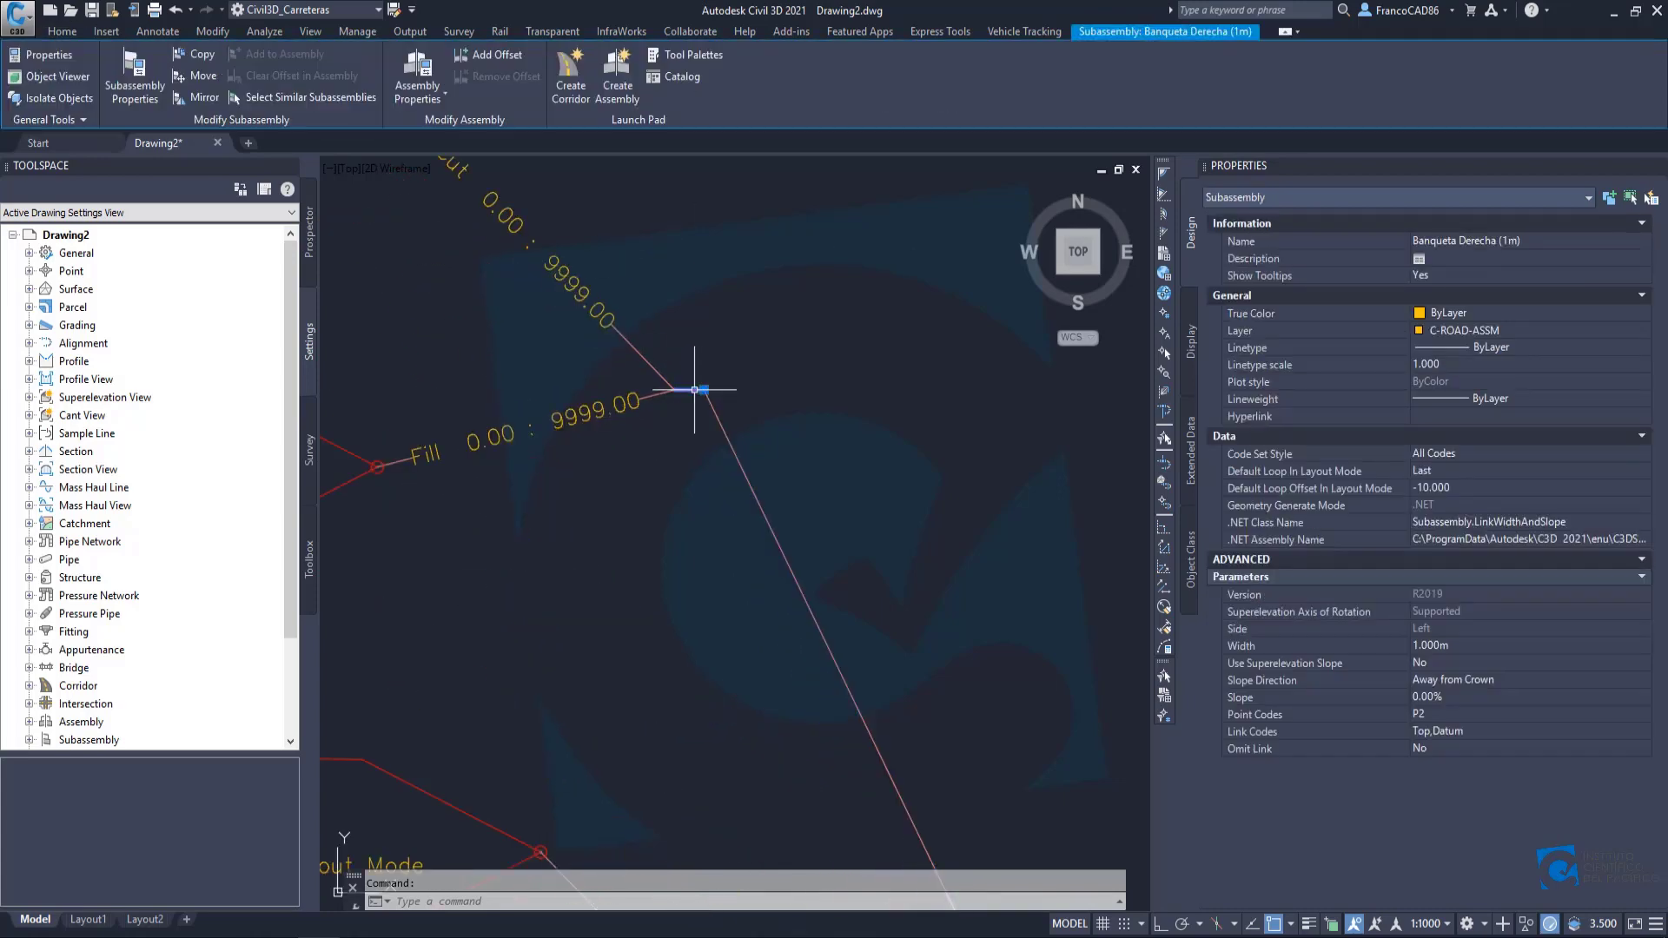
{"action": "left_click", "coordinate": [1468, 243]}
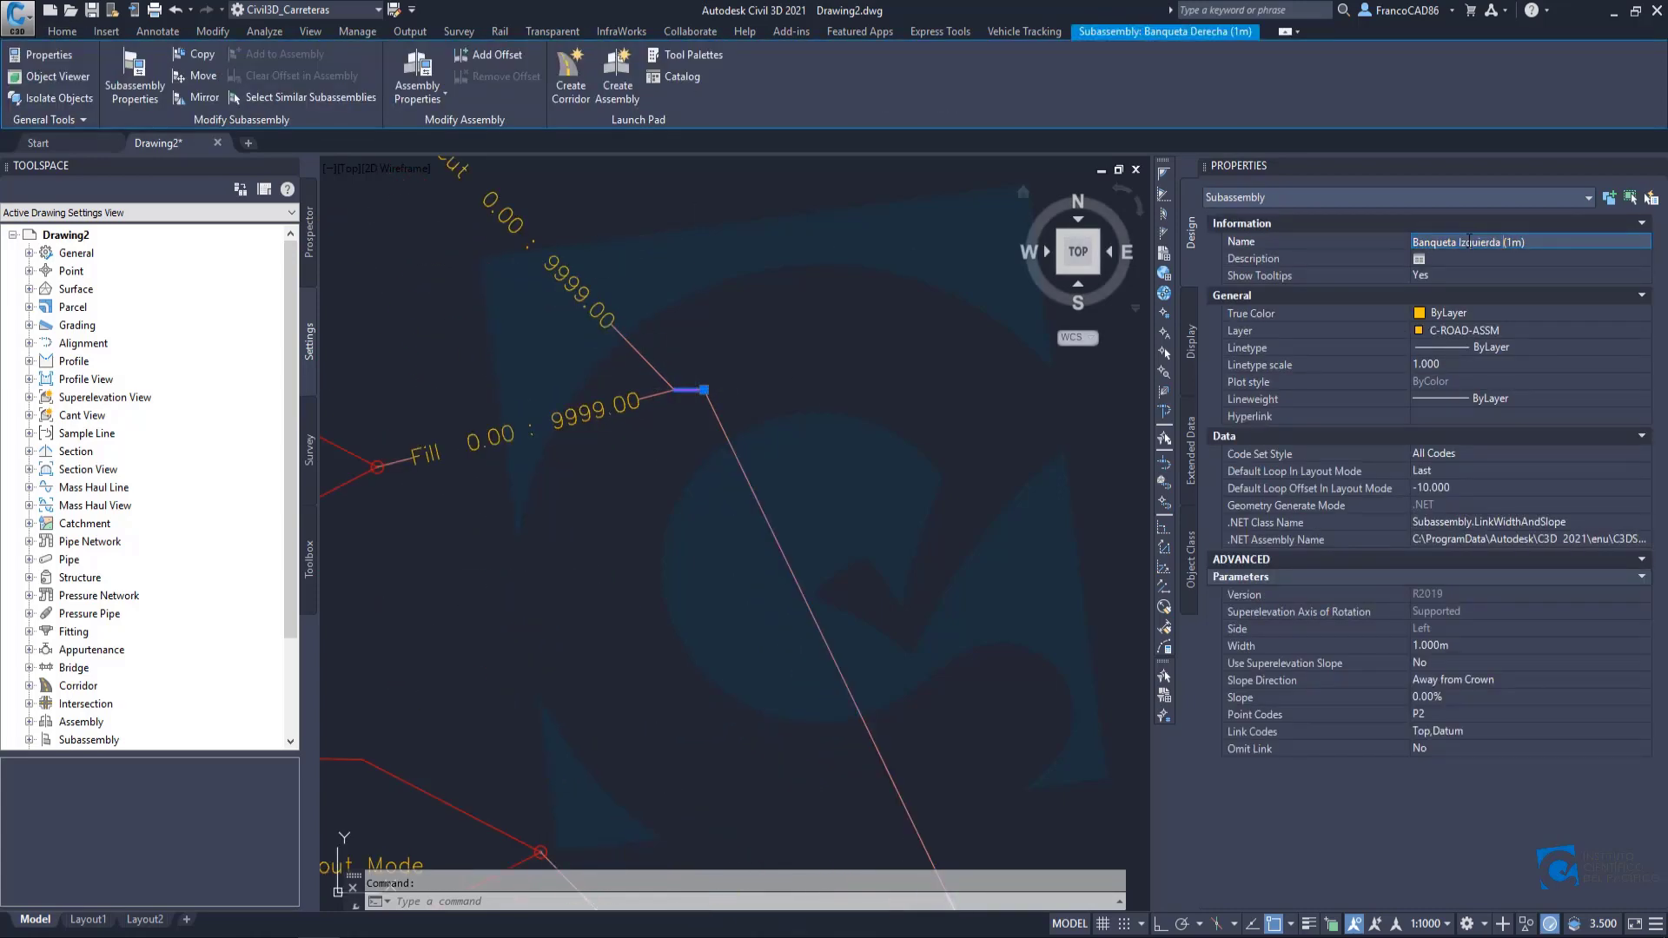
{"action": "key", "text": "Return"}
Rename the Cut conditional on the left 1 m bench link as Condicional Corte Izquierda 3.
{"action": "middle_click_drag", "start_coordinate": [580, 282], "coordinate": [674, 433]}
{"action": "scroll", "coordinate": [675, 432], "scroll_direction": "down", "scroll_amount": 2}
{"action": "key", "text": "Escape"}
{"action": "left_click", "coordinate": [684, 449]}
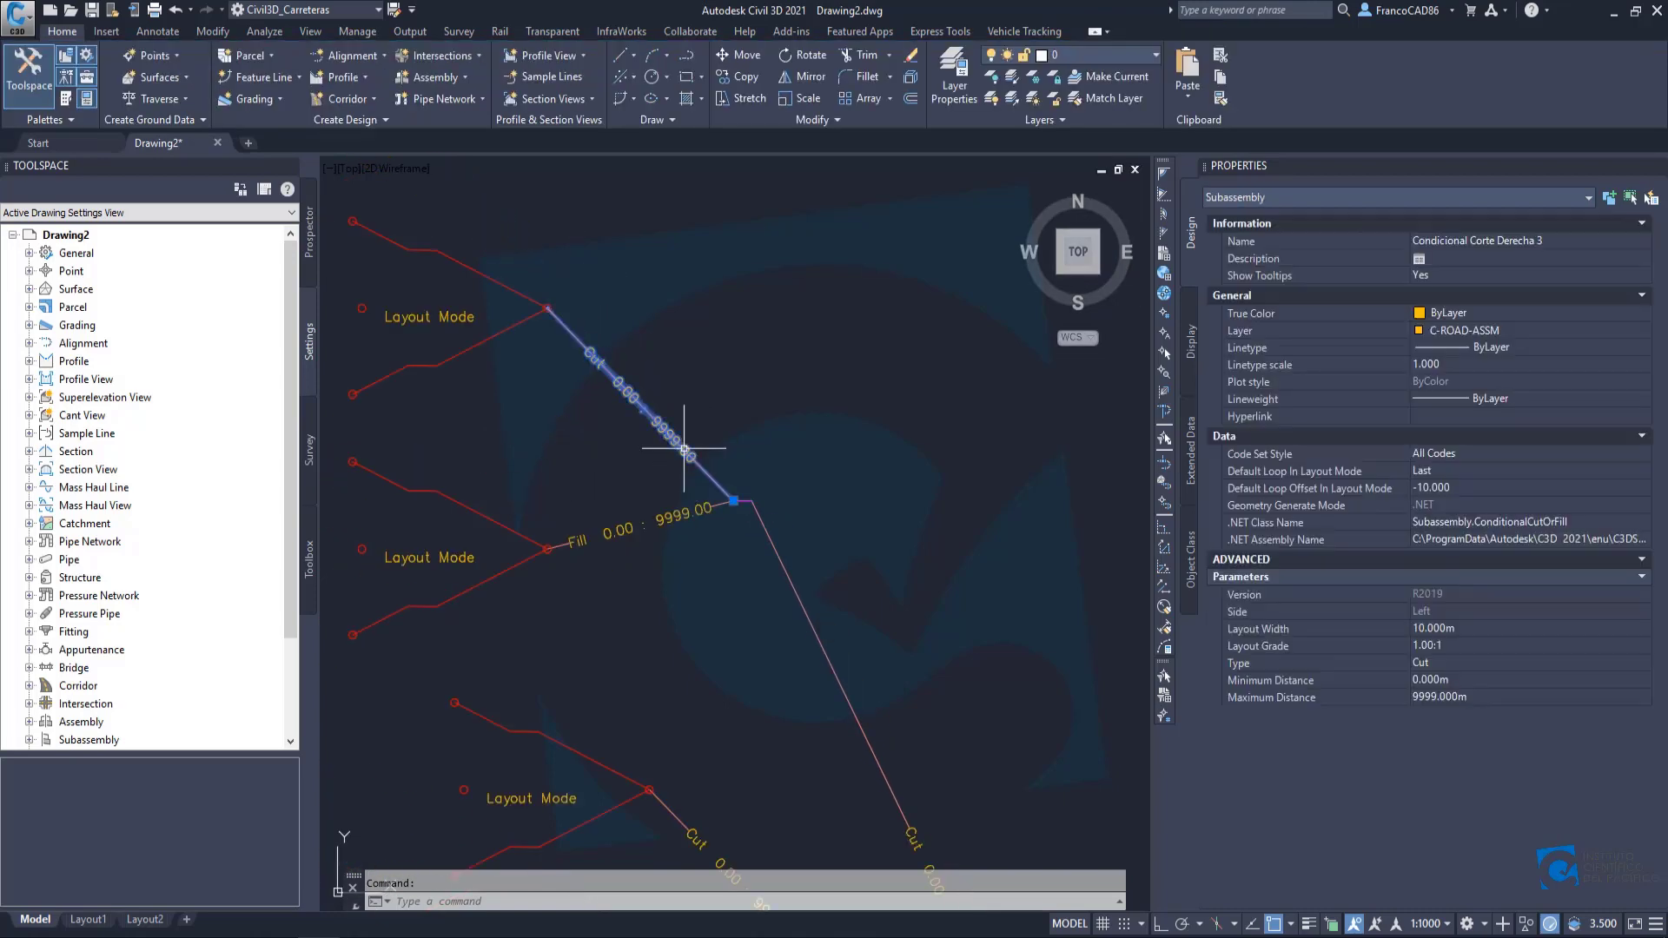
{"action": "left_click", "coordinate": [1495, 243]}
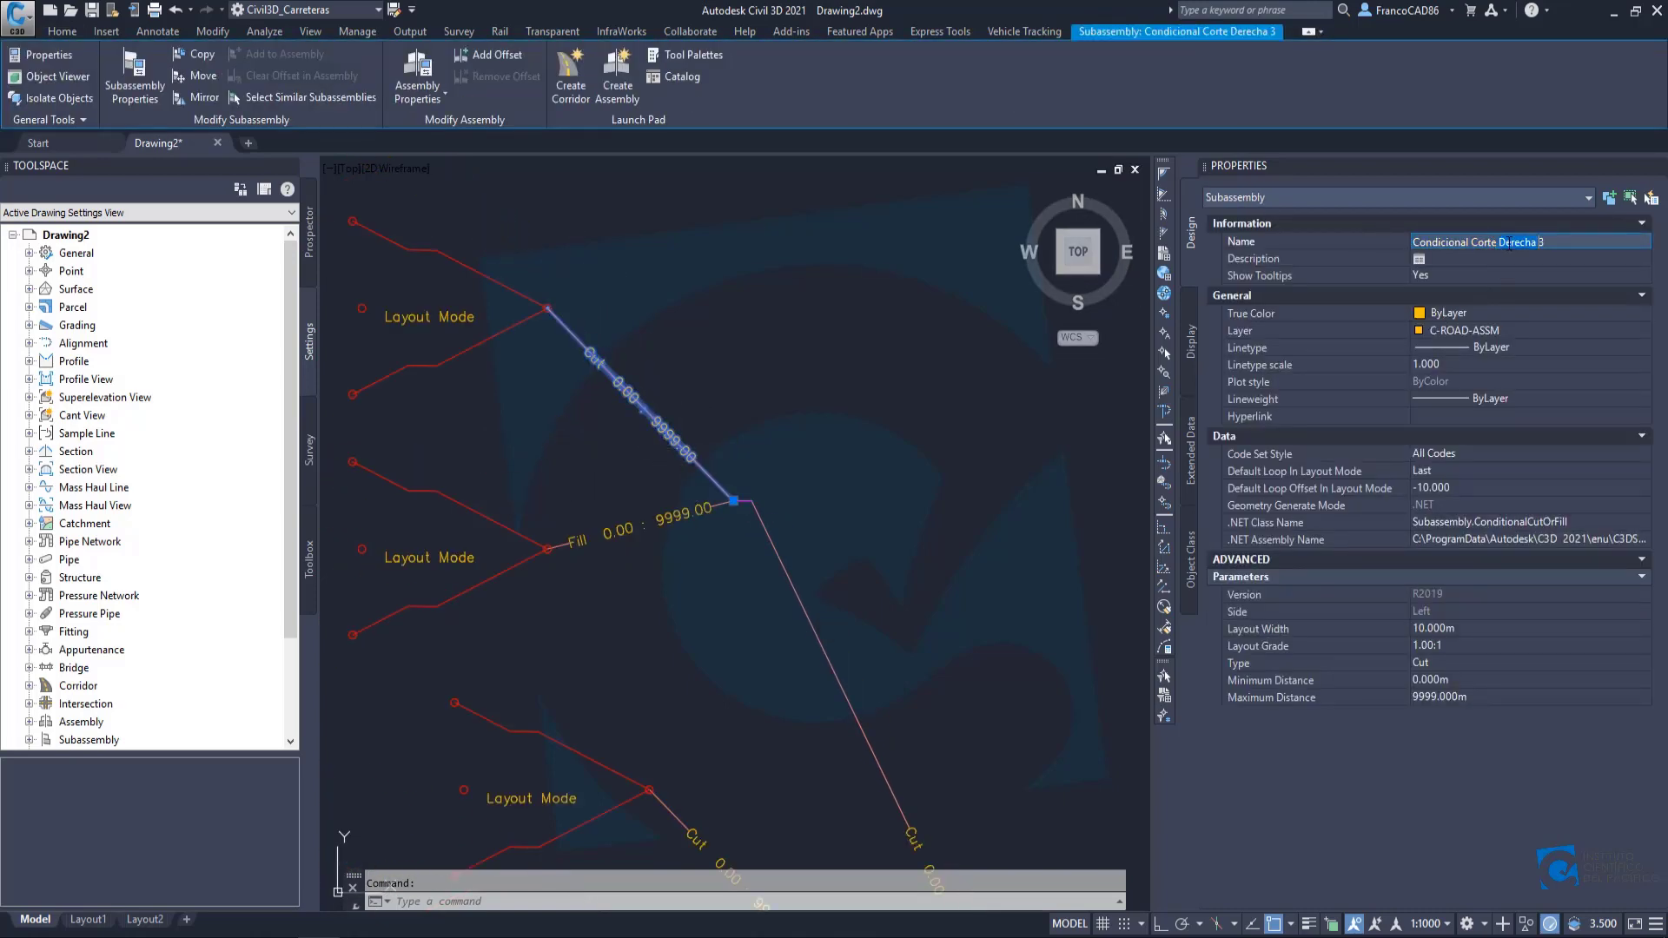
{"action": "key", "text": "Return"}
Rename the DaylightBench on the Cut sub-branch of the left 0–7 m Cut branch as Talud Izquierda 1.
{"action": "middle_click_drag", "start_coordinate": [555, 316], "coordinate": [637, 346]}
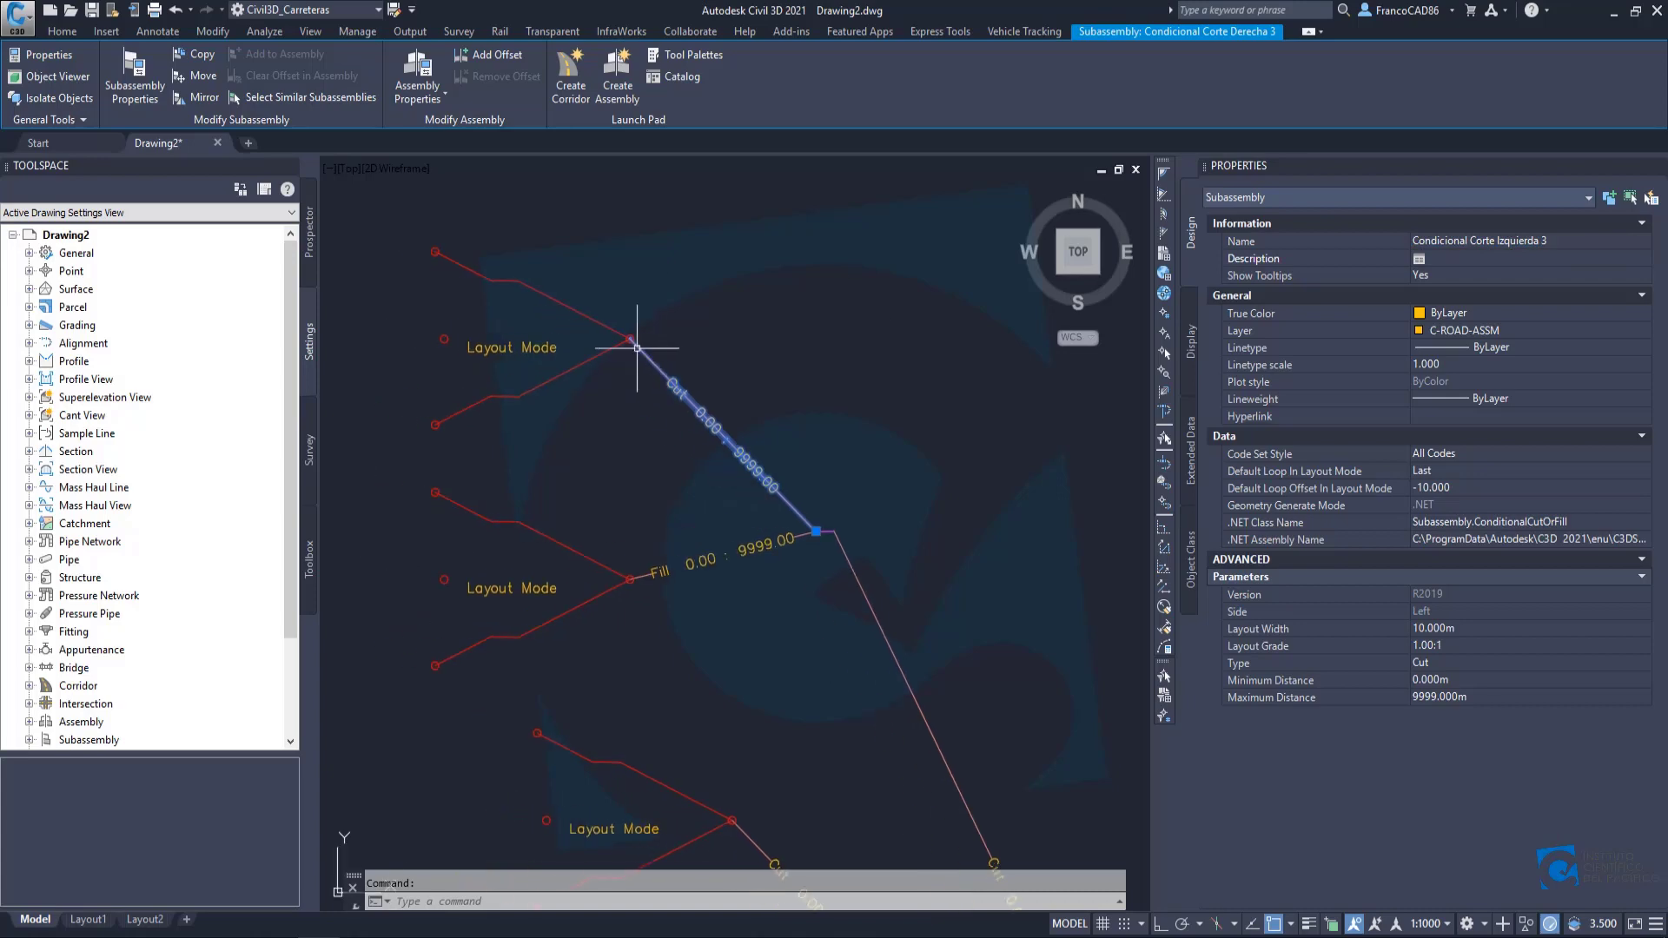
{"action": "key", "text": "Escape"}
{"action": "left_click", "coordinate": [608, 328]}
{"action": "left_click", "coordinate": [1493, 242]}
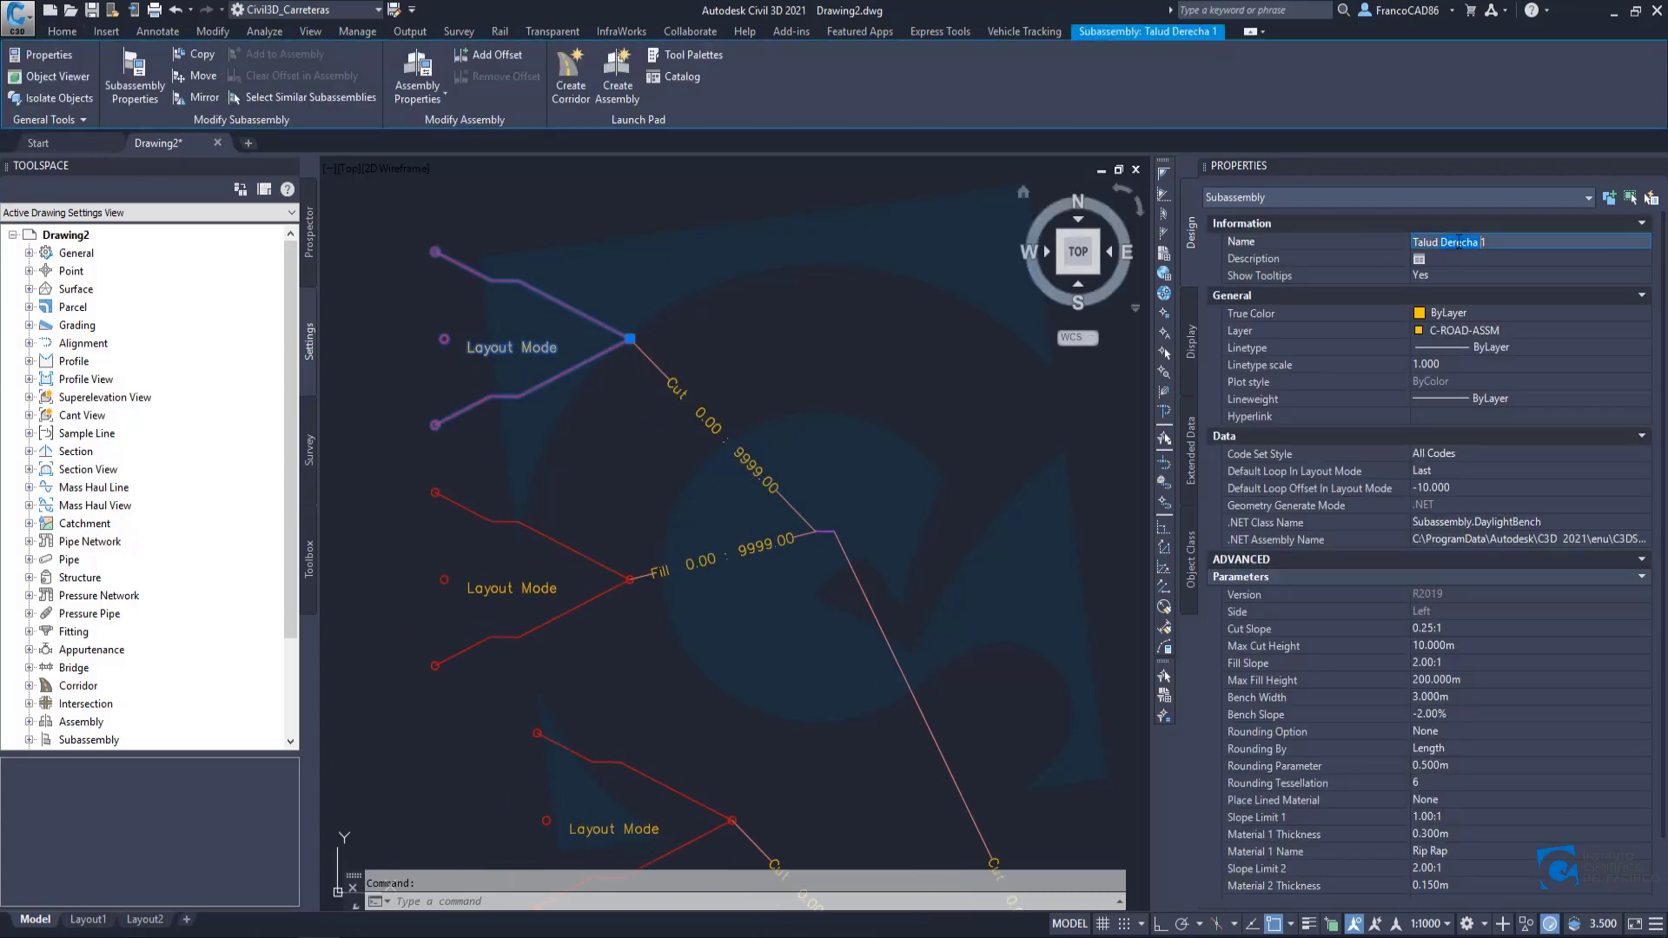
{"action": "key", "text": "Return"}
Rename the Fill conditional on the left 1 m bench link as Condicional Relleno Izquierda 3.
{"action": "middle_click_drag", "start_coordinate": [632, 565], "coordinate": [655, 477]}
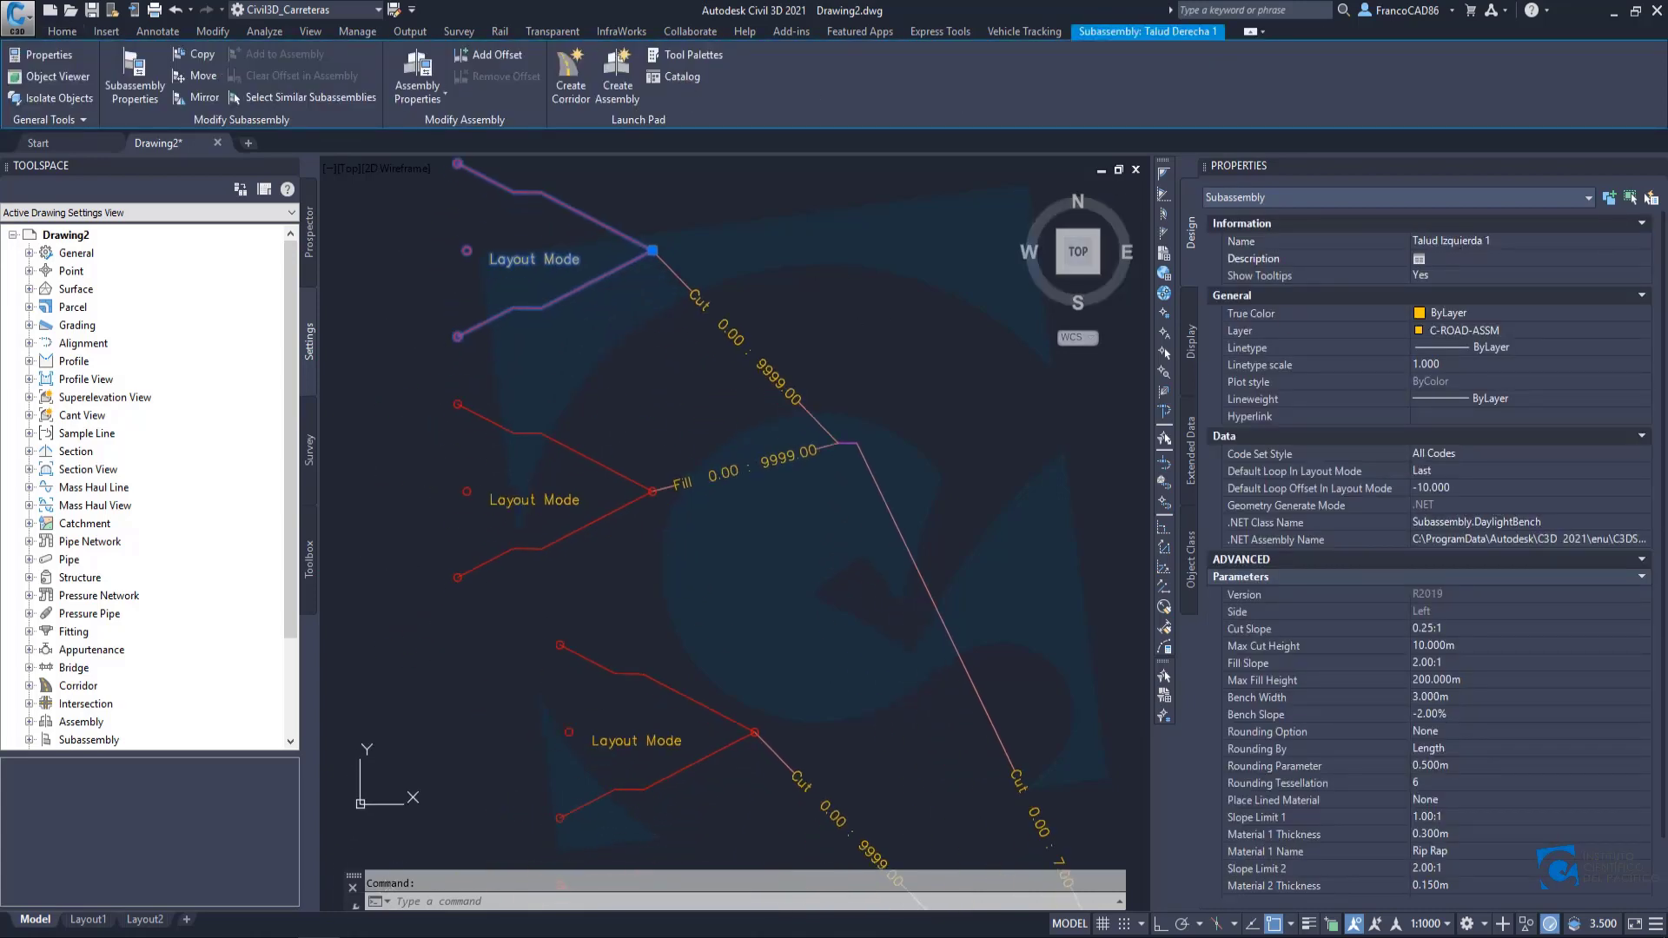
{"action": "key", "text": "Escape"}
{"action": "left_click", "coordinate": [704, 478]}
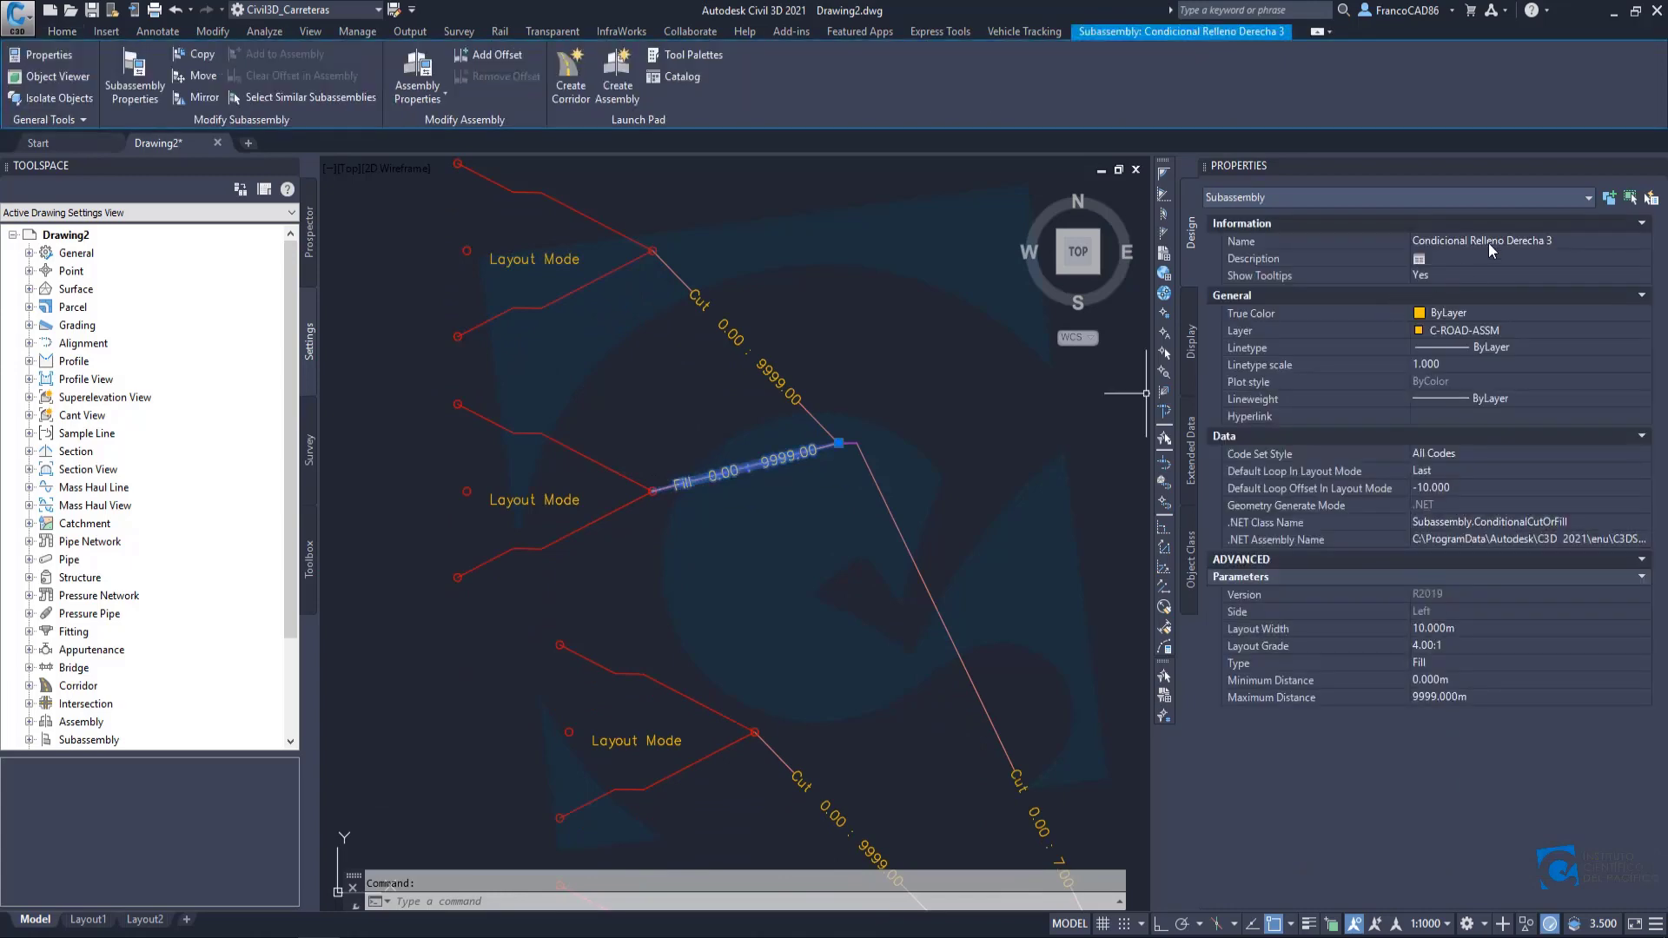
{"action": "left_click", "coordinate": [1524, 242]}
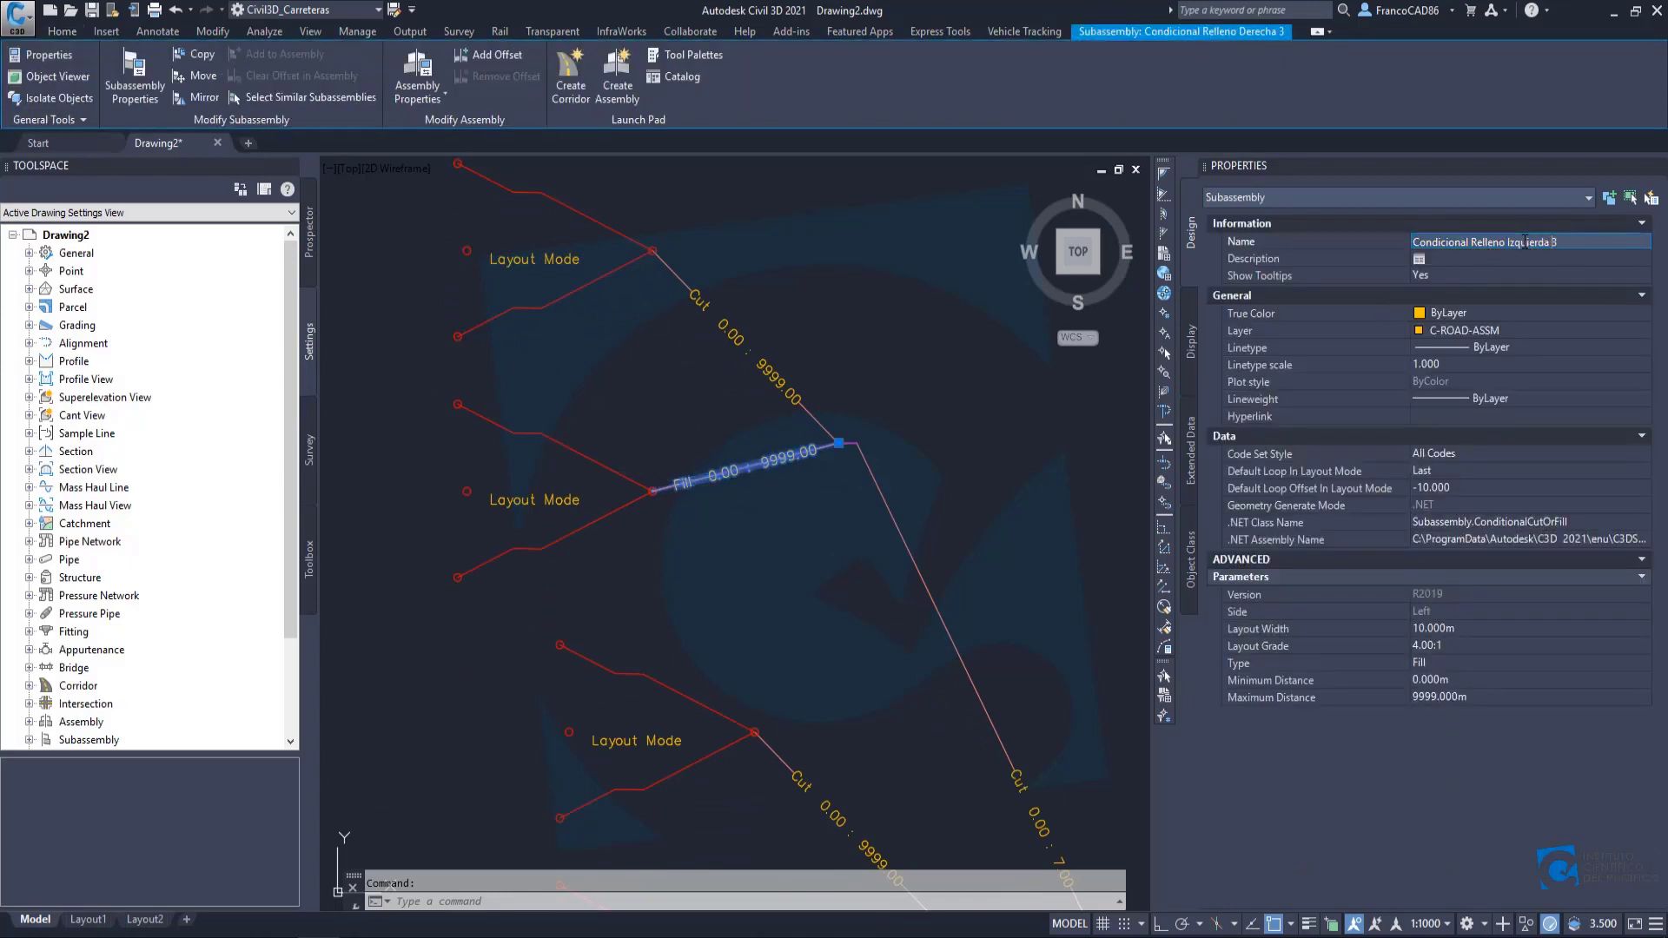
{"action": "key", "text": "Return"}
Rename the DaylightBench on the Fill sub-branch of the left 0–7 m Cut branch as Talud Izquierda 2.
{"action": "middle_click_drag", "start_coordinate": [580, 503], "coordinate": [618, 443]}
{"action": "key", "text": "Escape"}
{"action": "left_click", "coordinate": [663, 419]}
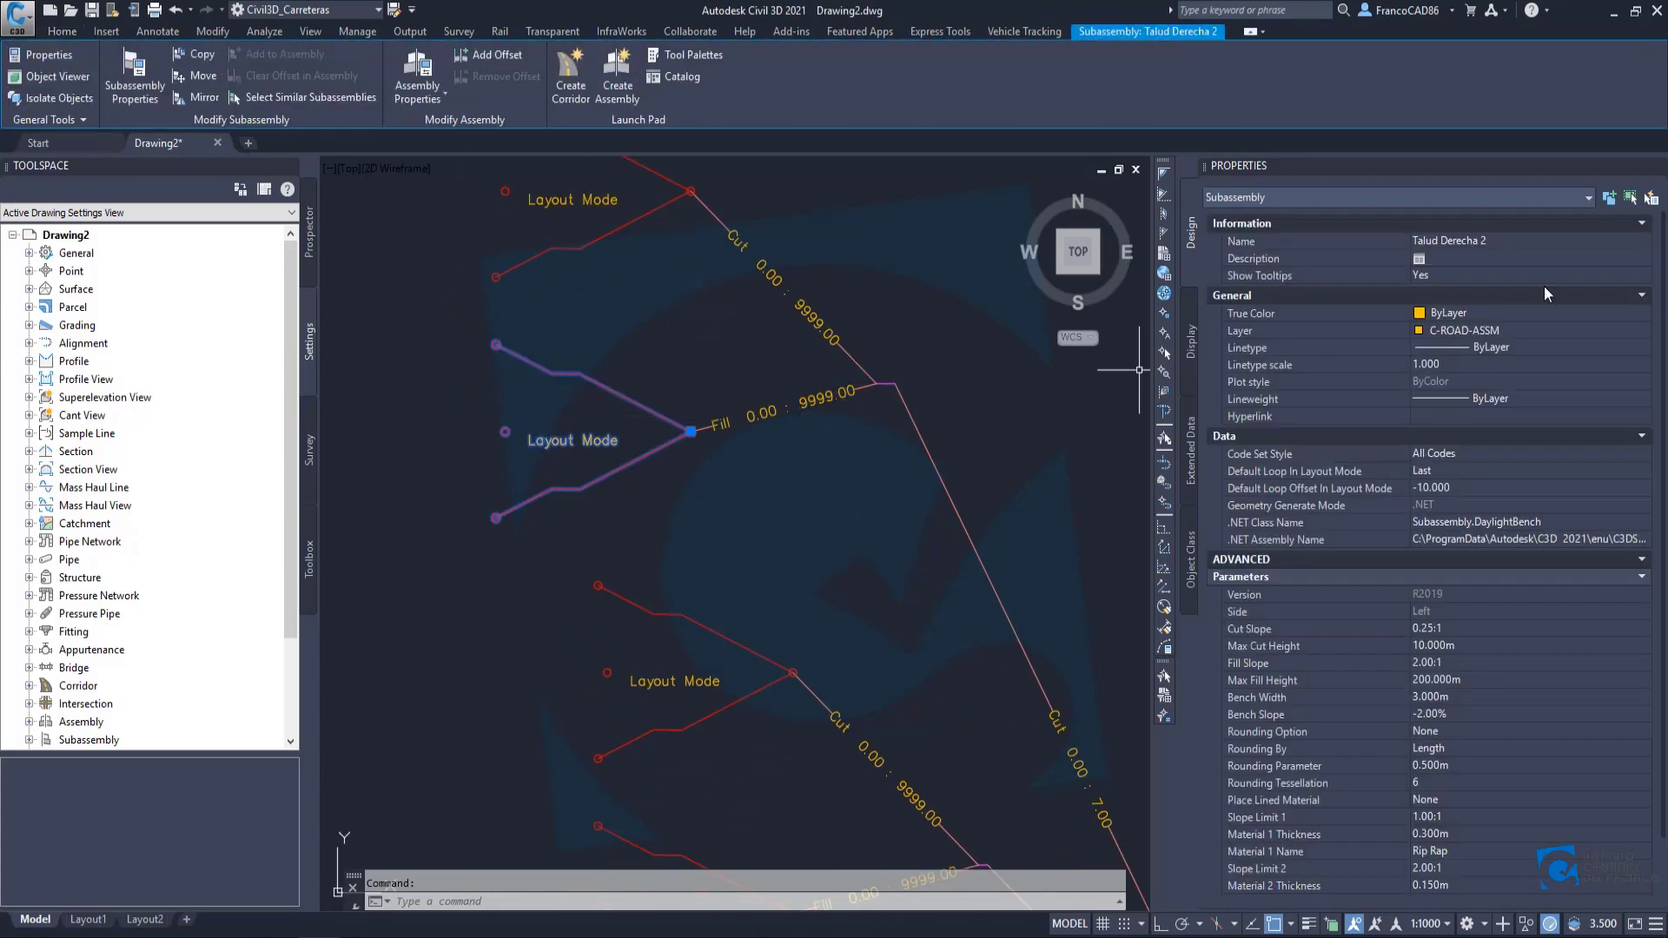
{"action": "left_click", "coordinate": [1451, 241]}
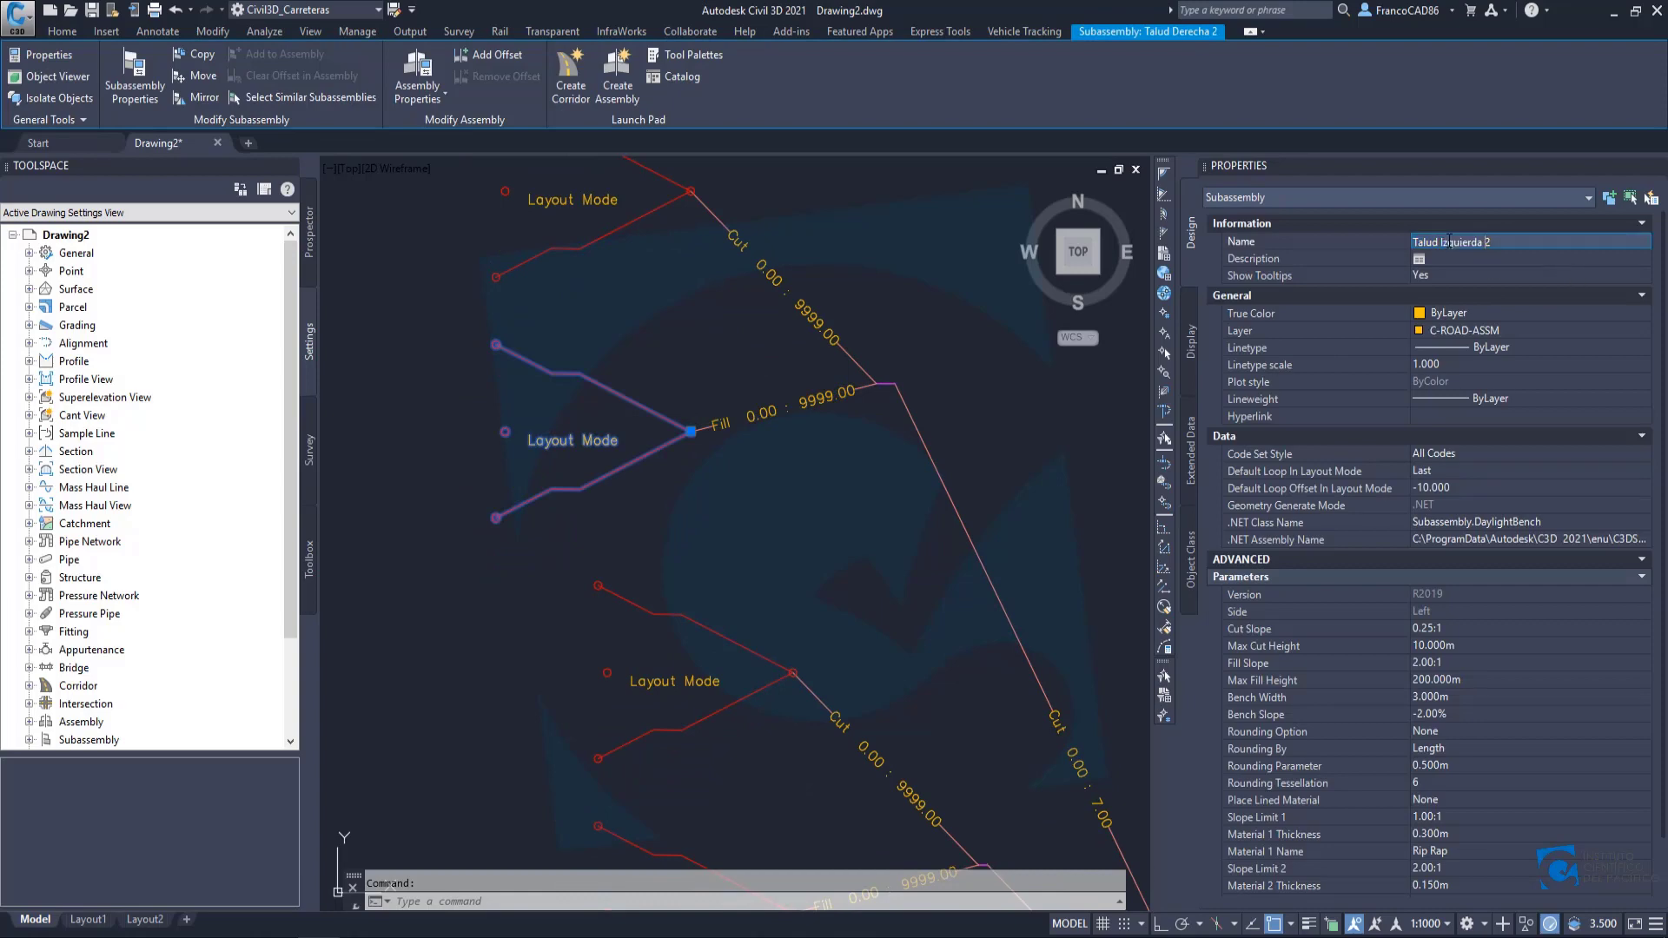
{"action": "type", "text": "Izquierda"}
{"action": "key", "text": "Return"}
Rename the mirrored 7–9999 m Cut conditional on the left side as Condicional Corte Izquierda 4 (7-inf).
{"action": "scroll", "coordinate": [800, 428], "scroll_direction": "down", "scroll_amount": 4}
{"action": "key", "text": "Escape"}
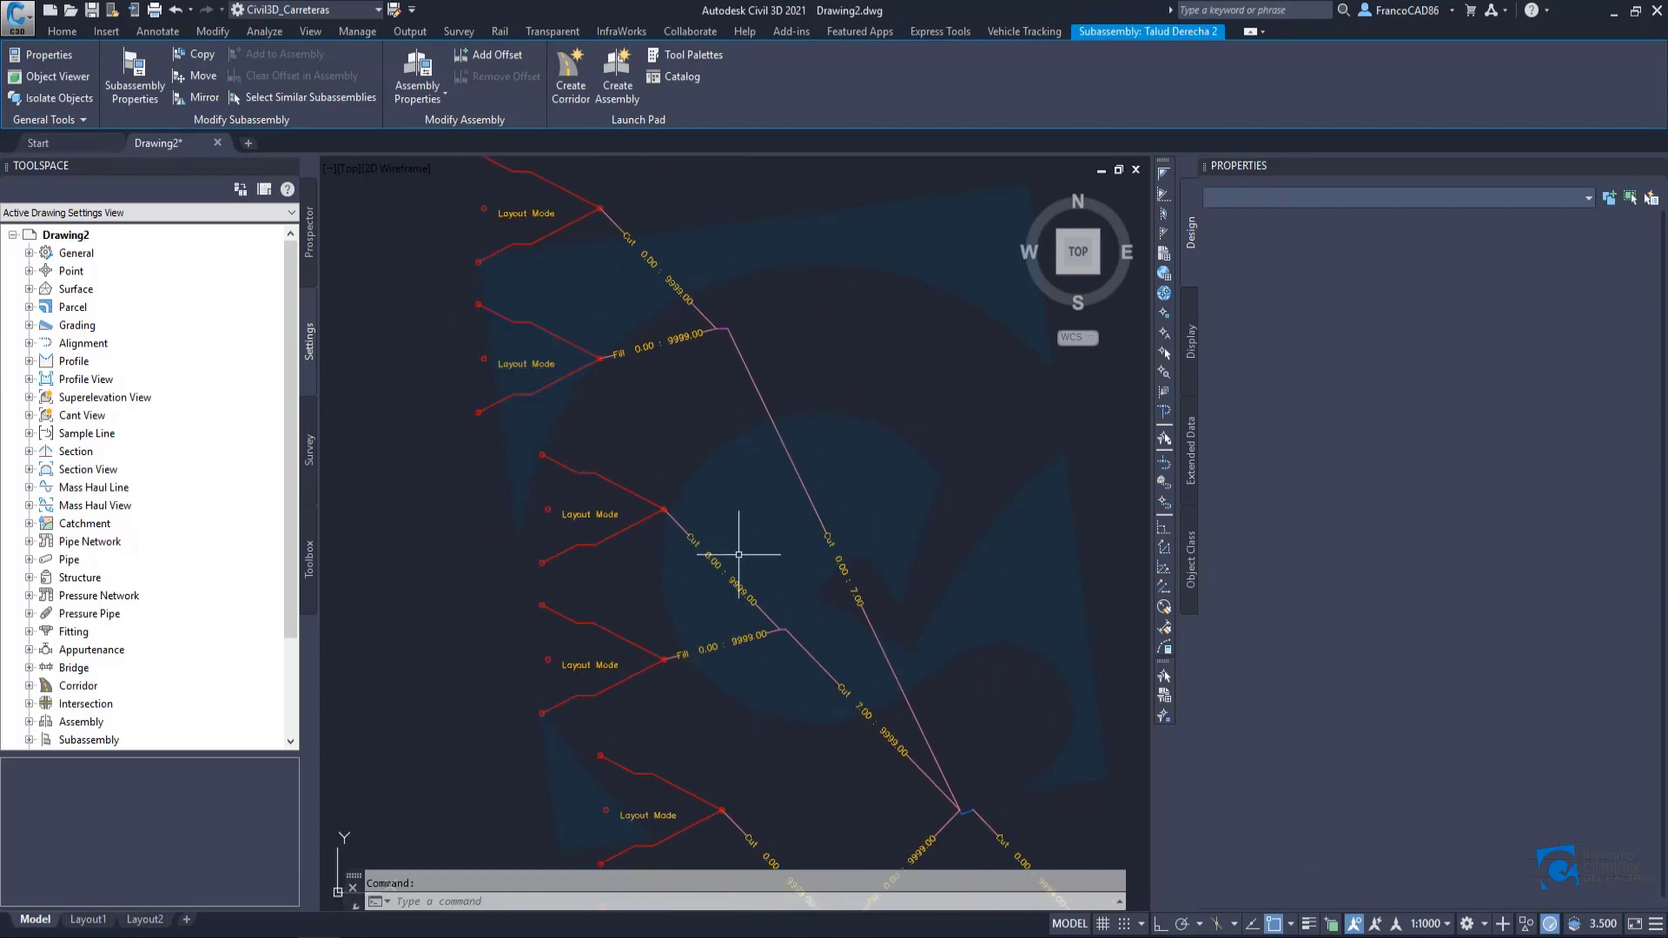
{"action": "scroll", "coordinate": [674, 403], "scroll_direction": "up", "scroll_amount": 2}
{"action": "left_click", "coordinate": [870, 719]}
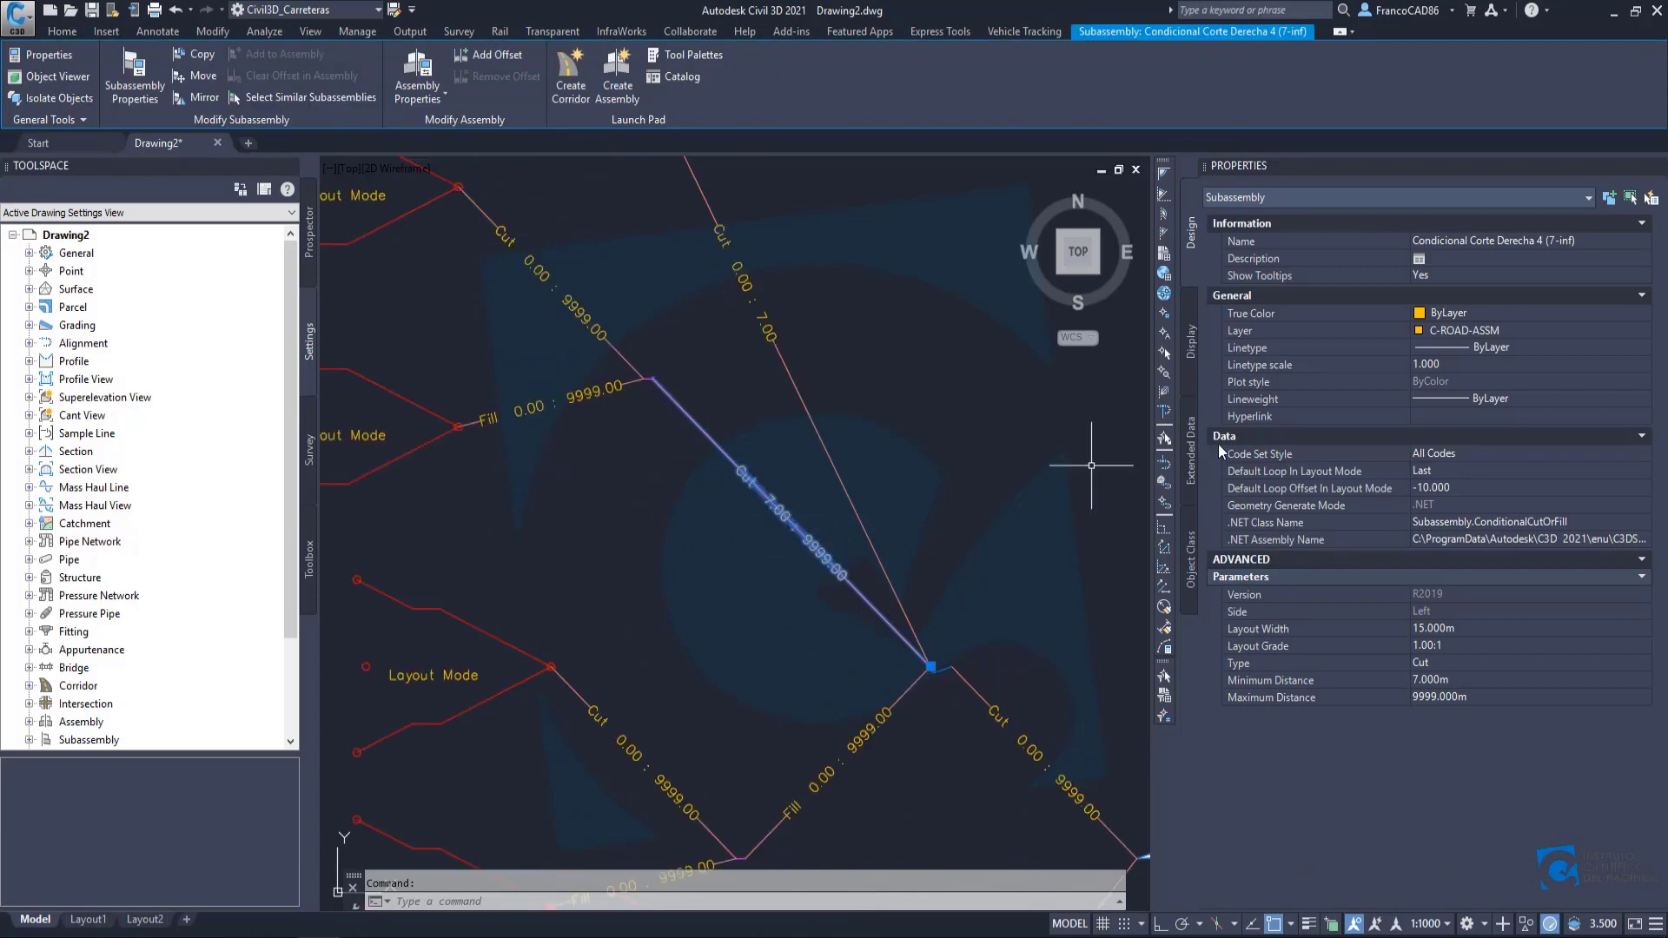
{"action": "left_click", "coordinate": [1516, 242]}
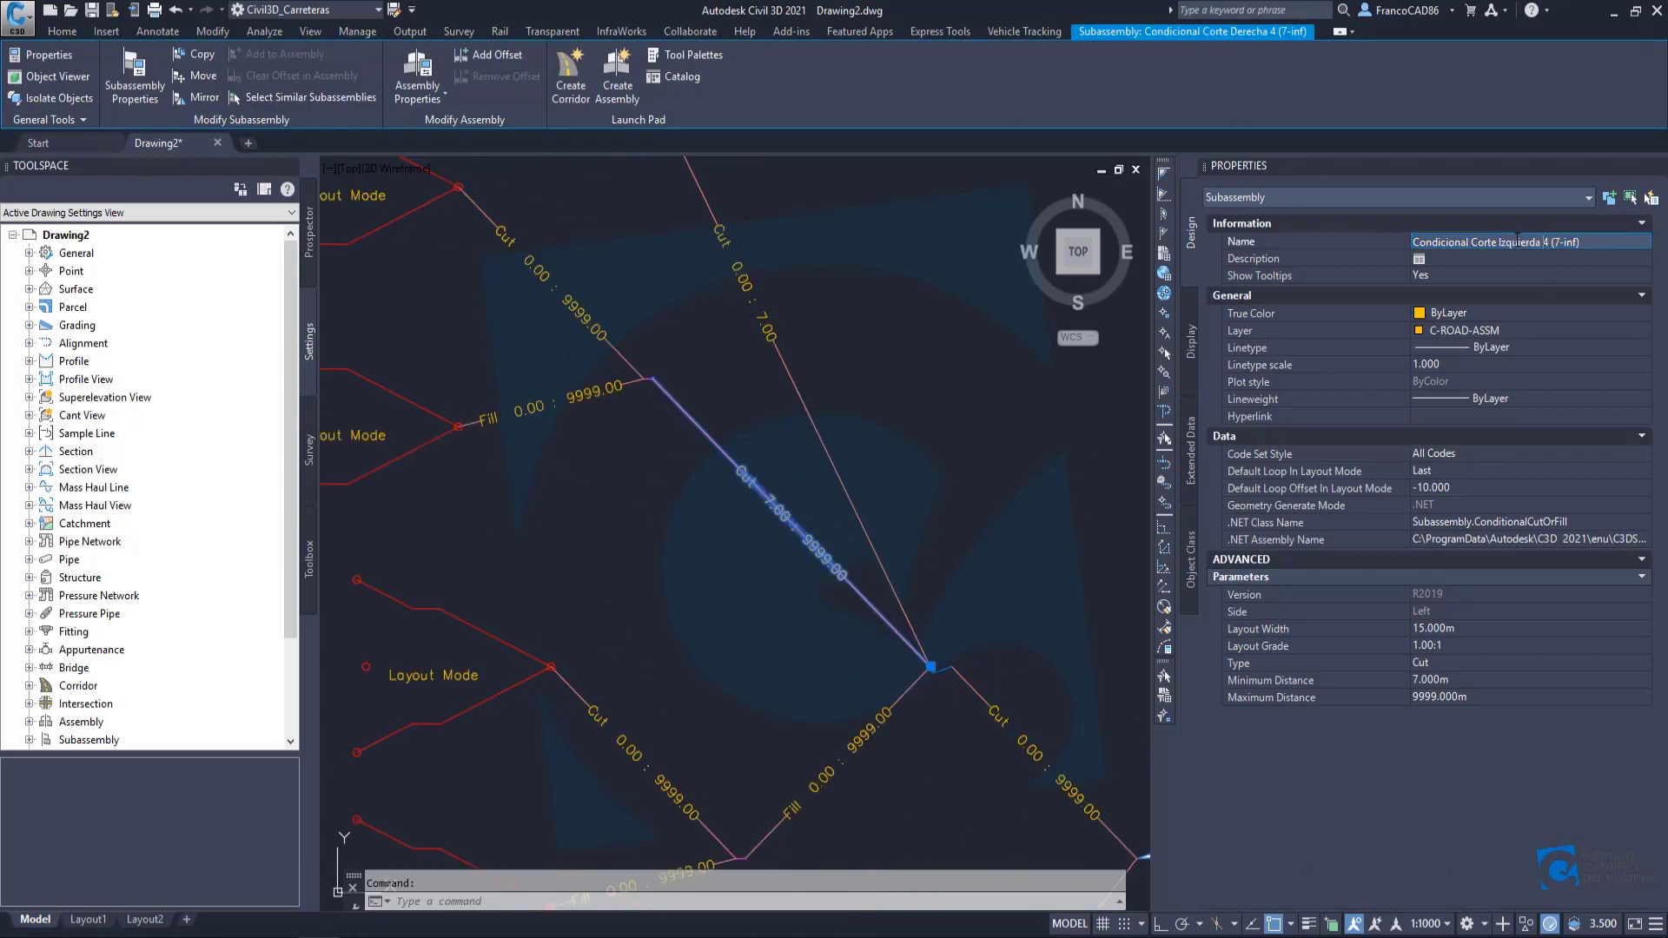
{"action": "type", "text": "Izquierda"}
{"action": "key", "text": "Return"}
Rename the 0.50 m link at the end of the left 7–9999 m Cut branch as Banqueta Izquierda 1 (0.50m).
{"action": "scroll", "coordinate": [678, 461], "scroll_direction": "up", "scroll_amount": 3}
{"action": "key", "text": "Escape"}
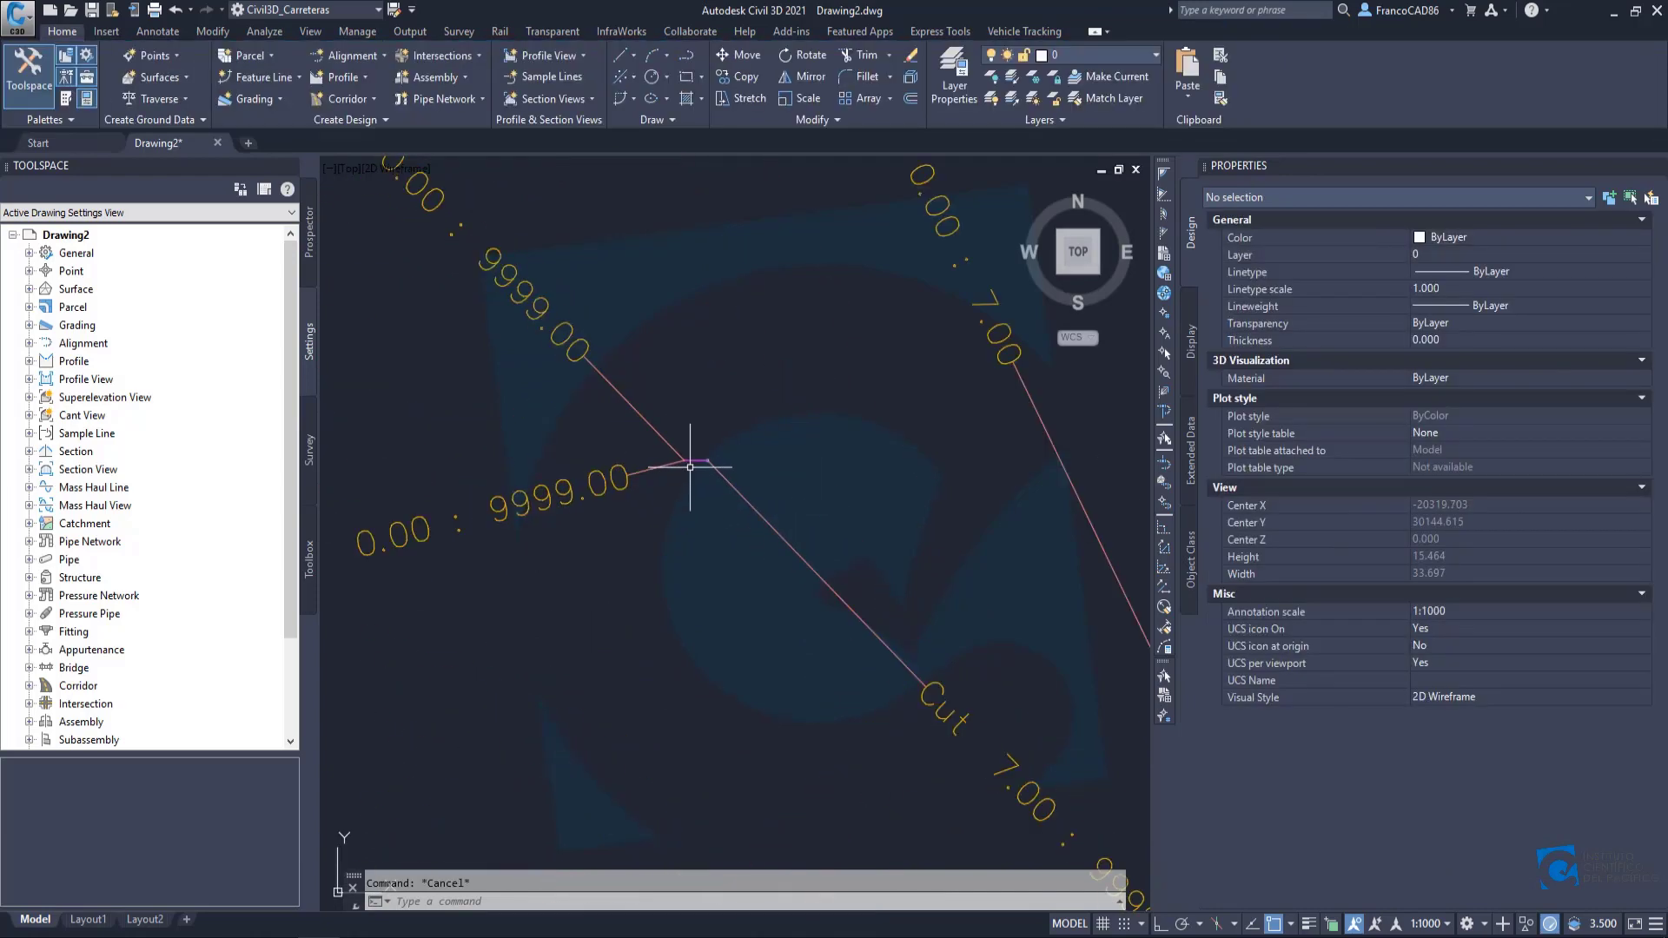
{"action": "left_click", "coordinate": [690, 466]}
{"action": "scroll", "coordinate": [857, 435], "scroll_direction": "down", "scroll_amount": 1}
{"action": "left_click", "coordinate": [1470, 241]}
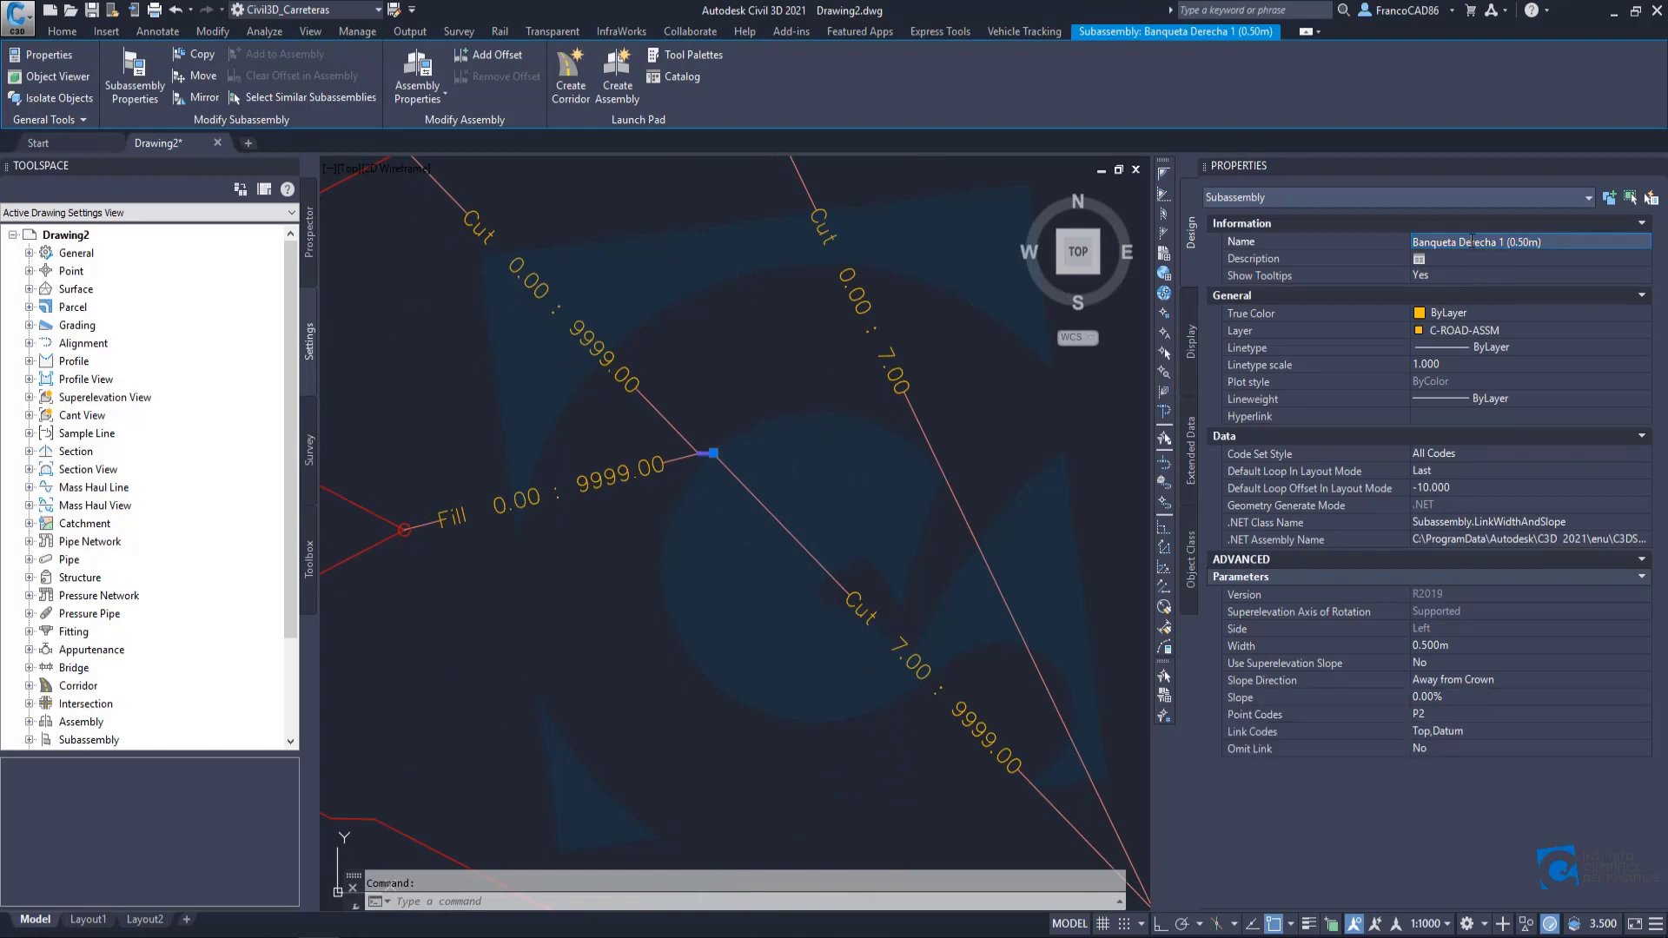
{"action": "key", "text": "Return"}
Rename the Cut conditional at the end of the left 7–9999 m Cut branch as Condicional Corte Izquierda 5.
{"action": "middle_click_drag", "start_coordinate": [540, 409], "coordinate": [679, 458]}
{"action": "key", "text": "Escape"}
{"action": "left_click", "coordinate": [769, 426]}
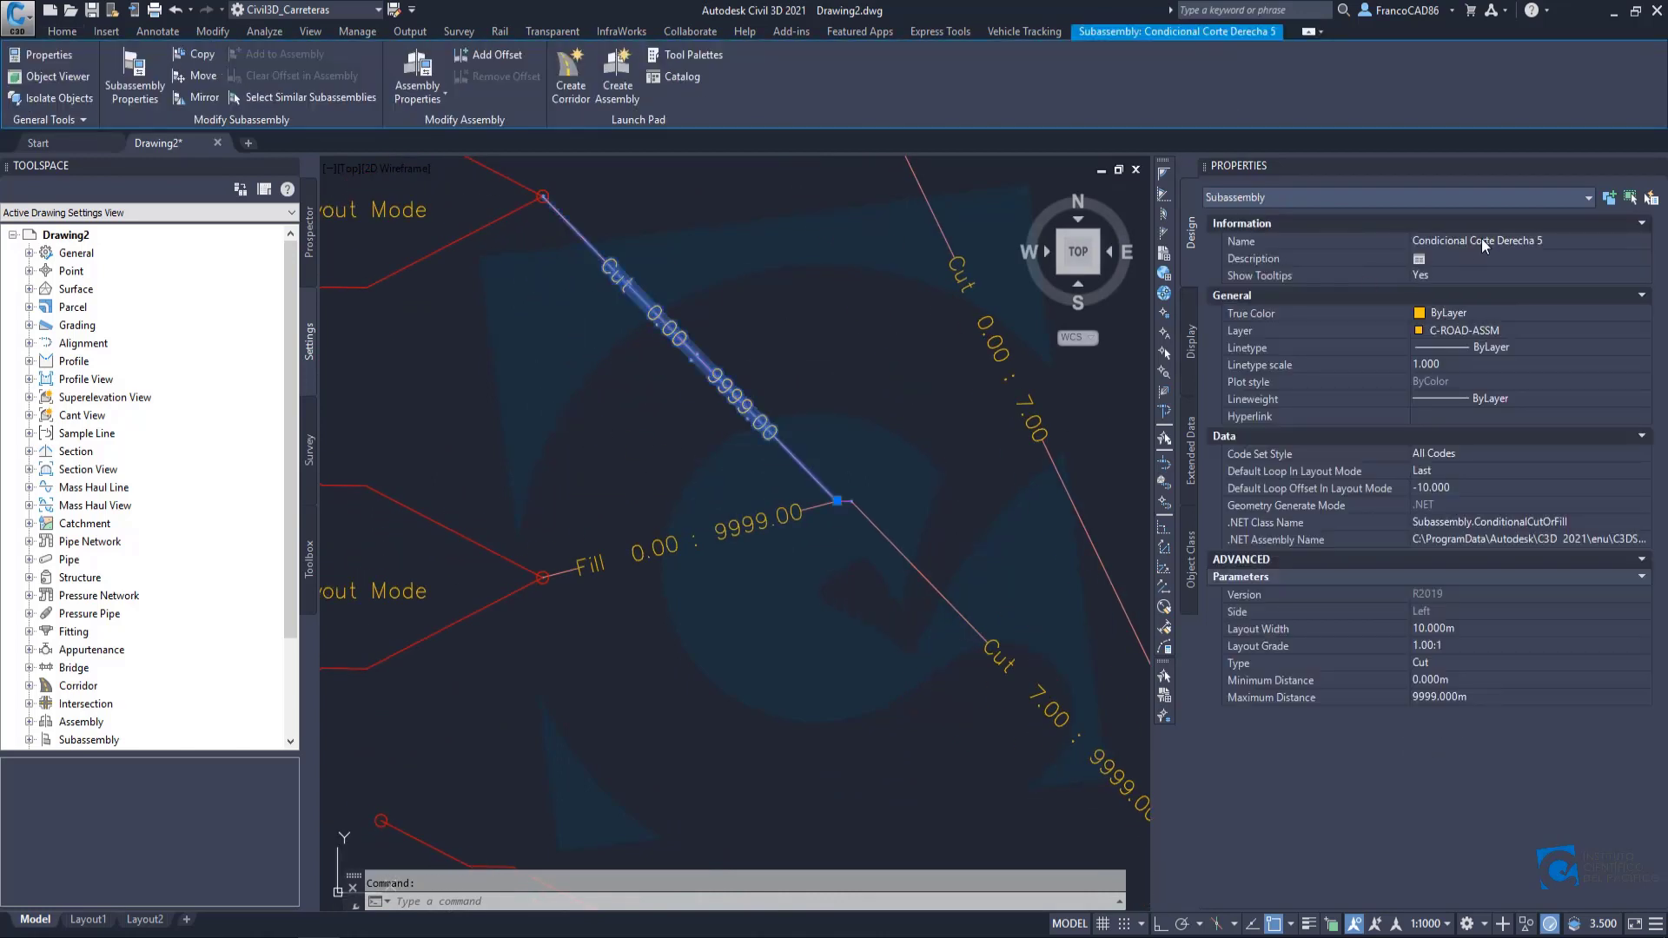
{"action": "left_click", "coordinate": [1482, 242]}
{"action": "key", "text": "Return"}
Rename the DaylightBench on the Cut sub-branch of the left 7–9999 m Cut branch as Talud Izquierda 3.
{"action": "middle_click_drag", "start_coordinate": [607, 272], "coordinate": [752, 361]}
{"action": "key", "text": "Escape"}
{"action": "left_click", "coordinate": [697, 329]}
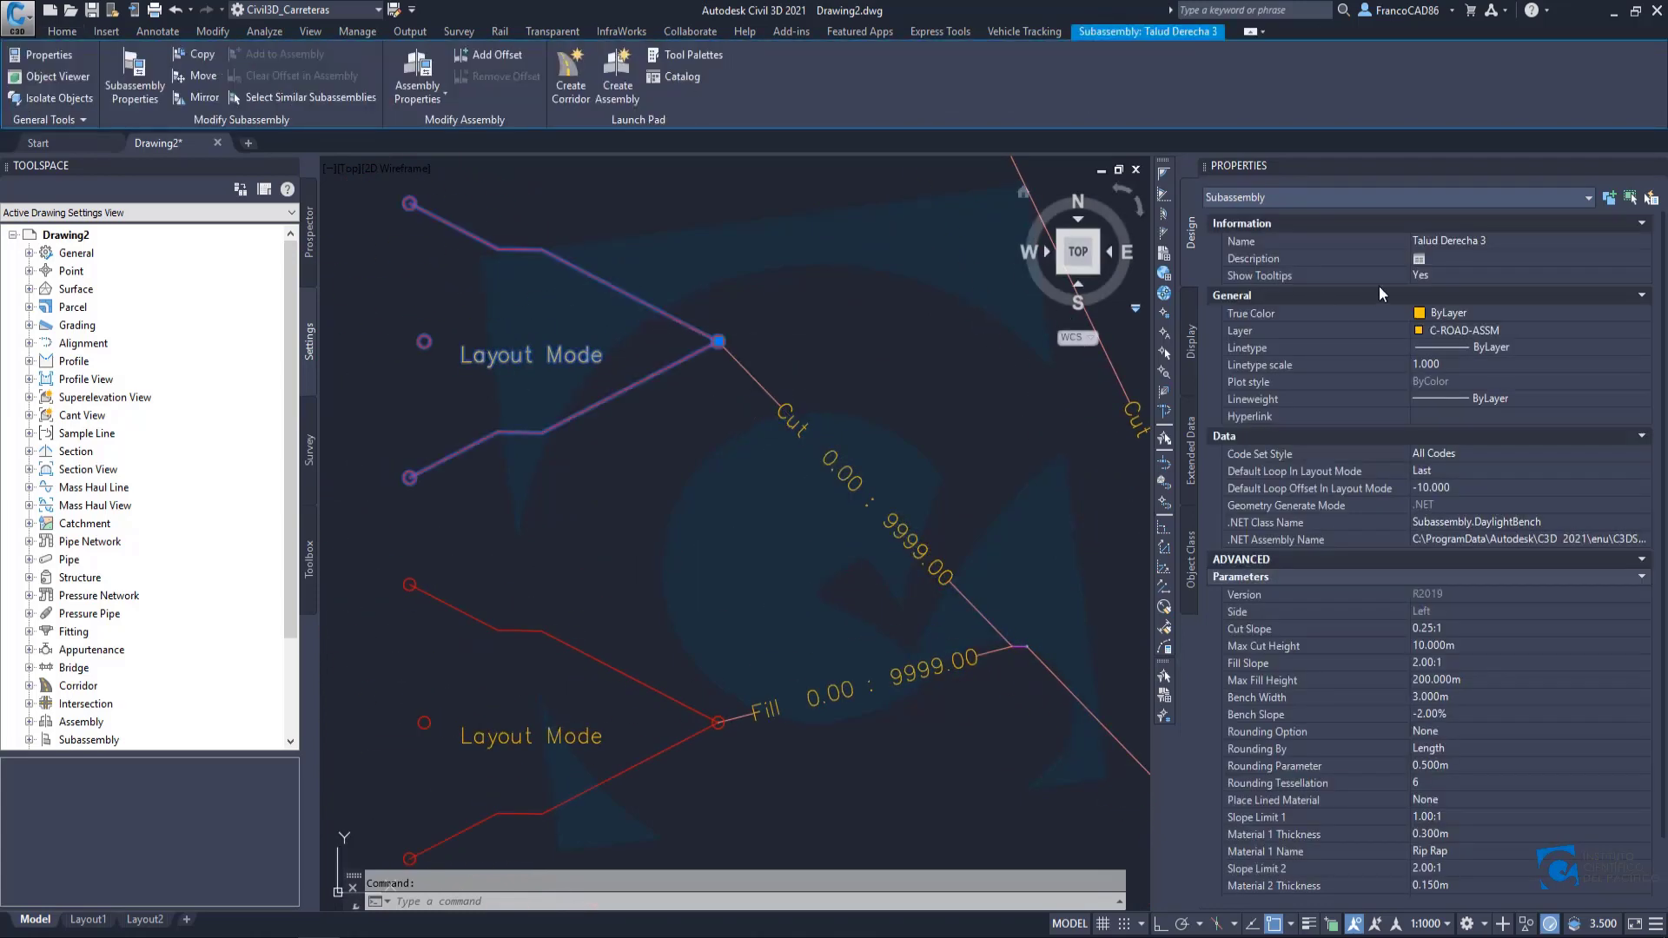
{"action": "left_click", "coordinate": [1463, 243]}
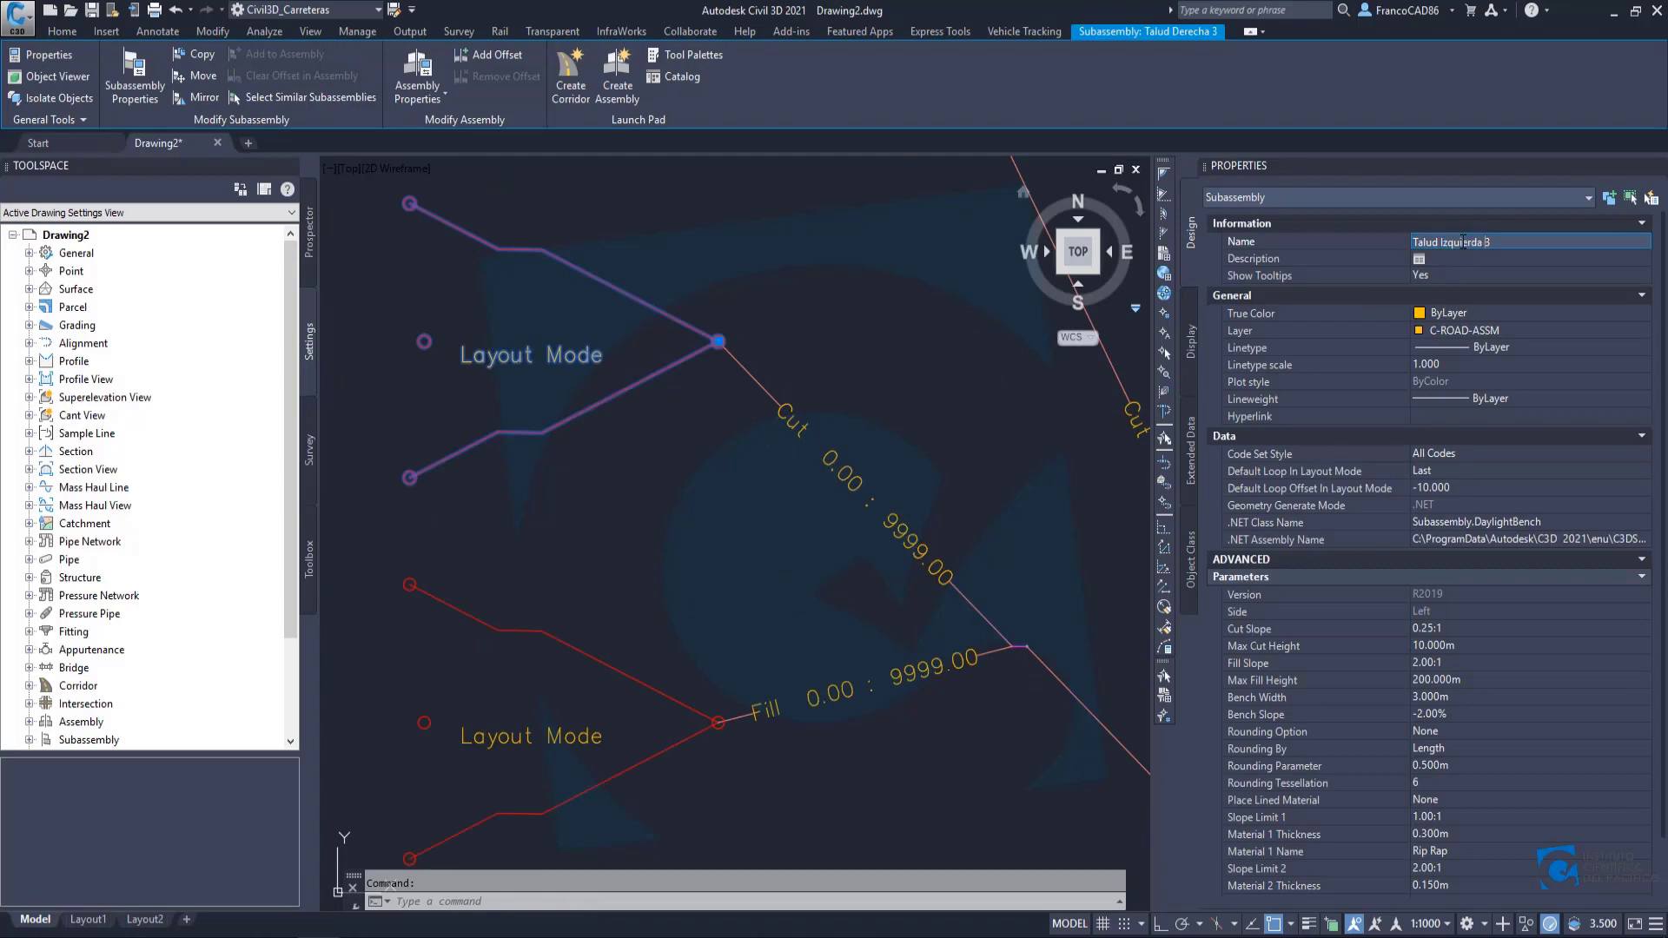
{"action": "key", "text": "Return"}
Rename the Fill conditional at the end of the left 7–9999 m Cut branch as Condicional Relleno Izquierda 4.
{"action": "middle_click_drag", "start_coordinate": [838, 608], "coordinate": [885, 270]}
{"action": "key", "text": "Escape"}
{"action": "left_click", "coordinate": [876, 352]}
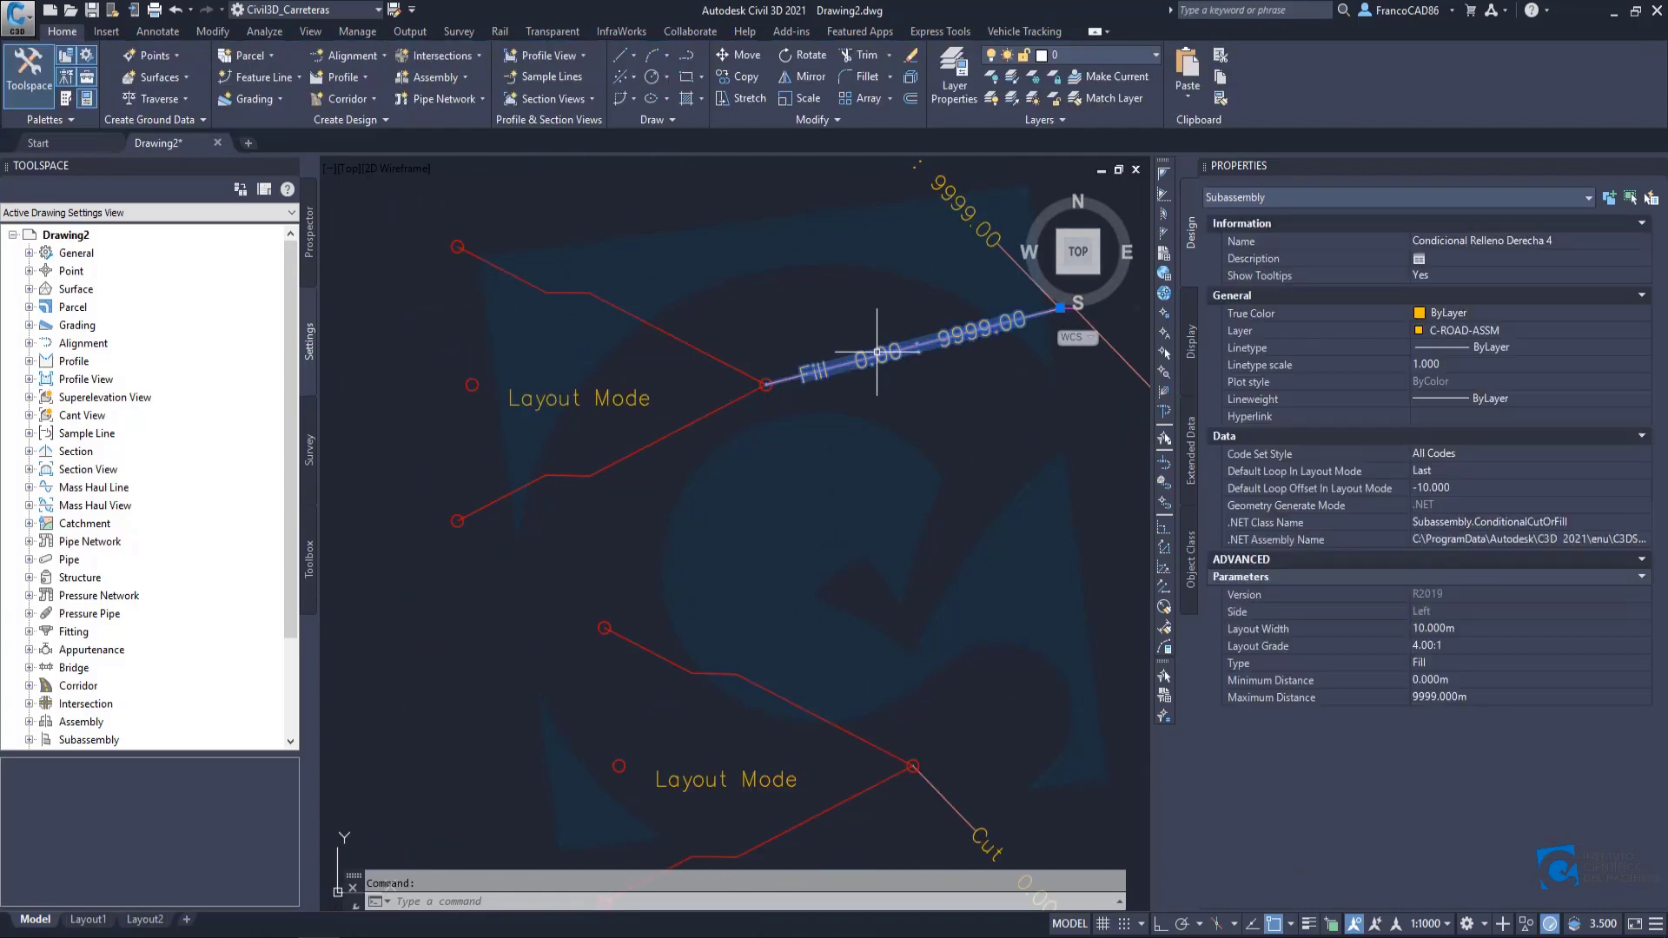
{"action": "left_click", "coordinate": [1508, 243]}
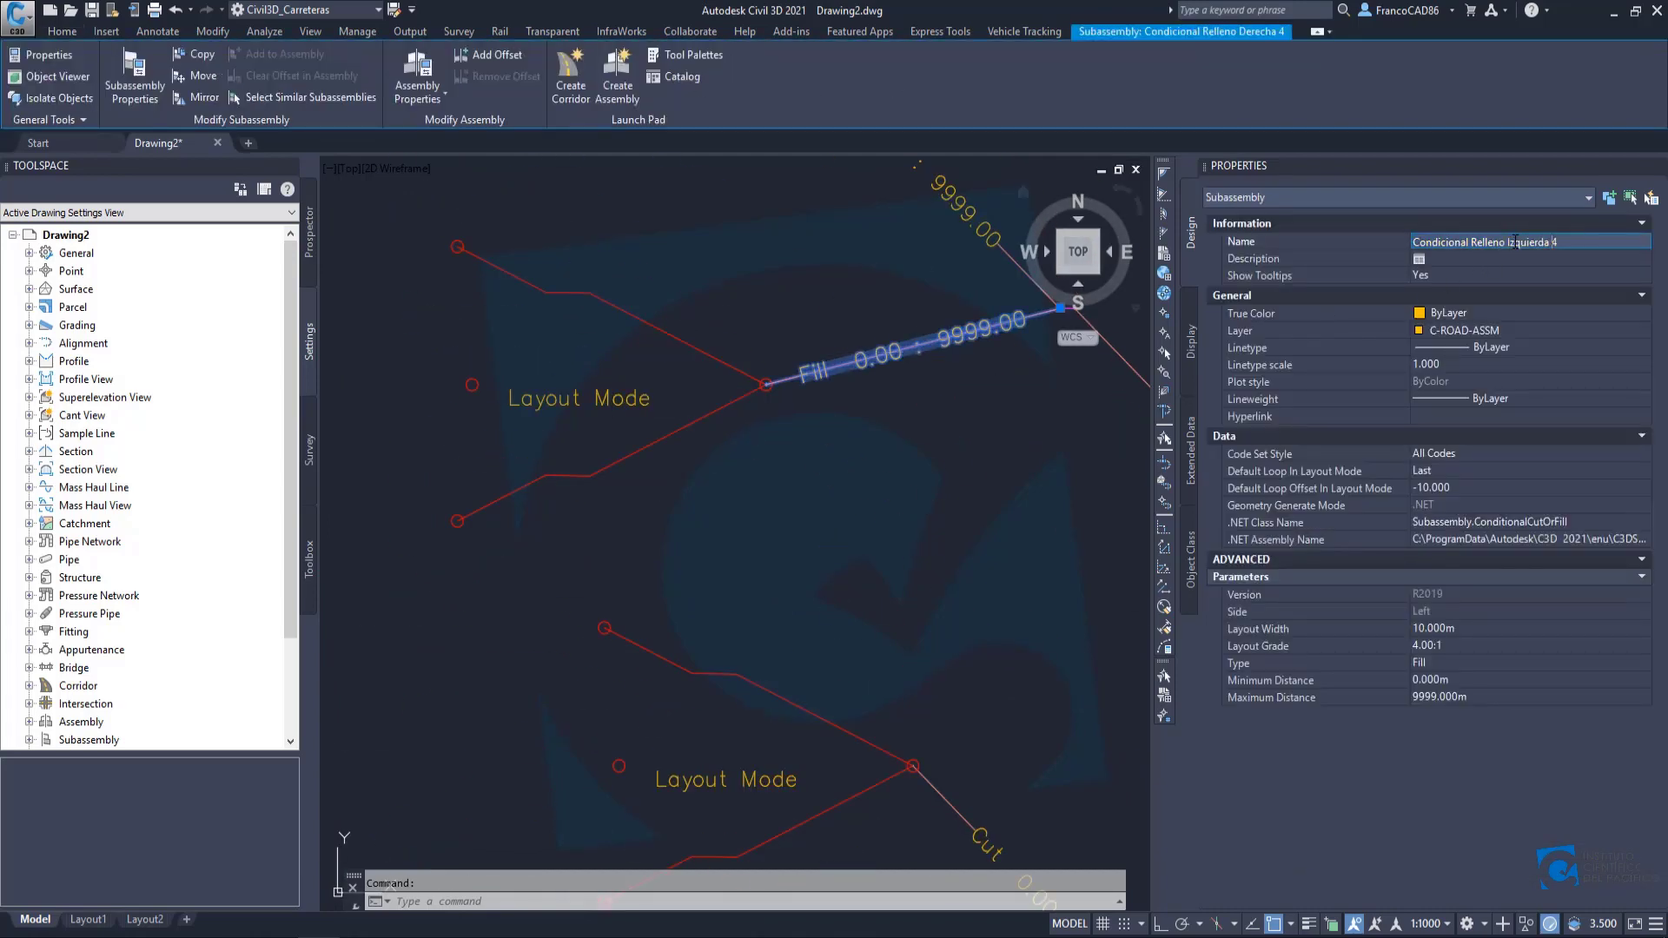
{"action": "key", "text": "Return"}
Rename the DaylightBench on the Fill sub-branch of the left 7–9999 m Cut branch as Talud Izquierda 4.
{"action": "middle_click_drag", "start_coordinate": [738, 361], "coordinate": [756, 398]}
{"action": "key", "text": "Escape"}
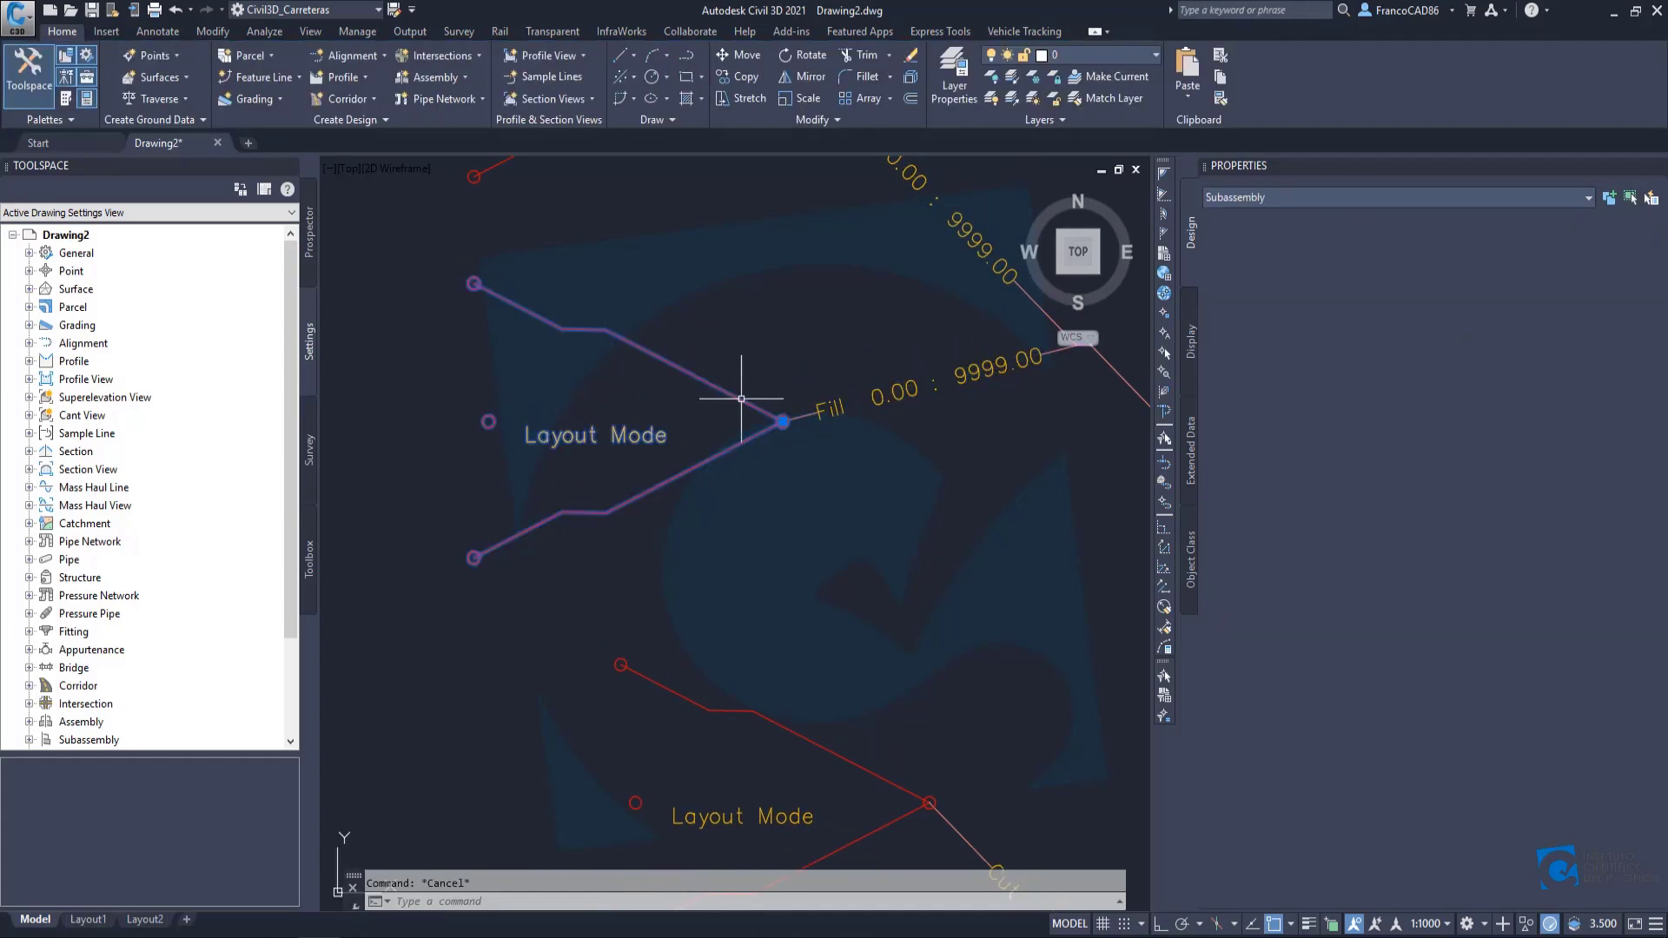
{"action": "left_click", "coordinate": [741, 399]}
{"action": "left_click", "coordinate": [1469, 244]}
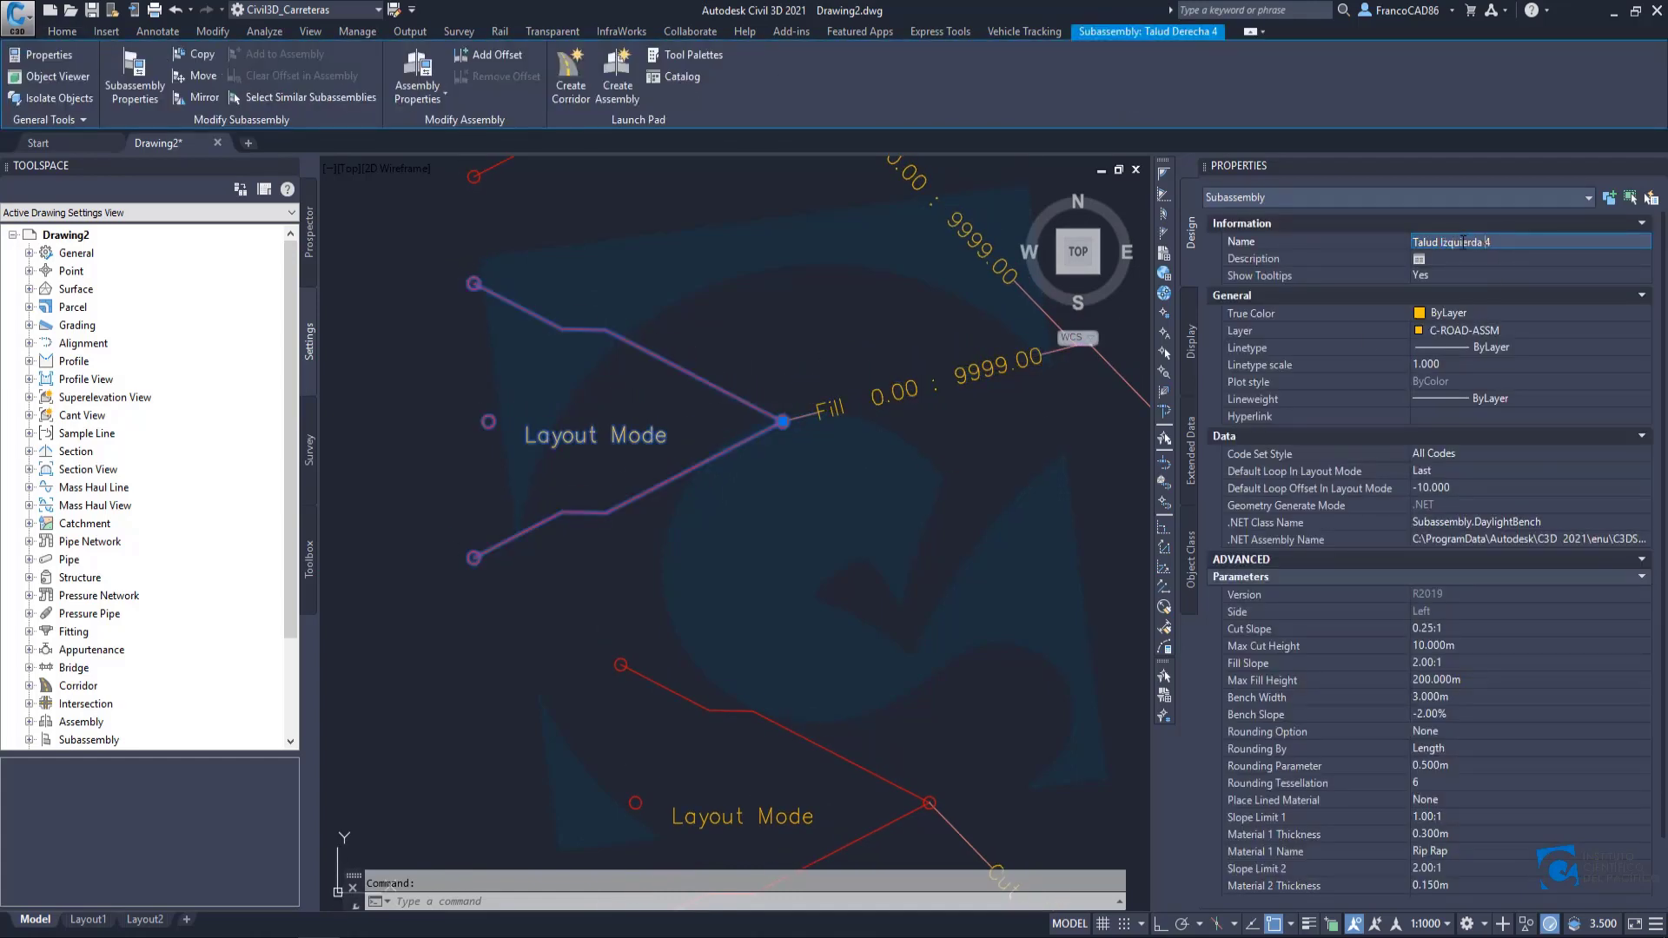
{"action": "key", "text": "Return"}
Rename the Fill conditional starting at the left ditch as Condicional Relleno Izquierda 2.
{"action": "scroll", "coordinate": [793, 420], "scroll_direction": "down", "scroll_amount": 4}
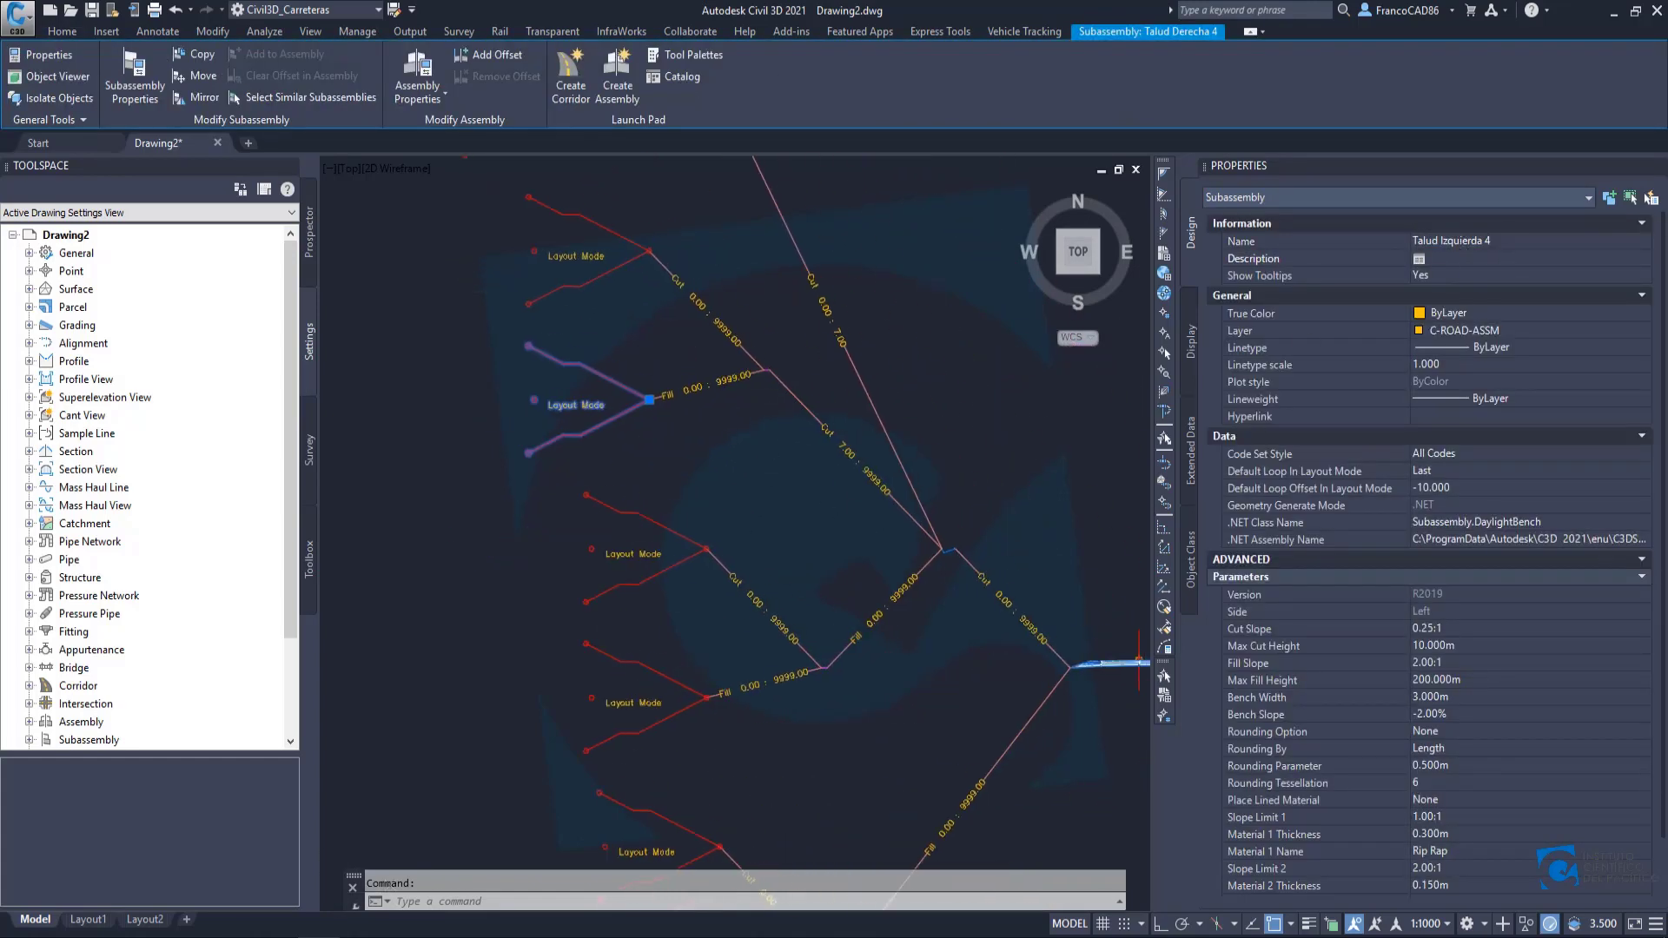
{"action": "middle_click_drag", "start_coordinate": [878, 625], "coordinate": [820, 484]}
{"action": "key", "text": "Escape"}
{"action": "scroll", "coordinate": [821, 485], "scroll_direction": "up", "scroll_amount": 4}
{"action": "left_click", "coordinate": [899, 369]}
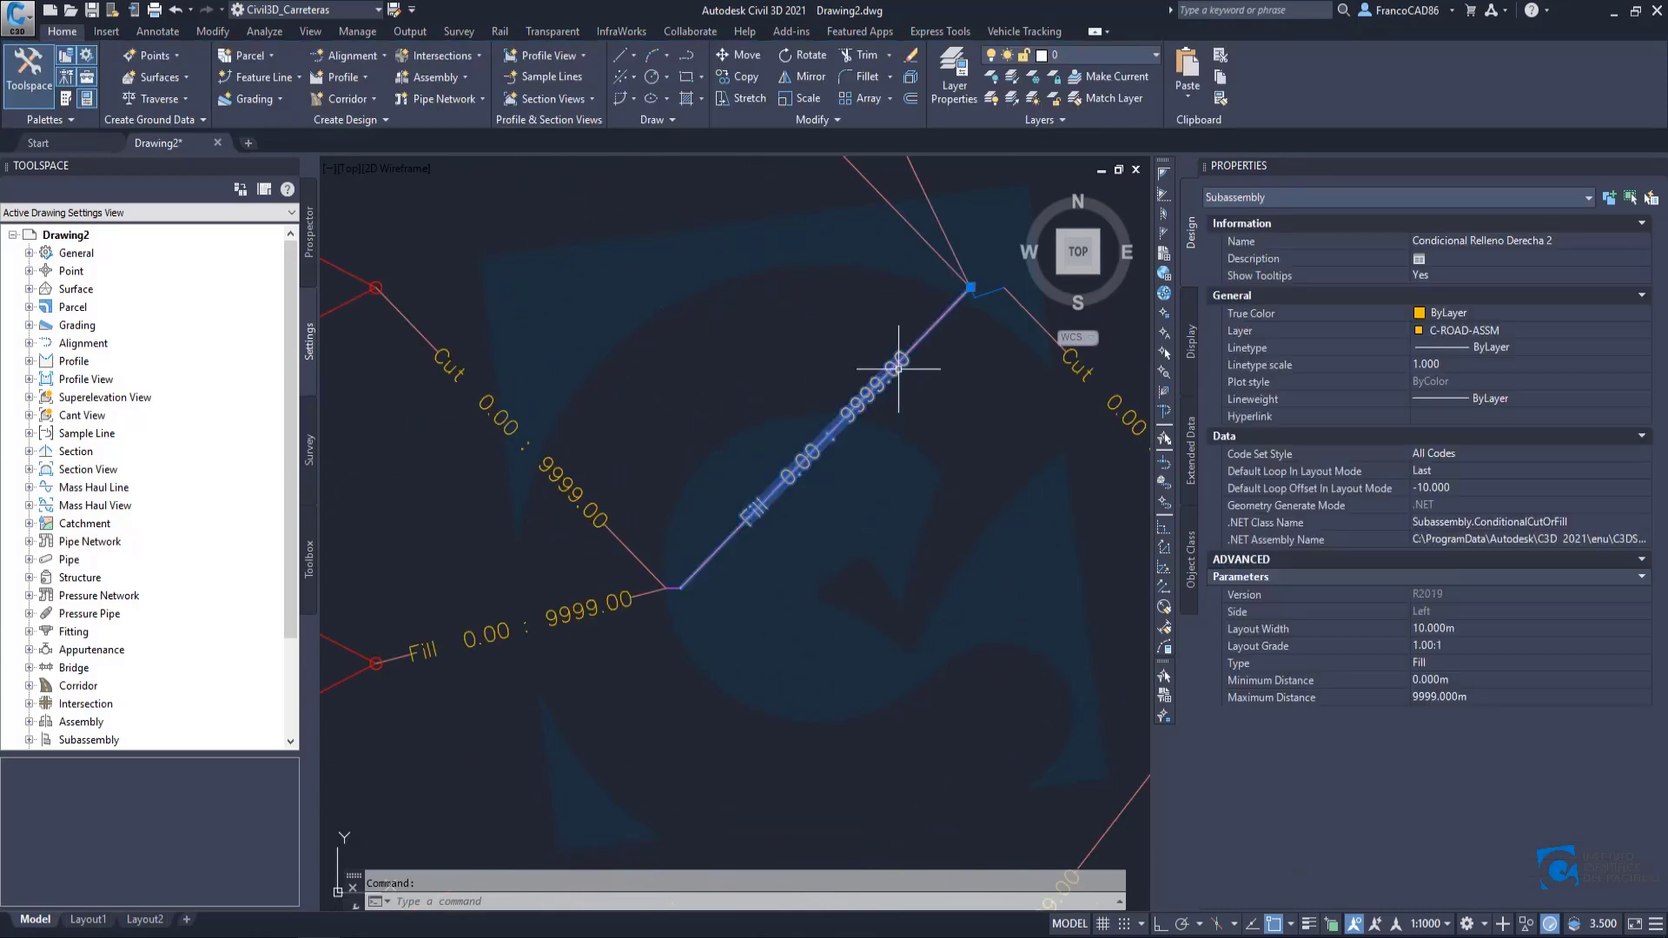
{"action": "left_click", "coordinate": [1503, 242]}
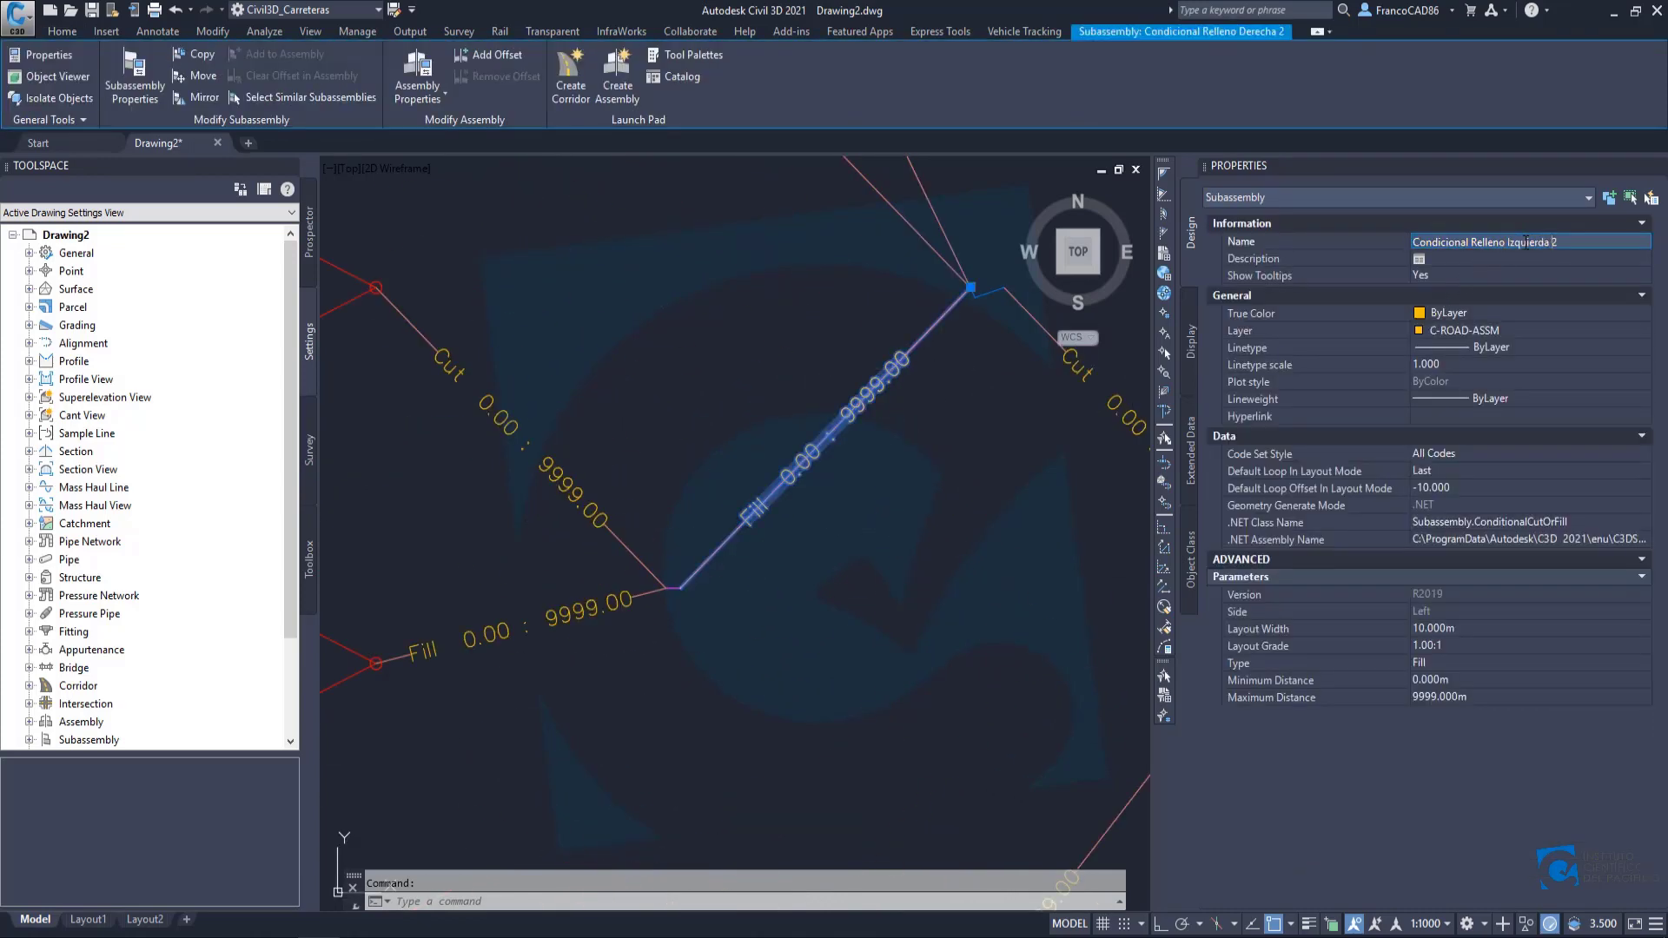
{"action": "key", "text": "Return"}
Rename the 0.50 m link at the end of the left ditch's Fill branch as Banqueta Izquierda 2 (0.50m).
{"action": "scroll", "coordinate": [797, 477], "scroll_direction": "up", "scroll_amount": 4}
{"action": "key", "text": "Escape"}
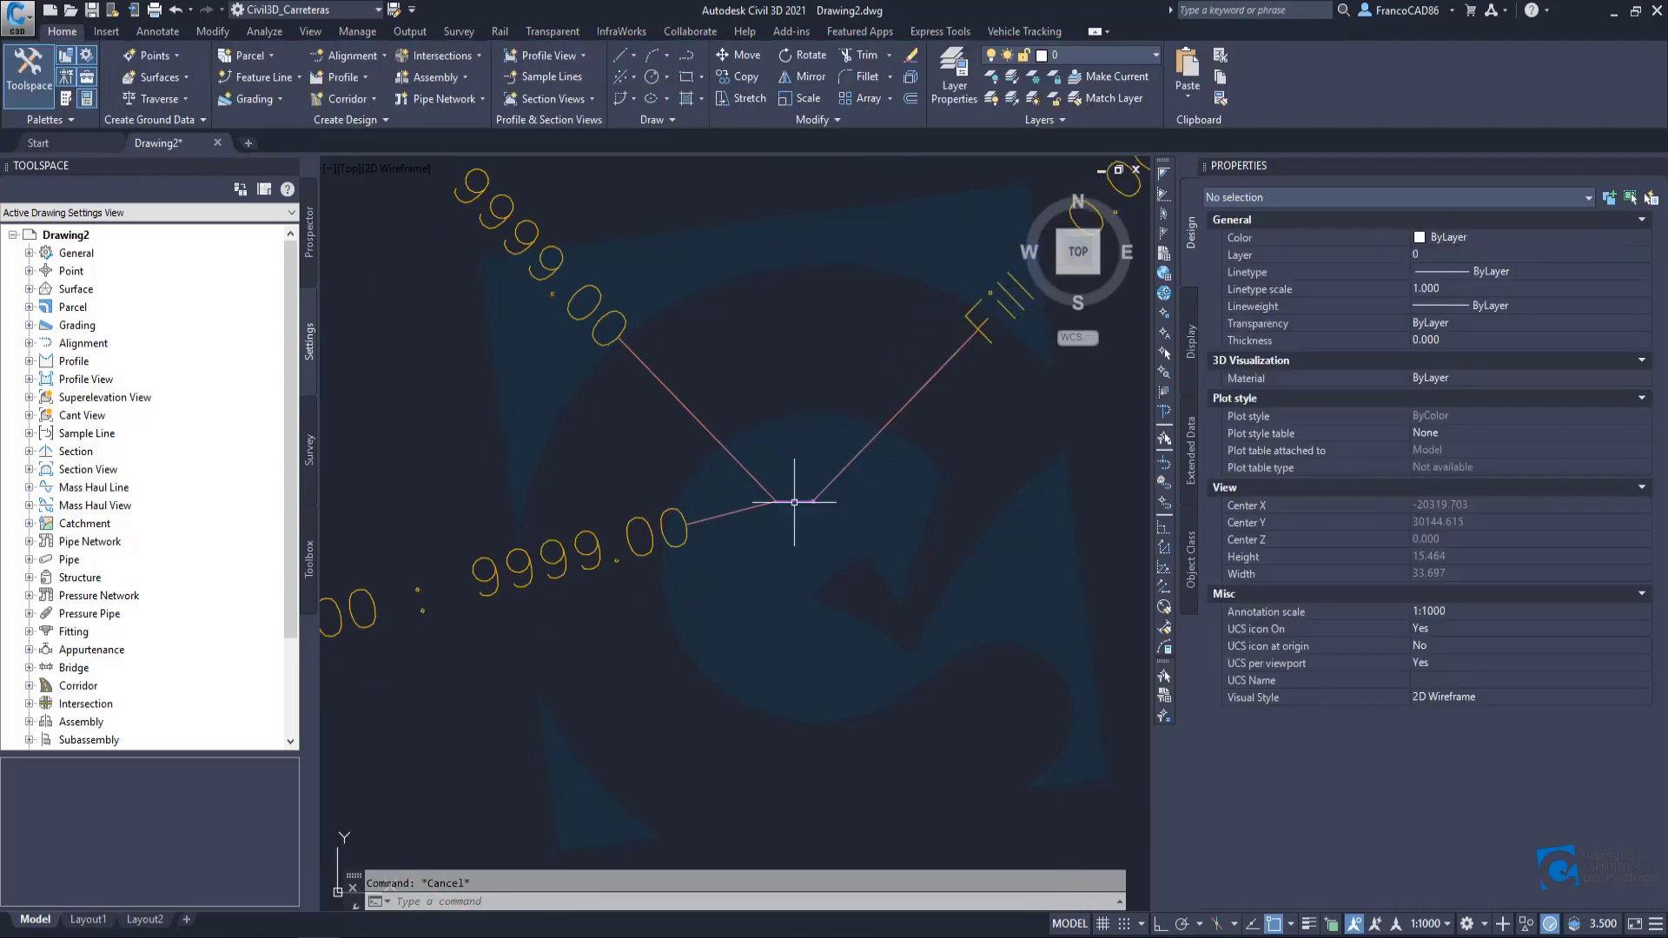
{"action": "left_click", "coordinate": [797, 502]}
{"action": "left_click", "coordinate": [1492, 240]}
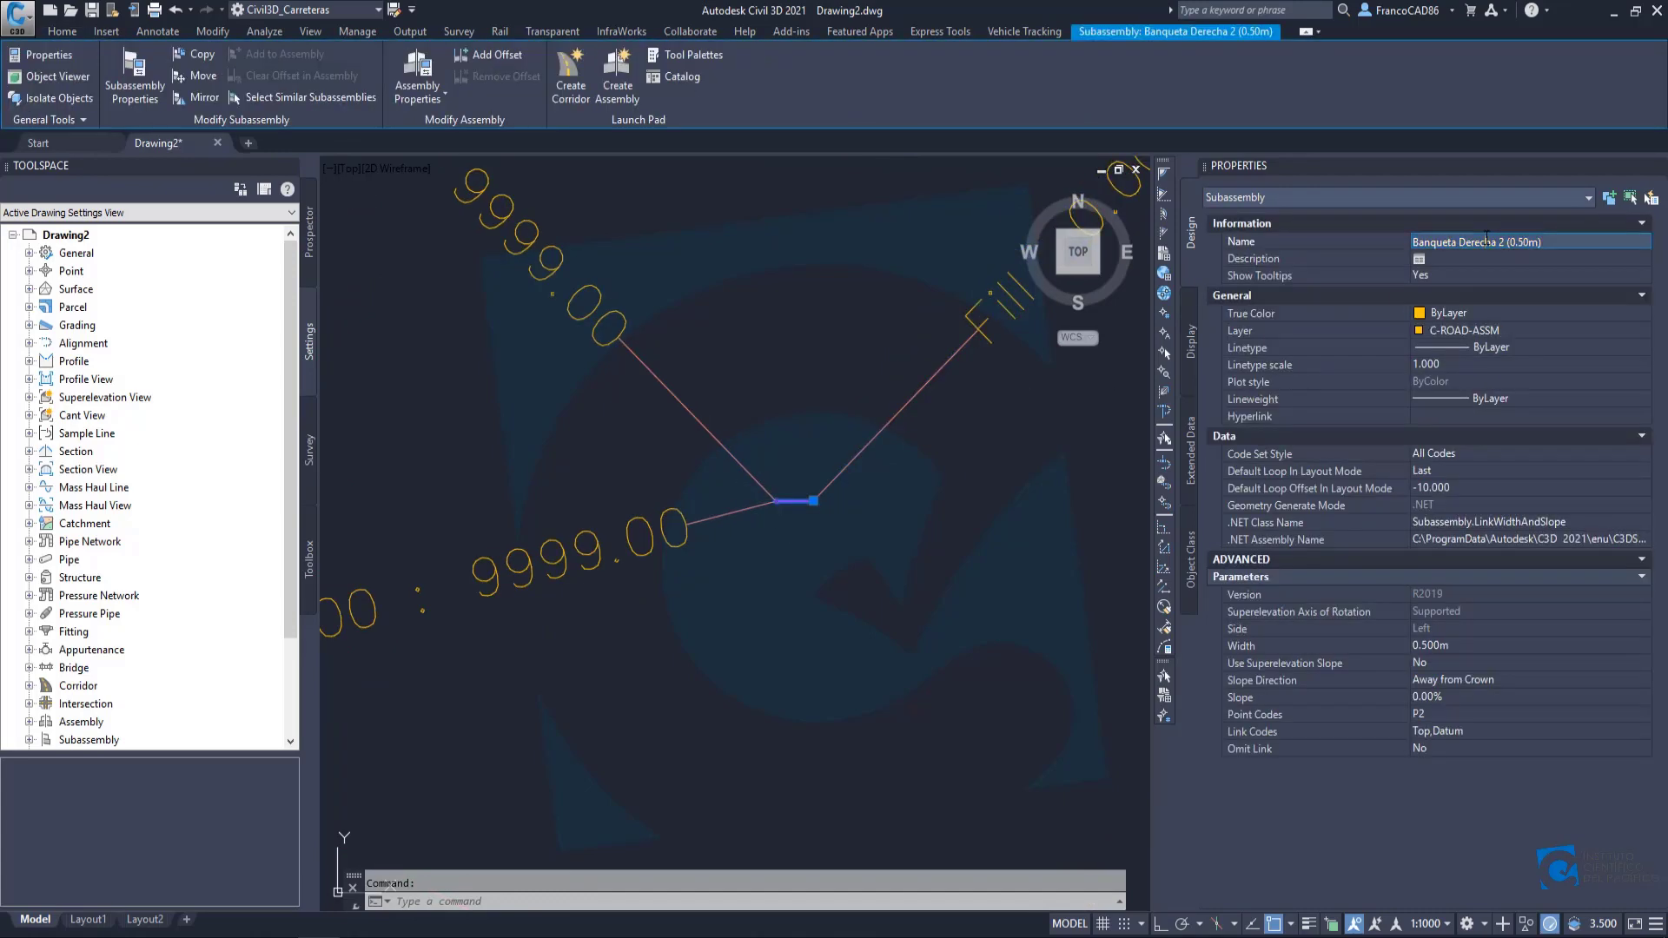
{"action": "key", "text": "Return"}
Rename the Cut conditional at the end of the left ditch's Fill branch as Condicional Corte Izquierda 6.
{"action": "scroll", "coordinate": [743, 441], "scroll_direction": "up", "scroll_amount": 2}
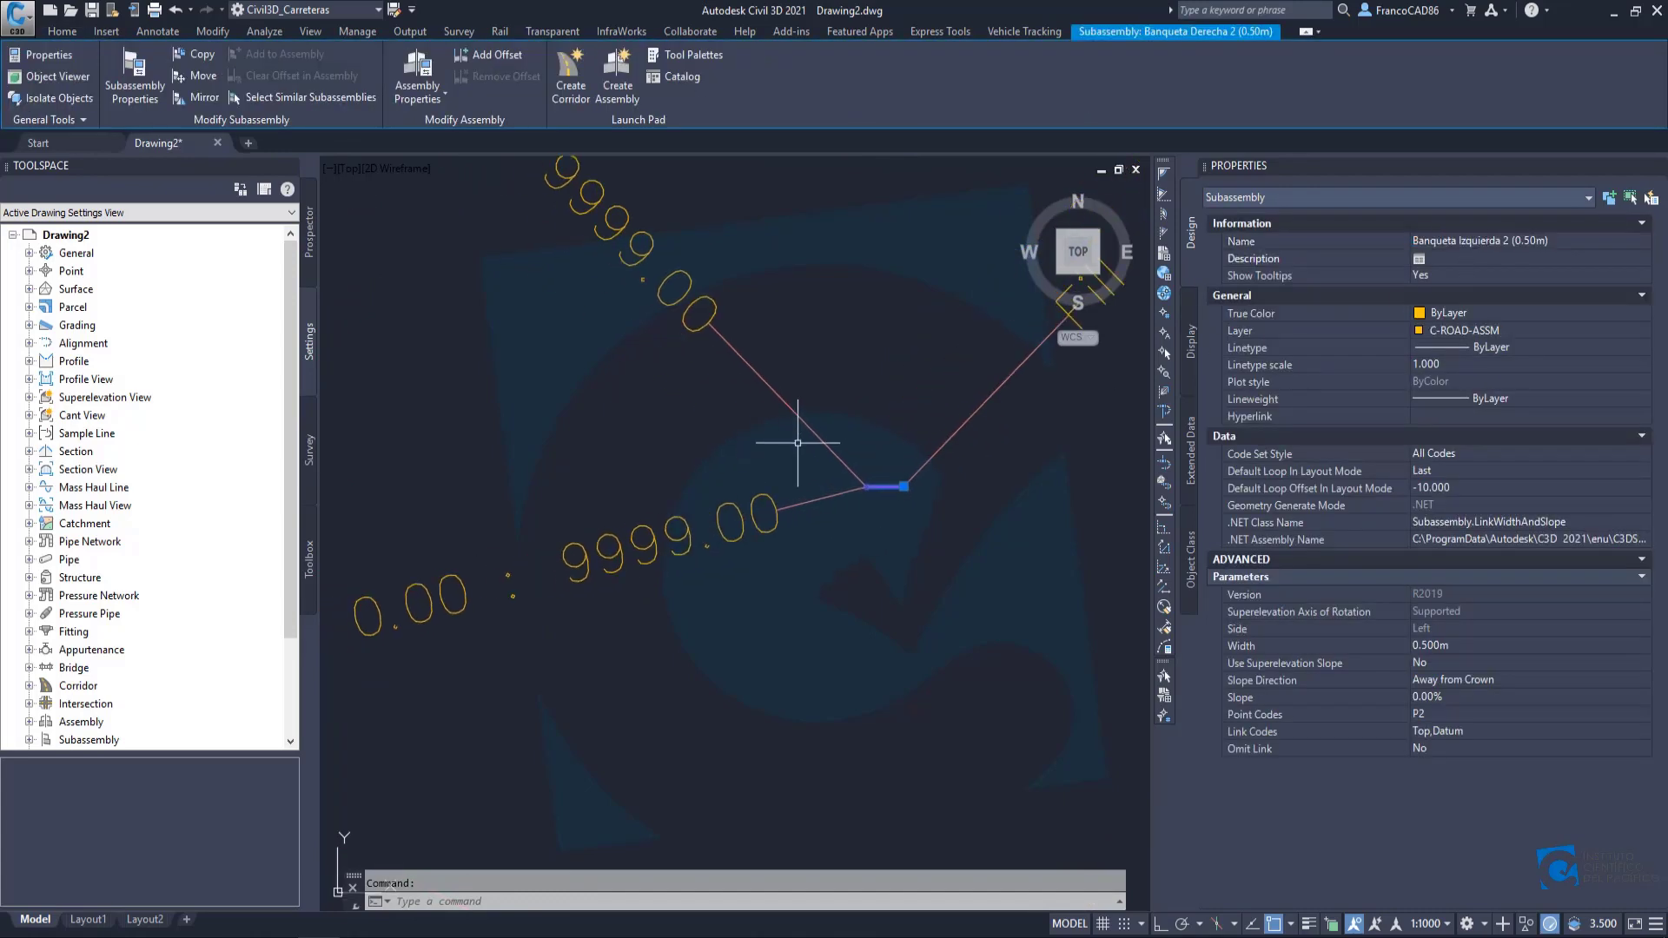
{"action": "key", "text": "Escape"}
{"action": "left_click", "coordinate": [688, 329]}
{"action": "left_click", "coordinate": [1470, 243]}
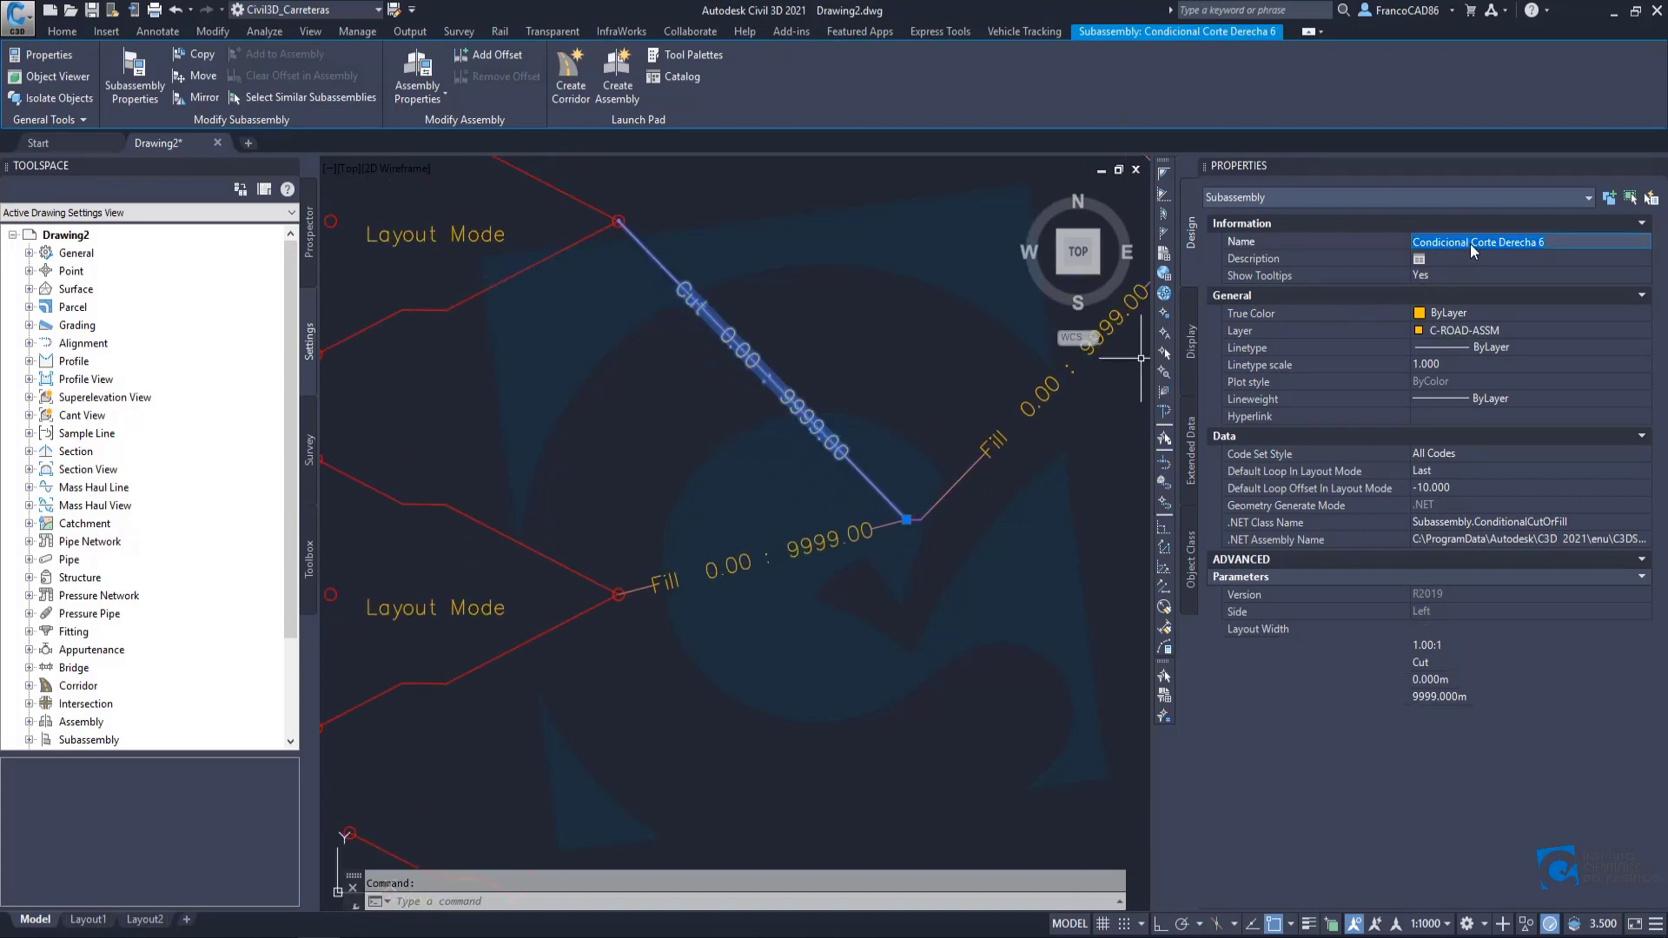
{"action": "key", "text": "Return"}
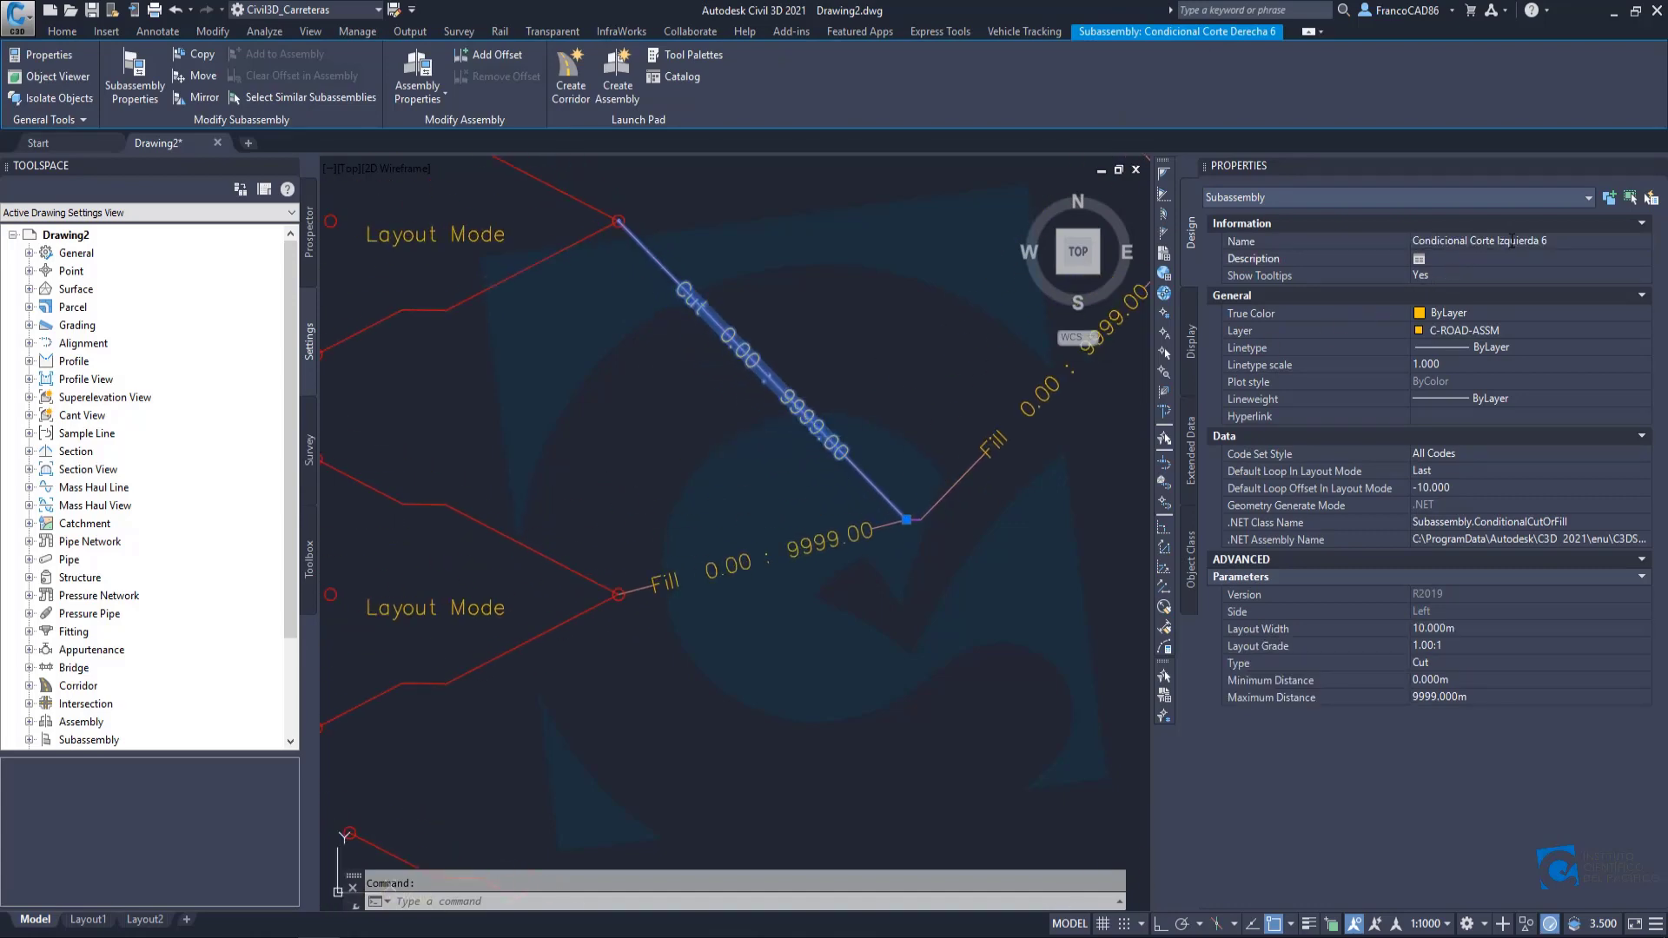
Rename the DaylightBench on the Cut sub-branch of the left ditch's Fill branch as Talud Izquierda 5.
{"action": "middle_click_drag", "start_coordinate": [569, 287], "coordinate": [676, 431]}
{"action": "key", "text": "Escape"}
{"action": "left_click", "coordinate": [685, 355]}
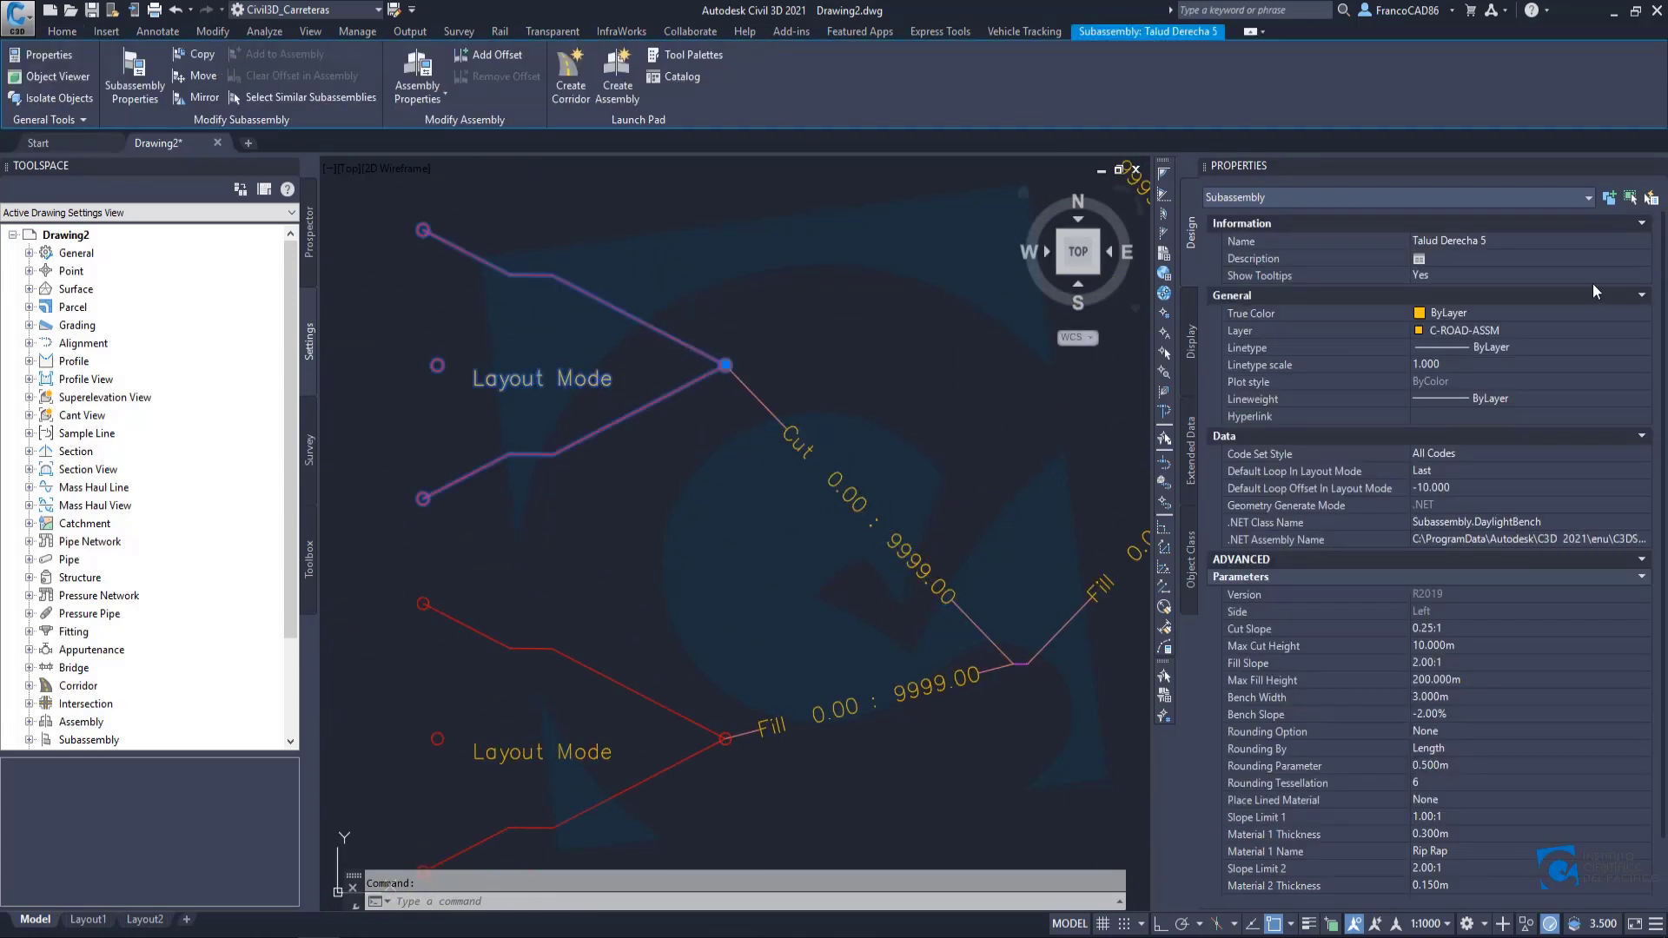
{"action": "left_click", "coordinate": [1463, 243]}
{"action": "left_click", "coordinate": [1459, 243]}
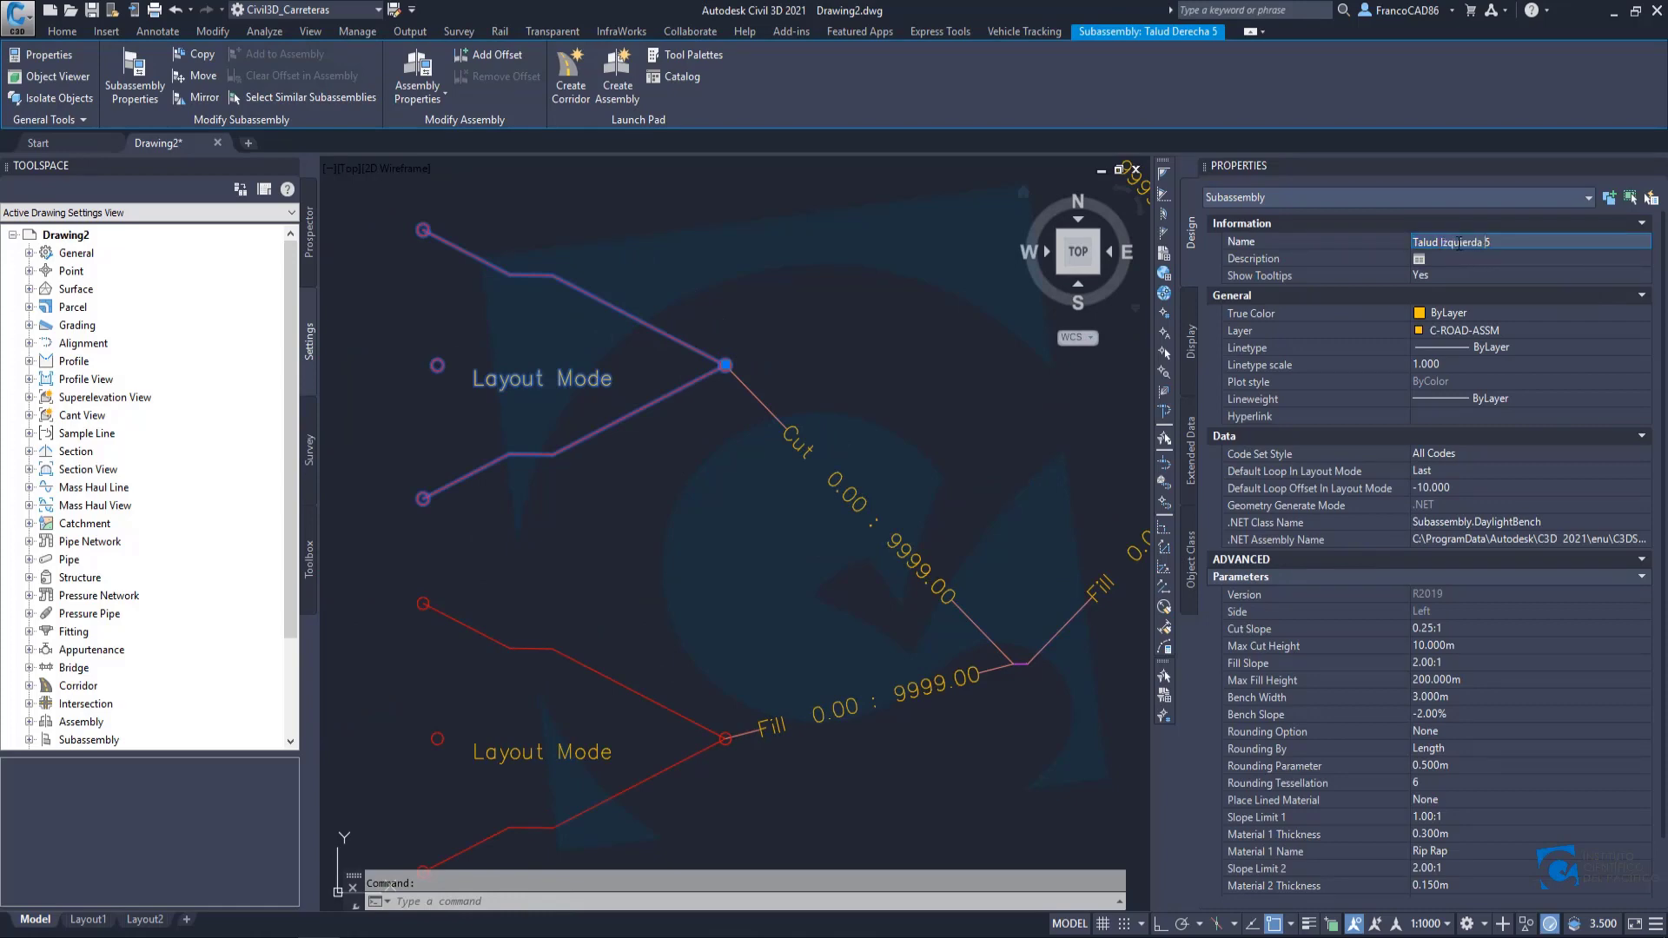
{"action": "key", "text": "Return"}
{"action": "middle_click_drag", "start_coordinate": [738, 638], "coordinate": [820, 455]}
{"action": "key", "text": "Escape"}
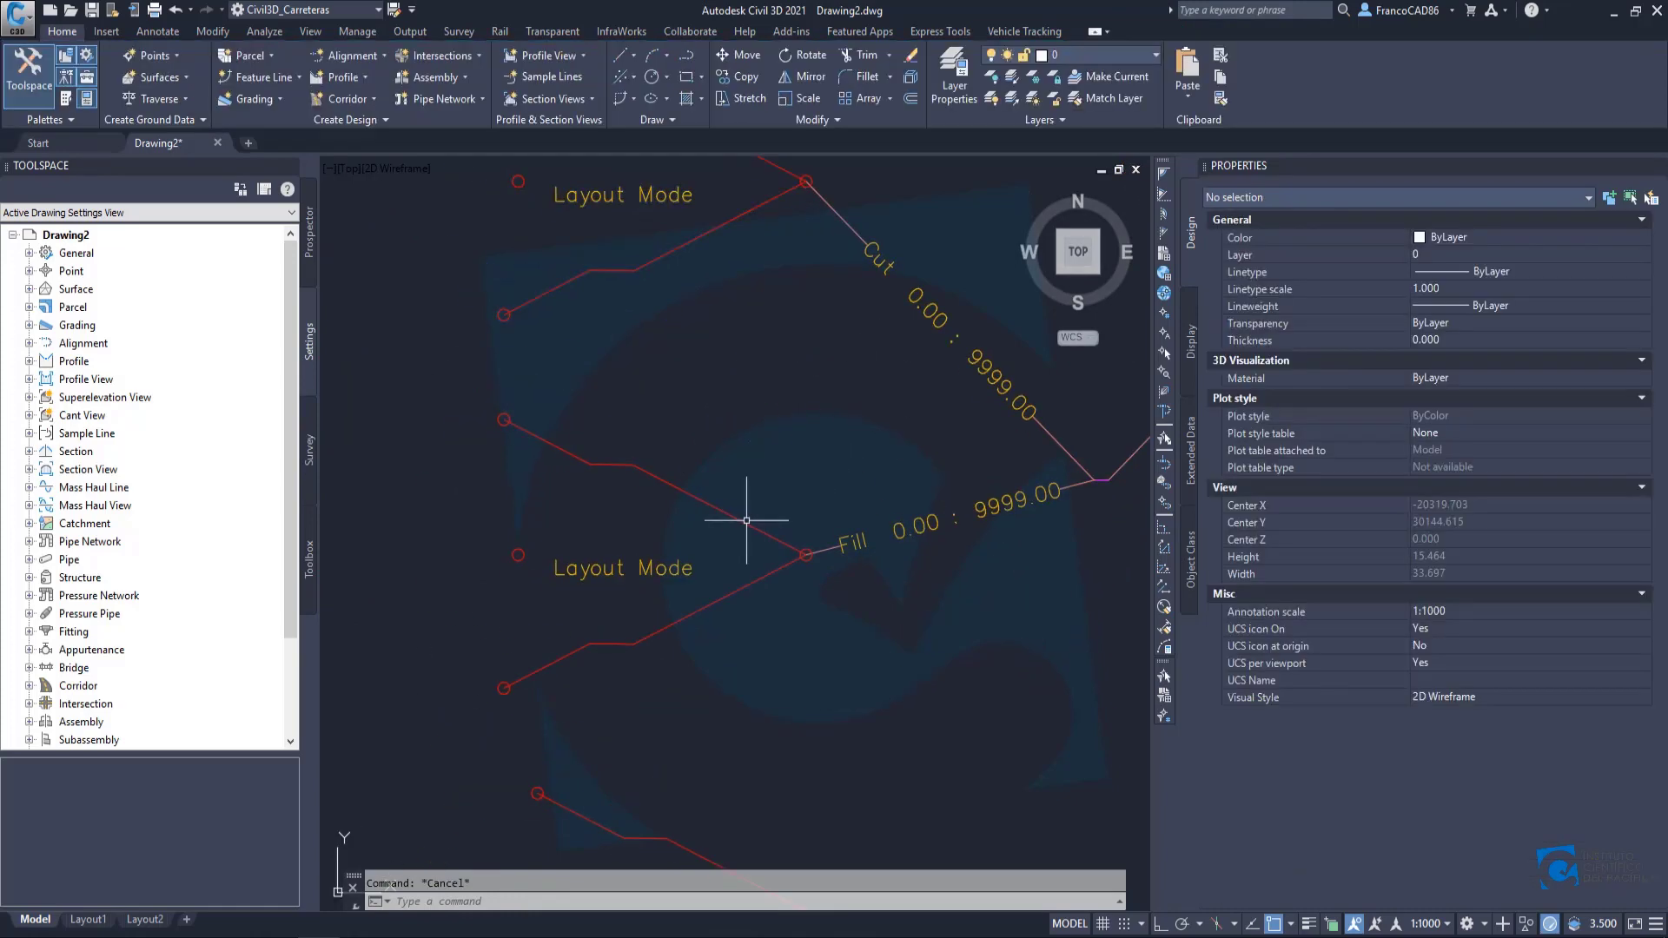
Rename the DaylightBench on the Fill sub-branch of the left ditch's Fill branch as Talud Izquierda 6.
{"action": "left_click", "coordinate": [746, 523]}
{"action": "left_click", "coordinate": [1463, 242]}
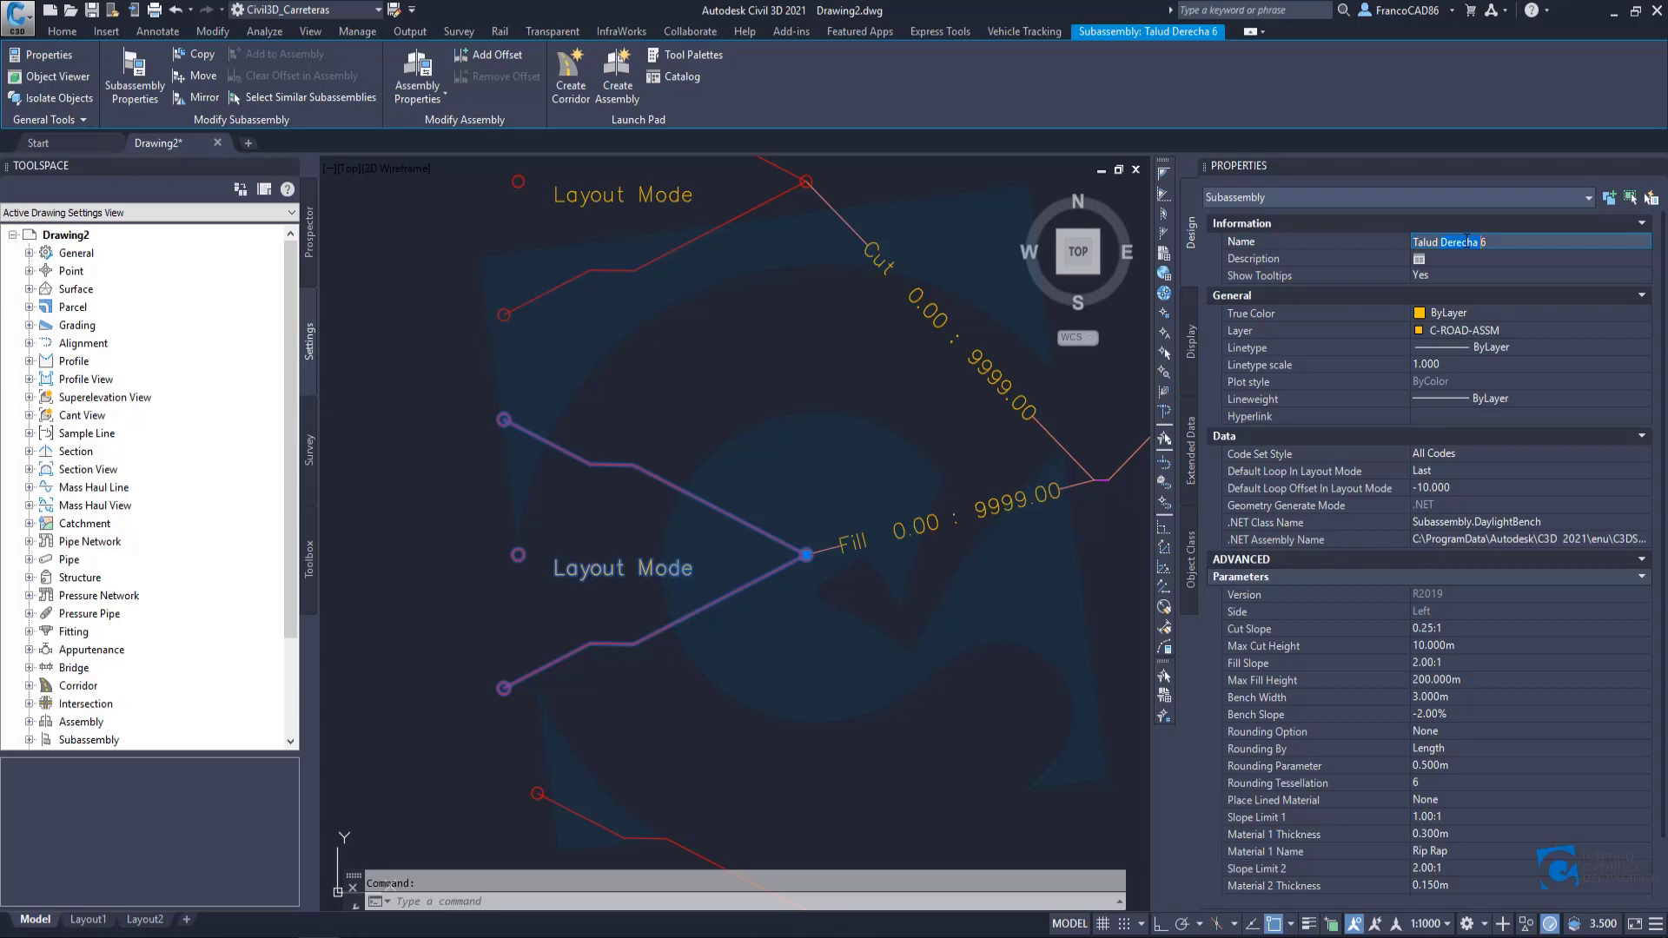
{"action": "key", "text": "Return"}
{"action": "middle_click_drag", "start_coordinate": [862, 460], "coordinate": [782, 413]}
{"action": "key", "text": "Escape"}
Rename the Fill conditional at the end of the left ditch's Fill branch as Condicional Relleno Izquierda 5.
{"action": "left_click", "coordinate": [831, 430]}
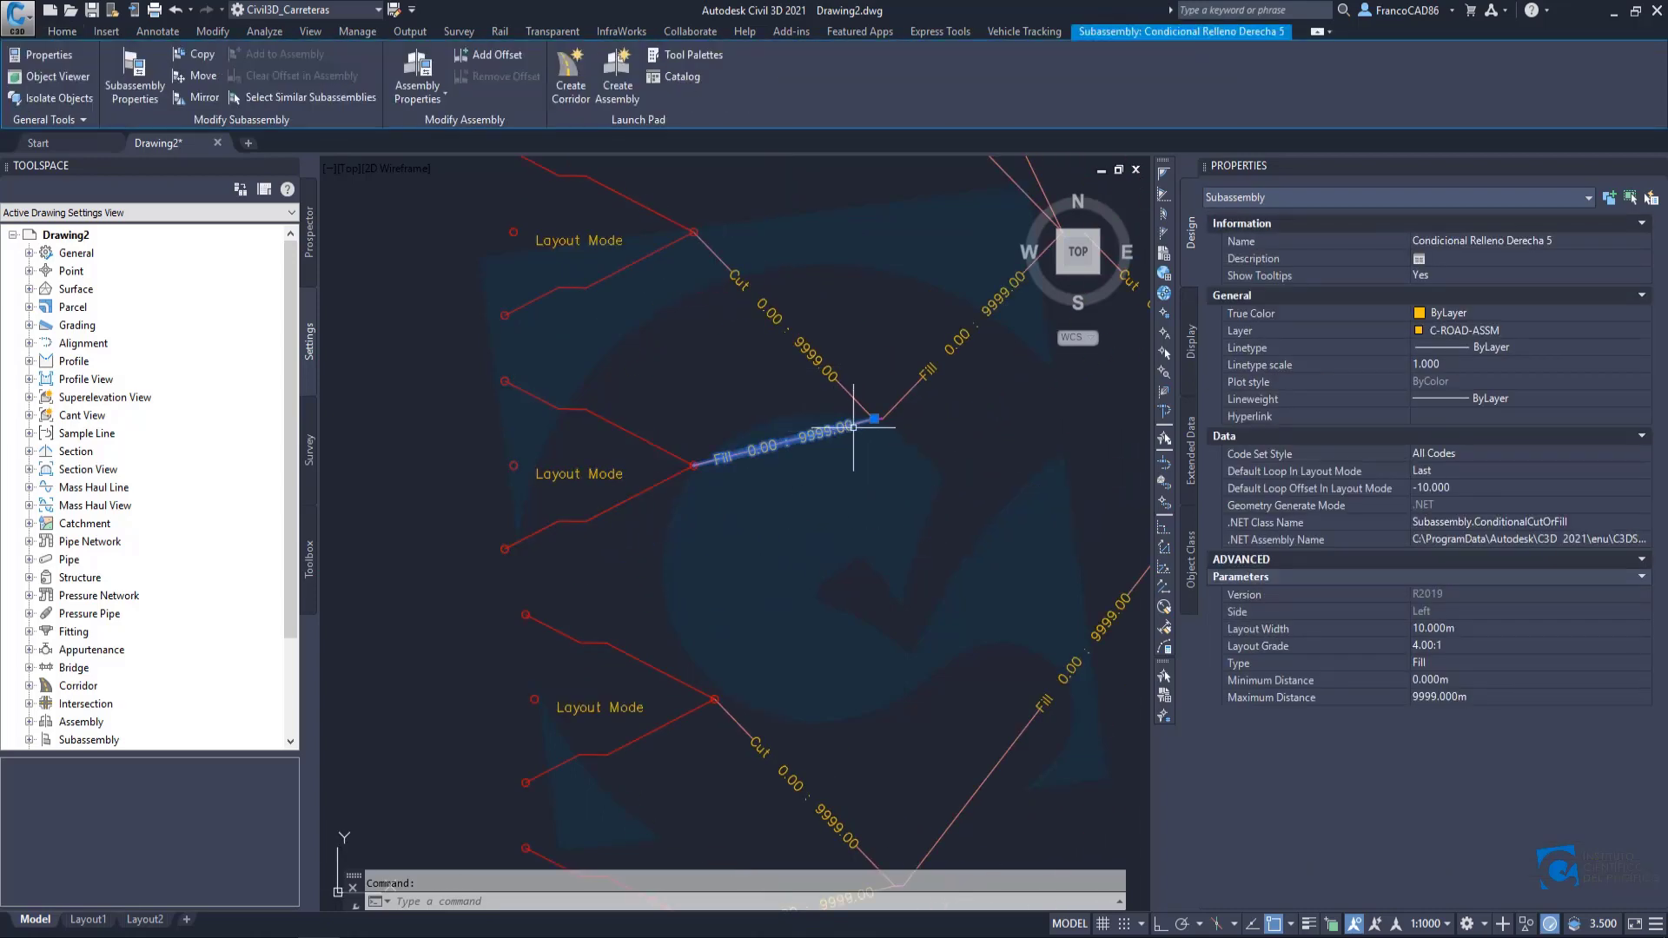
{"action": "left_click", "coordinate": [1527, 240]}
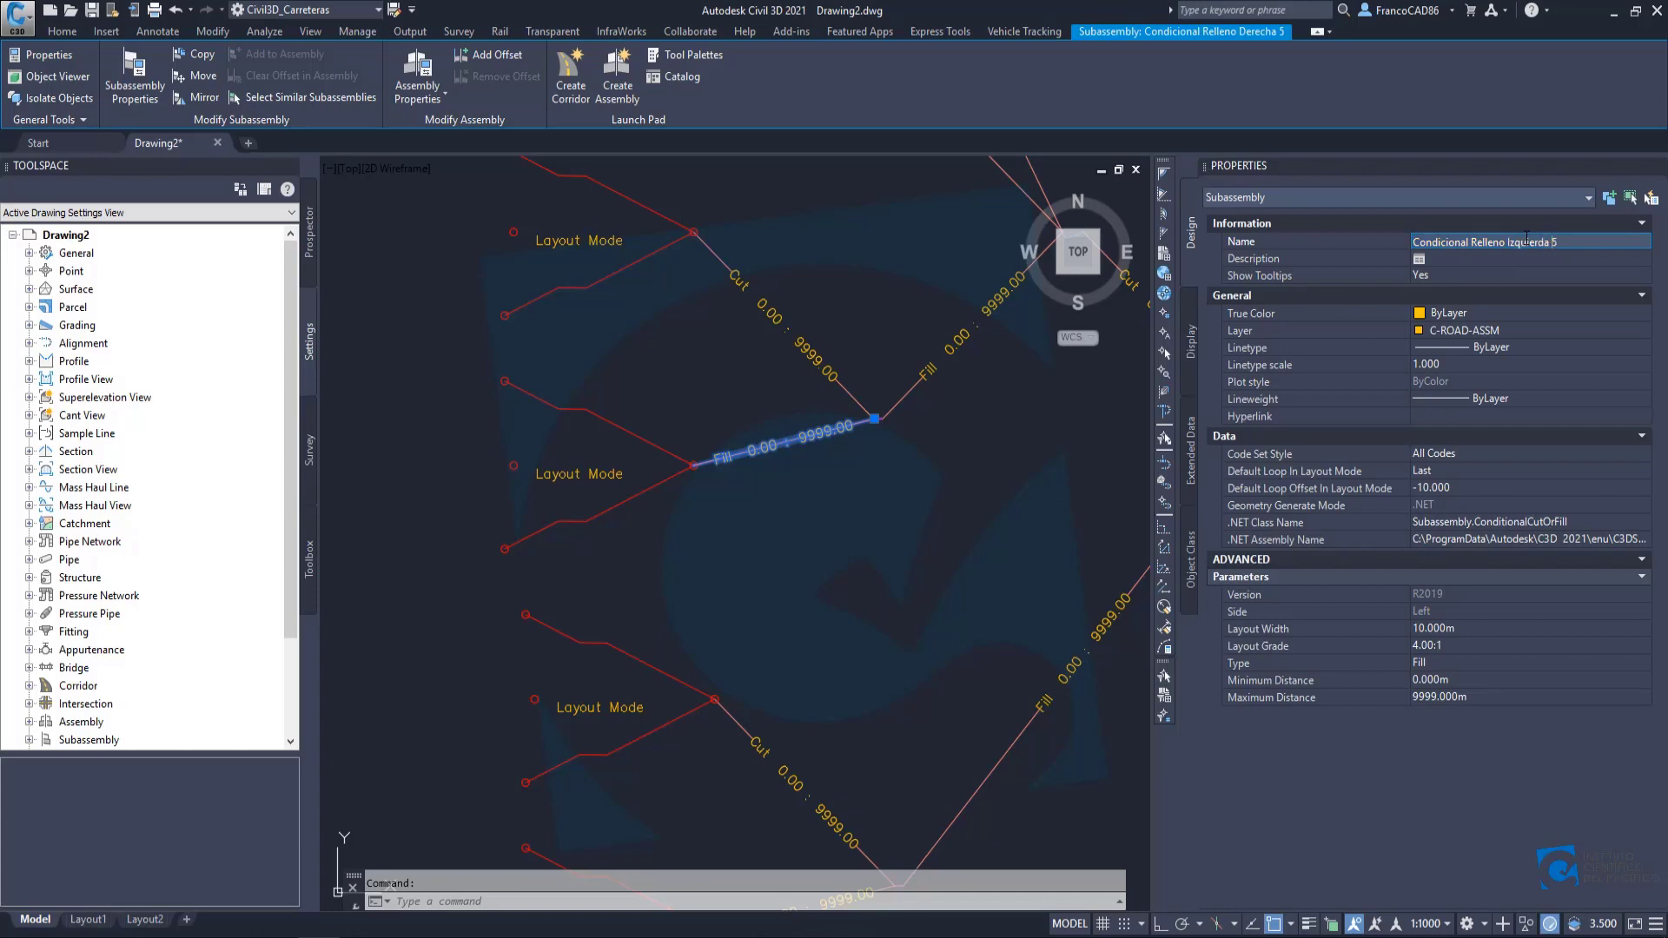
{"action": "key", "text": "Return"}
{"action": "key", "text": "Escape"}
Rename the long Fill conditional starting at the left edge of the roadway as Condicional Relleno Izquierda 1.
{"action": "scroll", "coordinate": [886, 478], "scroll_direction": "down", "scroll_amount": 2}
{"action": "mouse_move", "coordinate": [886, 486]}
{"action": "middle_mouse_down"}
{"action": "mouse_move", "coordinate": [836, 429]}
{"action": "mouse_move", "coordinate": [764, 439]}
{"action": "mouse_move", "coordinate": [794, 402]}
{"action": "middle_mouse_up"}
{"action": "left_click", "coordinate": [791, 402]}
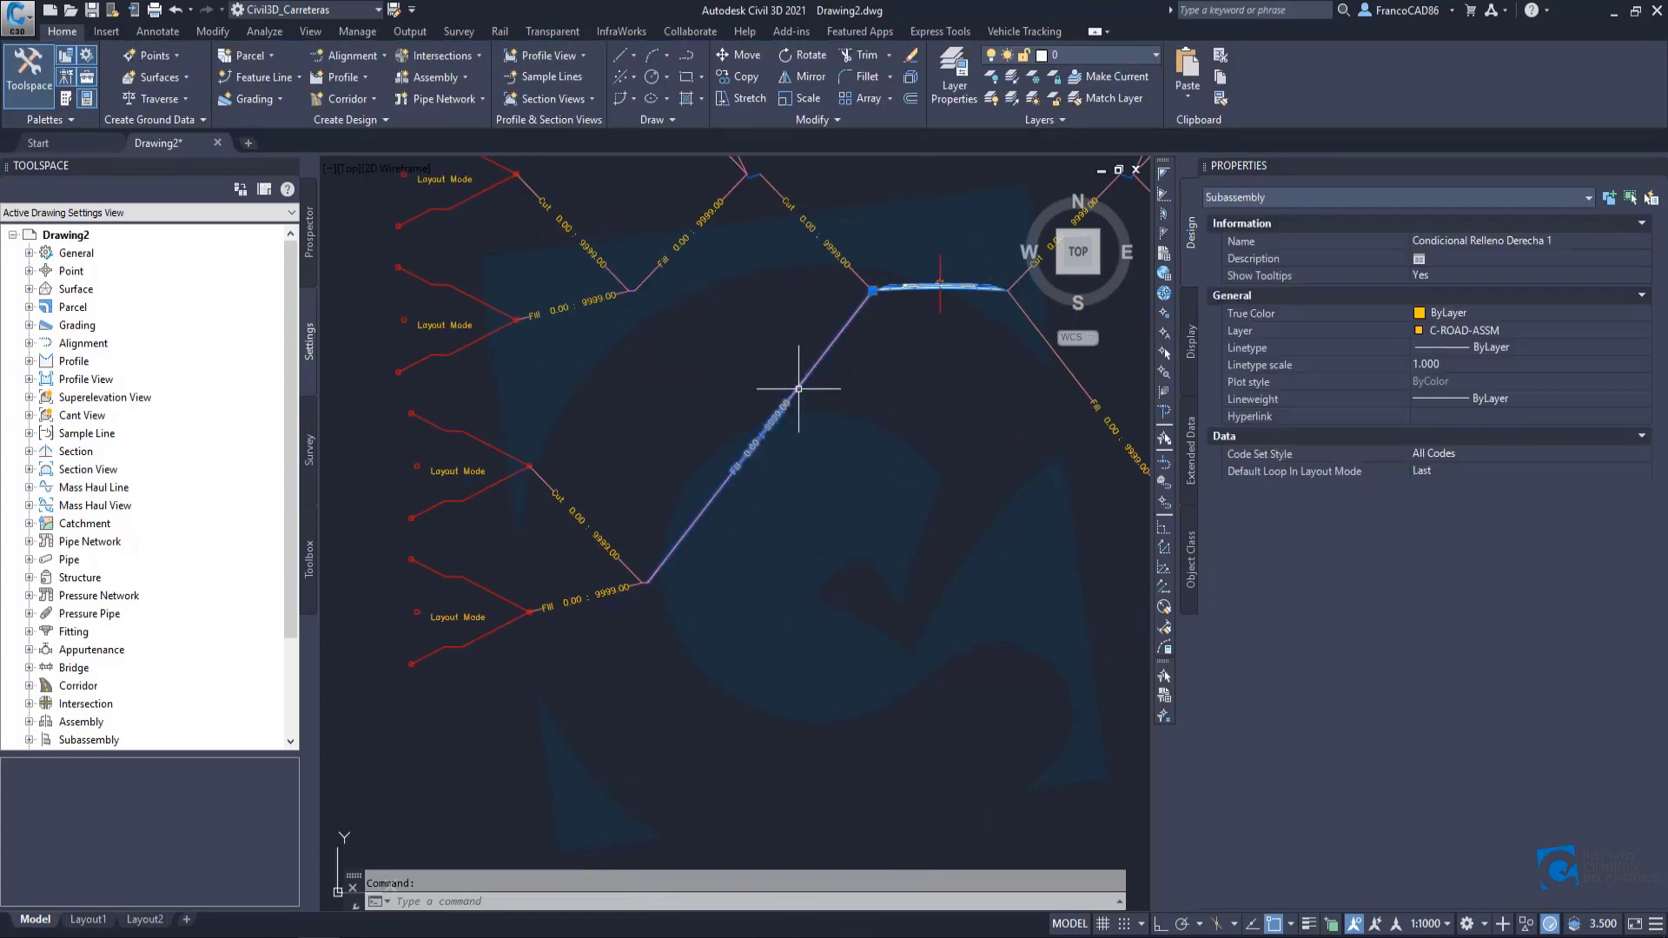
{"action": "left_click", "coordinate": [1524, 241]}
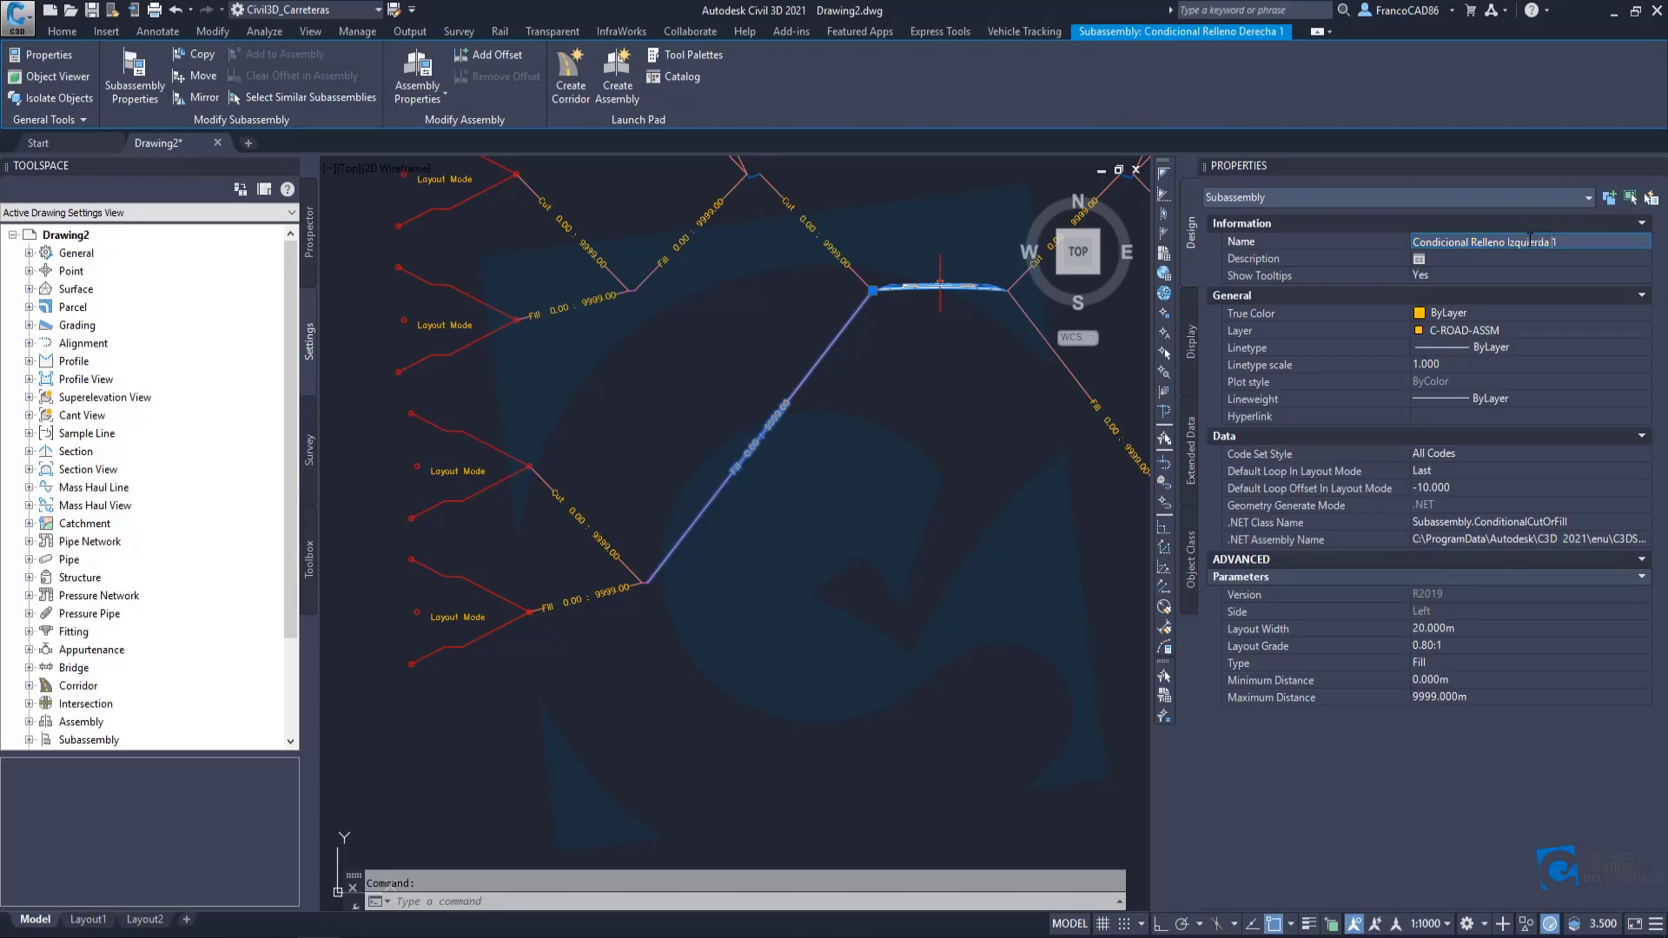
{"action": "key", "text": "Return"}
{"action": "scroll", "coordinate": [884, 484], "scroll_direction": "up", "scroll_amount": 5}
{"action": "key", "text": "Escape"}
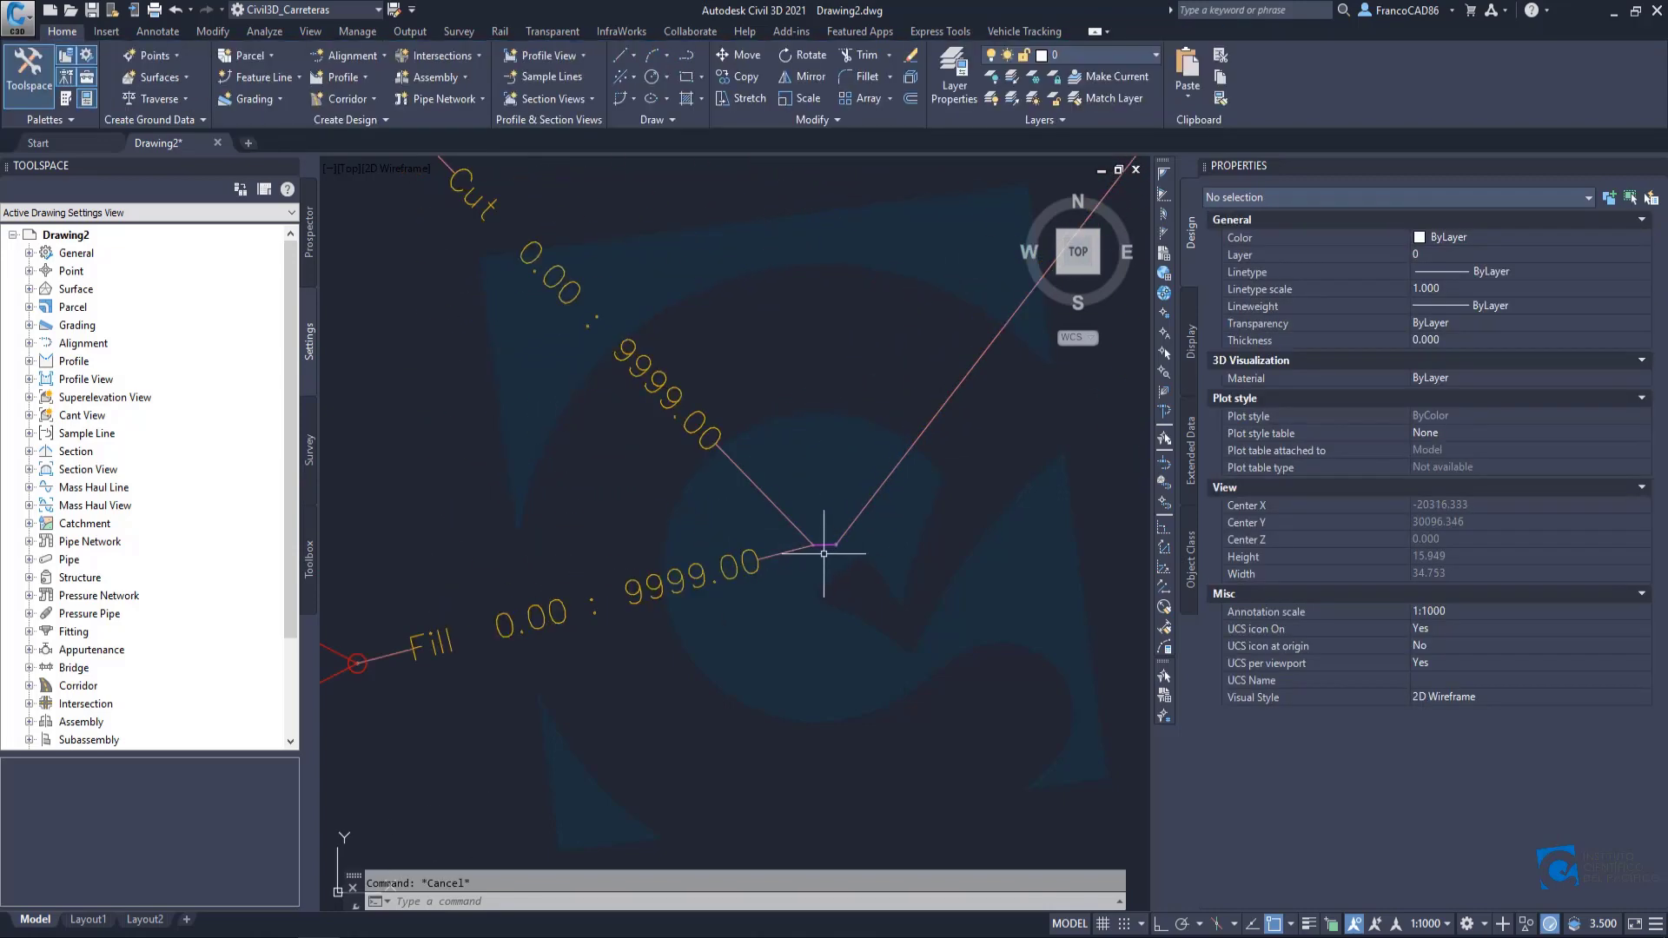
Try to rename the 0.50 m link at the end of the roadway's left Fill branch as SAC Izquierda.
{"action": "left_click", "coordinate": [821, 548]}
{"action": "left_click", "coordinate": [1492, 244]}
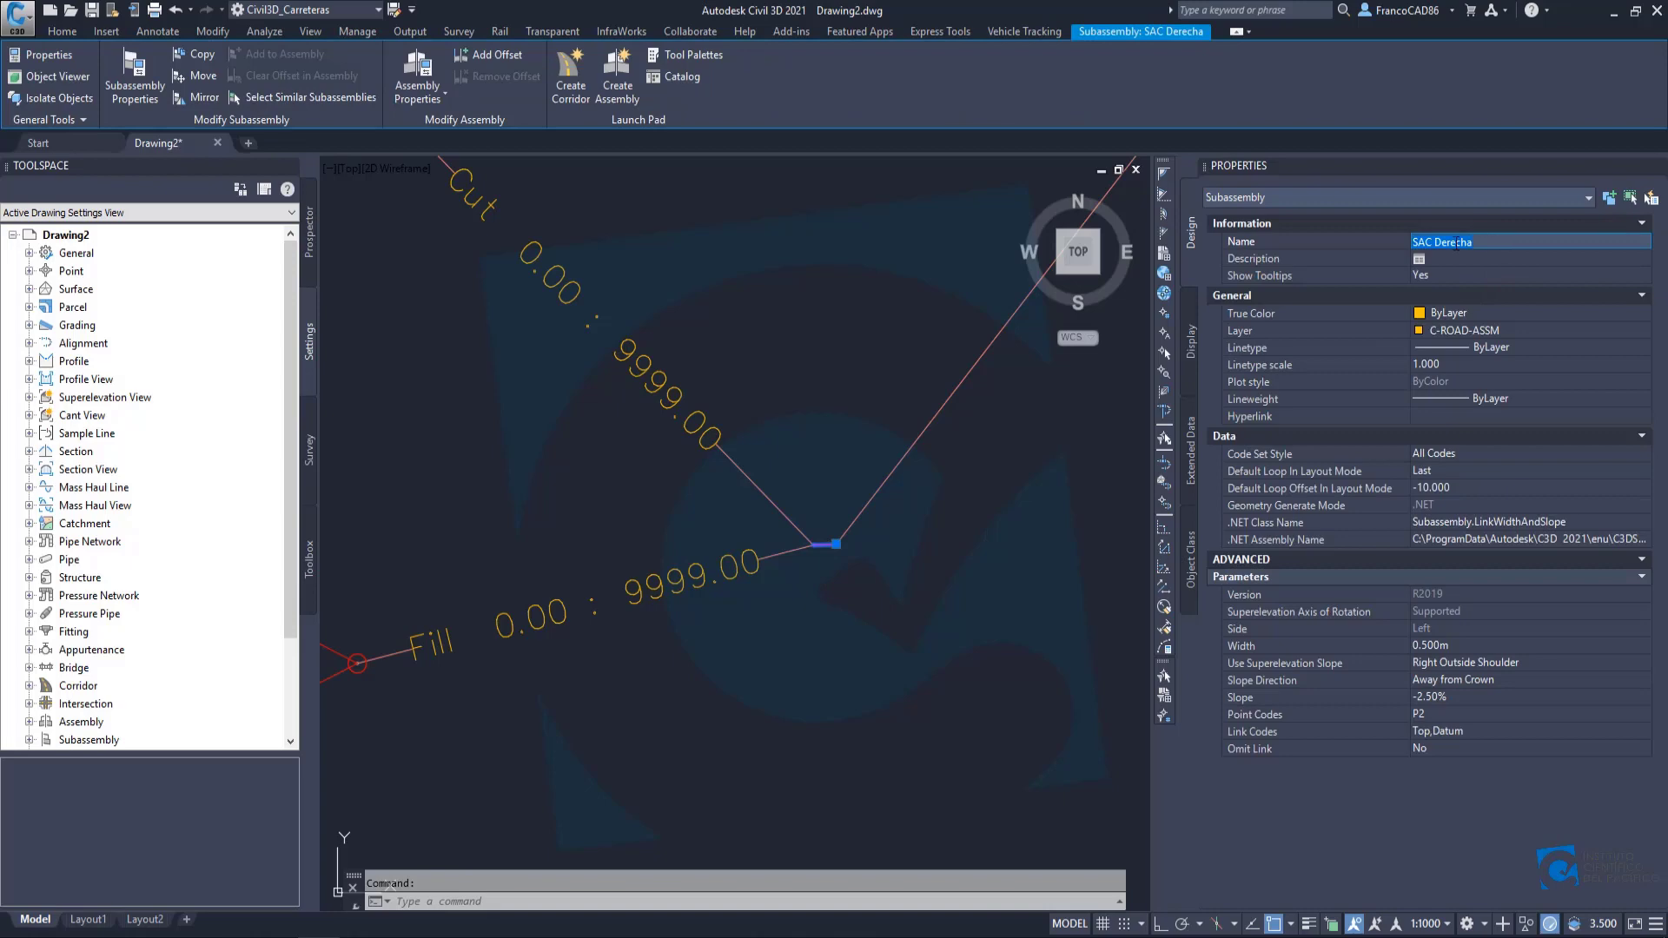
{"action": "type", "text": "SAC Izquierda"}
{"action": "key", "text": "Return"}
{"action": "scroll", "coordinate": [857, 484], "scroll_direction": "down", "scroll_amount": 3}
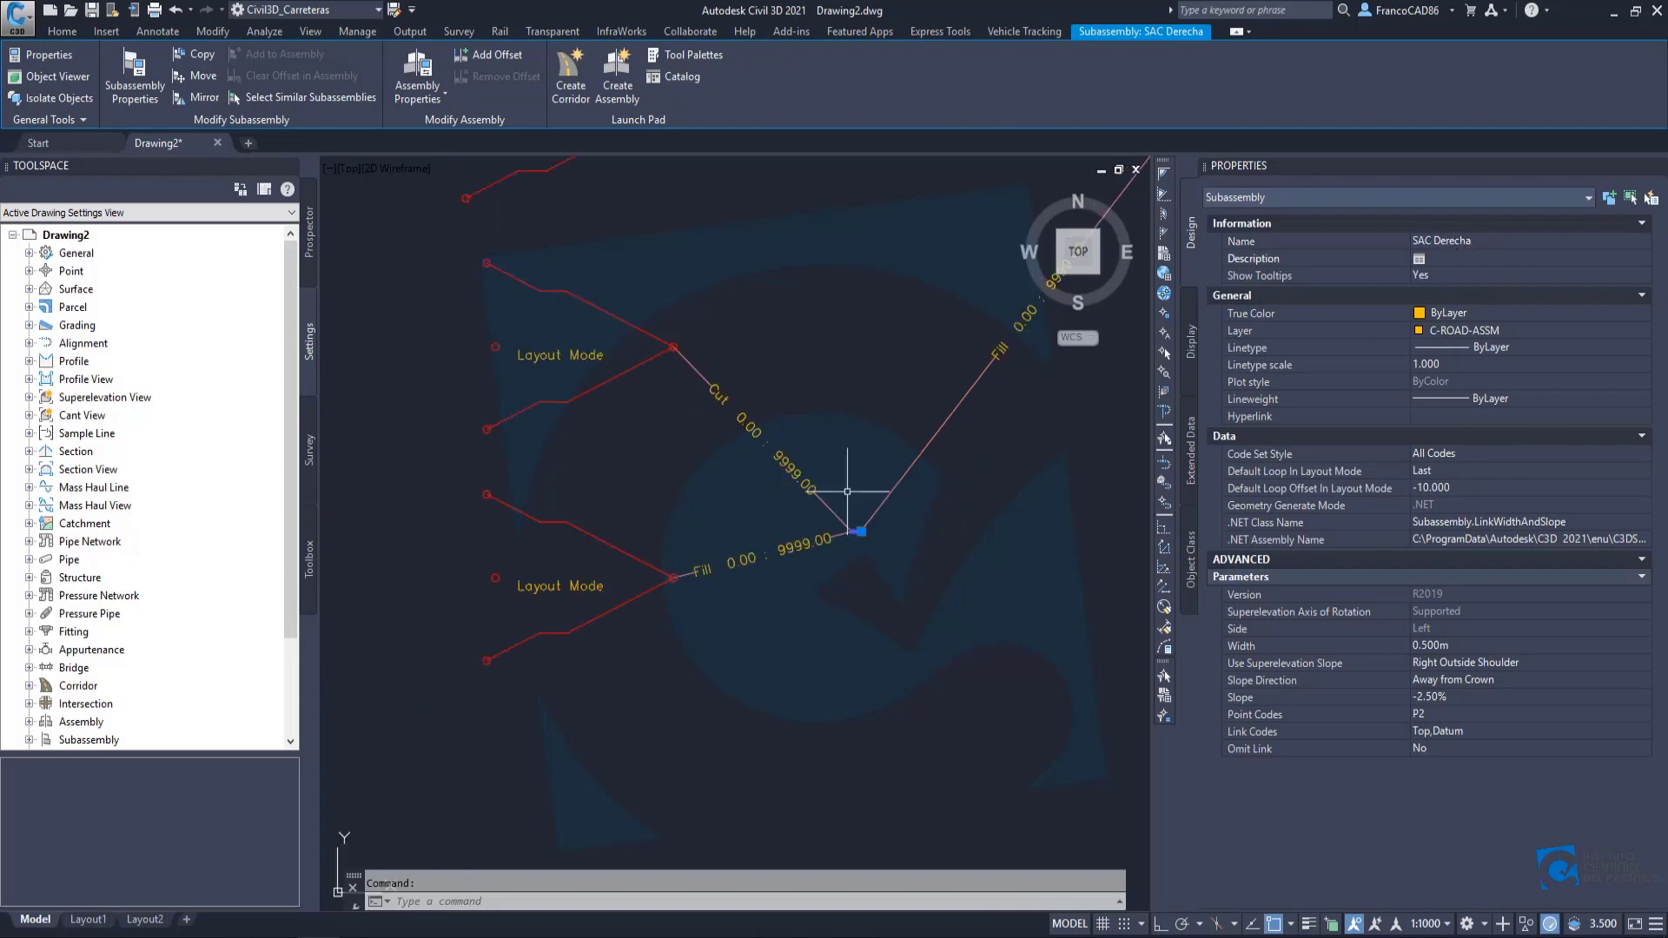
Rename the Cut conditional at the end of the roadway's left Fill branch as Condicional Corte Izquierda 7.
{"action": "left_click", "coordinate": [793, 462]}
{"action": "left_click", "coordinate": [1522, 242]}
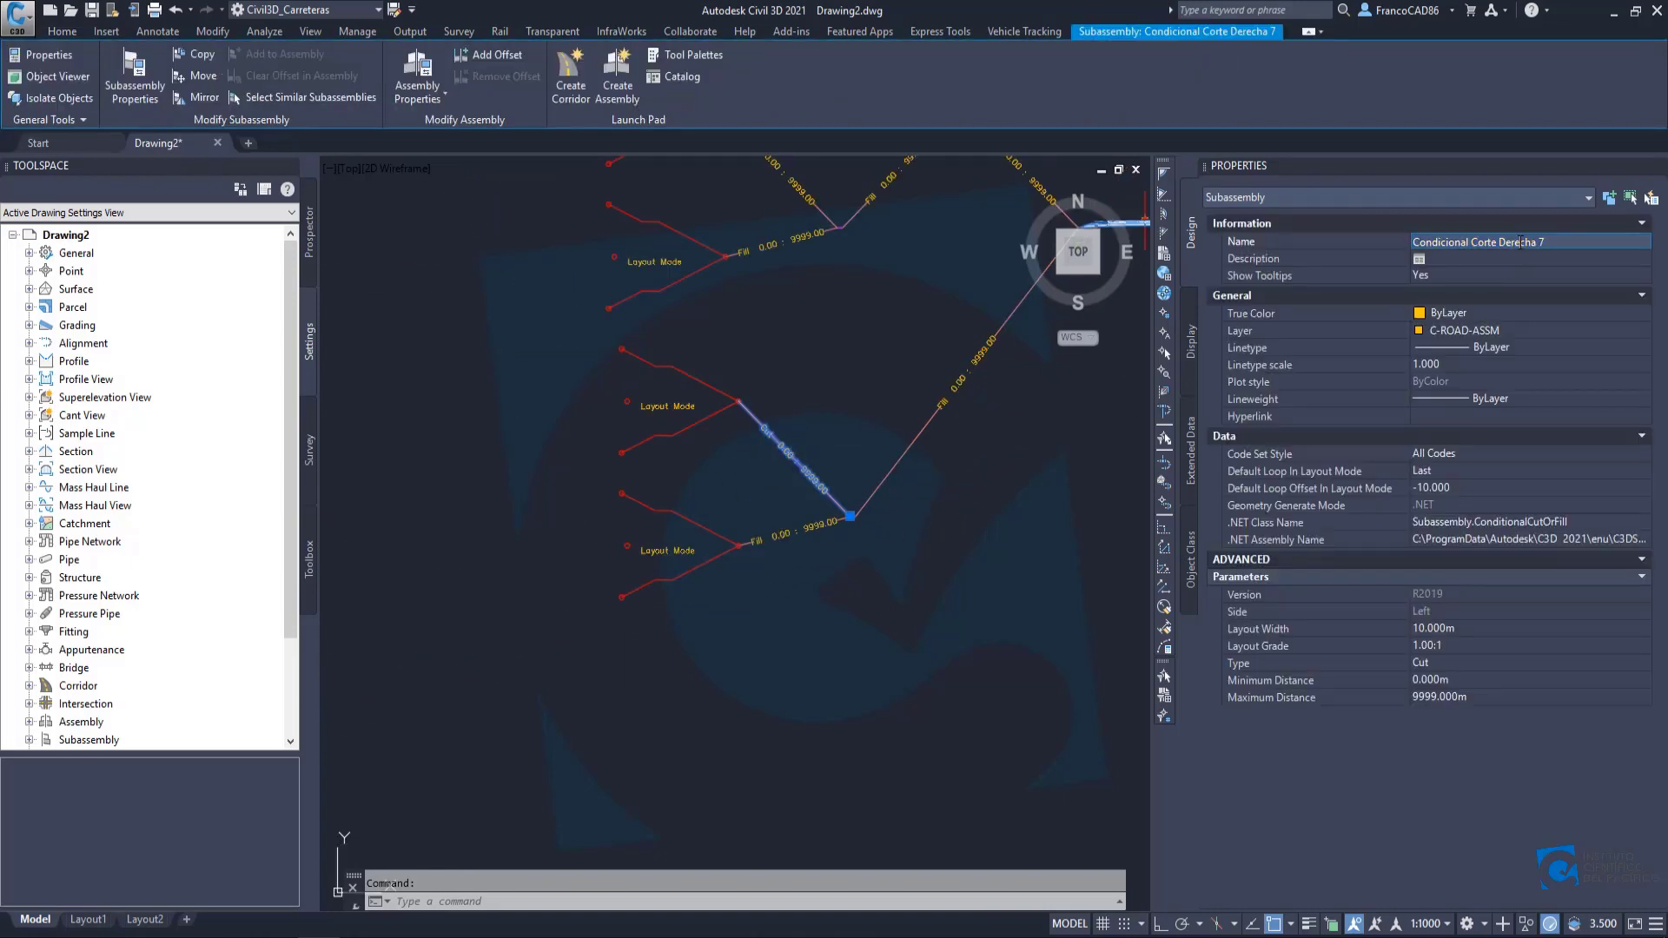
{"action": "type", "text": "Izquierda"}
{"action": "key", "text": "Return"}
{"action": "scroll", "coordinate": [765, 408], "scroll_direction": "up", "scroll_amount": 4}
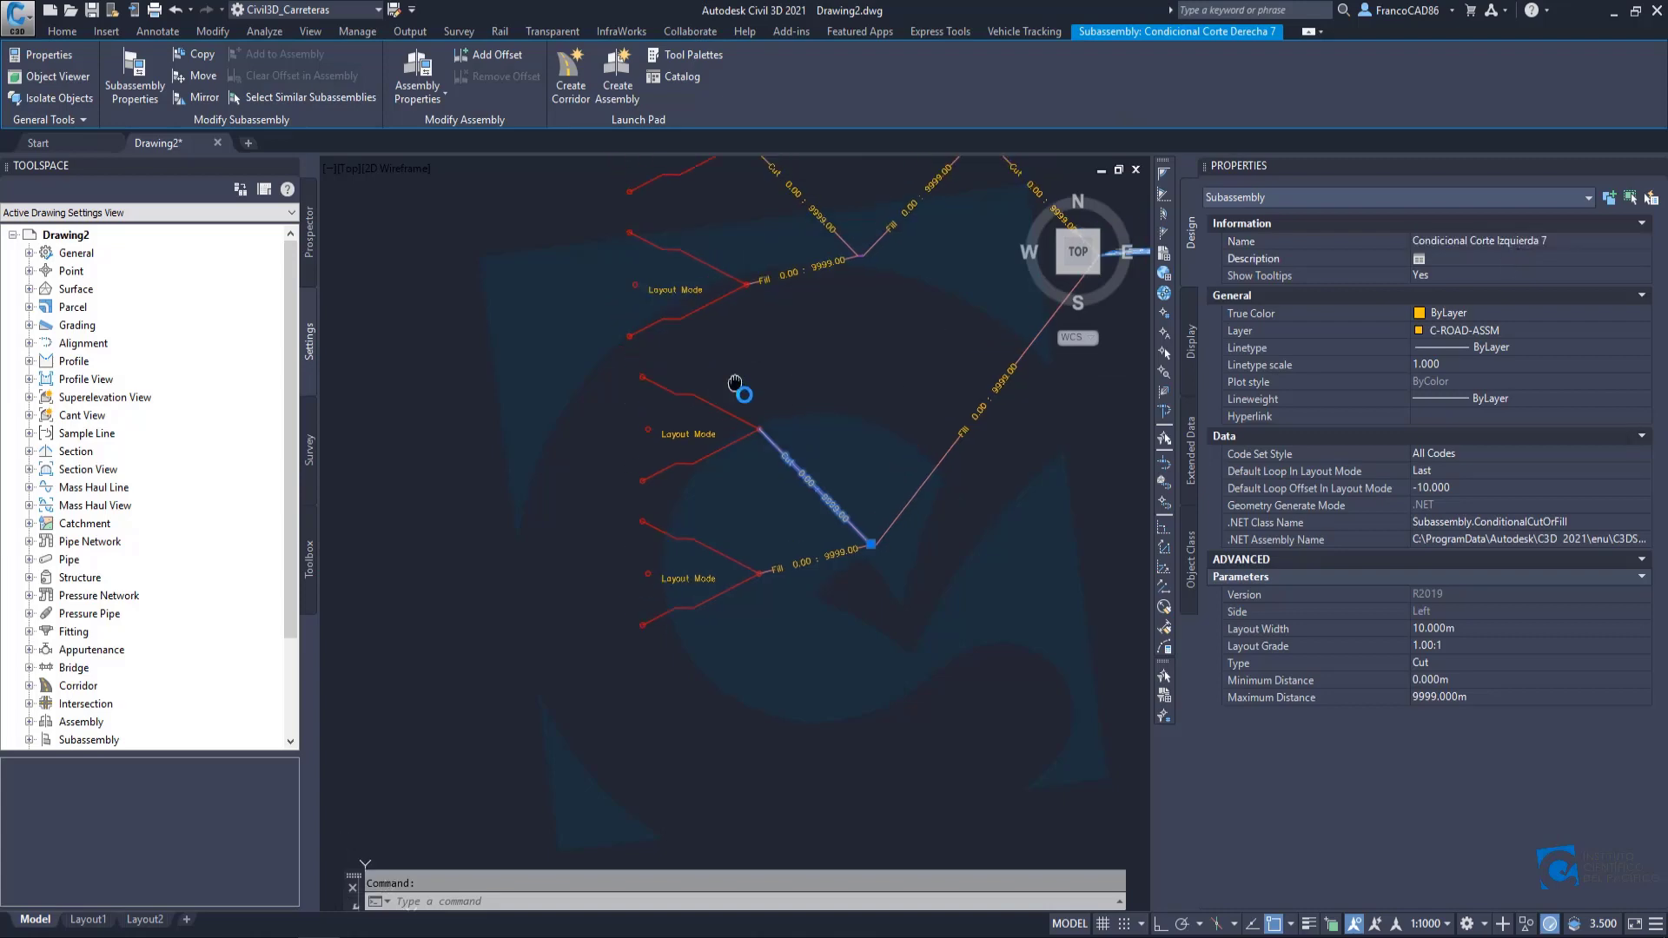
{"action": "key", "text": "Escape"}
Rename the DaylightBench on the Cut sub-branch of the roadway's left Fill branch as Talud Izquierda 7.
{"action": "left_click", "coordinate": [775, 405]}
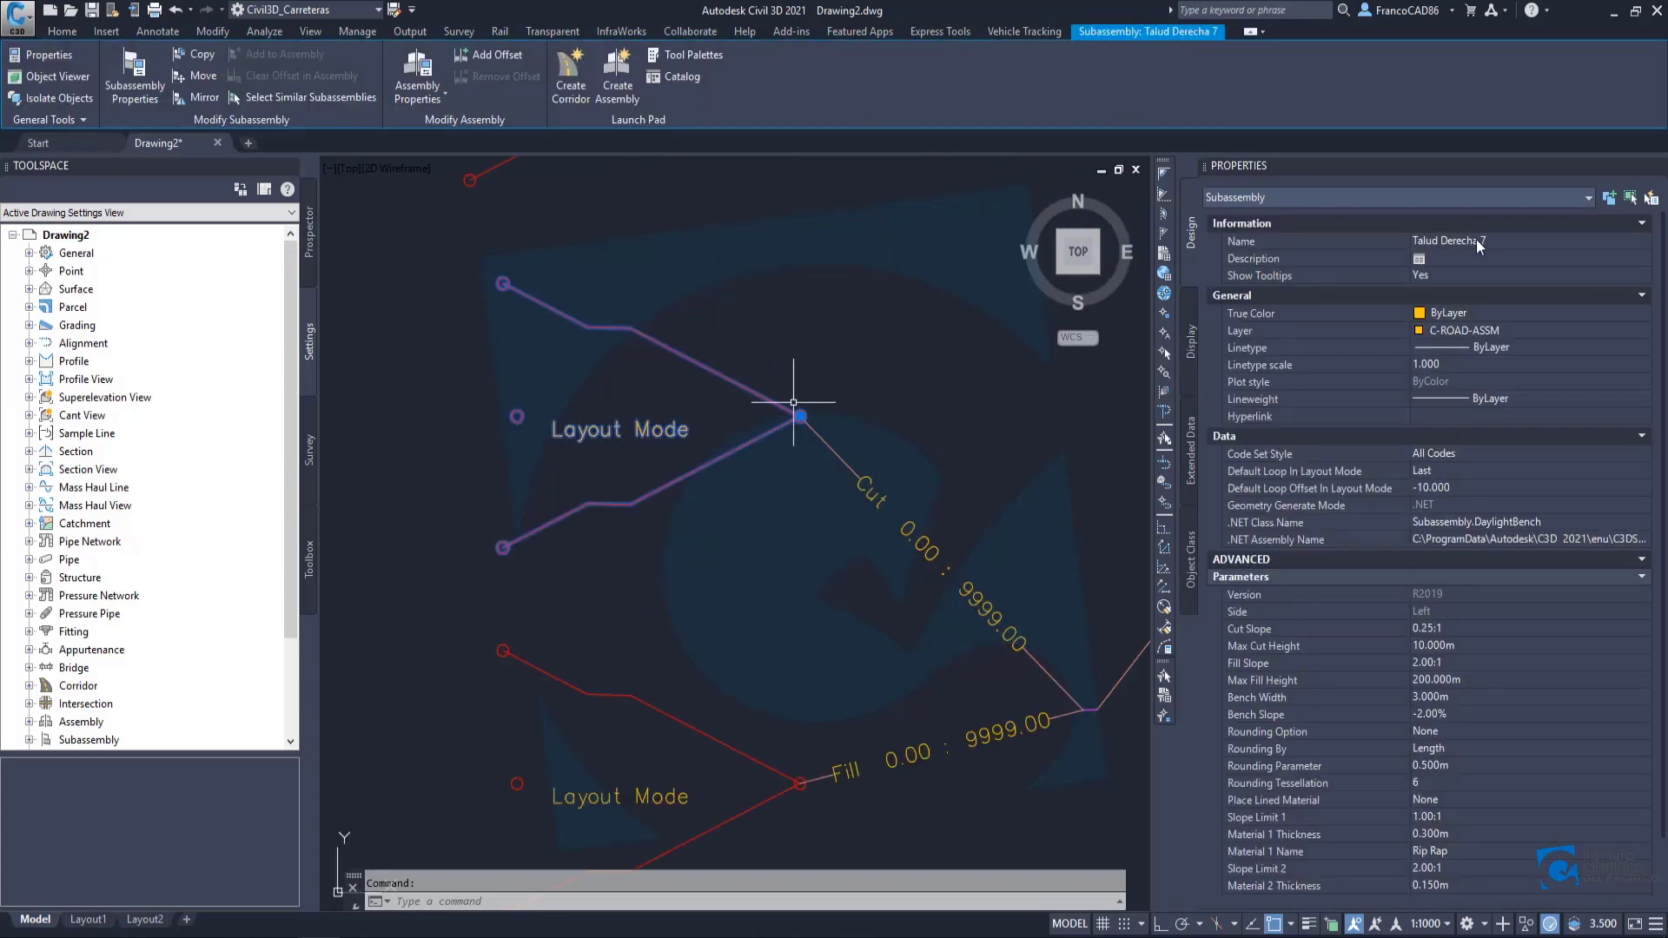
{"action": "left_click", "coordinate": [1454, 242]}
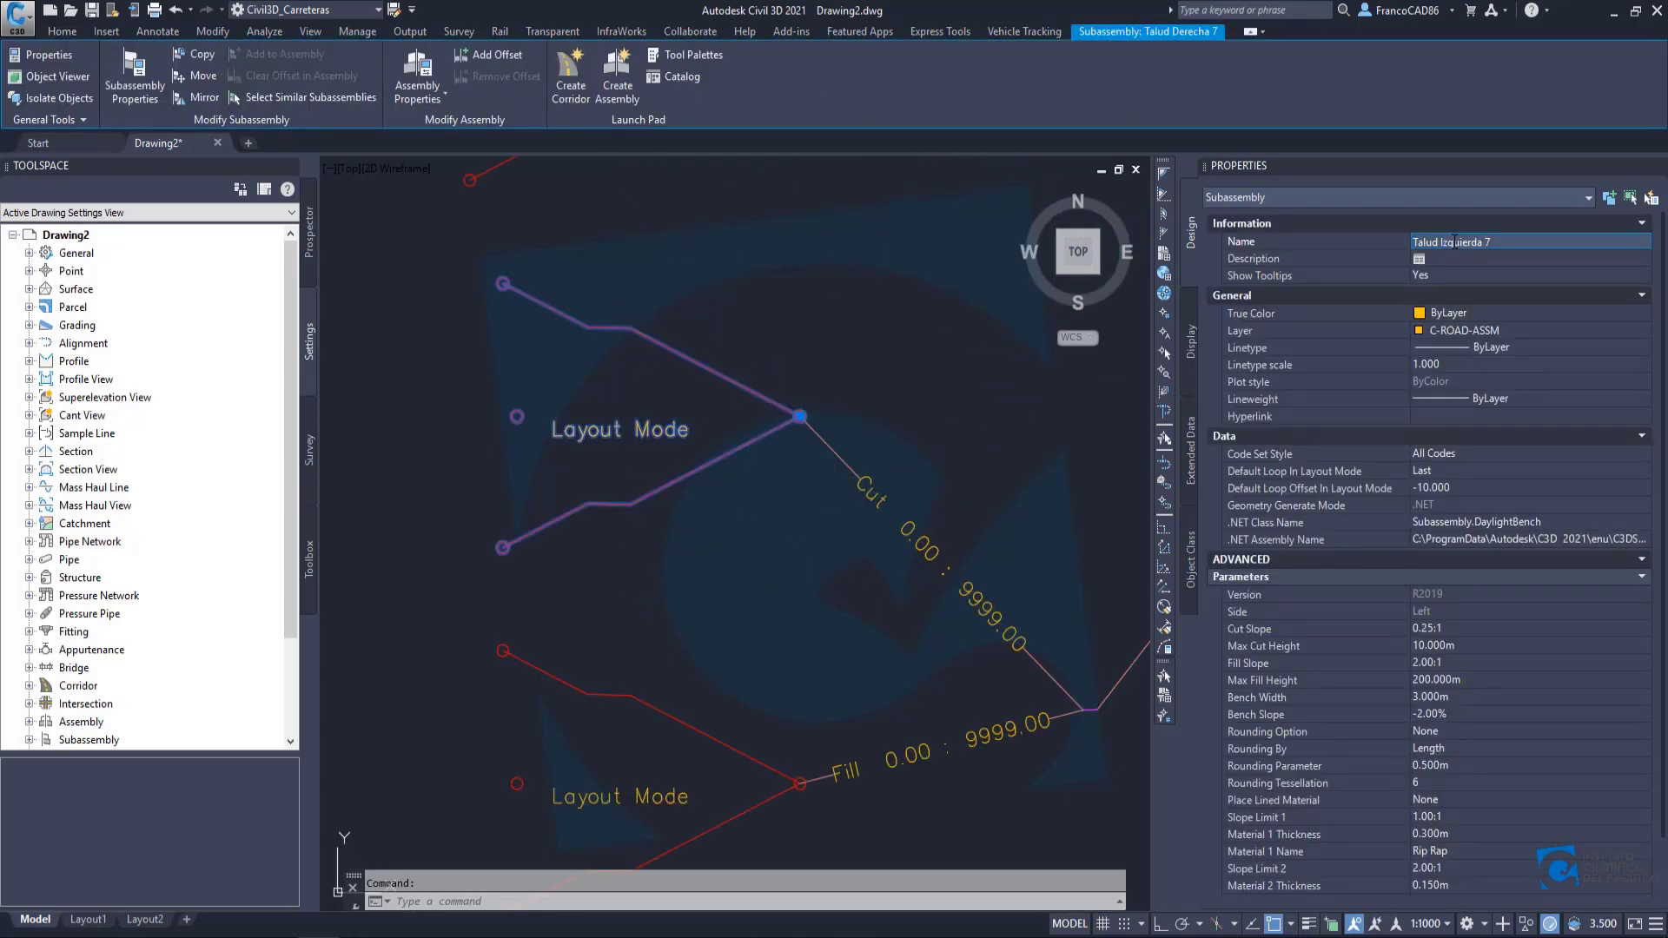
{"action": "key", "text": "Return"}
{"action": "middle_click_drag", "start_coordinate": [843, 701], "coordinate": [864, 480]}
{"action": "key", "text": "Escape"}
Rename the Fill conditional at the end of the roadway's left Fill branch as Condicional Relleno Izquierda 6.
{"action": "middle_click_drag", "start_coordinate": [921, 540], "coordinate": [850, 550]}
{"action": "left_click", "coordinate": [849, 549]}
{"action": "left_click", "coordinate": [1490, 244]}
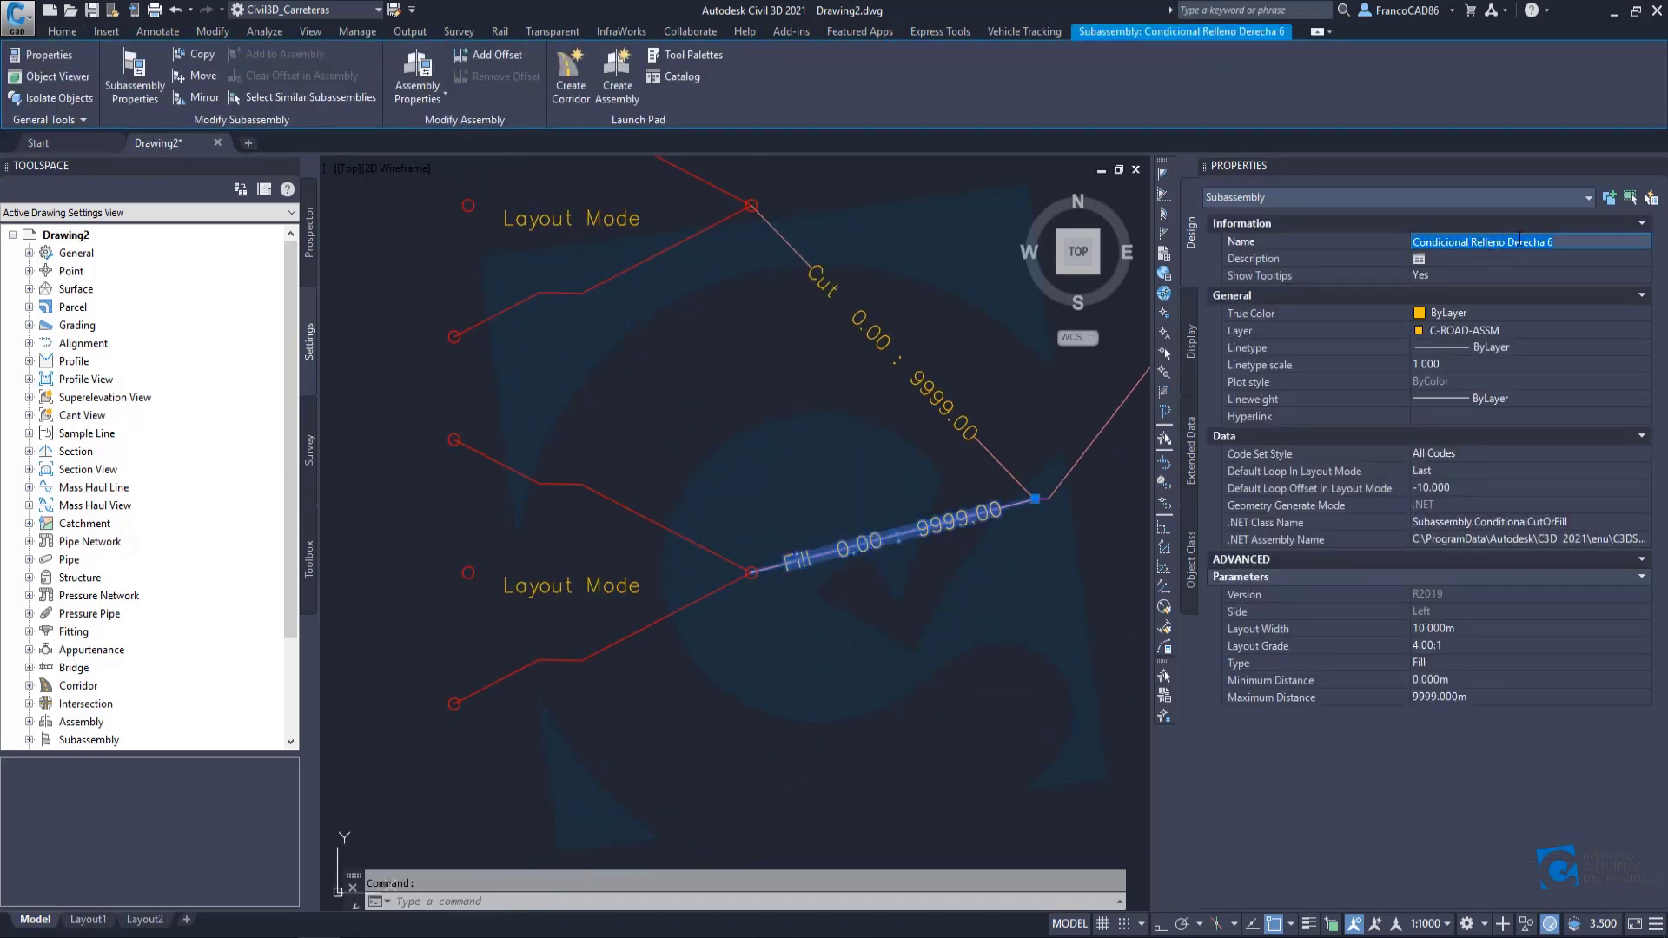
{"action": "key", "text": "Return"}
{"action": "key", "text": "Escape"}
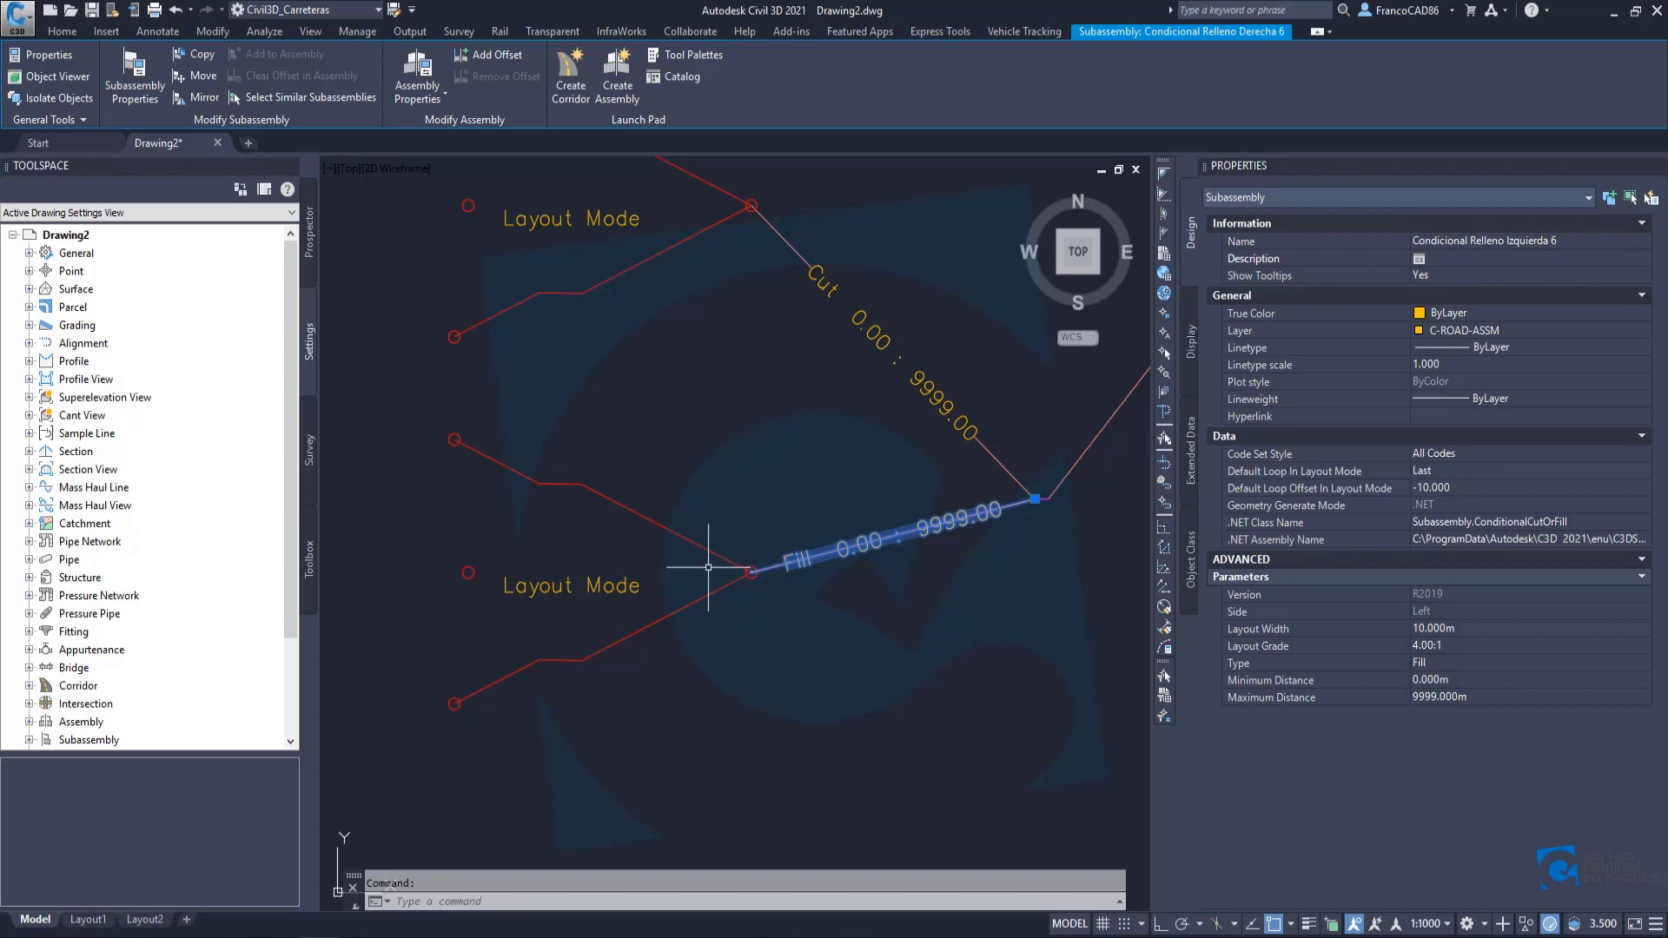
Rename the DaylightBench on the Fill sub-branch of the roadway's left Fill branch as Talud Izquierda 8.
{"action": "left_click", "coordinate": [706, 551]}
{"action": "left_click", "coordinate": [1459, 243]}
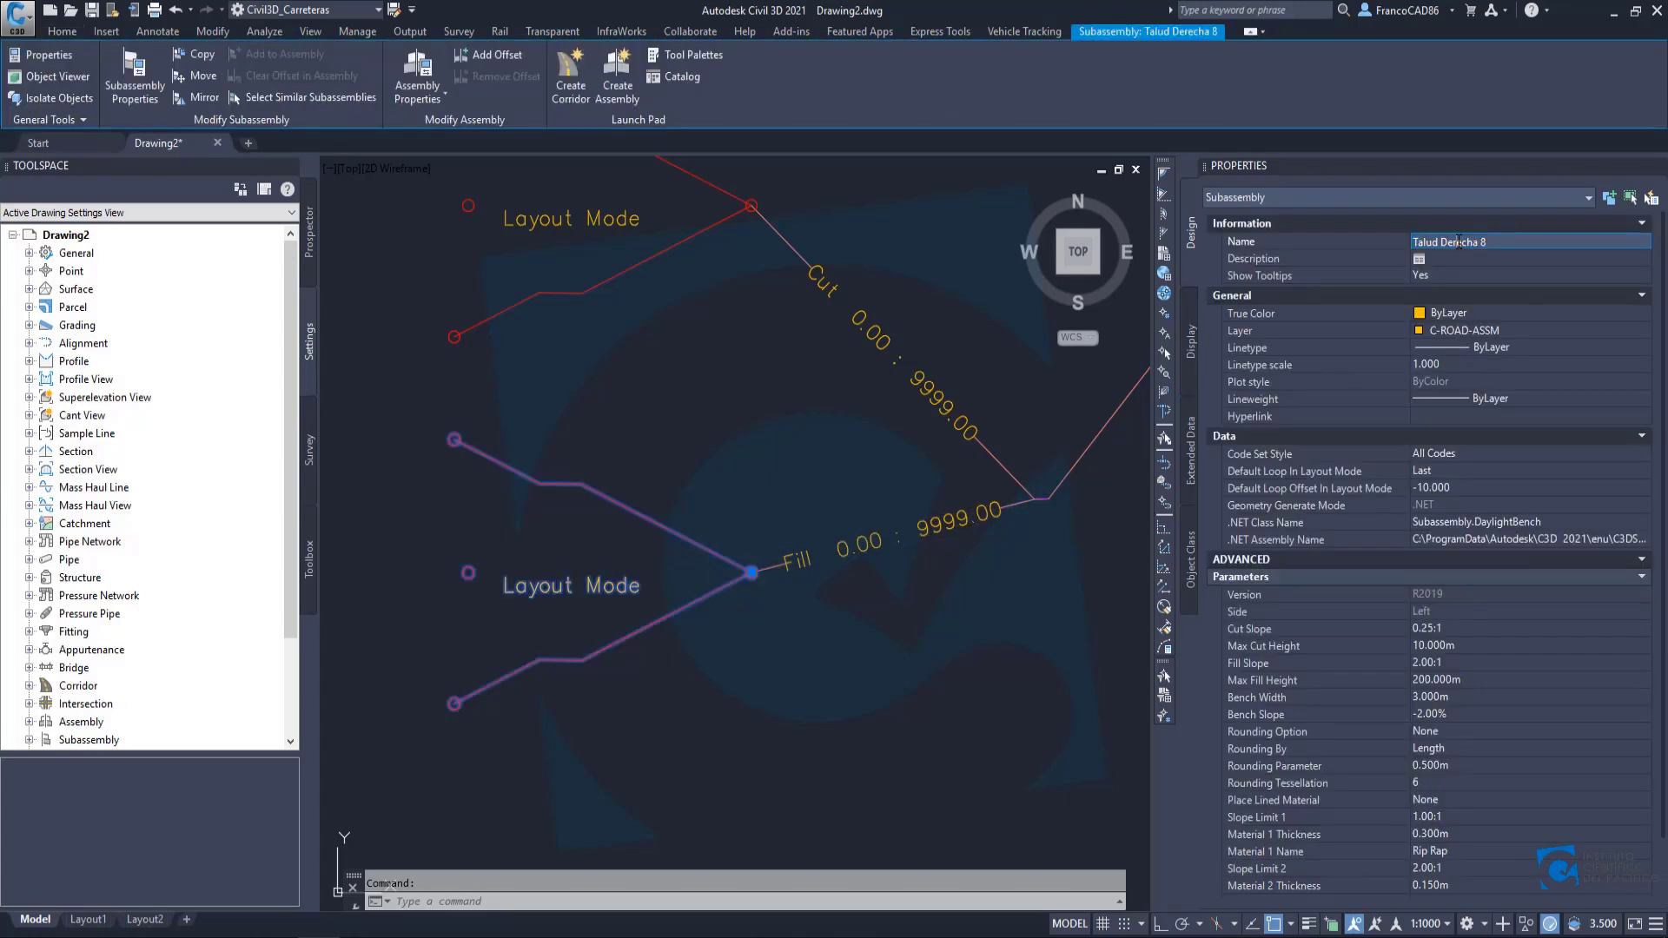
{"action": "key", "text": "Return"}
{"action": "scroll", "coordinate": [782, 521], "scroll_direction": "down", "scroll_amount": 3}
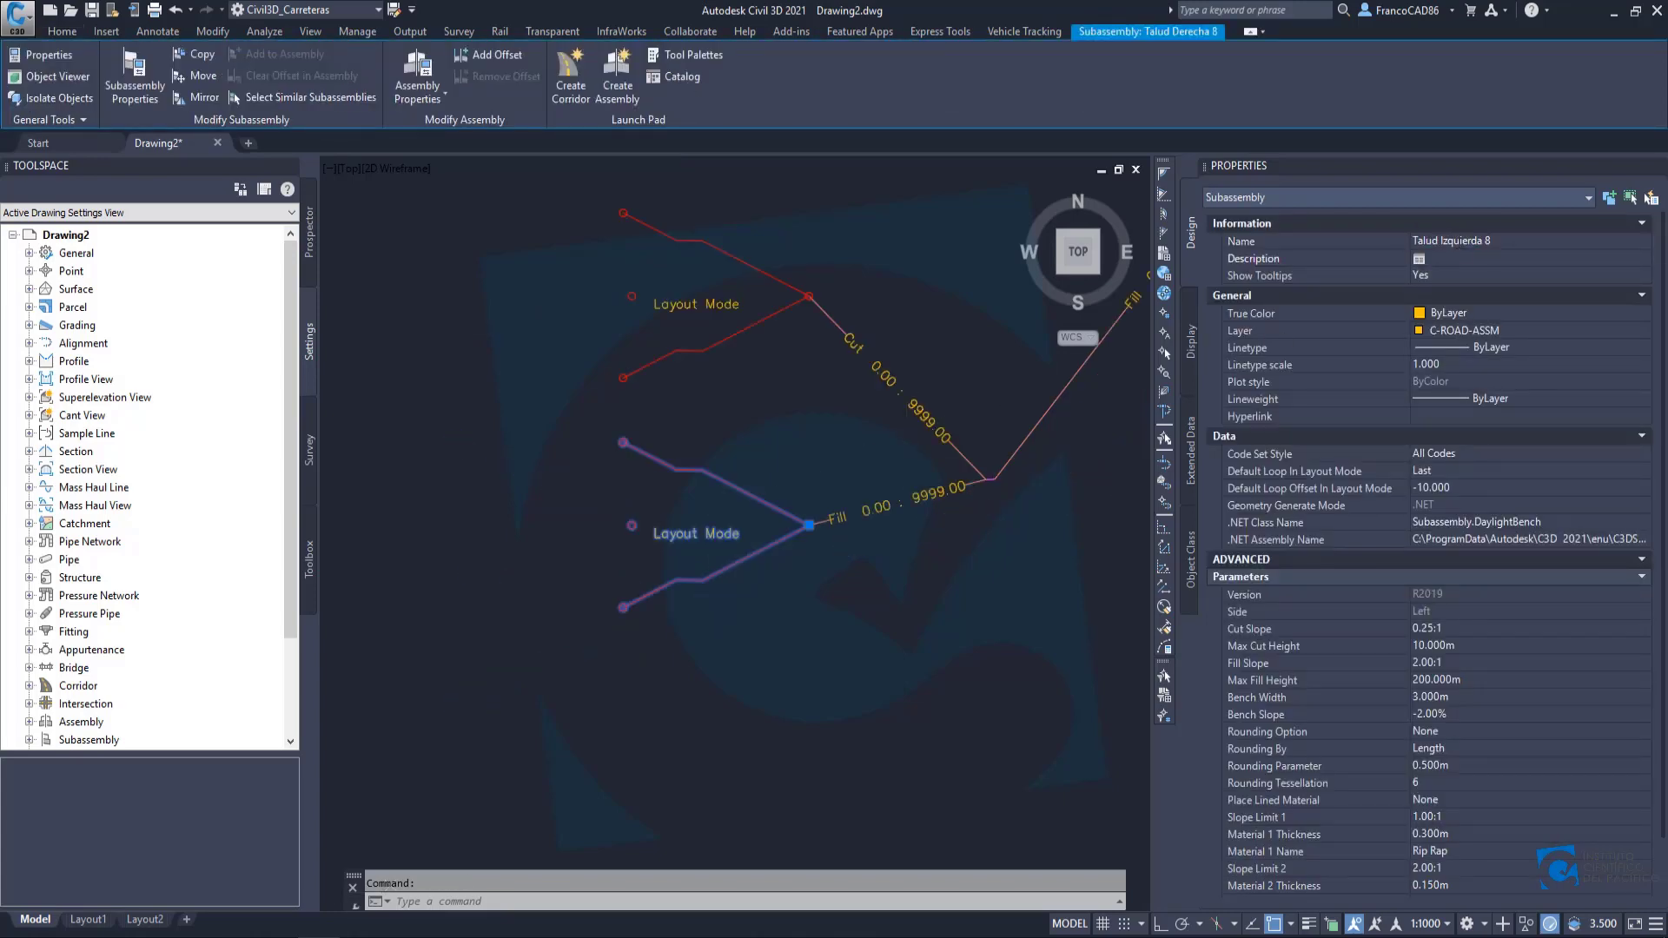
{"action": "key", "text": "Escape"}
Open the properties of the Seccion Tipica Carretera Segunda Clase assembly at its construction structure and enlarge the dialog.
{"action": "scroll", "coordinate": [835, 539], "scroll_direction": "down", "scroll_amount": 8}
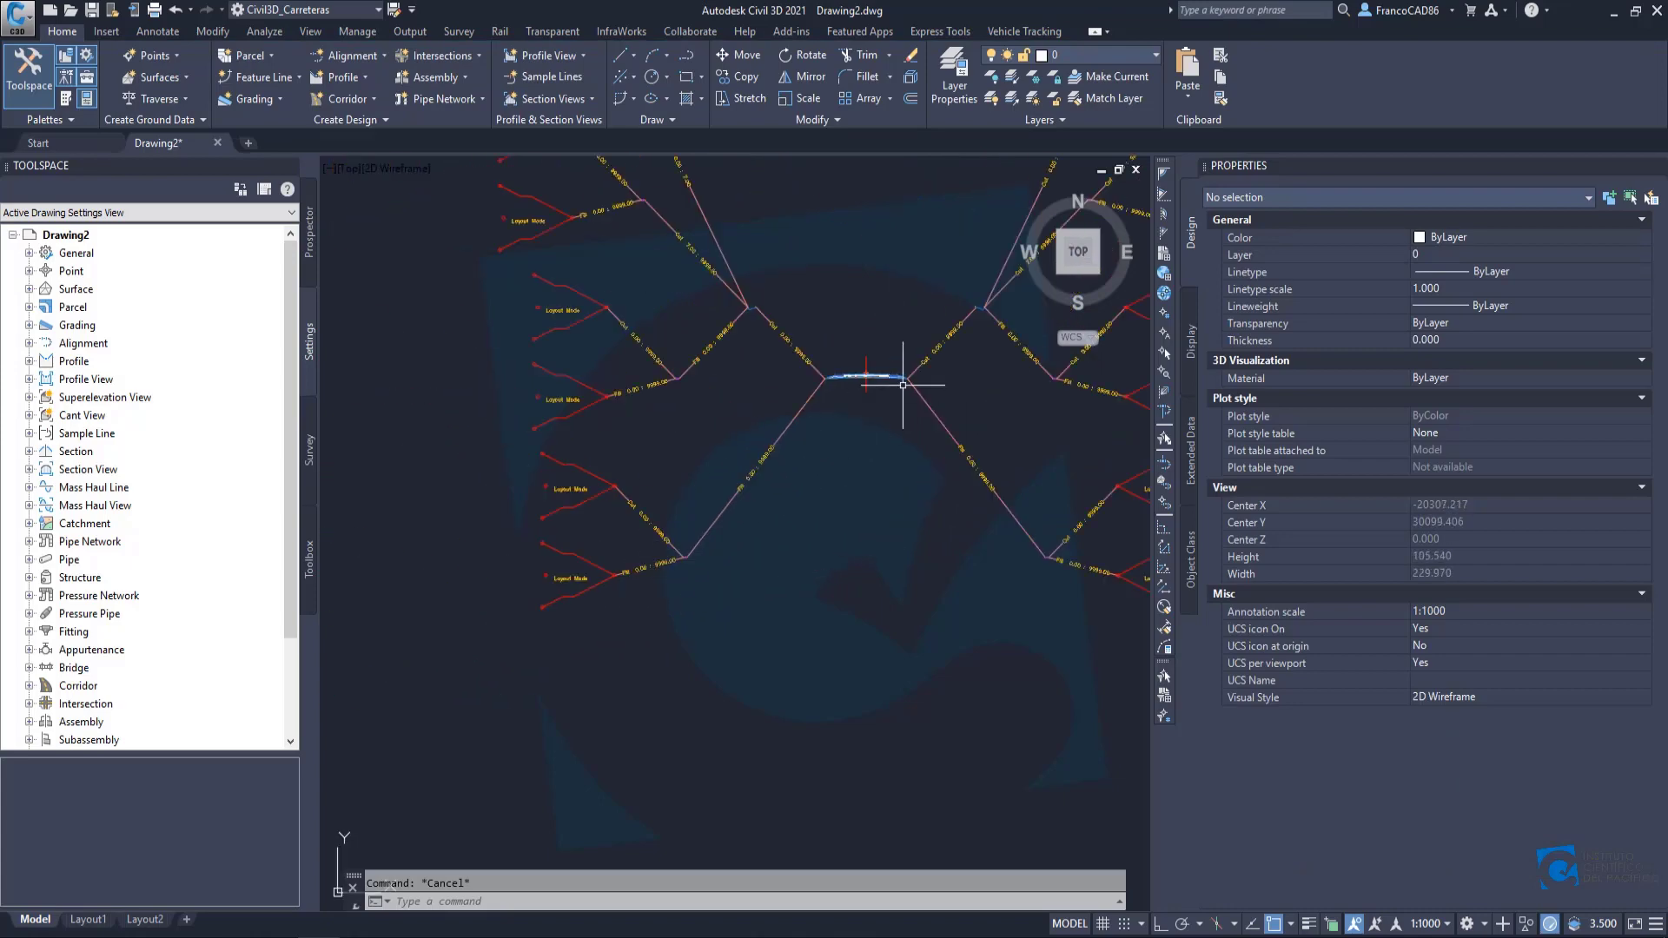
{"action": "scroll", "coordinate": [753, 508], "scroll_direction": "up", "scroll_amount": 4}
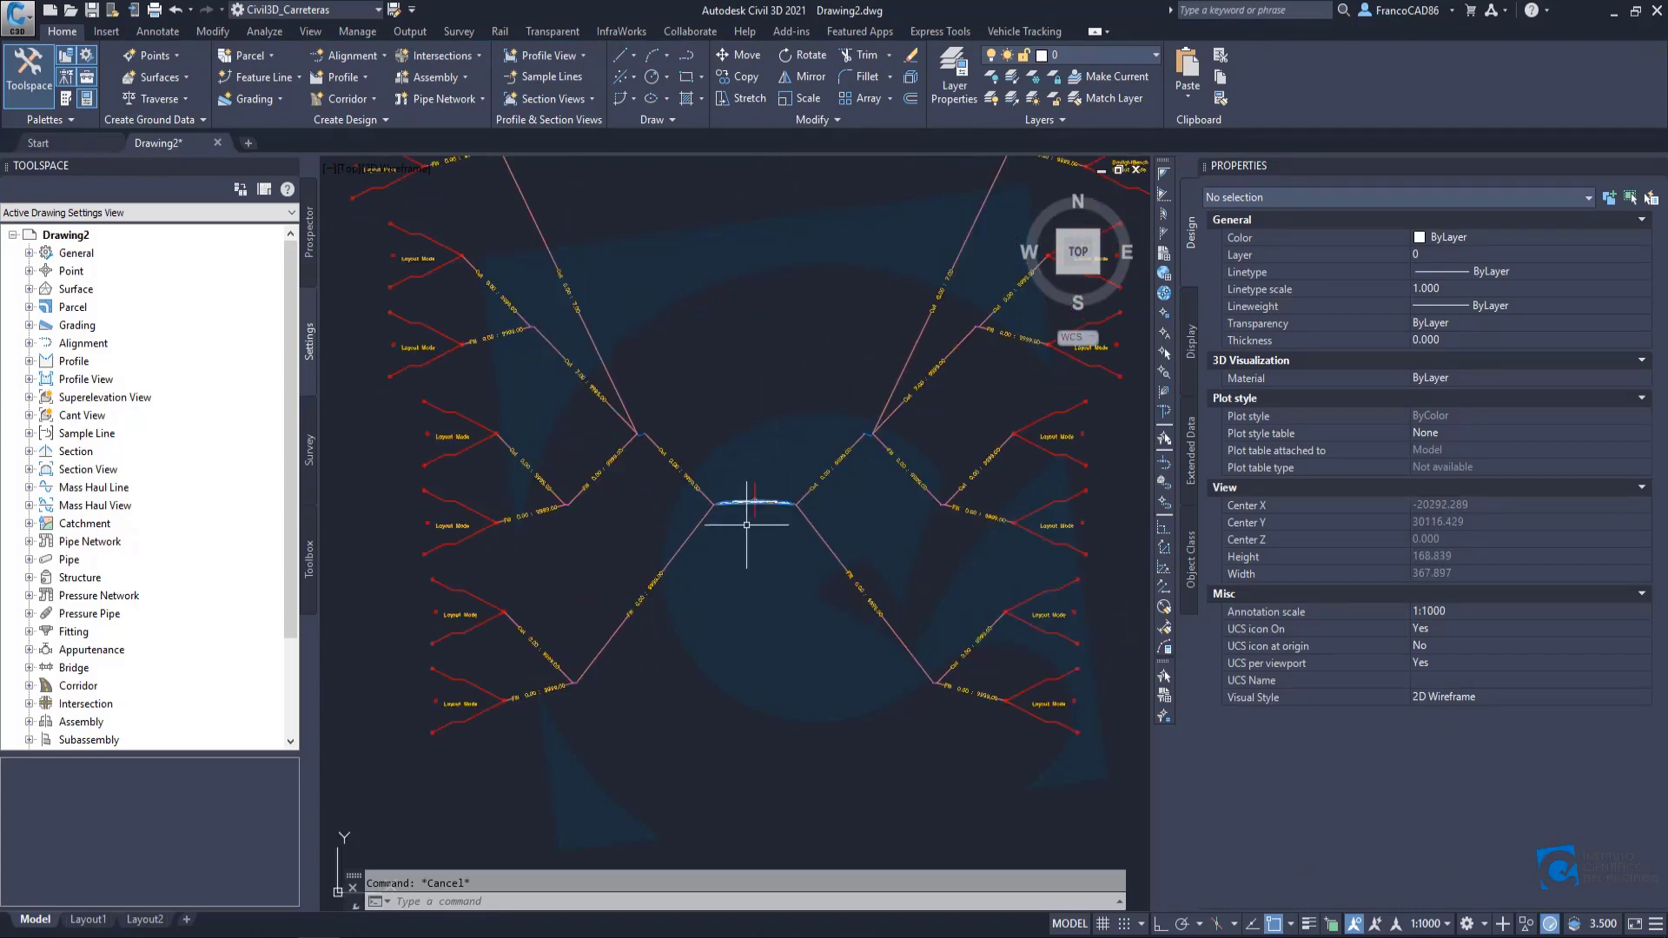
{"action": "left_click", "coordinate": [761, 478]}
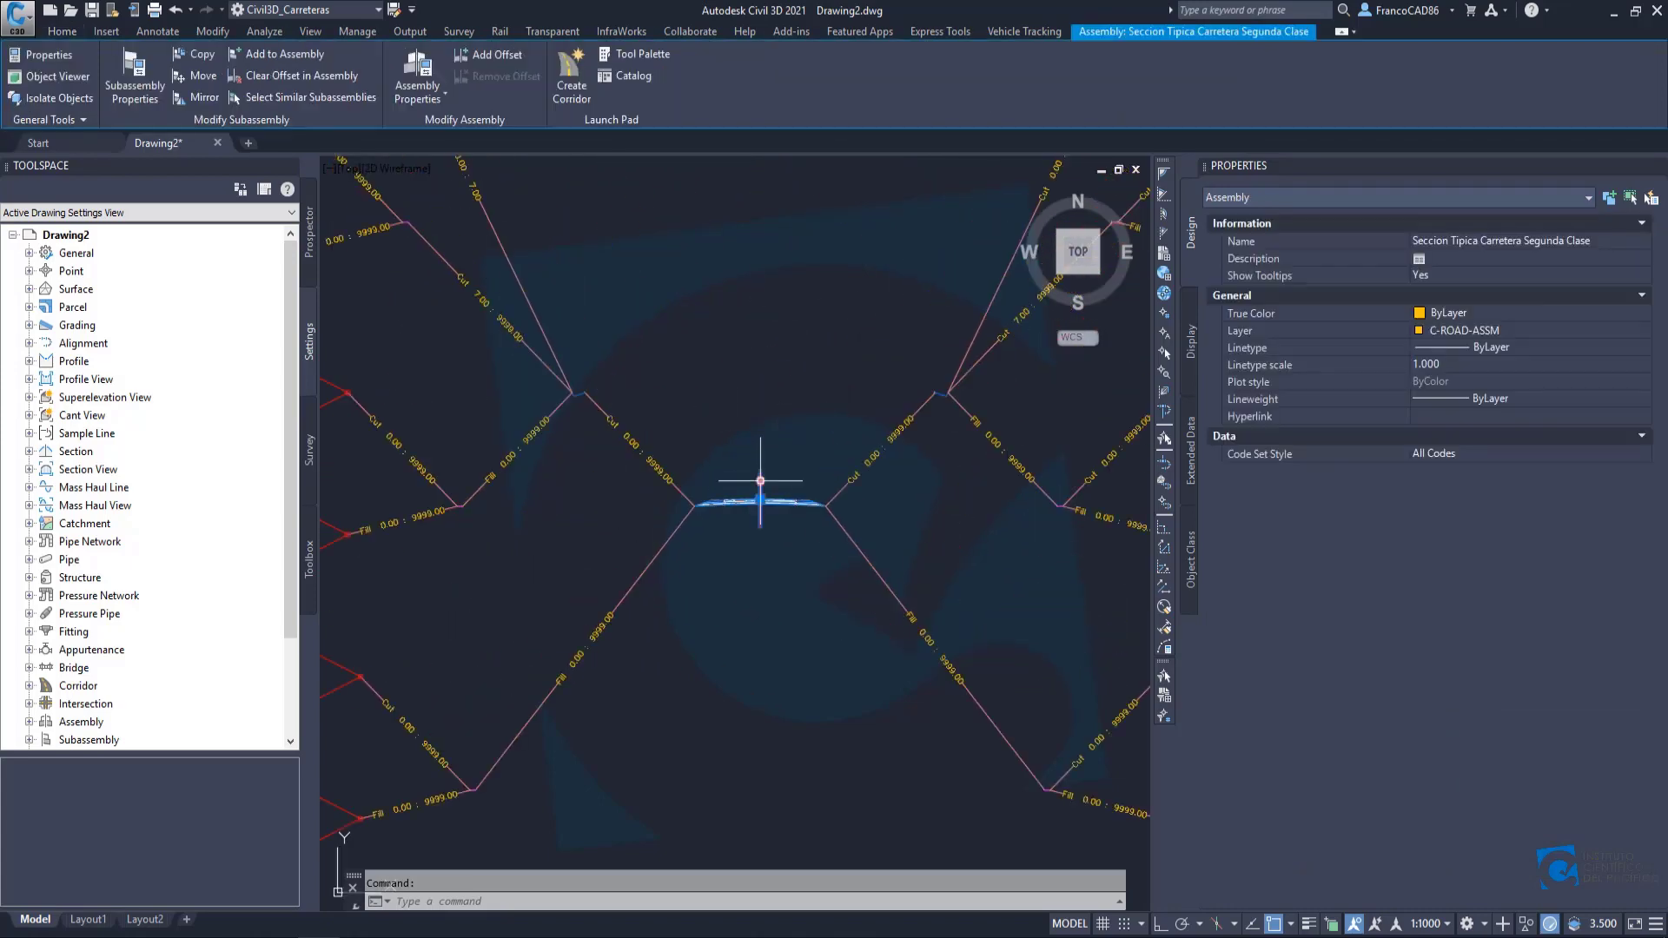
{"action": "right_click", "coordinate": [775, 358]}
{"action": "left_click", "coordinate": [817, 540]}
{"action": "left_click", "coordinate": [816, 539]}
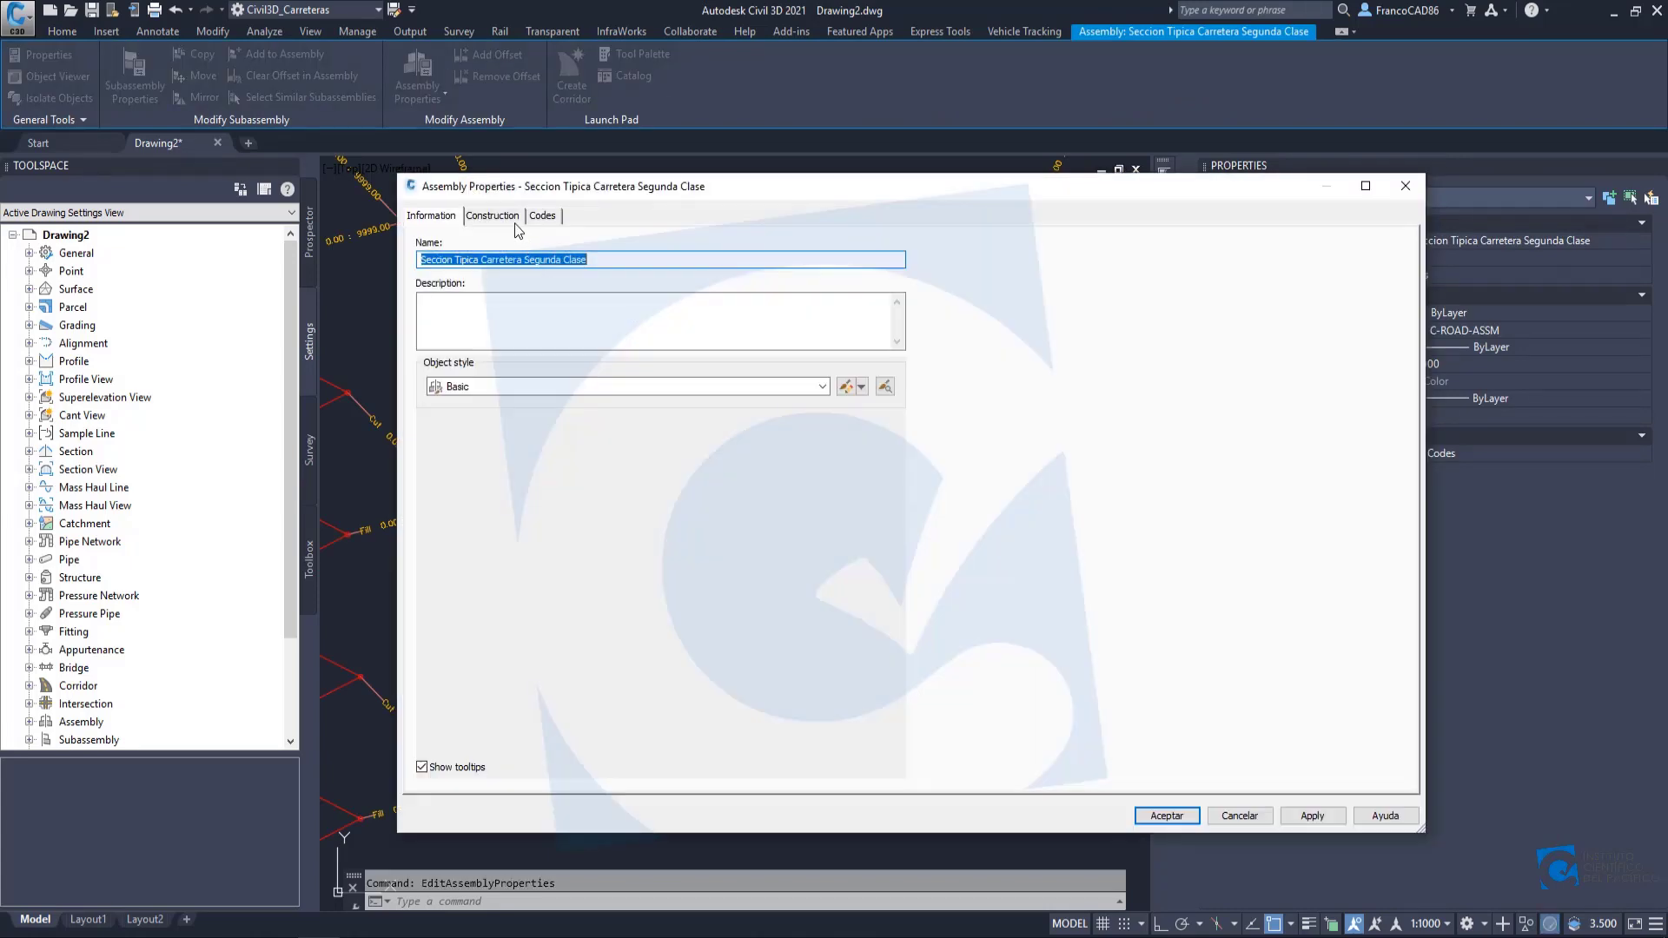
{"action": "left_click", "coordinate": [493, 217]}
{"action": "left_click_drag", "start_coordinate": [718, 194], "coordinate": [685, 52]}
{"action": "left_click_drag", "start_coordinate": [1387, 685], "coordinate": [1439, 872]}
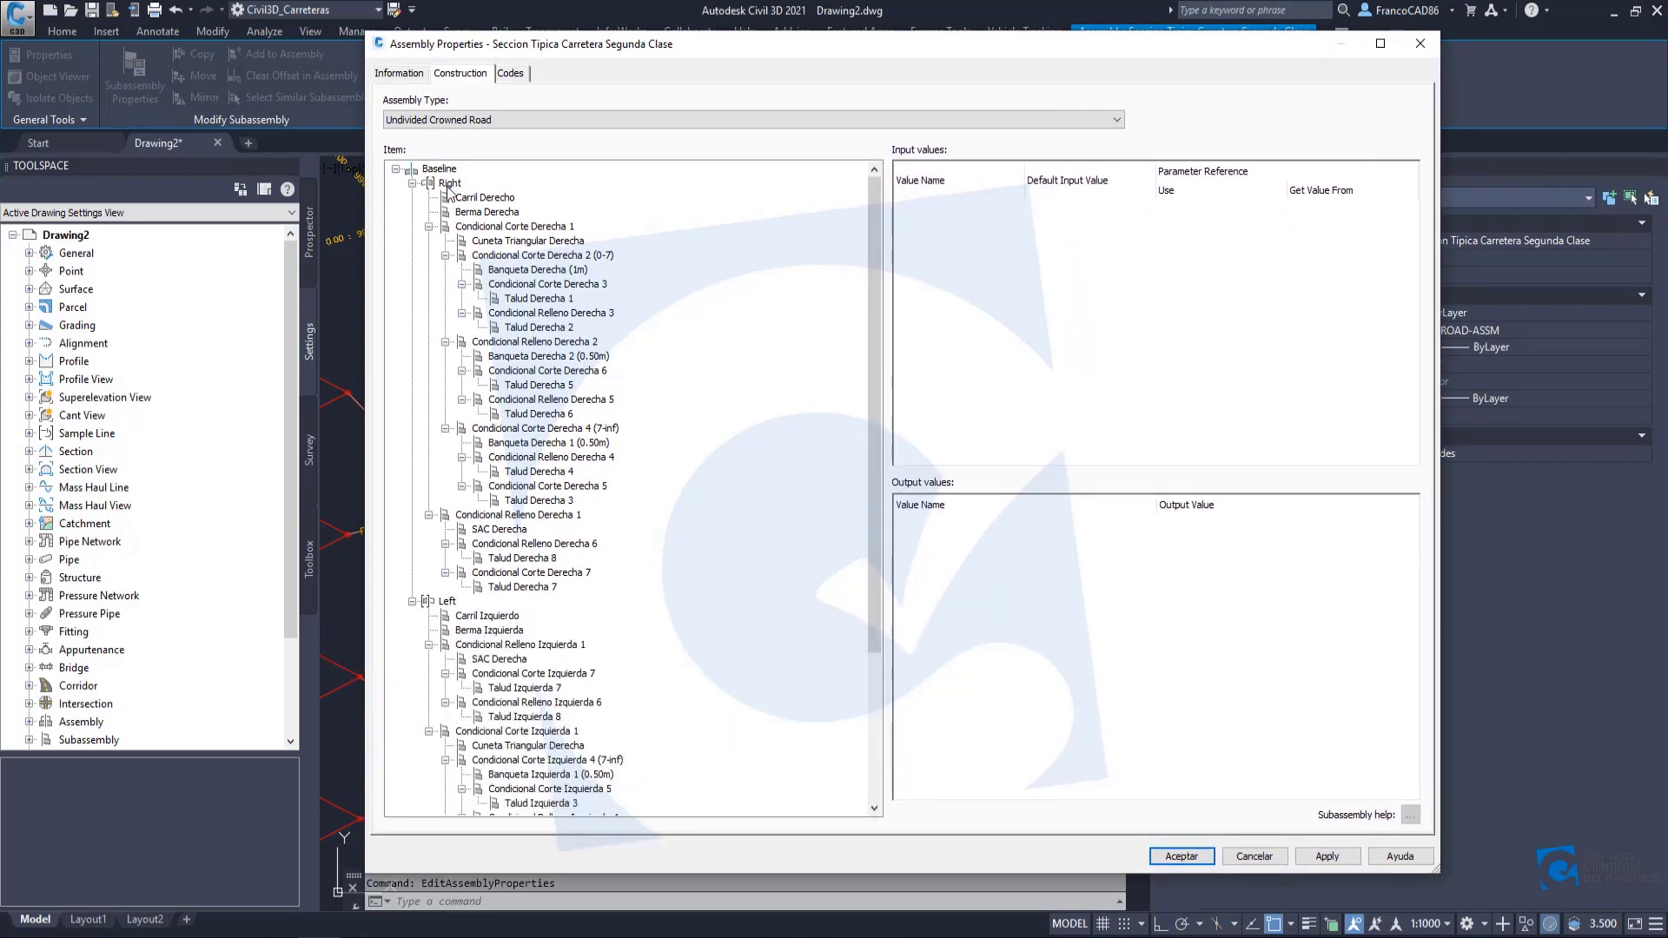
Rename the SAC Derecha entry under the Left group's Condicional Relleno Izquierda 1 as SAC Izquierda.
{"action": "left_click_drag", "start_coordinate": [877, 231], "coordinate": [872, 424]}
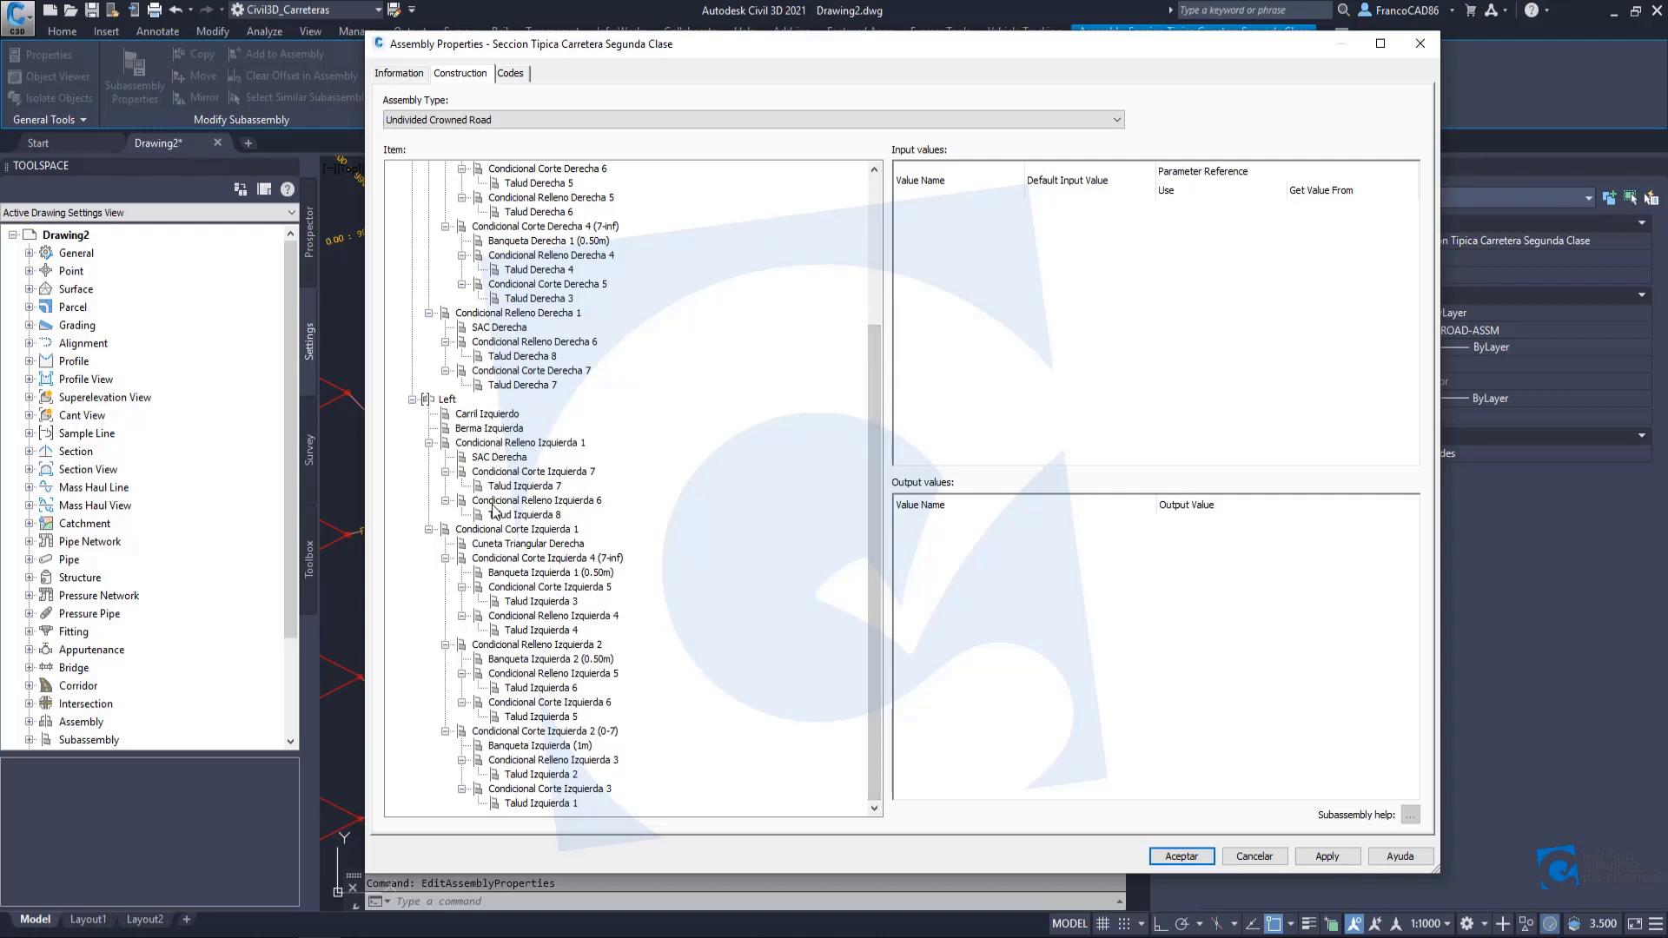
{"action": "left_click", "coordinate": [502, 458]}
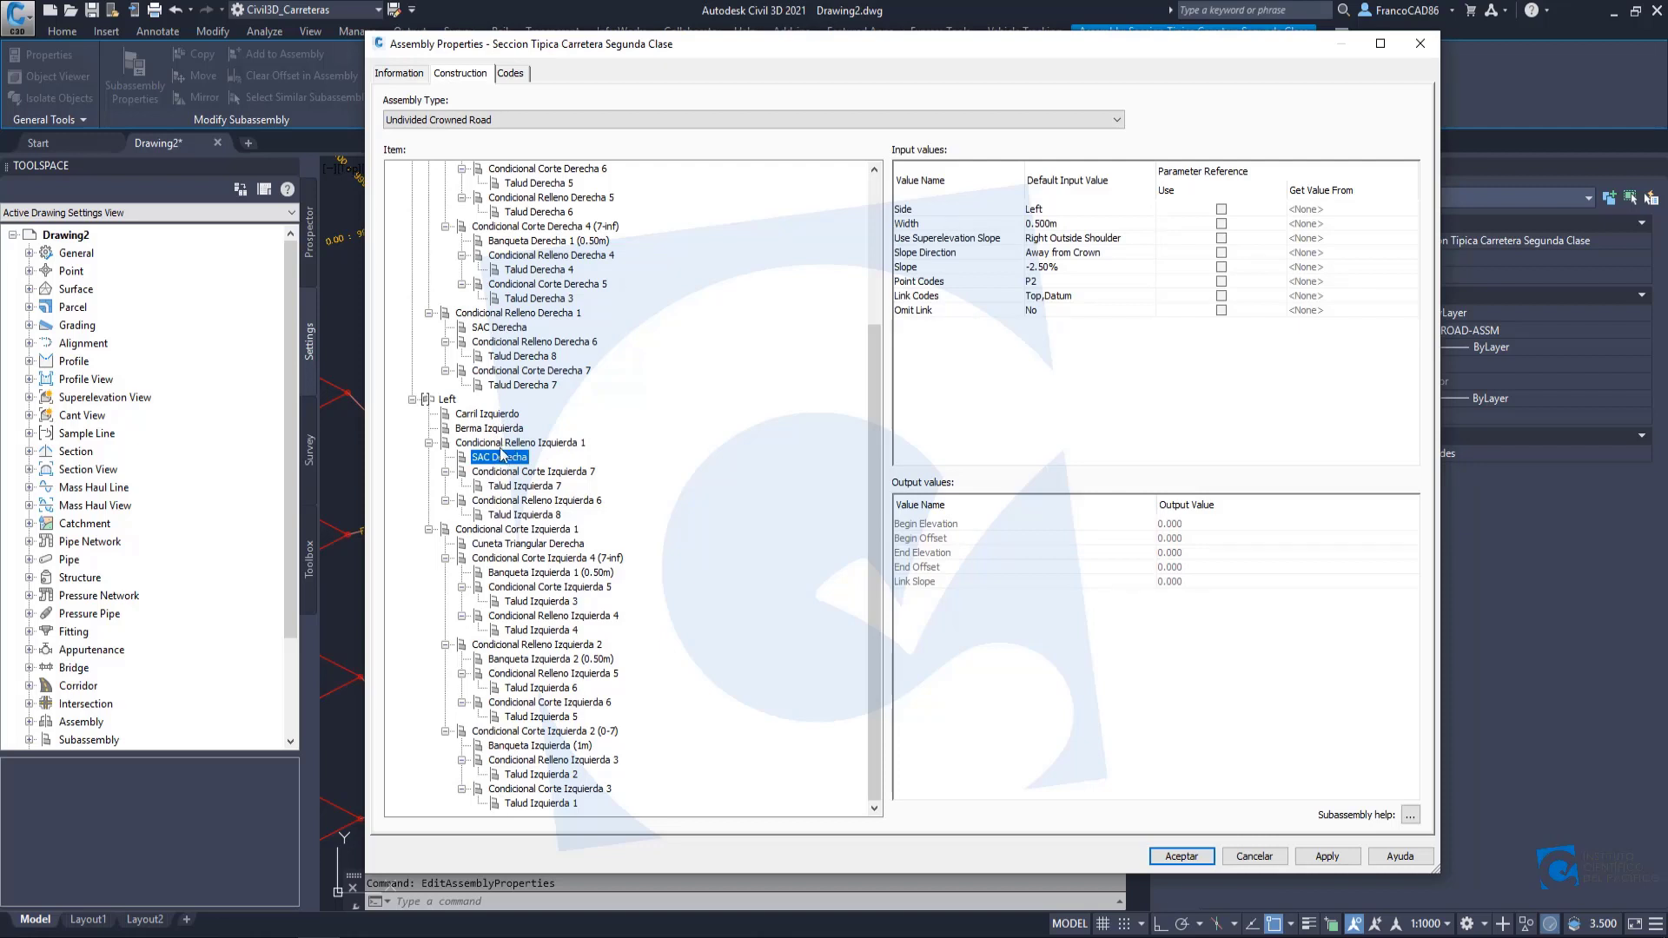
{"action": "right_click", "coordinate": [513, 461]}
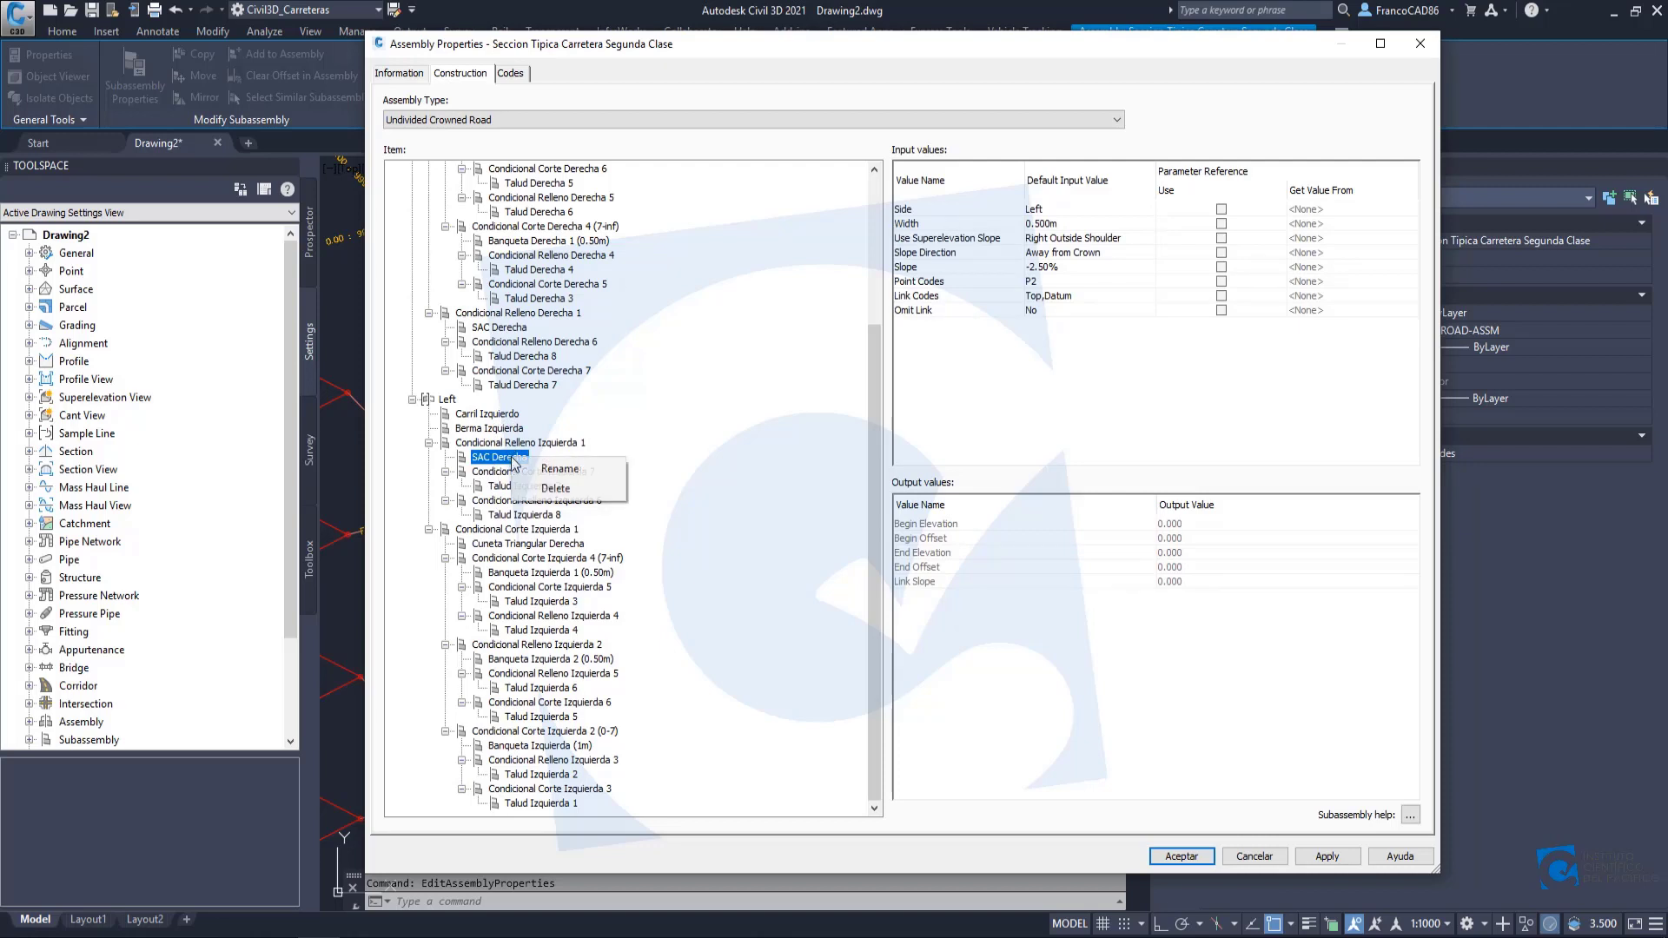
{"action": "left_click", "coordinate": [560, 468]}
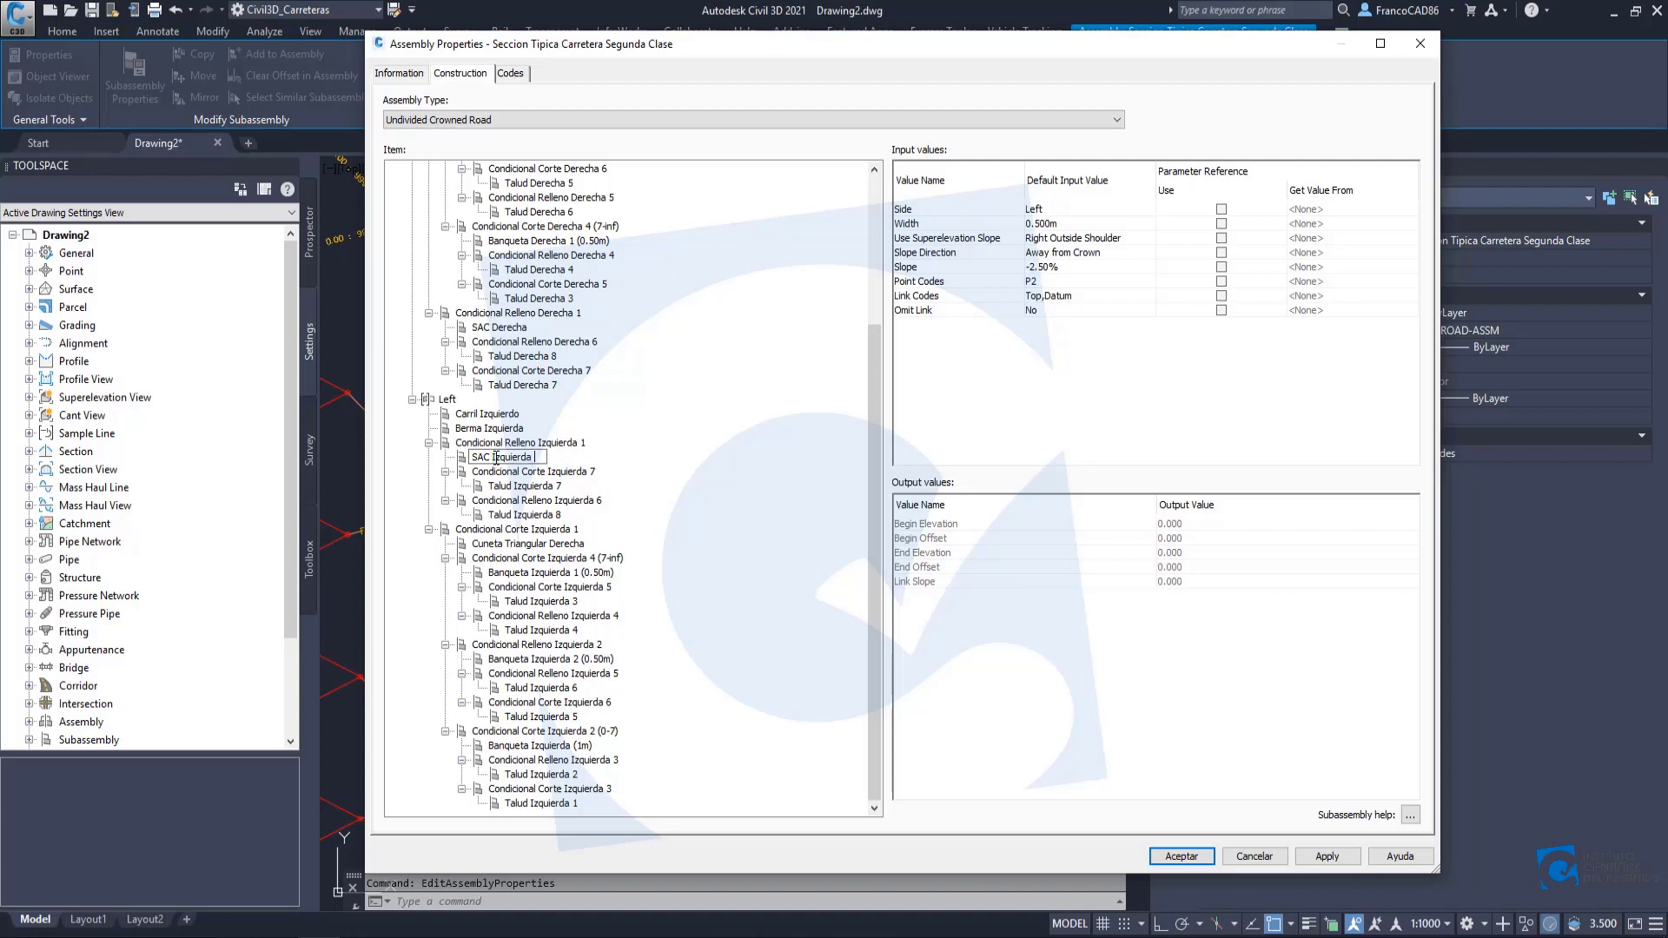
{"action": "key", "text": "Return"}
Rename the triangular ditch entry under Condicional Corte Izquierda 1 as Cuneta Triangular Izquierda.
{"action": "left_click", "coordinate": [539, 501]}
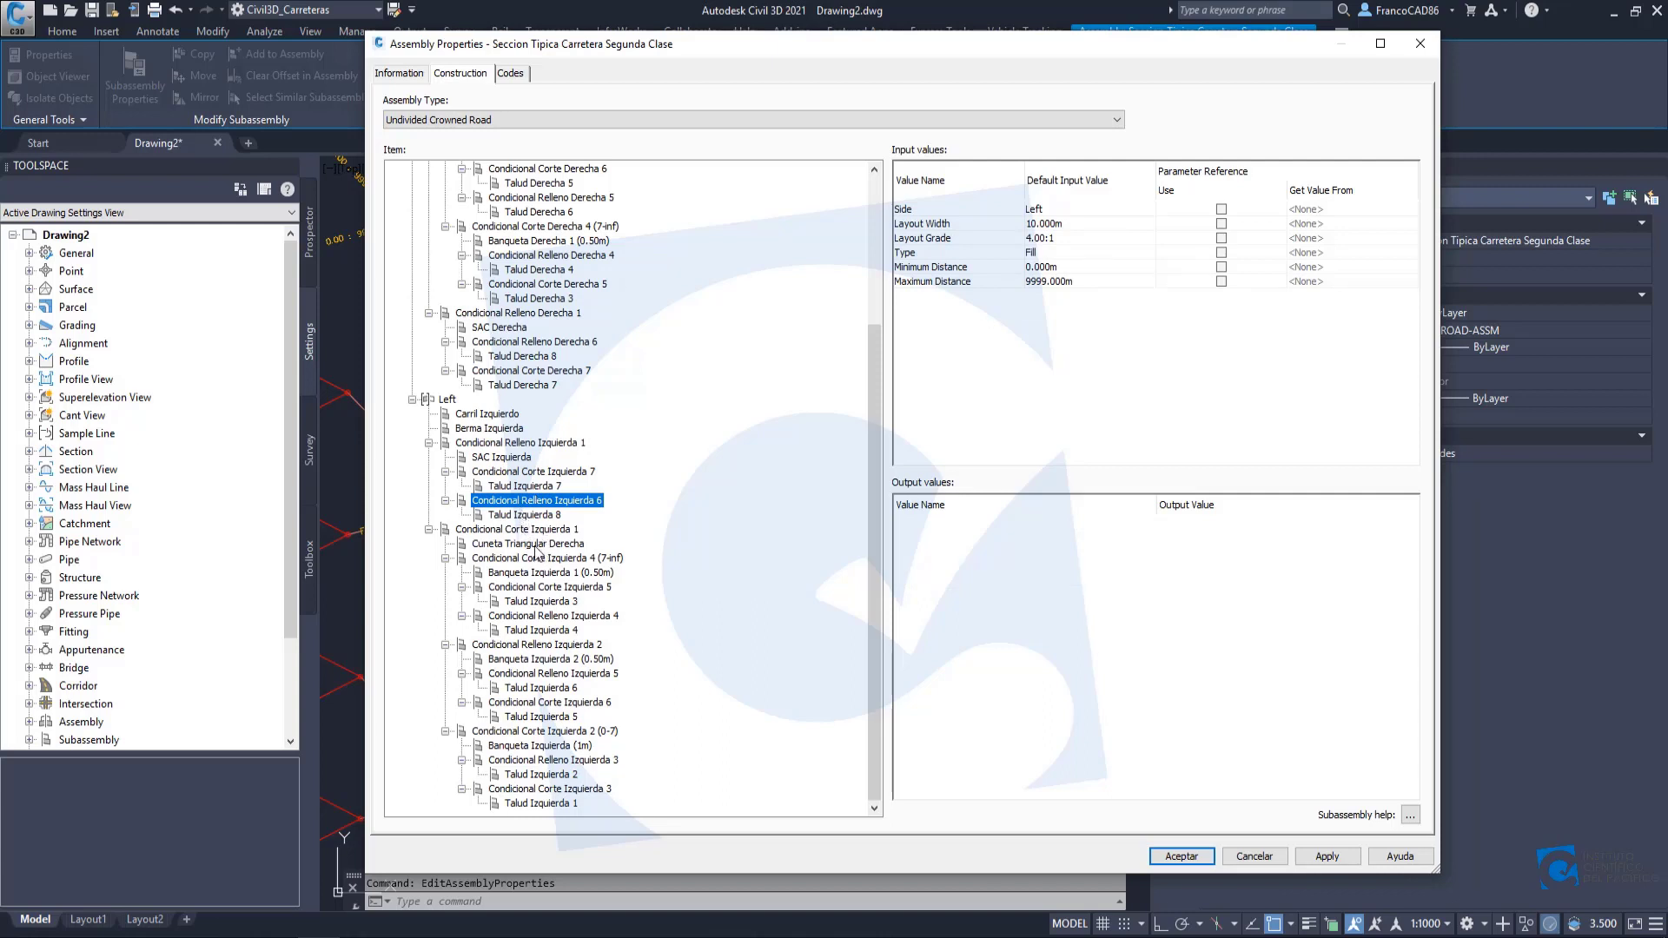
{"action": "left_click", "coordinate": [546, 545]}
{"action": "right_click", "coordinate": [553, 547]}
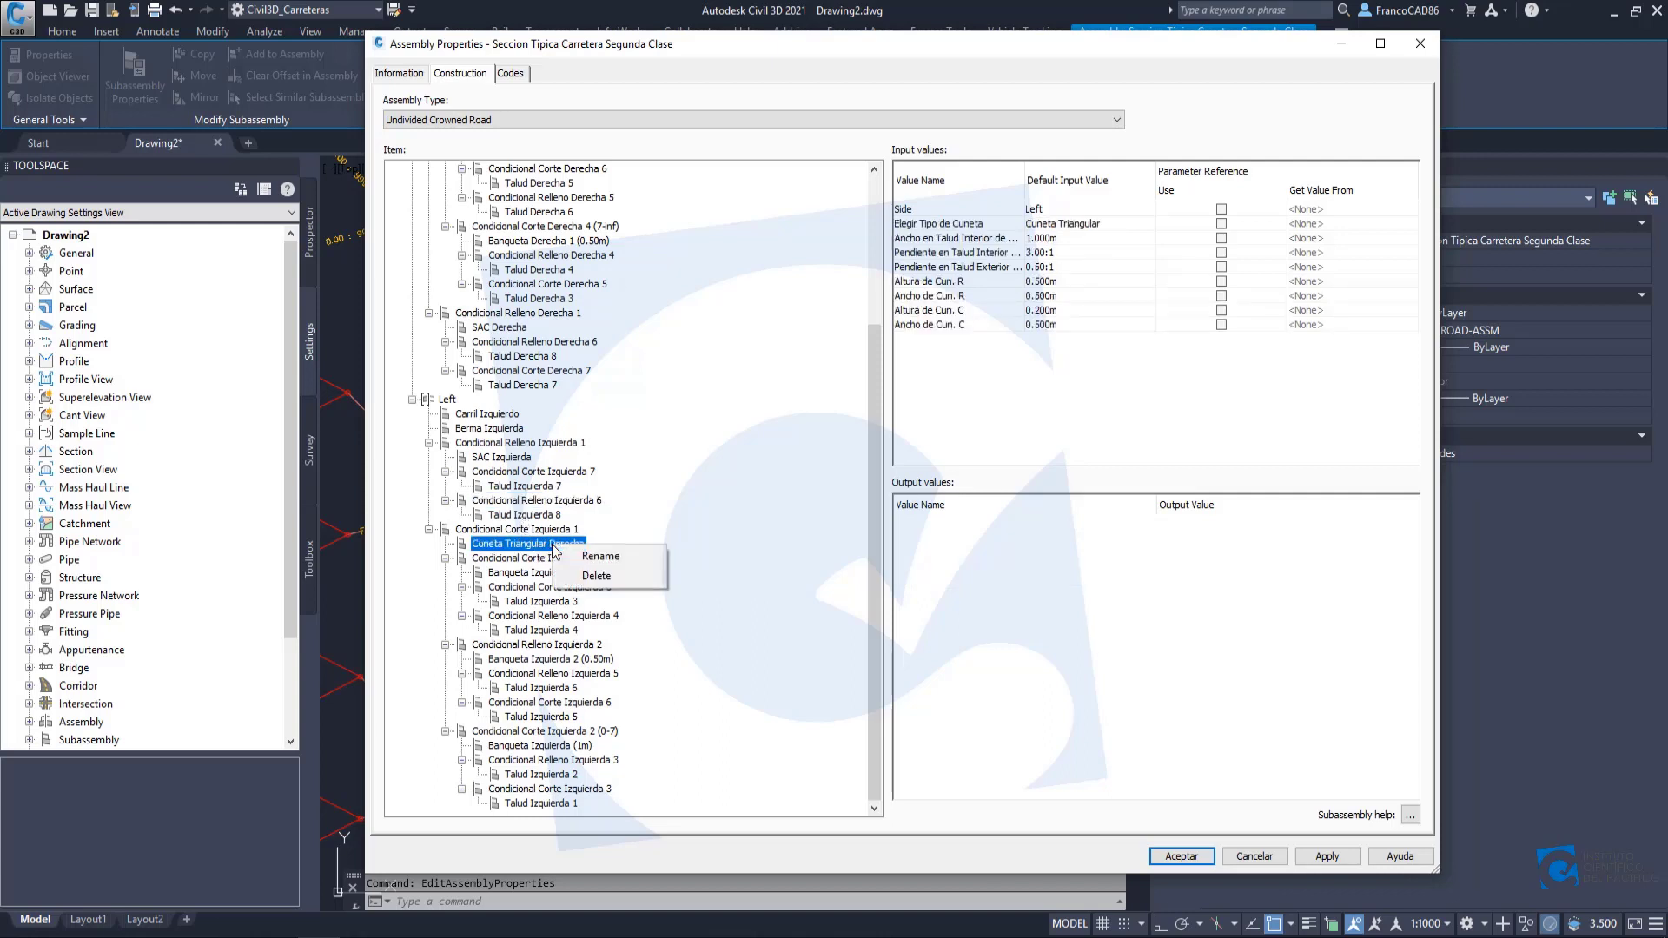
{"action": "left_click", "coordinate": [603, 555]}
{"action": "double_click", "coordinate": [564, 544]}
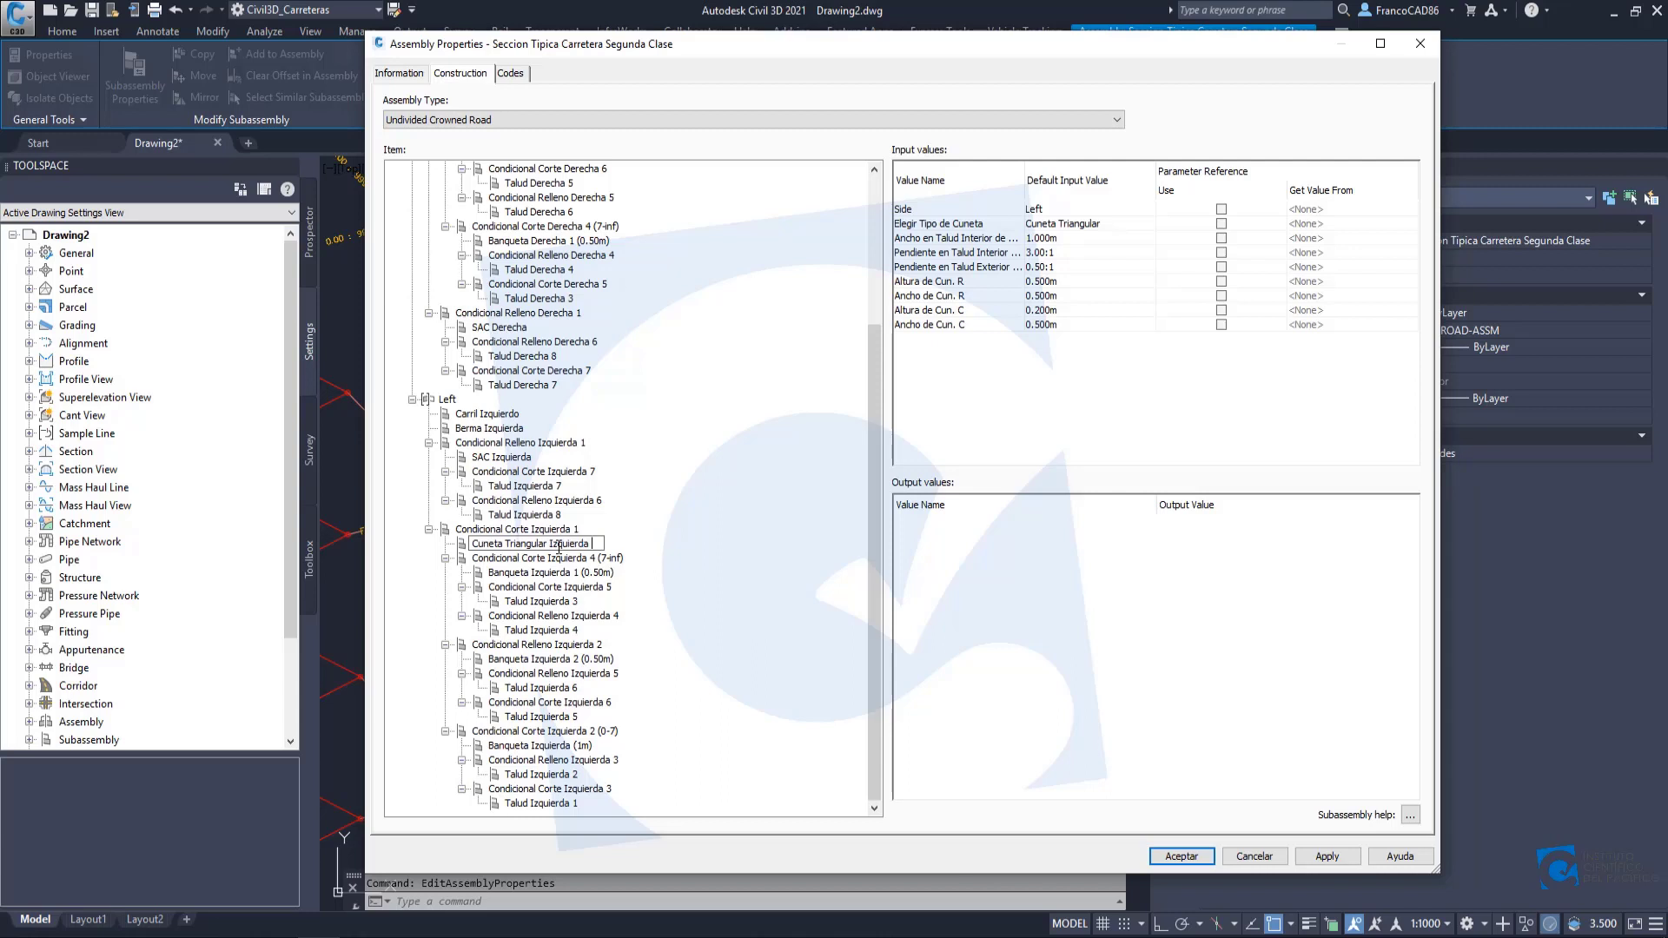
{"action": "type", "text": "Izquierda"}
{"action": "key", "text": "Return"}
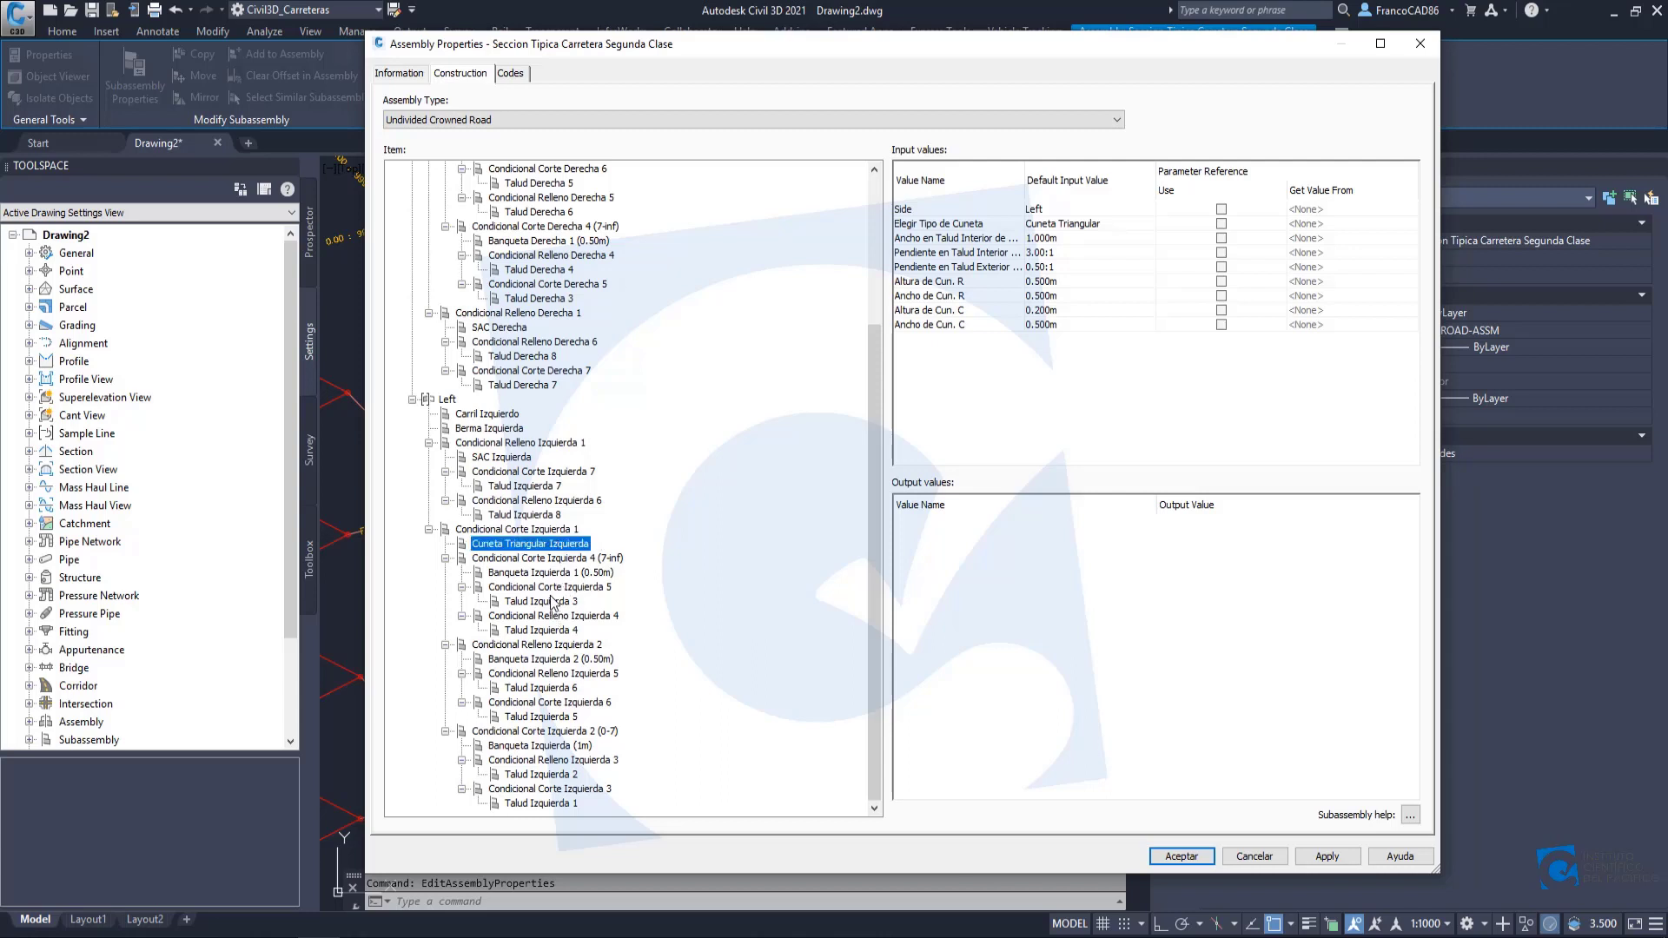
Check the subassembly names and hierarchy of the left and right groups in the assembly's construction tree.
{"action": "left_click", "coordinate": [575, 588]}
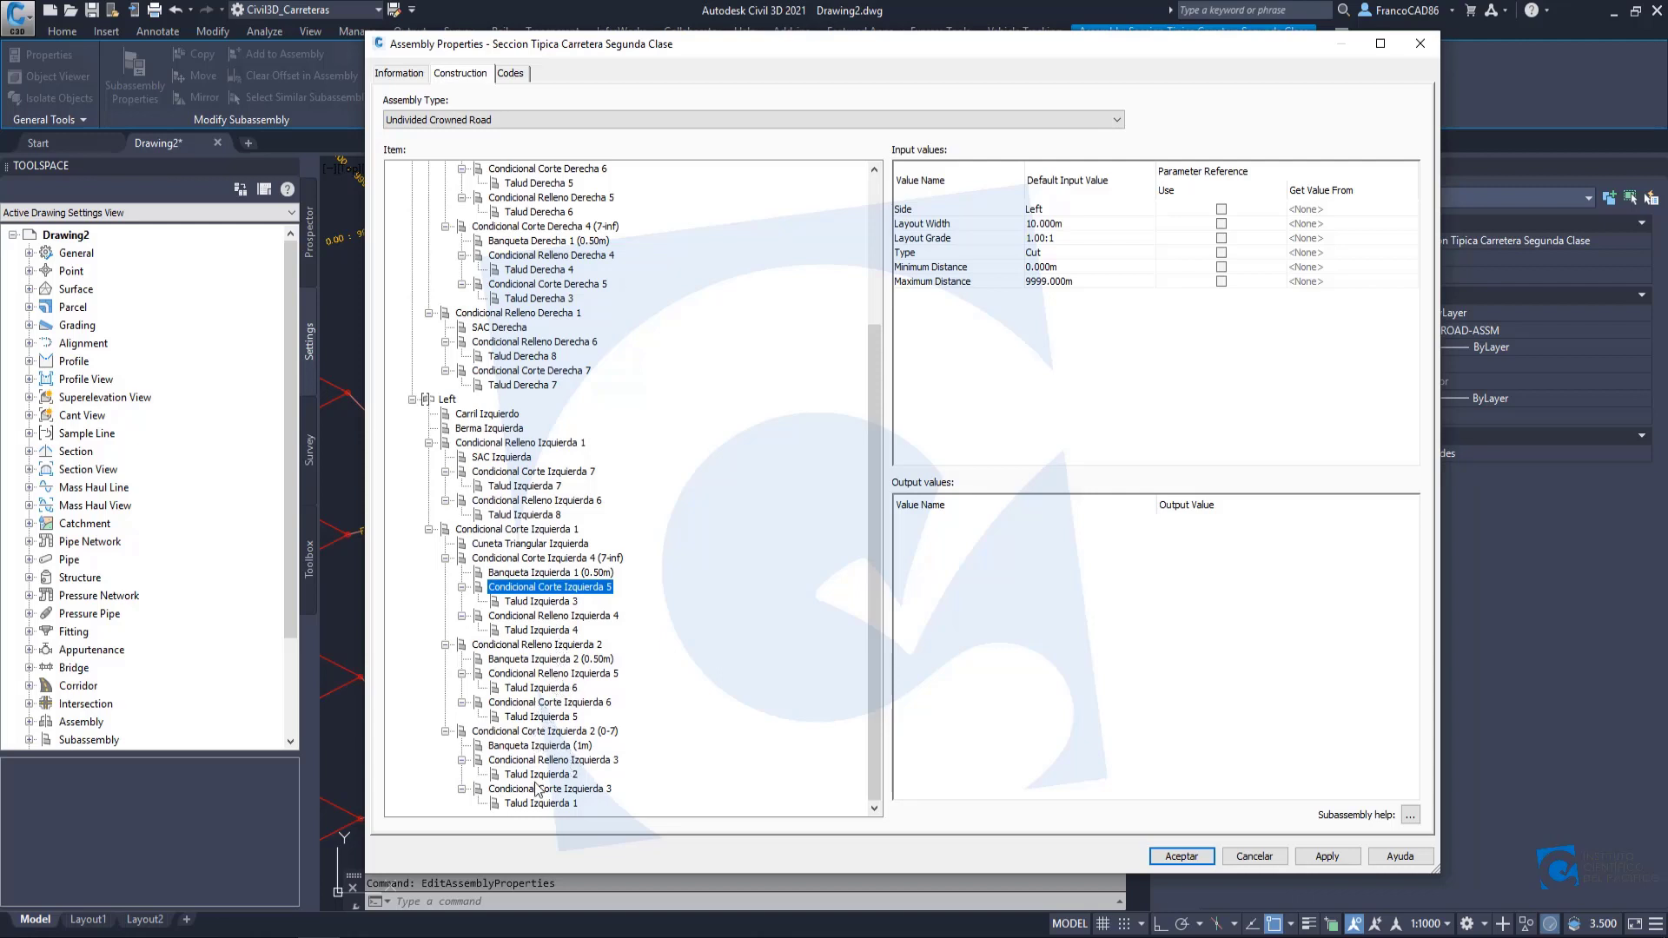
{"action": "left_click", "coordinate": [525, 471]}
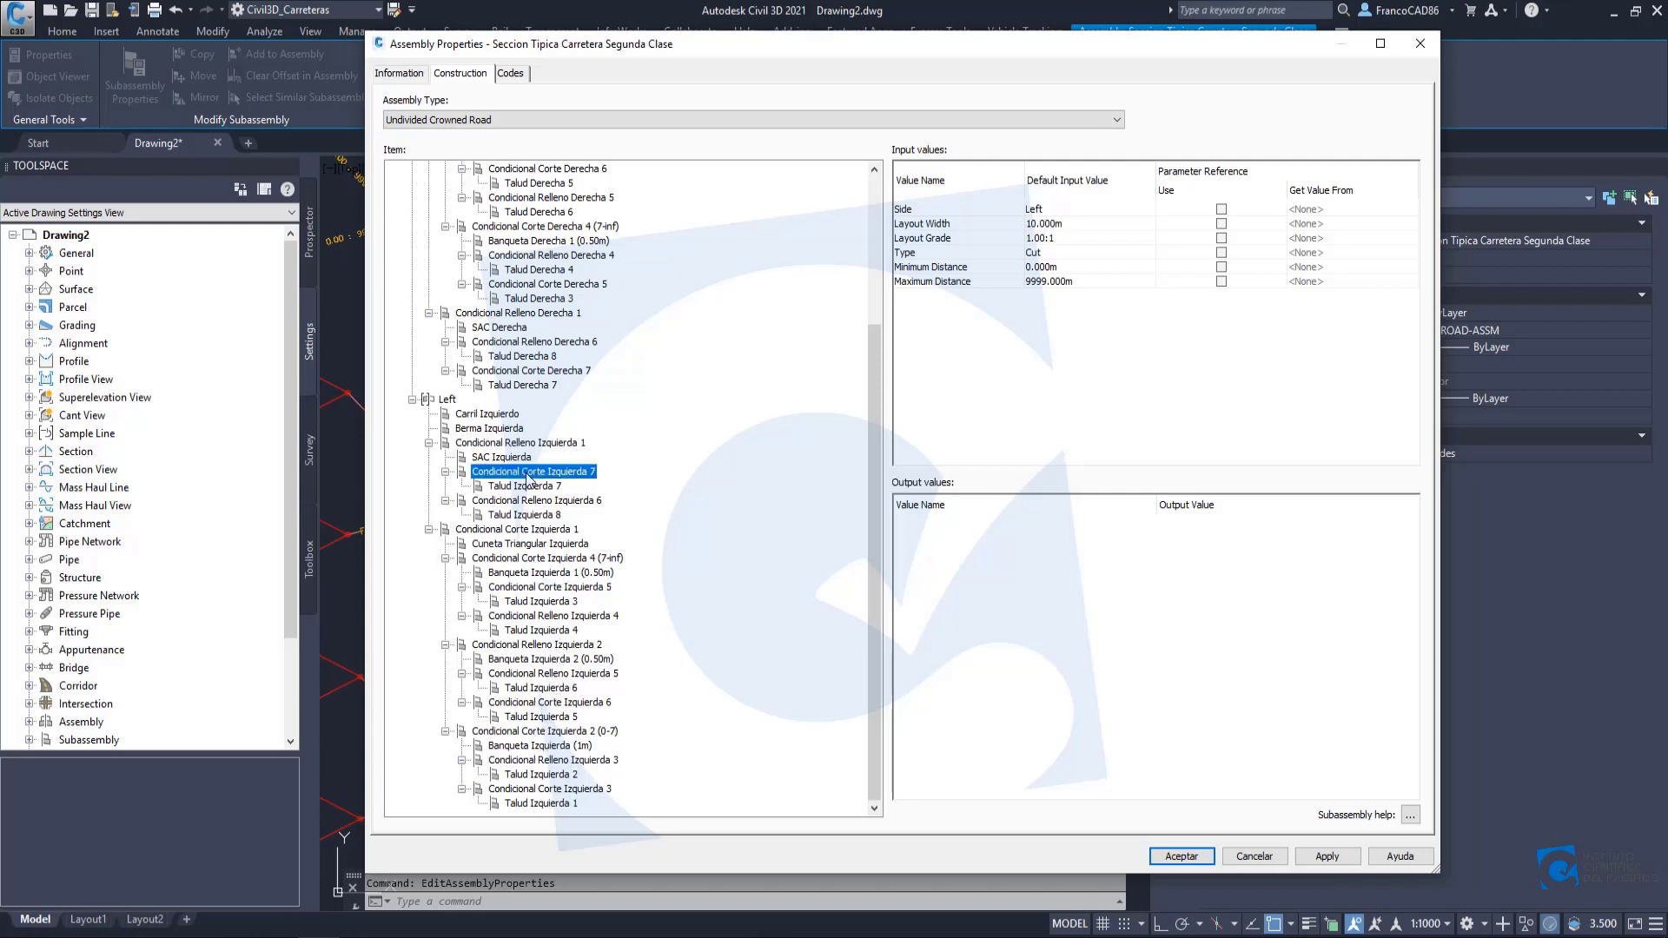
{"action": "scroll", "coordinate": [526, 464], "scroll_direction": "up", "scroll_amount": 2}
{"action": "scroll", "coordinate": [555, 400], "scroll_direction": "up", "scroll_amount": 2}
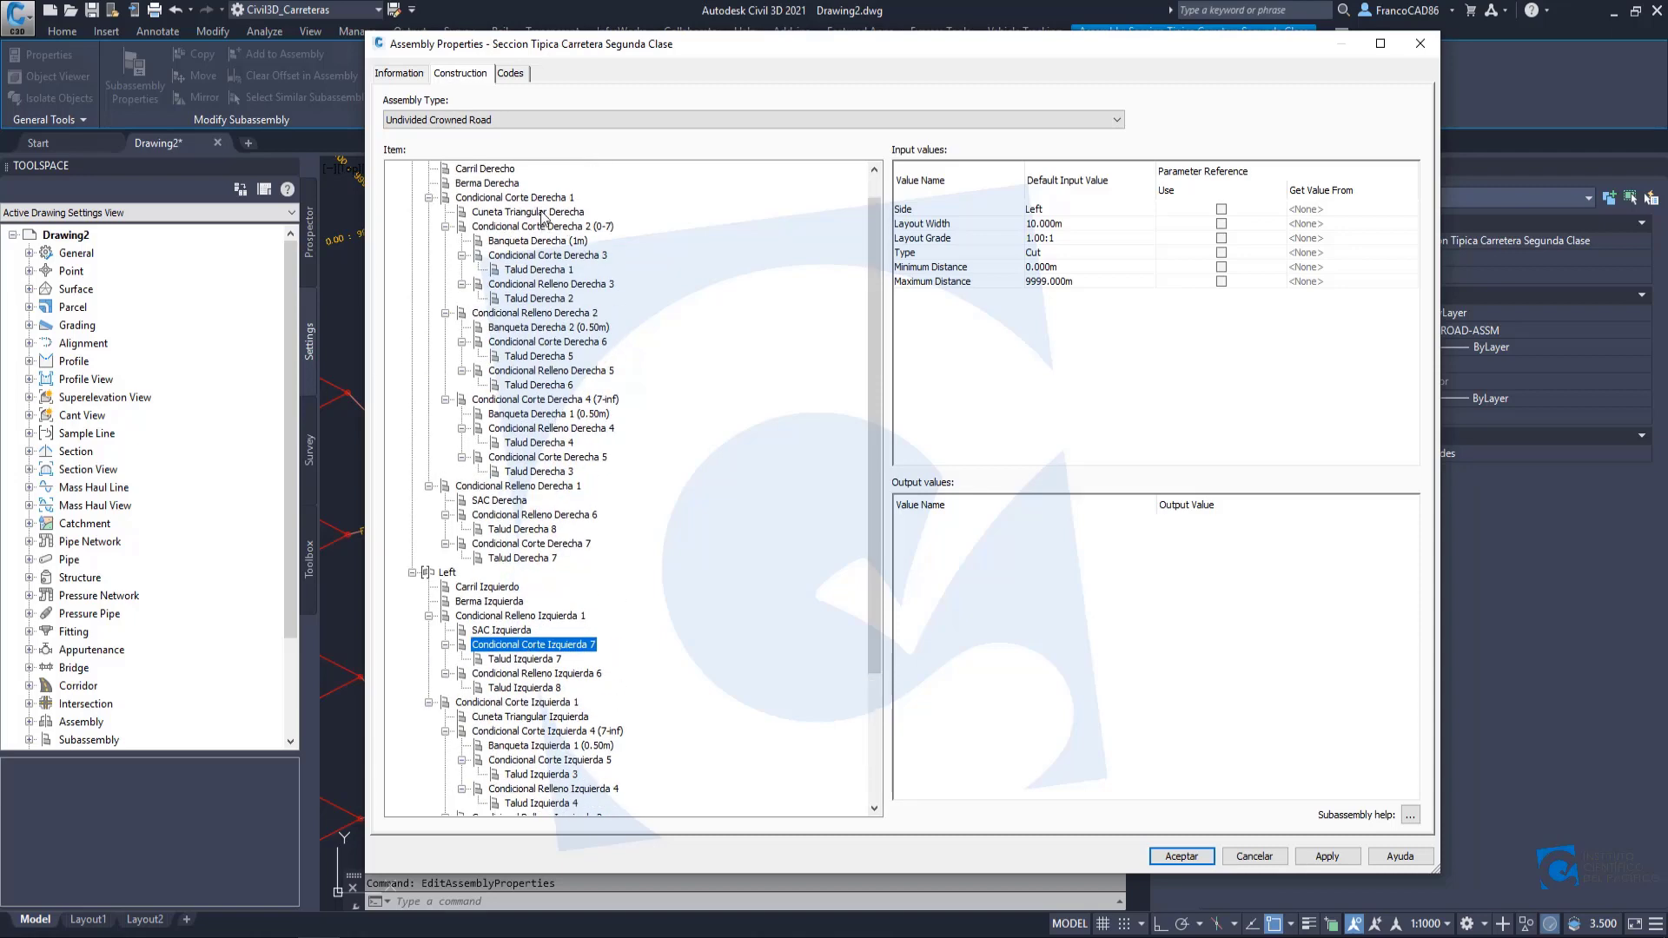
Rename the Right group in the assembly's construction tree as Lado derecho.
{"action": "scroll", "coordinate": [565, 377], "scroll_direction": "up", "scroll_amount": 1}
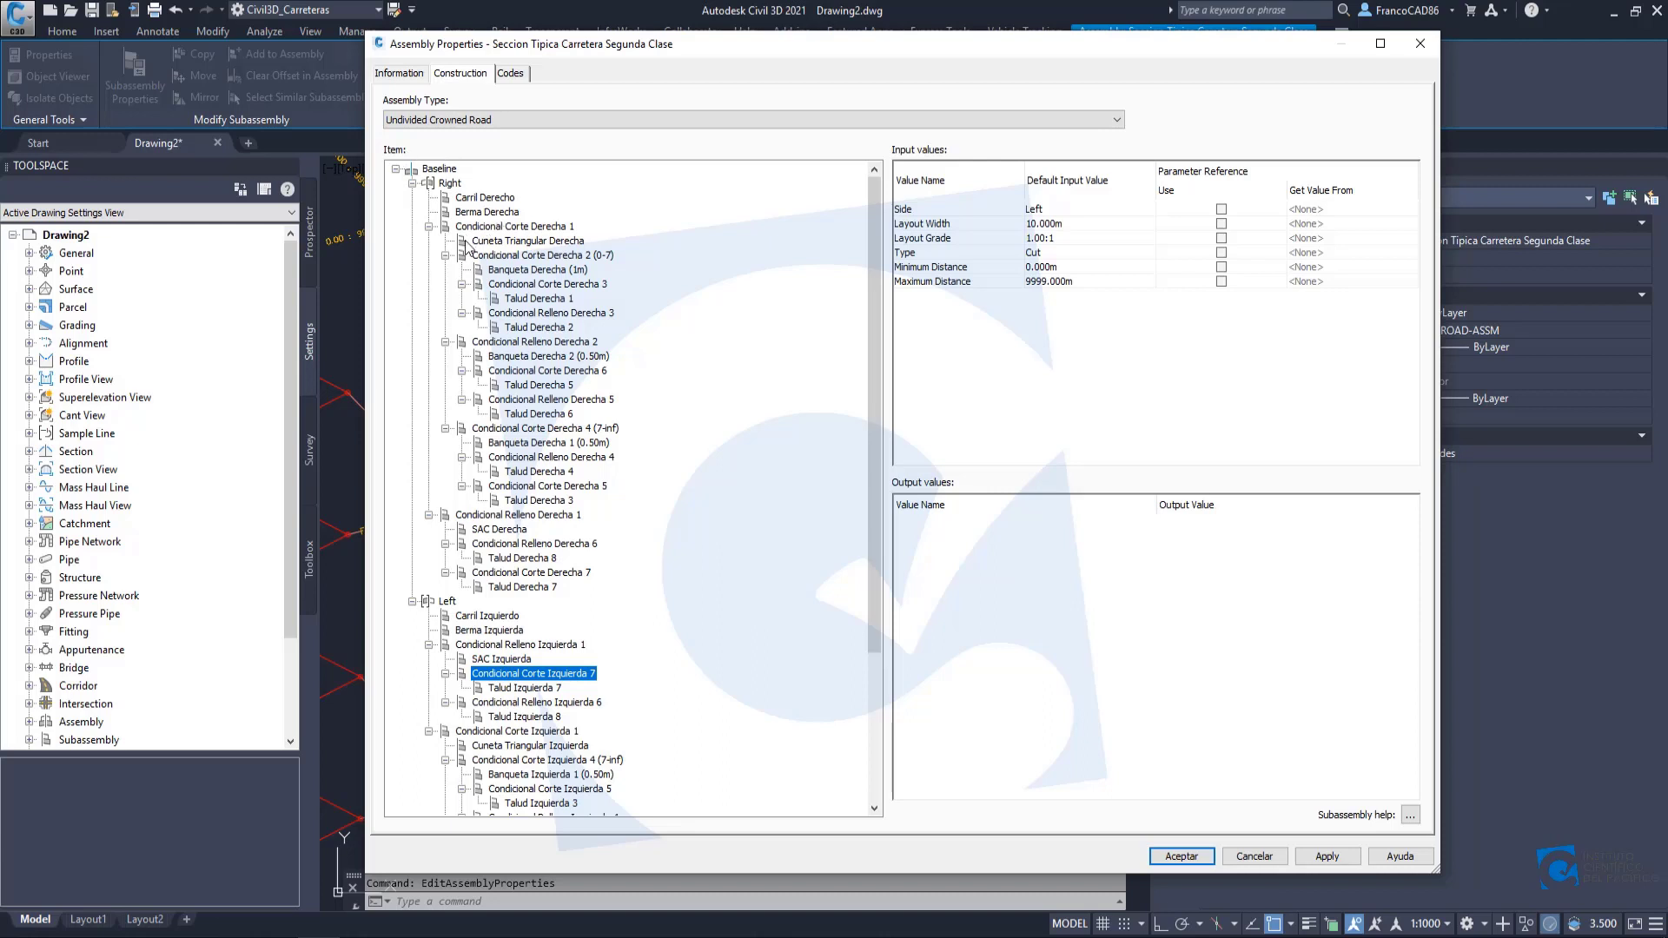
{"action": "left_click", "coordinate": [449, 183]}
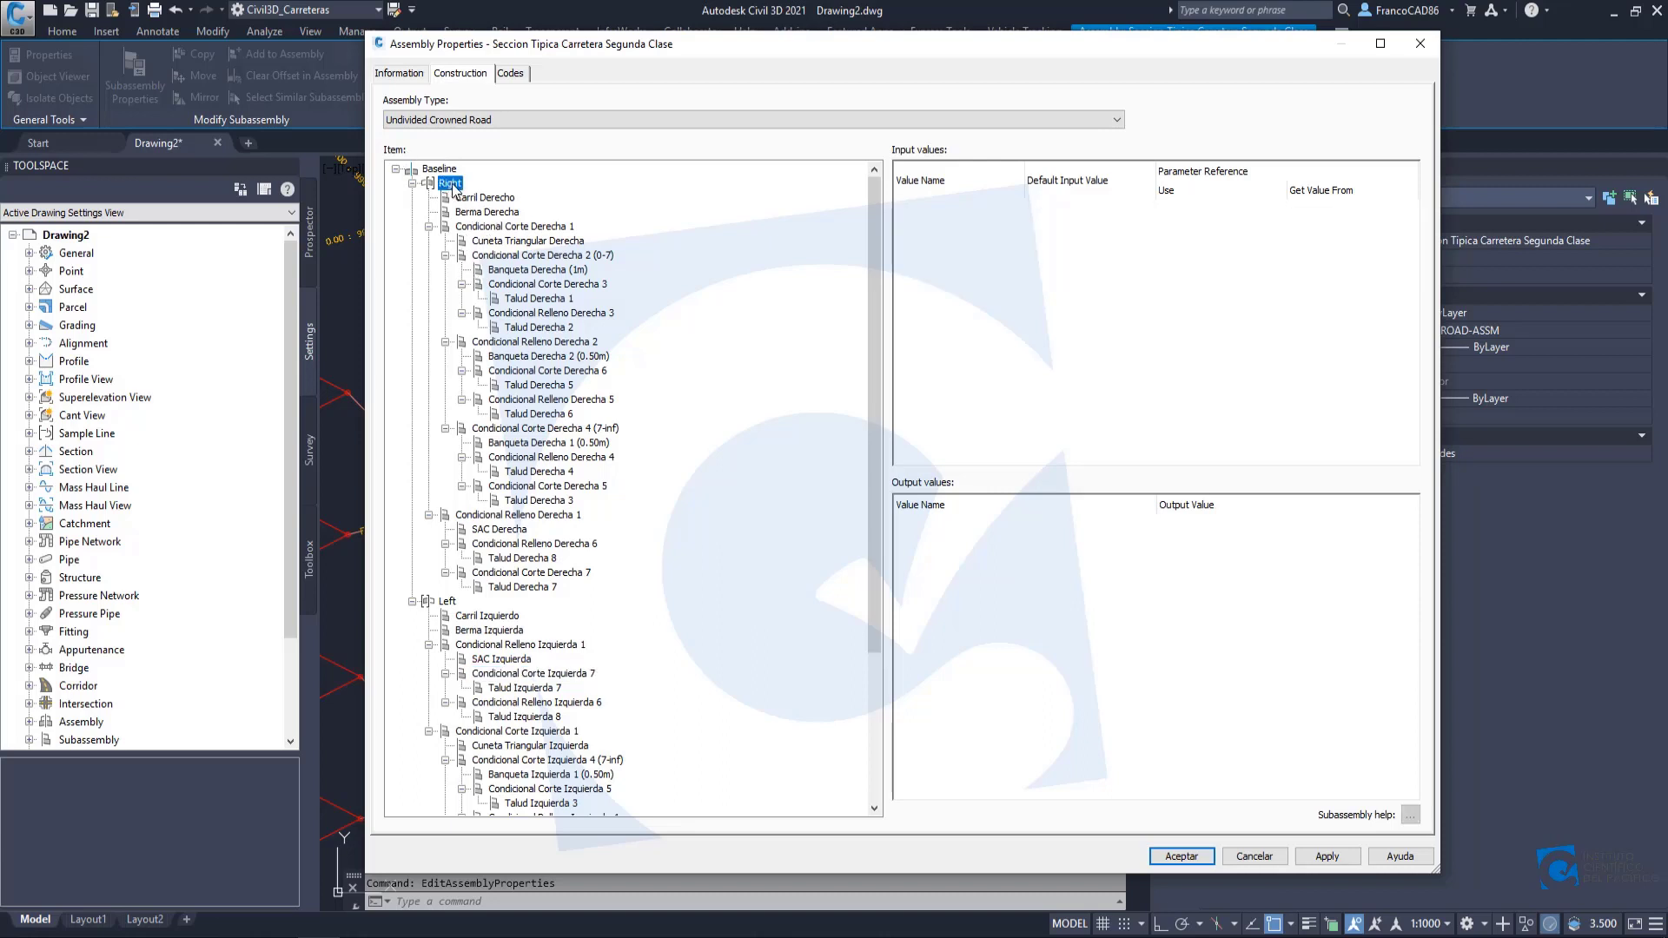
{"action": "right_click", "coordinate": [452, 189]}
{"action": "left_click", "coordinate": [490, 201]}
{"action": "type", "text": "Derecha"}
{"action": "key", "text": "Return"}
{"action": "type", "text": "Lado derecho"}
{"action": "key", "text": "Return"}
Rename the Left group in the assembly's construction tree as Lado Izquierdo.
{"action": "double_click", "coordinate": [448, 599]}
{"action": "double_click", "coordinate": [450, 599]}
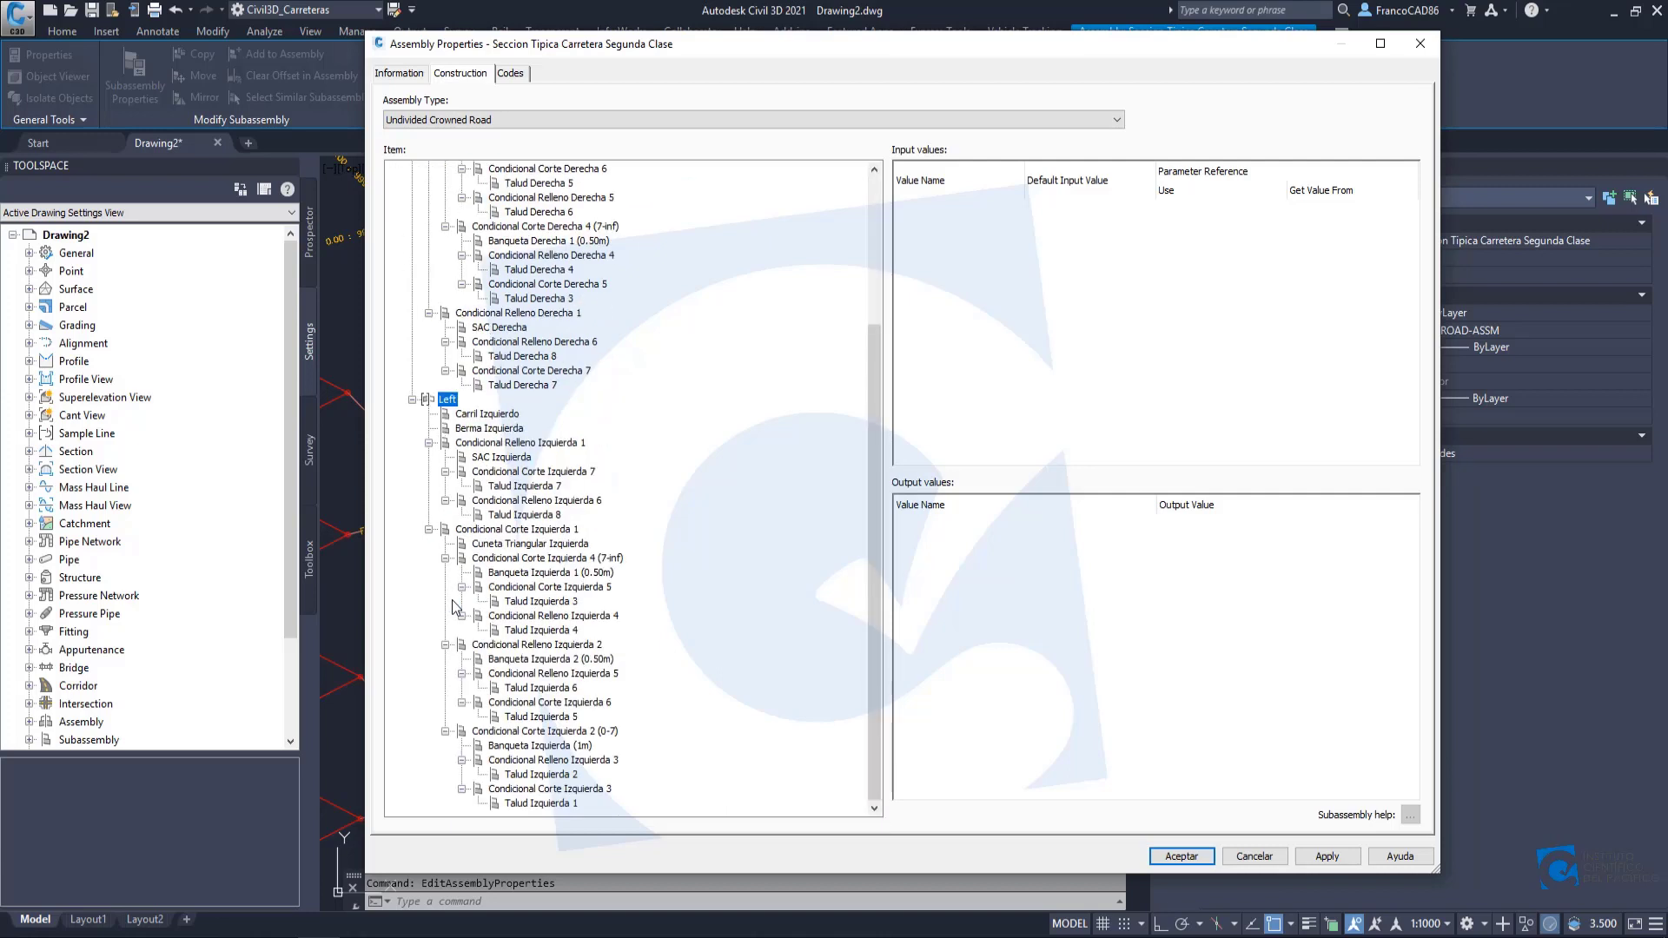
{"action": "right_click", "coordinate": [449, 399]}
{"action": "left_click", "coordinate": [528, 424]}
{"action": "type", "text": "Lado Izquierdo"}
{"action": "key", "text": "Return"}
{"action": "scroll", "coordinate": [532, 426], "scroll_direction": "up", "scroll_amount": 5}
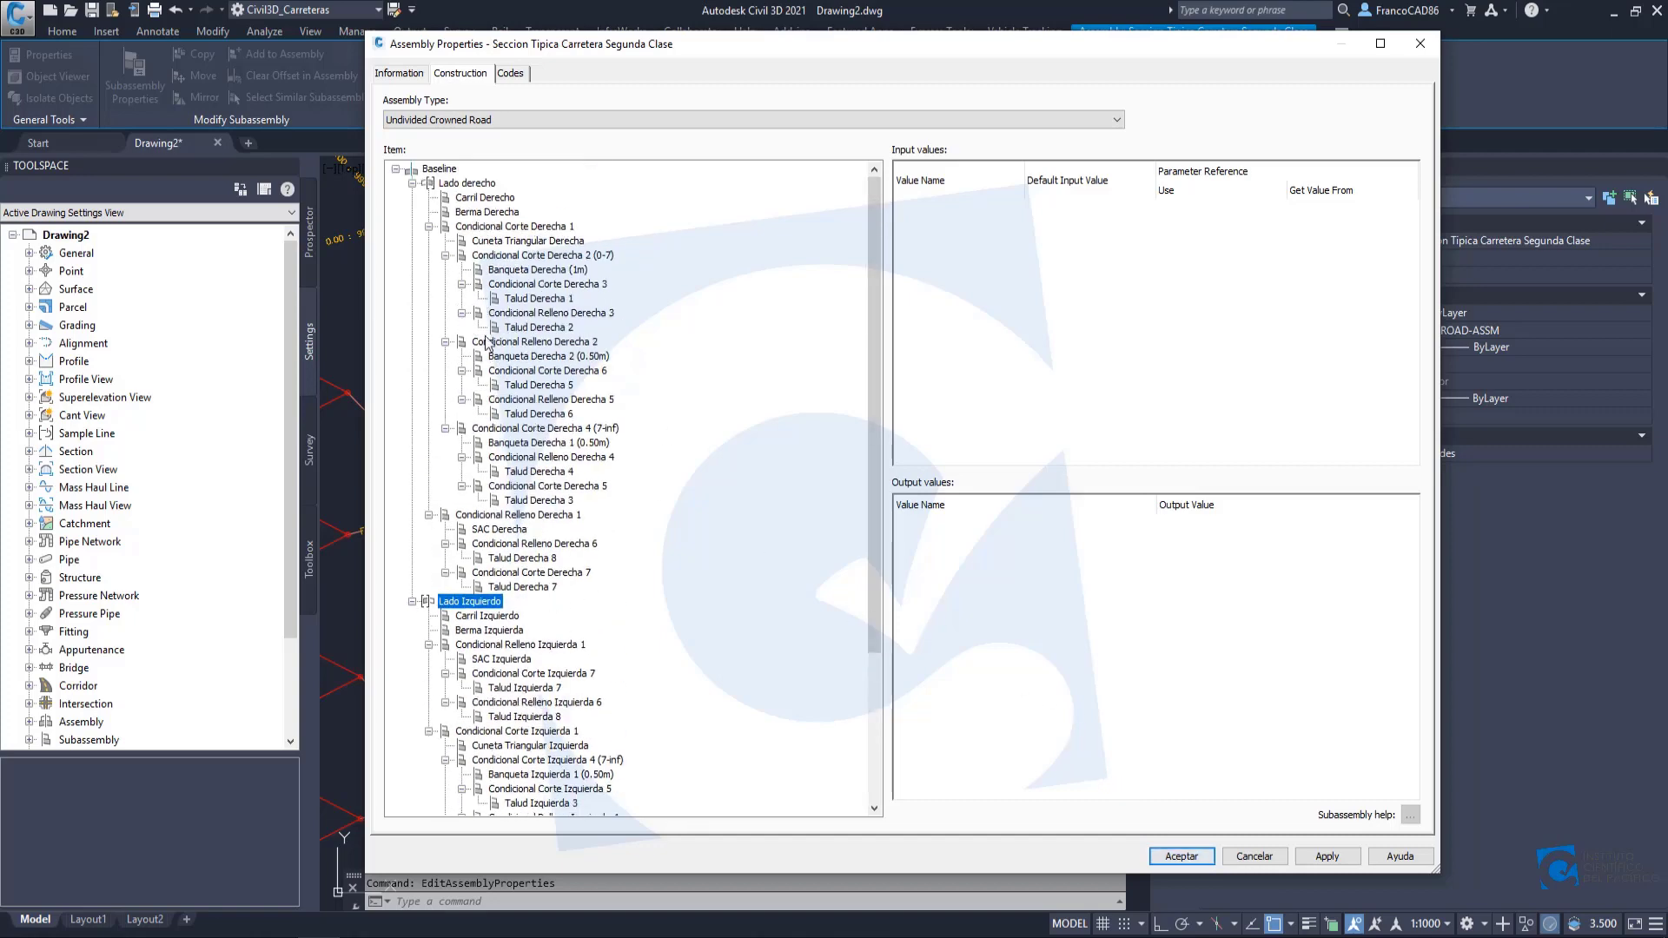
Accept the assembly properties changes and regenerate the drawing.
{"action": "left_click", "coordinate": [445, 170]}
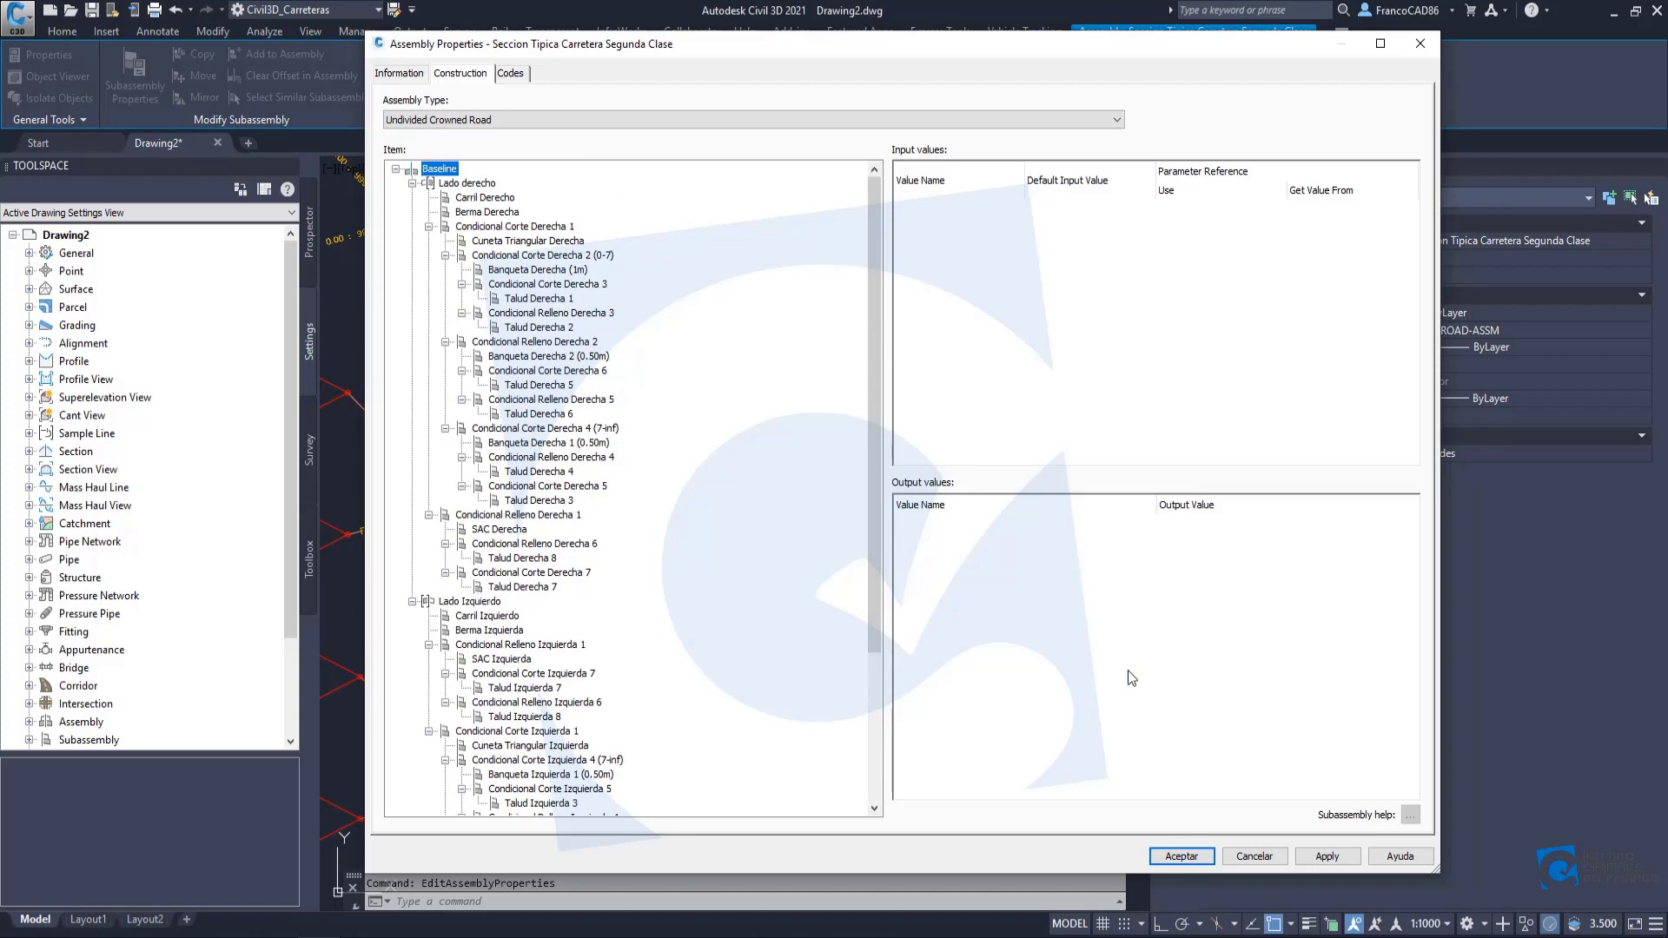
{"action": "left_click", "coordinate": [1182, 857]}
{"action": "key", "text": "Escape"}
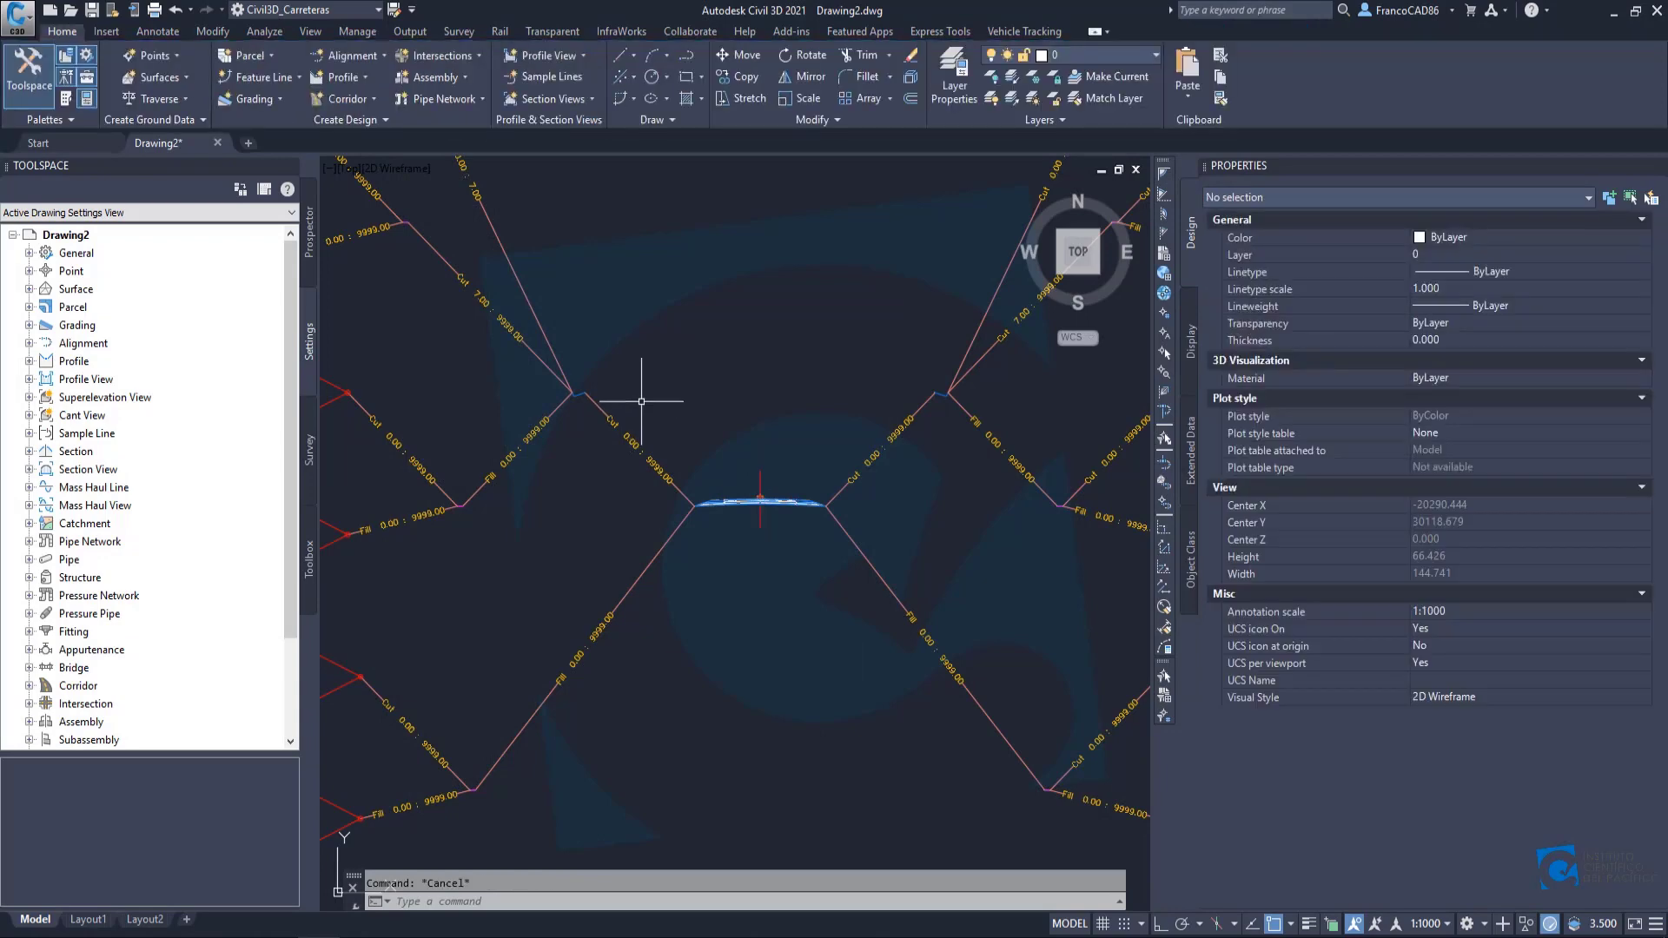
{"action": "type", "text": "re"}
{"action": "key", "text": "Return"}
Examine the overall layout of the assembly with its cut and fill branches on both sides.
{"action": "middle_click_drag", "start_coordinate": [685, 401], "coordinate": [711, 491]}
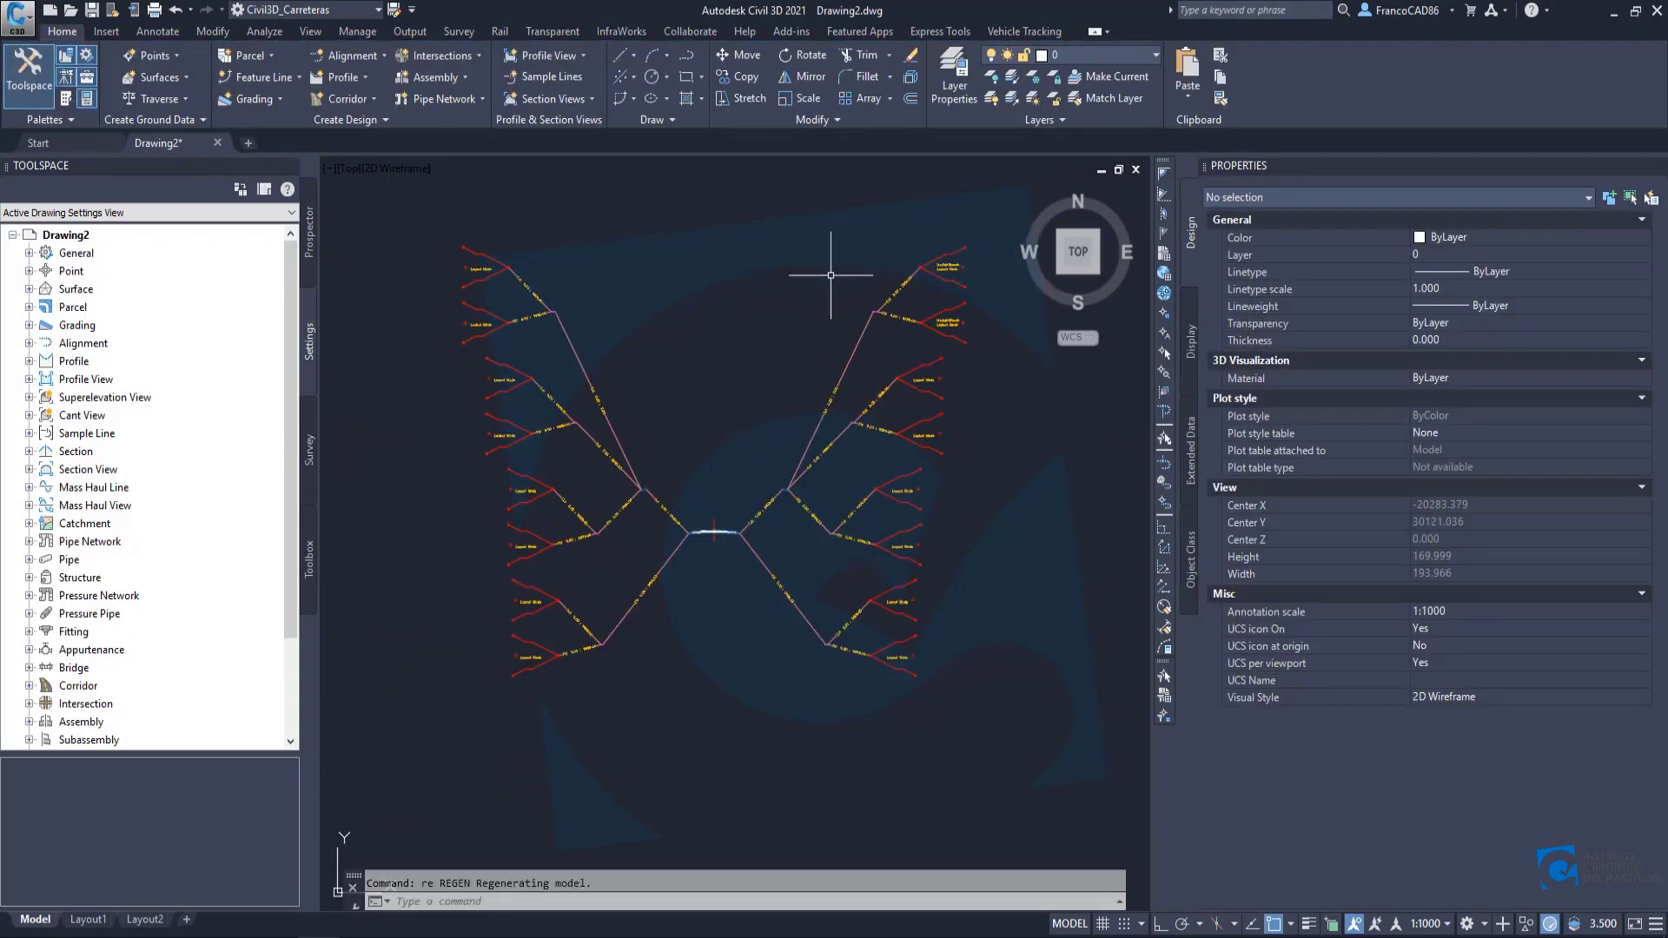
{"action": "scroll", "coordinate": [652, 484], "scroll_direction": "down", "scroll_amount": 3}
{"action": "scroll", "coordinate": [663, 472], "scroll_direction": "up", "scroll_amount": 4}
{"action": "scroll", "coordinate": [718, 473], "scroll_direction": "down", "scroll_amount": 2}
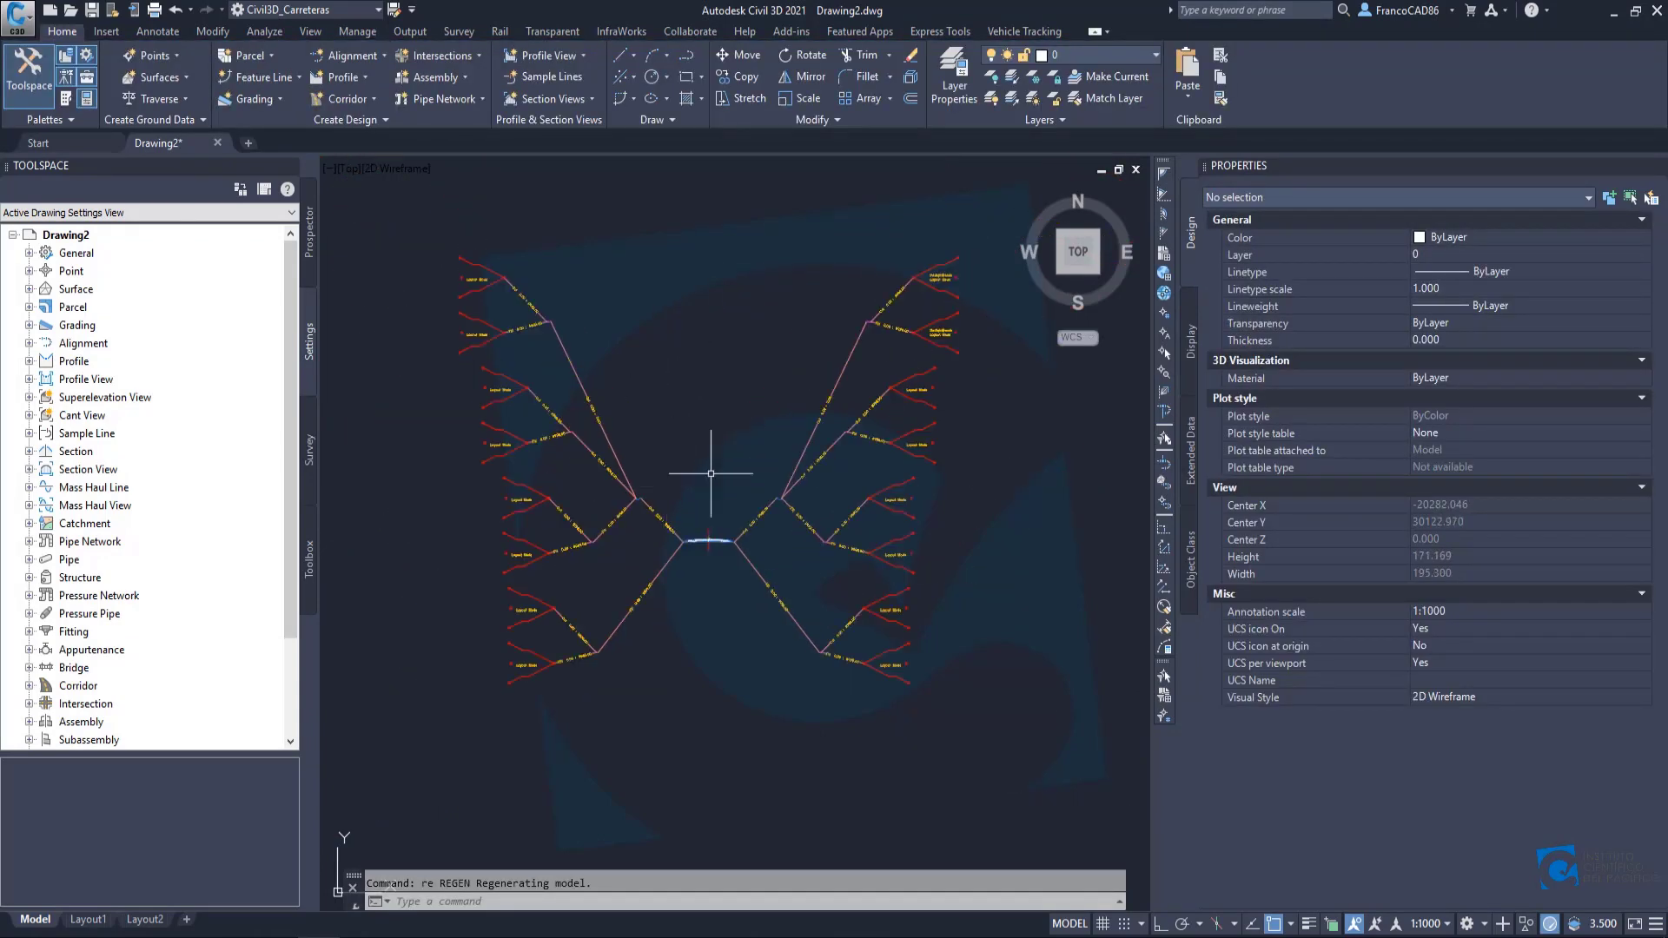
{"action": "mouse_move", "coordinate": [719, 472]}
{"action": "middle_mouse_down"}
{"action": "mouse_move", "coordinate": [704, 573]}
{"action": "mouse_move", "coordinate": [678, 482]}
{"action": "middle_mouse_up"}
{"action": "middle_click_drag", "start_coordinate": [710, 351], "coordinate": [724, 443]}
{"action": "scroll", "coordinate": [713, 486], "scroll_direction": "down", "scroll_amount": 1}
{"action": "scroll", "coordinate": [692, 563], "scroll_direction": "up", "scroll_amount": 1}
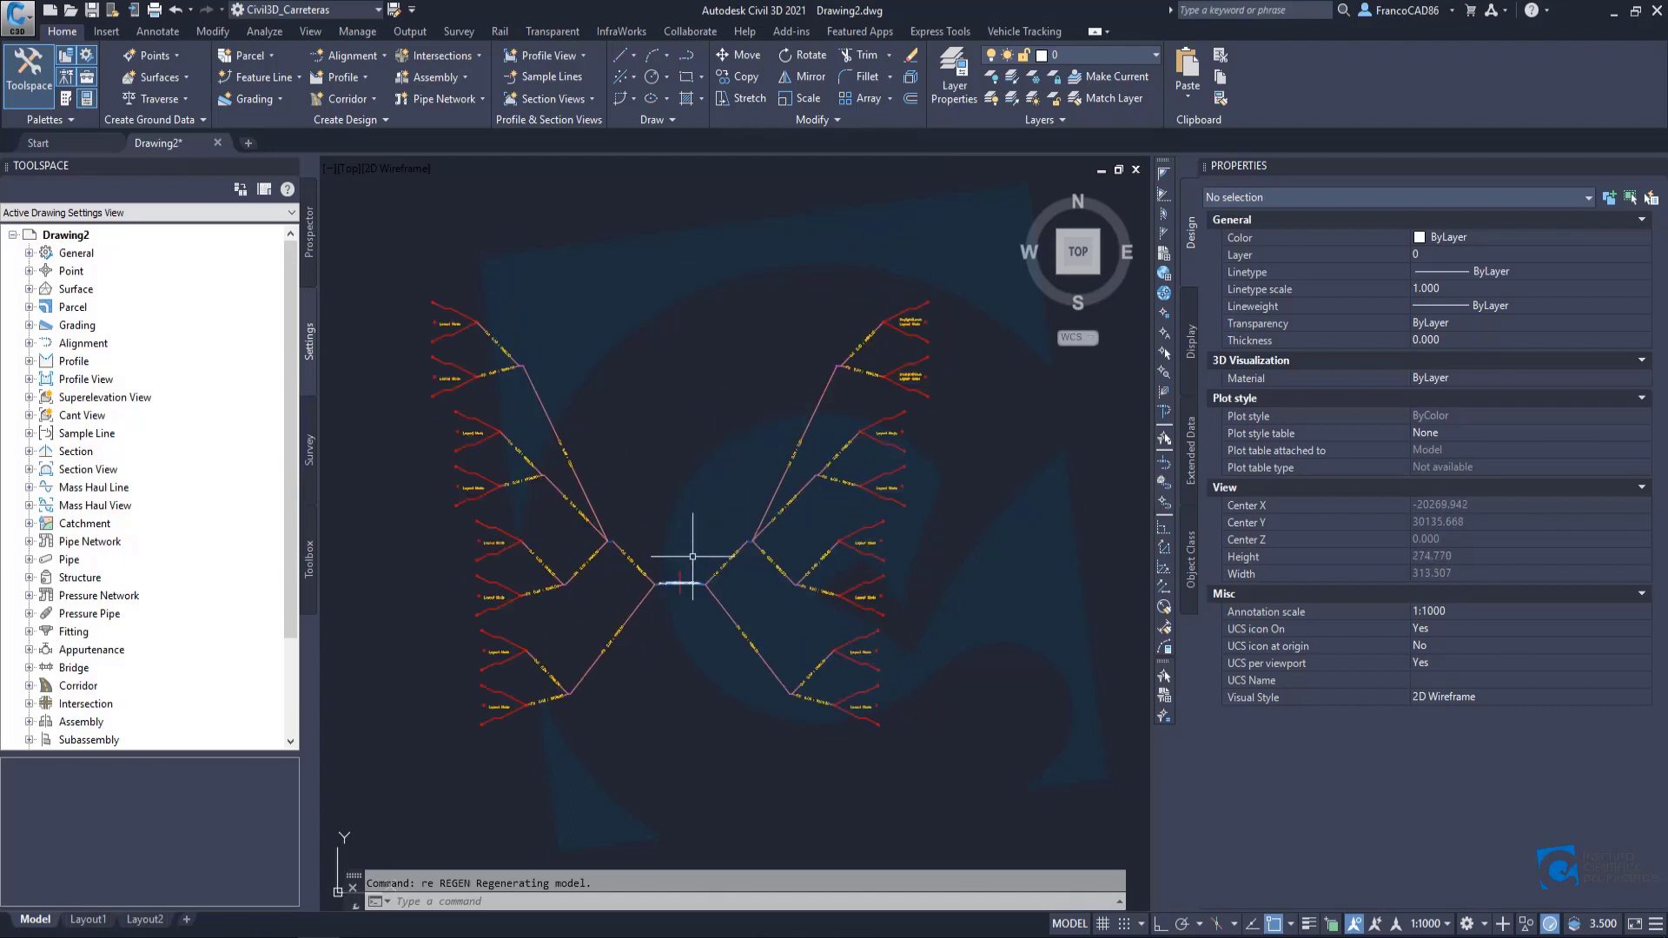
{"action": "middle_click_drag", "start_coordinate": [693, 565], "coordinate": [713, 544]}
{"action": "scroll", "coordinate": [715, 551], "scroll_direction": "up", "scroll_amount": 2}
{"action": "scroll", "coordinate": [707, 559], "scroll_direction": "down", "scroll_amount": 1}
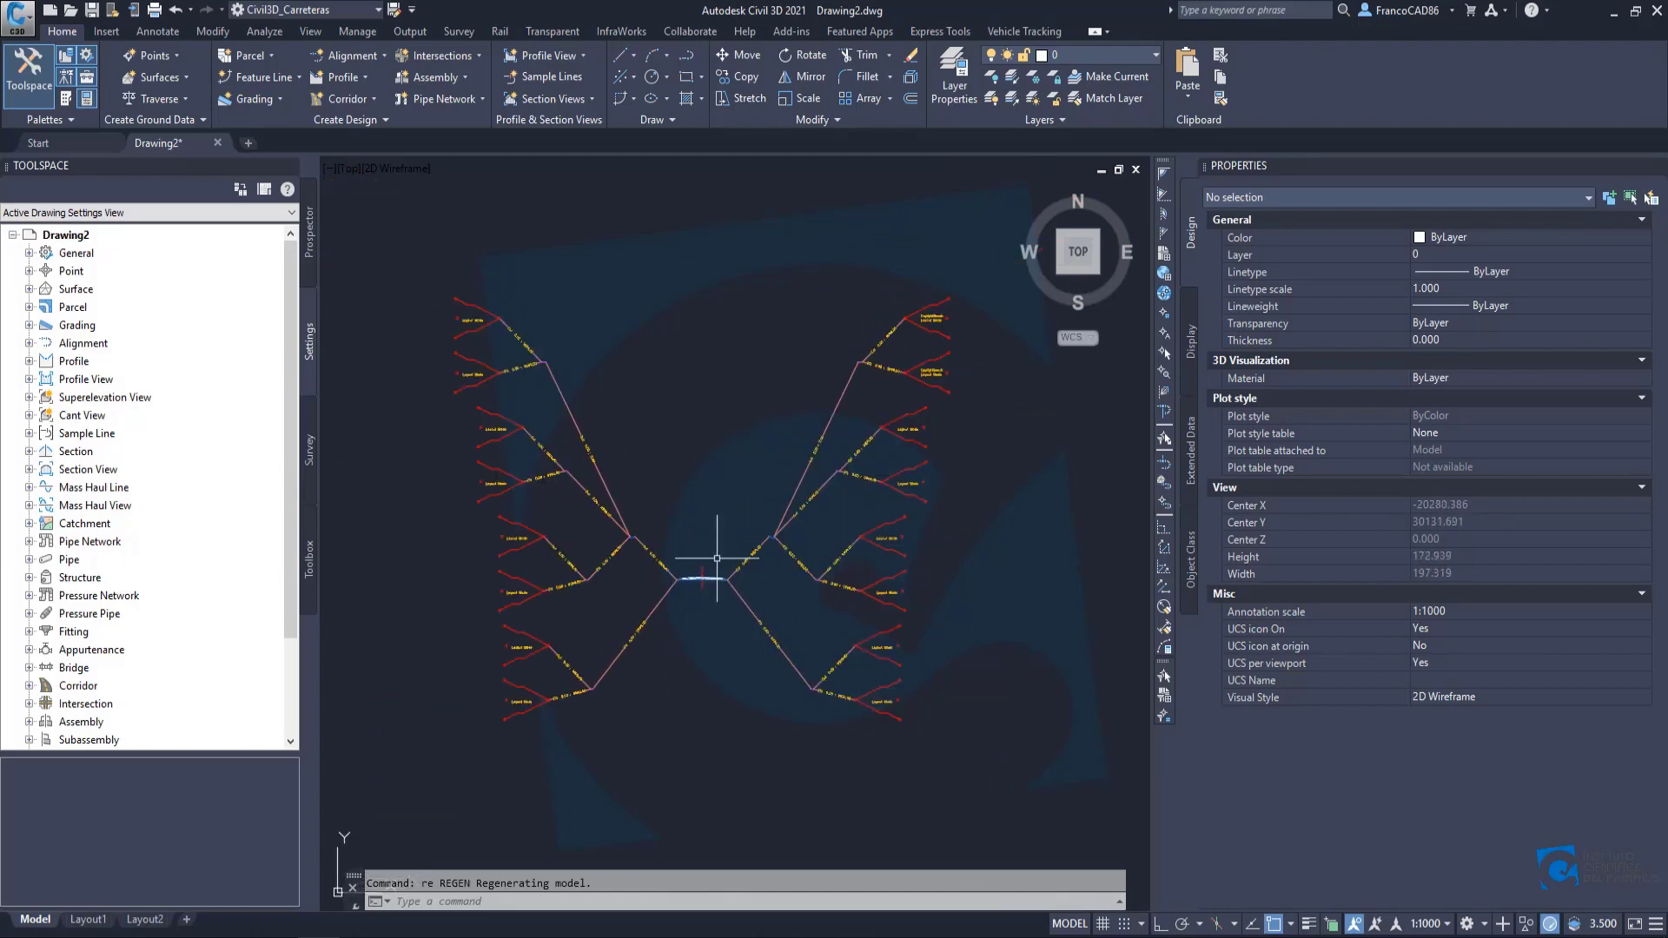
Set Use Superelevation Slope of the SAC Izquierda subassembly to Left Outside Shoulder.
{"action": "scroll", "coordinate": [624, 549], "scroll_direction": "up", "scroll_amount": 3}
{"action": "scroll", "coordinate": [625, 549], "scroll_direction": "up", "scroll_amount": 12}
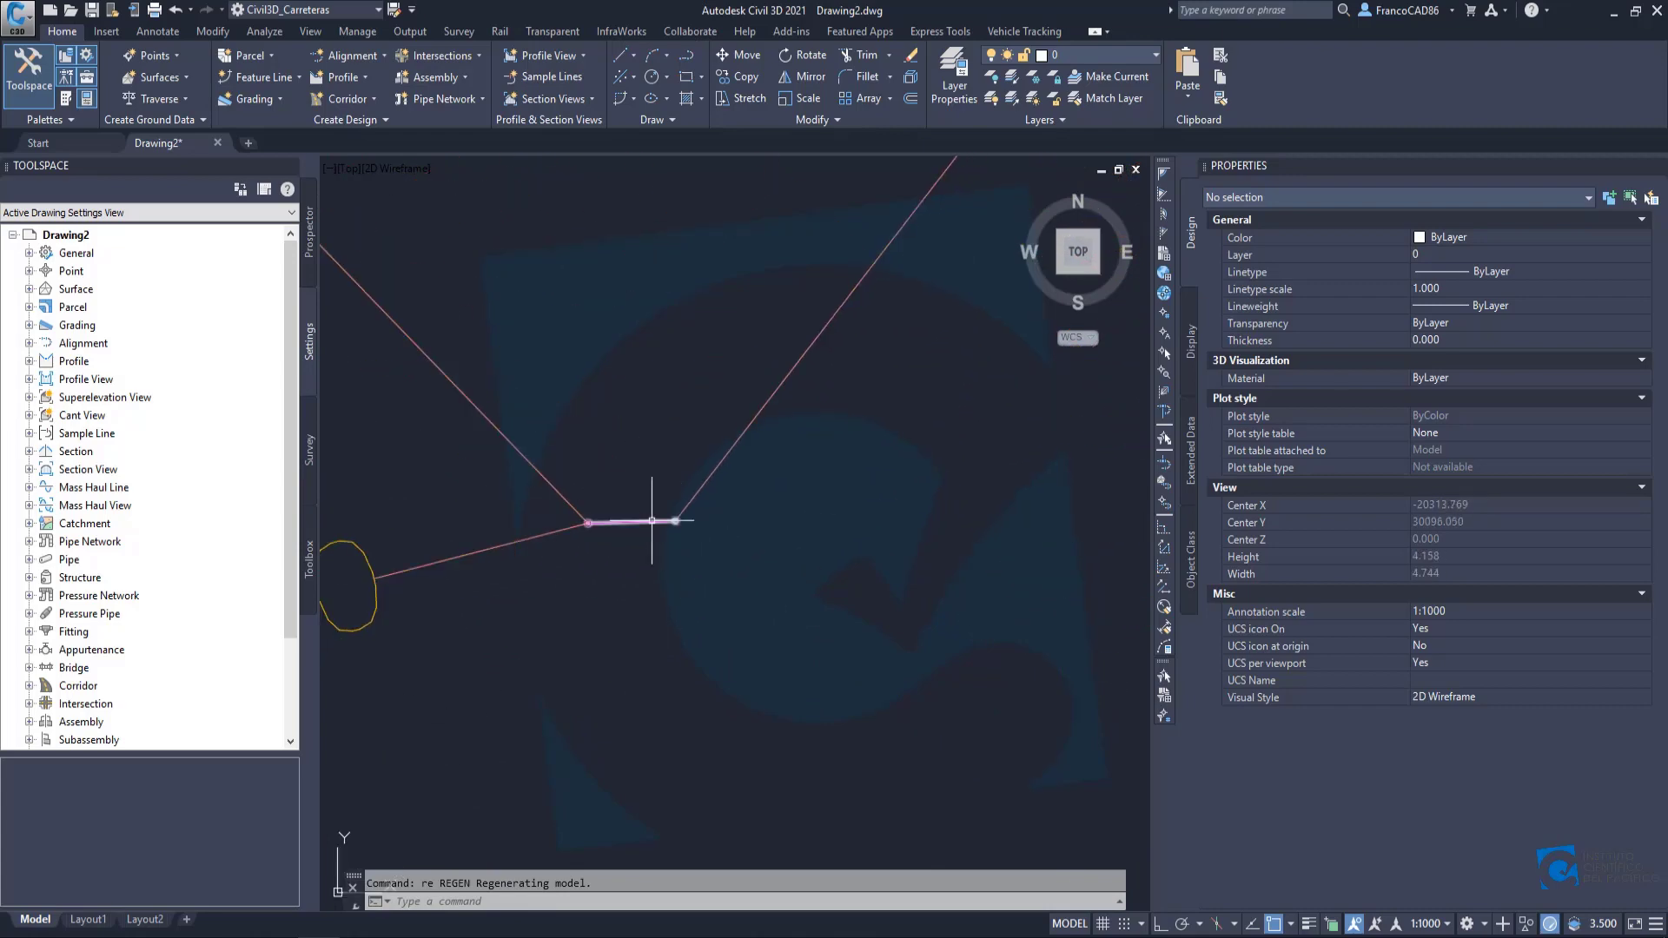
{"action": "left_click", "coordinate": [662, 524]}
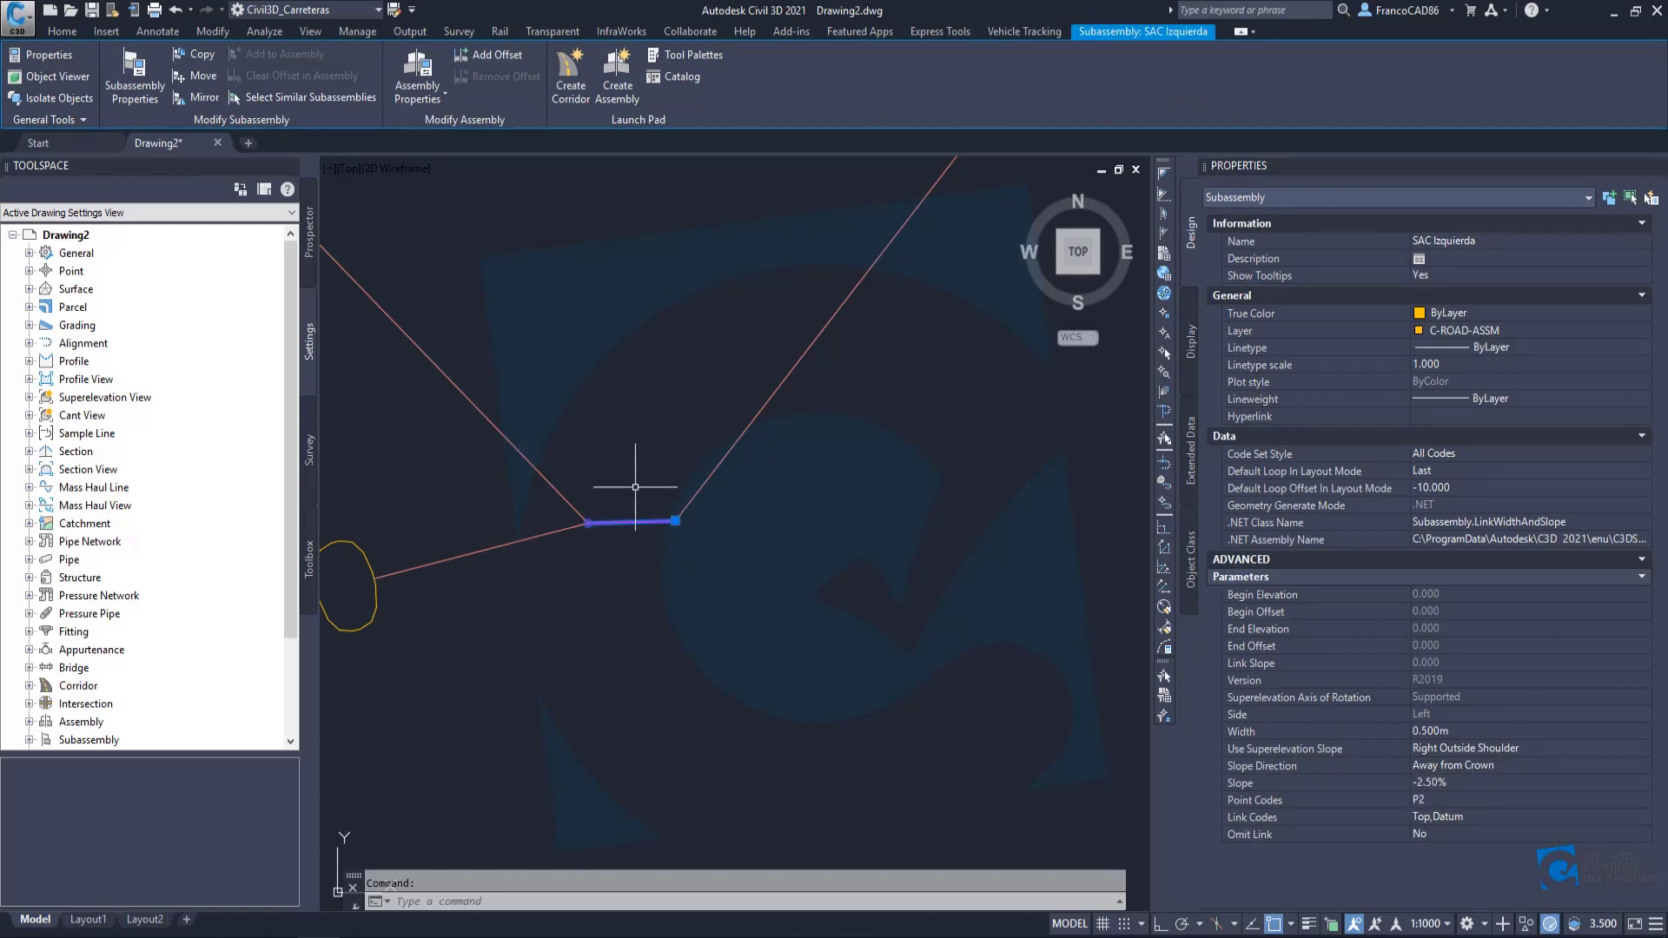
{"action": "scroll", "coordinate": [652, 468], "scroll_direction": "down", "scroll_amount": 3}
{"action": "scroll", "coordinate": [641, 486], "scroll_direction": "up", "scroll_amount": 3}
{"action": "scroll", "coordinate": [647, 495], "scroll_direction": "up", "scroll_amount": 2}
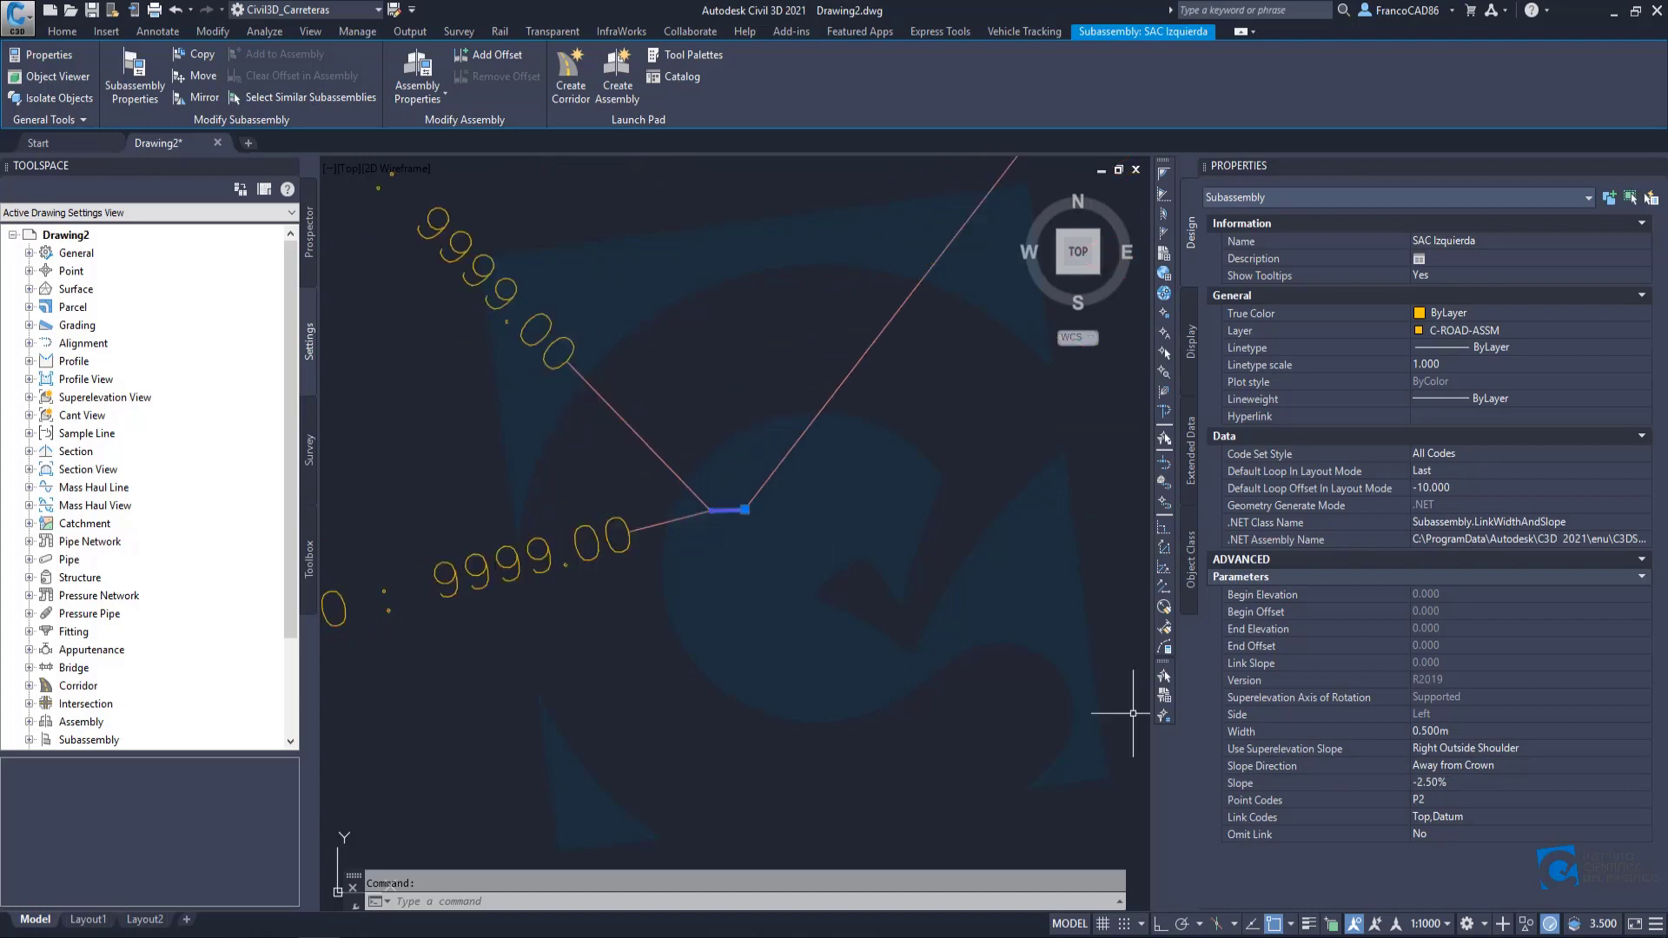
{"action": "left_click", "coordinate": [1429, 750]}
{"action": "left_click", "coordinate": [1436, 749]}
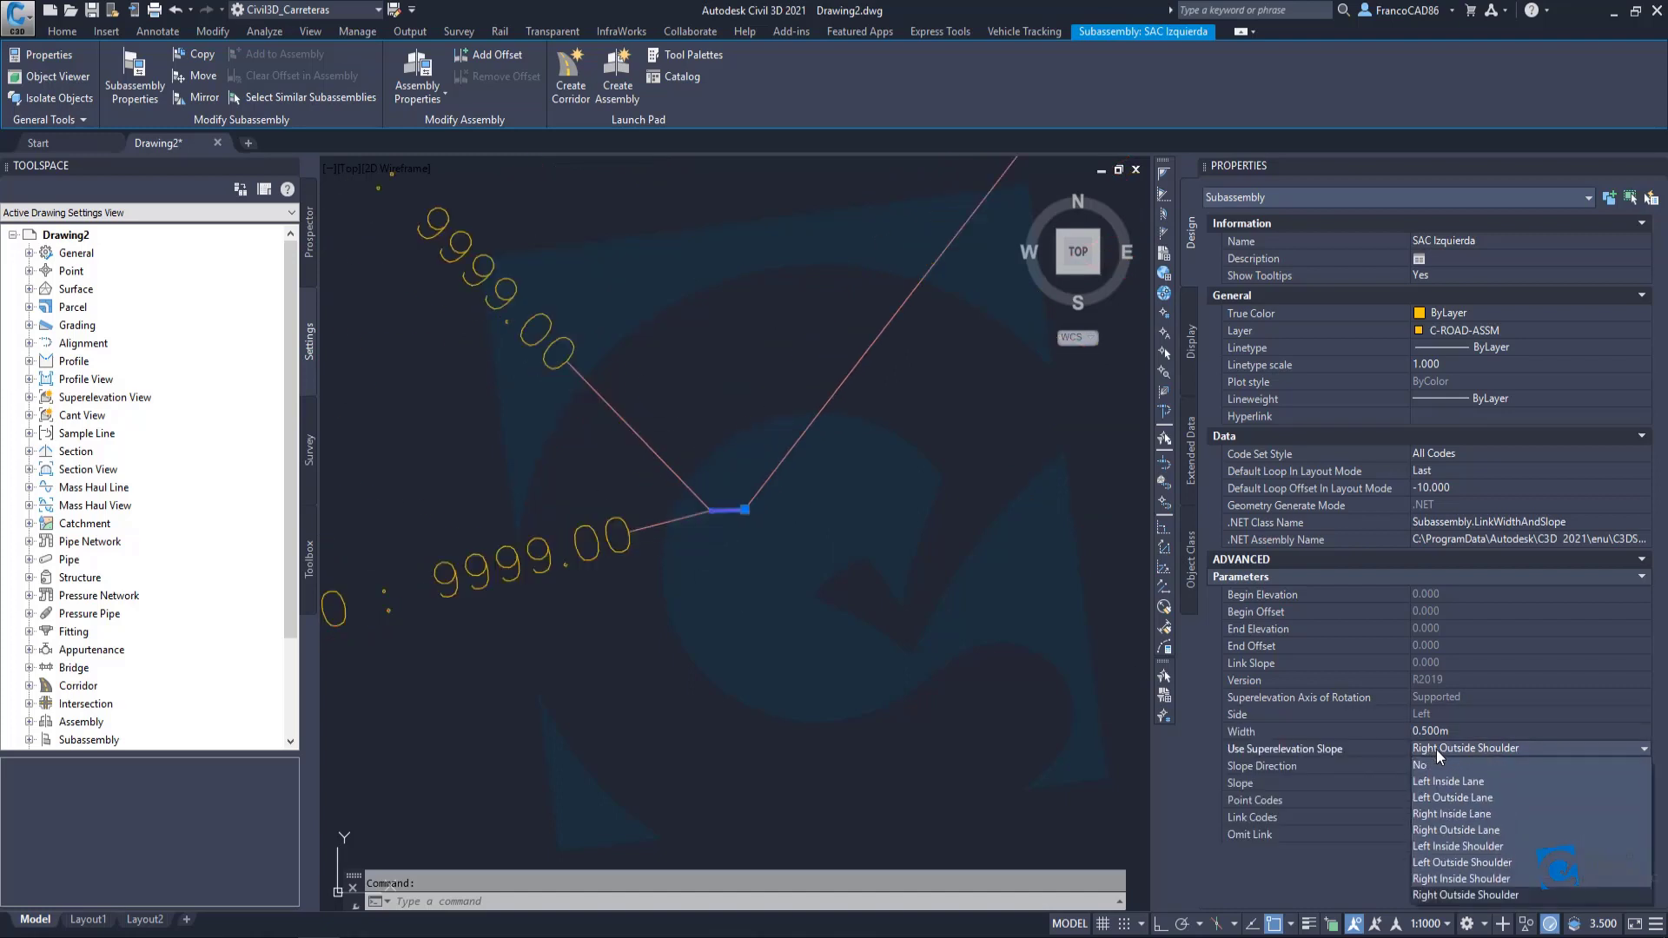
{"action": "left_click", "coordinate": [1429, 863]}
{"action": "scroll", "coordinate": [861, 539], "scroll_direction": "down", "scroll_amount": 3}
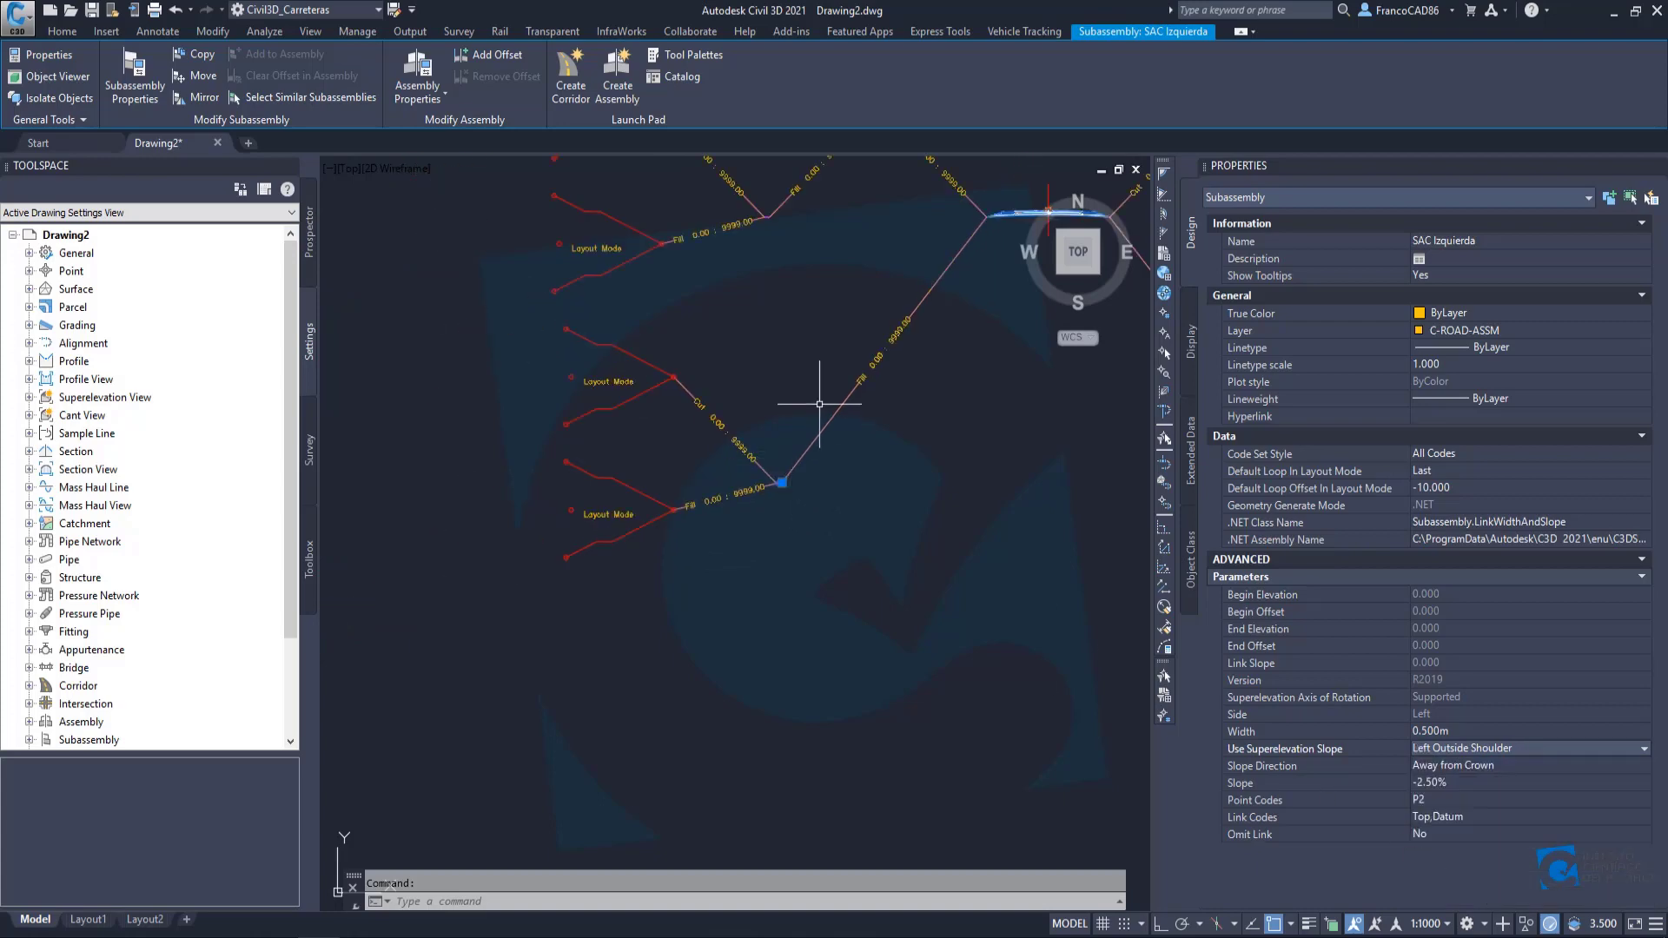
{"action": "middle_click_drag", "start_coordinate": [812, 394], "coordinate": [756, 470]}
{"action": "scroll", "coordinate": [756, 470], "scroll_direction": "up", "scroll_amount": 2}
{"action": "scroll", "coordinate": [765, 548], "scroll_direction": "up", "scroll_amount": 1}
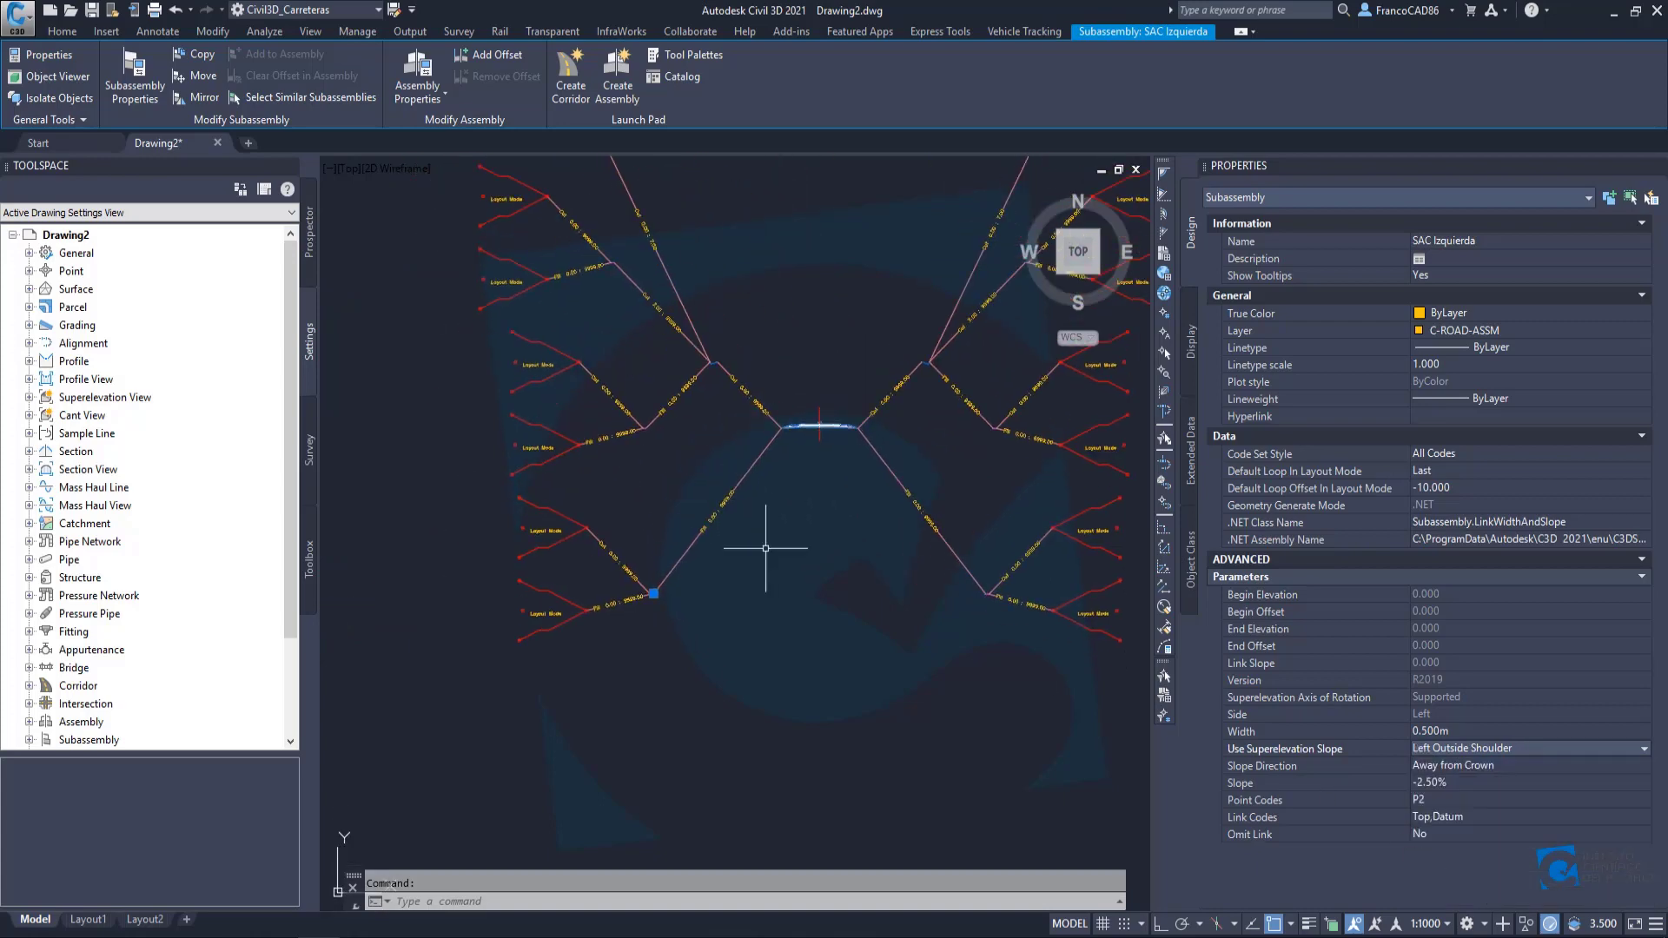
{"action": "key", "text": "Escape"}
Inspect the left triangular ditch and the properties of the Banqueta Izquierda 2 (0.50m) bench in the fill branch.
{"action": "scroll", "coordinate": [765, 491], "scroll_direction": "up", "scroll_amount": 2}
{"action": "scroll", "coordinate": [686, 417], "scroll_direction": "up", "scroll_amount": 5}
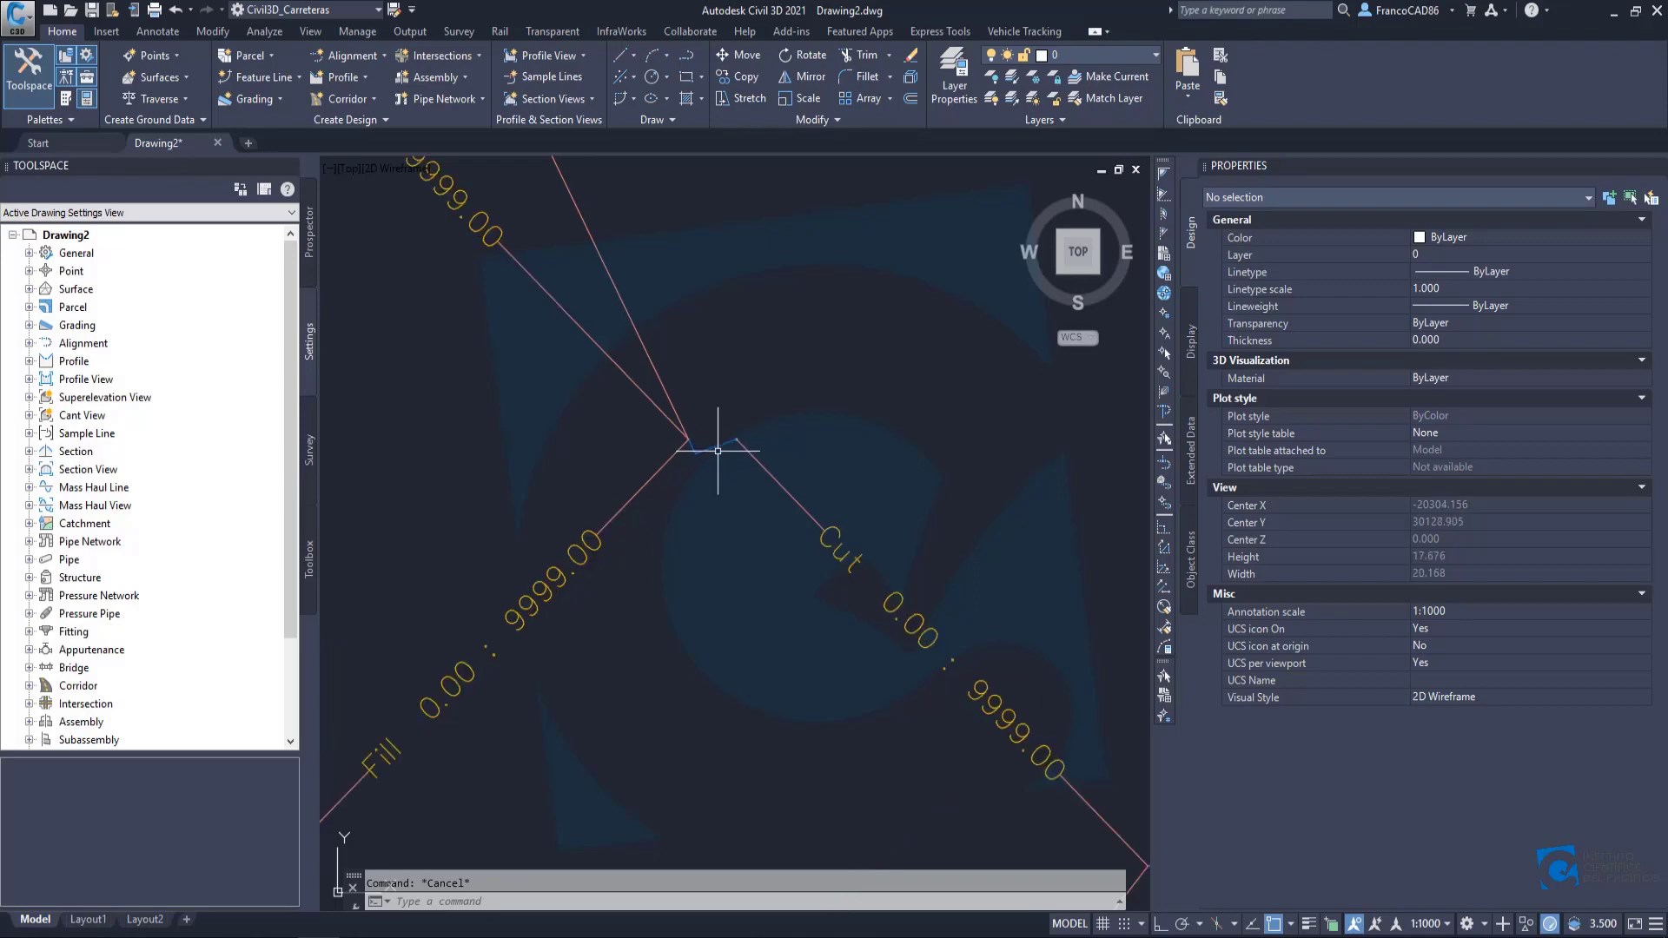
{"action": "left_click", "coordinate": [718, 451]}
{"action": "scroll", "coordinate": [756, 443], "scroll_direction": "down", "scroll_amount": 2}
{"action": "key", "text": "Escape"}
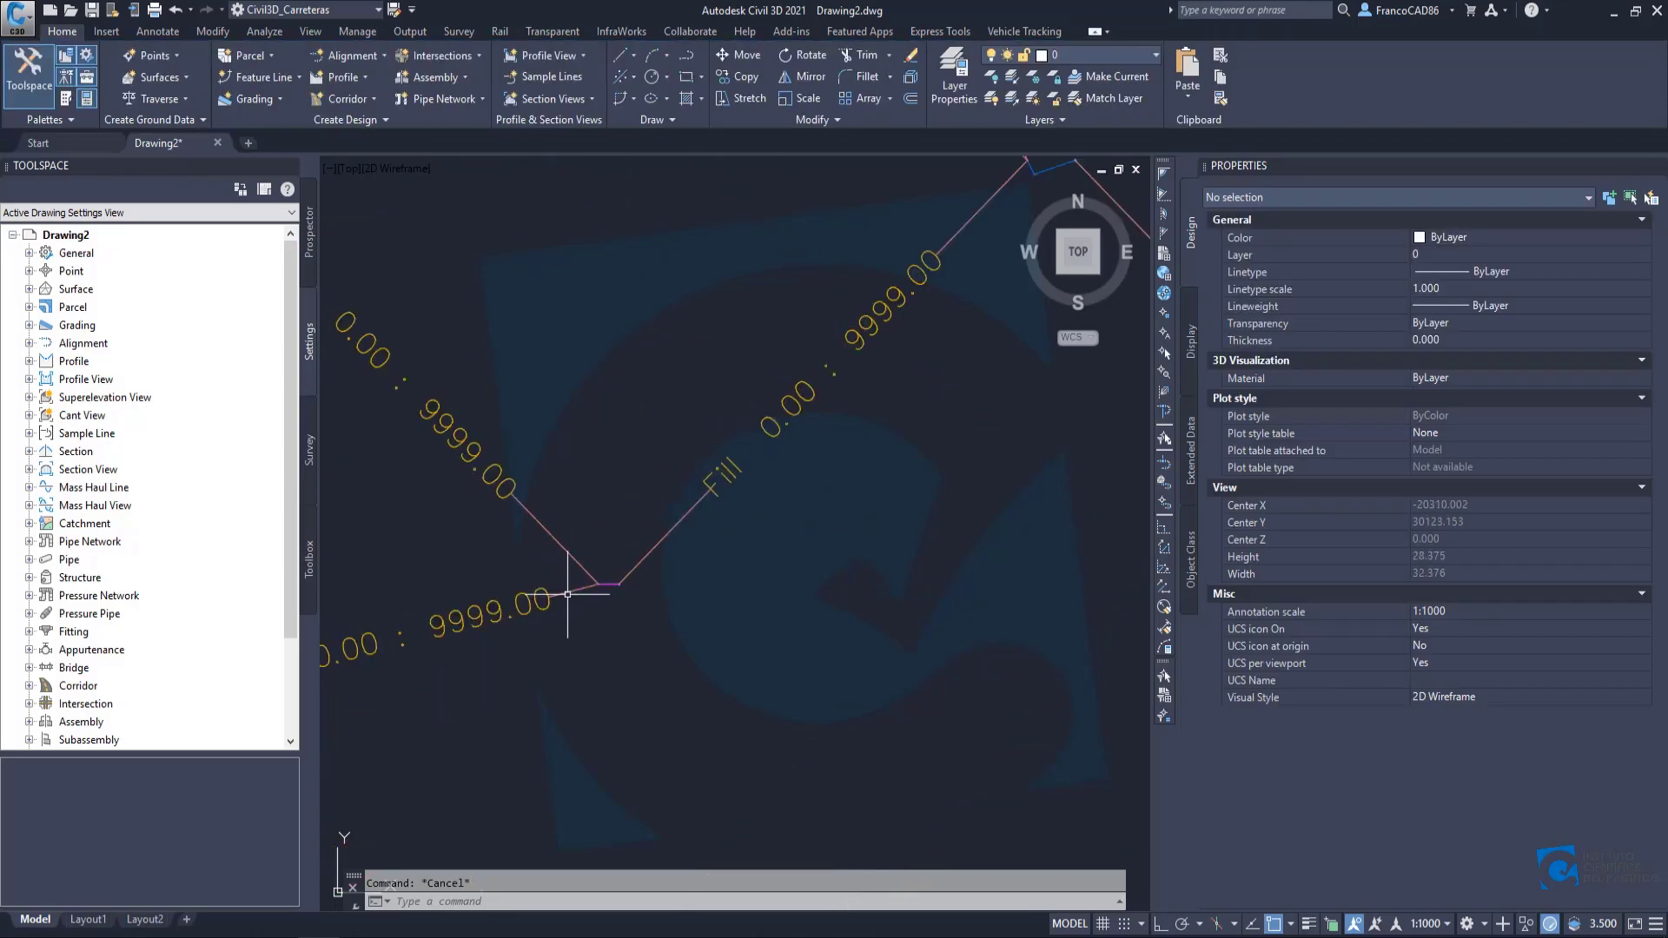
{"action": "left_click", "coordinate": [606, 584]}
{"action": "scroll", "coordinate": [634, 466], "scroll_direction": "down", "scroll_amount": 4}
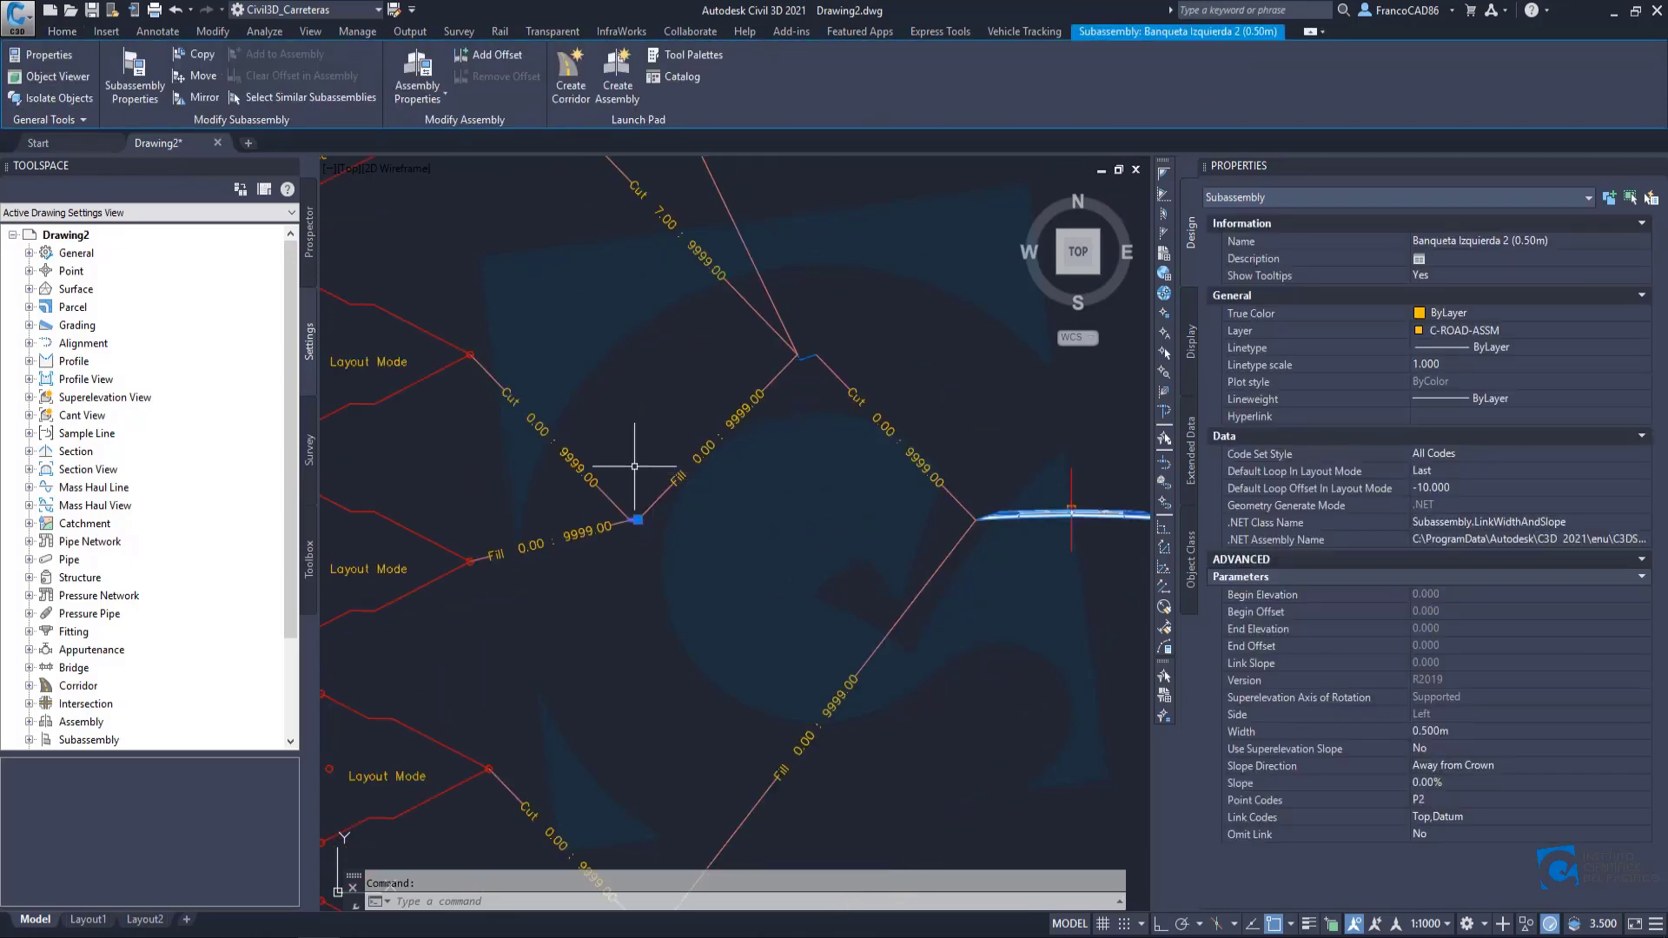
Select the remaining left benches together with Banqueta Izquierda 2 and check their superelevation and slope parameters.
{"action": "scroll", "coordinate": [643, 417], "scroll_direction": "down", "scroll_amount": 3}
{"action": "scroll", "coordinate": [608, 404], "scroll_direction": "up", "scroll_amount": 7}
{"action": "left_click", "coordinate": [594, 399]}
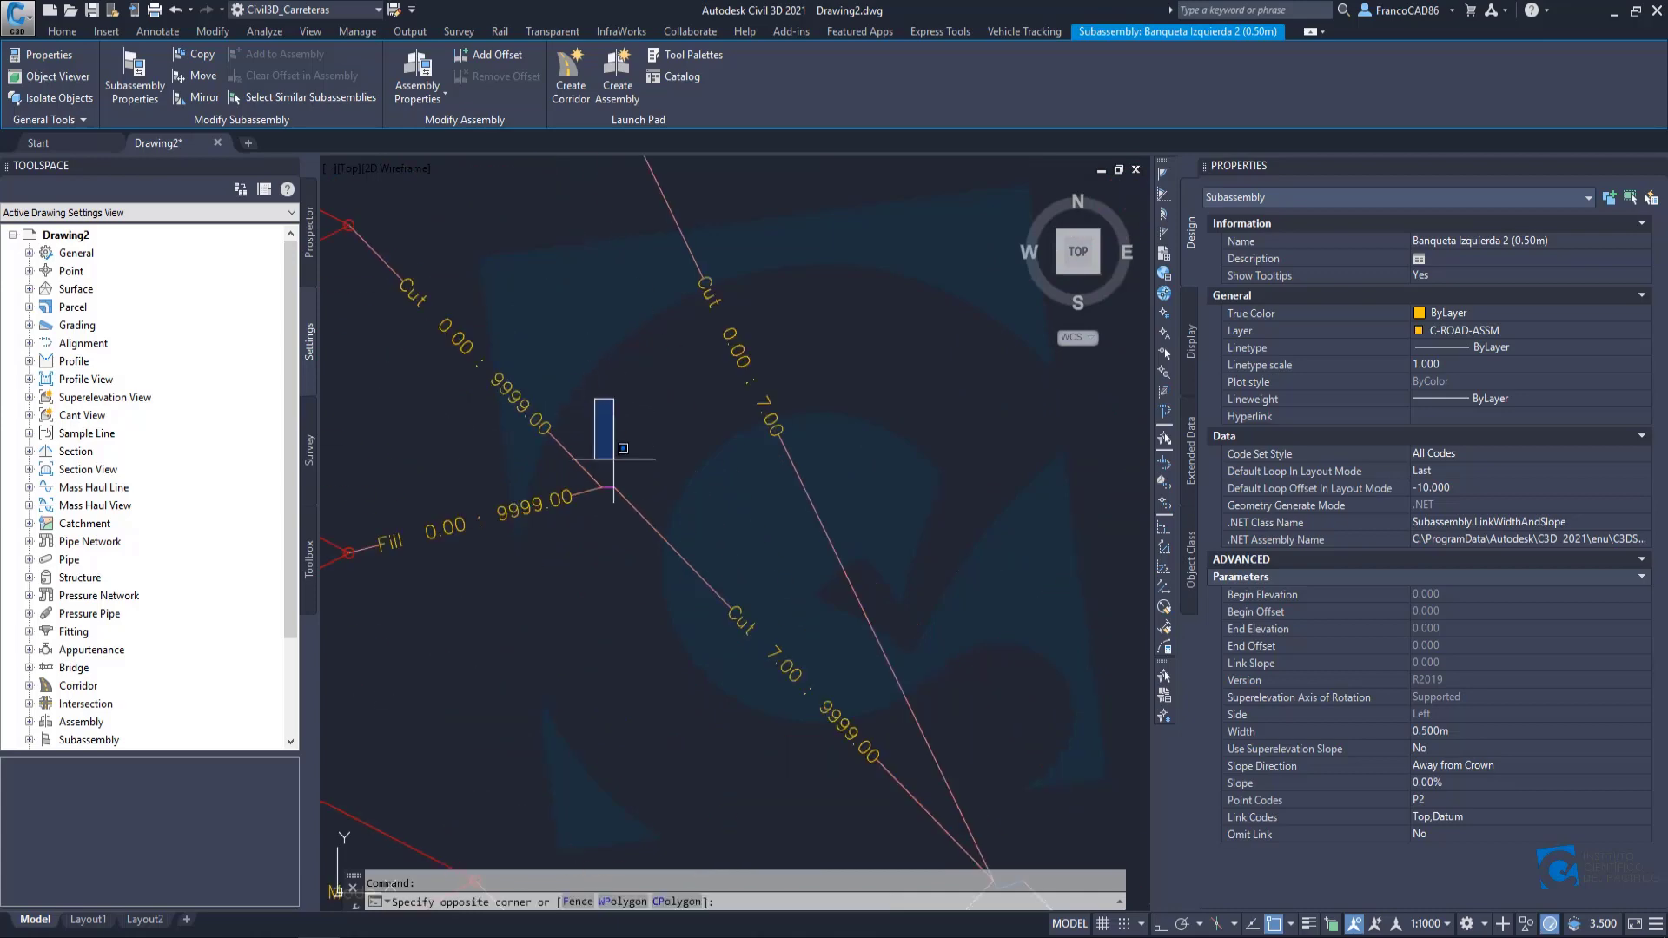
{"action": "left_click", "coordinate": [623, 448]}
{"action": "scroll", "coordinate": [670, 548], "scroll_direction": "down", "scroll_amount": 3}
{"action": "scroll", "coordinate": [647, 339], "scroll_direction": "up", "scroll_amount": 5}
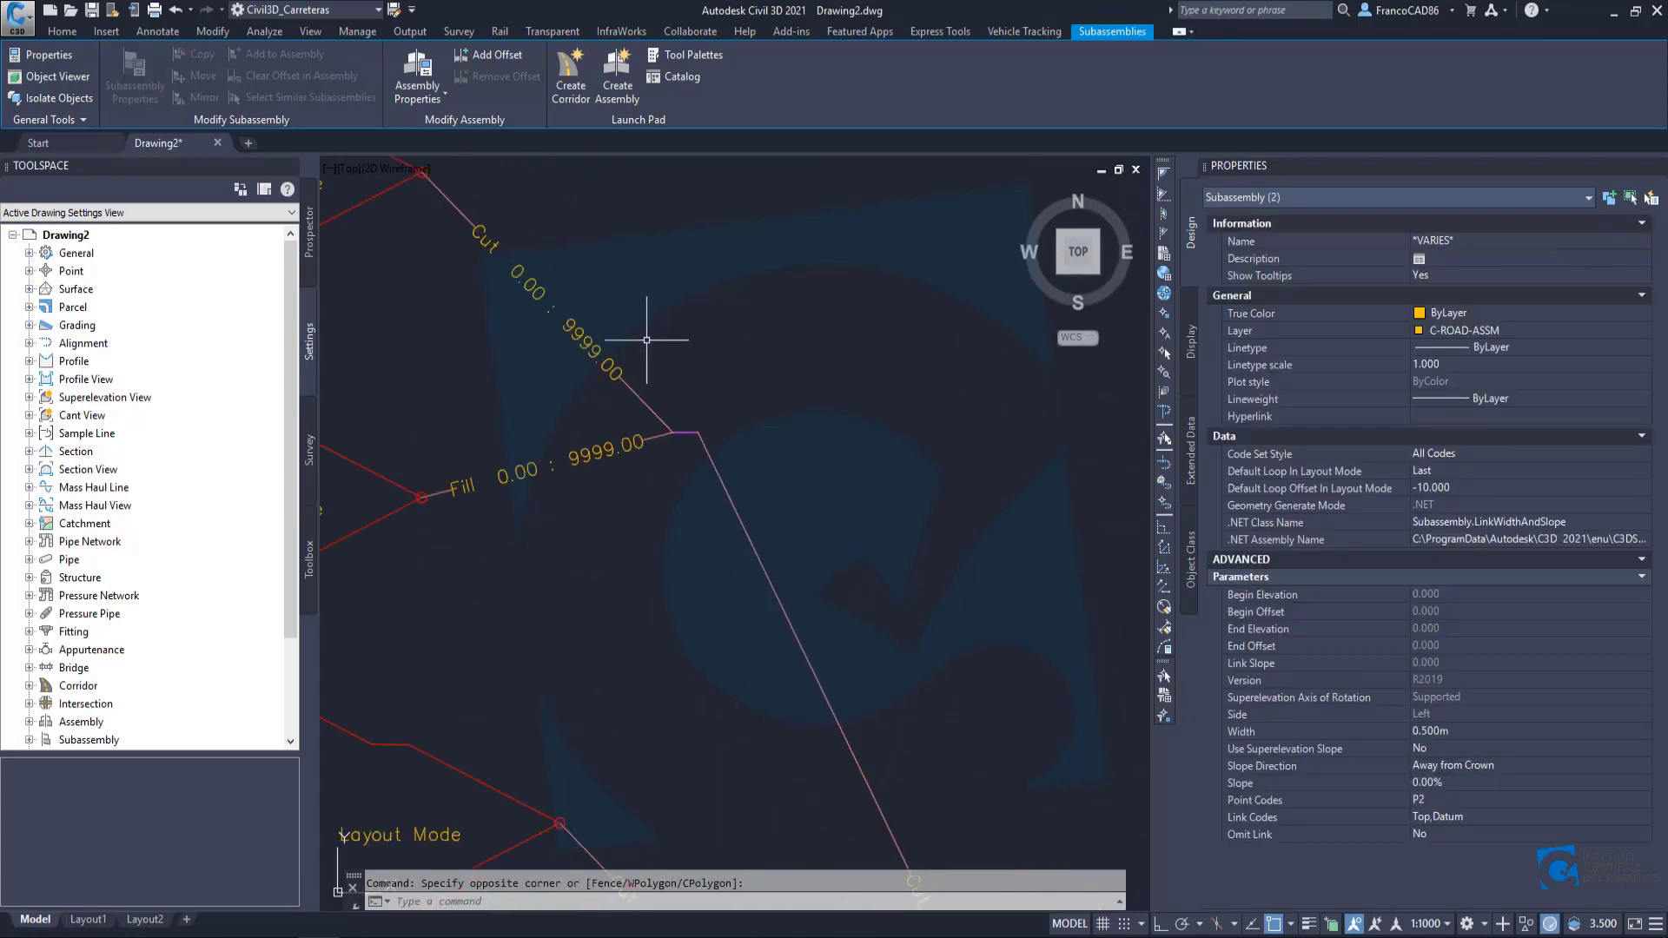
{"action": "left_click", "coordinate": [647, 339]}
{"action": "left_click", "coordinate": [782, 502]}
{"action": "scroll", "coordinate": [707, 447], "scroll_direction": "down", "scroll_amount": 3}
{"action": "scroll", "coordinate": [673, 495], "scroll_direction": "up", "scroll_amount": 2}
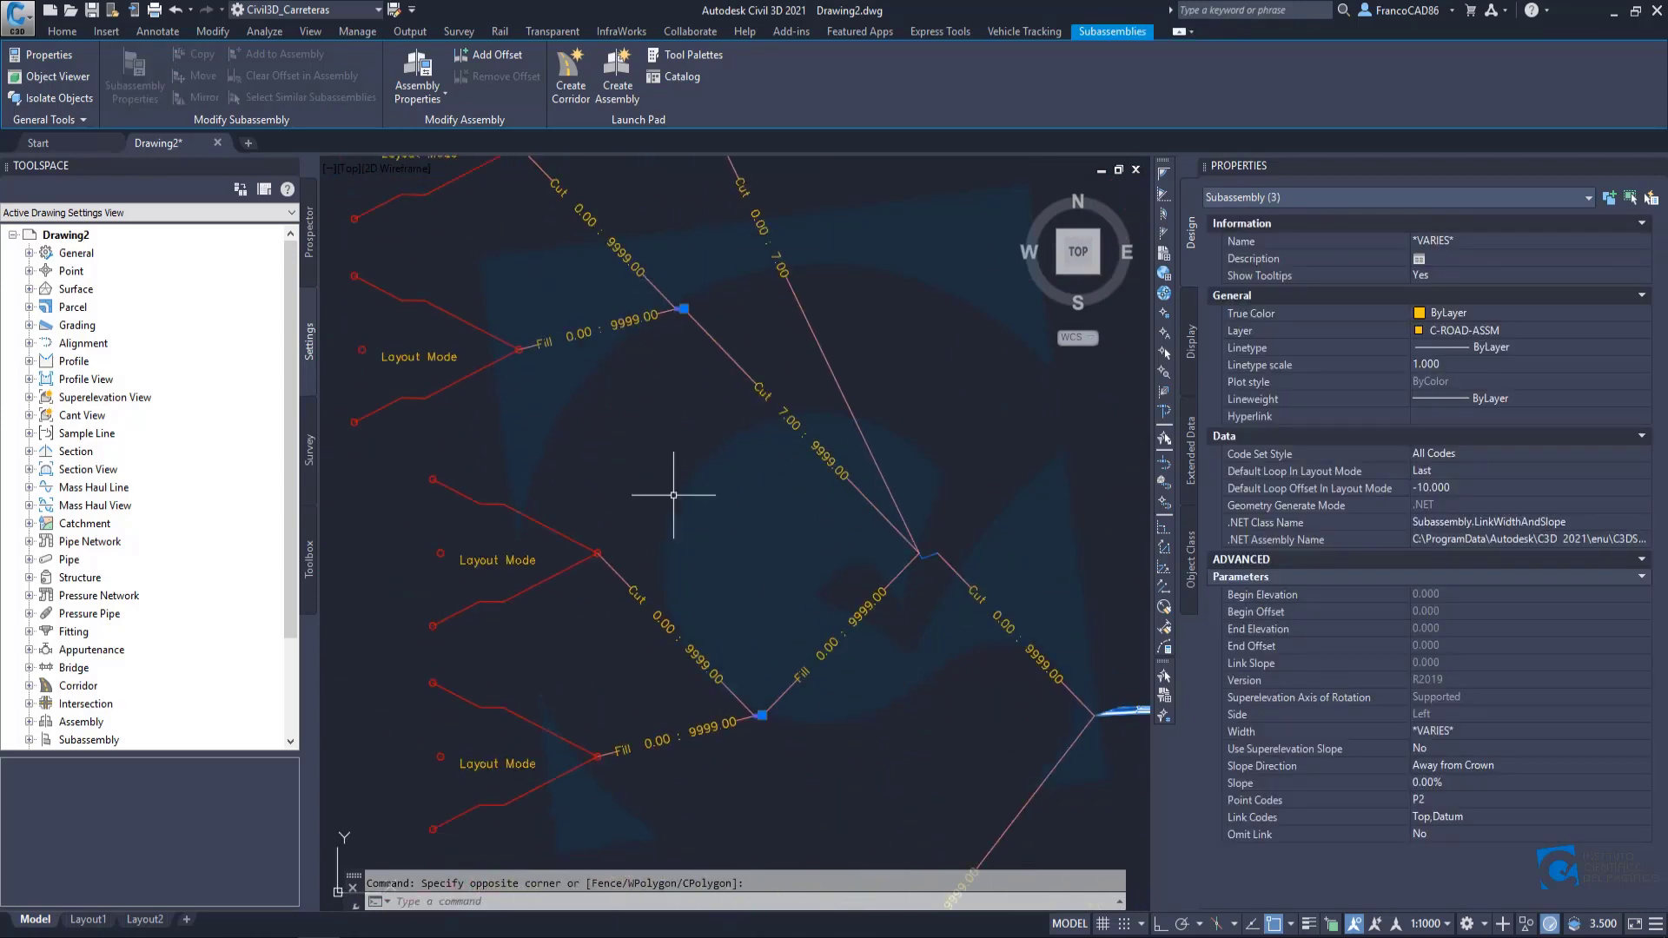
{"action": "middle_click_drag", "start_coordinate": [673, 495], "coordinate": [664, 355]}
{"action": "scroll", "coordinate": [694, 362], "scroll_direction": "down", "scroll_amount": 2}
{"action": "middle_click_drag", "start_coordinate": [696, 287], "coordinate": [691, 531]}
{"action": "key", "text": "Escape"}
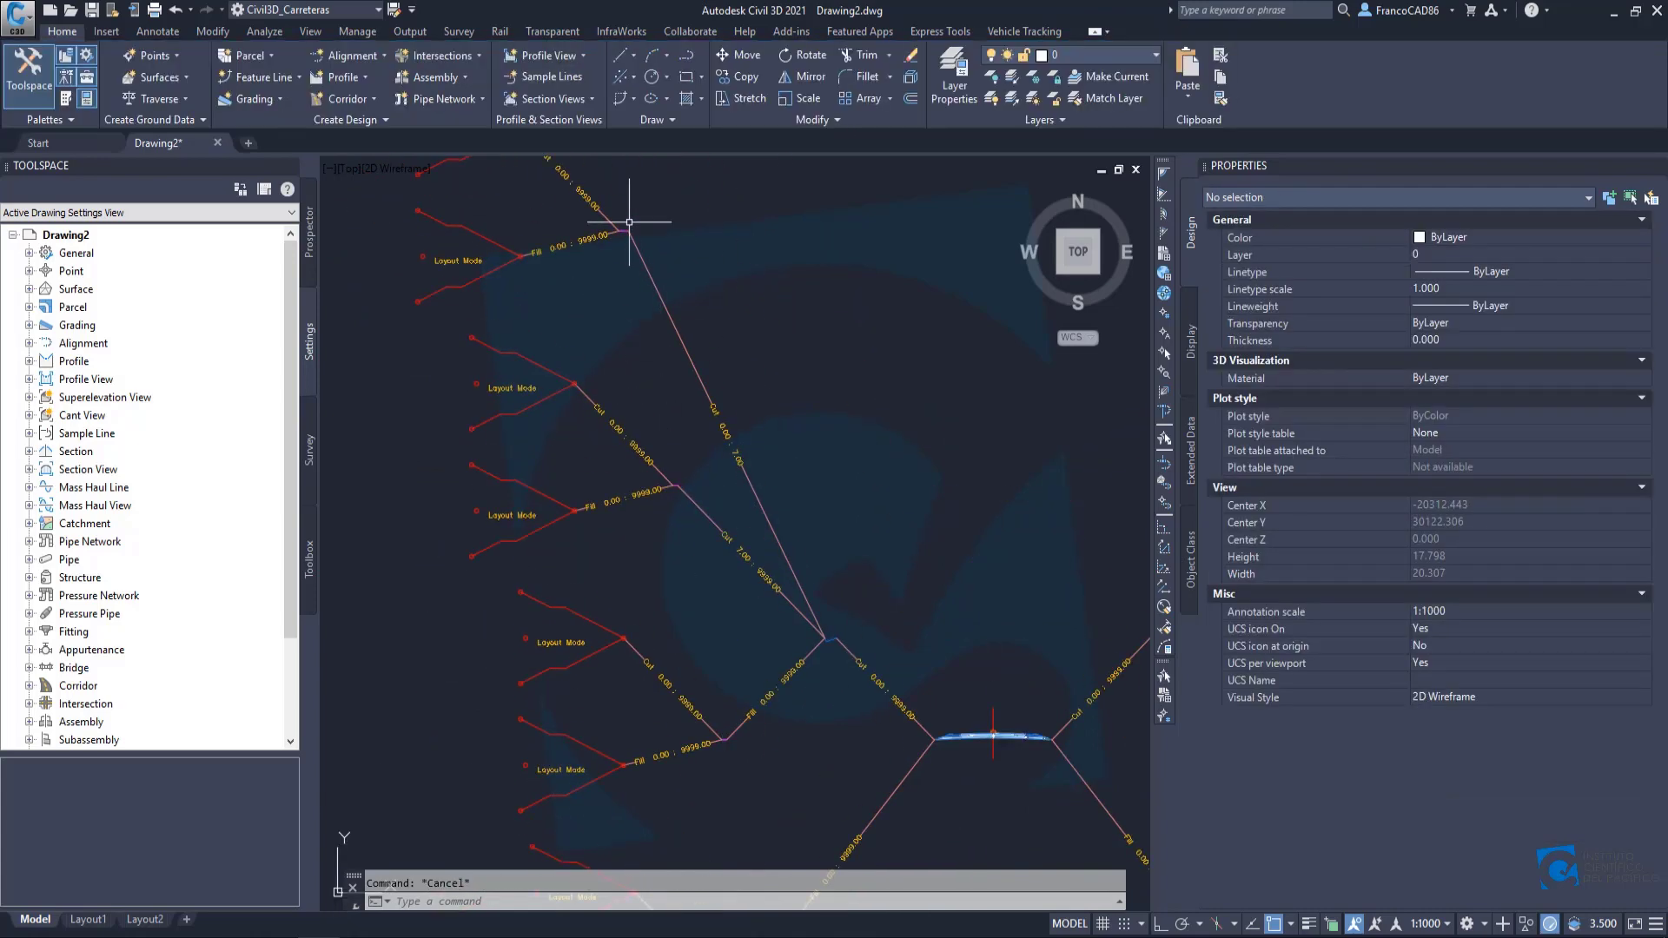
{"action": "scroll", "coordinate": [629, 223], "scroll_direction": "up", "scroll_amount": 3}
{"action": "scroll", "coordinate": [614, 253], "scroll_direction": "down", "scroll_amount": 3}
{"action": "scroll", "coordinate": [652, 472], "scroll_direction": "up", "scroll_amount": 3}
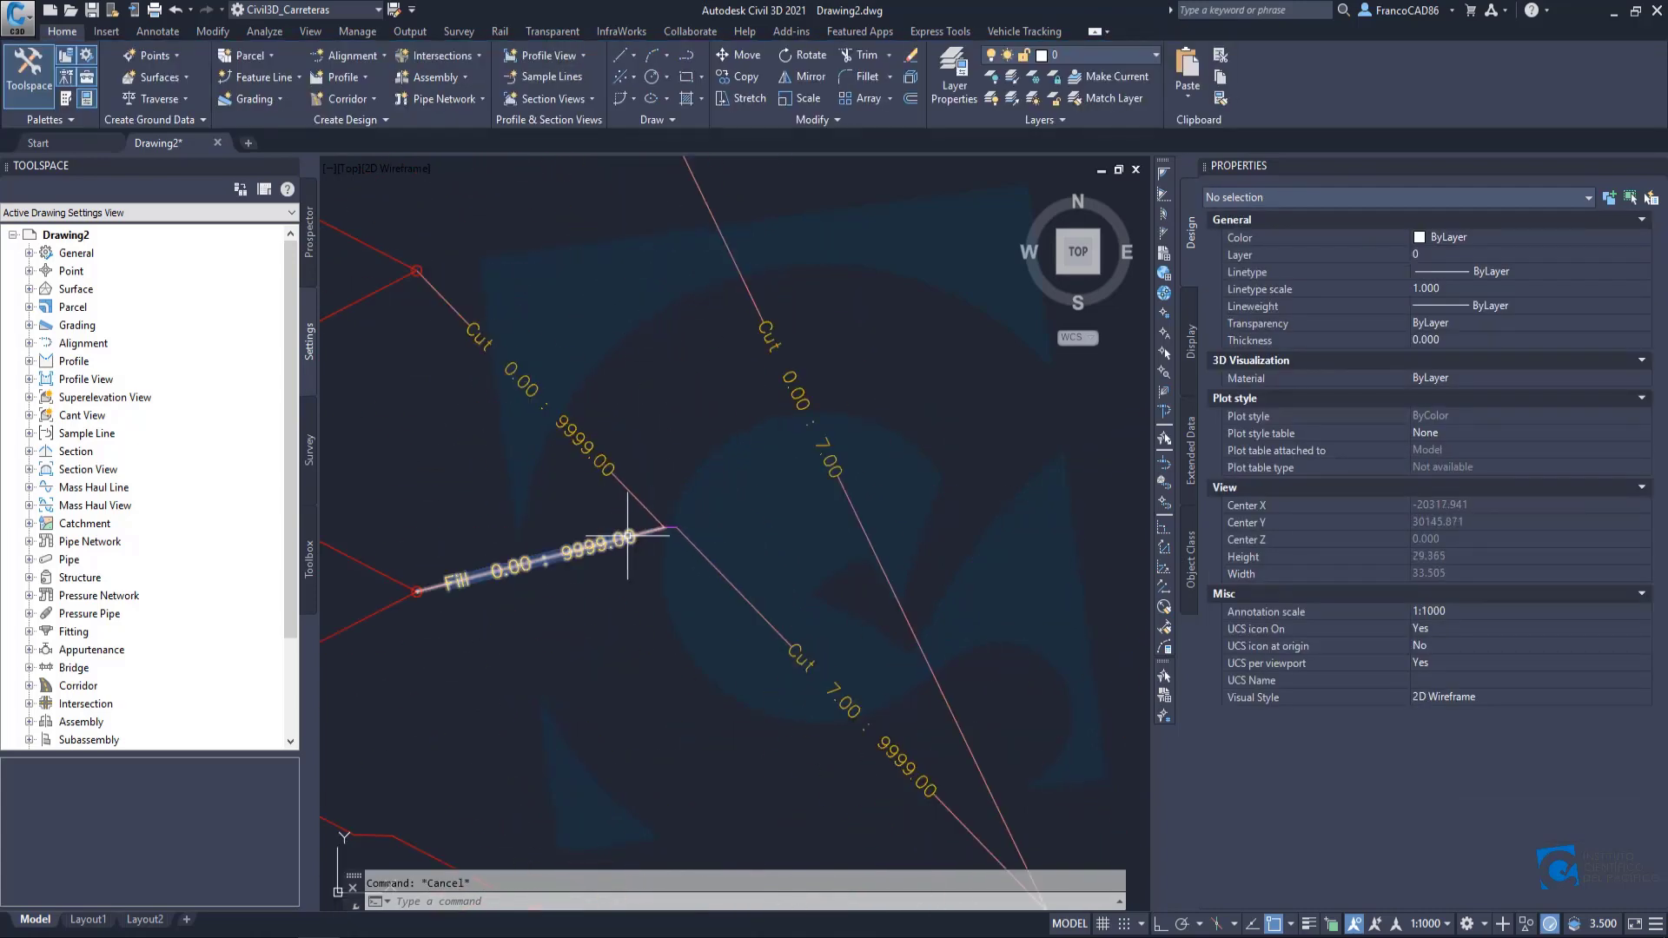
{"action": "scroll", "coordinate": [627, 535], "scroll_direction": "down", "scroll_amount": 8}
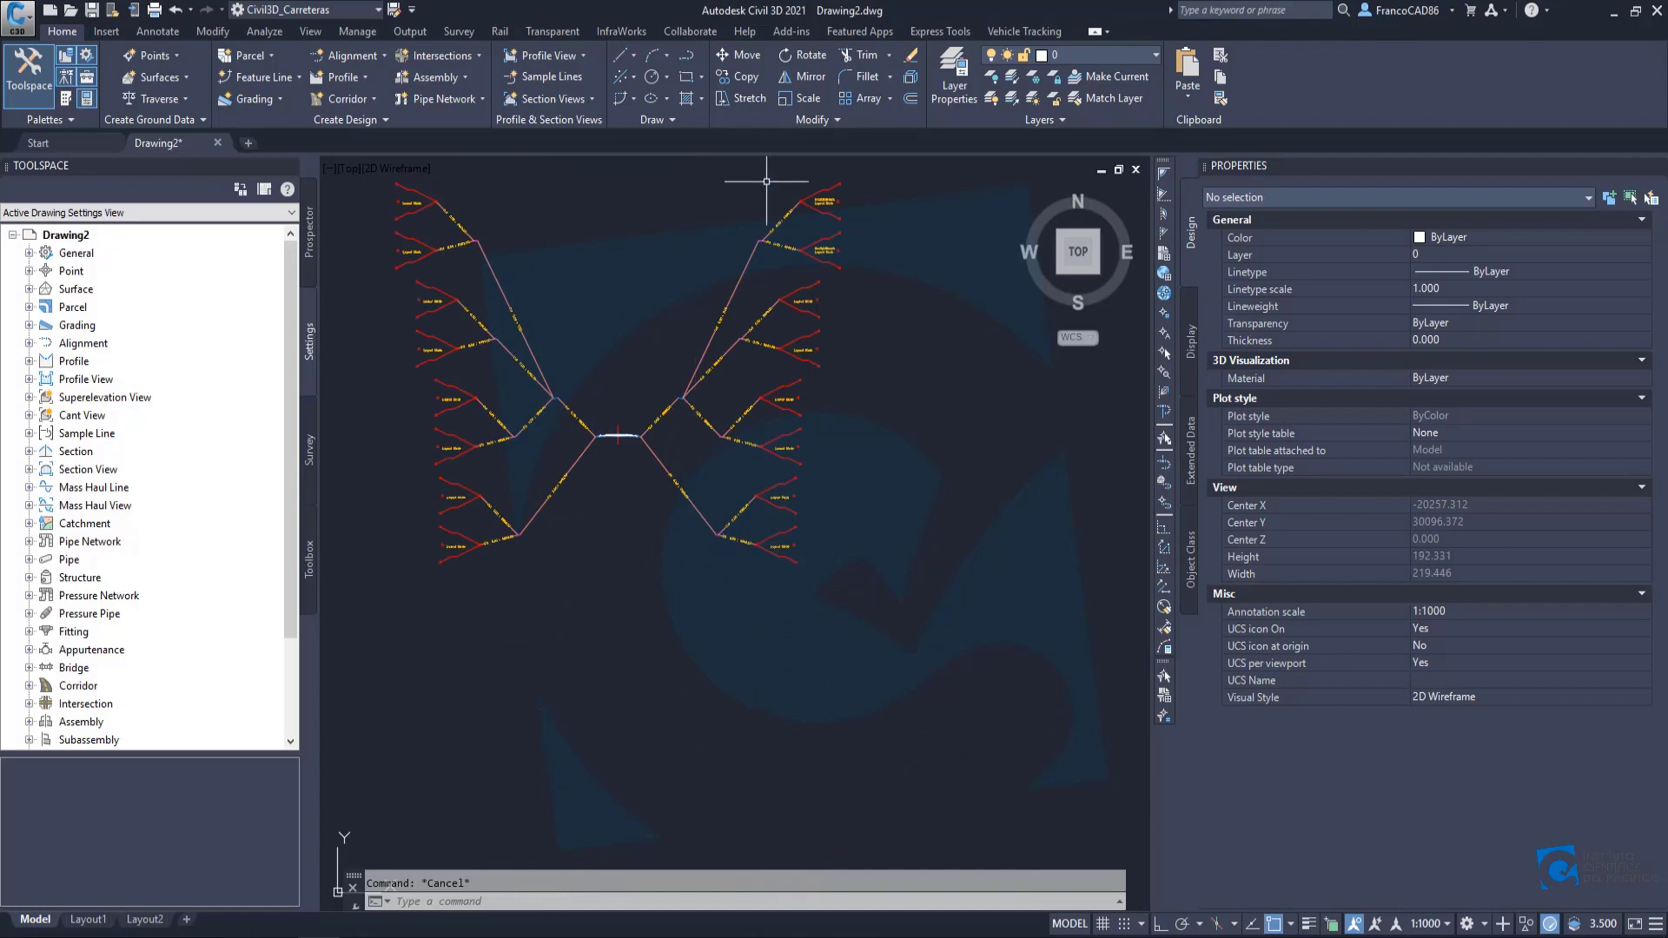
{"action": "mouse_move", "coordinate": [577, 428]}
{"action": "middle_mouse_down"}
{"action": "mouse_move", "coordinate": [663, 551]}
{"action": "mouse_move", "coordinate": [661, 576]}
{"action": "middle_mouse_up"}
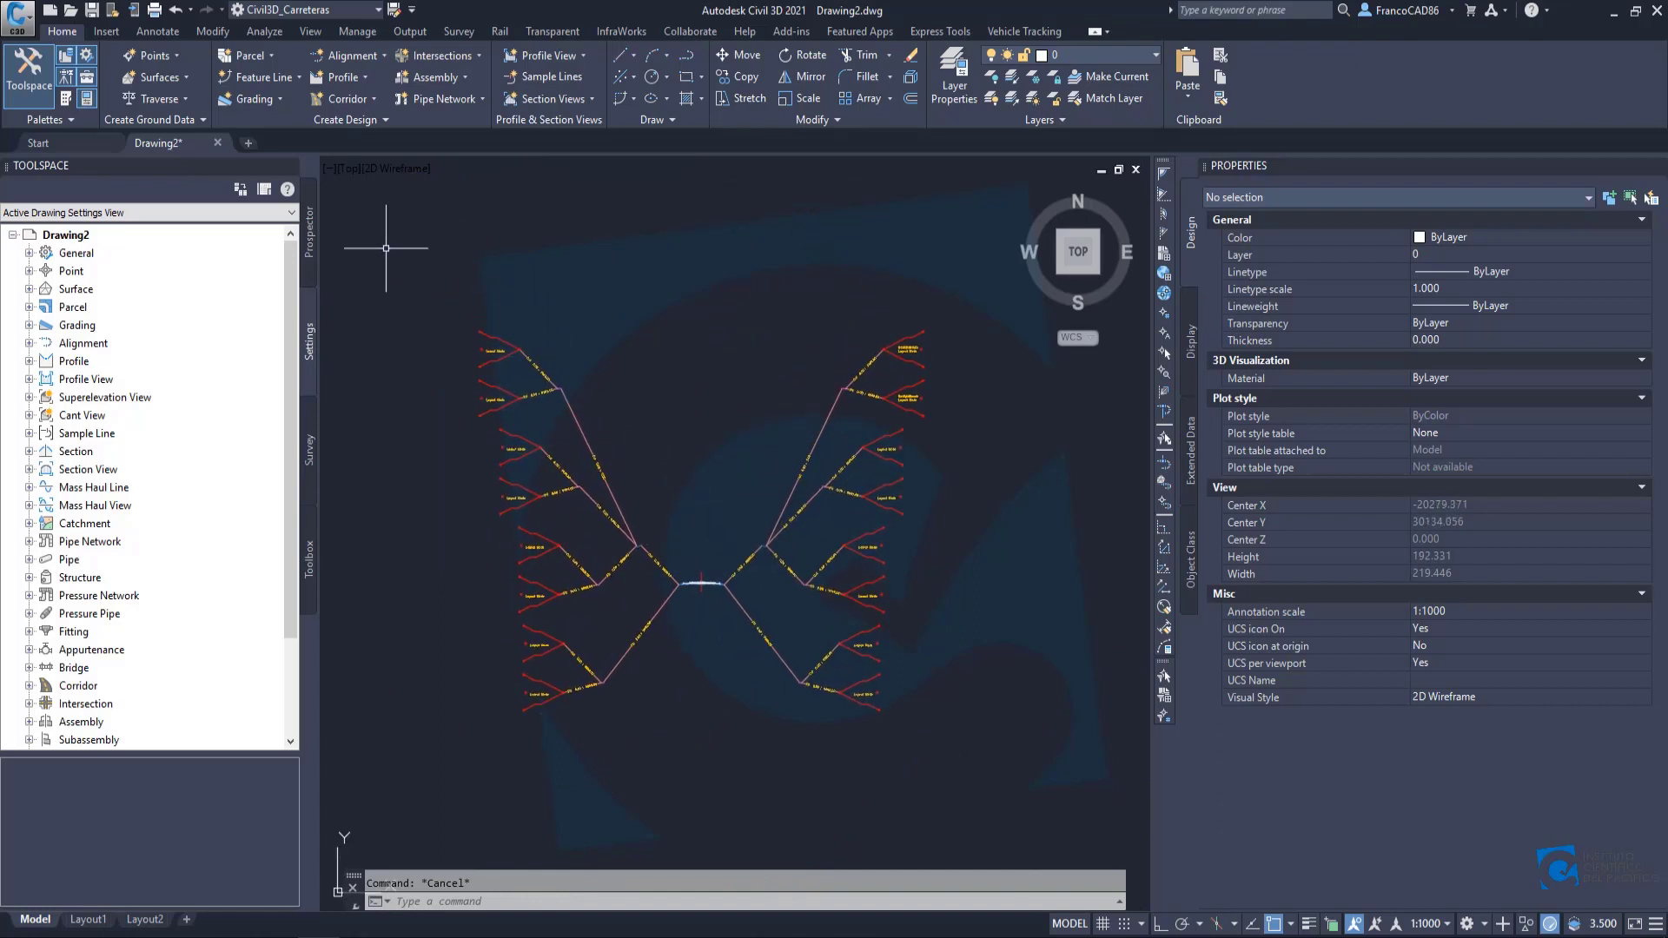
Add a Carreteras Bidireccionales text heading with a separator above it to the tool palette that holds Seccion Carretera and Tunel Circular.
{"action": "left_click", "coordinate": [66, 98]}
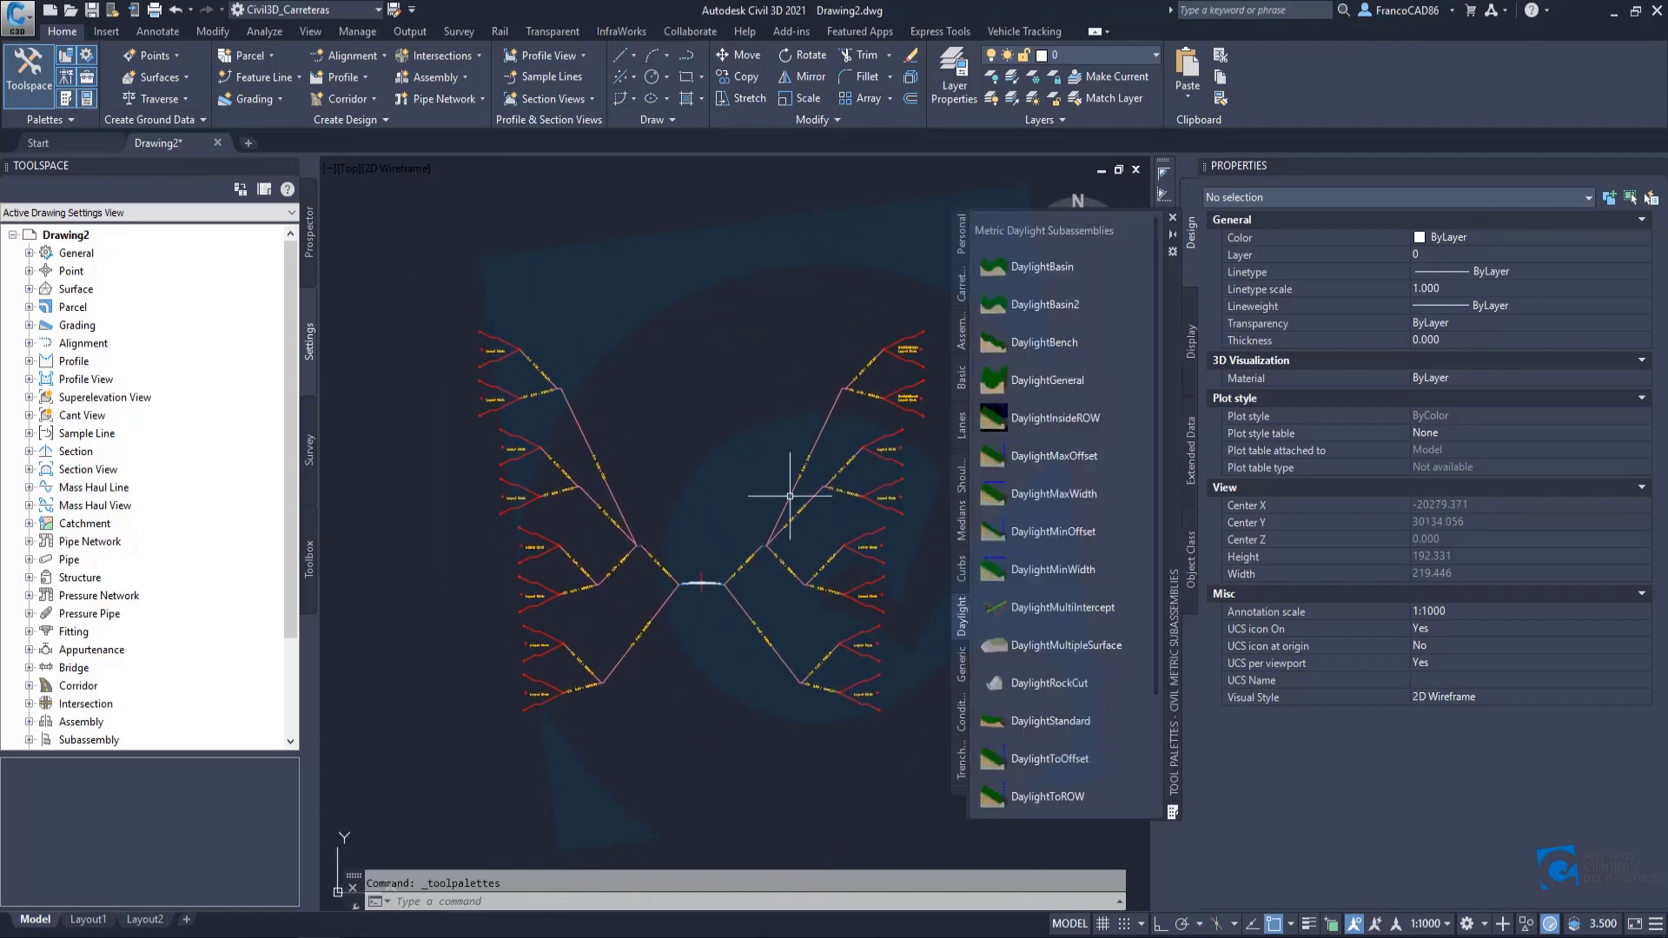
{"action": "middle_click_drag", "start_coordinate": [790, 496], "coordinate": [709, 468]}
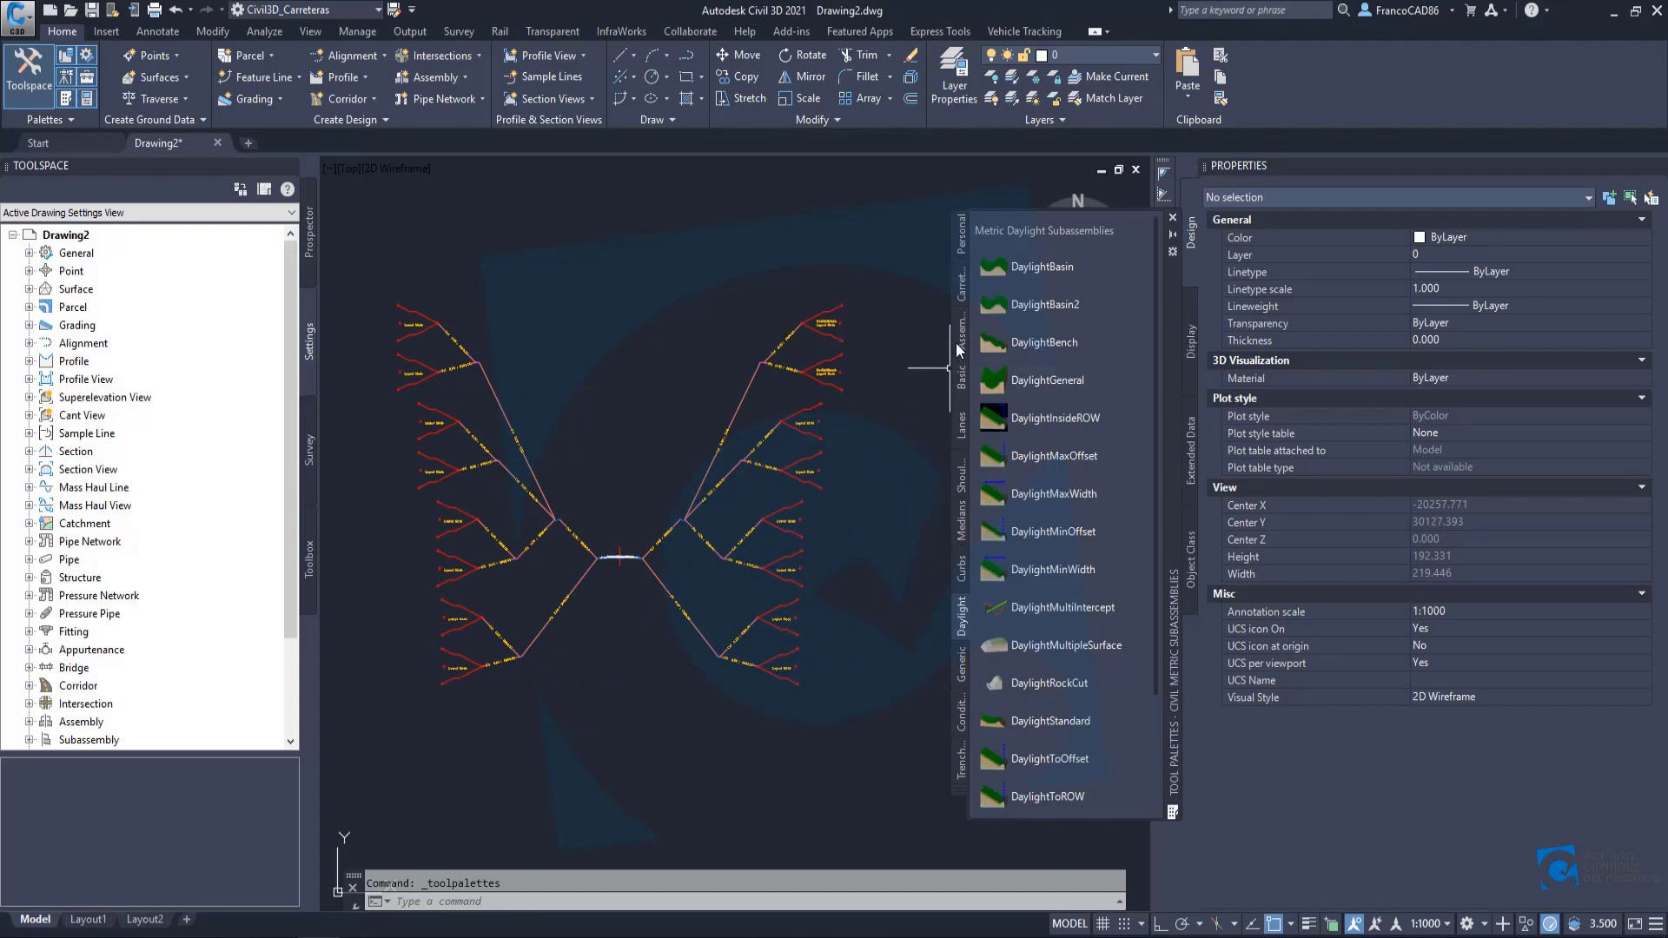
{"action": "left_click", "coordinate": [960, 284]}
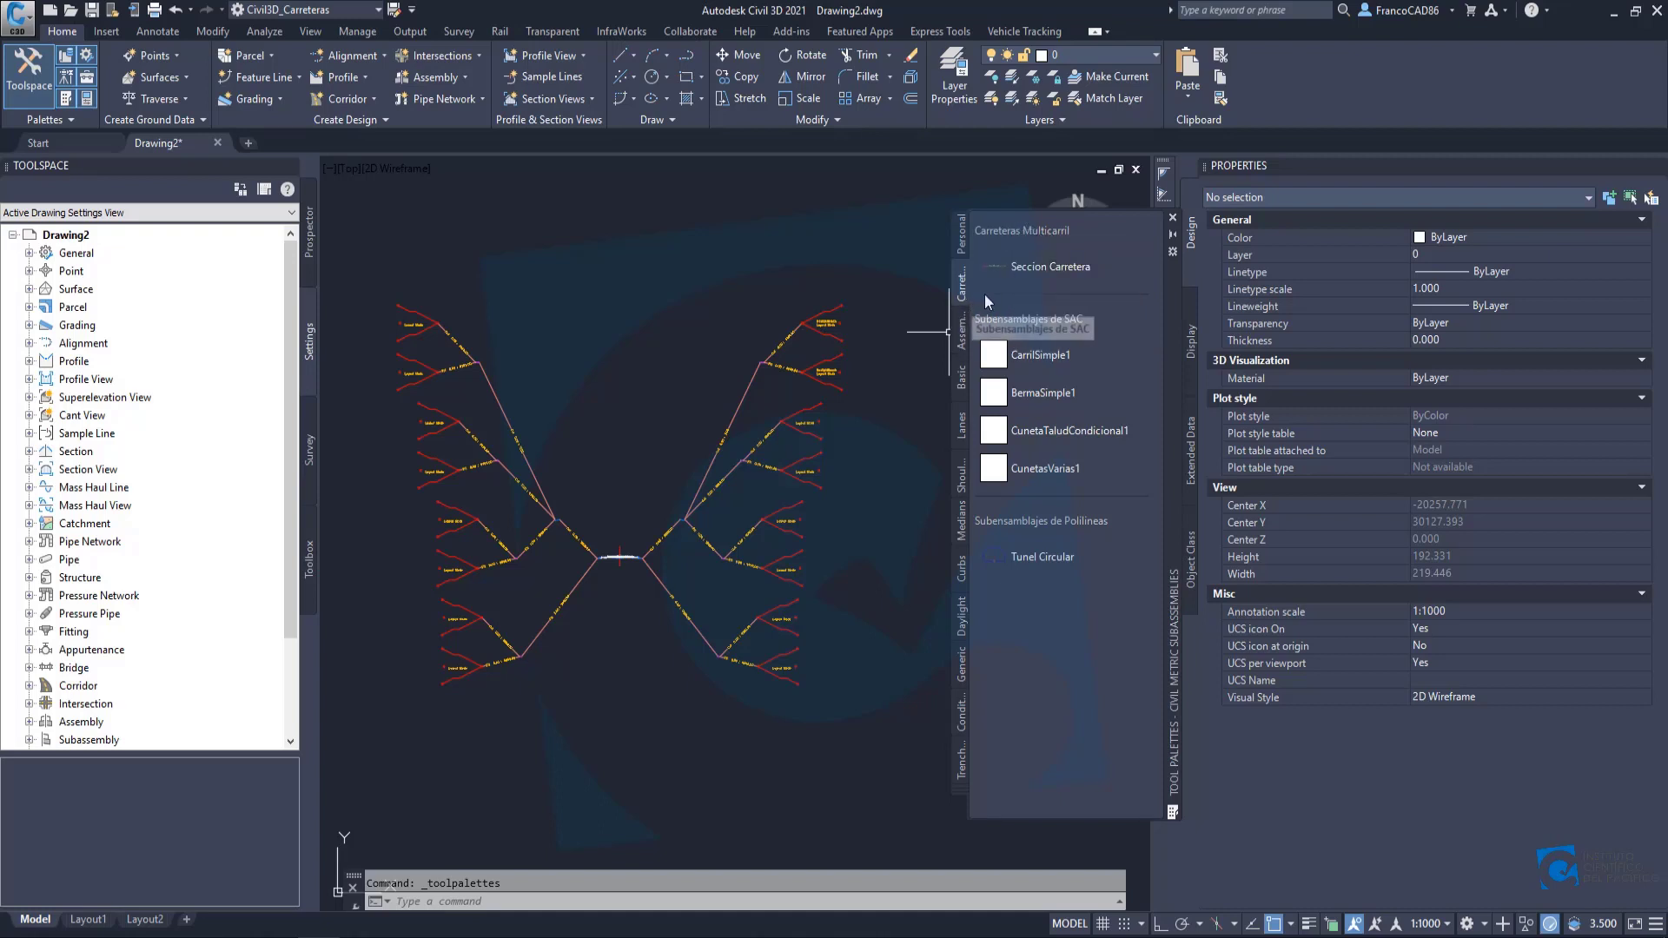
{"action": "right_click", "coordinate": [1018, 619]}
{"action": "left_click", "coordinate": [1081, 762]}
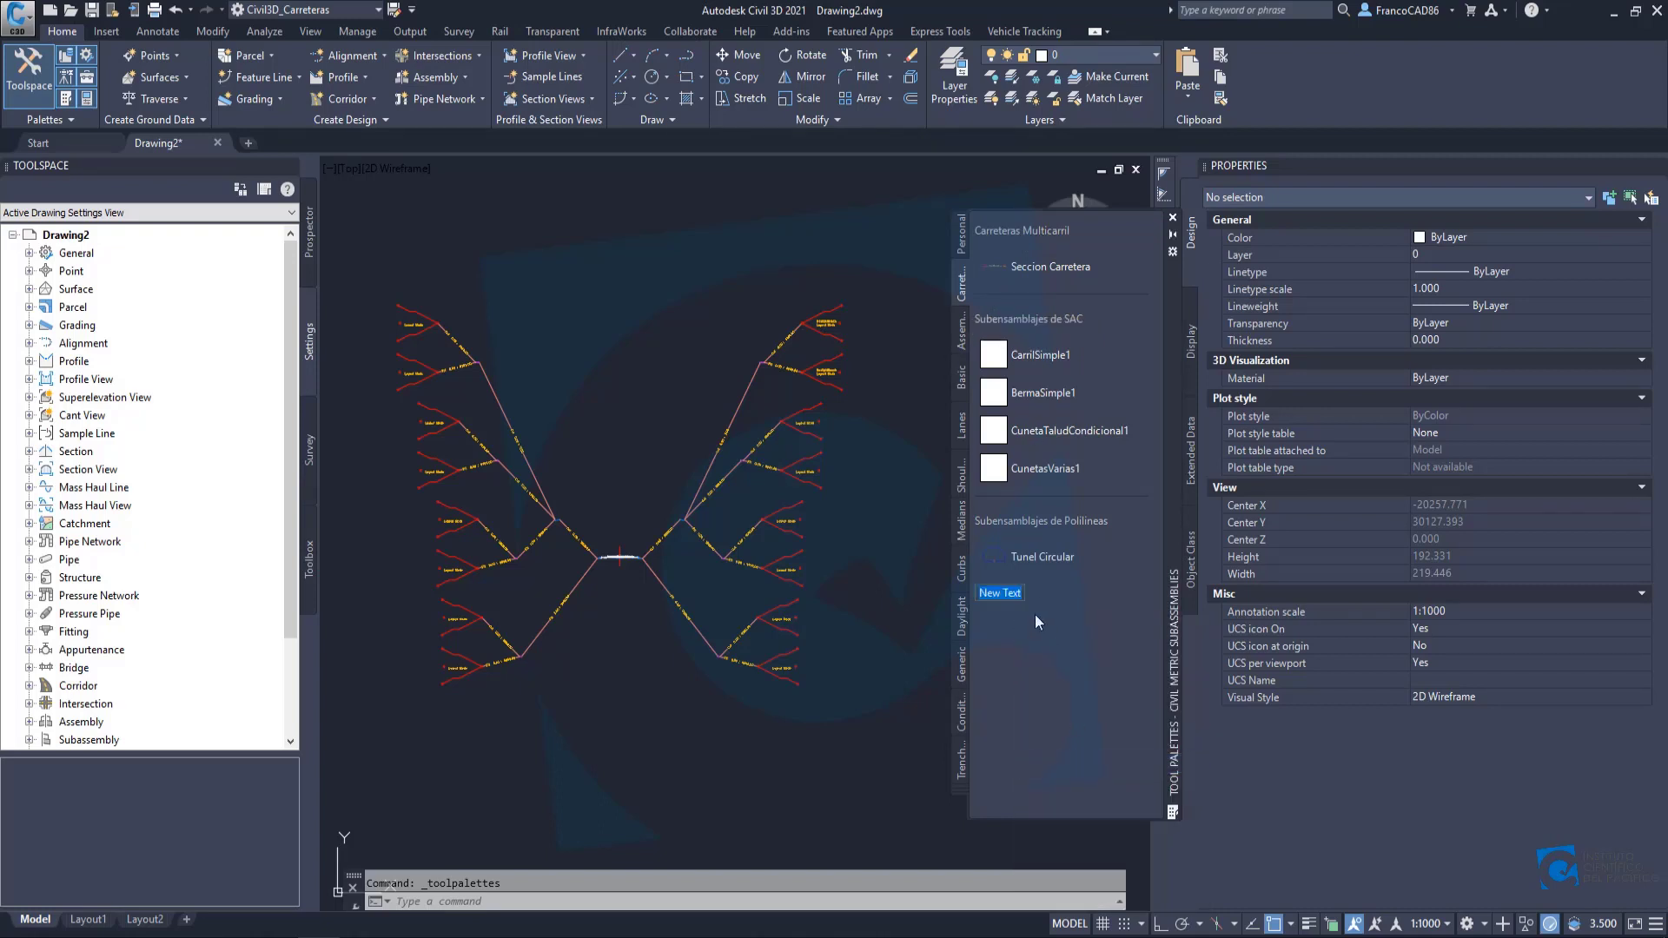
{"action": "type", "text": "a"}
{"action": "key", "text": "BackSpace"}
{"action": "type", "text": "Carreteras Bidireccionales"}
{"action": "key", "text": "Return"}
{"action": "right_click", "coordinate": [1103, 577]}
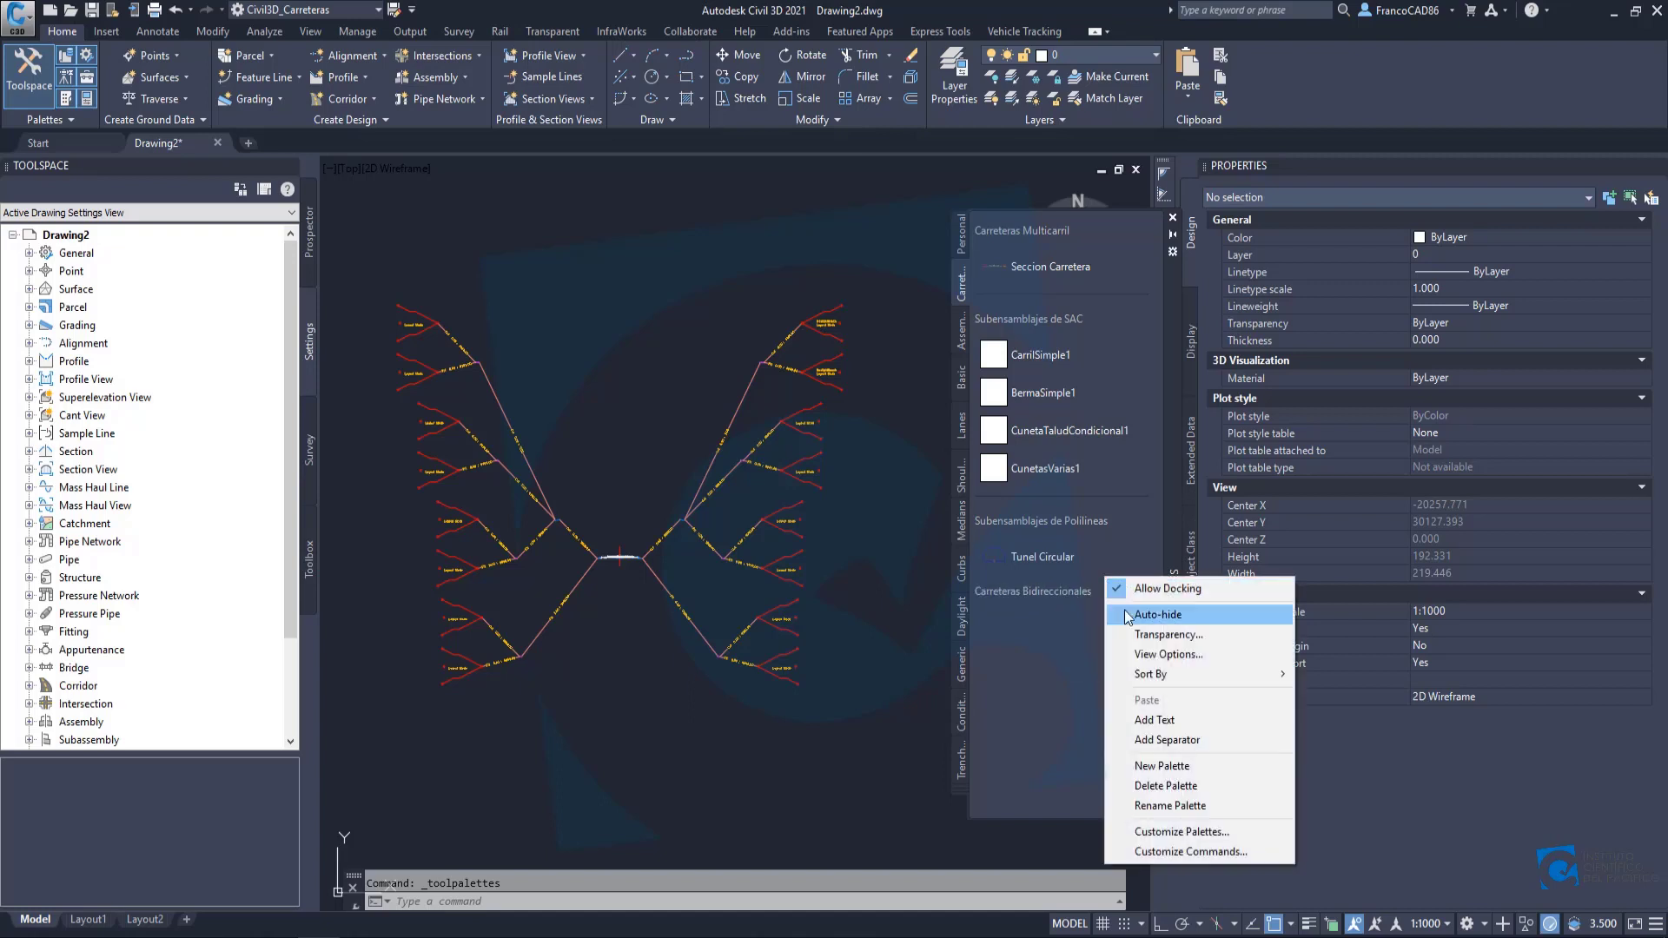
{"action": "left_click", "coordinate": [1146, 740]}
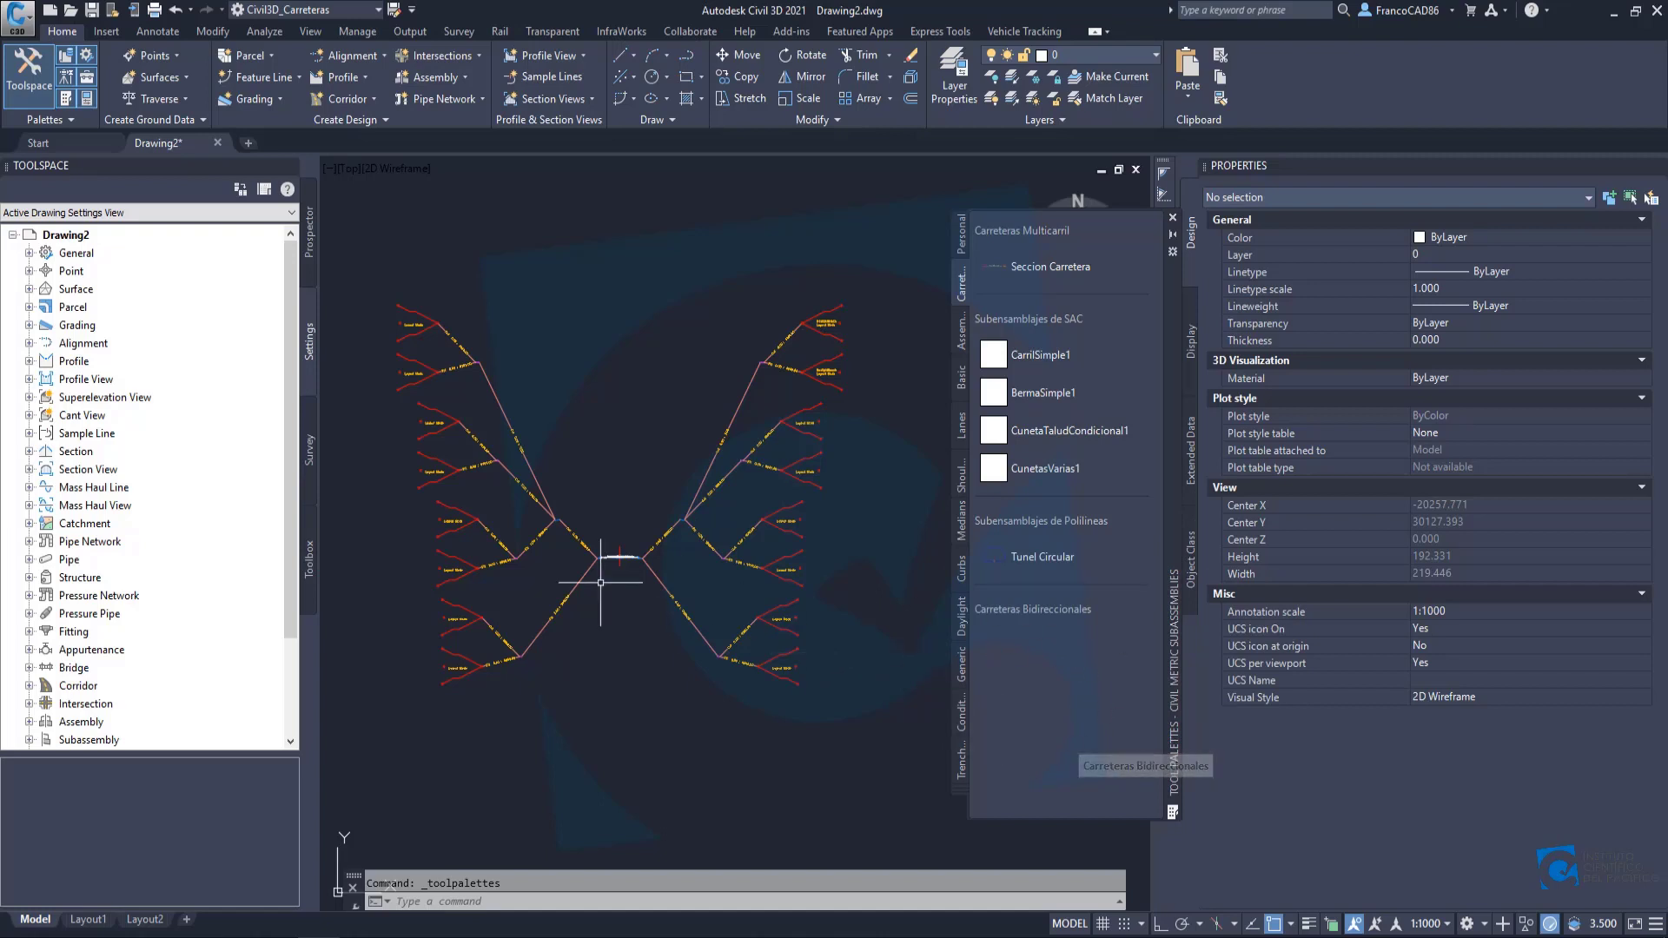
Try to add the Seccion Tipica Carretera Segunda Clase assembly to the tool palette under the Carreteras Bidireccionales heading.
{"action": "scroll", "coordinate": [635, 564], "scroll_direction": "up", "scroll_amount": 4}
{"action": "left_click", "coordinate": [591, 520]}
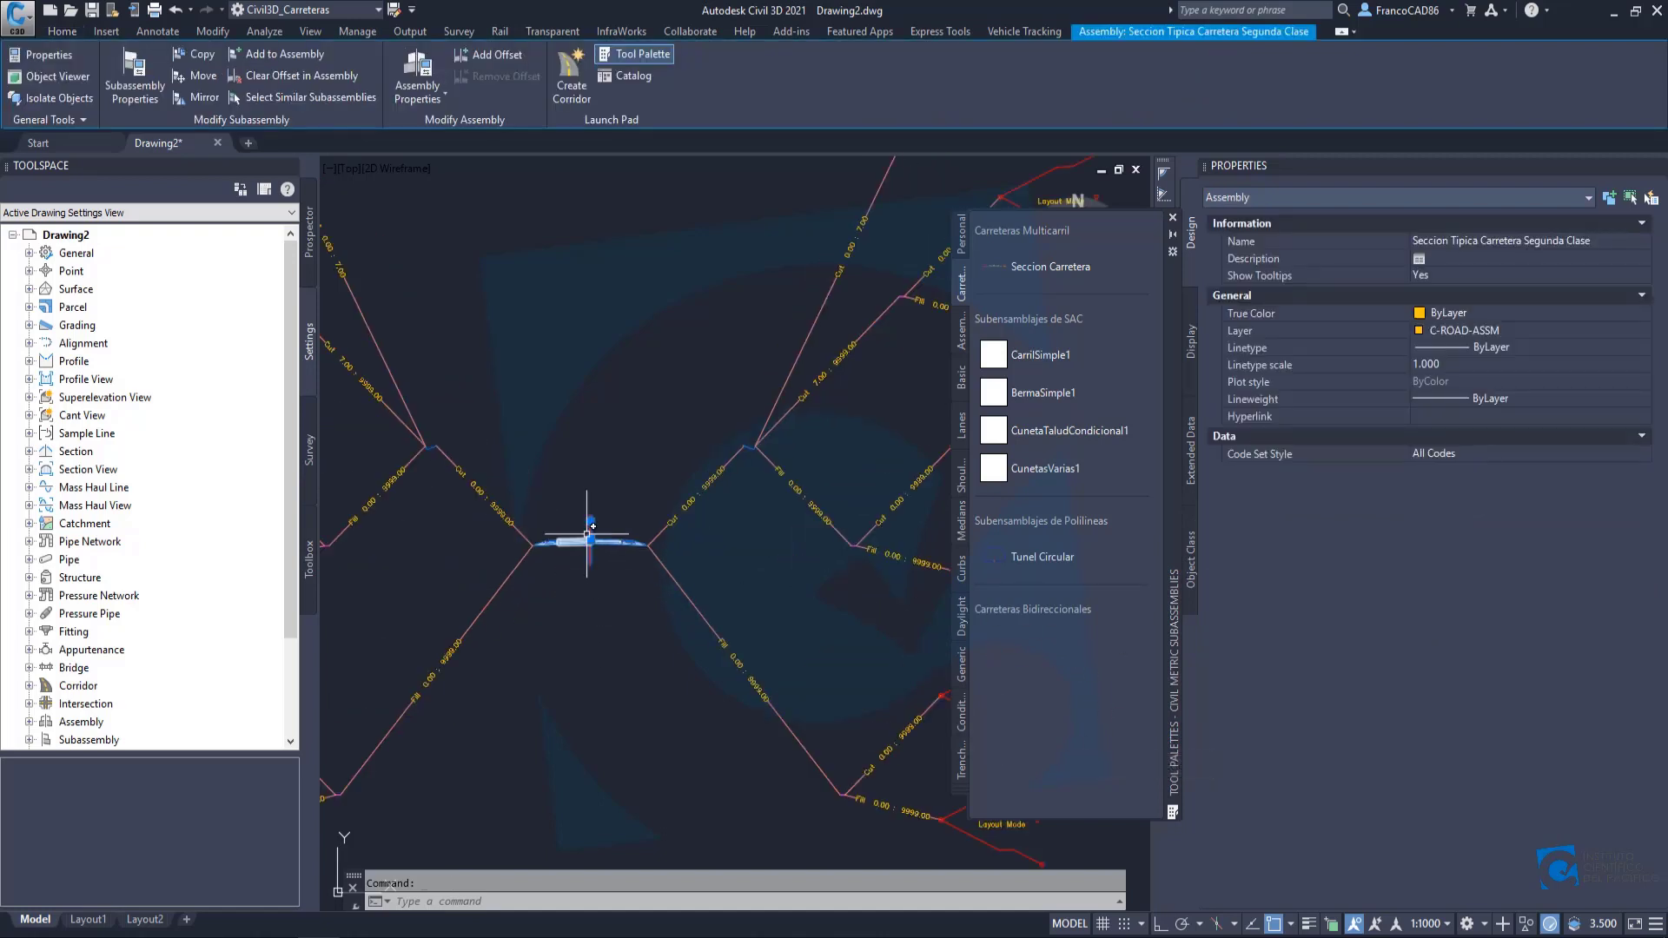
{"action": "scroll", "coordinate": [590, 521], "scroll_direction": "up", "scroll_amount": 2}
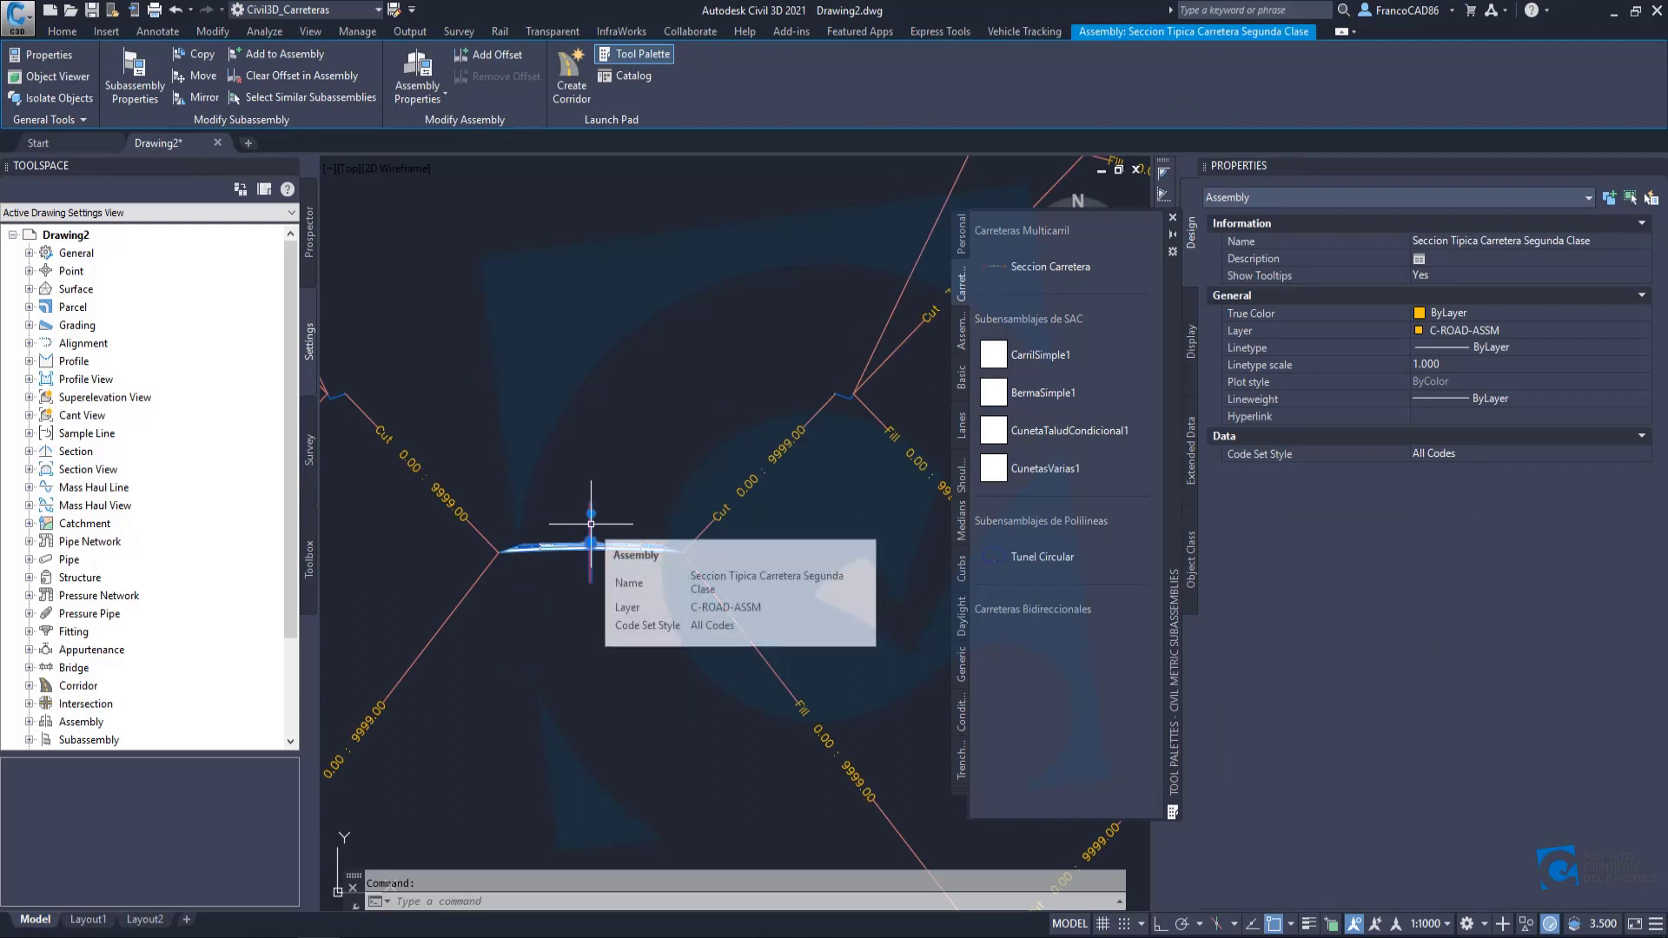
{"action": "key", "text": "Escape"}
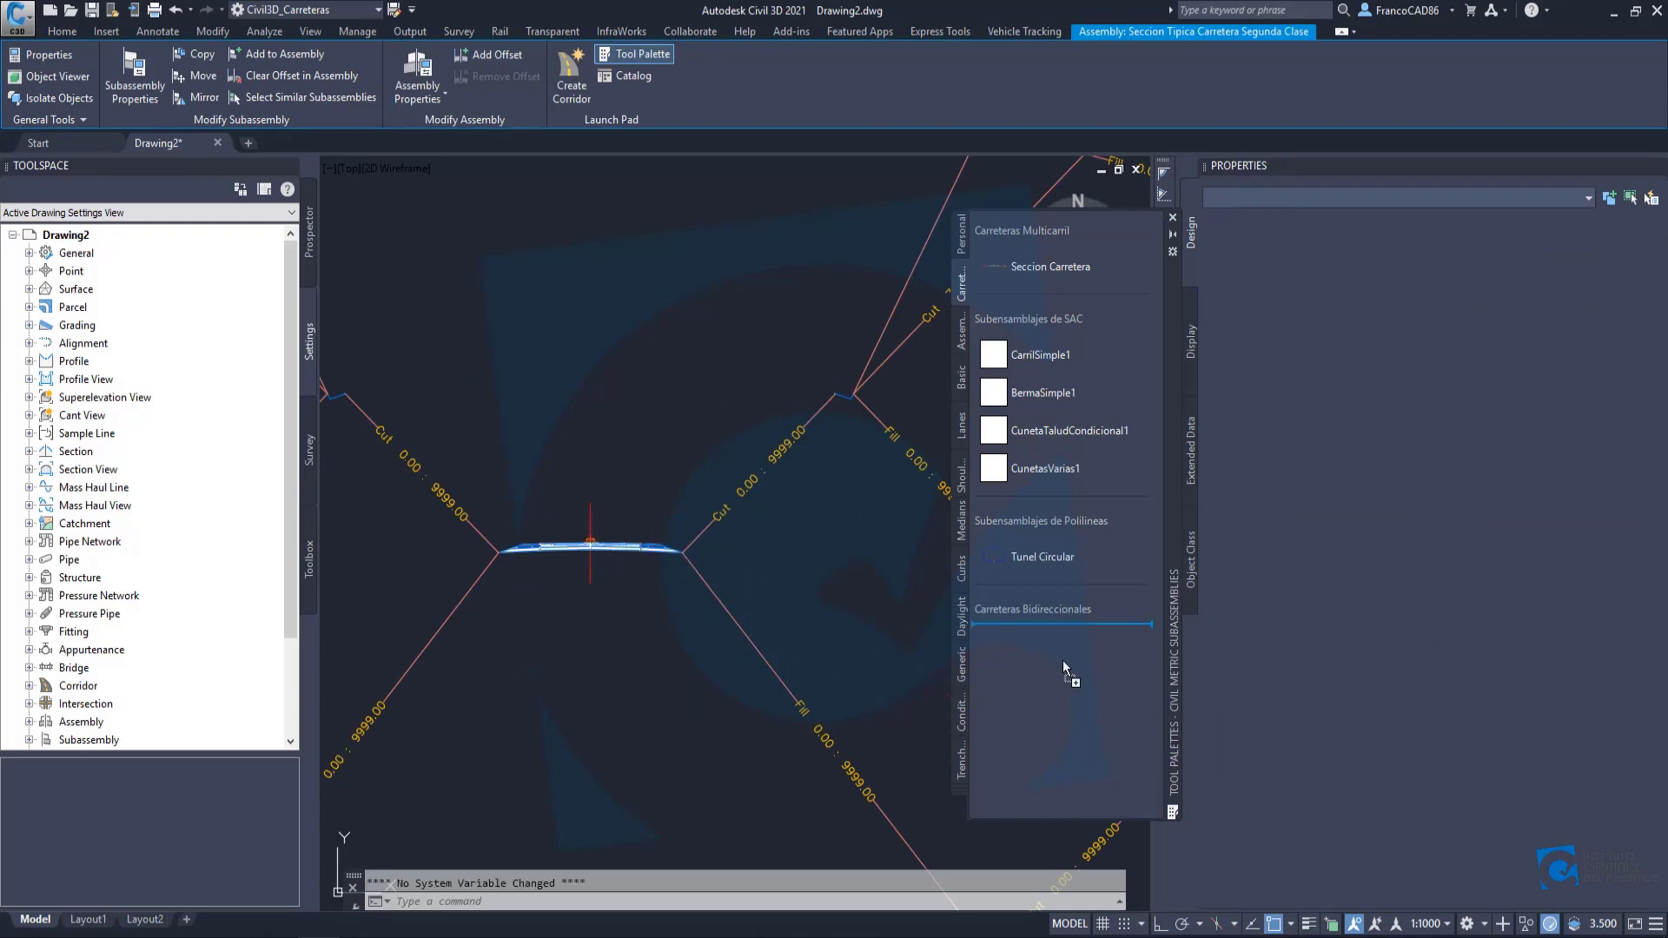
{"action": "left_click_drag", "start_coordinate": [1062, 660], "coordinate": [1065, 659]}
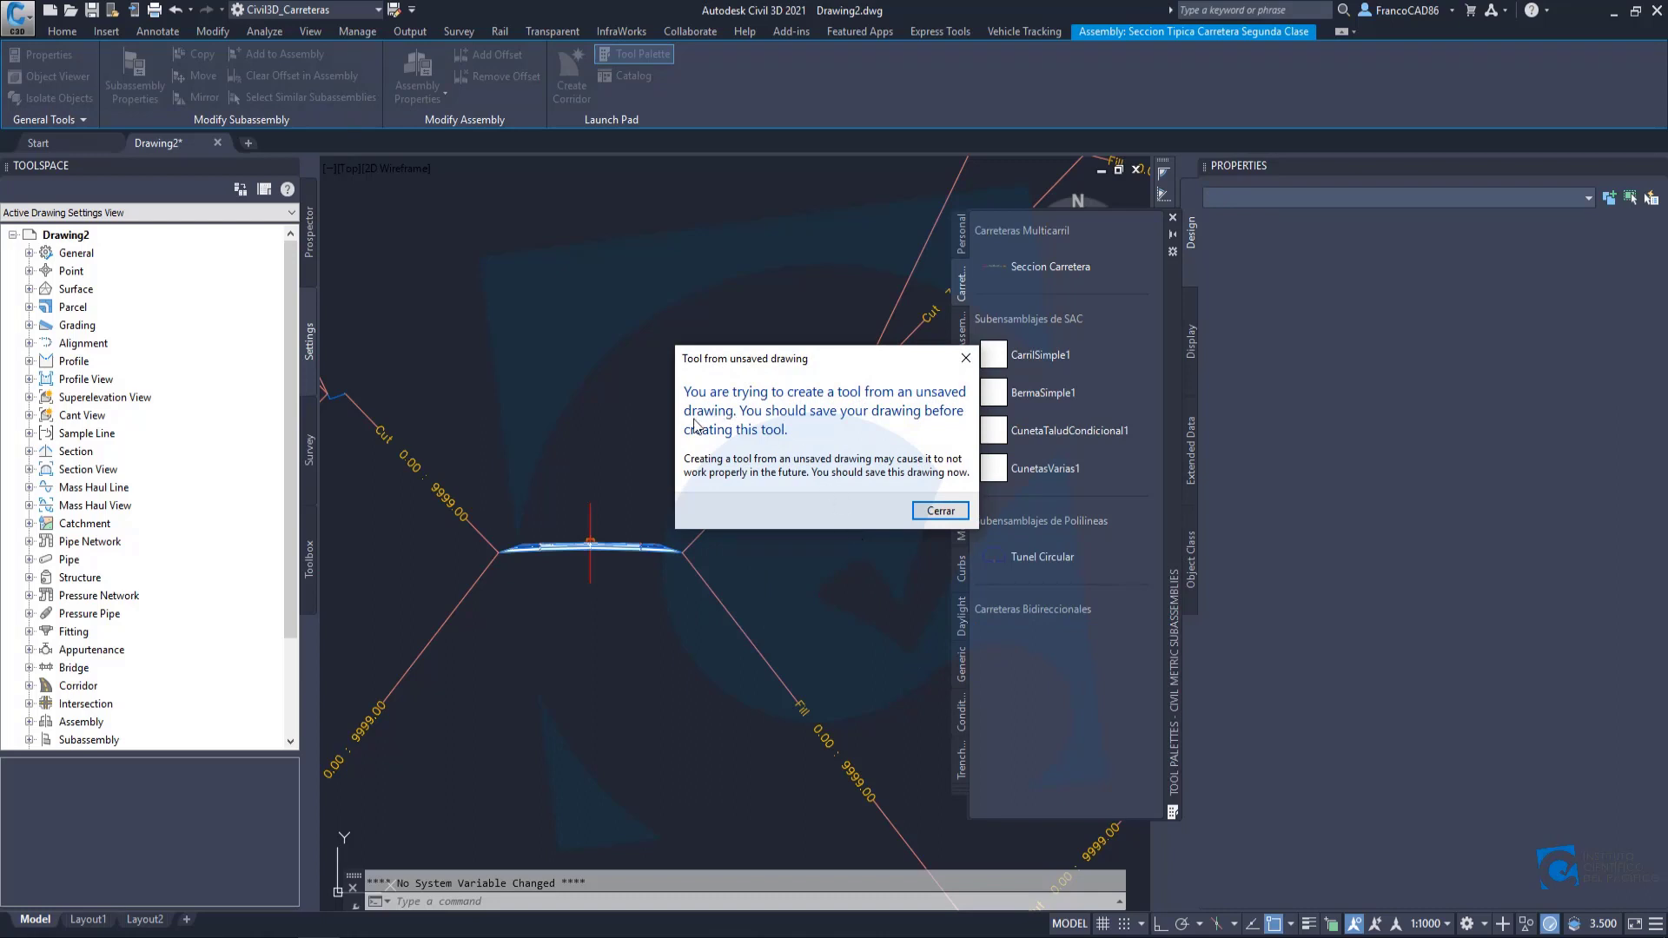
{"action": "left_click", "coordinate": [940, 511]}
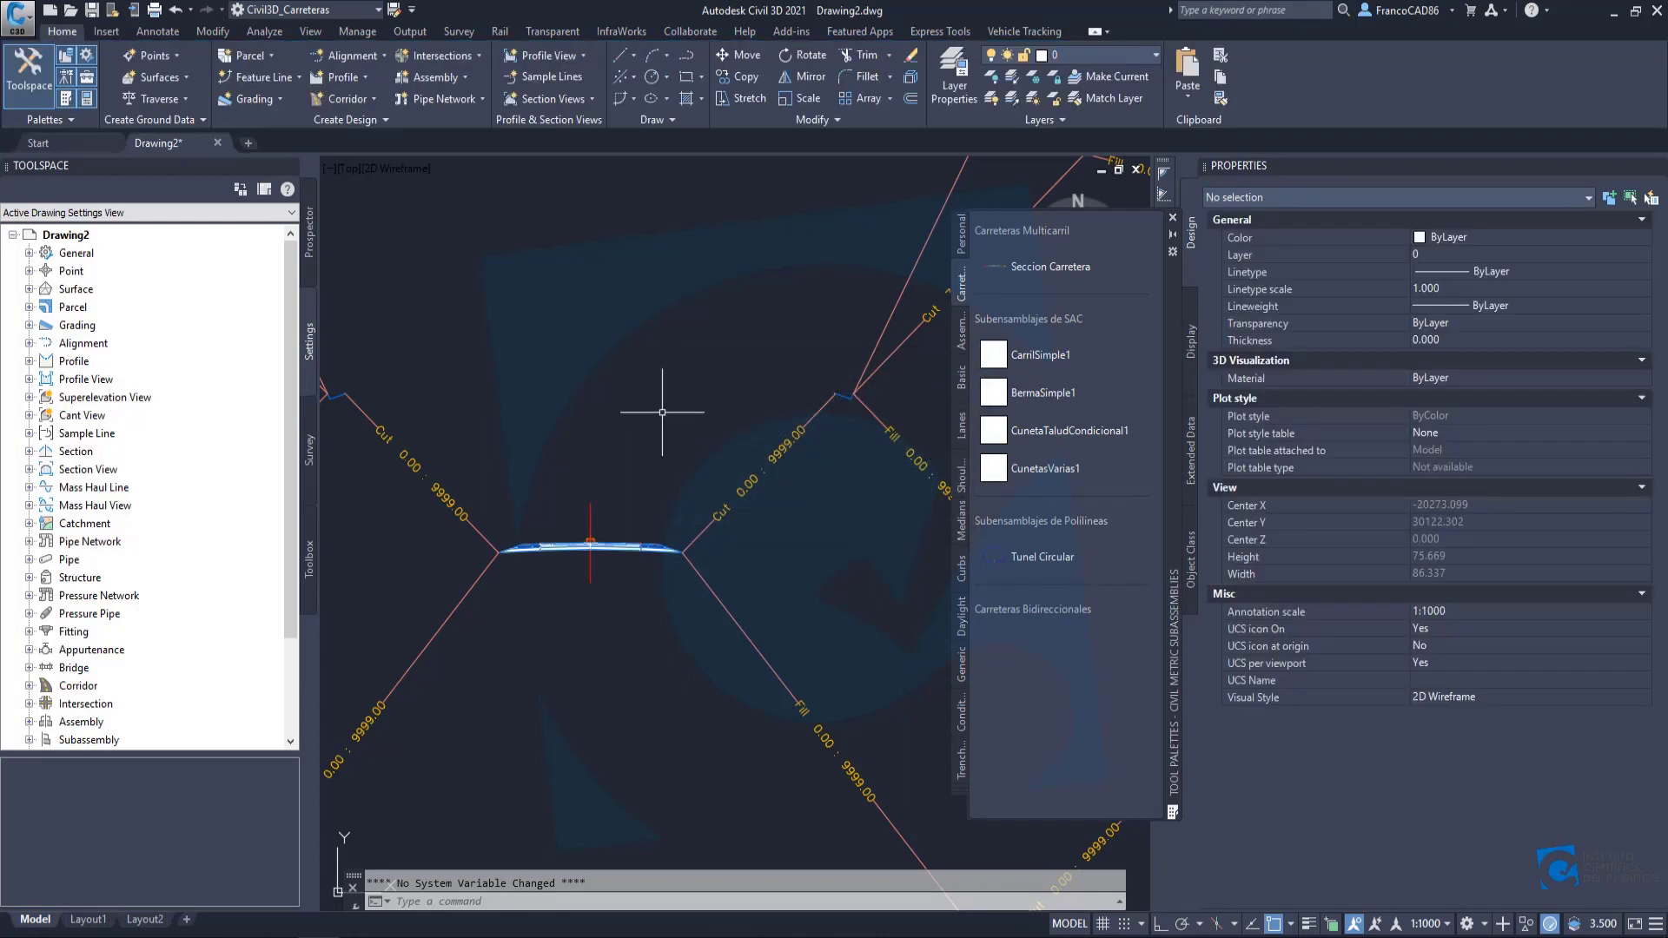
Save the assembly drawing as S5-Ejemplo02-Desarrollado in the Ejemplo_05.2 folder of Sesion_05.
{"action": "scroll", "coordinate": [608, 547], "scroll_direction": "down", "scroll_amount": 2}
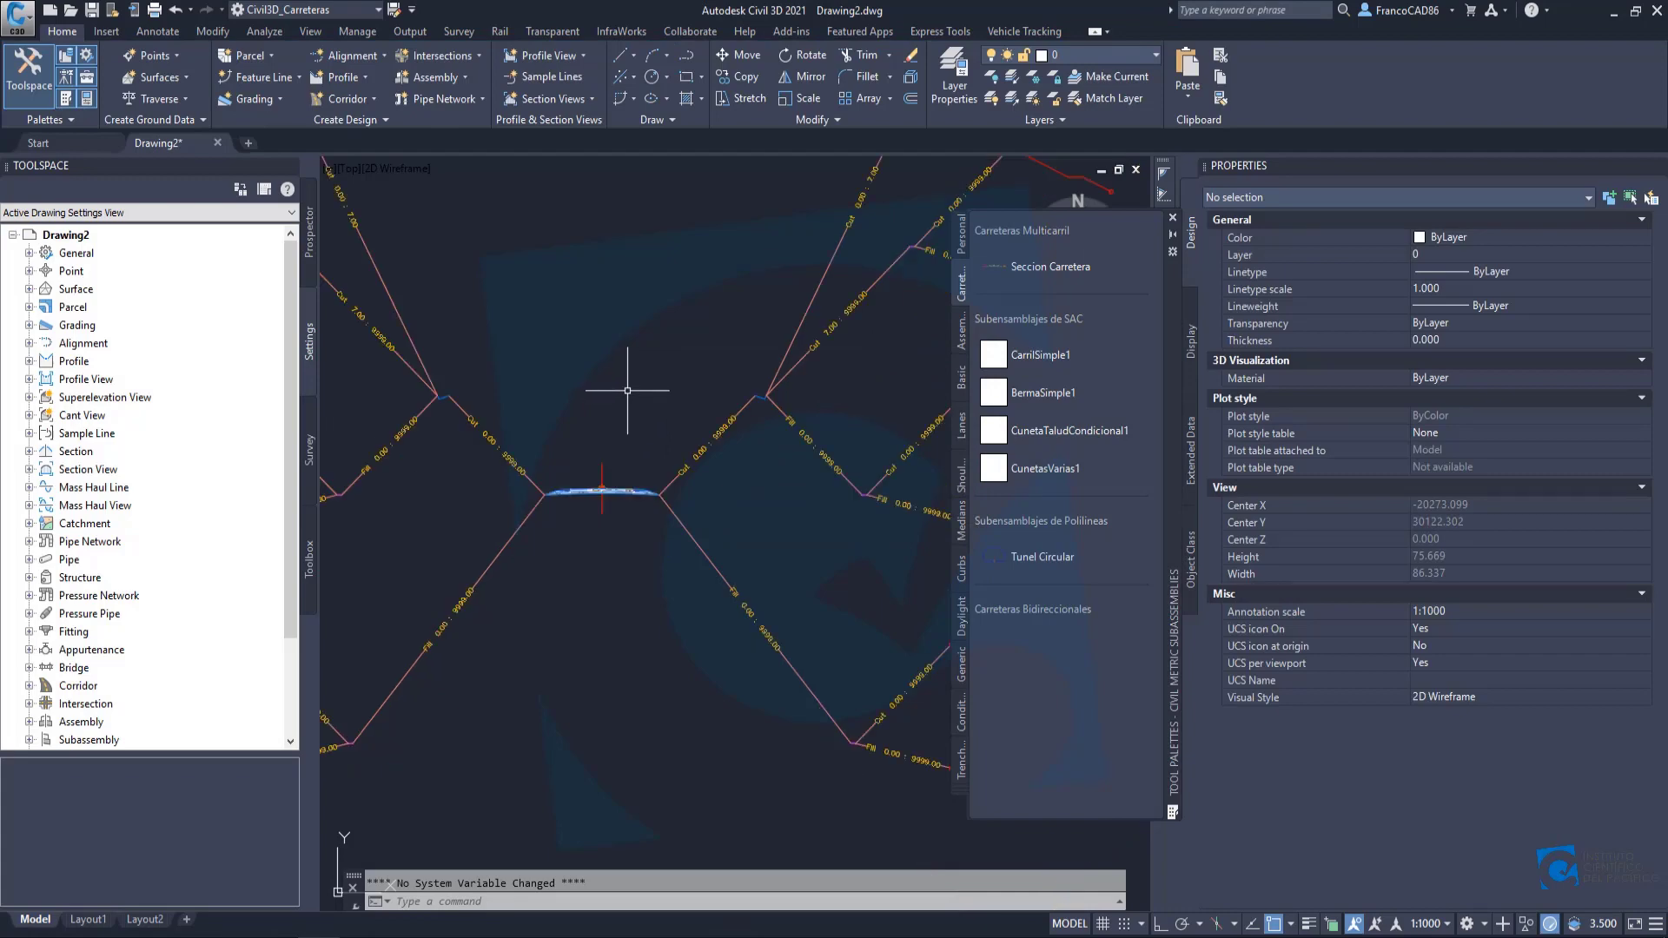
{"action": "left_click", "coordinate": [90, 10]}
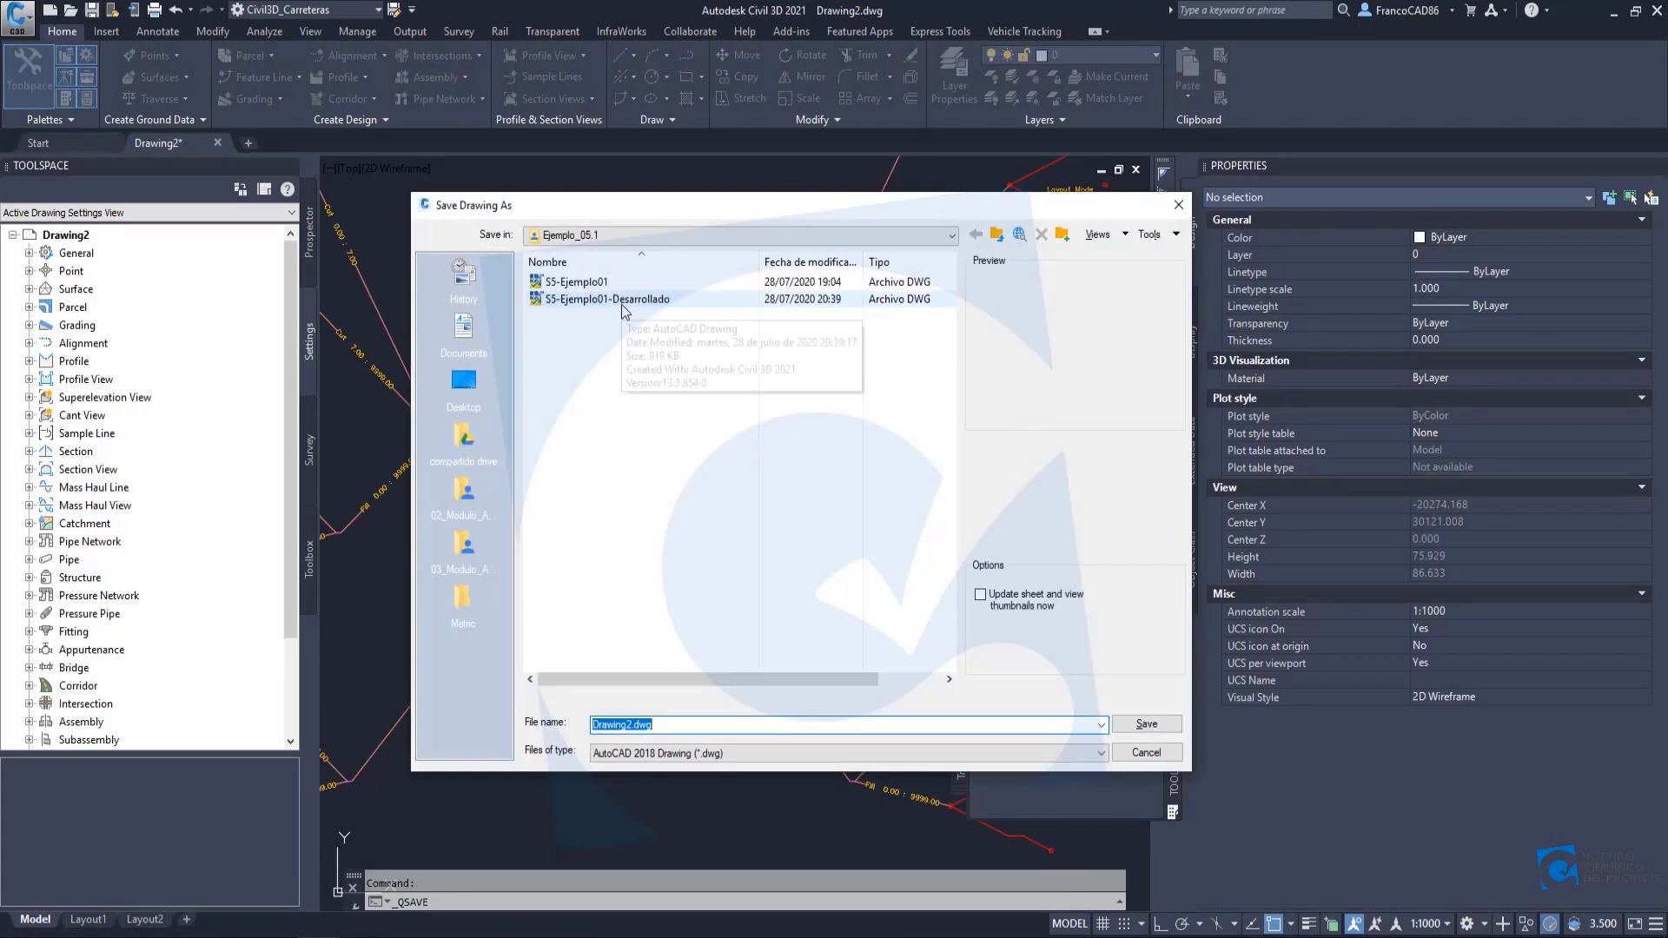
{"action": "left_click", "coordinate": [622, 301]}
{"action": "left_click", "coordinate": [997, 235]}
{"action": "double_click", "coordinate": [575, 299]}
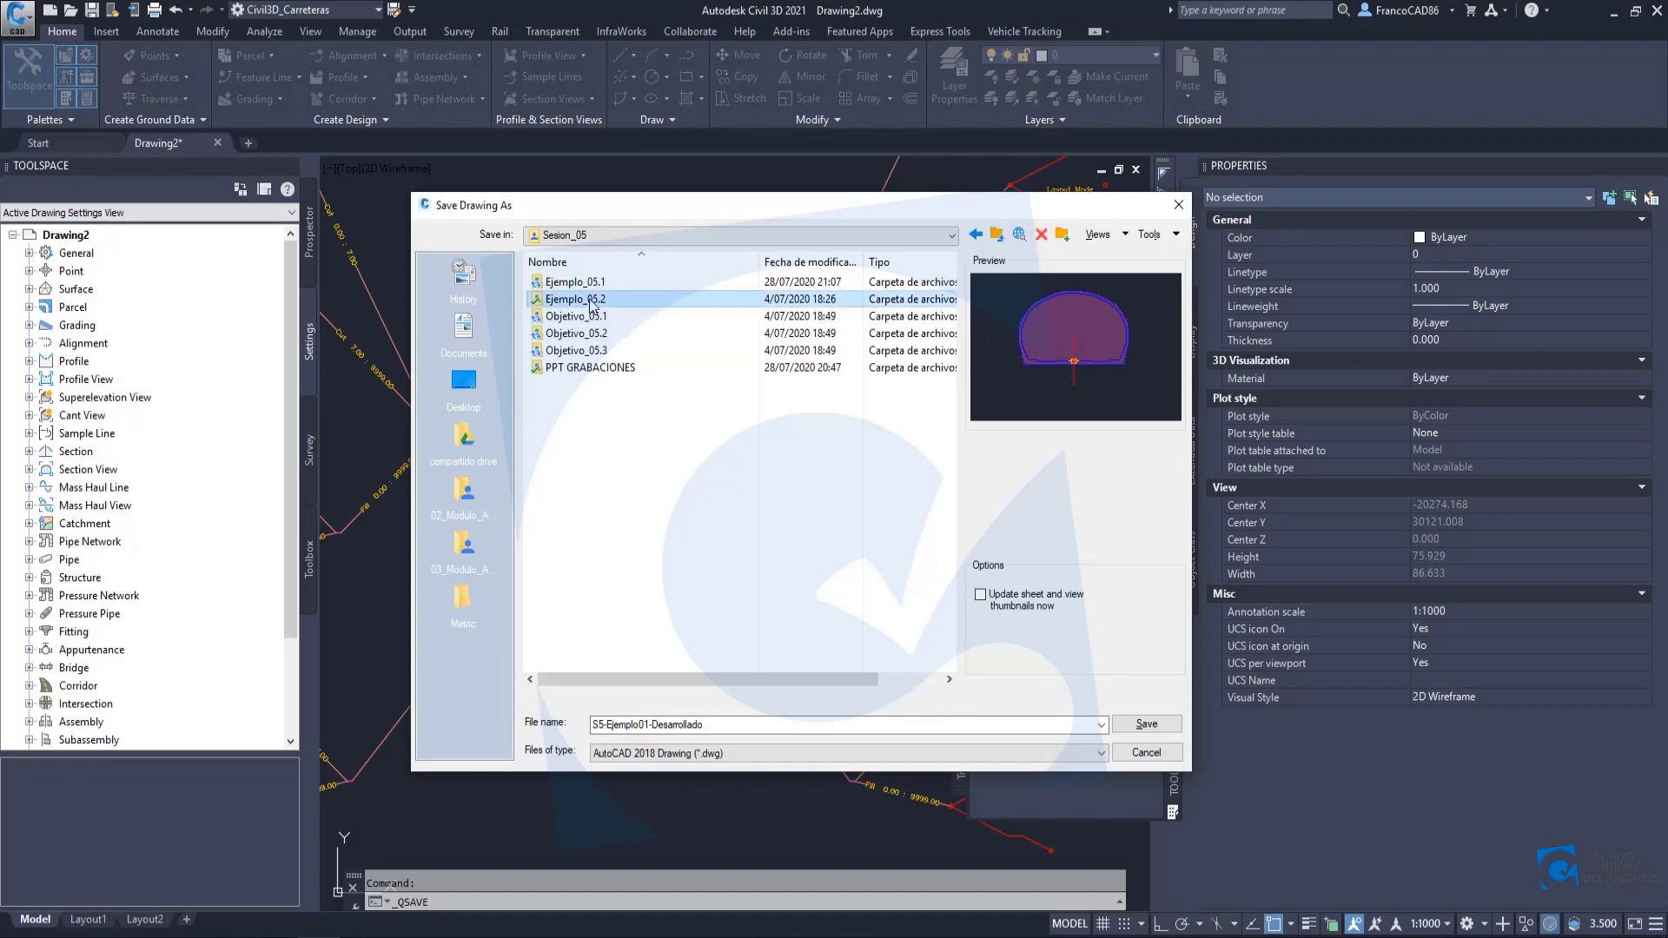
{"action": "left_click", "coordinate": [653, 724]}
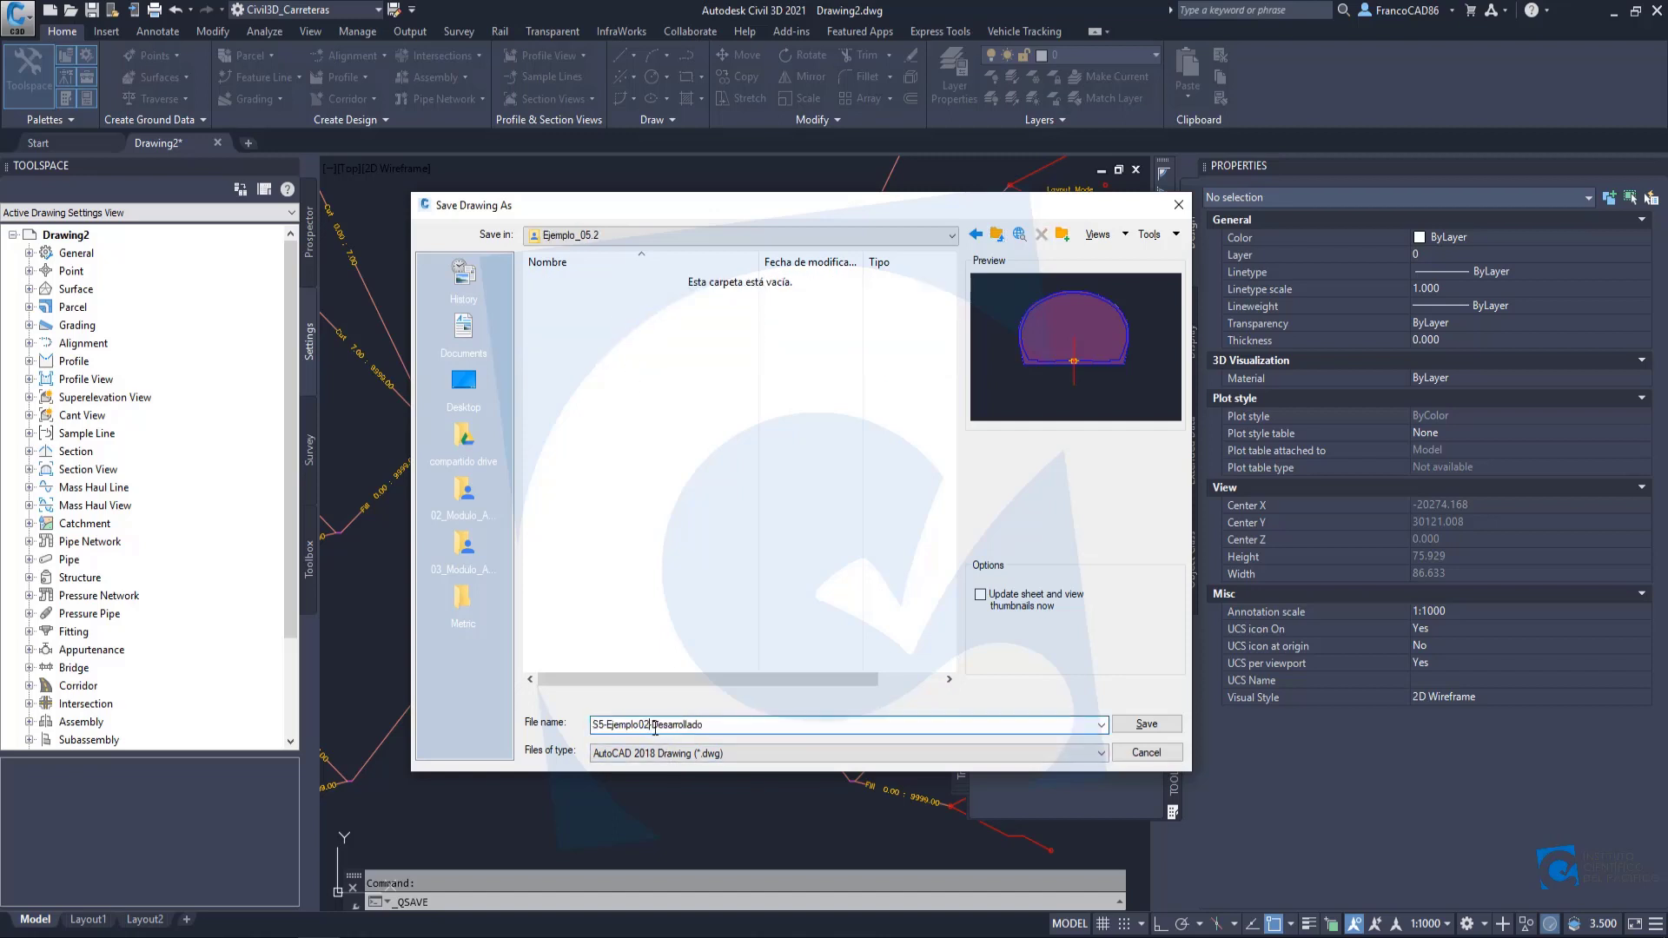
{"action": "left_click", "coordinate": [1146, 724]}
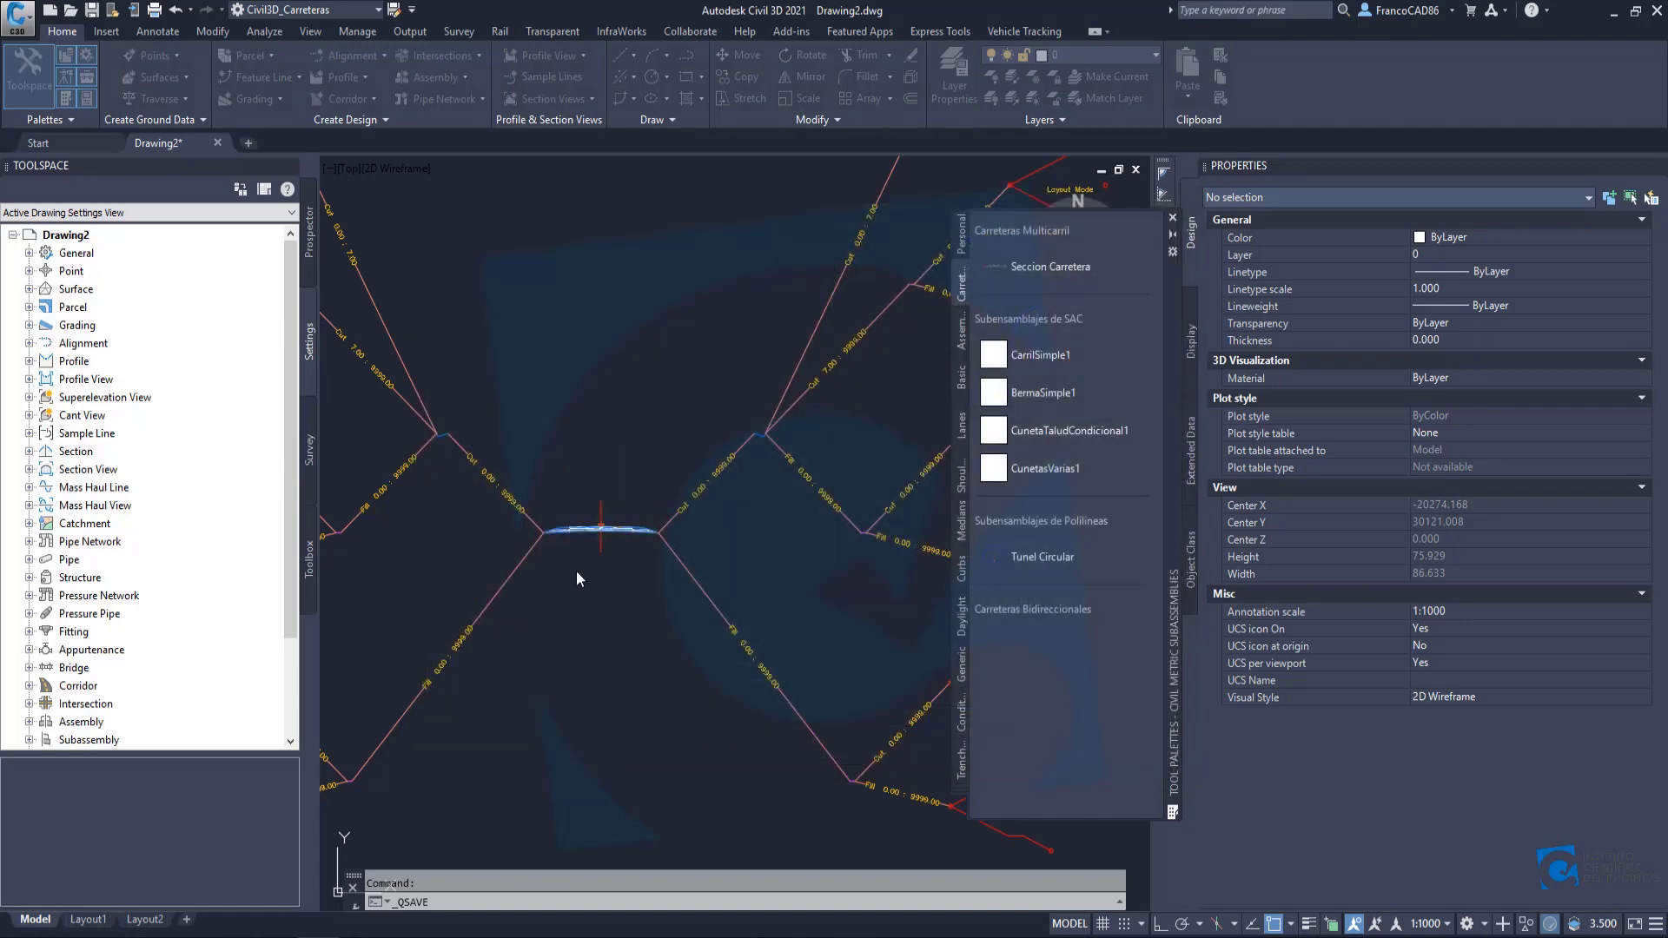
Store the Seccion Tipica Carretera Segunda Clase assembly under the Carreteras Bidireccionales heading and close the tool palettes.
{"action": "left_click", "coordinate": [601, 510]}
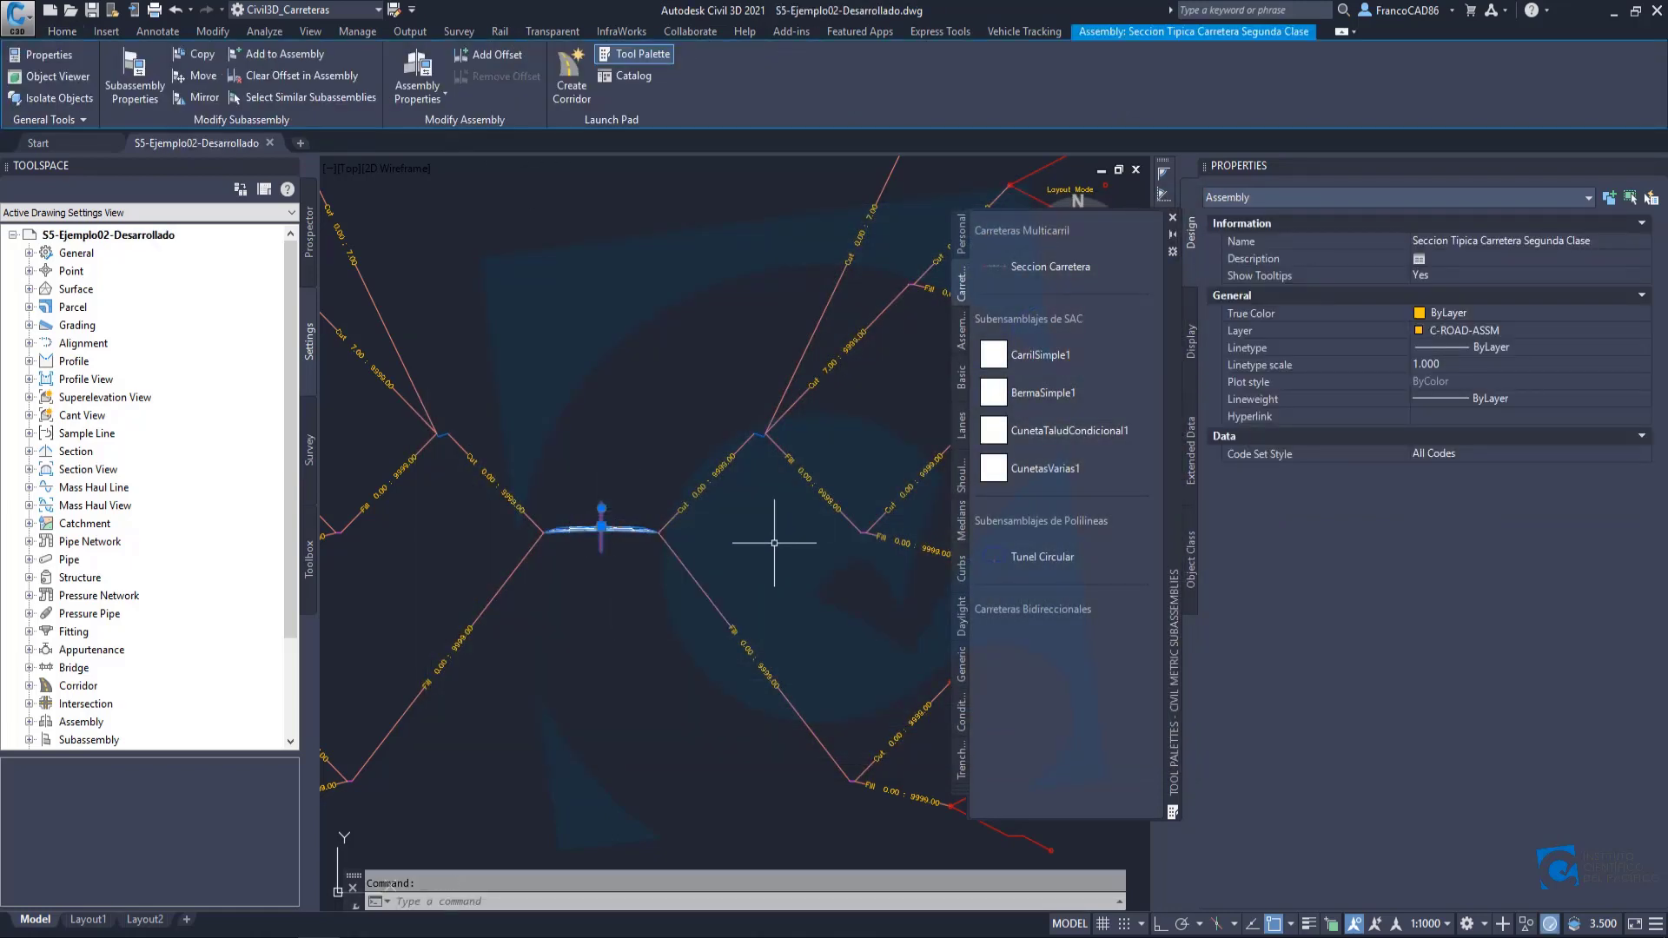
{"action": "key", "text": "Escape"}
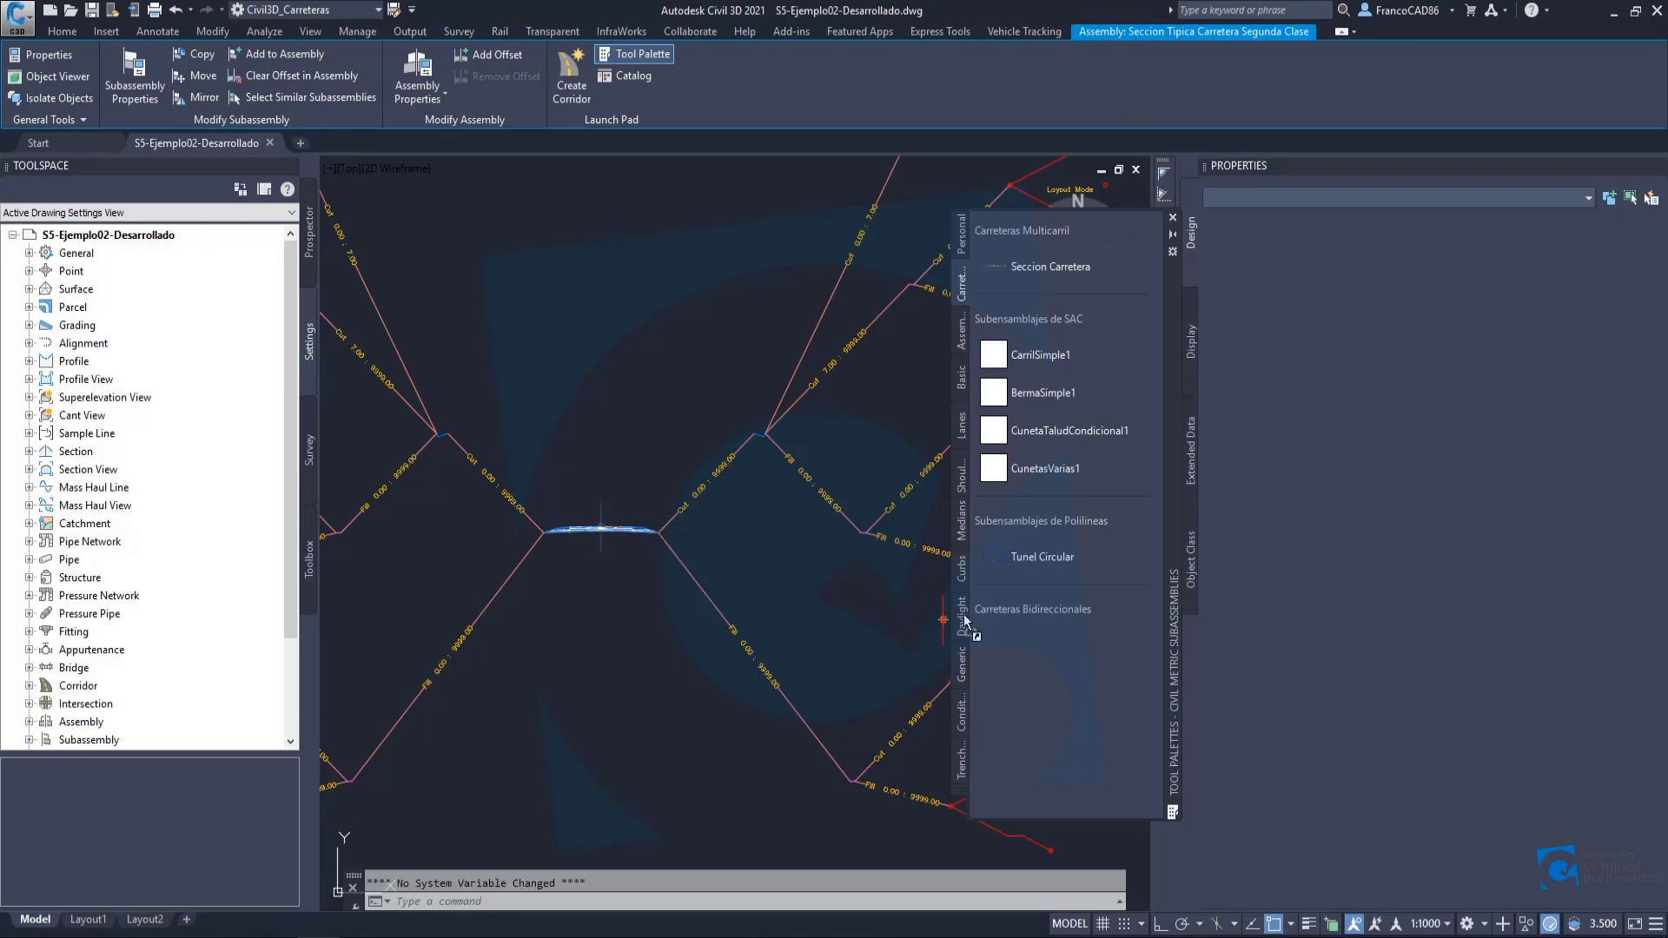
{"action": "left_click_drag", "start_coordinate": [1057, 643], "coordinate": [1060, 649]}
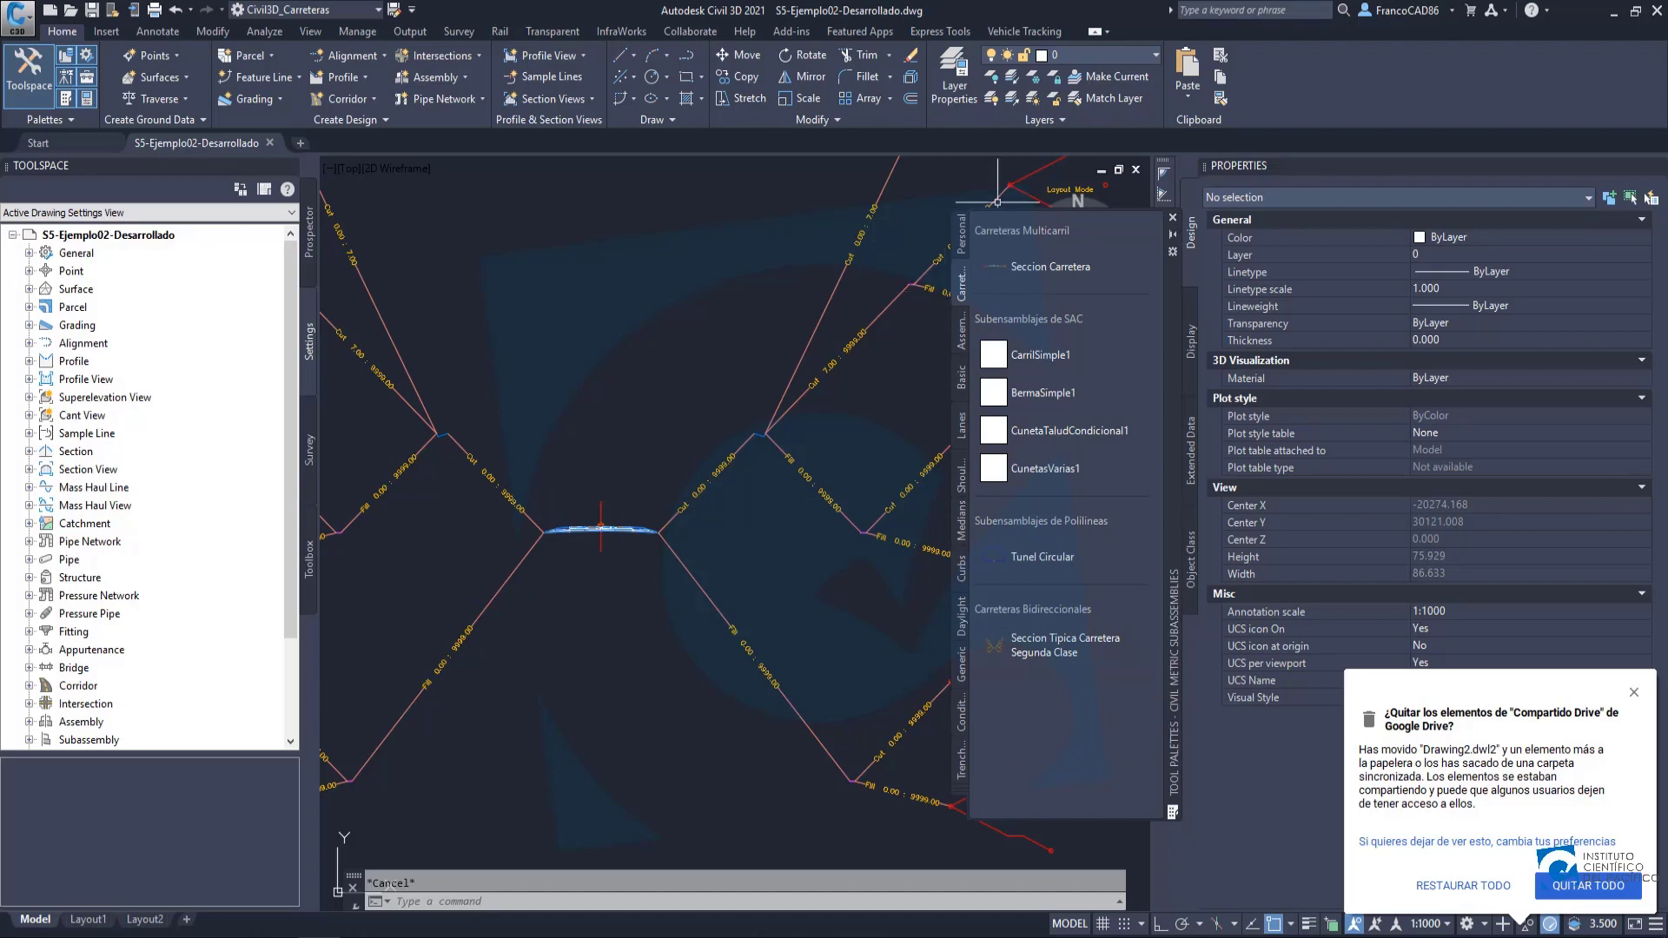
{"action": "left_click", "coordinate": [1172, 218]}
Save the S5-Ejemplo02-Desarrollado drawing and close it, declining to save any further changes.
{"action": "scroll", "coordinate": [609, 382], "scroll_direction": "down", "scroll_amount": 2}
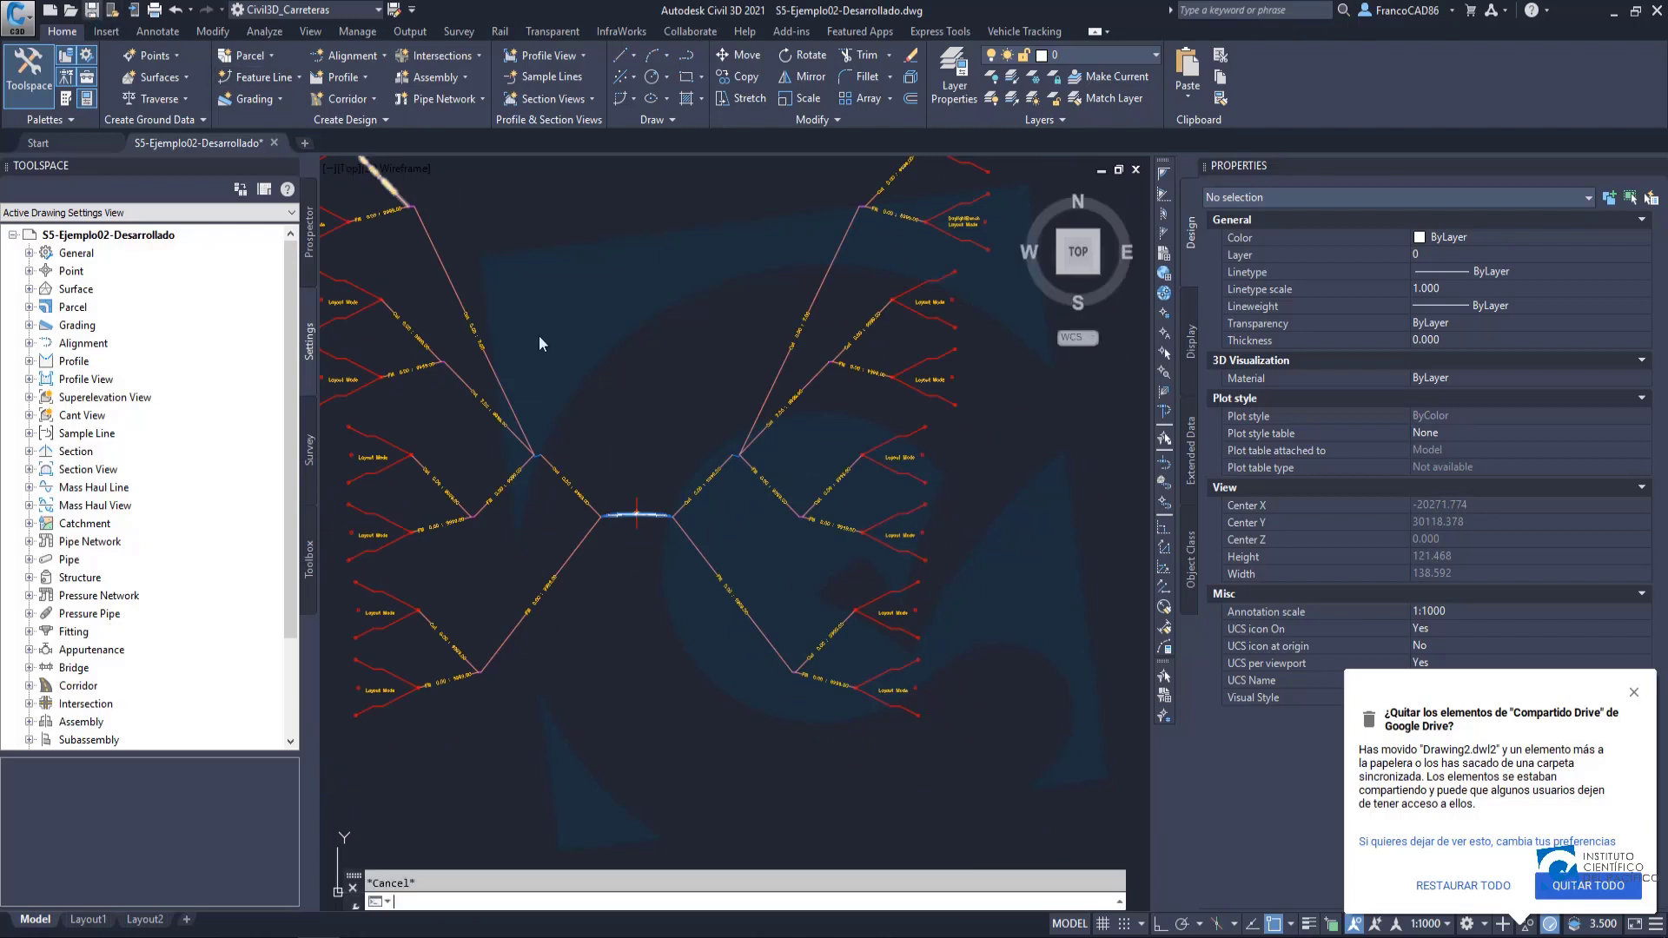
{"action": "key", "text": "ctrl+s"}
{"action": "middle_click_drag", "start_coordinate": [551, 309], "coordinate": [651, 362]}
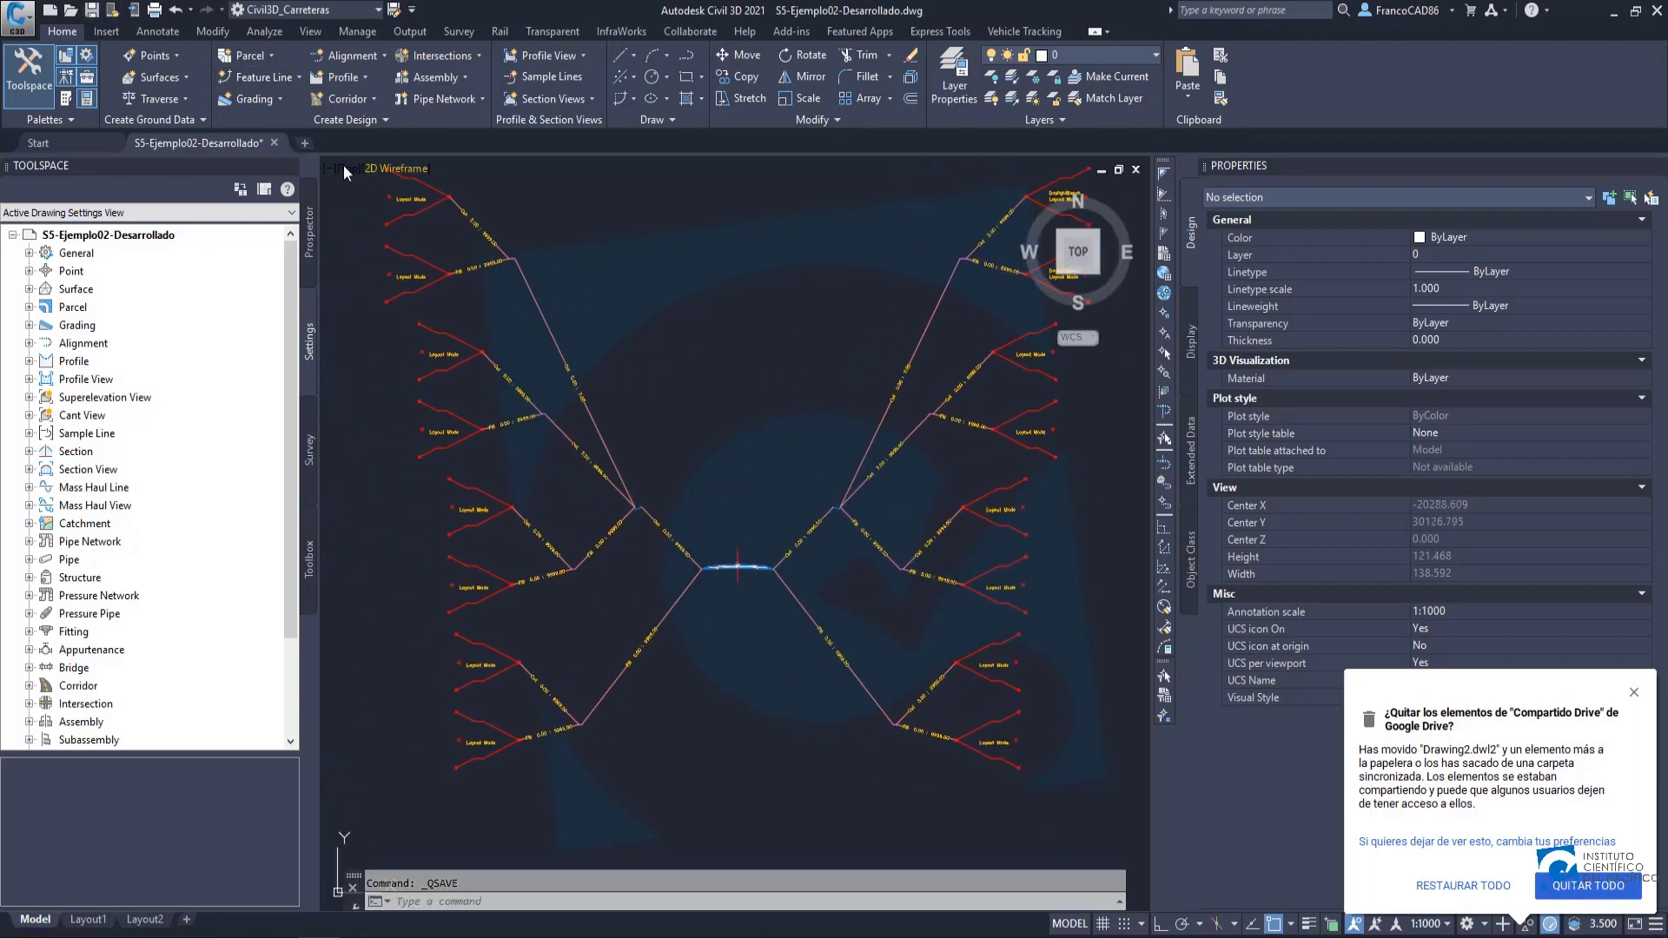
{"action": "left_click", "coordinate": [275, 143]}
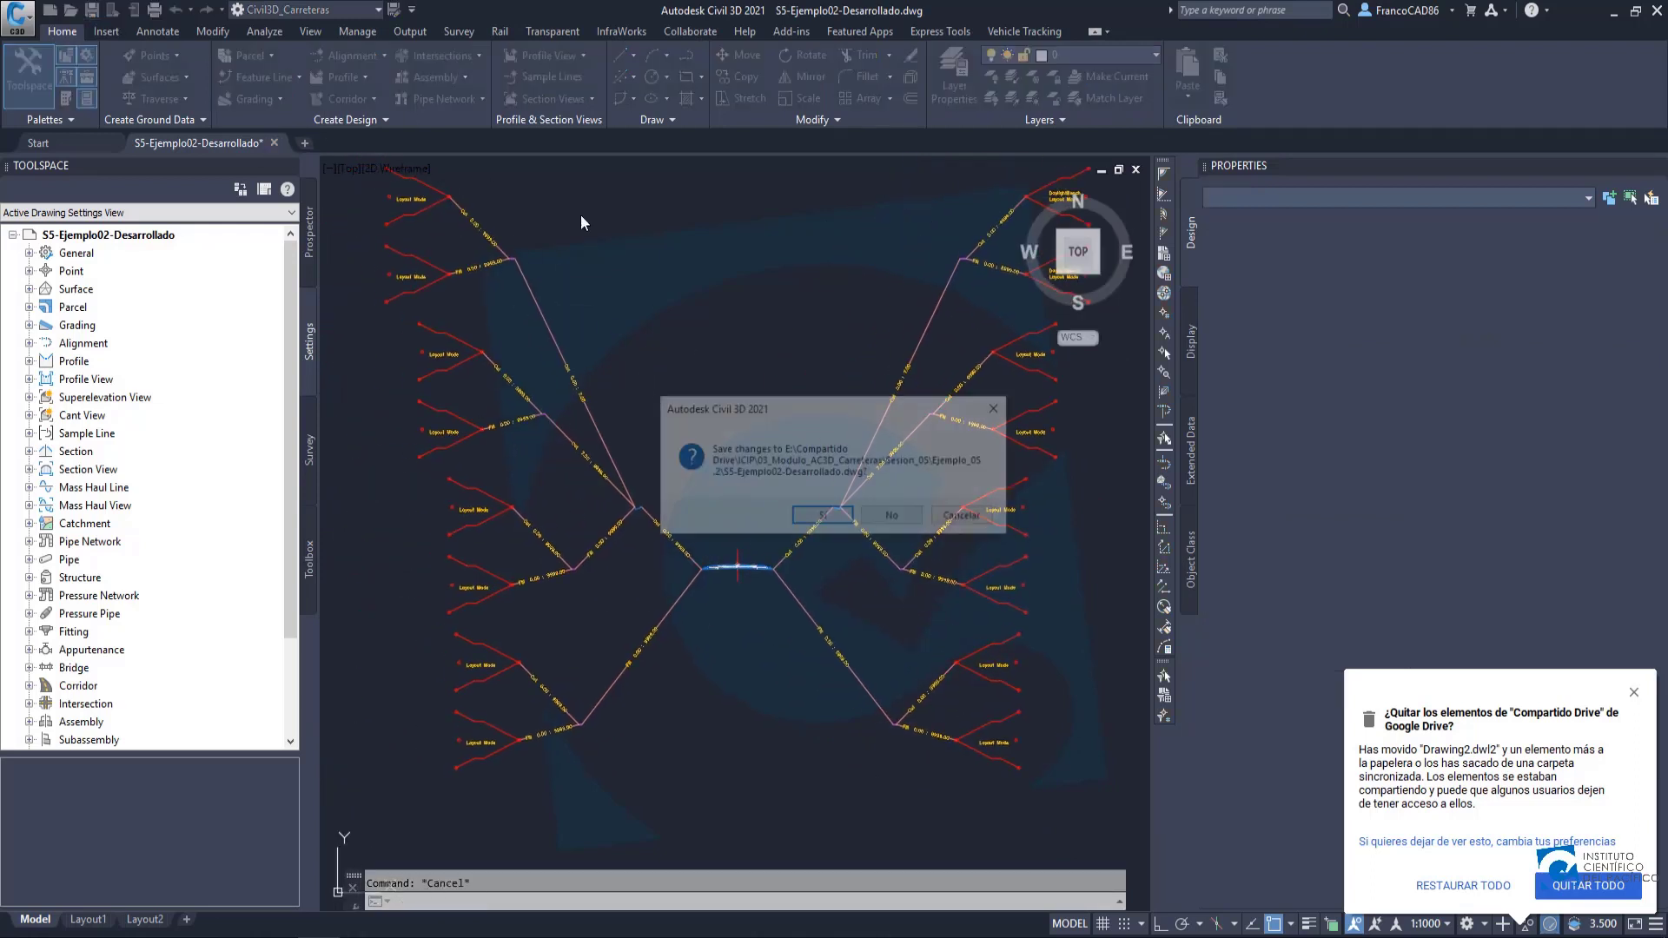
{"action": "left_click", "coordinate": [894, 517]}
Open the S04-Ejemplo02-Desarrollado drawing in Civil 3D from the Ejemplo_04.2 folder of Sesion_04 in File Explorer.
{"action": "left_click", "coordinate": [190, 937]}
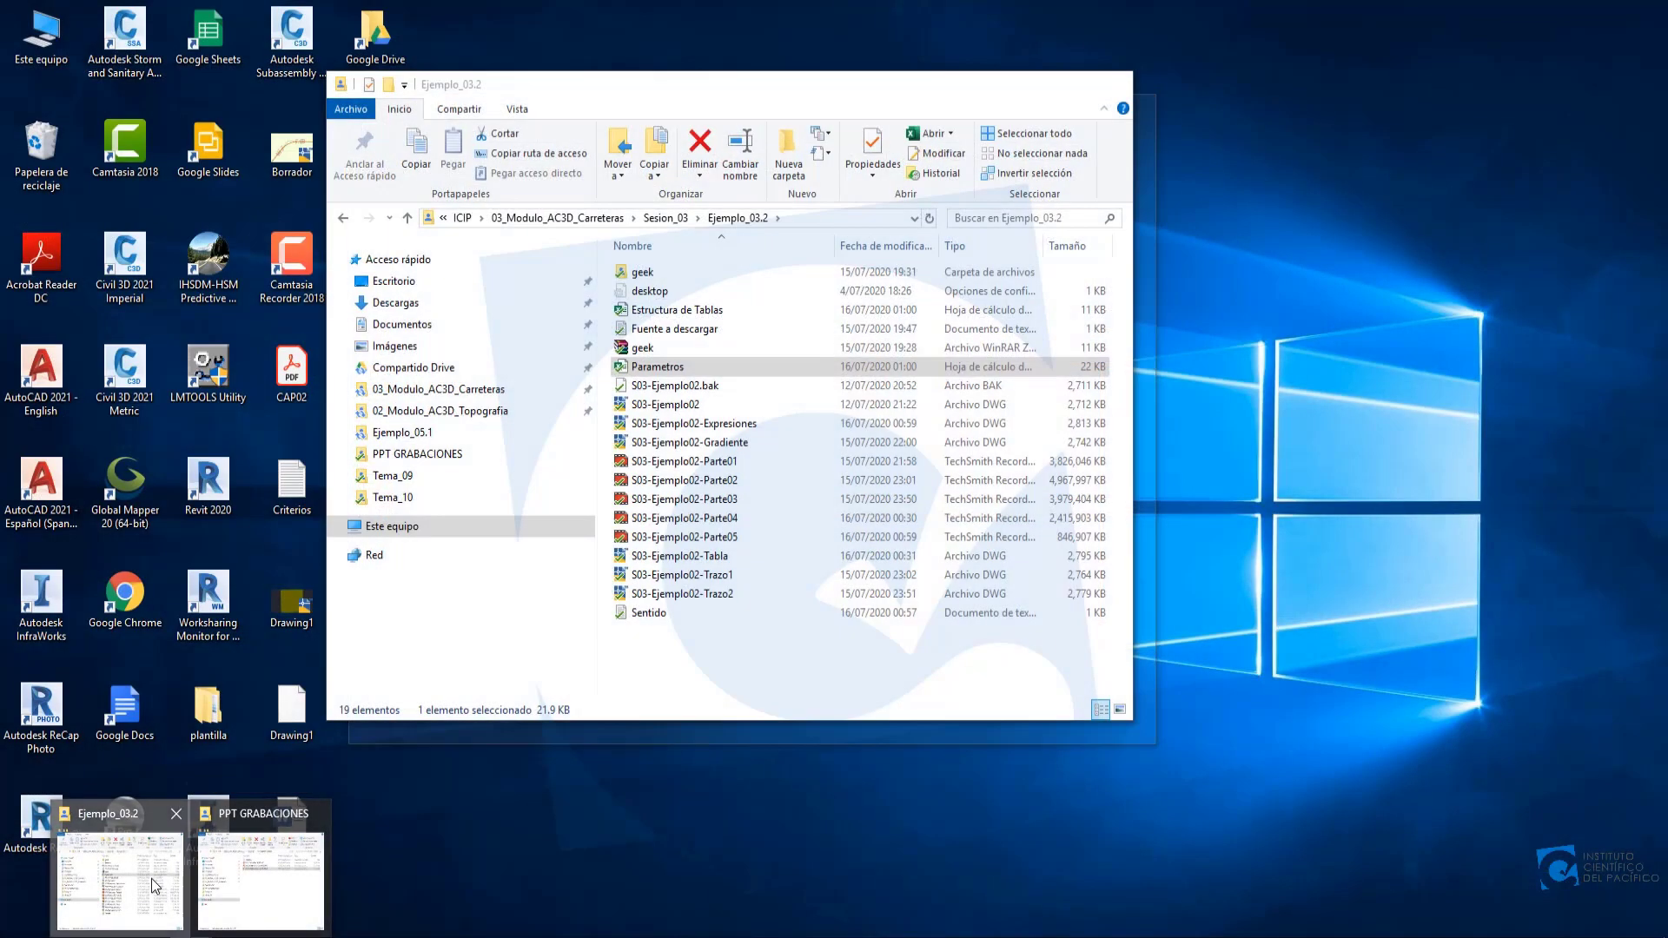
{"action": "left_click", "coordinate": [152, 878]}
{"action": "left_click", "coordinate": [693, 219]}
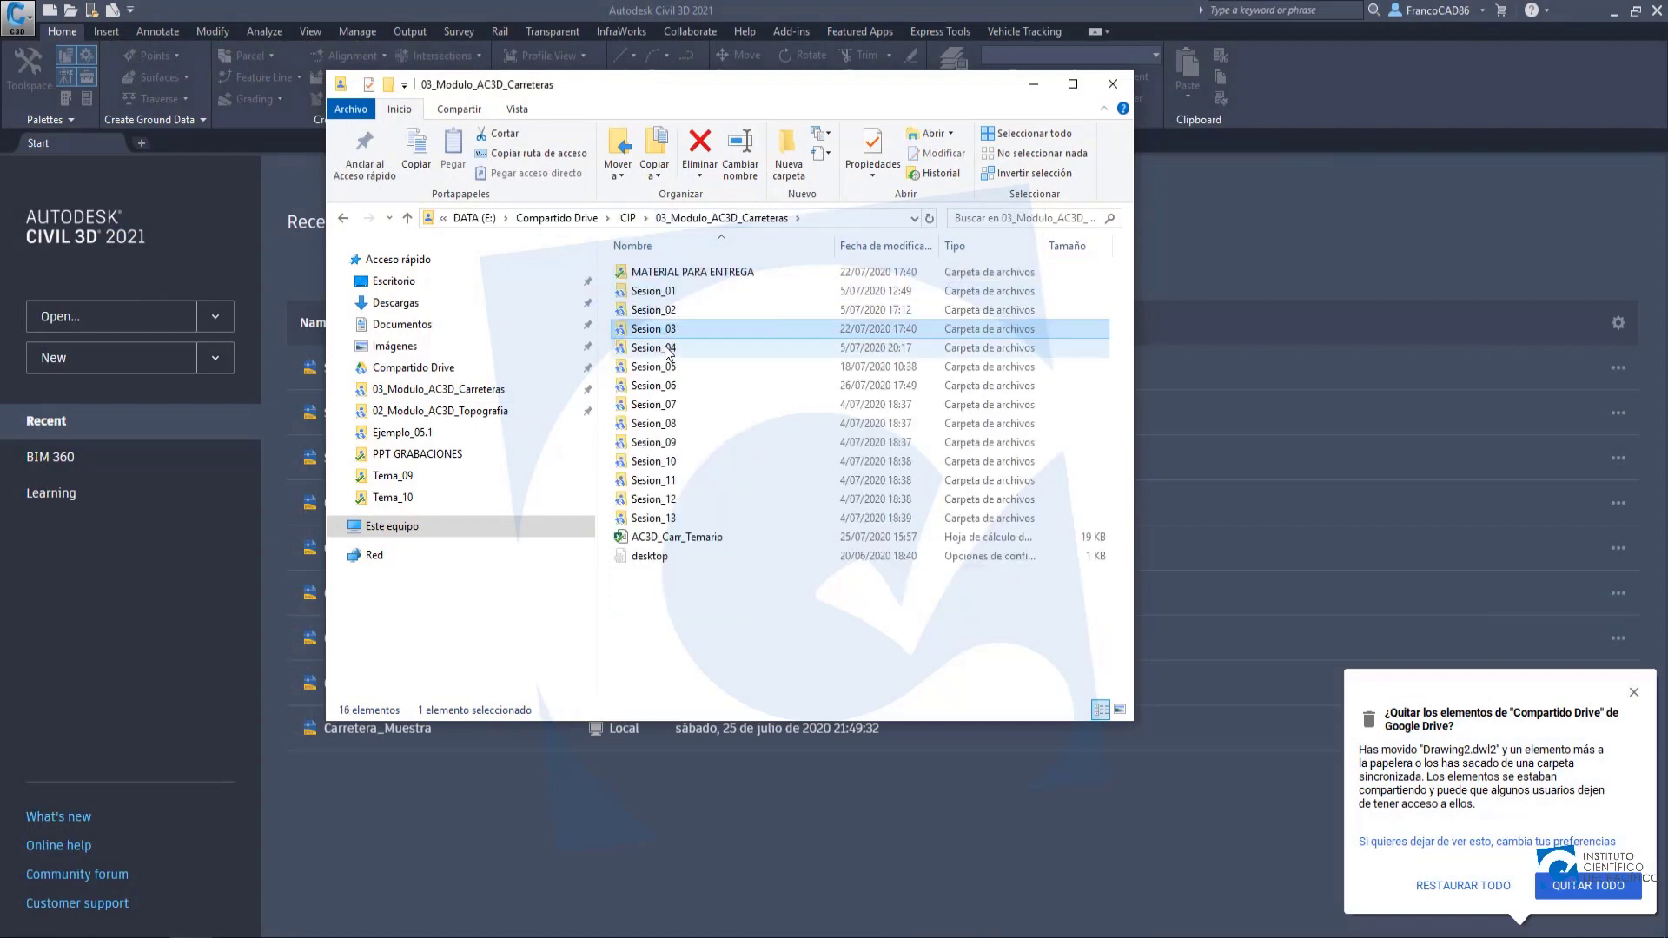
{"action": "double_click", "coordinate": [654, 347]}
{"action": "double_click", "coordinate": [675, 293]}
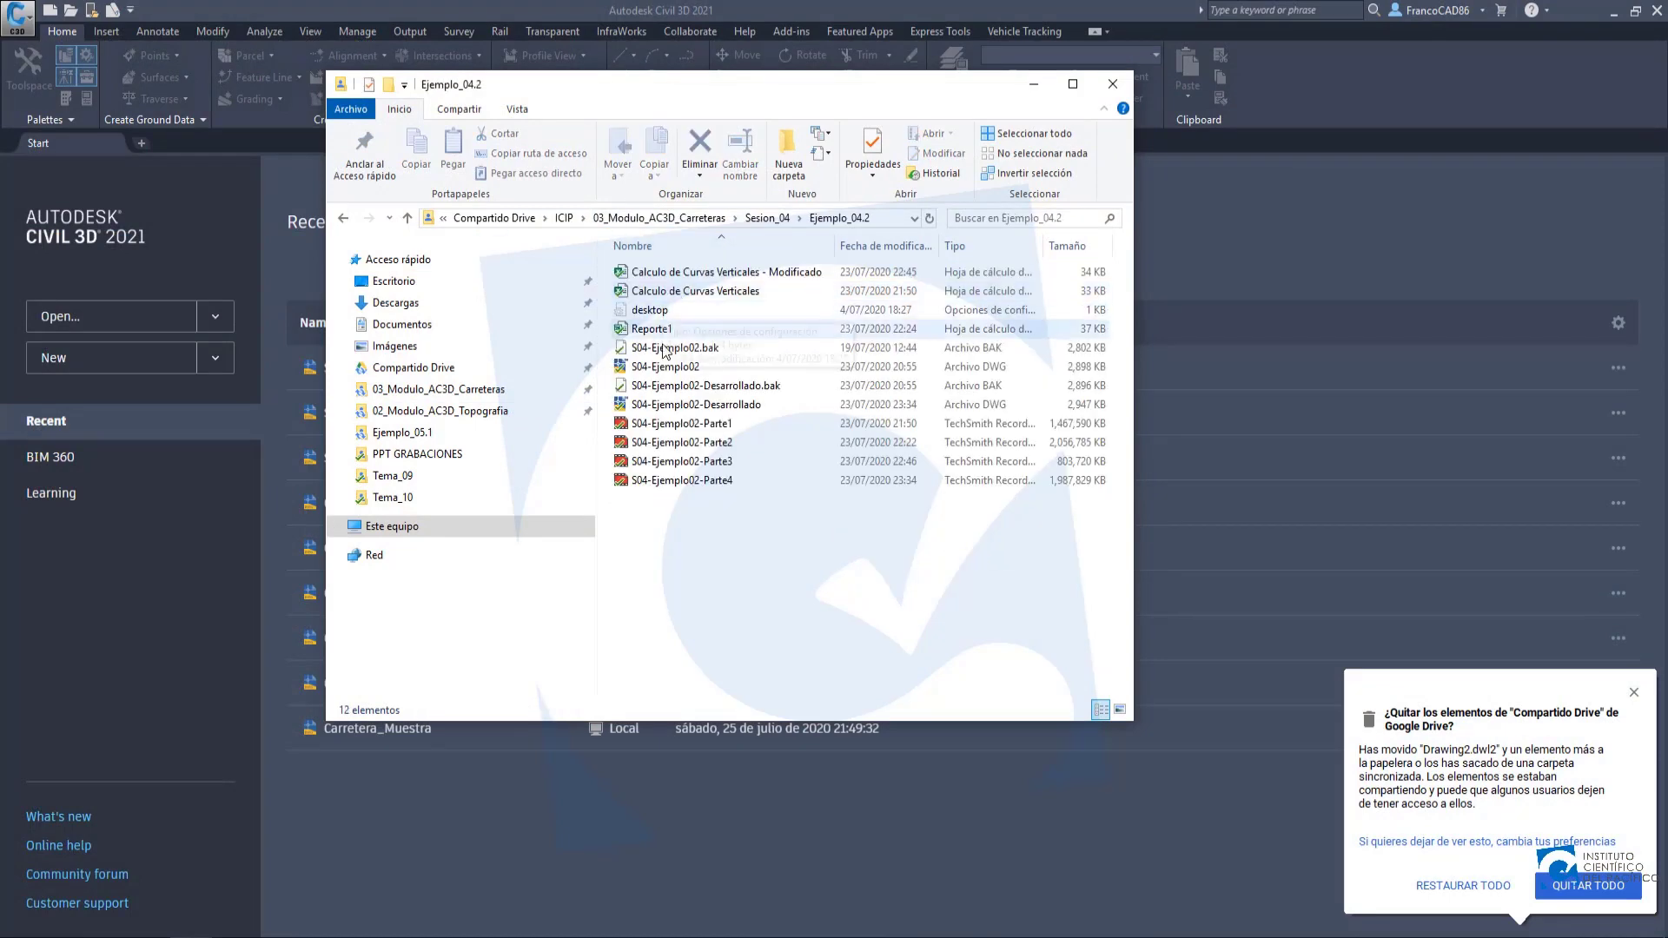
{"action": "mouse_move", "coordinate": [680, 404]}
{"action": "left_mouse_down"}
{"action": "mouse_move", "coordinate": [693, 410]}
{"action": "mouse_move", "coordinate": [658, 272]}
{"action": "mouse_move", "coordinate": [637, 15]}
{"action": "left_mouse_up"}
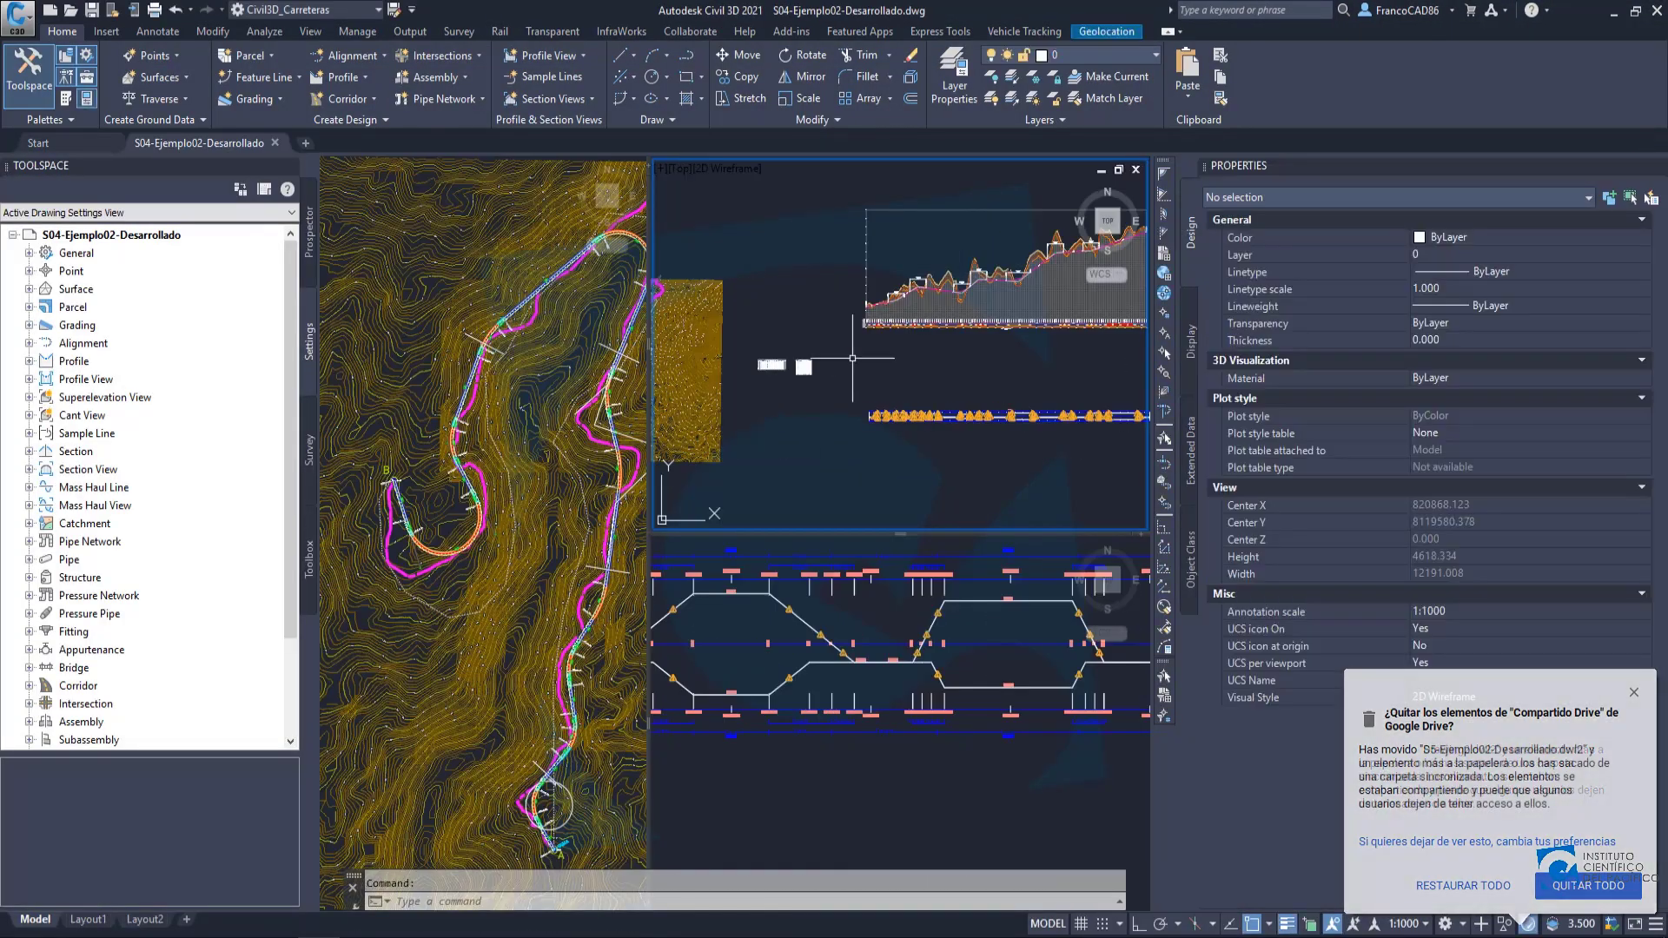
Insert the Seccion Tipica Carretera Segunda Clase assembly from the tool palettes into the empty space below the superelevation view.
{"action": "middle_click_drag", "start_coordinate": [960, 357], "coordinate": [853, 368]}
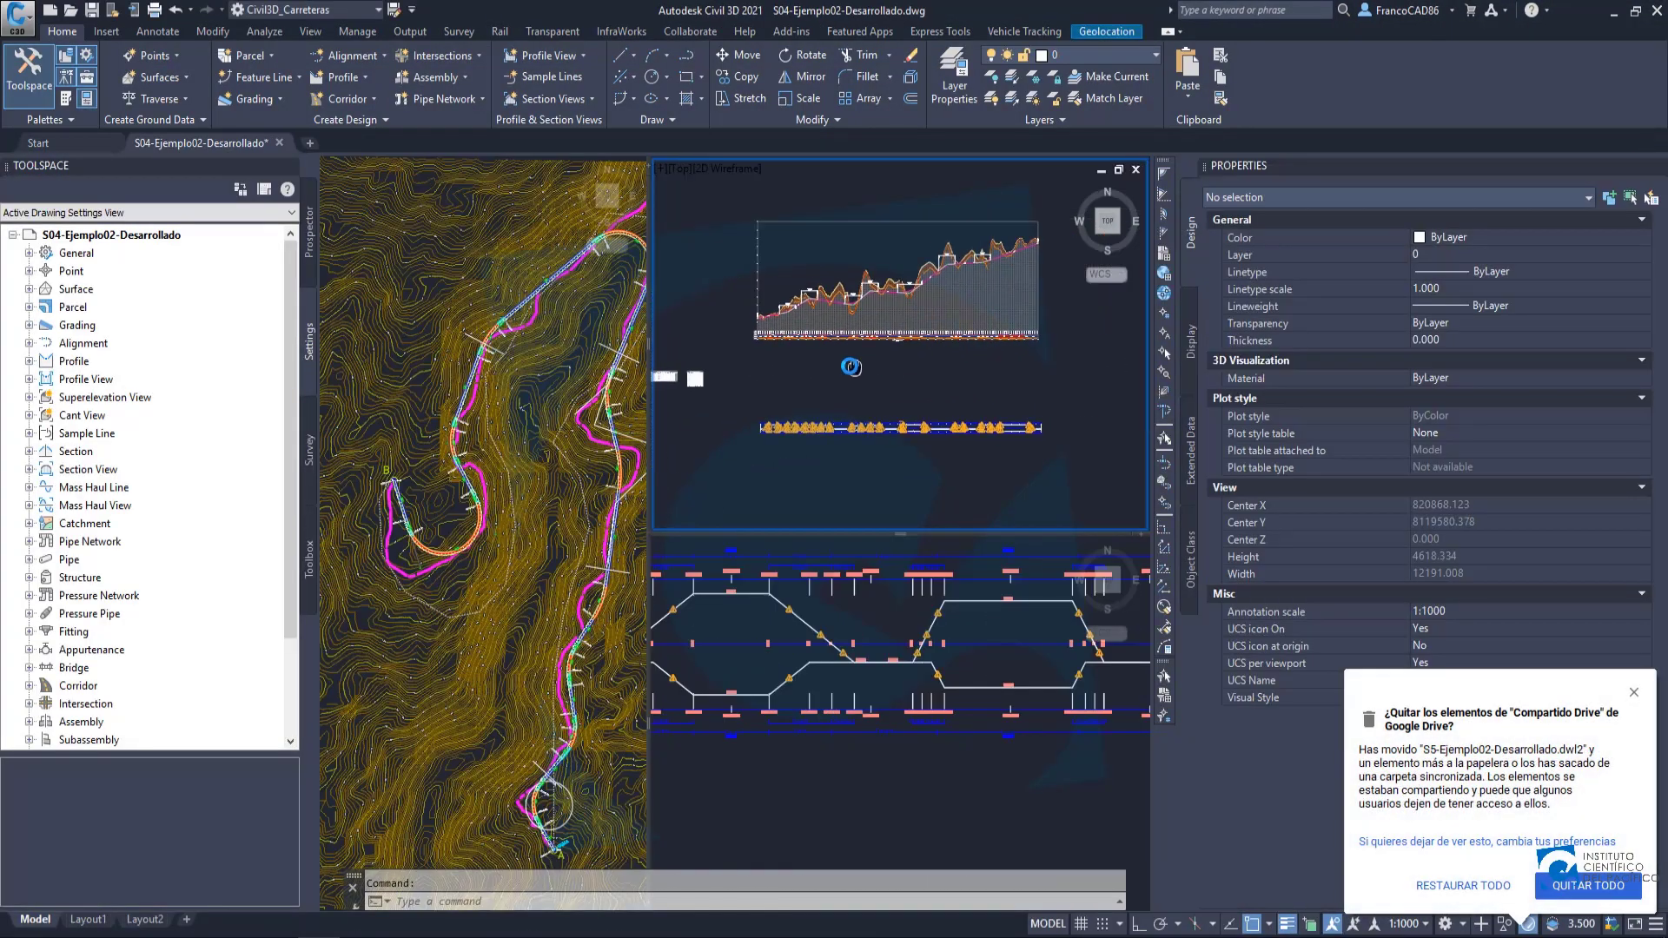
{"action": "scroll", "coordinate": [849, 364], "scroll_direction": "down", "scroll_amount": 4}
{"action": "scroll", "coordinate": [774, 391], "scroll_direction": "up", "scroll_amount": 4}
{"action": "middle_click_drag", "start_coordinate": [793, 472], "coordinate": [901, 398]}
{"action": "scroll", "coordinate": [908, 369], "scroll_direction": "up", "scroll_amount": 8}
{"action": "scroll", "coordinate": [900, 388], "scroll_direction": "down", "scroll_amount": 8}
{"action": "scroll", "coordinate": [876, 352], "scroll_direction": "down", "scroll_amount": 4}
{"action": "scroll", "coordinate": [867, 392], "scroll_direction": "up", "scroll_amount": 6}
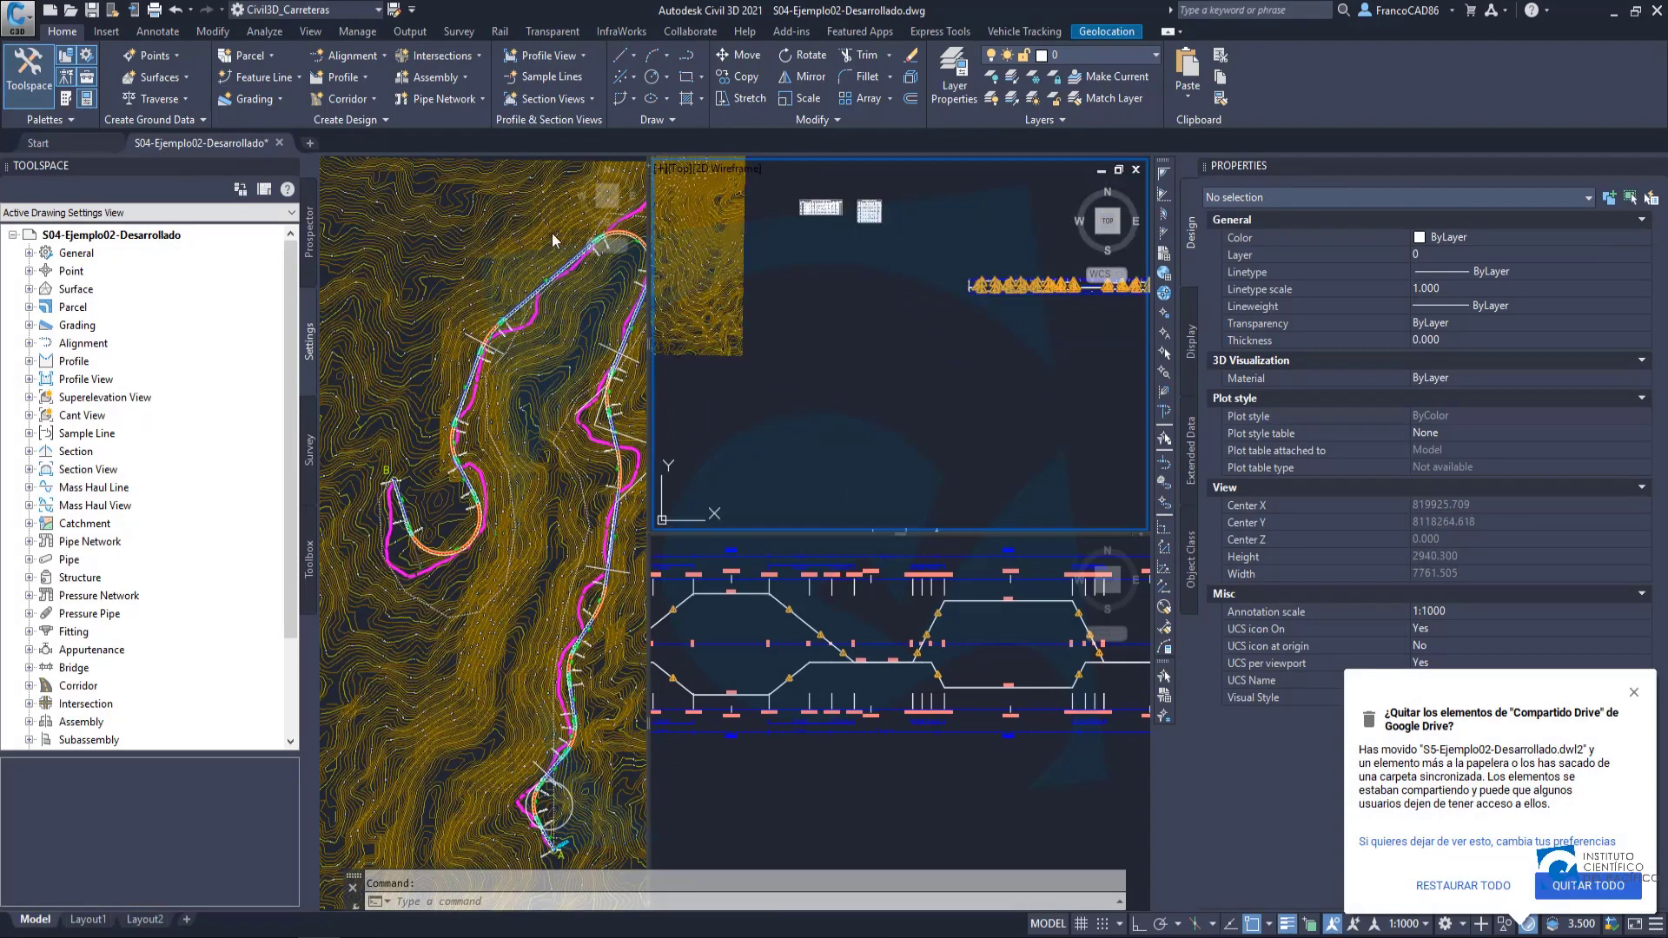
{"action": "left_click", "coordinate": [67, 98]}
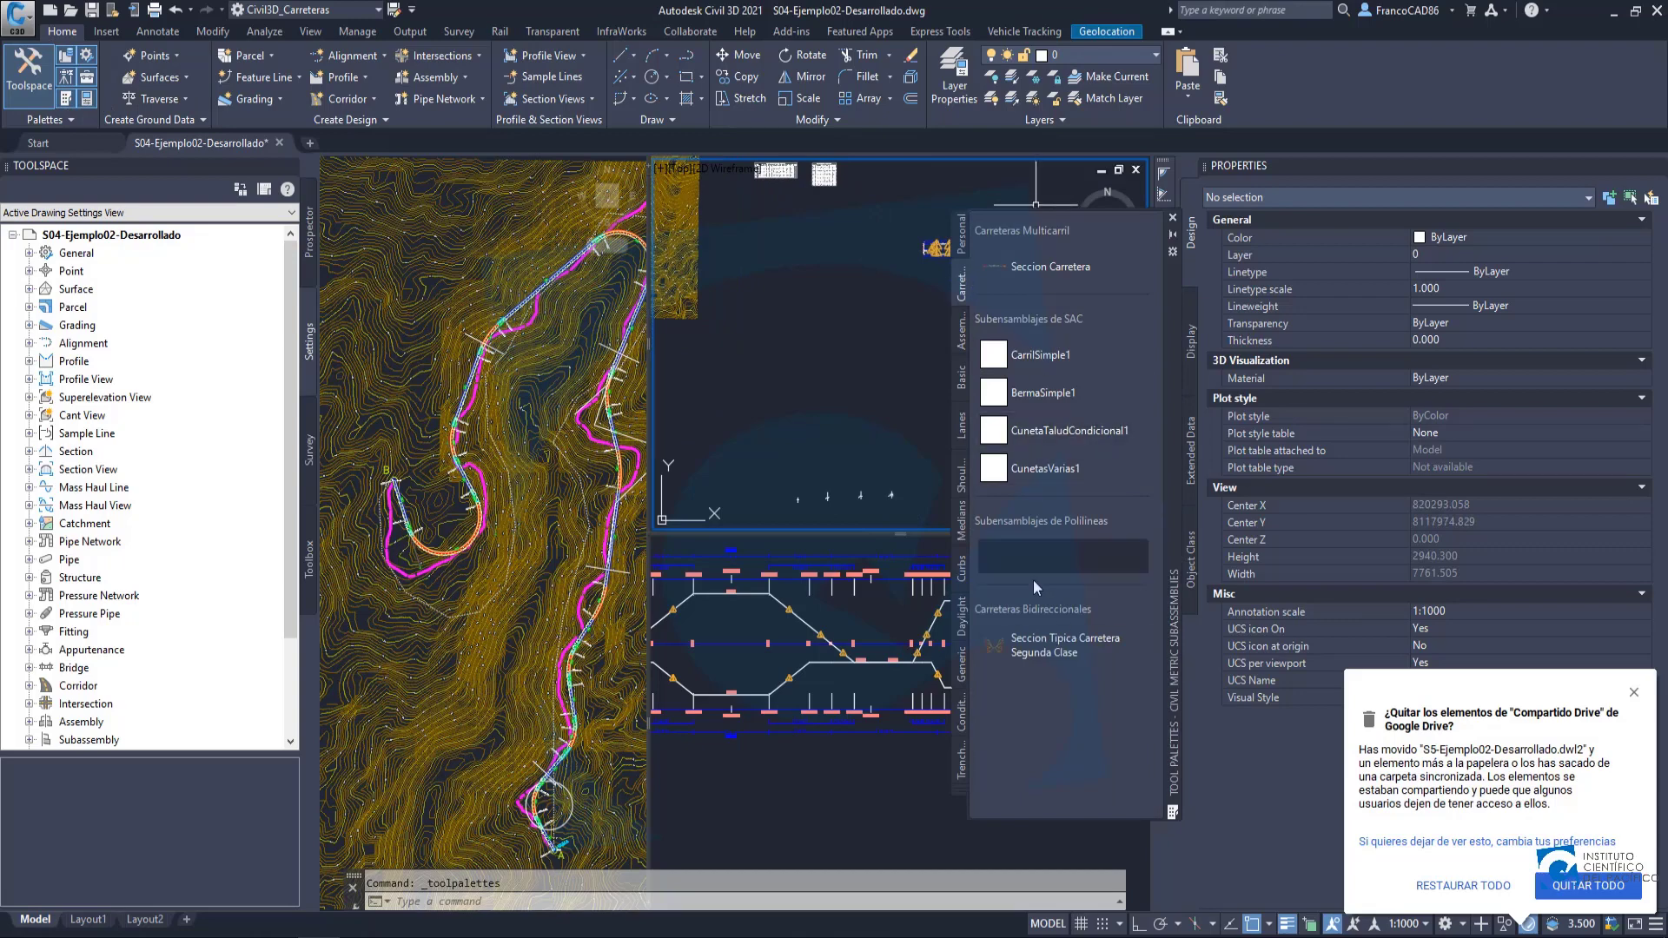
{"action": "middle_click_drag", "start_coordinate": [900, 351], "coordinate": [818, 331]}
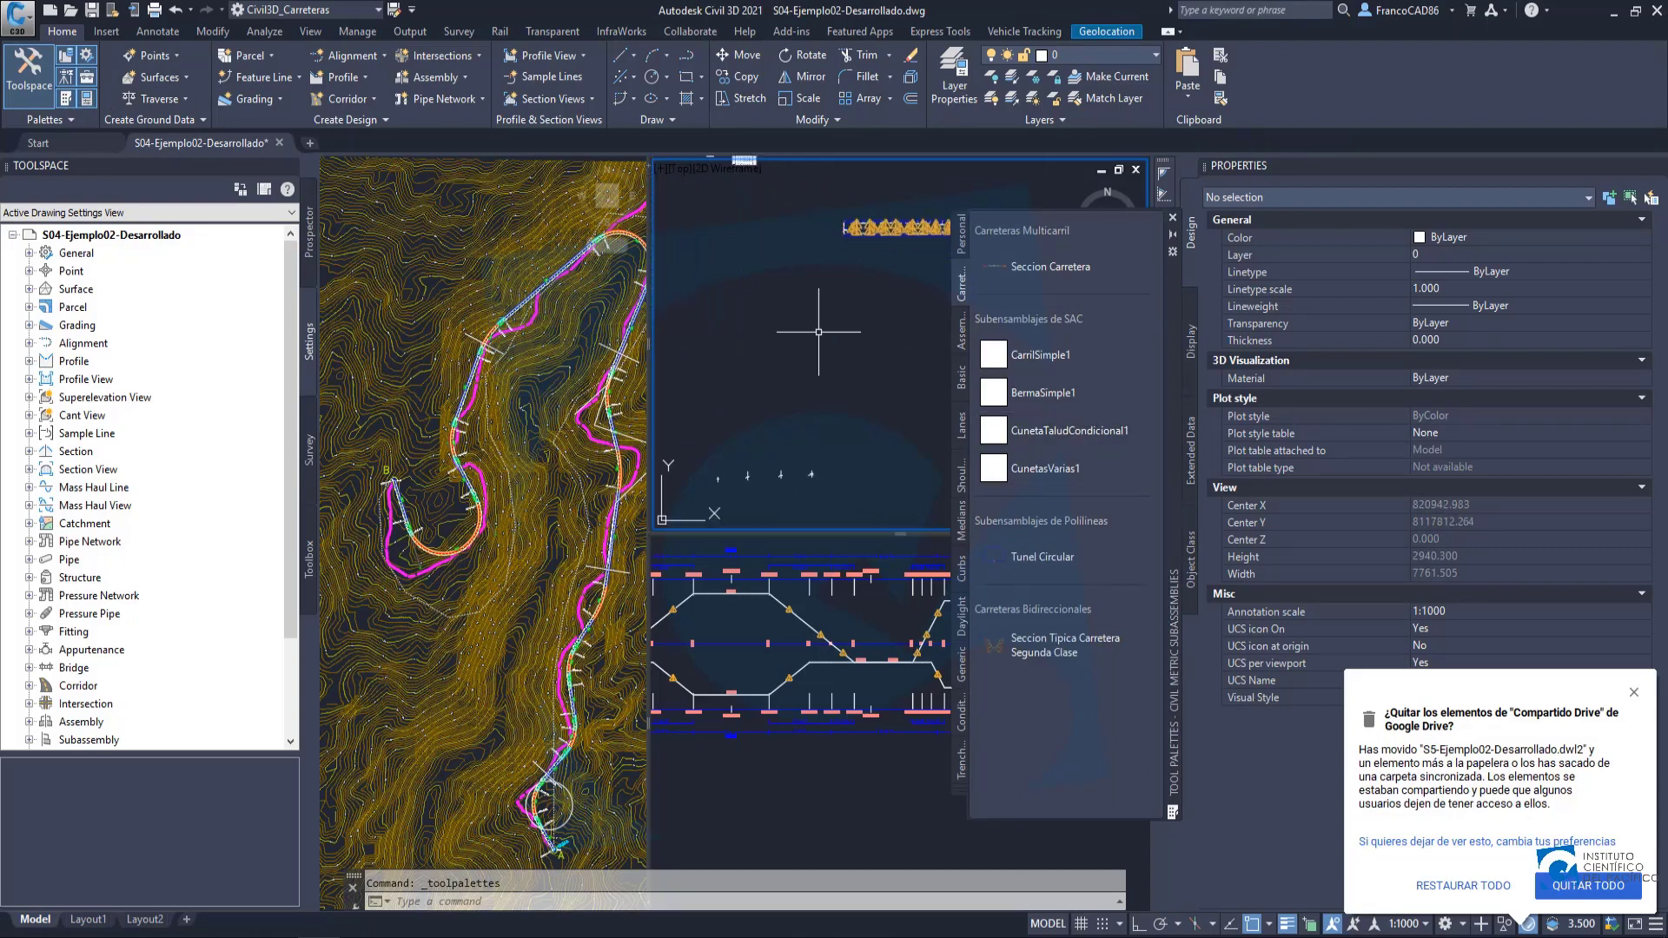
{"action": "left_click", "coordinate": [1043, 650]}
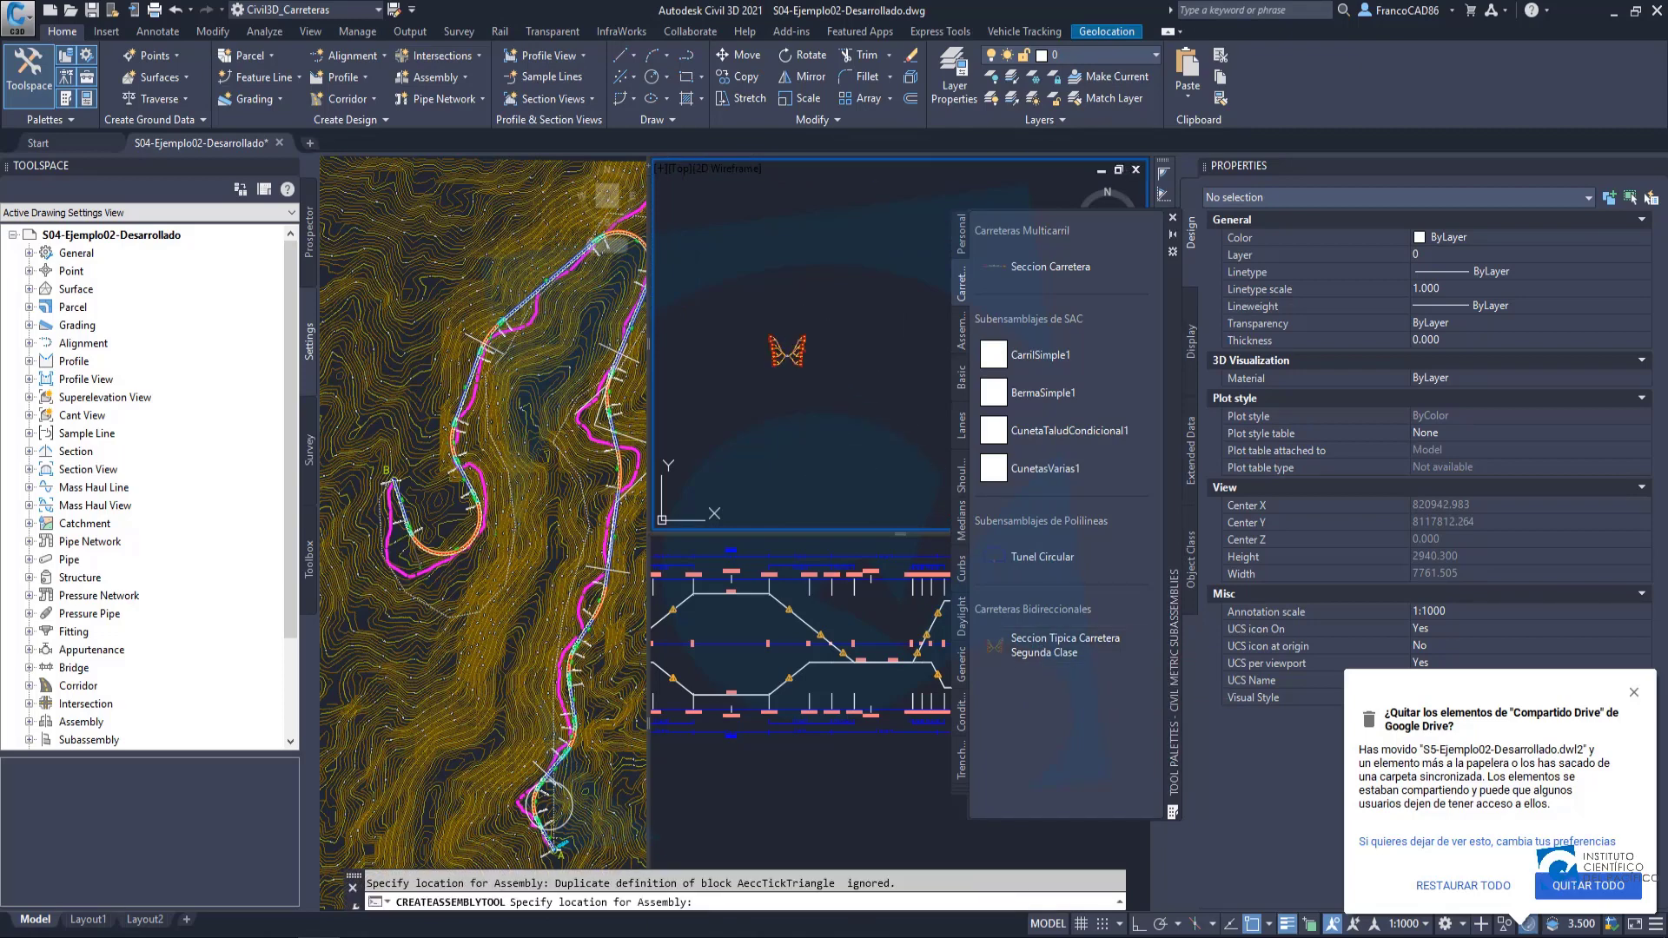
{"action": "left_click", "coordinate": [787, 348]}
{"action": "key", "text": "Escape"}
Close the tool palettes and inspect the inserted assembly's roadway and its cut and fill branches.
{"action": "scroll", "coordinate": [765, 312], "scroll_direction": "up", "scroll_amount": 15}
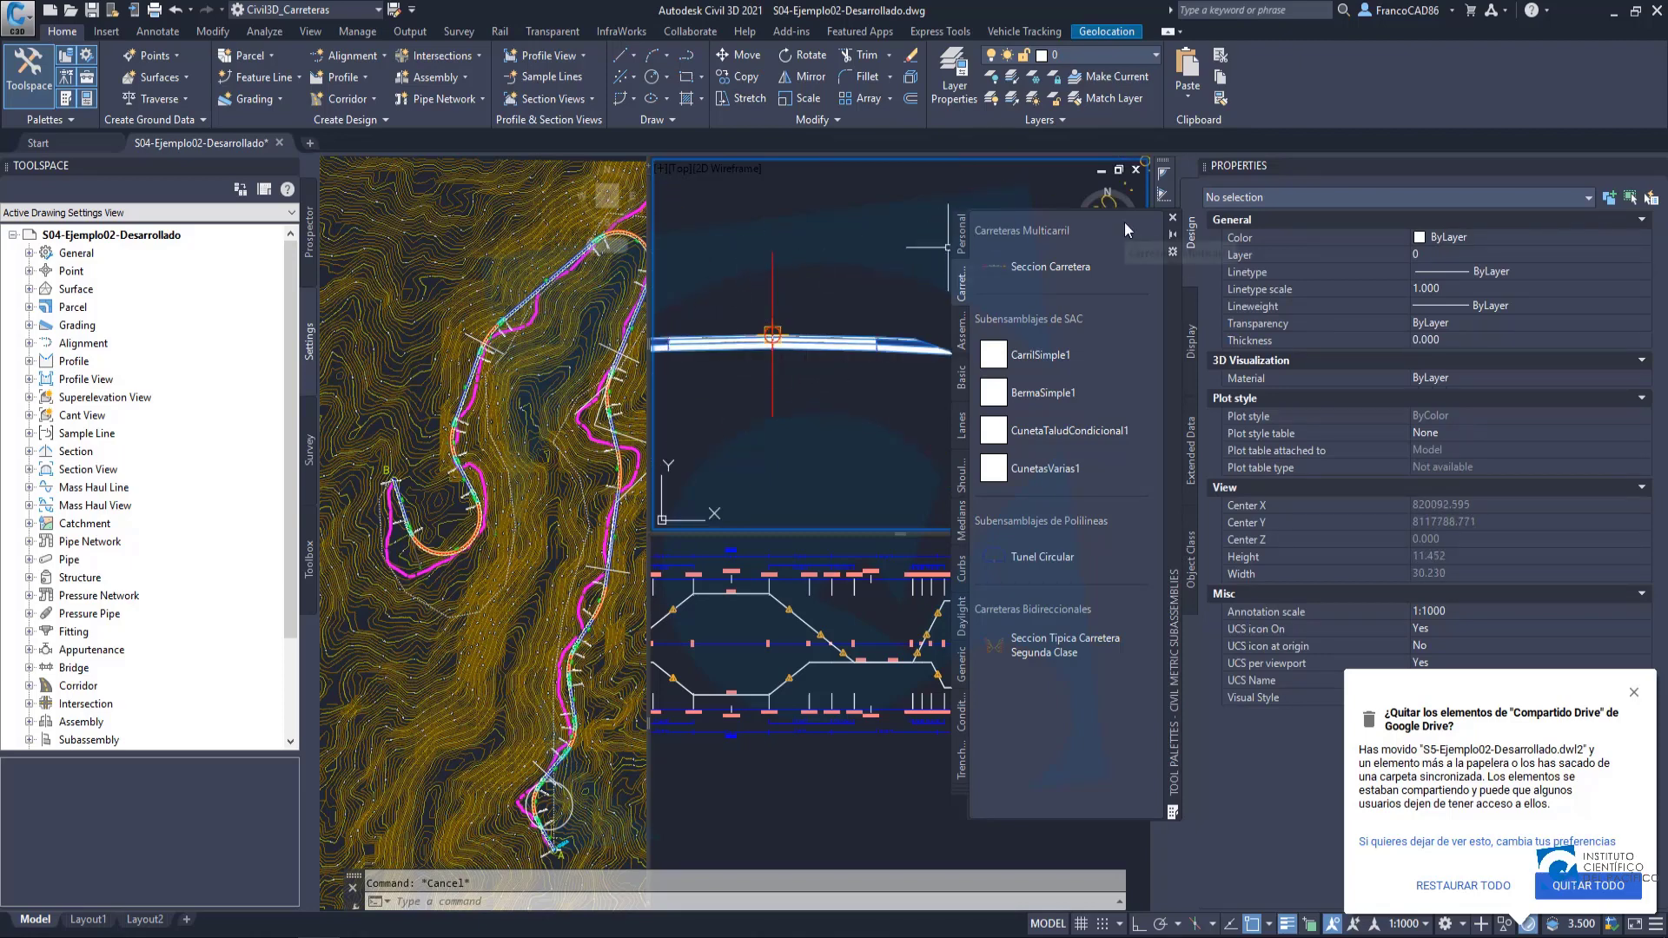
{"action": "left_click", "coordinate": [1173, 218]}
{"action": "scroll", "coordinate": [891, 374], "scroll_direction": "down", "scroll_amount": 8}
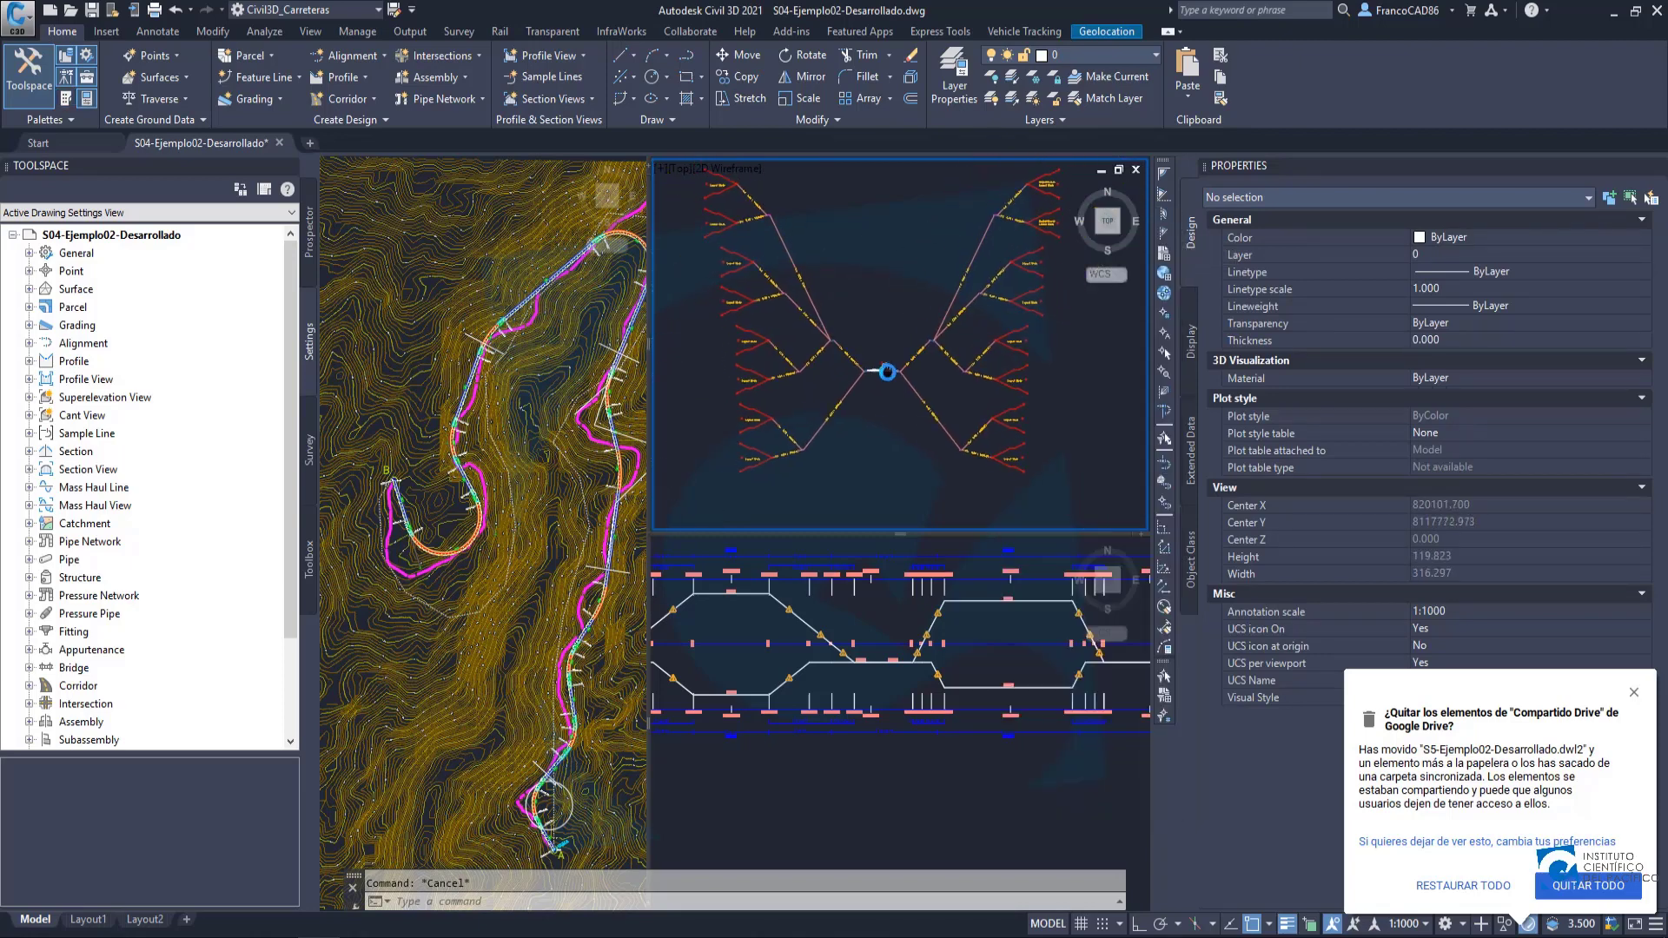
{"action": "scroll", "coordinate": [892, 374], "scroll_direction": "up", "scroll_amount": 3}
{"action": "scroll", "coordinate": [898, 366], "scroll_direction": "down", "scroll_amount": 3}
{"action": "middle_click_drag", "start_coordinate": [898, 367], "coordinate": [897, 398]}
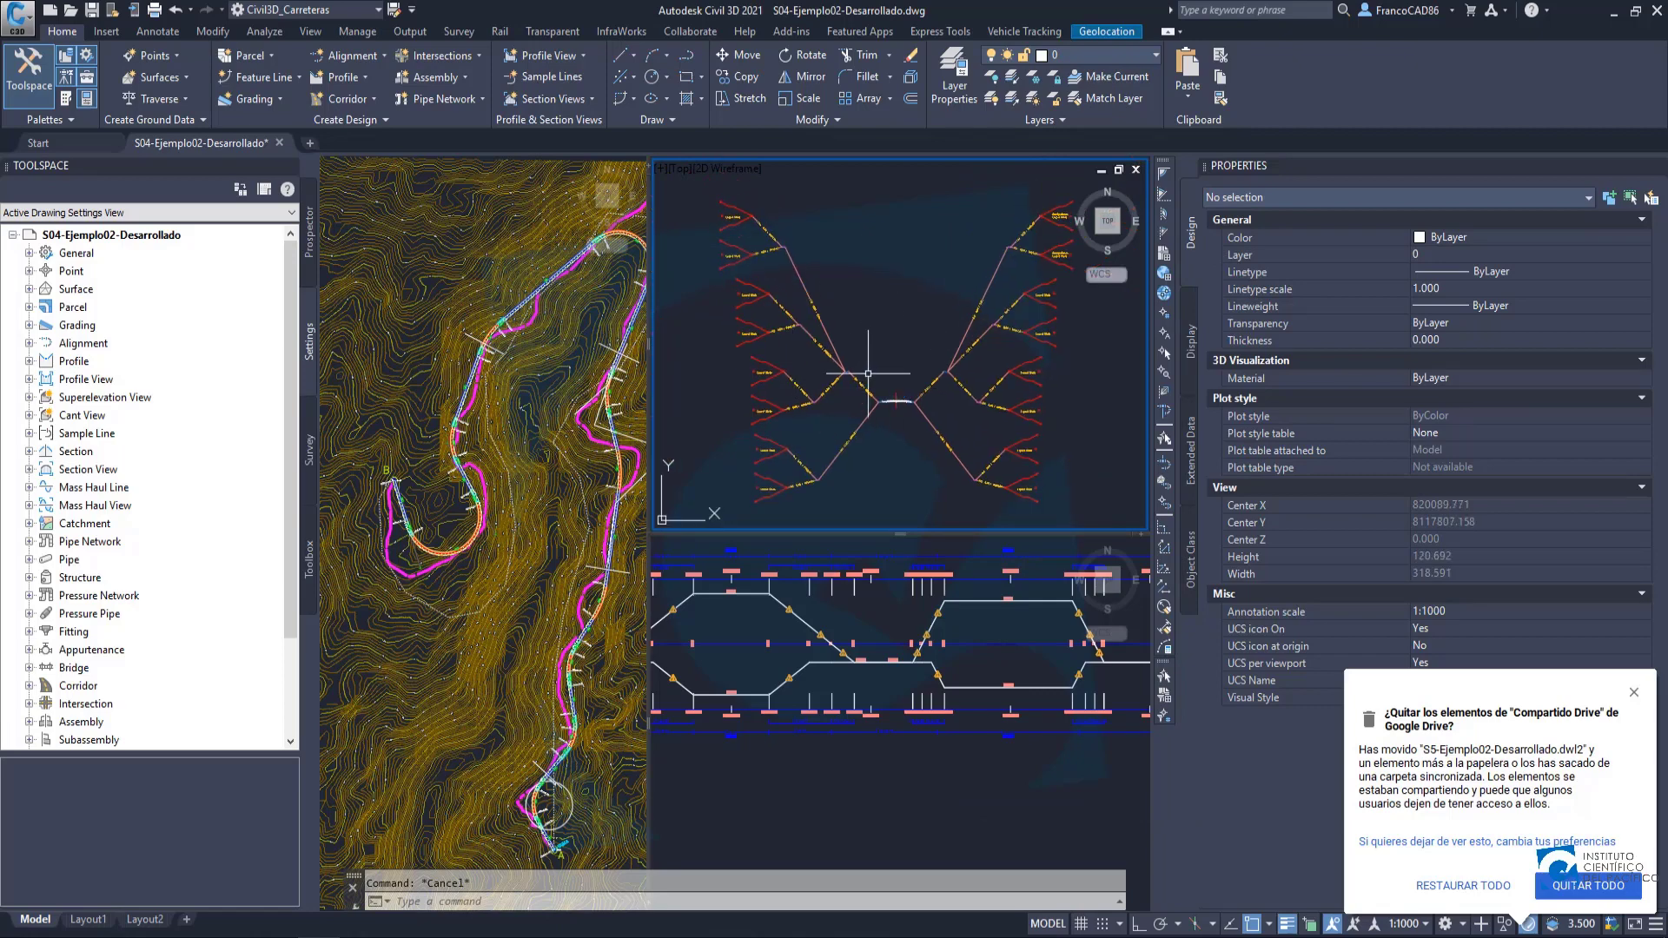
Start saving the drawing as a new file and choose the Ejemplo_05.2 folder of Sesion_05 as its location.
{"action": "left_click", "coordinate": [18, 17]}
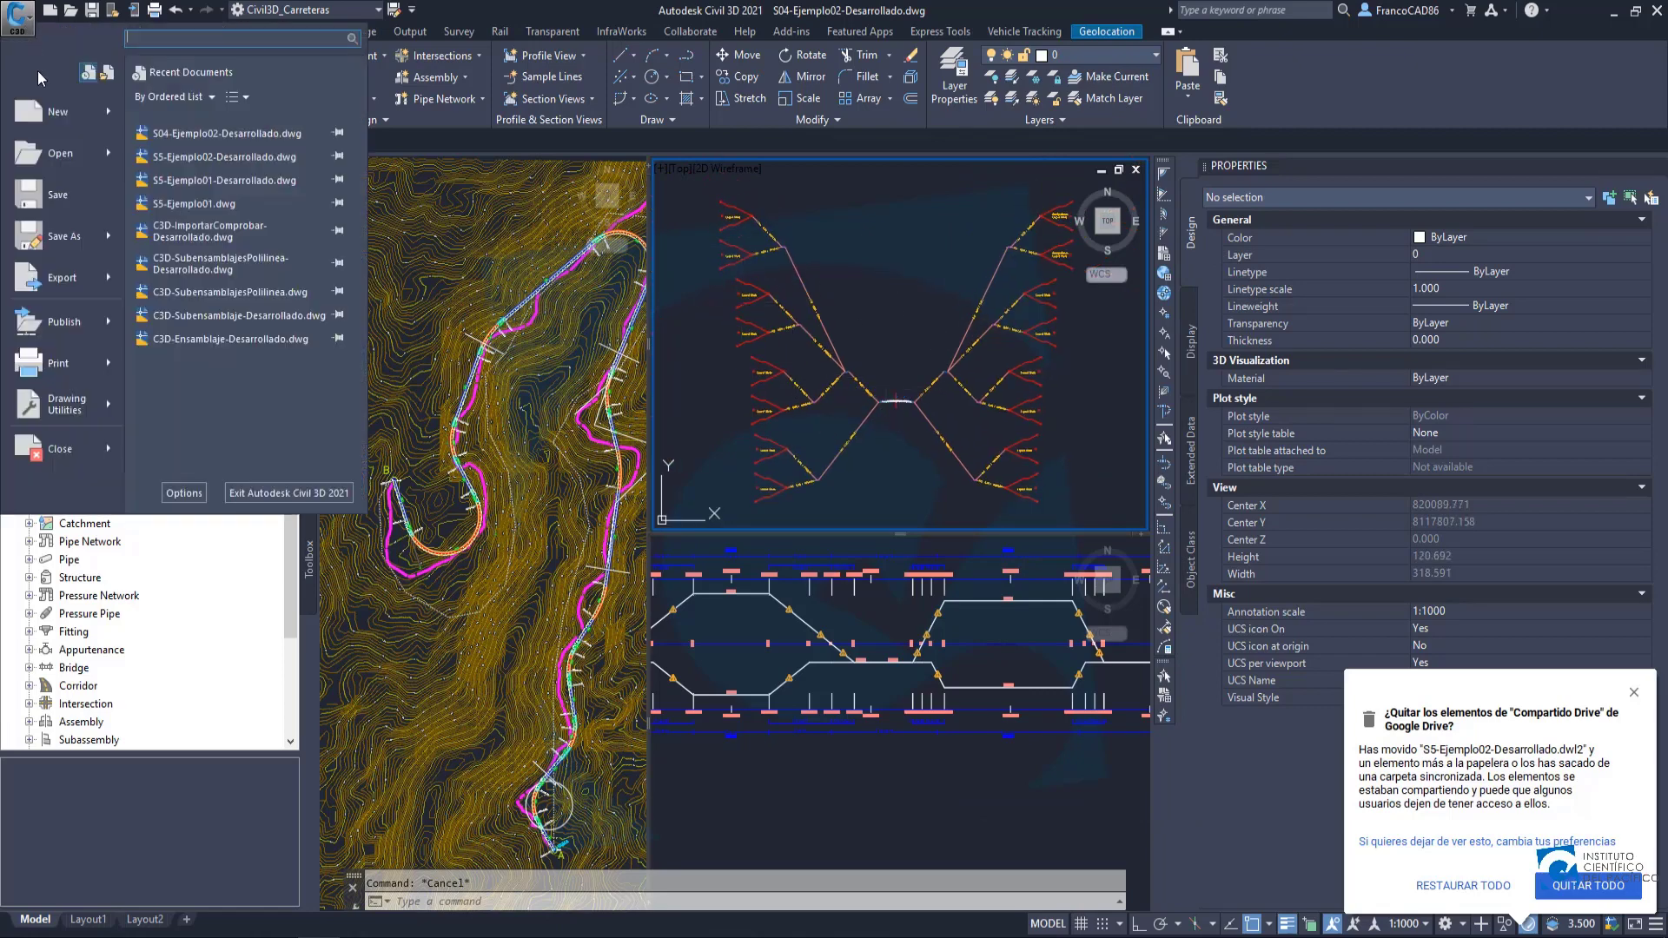
{"action": "left_click", "coordinate": [61, 235]}
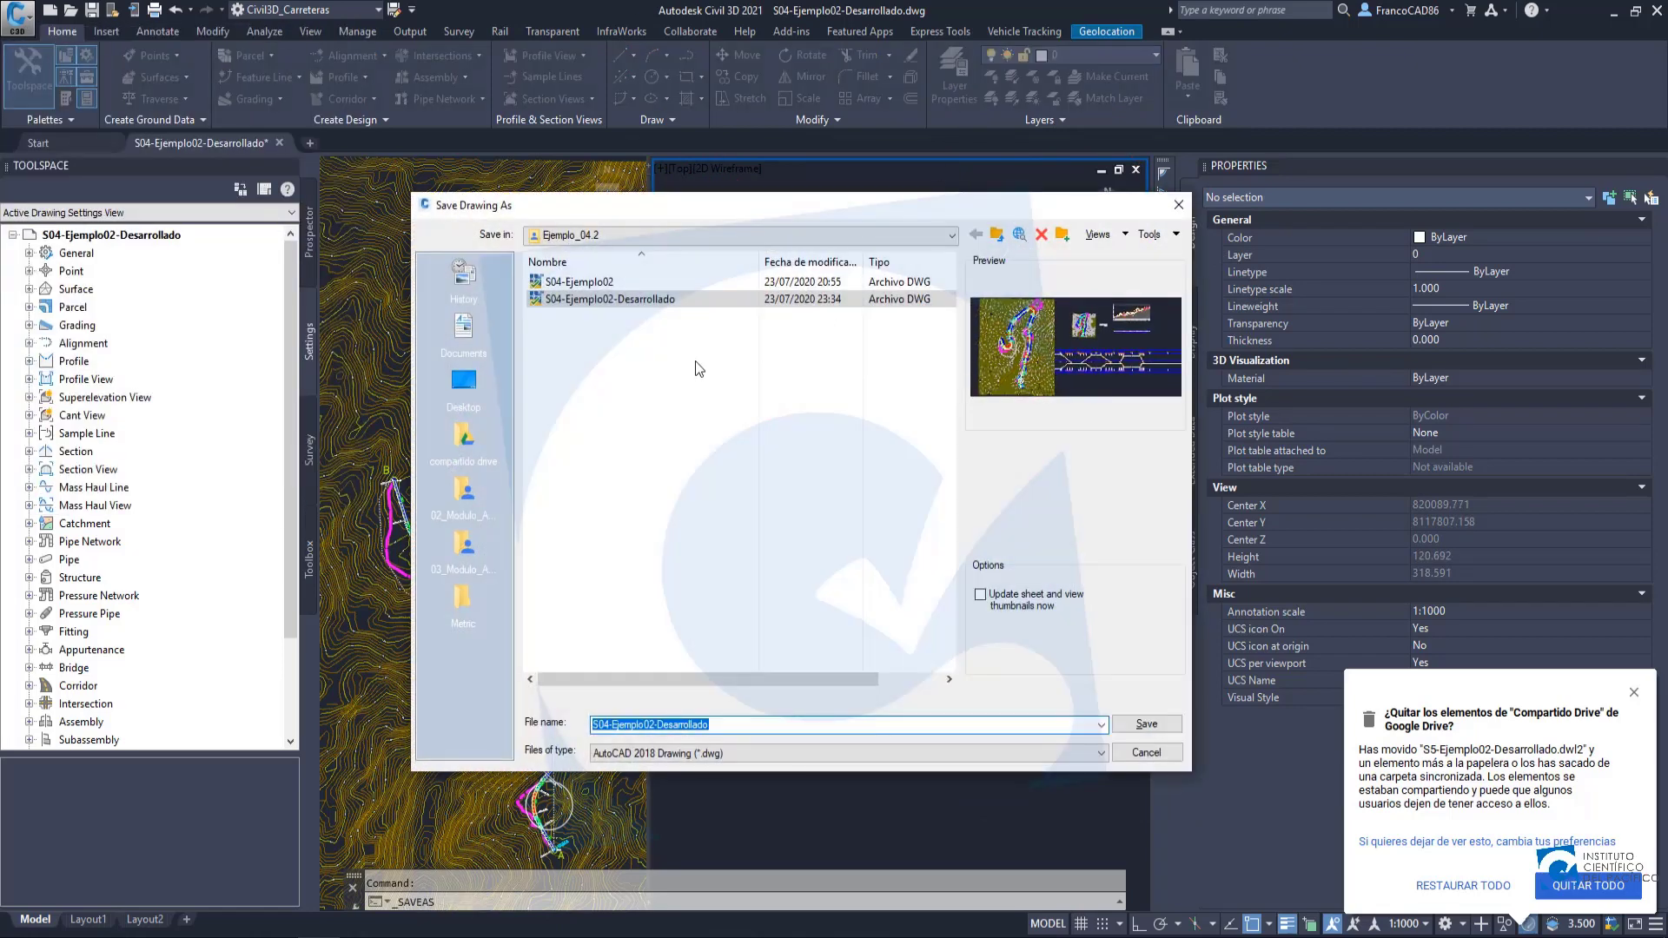
{"action": "left_click", "coordinate": [998, 235]}
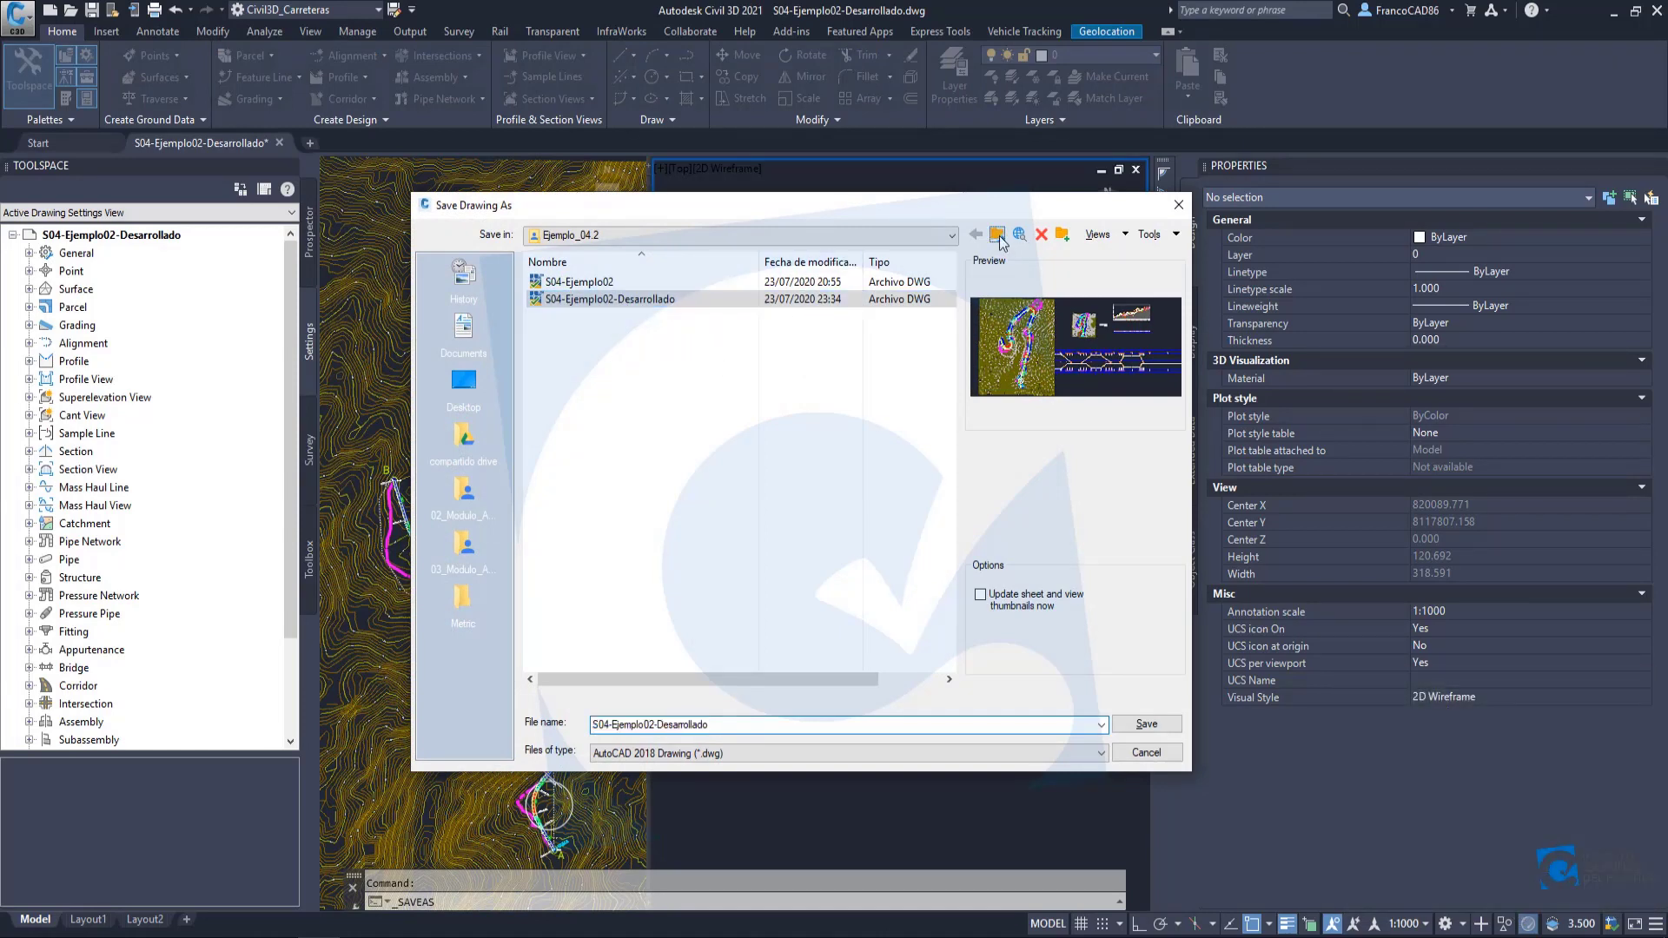
{"action": "left_click", "coordinate": [998, 235]}
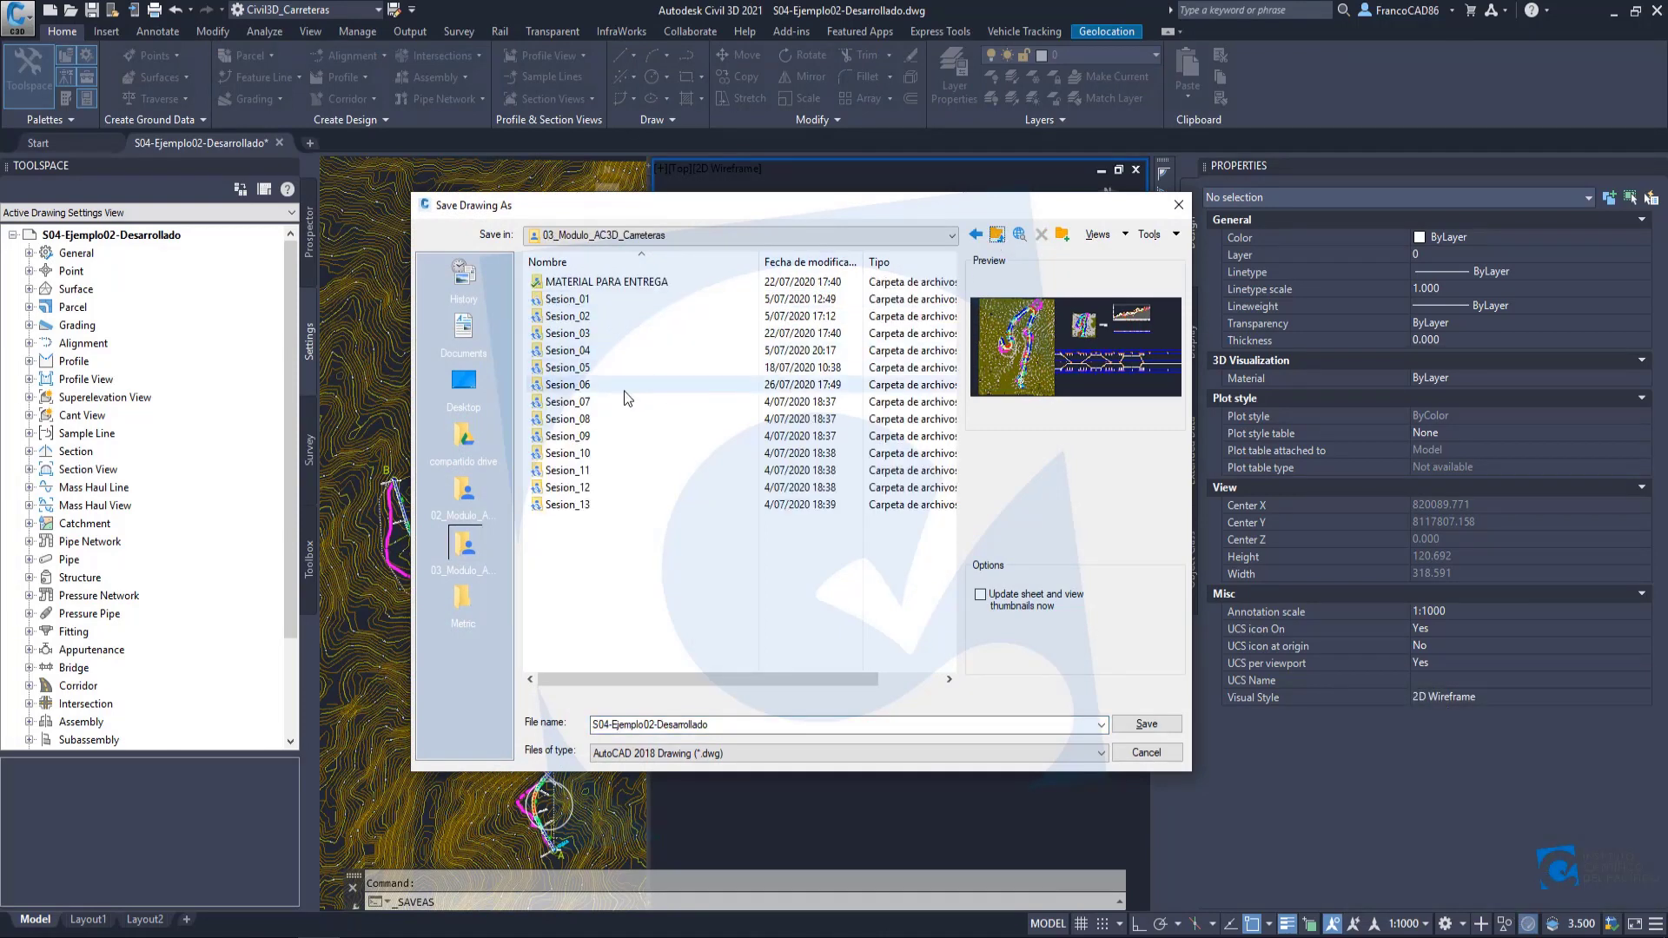
{"action": "double_click", "coordinate": [606, 372]}
{"action": "double_click", "coordinate": [591, 299]}
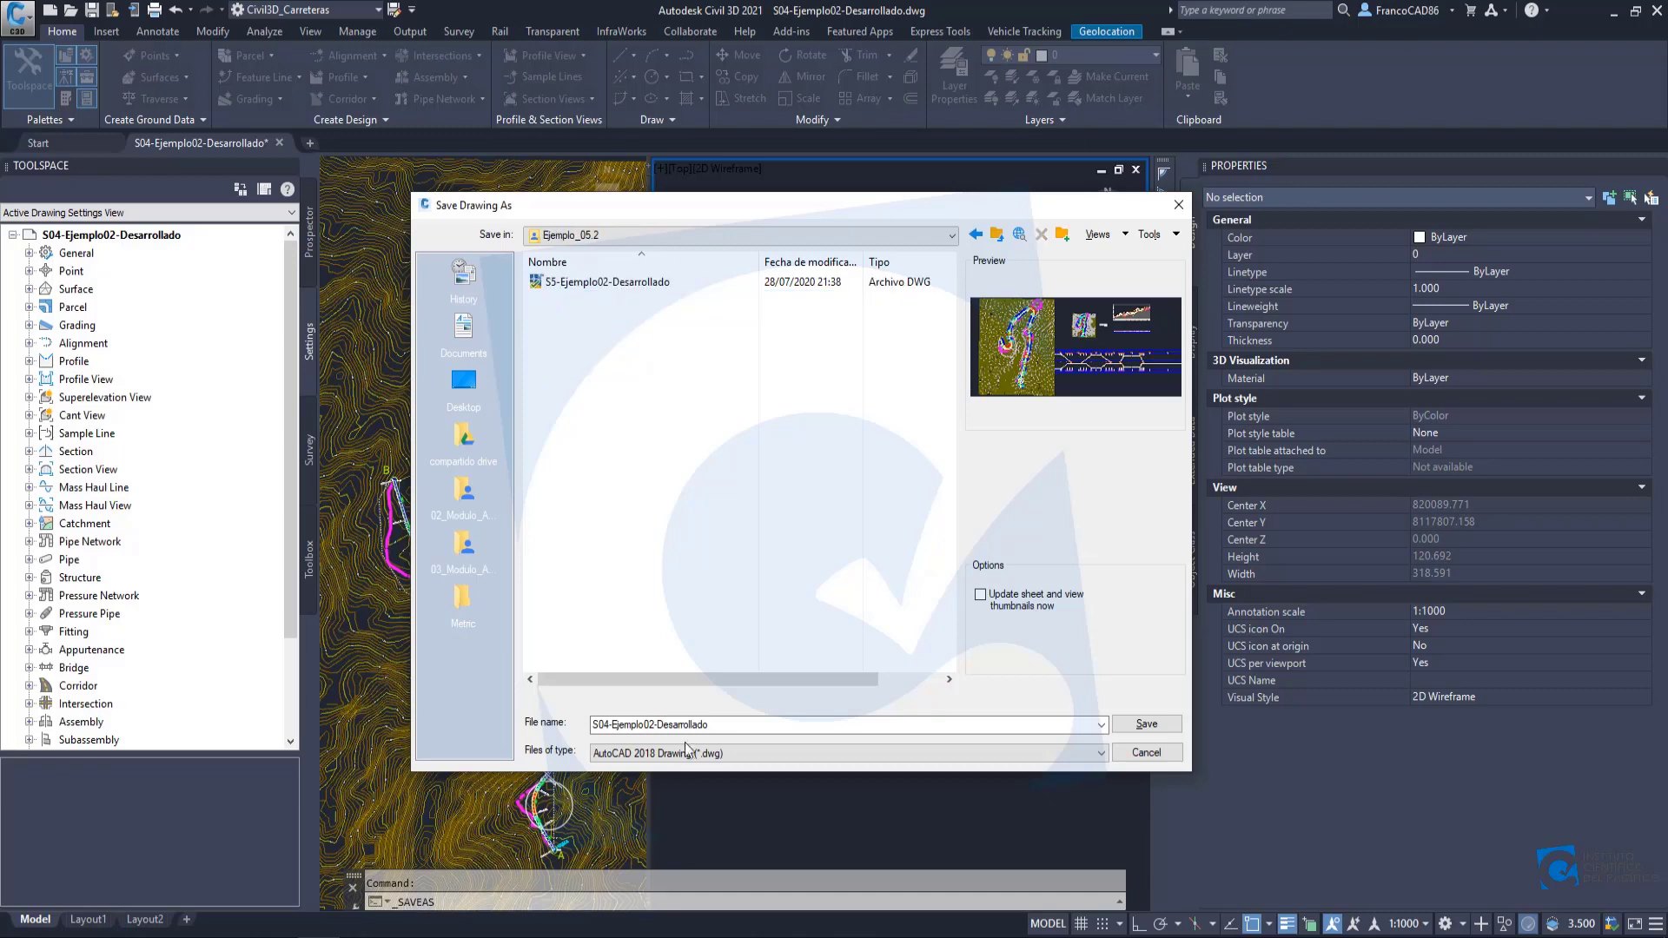
Name the drawing copy Diseño hasta Seccion Tipica and save it as an AutoCAD 2018 drawing.
{"action": "left_click", "coordinate": [642, 724]}
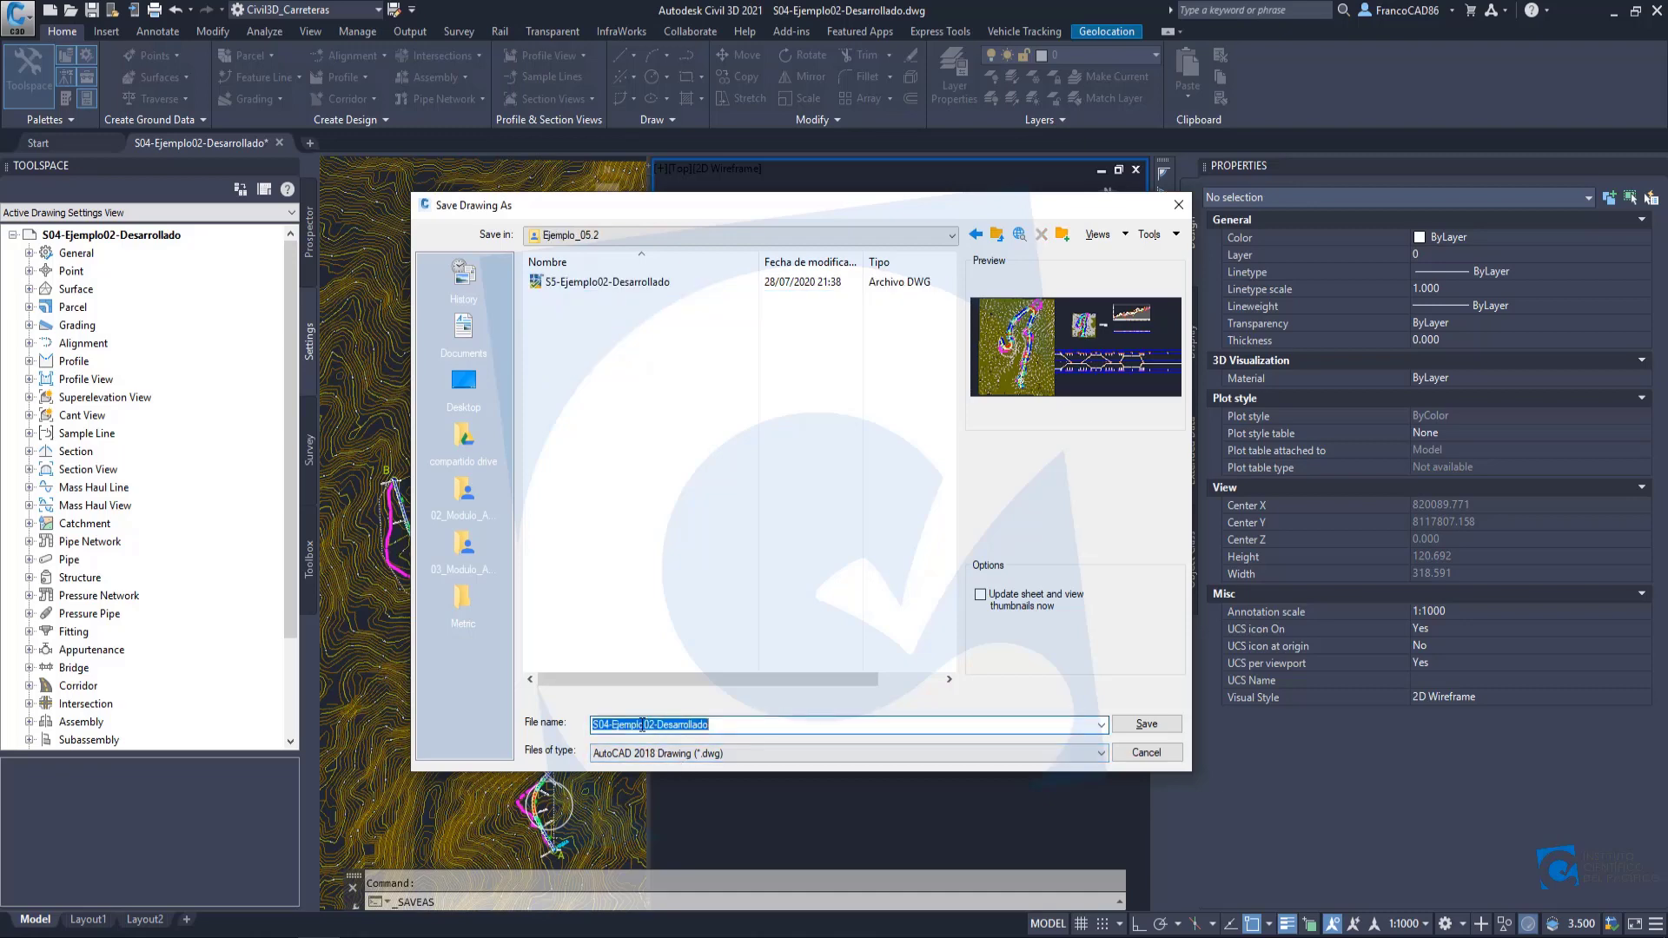
{"action": "left_click", "coordinate": [713, 725]}
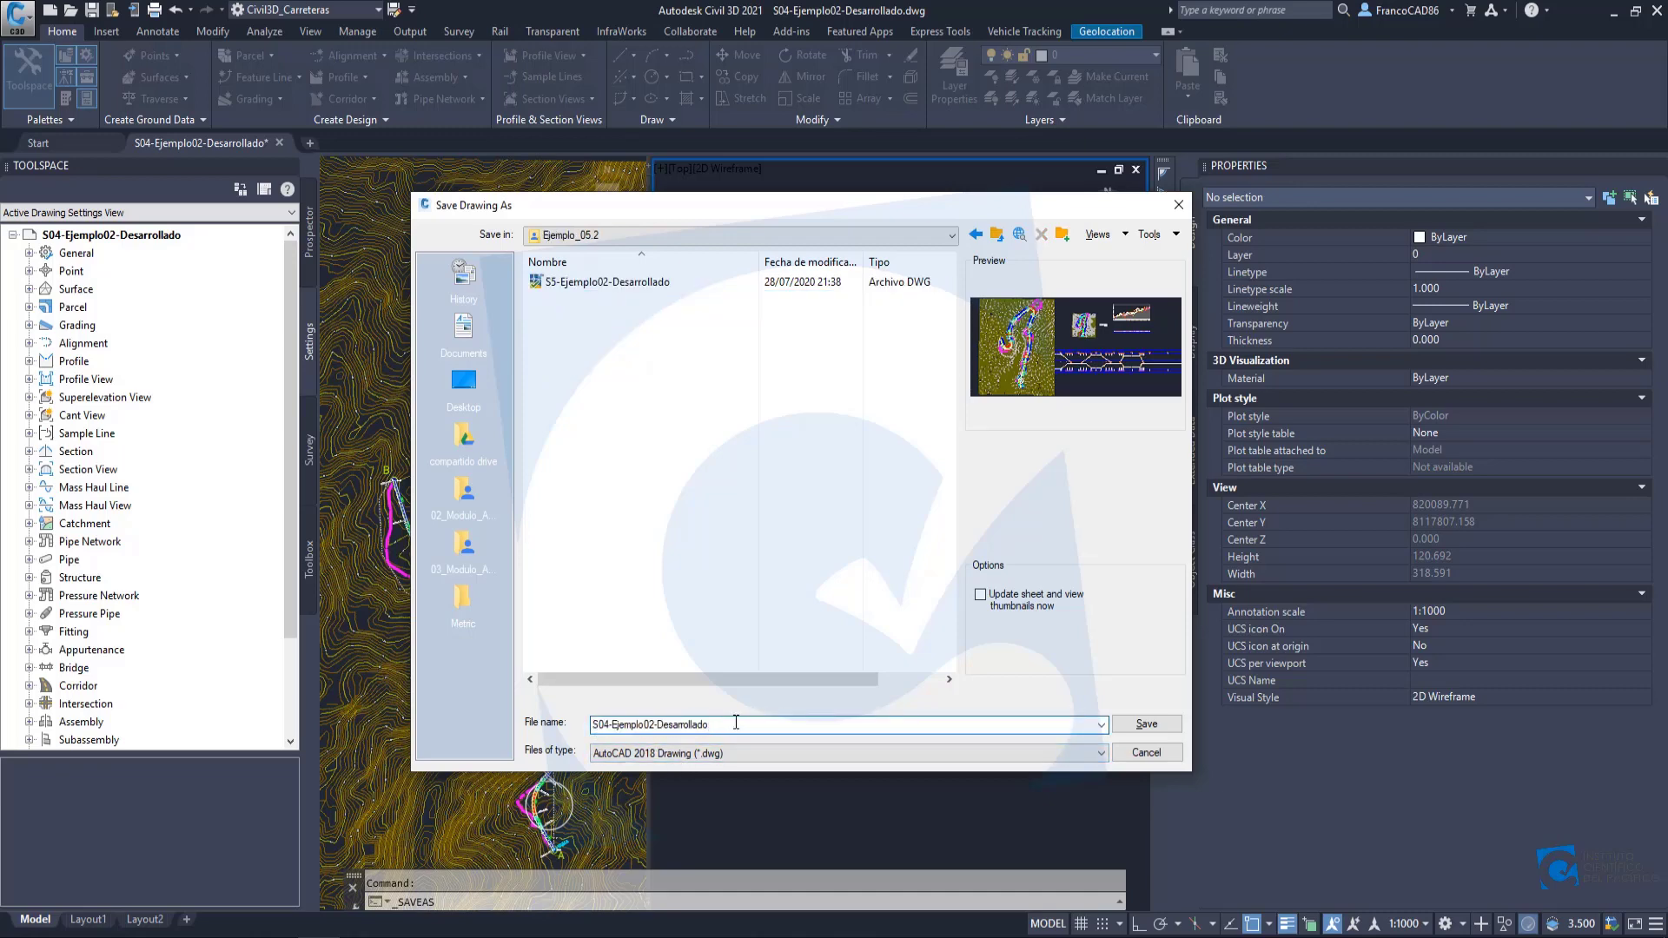
{"action": "left_click_drag", "start_coordinate": [736, 723], "coordinate": [620, 725]}
{"action": "double_click", "coordinate": [702, 726]}
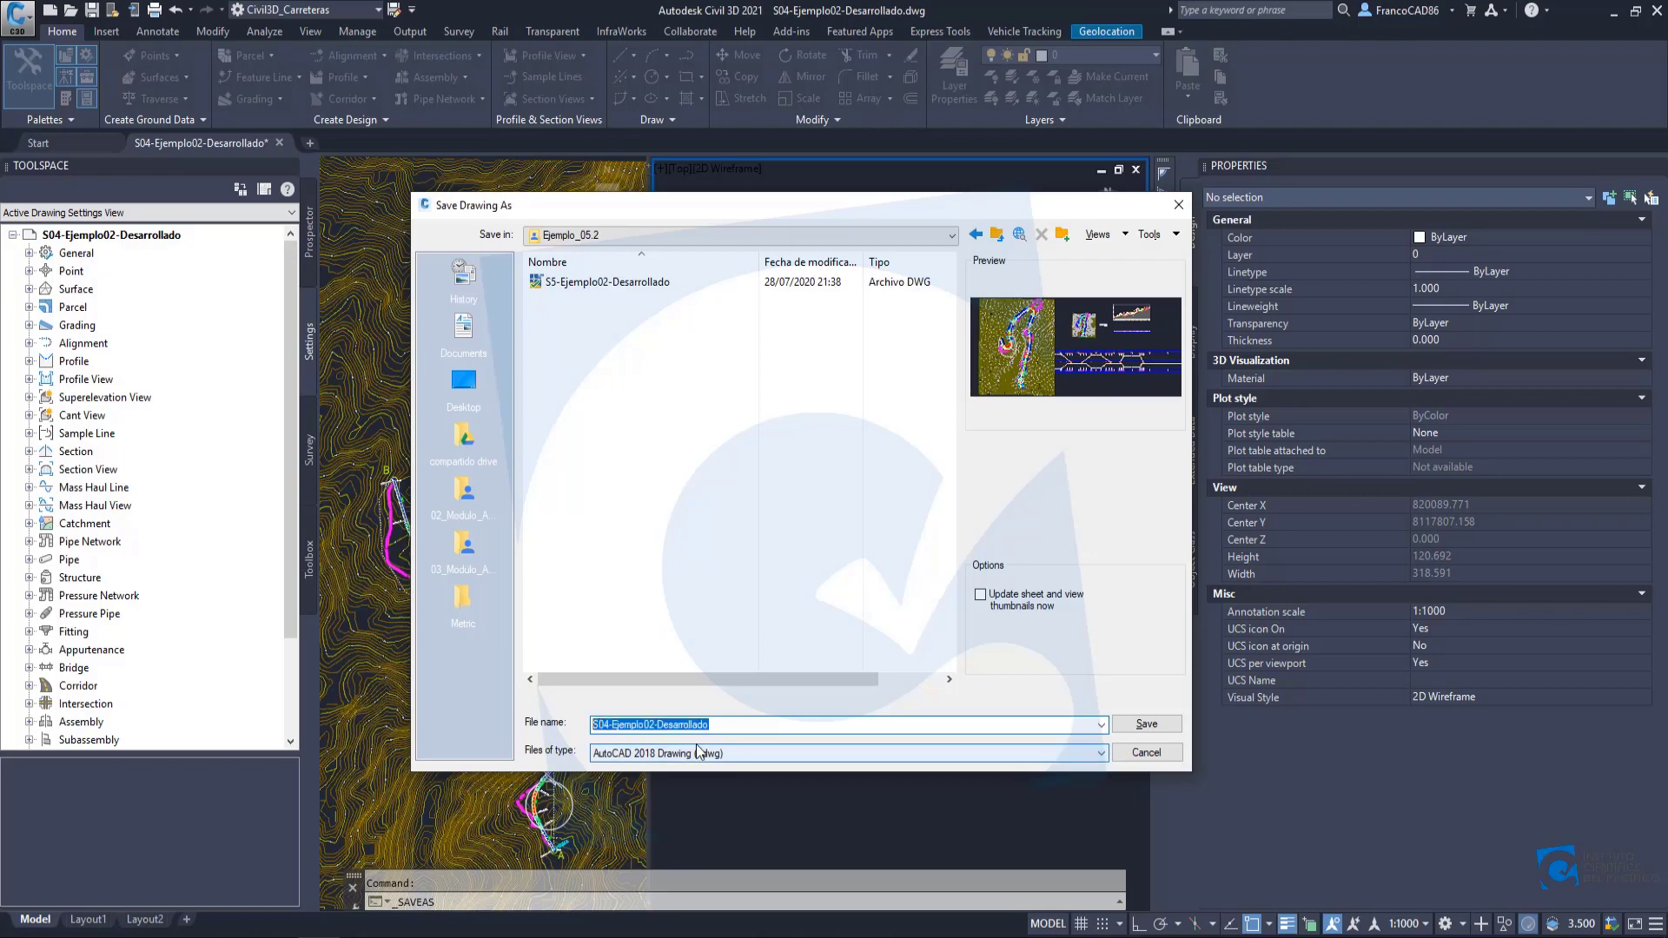
{"action": "type", "text": "Diseño hasta Seccion Tipica"}
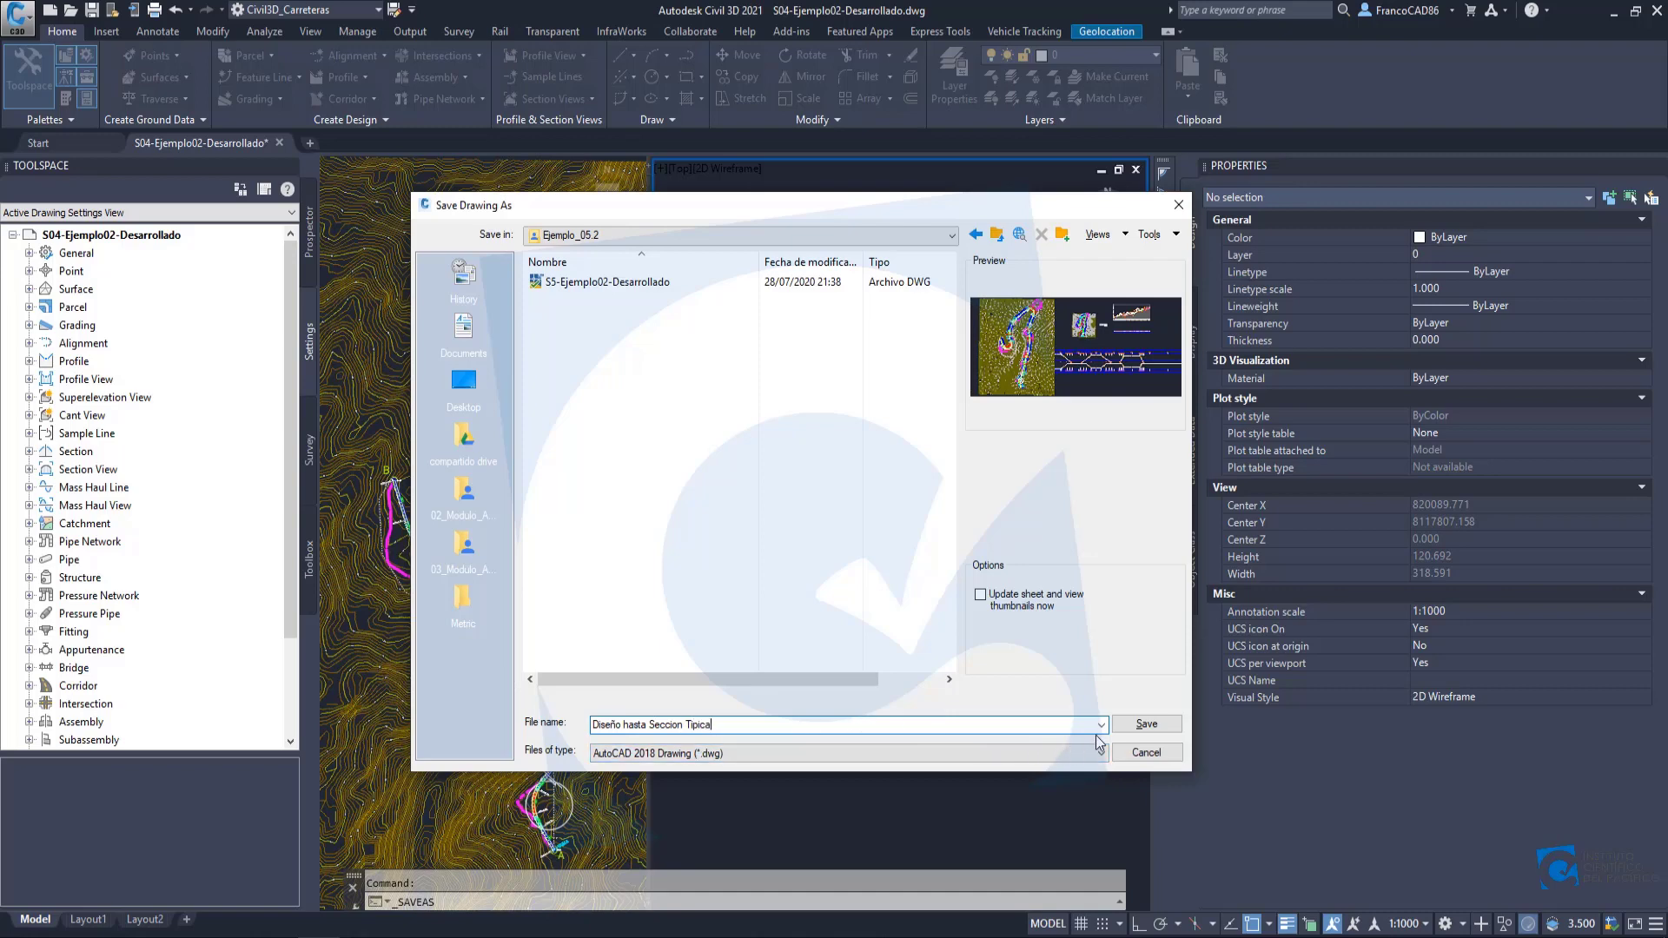
{"action": "left_click", "coordinate": [1133, 726]}
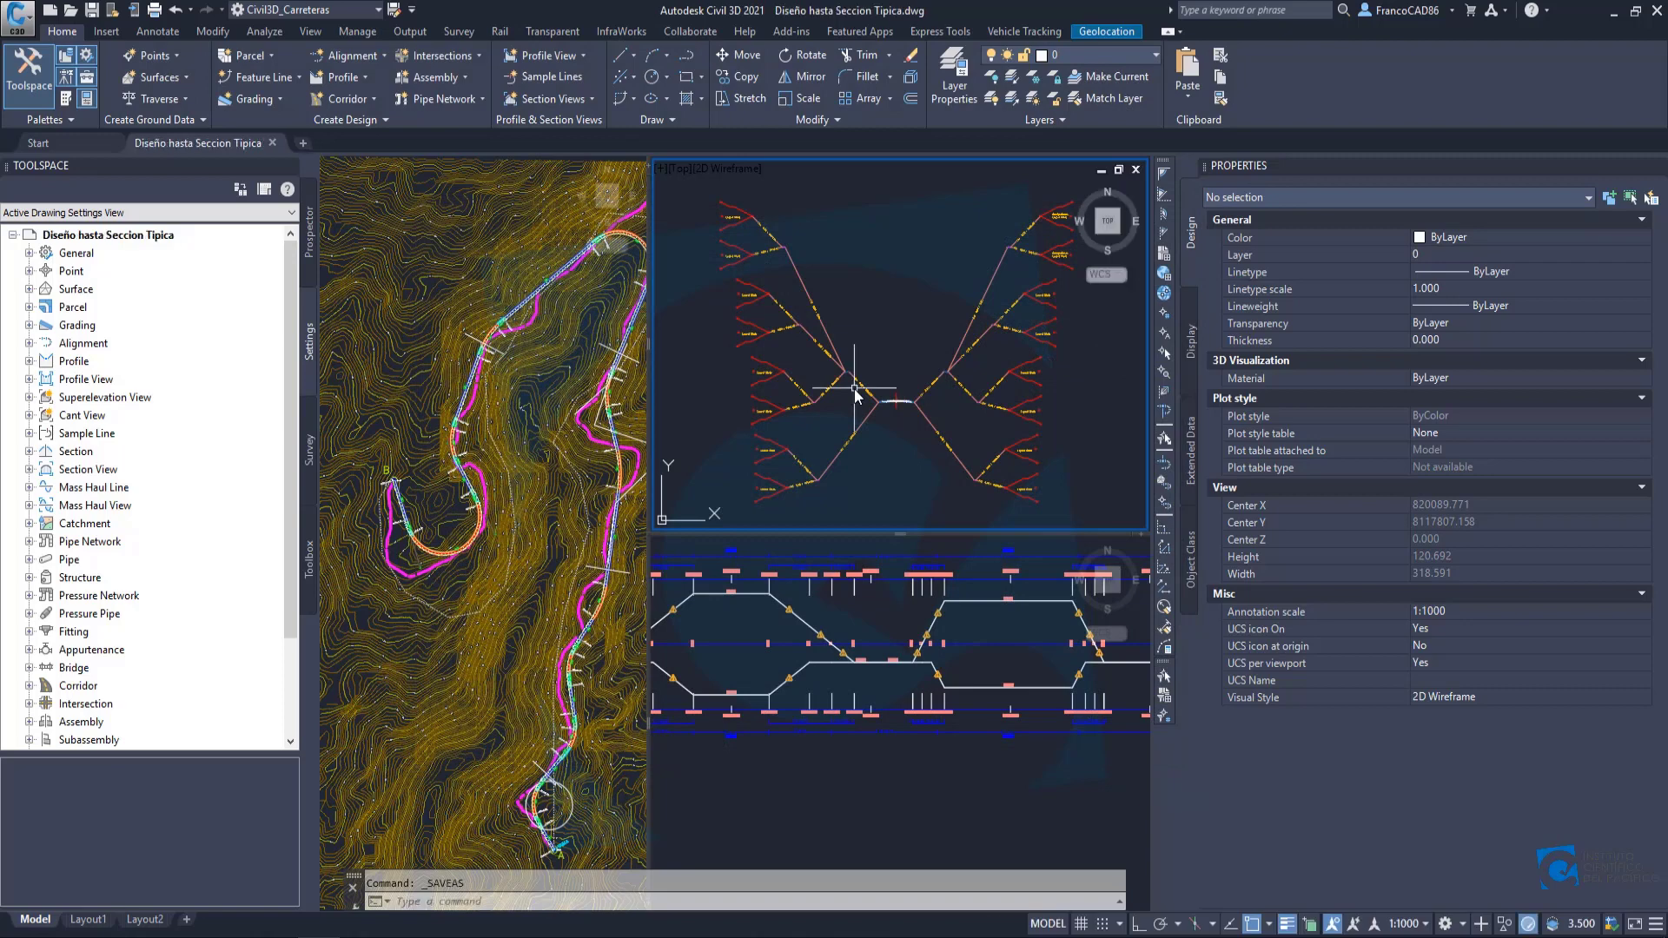
{"action": "scroll", "coordinate": [865, 278], "scroll_direction": "down", "scroll_amount": 2}
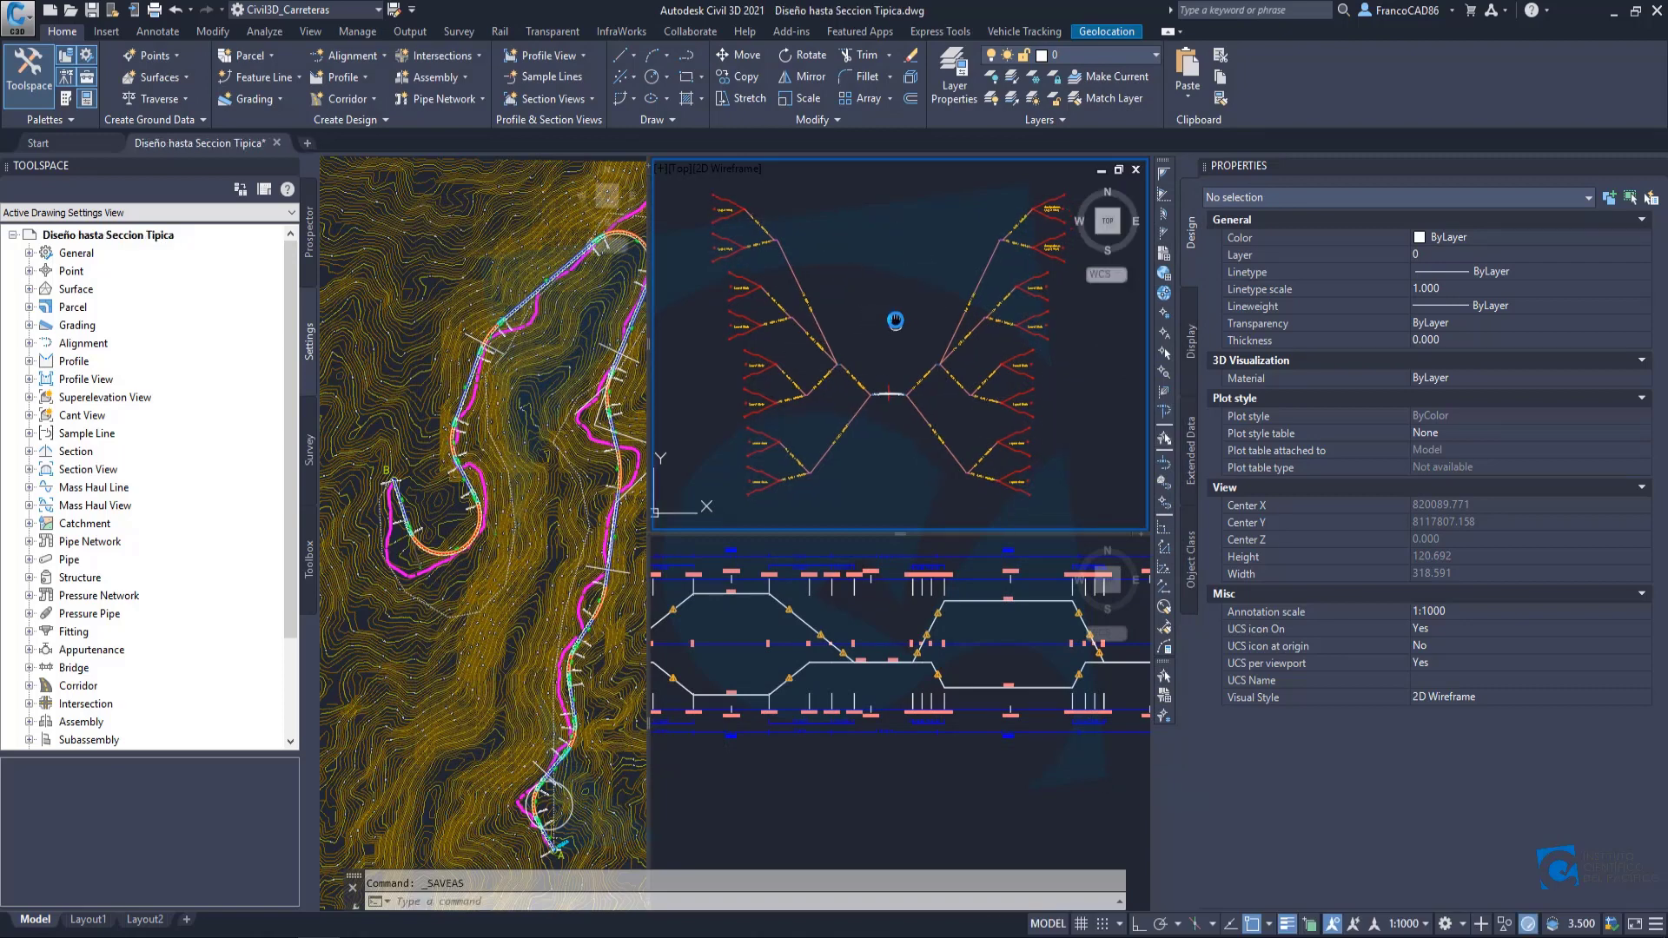
{"action": "mouse_move", "coordinate": [879, 302]}
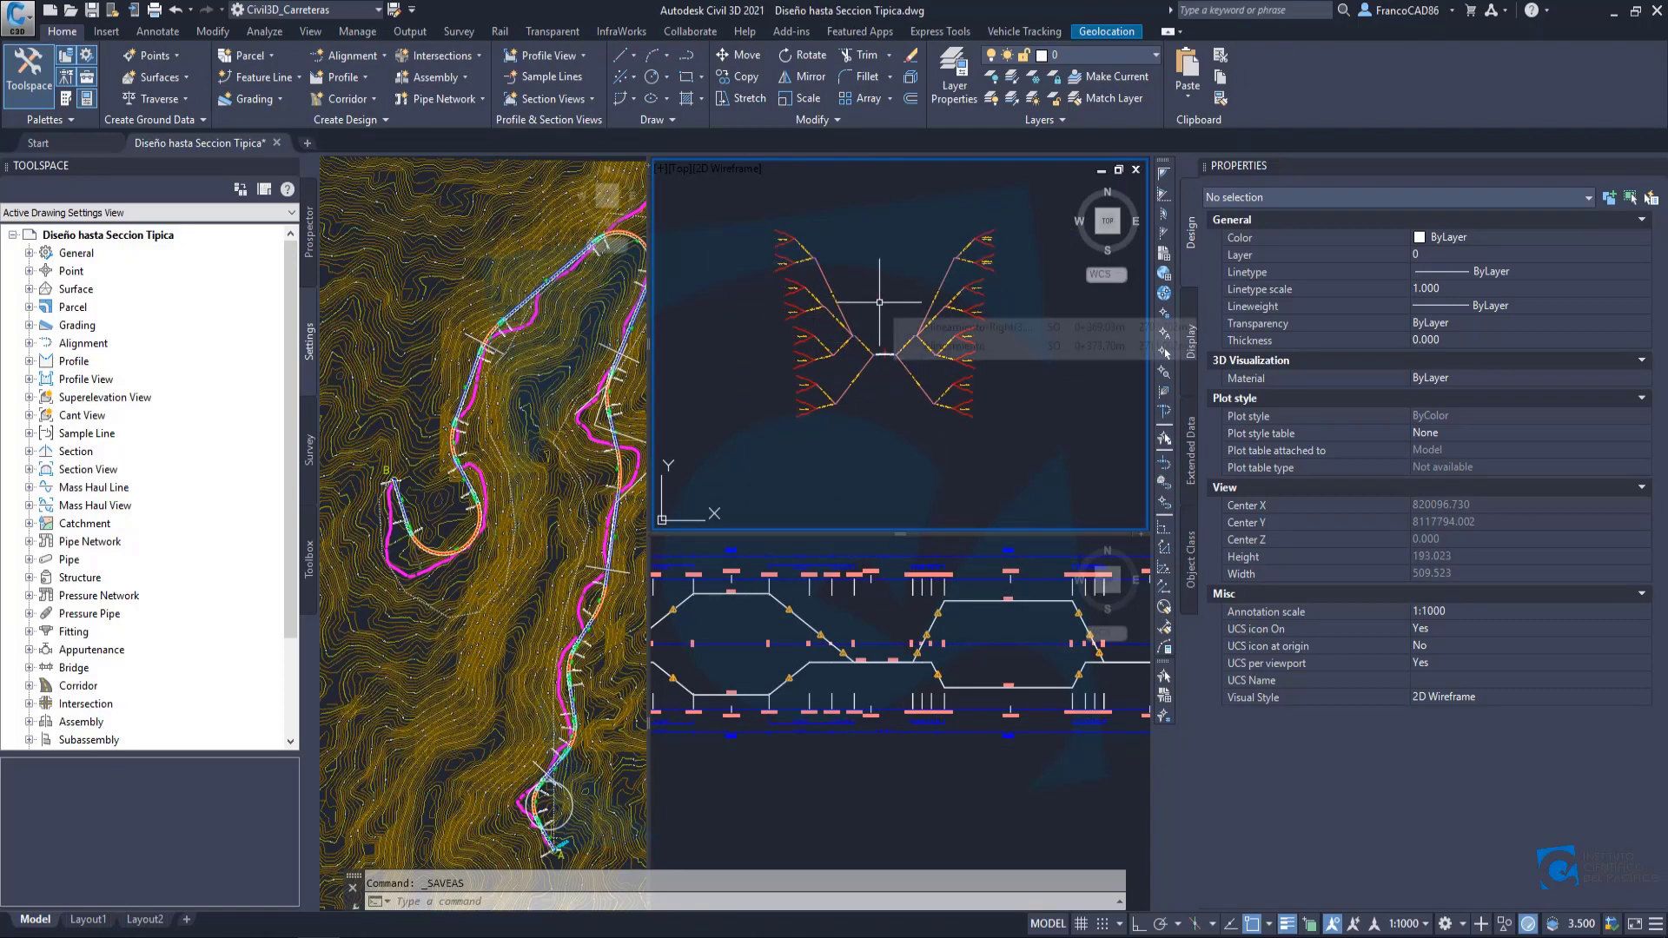
{"action": "middle_click_drag", "start_coordinate": [892, 279], "coordinate": [891, 295]}
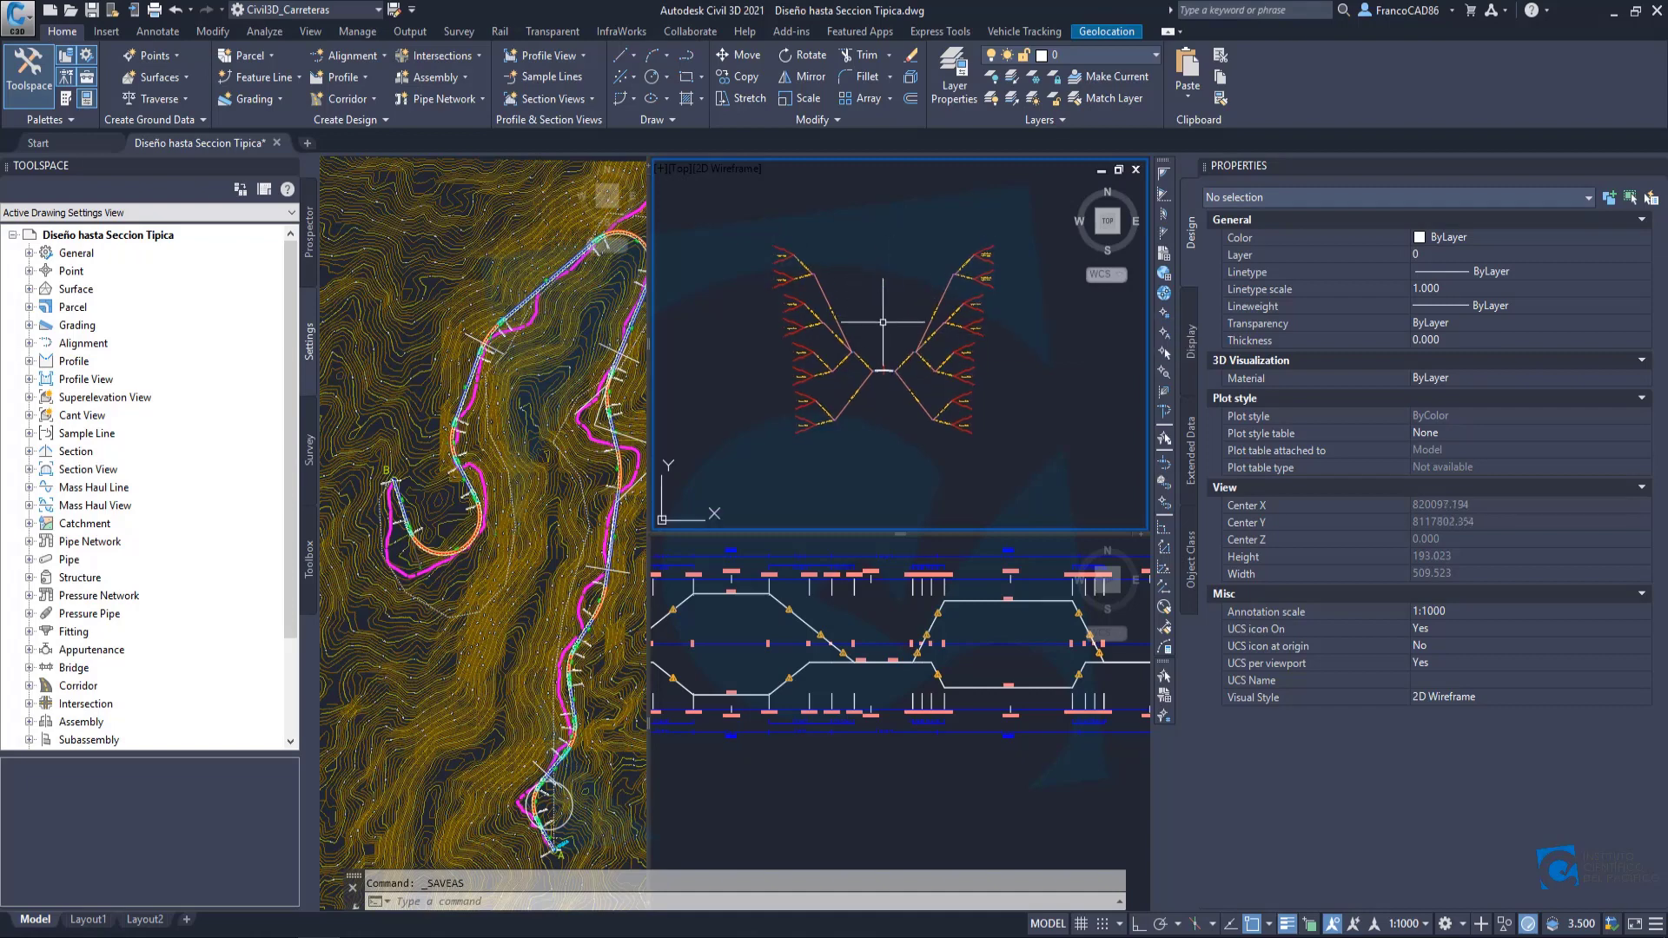